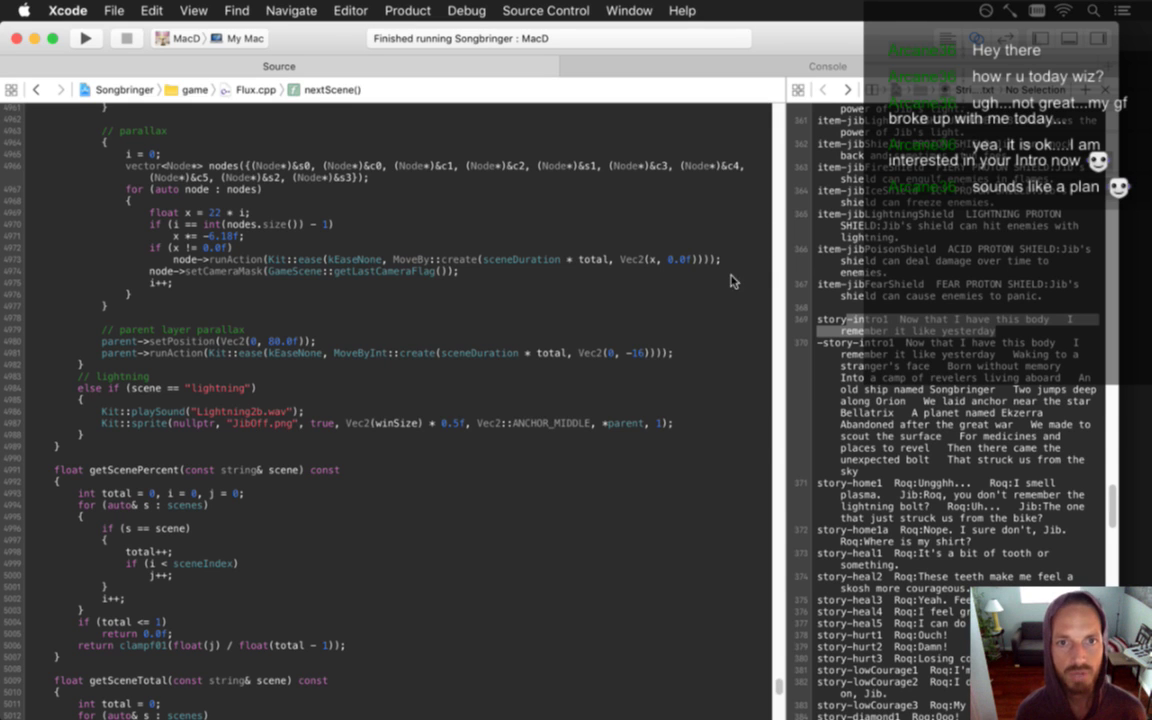
Run the Songbringer build to check the game, and stop it from Xcode
key("super+Tab")
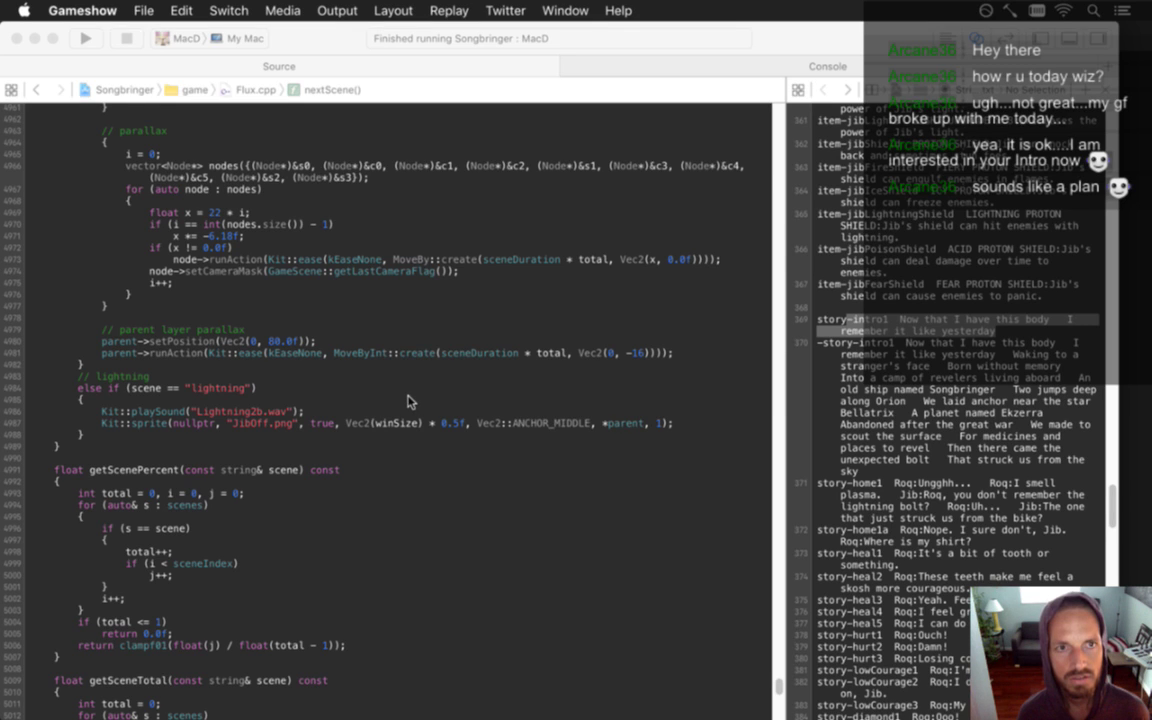
key("super+Tab")
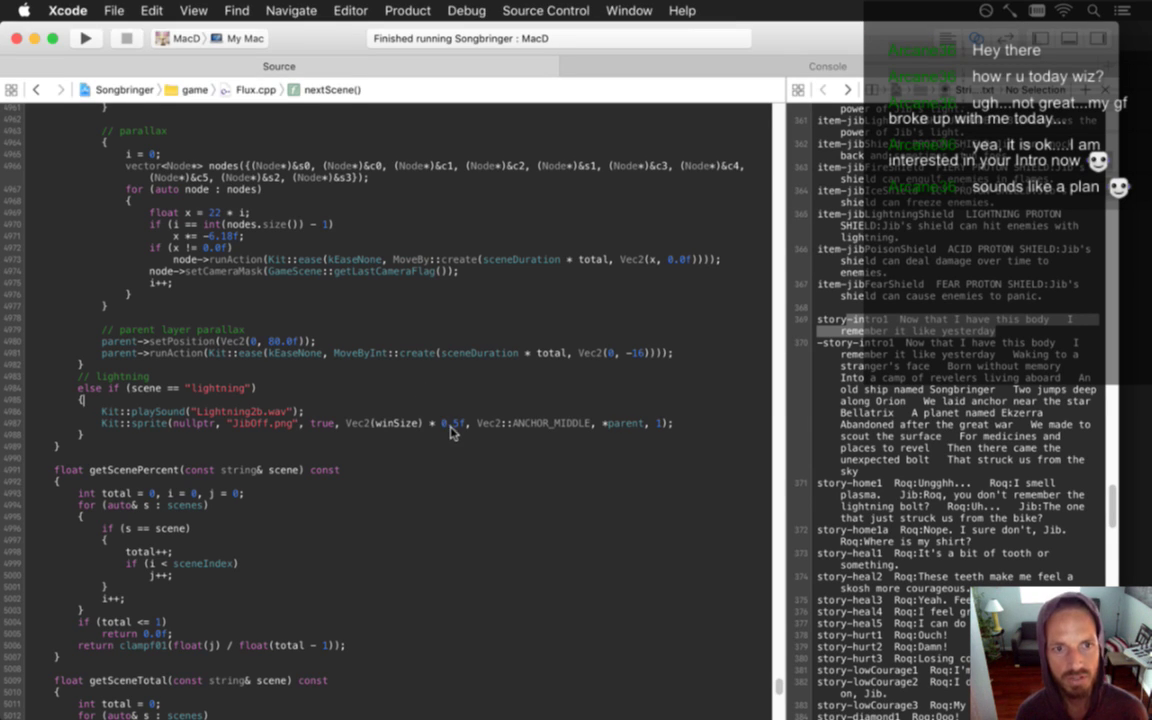
key("super+r")
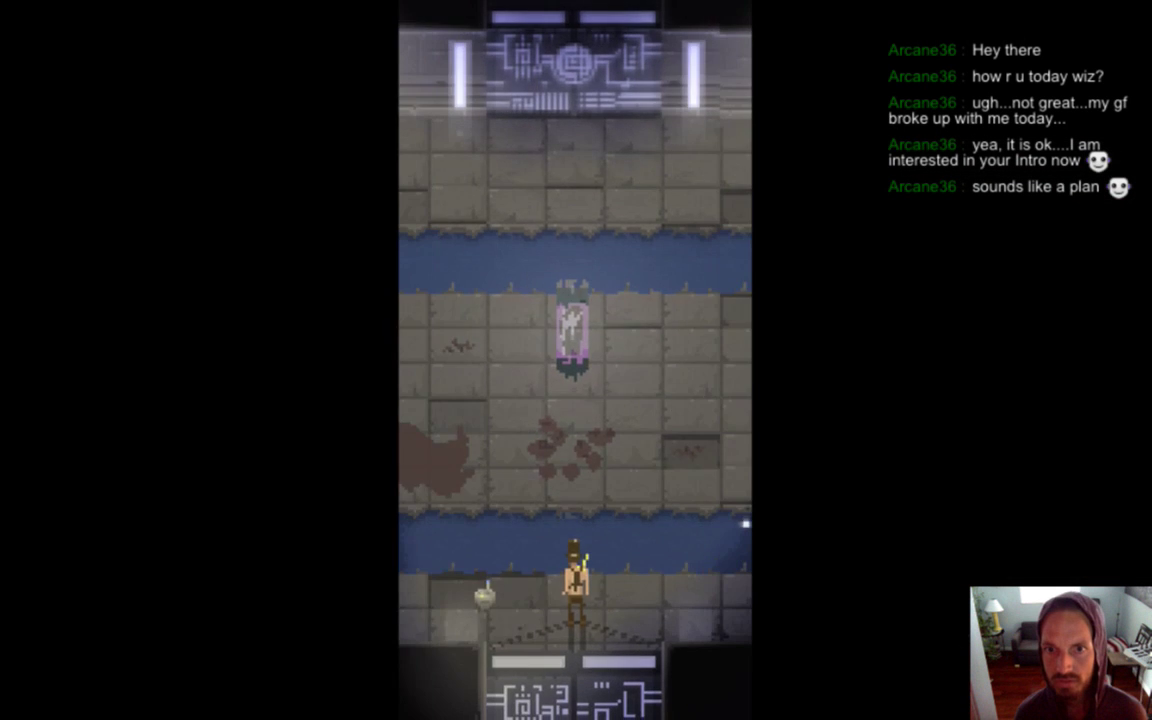
key("super+Tab")
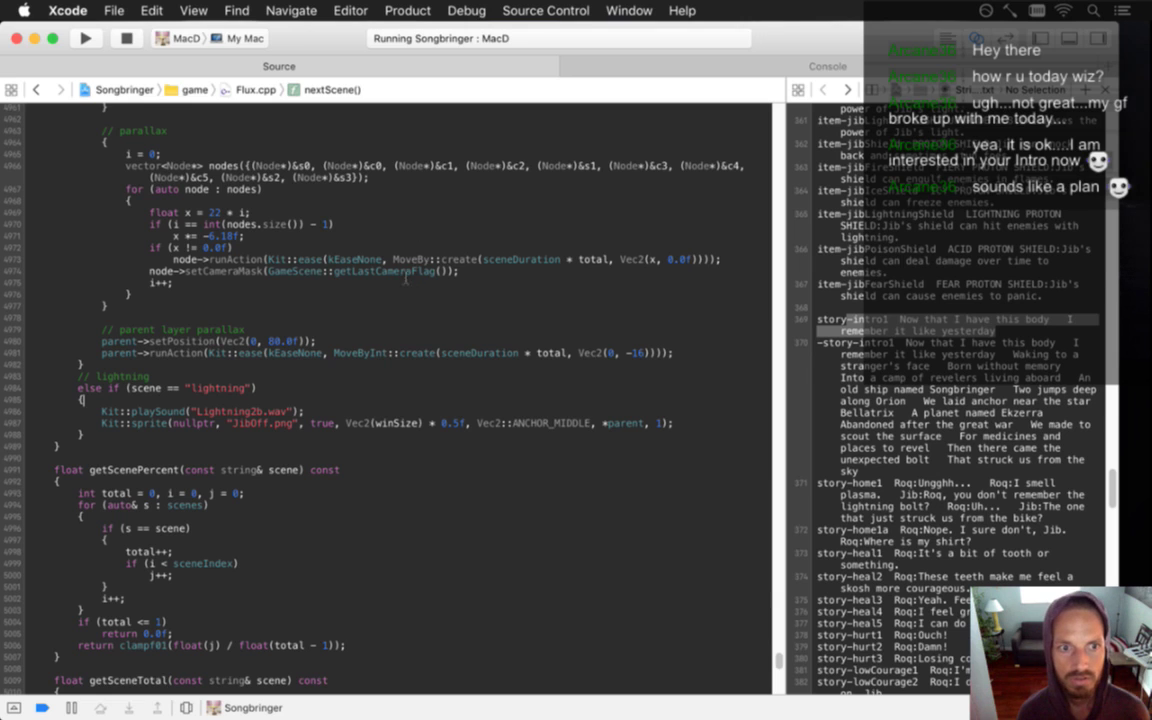
left_click(126, 38)
Move the existing screenshot file on the desktop to the Trash
key("ctrl+Right")
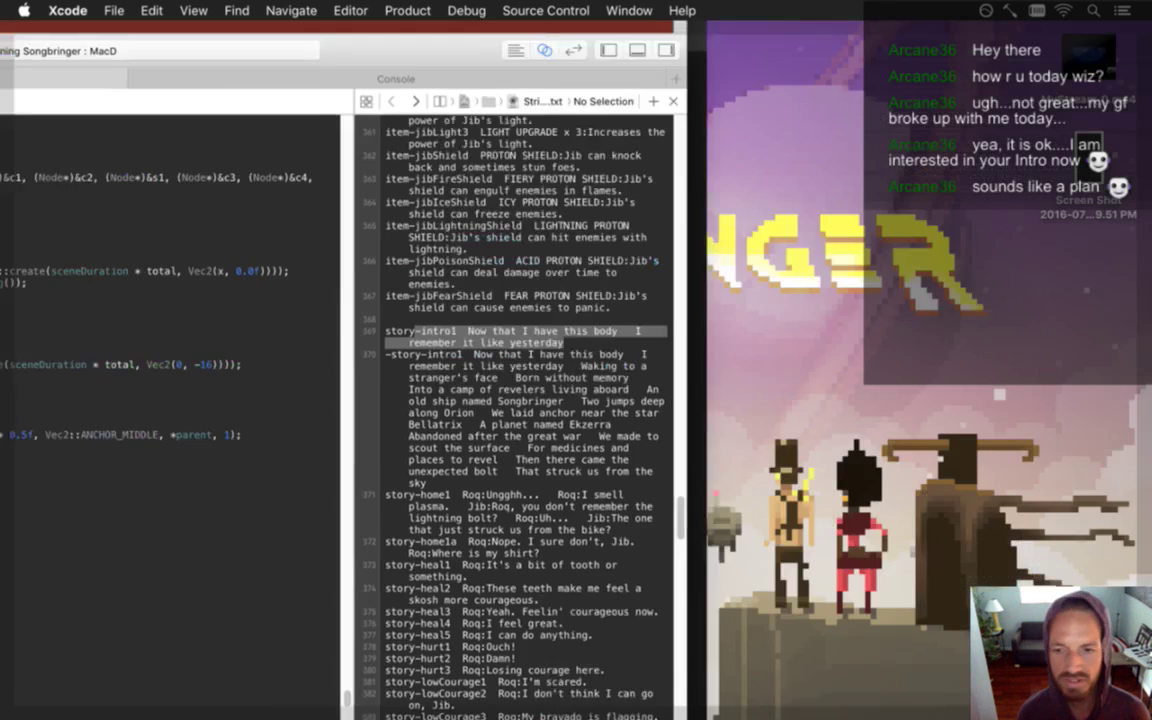
left_click(1036, 172)
key("super+BackSpace")
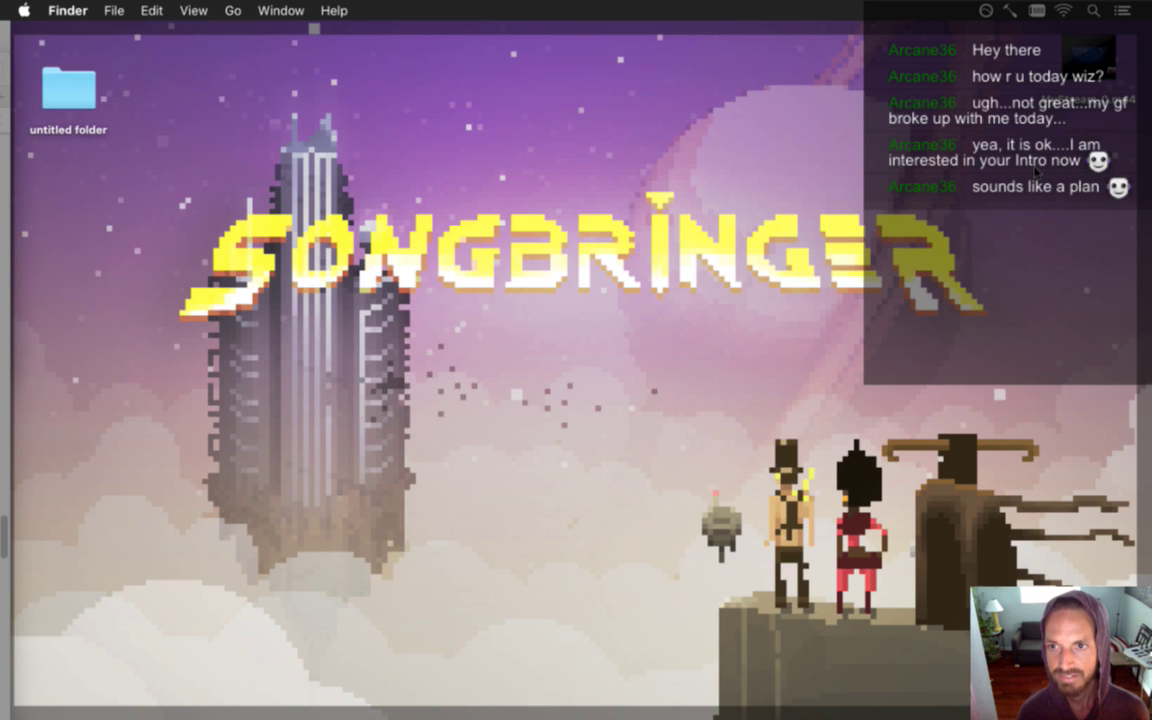
Run Songbringer from Xcode again to capture a screenshot of the intro's cloud-and-cliff scene, quitting the game when done
key("ctrl+Left")
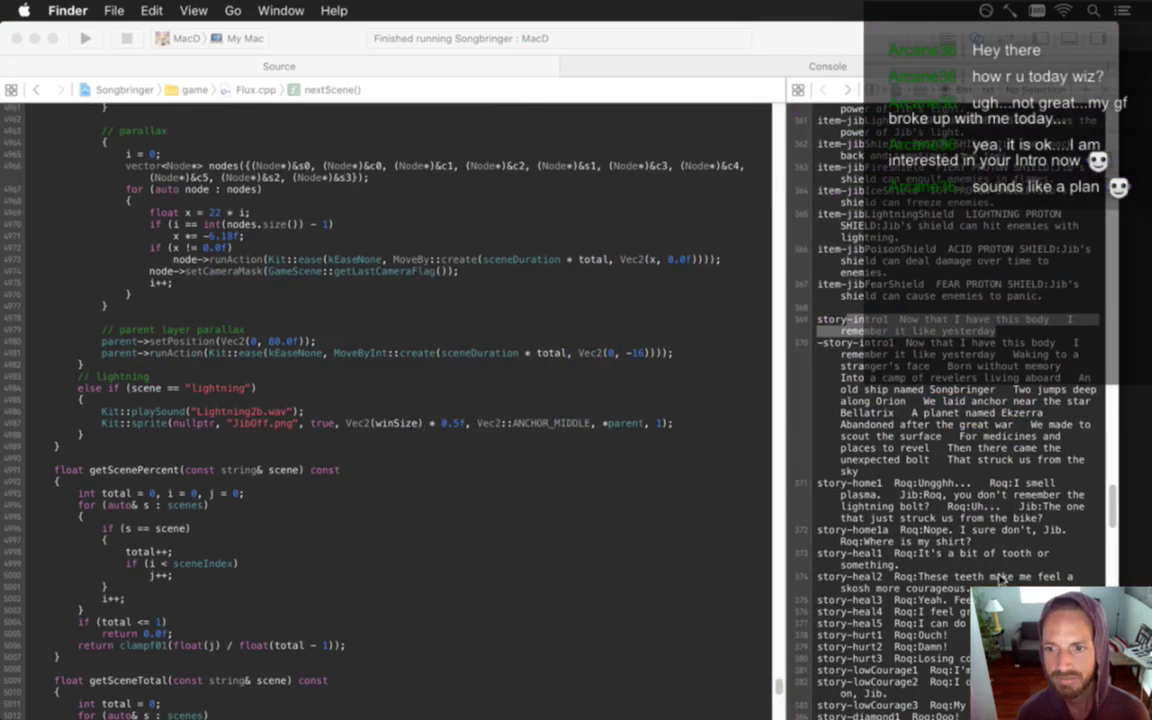
left_click(588, 315)
key("super+r")
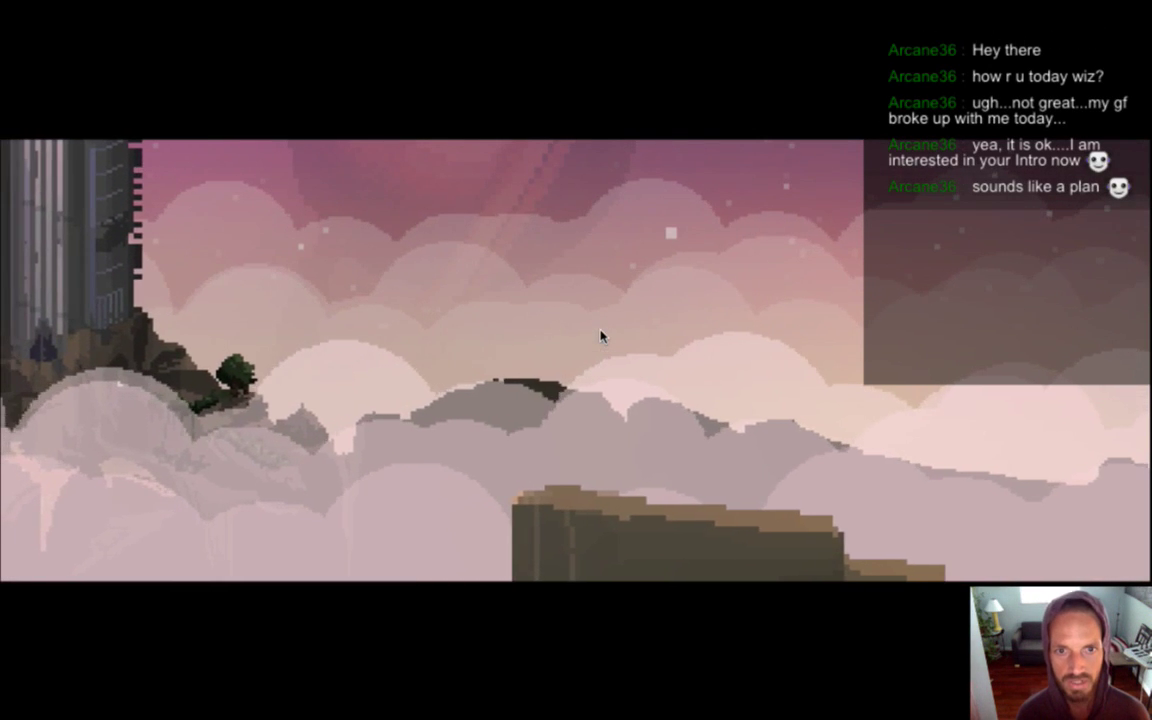
key("super+q")
Open the new screenshot from the desktop in Photoshop
key("F11")
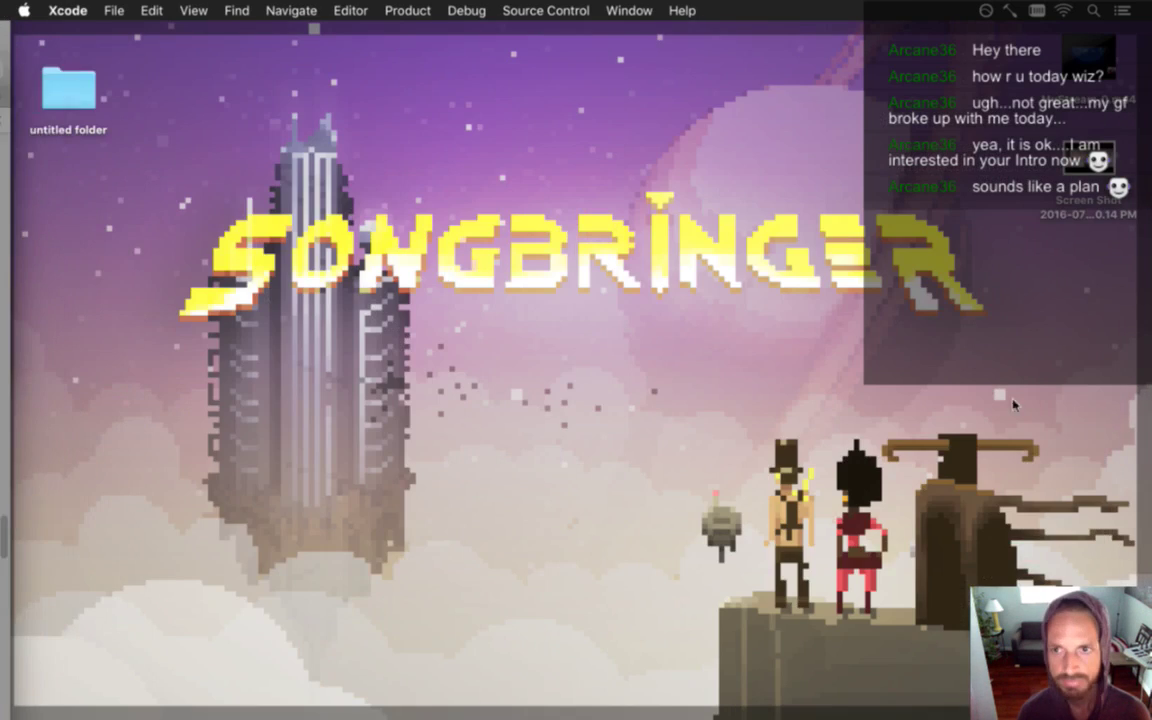
right_click(1085, 162)
mouse_move(800, 189)
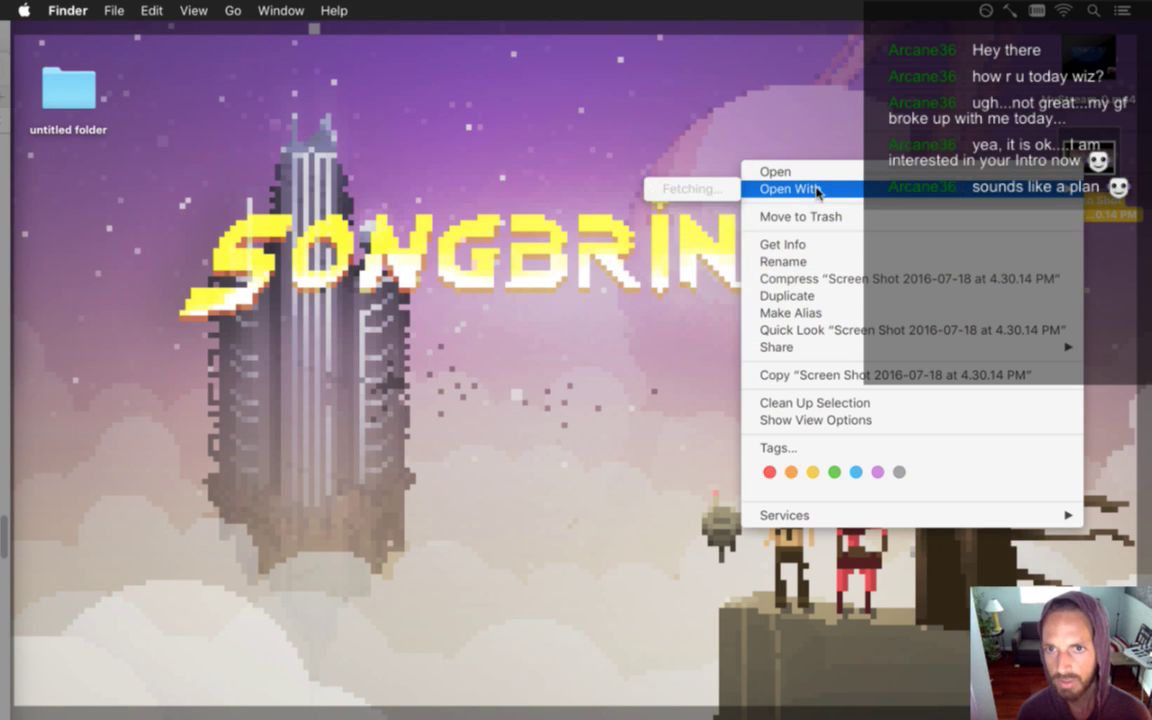
left_click(718, 190)
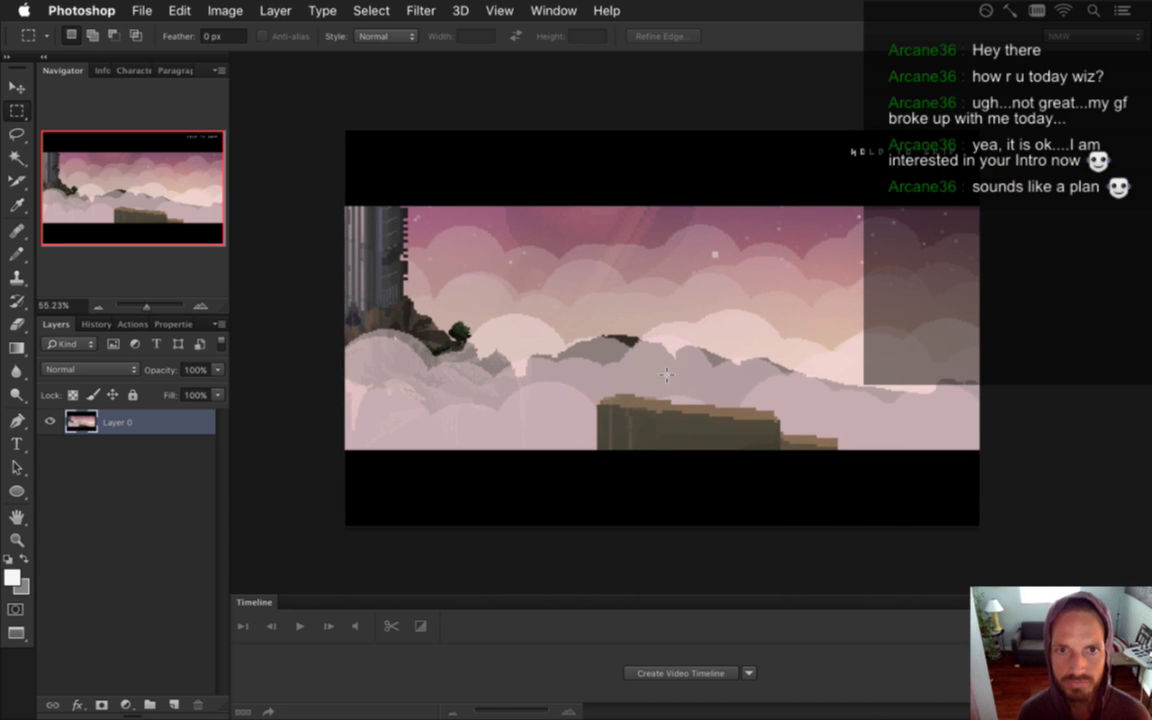
Resize the screenshot to 420 pixels wide with constrained proportions and Nearest Neighbor resampling
key("super+alt+c")
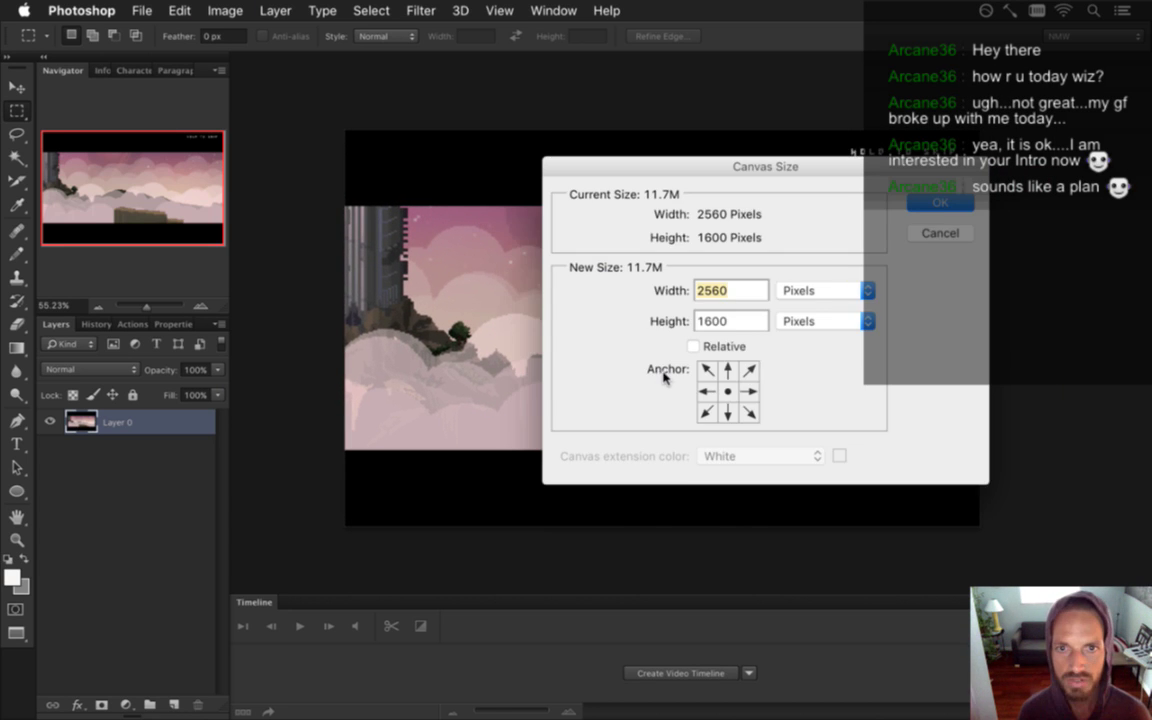
key("Escape")
key("super+alt+i")
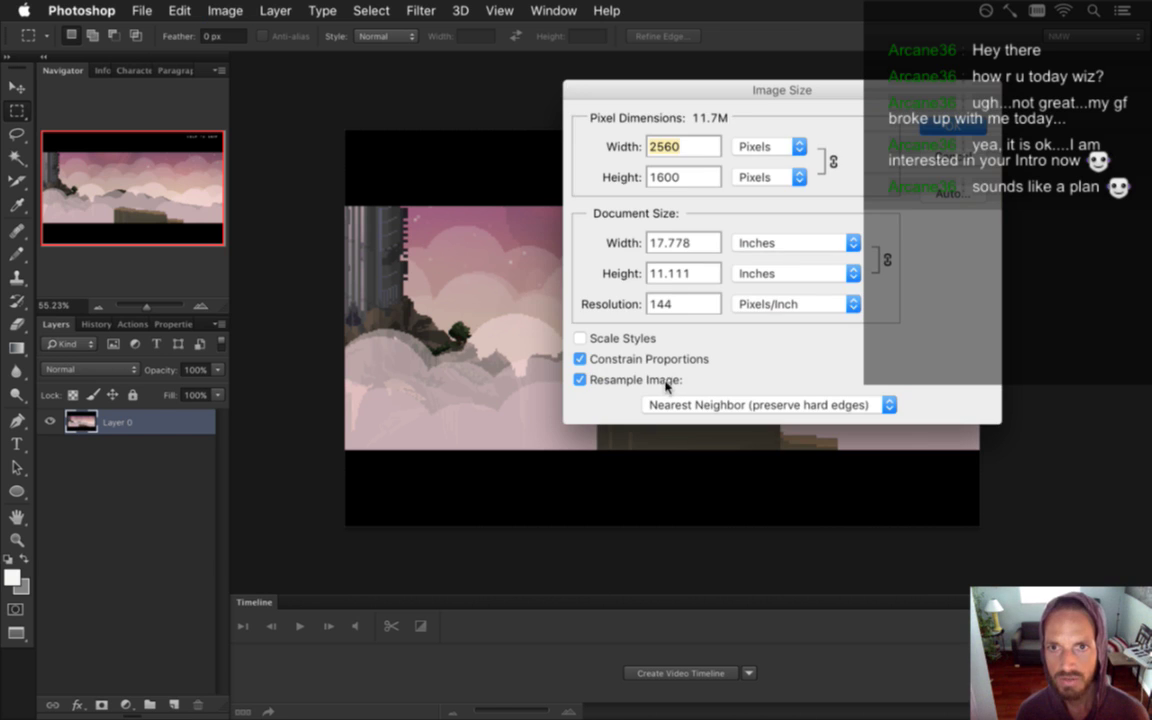
type("420")
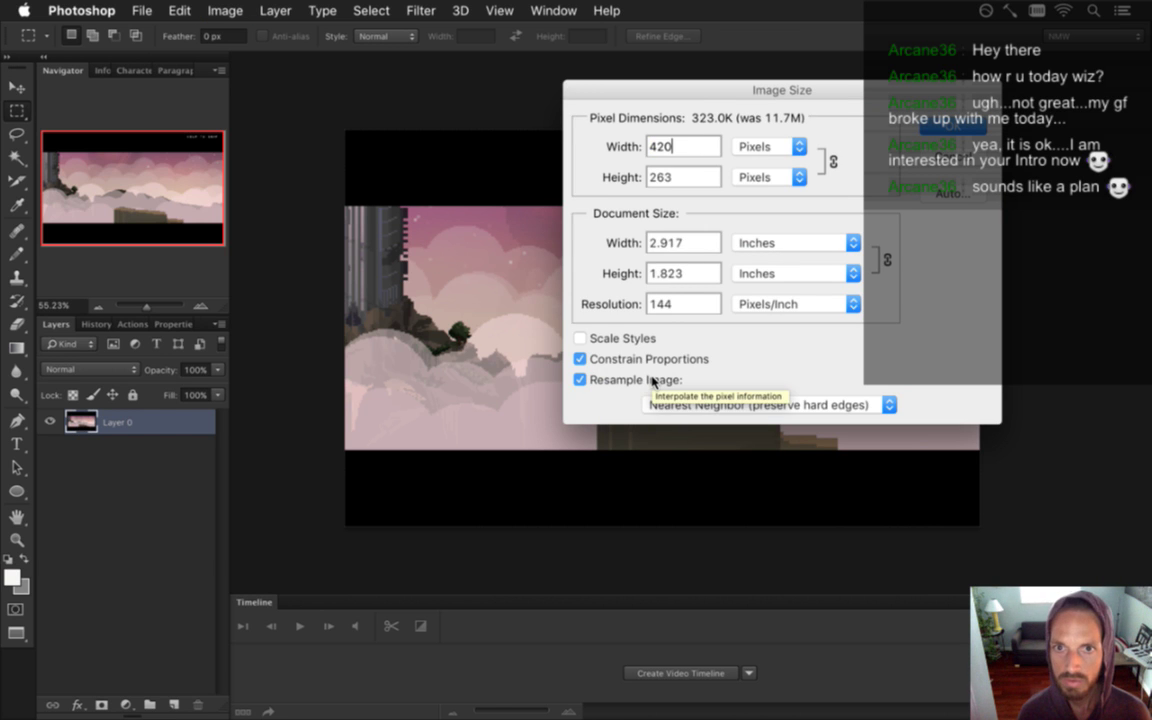
key("Return")
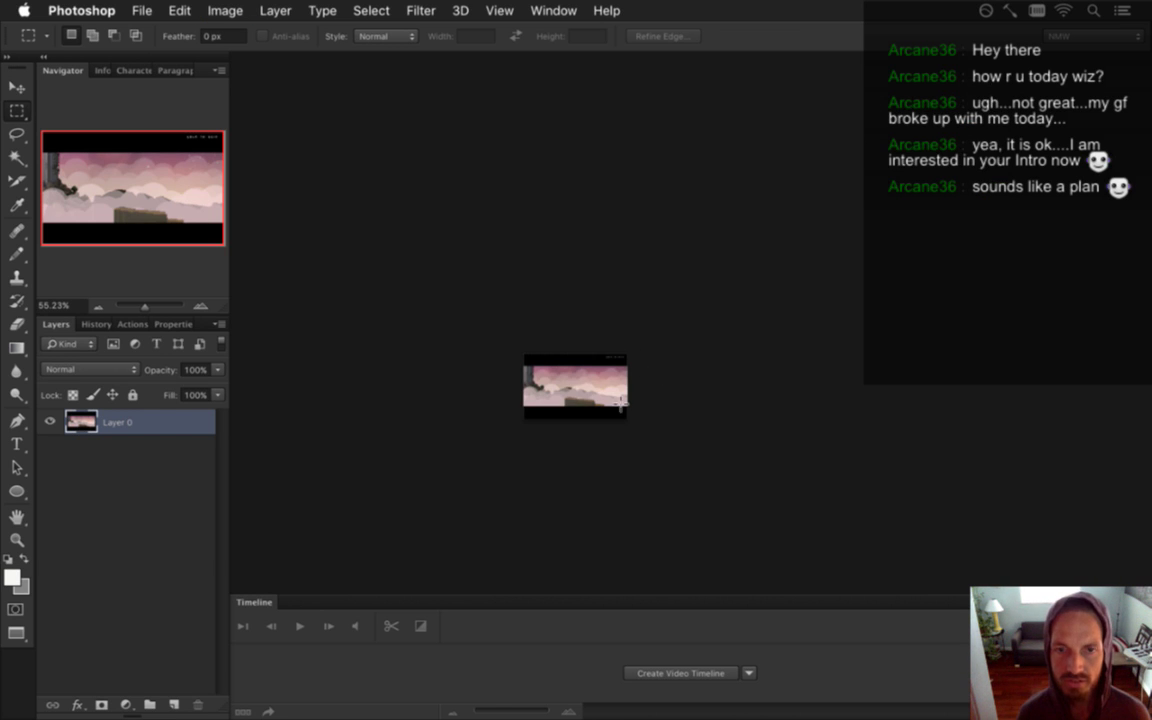
Marquee-select the full-height strip of the scene between the tower's edge and the brown ledge
left_click_drag(510, 330, 680, 379)
left_click(680, 379)
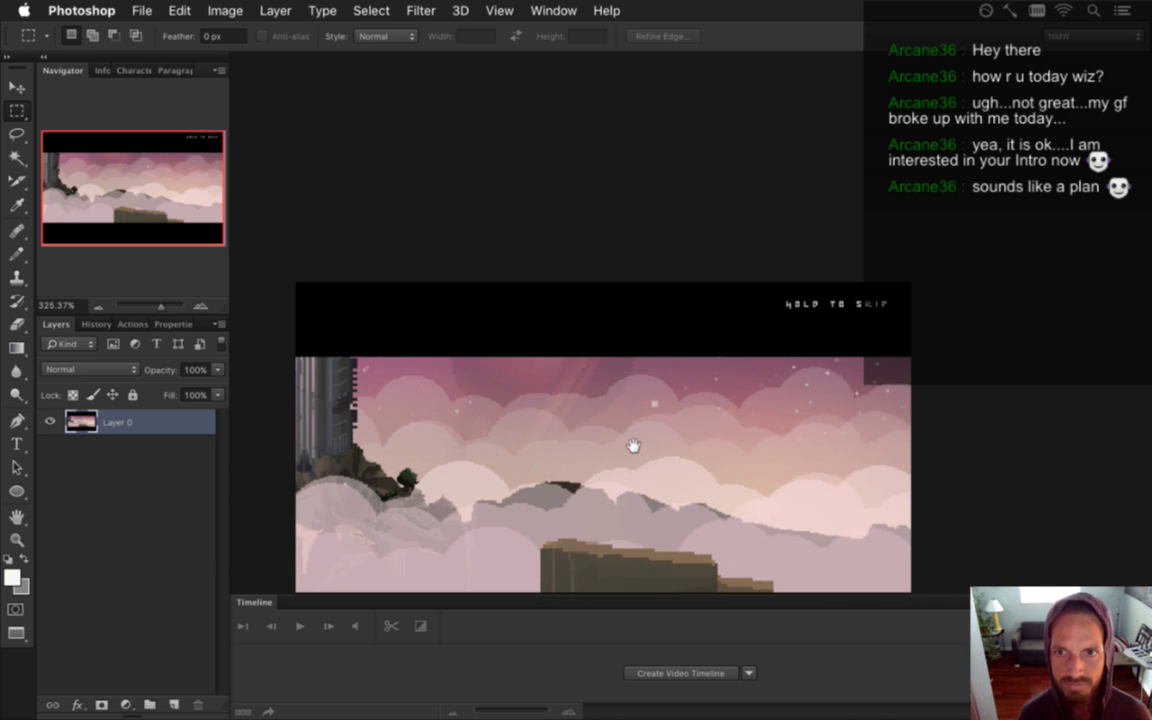
left_click_drag(635, 442, 666, 327)
left_click_drag(608, 383, 626, 371)
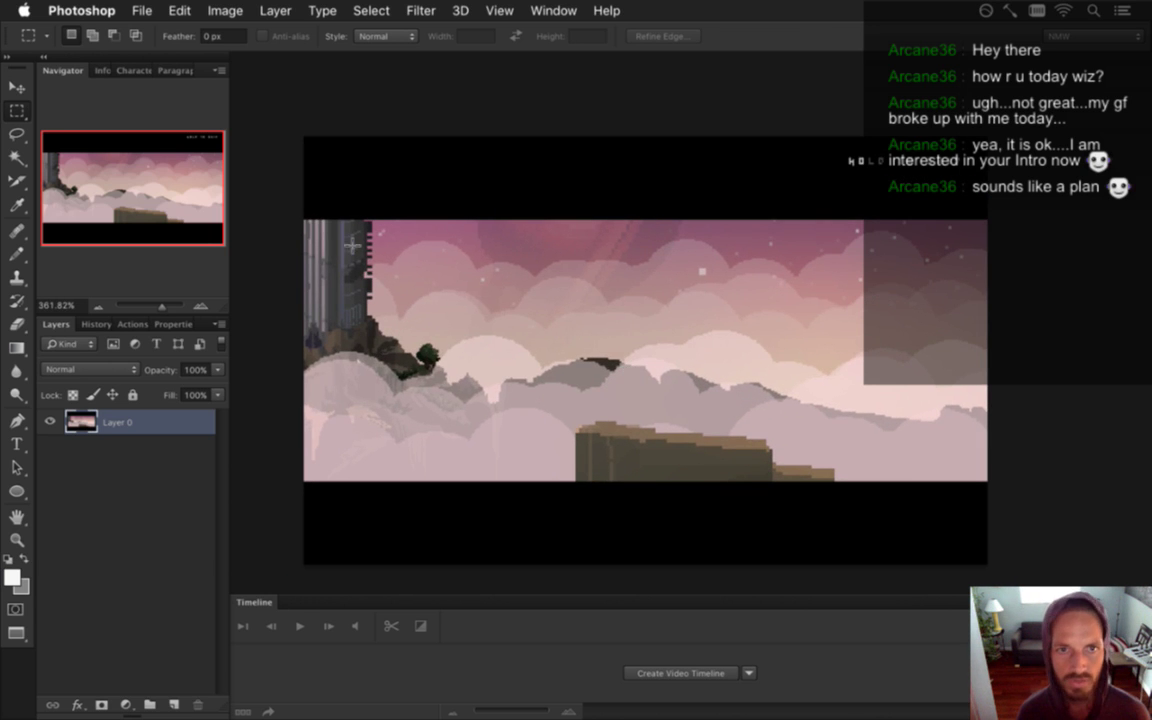
left_click_drag(366, 222, 547, 484)
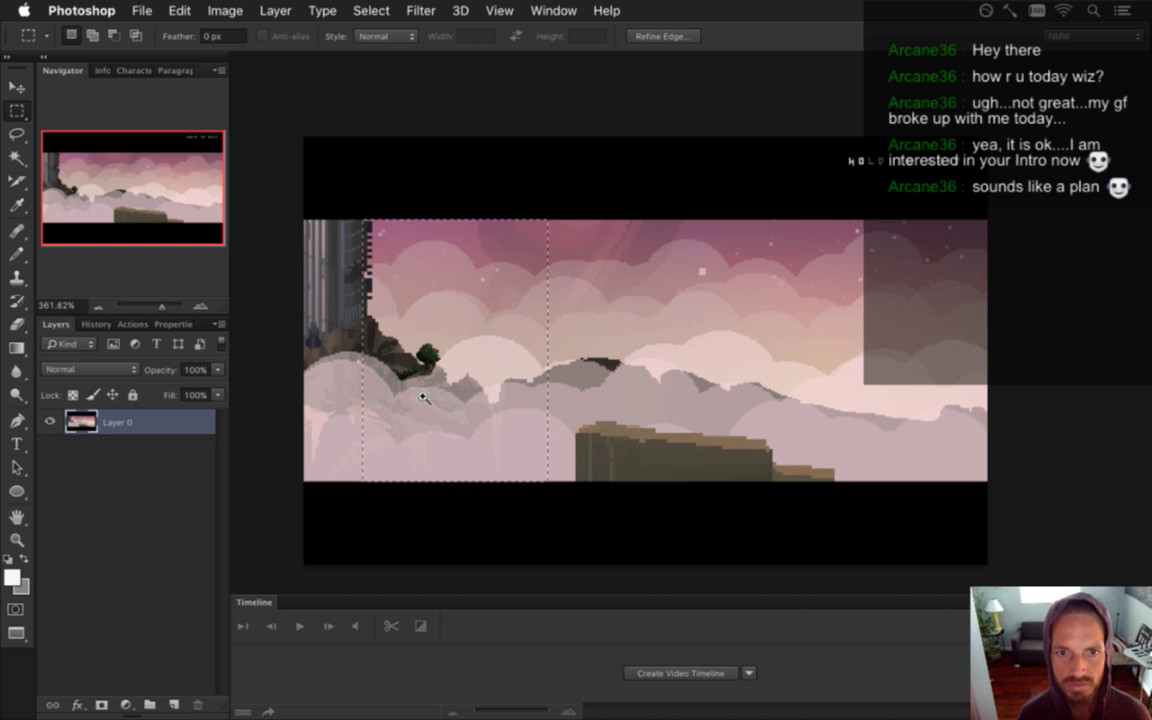
scroll(424, 398, "up", 3)
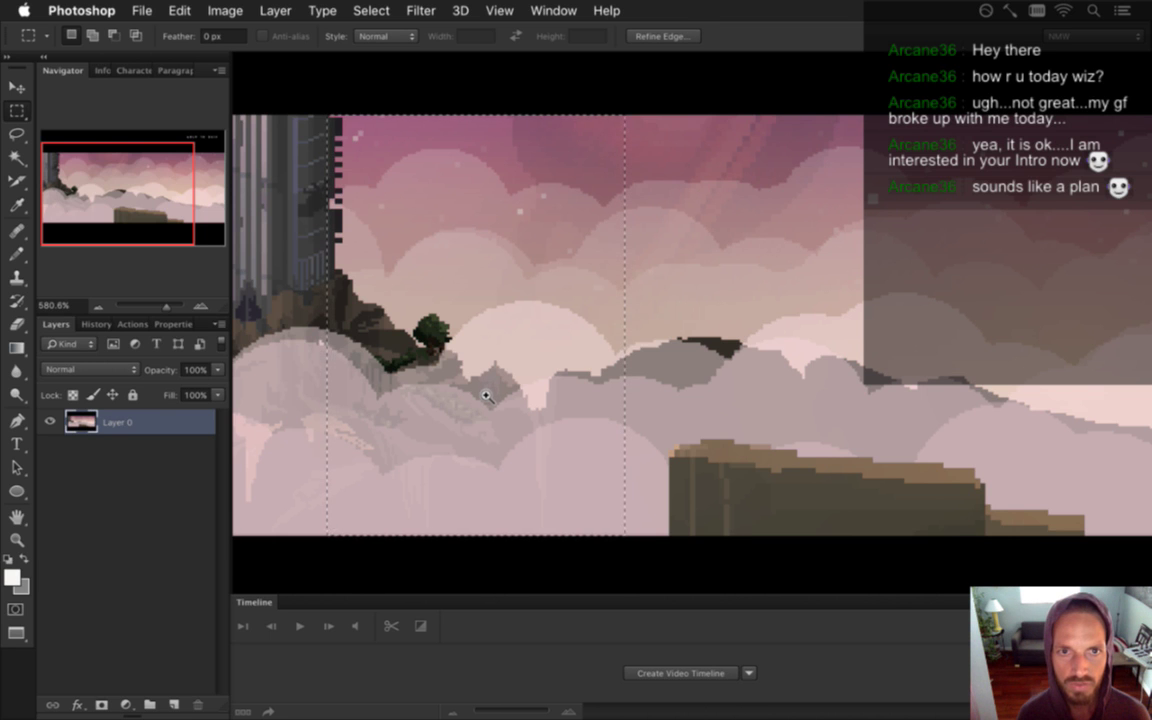
scroll(483, 390, "down", 2)
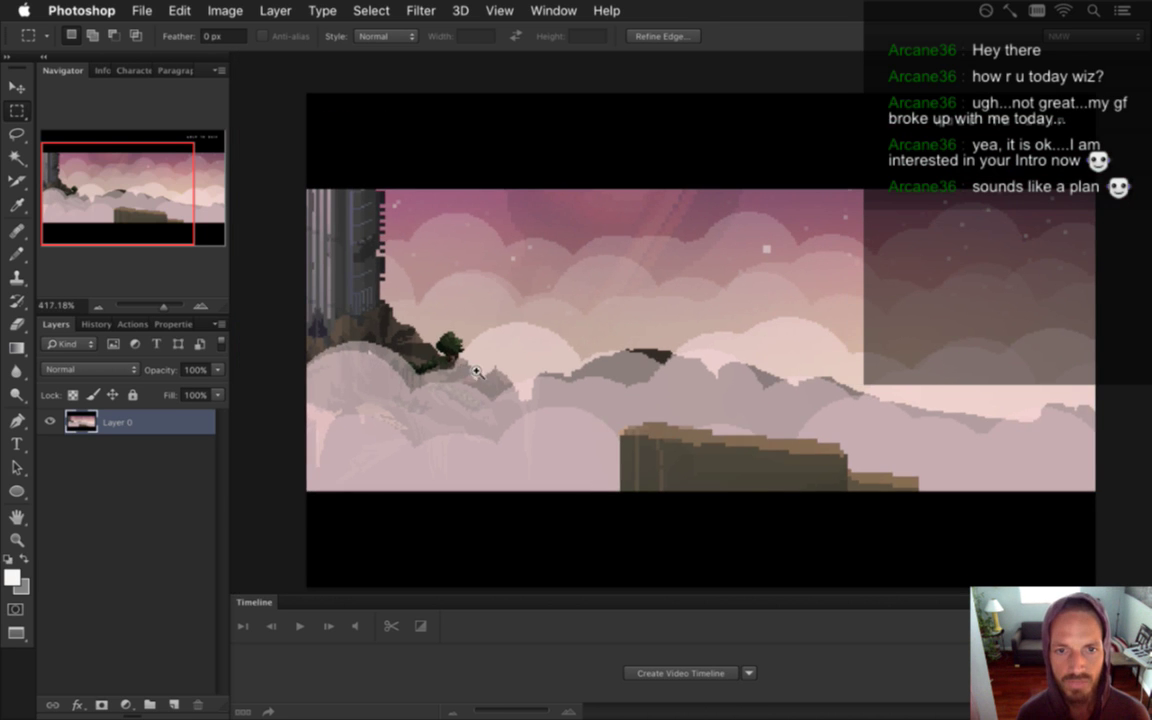
scroll(500, 385, "down", 1)
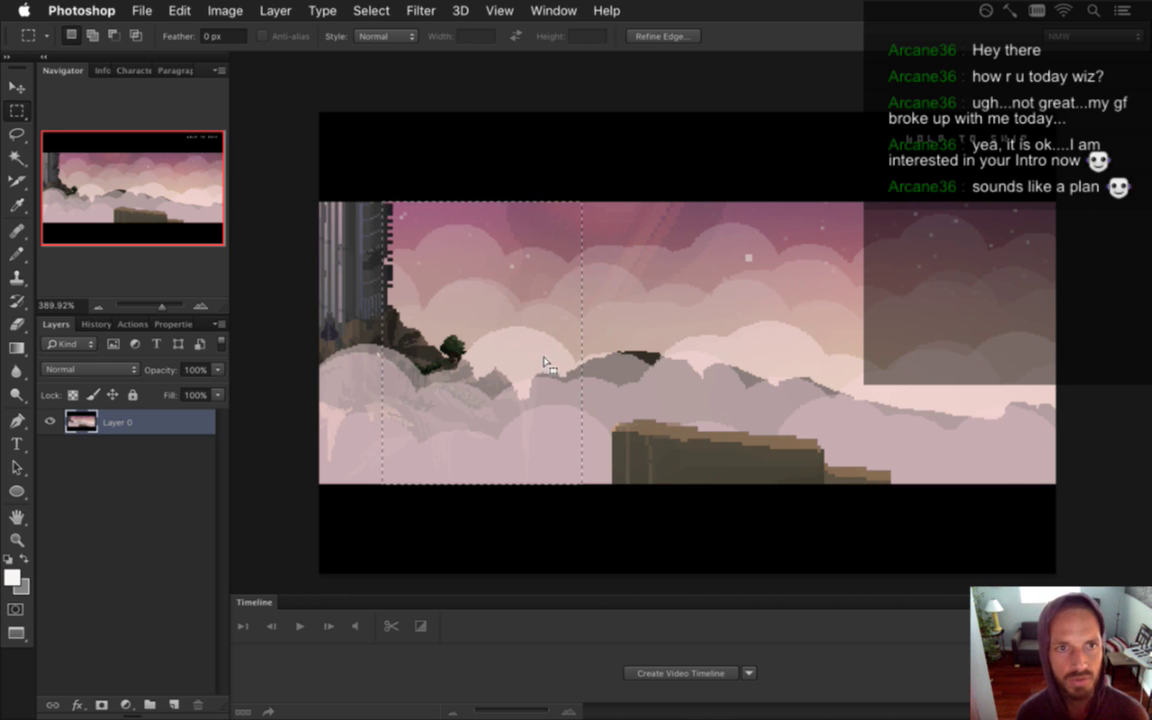
Create a new transparent document 420 pixels wide and 315 pixels high at 72 pixels per inch
left_click(140, 10)
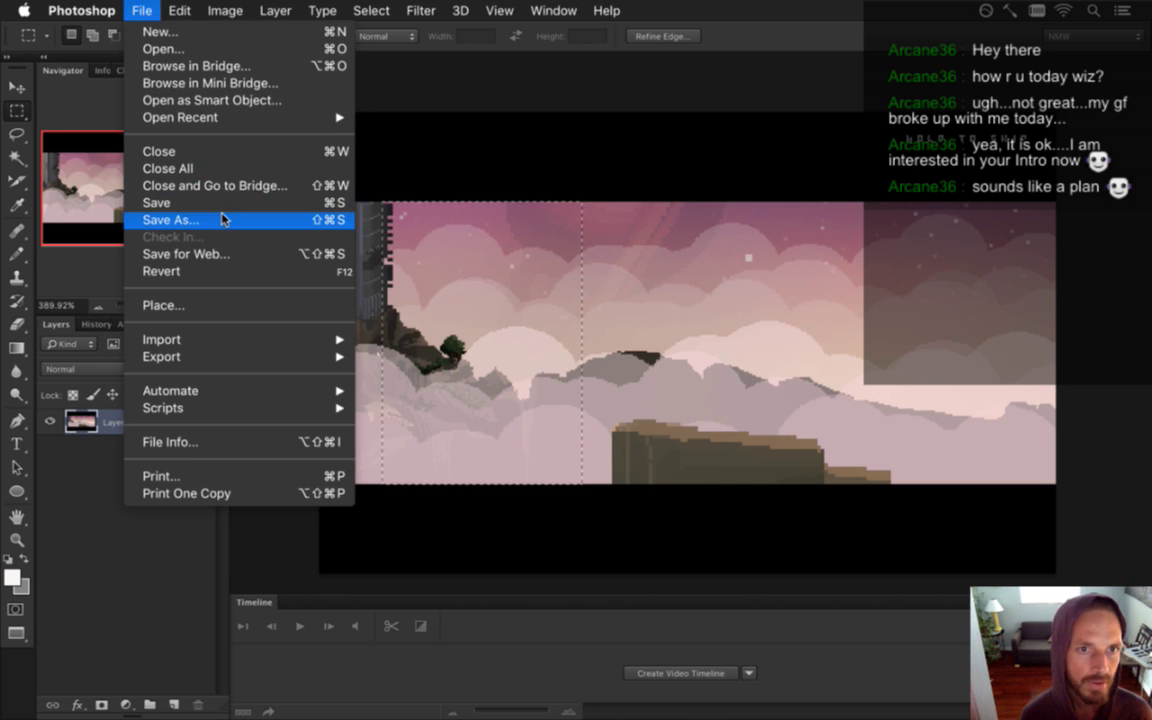
left_click(231, 32)
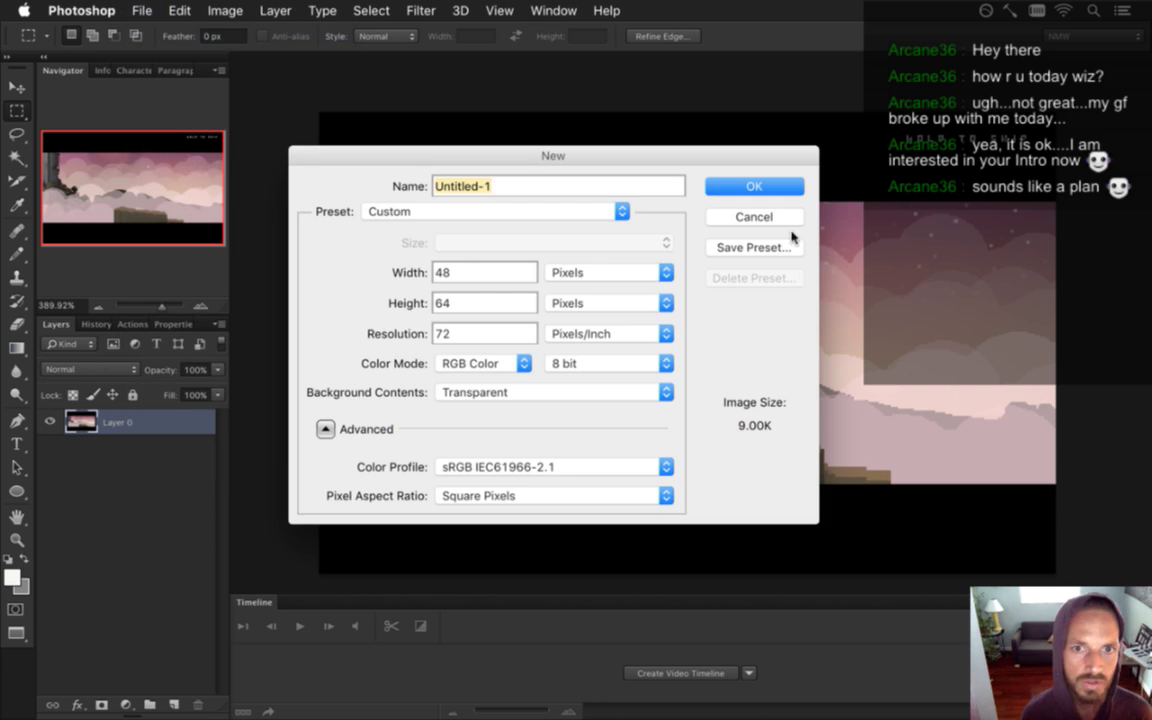
key("Tab")
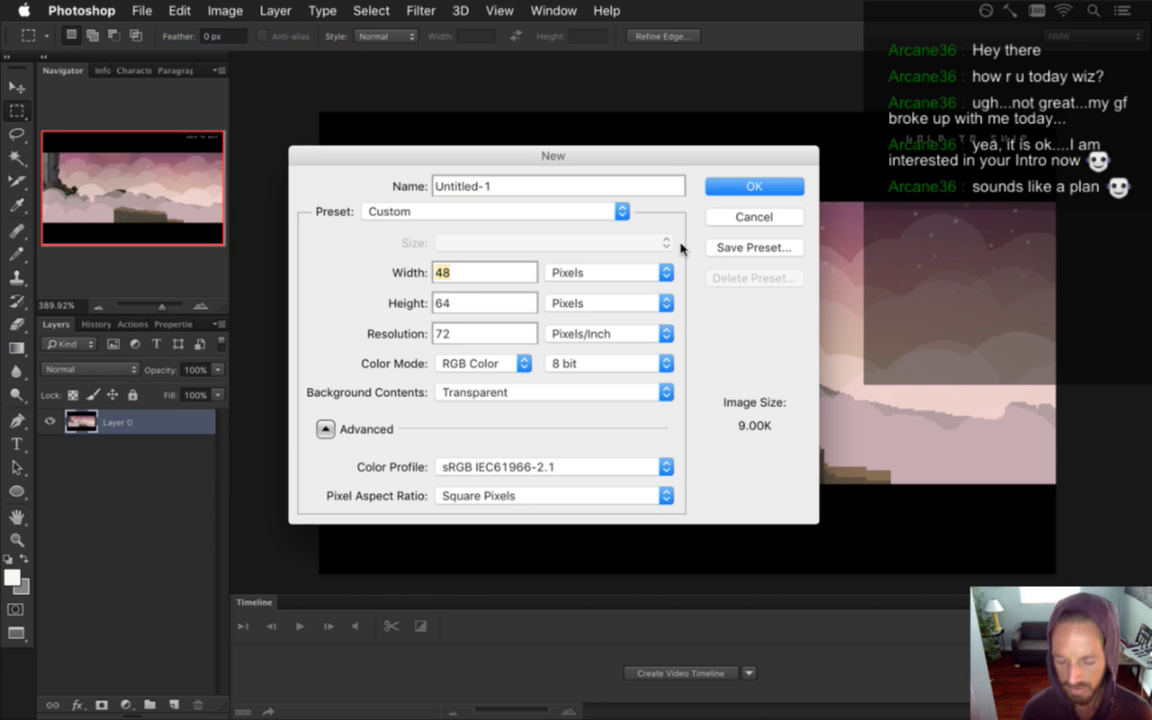
type("420")
key("Tab")
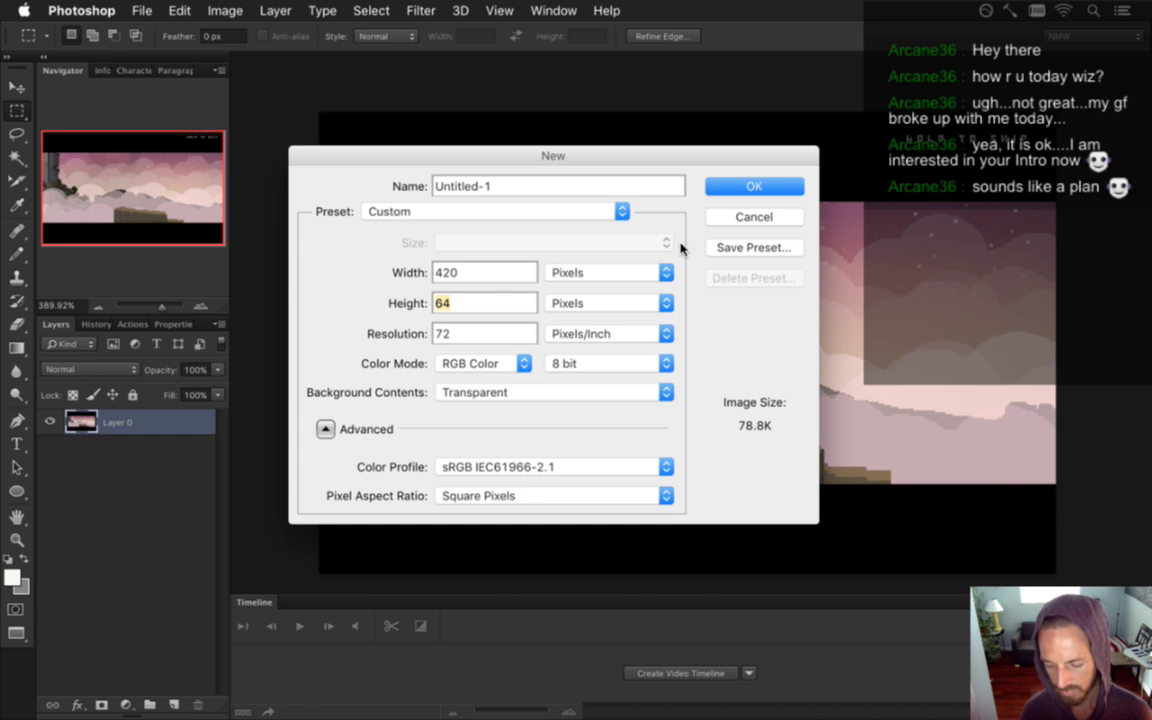
type("315")
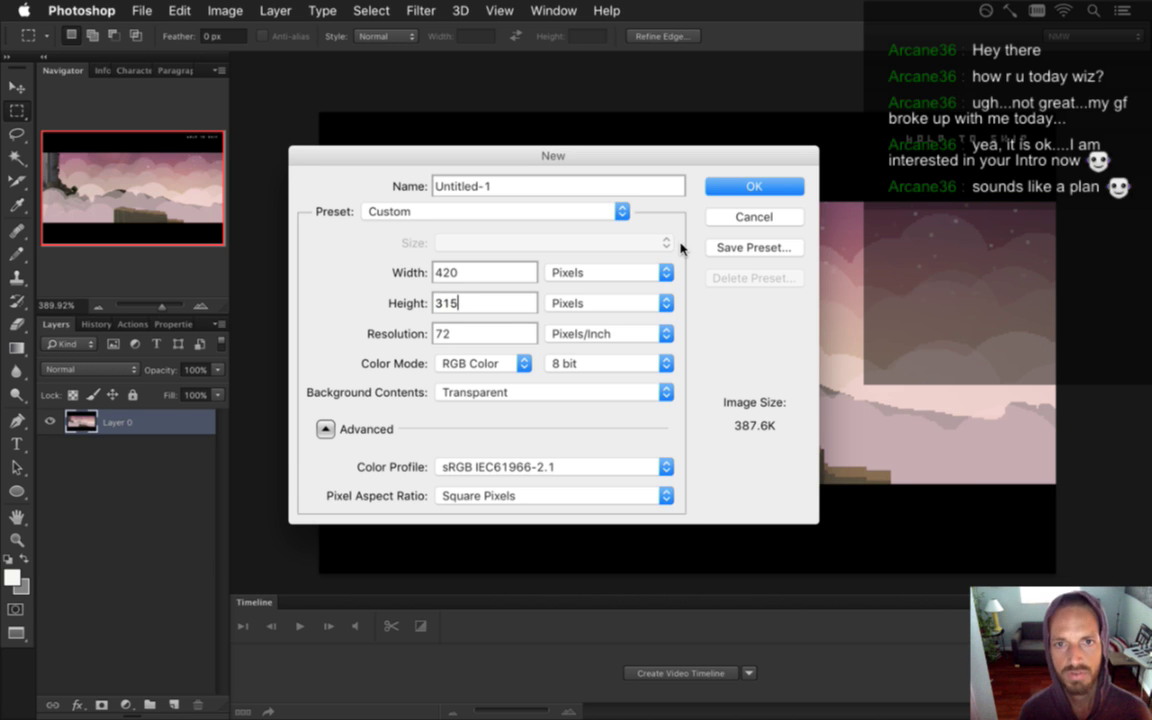
key("Return")
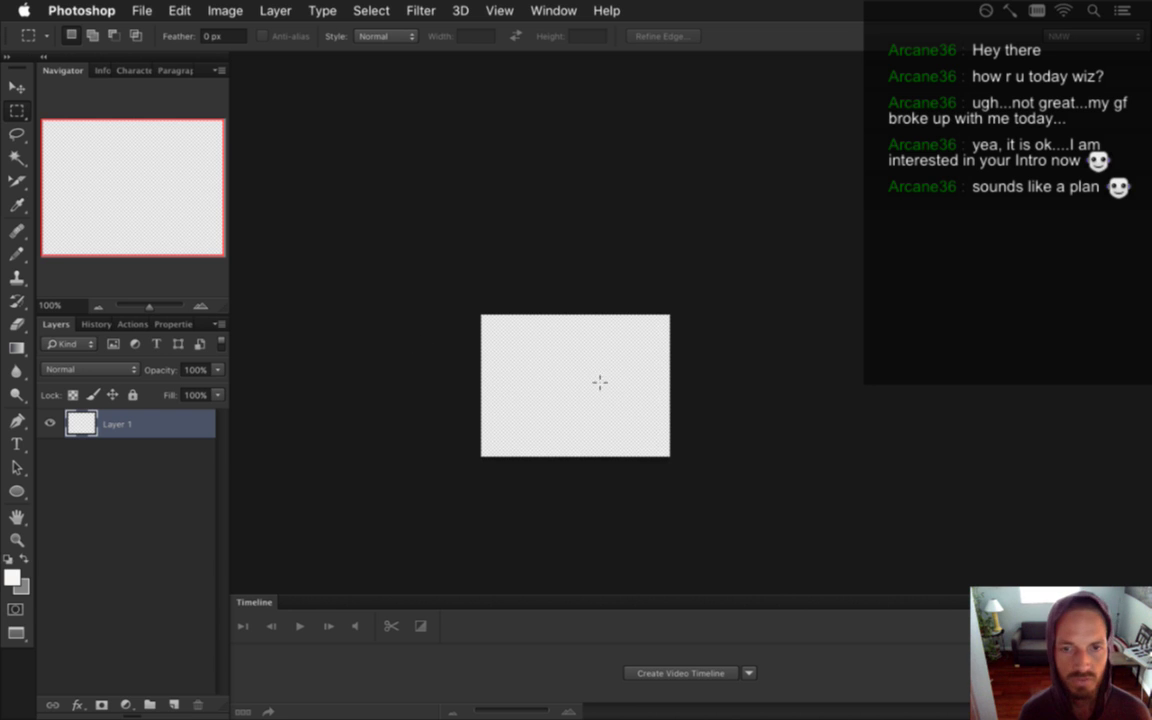
Copy the whole resized screenshot into the new document, closing the screenshot file without saving
left_click_drag(580, 412, 648, 411)
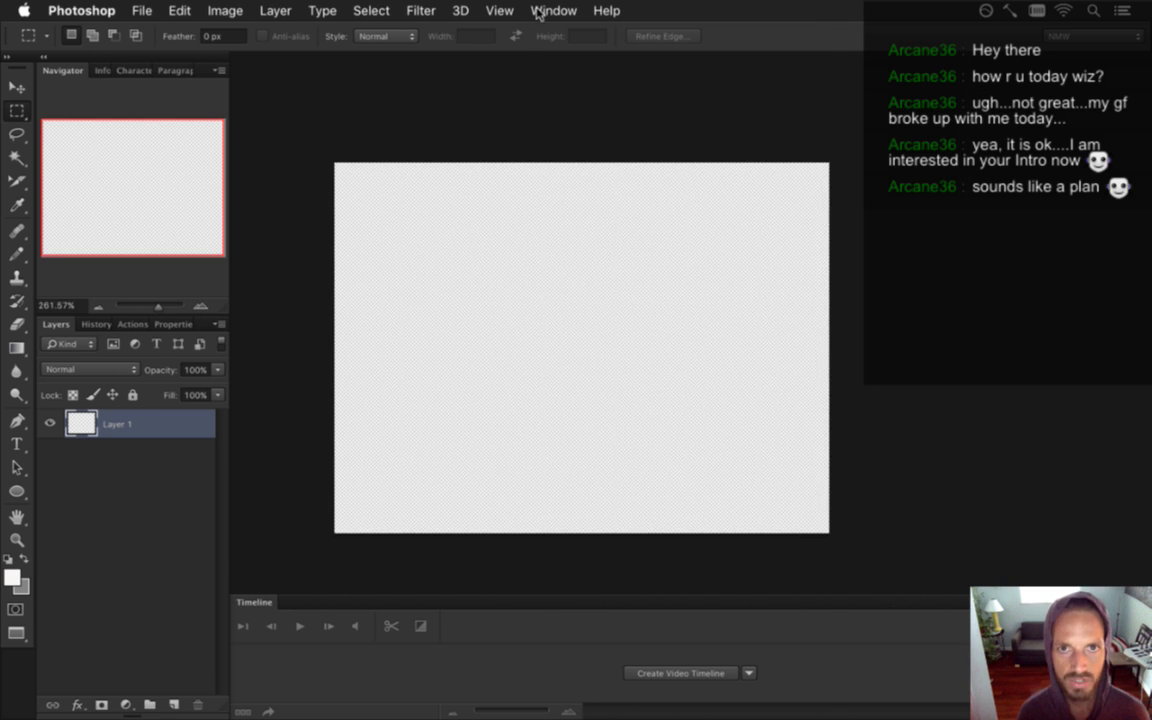
left_click(540, 10)
scroll(598, 462, "down", 5)
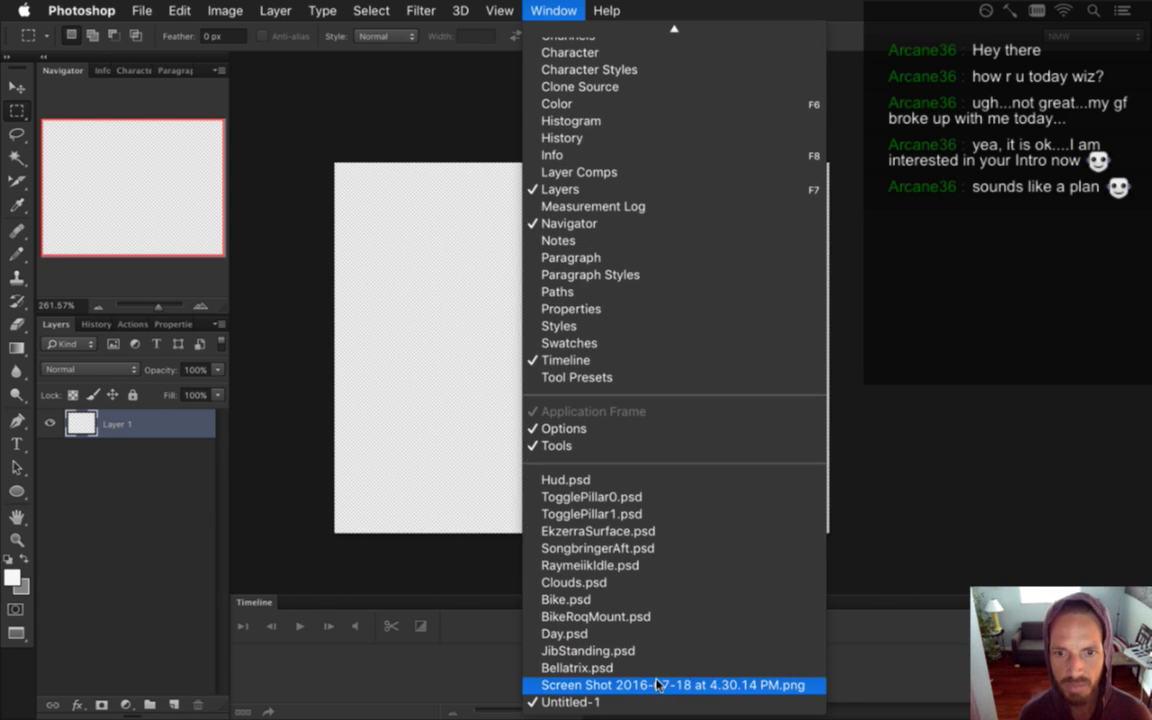
left_click(597, 681)
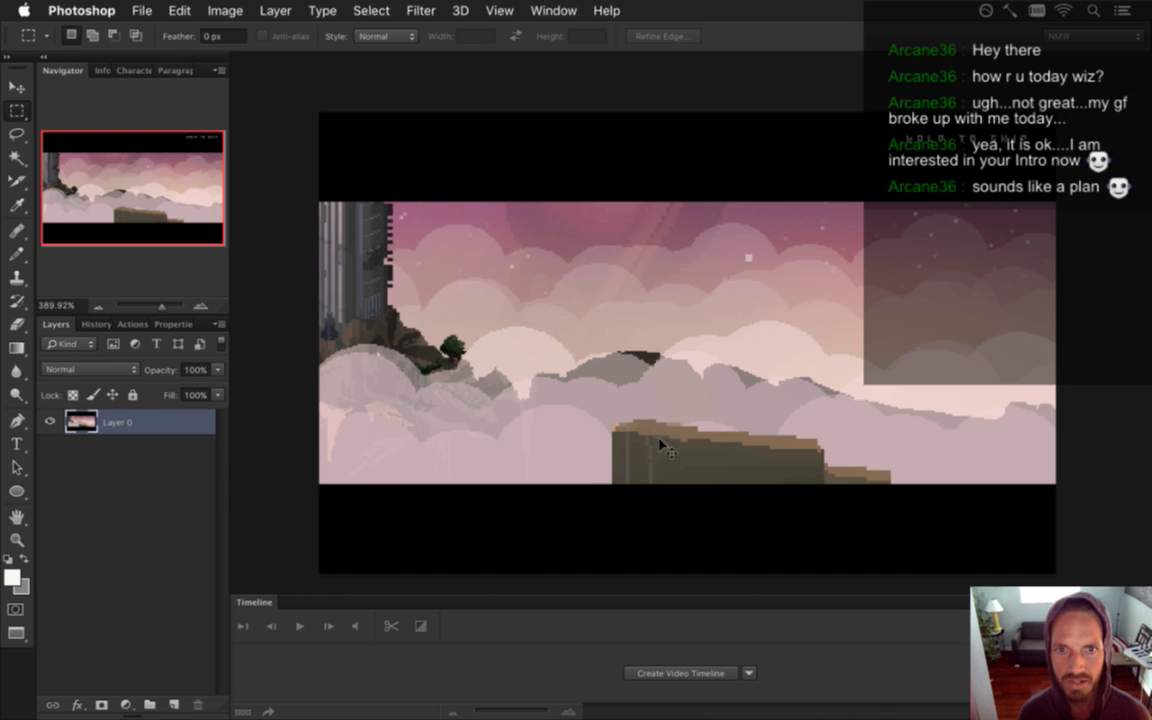
key("super+w")
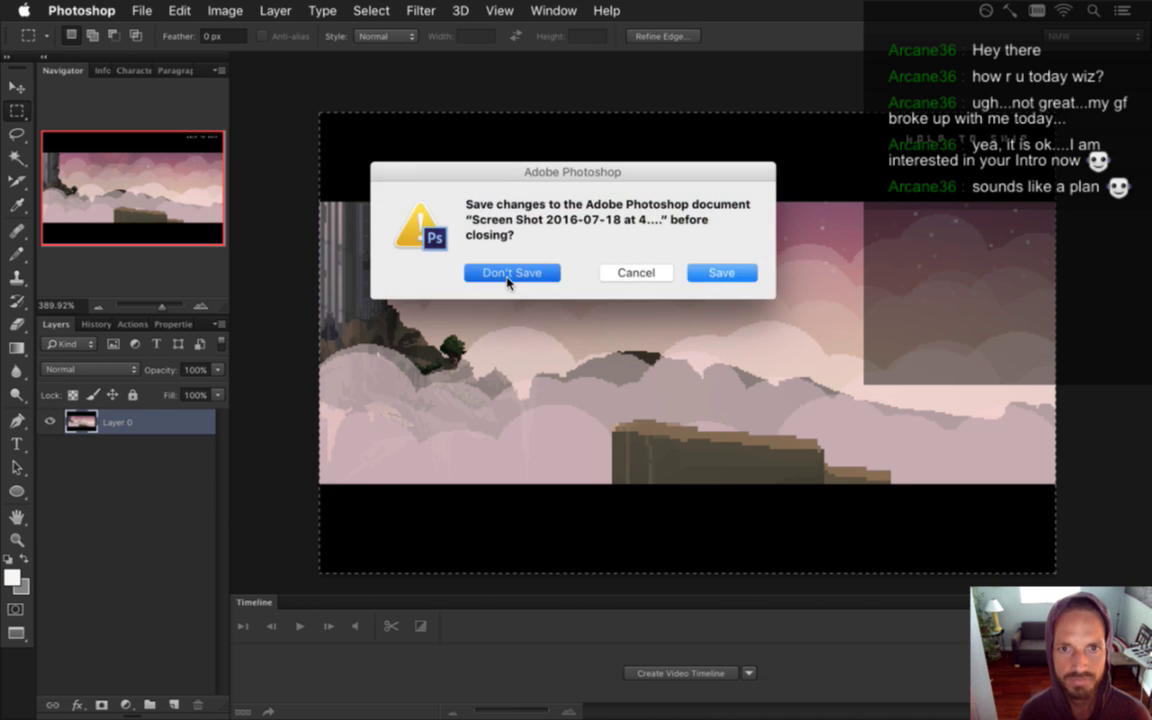
left_click(507, 277)
key("super+v")
Nudge the pasted screenshot up about 13 pixels on the canvas, and shift it back down
key("v")
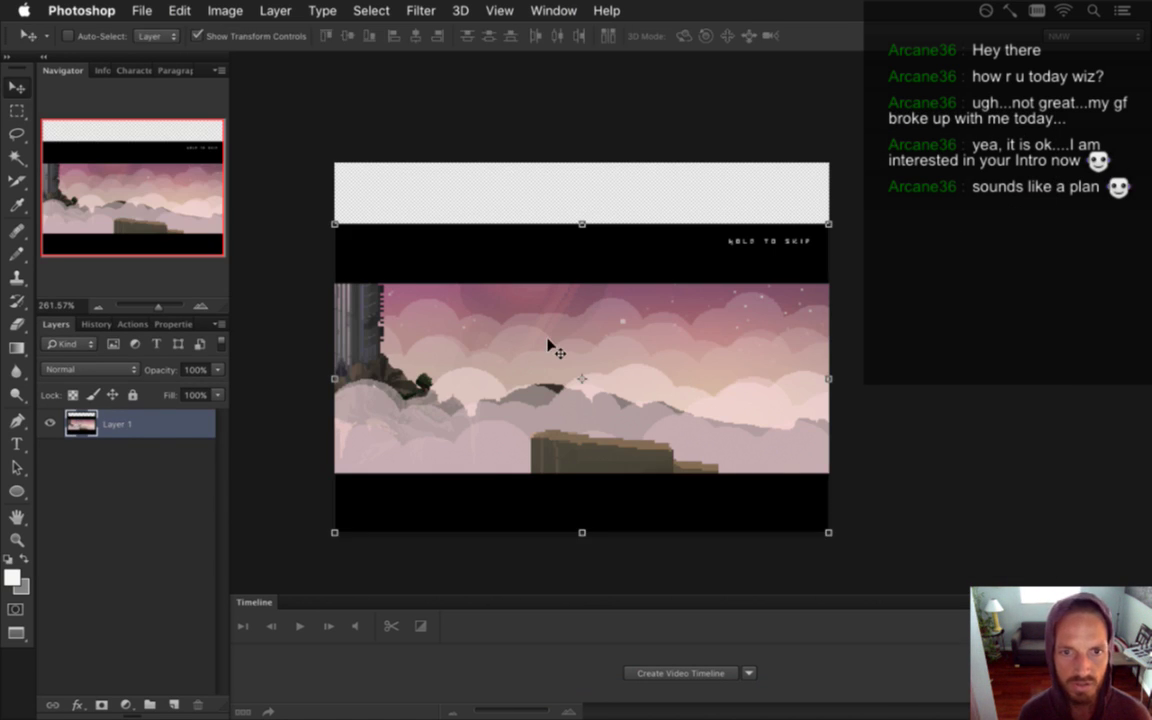
key("Up")
key("Up")
key("Up")
key("Up")
key("Up")
key("Up")
key("Up")
key("Up")
key("Up")
key("Up")
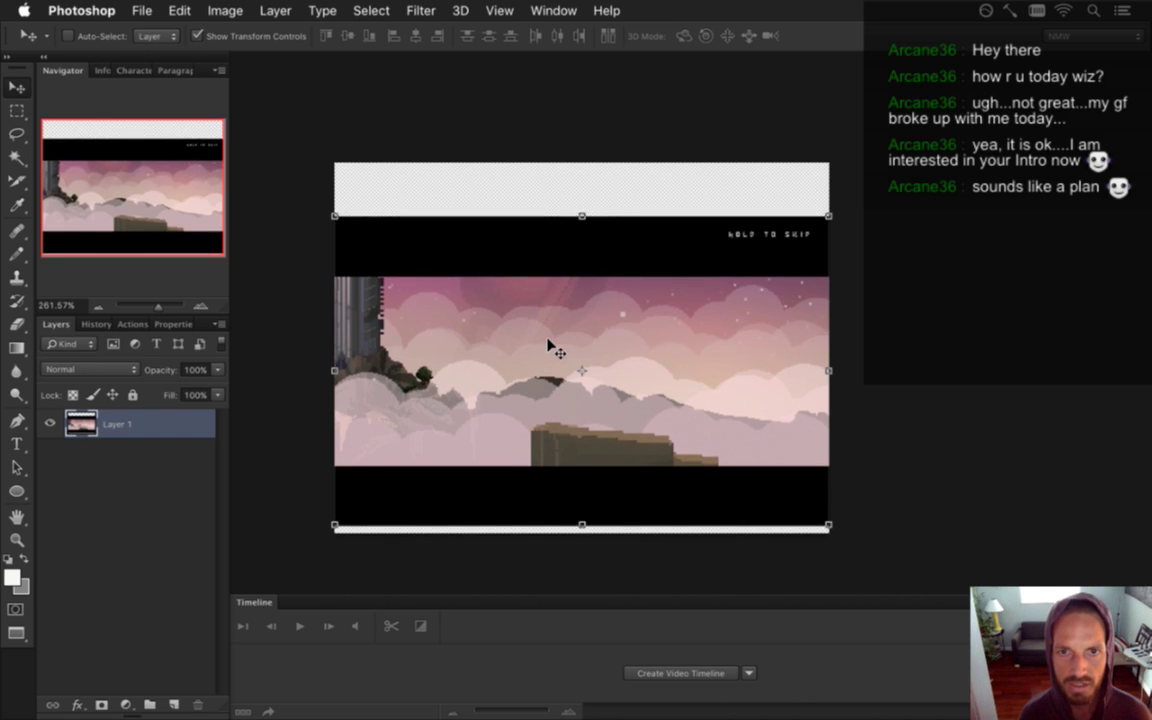
key("Up")
key("Up")
key("Up")
key("Up")
key("Up")
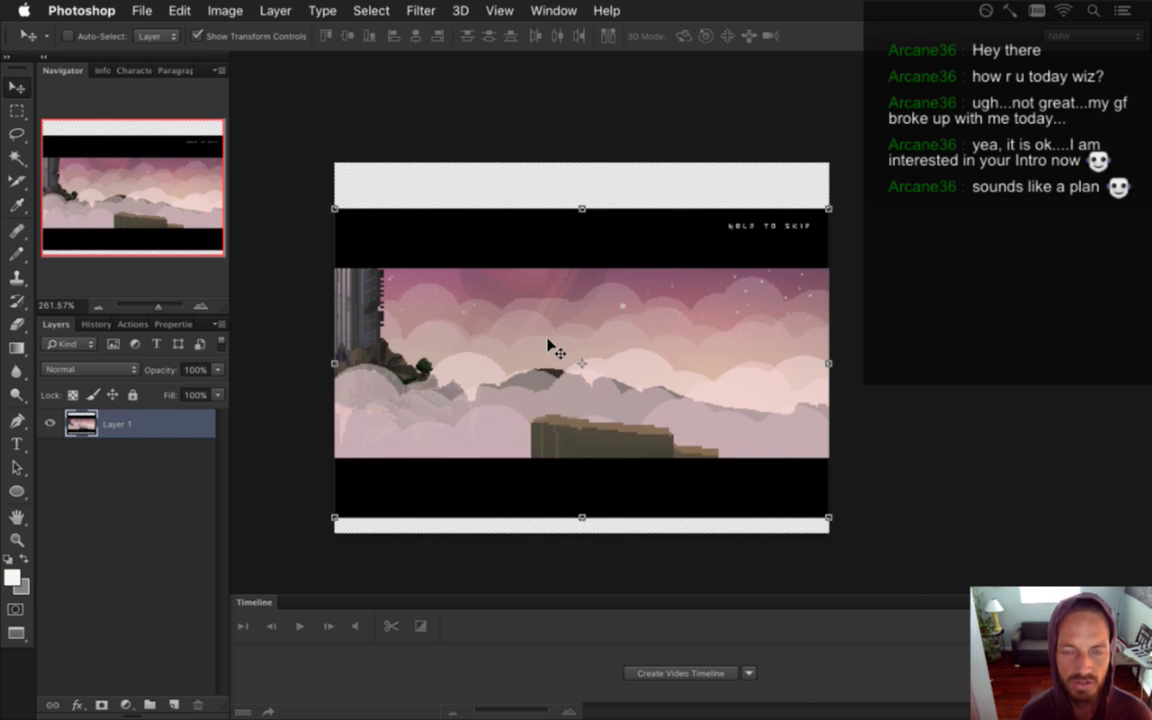
key("shift+Down")
Cut the screenshot off its layer and reduce the canvas height to 263 pixels
key("super+x")
key("super+alt+i")
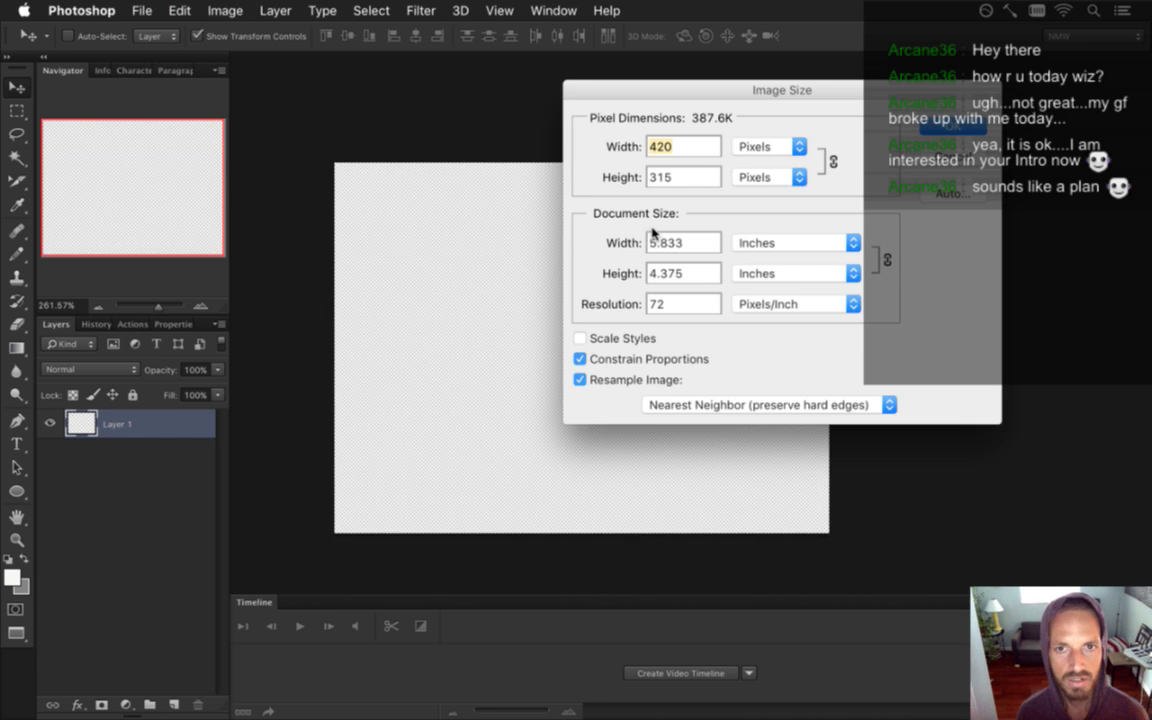
key("Tab")
key("Return")
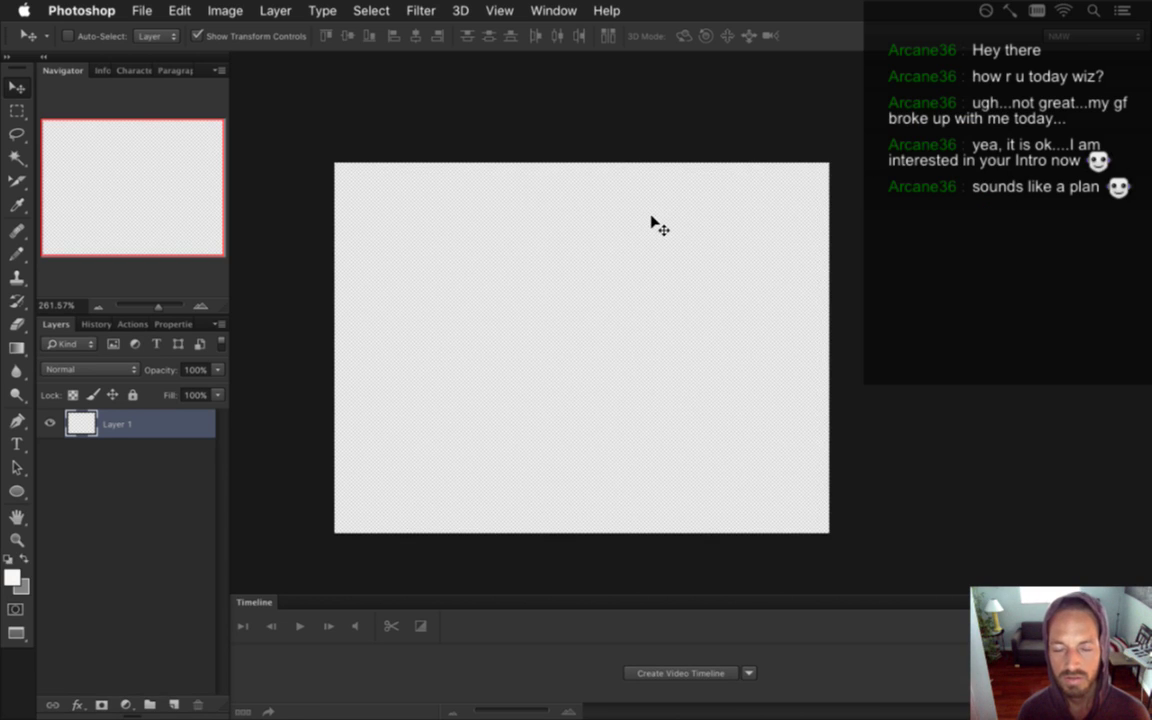
key("super+alt+c")
key("Tab")
type("263")
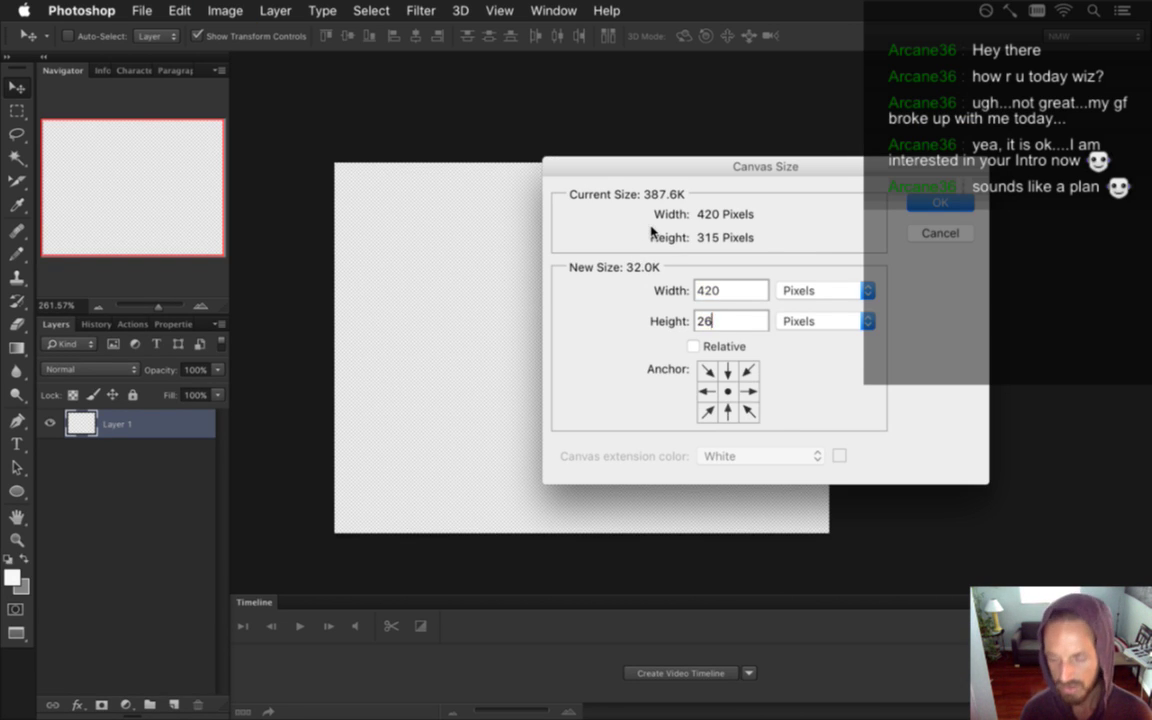
key("Return")
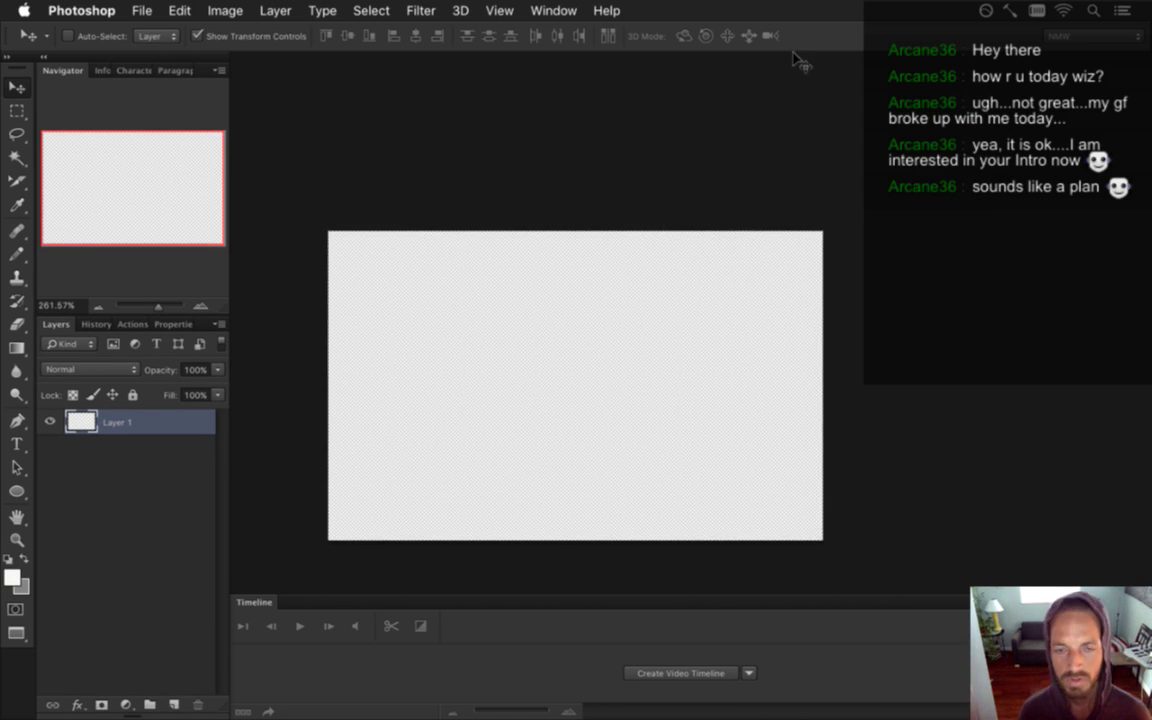
Paste the screenshot back so it fills the canvas, and set the canvas height to 315 pixels
key("super+v")
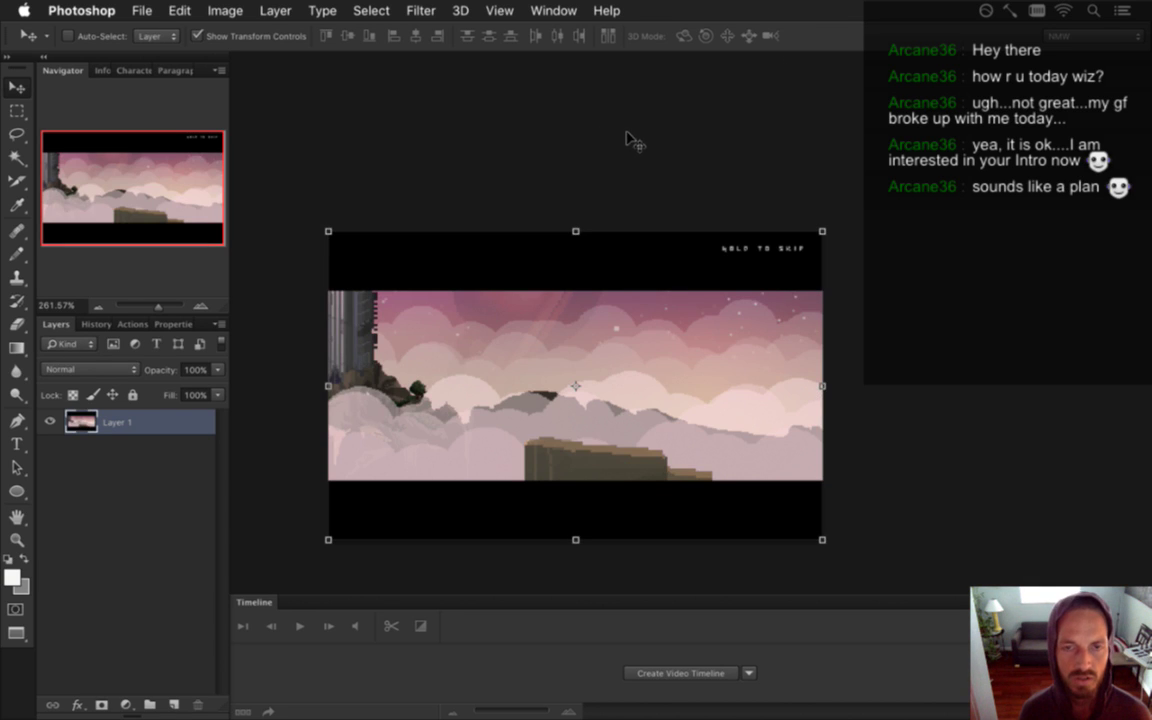
key("super+alt+i")
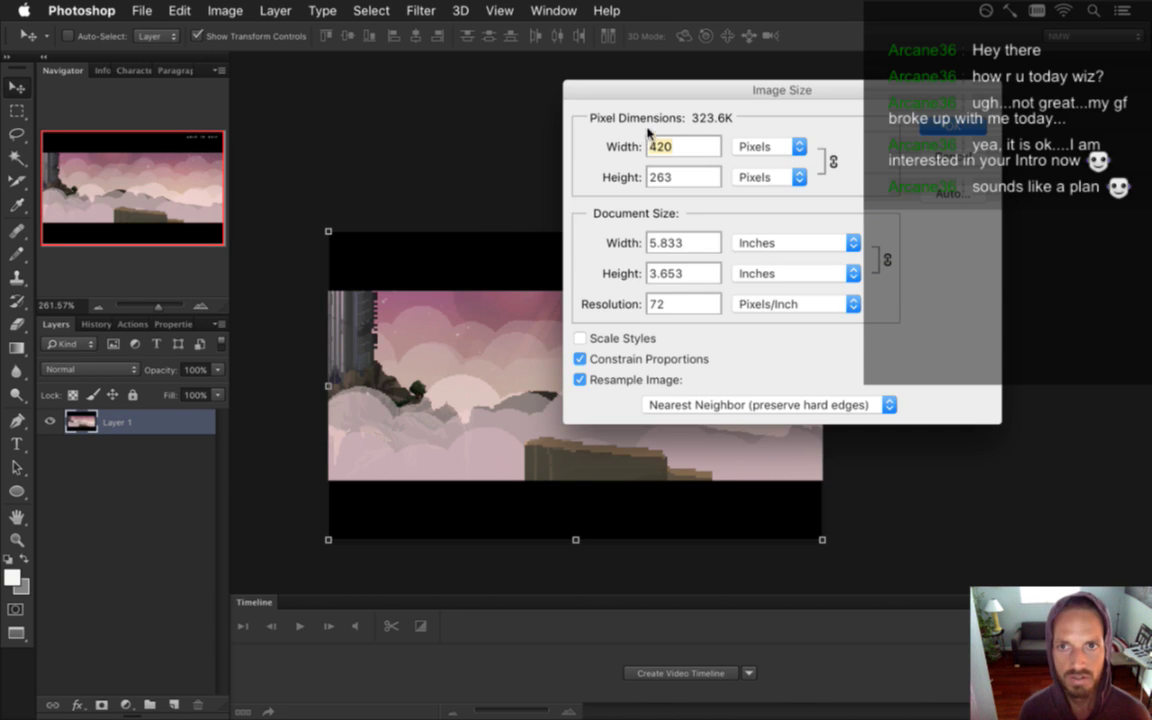
key("Escape")
key("super+alt+c")
key("Tab")
type("315")
key("Return")
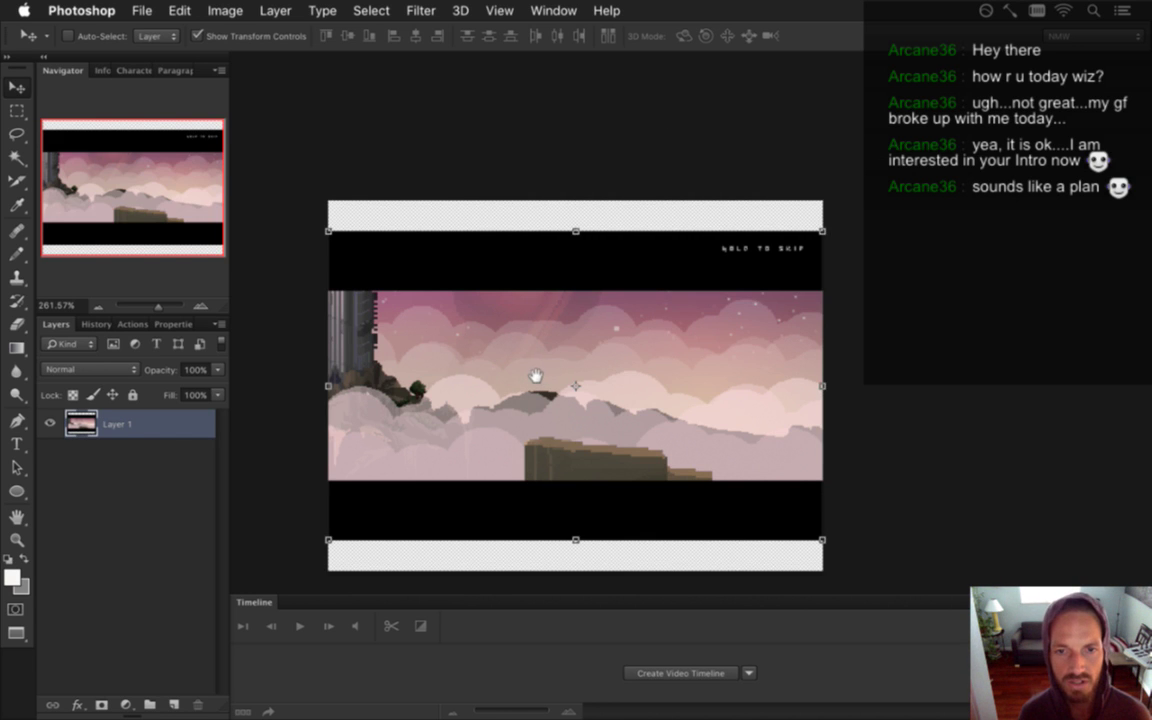
Sample the black of the letterbox bar and fill the empty strips above and below the screenshot with it
scroll(537, 378, "down", 3)
scroll(577, 340, "up", 2)
scroll(577, 340, "up", 1)
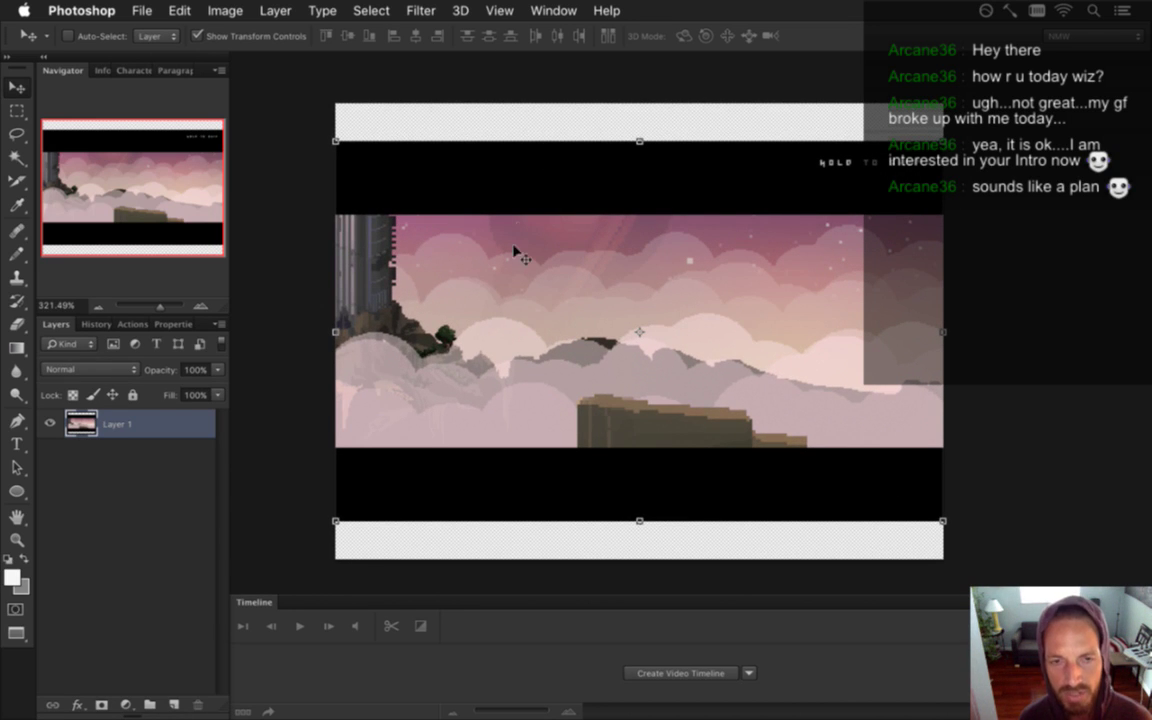
key("m")
key("i")
left_click(428, 170)
key("b")
key("g")
left_click(421, 120)
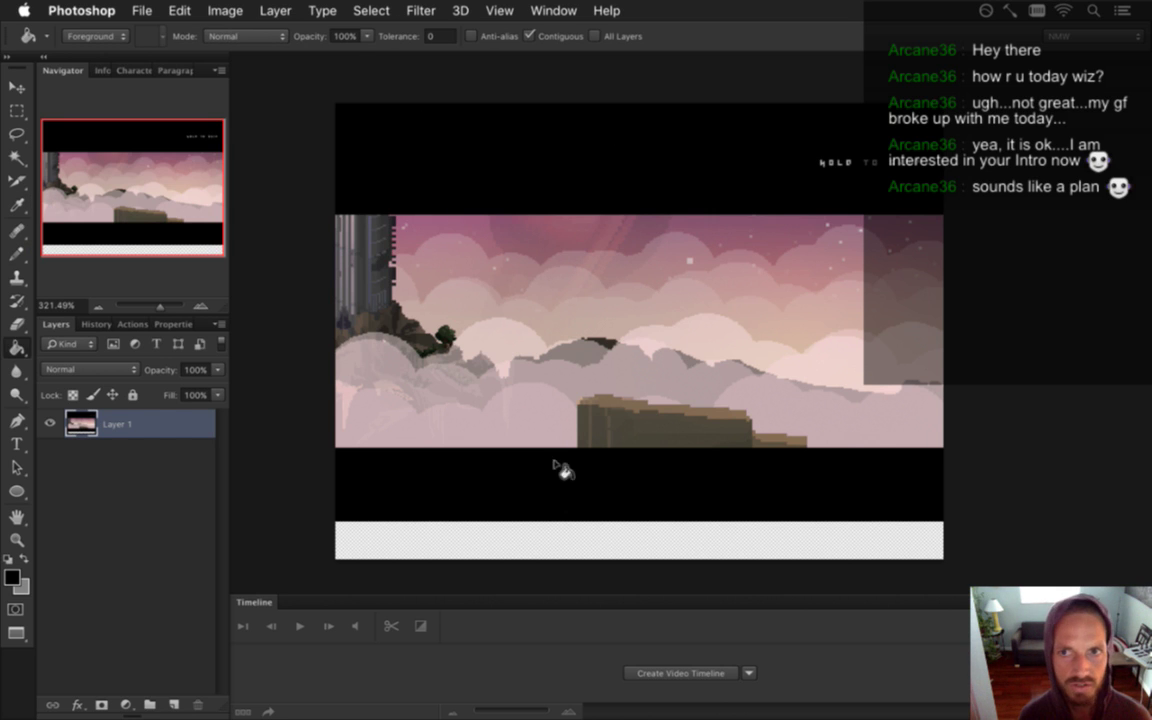
left_click(560, 535)
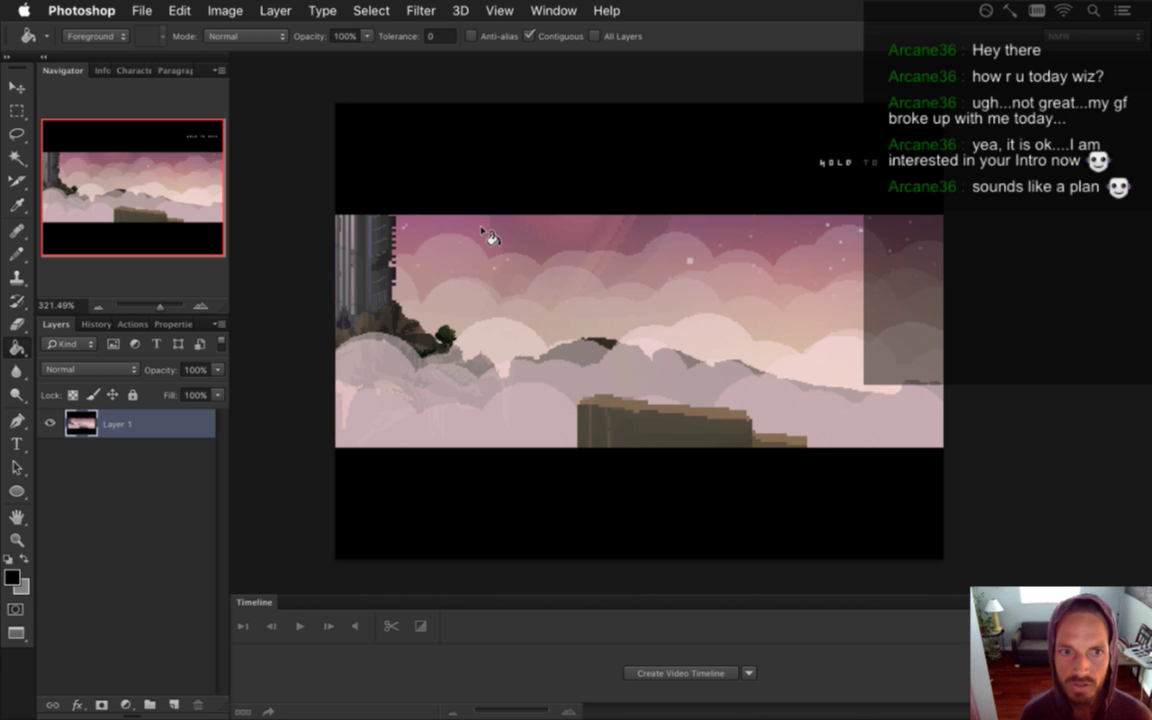
Paint over the skip text in the upper black bar with a black 30-pixel Pencil stroke
key("b")
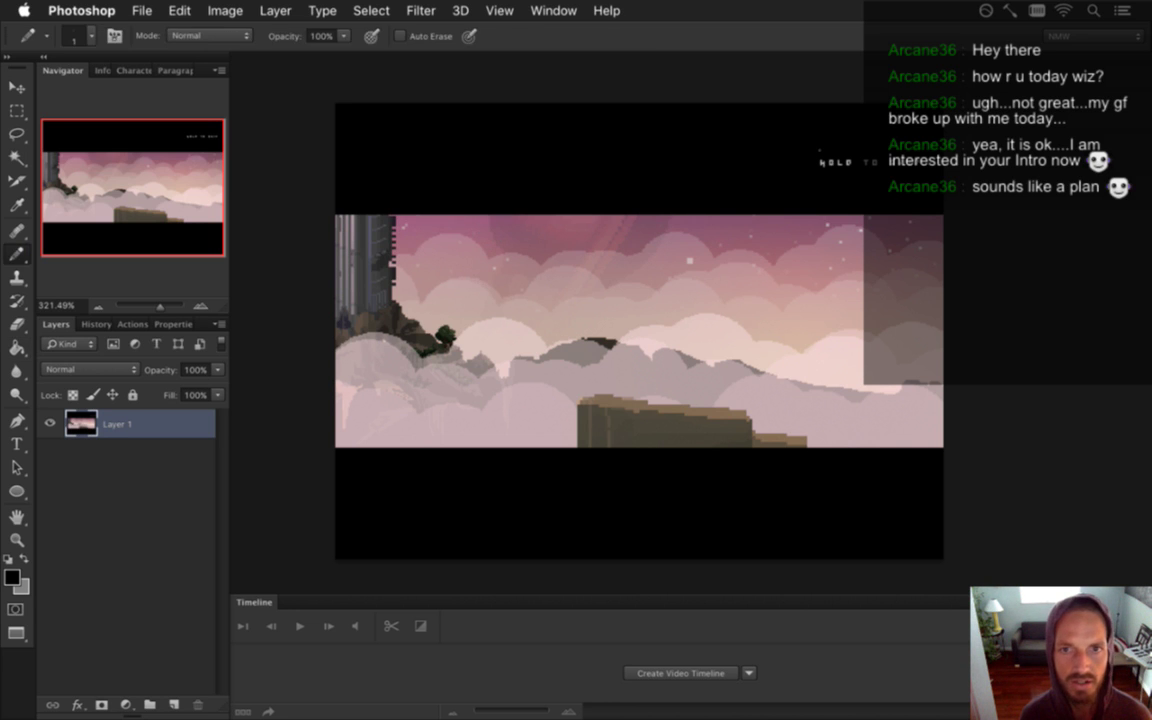
key("i")
key("b")
left_click_drag(815, 182, 965, 190)
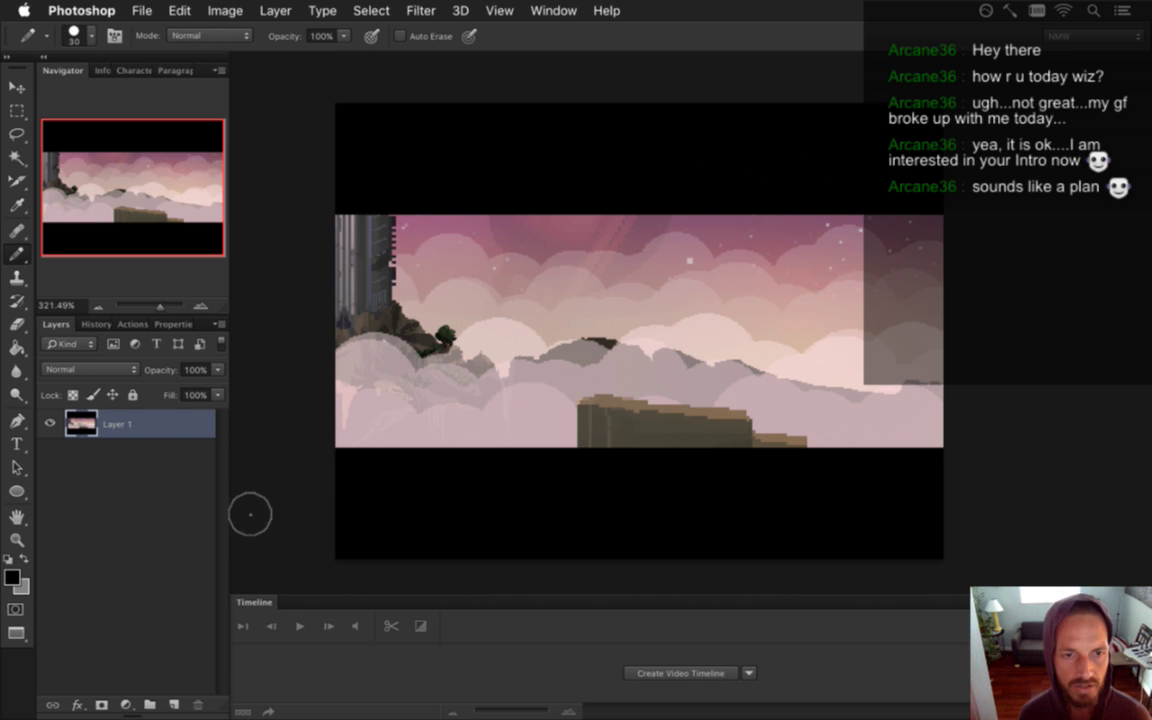
Select both black bars with the Magic Wand and cut them to a new layer
left_click(17, 157)
left_click(522, 112)
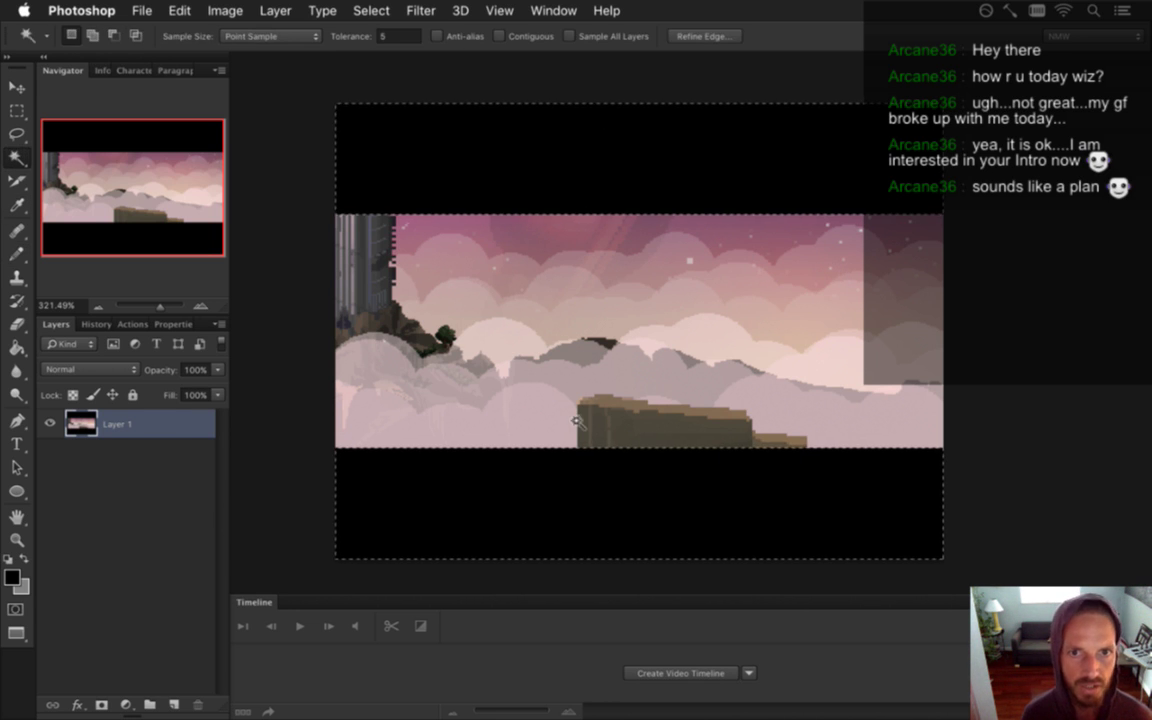
right_click(577, 415)
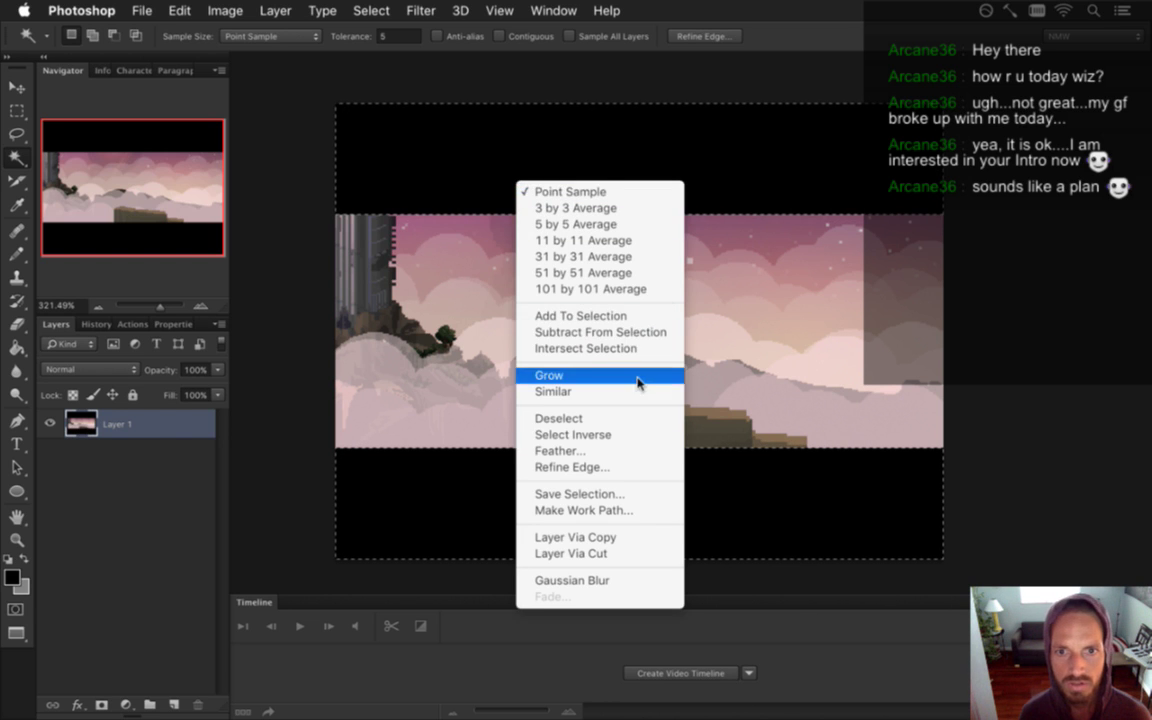
left_click(625, 540)
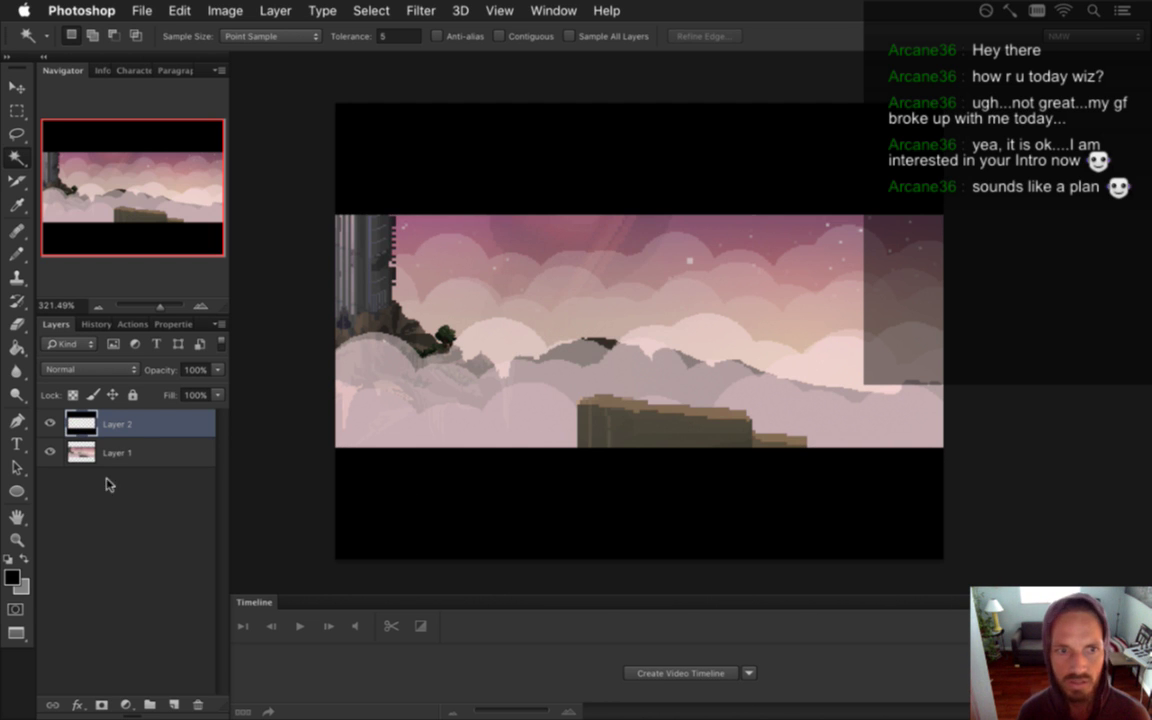
Rename the black bars' layer to letterboxing and hide the scene image on Layer 1
double_click(119, 424)
type("lett")
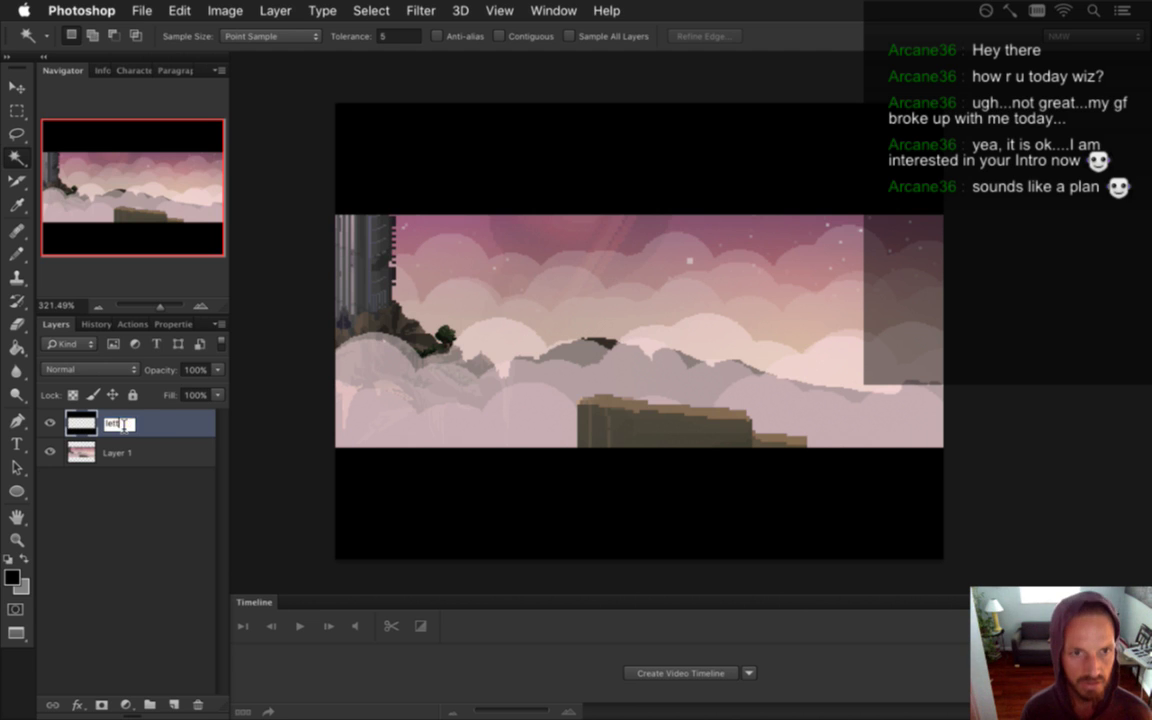
type("erboxing")
key("Return")
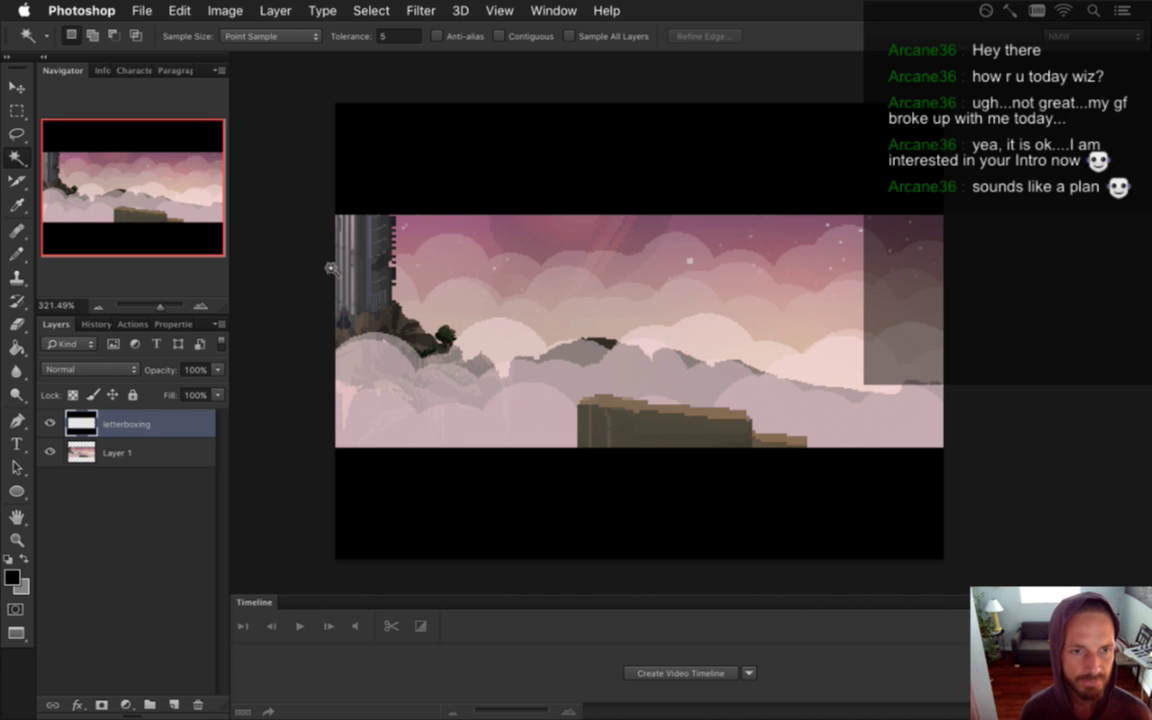
left_click(80, 453)
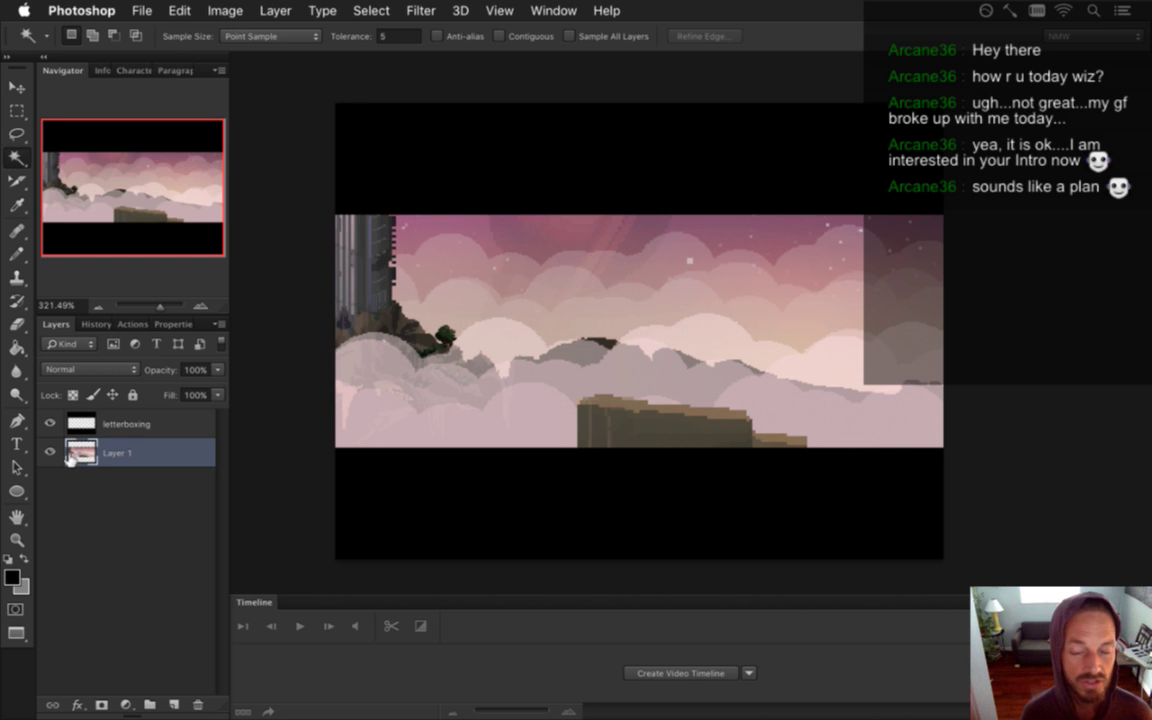
left_click(50, 452)
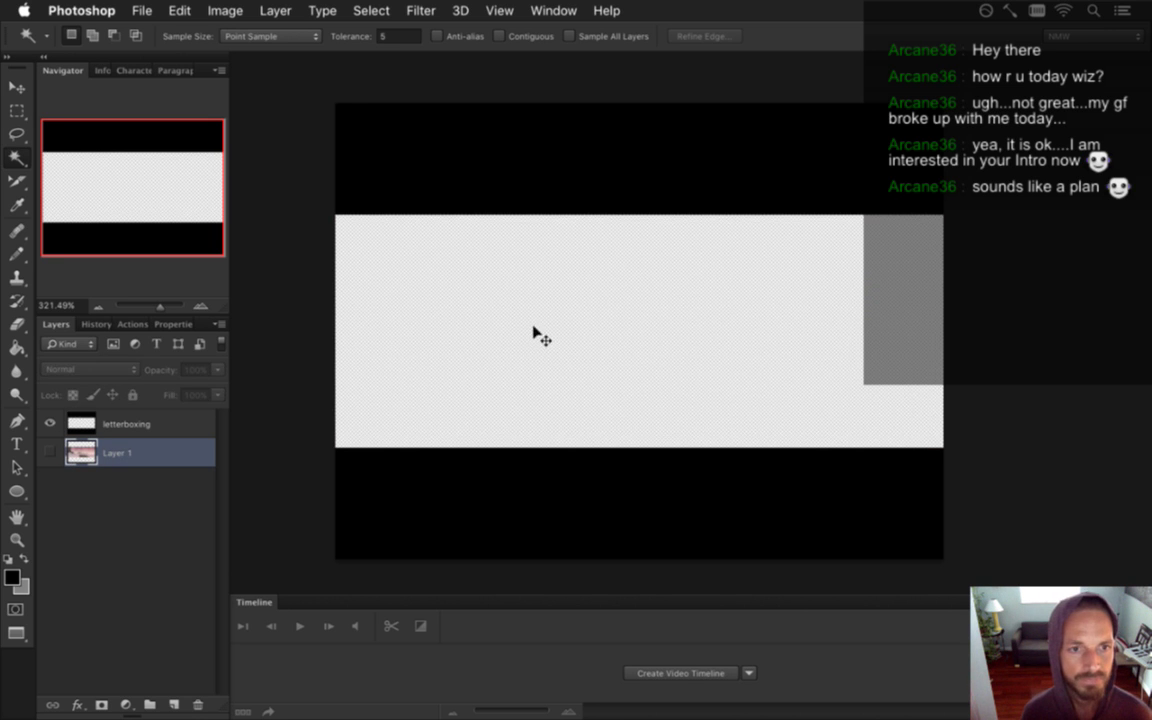
Start saving the document under a new name and browse to the Backgrounds folder inside sprites
key("super+shift+s")
key("super+Tab")
key("super+Tab")
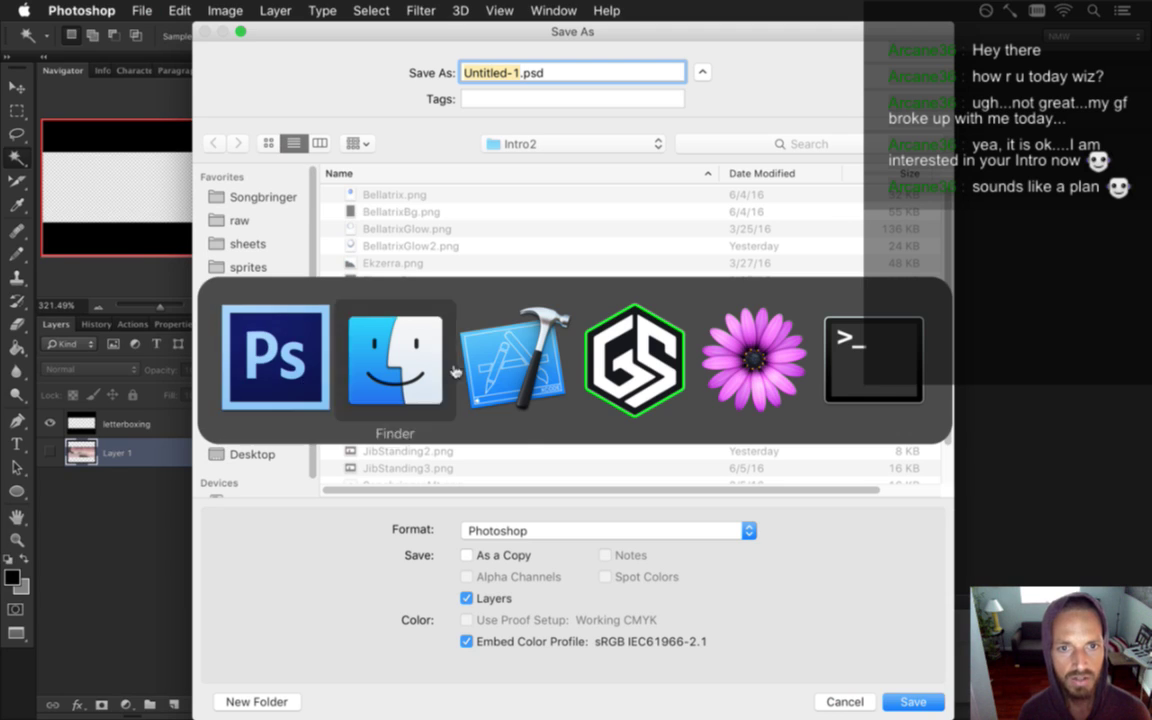
left_click(563, 44)
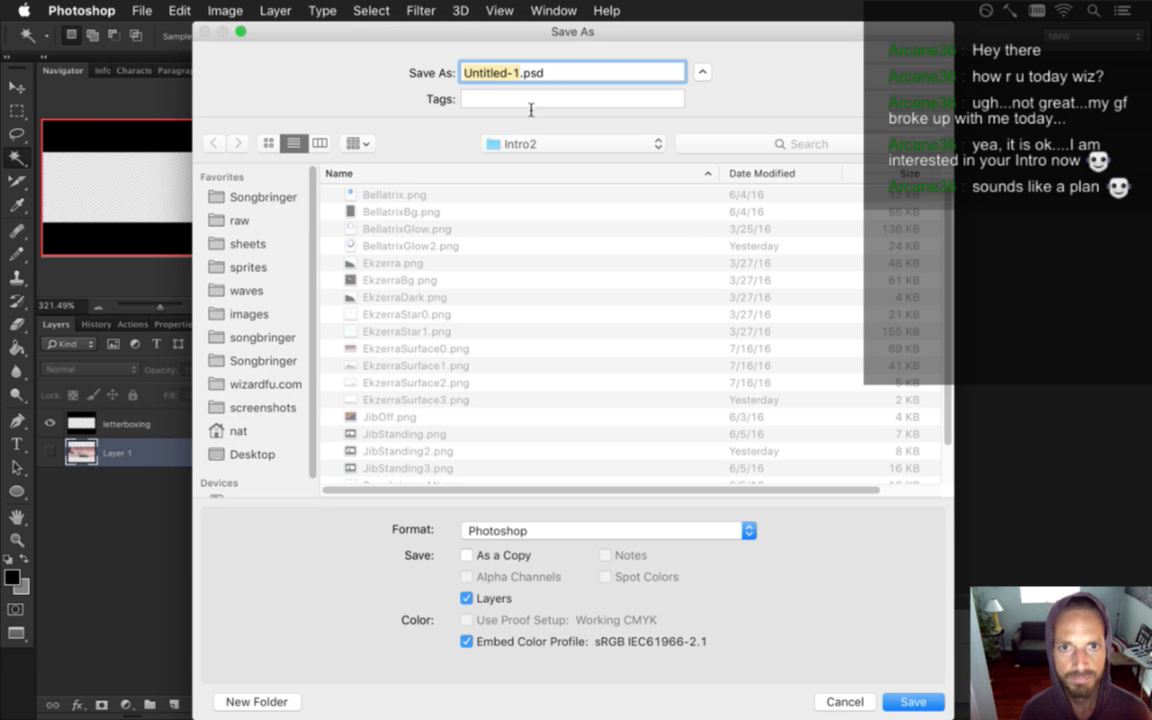
left_click(514, 145)
left_click(272, 246)
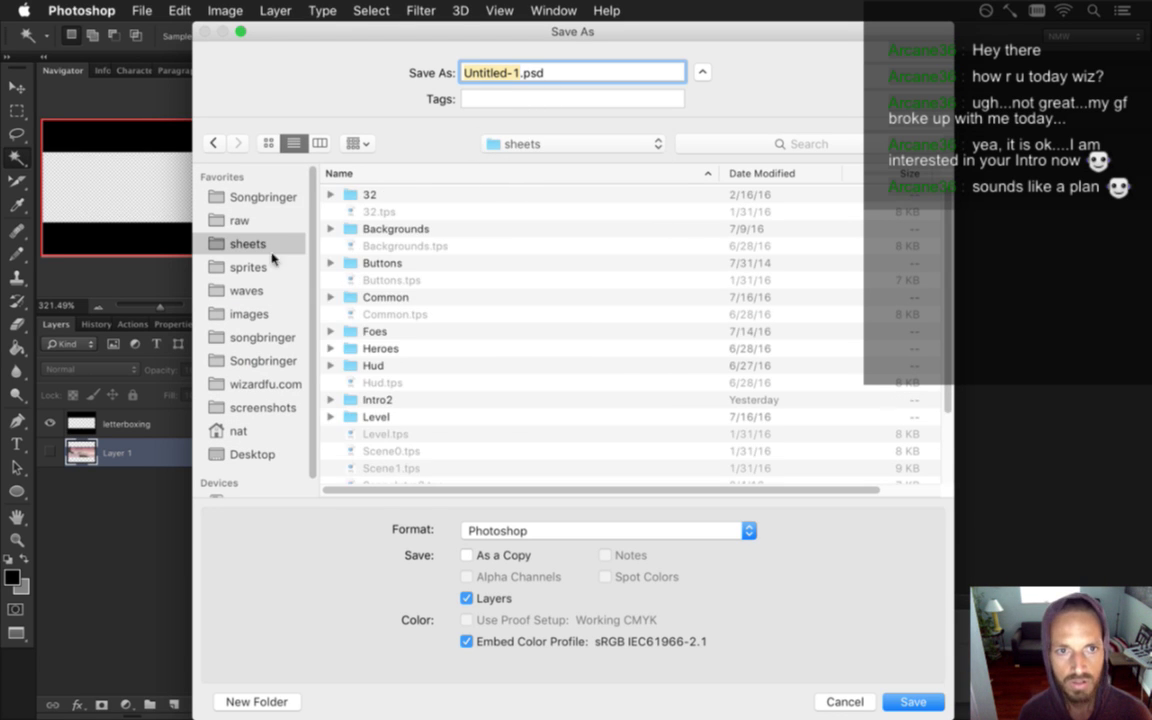
left_click(278, 266)
left_click(280, 288)
left_click(282, 267)
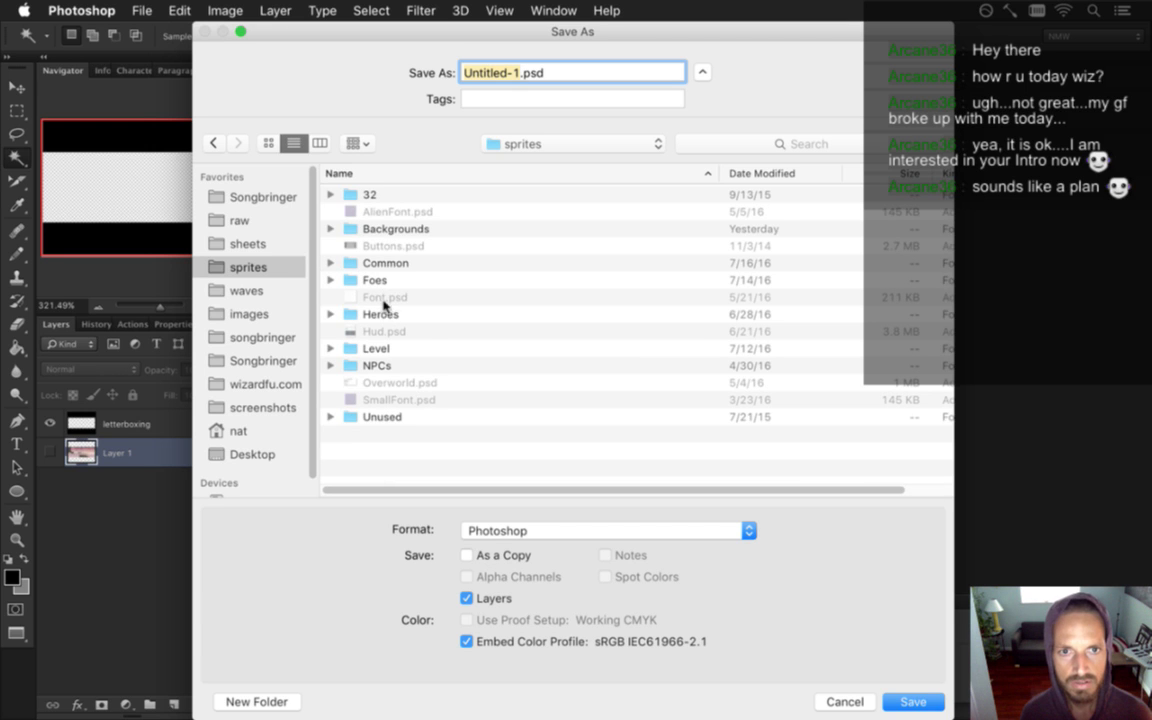
double_click(380, 228)
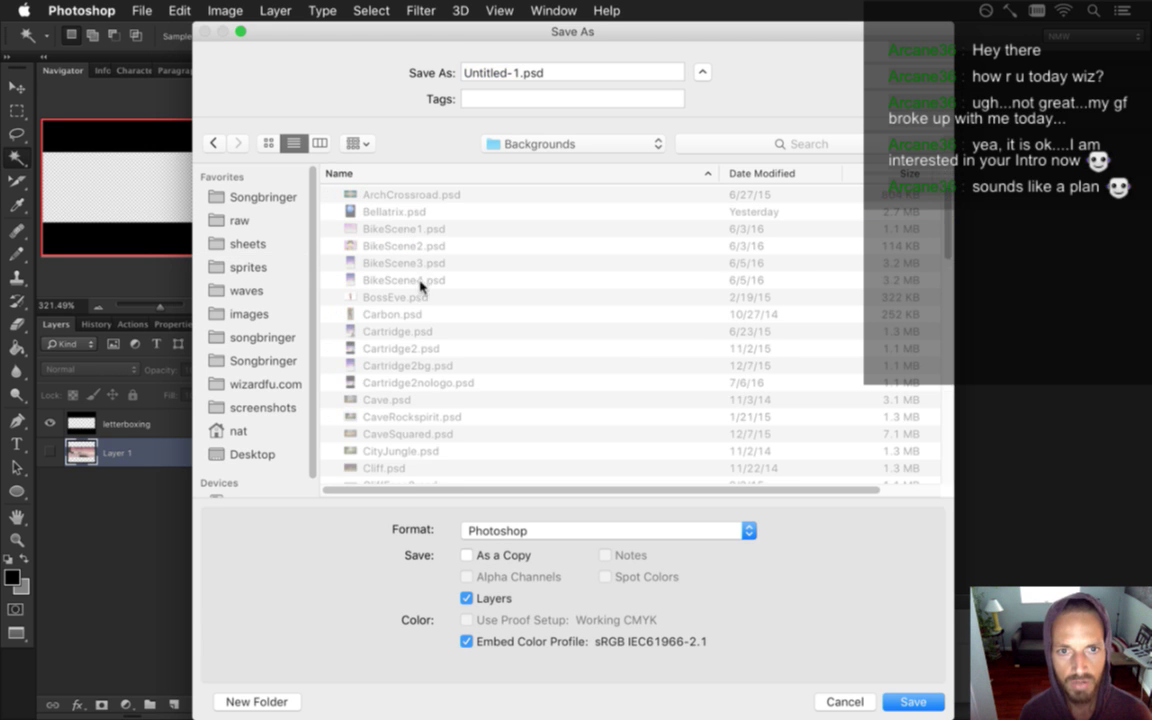
left_click(946, 310)
left_click_drag(946, 315, 936, 432)
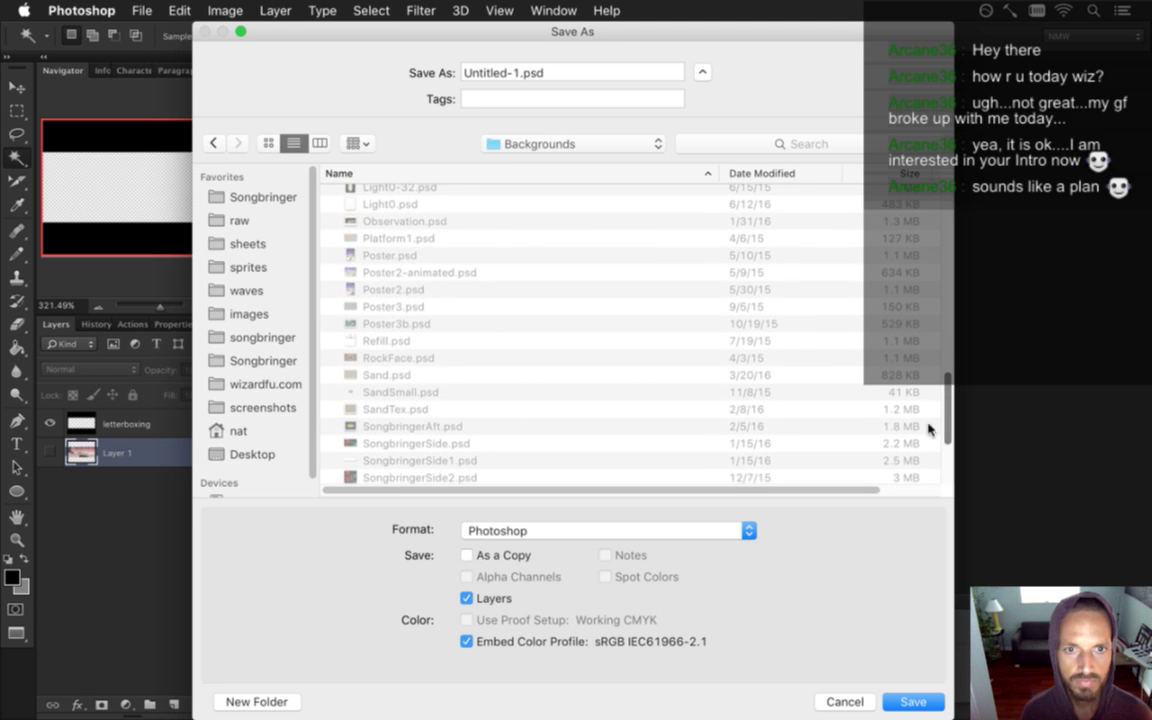
Name the file Lightning and save it in Photoshop format
left_click(467, 76)
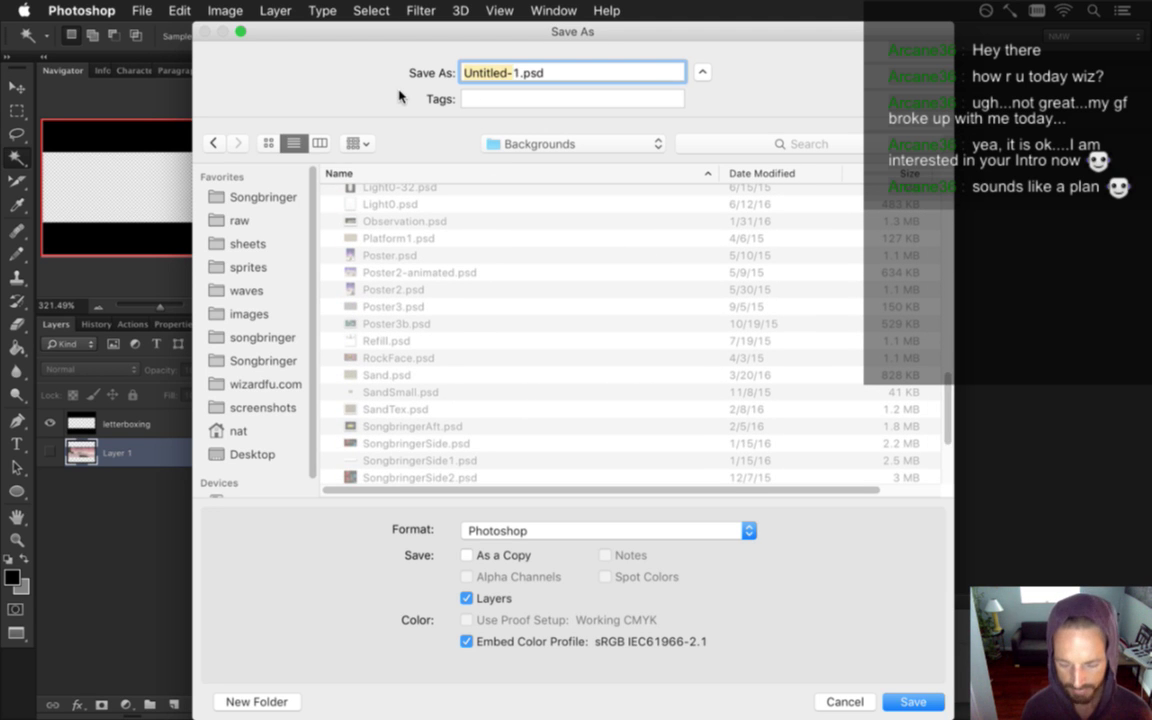
key("BackSpace")
type("Lightning")
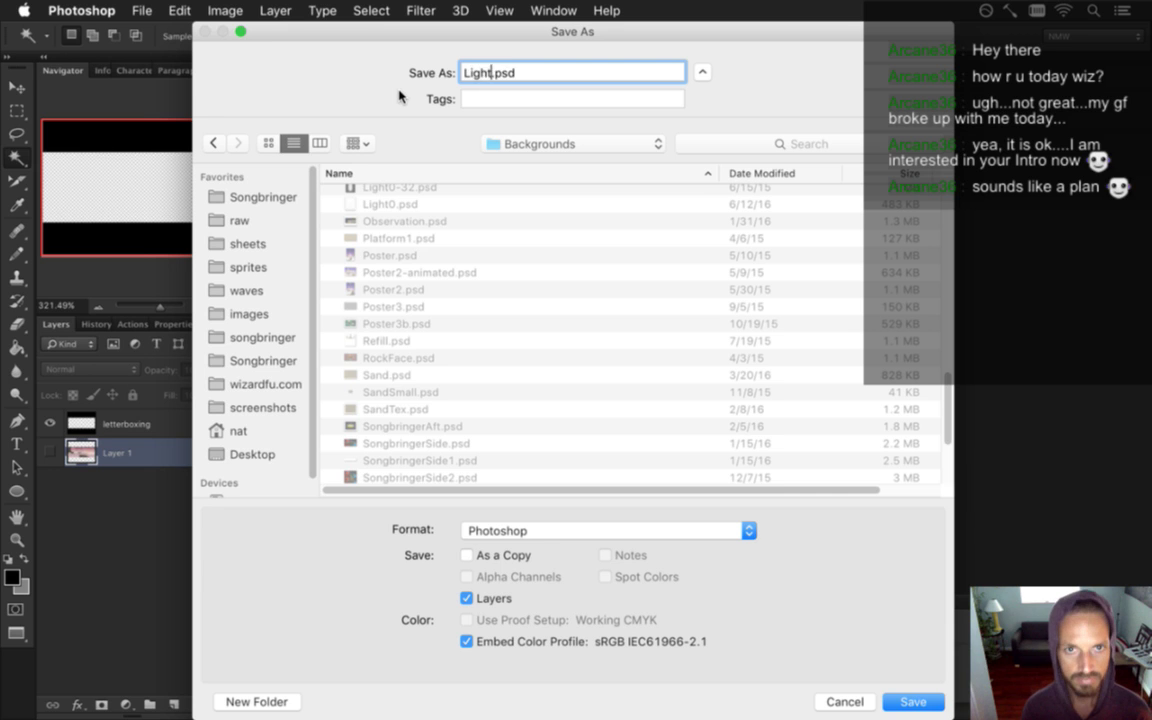
key("Return")
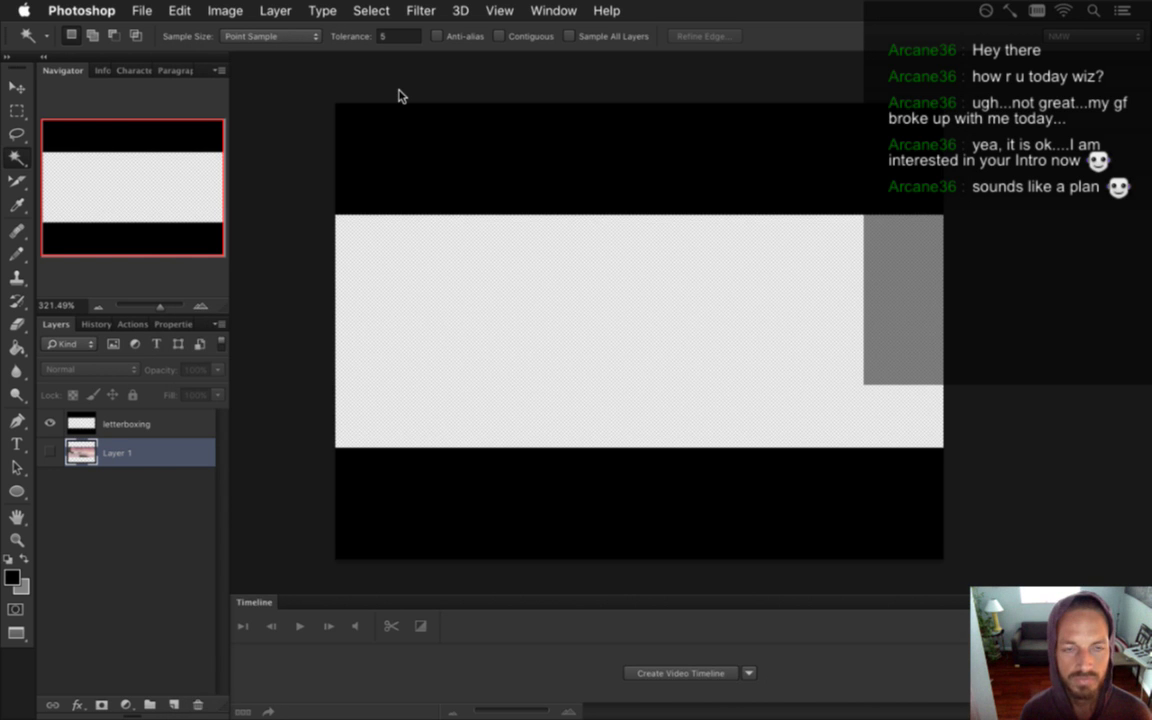
Switch to Xcode and look up the fade layer's flash color in the onDone function of Flux.cpp
key("super+Tab")
key("super+Tab")
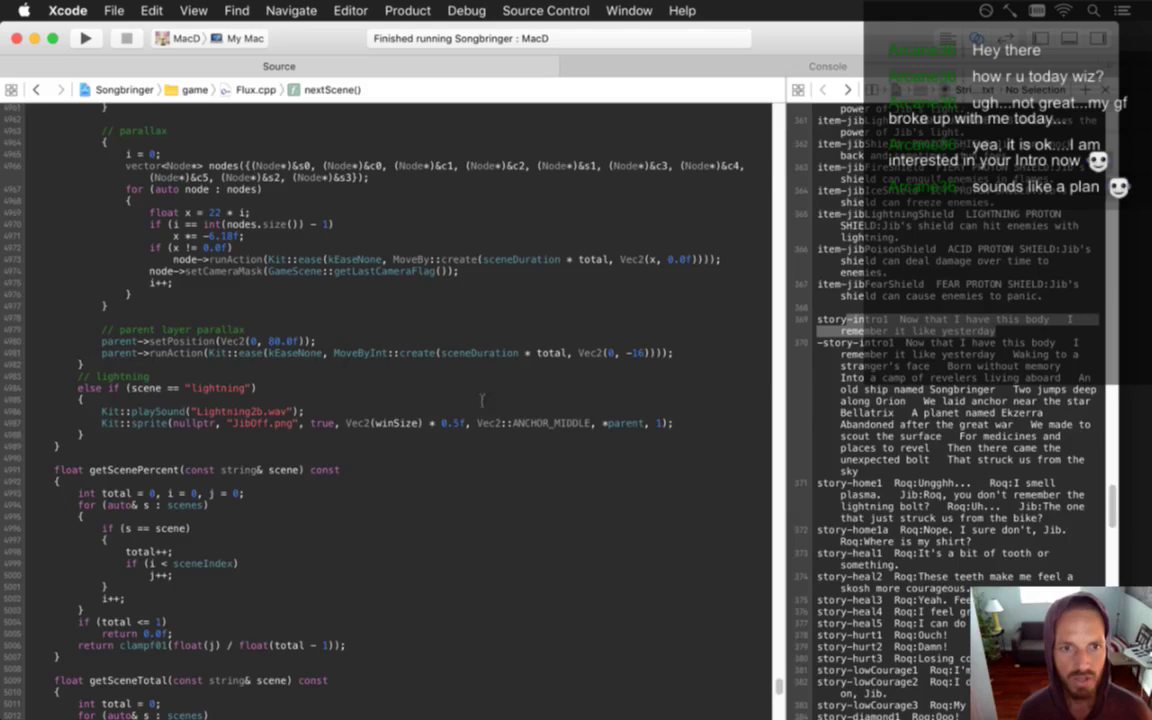
left_click(459, 387)
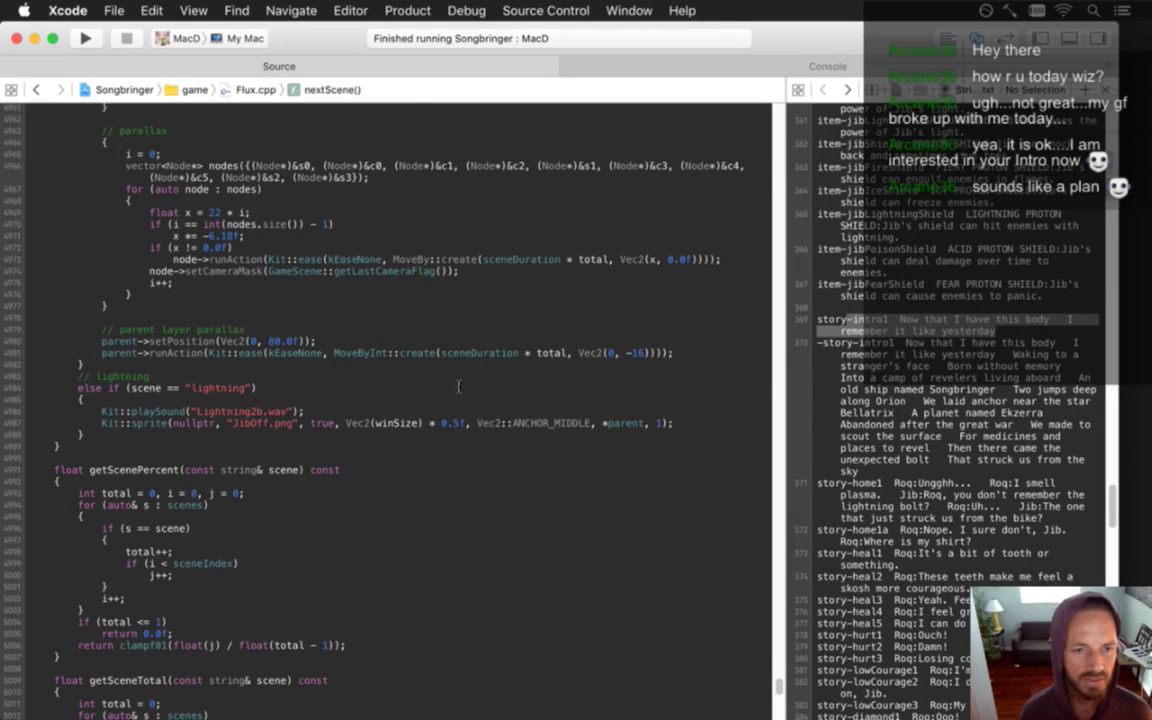
scroll(459, 387, "up", 20)
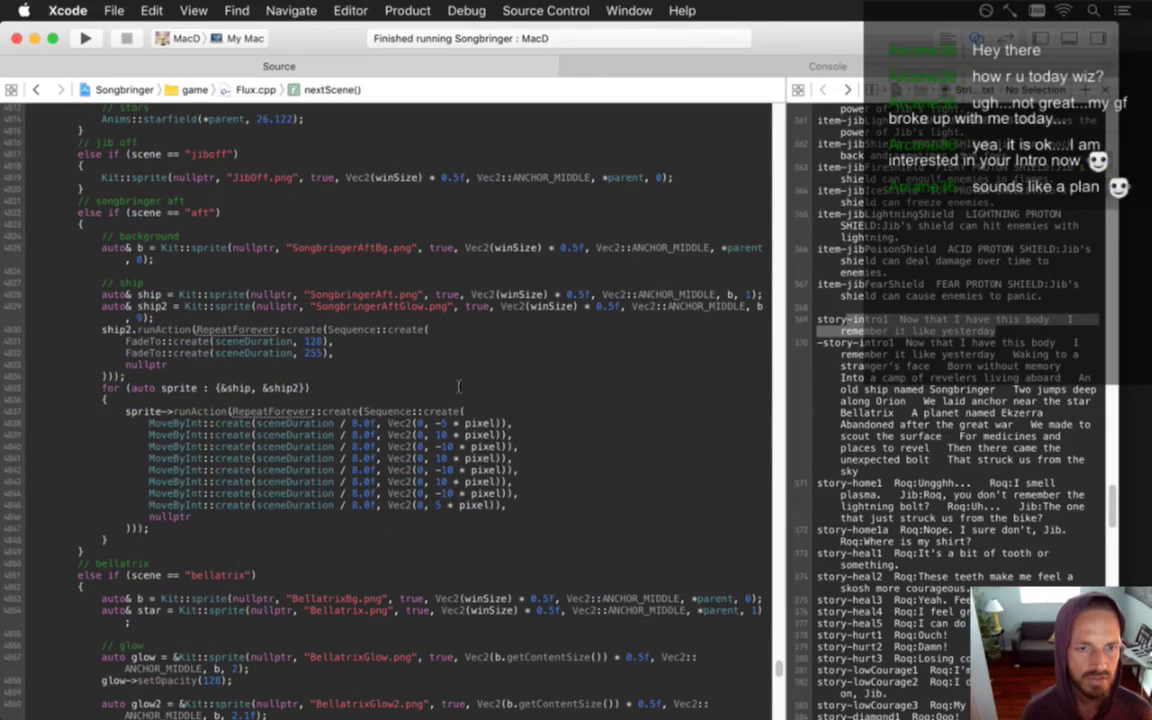
scroll(459, 387, "up", 20)
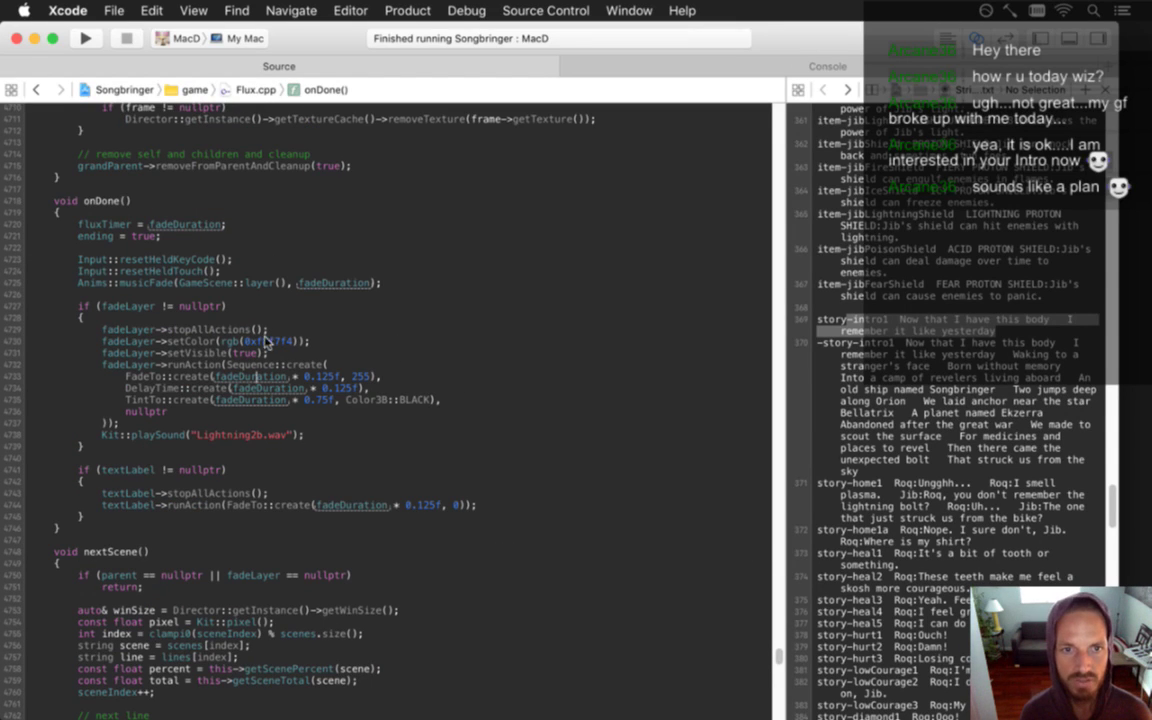
Switch to Photoshop and set the foreground color to f8f7f4
key("super+Tab")
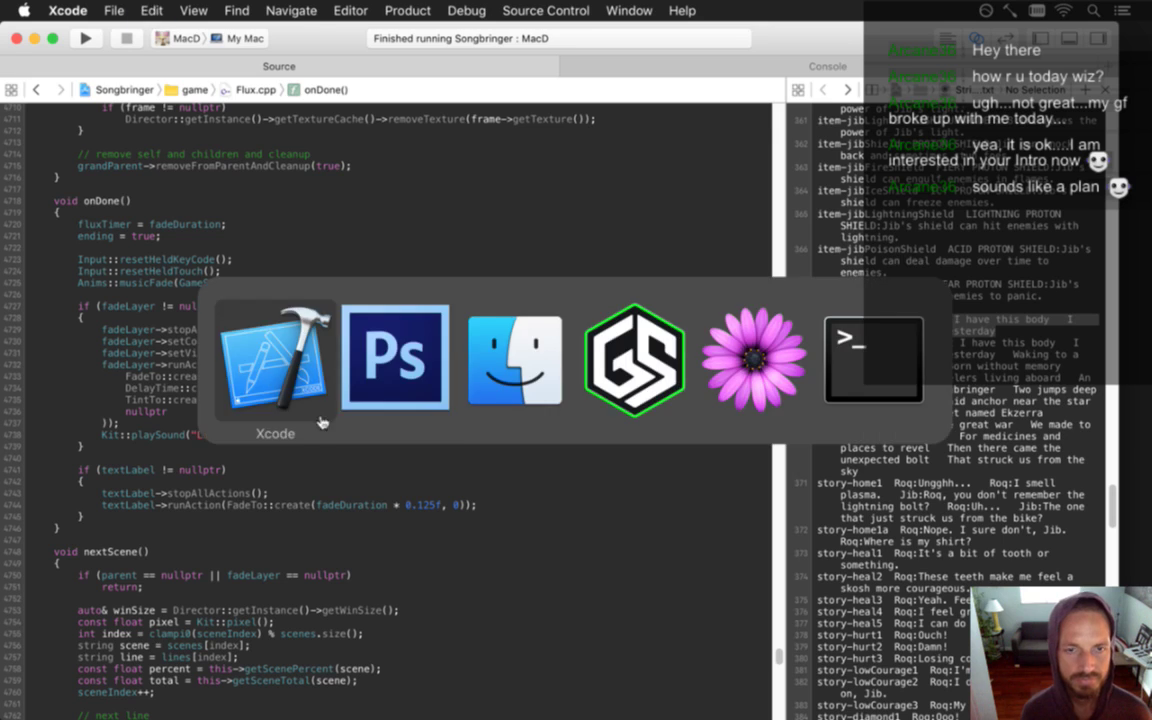
left_click(14, 578)
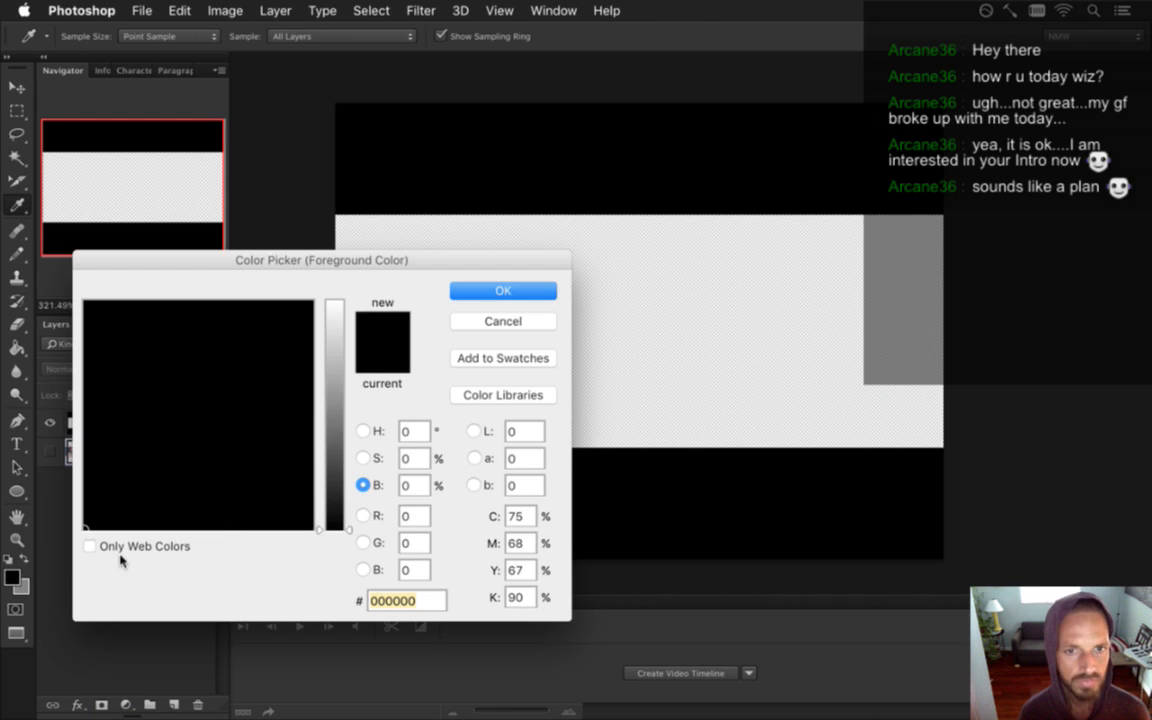
type("f8f7f4")
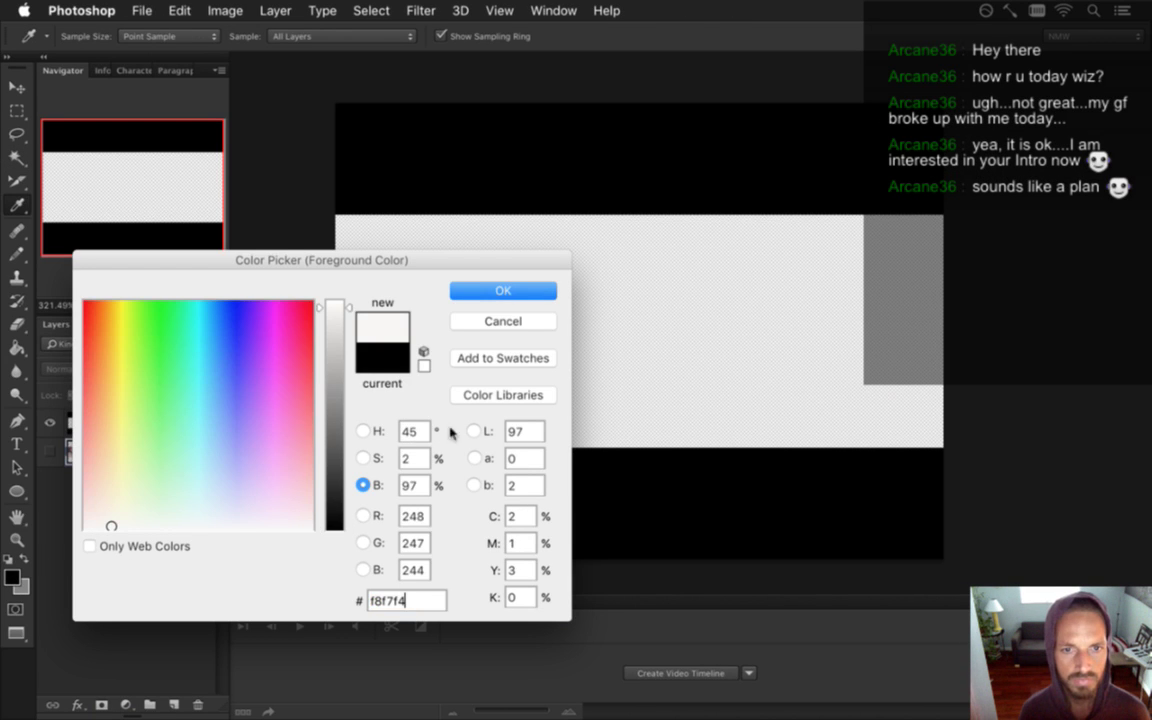
left_click(502, 292)
key("w")
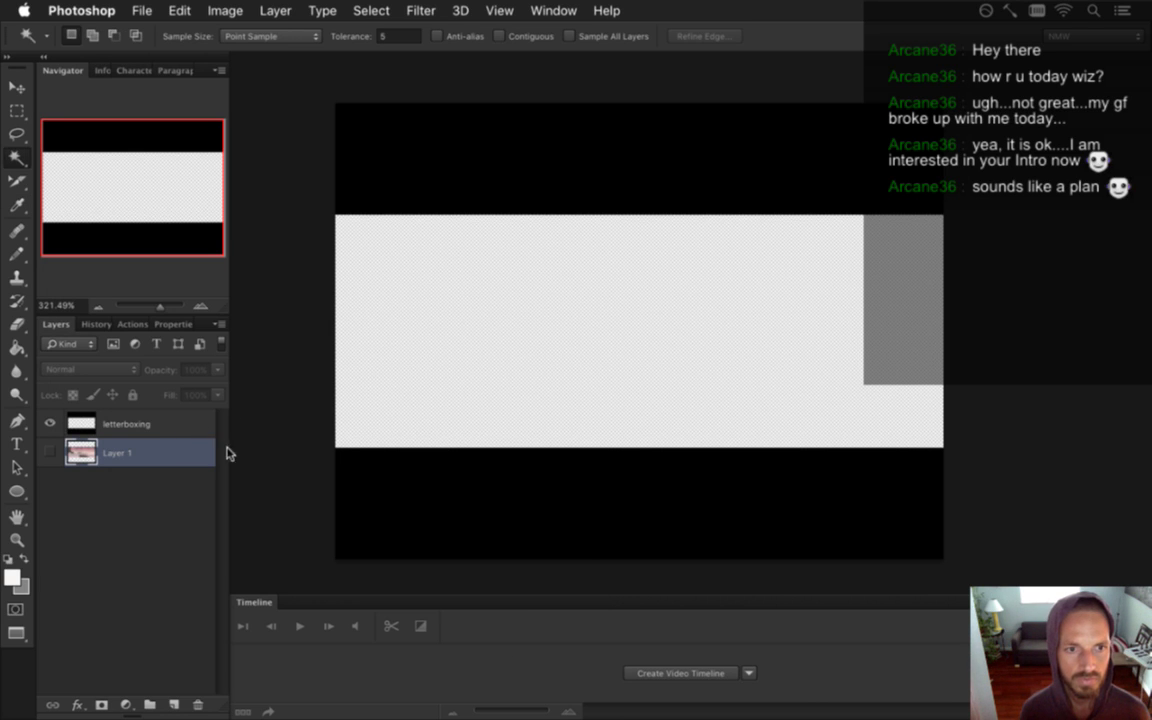
Add a new layer between letterboxing and Layer 1 and fill it with the foreground color
left_click(172, 704)
key("g")
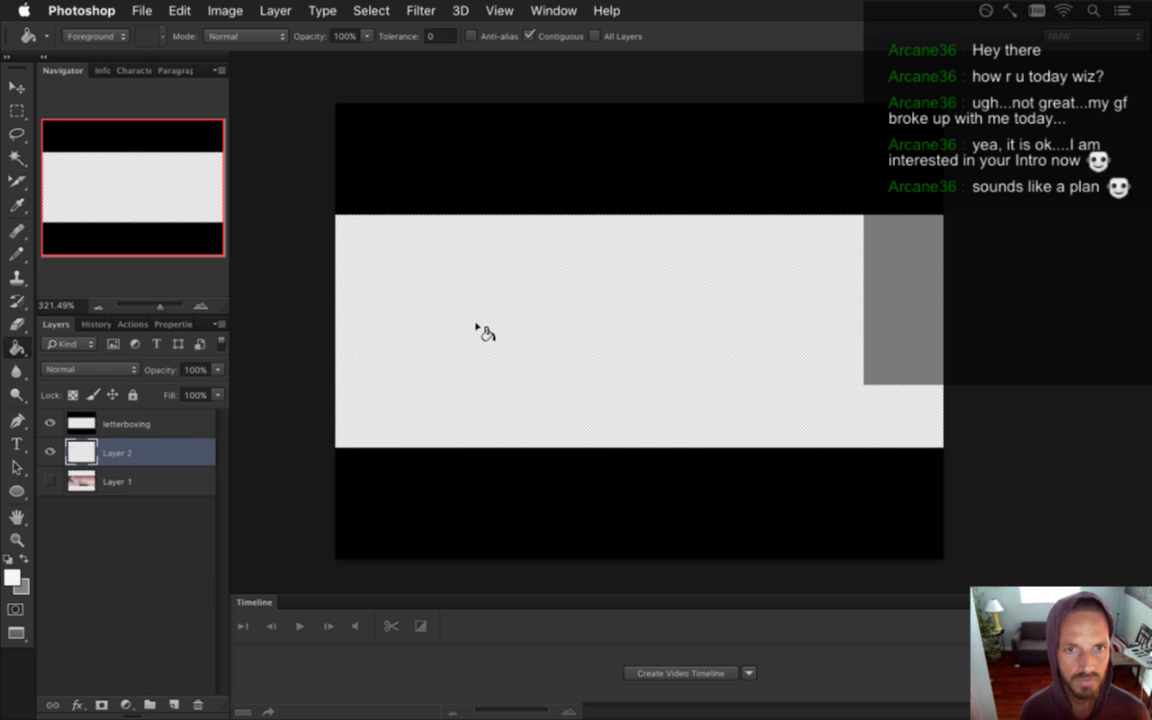
left_click(478, 329)
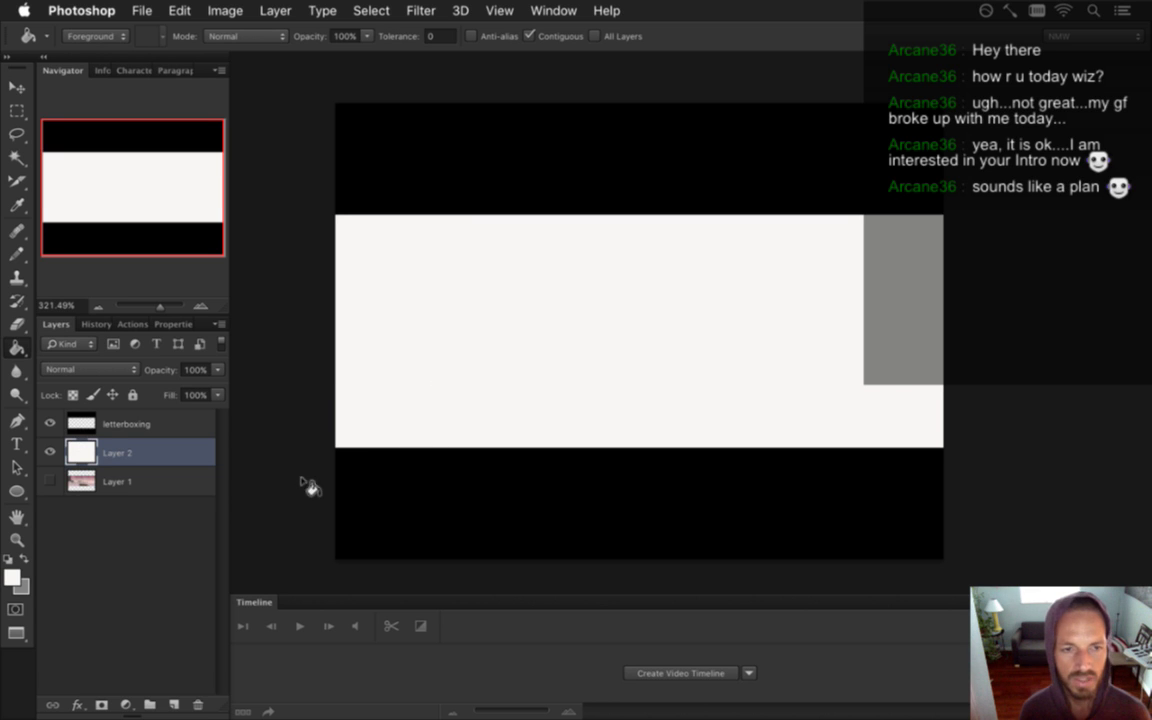
left_click_drag(478, 361, 486, 360)
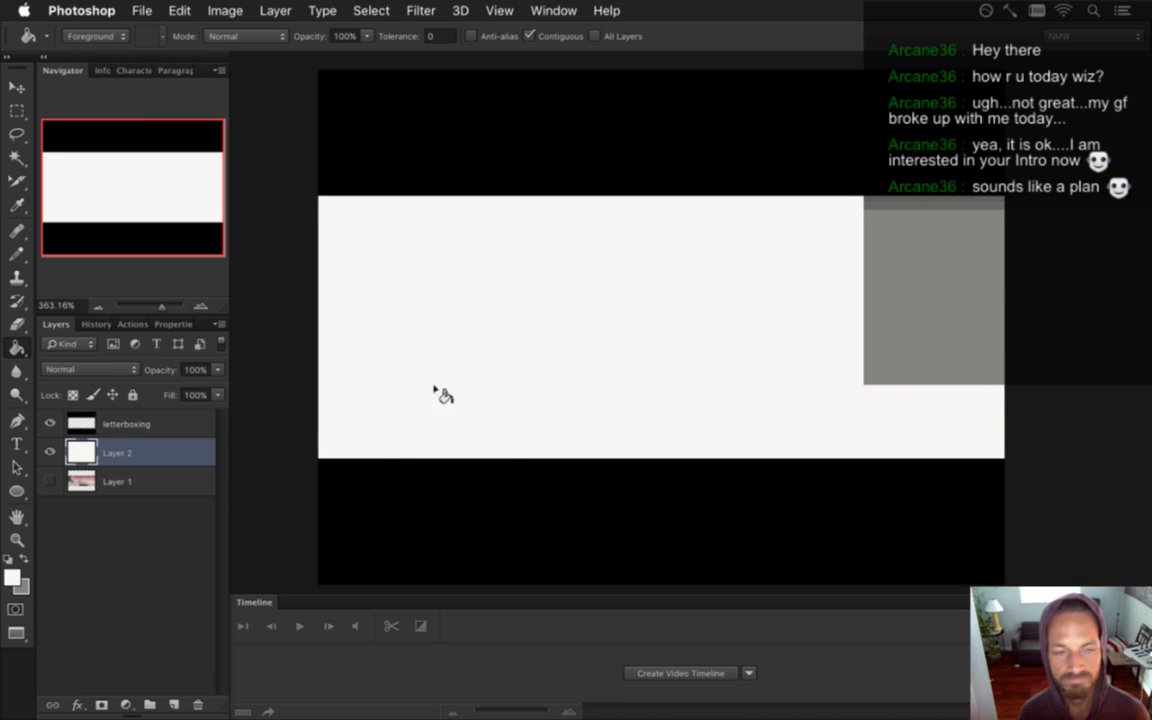
Raise the foreground color's saturation to 5% for a warmer f8f5ec and refill Layer 2 with it
left_click(13, 578)
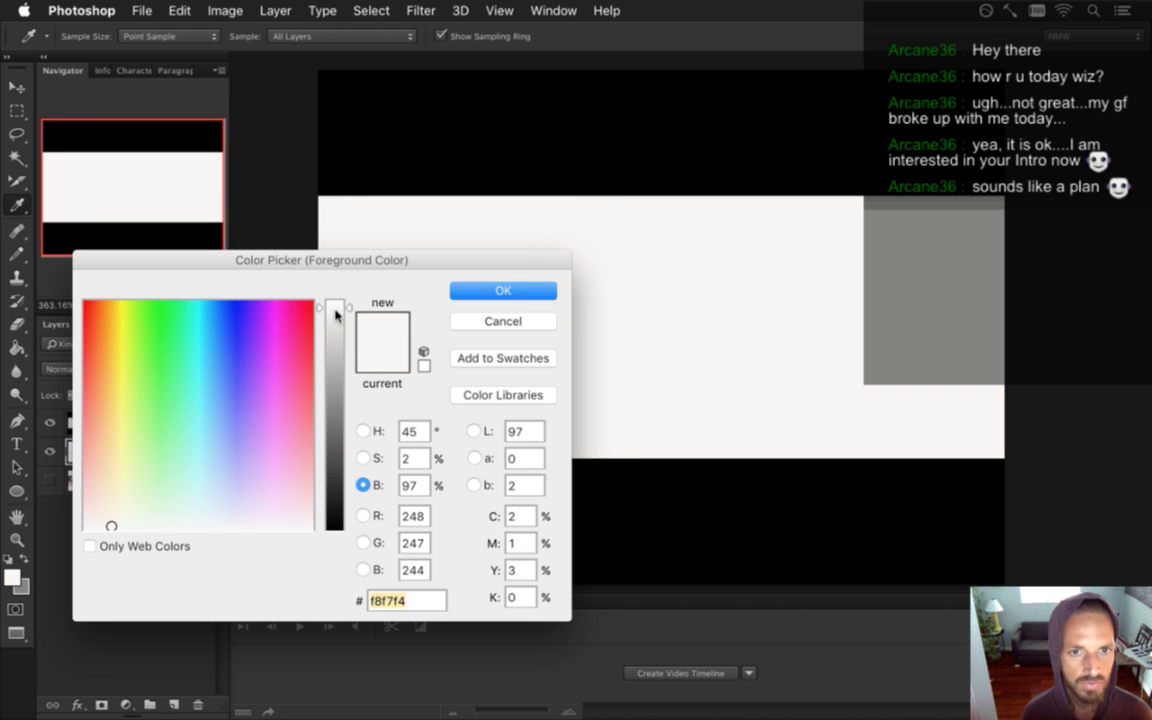
left_click(360, 456)
left_click_drag(350, 528, 350, 520)
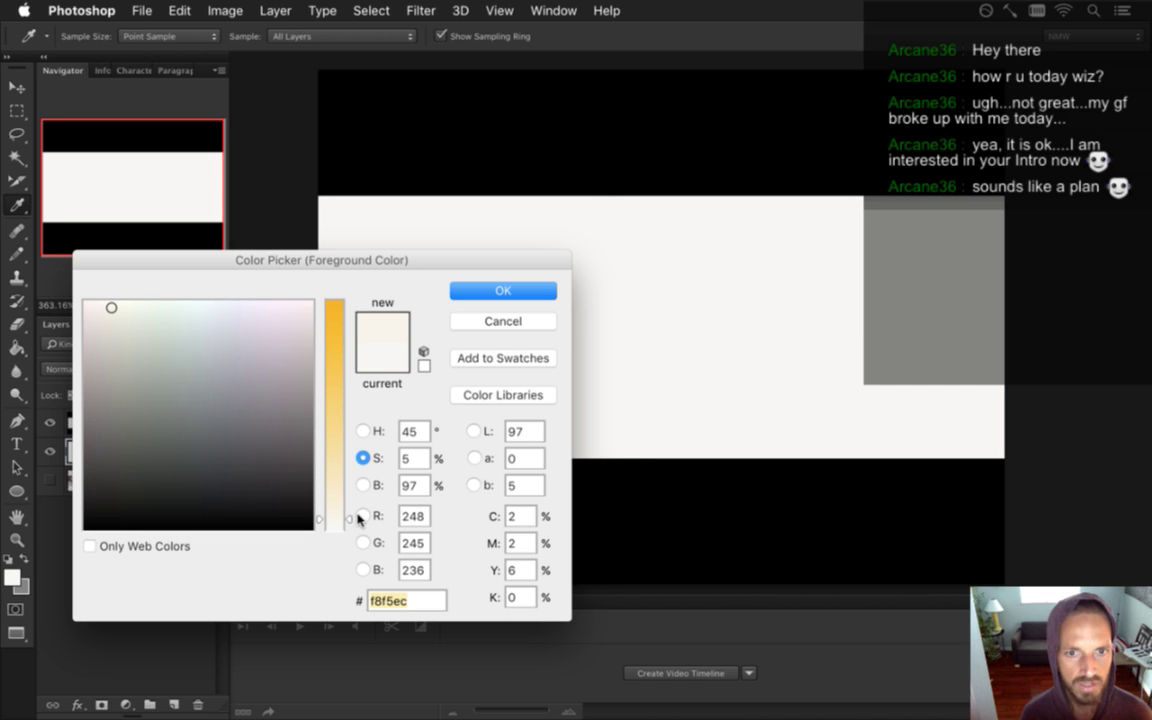
left_click(470, 290)
key("g")
left_click(490, 305)
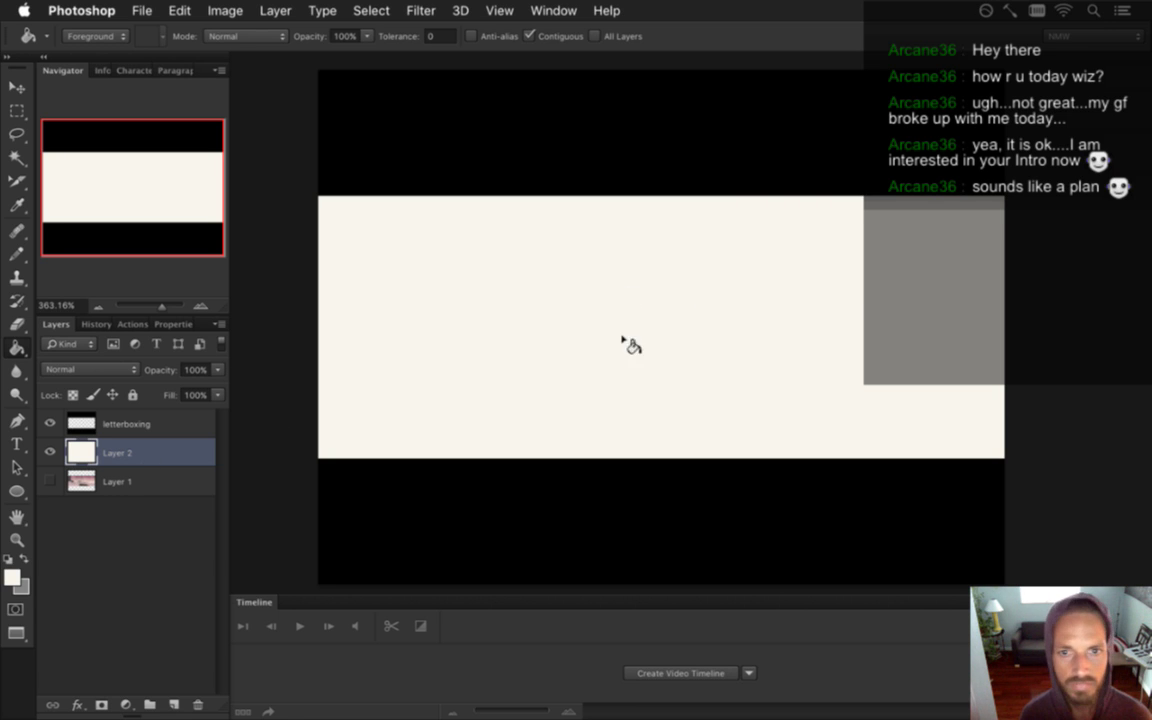
Hide the Timeline to give the canvas more room
left_click(553, 10)
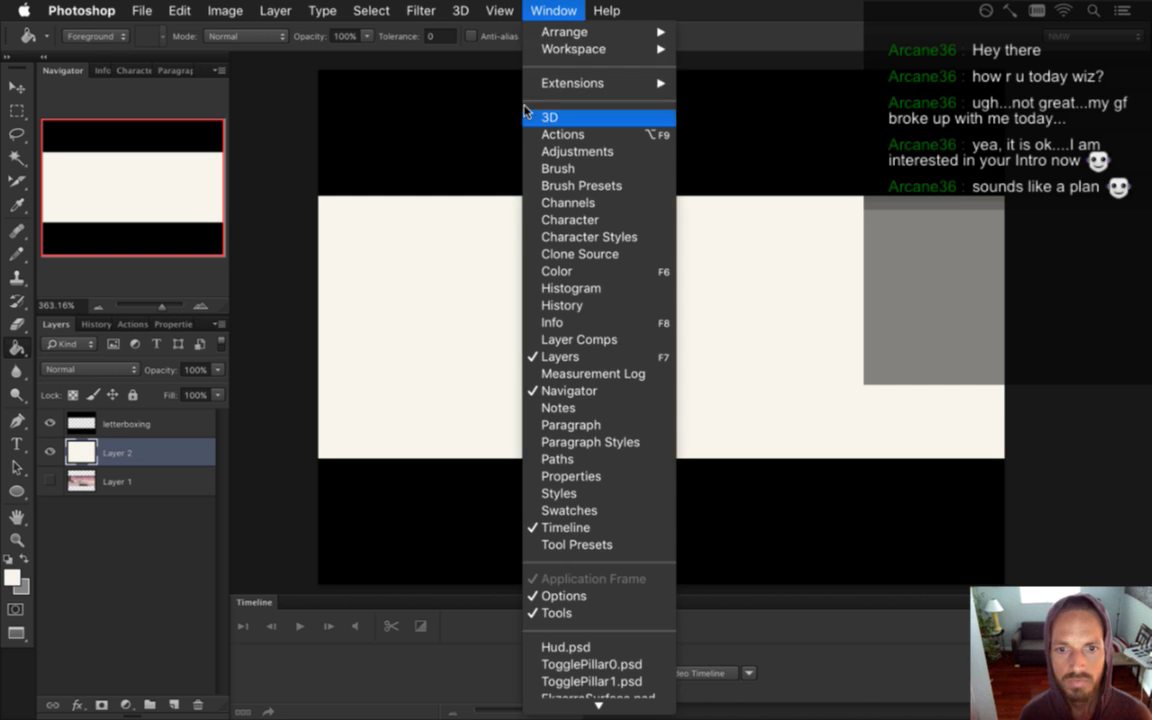
left_click(573, 529)
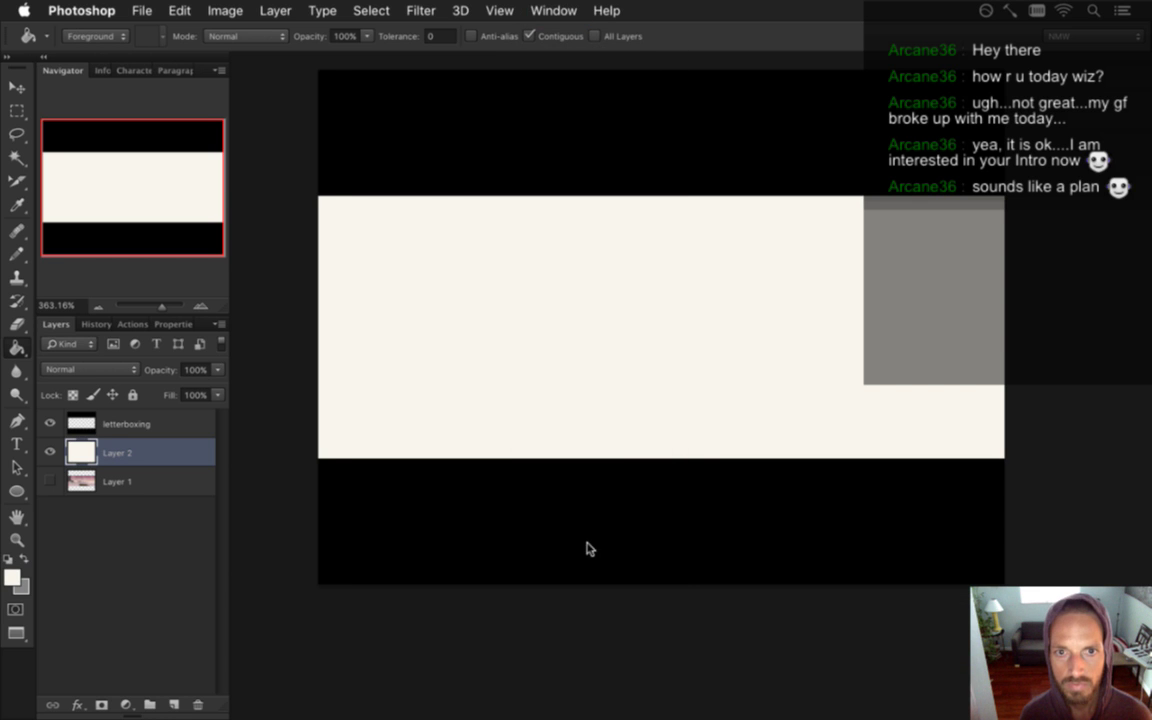
scroll(590, 430, "up", 2)
scroll(600, 360, "up", 3)
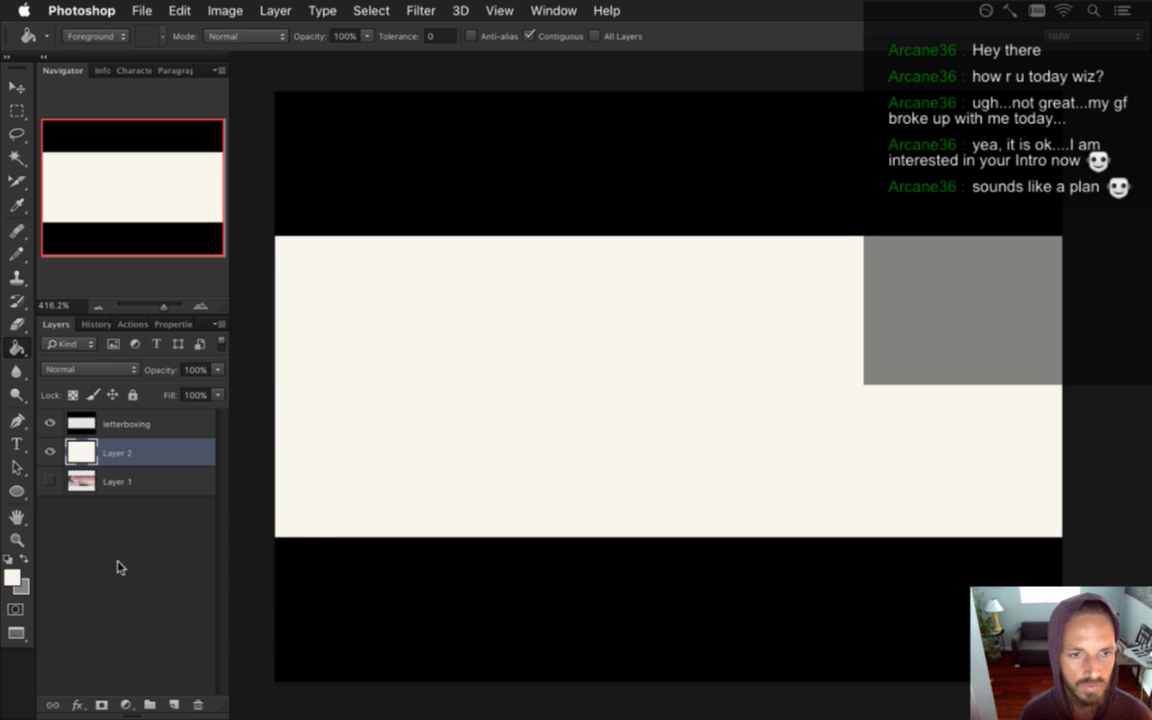
Add a new layer above the cream Layer 2 and sample black from the letterbox bar as foreground color, keeping the layer at 100% opacity
left_click(173, 705)
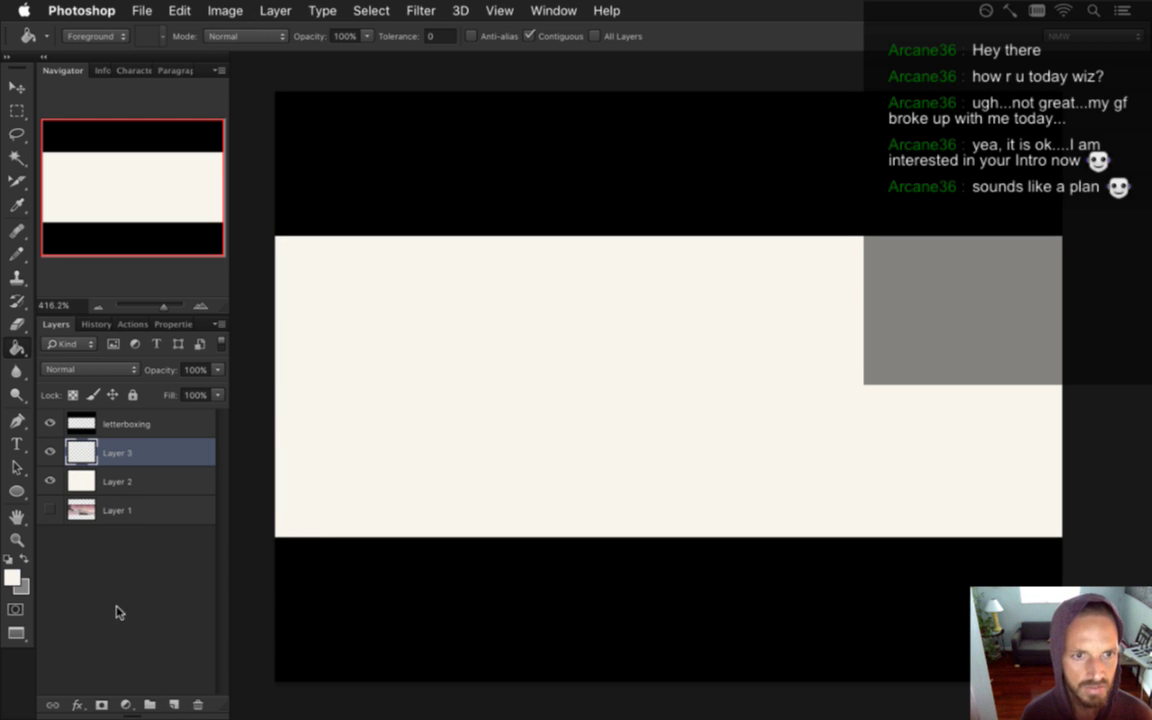
key("i")
left_click(437, 594)
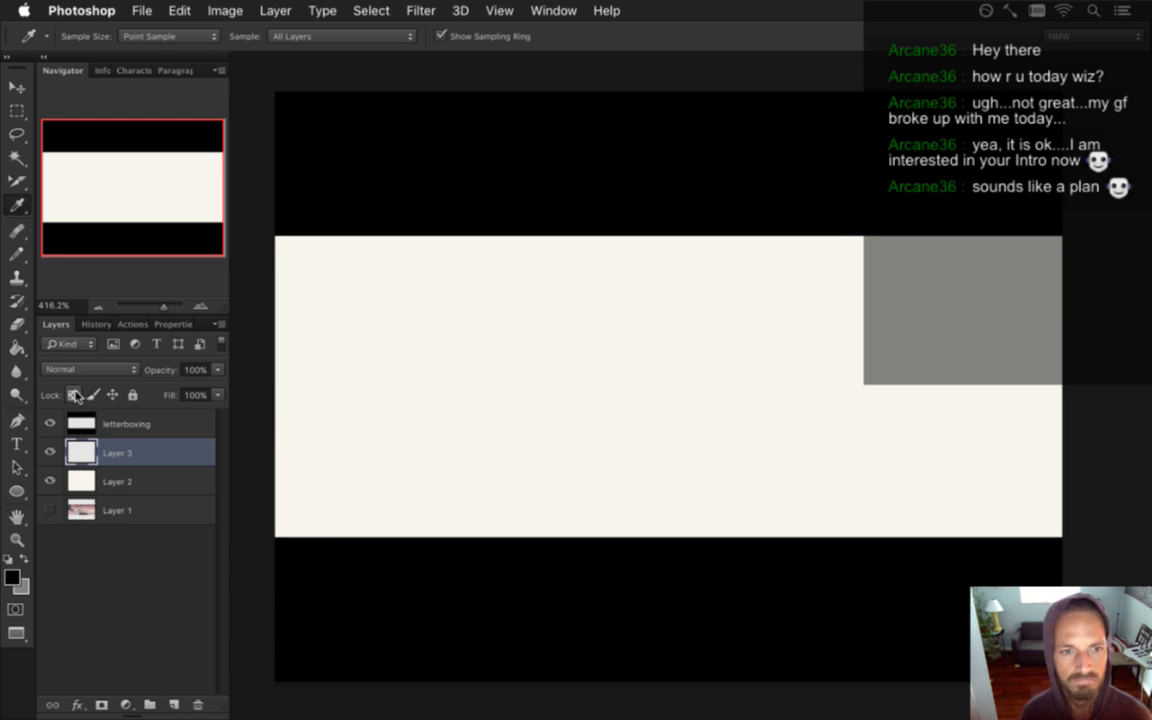
left_click(218, 370)
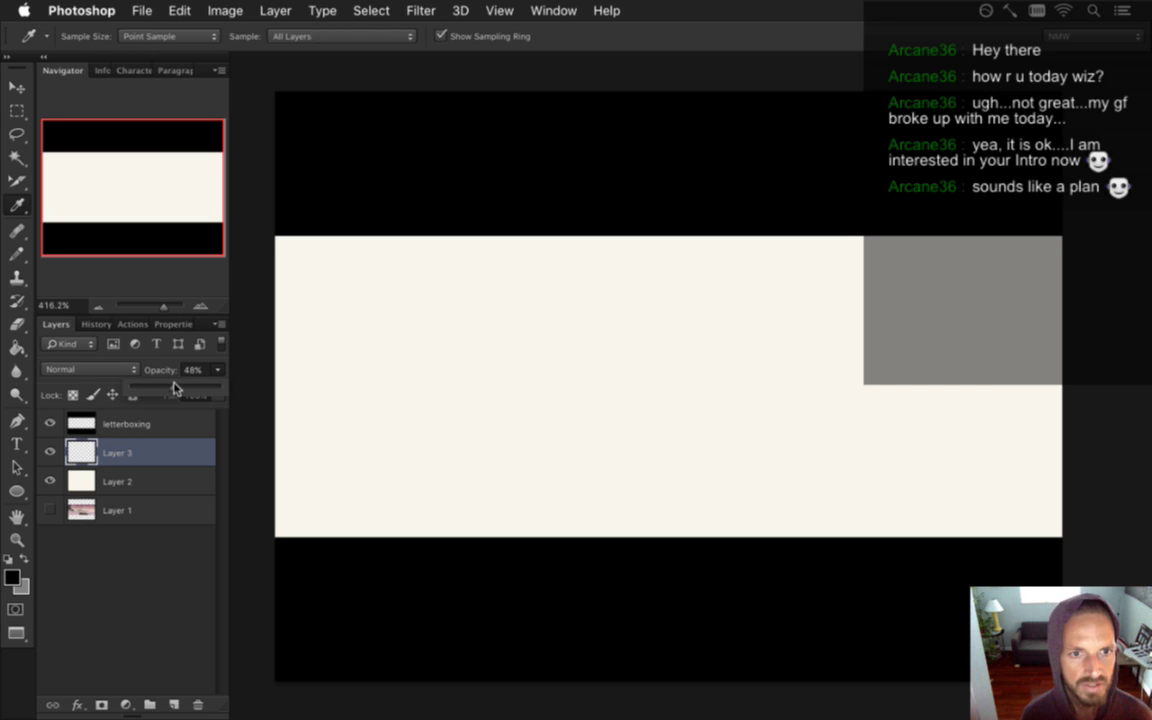
left_click(164, 360)
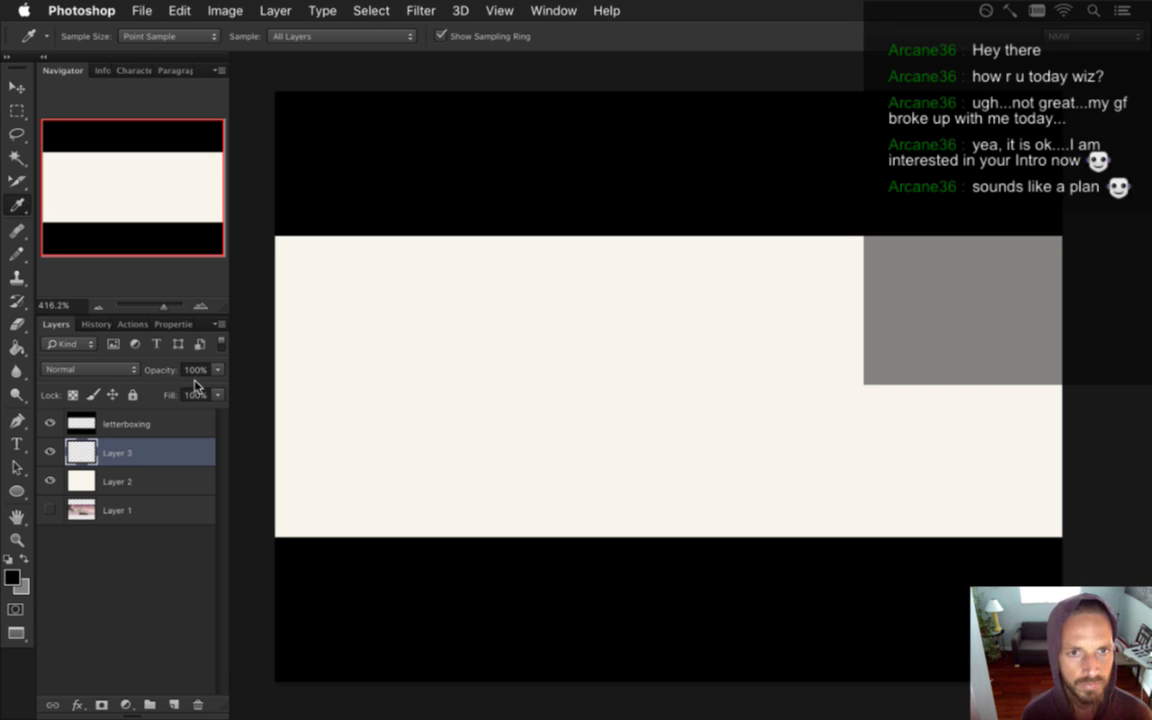
With a 1 px Pencil at 30% opacity, sketch a running figure's head, shoulders and raised arm in the left part of the cream band
key("b")
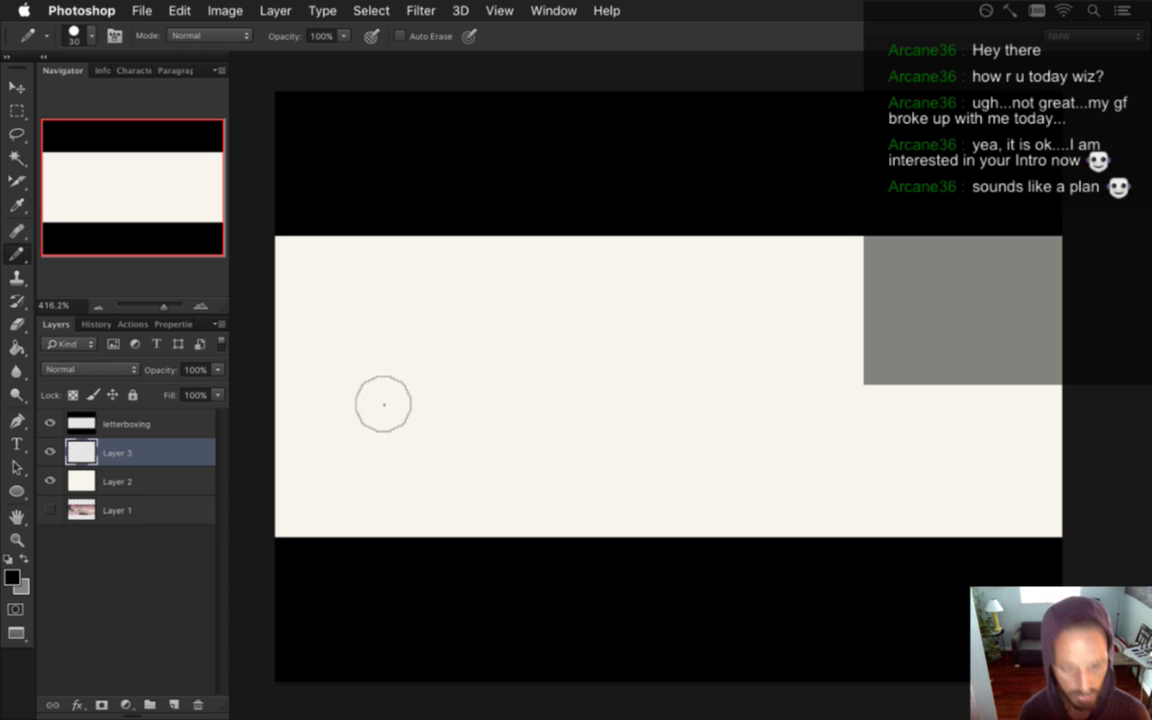
key("bracketleft")
key("bracketleft")
key("bracketleft")
key("bracketleft")
key("bracketleft")
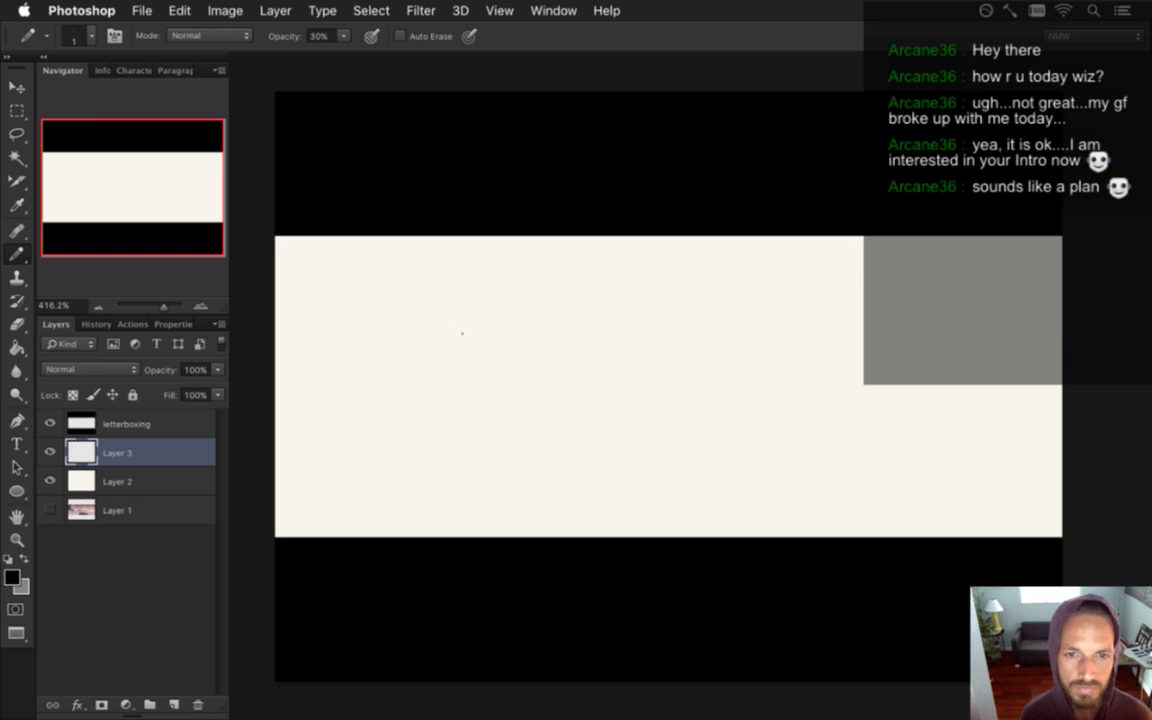
left_click_drag(470, 338, 487, 302)
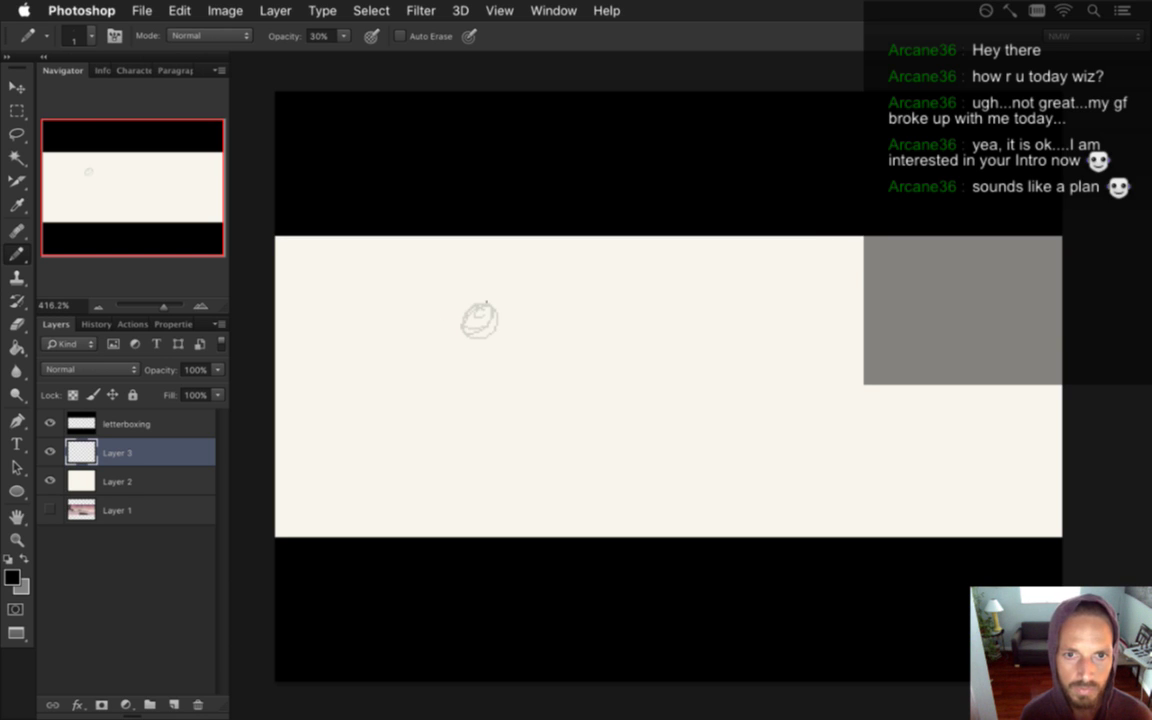
mouse_move(478, 353)
left_mouse_down()
mouse_move(445, 335)
mouse_move(425, 345)
mouse_move(476, 371)
left_mouse_up()
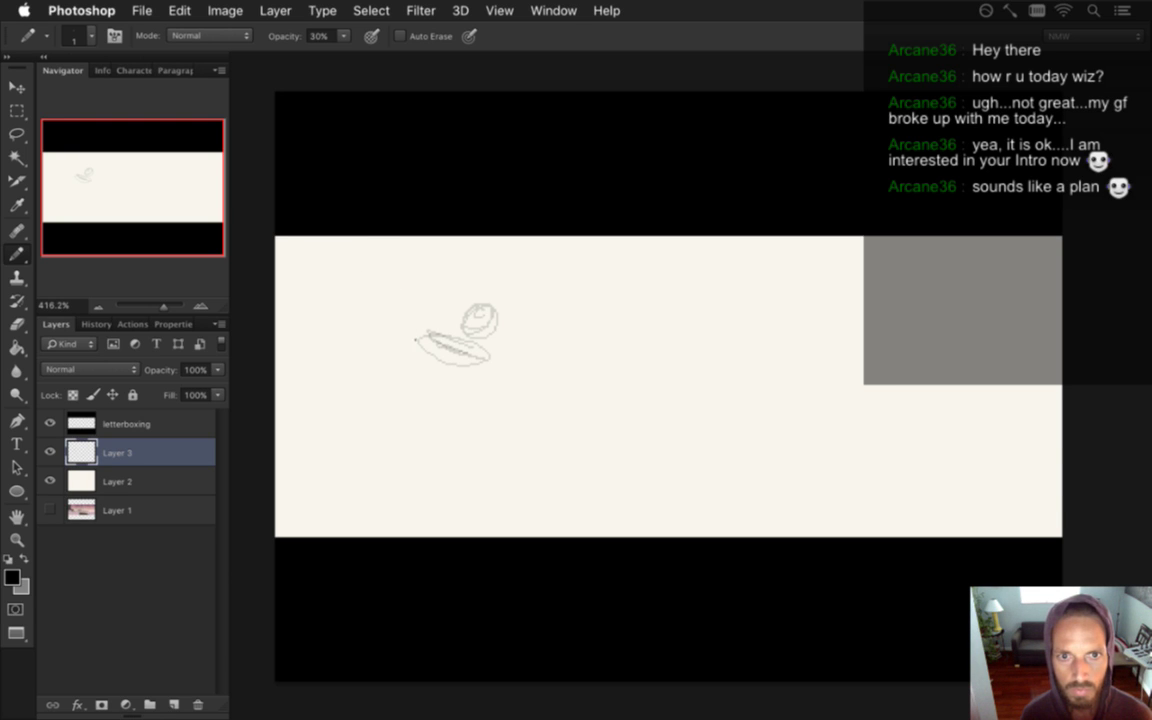
mouse_move(378, 319)
left_mouse_down()
mouse_move(409, 315)
mouse_move(375, 305)
mouse_move(385, 287)
mouse_move(384, 309)
mouse_move(396, 287)
mouse_move(395, 318)
left_mouse_up()
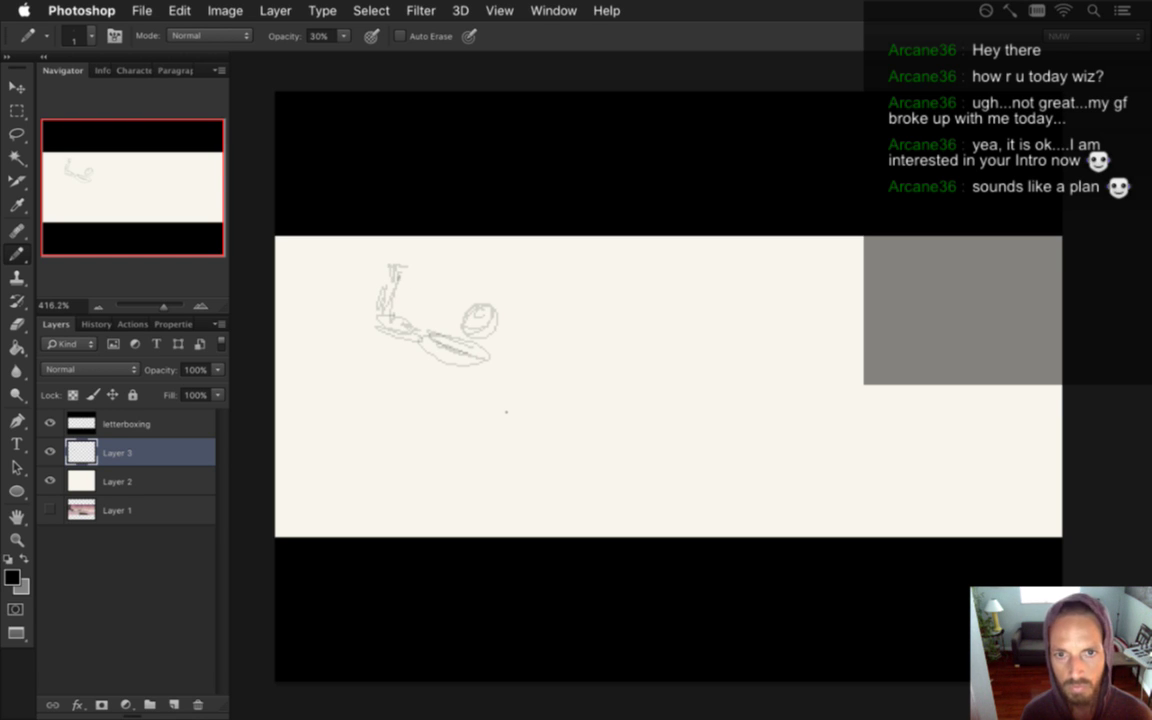
Sketch the figure's torso, lowered arm, hips, bent back leg and front leg in a running pose
left_click_drag(433, 345, 429, 407)
left_click_drag(437, 346, 444, 403)
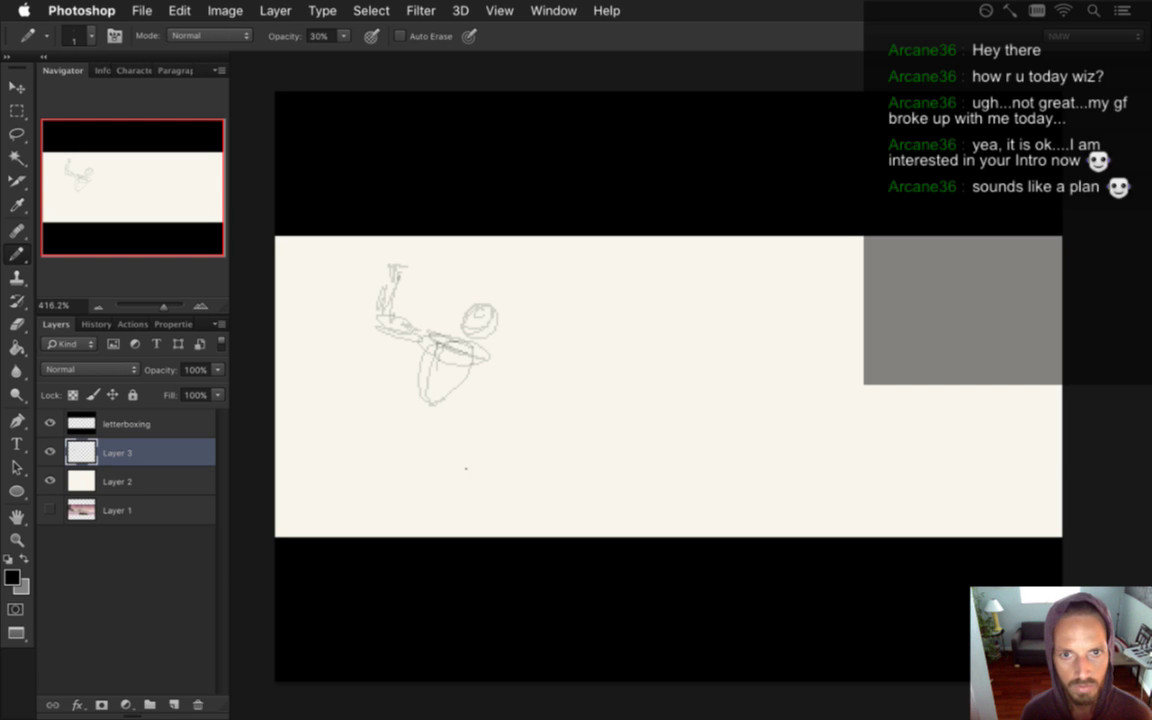
left_click_drag(482, 384, 512, 414)
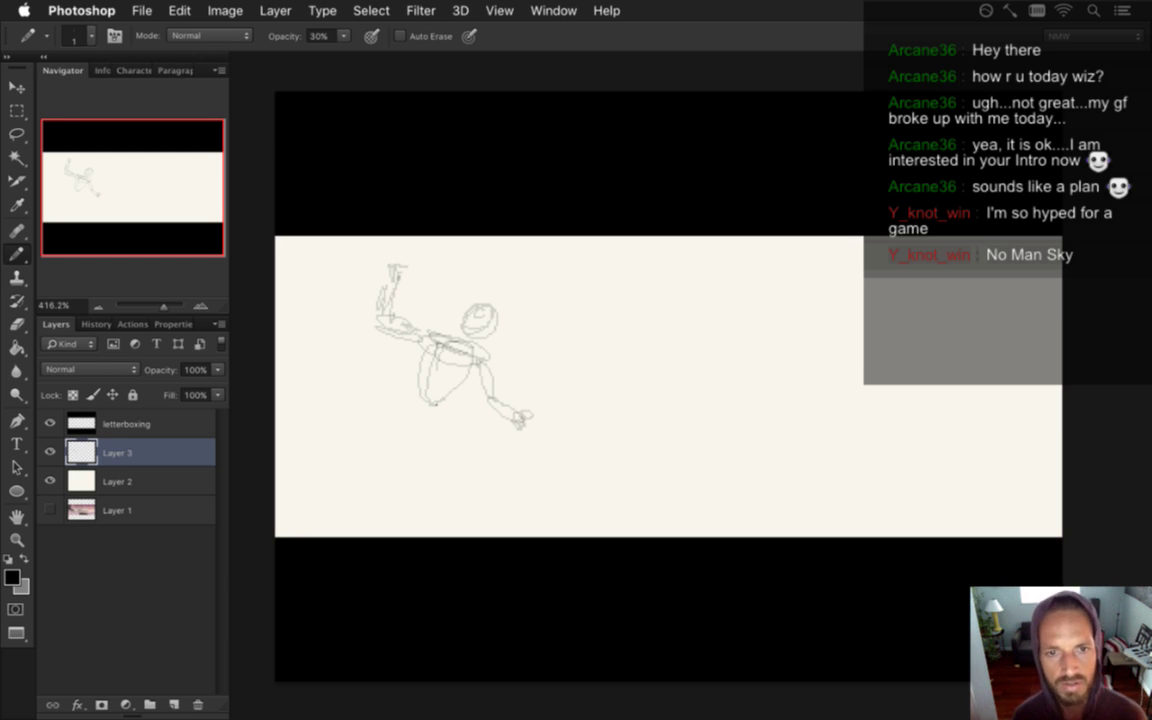
left_click_drag(430, 397, 411, 428)
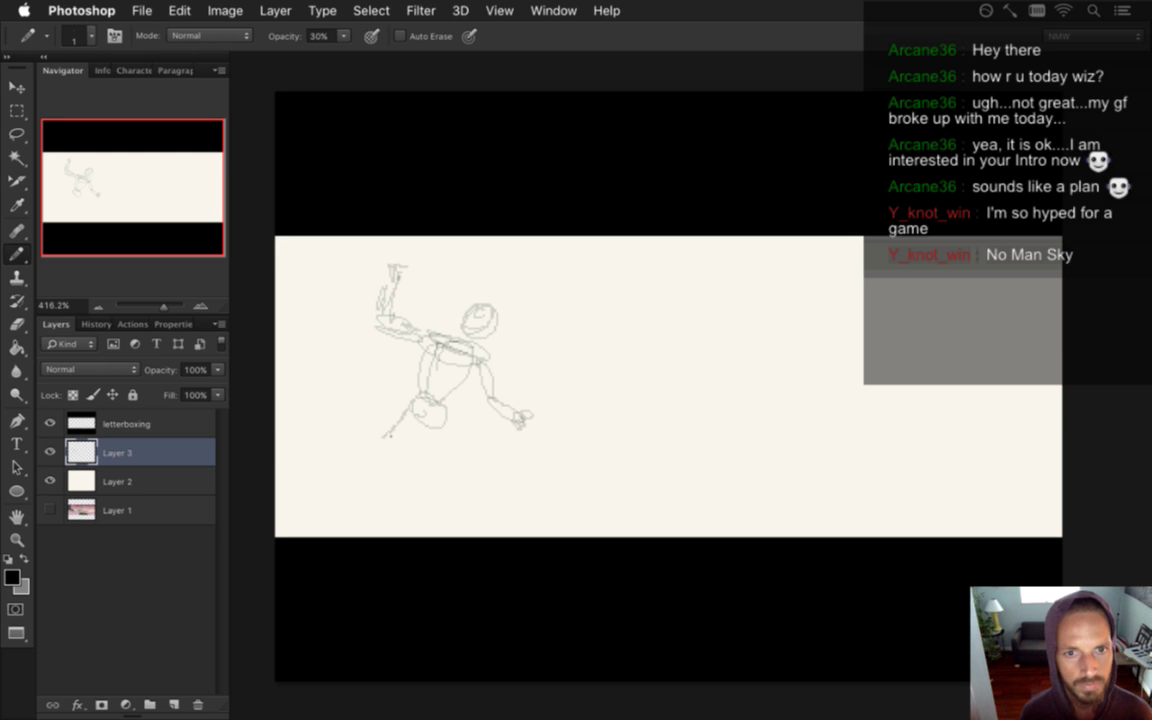
mouse_move(422, 427)
left_mouse_down()
mouse_move(392, 440)
mouse_move(350, 411)
left_mouse_up()
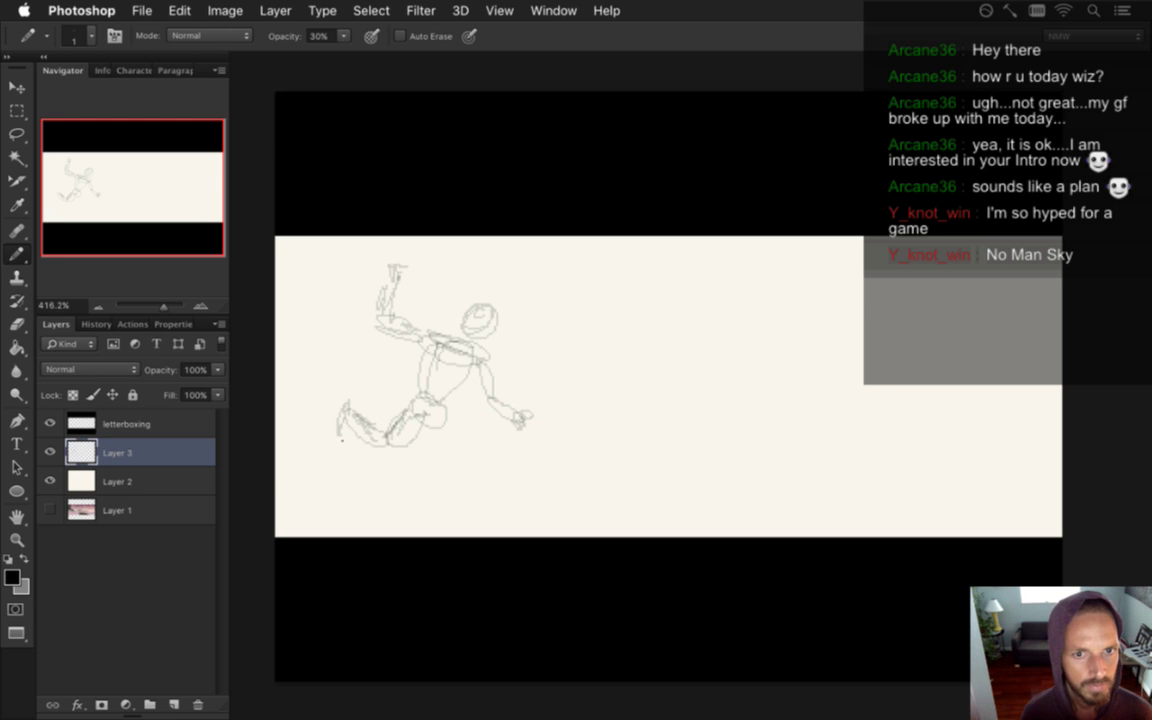
mouse_move(430, 432)
left_mouse_down()
mouse_move(447, 473)
mouse_move(462, 464)
mouse_move(432, 506)
left_mouse_up()
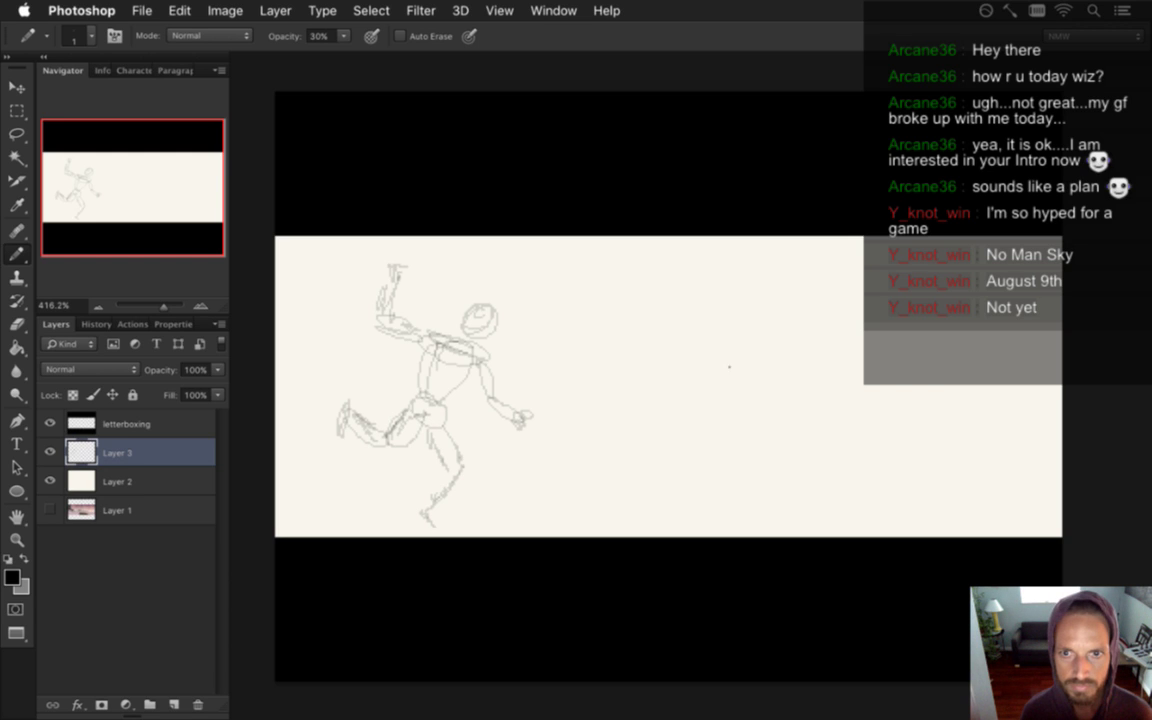
Sketch a small round object with thin diagonal spikes to the right of the running figure
mouse_move(735, 368)
left_mouse_down()
mouse_move(748, 403)
mouse_move(734, 368)
mouse_move(728, 397)
mouse_move(747, 393)
mouse_move(747, 377)
mouse_move(729, 369)
mouse_move(731, 416)
mouse_move(733, 380)
left_mouse_up()
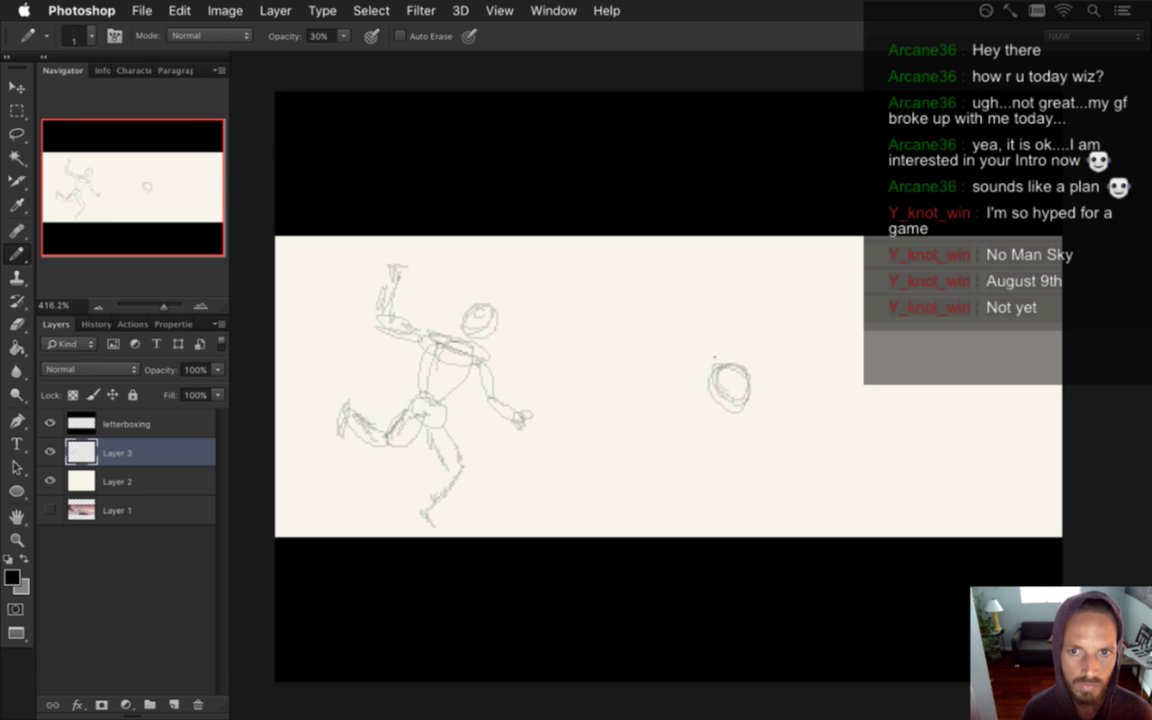
left_click_drag(748, 408, 767, 431)
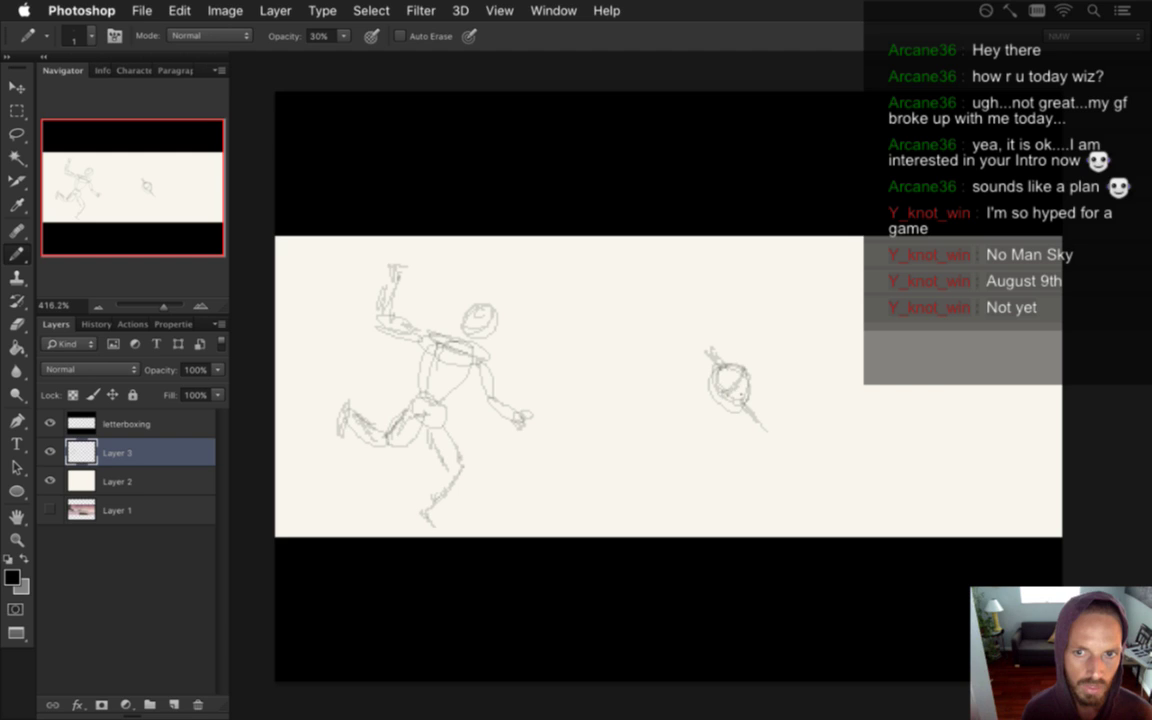
mouse_move(740, 365)
left_mouse_down()
mouse_move(712, 385)
mouse_move(735, 405)
mouse_move(754, 375)
left_mouse_up()
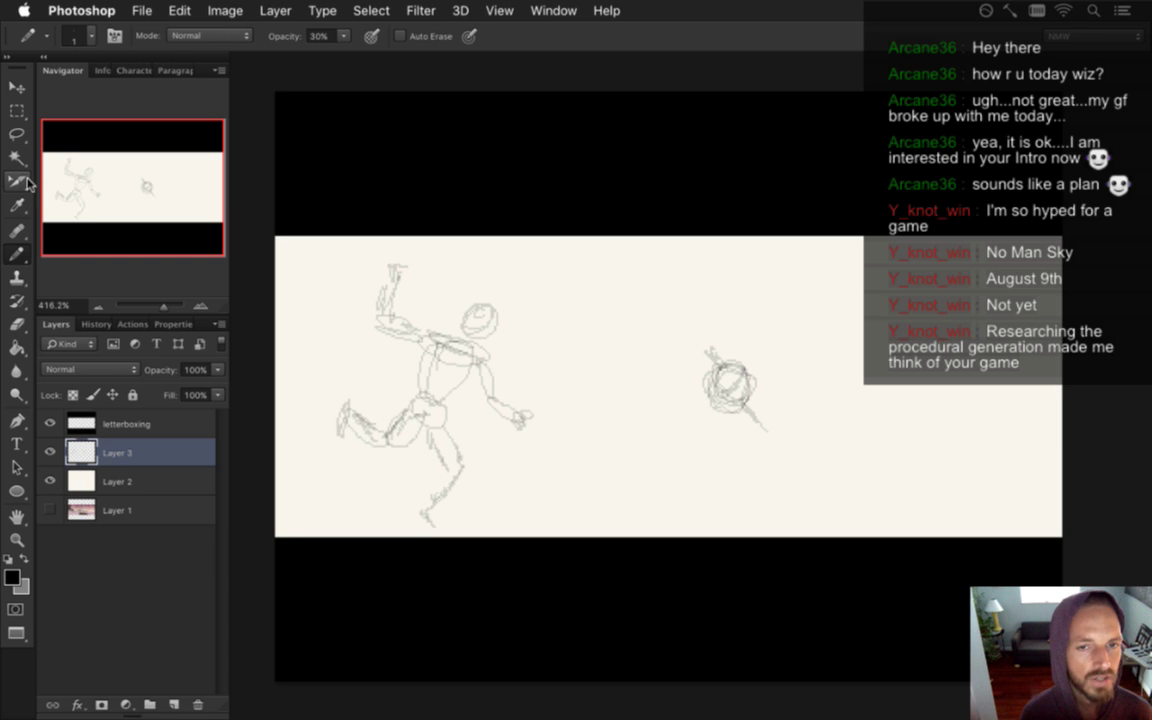
Marquee-select the running figure on Layer 3, rotate it clockwise by about 41° and move it toward the round object
left_click(16, 86)
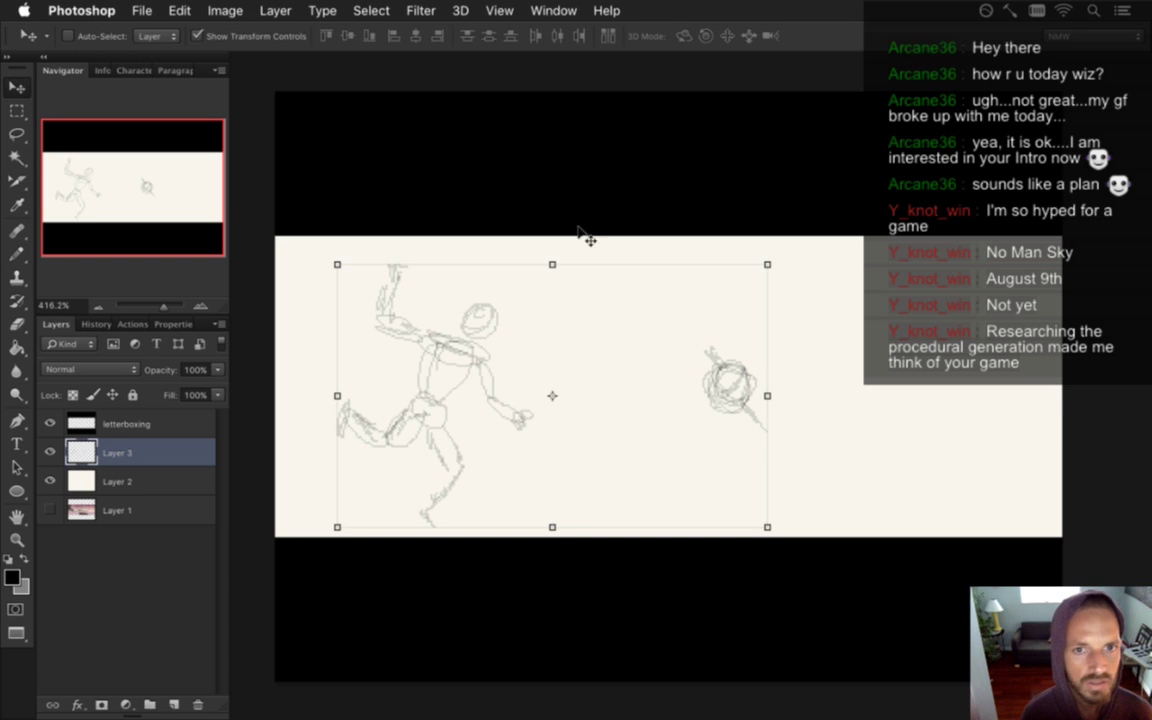
key("m")
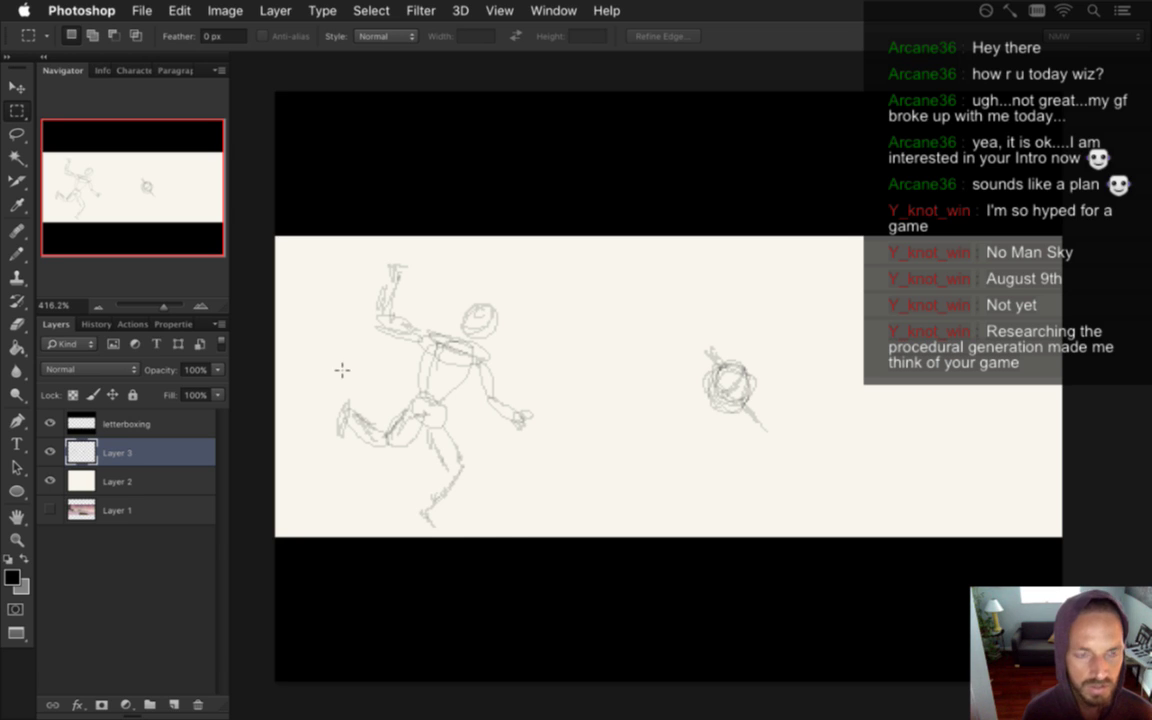
left_click_drag(310, 236, 554, 562)
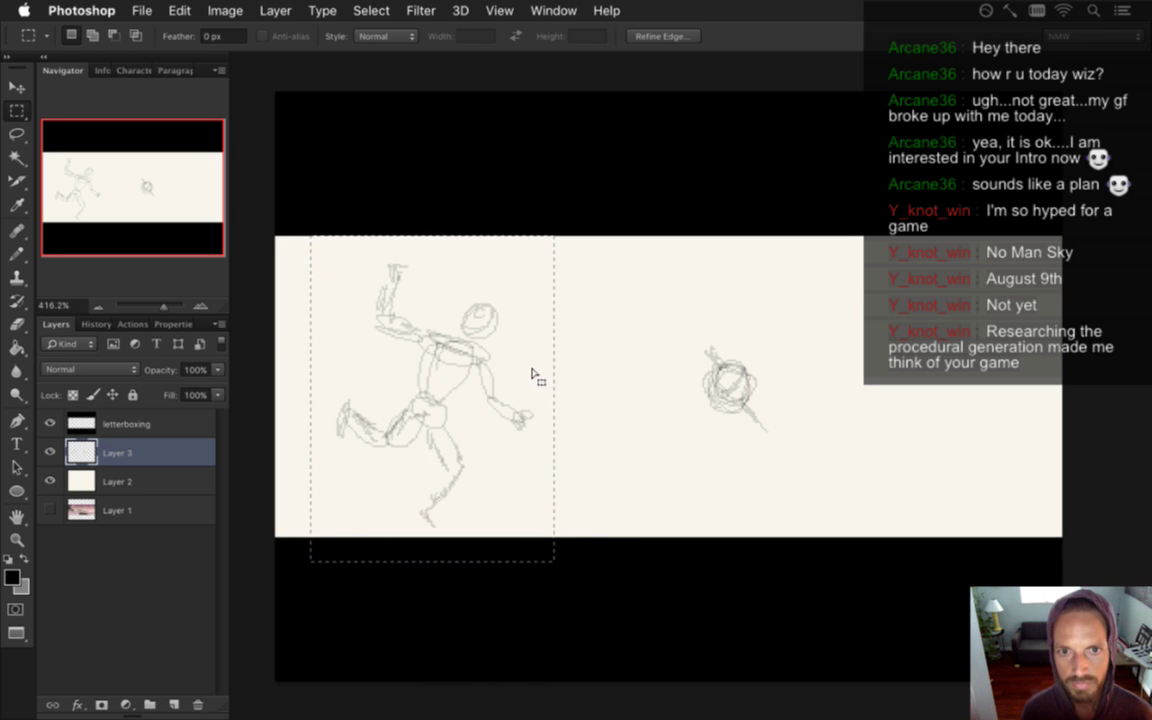
key("ctrl+t")
left_click_drag(563, 226, 690, 355)
left_click_drag(522, 363, 640, 358)
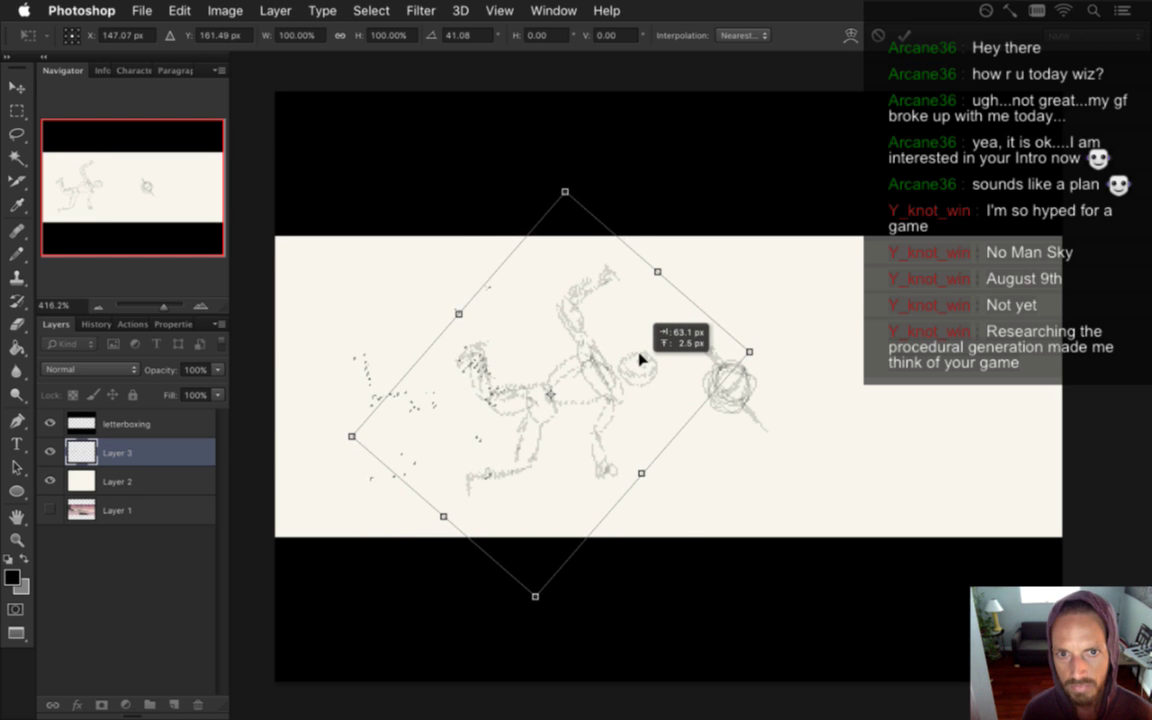
left_click_drag(640, 358, 651, 354)
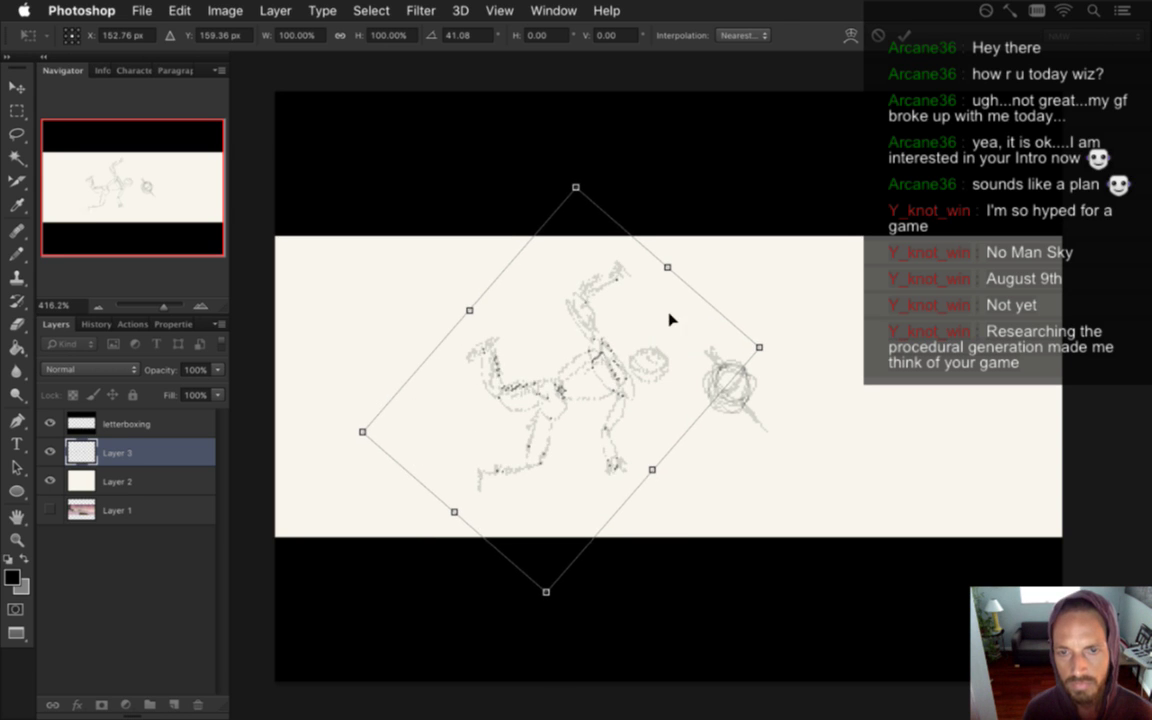
key("Return")
Select the spiked round object and move it toward the far right end of the cream band, clearing the selection
key("m")
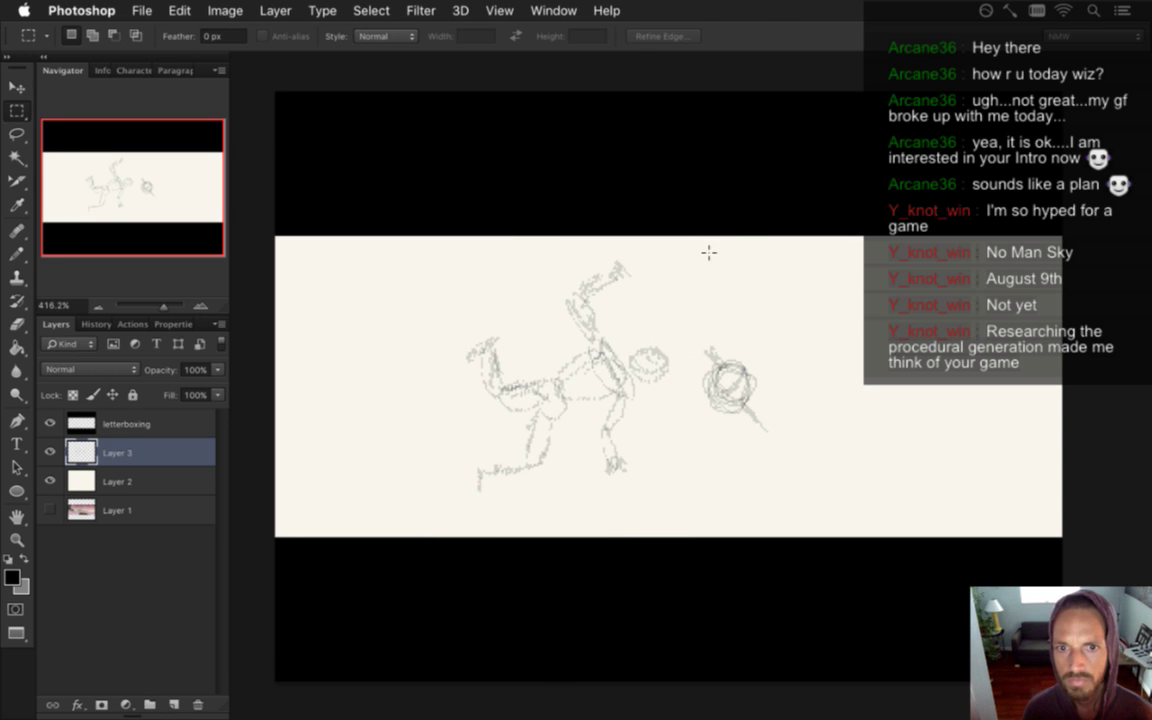
mouse_move(696, 325)
left_mouse_down()
mouse_move(738, 330)
mouse_move(815, 458)
left_mouse_up()
key("v")
left_click_drag(745, 352, 867, 321)
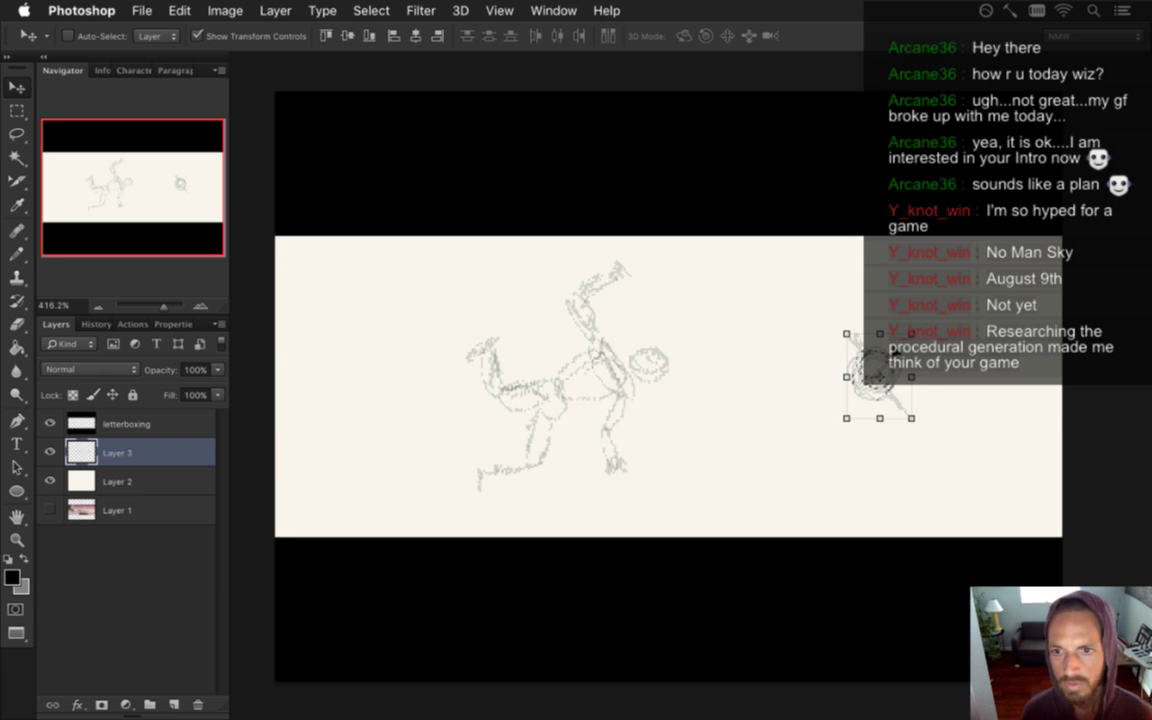
key("ctrl+d")
left_click_drag(918, 326, 953, 356)
Select the rotated figure and move it back to the left part of the cream band, then deselect it
key("m")
mouse_move(420, 252)
left_mouse_down()
mouse_move(612, 448)
mouse_move(694, 488)
mouse_move(704, 506)
left_mouse_up()
key("v")
left_click_drag(612, 347, 502, 330)
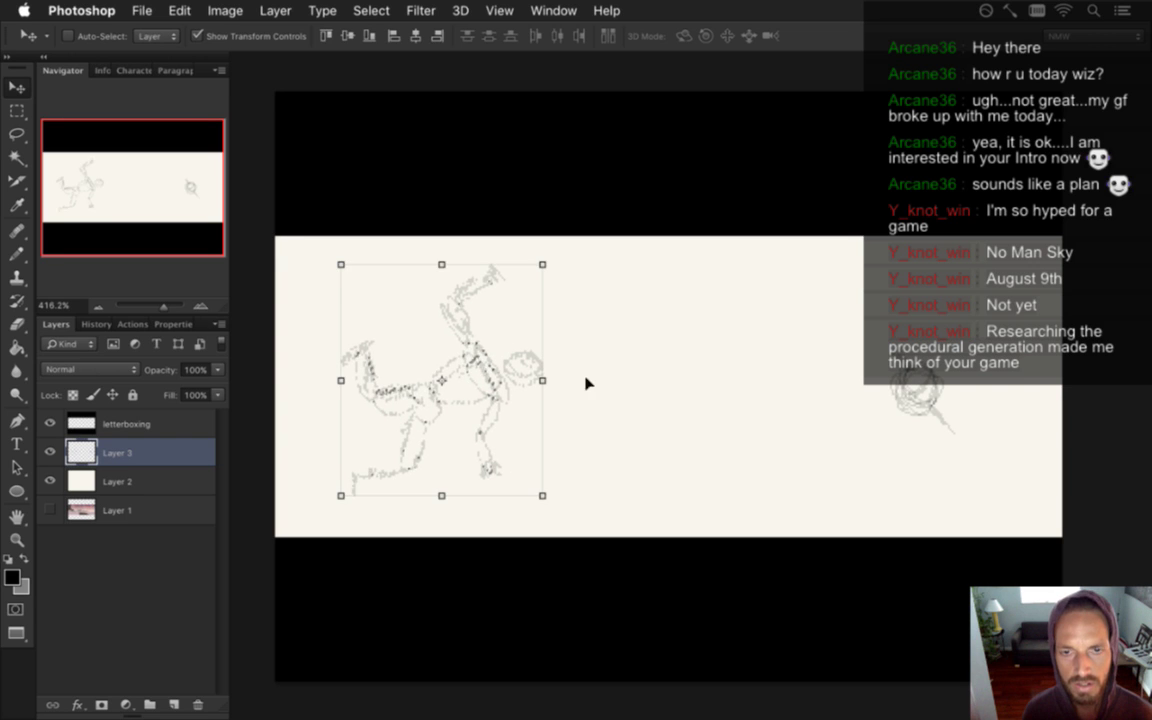
key("m")
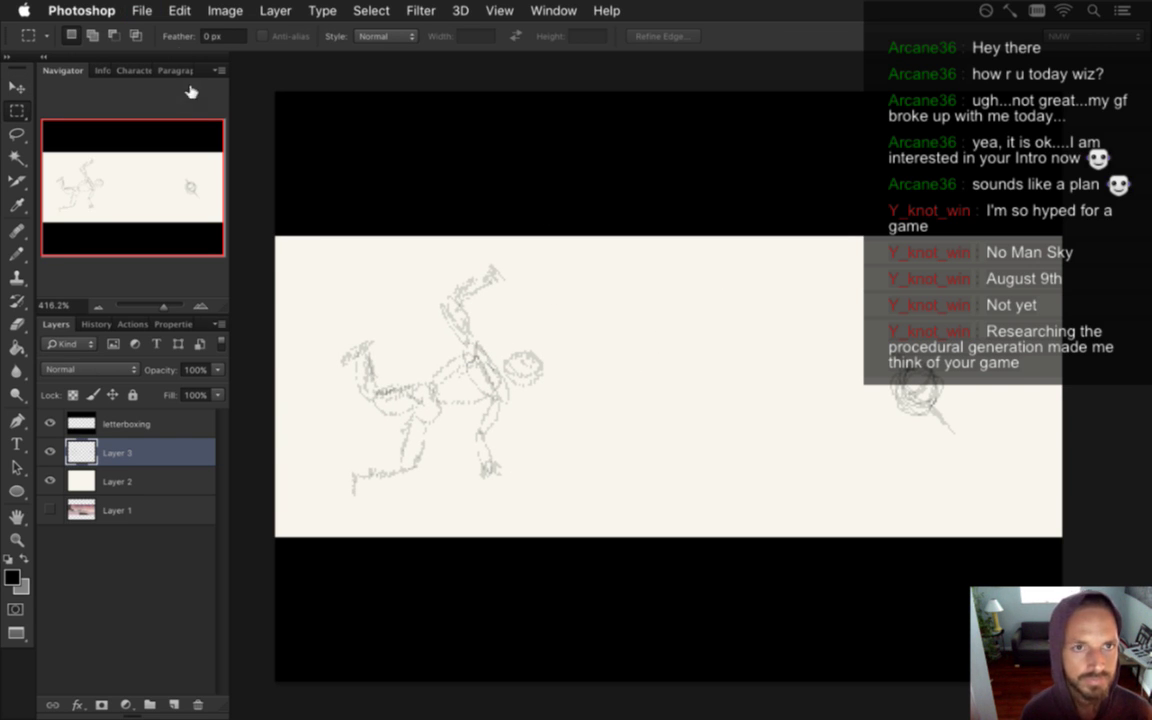
Start opening a file and go from the Backgrounds folder up to the sprites folder
left_click(142, 10)
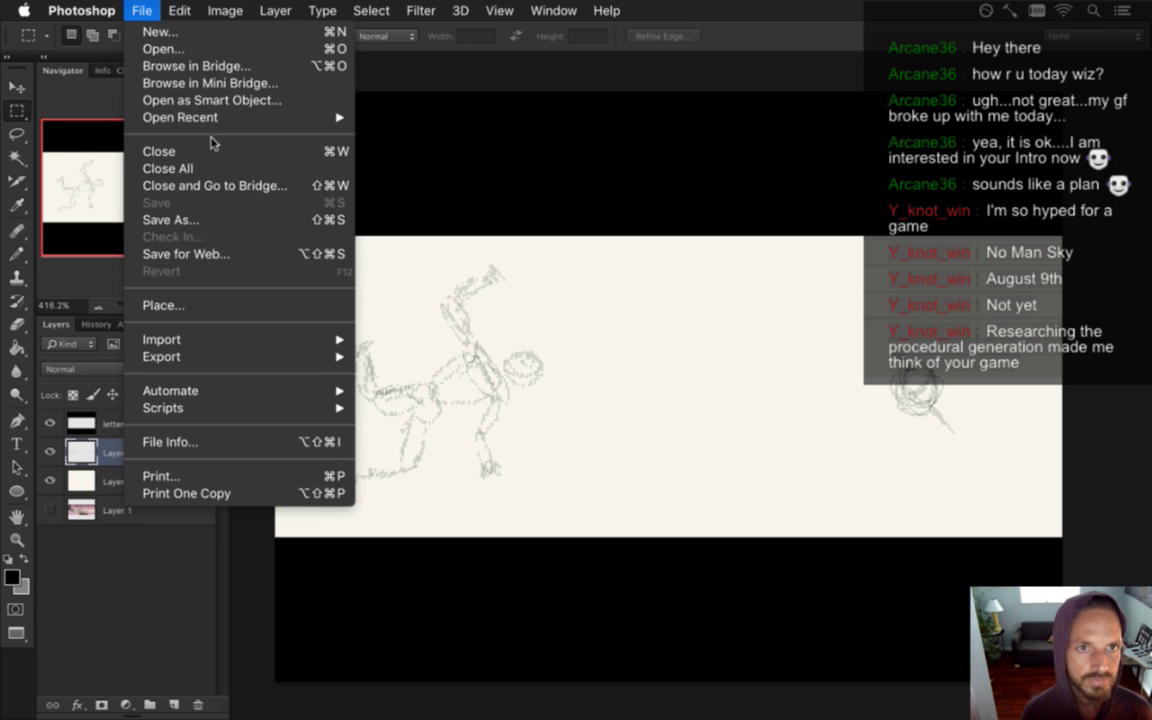
left_click(240, 50)
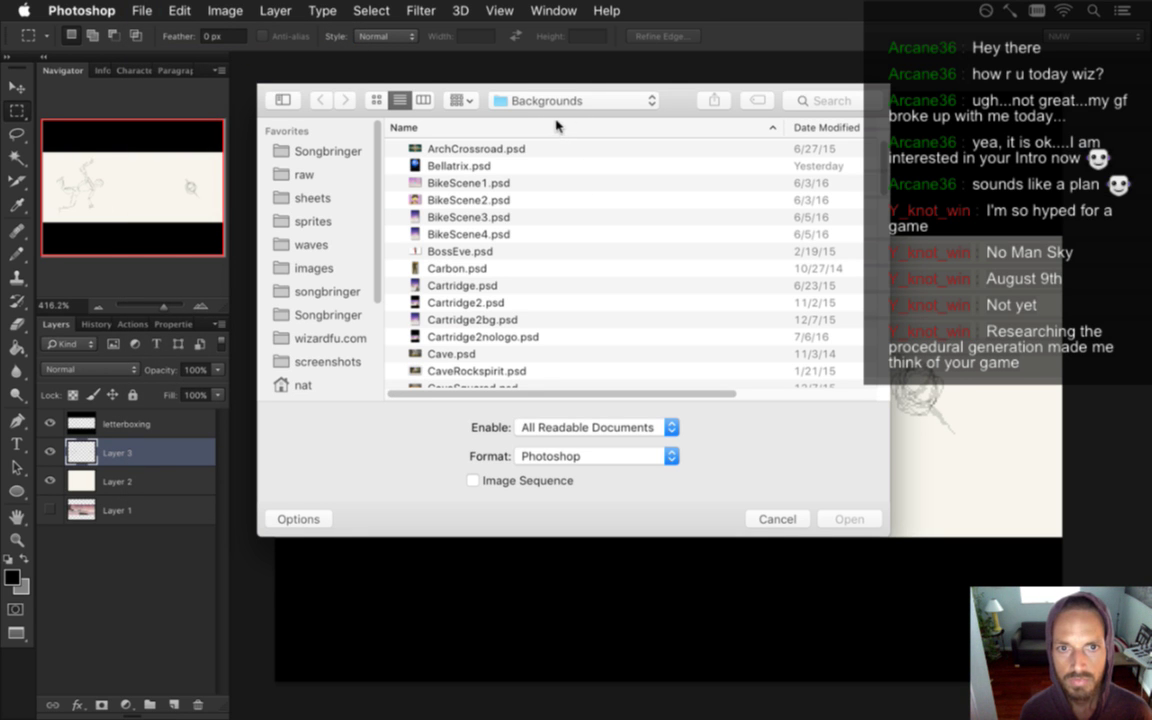
left_click(500, 100)
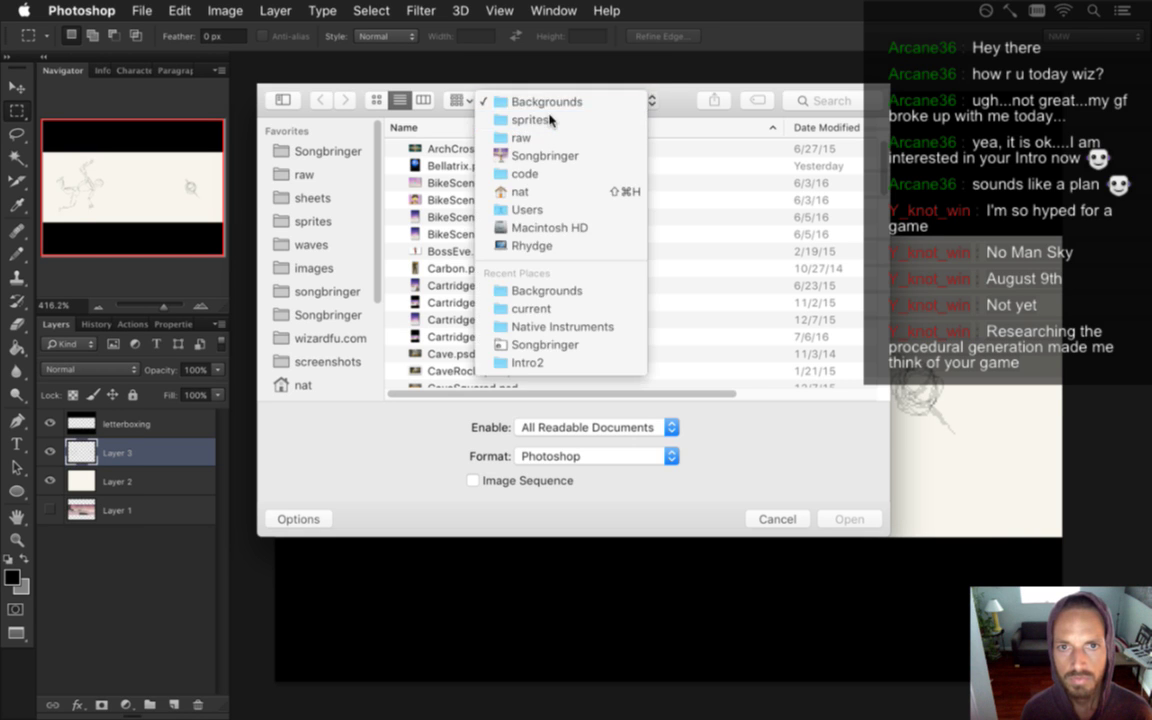
left_click(549, 120)
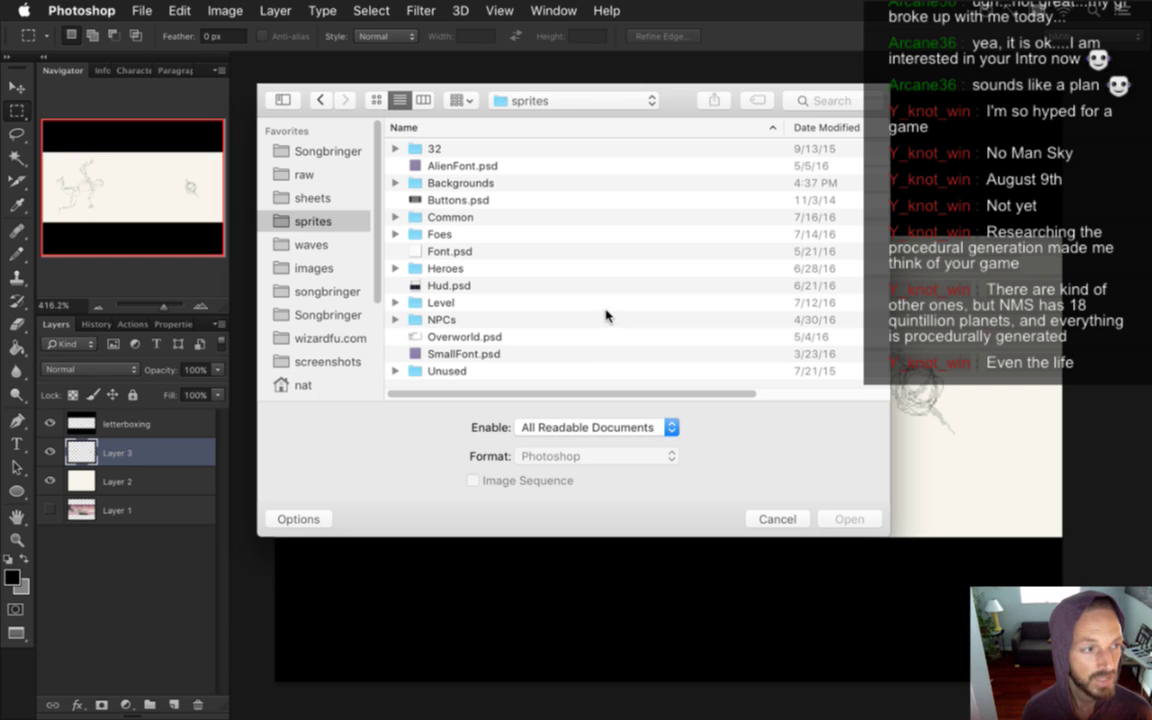
scroll(610, 402, "right", 2)
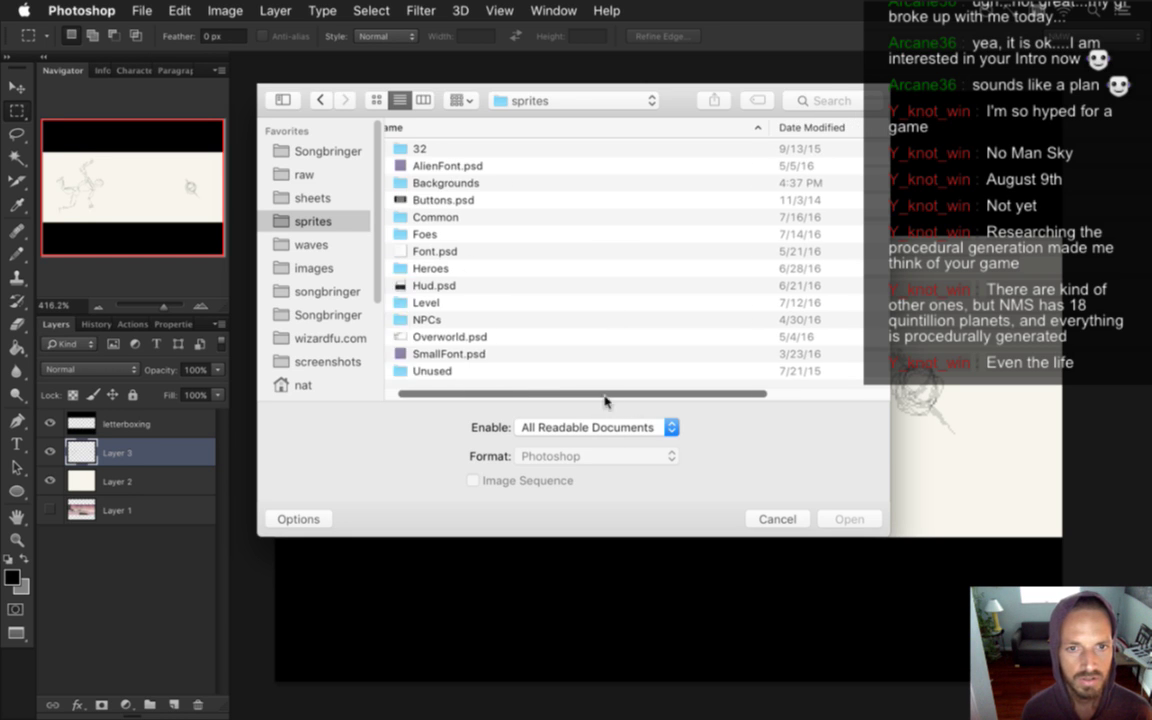
scroll(600, 390, "left", 2)
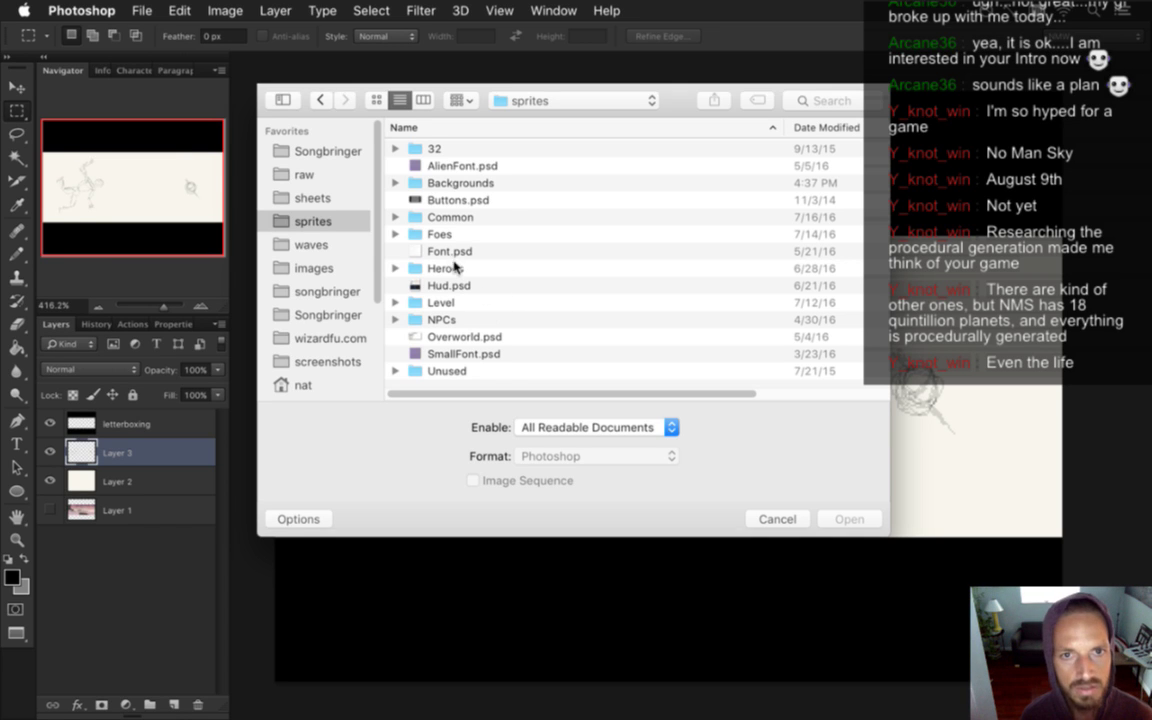
left_click_drag(380, 198, 367, 285)
scroll(367, 285, "up", 5)
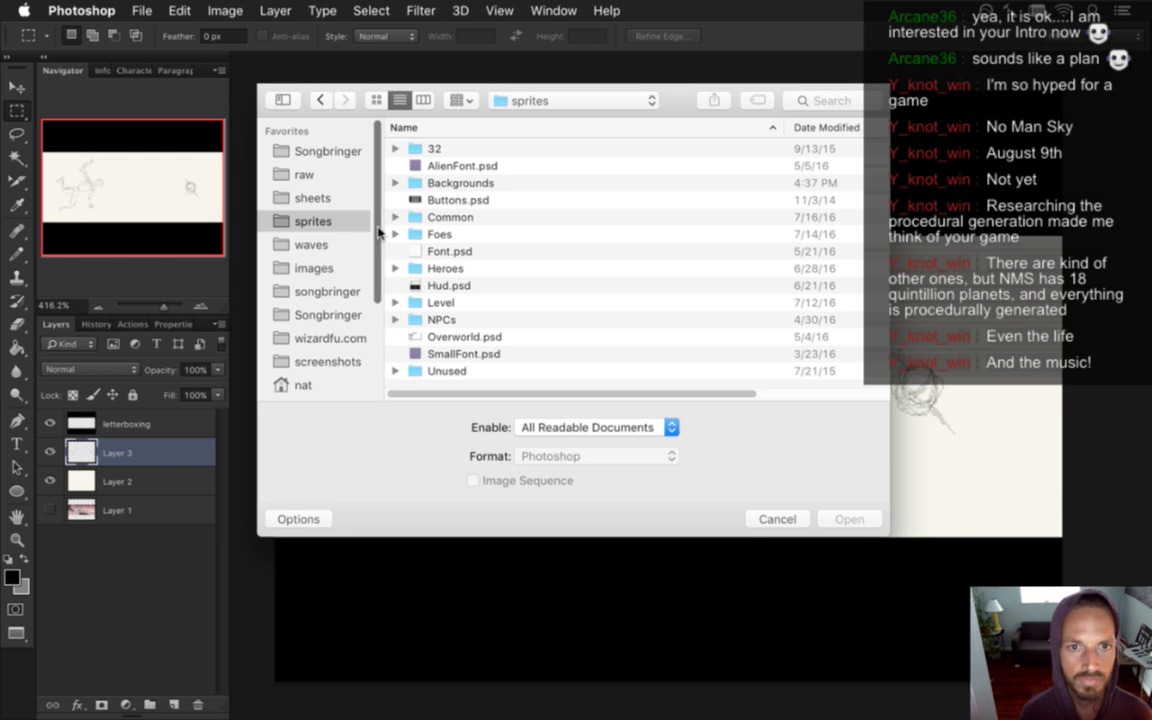
left_click_drag(378, 230, 340, 200)
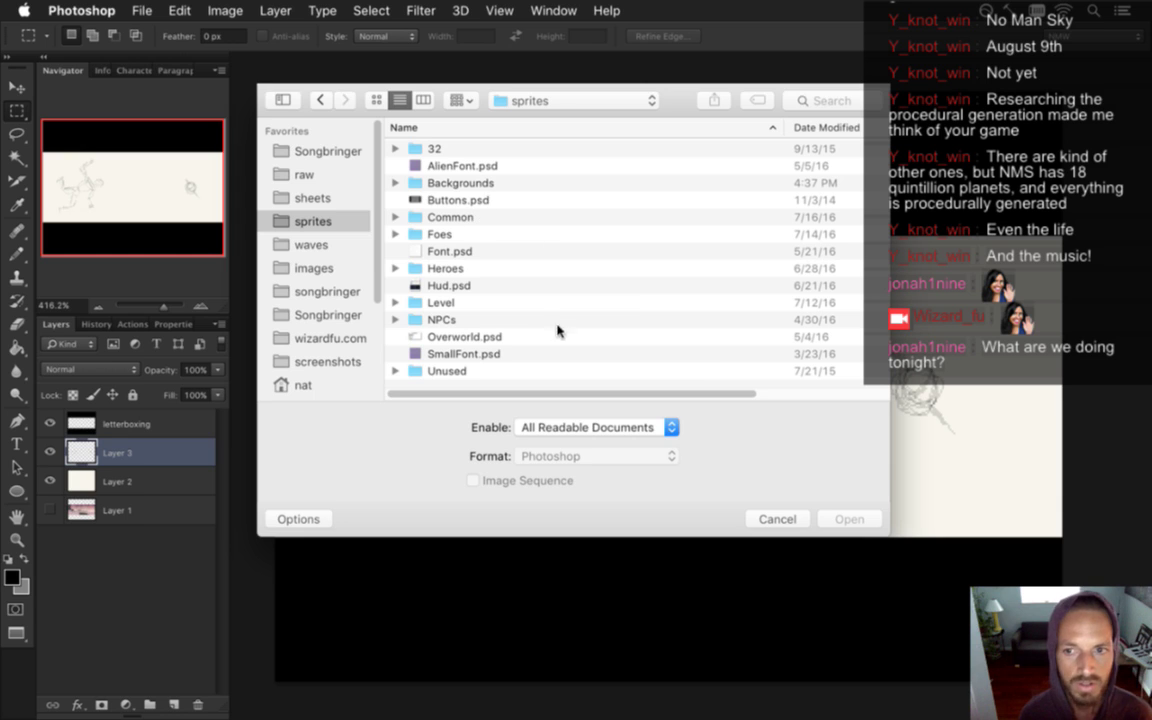
mouse_move(728, 393)
left_mouse_down()
mouse_move(828, 404)
mouse_move(740, 395)
left_mouse_up()
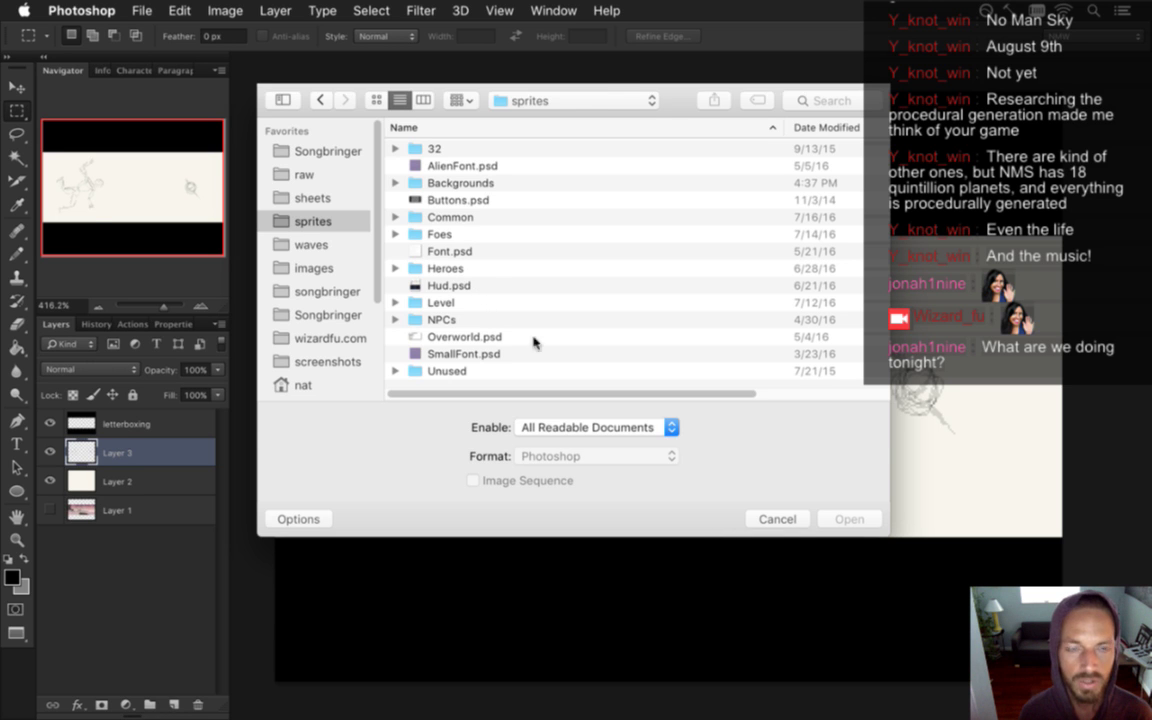
mouse_move(679, 108)
left_mouse_down()
mouse_move(676, 175)
mouse_move(755, 676)
mouse_move(753, 141)
mouse_move(700, 104)
left_mouse_up()
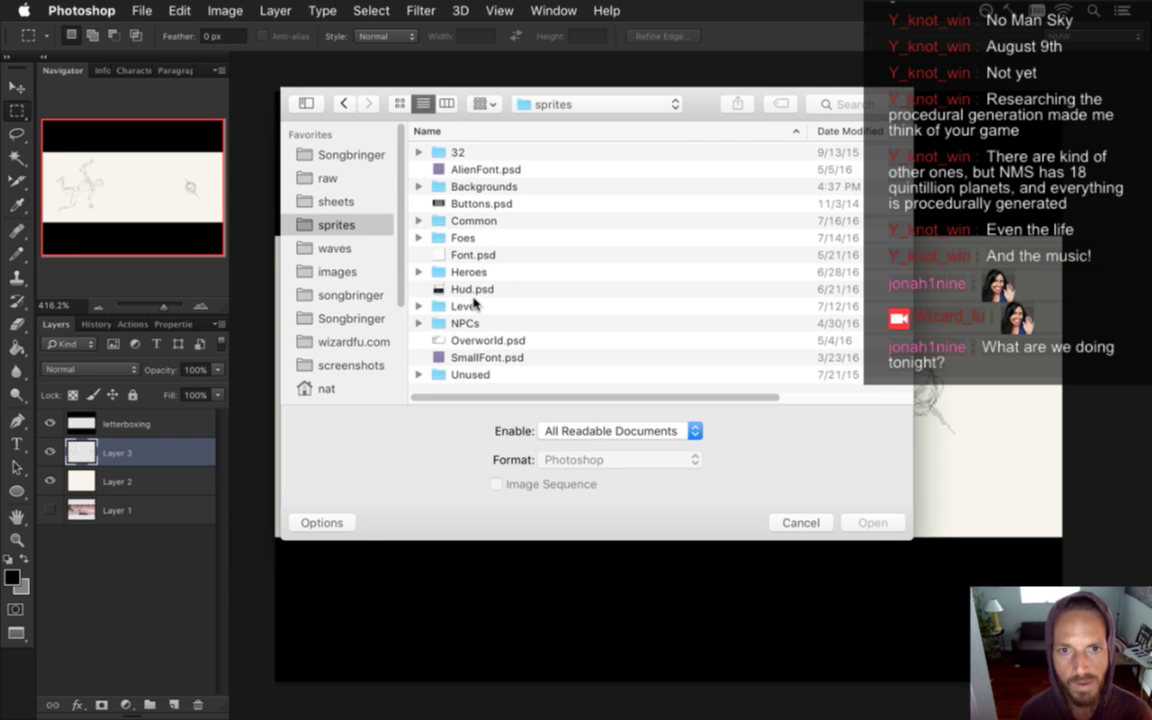
Open Bike.psd and BikeCrash.psd from the Common folder and view the crashed bike sprite up close
left_click(460, 219)
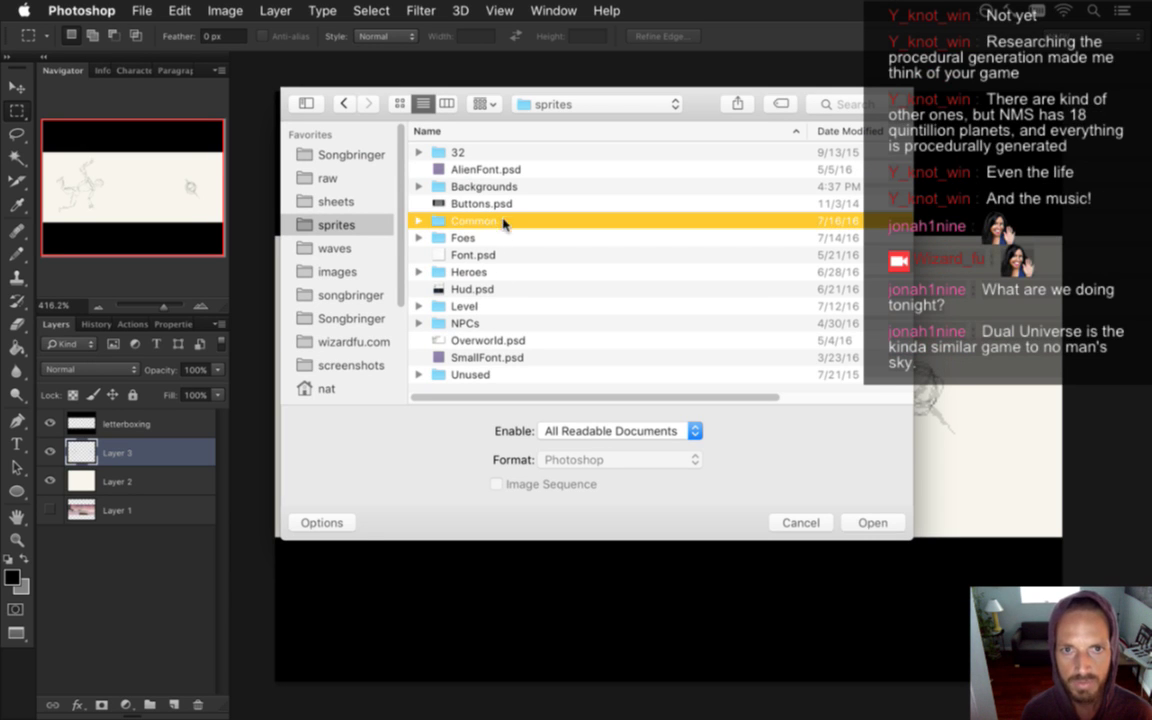
double_click(460, 219)
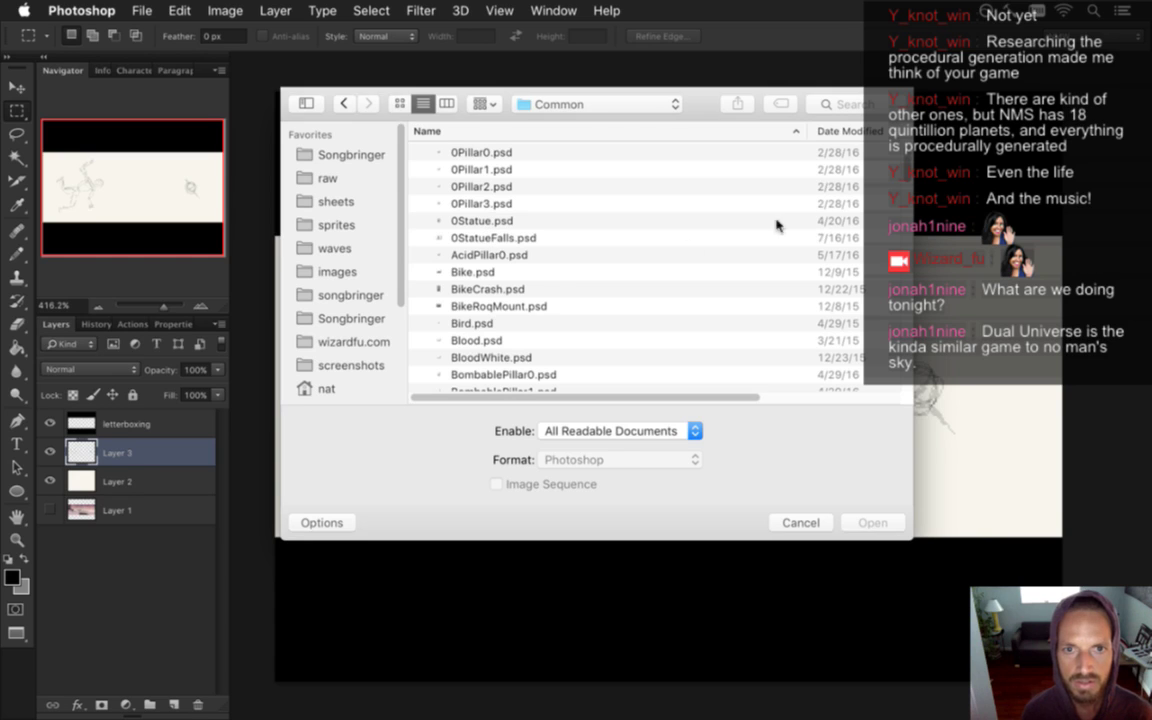
left_click(522, 289)
left_click(520, 271, "shift")
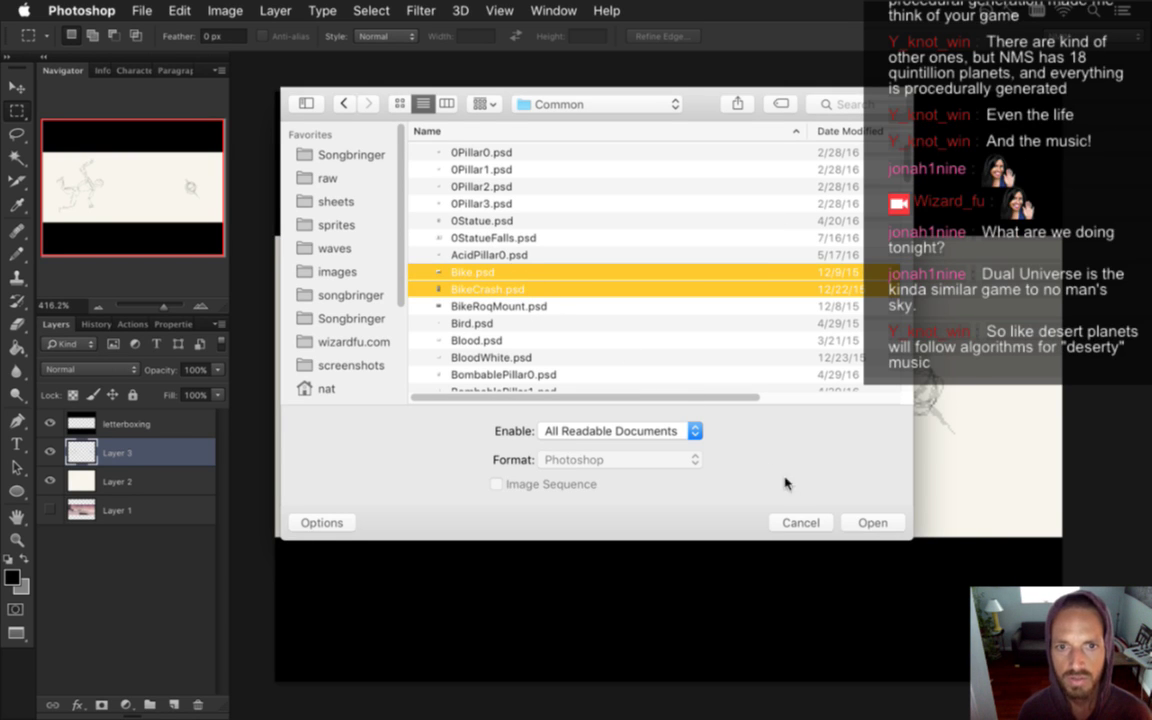
left_click(862, 522)
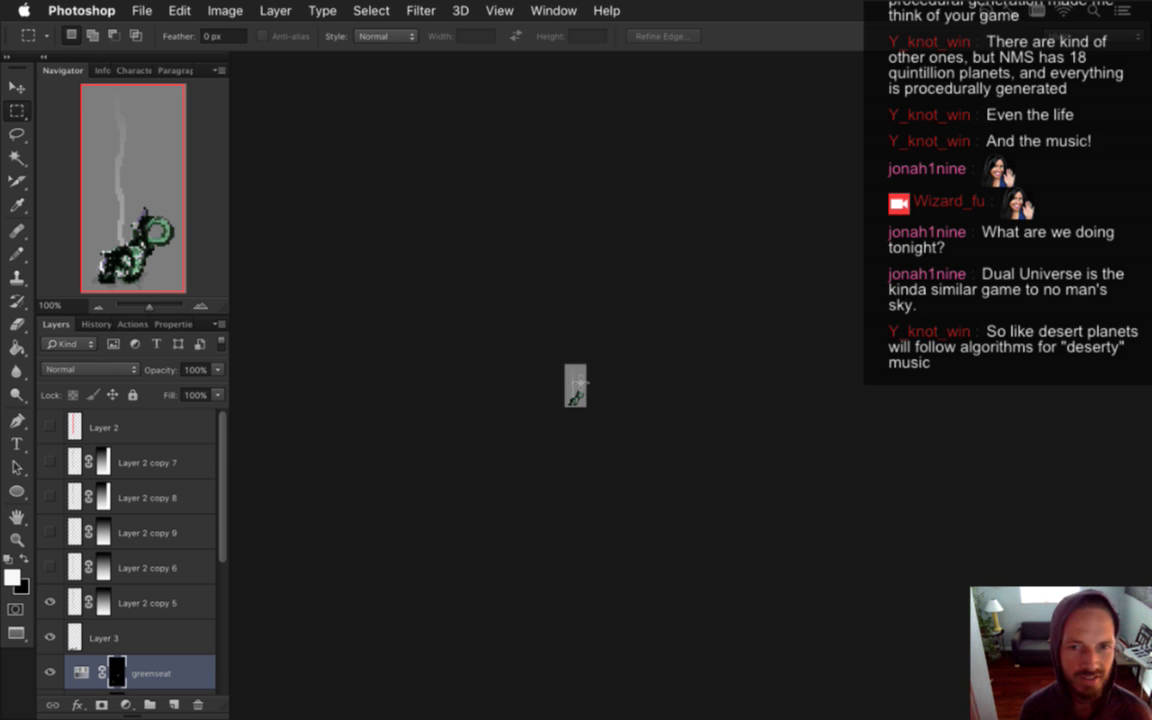
left_click(634, 380, "ctrl")
left_click_drag(634, 380, 725, 375)
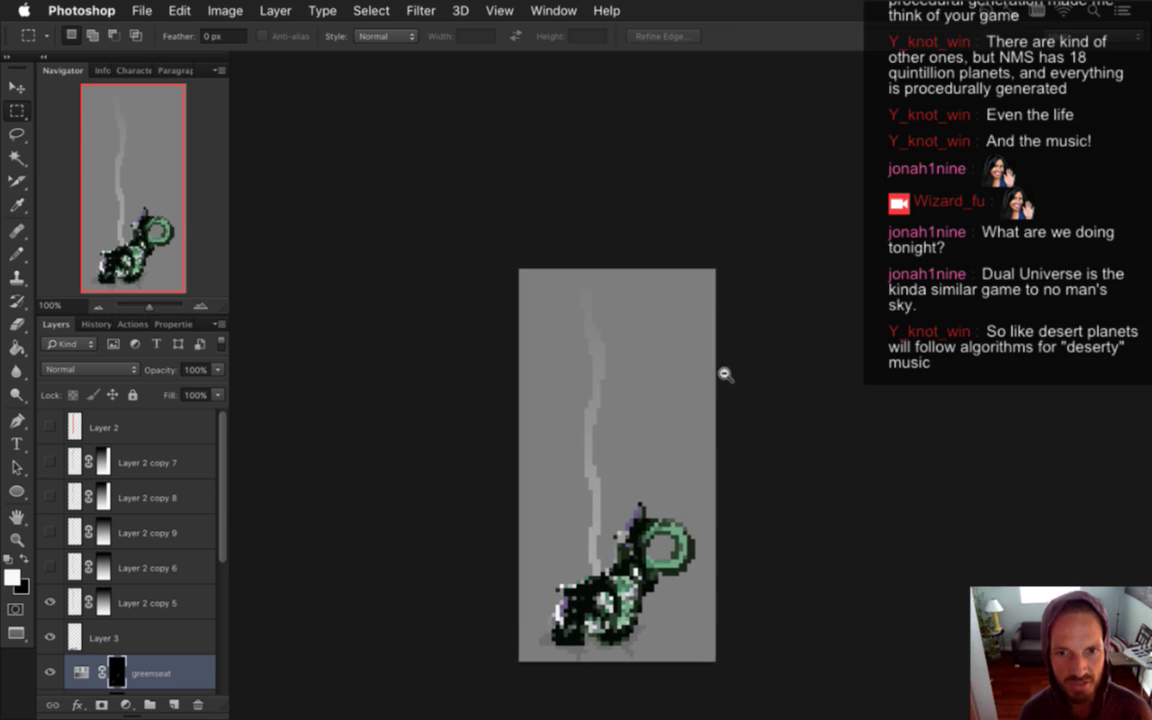
scroll(640, 509, "down", 3)
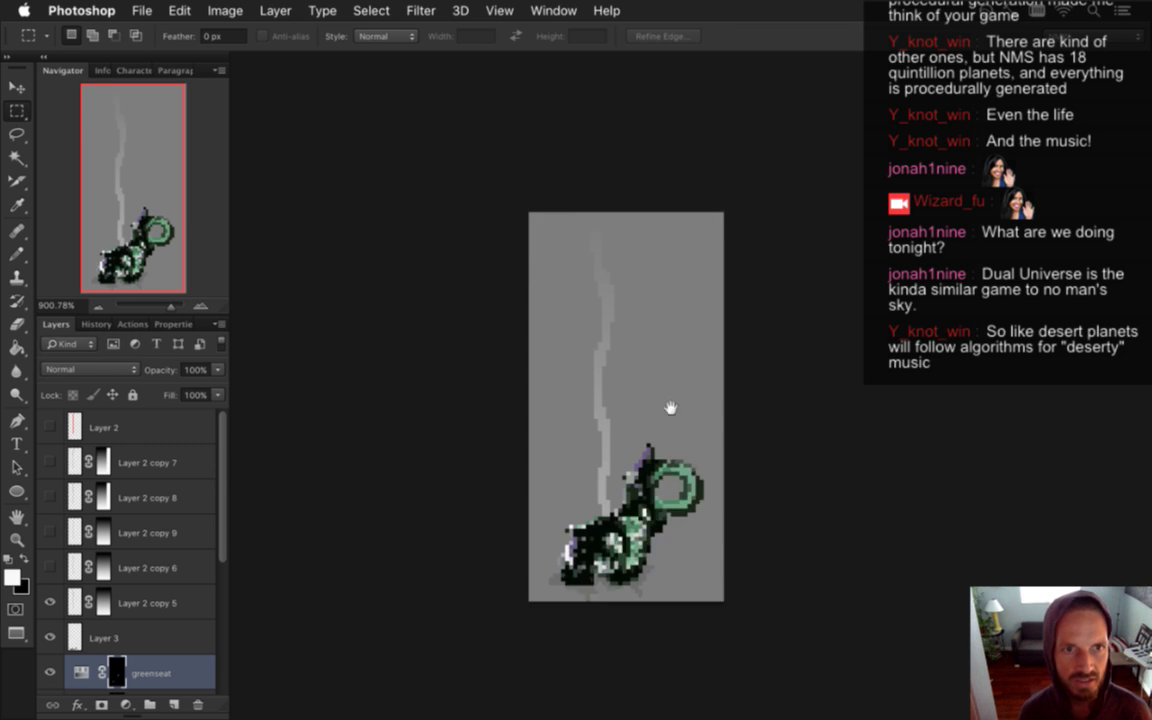
left_click_drag(676, 410, 690, 470)
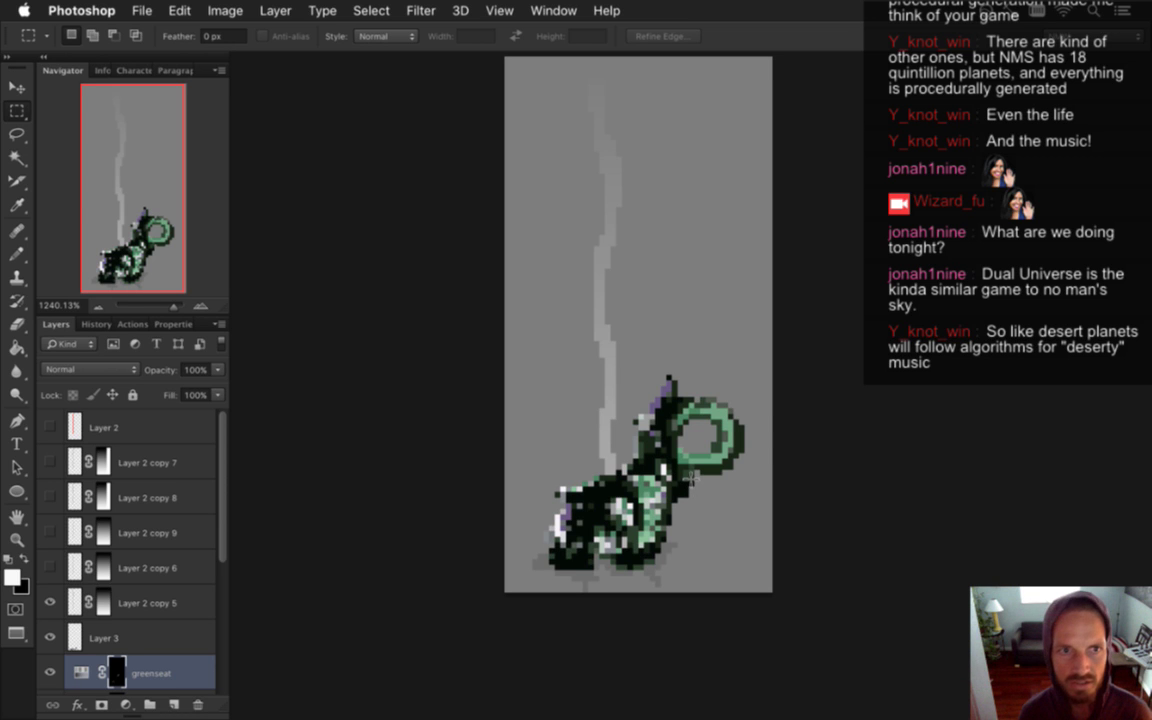
Switch to the Bike.psd document and select its whole canvas to copy the motorcycle artwork
left_click(553, 10)
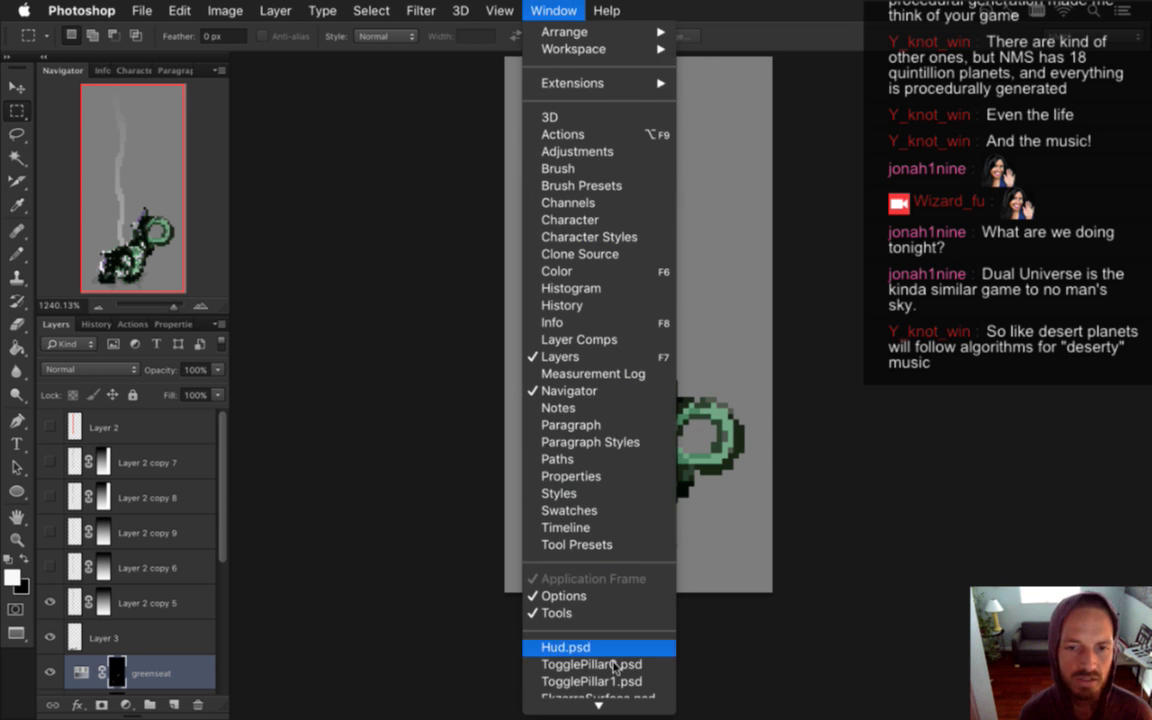
mouse_move(628, 696)
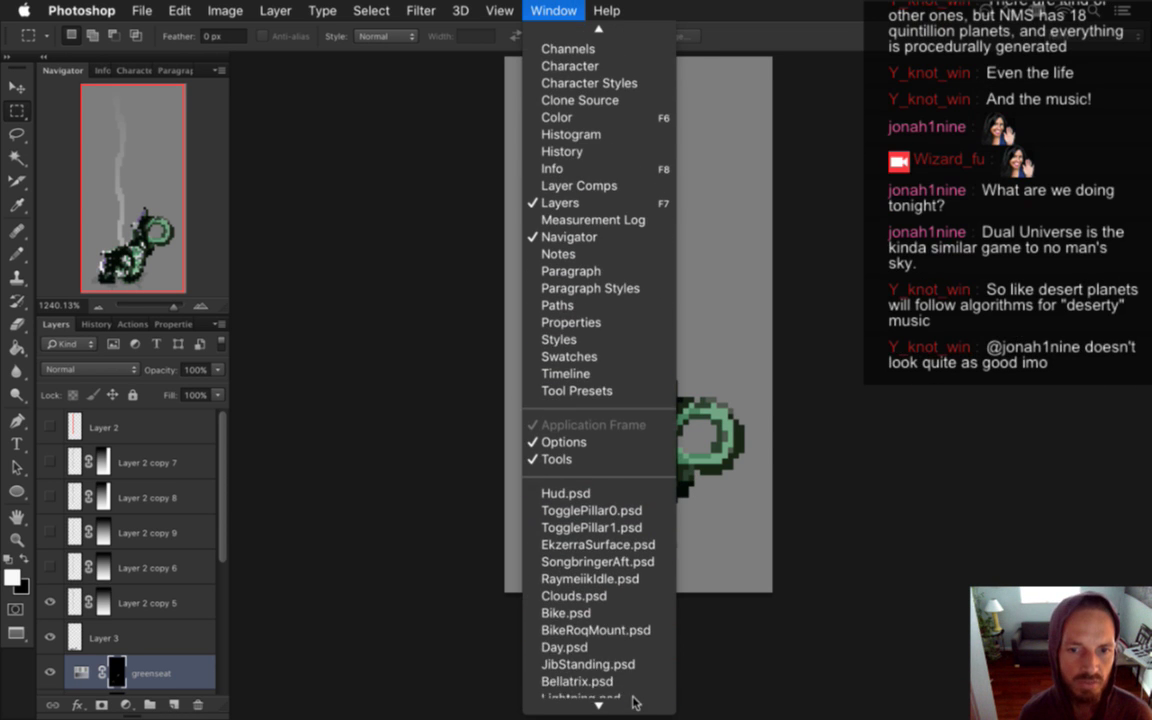
left_click(623, 602)
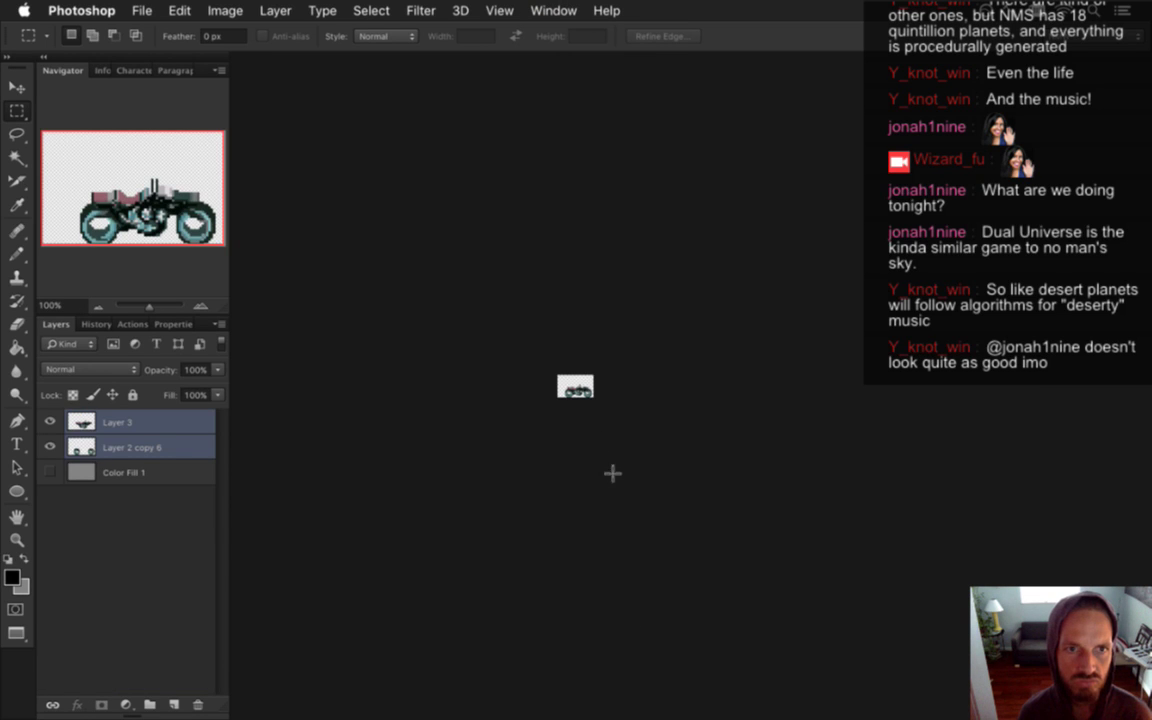
left_click_drag(575, 392, 733, 466)
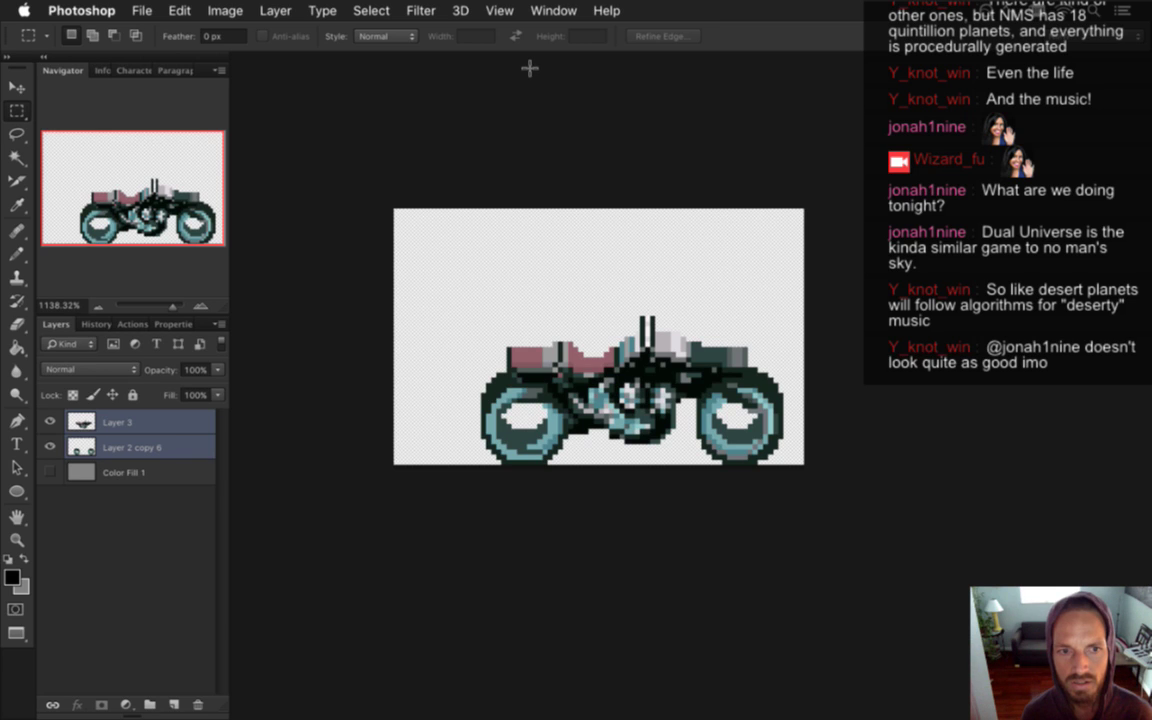
key("super+a")
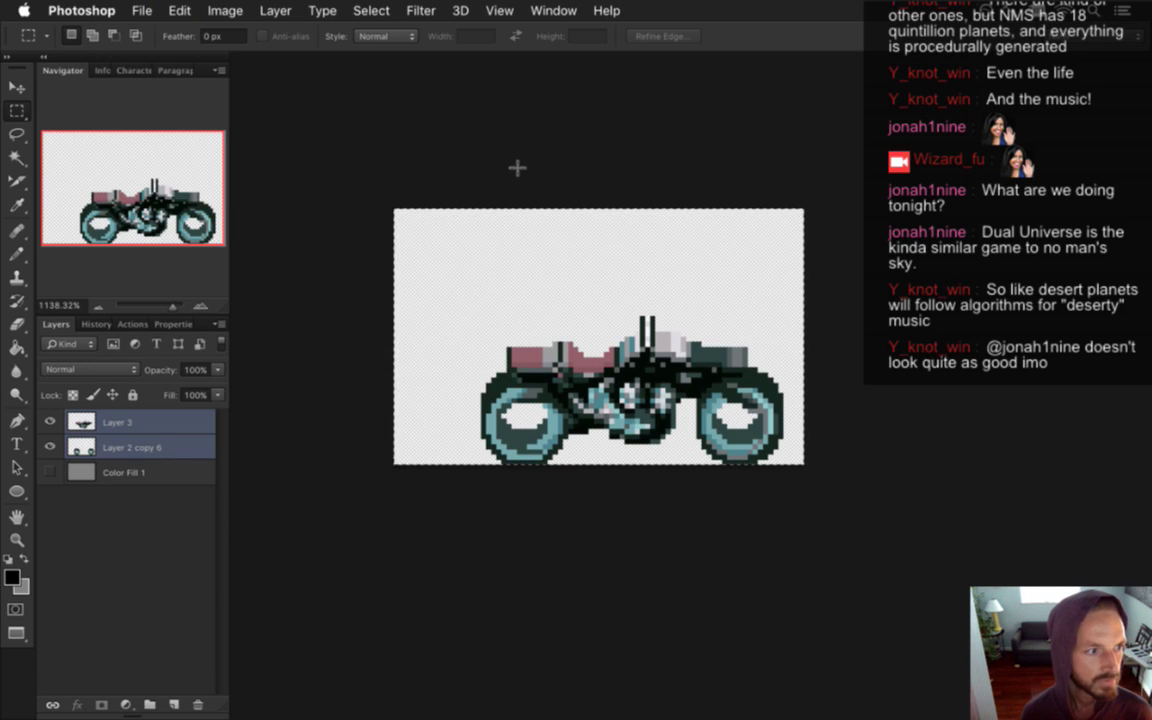
Paste the motorcycle into Lightning.psd as a new layer and place it between the figure and the round object
left_click(553, 10)
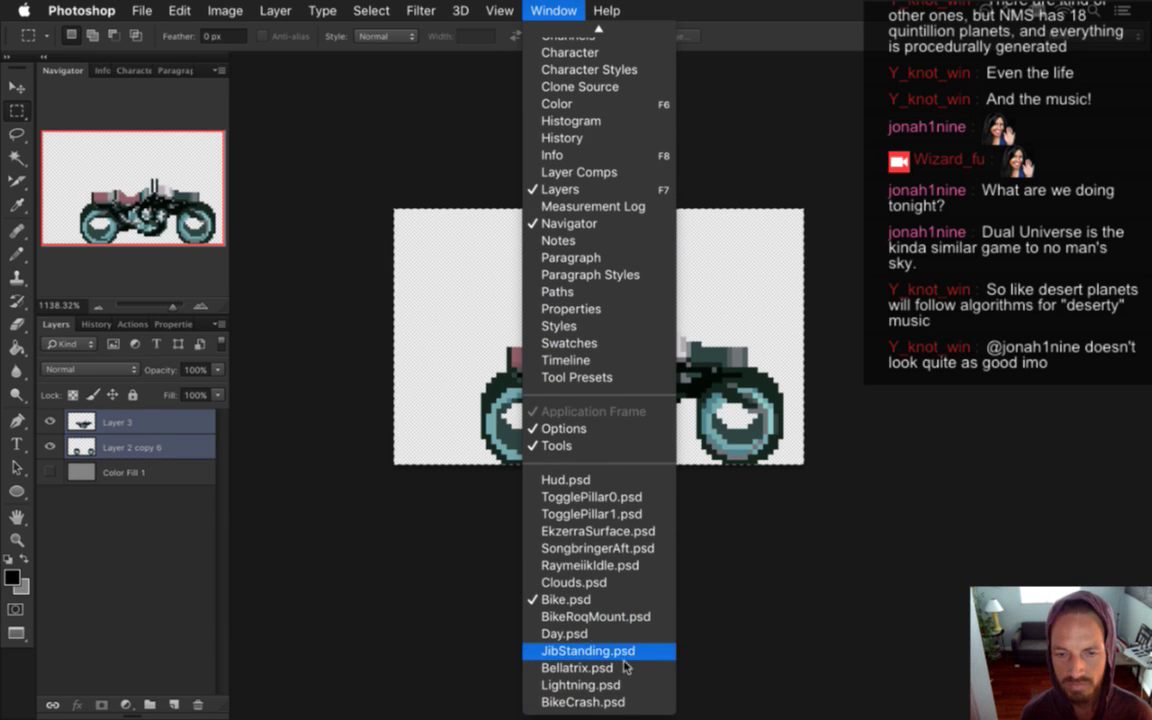
left_click(625, 686)
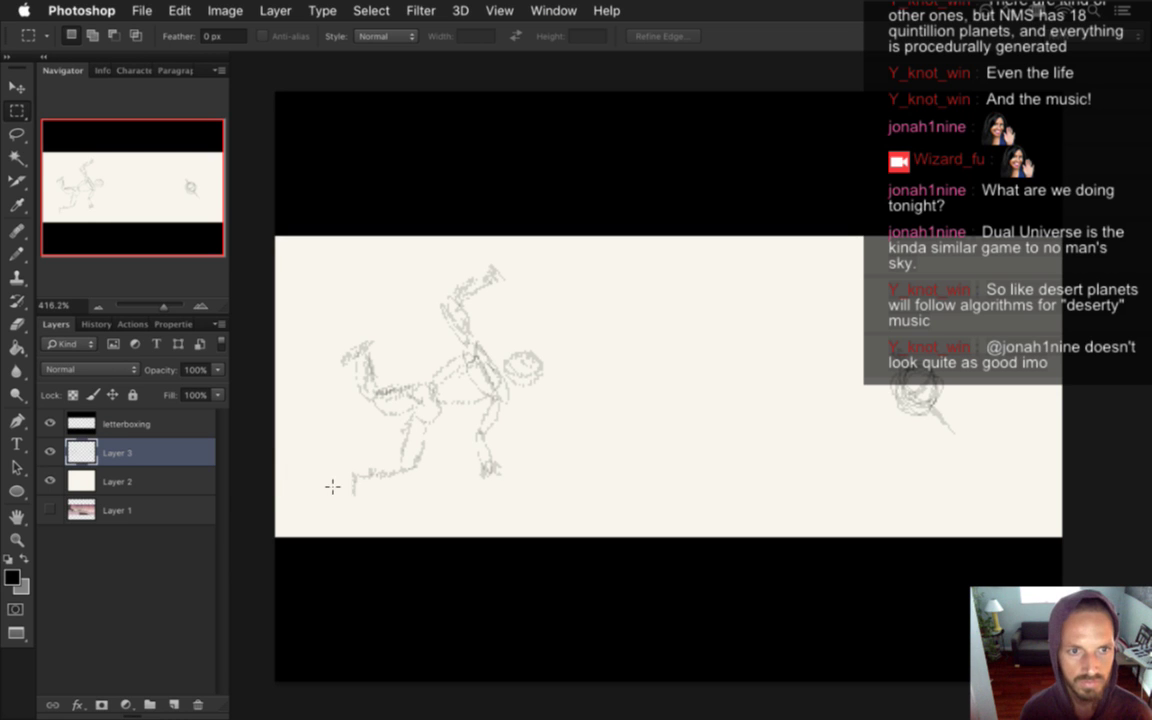
key("ctrl+v")
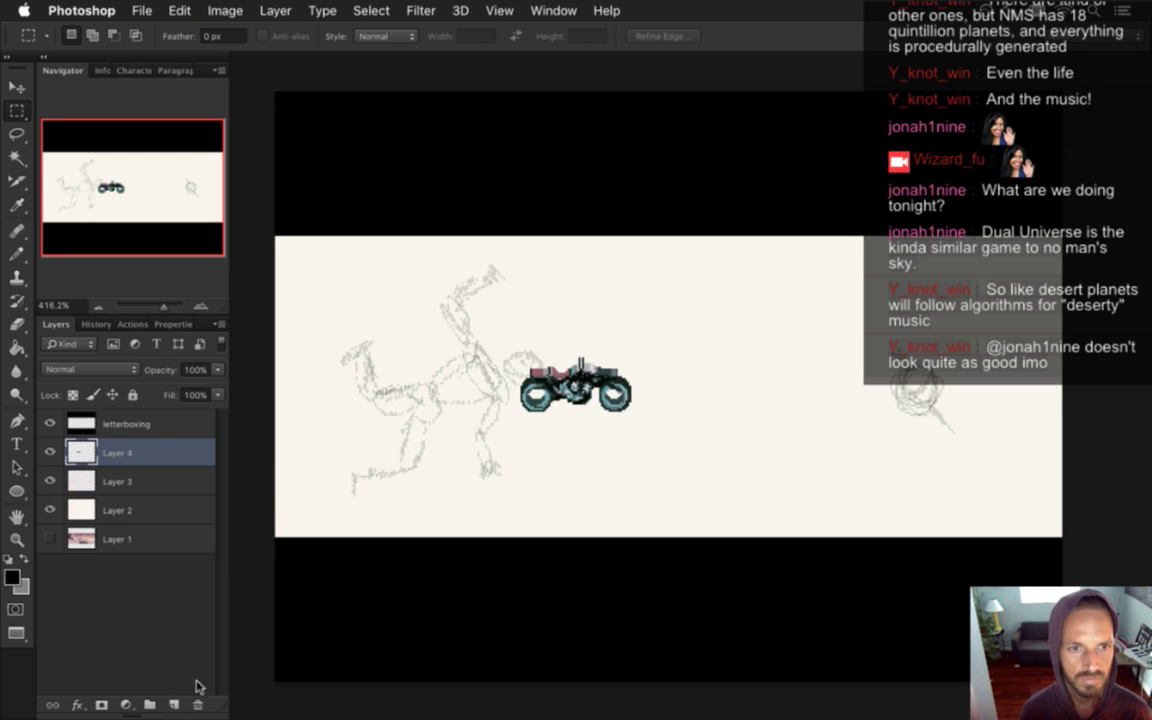
key("v")
left_click_drag(556, 340, 723, 325)
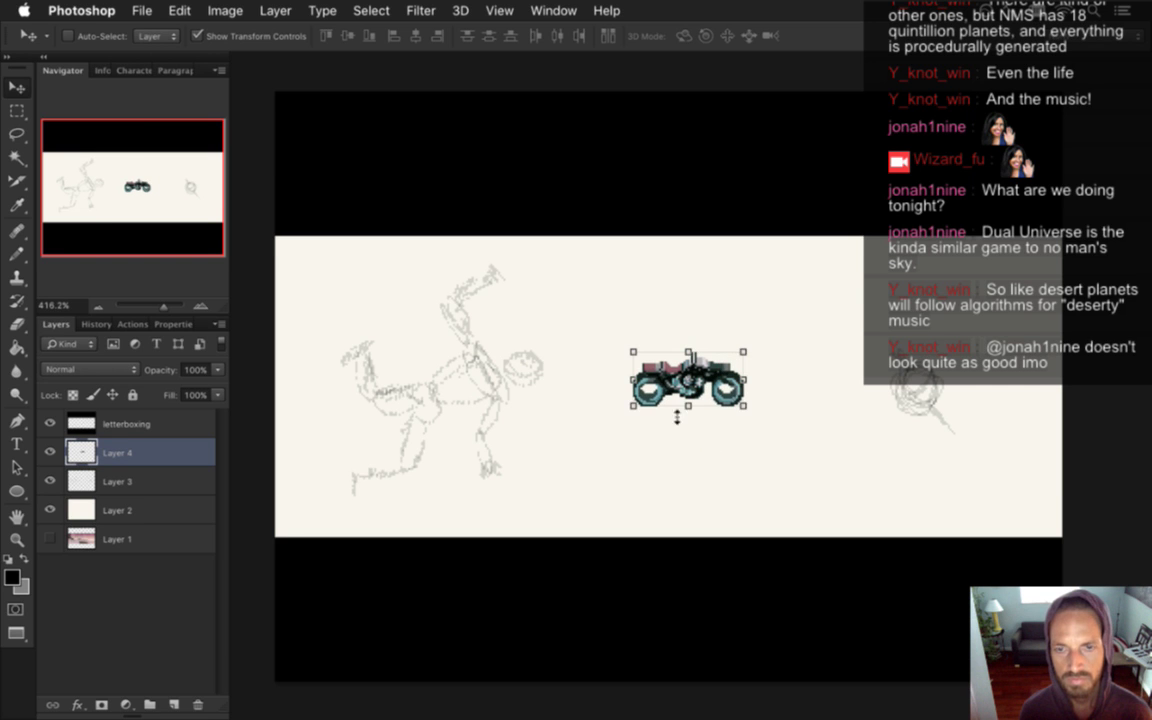
Delete the upper part of the red rear seat section and the box edge behind it on the motorcycle sprite
key("m")
mouse_move(670, 390)
left_mouse_down()
mouse_move(822, 368)
mouse_move(744, 418)
left_mouse_up()
key("e")
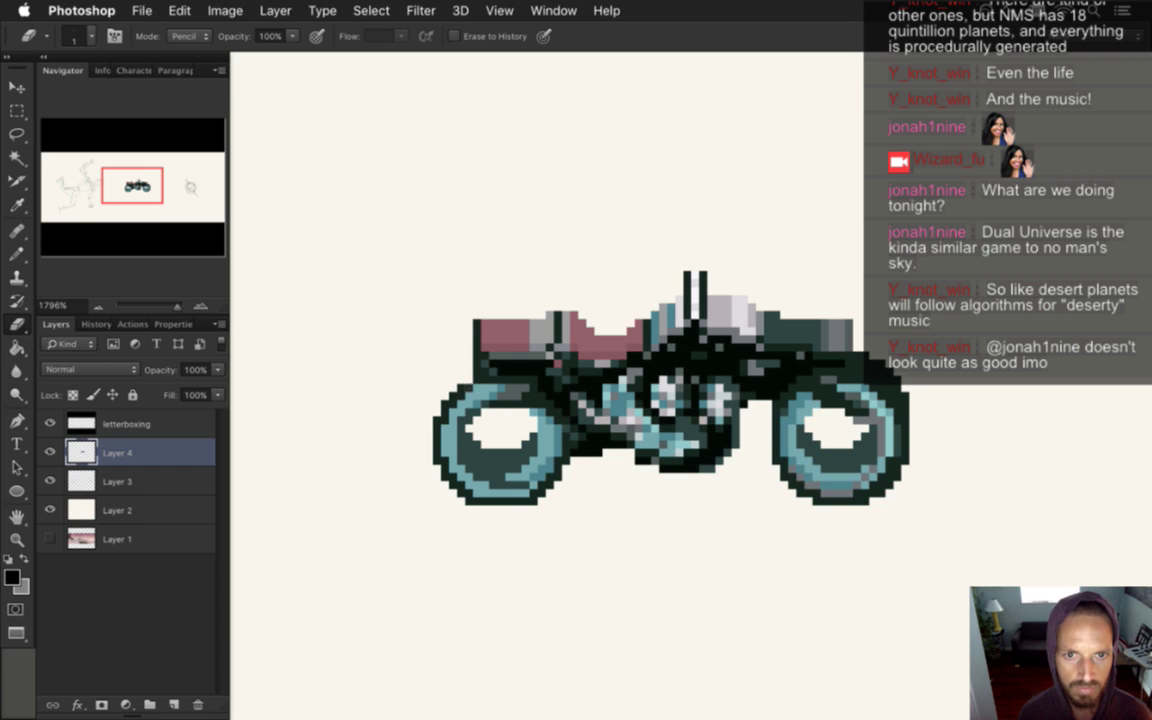
key("m")
left_click_drag(450, 312, 538, 336)
key("ctrl+d")
key("e")
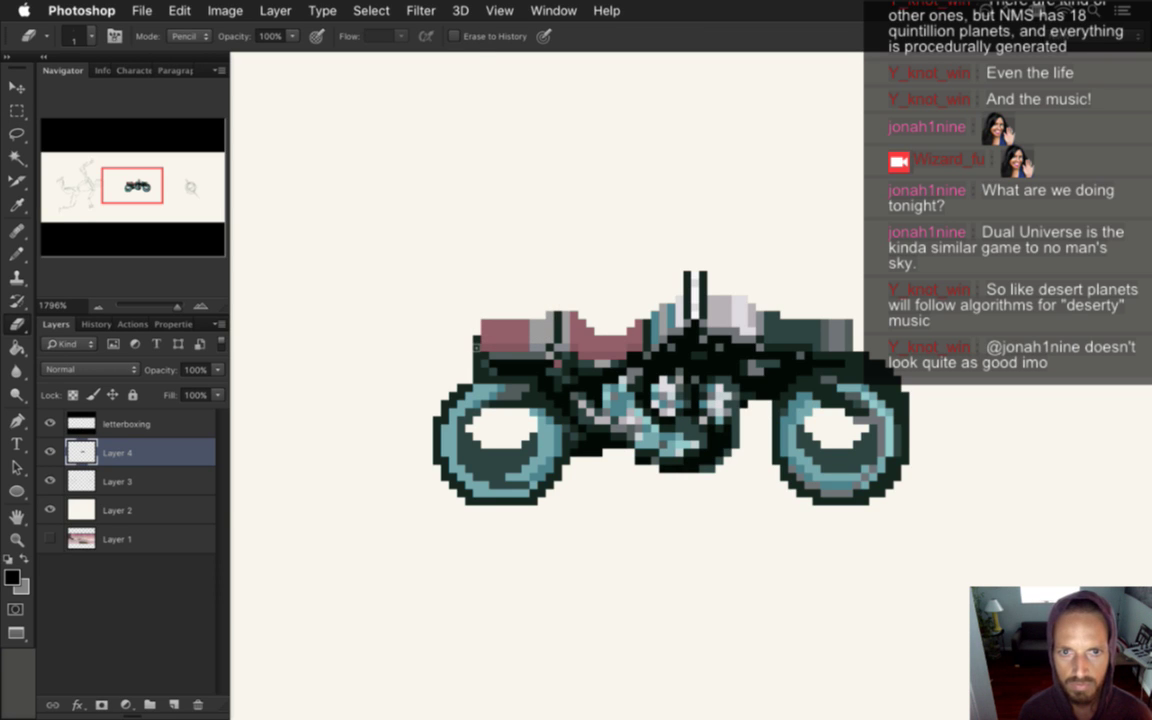
key("m")
left_click_drag(457, 295, 546, 343)
key("Delete")
key("ctrl+d")
key("e")
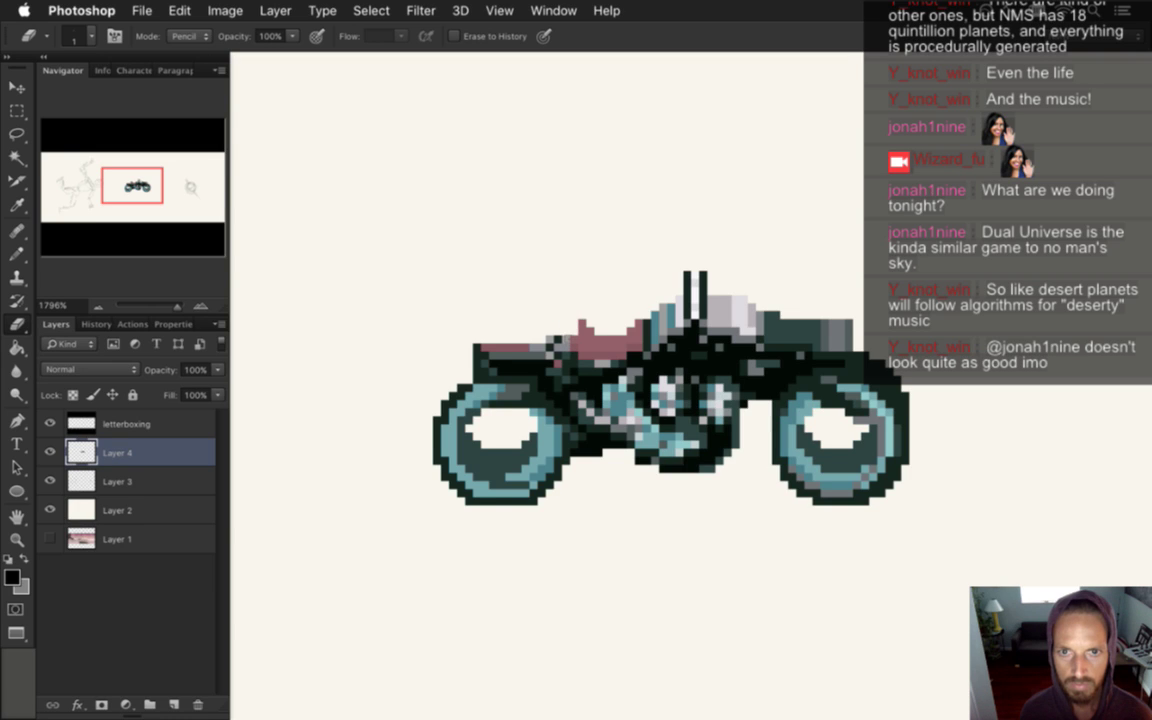
Erase the raised seat, tank, handlebar tips and front cargo pixels to flatten the motorcycle's top profile
left_click(582, 327)
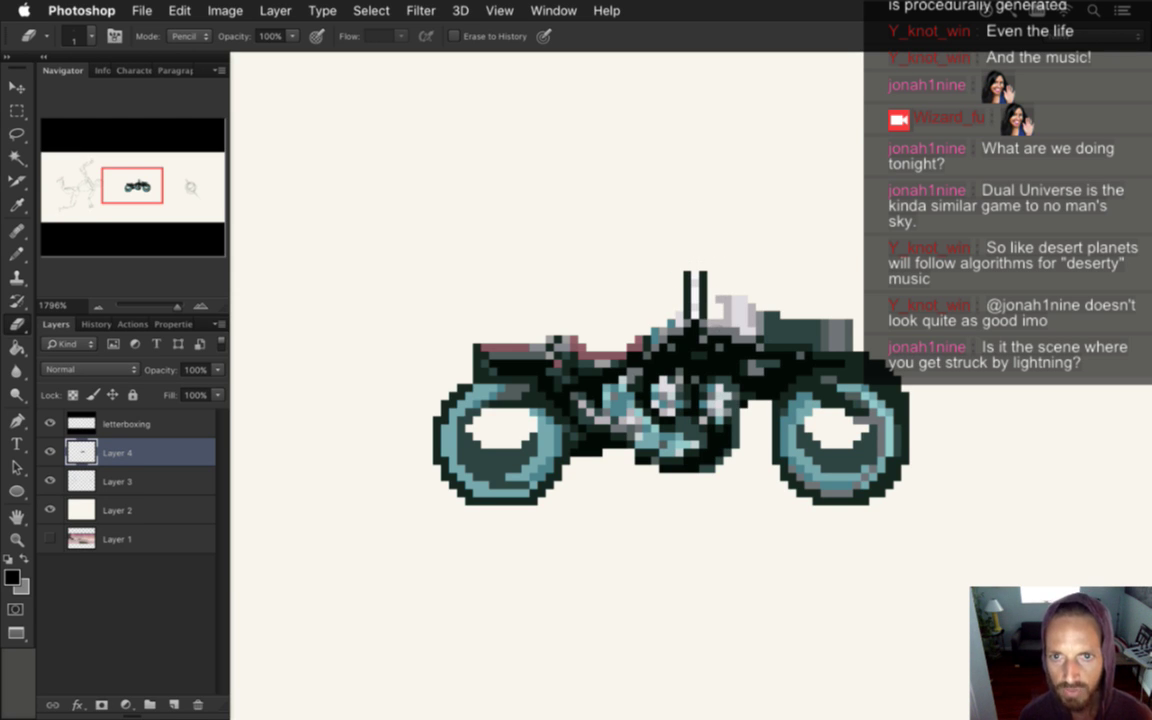
mouse_move(722, 316)
left_mouse_down()
mouse_move(742, 300)
mouse_move(748, 330)
left_mouse_up()
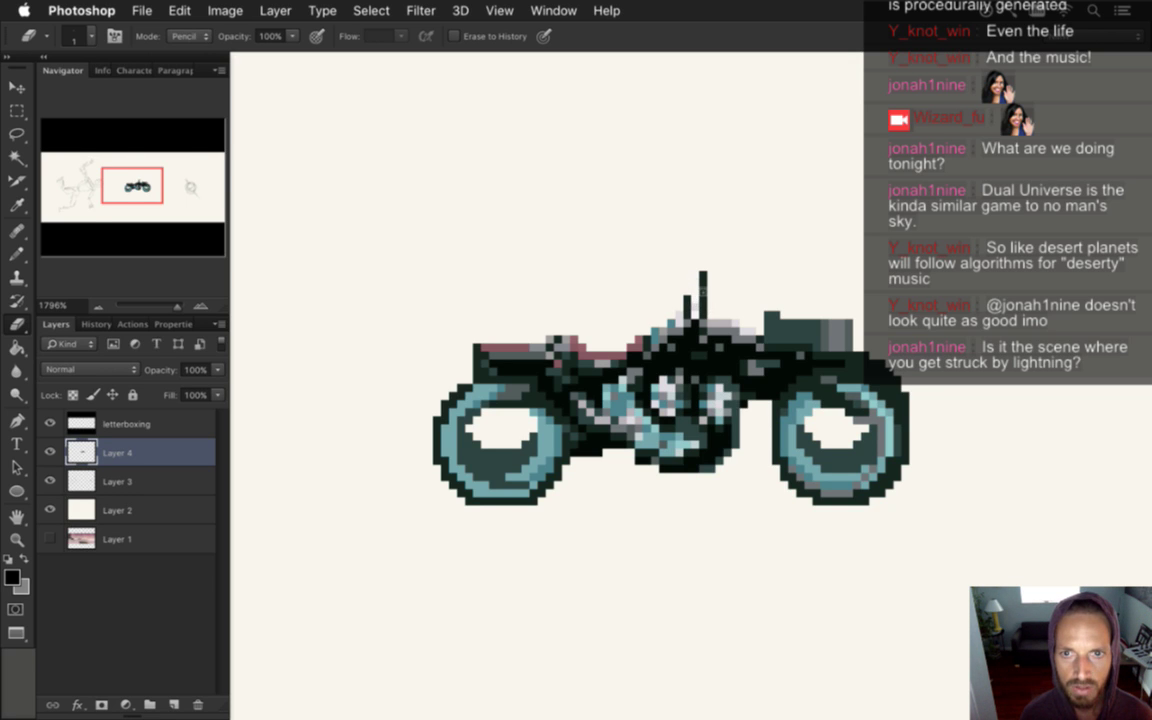
left_click(772, 332)
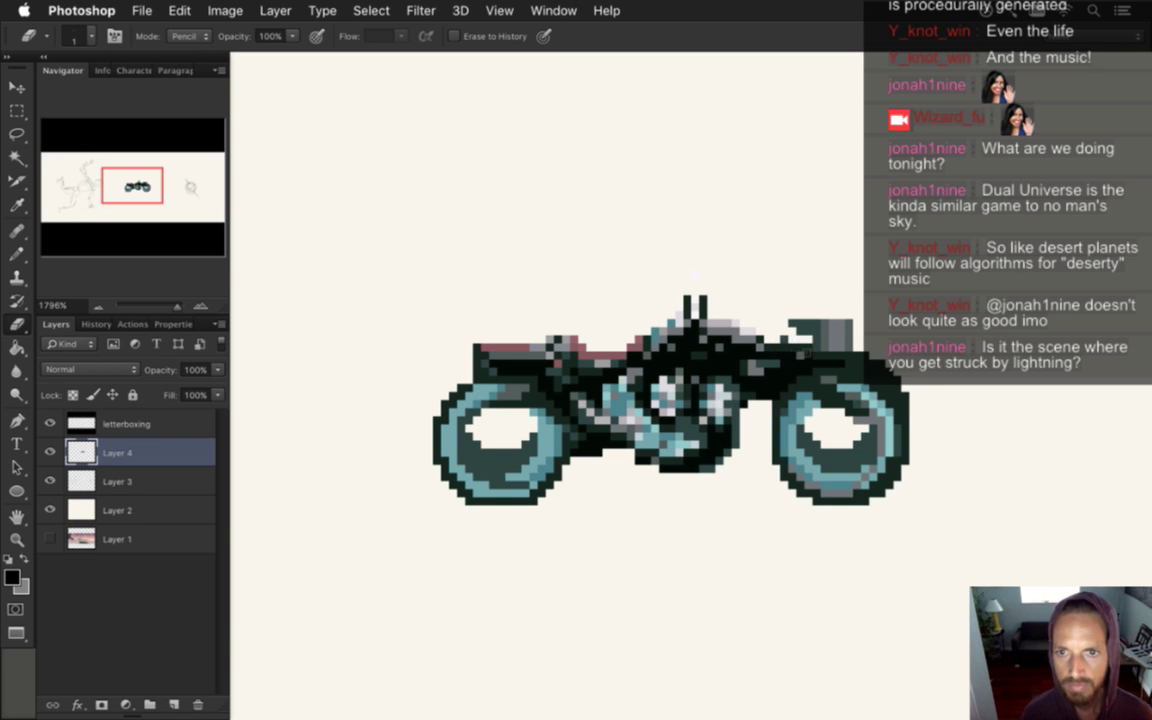
left_click(788, 330)
left_click_drag(826, 326, 850, 340)
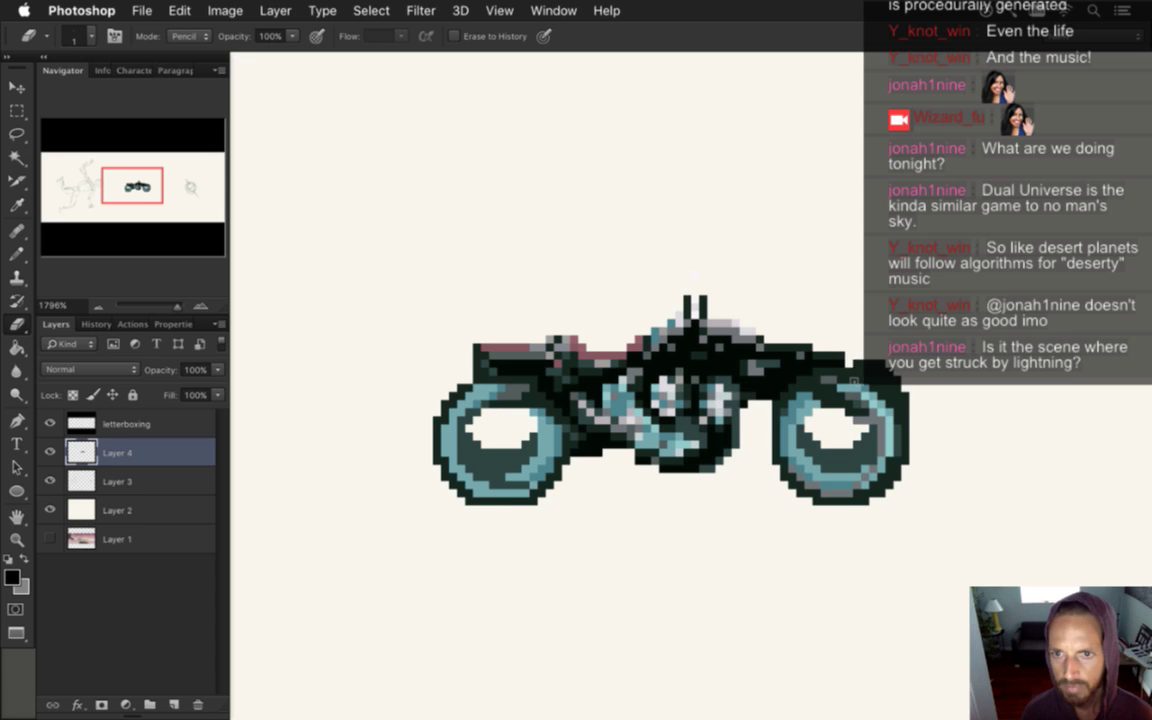
Erase the fender and outer edge around the front wheel, and clear the dark fill inside both wheels
mouse_move(862, 374)
left_mouse_down()
mouse_move(878, 372)
mouse_move(874, 392)
mouse_move(885, 394)
left_mouse_up()
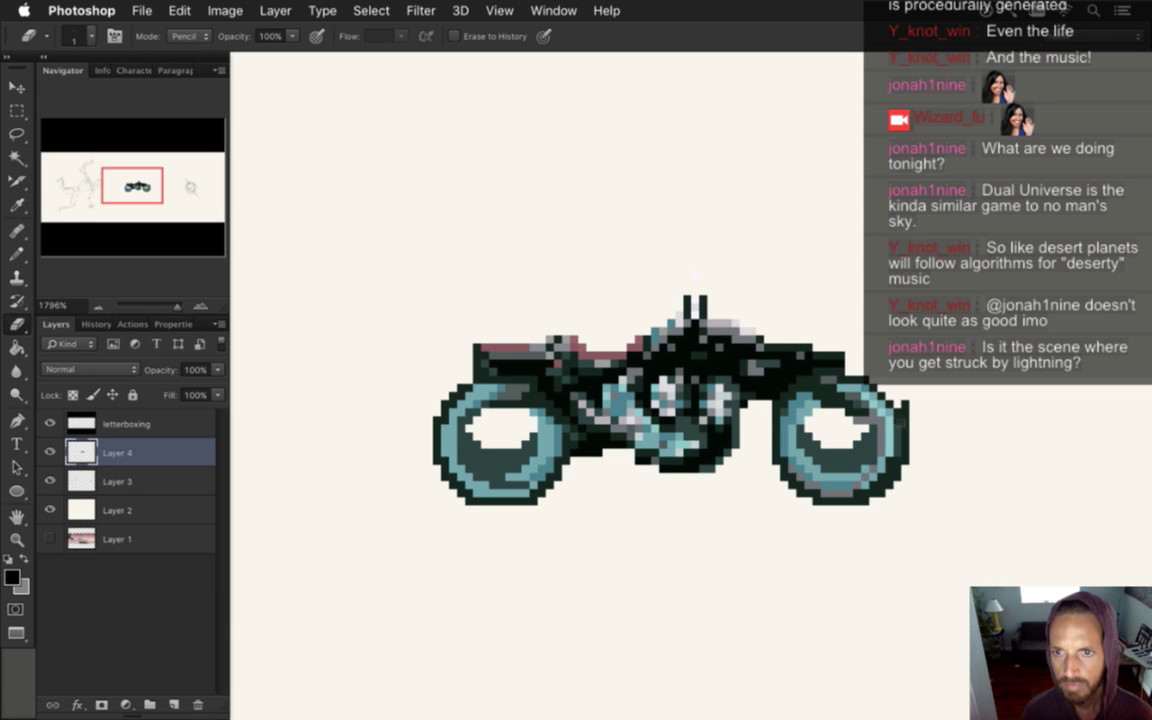
left_click_drag(905, 380, 907, 510)
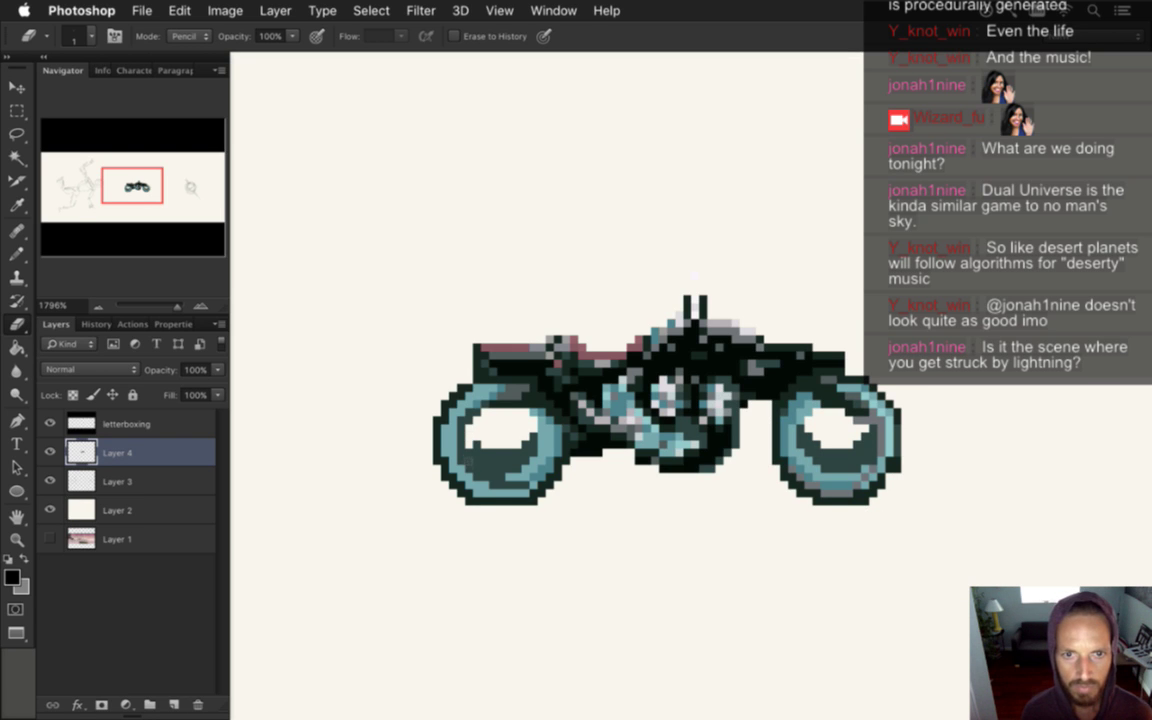
left_click_drag(496, 470, 510, 462)
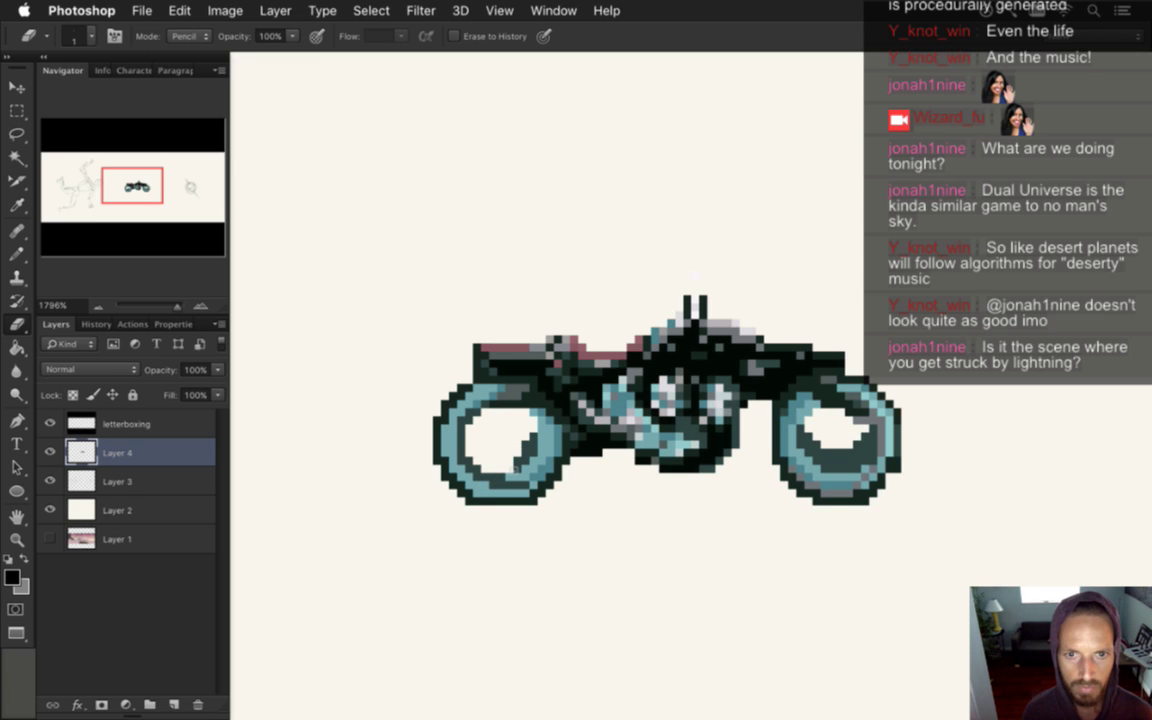
left_click_drag(517, 463, 519, 478)
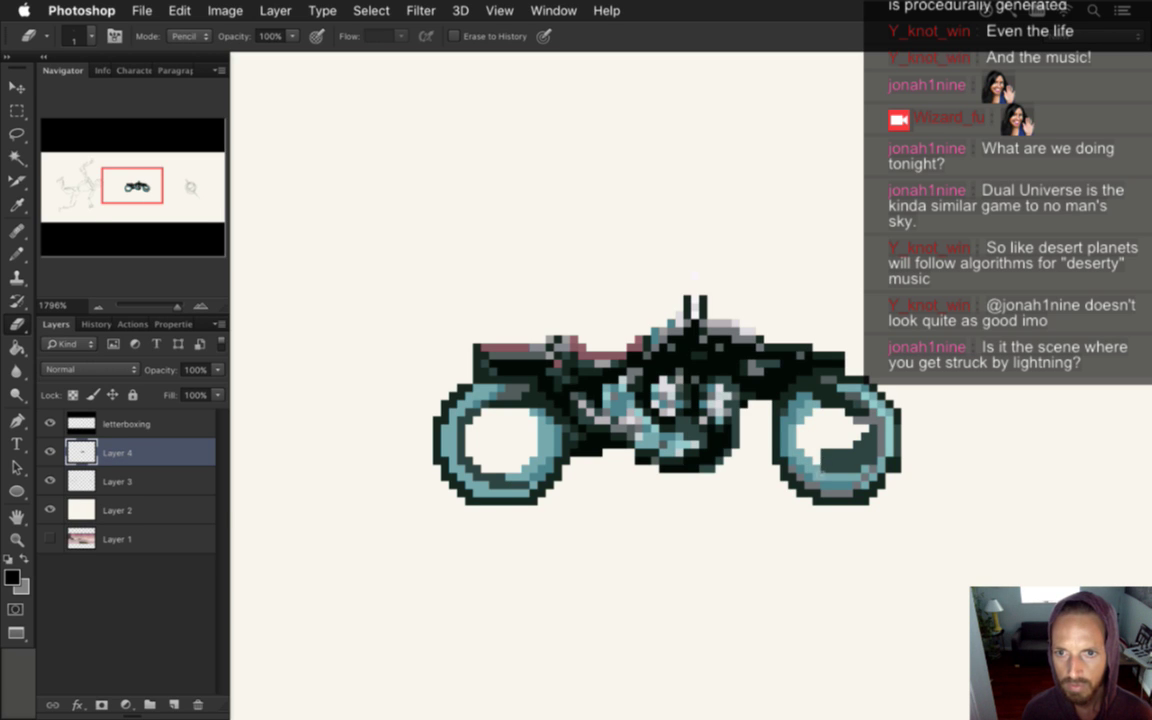
mouse_move(808, 453)
left_mouse_down()
mouse_move(840, 466)
mouse_move(828, 485)
mouse_move(839, 483)
left_mouse_up()
left_click_drag(855, 435, 866, 452)
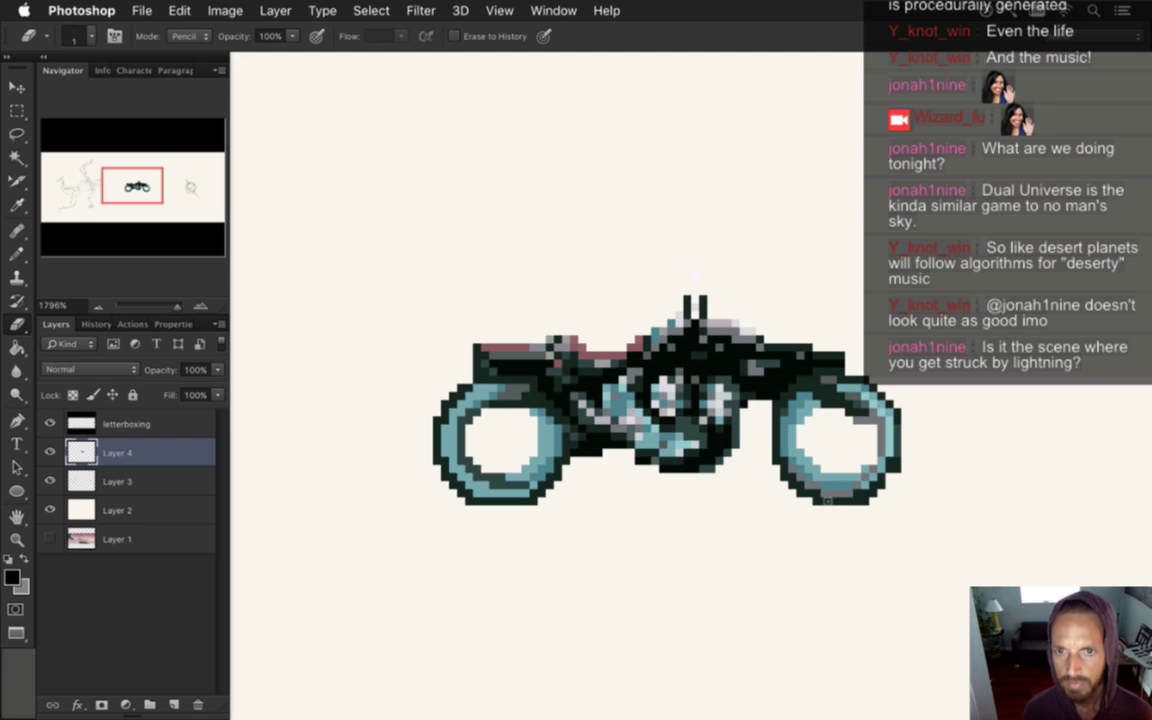
scroll(620, 442, "down", 5)
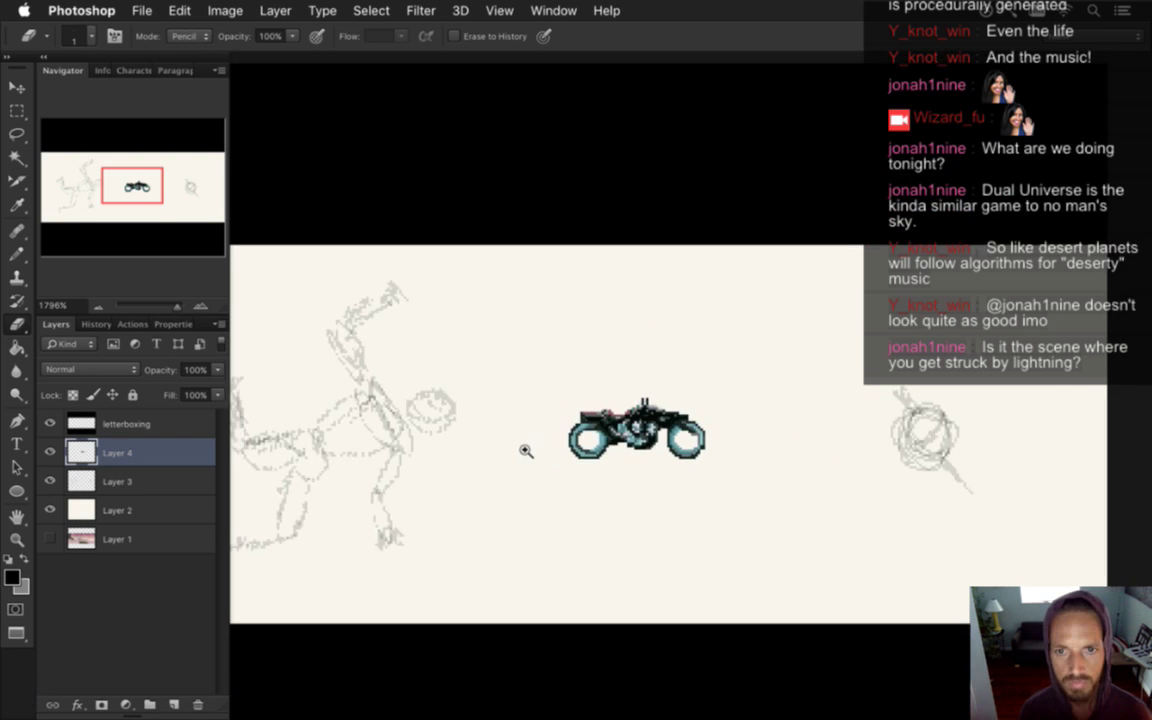
Duplicate the motorcycle's Layer 4 and hide the original layer
key("v")
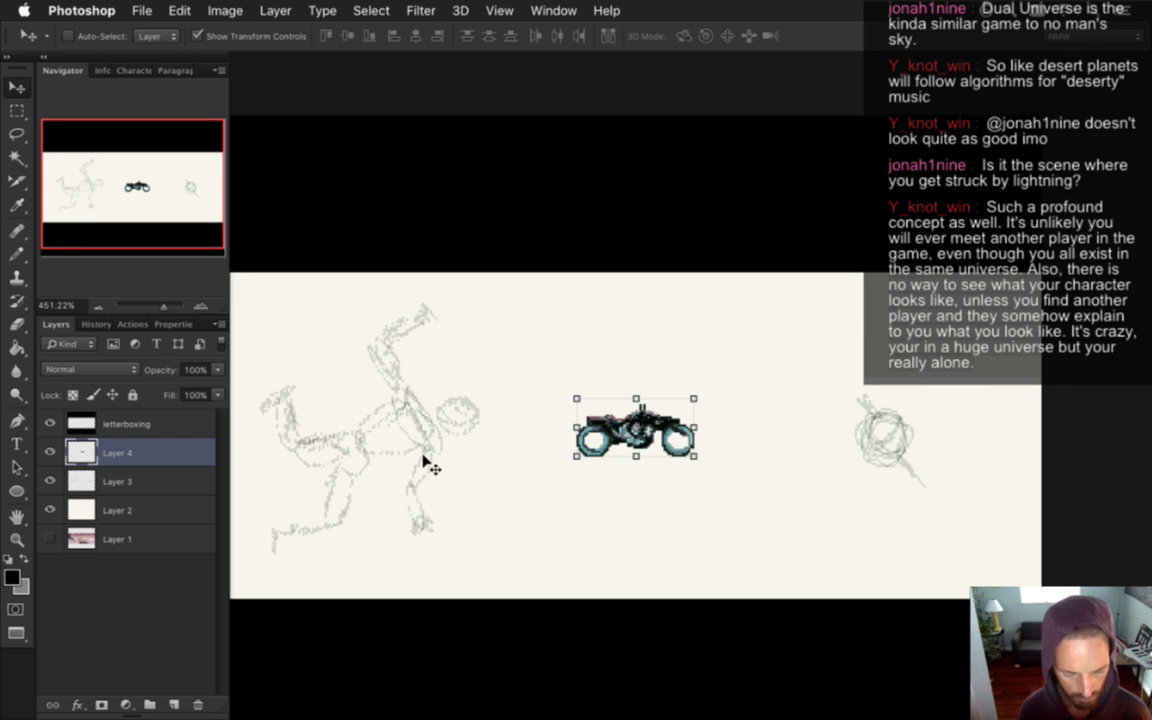
key("super+j")
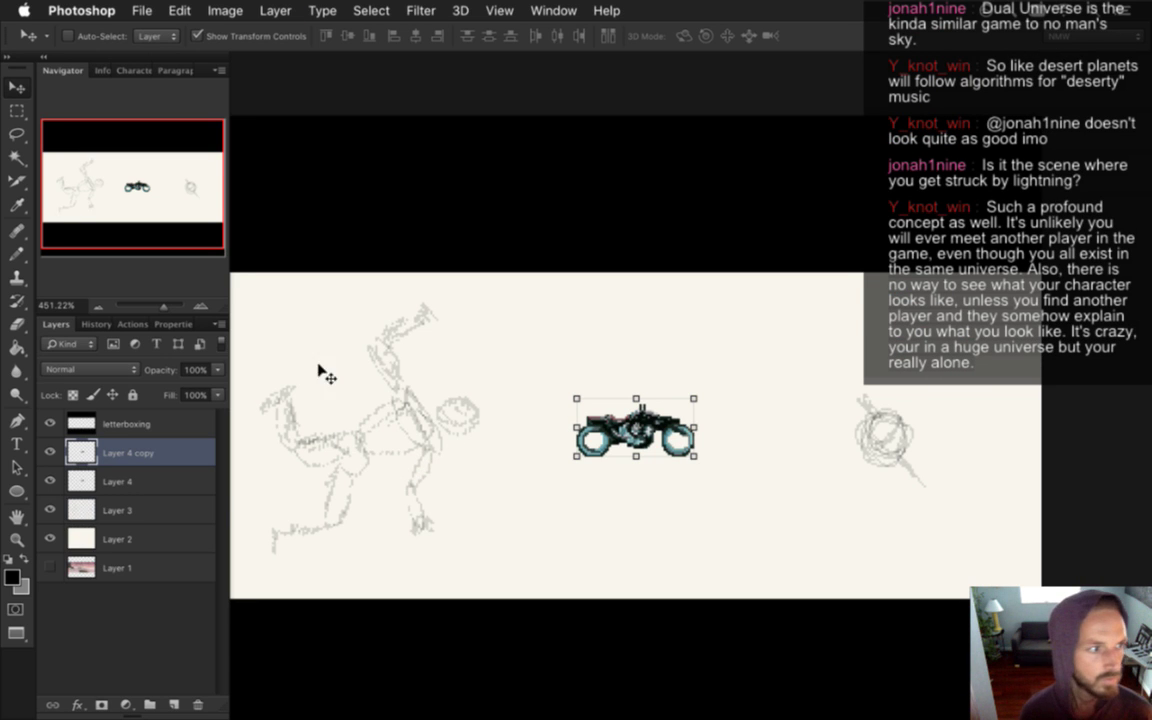
left_click(49, 480)
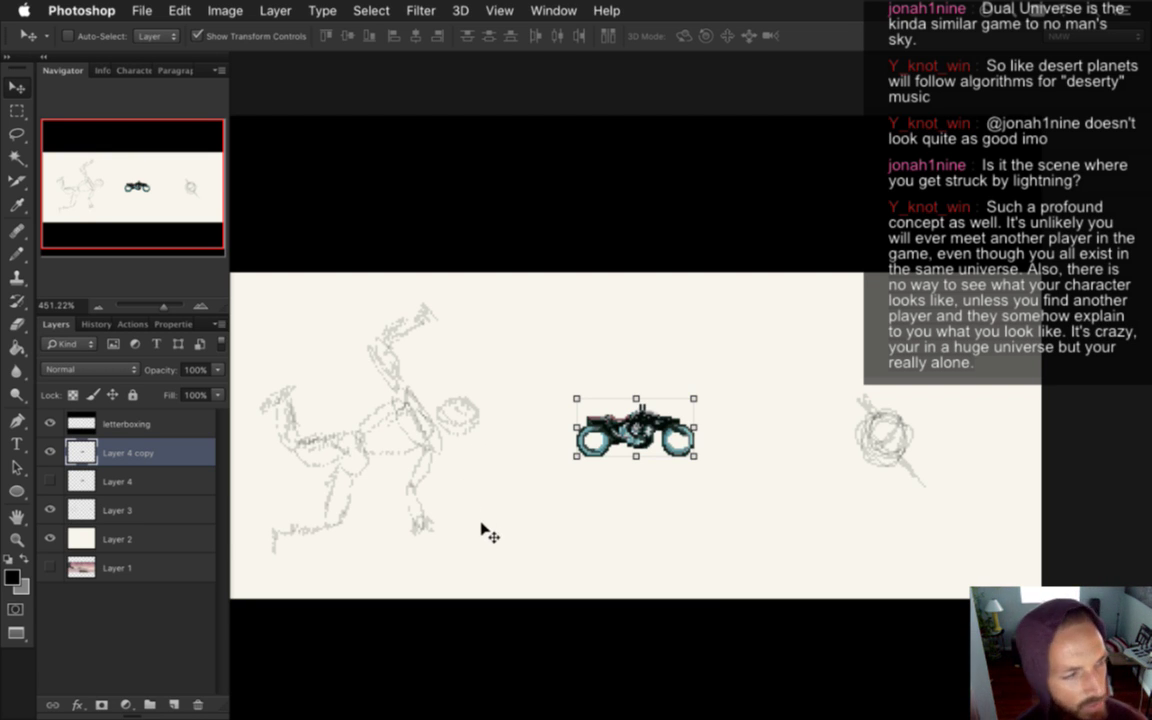
left_click(706, 387)
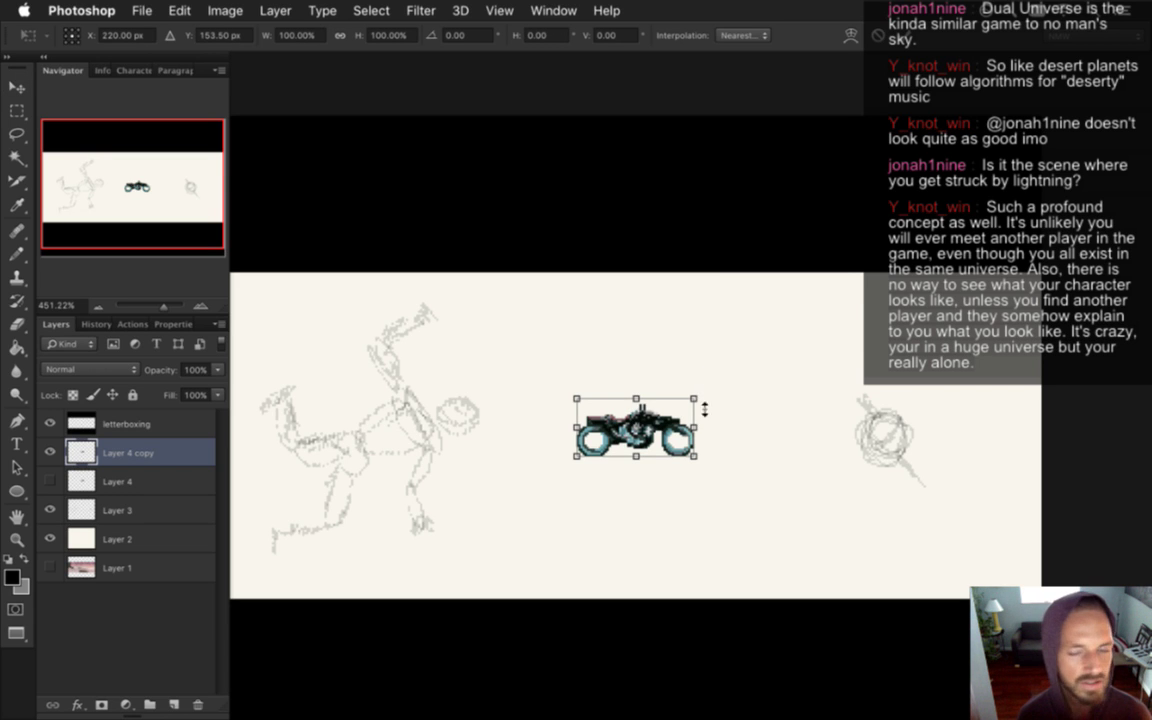
left_click_drag(699, 394, 900, 296)
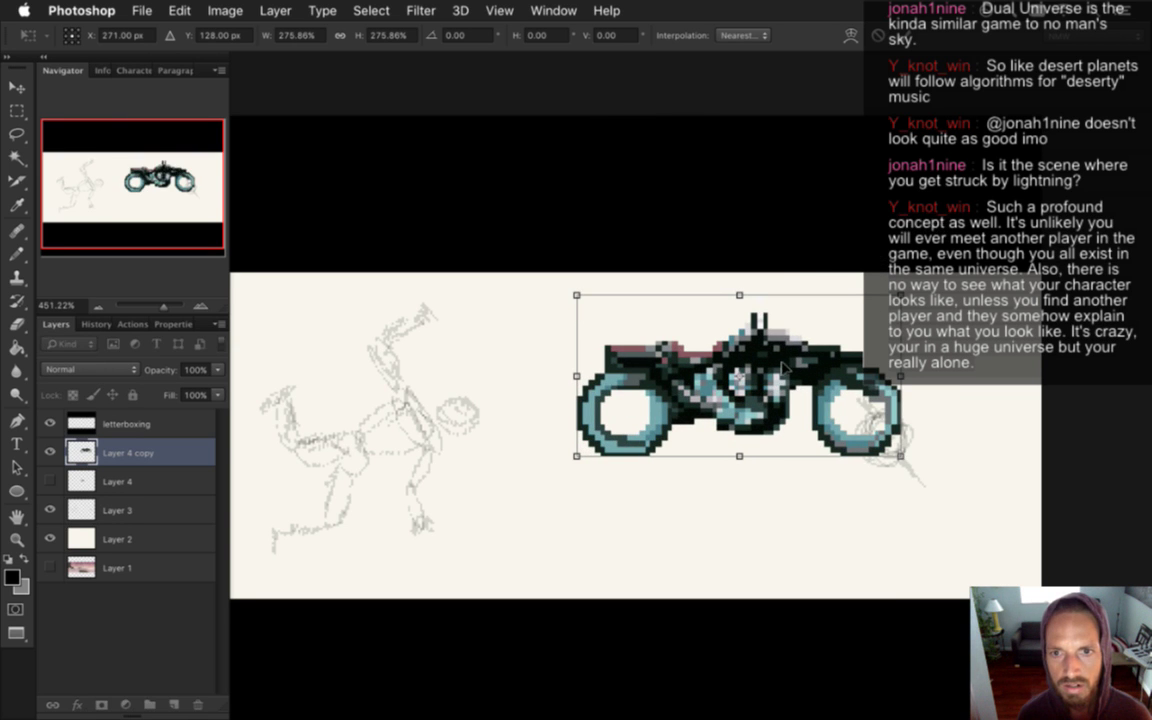
left_click_drag(803, 338, 700, 424)
left_click_drag(811, 372, 830, 506)
left_click_drag(637, 476, 733, 426)
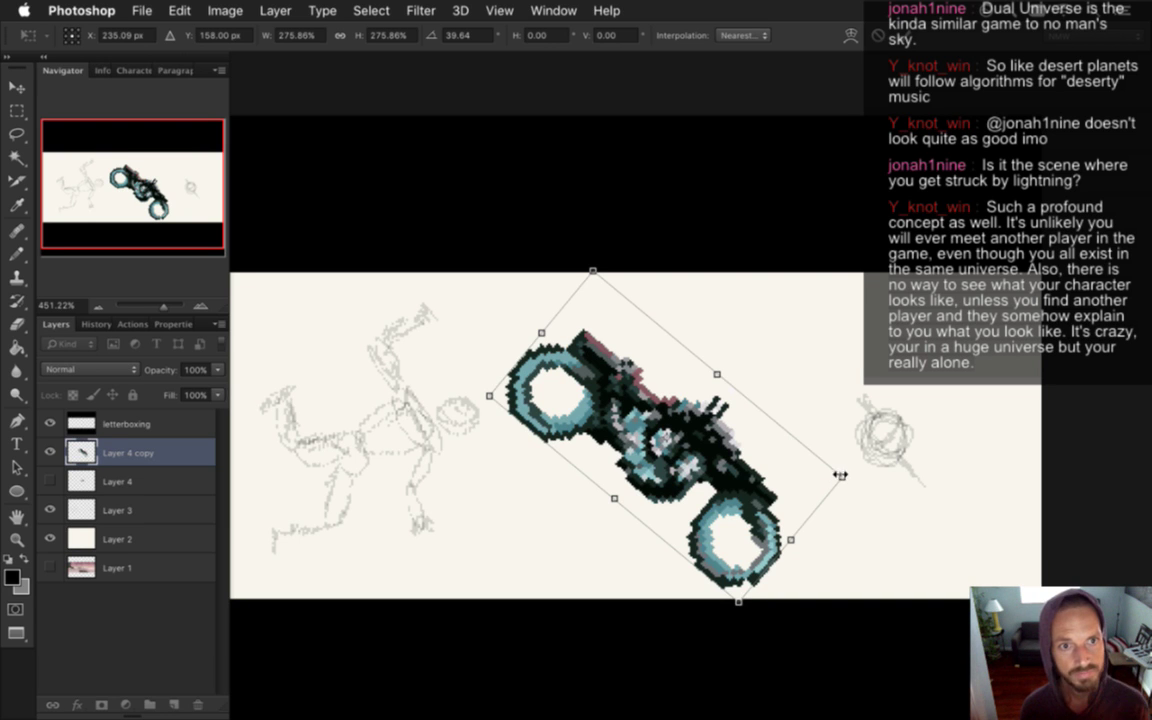
left_click_drag(583, 251, 568, 503)
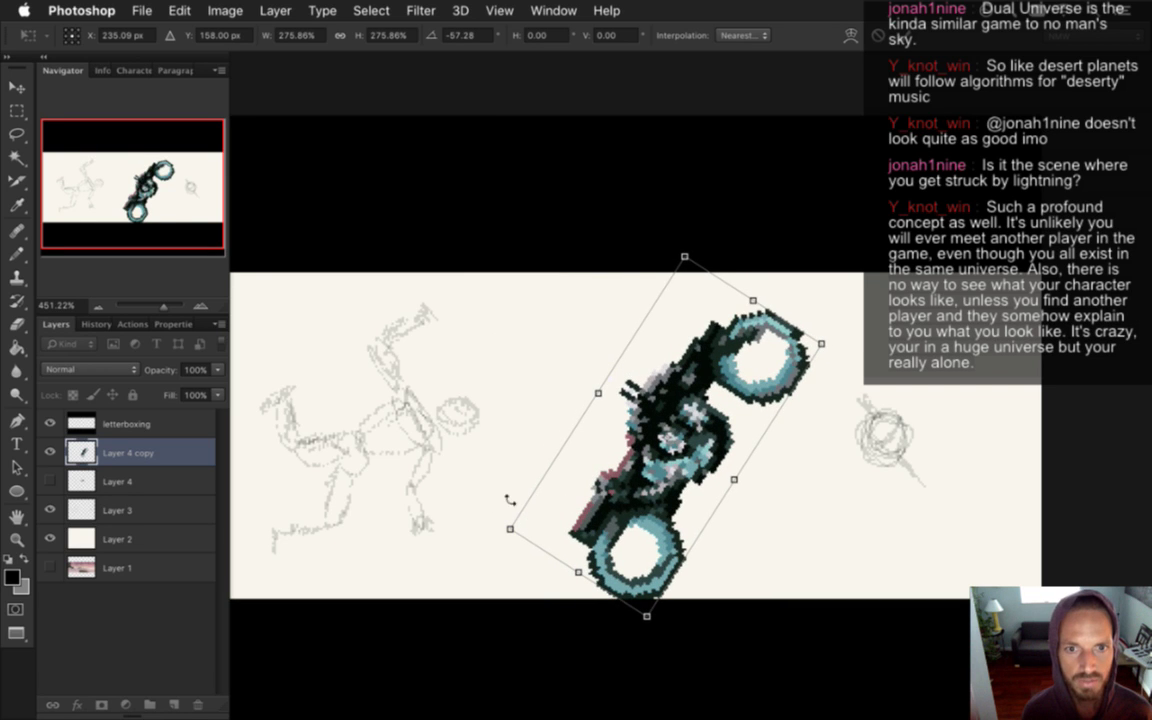
left_click_drag(485, 527, 447, 477)
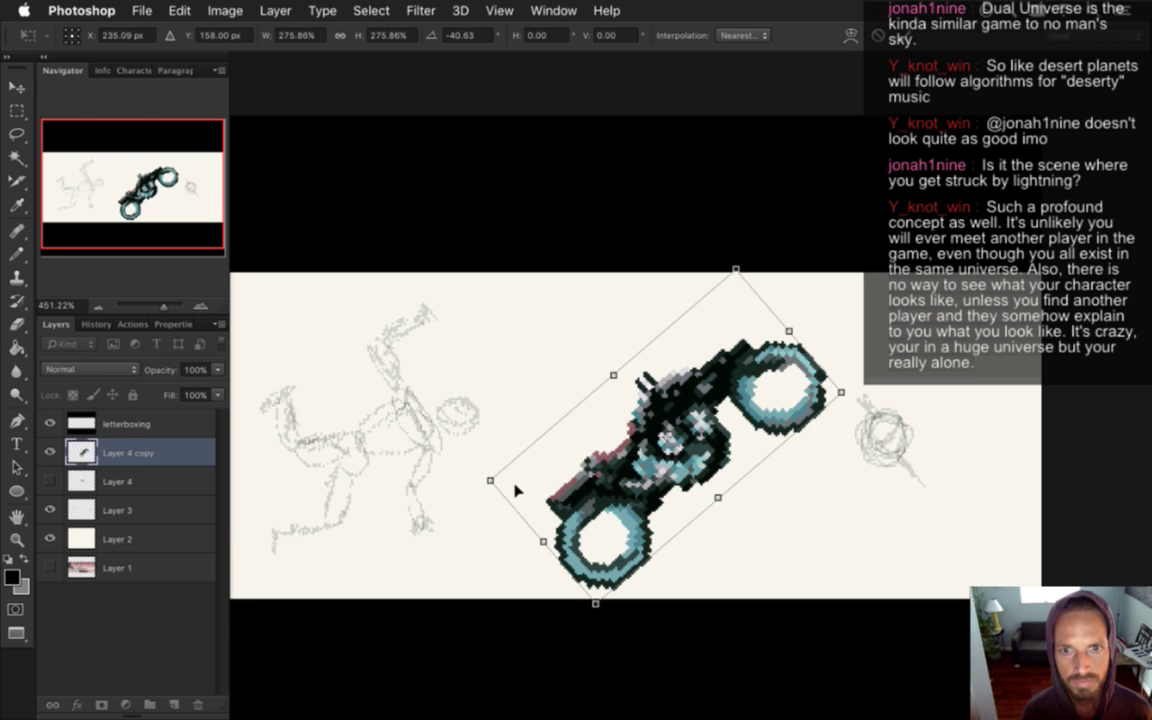
right_click(773, 376)
left_click(812, 614)
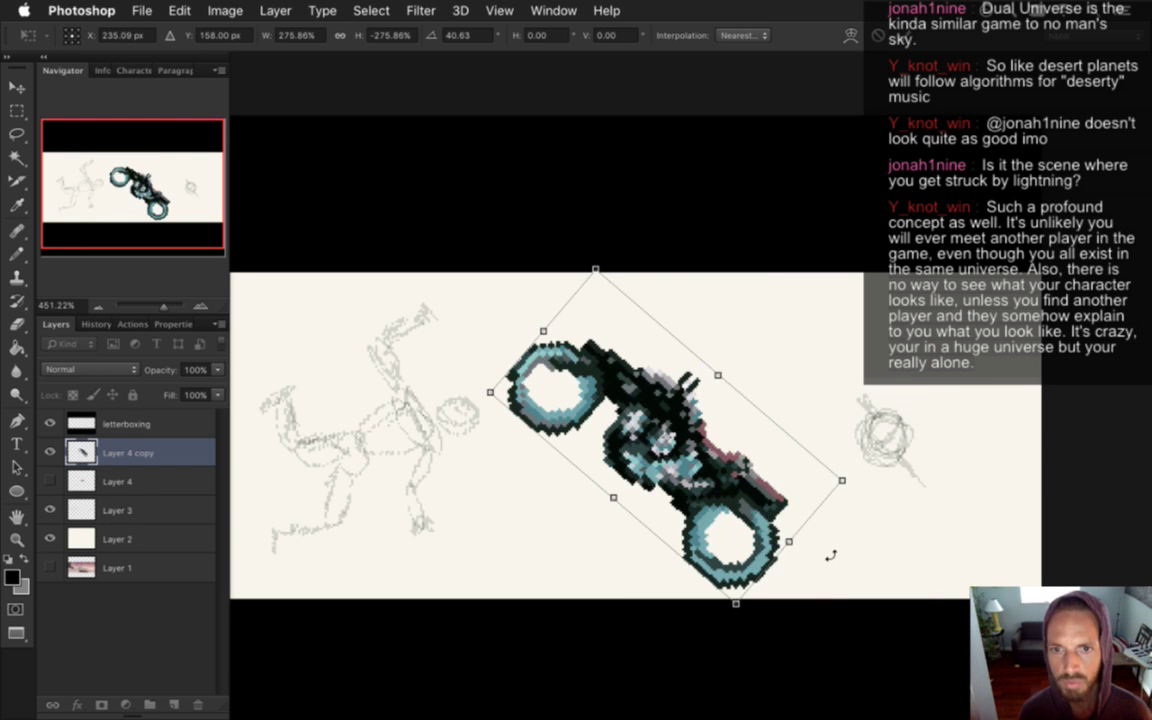
left_click_drag(527, 230, 467, 469)
left_click_drag(471, 471, 472, 458)
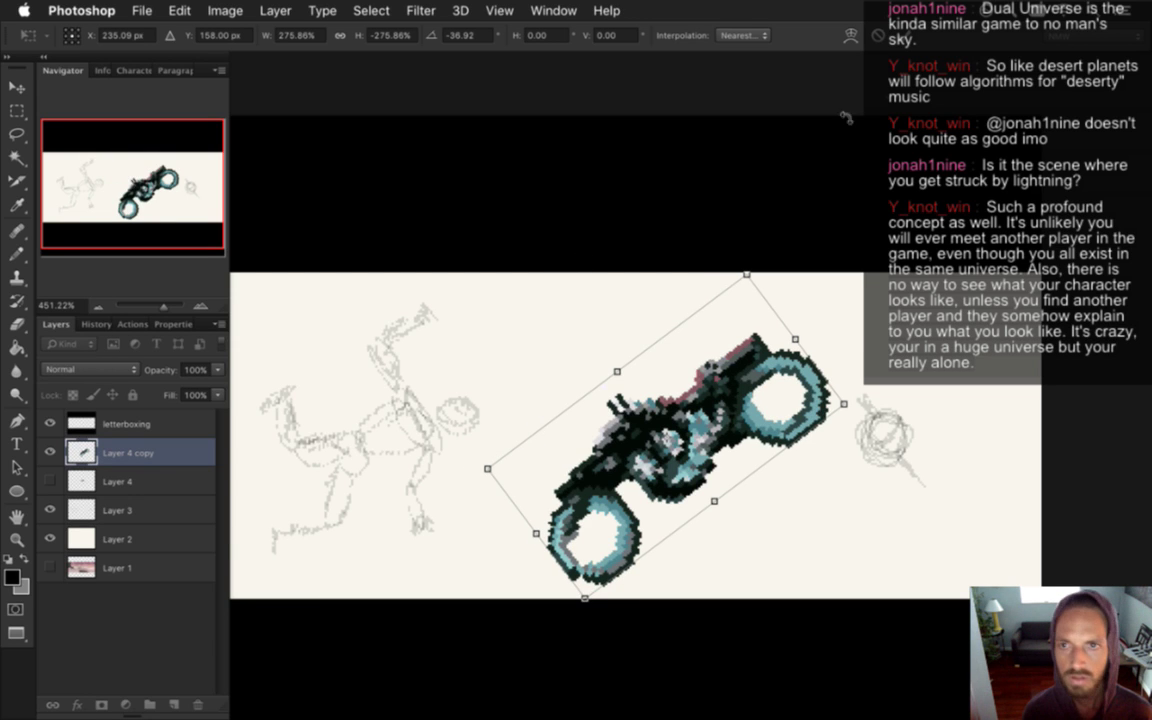
key("Escape")
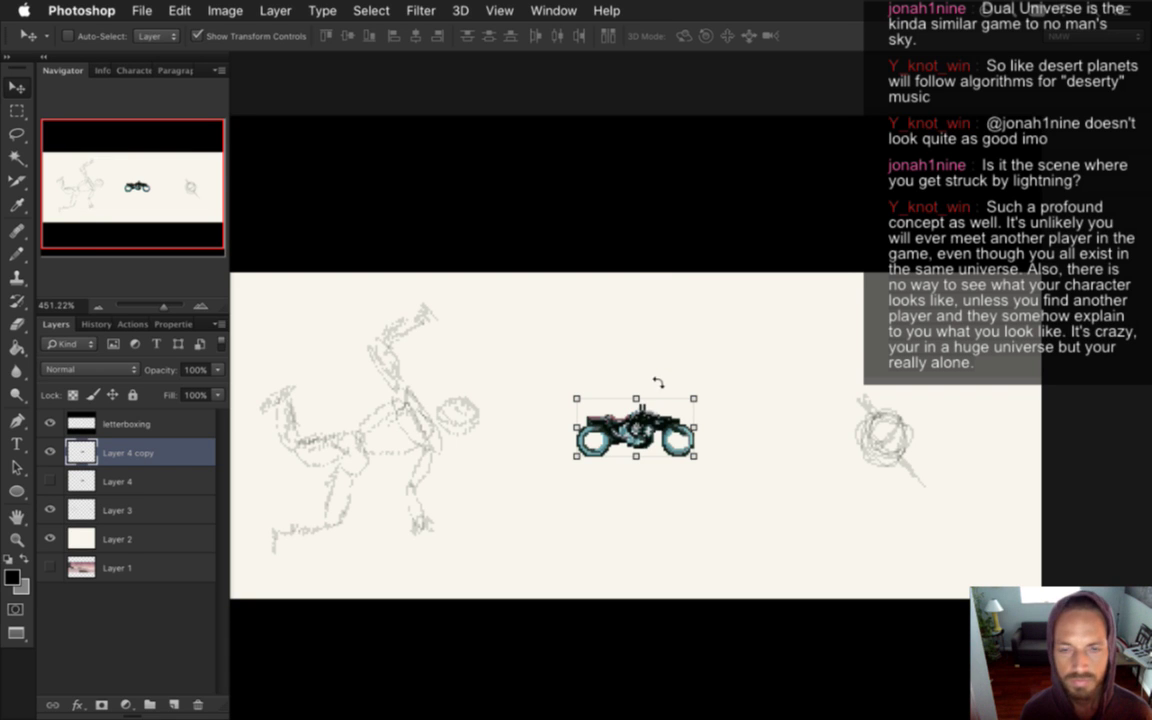
Move the motorcycle copy to the left part of the scene and the Layer 3 figure sketch right beside the round object
left_click_drag(623, 413, 348, 415)
left_click(80, 510)
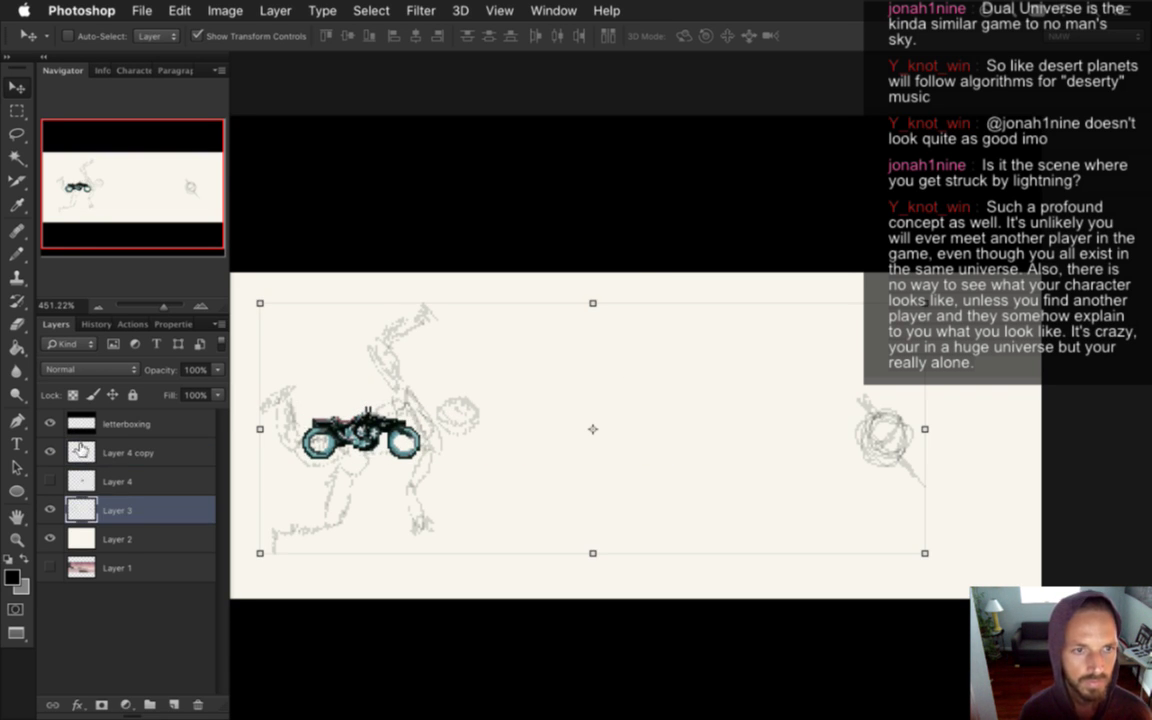
key("m")
left_click_drag(241, 283, 176, 248)
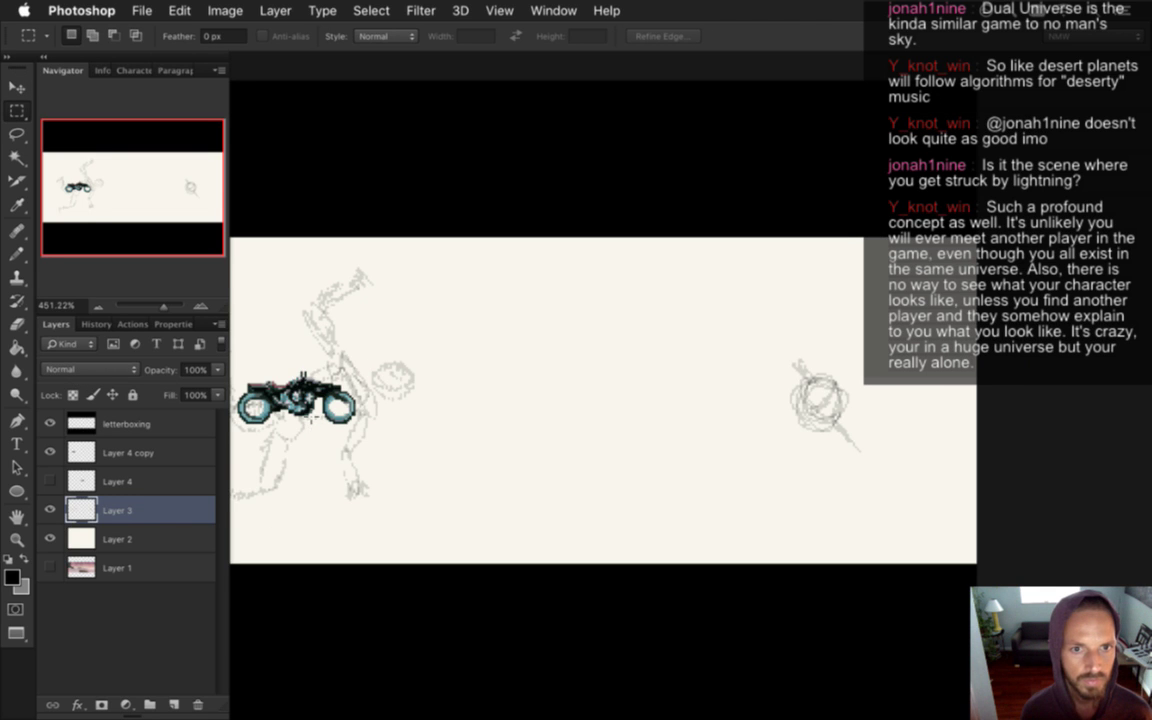
left_click_drag(412, 340, 579, 368)
left_click_drag(279, 242, 620, 546)
key("v")
mouse_move(549, 373)
left_mouse_down()
mouse_move(547, 352)
mouse_move(787, 347)
mouse_move(872, 358)
left_mouse_up()
right_click(810, 377)
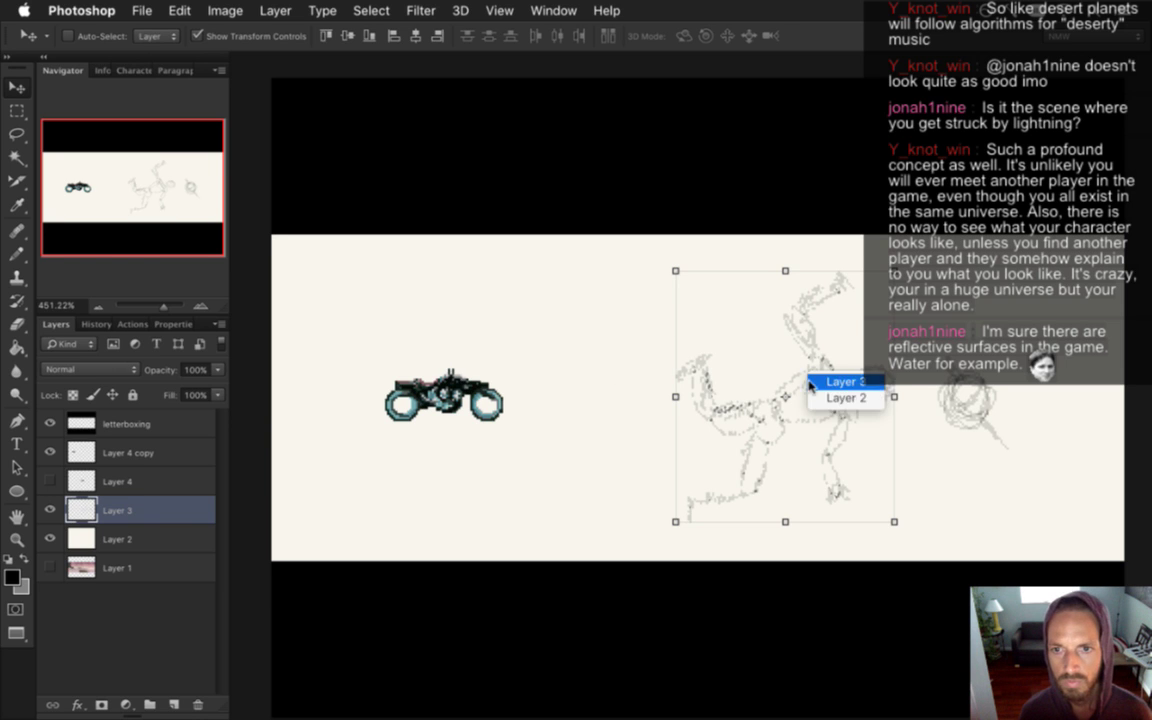
left_click(807, 358)
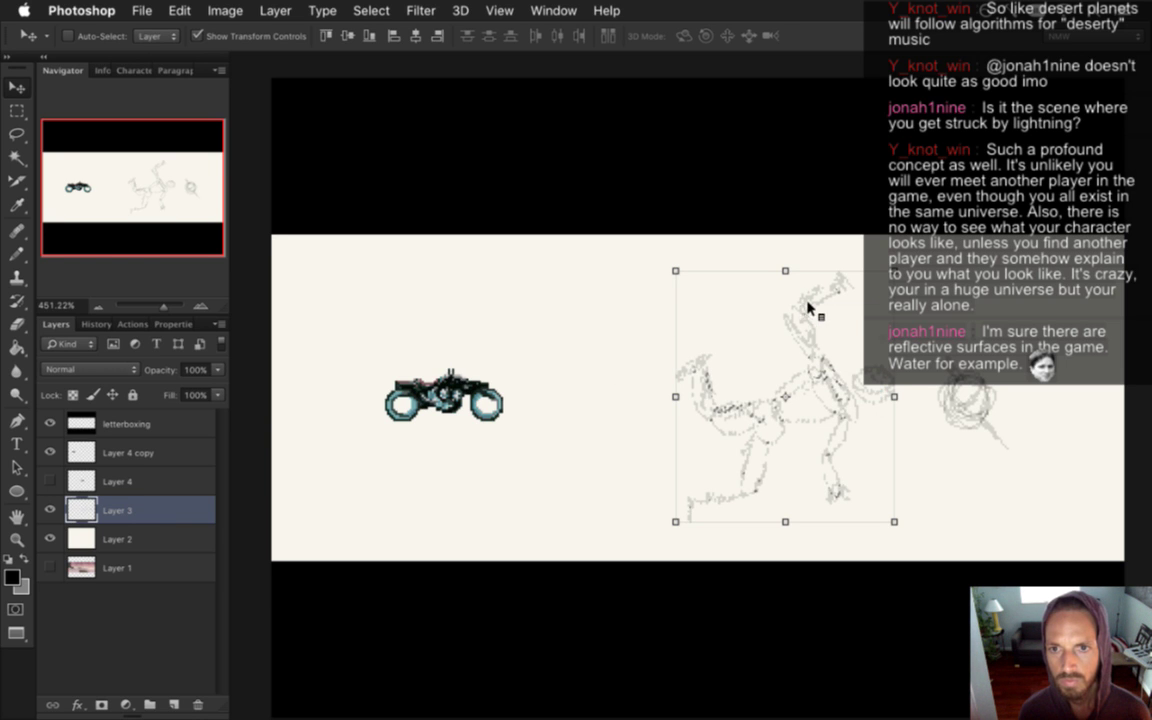
left_click(322, 10)
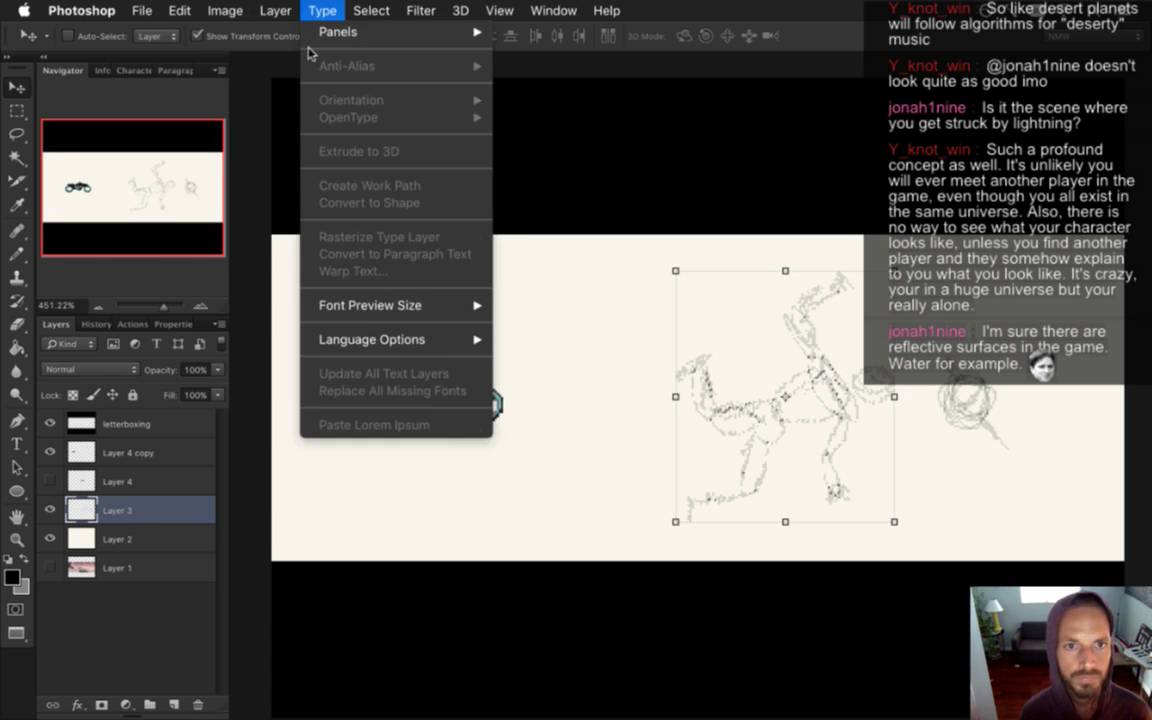
mouse_move(275, 10)
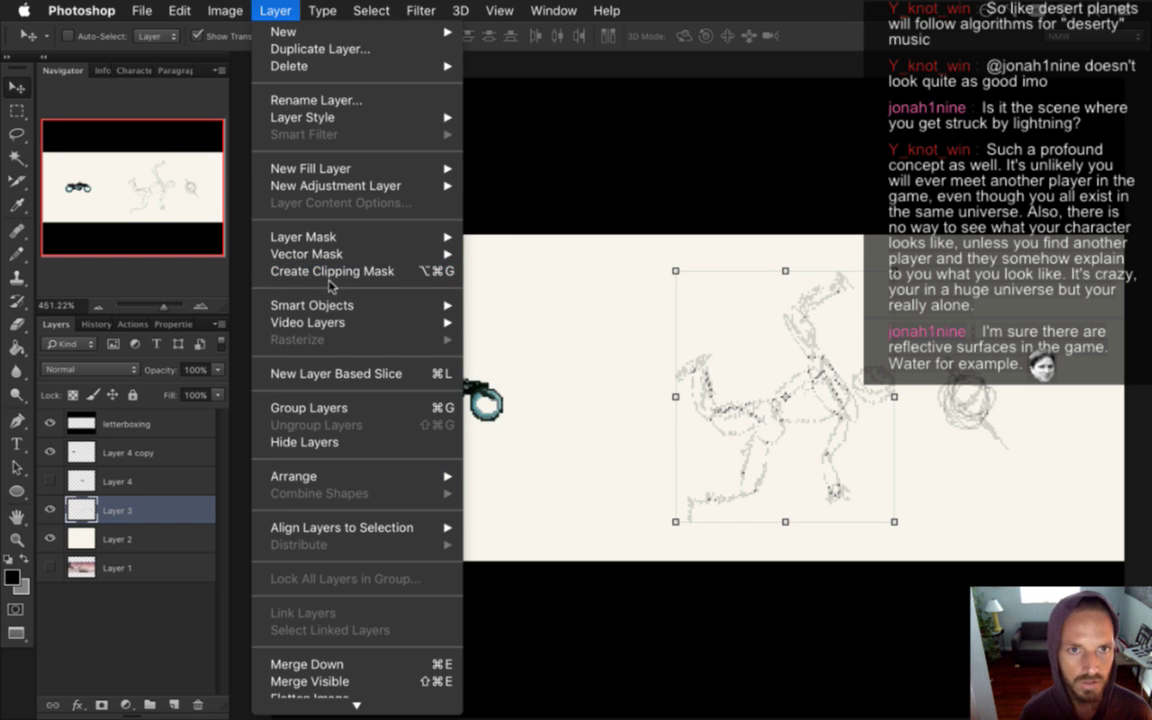
scroll(285, 600, "down", 2)
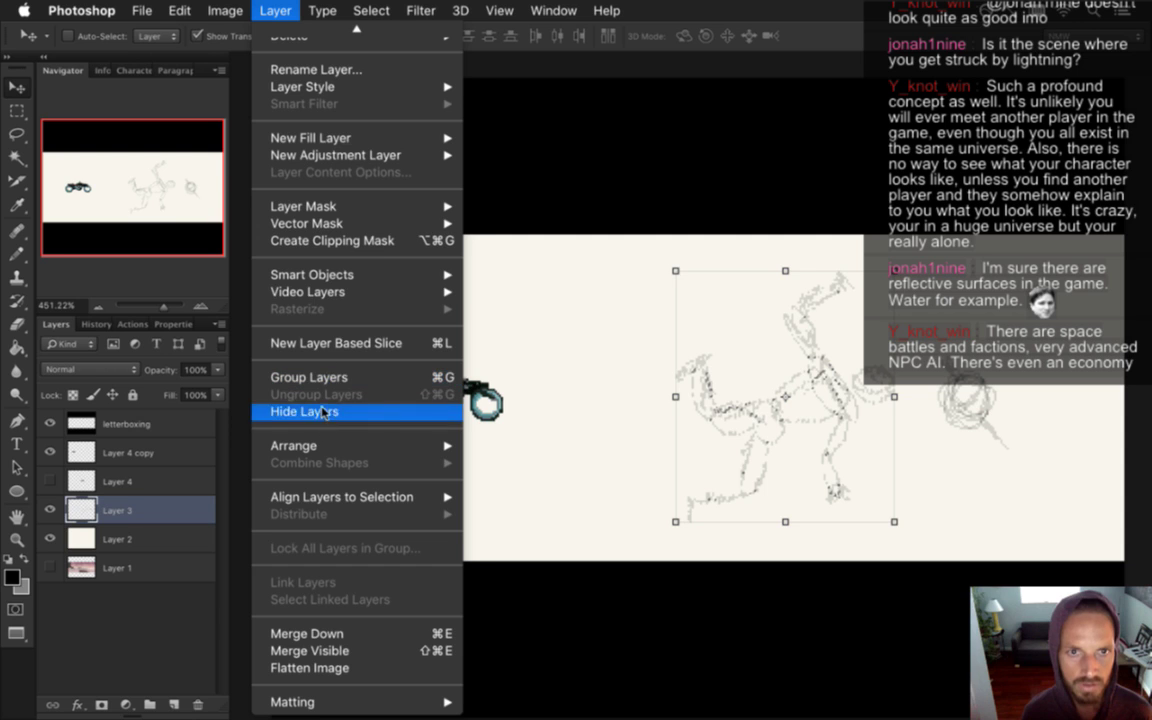
left_click(840, 22)
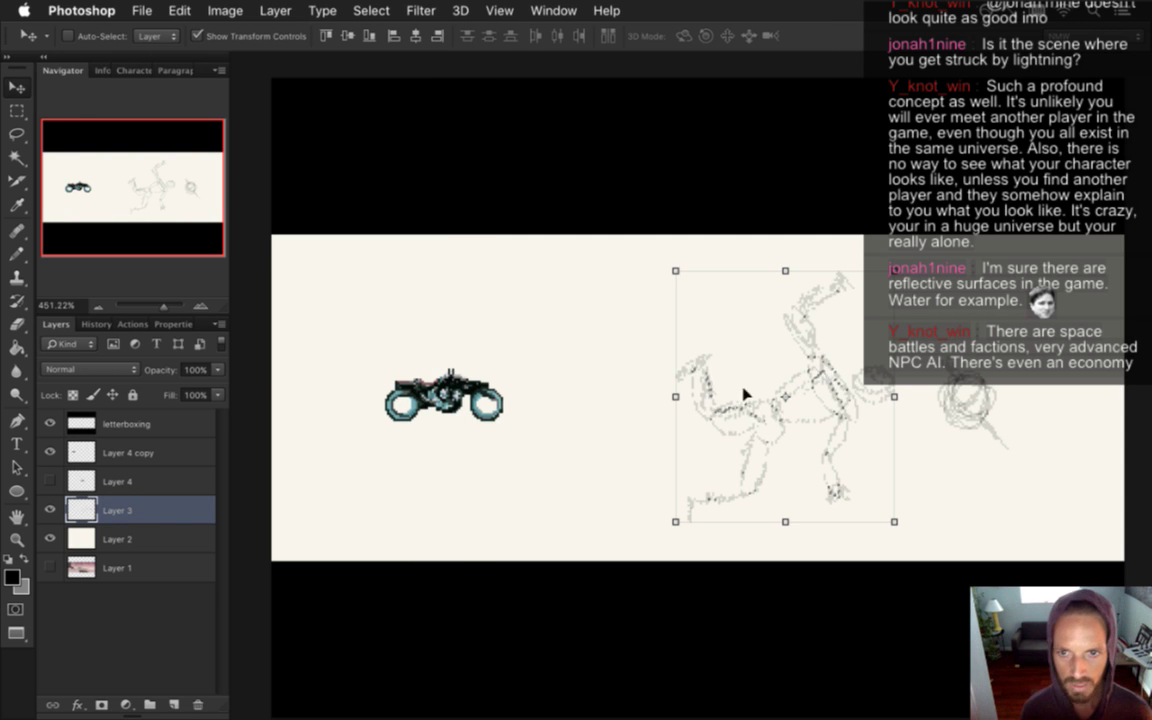
Put the selected figure sketch on its own new layer above Layer 3
left_click(700, 405)
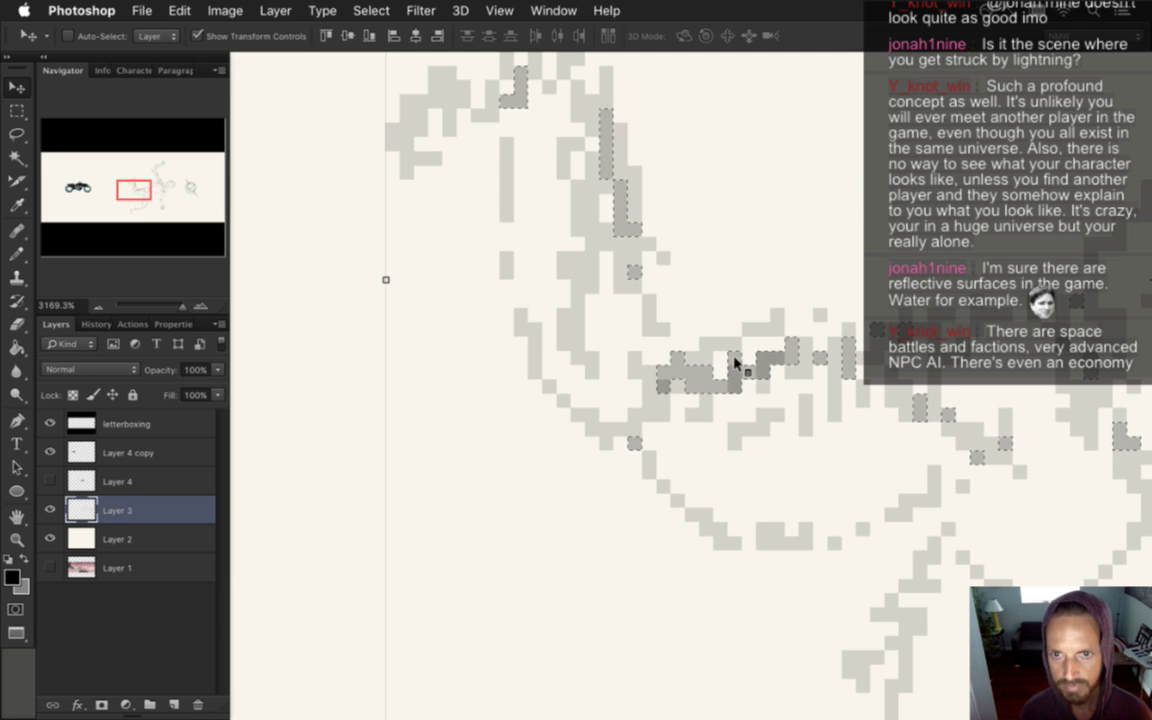
key("m")
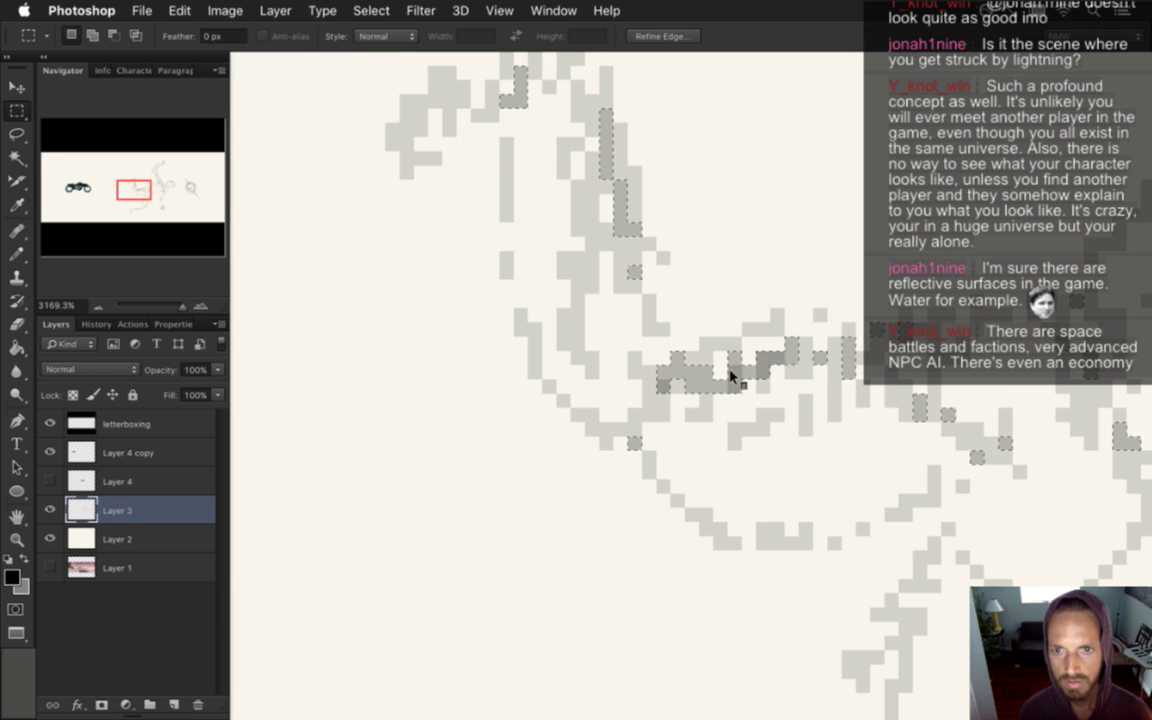
right_click(729, 372)
left_click(799, 517)
left_click_drag(738, 411, 583, 399)
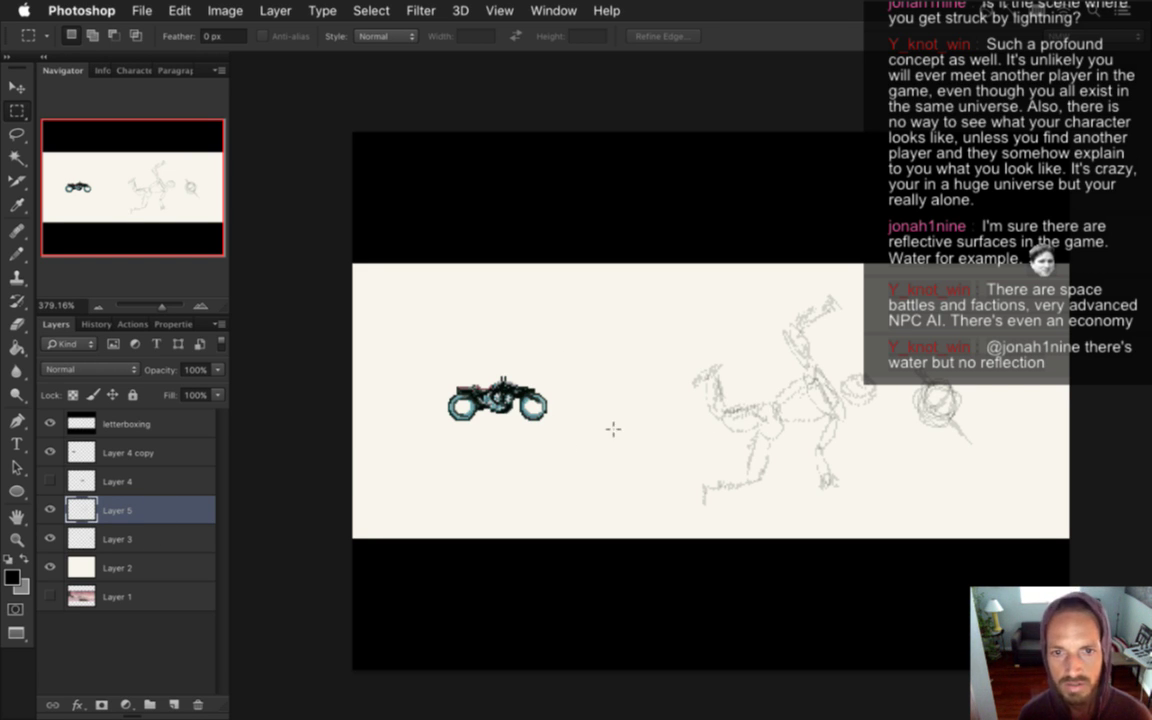
Select the motorcycle on Layer 4 copy and scale it up proportionally to about 282%
left_click_drag(420, 365, 595, 453)
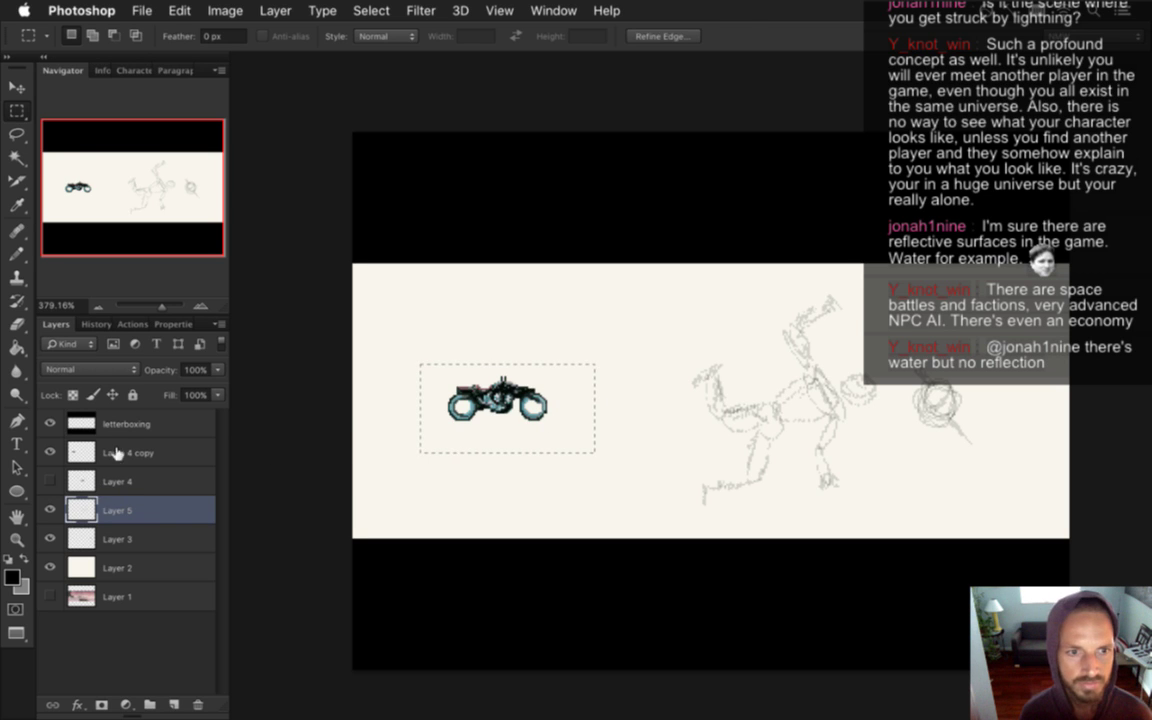
left_click(116, 454)
key("v")
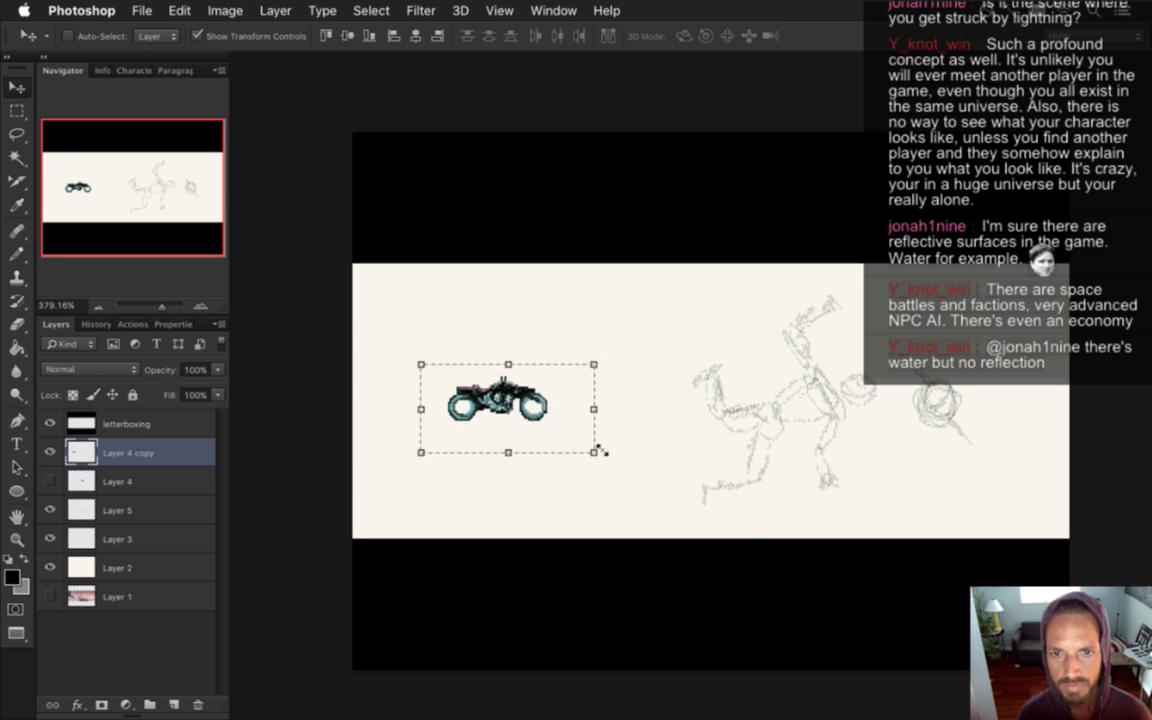
left_click_drag(594, 454, 799, 556)
key("Escape")
left_click_drag(594, 452, 897, 646)
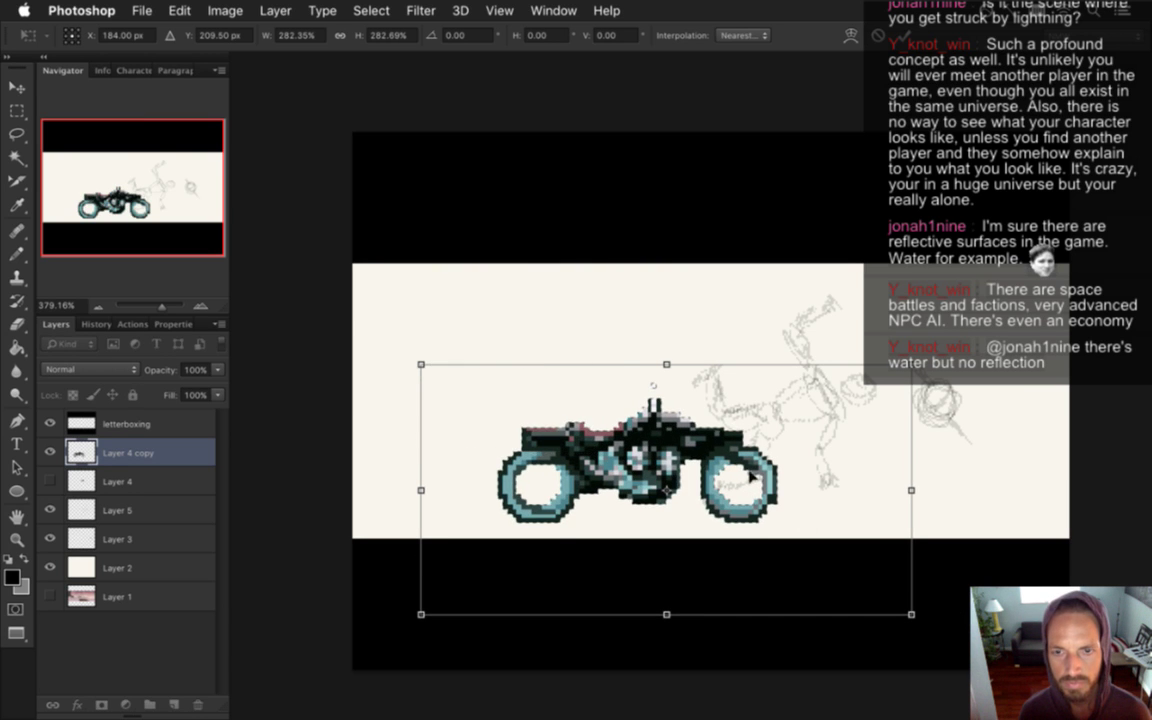
Move the enlarged motorcycle to the left part of the scene, set its rotation to 0 degrees and apply the transform
left_click_drag(925, 375, 880, 530)
left_click_drag(740, 425, 610, 351)
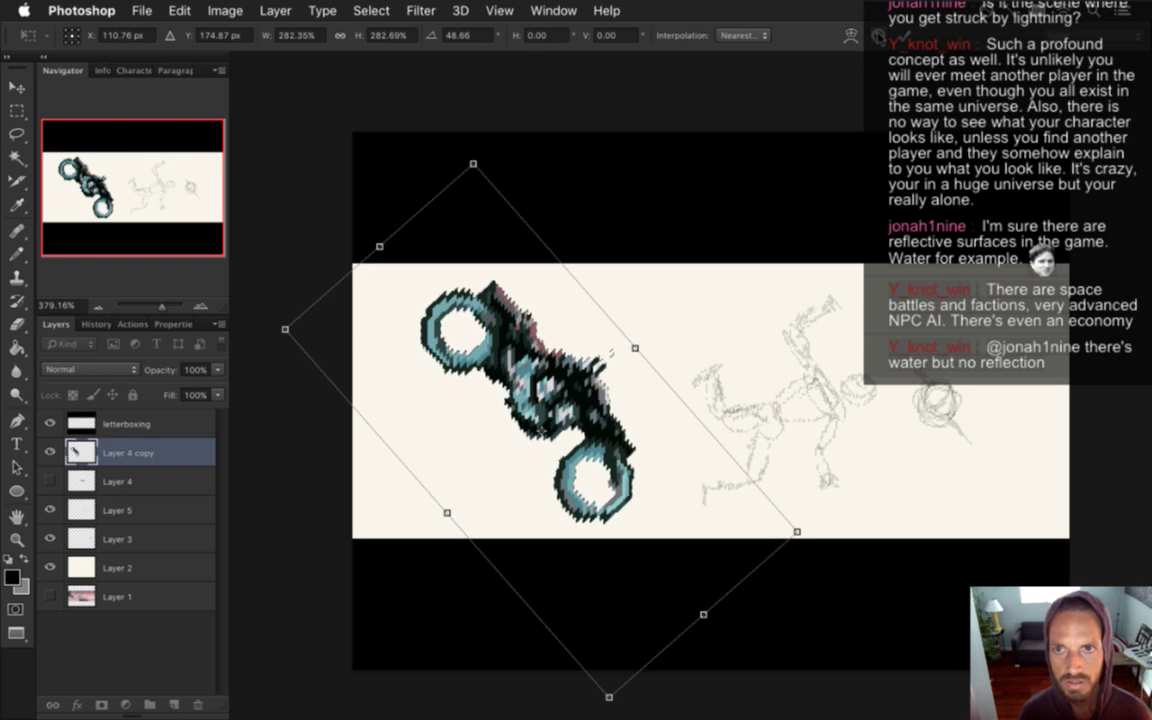
left_click(433, 36)
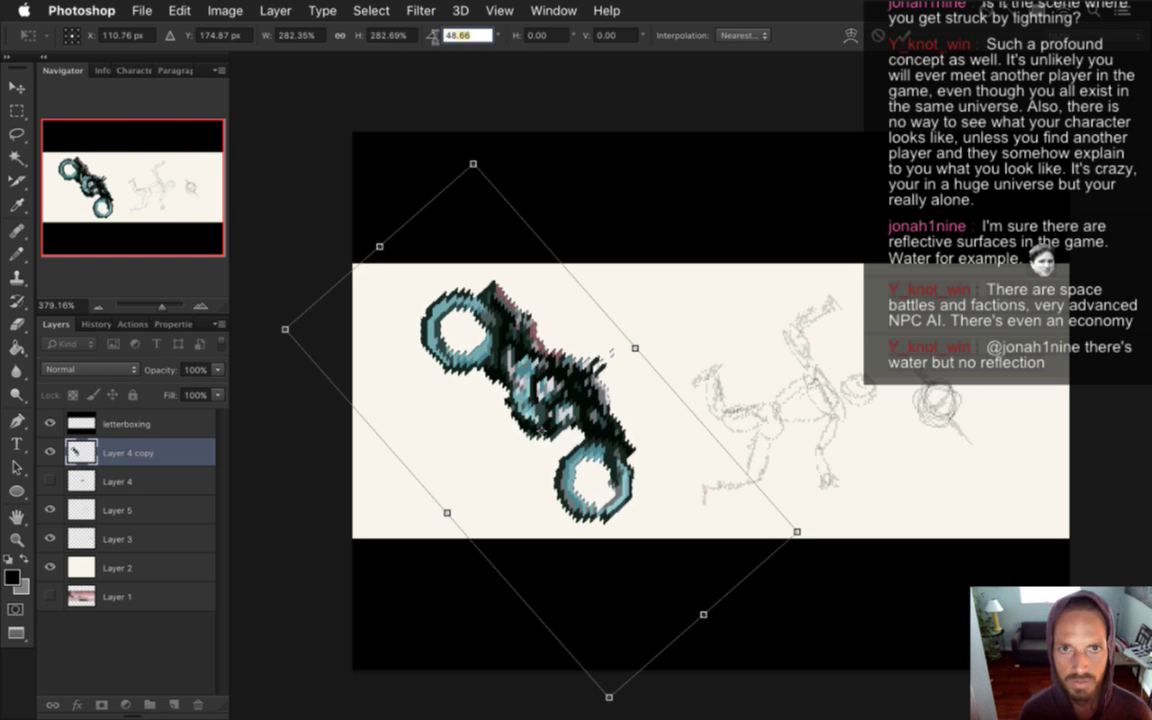
type("0")
key("Return")
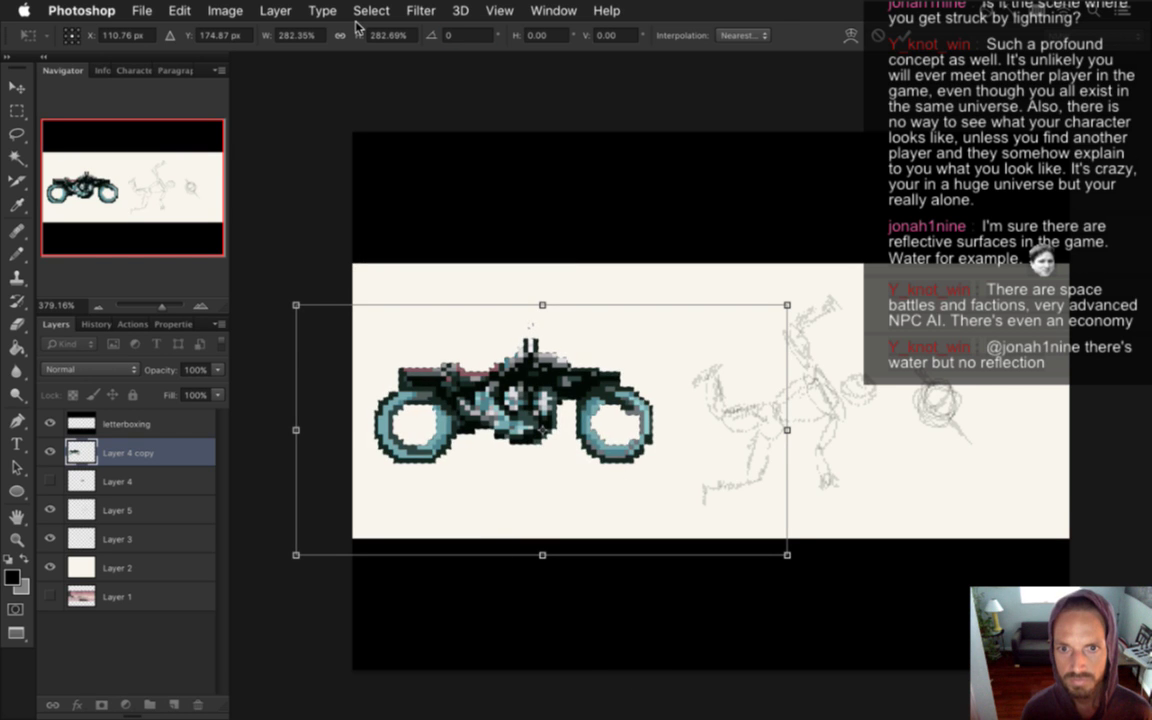
key("Return")
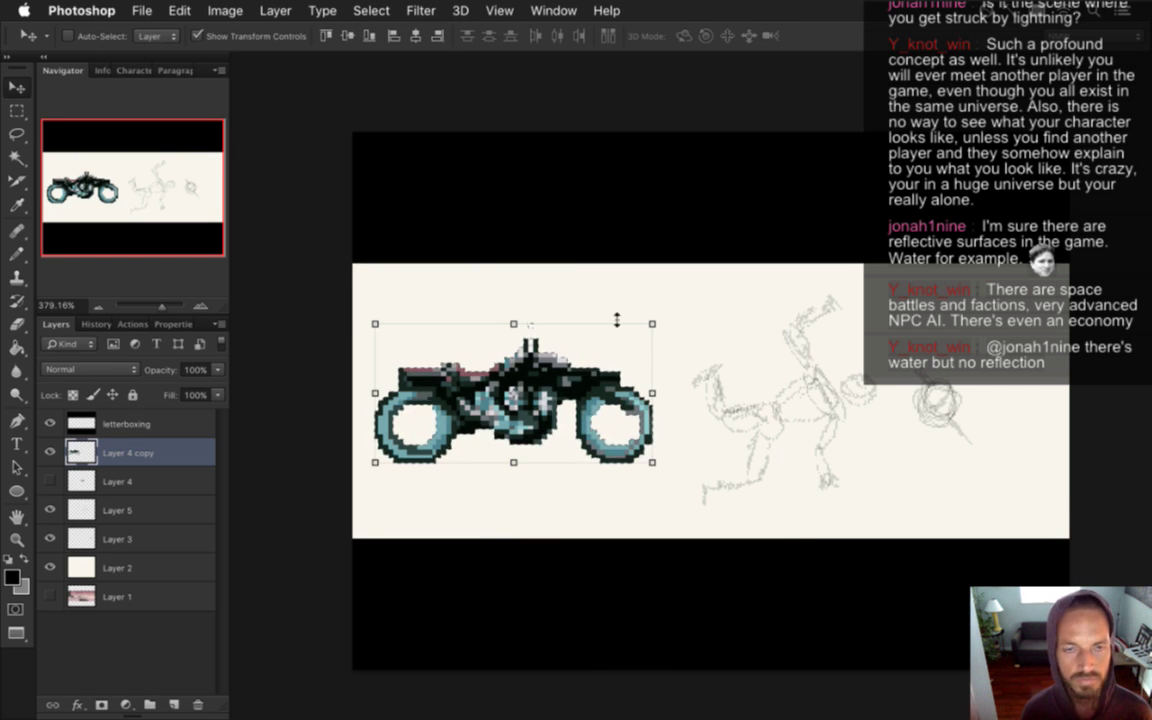
Rotate the motorcycle 53 degrees clockwise and move it to the middle of the cream band
left_click_drag(666, 311, 766, 498)
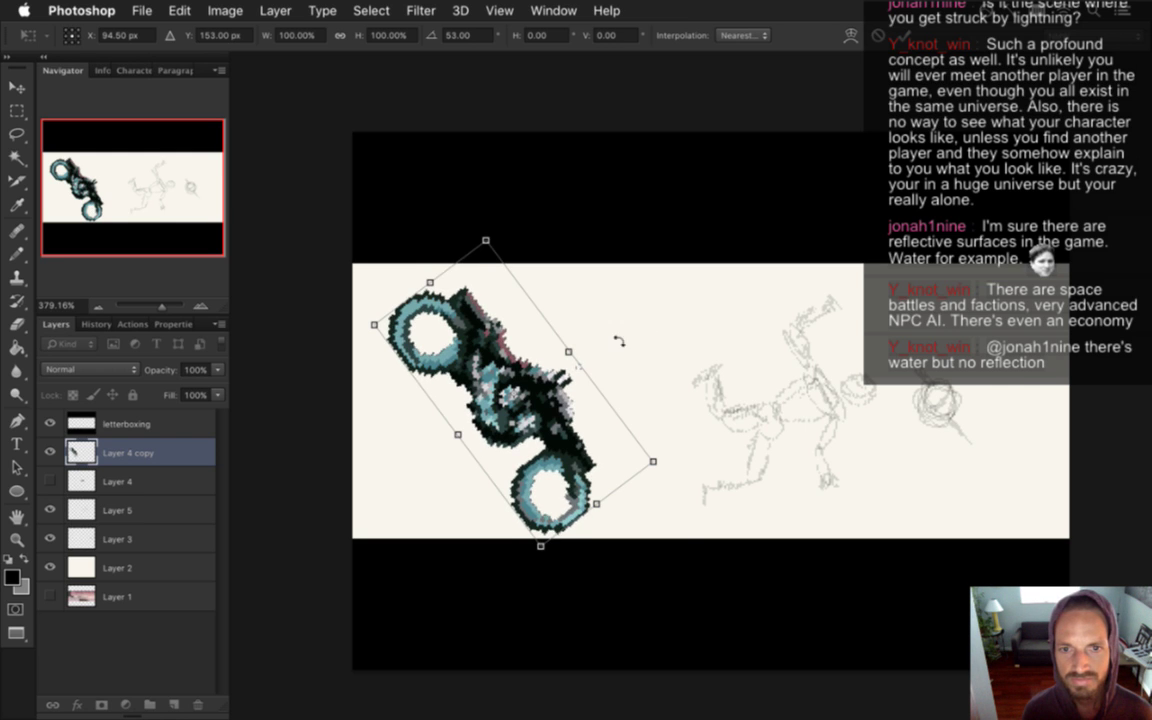
left_click_drag(492, 369, 679, 357)
key("Return")
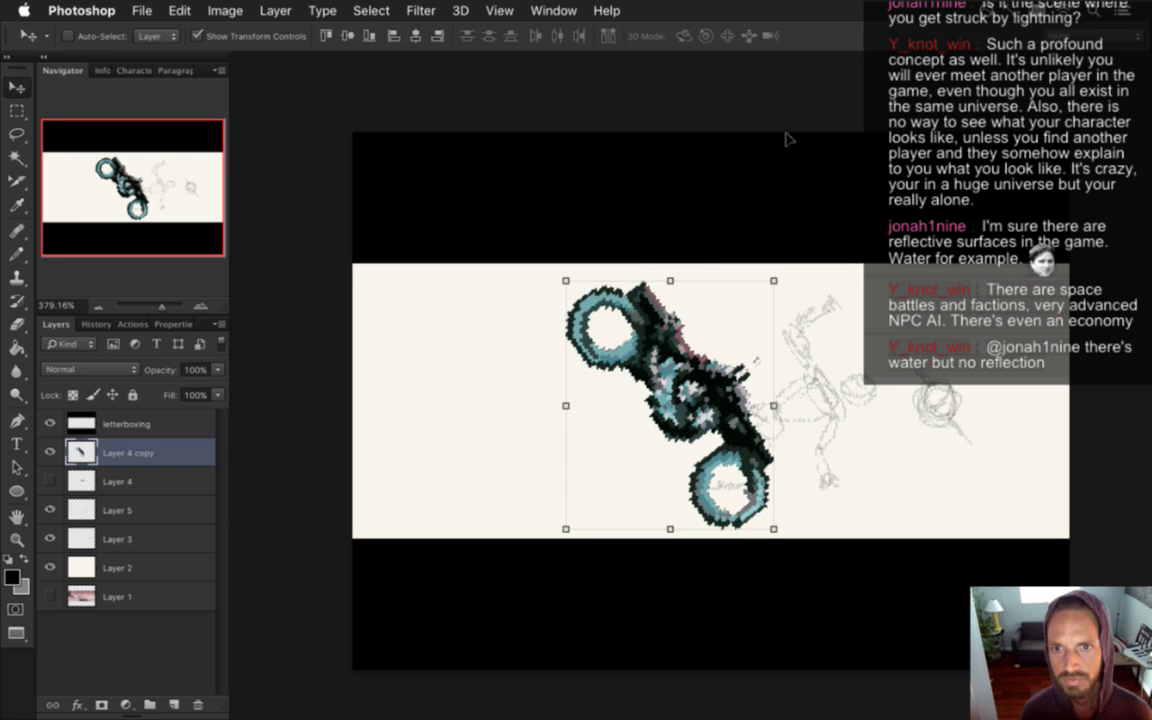
Rename the motorcycle layer as bike and the figure sketch's Layer 5 as roq
key("m")
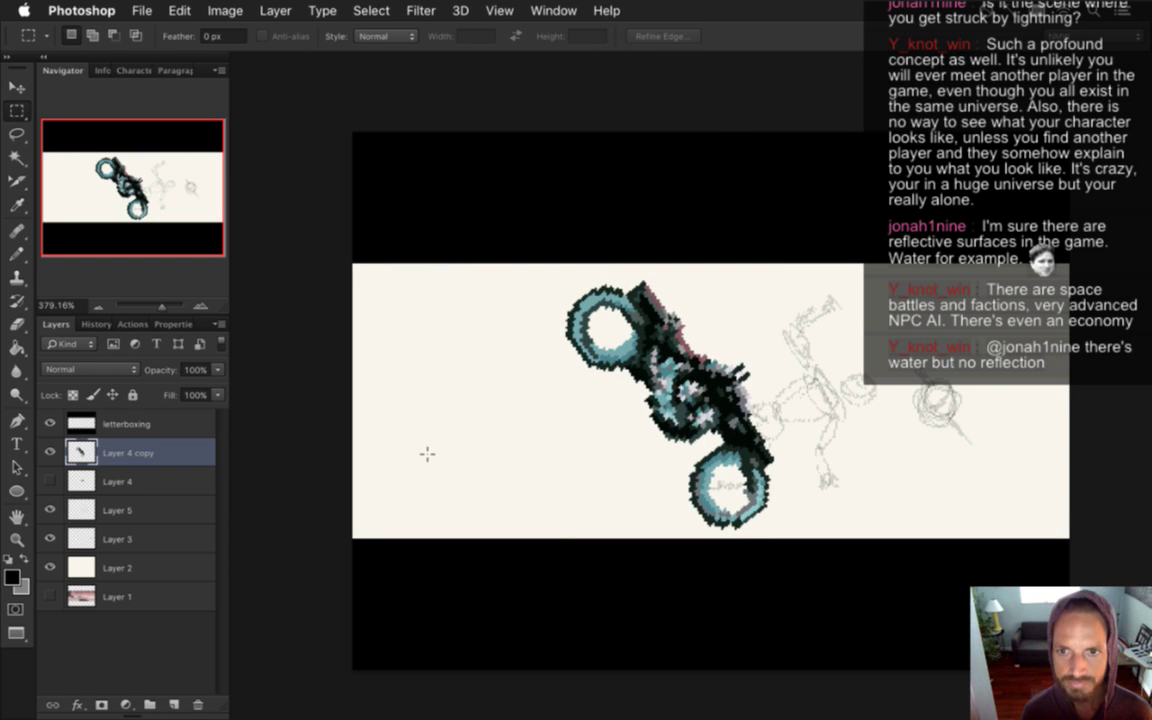
left_click(110, 510)
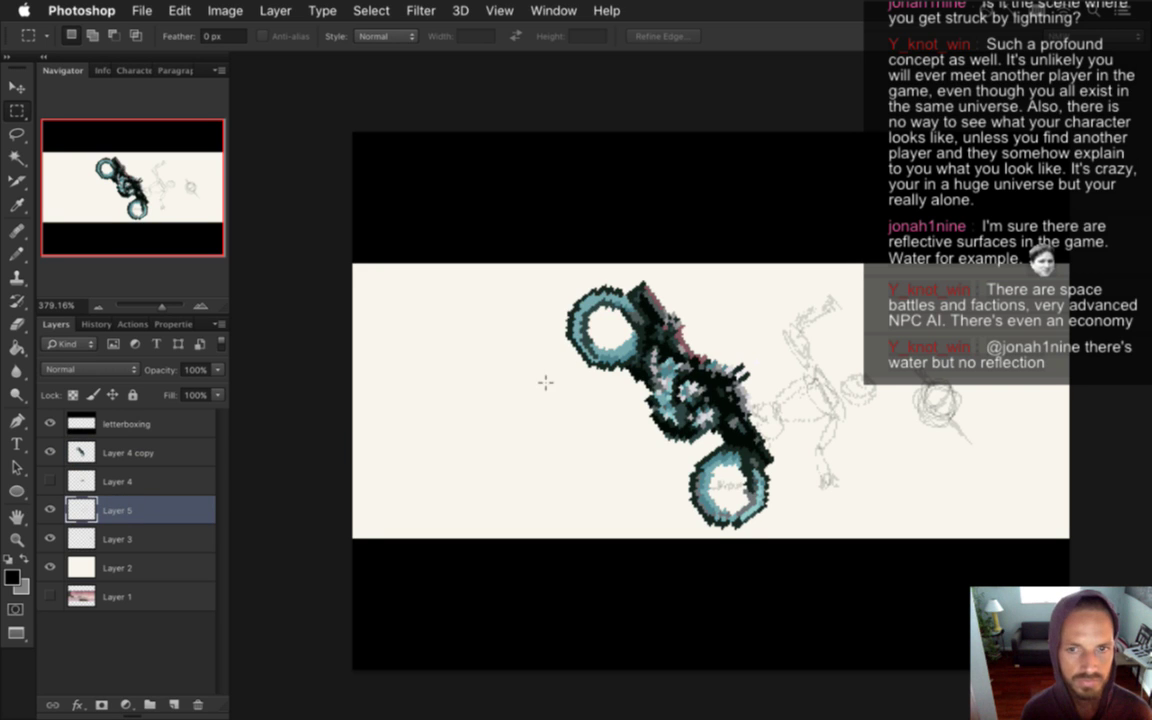
double_click(130, 451)
type("bike")
key("Return")
double_click(120, 510)
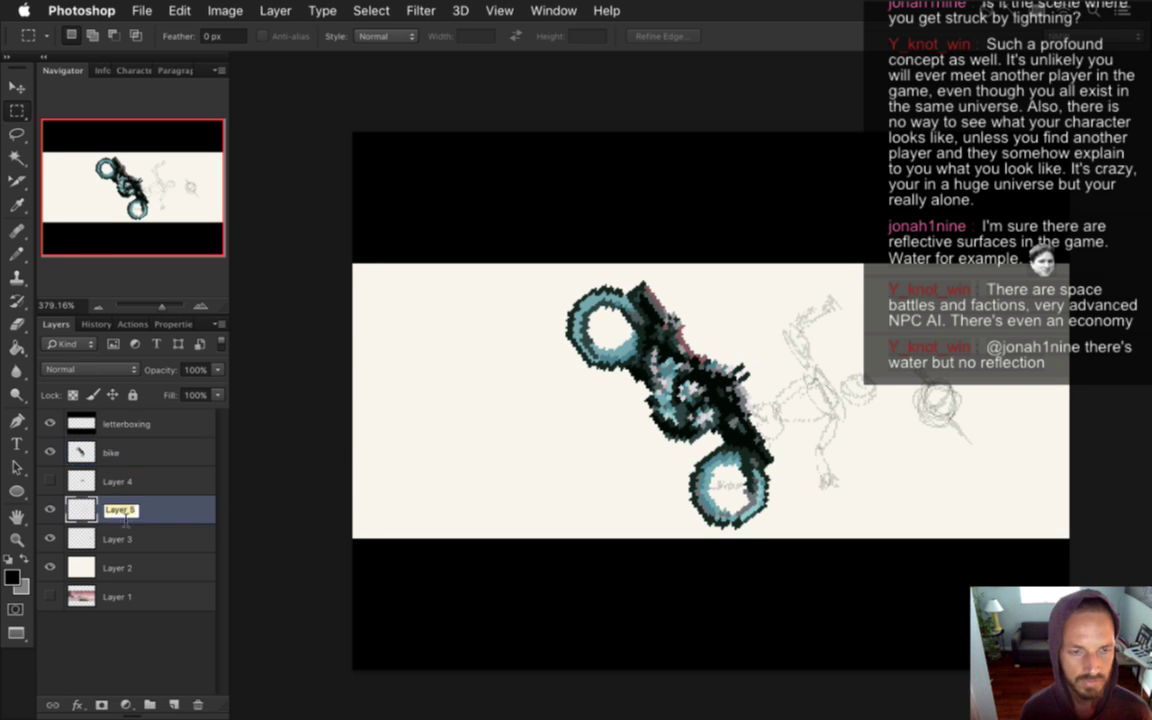
type("rog")
key("Return")
Move the figure sketch toward the scene's right edge and the round object to the left of the motorcycle
key("v")
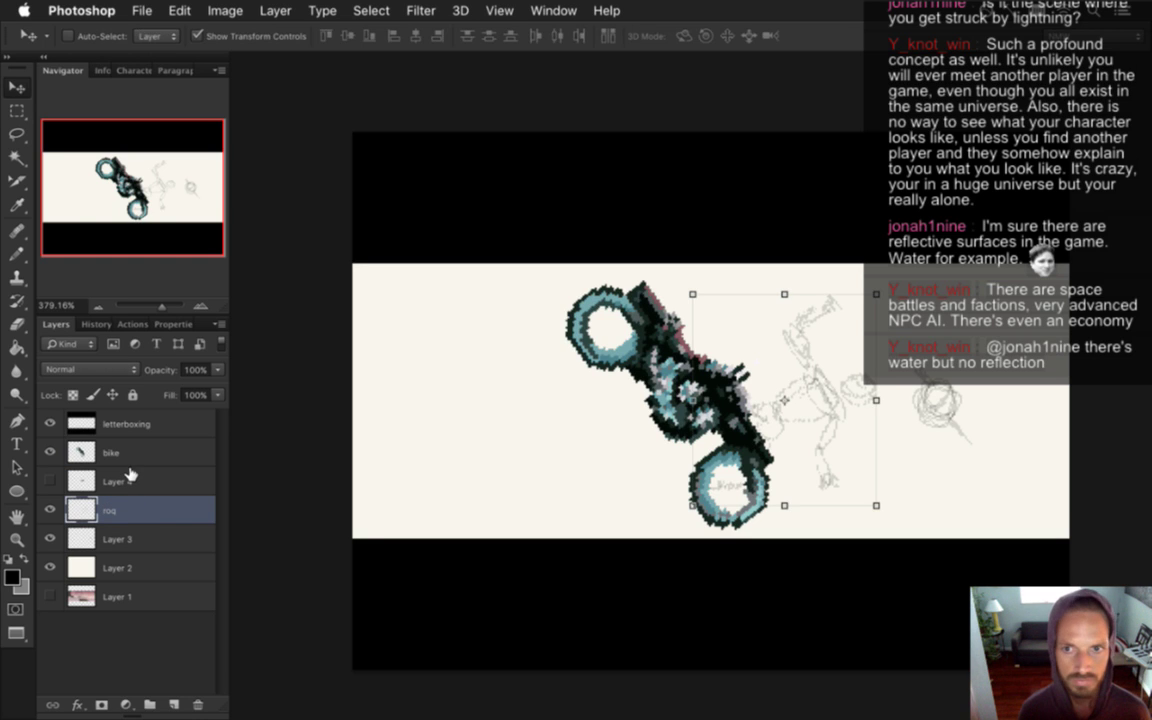
mouse_move(978, 270)
left_mouse_down()
mouse_move(935, 325)
mouse_move(945, 328)
left_mouse_up()
left_click(942, 420, "ctrl")
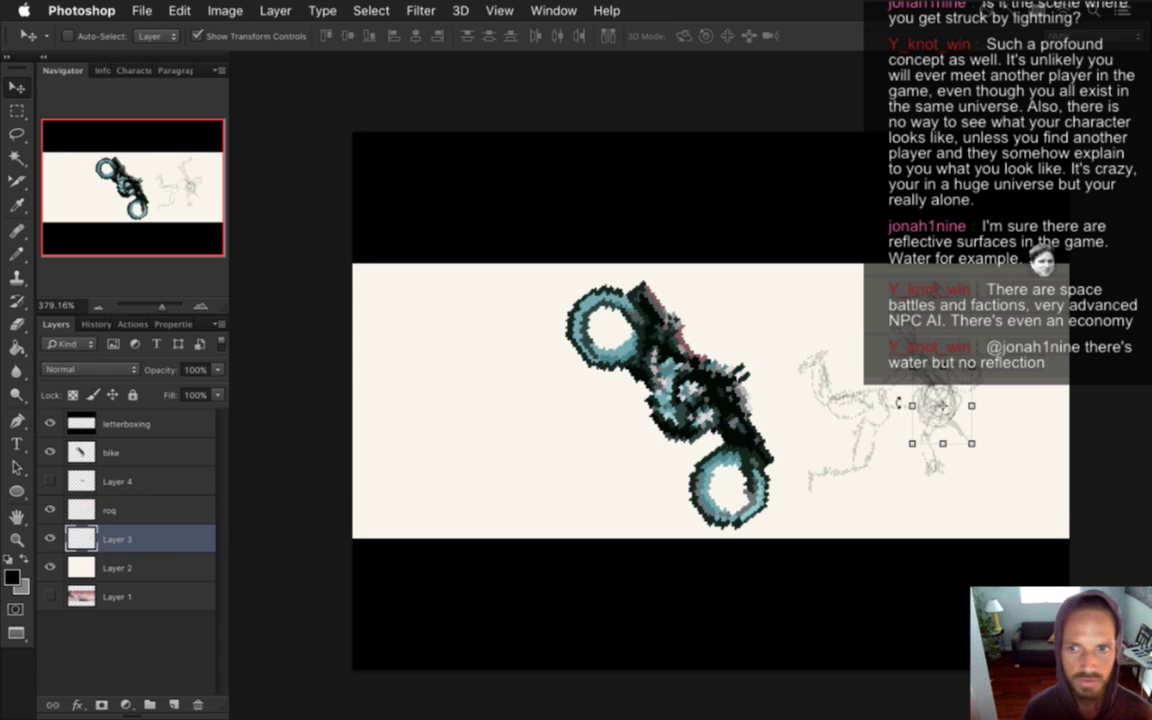
mouse_move(934, 382)
left_mouse_down()
mouse_move(458, 398)
mouse_move(485, 389)
left_mouse_up()
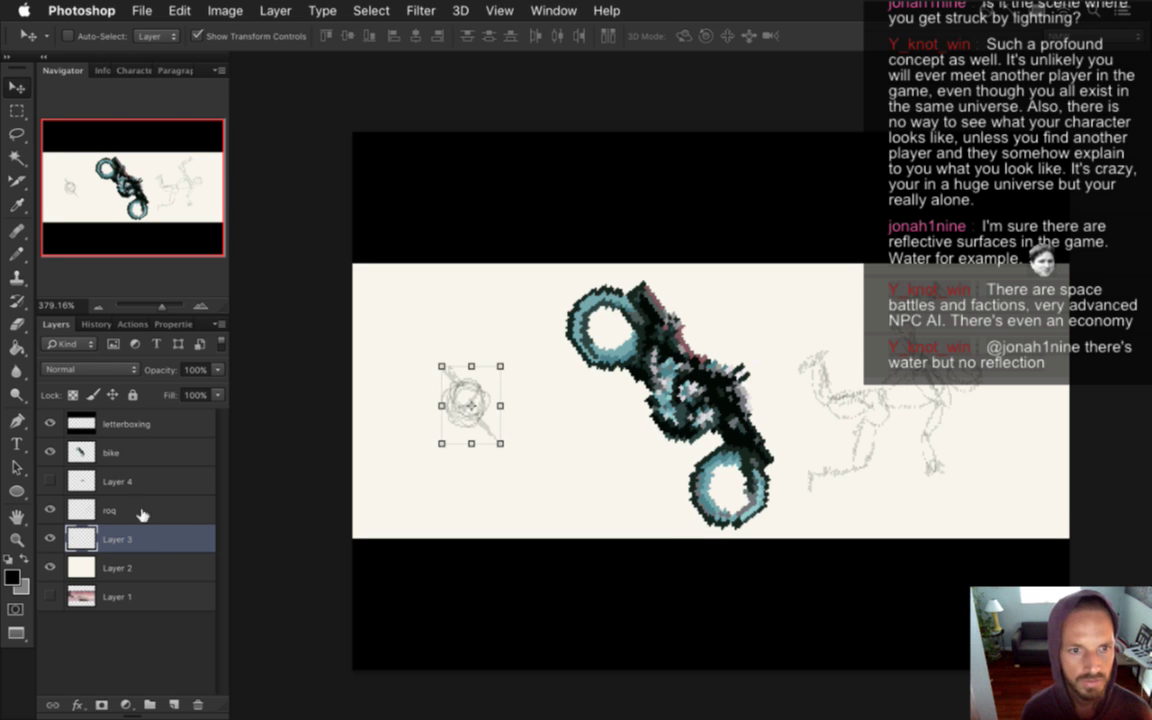
Shift the motorcycle slightly left so it sits between the round object and the figure, inside the cream band
left_click(134, 452)
left_click_drag(684, 319, 654, 310)
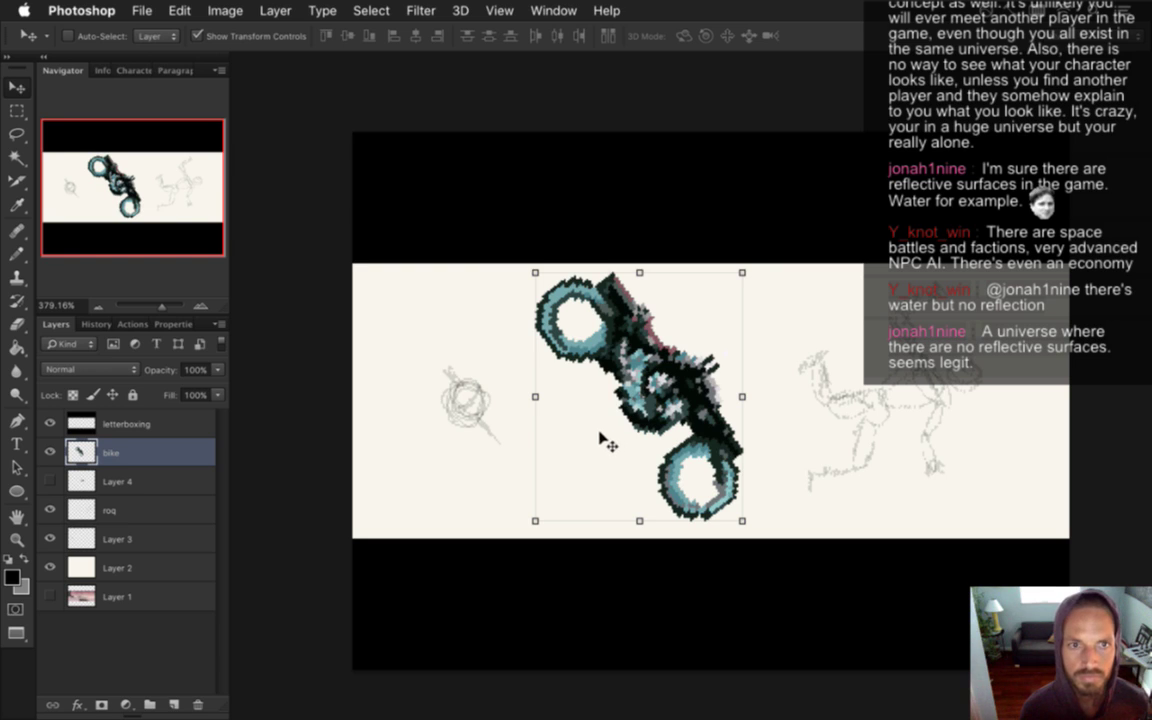
key("m")
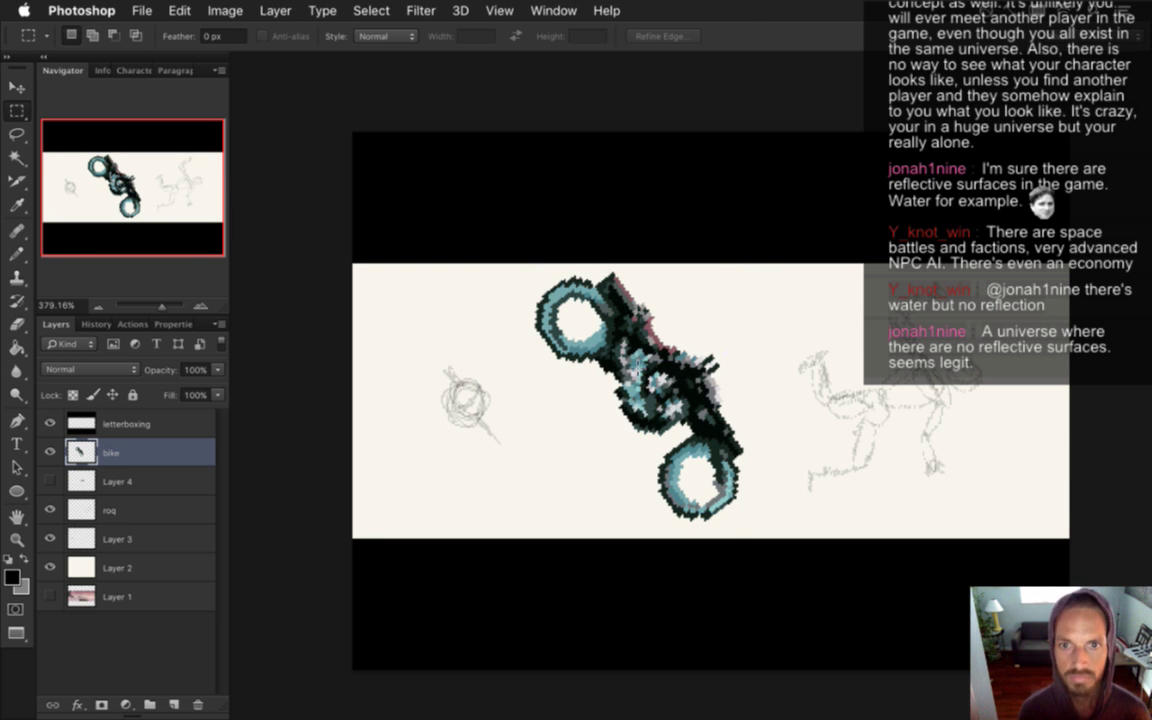
key("v")
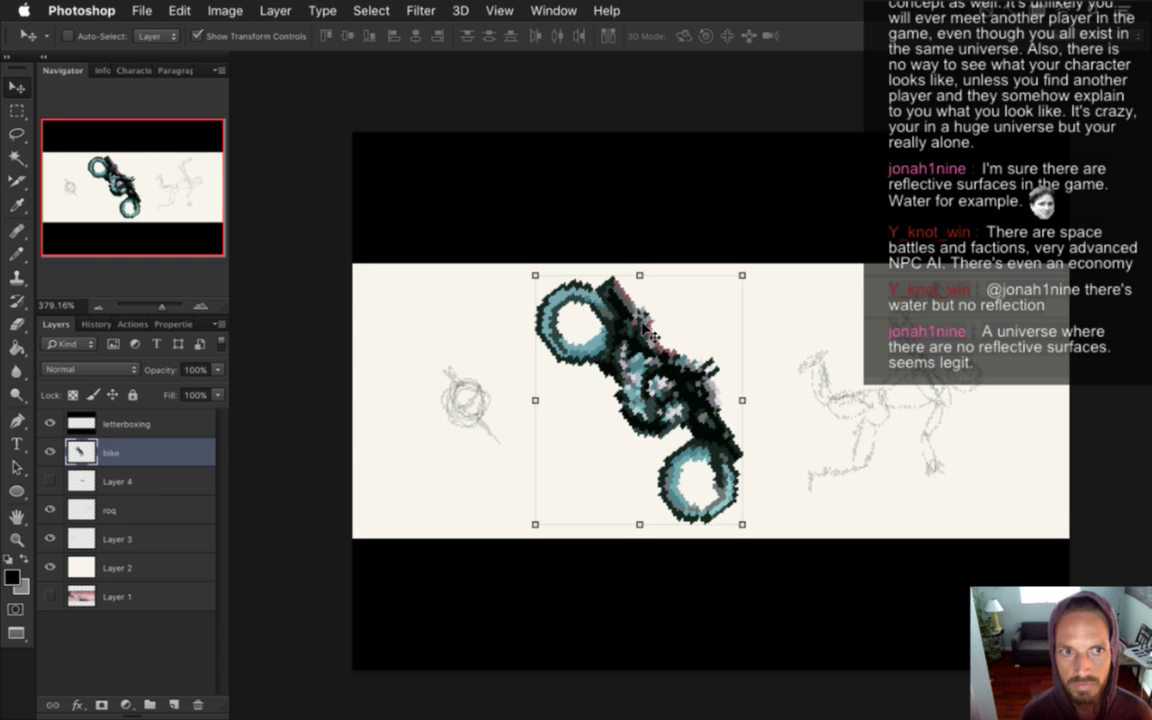
key("m")
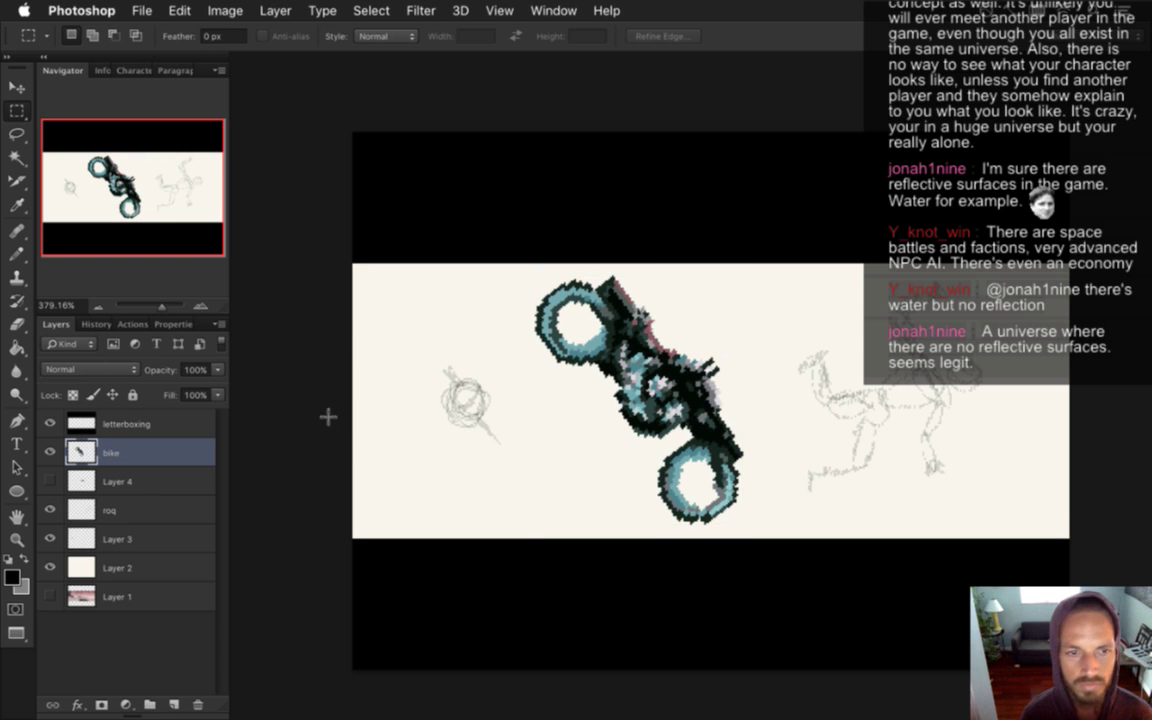
Rename the round object's Layer 3 as jib and move its sketch slightly down
double_click(117, 539)
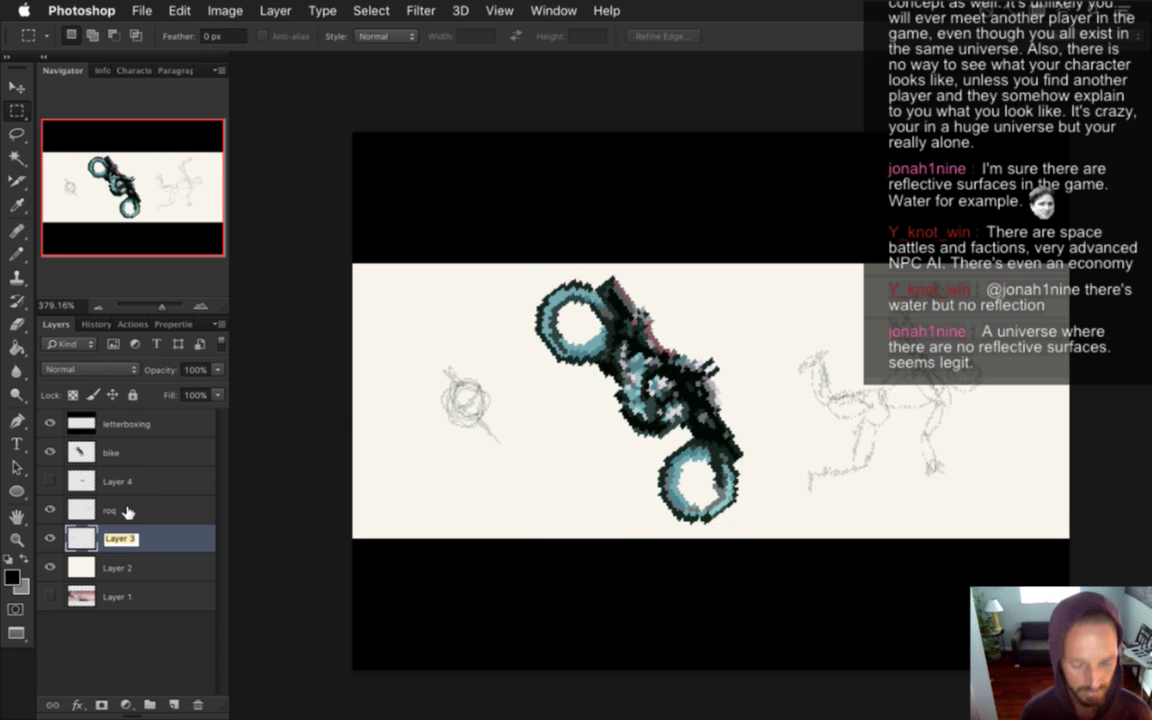
type("jib")
key("Return")
key("v")
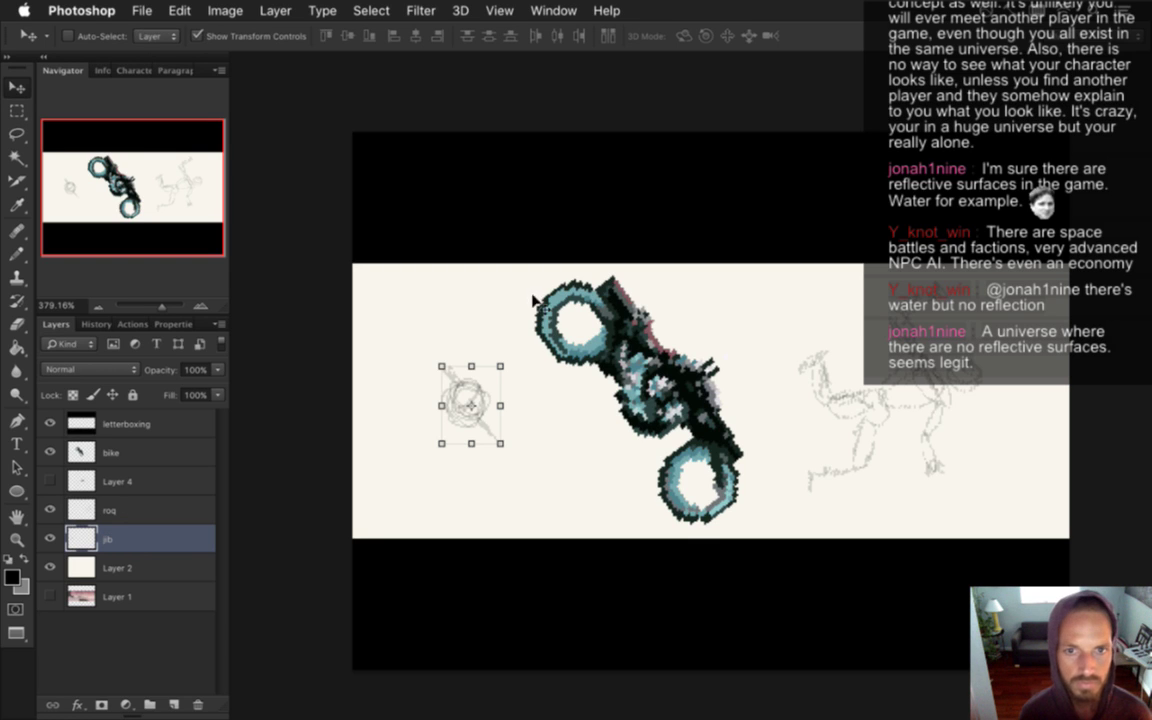
mouse_move(462, 372)
left_mouse_down()
mouse_move(458, 322)
mouse_move(462, 410)
mouse_move(462, 345)
mouse_move(460, 392)
left_mouse_up()
key("m")
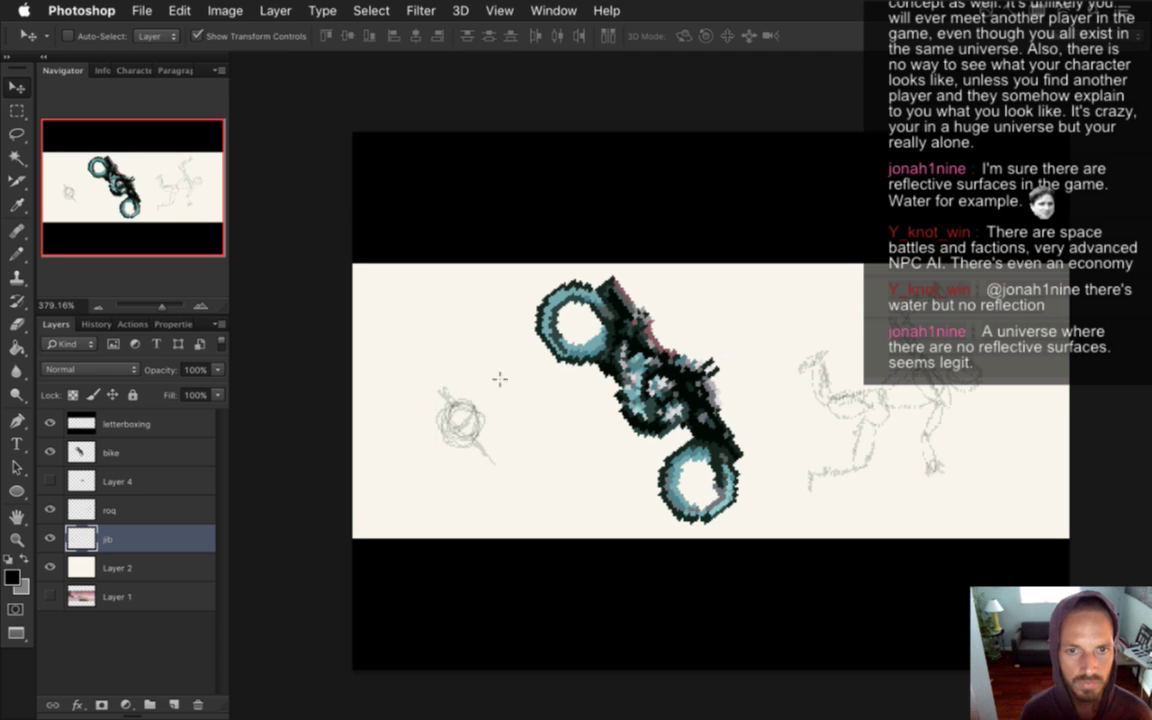
Load the bike layer's outline as a selection and add a new layer above the bike layer
left_click(150, 456)
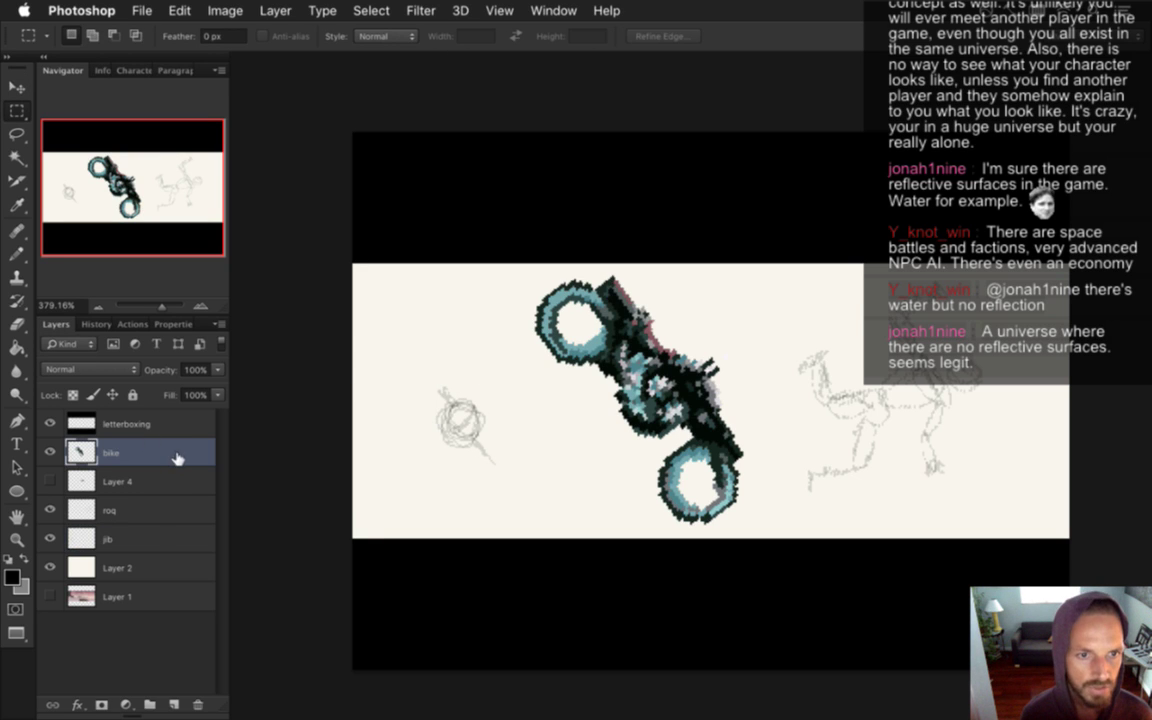
left_click(110, 453, "super")
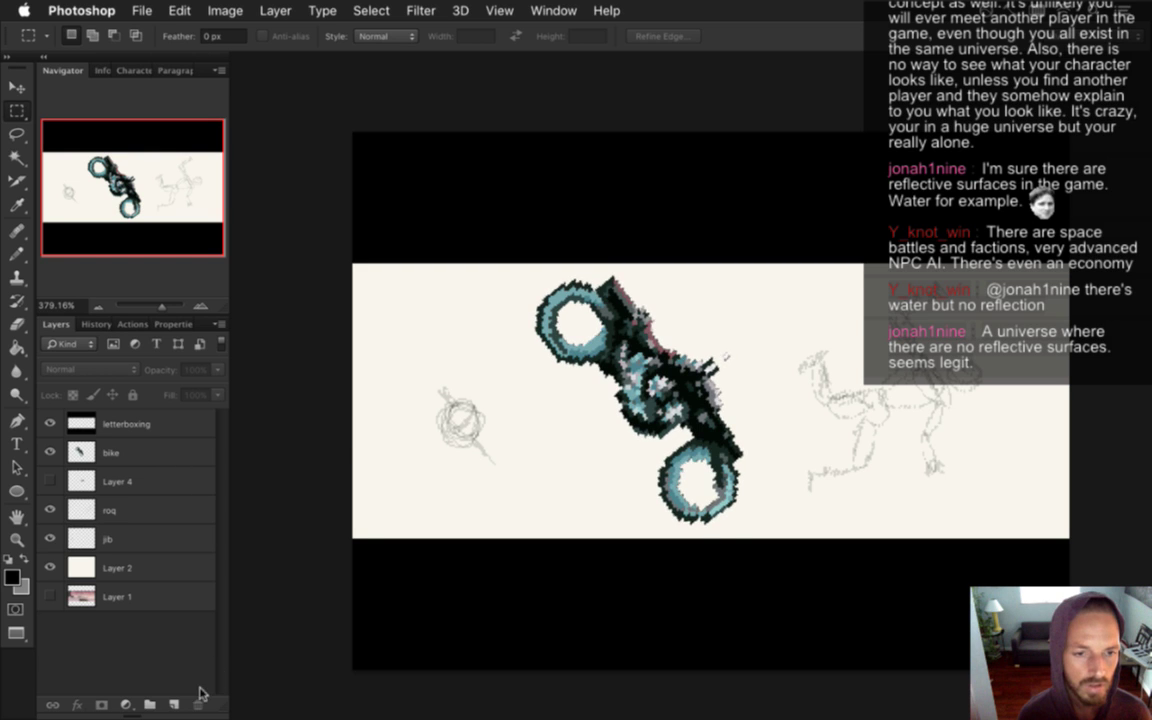
left_click(174, 704)
left_click_drag(71, 410, 148, 476)
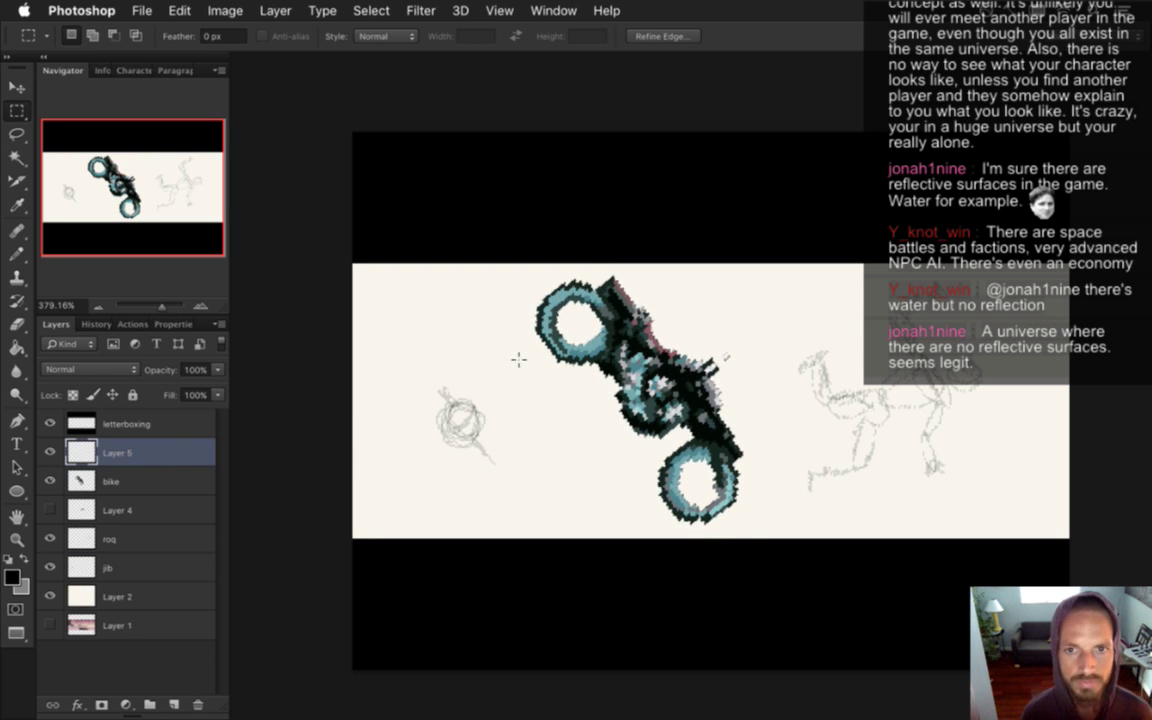
Paint the selected motorcycle shape solid black on the new layer with a size 90 Pencil at 100% opacity, then deselect
key("i")
key("b")
key("bracketright")
key("bracketright")
key("bracketright")
key("bracketright")
key("bracketright")
key("bracketright")
key("bracketright")
key("bracketright")
key("bracketright")
key("bracketright")
key("bracketright")
key("bracketright")
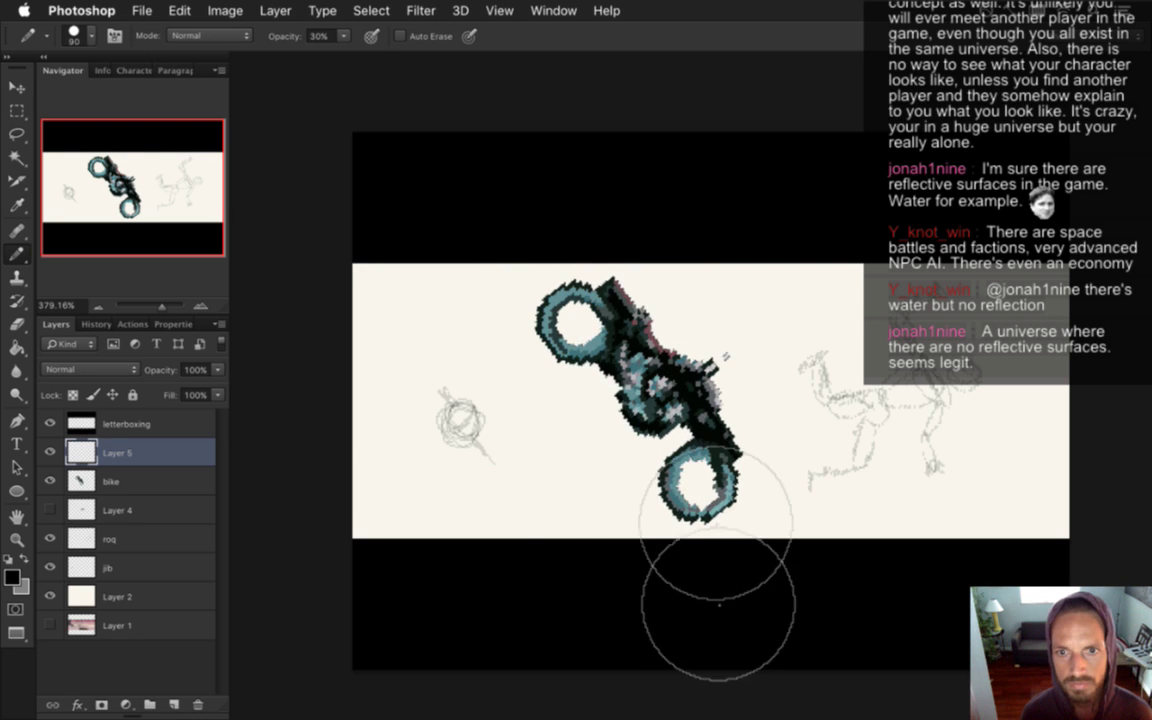
mouse_move(718, 604)
left_mouse_down()
mouse_move(698, 570)
mouse_move(663, 571)
left_mouse_up()
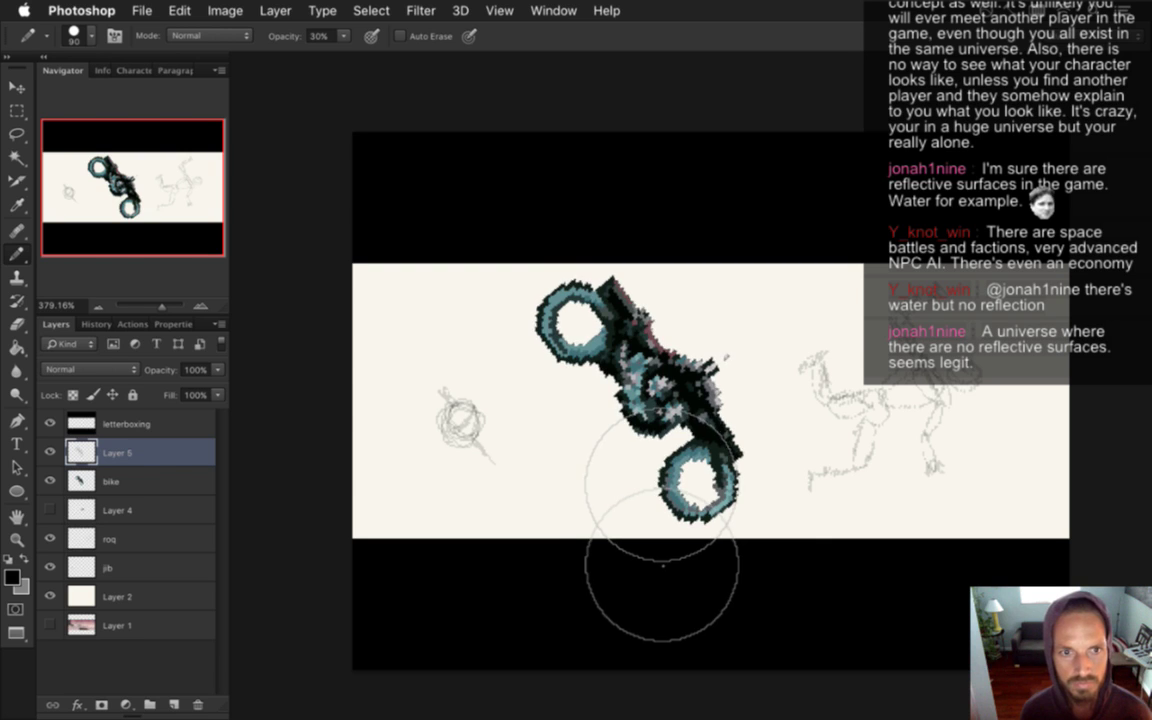
key("0")
mouse_move(655, 462)
left_mouse_down()
mouse_move(553, 404)
mouse_move(591, 380)
mouse_move(607, 494)
mouse_move(647, 512)
mouse_move(685, 552)
left_mouse_up()
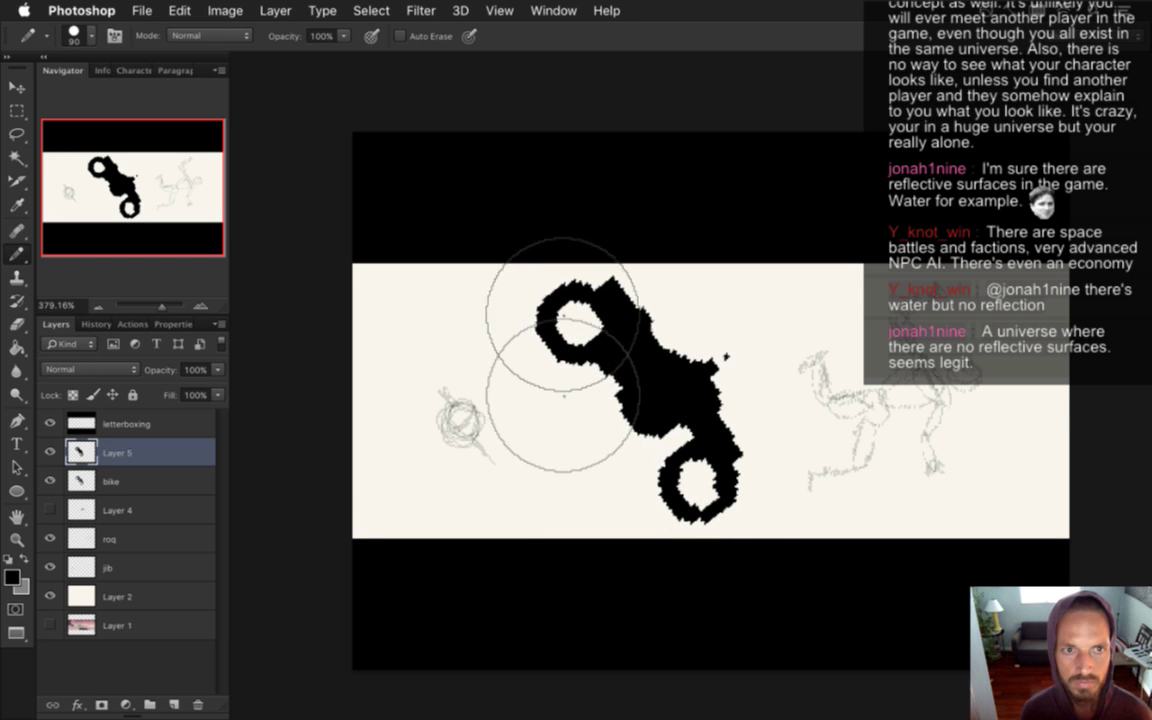
key("m")
left_click(533, 445)
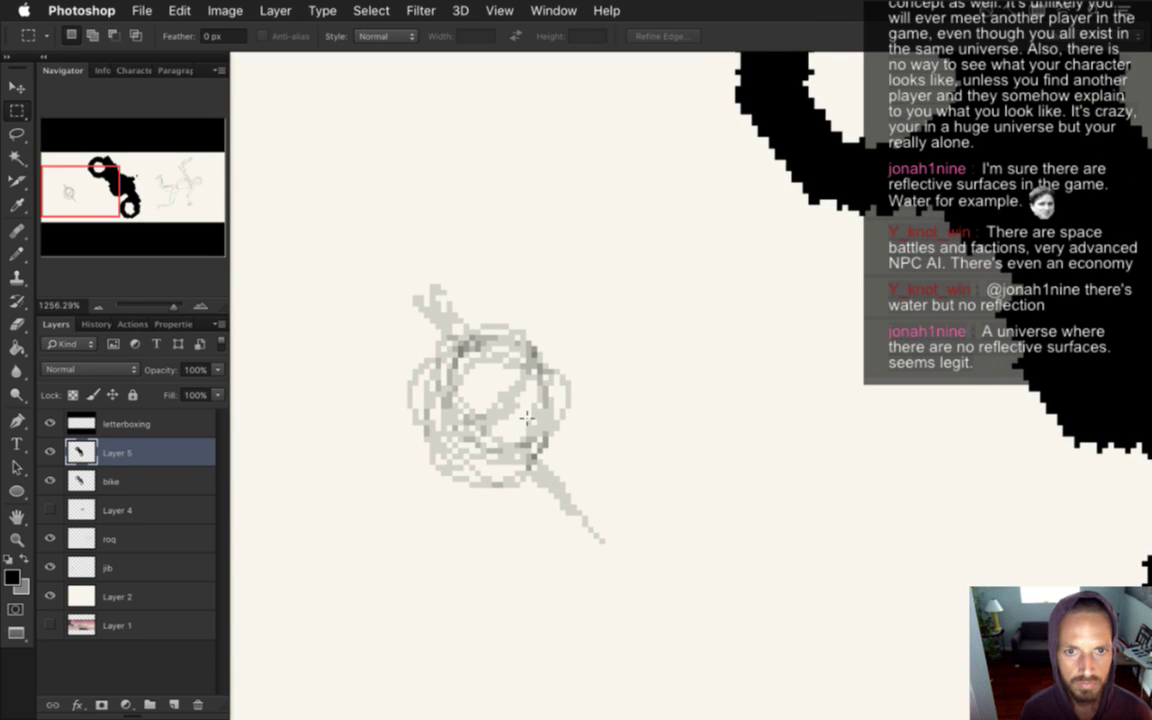
Cover the round object's body with a single black dot using a size 30 Pencil
key("b")
key("bracketleft")
key("bracketleft")
key("bracketleft")
key("bracketleft")
key("bracketleft")
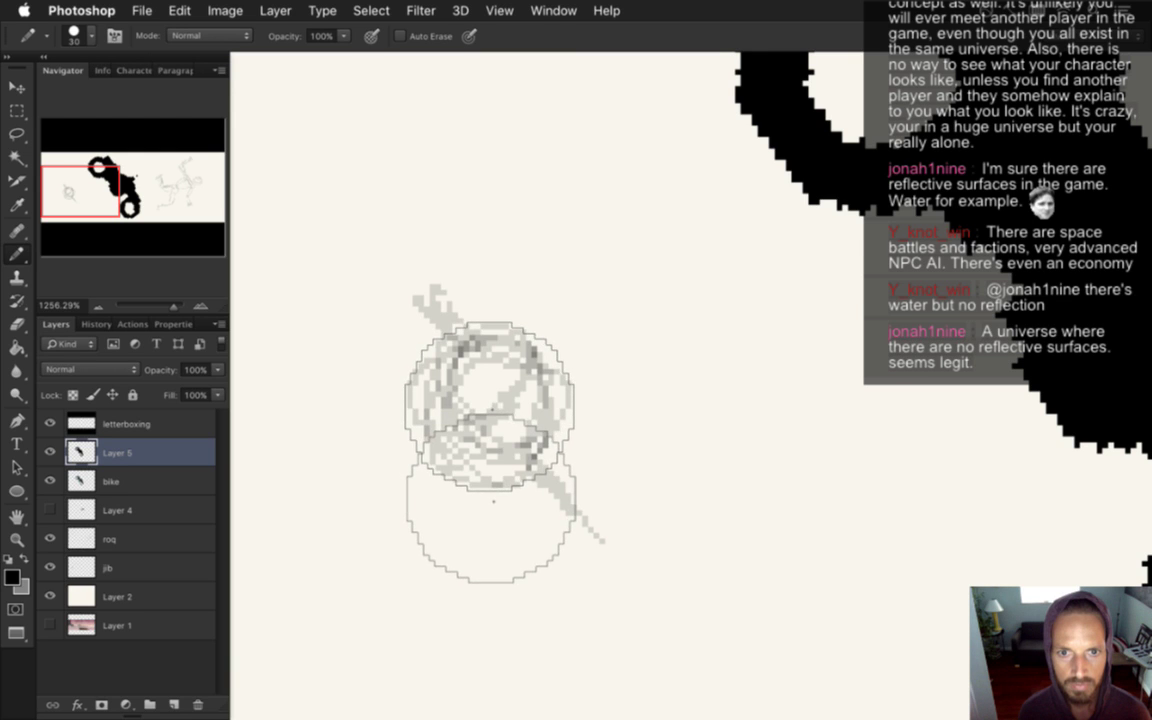
left_click(492, 408)
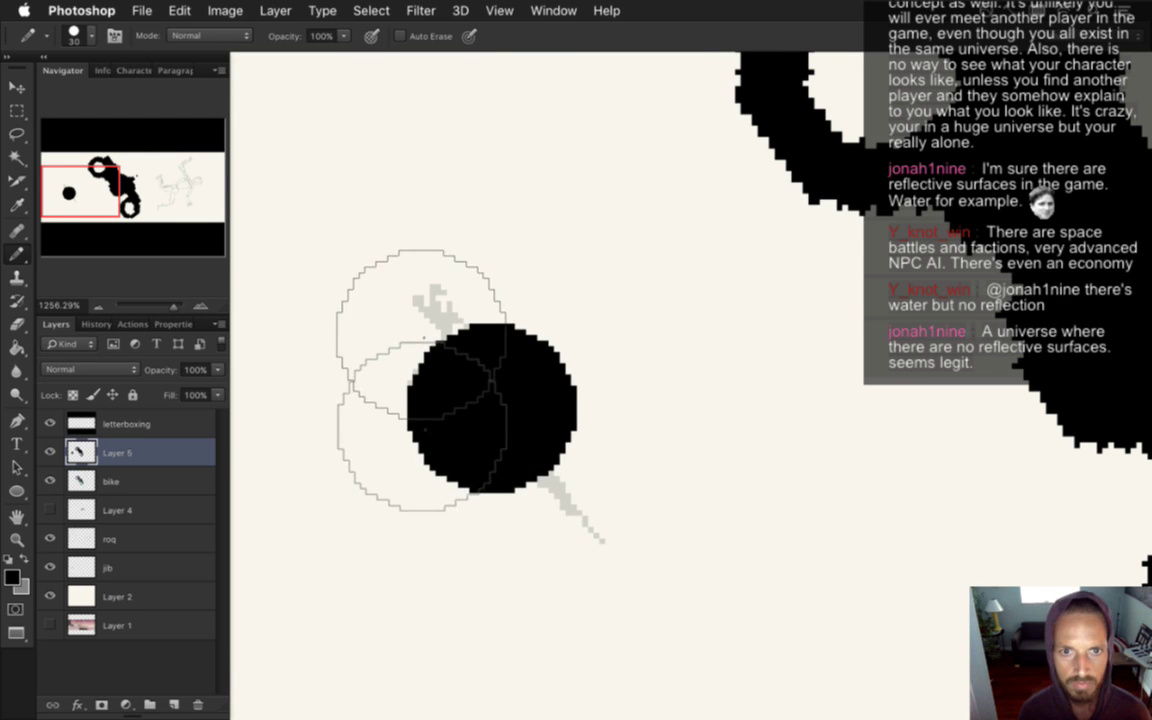
Draw the round object's two upper antennae and its lower tail in solid black over the sketch with a size 1 Pencil
key("bracketleft")
key("bracketleft")
key("bracketleft")
key("bracketleft")
key("bracketleft")
key("bracketleft")
key("bracketleft")
key("bracketleft")
key("bracketleft")
key("bracketleft")
key("bracketleft")
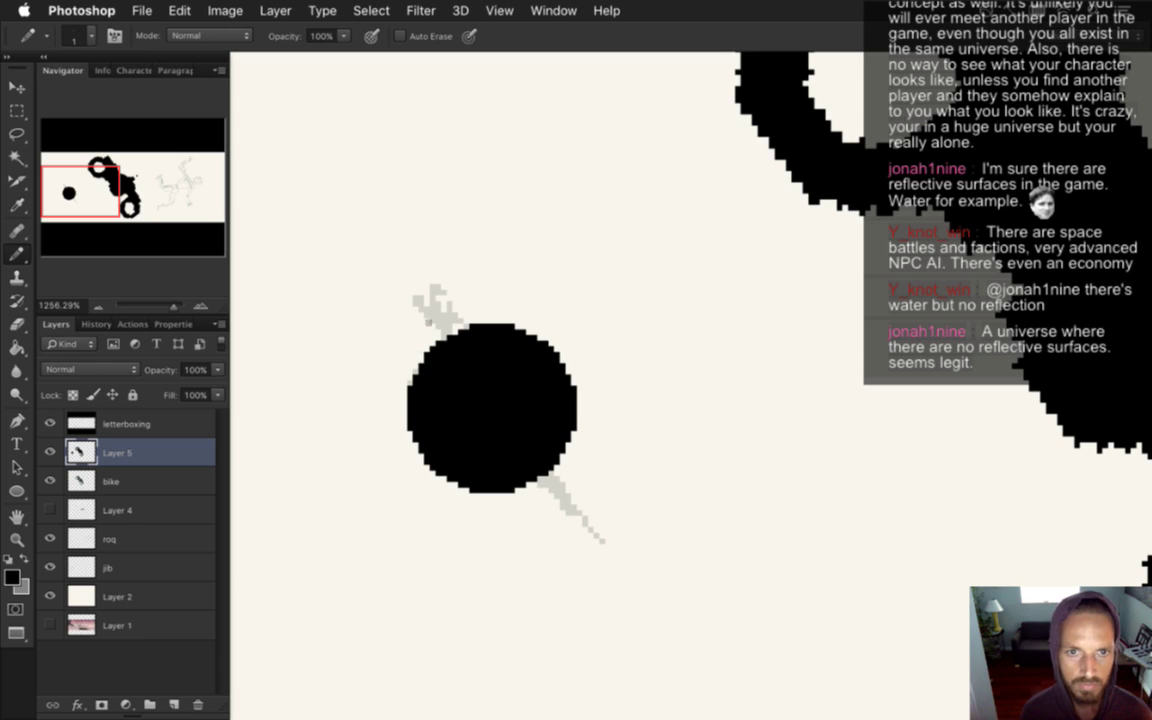
left_click_drag(414, 293, 446, 334)
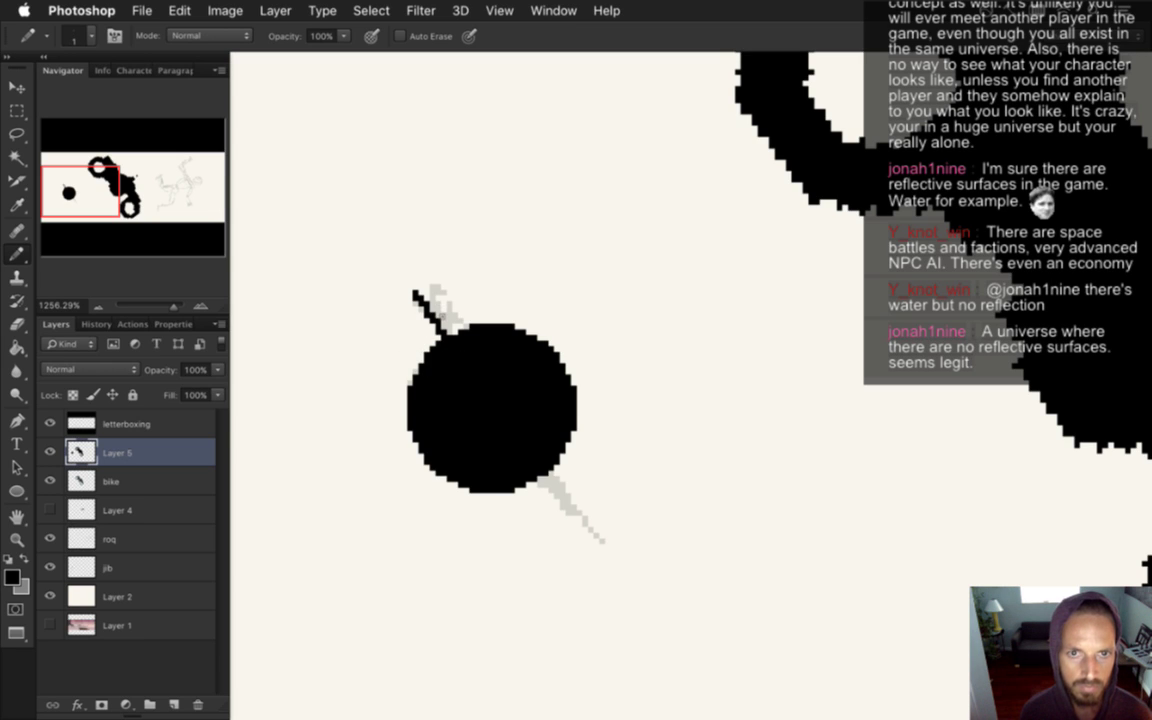
key("super+z")
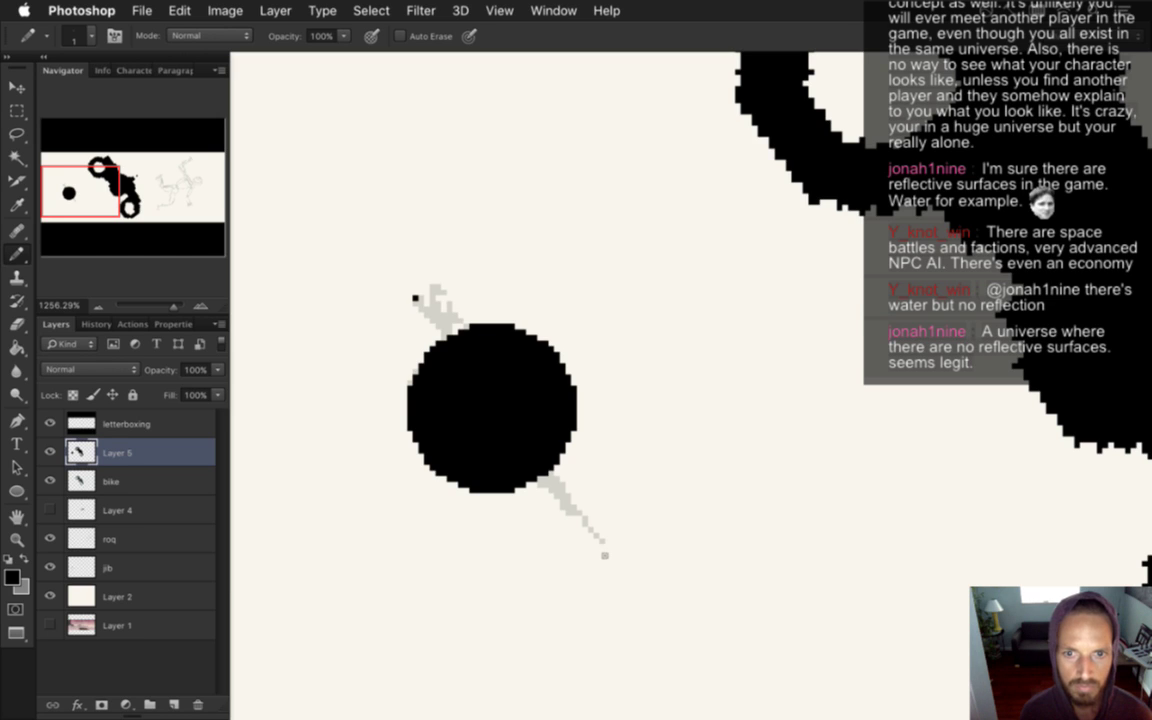
left_click(603, 541, "shift")
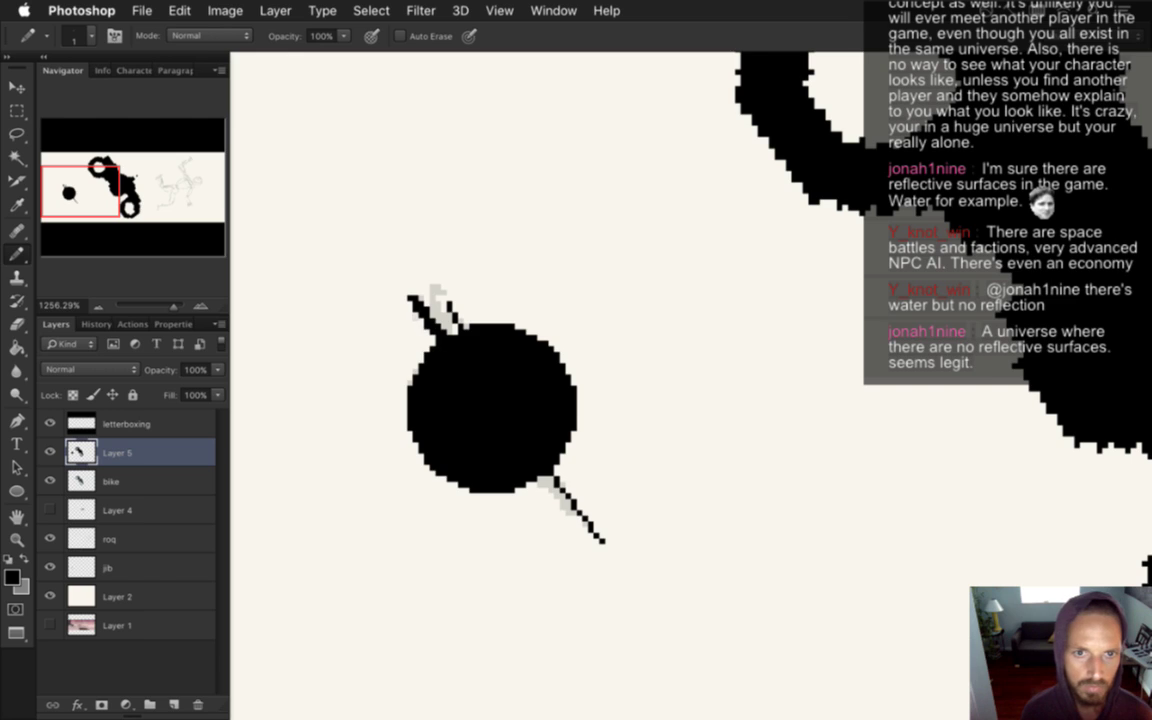
left_click_drag(546, 482, 566, 505)
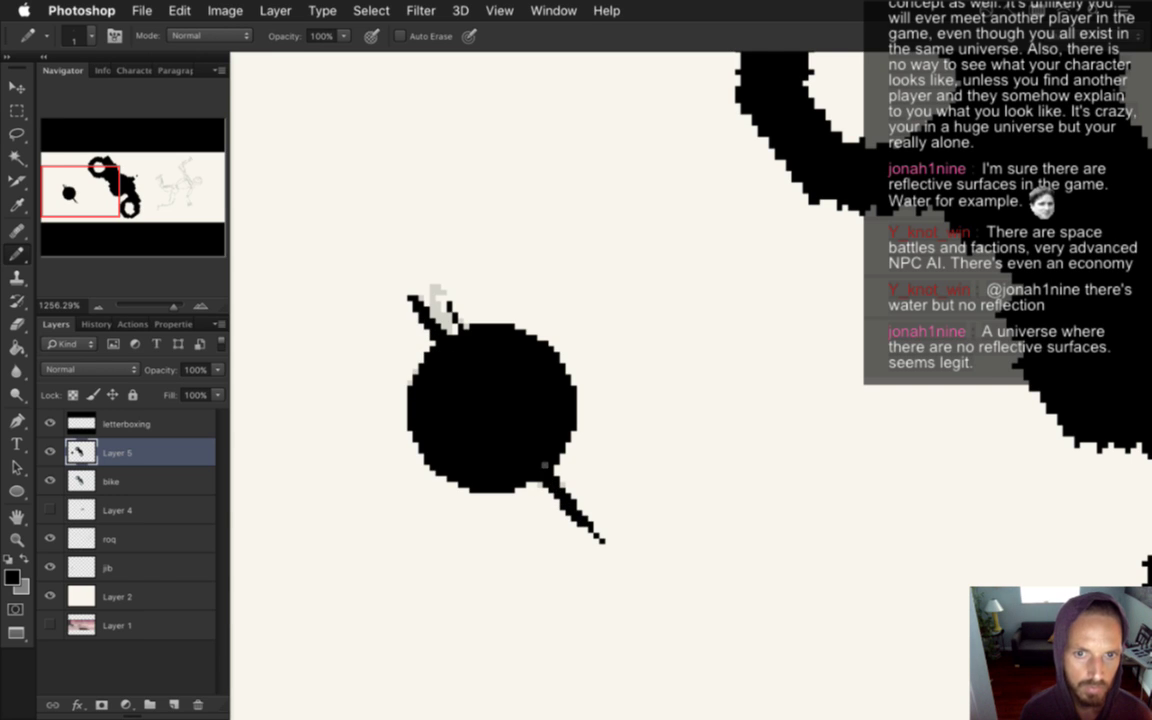
left_click_drag(448, 324, 438, 300)
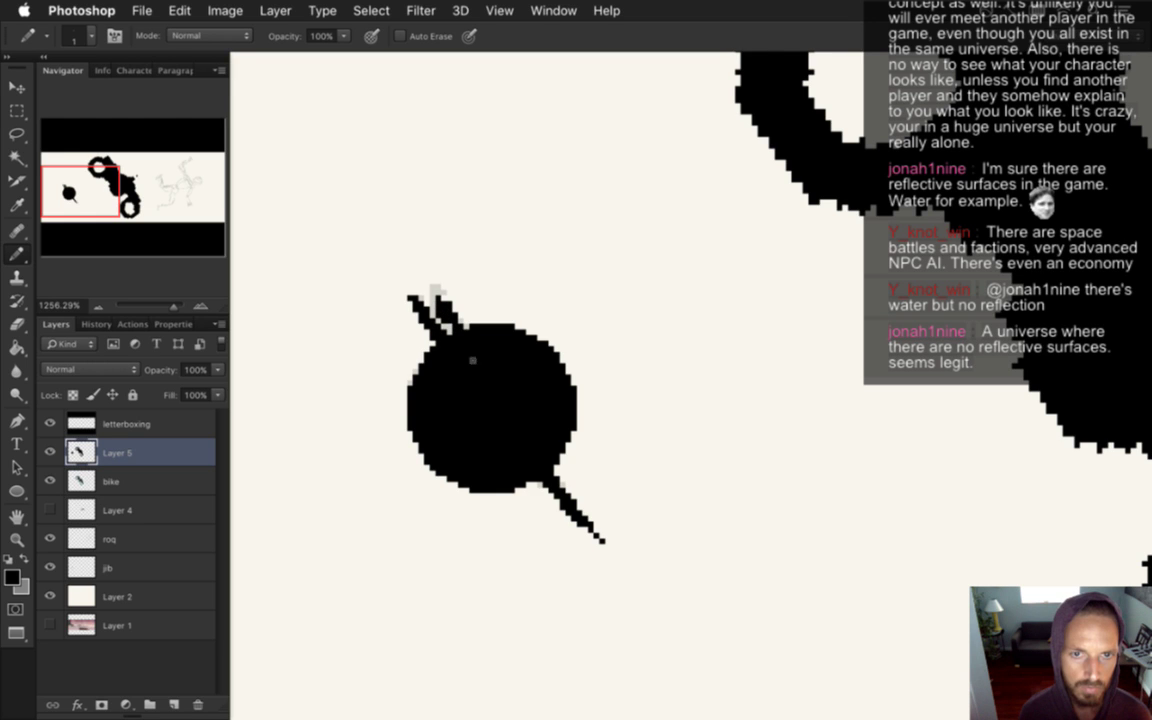
Paint the flying figure's two legs and feet black over the sketch, using the Pencil at size 4 and then size 2
key("super+minus")
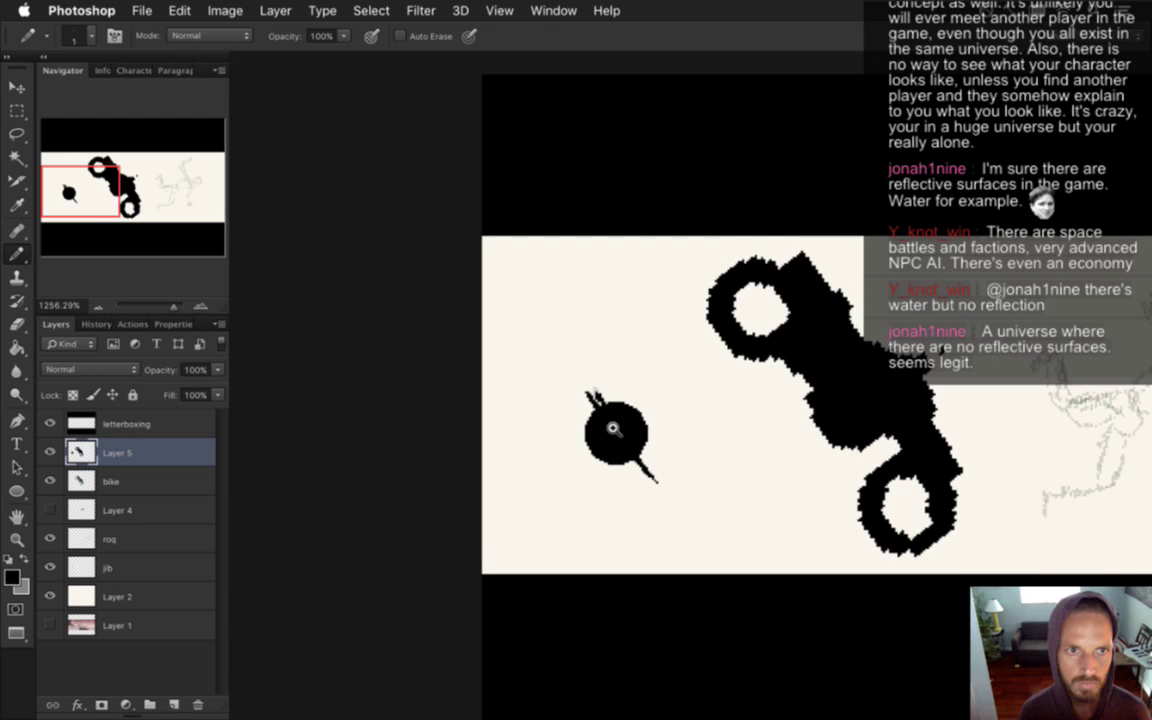
left_click_drag(957, 399, 660, 383)
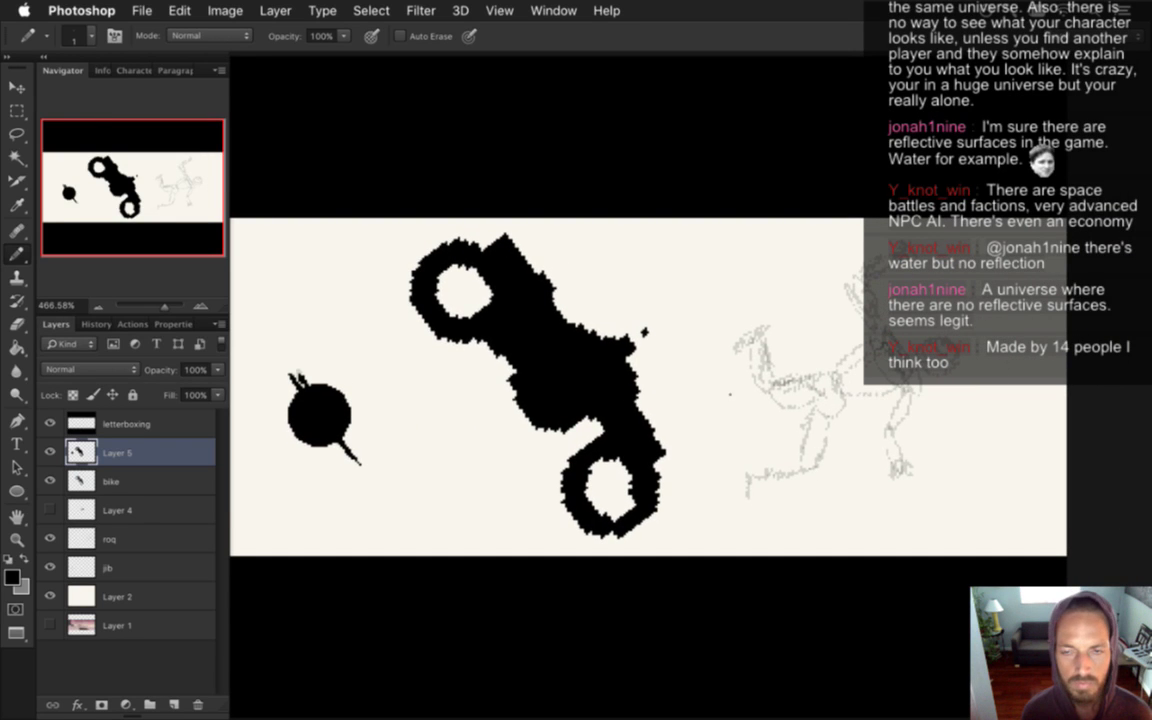
scroll(894, 410, "up", 3)
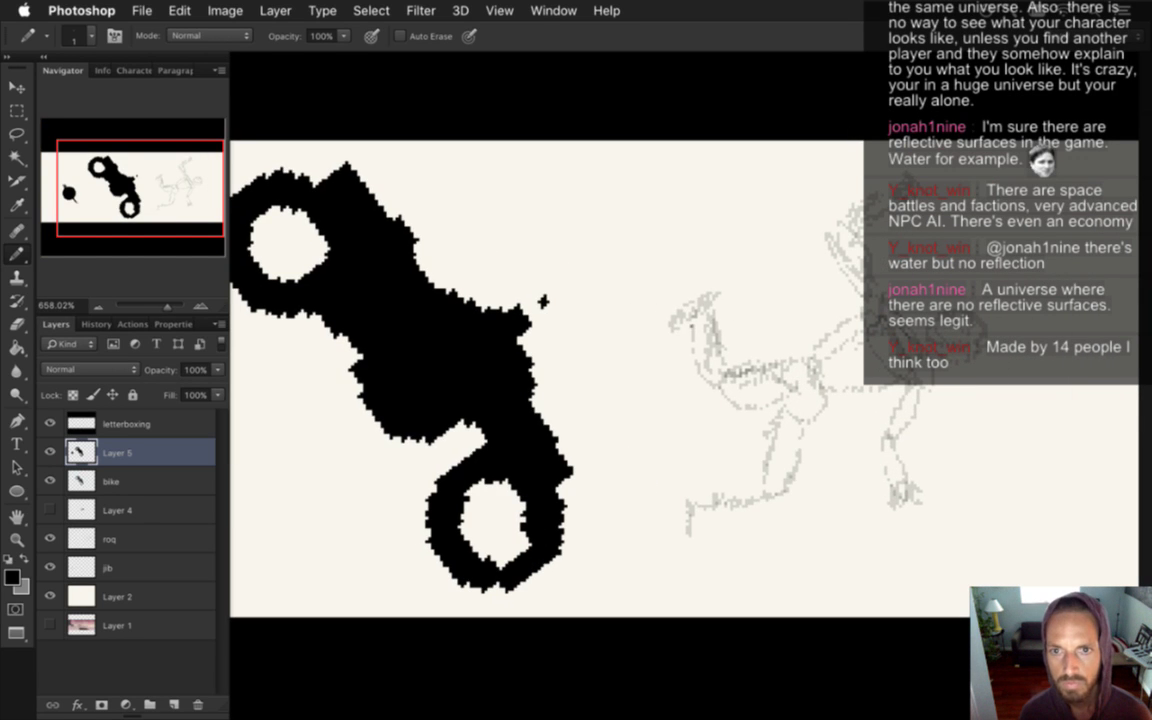
mouse_move(703, 303)
left_mouse_down()
mouse_move(678, 322)
mouse_move(705, 360)
mouse_move(708, 312)
mouse_move(712, 345)
left_mouse_up()
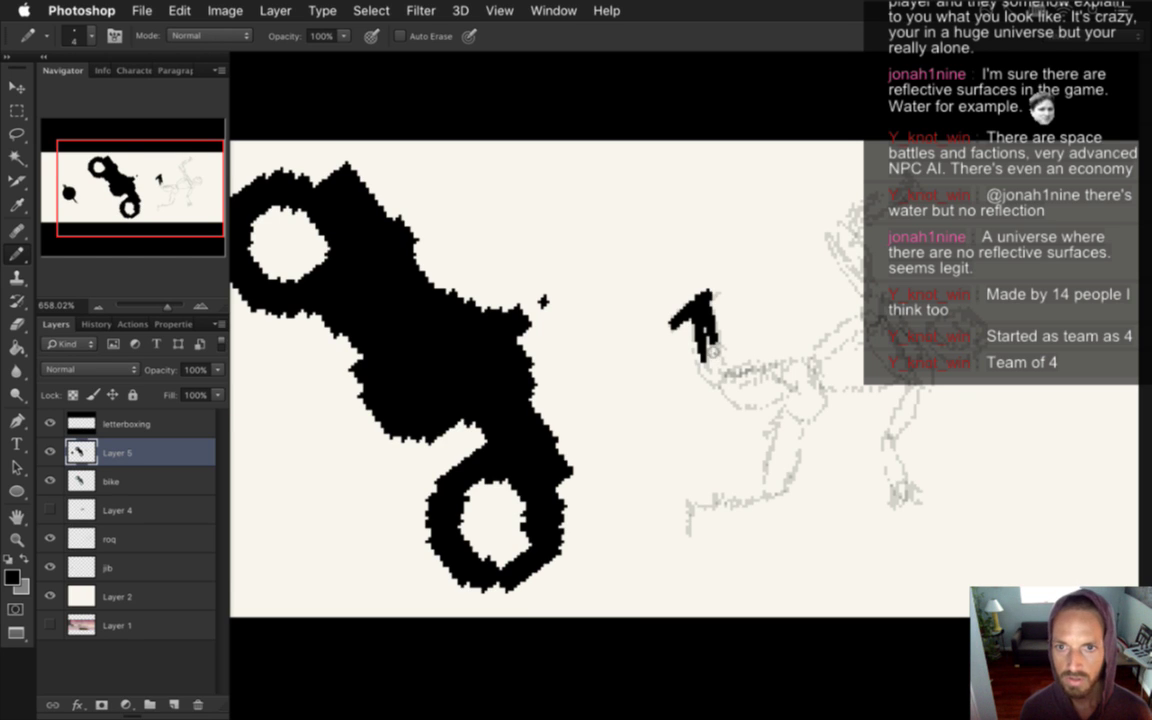
mouse_move(705, 300)
left_mouse_down()
mouse_move(710, 378)
mouse_move(712, 345)
mouse_move(740, 402)
mouse_move(780, 396)
mouse_move(745, 376)
mouse_move(810, 356)
mouse_move(740, 383)
mouse_move(781, 394)
mouse_move(800, 366)
mouse_move(765, 472)
mouse_move(694, 503)
mouse_move(690, 530)
left_mouse_up()
key("bracketleft")
key("bracketleft")
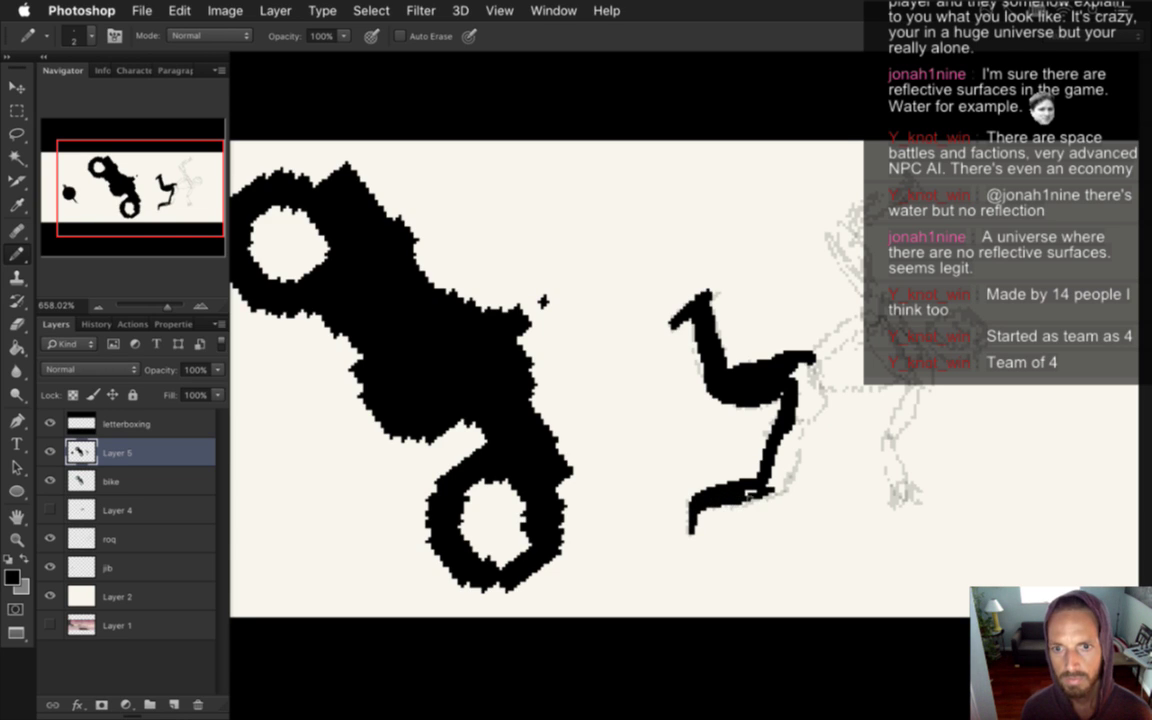
mouse_move(768, 491)
left_mouse_down()
mouse_move(799, 424)
mouse_move(783, 477)
left_mouse_up()
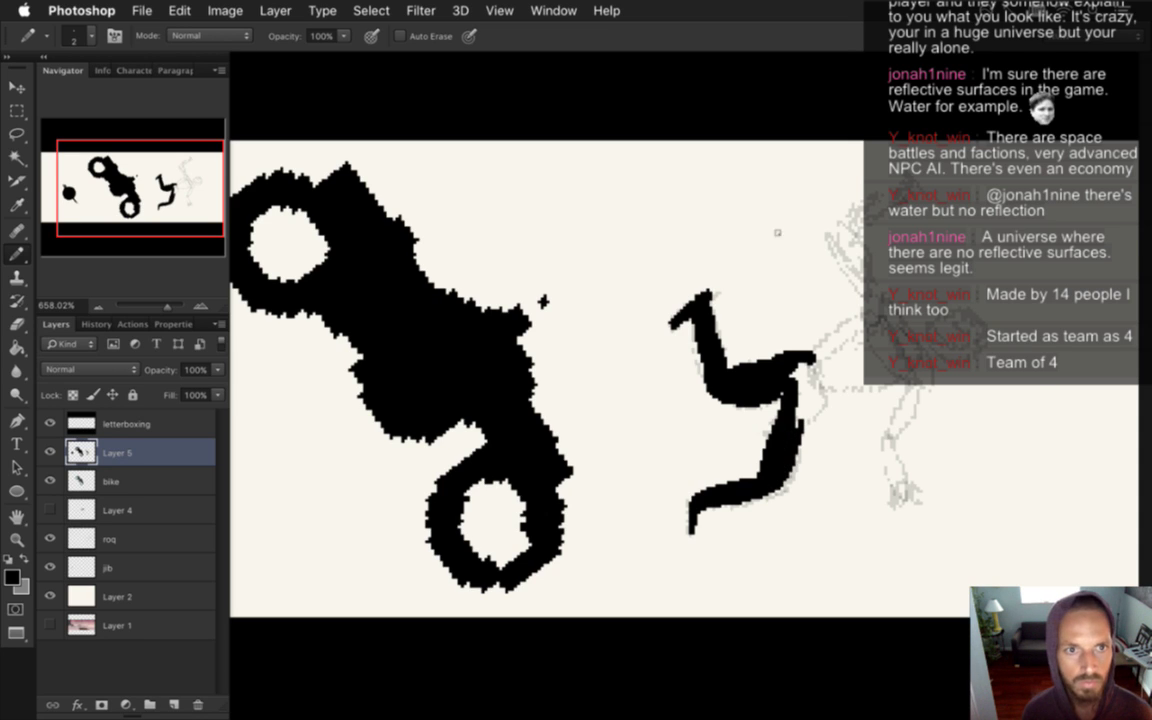
mouse_move(774, 386)
left_mouse_down()
mouse_move(800, 400)
mouse_move(834, 382)
left_mouse_up()
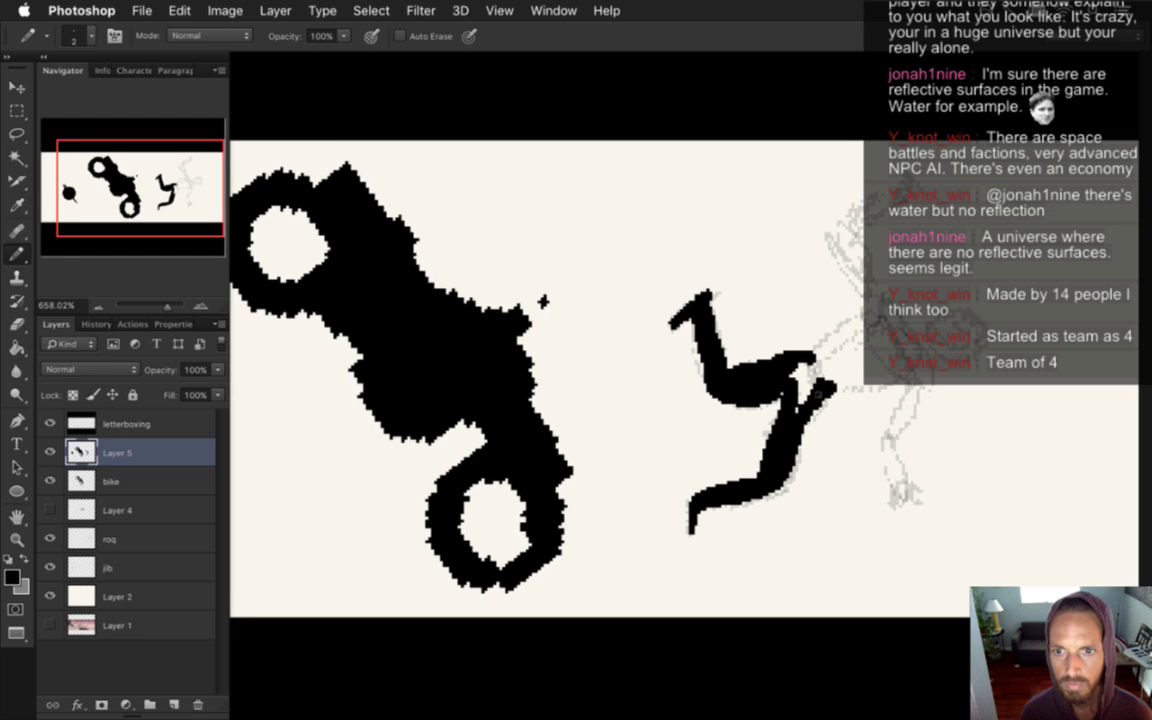
Fill in the flying figure's hips, torso, shoulders and round head in black with a size 5 Pencil
key("bracketright")
key("bracketright")
key("bracketright")
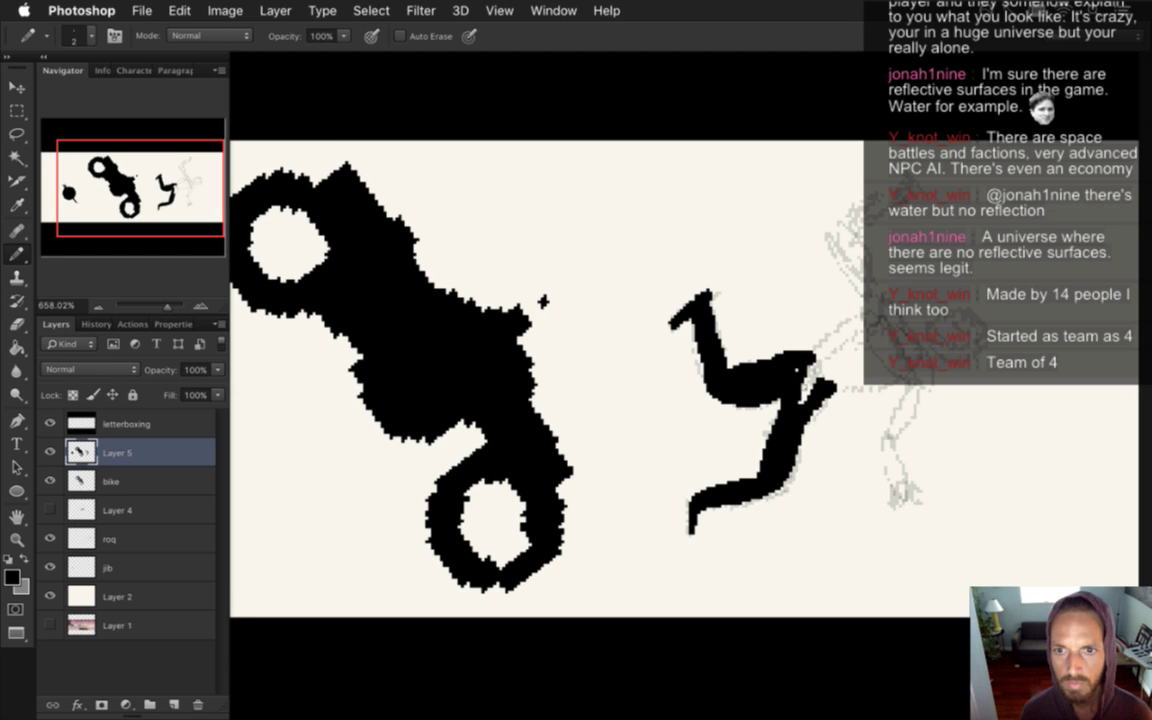
mouse_move(786, 390)
left_mouse_down()
mouse_move(813, 382)
mouse_move(828, 356)
mouse_move(780, 354)
left_mouse_up()
mouse_move(864, 318)
left_mouse_down()
mouse_move(821, 363)
mouse_move(835, 381)
mouse_move(865, 374)
mouse_move(834, 380)
left_mouse_up()
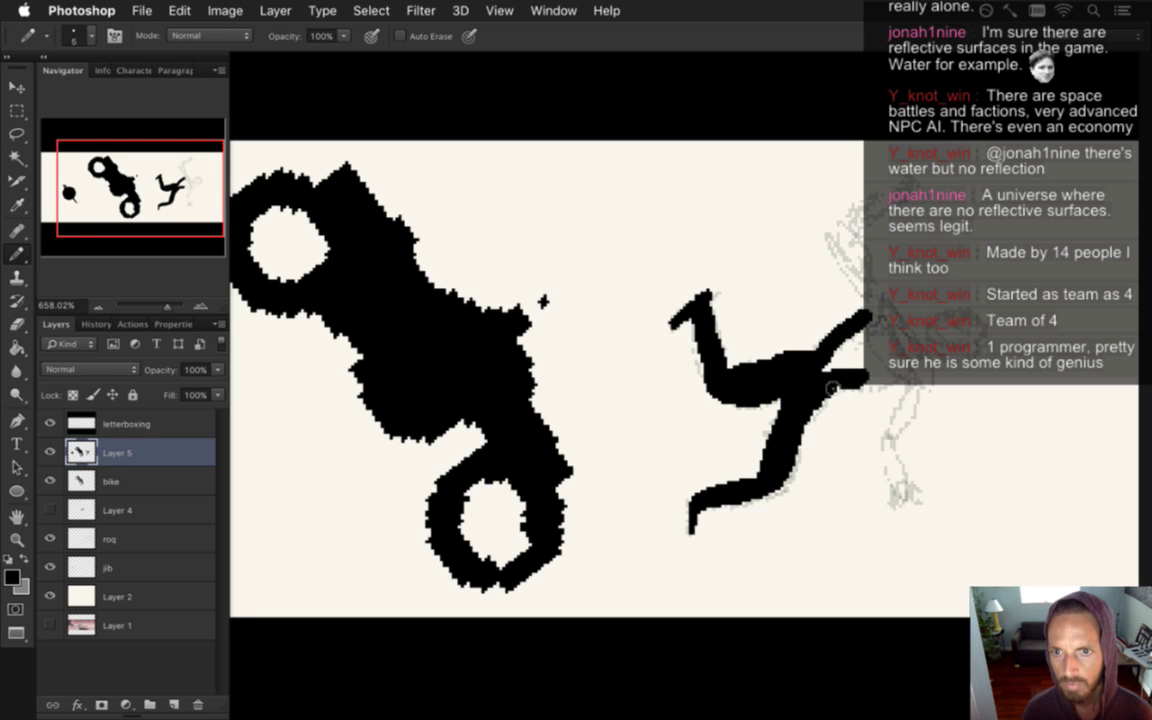
mouse_move(905, 373)
left_mouse_down()
mouse_move(832, 378)
mouse_move(862, 335)
mouse_move(876, 352)
left_mouse_up()
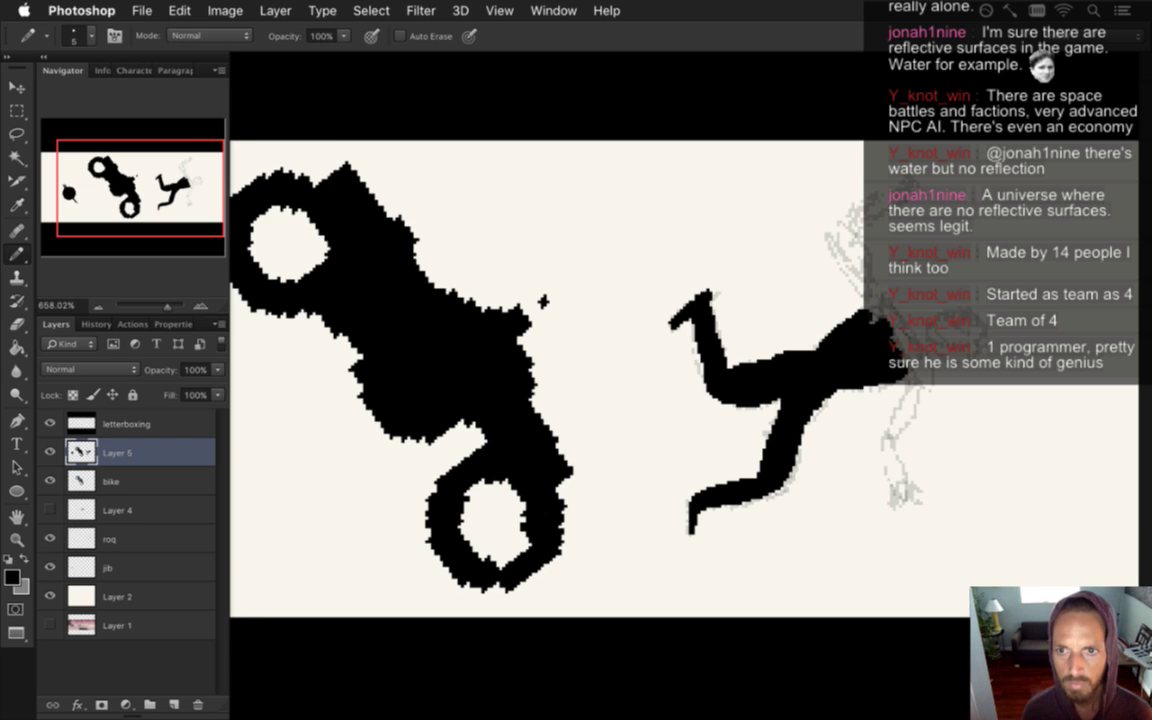
mouse_move(886, 302)
left_mouse_down()
mouse_move(882, 328)
mouse_move(914, 333)
left_mouse_up()
mouse_move(870, 285)
left_mouse_down()
mouse_move(842, 305)
mouse_move(868, 310)
mouse_move(875, 295)
mouse_move(860, 318)
mouse_move(866, 284)
left_mouse_up()
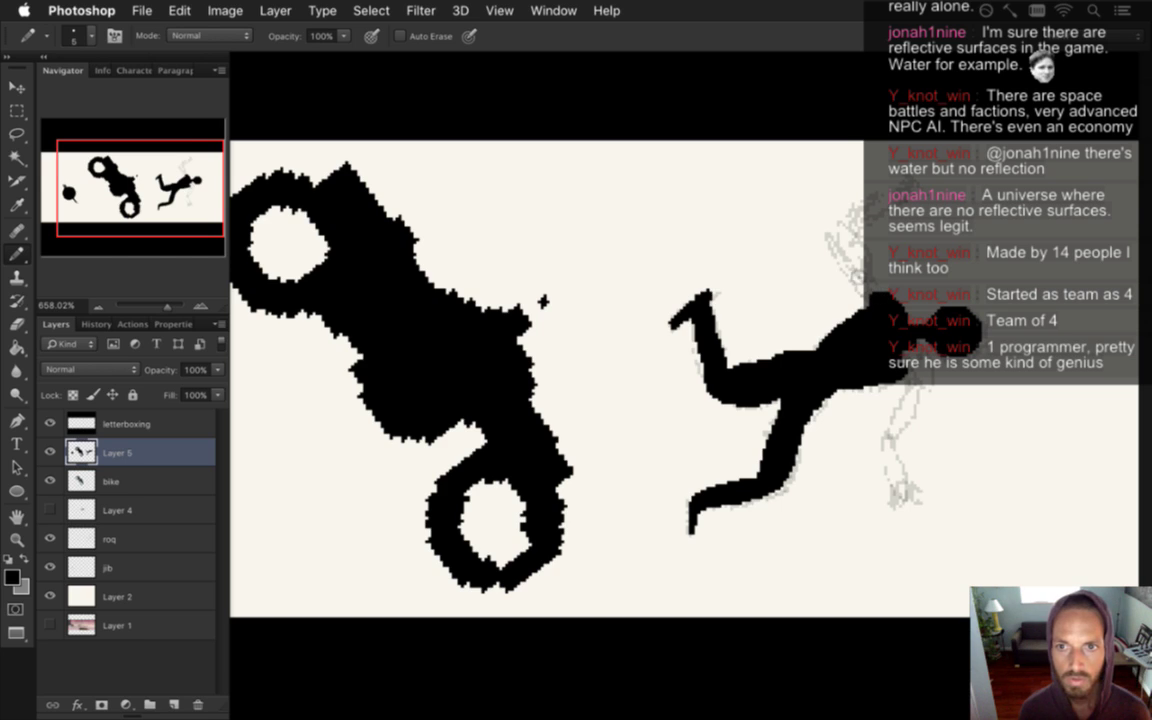
Paint the flying figure's raised arm and hand black, reducing the Pencil from size 5 to size 2 for the finer parts
mouse_move(840, 243)
left_mouse_down()
mouse_move(872, 298)
mouse_move(848, 262)
left_mouse_up()
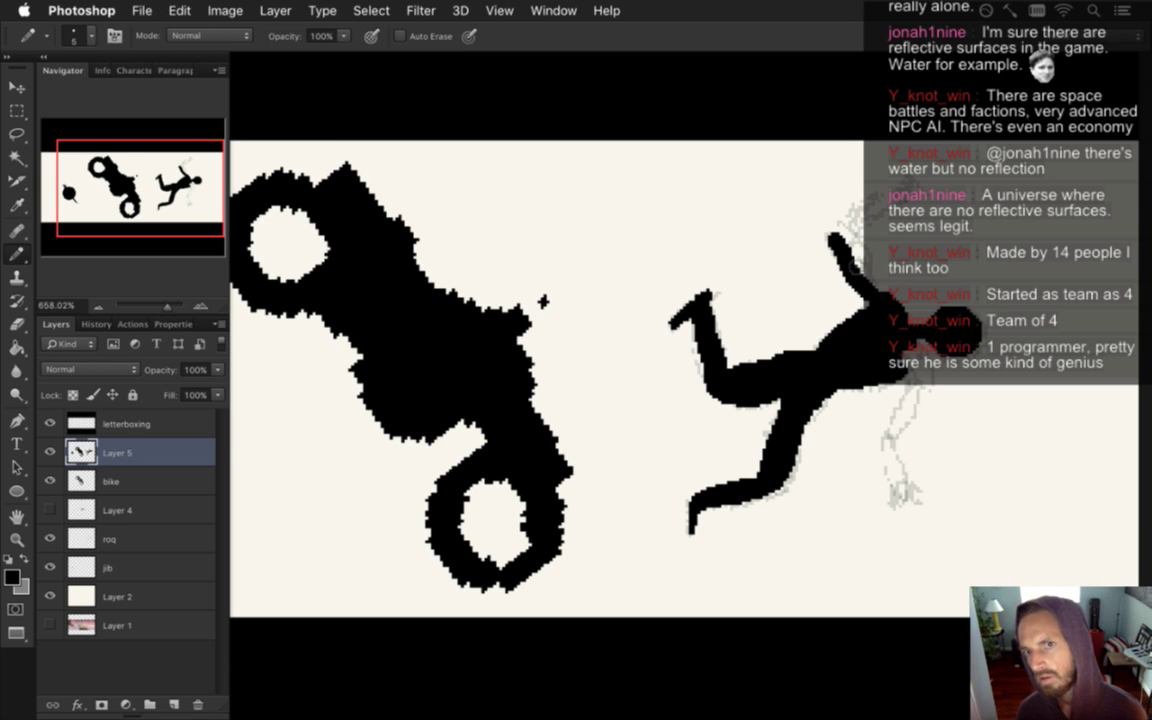
mouse_move(845, 250)
left_mouse_down()
mouse_move(840, 242)
mouse_move(878, 295)
mouse_move(832, 225)
mouse_move(882, 200)
left_mouse_up()
key("bracketleft")
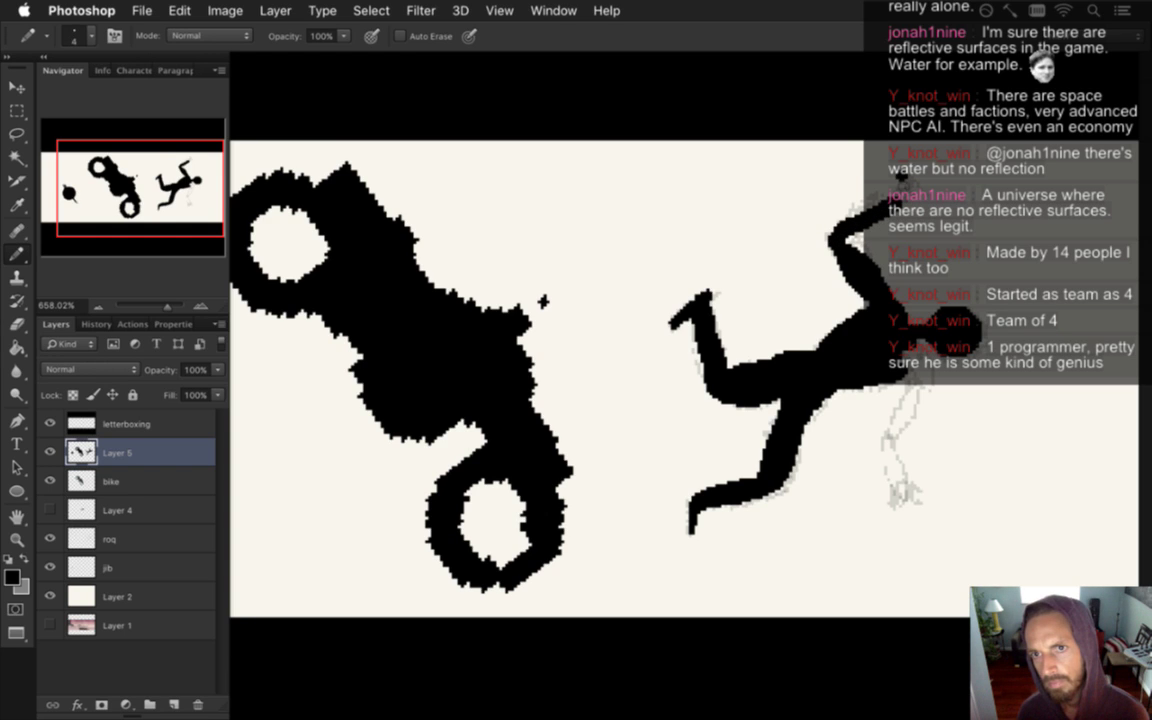
key("bracketleft")
key("bracketleft")
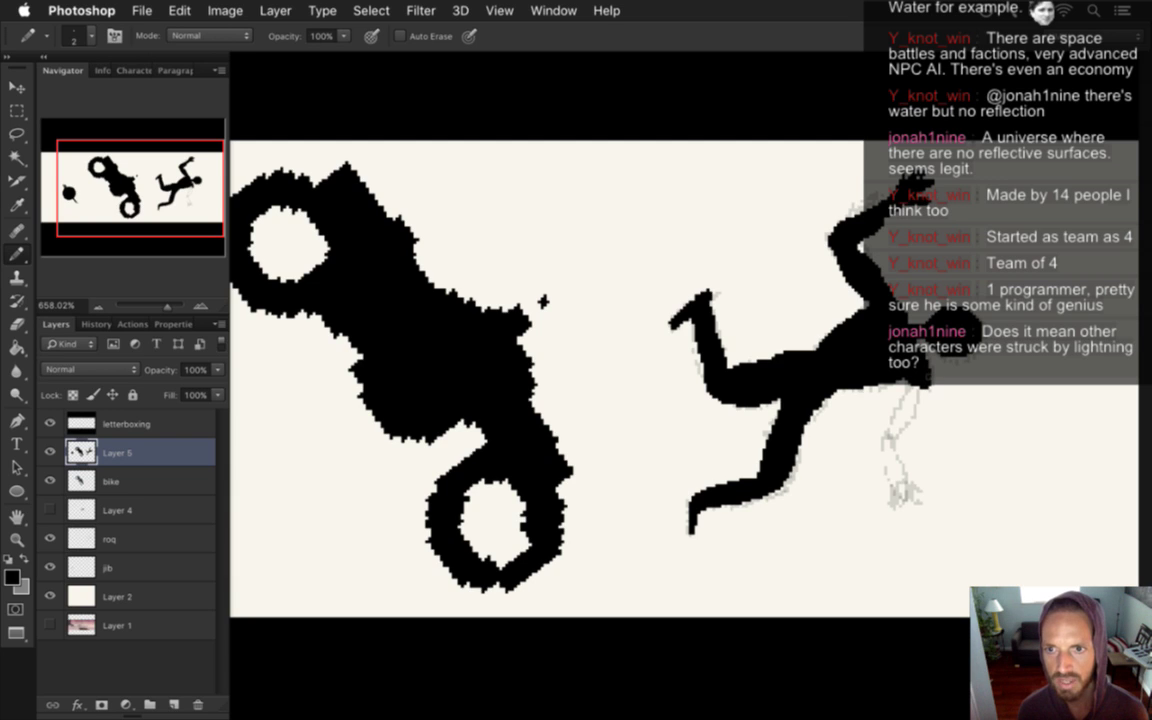
Paint the flying figure's lowered arm black with a size 2 Pencil and add its fingers at size 1
mouse_move(912, 378)
left_mouse_down()
mouse_move(912, 404)
mouse_move(896, 420)
left_mouse_up()
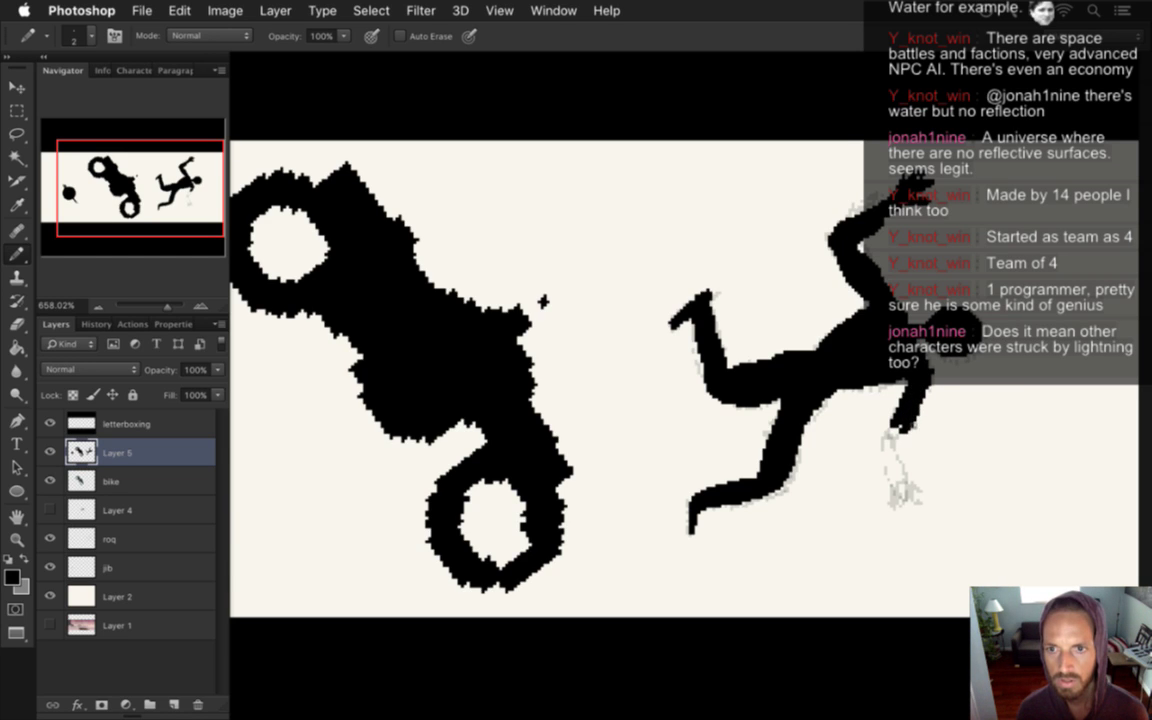
left_click_drag(895, 418, 886, 437)
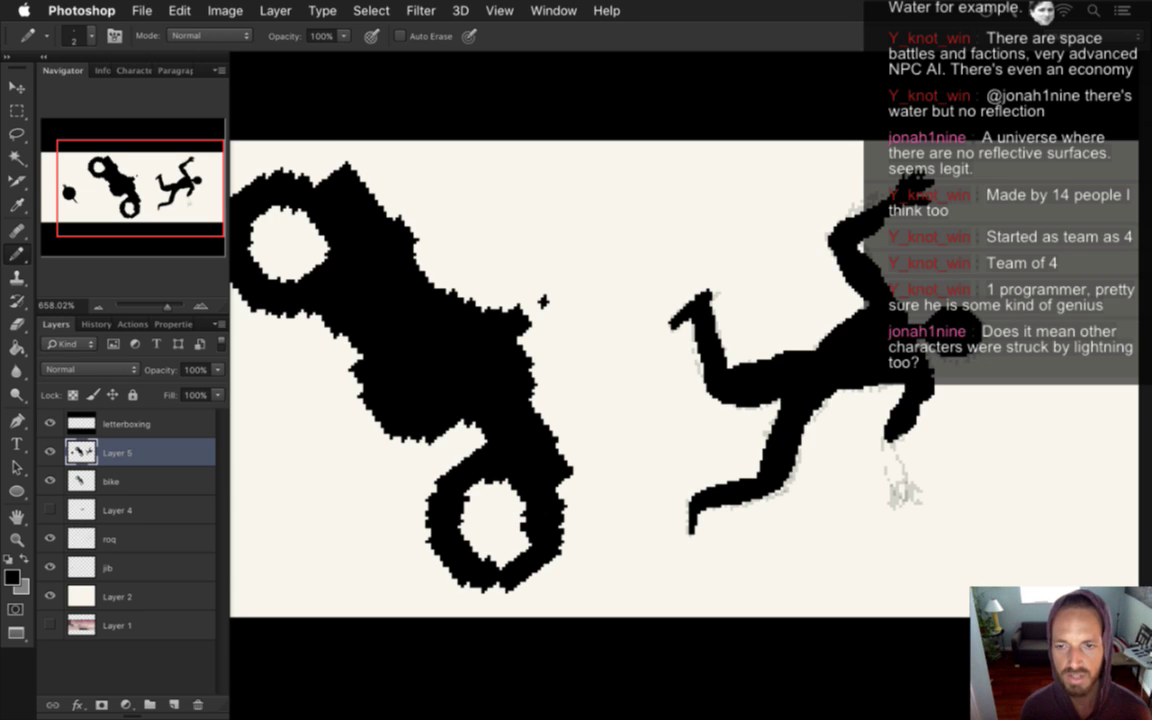
mouse_move(897, 455)
left_mouse_down()
mouse_move(888, 465)
mouse_move(902, 500)
mouse_move(908, 492)
left_mouse_up()
left_click_drag(898, 452, 905, 490)
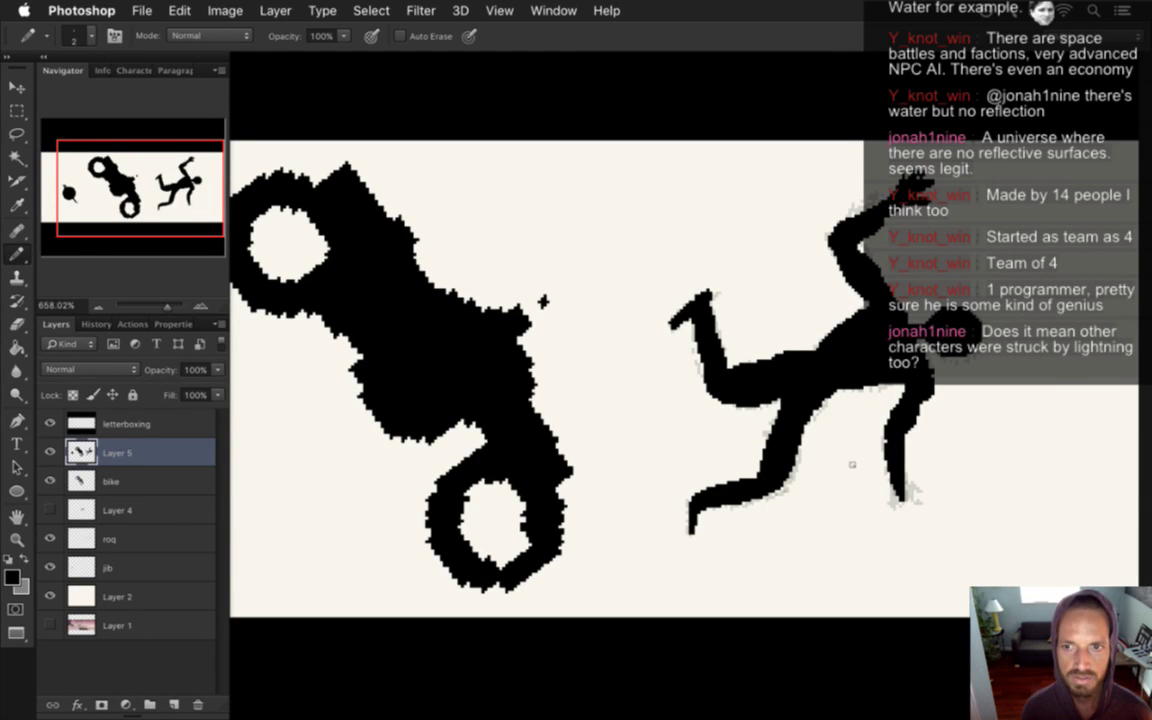
key("bracketright")
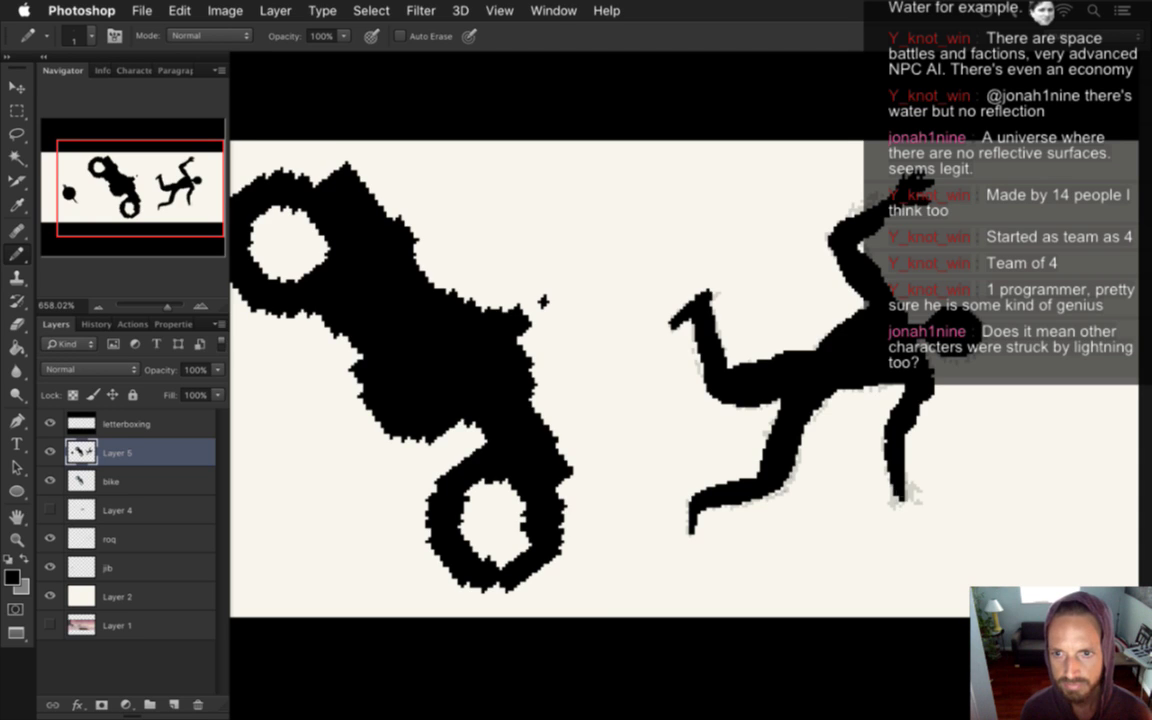
left_click(915, 494)
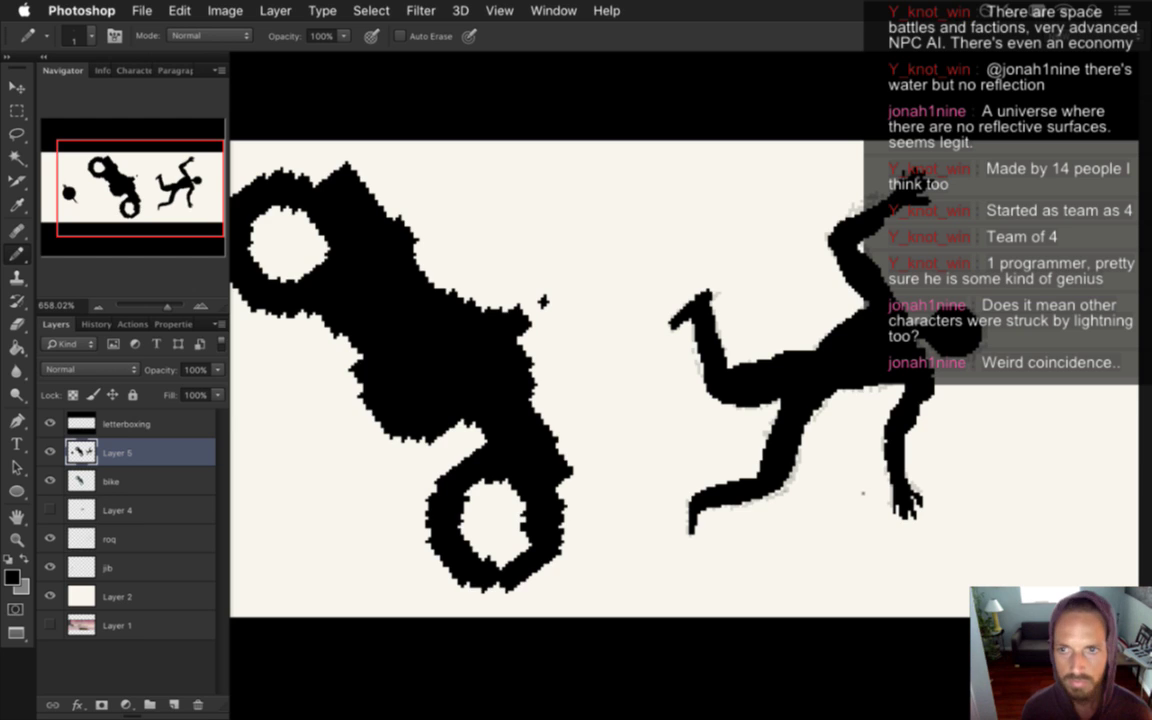
Outline a tilted top hat beside the figure's head with a size 1 Pencil and fill its crown with black
scroll(636, 410, "right", 3)
scroll(636, 410, "up", 1)
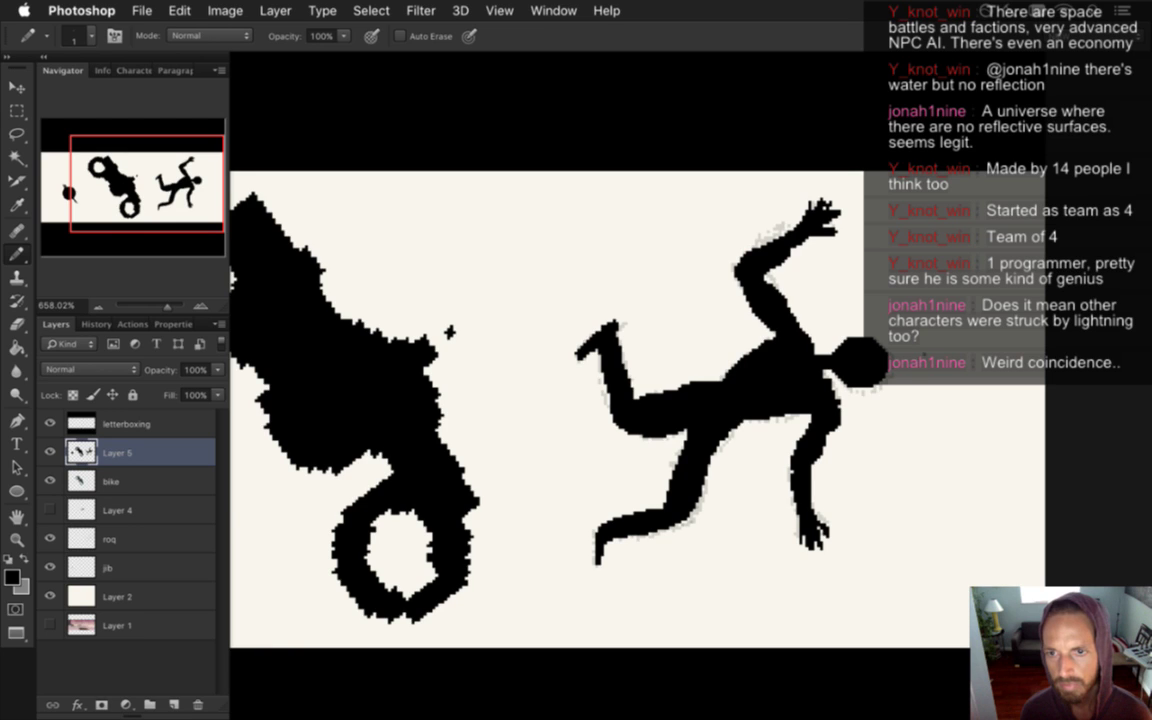
mouse_move(924, 345)
left_mouse_down()
mouse_move(892, 407)
mouse_move(918, 397)
mouse_move(952, 414)
left_mouse_up()
mouse_move(902, 376)
left_mouse_down()
mouse_move(970, 389)
mouse_move(952, 418)
left_mouse_up()
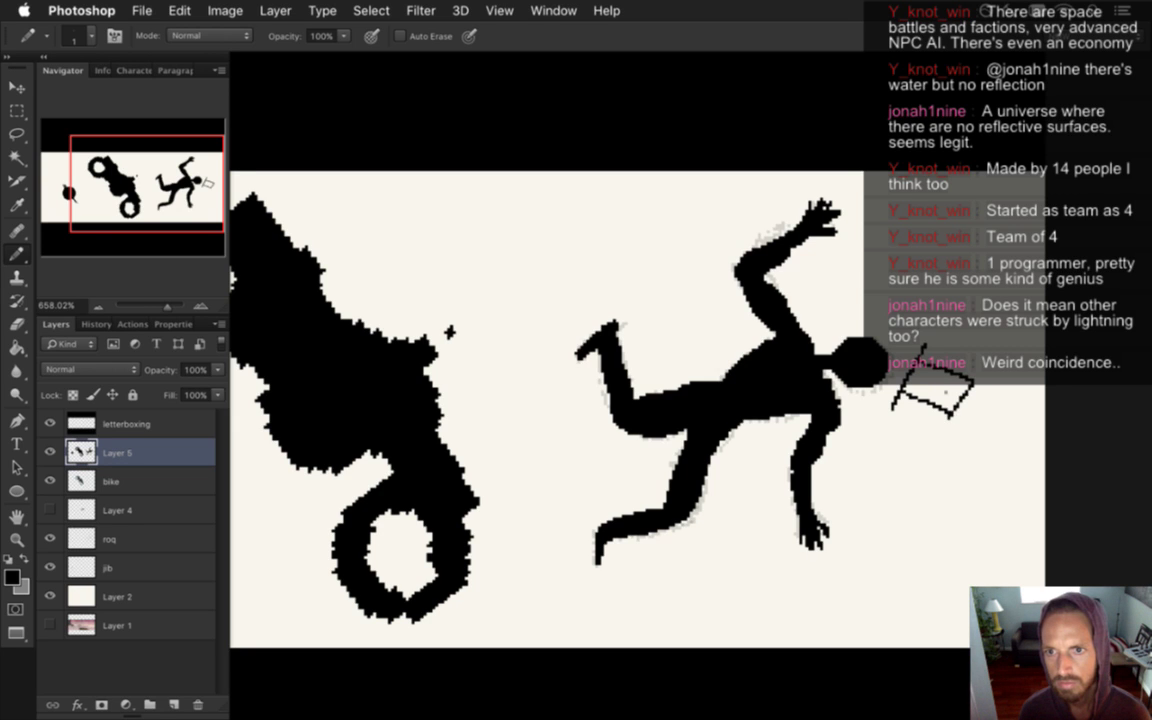
key("g")
left_click(945, 405)
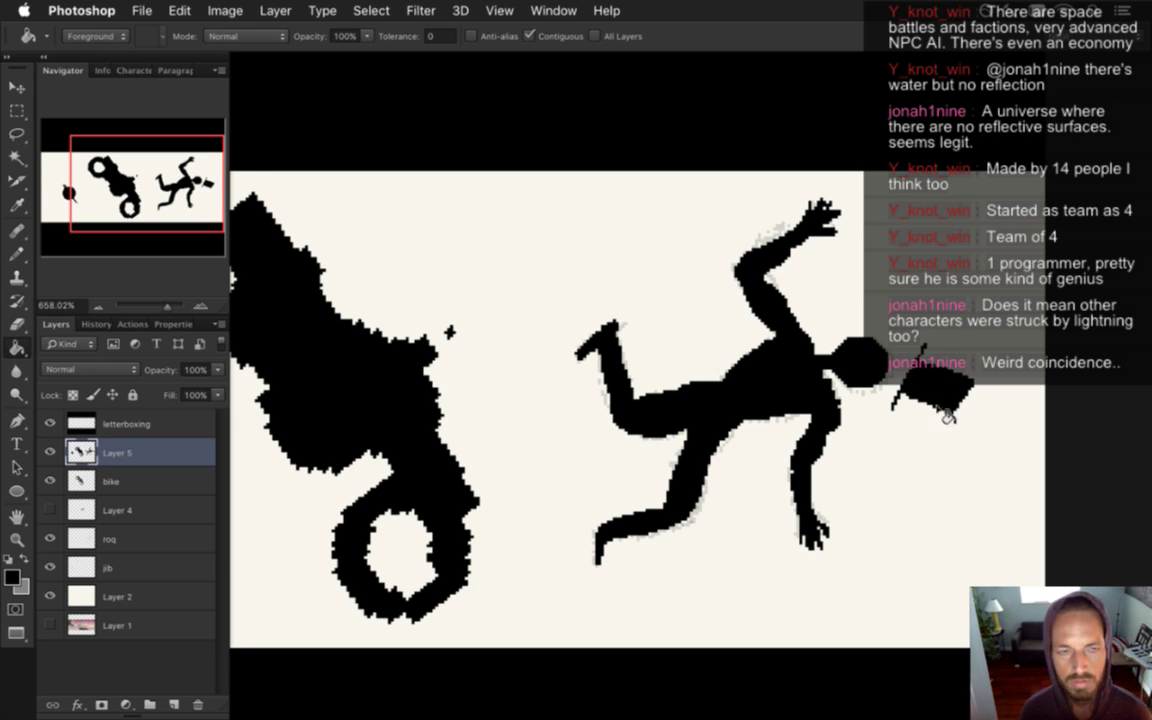
key("b")
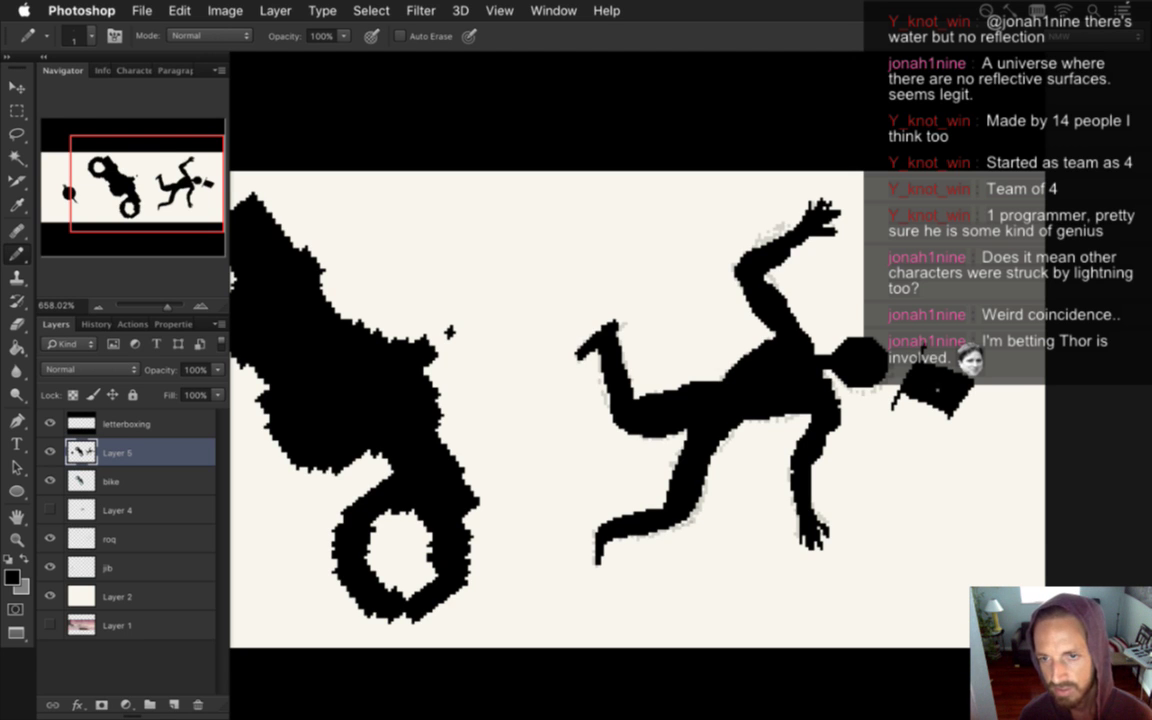
Thicken the top hat's brim in black with the size 1 Pencil and switch to the Eraser
scroll(921, 380, "up", 3)
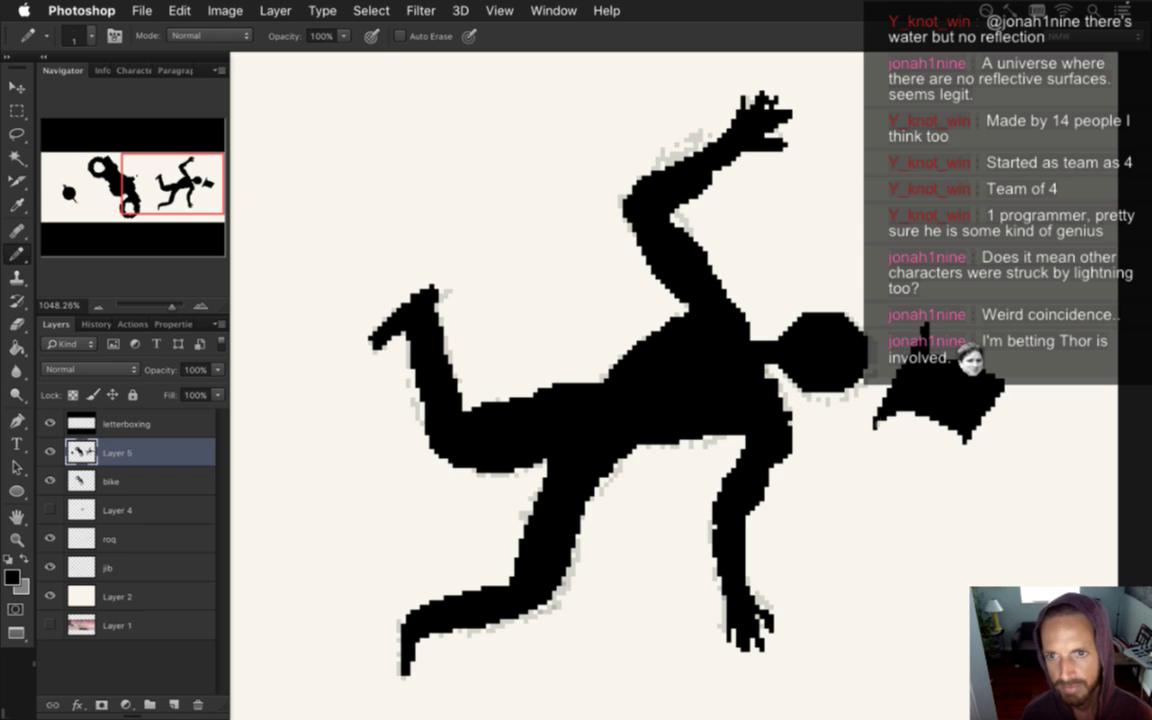
left_click_drag(890, 362, 926, 326)
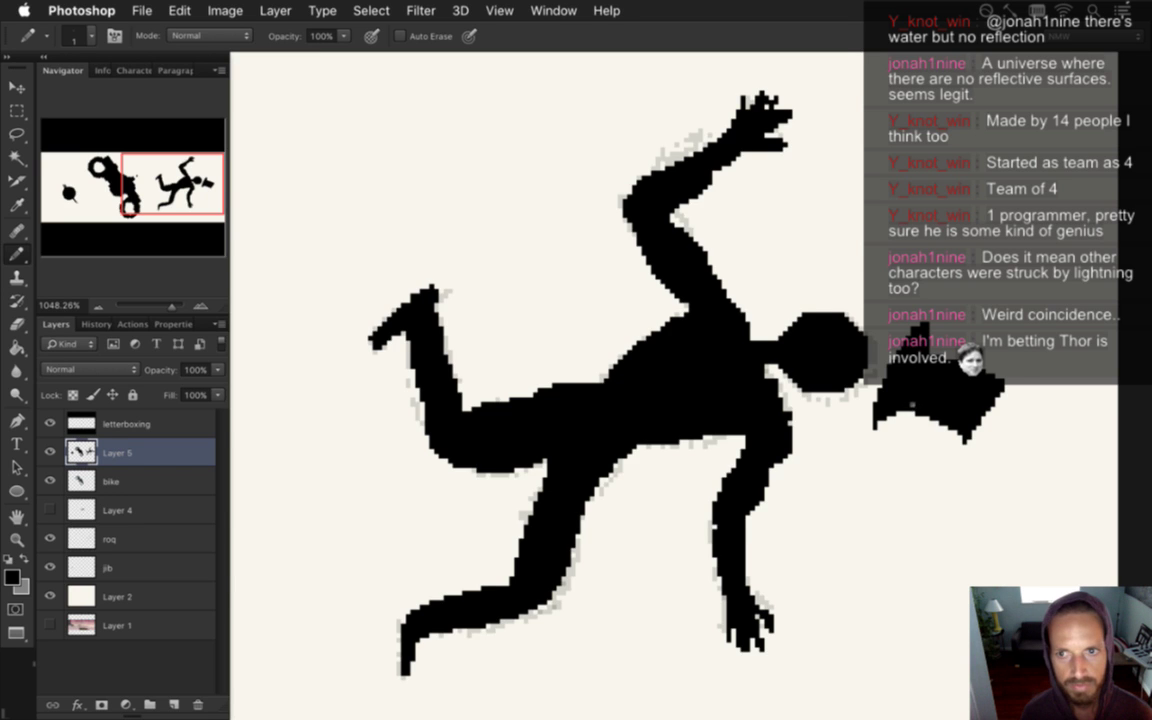
key("e")
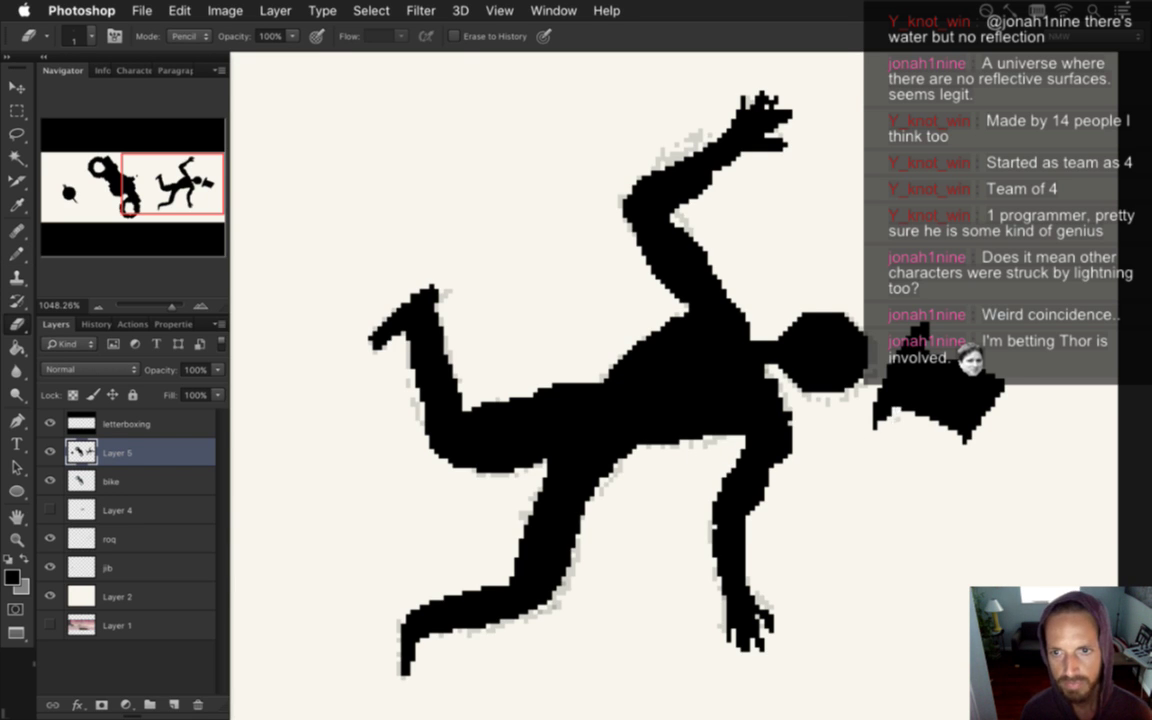
Bring the whole scene into view and hide the letterboxing layer
left_click_drag(657, 458, 557, 450)
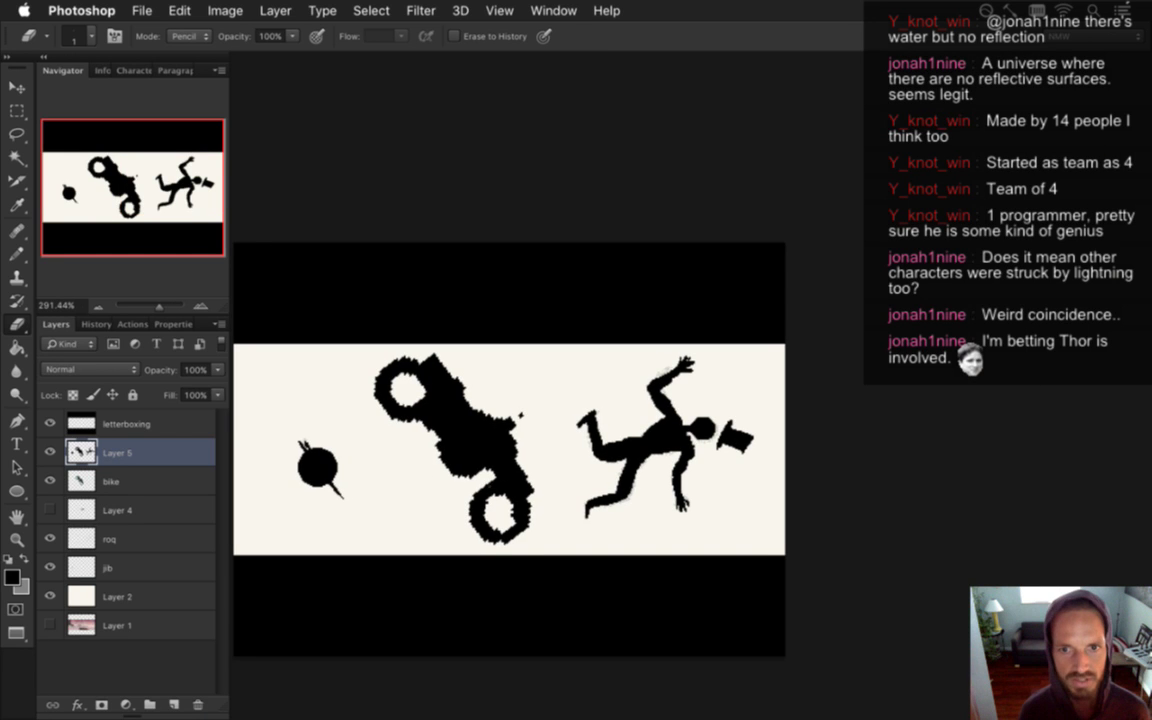
scroll(604, 465, "left", 3)
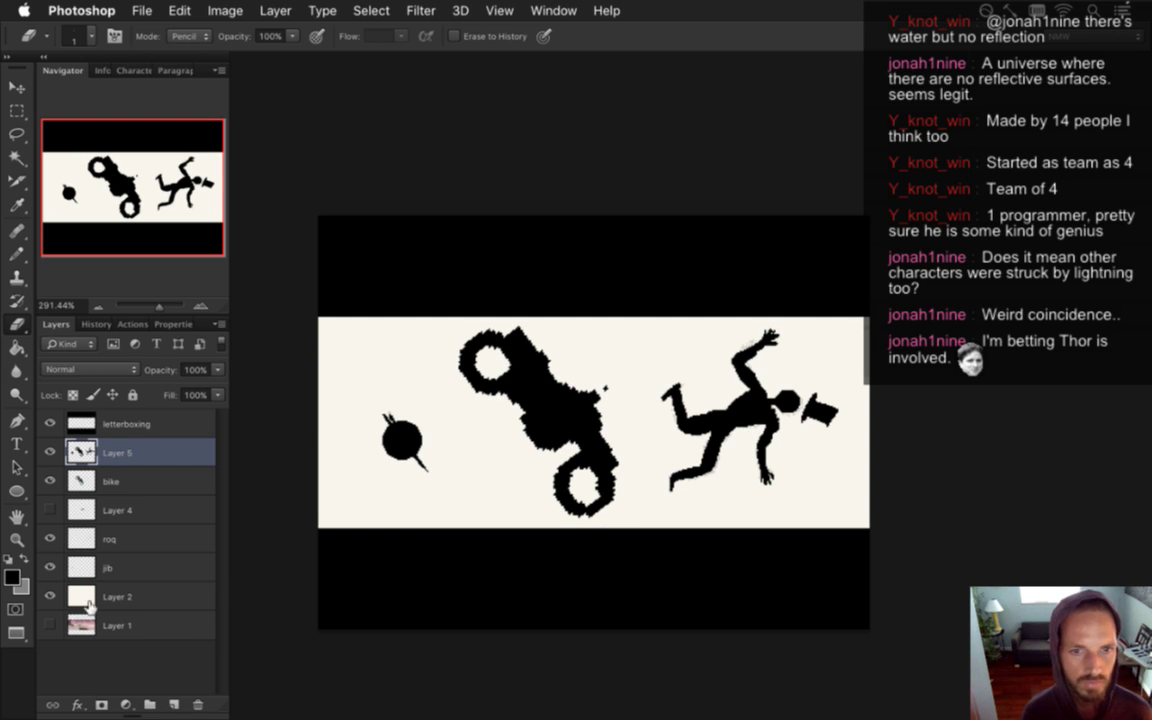
left_click(50, 423)
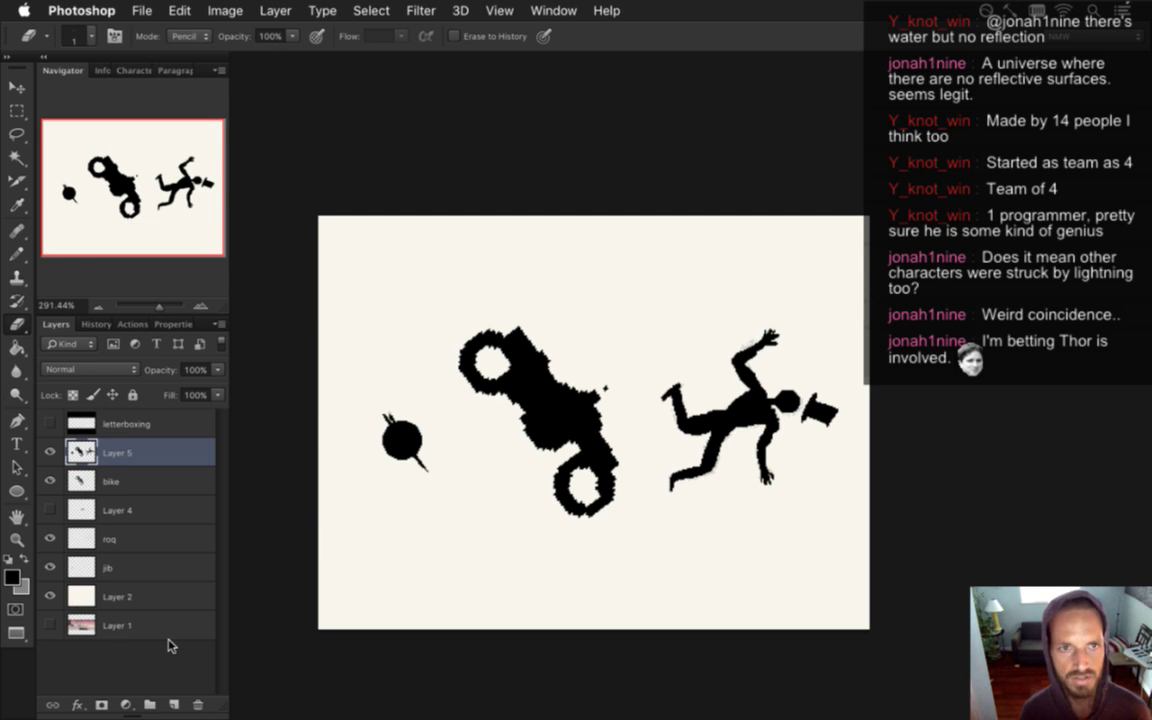
key("super+alt+shift+r")
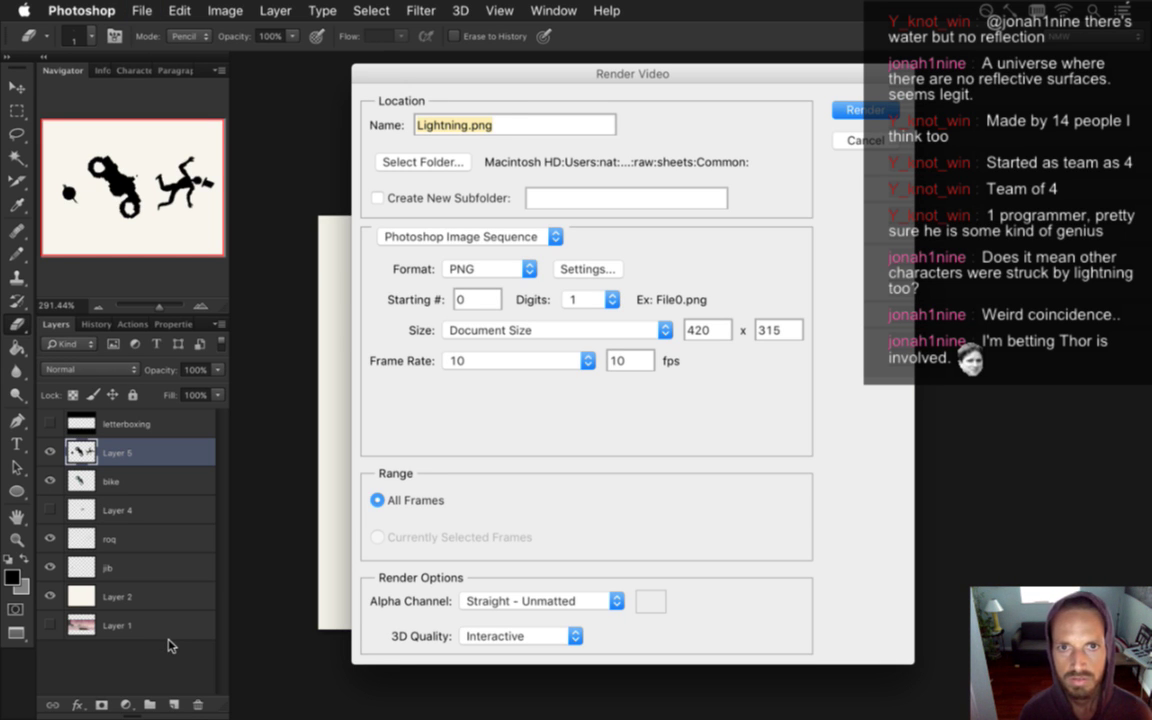
key("Left")
key("Left")
key("Left")
key("Left")
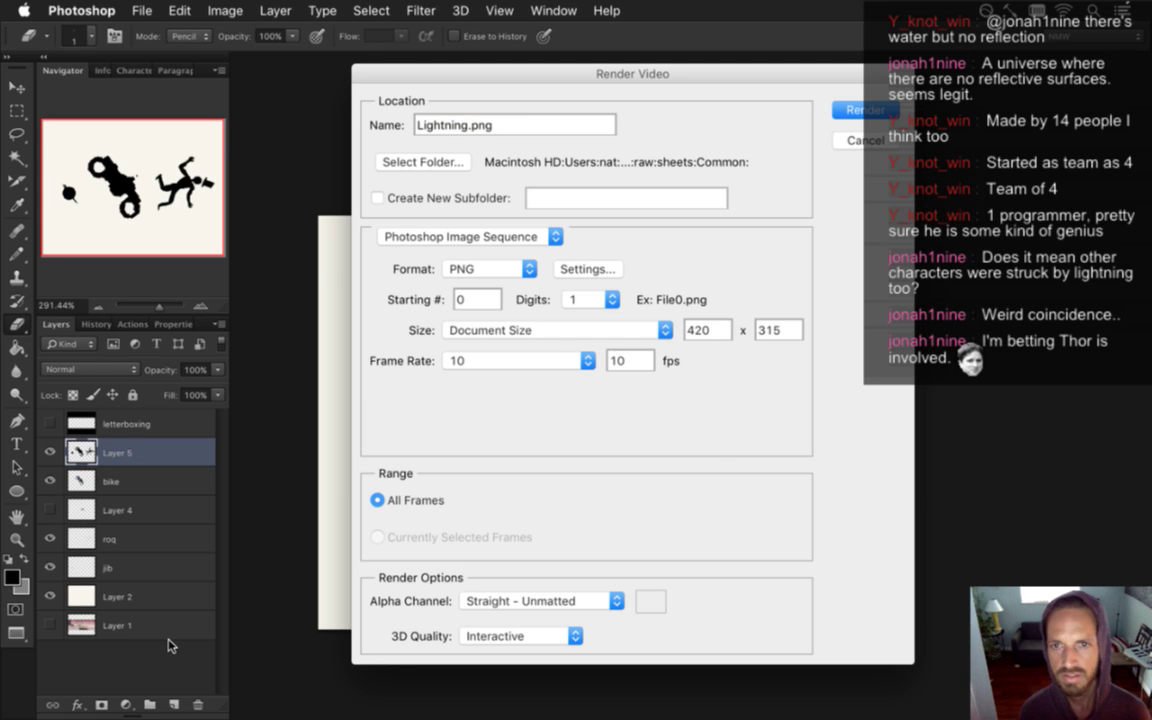
key("Return")
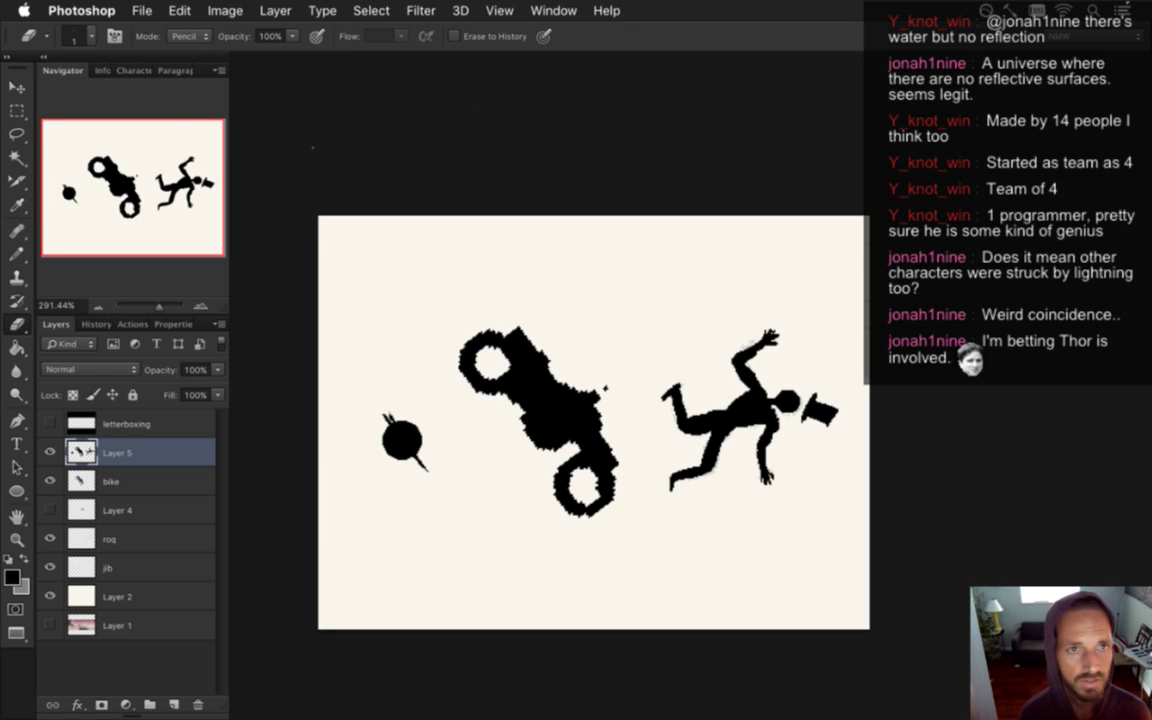
Save the document under the new name LightningScene.psd in the Backgrounds folder
left_click(131, 9)
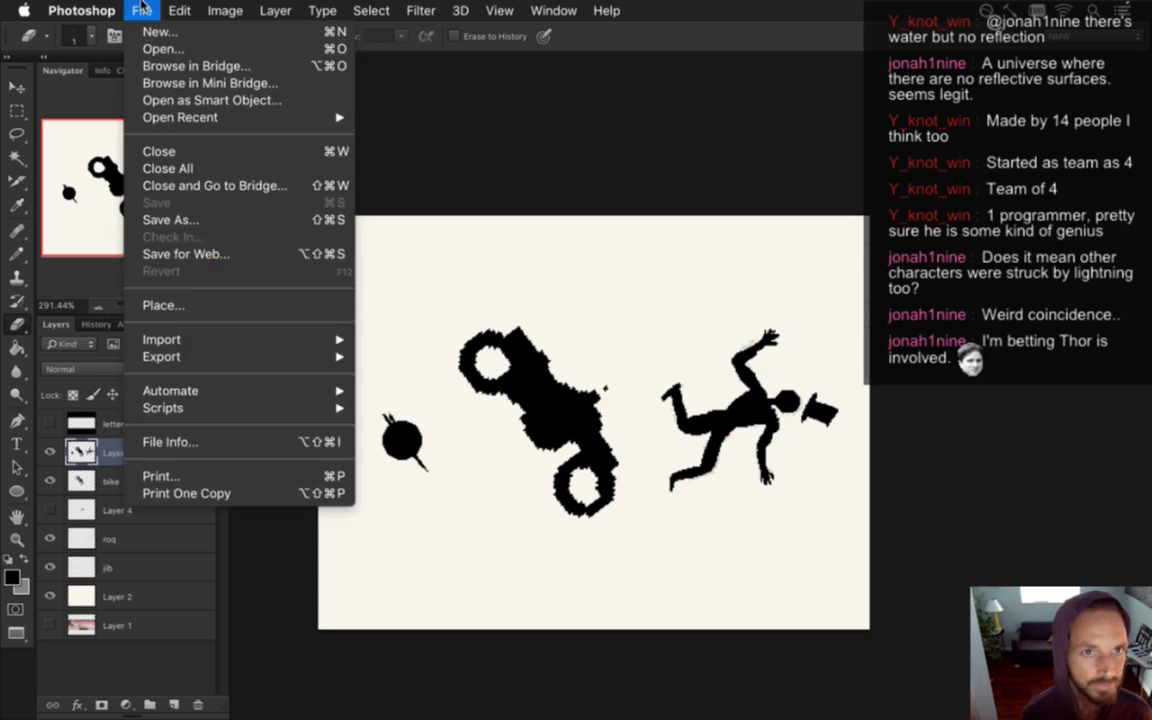
left_click(208, 224)
key("Left")
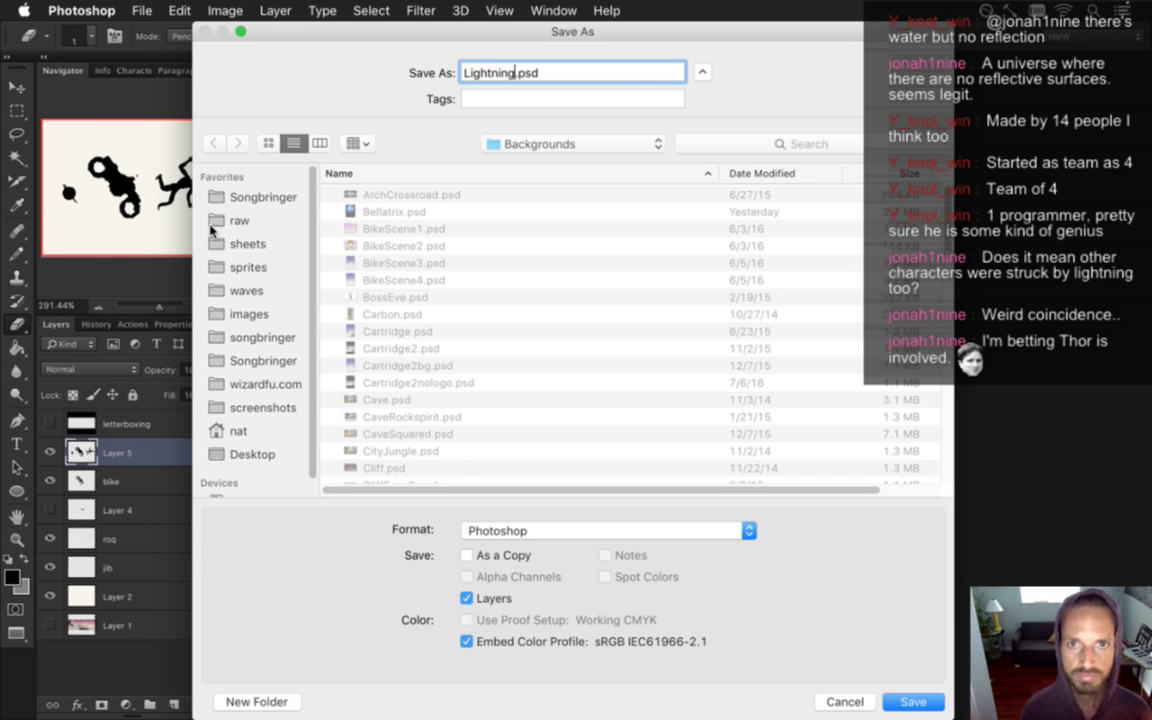
type("Scene")
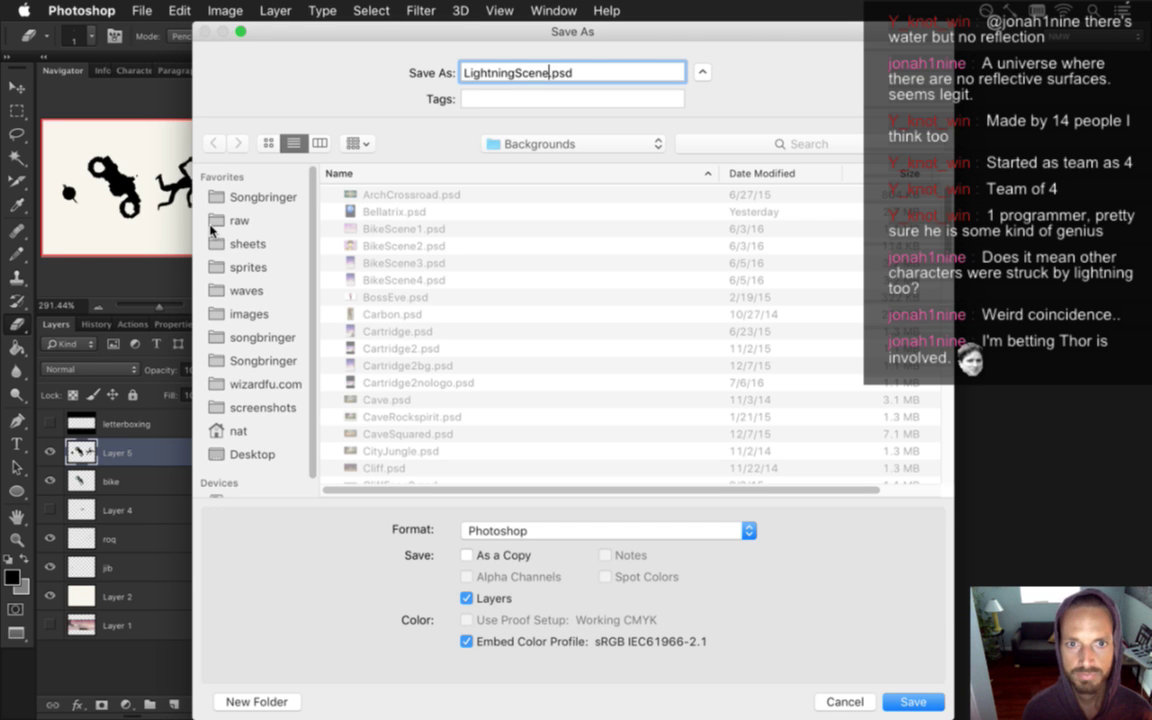
key("Return")
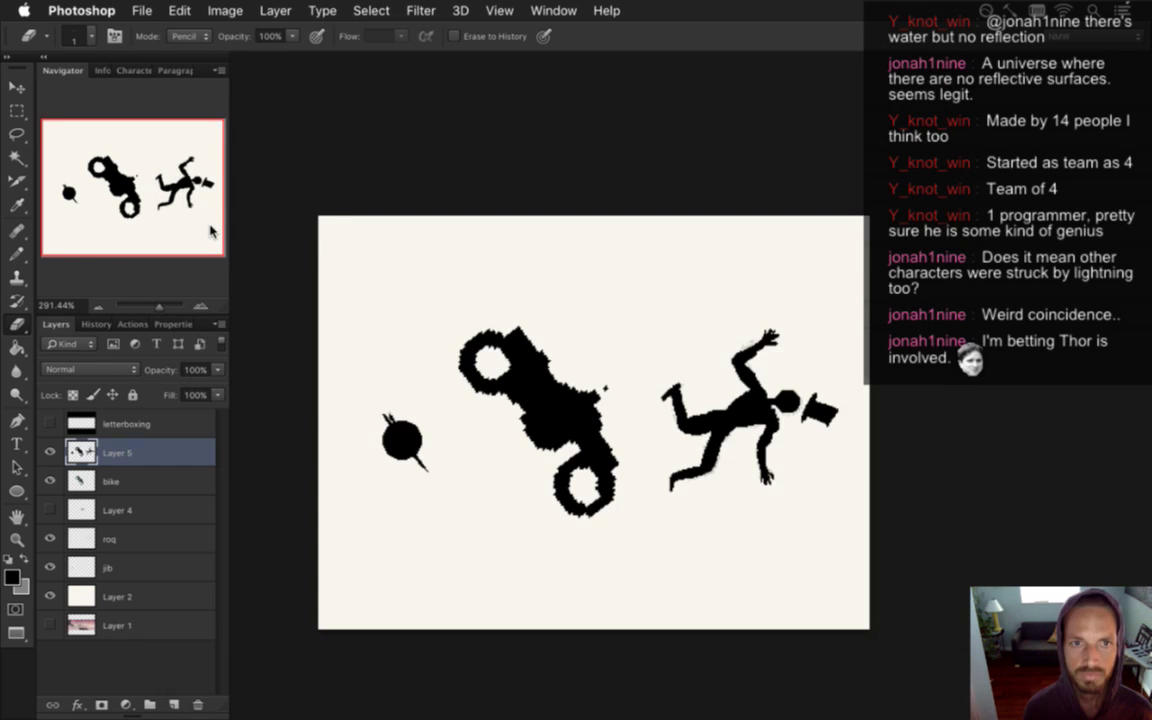
Export the scene for web as the PNG-24 file LightningScene.png in the Intro2 folder
key("super+alt+shift+s")
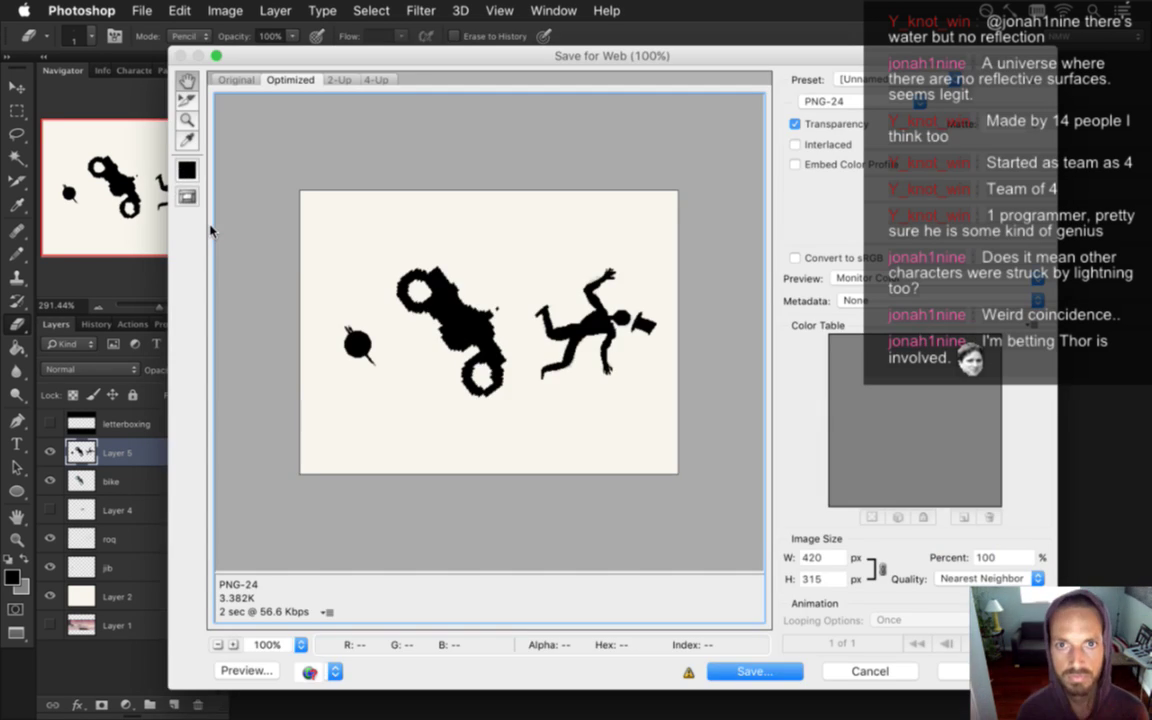
key("Return")
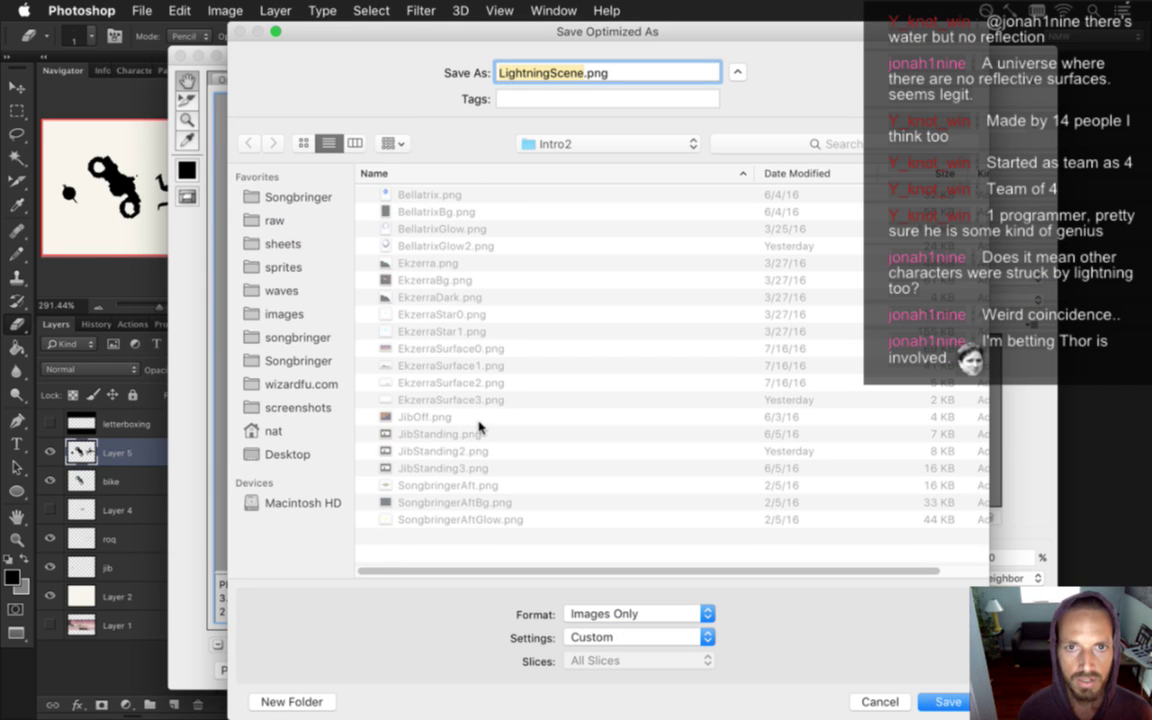
key("Return")
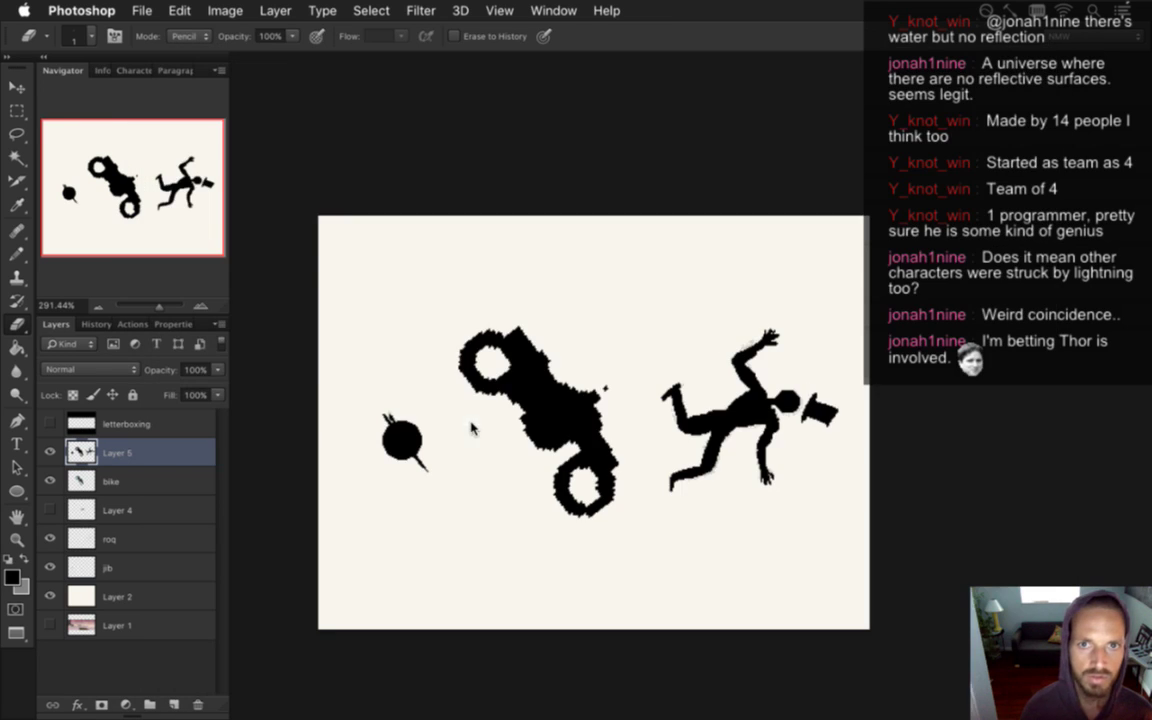
Switch to Xcode and run the Songbringer MacD project
key("super+Tab")
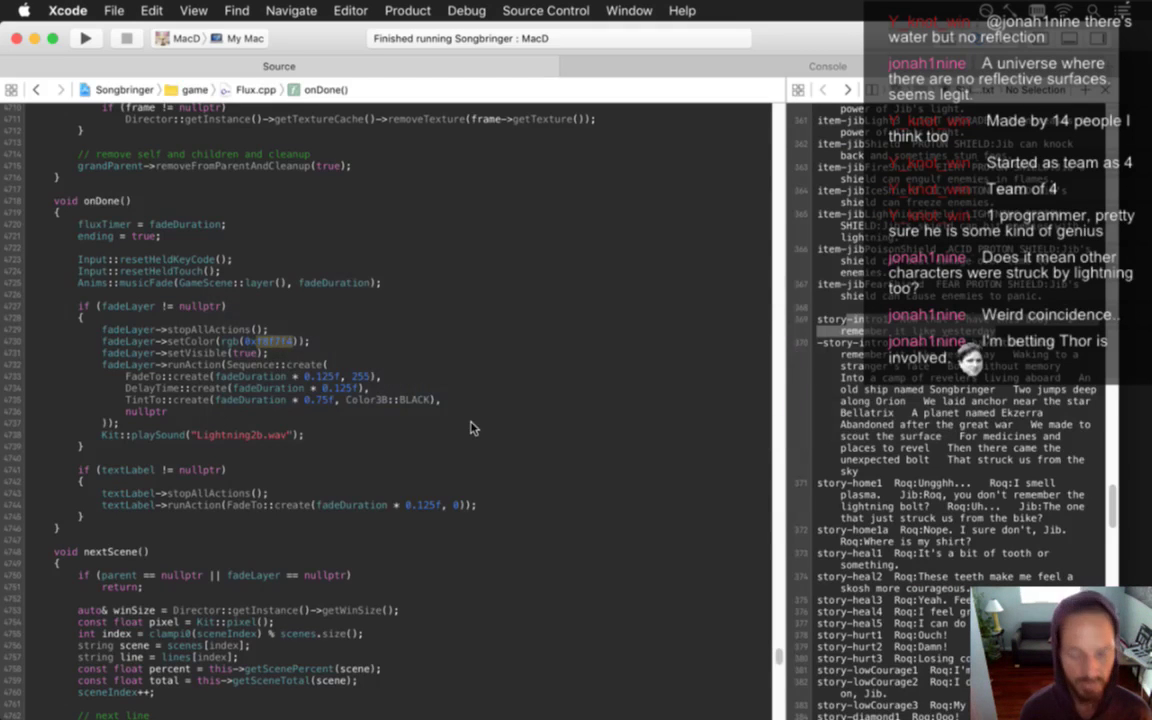
key("super+r")
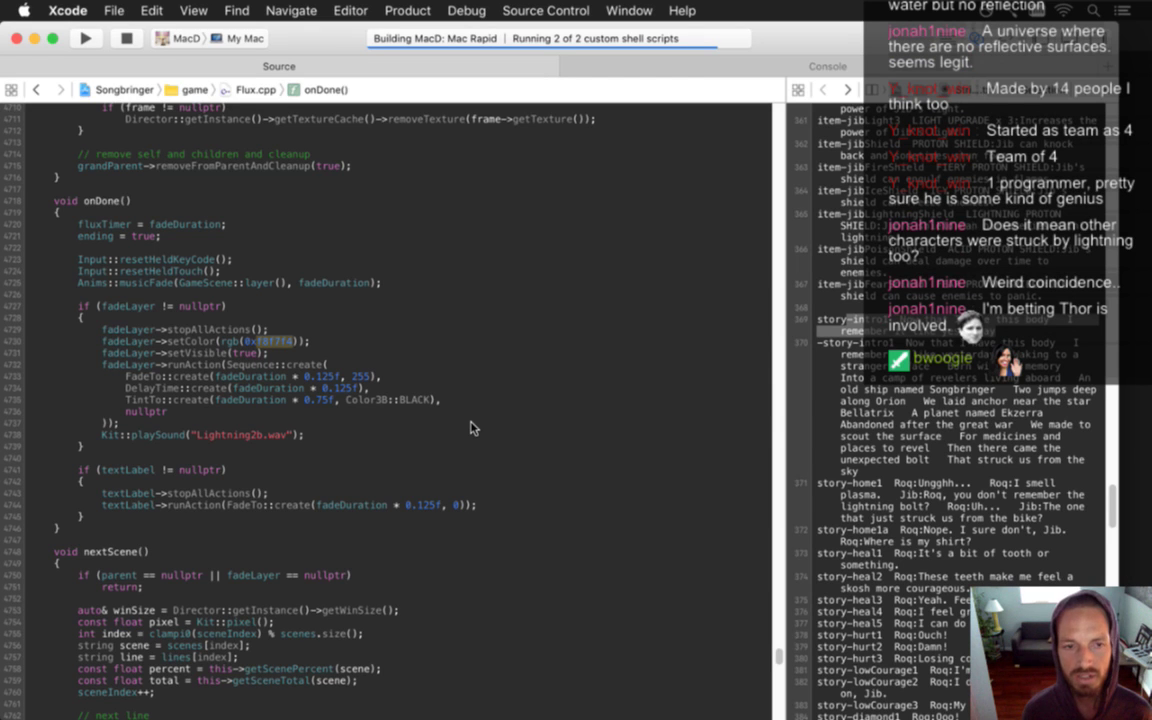
left_click(462, 432)
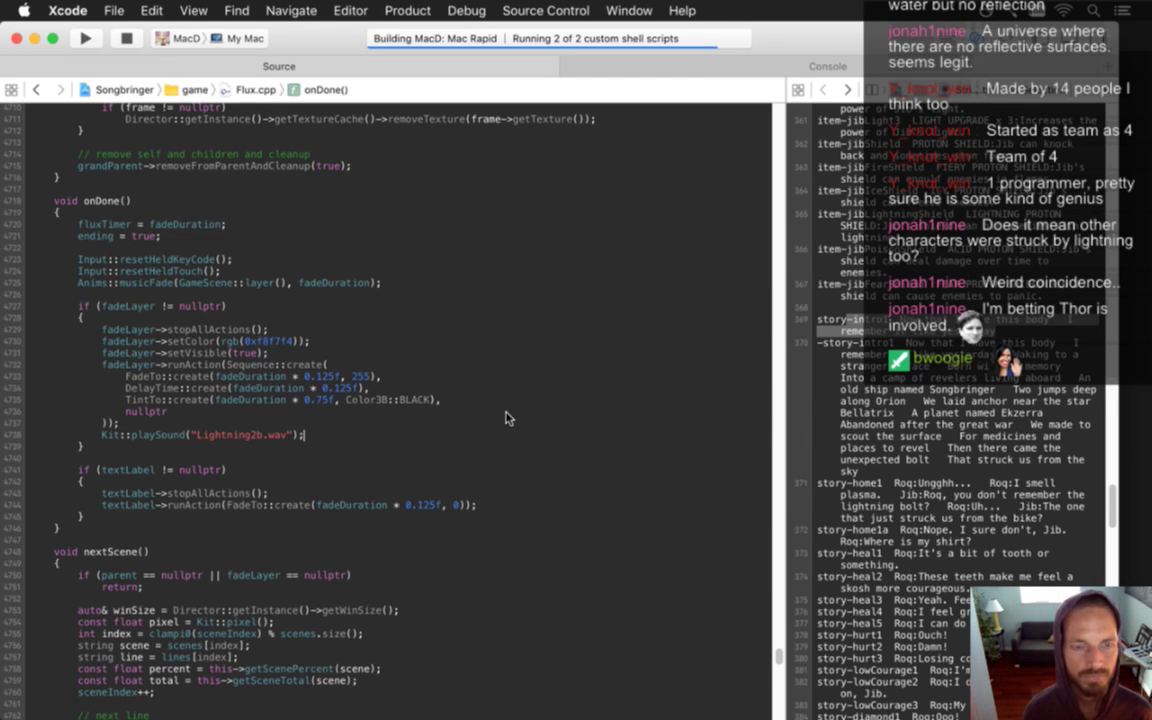
In Flux.cpp's lightning scene branch, replace the sprite file JibOff.png with LightningScene.png
scroll(505, 418, "down", 20)
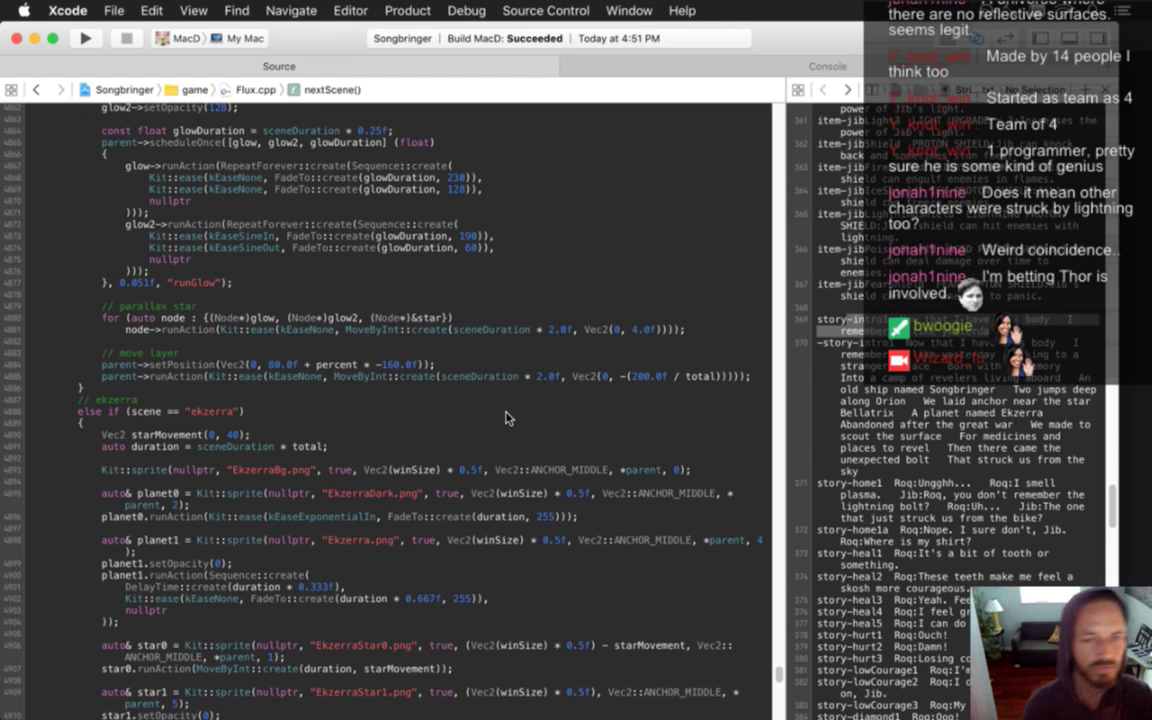
scroll(505, 418, "down", 15)
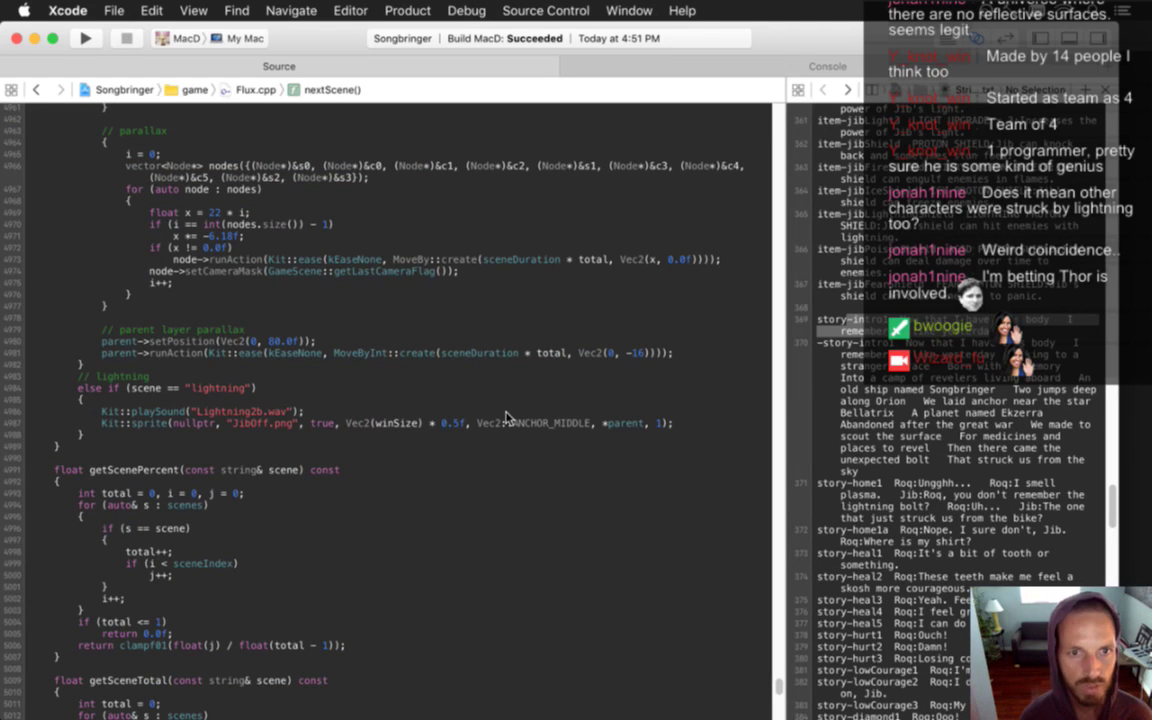
key("Down")
key("Down")
key("Left")
key("Left")
key("Left")
key("Left")
key("Left")
key("Left")
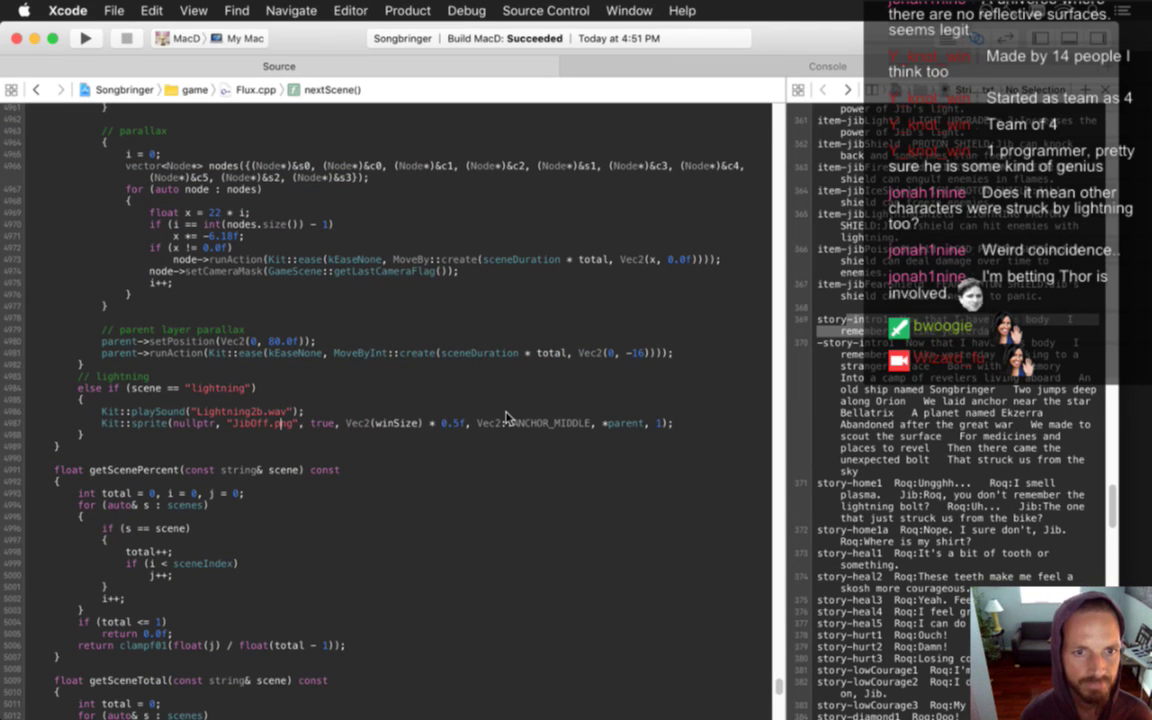
key("BackSpace")
key("BackSpace")
key("BackSpace")
key("BackSpace")
key("BackSpace")
key("BackSpace")
type("Lightning5cene")
Save the code change, build the project and quit the running game
key("super+s")
key("super+b")
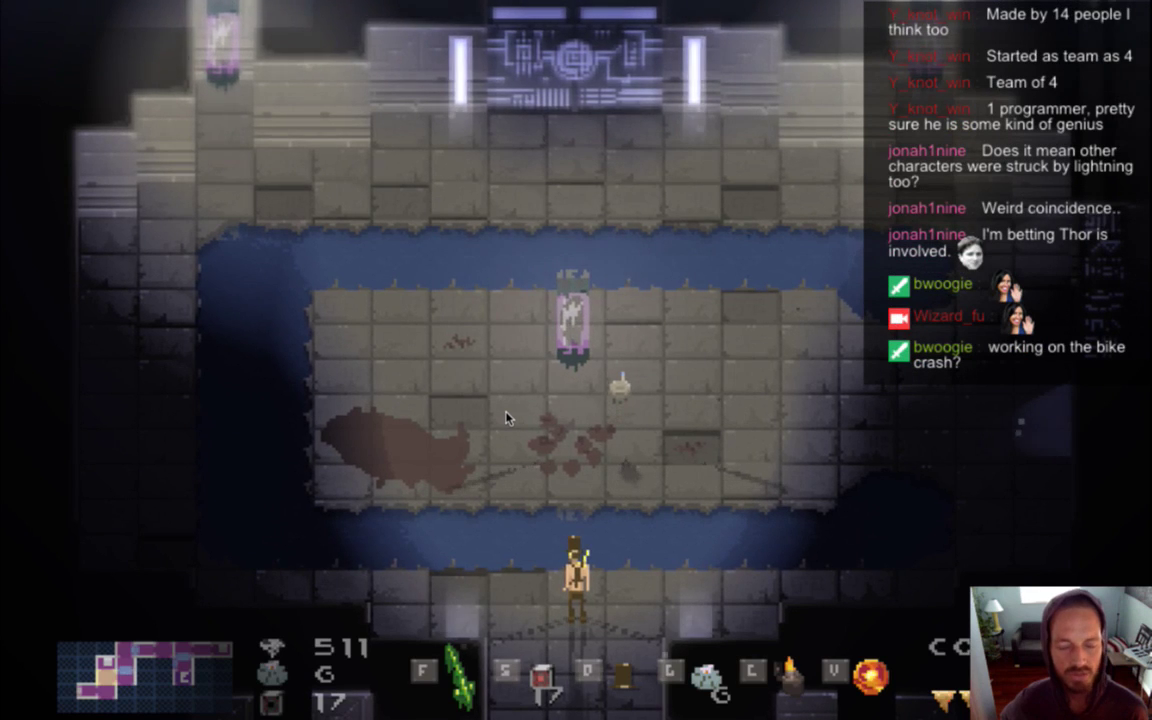
key("super+q")
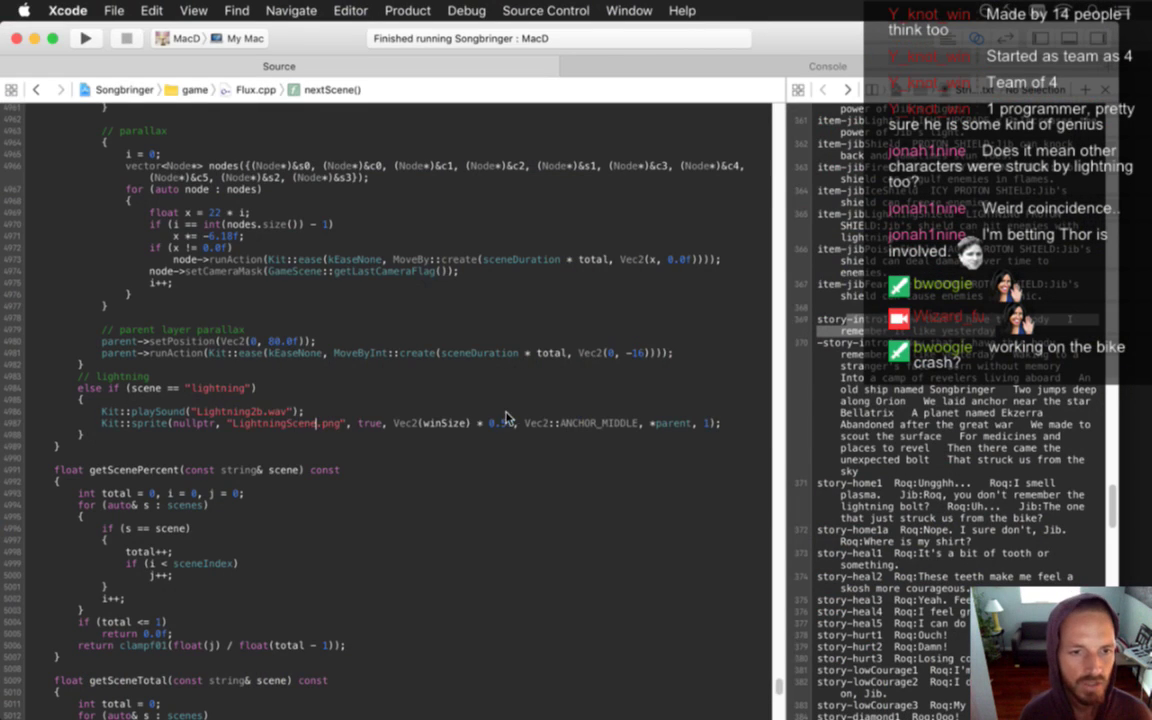
Switch back to Photoshop, show the letterboxing layer and hide the roq and jib layers
key("super+Tab")
key("Tab")
key("super+shift+Tab")
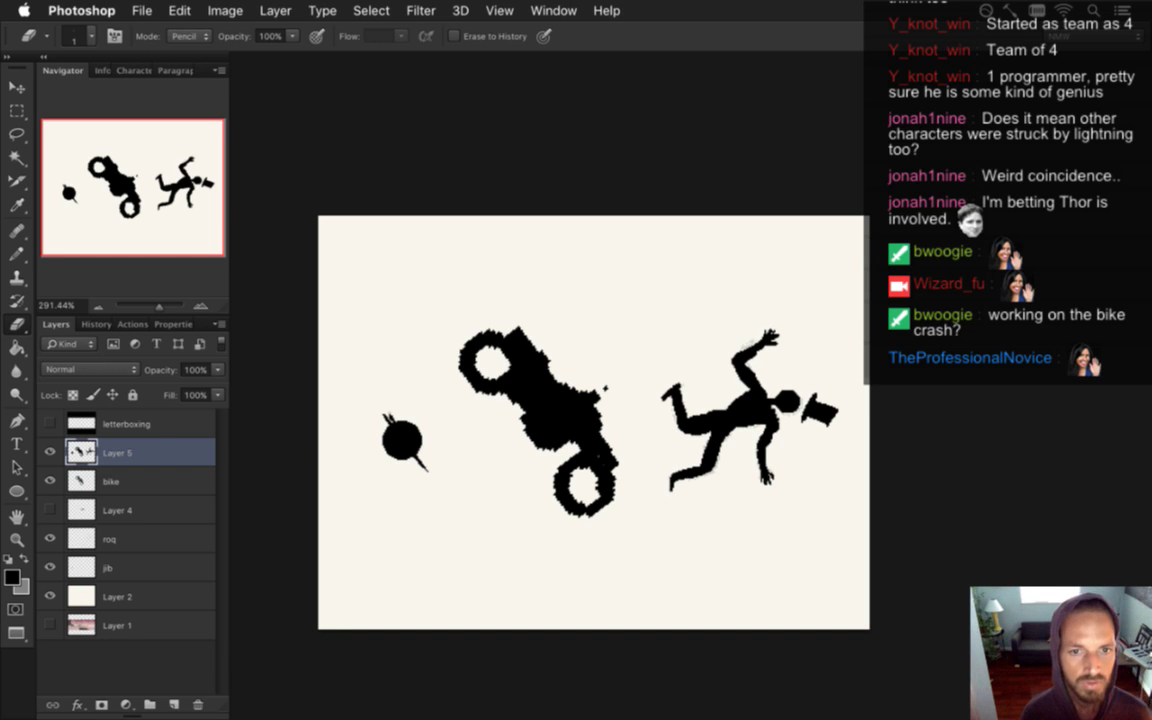
left_click(50, 424)
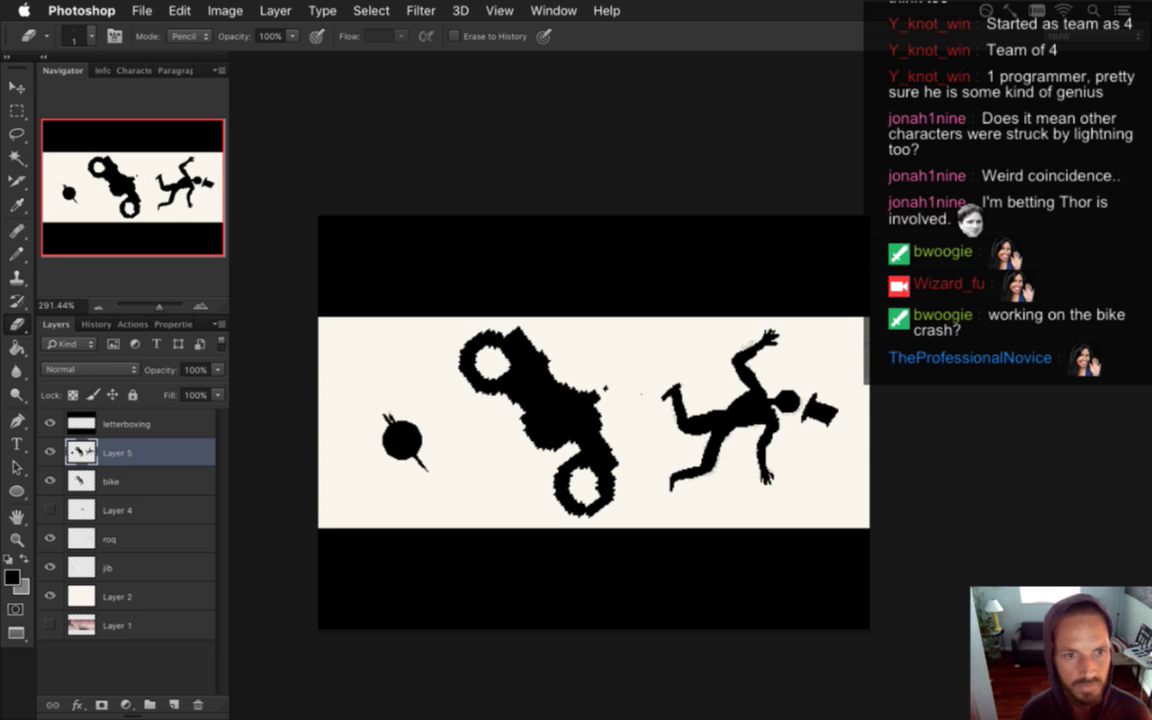
left_click(80, 481)
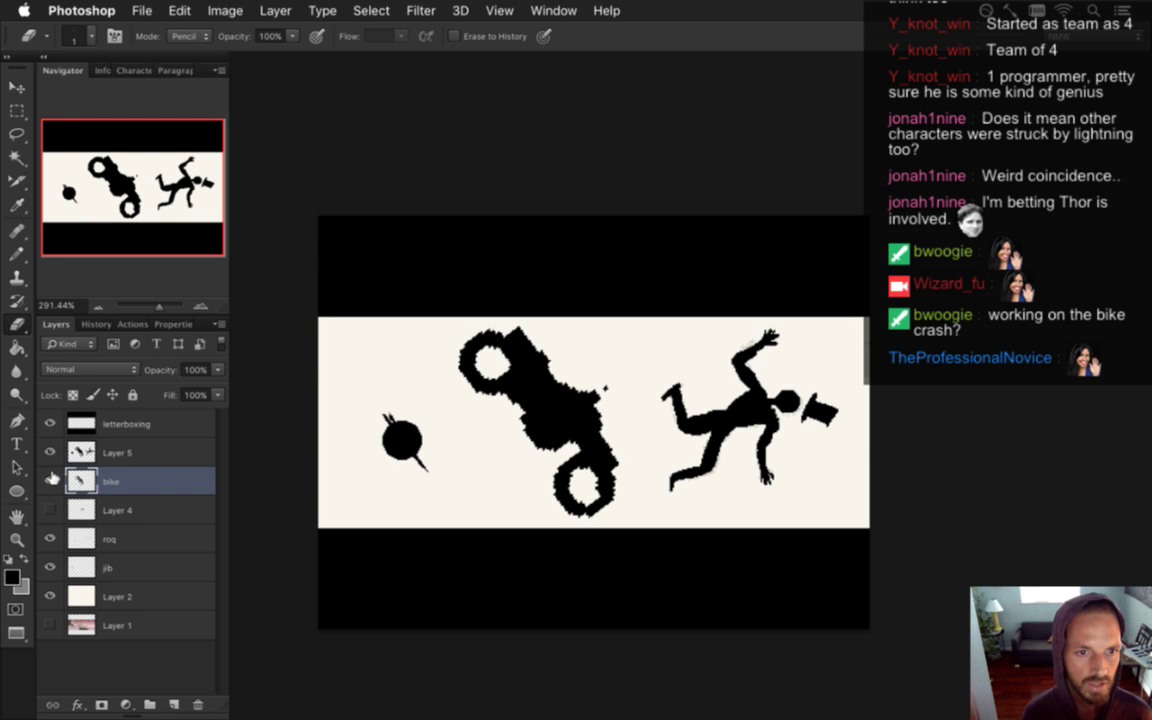
left_click(50, 539)
left_click(50, 568)
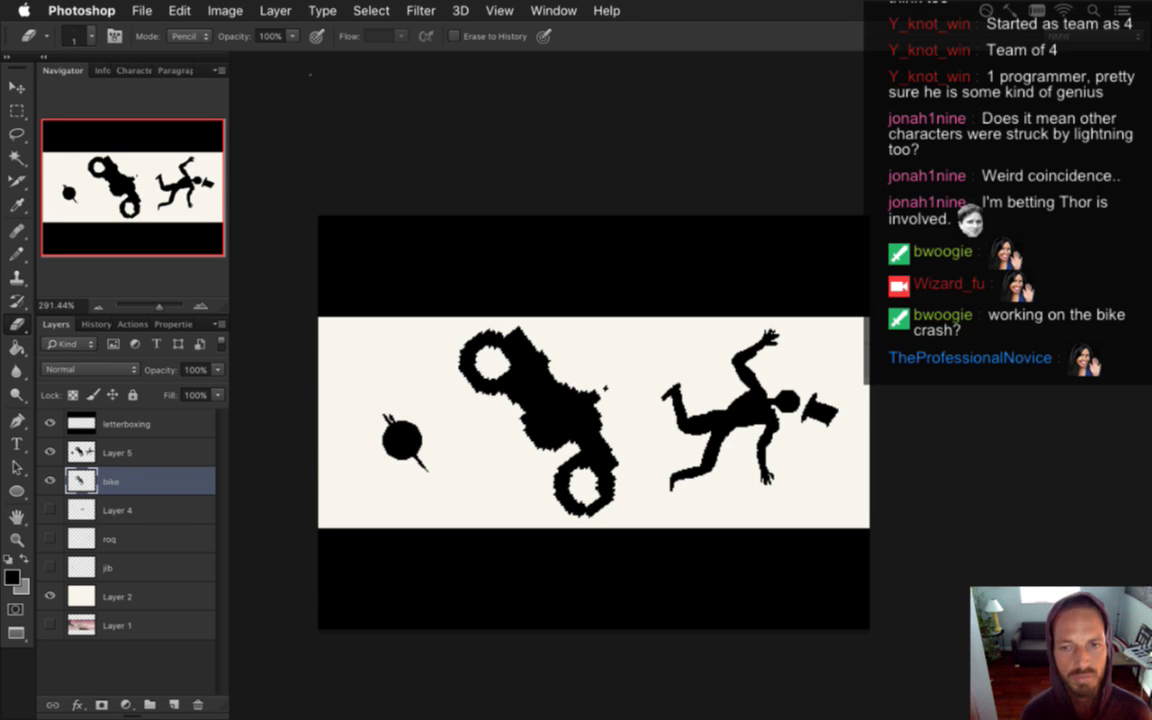
Open JibIdle.psd from the Heroes folder inside sprites
left_click(142, 10)
left_click(225, 50)
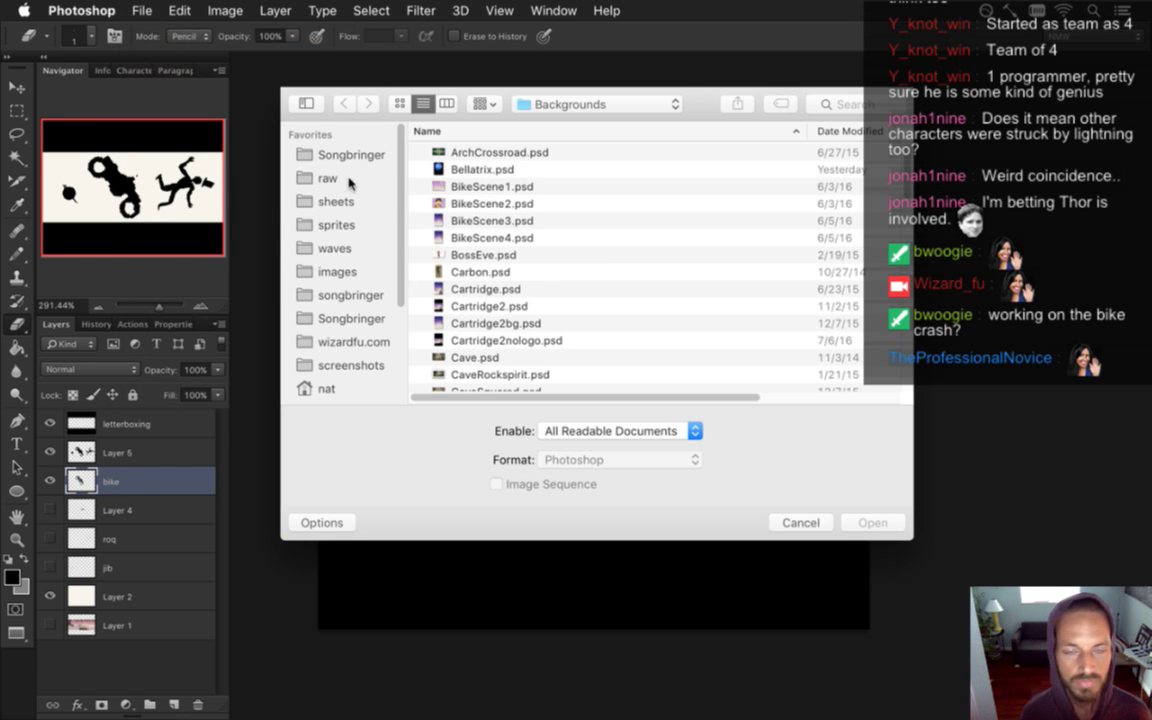
left_click(340, 224)
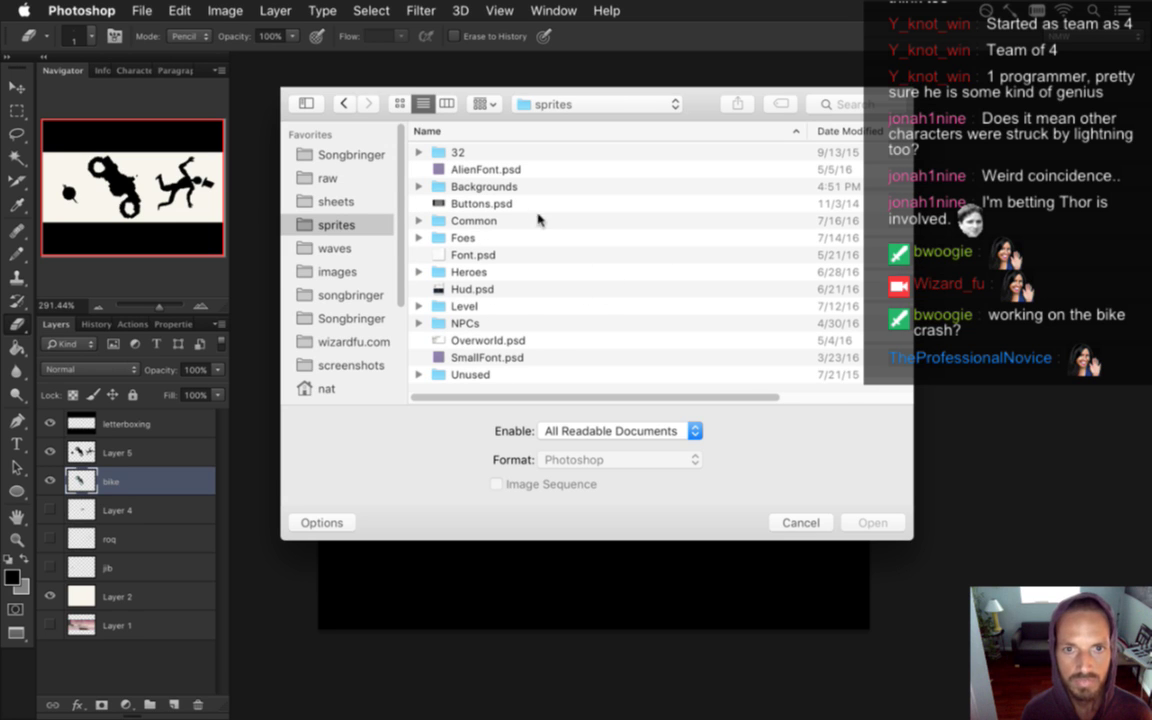
left_click(514, 264)
double_click(466, 274)
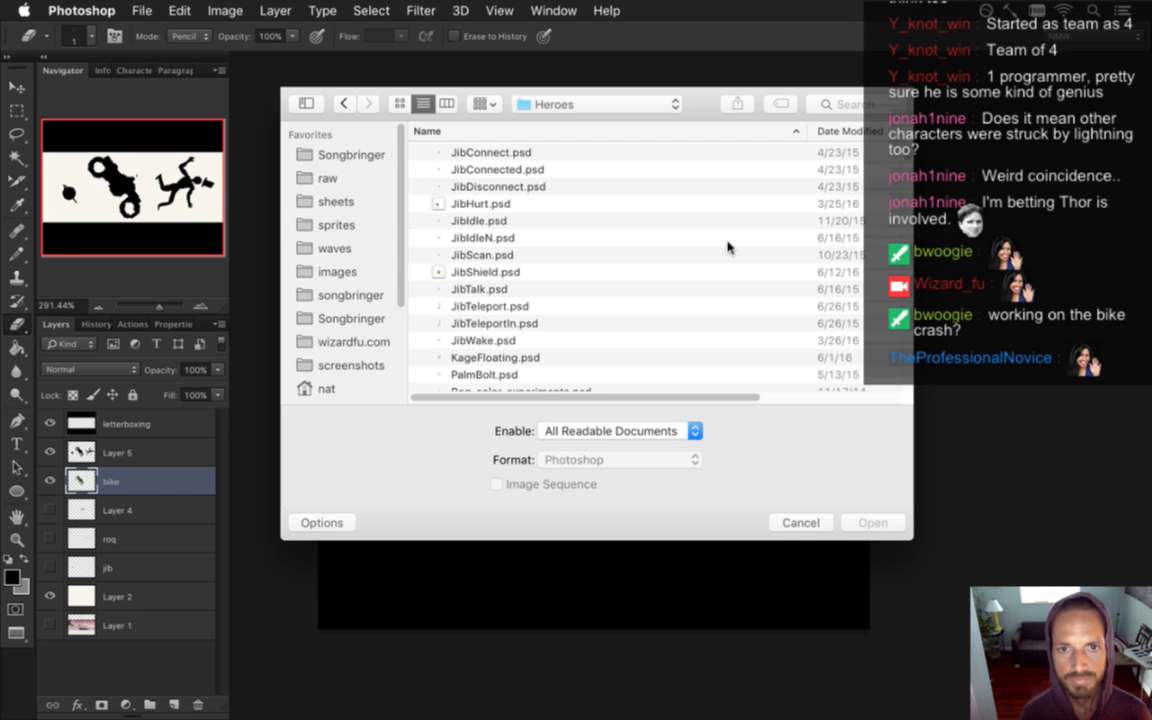
double_click(512, 220)
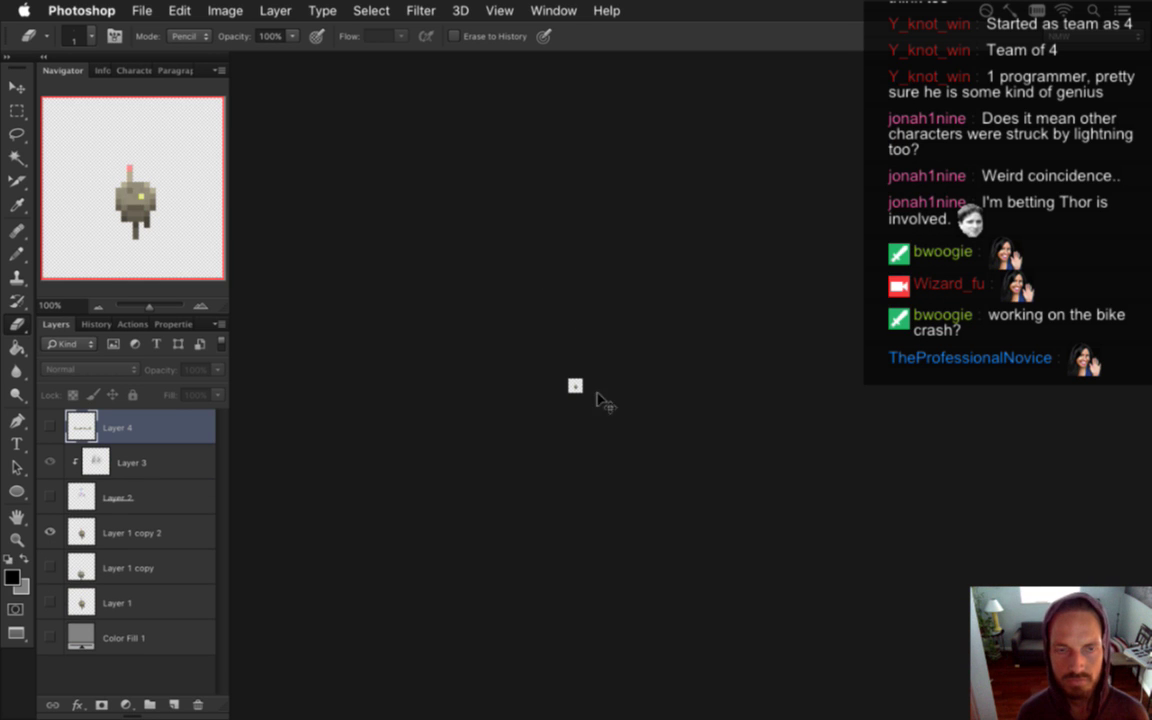
Copy the visible Jib sprite from the whole canvas and paste it into LightningScene.psd on a new layer above Layer 5
left_click_drag(578, 385, 769, 457)
left_click_drag(663, 385, 512, 270)
mouse_move(597, 355)
left_mouse_down()
mouse_move(671, 378)
mouse_move(656, 371)
mouse_move(698, 426)
left_mouse_up()
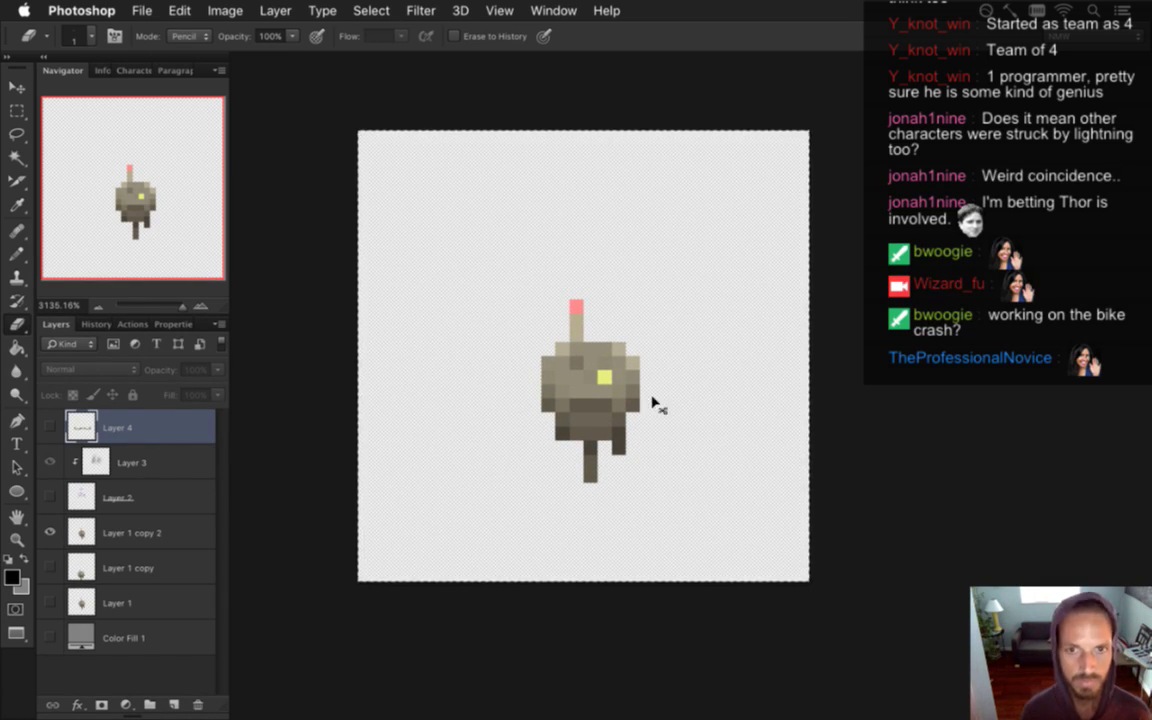
left_click(553, 11)
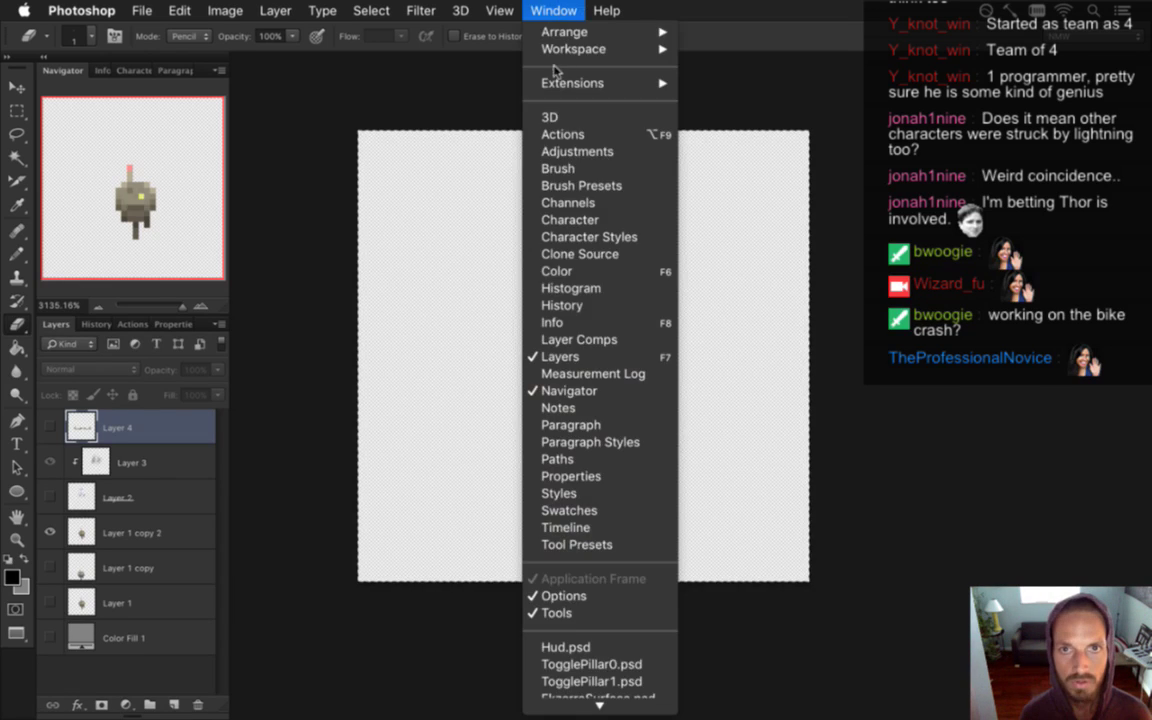
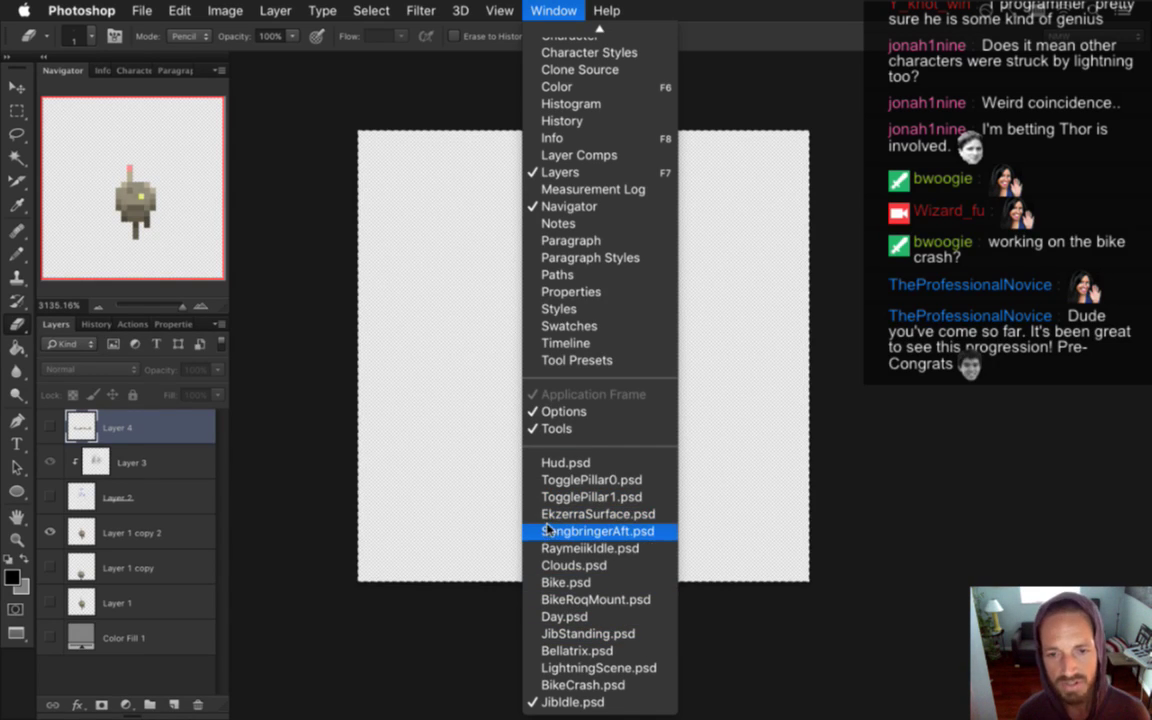
left_click(615, 667)
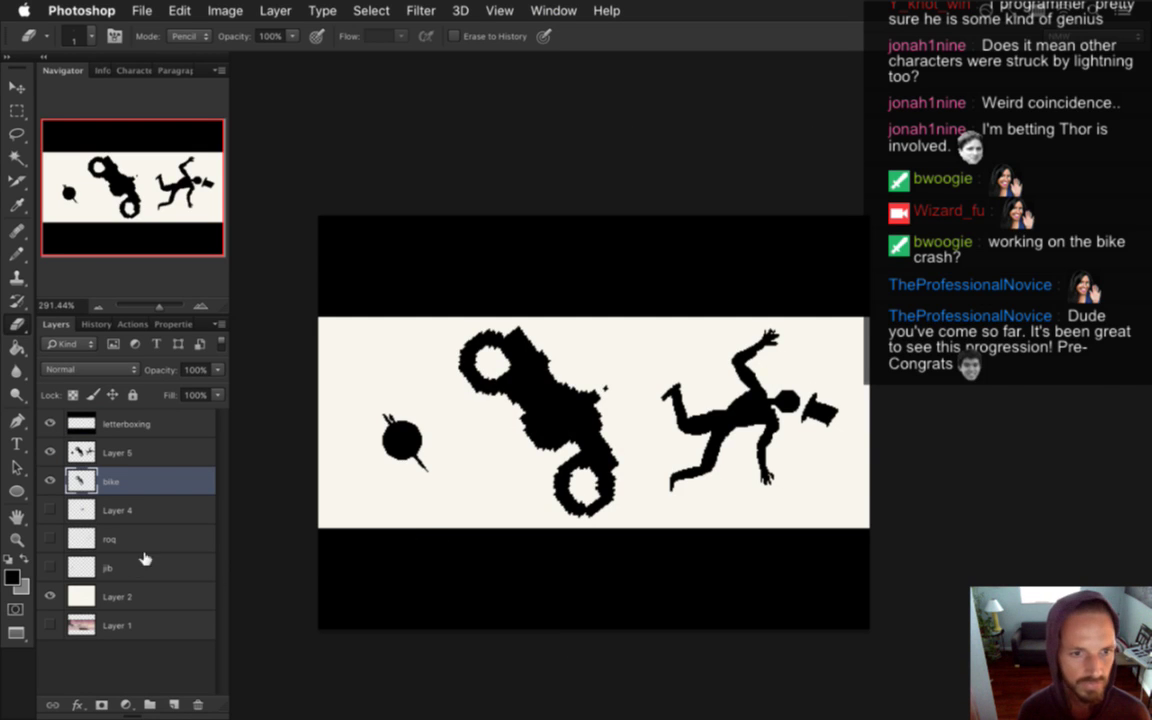
left_click(134, 452)
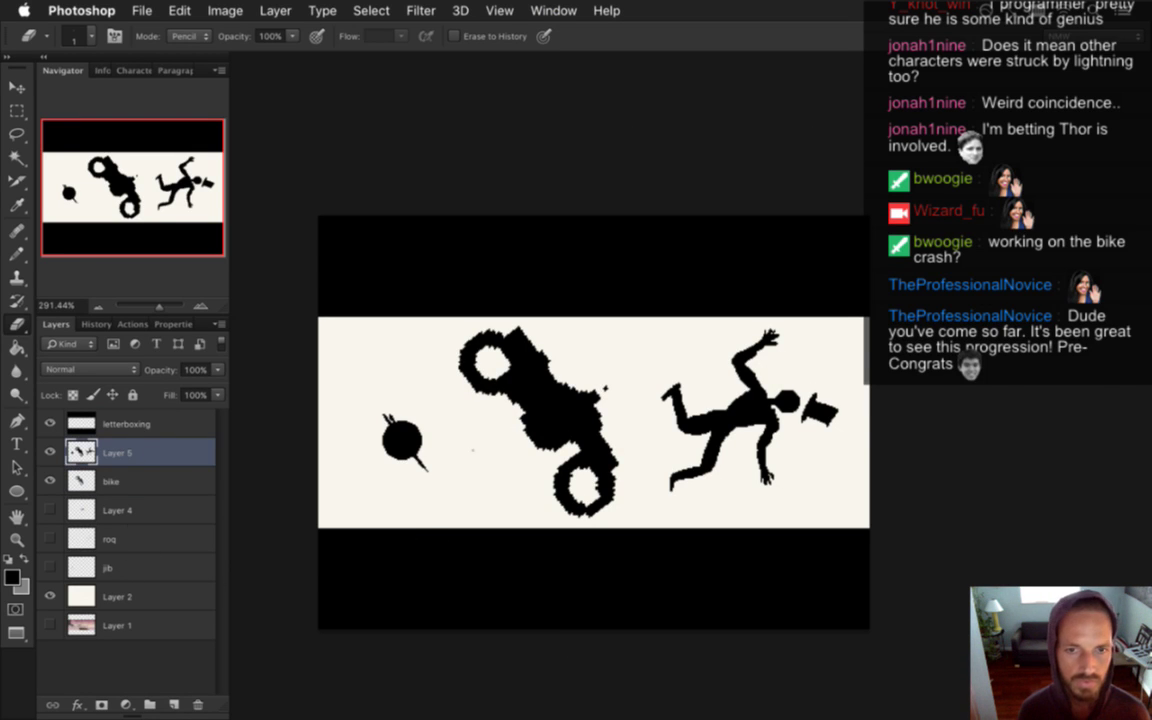
key("alt+shift+super+n")
scroll(575, 413, "up", 3)
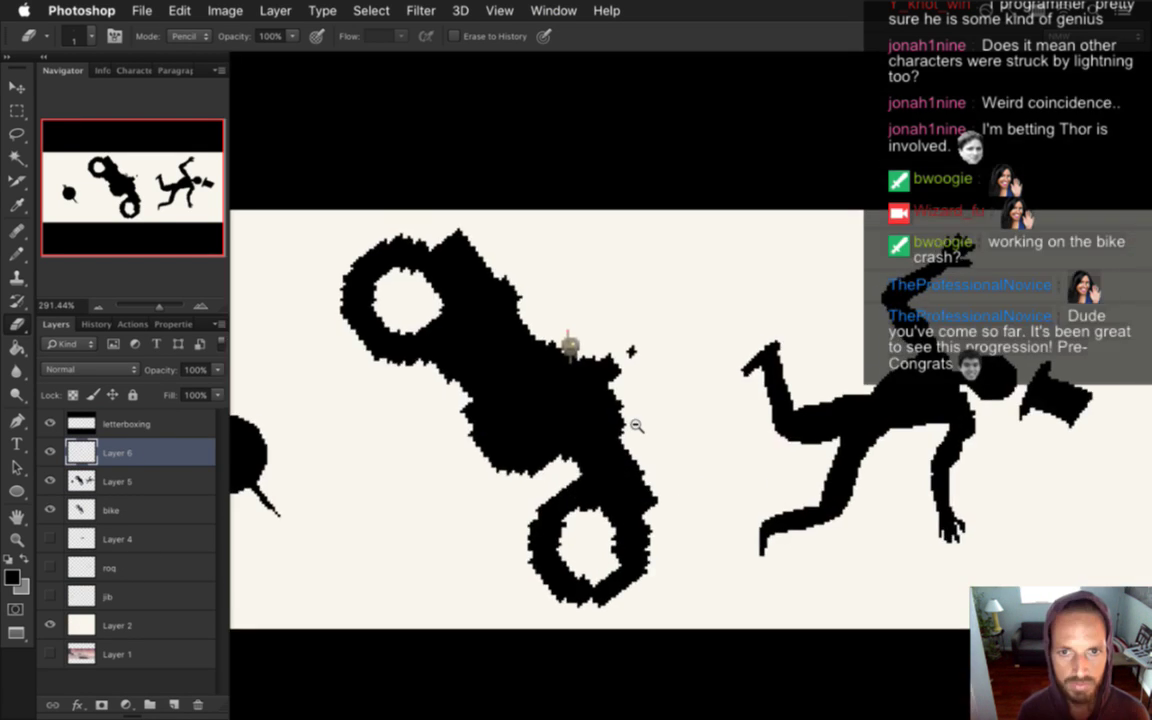
Move the pasted Jib sprite beside the small round silhouette and scale it to about 371% wide and 377% high
key("v")
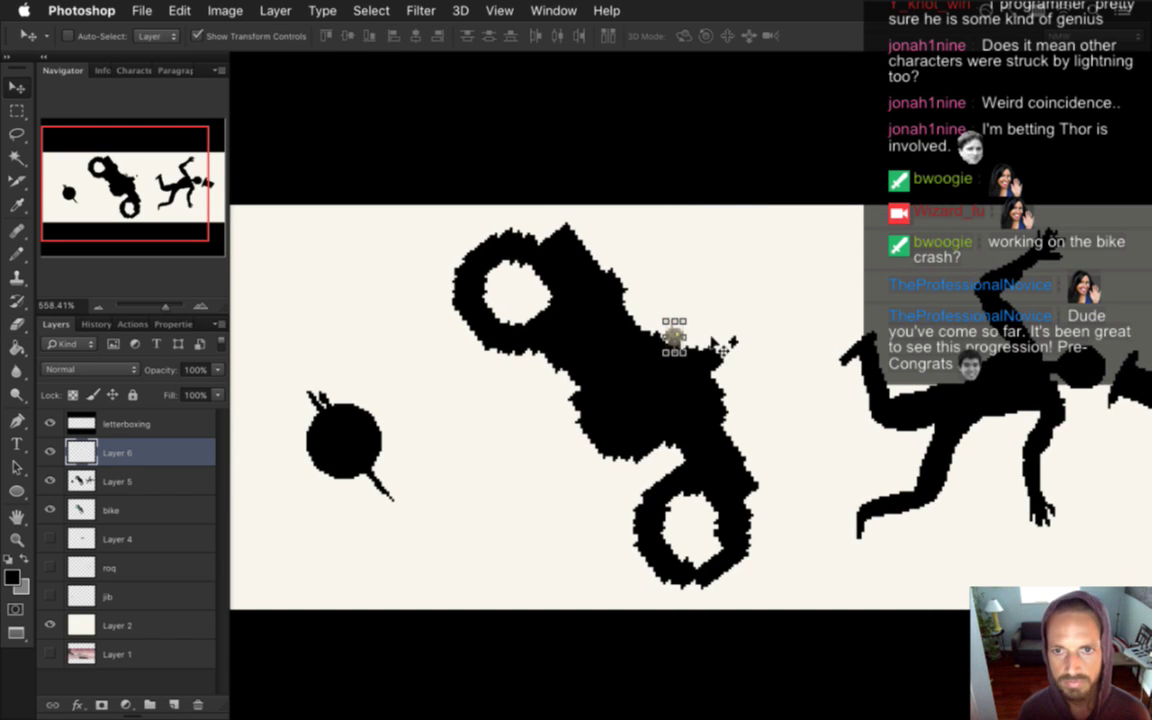
mouse_move(722, 322)
left_mouse_down()
mouse_move(459, 444)
mouse_move(499, 416)
left_mouse_up()
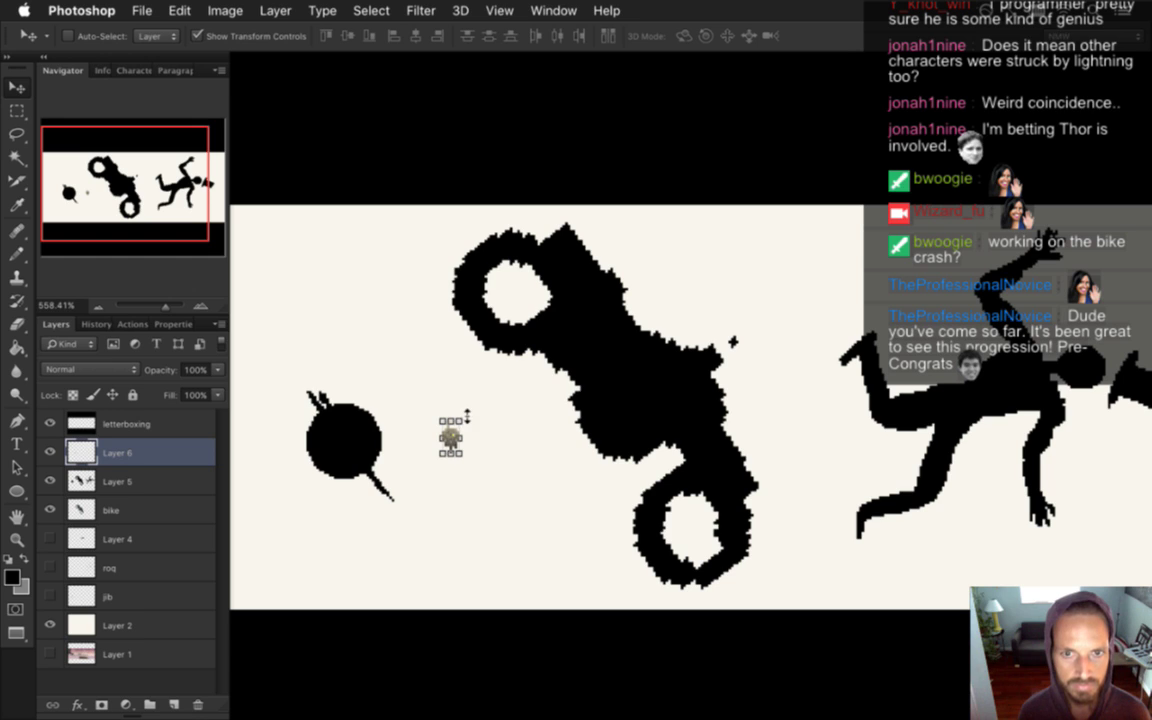
key("ctrl+t")
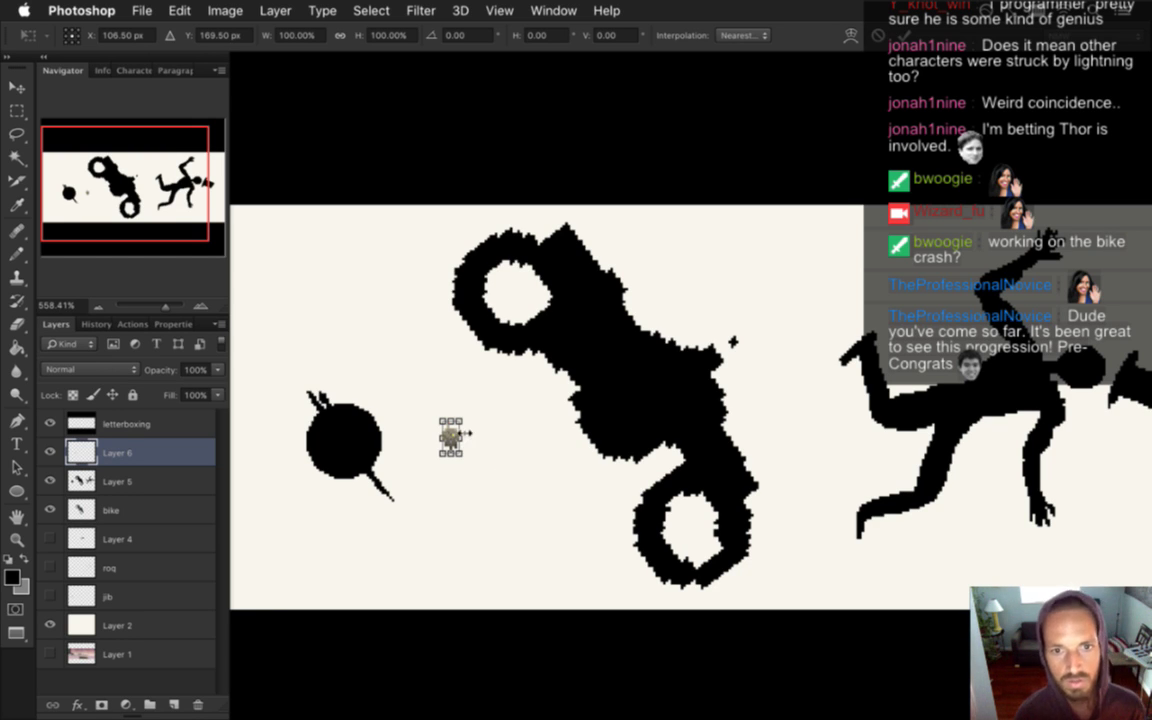
mouse_move(464, 421)
left_mouse_down()
mouse_move(527, 362)
mouse_move(504, 329)
mouse_move(492, 332)
mouse_move(981, 281)
mouse_move(1048, 306)
mouse_move(1000, 314)
mouse_move(835, 300)
mouse_move(512, 416)
mouse_move(455, 418)
left_mouse_up()
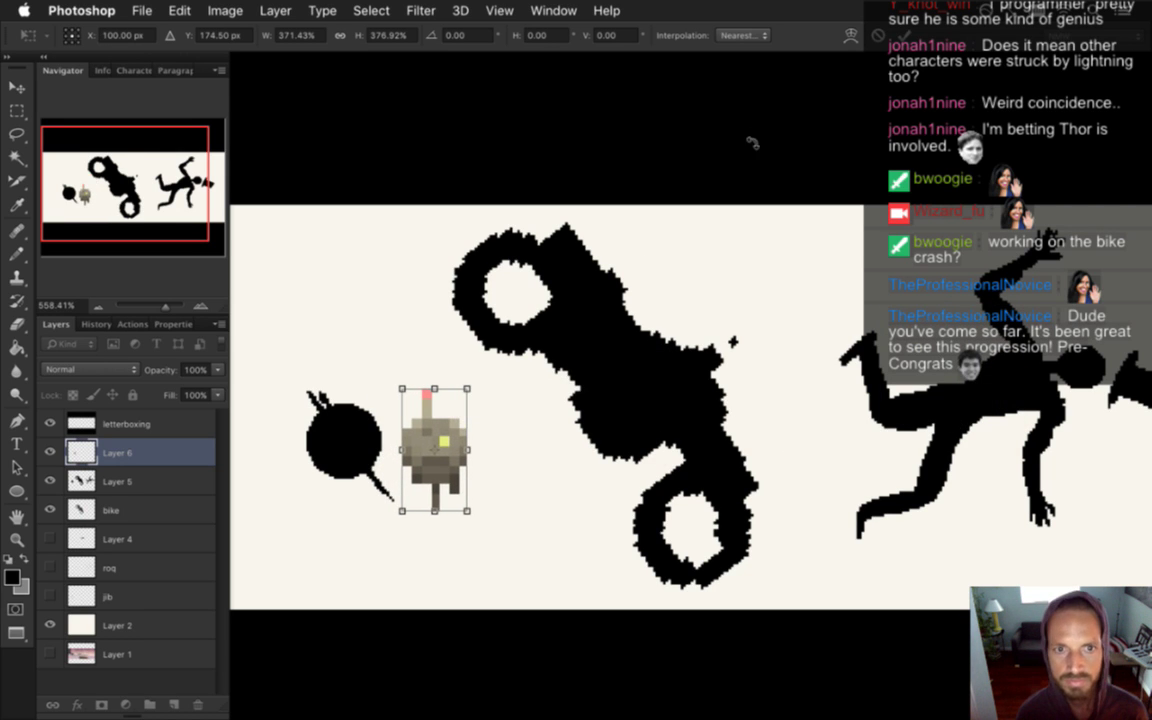
key("Return")
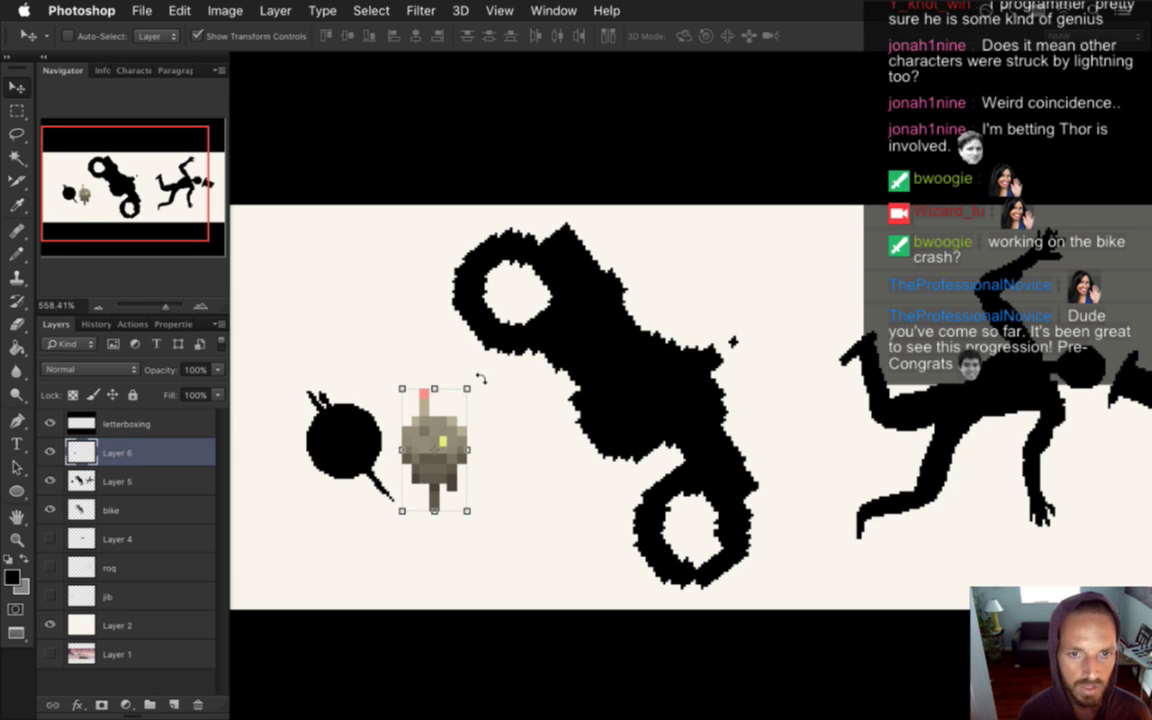
Rotate the enlarged Jib sprite about -35 degrees and position it over the small round silhouette
left_click_drag(483, 380, 424, 342)
left_click_drag(442, 405, 360, 344)
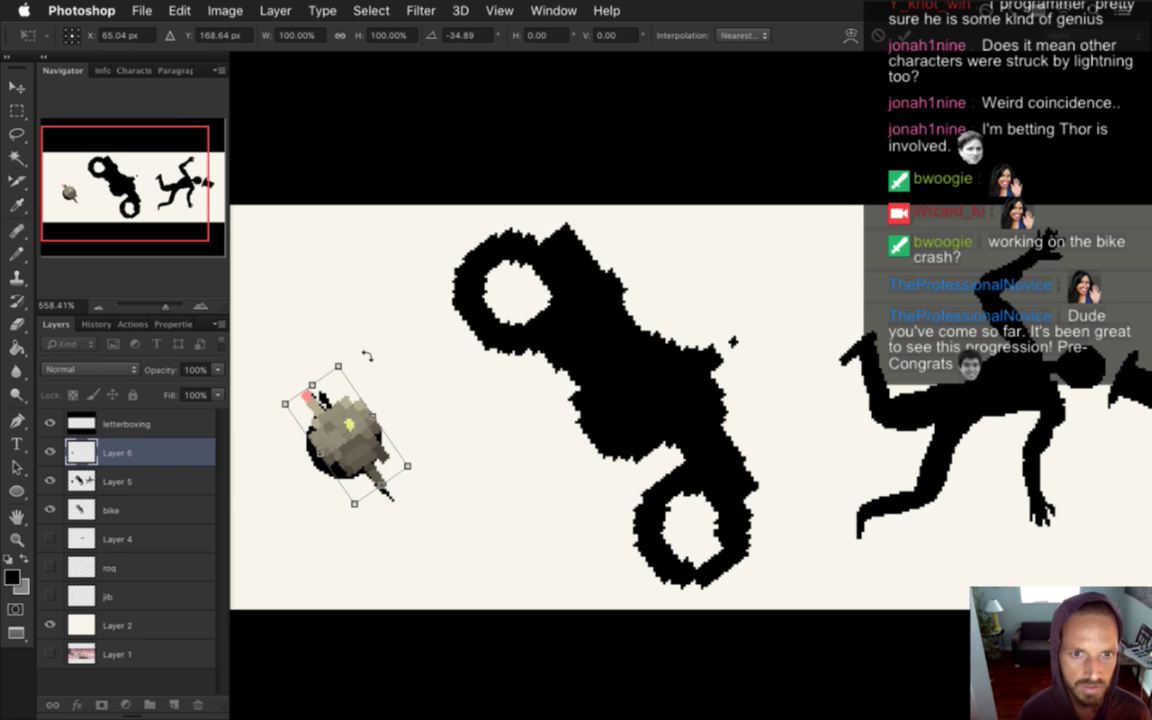
key("Down")
key("Down")
key("Down")
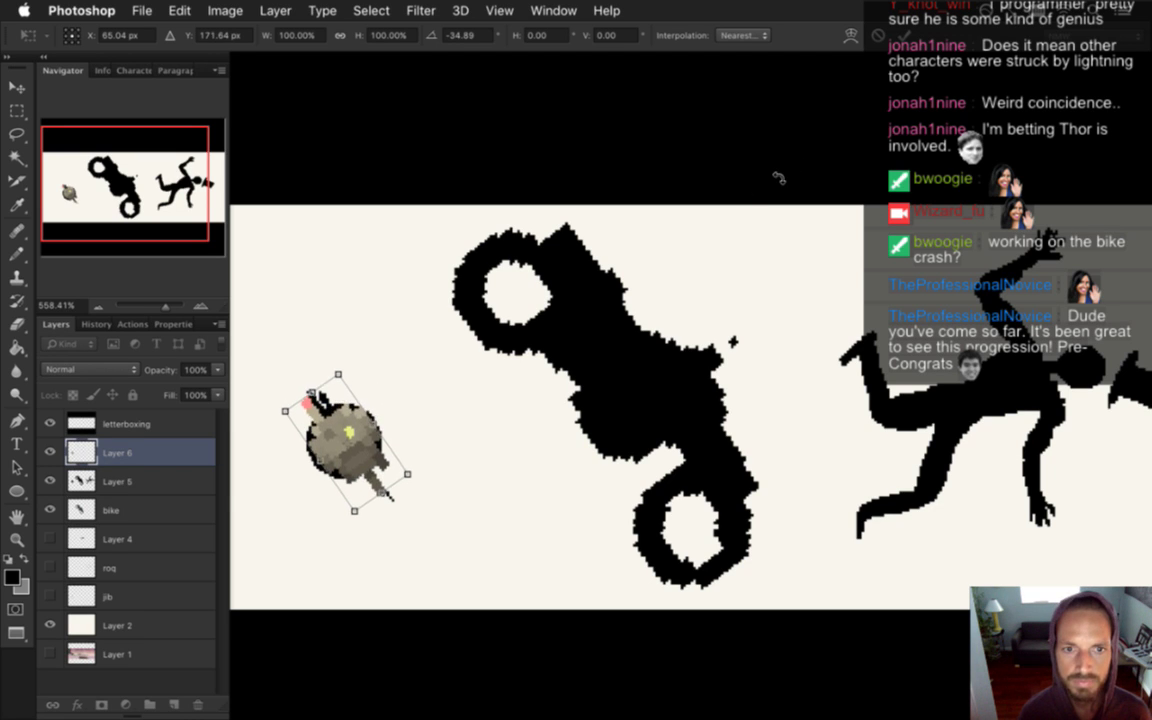
key("Up")
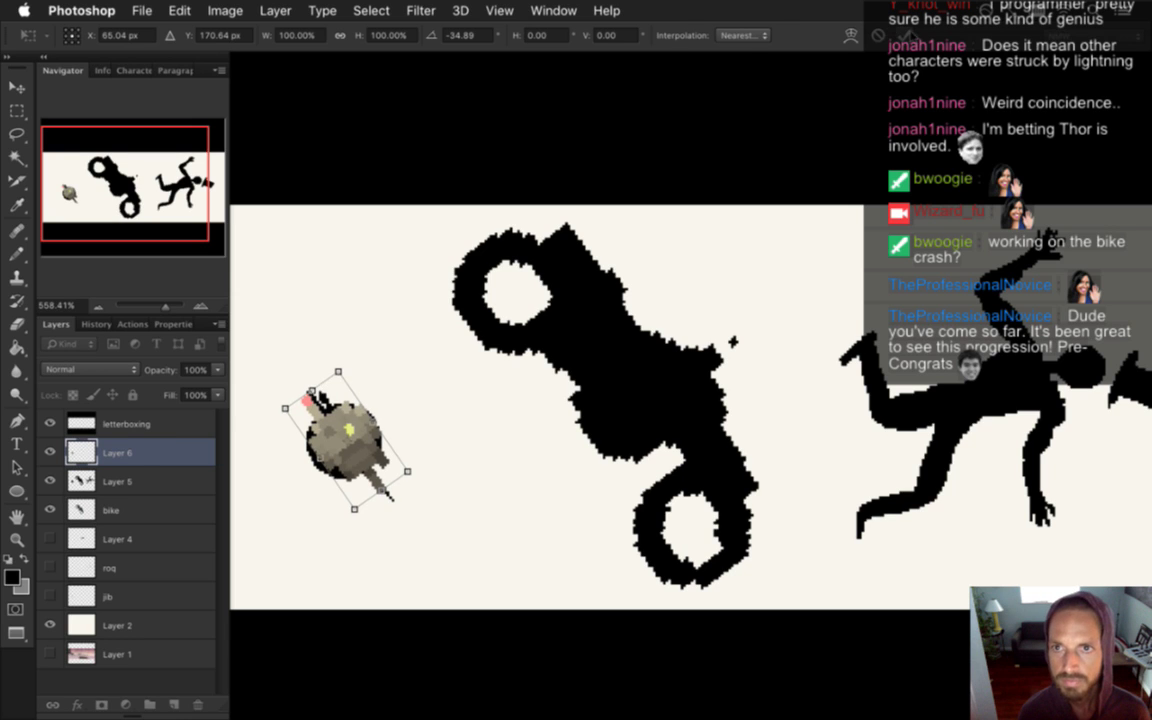
key("Return")
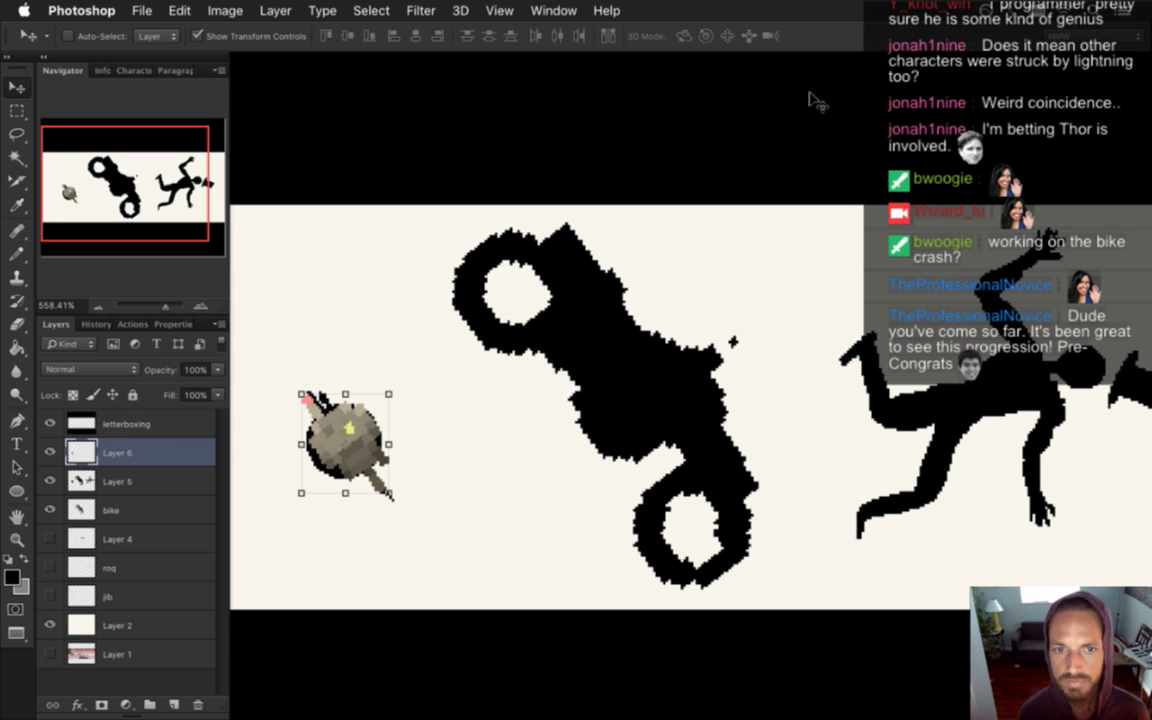
Hide Layer 6 and erase the old small round silhouette from Layer 5 with a larger Eraser tip
left_click(111, 472)
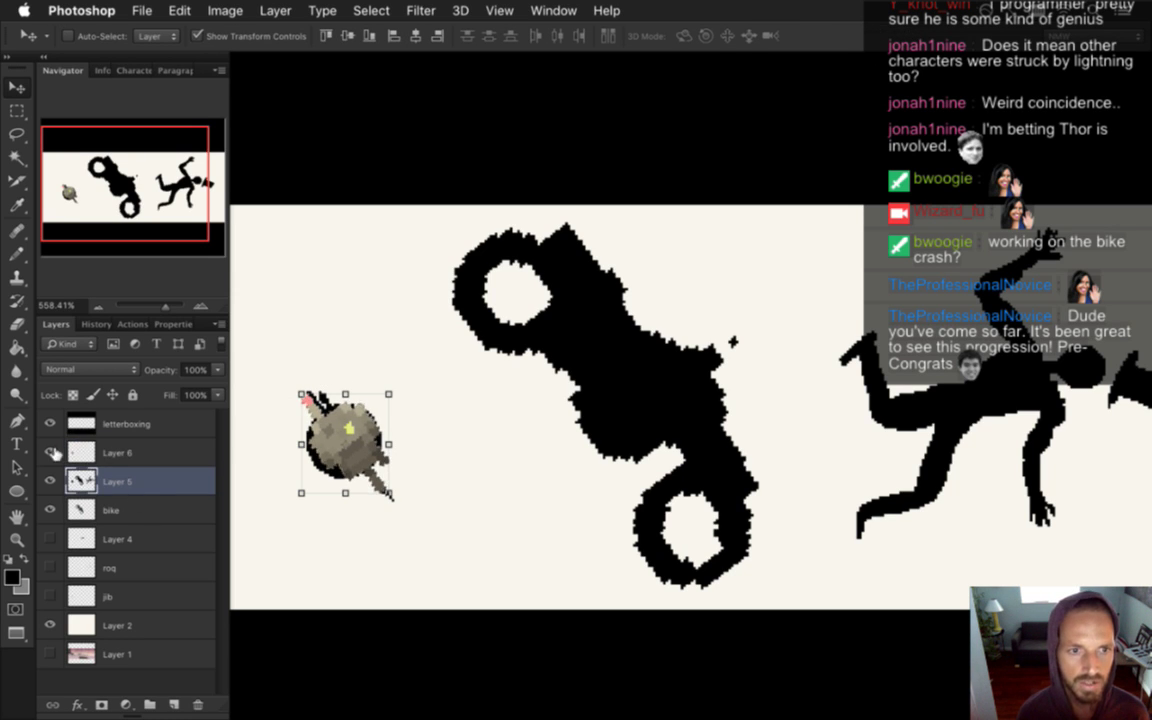
left_click(50, 452)
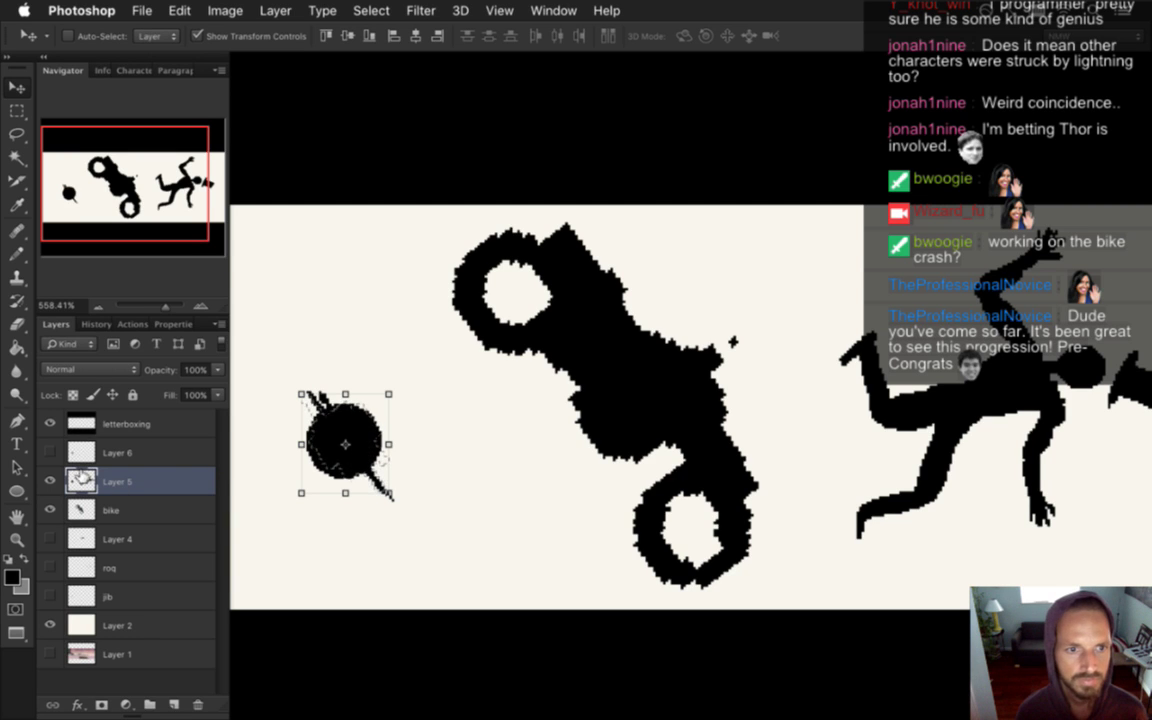
key("m")
key("e")
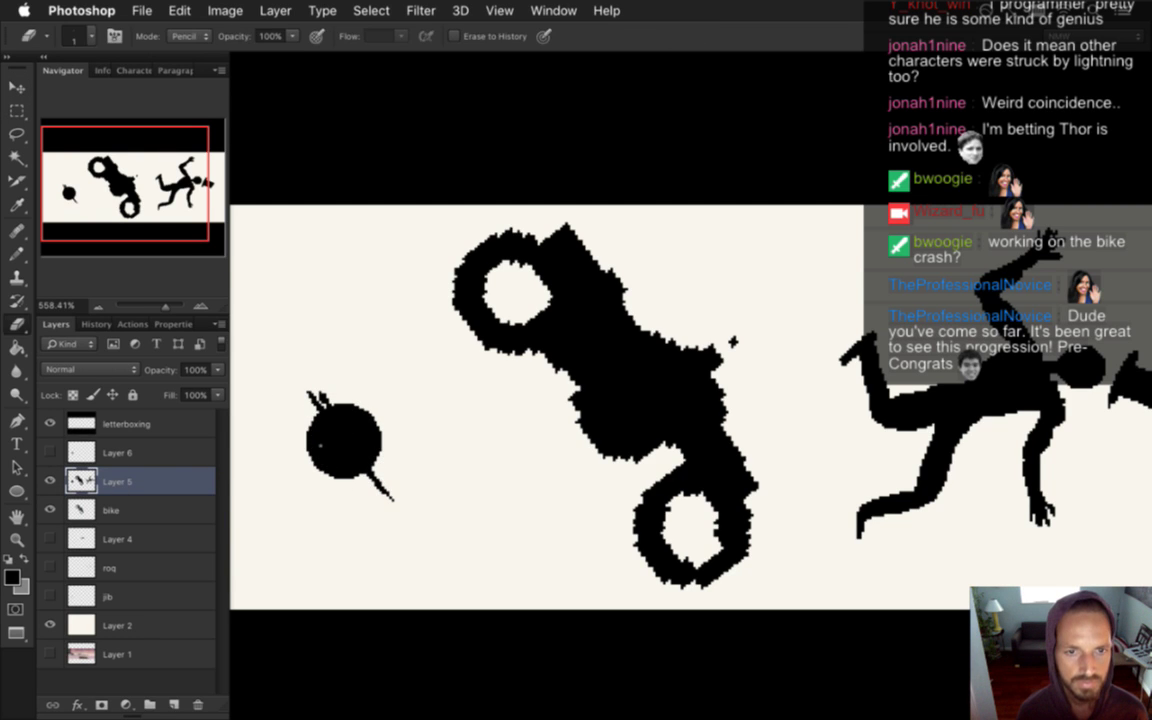
key("bracketright")
key("bracketright")
mouse_move(303, 455)
left_mouse_down()
mouse_move(317, 408)
mouse_move(368, 482)
mouse_move(405, 510)
mouse_move(306, 452)
left_mouse_up()
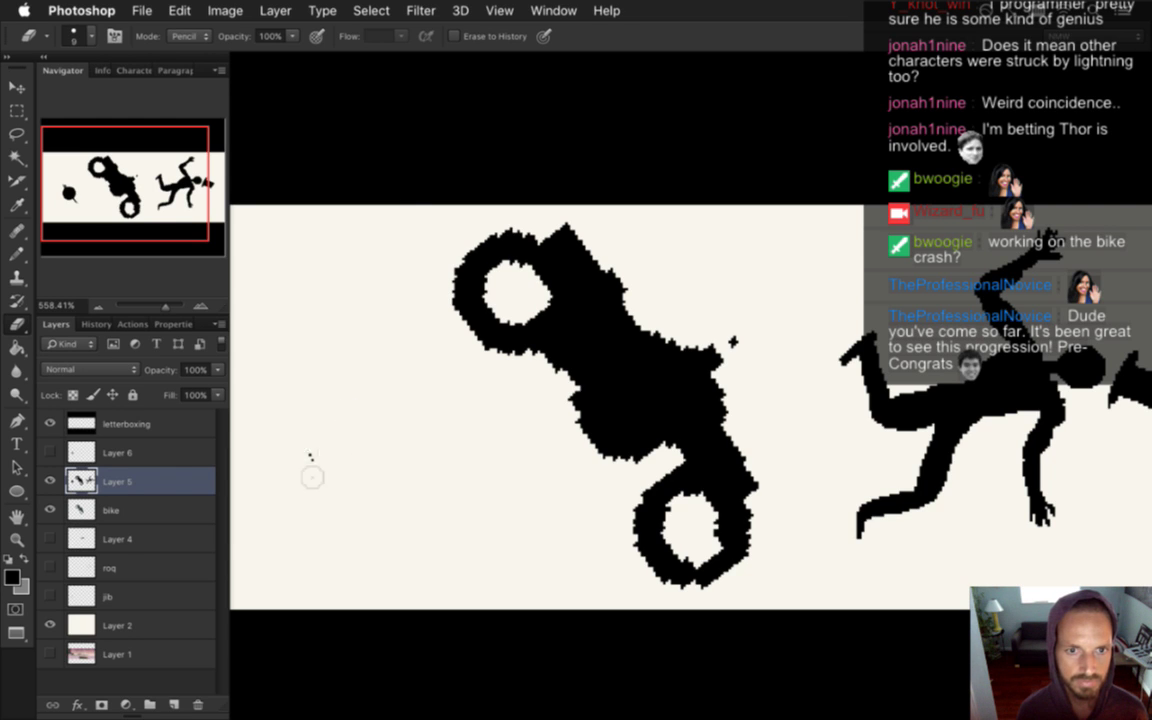
Load Layer 6's outline as a selection, paint it solid black on Layer 5 with the Pencil, and deselect
left_click(81, 452, "ctrl")
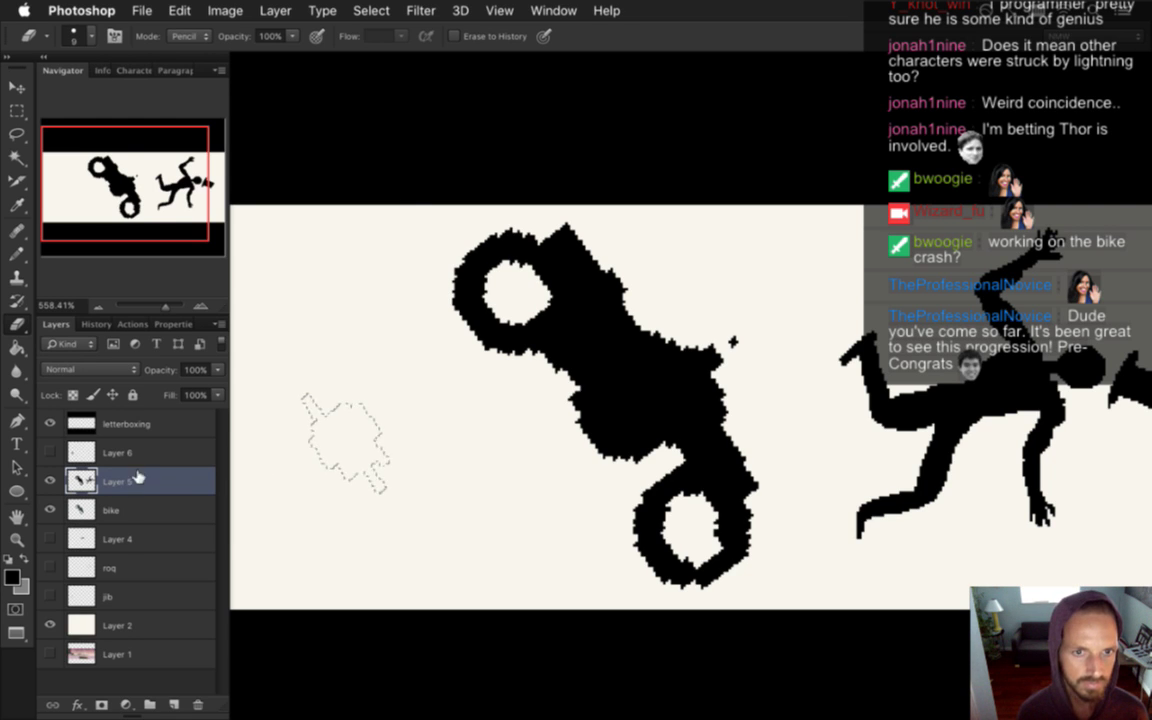
key("i")
key("b")
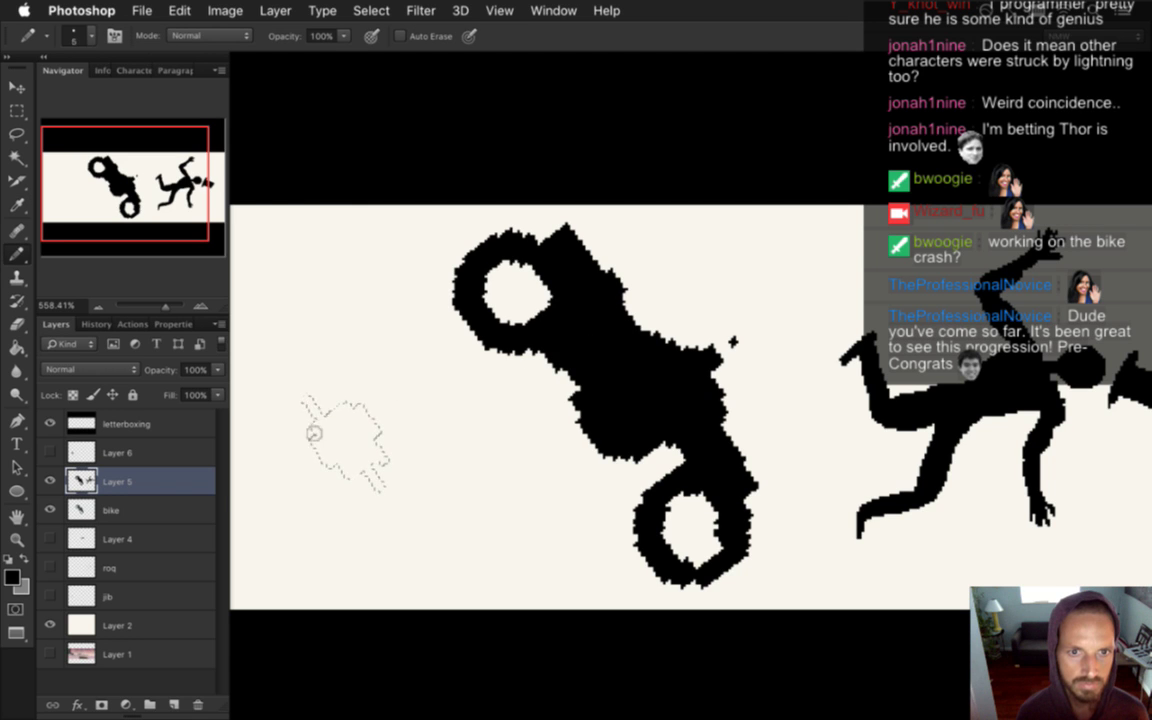
left_click_drag(306, 399, 335, 448)
left_click_drag(354, 527, 393, 496)
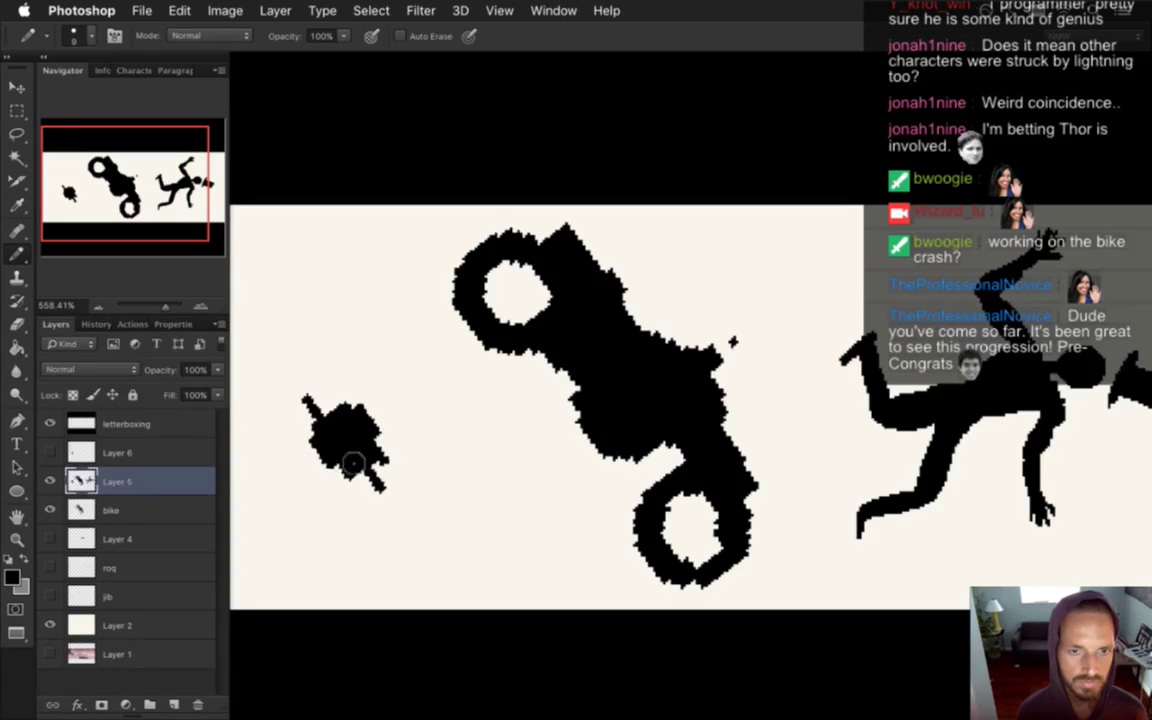
key("m")
key("ctrl+d")
Set the Pencil to a 1 px tip for close-up editing of the Jib silhouette
scroll(386, 445, "up", 5)
left_click_drag(411, 424, 537, 404)
scroll(532, 404, "down", 2)
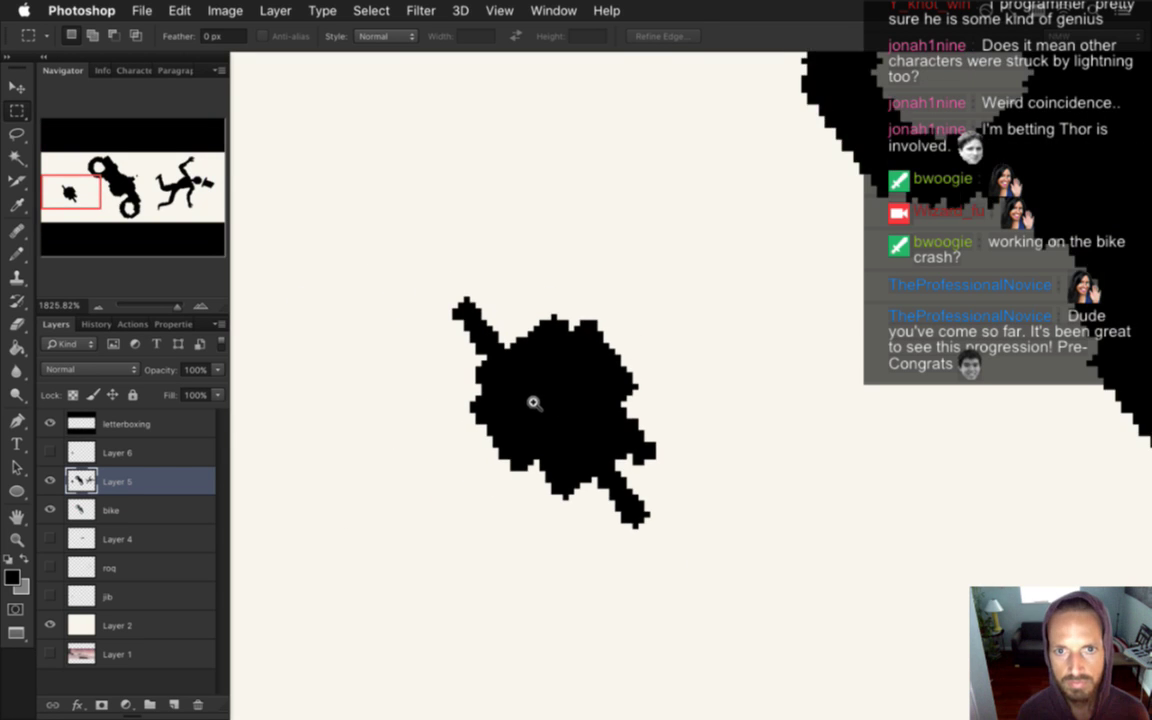
scroll(492, 348, "up", 2)
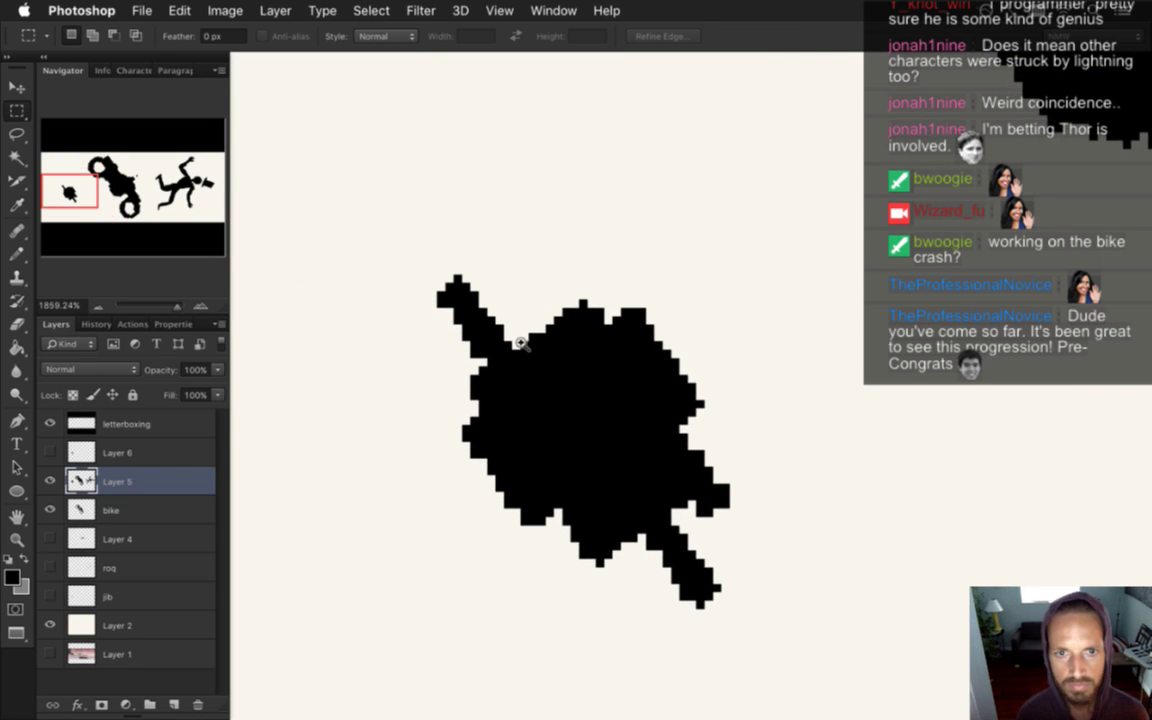
key("i")
scroll(470, 362, "up", 2)
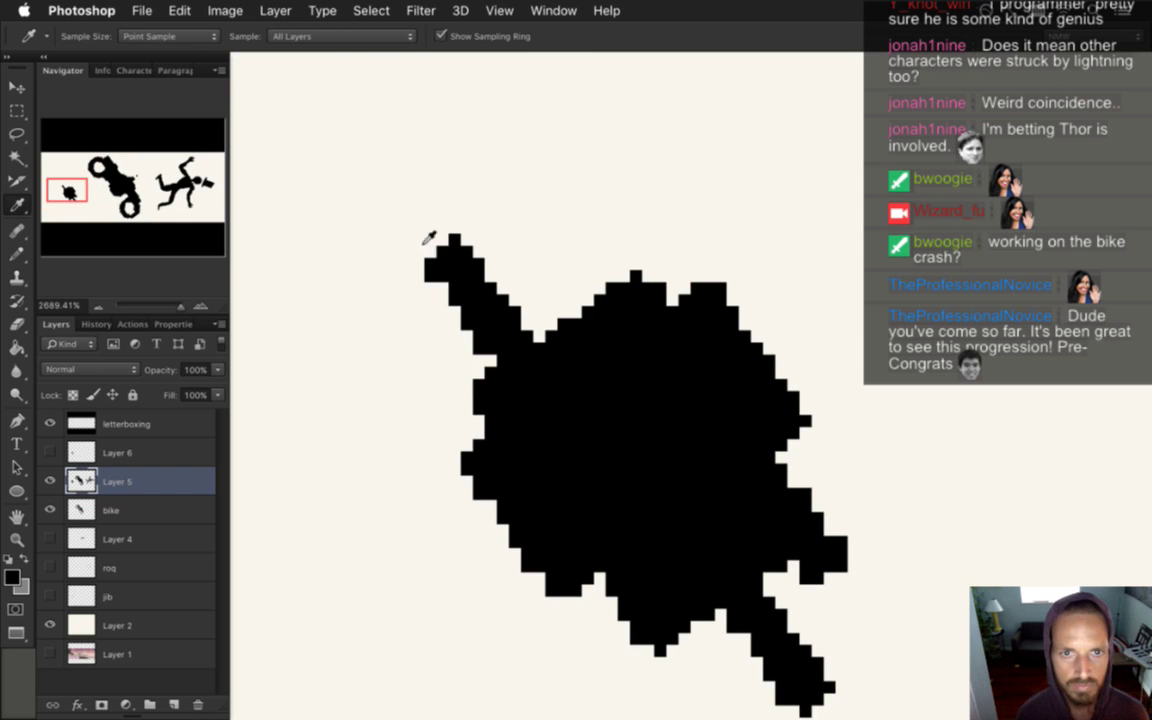
key("b")
key("bracketleft")
key("bracketleft")
key("bracketleft")
key("bracketleft")
key("bracketleft")
key("bracketleft")
key("bracketleft")
key("bracketleft")
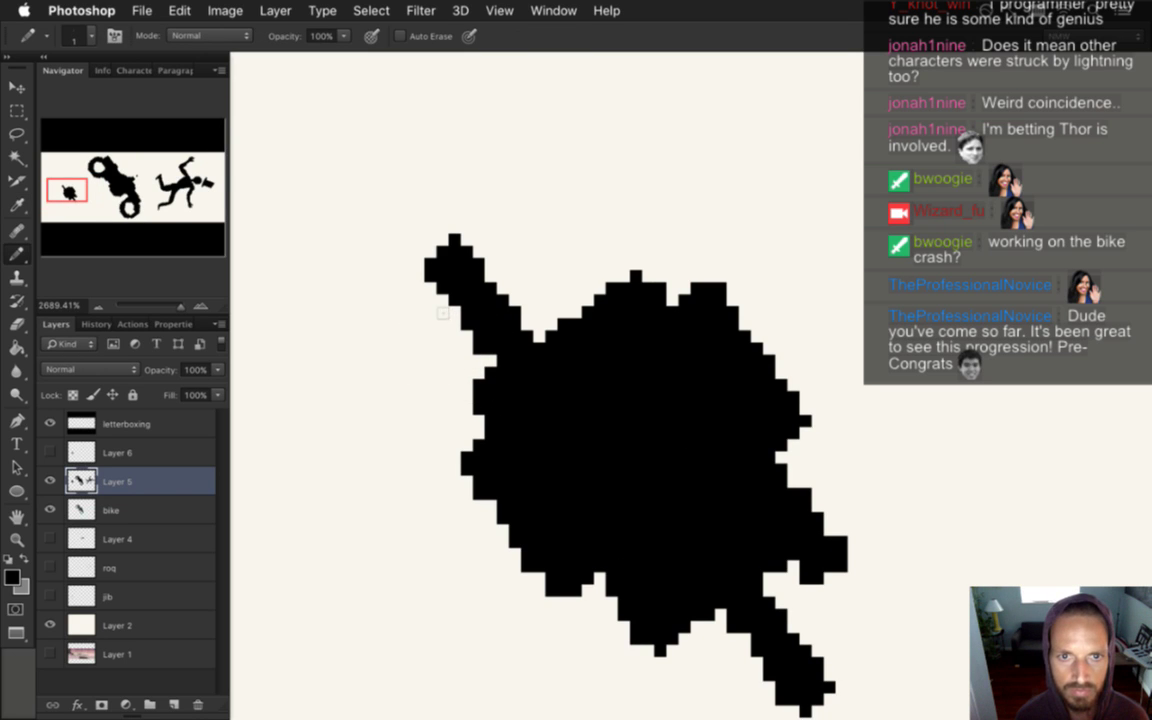
Undo the oversized Eraser stroke, reduce the Eraser to 1 px and trim stray pixels along the Jib silhouette's antenna
key("e")
left_click_drag(463, 375, 468, 302)
key("ctrl+z")
key("bracketleft")
key("bracketleft")
key("bracketleft")
key("bracketleft")
key("bracketleft")
key("bracketleft")
key("bracketleft")
key("bracketleft")
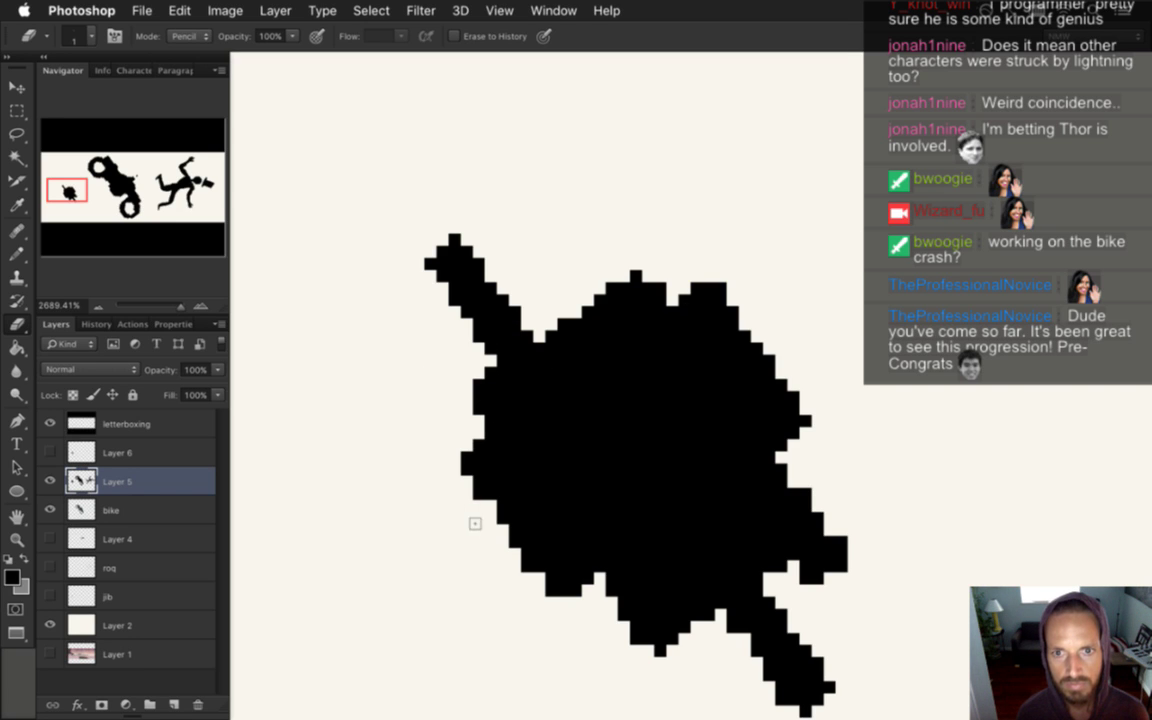
Smooth the left and lower-left edges of Jib's body by filling notches and erasing protruding pixels
key("b")
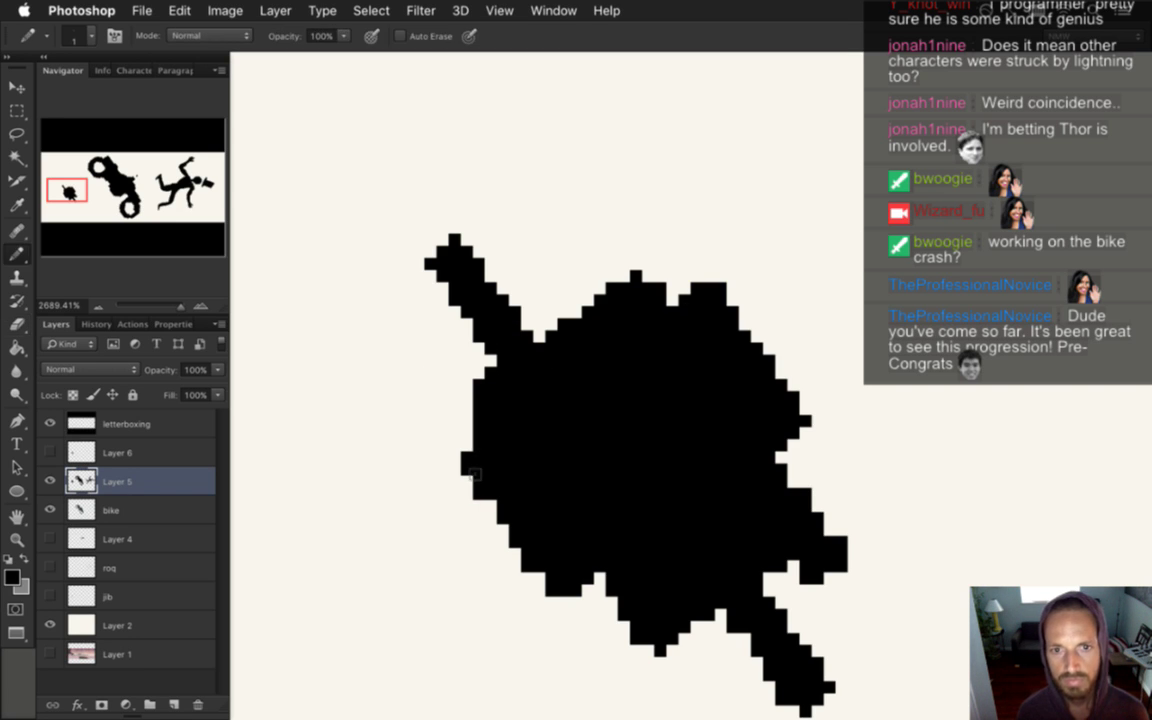
left_click_drag(466, 434, 466, 447)
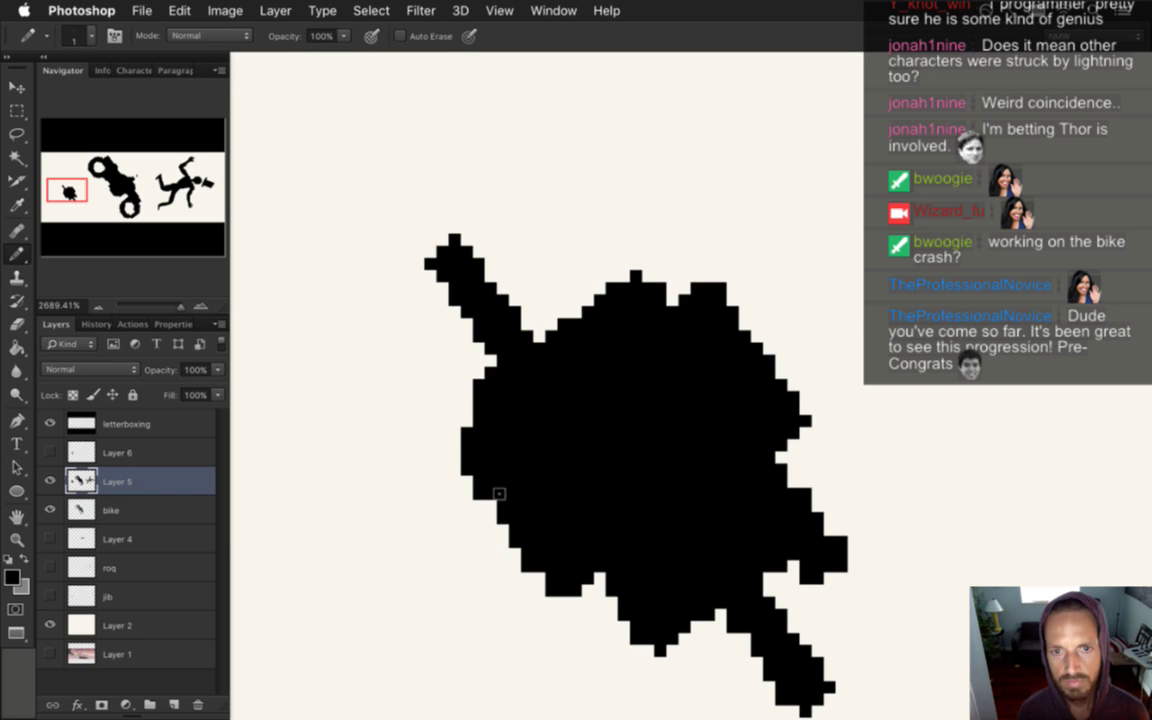
key("e")
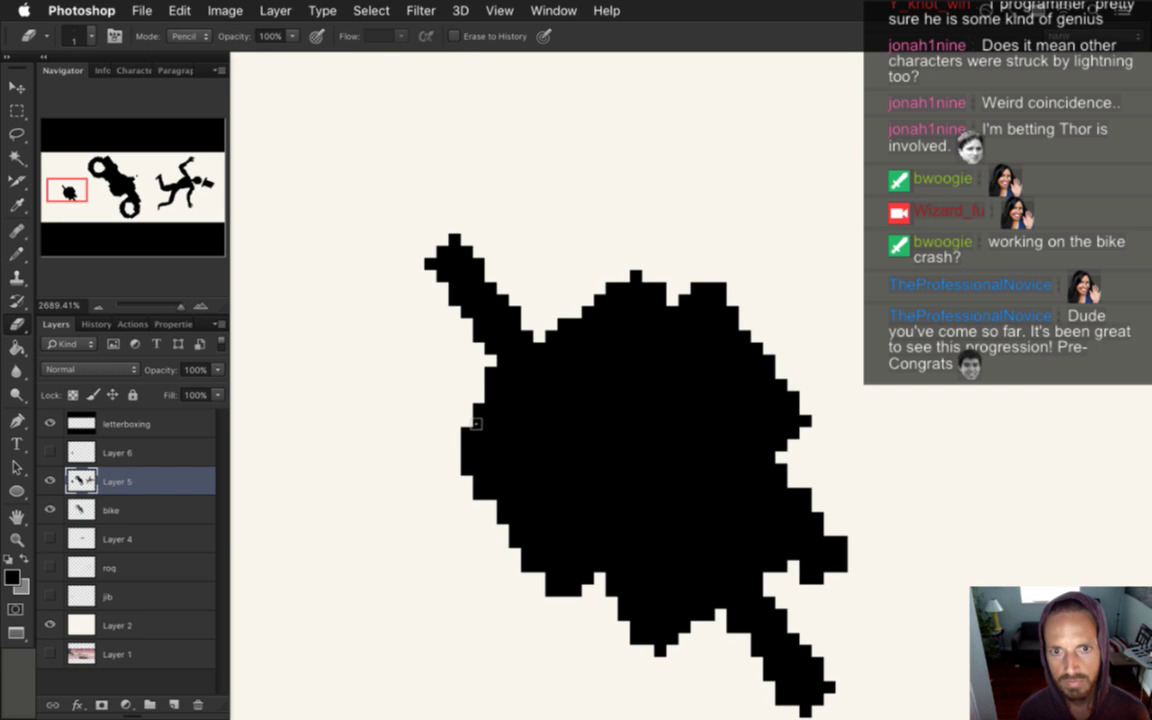
left_click(490, 373)
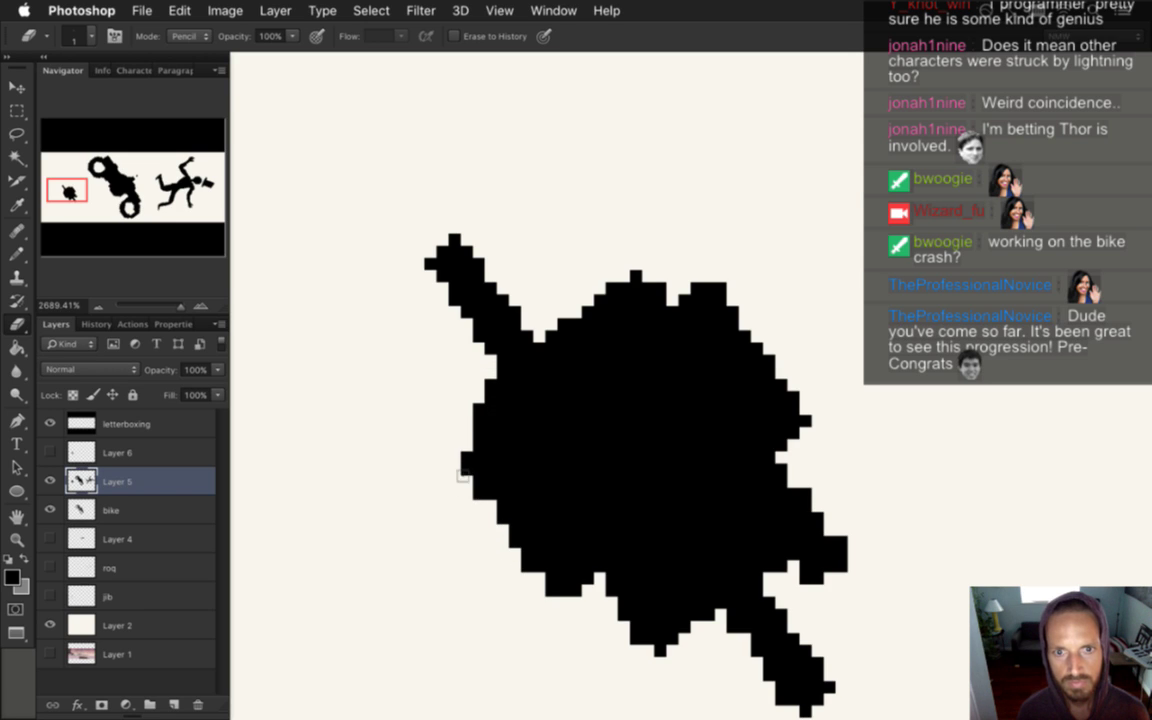
left_click(466, 466)
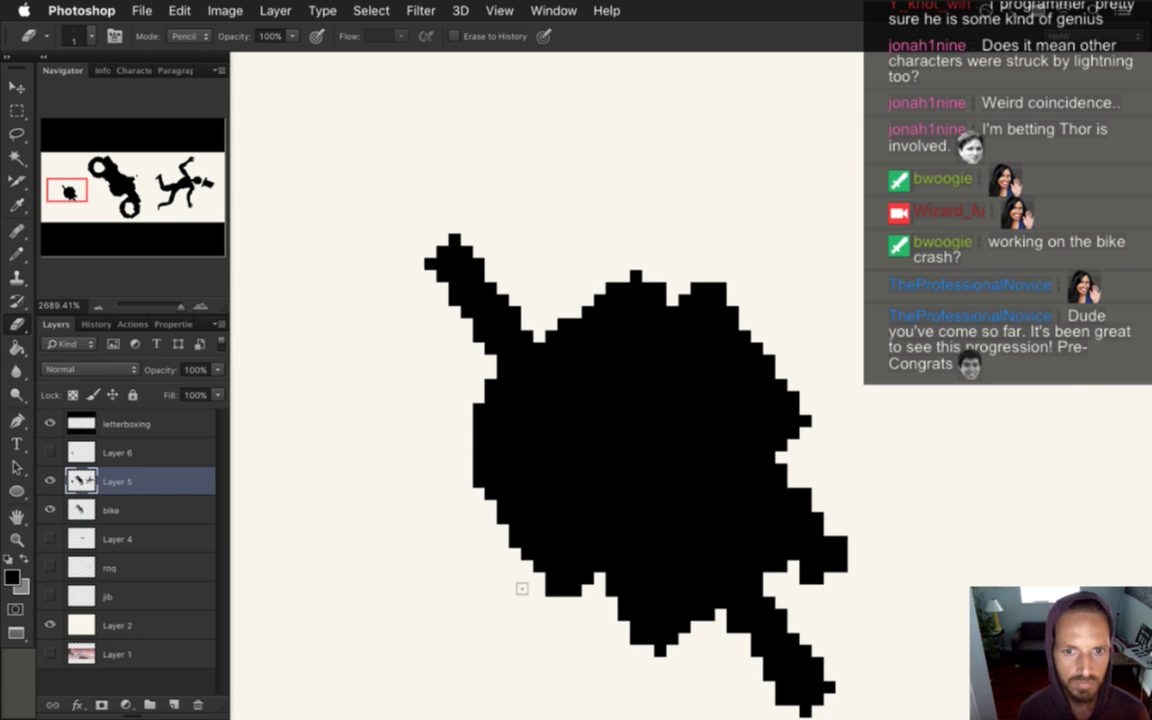
left_click_drag(546, 608, 584, 622)
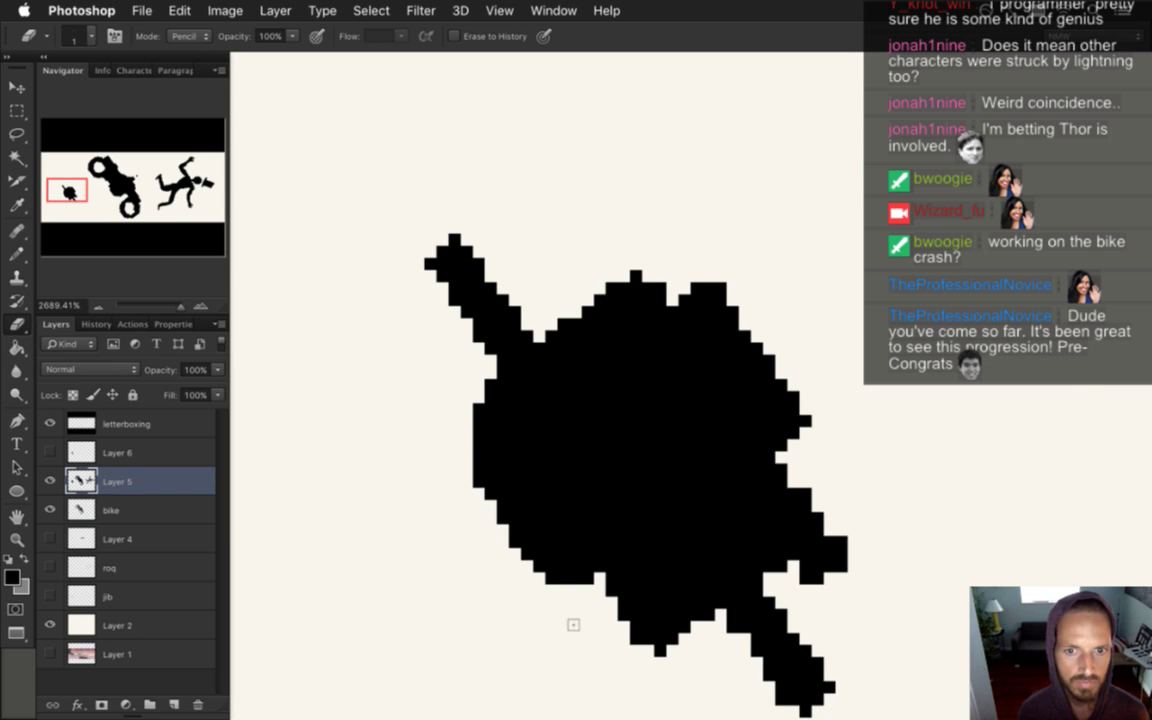
key("b")
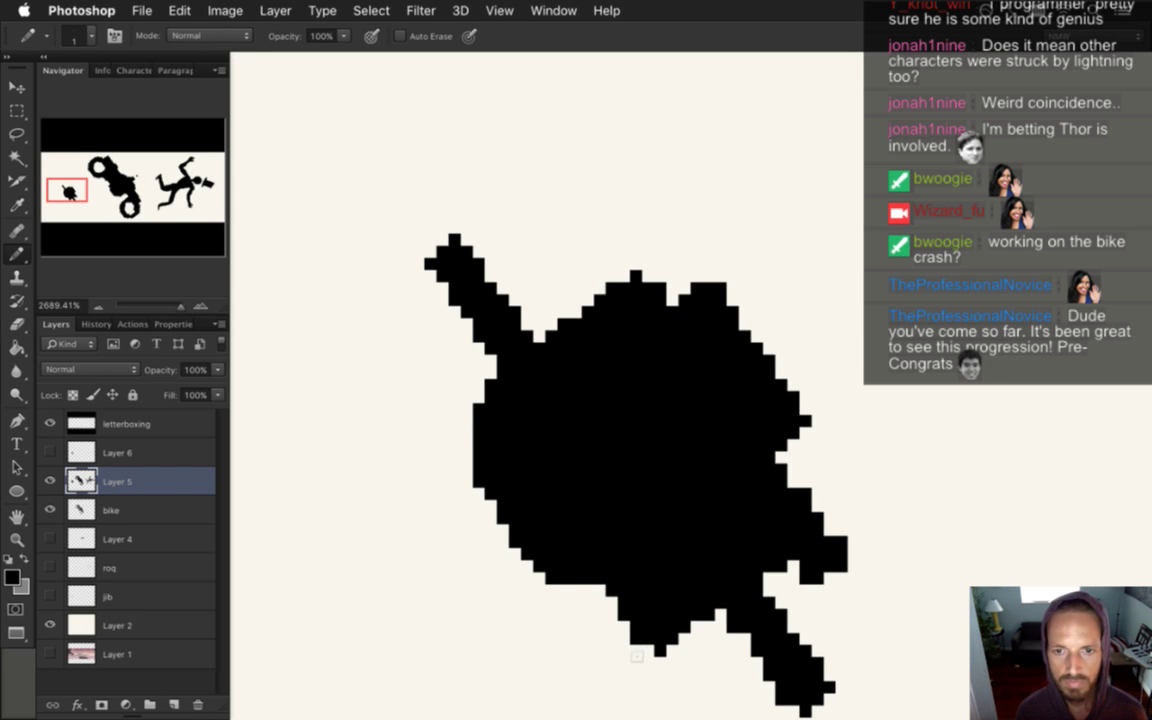
Erase the protruding pixels on top of Jib's body and fill the notch beside them in black
key("e")
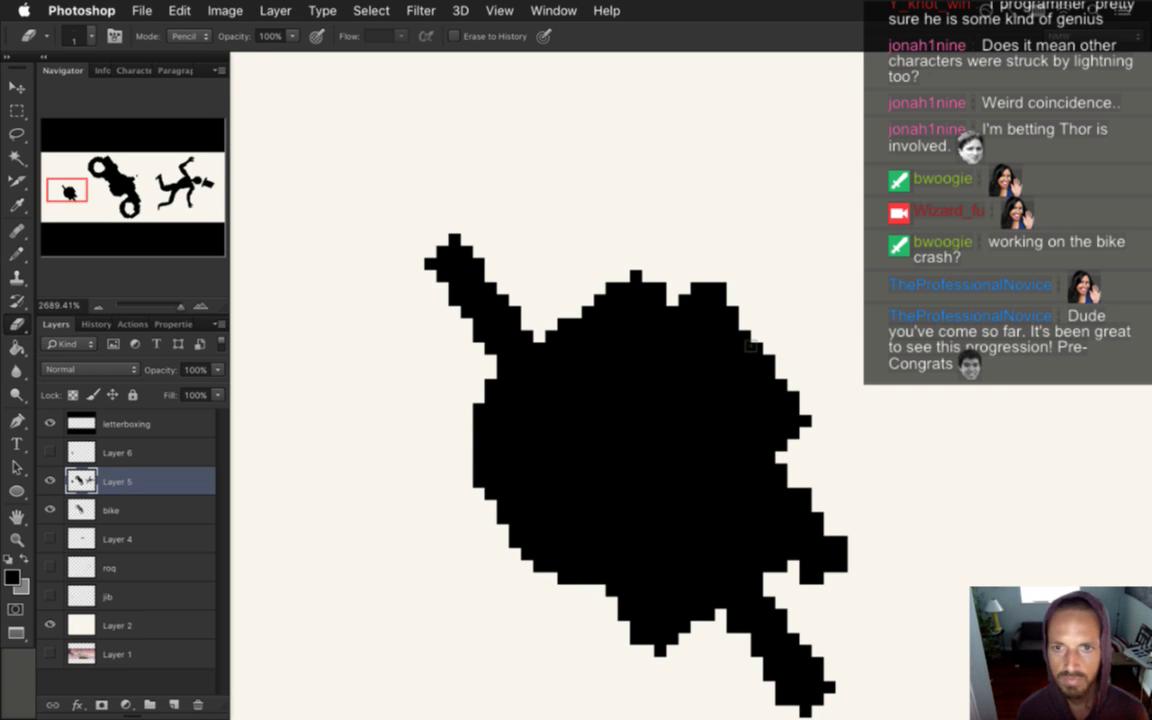
left_click(635, 276)
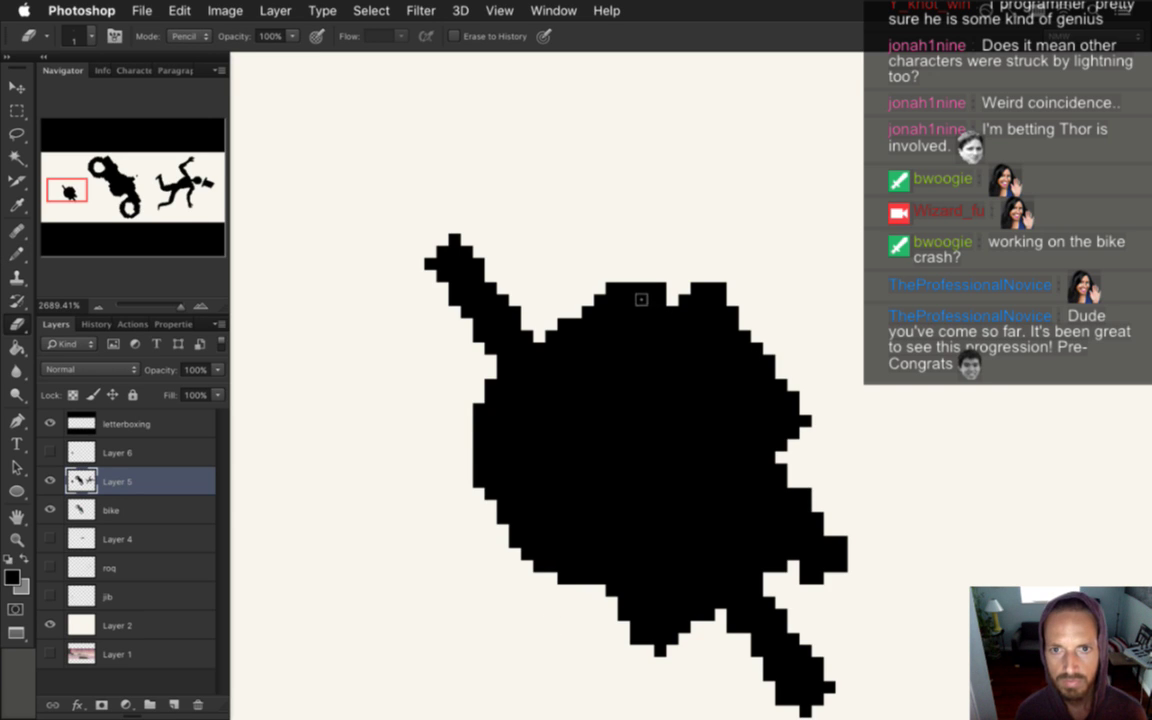
left_click(612, 283)
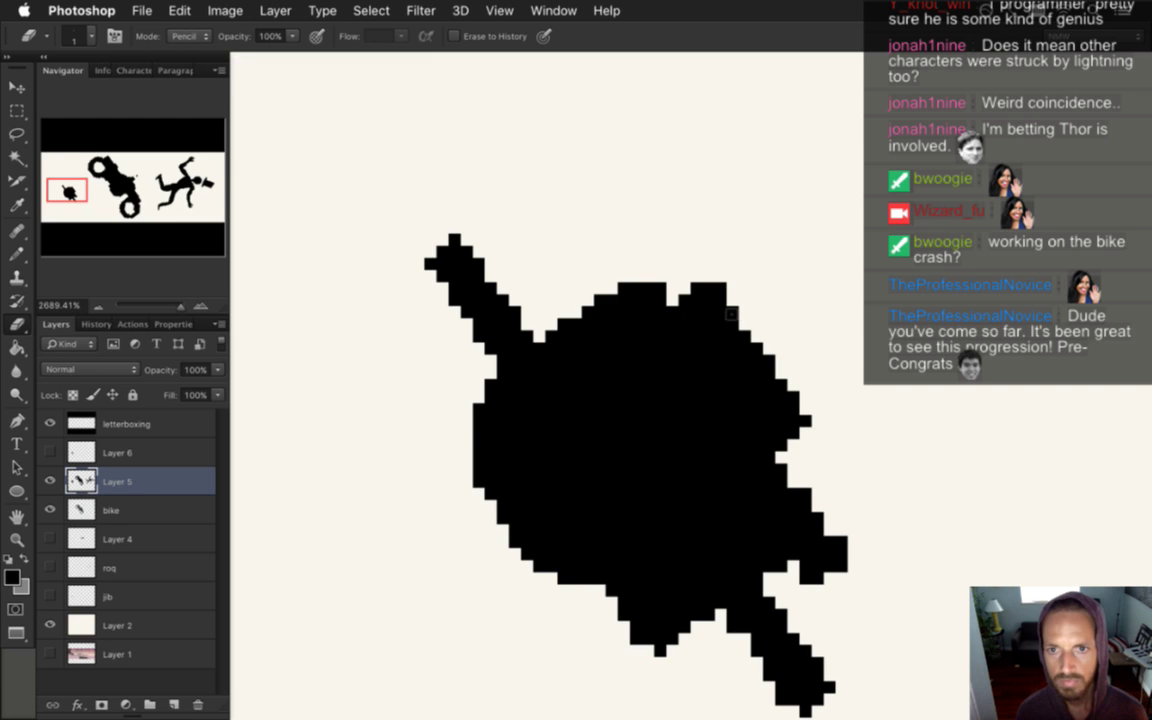
key("b")
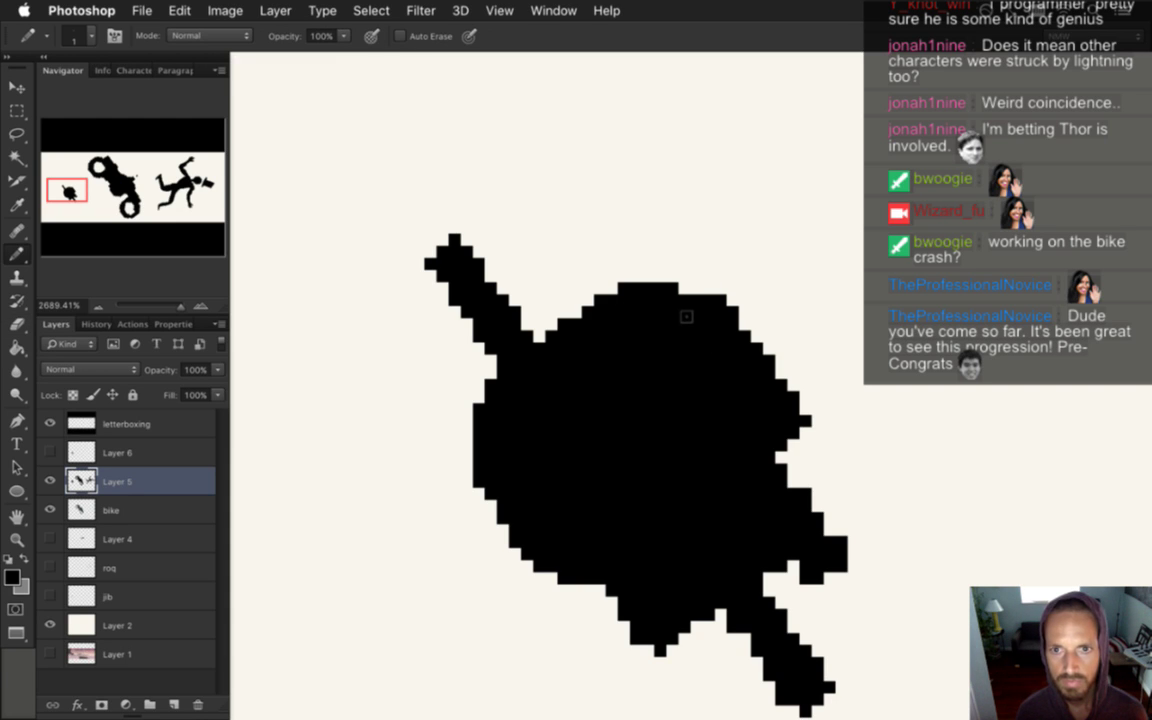
Round off the right side of Jib's body, undoing the excess erasing and filling the notch above the lower-right protrusion
key("e")
left_click_drag(754, 424, 810, 464)
left_click_drag(796, 411, 815, 492)
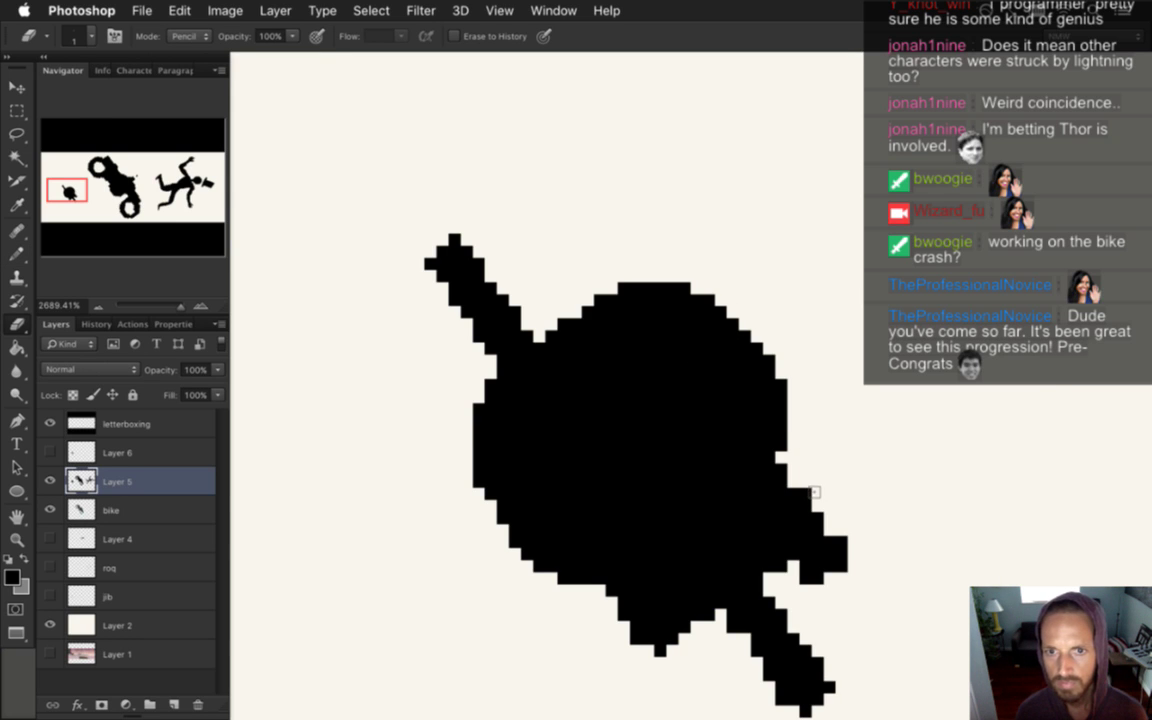
key("super+z")
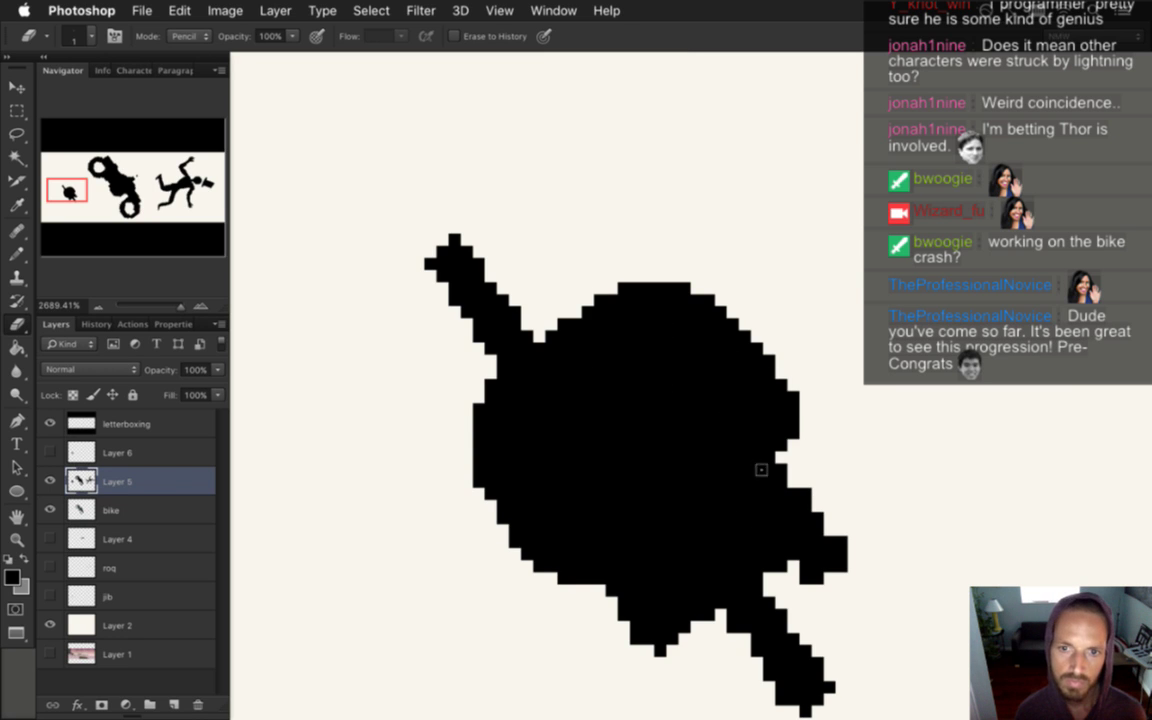
key("b")
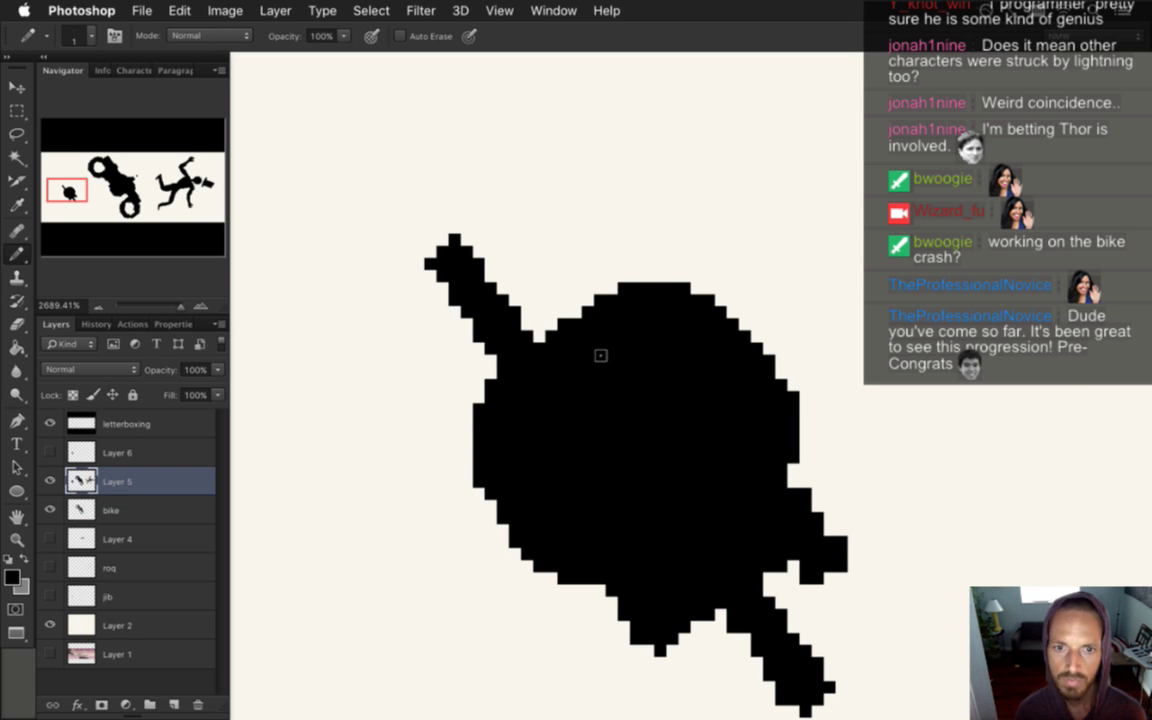
Erase the protruding pixels on Jib's lower-right protrusion, the bottom point of his body and the end of the lower antenna
mouse_move(861, 476)
left_mouse_down()
mouse_move(823, 393)
mouse_move(802, 380)
left_mouse_up()
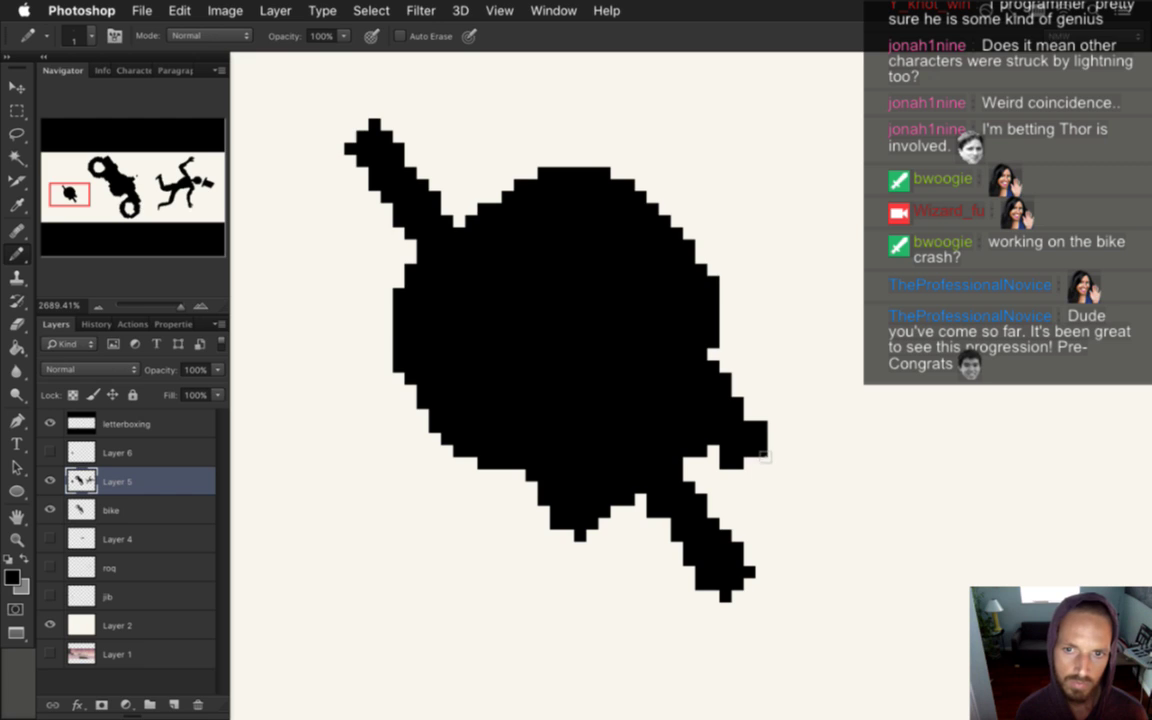
key("e")
left_click(726, 462)
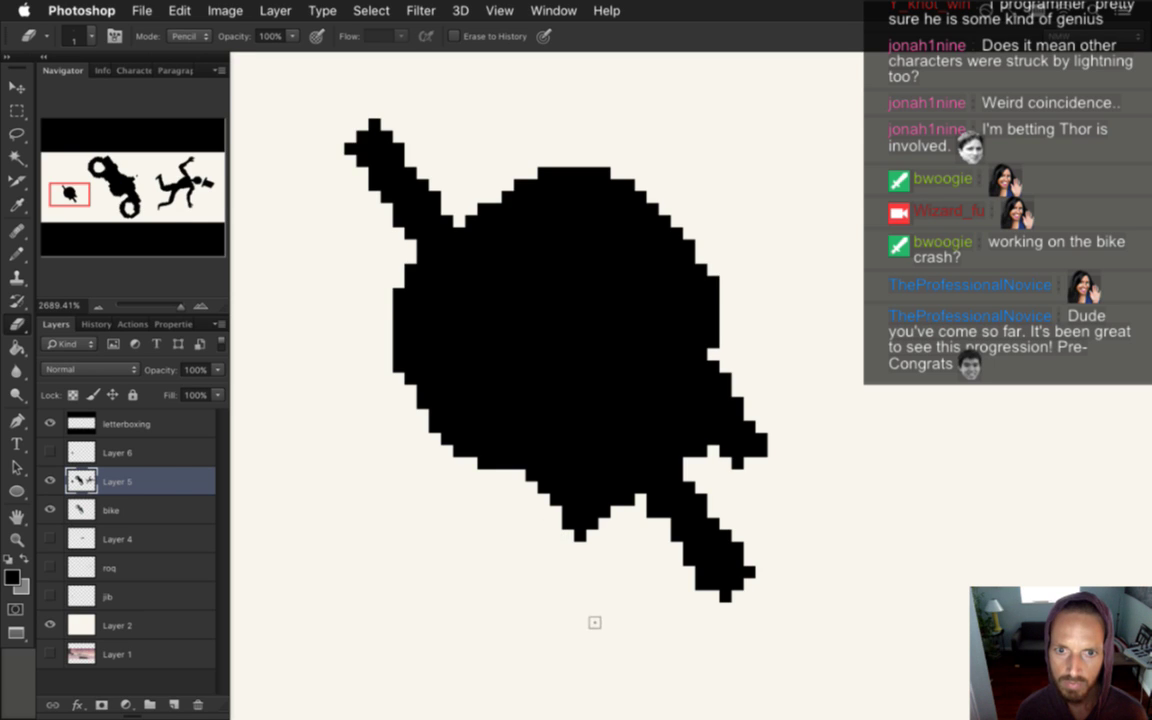
left_click(580, 535)
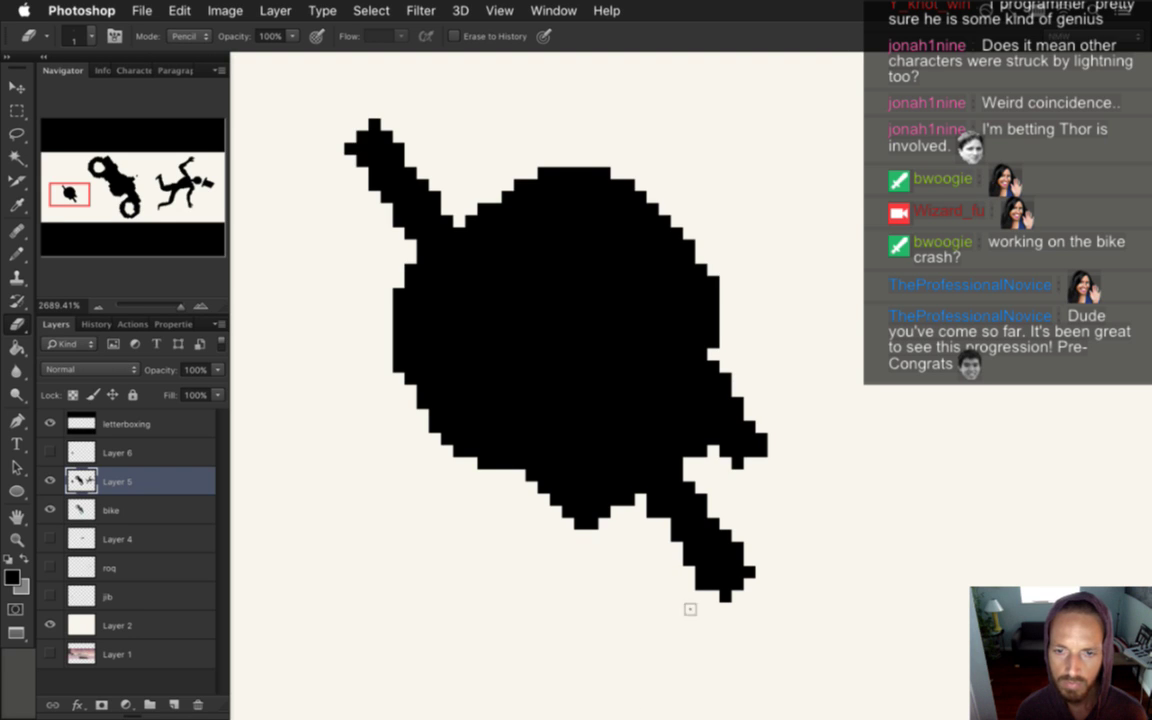
left_click_drag(726, 596, 750, 578)
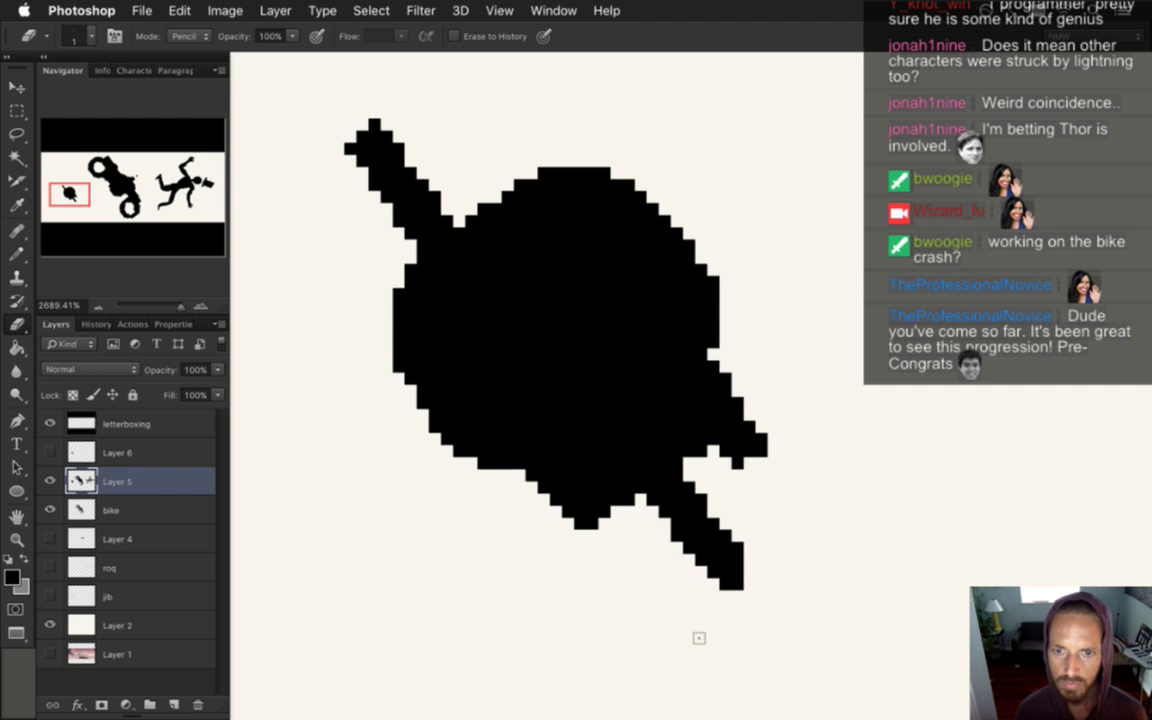
Fill the notch beside the lower antenna's base in black and trim stray pixels under the lower-right protrusion
key("b")
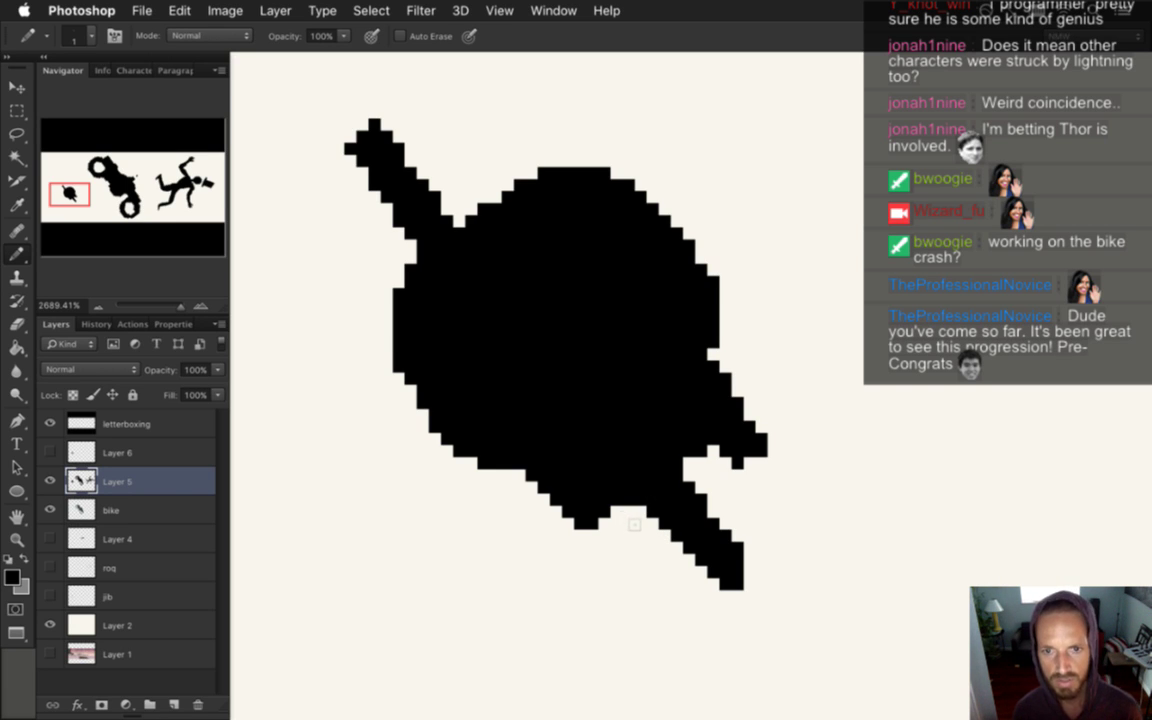
key("e")
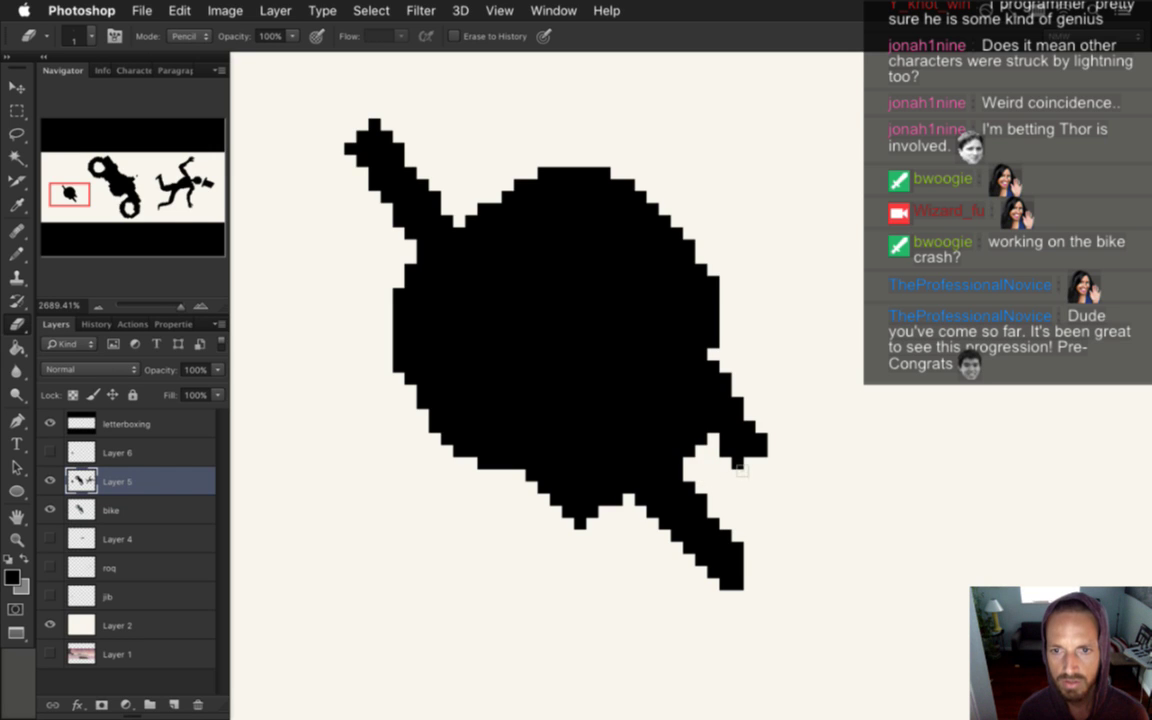
left_click(726, 450)
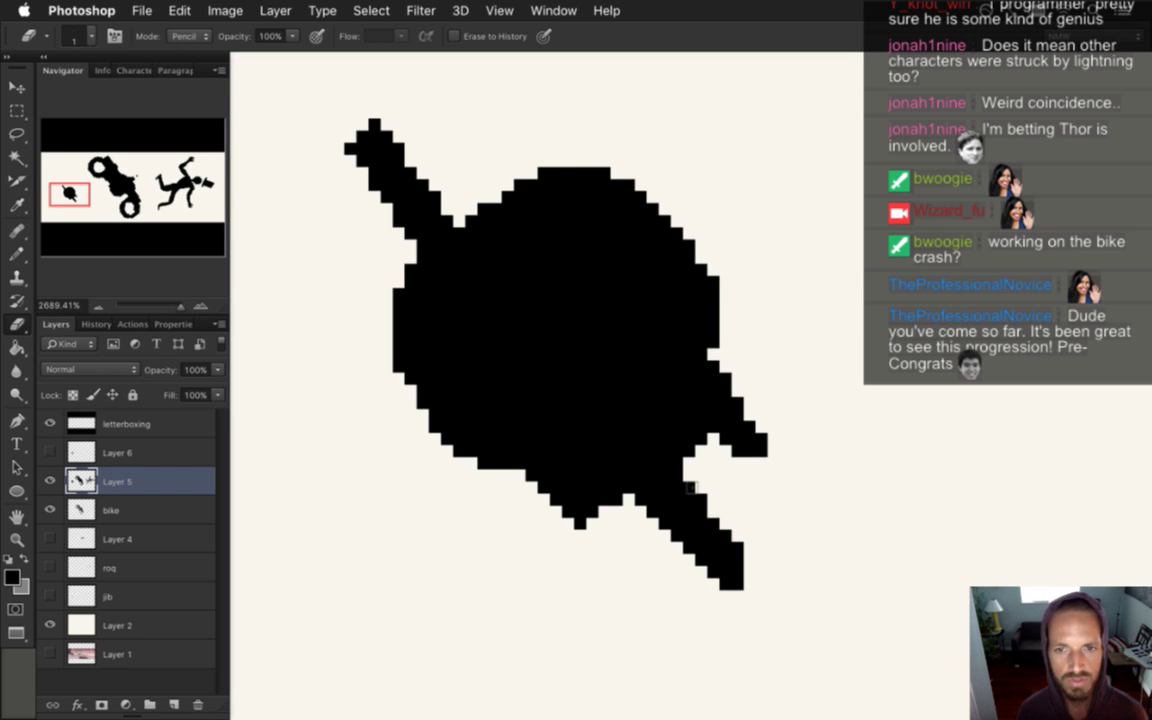
Trim the outer pixels of the top row on Jib's body, judging the silhouette close up and within the whole scene
scroll(658, 391, "down", 3)
scroll(643, 393, "down", 3)
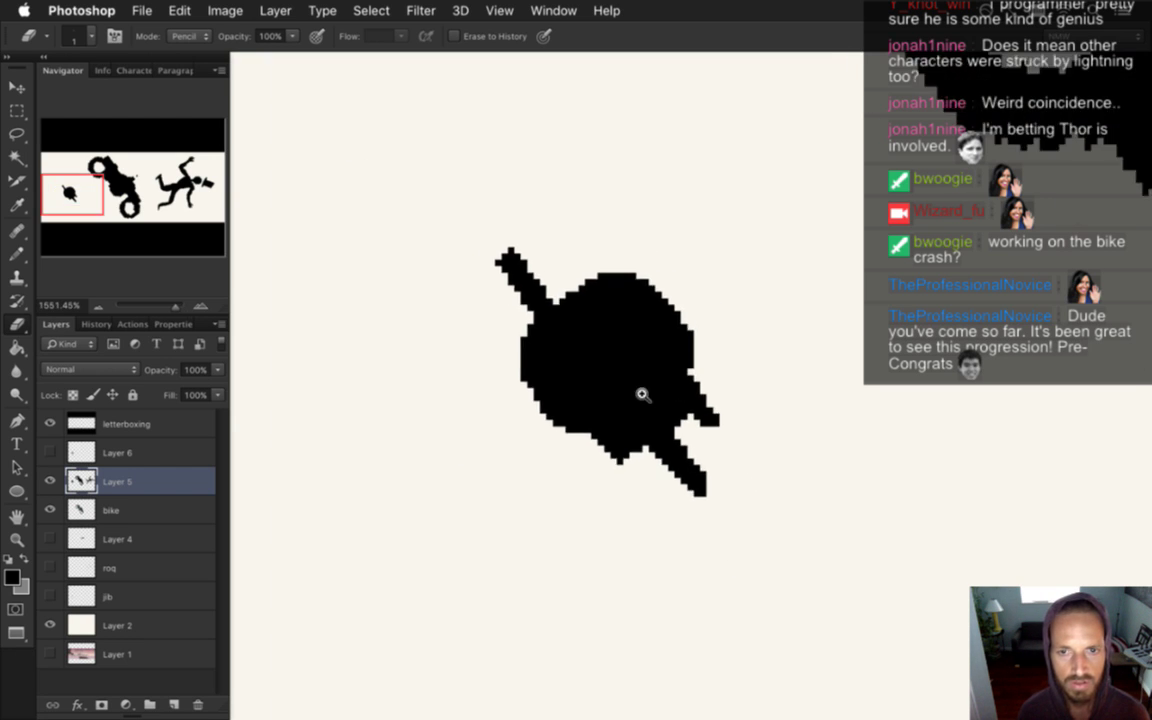
scroll(700, 450, "down", 2)
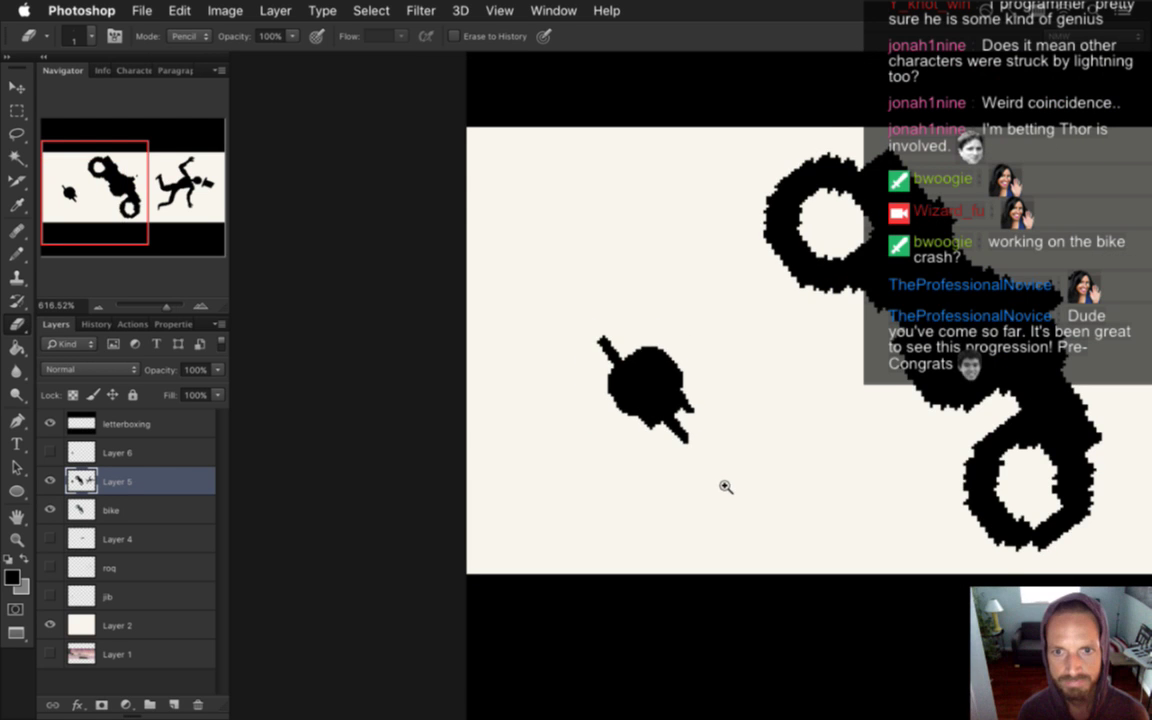
scroll(717, 523, "down", 3)
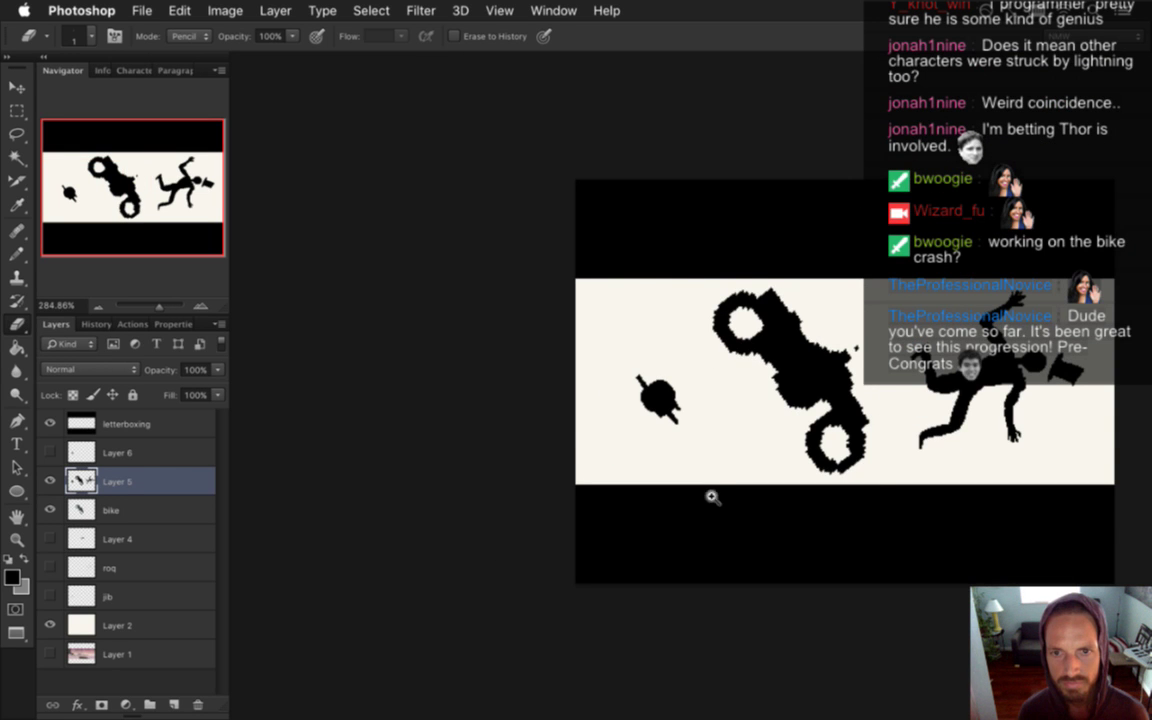
scroll(663, 400, "up", 8)
scroll(668, 324, "up", 3)
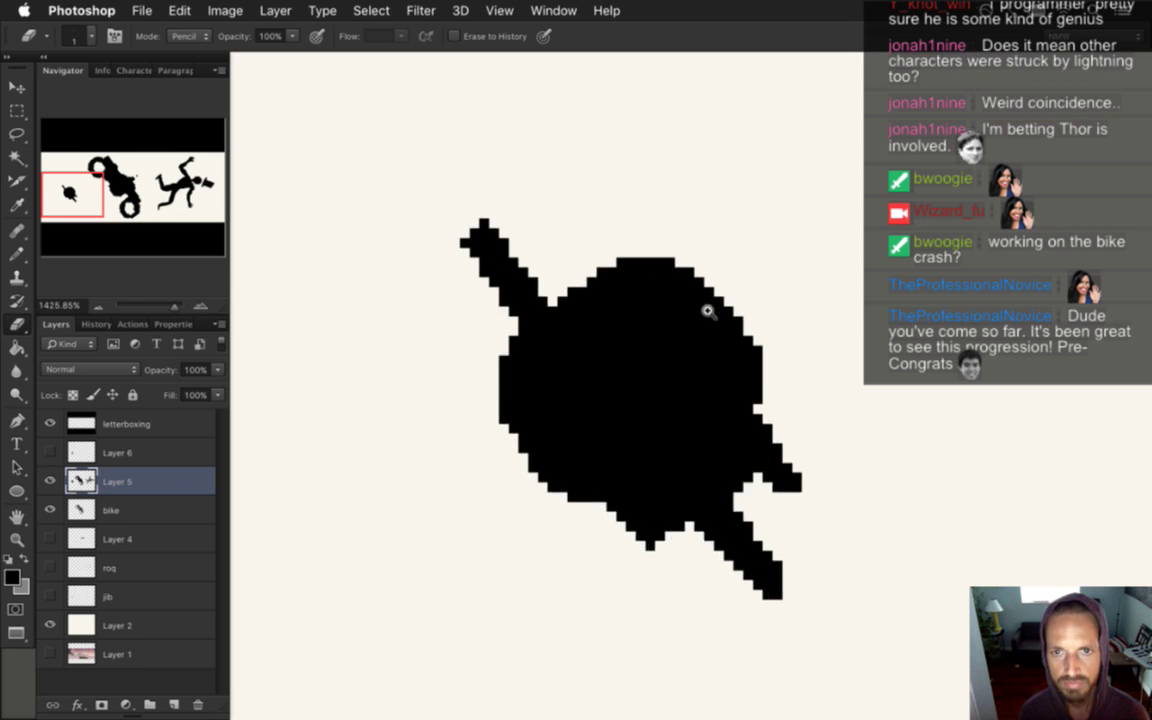
scroll(594, 424, "down", 10)
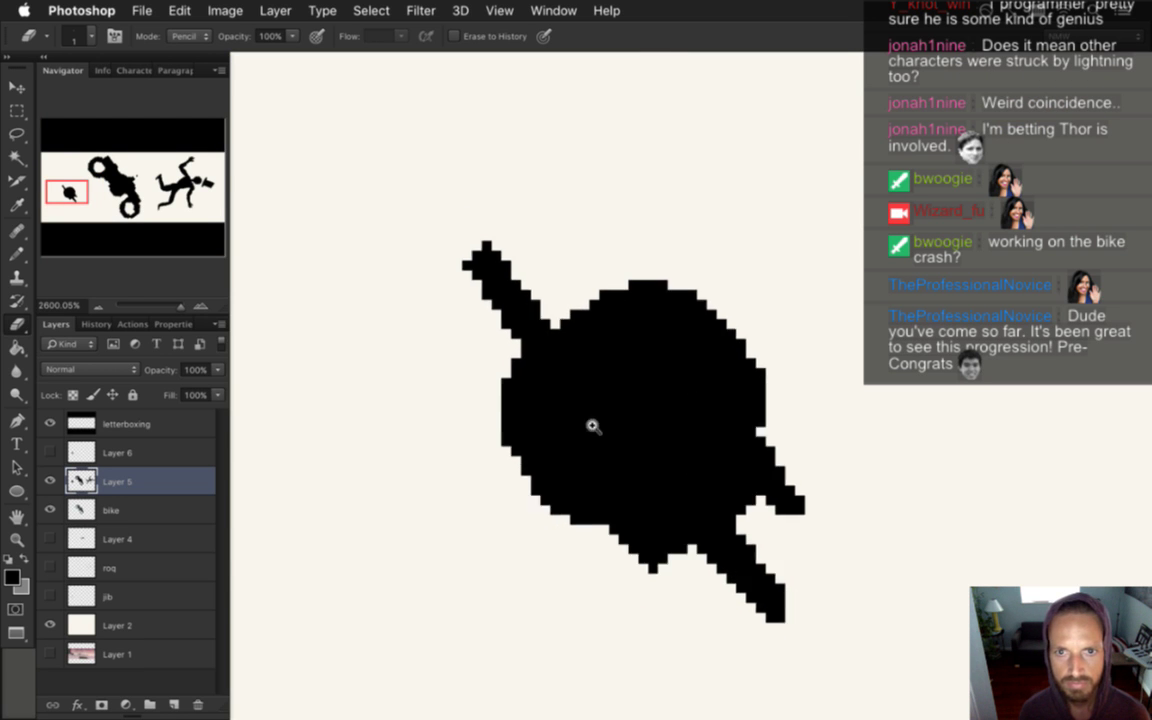
scroll(656, 420, "up", 12)
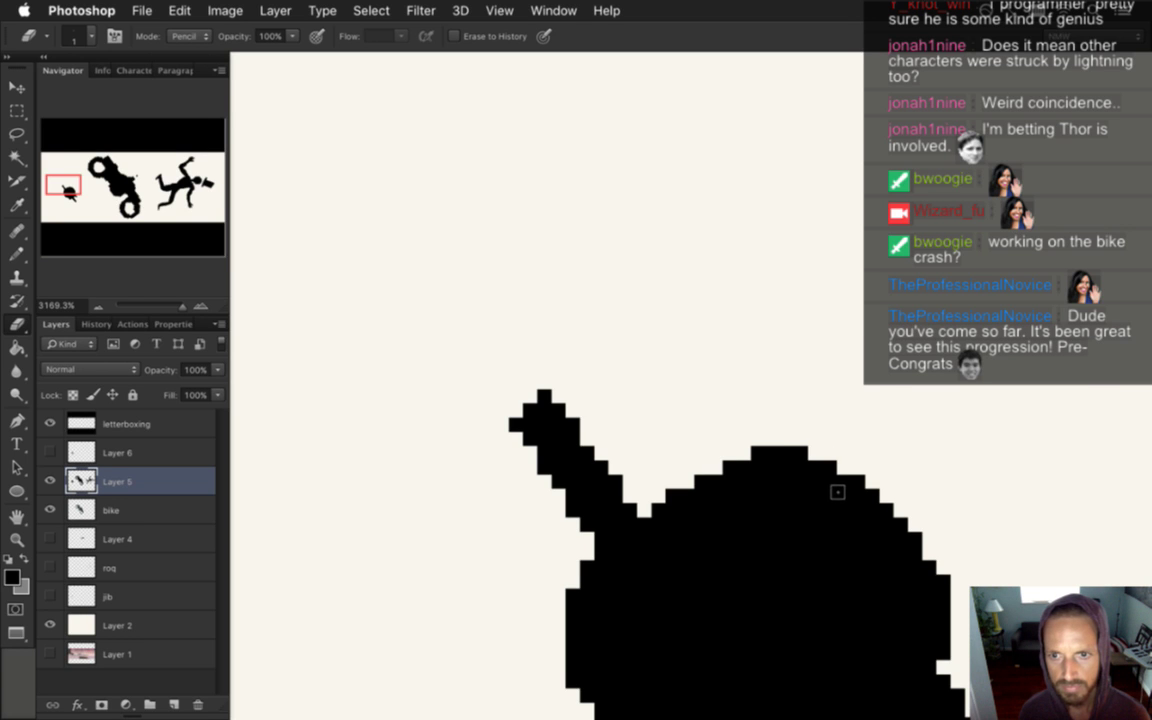
scroll(520, 510, "down", 10)
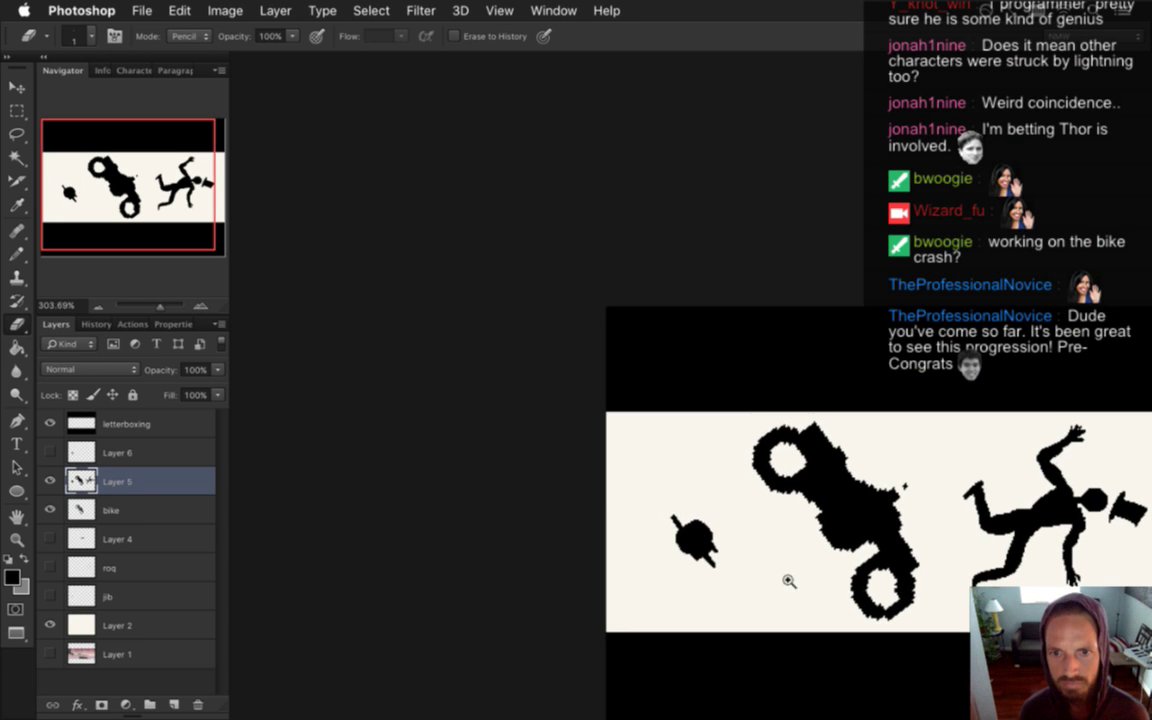
scroll(689, 535, "up", 10)
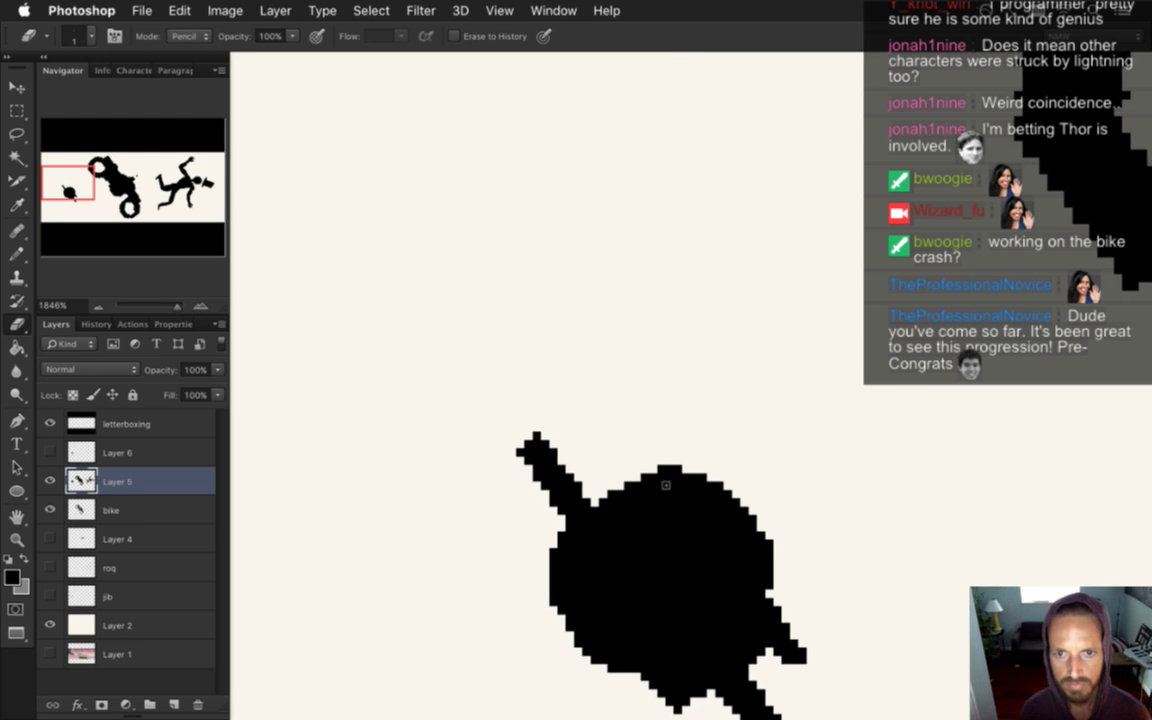
scroll(535, 548, "down", 10)
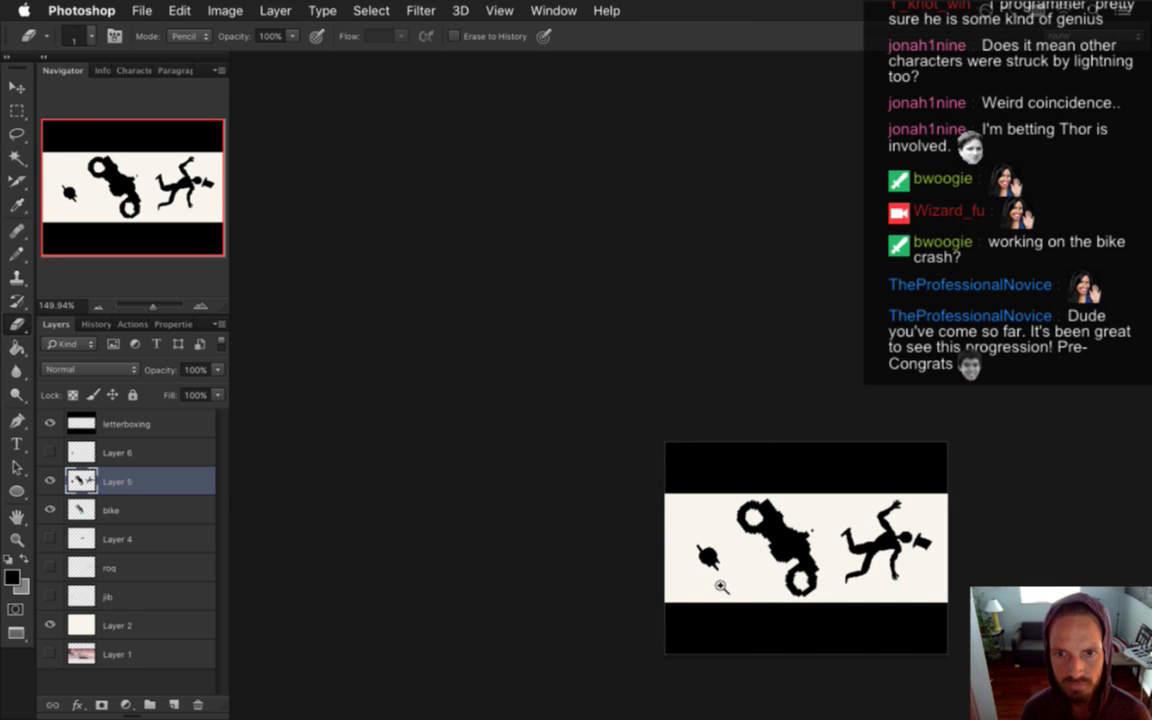
Sample the cream background and raise its saturation to 24% to set the foreground colour to f8edbe
scroll(712, 580, "up", 3)
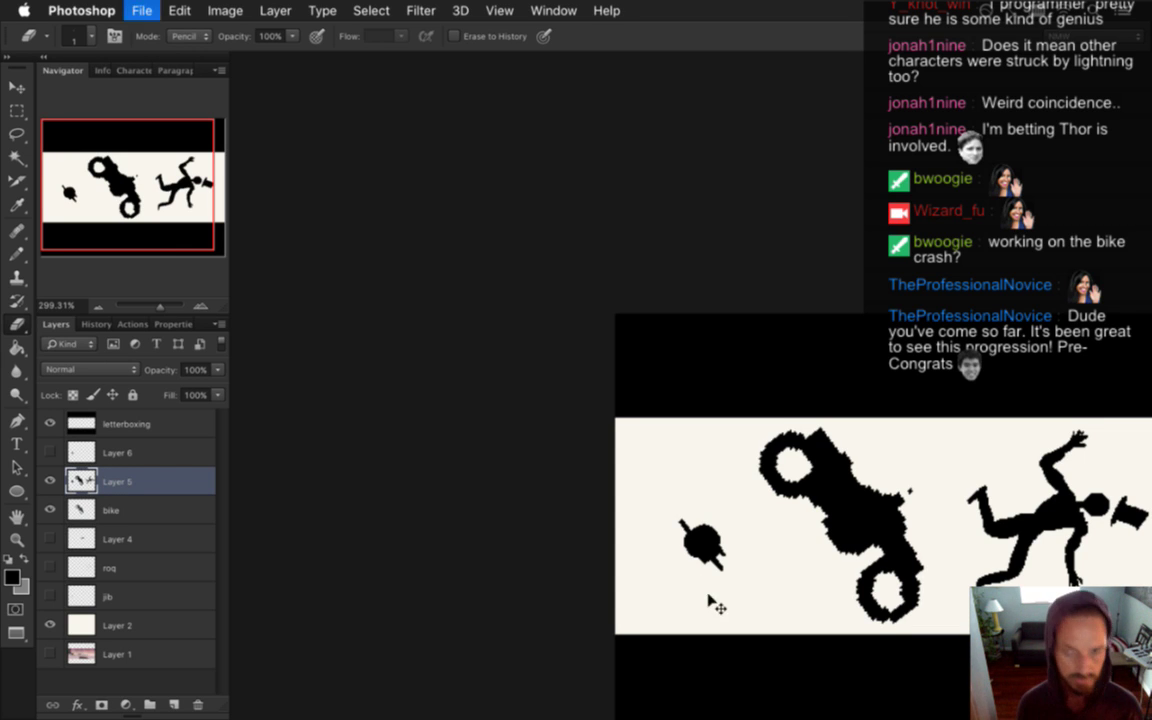
left_click_drag(741, 571, 671, 506)
scroll(700, 504, "up", 4)
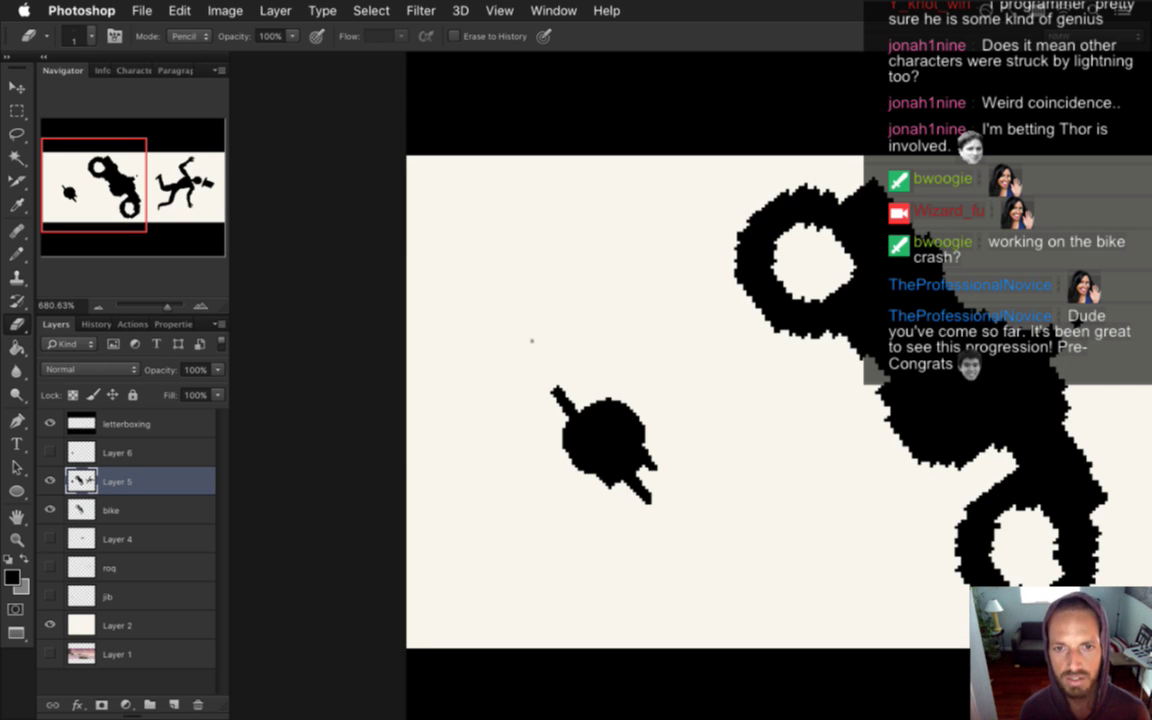
key("i")
left_click(465, 460)
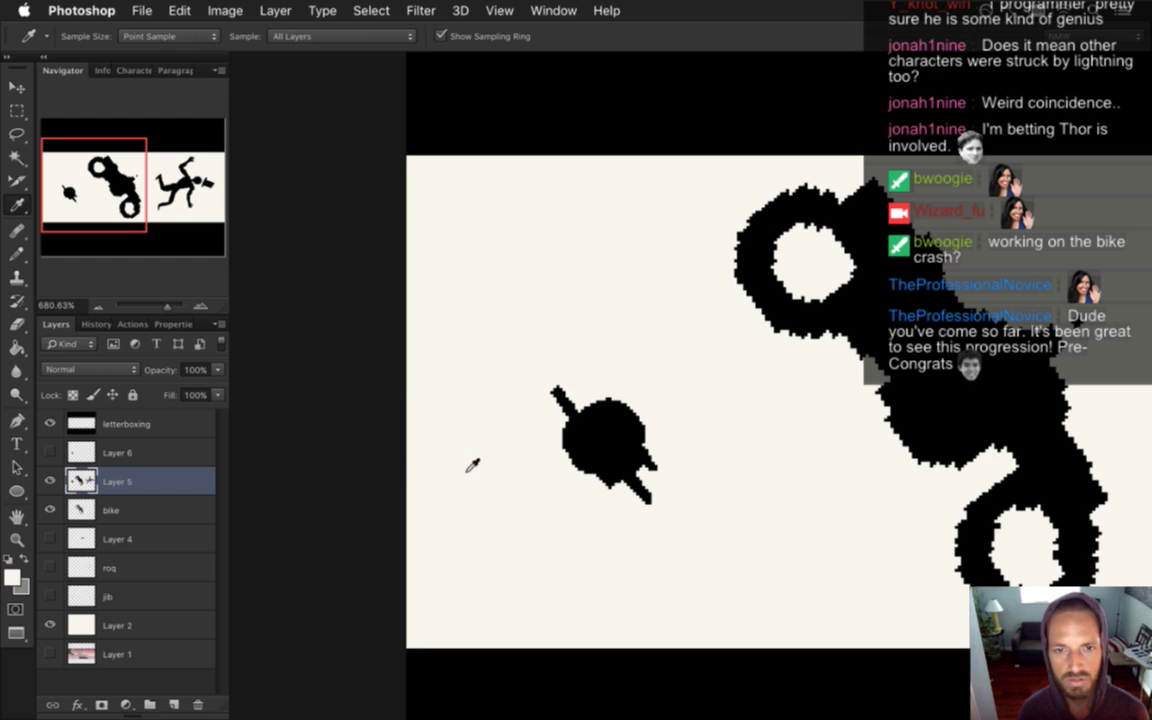
left_click(12, 577)
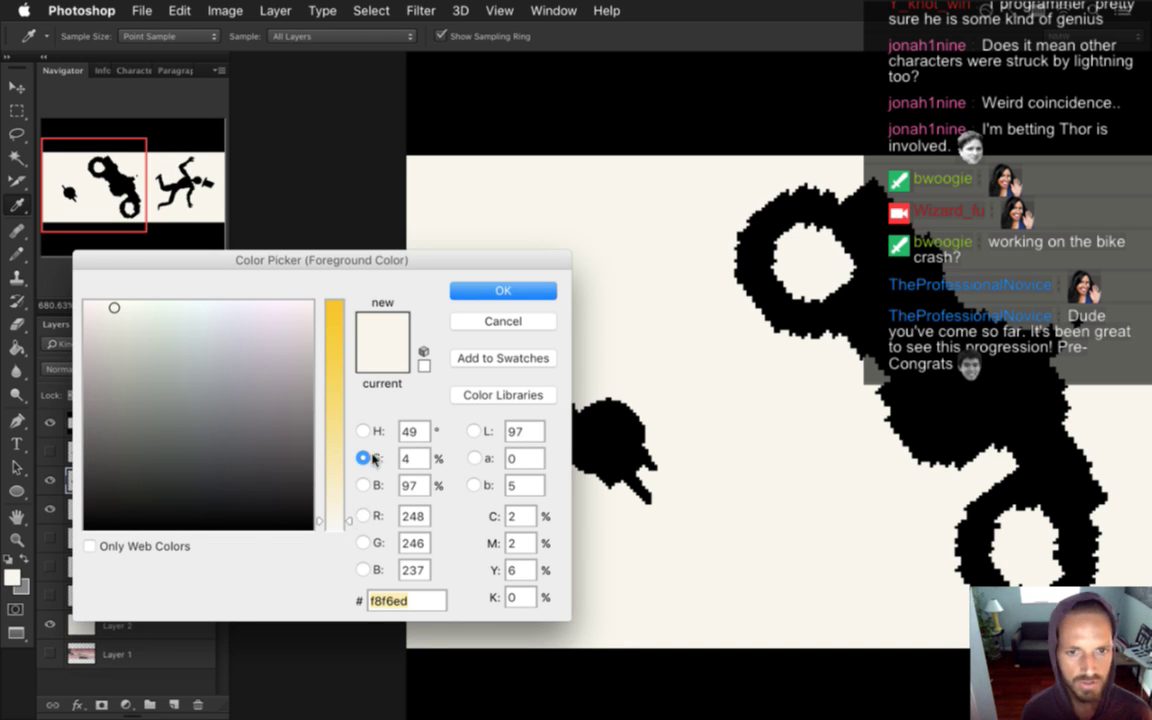
left_click_drag(341, 514, 343, 476)
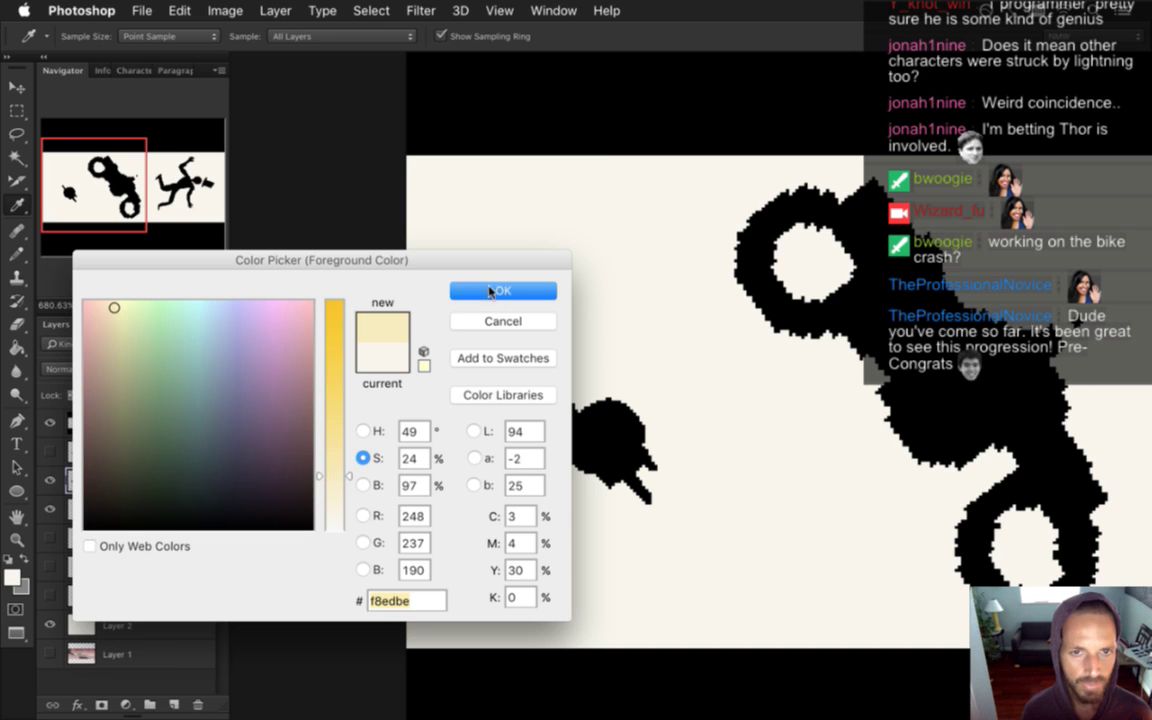
left_click(500, 291)
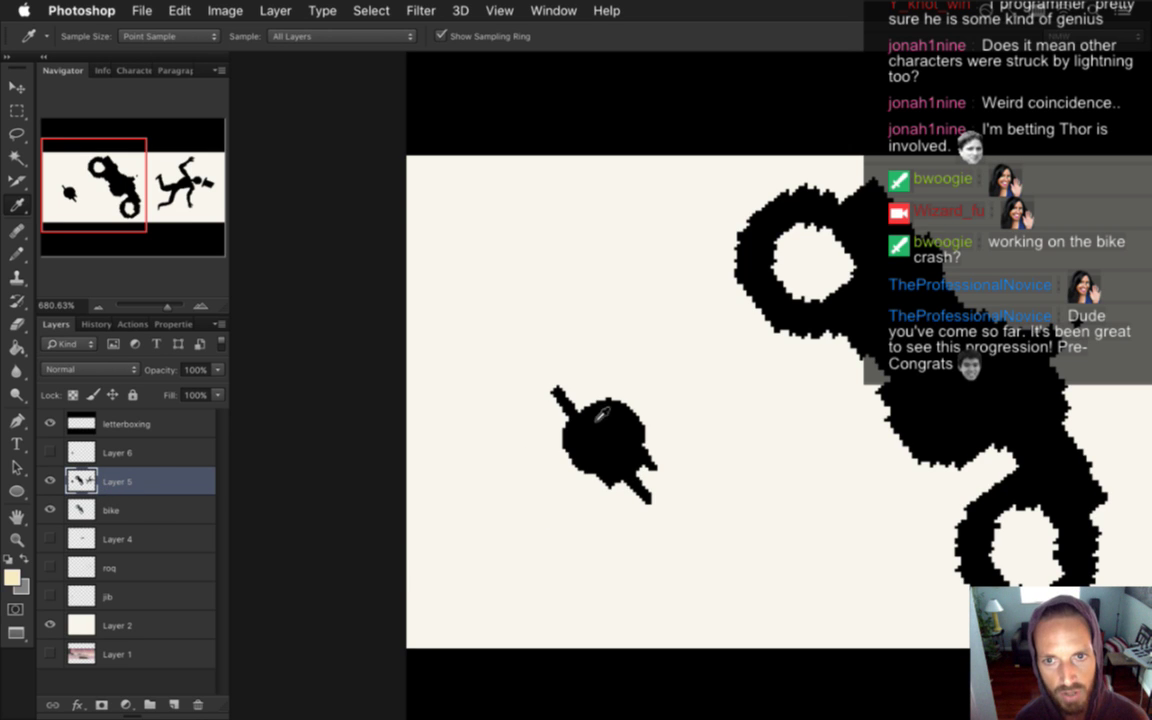
Hide the bike layer and keep it selected in the layer stack
left_click(730, 454, "alt")
left_click(730, 454, "alt")
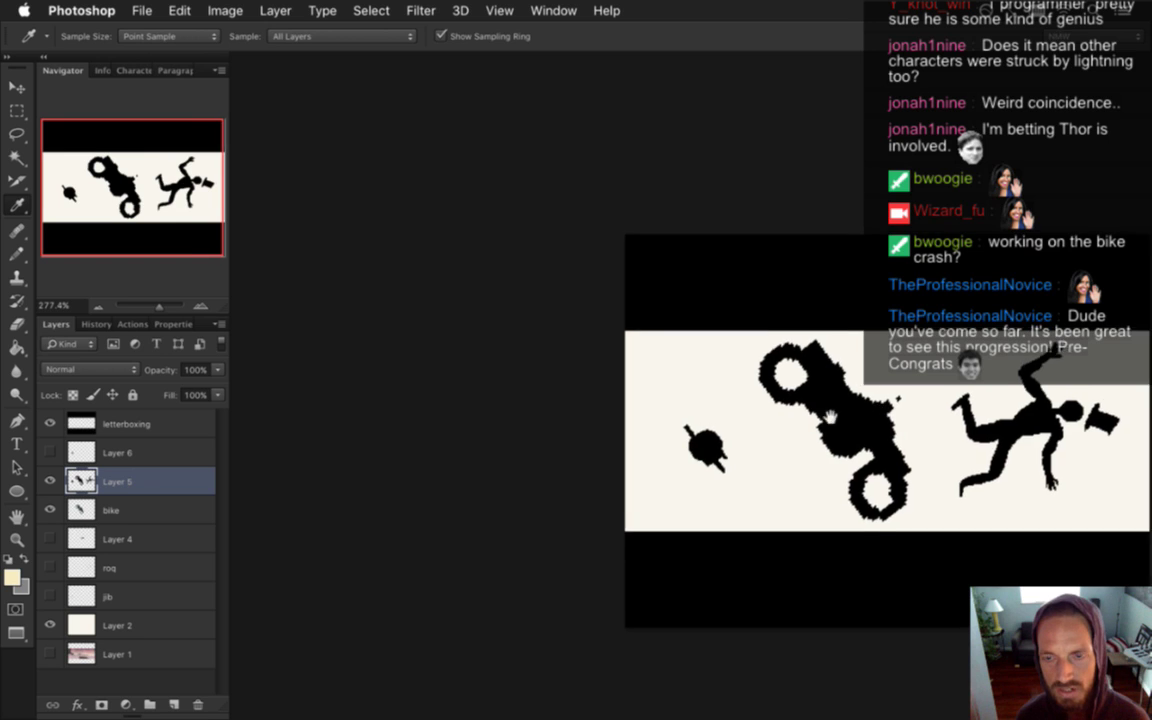
left_click(688, 385, "alt")
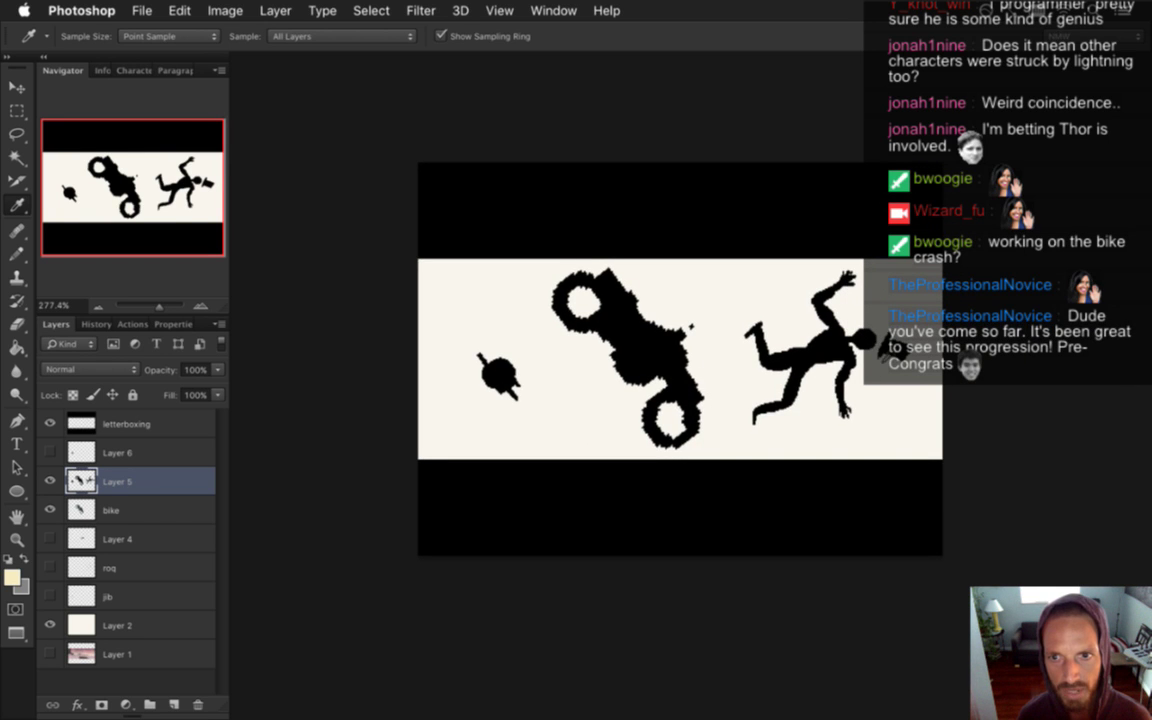
left_click(493, 388, "ctrl")
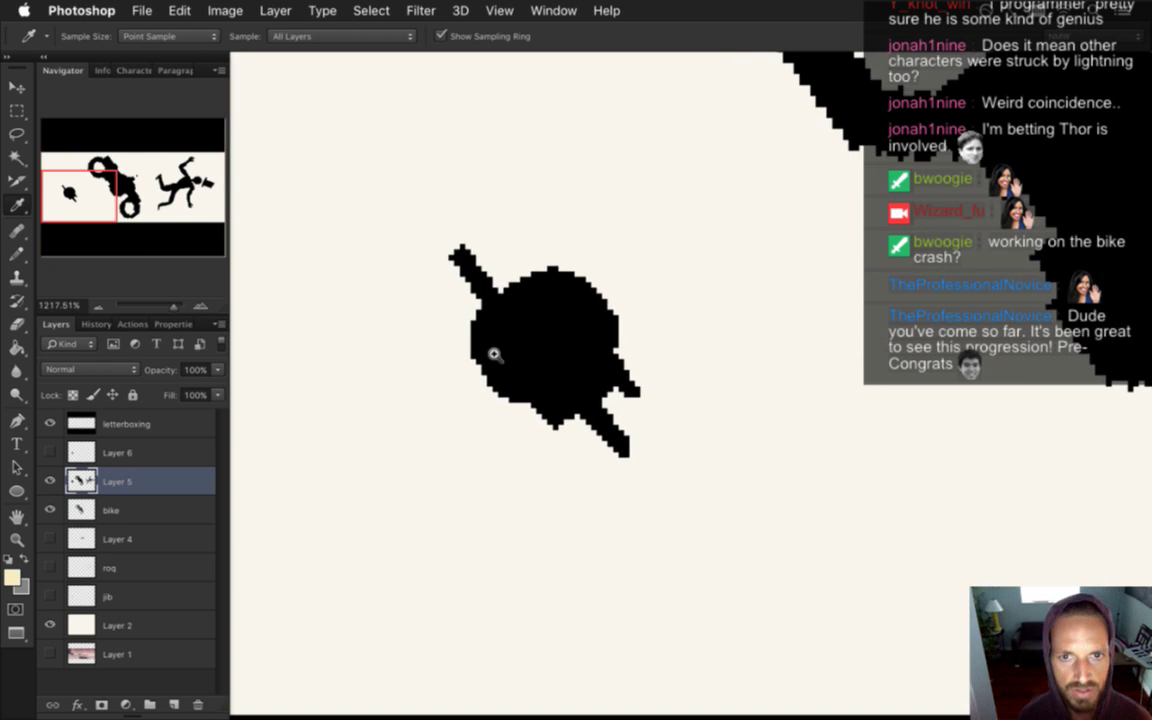
left_click_drag(557, 371, 599, 411)
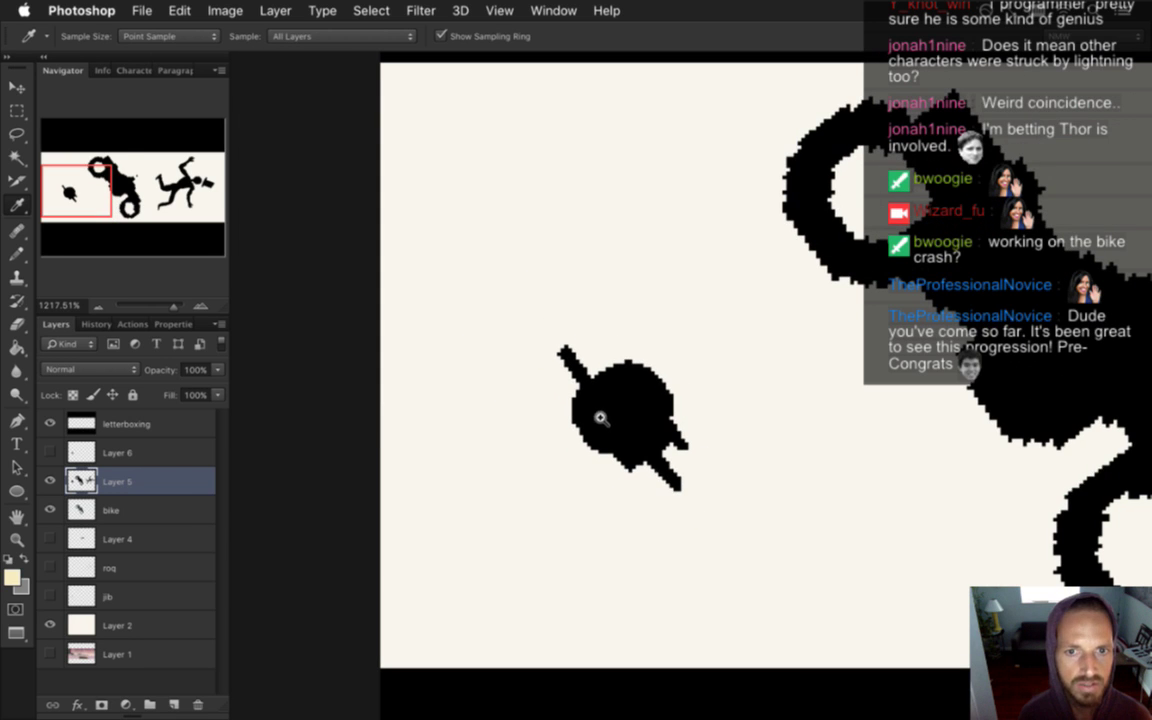
left_click(140, 511)
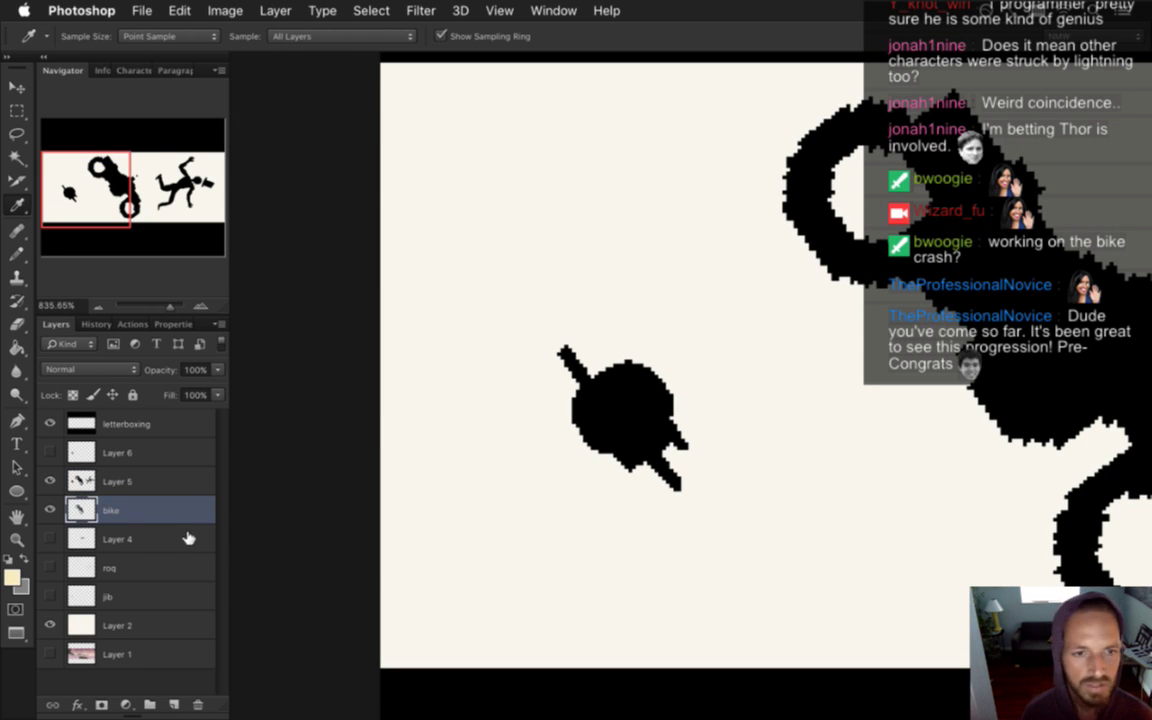
left_click(50, 510)
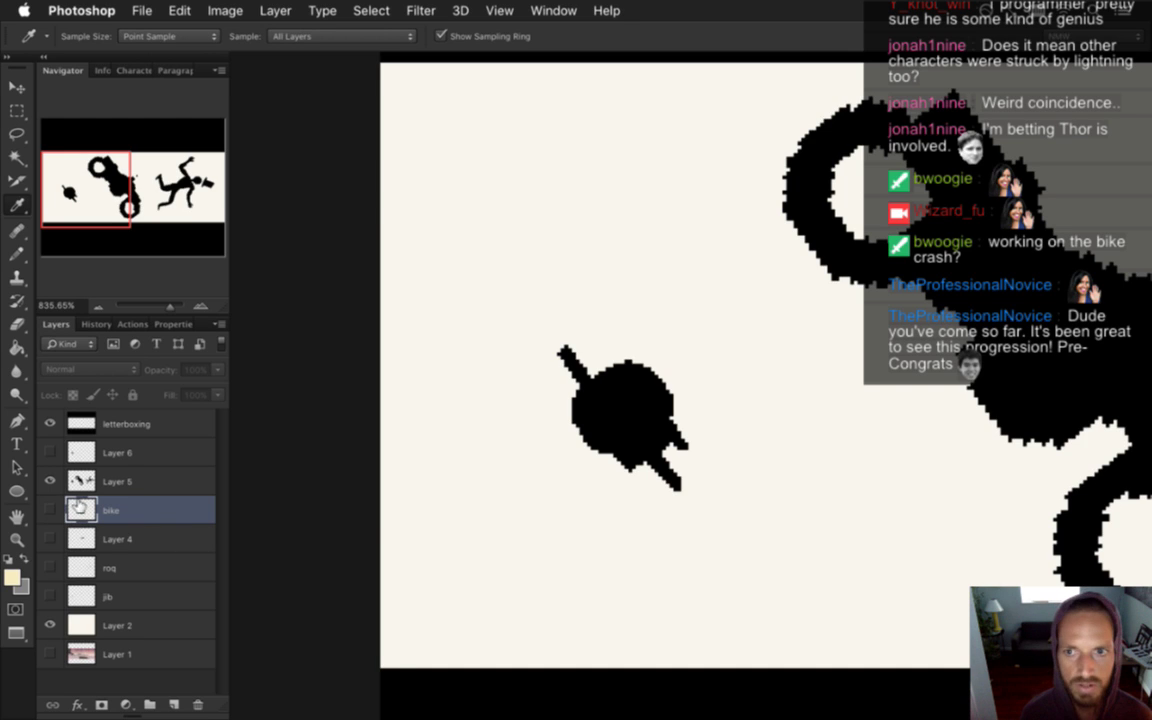
left_click(88, 482)
left_click(120, 508)
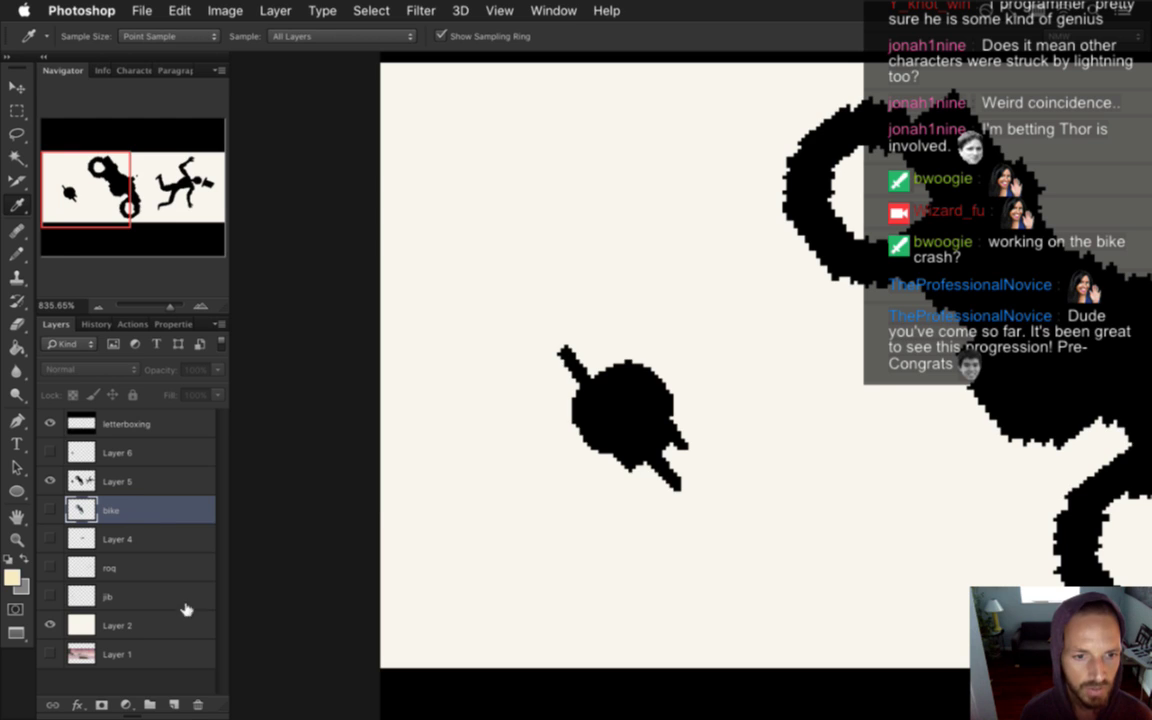
Add a new layer above the bike layer and name it "lightning"
left_click(174, 705)
double_click(118, 510)
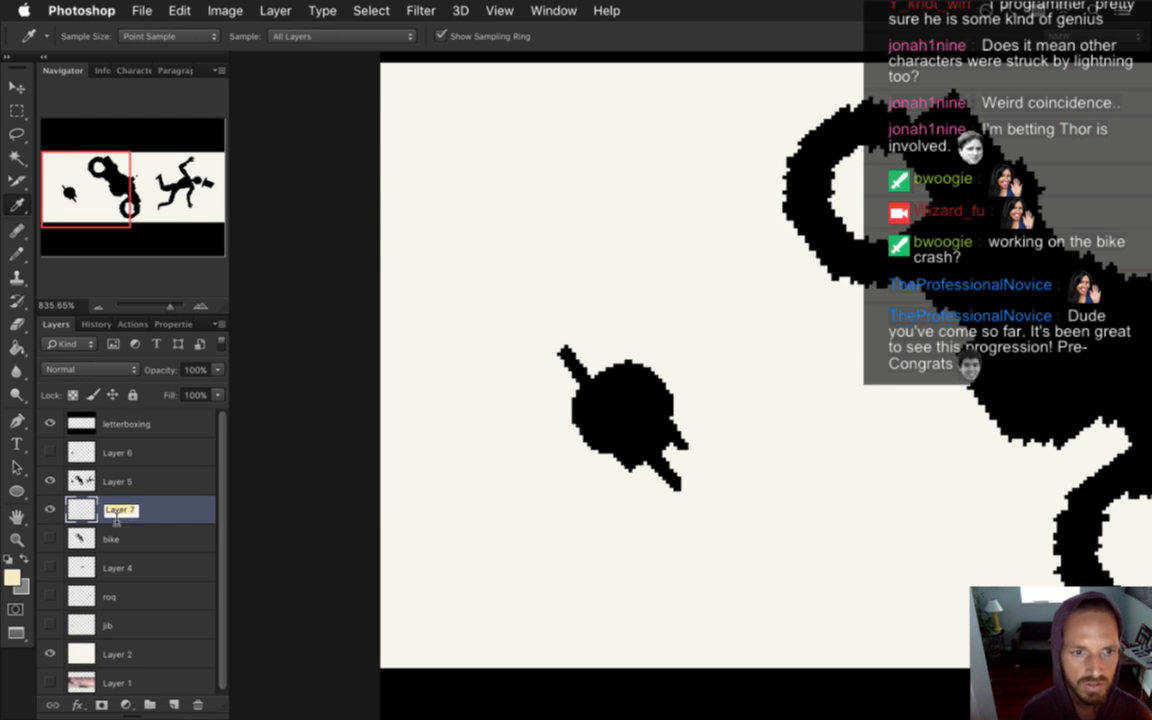
type("lightning")
key("Return")
Rename Layer 5 as "silhoute"
double_click(115, 478)
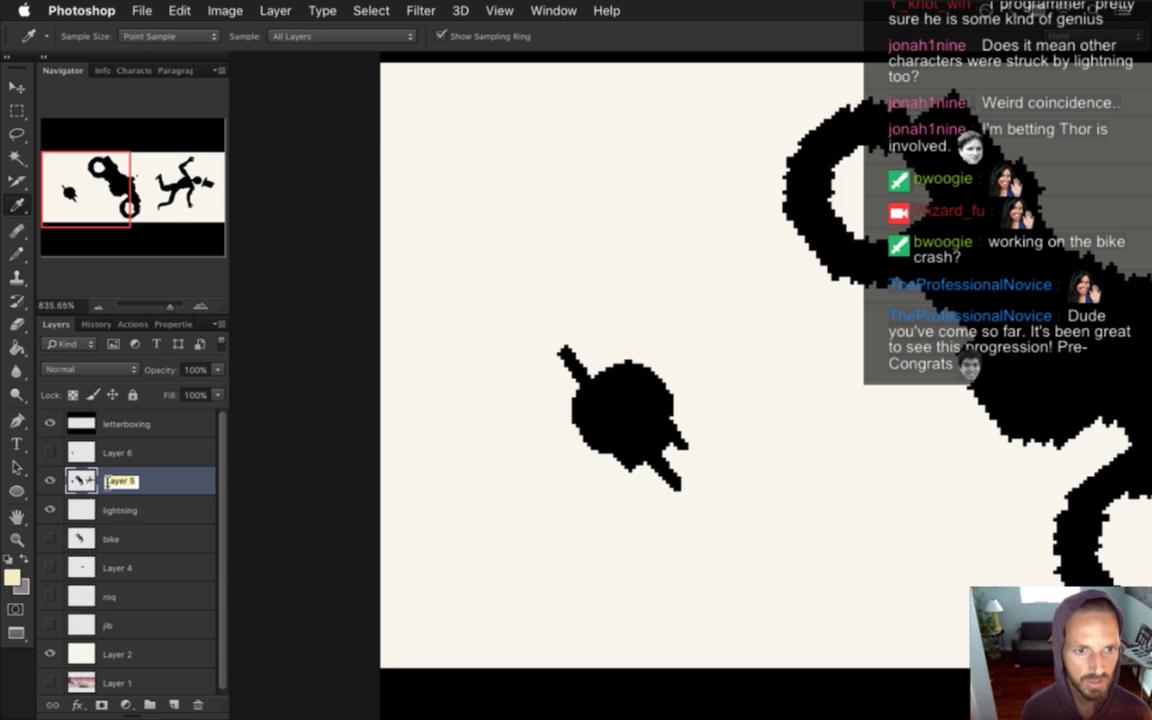
type("silhoute")
key("Return")
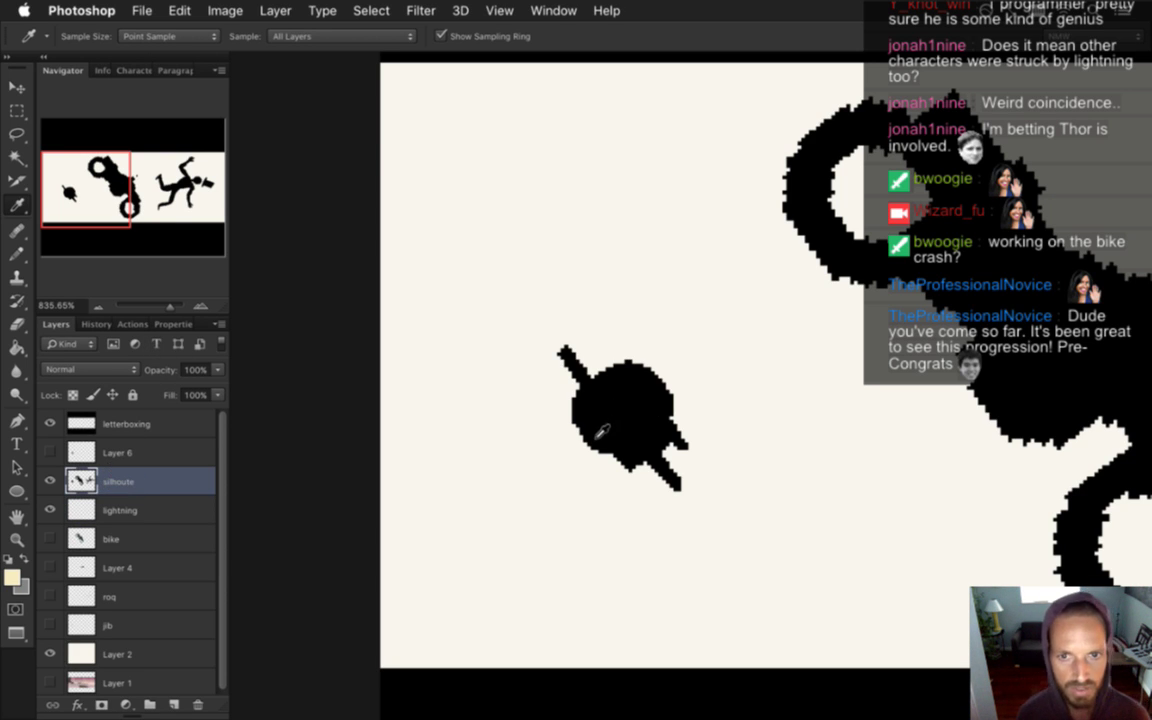
Try a pale yellow Pencil stroke beside Jib on the silhoute layer, undo it and make the lightning layer active
key("b")
key("bracketleft")
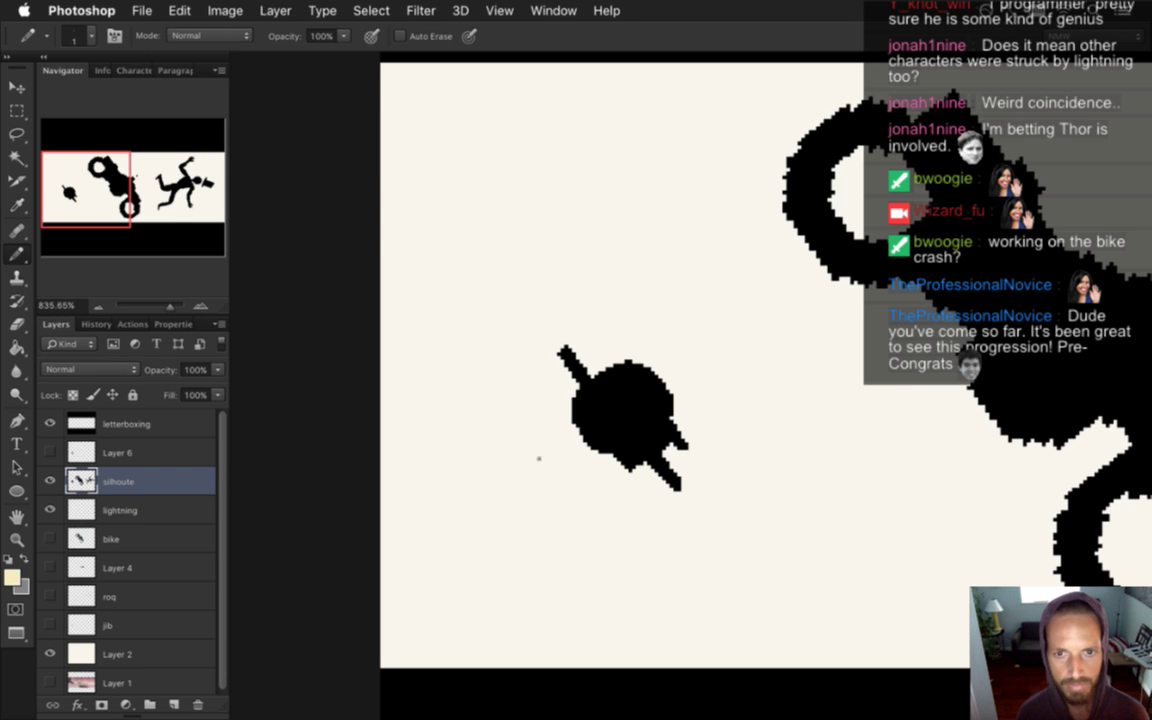
left_click_drag(529, 431, 554, 417)
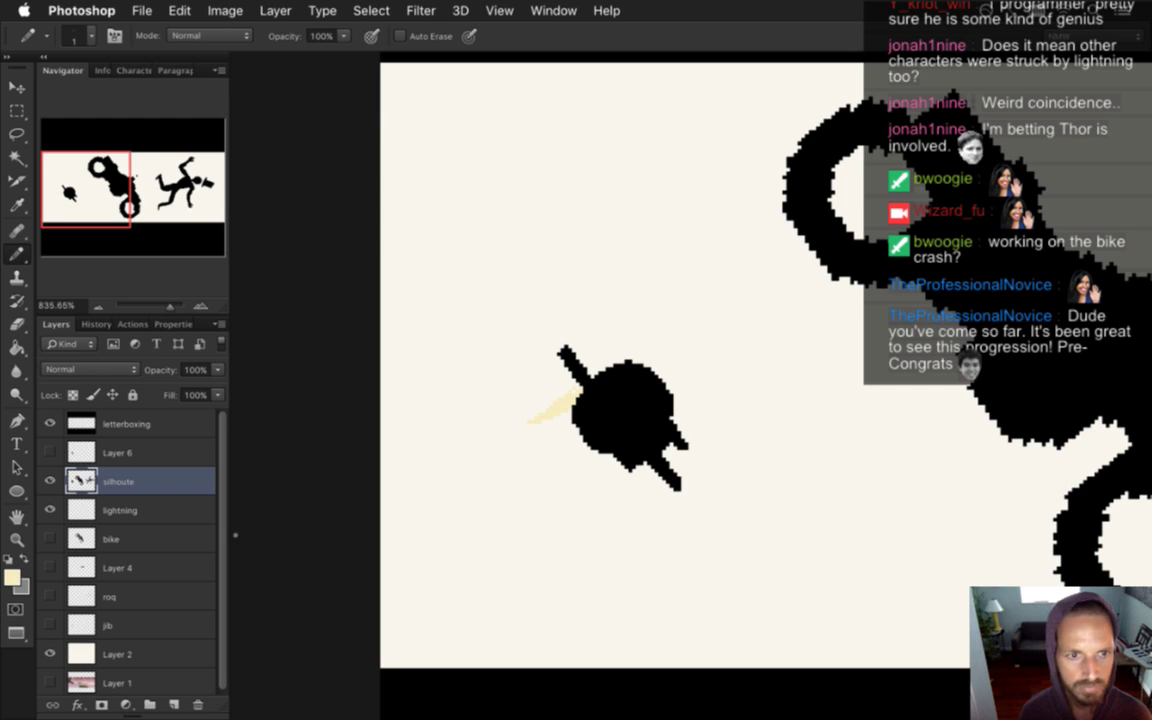
key("super+z")
left_click(135, 510)
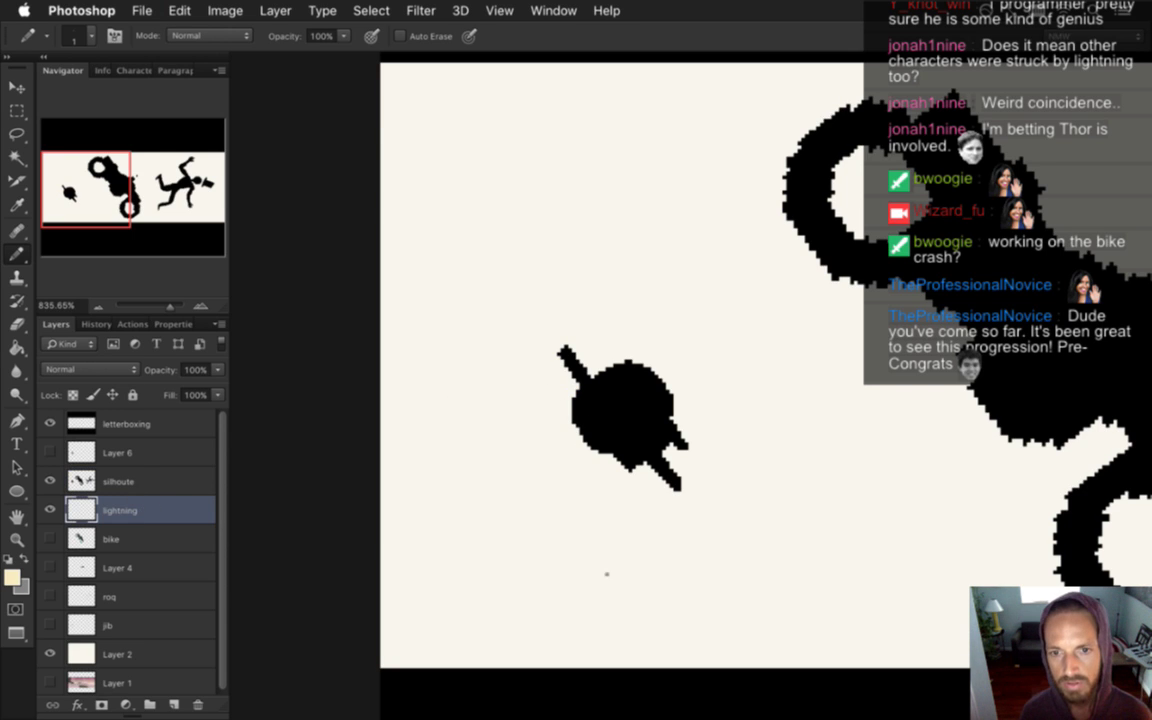
Outline a spiky burst around Jib's silhouette and a zigzag bolt below it with the pale yellow Pencil on the lightning layer
scroll(684, 527, "down", 5)
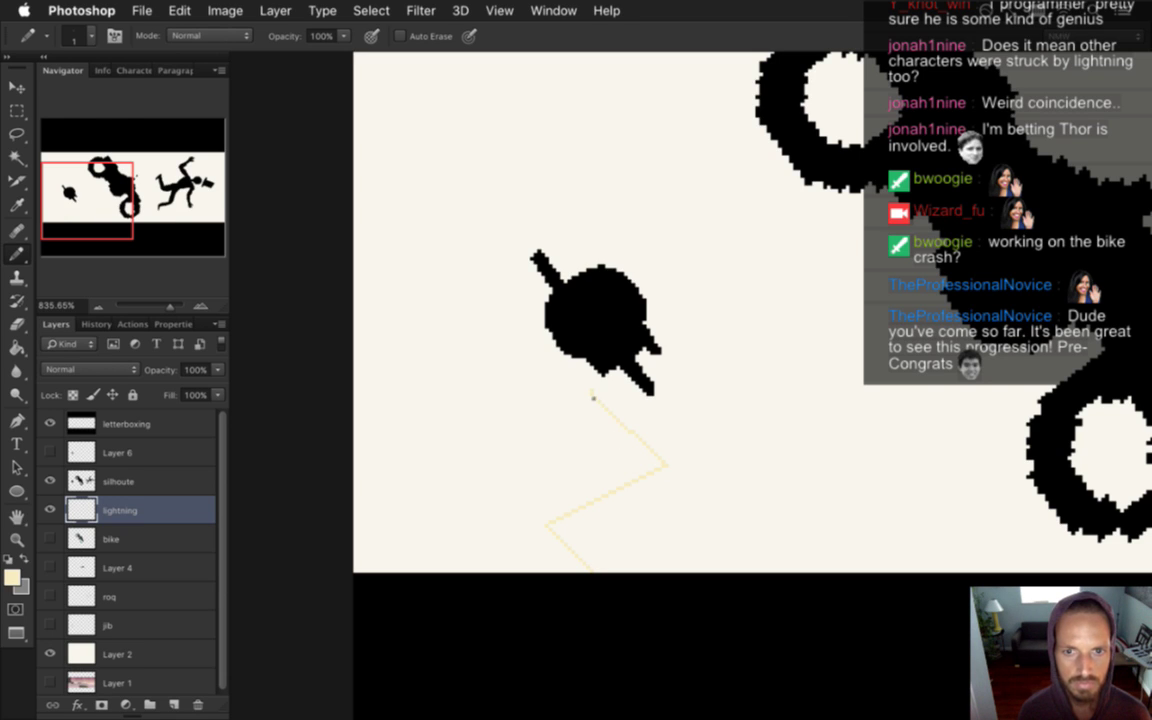
mouse_move(575, 377)
left_mouse_down()
mouse_move(503, 389)
mouse_move(541, 351)
left_mouse_up()
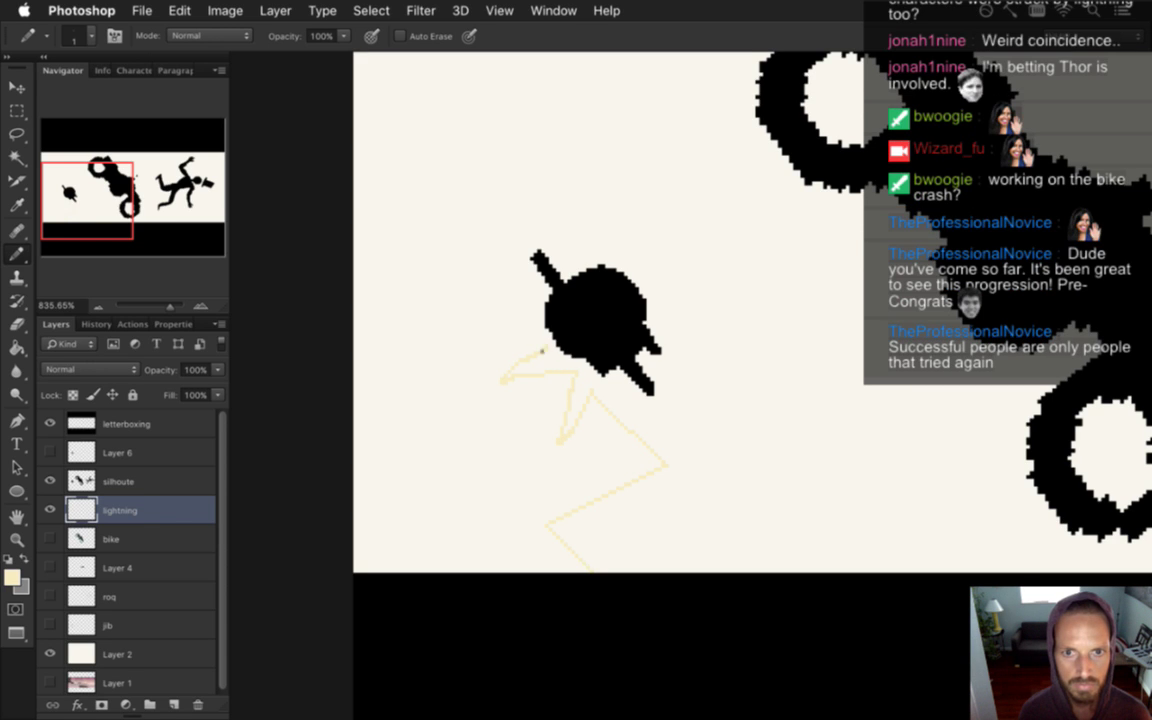
mouse_move(472, 323)
left_mouse_down()
mouse_move(533, 309)
mouse_move(519, 310)
mouse_move(534, 302)
mouse_move(498, 215)
mouse_move(549, 250)
mouse_move(554, 195)
mouse_move(586, 262)
mouse_move(612, 234)
mouse_move(621, 279)
mouse_move(698, 212)
left_mouse_up()
mouse_move(662, 278)
left_mouse_down()
mouse_move(746, 290)
mouse_move(693, 292)
mouse_move(660, 313)
mouse_move(736, 330)
mouse_move(660, 324)
mouse_move(718, 374)
mouse_move(671, 372)
left_mouse_up()
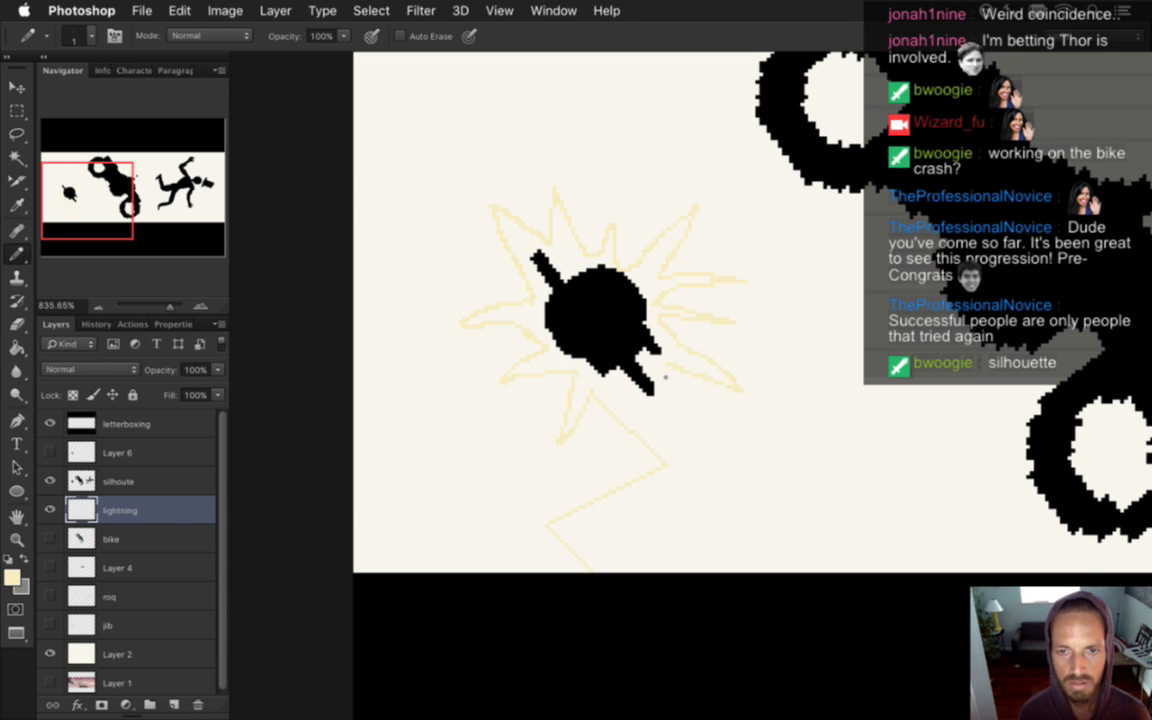
left_click_drag(637, 419, 681, 481)
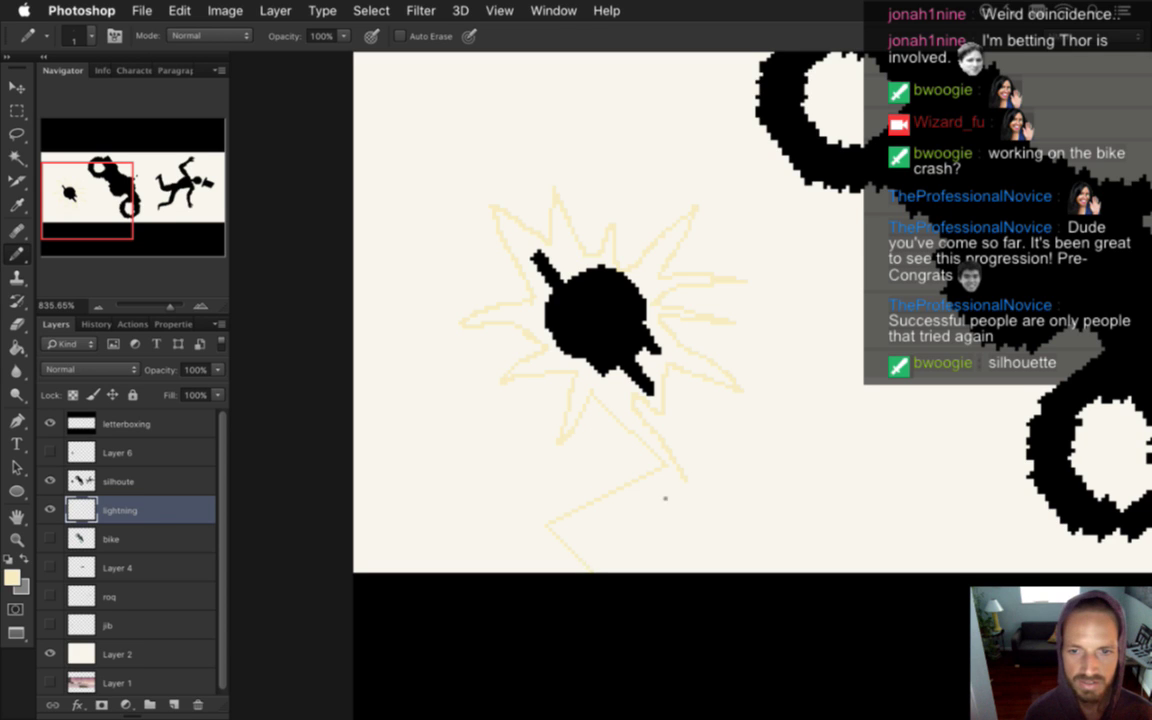
left_click_drag(684, 488, 633, 510)
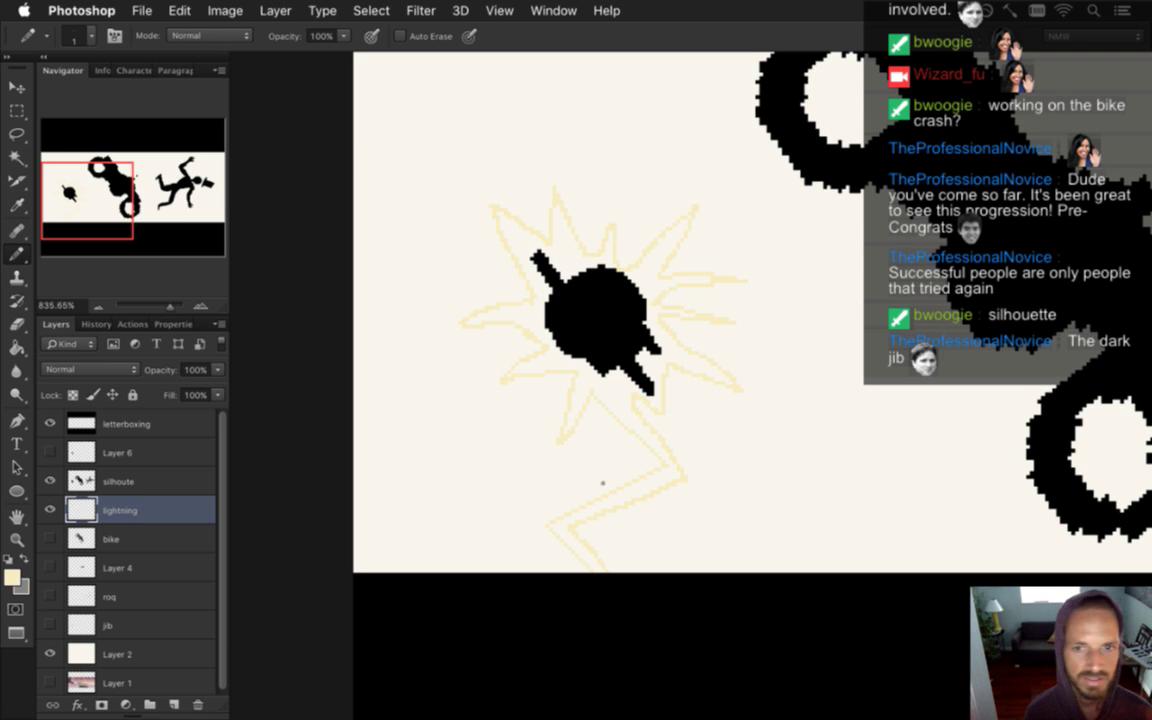
Hide the letterboxing layer, extend the bolt's outline downward and fill the lightning shape with the pale yellow using the Paint Bucket
scroll(190, 600, "down", 1)
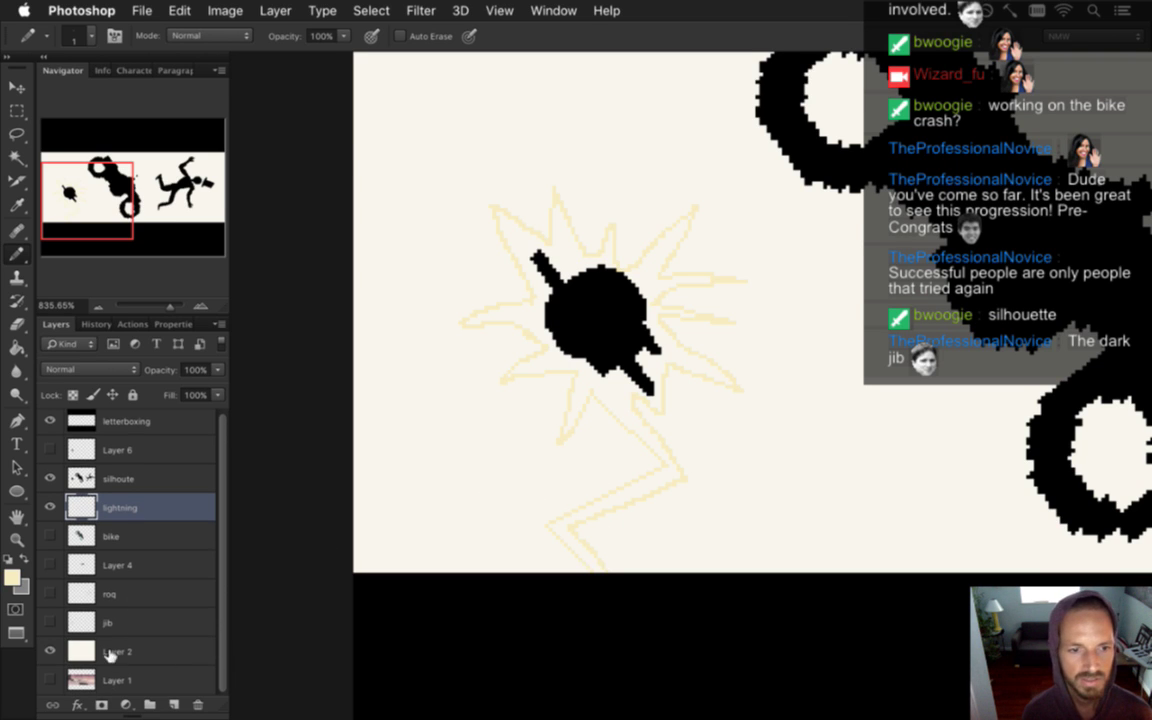
left_click(50, 421)
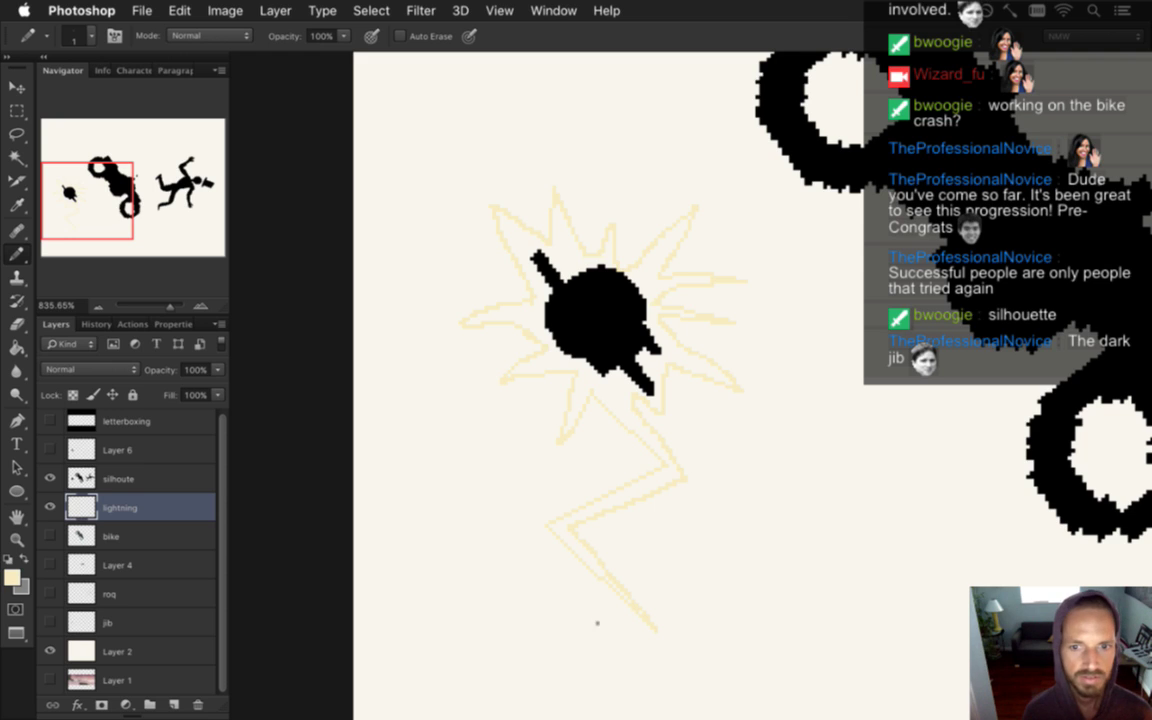
key("g")
left_click(630, 402)
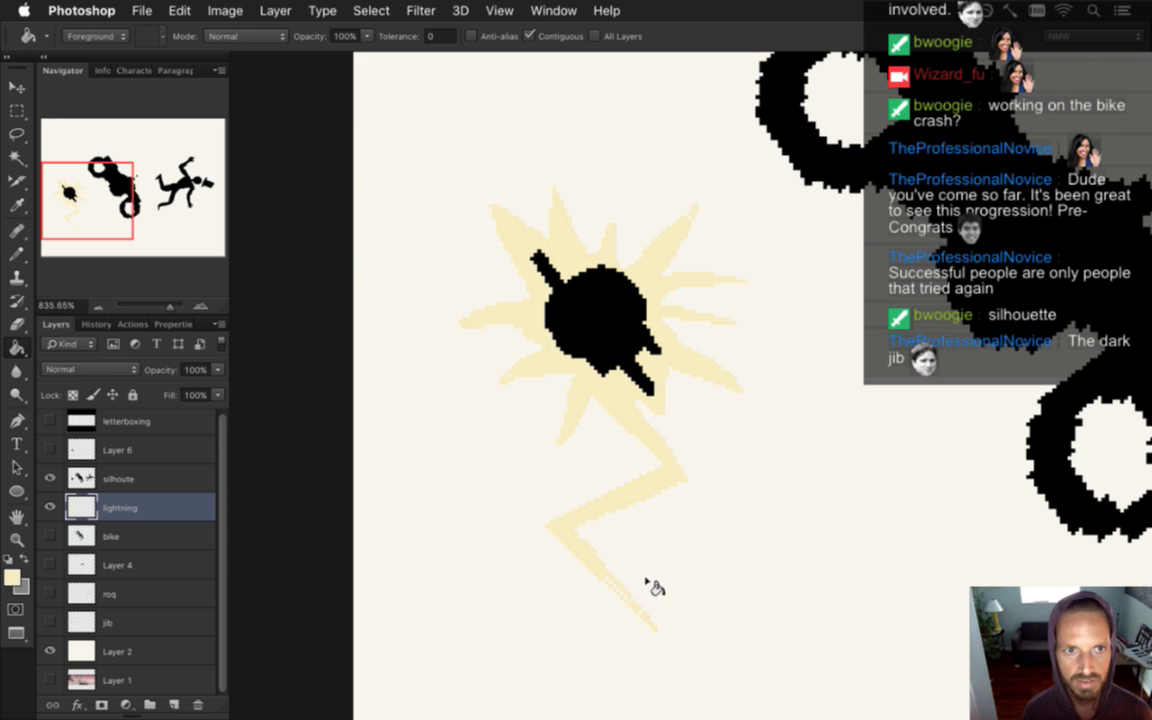
Save the document and export it for web as a PNG-24, overwriting LightningScene.png in the Intro2 folder
scroll(712, 360, "down", 5)
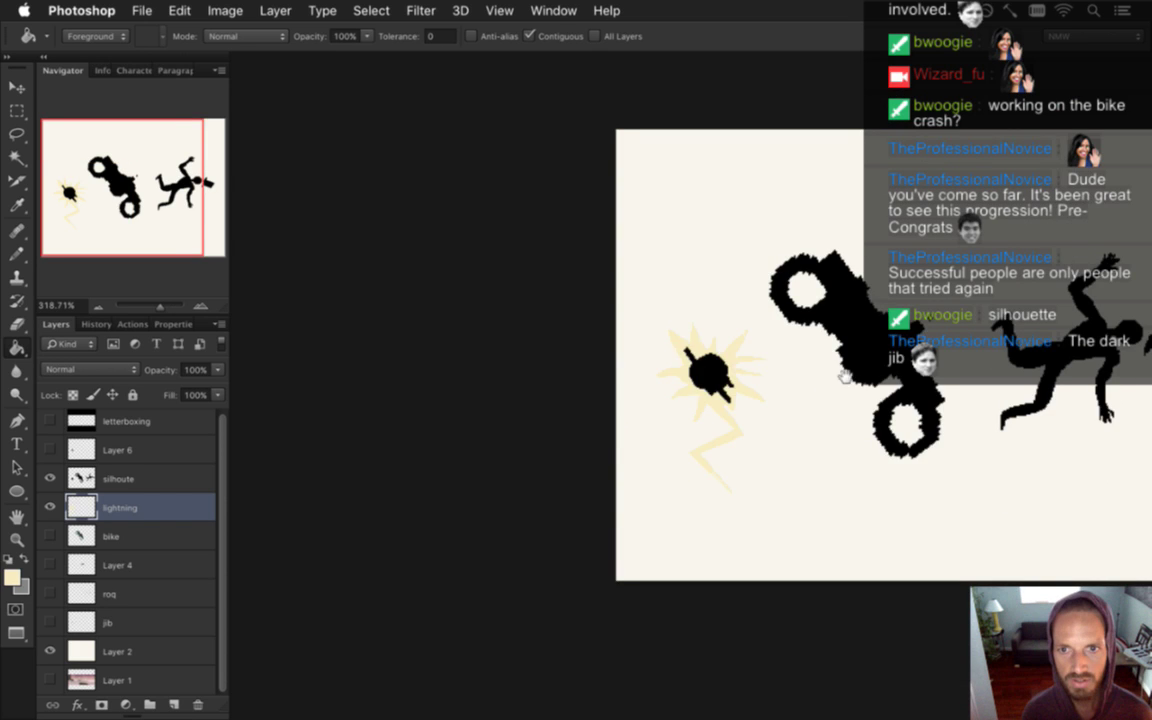
key("super+s")
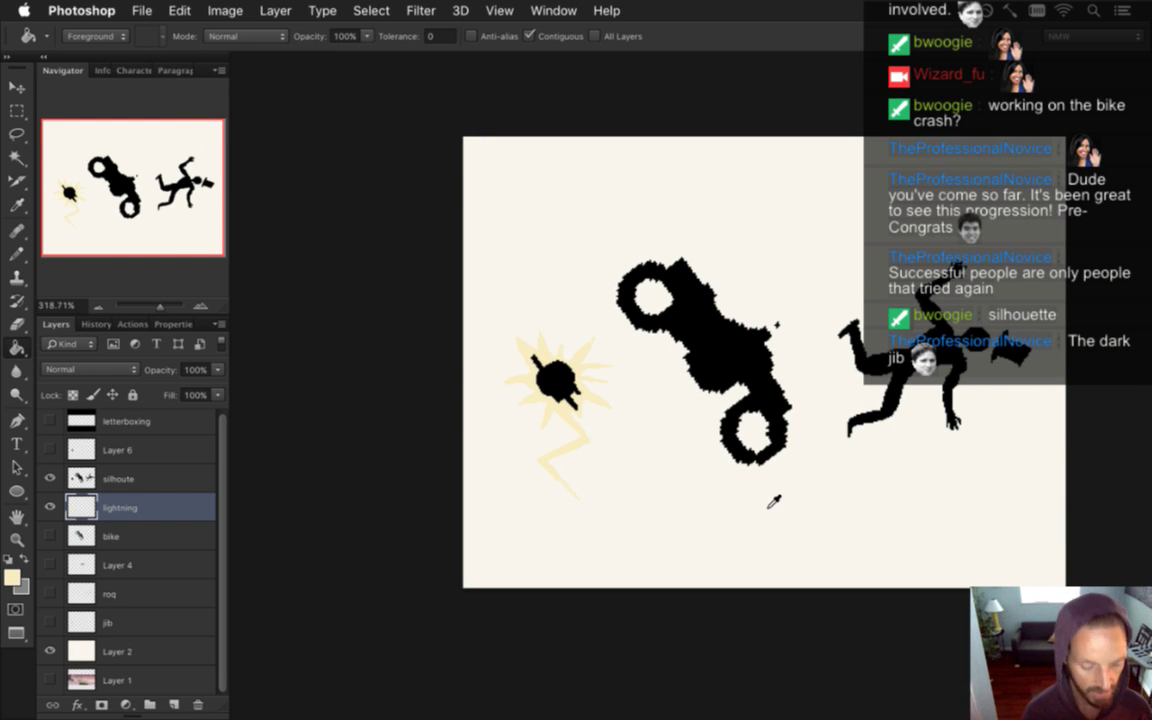
key("super+alt+shift+s")
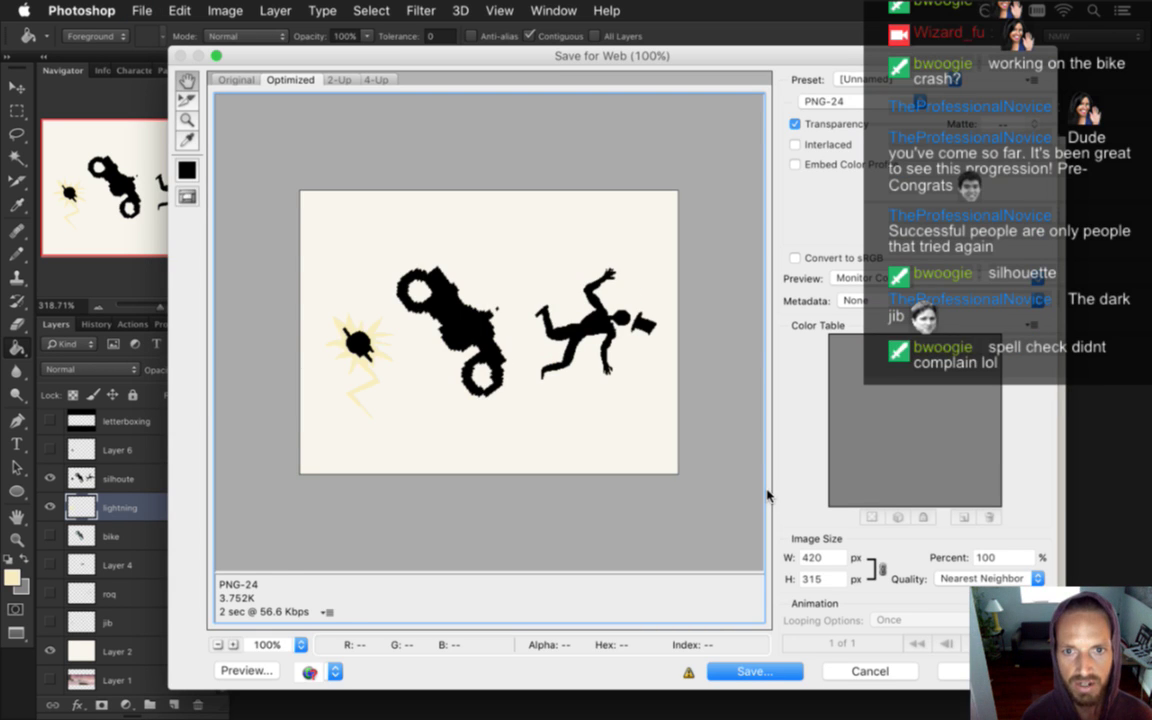
key("Return")
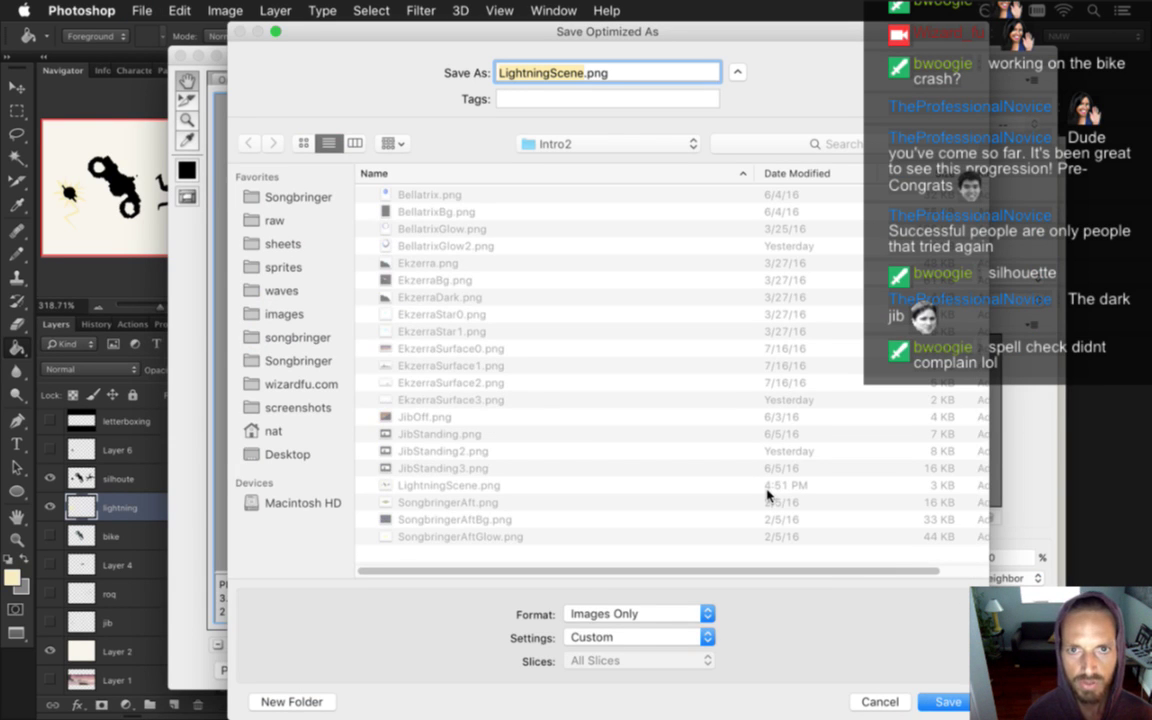
key("Return")
key("Return")
Switch to Xcode, run Songbringer to check the lightning artwork in the intro, and quit the game
key("super+Tab")
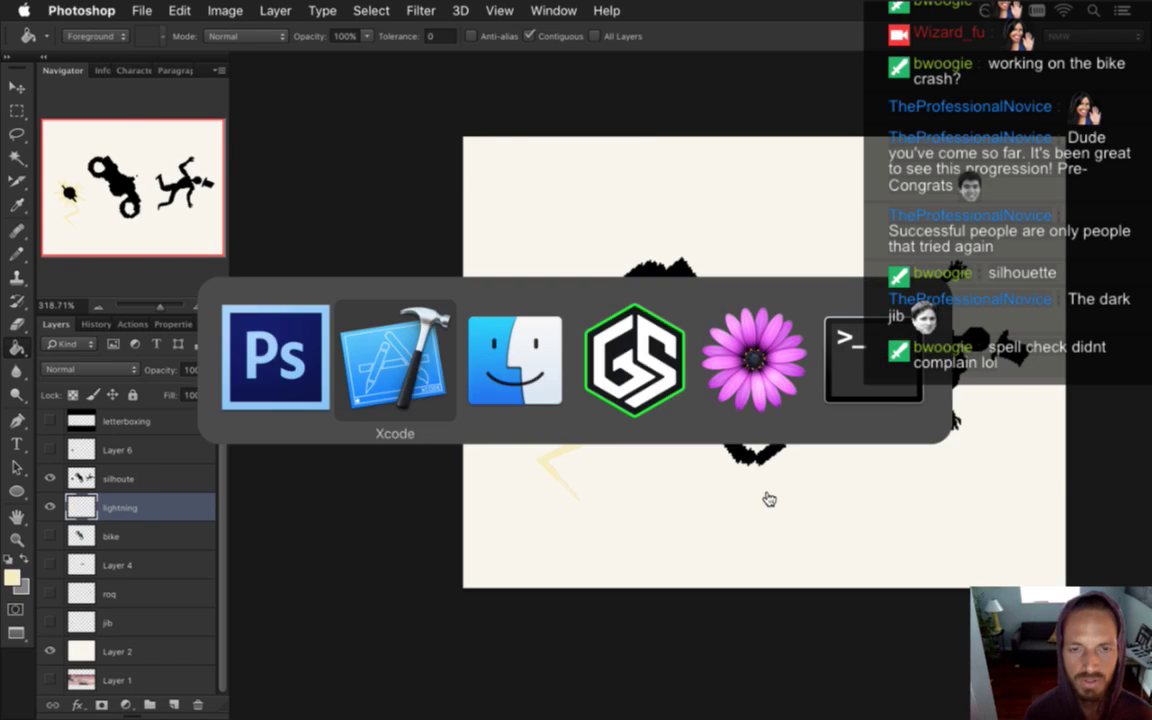
key("super+r")
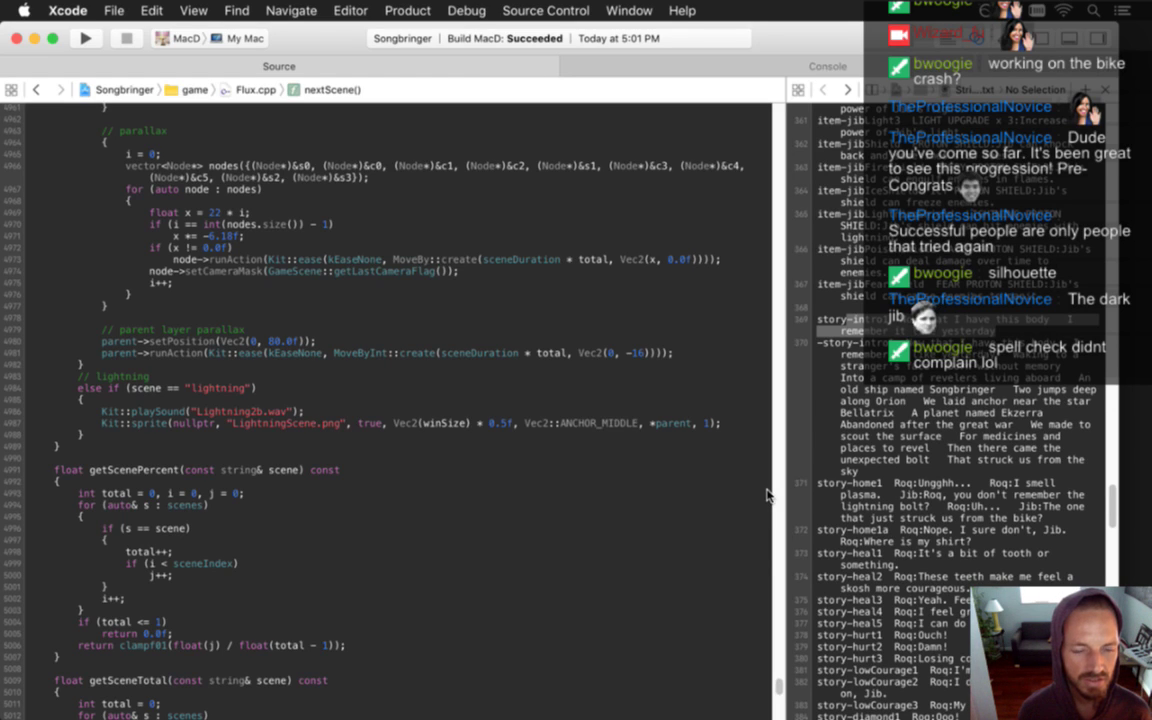
key("super+r")
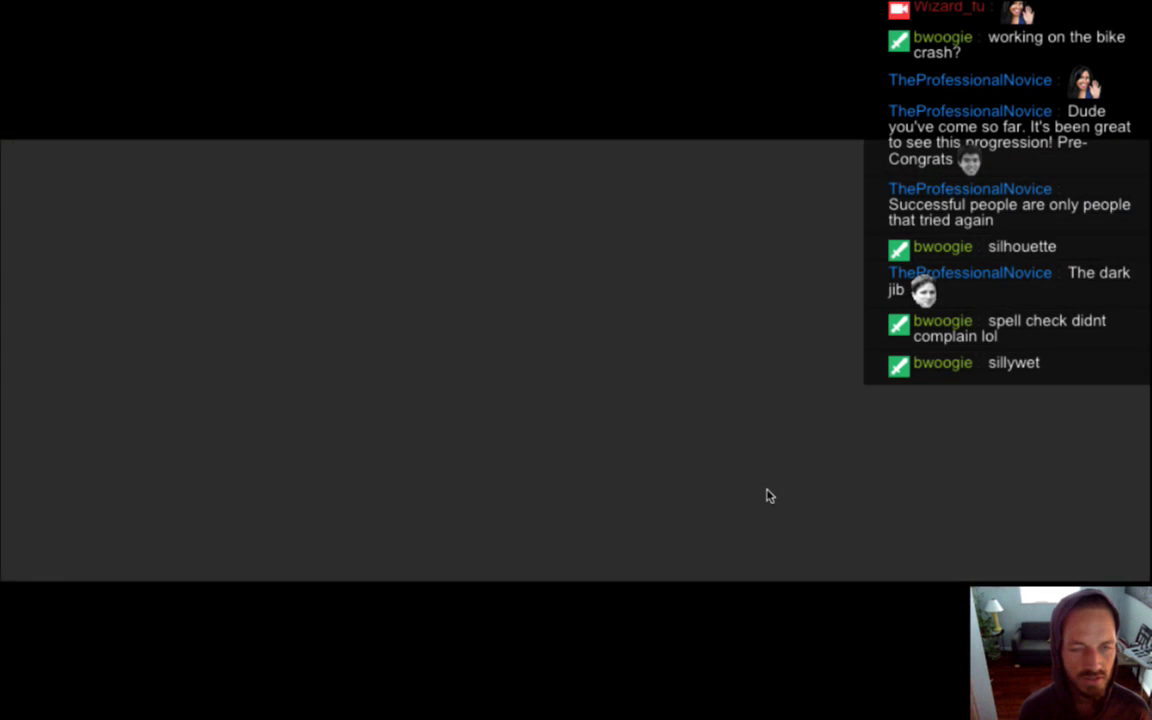
key("super+q")
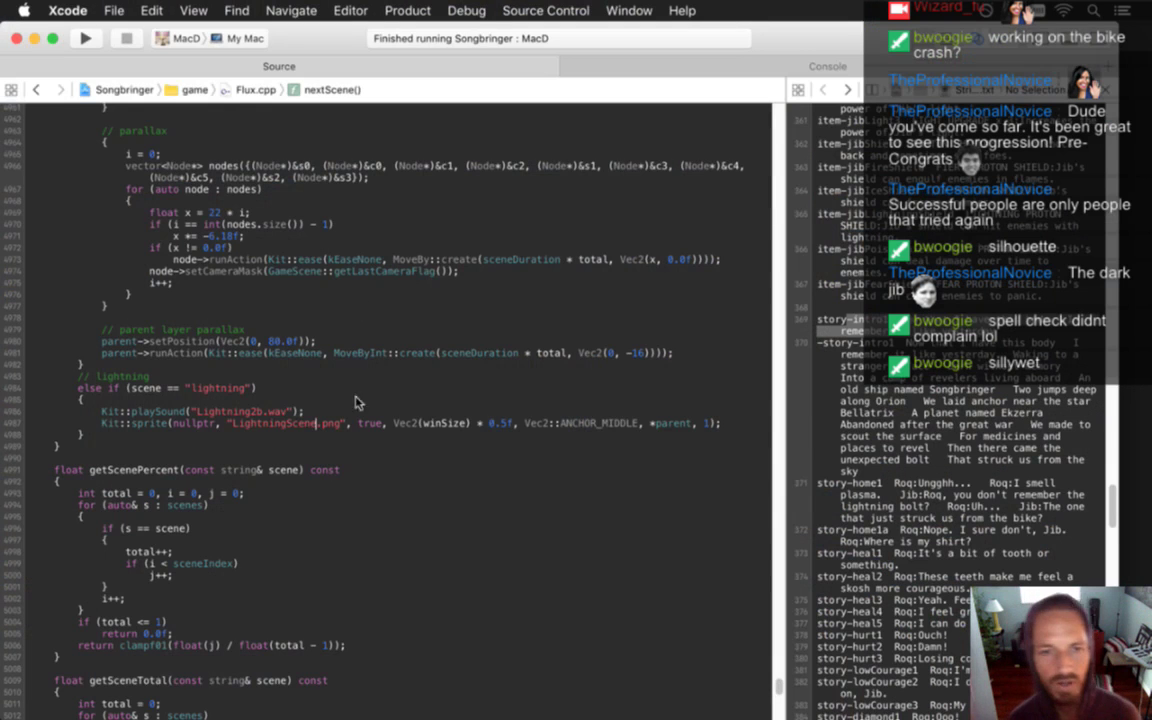
Switch back to Photoshop and lower the opacity of the cream Layer 2 to 54%
key("super+Tab")
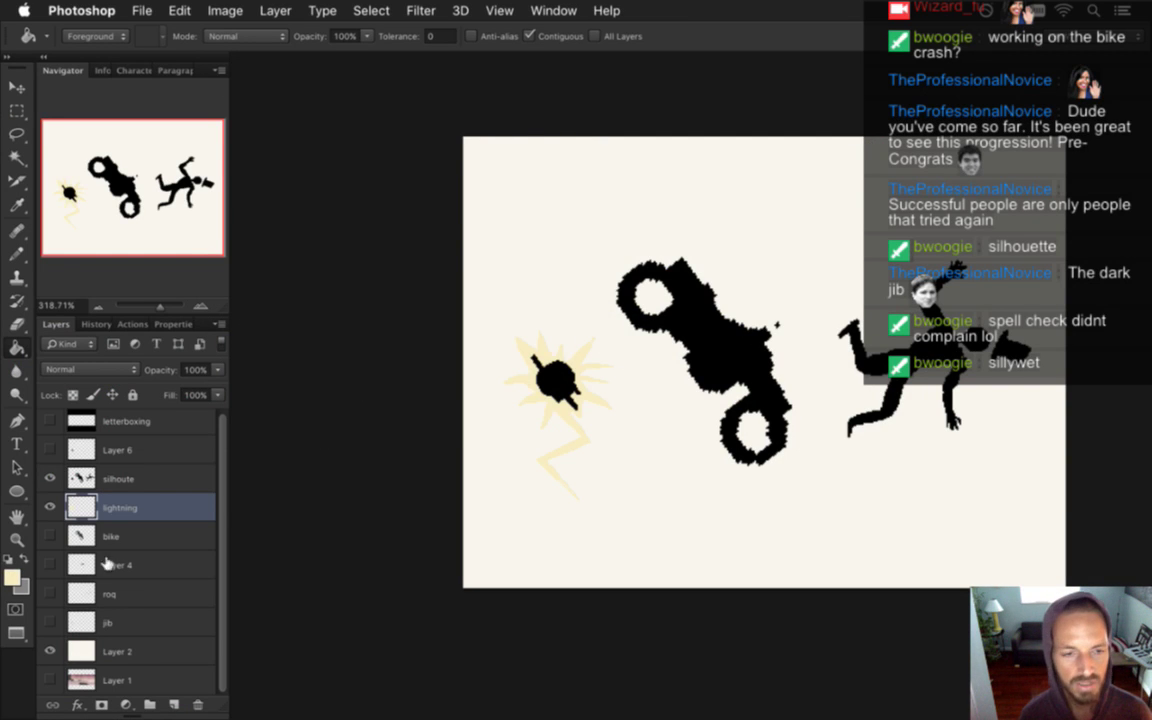
left_click(155, 645)
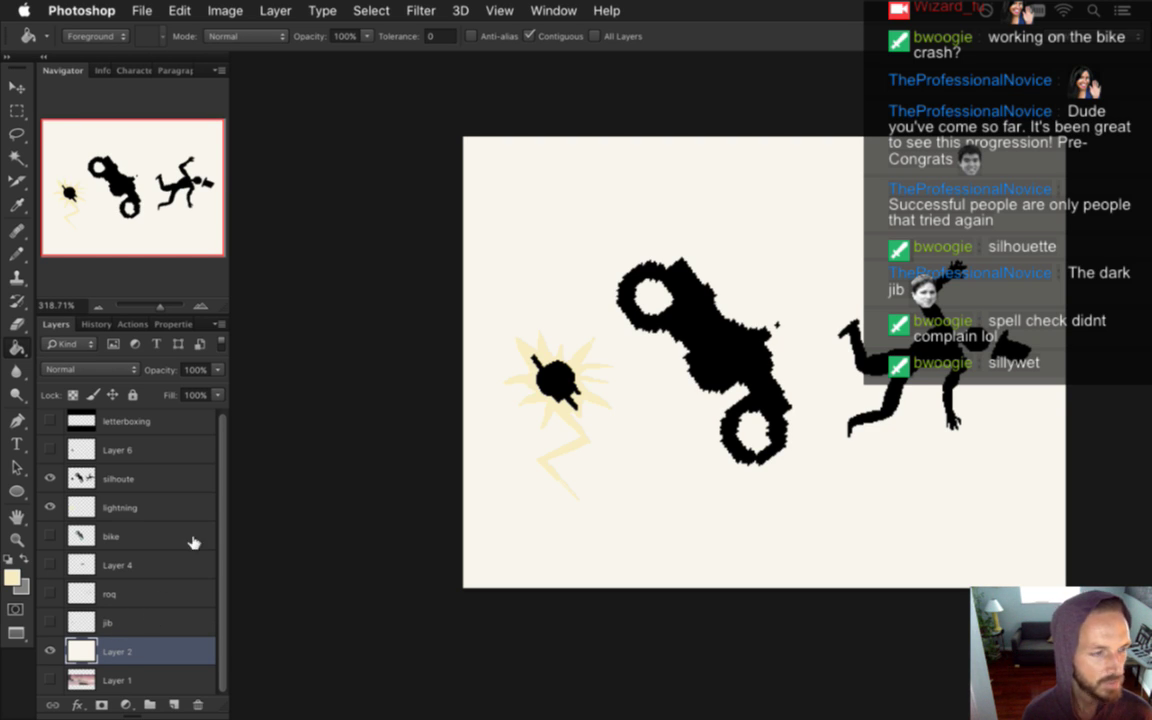
left_click(217, 369)
left_click_drag(215, 387, 181, 398)
left_click(164, 366)
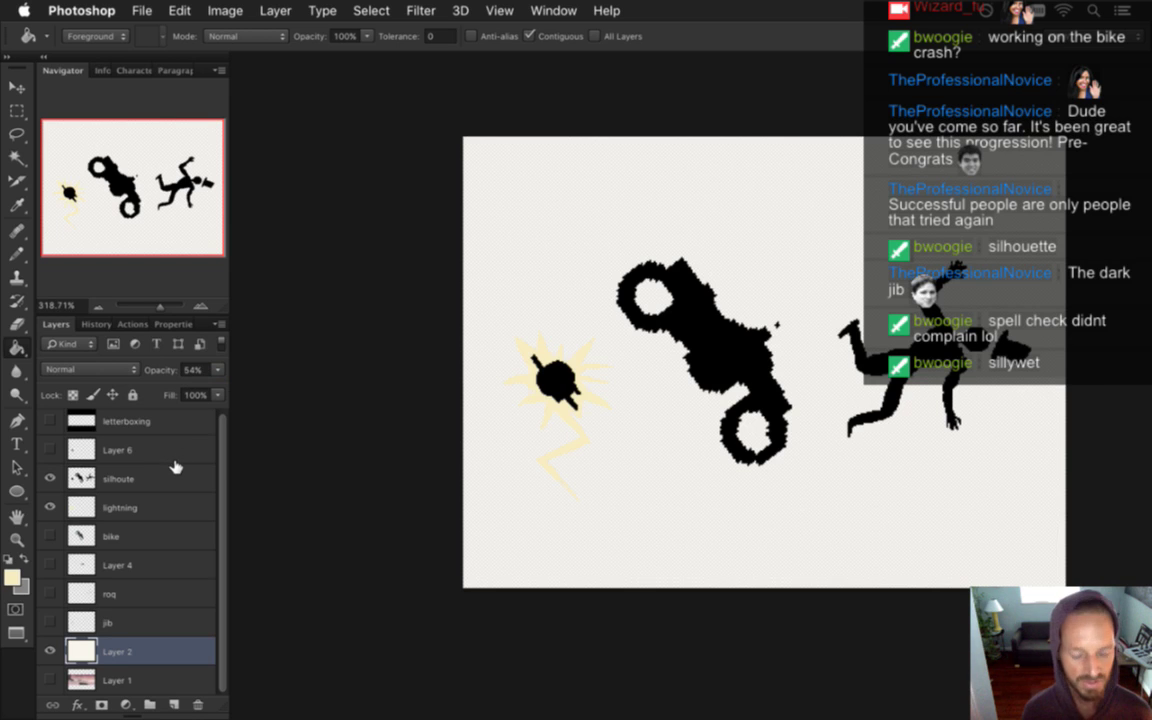
Export the scene with the semi-transparent background for web, replacing the existing LightningScene.png
key("super+alt+shift+s")
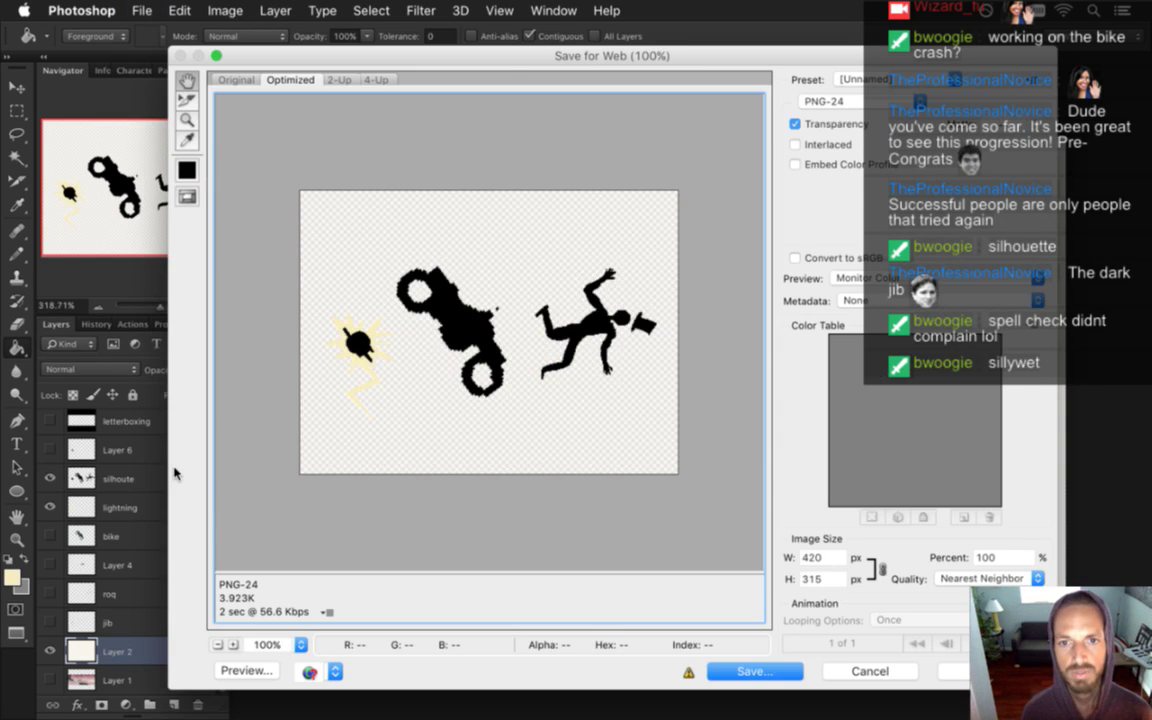
key("Return")
key("Return")
key("Return")
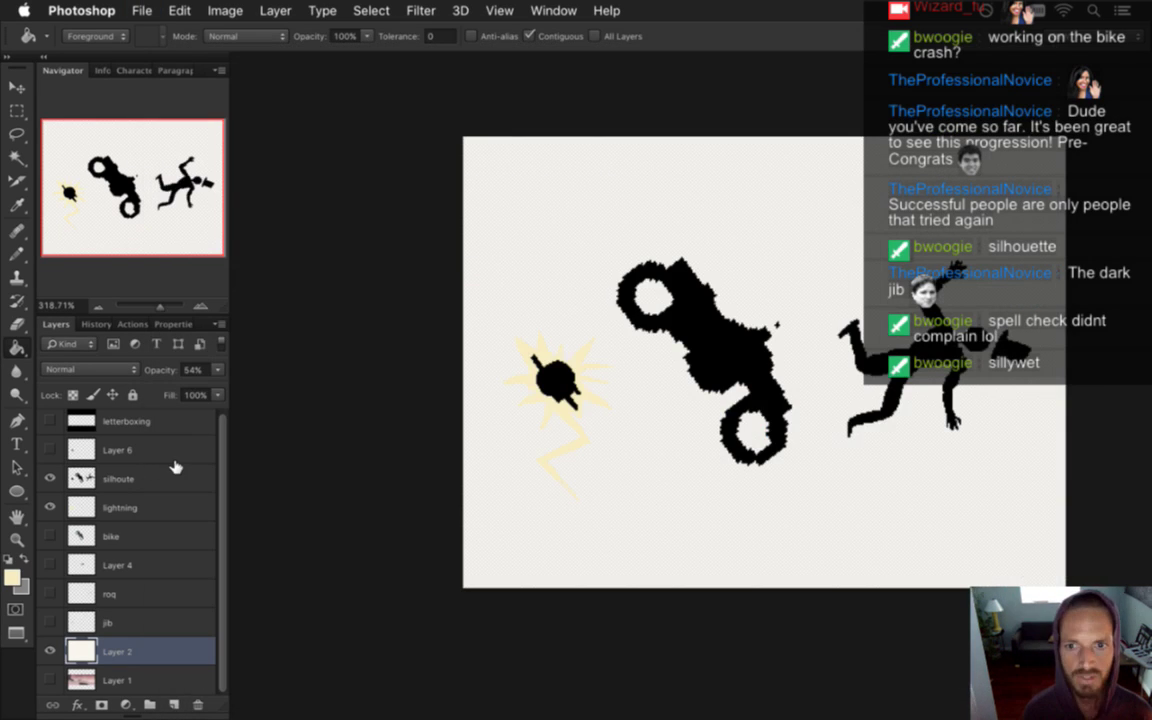
Switch to Xcode, run the game again to check the scene with its semi-transparent background, and quit it
key("super+Tab")
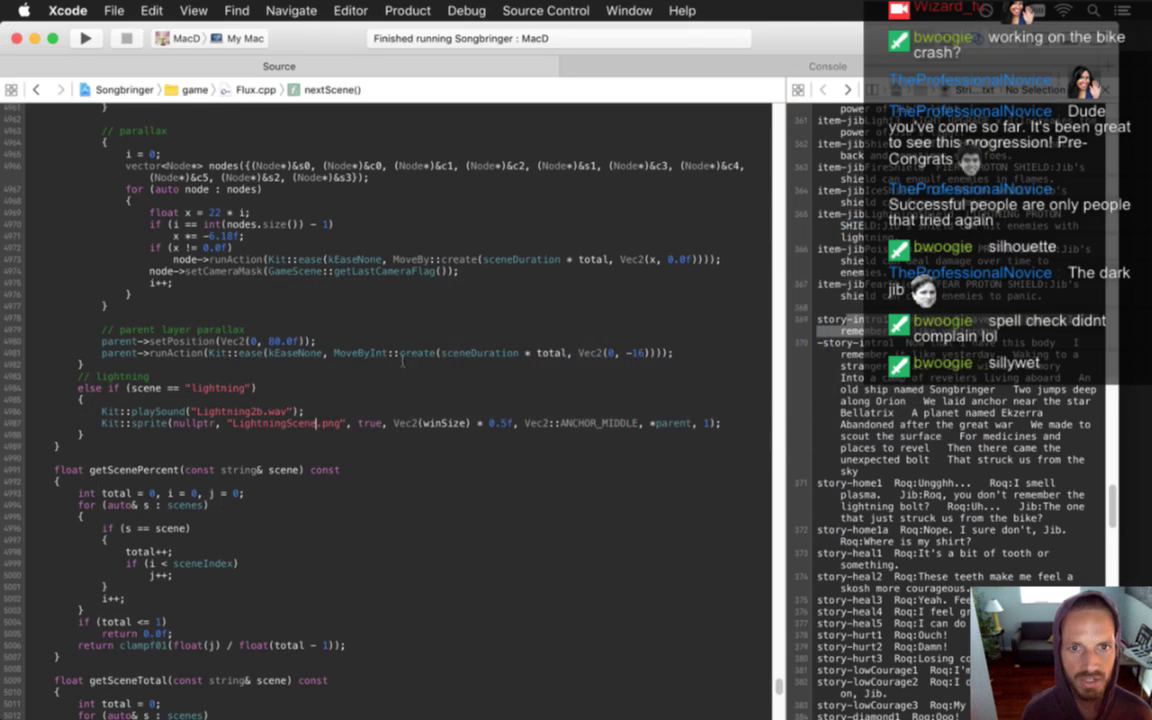
key("super+r")
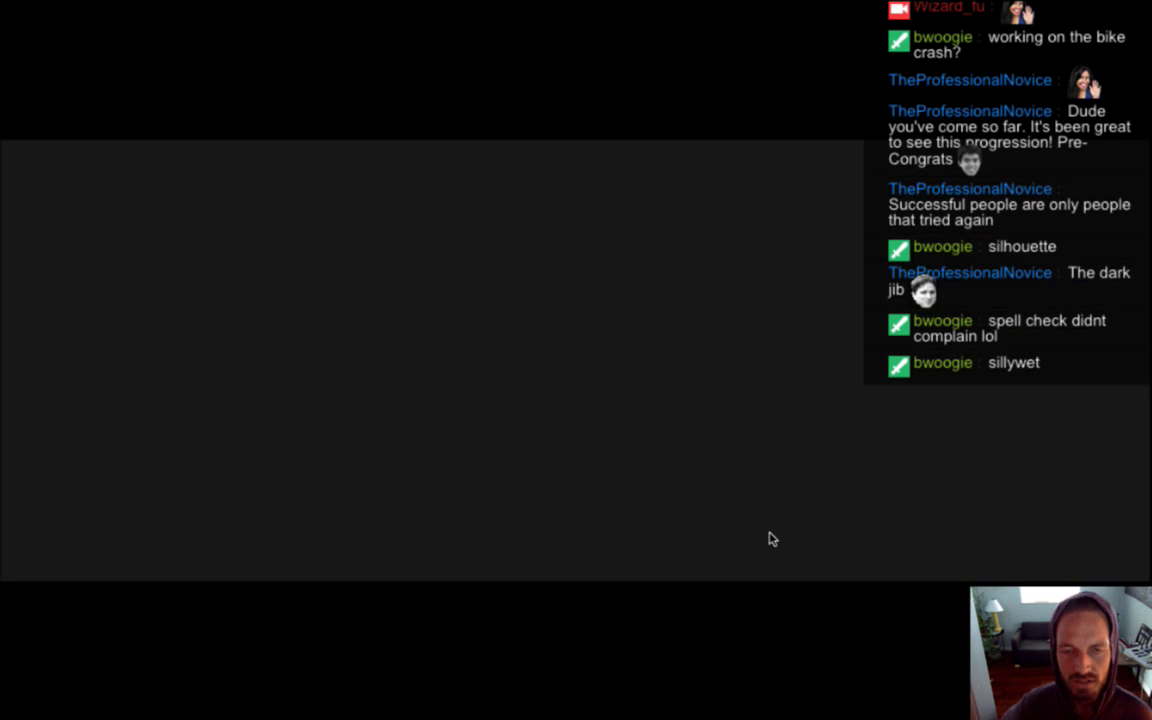
key("super+q")
Switch back to Photoshop, hide Layer 2 and show the cloud artwork on Layer 1
key("super+Tab")
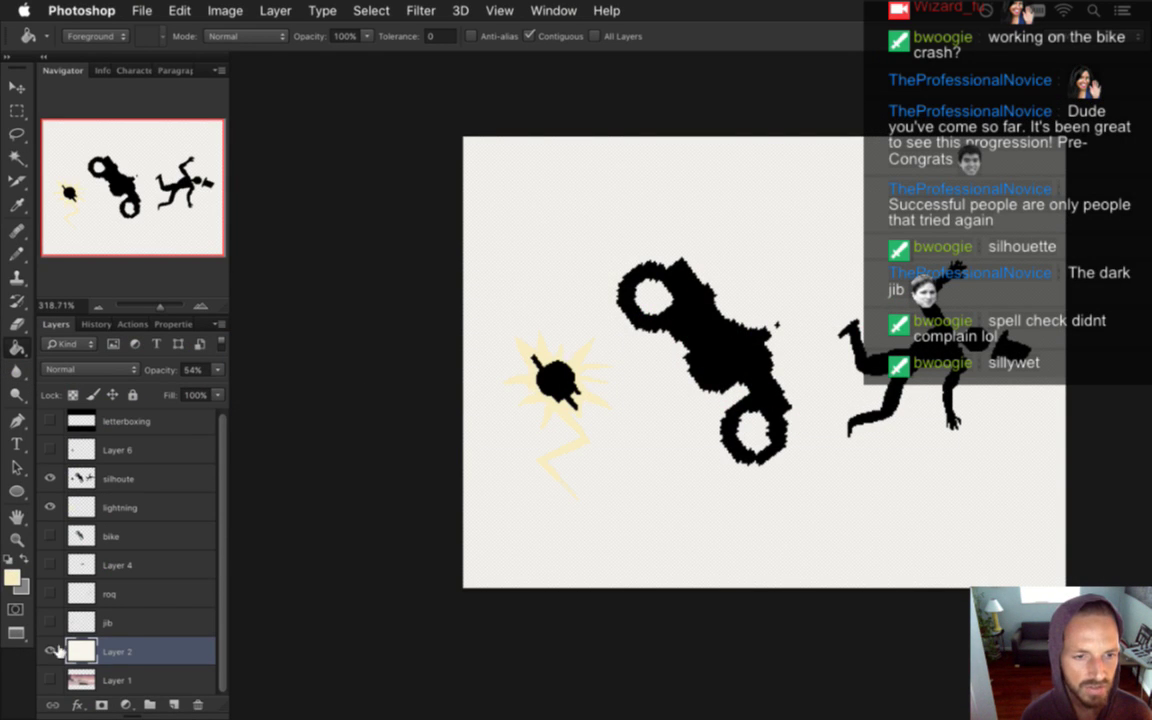
left_click(50, 651)
left_click(50, 680)
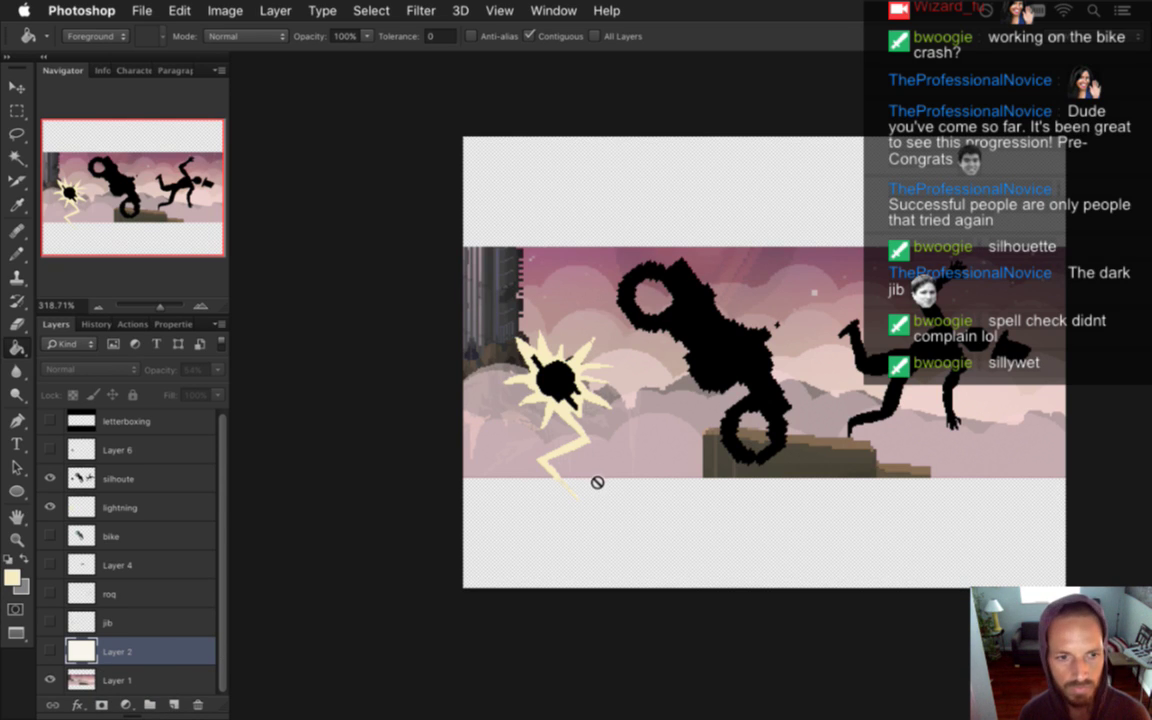
Sample two pinks from Layer 1's clouds, using dcc1bf as the foreground colour and caaeb4 as the background colour
key("i")
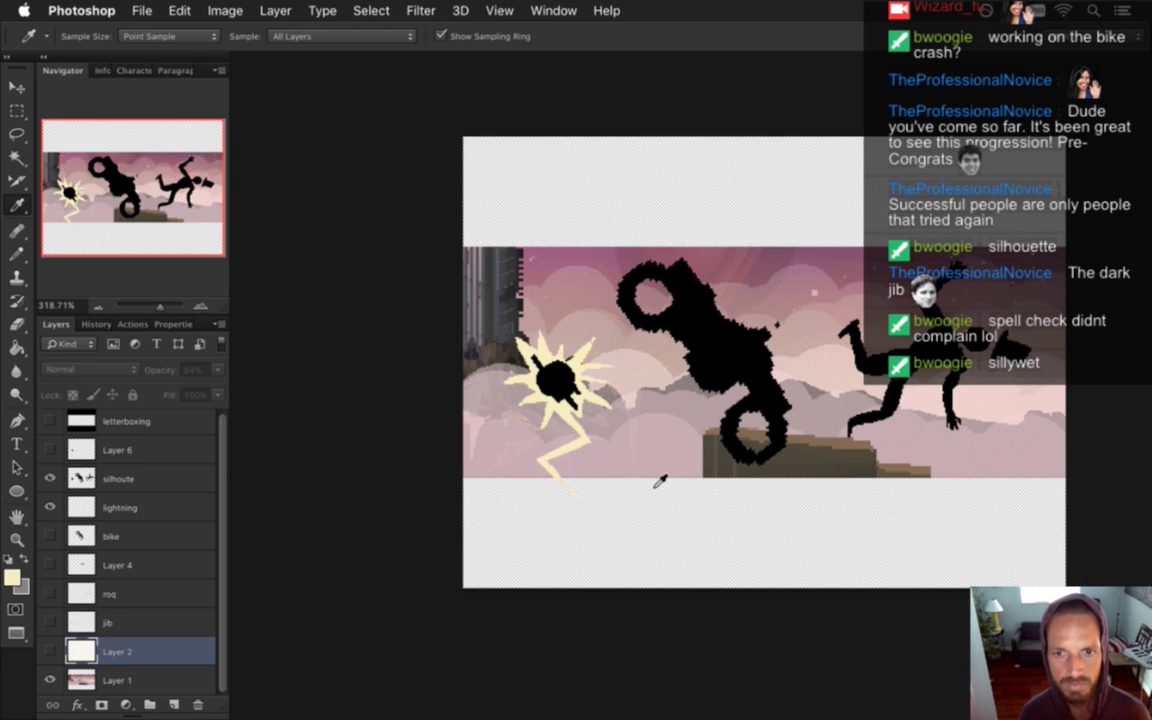
left_click(647, 405)
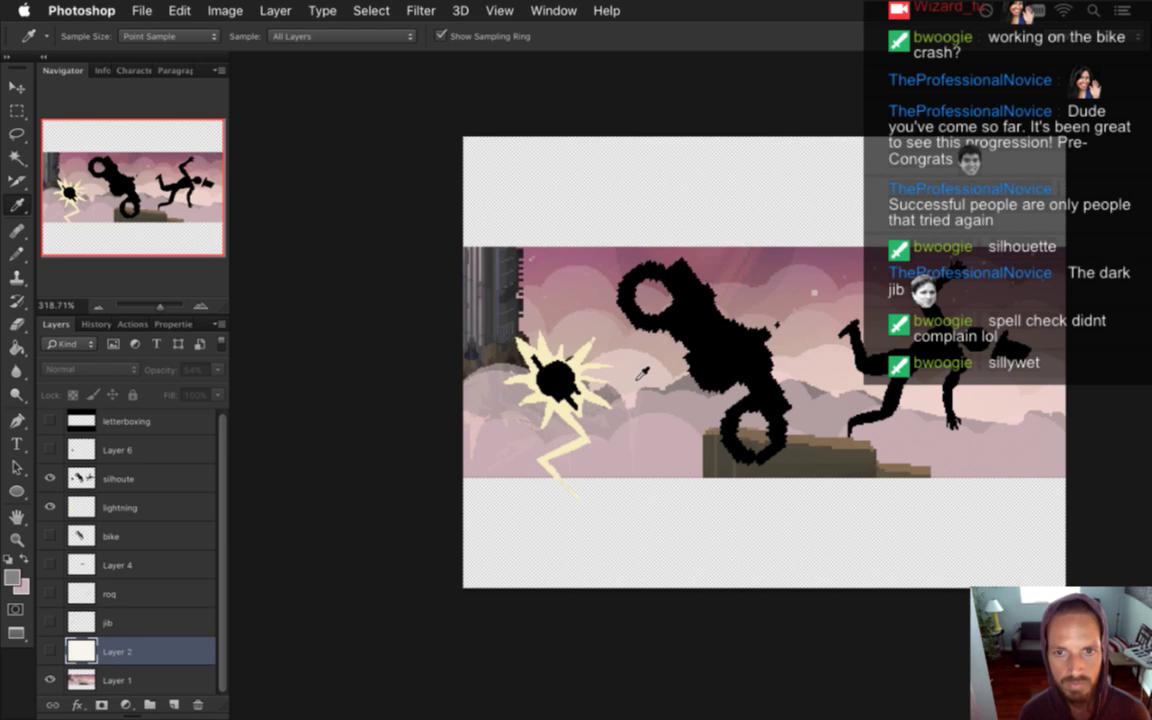
left_click(546, 430)
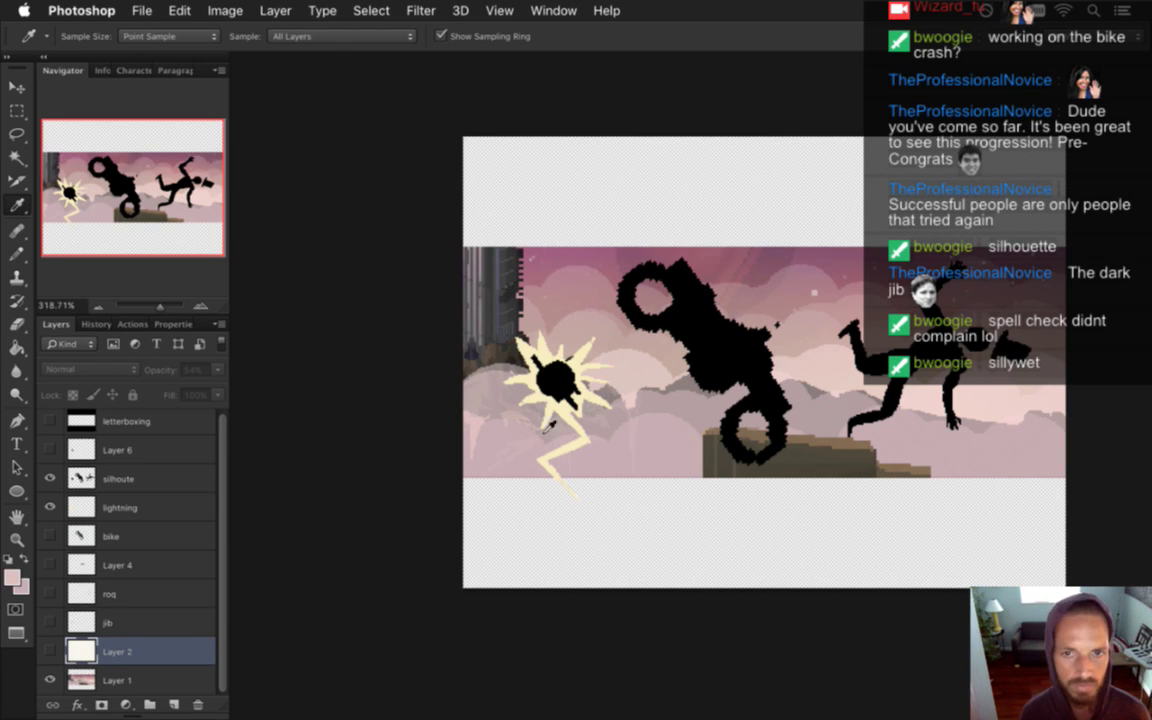
left_click(12, 577)
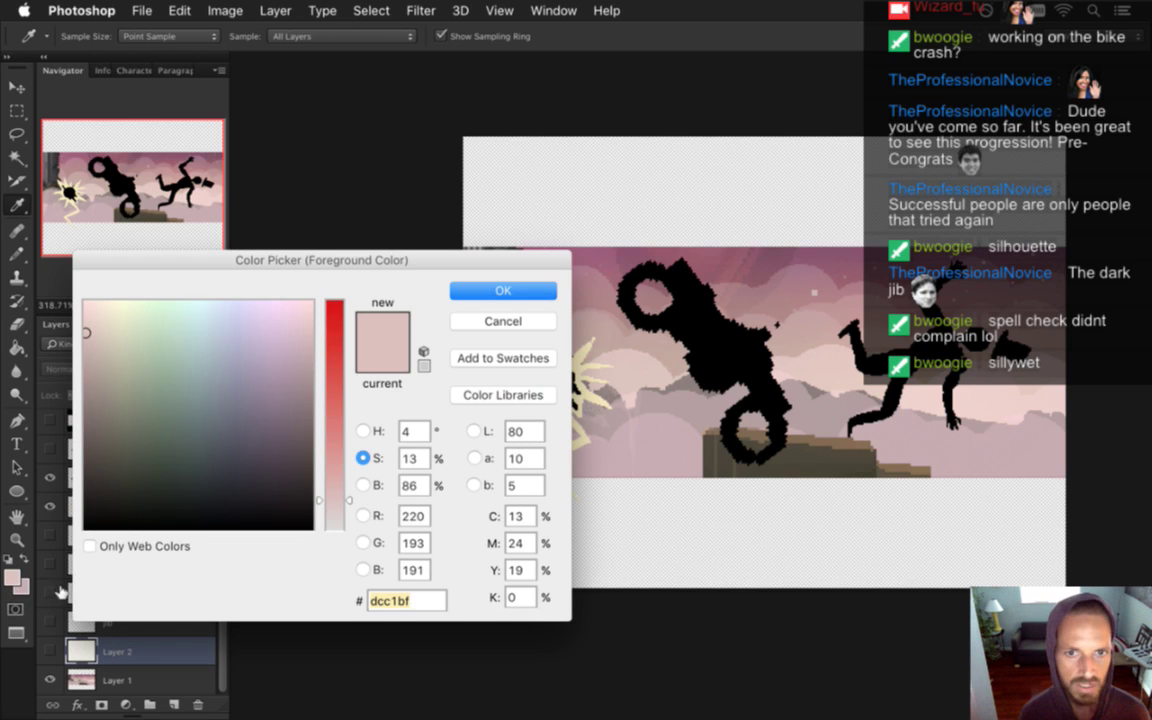
key("Return")
left_click(21, 587)
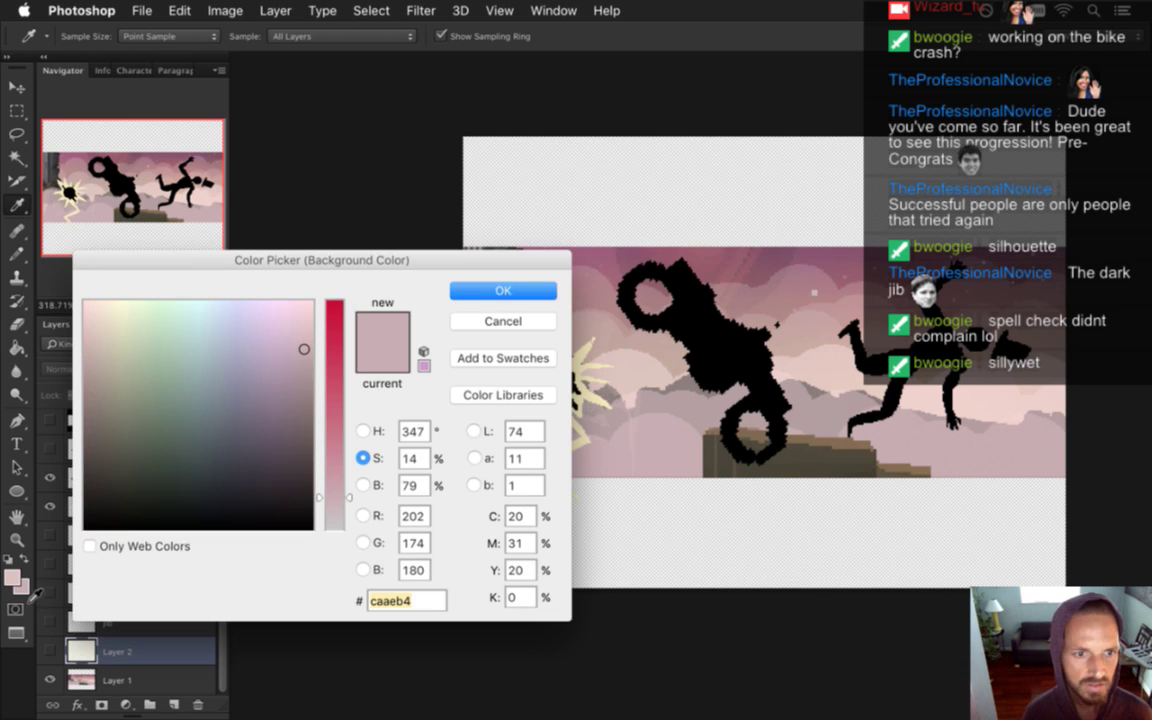
key("Return")
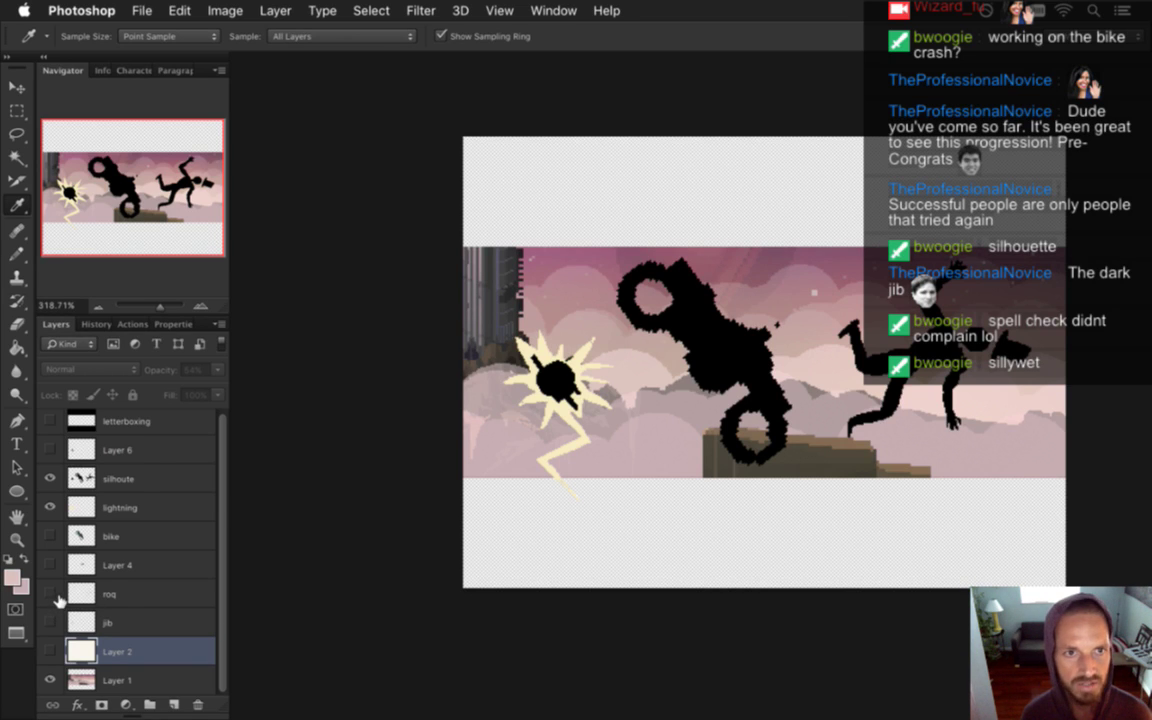
Hide Layer 1 and add a gradient fill layer directly above it
left_click(50, 680)
left_click(80, 680)
left_click(125, 705)
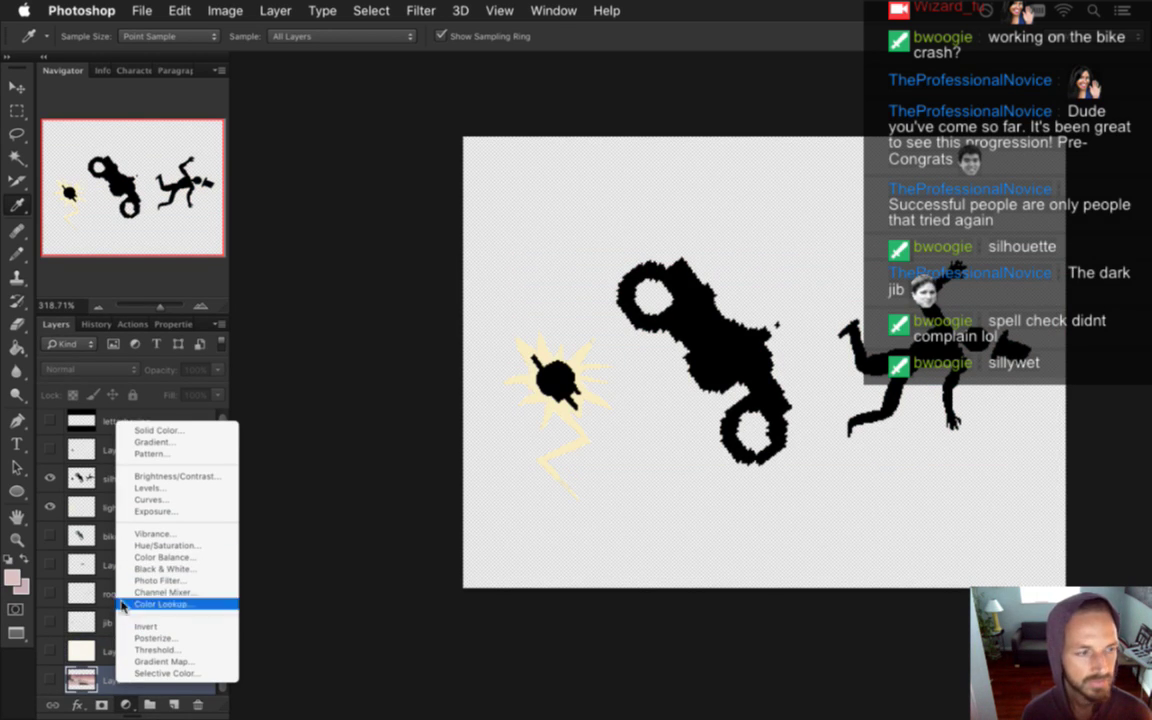
left_click(158, 442)
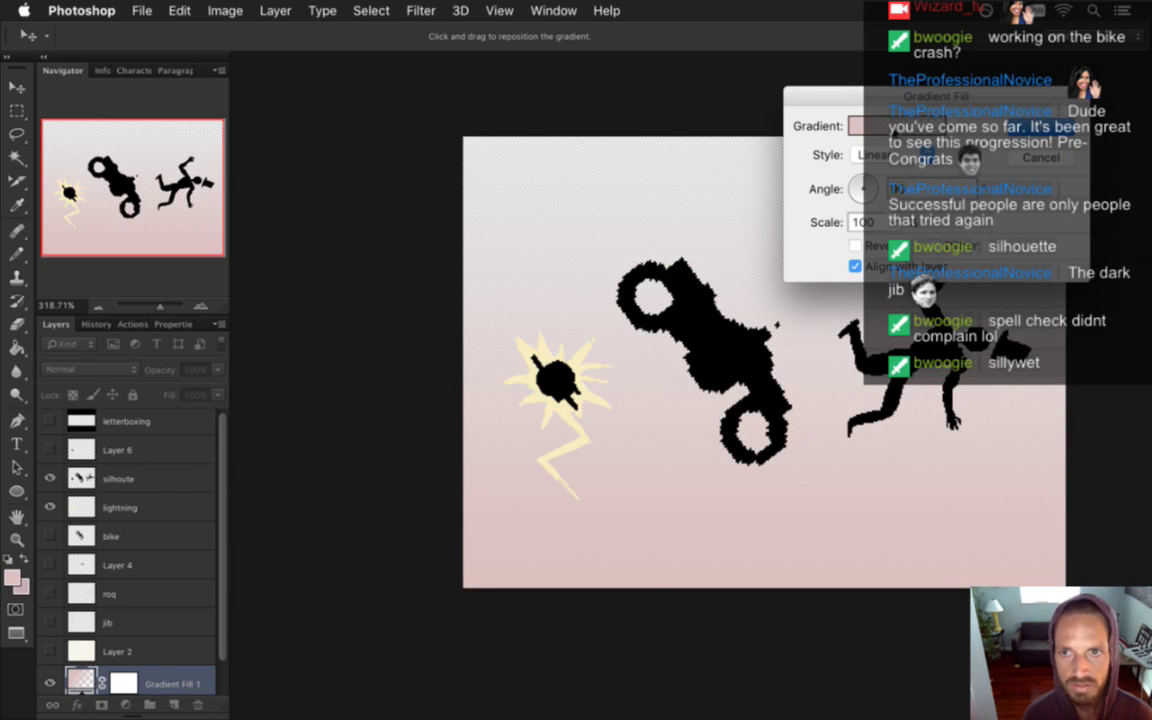
Apply the Foreground to Background preset to the gradient fill and reverse its direction
left_click(870, 126)
left_click(565, 281)
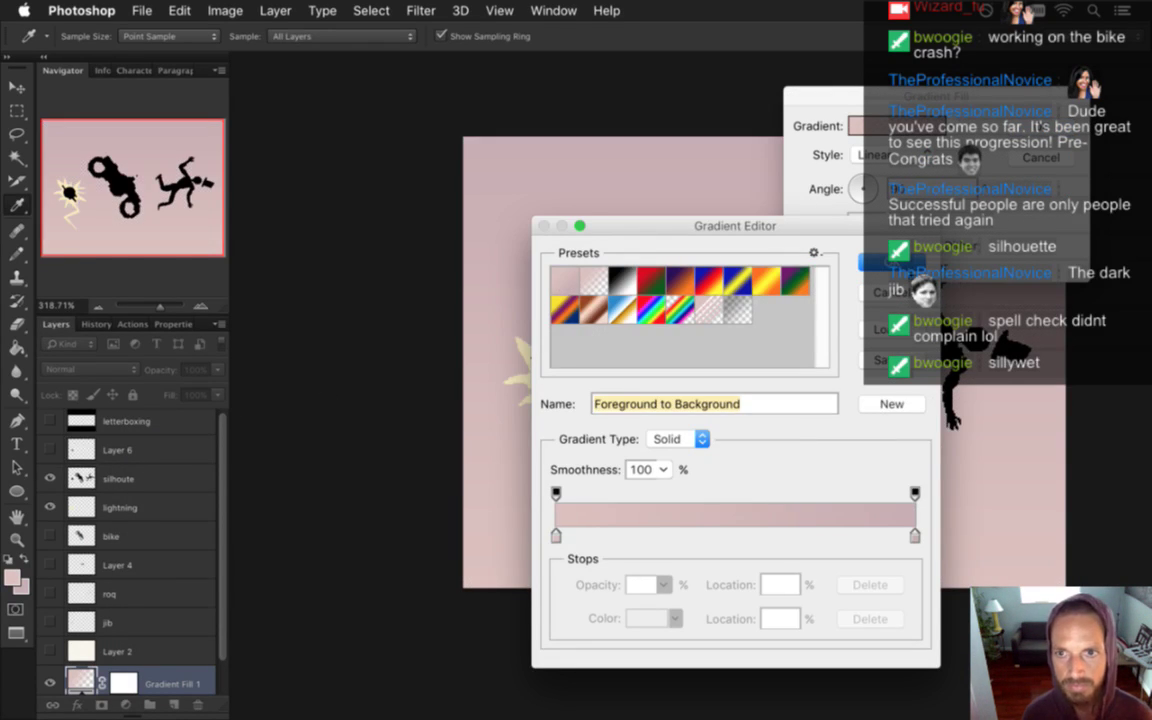
key("Return")
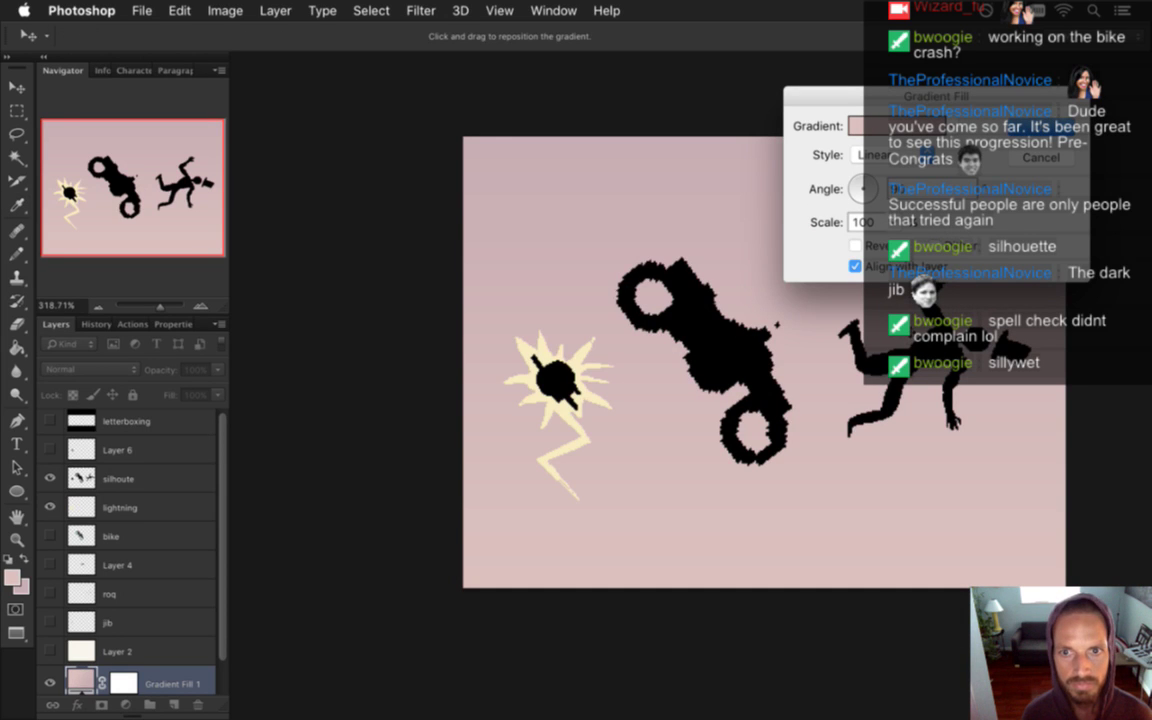
left_click_drag(947, 98, 405, 424)
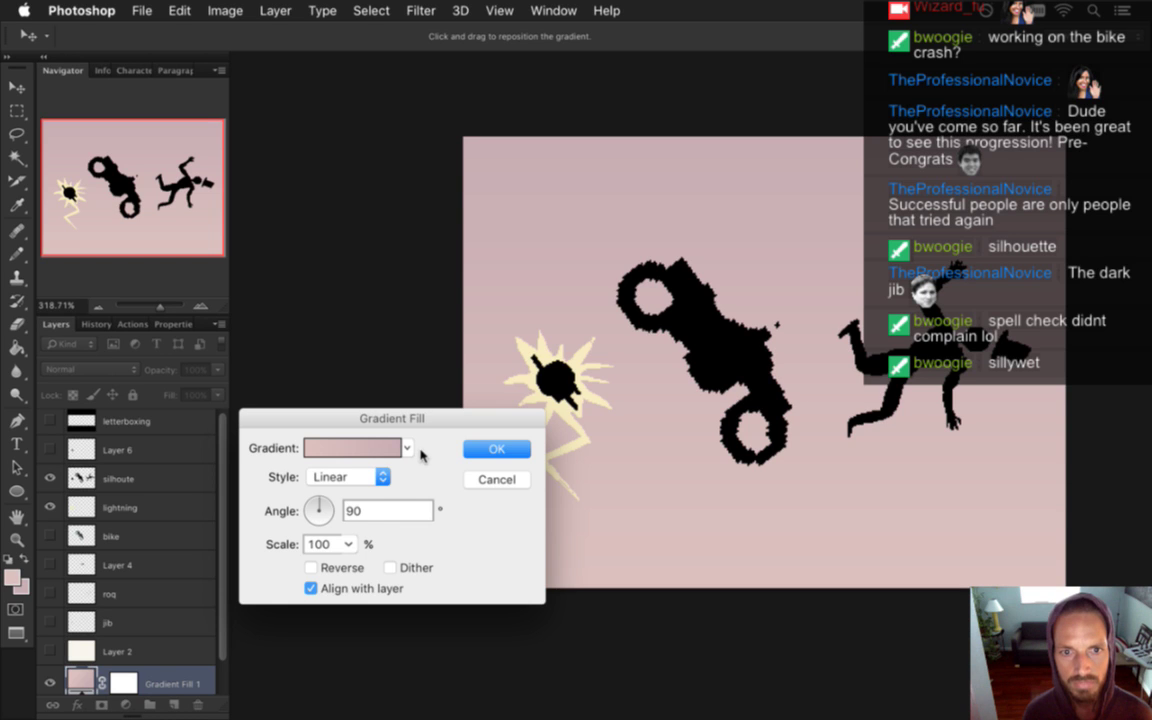
left_click(328, 567)
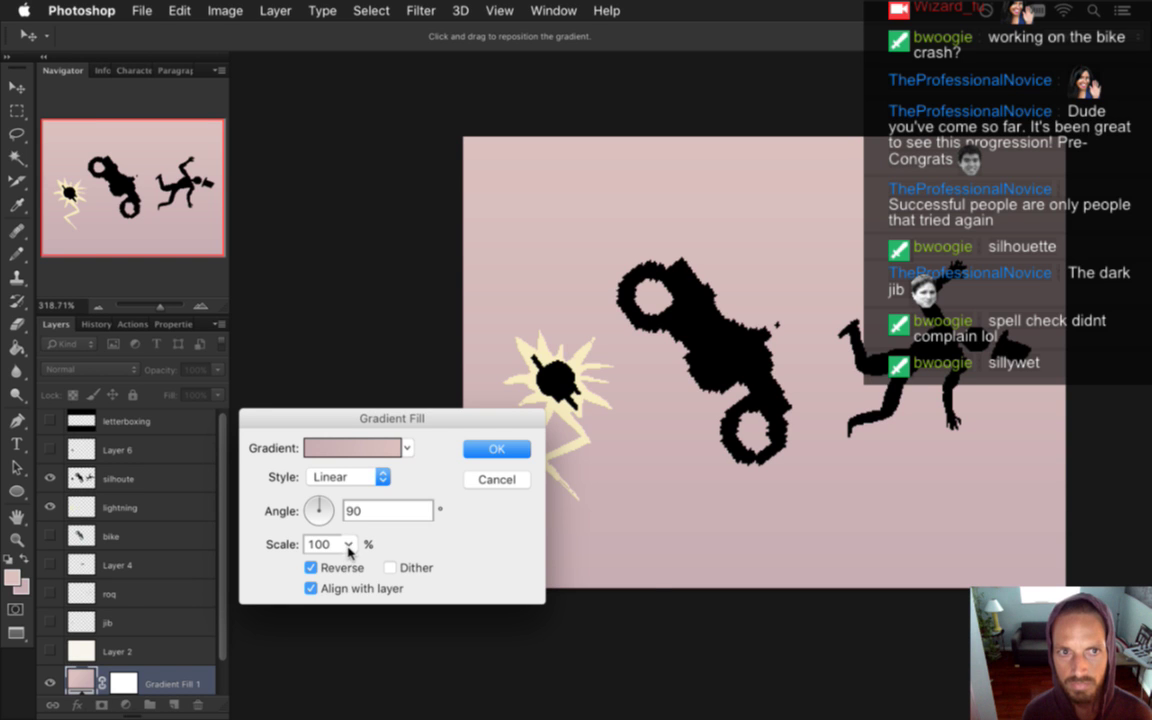
Darken the colour stop at location 100% of the gradient to b2999f, with a brightness of 70%
left_click(352, 449)
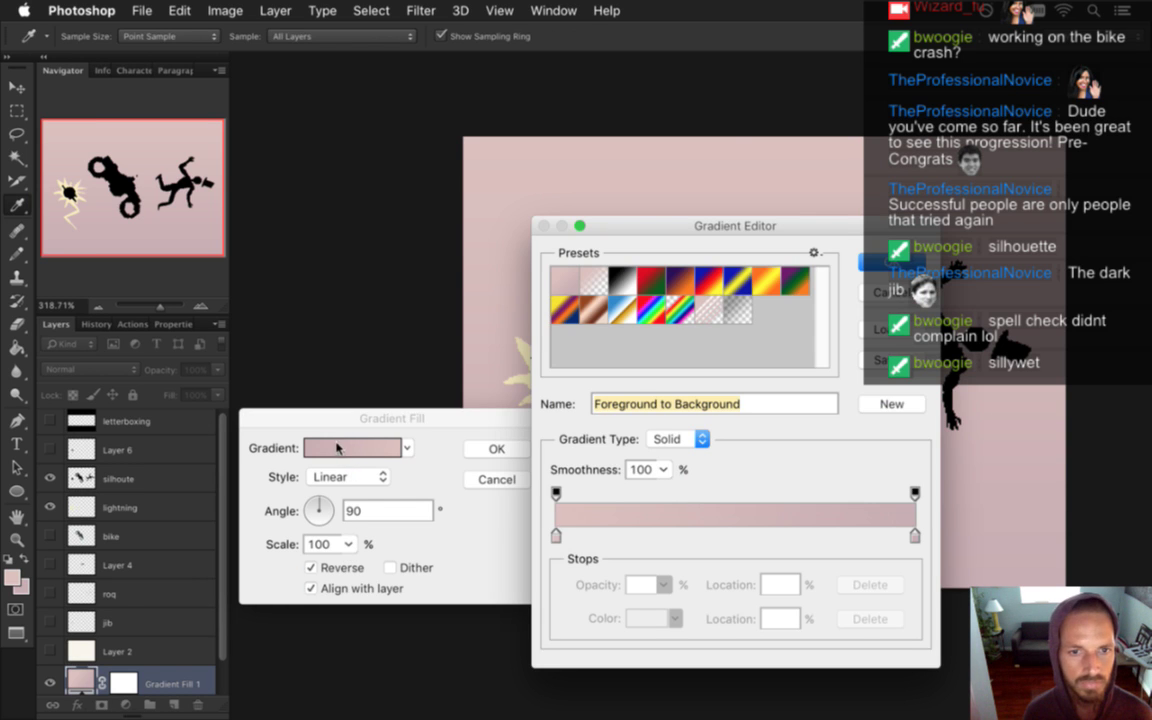
left_click(914, 537)
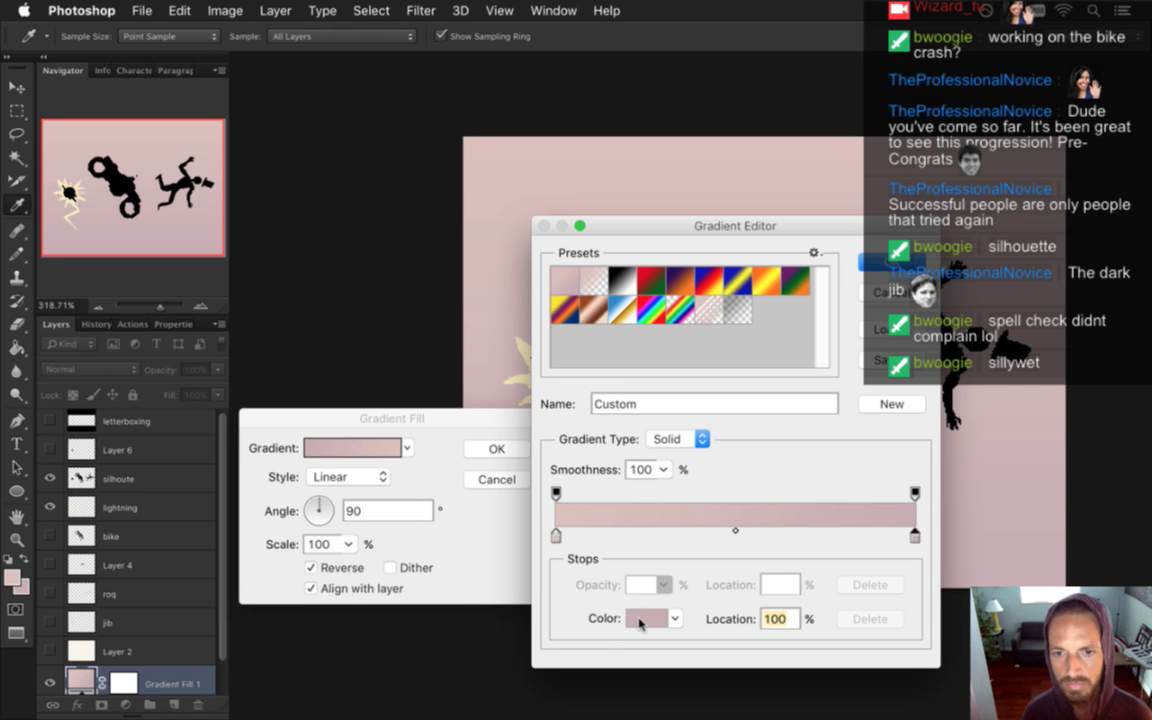
left_click(639, 619)
left_click(363, 485)
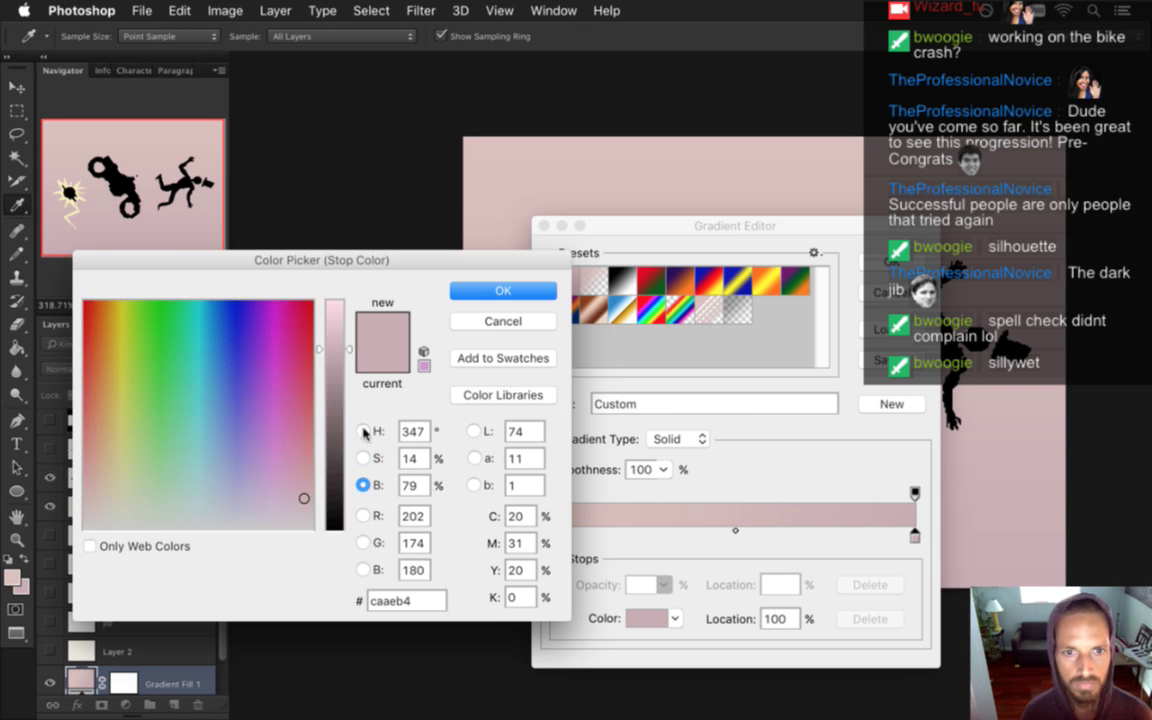
left_click_drag(320, 349, 335, 367)
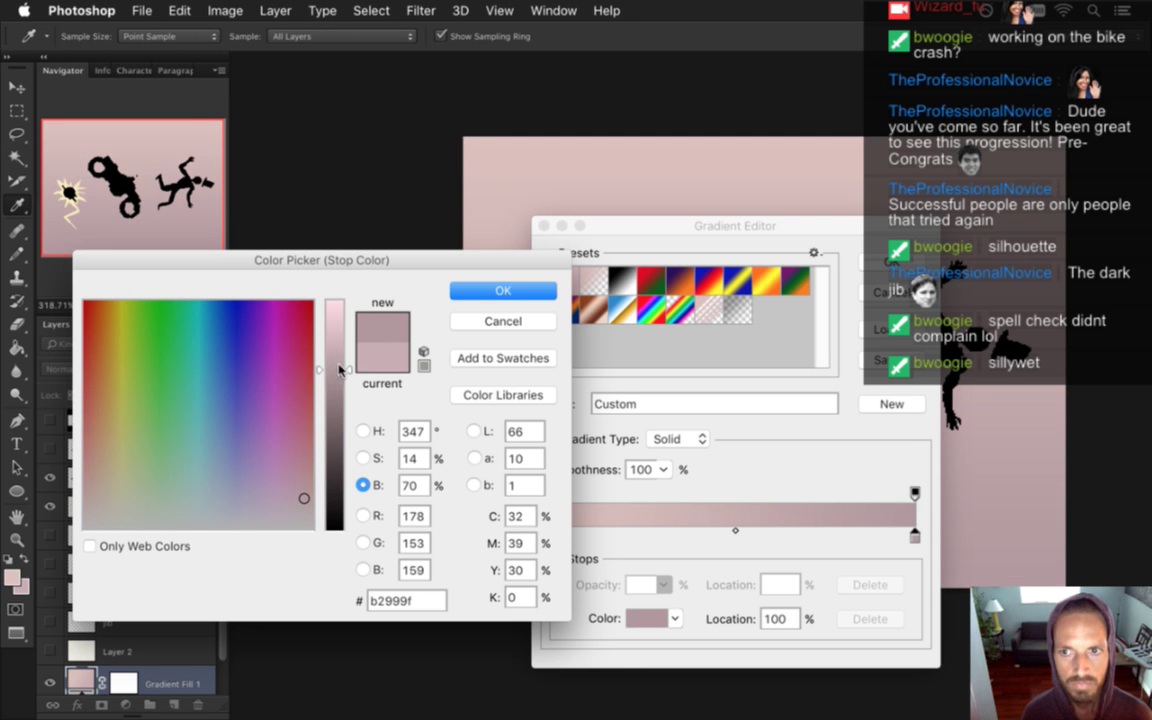
left_click(530, 292)
left_click_drag(680, 236, 199, 125)
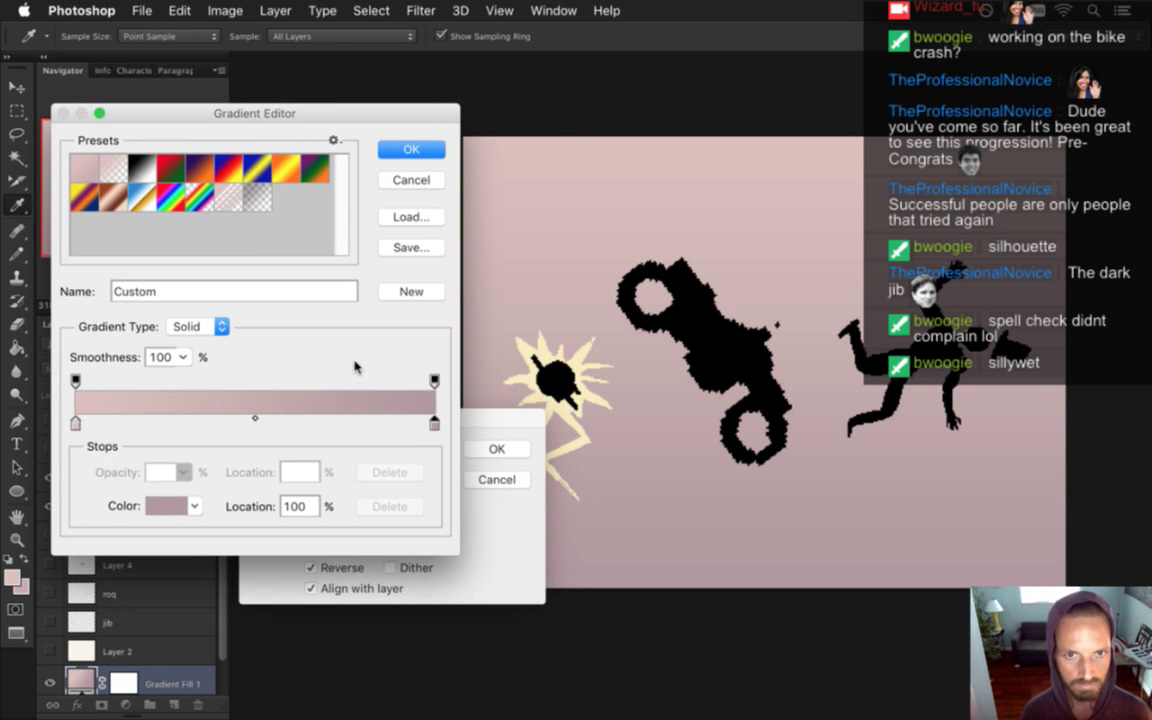
Shift the gradient's colour stop at location 100% to a purplish ae96a7, with hue 318° and brightness 68%
left_click(434, 423)
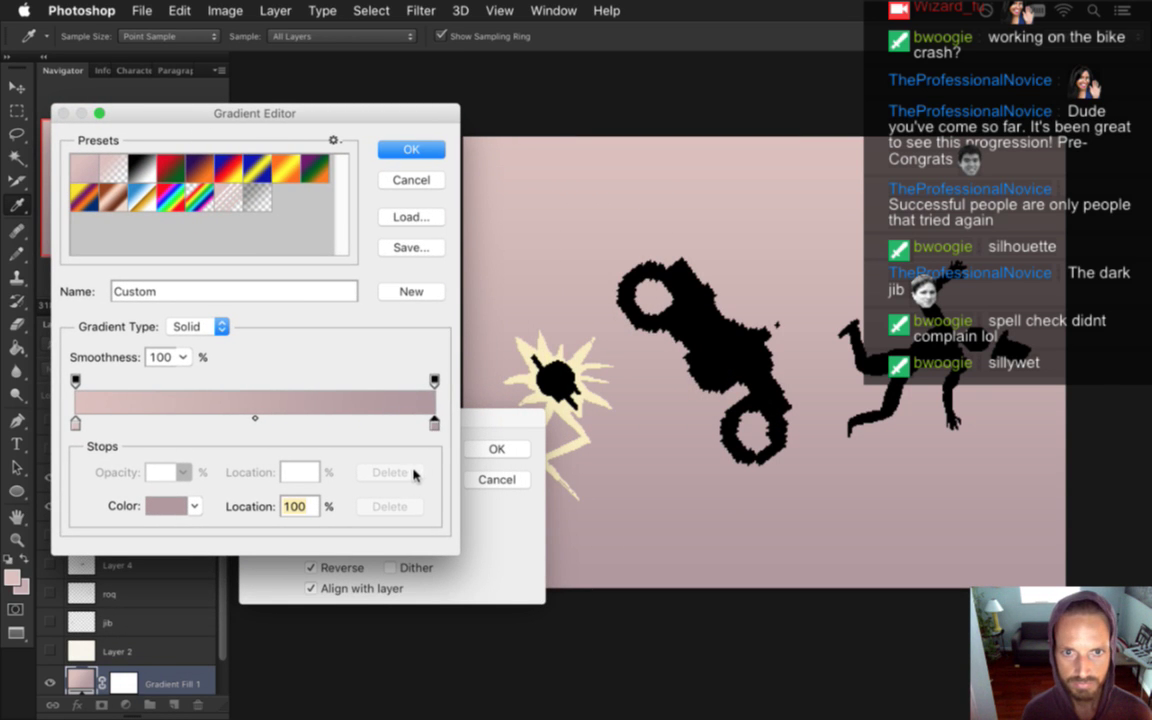
left_click(168, 505)
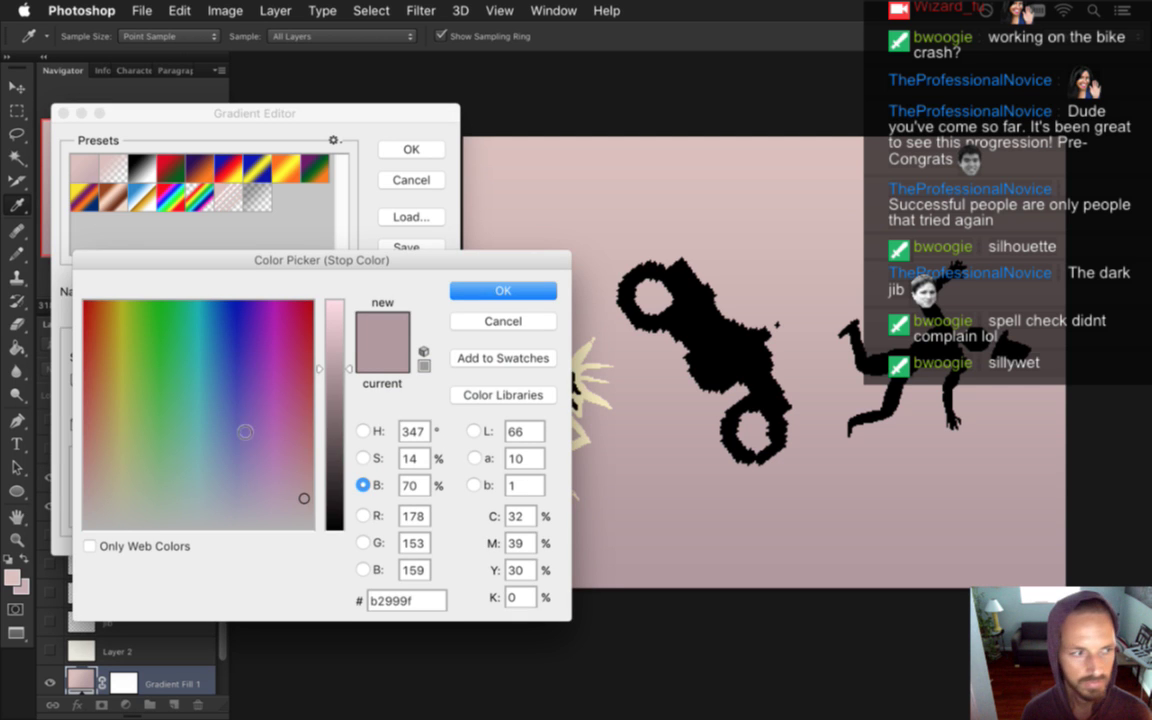
left_click_drag(393, 257, 297, 245)
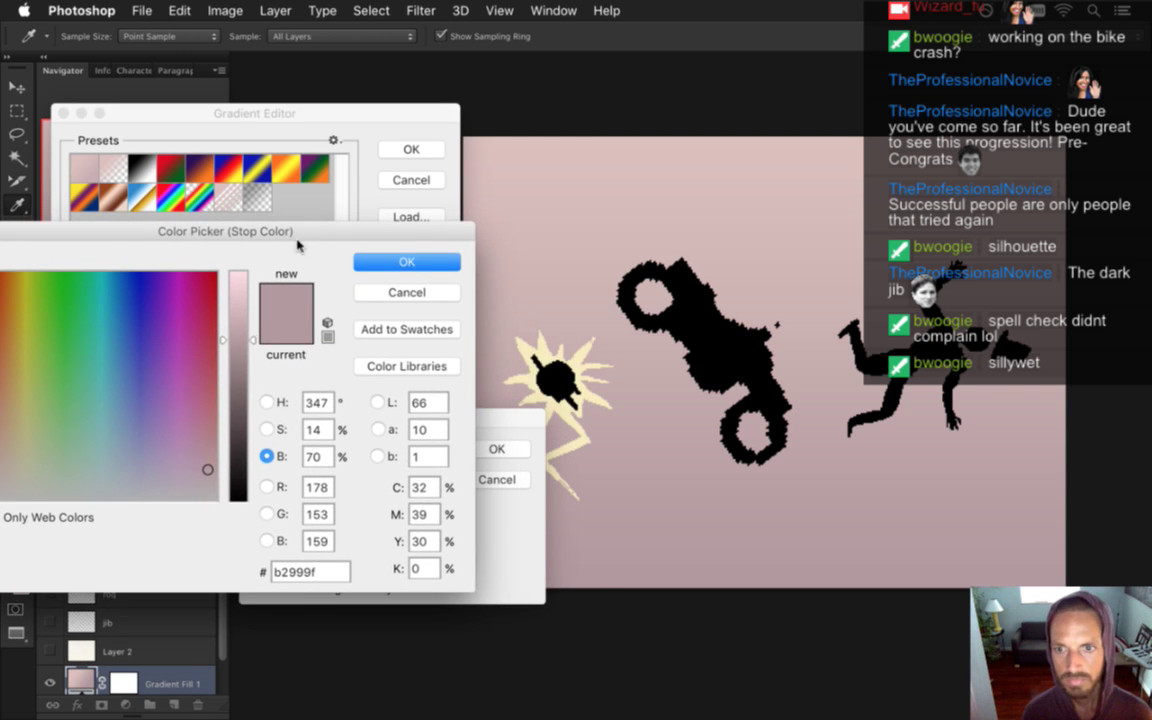
mouse_move(240, 350)
left_mouse_down()
mouse_move(237, 361)
mouse_move(240, 346)
left_mouse_up()
left_click(266, 402)
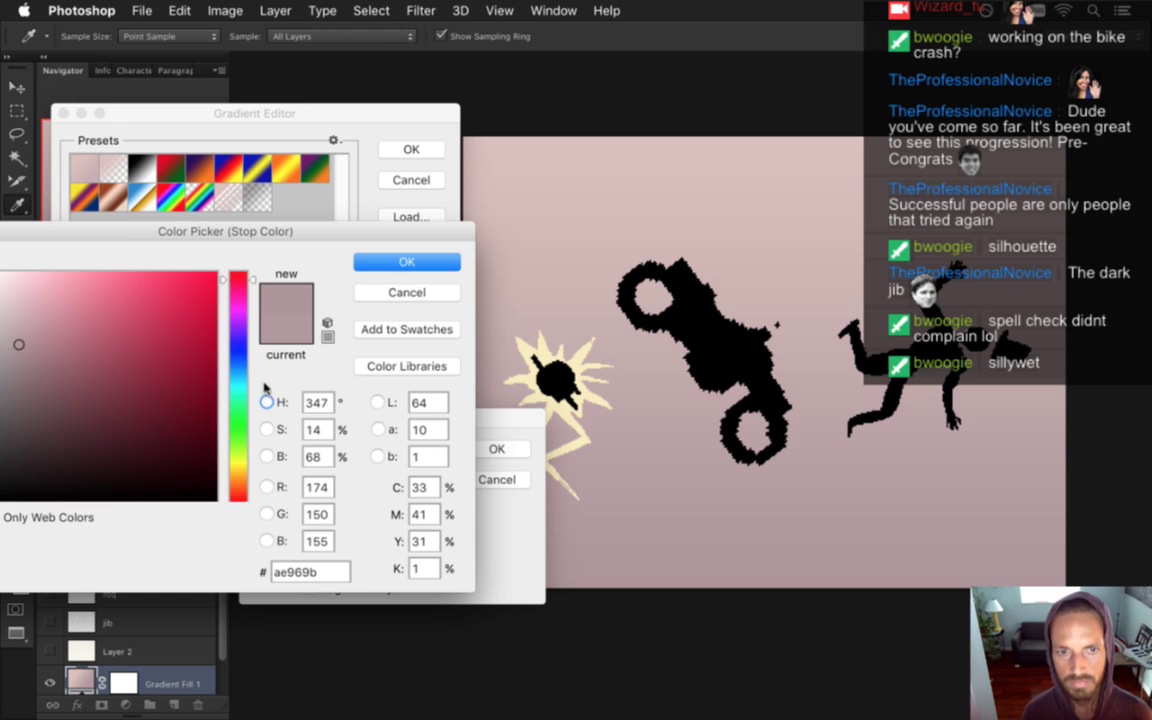
left_click(243, 292)
left_click_drag(243, 292, 244, 295)
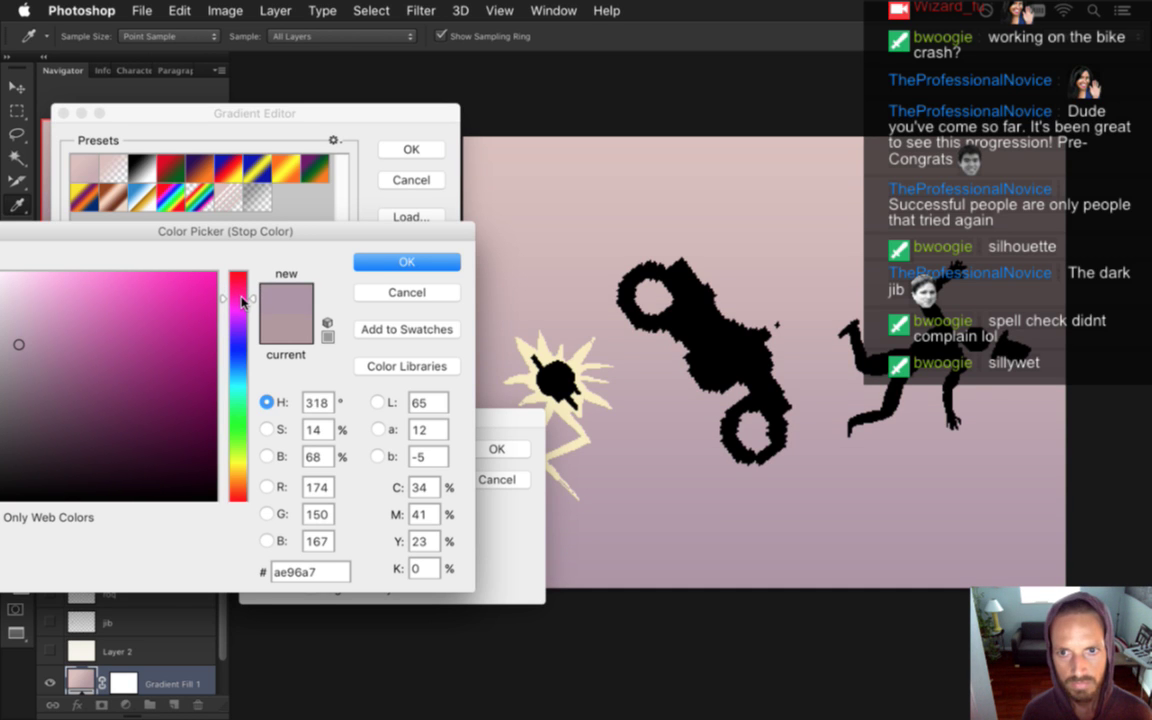
left_click(365, 262)
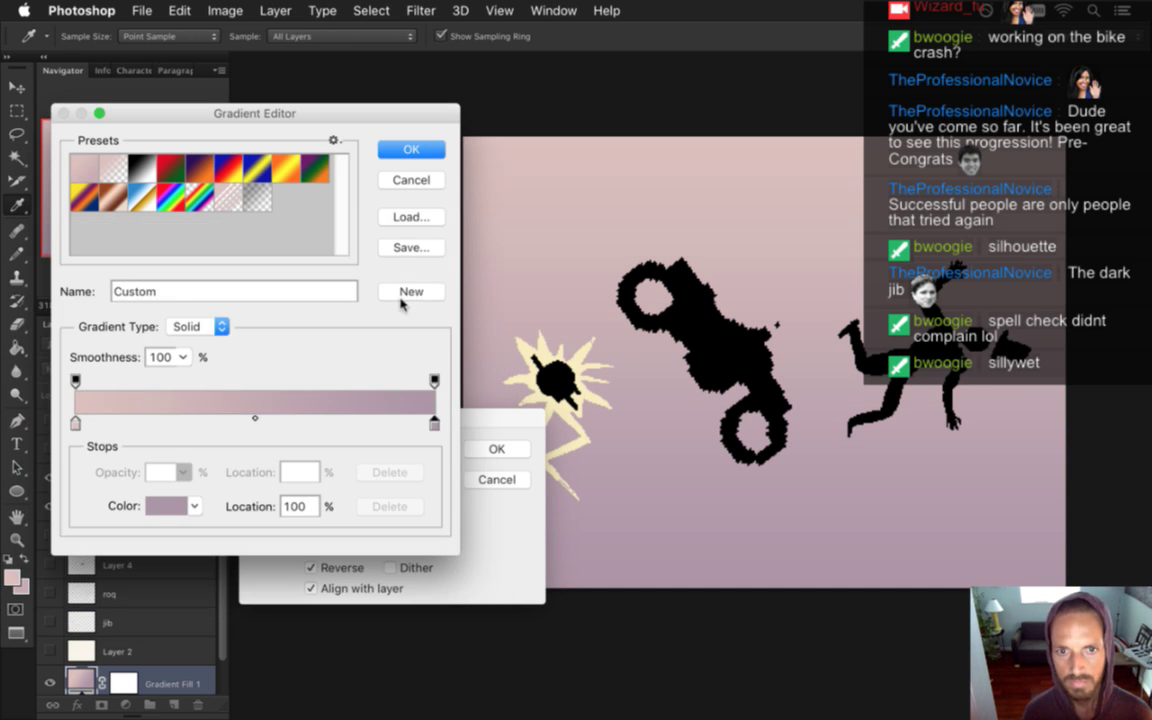
Brighten the gradient's colour stop at location 0% to edd0ce, with 93% brightness, and accept the gradient fill
left_click(77, 425)
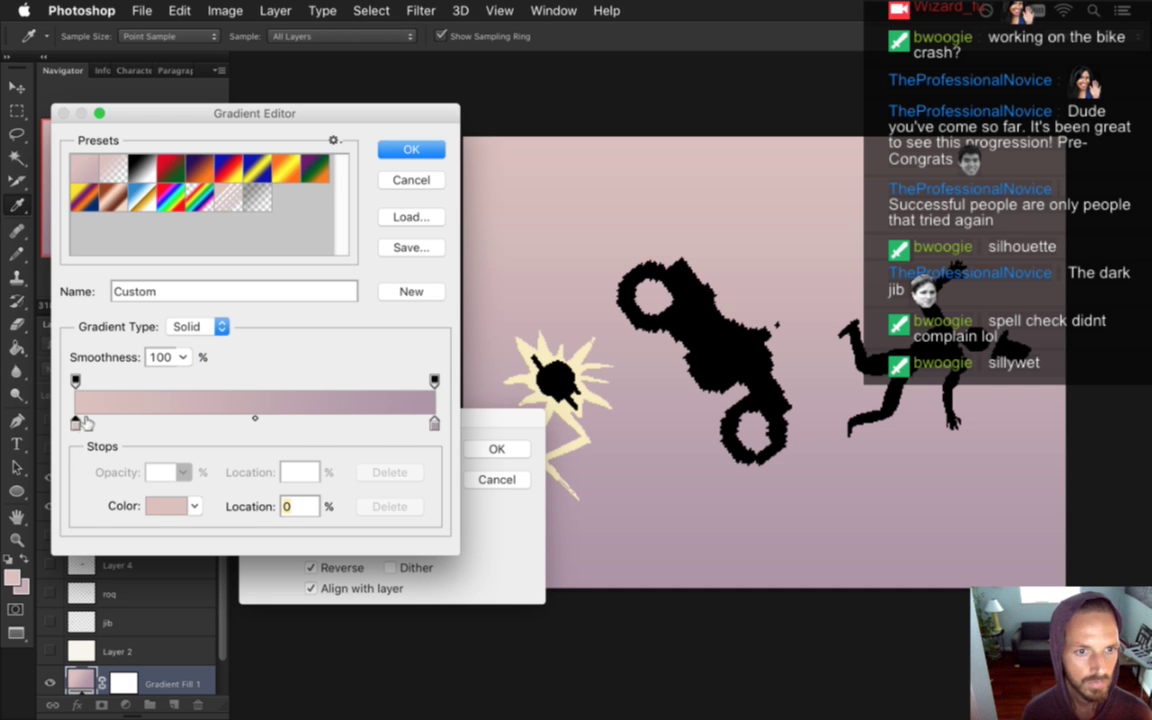
left_click(160, 506)
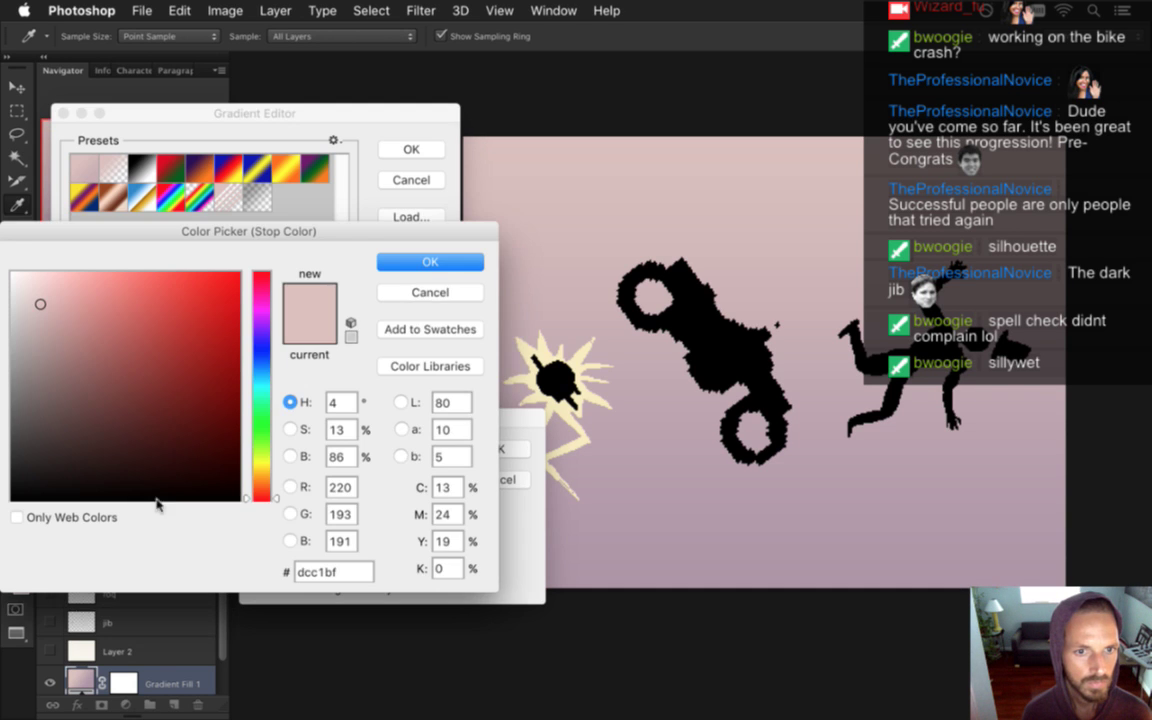
left_click(291, 457)
left_click_drag(260, 305, 262, 287)
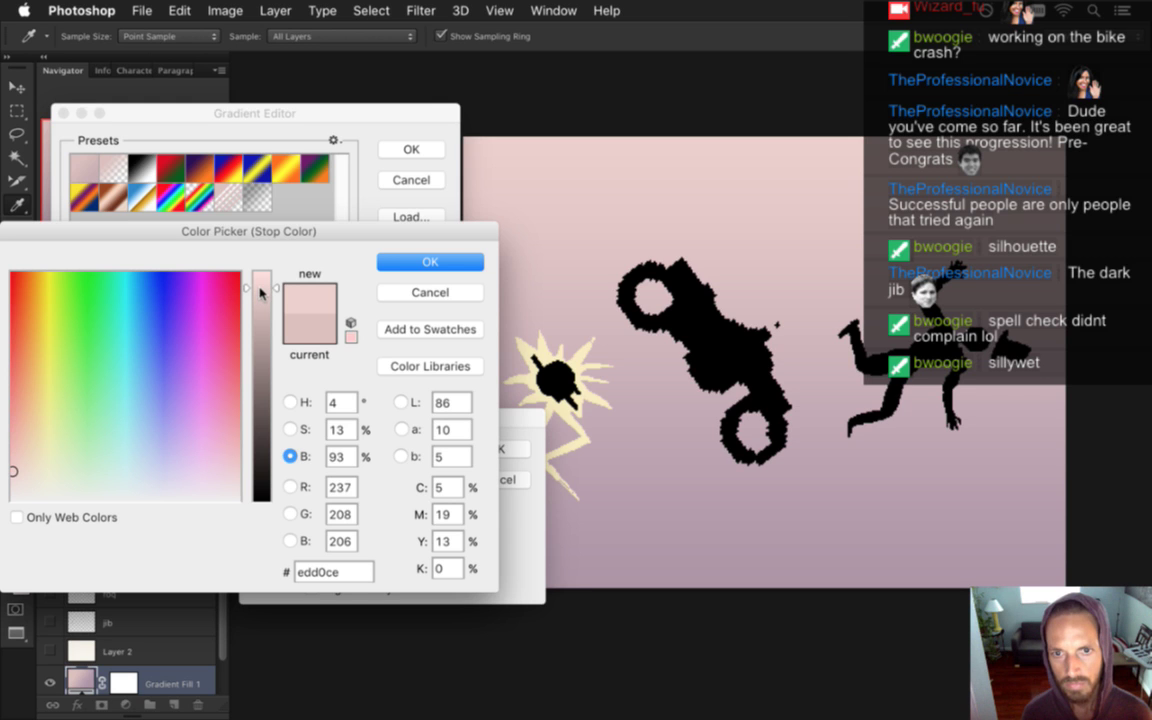
left_click(435, 262)
left_click(409, 151)
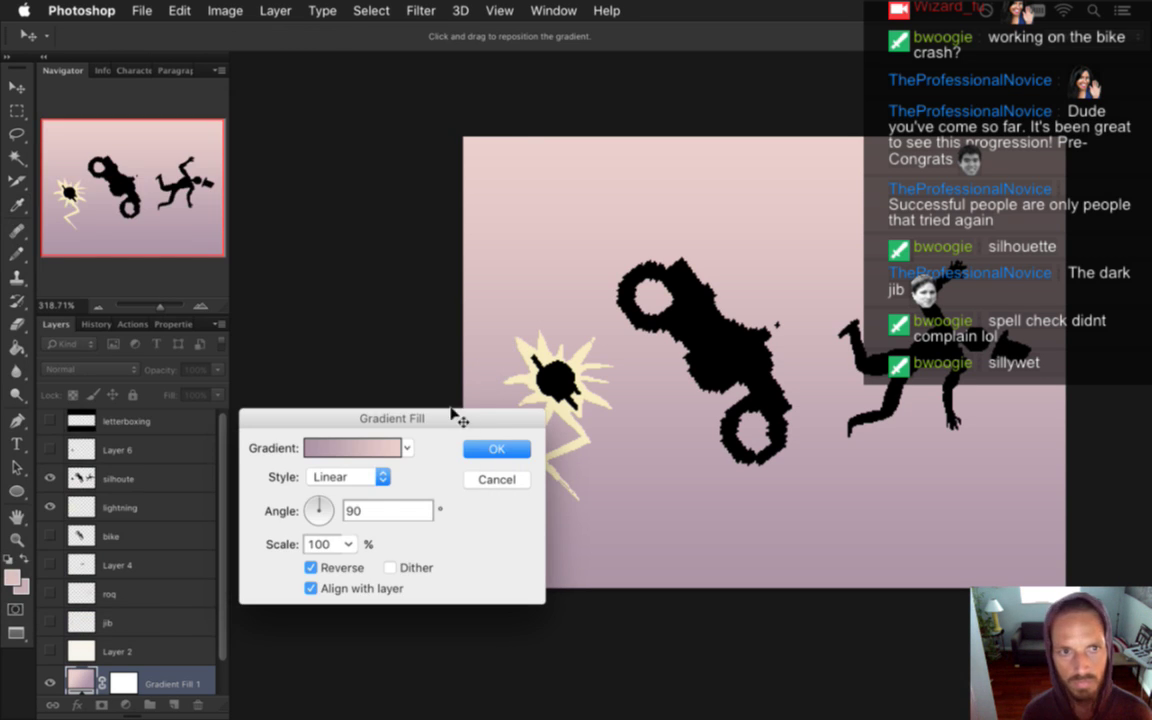
left_click(494, 451)
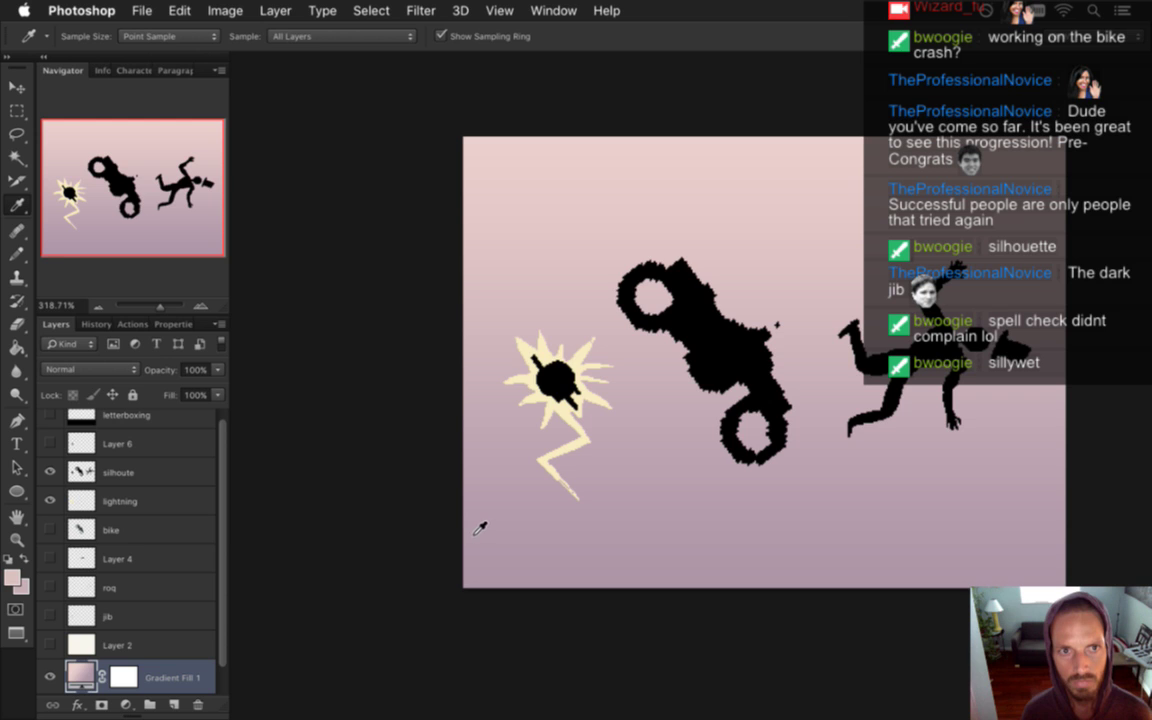
Save the document and export the scene with the gradient background for web, replacing the existing LightningScene.png
key("super+s")
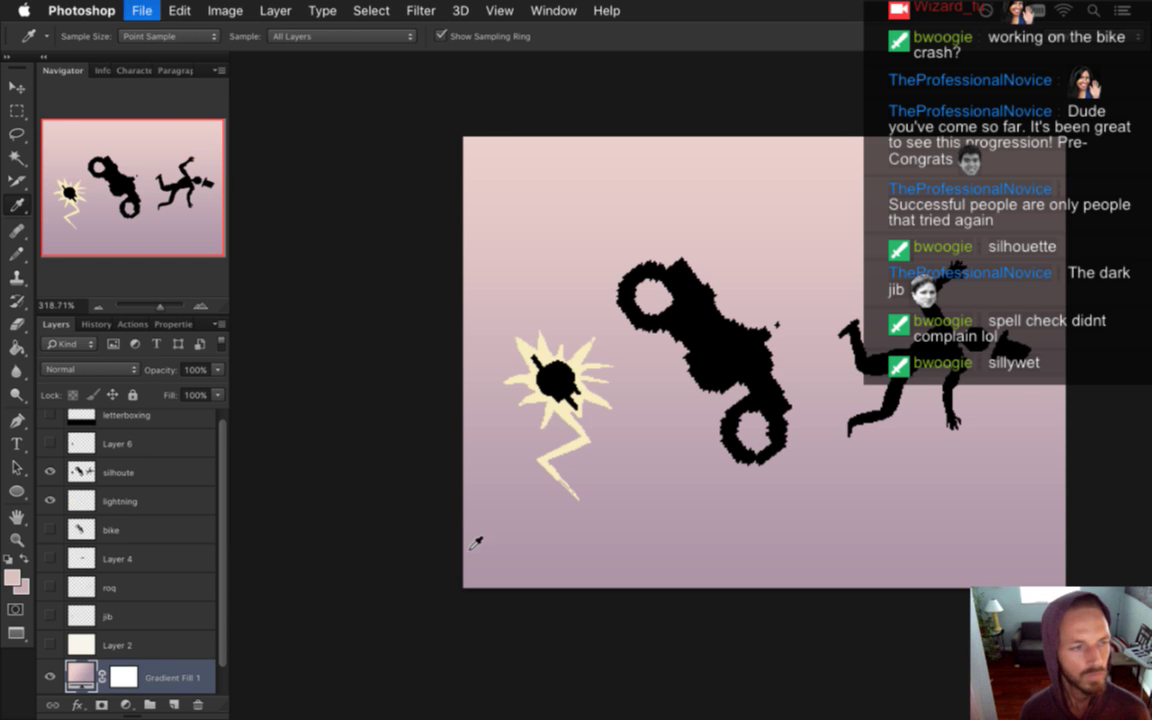
key("super+alt+shift+s")
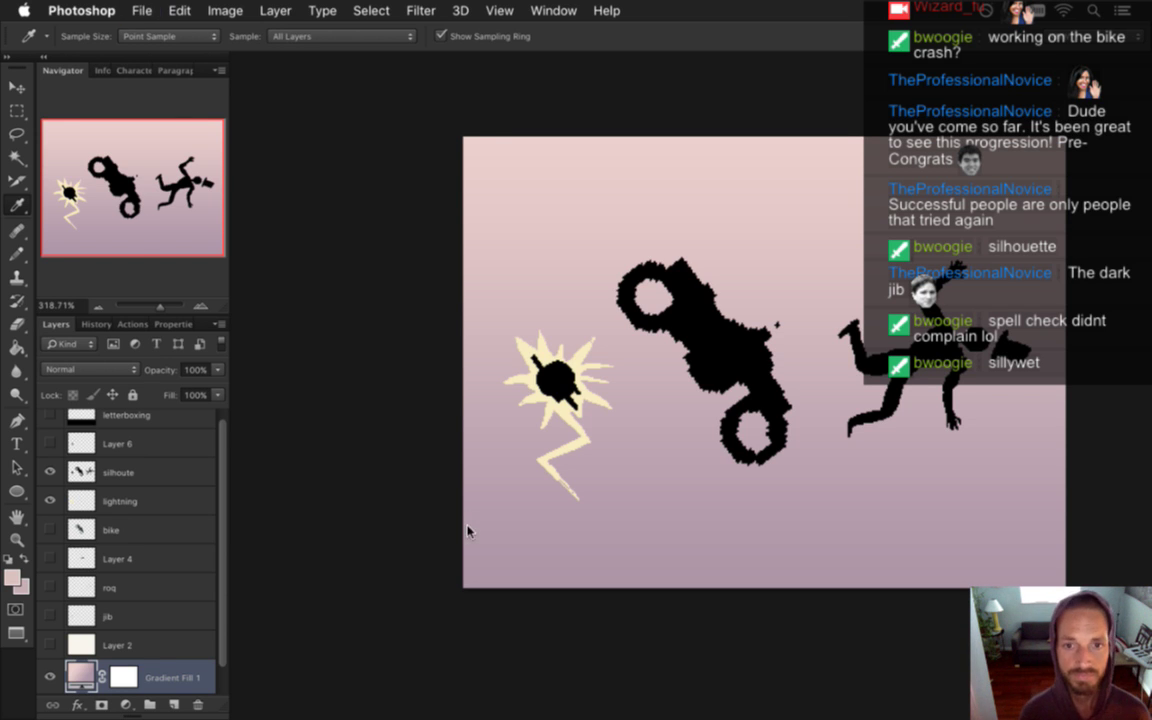
key("Return")
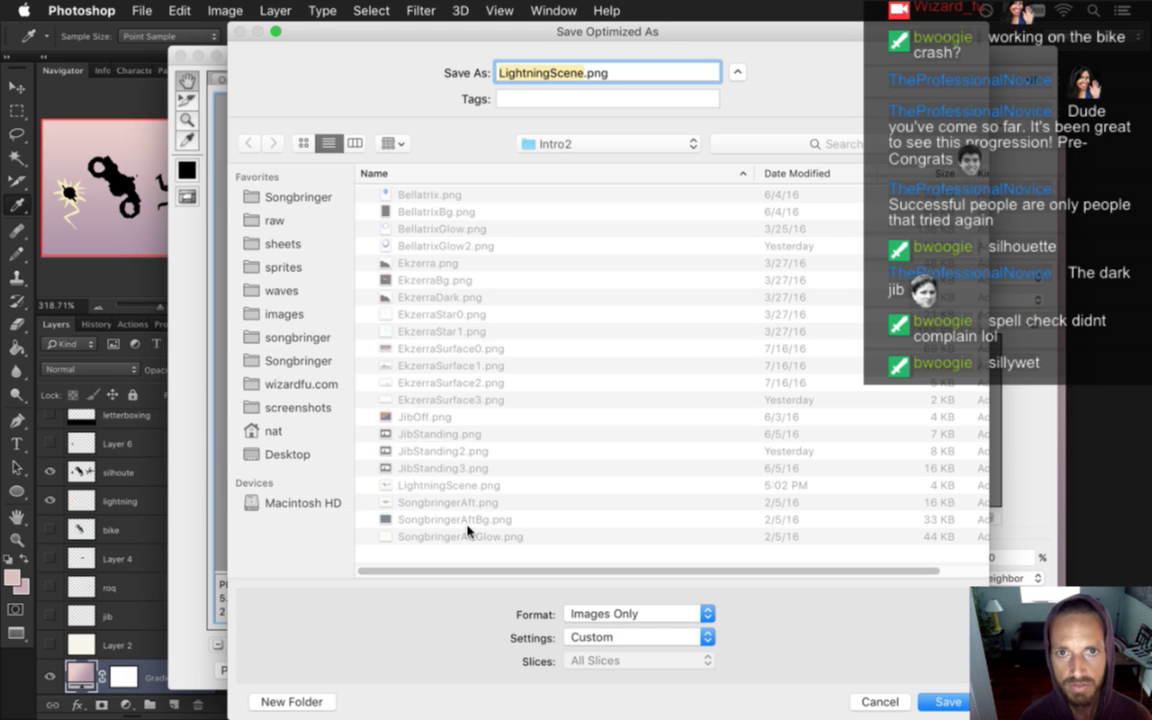
key("Return")
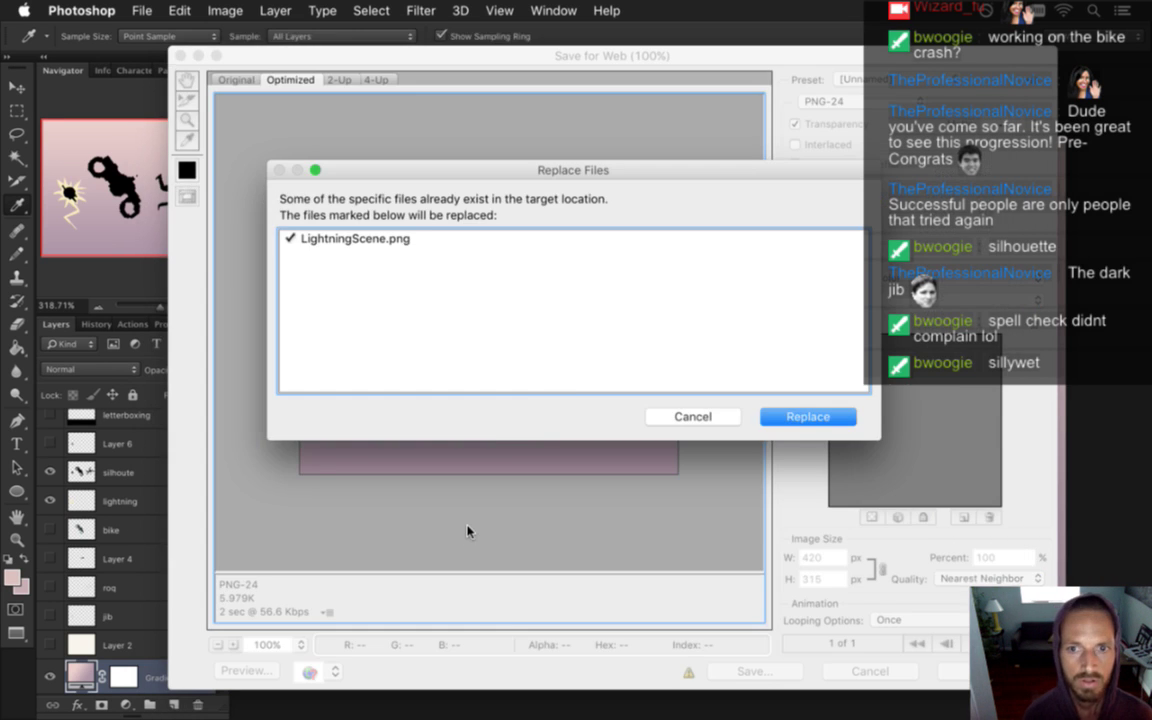
key("Return")
Switch to Xcode and run the game twice to check the scene with its gradient background, ending each run
key("super+Tab")
key("super+r")
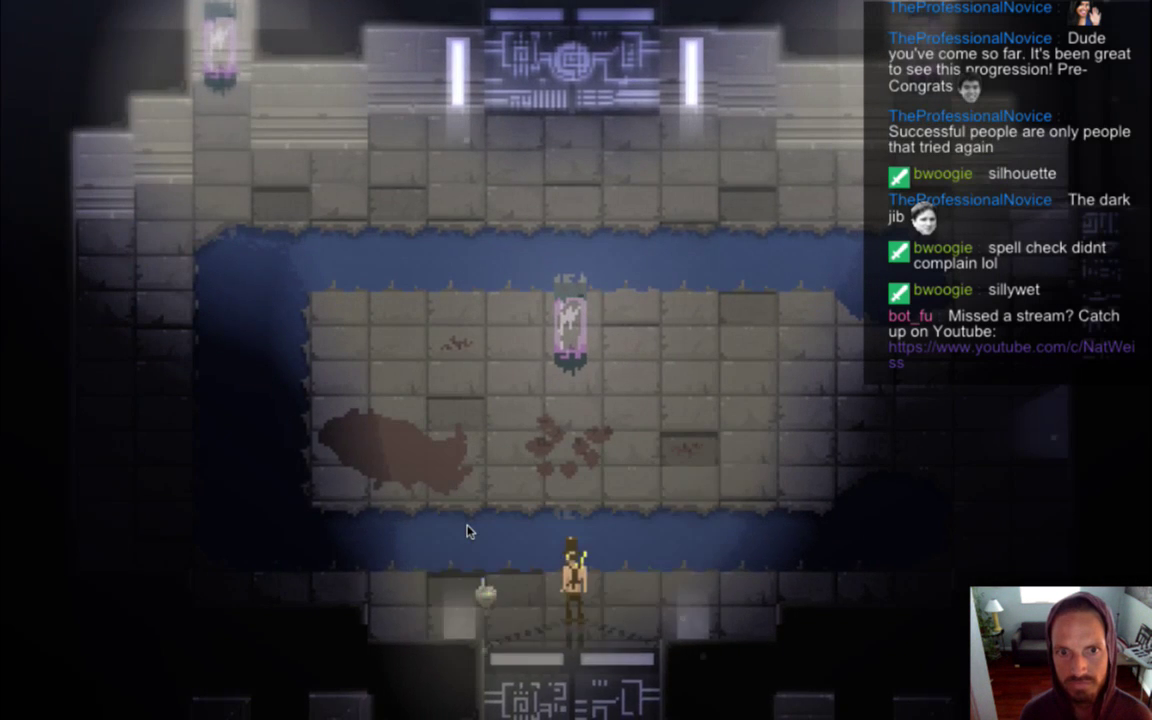
key("super+Tab")
key("super+period")
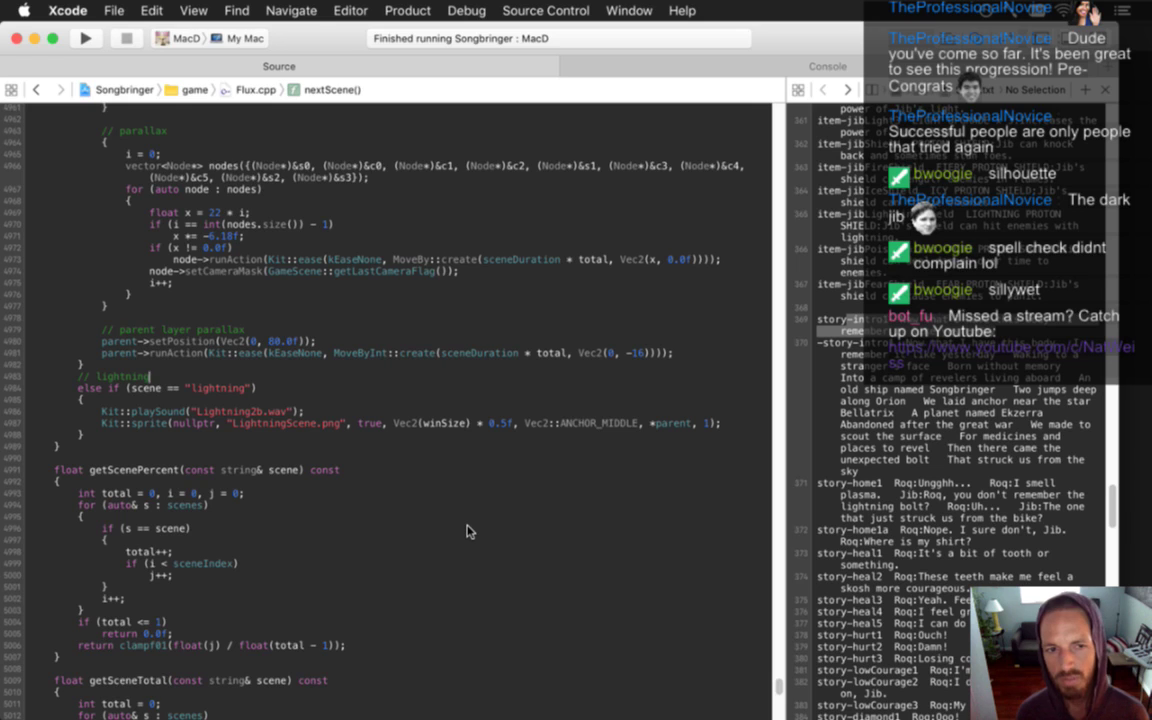
key("super+r")
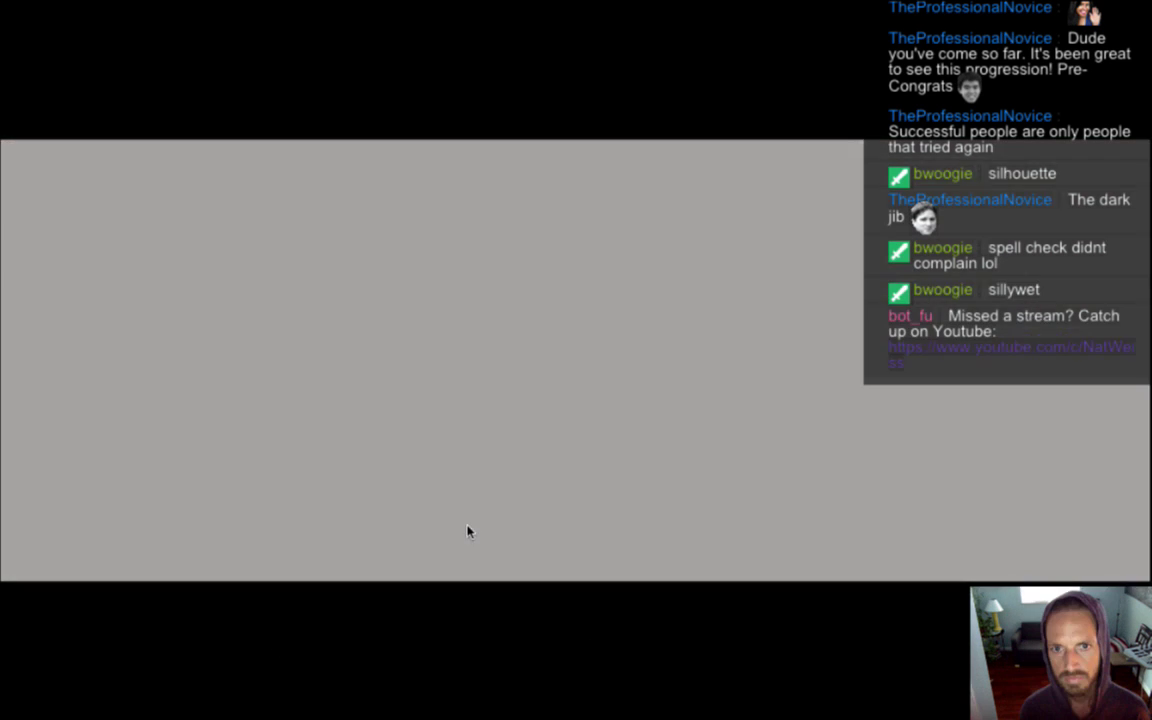
key("super+q")
Switch back to Photoshop and open the colour of Gradient Fill 1's stop at location 0% for editing
key("super+Tab")
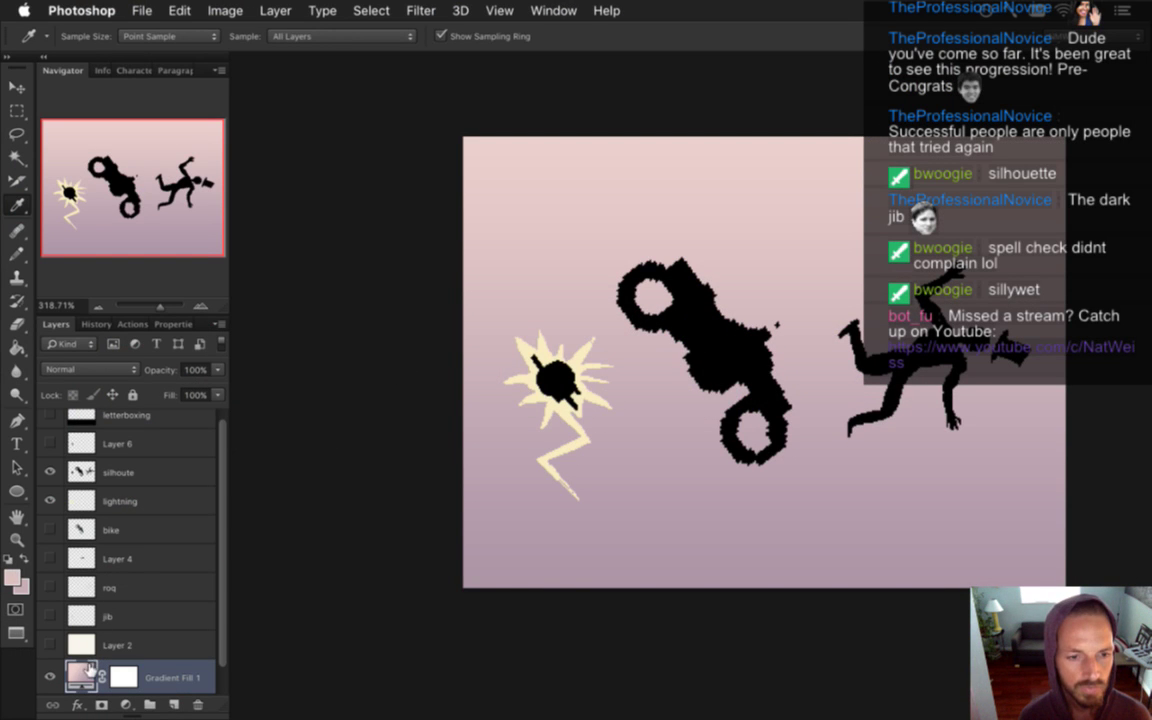
double_click(84, 674)
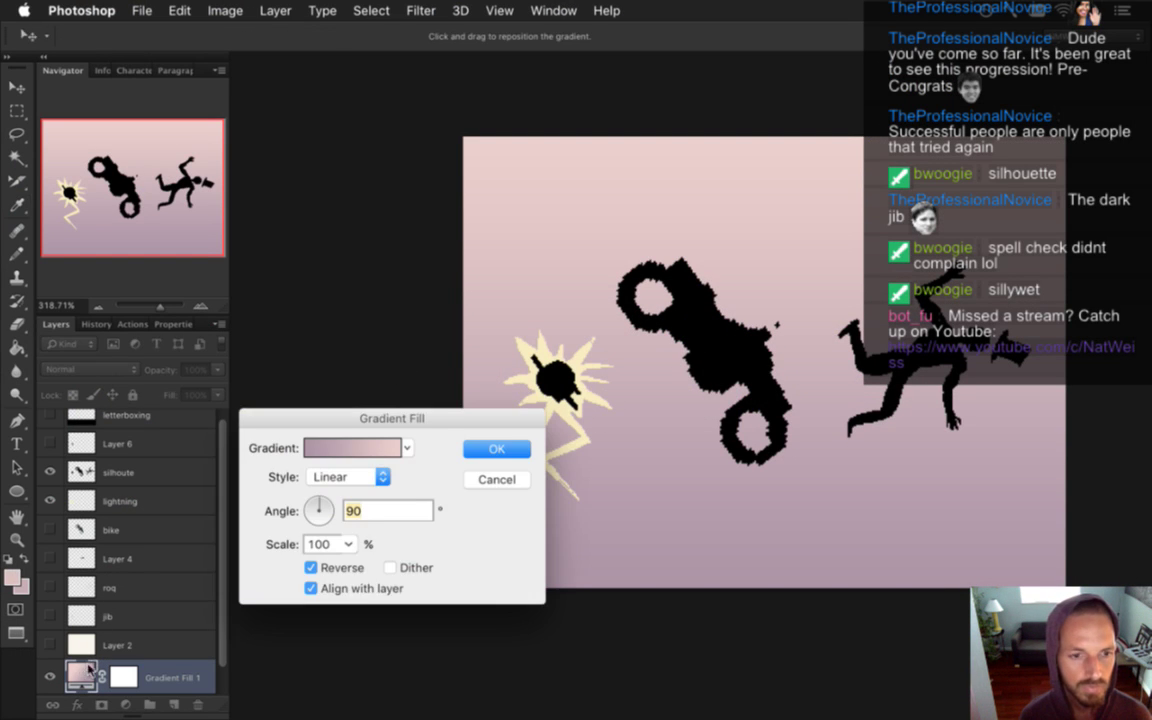
left_click(344, 451)
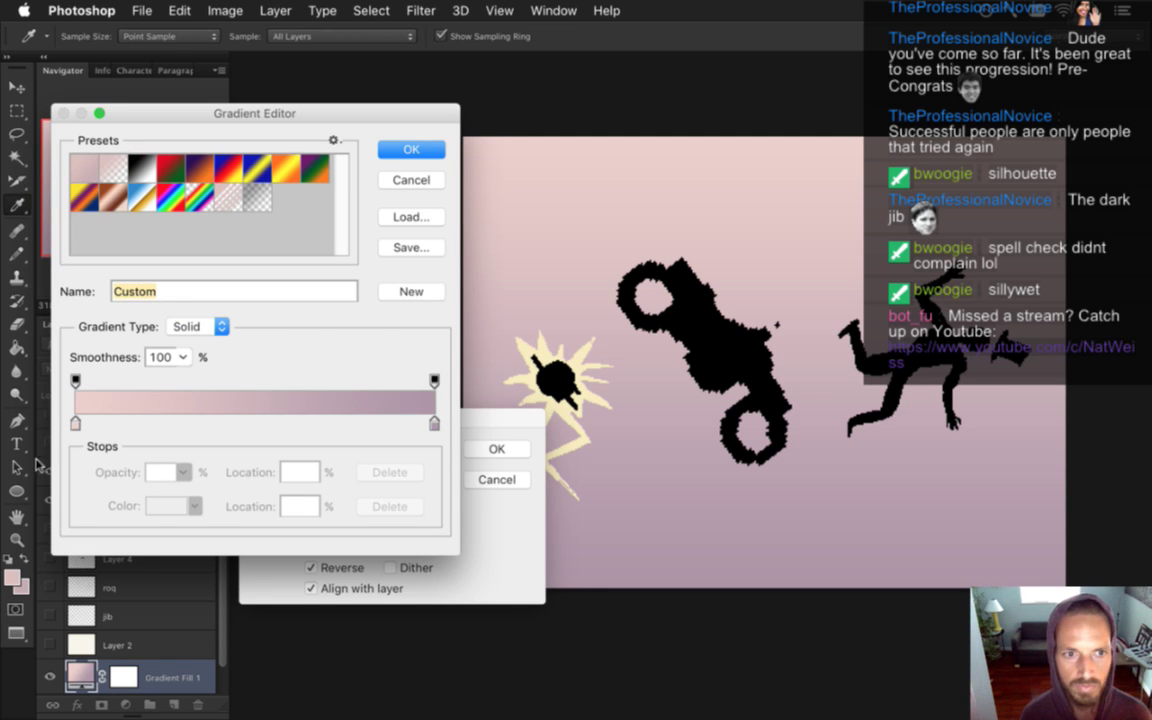
left_click(75, 423)
left_click(165, 506)
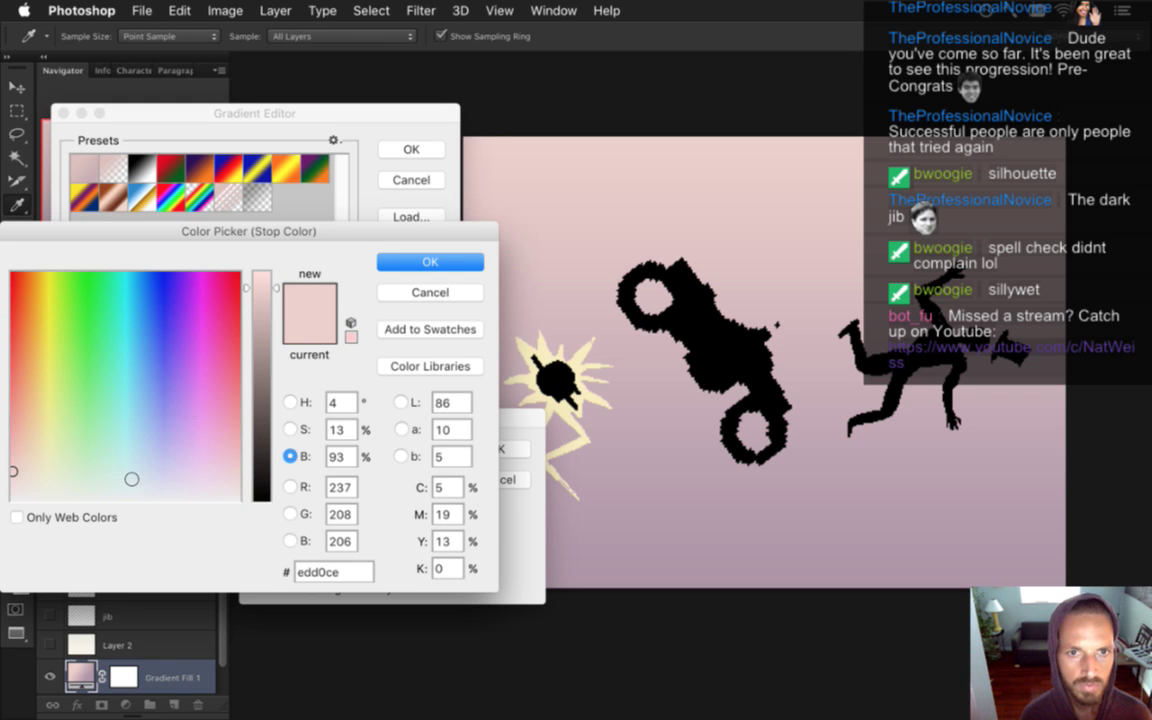
Lighten the gradient fill's starting stop to ffe0dd, recolour its end stop to c8b0cc, and apply the gradient
left_click_drag(270, 289, 271, 266)
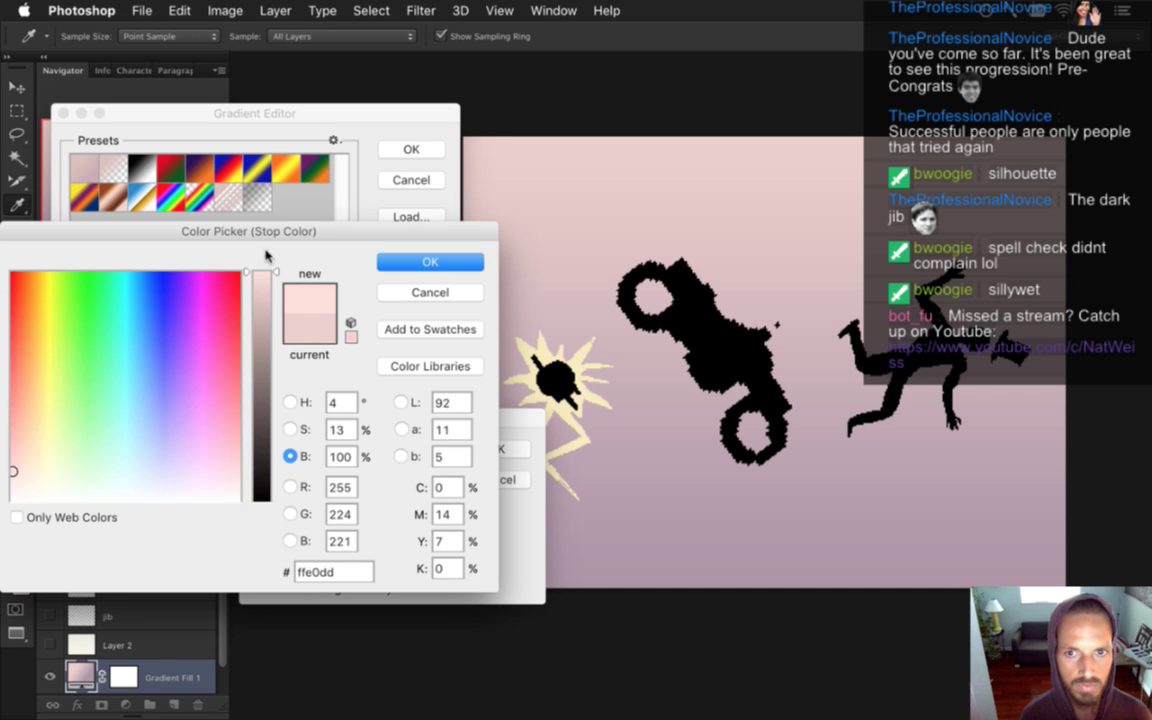
left_click(425, 262)
left_click(436, 427)
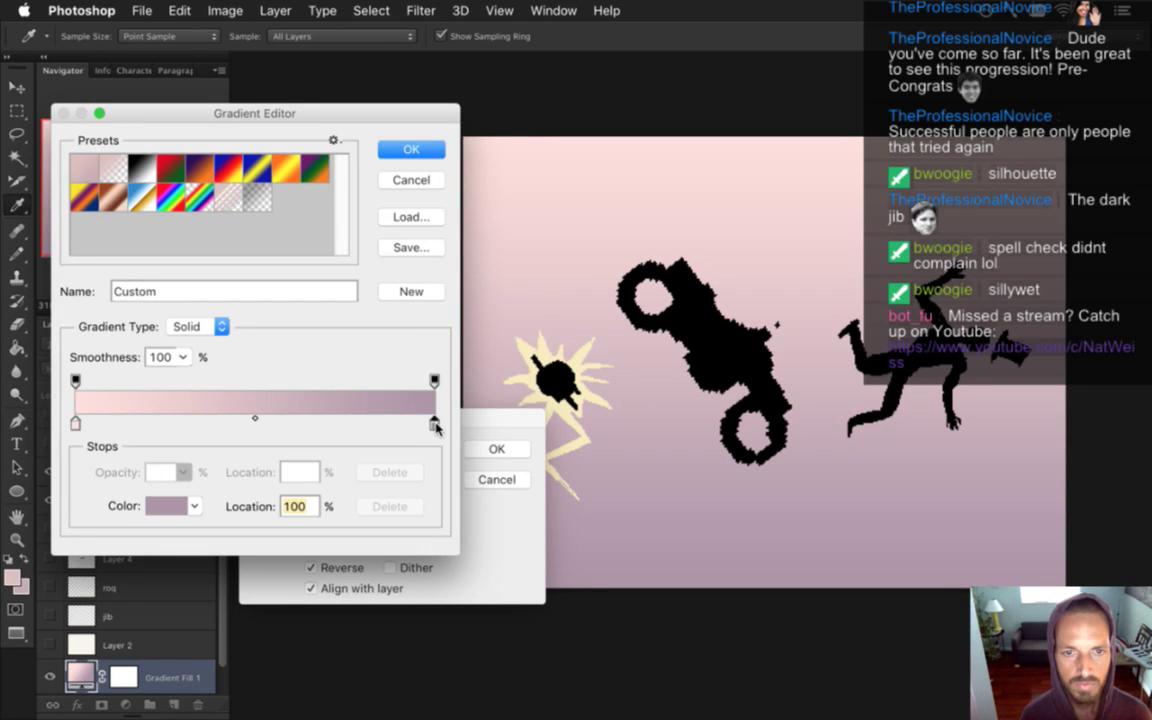
double_click(434, 425)
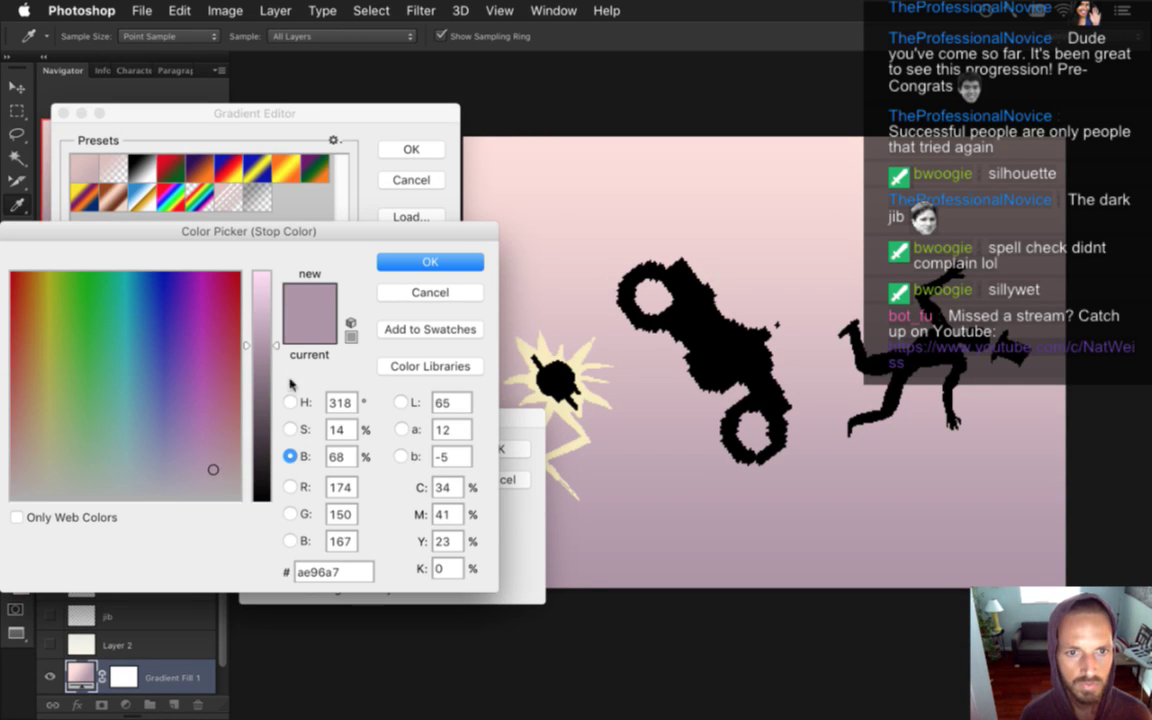
left_click_drag(268, 337, 262, 322)
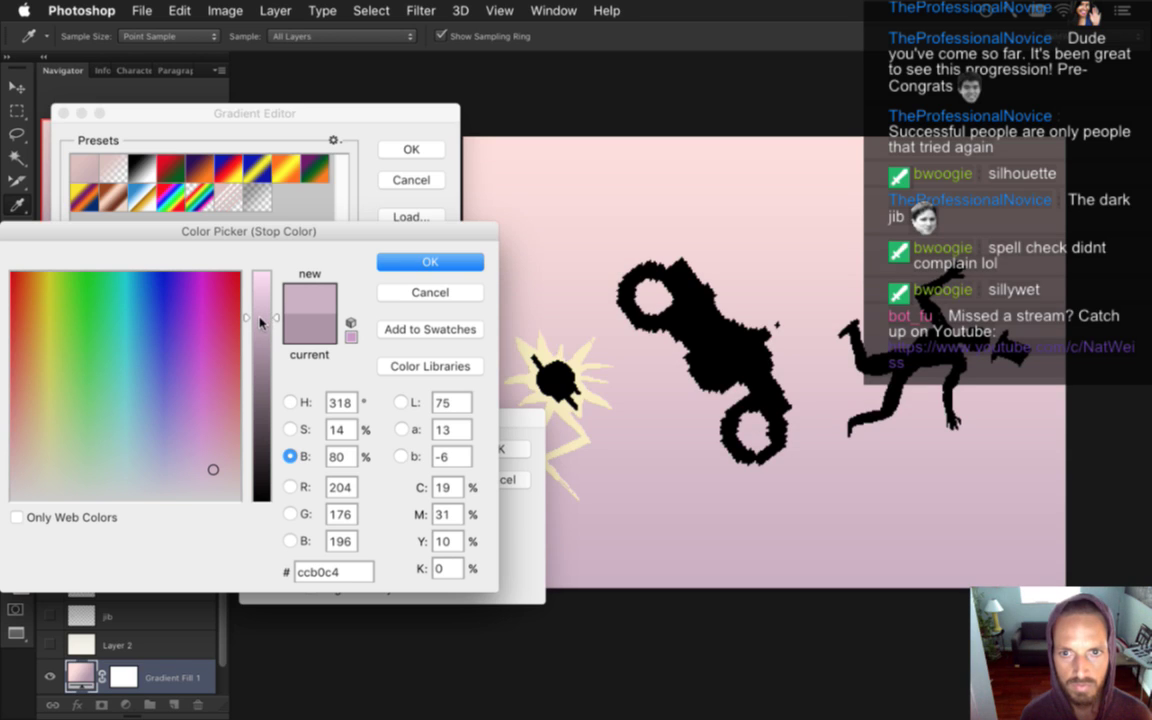
left_click(290, 402)
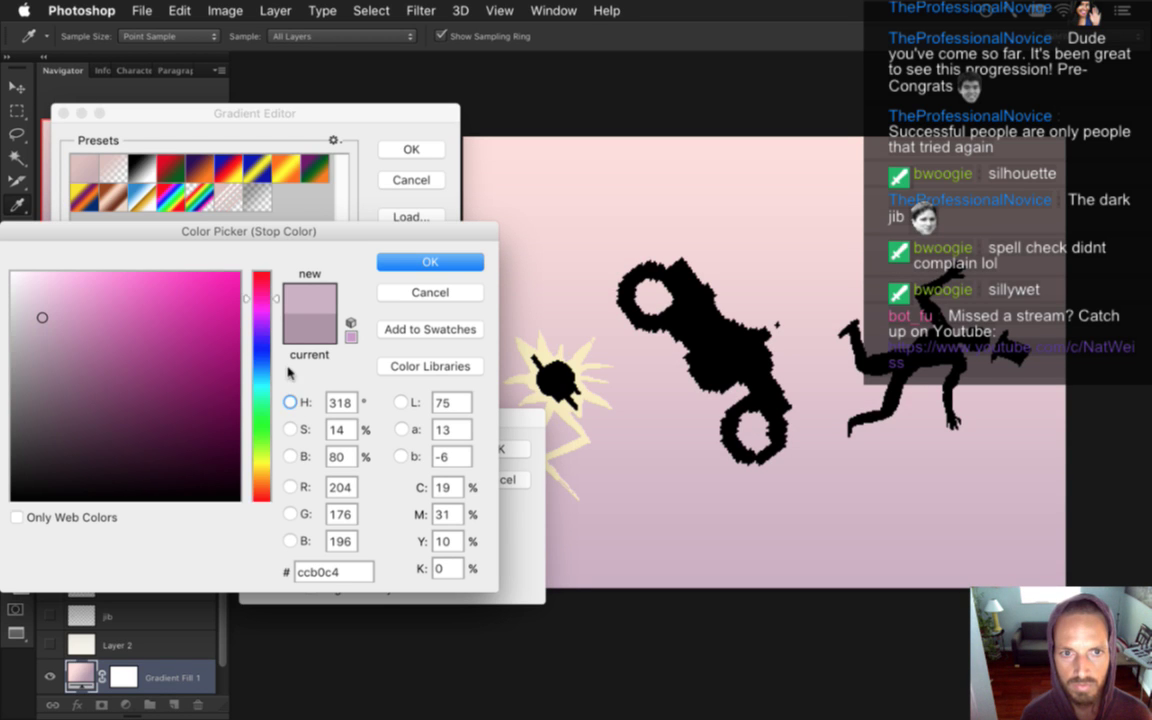
left_click_drag(263, 301, 262, 319)
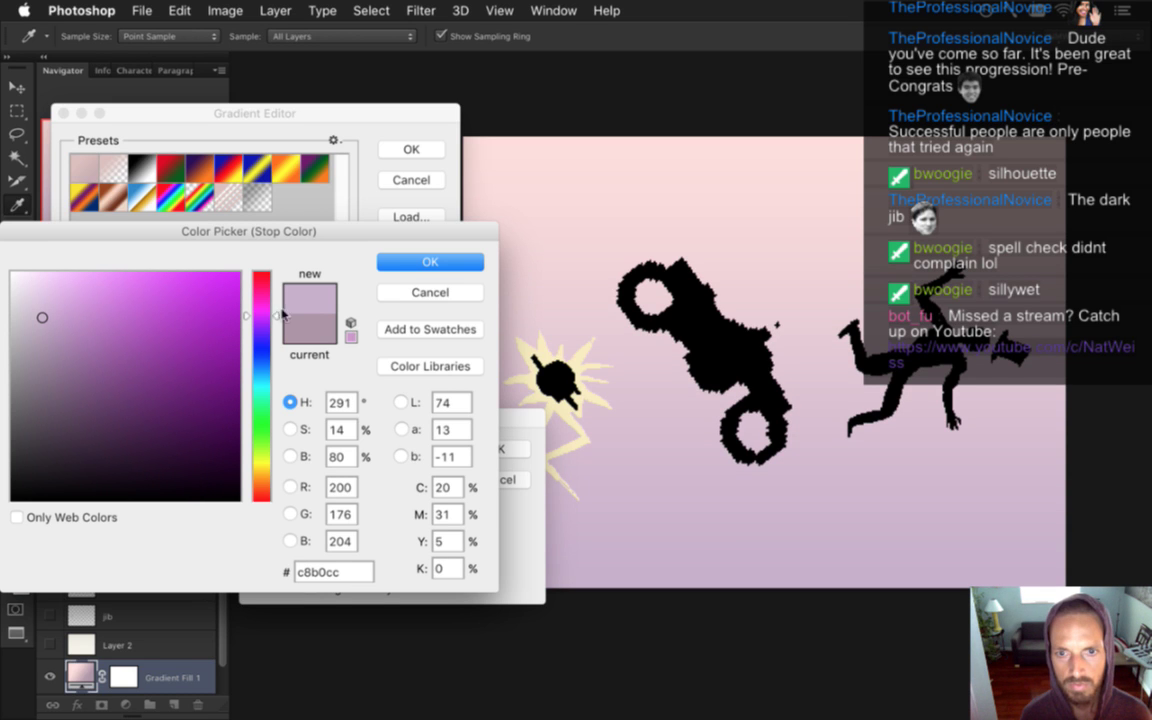
left_click(429, 261)
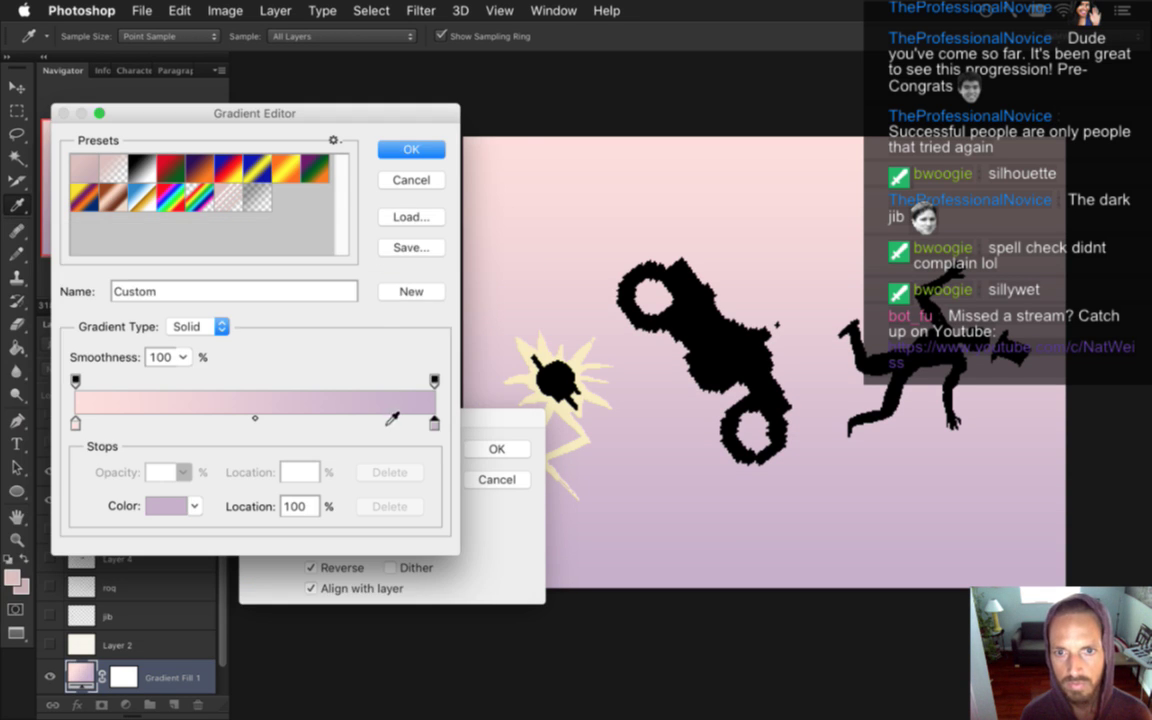
left_click(411, 149)
key("Return")
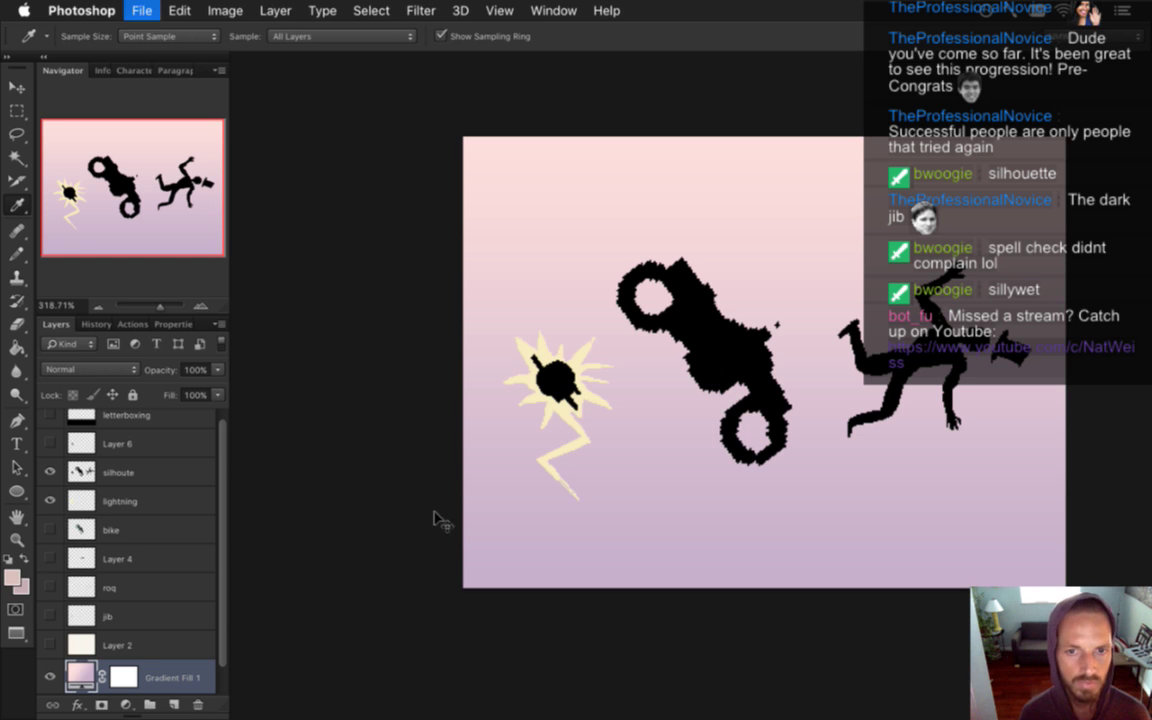
Show the letterboxing layer over the silhouette scene
left_click(553, 410, "ctrl")
scroll(553, 410, "up", 3)
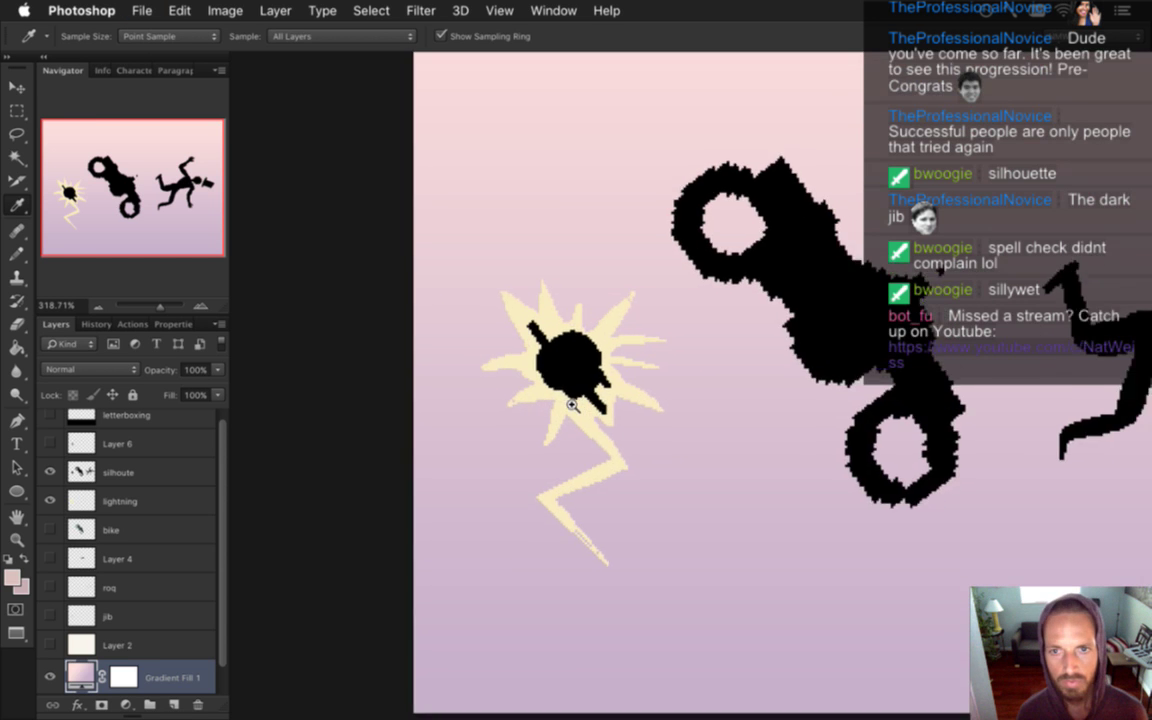
scroll(699, 368, "down", 2)
scroll(586, 378, "up", 1)
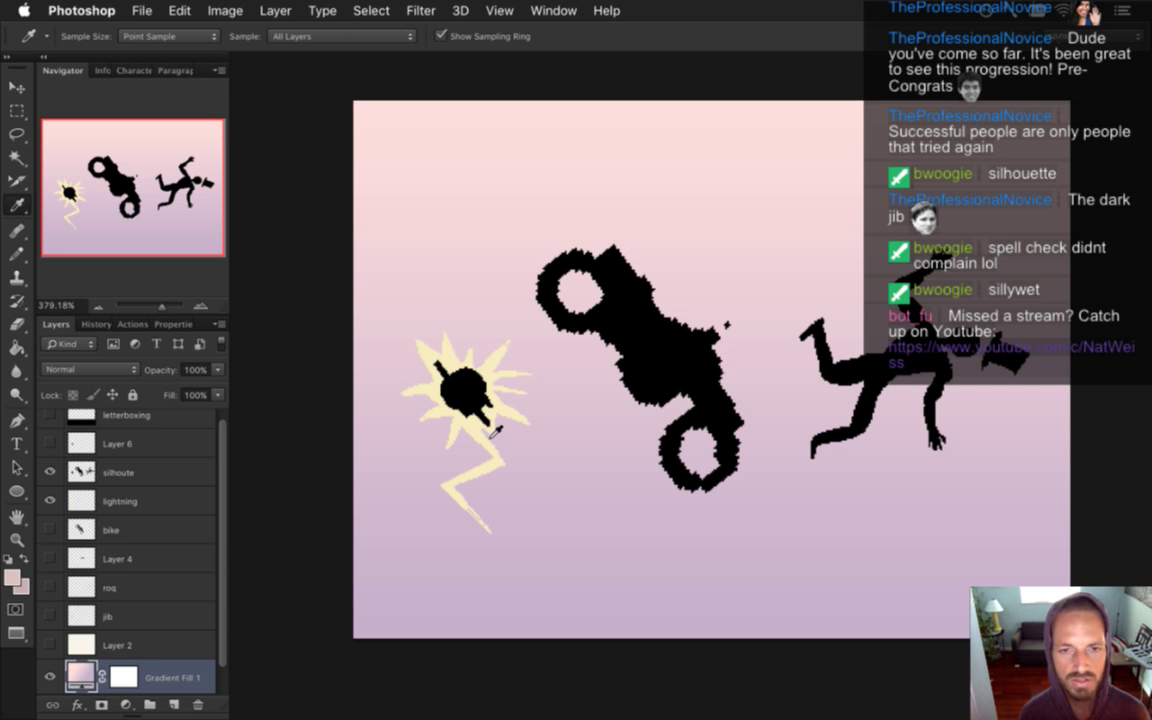
left_click(50, 414)
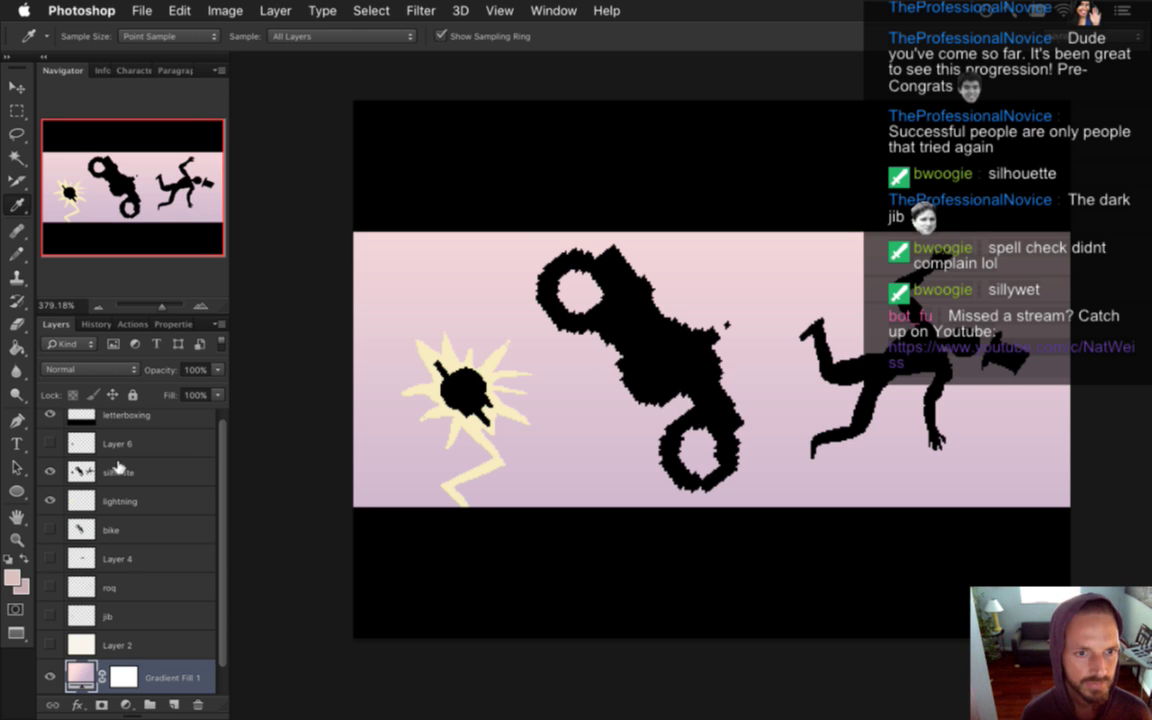
Delete the hidden layers Layer 6, bike and Layer 4
left_click_drag(111, 441, 197, 704)
left_click(131, 505)
left_click_drag(145, 505, 198, 702)
left_click(50, 510)
left_click(50, 510)
left_click(199, 705)
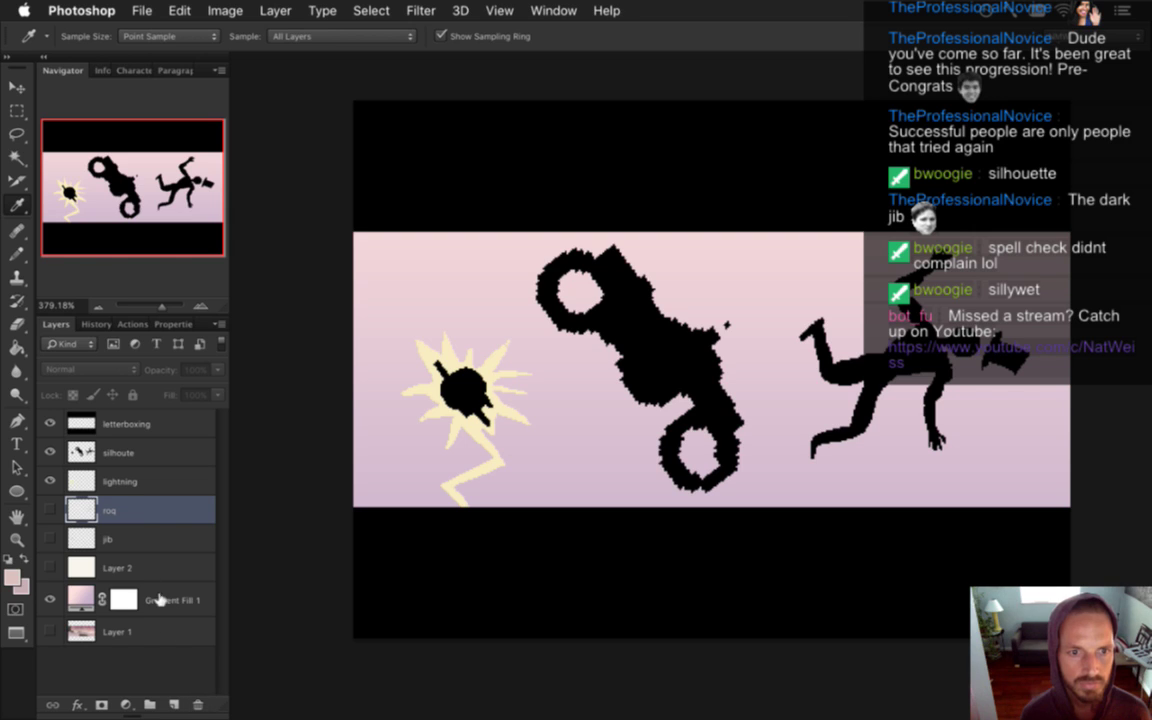
Delete the layer mask from the Gradient Fill 1 layer
left_click(97, 566)
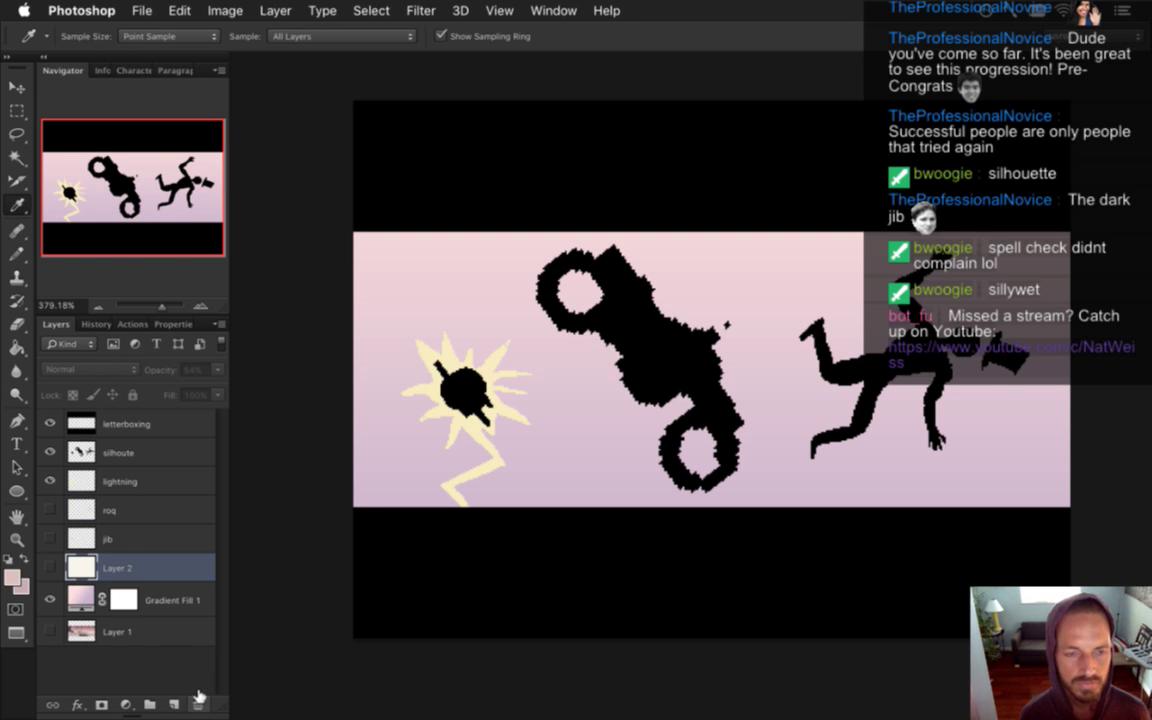
right_click(122, 600)
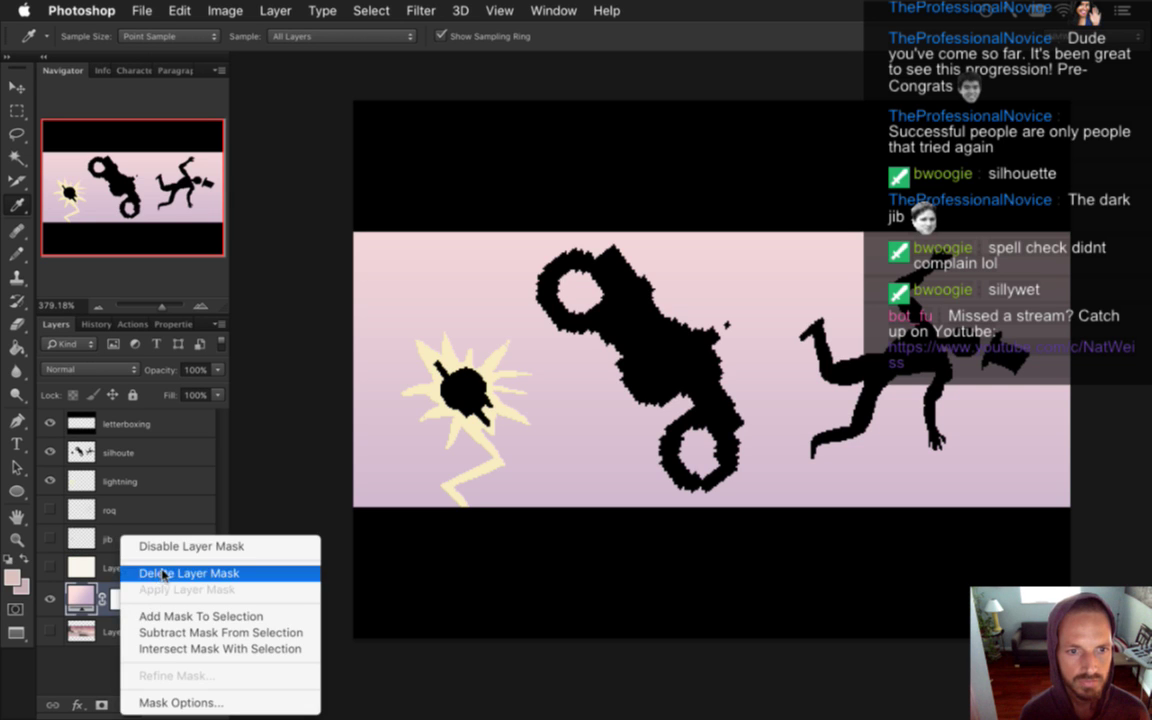
left_click(162, 575)
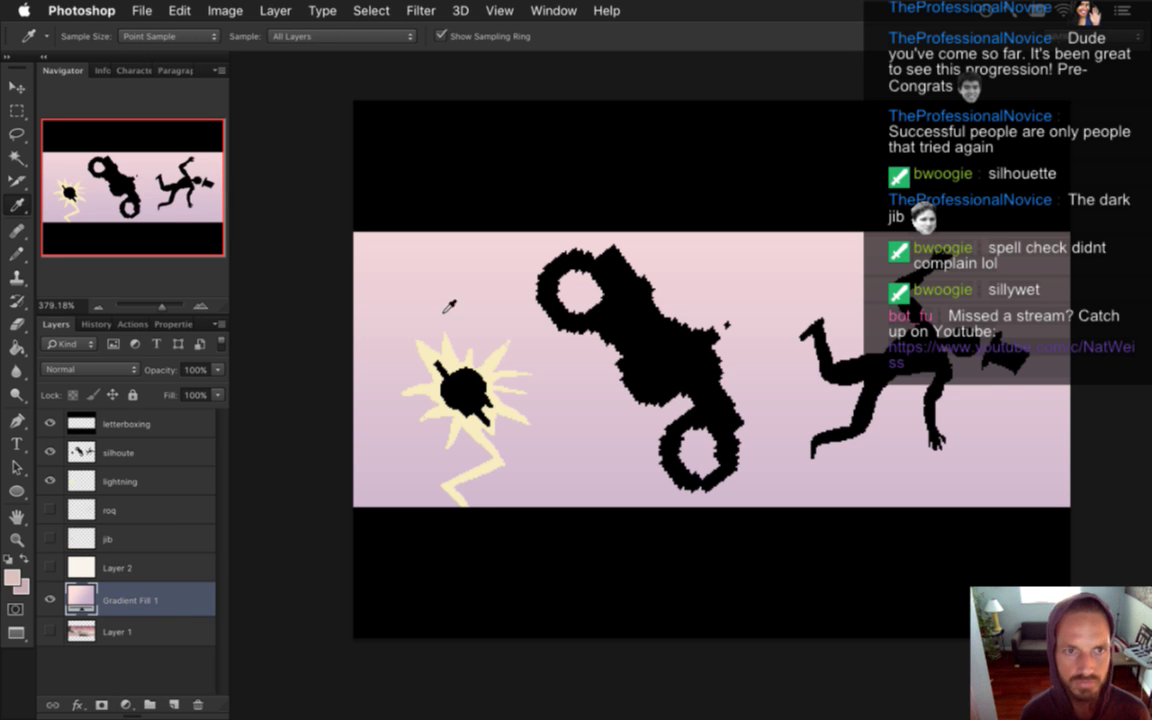
Switch to Safari and search Google for "megavolt burning man"
key("super+Tab")
key("super+shift+Tab")
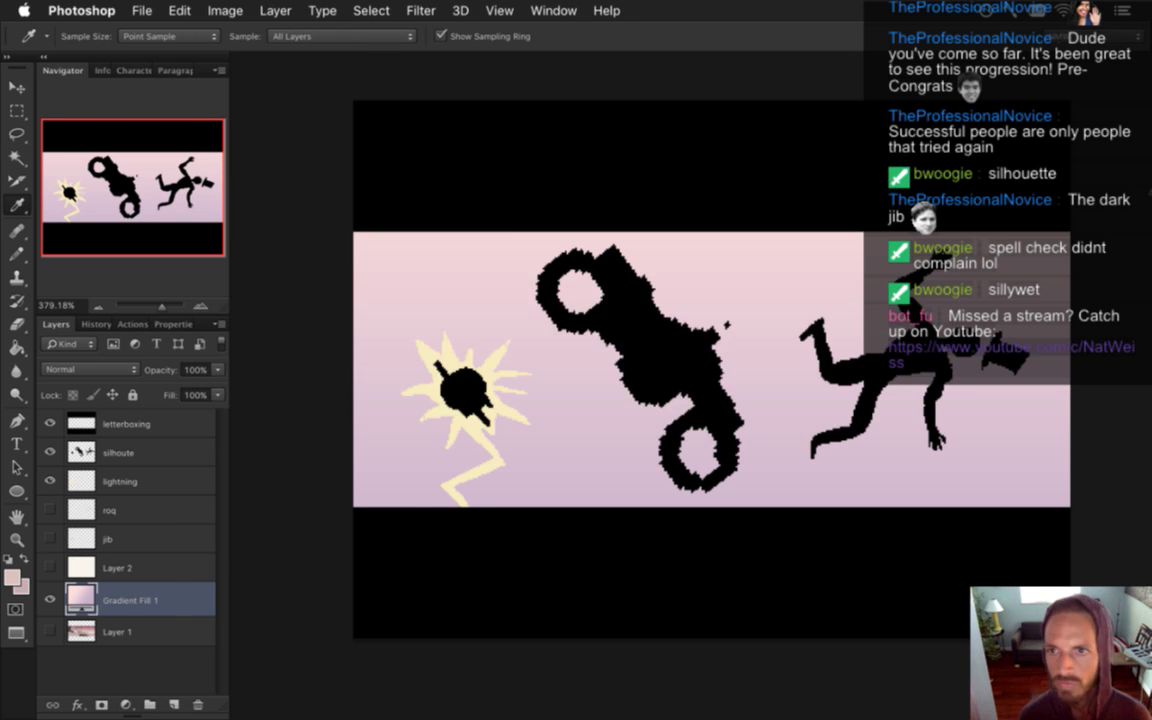
key("super+Tab")
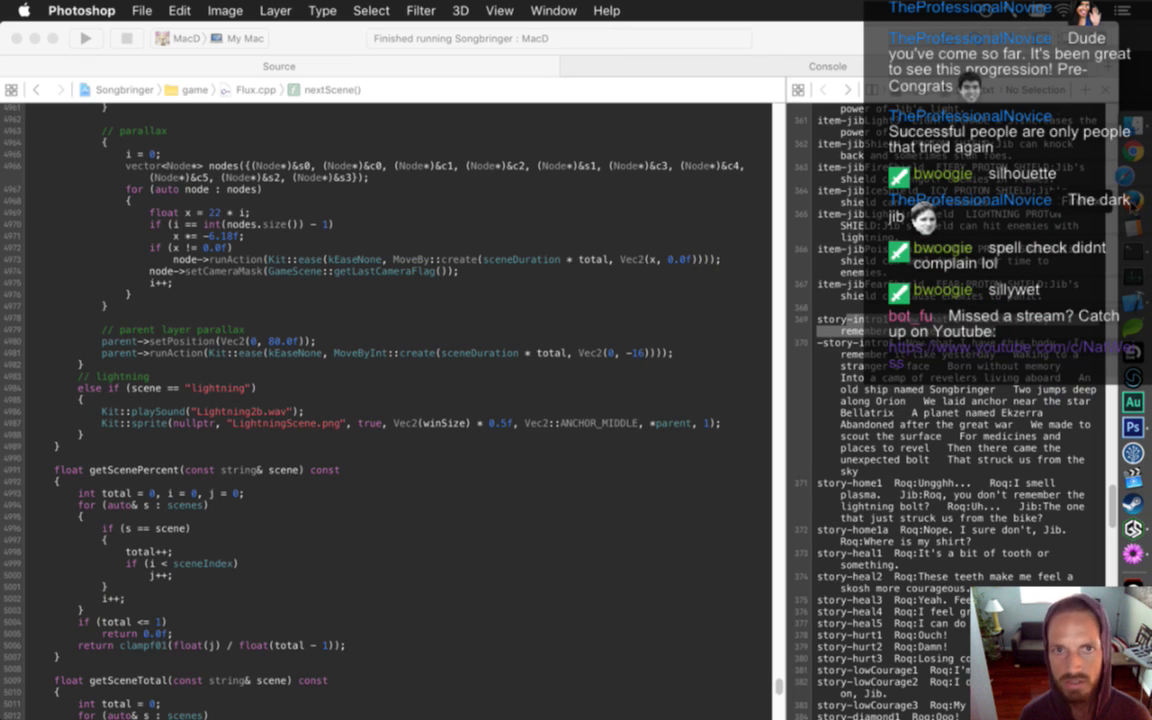
left_click(1133, 175)
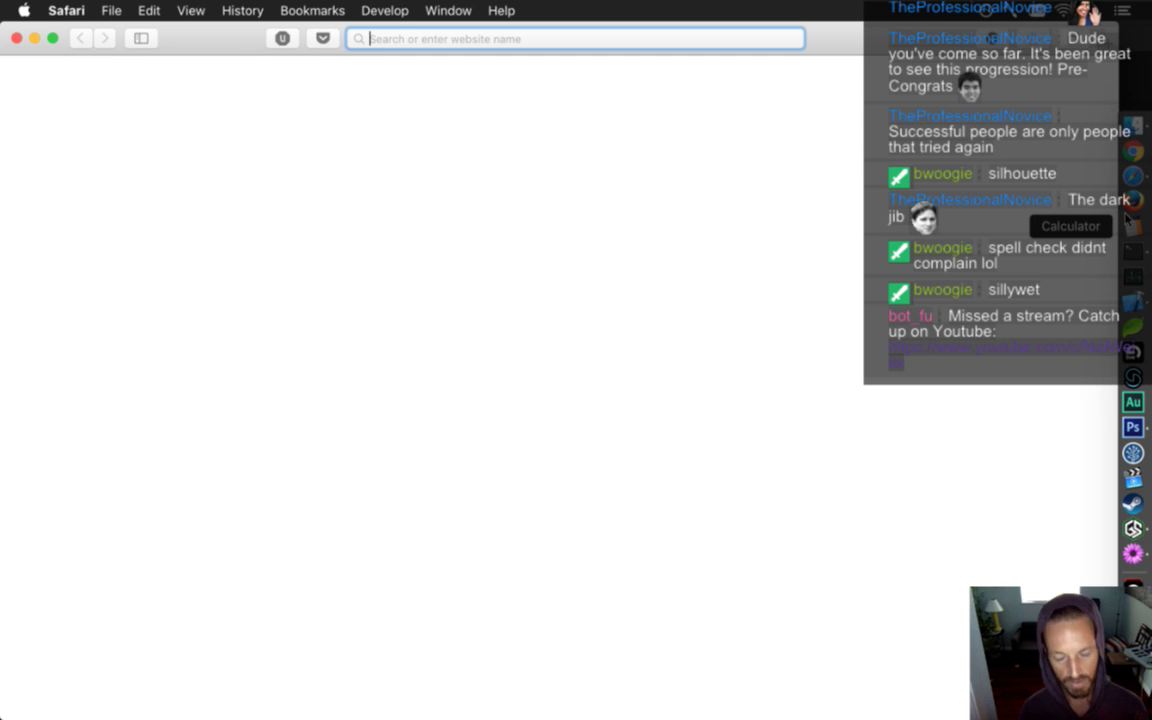
type("meg")
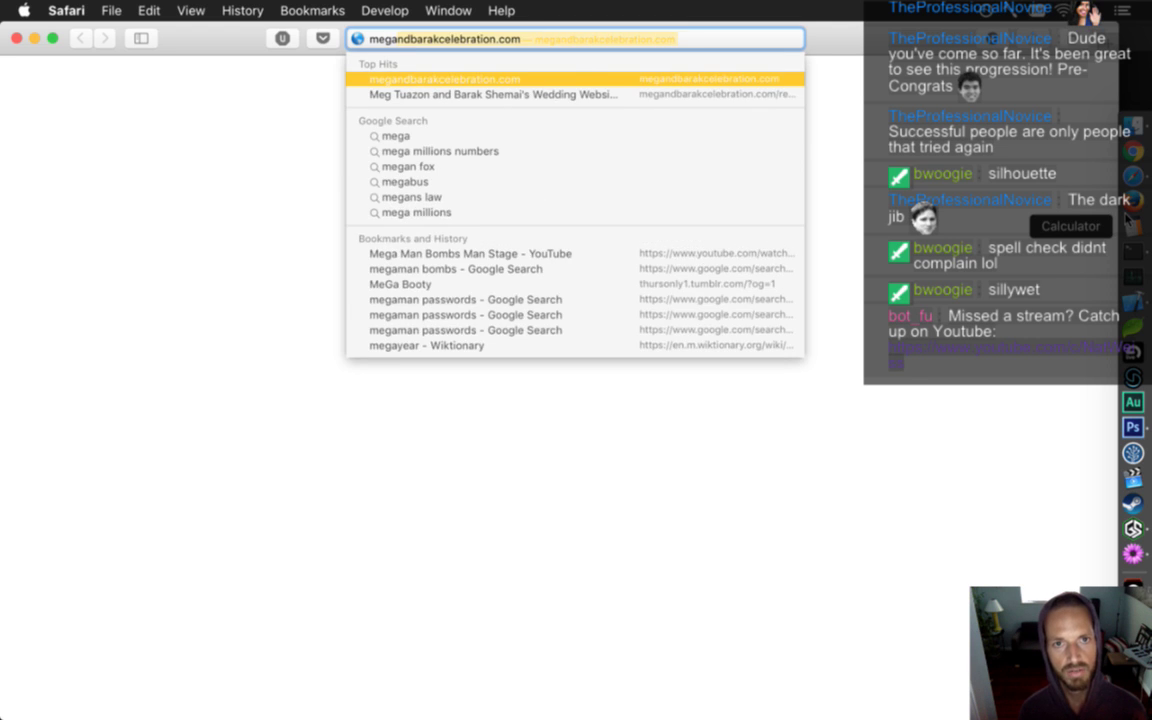
type("avolt")
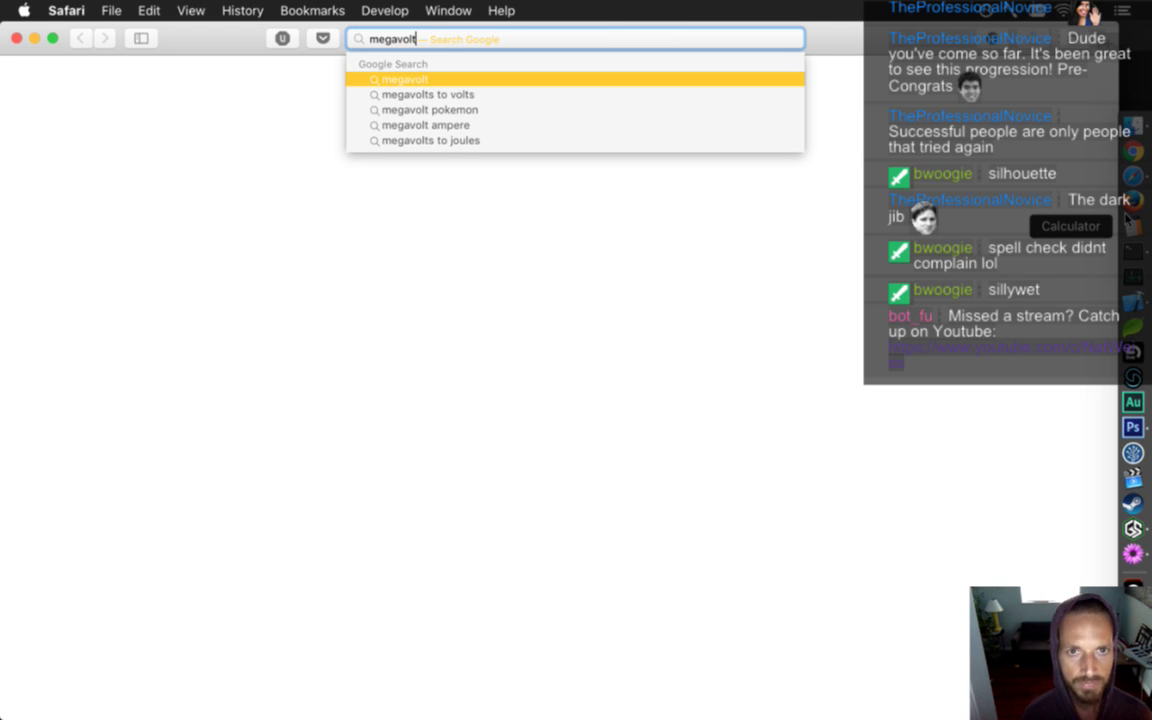
type(" bur")
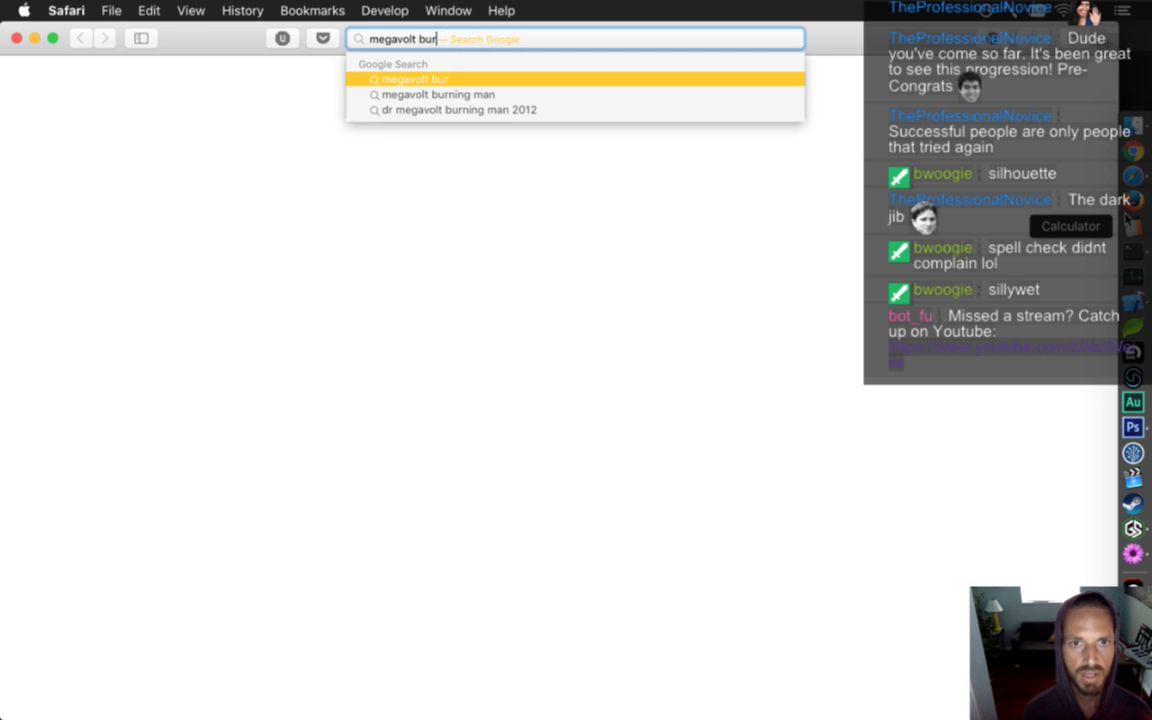
type("ning man")
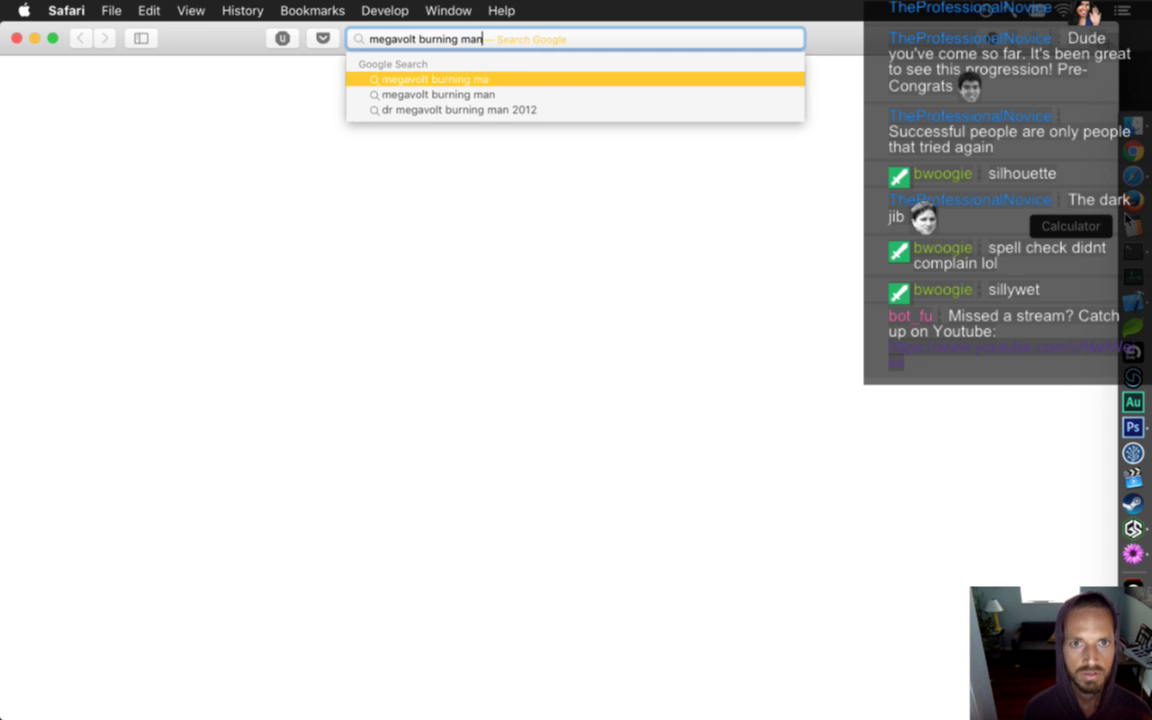
key("Return")
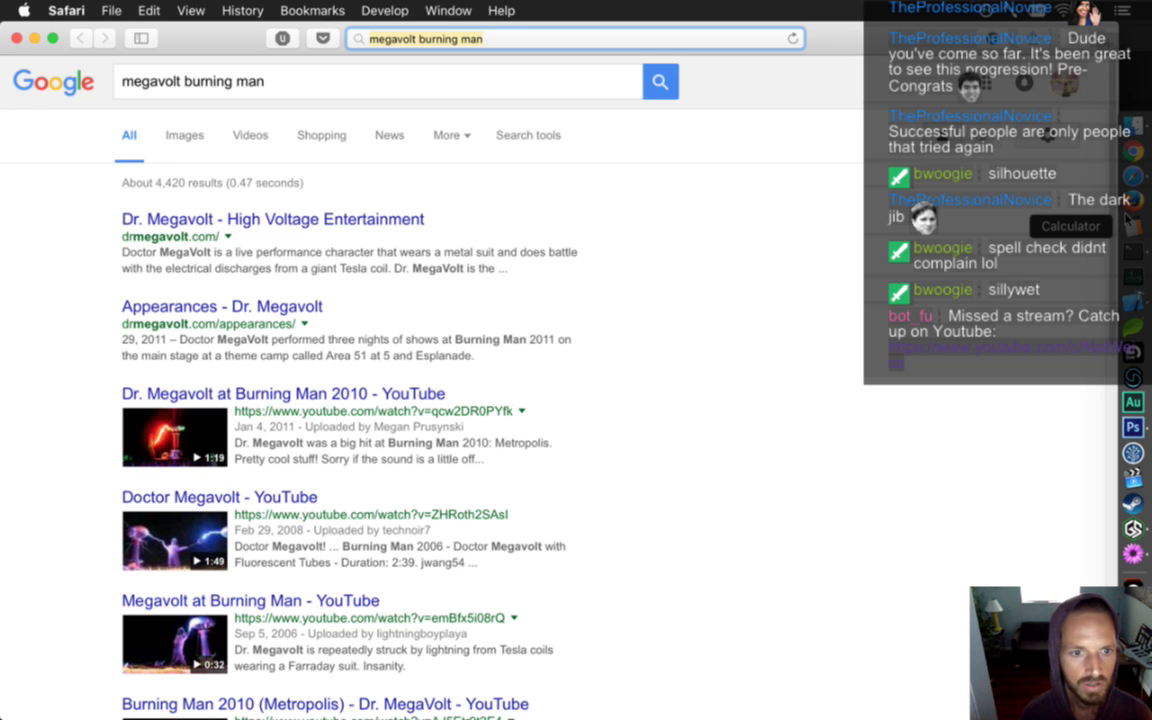
Open the "Doctor Megavolt" YouTube video, enlarge the player to theater width, and pause it at 0:10 on the lightning
left_click(248, 499)
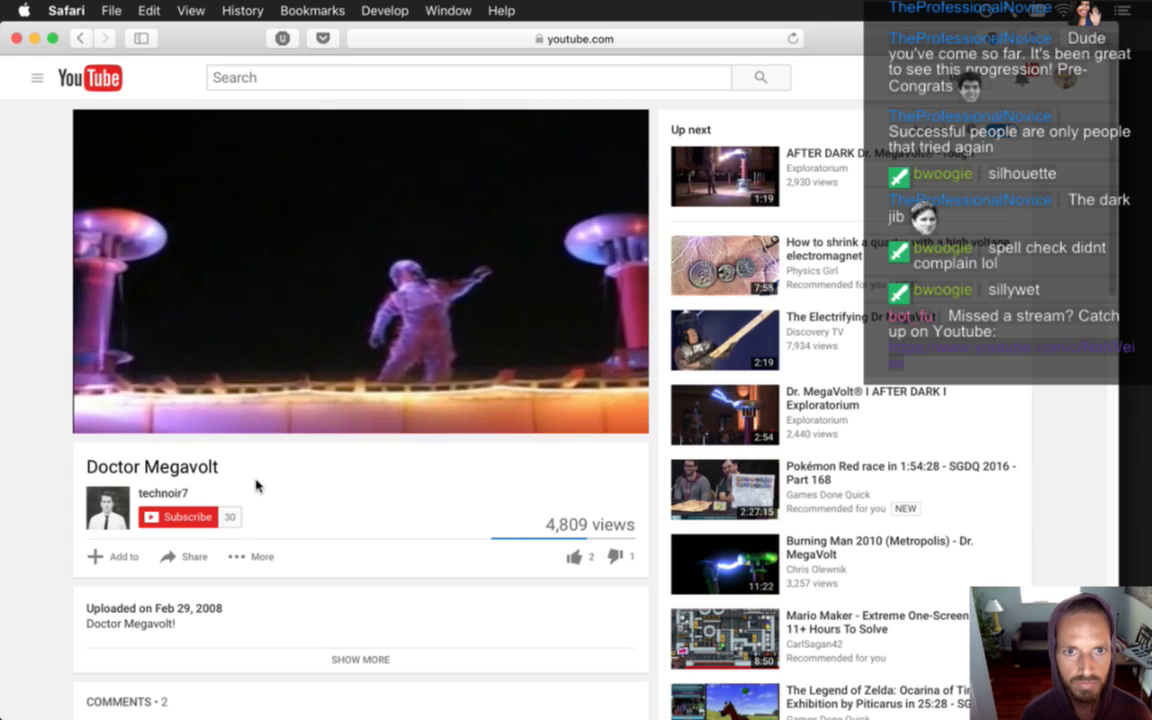
left_click(590, 418)
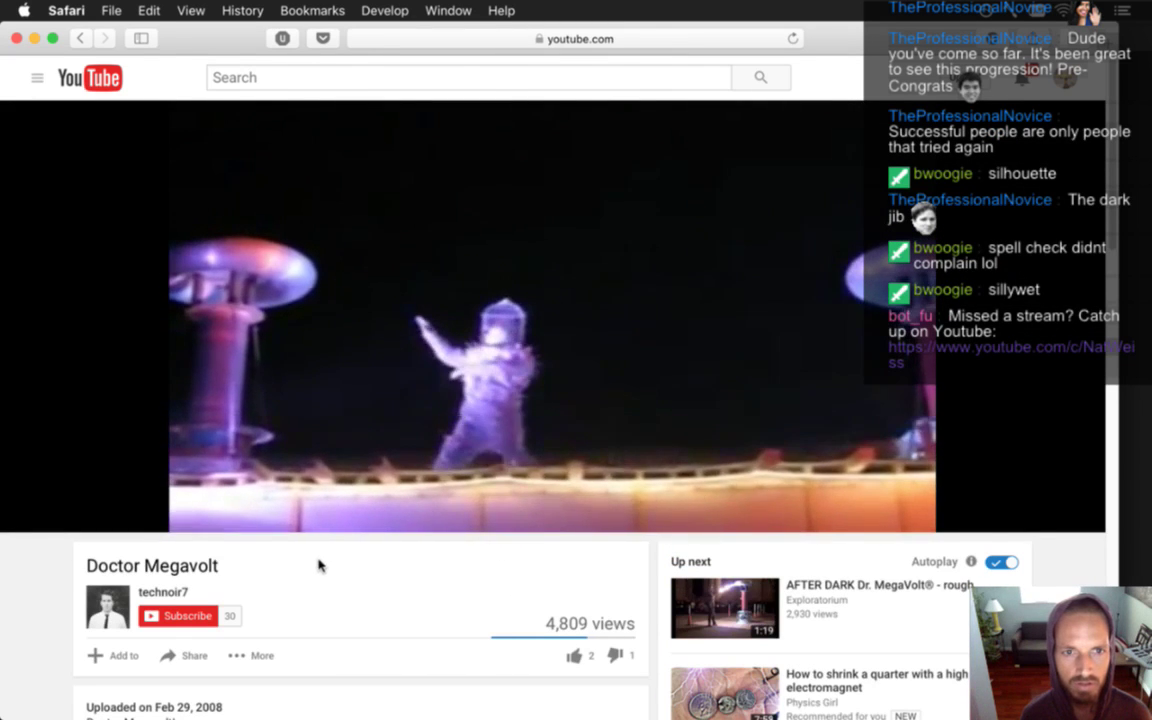
left_click(201, 515)
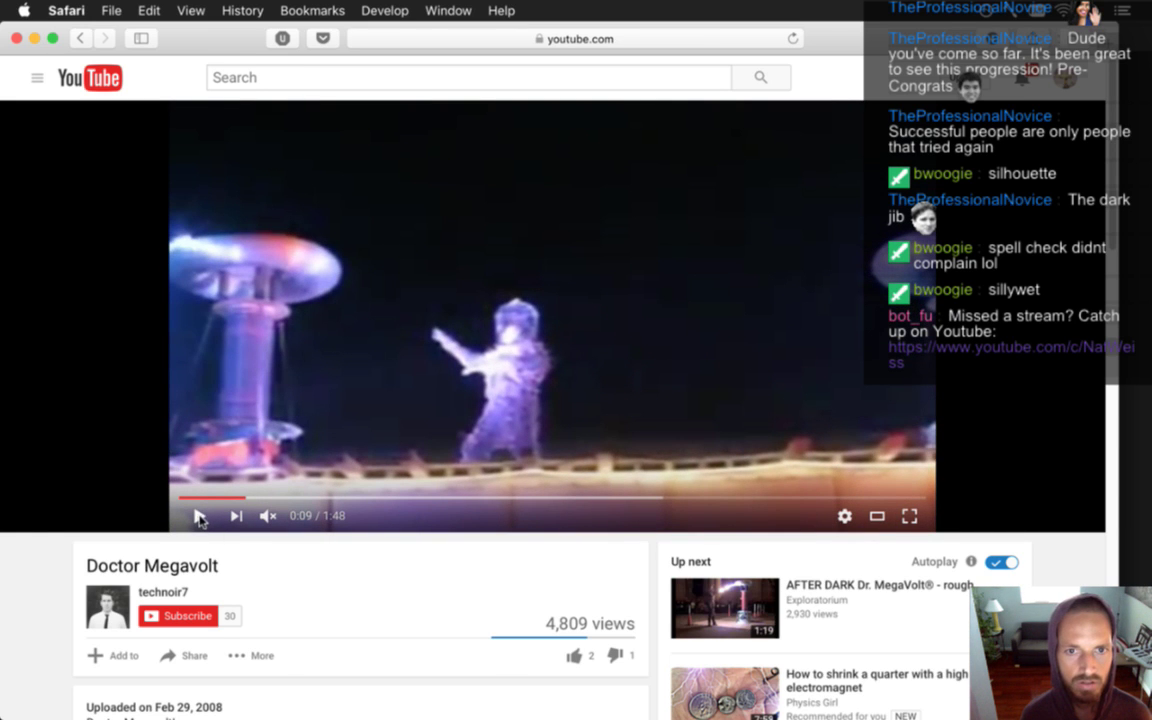
left_click(199, 516)
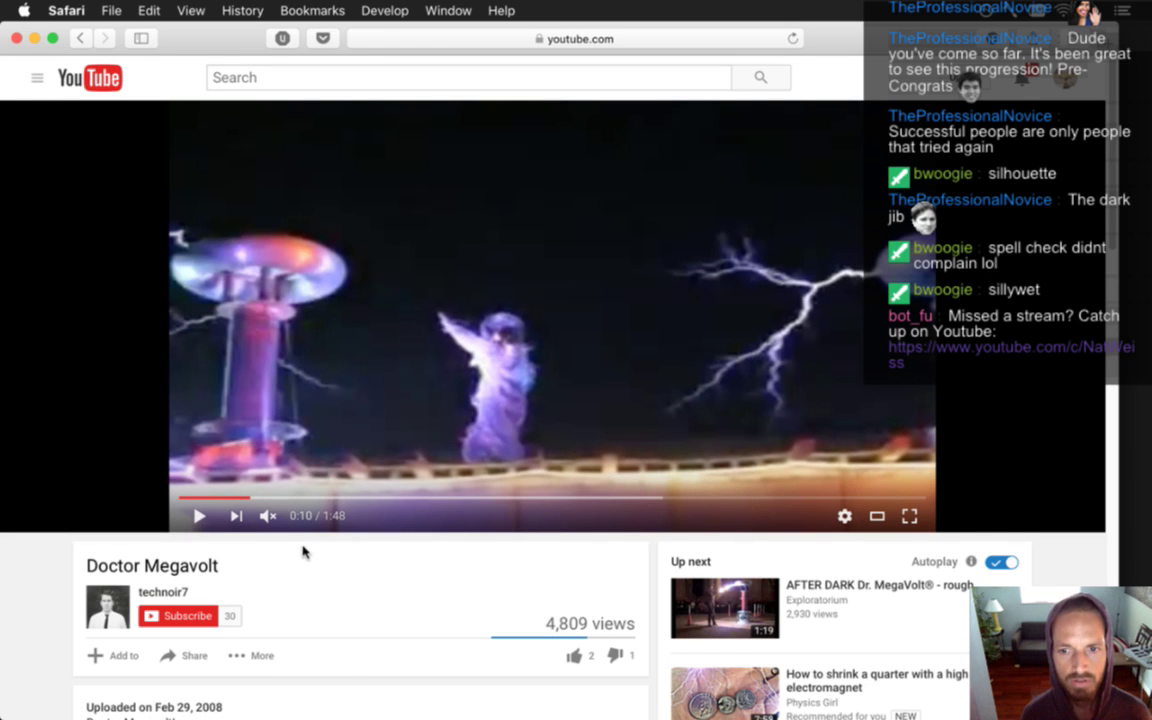
Select the full web address of the Doctor Megavolt video, and dismiss the address suggestions
left_click(632, 46)
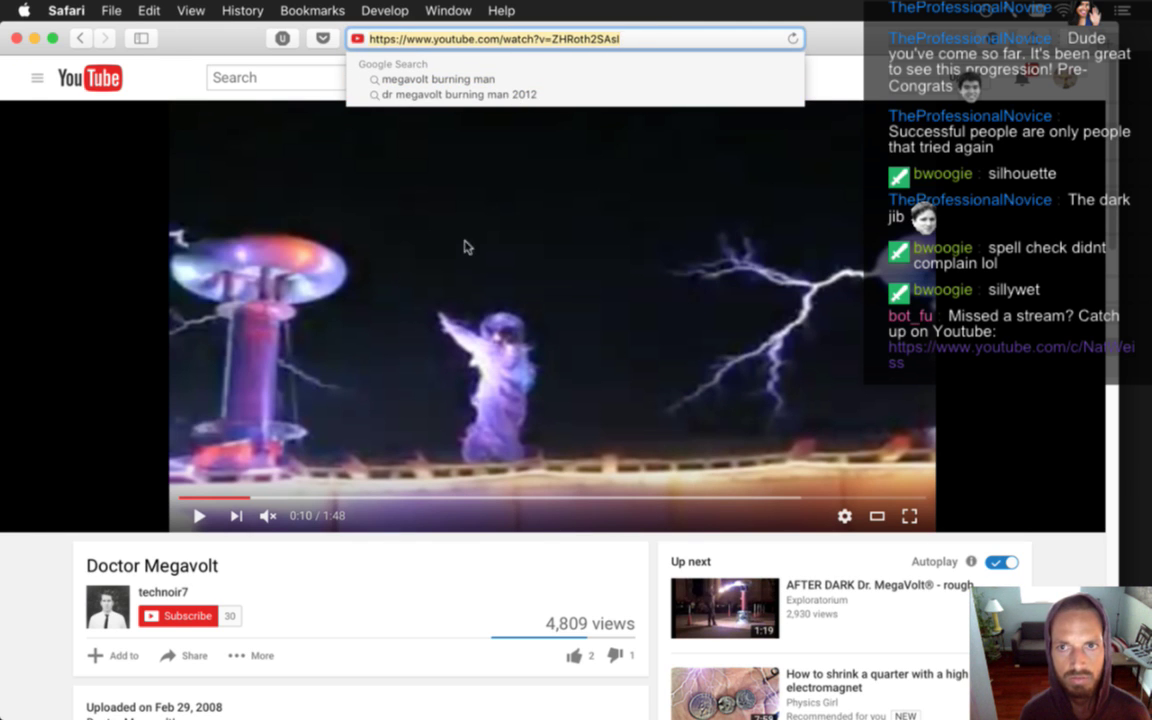
key("super+Tab")
key("super+shift+Tab")
key("super+shift+Tab")
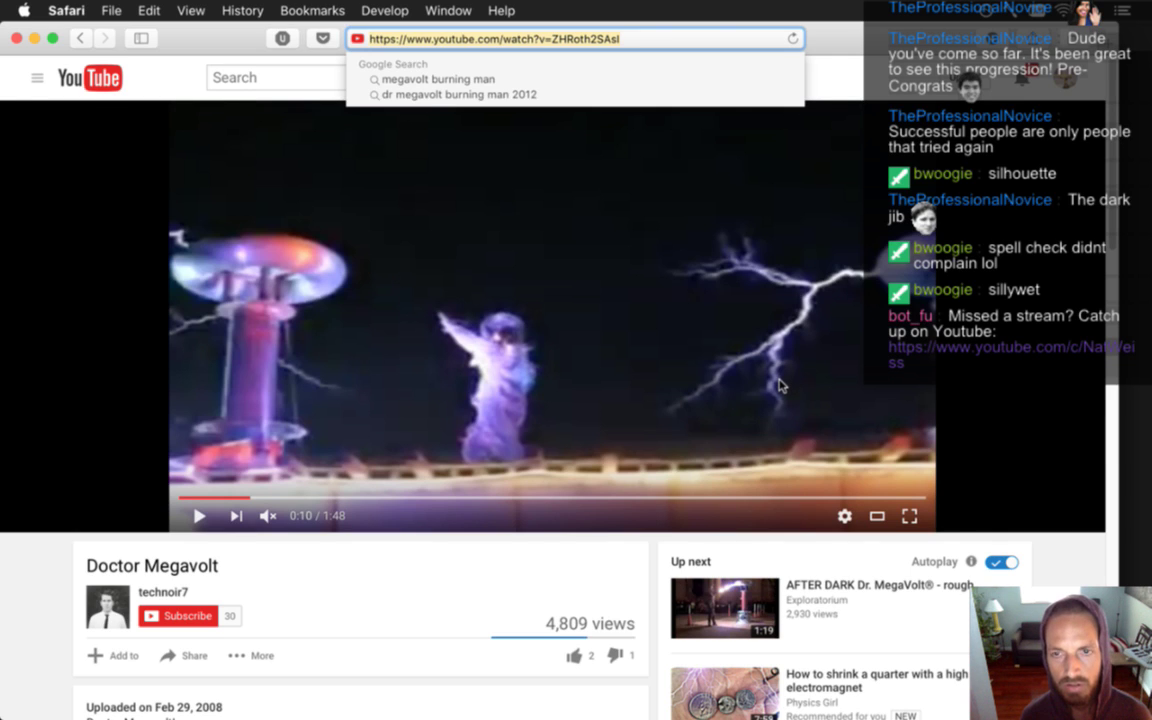
key("Escape")
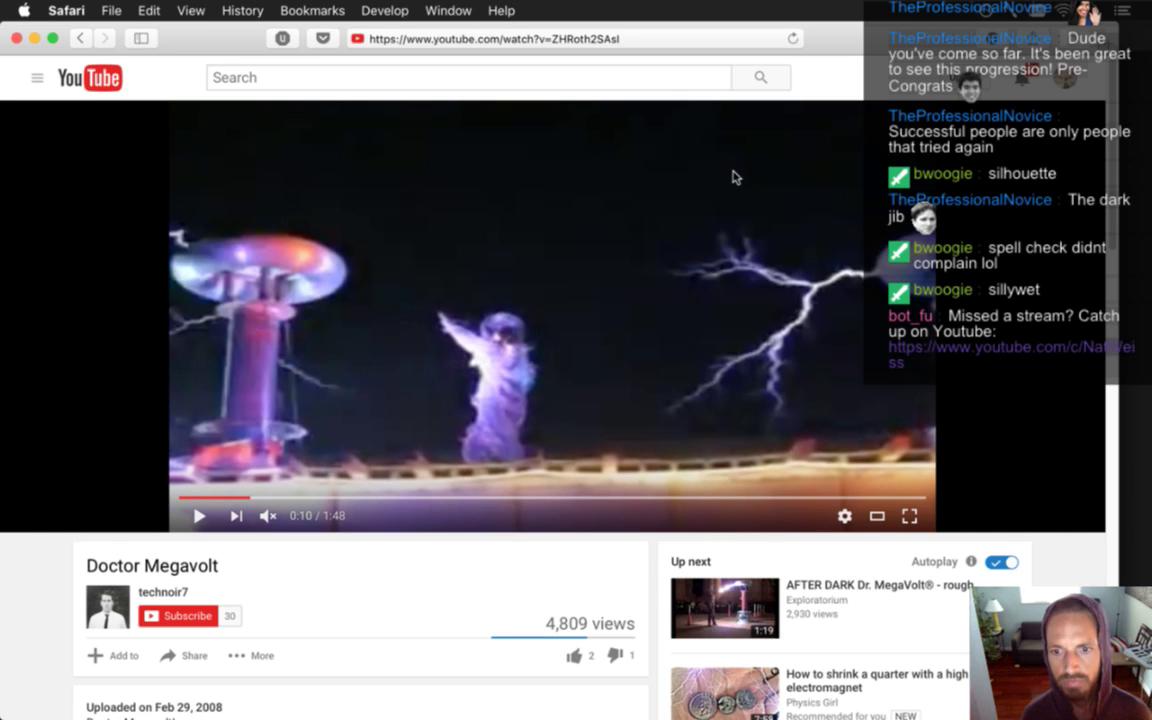
Look over the video's description and comments, and switch back to Photoshop
key("super+Tab")
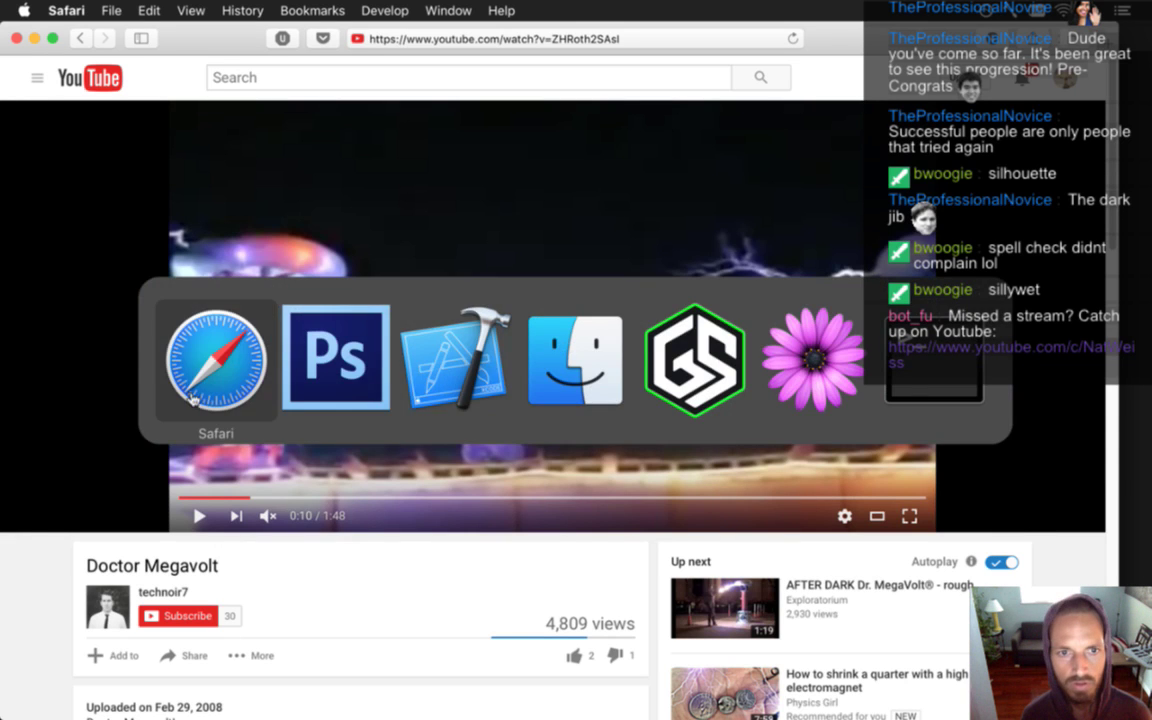
scroll(1108, 295, "down", 5)
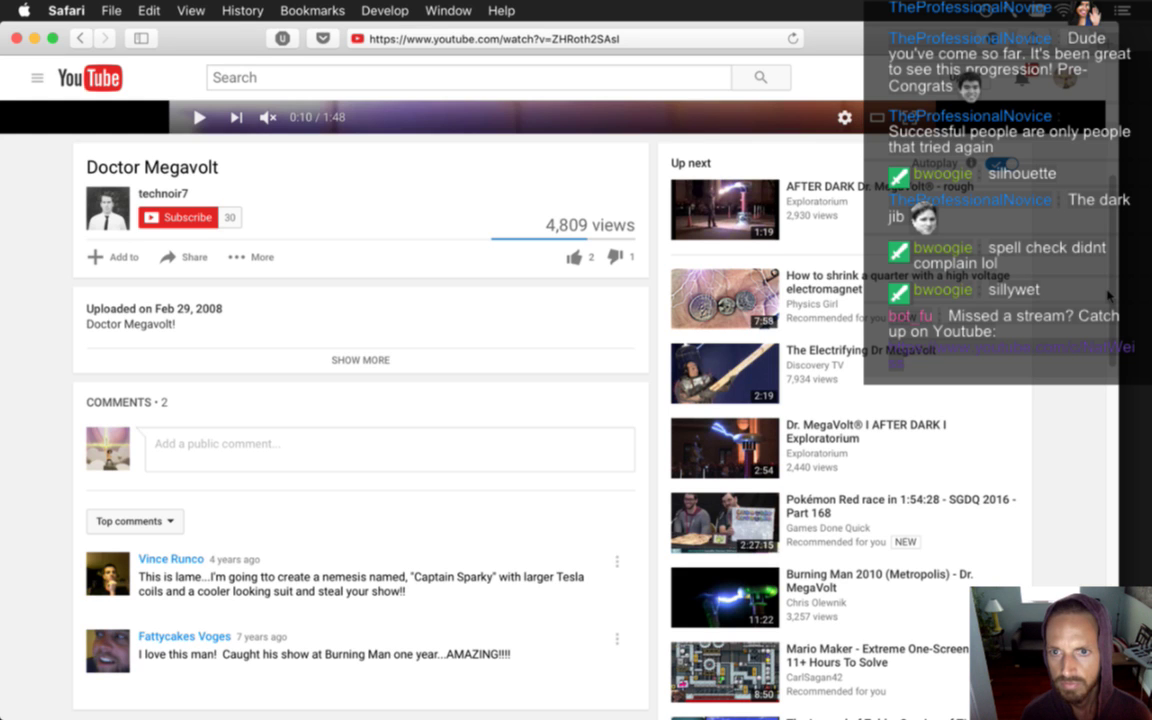
scroll(1108, 295, "up", 5)
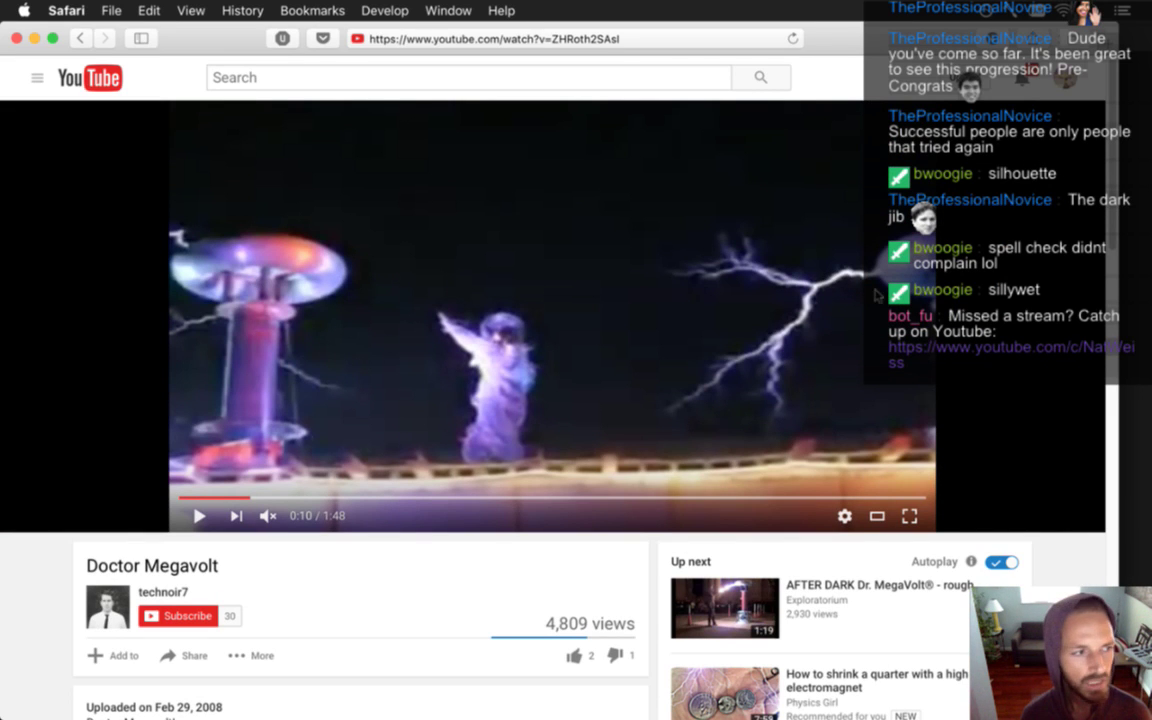
key("super+Tab")
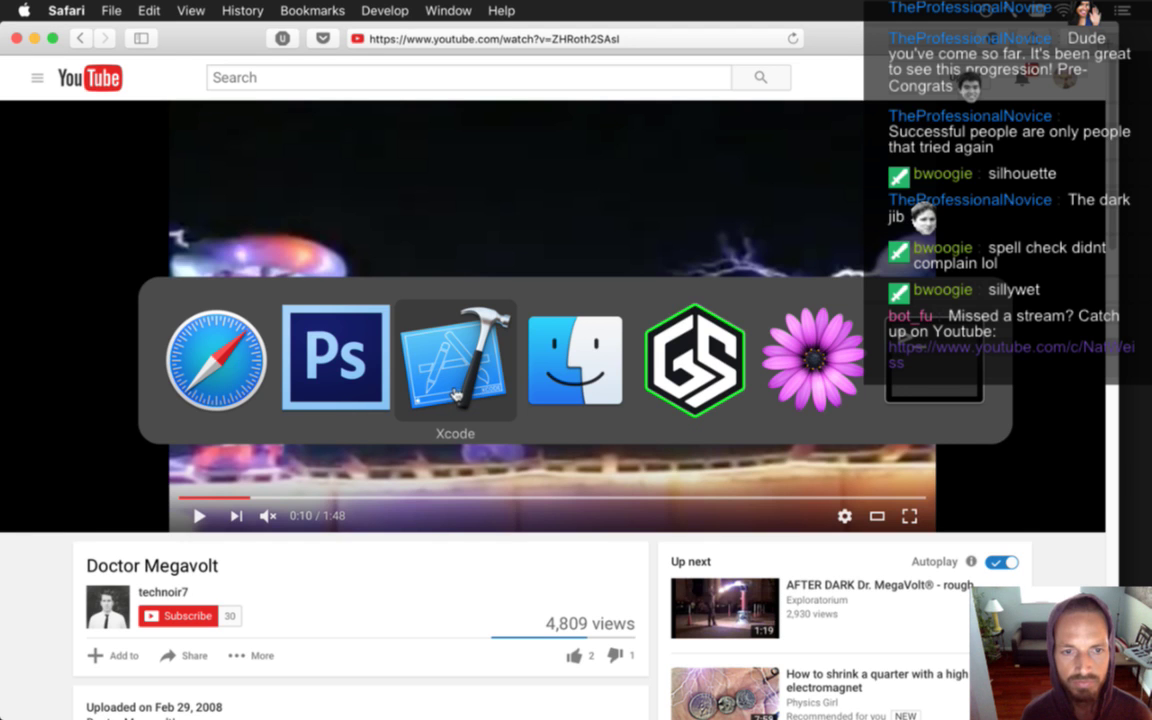
left_click(372, 352)
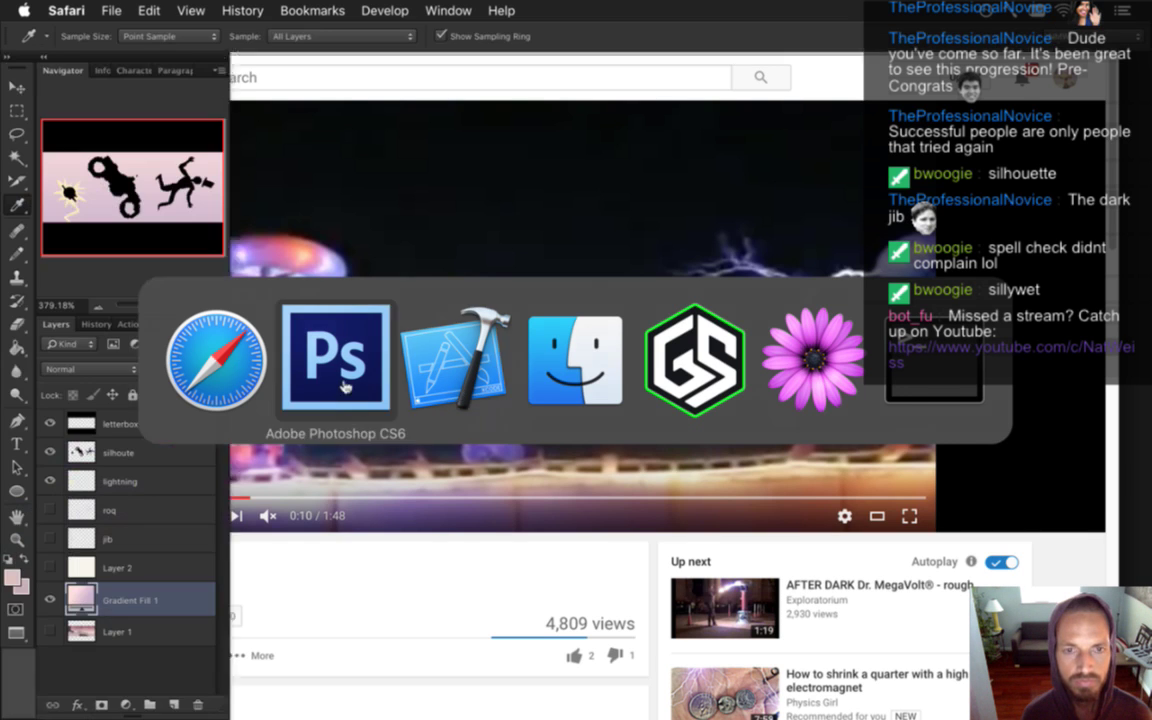
Compare the scene with the paused Doctor Megavolt video, and sample the pale yellow of the bolt with the lightning layer selected
key("super+Tab")
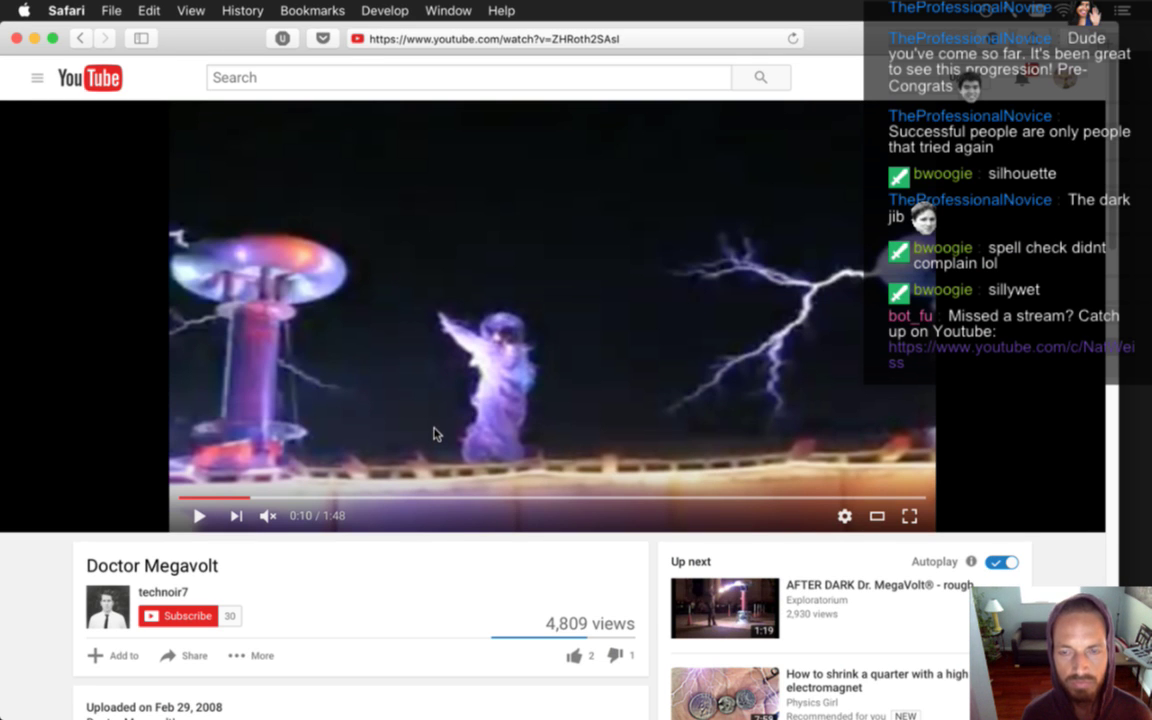
key("super+Tab")
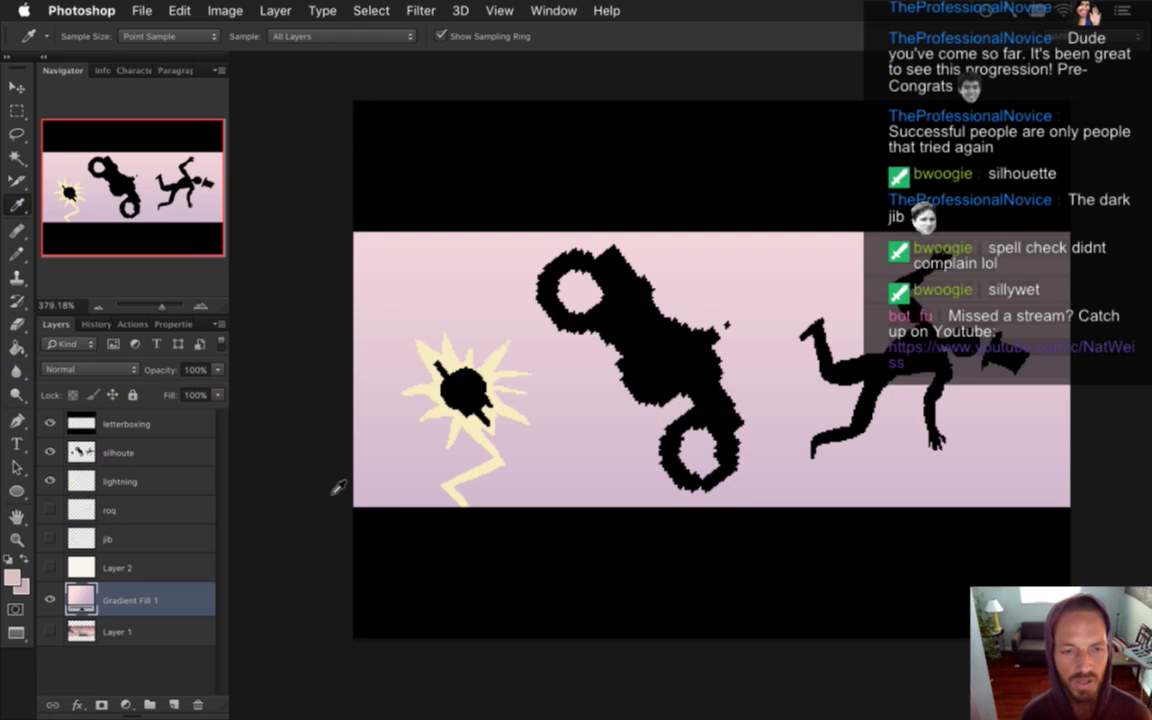
left_click(85, 481)
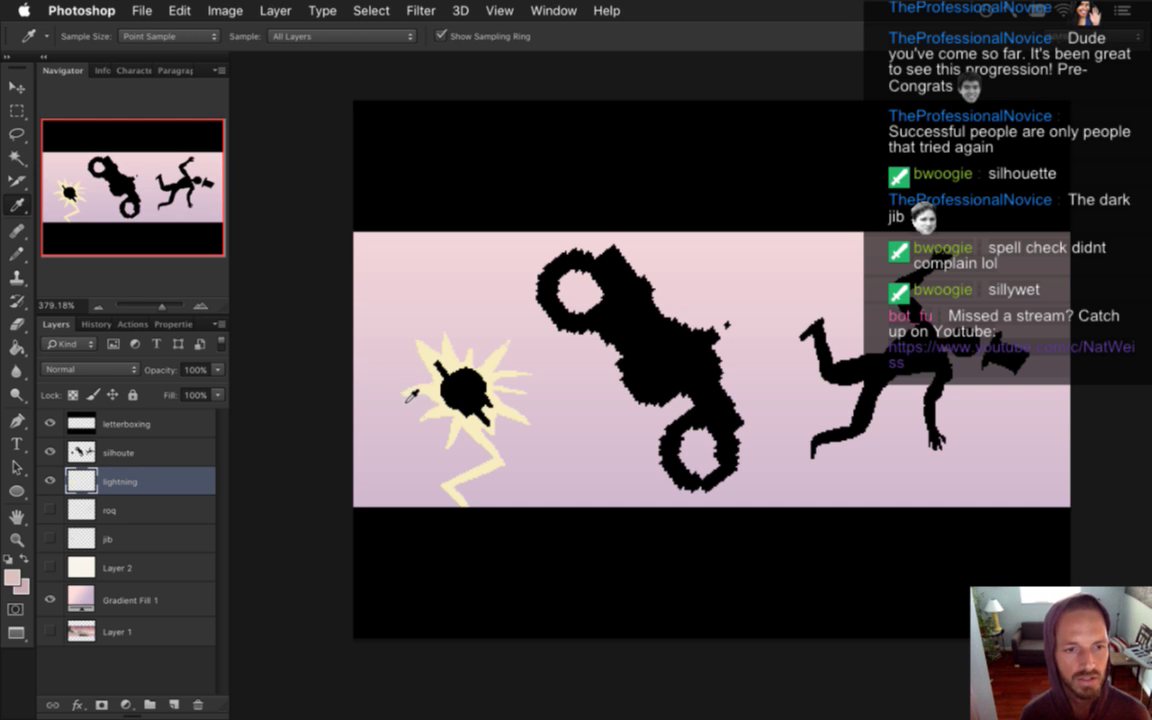
left_click(403, 320)
key("super+Tab")
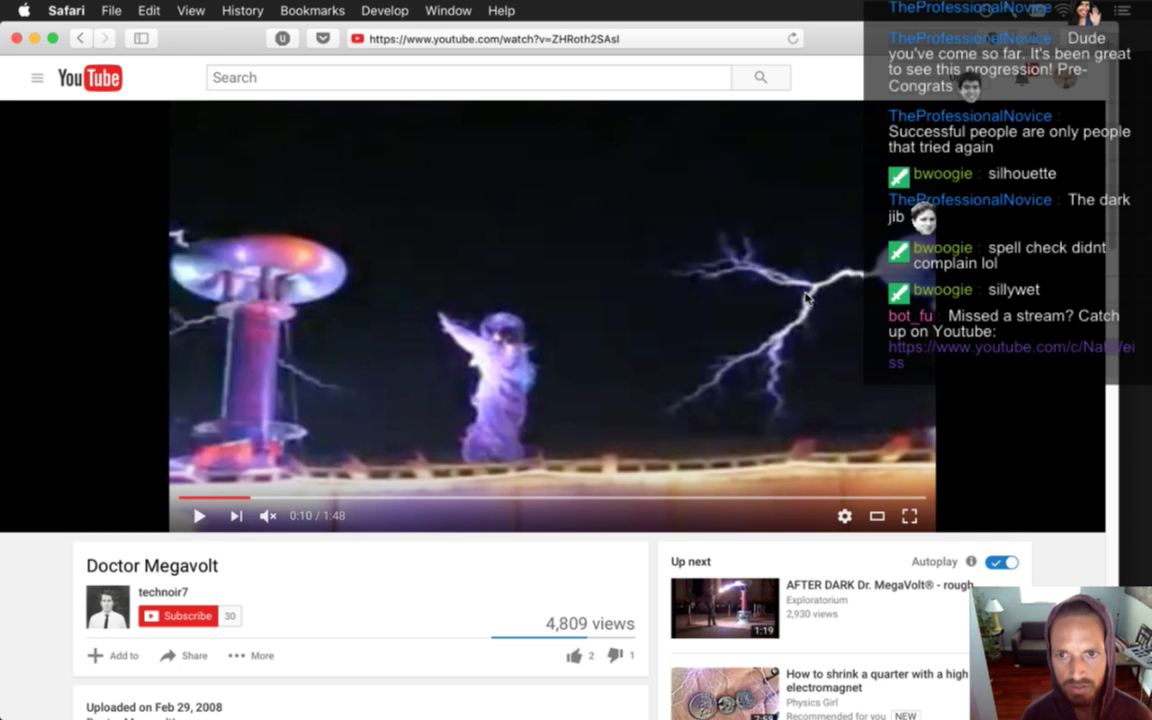
key("super+Tab")
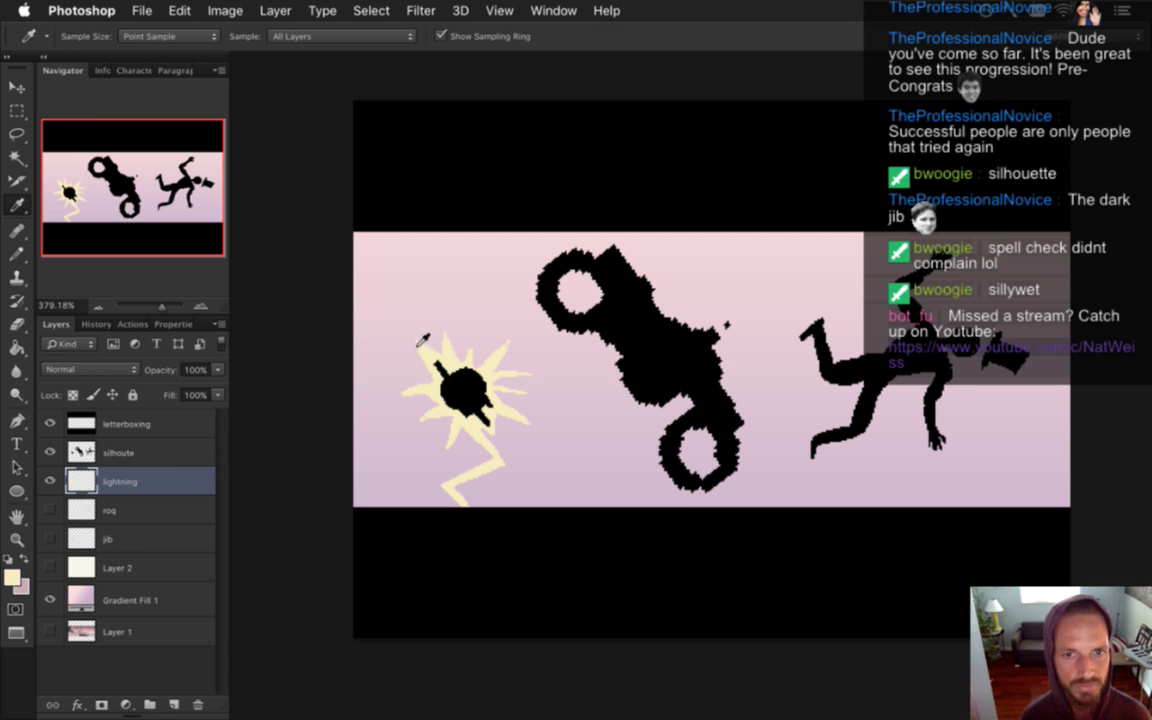
Set the foreground colour to the off-white f8f6eb by lowering the sampled yellow's saturation to 5%
left_click(11, 575)
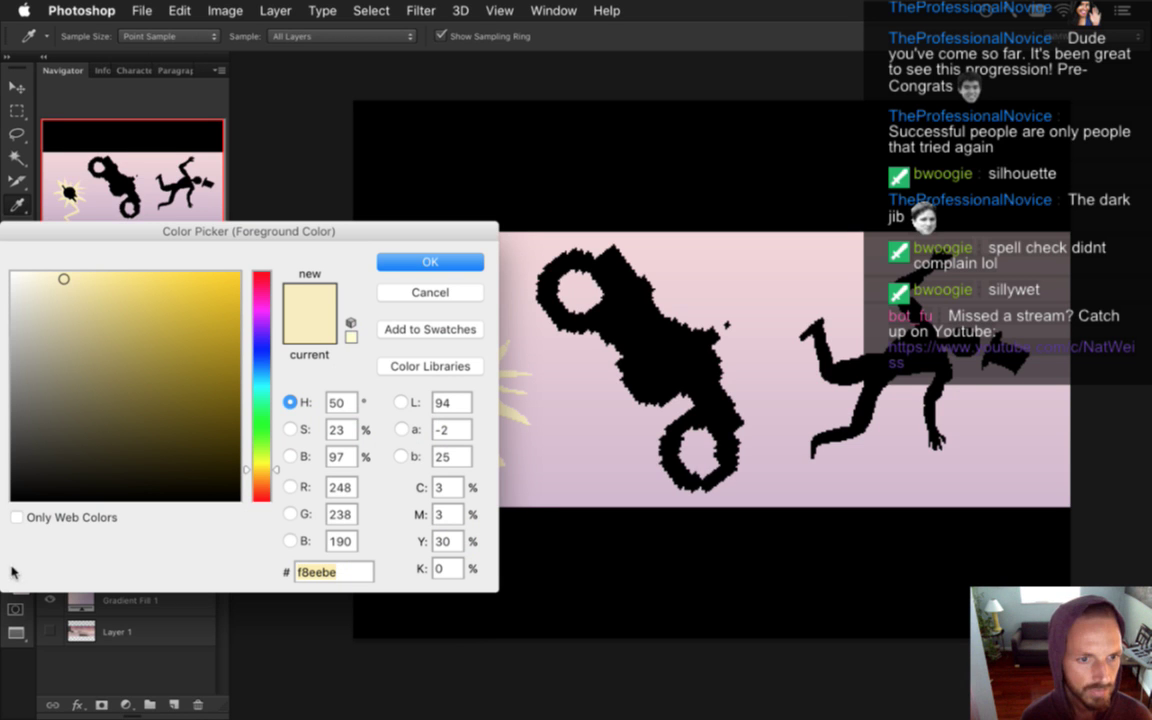
left_click(290, 456)
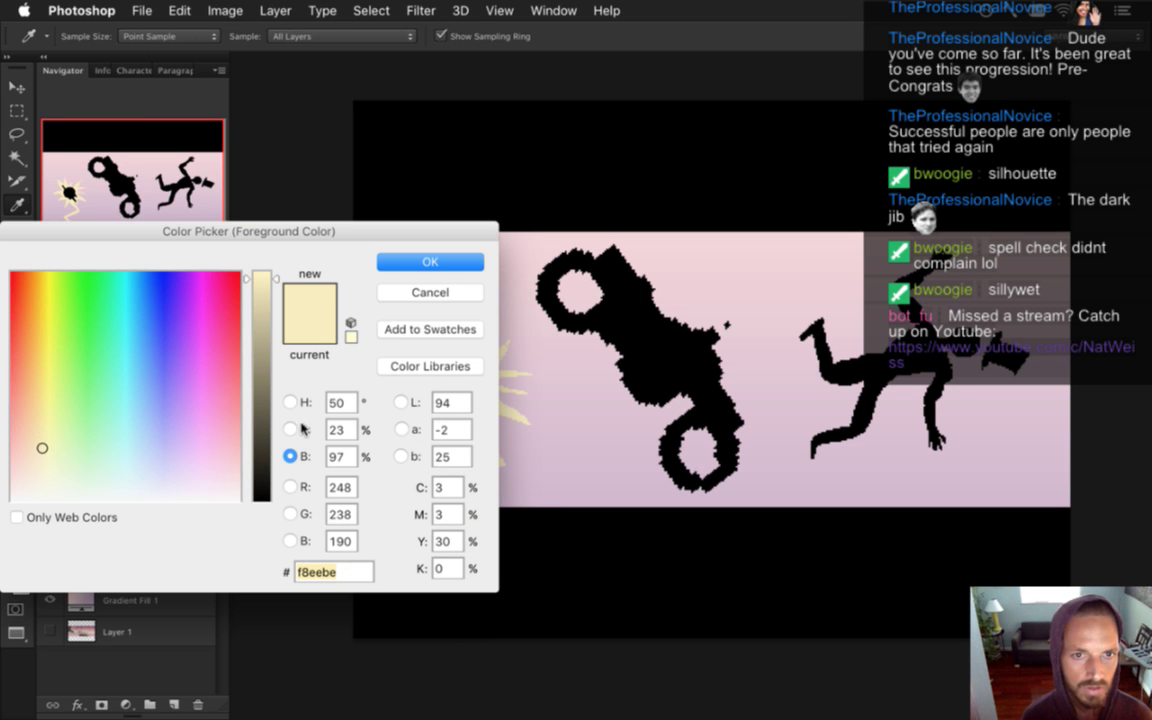
left_click(290, 429)
left_click_drag(260, 447, 262, 489)
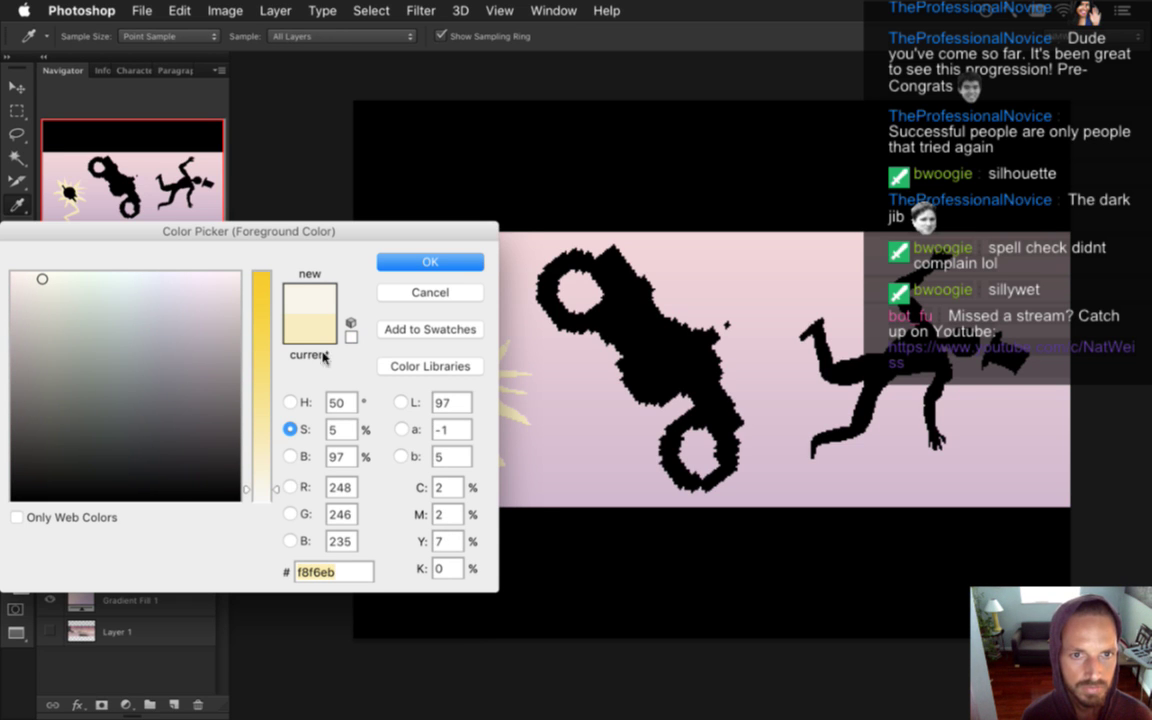
left_click(430, 261)
Try a Paint Bucket fill of the off-white on the yellow lightning, and undo it
key("g")
left_click(402, 346)
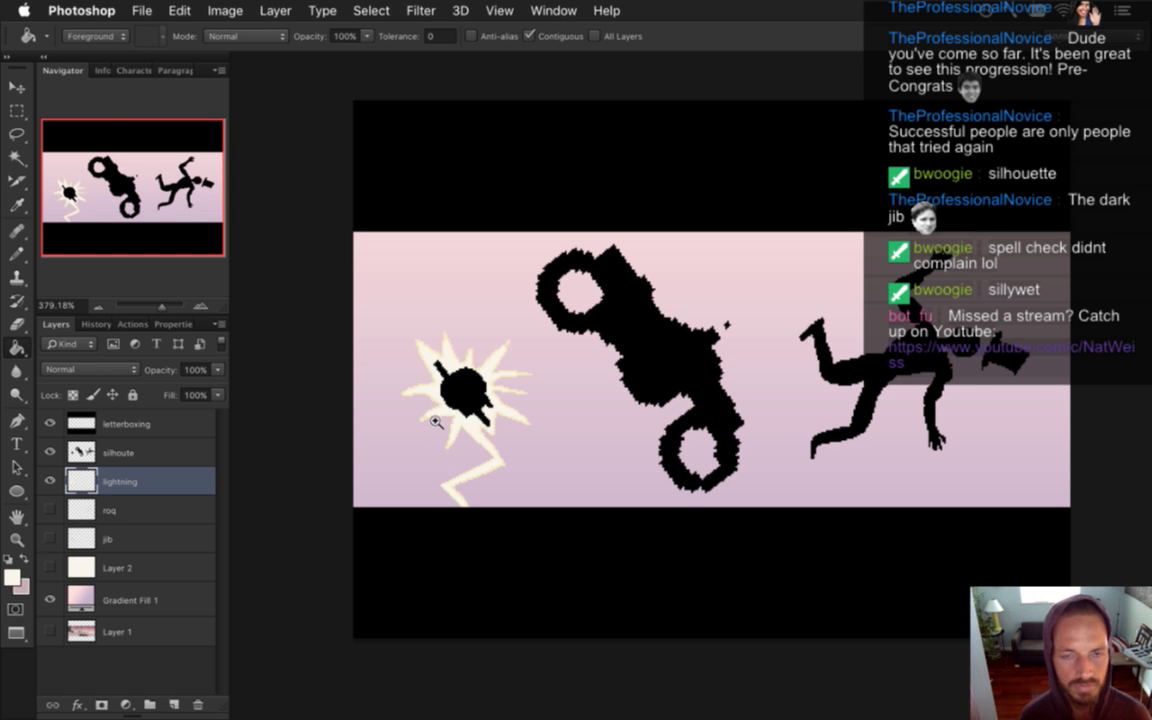
scroll(431, 418, "up", 5)
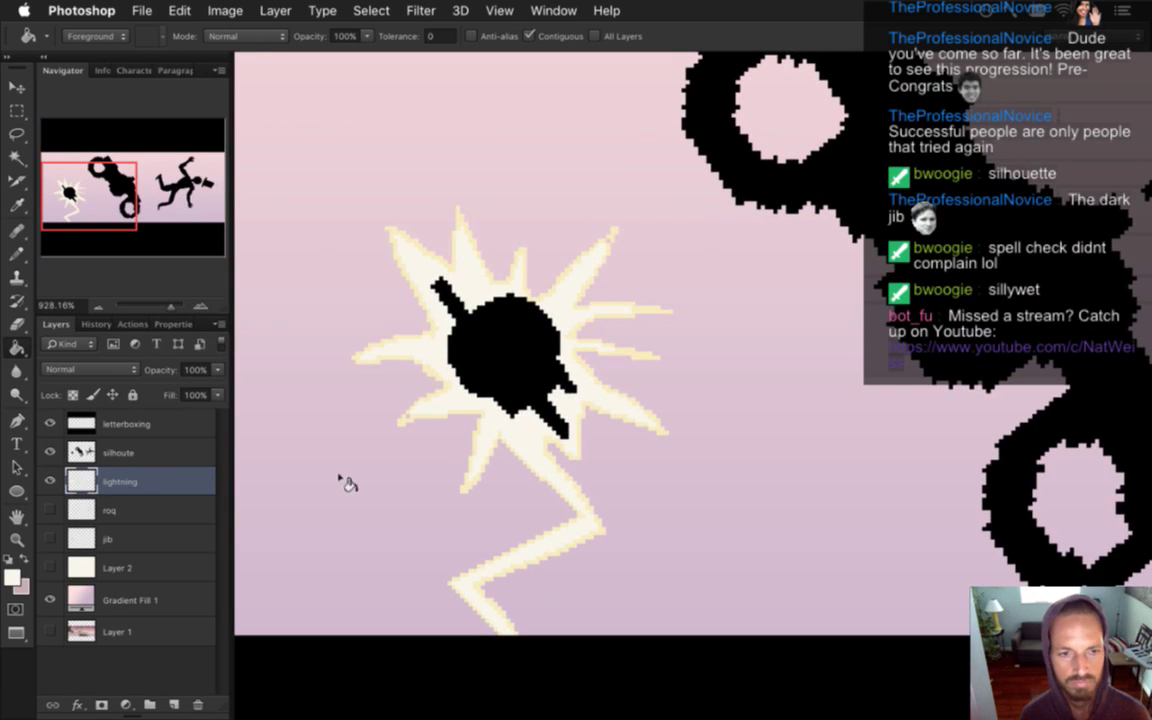
key("ctrl+z")
Load the lightning layer's outline as a selection, paint it off-white with a 25 px Pencil, and deselect
double_click(82, 482)
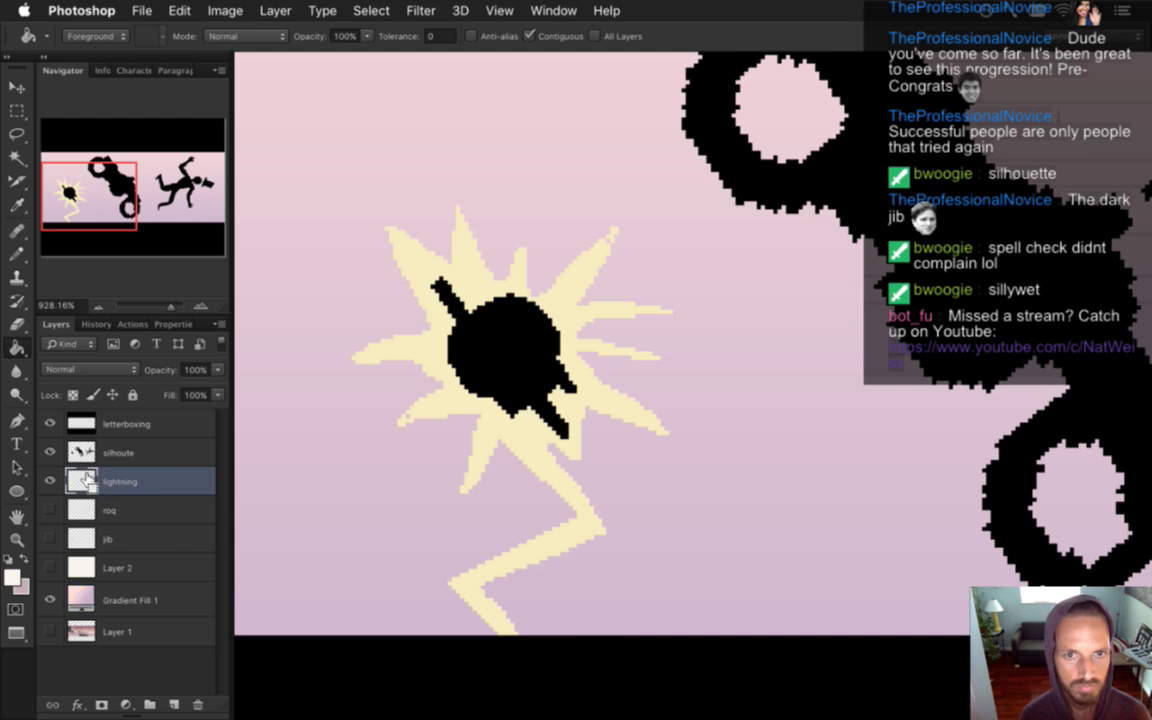
left_click(496, 311)
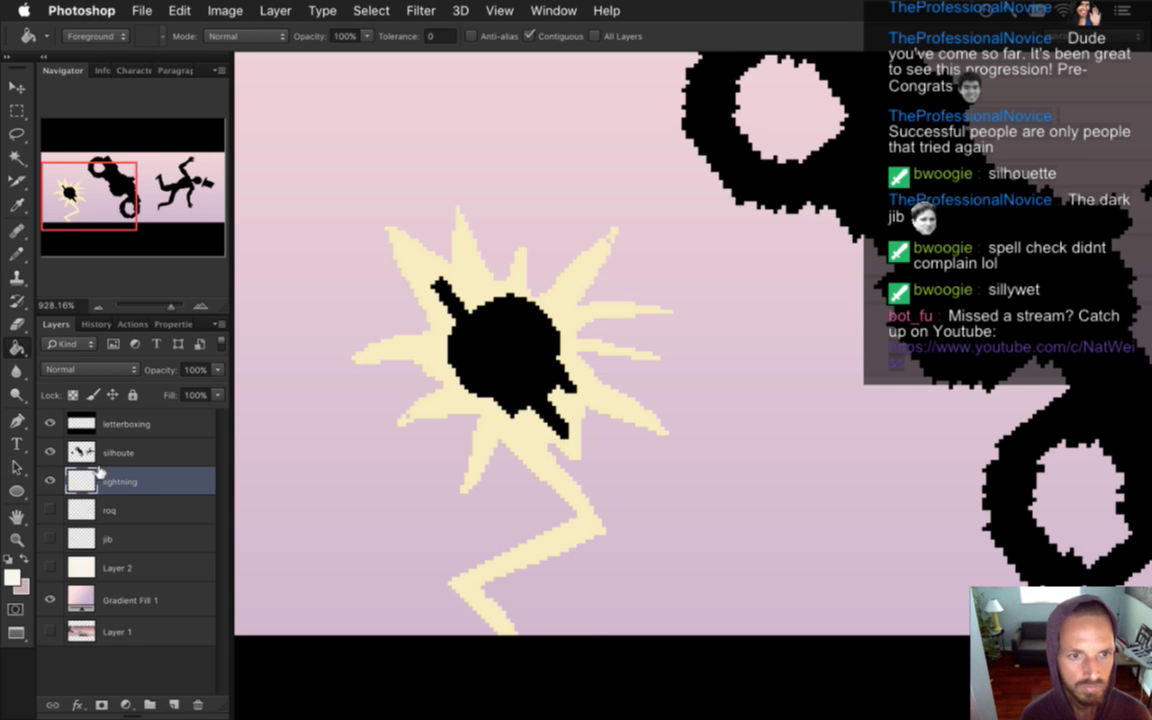
left_click(80, 480, "super")
key("b")
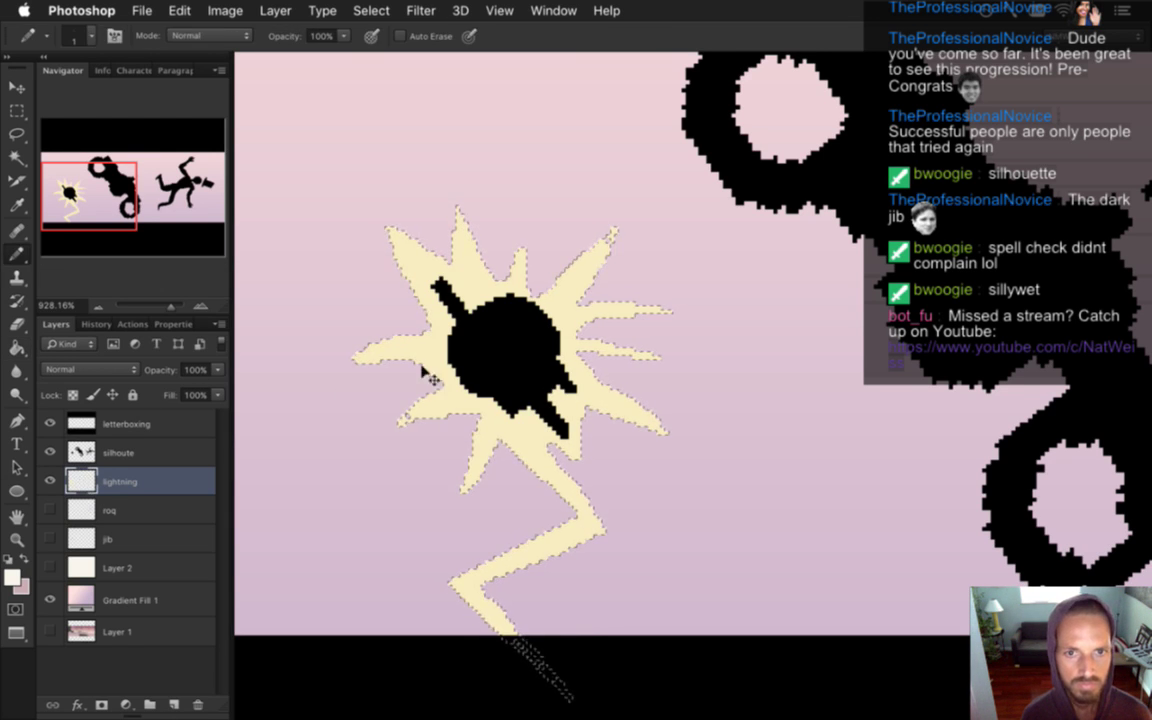
key("bracketright")
key("bracketright")
key("bracketright")
mouse_move(355, 330)
left_mouse_down()
mouse_move(399, 283)
mouse_move(489, 257)
mouse_move(467, 484)
mouse_move(515, 475)
mouse_move(590, 385)
mouse_move(495, 625)
mouse_move(546, 712)
left_mouse_up()
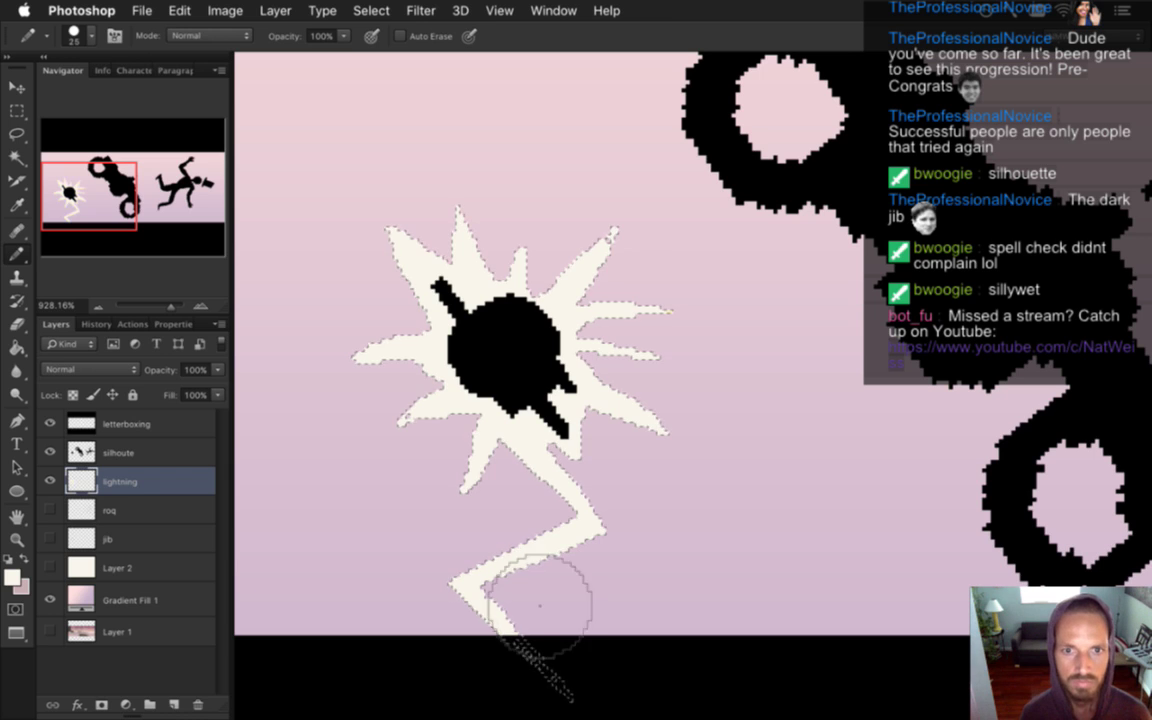
key("m")
key("ctrl+d")
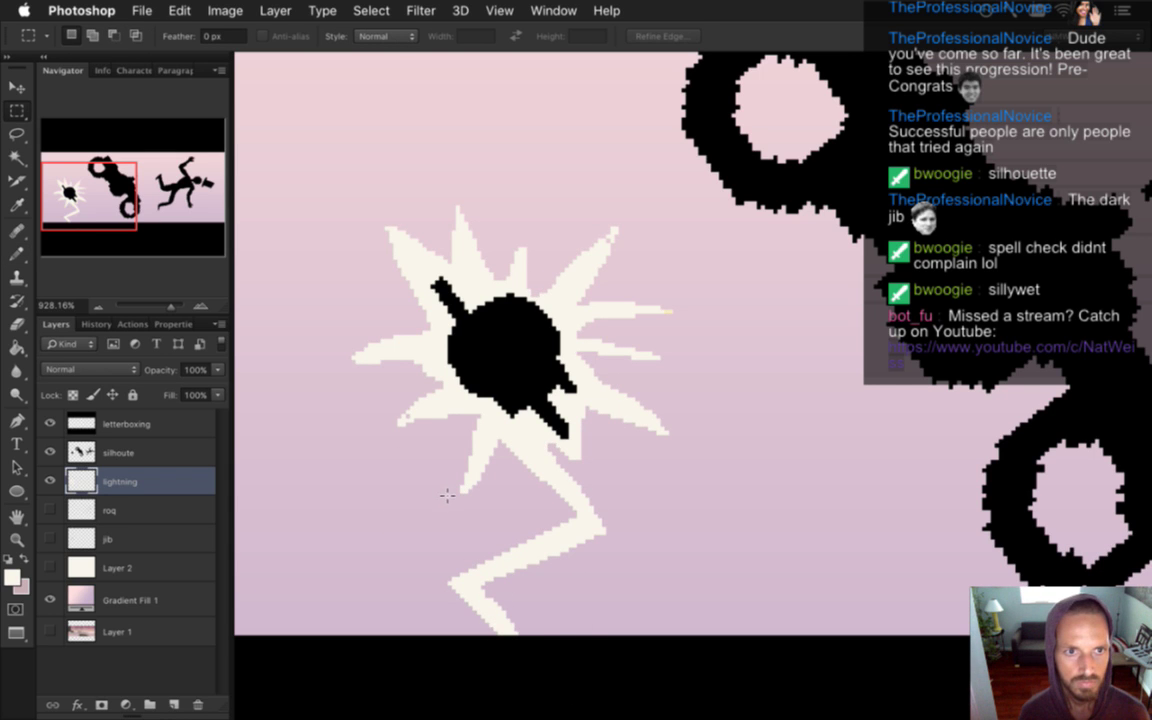
Check the scene without the letterboxing, restore it, and export the image for web over LightningScene.png in the Intro2 folder
scroll(525, 441, "down", 5)
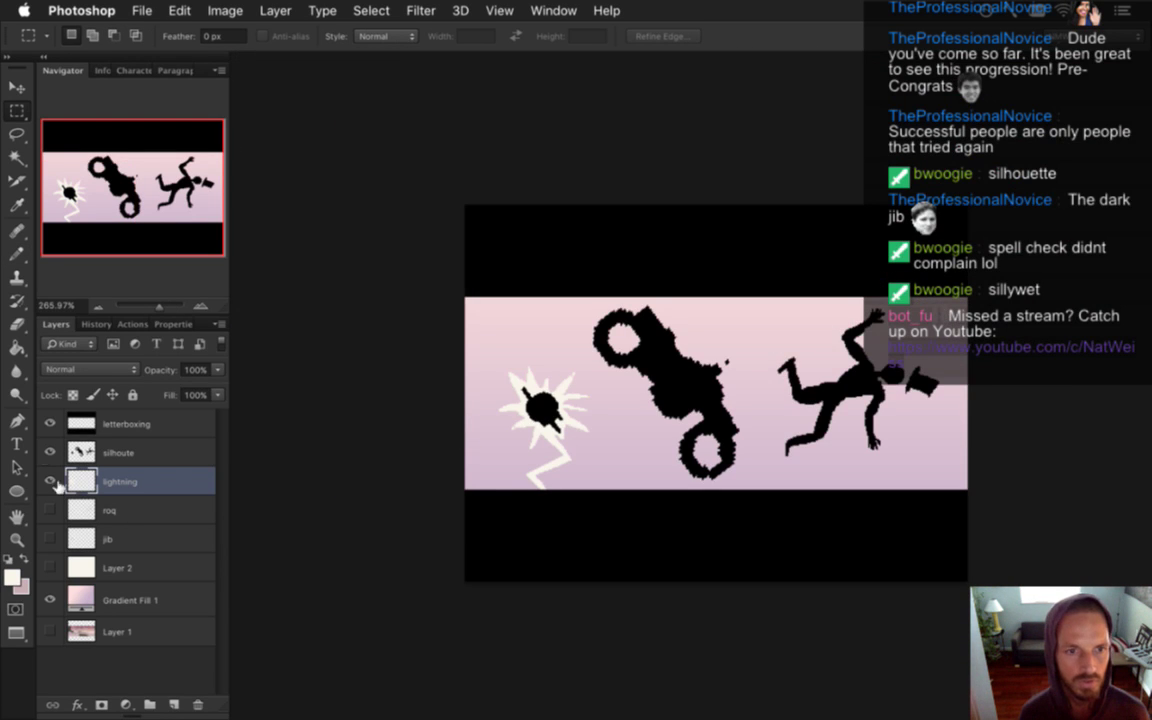
left_click(51, 424)
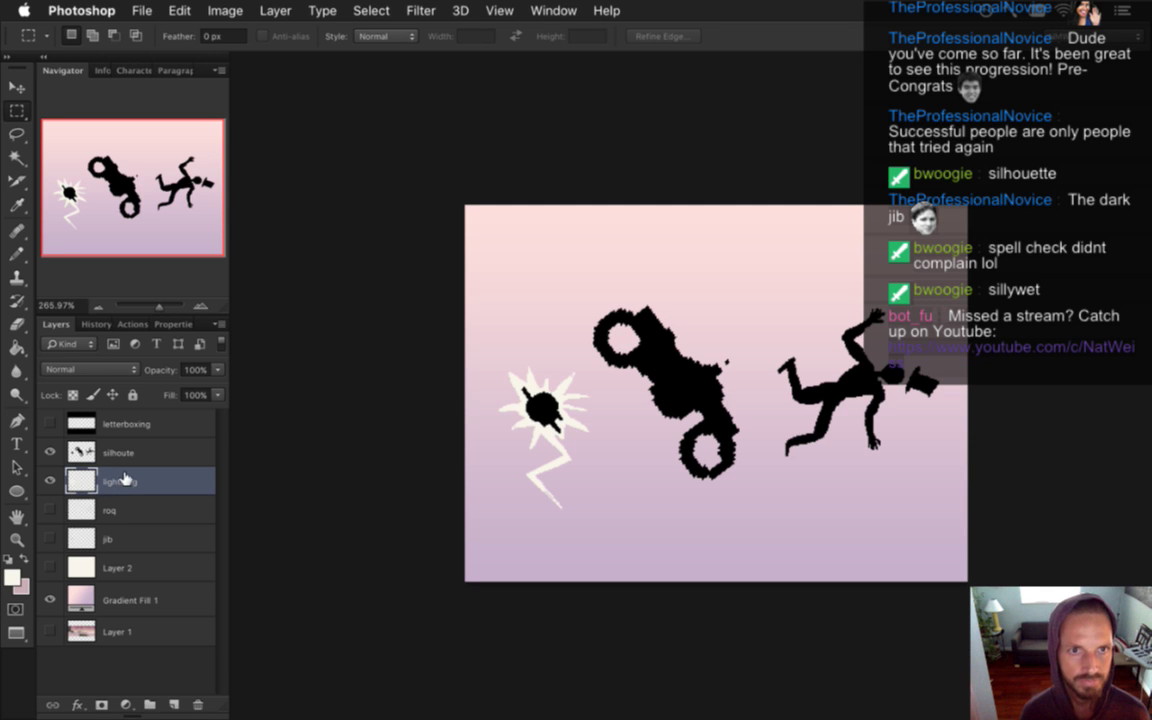
left_click(51, 424)
key("super+alt+shift+s")
key("Return")
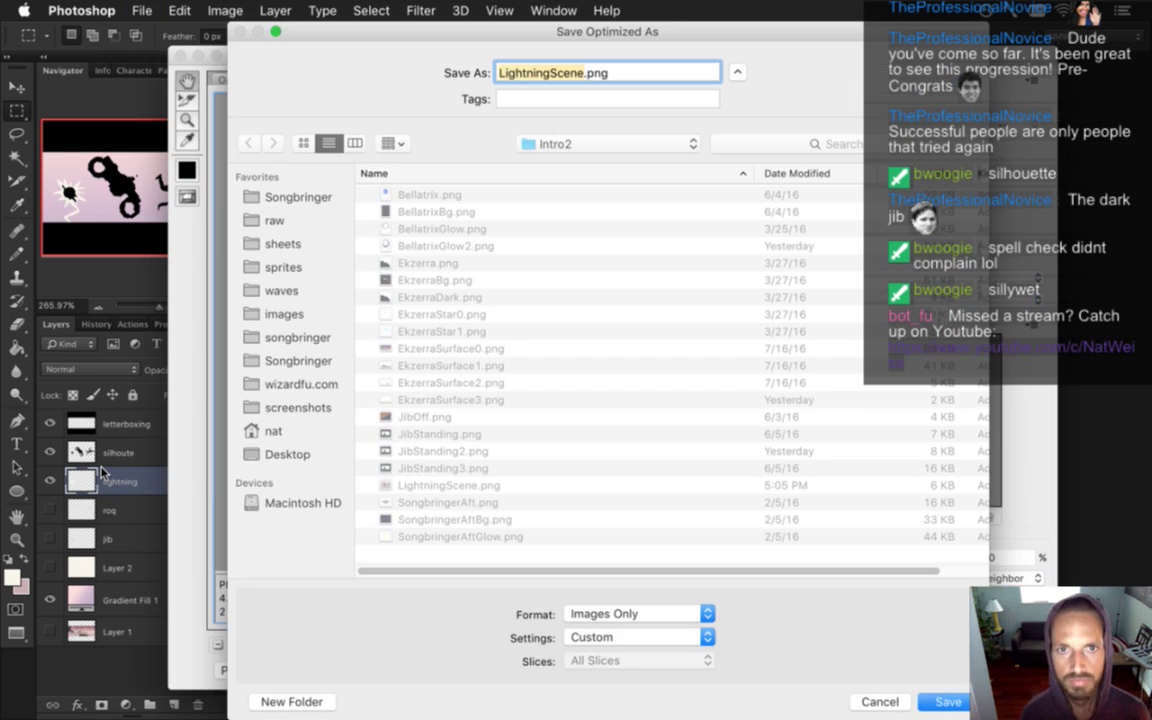
key("Return")
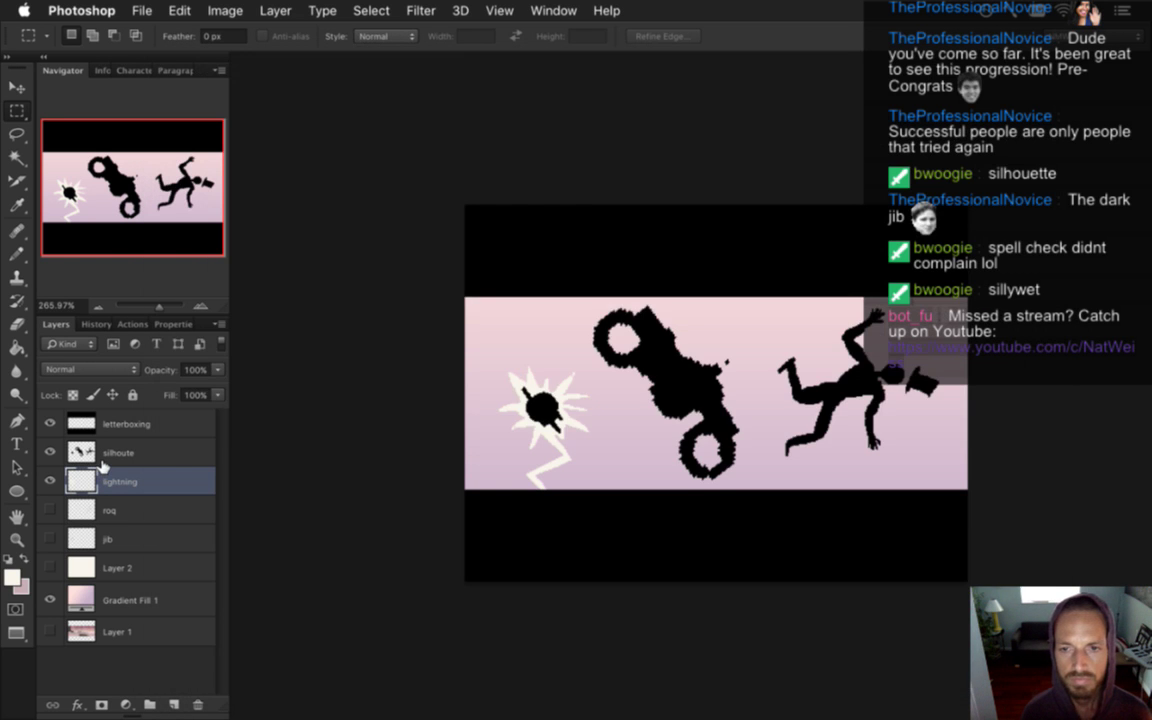
Switch to Xcode, run the Songbringer build to check the lightning scene, and quit the game
key("super+Tab")
key("super+Tab")
key("super+r")
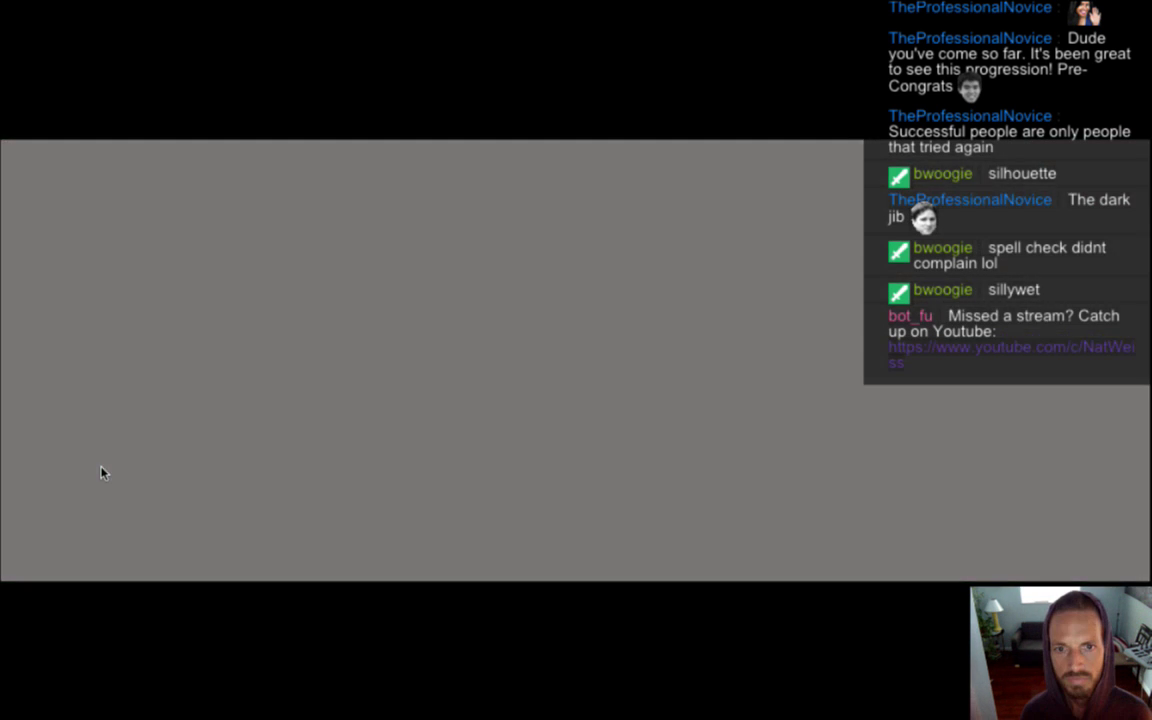
key("super+q")
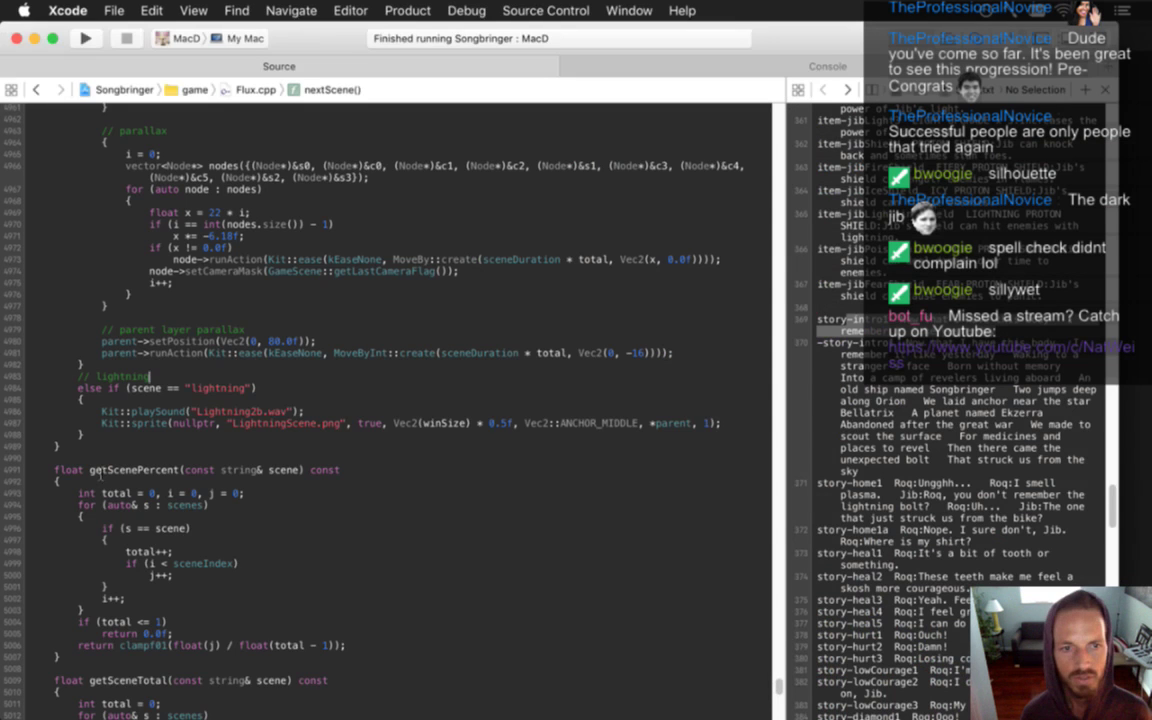
Assign the LightningScene.png sprite in the lightning branch of nextScene() to a reference declared as auto& b
left_click(352, 400)
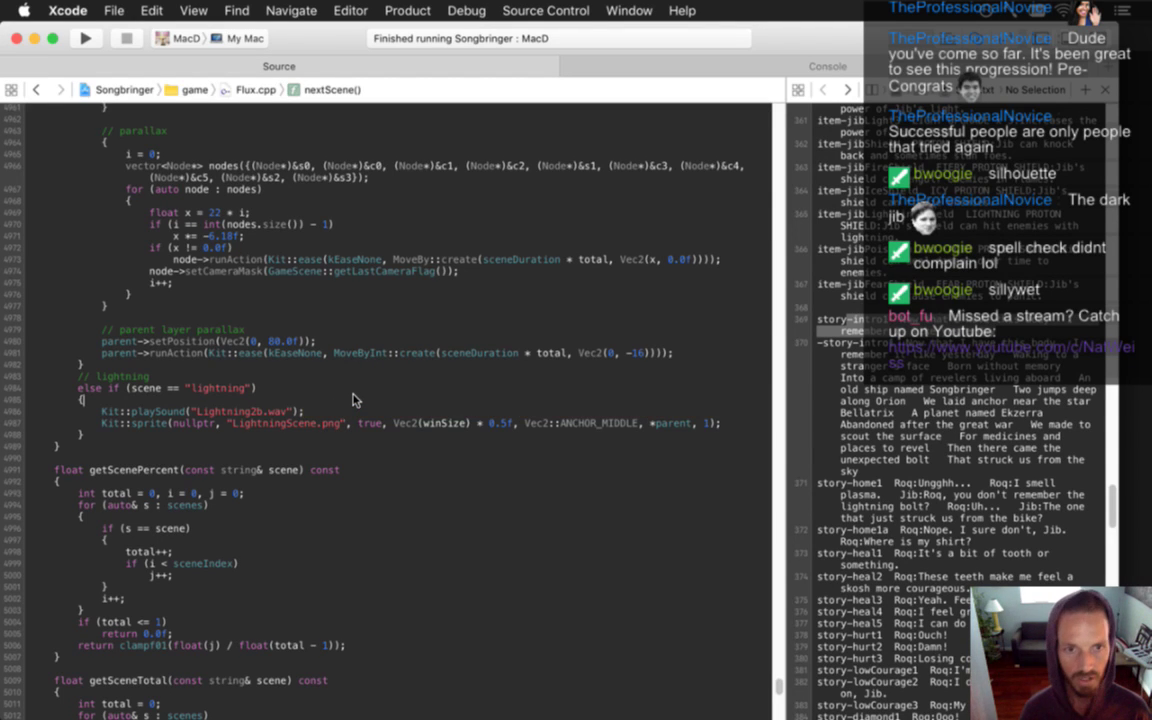
type("auto")
key("Return")
type("87")
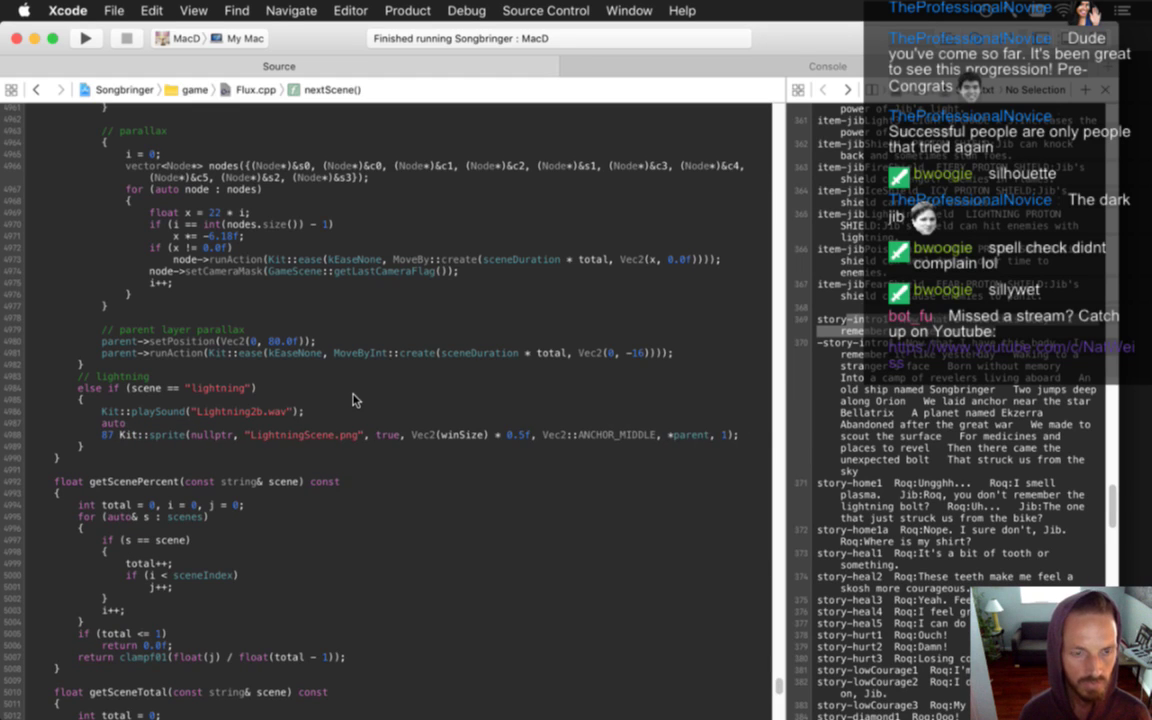
key("BackSpace")
key("BackSpace")
key("BackSpace")
key("BackSpace")
type("&")
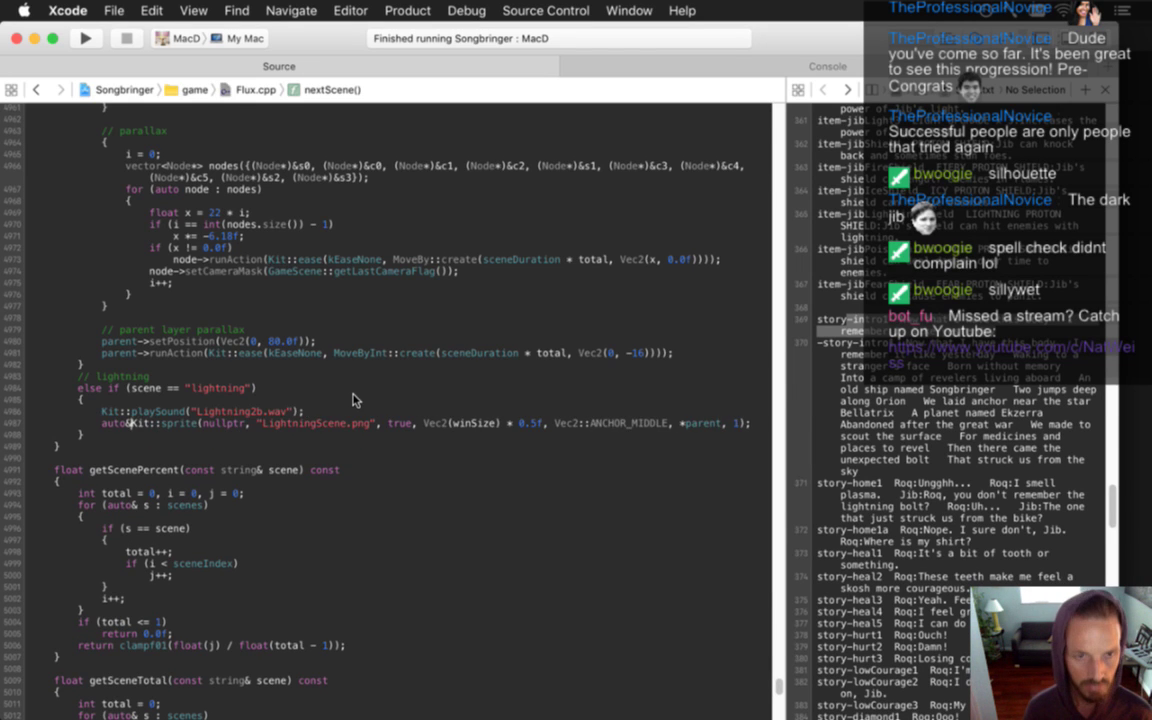
type(" b =")
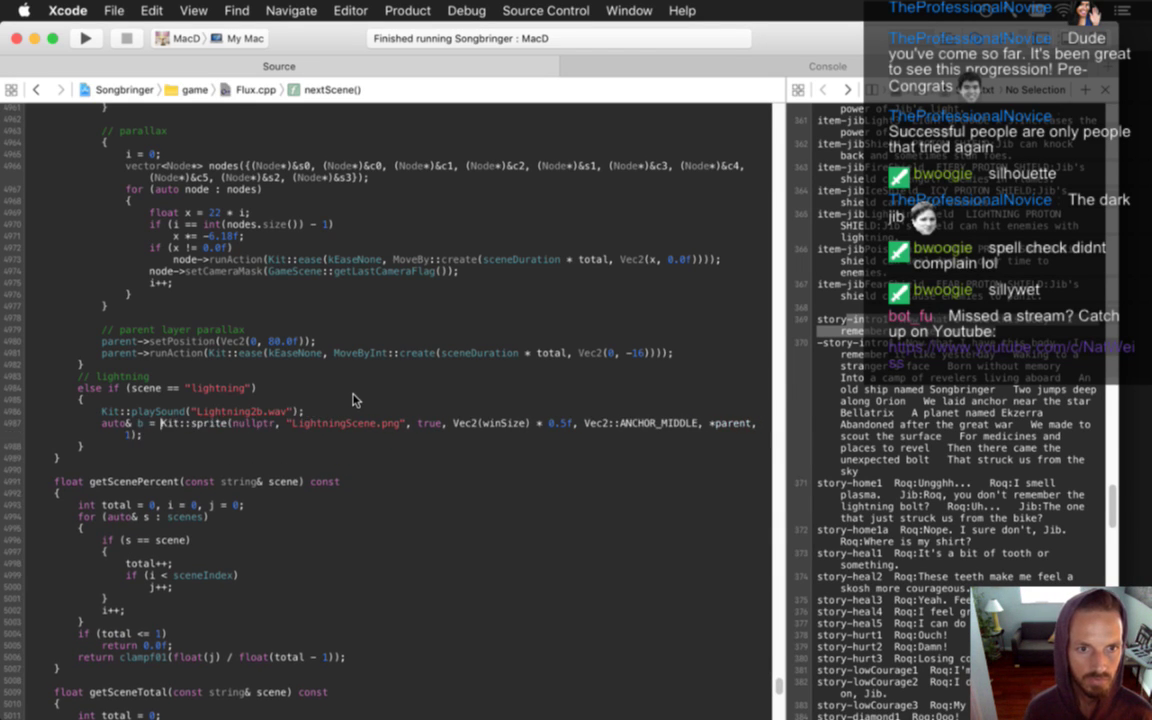
Add the line b.setCameraMask(GameScene::getLastCameraFlag()); below the LightningScene.png sprite
key("Return")
type("b.setCam")
key("Return")
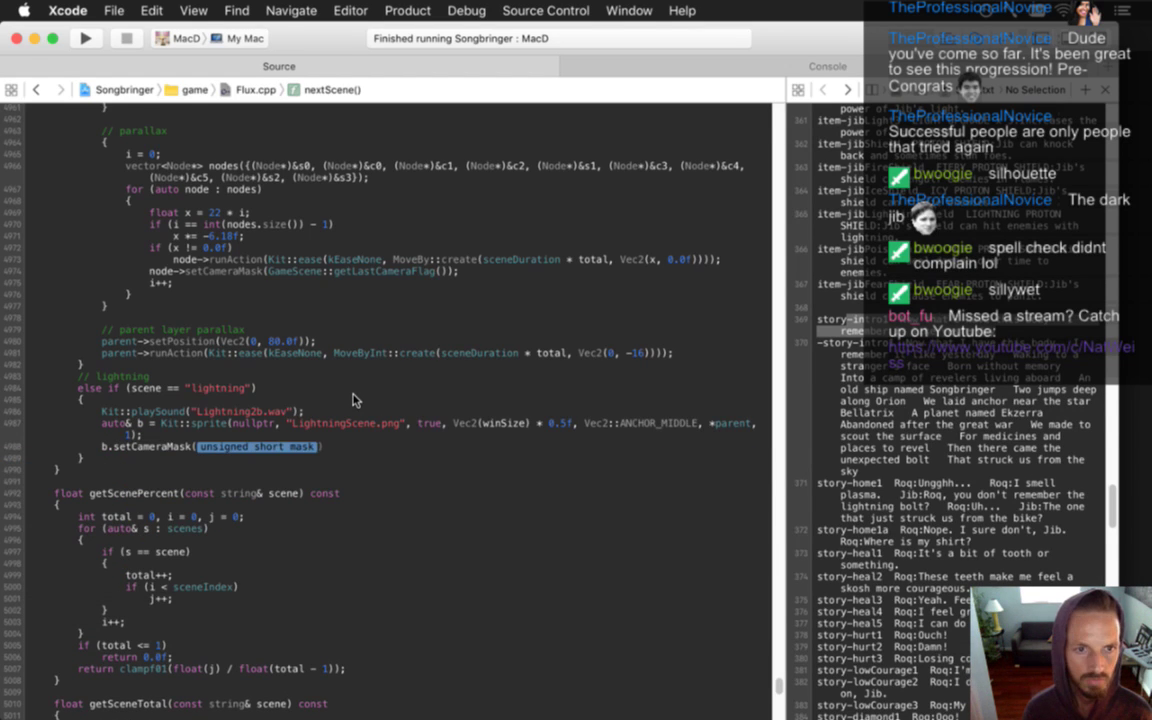
type("GameScene")
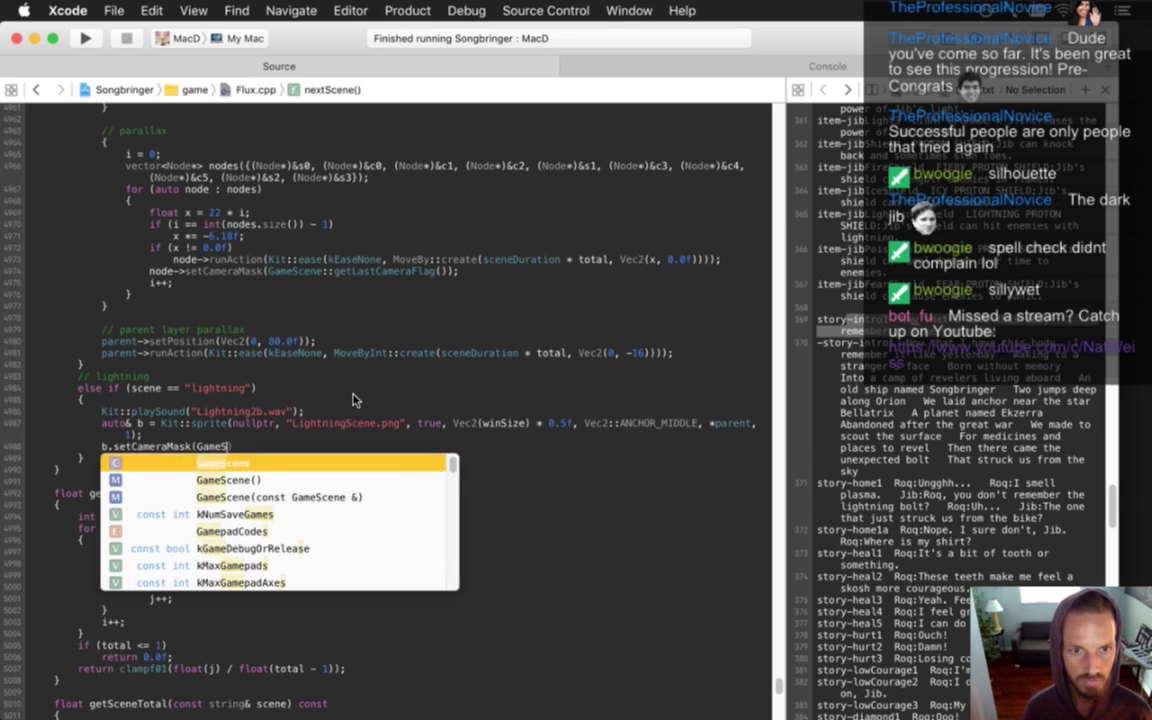
type("::getL")
key("Return")
type(");")
Save Flux.cpp, run the game again to check the lightning scene with the camera mask, and quit it
key("super+s")
key("super+r")
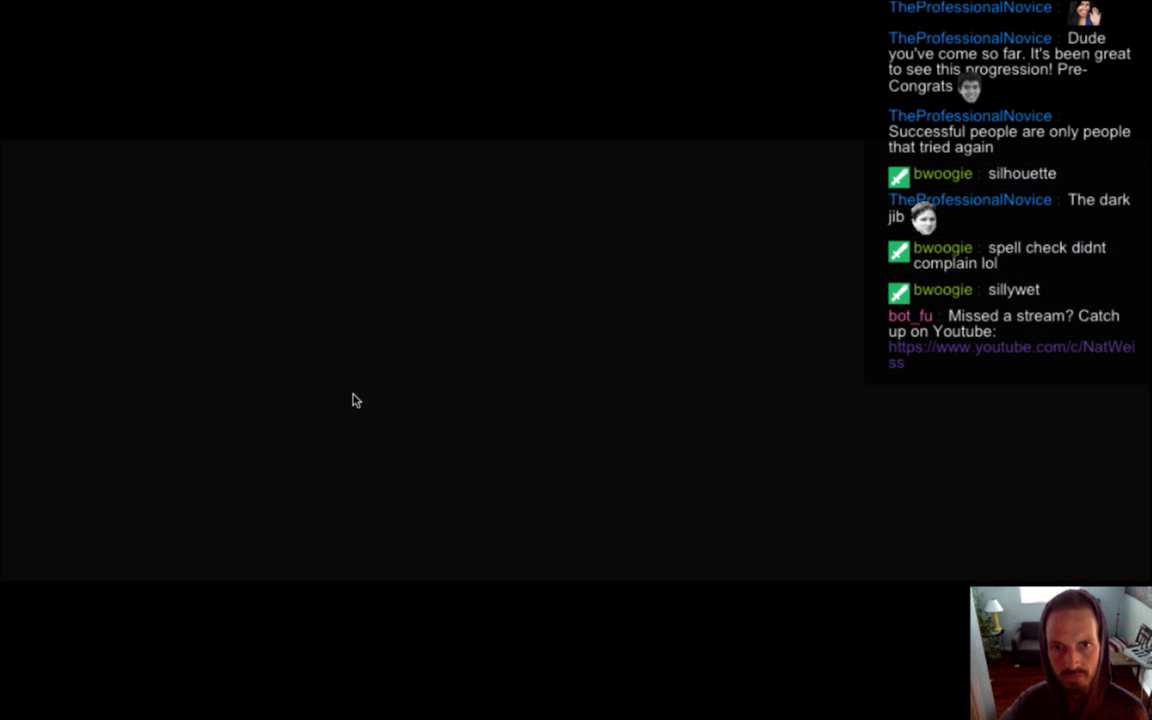
key("super+q")
Switch to Photoshop and compare the drawn lightning burst up close with the lightning in the paused Doctor Megavolt video
key("super+Tab")
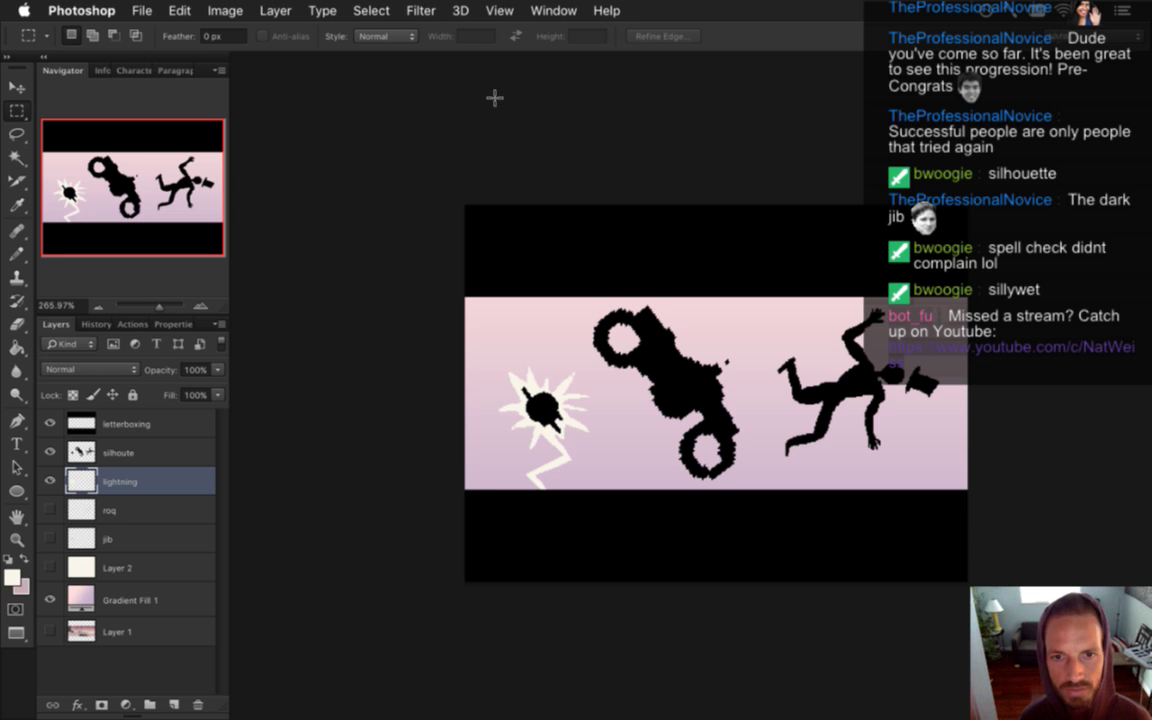
left_click_drag(520, 410, 581, 373)
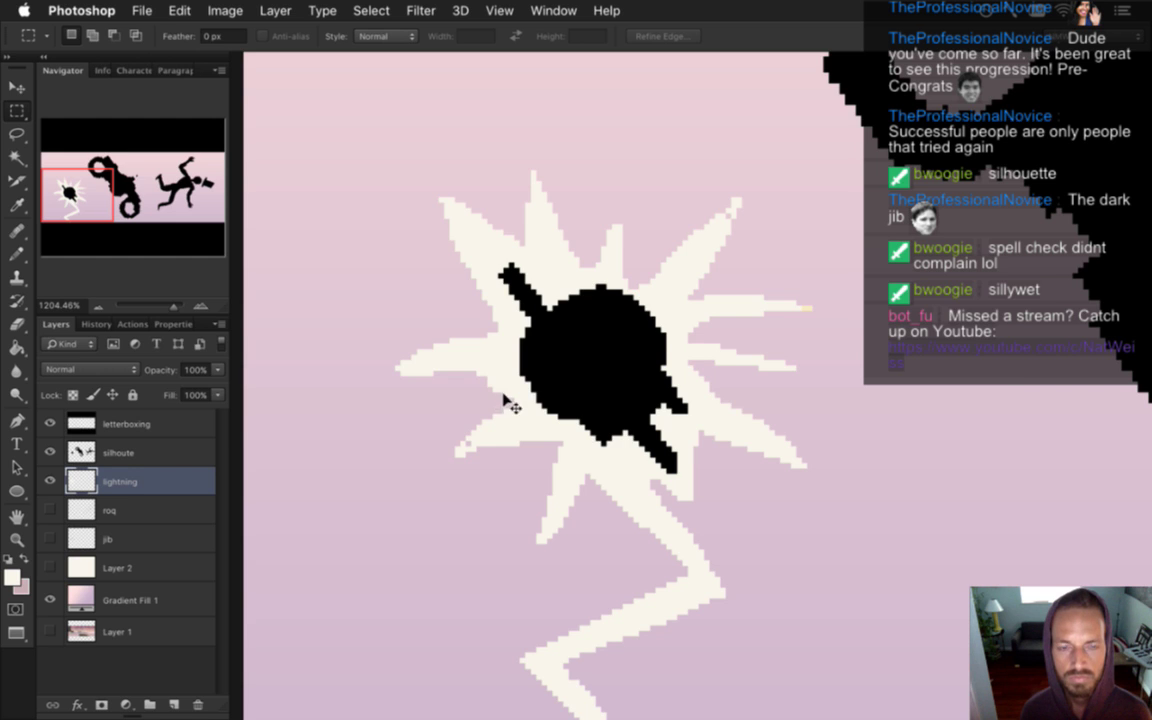
key("super+Tab")
left_click(370, 397)
key("super+Tab")
left_click(494, 399)
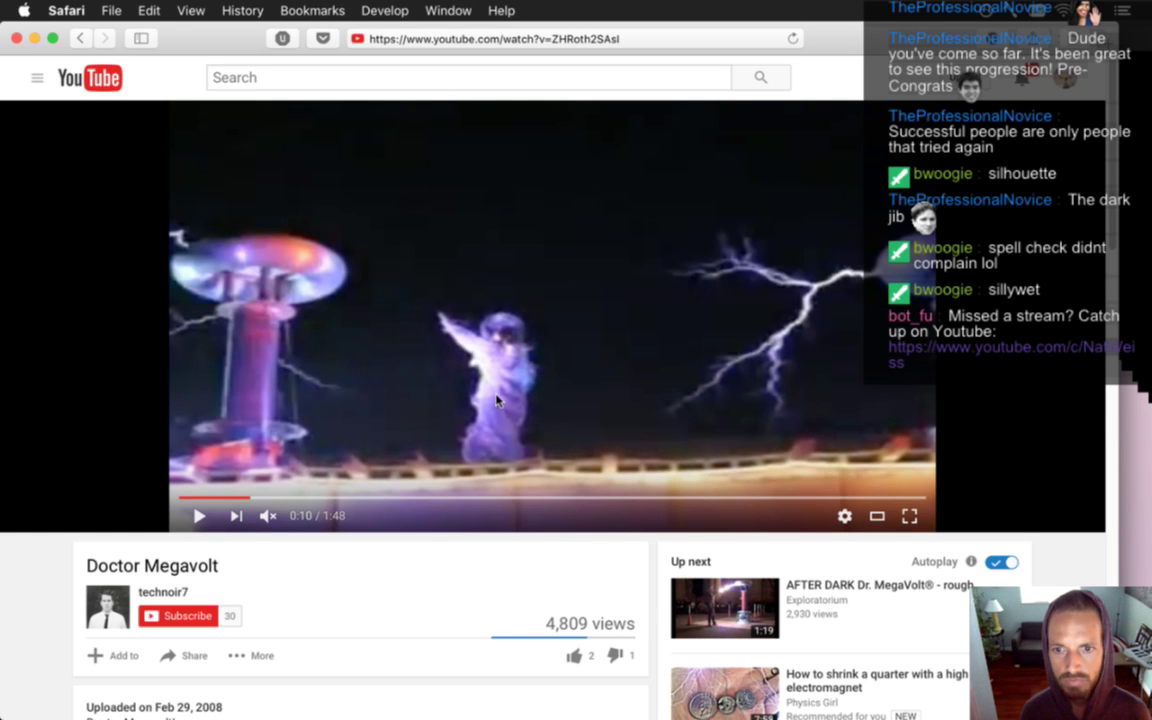
key("super+Tab")
key("super+Tab")
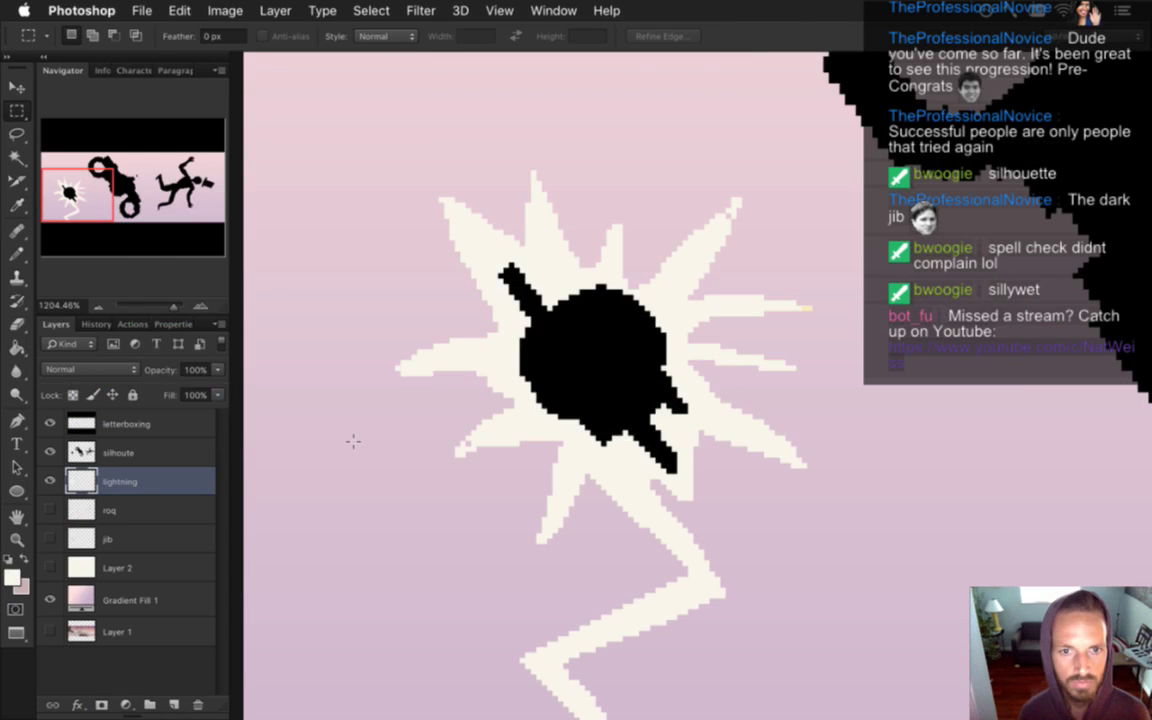
Select the entire off-white lightning shape on the lightning layer, delete it, and deselect
left_click_drag(594, 484, 560, 476)
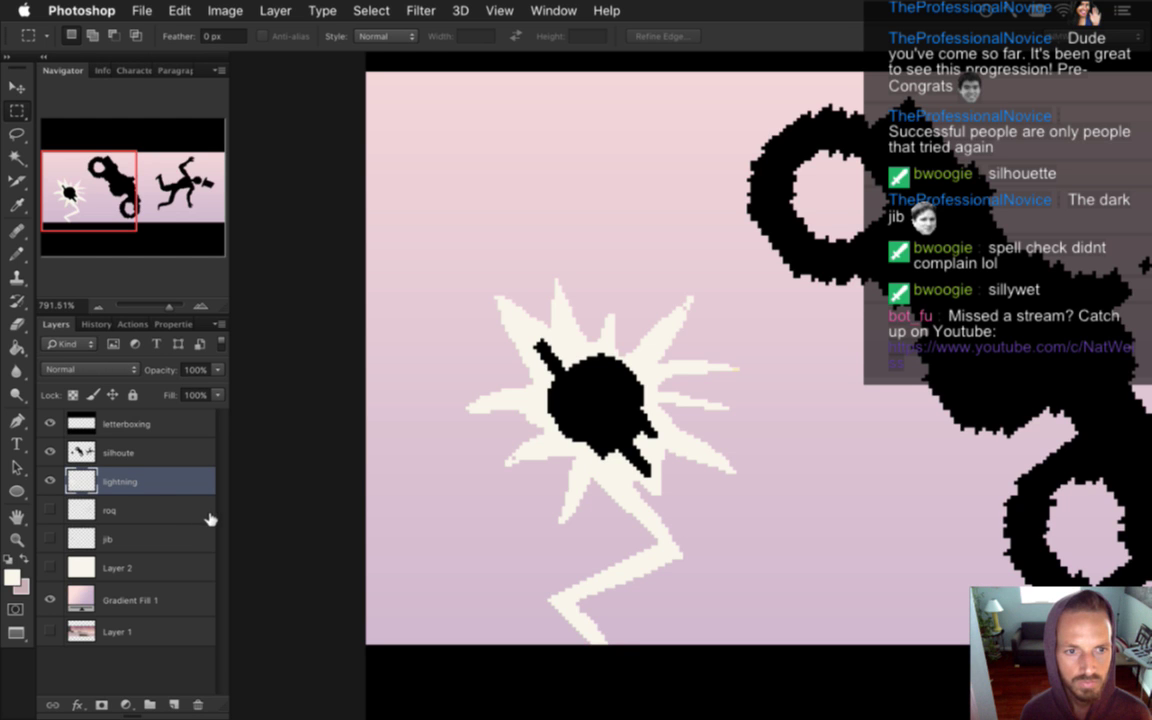
left_click(81, 481, "super")
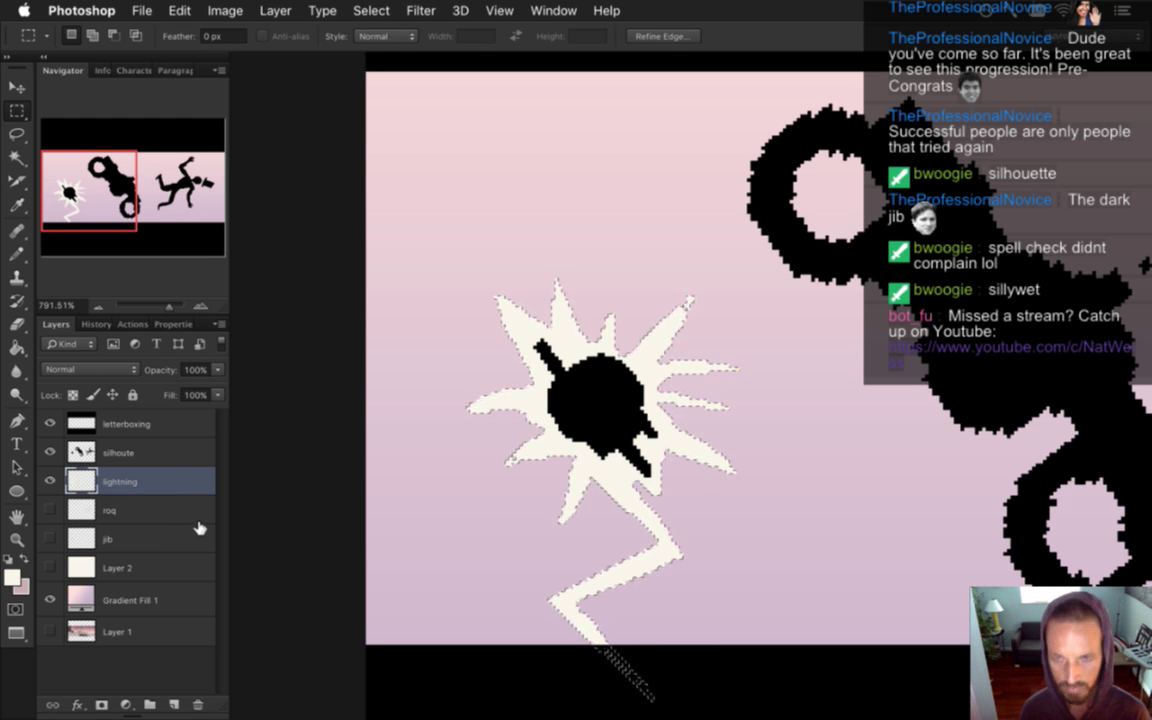
key("Delete")
key("super+d")
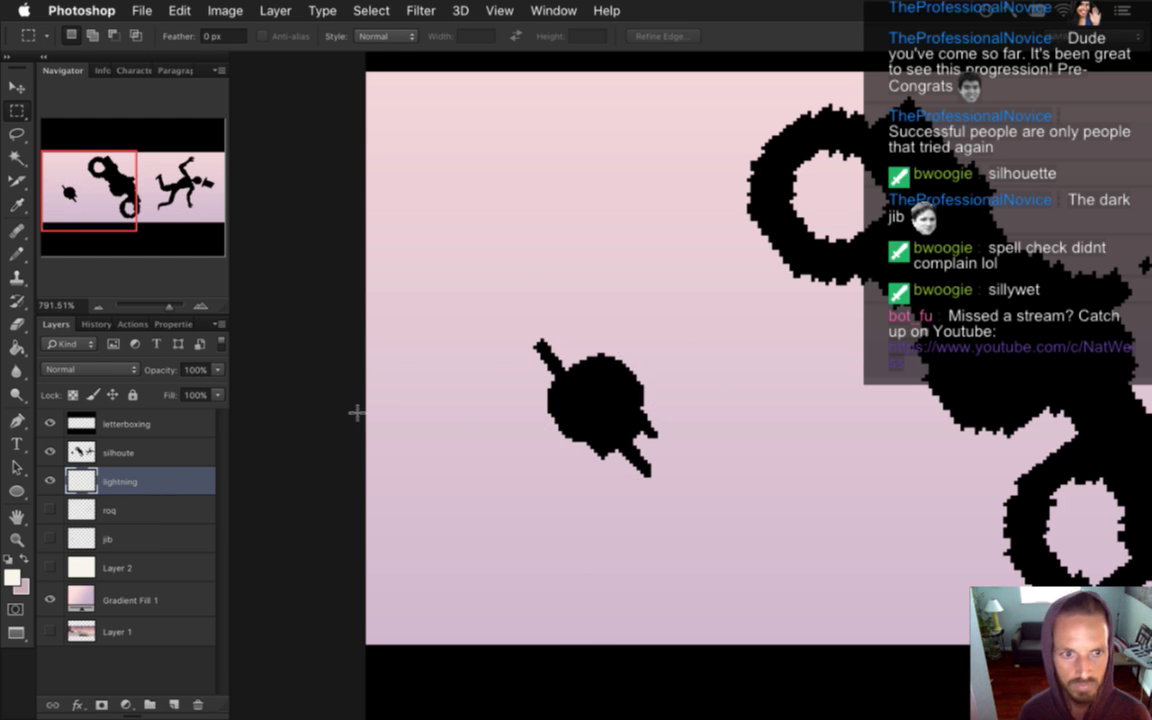
Outline the small round silhouette and its limbs in off-white on the lightning layer, using the Pencil at 5 to 3 px
key("b")
key("bracketleft")
key("bracketleft")
key("bracketleft")
key("bracketleft")
left_click(570, 452)
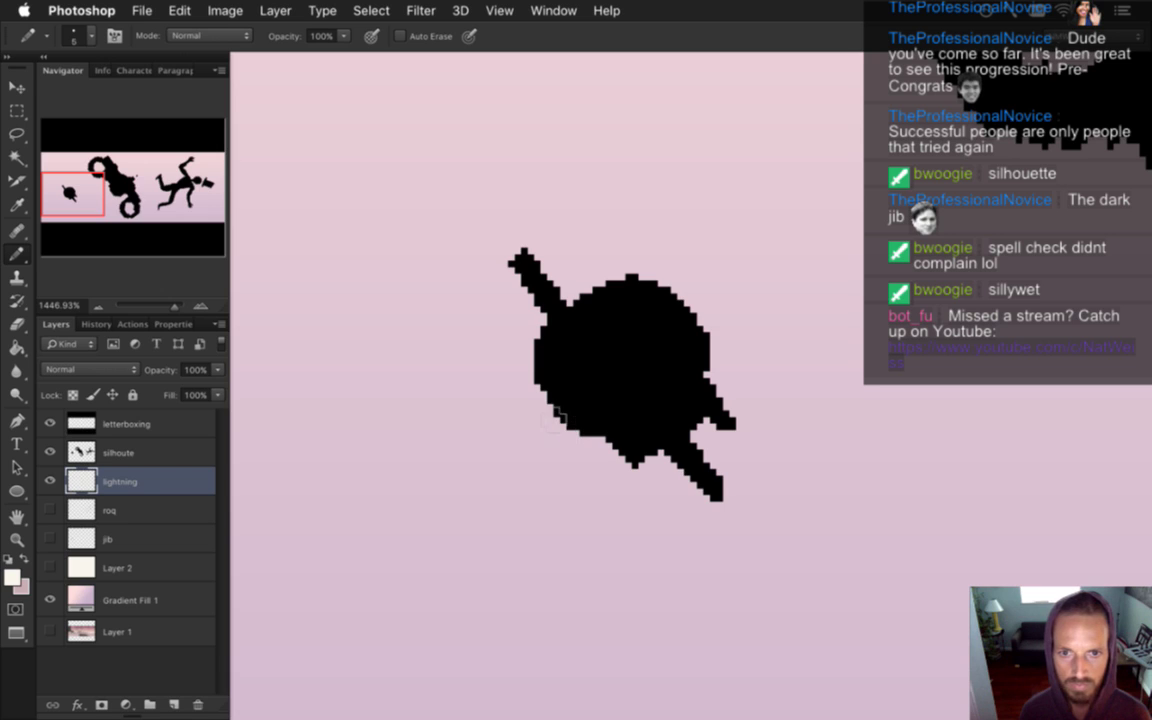
mouse_move(548, 420)
left_mouse_down()
mouse_move(560, 342)
mouse_move(524, 269)
mouse_move(511, 287)
mouse_move(526, 274)
mouse_move(582, 342)
mouse_move(572, 333)
mouse_move(619, 309)
mouse_move(608, 311)
mouse_move(636, 305)
mouse_move(657, 324)
mouse_move(630, 305)
mouse_move(673, 339)
mouse_move(690, 332)
mouse_move(653, 308)
mouse_move(681, 322)
mouse_move(706, 402)
left_mouse_up()
key("ctrl+z")
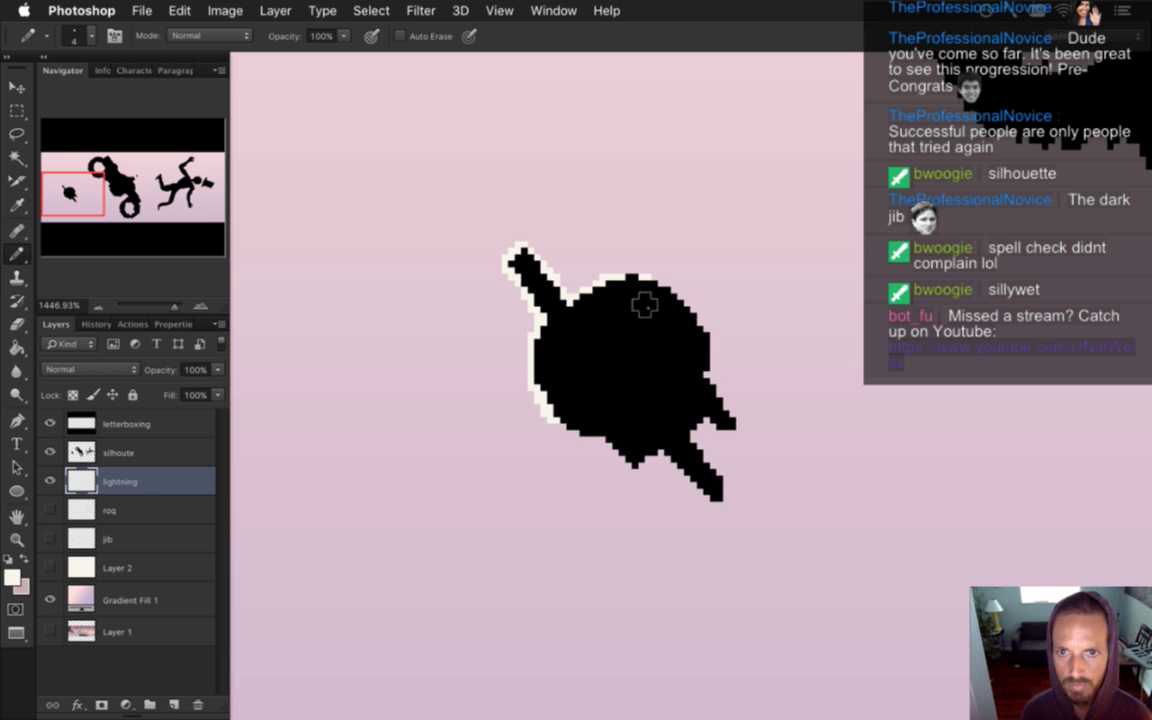
left_click_drag(679, 322, 724, 430)
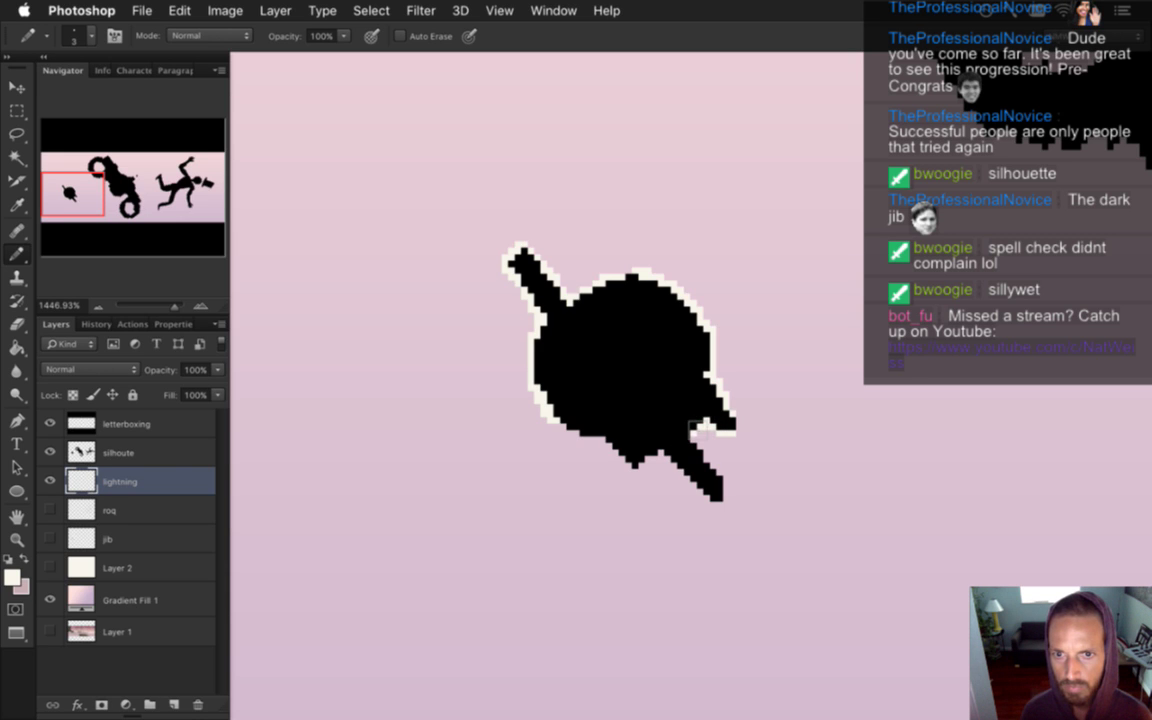
mouse_move(676, 450)
left_mouse_down()
mouse_move(716, 493)
mouse_move(670, 456)
mouse_move(625, 462)
mouse_move(585, 440)
left_mouse_up()
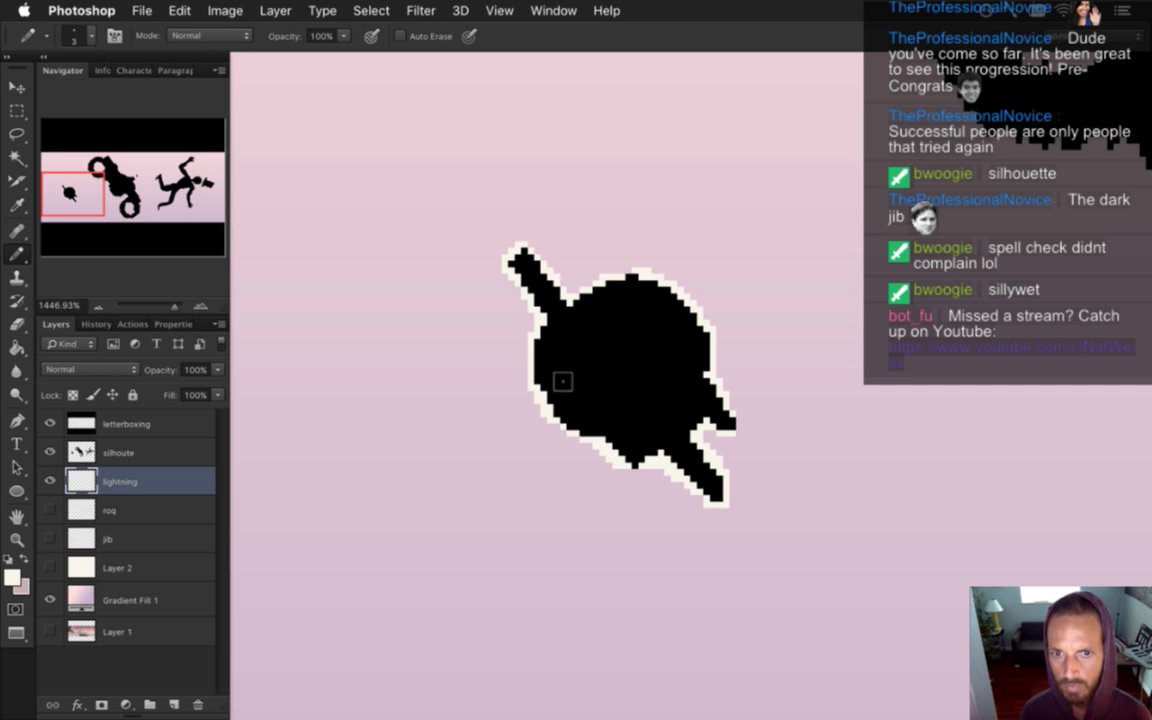
Set the pencil size to 1 px and study the forked lightning in the paused Doctor Megavolt video in Safari, returning to Photoshop
key("bracketleft")
key("bracketleft")
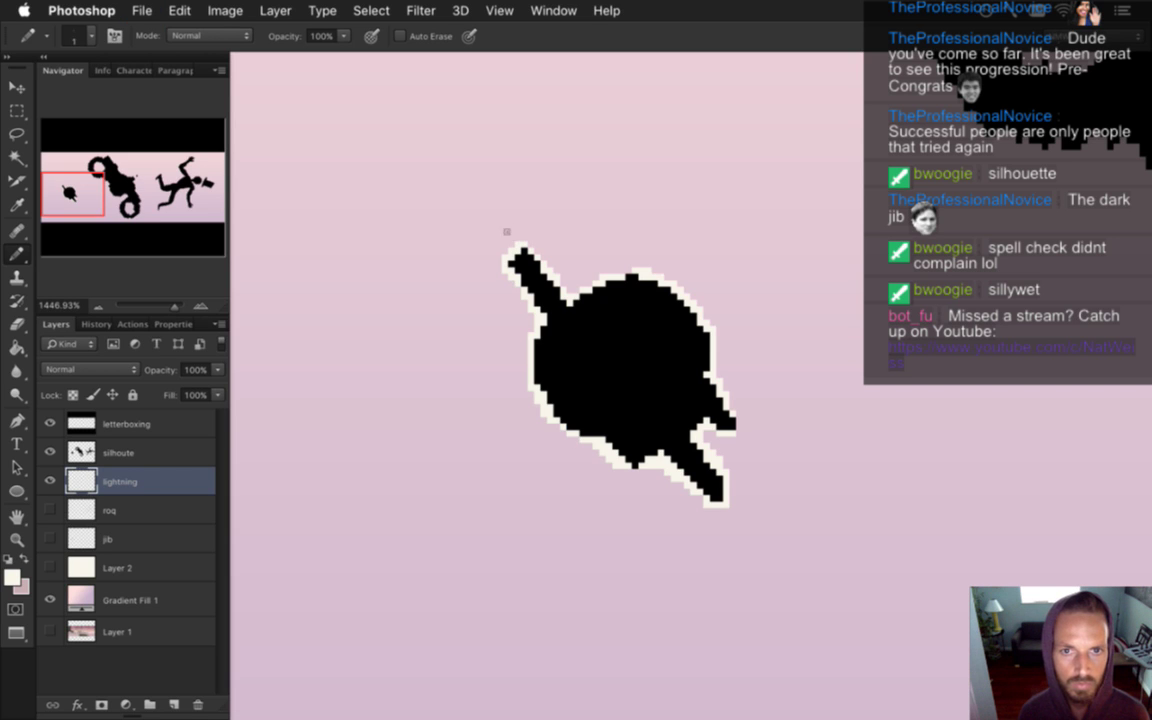
left_click_drag(461, 226, 480, 330)
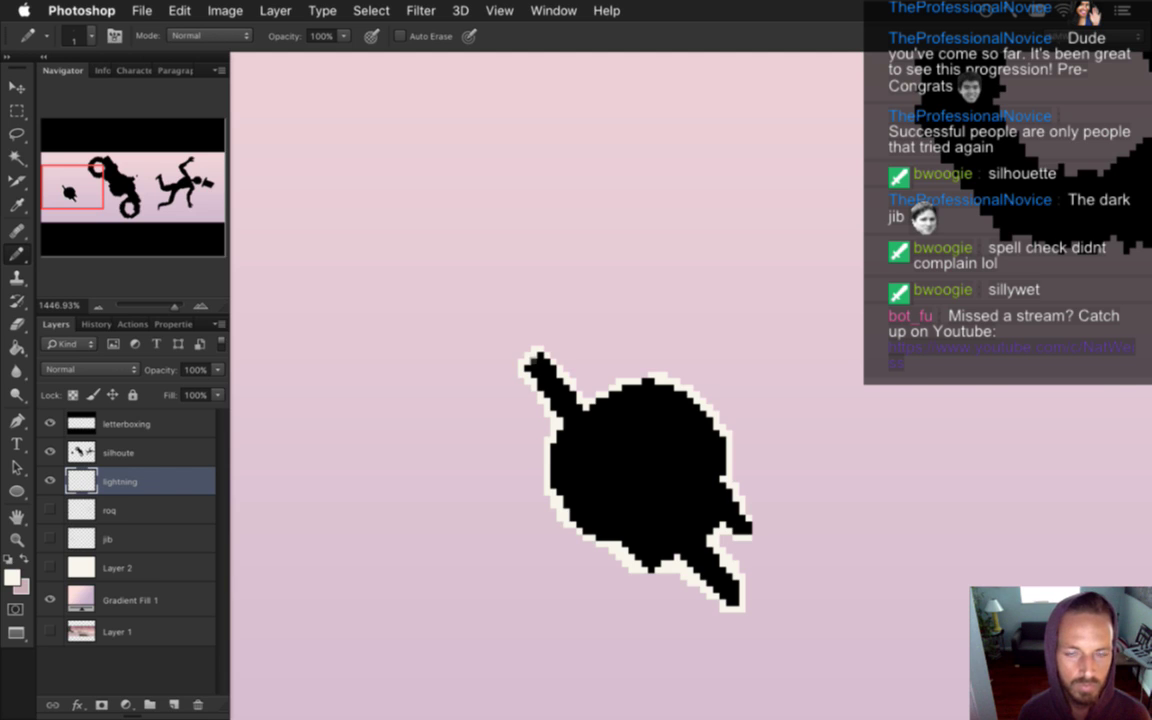
key("super+Tab")
key("super+Tab")
key("super+Tab")
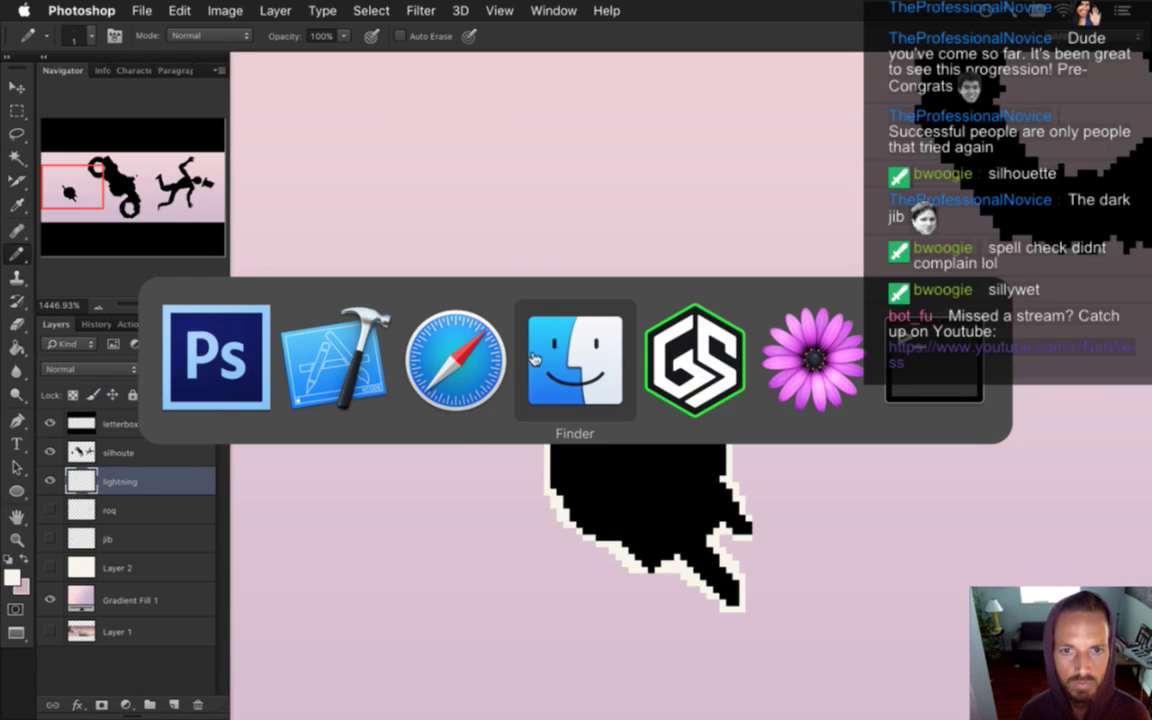
left_click(430, 345)
key("super+Tab")
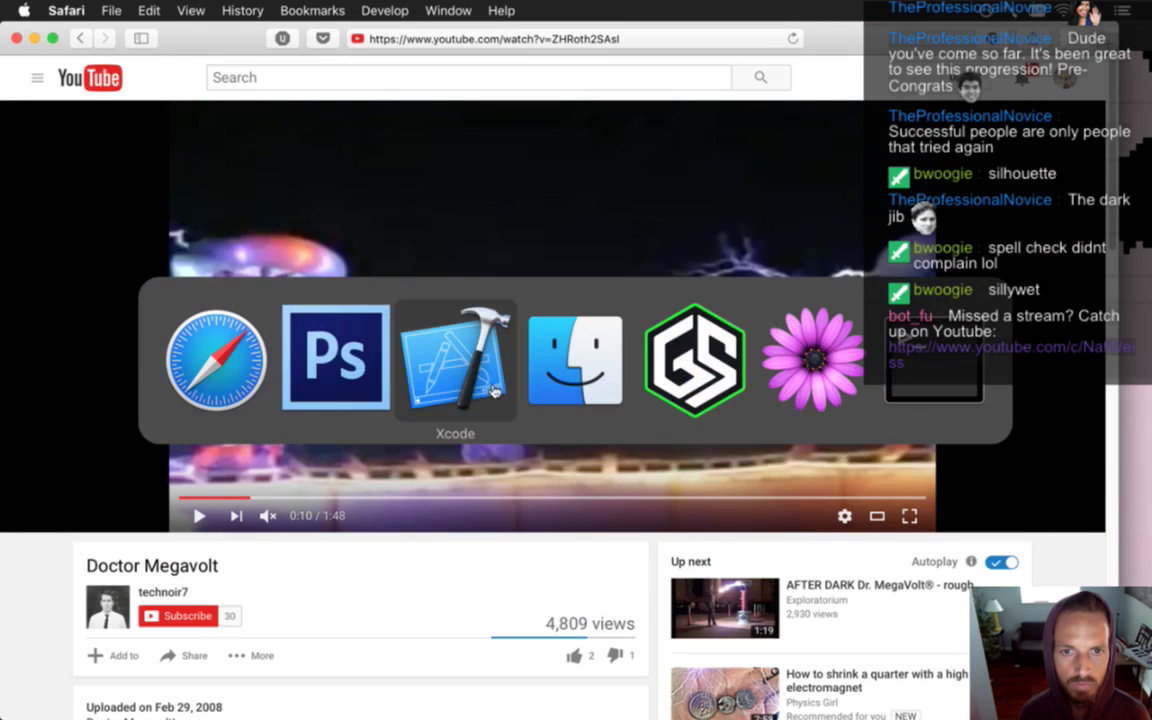
left_click(373, 386)
key("super+Tab")
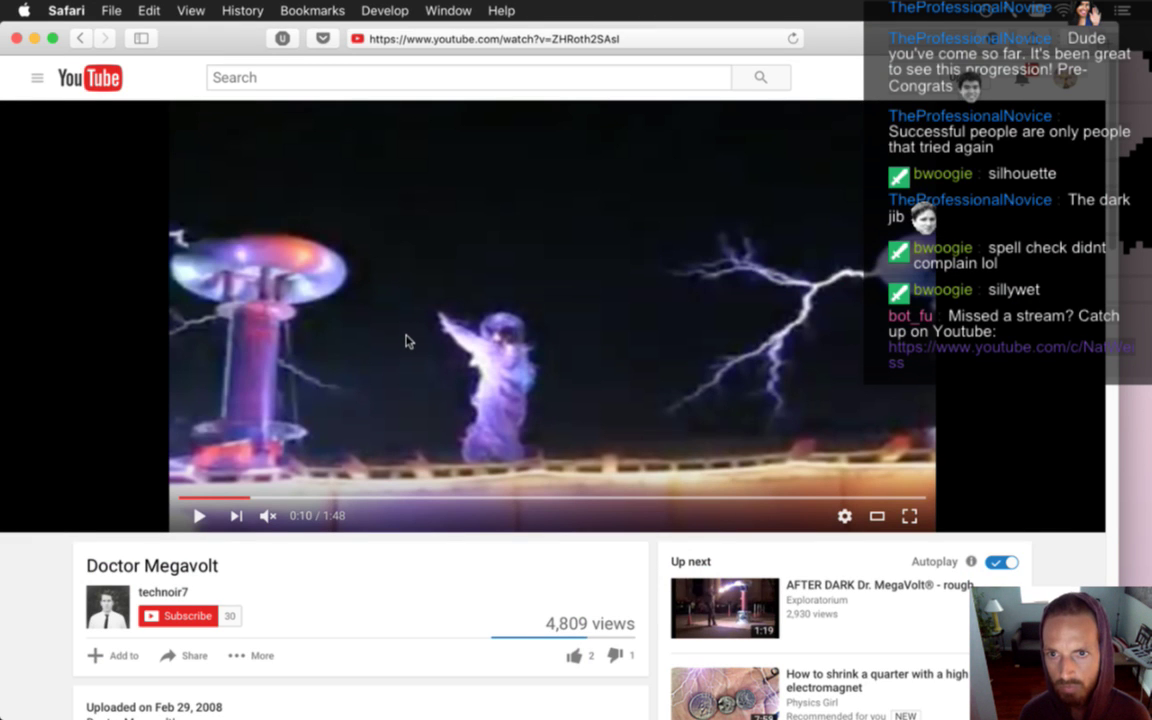
key("super+Tab")
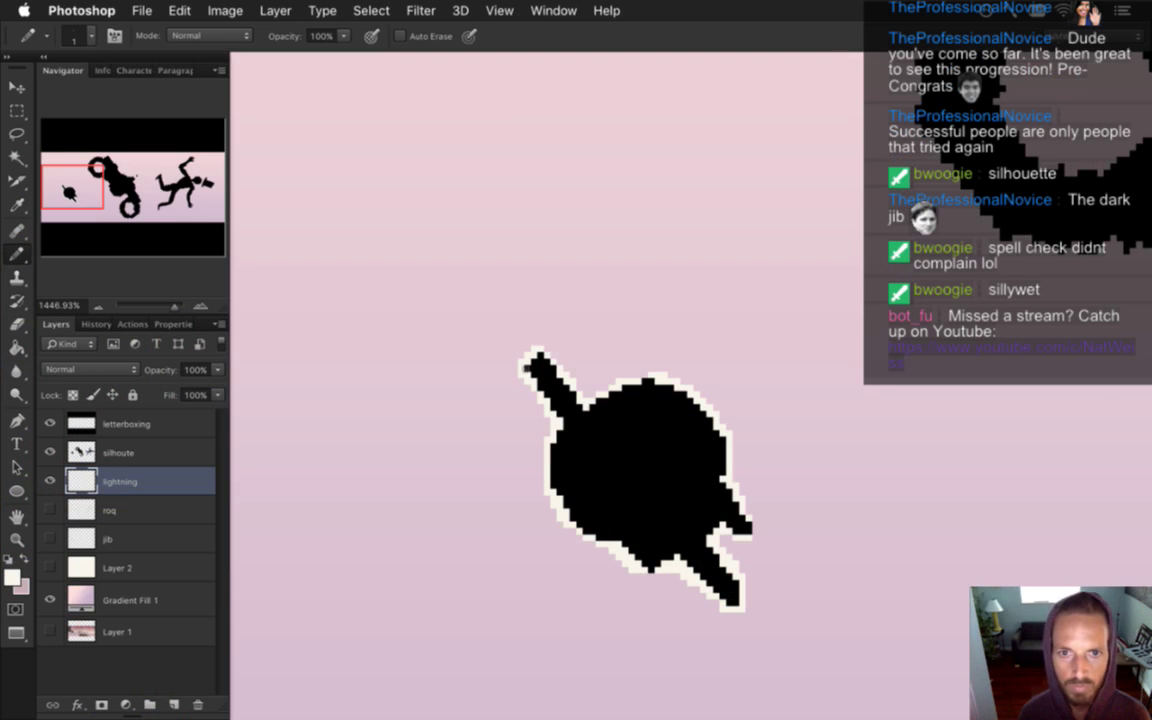
Draw a jagged off-white bolt from the silhouette's raised upper limb, fork it into two branched ends, and thicken its main path
mouse_move(530, 320)
left_mouse_down()
mouse_move(522, 285)
mouse_move(444, 256)
mouse_move(435, 198)
mouse_move(338, 231)
mouse_move(290, 223)
mouse_move(312, 173)
left_mouse_up()
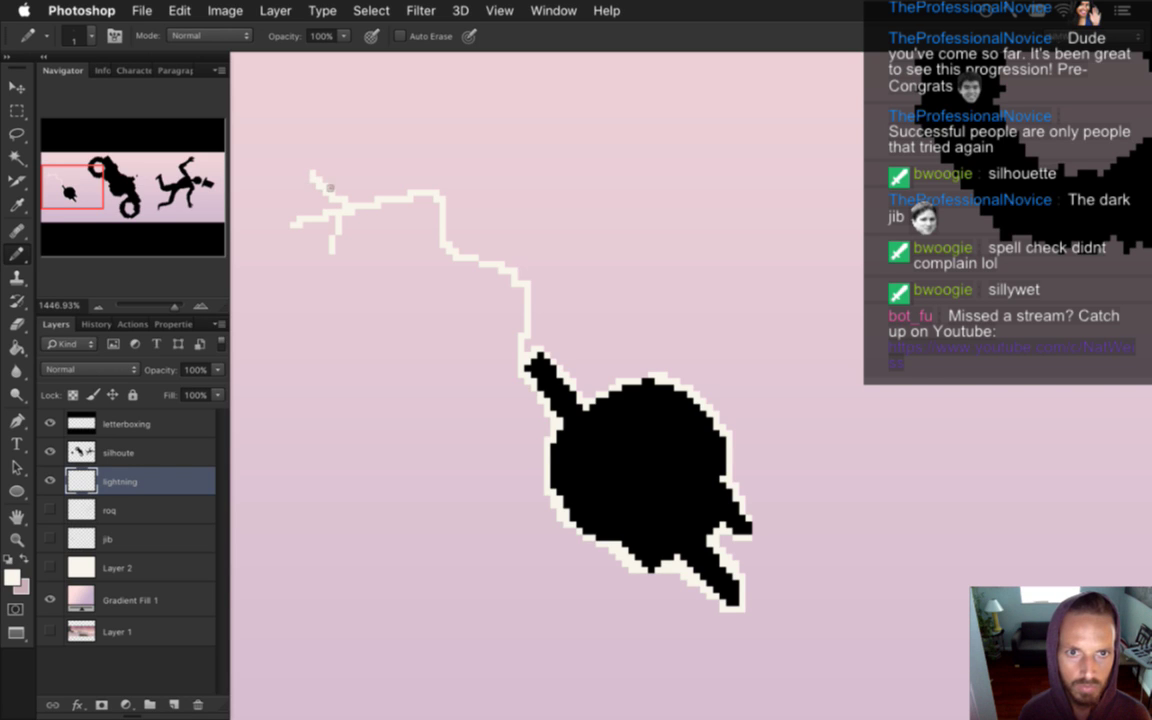
mouse_move(424, 197)
left_mouse_down()
mouse_move(418, 166)
mouse_move(443, 137)
mouse_move(413, 126)
mouse_move(377, 134)
mouse_move(420, 124)
mouse_move(437, 86)
mouse_move(444, 136)
mouse_move(490, 102)
left_mouse_up()
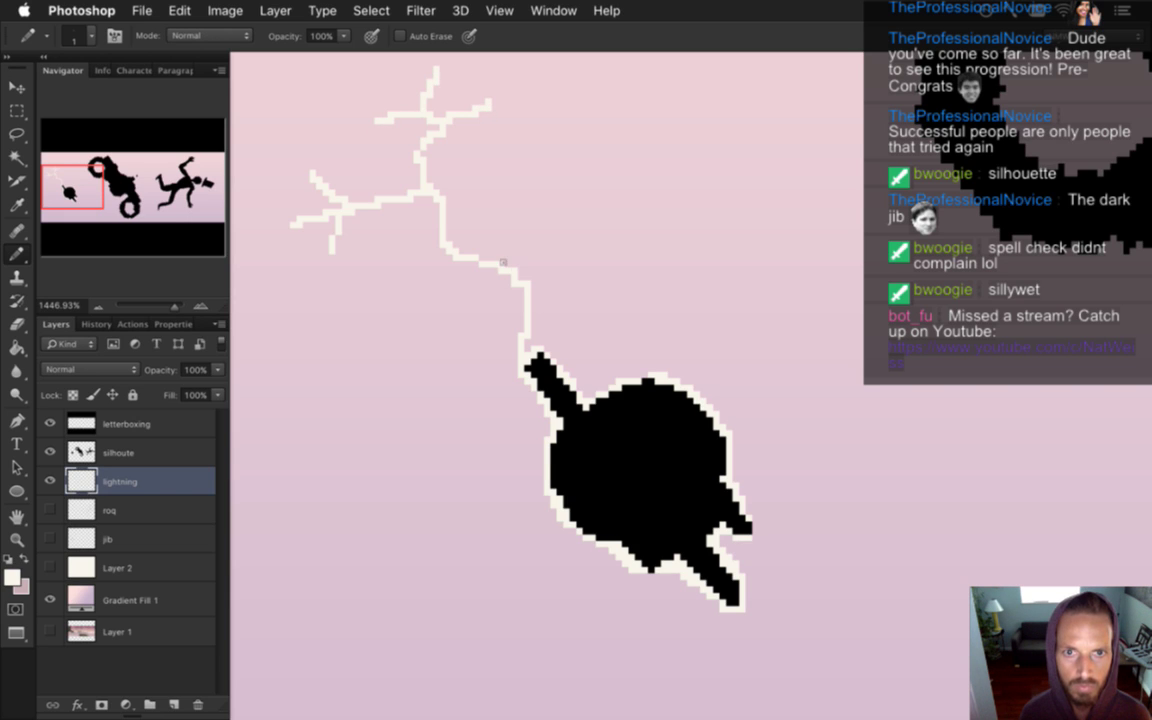
left_click_drag(590, 330, 578, 382)
left_click_drag(508, 316, 640, 348)
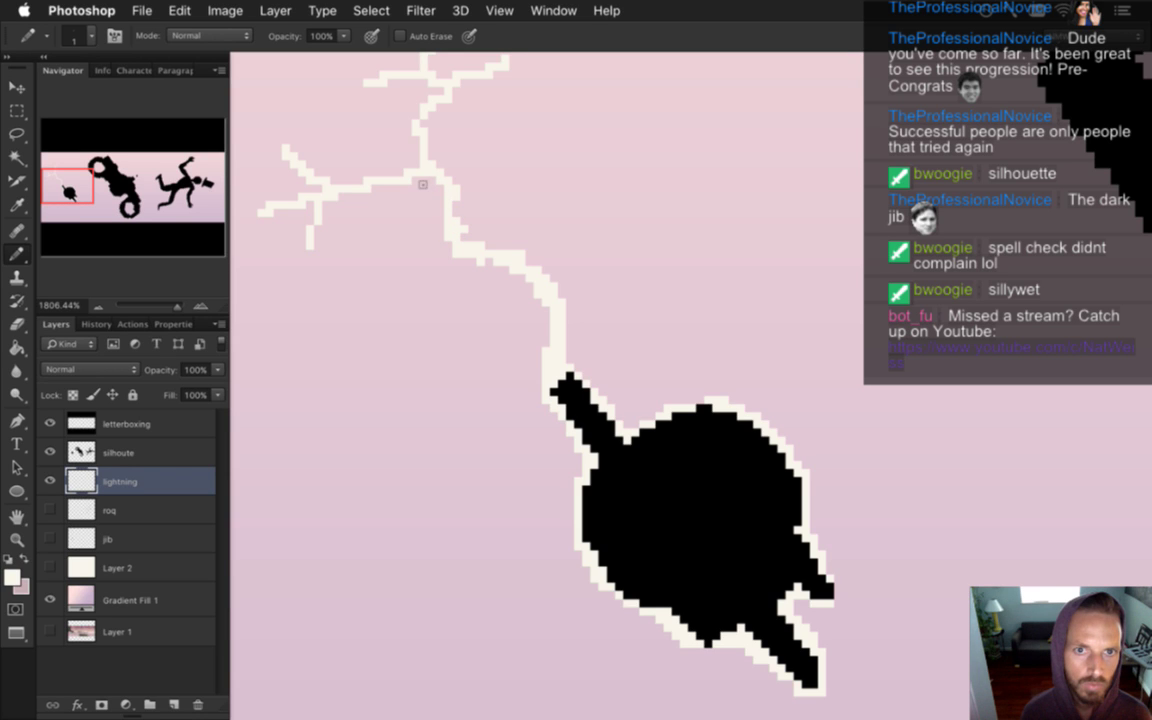
mouse_move(401, 160)
left_mouse_down()
mouse_move(416, 110)
mouse_move(437, 105)
left_mouse_up()
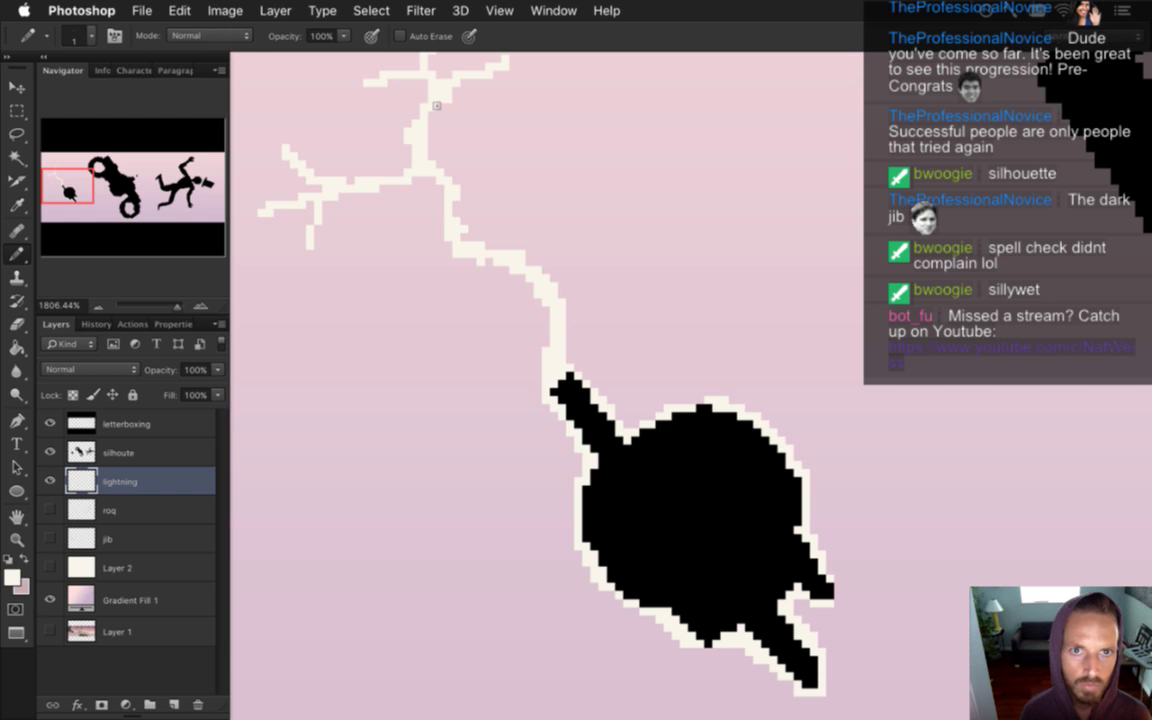
scroll(581, 220, "up", 3)
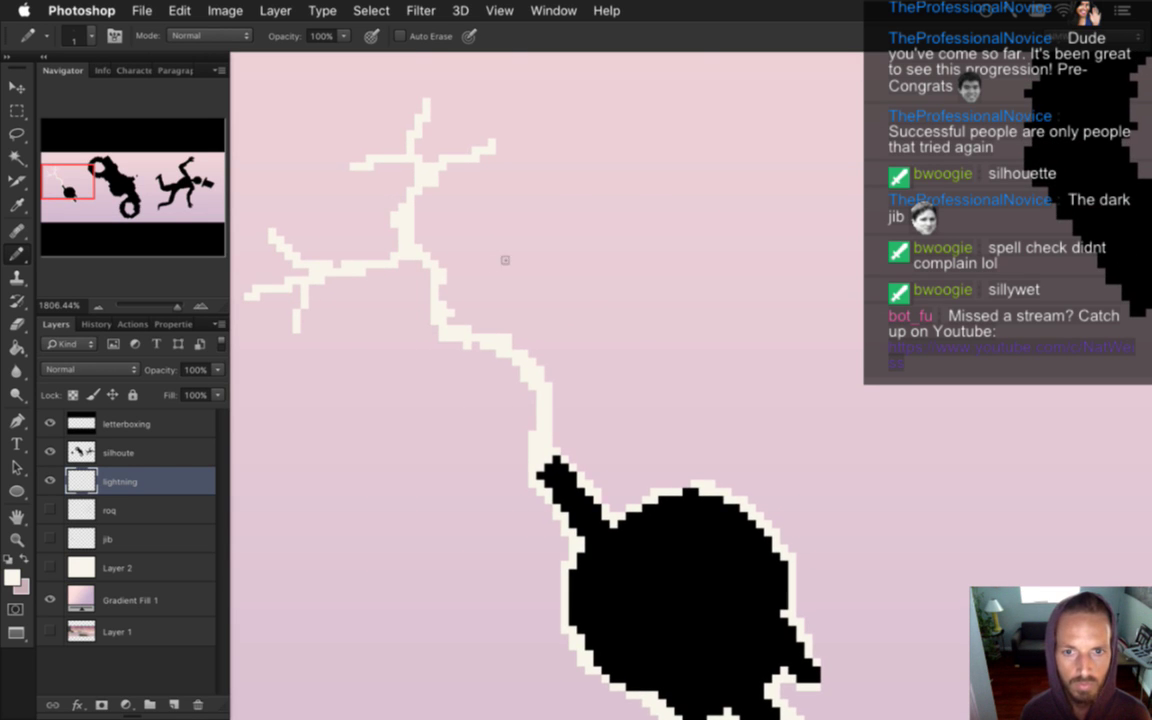
Draw a thin jagged bolt downward from the silhouette's lowest limb, splitting it into two branched forks near the lower letterbox bar
scroll(785, 525, "down", 8)
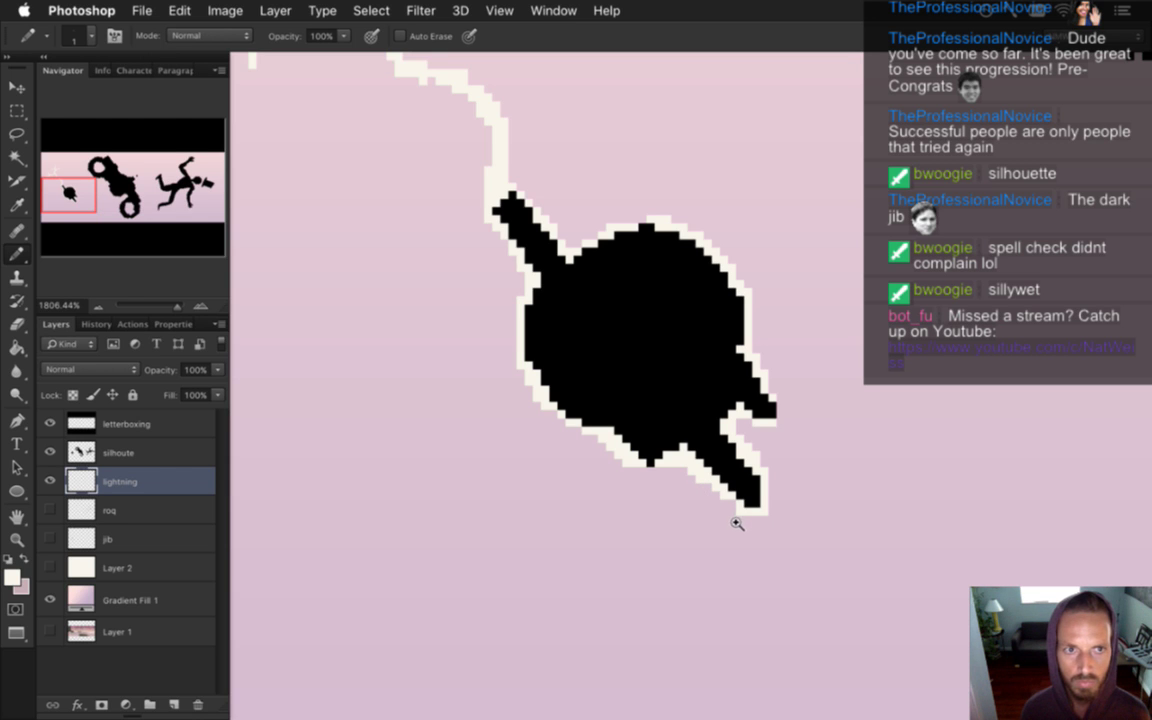
scroll(733, 522, "down", 3)
left_click_drag(780, 541, 737, 445)
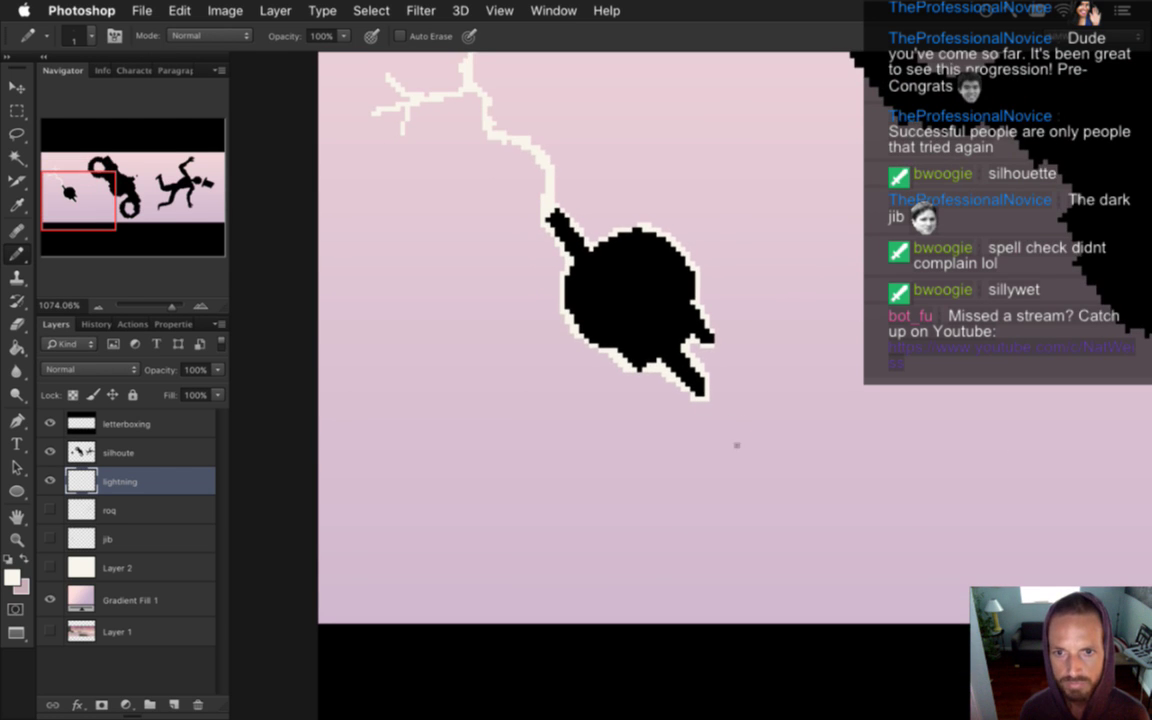
scroll(730, 456, "down", 1)
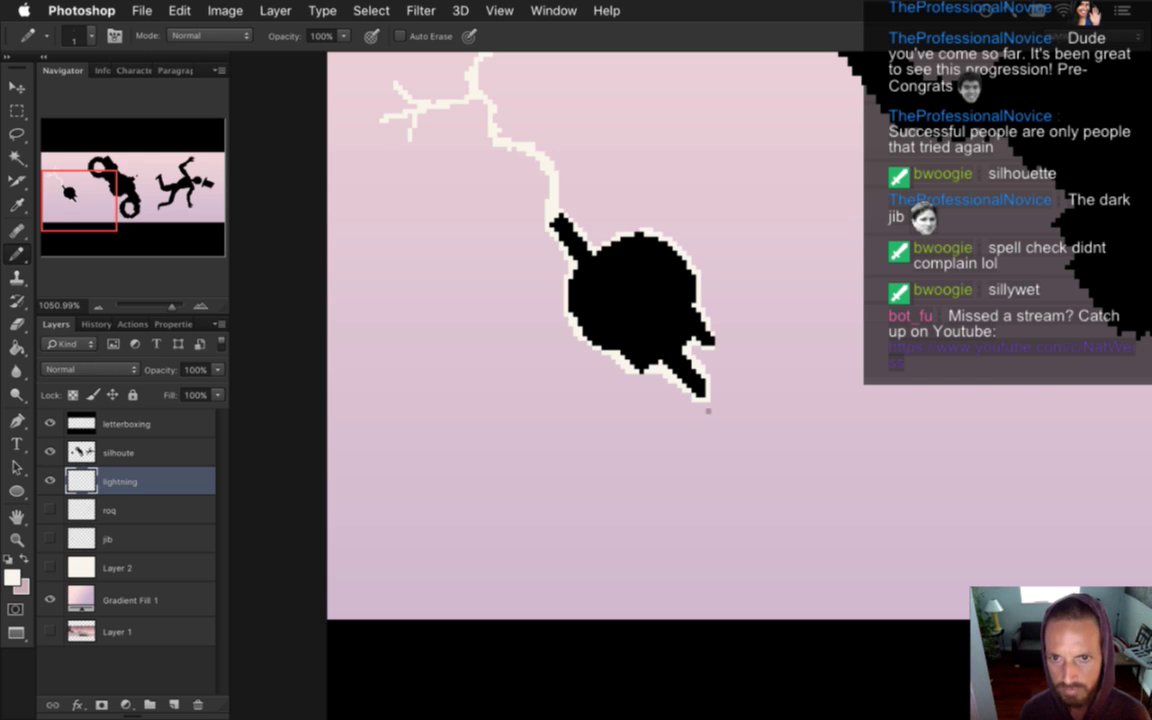
left_click_drag(705, 400, 752, 414)
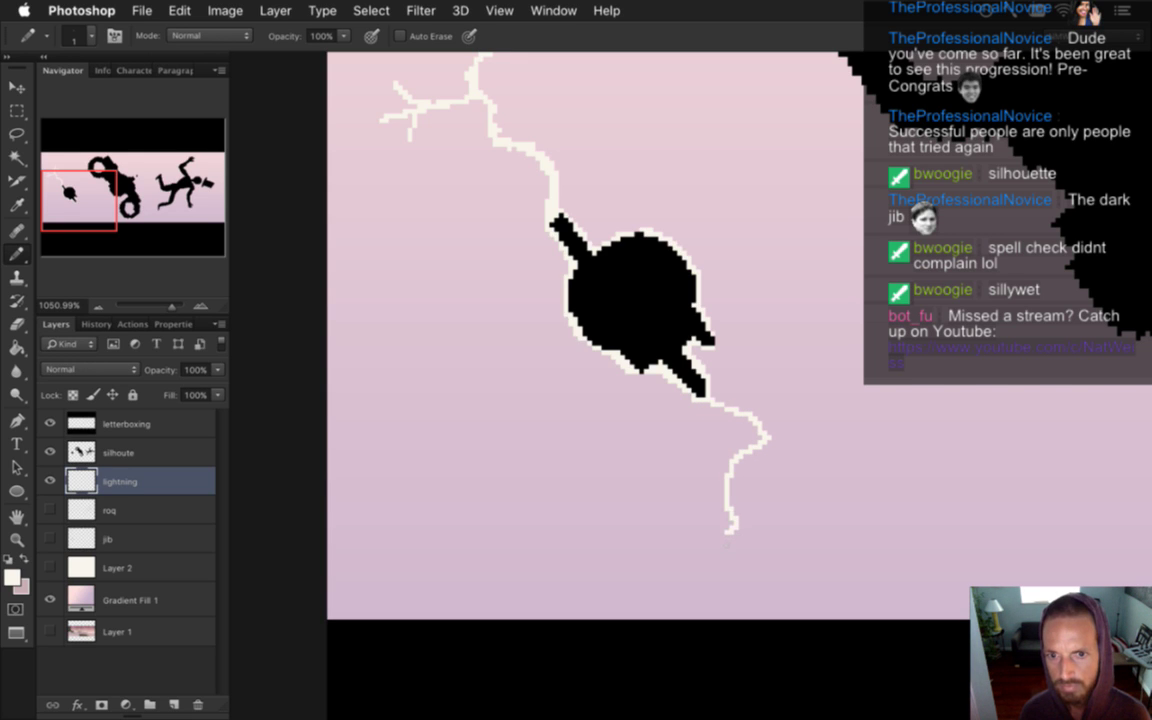
mouse_move(645, 575)
left_mouse_down()
mouse_move(617, 597)
mouse_move(615, 562)
mouse_move(581, 557)
left_mouse_up()
left_click_drag(666, 548, 652, 541)
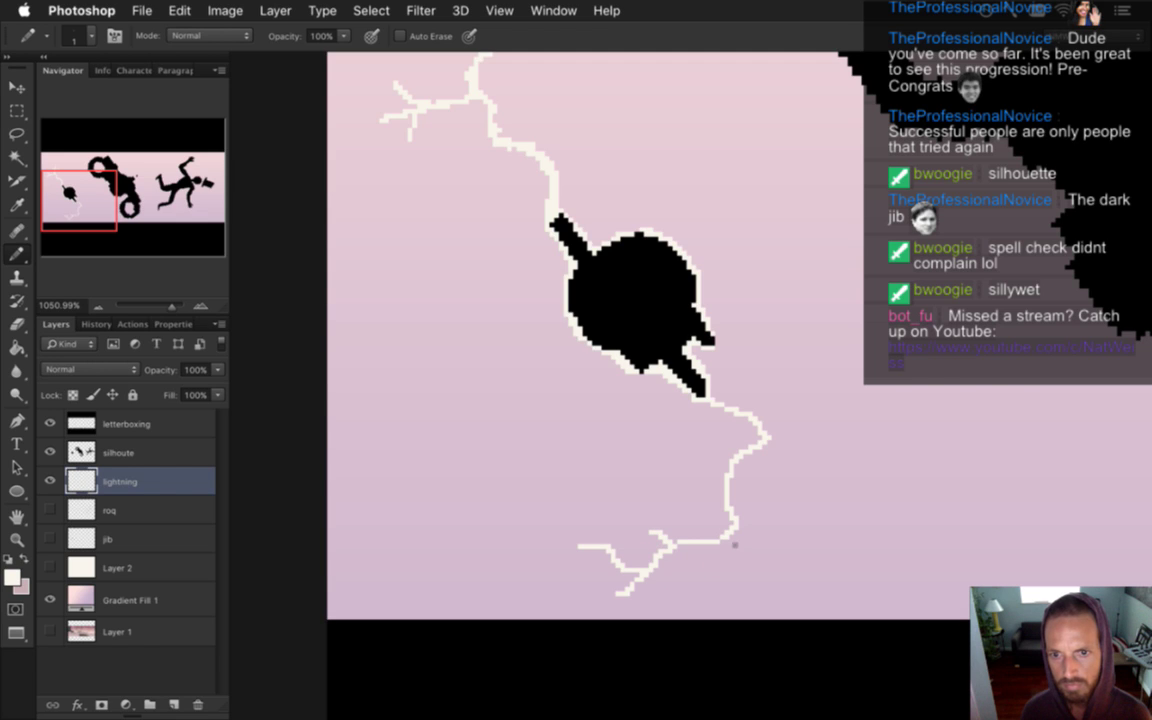
mouse_move(735, 543)
left_mouse_down()
mouse_move(798, 586)
mouse_move(810, 615)
mouse_move(805, 588)
mouse_move(865, 577)
left_mouse_up()
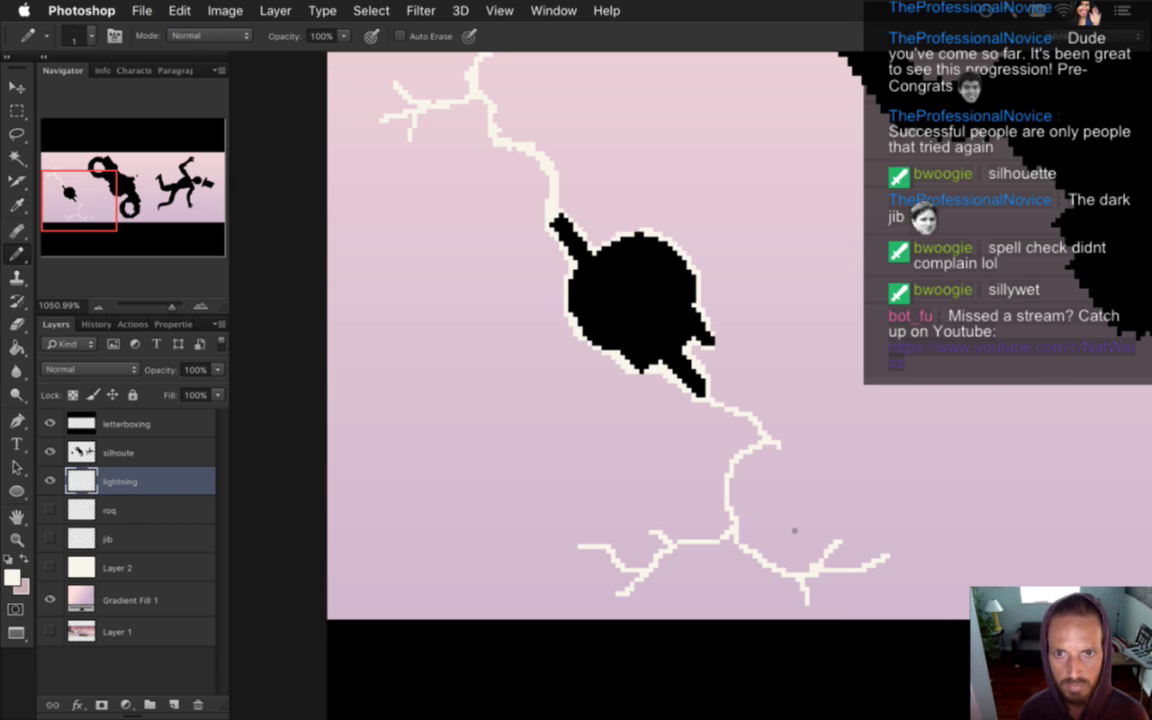
Thicken the lower bolt's trunk and main forks, and compare both bolts with the lightning in the paused Doctor Megavolt video
mouse_move(745, 440)
left_mouse_down()
mouse_move(701, 437)
mouse_move(698, 377)
mouse_move(642, 325)
mouse_move(699, 393)
mouse_move(721, 410)
mouse_move(764, 411)
left_mouse_up()
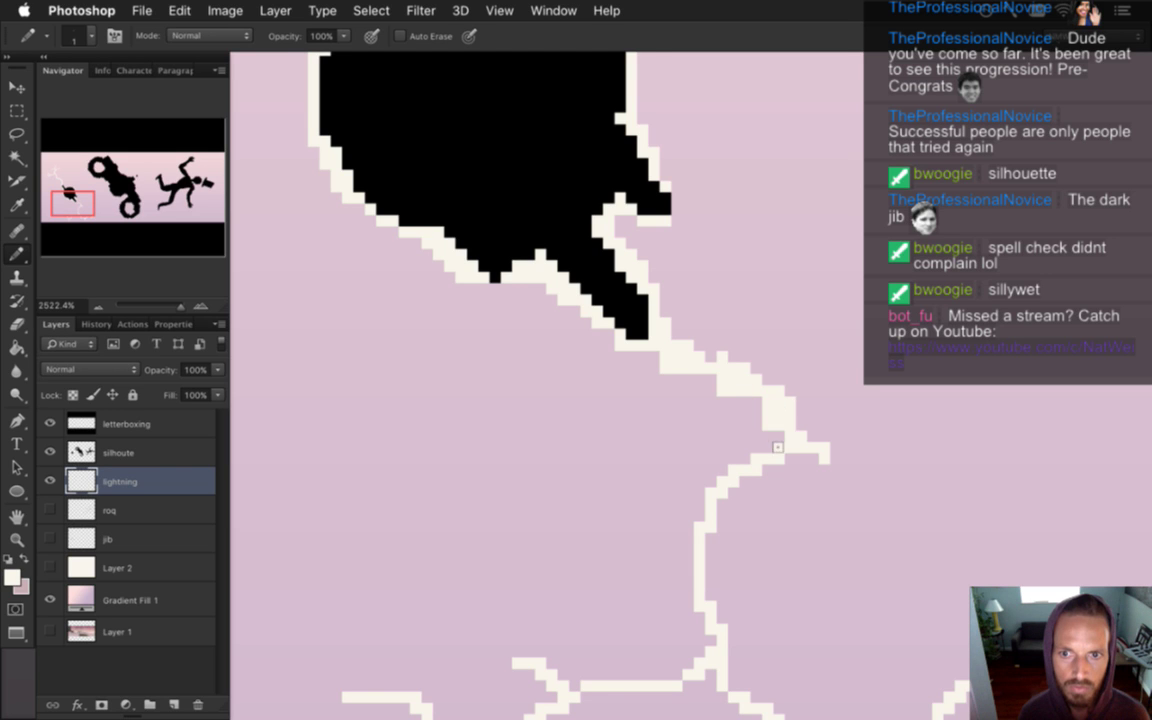
mouse_move(797, 548)
left_mouse_down()
mouse_move(782, 405)
mouse_move(719, 352)
mouse_move(680, 401)
mouse_move(688, 466)
mouse_move(677, 486)
mouse_move(691, 521)
mouse_move(671, 540)
mouse_move(681, 537)
mouse_move(649, 561)
mouse_move(539, 571)
left_mouse_up()
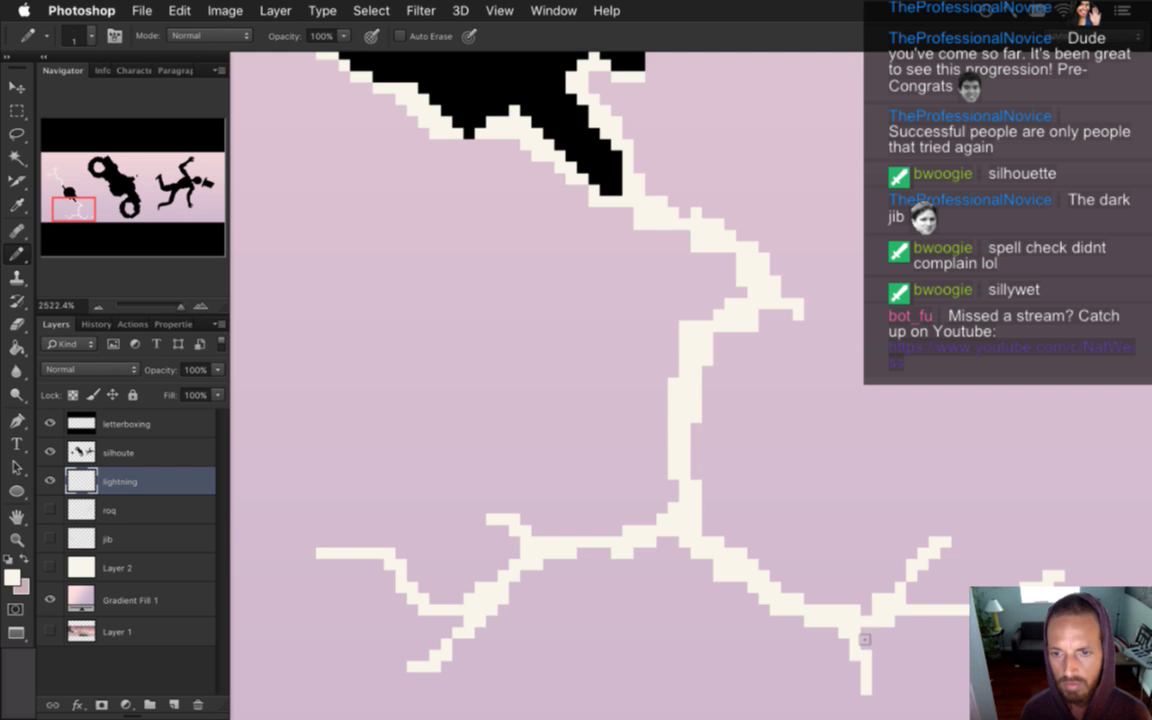
scroll(775, 566, "down", 5)
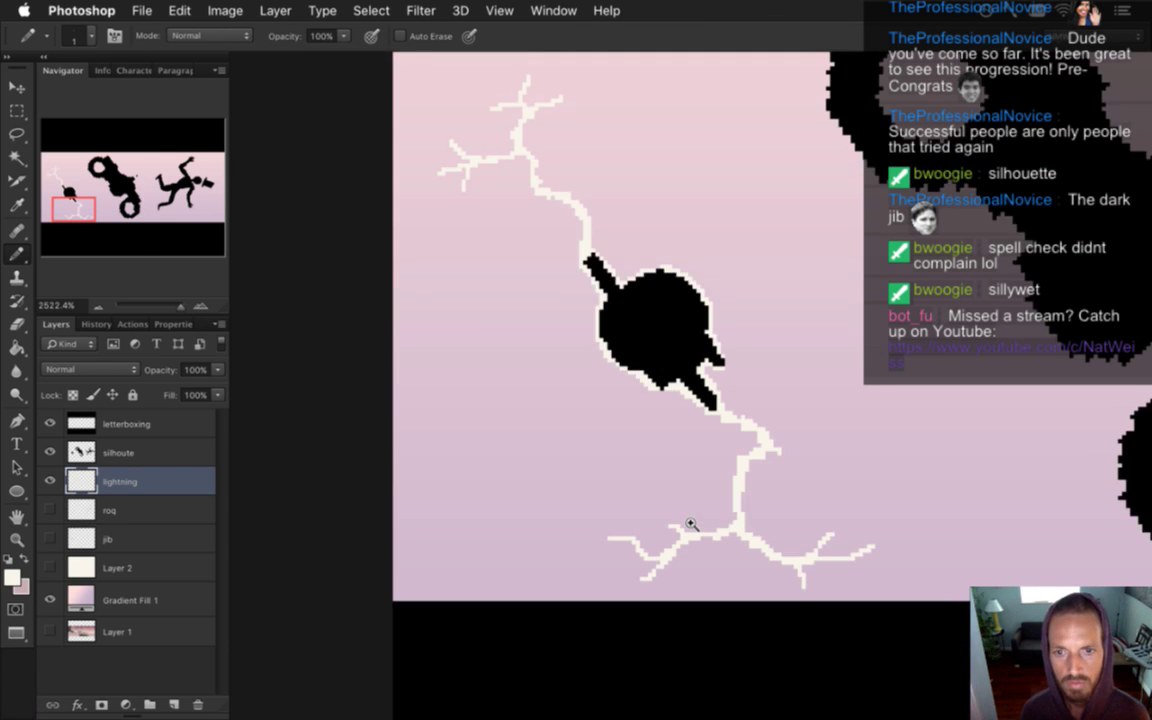
scroll(689, 525, "down", 2)
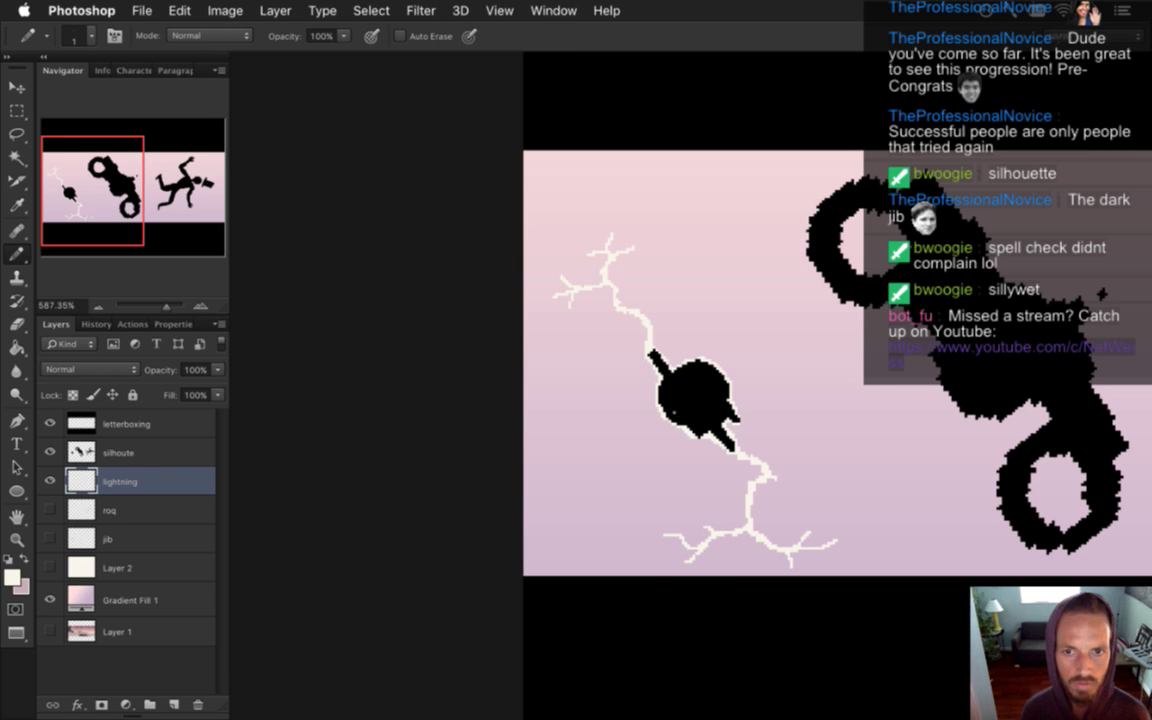
key("super+Tab")
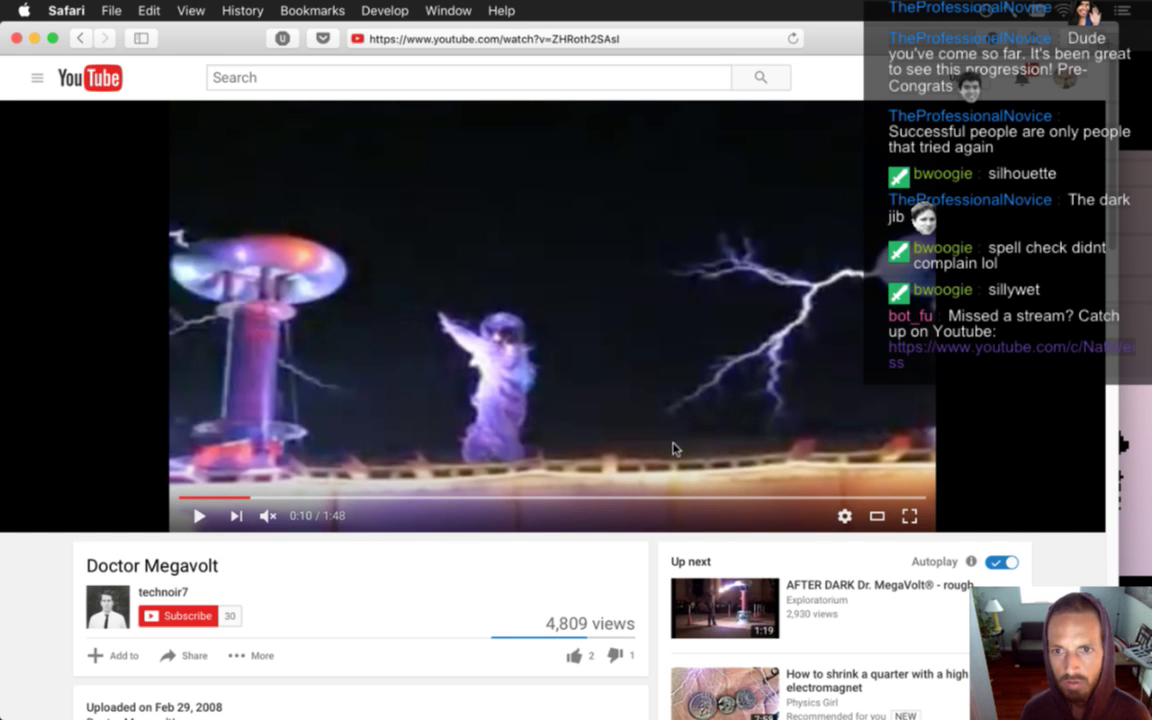
key("super+Tab")
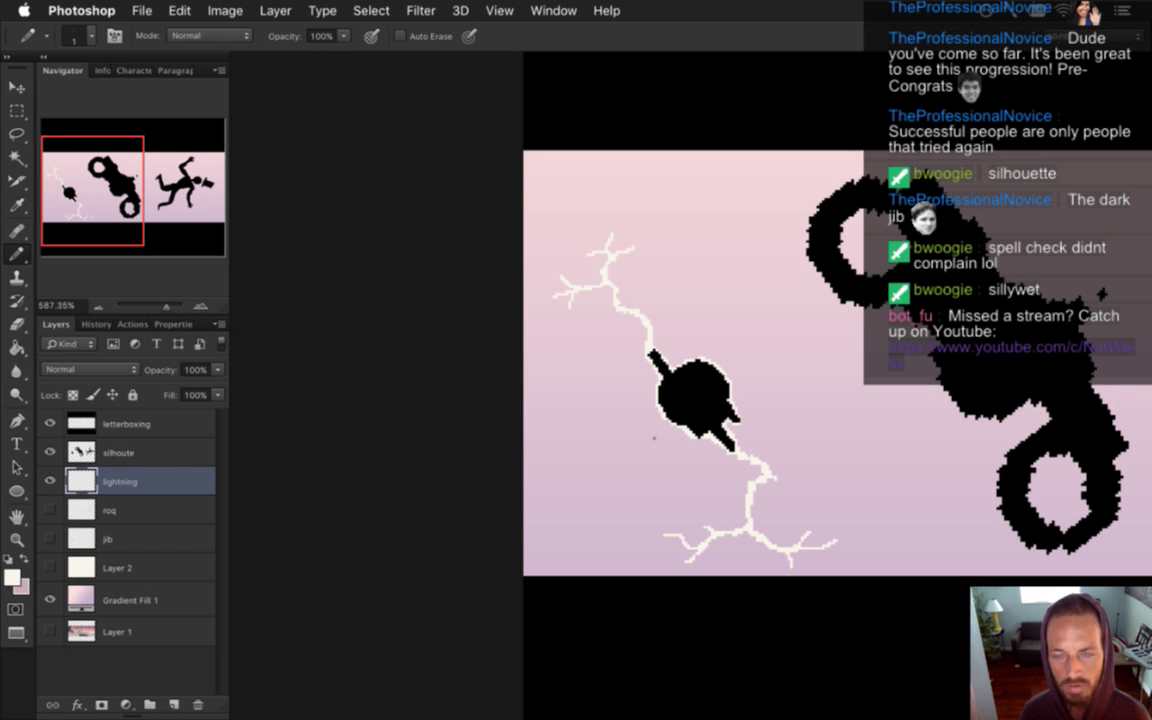
Add a new layer directly above the roq layer, name it lightning, and set its layer opacity to 50%
scroll(654, 437, "up", 5)
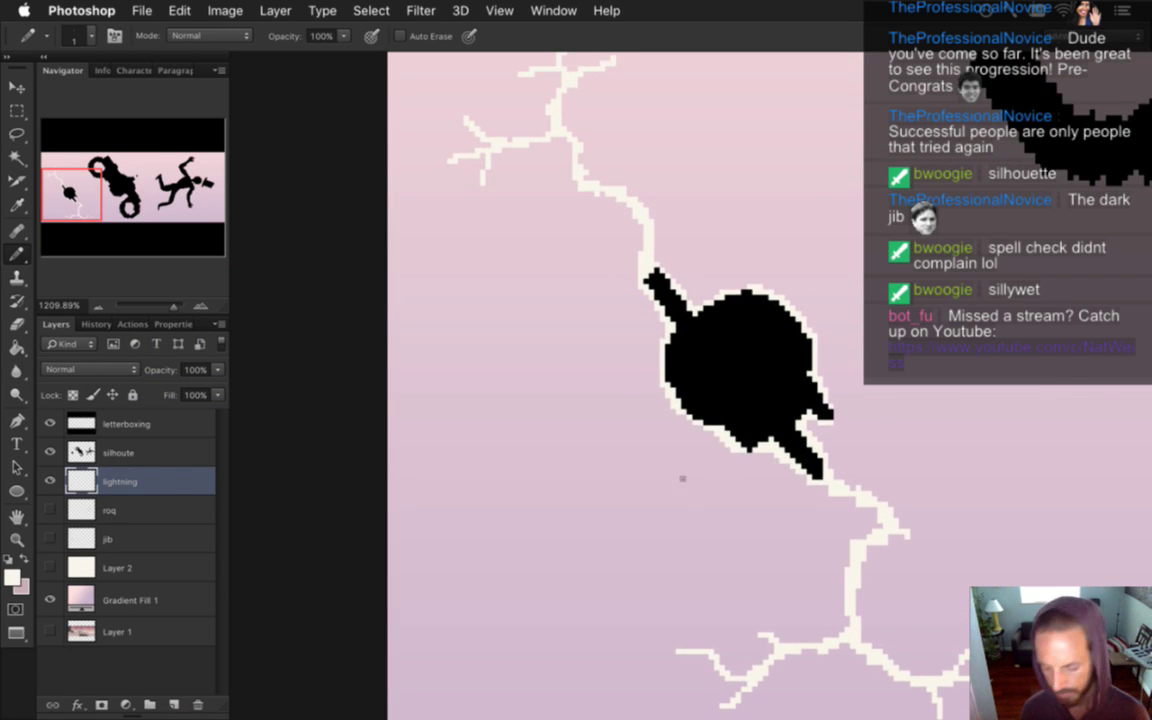
key("5")
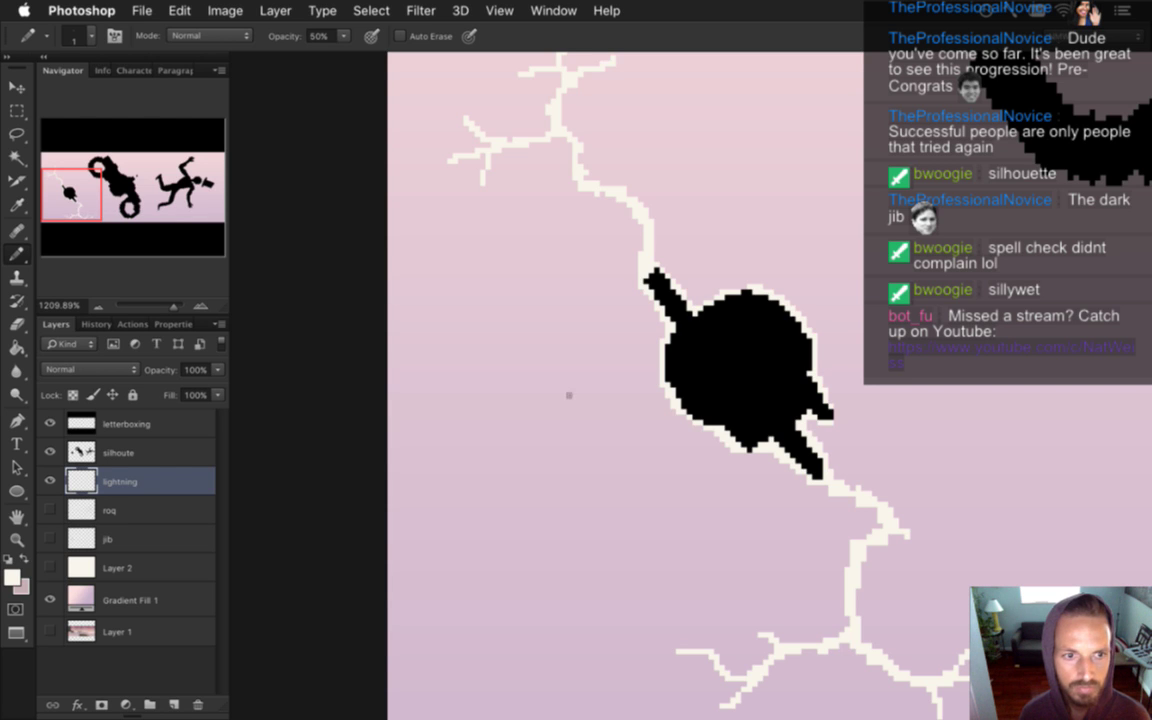
left_click(122, 510)
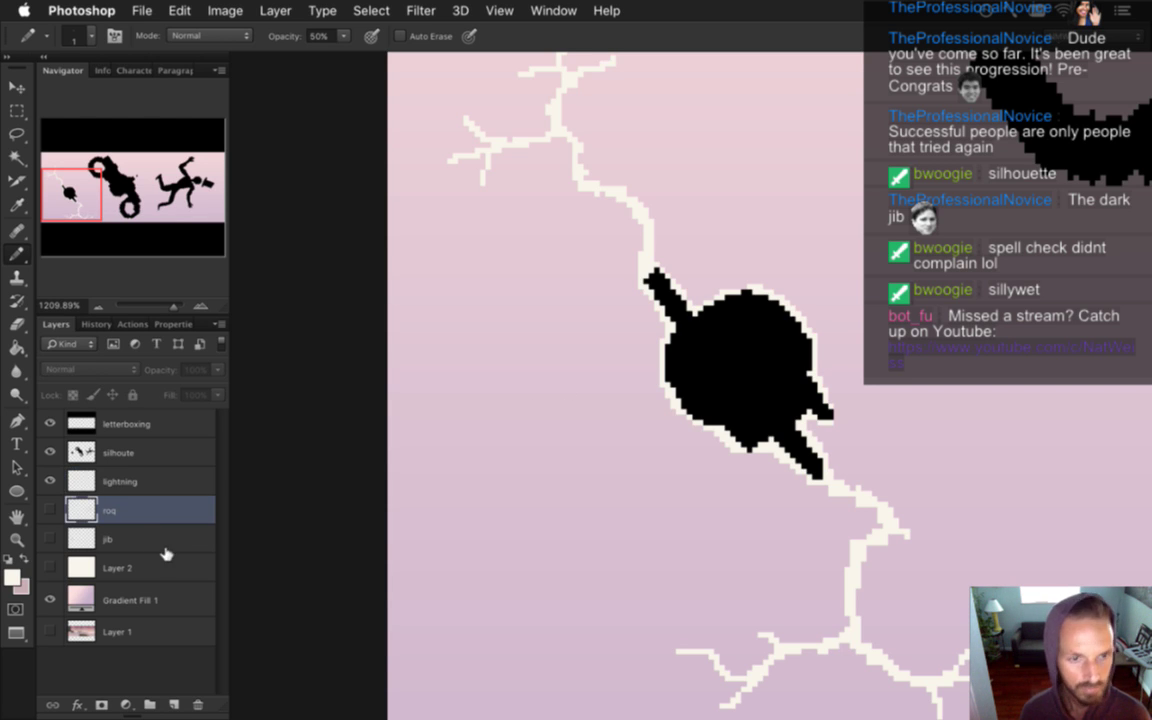
key("0")
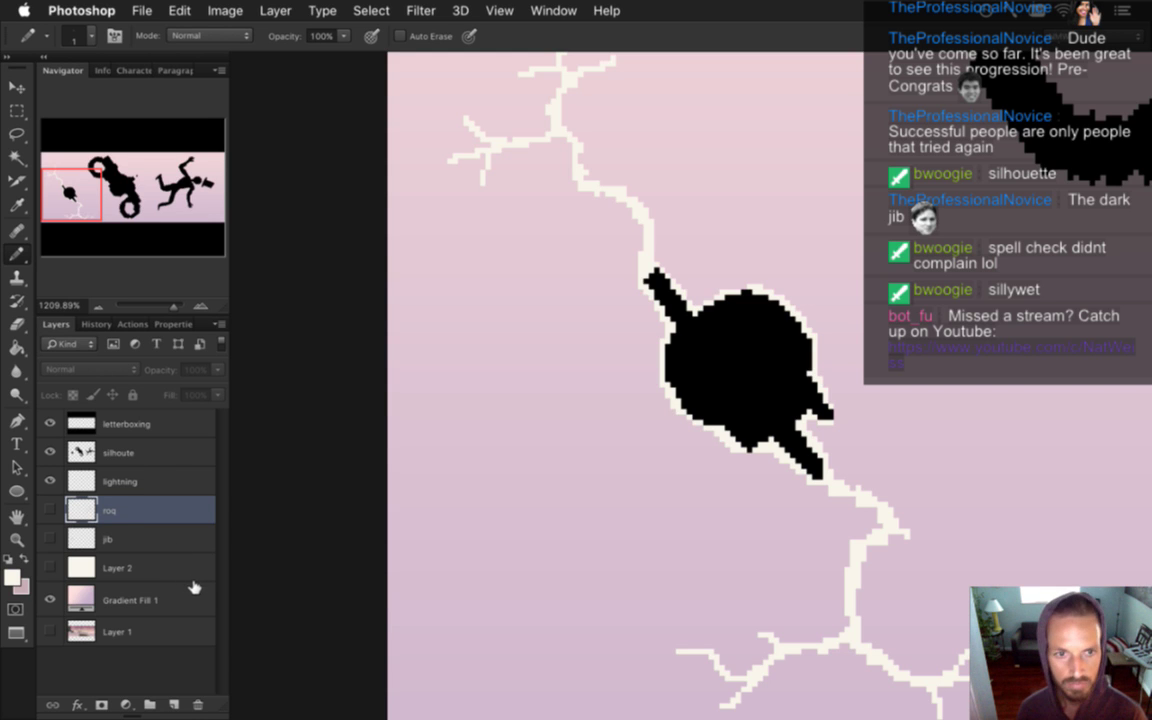
left_click(174, 704)
double_click(120, 510)
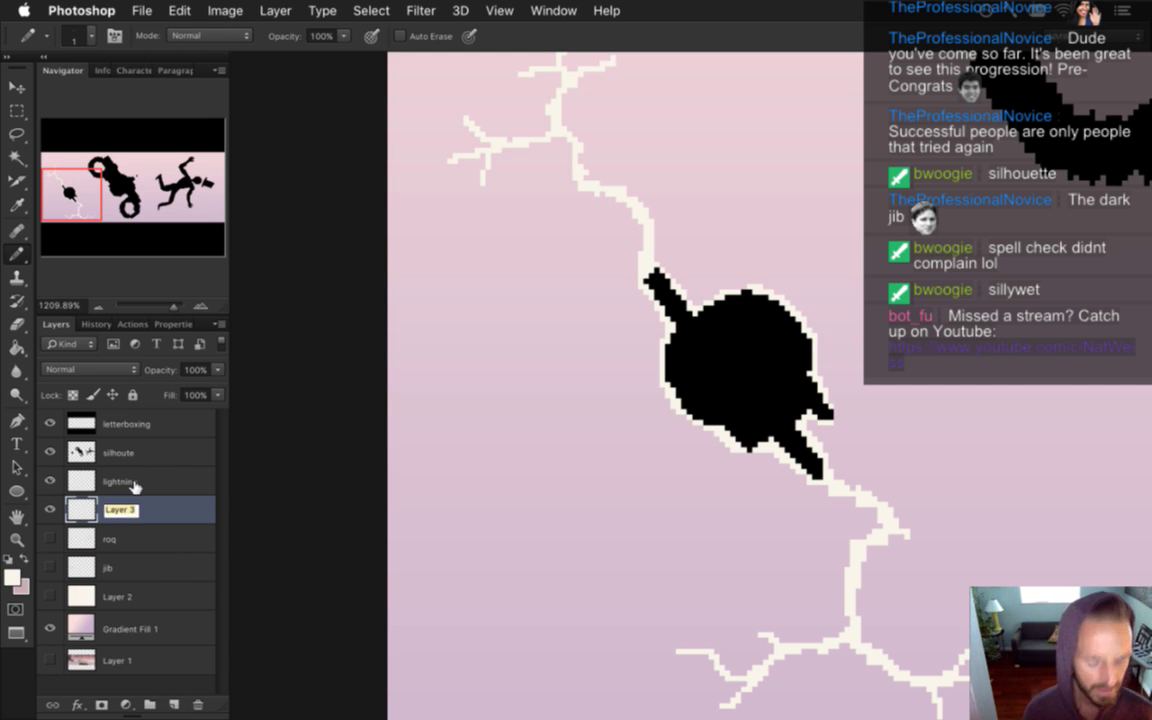
type("lightning")
key("Return")
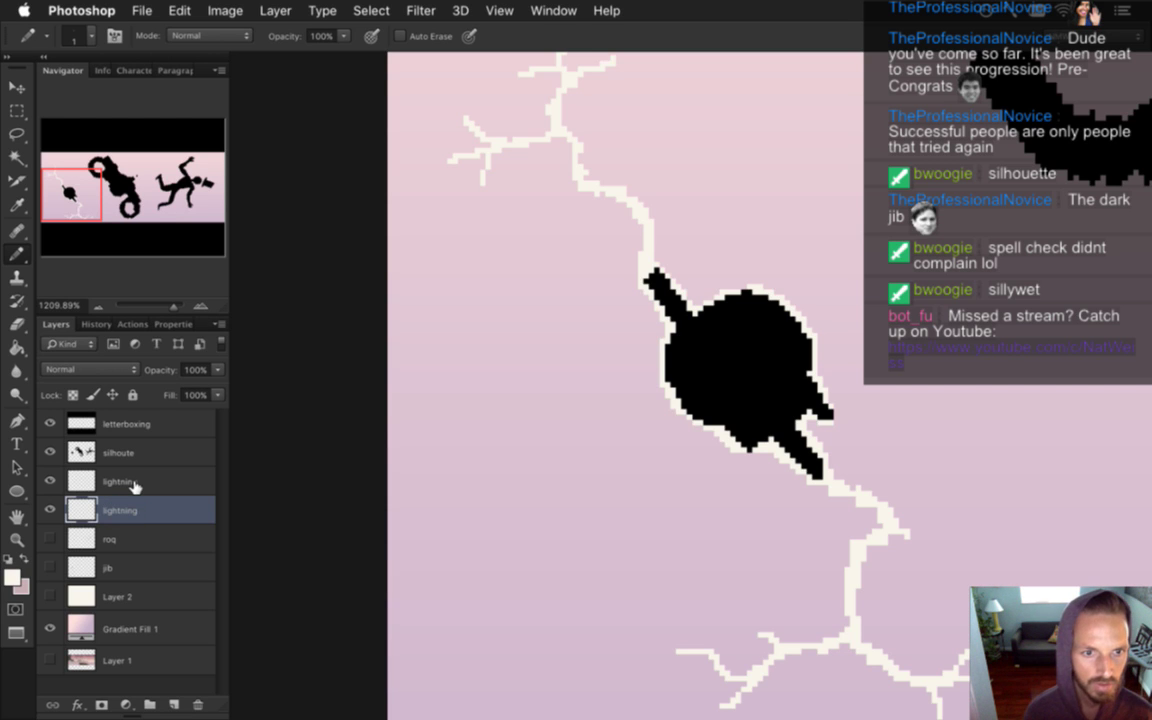
left_click_drag(216, 370, 176, 387)
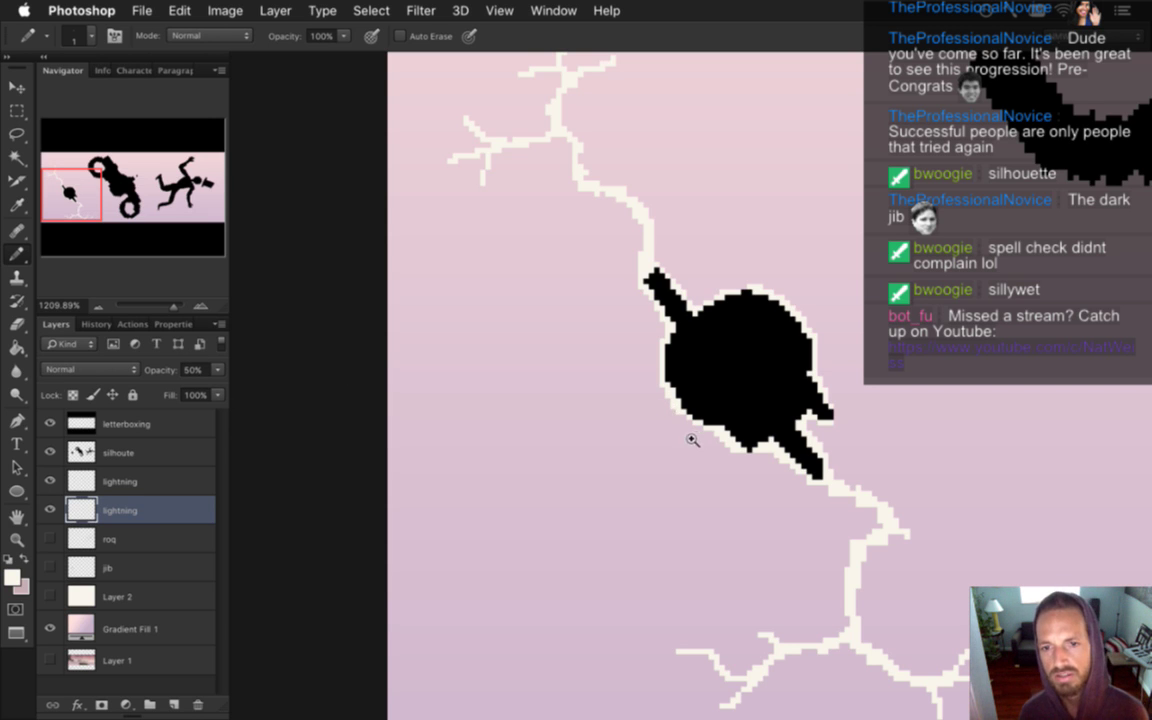
Draw a faint jagged bolt from the round silhouette's left edge, winding down to two forked ends on the 50% lightning layer
scroll(694, 437, "down", 3)
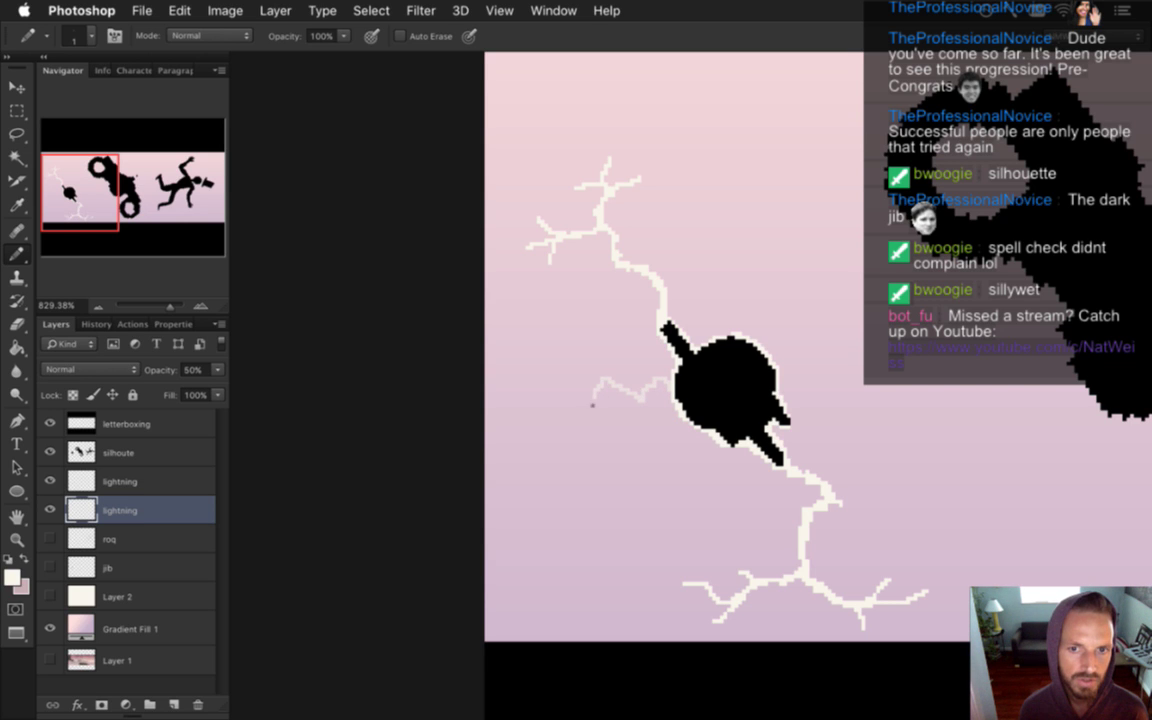
left_click(590, 425)
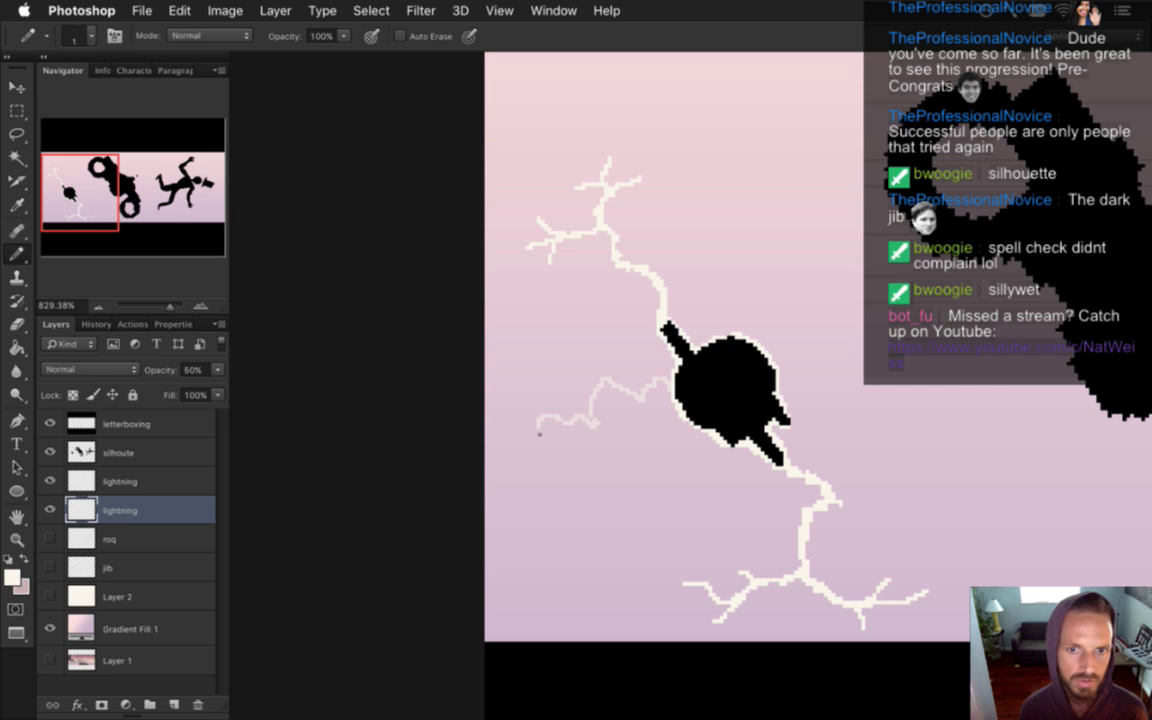
left_click_drag(544, 449, 562, 456)
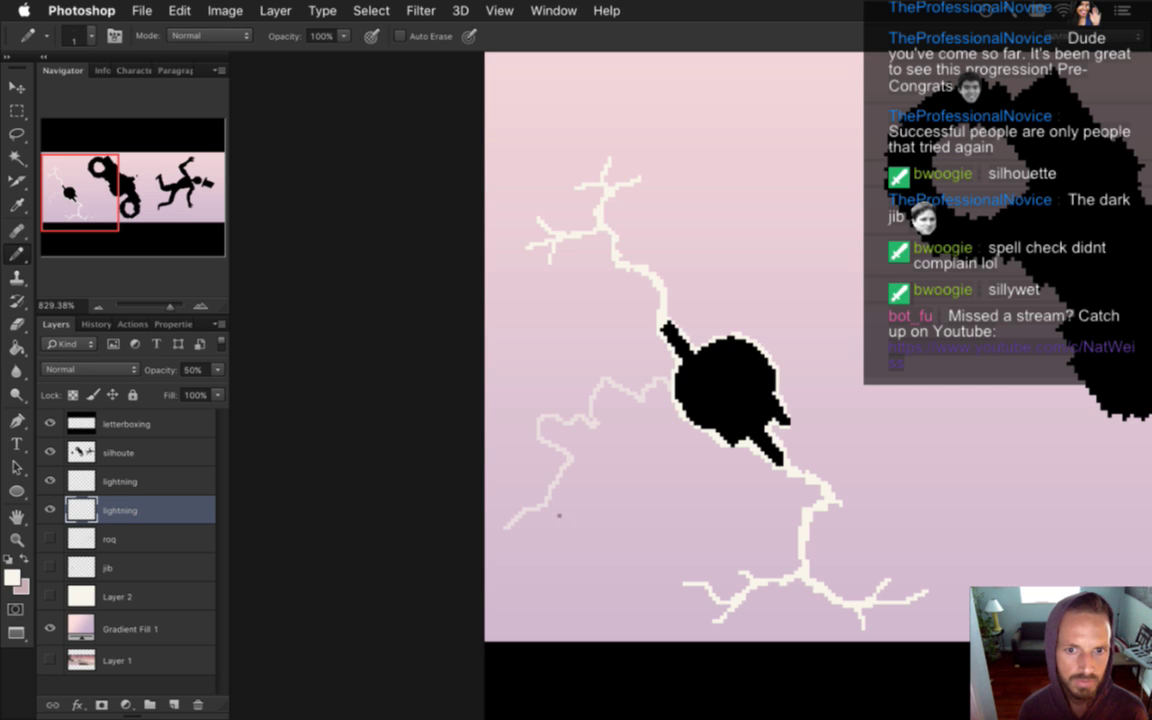
left_click_drag(558, 504, 609, 530)
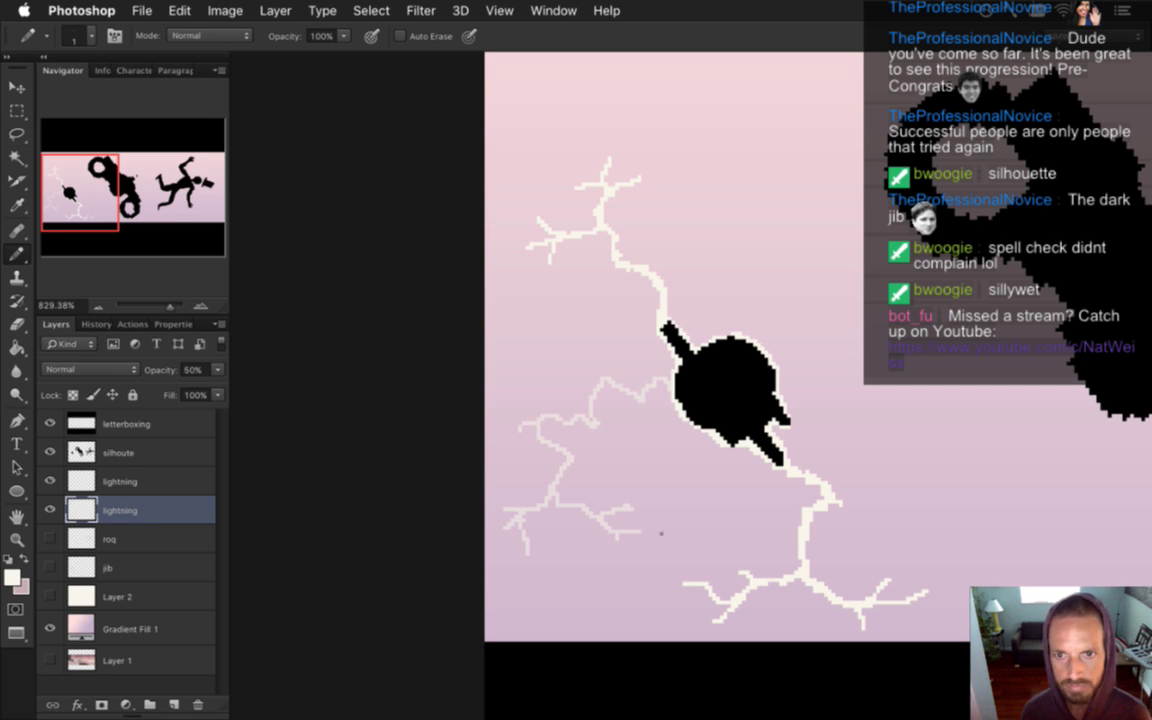
Thicken the faint bolt's main path from the round silhouette down to where it forks
left_click(699, 440)
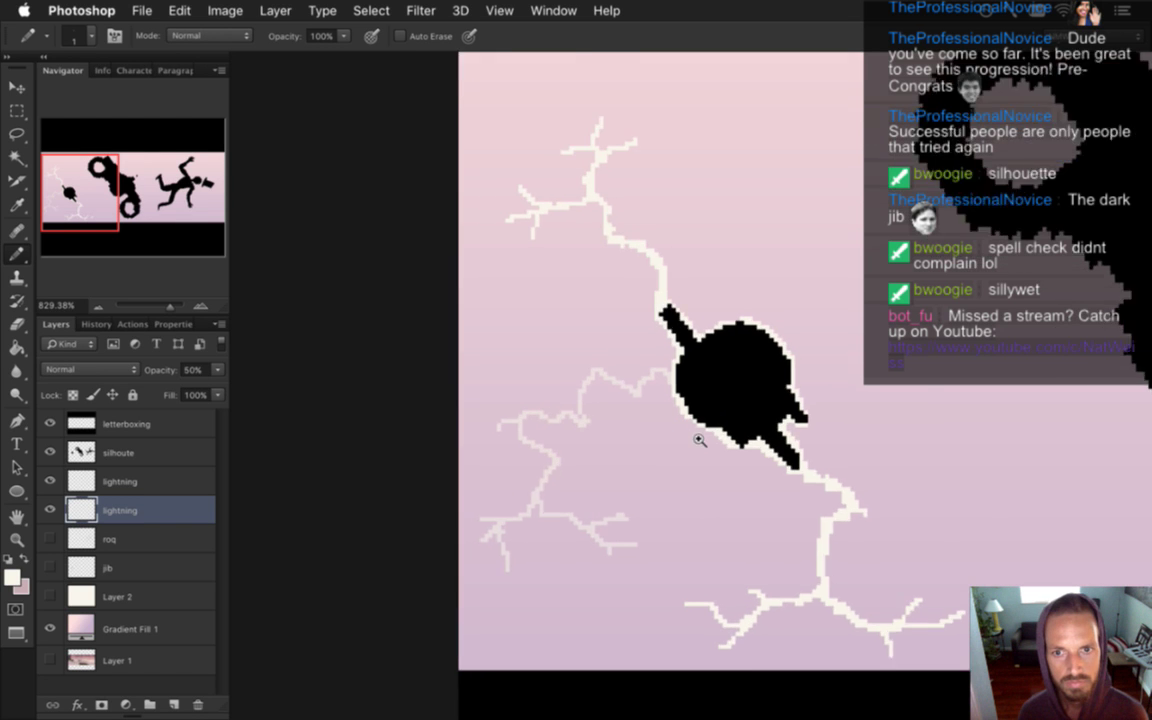
mouse_move(699, 438)
left_mouse_down()
mouse_move(717, 442)
mouse_move(640, 372)
mouse_move(673, 366)
mouse_move(618, 361)
mouse_move(548, 326)
mouse_move(532, 345)
mouse_move(527, 398)
mouse_move(493, 417)
left_mouse_up()
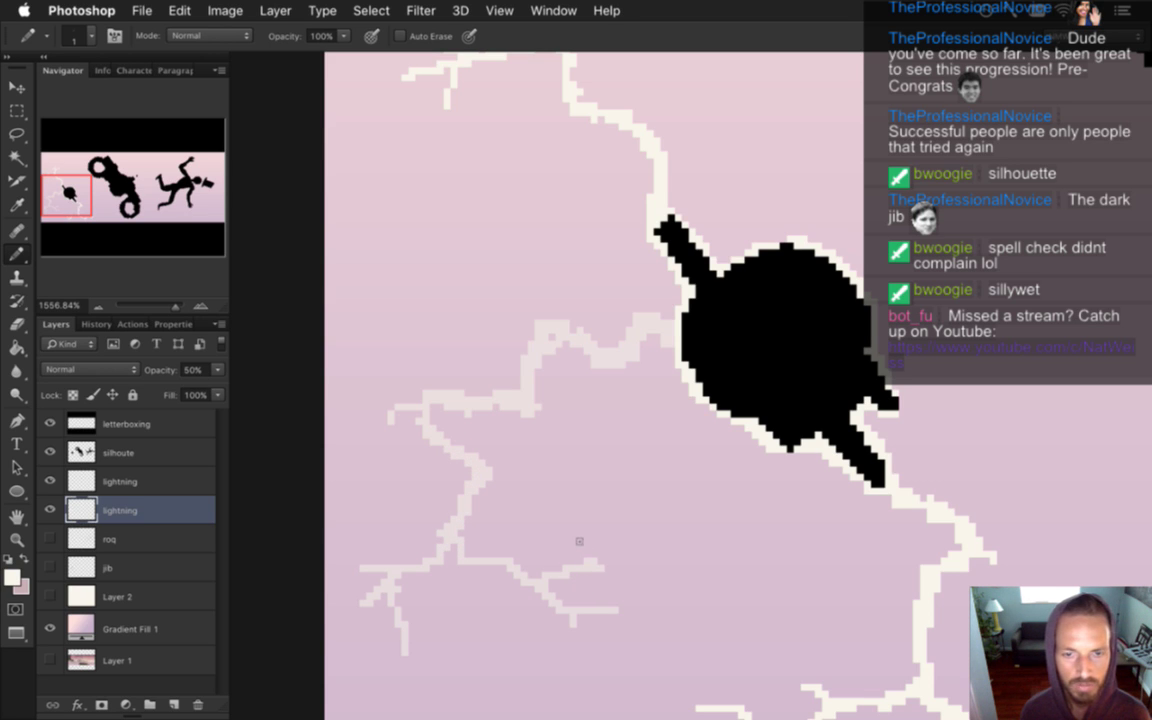
left_click_drag(627, 489, 567, 497)
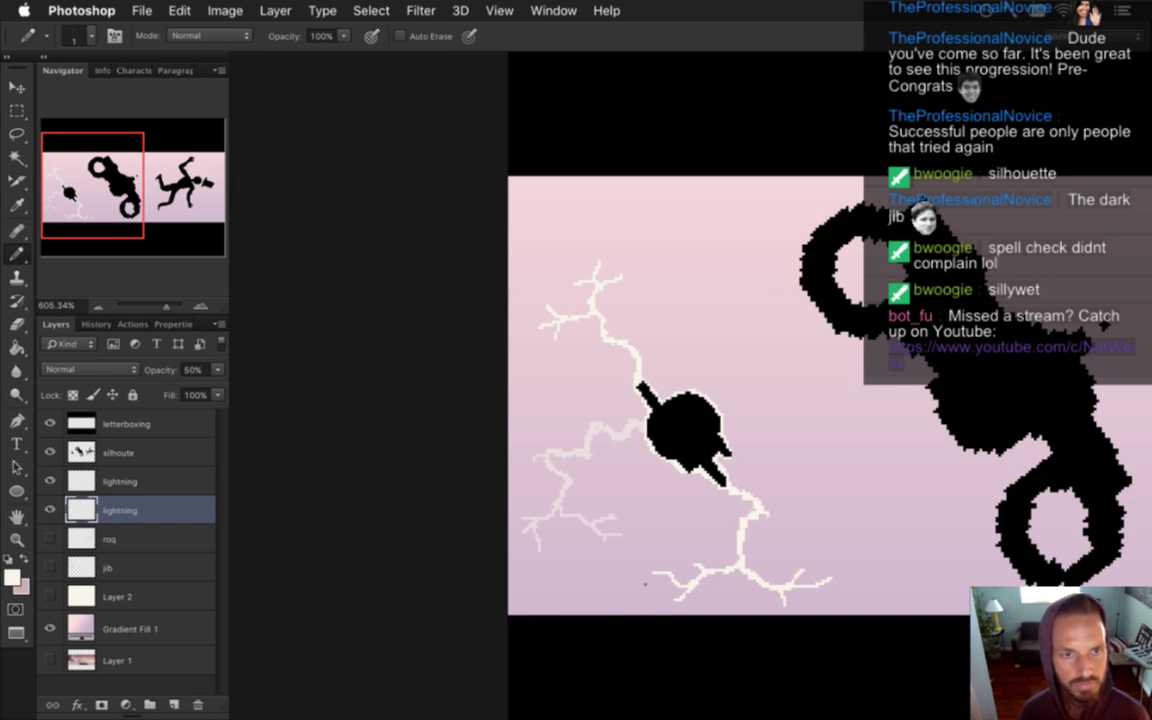
Move the faint bolt right and slightly up so its starting end tucks against the round silhouette's outline
key("v")
left_click_drag(601, 447, 626, 444)
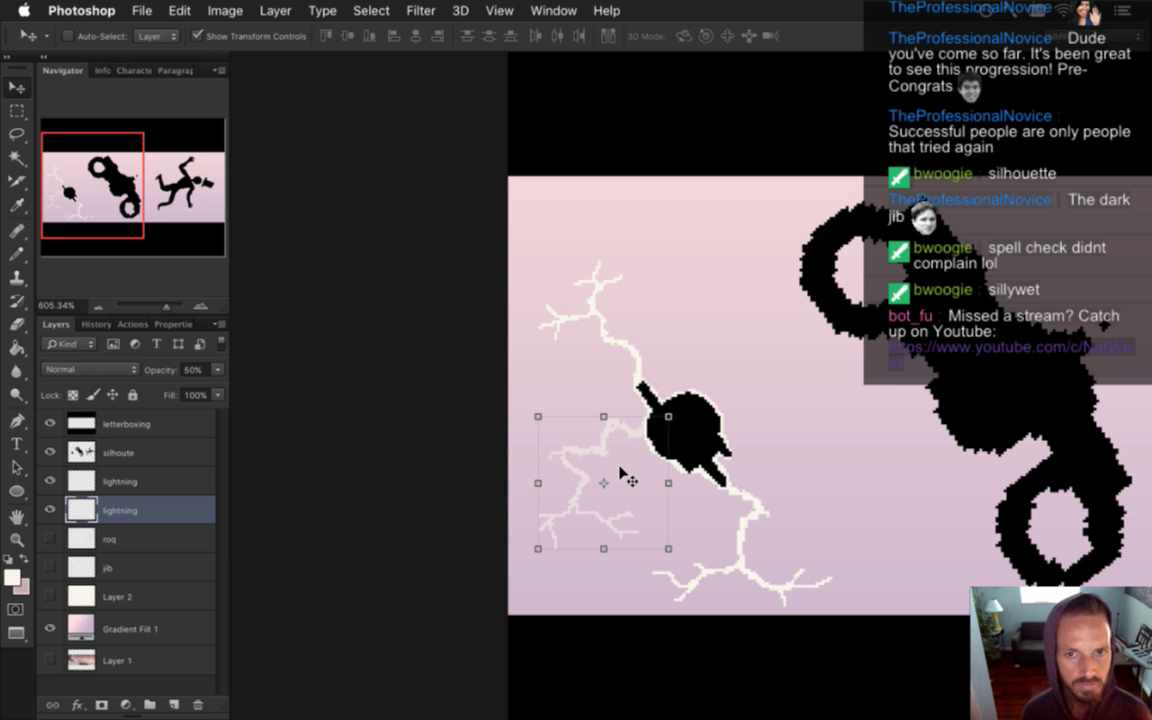
key("Right")
key("Right")
key("Right")
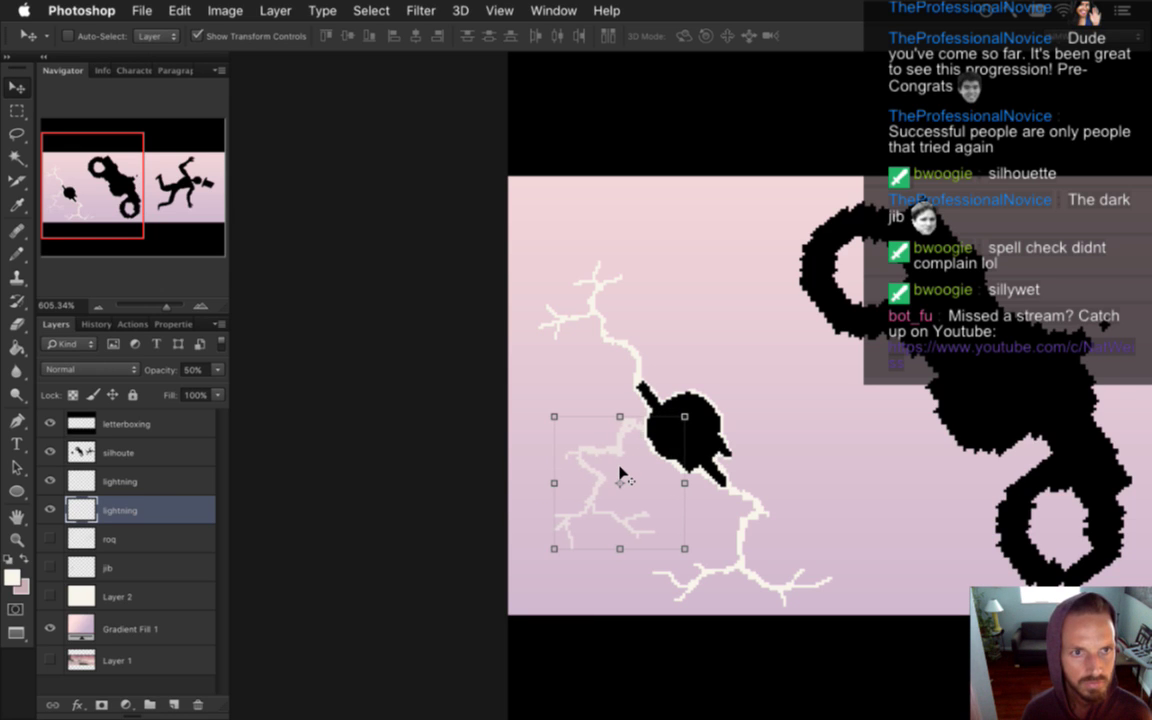
key("Right")
key("Right")
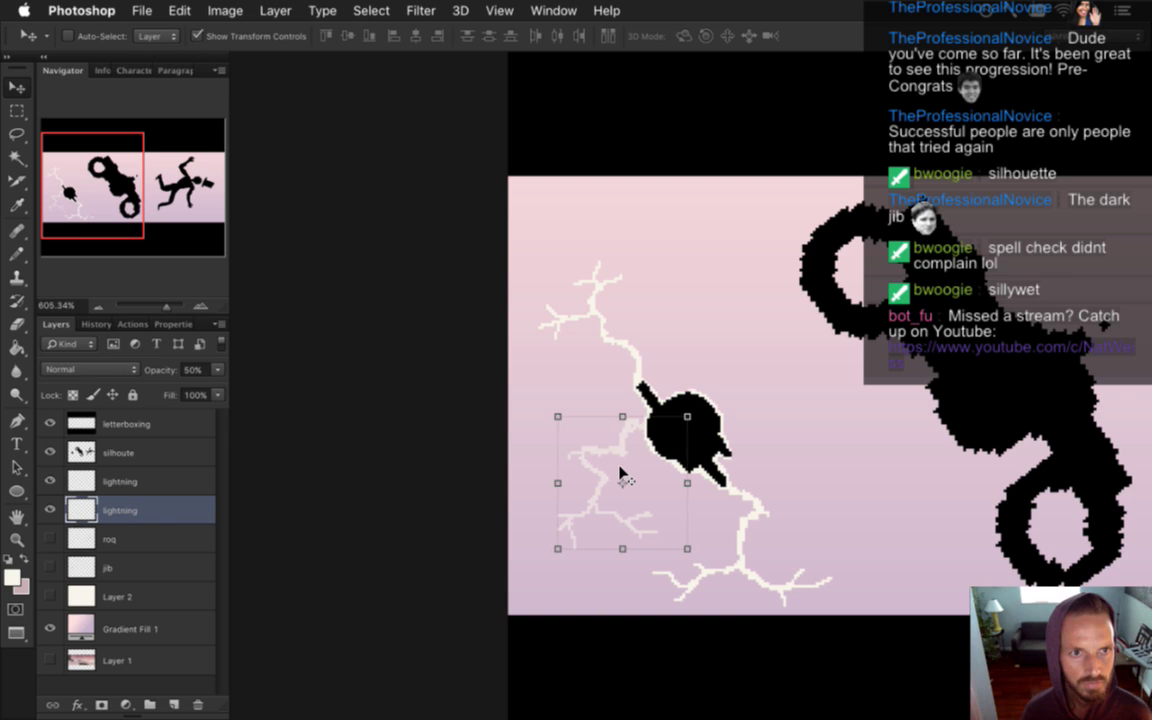
key("Up")
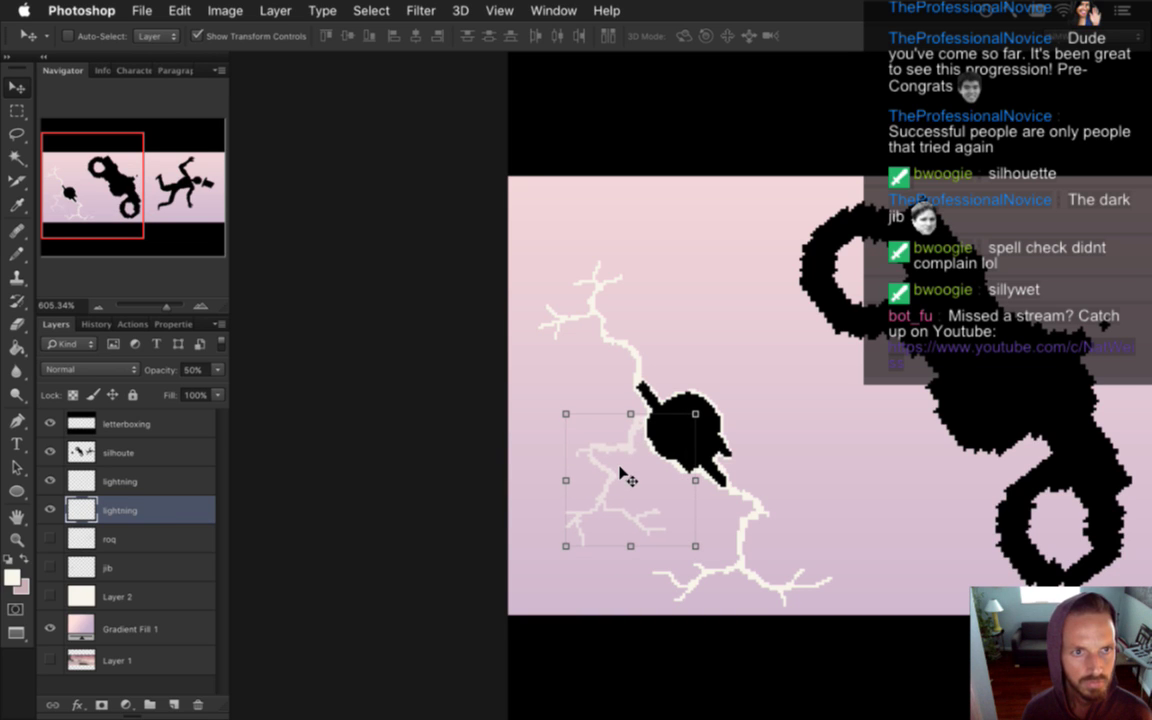
key("Left")
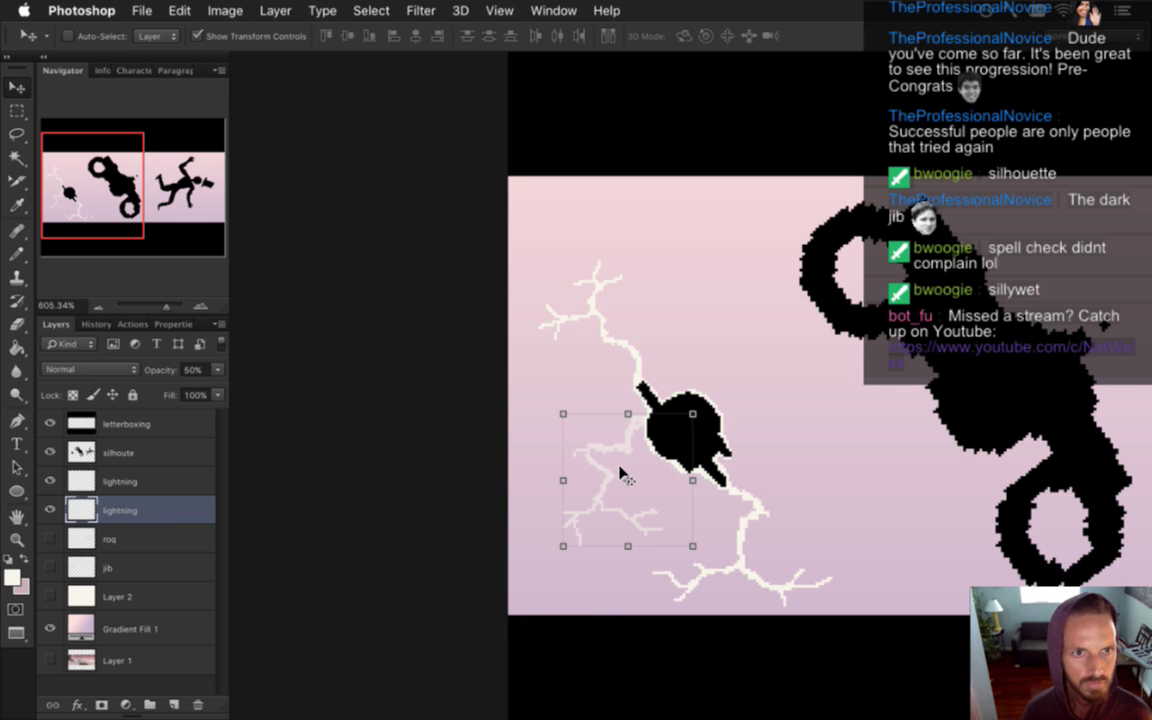
Draw a second faint bolt rising from the round silhouette's top edge, split it into three forked branches, and thicken its base
key("m")
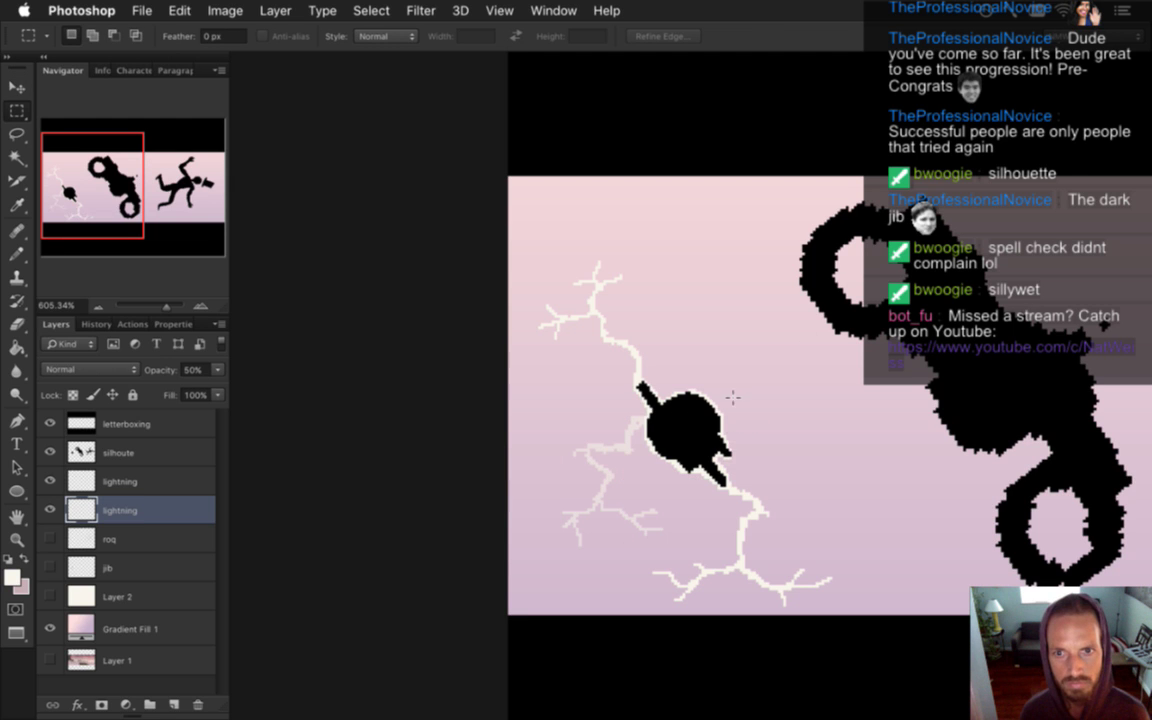
left_click(744, 416, "super")
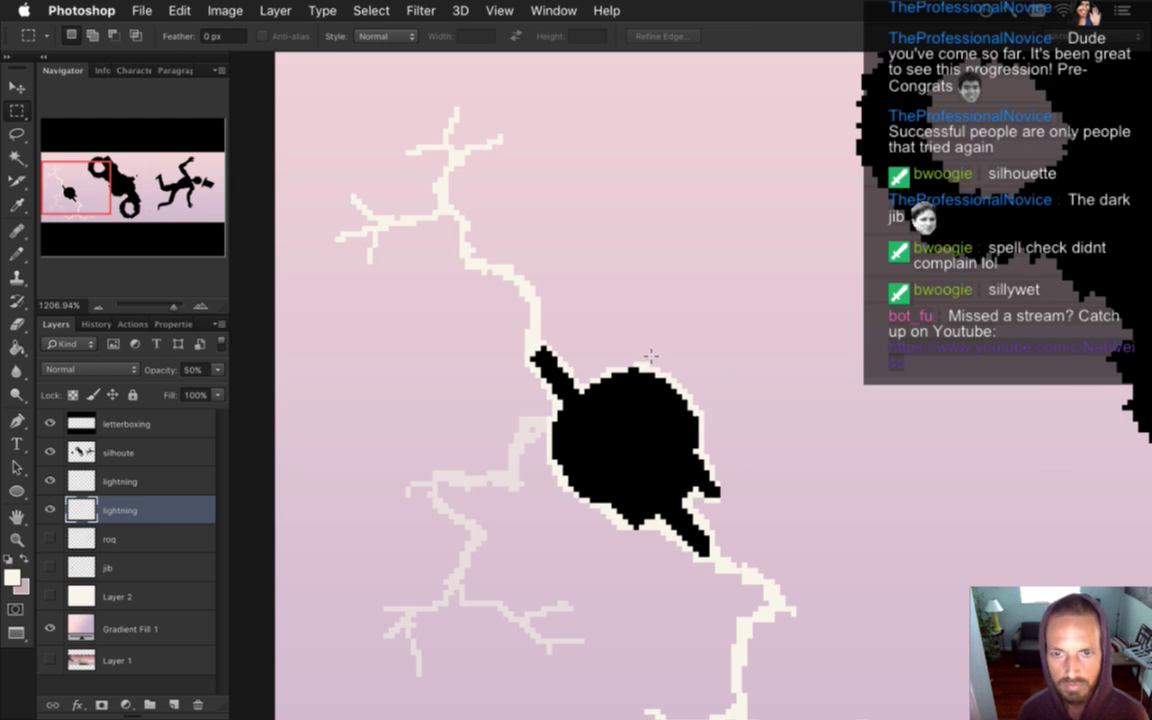
key("b")
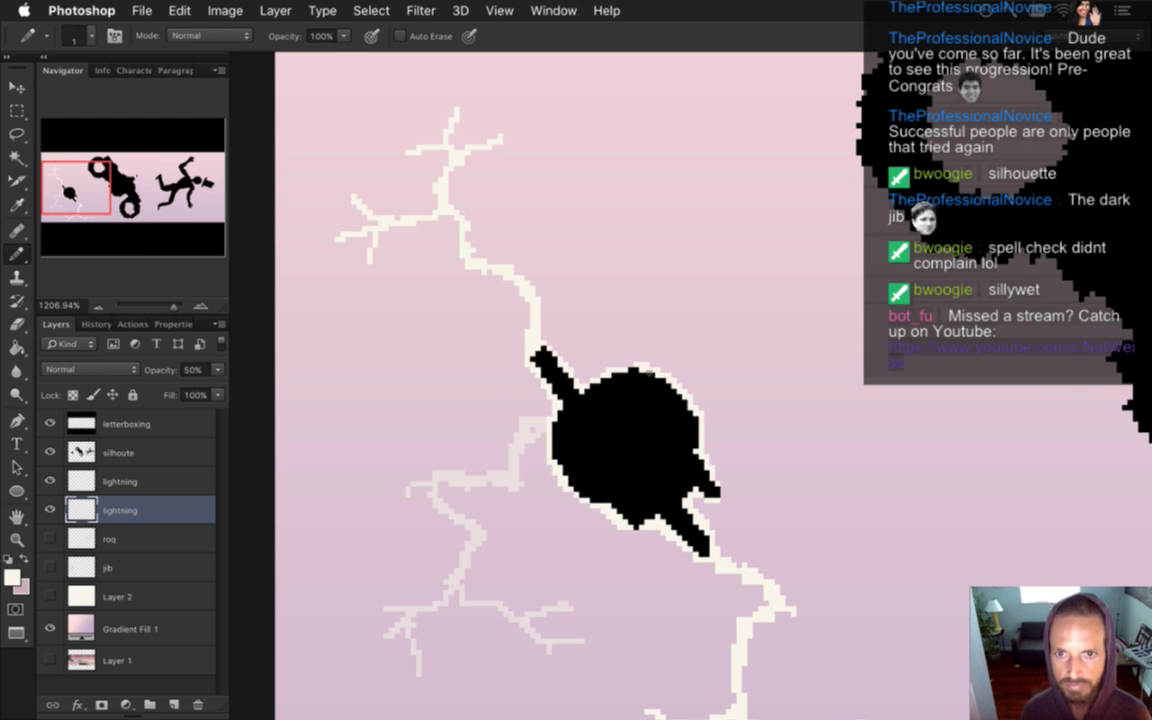
mouse_move(648, 364)
left_mouse_down()
mouse_move(673, 323)
mouse_move(619, 262)
left_mouse_up()
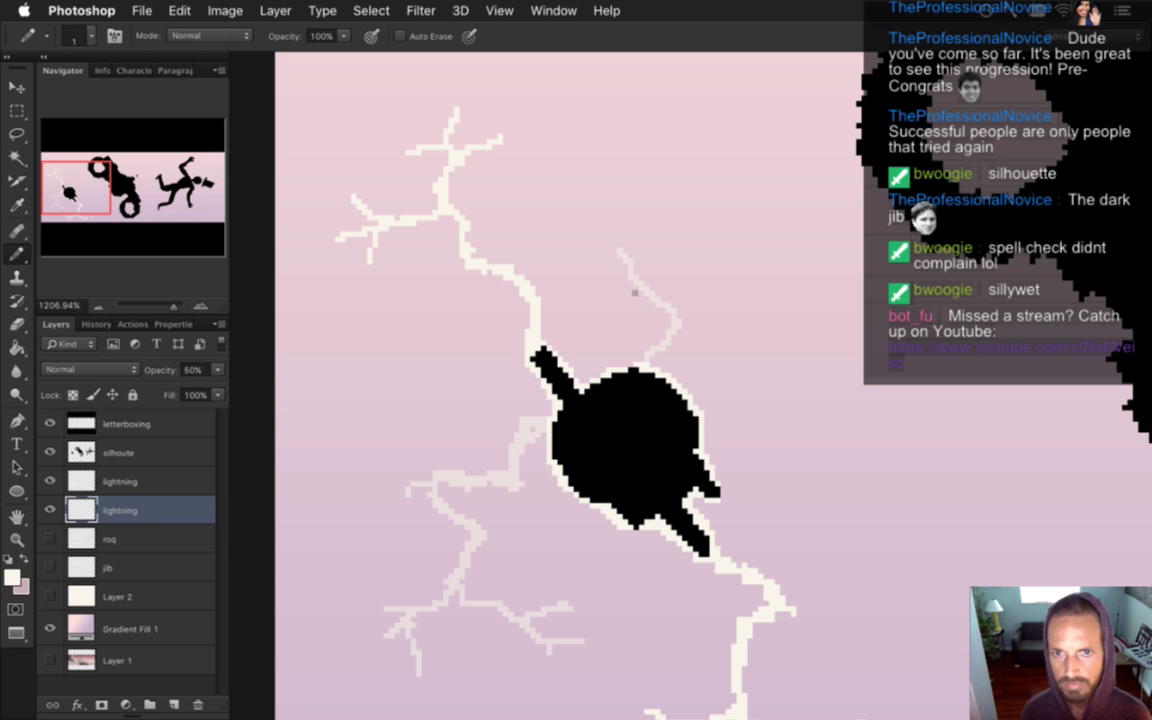
left_click_drag(663, 314, 687, 233)
mouse_move(681, 323)
left_mouse_down()
mouse_move(728, 296)
mouse_move(745, 317)
left_mouse_up()
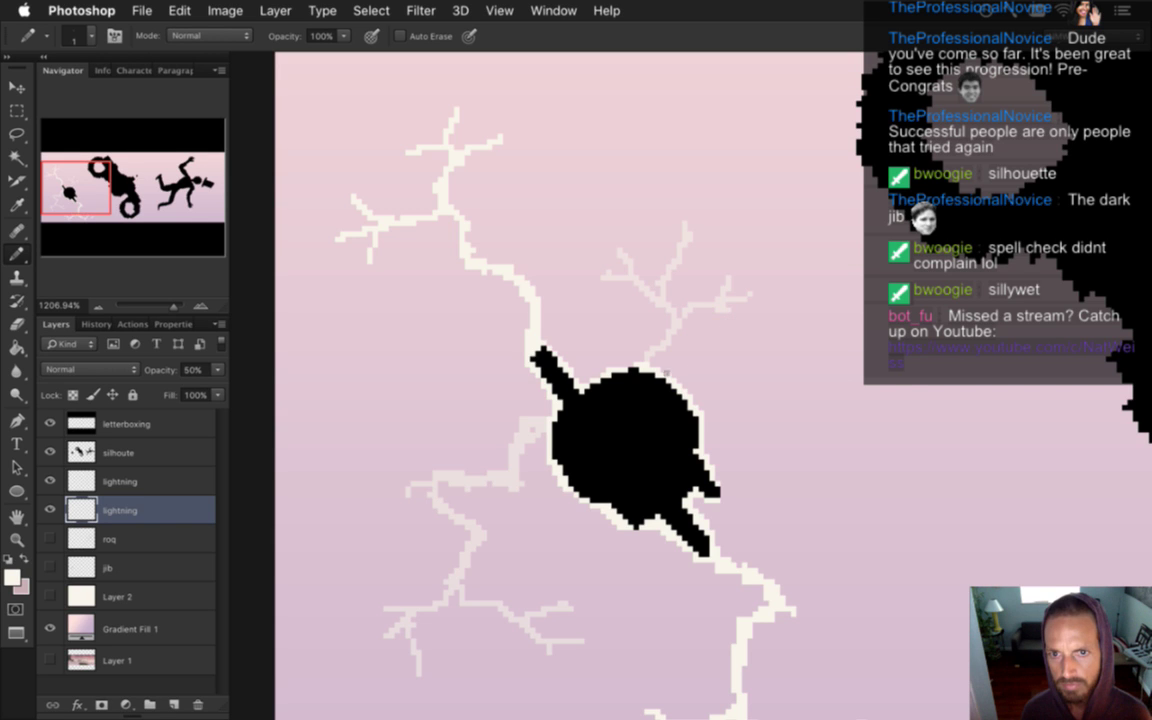
left_click(655, 362)
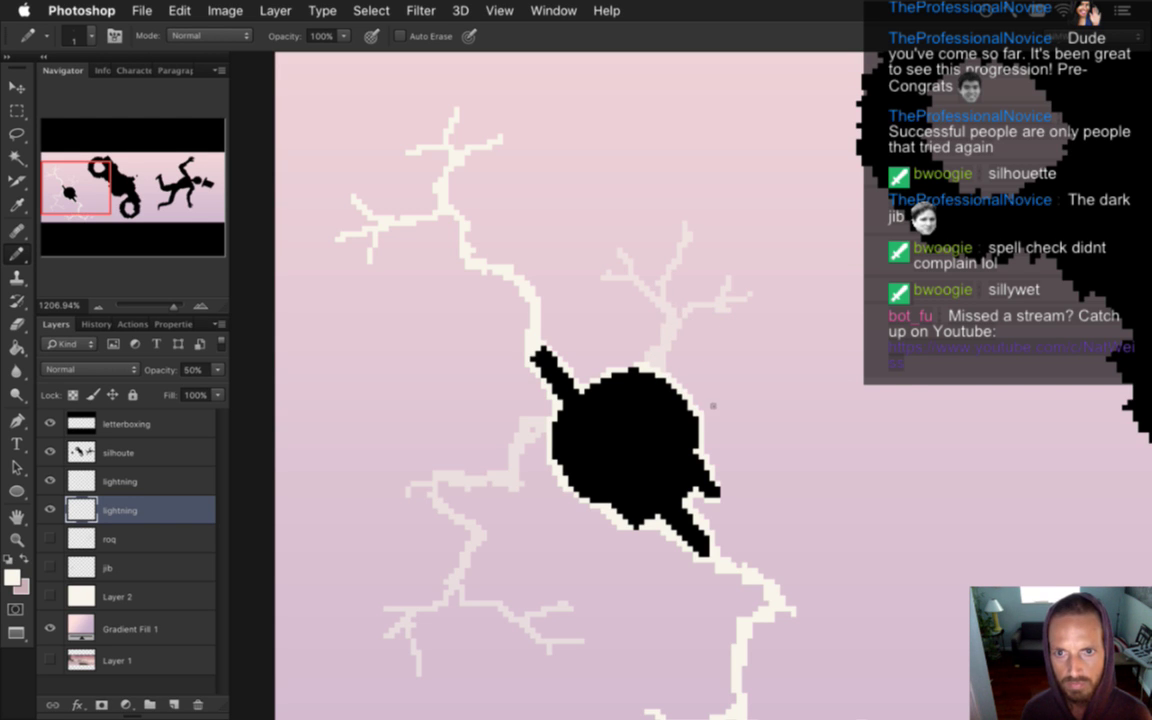
Export the scene for web as LightningScene.png in the Intro2 folder, replacing the existing file
scroll(510, 420, "down", 5)
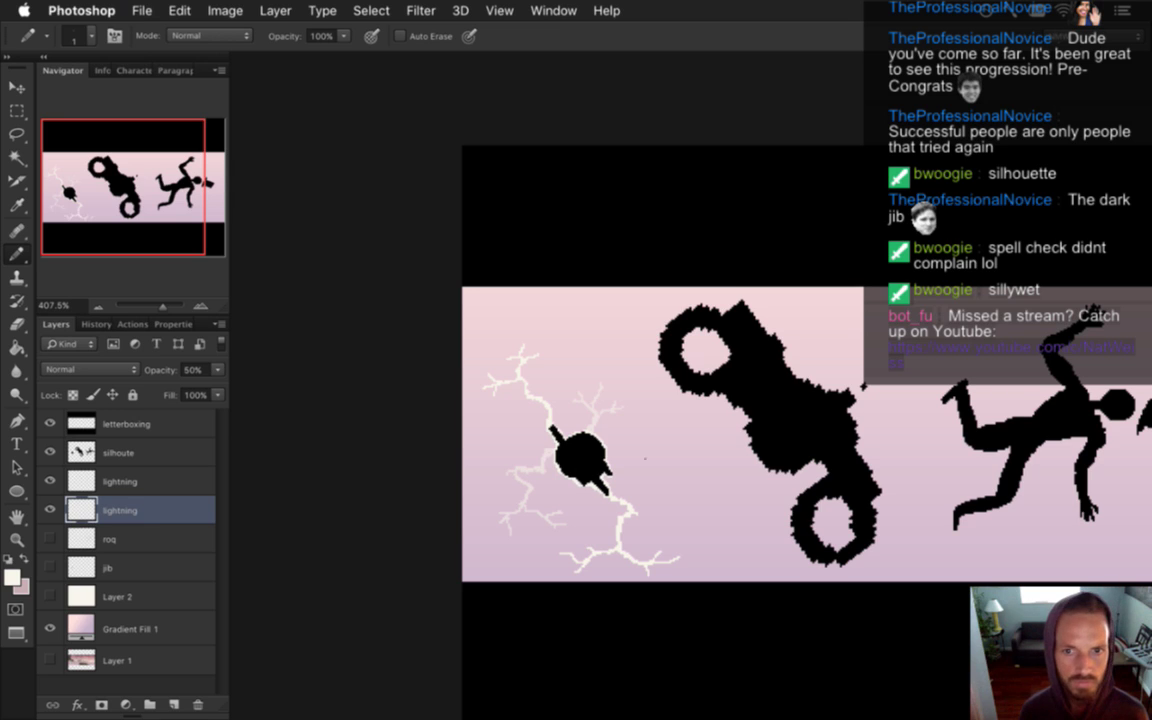
scroll(678, 418, "down", 2)
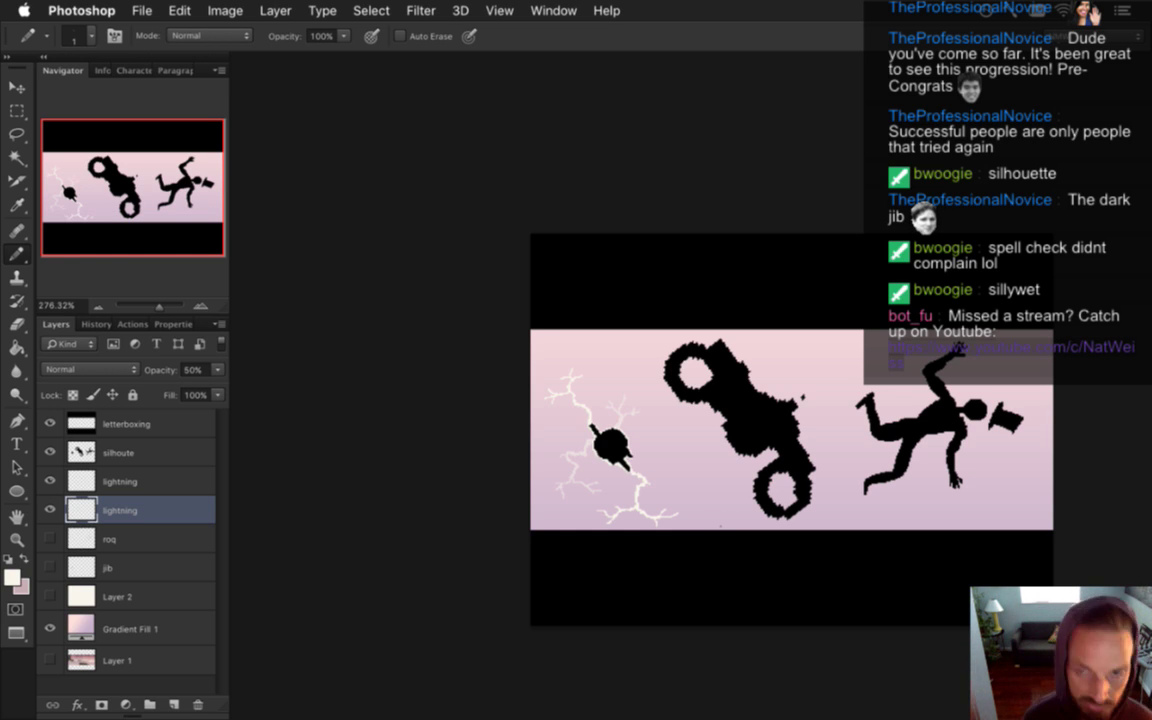
key("super+alt+shift+s")
key("Return")
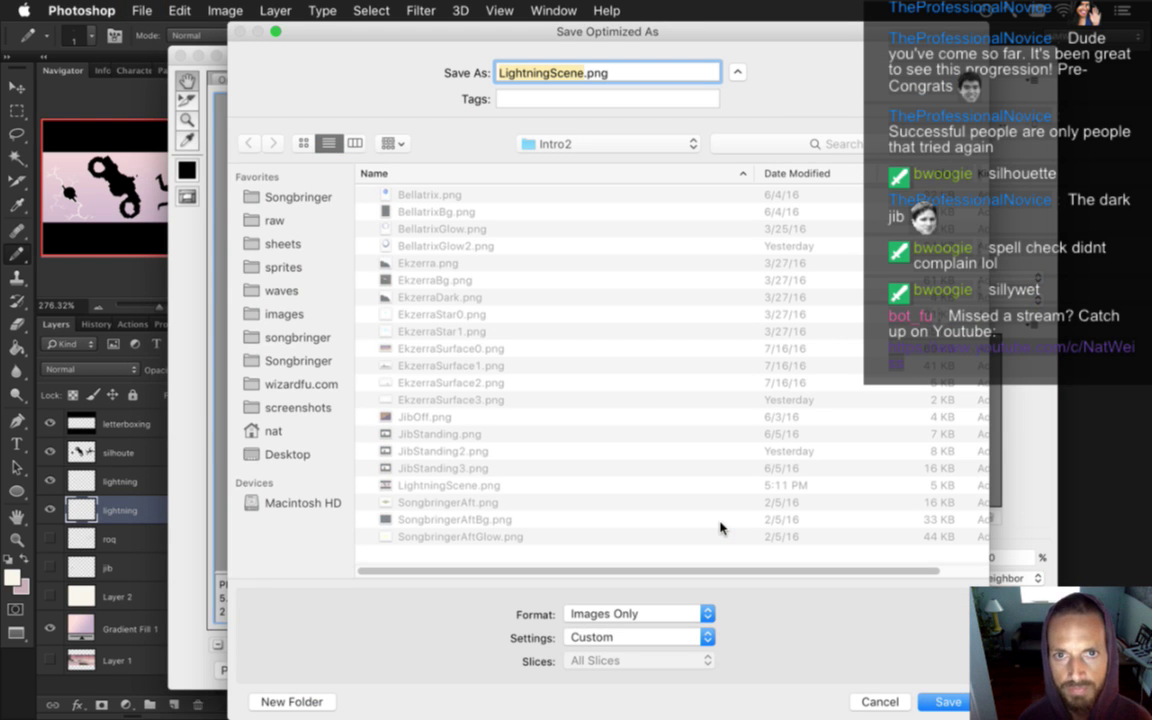
key("Return")
key("Return")
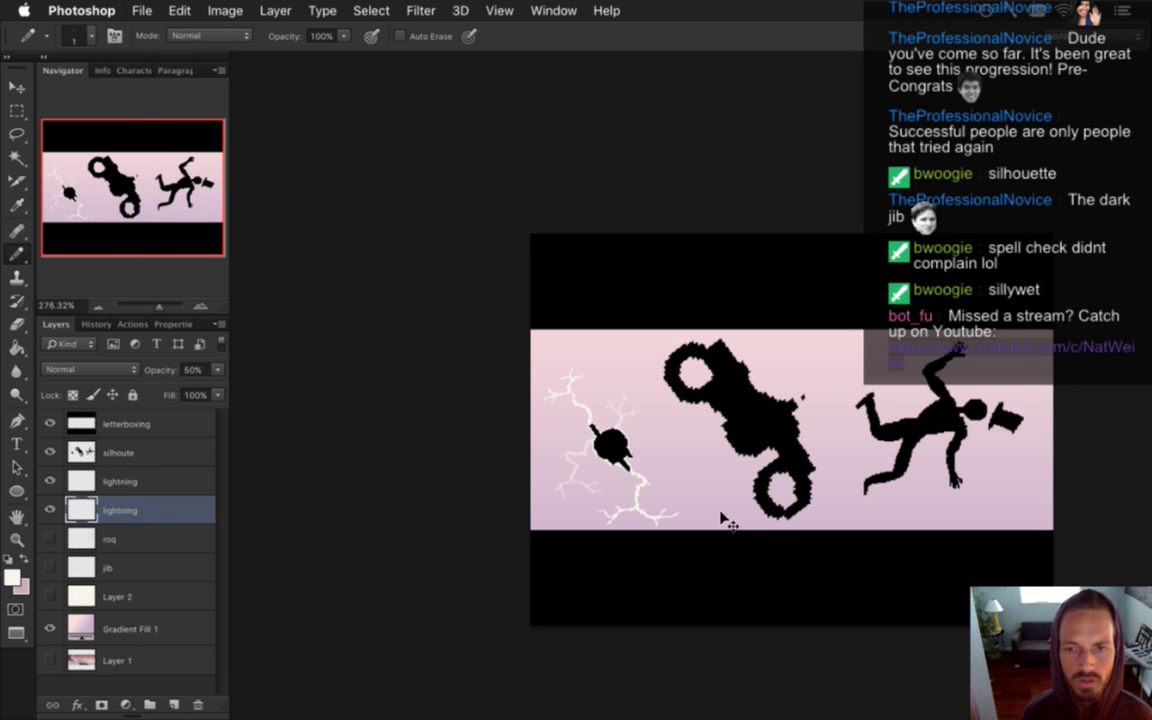
Switch to Xcode, run Songbringer to check the updated lightning scene in the game, and return to the Photoshop artwork
key("super+Tab")
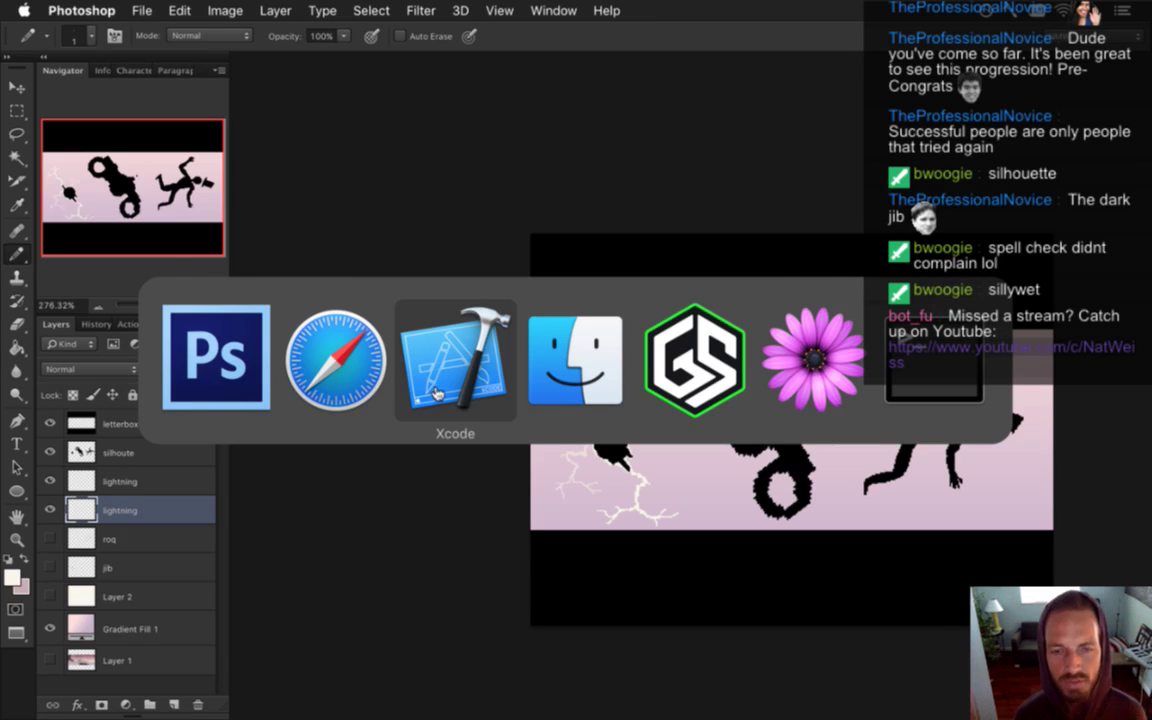
left_click(391, 352)
key("super+r")
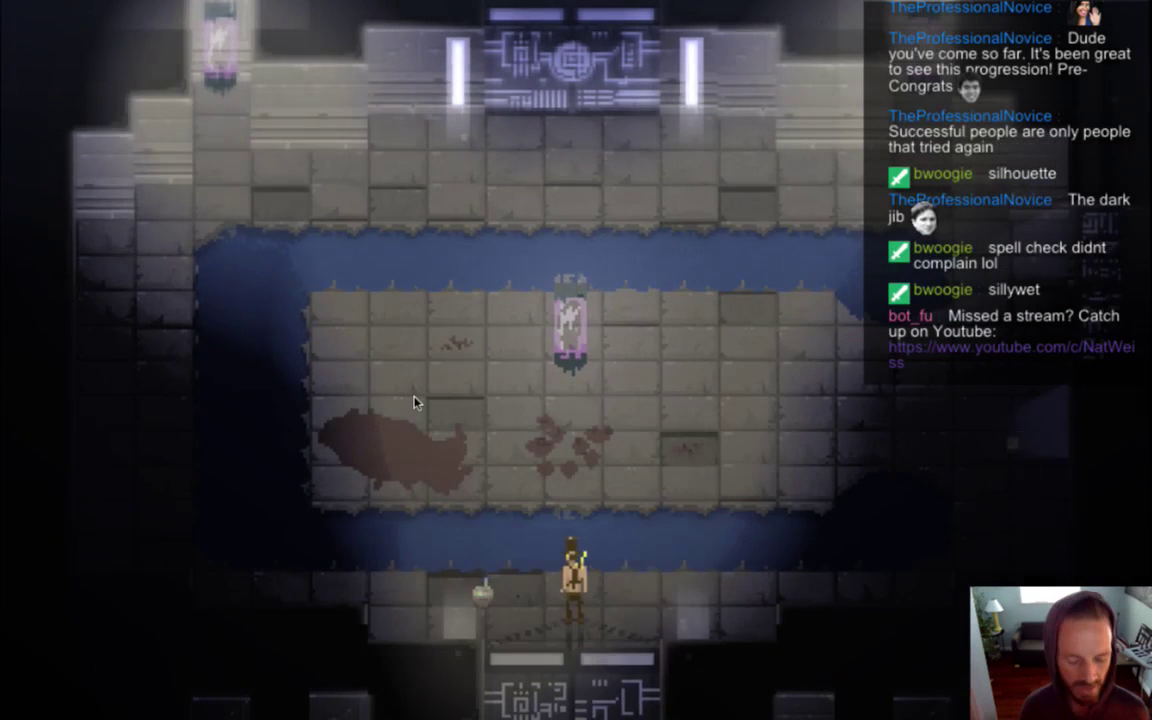
key("super+Tab")
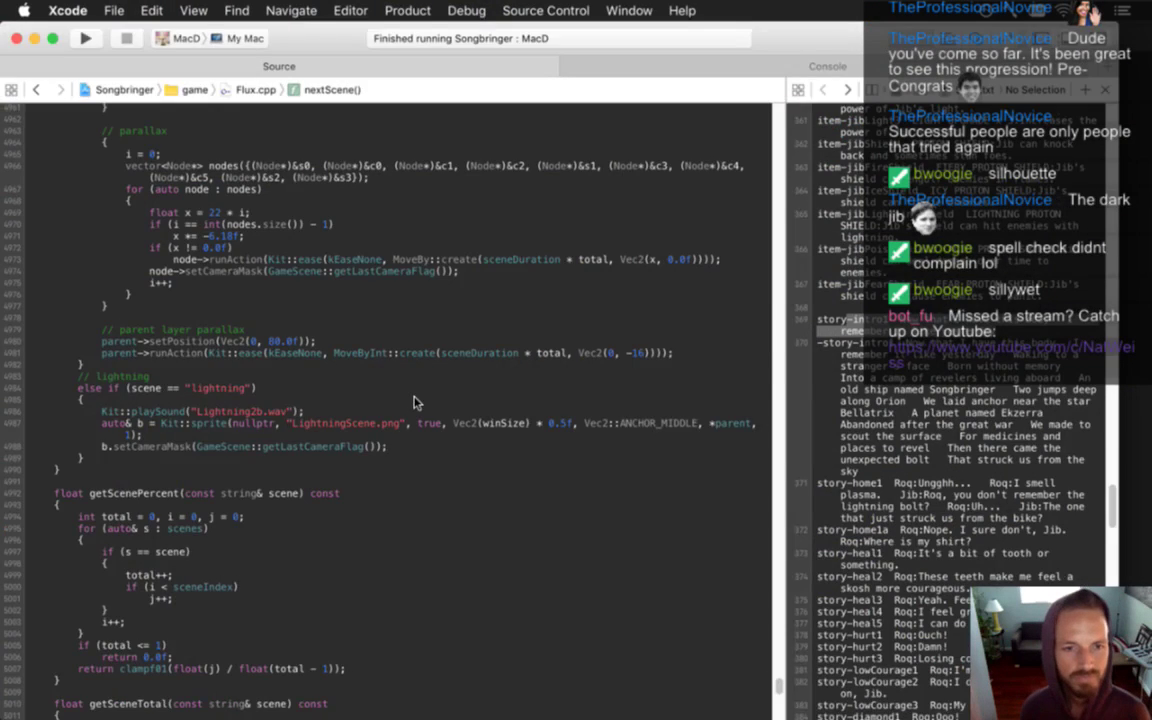
key("super+Tab")
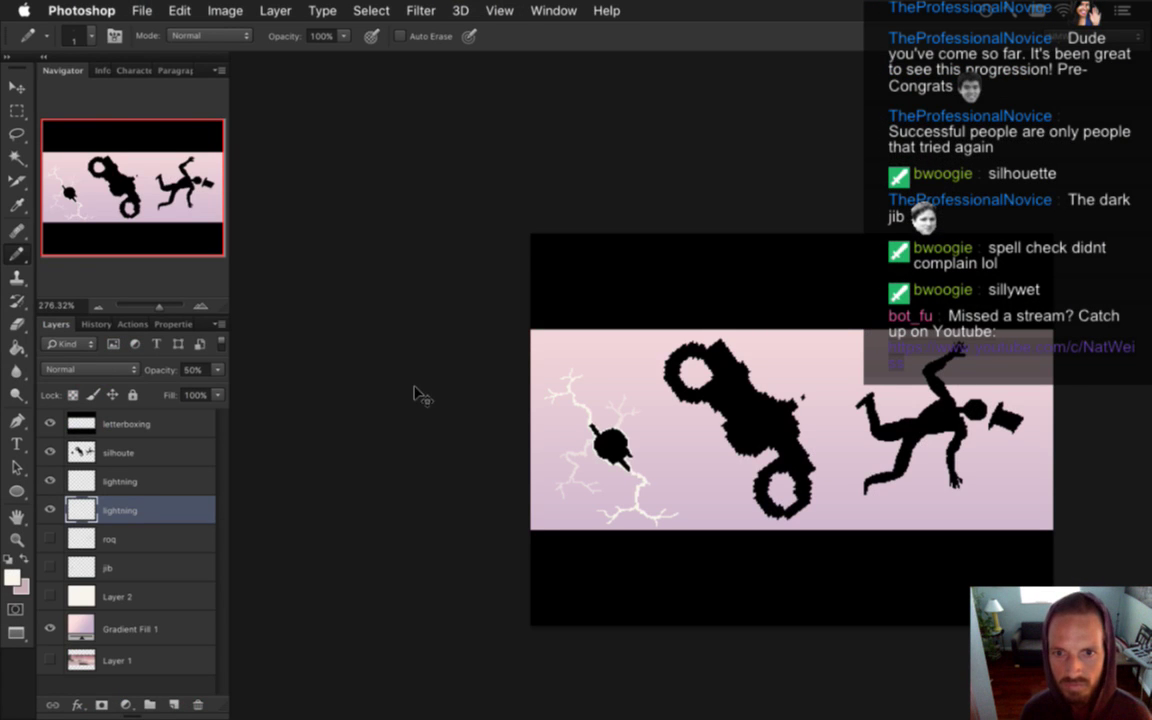
left_click(793, 480)
scroll(793, 480, "up", 3)
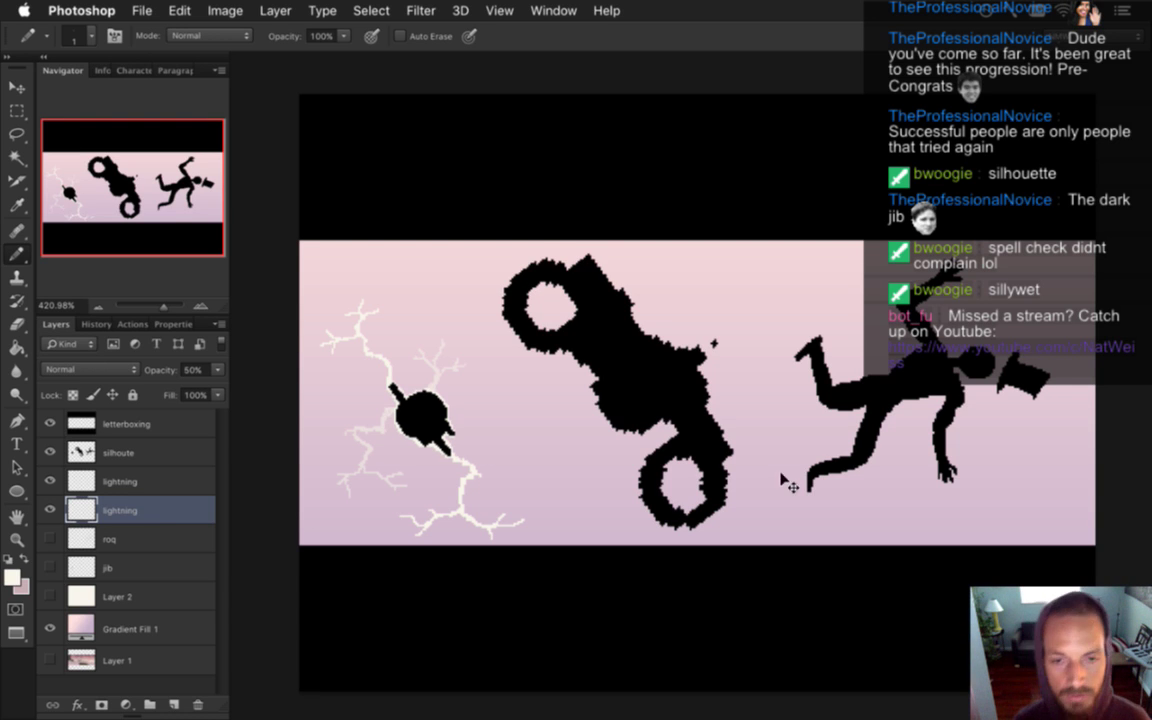
Switch to Terminal, clear the screen, and check the Songbringer repository with git status
key("super+Tab")
key("super+Tab")
key("super+Tab")
key("super+Tab")
key("super+Tab")
key("super+Tab")
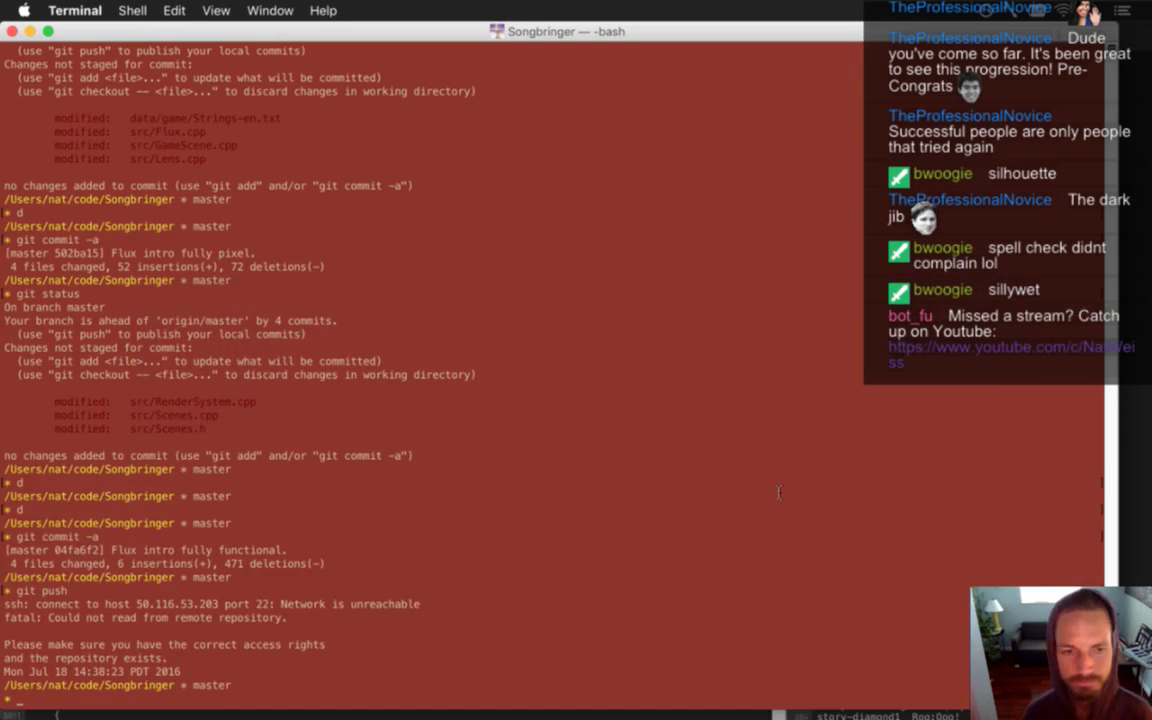
type("clear")
key("Return")
type("g")
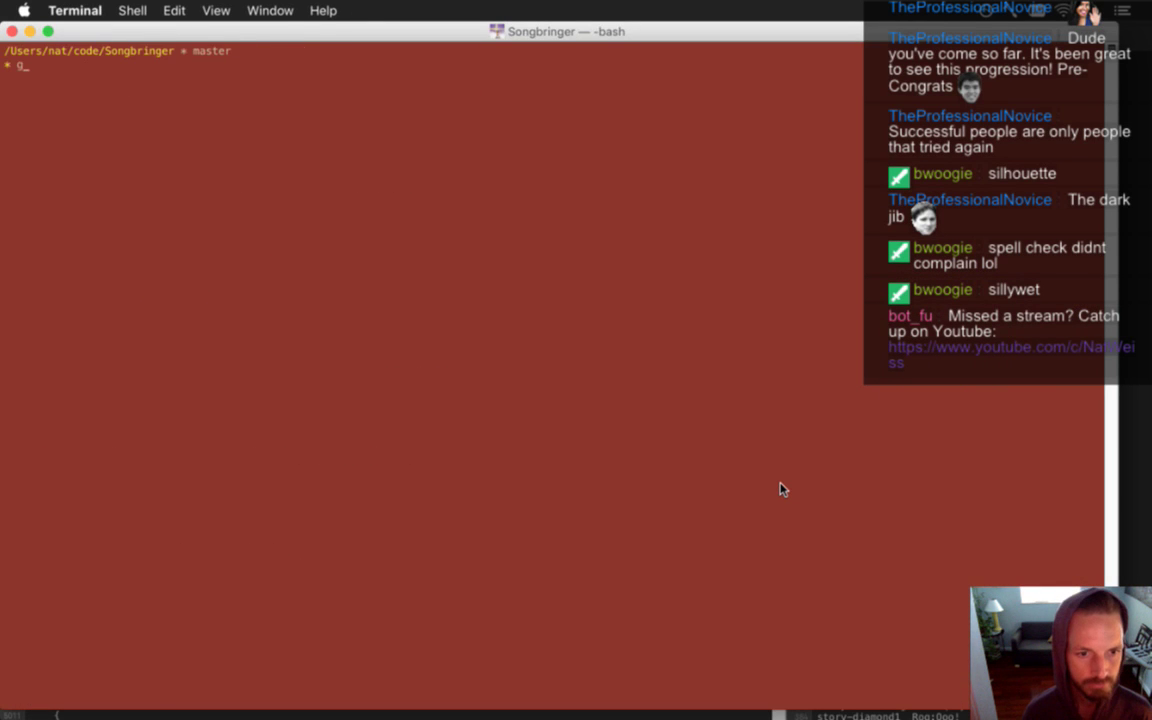
type("it status")
key("Return")
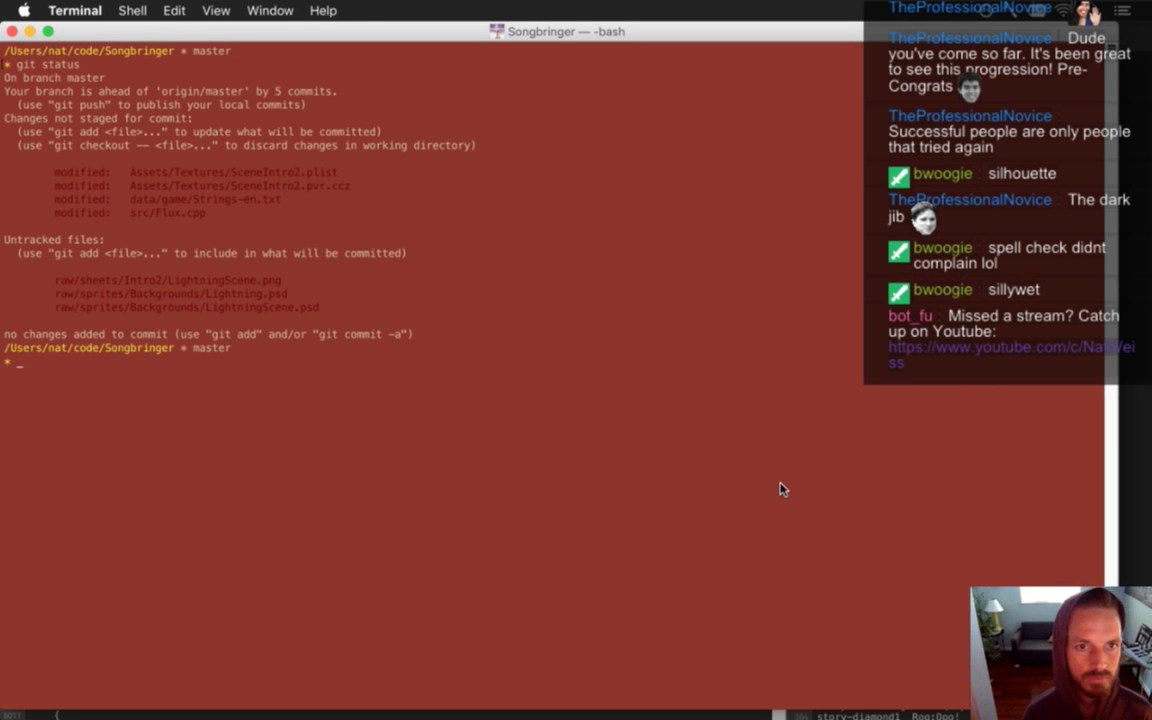
Delete the untracked file raw/sprites/Backgrounds/Lightning.psd with rm
type("rm")
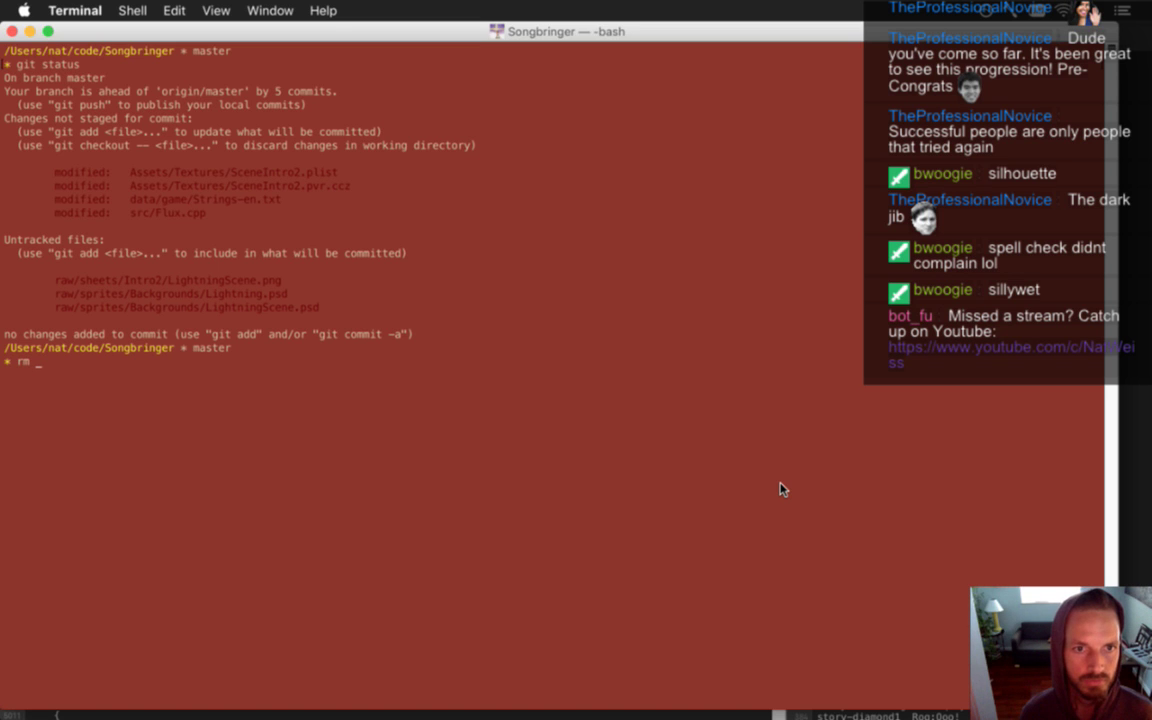
left_click_drag(55, 293, 290, 295)
key("super+c")
key("super+v")
key("Return")
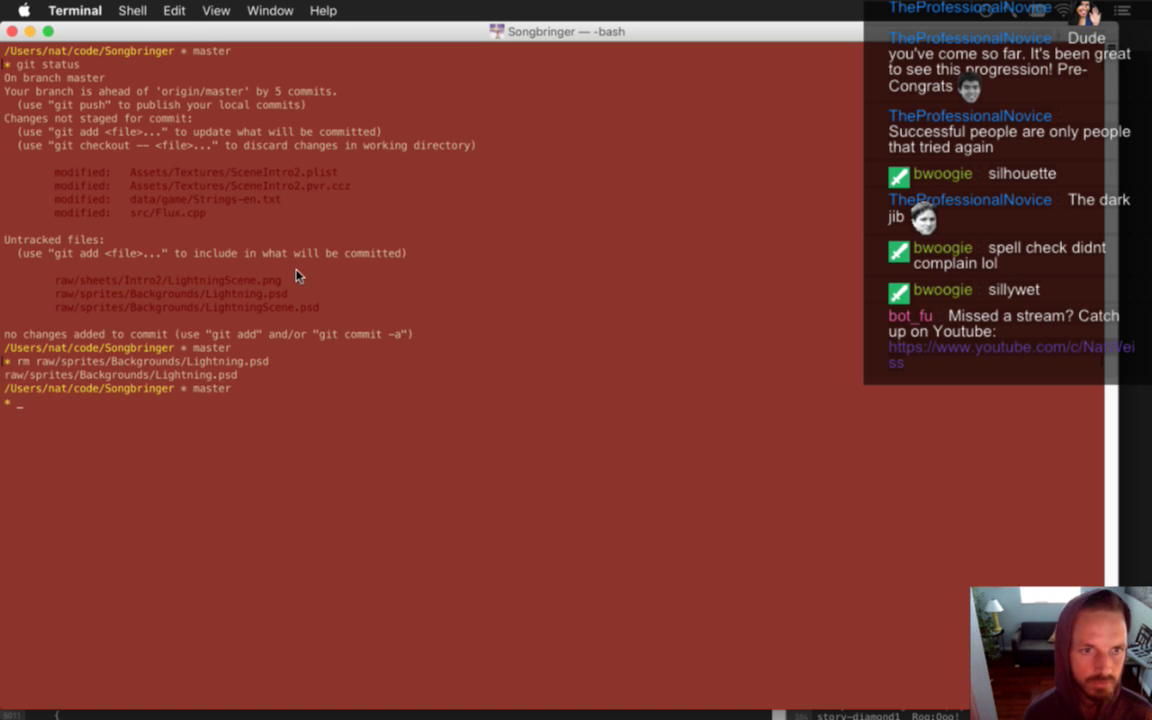
Add all changes to the repository with git addall, and open the diff with the d command
type("git ")
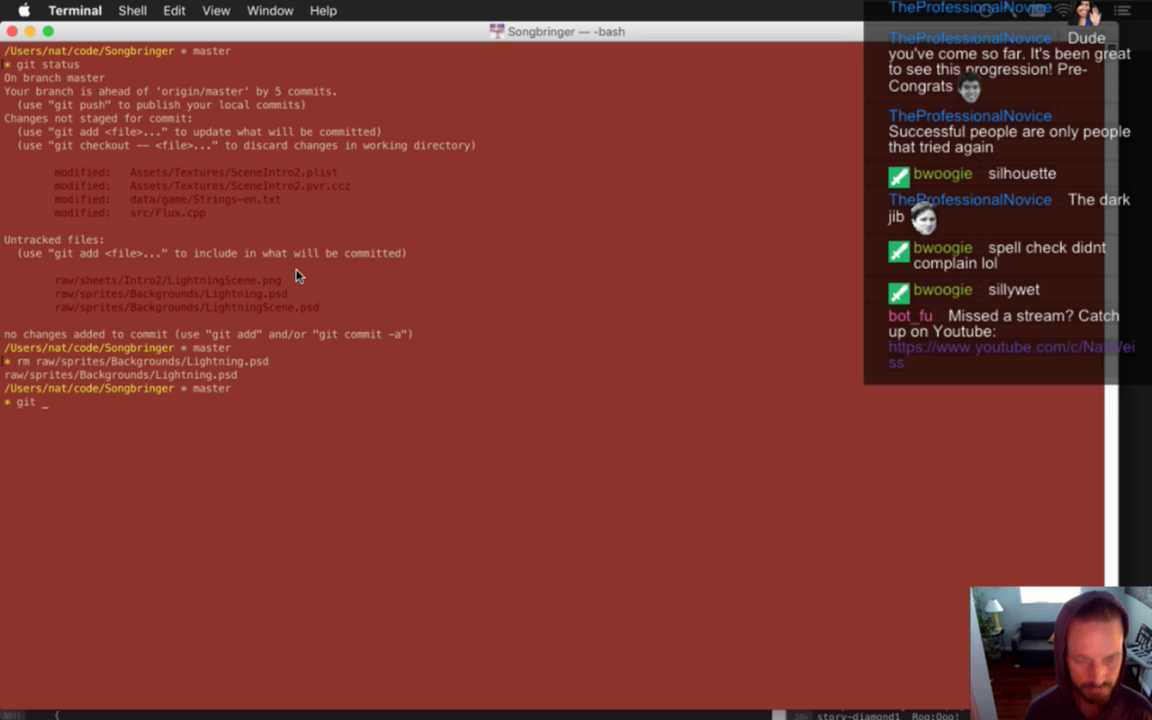
type("addall")
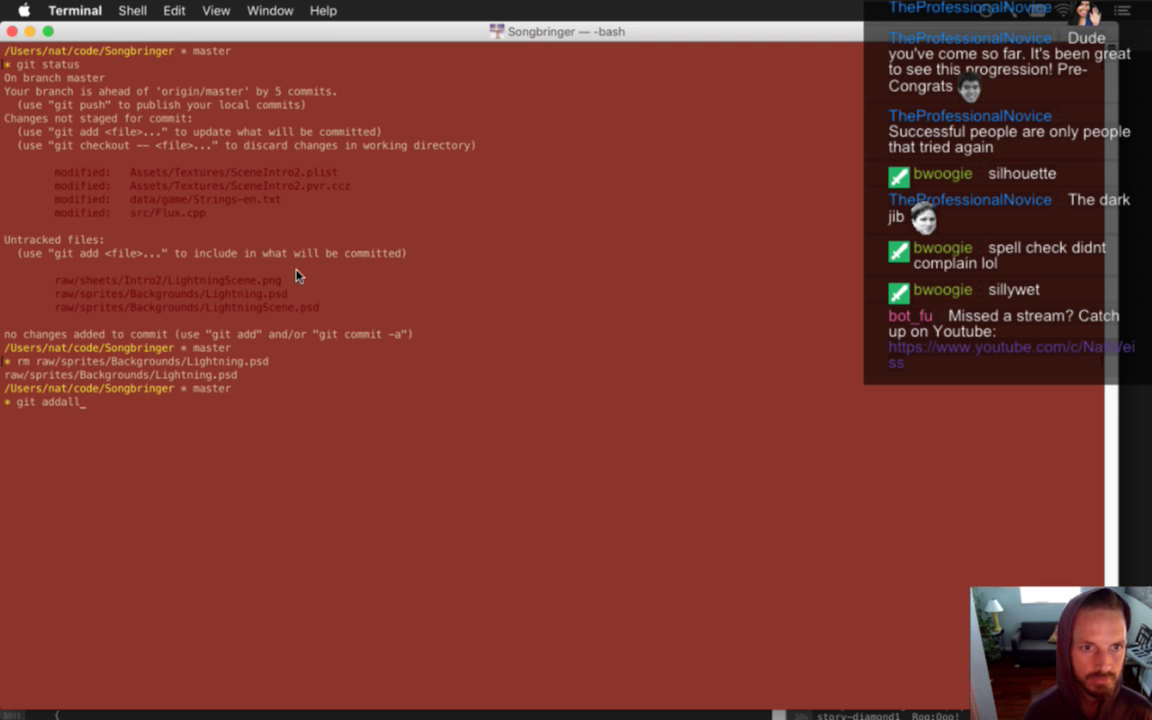
key("Return")
type("d")
key("Return")
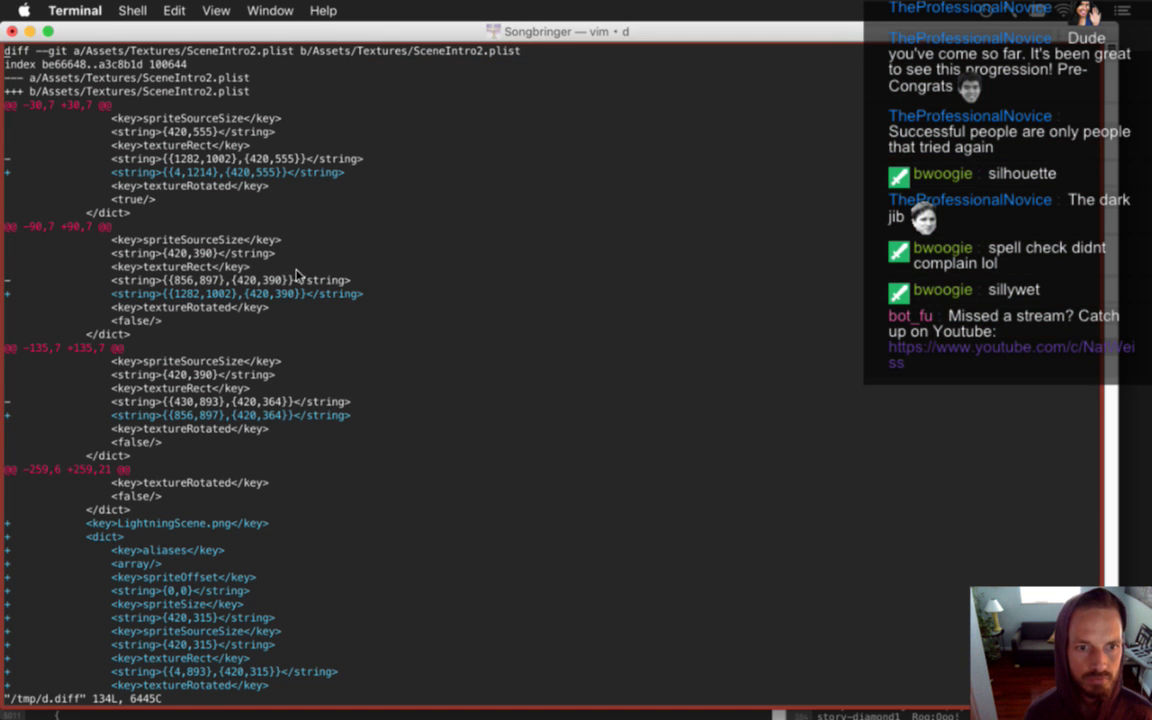
Close the diff and commit the raw and Assets folders with the message "Lightning scene started."
type(":q")
key("Return")
type("git commit raw Assets/")
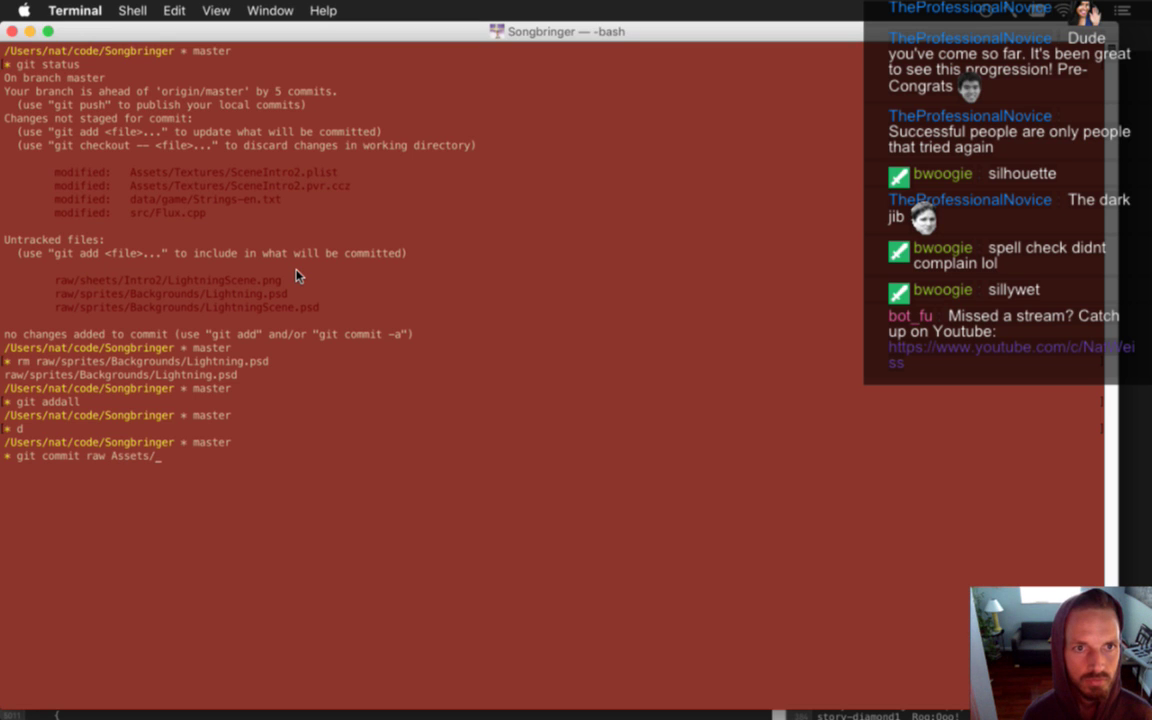
key("BackSpace")
key("Return")
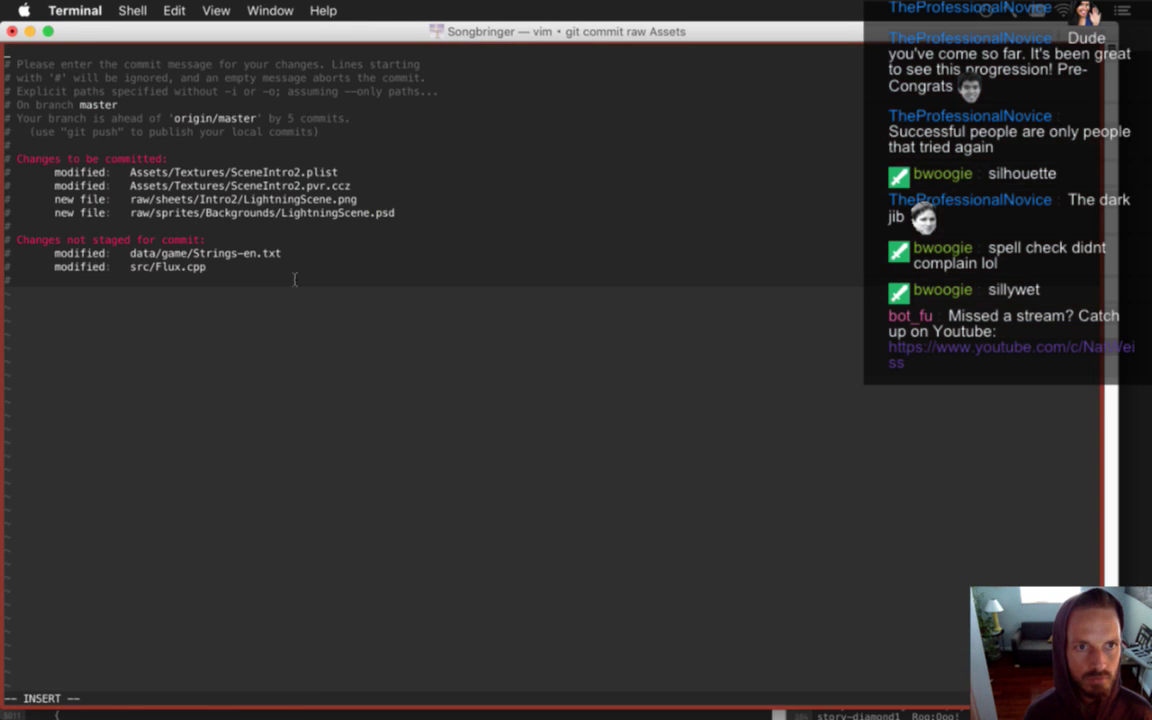
type("Lightning ")
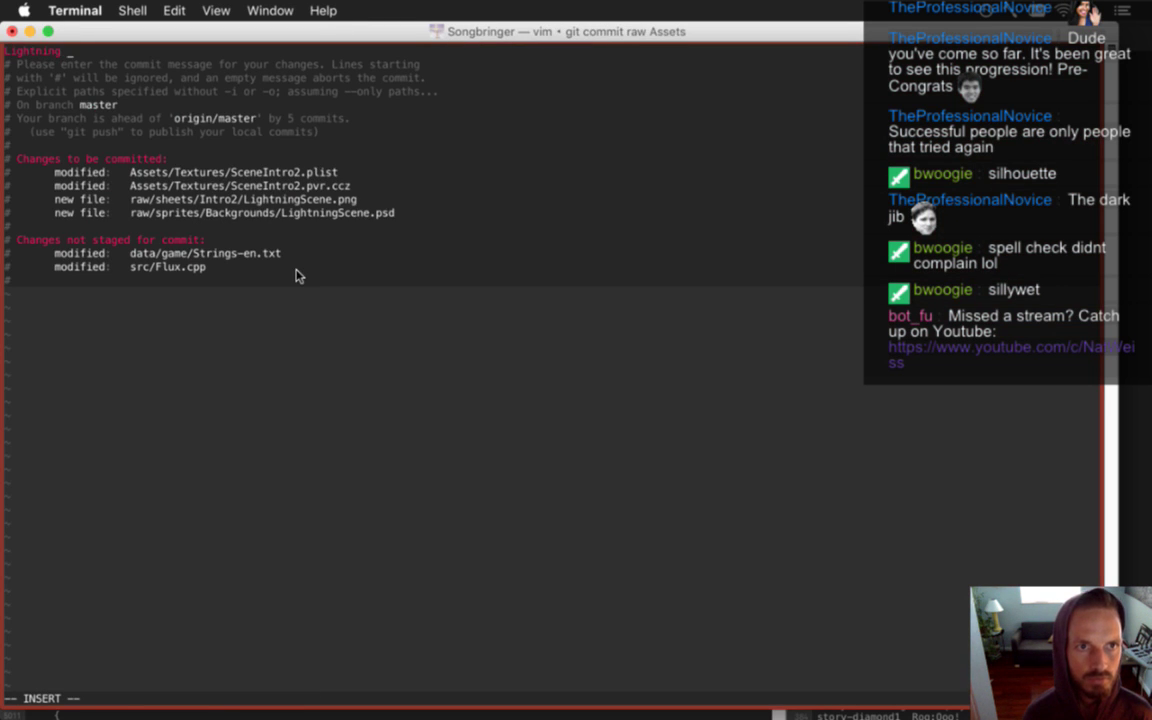
type("scene started.")
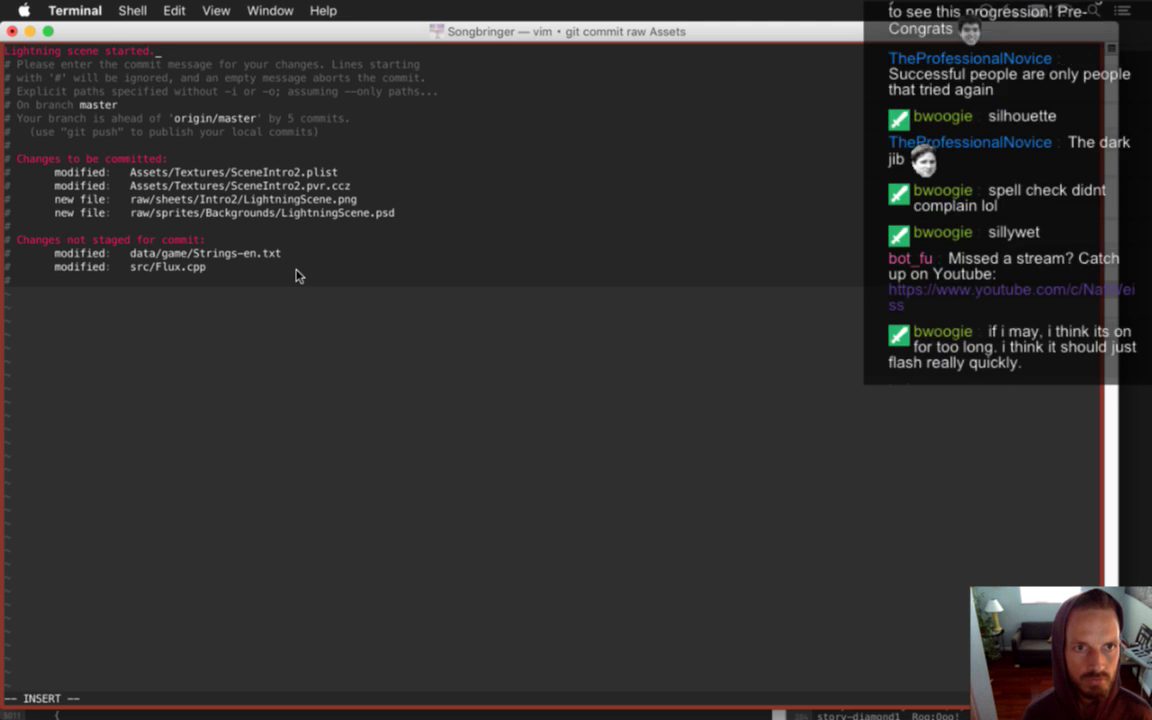
key("Escape")
type(":wq")
key("Return")
Push the commit to the remote repository with git push, and switch to Photoshop
type("g")
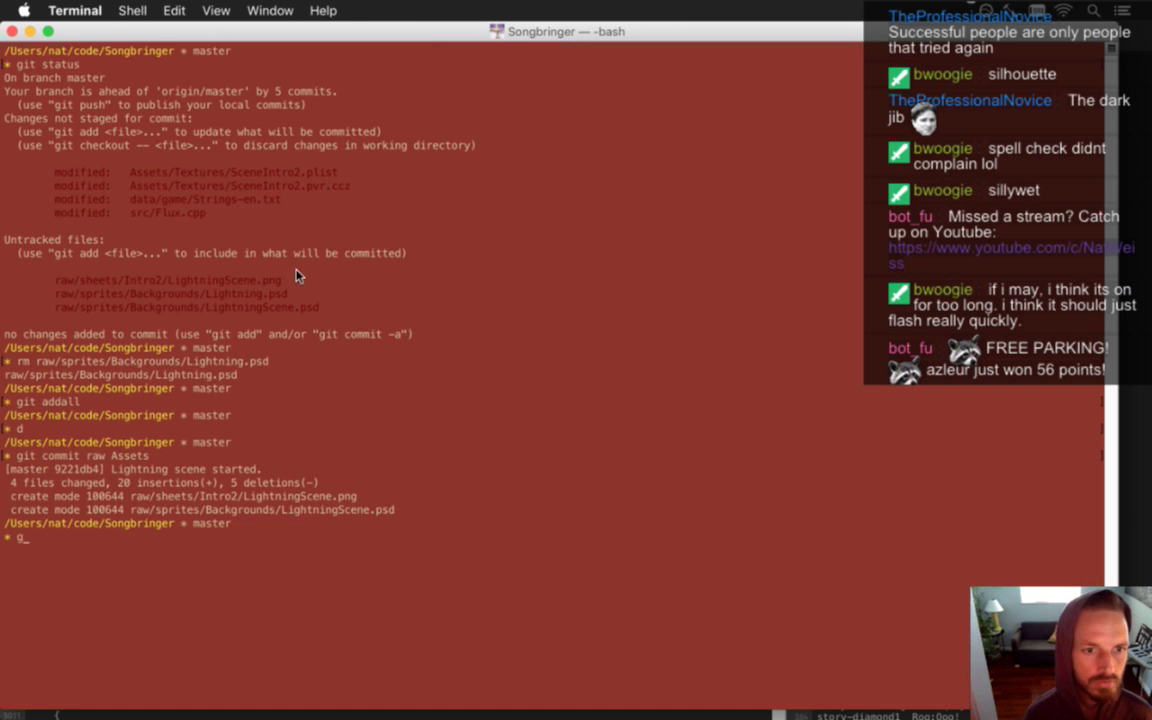
type("it push")
key("Return")
key("super+Tab")
key("super+Tab")
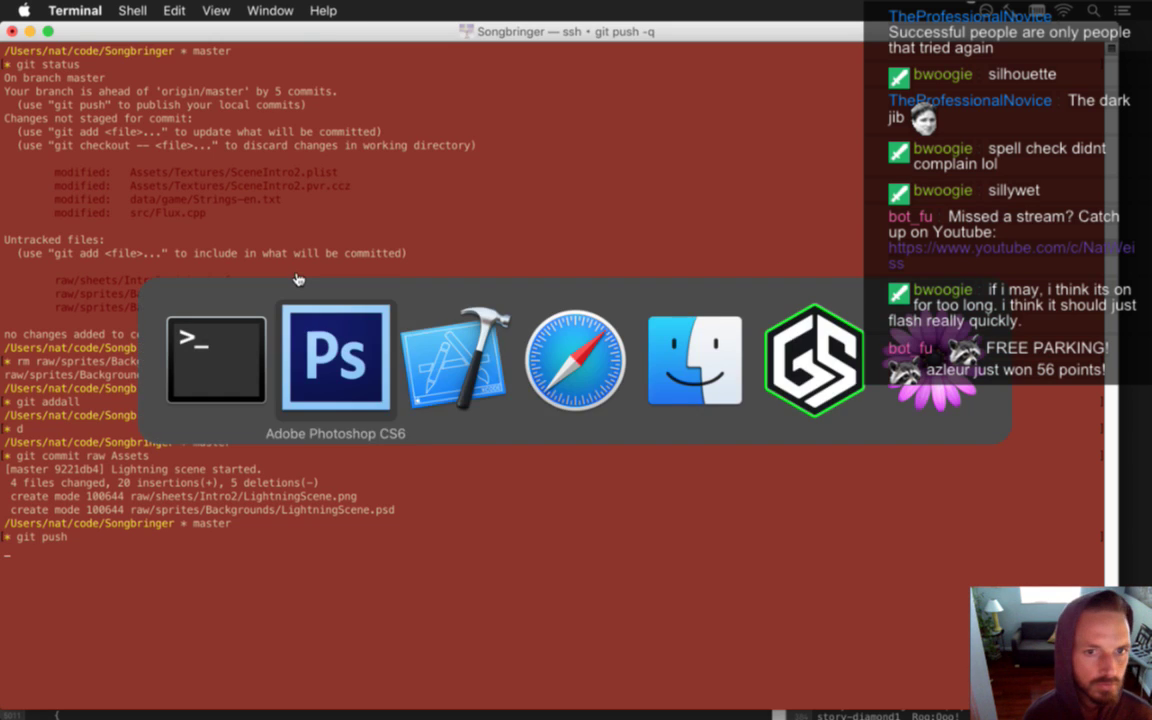
key("super+Tab")
key("super+Tab")
key("super+Tab")
key("super+Tab")
key("super+Tab")
key("super+Tab")
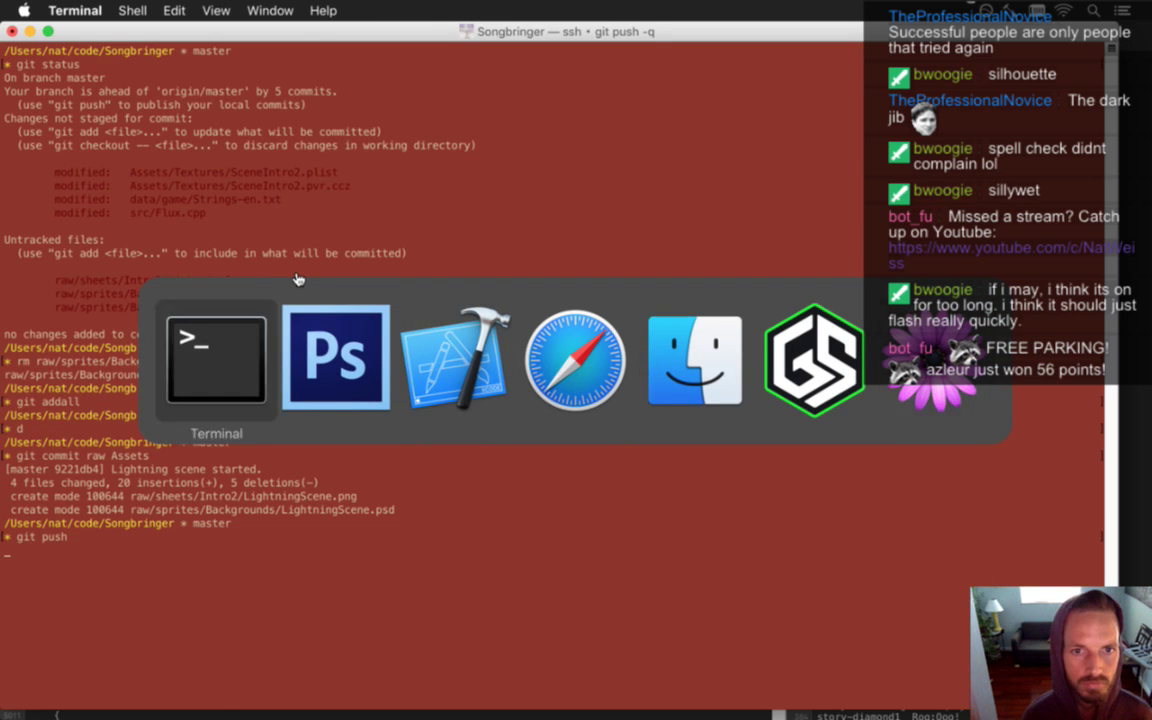
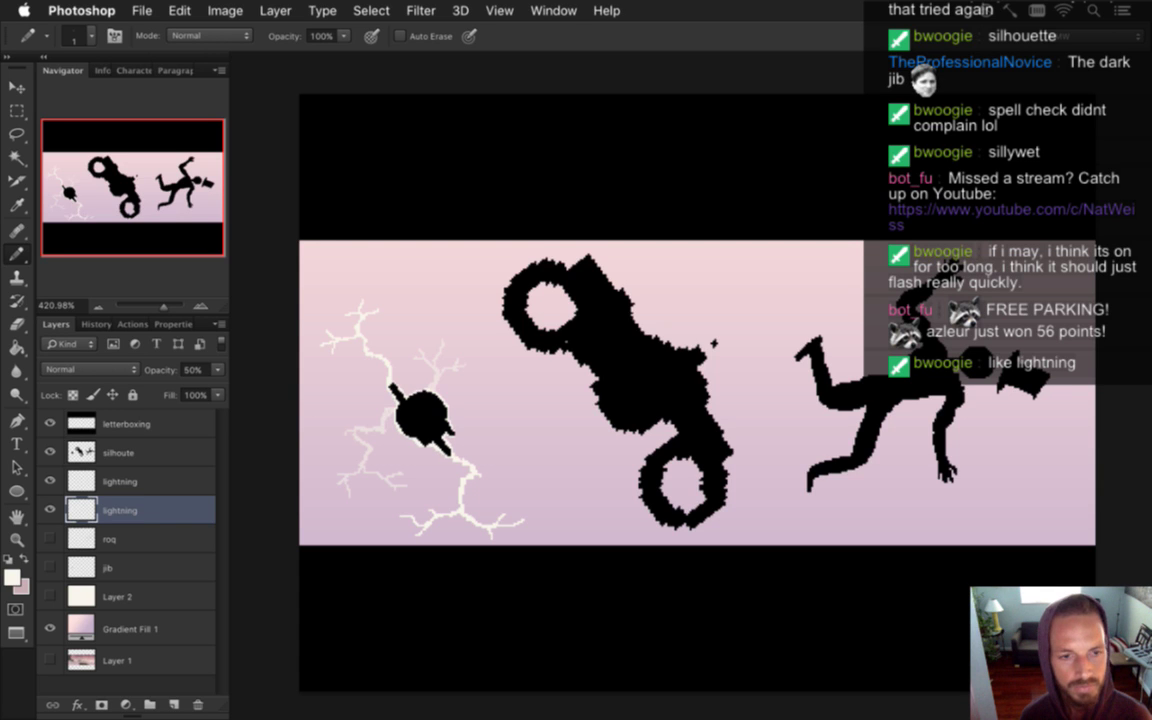
On the silhoute layer, smooth the top outer edge of the motorcycle's upper wheel using a black 1 px pencil and the eraser
left_click(125, 452)
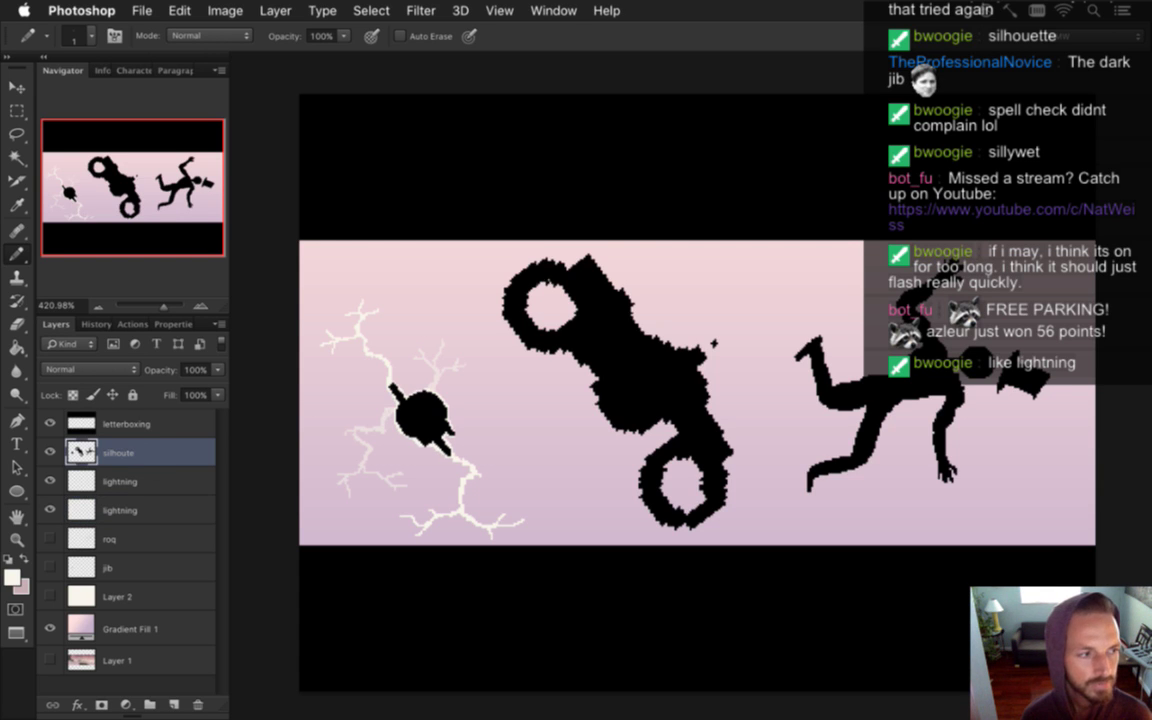
left_click(585, 318)
left_click(599, 305)
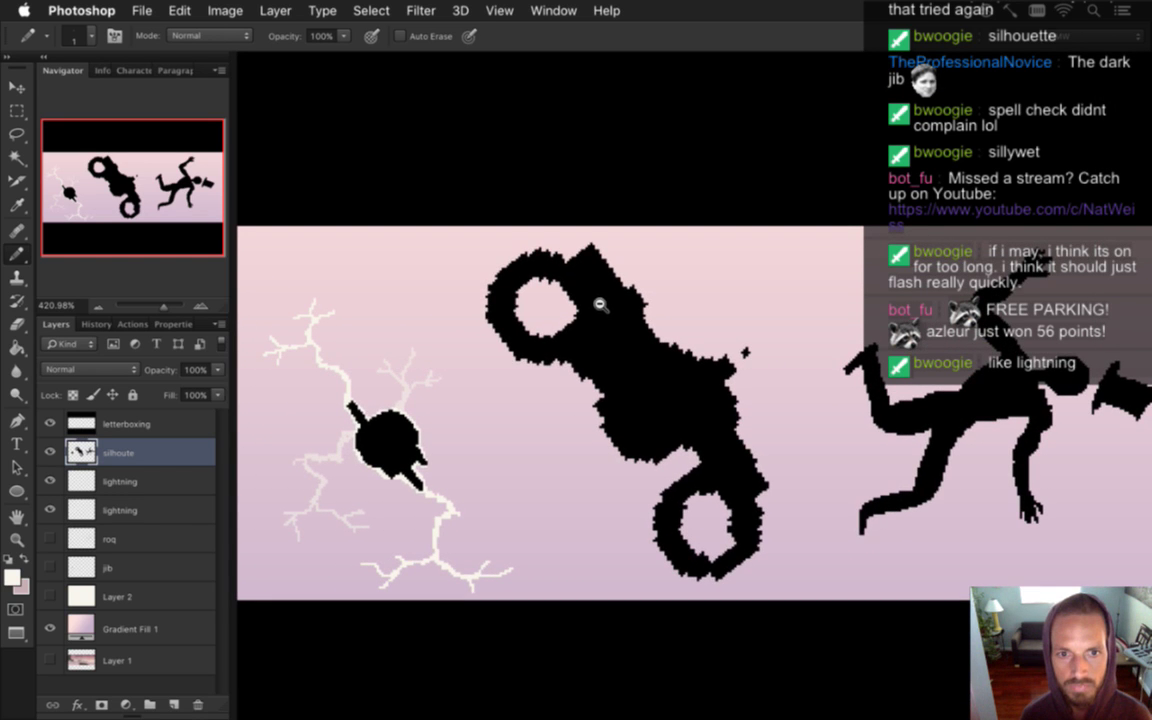
left_click_drag(599, 305, 571, 285)
left_click(566, 263, "alt")
key("e")
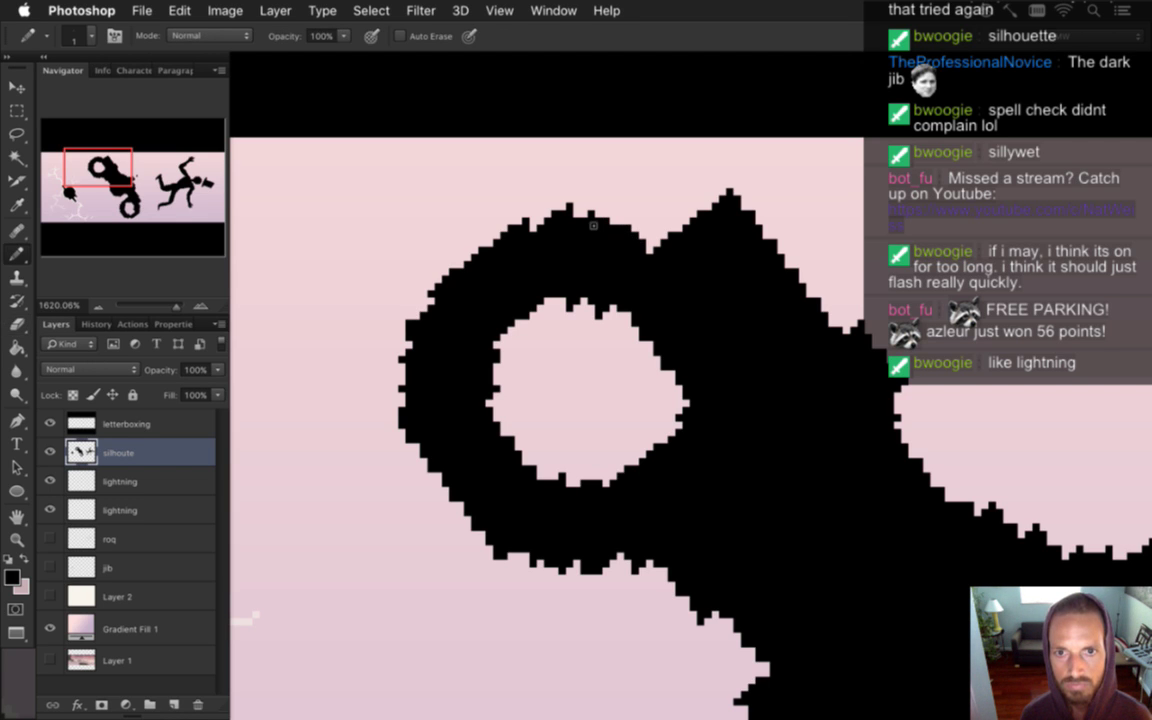
left_click_drag(589, 226, 524, 200)
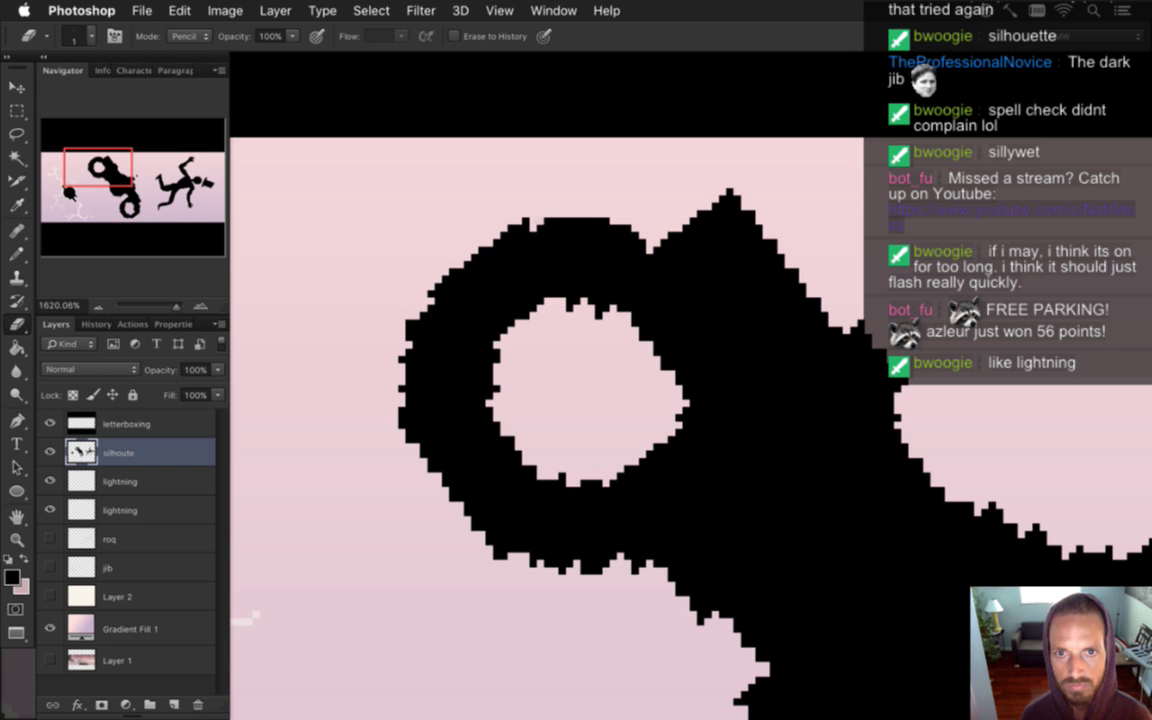
key("b")
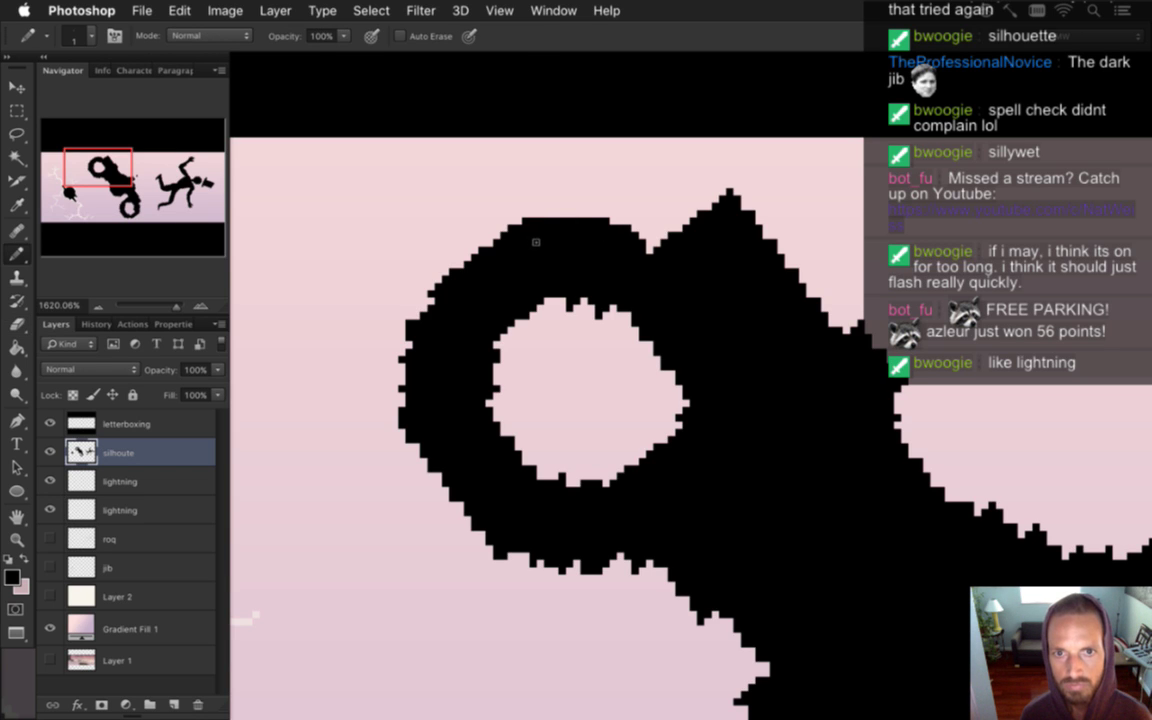
key("e")
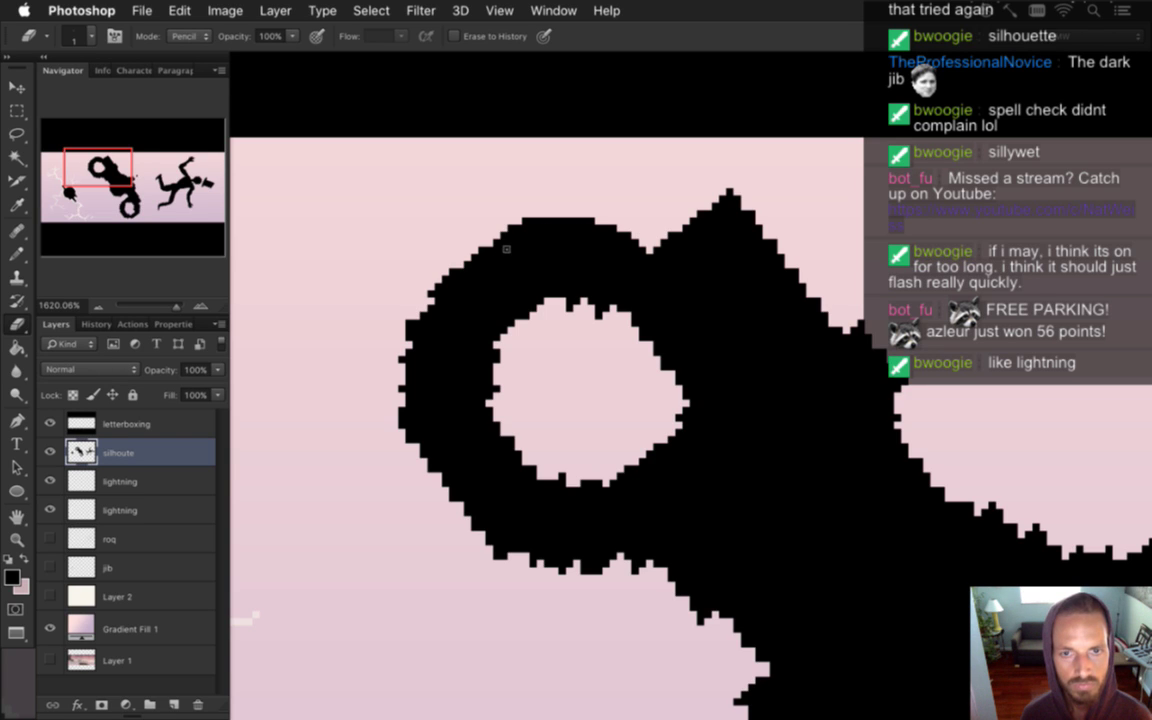
key("b")
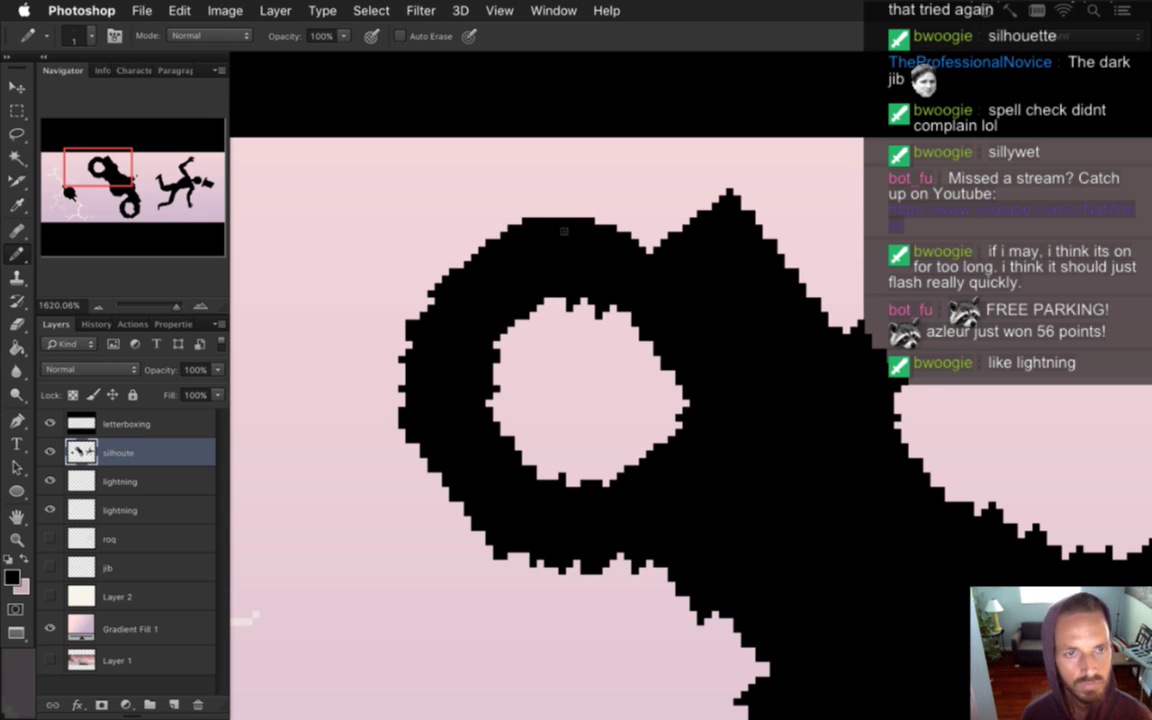
Smooth the upper wheel's left outer edge and round its inner hole by erasing and redrawing stray pixels
key("e")
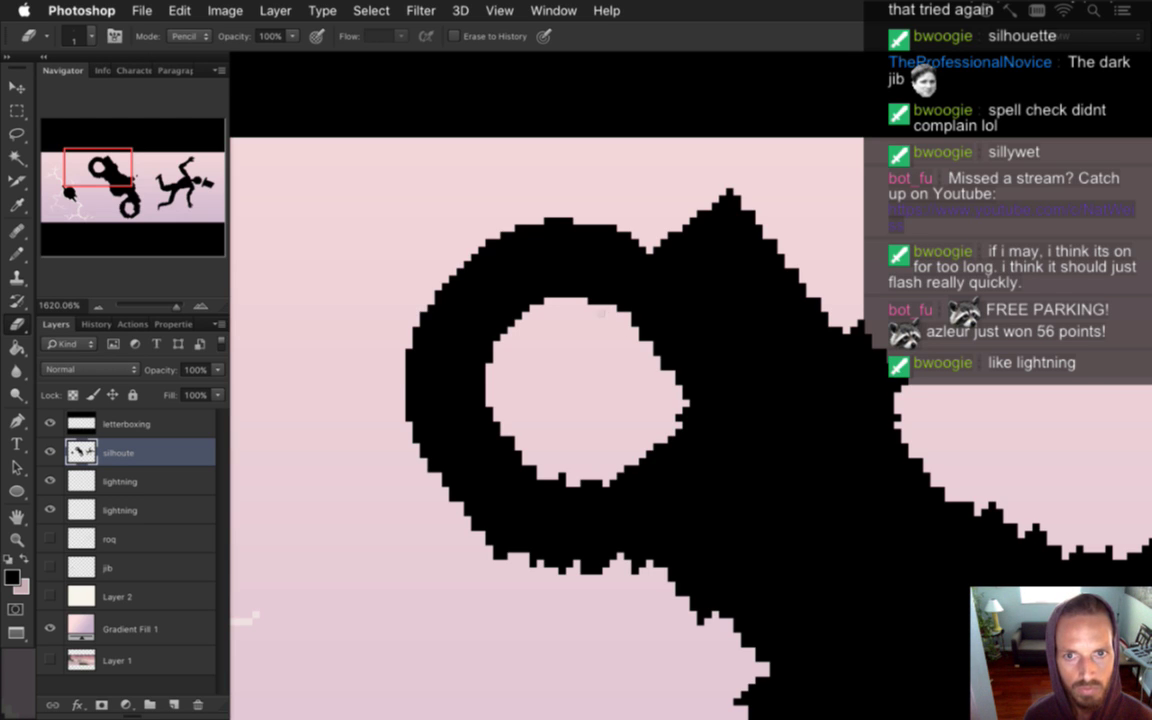
key("b")
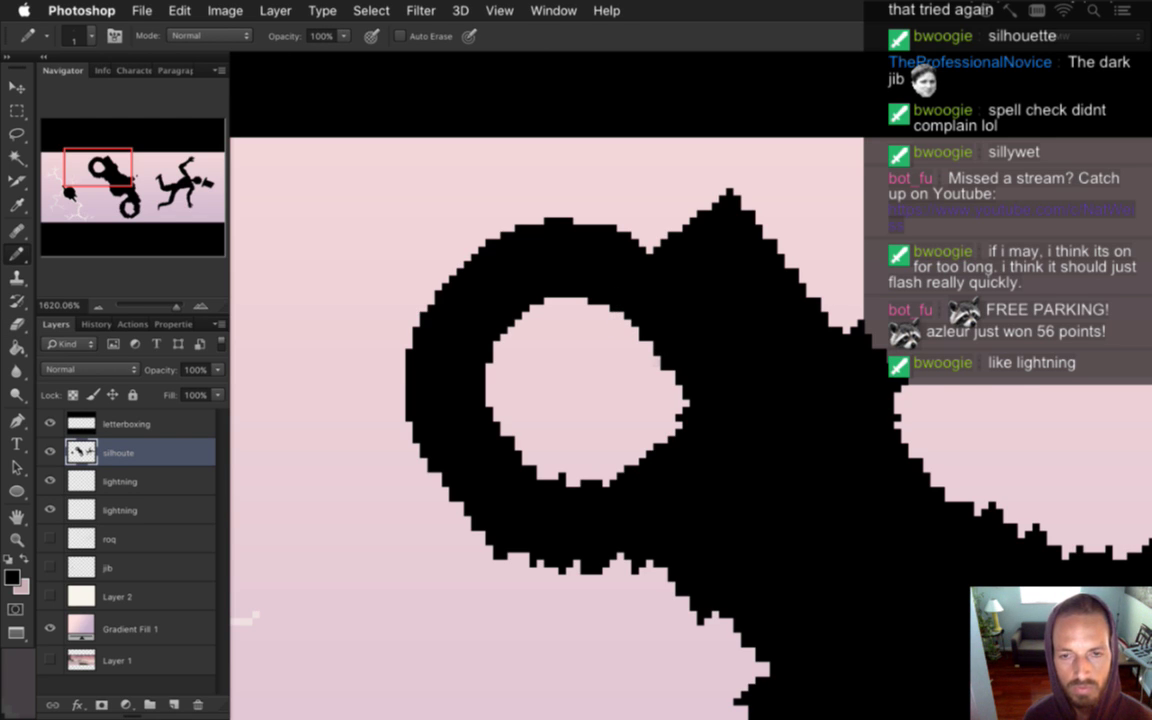
key("e")
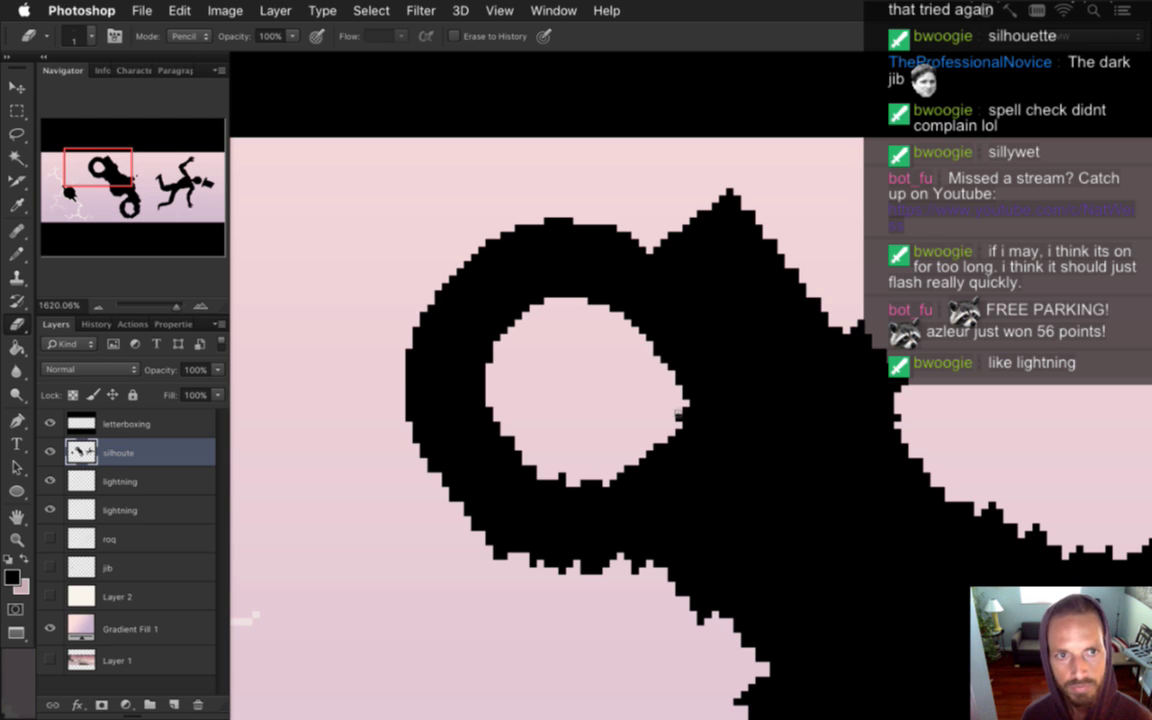
key("b")
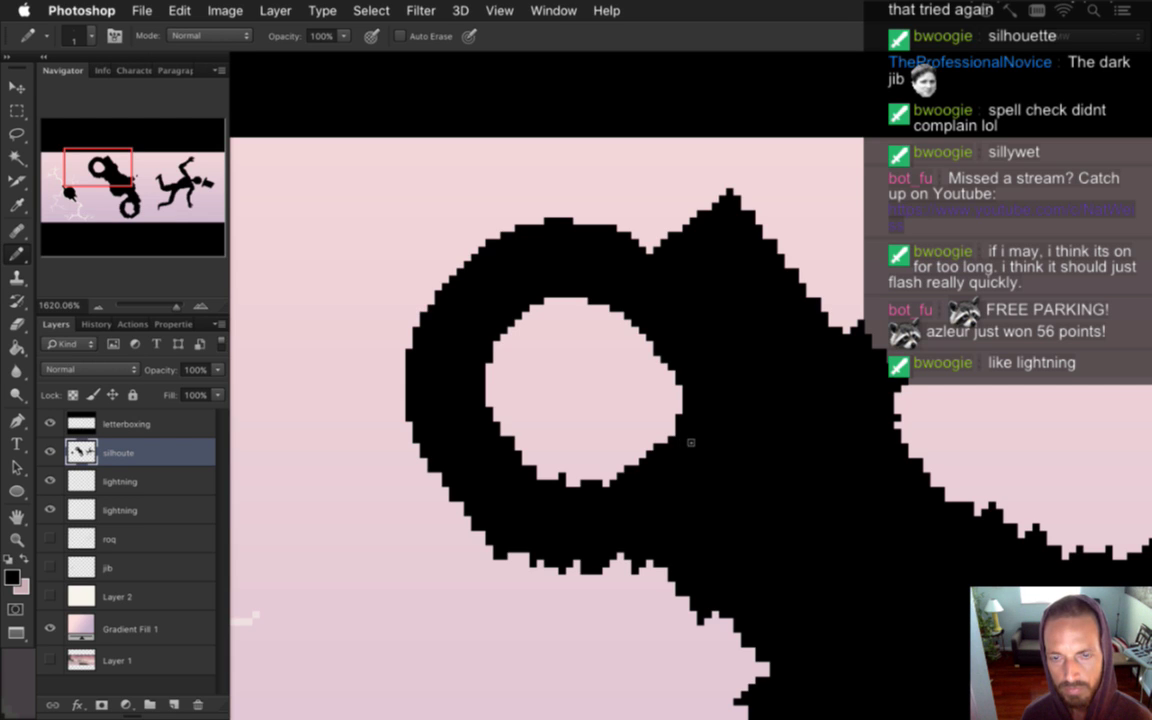
key("e")
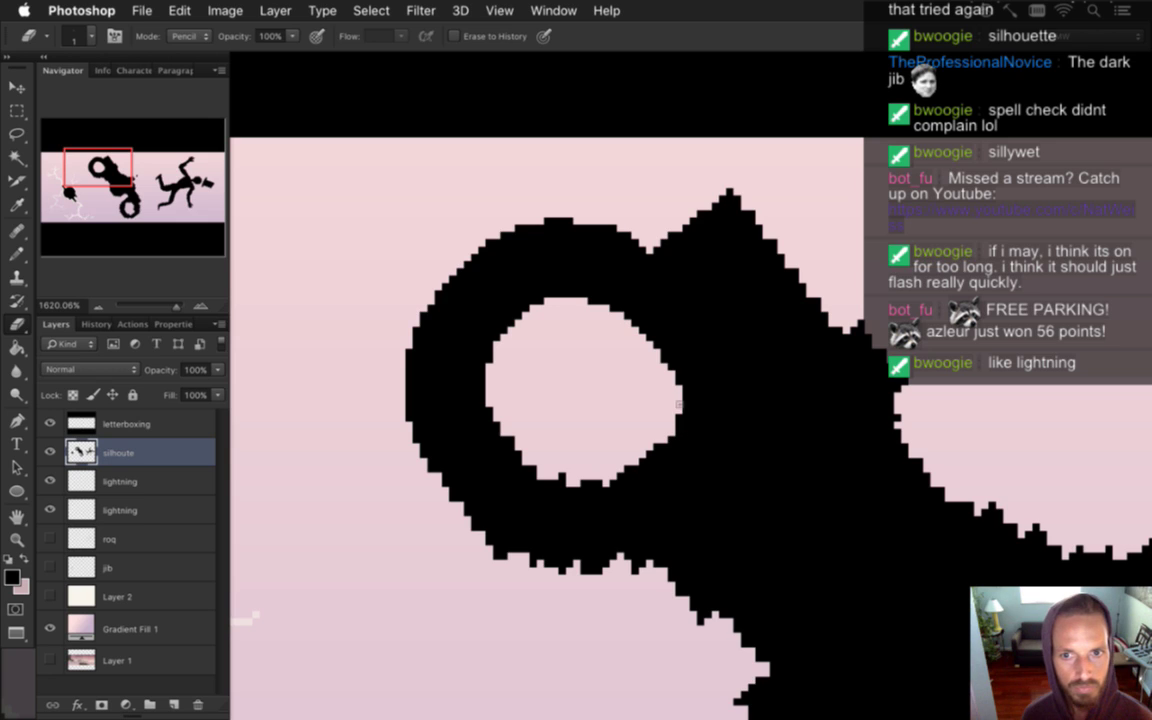
key("b")
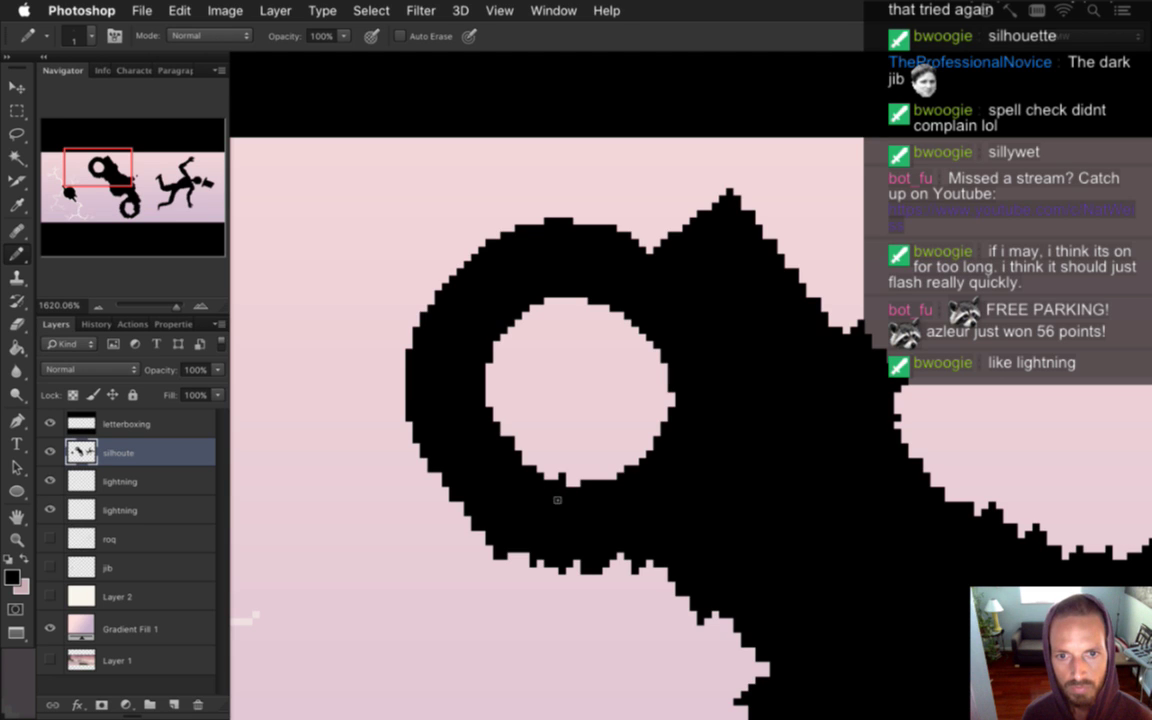
key("e")
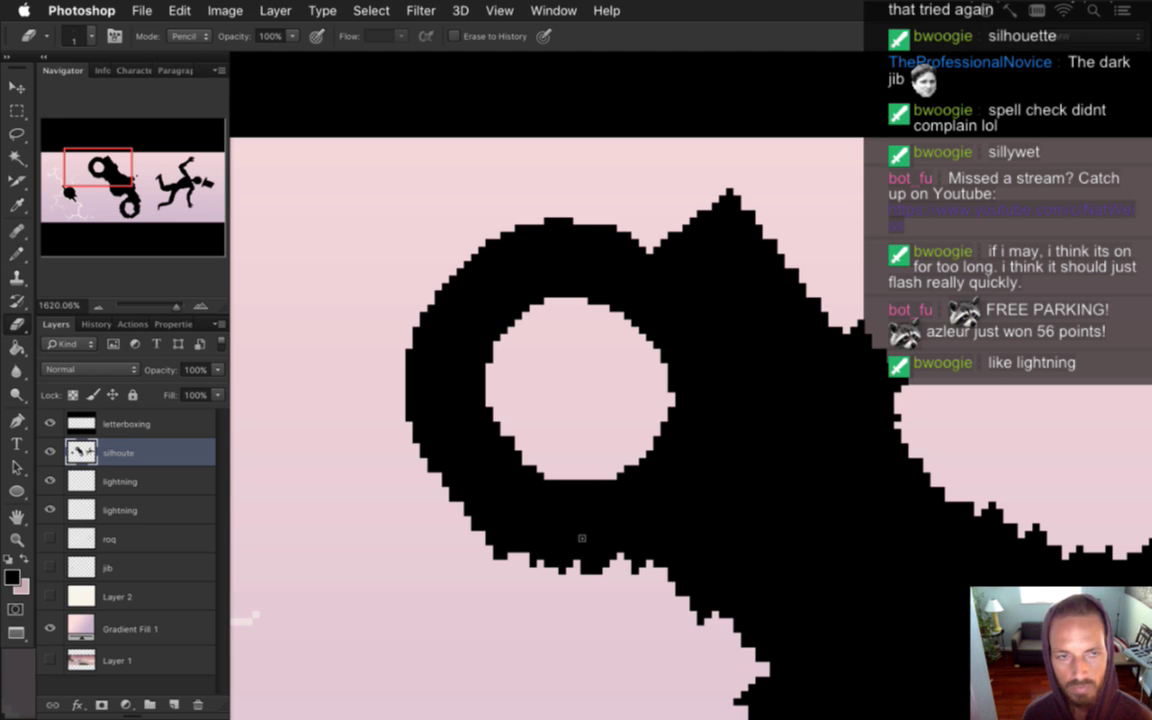
key("b")
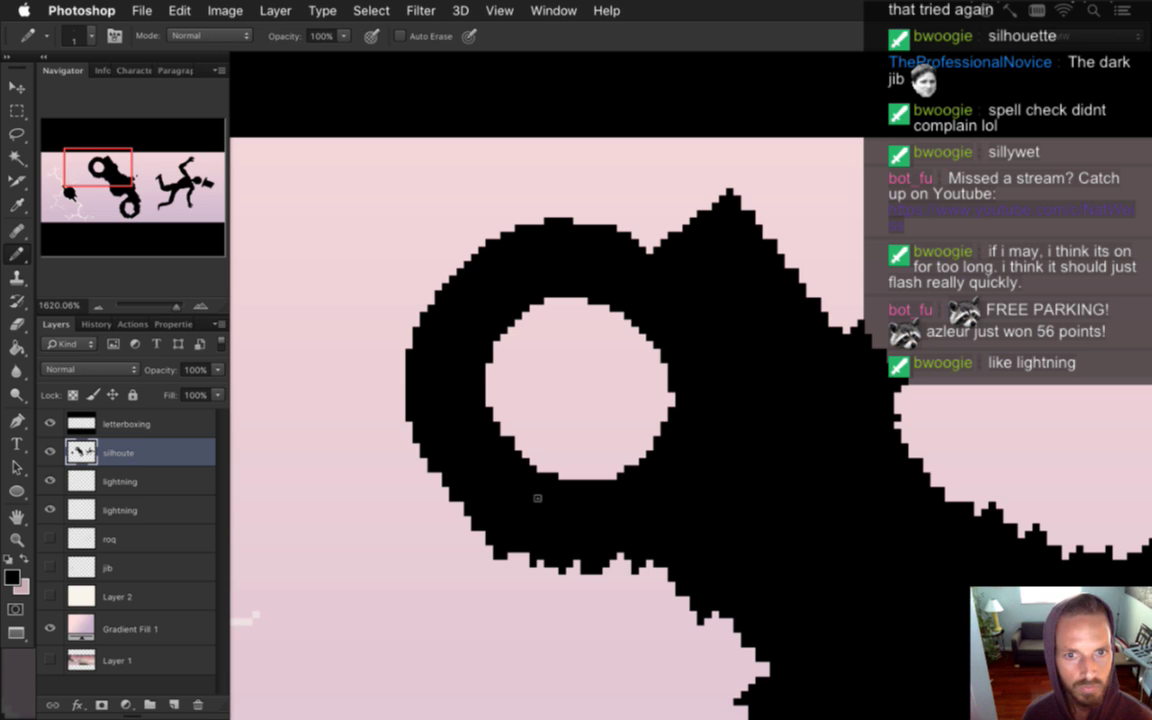
key("e")
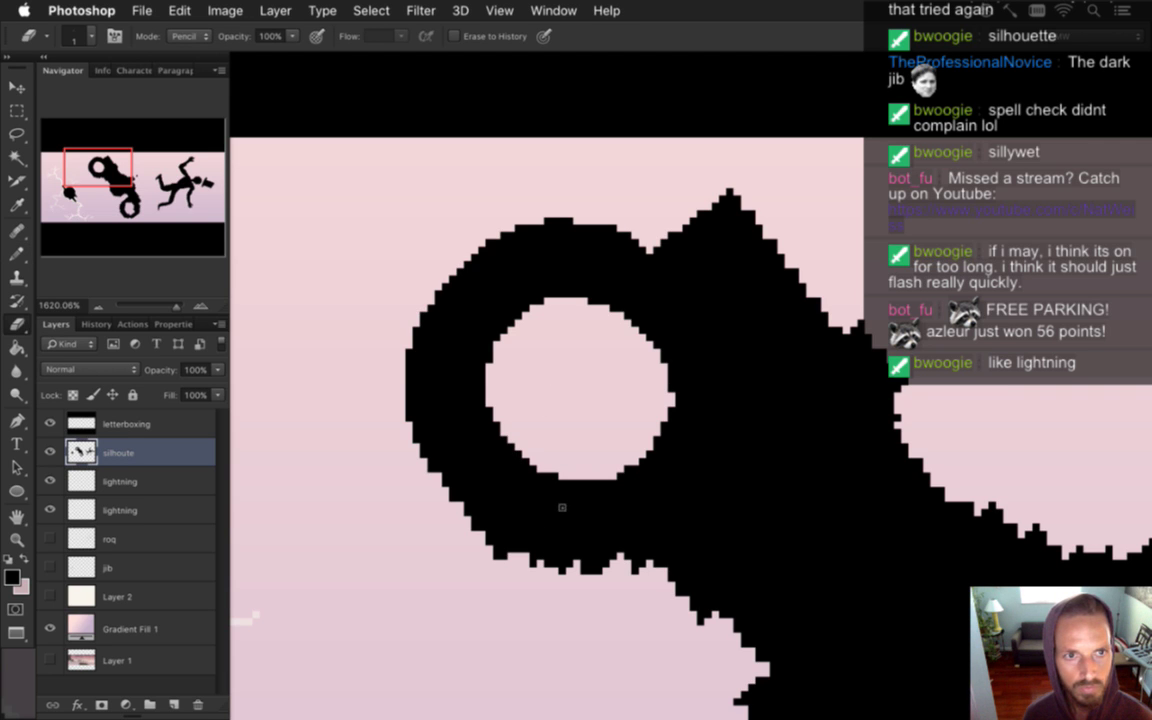
Clean up the jagged lower outer edge of the motorcycle's upper wheel with the pencil and eraser
left_click_drag(588, 497, 544, 472)
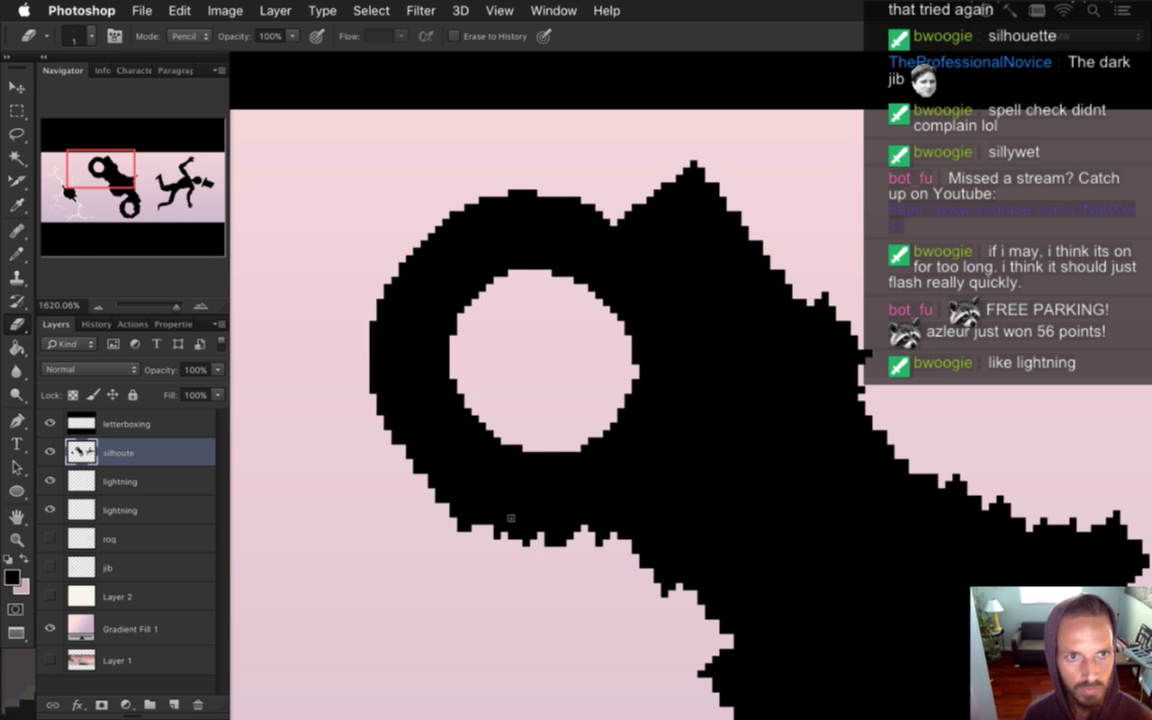
key("b")
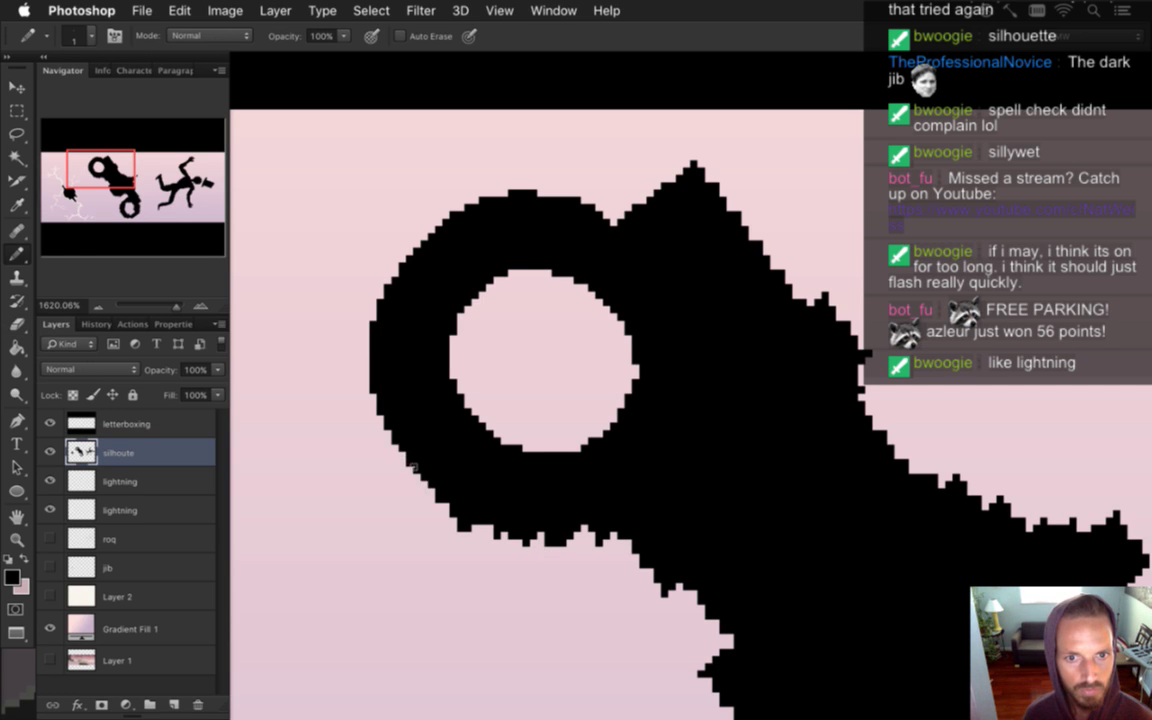
key("e")
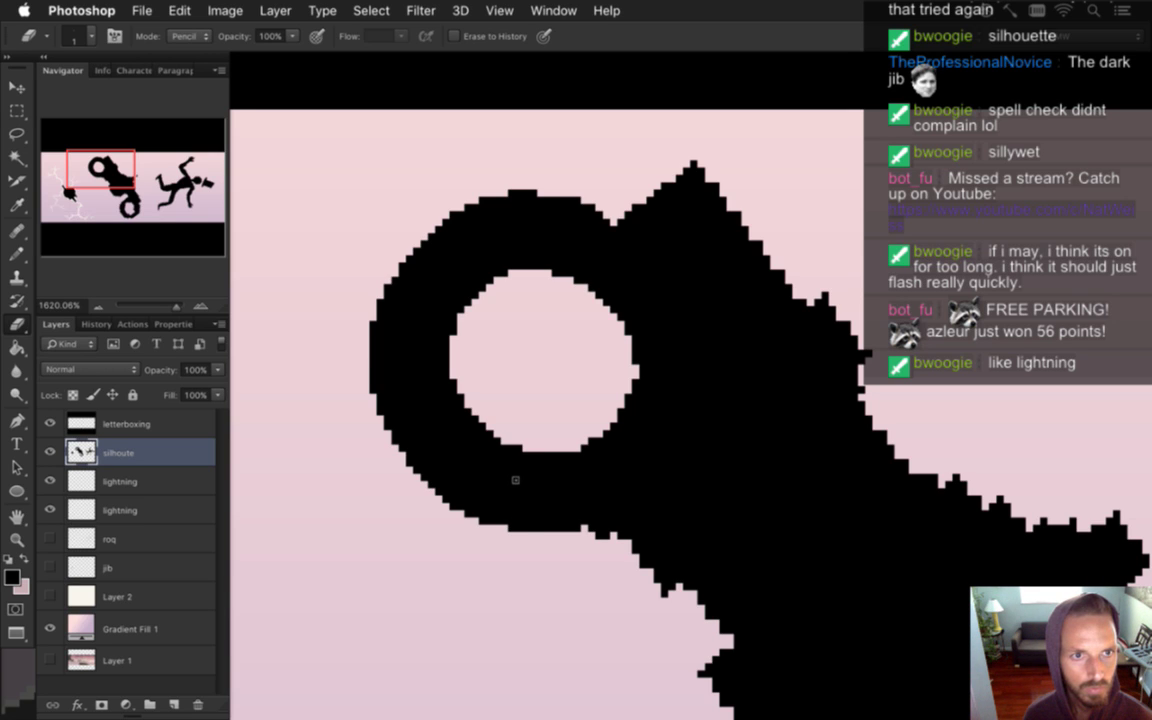
key("b")
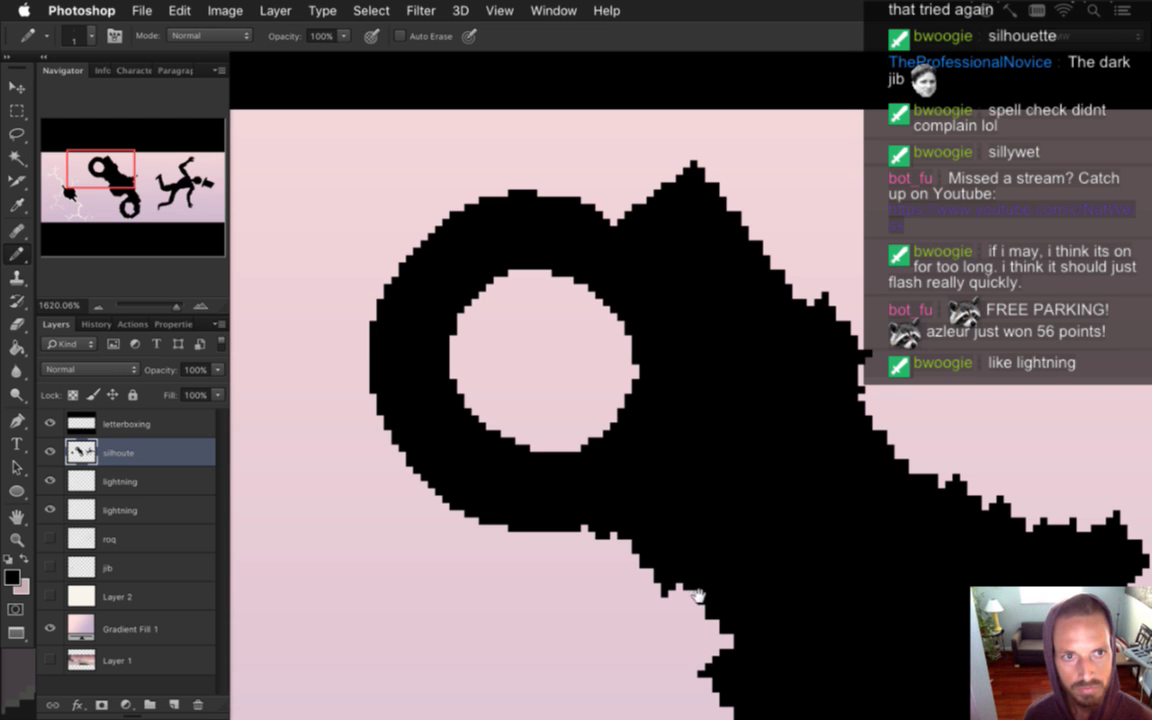
Tidy the jagged pixels along the underside of the motorcycle body just below the upper wheel with the pencil and eraser
mouse_move(700, 598)
left_mouse_down()
mouse_move(645, 535)
mouse_move(635, 470)
mouse_move(645, 415)
mouse_move(630, 411)
left_mouse_up()
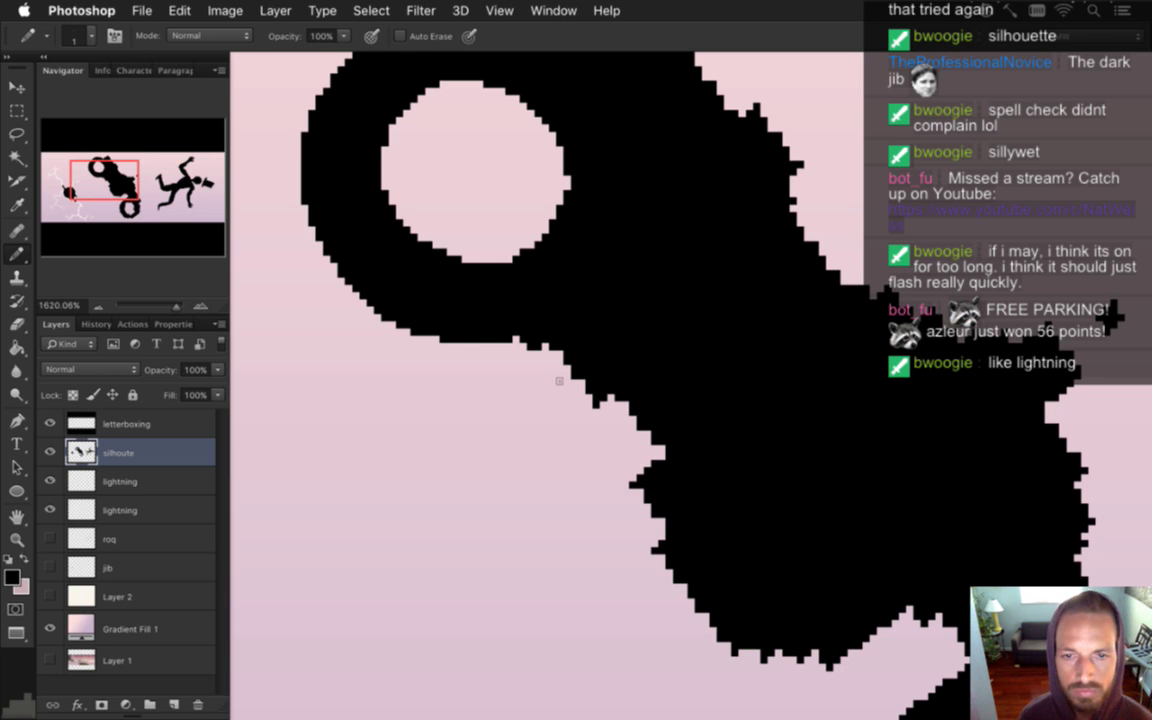
key("e")
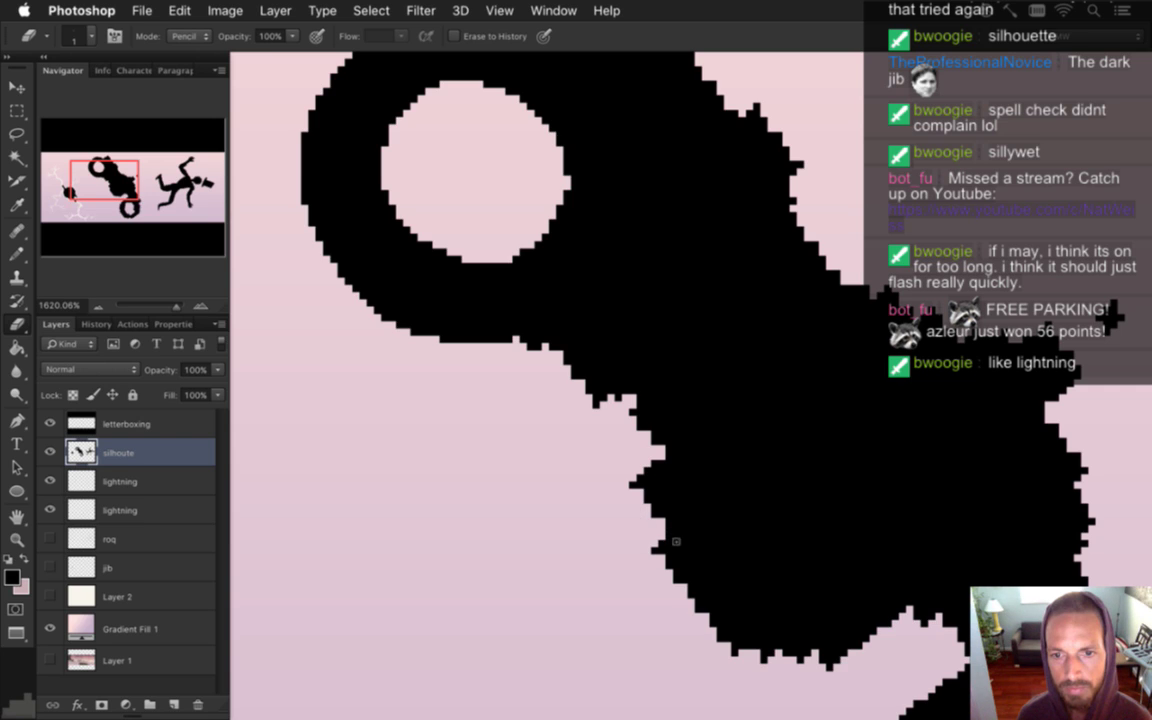
key("b")
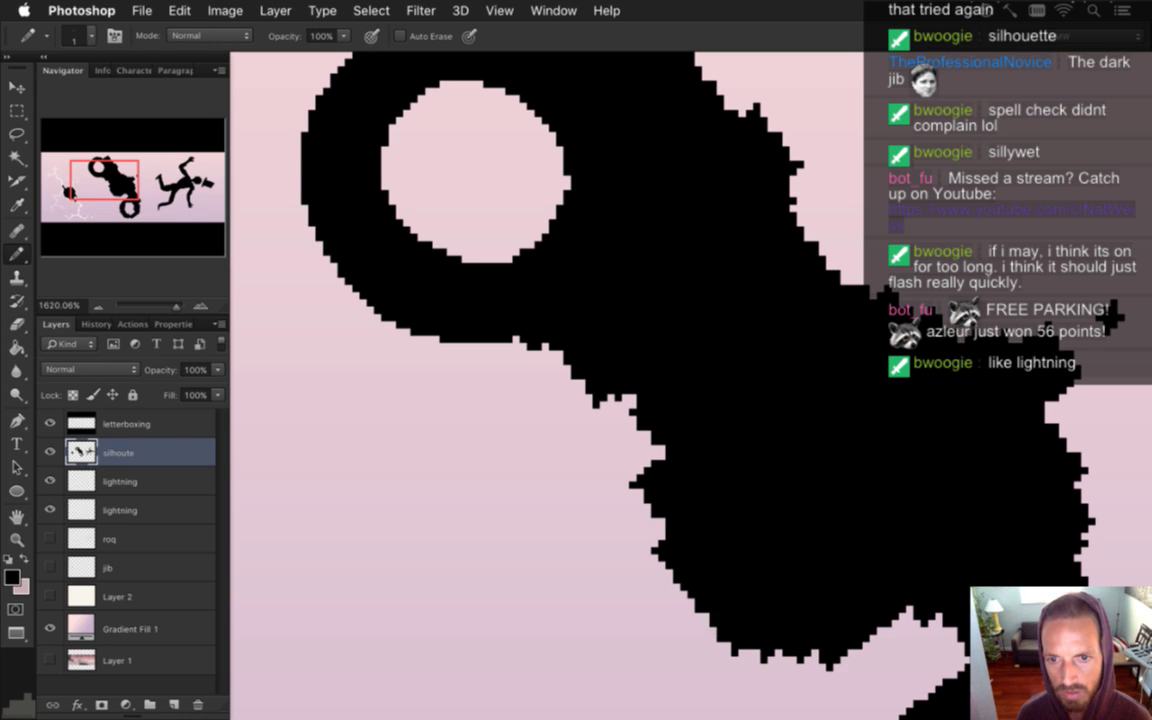
left_click_drag(725, 543, 625, 455)
key("e")
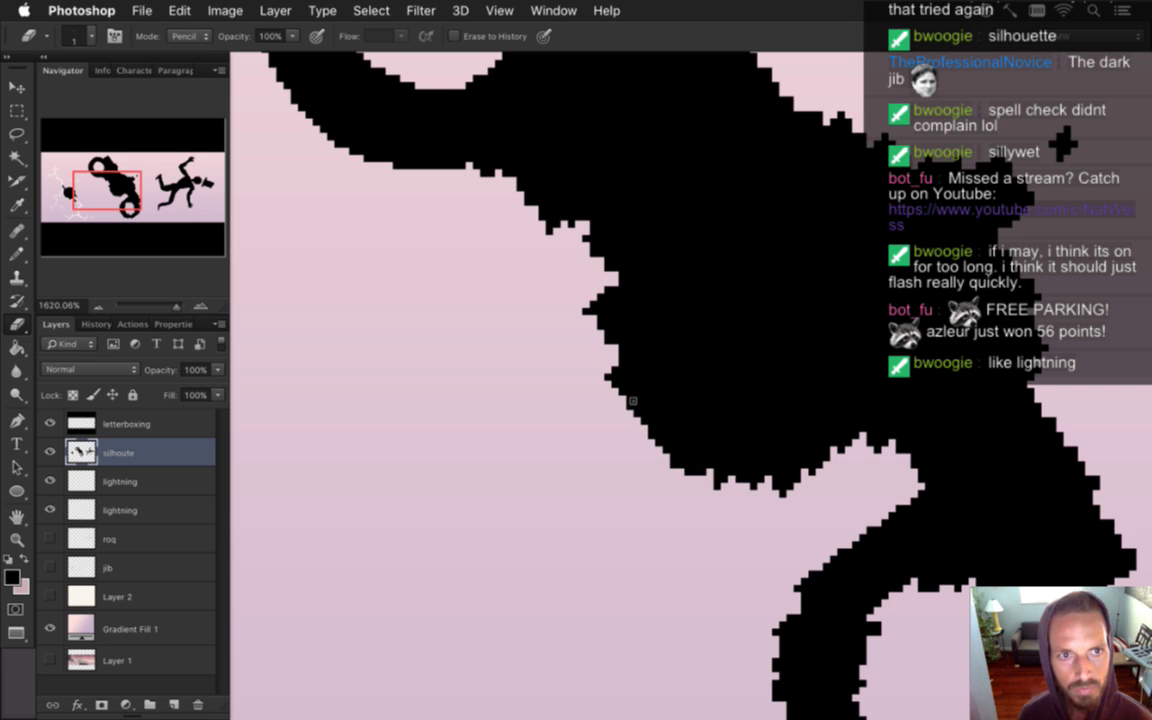
Straighten the notch between the motorcycle body and the lower wheel, trim the spike on the body's bottom edge, and undo the last stroke
left_click_drag(866, 478, 790, 431)
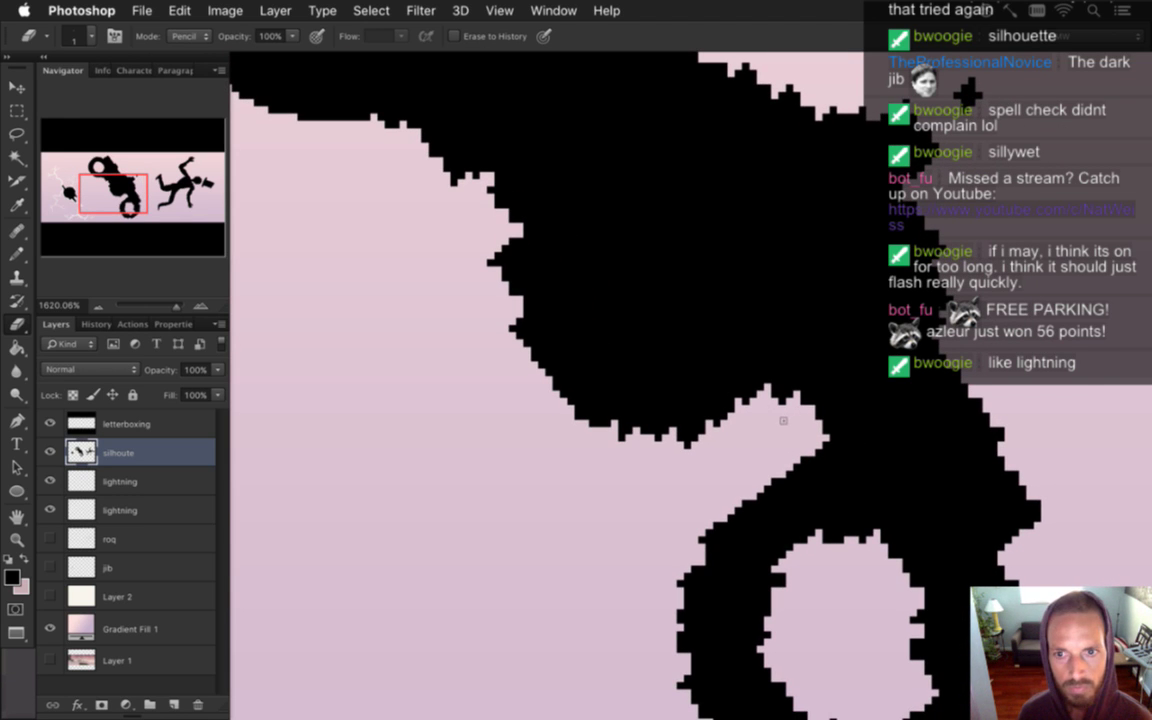
key("b")
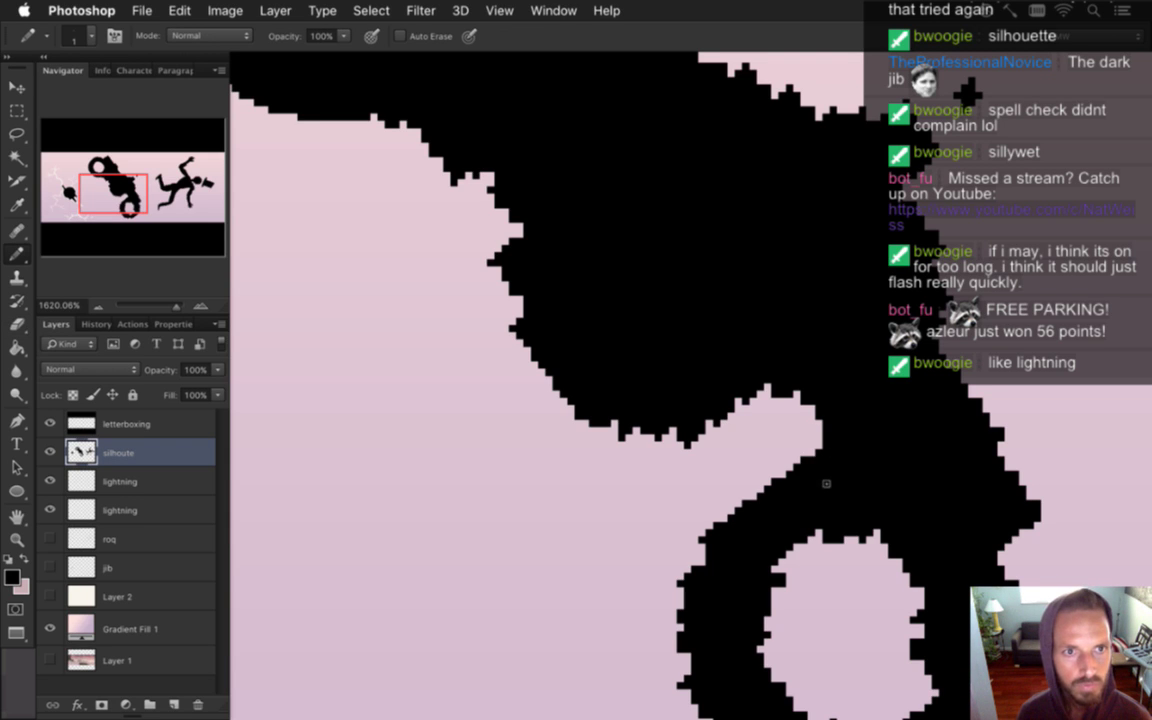
key("e")
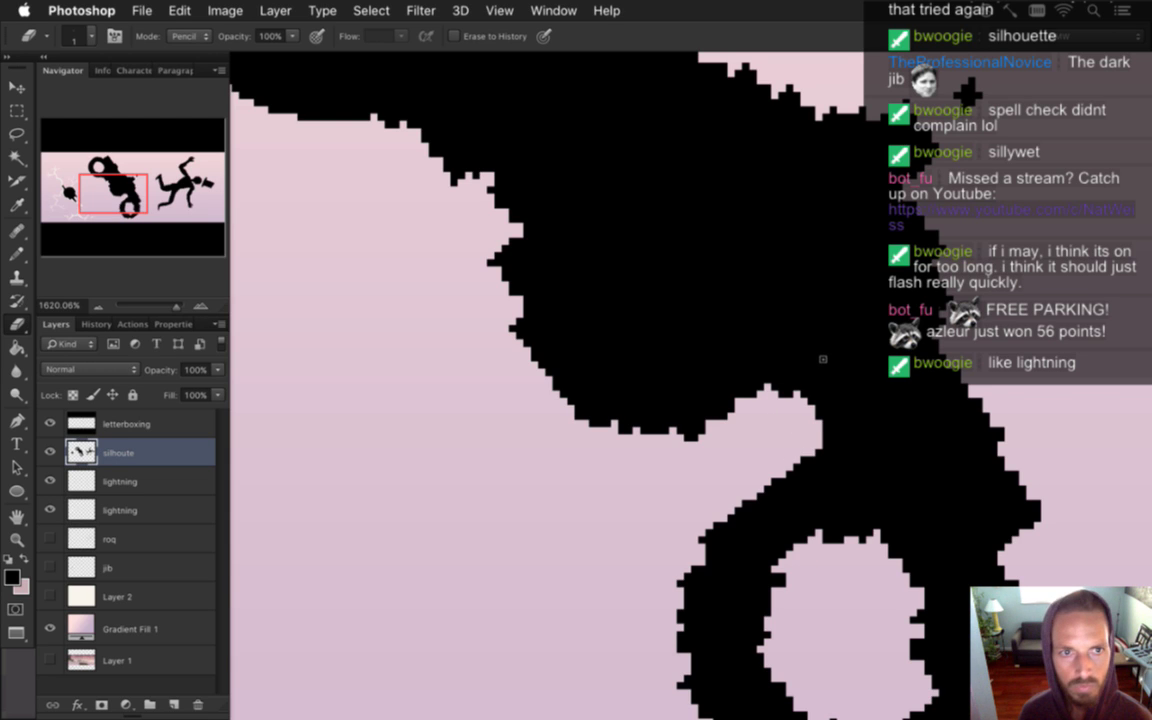
key("super+z")
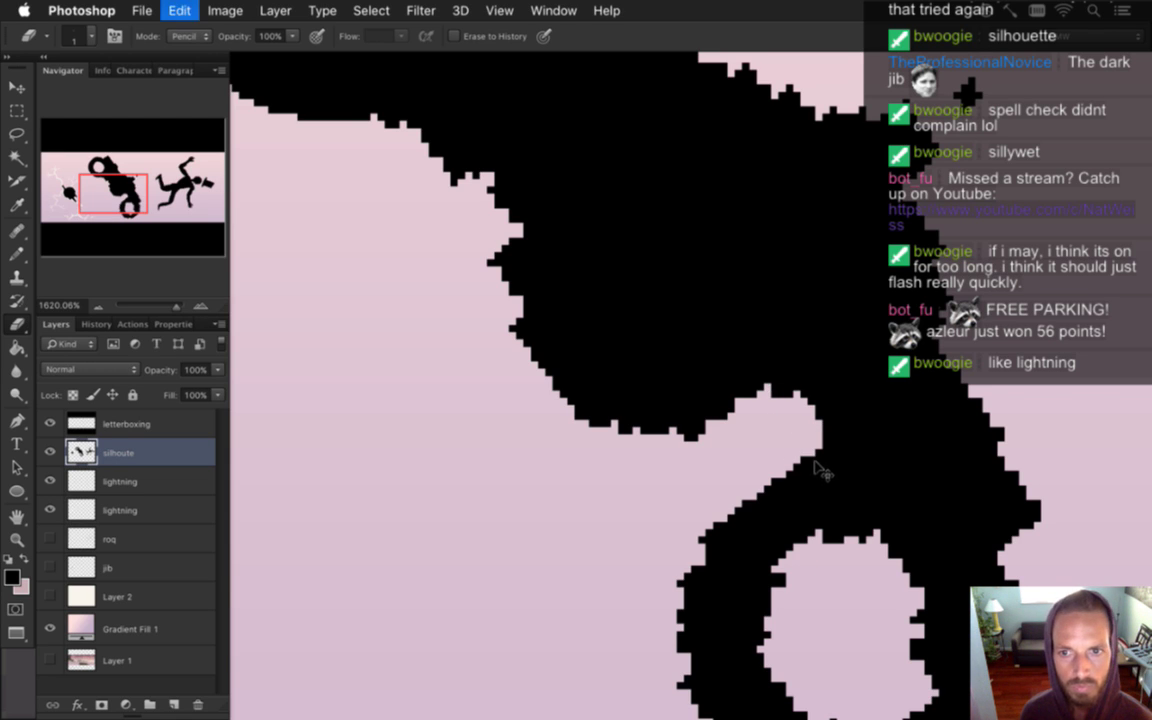
Smooth the left and upper-left outer edge of the motorcycle's lower wheel by erasing and filling stray pixels
left_click_drag(795, 597, 758, 421)
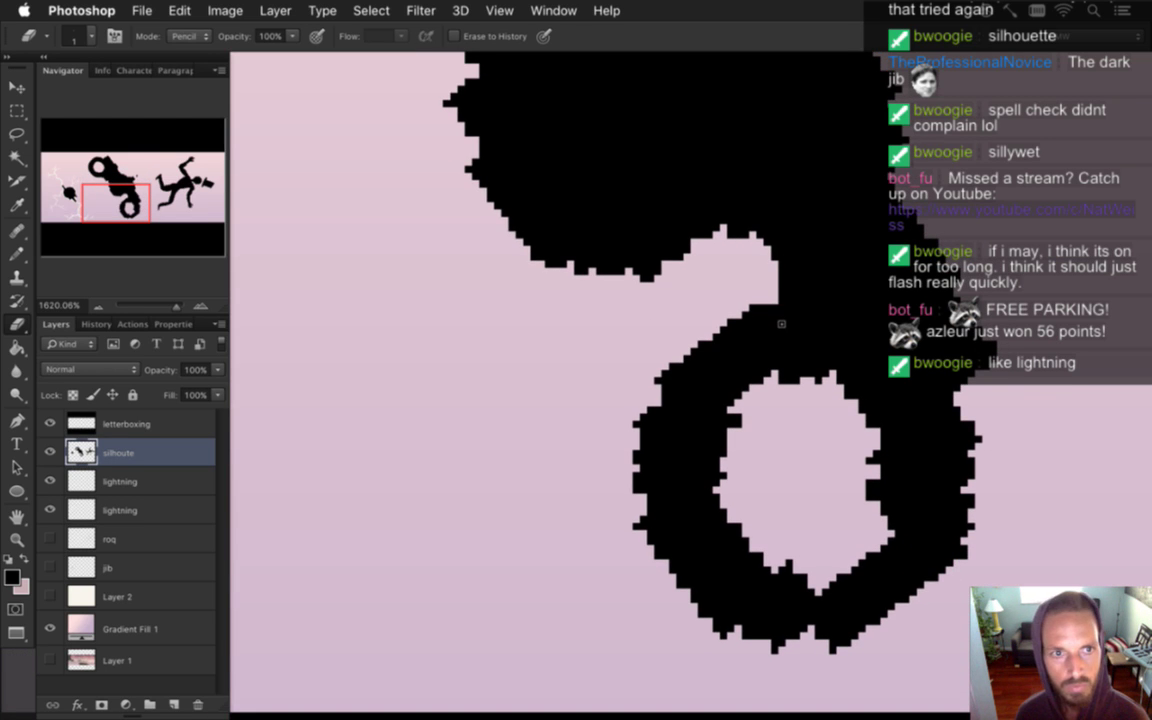
key("b")
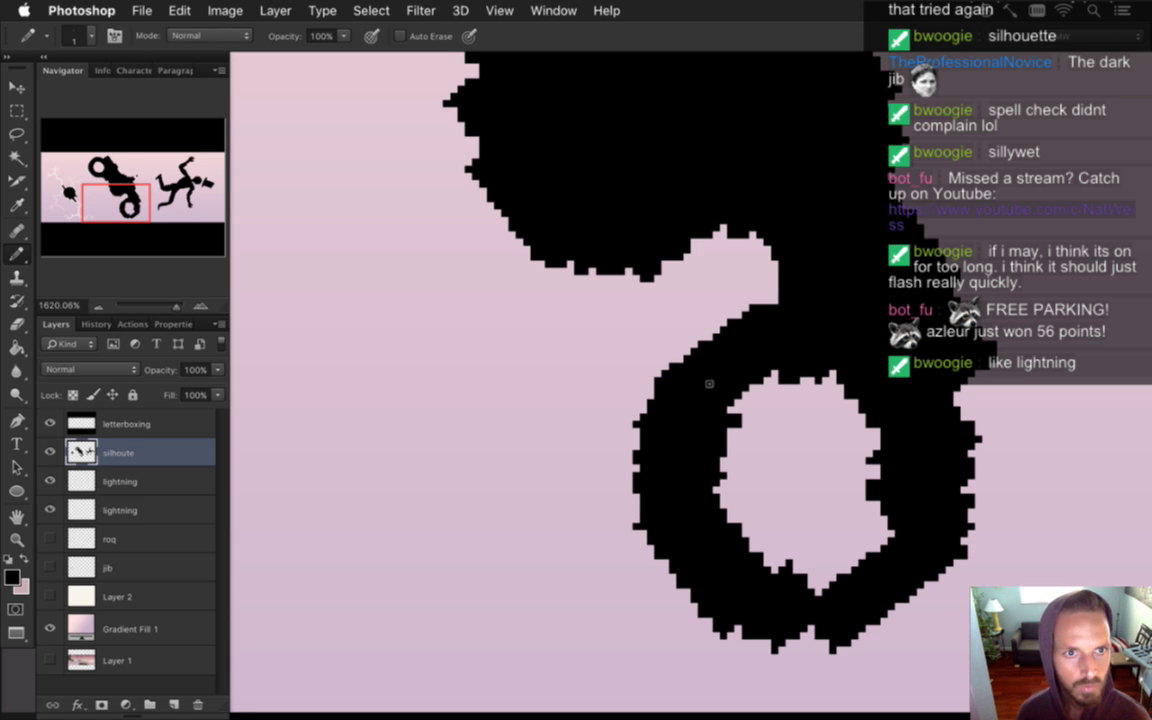
key("e")
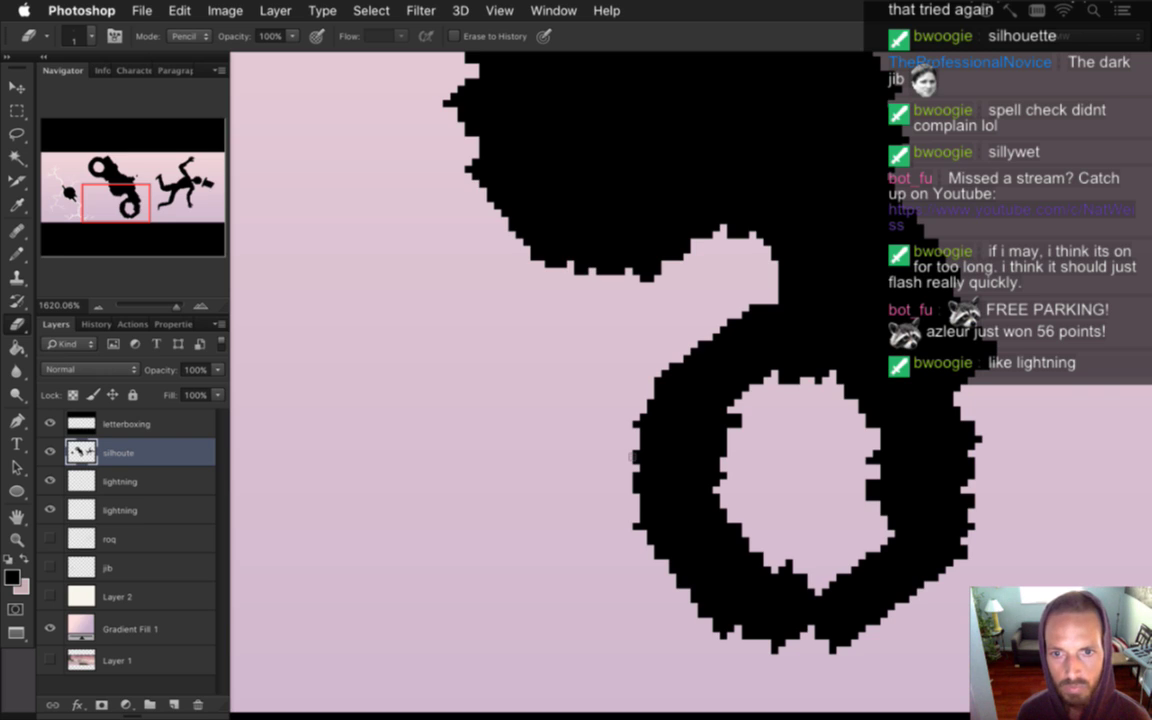
key("b")
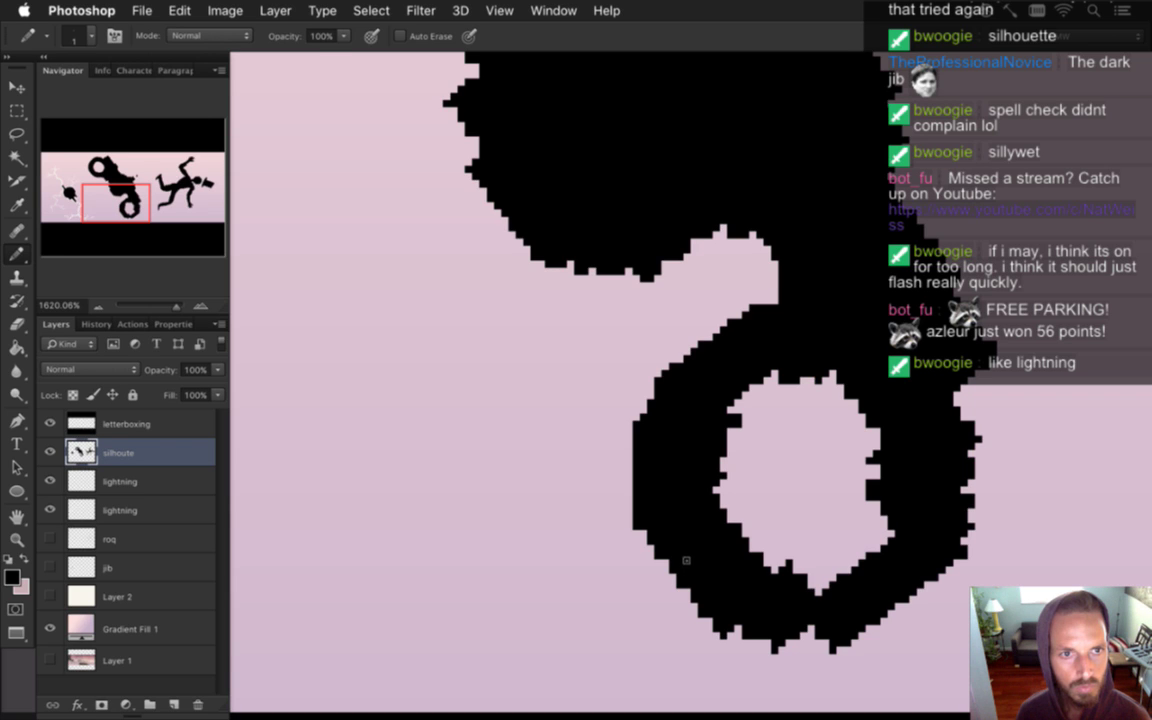
key("e")
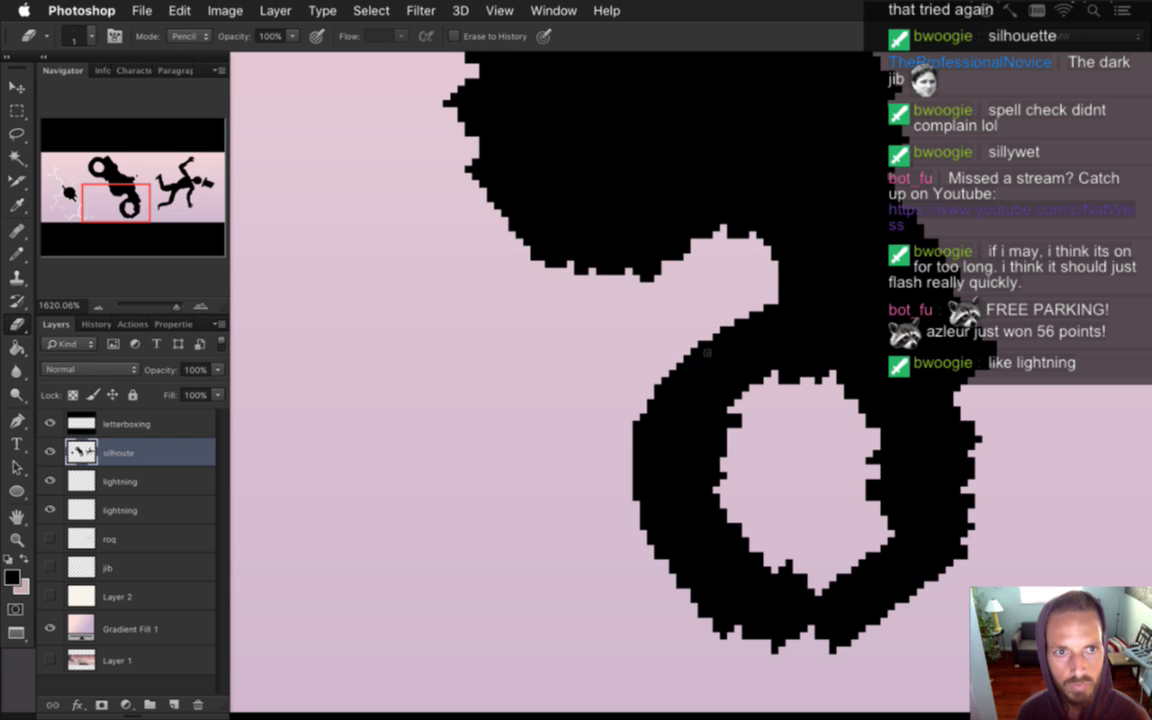
Round the left and top edges of the lower wheel's inner hole and refine its upper-left outer rim
key("b")
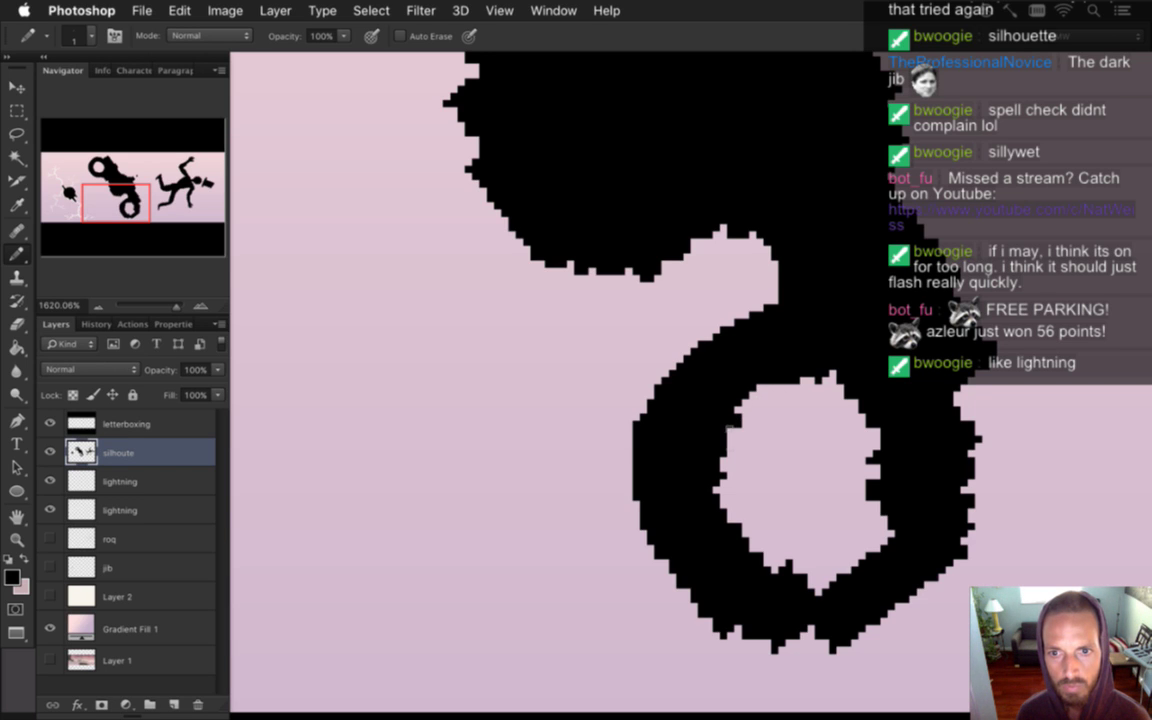
key("e")
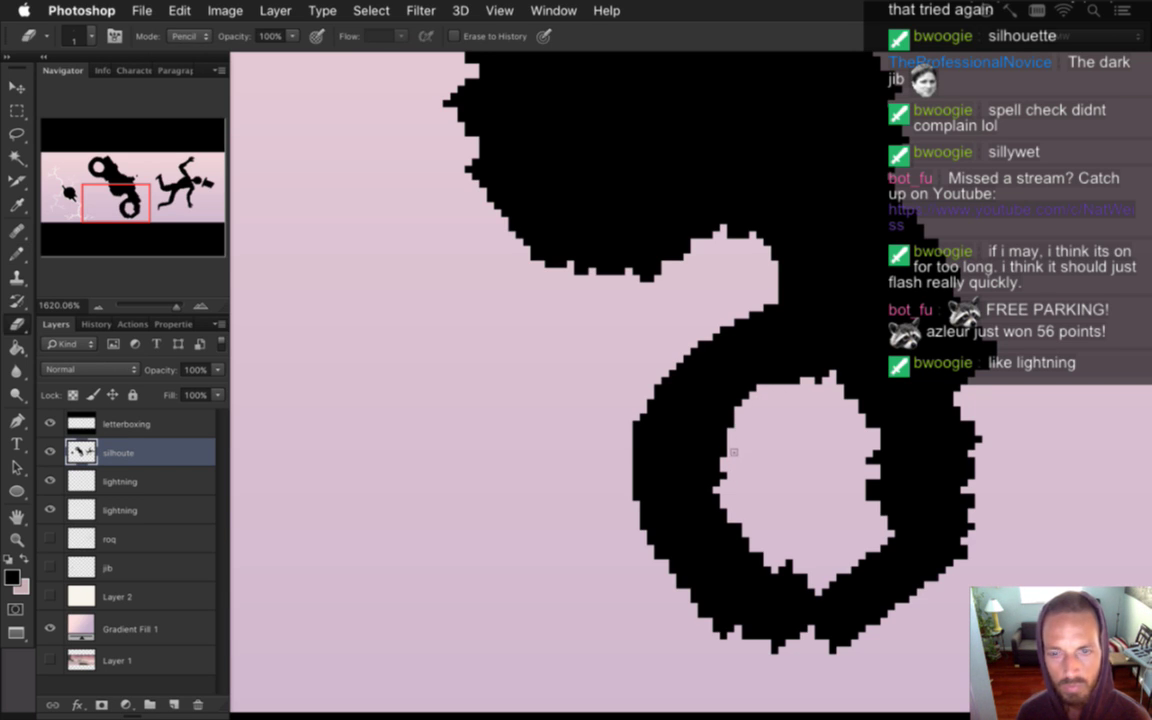
key("b")
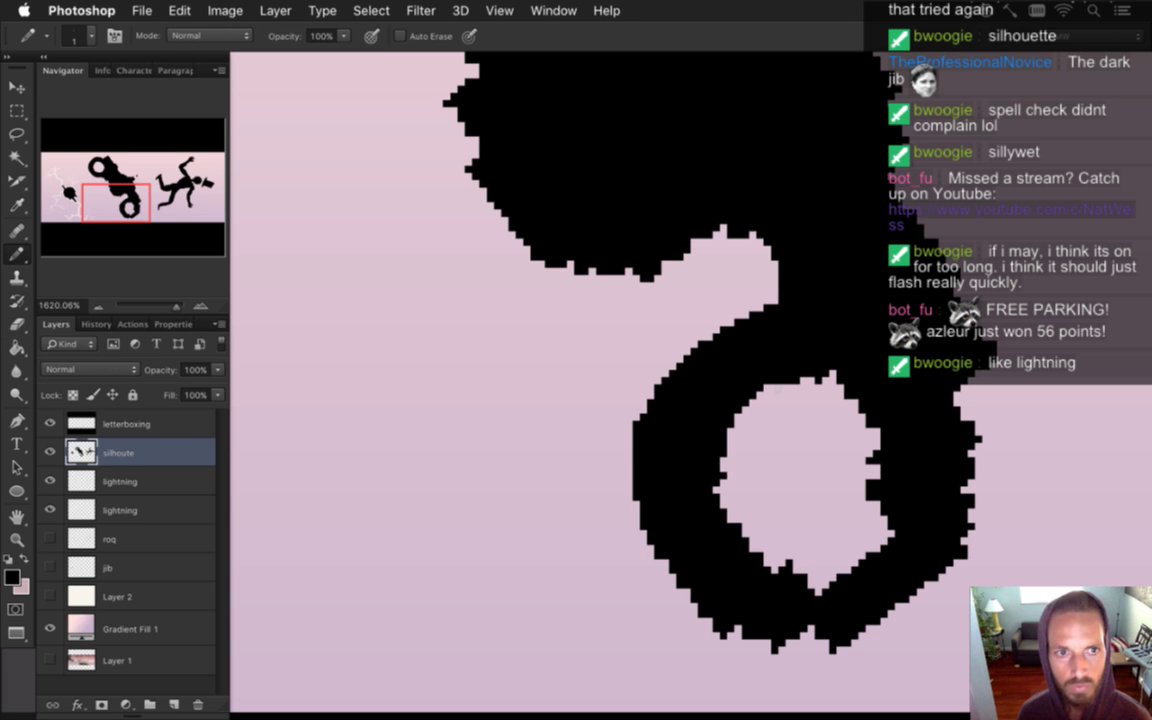
left_click(690, 349)
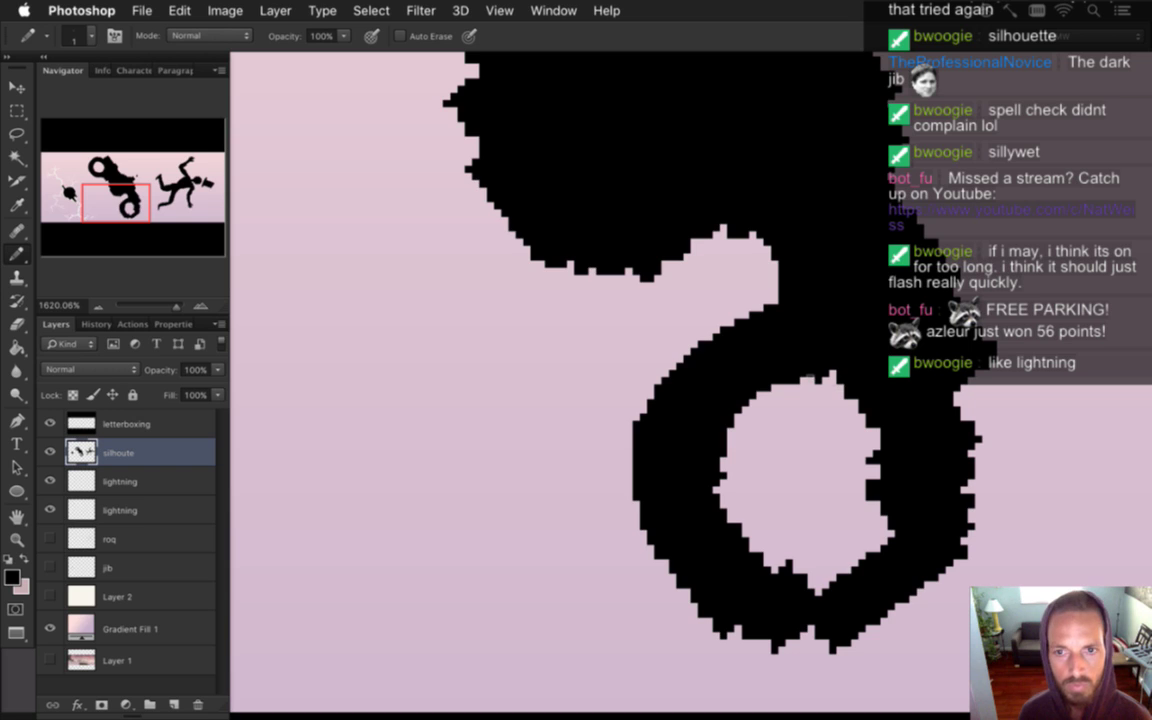
key("e")
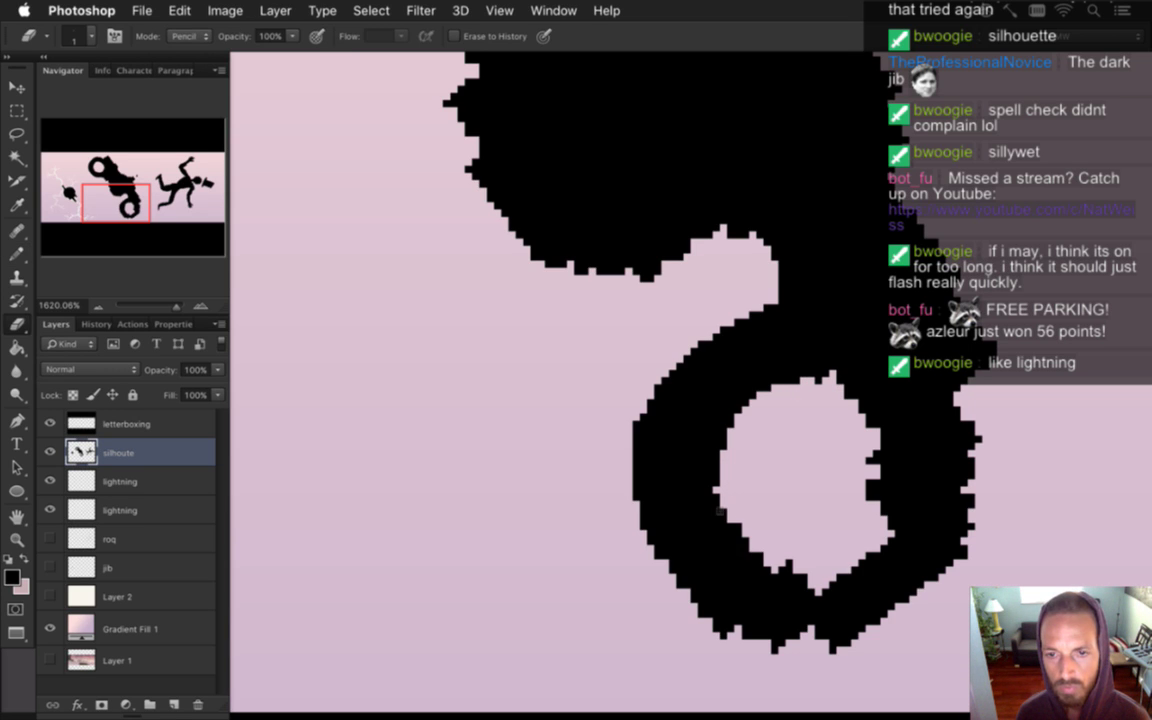
key("b")
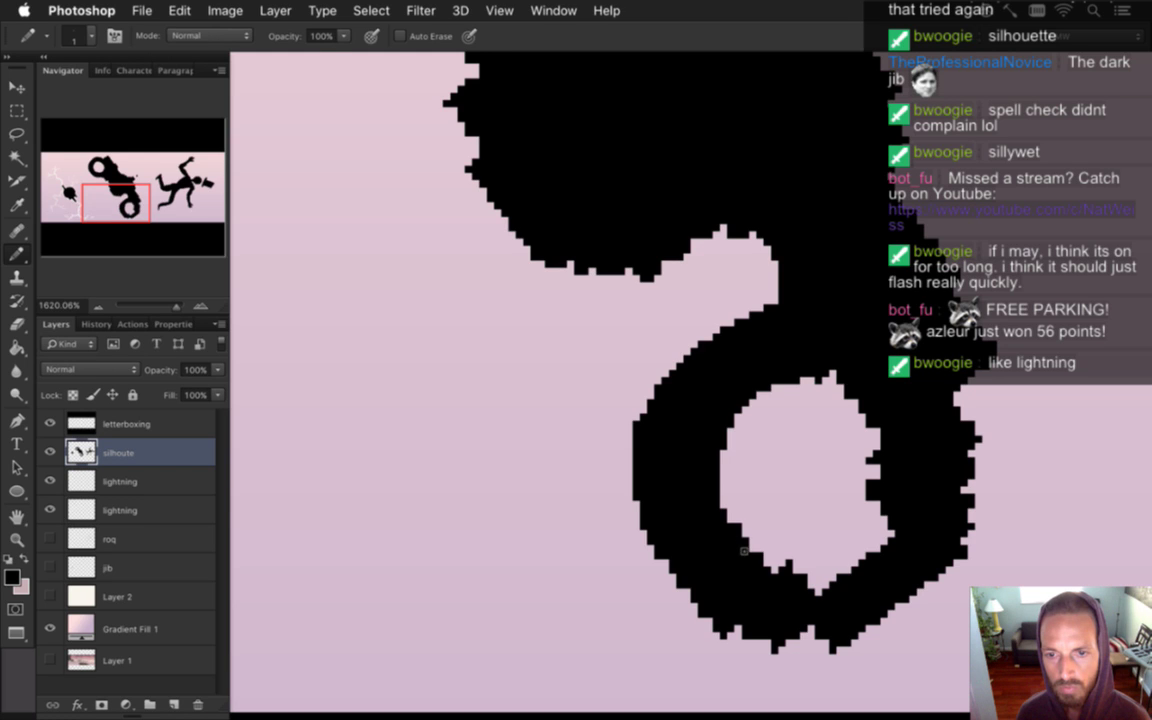
key("e")
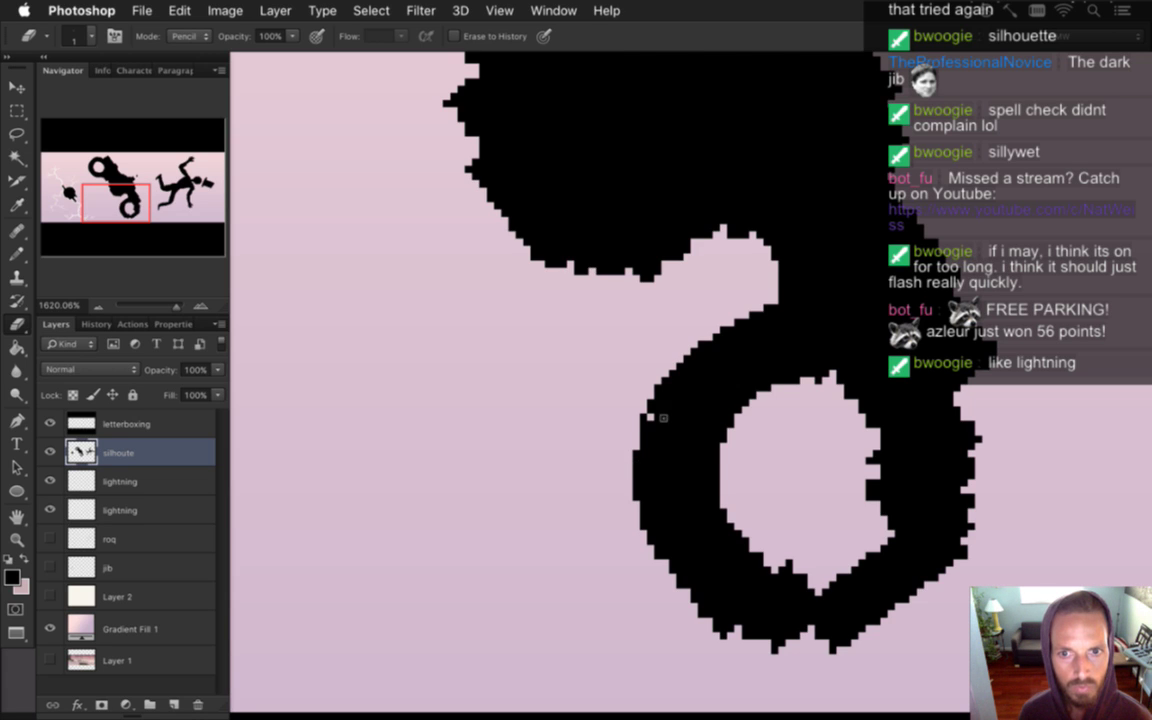
key("b")
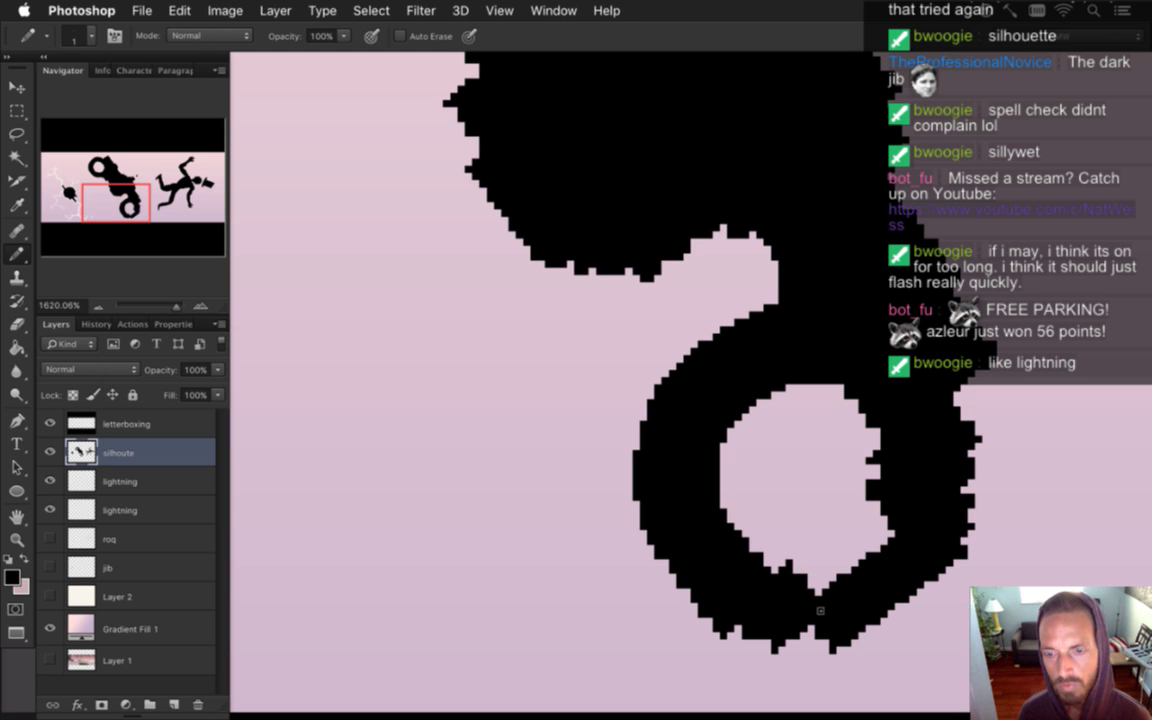
Examine the wheel shapes up close in Bike.psd as a reference, then return to LightningScene.psd
left_click(553, 10)
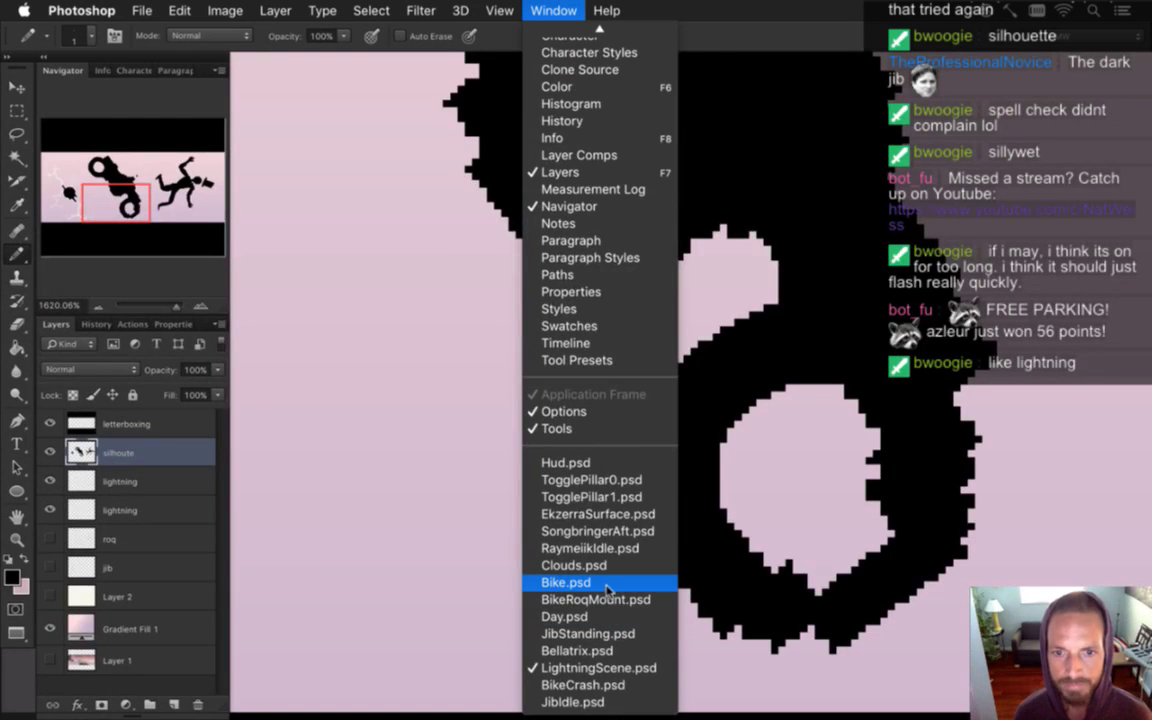
left_click(553, 581)
key("m")
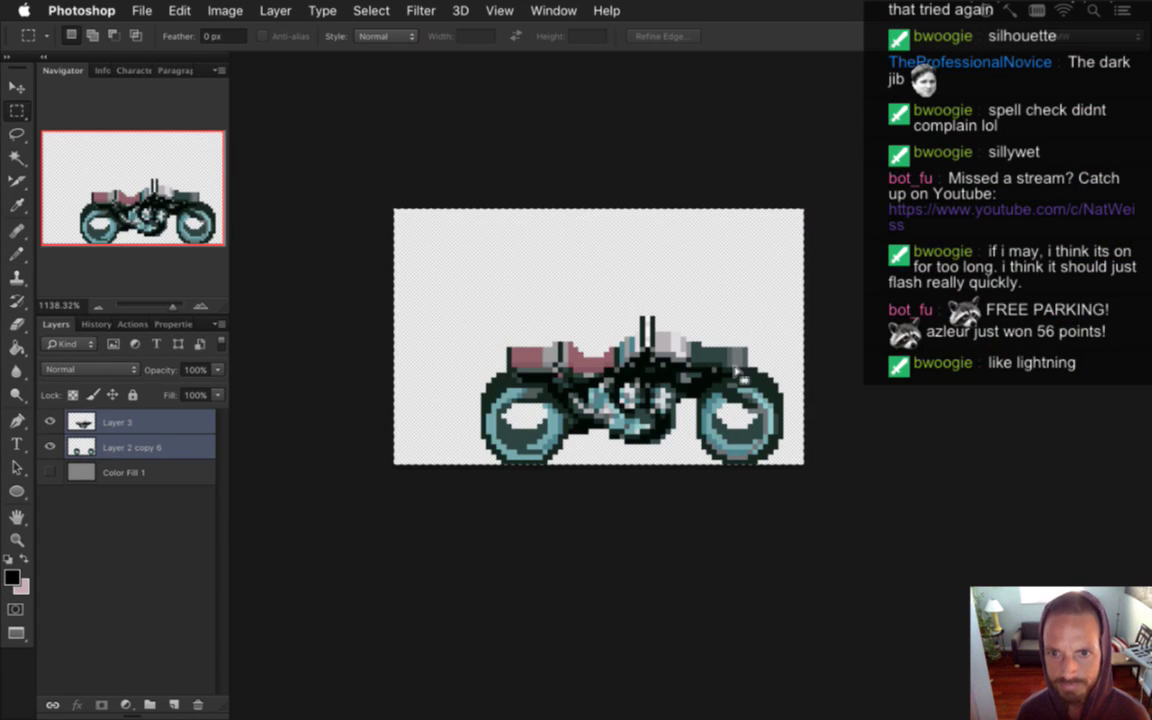
left_click_drag(729, 421, 800, 420)
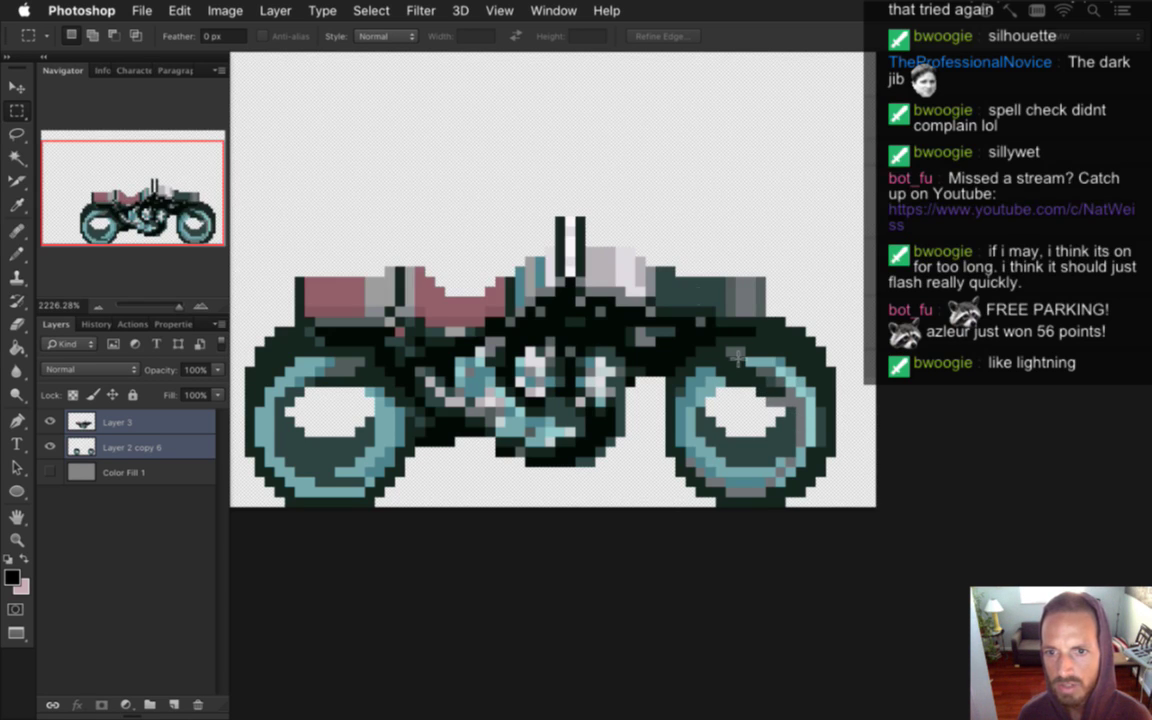
left_click(552, 10)
mouse_move(599, 705)
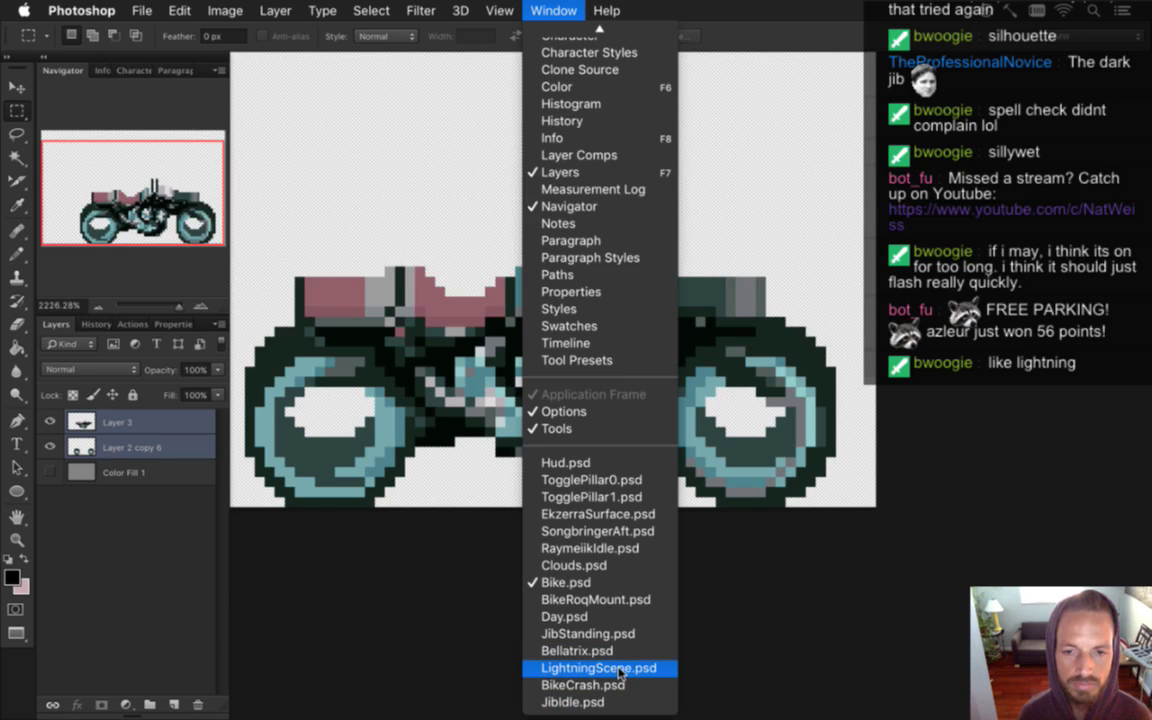
left_click(618, 667)
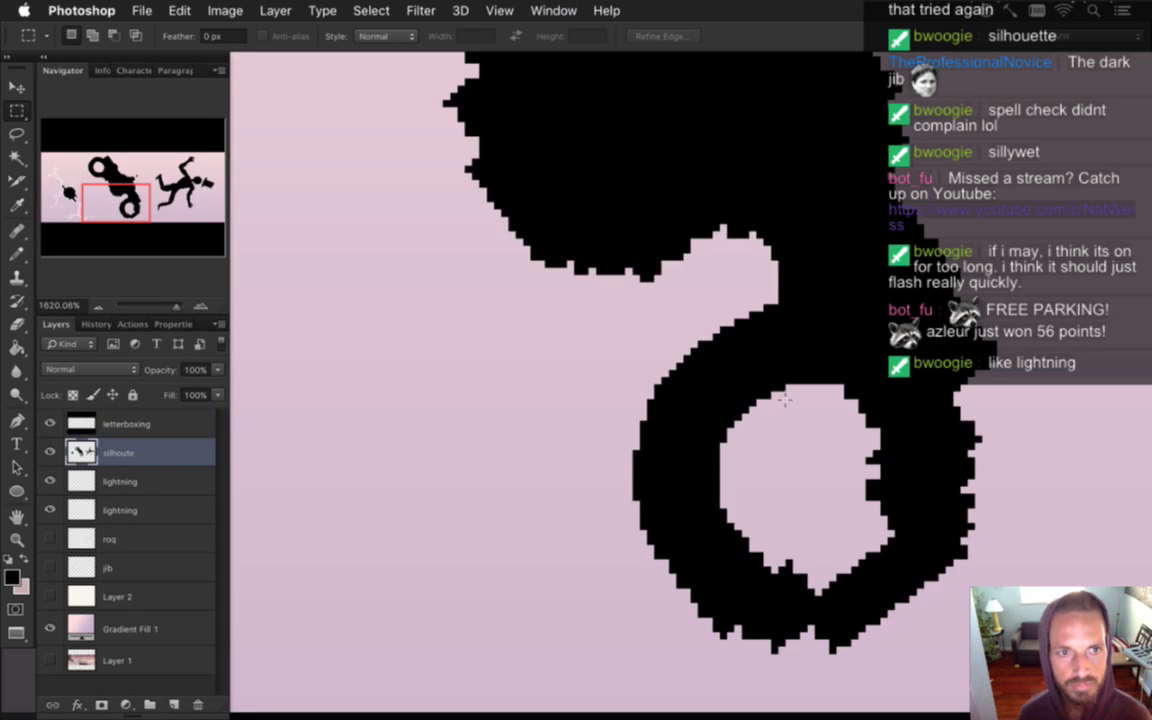
Fill the gap at the bottom of the lower wheel's inner hole with black pixels and round its lower edge
key("b")
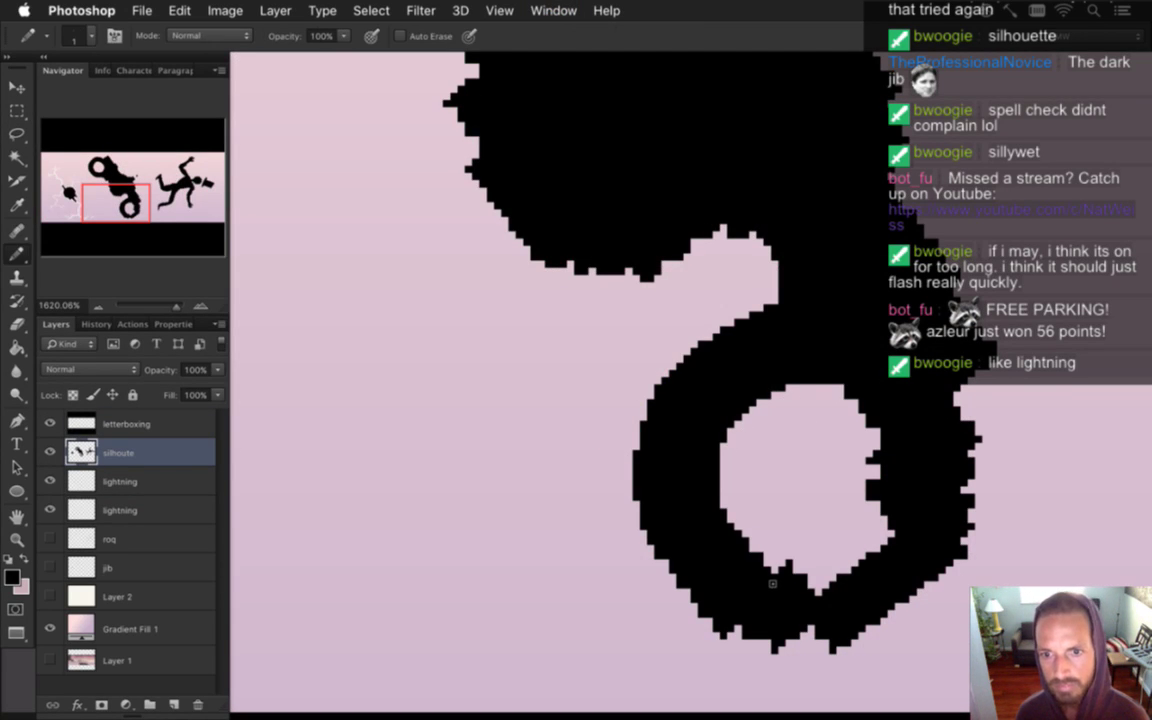
mouse_move(779, 582)
left_mouse_down()
mouse_move(795, 568)
mouse_move(833, 587)
mouse_move(810, 583)
left_mouse_up()
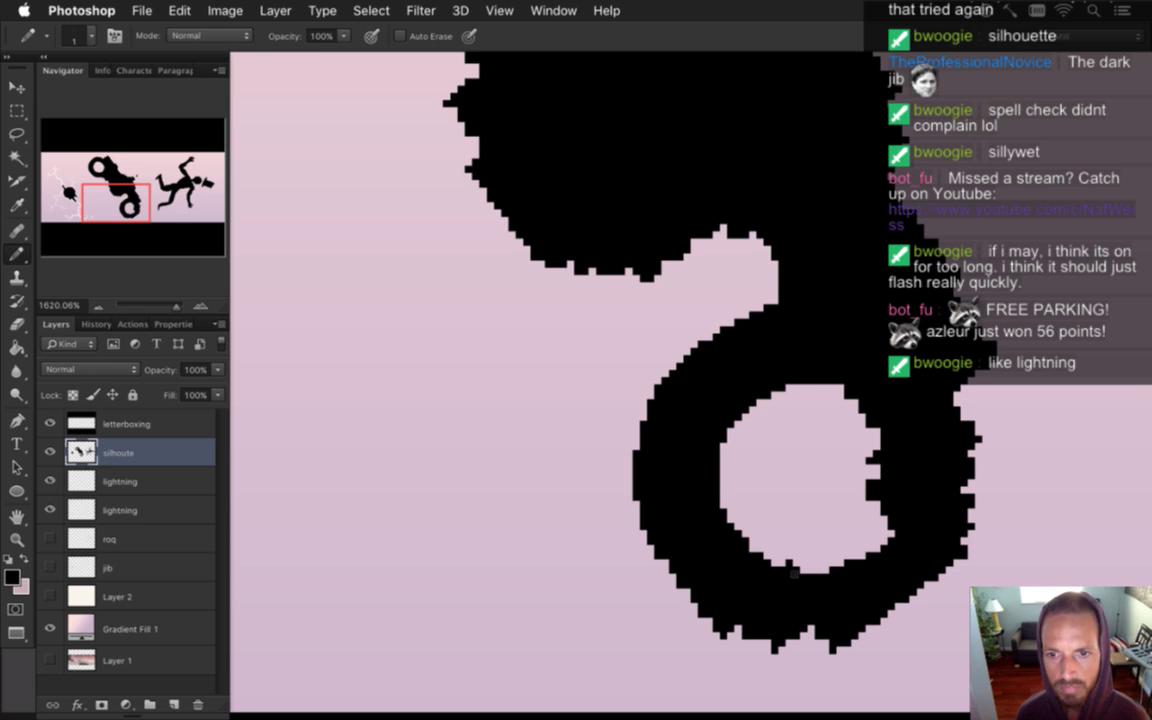
key("e")
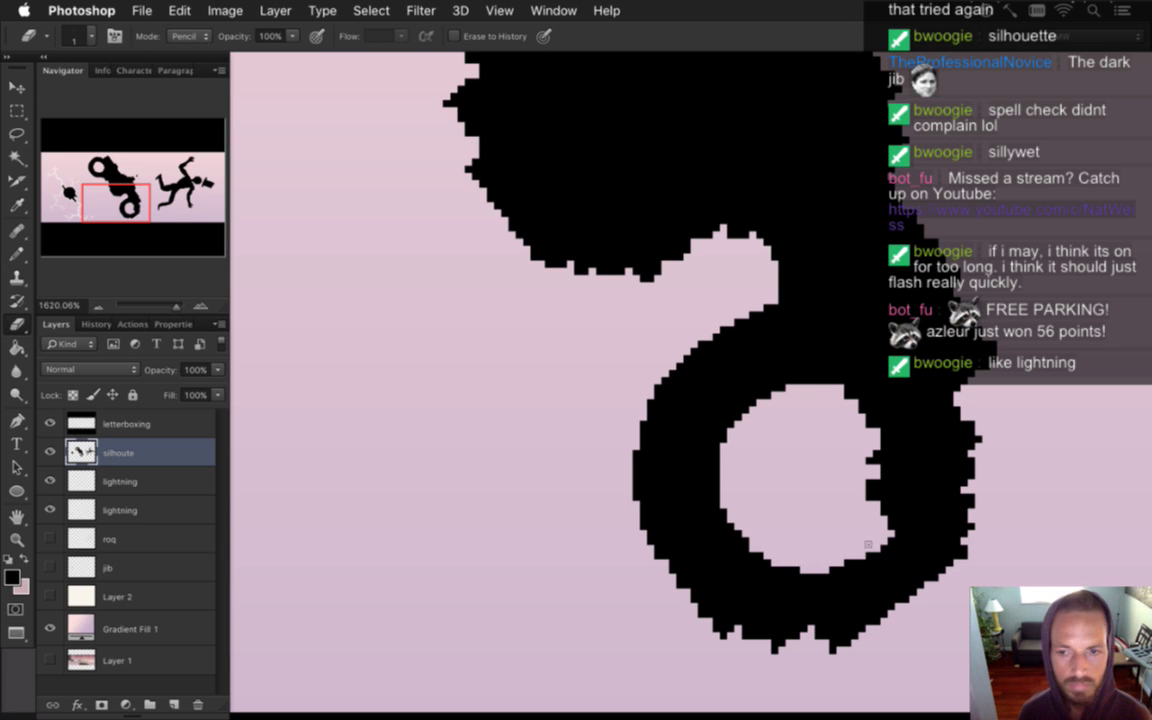
key("b")
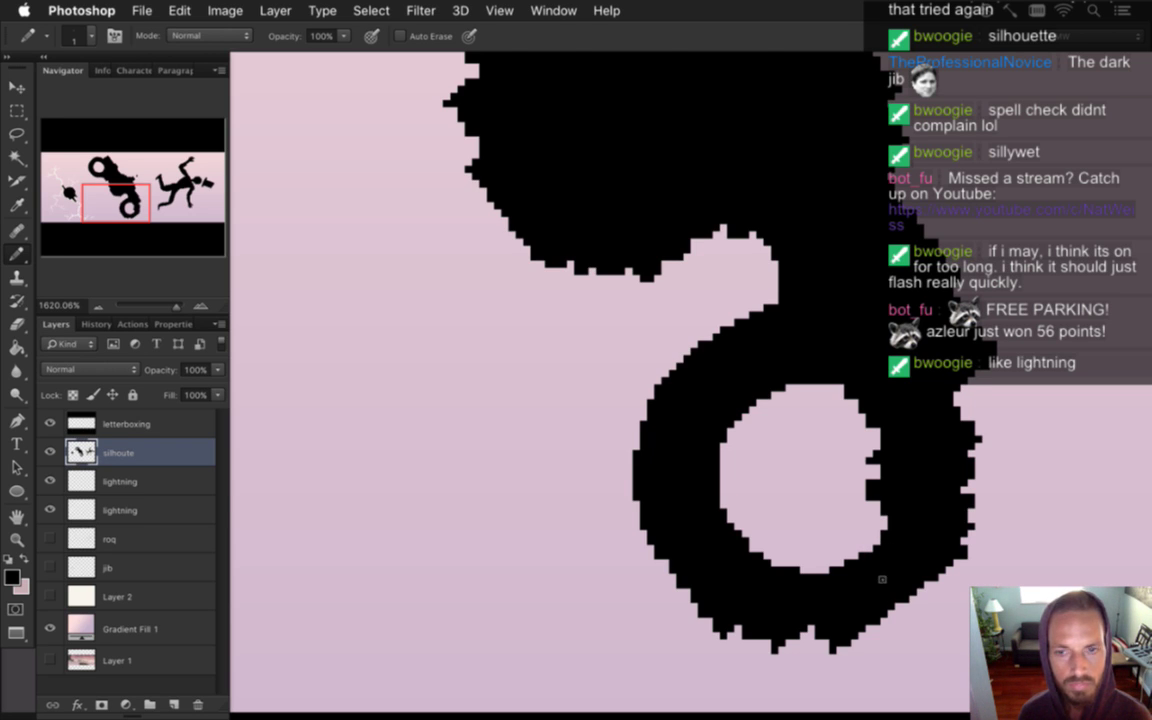
Redraw the right edge of the lower wheel's inner hole and erase the excess pixels to form a smooth curve
key("e")
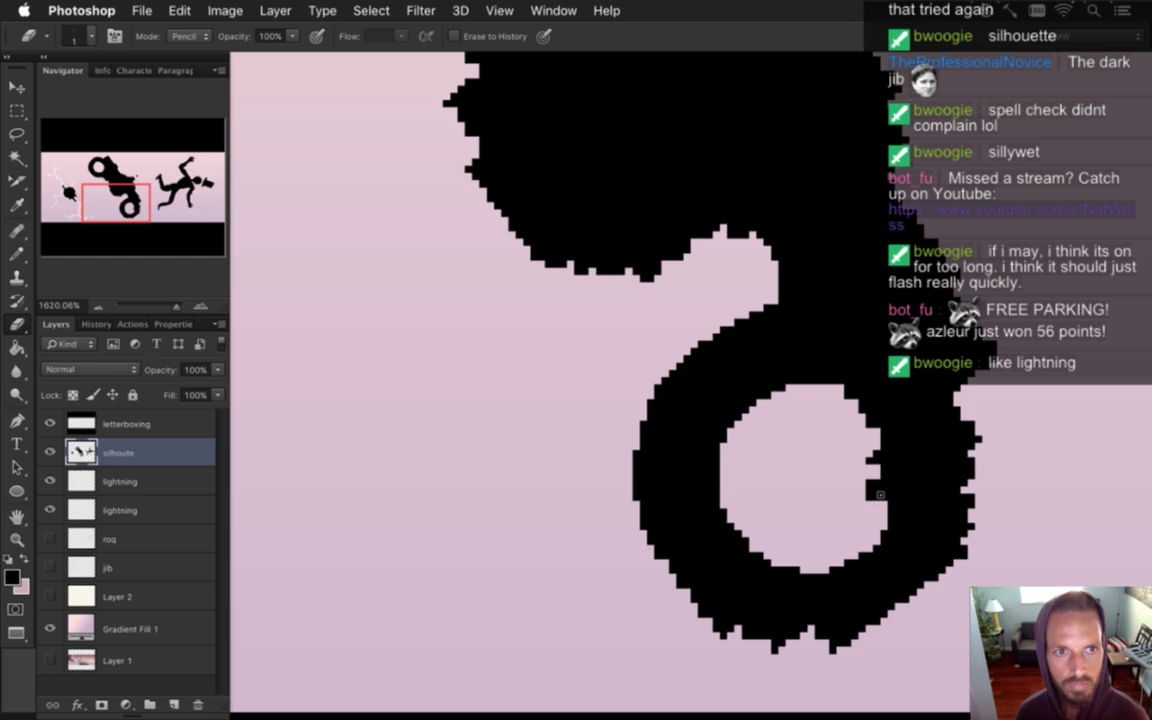
key("b")
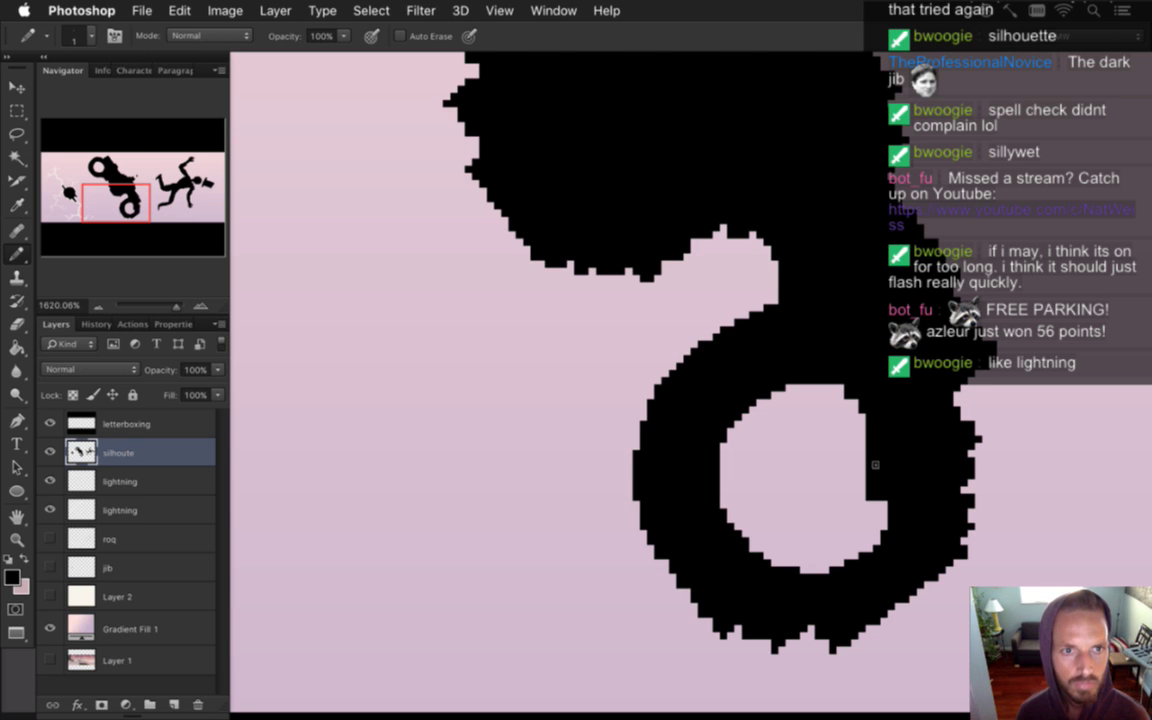
left_click_drag(871, 466, 857, 418)
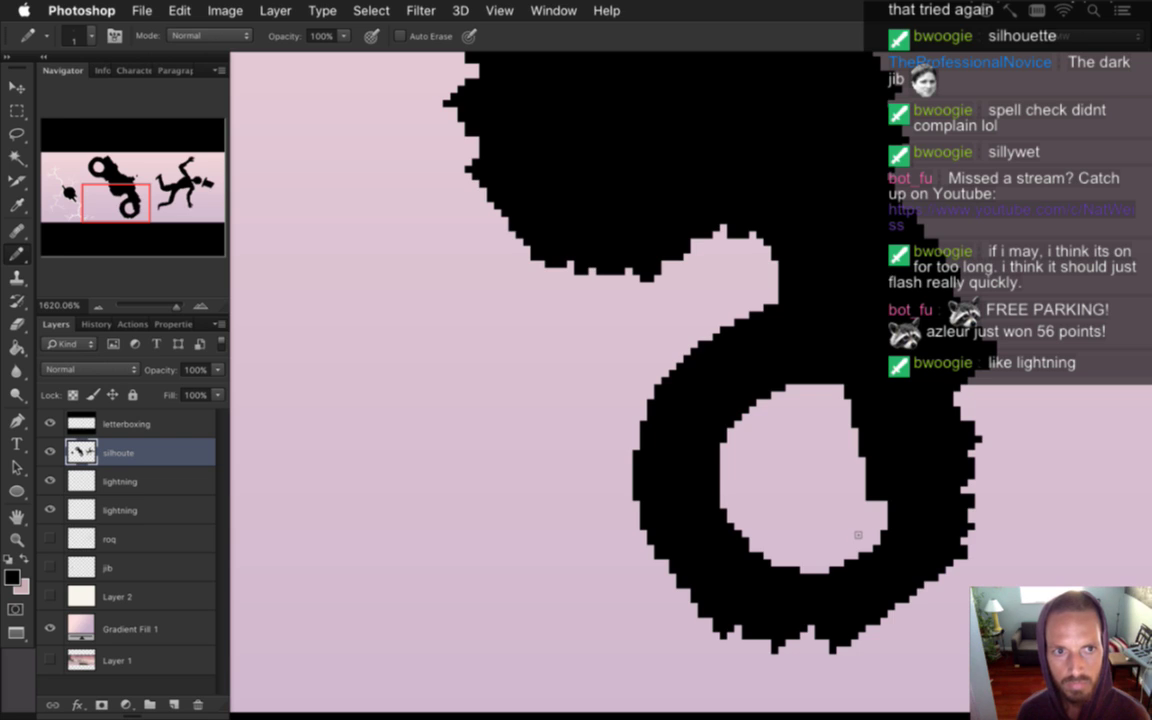
key("e")
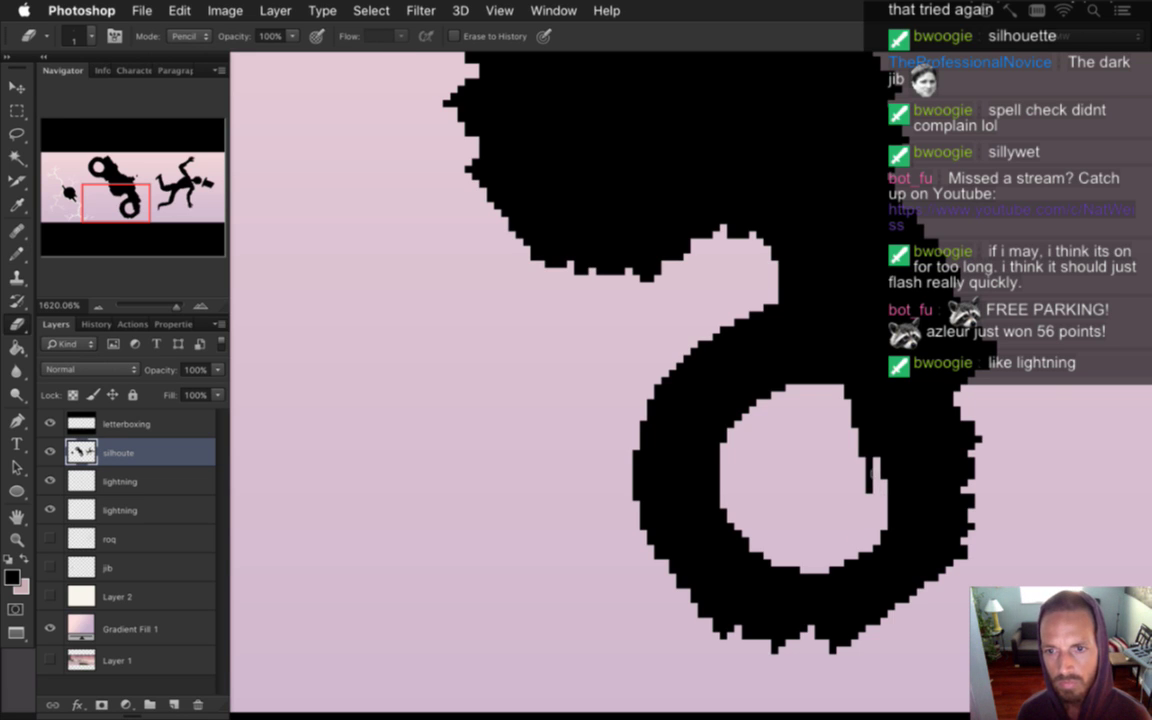
left_click_drag(858, 428, 861, 450)
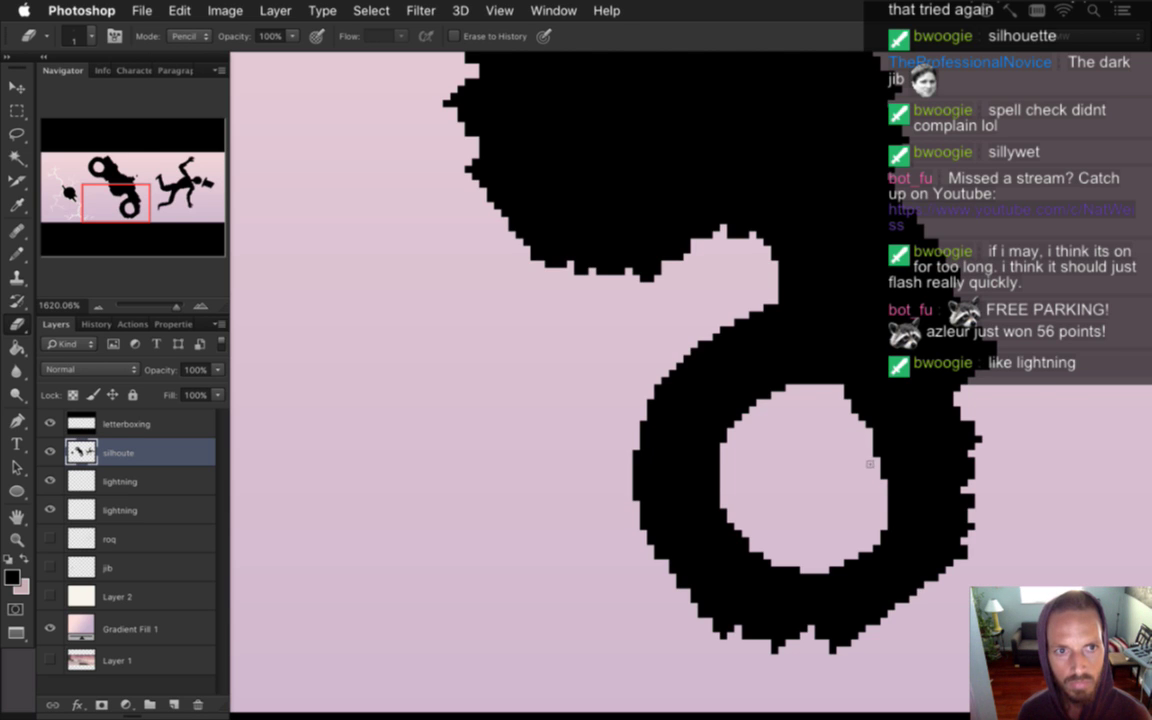
Fill the notches along the bottom of the lower wheel's outer rim and erase the protruding spikes to form a smooth curve
key("b")
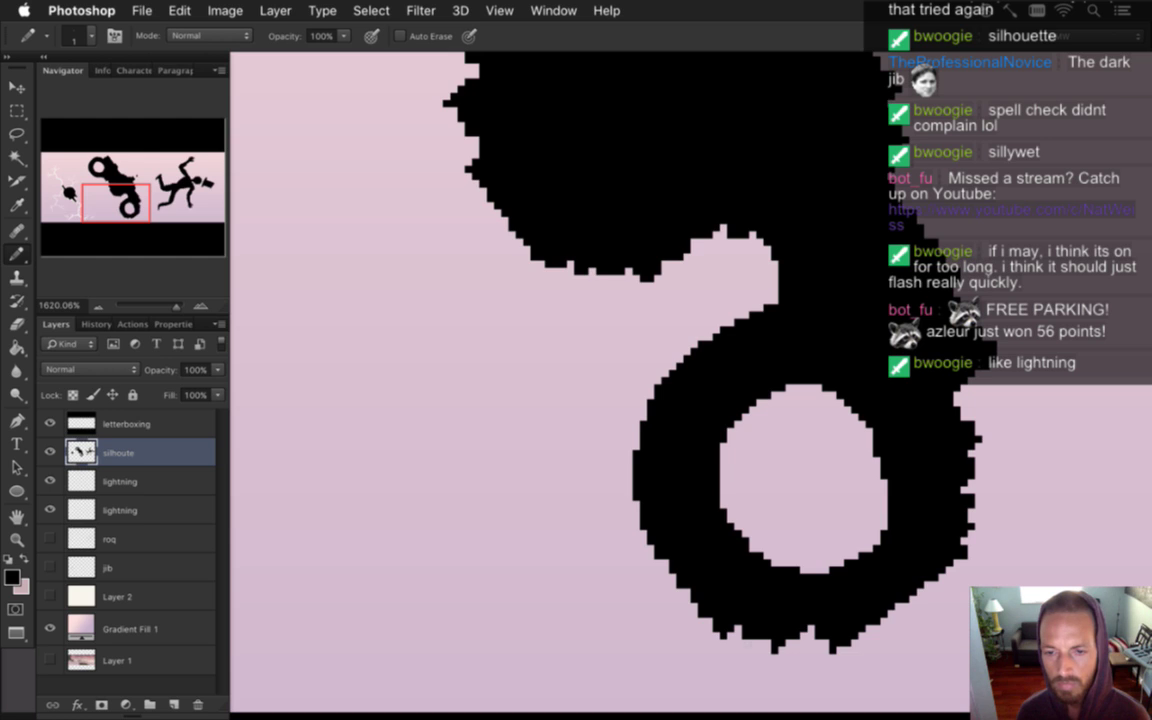
left_click_drag(812, 596, 737, 533)
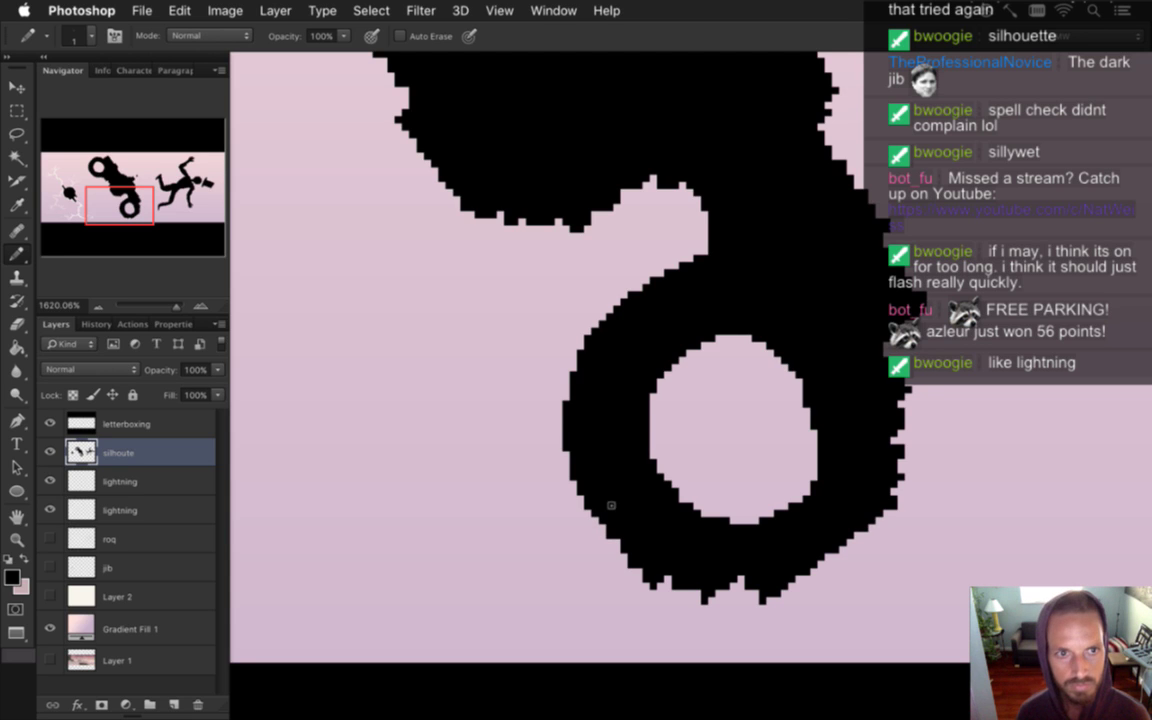
key("e")
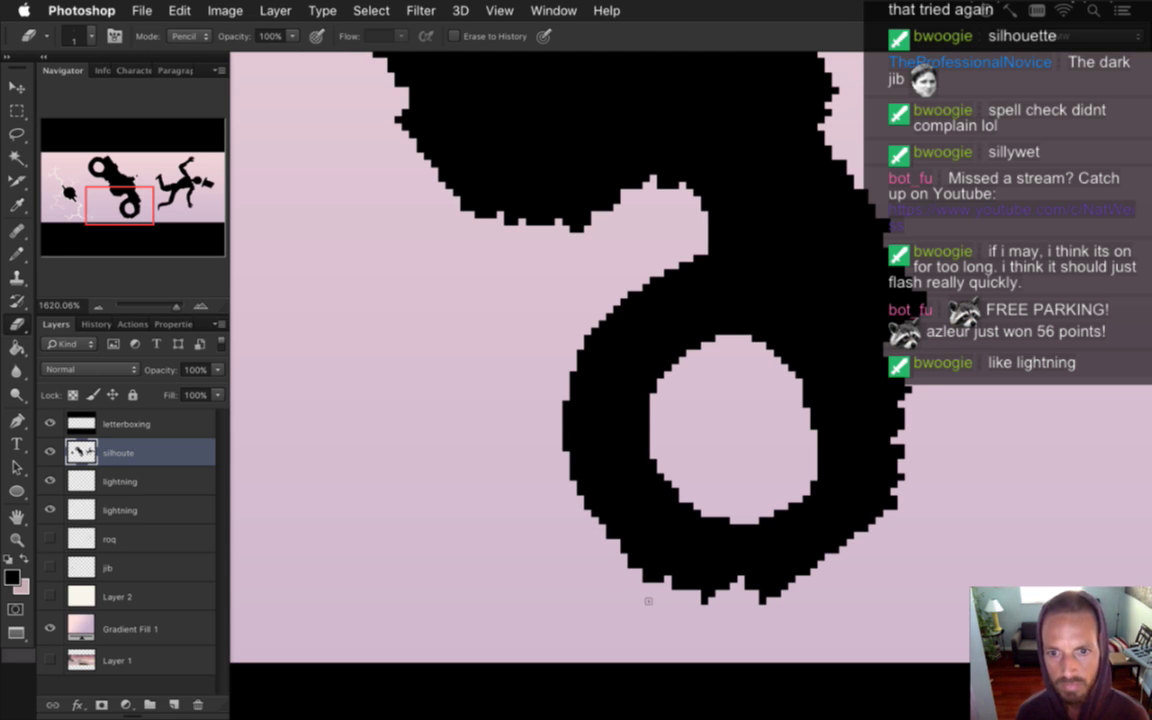
key("b")
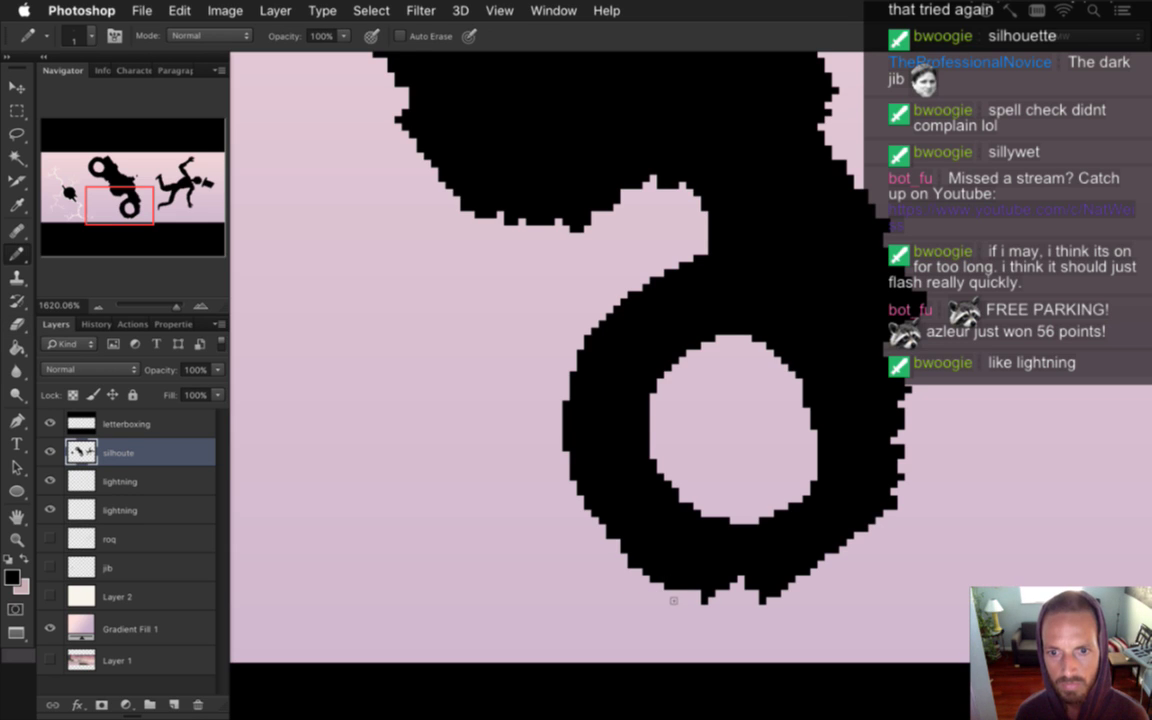
left_click_drag(678, 594, 702, 594)
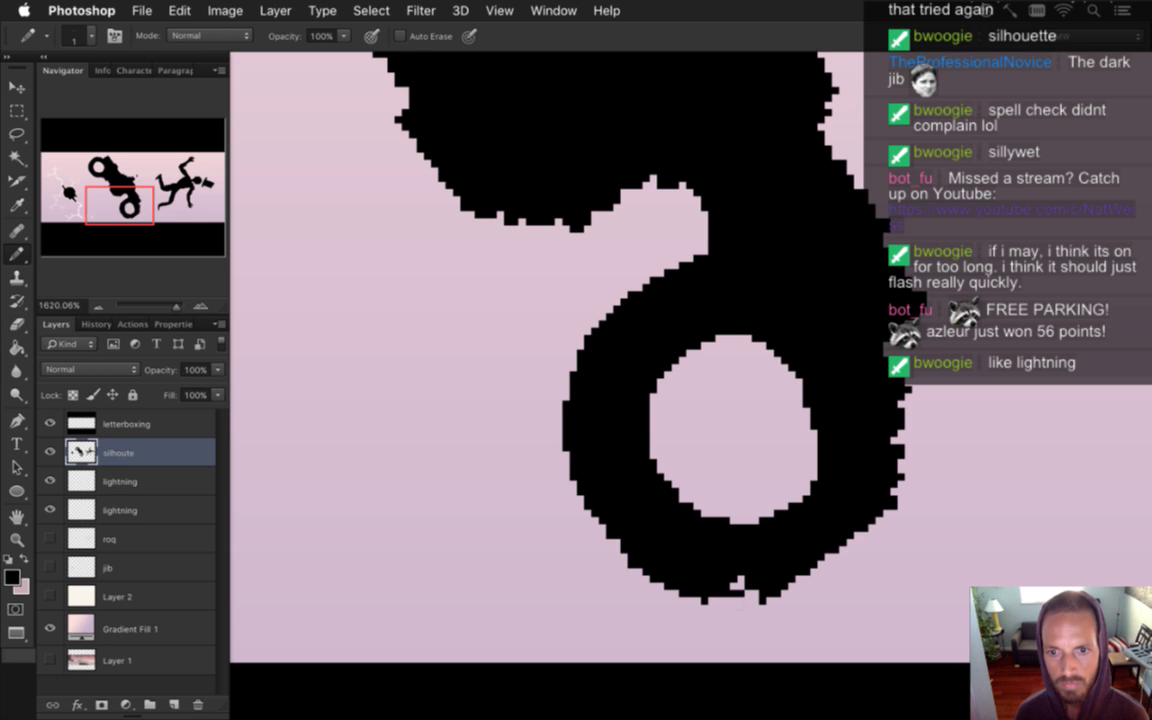
left_click(740, 585)
key("e")
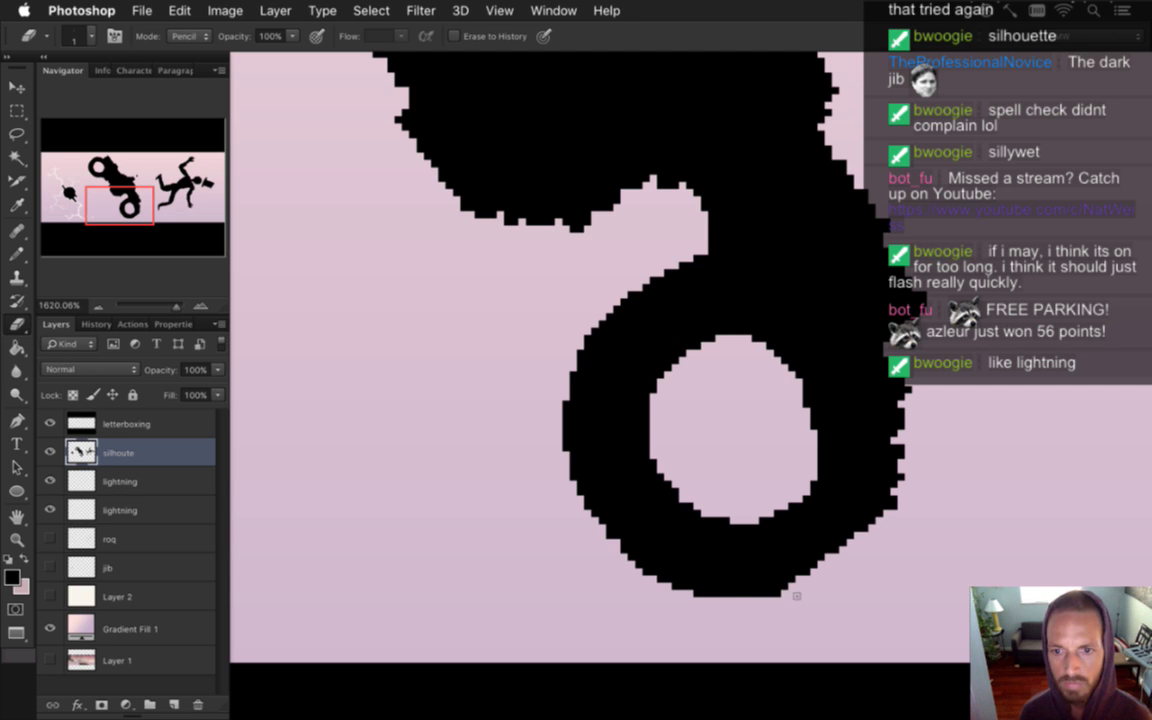
Fill in the lower wheel's lower-right outer rim with black pixels and trim the jagged pixels along its right edge
key("b")
left_click_drag(798, 583, 826, 565)
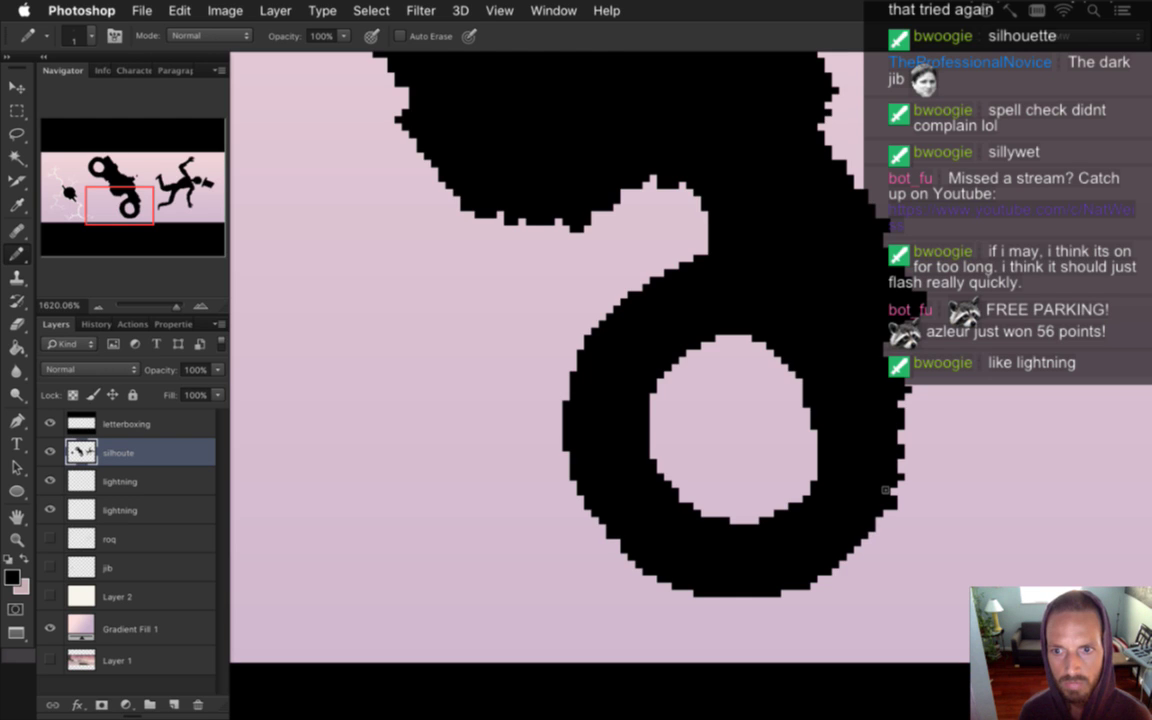
key("e")
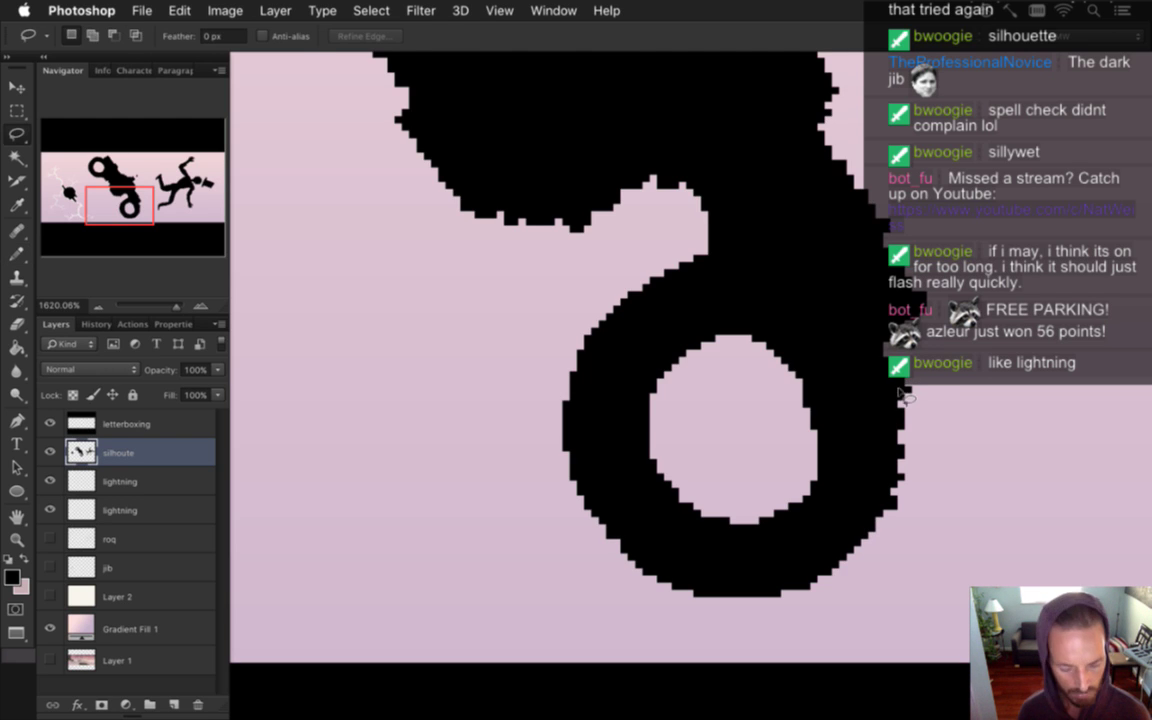
mouse_move(899, 390)
left_mouse_down()
mouse_move(907, 461)
mouse_move(901, 423)
mouse_move(889, 530)
left_mouse_up()
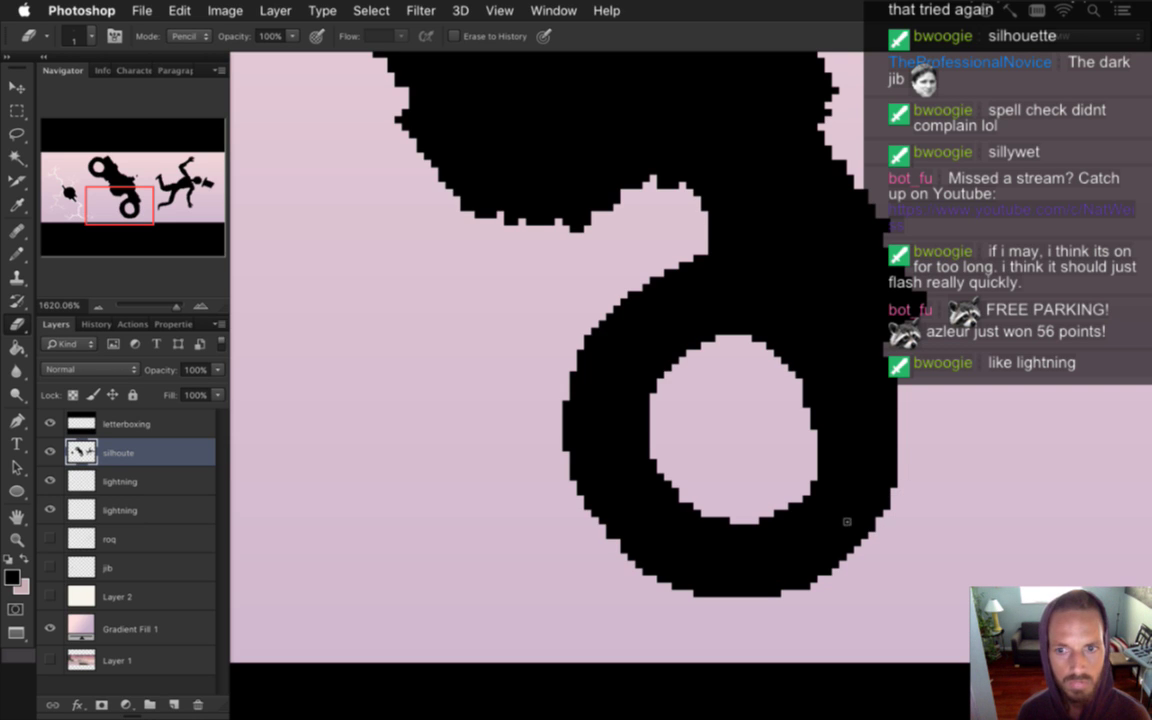
Widen the right side of the lower wheel's inner hole and add black pixels to round the outer rim's right edge
key("b")
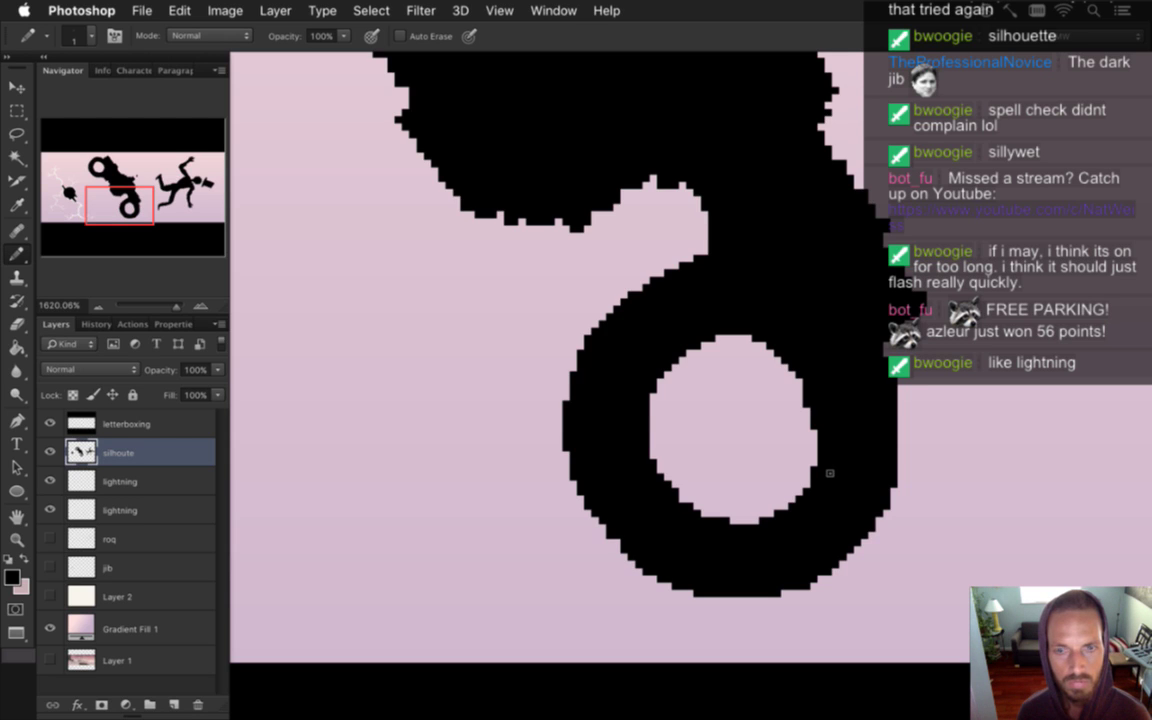
key("e")
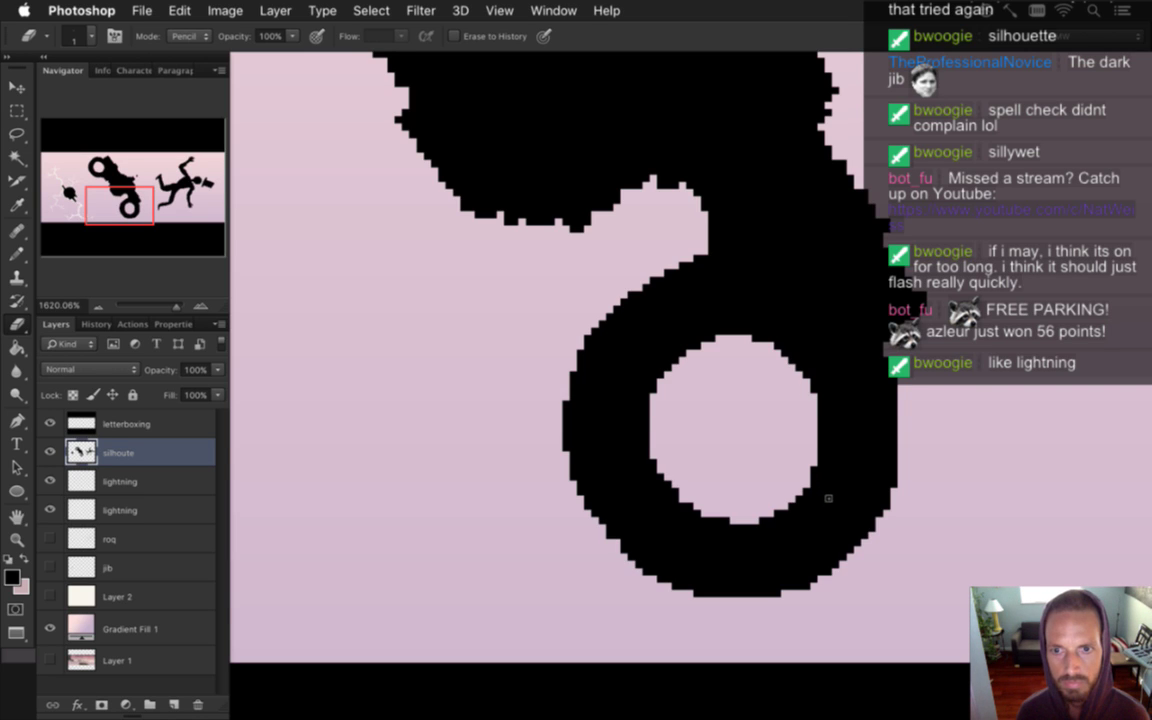
left_click_drag(820, 425, 821, 458)
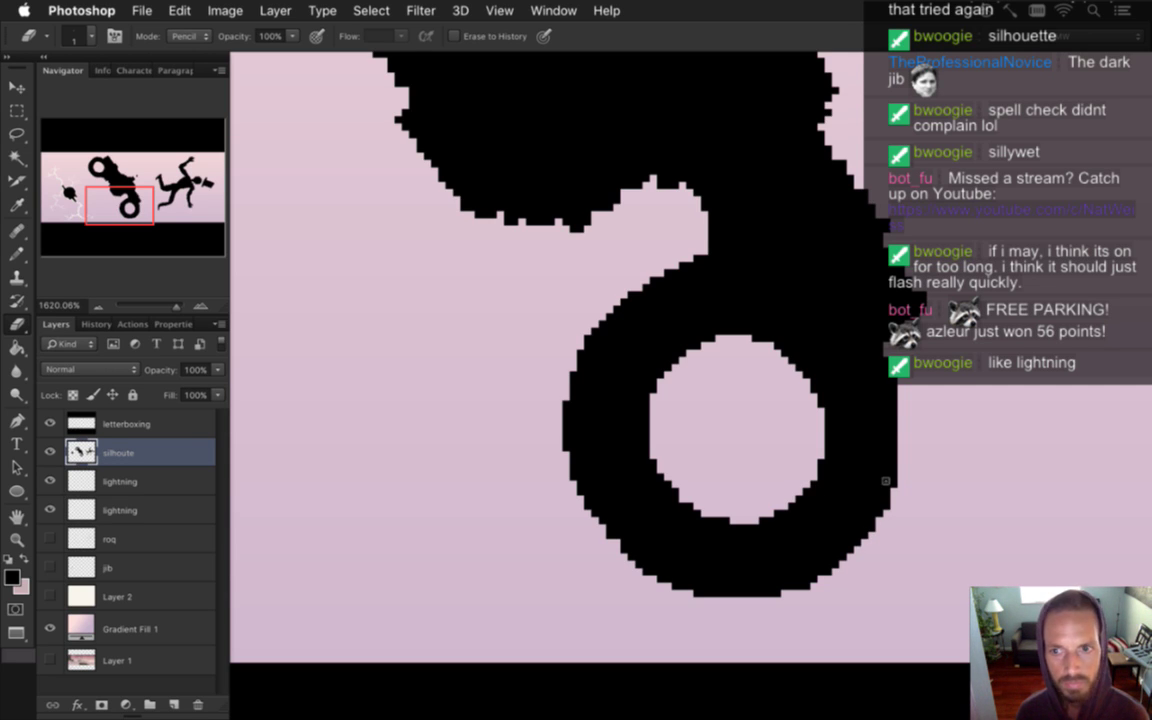
key("b")
left_click_drag(903, 416, 903, 446)
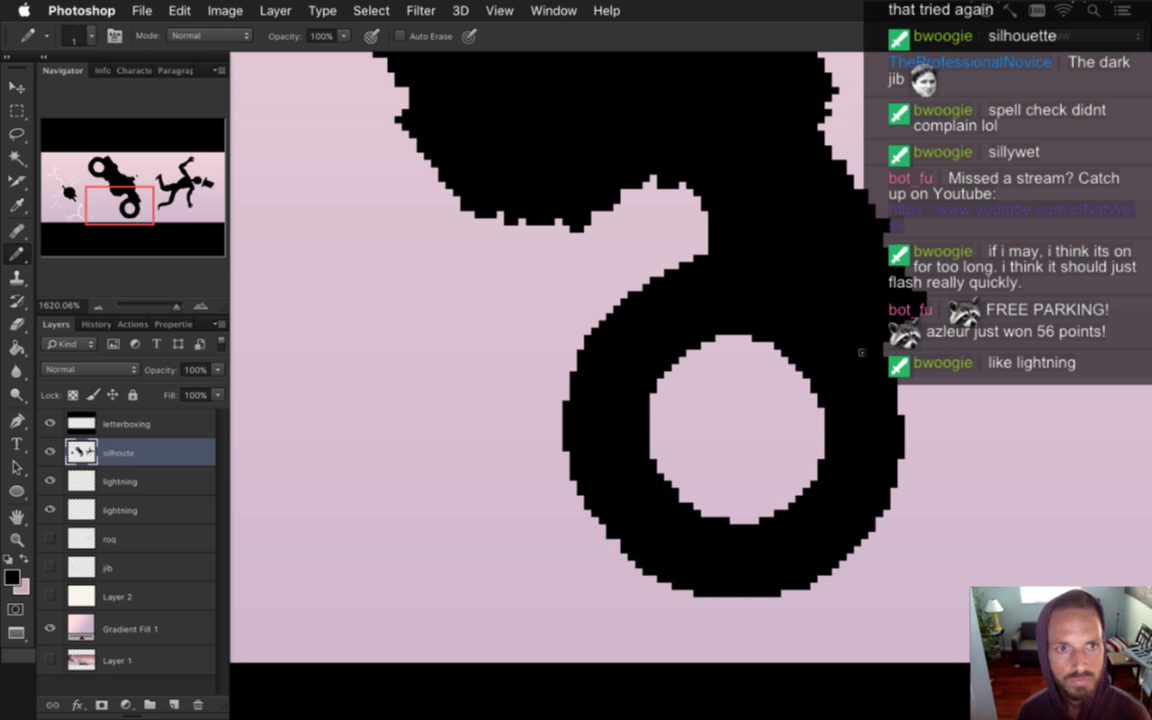
mouse_move(886, 368)
left_mouse_down()
mouse_move(748, 427)
mouse_move(724, 558)
mouse_move(828, 419)
left_mouse_up()
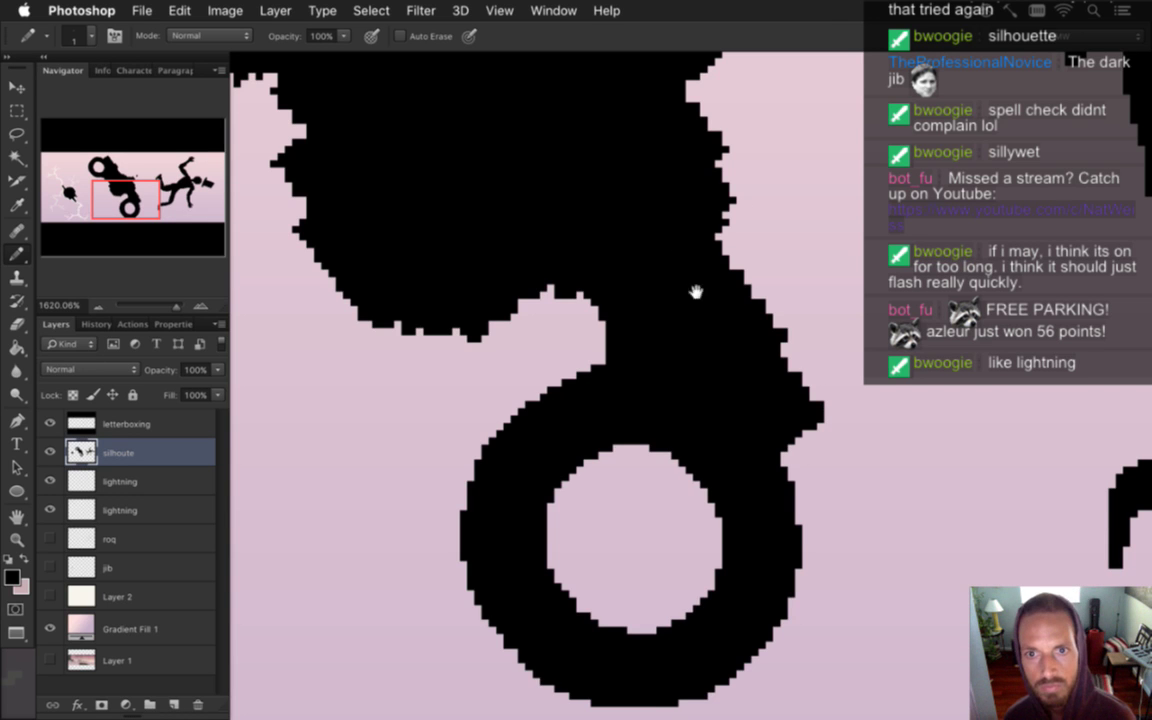
mouse_move(728, 193)
left_mouse_down()
mouse_move(690, 368)
mouse_move(678, 236)
left_mouse_up()
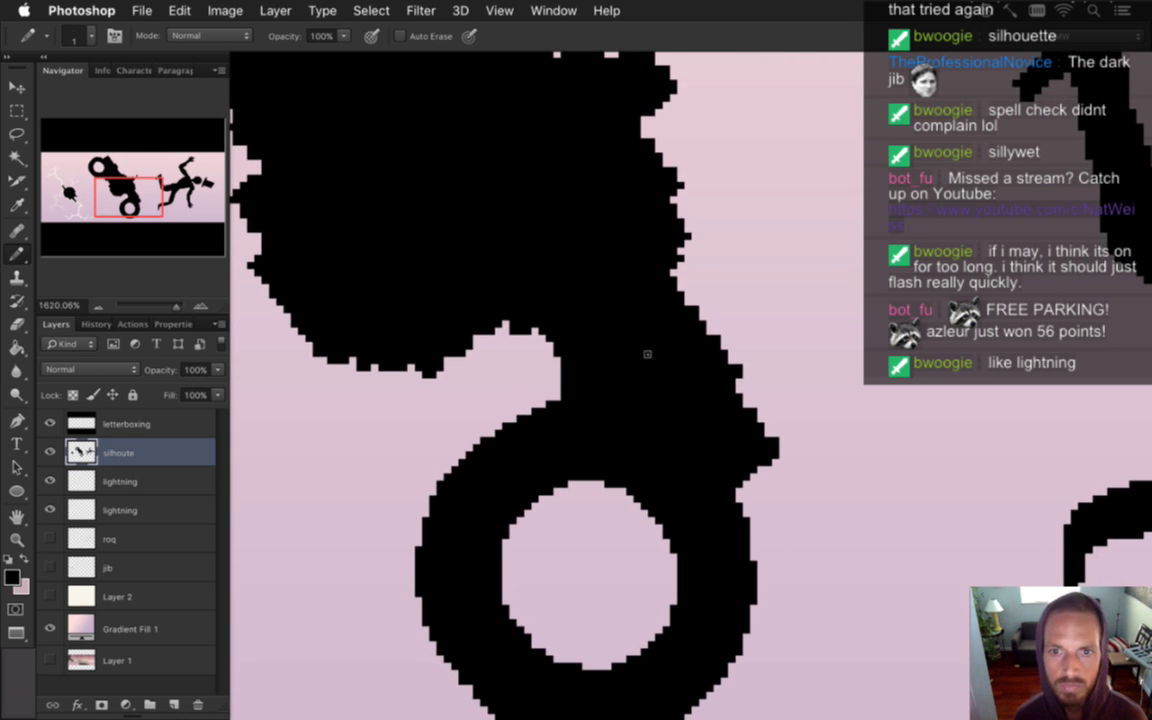
Close TogglePillar0.psd and TogglePillar1.psd, saving the changes to TogglePillar1.psd
left_click(553, 10)
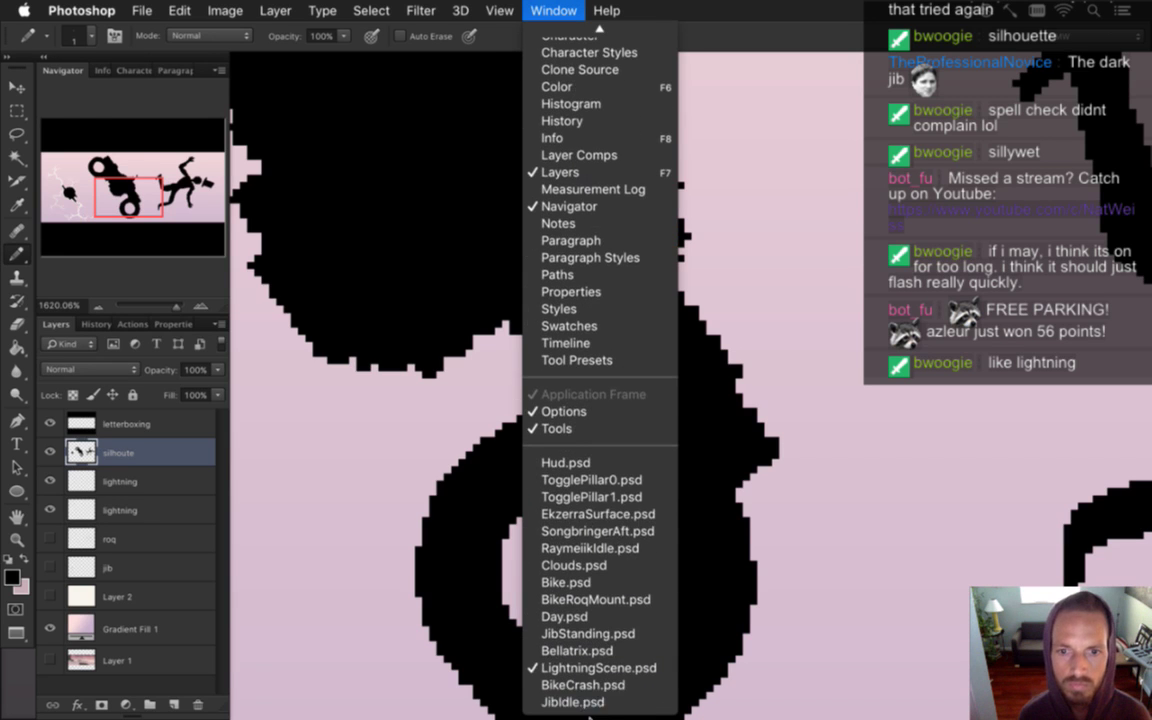
left_click(590, 480)
key("ctrl+Tab")
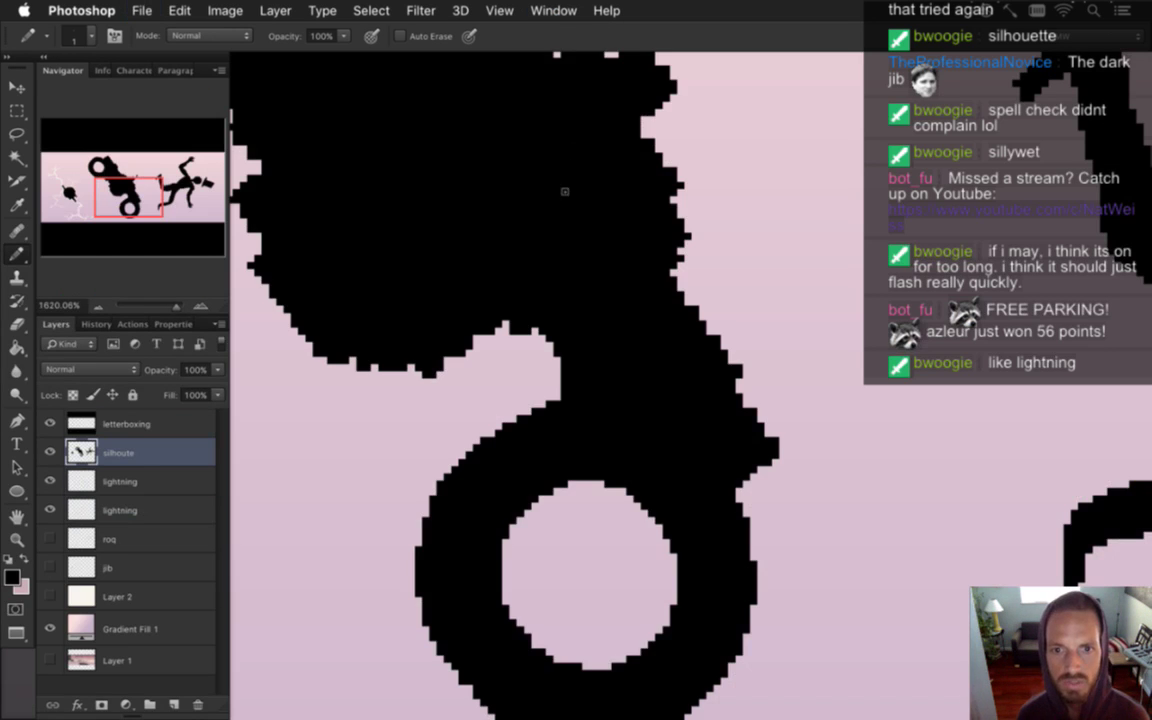
left_click(553, 10)
left_click(590, 561)
key("super+w")
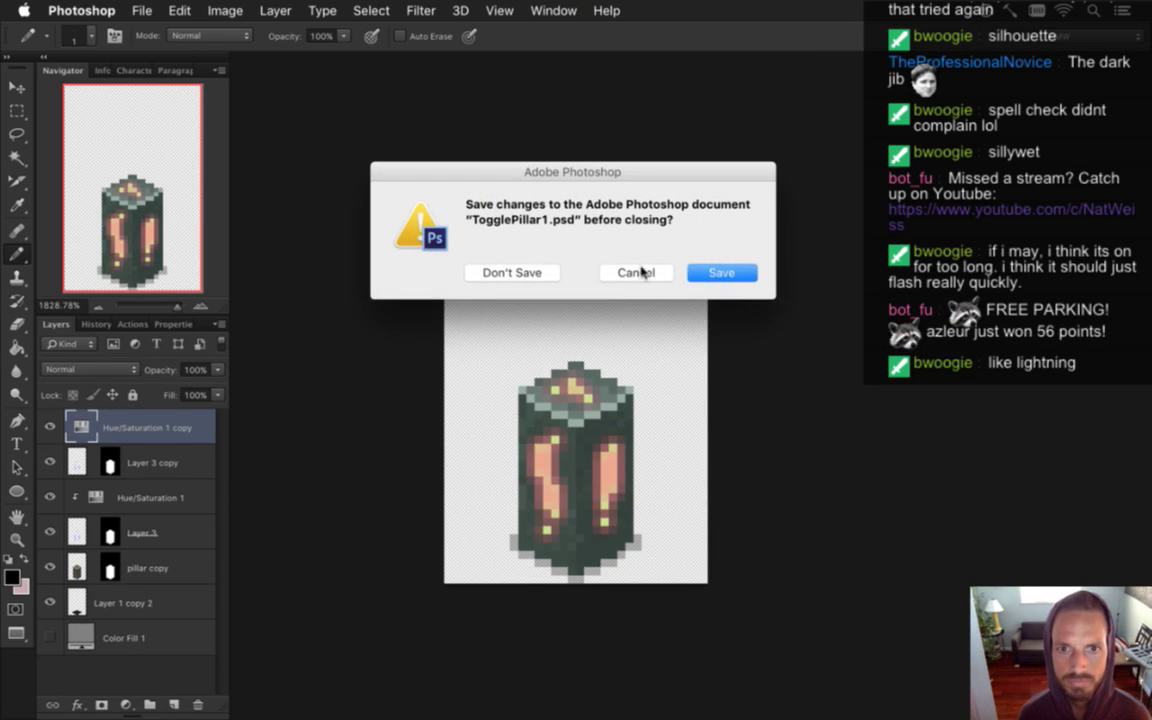
left_click(720, 272)
Close the open documents SongbringerAft.psd and RaymeiikIdle.psd
left_click(553, 10)
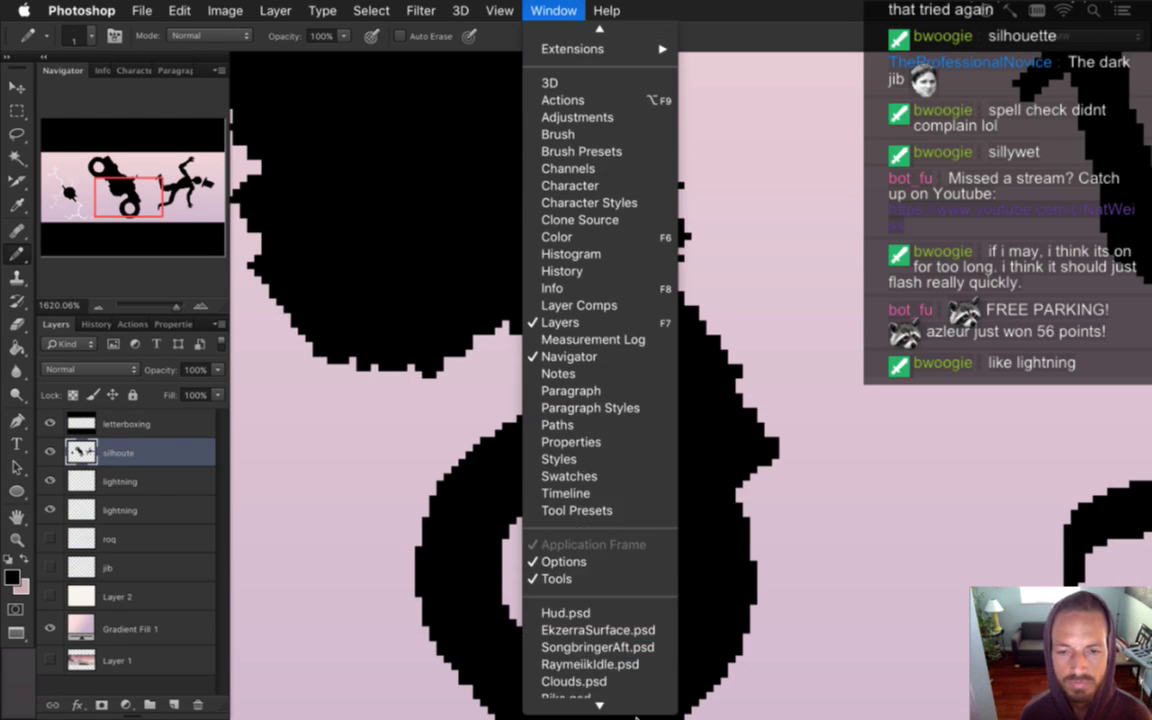
scroll(630, 640, "down", 3)
left_click(644, 533)
key("super+w")
left_click(566, 10)
scroll(643, 699, "down", 3)
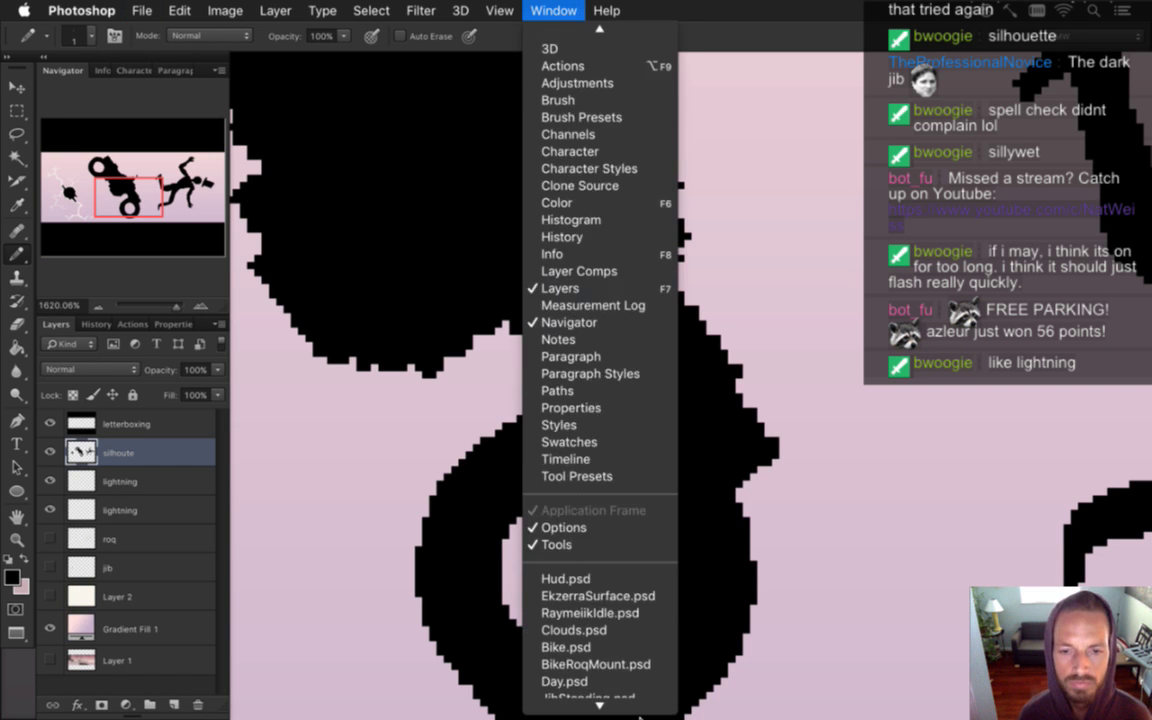
left_click(627, 552)
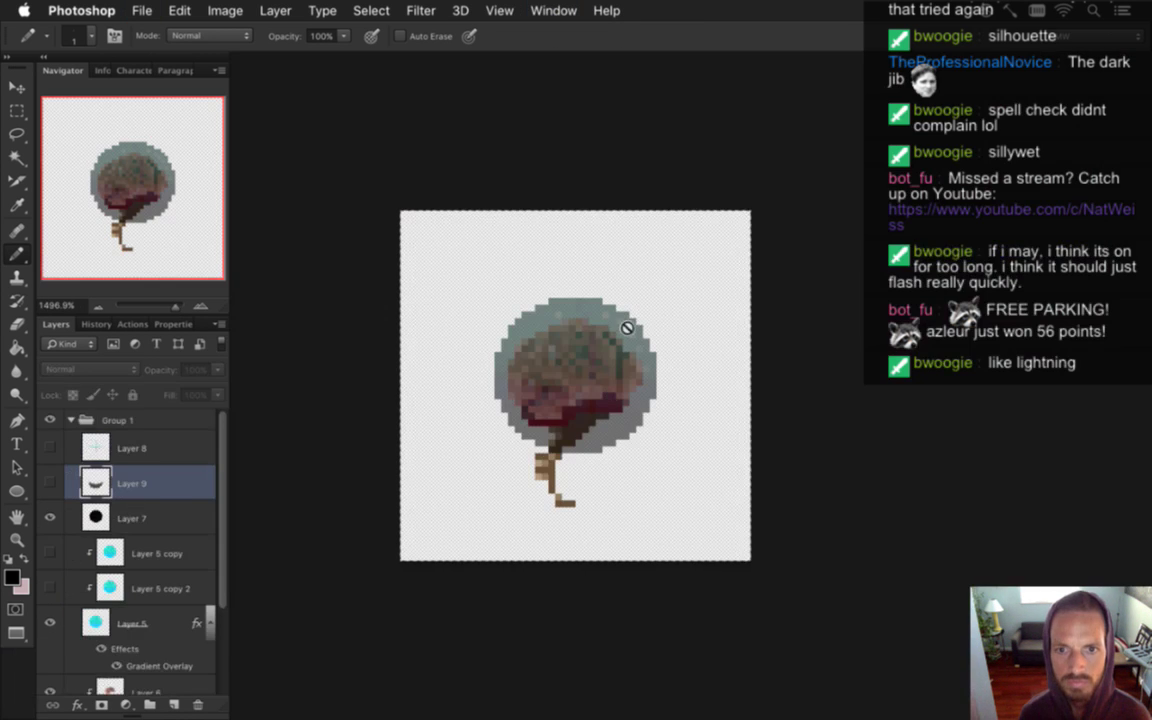
key("super+w")
Close BikeRoqMount.psd and Clouds.psd without saving their changes
left_click(553, 10)
scroll(604, 690, "down", 3)
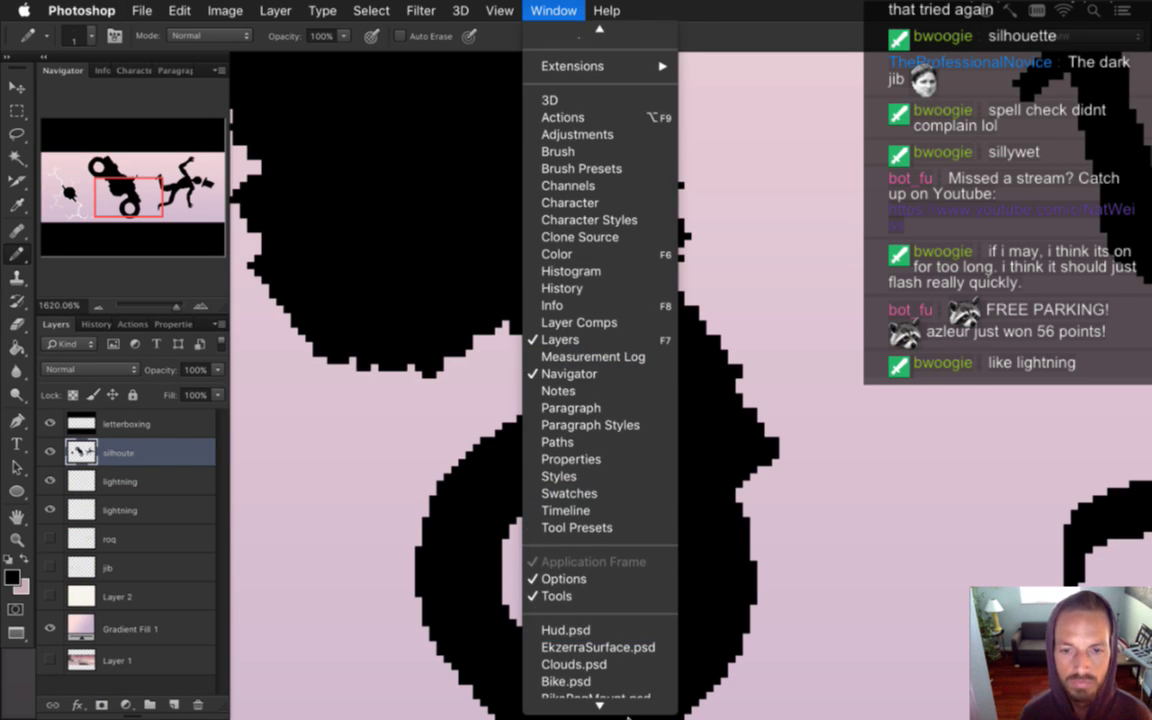
left_click(641, 600)
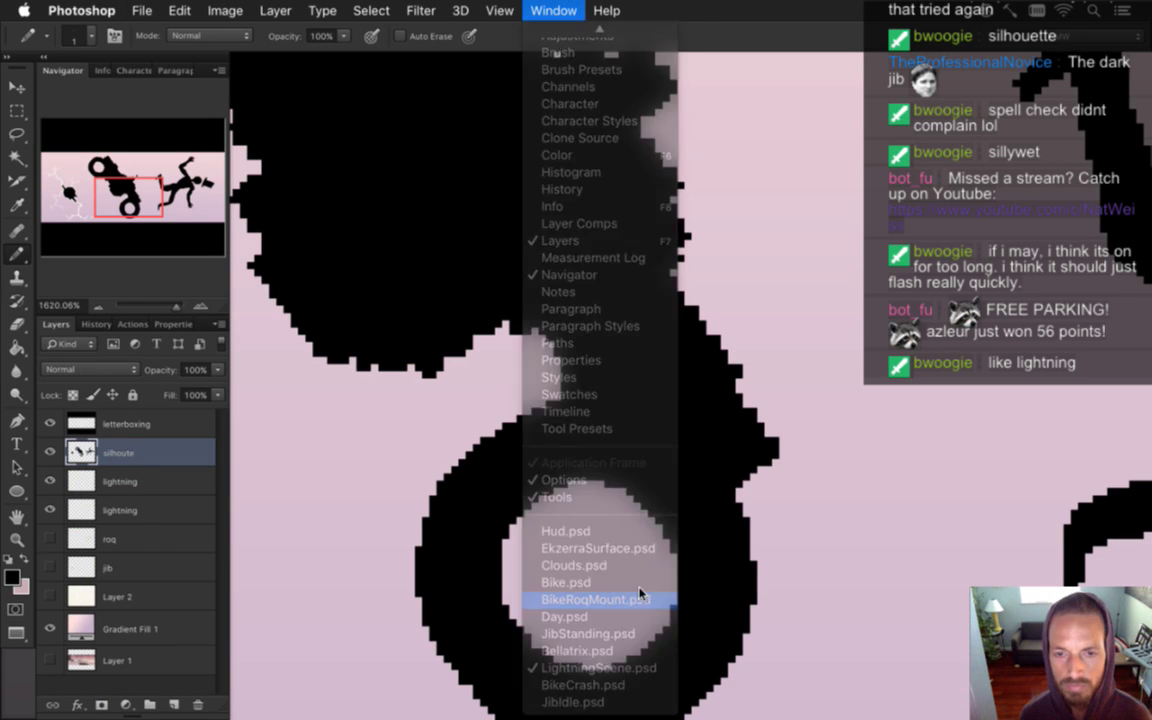
key("super+w")
left_click(505, 272)
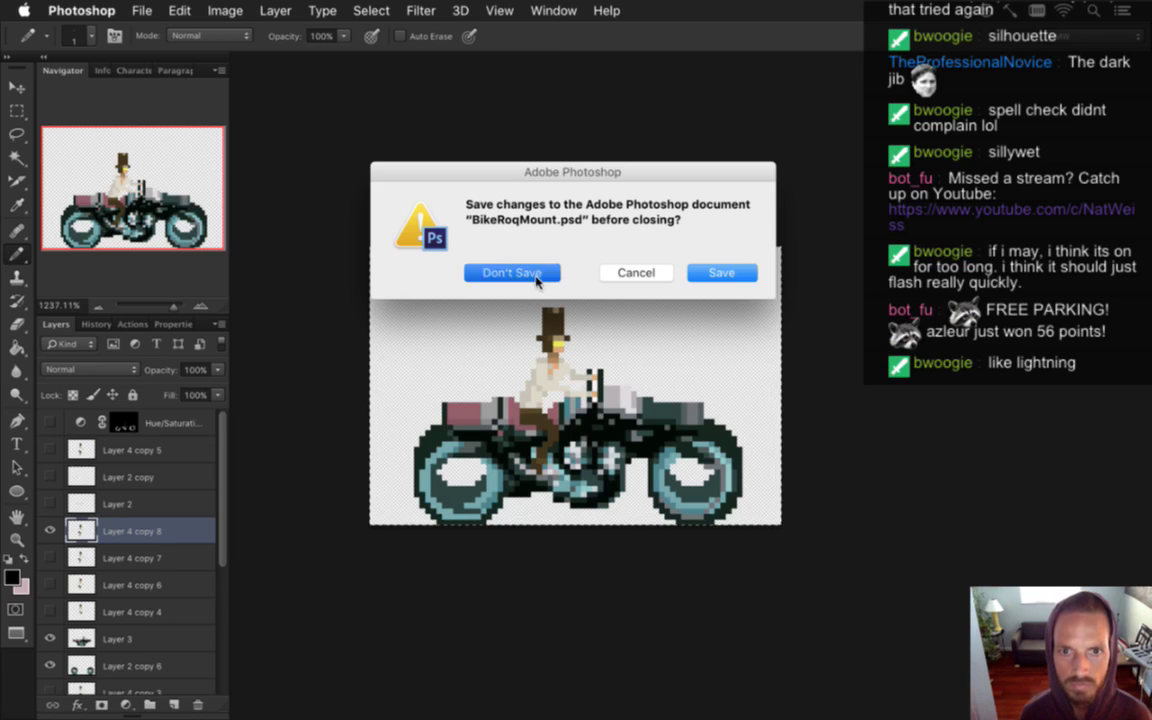
left_click(553, 10)
scroll(614, 700, "down", 3)
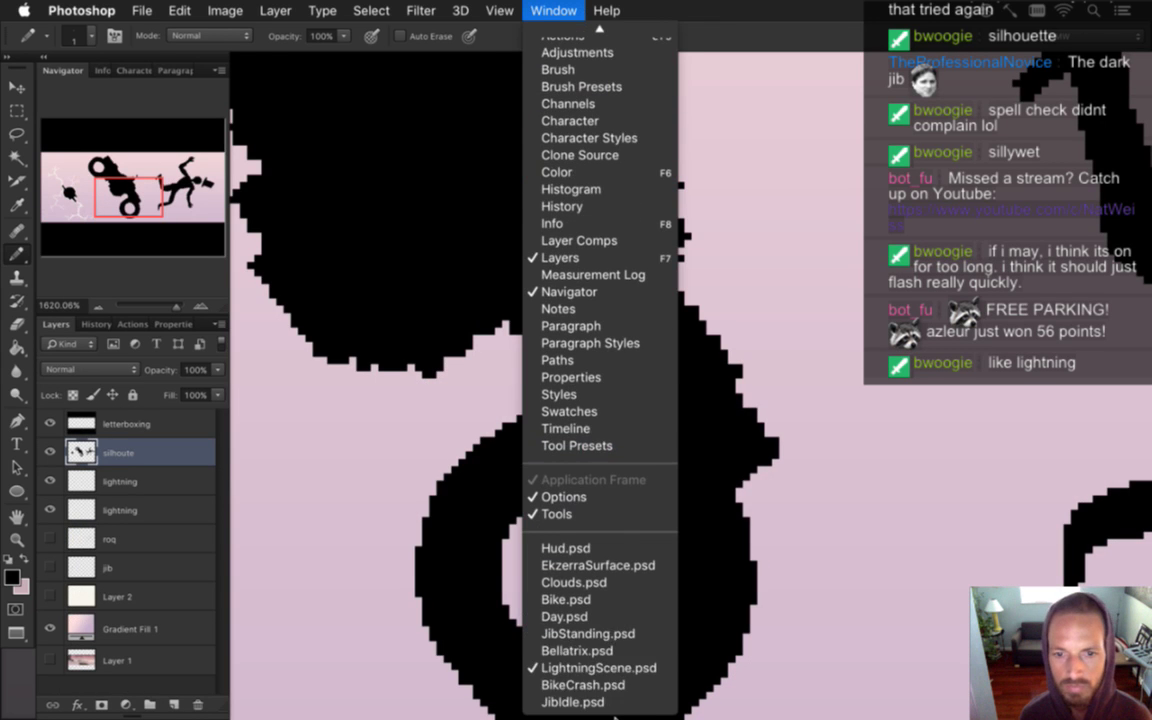
left_click(618, 583)
key("super+w")
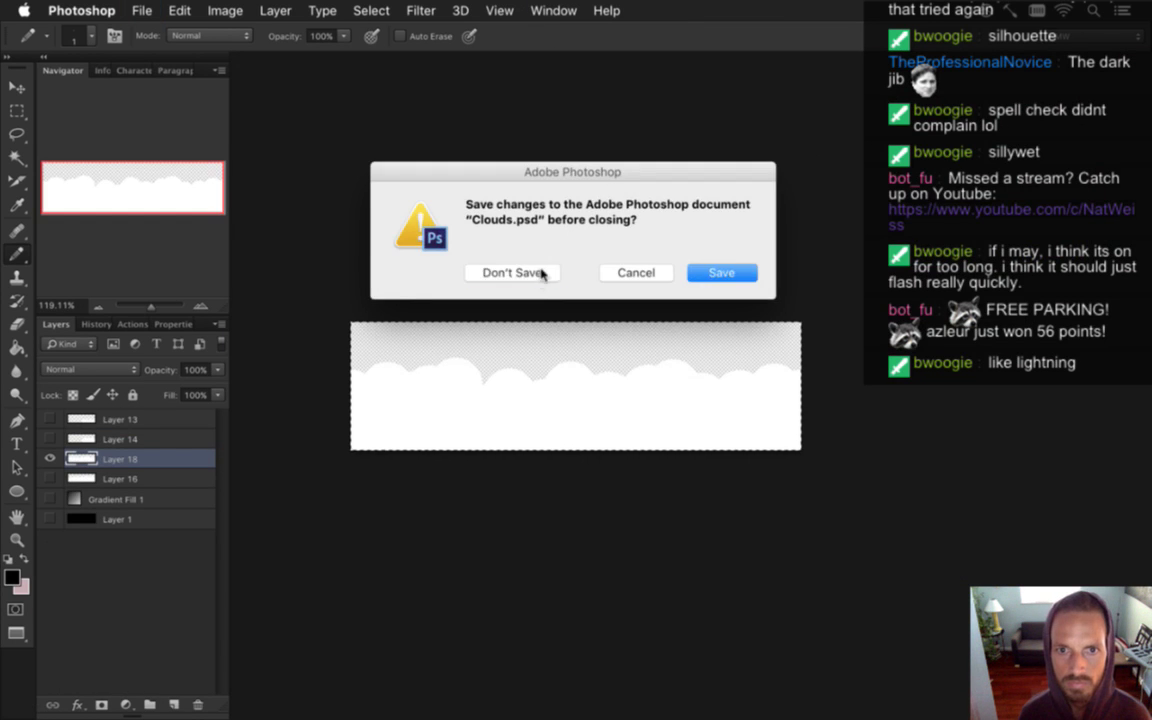
left_click(535, 265)
Close the open documents JibStanding.psd and Bellatrix.psd
left_click(553, 10)
scroll(590, 700, "down", 3)
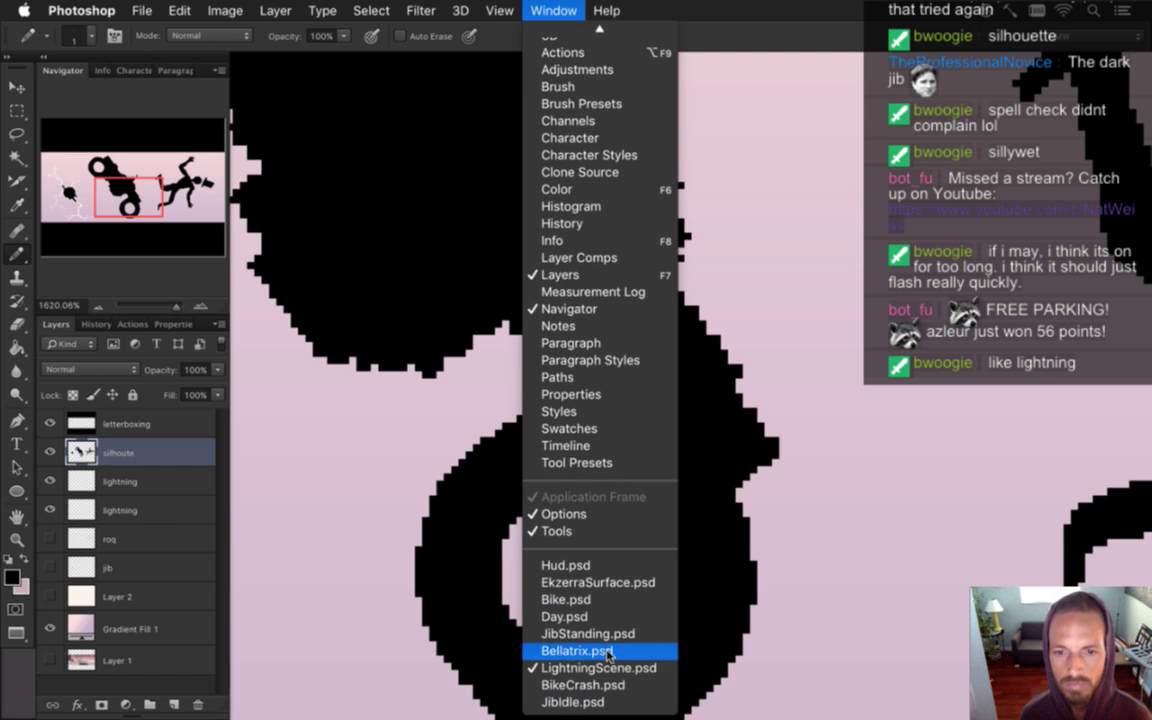
left_click(600, 631)
key("super+w")
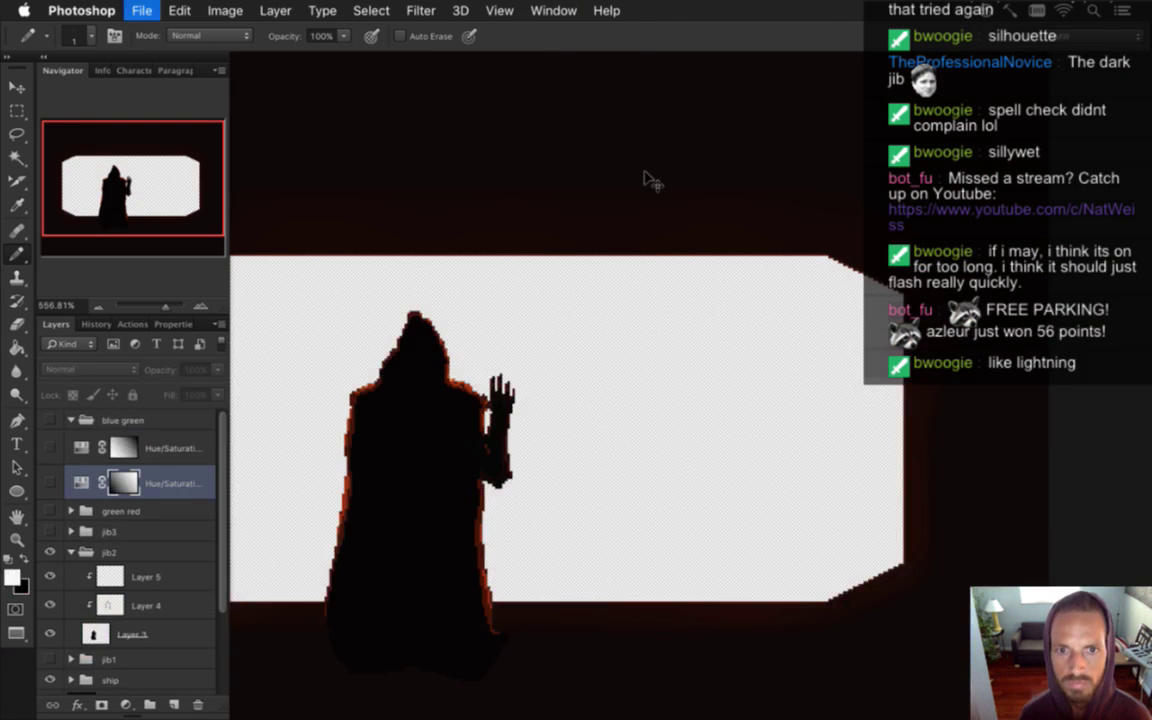
left_click(553, 10)
scroll(612, 700, "down", 2)
scroll(612, 715, "down", 2)
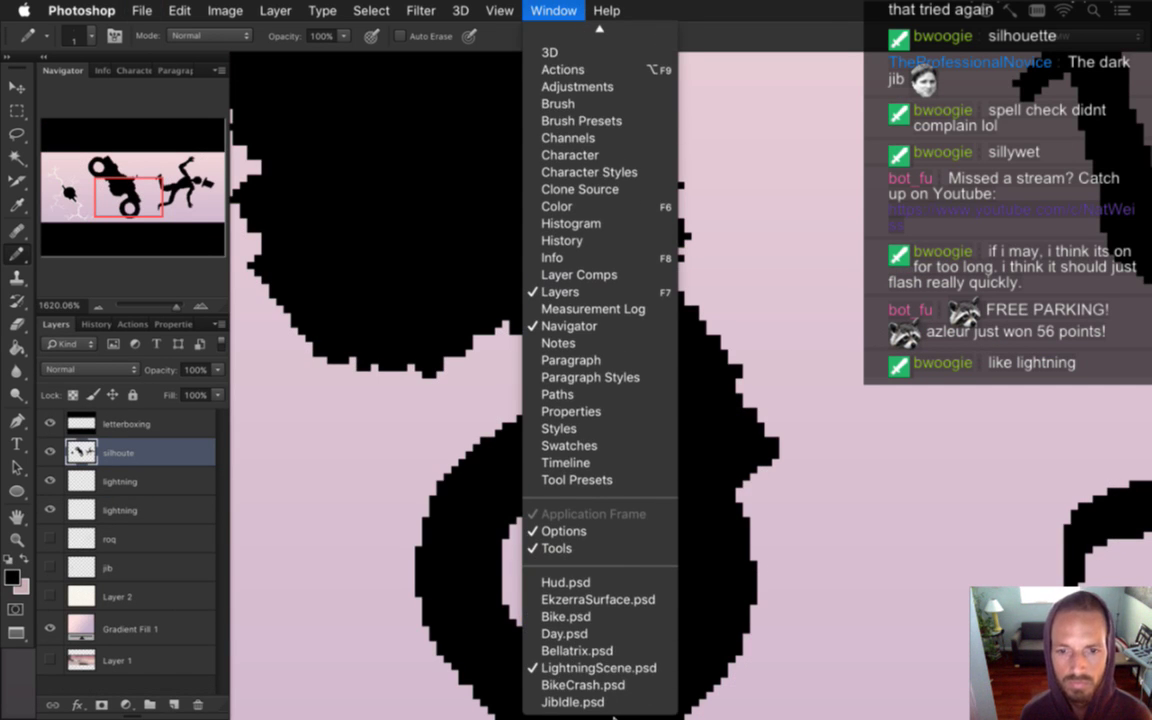
left_click(617, 652)
key("super+w")
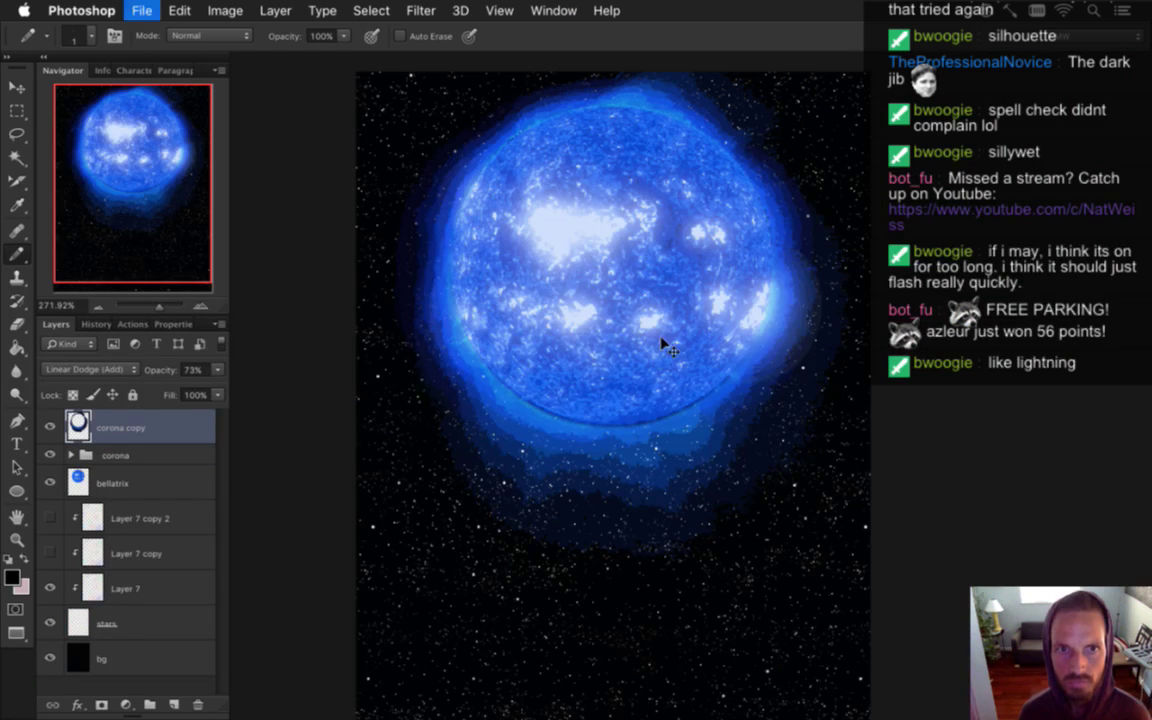
Close BikeCrash.psd and JibIdle.psd, then check the list of documents that are still open
left_click(553, 10)
scroll(603, 710, "down", 2)
scroll(601, 712, "down", 1)
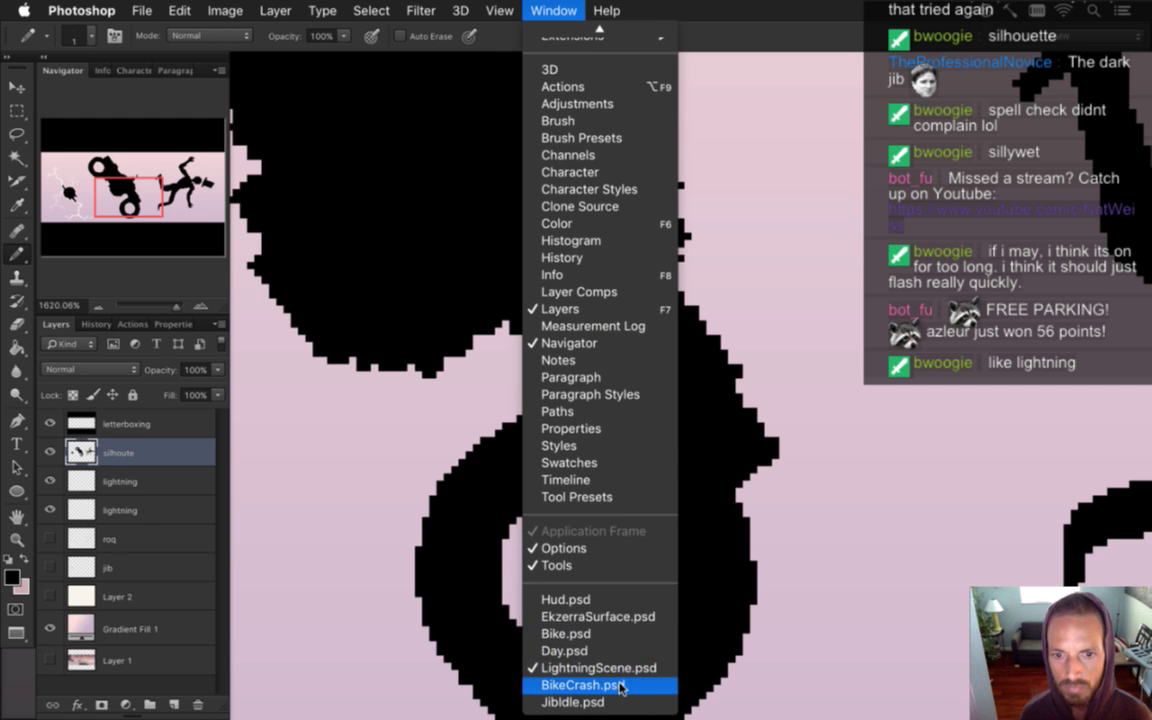
left_click(618, 686)
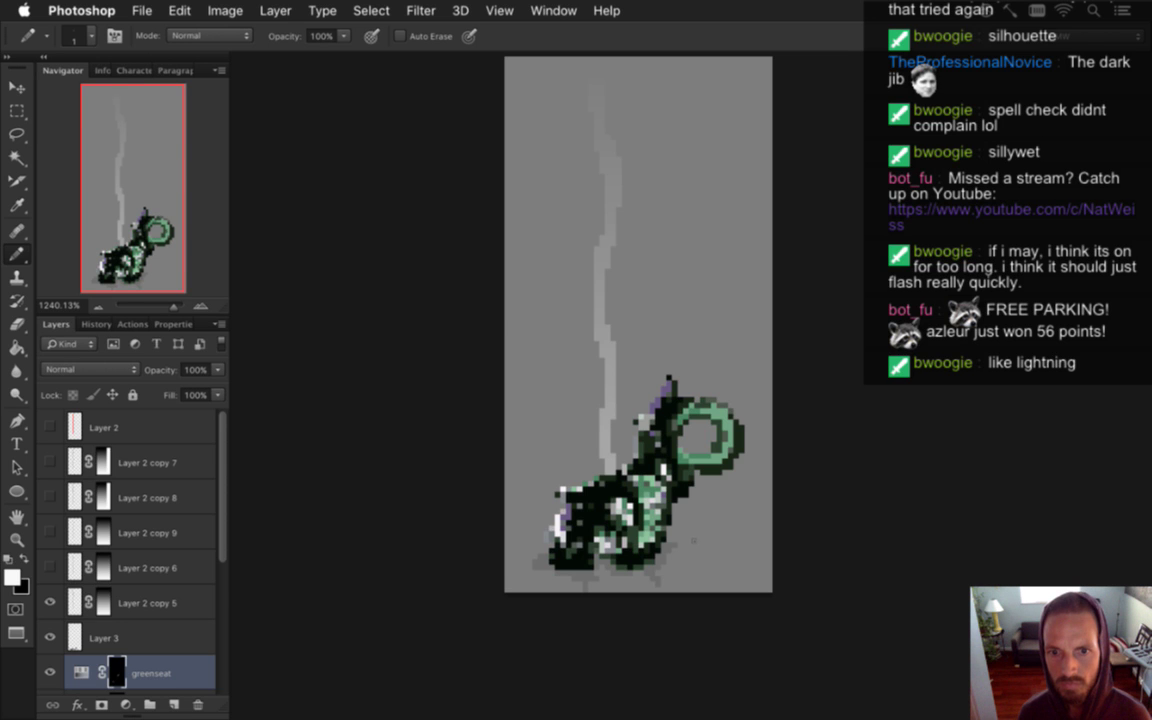
key("ctrl+Tab")
left_click(551, 10)
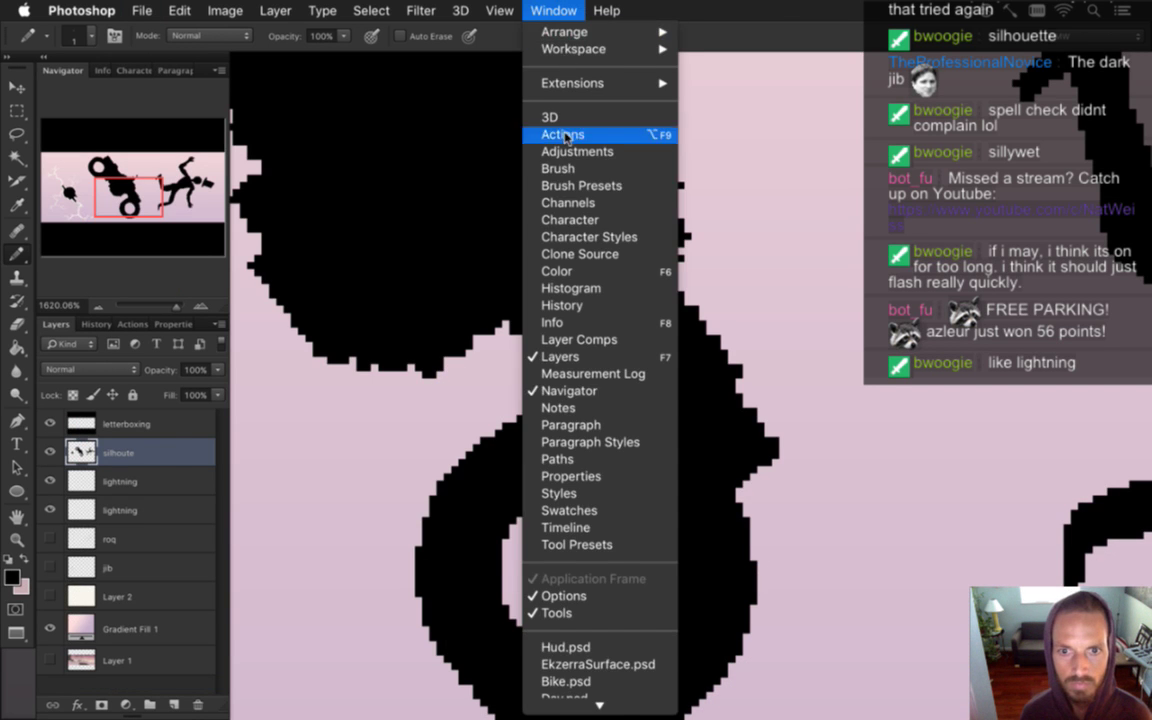
left_click(612, 698)
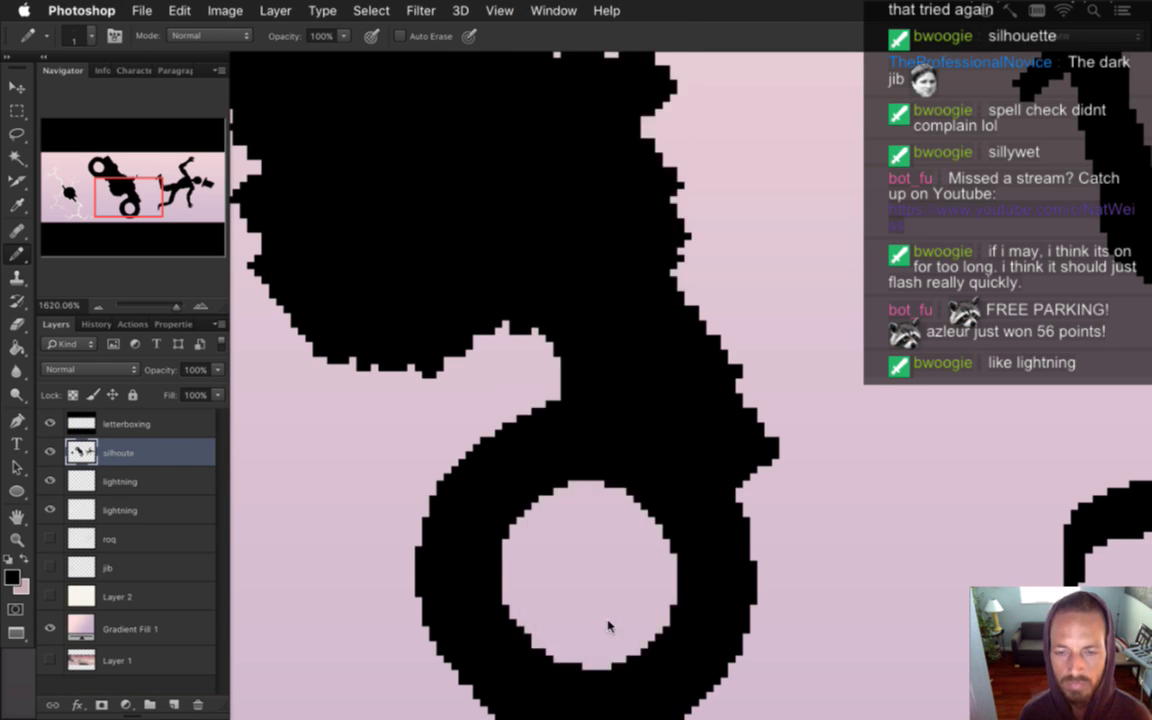
key("ctrl+Tab")
left_click(551, 10)
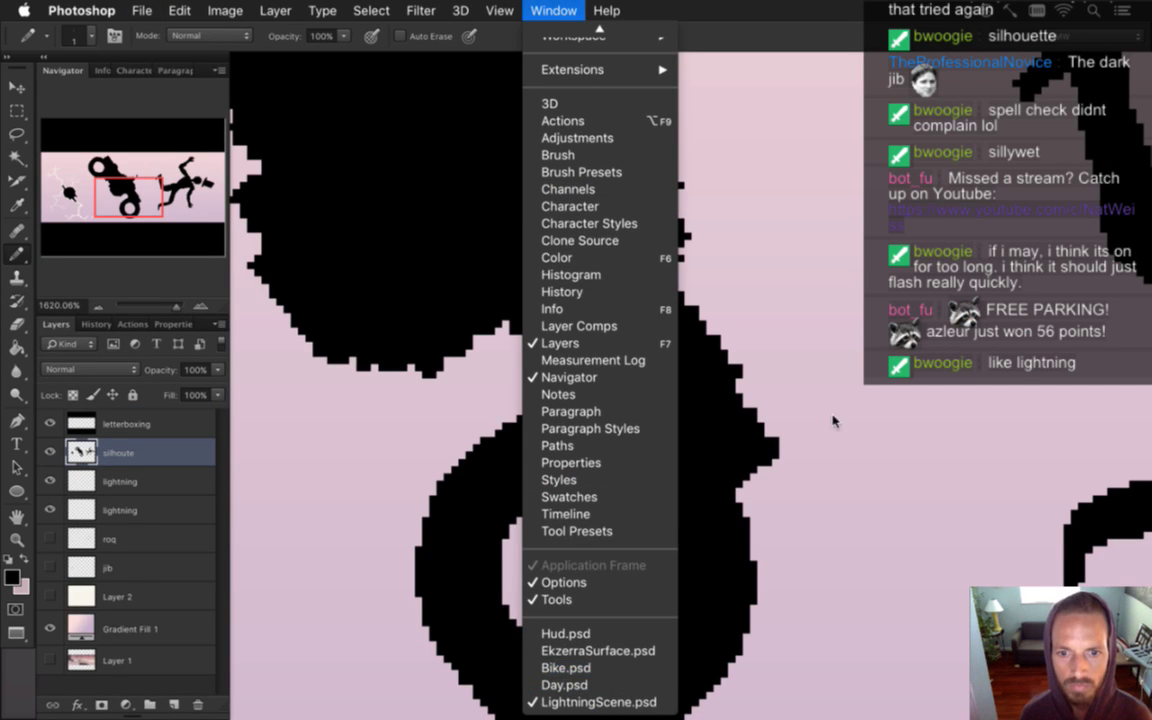
Reorder the document tabs in Standard Screen Mode, placing LightningScene.psd beside Hud.psd, and return to Full Screen Mode With Menu Bar
key("Escape")
right_click(31, 643)
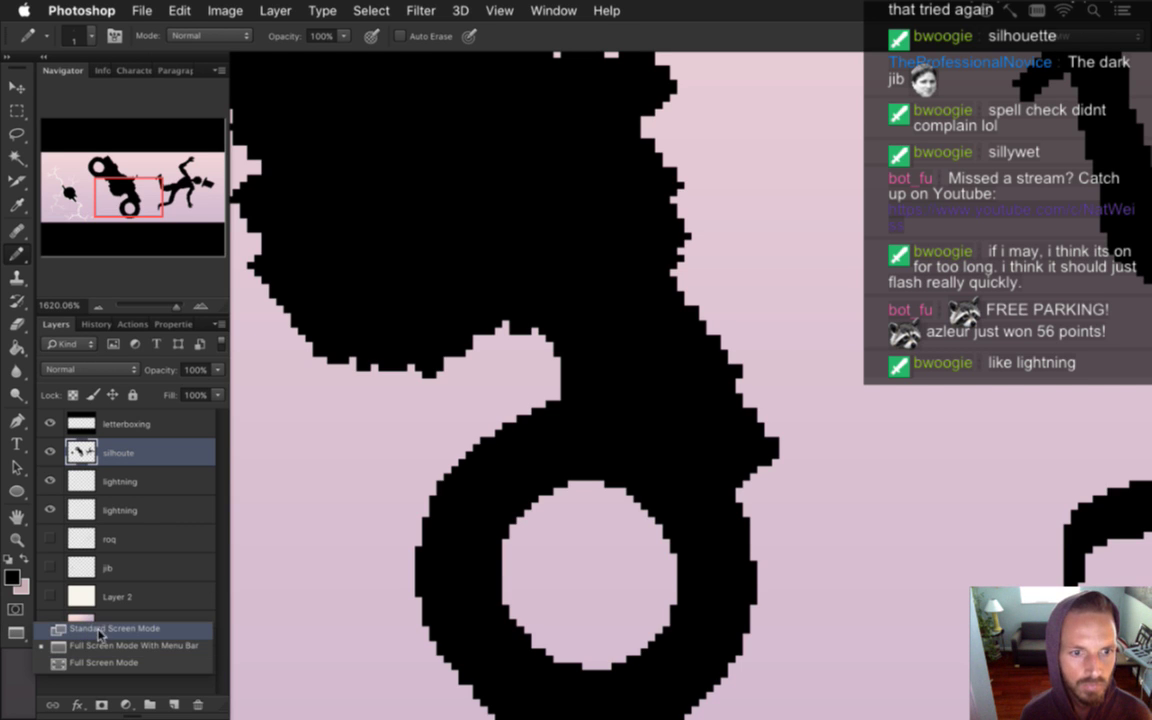
left_click(88, 629)
left_click(95, 636)
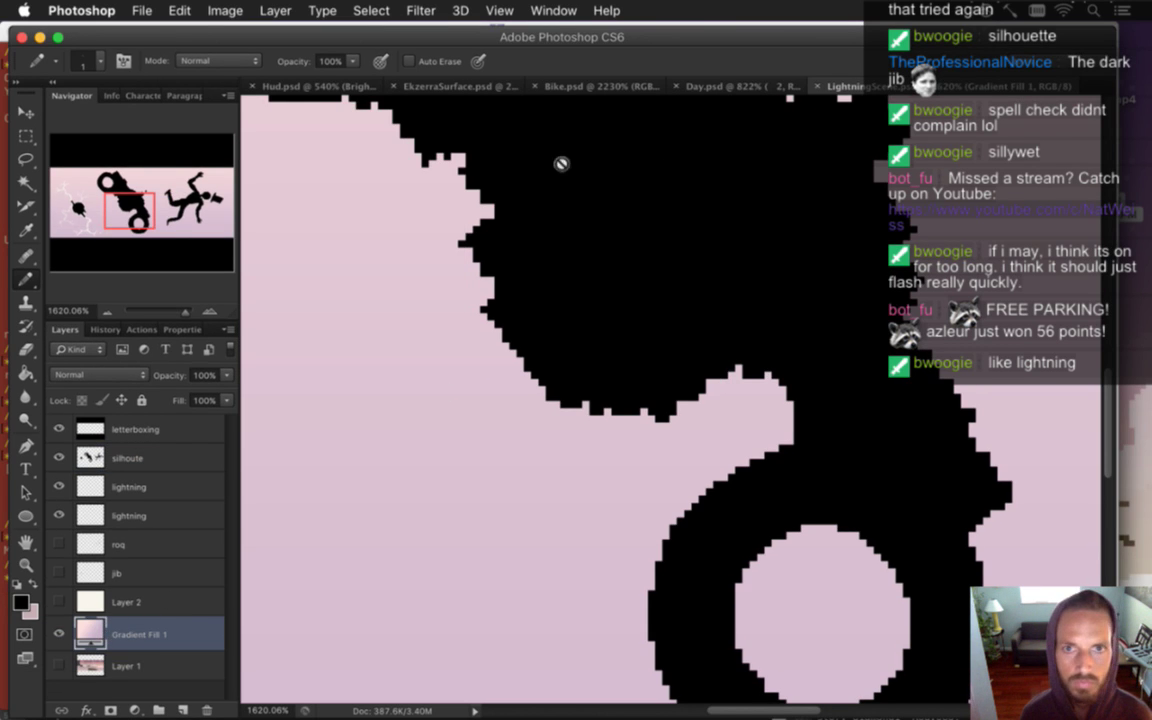
left_click_drag(775, 86, 408, 86)
left_click_drag(835, 86, 723, 74)
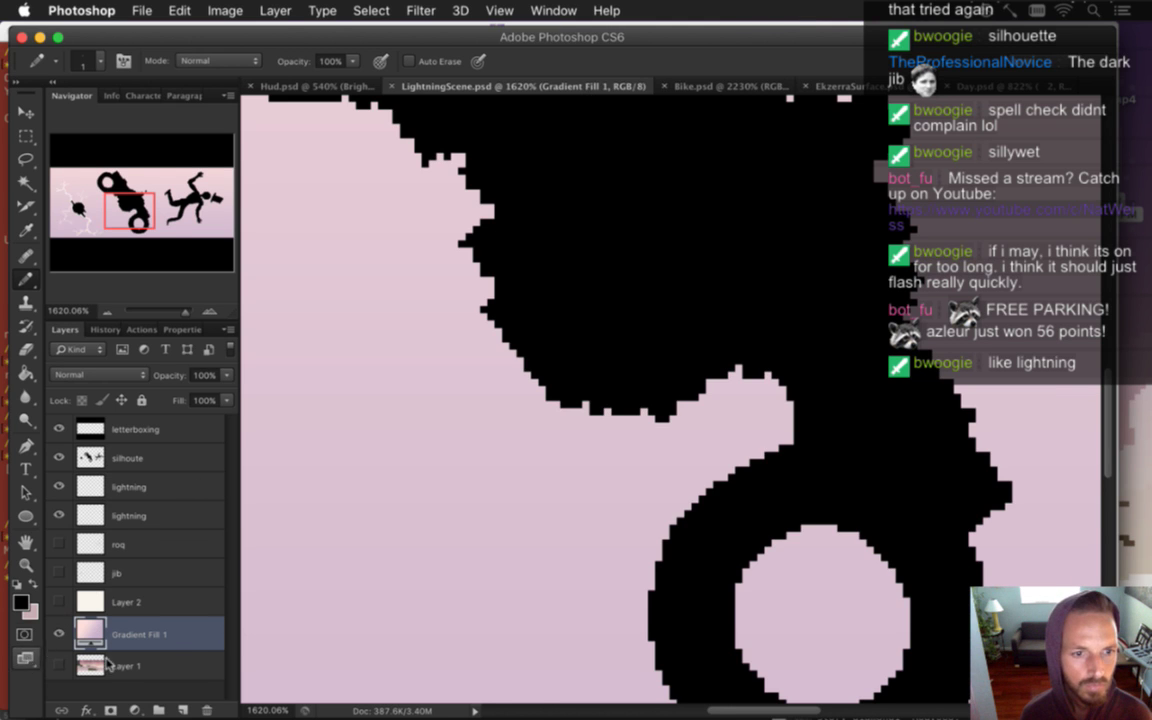
left_click(26, 660)
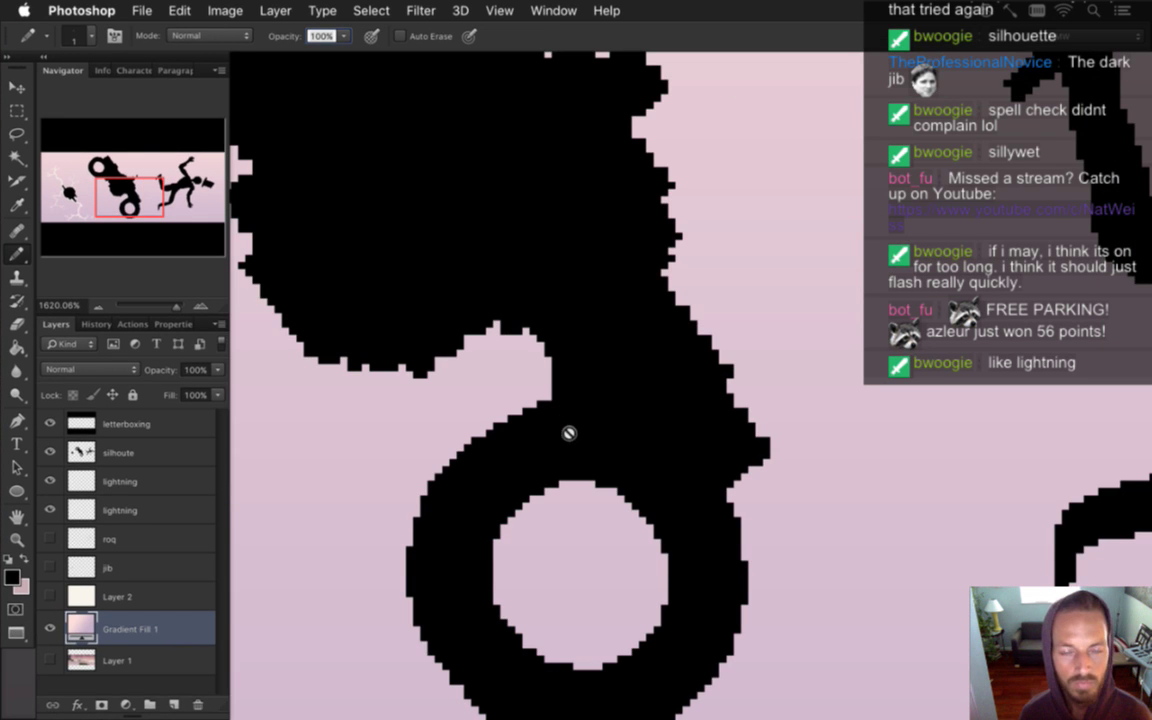
View the motorcycle artwork in Bike.psd as a reference and return to LightningScene.psd
left_click(553, 10)
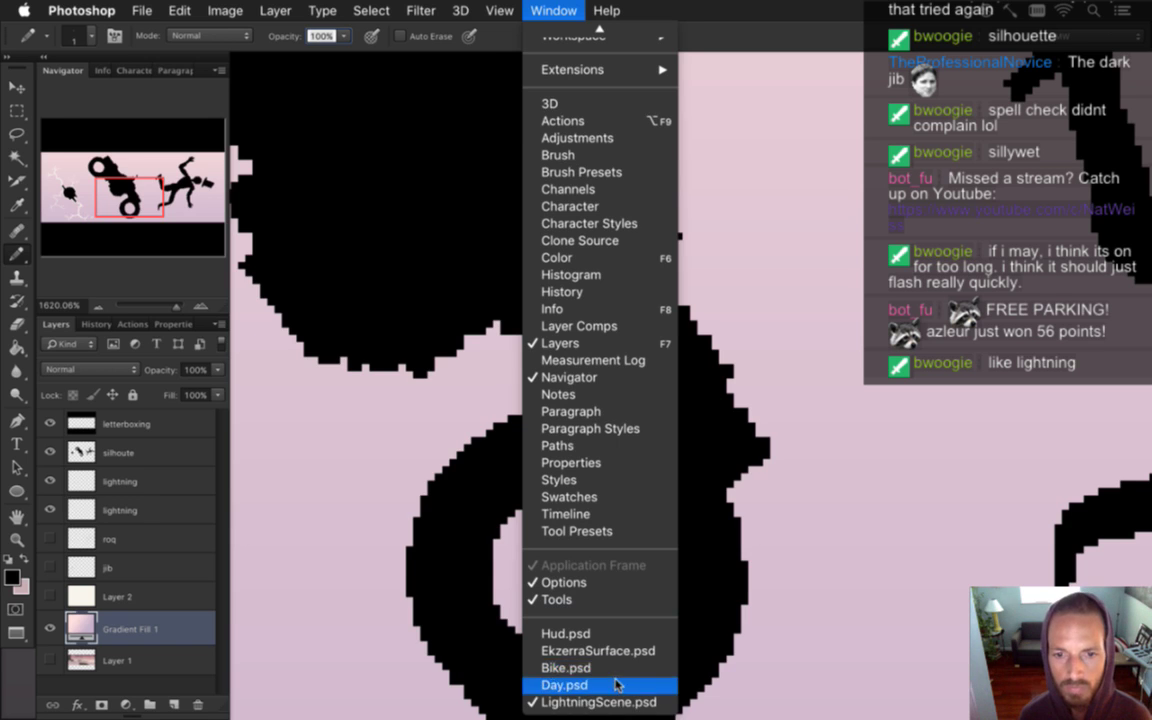
left_click(605, 670)
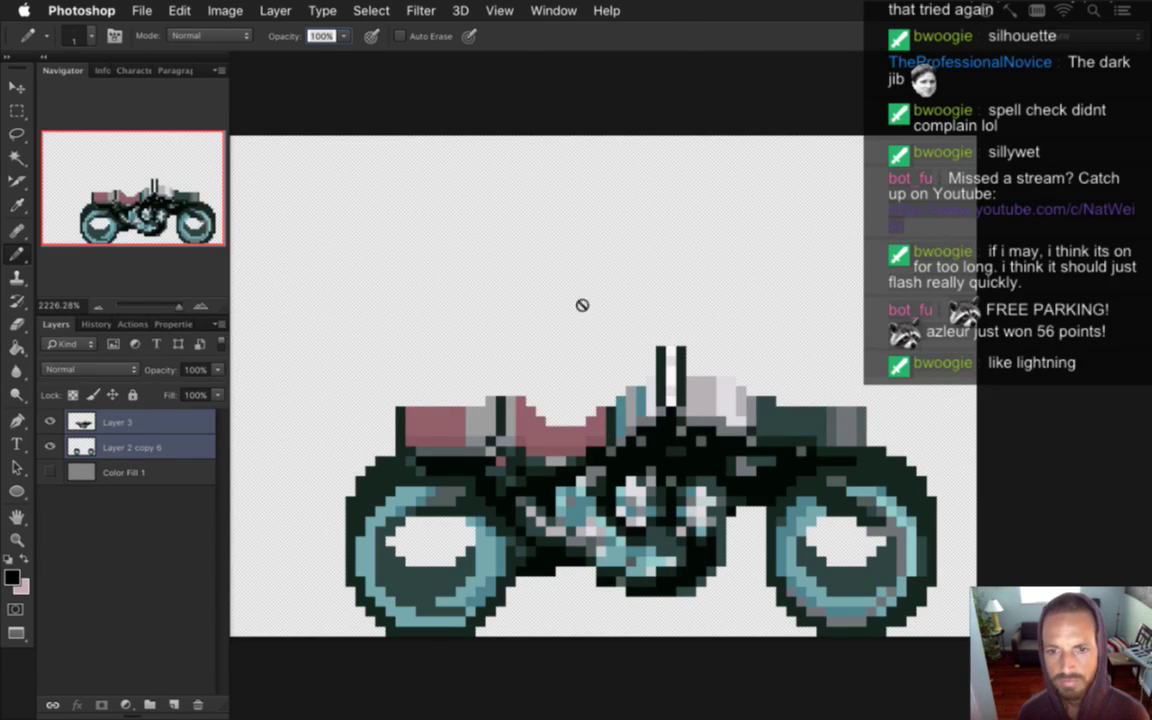
left_click(545, 10)
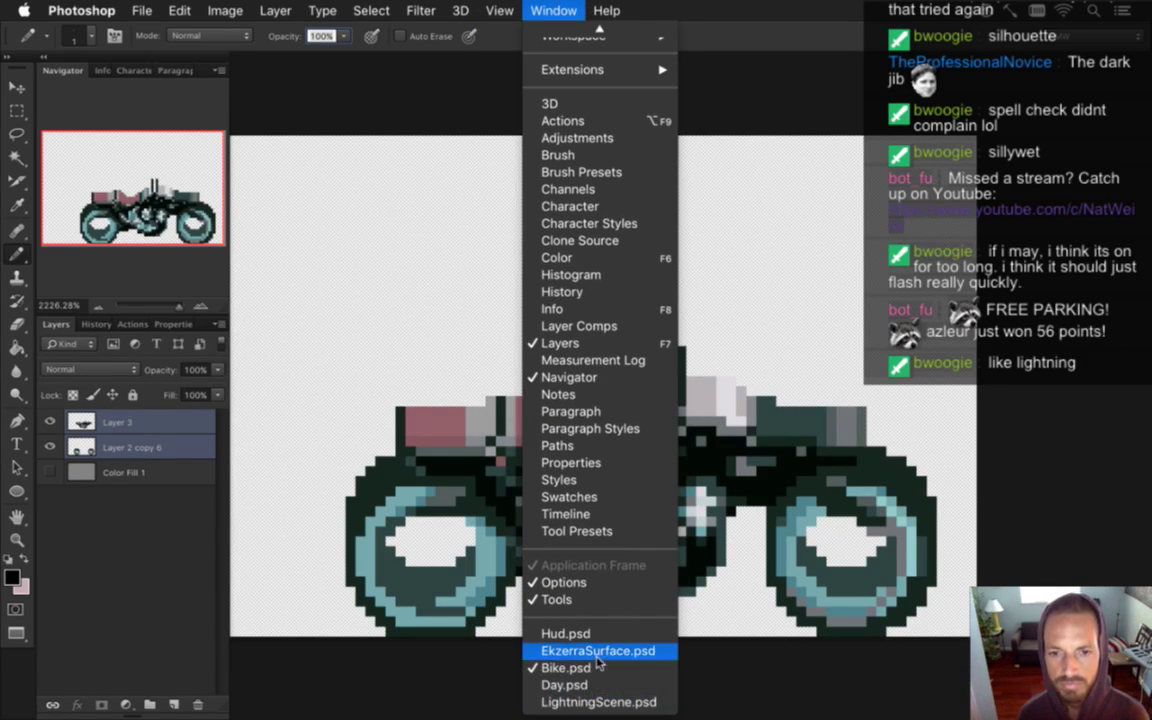
left_click(595, 703)
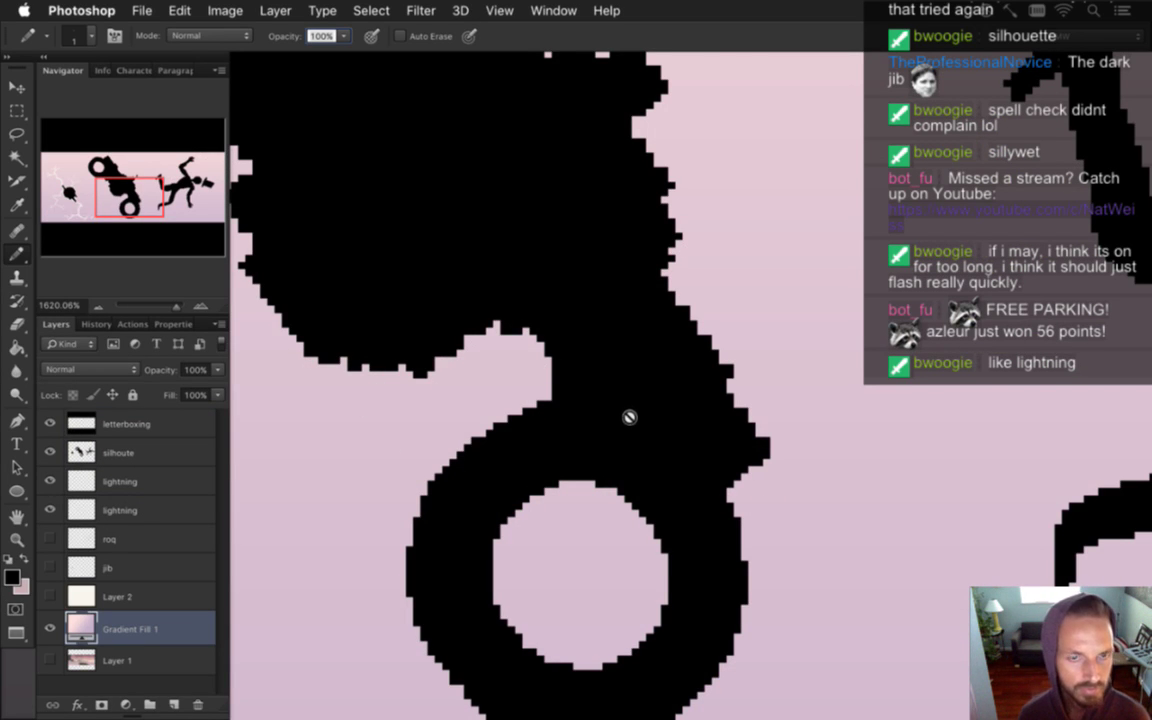
Erase the protruding pixels from the pointed bump on the silhoute layer, just above the outer side of the motorcycle's lower wheel
left_click(85, 452)
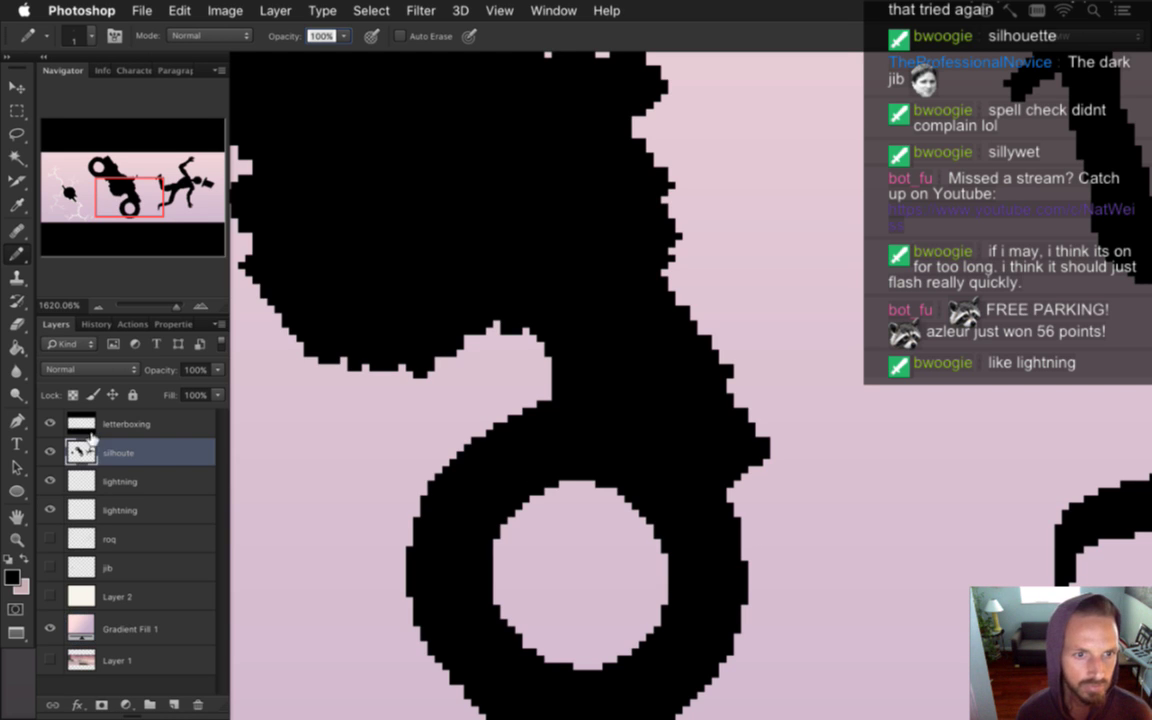
key("e")
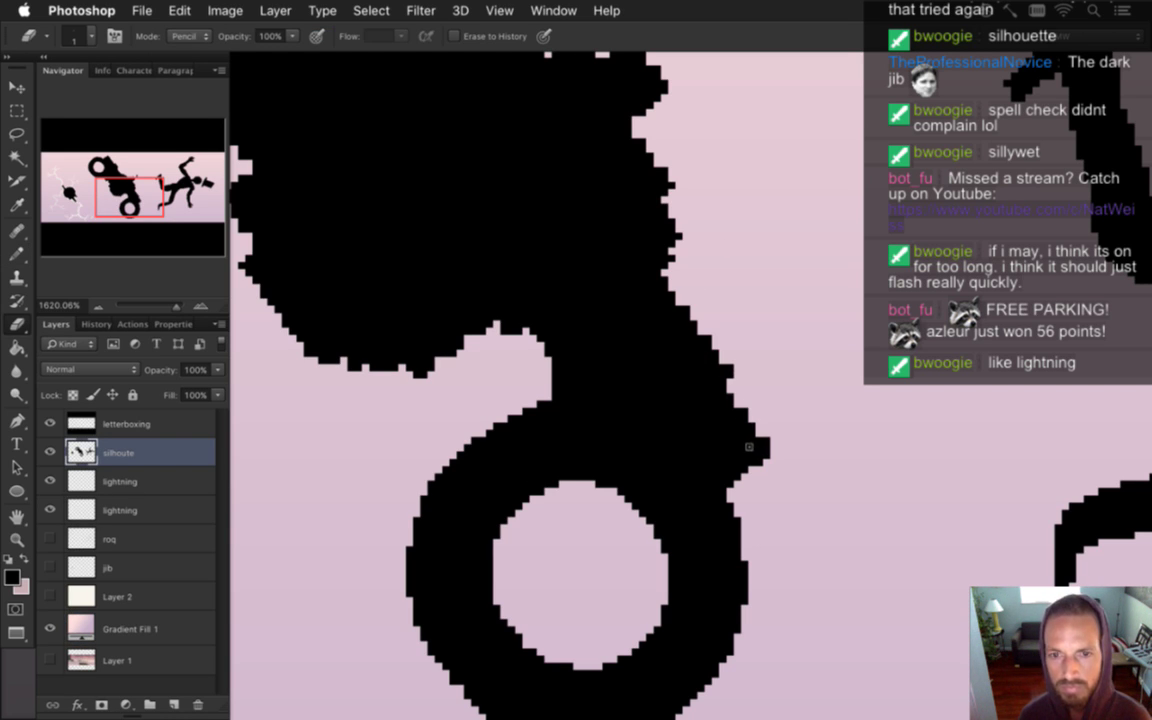
left_click(553, 10)
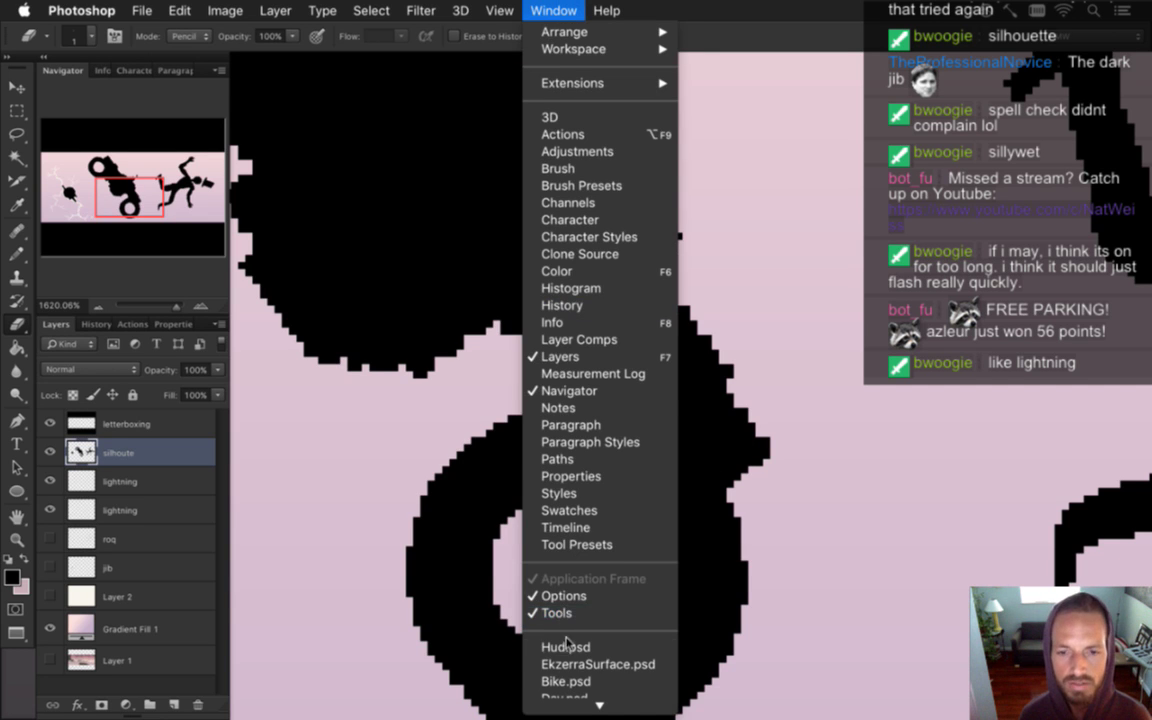
left_click(741, 331)
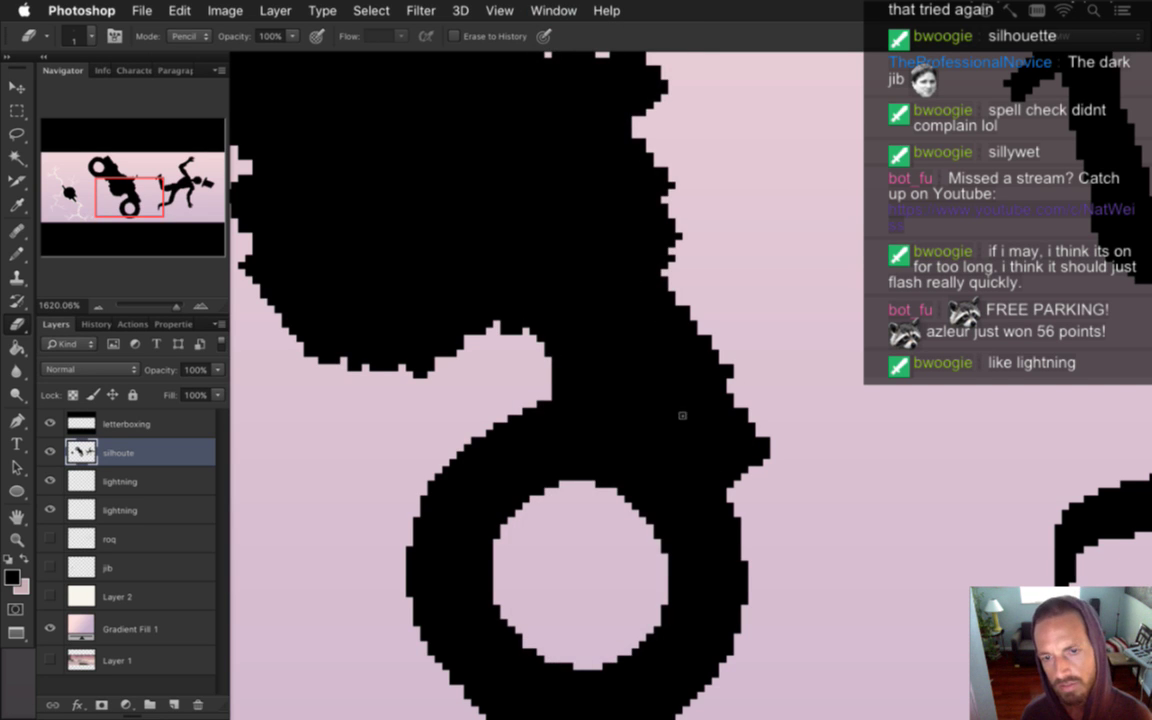
left_click(766, 448)
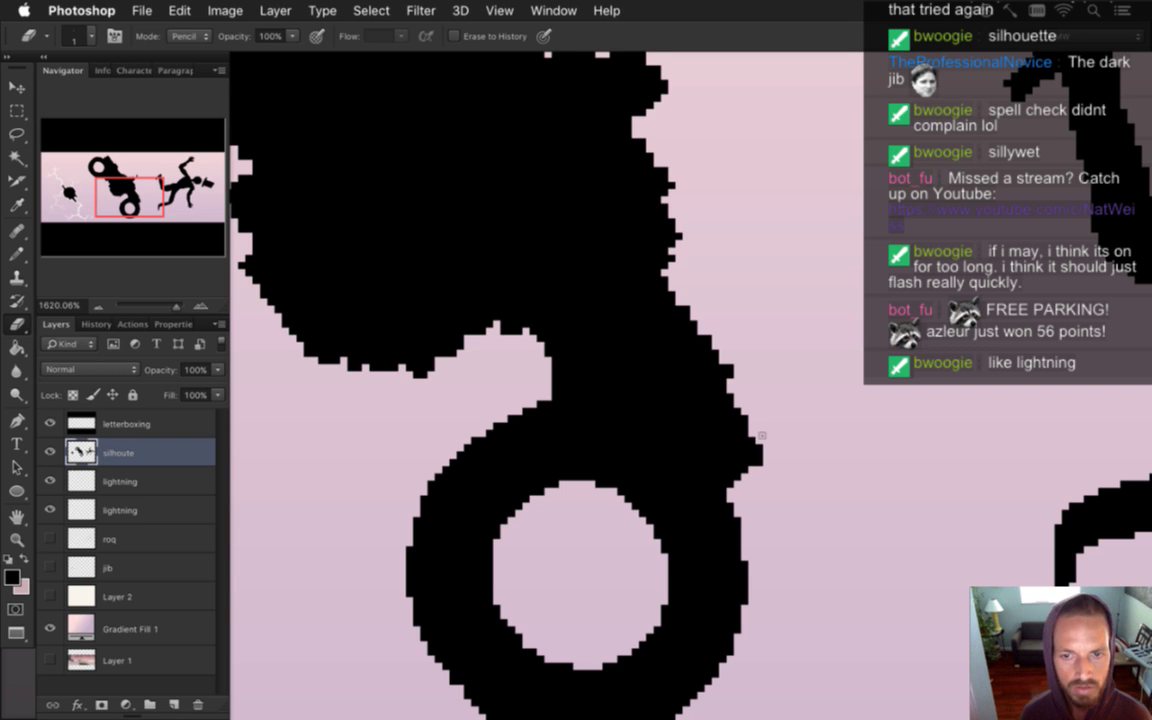
left_click_drag(760, 461, 760, 446)
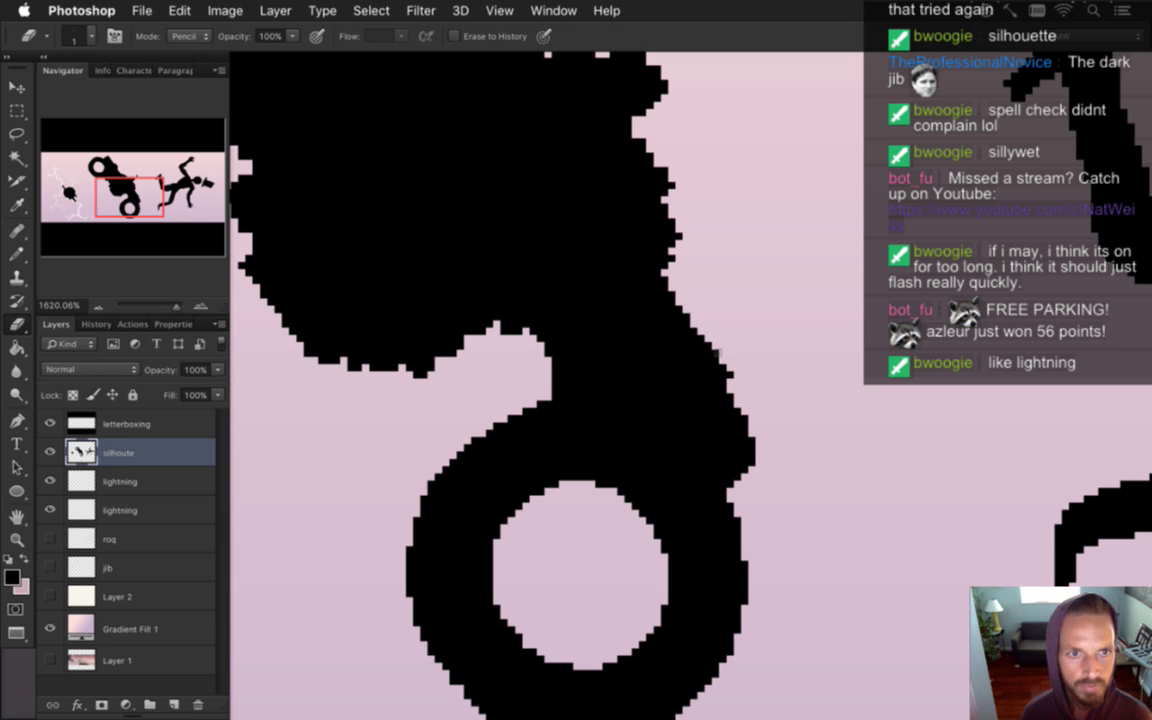
Erase the stray cross-shaped speck beside the motorcycle and round off the knob protruding from its body with the Pencil and Eraser
left_click_drag(694, 296, 710, 450)
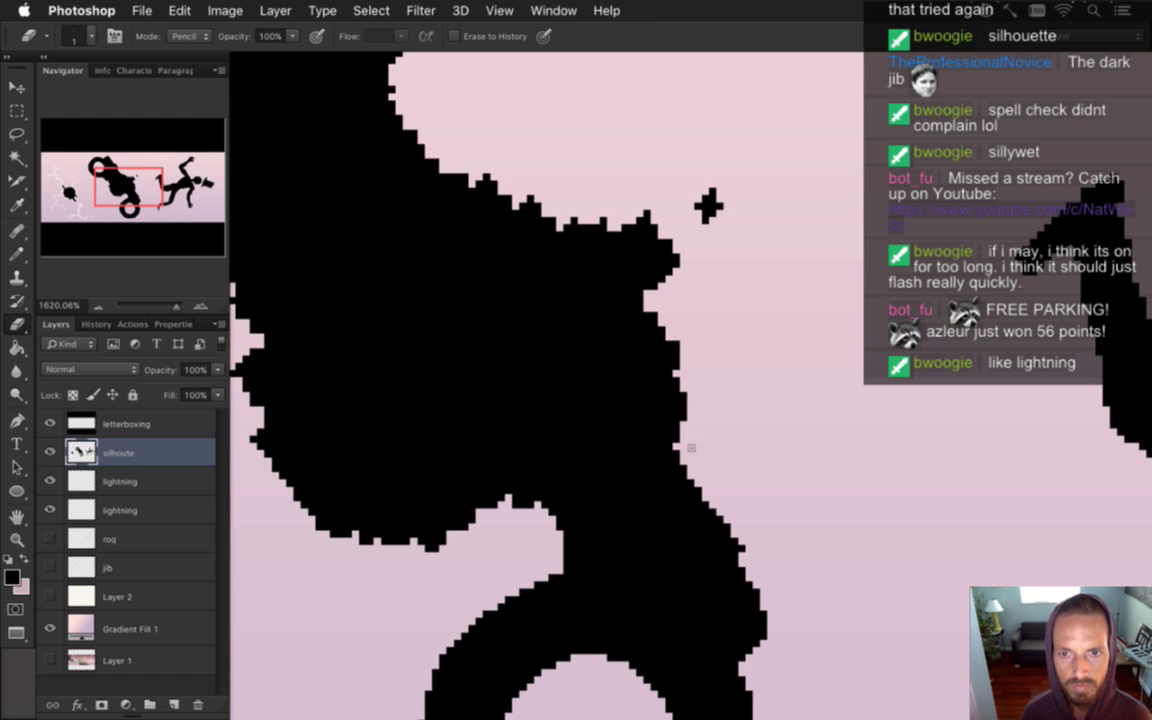
key("b")
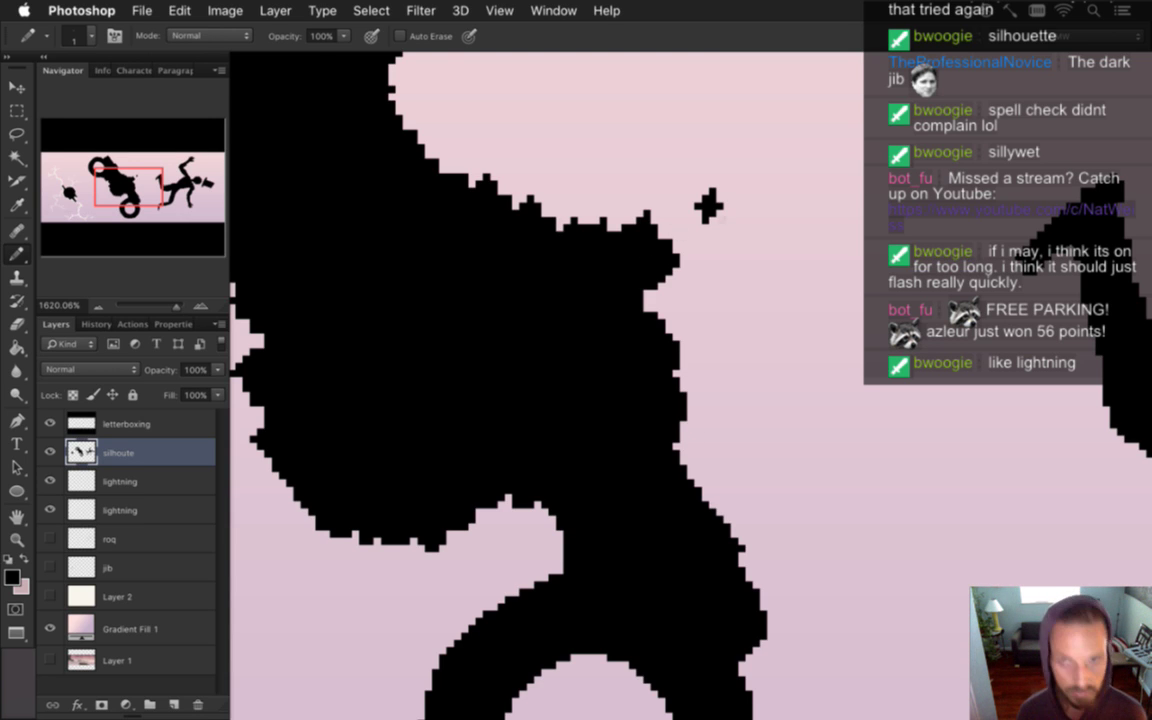
key("e")
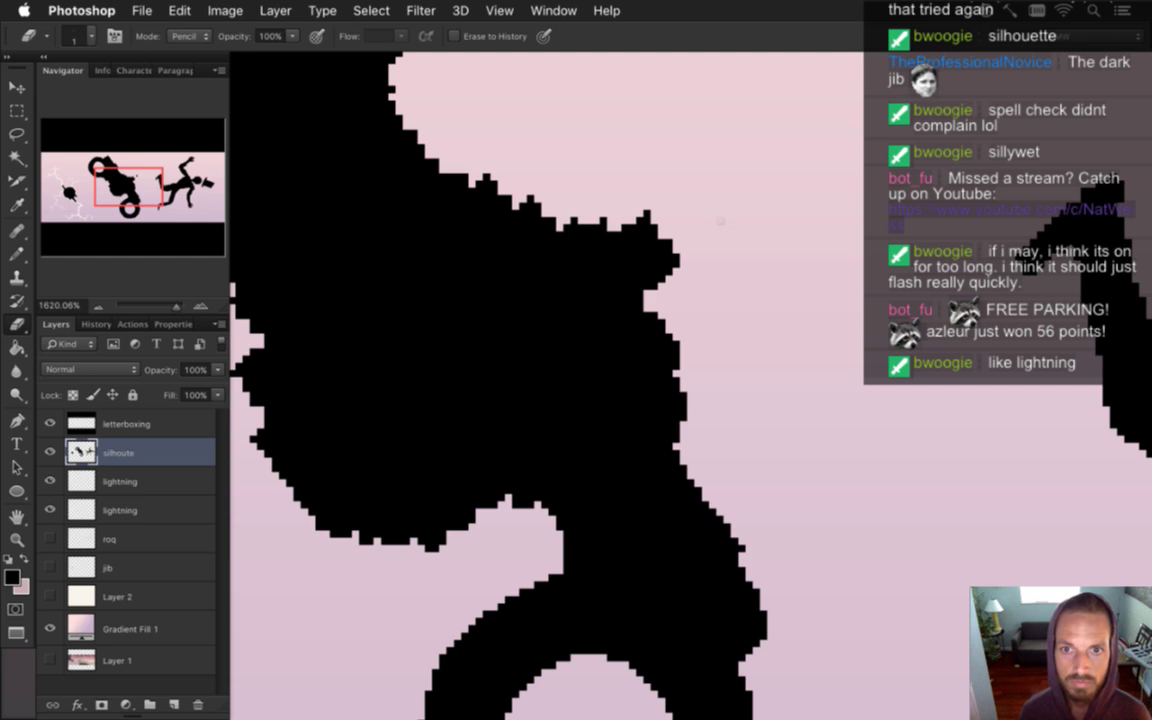
key("b")
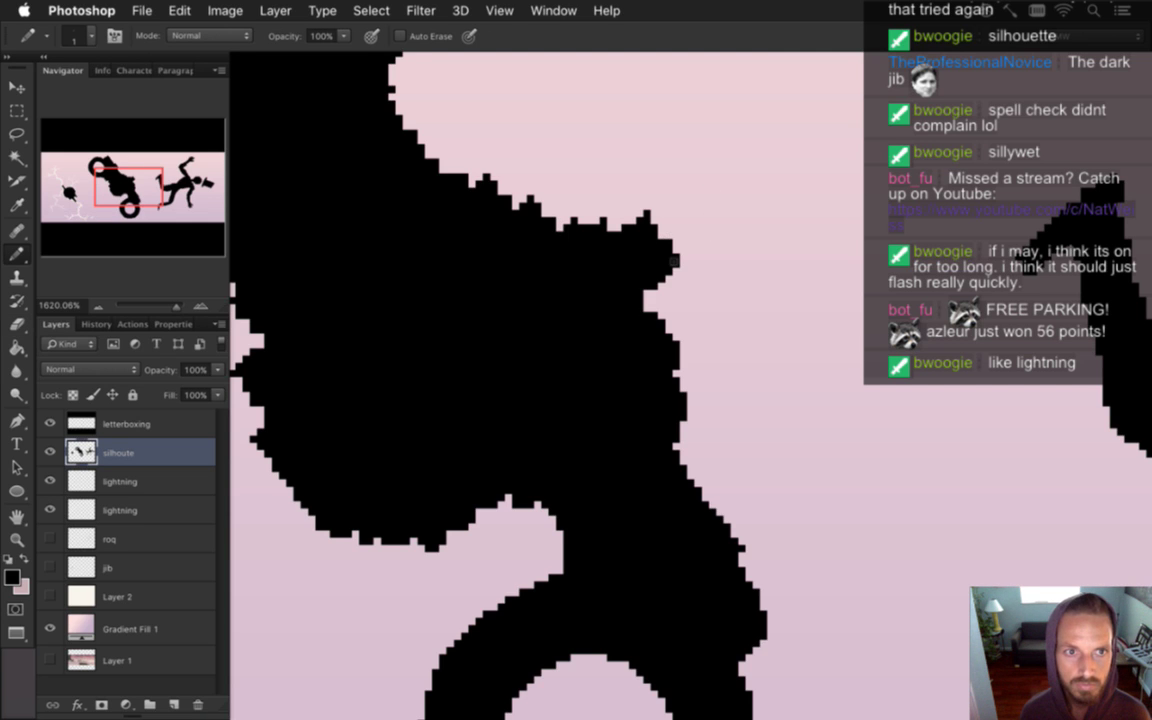
scroll(673, 261, "up", 3)
mouse_move(667, 307)
left_mouse_down()
mouse_move(664, 290)
mouse_move(681, 326)
mouse_move(670, 300)
mouse_move(682, 292)
mouse_move(686, 310)
left_mouse_up()
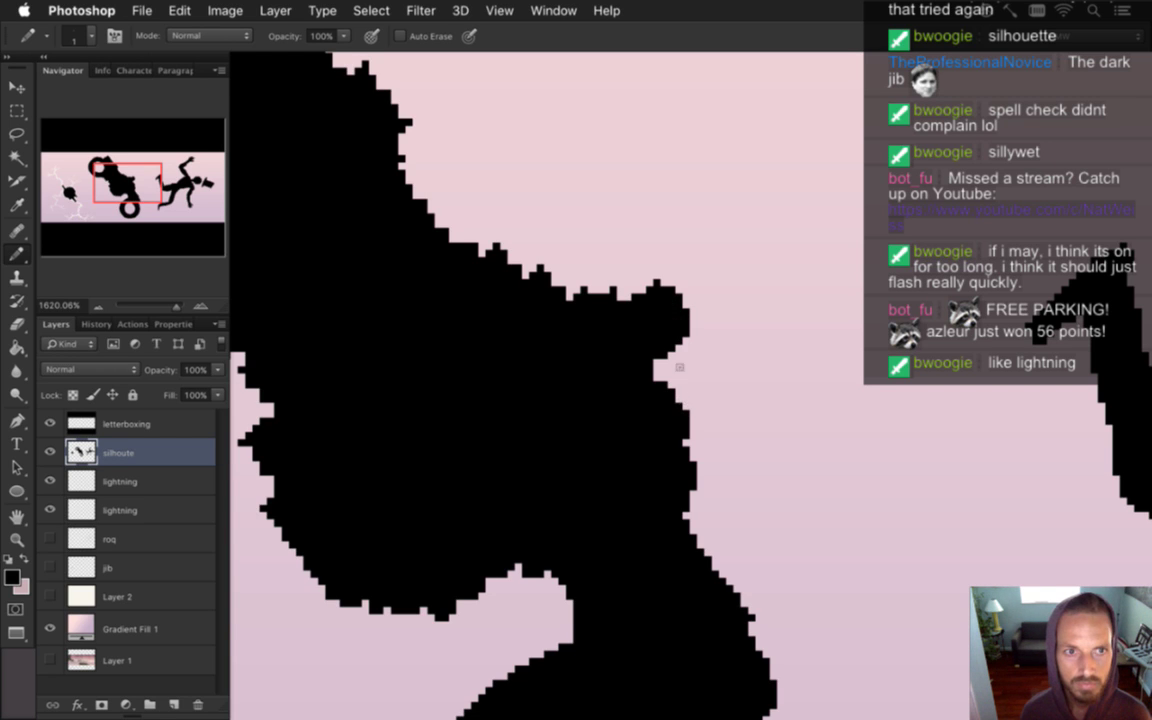
key("e")
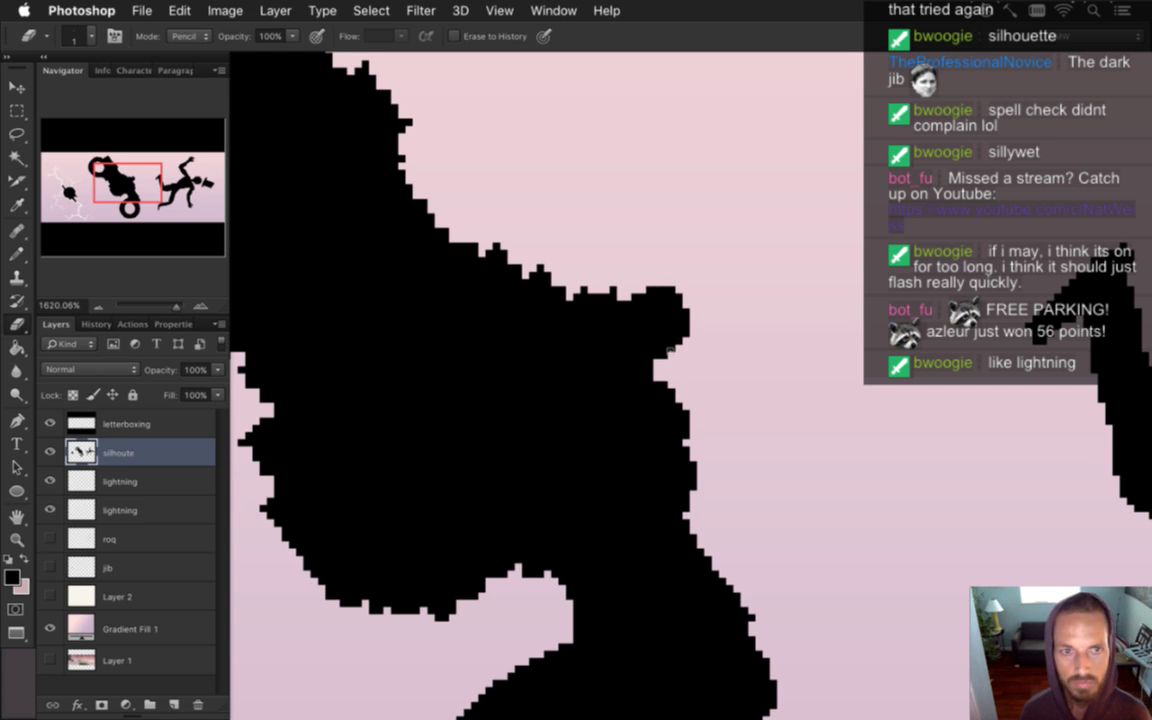
Erase the small spikes along the motorcycle's upper body edge between the knob and the inner curve, smoothing its pixel steps
left_click_drag(581, 270, 745, 428)
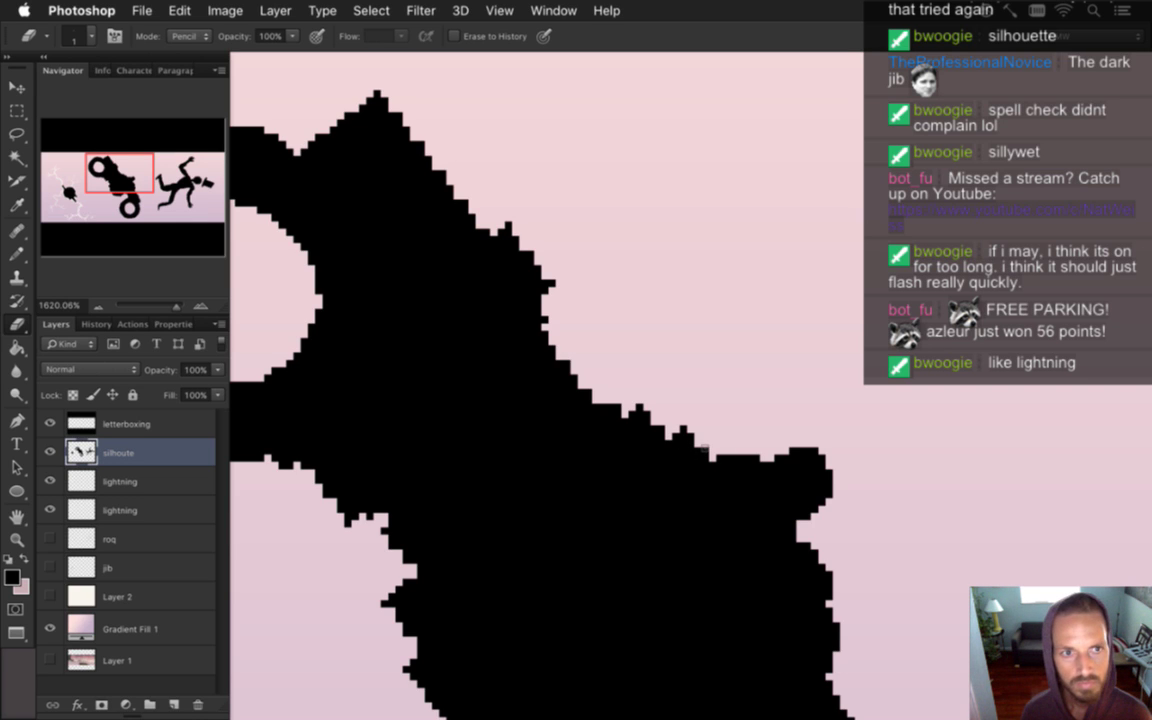
mouse_move(688, 449)
left_mouse_down()
mouse_move(684, 434)
mouse_move(709, 459)
left_mouse_up()
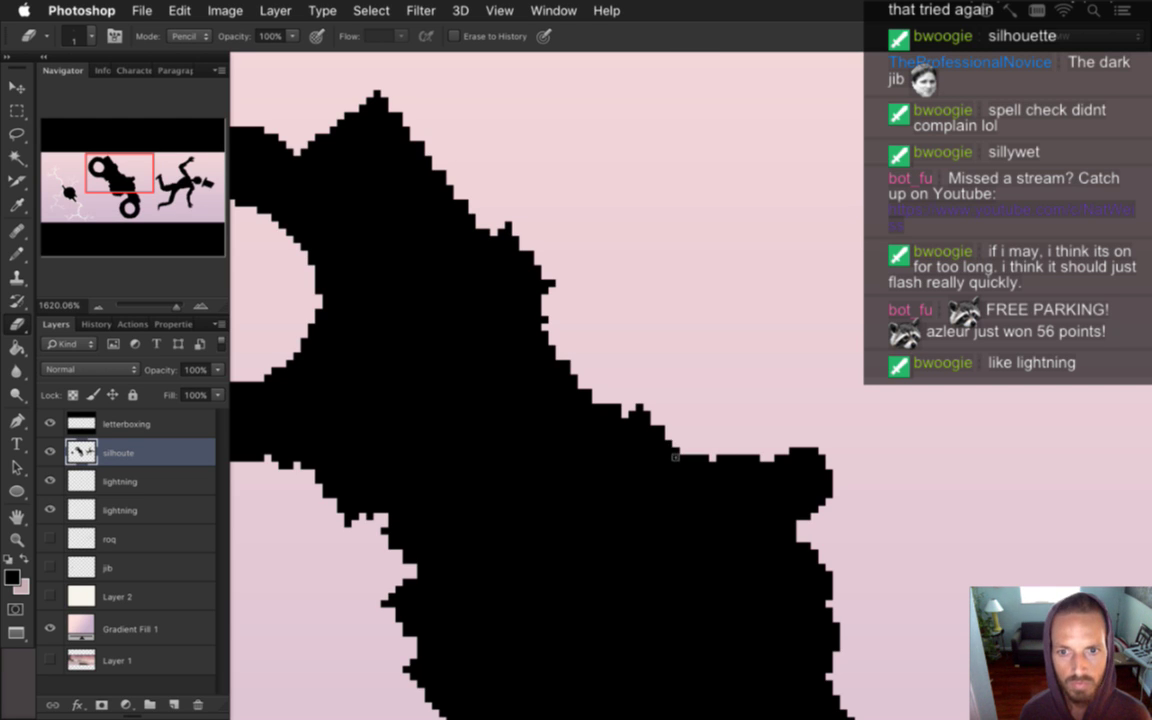
left_click_drag(651, 421, 638, 408)
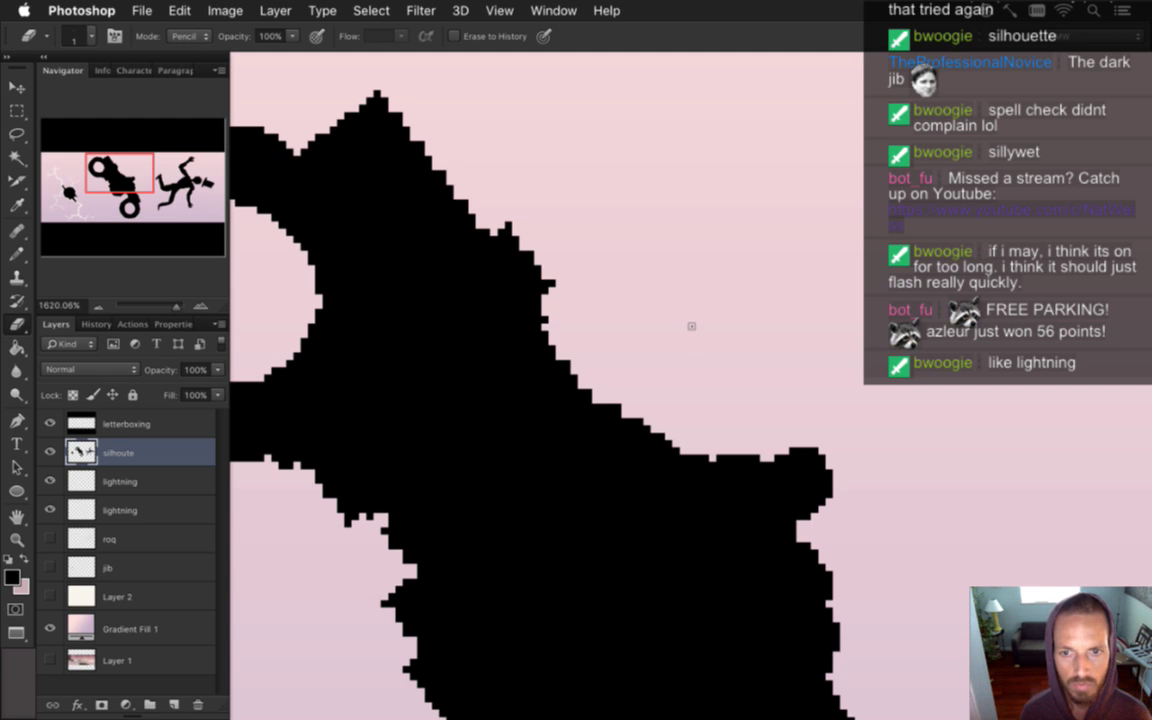
key("b")
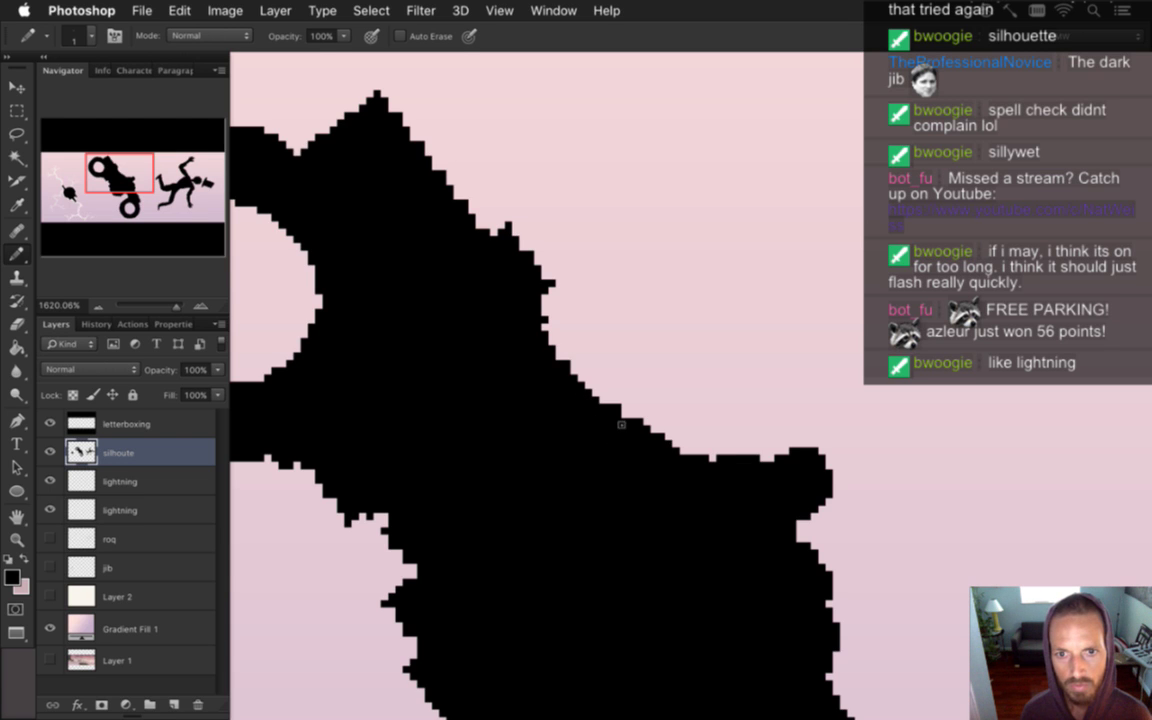
key("e")
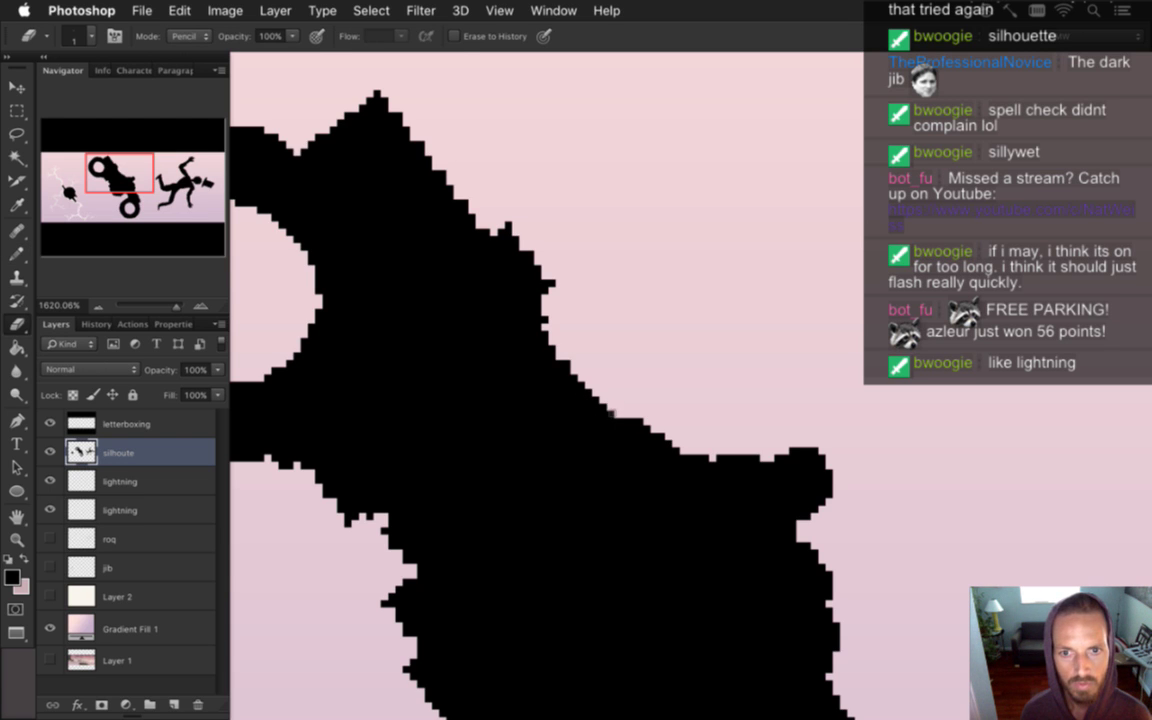
key("b")
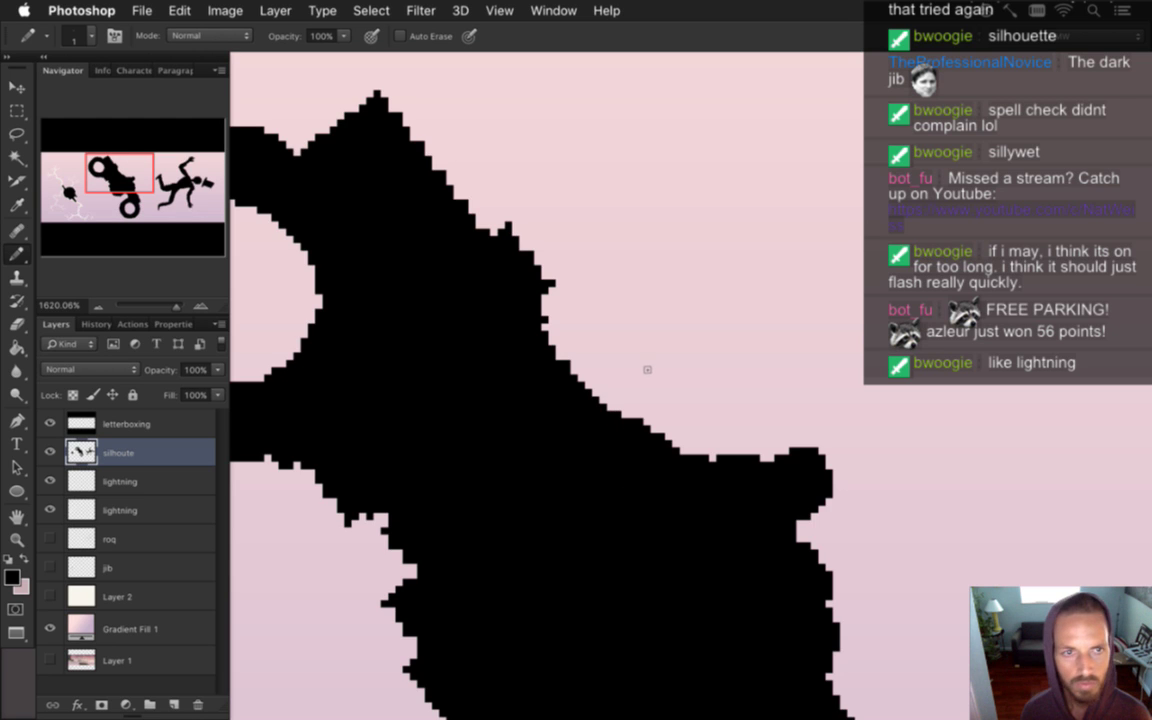
Remove the two spurs on the motorcycle's body between the concave curve and the pointed peak beside the upper wheel, smoothing that edge
scroll(573, 334, "up", 2)
scroll(573, 334, "left", 2)
key("e")
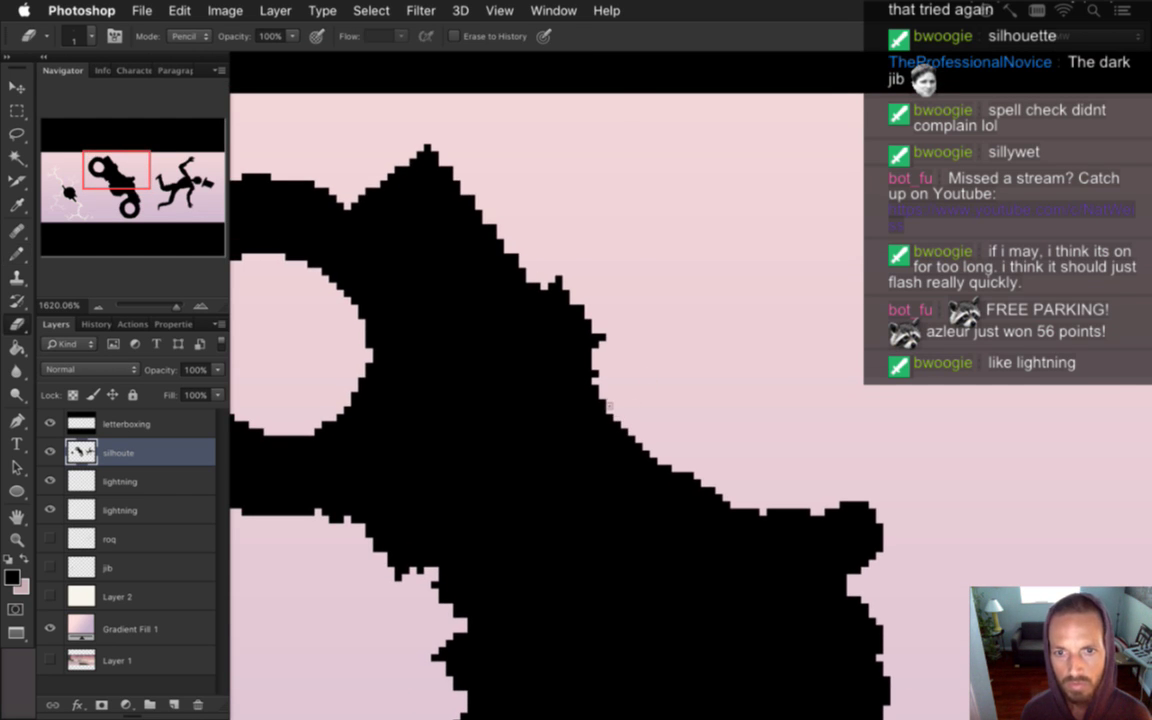
key("b")
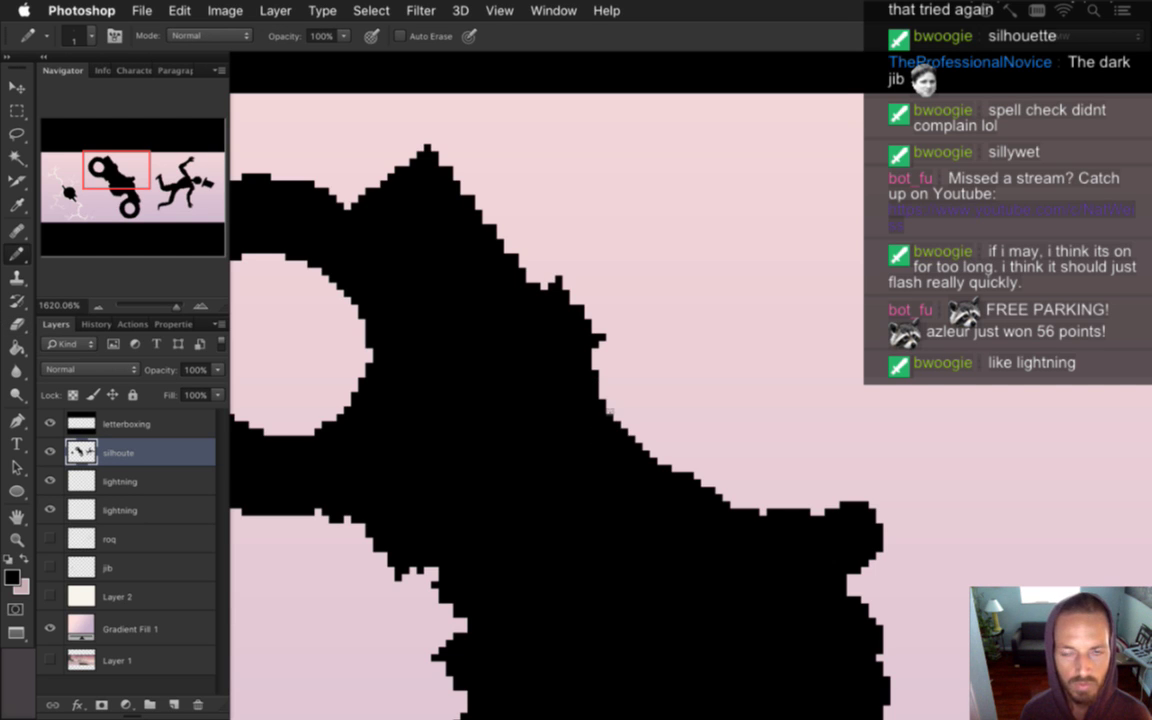
left_click_drag(548, 378, 612, 417)
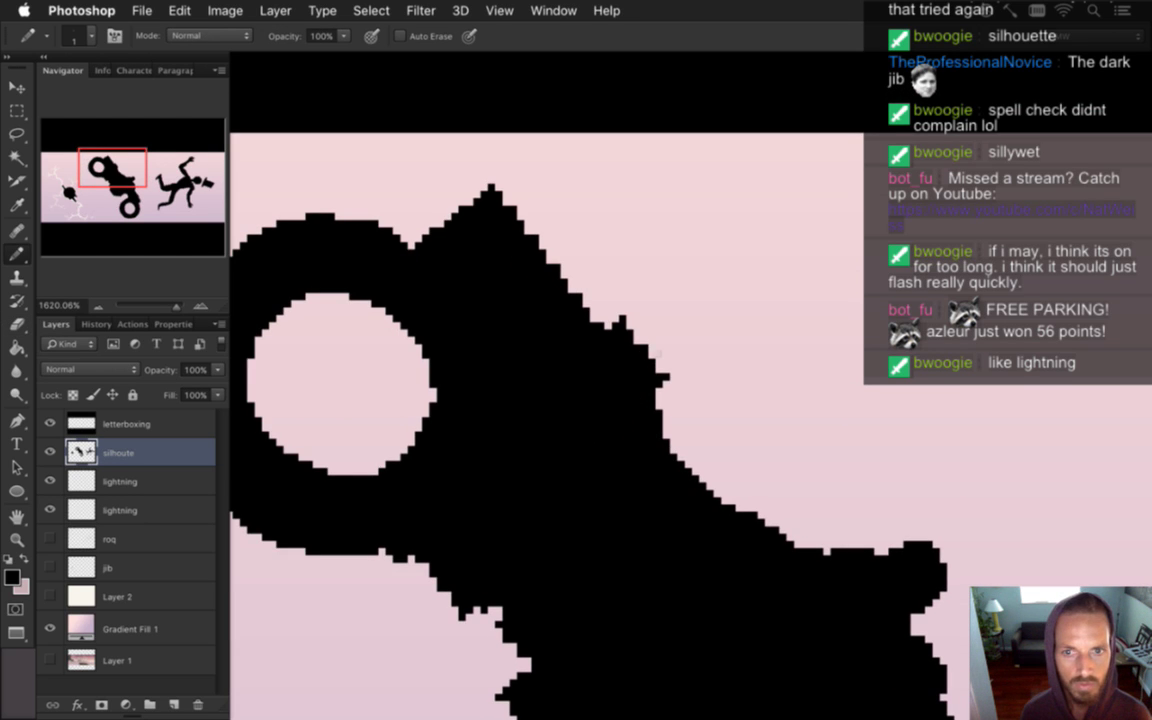
key("e")
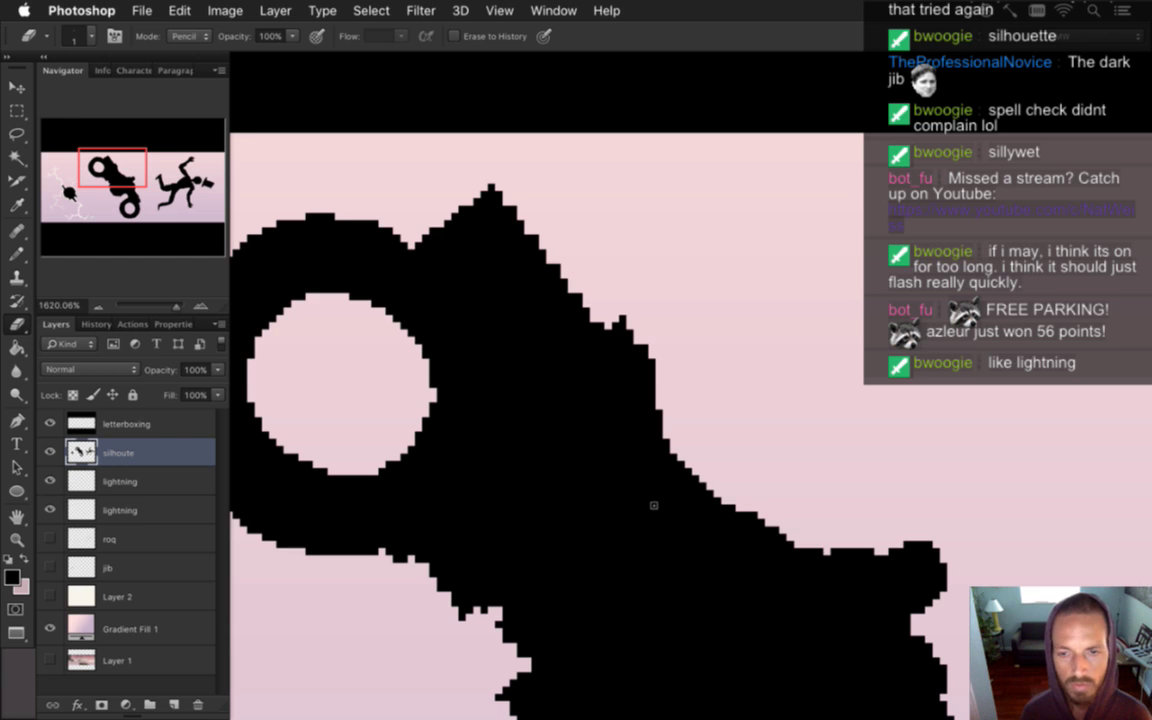
scroll(599, 391, "up", 3)
scroll(599, 391, "left", 2)
left_click_drag(660, 384, 659, 341)
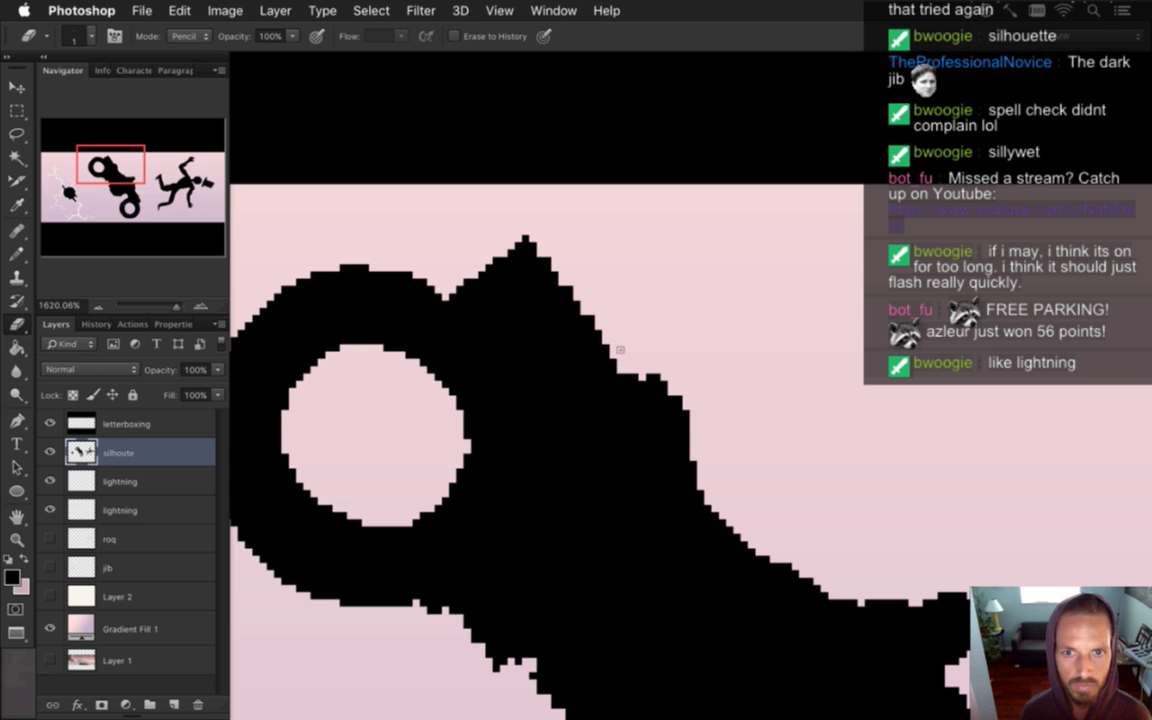
Marquee-select sections of the slope descending from the motorcycle's peak beside the upper wheel and shift them slightly inward to even the edge
key("b")
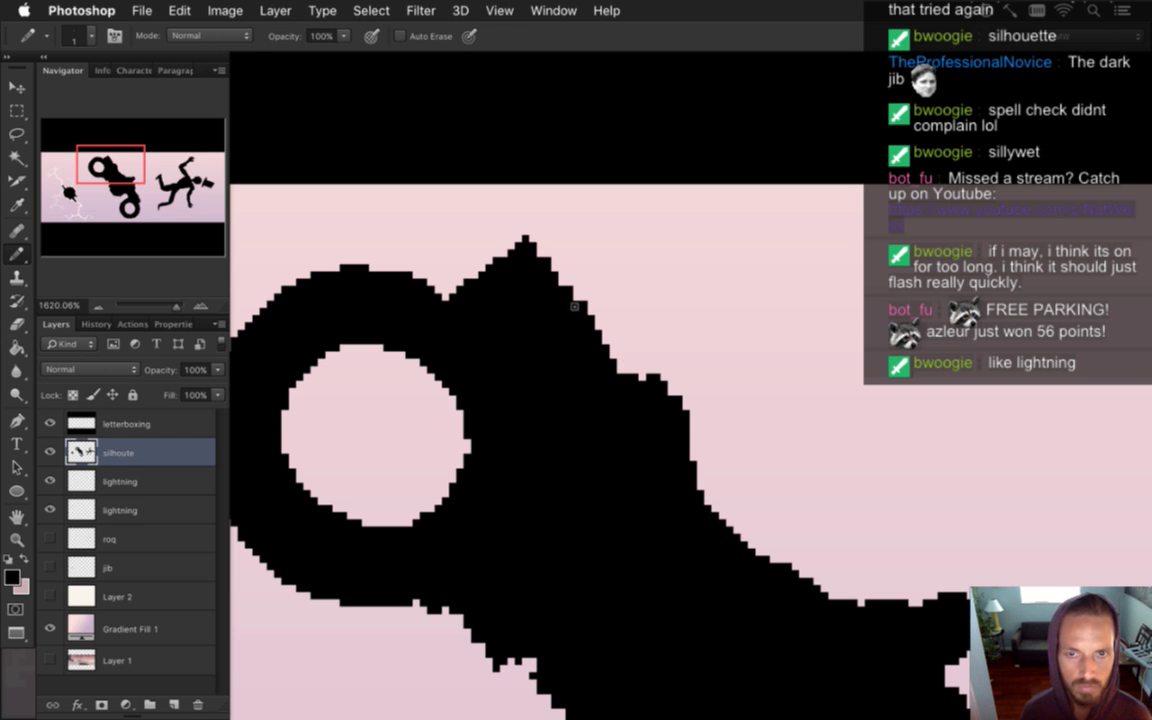
left_click_drag(573, 427, 590, 450)
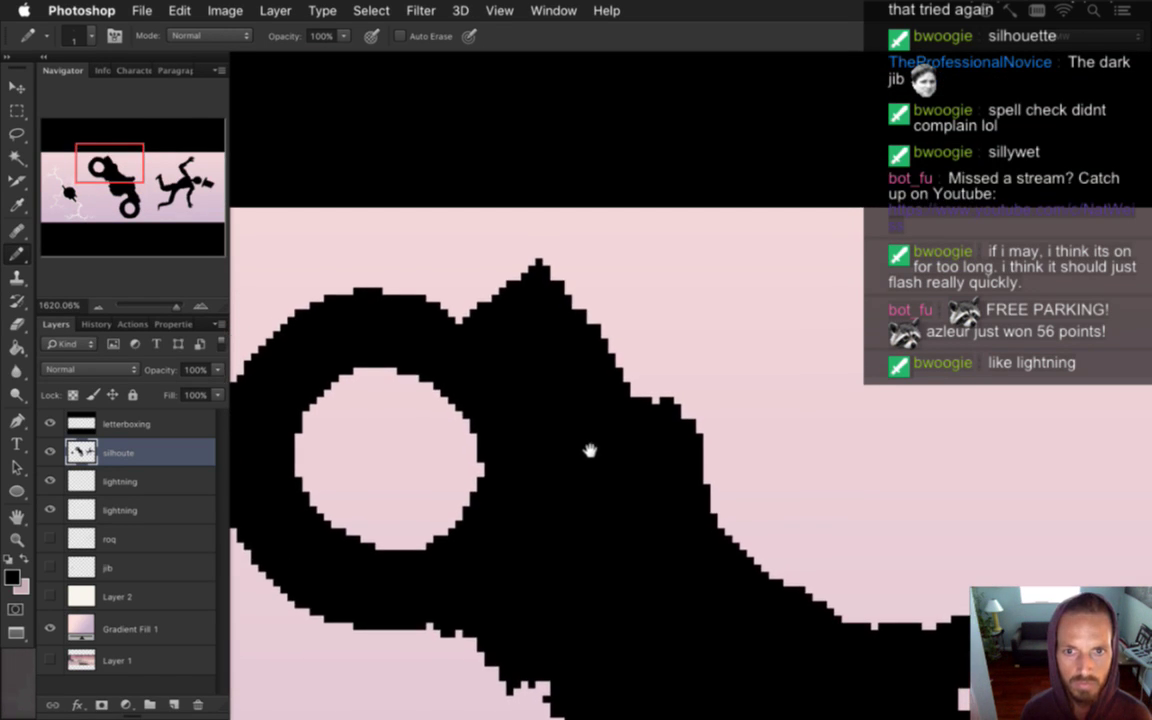
key("m")
mouse_move(573, 304)
left_mouse_down()
mouse_move(632, 334)
mouse_move(644, 396)
mouse_move(618, 388)
left_mouse_up()
left_click(604, 323)
key("v")
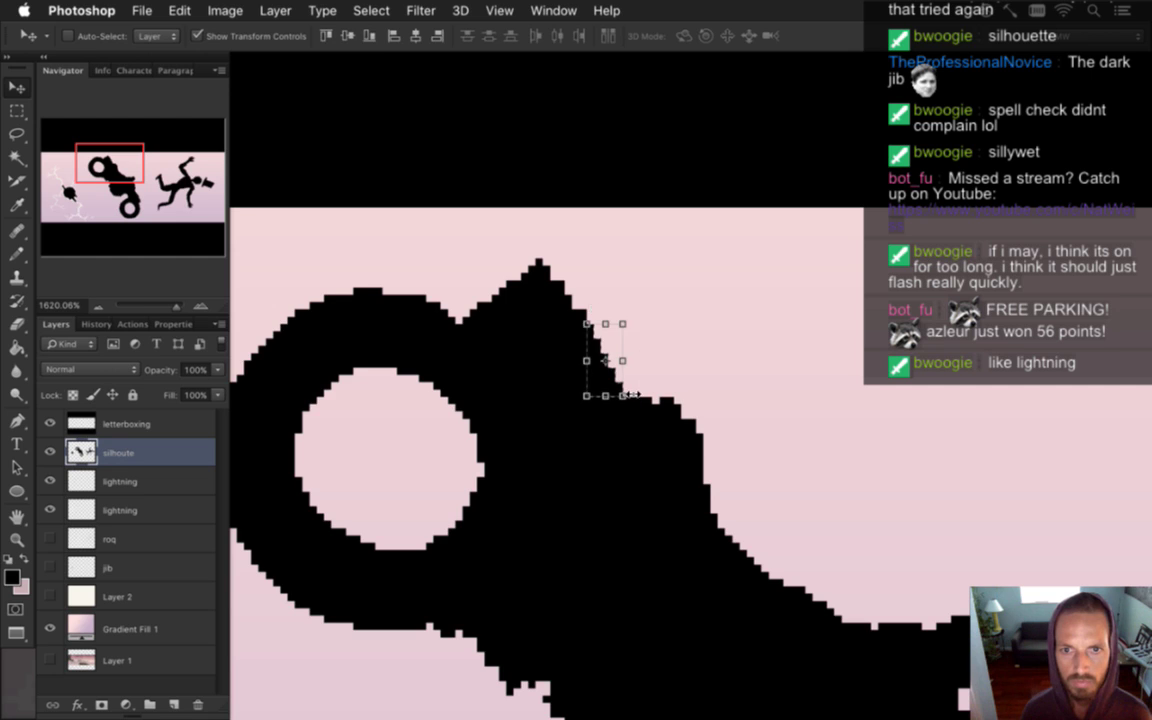
key("ctrl+d")
key("m")
left_click_drag(572, 309, 640, 378)
key("v")
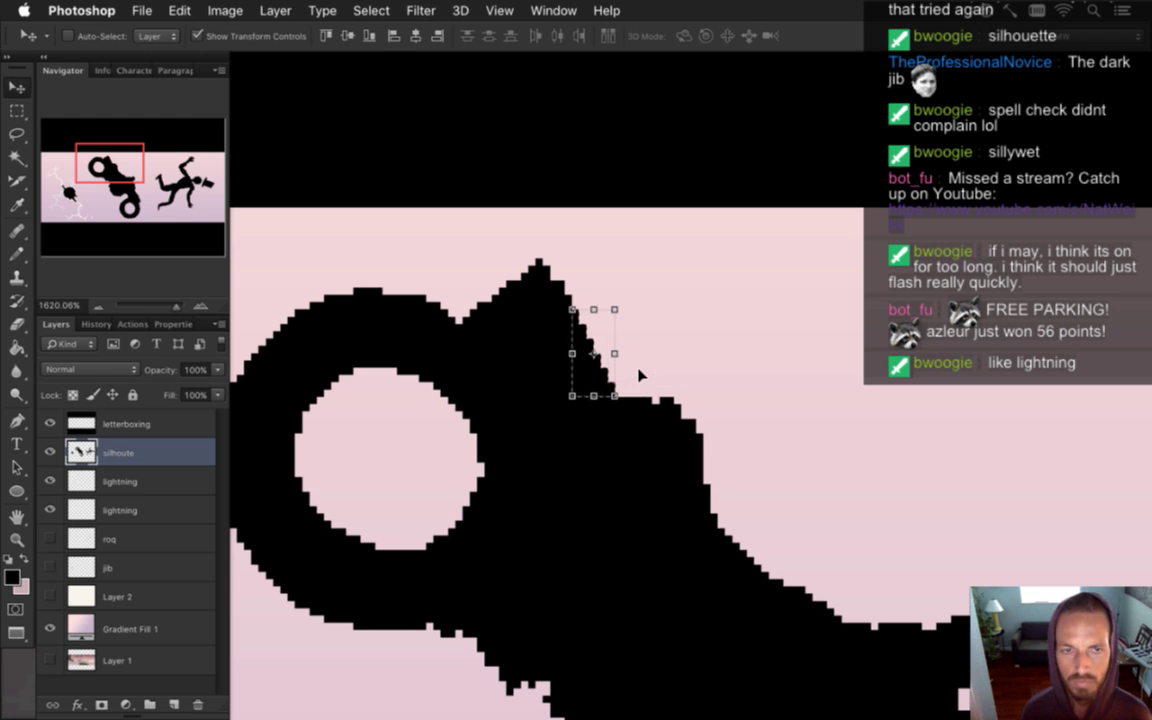
Marquee-select the whole slope from just below the motorcycle's peak down to the ledge and nudge it slightly inward
key("ctrl+d")
key("m")
left_click_drag(557, 266, 629, 396)
key("v")
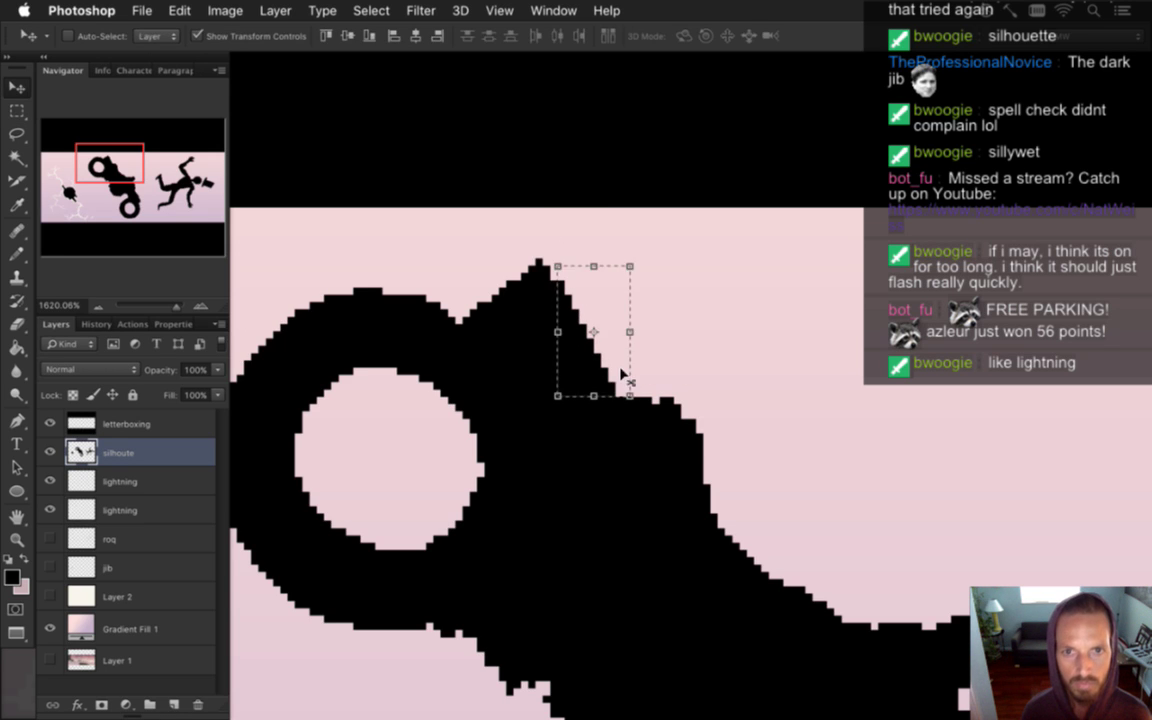
key("ctrl+d")
key("m")
key("e")
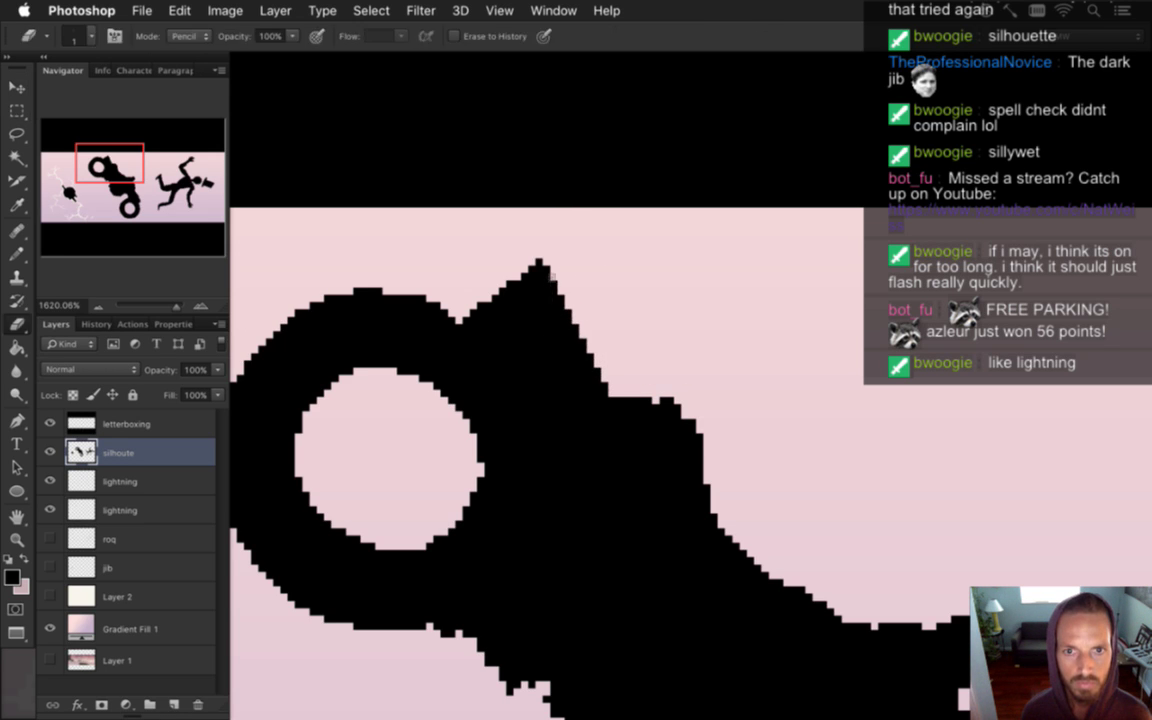
Sharpen the peak's tip with the Pencil and erase its wheel-facing side to make it steeper, deepening the notch beside the wheel
key("b")
left_click(538, 254)
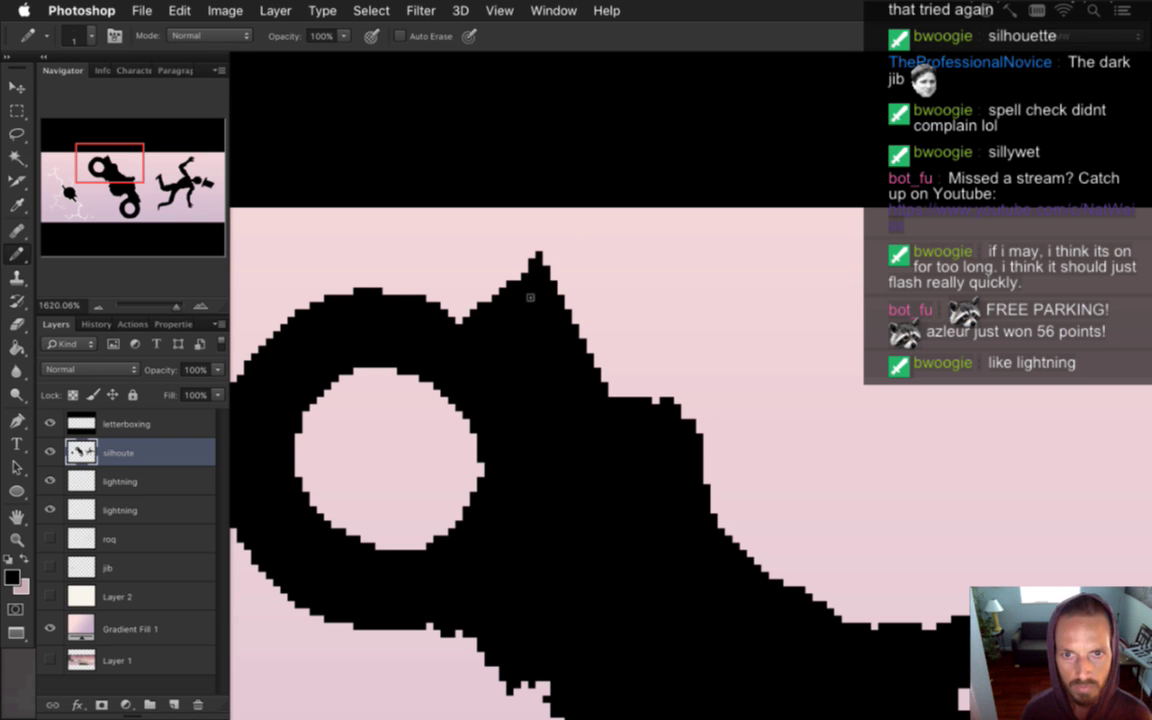
key("e")
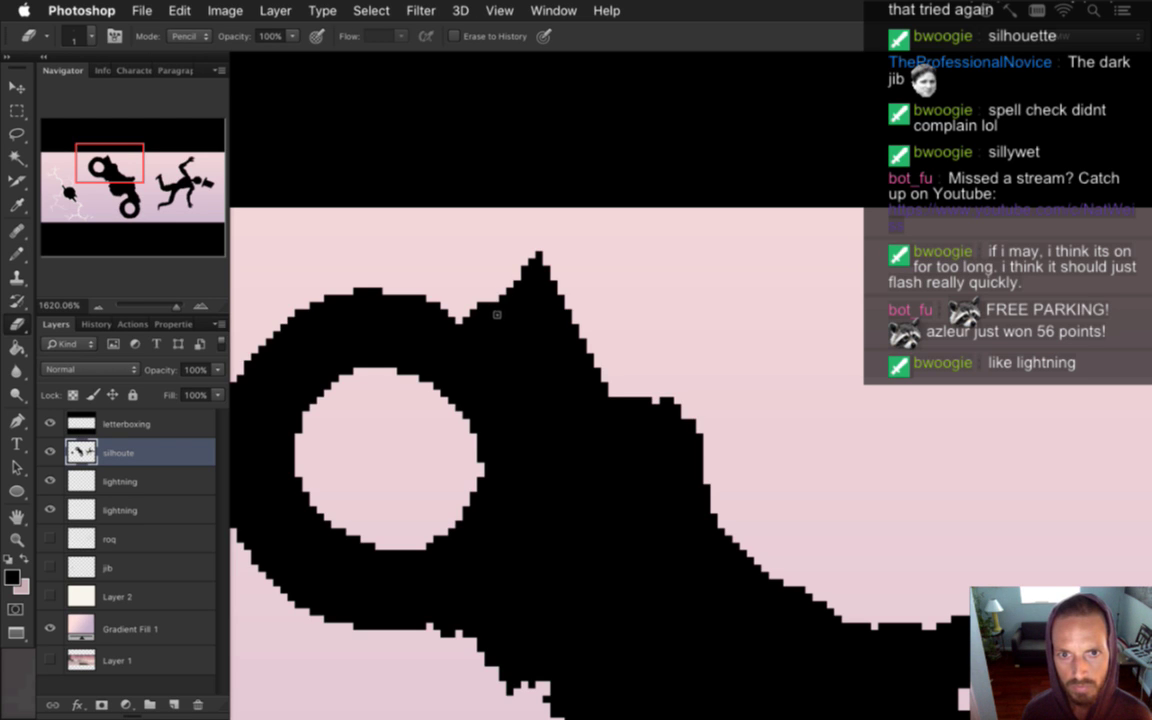
mouse_move(488, 324)
left_mouse_down()
mouse_move(467, 338)
mouse_move(424, 302)
left_mouse_up()
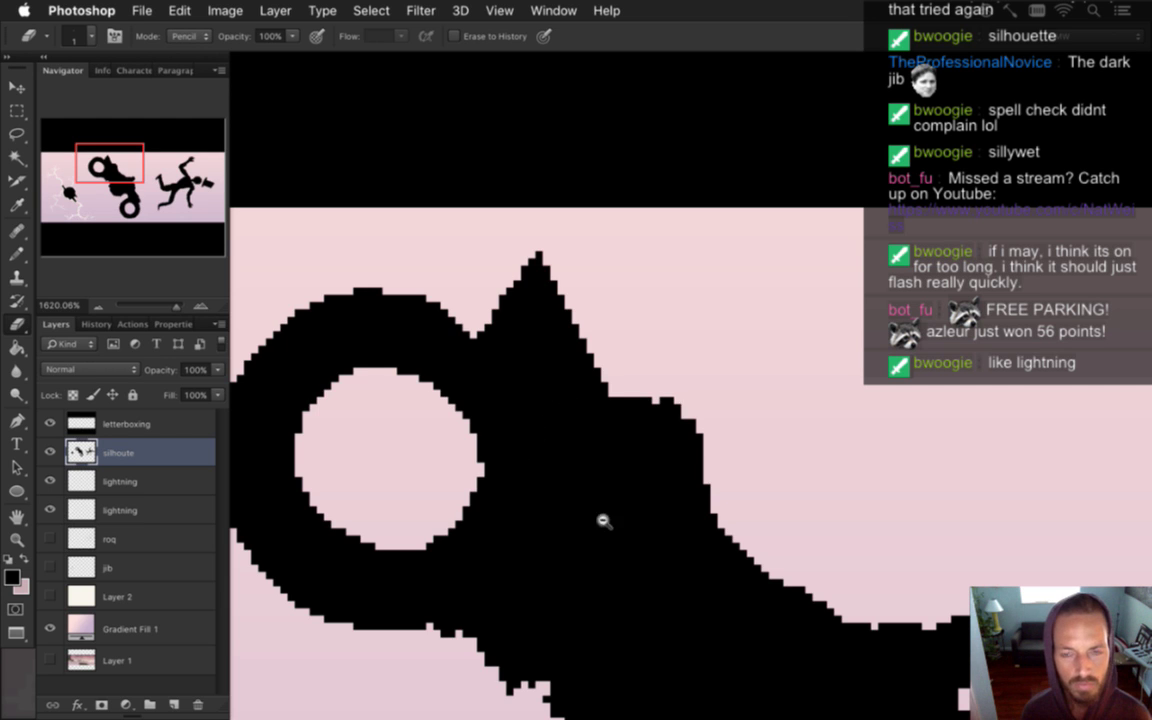
Trim the pointed spurs on the motorcycle's underside bulge and fill the small notches along the bulge's bottom edge with the Pencil
left_click_drag(604, 522, 500, 503)
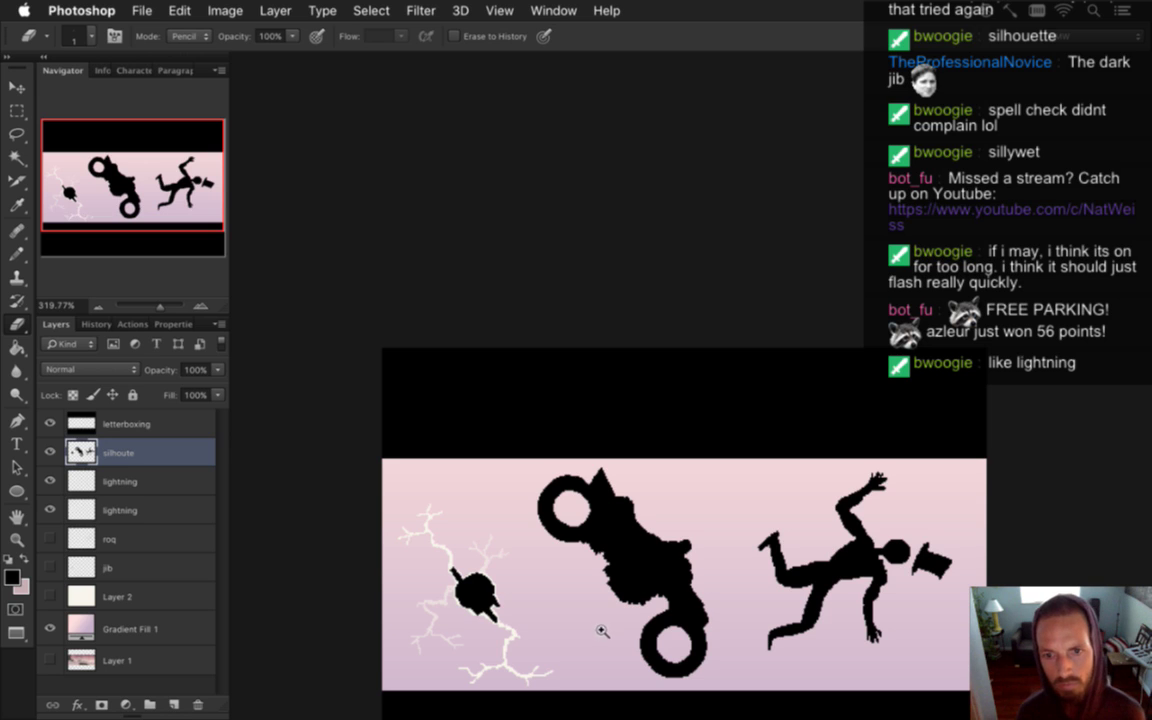
left_click_drag(596, 562, 603, 404)
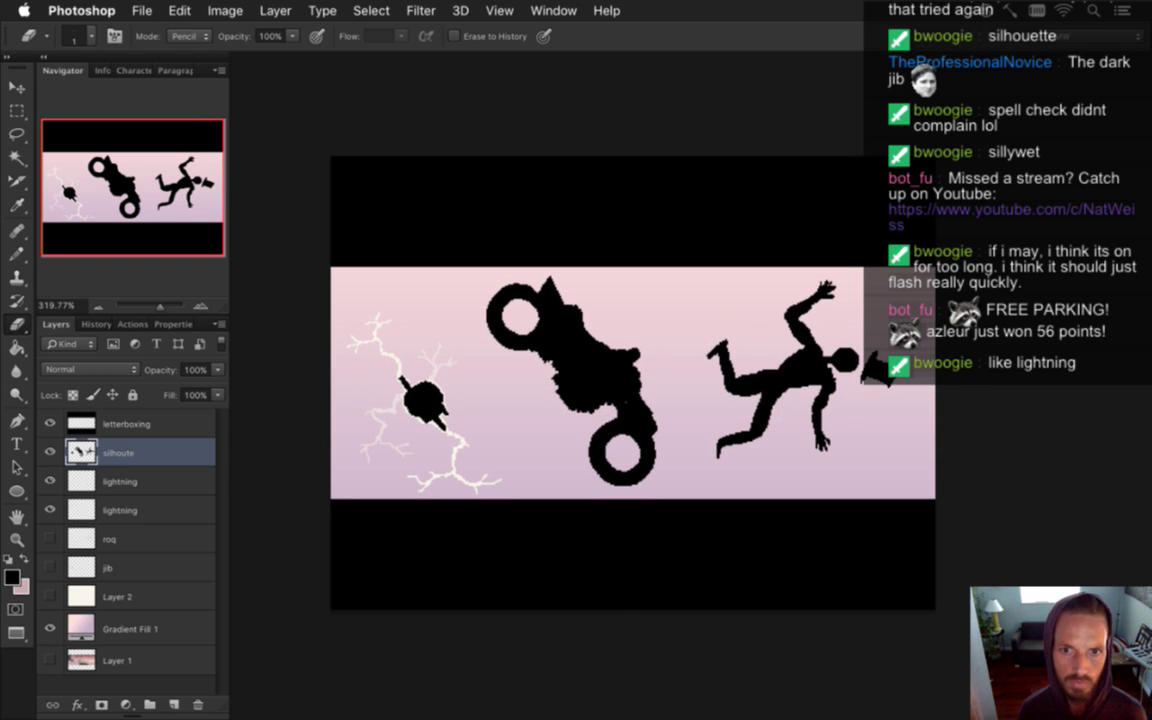
scroll(490, 328, "up", 10)
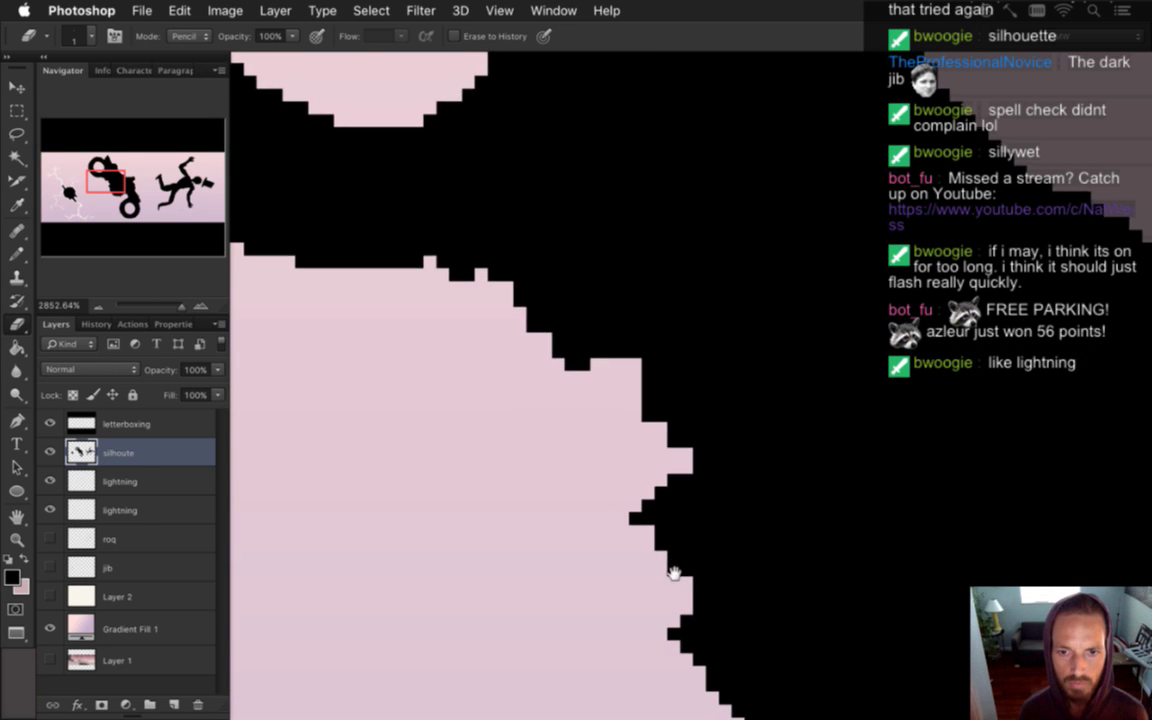
left_click_drag(674, 571, 609, 334)
left_click(577, 285)
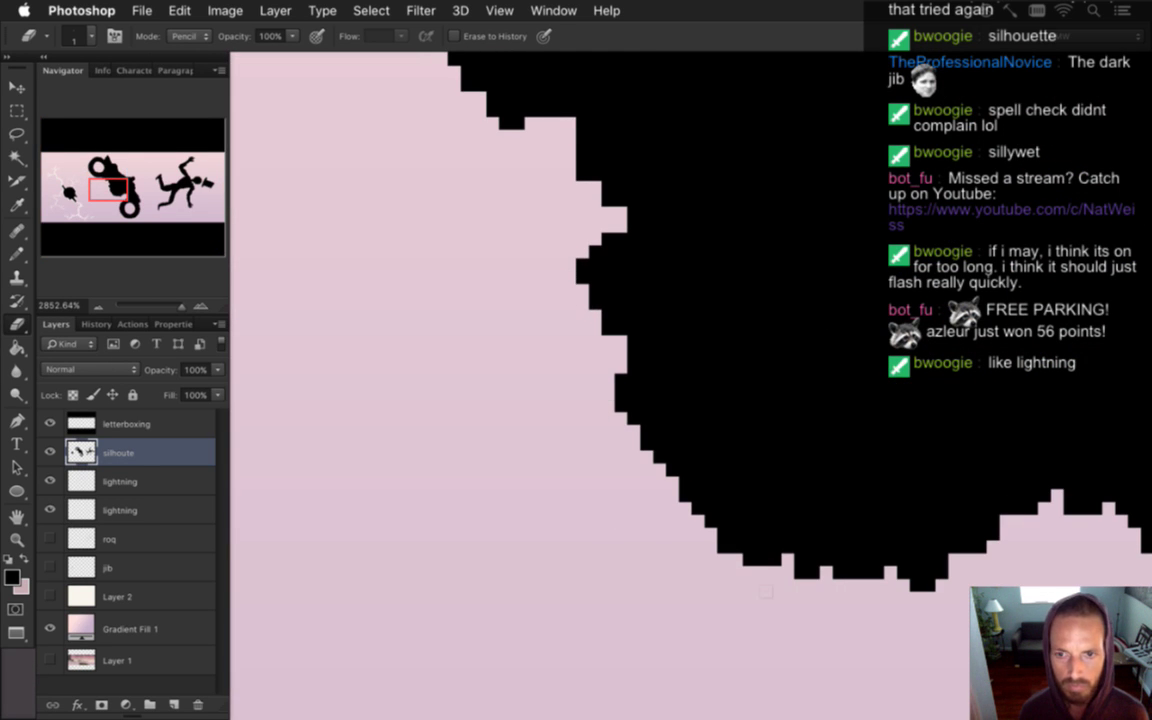
scroll(733, 540, "down", 3)
scroll(733, 540, "right", 3)
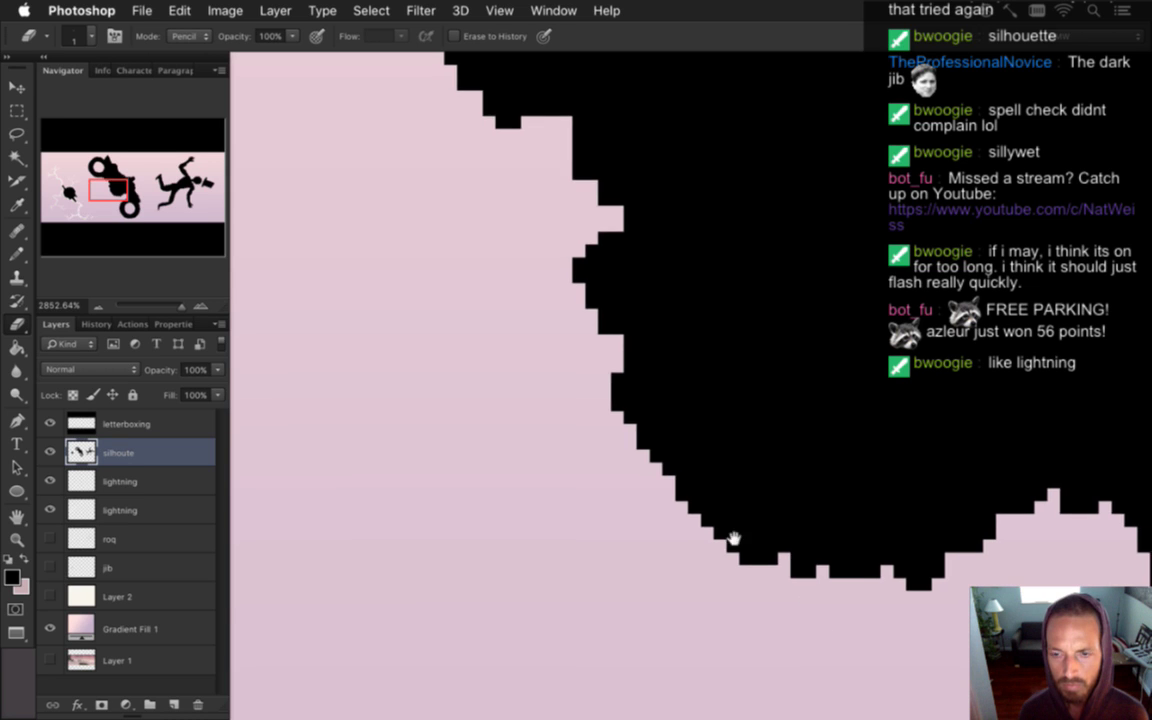
key("b")
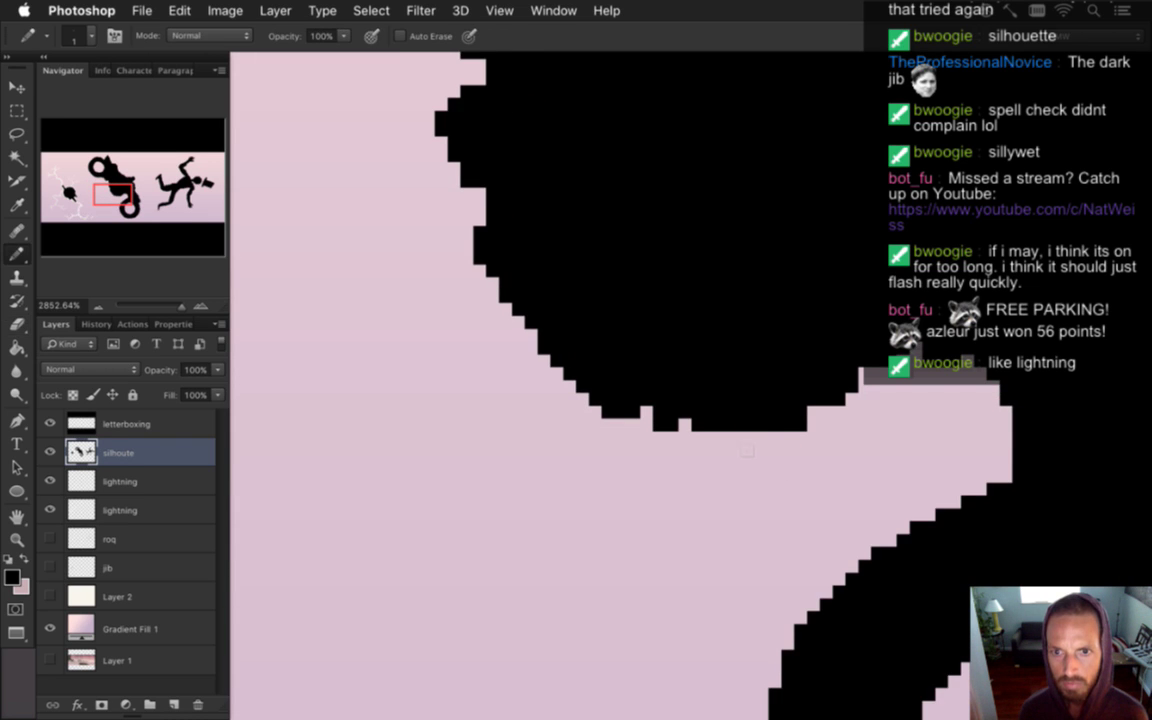
left_click_drag(660, 420, 685, 422)
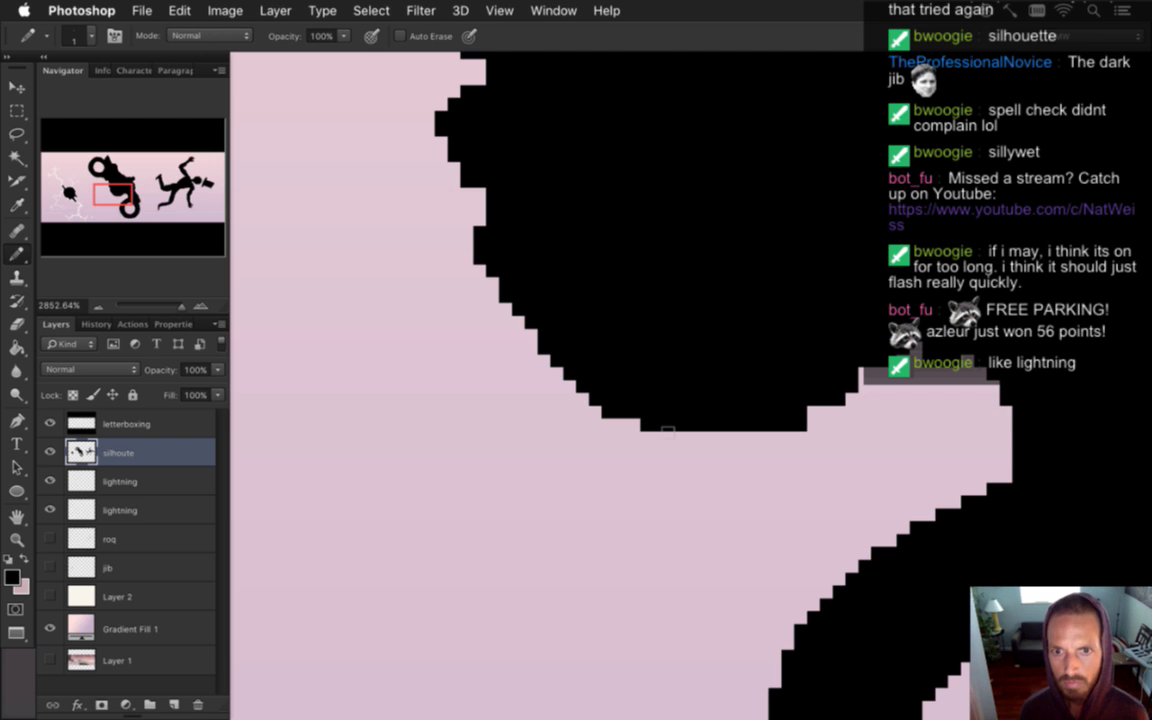
Smooth the jagged body edge just beneath the upper wheel and save the document
mouse_move(639, 489)
left_mouse_down()
mouse_move(474, 466)
mouse_move(569, 496)
left_mouse_up()
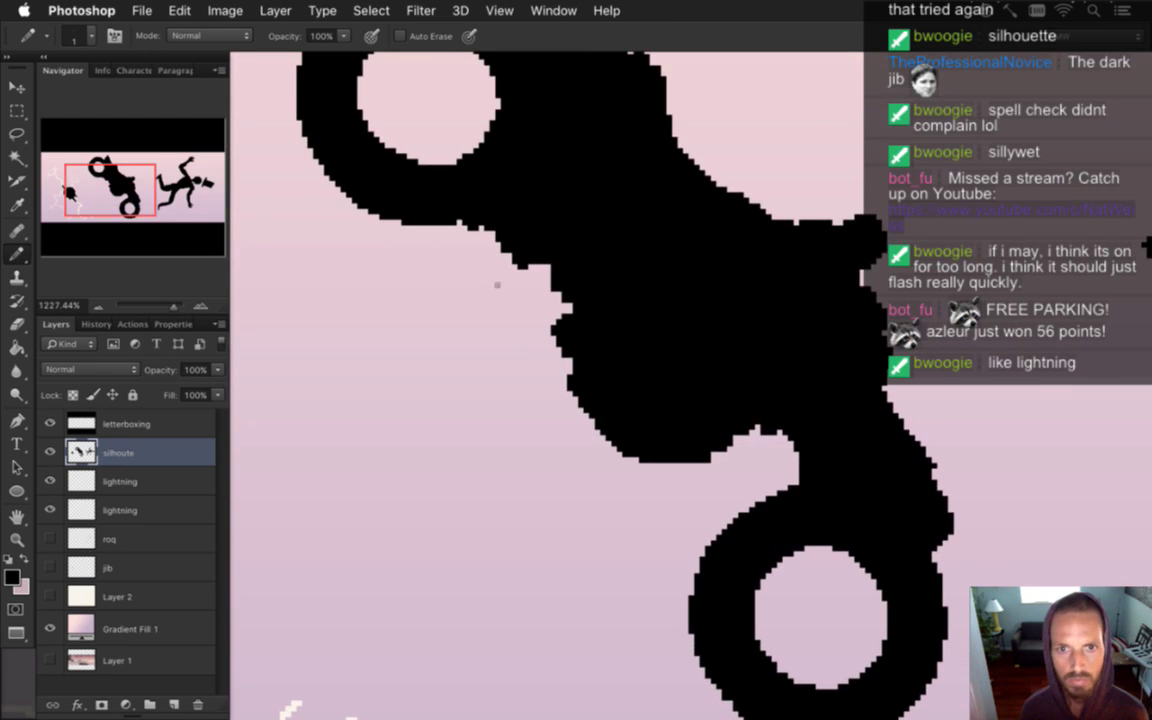
key("e")
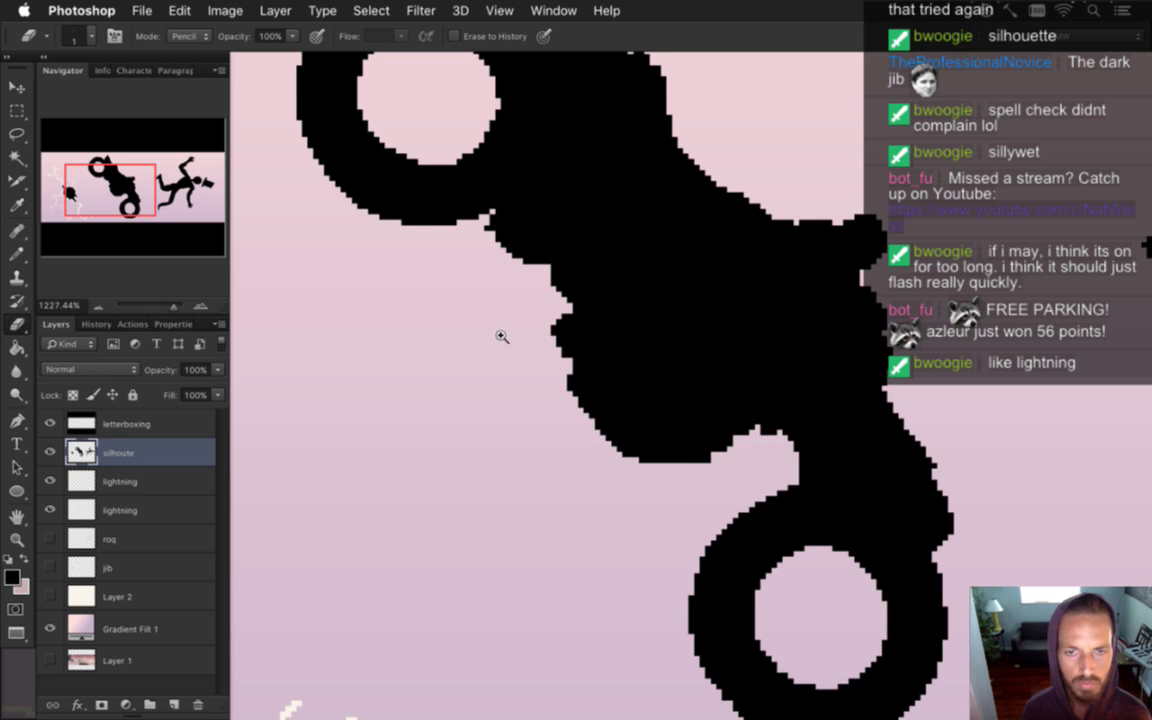
key("super+0")
key("super+s")
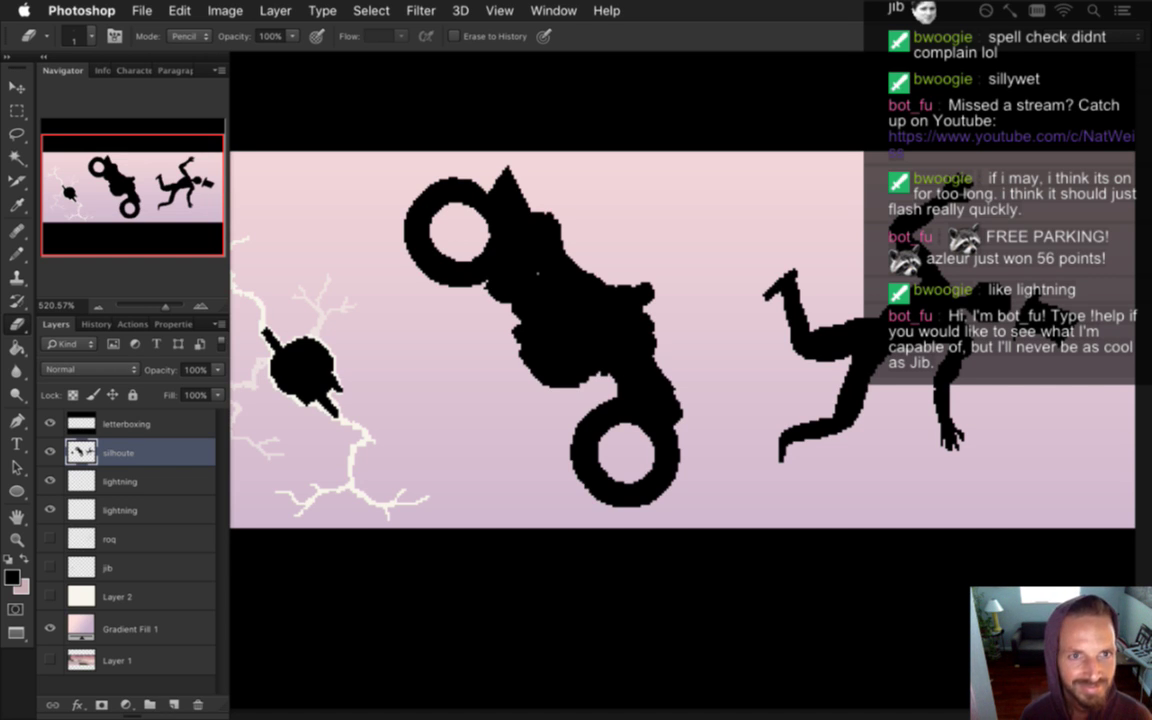
Remove the bump on top of the upper wheel's outer rim and even out that part of the curve
mouse_move(424, 193)
left_mouse_down()
mouse_move(489, 206)
mouse_move(514, 185)
left_mouse_up()
key("b")
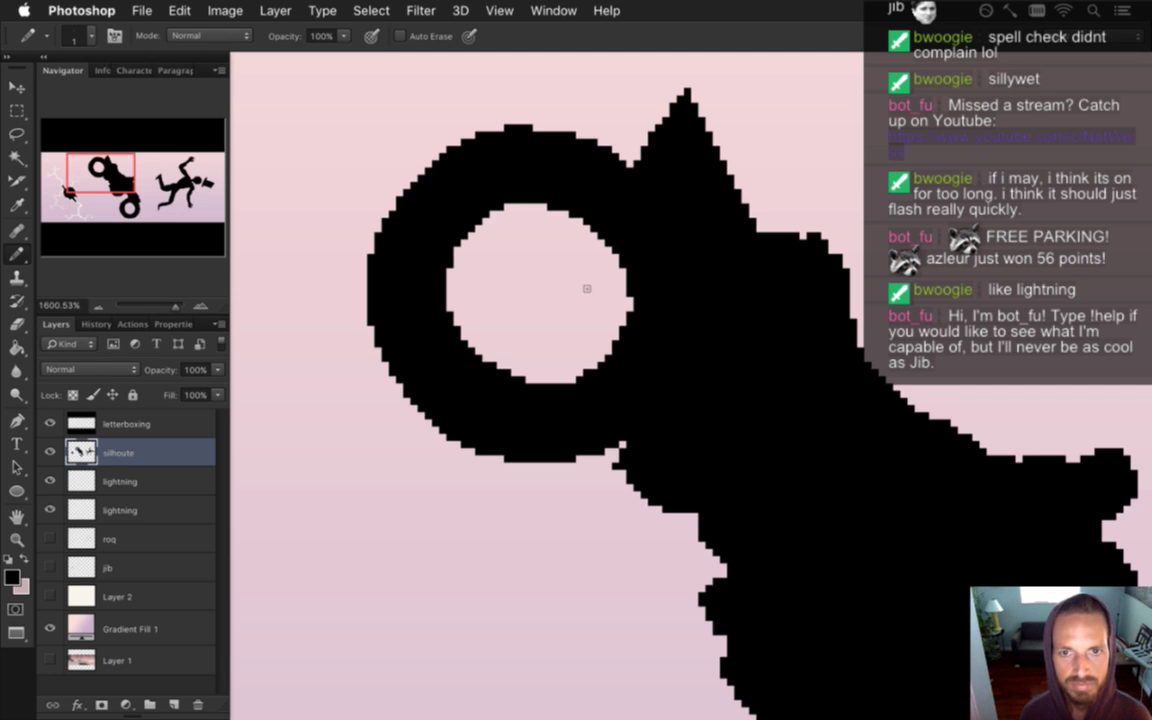
key("e")
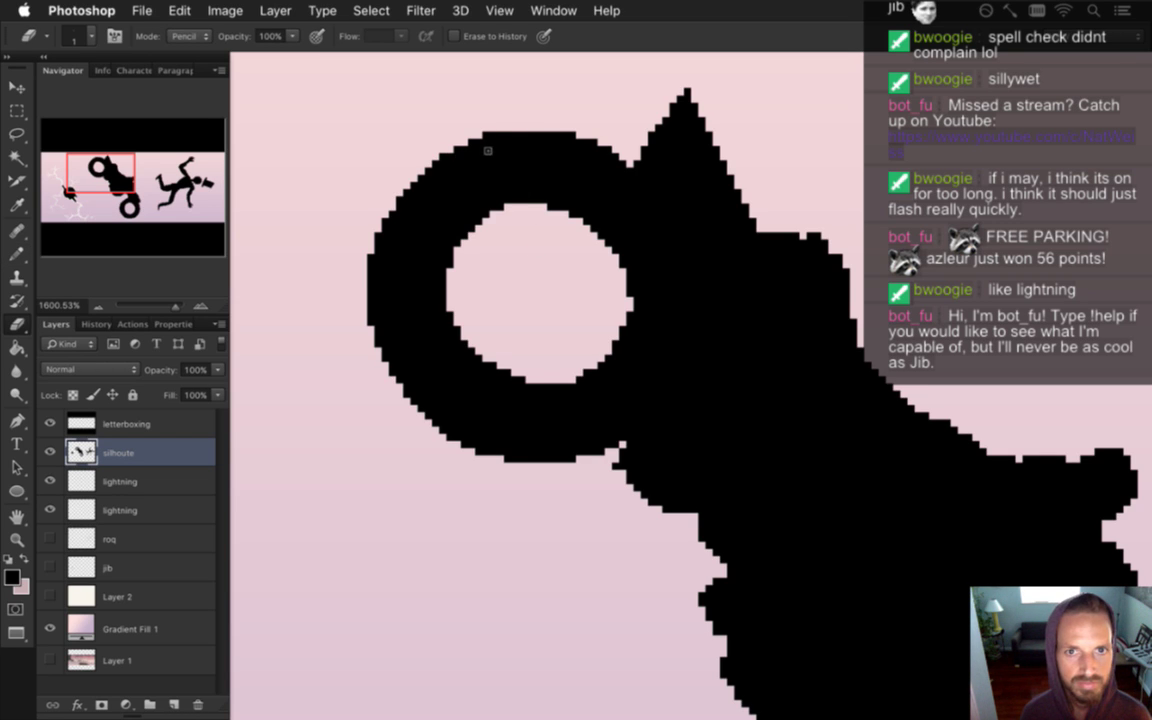
key("super+0")
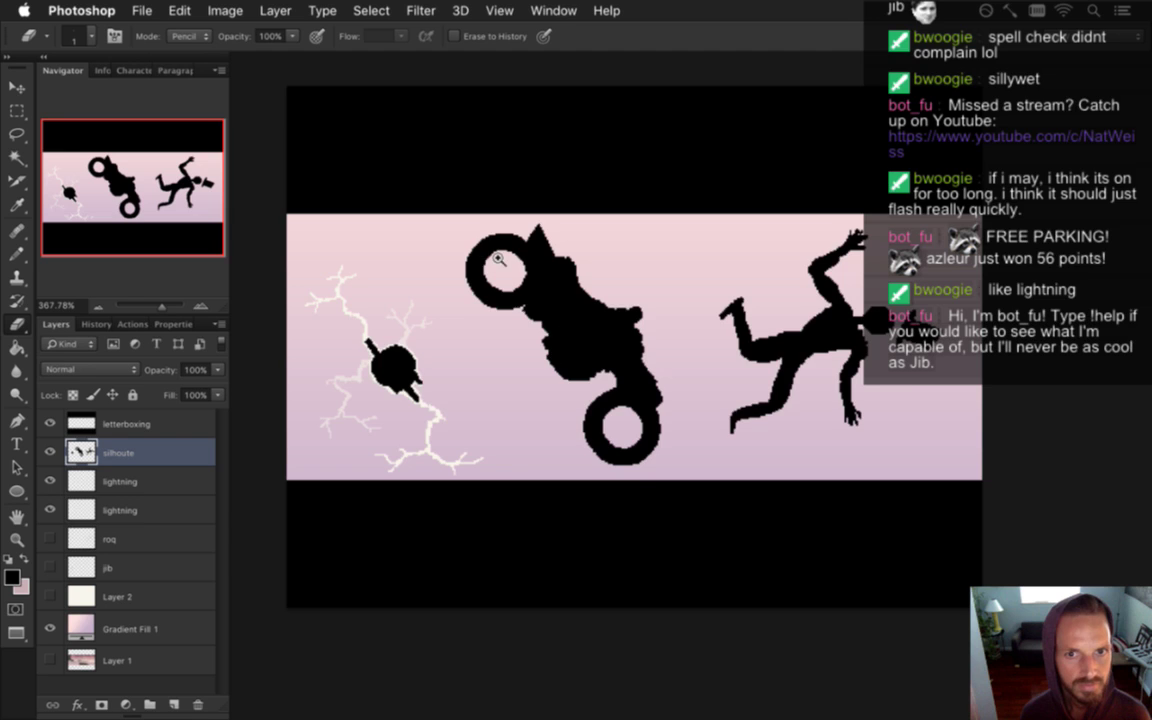
Touch up the pixel steps around the upper wheel's outer rim and inner hole with the Pencil and Eraser
key("b")
scroll(478, 252, "up", 5)
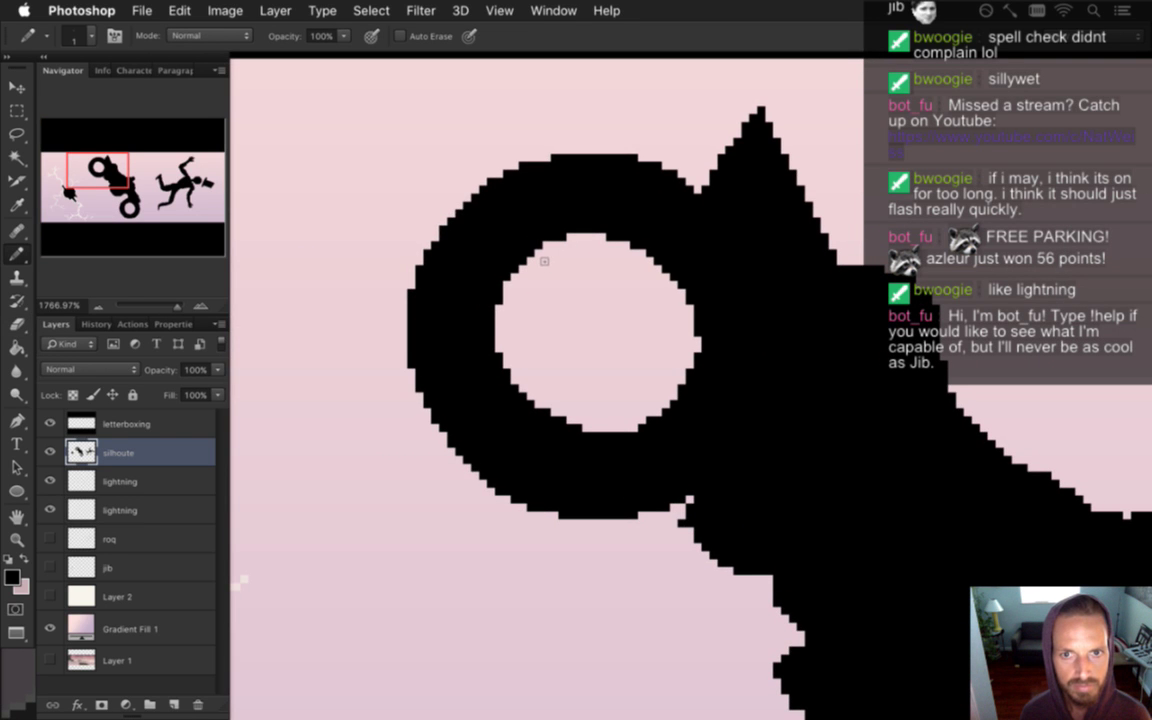
key("super+0")
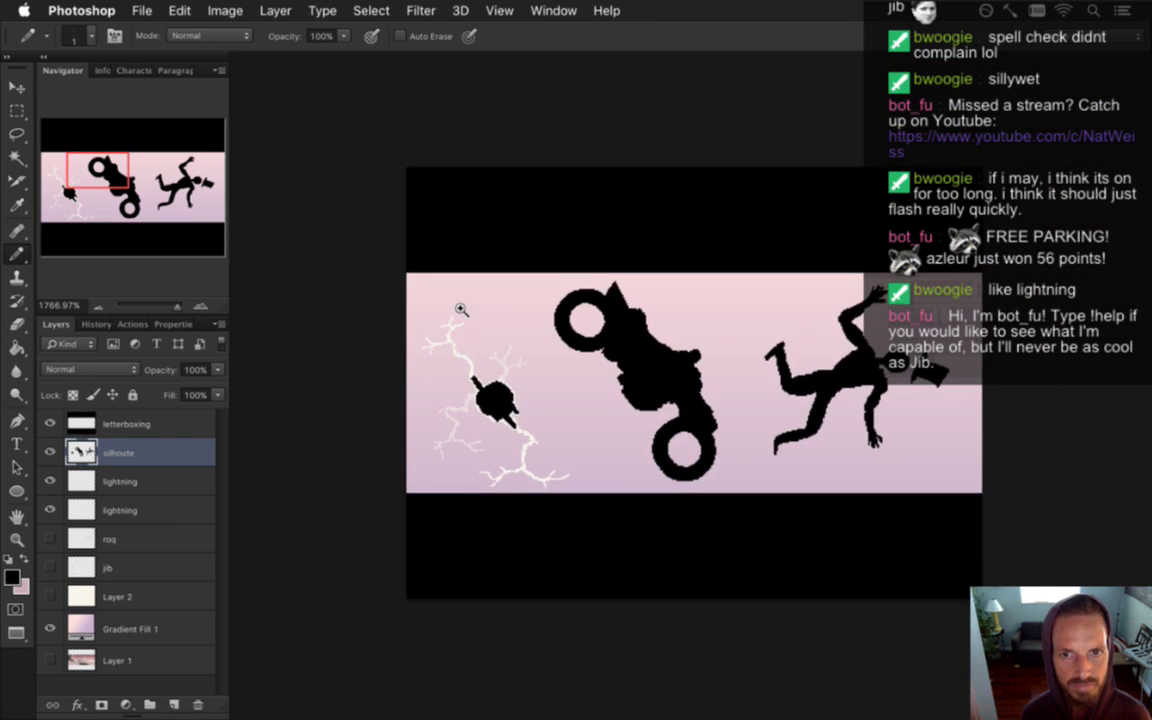
key("super+minus")
scroll(458, 303, "up", 8)
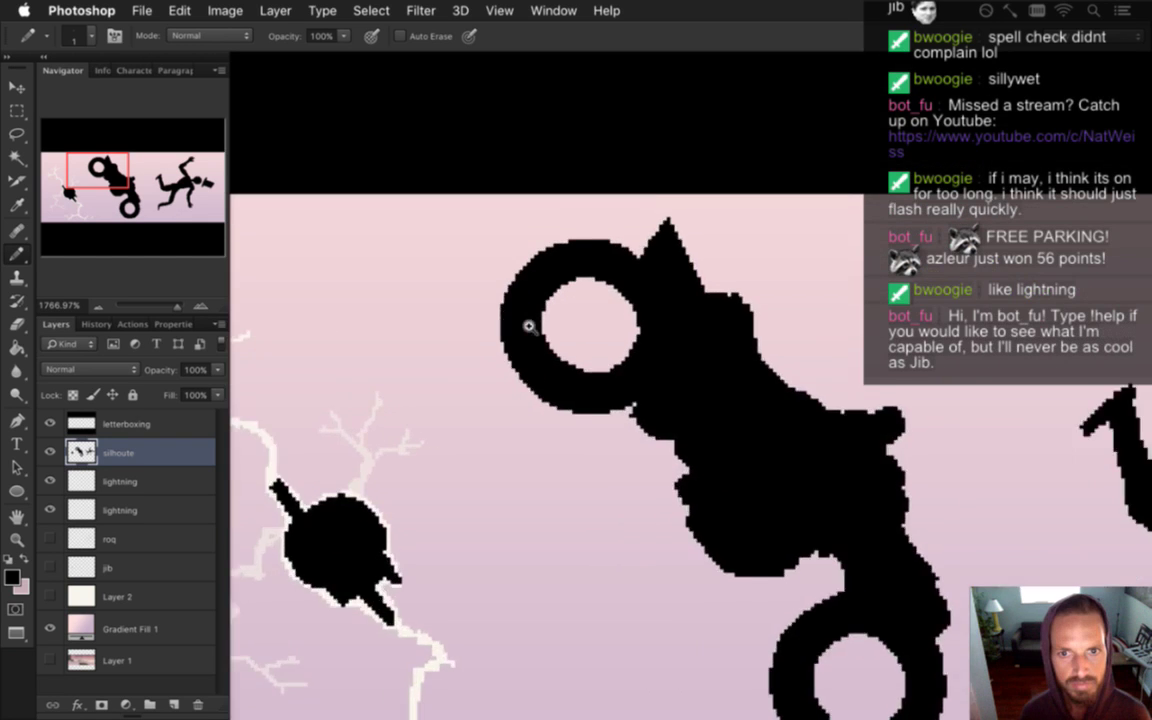
key("e")
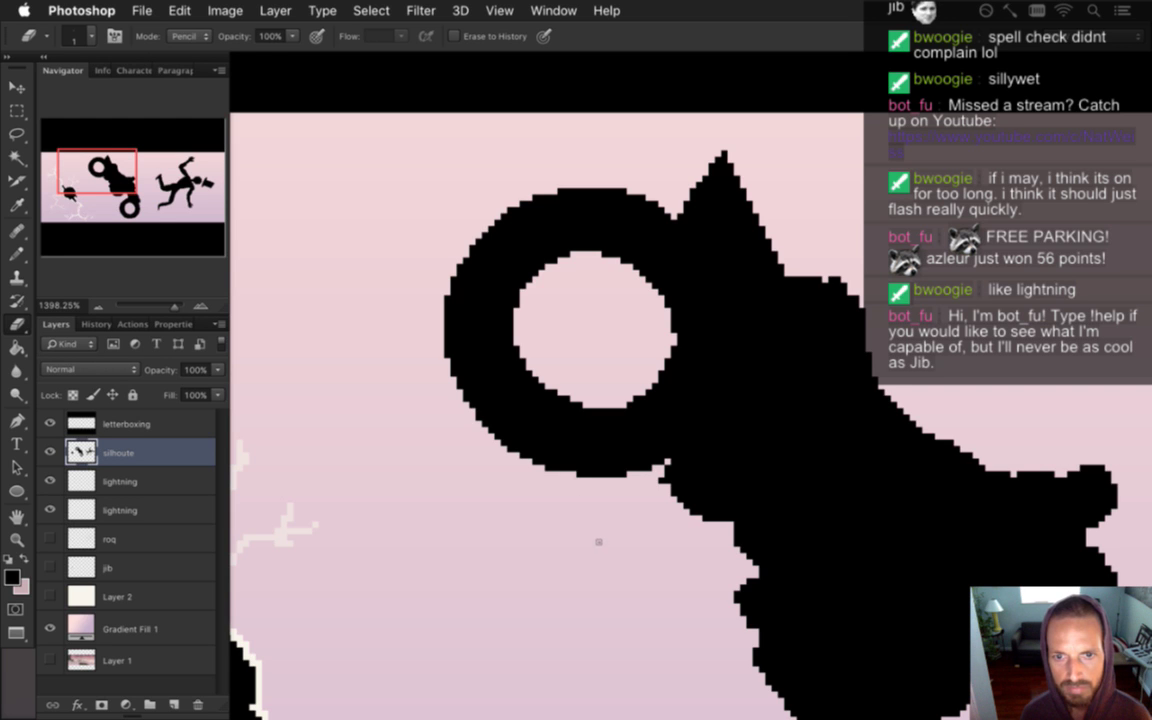
key("b")
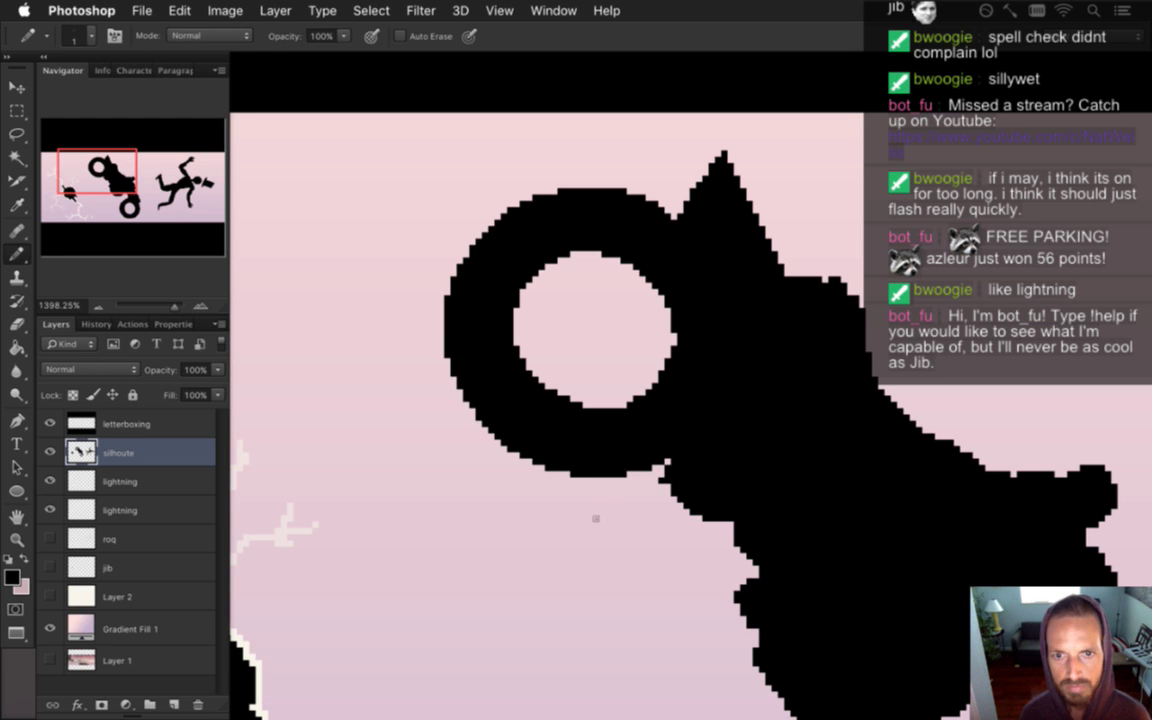
scroll(545, 476, "down", 10)
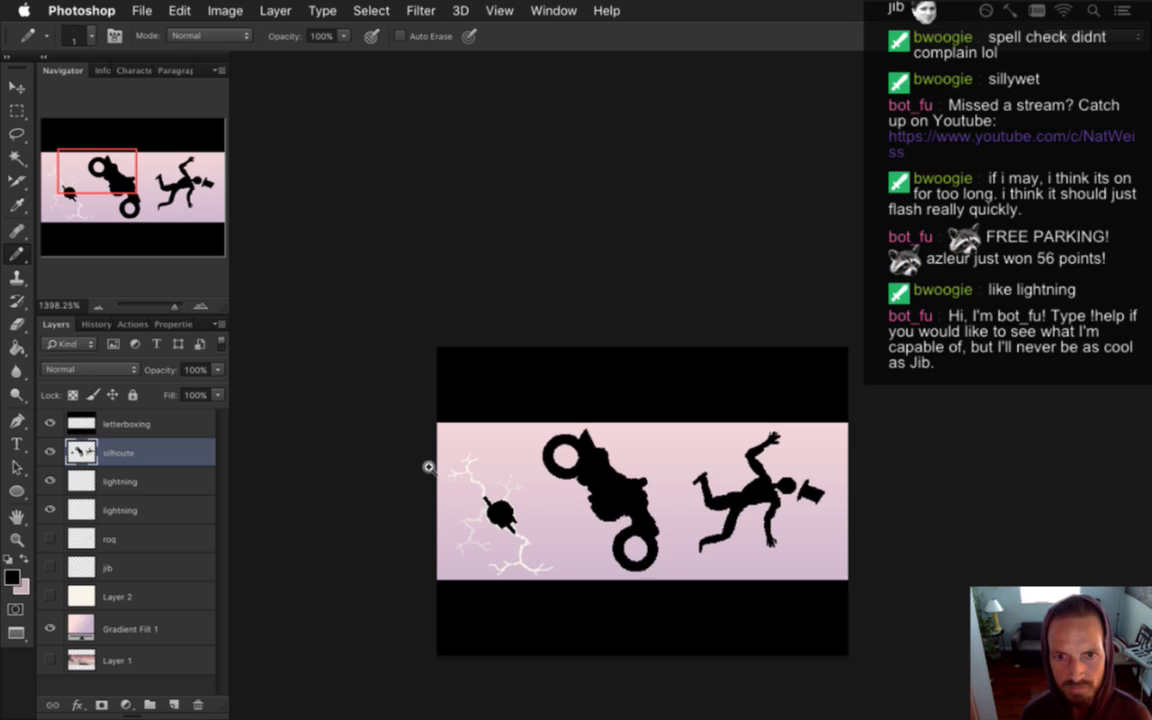
left_click_drag(544, 471, 684, 489)
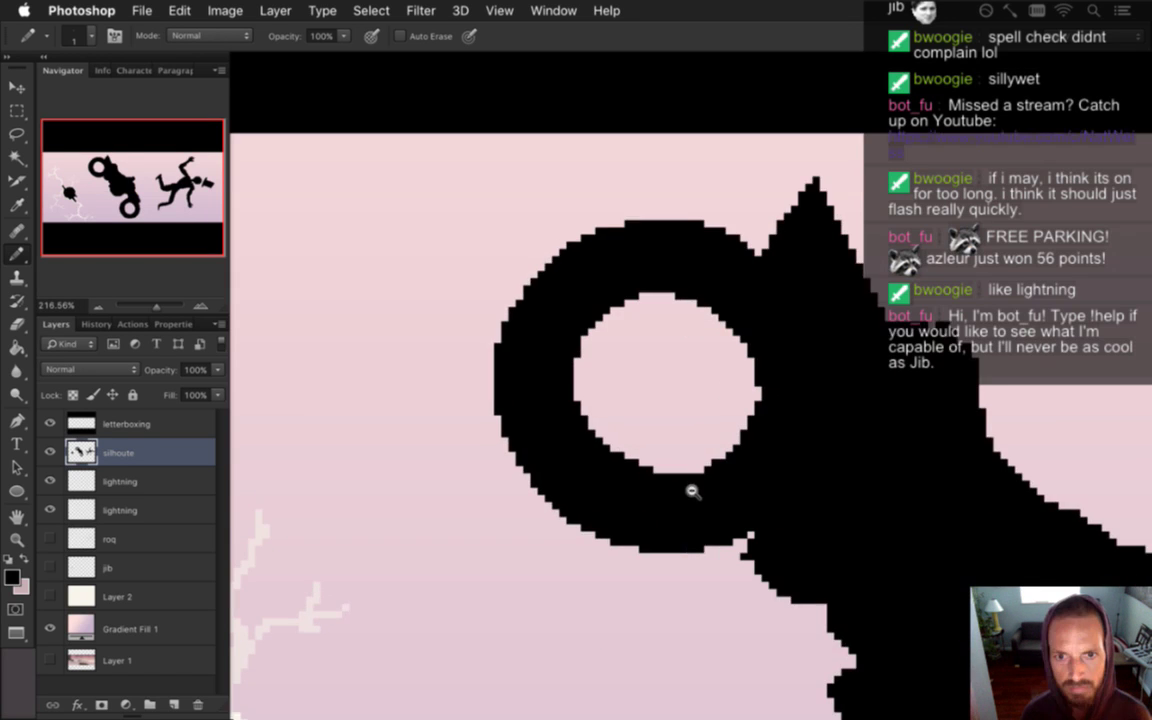
key("e")
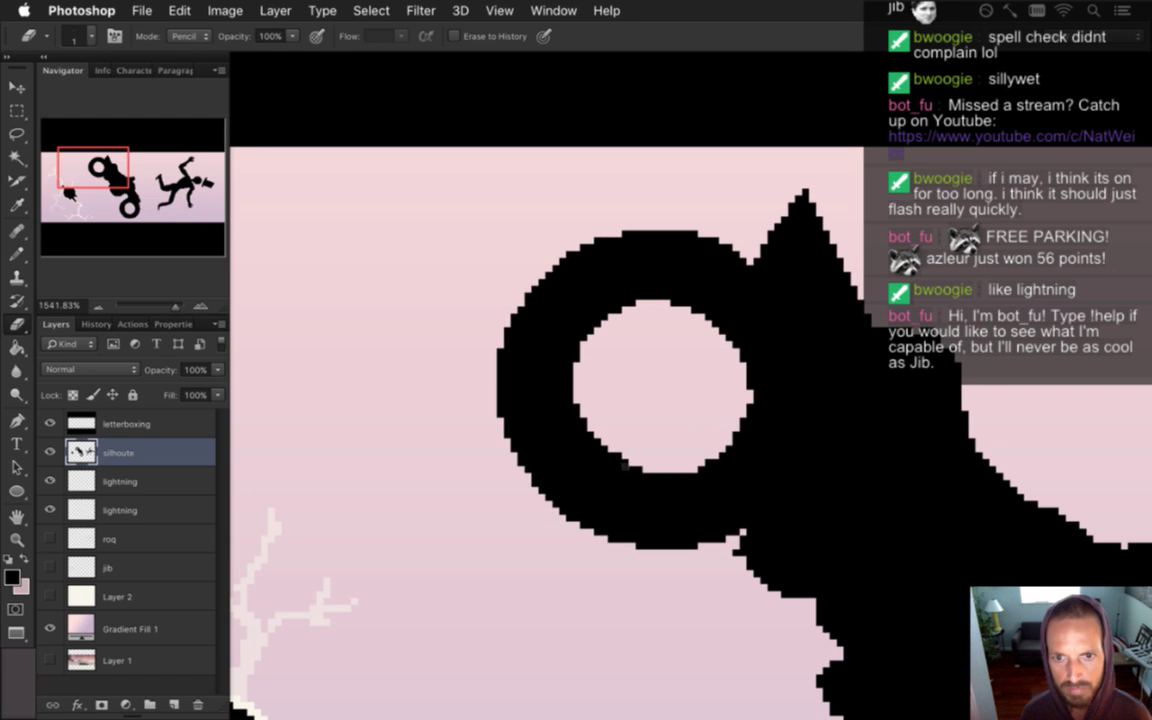
left_click_drag(530, 512, 401, 501)
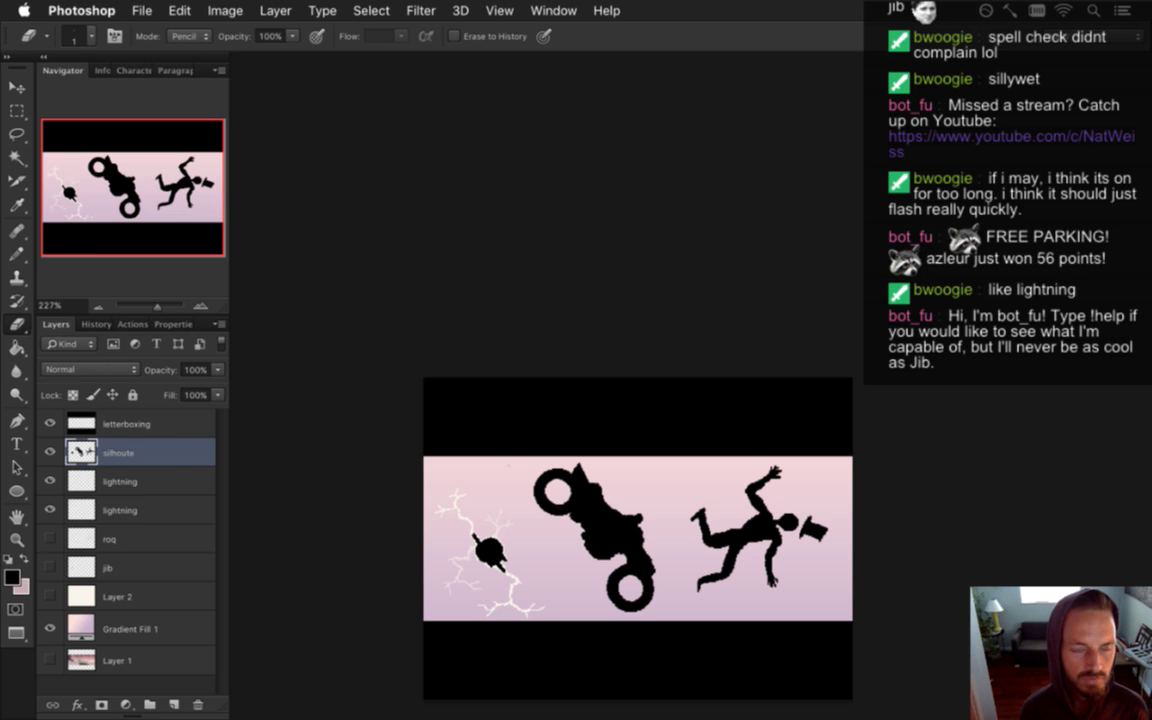
Cut the round character amid the lightning from the silhoute layer onto its own layer and name it jib
key("m")
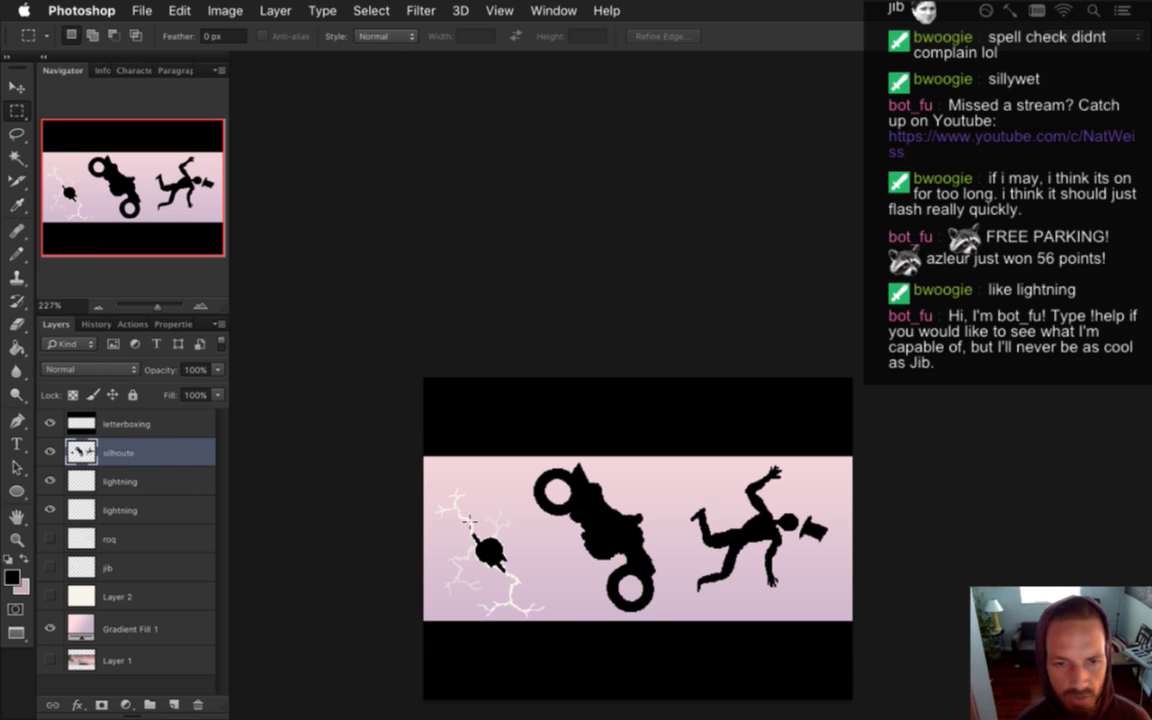
left_click_drag(446, 525, 535, 585)
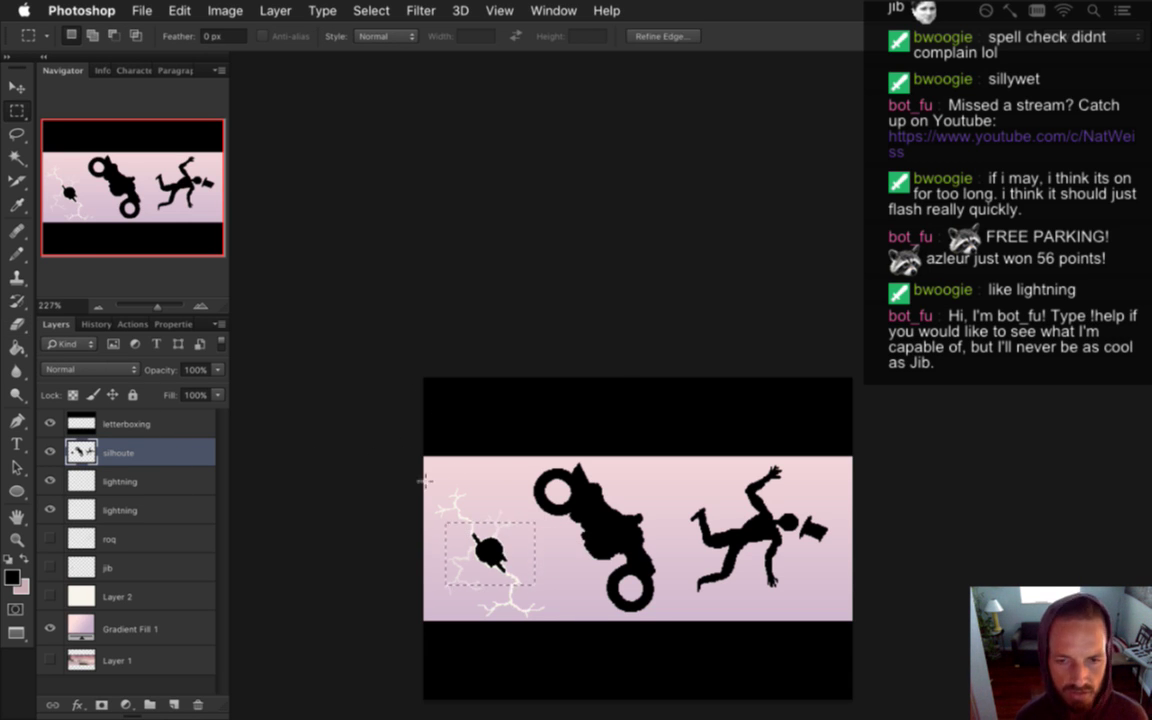
right_click(496, 550)
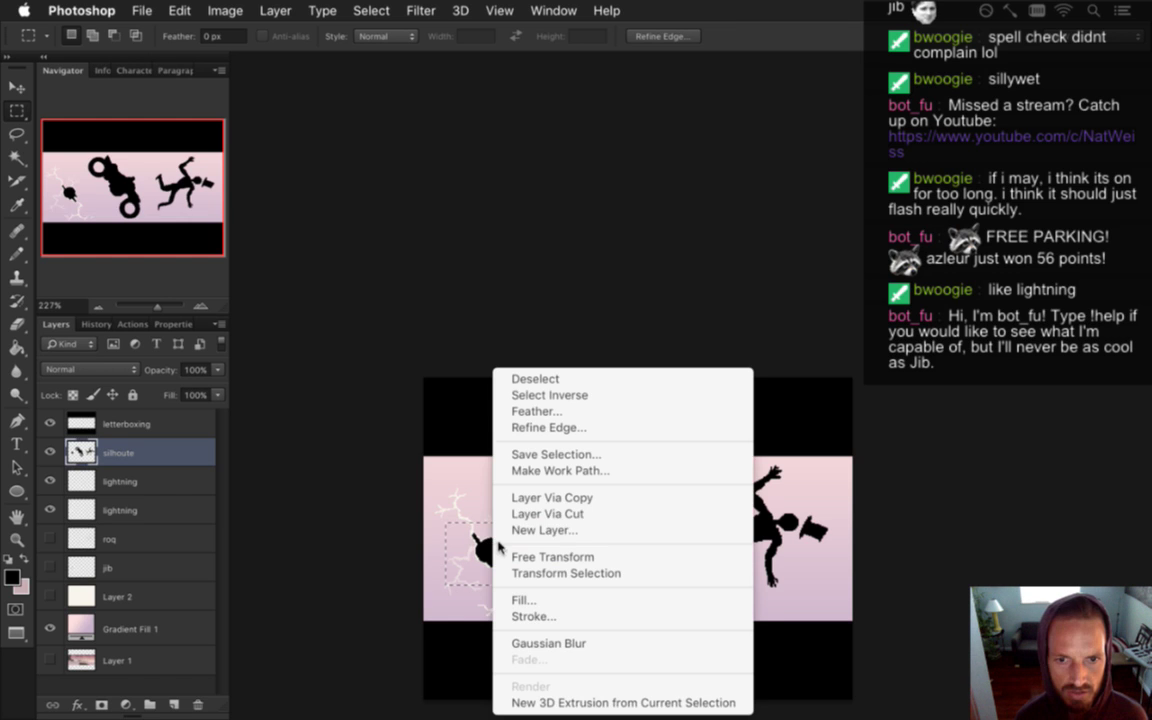
left_click(545, 515)
double_click(118, 452)
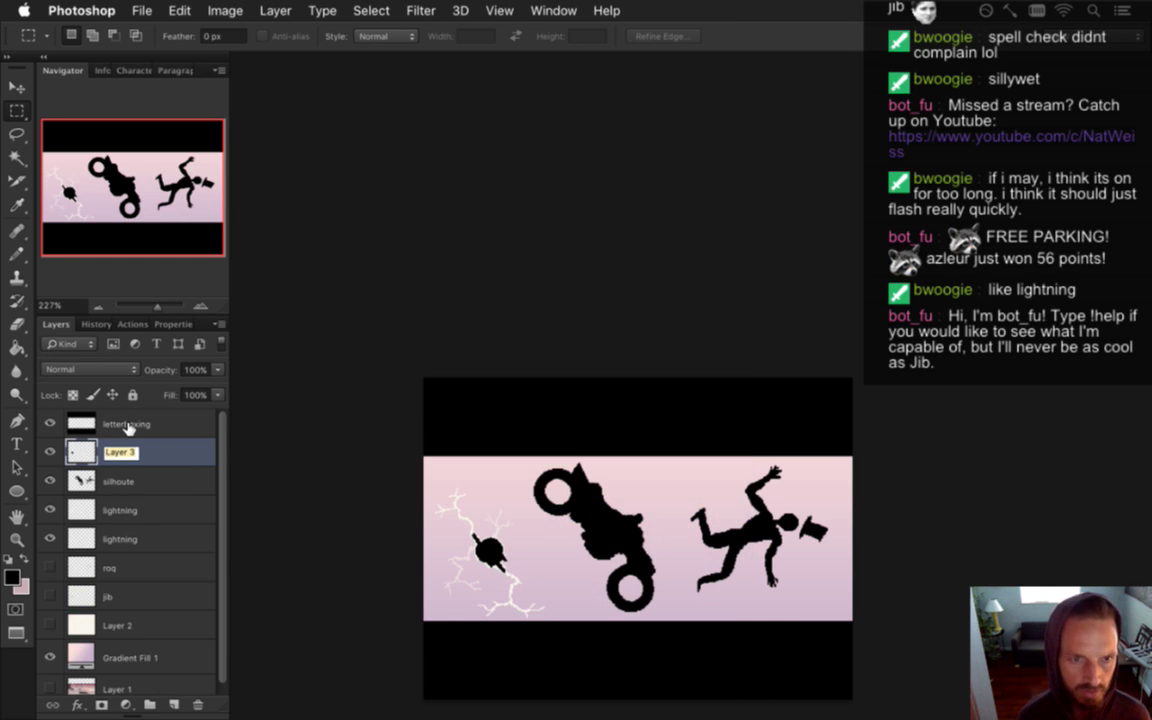
type("jib")
key("Return")
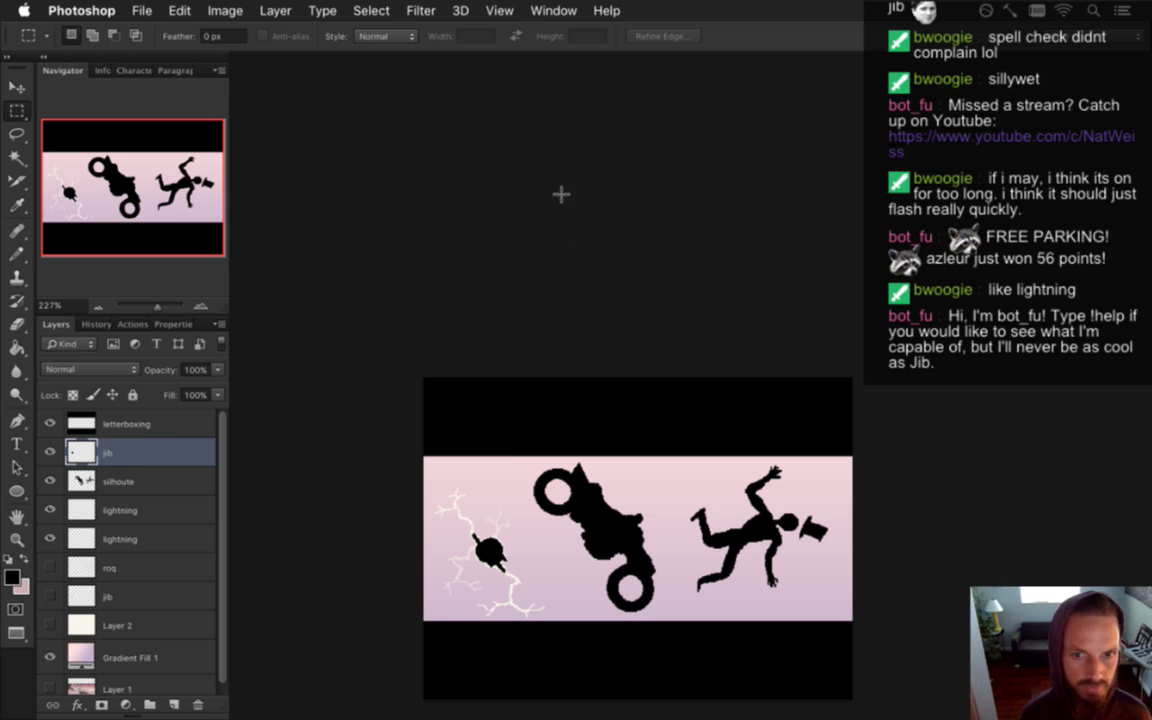
Marquee-select the motorcycle on the silhoute layer and move it onto its own layer with Layer Via Cut
left_click_drag(518, 453, 669, 623)
left_click(160, 481)
right_click(165, 481)
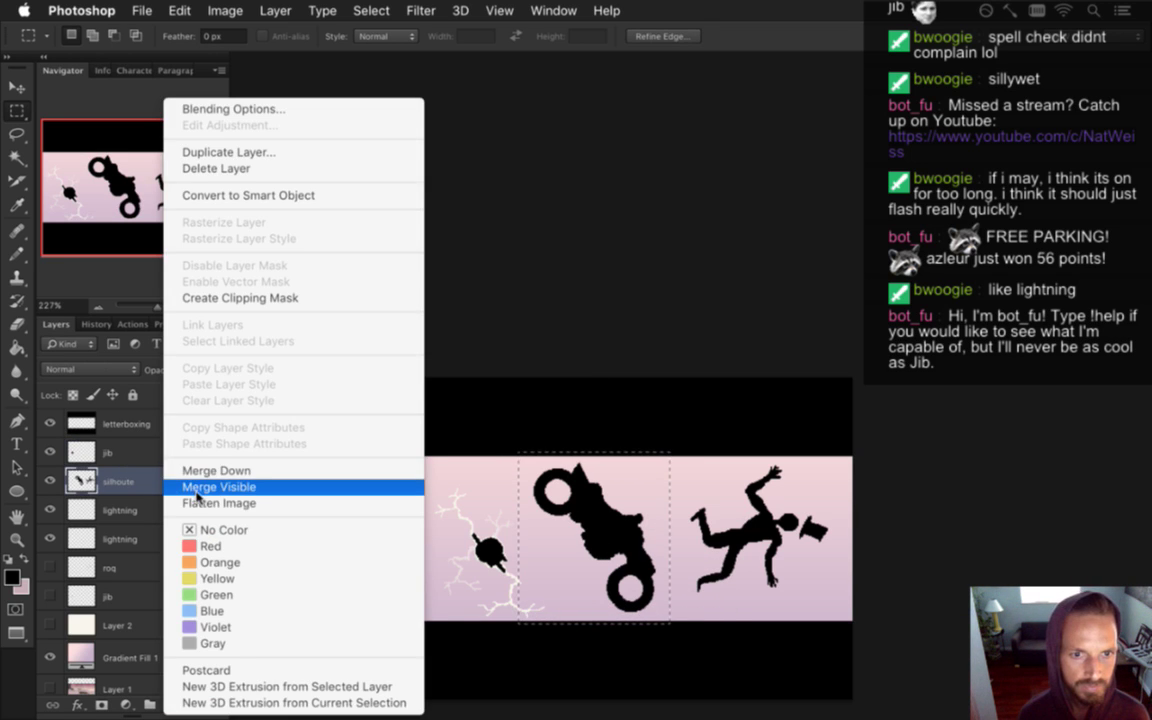
left_click(122, 430)
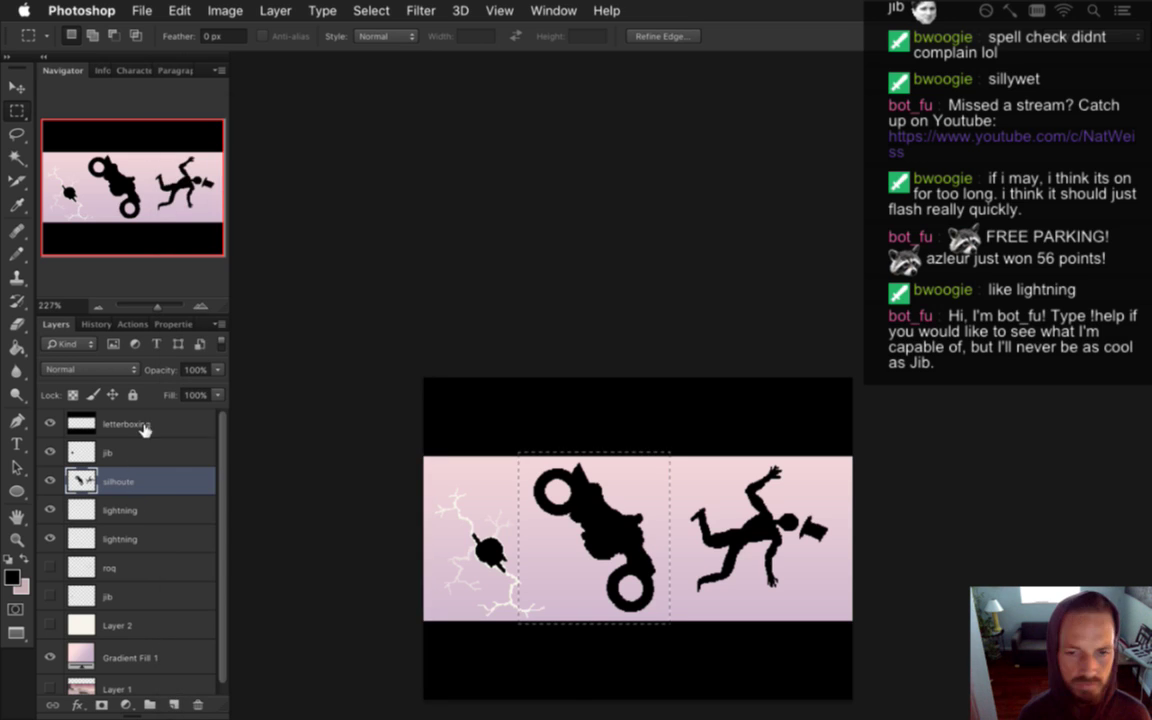
right_click(592, 540)
left_click(620, 513)
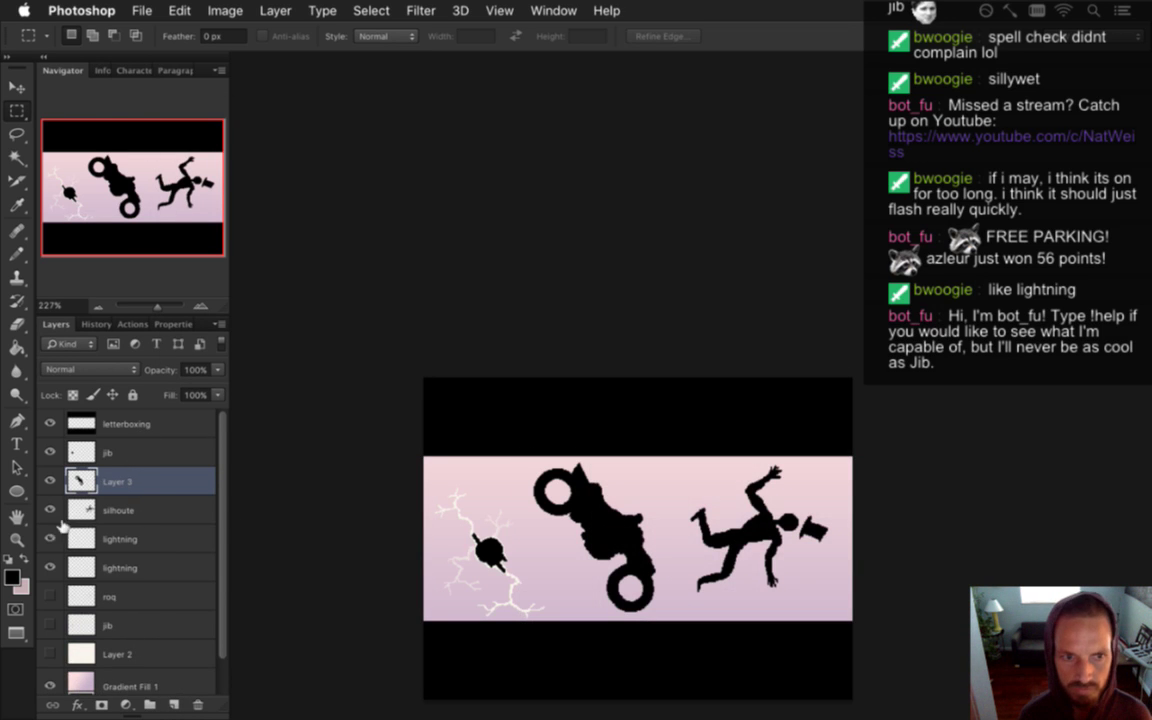
Rename the motorcycle's layer as bike and the silhoute layer as roq
double_click(118, 481)
type("bike")
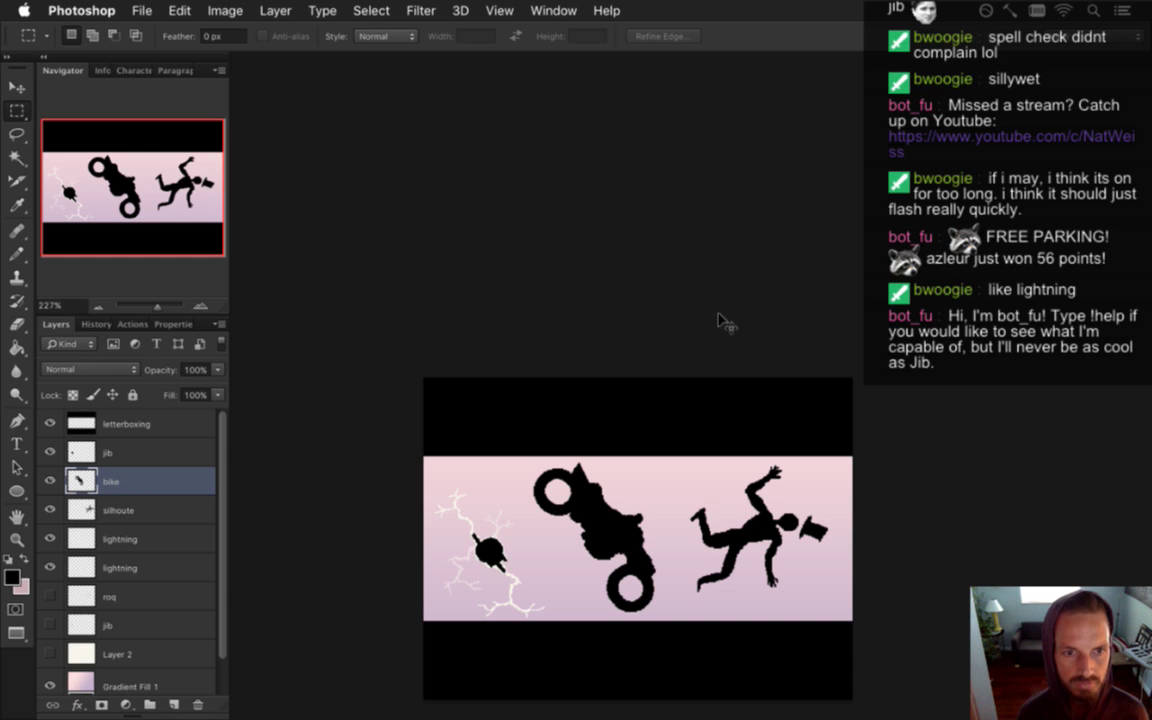
double_click(120, 510)
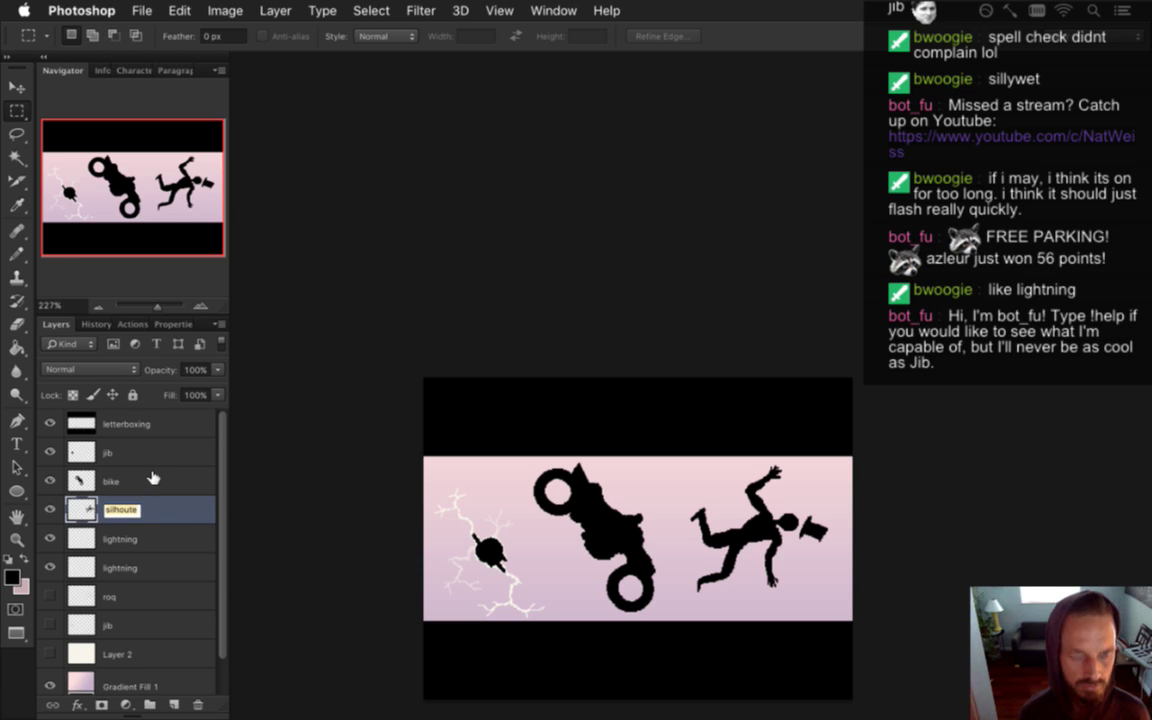
type("roq")
key("Return")
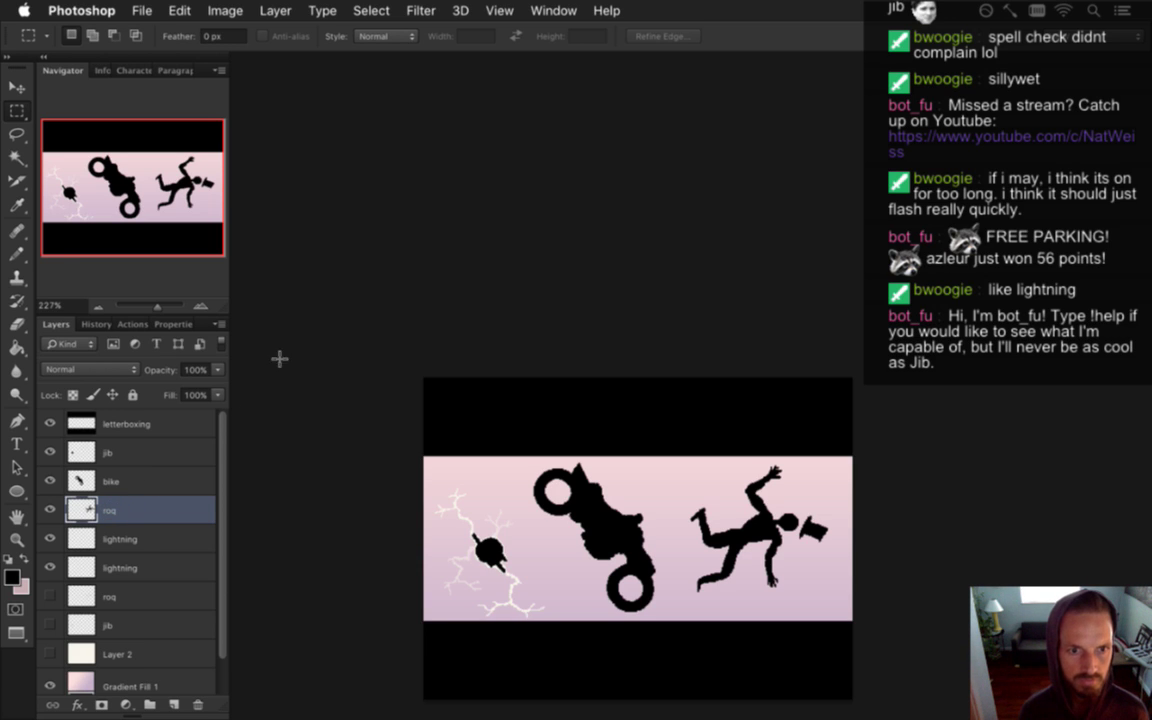
Rename the lower of the two lightning layers as lightning bg
left_click(131, 563)
double_click(128, 567)
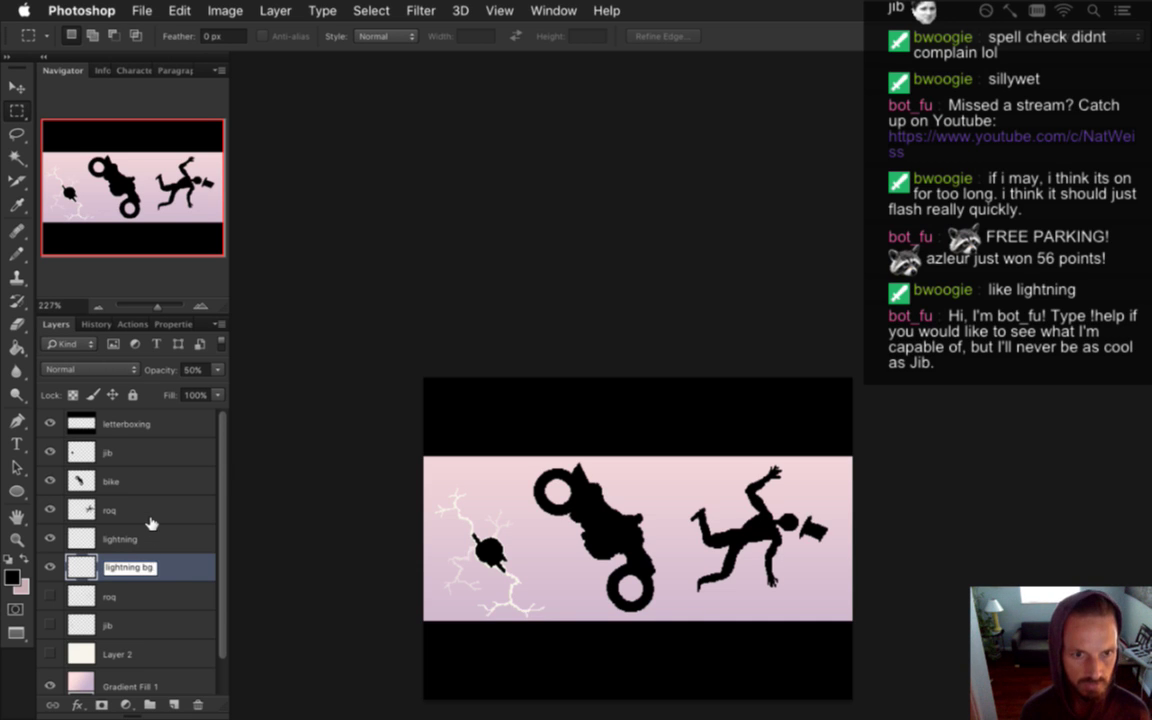
key("Return")
Delete the hidden lower roq, jib and Layer 2 layers, and save the document
left_click(150, 598)
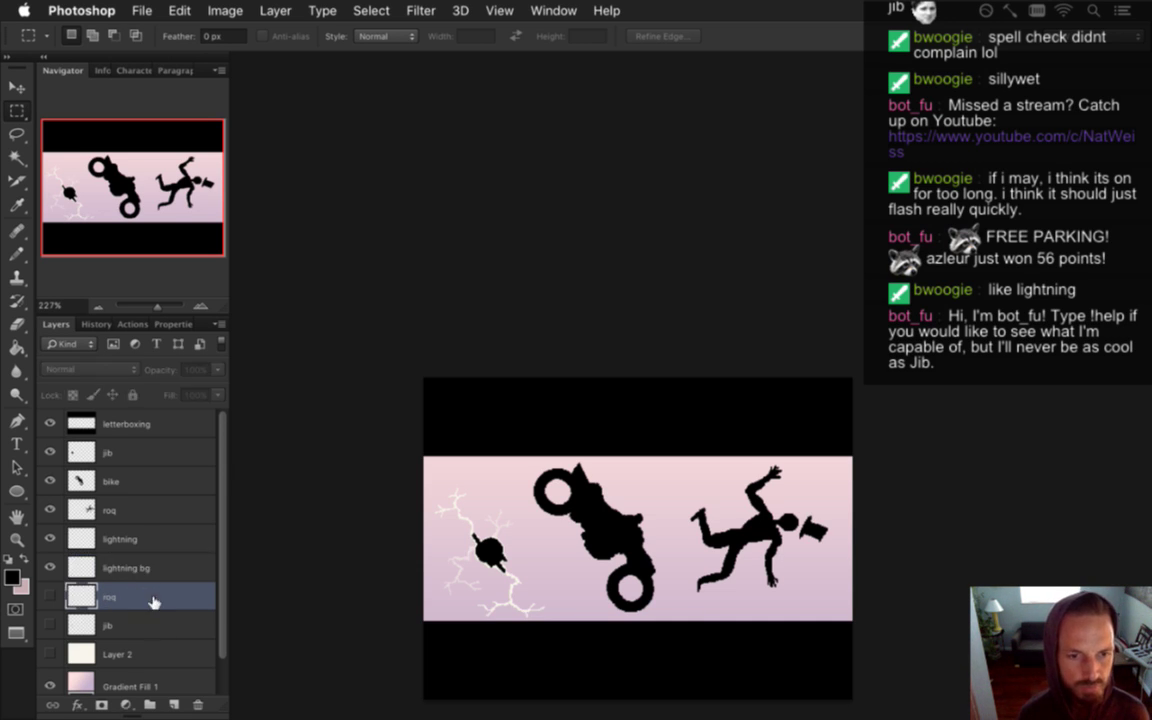
left_click(198, 704)
left_click(198, 704)
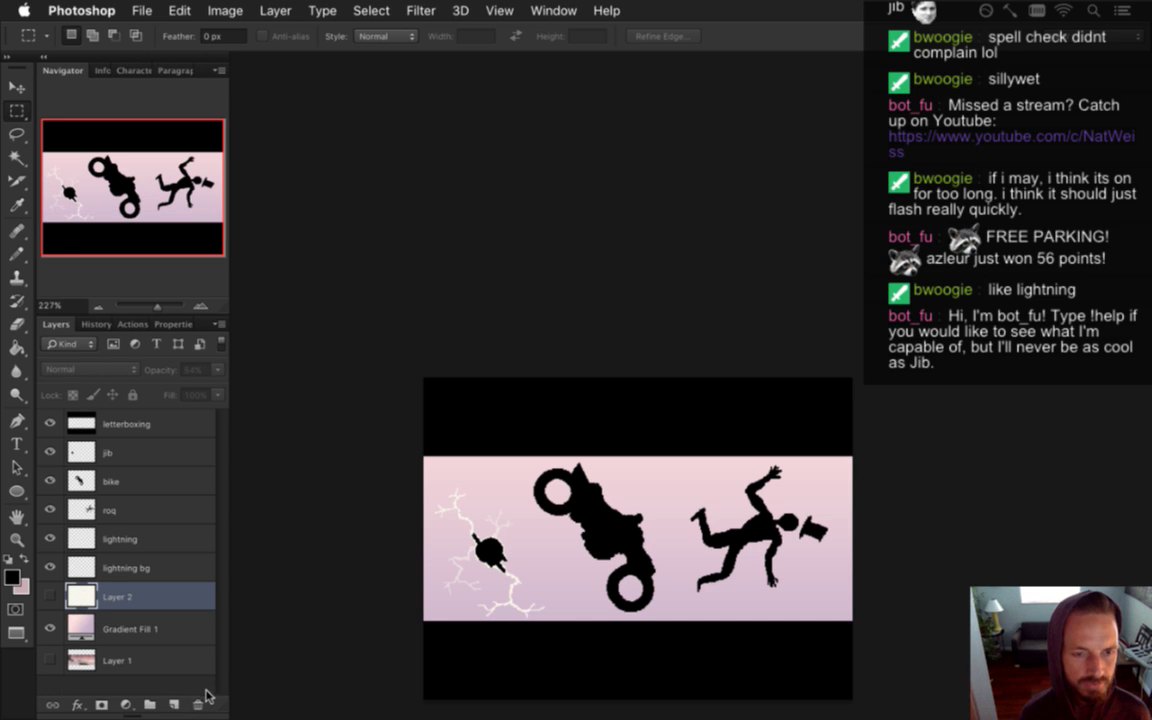
left_click(199, 704)
key("super+s")
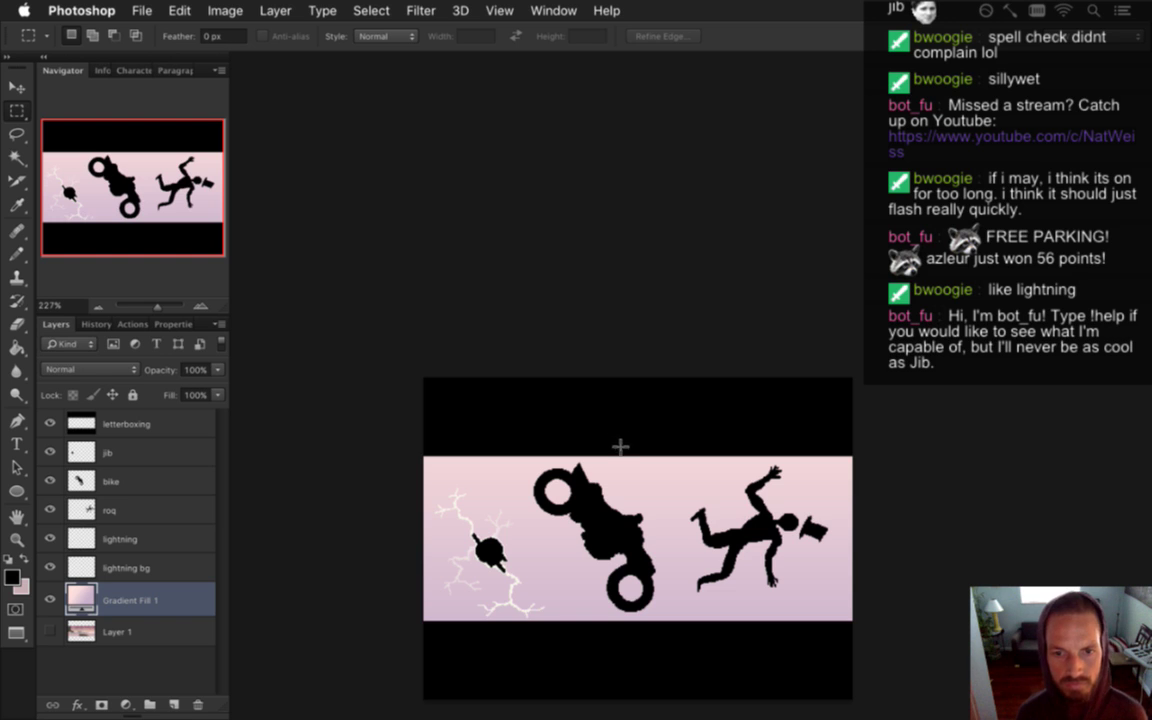
On the lightning layer, outline the whole motorcycle and its wheel holes with a 2 px Pencil in the sampled off-white, and save
scroll(604, 342, "down", 5)
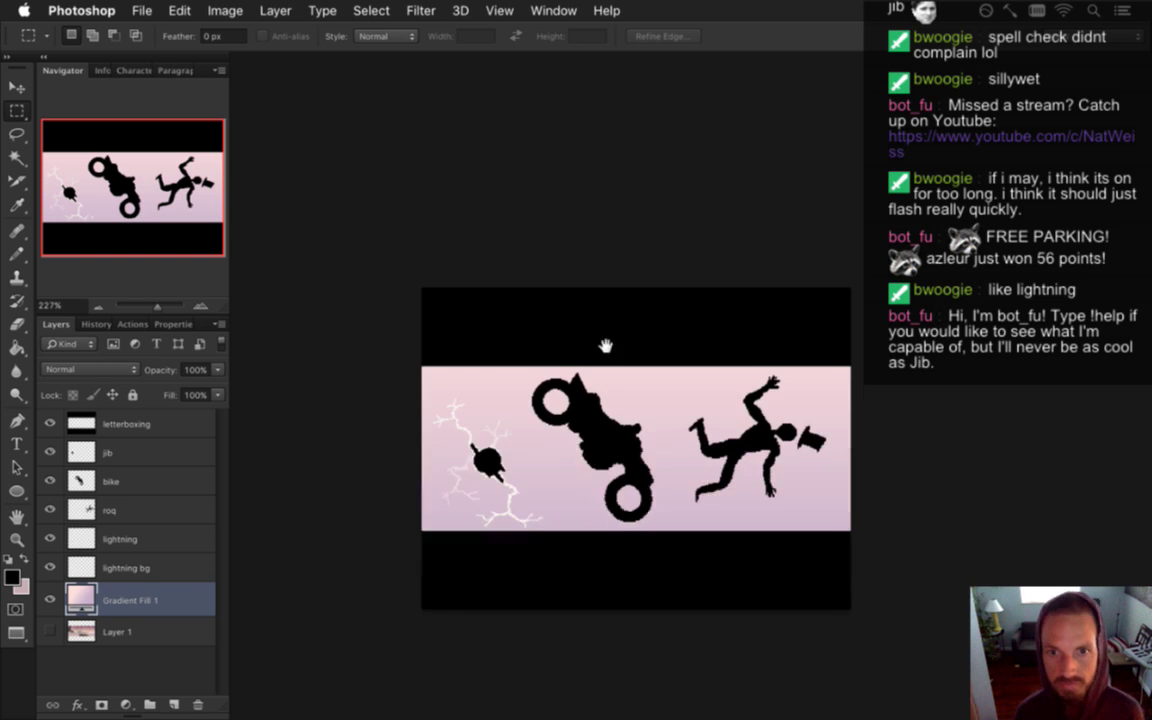
left_click_drag(608, 371, 673, 393)
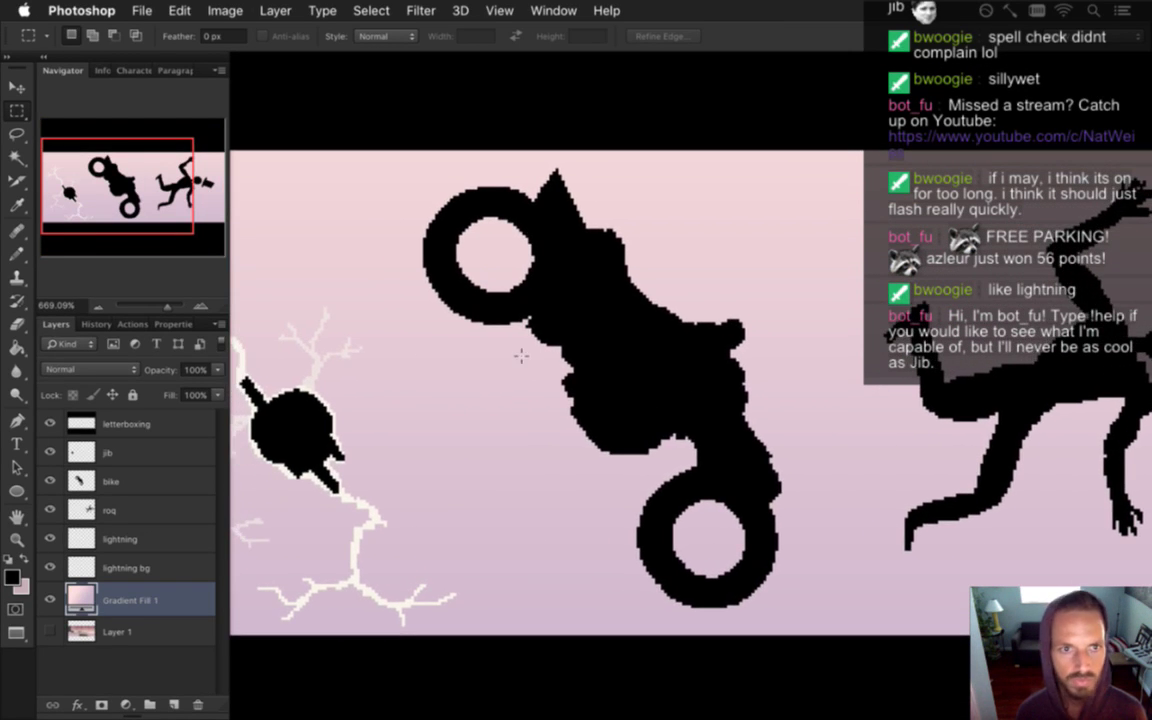
left_click_drag(527, 388, 551, 377)
left_click(140, 539)
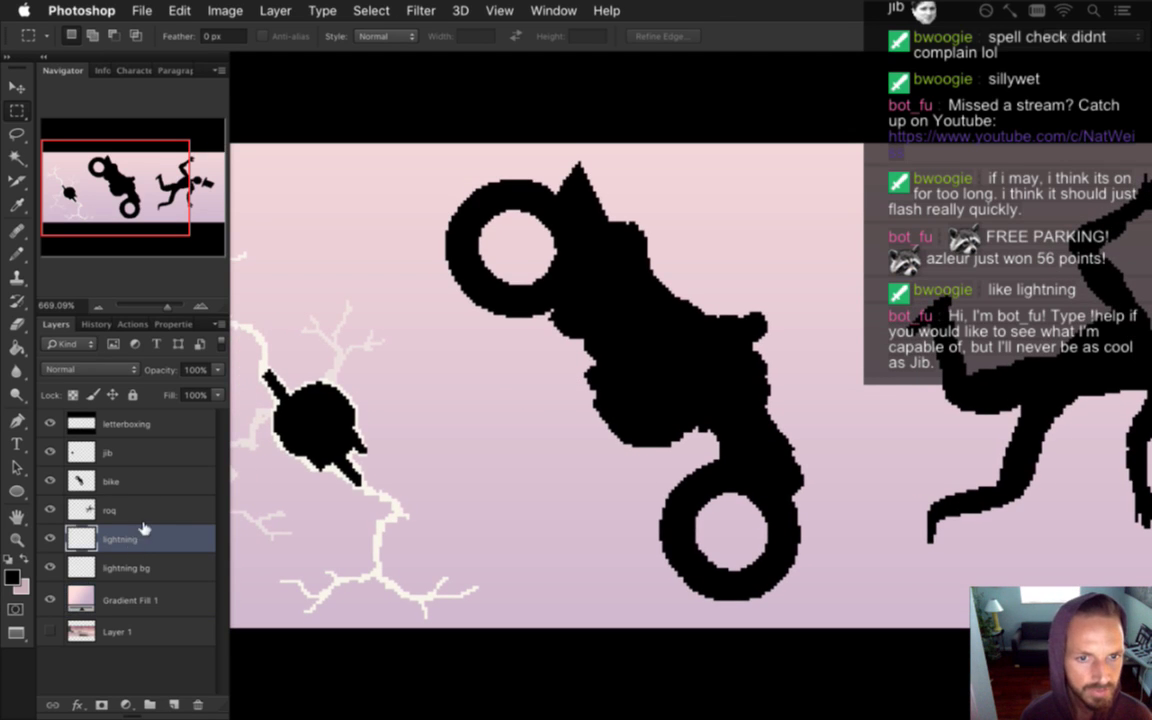
key("i")
left_click(345, 478)
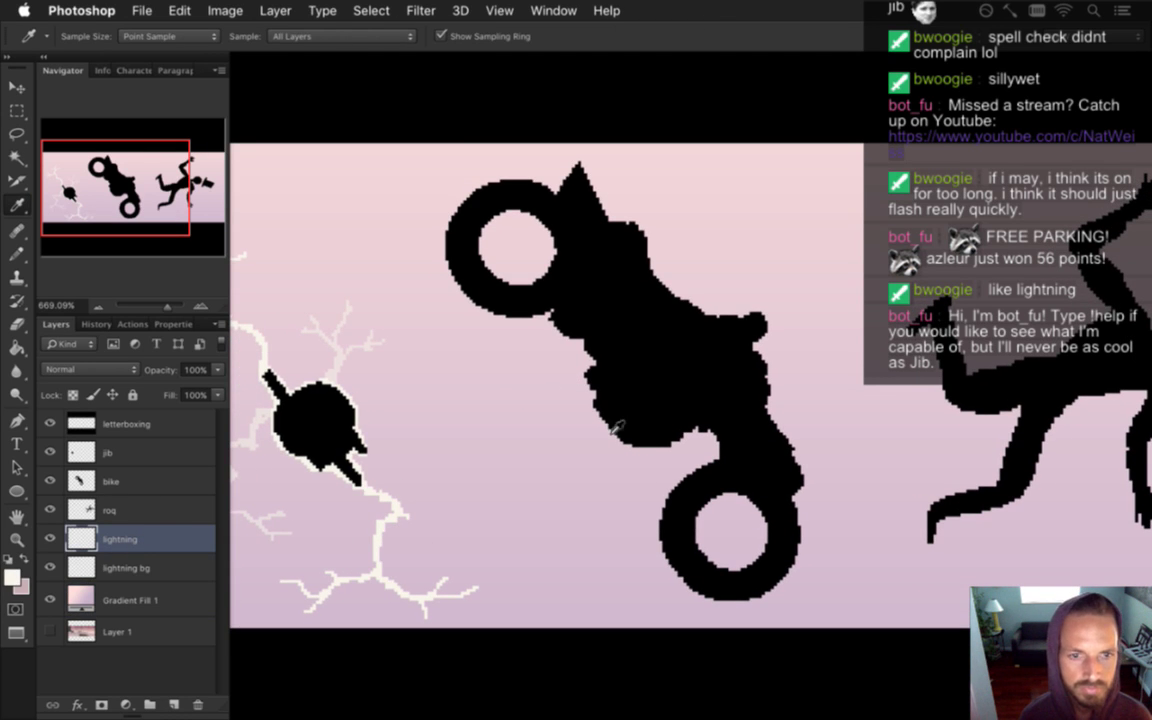
key("b")
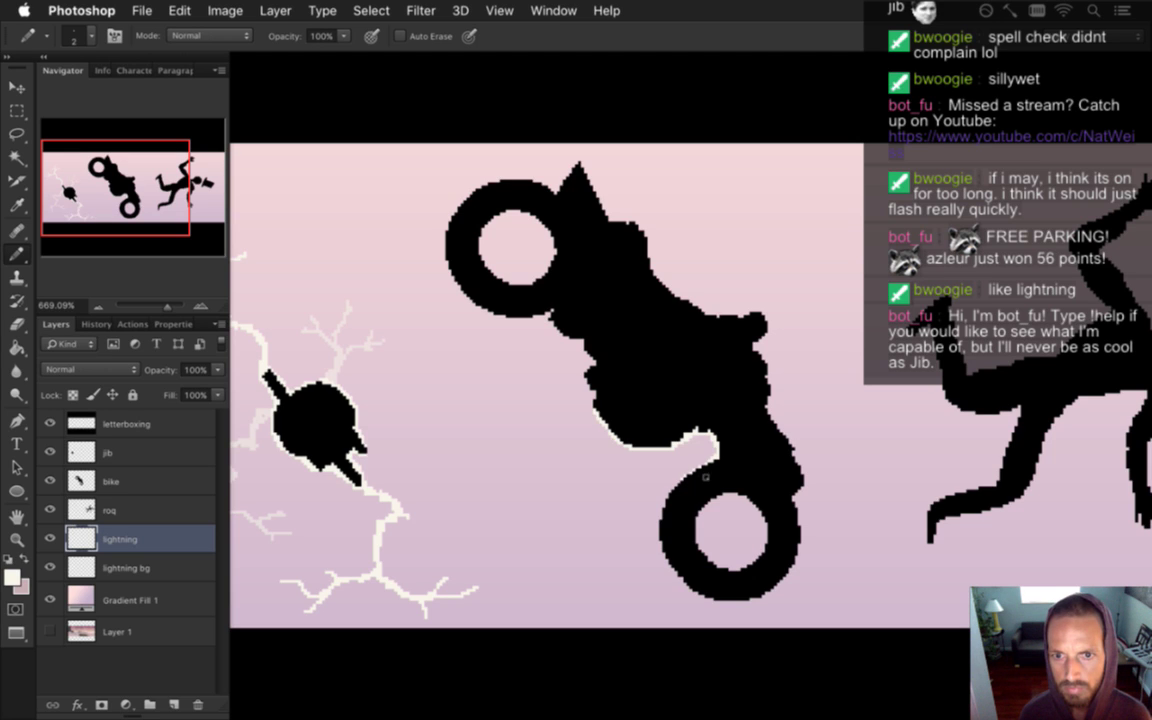
left_click_drag(670, 497, 655, 559)
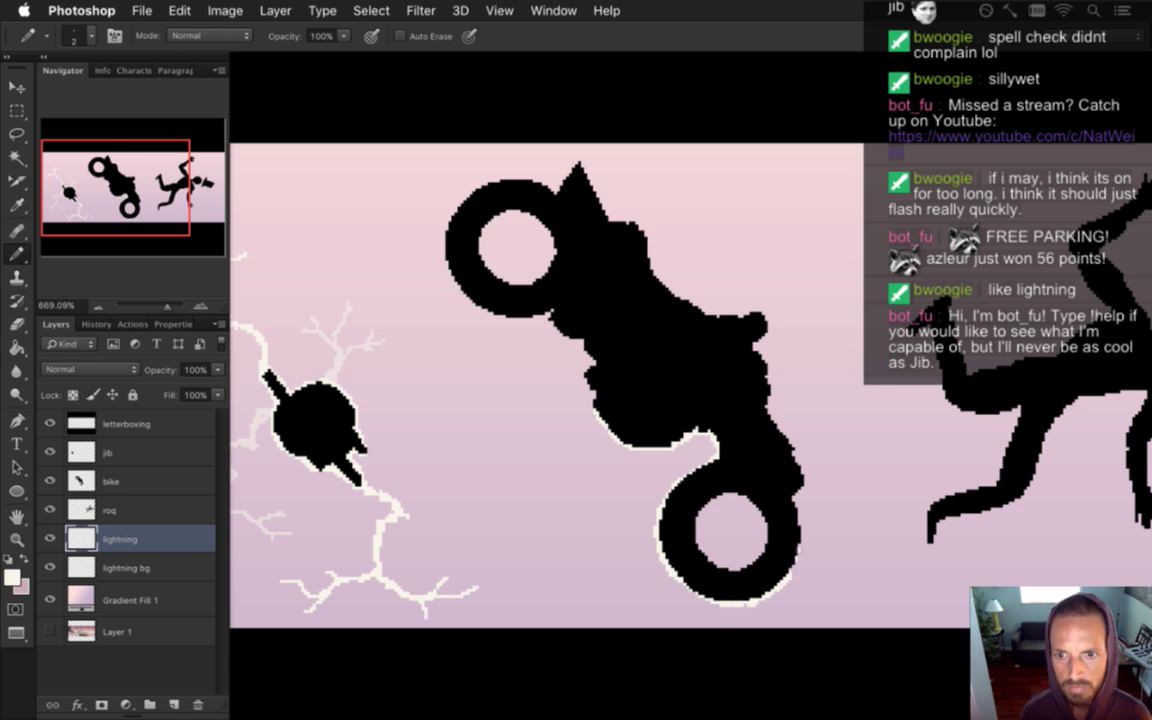
left_click_drag(803, 466, 806, 500)
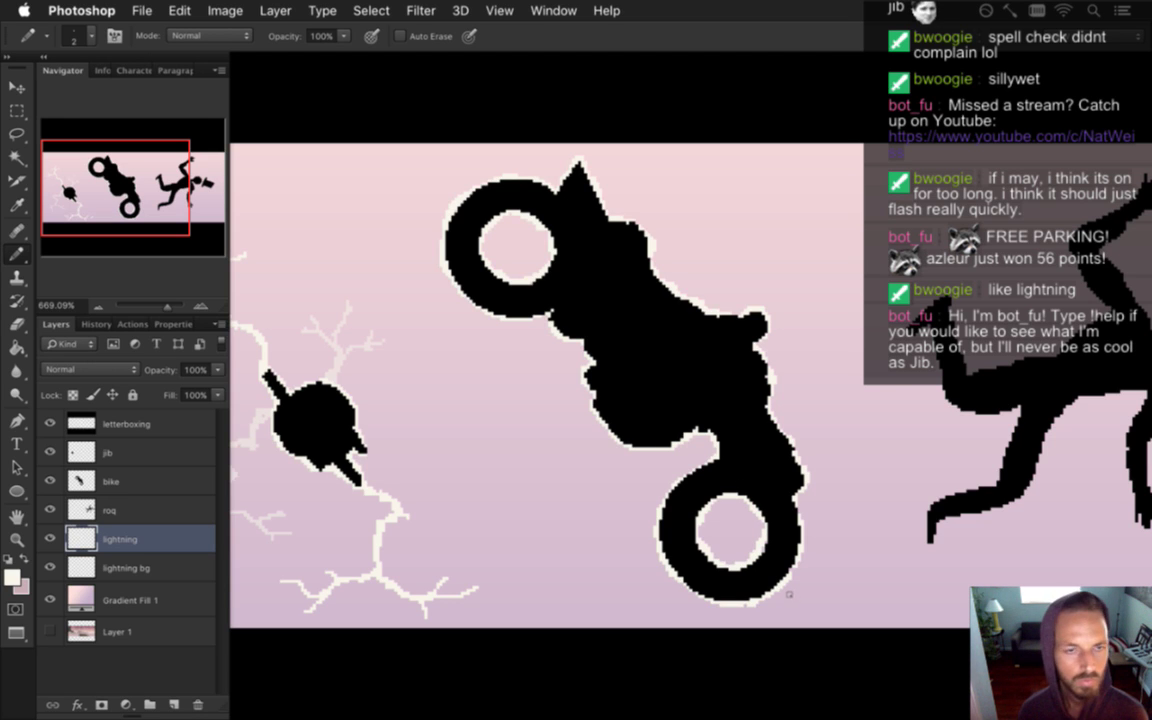
key("super+s")
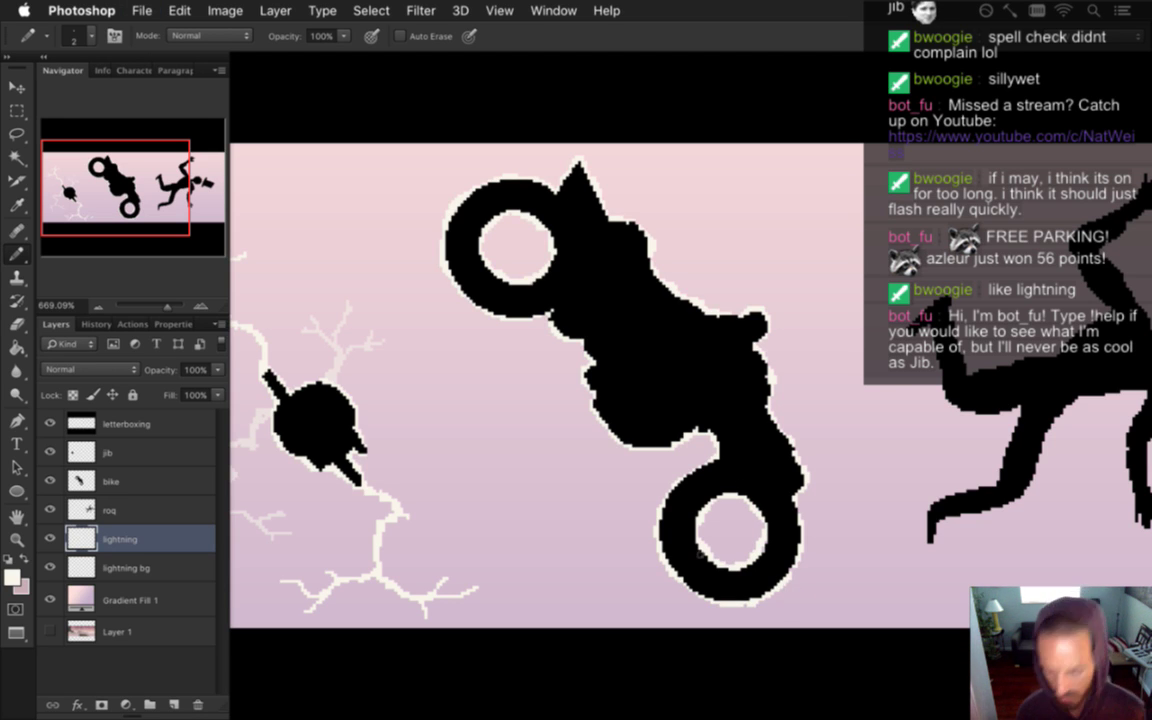
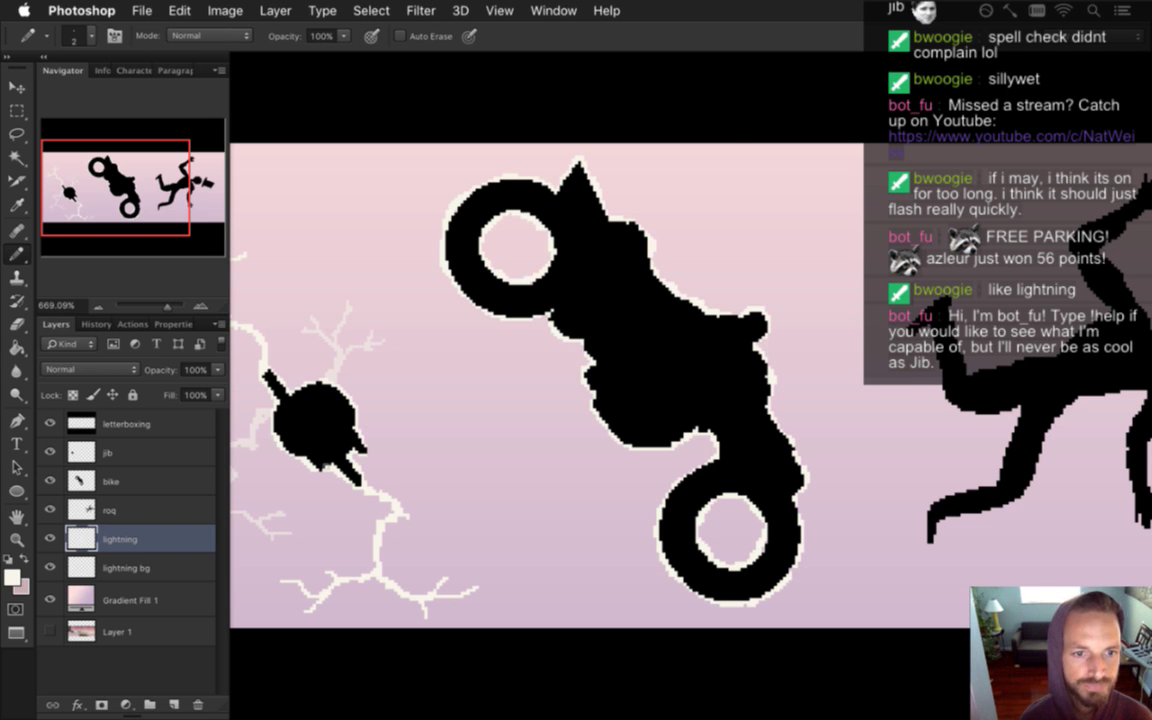
Sample the off-white and draw a jagged bolt's two edges with a 1 px Pencil, from the lower letterbox up to the motorcycle's underside
key("i")
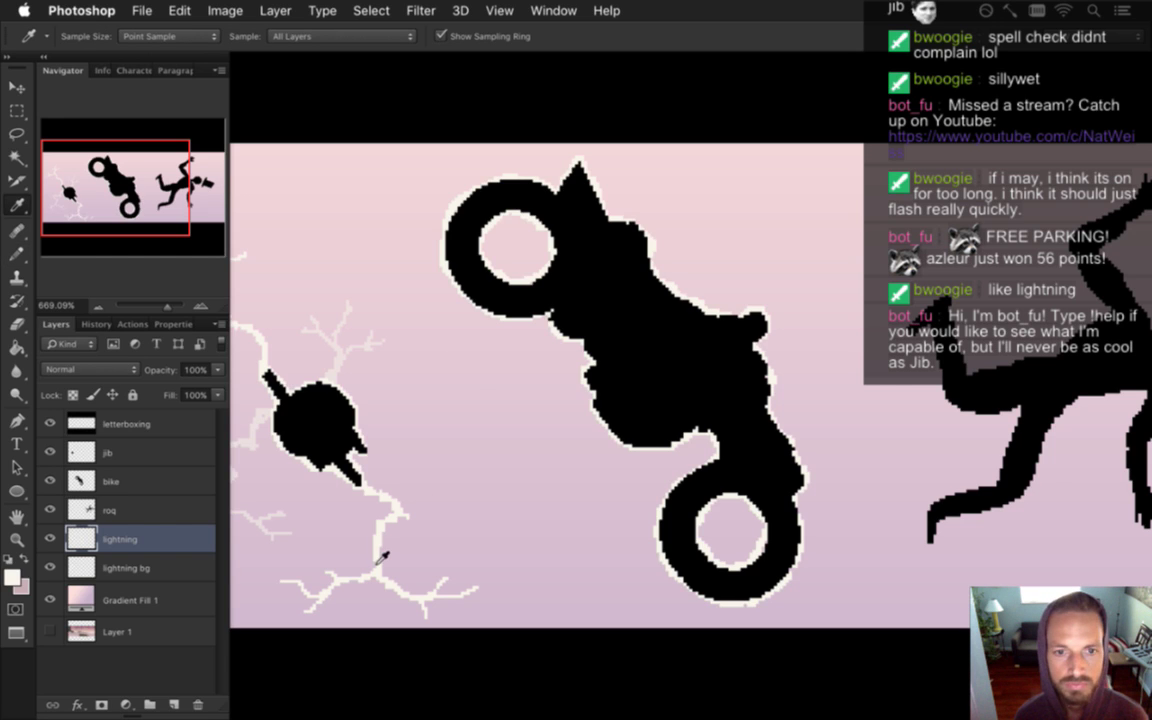
left_click(345, 478)
key("b")
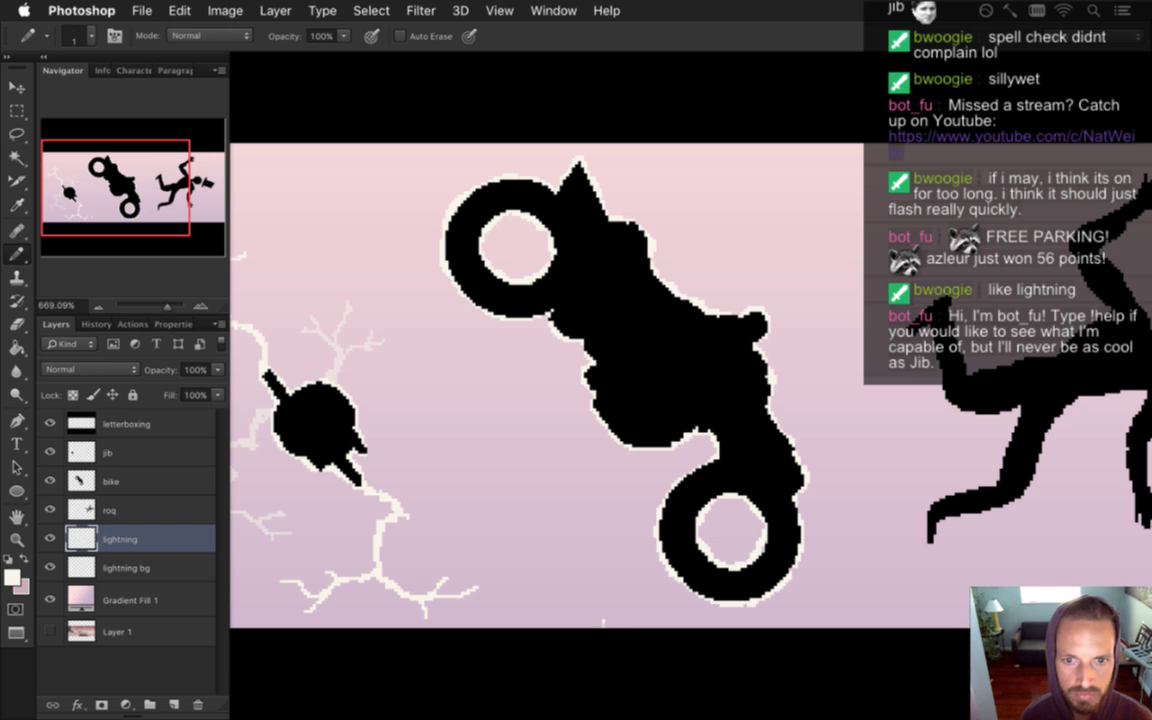
mouse_move(605, 602)
left_mouse_down()
mouse_move(609, 557)
mouse_move(584, 551)
mouse_move(561, 524)
mouse_move(596, 478)
left_mouse_up()
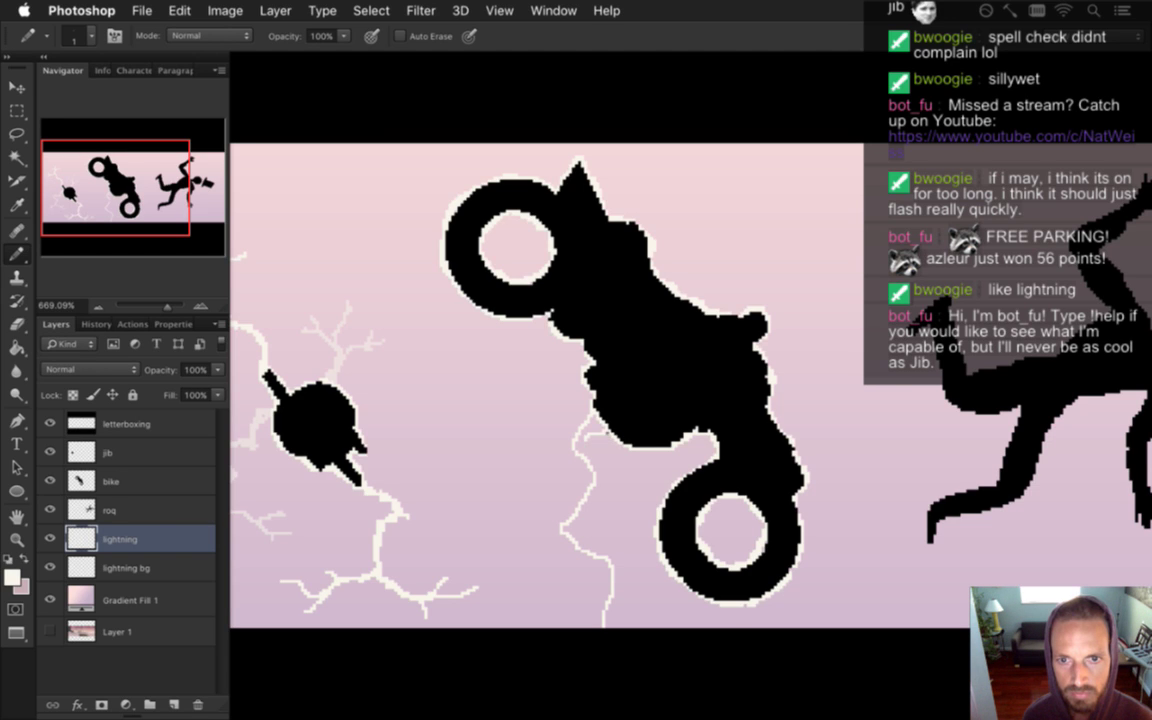
left_click_drag(586, 437, 597, 434)
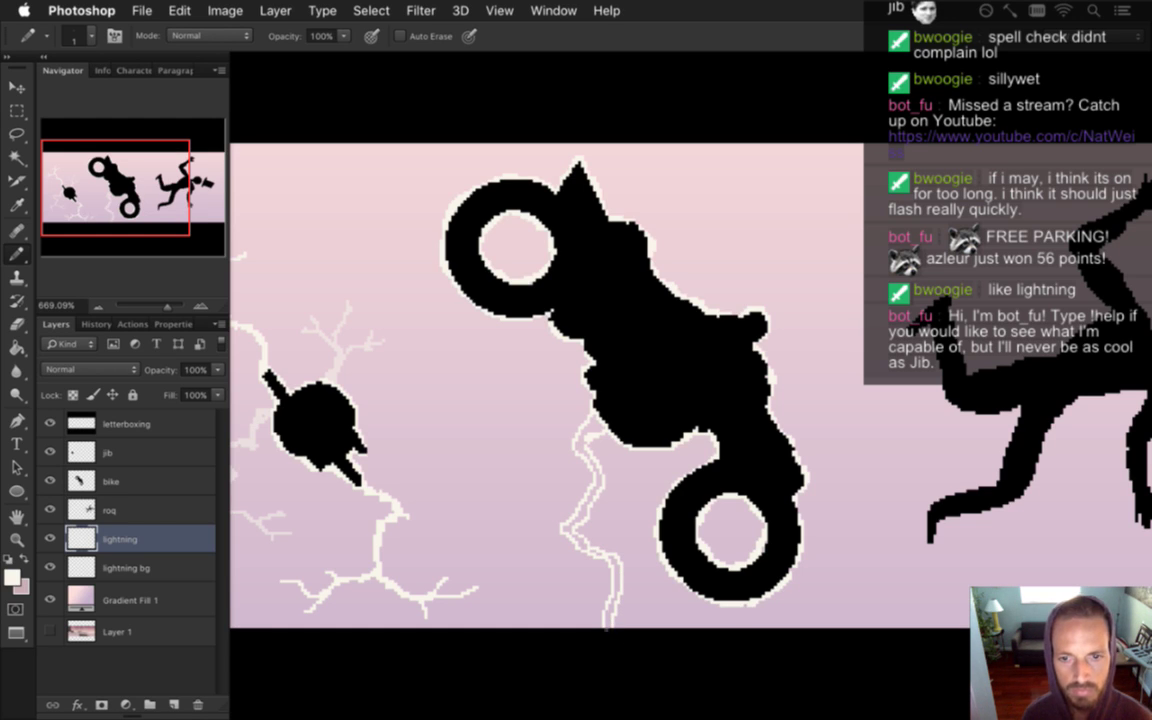
key("g")
left_click(612, 610)
key("super+z")
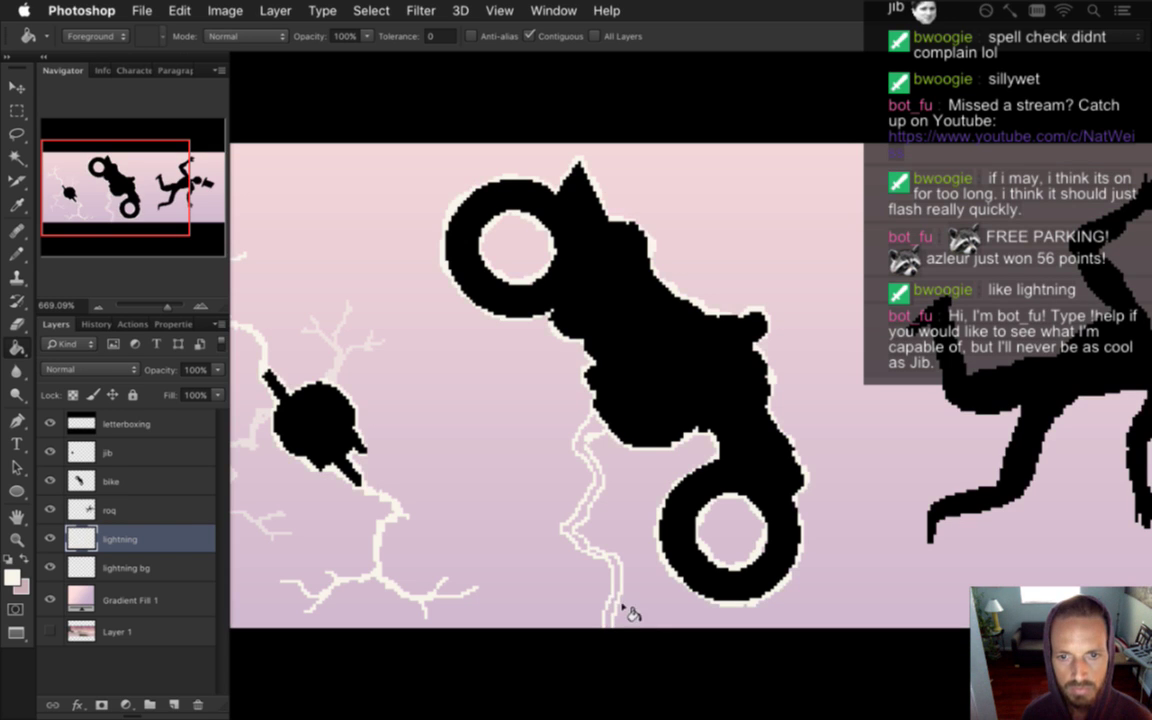
Close the gaps in the new bolt's outline and fill its inside with off-white using the Paint Bucket
key("b")
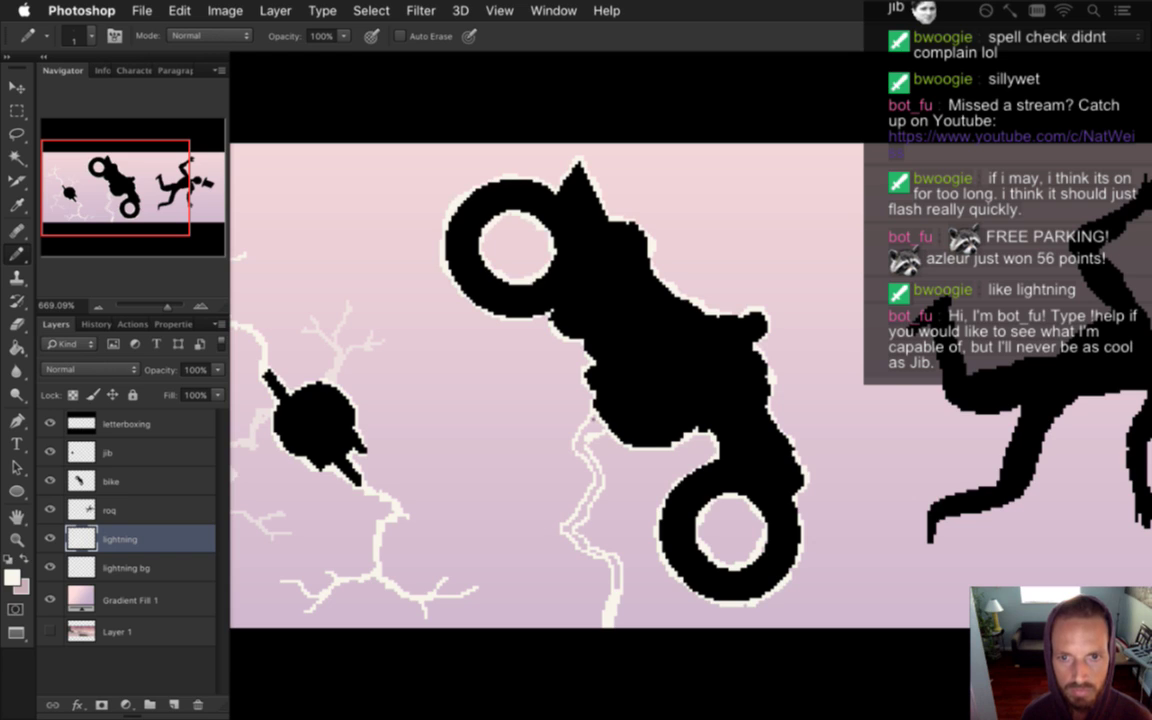
key("g")
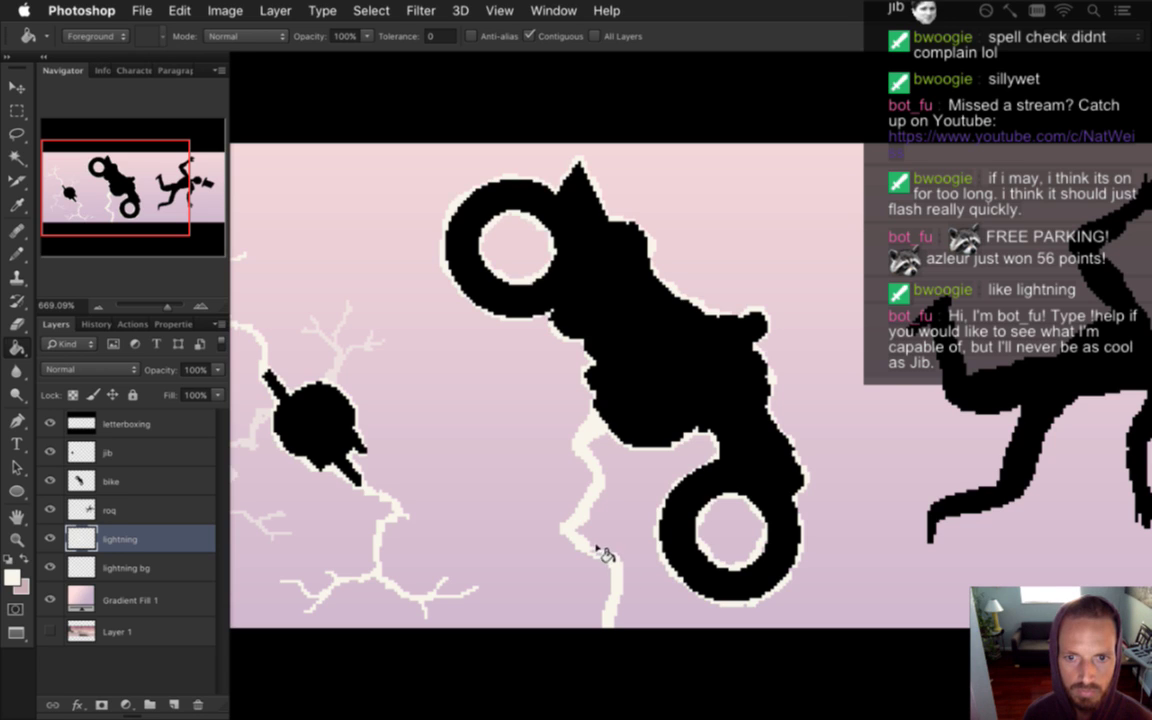
Draw small forked branches with the 1 px Pencil along both sides of the bolt under the motorcycle
key("b")
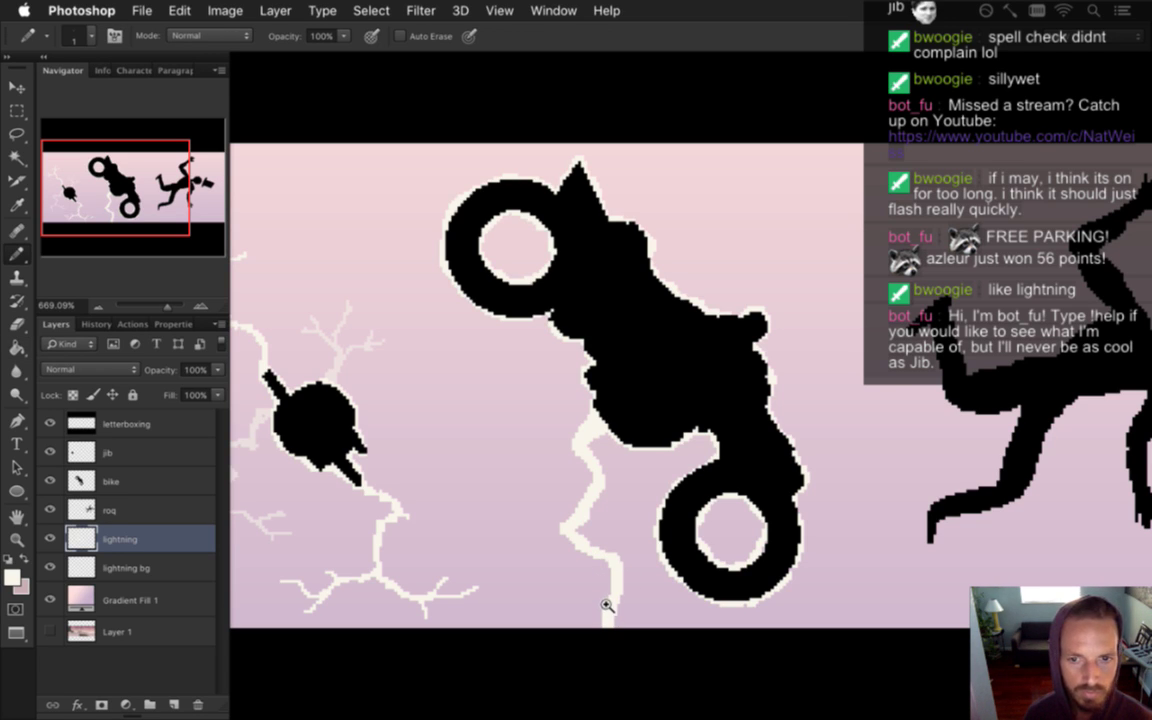
scroll(604, 612, "up", 2)
left_click_drag(601, 612, 565, 578)
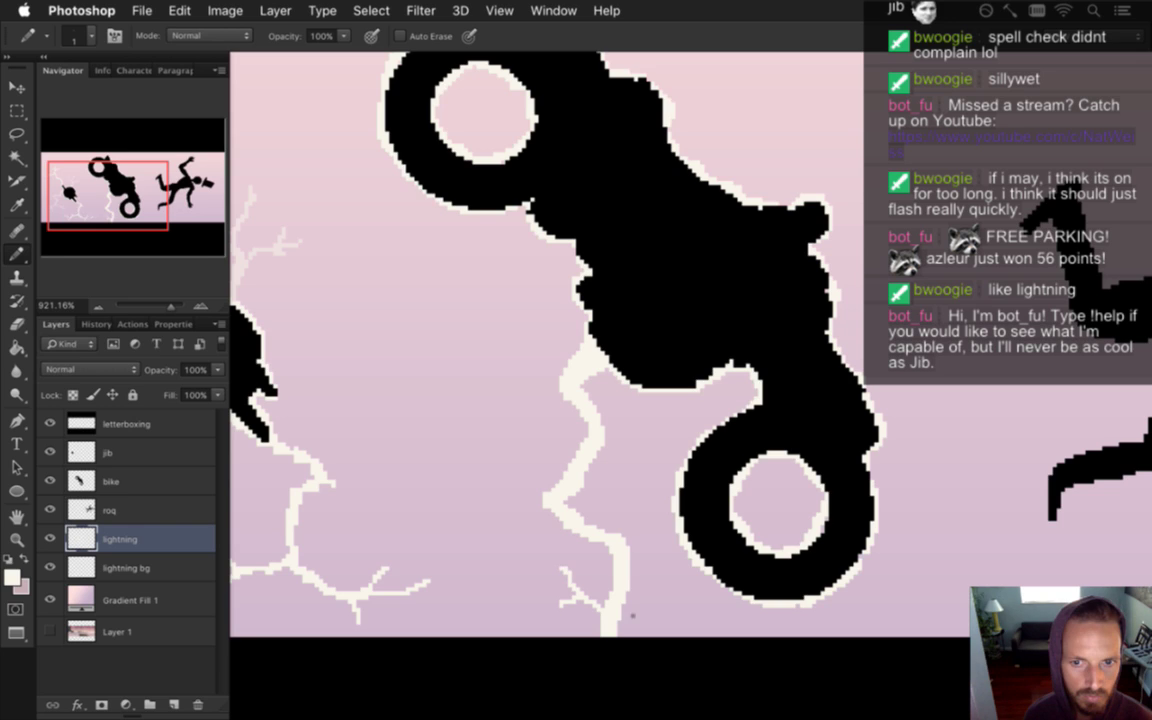
mouse_move(623, 546)
left_mouse_down()
mouse_move(647, 512)
mouse_move(628, 488)
left_mouse_up()
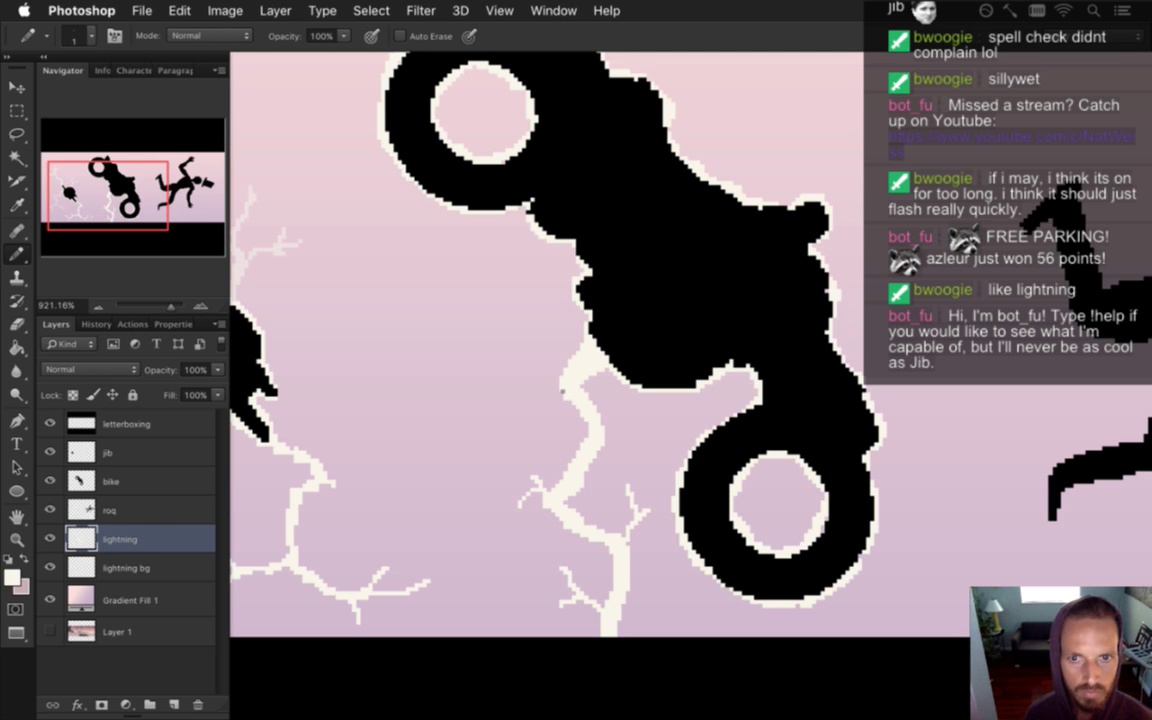
mouse_move(560, 378)
left_mouse_down()
mouse_move(531, 362)
mouse_move(500, 369)
mouse_move(509, 341)
mouse_move(487, 298)
mouse_move(536, 312)
left_mouse_up()
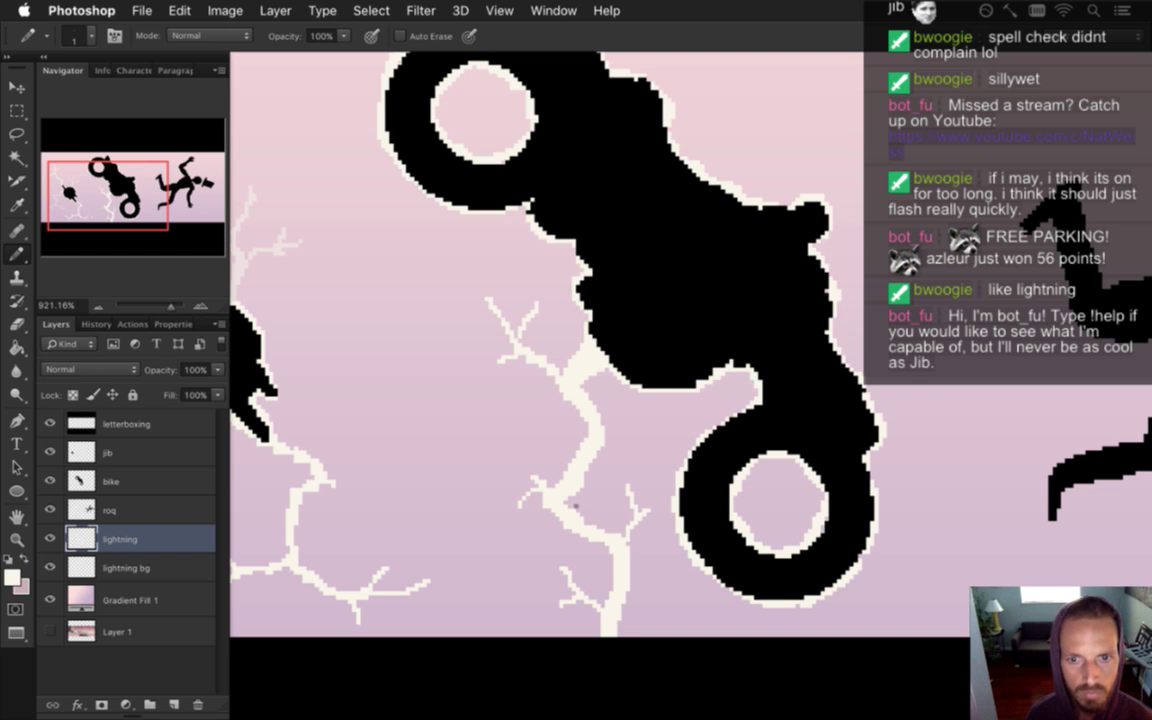
Trim the edges of the bolt under the motorcycle with a 1 px Eraser to make it thinner
key("e")
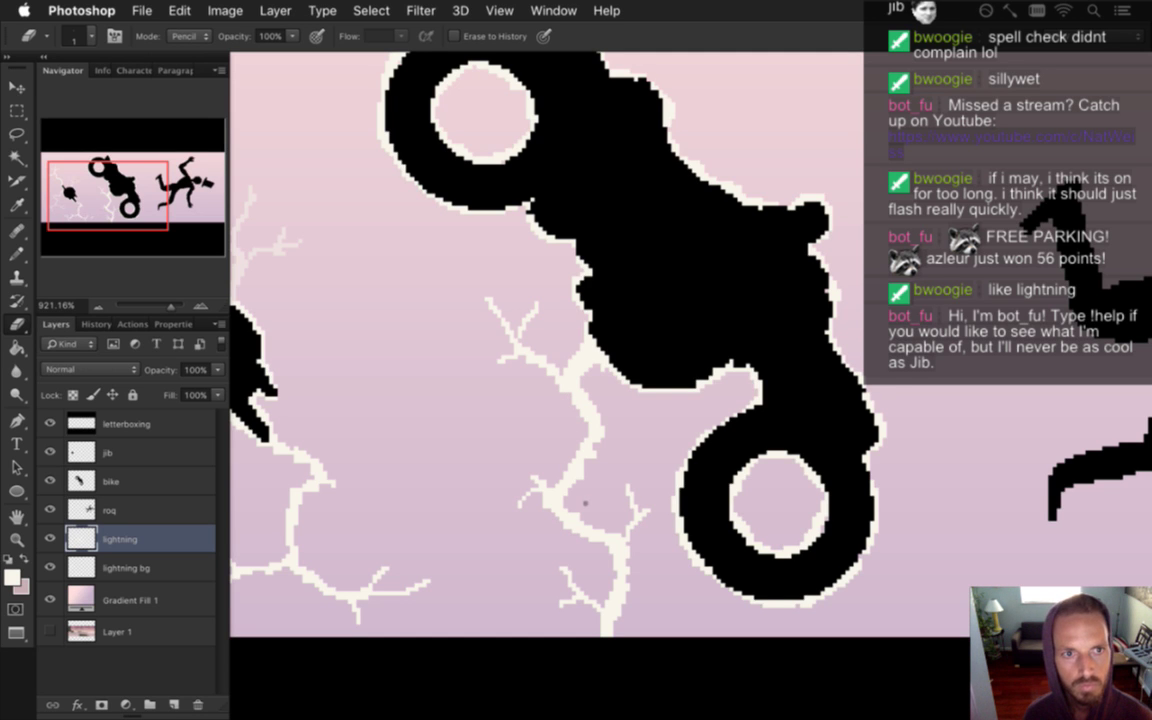
scroll(571, 496, "down", 6)
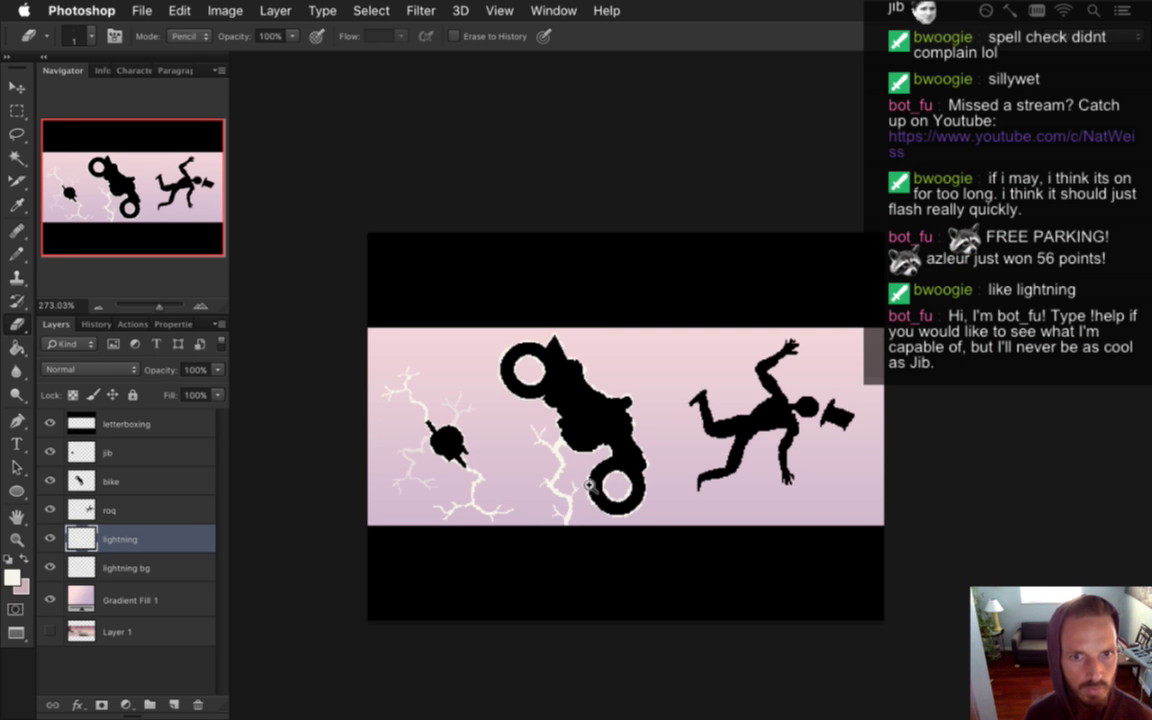
scroll(588, 462, "up", 1)
scroll(588, 462, "up", 4)
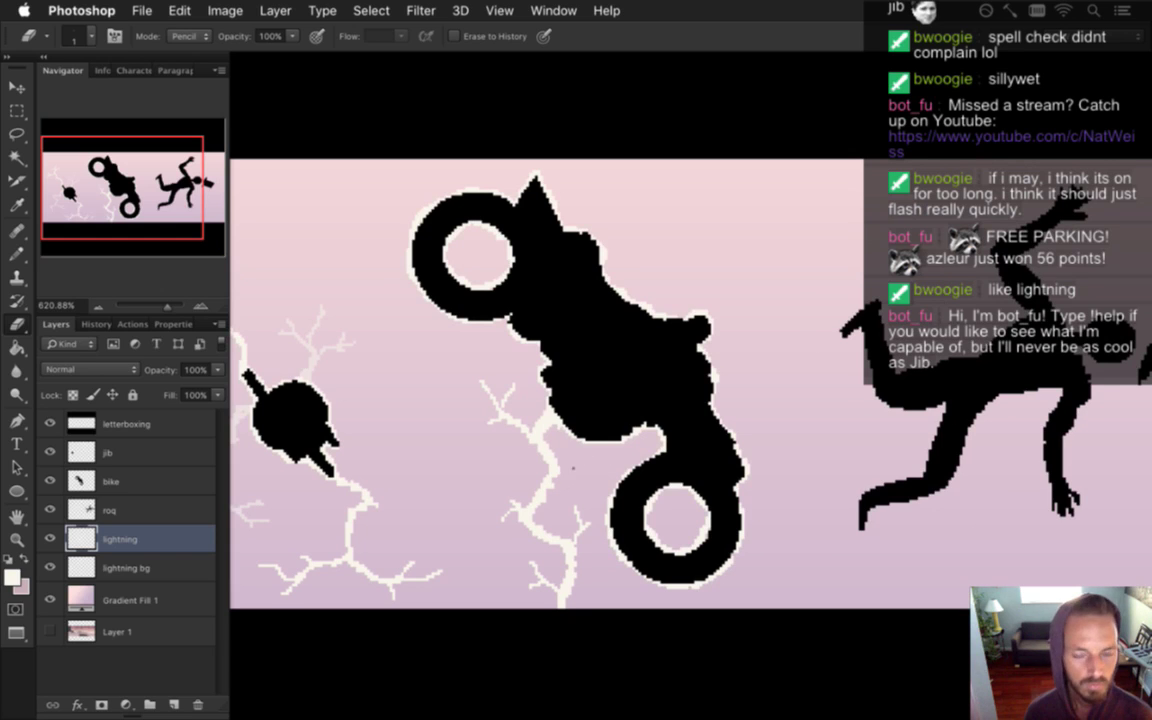
Lasso the bolt's uppermost forked branch, rotate it about -42° with Free Transform so it reaches toward the round character, and deselect
key("l")
mouse_move(530, 404)
left_mouse_down()
mouse_move(522, 368)
mouse_move(479, 368)
mouse_move(471, 396)
mouse_move(498, 433)
mouse_move(534, 428)
left_mouse_up()
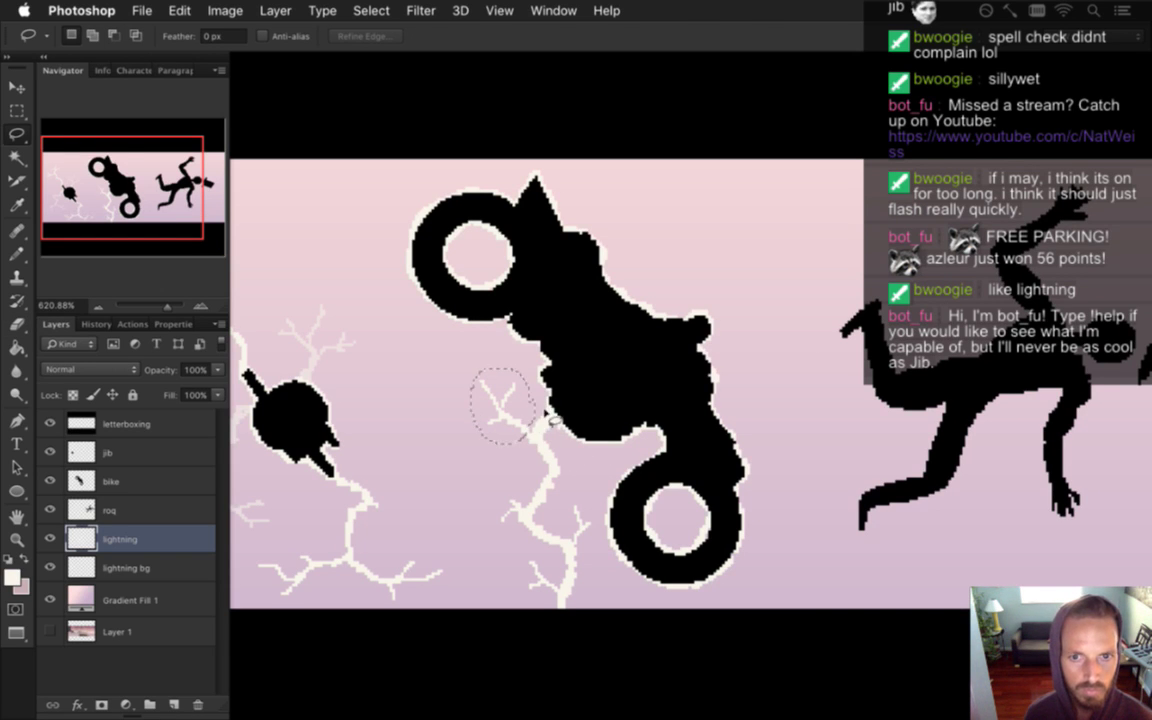
key("v")
key("ctrl+t")
left_click_drag(452, 354, 430, 386)
left_click_drag(517, 410, 517, 440)
left_click_drag(420, 398, 414, 414)
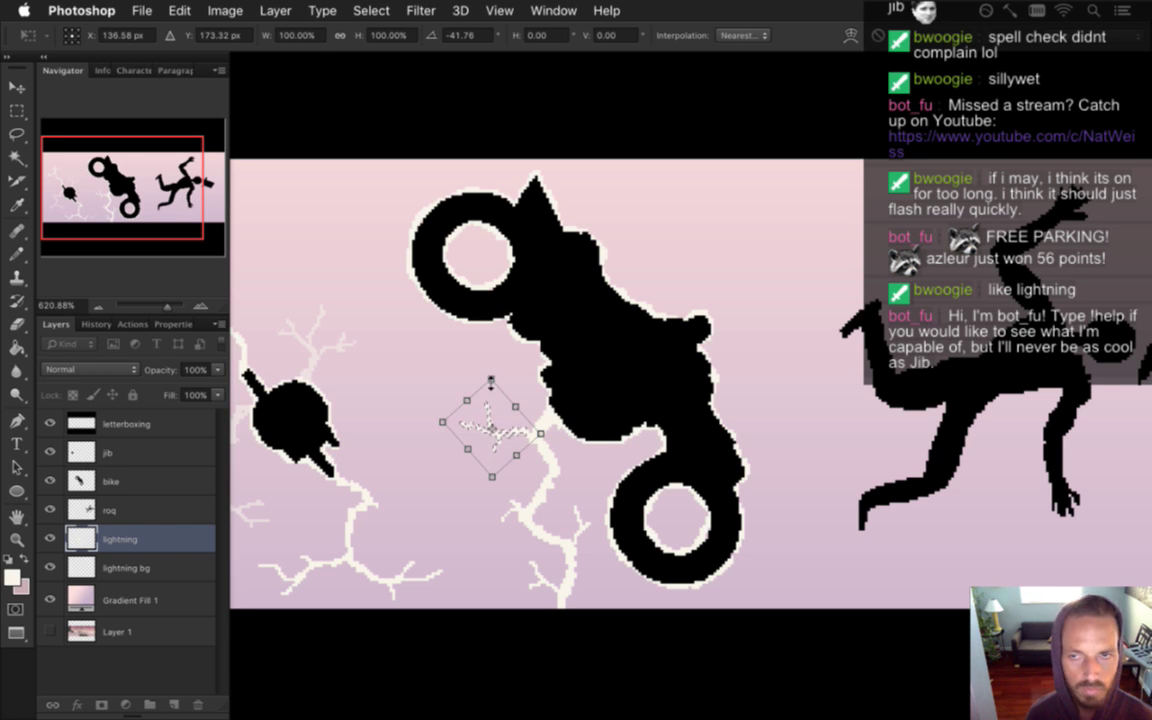
key("Return")
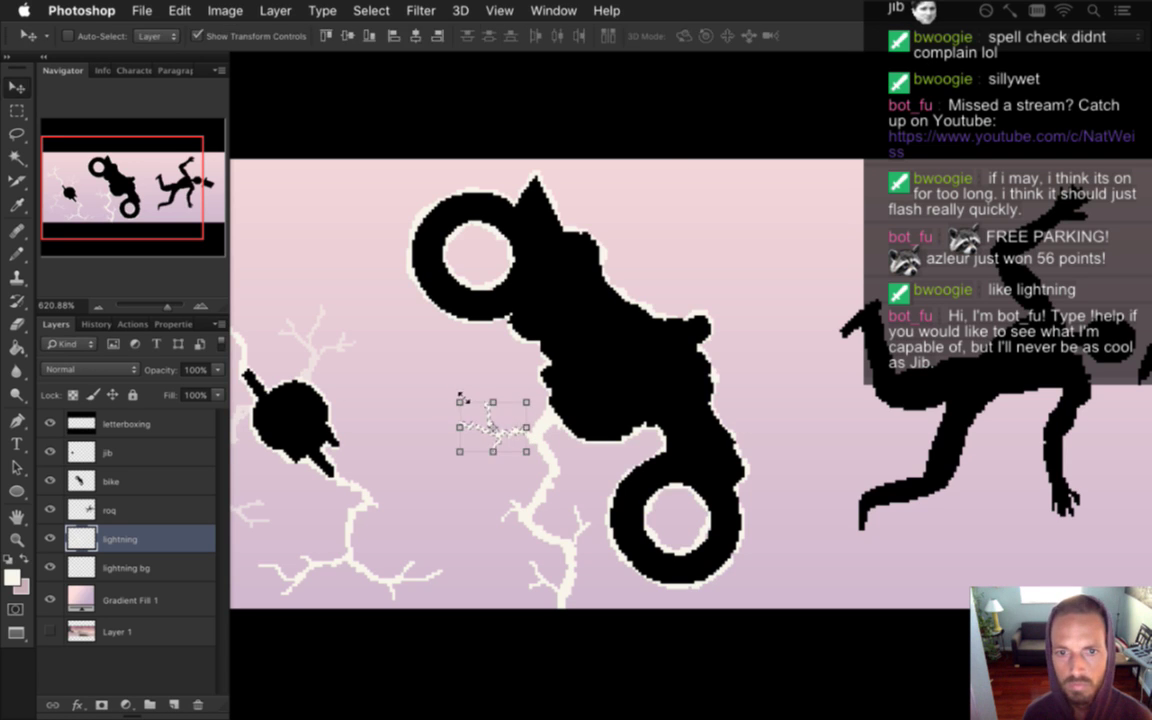
key("m")
key("ctrl+d")
Extend the rotated branch with a thin jagged Pencil line across to the round character's silhouette
key("b")
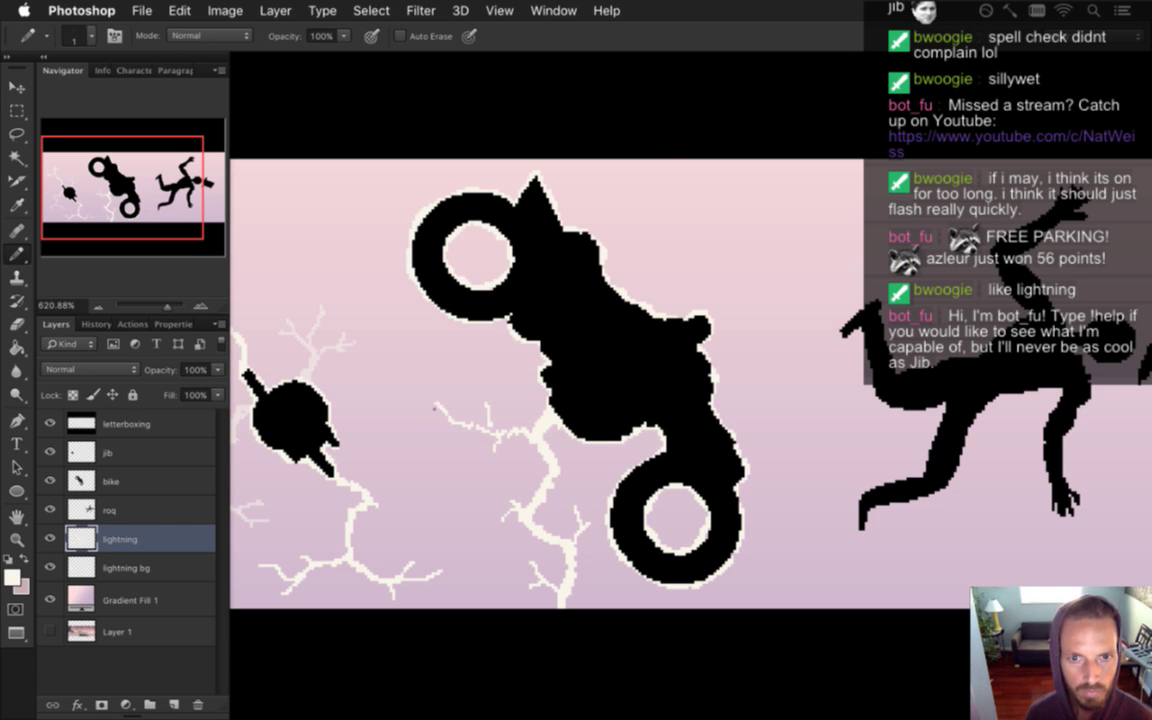
mouse_move(422, 406)
left_mouse_down()
mouse_move(386, 438)
mouse_move(336, 405)
left_mouse_up()
left_click_drag(302, 364, 293, 362)
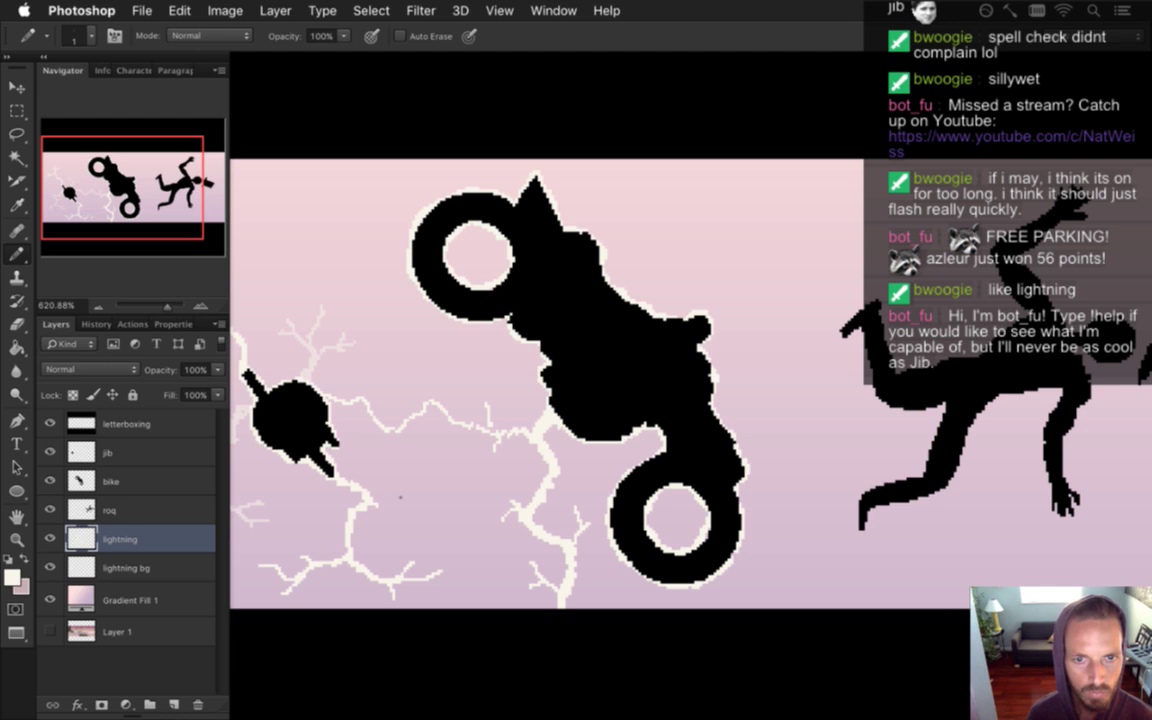
Draw short side forks and a long hanging forked branch on the bolt linking the round character to the motorcycle, using the 1 px Pencil
left_click_drag(368, 489, 501, 455)
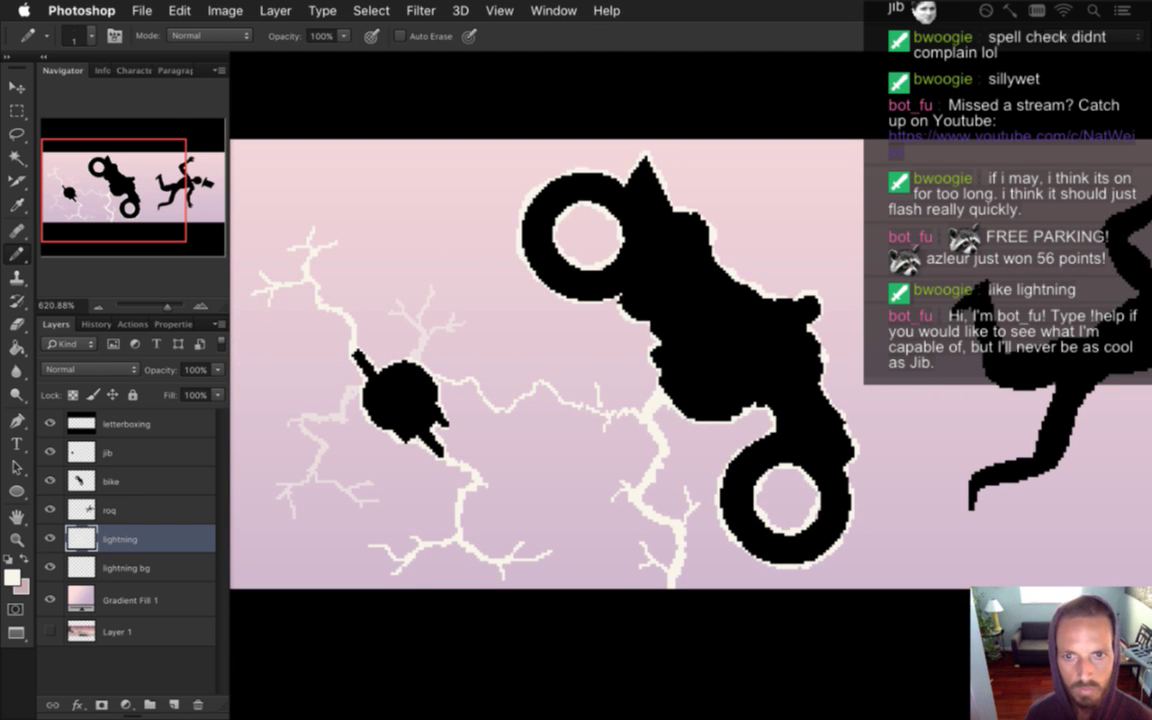
left_click_drag(444, 382, 476, 383)
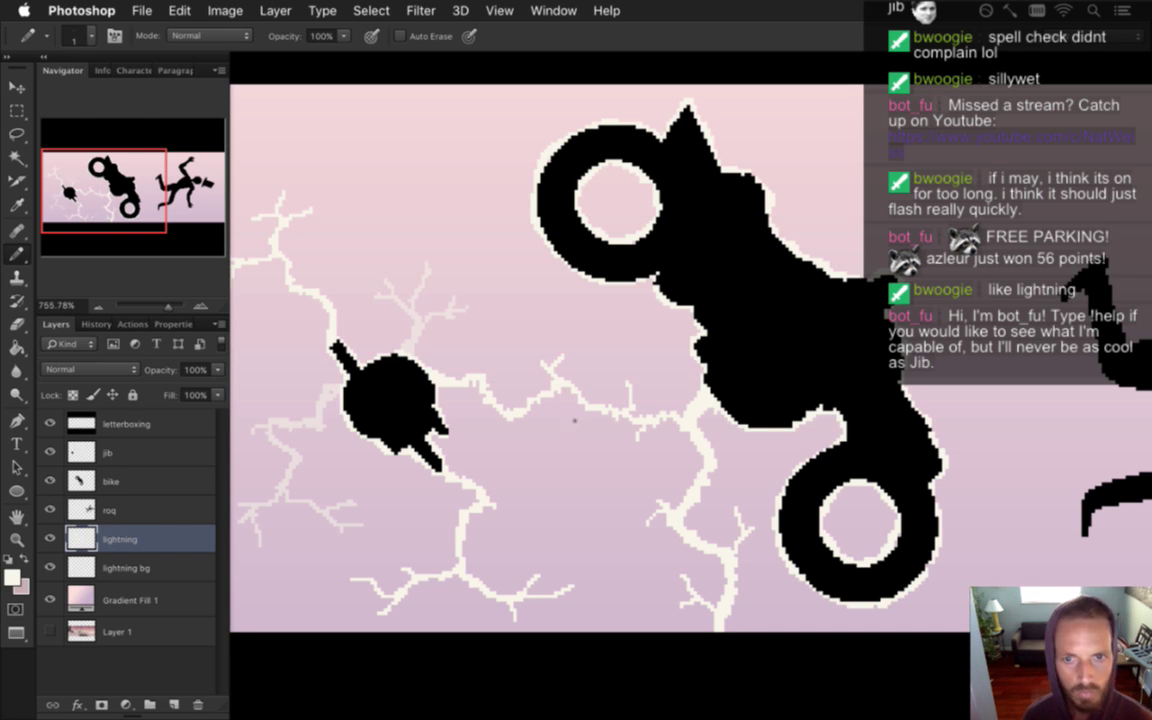
key("super+z")
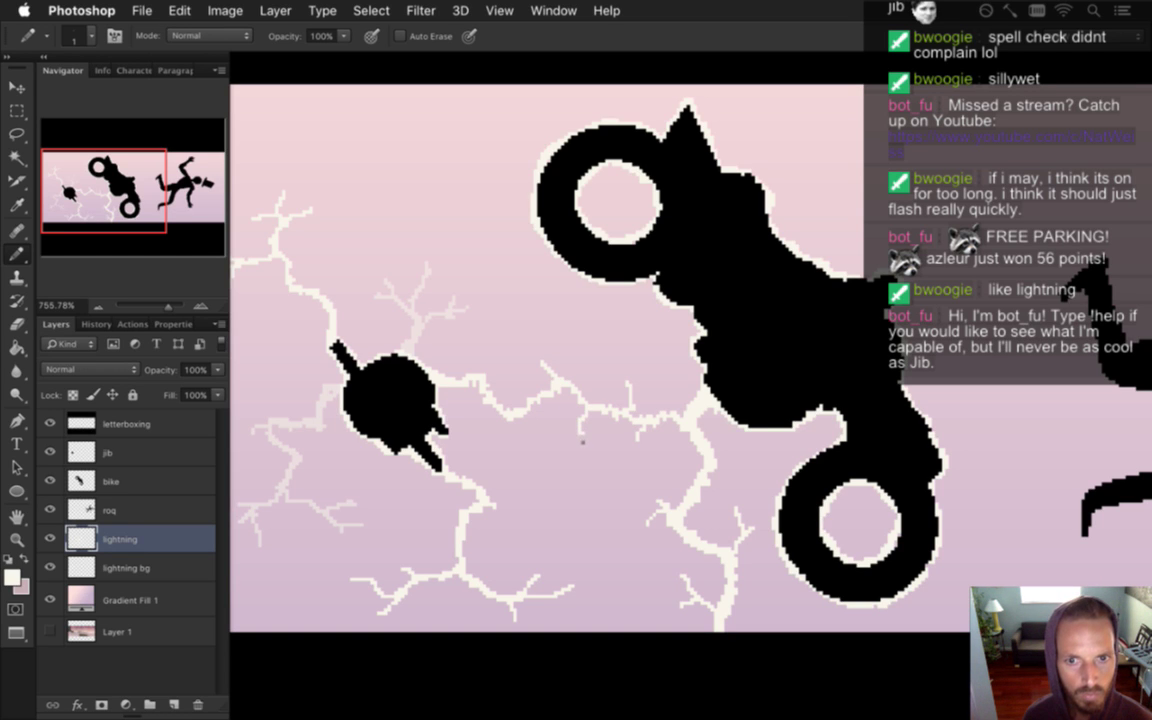
mouse_move(560, 454)
left_mouse_down()
mouse_move(536, 469)
mouse_move(566, 462)
mouse_move(588, 478)
mouse_move(600, 527)
left_mouse_up()
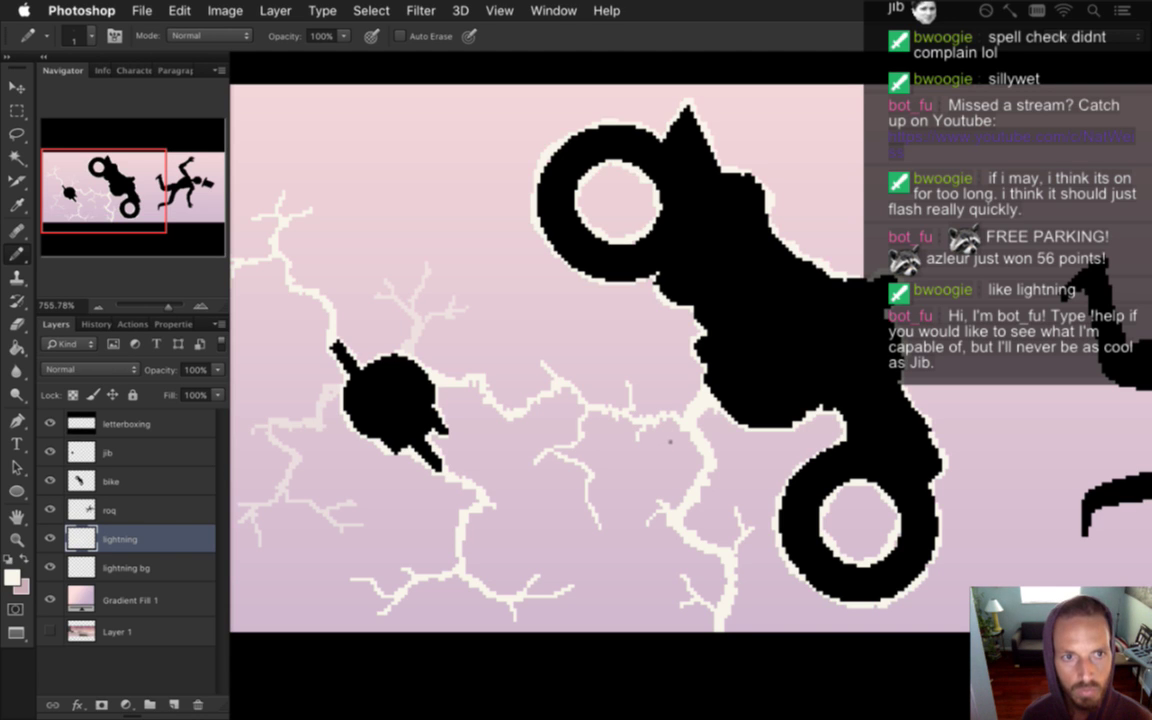
Draw thin jagged lightning inside the motorcycle's lower wheel and a small forked branch beside that wheel, under the body
mouse_move(858, 512)
left_mouse_down()
mouse_move(688, 464)
mouse_move(690, 441)
mouse_move(706, 459)
mouse_move(747, 443)
left_mouse_up()
key("ctrl+z")
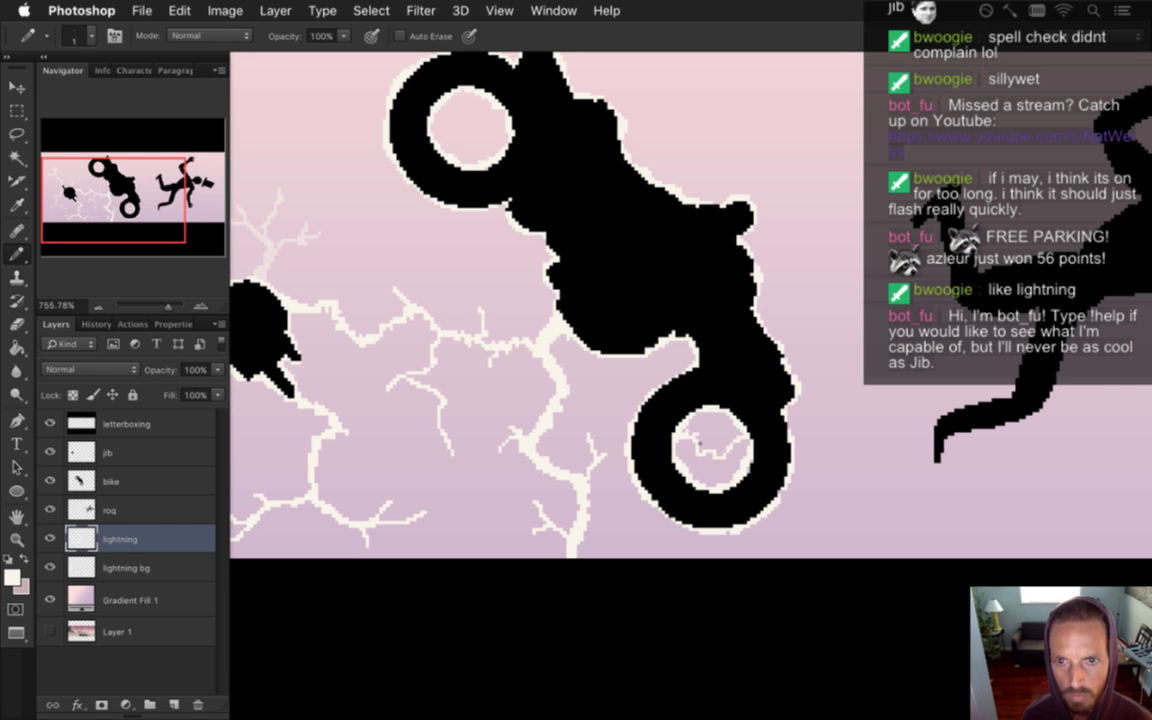
left_click_drag(730, 455, 745, 433)
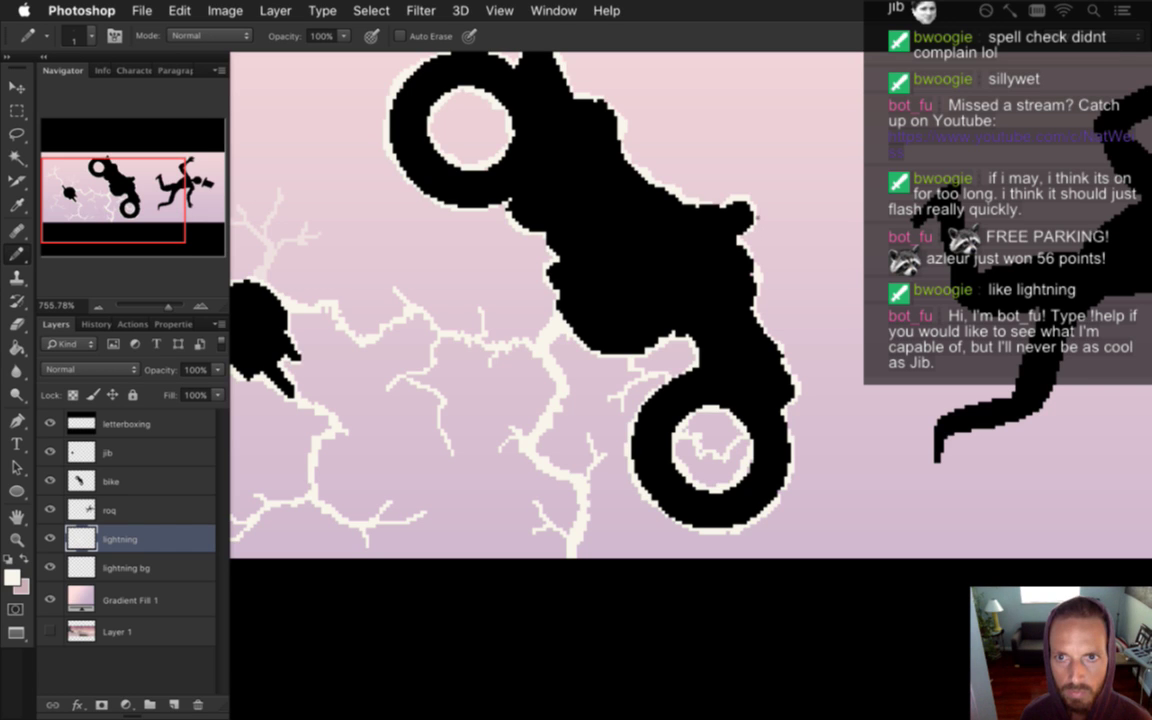
Draw a forked bolt extending from the knob on the motorcycle's upper edge toward the falling human figure
mouse_move(745, 200)
left_mouse_down()
mouse_move(802, 179)
mouse_move(858, 205)
left_mouse_up()
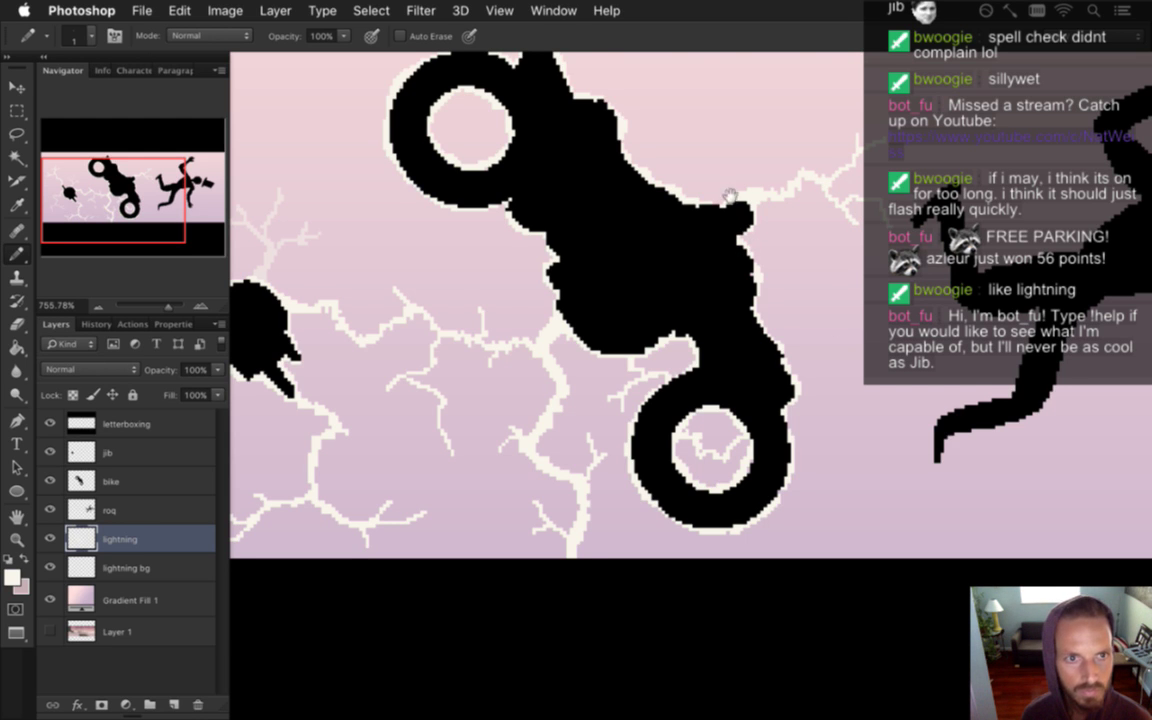
left_click_drag(762, 233, 760, 240)
scroll(763, 246, "up", 3)
scroll(763, 246, "left", 2)
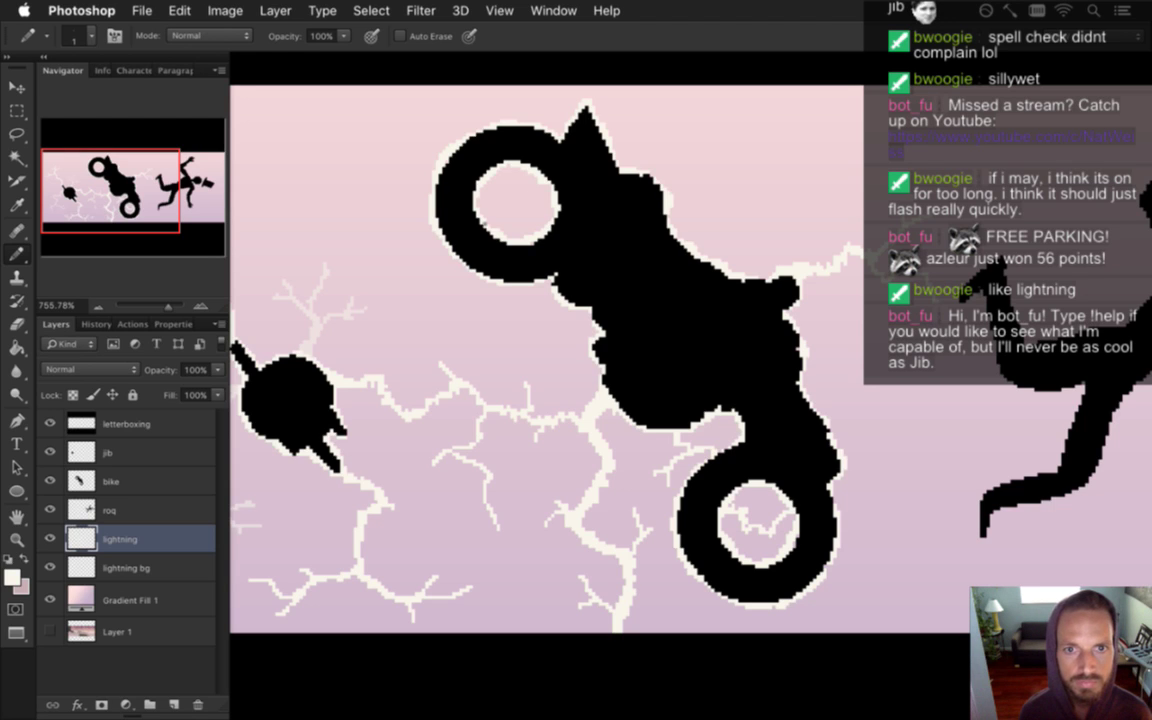
Draw jagged lightning inside the motorcycle's upper wheel and thin forked bolts branching outward from both wheels
mouse_move(493, 222)
left_mouse_down()
mouse_move(507, 197)
mouse_move(496, 177)
left_mouse_up()
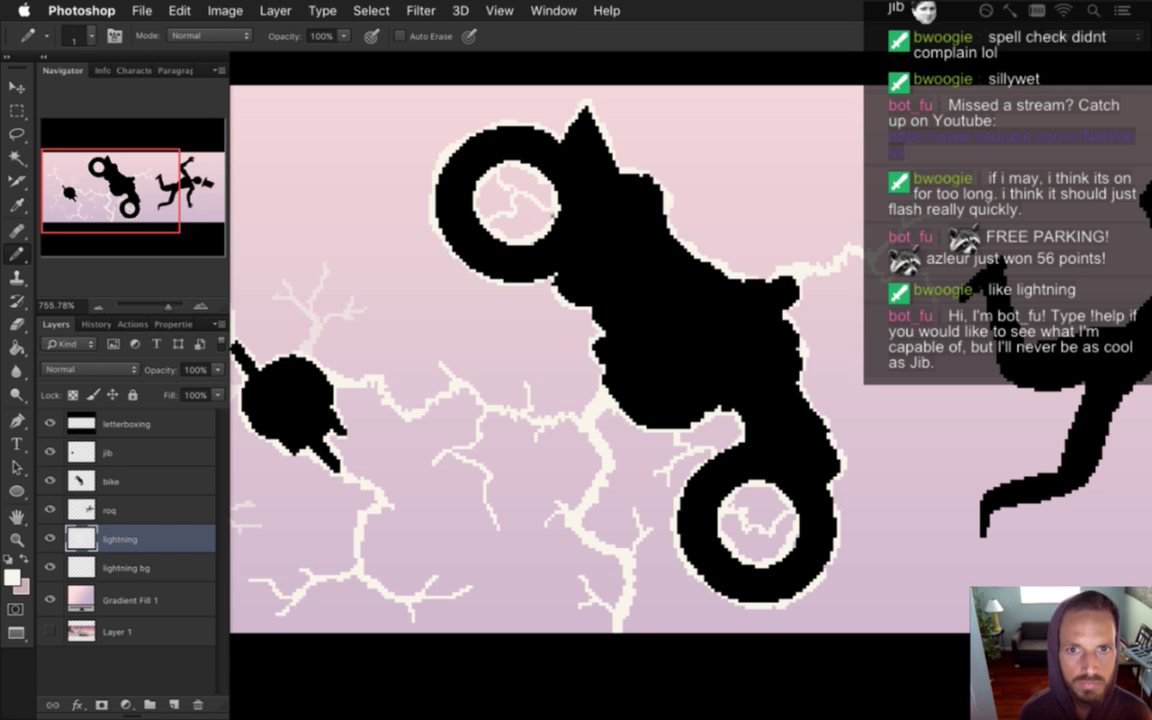
left_click_drag(533, 212, 449, 170)
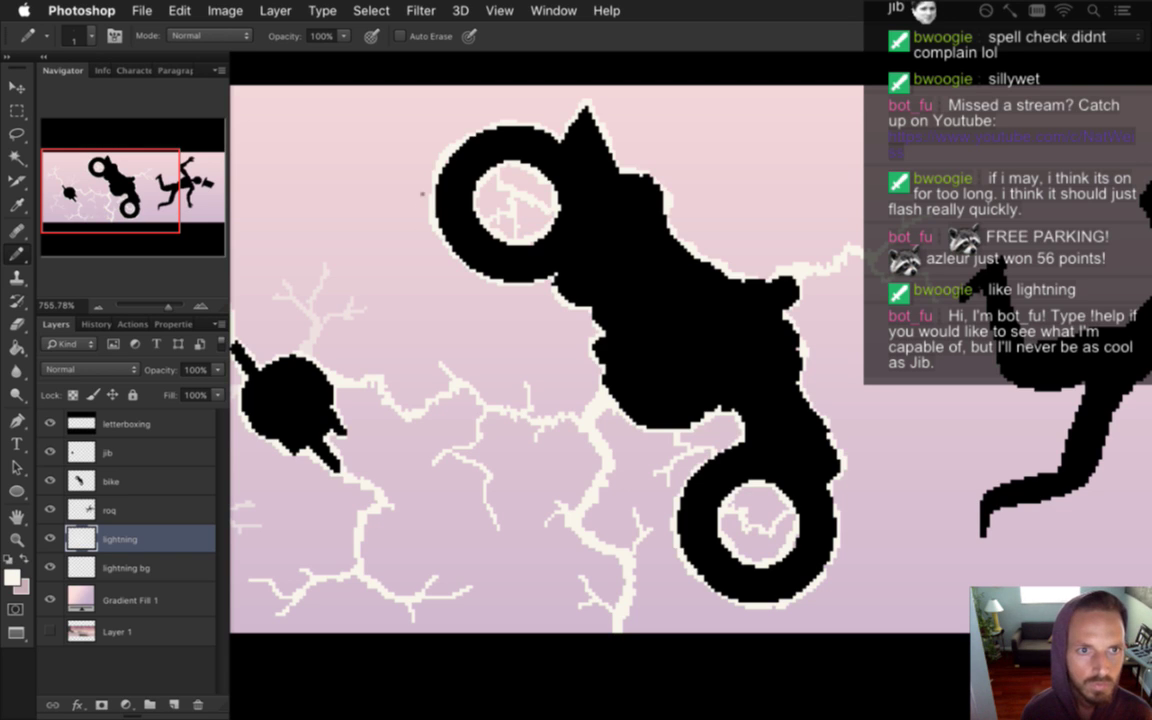
mouse_move(432, 153)
left_mouse_down()
mouse_move(397, 187)
mouse_move(387, 147)
mouse_move(323, 128)
left_mouse_up()
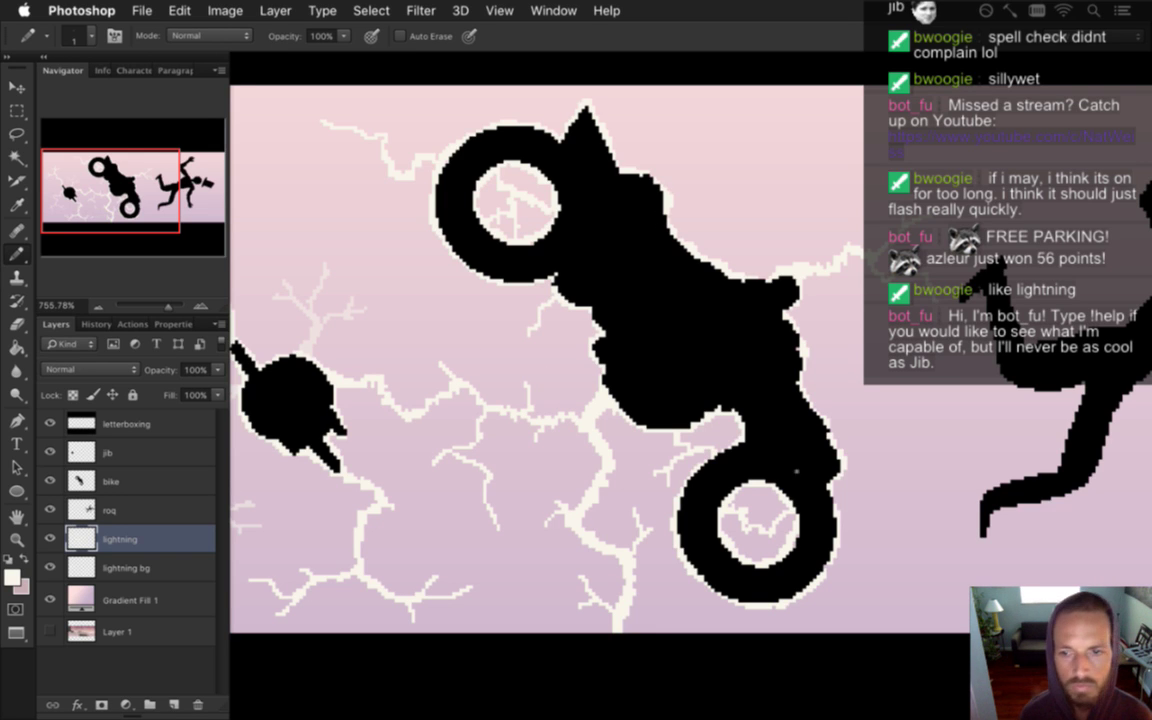
left_click_drag(840, 530, 899, 516)
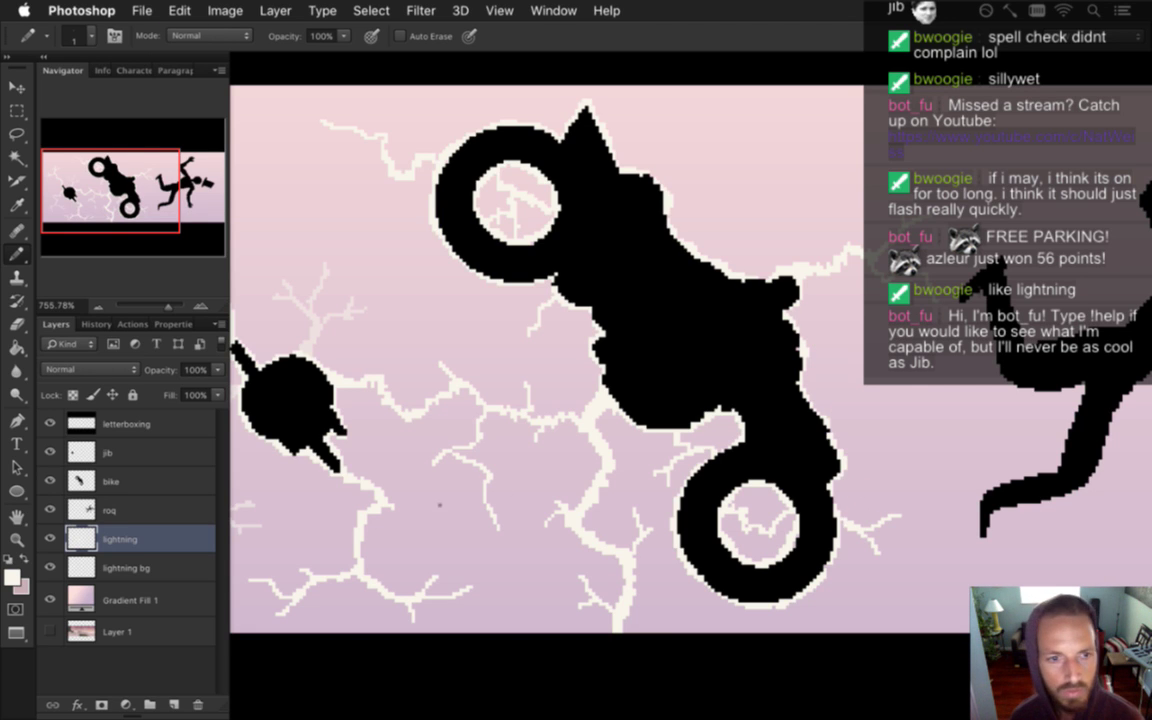
On the lightning bg layer, draw faint background branches behind the motorcycle, above its body, beside its rear, and below the upper wheel
left_click(130, 566)
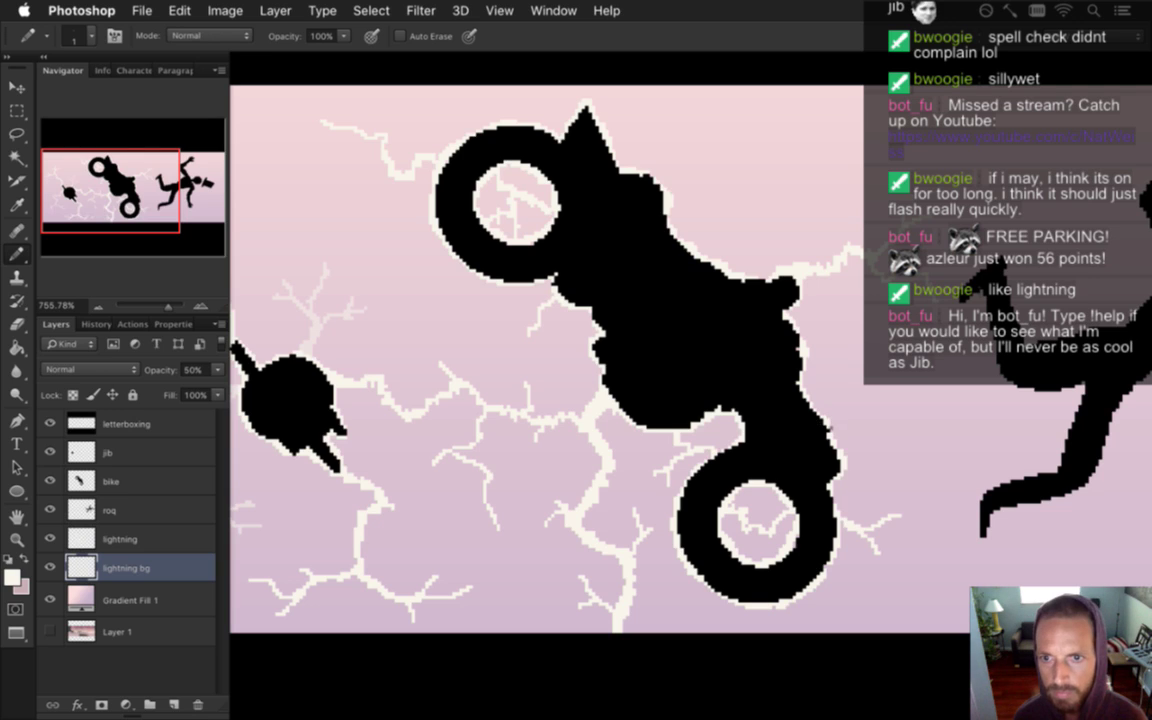
mouse_move(836, 420)
left_mouse_down()
mouse_move(833, 381)
mouse_move(729, 322)
left_mouse_up()
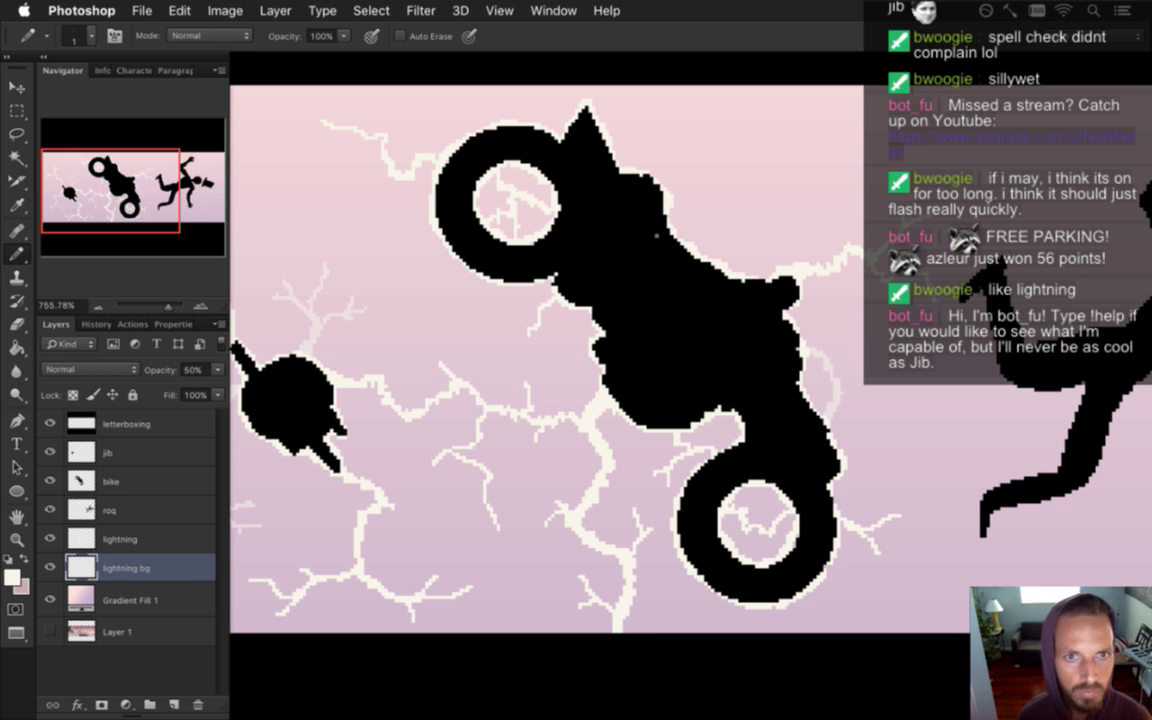
mouse_move(705, 248)
left_mouse_down()
mouse_move(741, 230)
mouse_move(744, 197)
mouse_move(728, 199)
left_mouse_up()
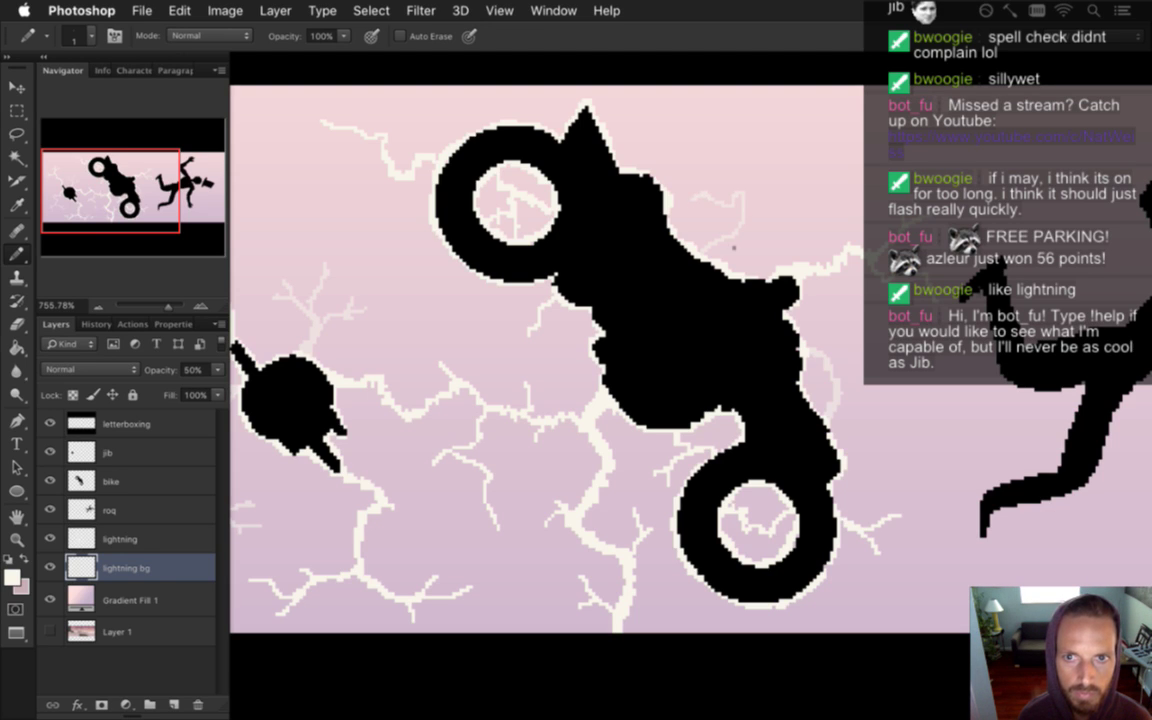
left_click_drag(700, 199, 718, 162)
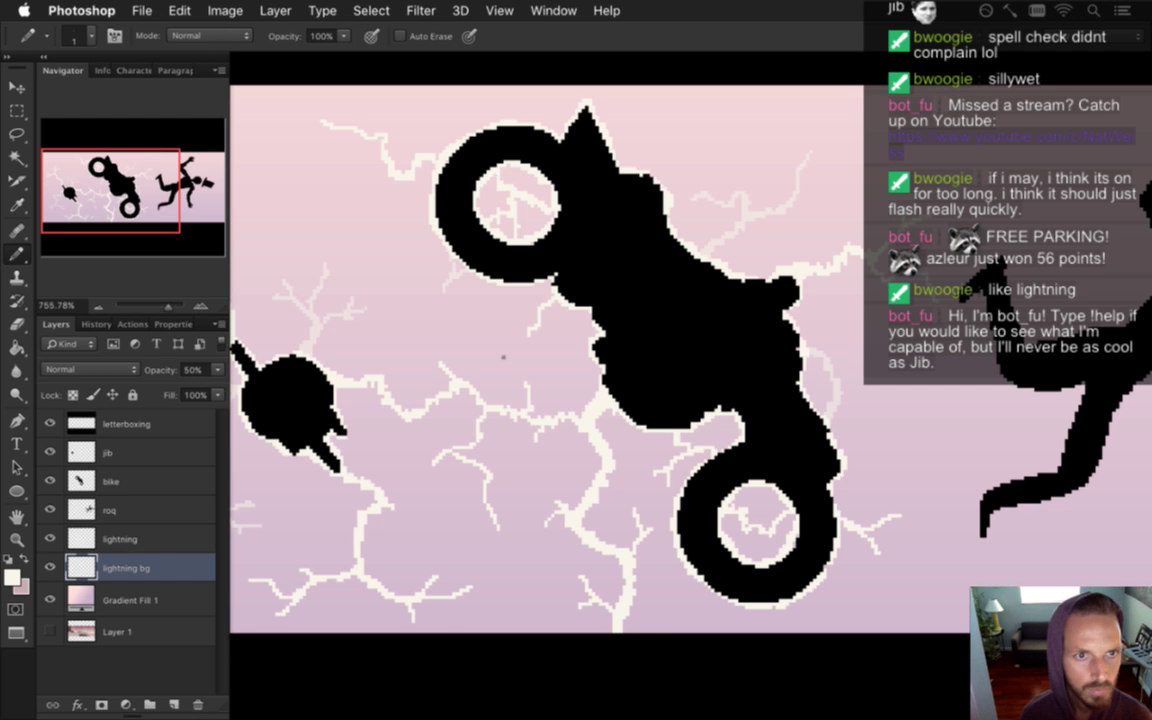
left_click_drag(740, 458, 679, 522)
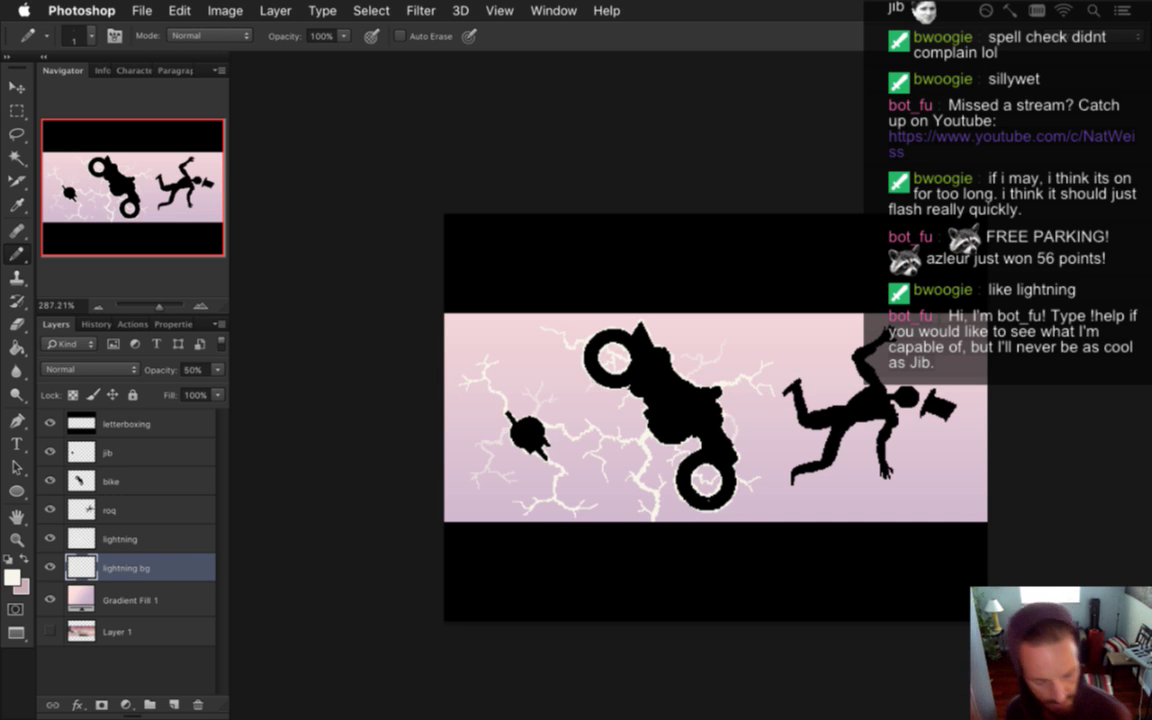
Save the document and export it for the web as a PNG-24, overwriting LightningScene.png in the Intro2 folder
key("super+s")
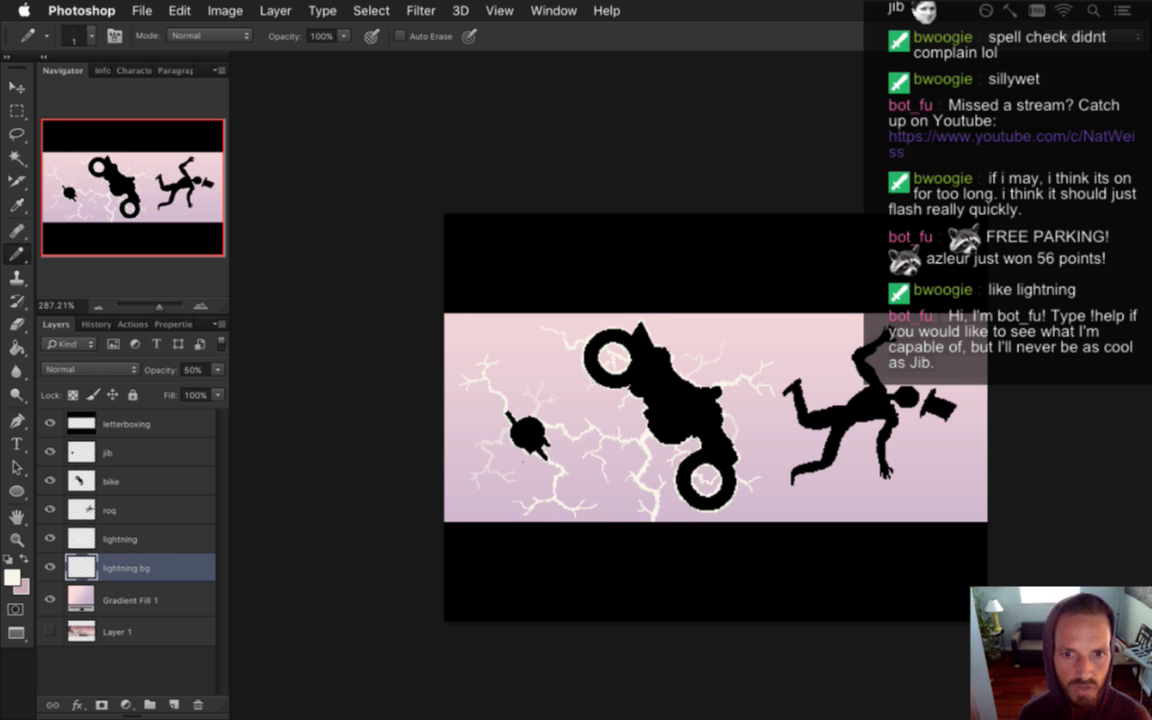
key("super+Tab")
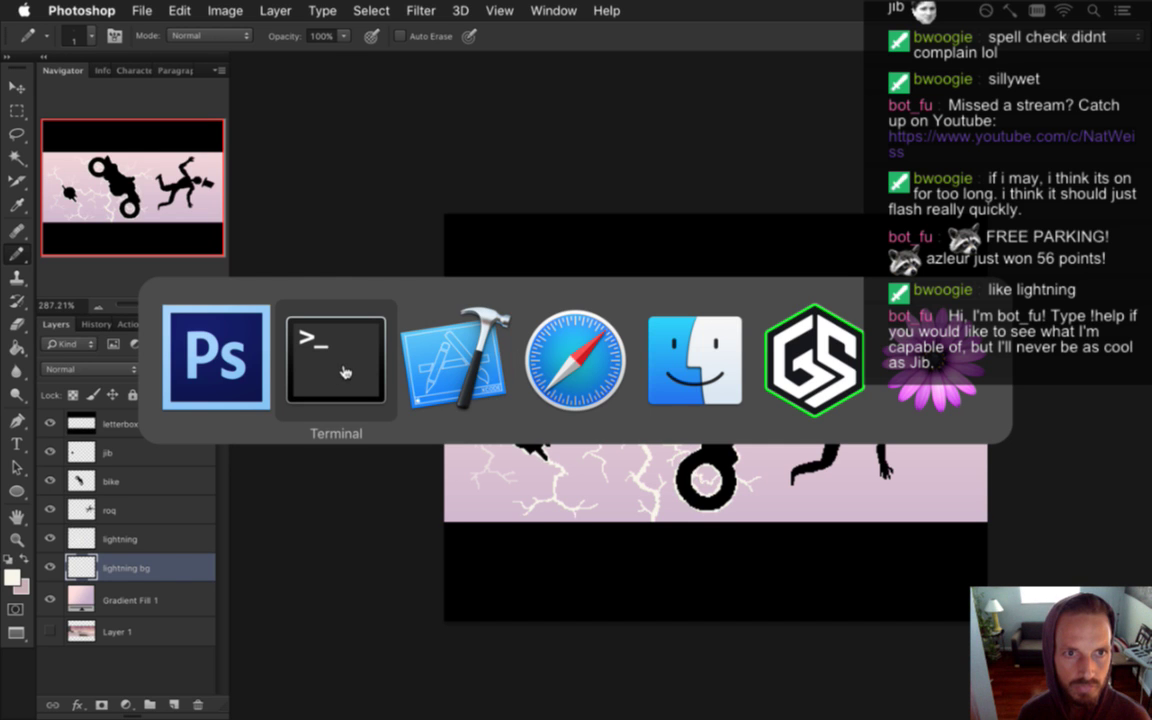
left_click(226, 381)
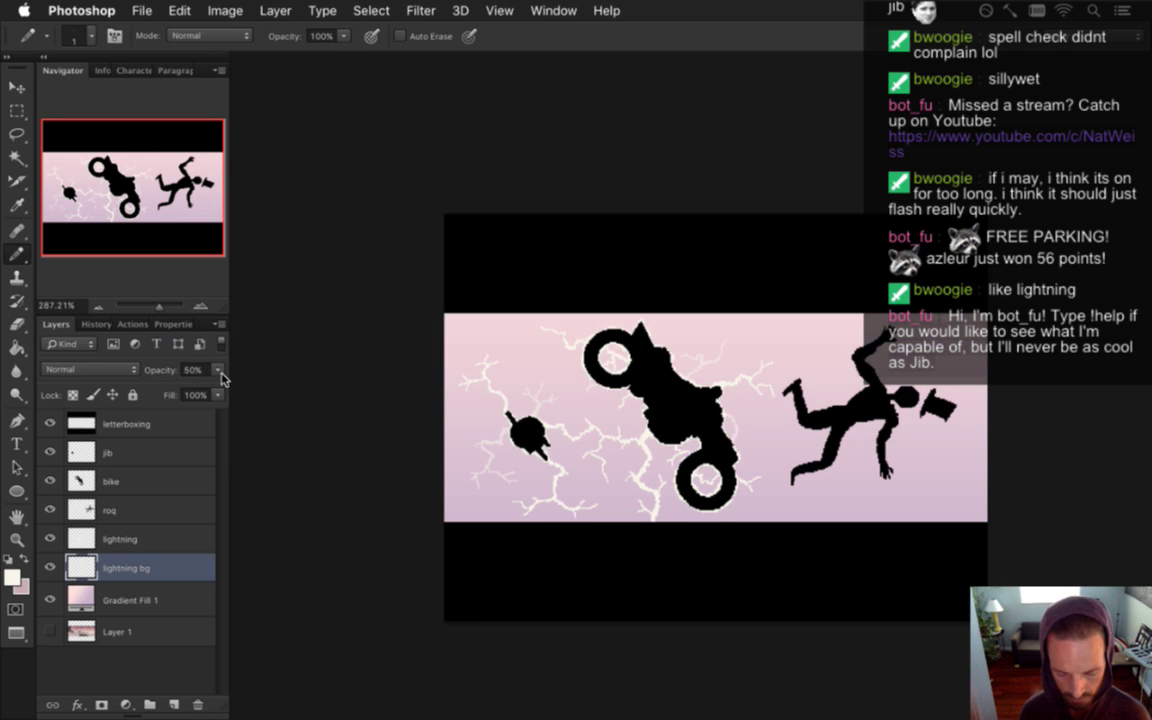
key("super+alt+shift+s")
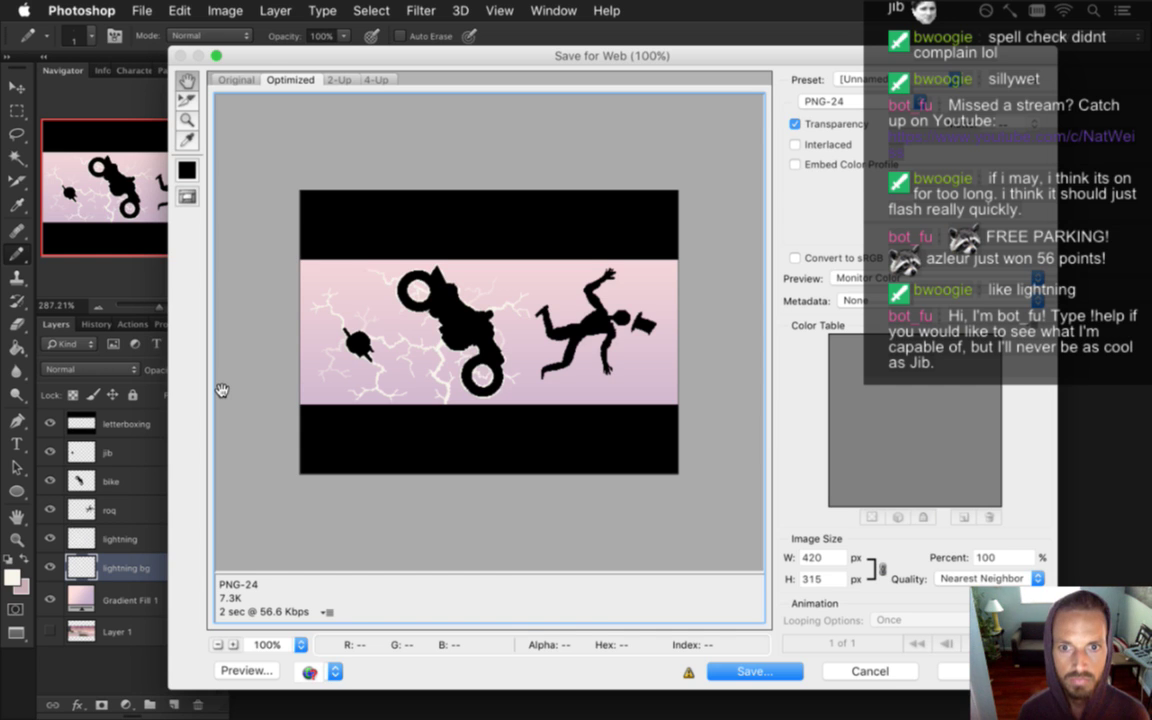
key("Return")
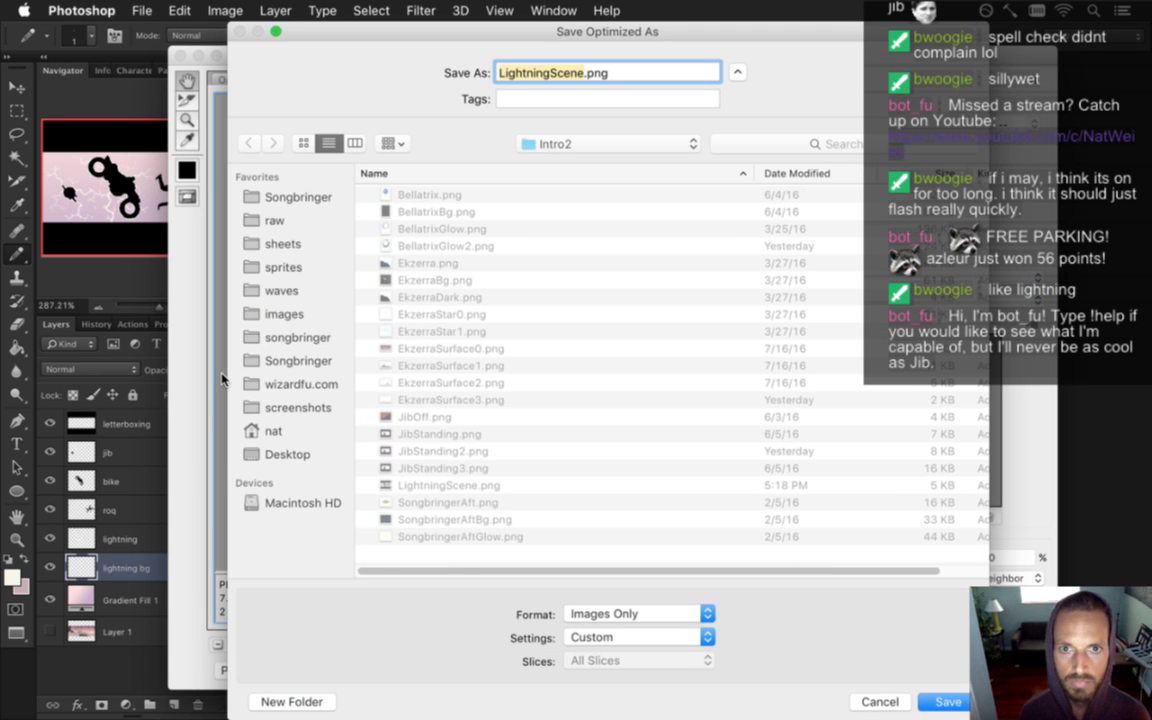
key("Return")
key("Return")
Switch to Xcode, run Songbringer to check the lightning scene in the game, and quit the game
key("super+Tab")
key("super+Tab")
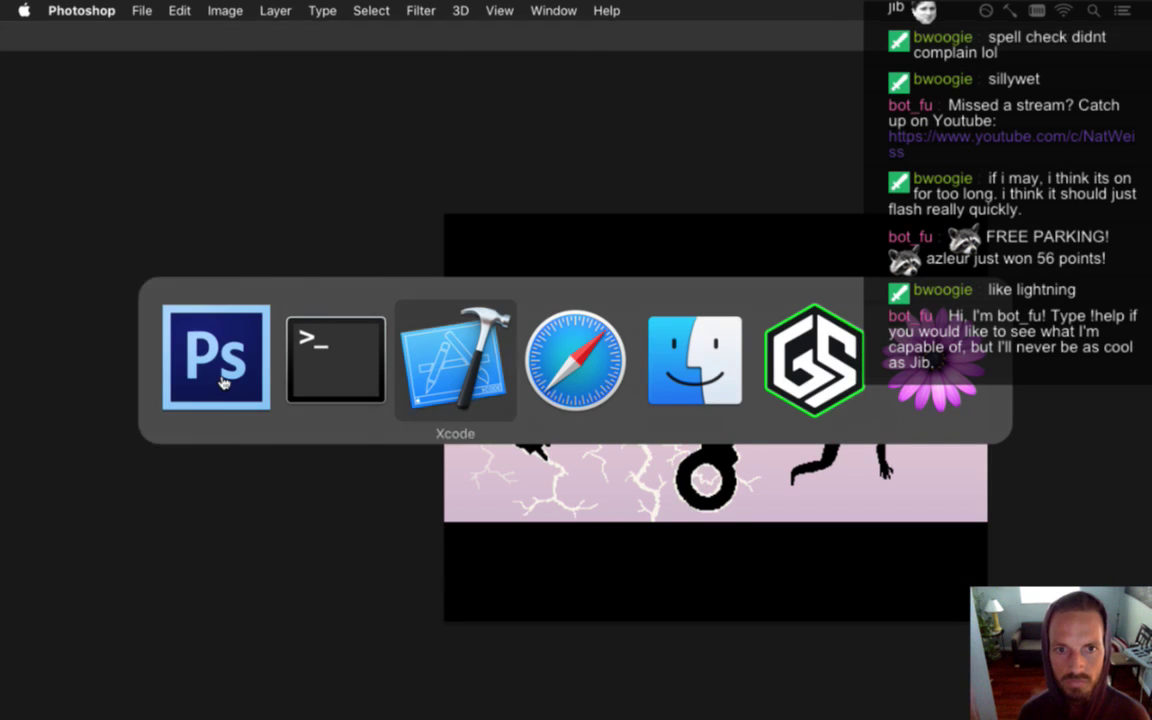
key("super+r")
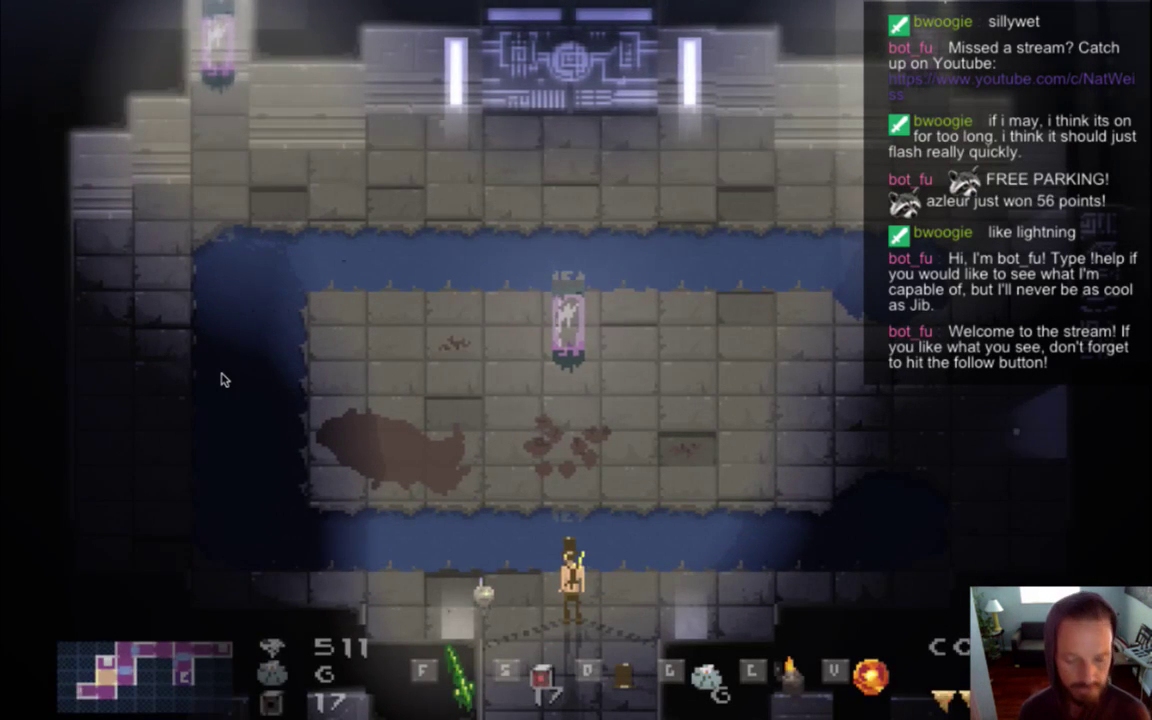
key("super+q")
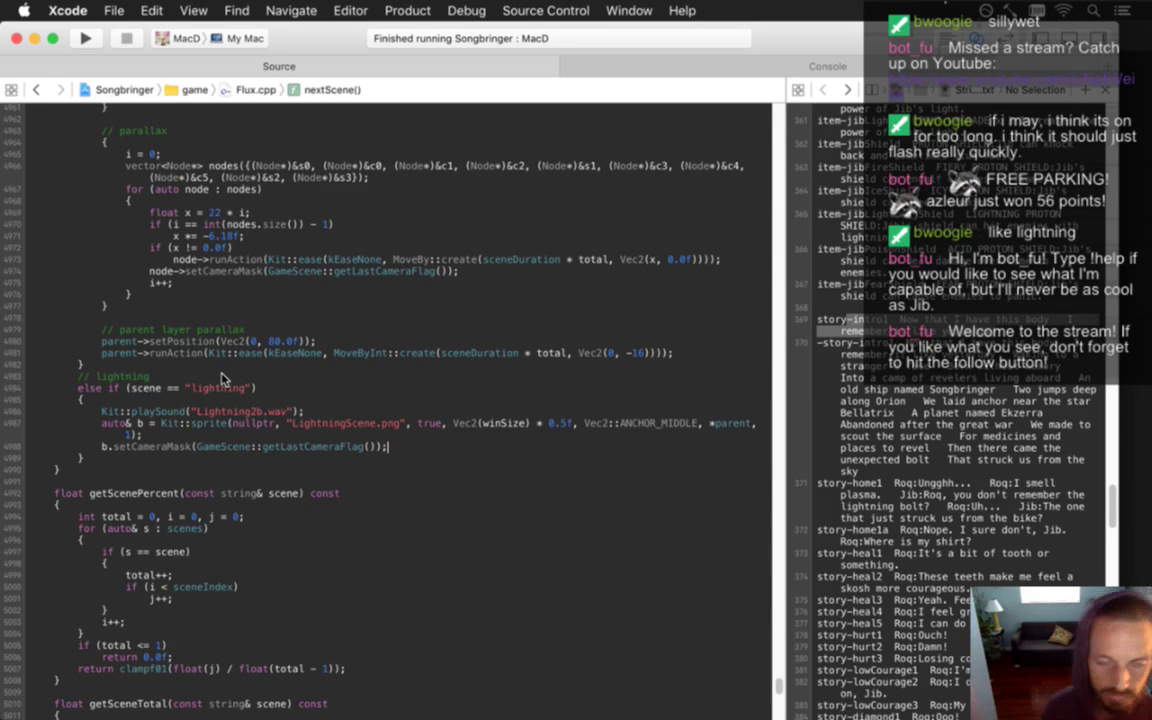
Switch back to Photoshop and inspect the whole lightning scene around the motorcycle and both characters
key("super+Tab")
left_click(328, 330)
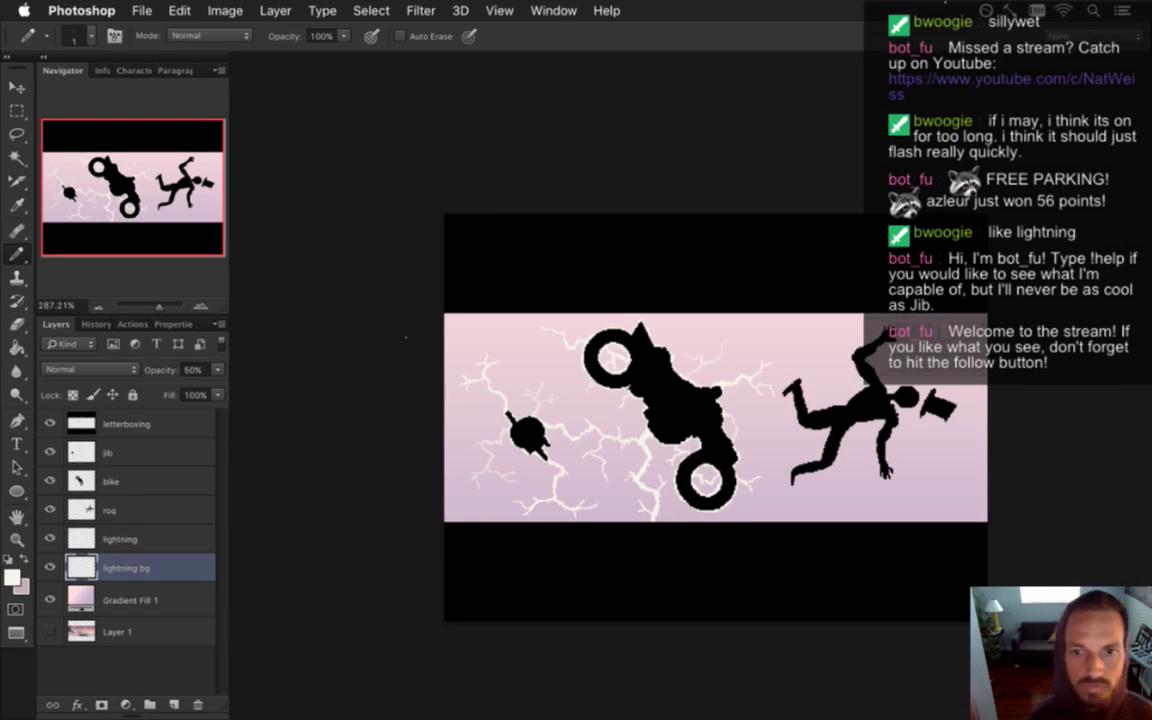
scroll(784, 442, "down", 3)
scroll(784, 442, "right", 4)
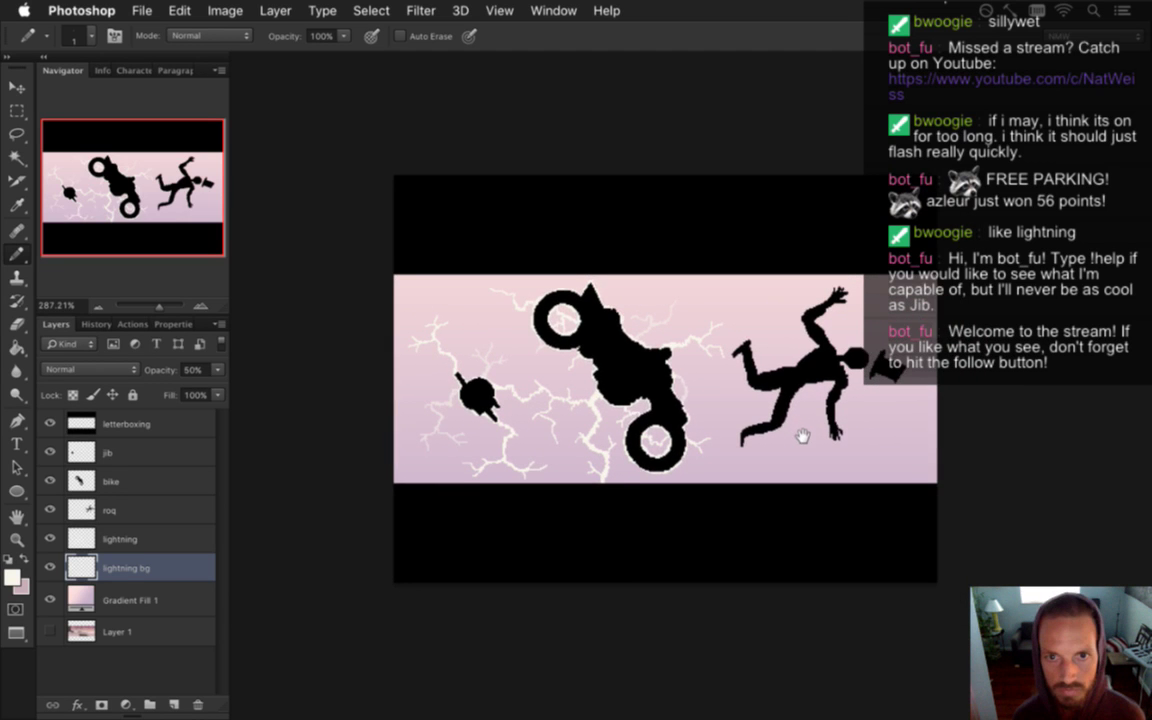
scroll(676, 394, "up", 3)
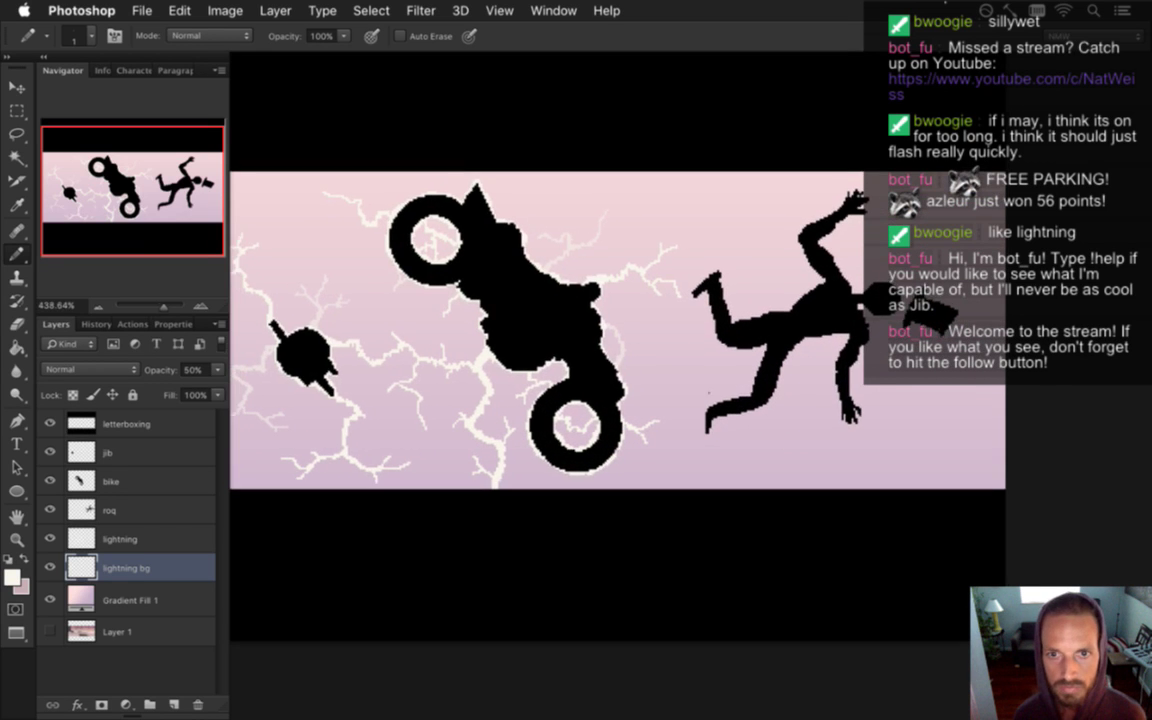
left_click_drag(682, 363, 753, 414)
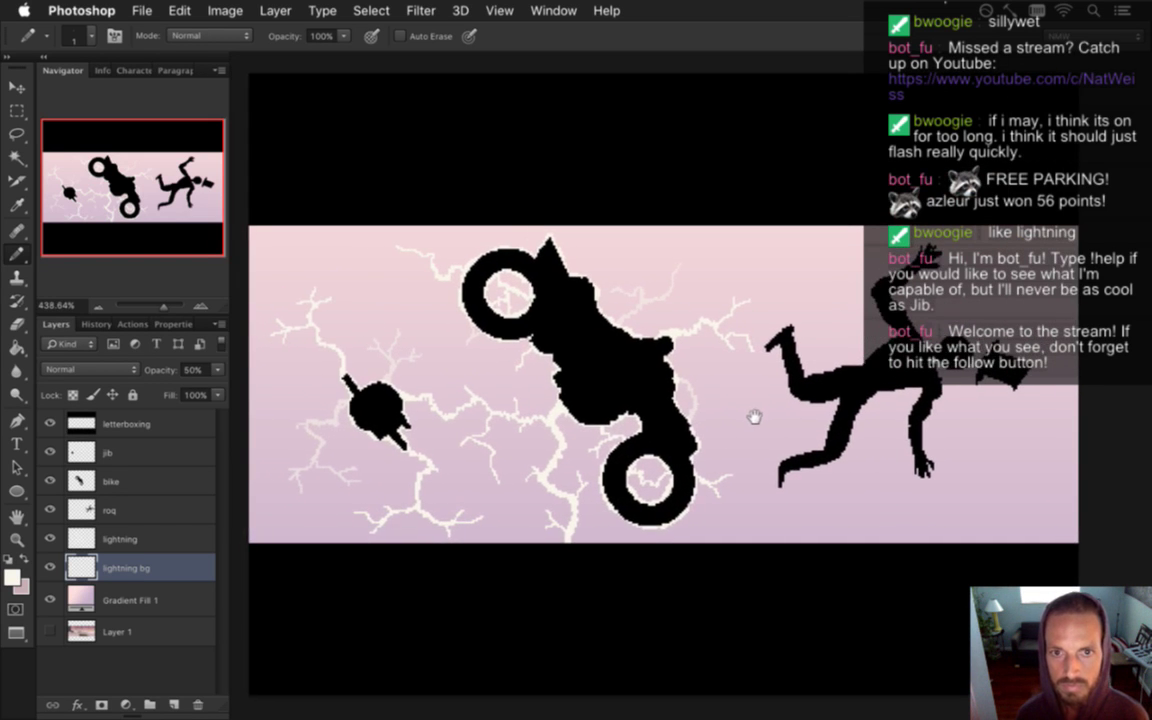
Switch to Terminal and run git commit raw Assets, saving "/" as the commit message in vim
key("super+Tab")
left_click(485, 390)
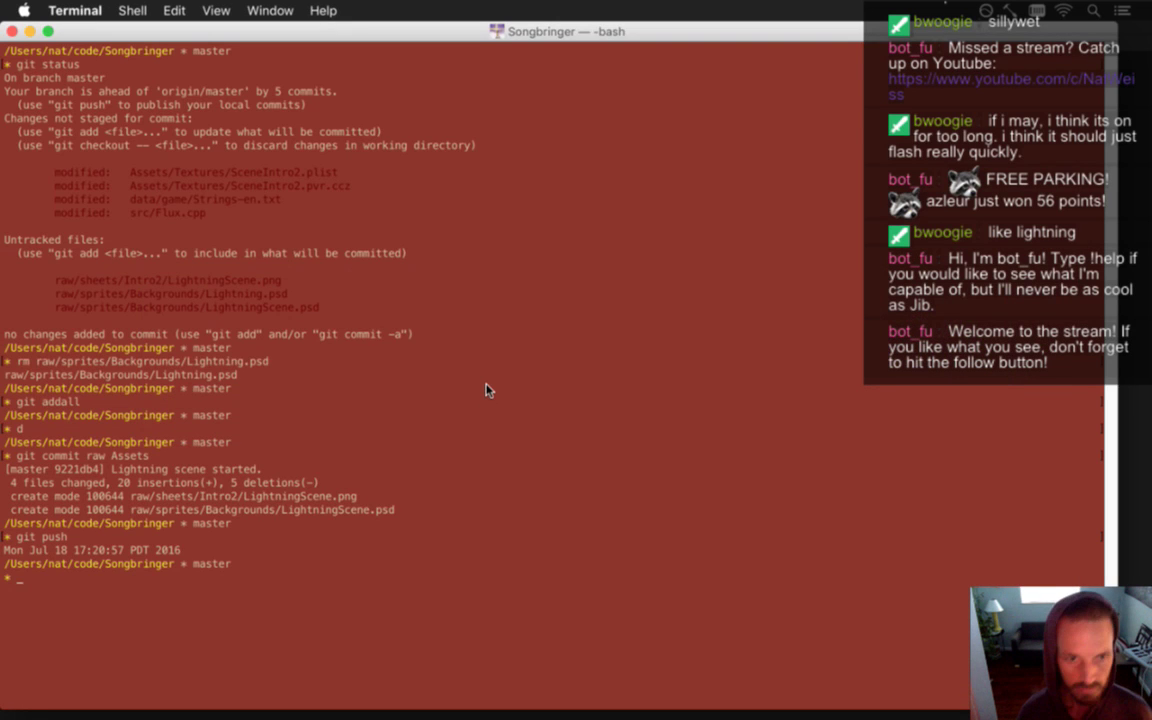
key("Up")
key("Up")
key("Return")
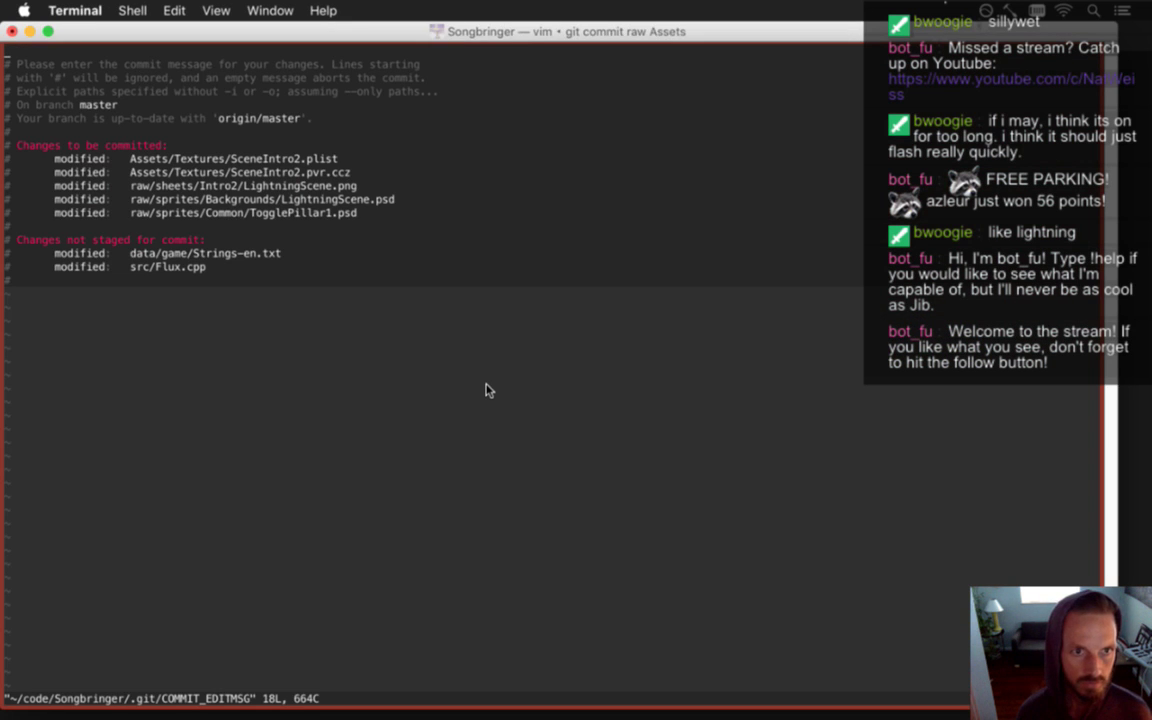
type("i")
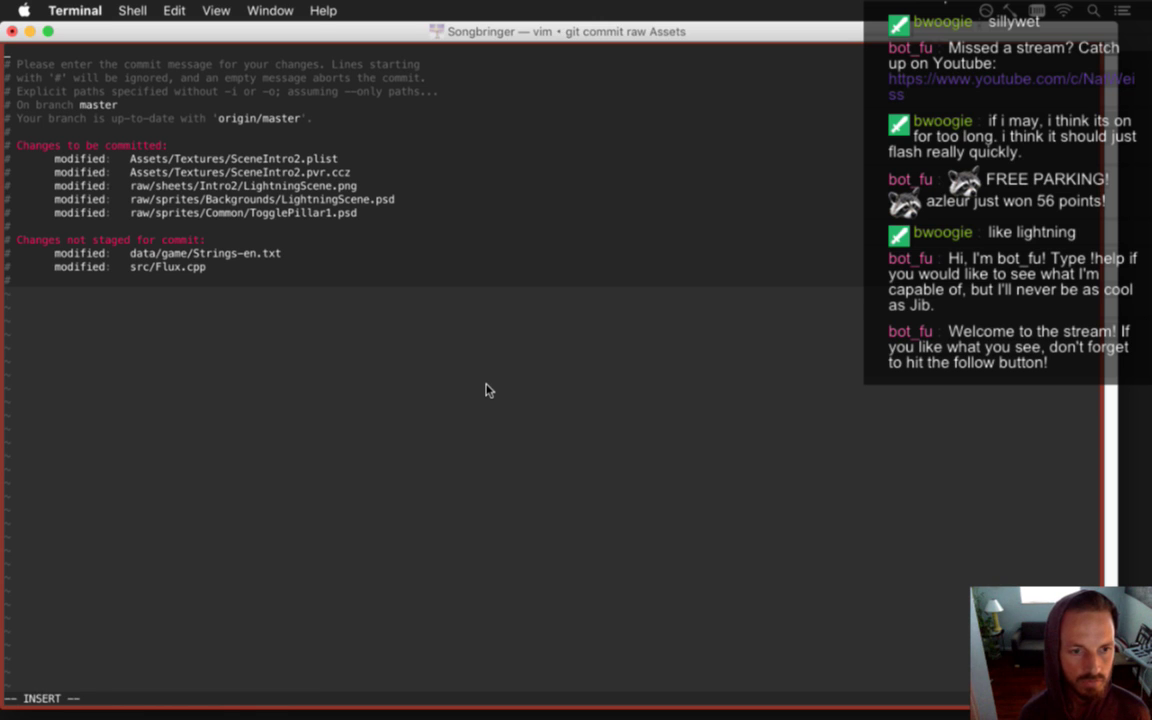
type("/")
key("Escape")
type(":wq")
key("Return")
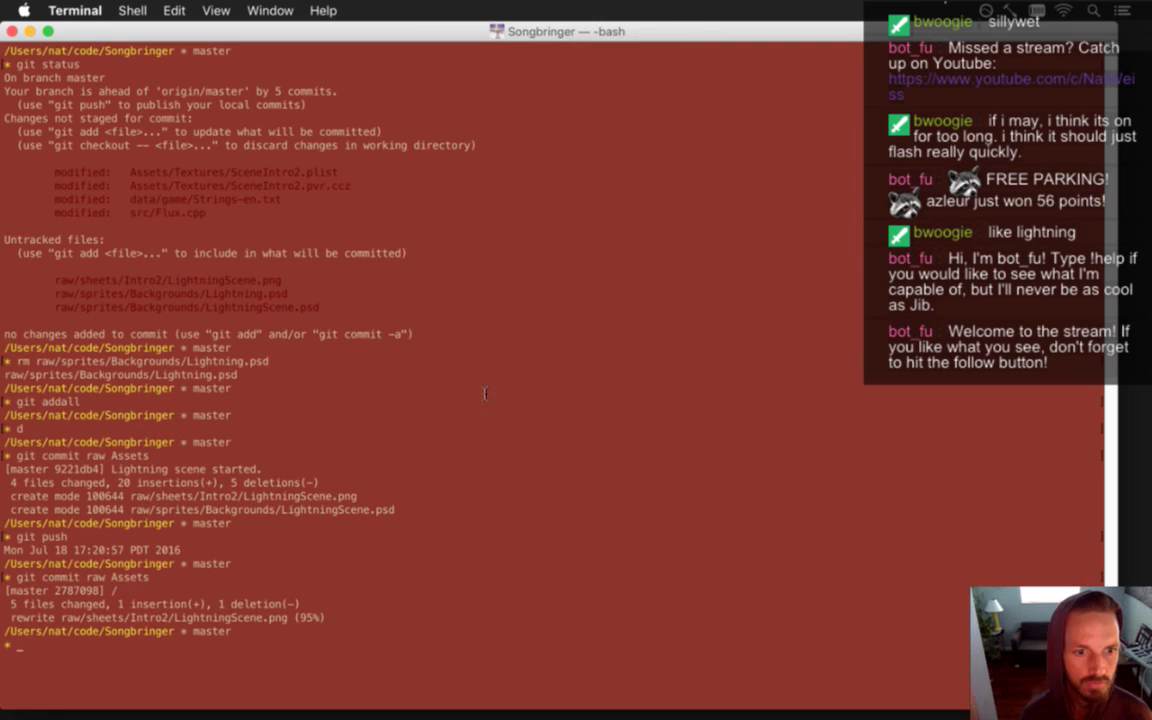
Return to the lightning scene document in Photoshop
key("super+Tab")
left_click(487, 393)
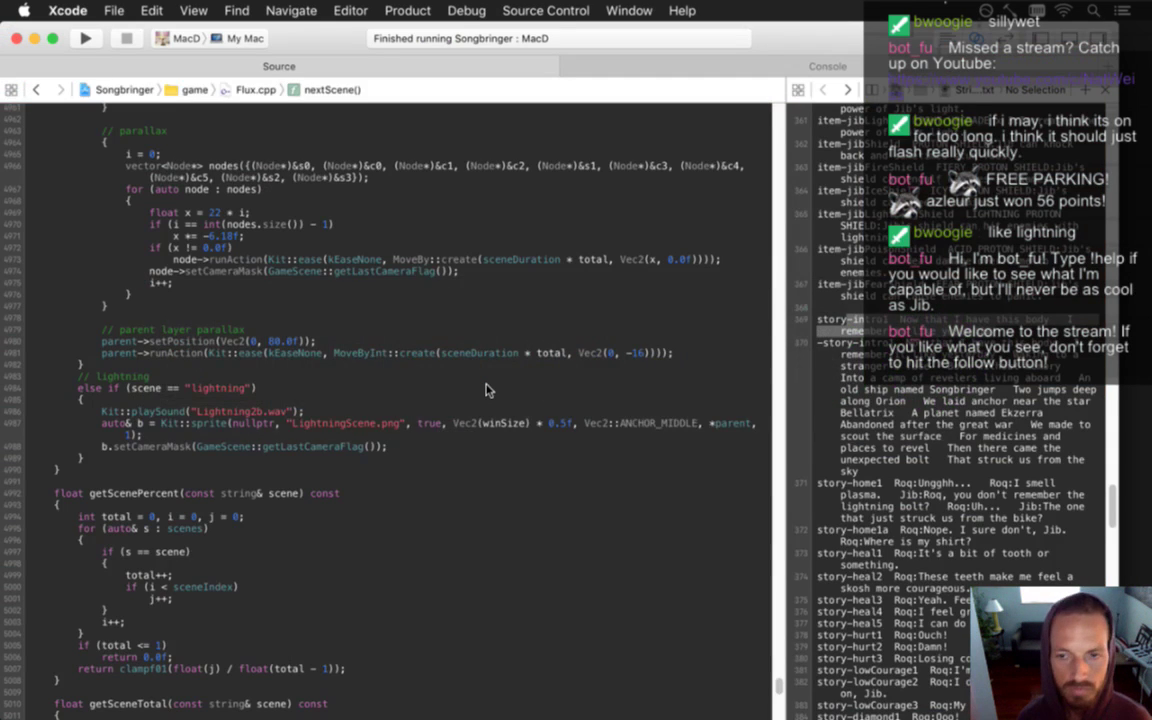
key("super+Tab")
left_click(487, 393)
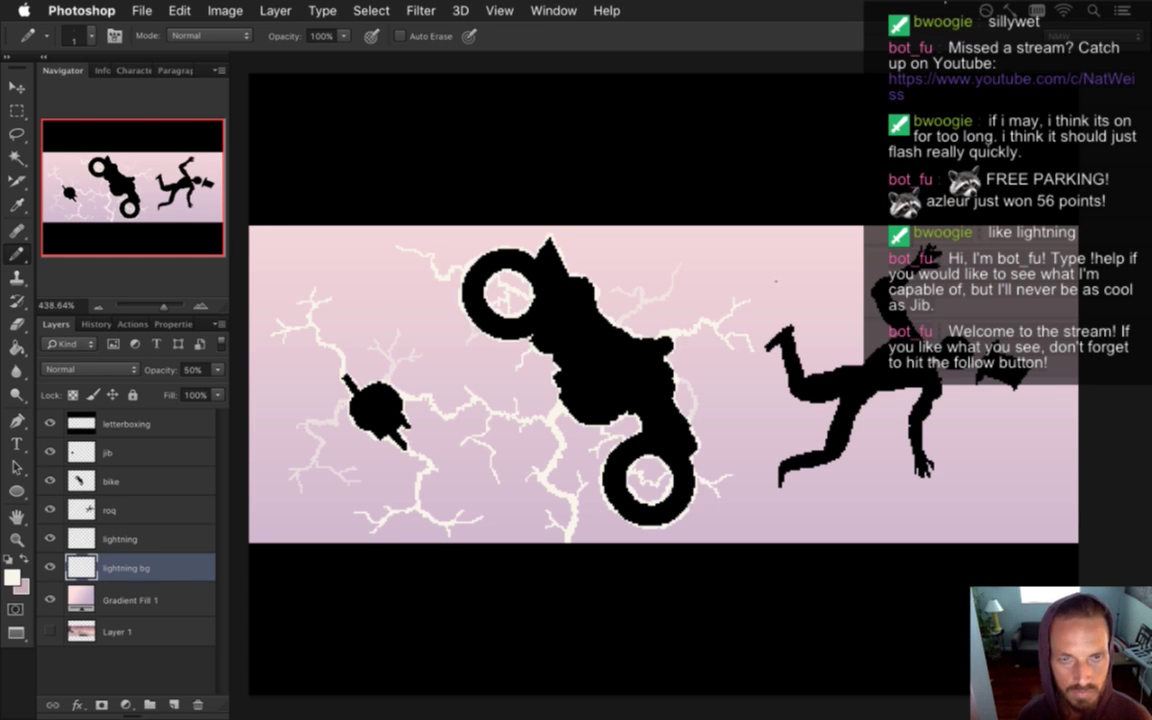
On the roq layer, sample the silhouette's black and thicken the falling character's neck and head outline with the 1 px Pencil
mouse_move(838, 372)
left_mouse_down()
mouse_move(820, 385)
mouse_move(848, 387)
left_mouse_up()
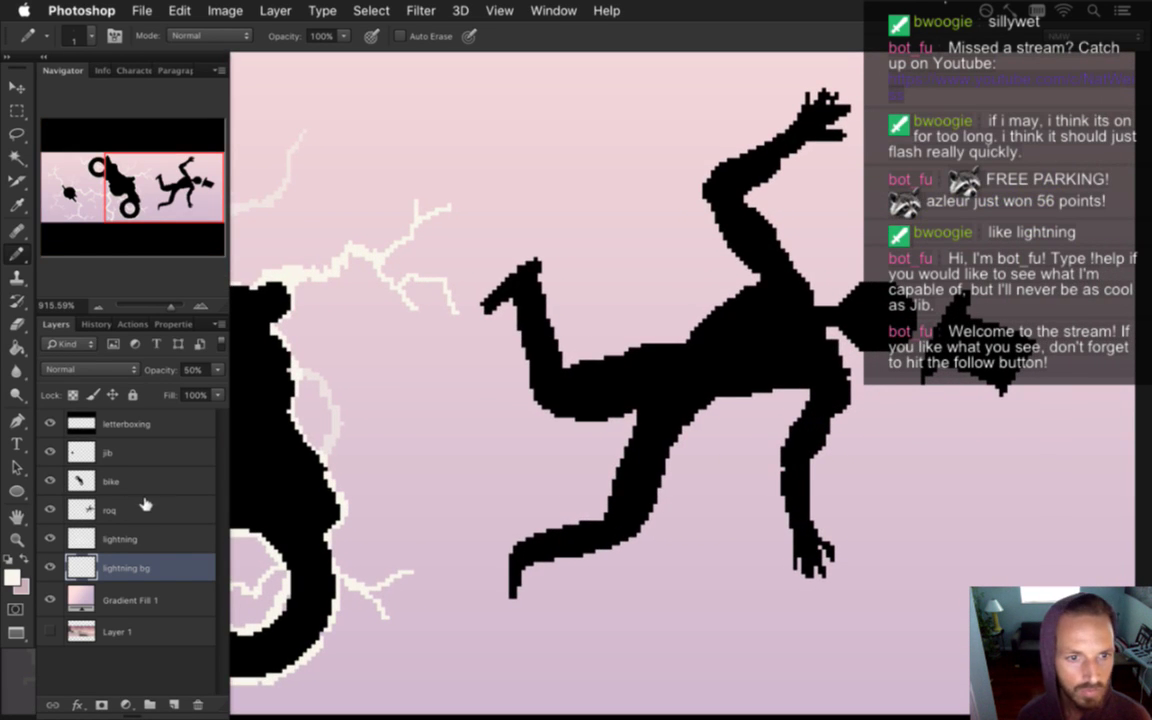
left_click(180, 508)
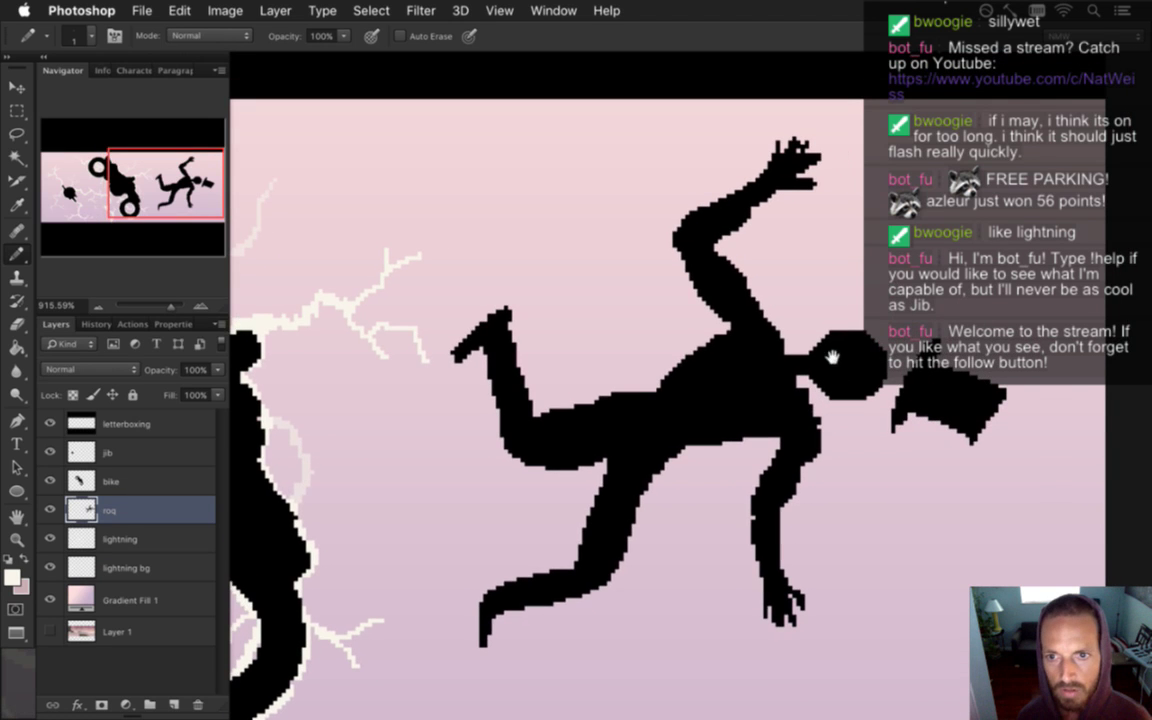
left_click_drag(712, 382, 810, 412)
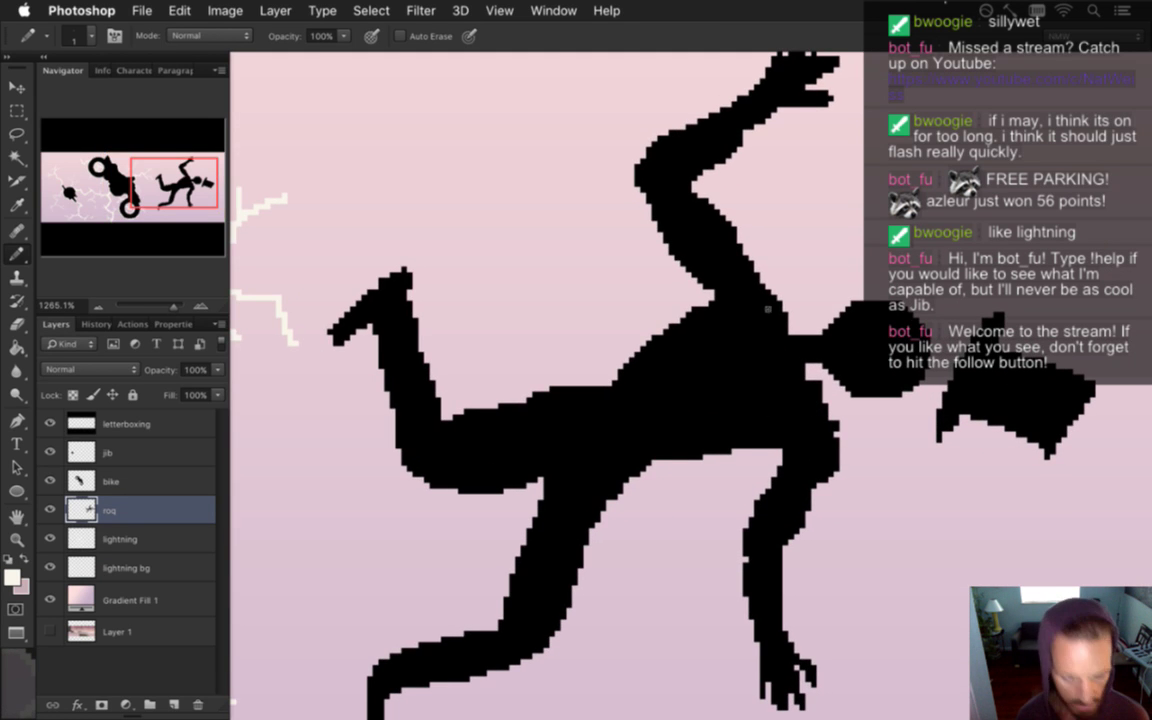
left_click(745, 323, "alt")
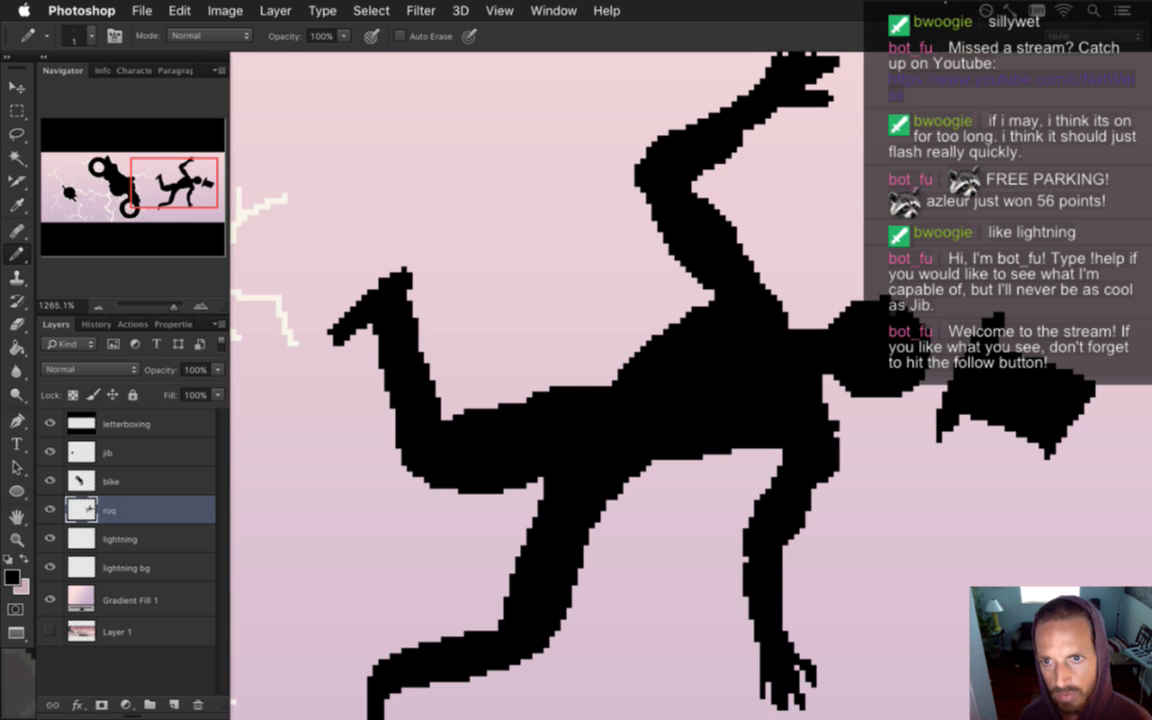
key("super+z")
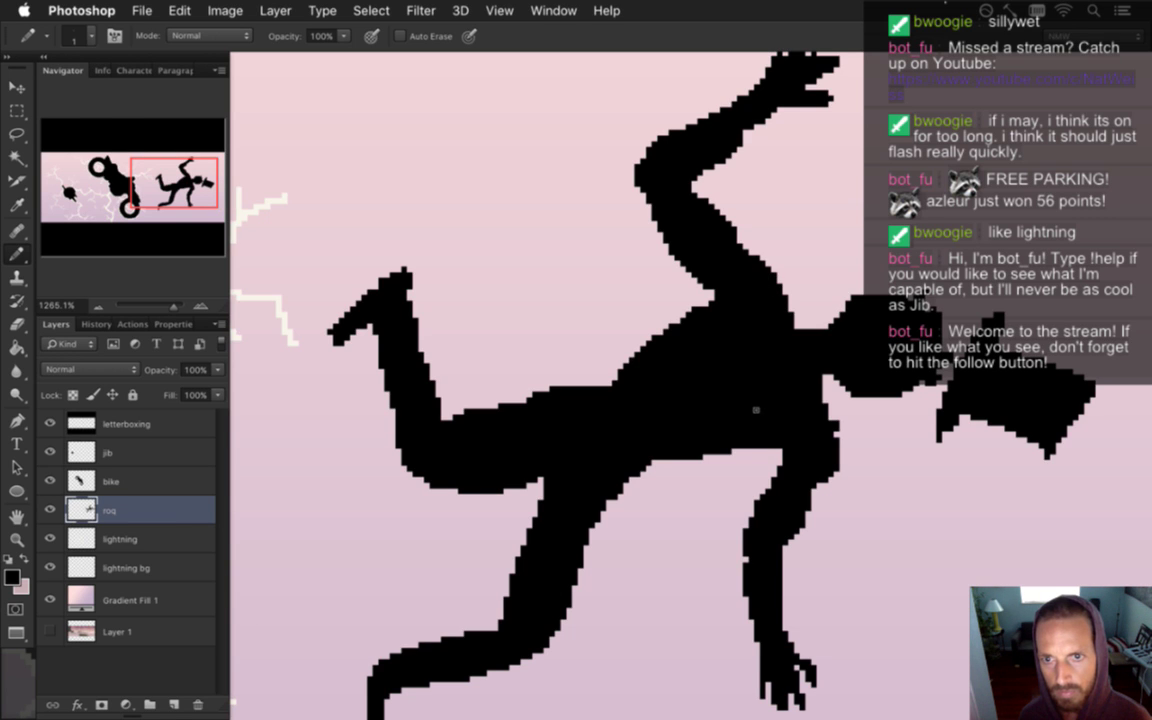
Smooth the falling character's shoulder, armpit and upper back contour on the roq layer, adding black pixels and erasing stray ones
scroll(756, 408, "up", 3)
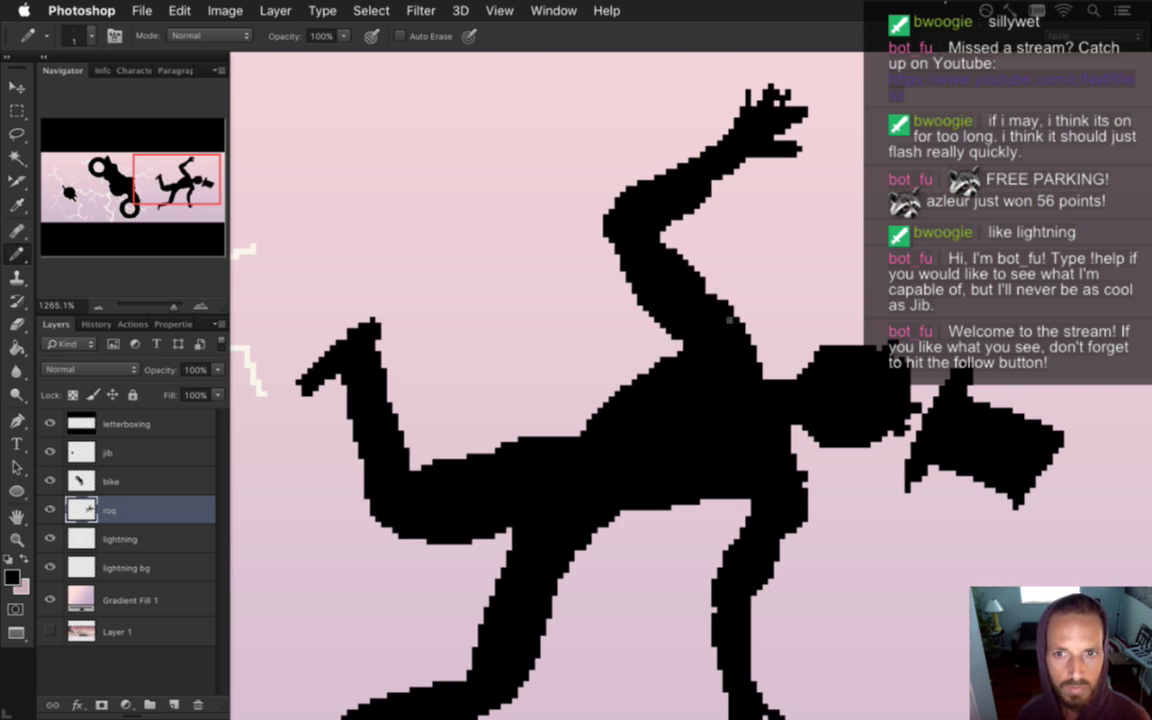
key("e")
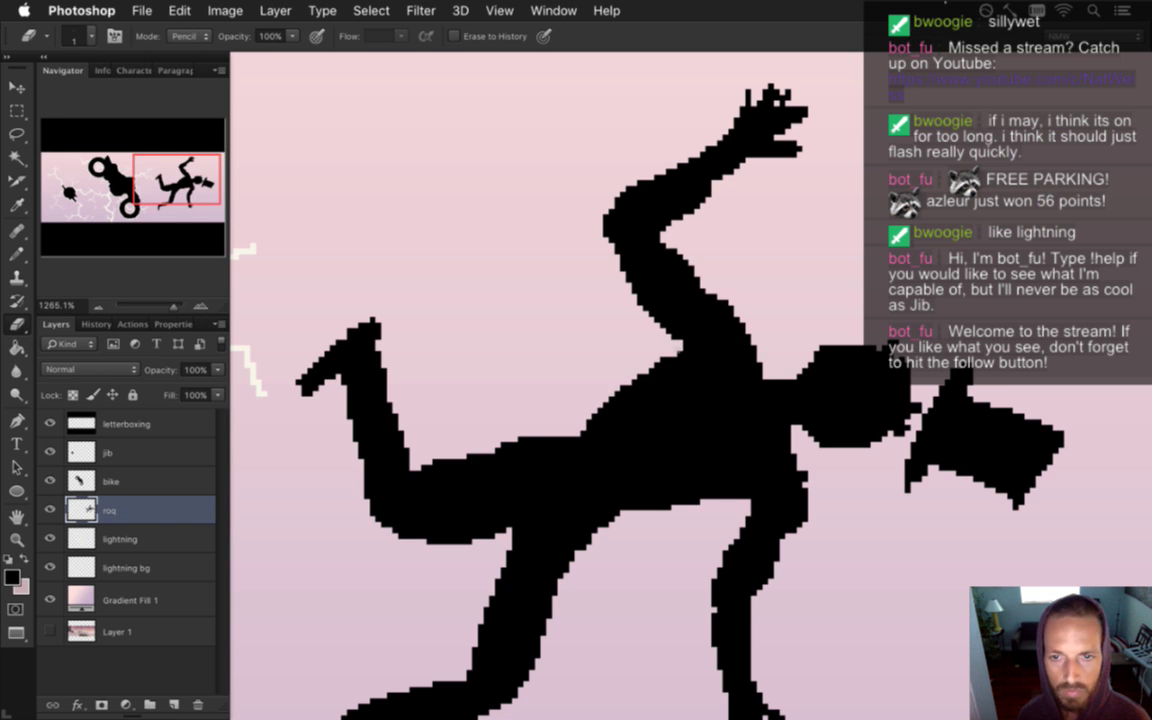
key("b")
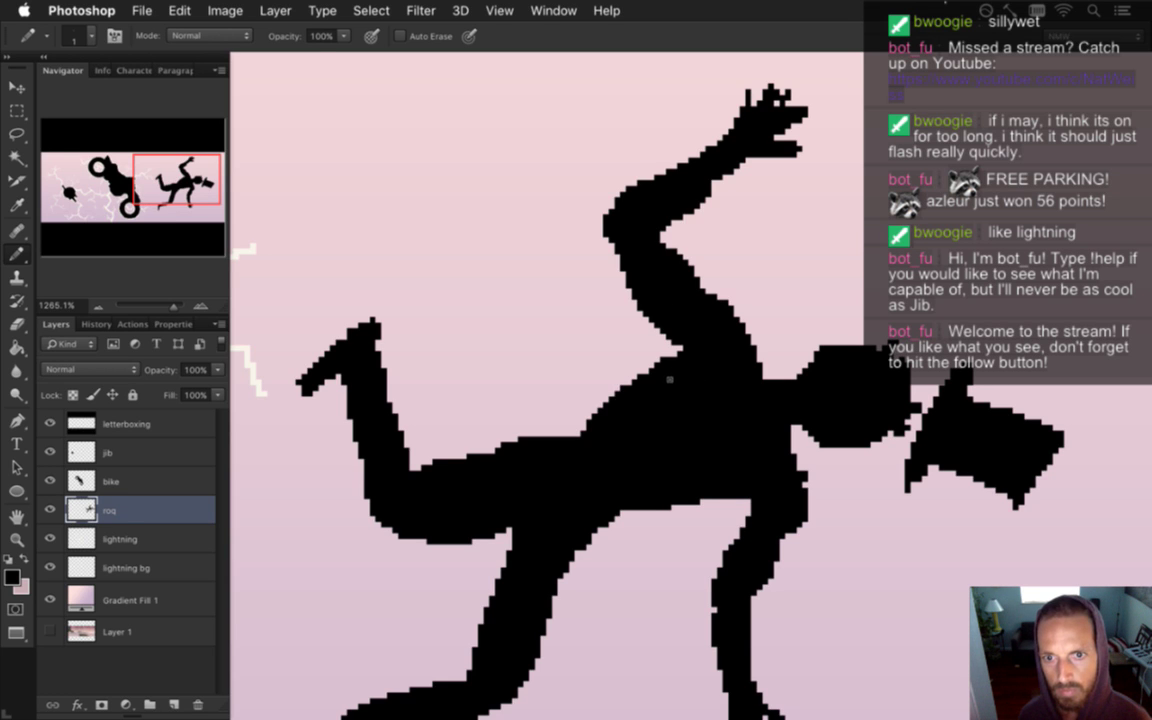
key("e")
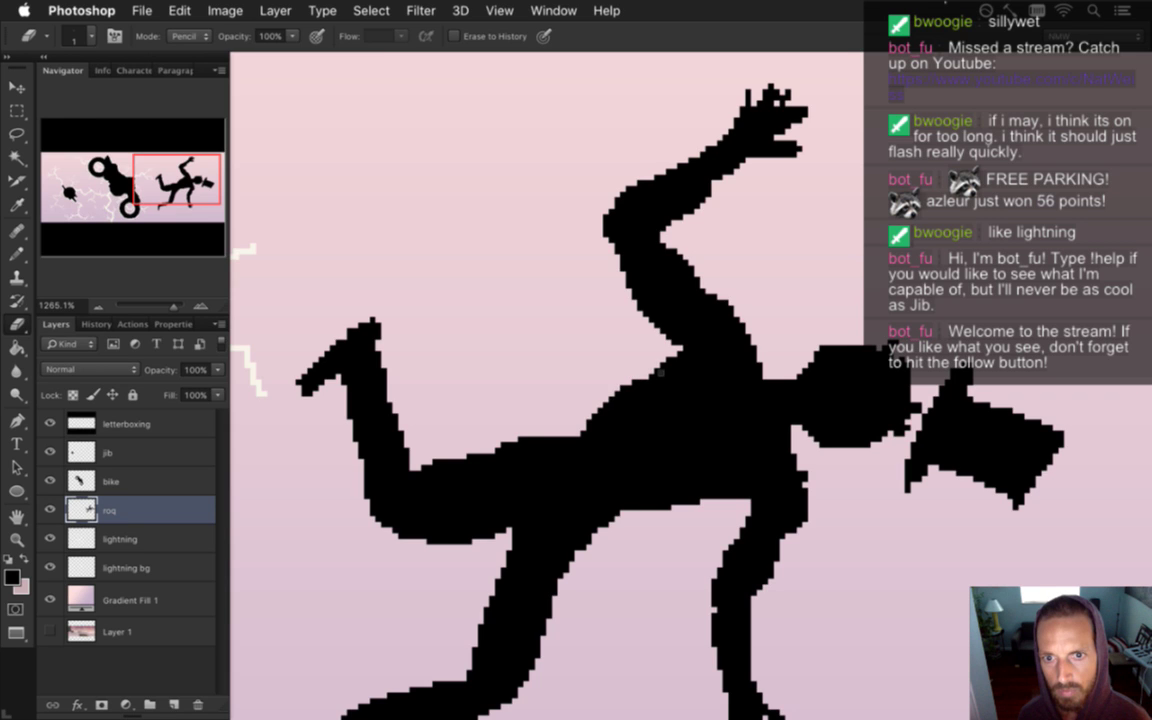
key("b")
key("e")
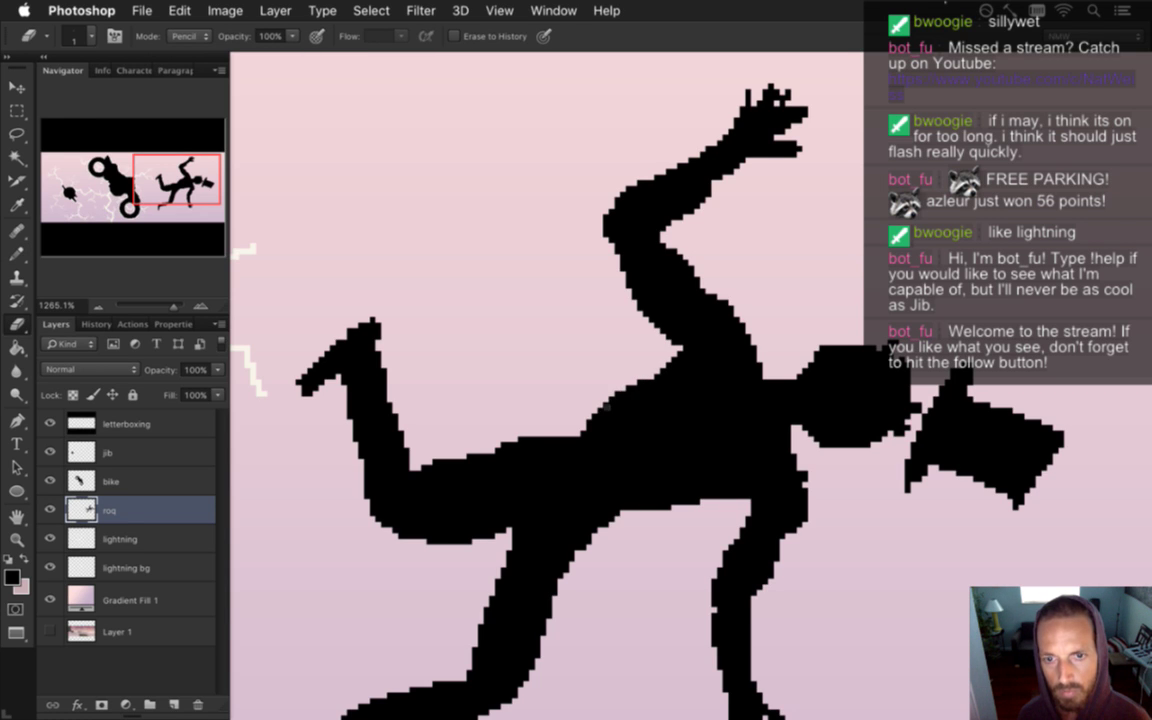
key("b")
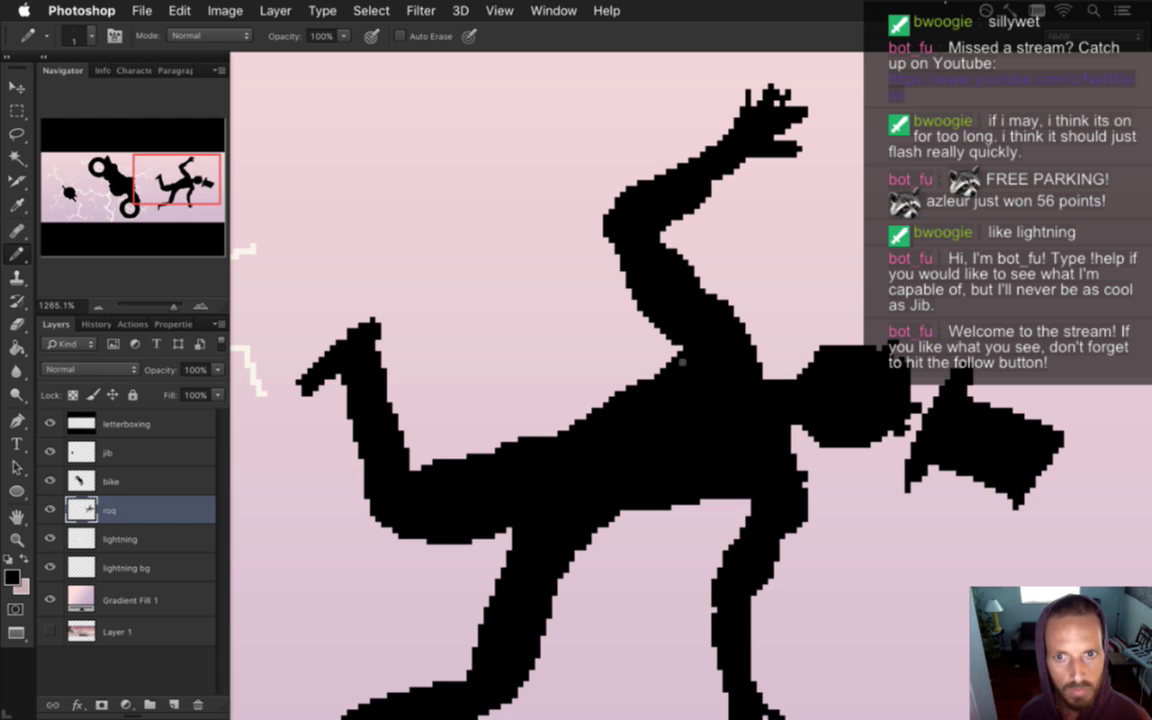
key("e")
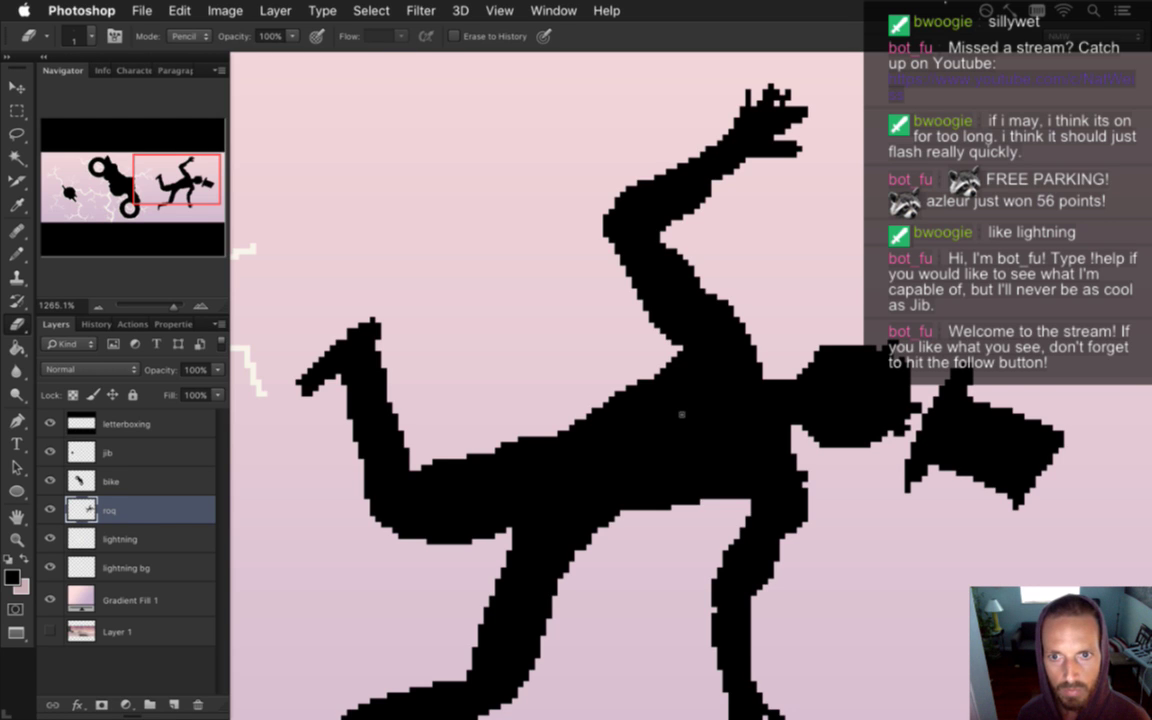
key("b")
key("e")
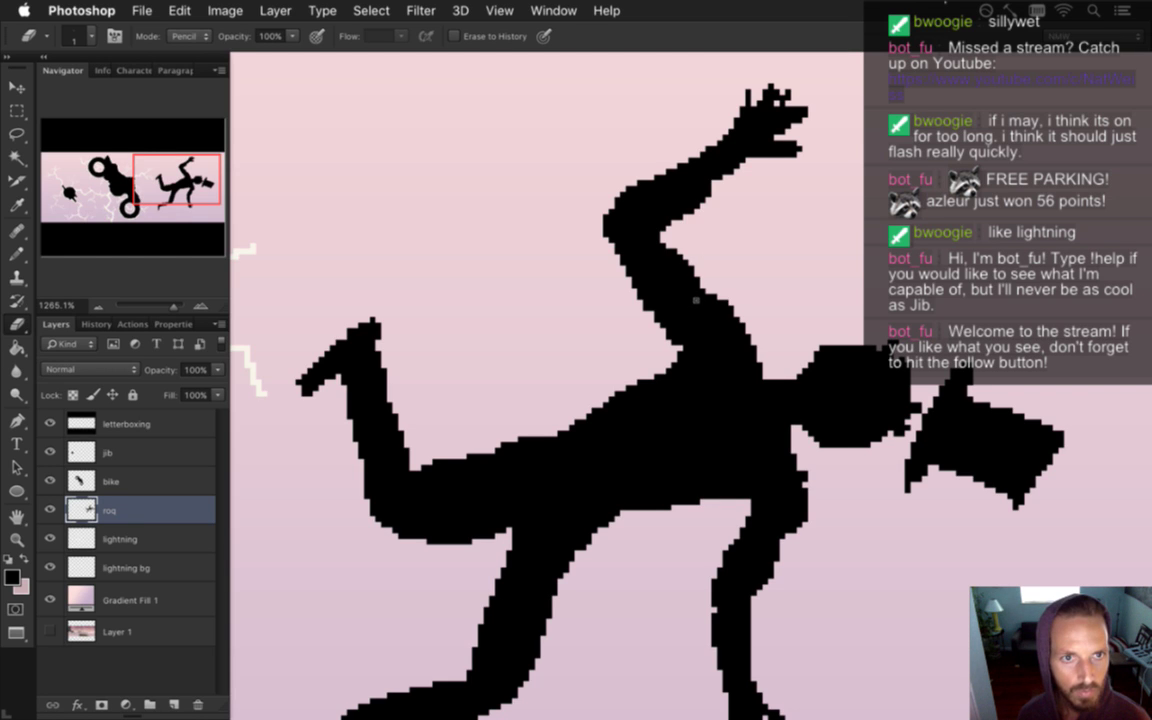
Slim and smooth the raised forearm up to the elbow by alternating between erasing and pencilling black edge pixels
scroll(699, 285, "up", 3)
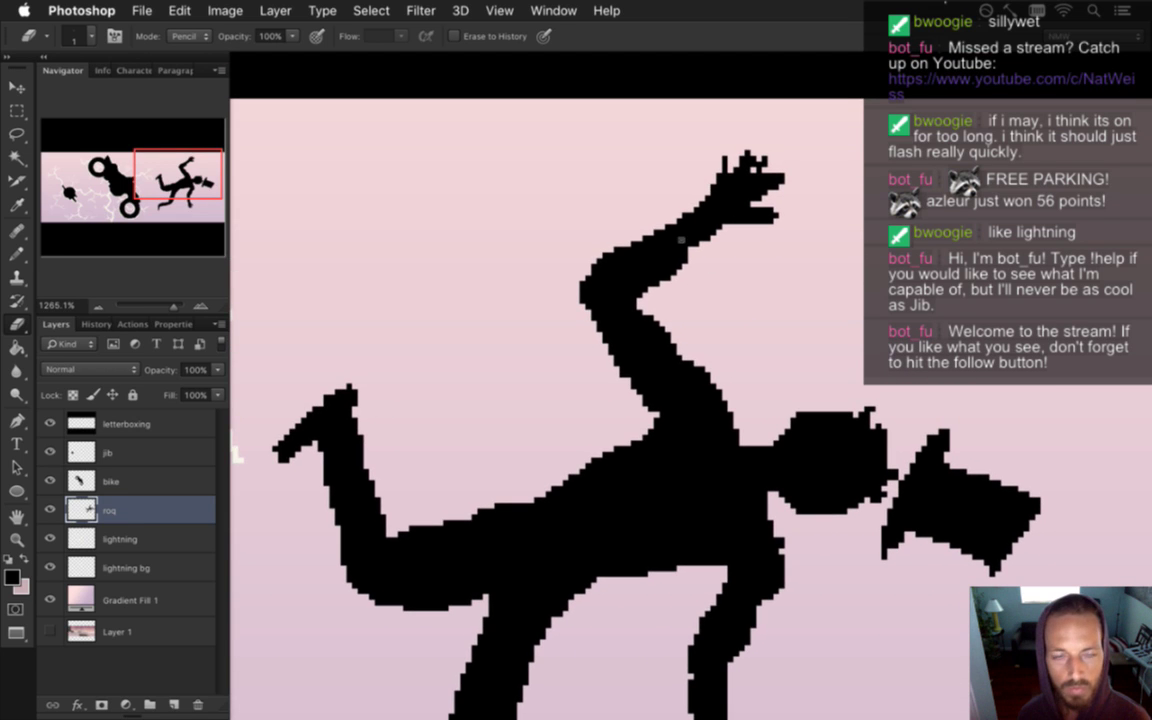
key("b")
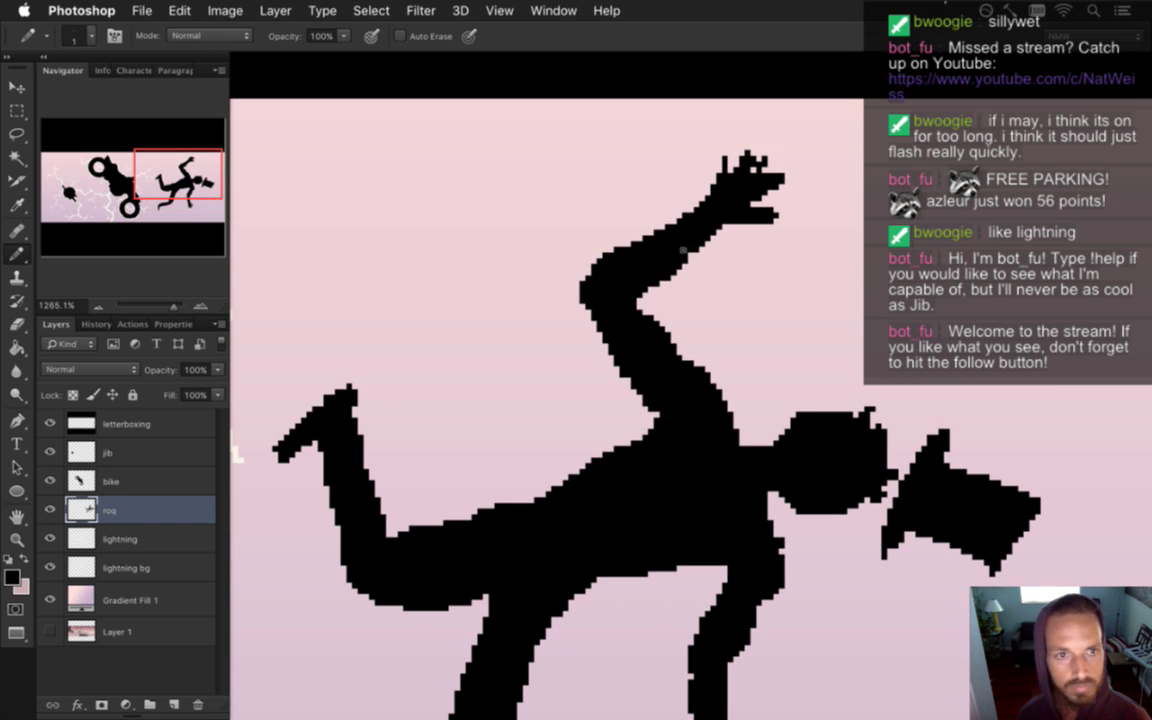
key("e")
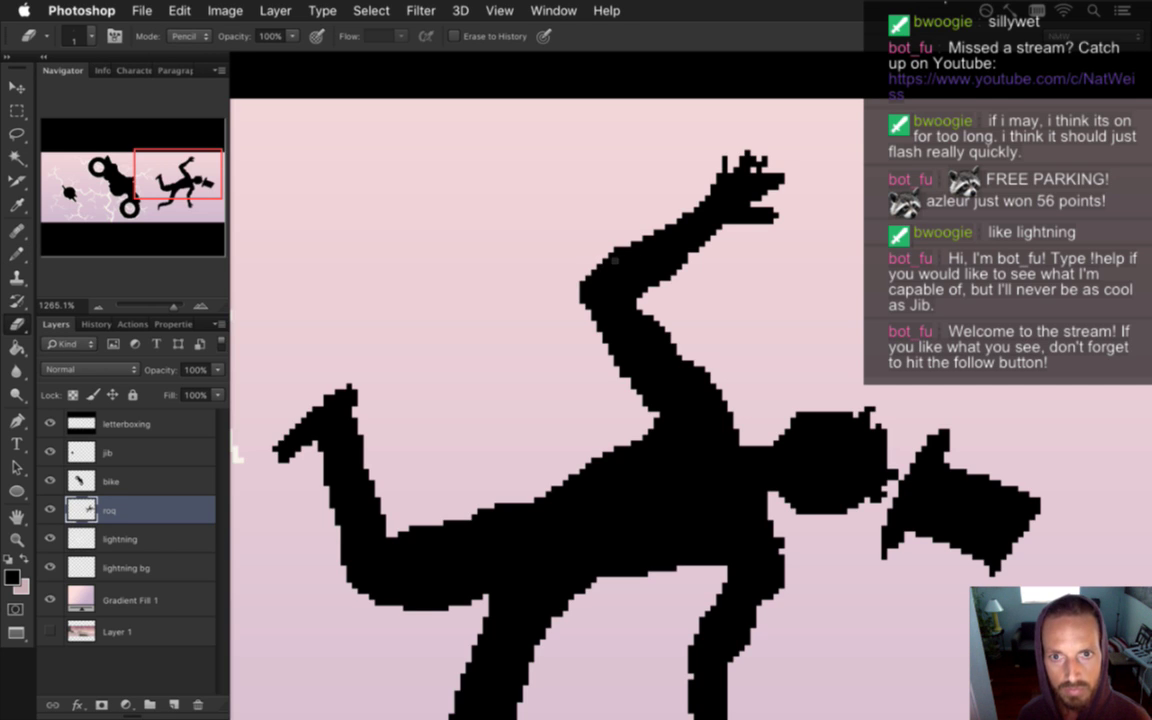
key("b")
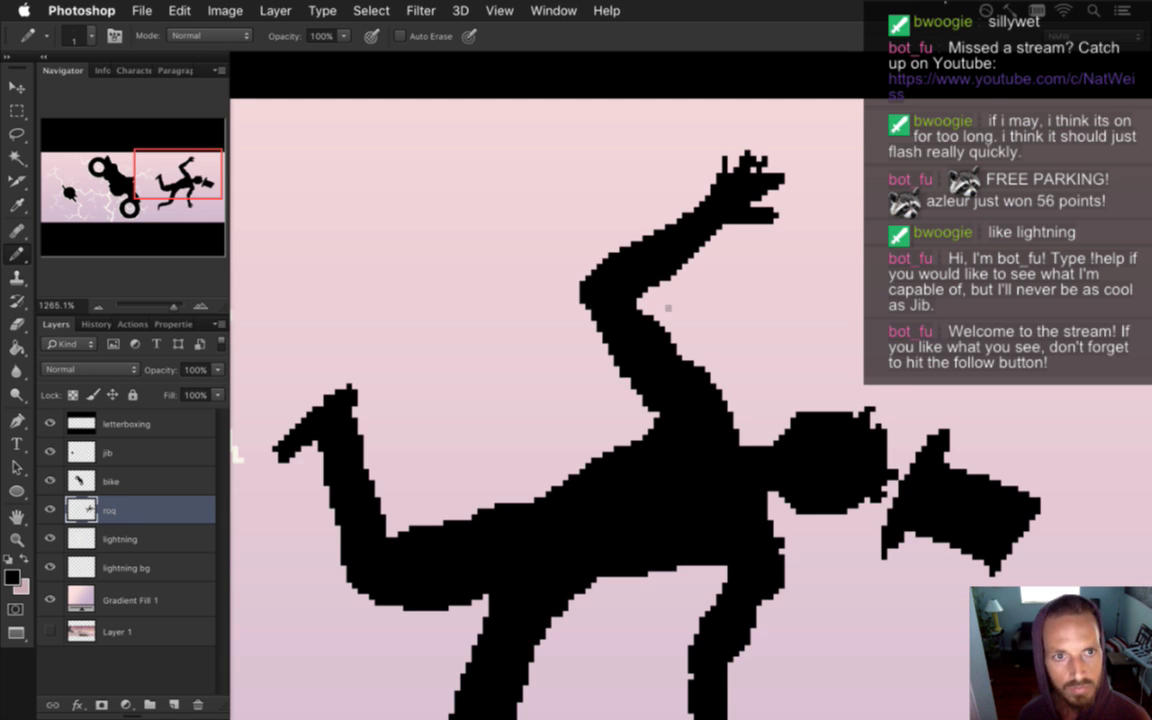
key("e")
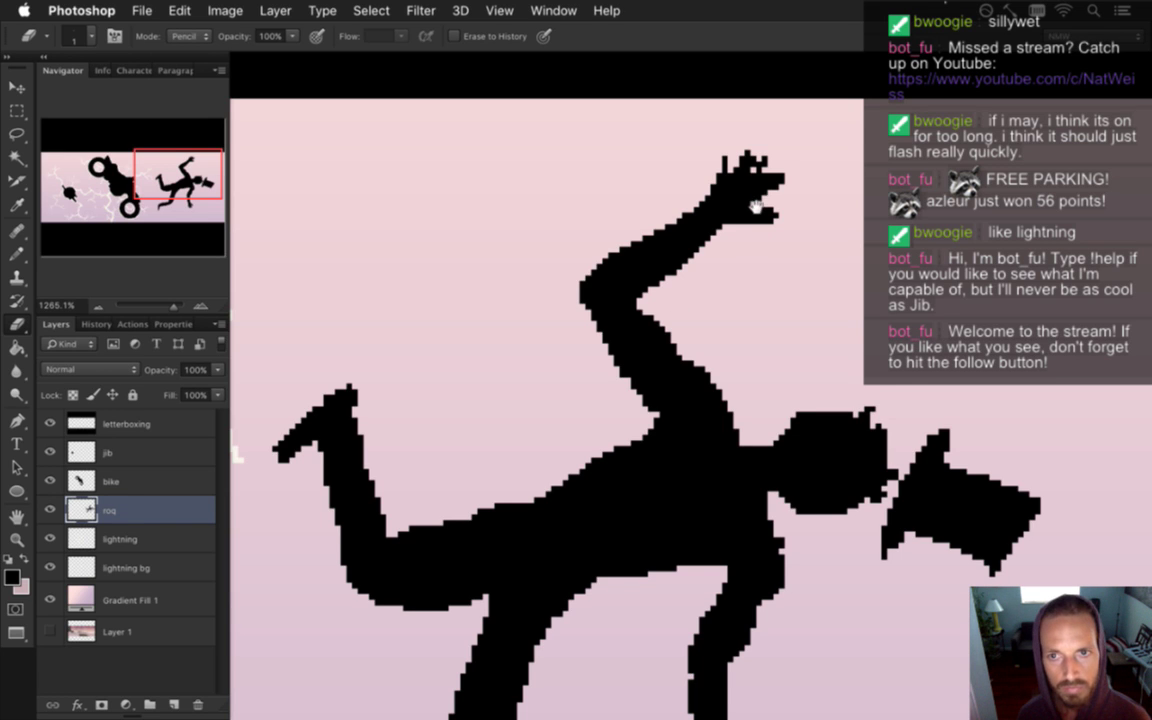
Reshape the raised hand into thin, spread fingers and trim the inner edge of the bent elbow
scroll(757, 245, "up", 3)
scroll(735, 255, "up", 2)
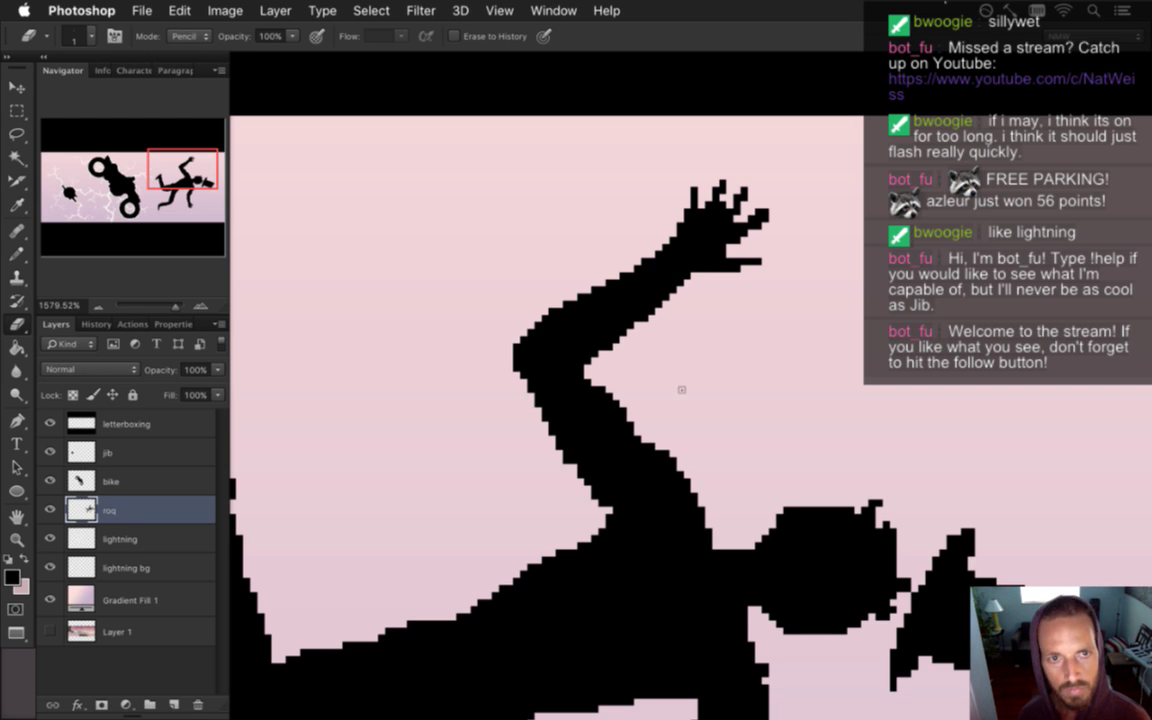
left_click_drag(792, 446, 788, 441)
scroll(788, 441, "down", 3)
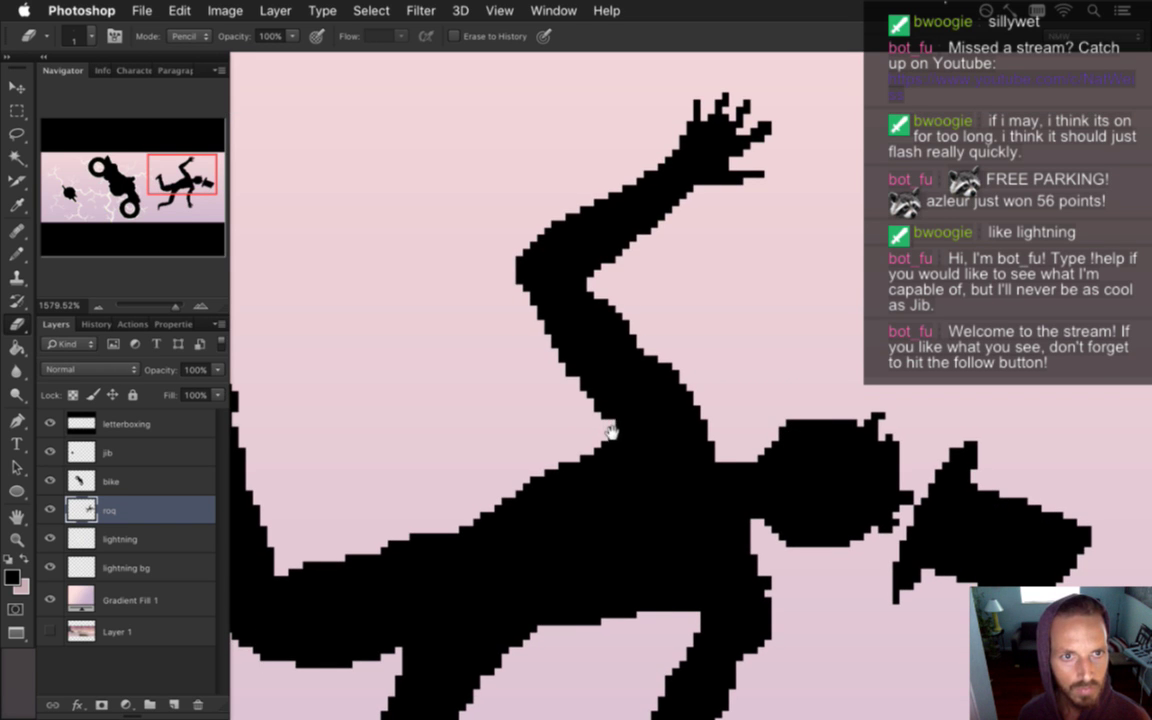
key("b")
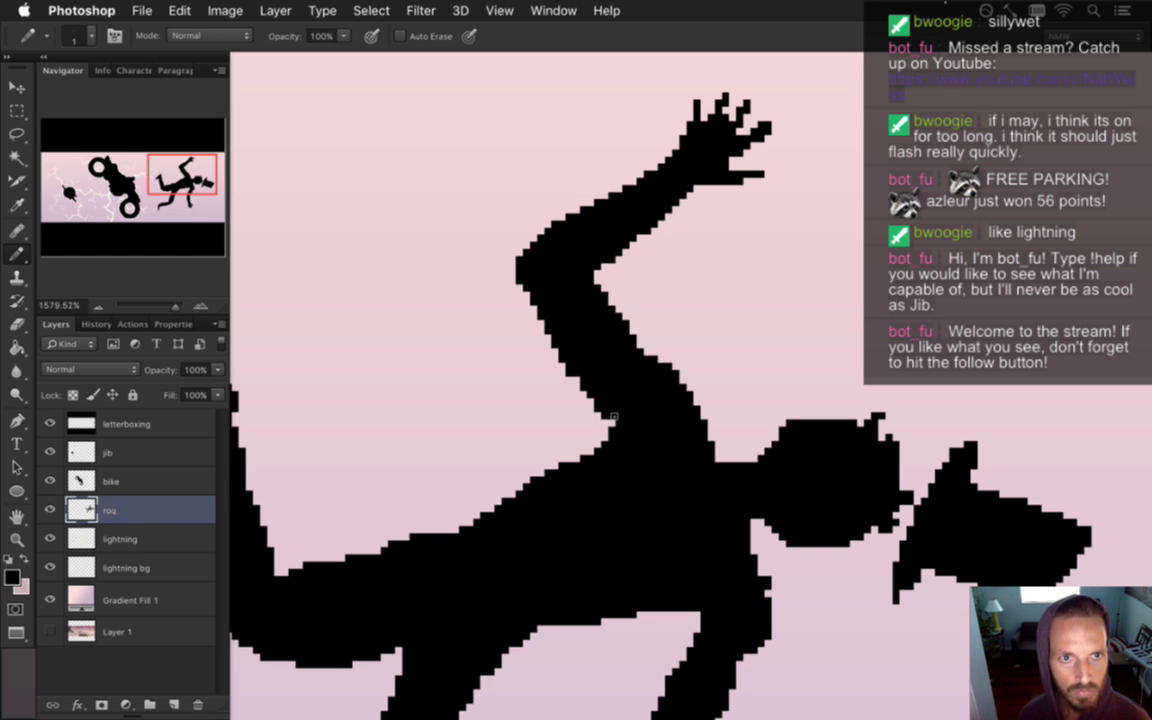
Adjust the placement of the silhouette's raised hand and forearm on the roq layer, then deselect and save the document
key("e")
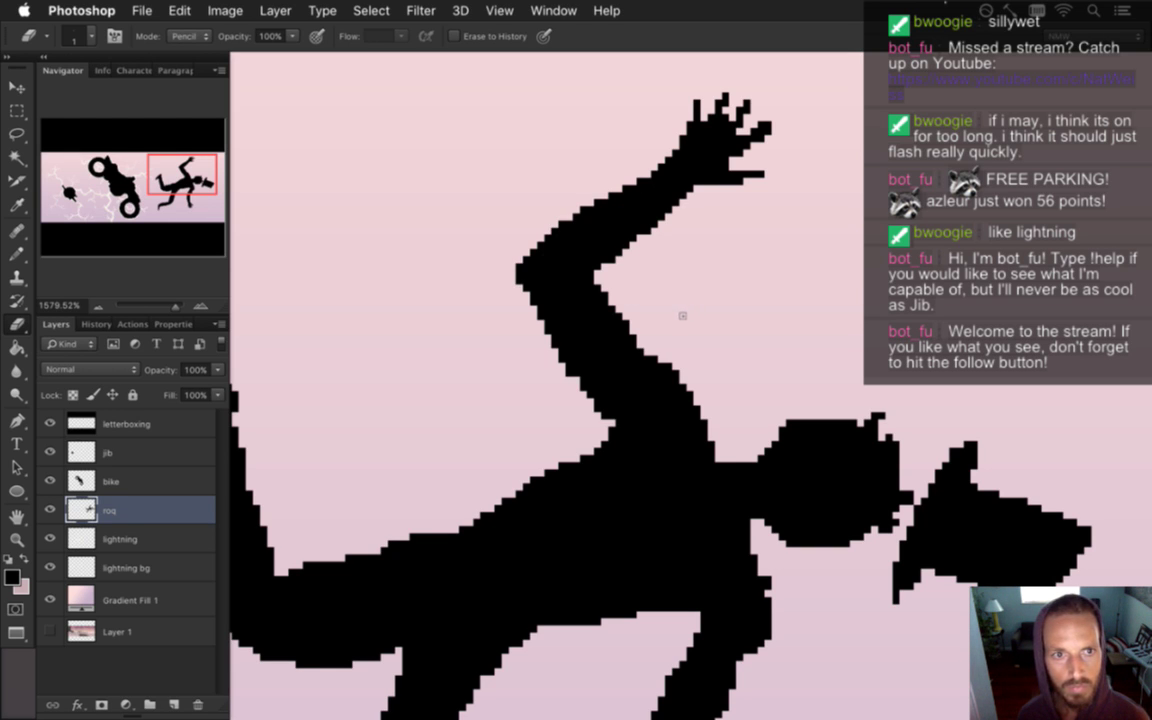
key("m")
left_click(694, 276, "alt")
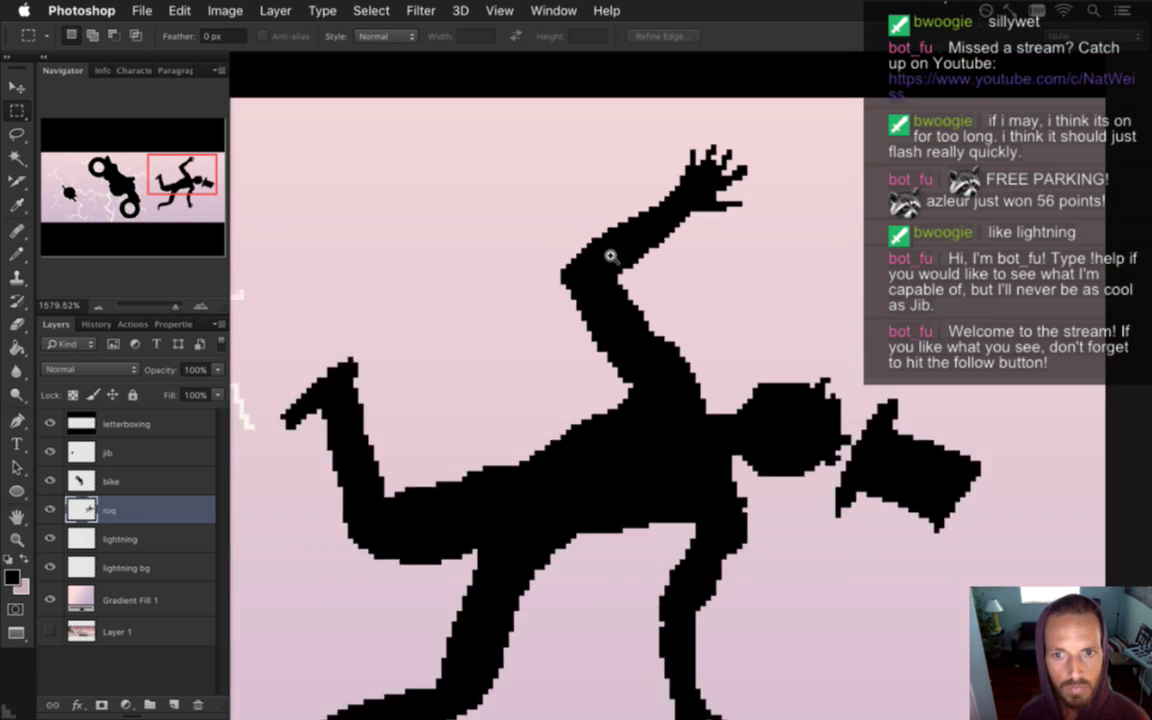
left_click(610, 256, "alt")
left_click(599, 249, "alt")
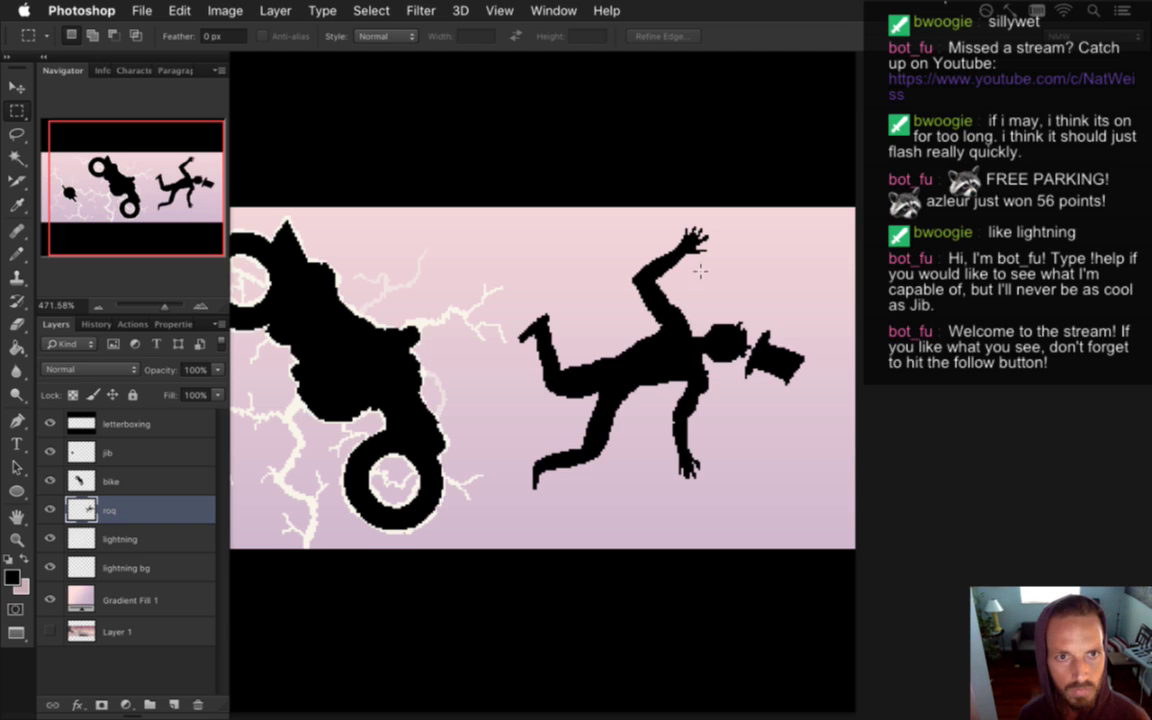
left_click_drag(667, 229, 722, 268)
left_click_drag(662, 214, 731, 263)
key("v")
key("super+t")
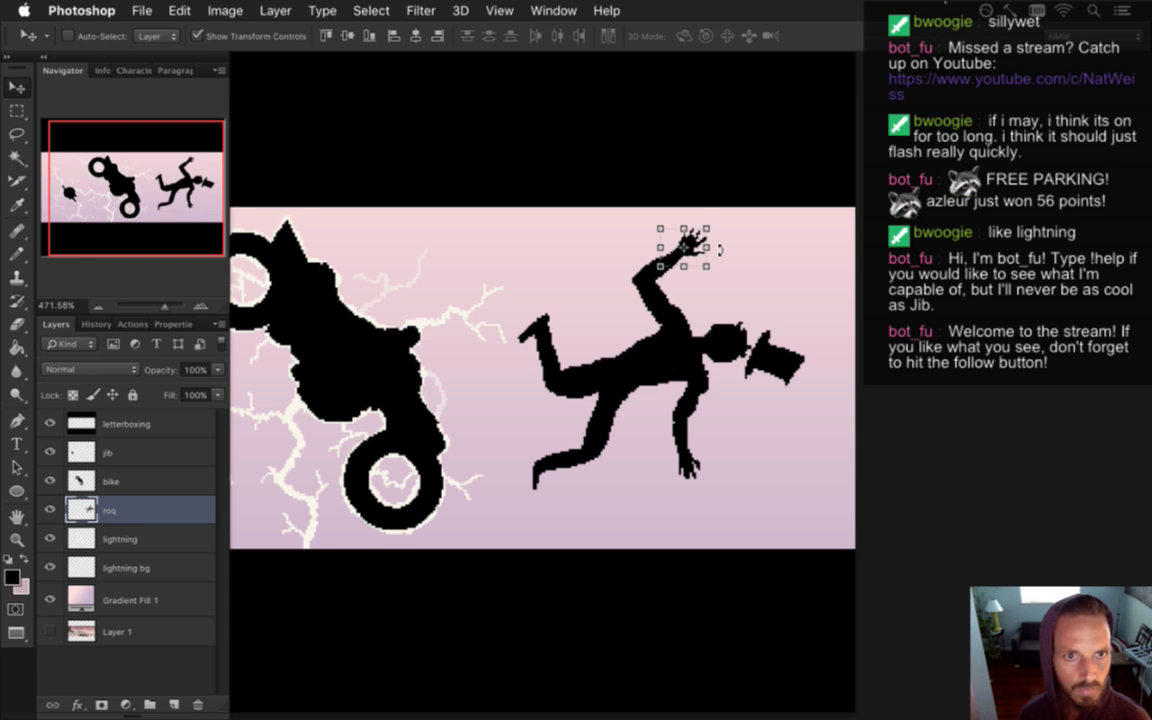
key("Return")
key("super+d")
key("m")
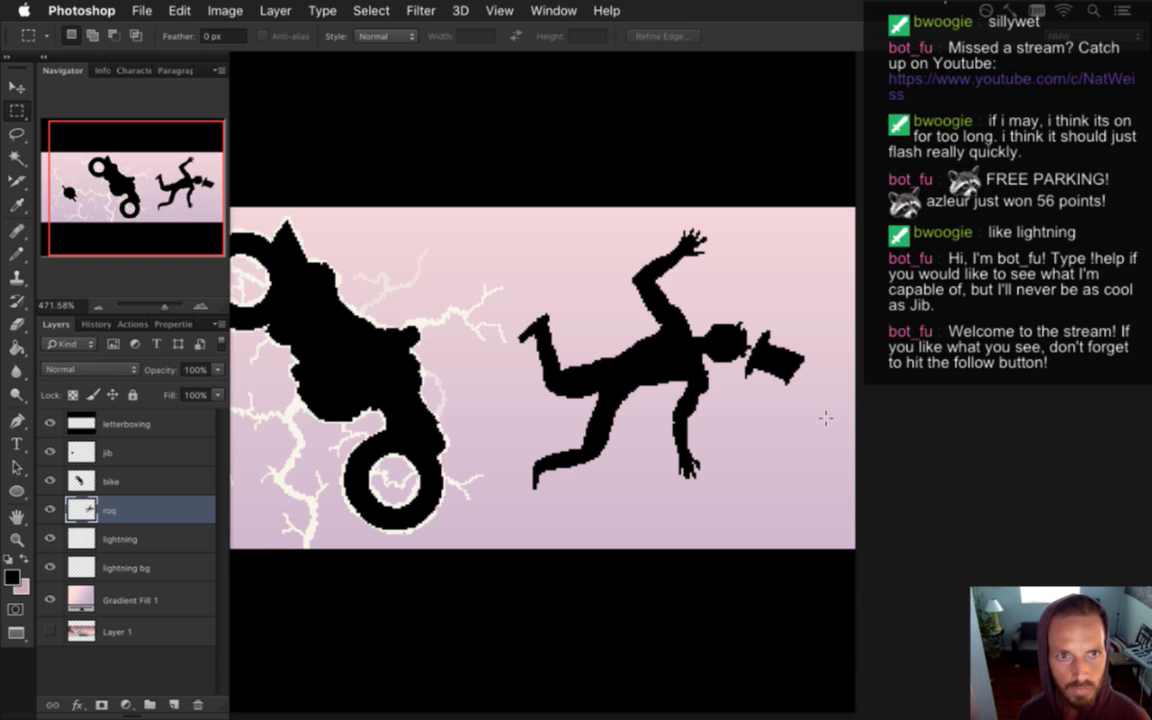
key("super+s")
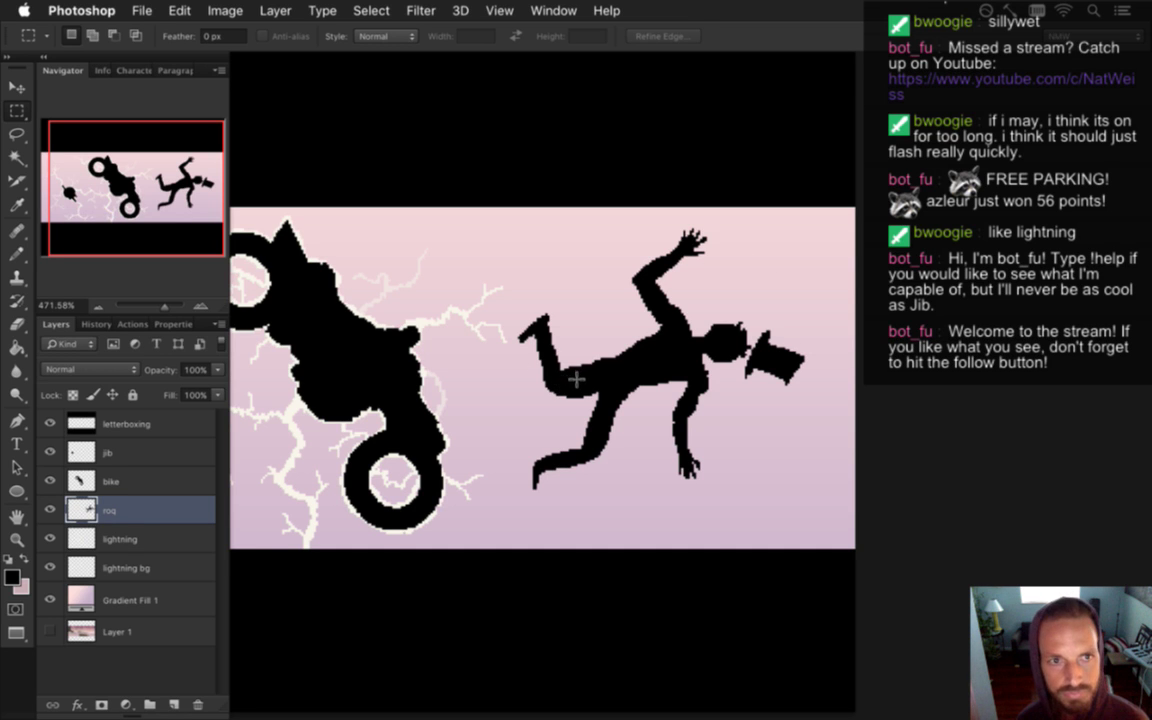
Thicken the rear edge of the lower leg's thigh with a filled black 1 px pencil outline
left_click_drag(596, 381, 676, 437)
key("b")
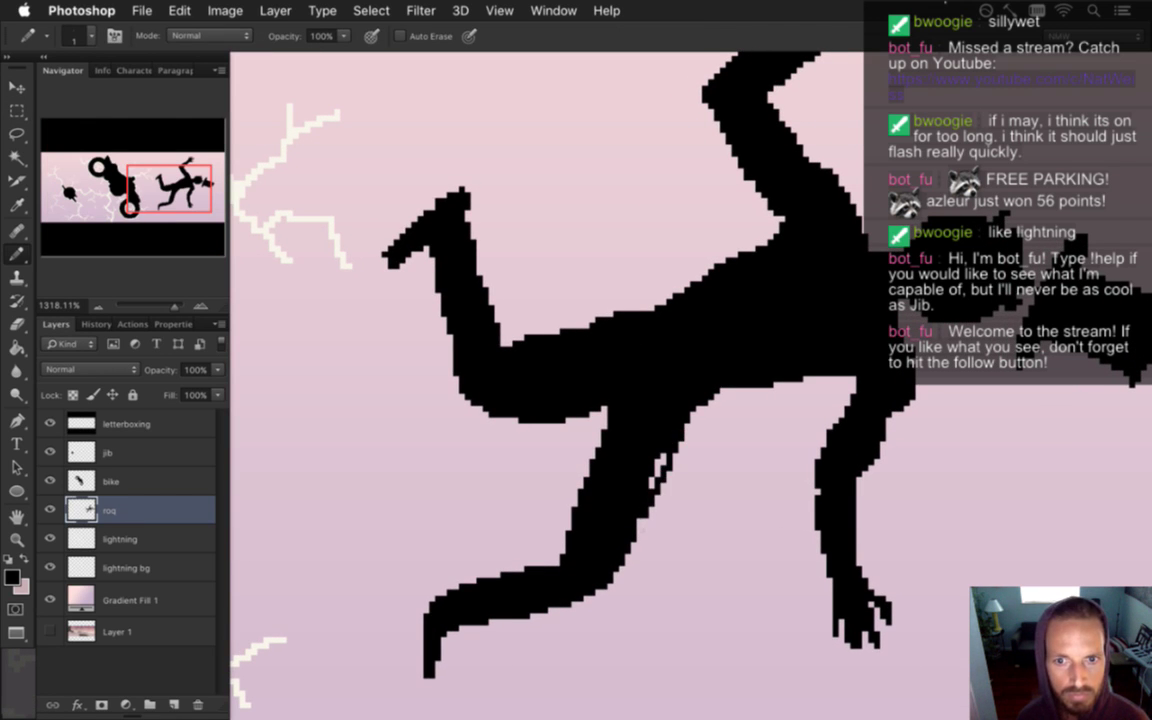
left_click_drag(658, 462, 595, 430)
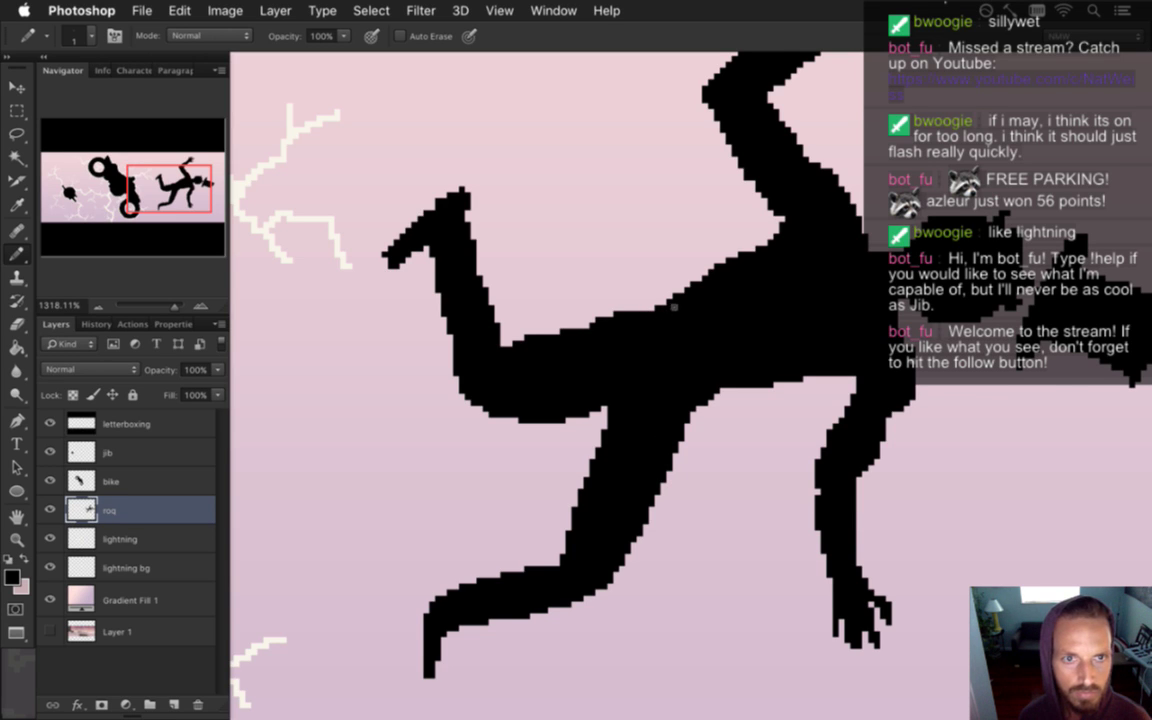
Pencil a fuller contour along the top of the figure's hip in black, undoing the first version to try a slimmer one
mouse_move(668, 307)
left_mouse_down()
mouse_move(600, 304)
mouse_move(573, 326)
left_mouse_up()
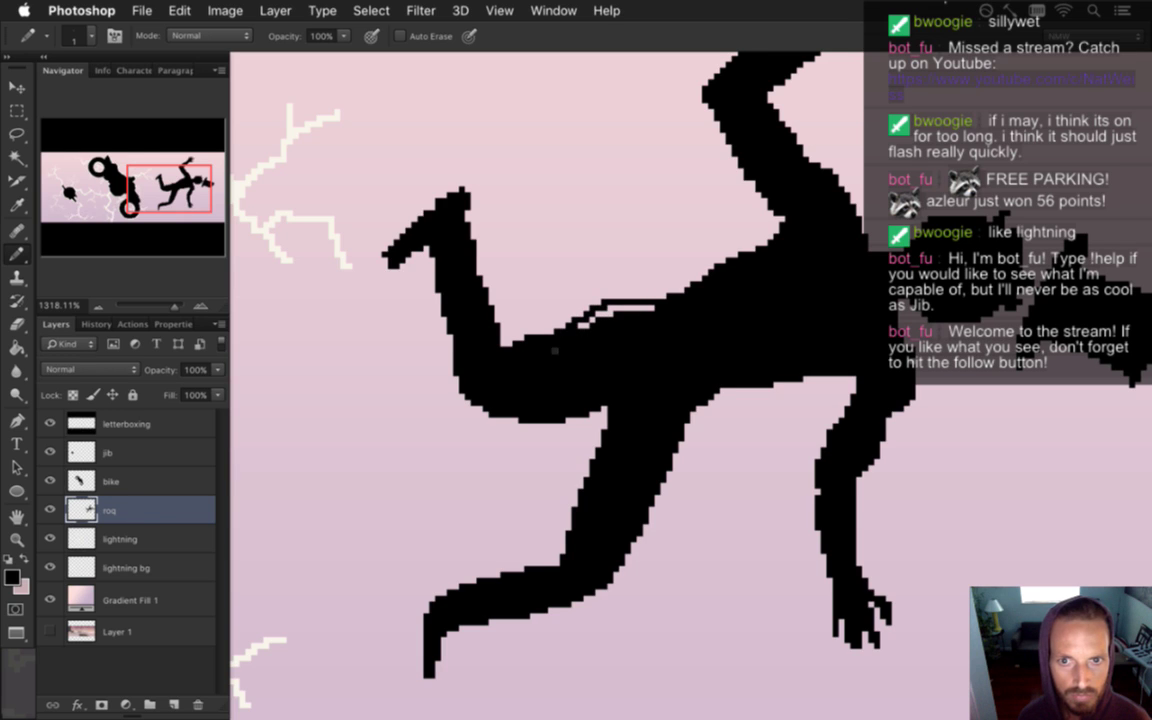
key("ctrl+z")
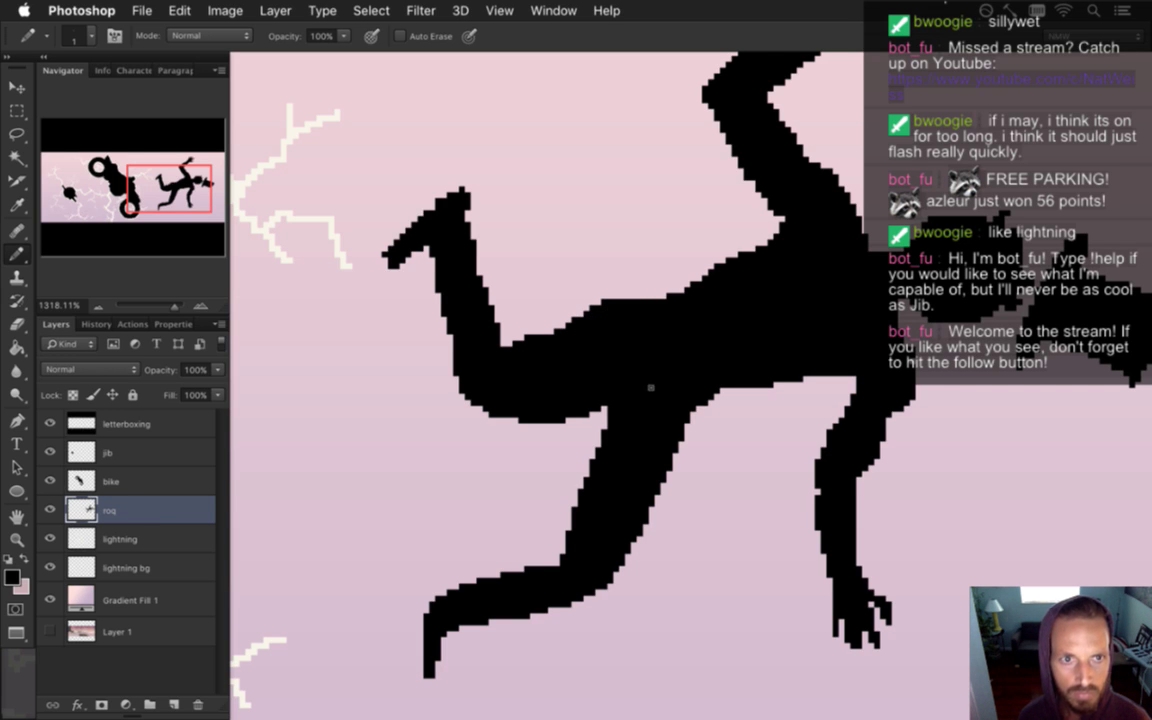
key("ctrl+z")
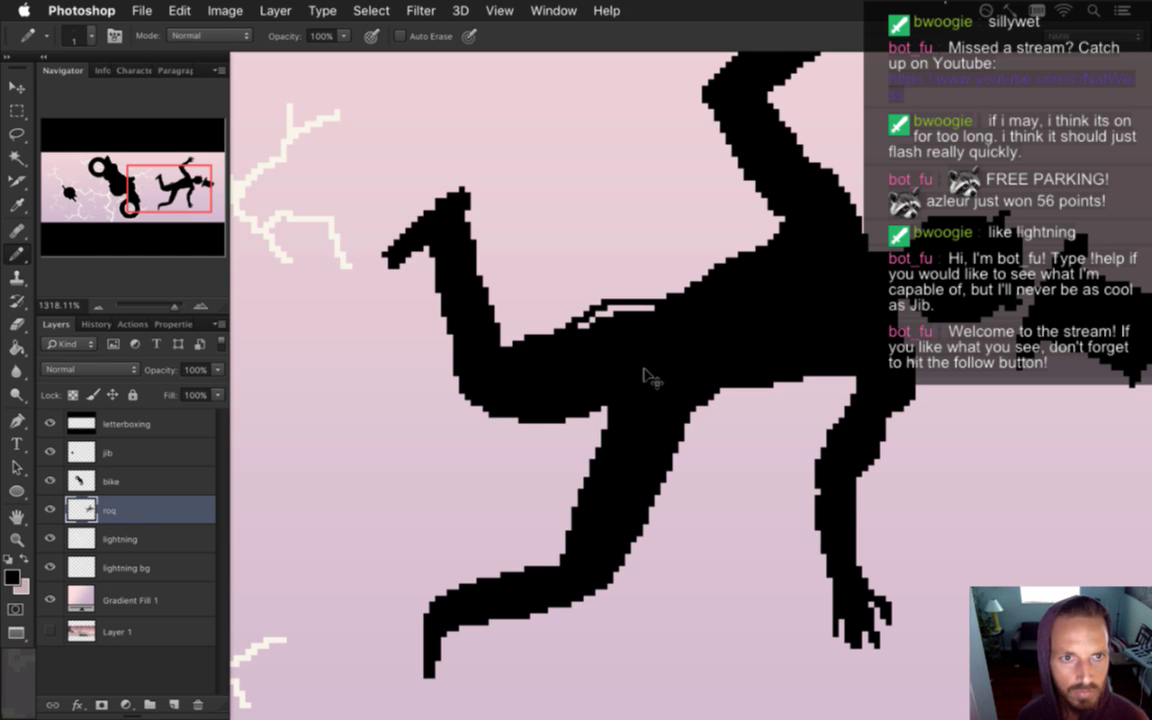
key("ctrl+z")
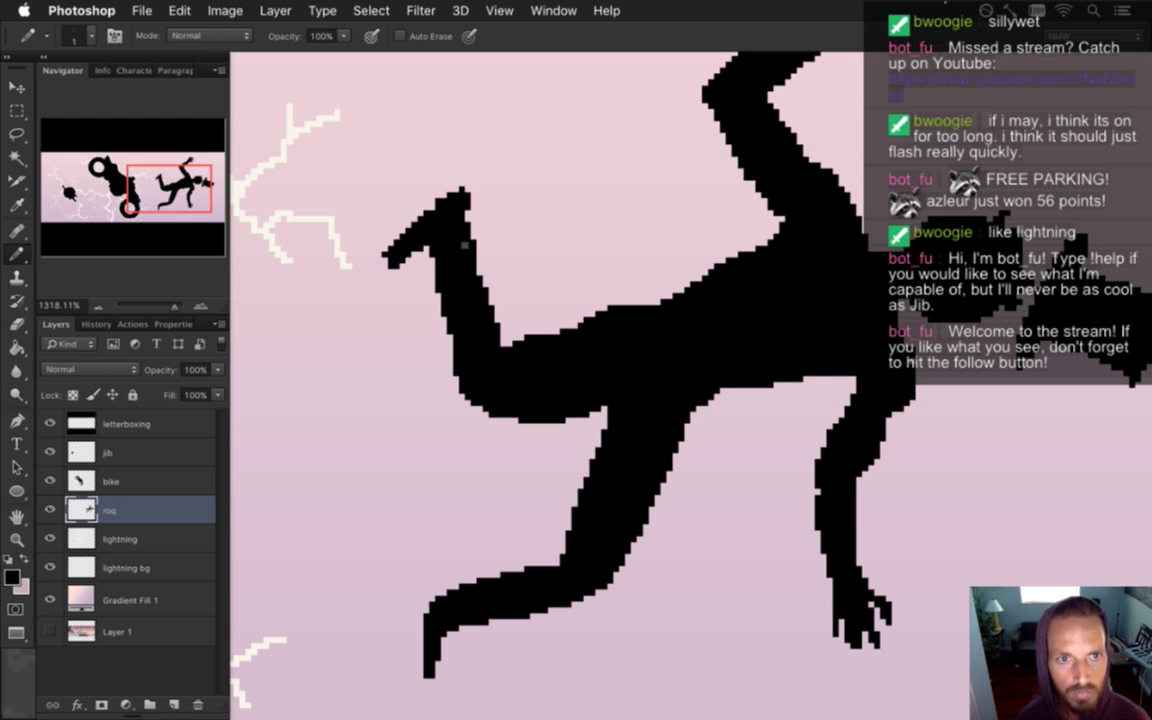
Erase the stray pixels at the raised foot's heel and reshape its toe tip with the eraser and black pencil
key("e")
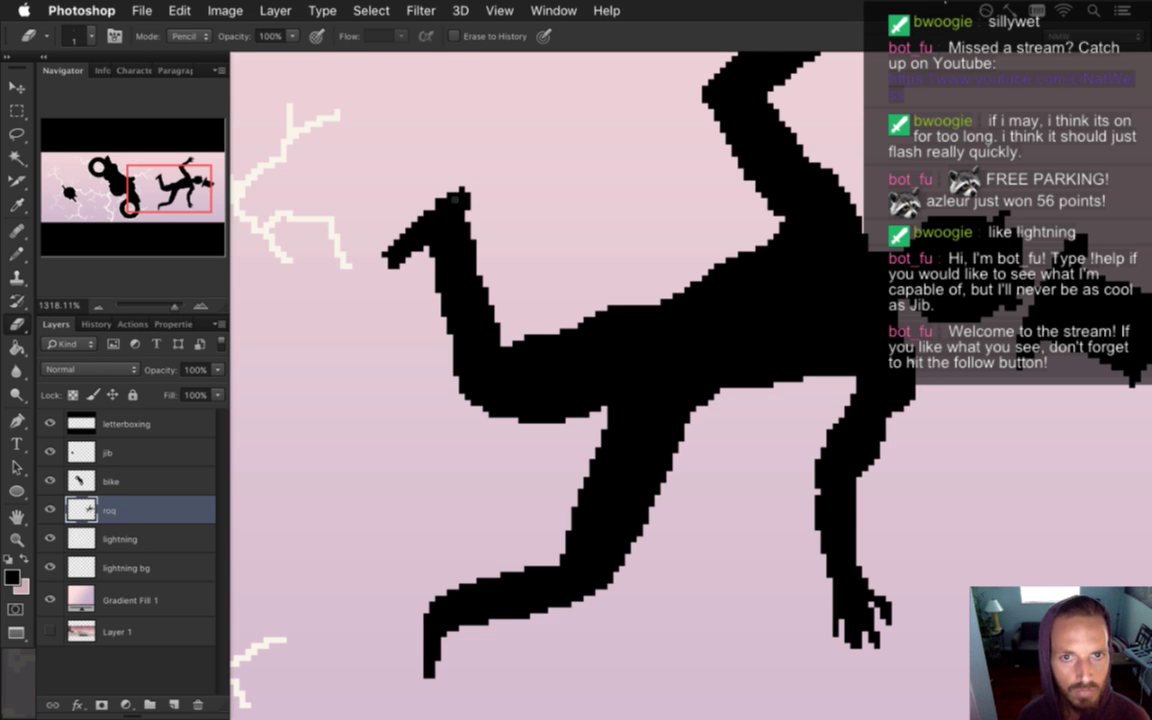
left_click_drag(460, 192, 449, 200)
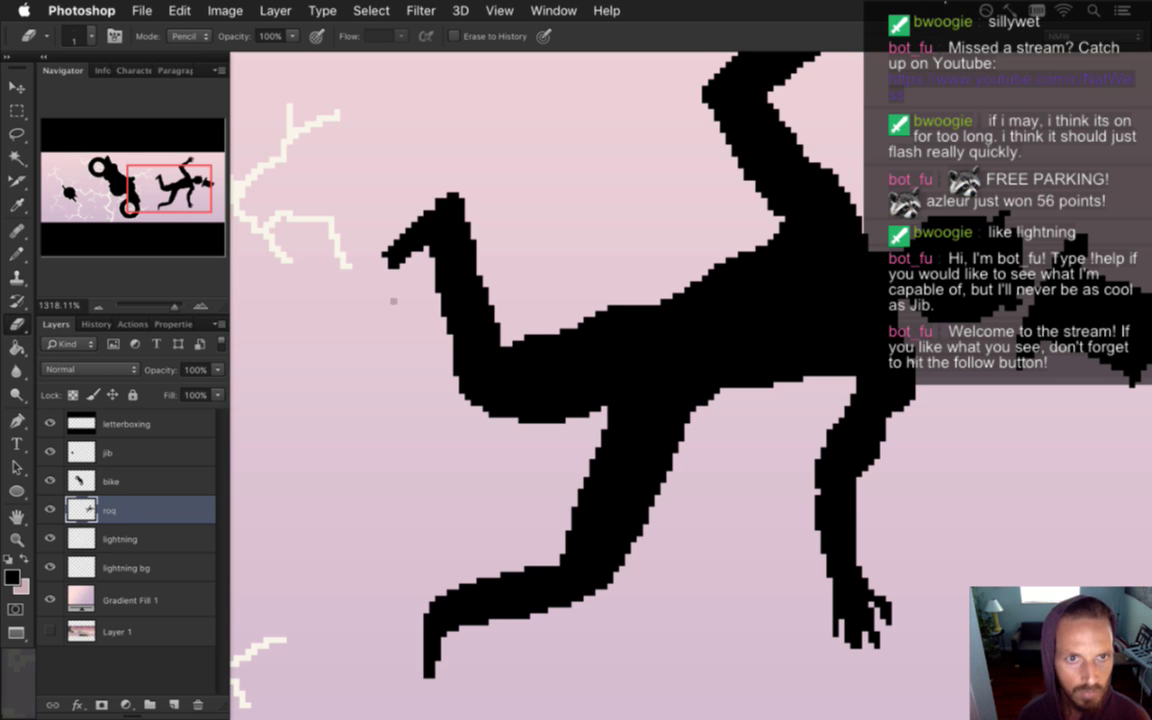
key("b")
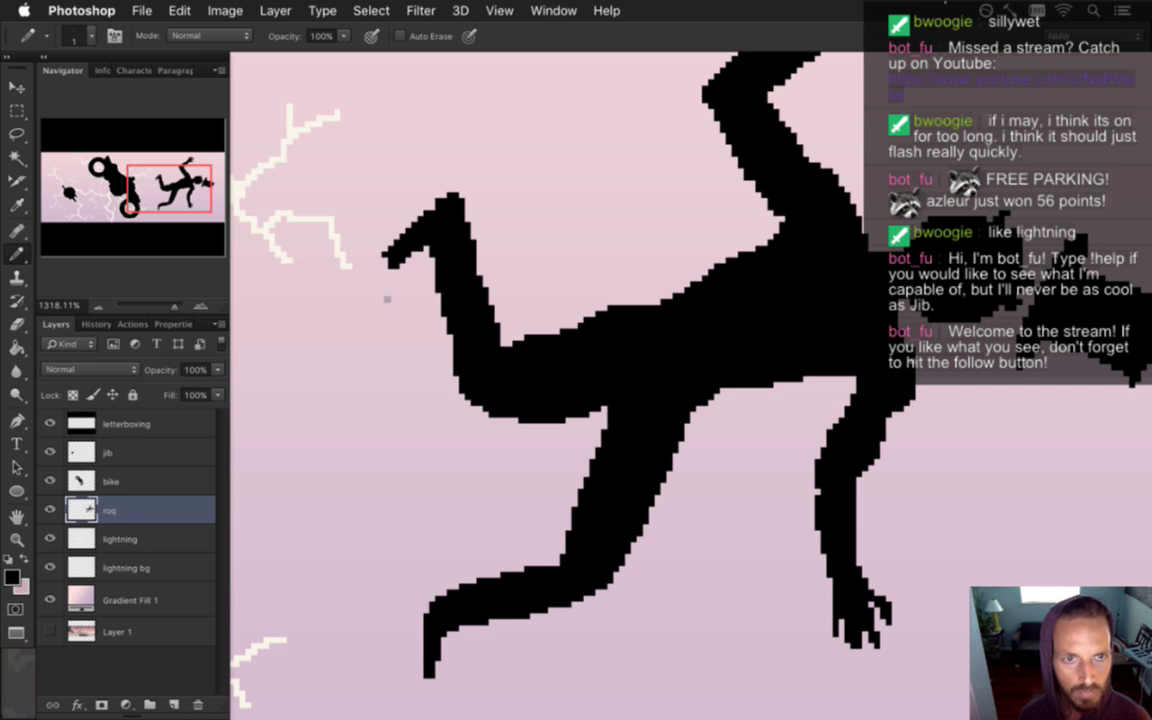
key("e")
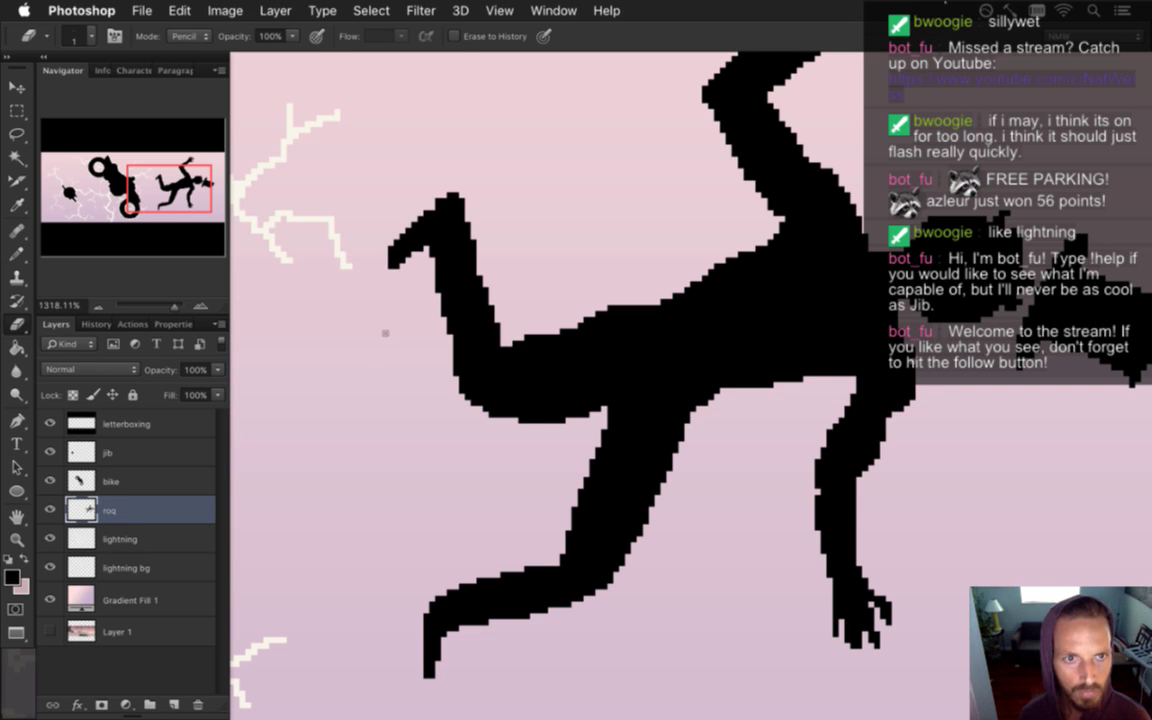
key("b")
left_click(385, 265)
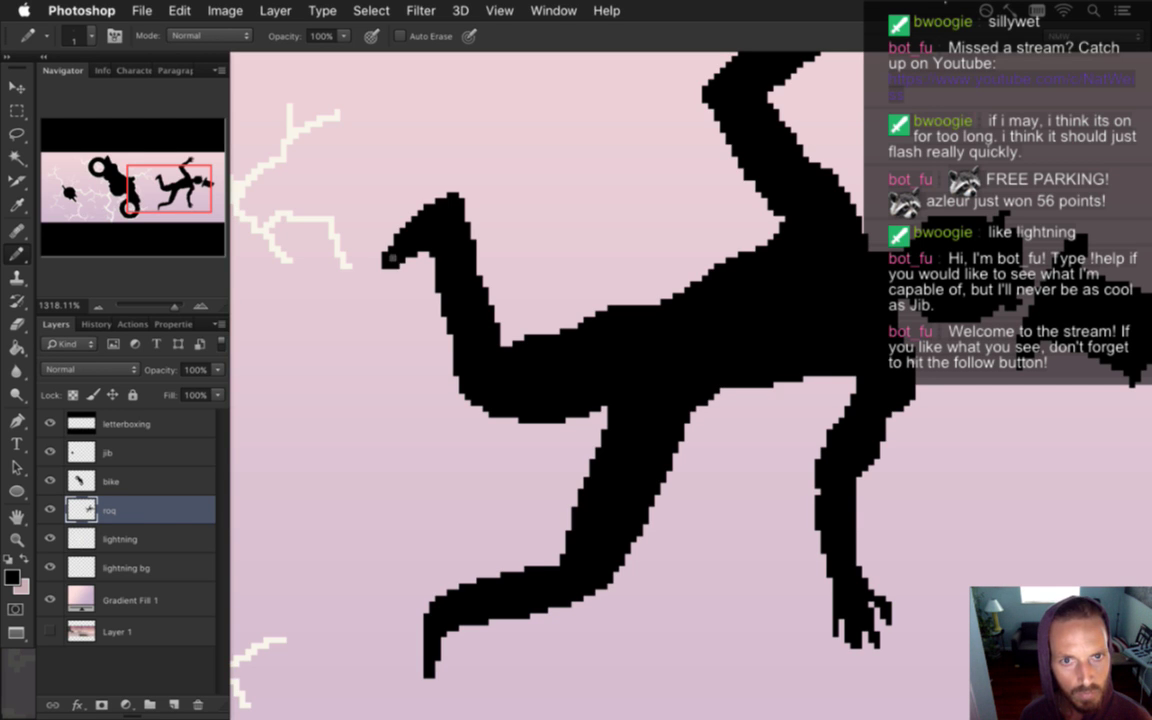
Select the toe end of the raised foot, nudge it slightly left and up to lengthen the foot, and deselect
key("m")
mouse_move(366, 246)
left_mouse_down()
mouse_move(416, 268)
mouse_move(407, 277)
left_mouse_up()
key("v")
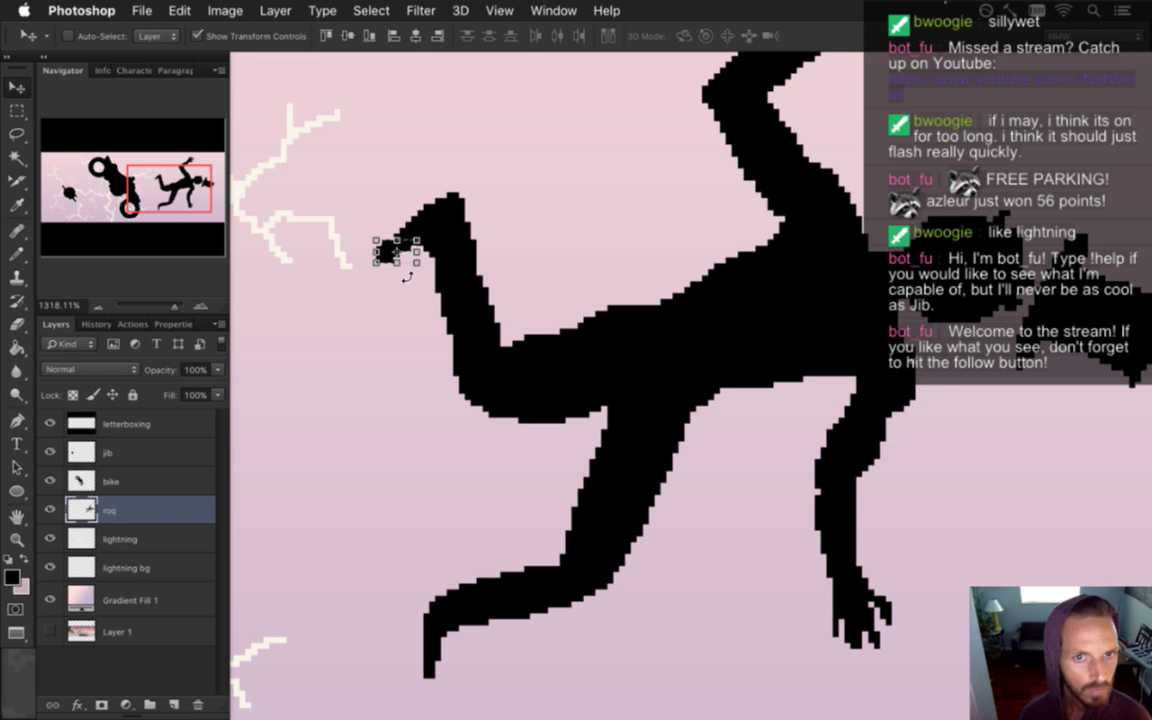
key("m")
key("ctrl+d")
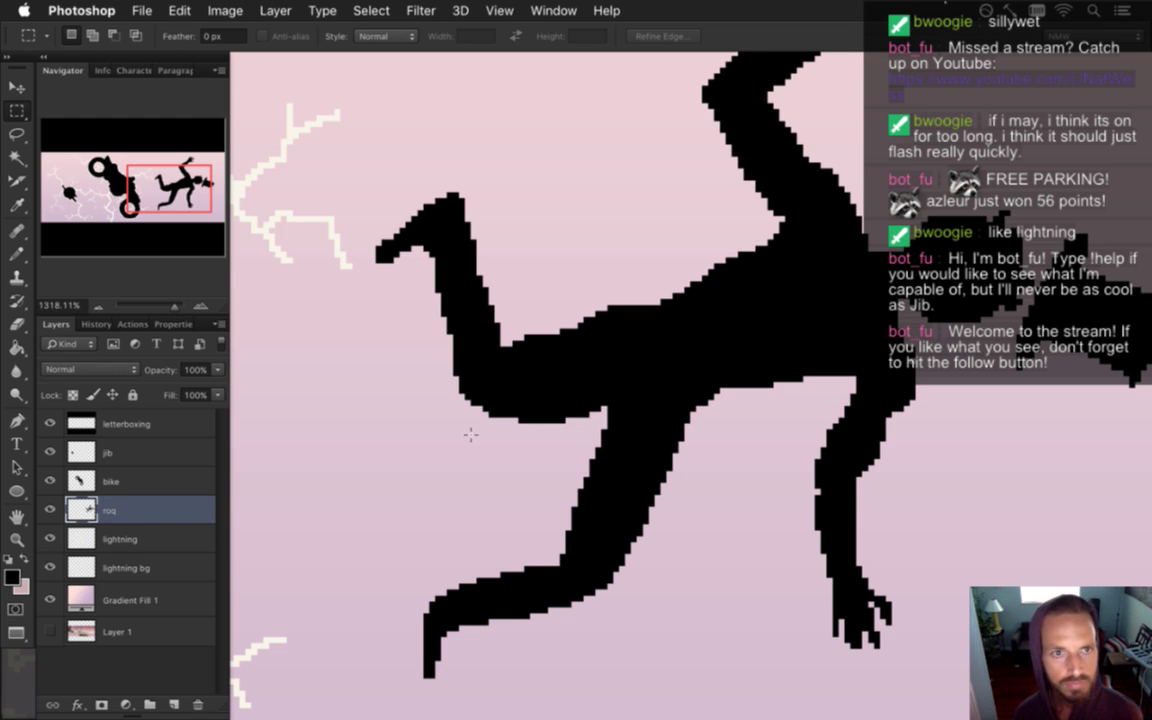
Trim the underside of the raised leg's thigh with the eraser and fill in the front edge of the lower leg's thigh
key("e")
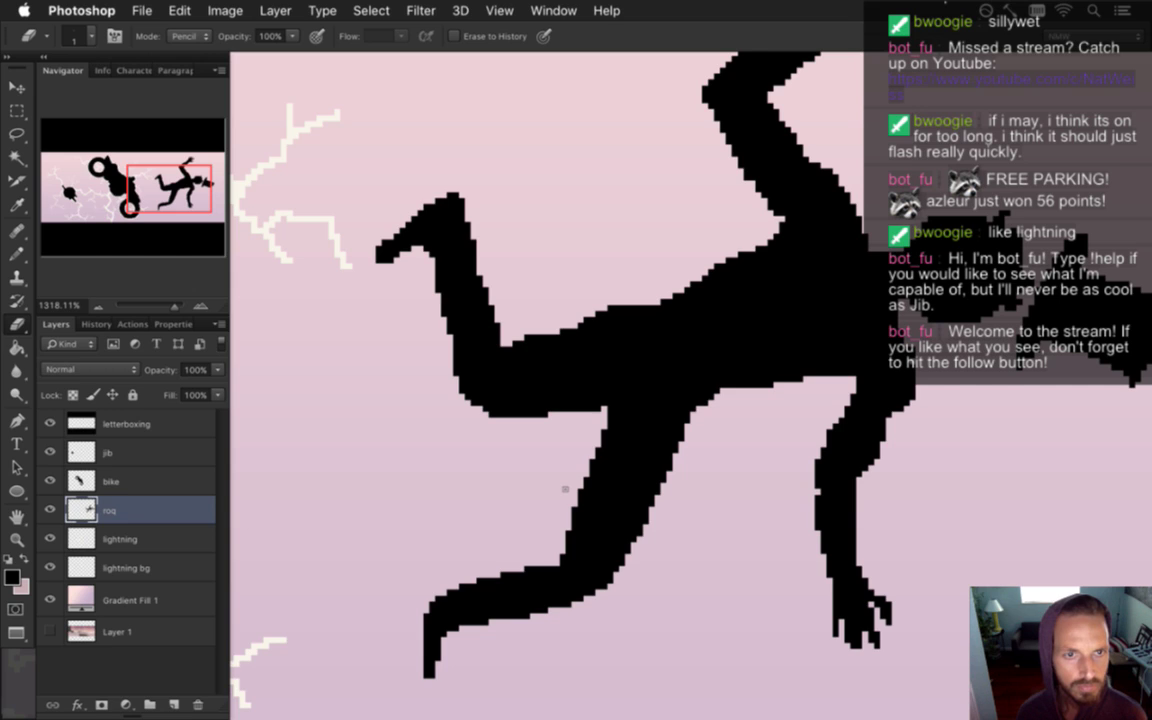
key("b")
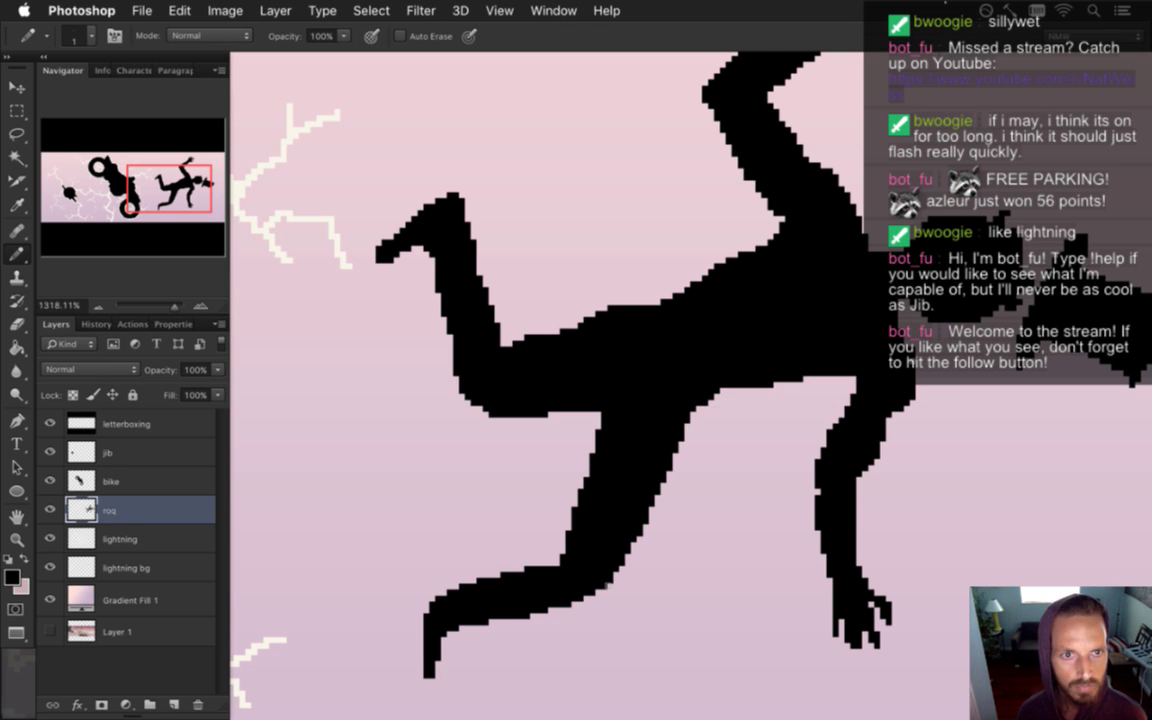
left_click_drag(604, 566, 627, 490)
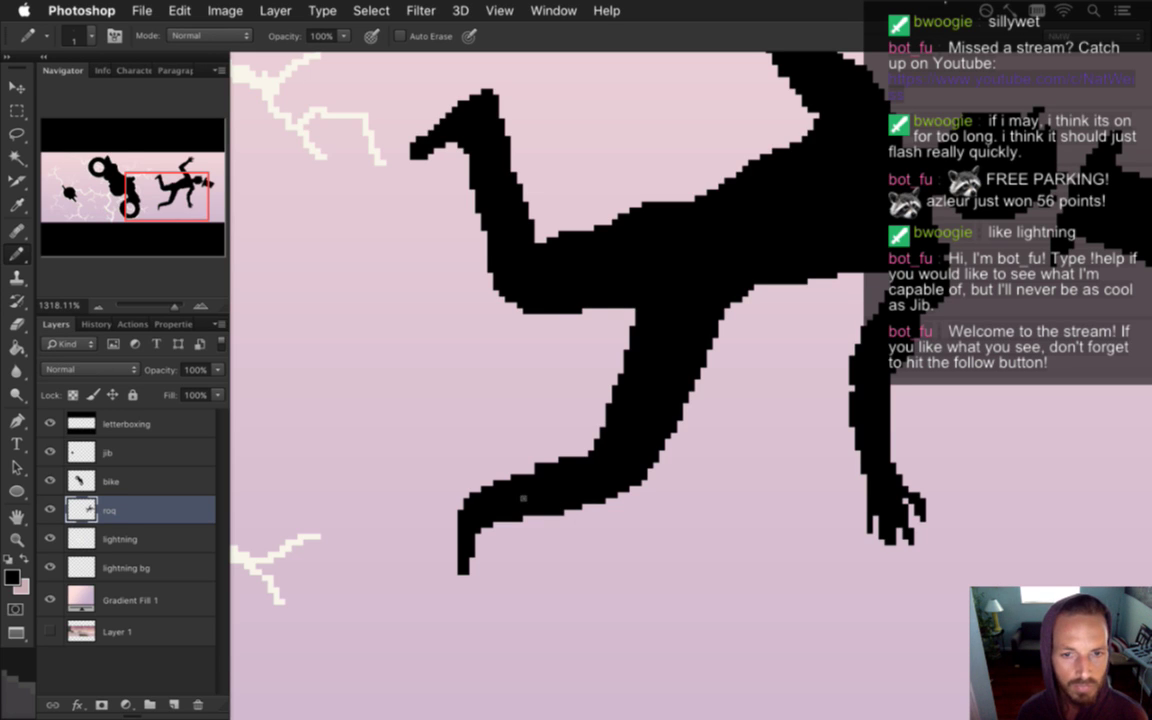
Square off the lower leg's heel and thicken its foot in black, then straighten the calf's underside up to the knee
left_click(463, 500)
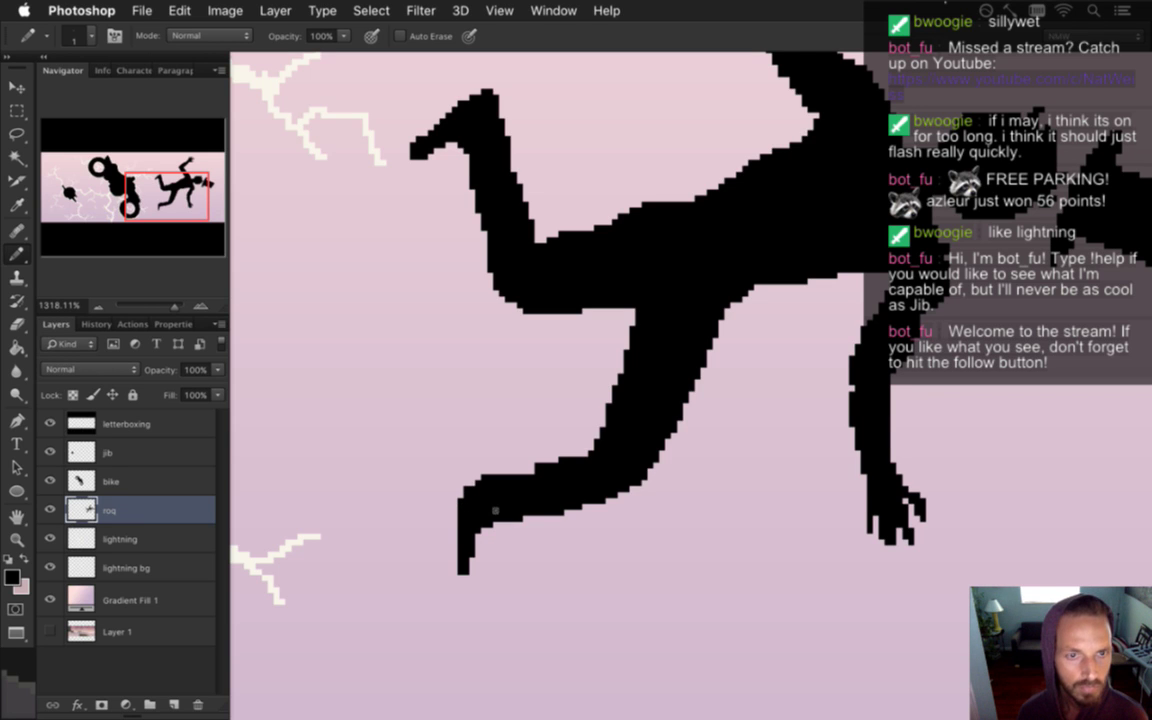
left_click(455, 515)
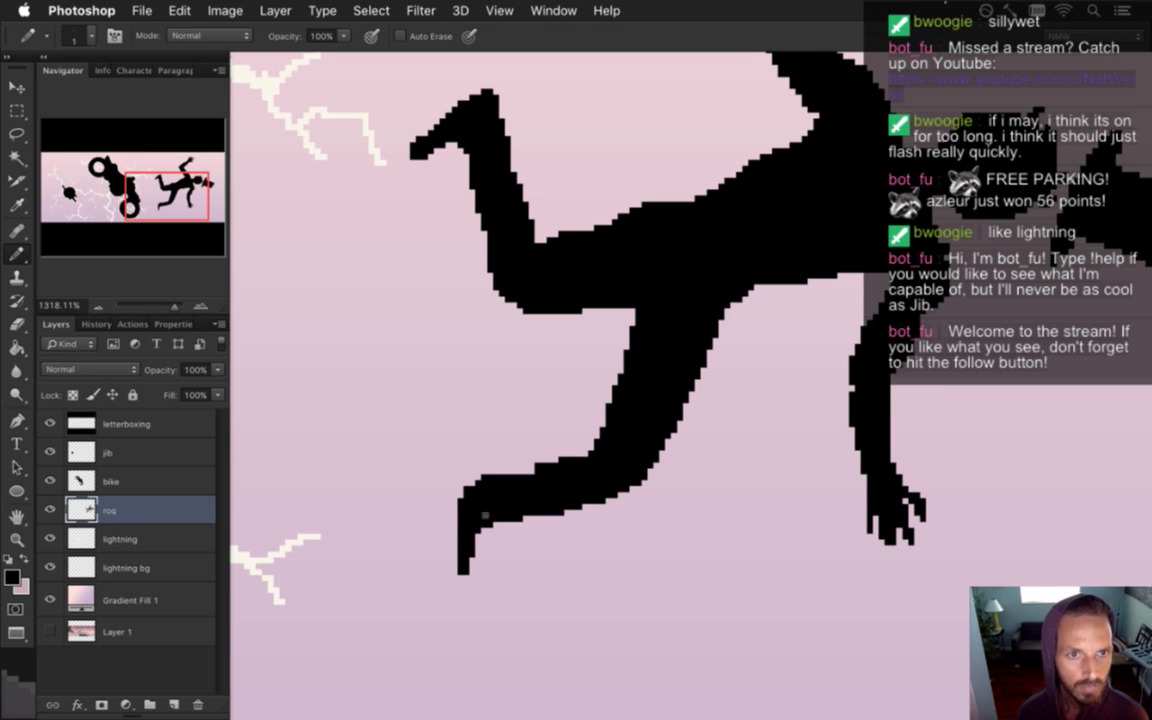
left_click_drag(455, 534, 455, 568)
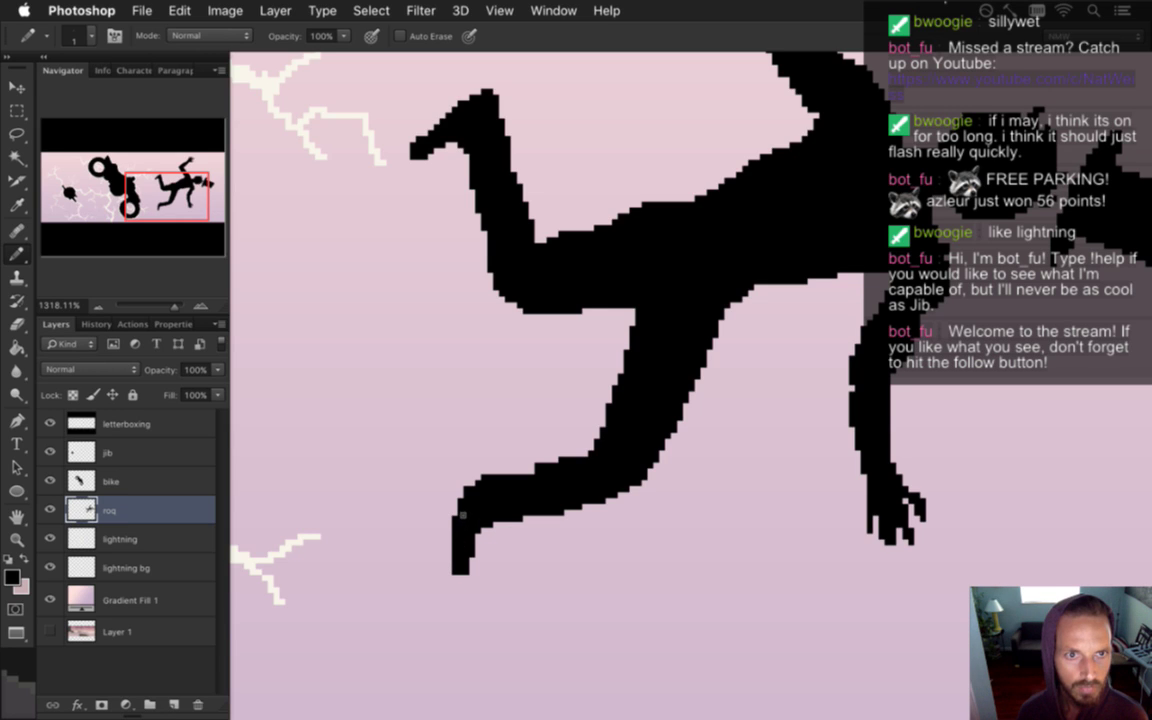
mouse_move(478, 487)
left_mouse_down()
mouse_move(455, 477)
mouse_move(461, 494)
left_mouse_up()
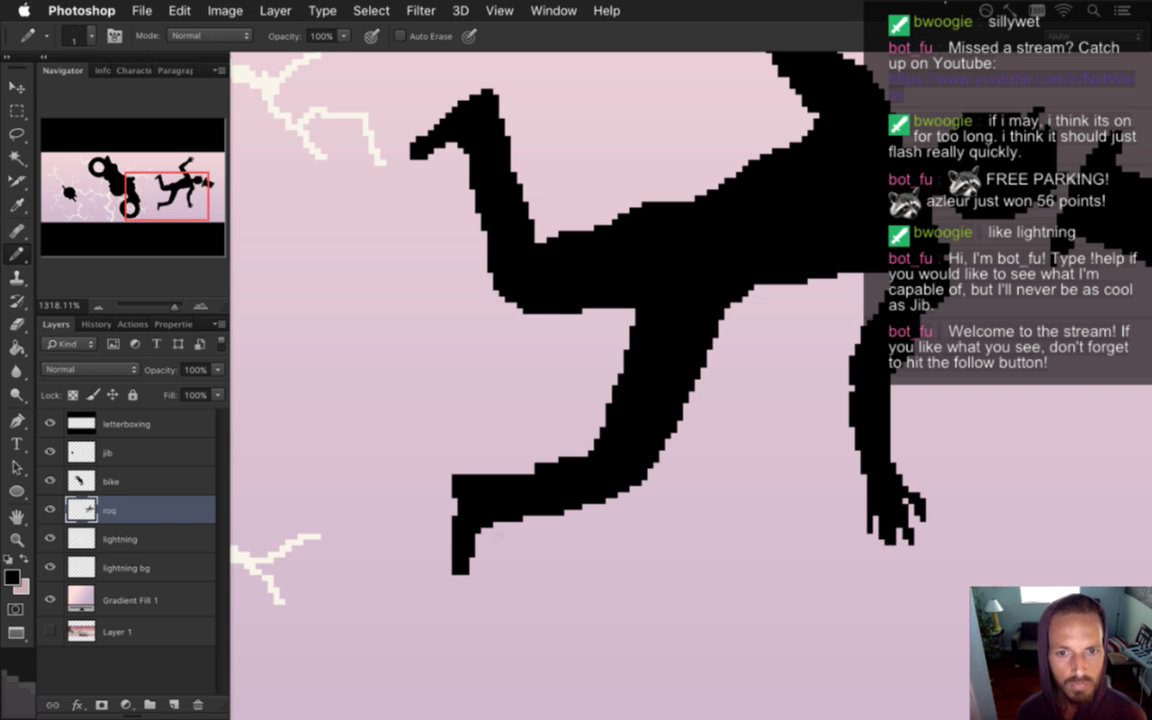
key("e")
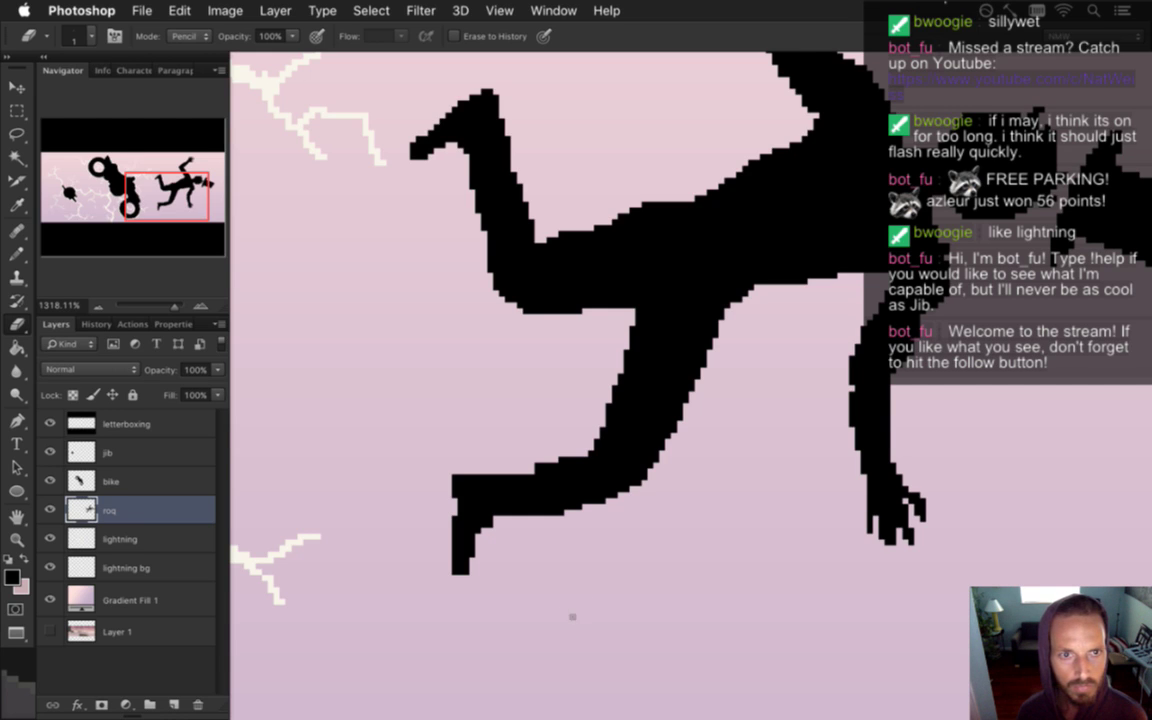
key("b")
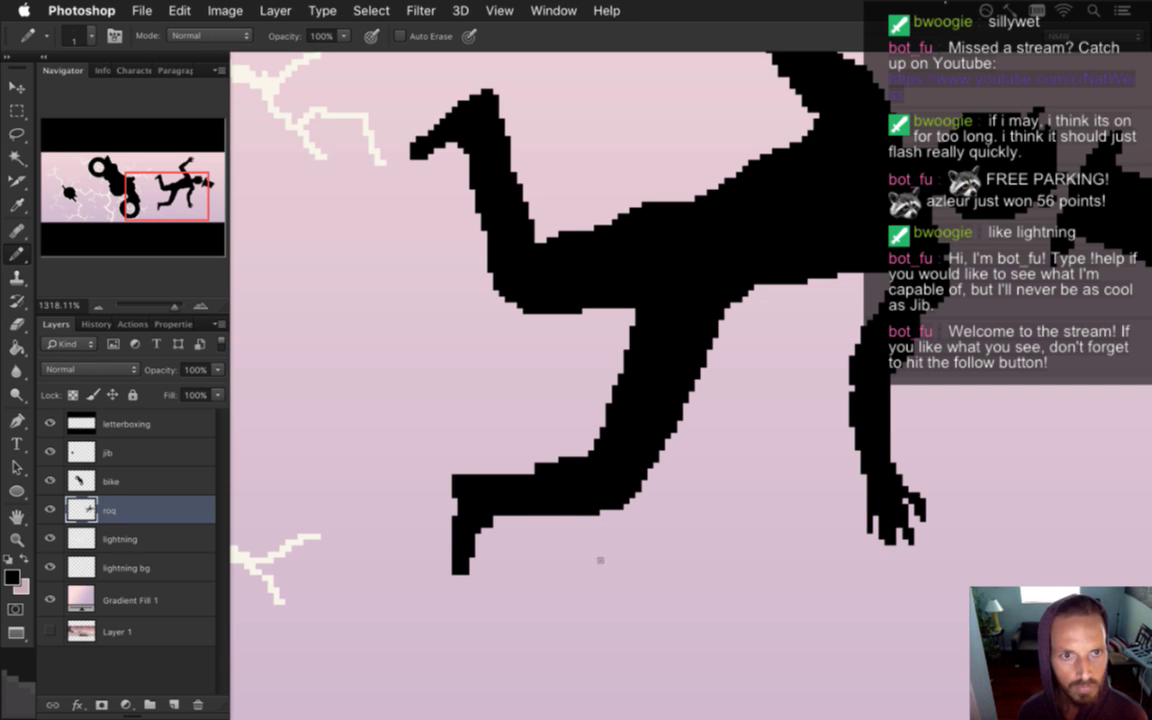
Select the lower leg's calf and foot, nudge them up and slightly right to shorten the leg, and deselect
key("super+0")
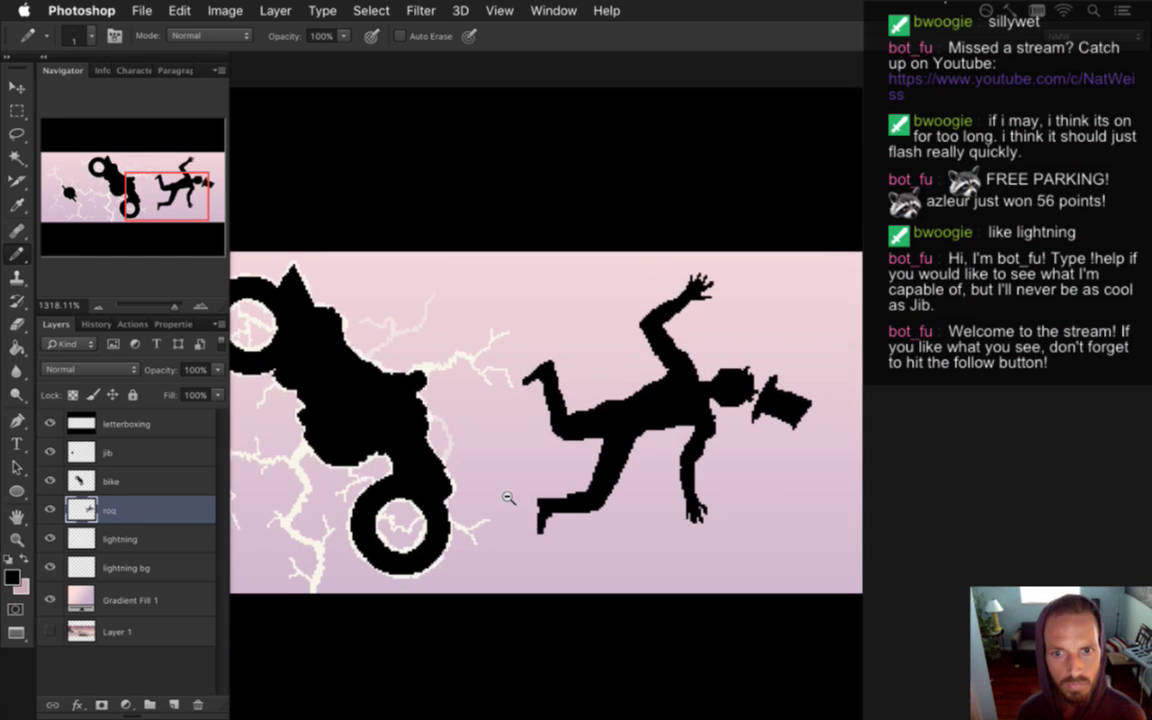
key("m")
left_click_drag(520, 482, 619, 562)
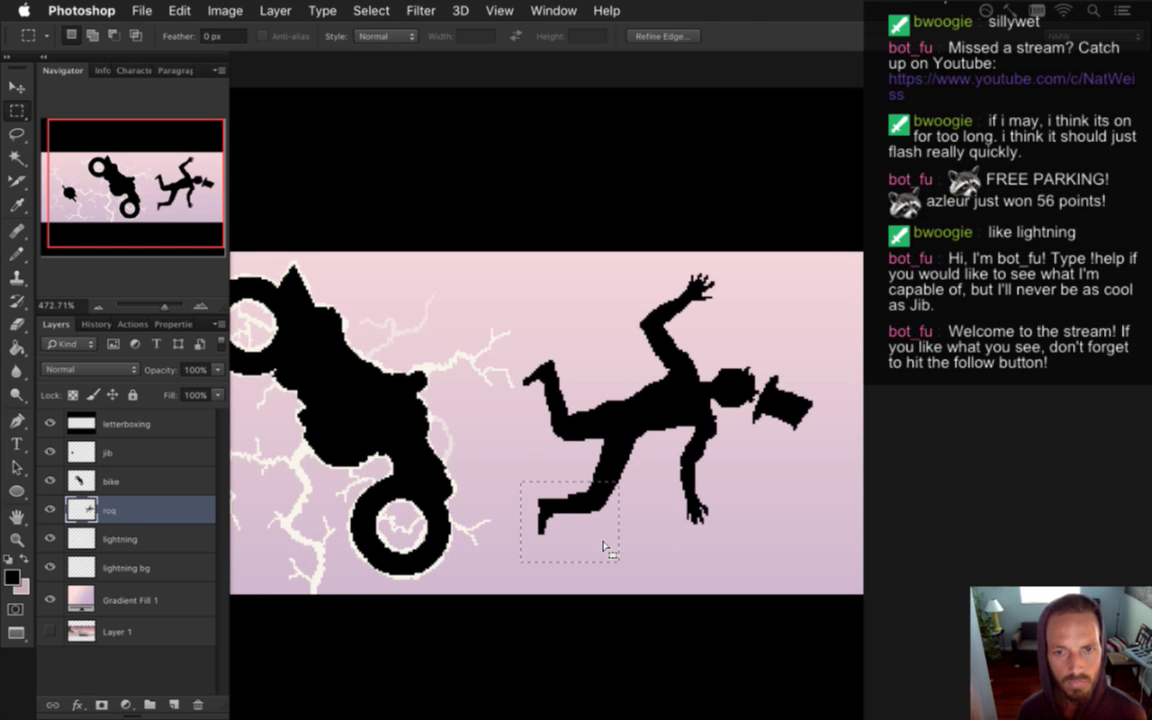
key("v")
key("Up")
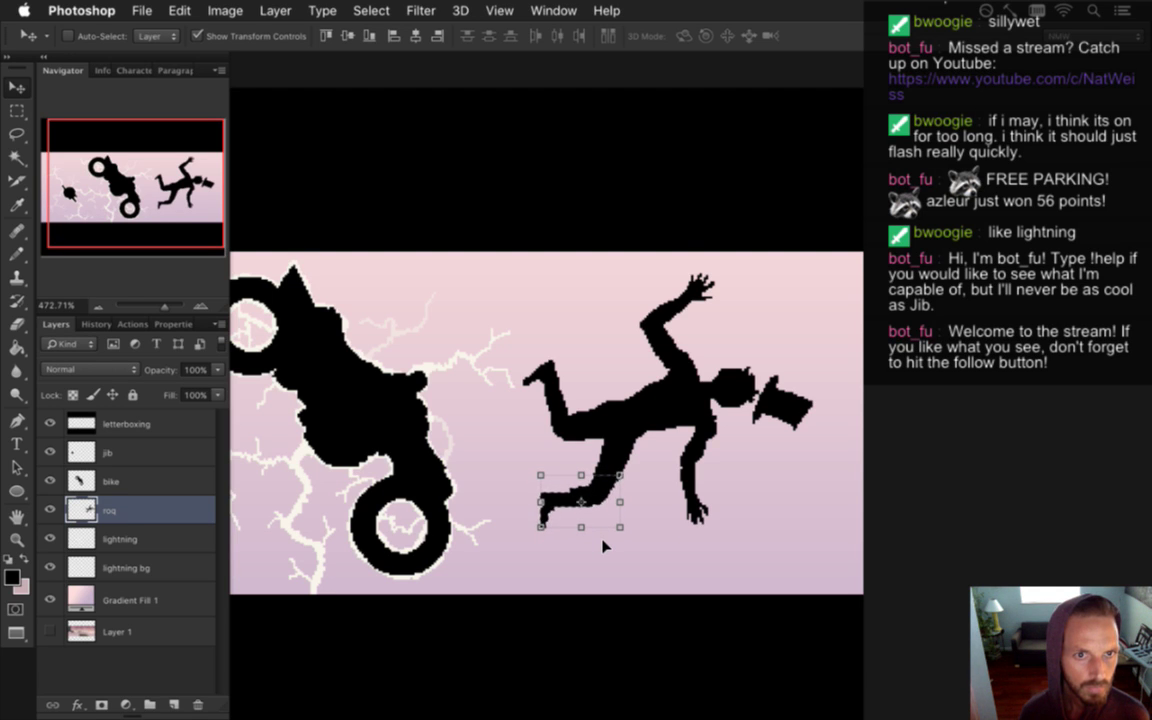
key("Up")
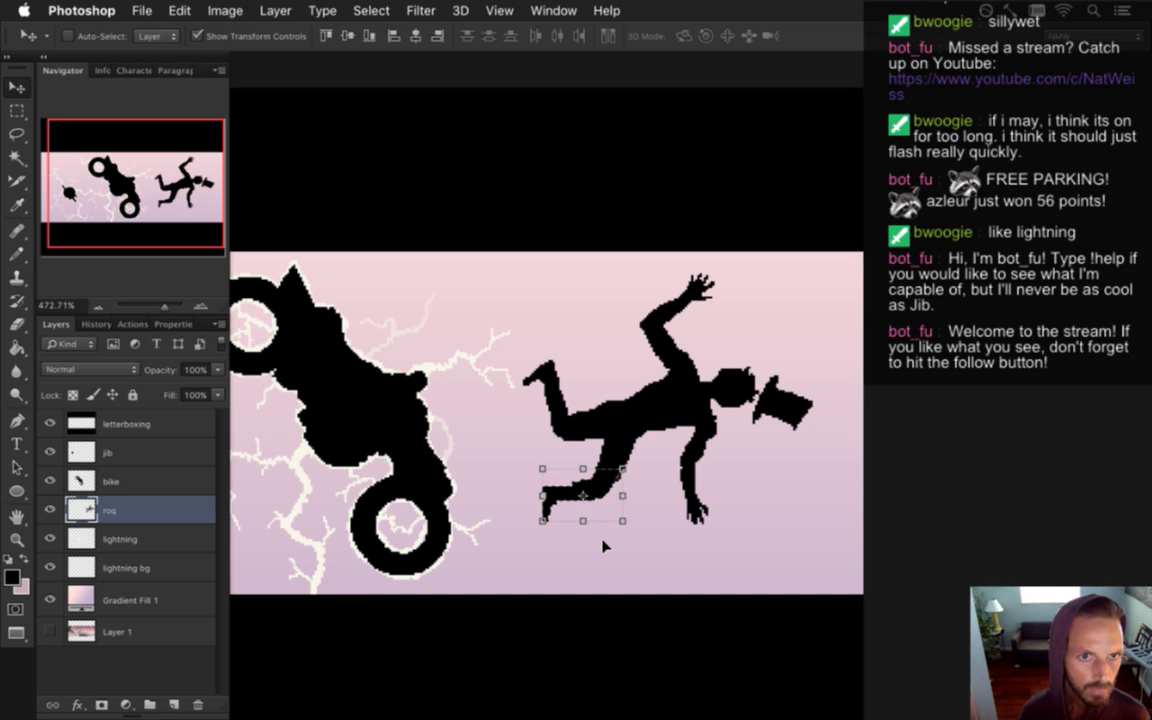
key("m")
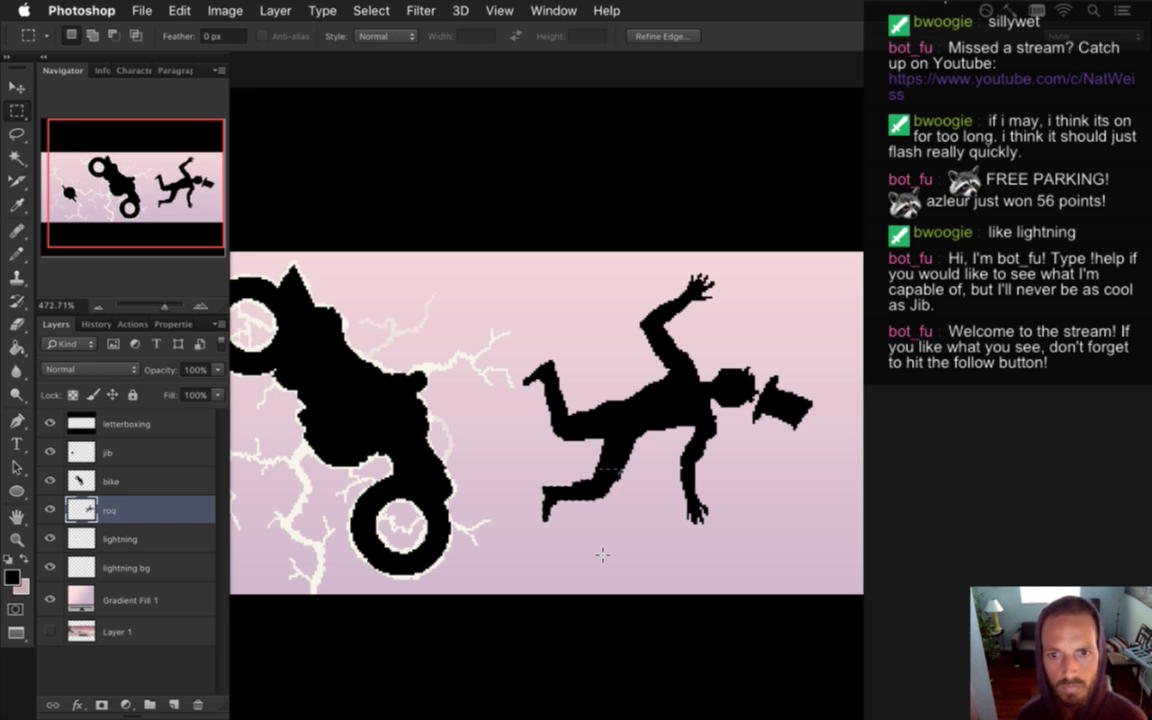
key("ctrl+d")
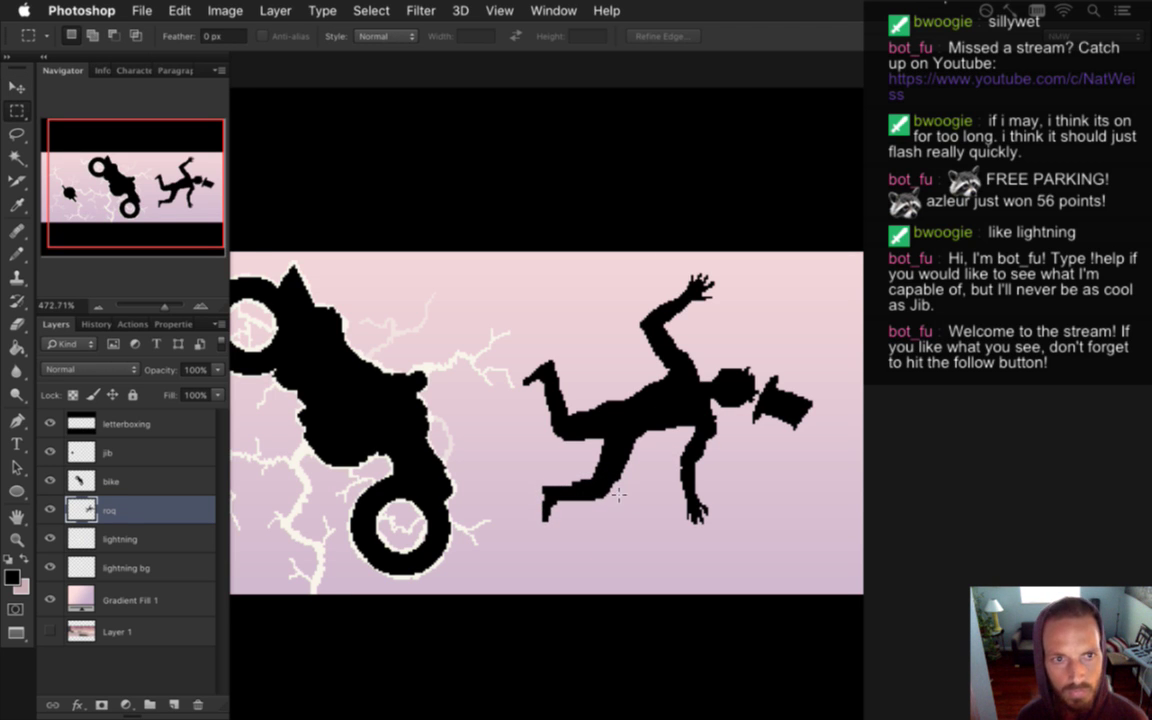
Slim the lower leg's calf by erasing pixels along its upper edge just behind the knee
left_click_drag(592, 472, 661, 489)
key("b")
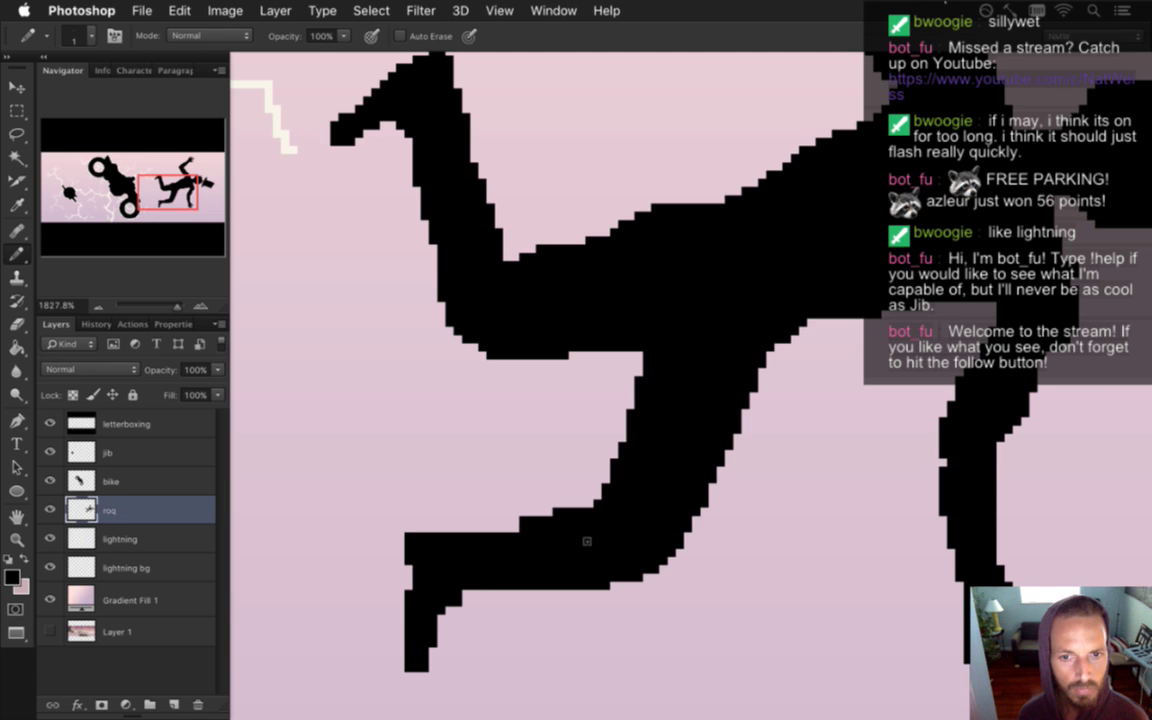
key("e")
mouse_move(527, 537)
left_mouse_down()
mouse_move(585, 527)
mouse_move(600, 544)
mouse_move(626, 630)
left_mouse_up()
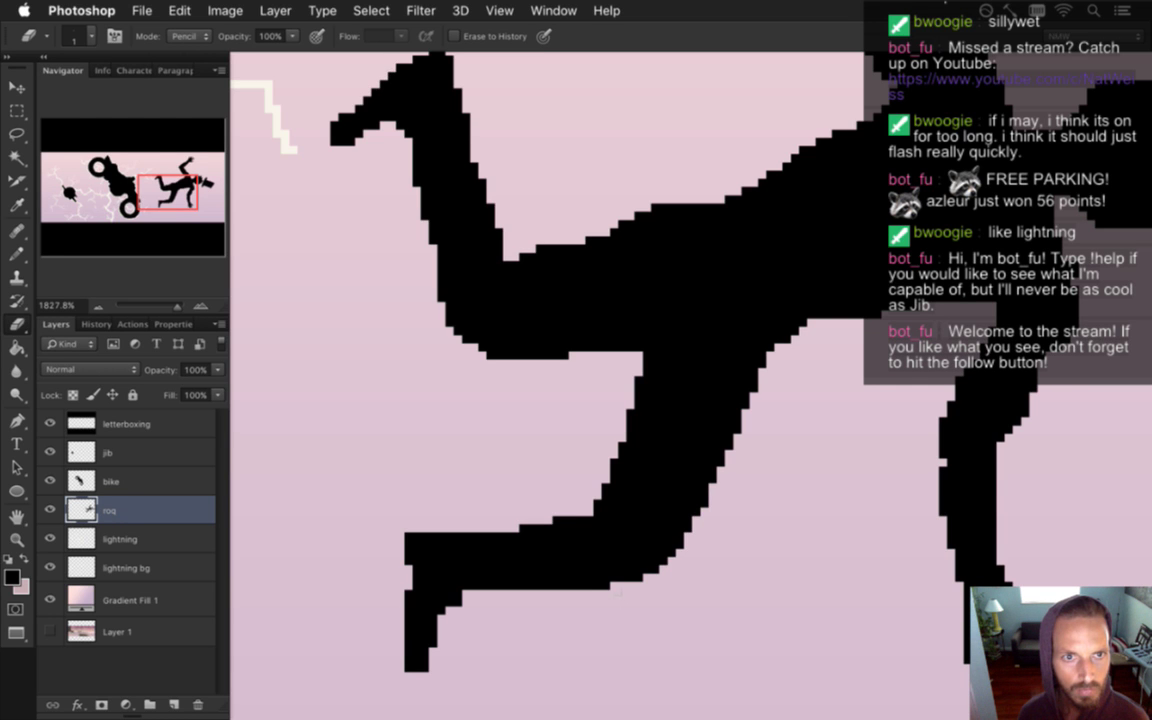
left_click_drag(793, 468, 775, 487)
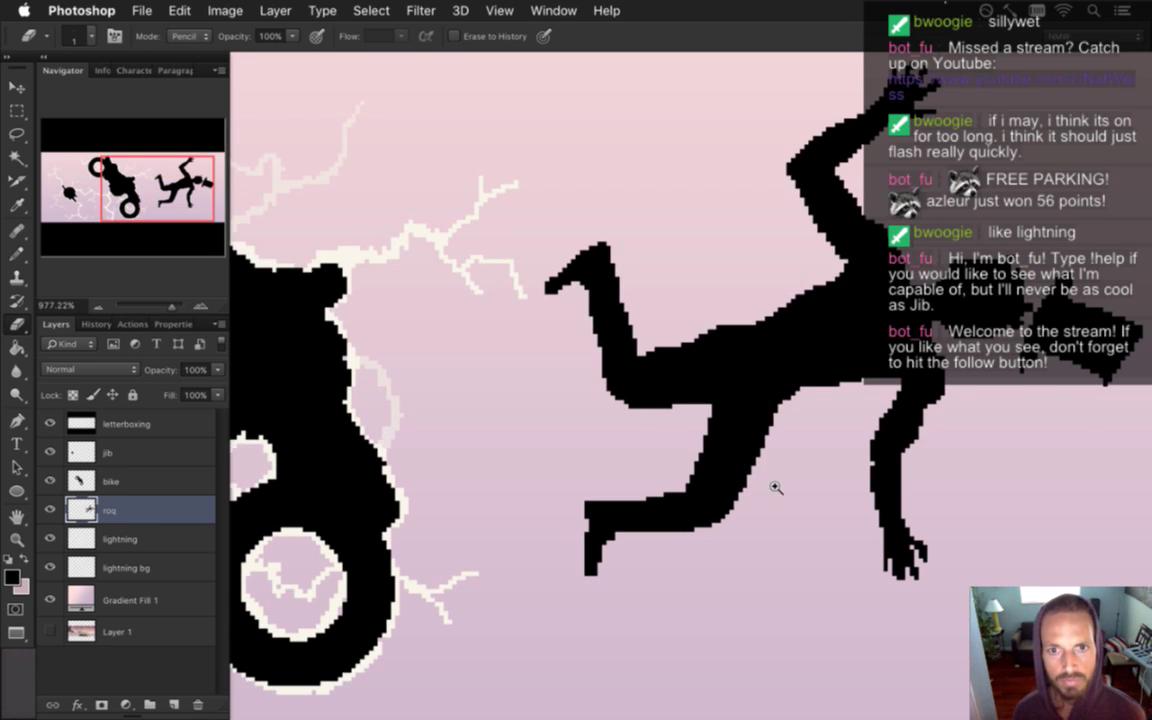
Round off the raised foot's heel with pencil and eraser and fill in the underside of its arch in black
left_click_drag(540, 232, 611, 275)
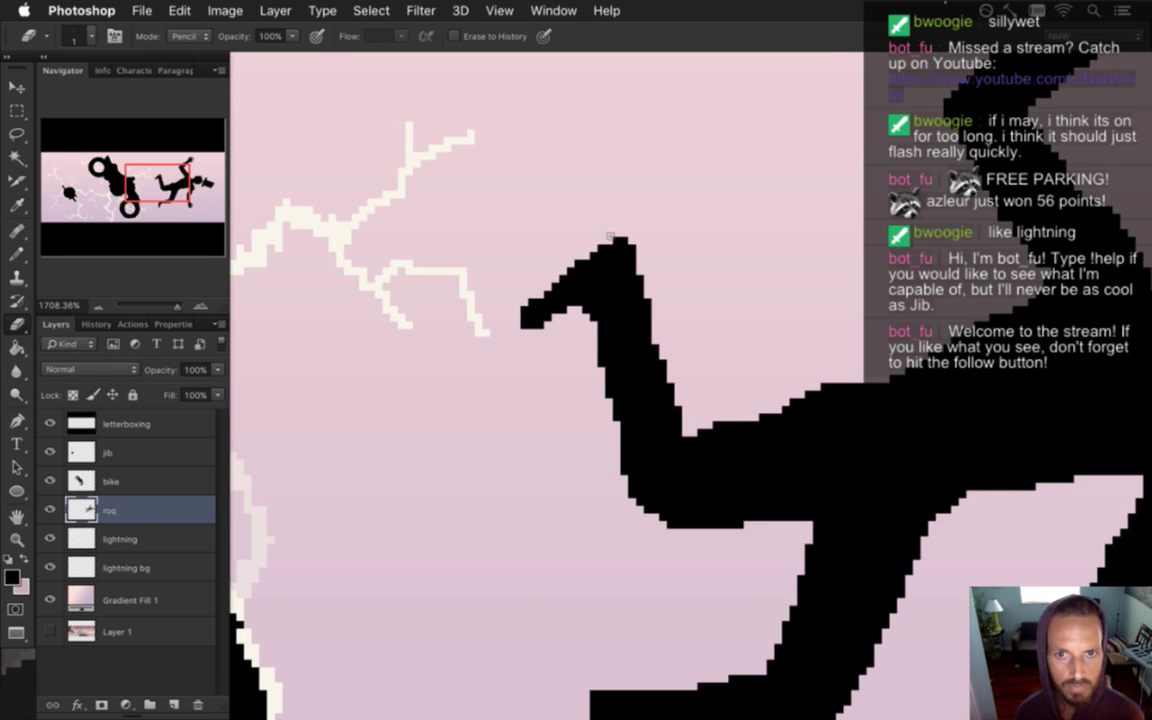
key("b")
left_click(596, 245)
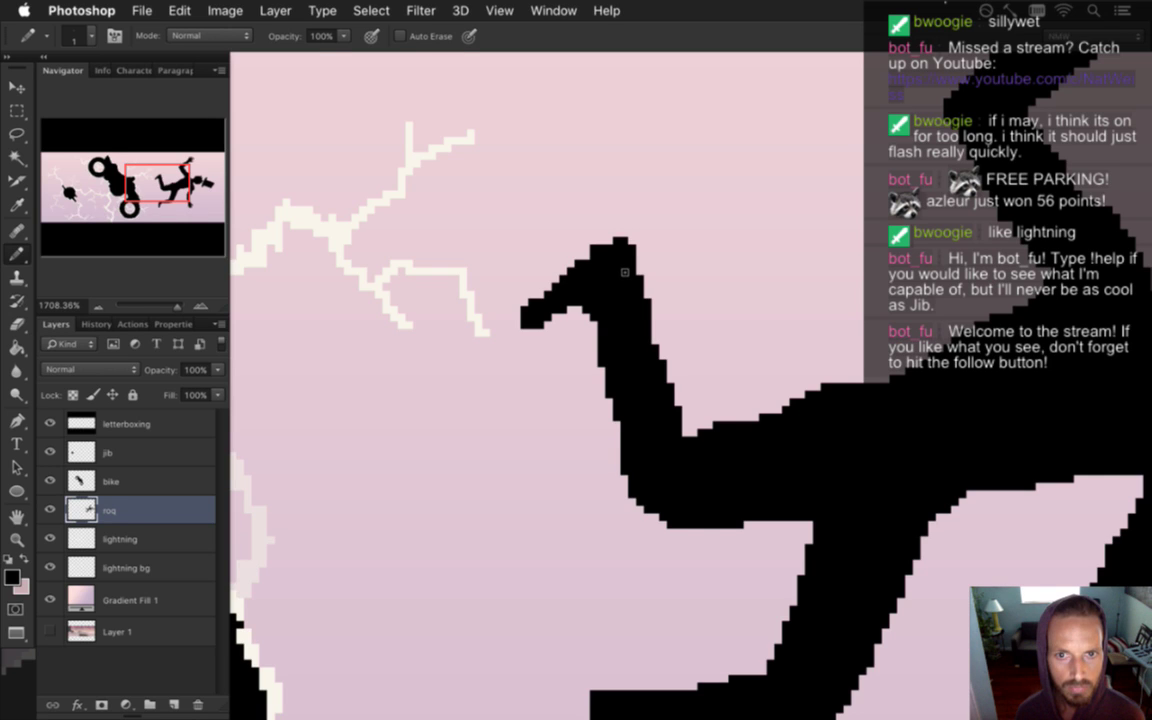
key("e")
key("b")
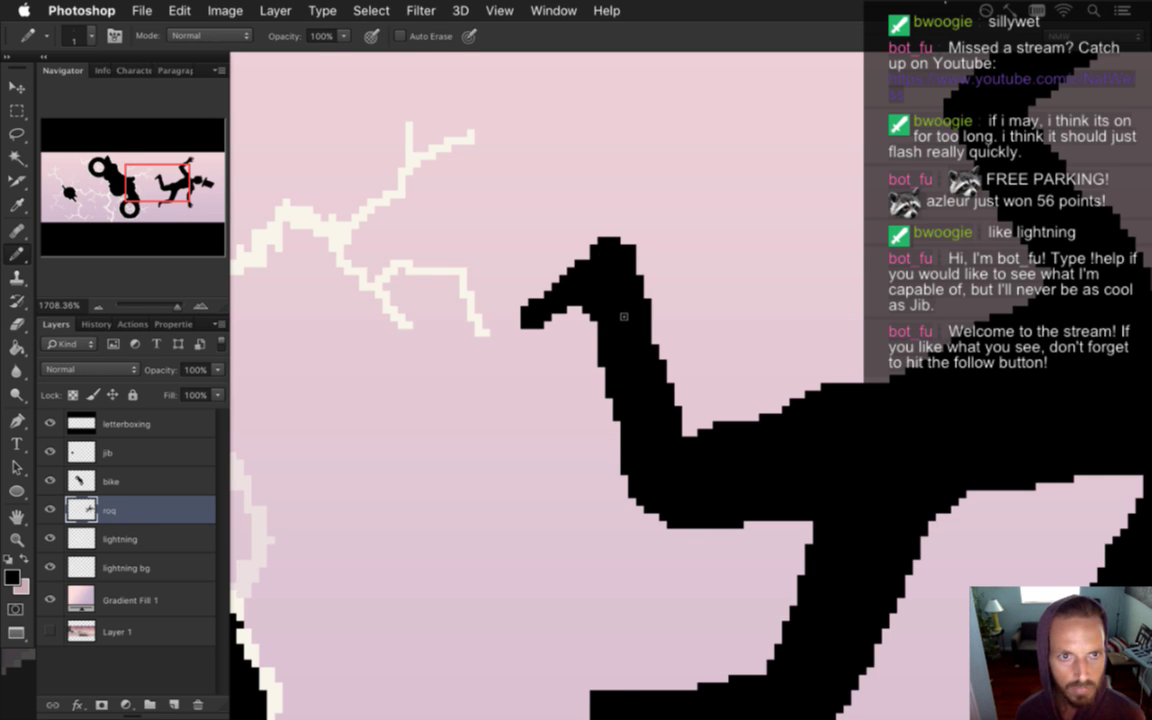
key("e")
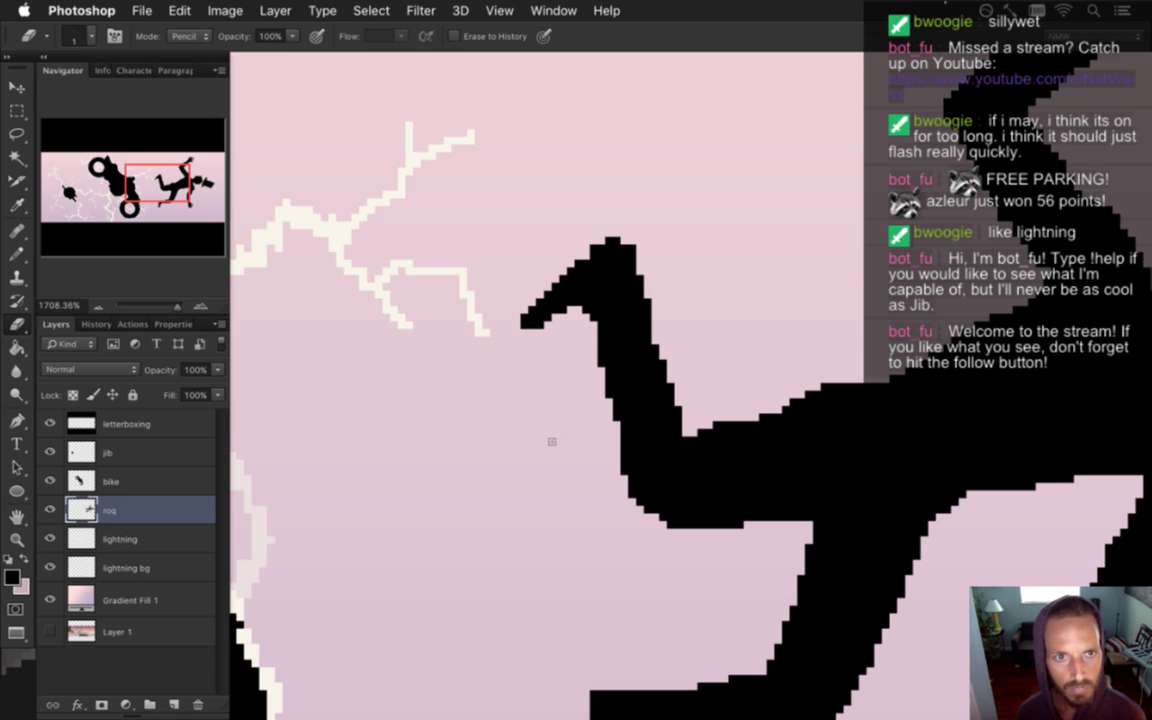
key("ctrl")
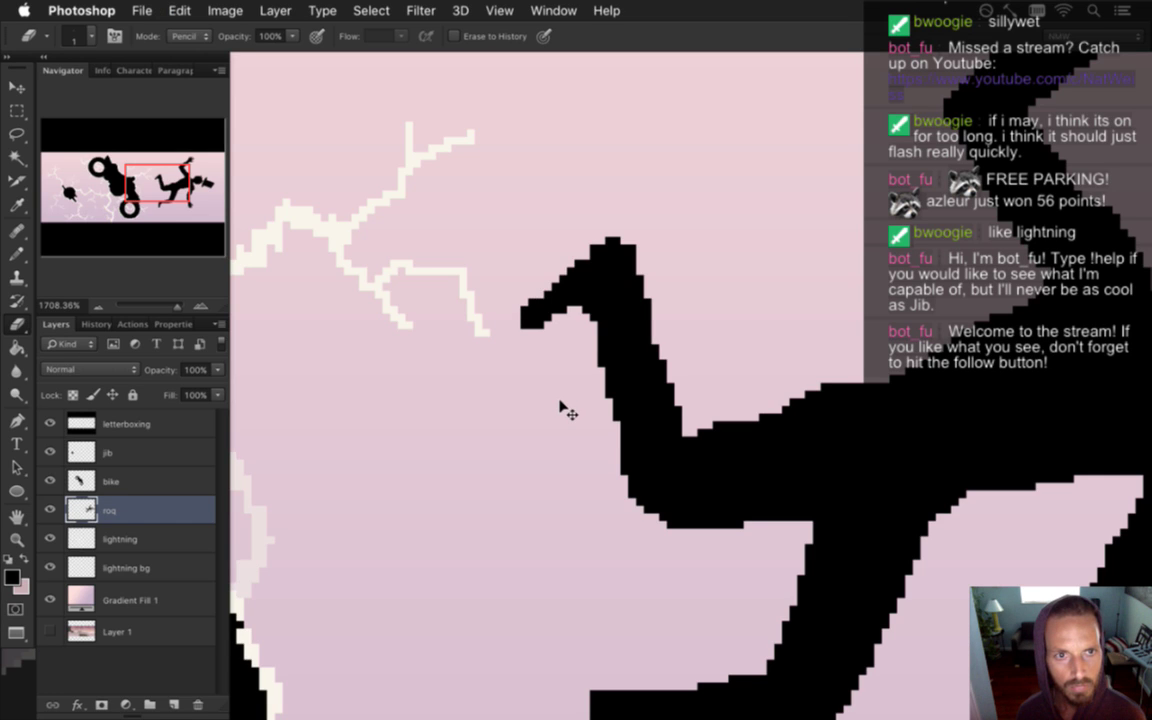
key("b")
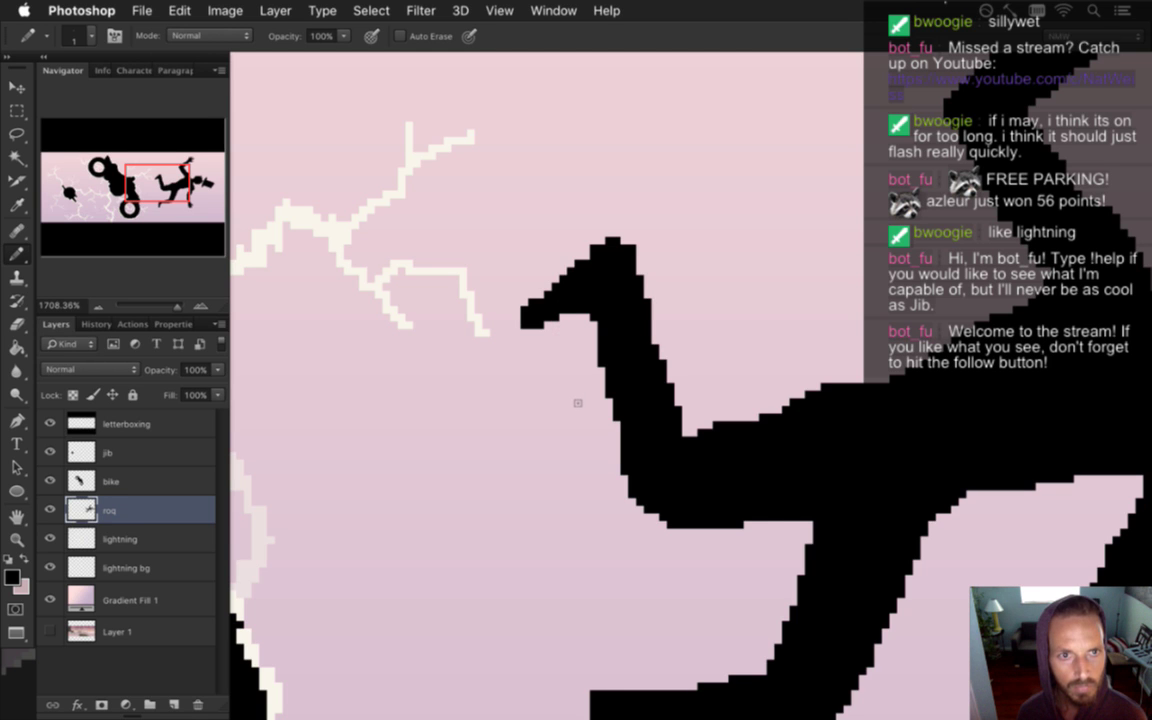
left_click_drag(810, 478, 638, 393)
key("super+0")
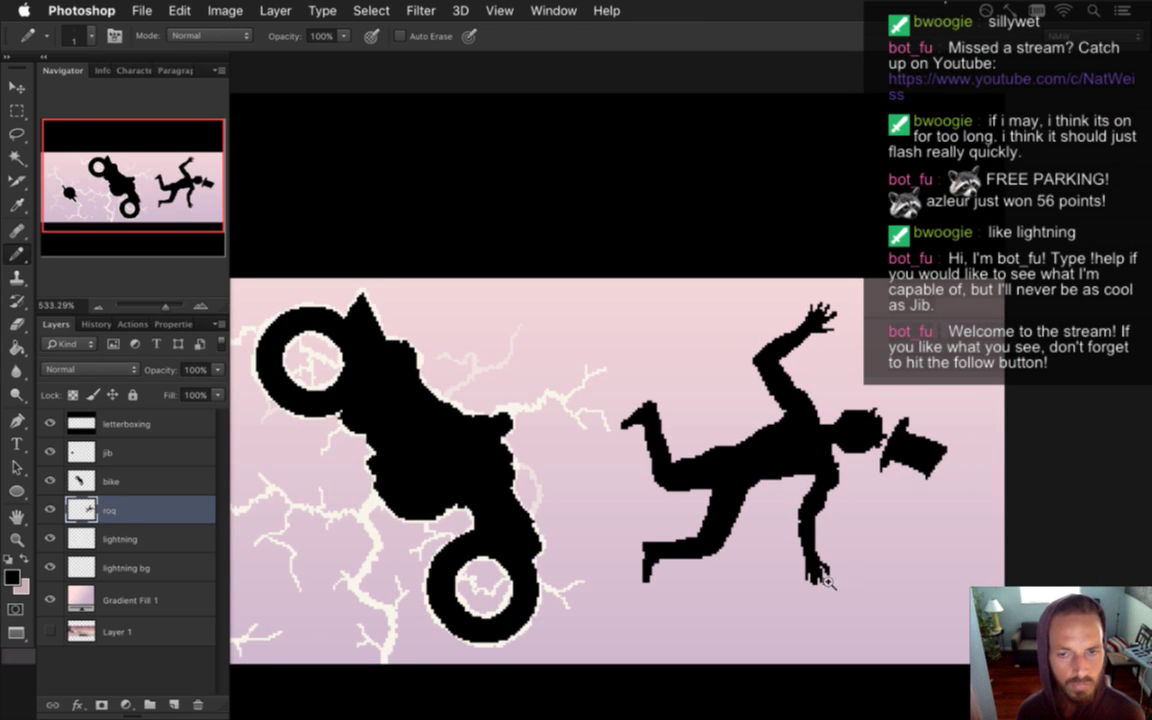
Try erasing the lowered hand's fingers and reshaping it as a closed fist, and undo the attempt
left_click_drag(830, 571, 856, 558)
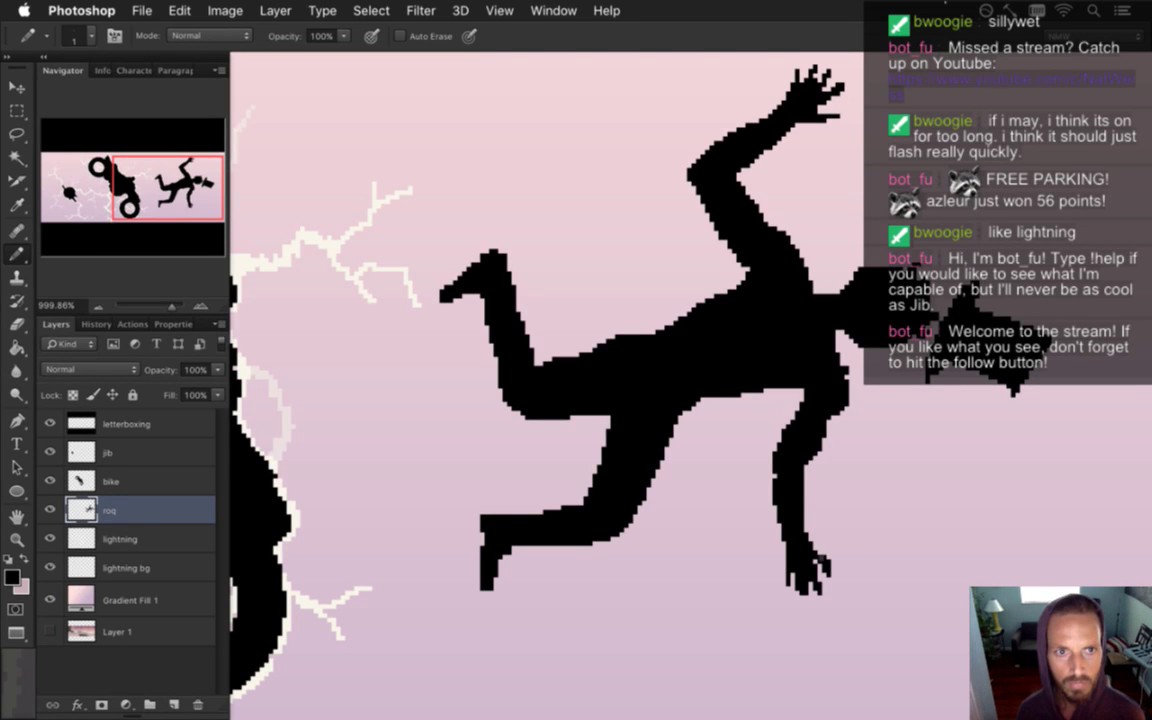
key("e")
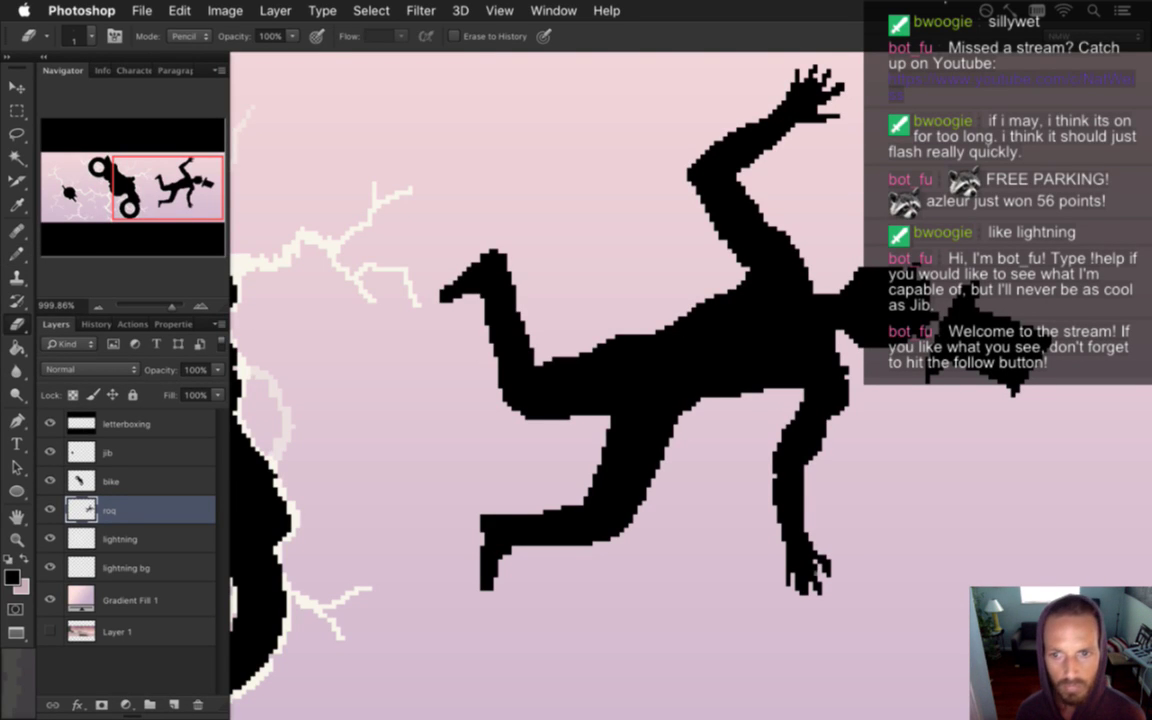
mouse_move(829, 586)
left_mouse_down()
mouse_move(826, 560)
mouse_move(790, 586)
mouse_move(815, 586)
mouse_move(807, 591)
left_mouse_up()
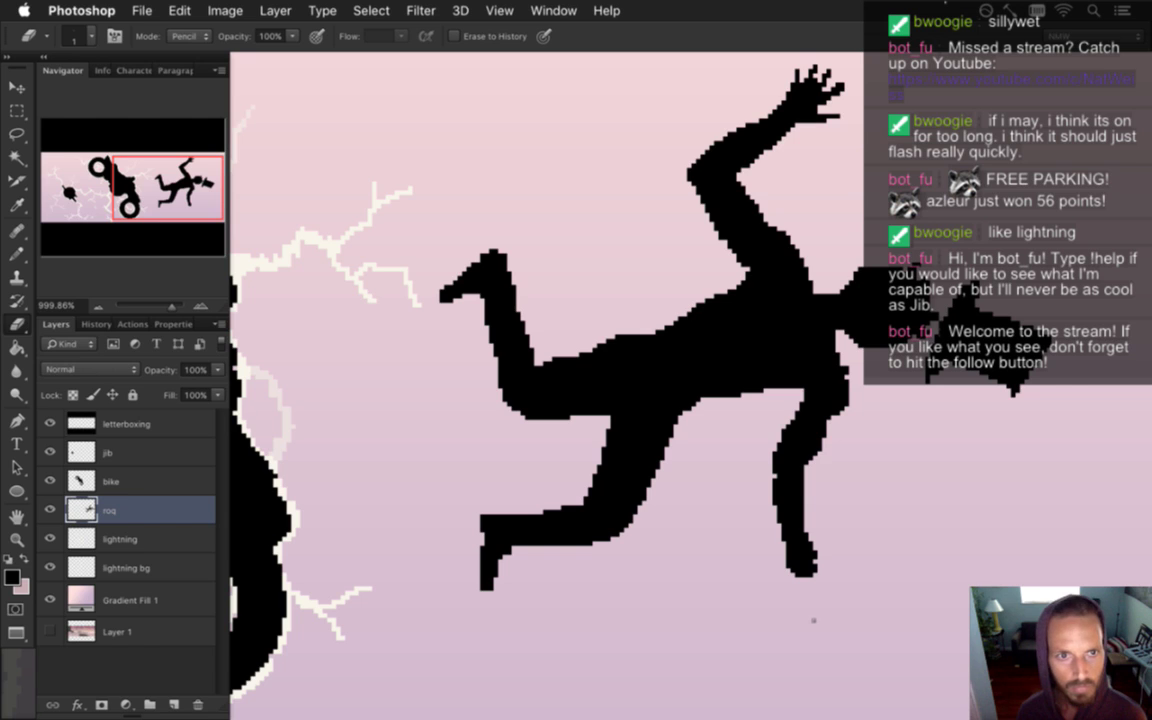
key("b")
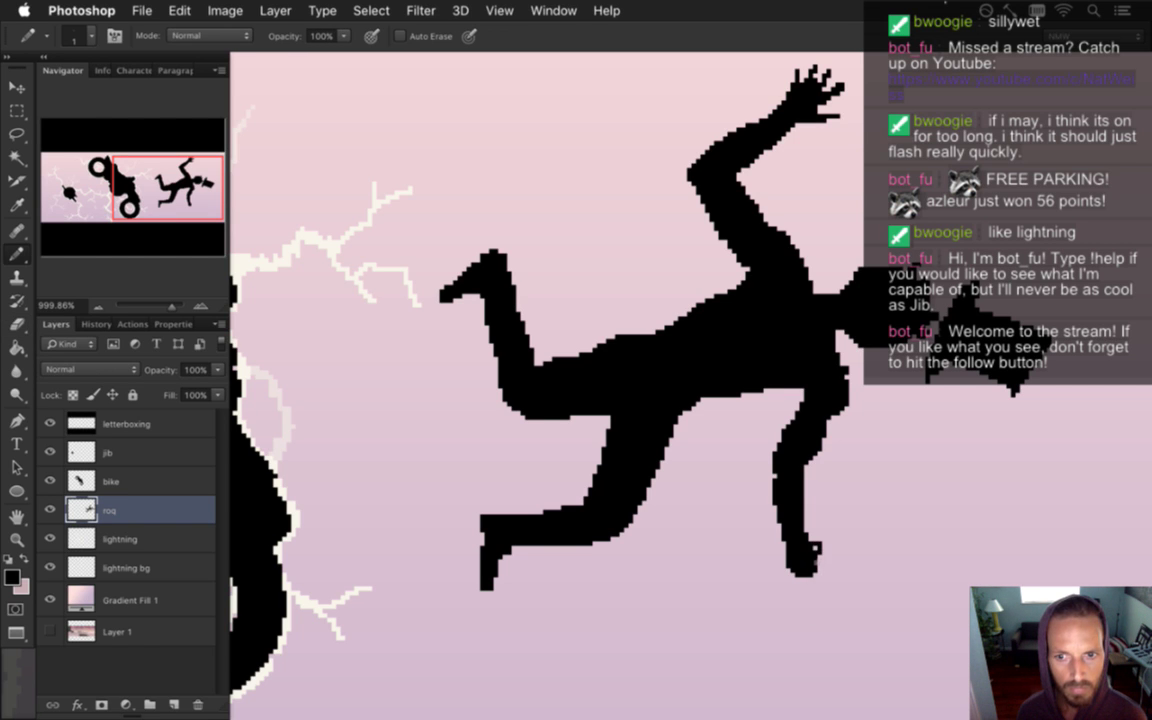
left_click(817, 546)
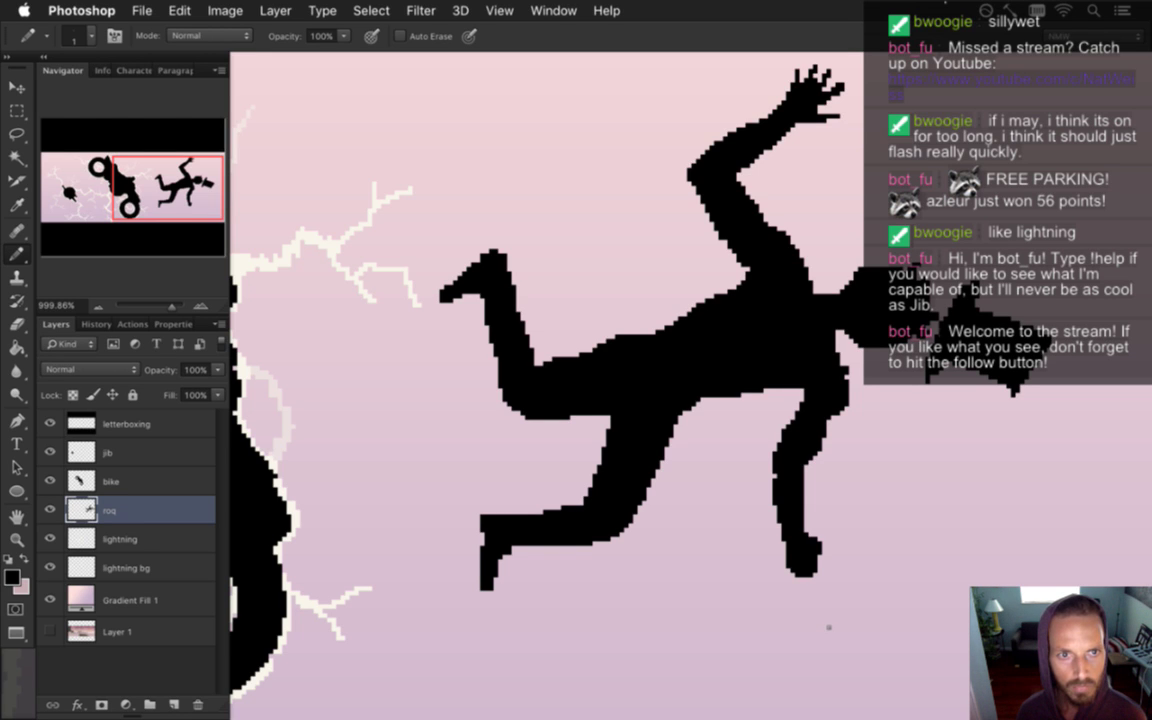
key("super+shift+z")
key("super+shift+z")
key("super+shift+z")
key("super+shift+z")
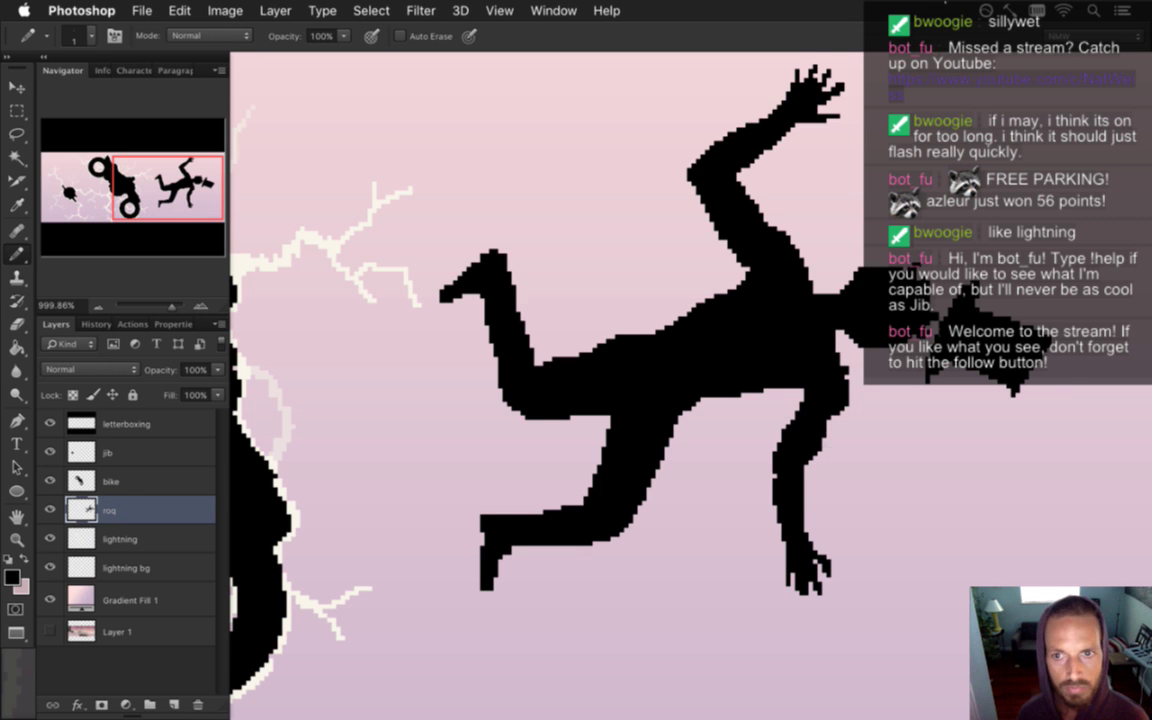
Round off the outer corner of the lowered arm below the shoulder and fill the small notch in its inner edge
scroll(780, 395, "up", 3)
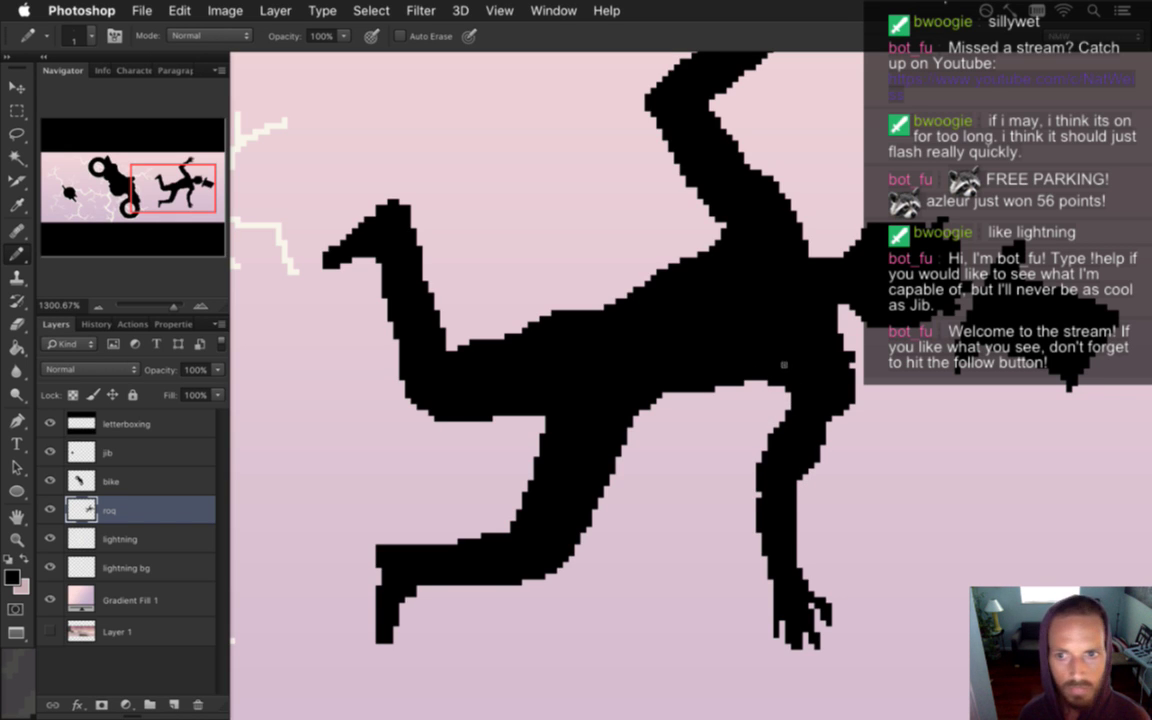
key("e")
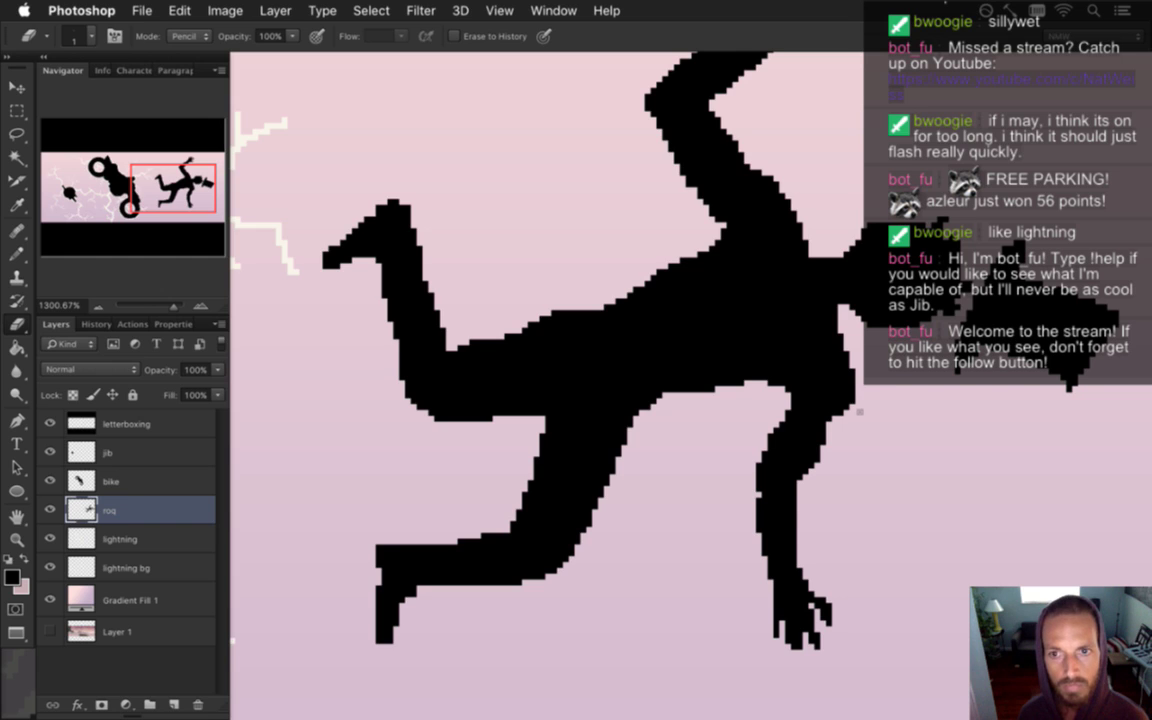
key("b")
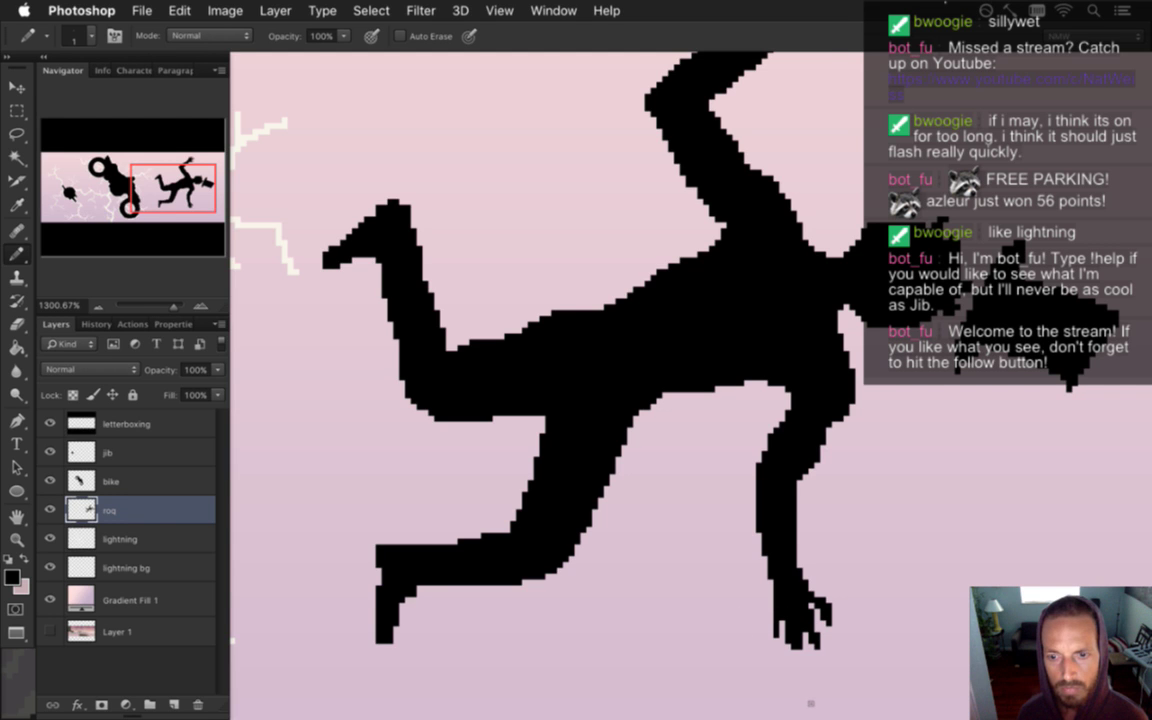
key("ctrl+0")
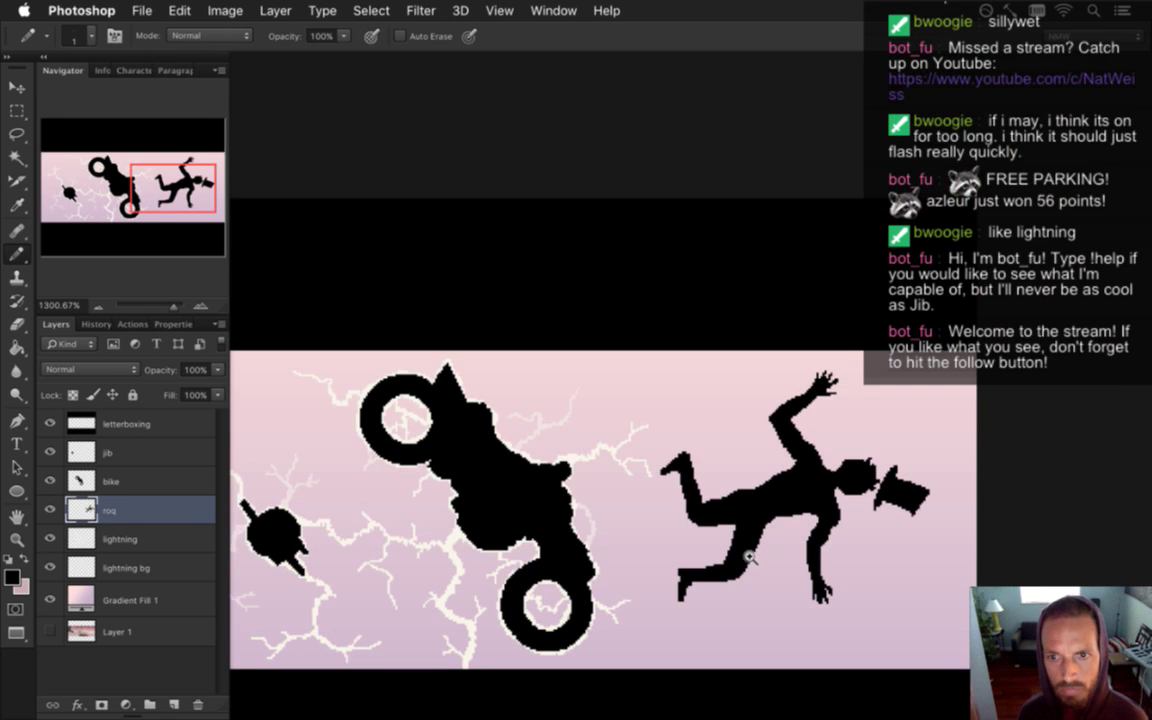
Select the lowered hand, nudge it slightly up and left to shorten the forearm, and deselect
key("m")
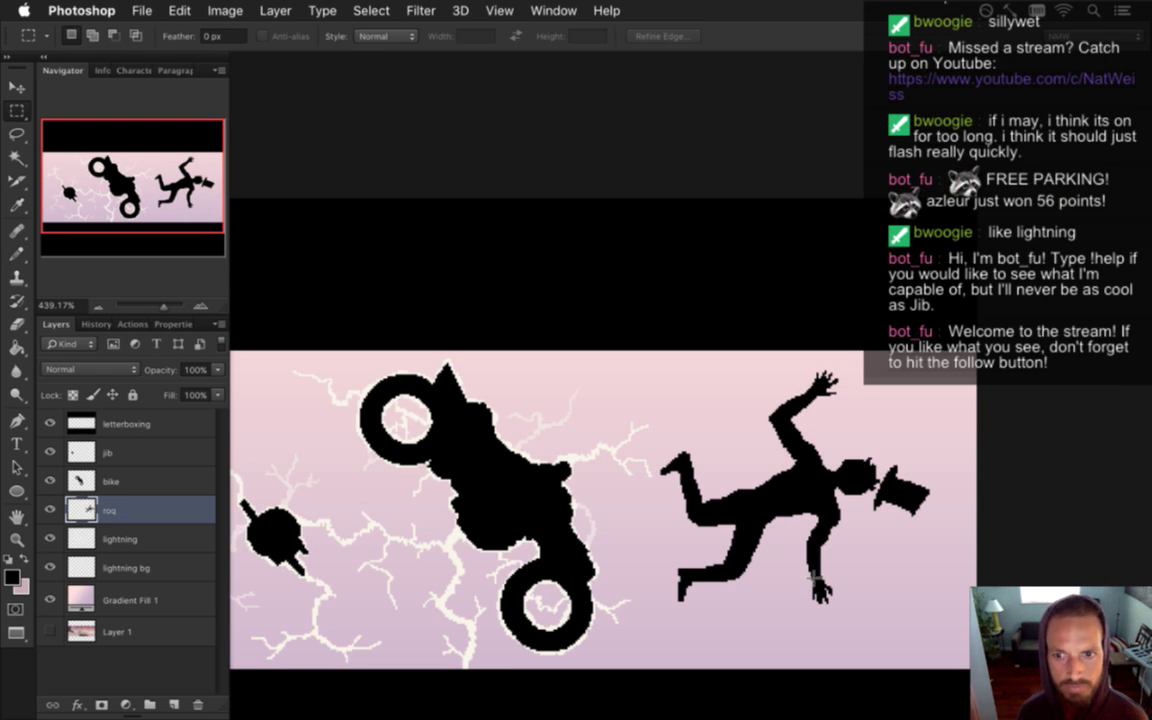
left_click_drag(792, 576, 846, 620)
key("v")
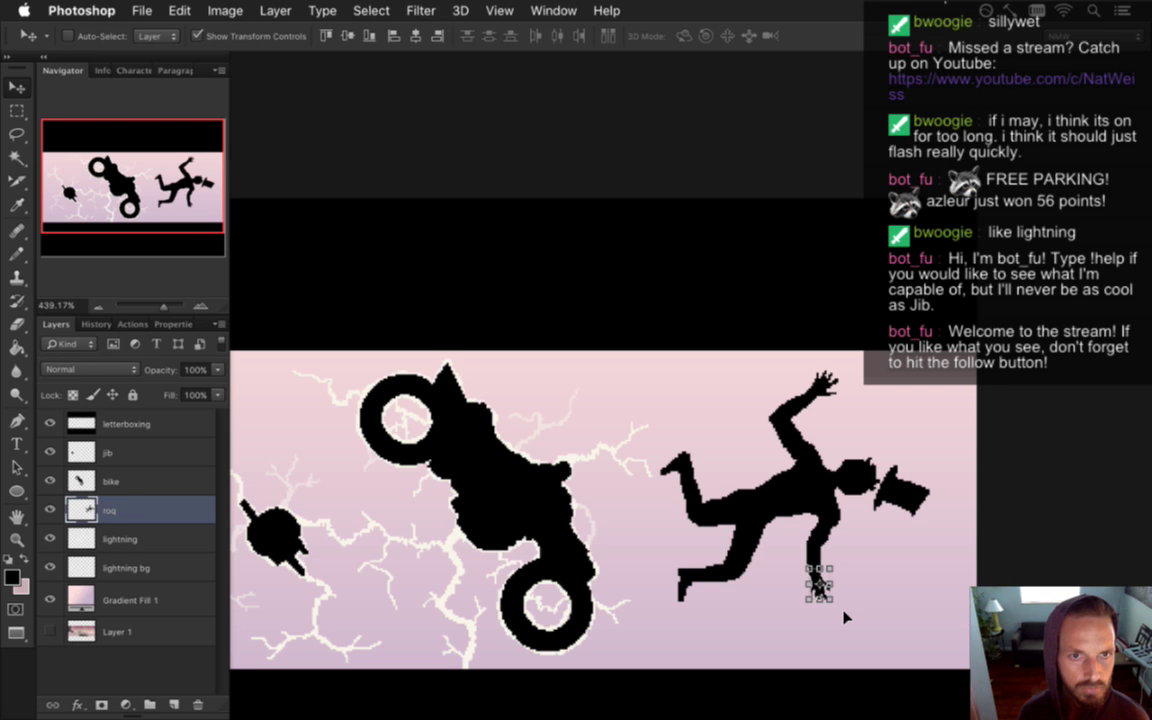
key("m")
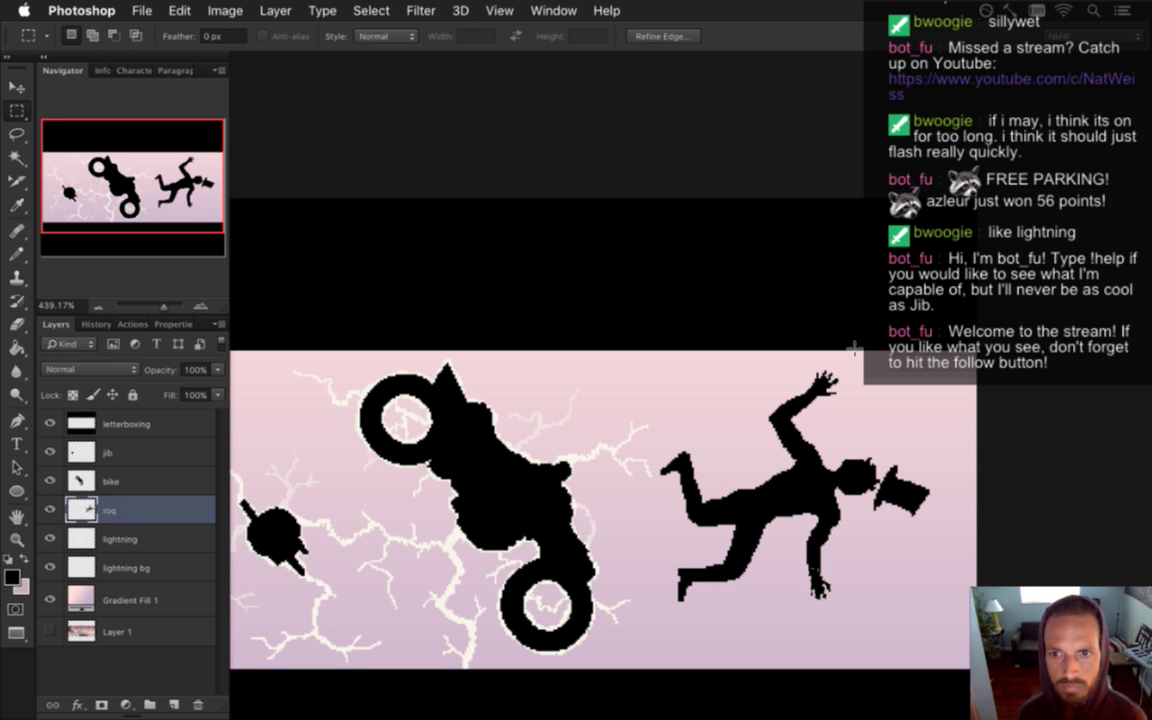
Select the raised forearm and hand, nudge them slightly down and right to shorten the arm, and deselect
left_click_drag(739, 361, 854, 431)
key("v")
key("Down")
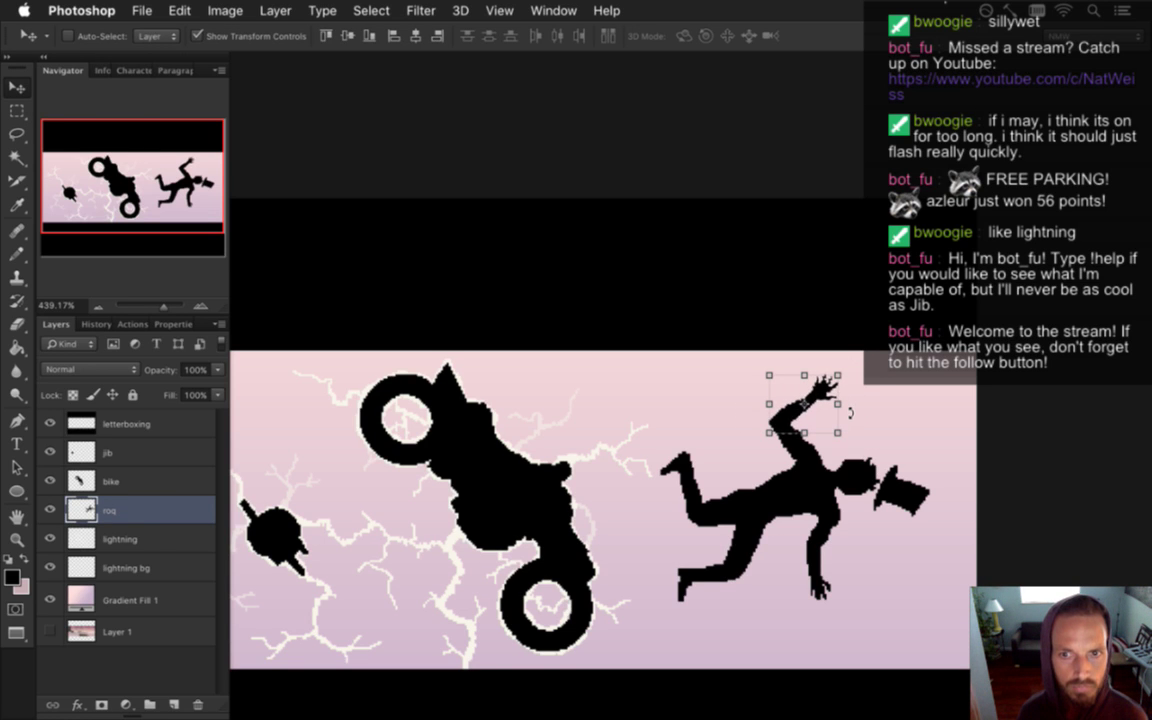
key("Down")
key("Right")
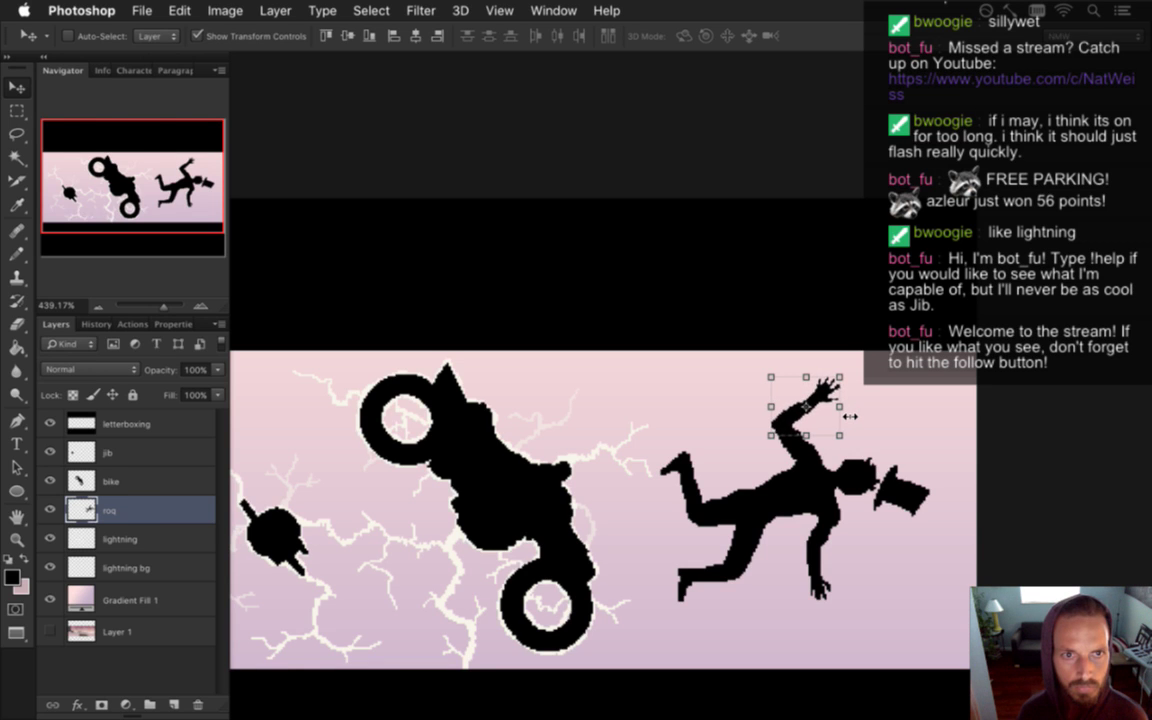
key("m")
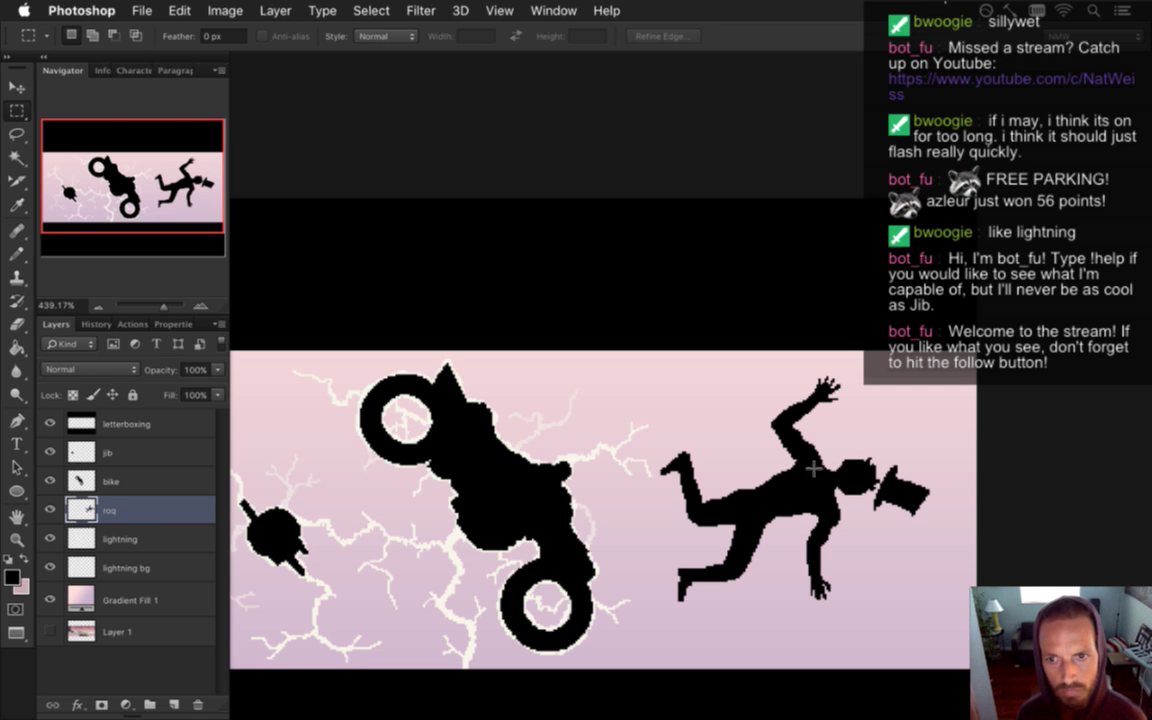
Clean up the raised upper arm's outline where it meets the back
left_click_drag(733, 410, 838, 410)
key("e")
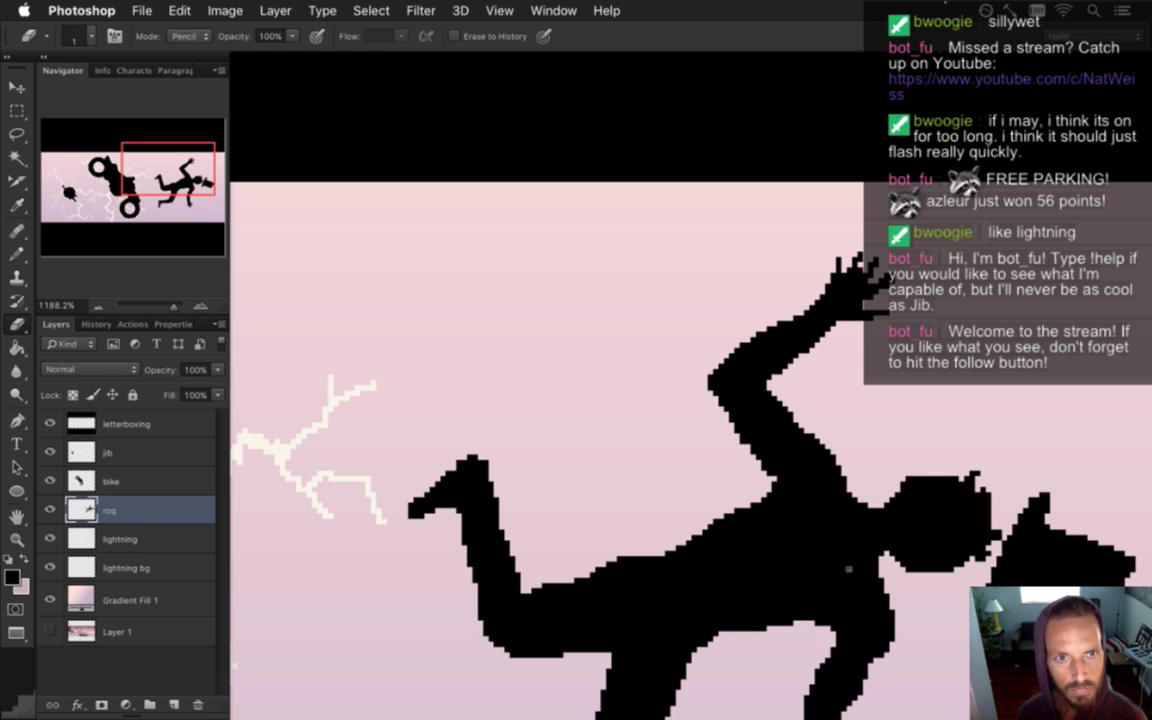
key("b")
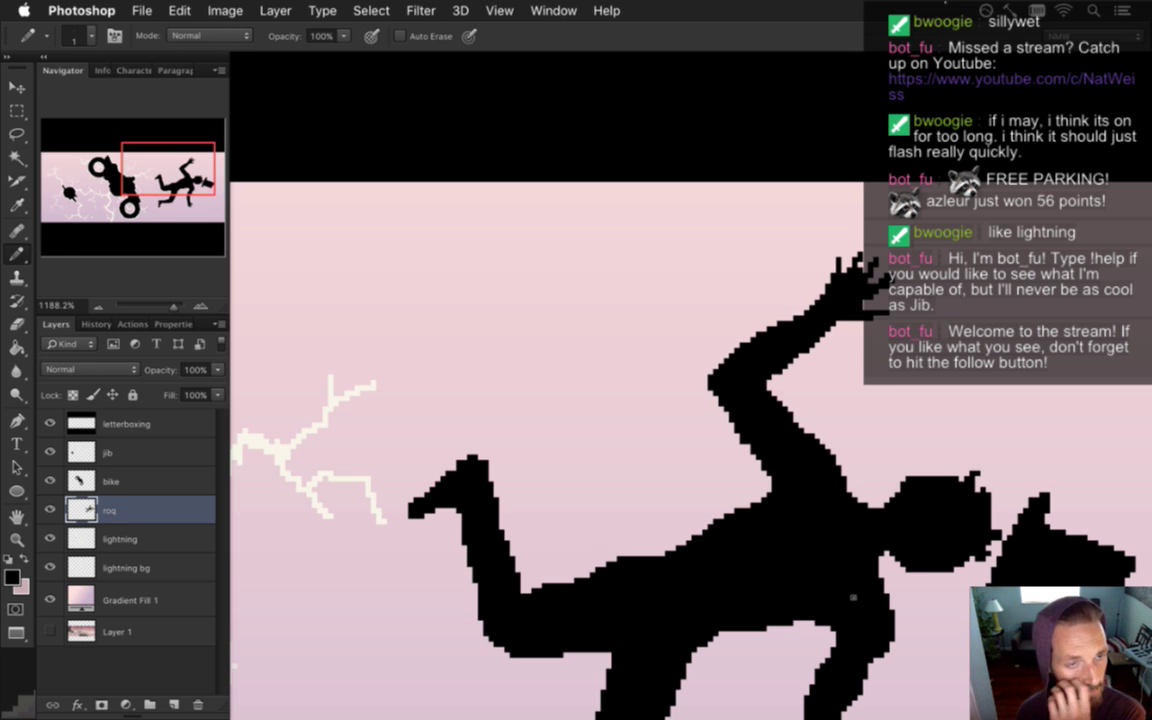
Rework the lowered hand's fingertips pixel by pixel, alternating pencil and eraser to carve gaps between the fingers
left_click_drag(899, 649, 818, 415)
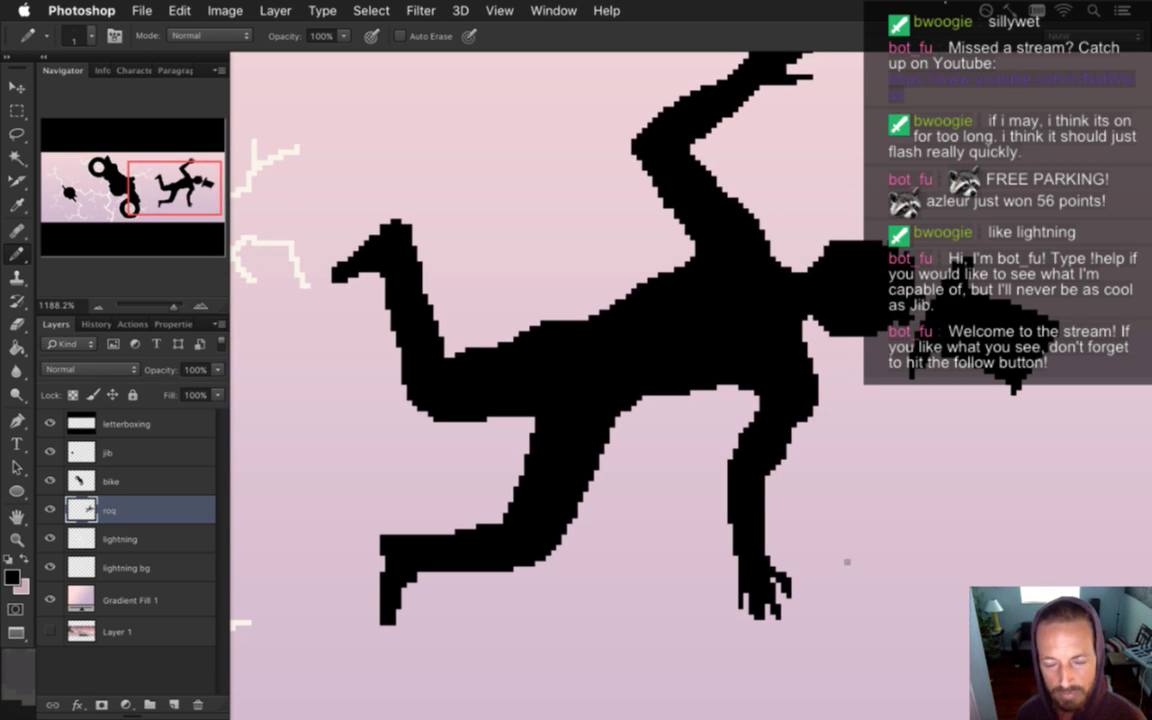
scroll(810, 594, "up", 2)
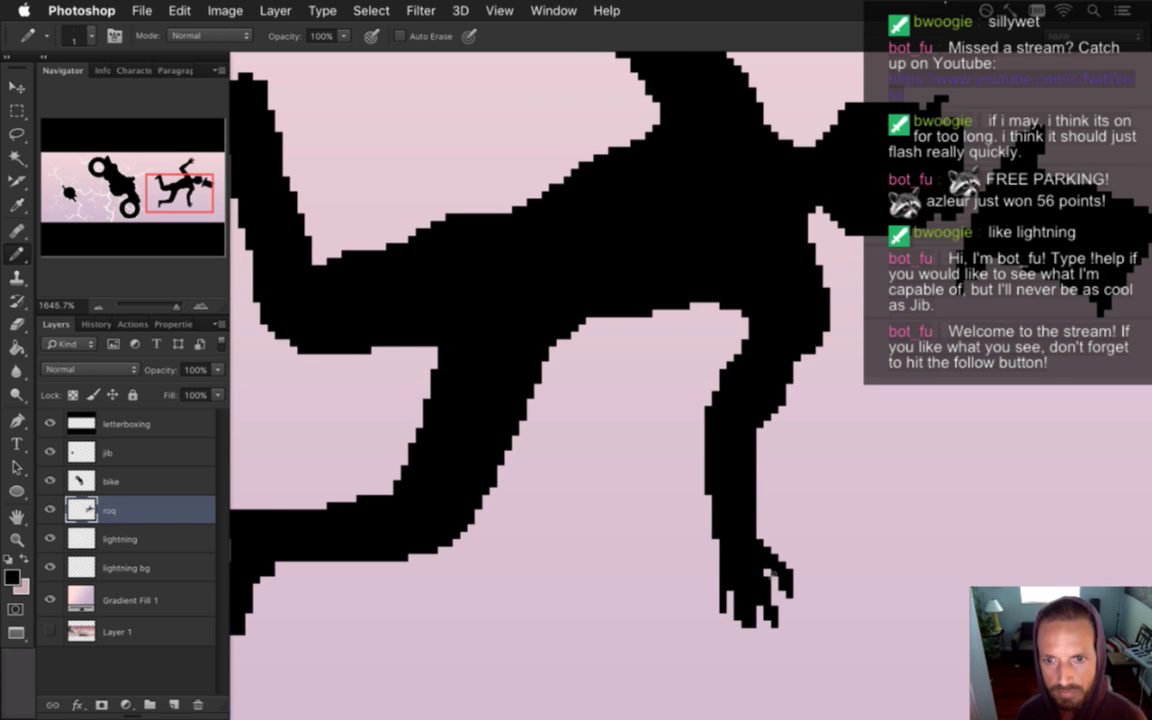
key("e")
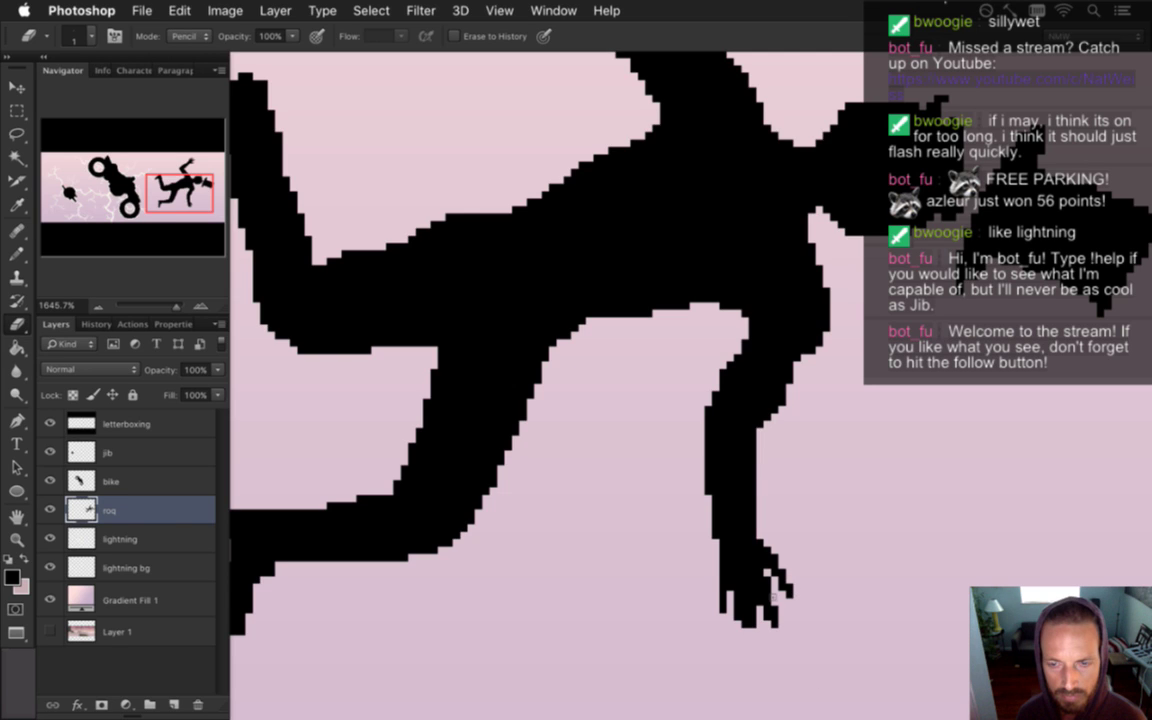
key("b")
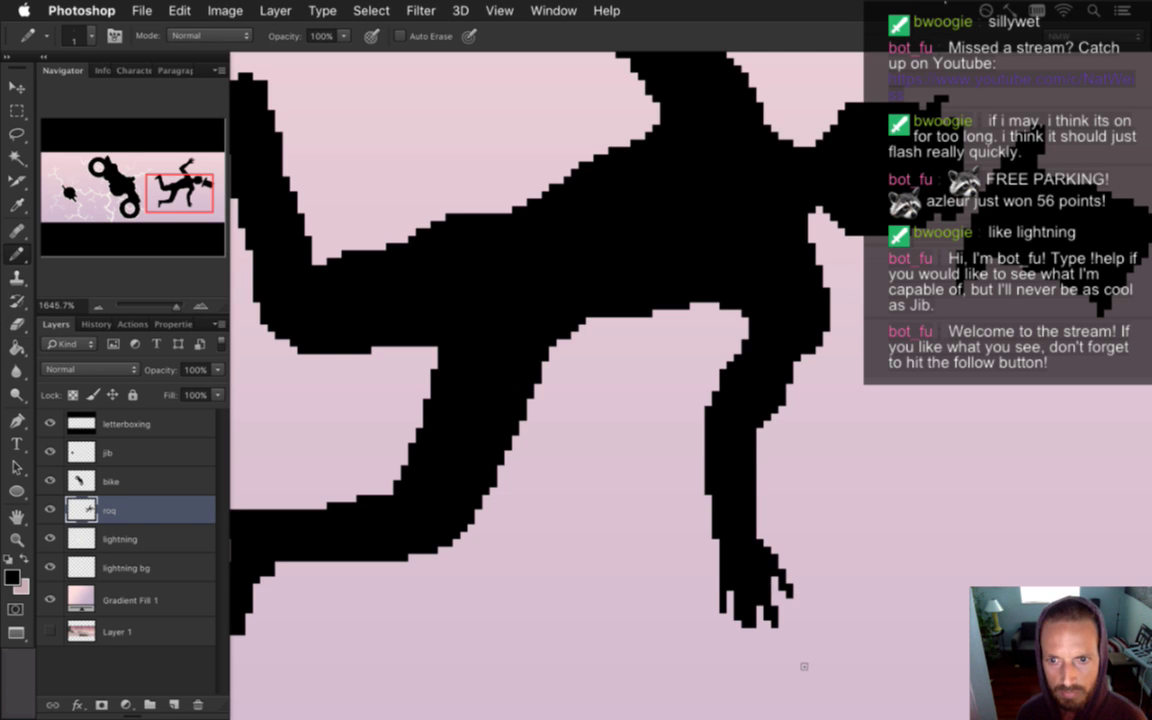
key("e")
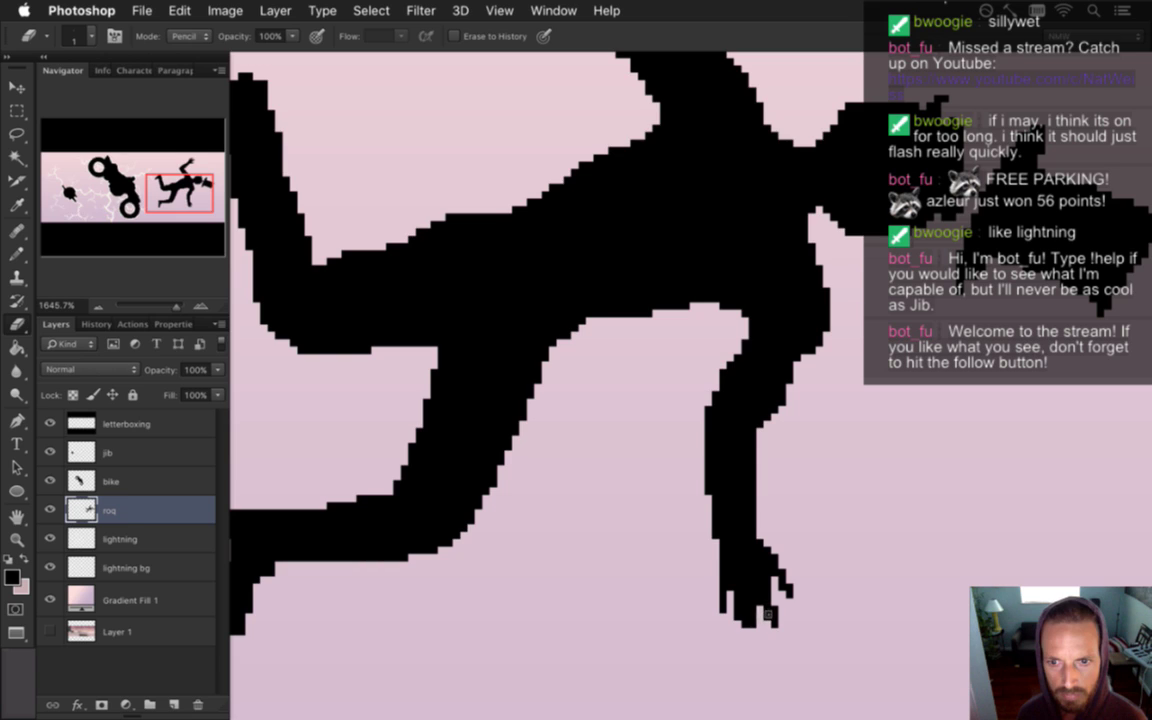
key("b")
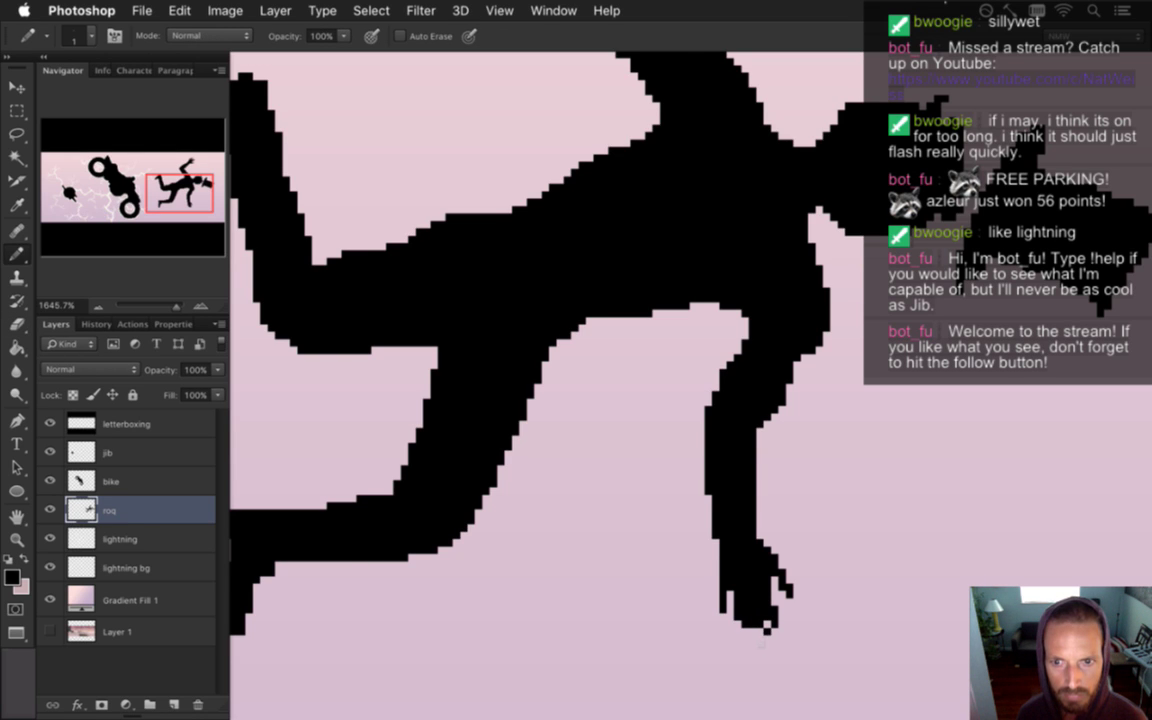
key("e")
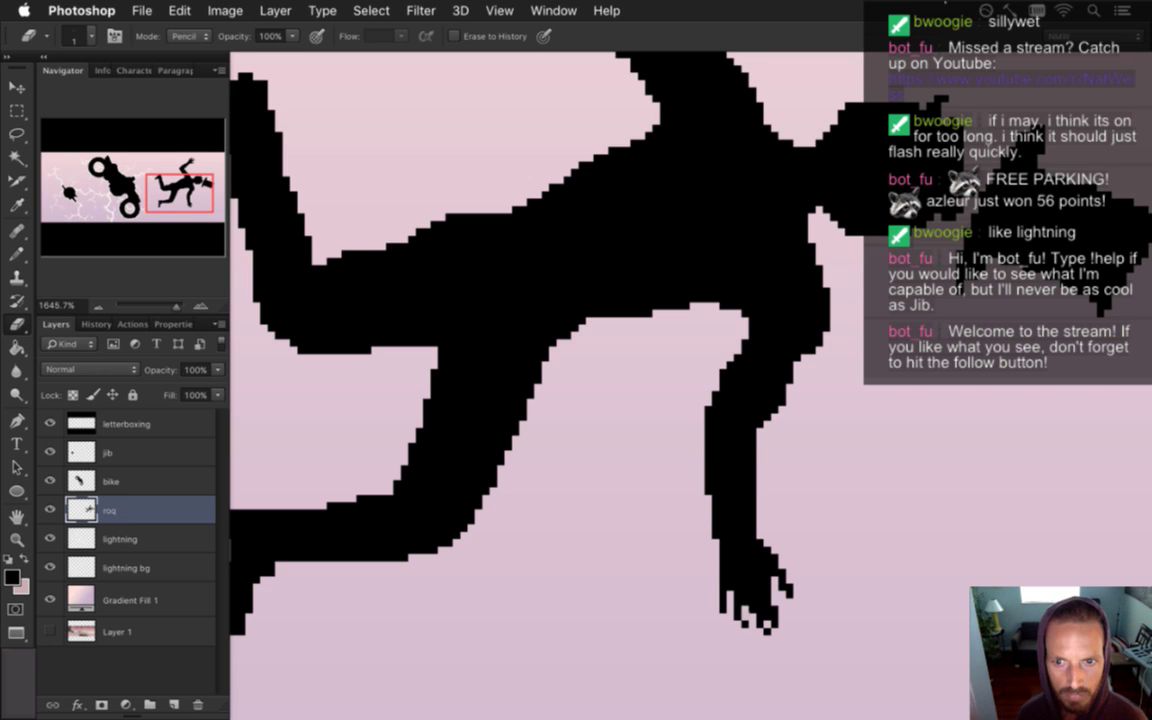
key("b")
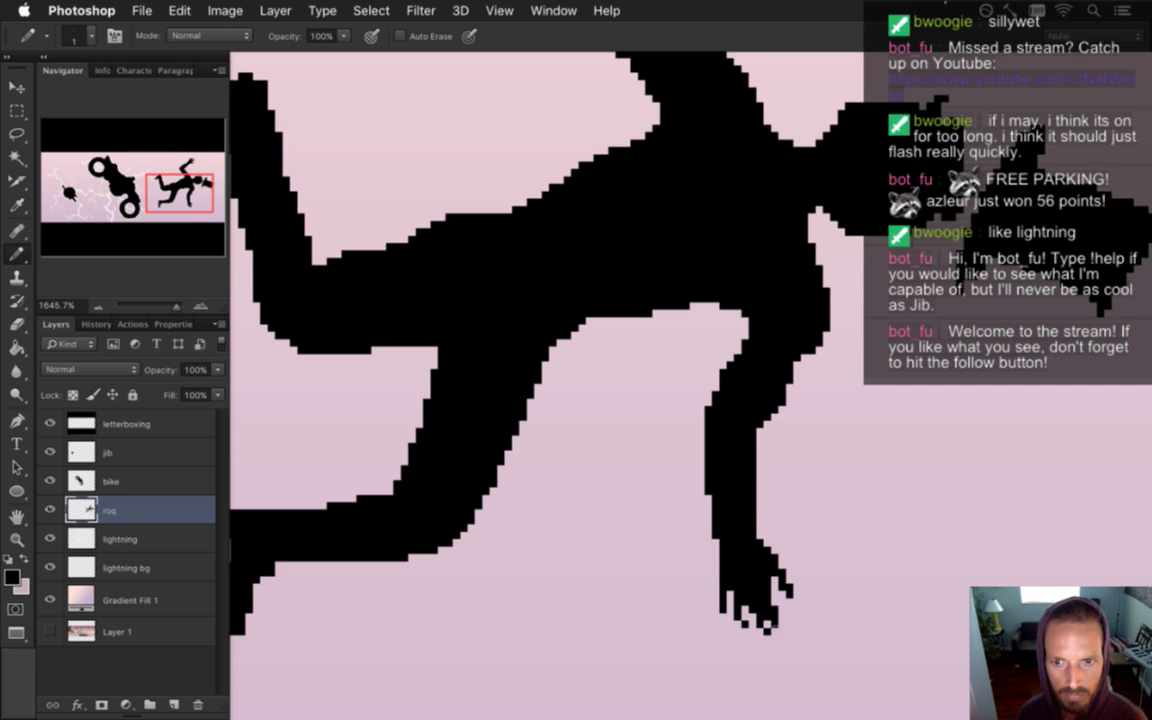
key("e")
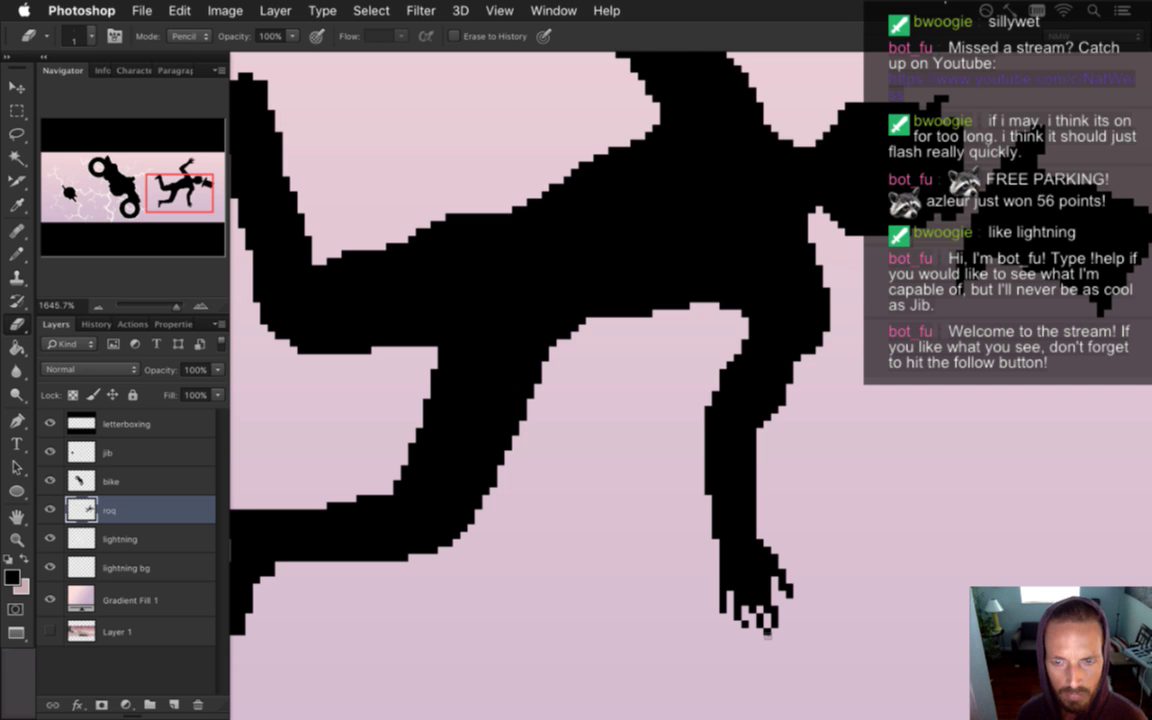
Open the closed loop at the lowered hand's fingertips and redraw them as separate straight fingers
mouse_move(687, 535)
left_mouse_down()
mouse_move(602, 512)
mouse_move(587, 496)
mouse_move(699, 548)
left_mouse_up()
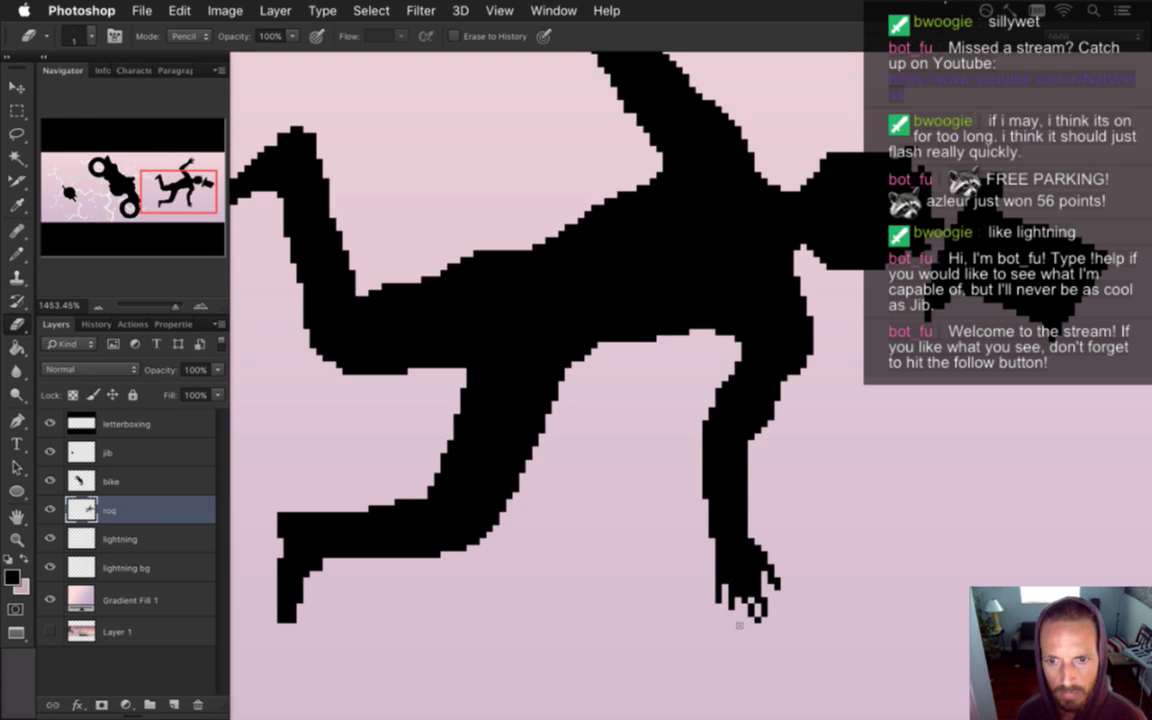
key("b")
key("e")
key("b")
key("e")
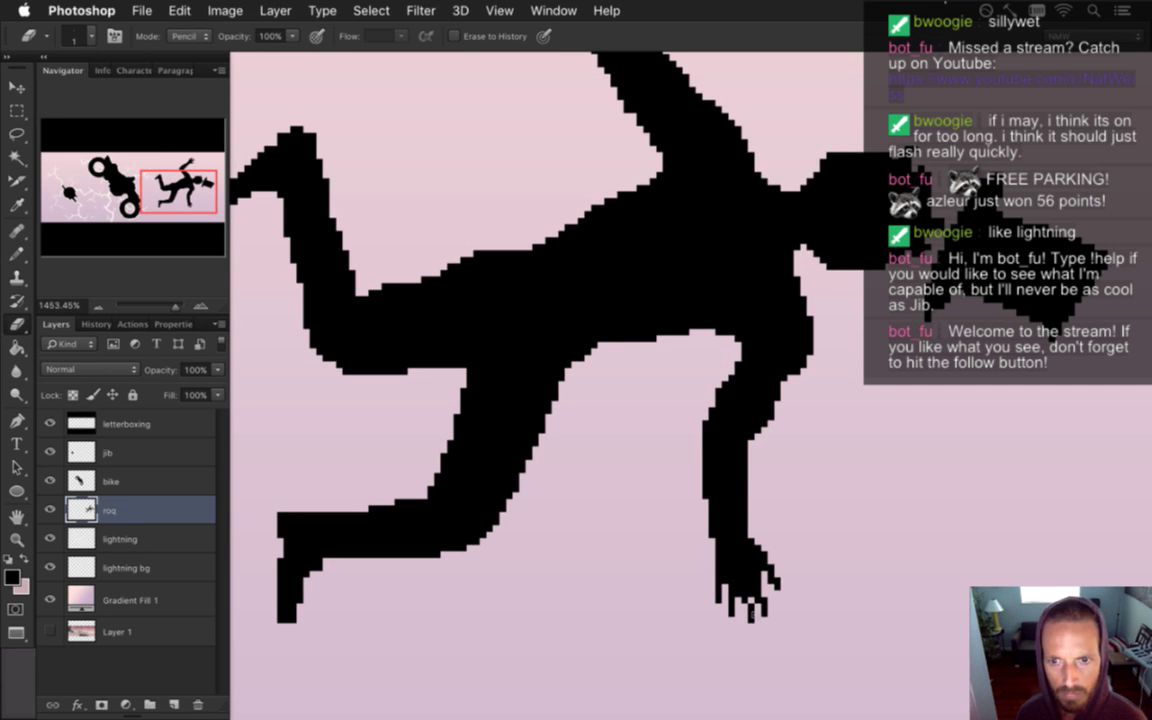
key("b")
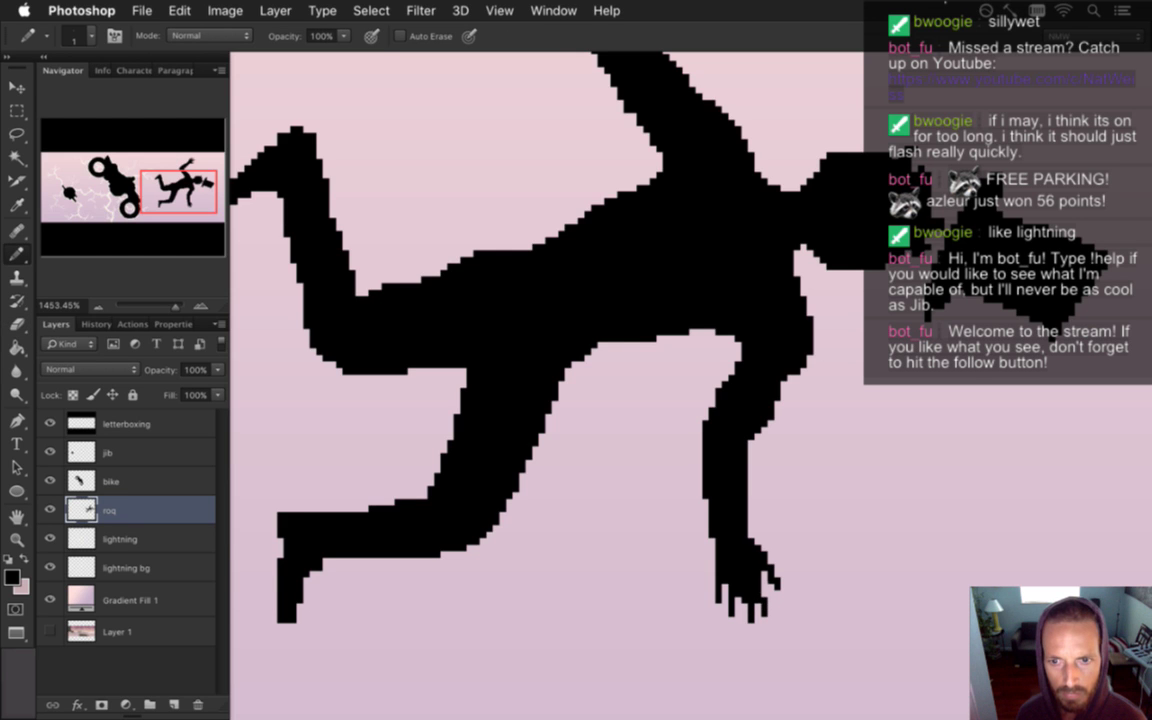
key("e")
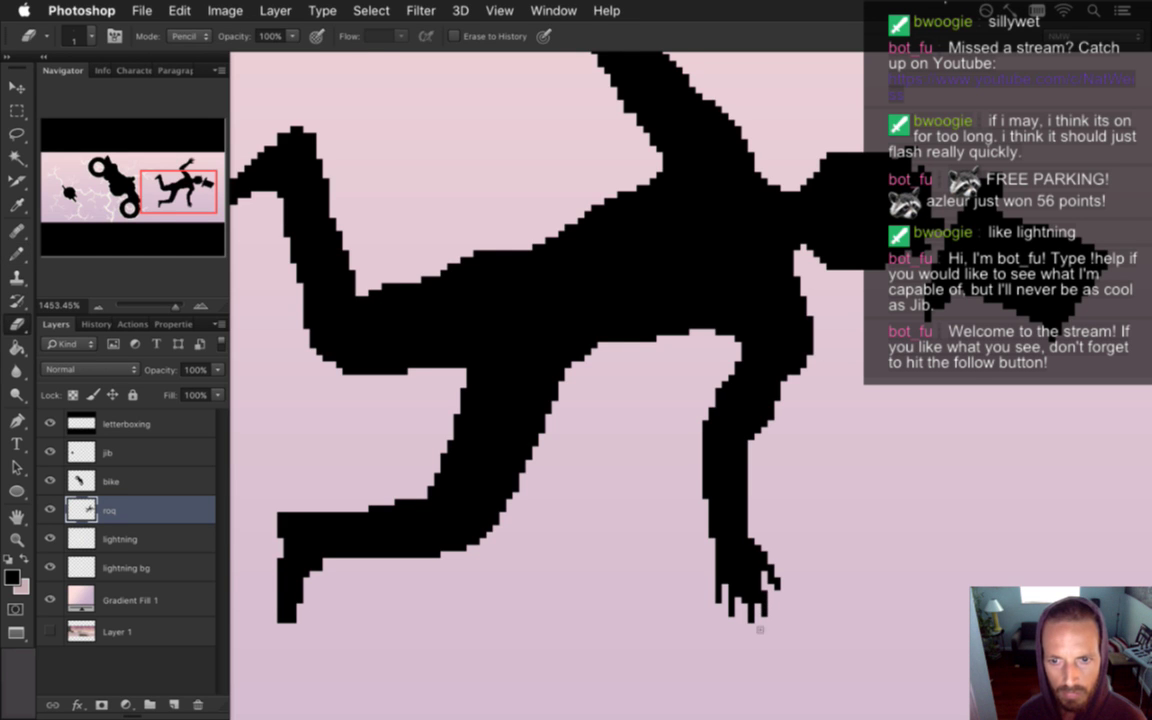
Shift the tip of the lowered hand's longest finger one pixel left to even out the finger spacing
key("super+0")
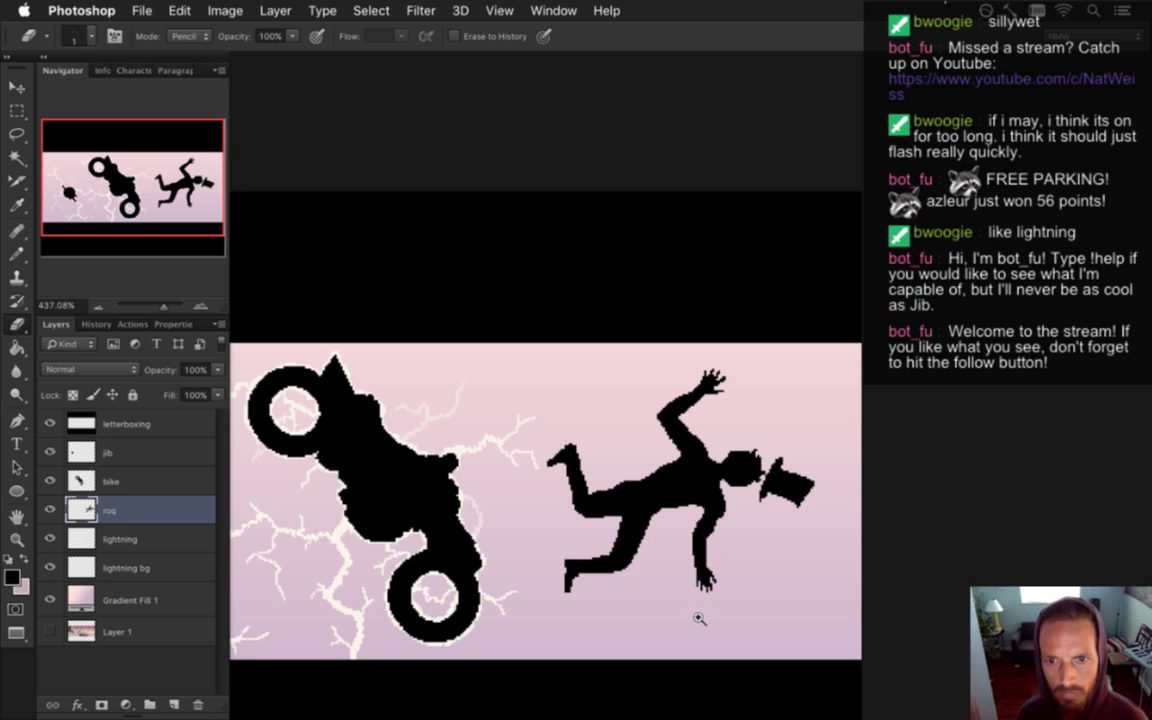
left_click(620, 525)
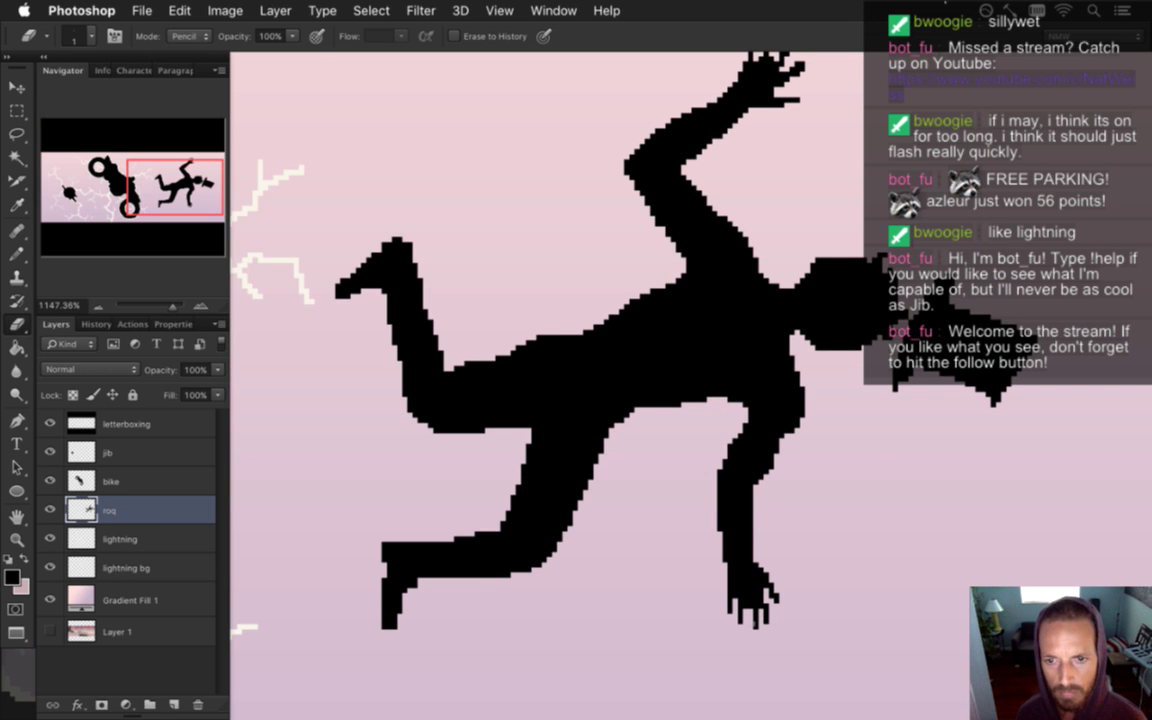
key("b")
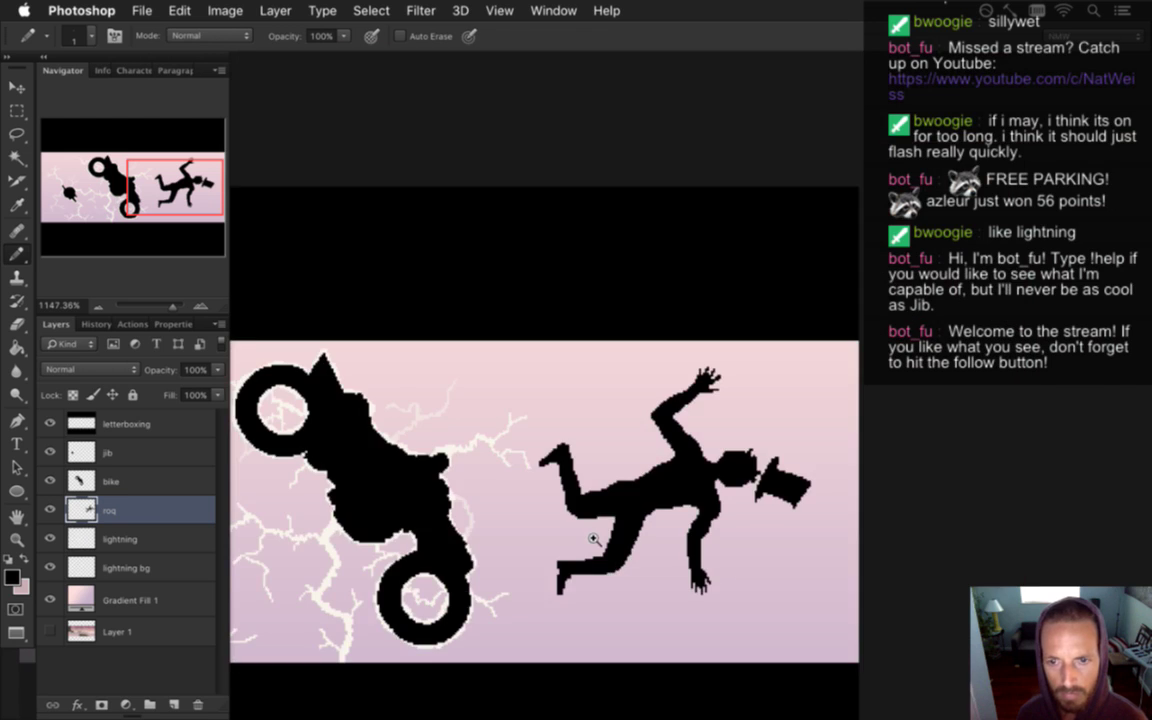
left_click(600, 525, "alt")
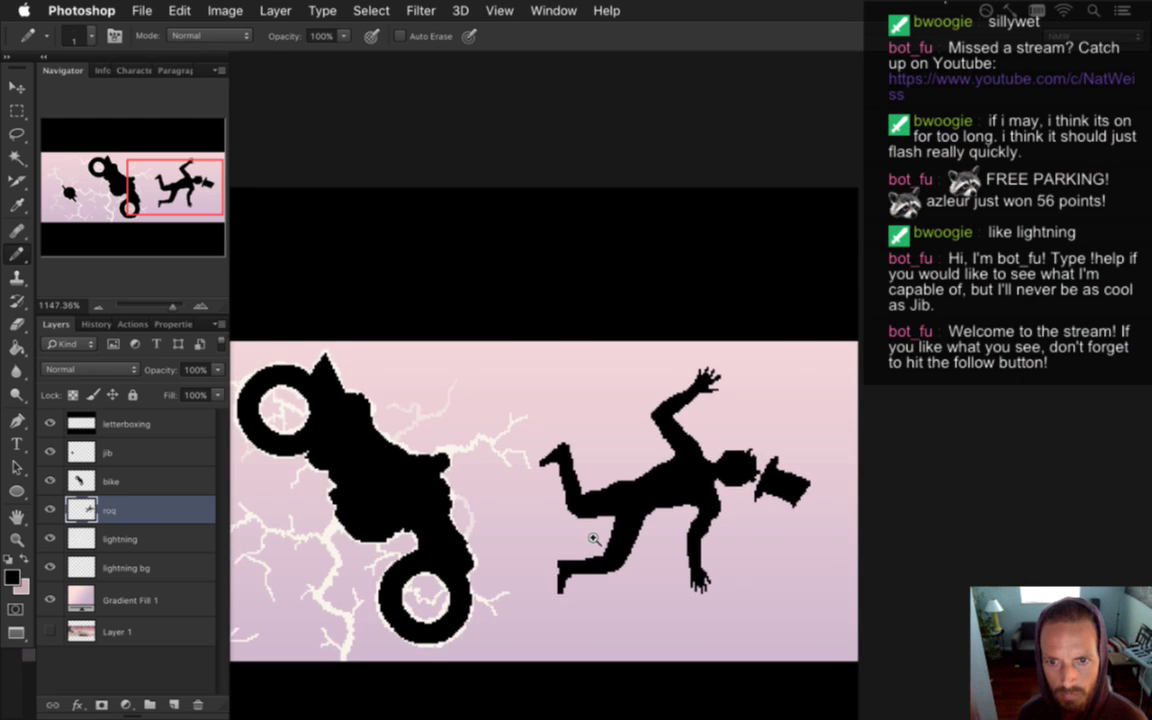
left_click(681, 566)
key("m")
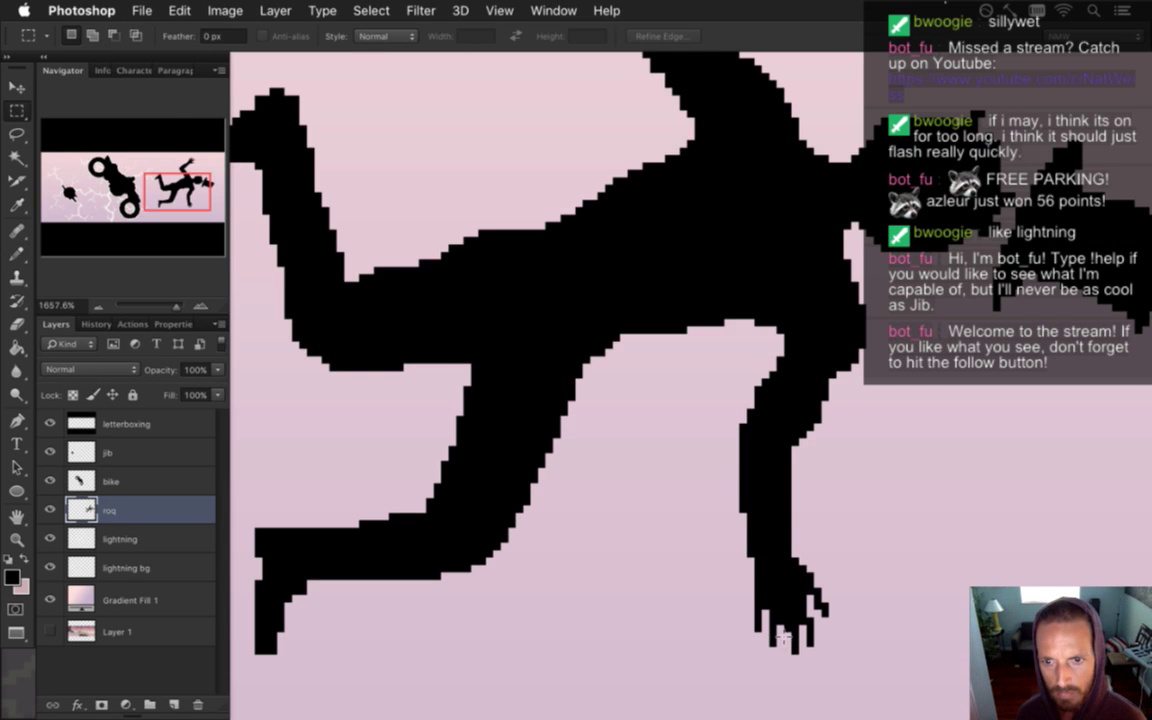
key("v")
key("m")
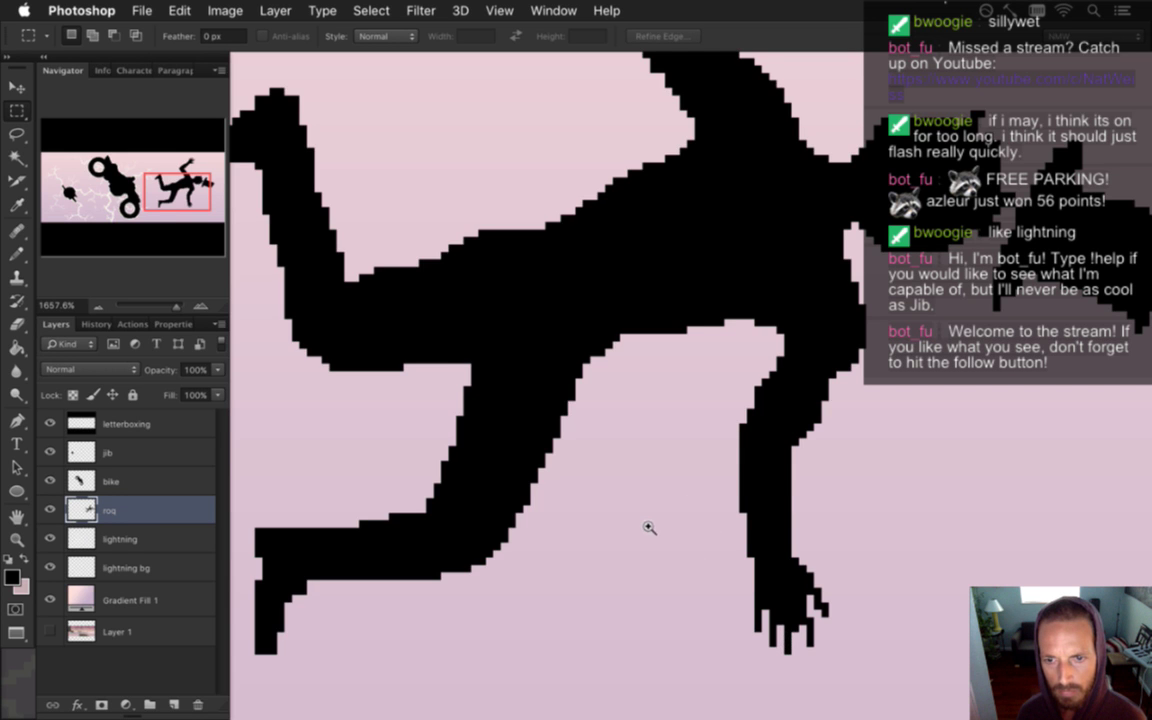
Examine the lowered hand's finger shapes up close and against the whole scene
key("super+0")
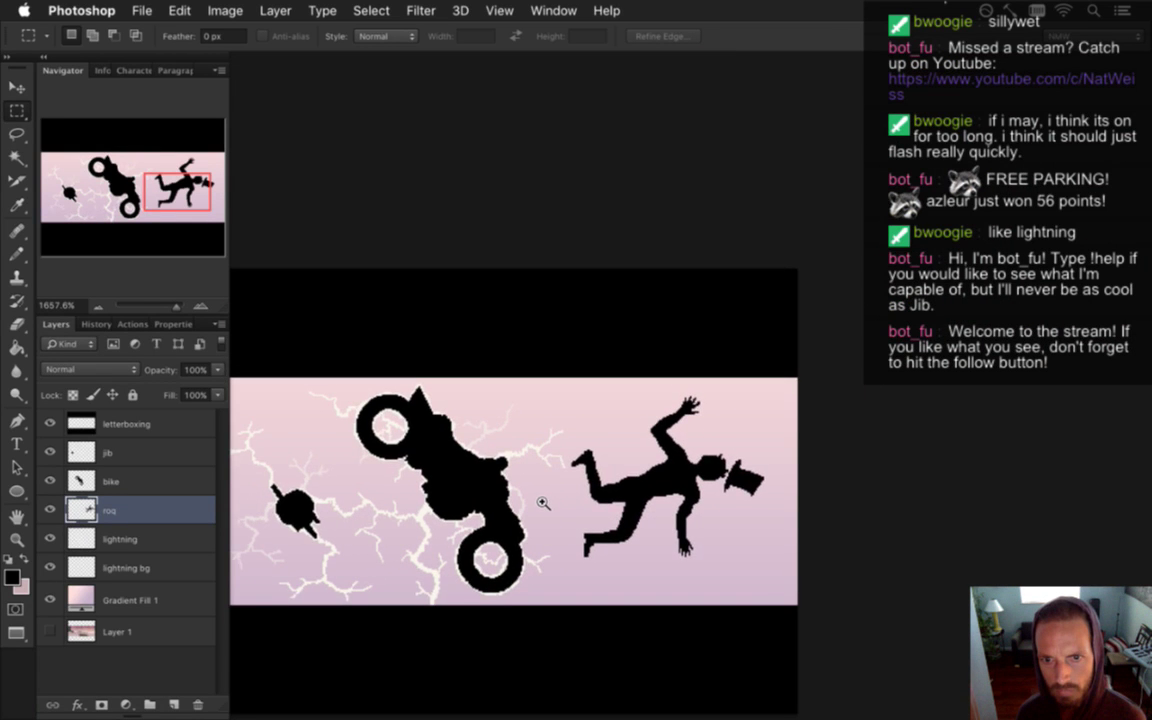
left_click(576, 504)
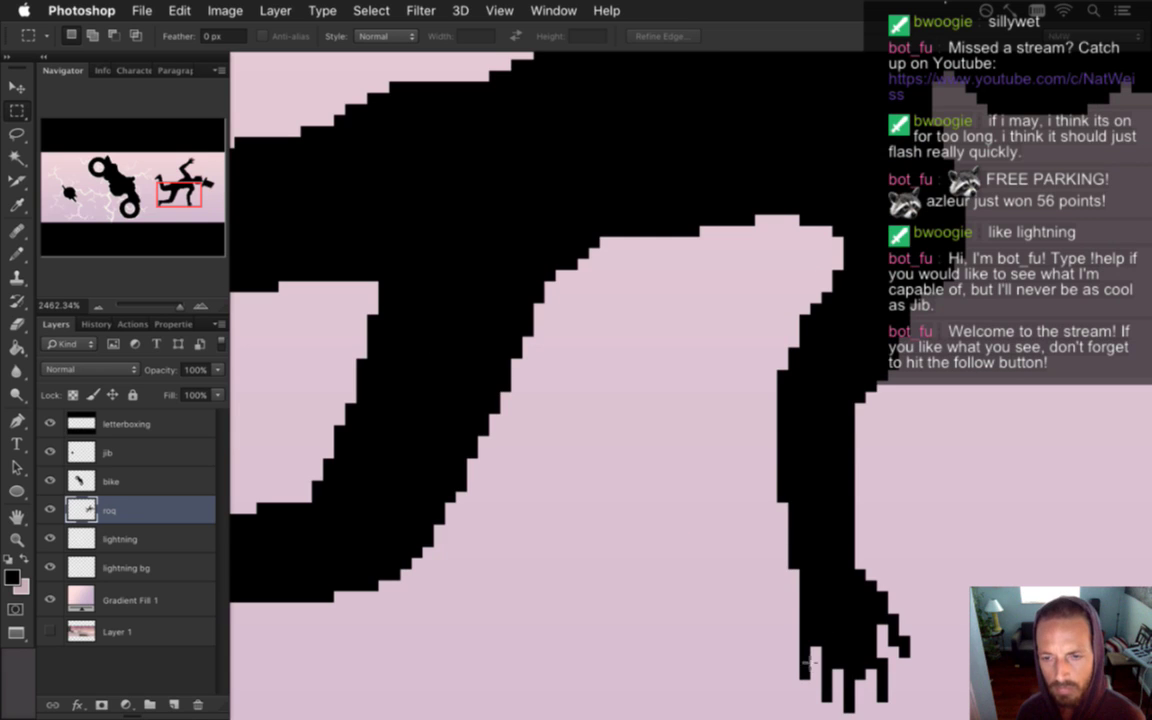
scroll(726, 597, "down", 4)
scroll(726, 597, "right", 3)
key("e")
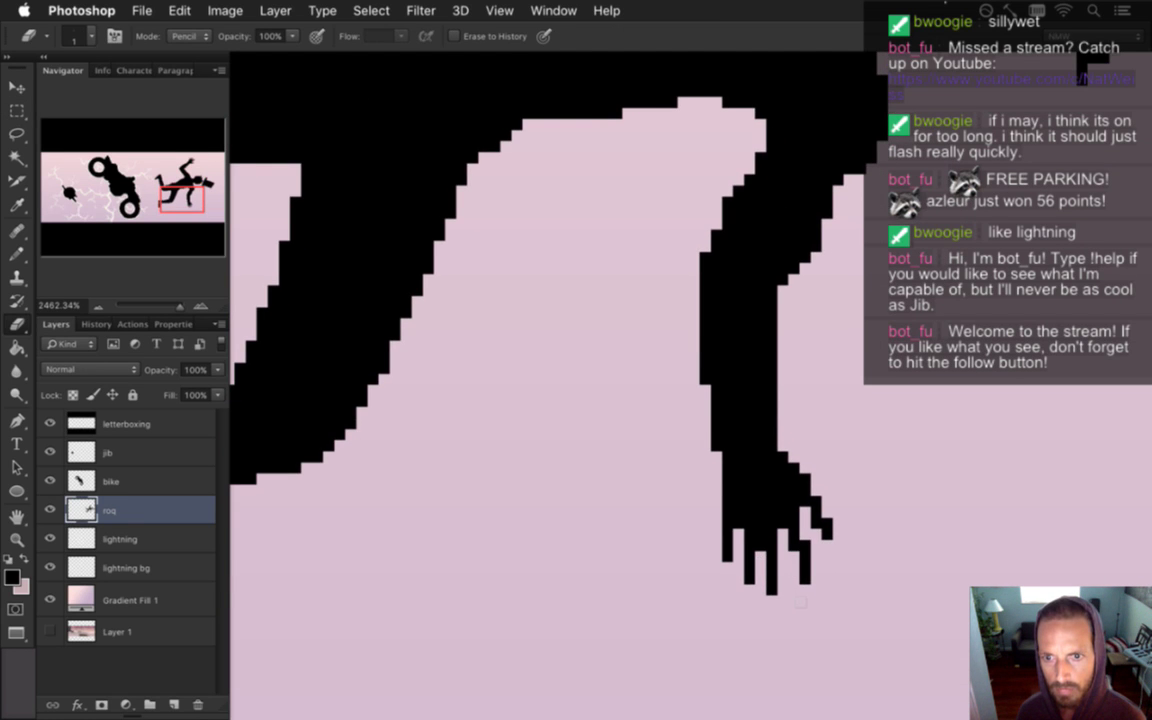
left_click(655, 542, "alt")
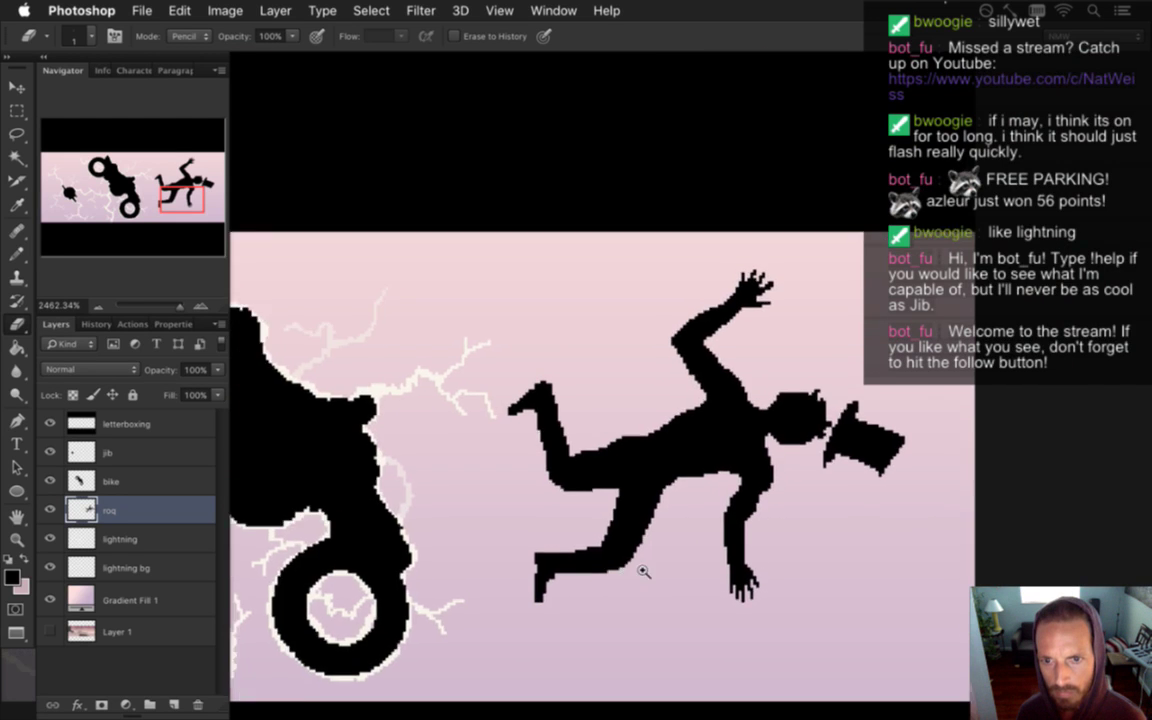
left_click(644, 571)
key("b")
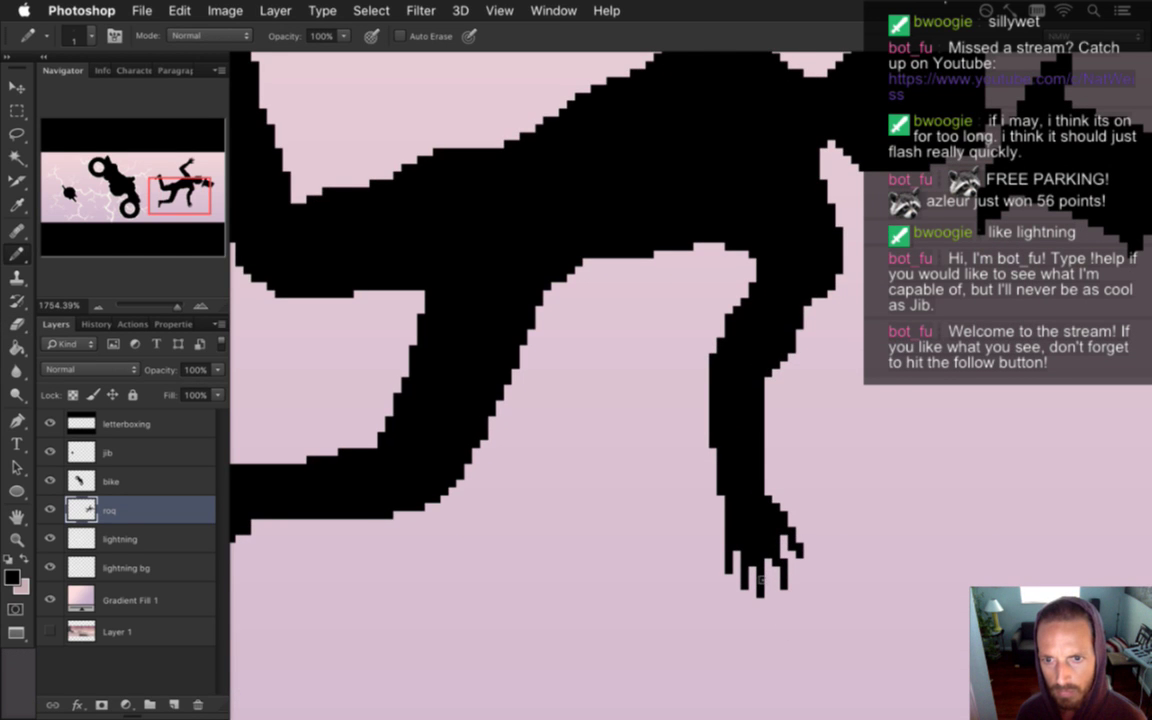
left_click(656, 540, "alt")
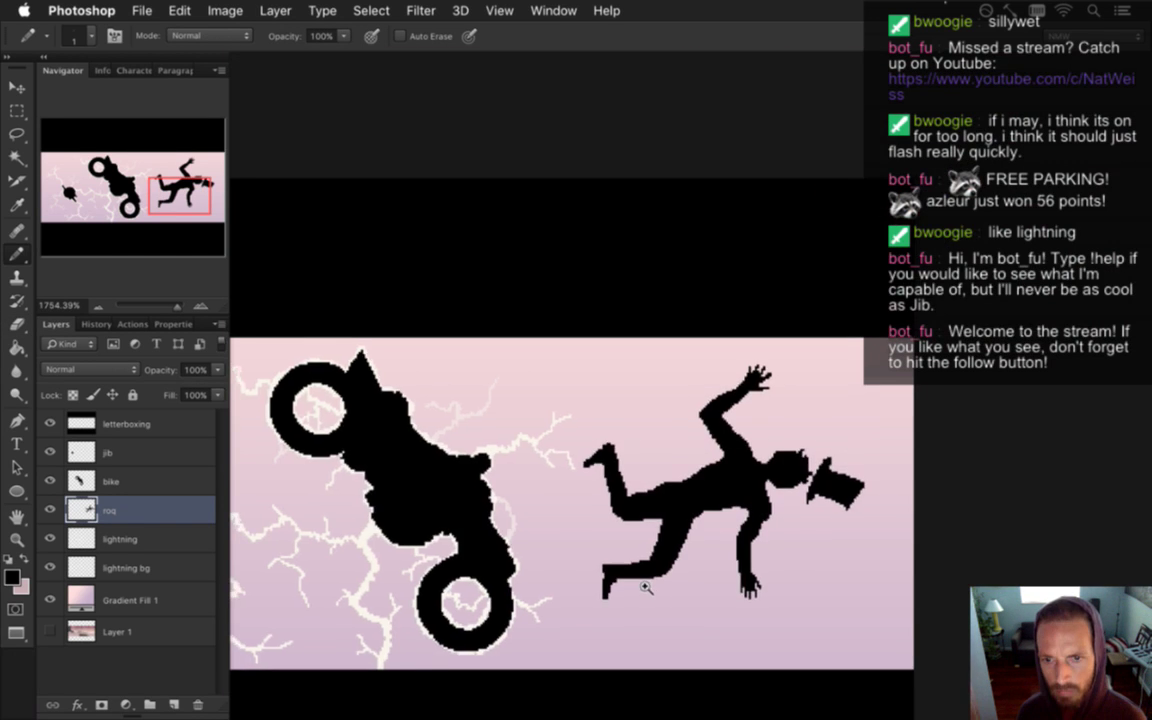
left_click(646, 587, "alt")
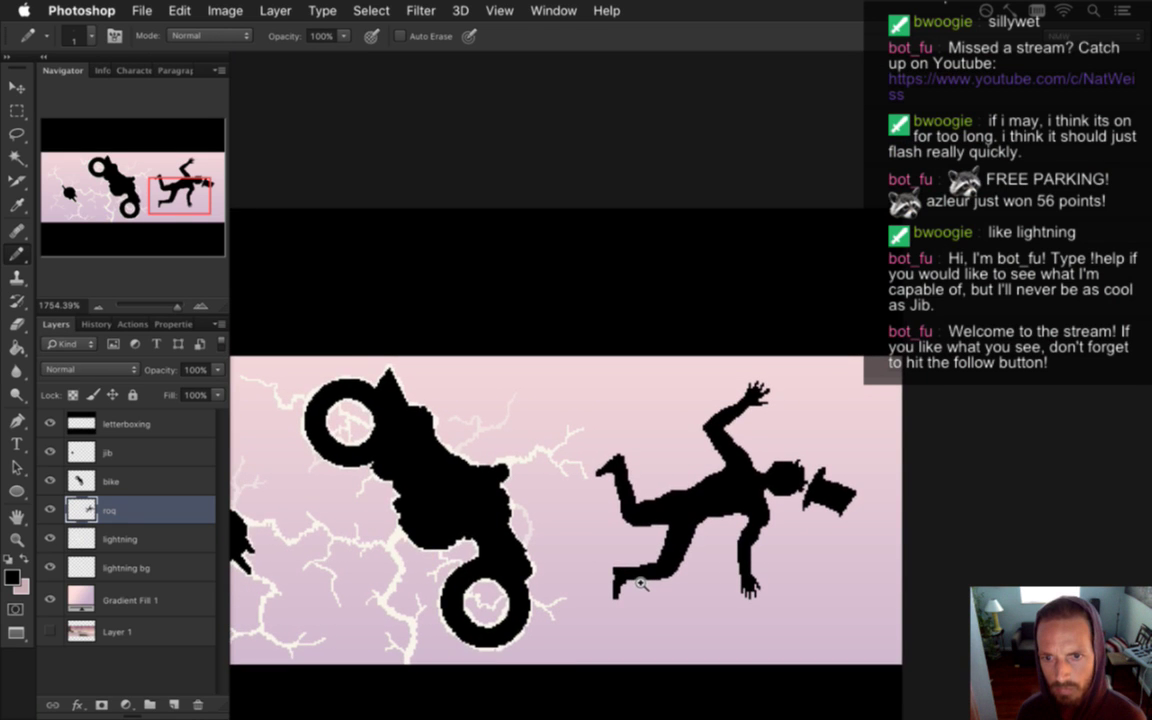
left_click(740, 596)
key("e")
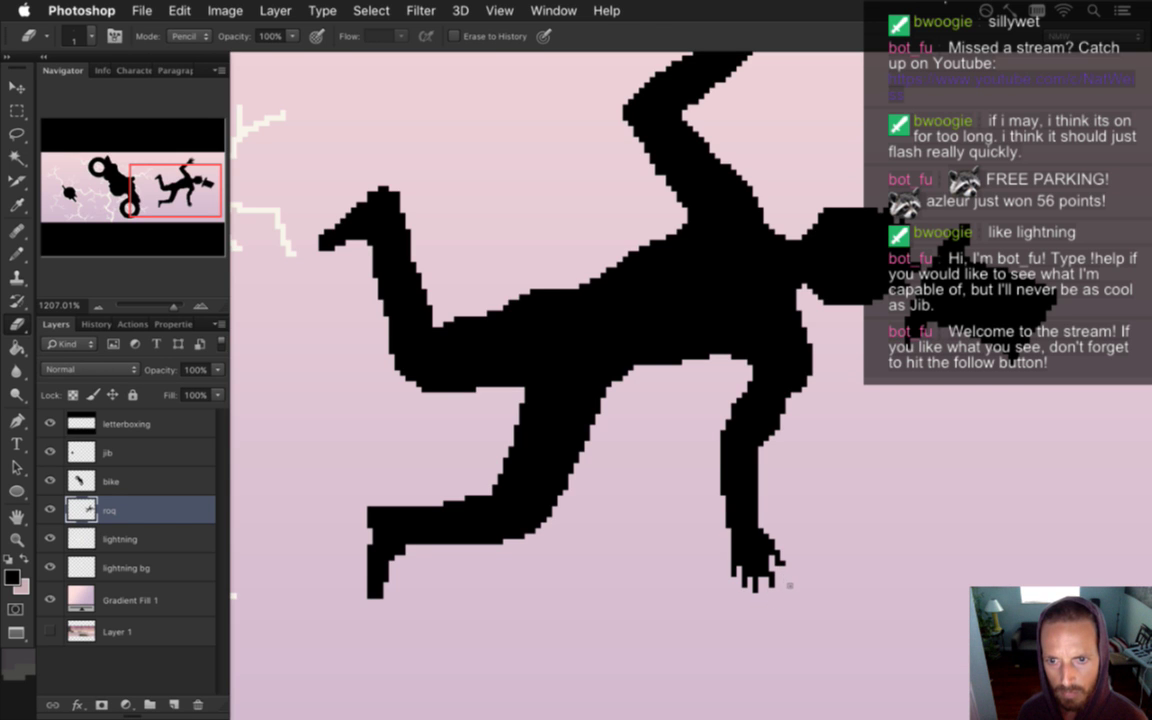
Toggle the last edit off and on to compare the figure within the whole scene
left_click_drag(682, 580, 566, 514)
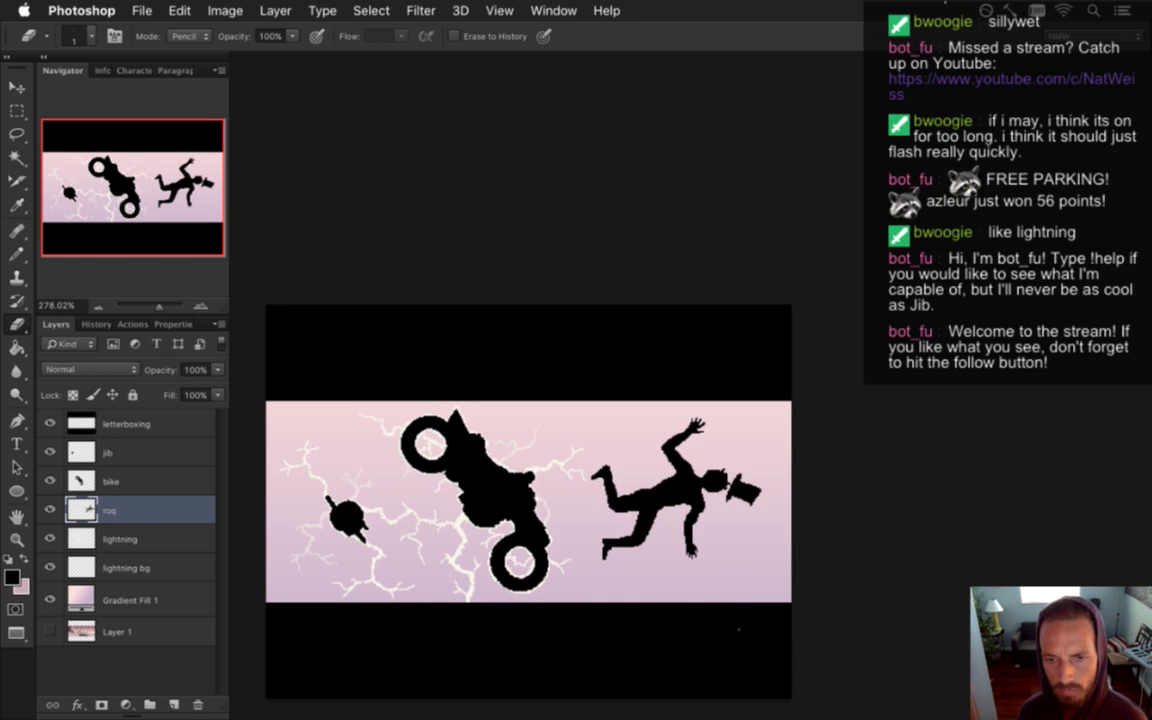
key("super+z")
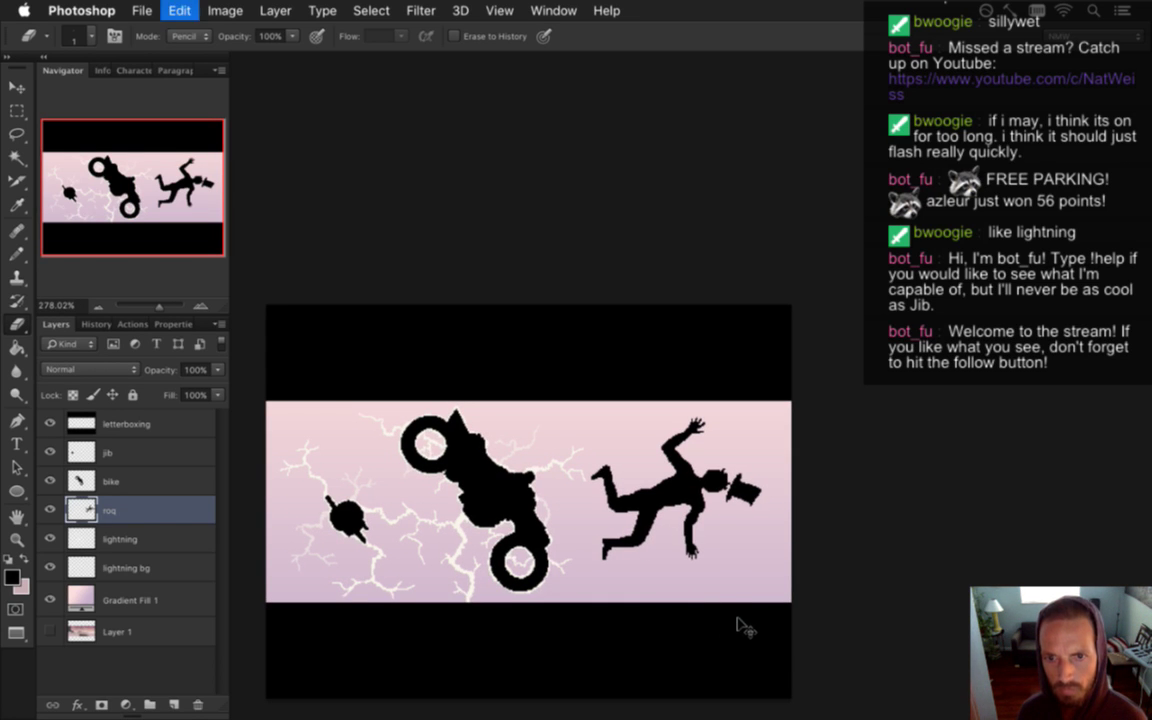
key("super+z")
key("super+z")
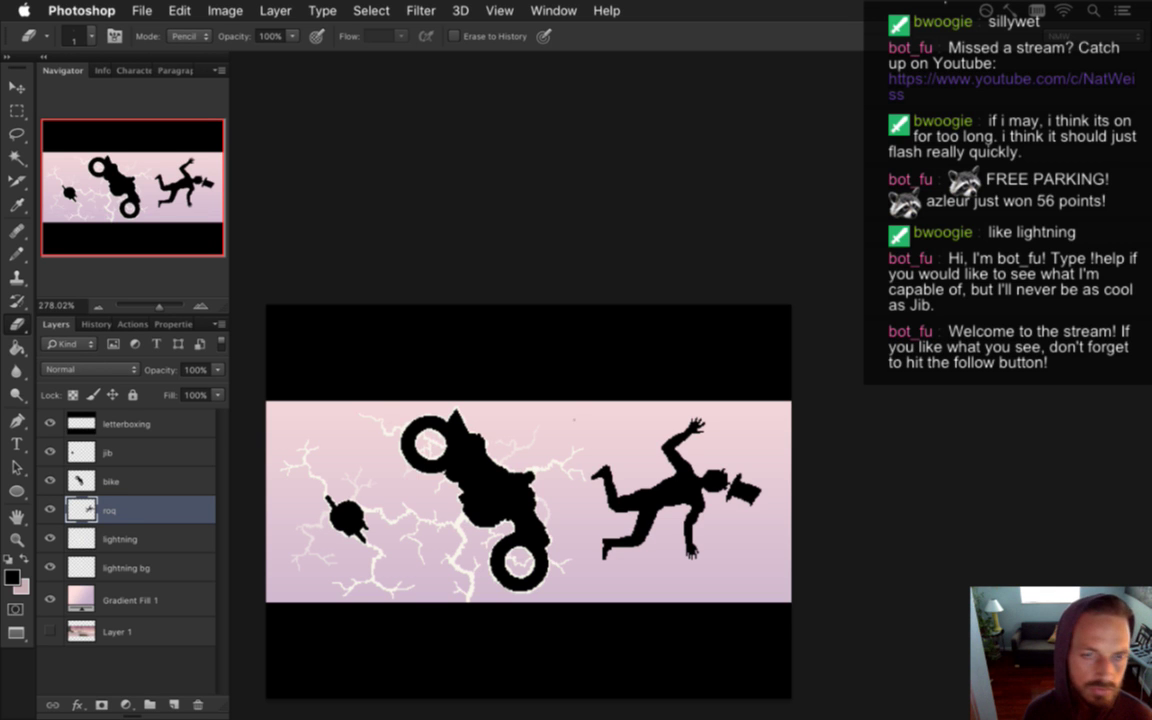
Trim the flared corners of the top hat's crown and shorten the lower tip of its brim
left_click_drag(672, 455, 842, 524)
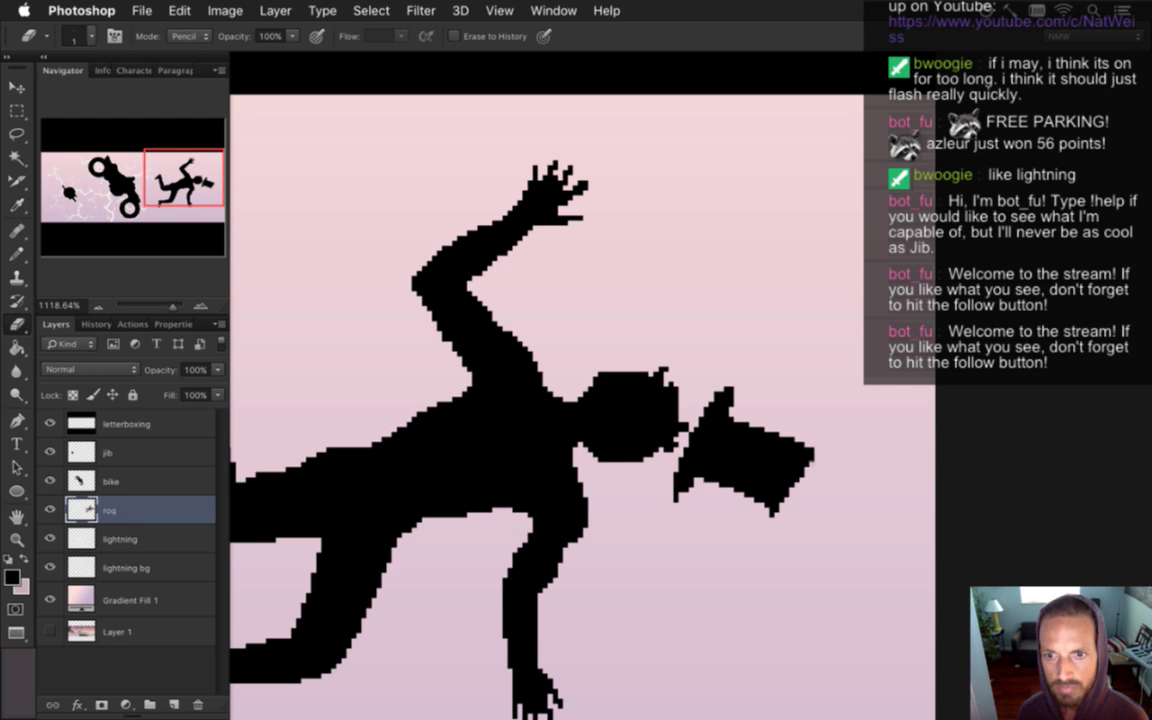
left_click_drag(812, 449, 812, 462)
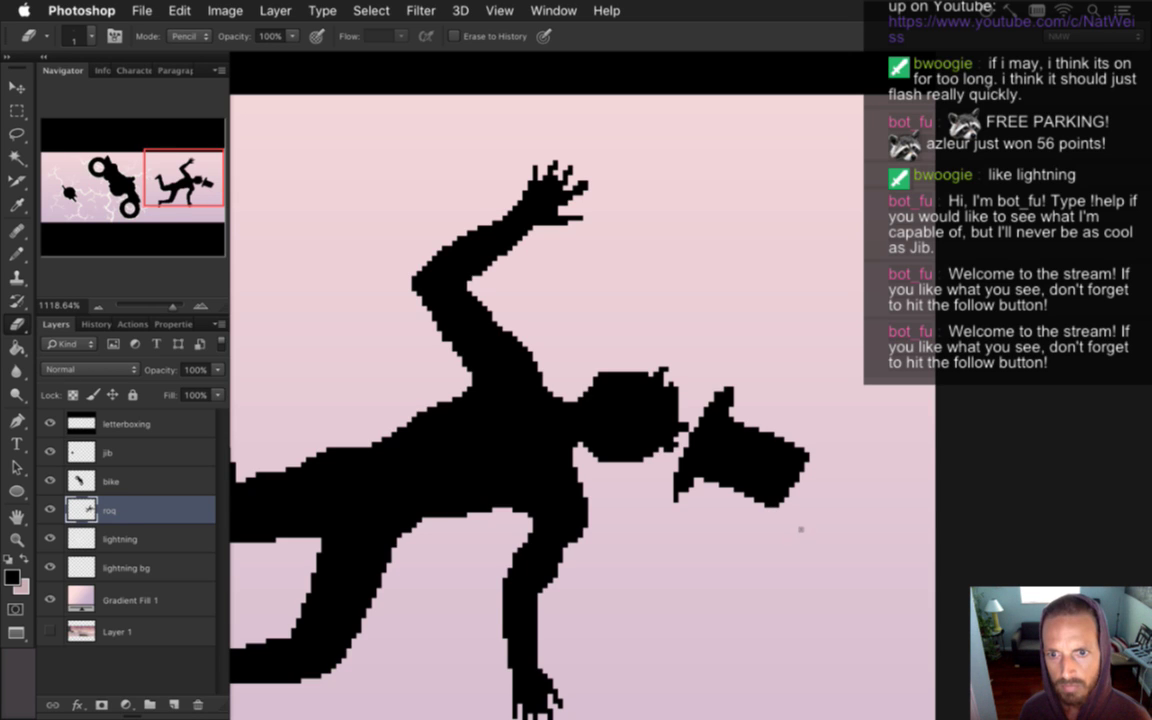
key("b")
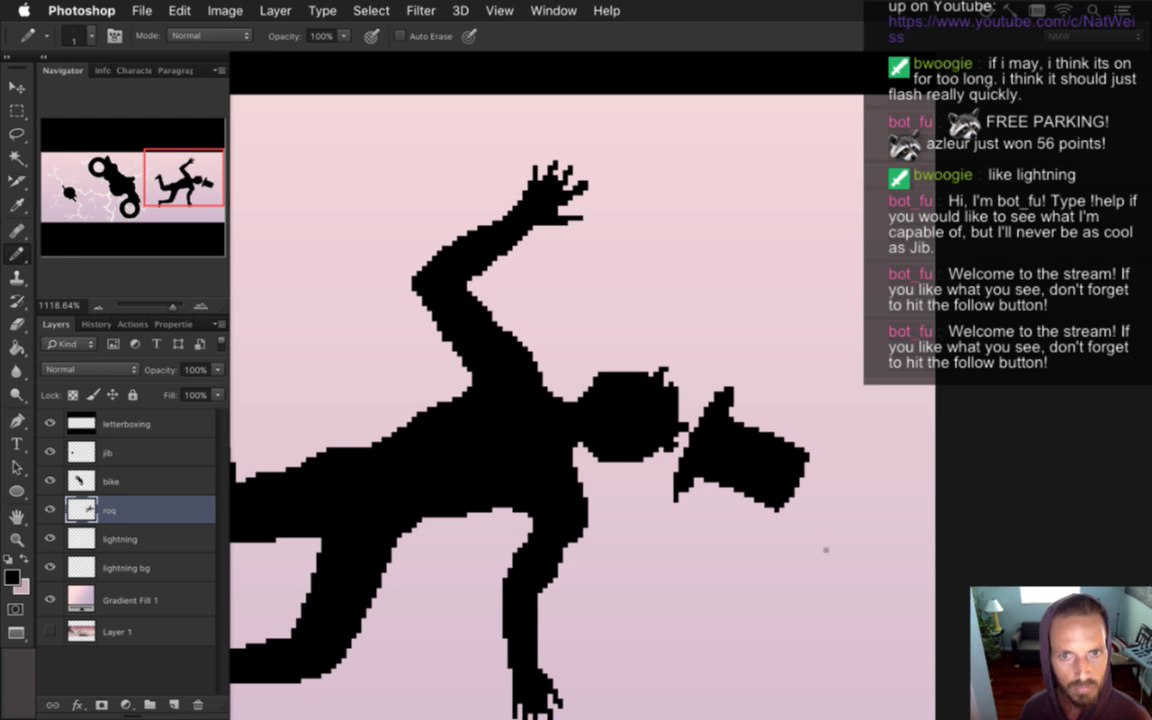
key("e")
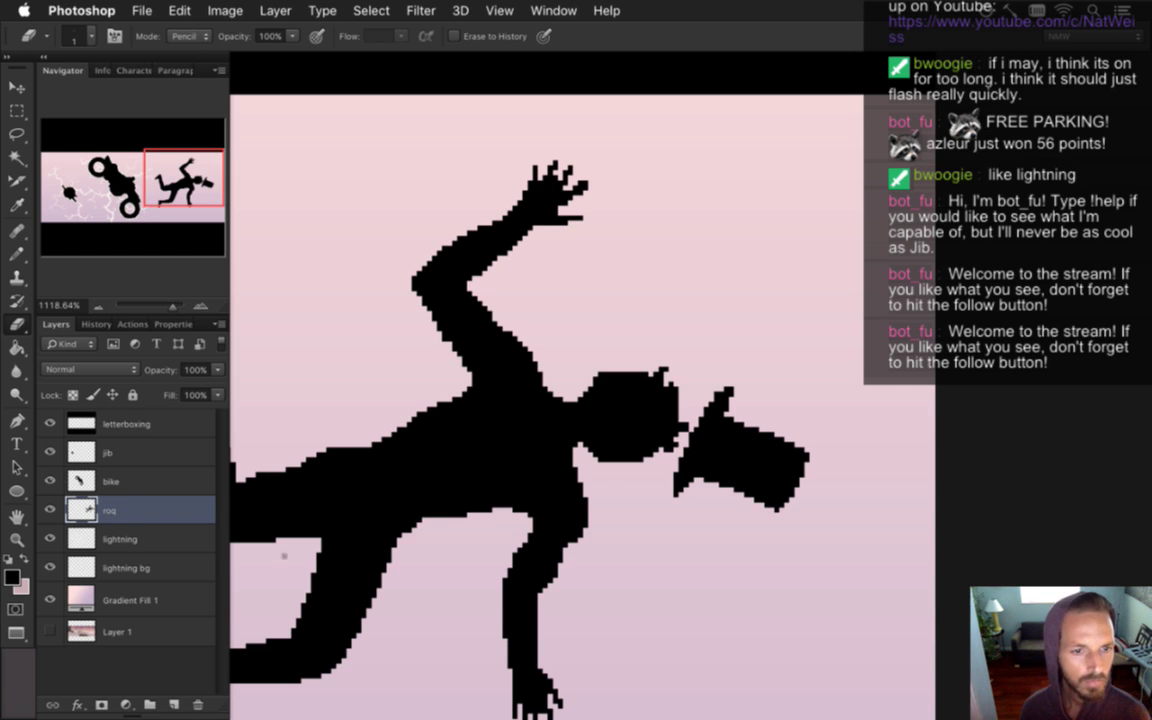
Try the top hat on the figure's head by lassoing it, rotating it about -35.6° and moving it over the head
left_click(16, 133)
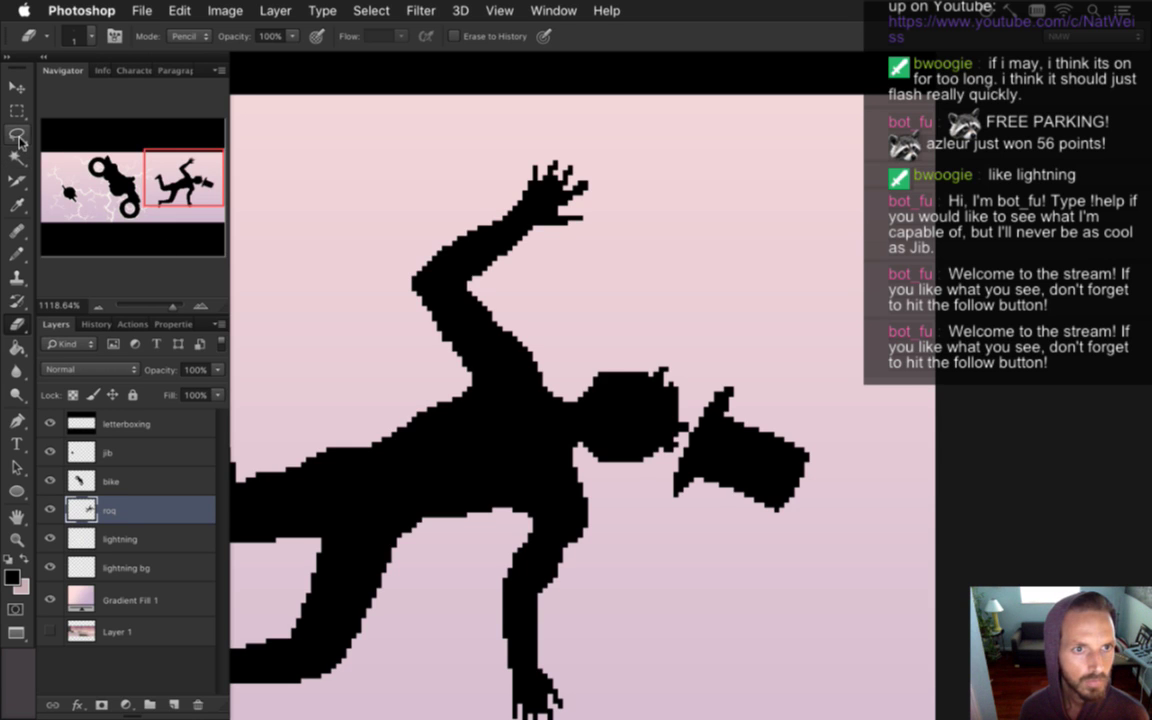
mouse_move(746, 358)
left_mouse_down()
mouse_move(701, 374)
mouse_move(669, 474)
mouse_move(707, 507)
mouse_move(764, 528)
mouse_move(830, 470)
mouse_move(795, 386)
mouse_move(753, 412)
mouse_move(769, 415)
mouse_move(778, 336)
left_mouse_up()
key("v")
left_click_drag(650, 309, 585, 384)
left_click_drag(710, 412, 645, 413)
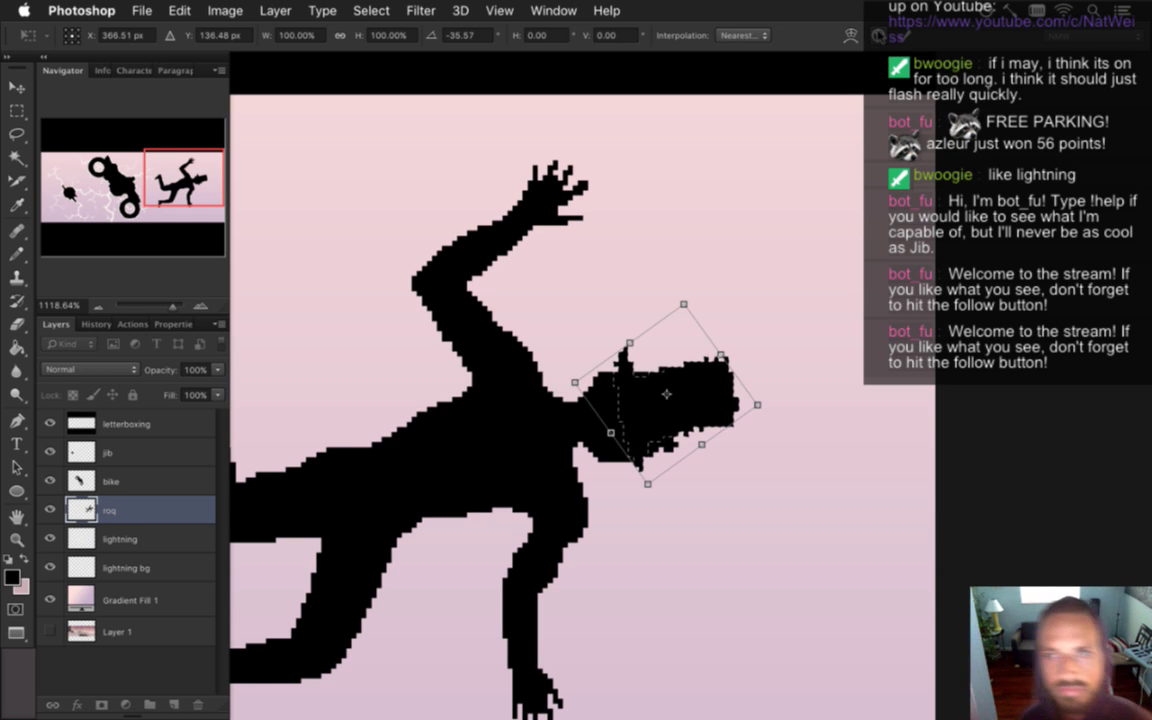
key("Return")
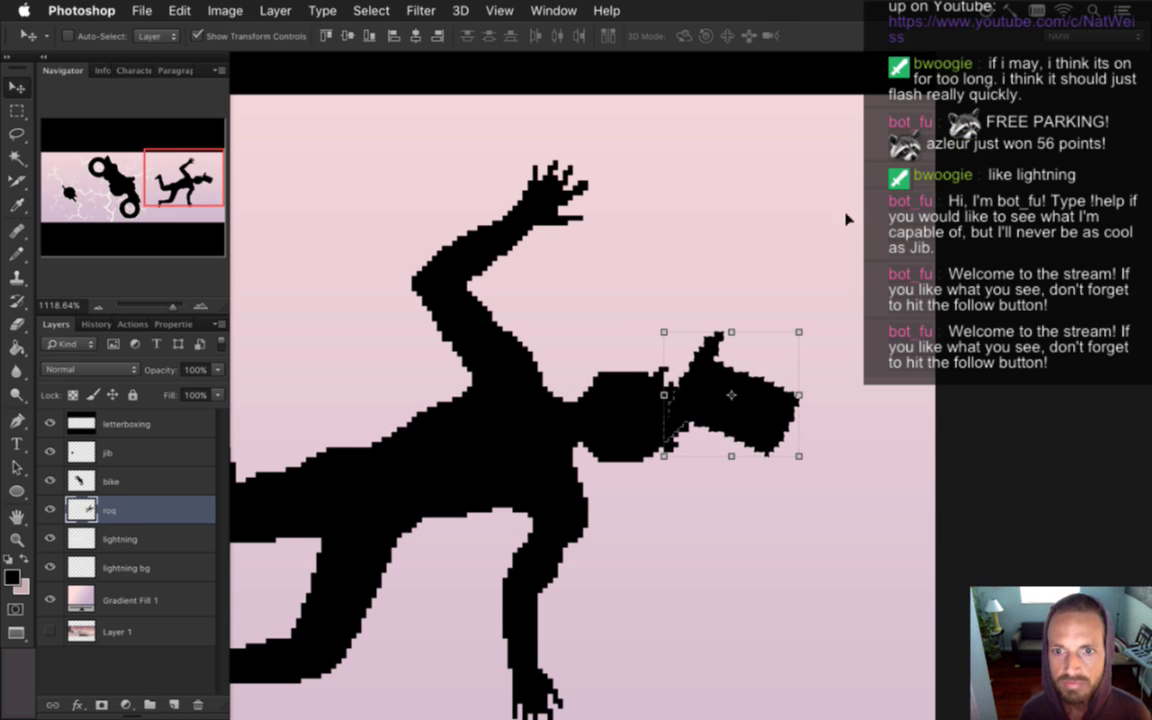
key("super+z")
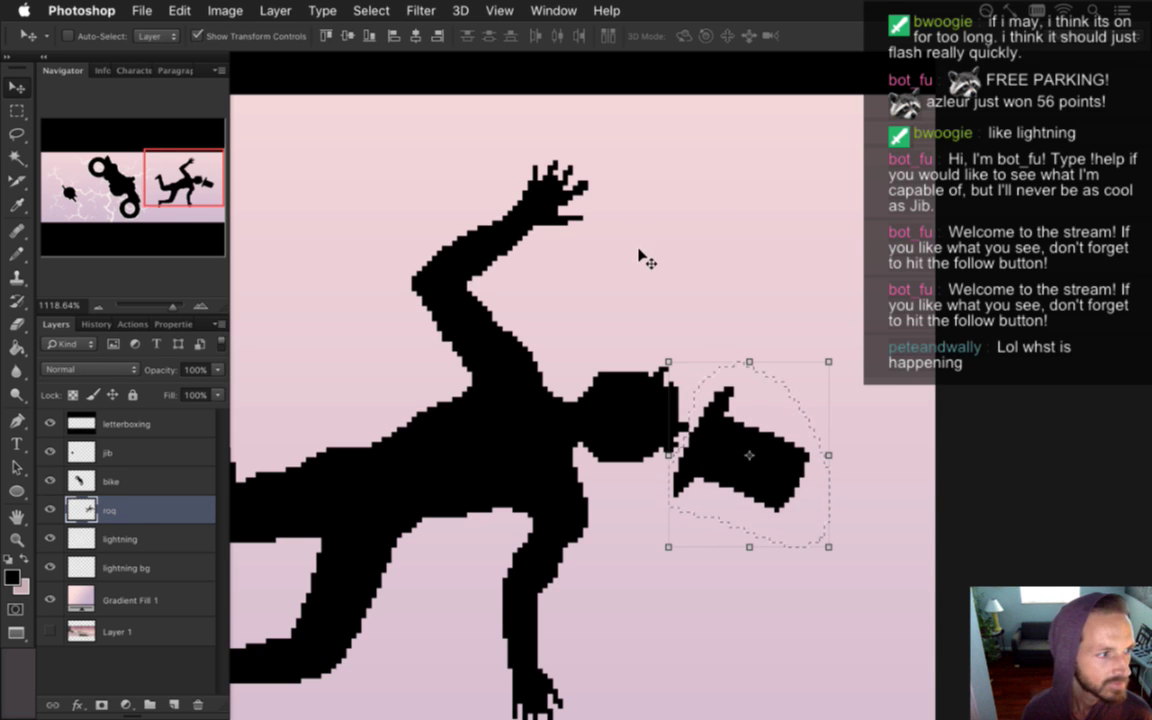
key("m")
key("super+d")
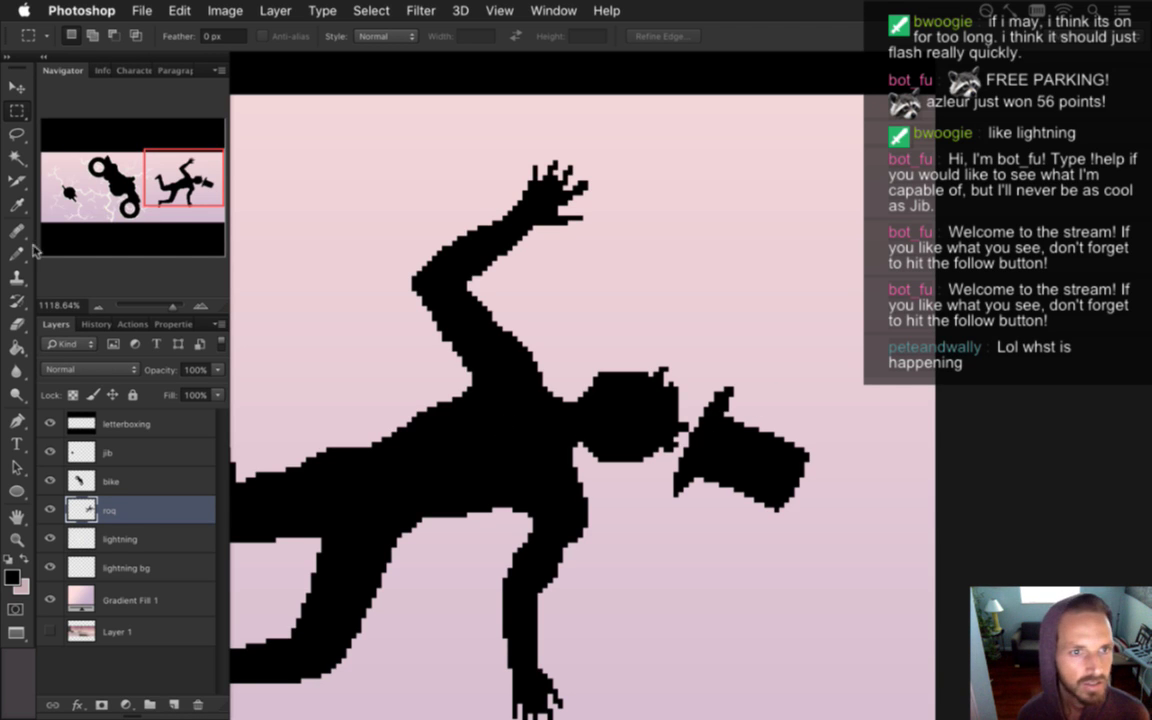
Select the top hat's upper half lengthwise and nudge it slightly up and right, away from the lower half
left_click(16, 133)
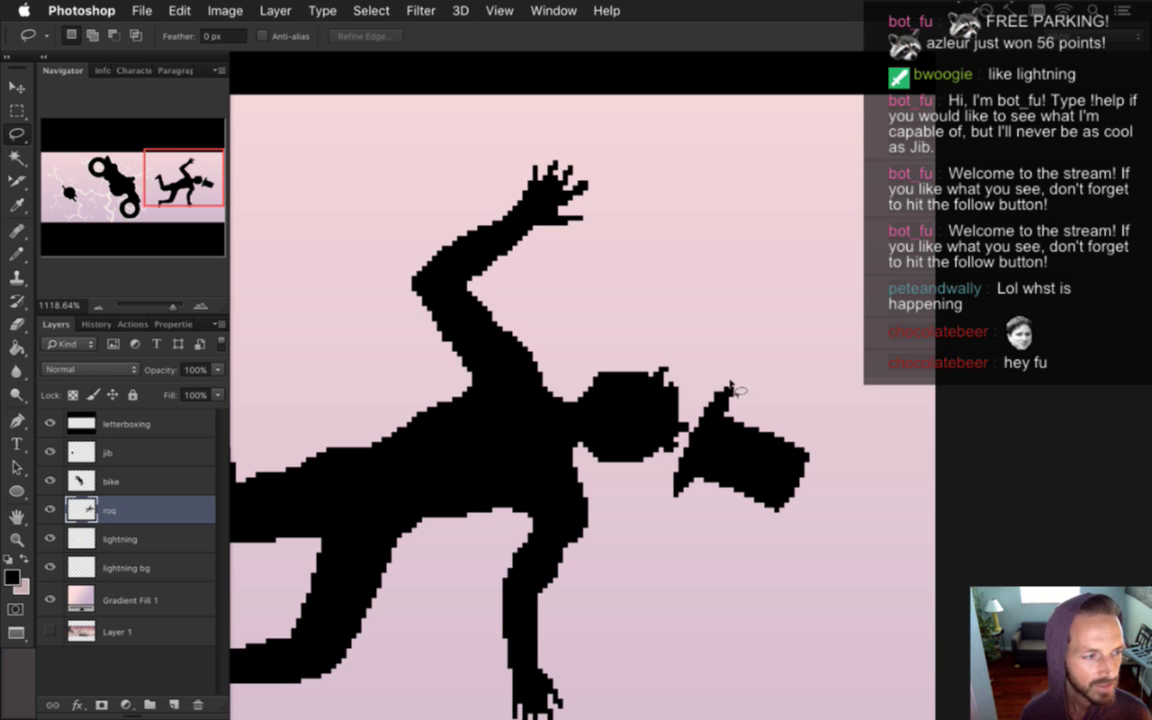
mouse_move(716, 358)
left_mouse_down()
mouse_move(693, 432)
mouse_move(765, 467)
mouse_move(818, 473)
mouse_move(832, 426)
mouse_move(712, 360)
left_mouse_up()
key("v")
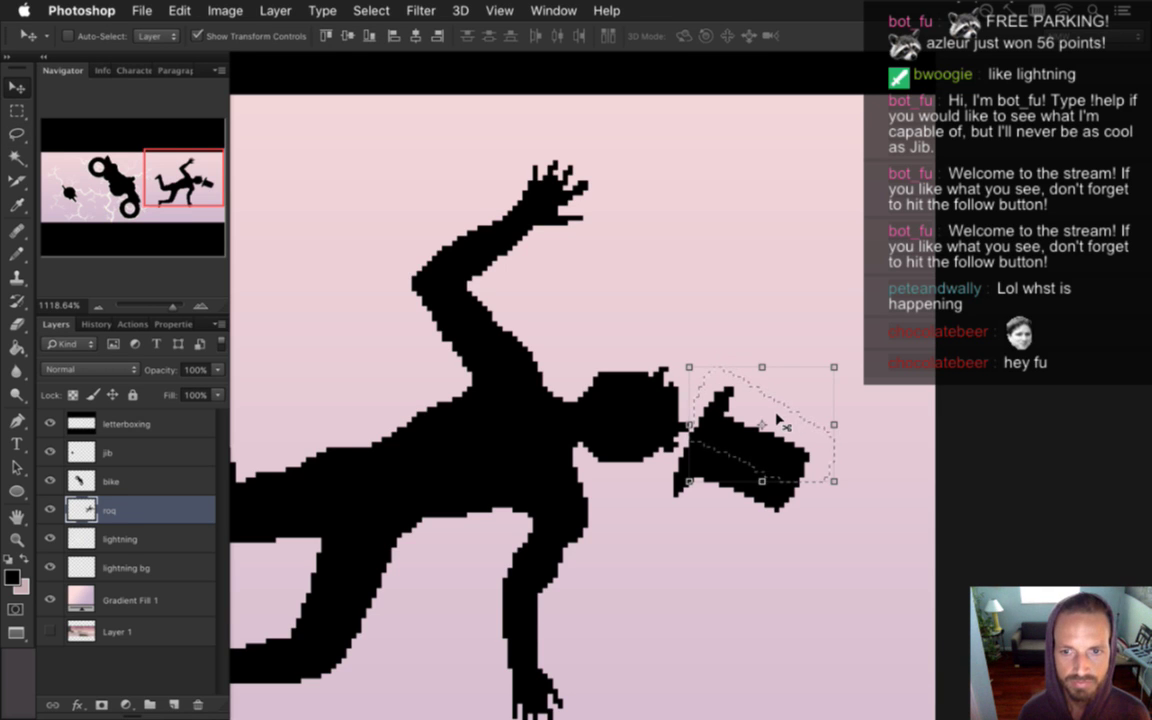
key("Up")
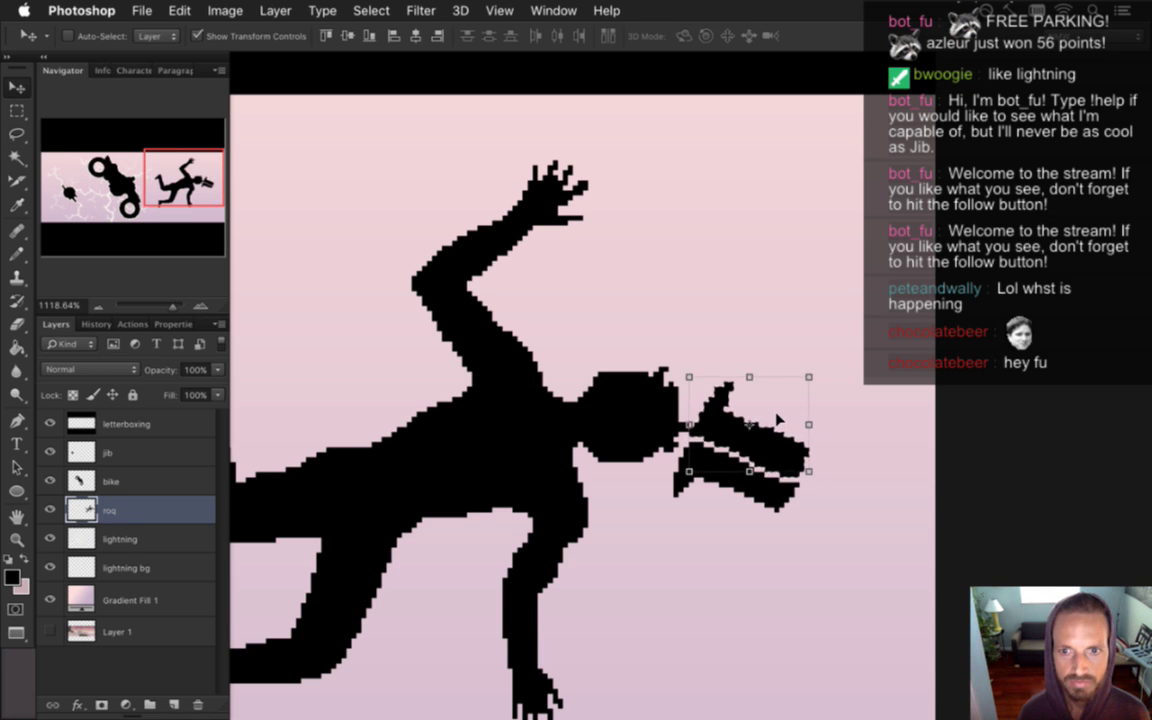
key("m")
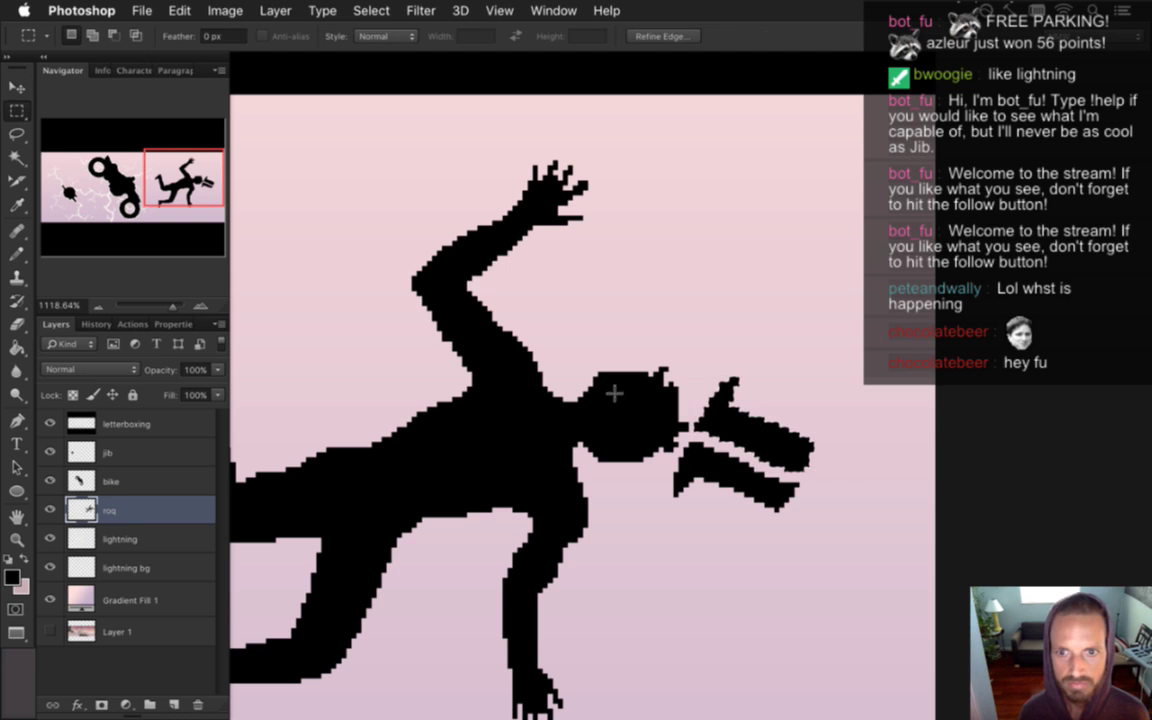
Fill the gap running lengthwise through the top hat with black Pencil pixels and save the file
key("e")
key("i")
key("b")
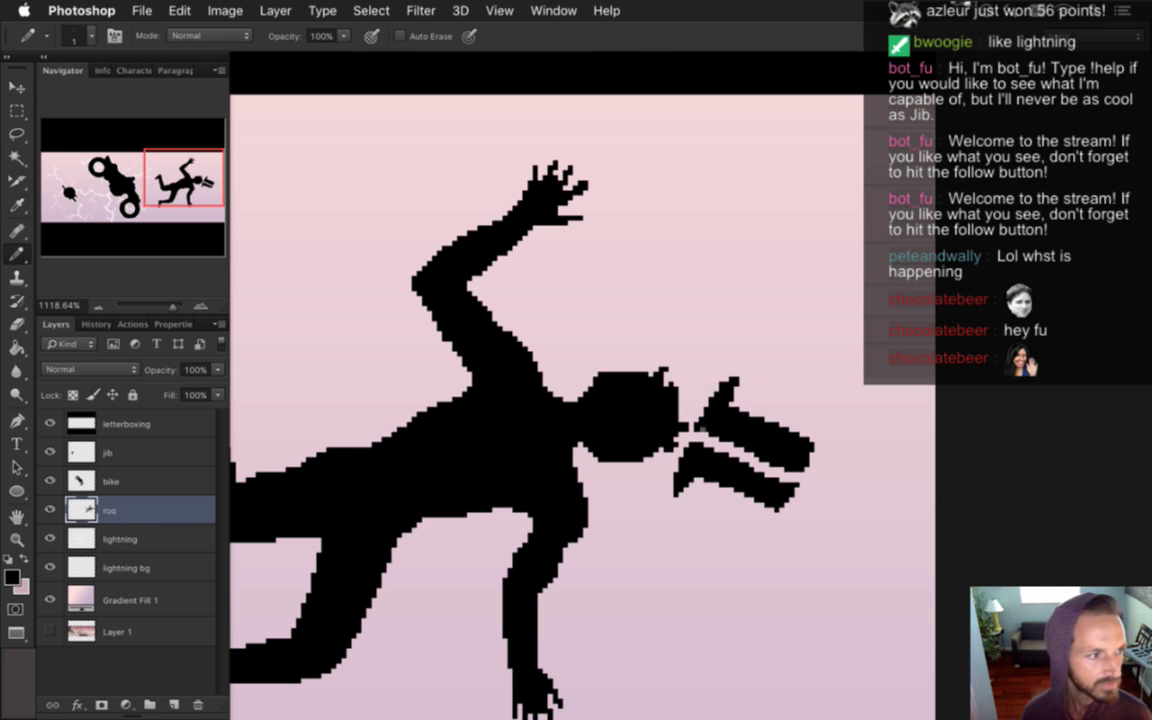
left_click_drag(688, 430, 779, 482)
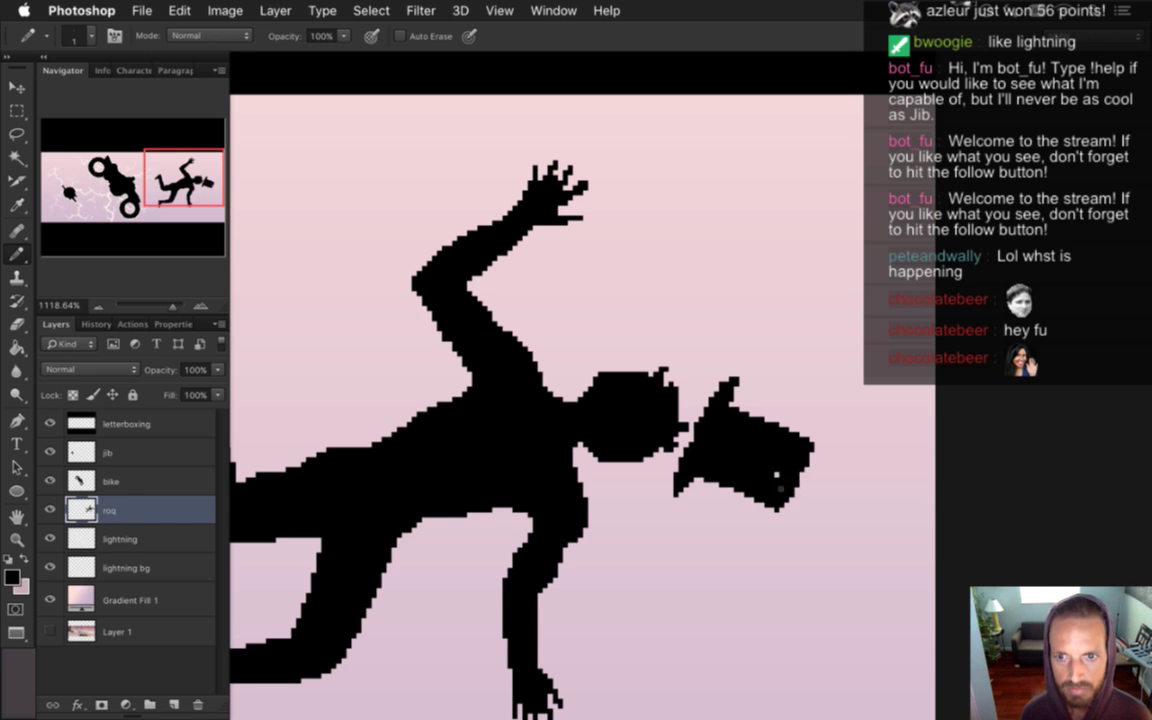
scroll(640, 470, "down", 5)
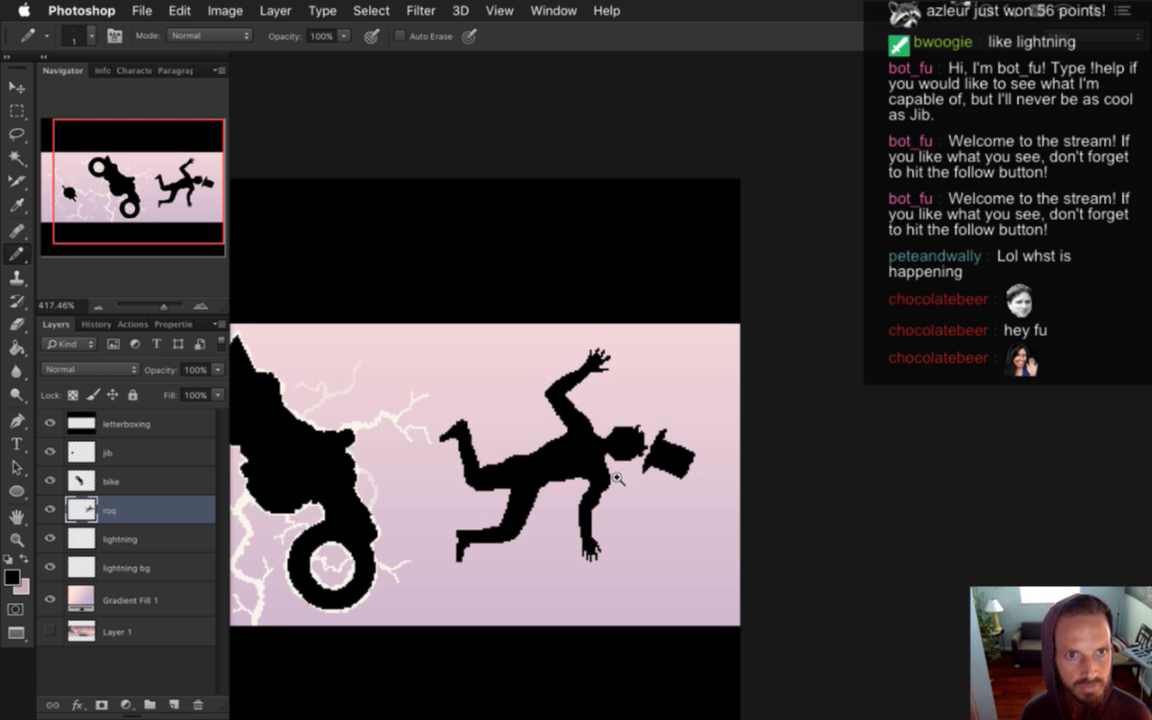
left_click_drag(580, 483, 860, 419)
key("super+s")
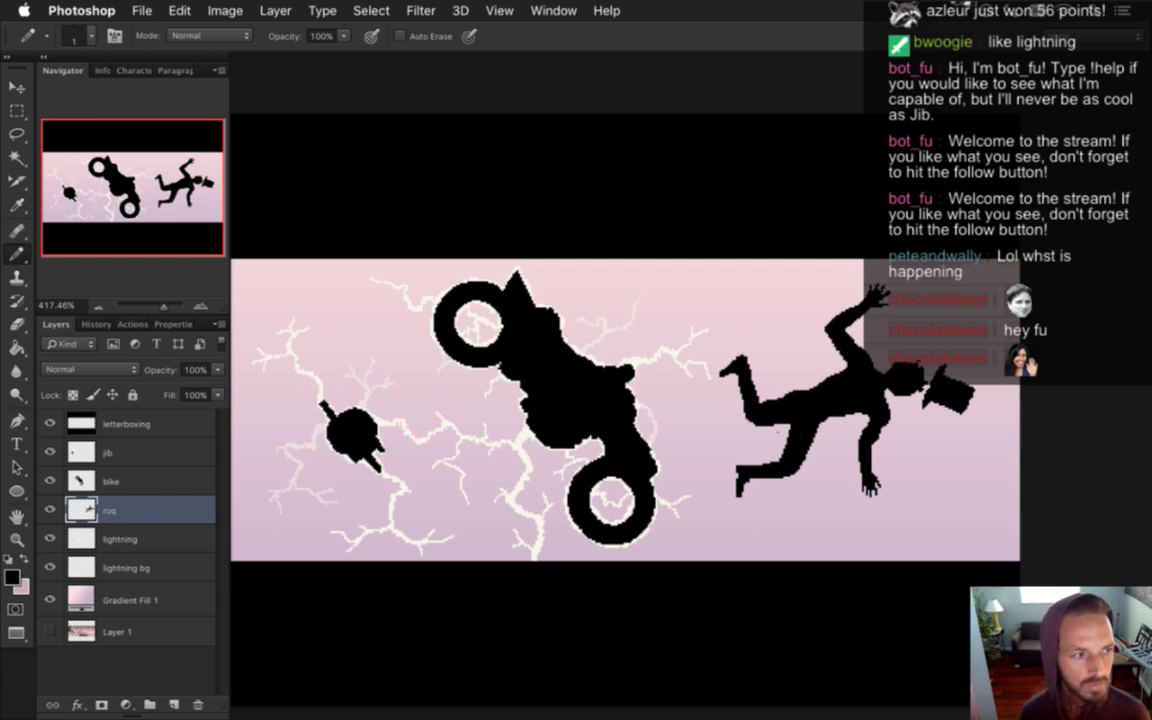
Try the widened top hat on the head by lassoing it, rotating it about -32.6° and moving it over the head
left_click_drag(838, 354, 953, 425)
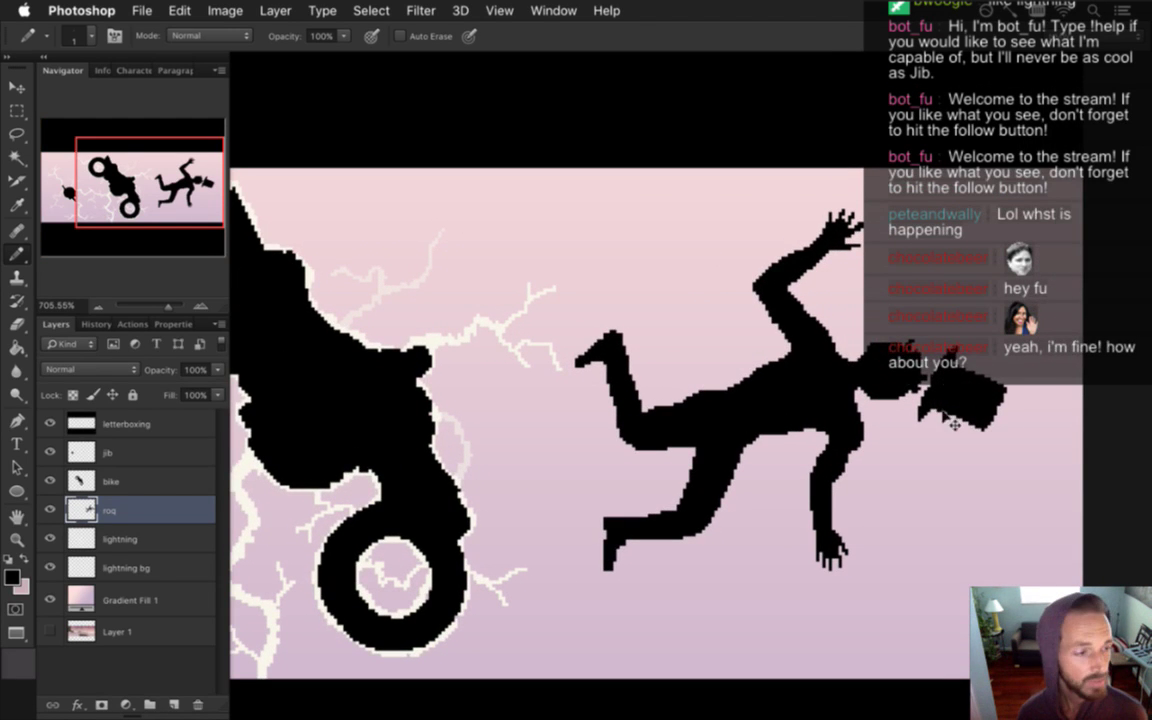
scroll(869, 368, "down", 3)
scroll(869, 368, "right", 5)
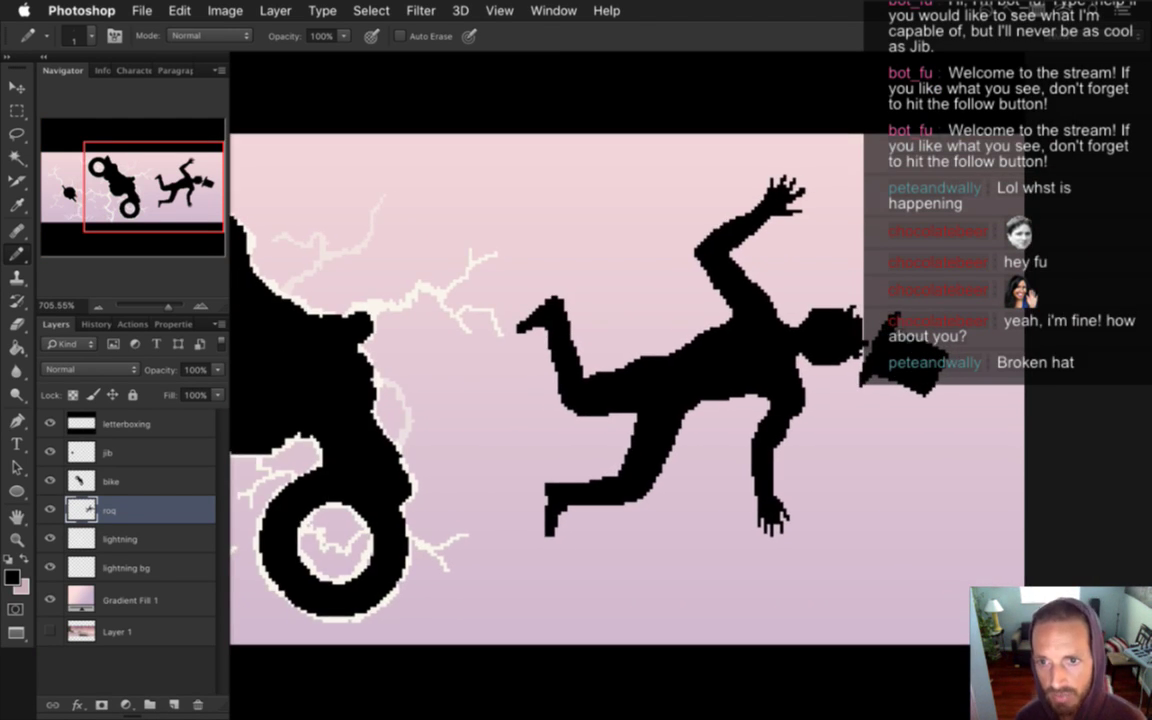
scroll(910, 362, "up", 3)
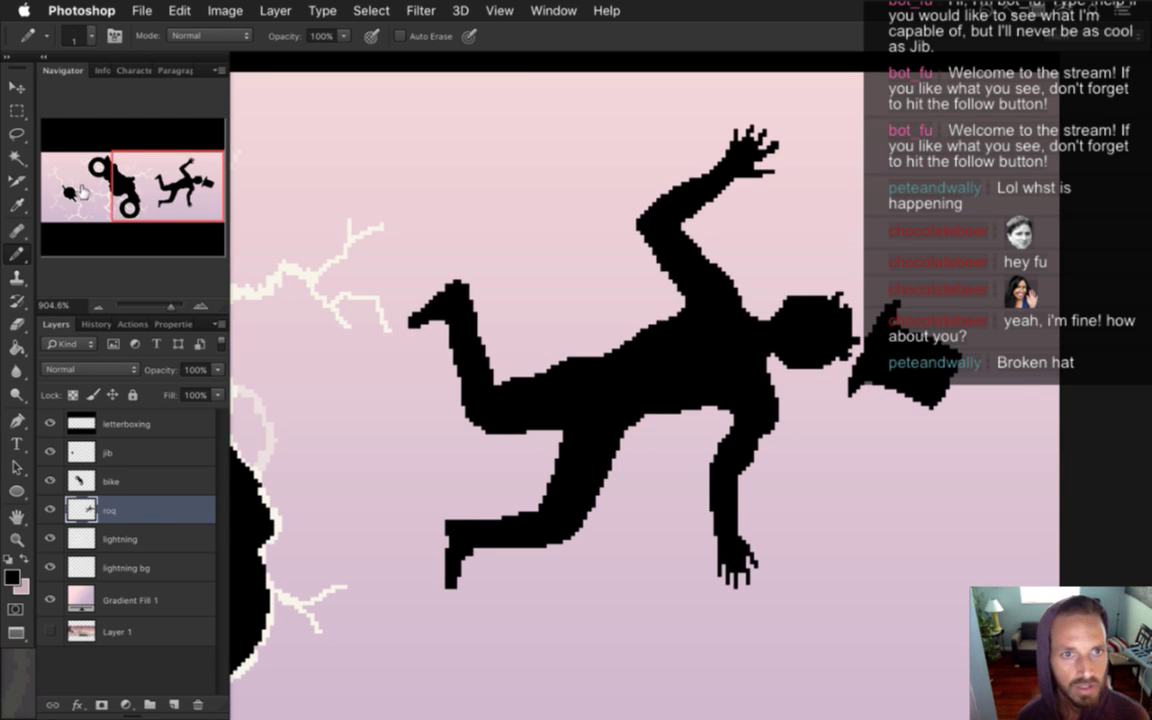
left_click(17, 132)
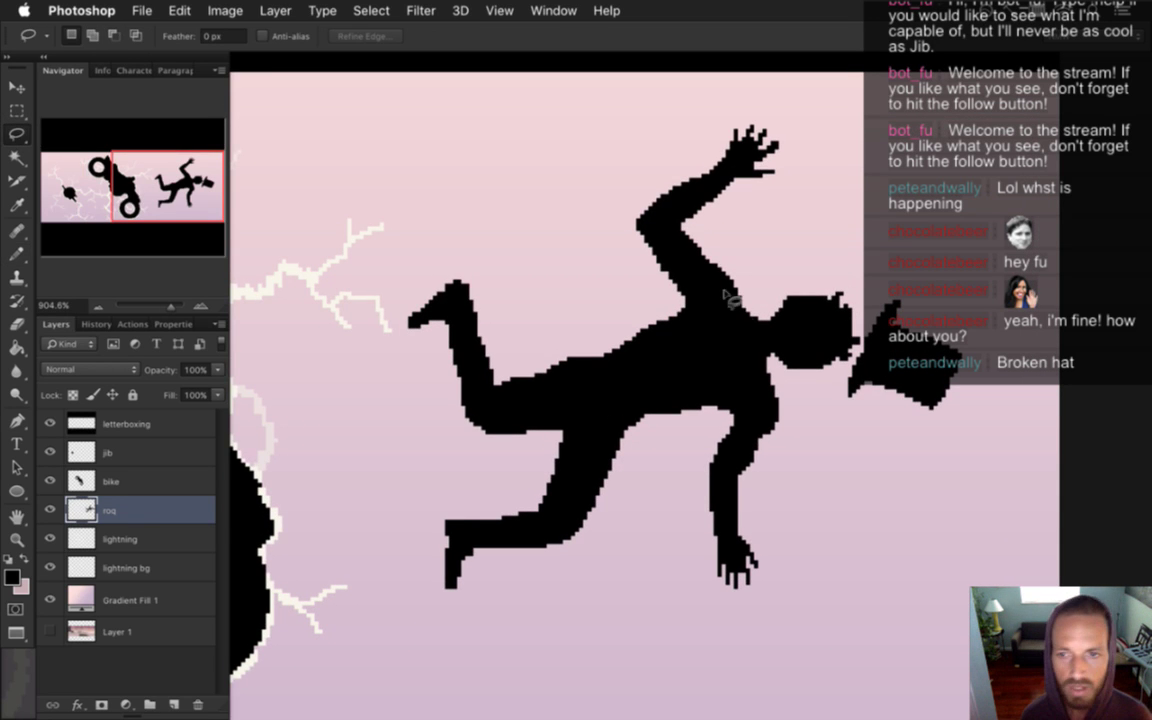
left_click_drag(898, 264, 855, 347)
mouse_move(848, 408)
left_mouse_down()
mouse_move(940, 430)
mouse_move(968, 385)
mouse_move(955, 340)
left_mouse_up()
key("v")
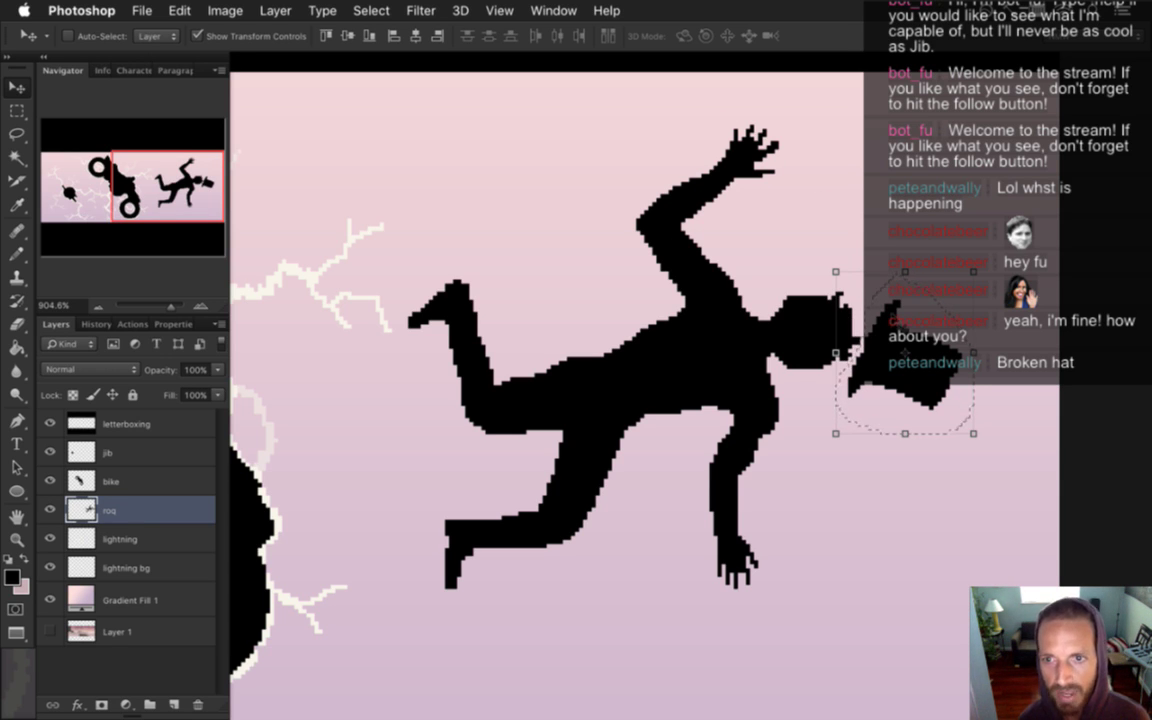
key("ctrl+t")
left_click_drag(742, 236, 730, 308)
left_click_drag(899, 365, 844, 323)
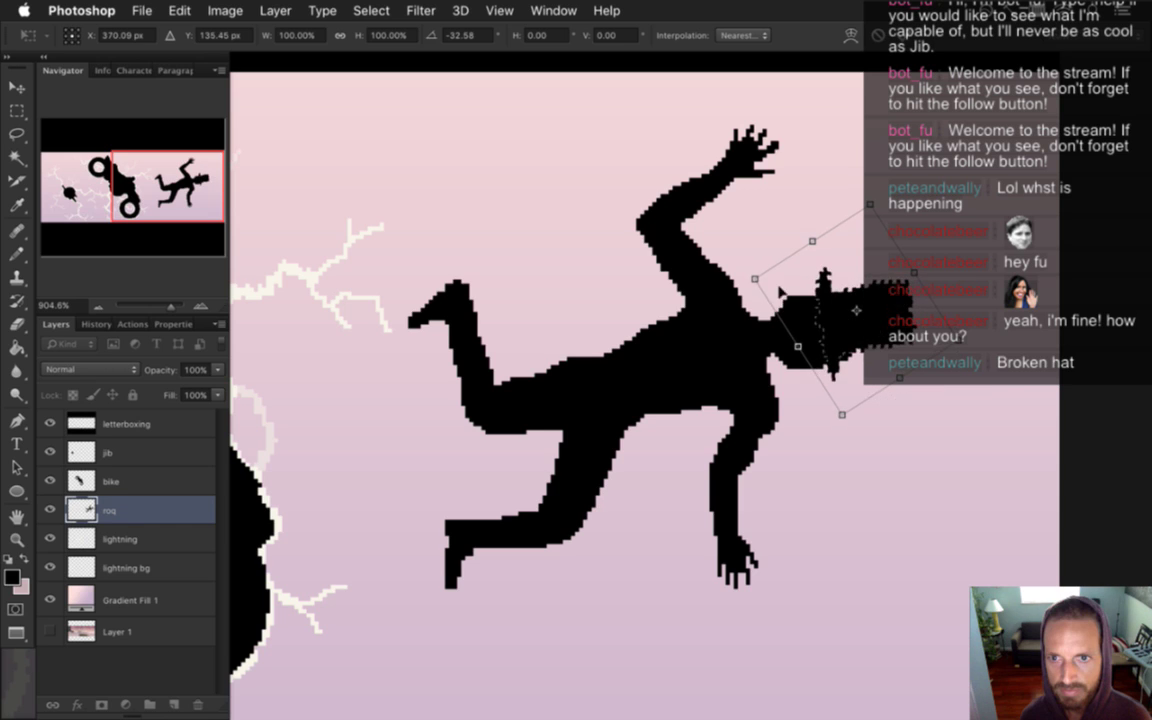
Try tilting the hat further to about -42.7° on the head and adjusting its position
left_click_drag(744, 272, 708, 288)
left_click_drag(846, 323, 837, 316)
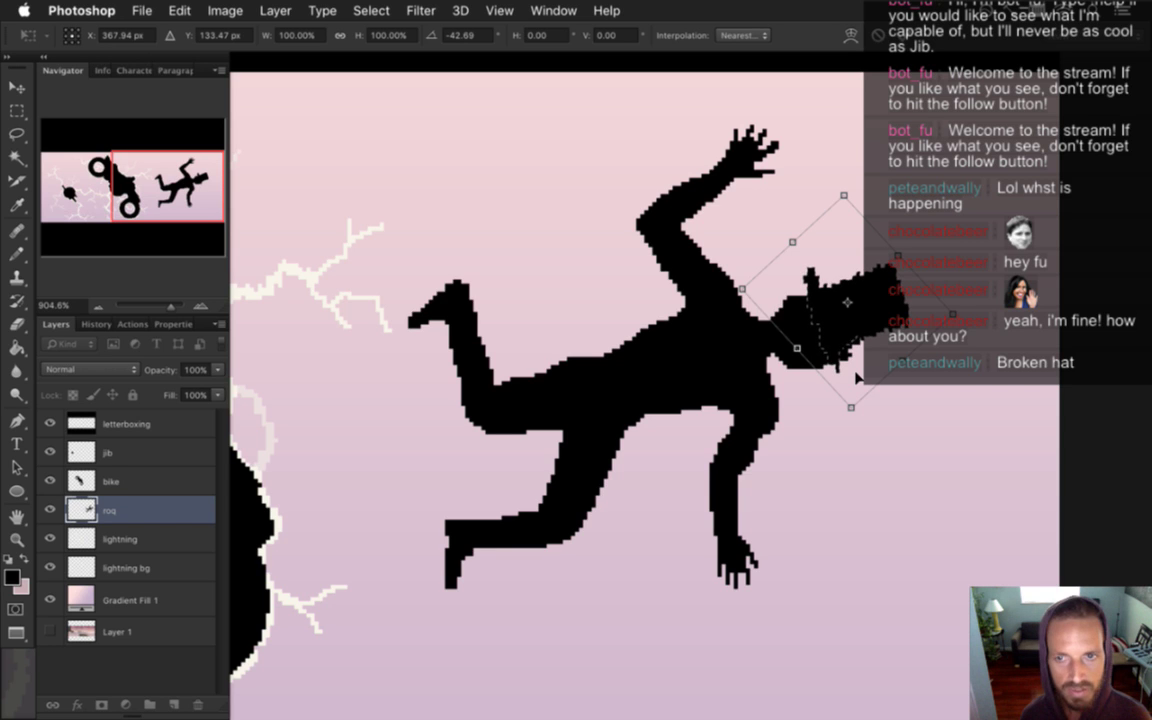
key("Right")
key("Right")
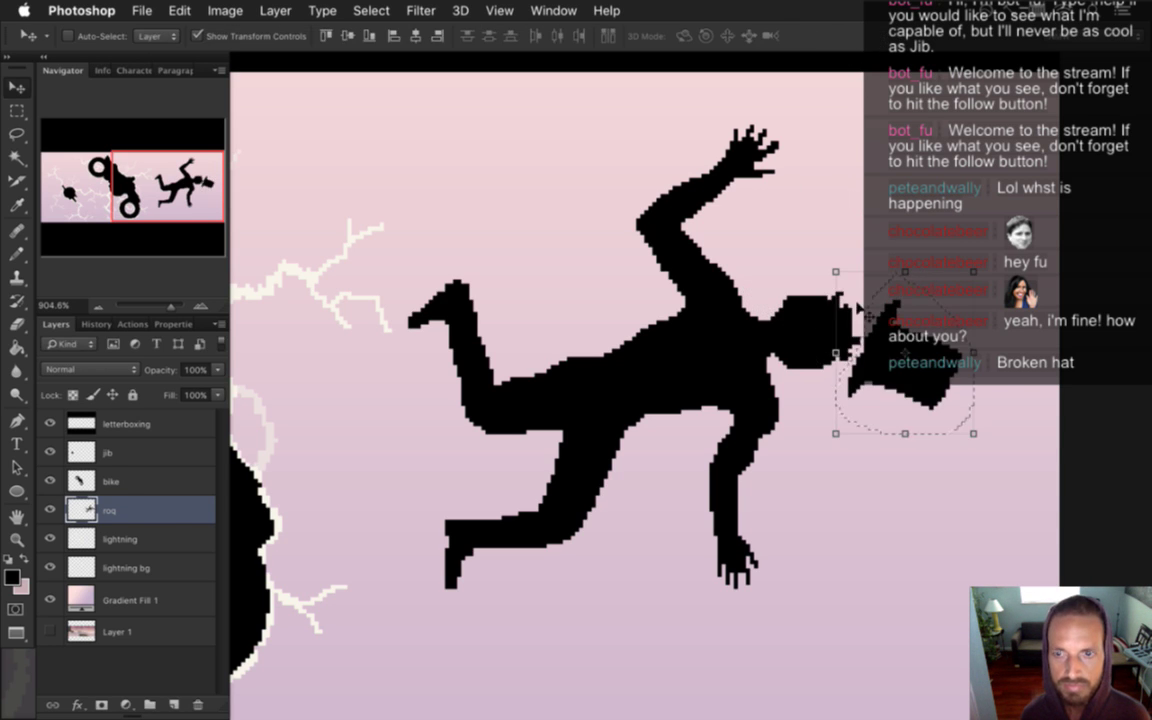
key("Return")
key("m")
Widen the top hat by shifting its upper section one pixel up and one pixel right and filling the gap in black
scroll(890, 370, "up", 5)
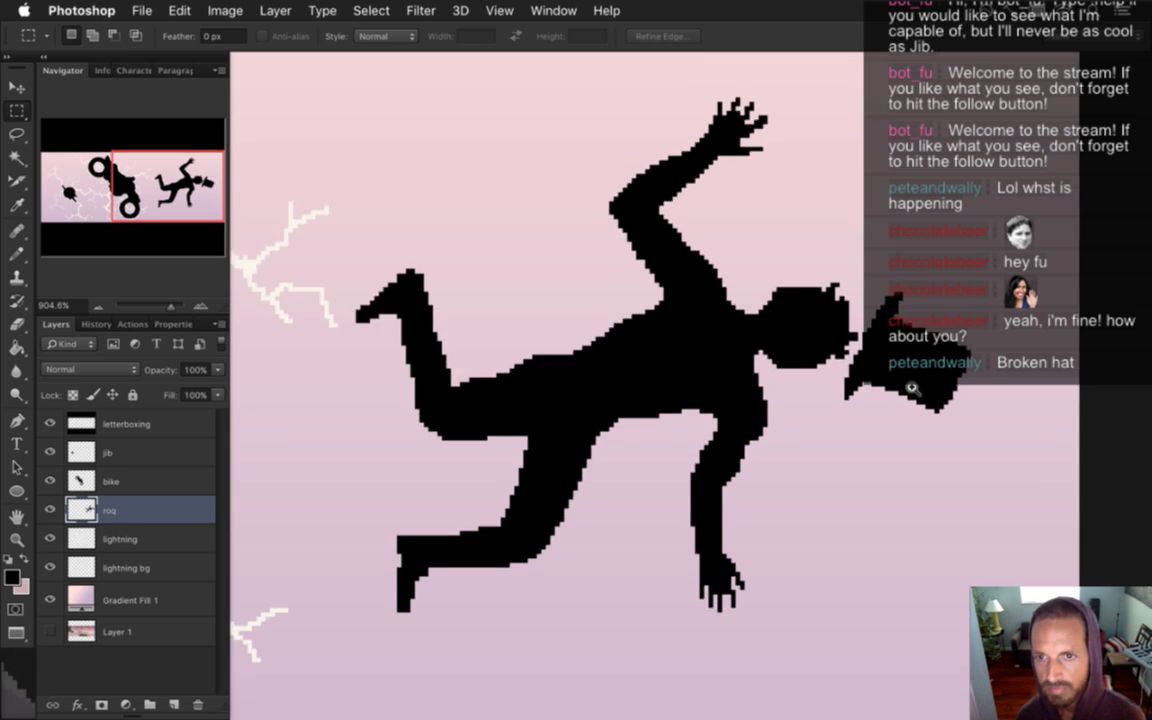
left_click_drag(868, 258, 1006, 350)
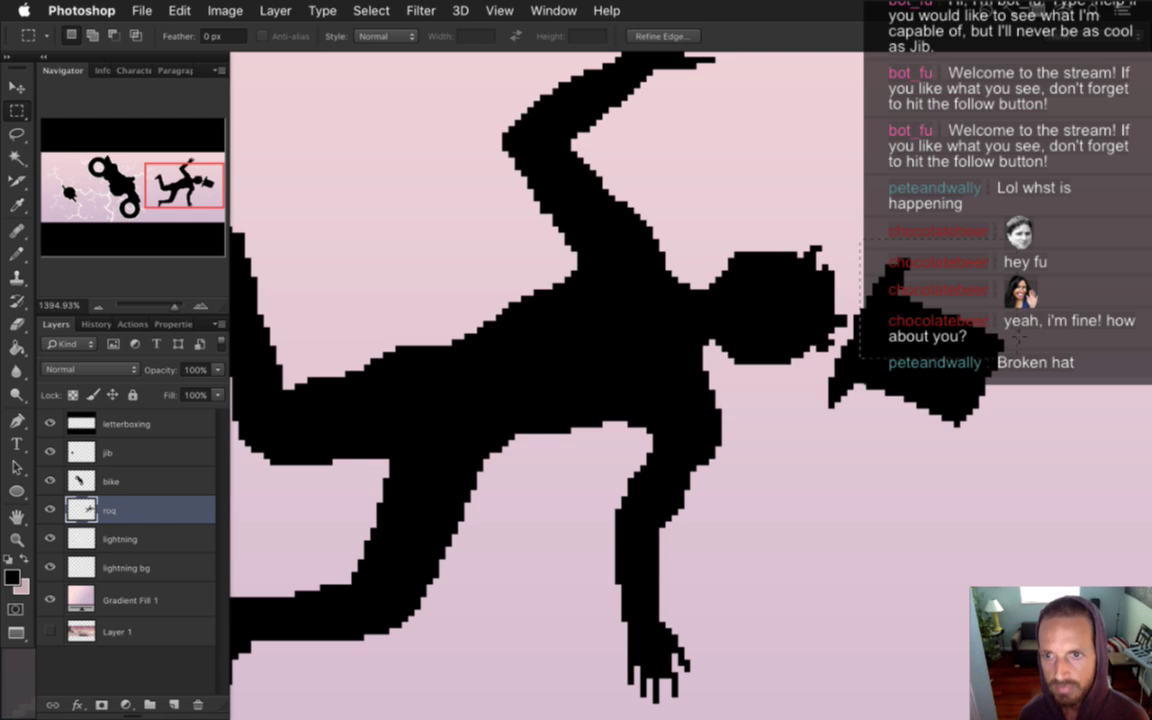
key("v")
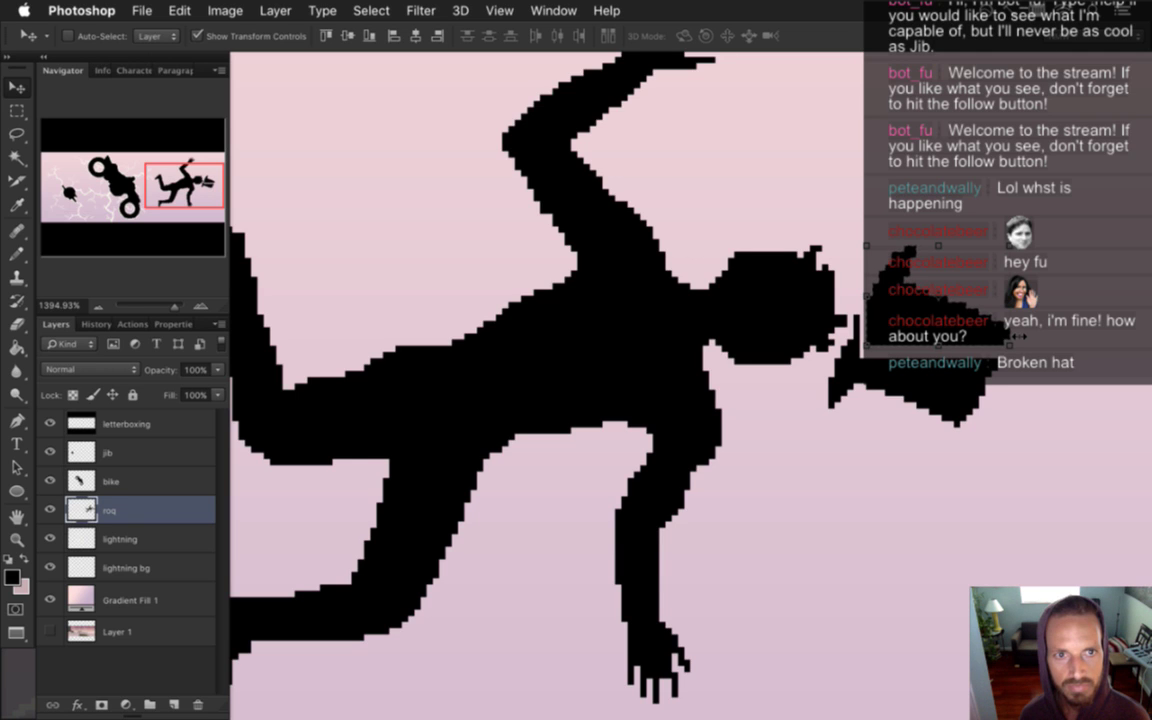
key("Down")
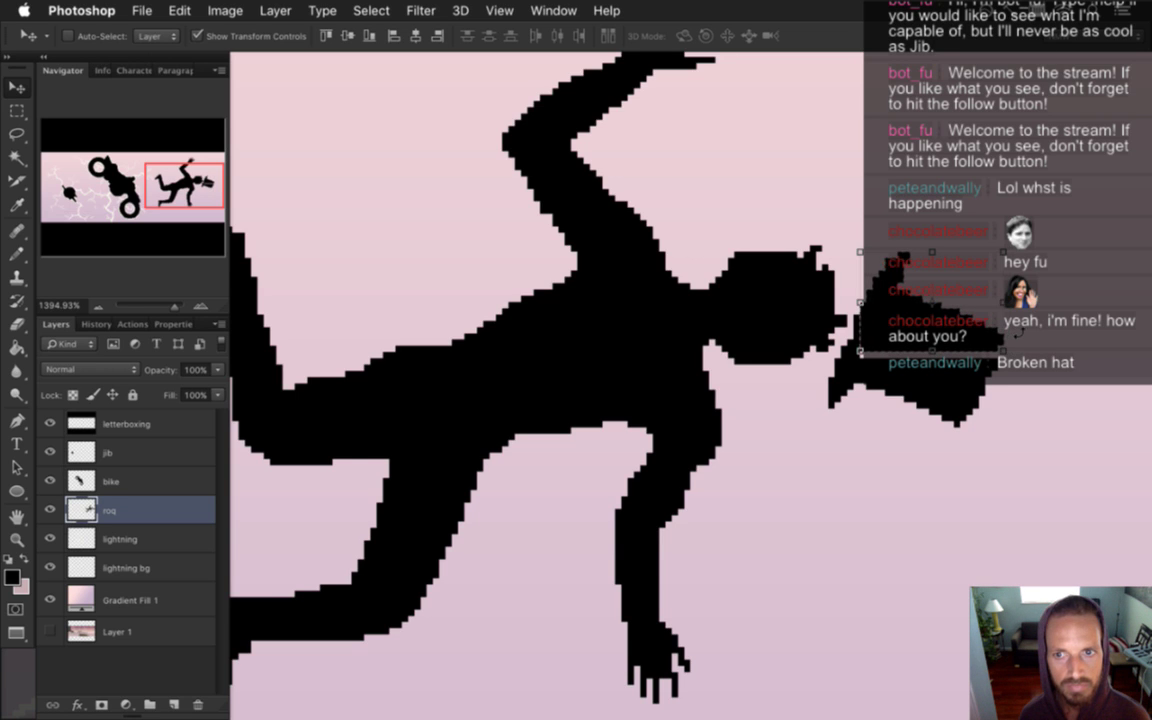
key("m")
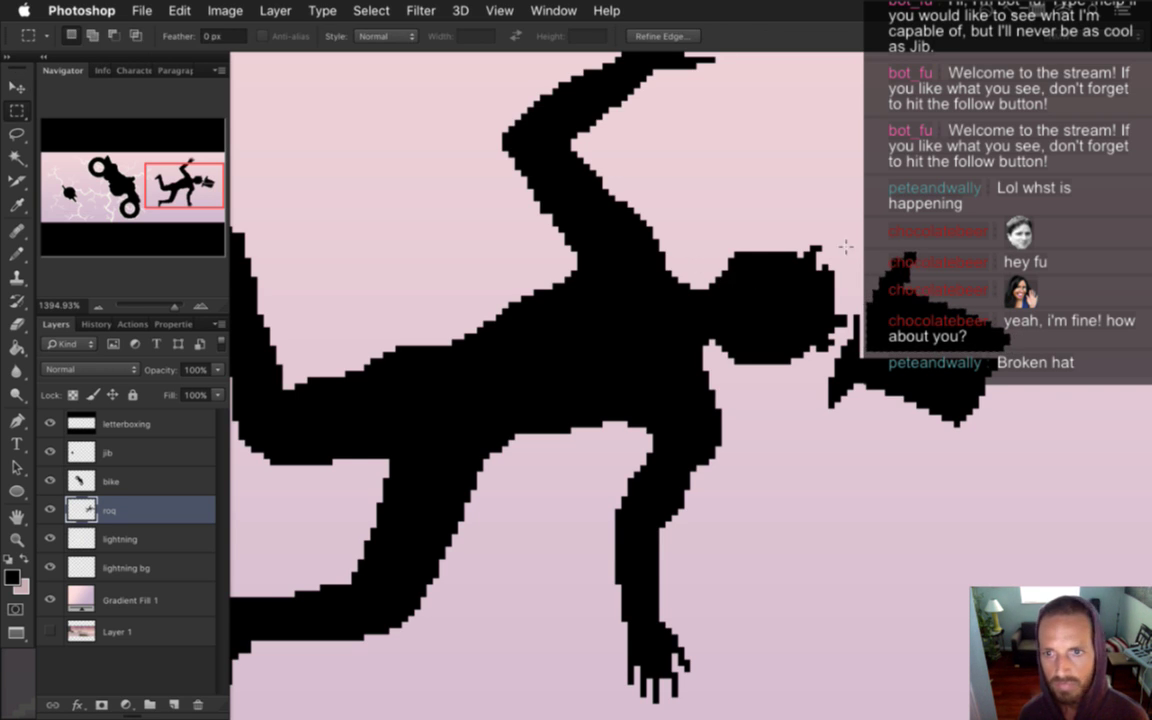
key("i")
key("b")
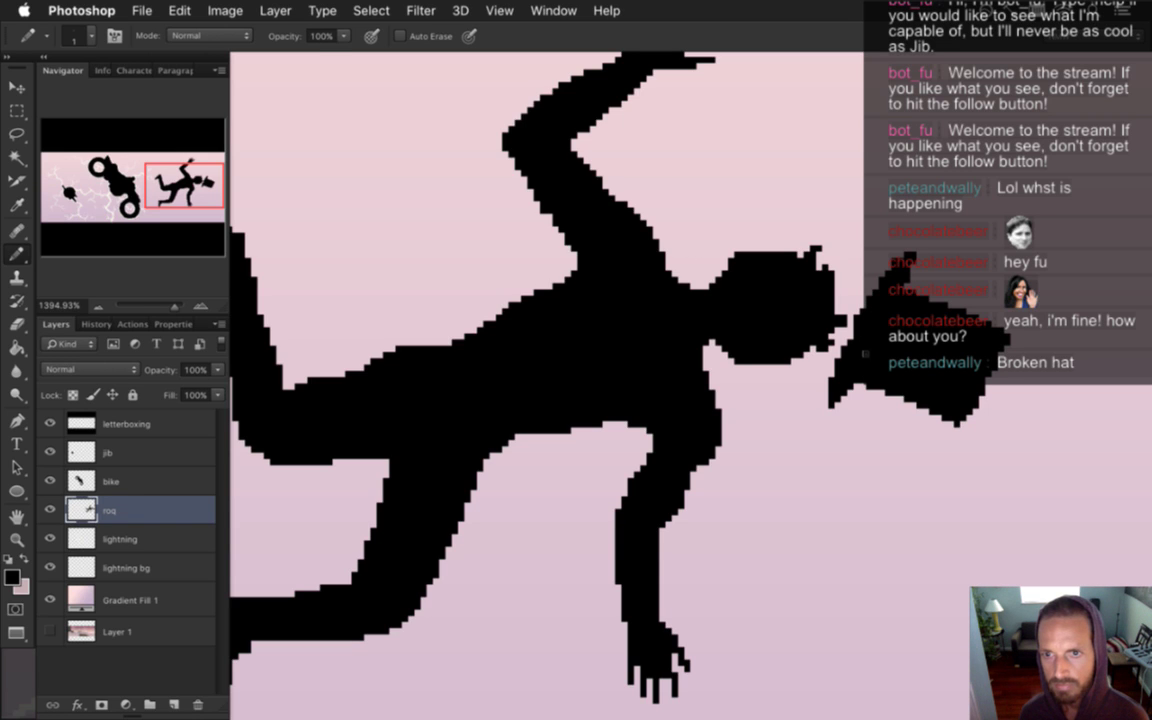
key("e")
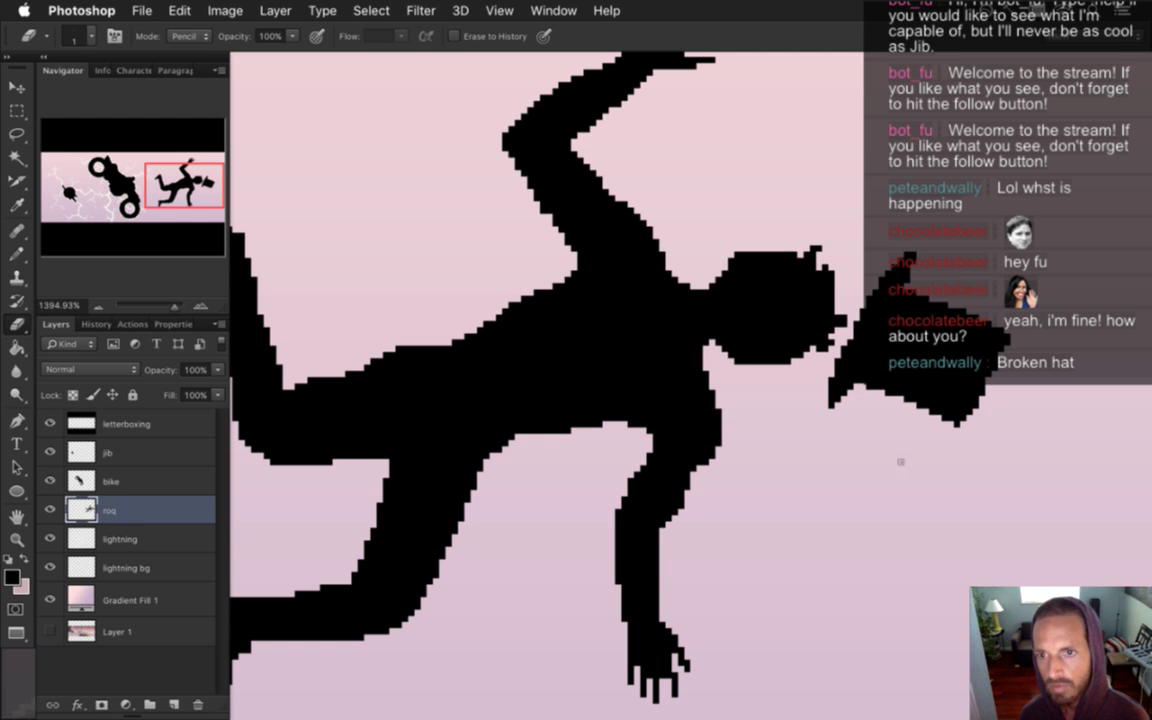
Try the enlarged top hat on the head by lassoing it, rotating it about -41.2° and moving it over the head
scroll(800, 385, "down", 2)
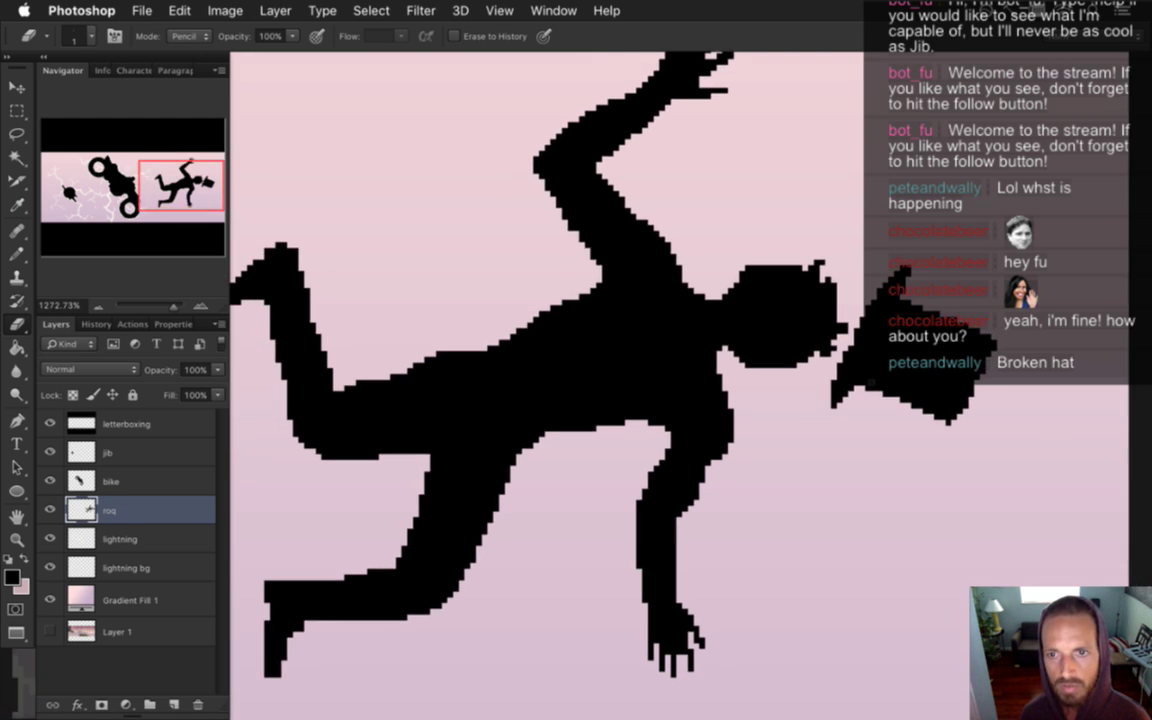
key("l")
mouse_move(912, 237)
left_mouse_down()
mouse_move(768, 272)
mouse_move(742, 351)
mouse_move(800, 400)
mouse_move(858, 251)
left_mouse_up()
left_click(948, 280)
mouse_move(943, 276)
left_mouse_down()
mouse_move(921, 250)
mouse_move(886, 250)
mouse_move(821, 386)
mouse_move(908, 444)
mouse_move(948, 441)
mouse_move(1011, 368)
mouse_move(965, 274)
mouse_move(935, 262)
left_mouse_up()
key("v")
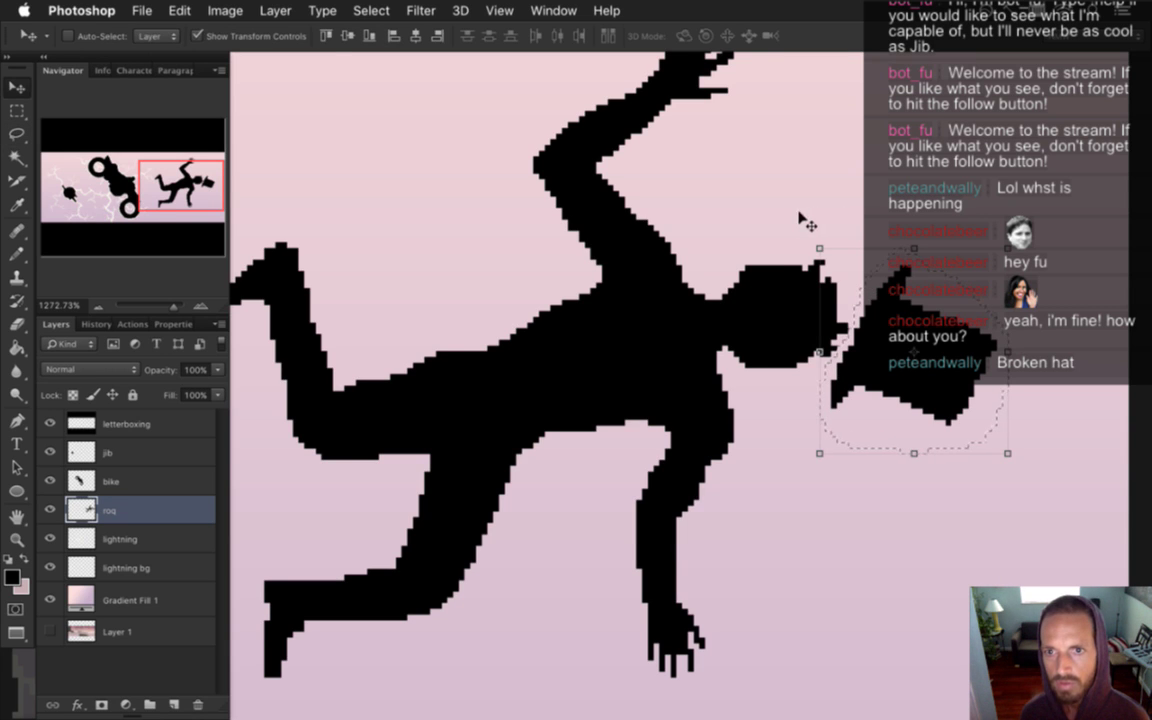
left_click_drag(806, 236, 748, 328)
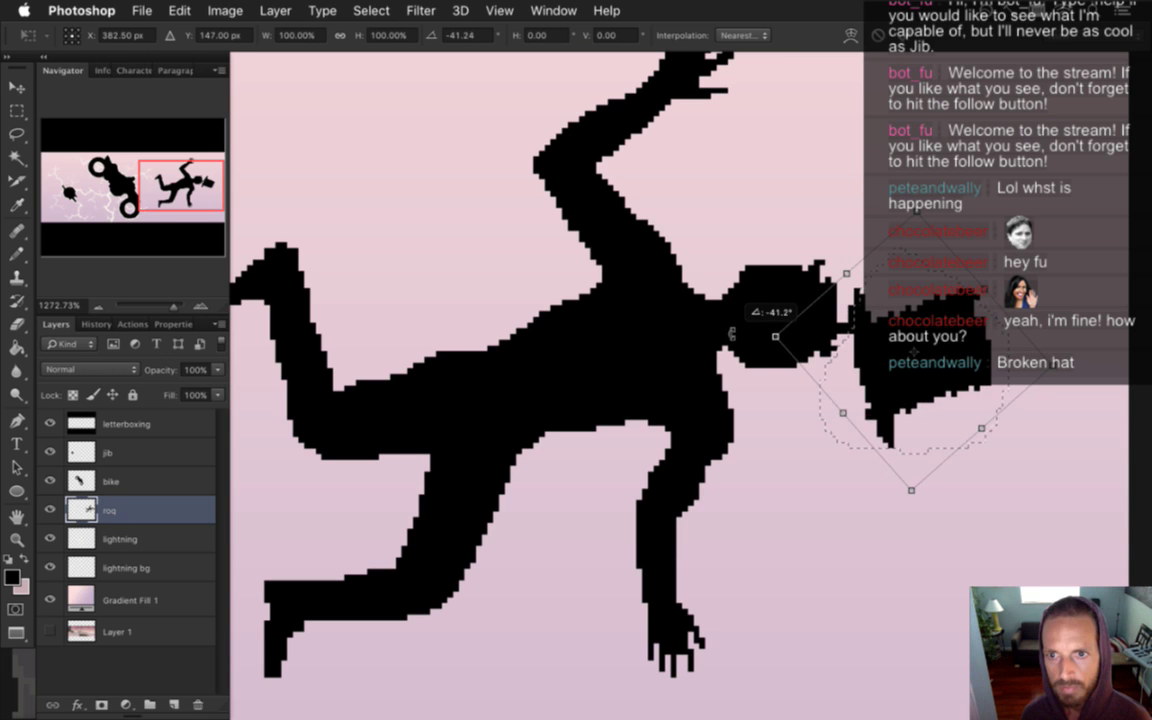
left_click_drag(888, 354, 796, 292)
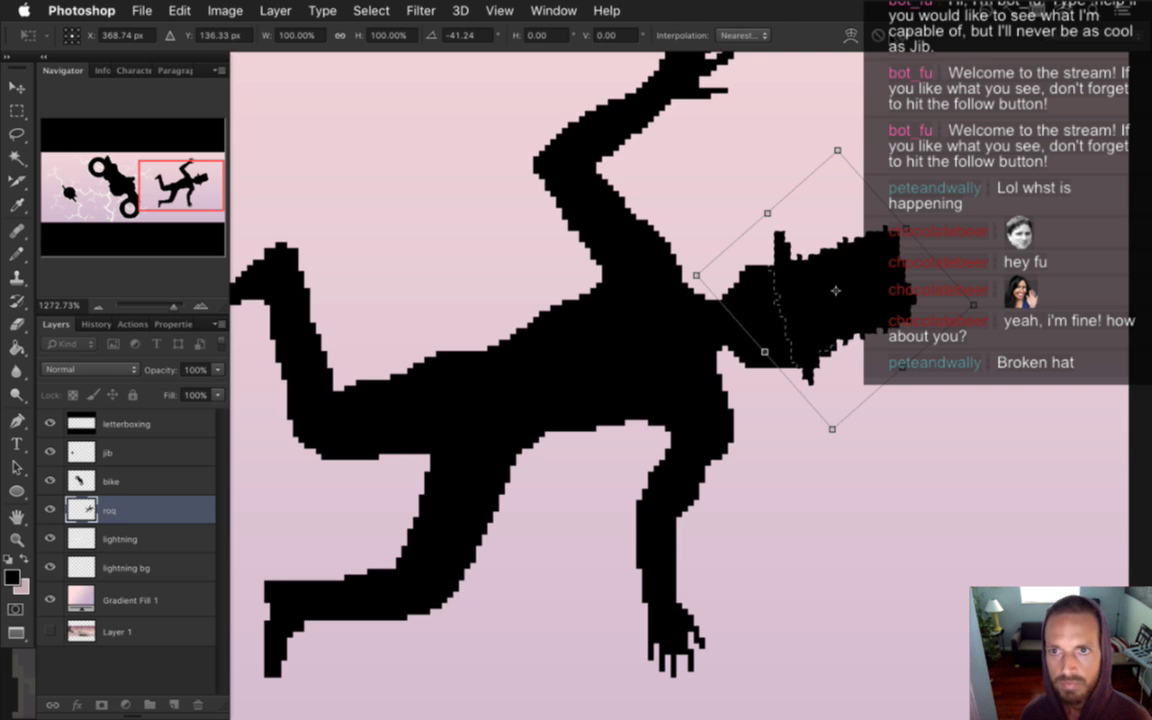
key("Return")
key("m")
key("ctrl+d")
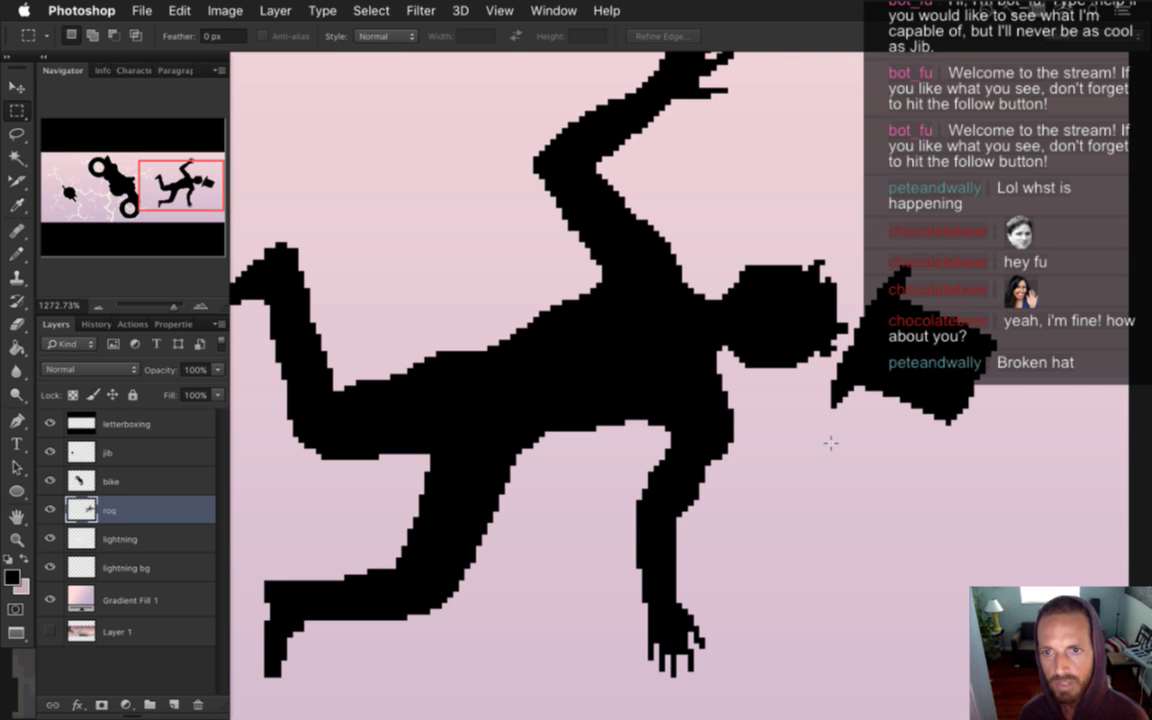
scroll(766, 450, "down", 3)
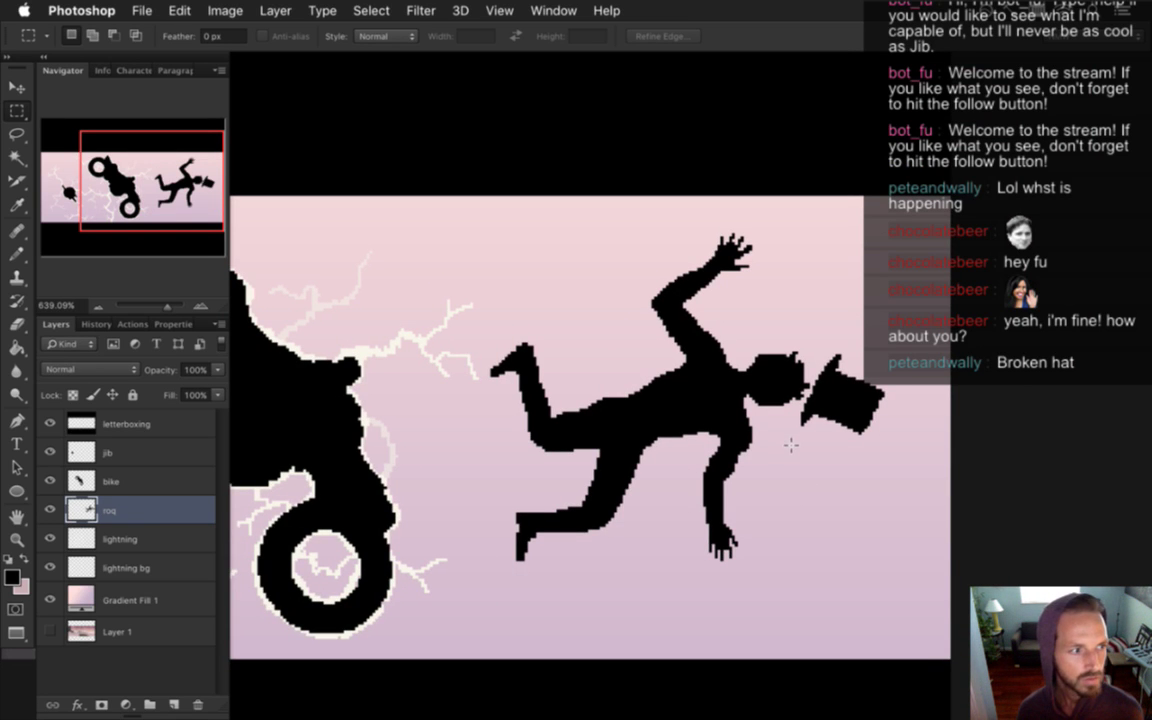
scroll(865, 400, "up", 4)
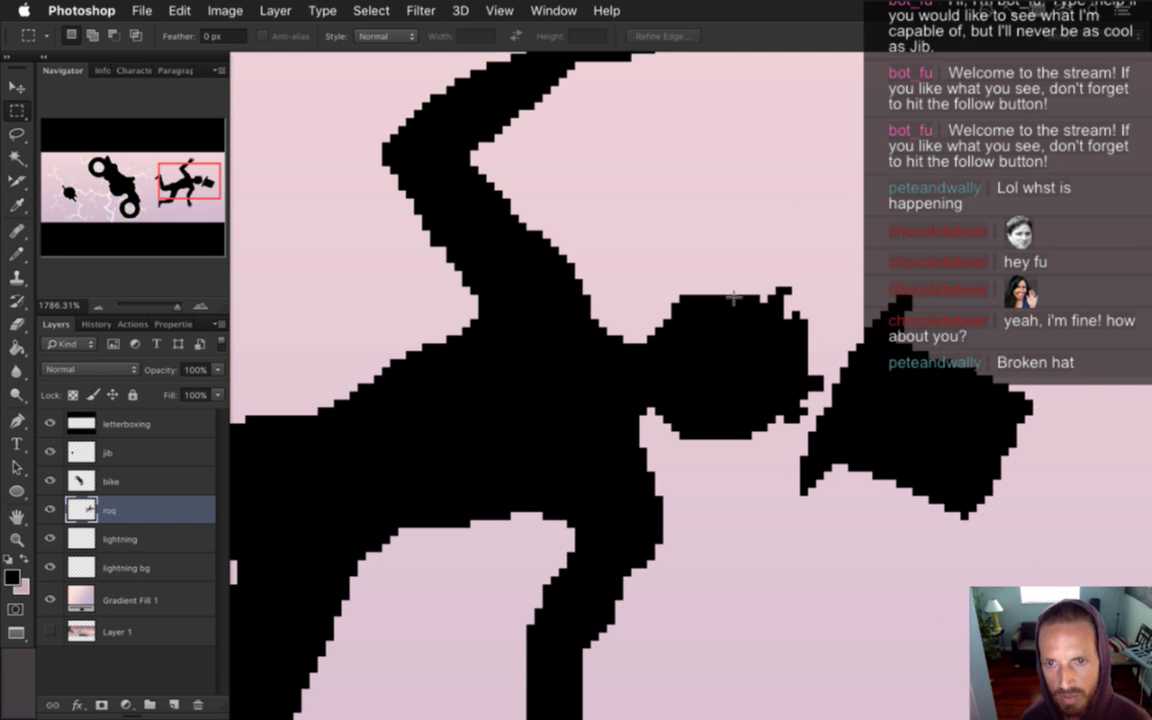
Reshape the figure's head on the roq layer, adding black pixels along its upper and right edges and trimming its lower edge
key("i")
key("b")
left_click_drag(755, 308, 716, 291)
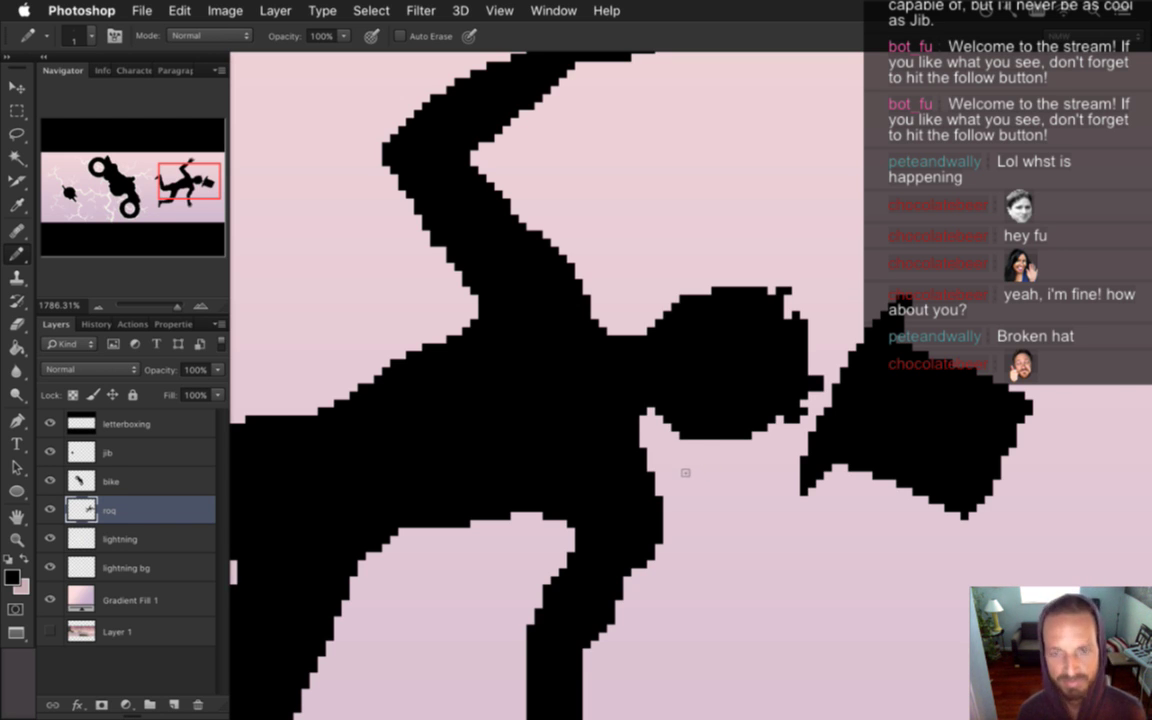
key("e")
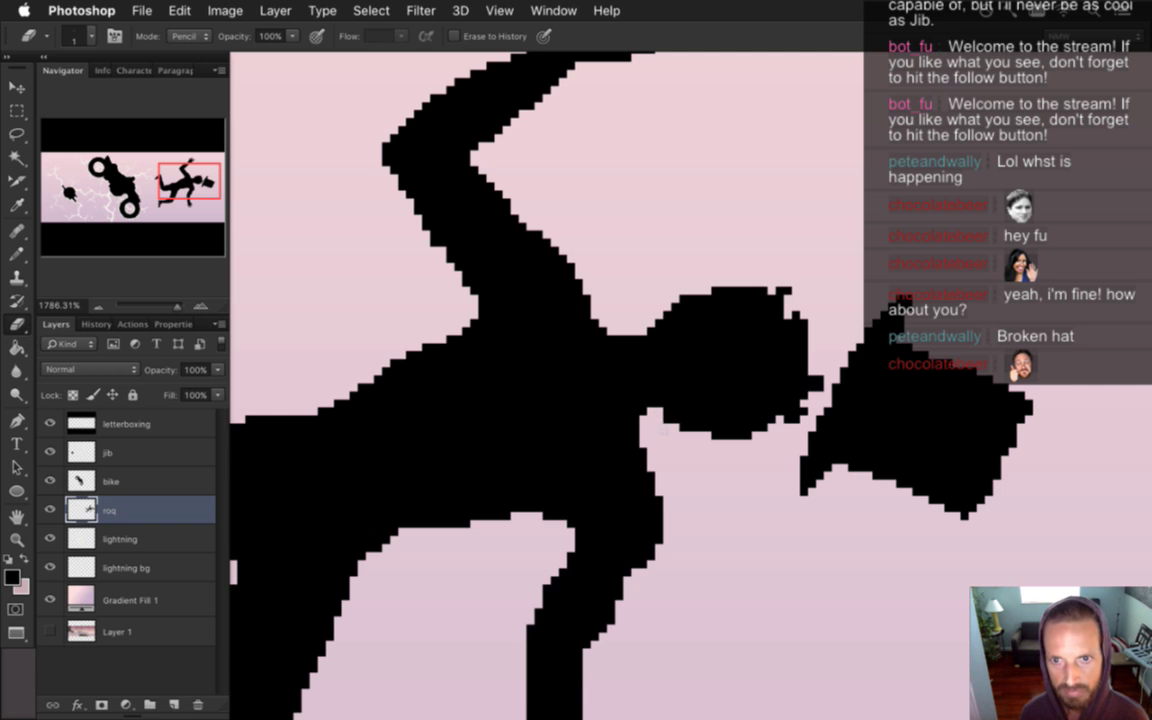
key("super+z")
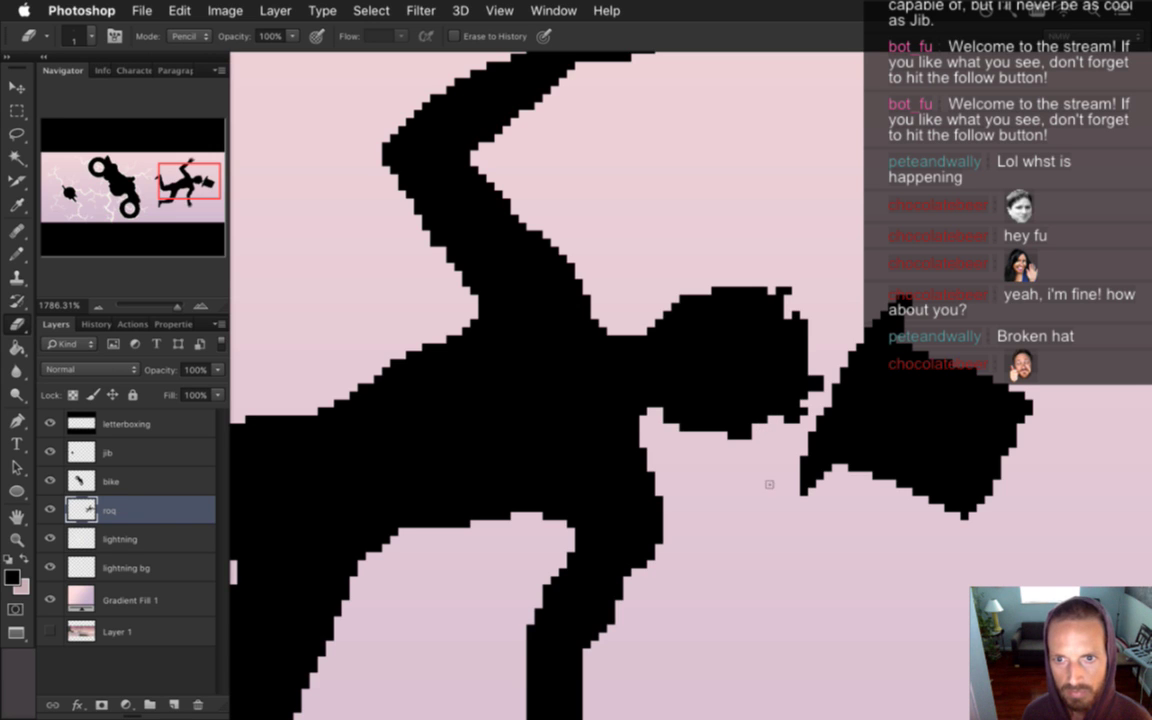
key("b")
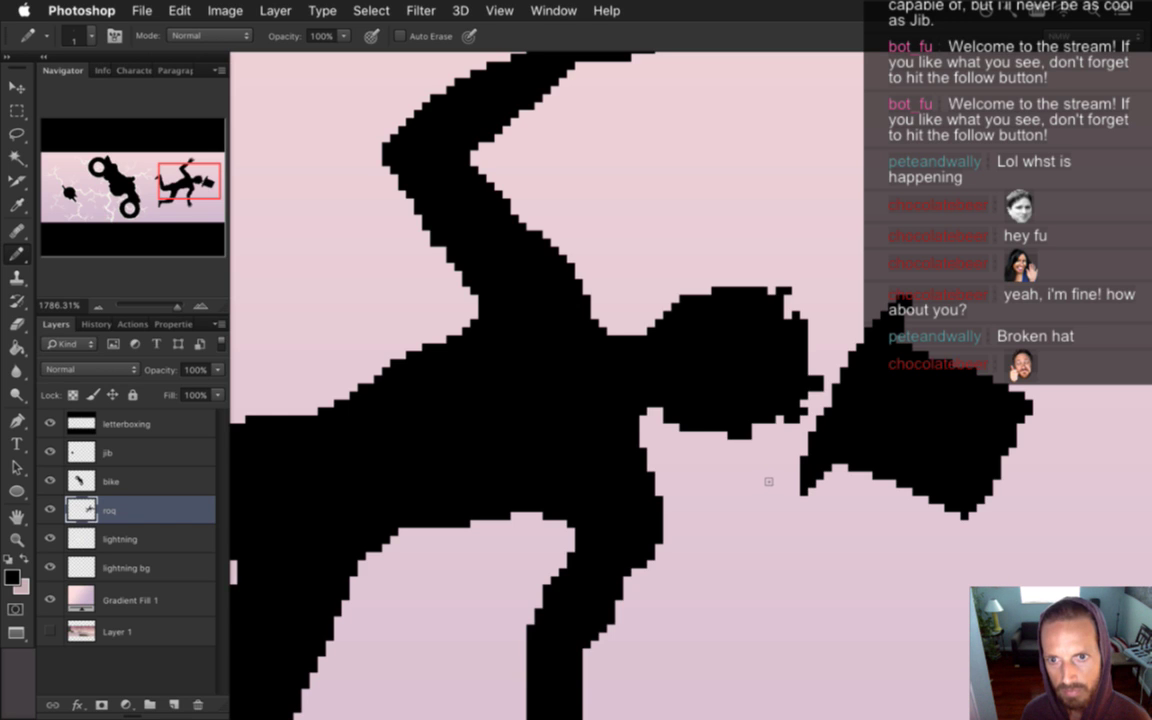
mouse_move(790, 329)
left_mouse_down()
mouse_move(818, 294)
mouse_move(802, 340)
left_mouse_up()
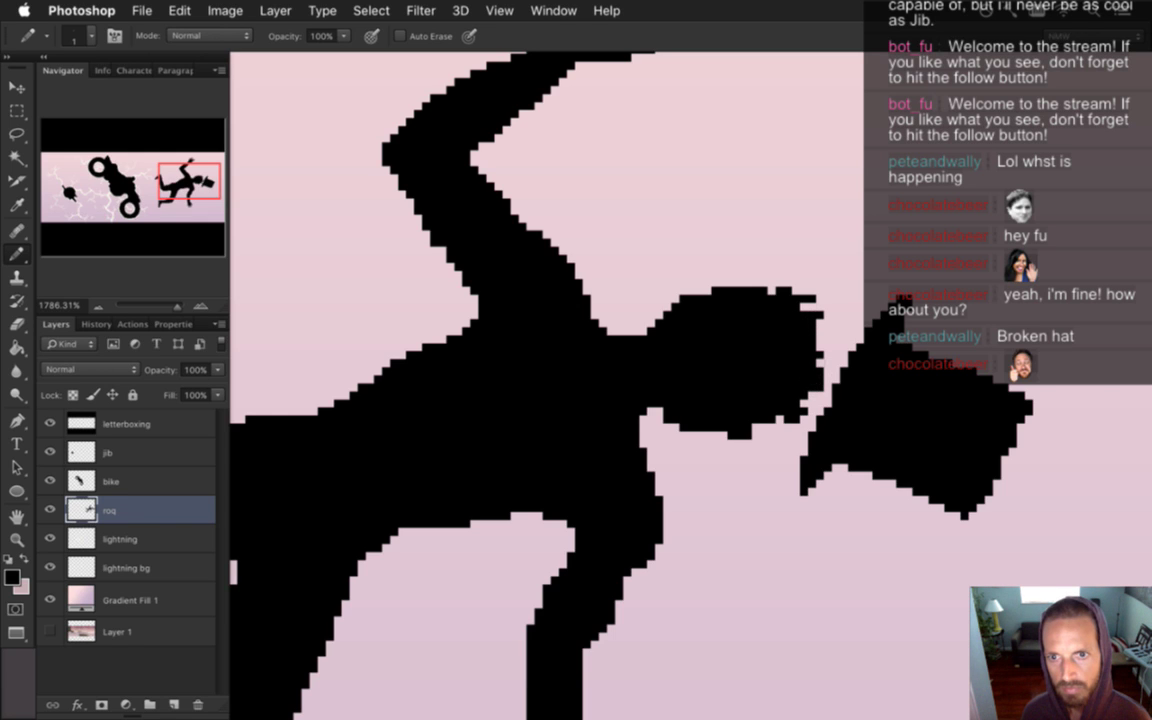
Try adding black hair spikes along the top and right side of the head
mouse_move(788, 315)
left_mouse_down()
mouse_move(753, 298)
mouse_move(750, 268)
mouse_move(736, 307)
mouse_move(716, 270)
mouse_move(716, 318)
left_mouse_up()
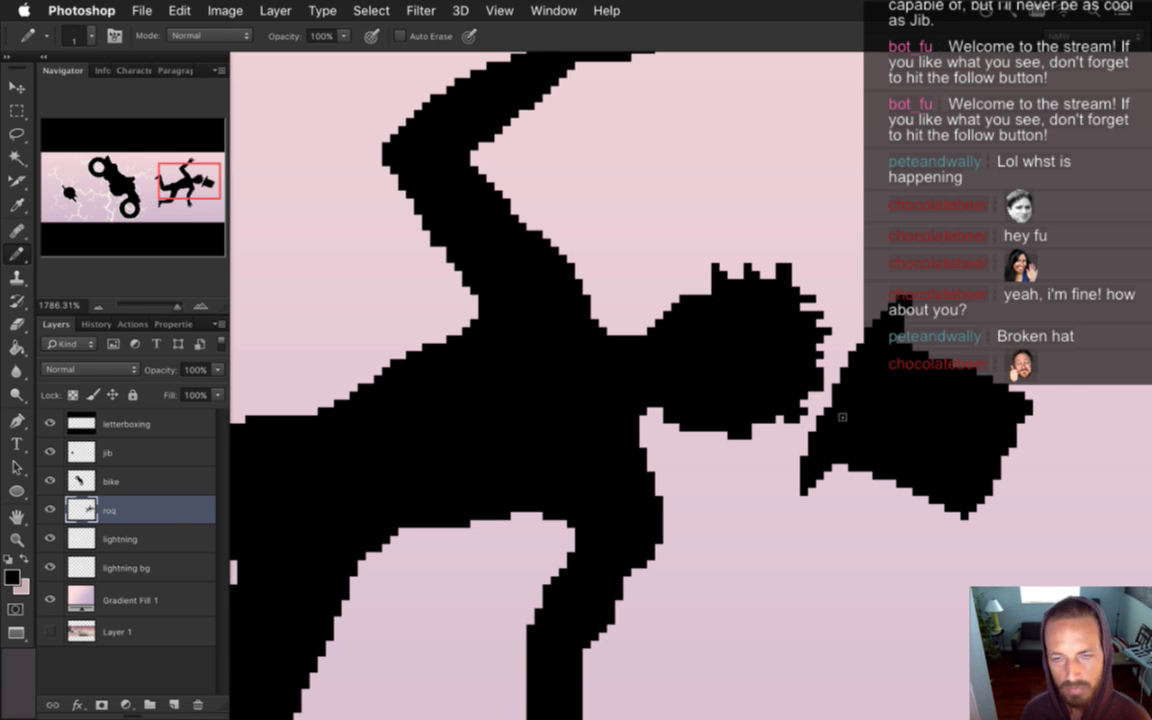
key("super+alt+z")
key("super+alt+z")
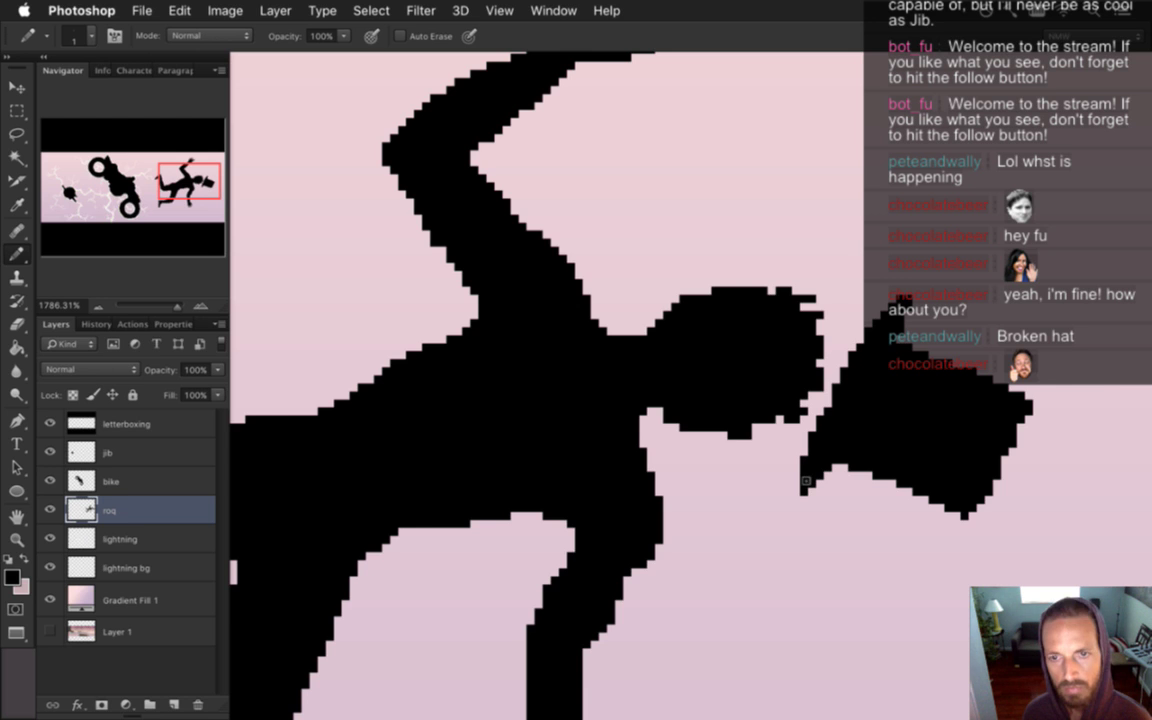
Outline the figure's back and raised arm on the lightning layer in the sampled off-white lightning colour with a 3 px pencil
key("ctrl+0")
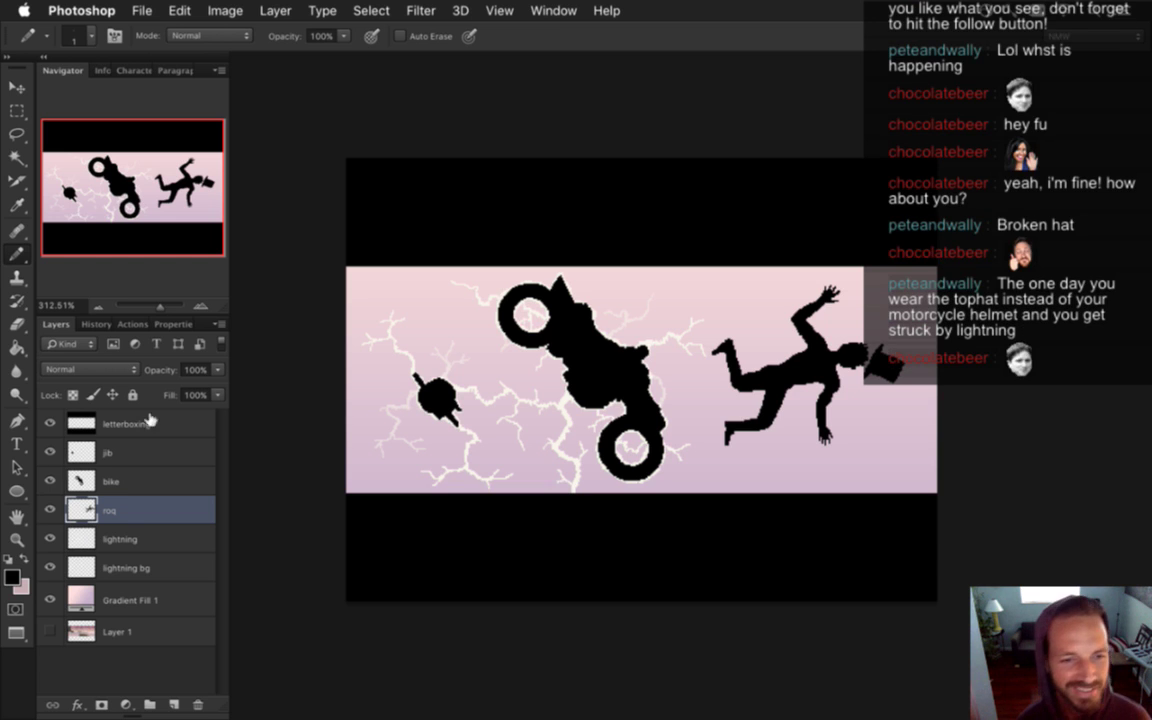
left_click(80, 540)
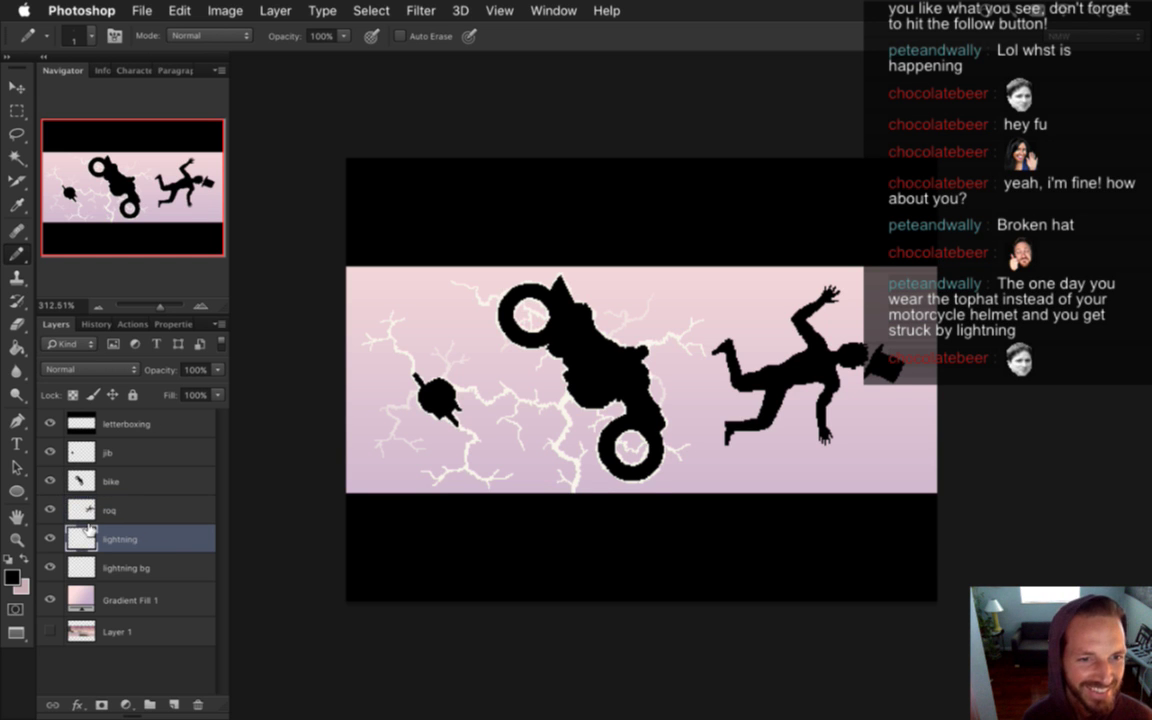
scroll(783, 396, "up", 1)
scroll(704, 405, "up", 2)
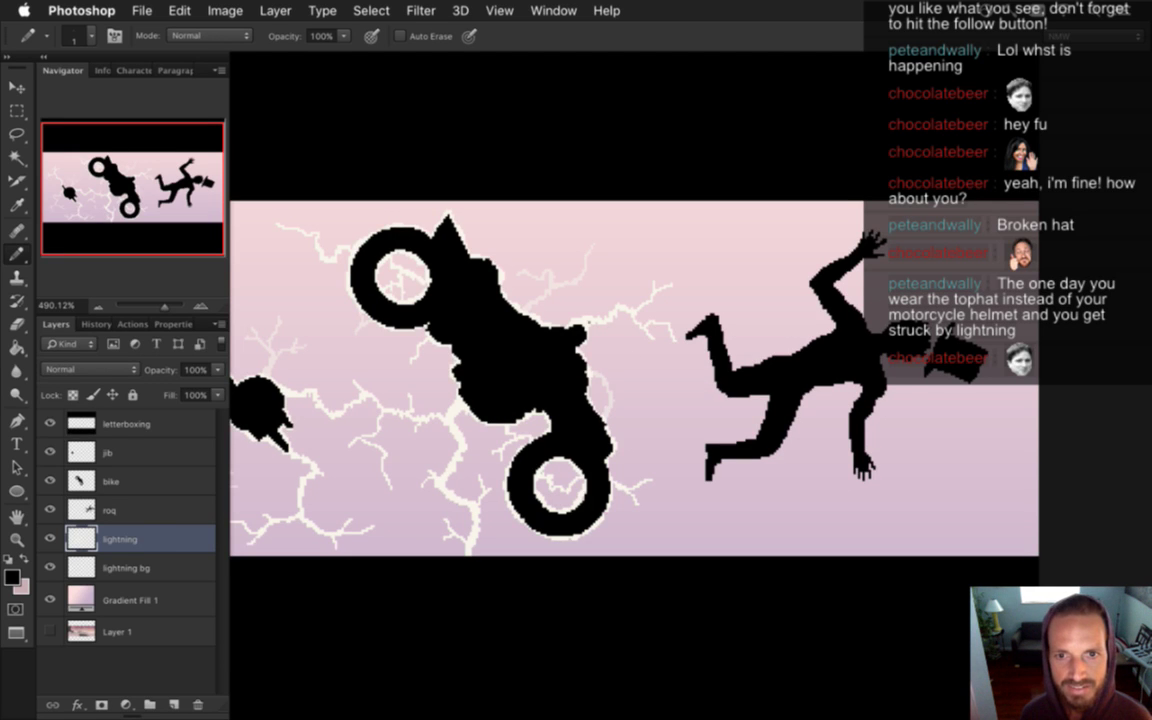
key("i")
left_click(529, 289)
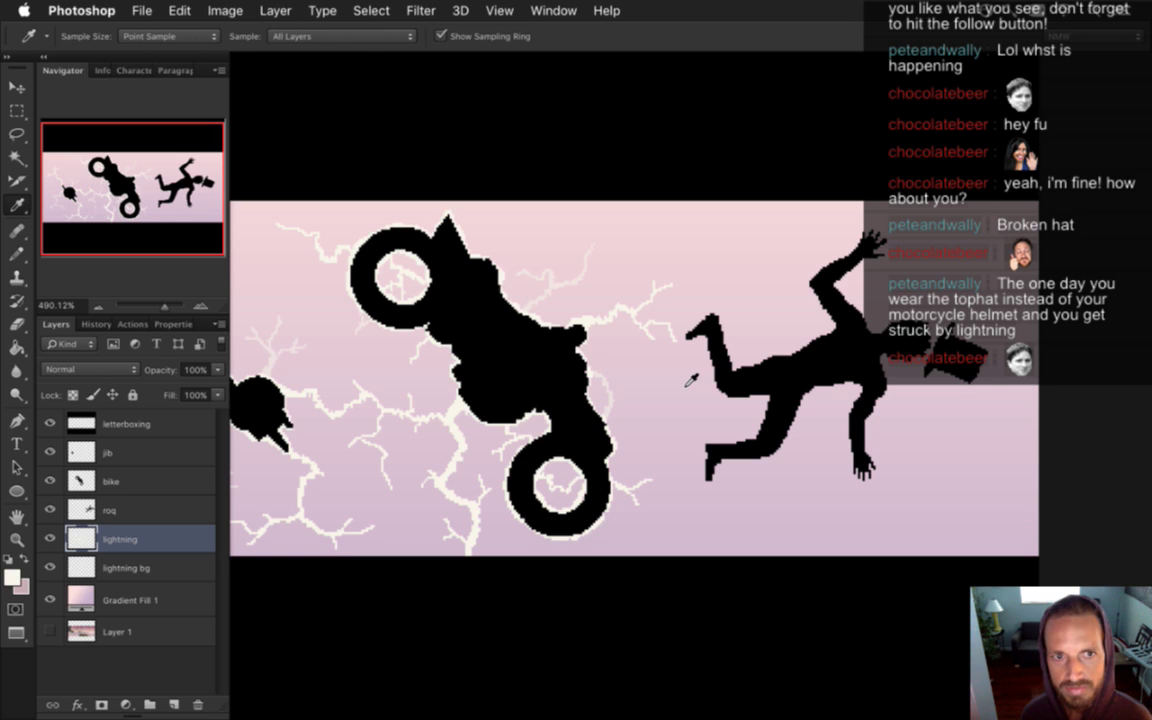
scroll(624, 313, "up", 1)
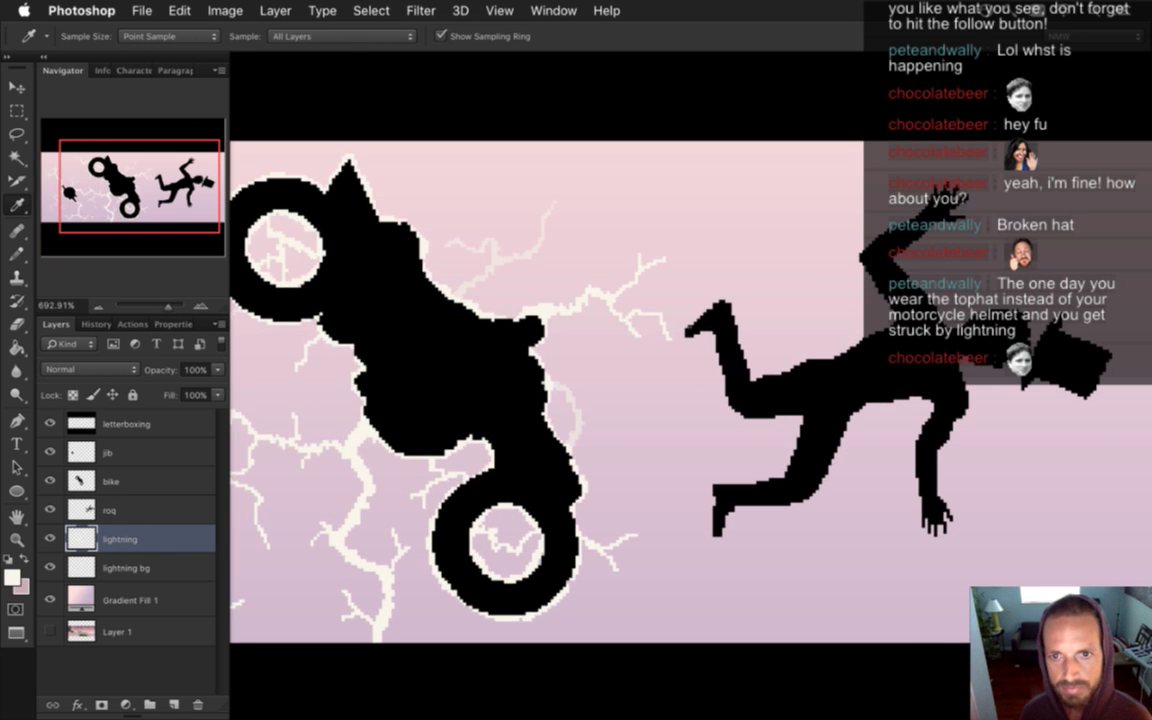
key("b")
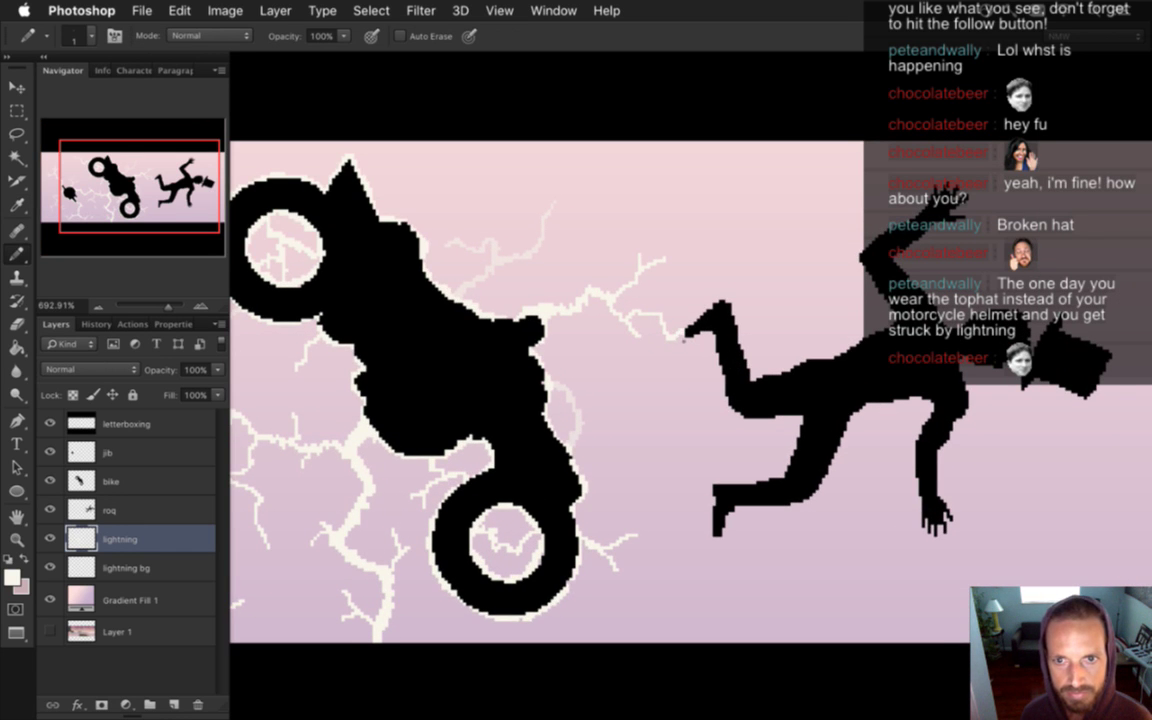
key("bracketright")
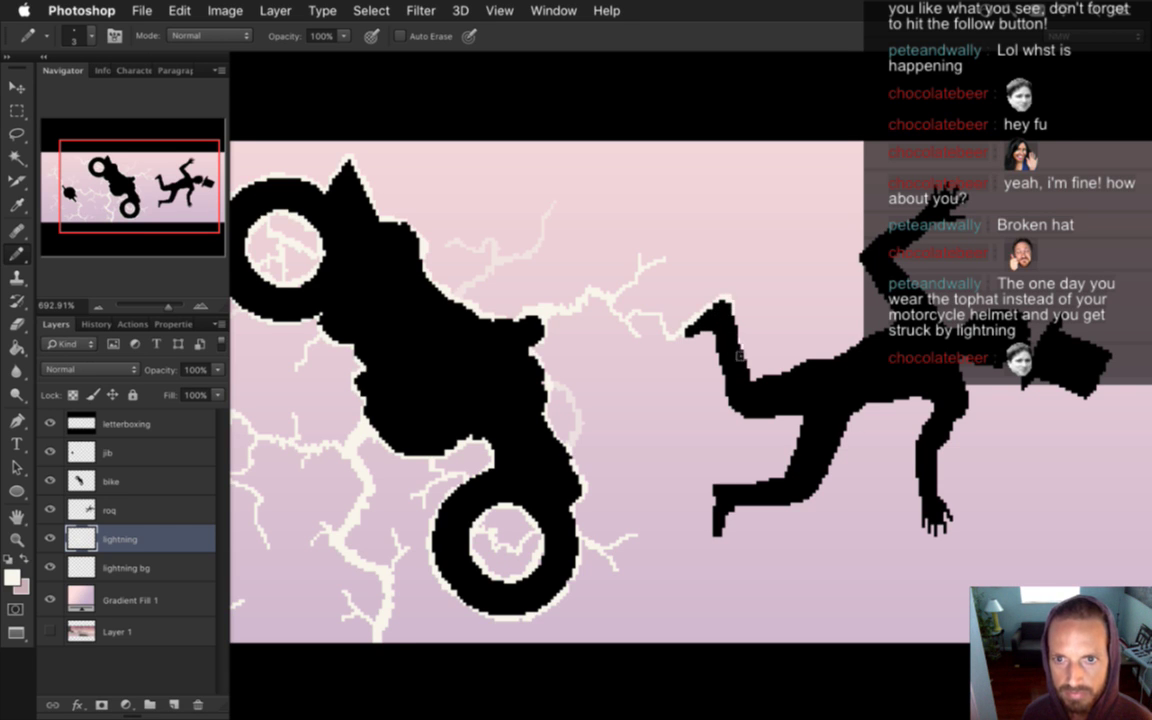
mouse_move(745, 369)
left_mouse_down()
mouse_move(821, 367)
mouse_move(860, 338)
left_mouse_up()
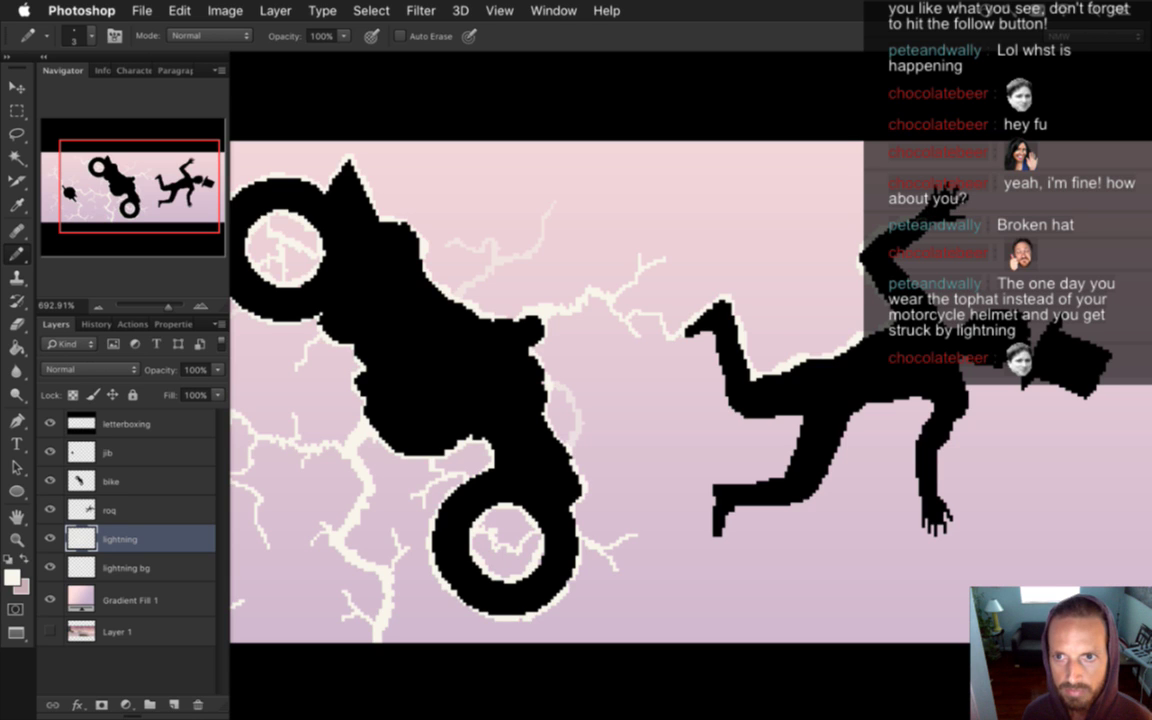
Draw a 1 px lightning bolt from the raised hand and extend the off-white outline around the lower arm and legs at 2 px
key("bracketleft")
key("bracketleft")
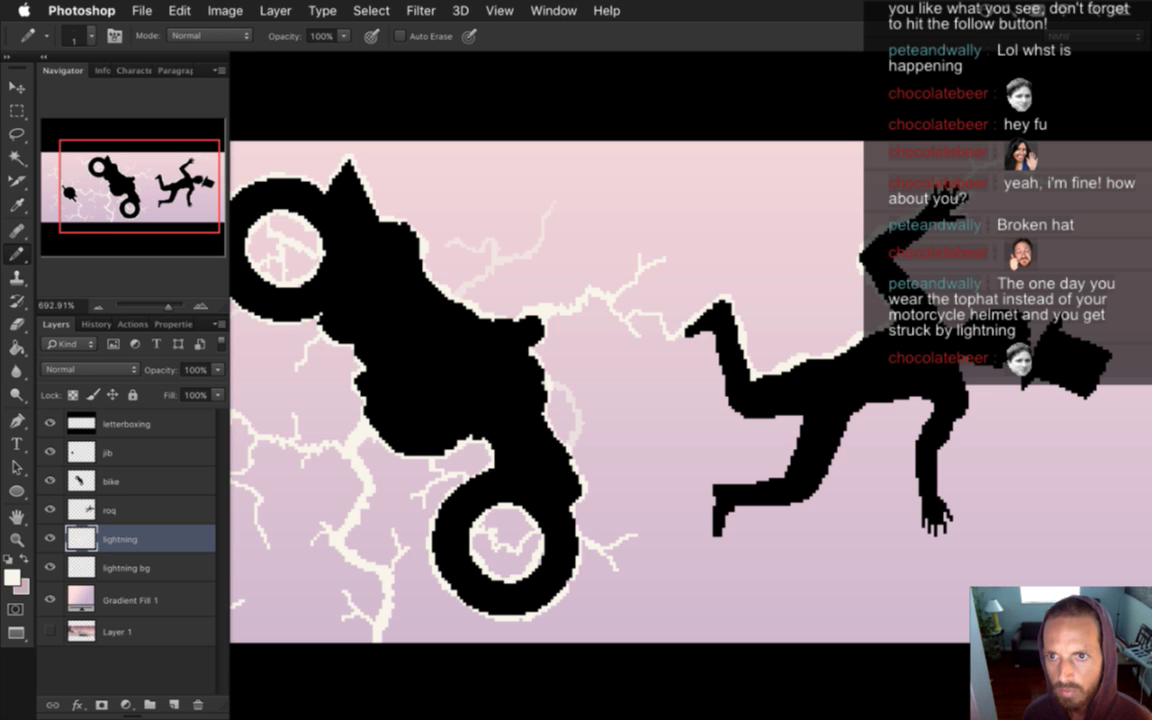
key("bracketright")
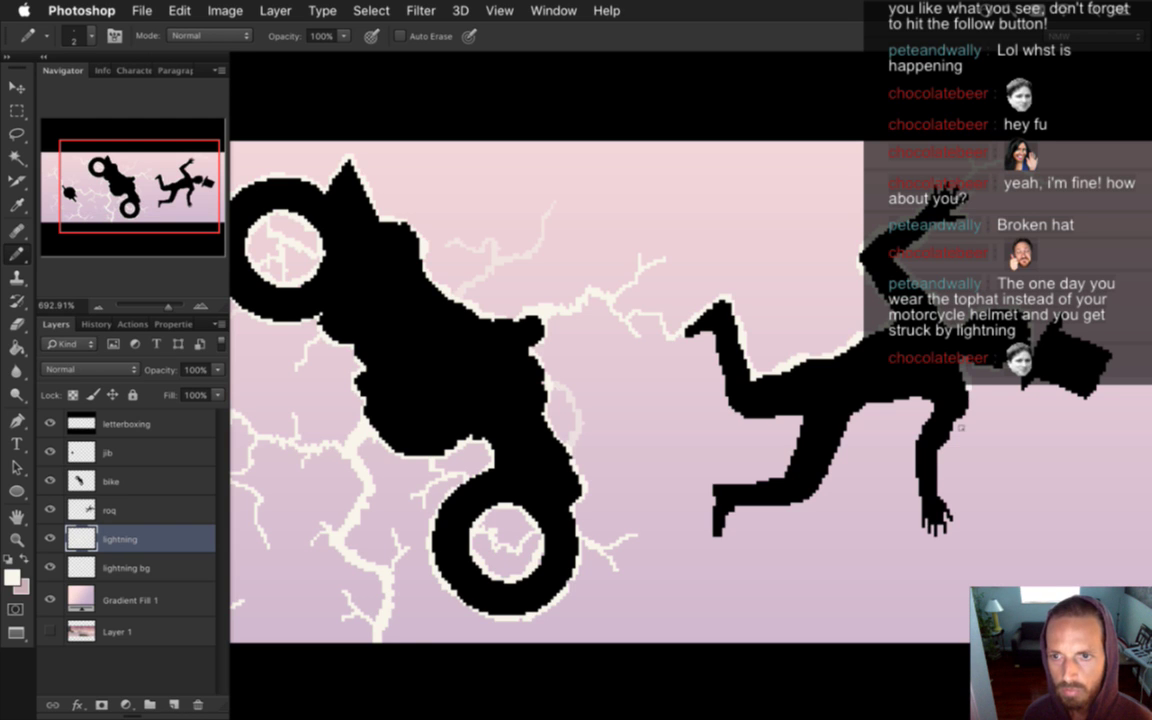
left_click_drag(955, 443, 899, 389)
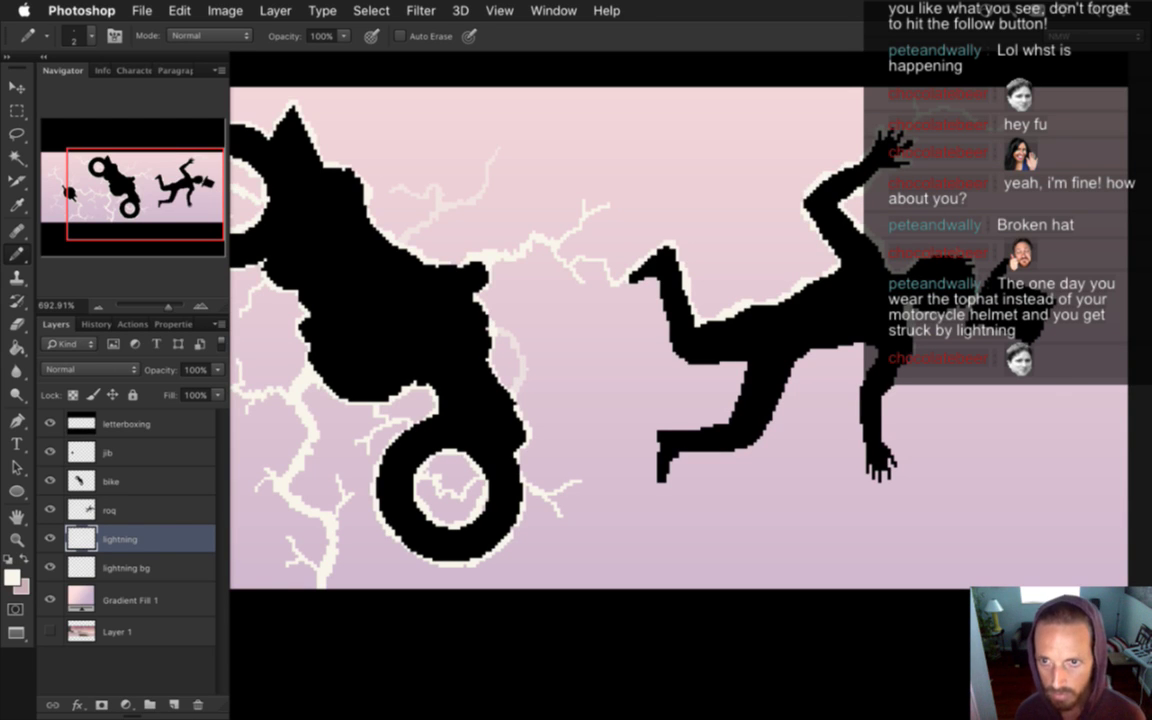
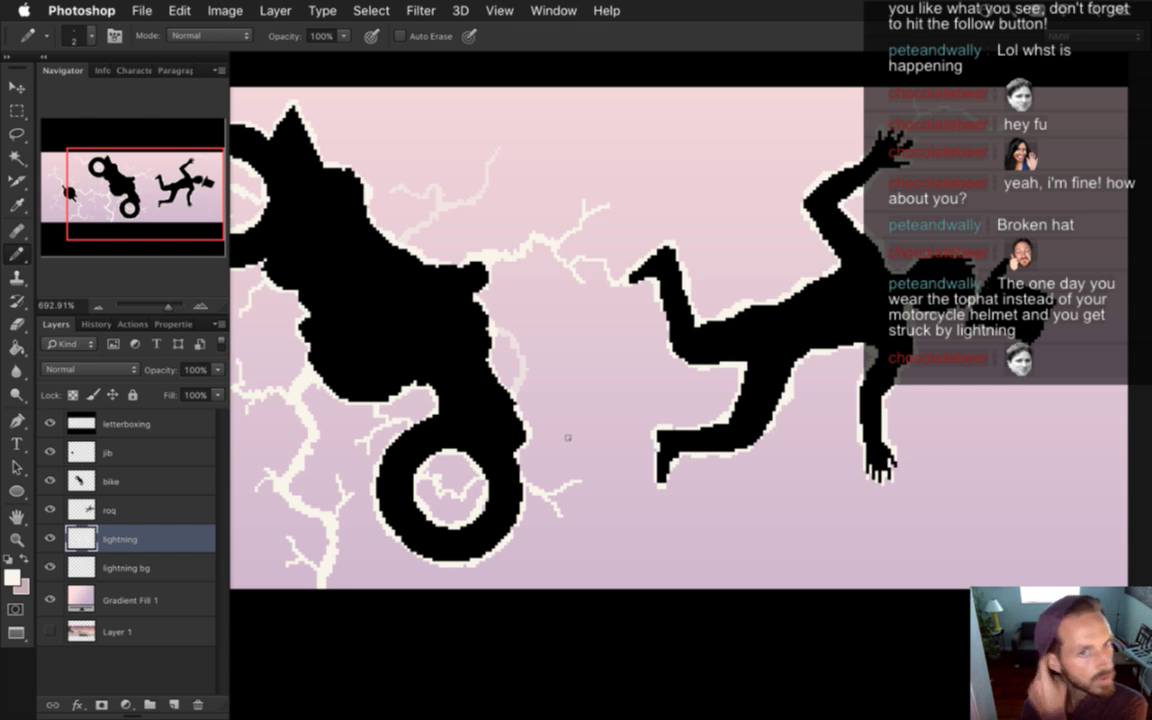
Lasso the top hat on the roq layer and cut it to a new layer named hat
left_click(124, 511)
scroll(868, 338, "right", 3)
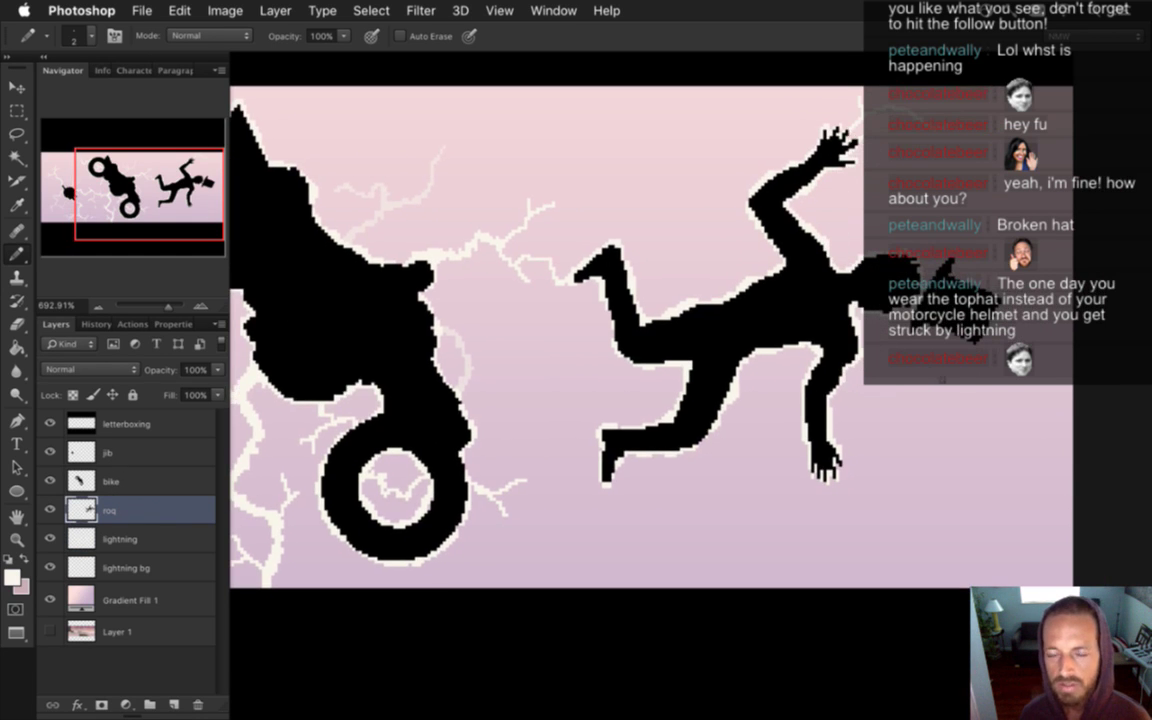
left_click(17, 132)
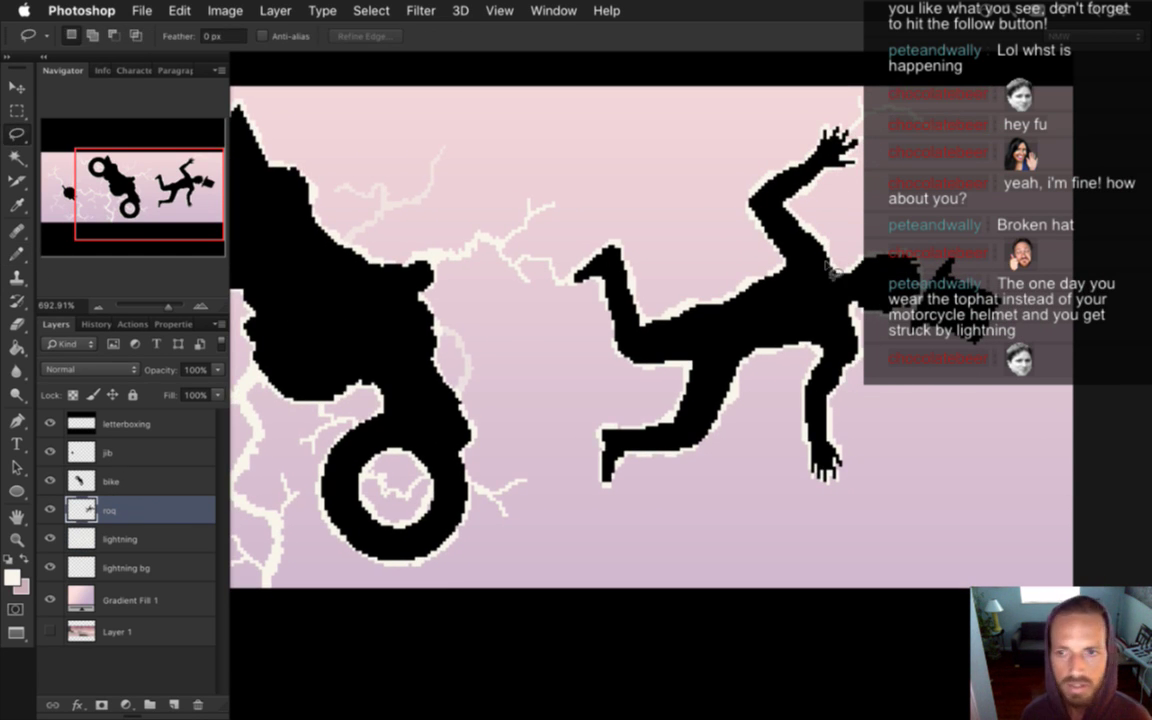
scroll(865, 264, "up", 3)
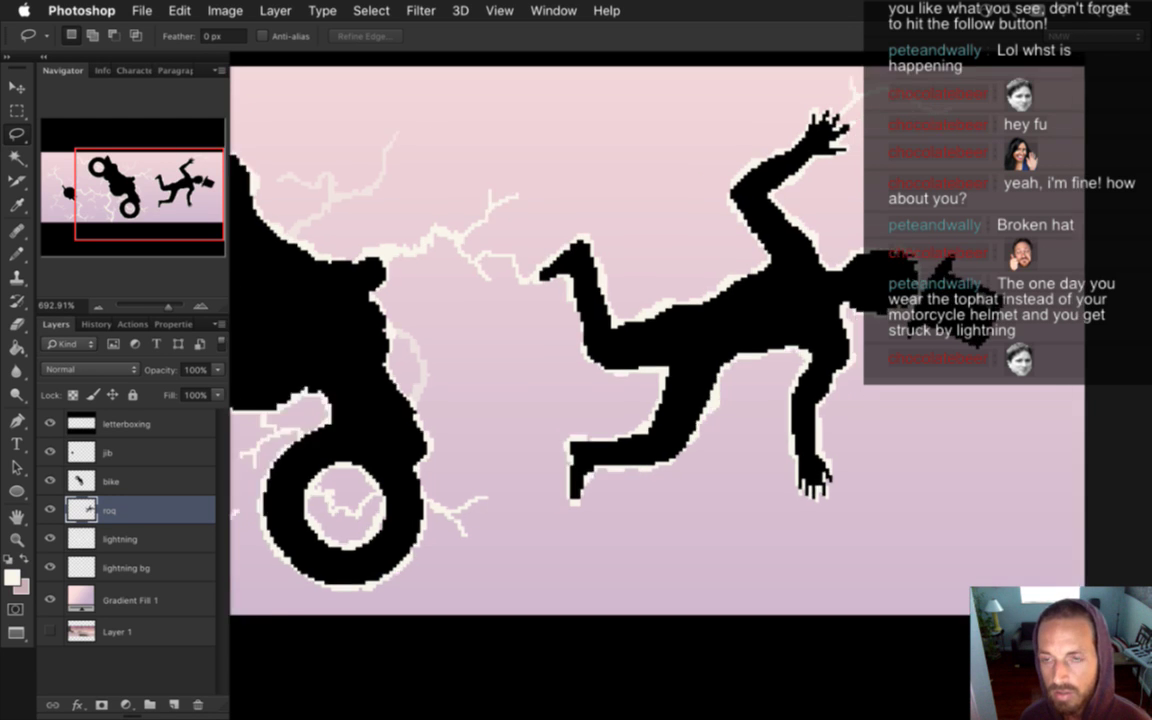
key("m")
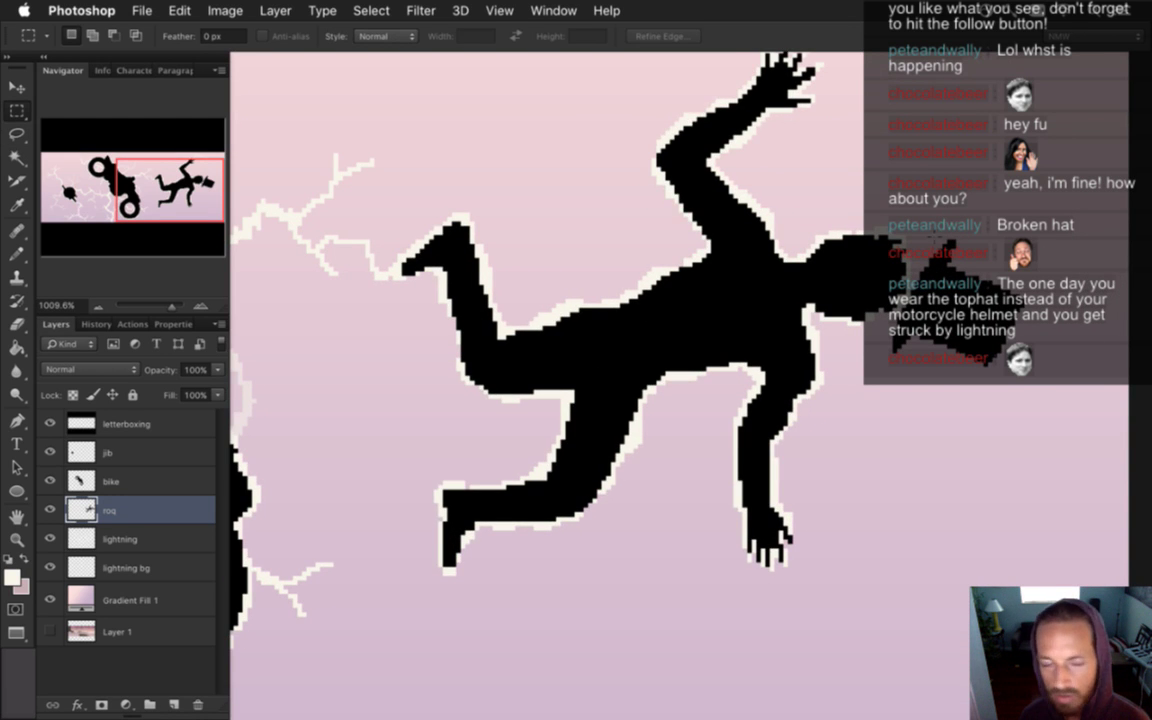
left_click(17, 132)
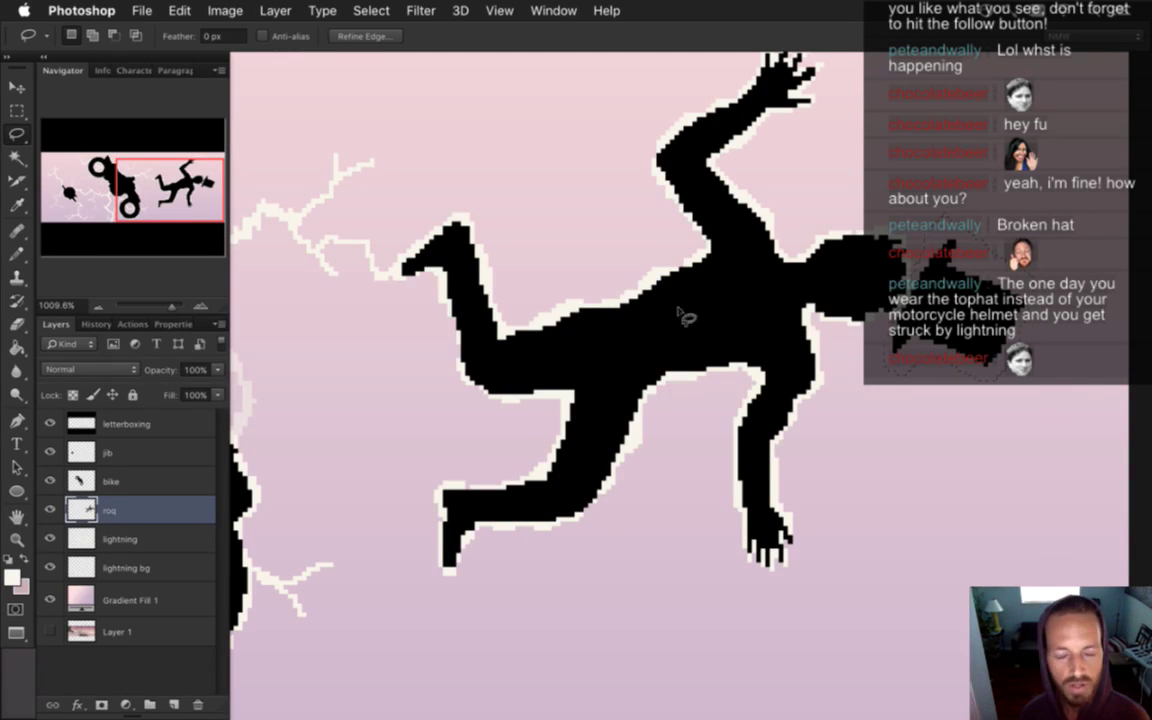
scroll(622, 330, "down", 5)
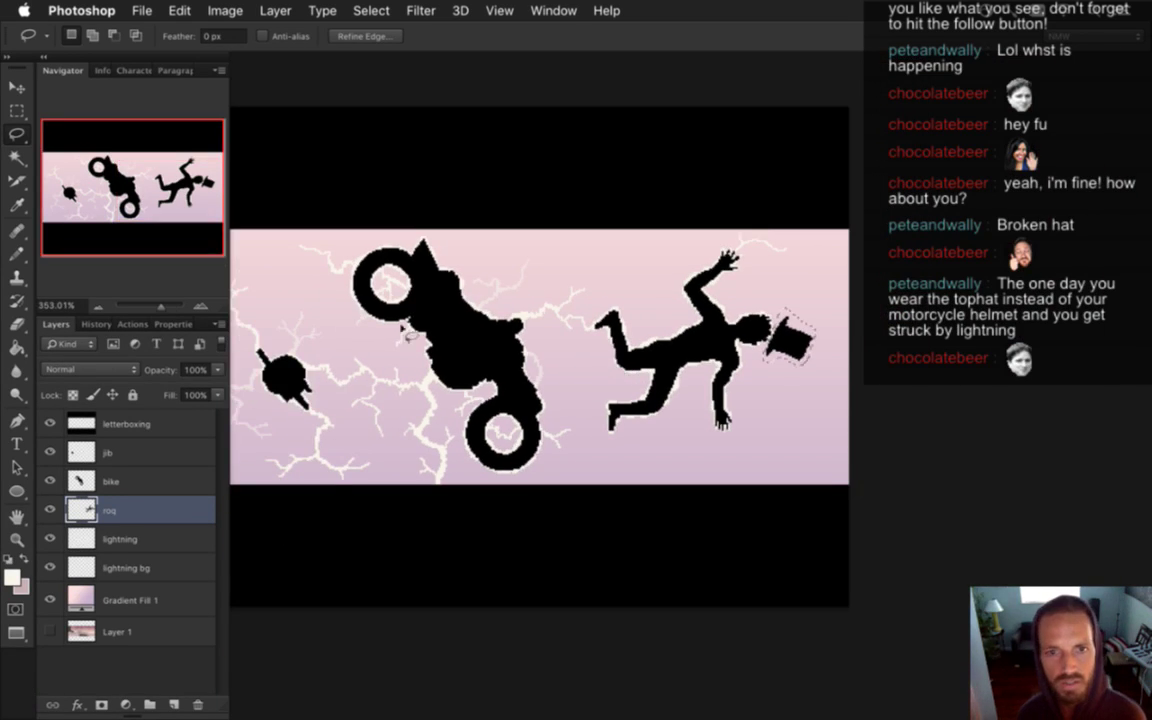
scroll(410, 290, "up", 1)
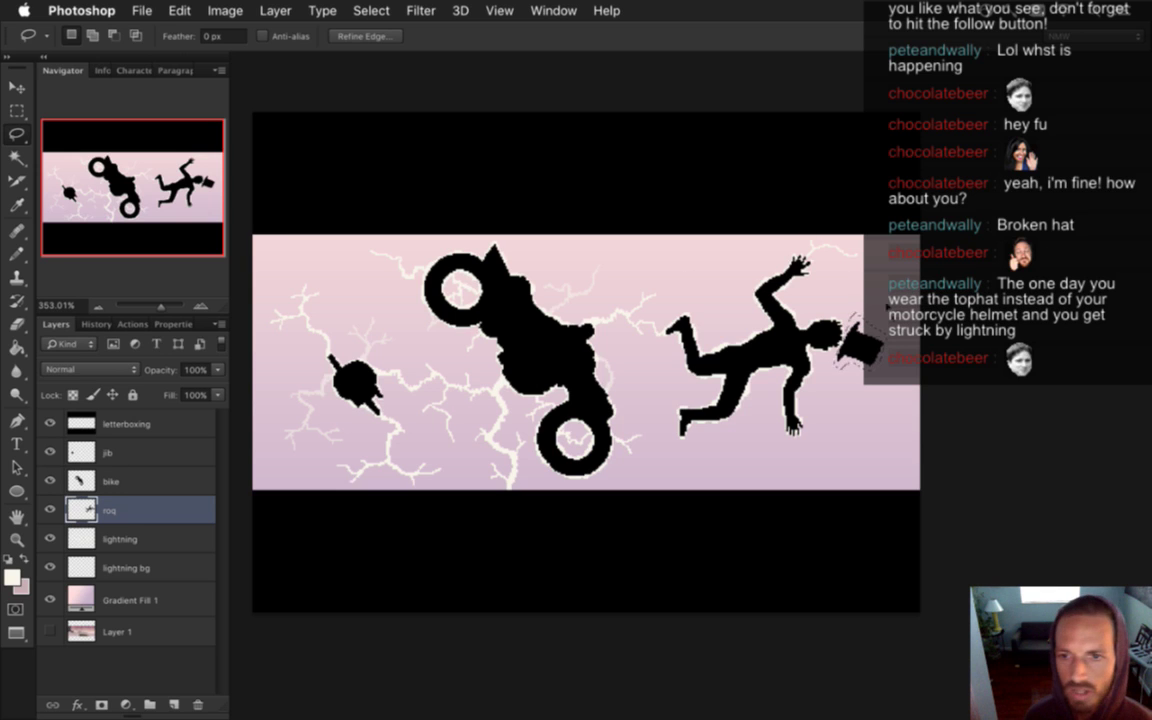
right_click(866, 342)
left_click(936, 488)
double_click(117, 511)
type("hat")
key("Return")
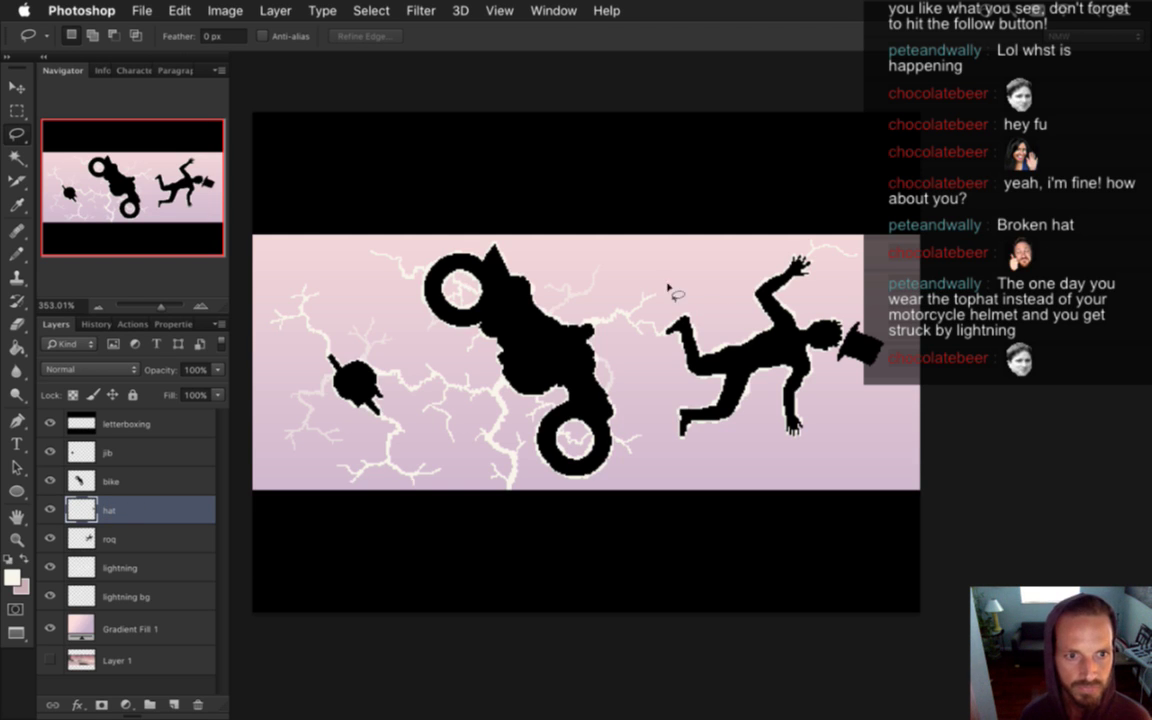
Draw 1 px off-white lightning branches on the lightning layer above the raised calf and between the figure's legs
left_click(122, 566)
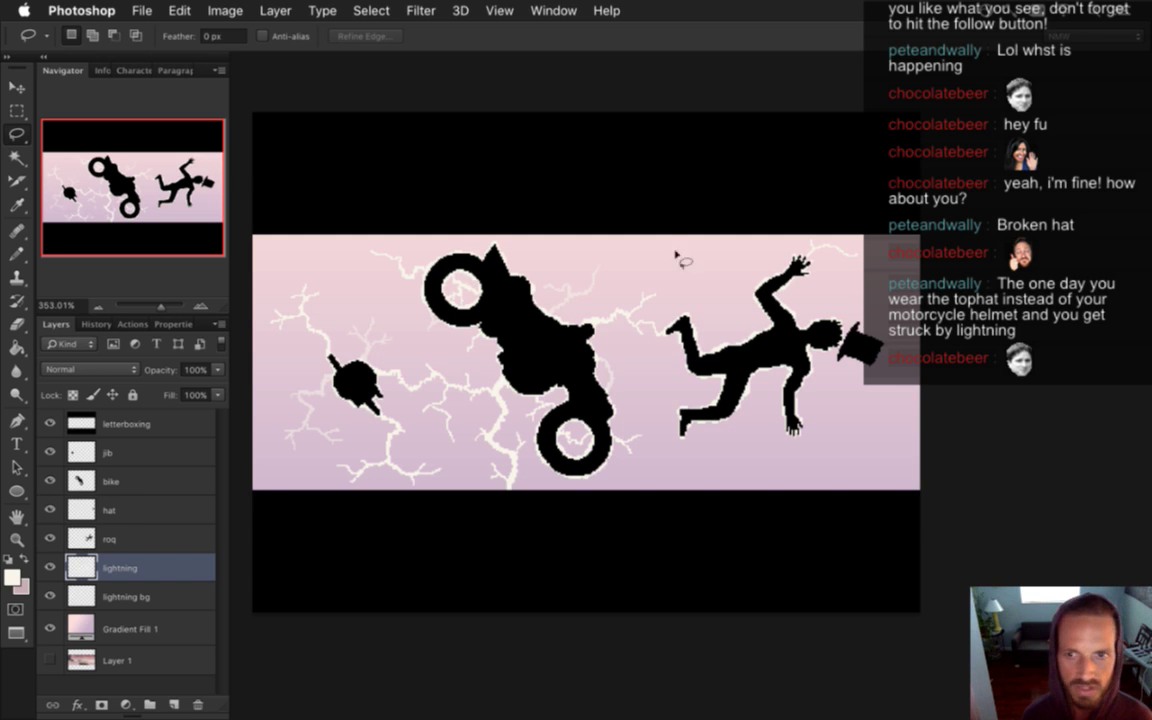
left_click_drag(732, 368, 779, 375)
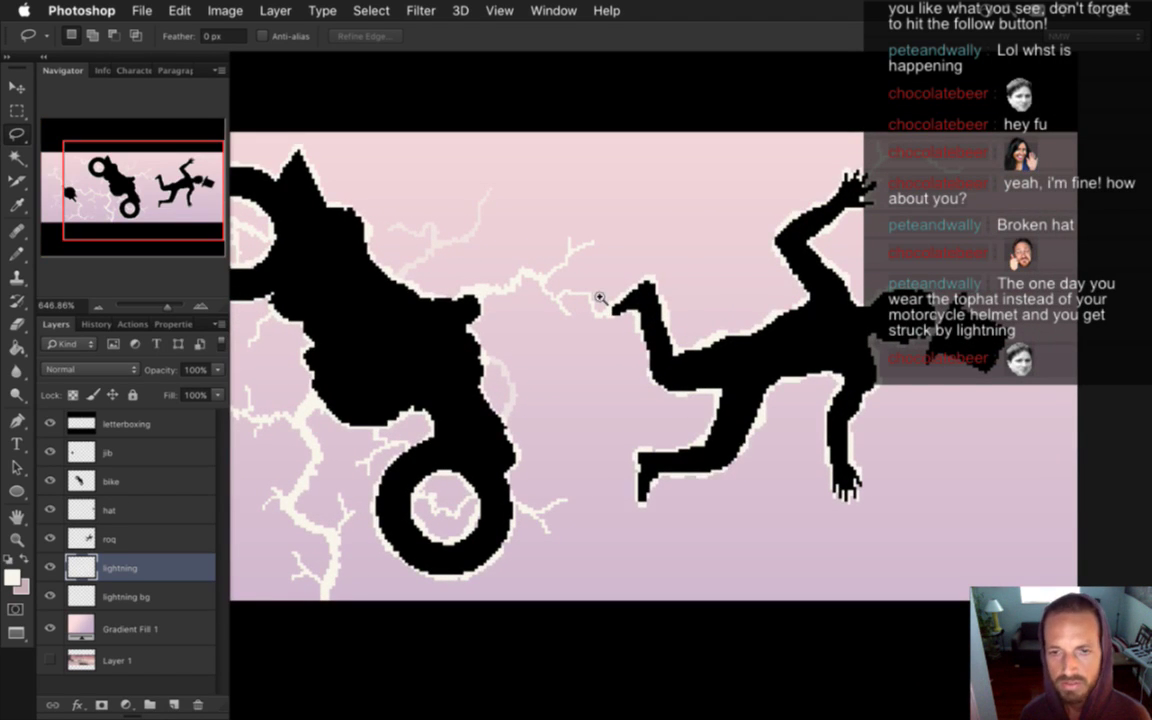
key("i")
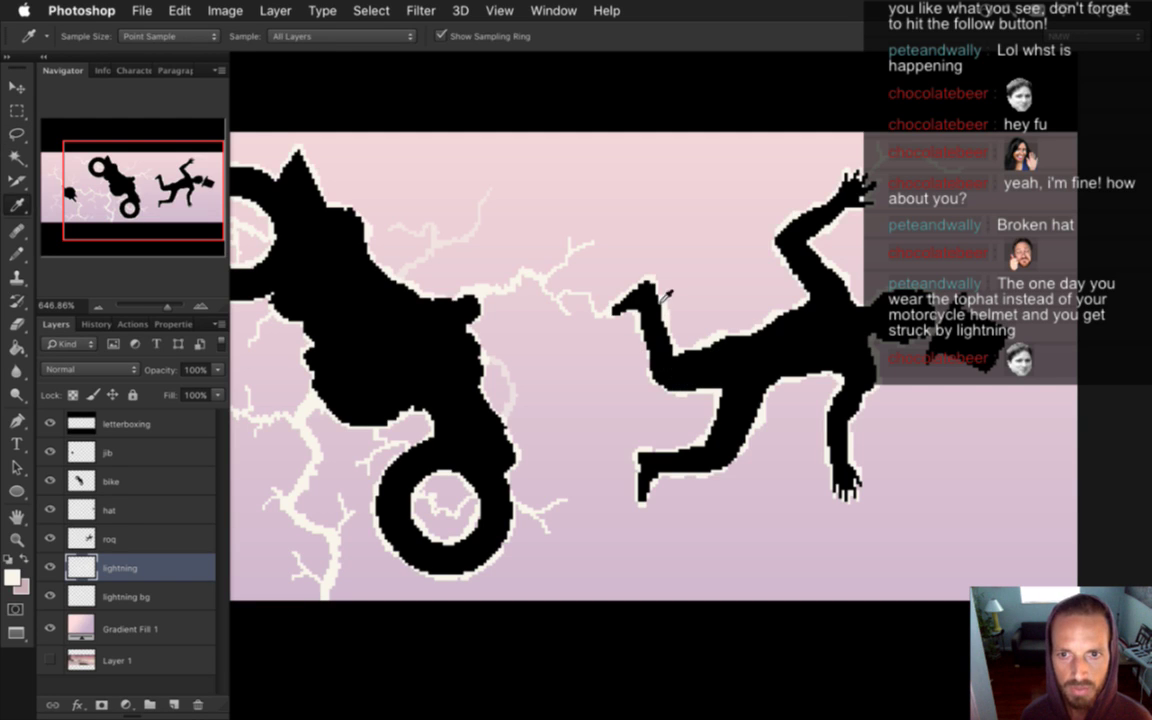
key("b")
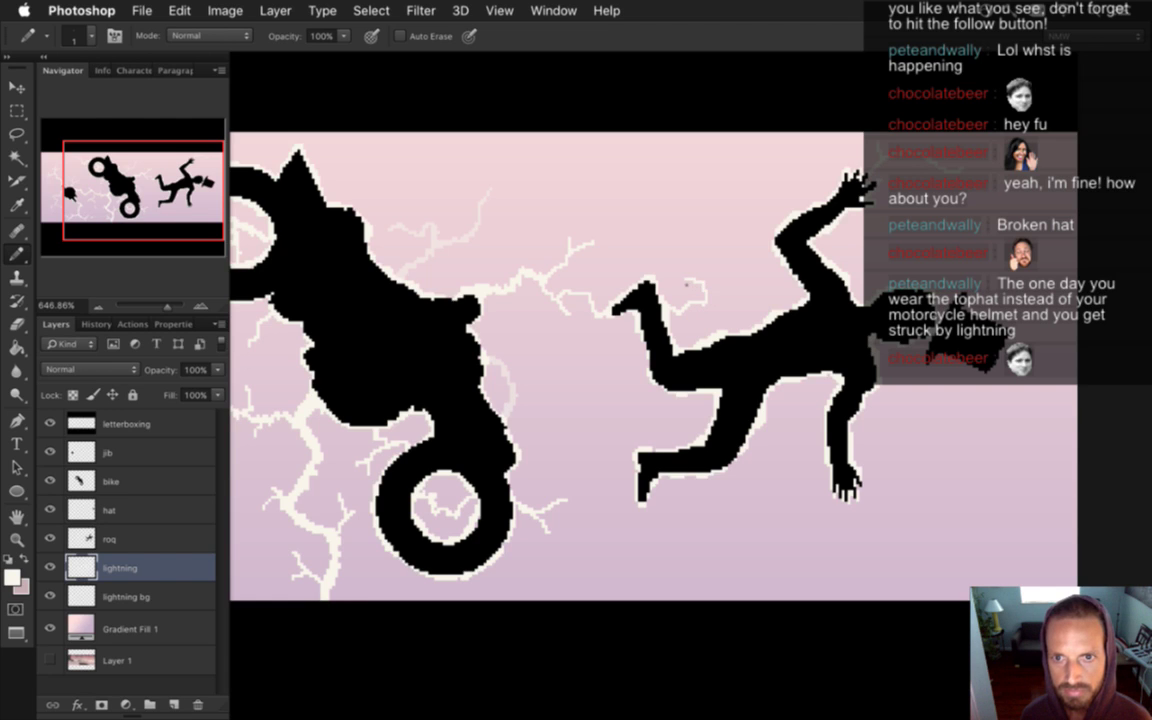
left_click_drag(685, 264, 680, 244)
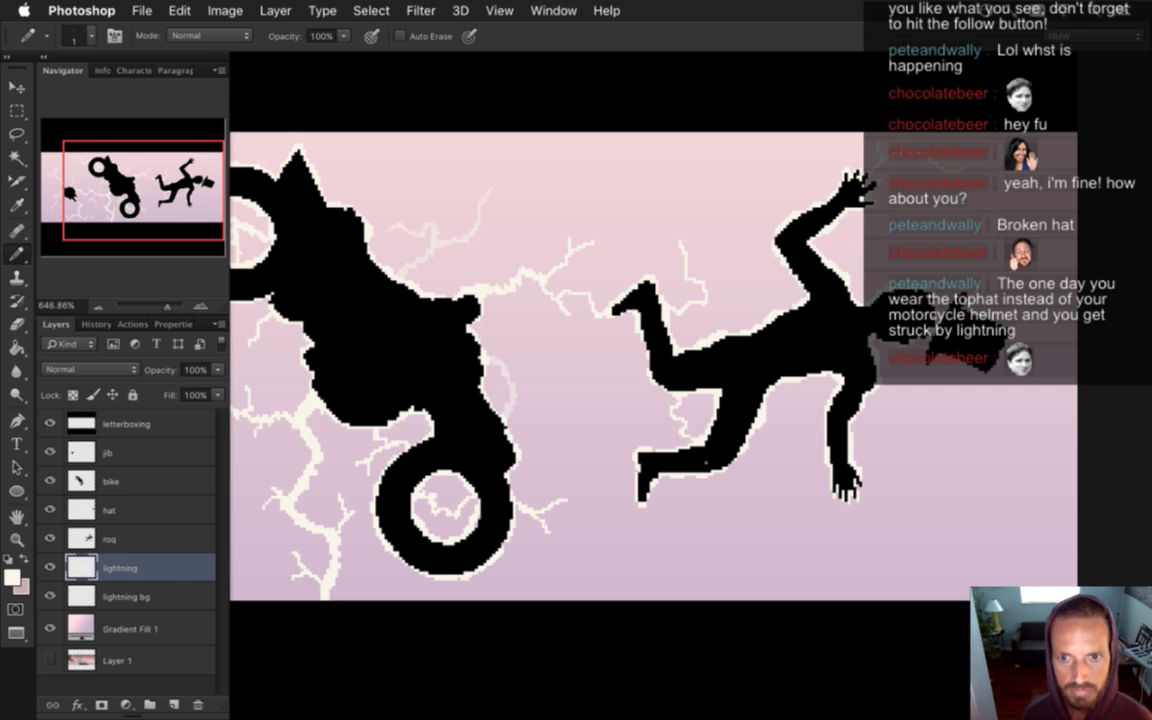
Redraw the lightning branch between the legs with a new path and add a small forked branch beside the raised leg's shin
scroll(622, 400, "up", 2)
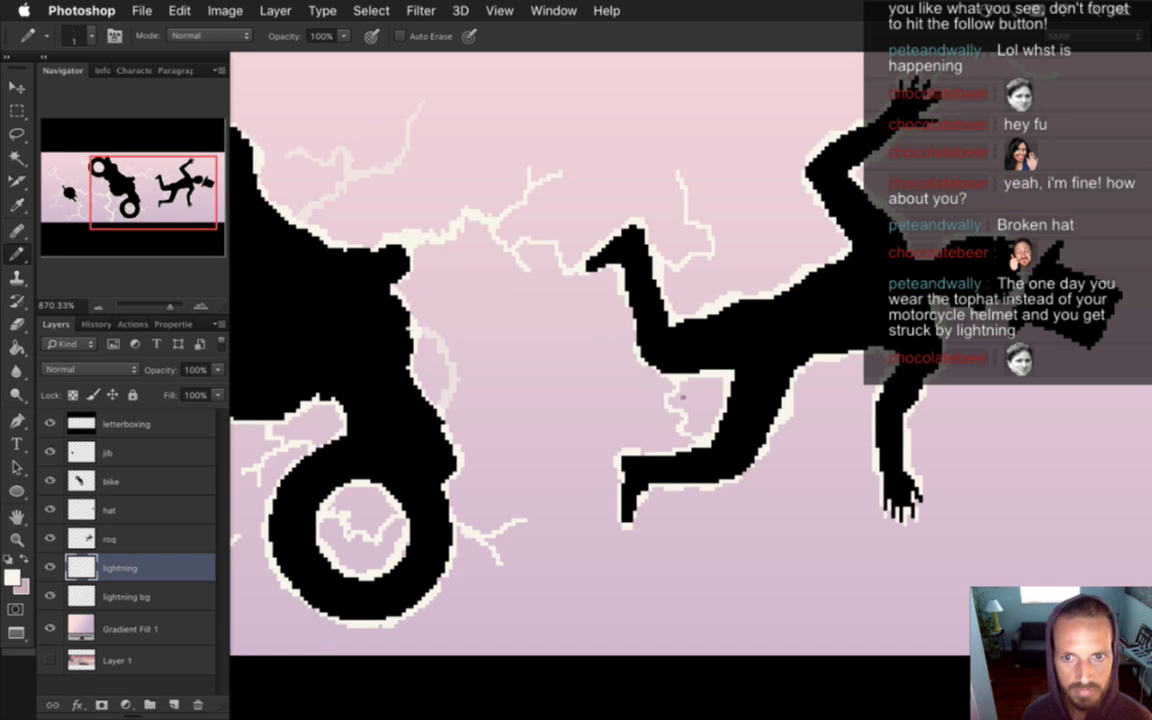
key("ctrl+z")
left_click_drag(672, 388, 668, 450)
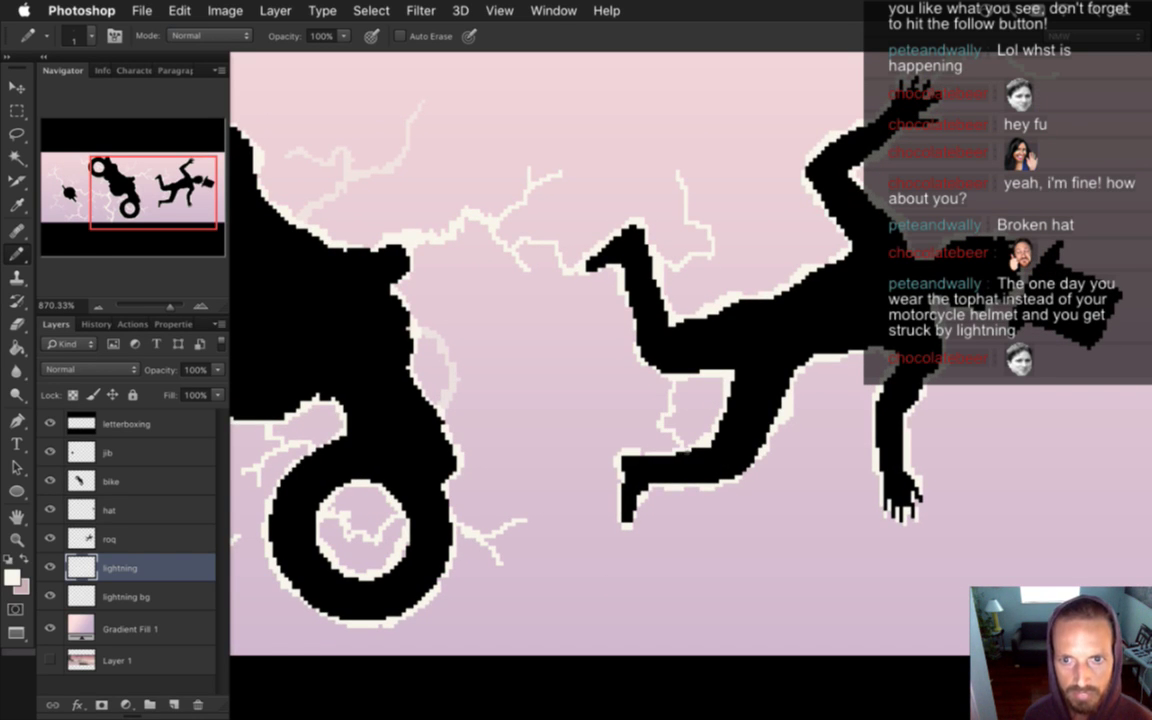
mouse_move(612, 399)
left_mouse_down()
mouse_move(599, 376)
mouse_move(601, 330)
mouse_move(612, 341)
mouse_move(601, 361)
left_mouse_up()
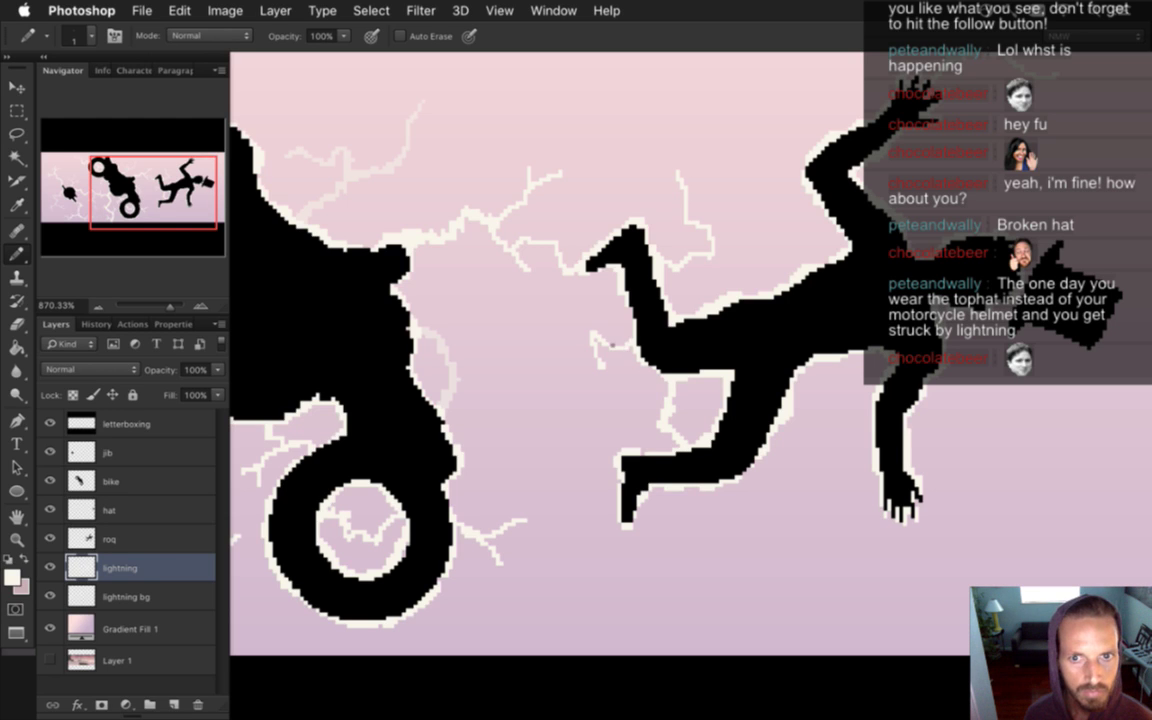
Remove the small forked branch beside the shin and draw a 1 px zigzag lightning branch from the front thigh towards the hanging arm
left_click_drag(591, 341, 525, 344)
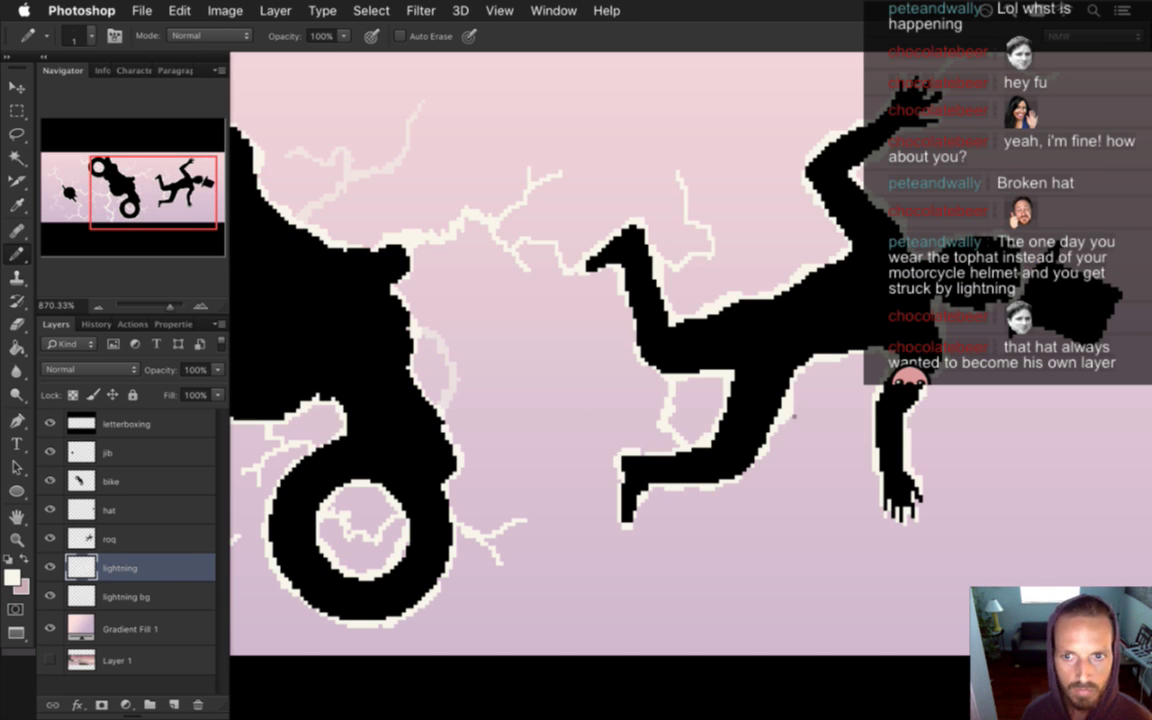
mouse_move(798, 408)
left_mouse_down()
mouse_move(829, 451)
mouse_move(853, 411)
left_mouse_up()
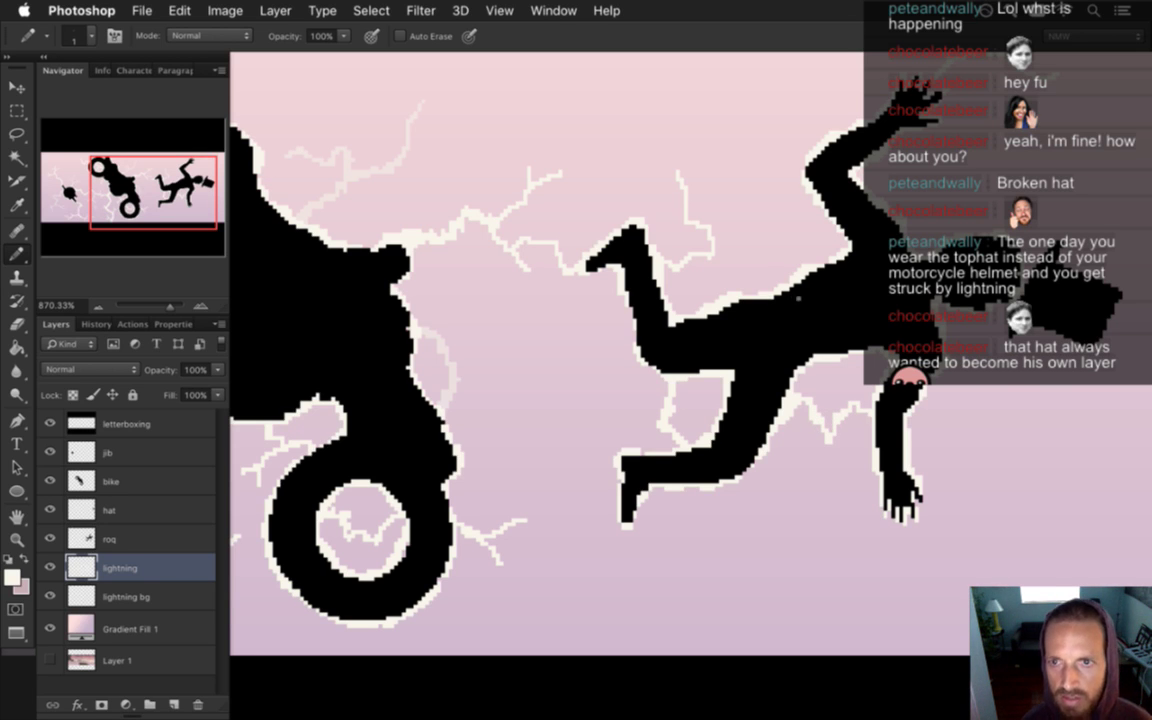
On the lightning bg layer, draw 1 px off-white forked lightning beside the hanging arm and a bolt running down from its hand
scroll(806, 256, "right", 5)
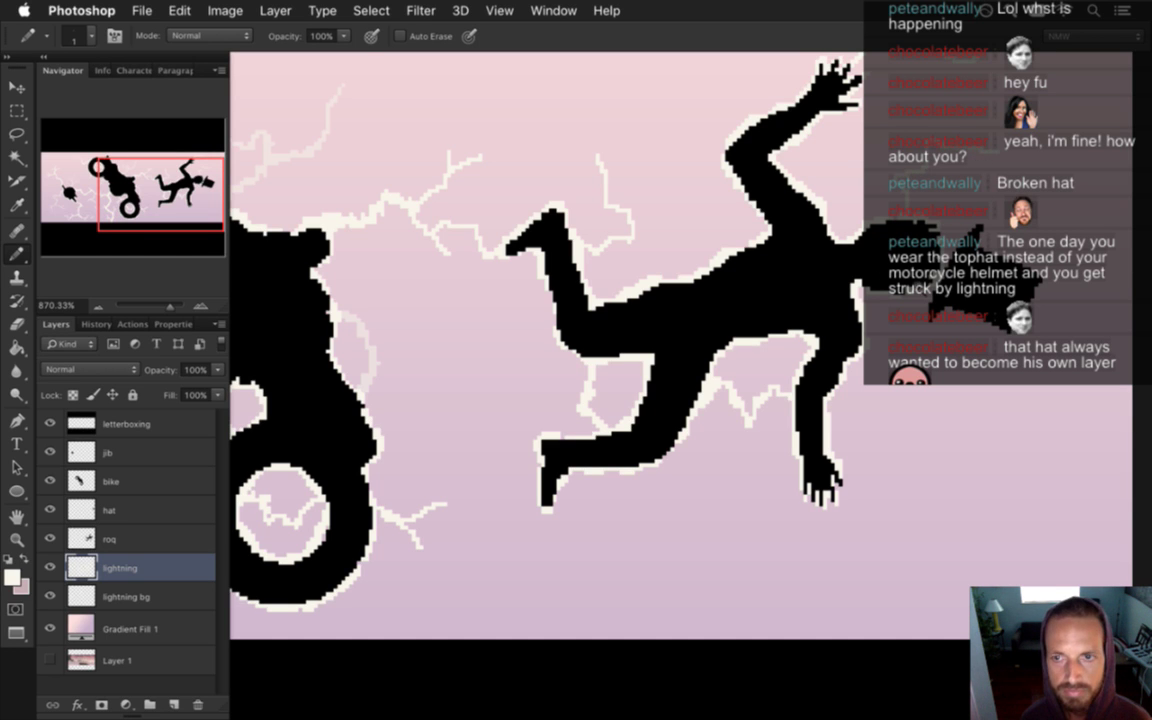
scroll(828, 260, "down", 3)
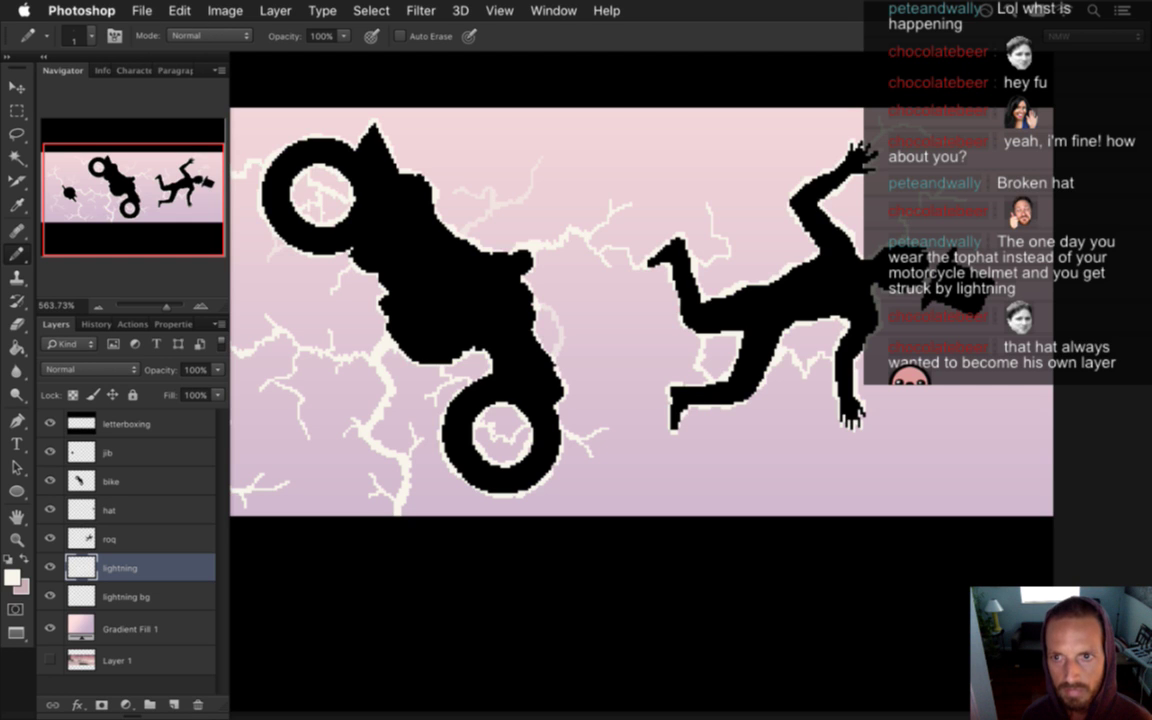
scroll(811, 235, "up", 2)
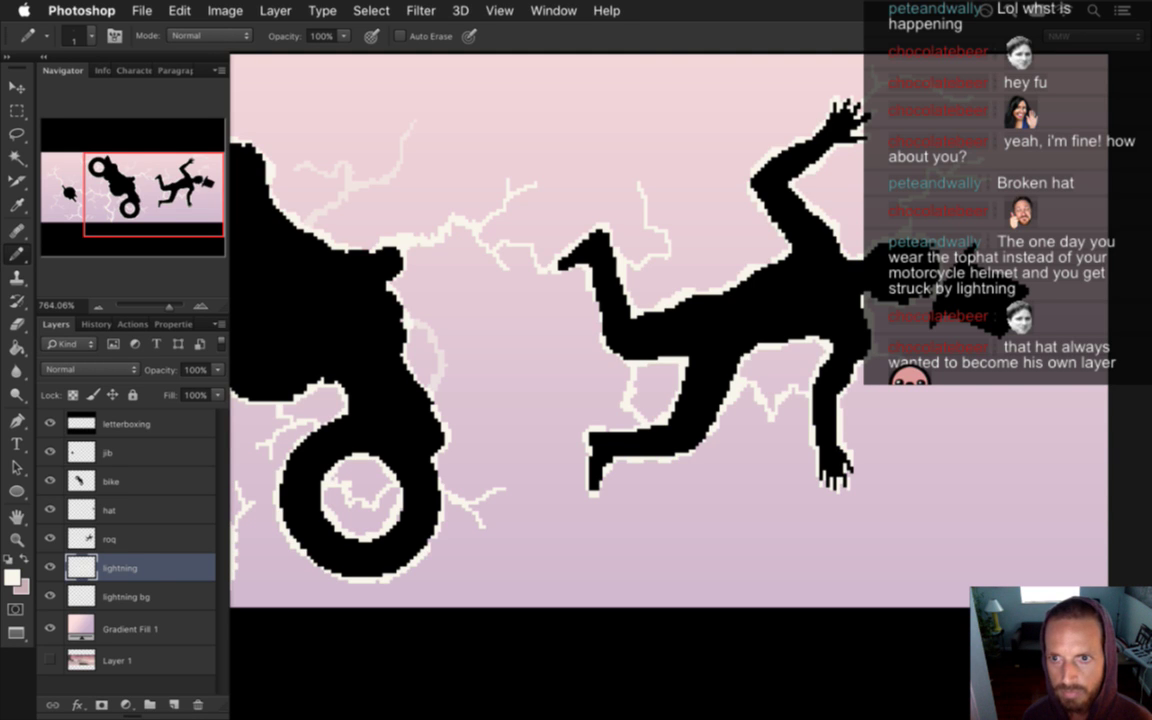
left_click(125, 596)
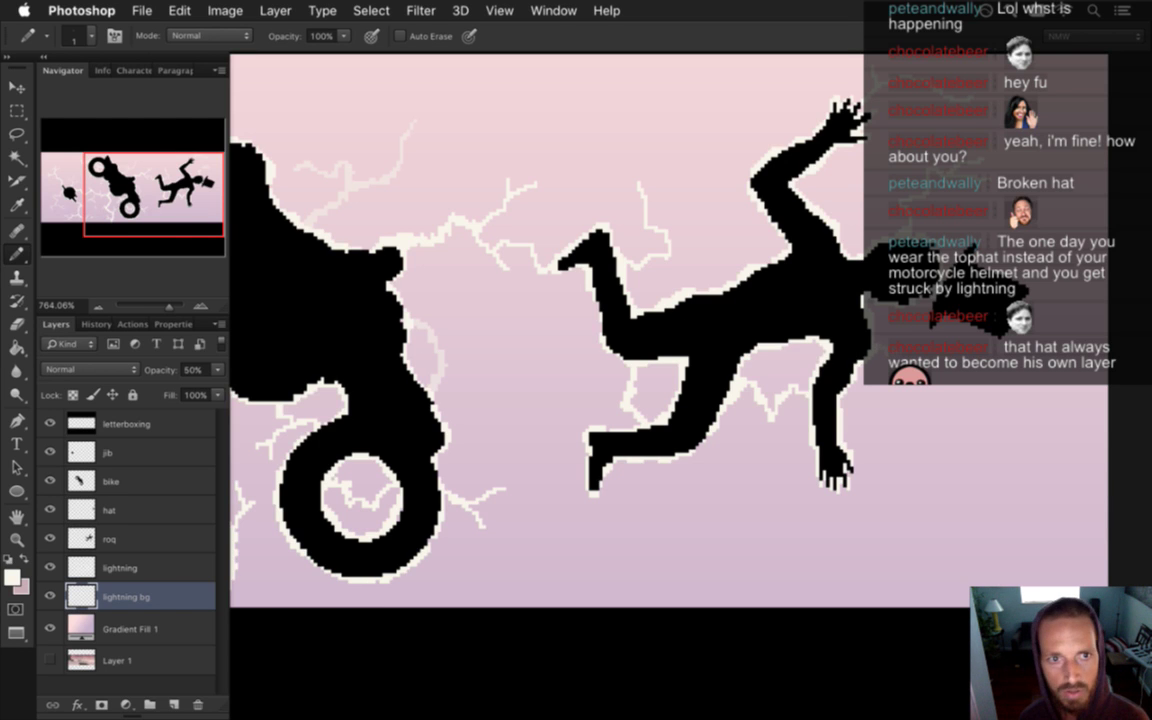
mouse_move(903, 400)
left_mouse_down()
mouse_move(895, 435)
mouse_move(924, 450)
mouse_move(943, 424)
mouse_move(903, 408)
mouse_move(940, 404)
left_mouse_up()
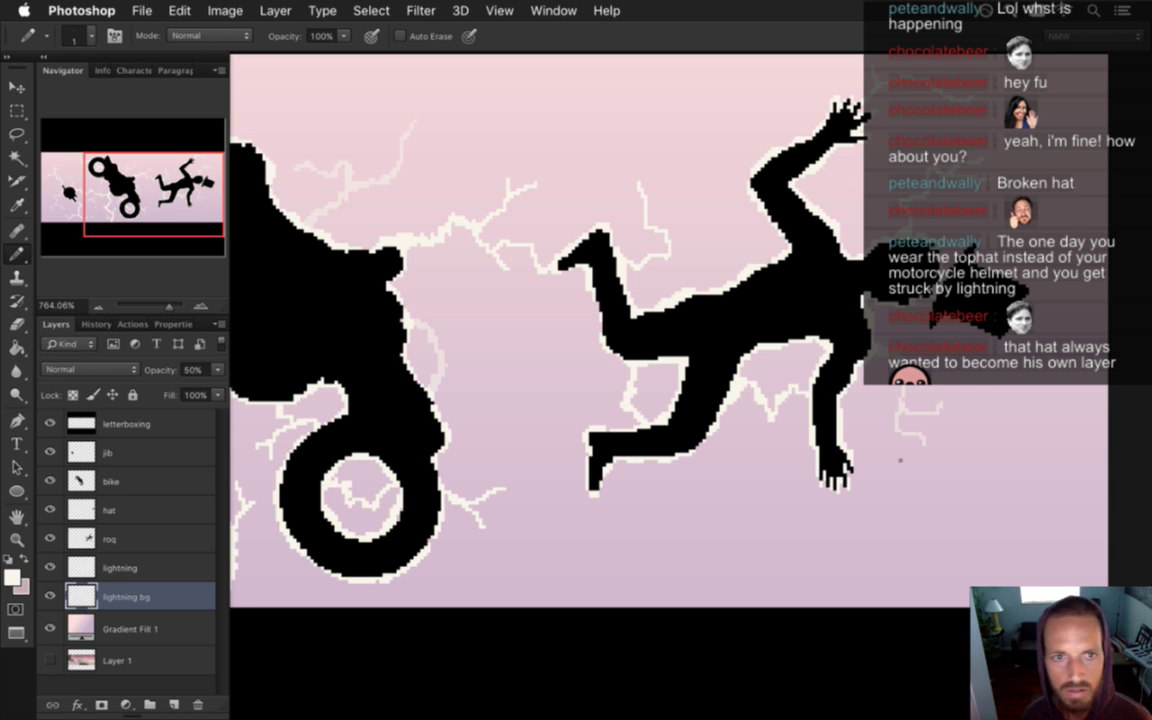
mouse_move(852, 484)
left_mouse_down()
mouse_move(870, 529)
mouse_move(951, 563)
left_mouse_up()
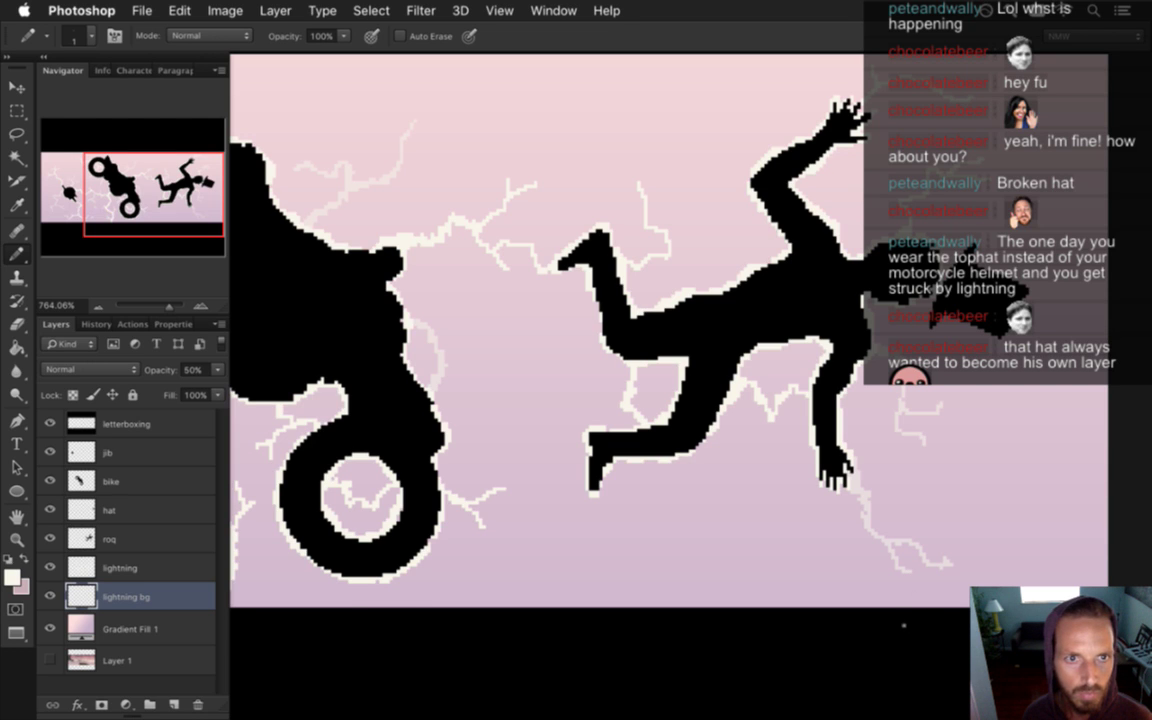
Draw 1 px background lightning below the lower leg and foot, plus a forked branch from the raised leg's knee towards the bike
mouse_move(699, 455)
left_mouse_down()
mouse_move(740, 456)
mouse_move(713, 461)
left_mouse_up()
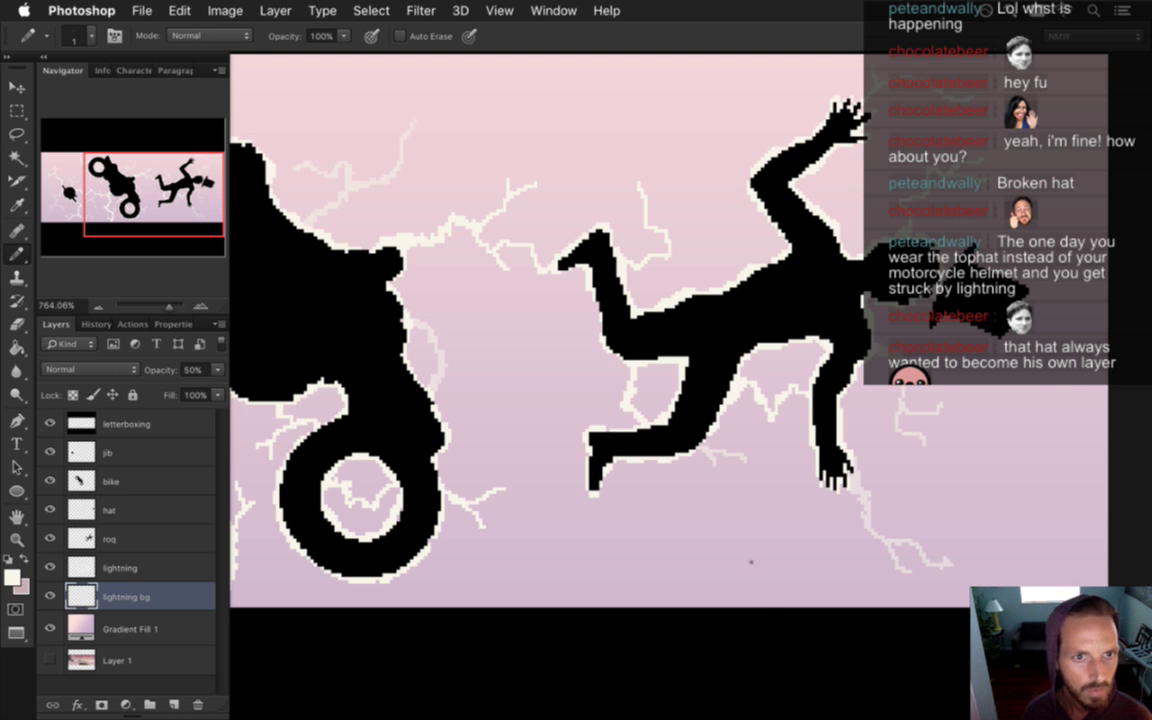
mouse_move(702, 453)
left_mouse_down()
mouse_move(655, 494)
mouse_move(673, 494)
left_mouse_up()
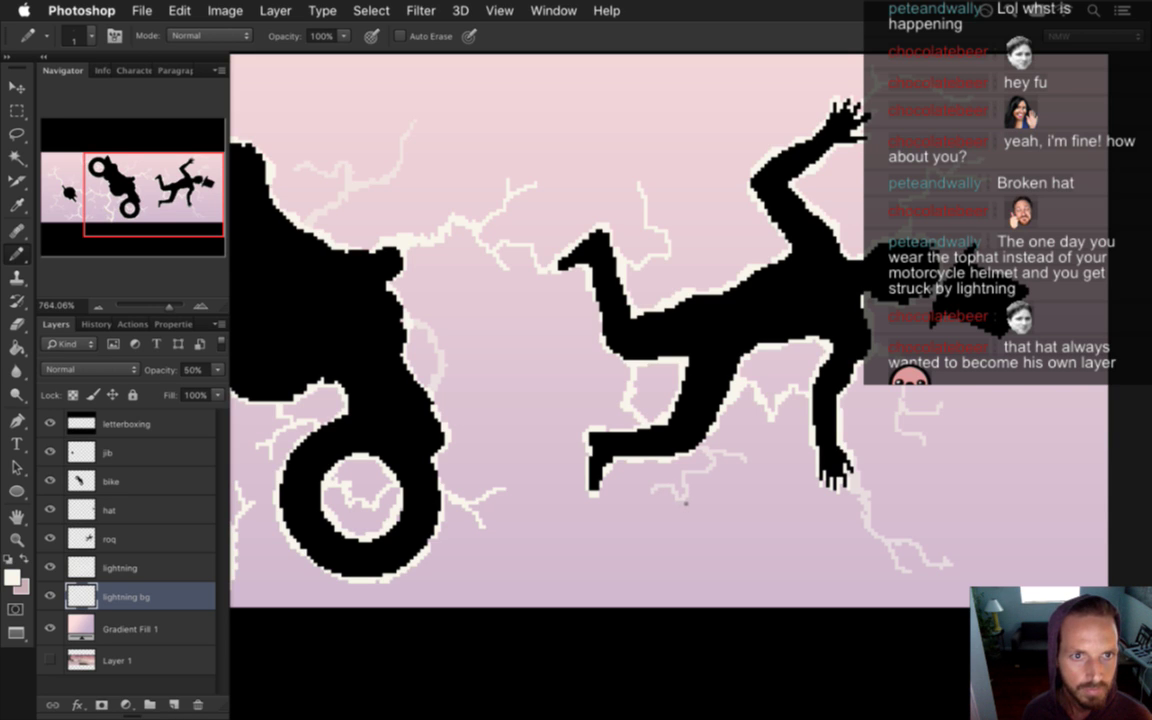
left_click_drag(591, 503, 618, 542)
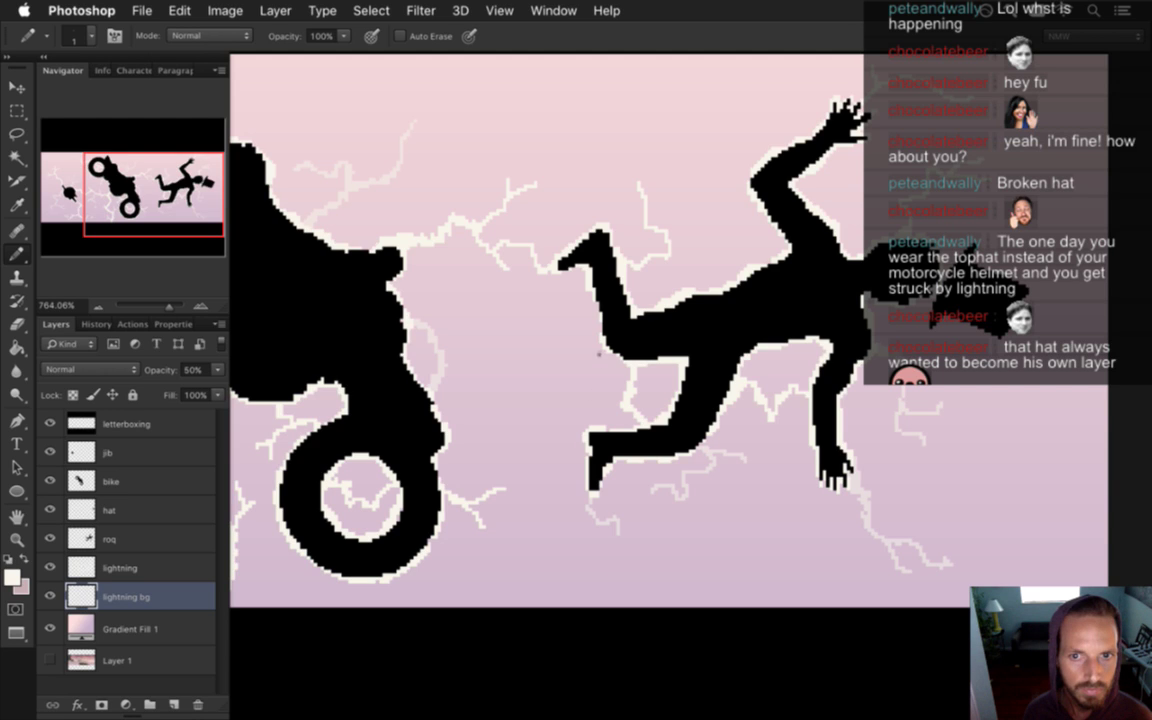
mouse_move(540, 297)
left_mouse_down()
mouse_move(520, 290)
mouse_move(507, 322)
mouse_move(484, 312)
left_mouse_up()
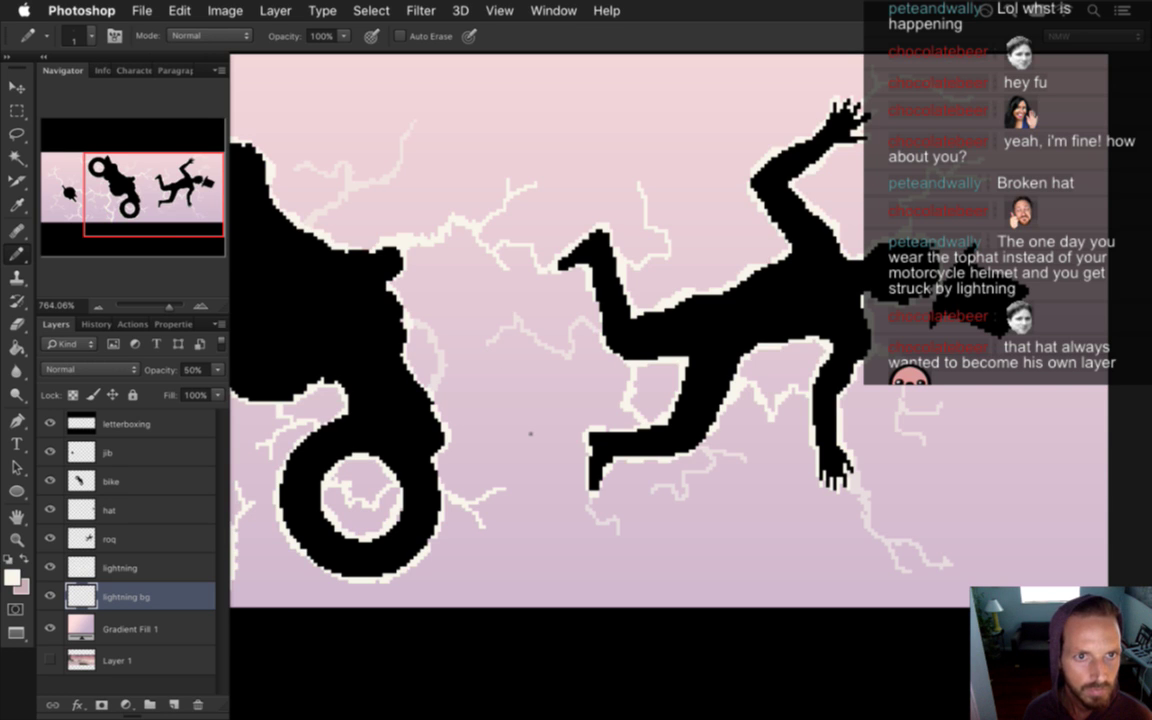
mouse_move(514, 328)
left_mouse_down()
mouse_move(484, 324)
mouse_move(470, 358)
mouse_move(482, 380)
mouse_move(505, 370)
left_mouse_up()
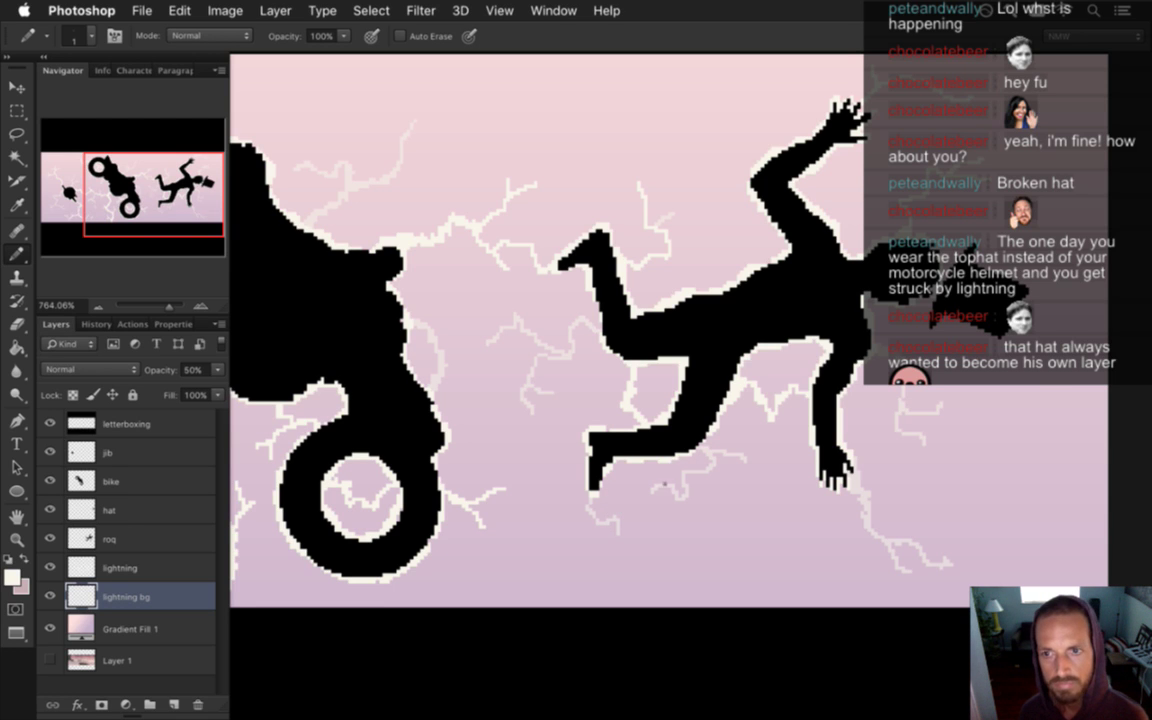
Sample black from the silhouette and touch up the top hat's edge on the hat layer with the 1 px Pencil
key("i")
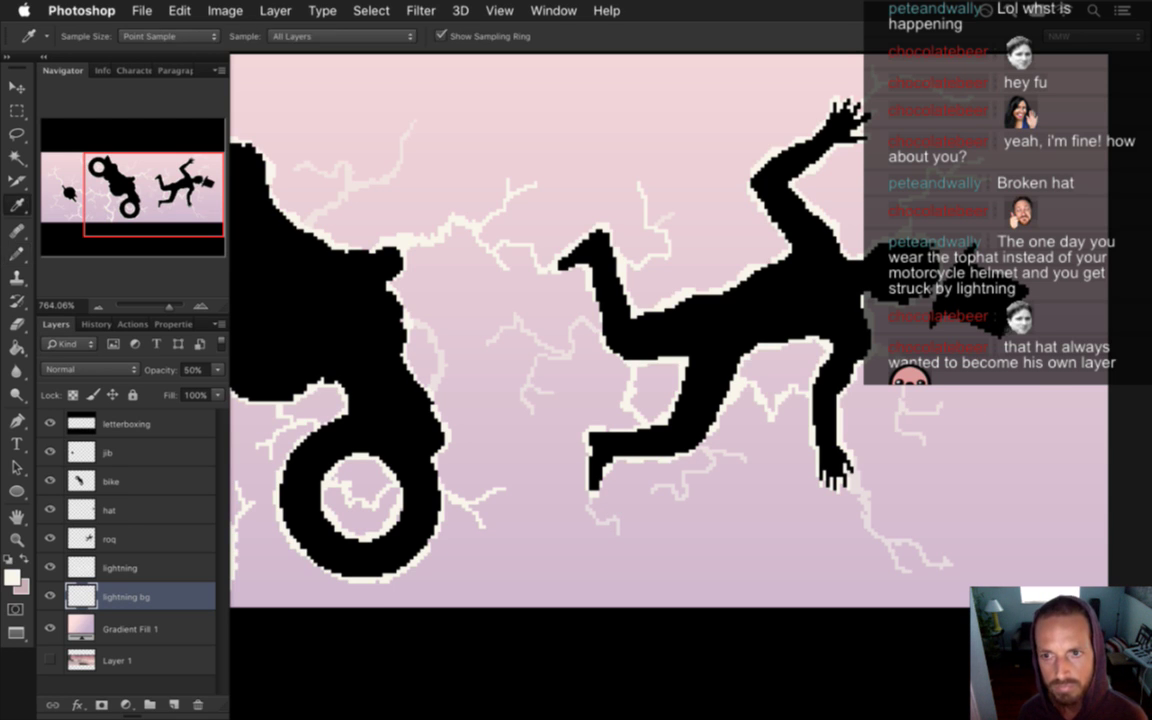
left_click(128, 511)
left_click(892, 277)
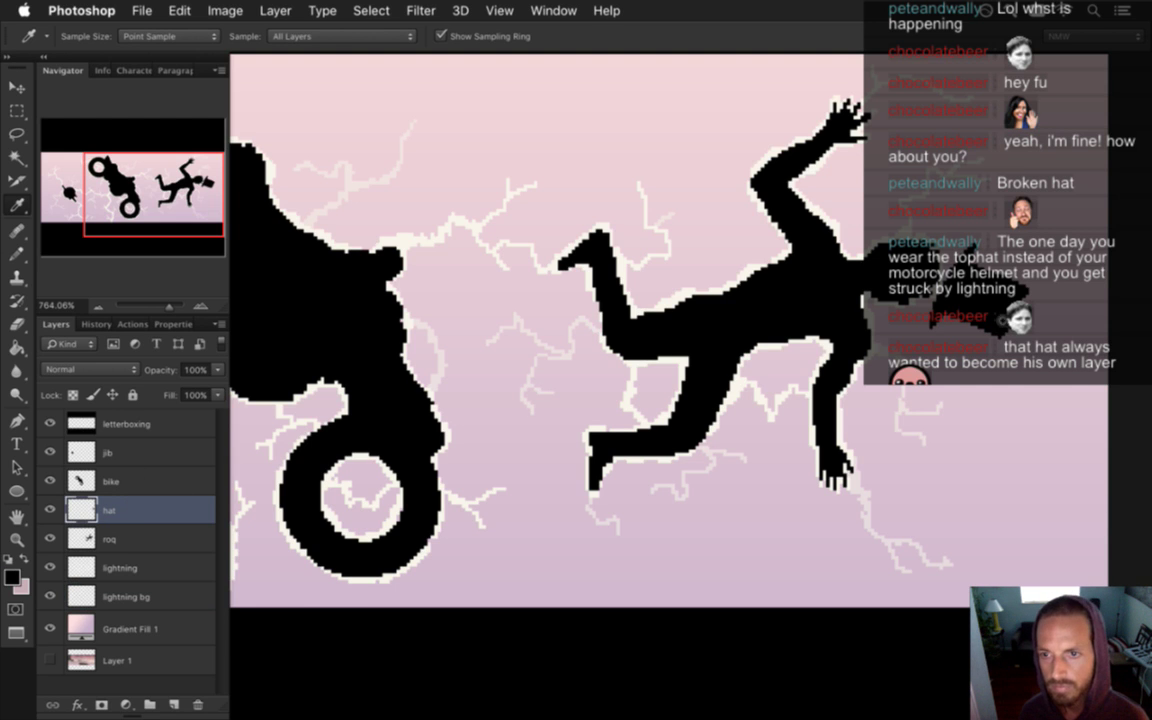
scroll(990, 300, "up", 2)
key("b")
left_click_drag(929, 274, 935, 259)
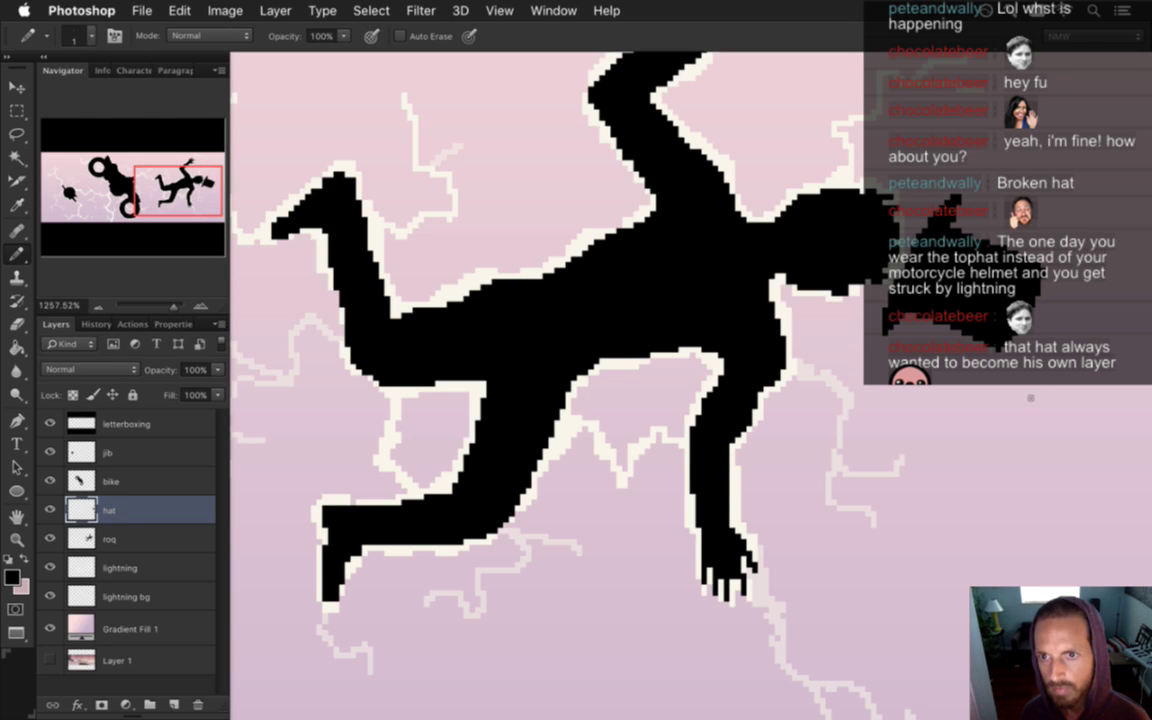
key("e")
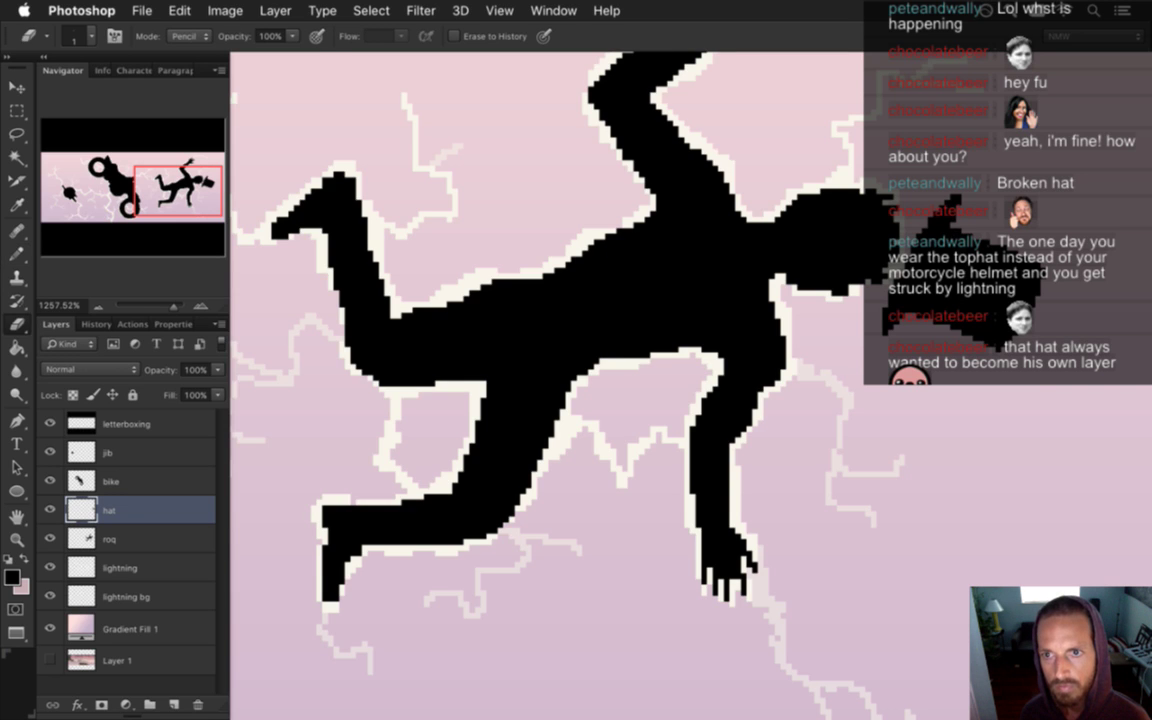
key("b")
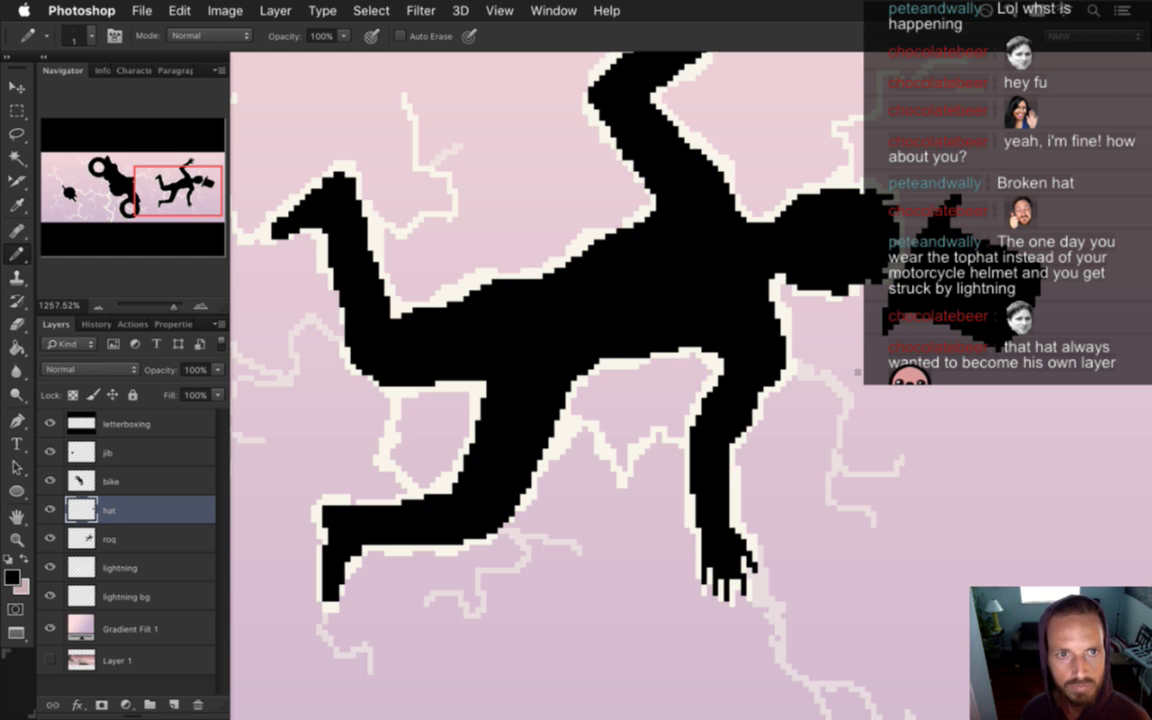
mouse_move(594, 478)
left_mouse_down()
mouse_move(494, 463)
mouse_move(490, 436)
mouse_move(443, 416)
mouse_move(694, 399)
left_mouse_up()
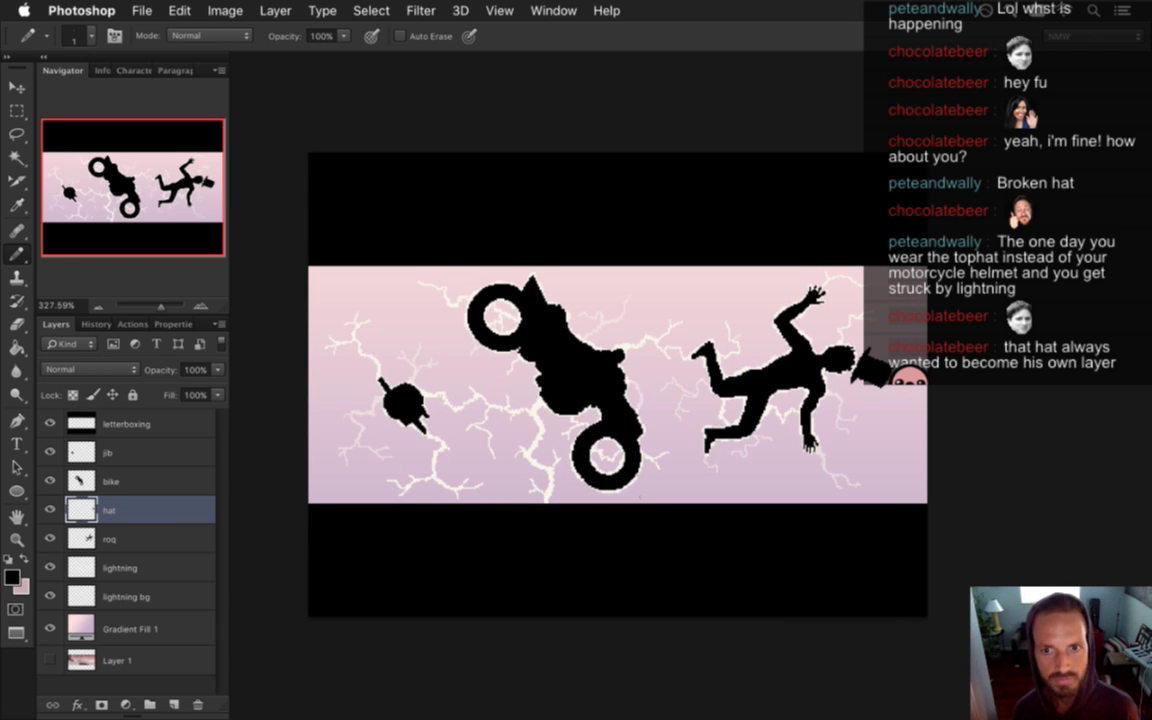
scroll(740, 350, "up", 5)
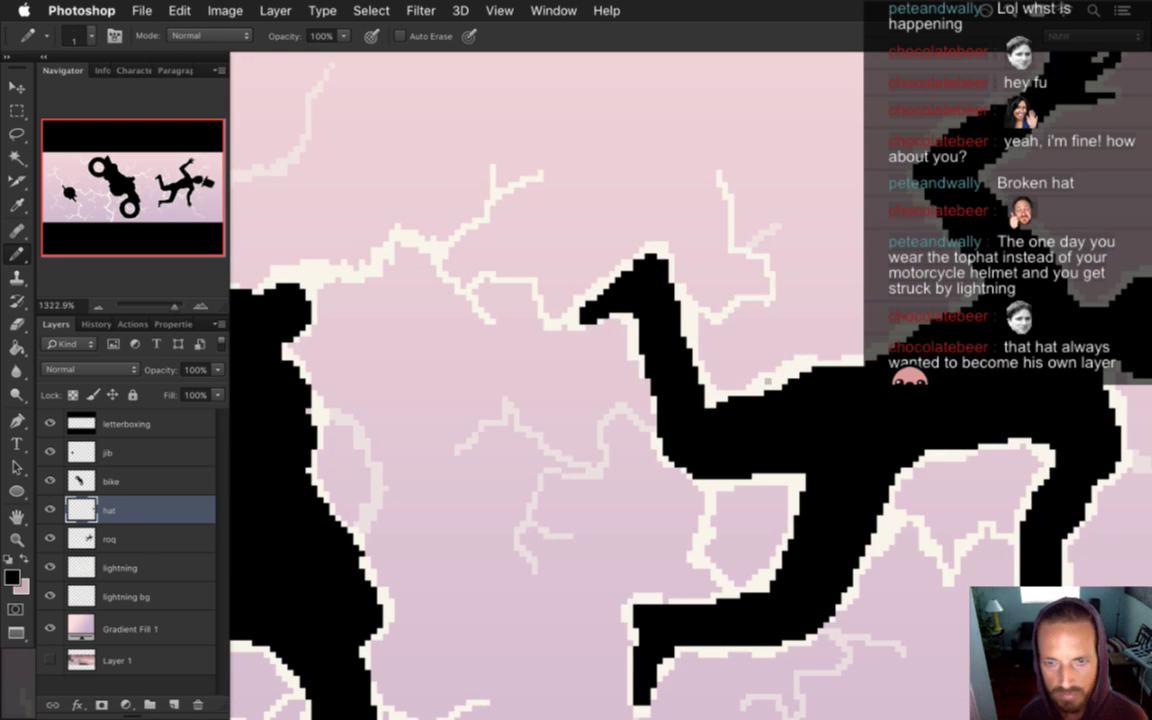
left_click(129, 540)
key("e")
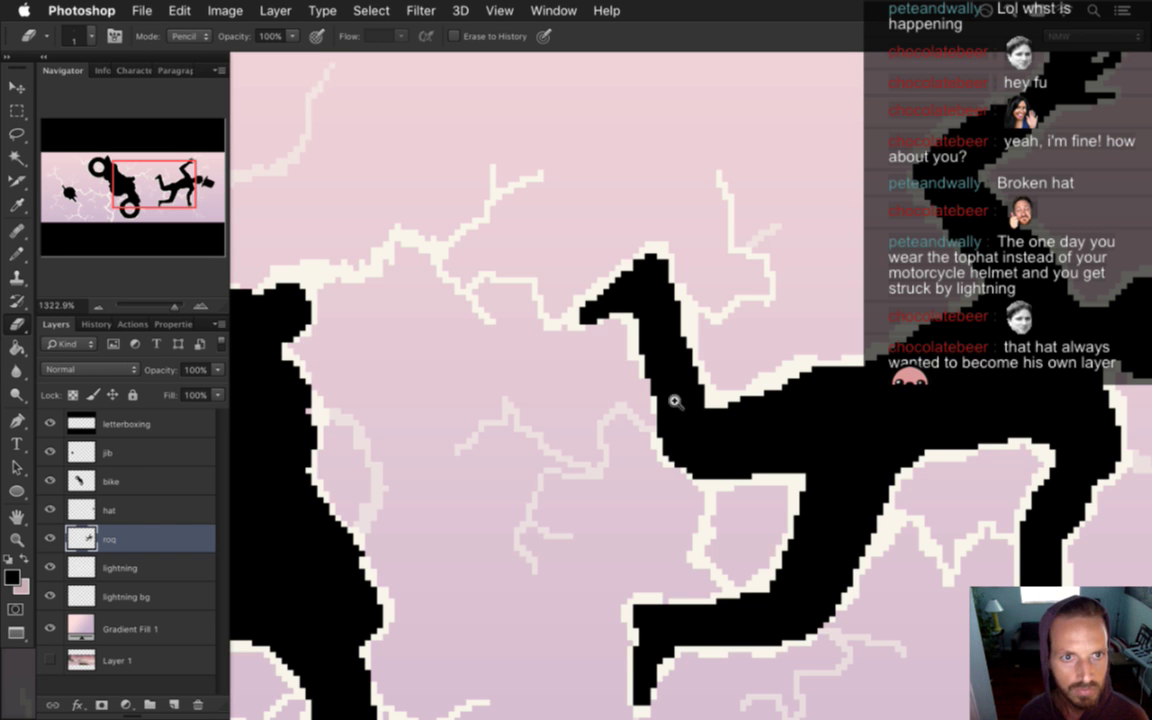
scroll(600, 370, "down", 5)
Export the scene for web as a PNG-24, replacing the existing LightningScene.png
key("super+s")
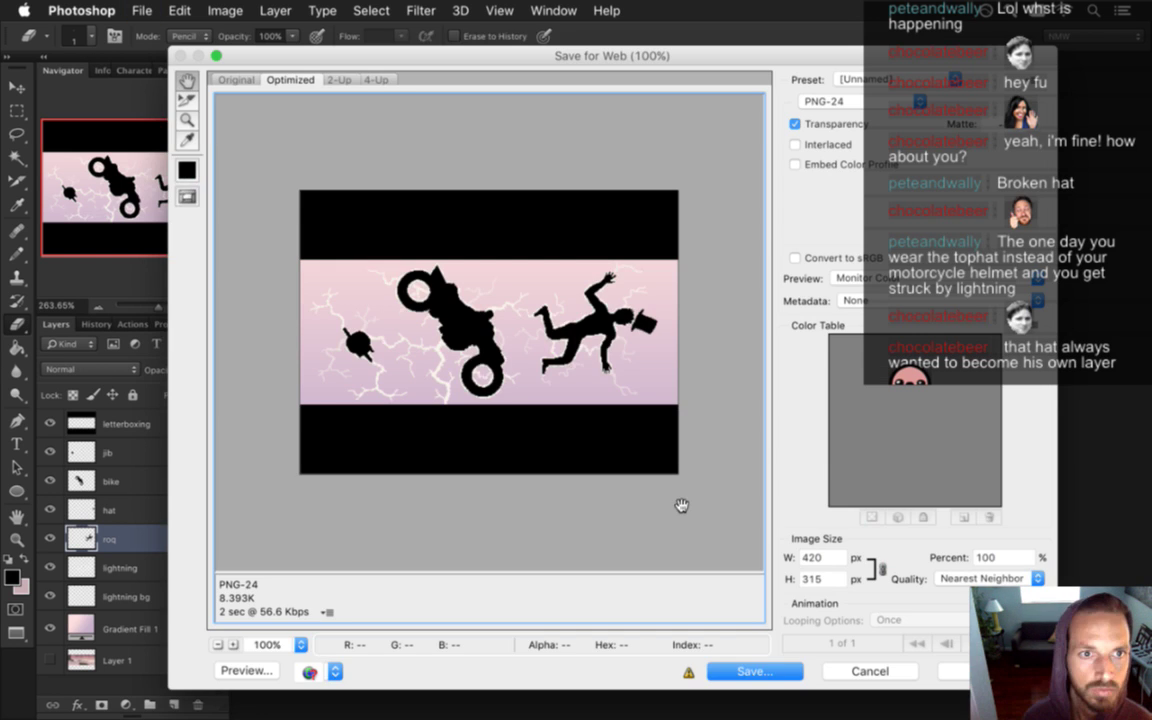
key("Return")
key("Return")
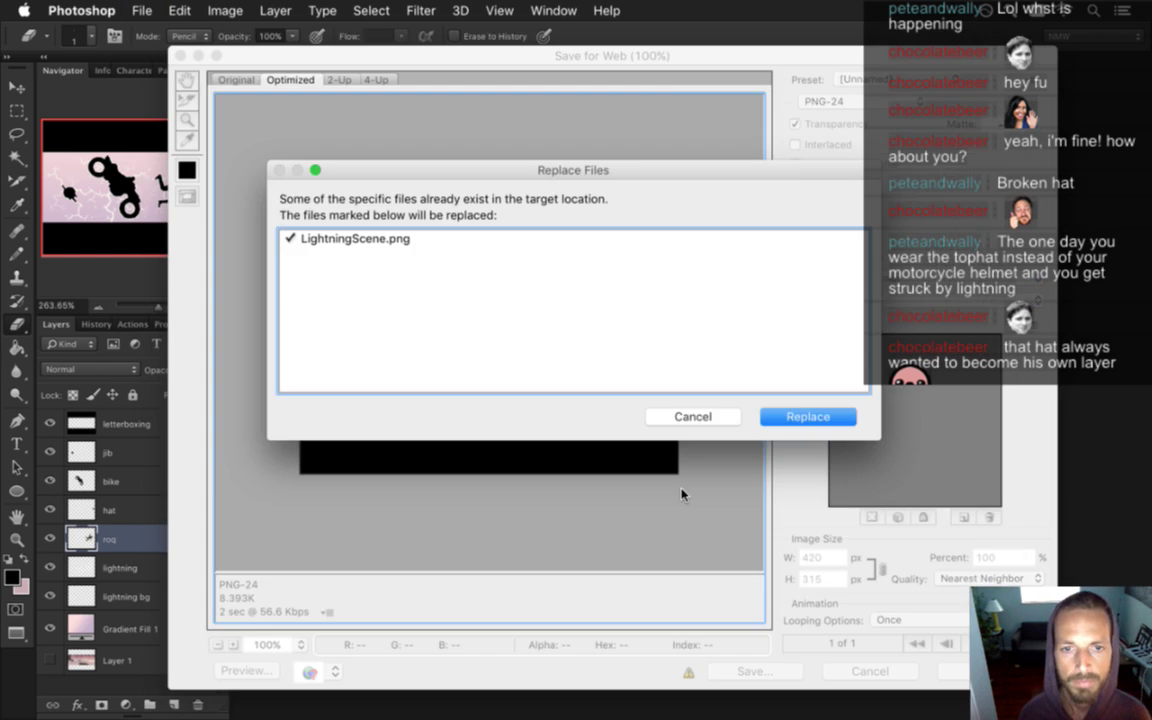
key("Return")
Switch to Terminal, try to run git commit raw Assets, and run git push
key("super+Tab")
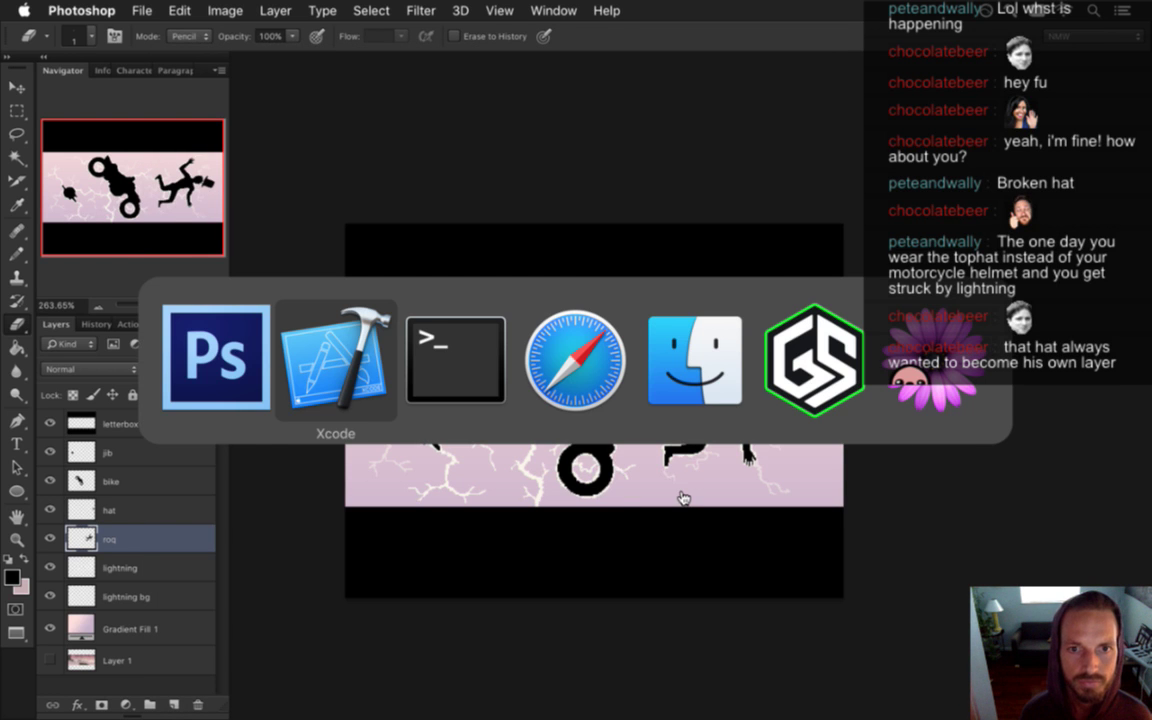
key("super+Tab")
key("Up")
key("Return")
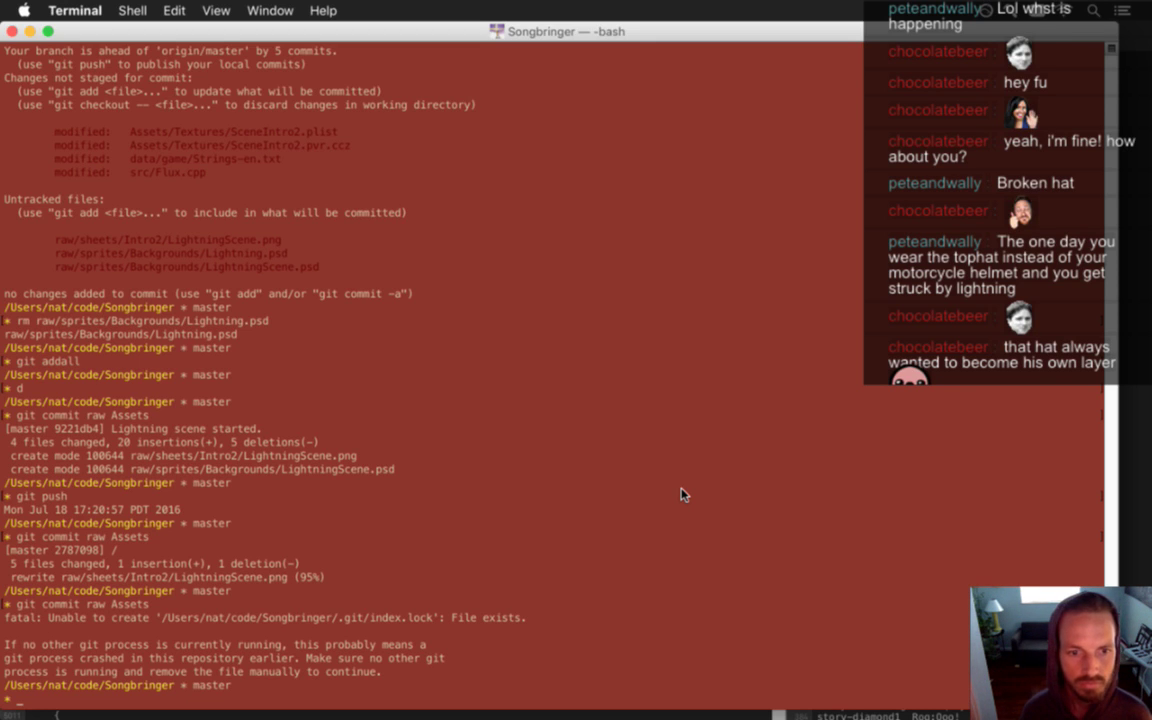
type("git push")
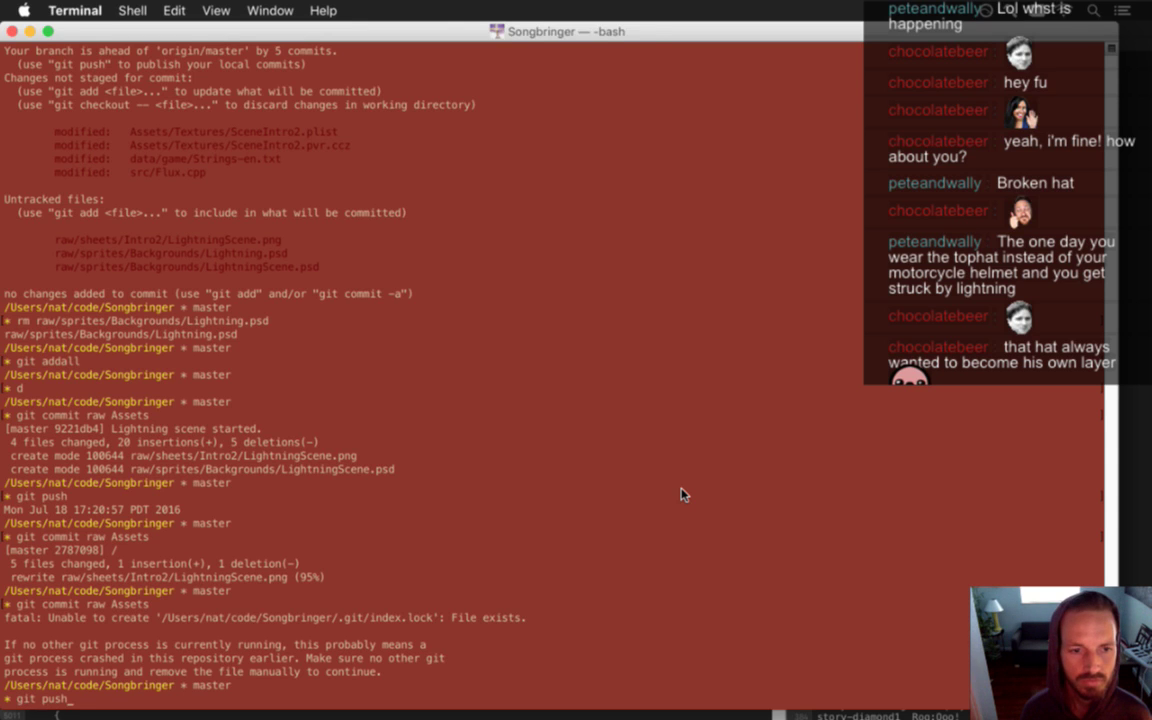
key("Return")
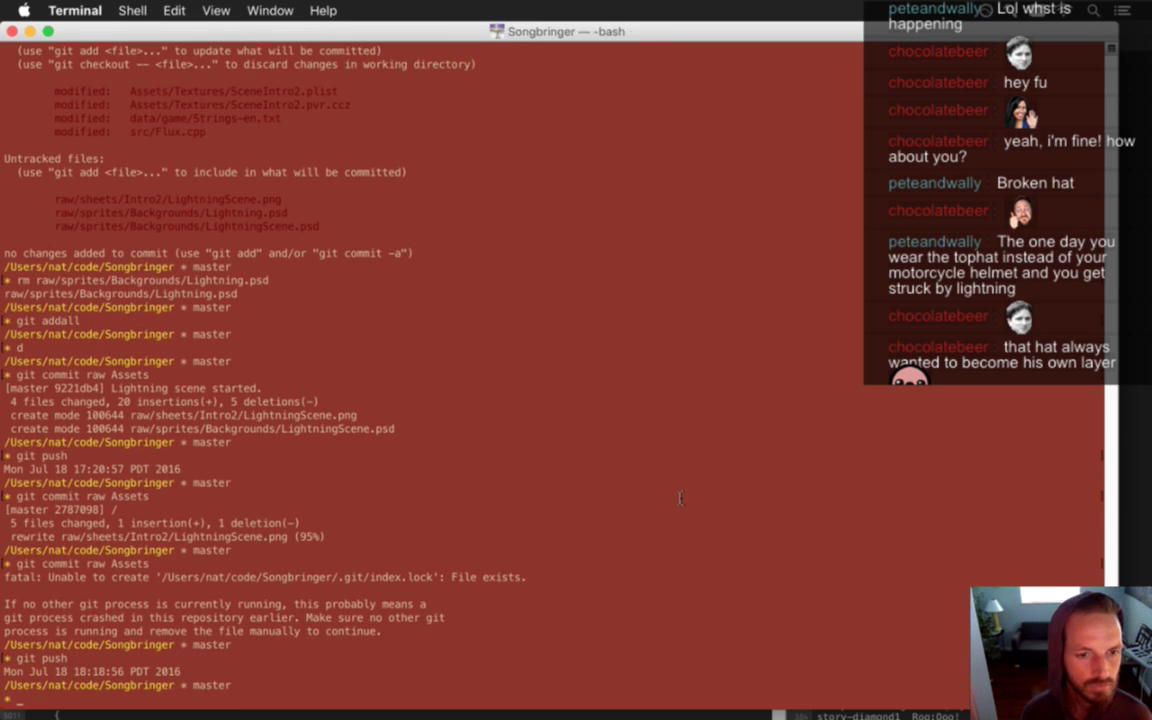
Rerun git commit raw Assets with the message "." and push the commit with git push
key("super+Tab")
key("super+Tab")
key("Up")
key("Up")
key("Return")
type("i.")
key("Escape")
type(":wq")
key("Return")
type("git push")
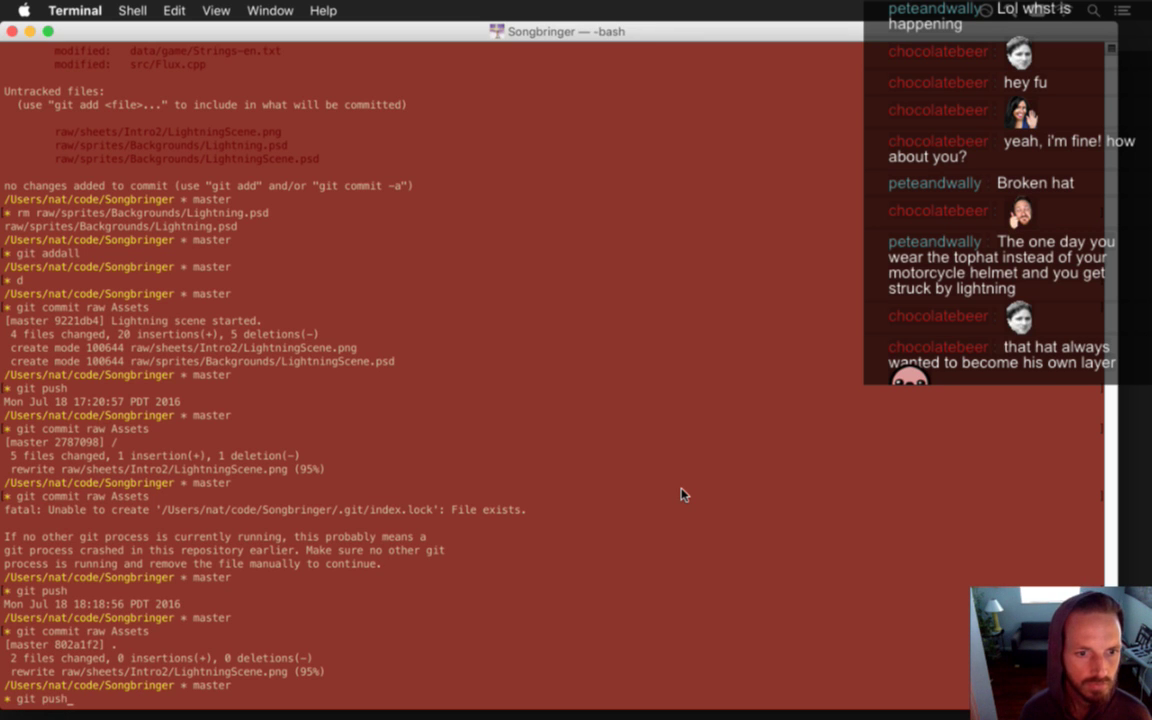
key("Return")
Switch to Xcode, run the Songbringer build to check the game, and quit it
key("super+Tab")
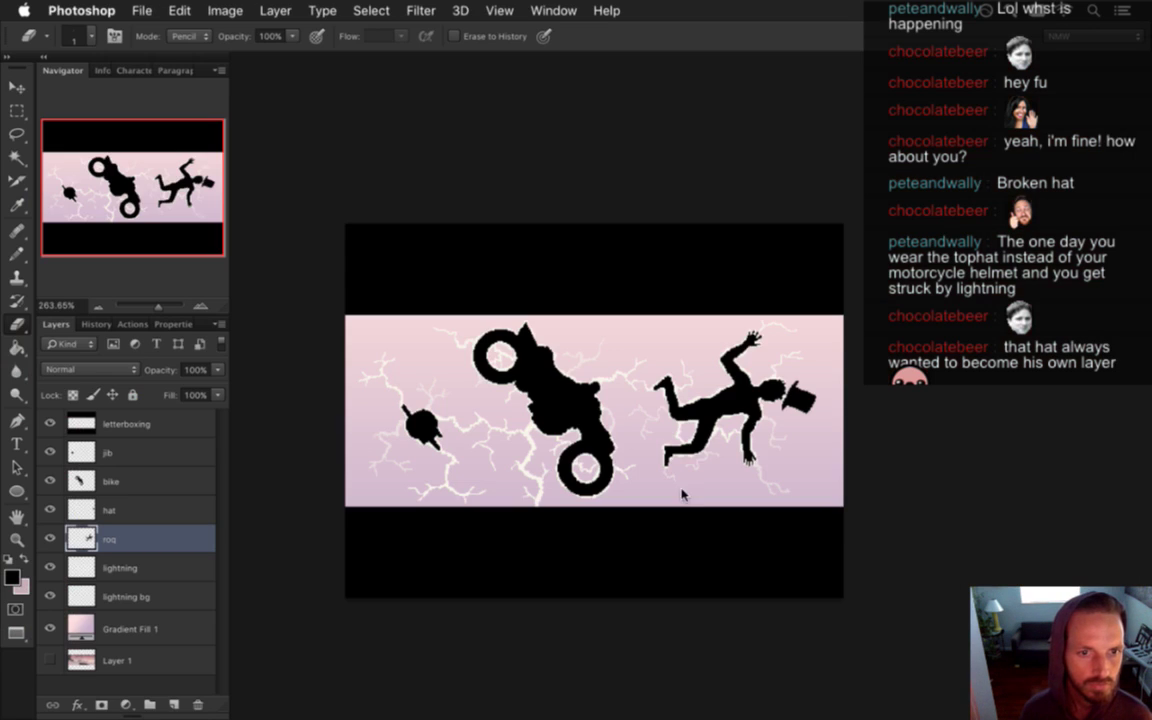
key("super+Tab")
key("super+Tab")
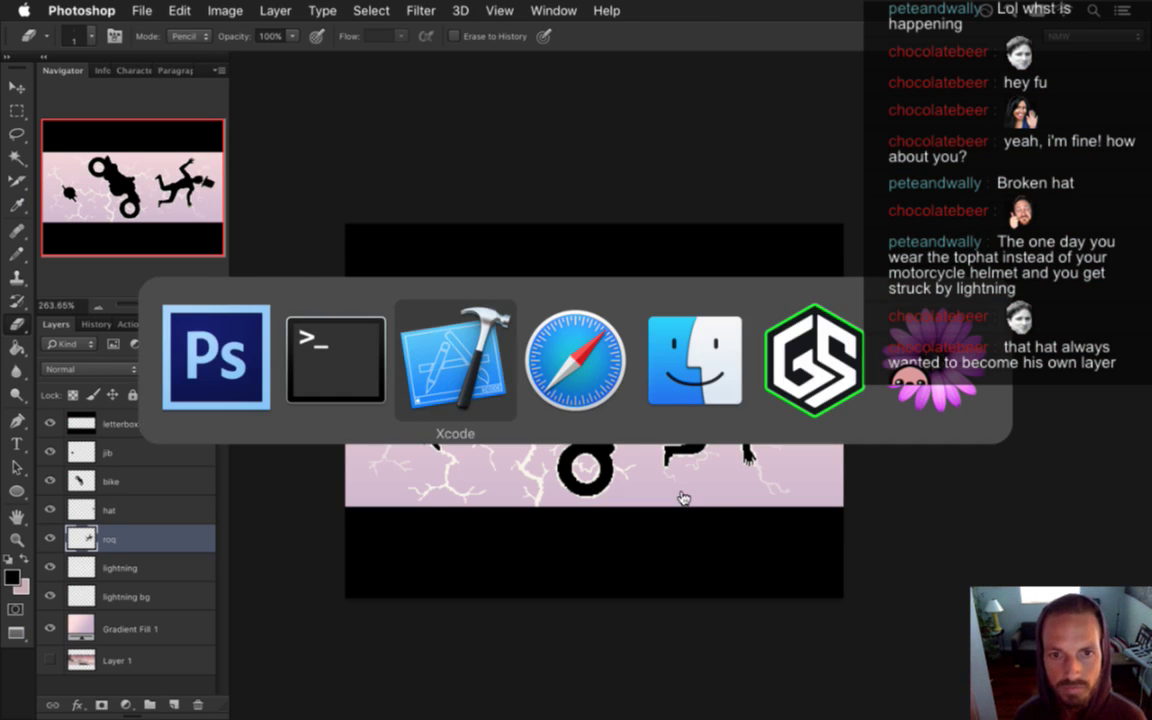
key("super+r")
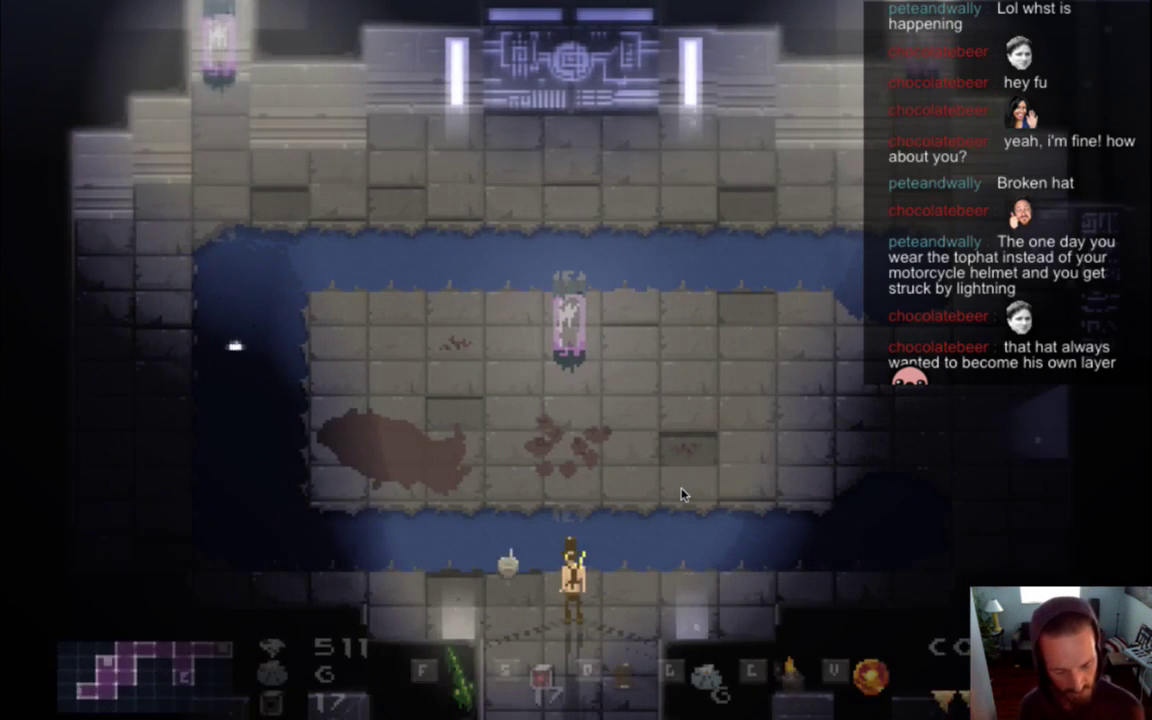
key("super+q")
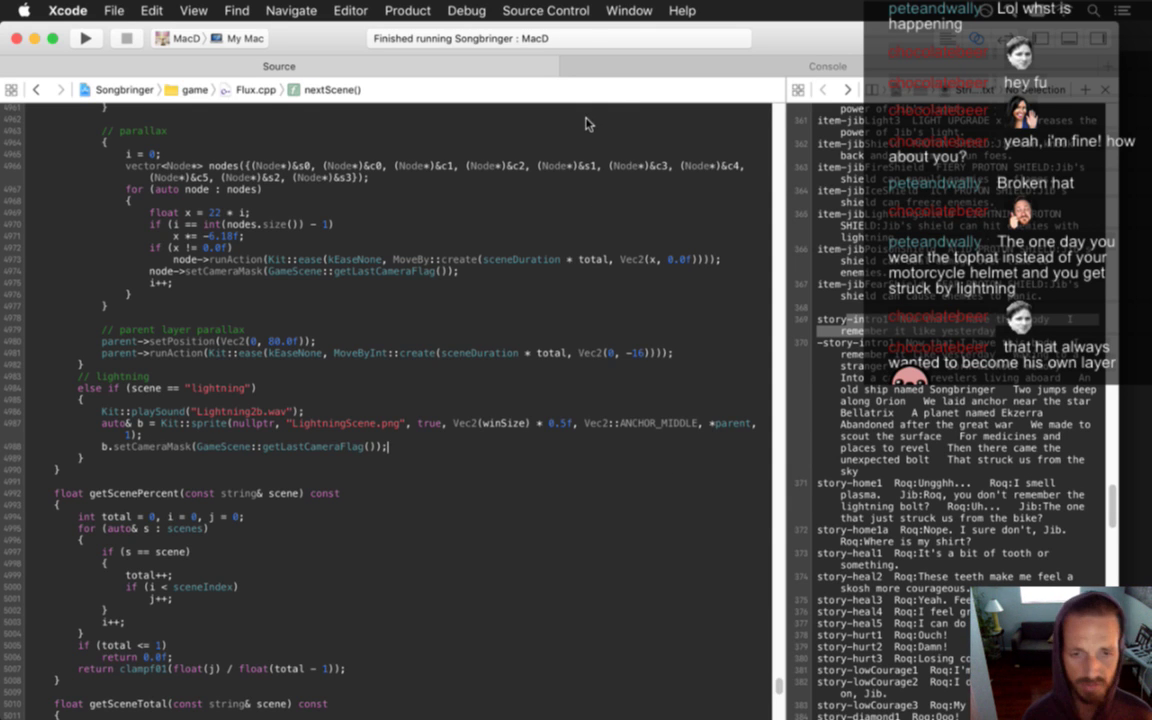
Switch back to Photoshop and hide the letterboxing layer
key("super+Tab")
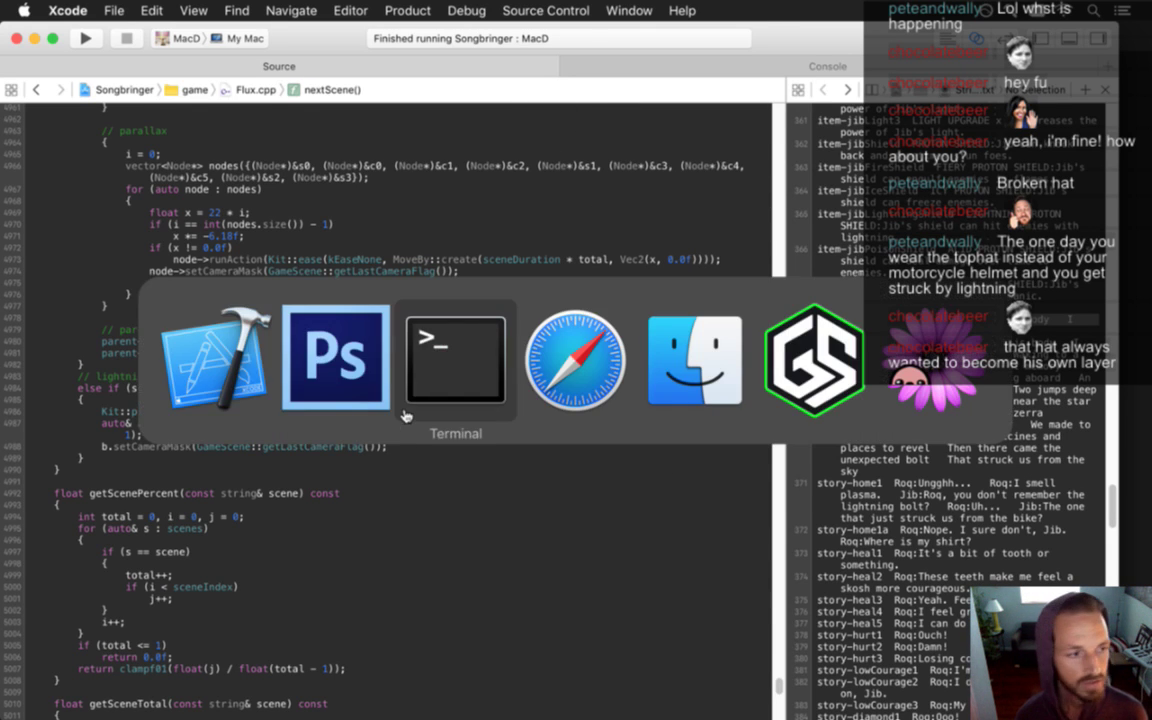
left_click(333, 408)
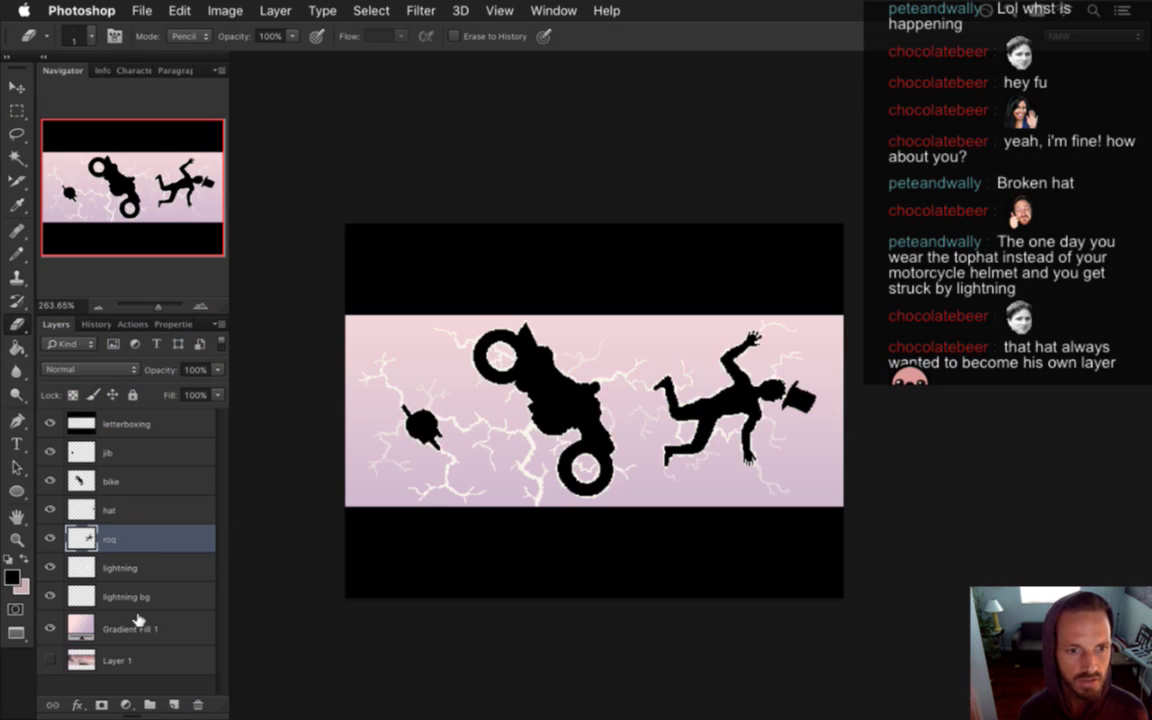
left_click(50, 424)
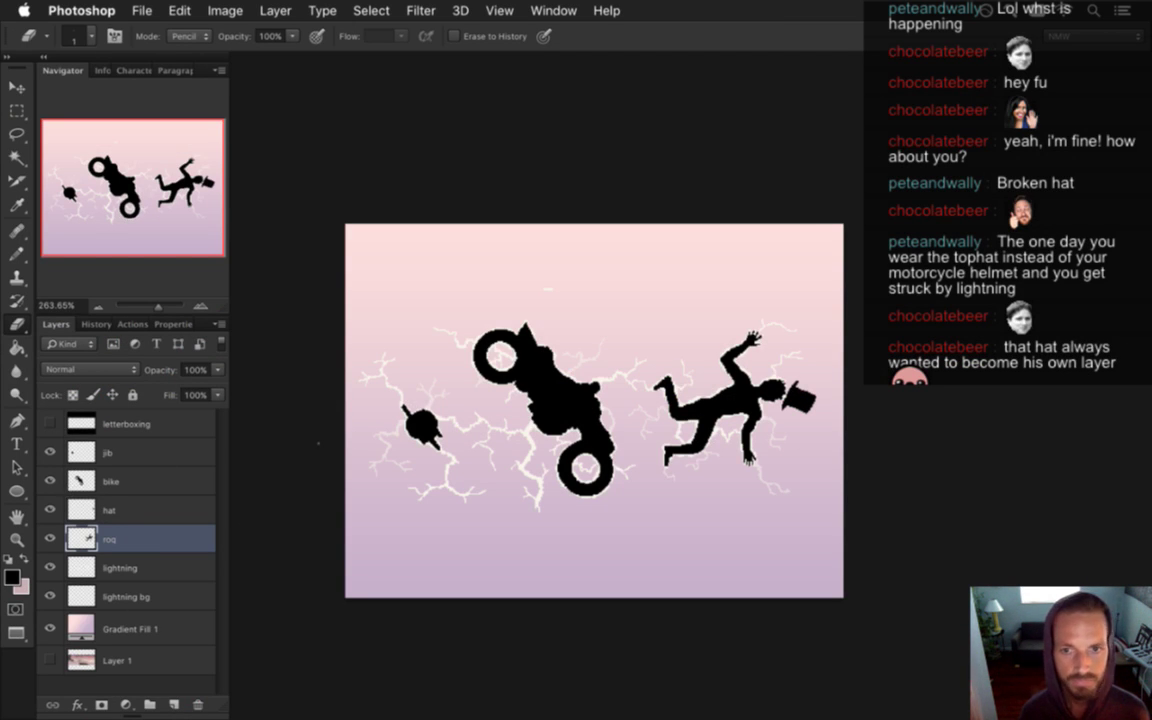
Select the lightning layer, check it by toggling its visibility, and enlarge the eraser brush
left_click(103, 562)
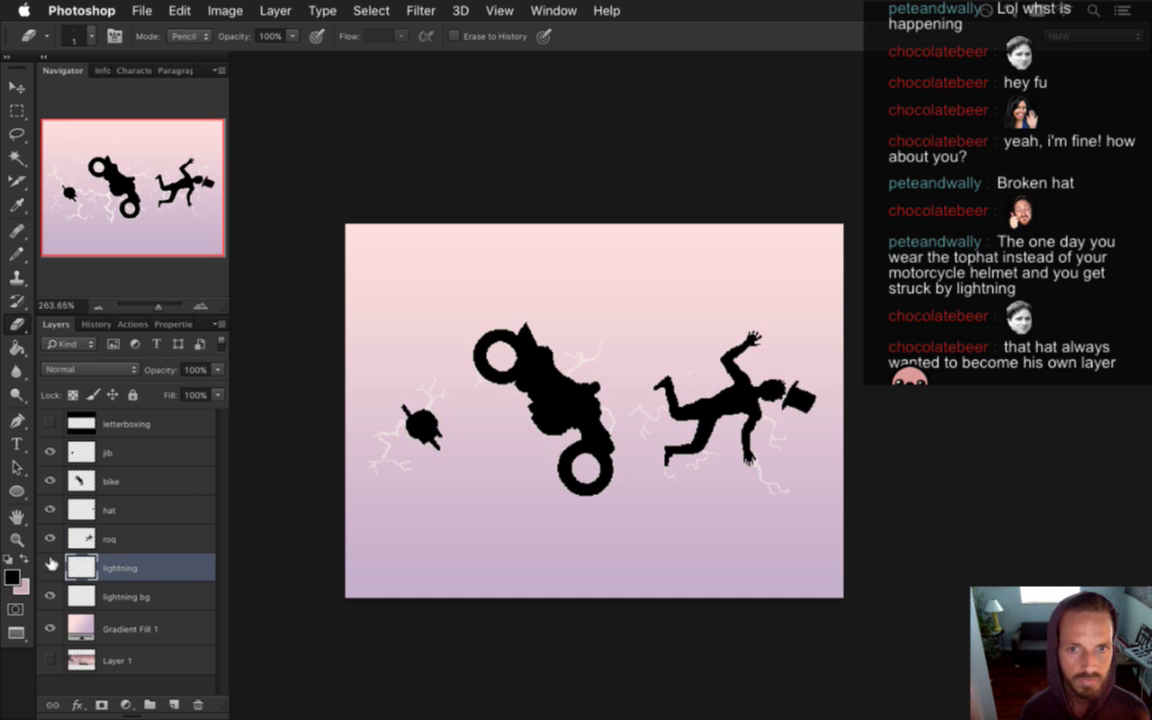
key("bracketright")
key("bracketright")
key("bracketright")
key("bracketright")
key("bracketright")
key("bracketright")
key("bracketright")
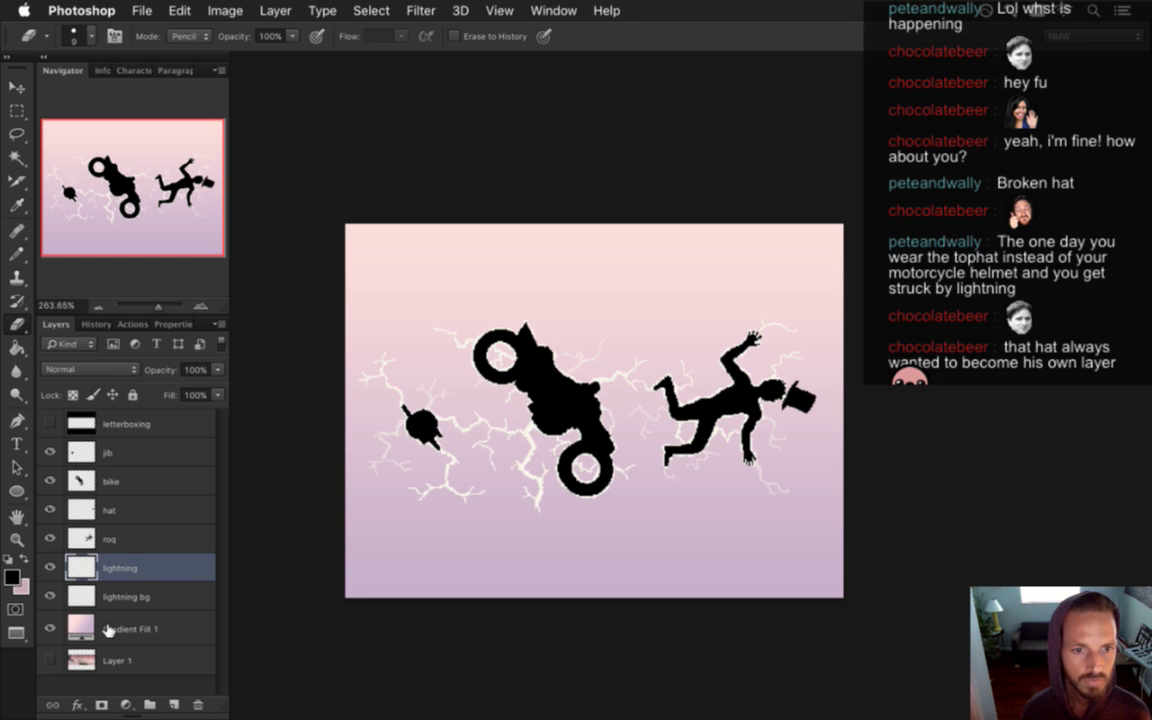
left_click(50, 594)
left_click_drag(52, 570, 60, 480)
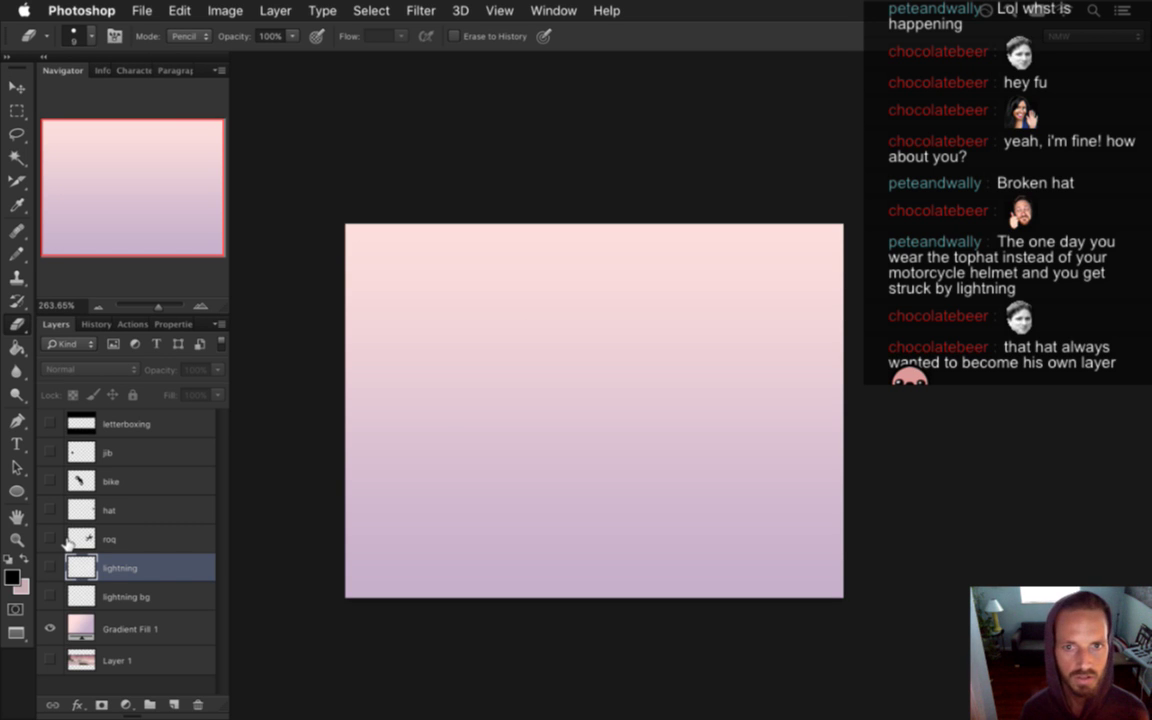
key("super+alt+shift+s")
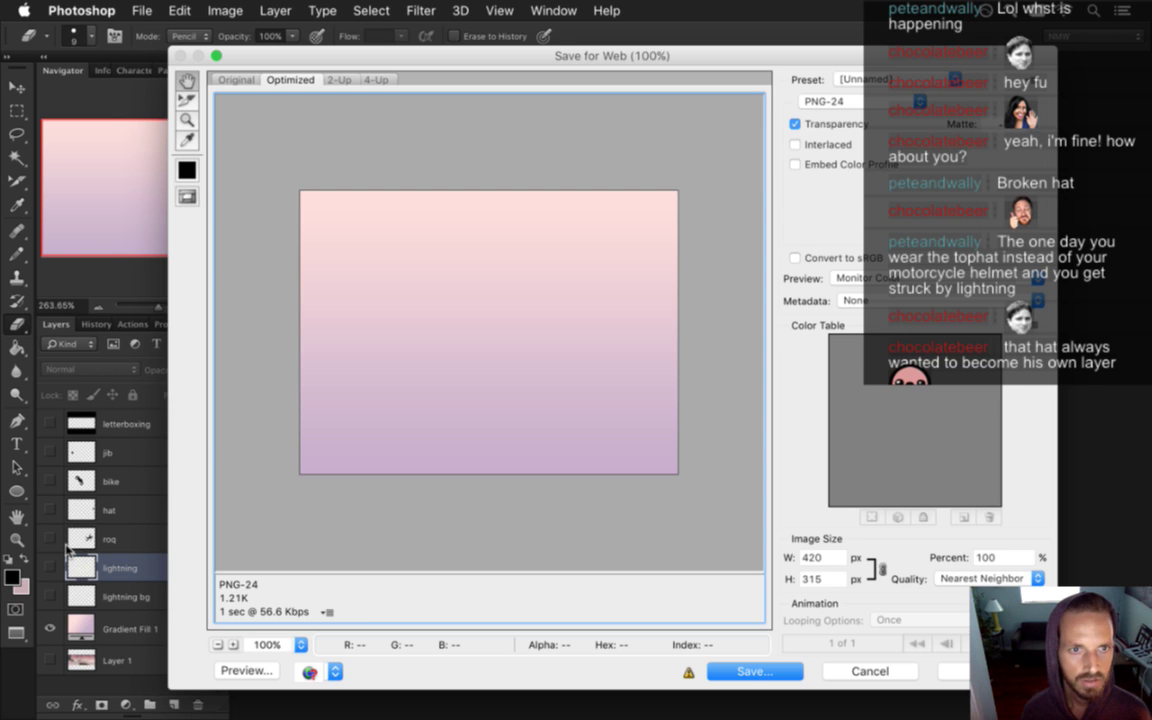
key("Escape")
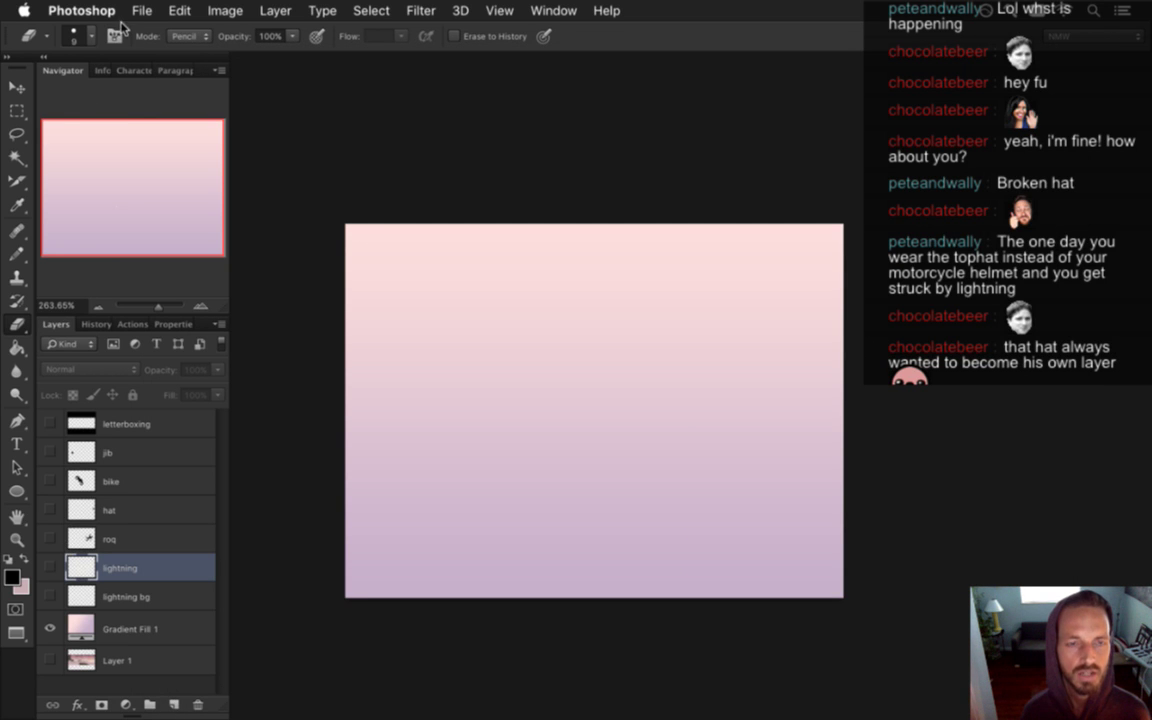
left_click_drag(50, 596, 51, 424)
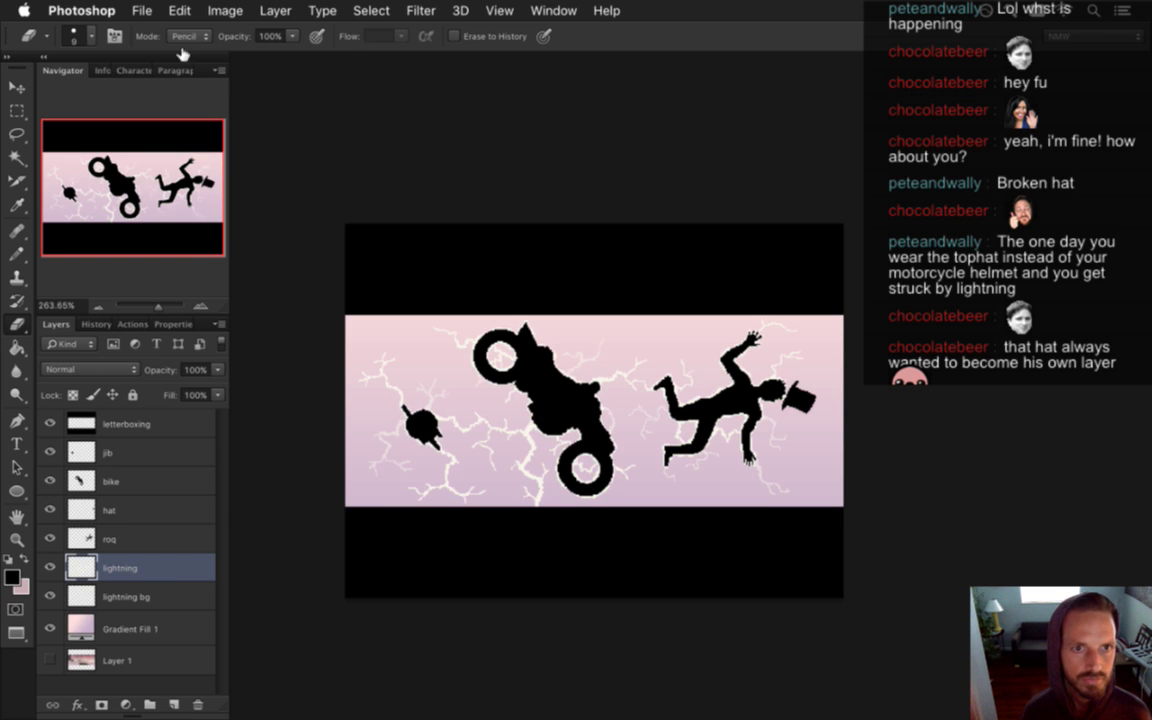
Open the recent file Clouds.psd and copy the entire contents of its cloud layer
left_click(141, 11)
mouse_move(199, 121)
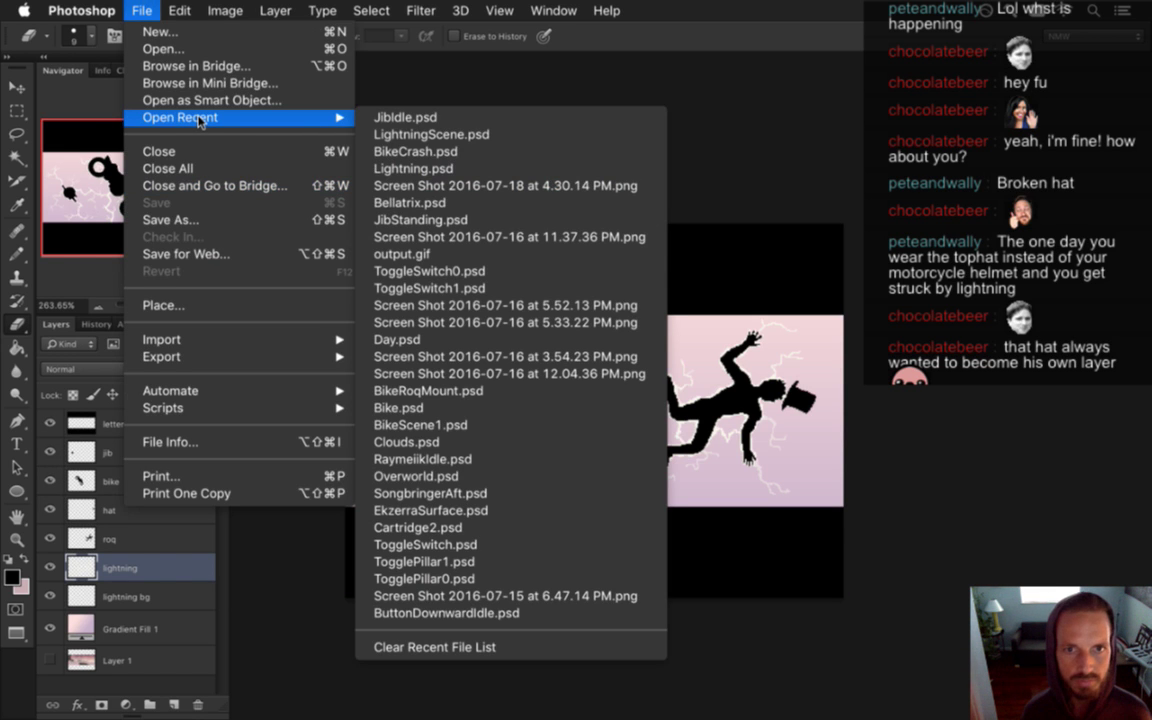
left_click(418, 442)
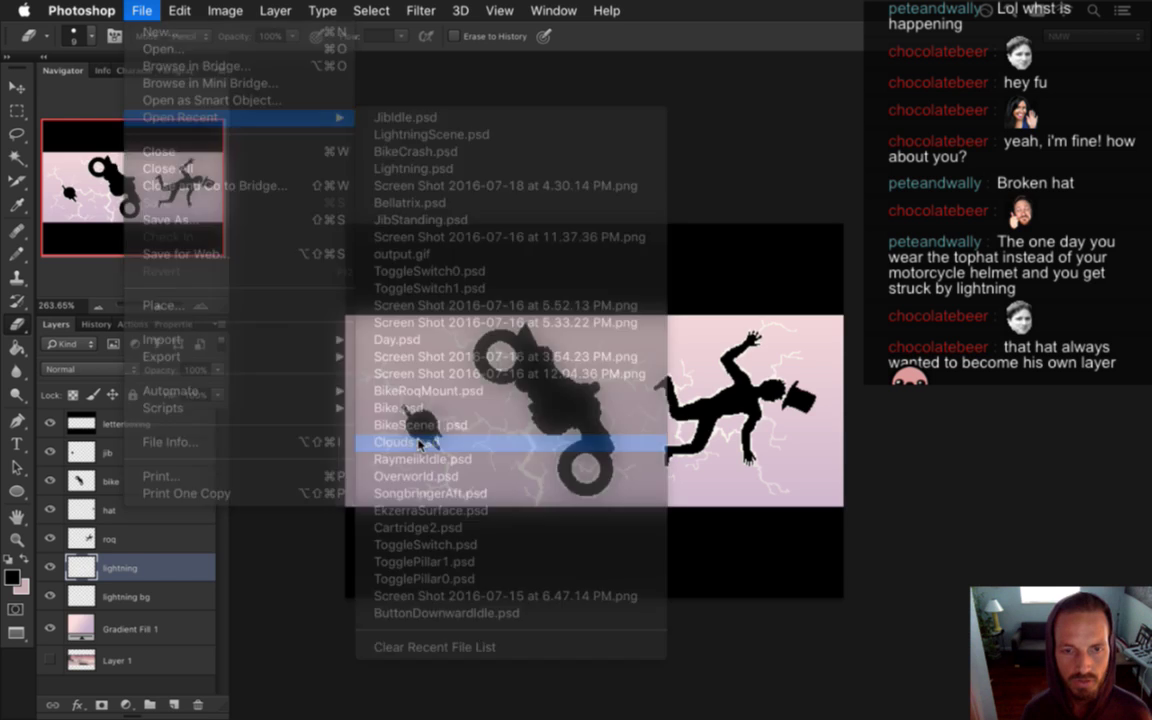
key("super+a")
key("super+c")
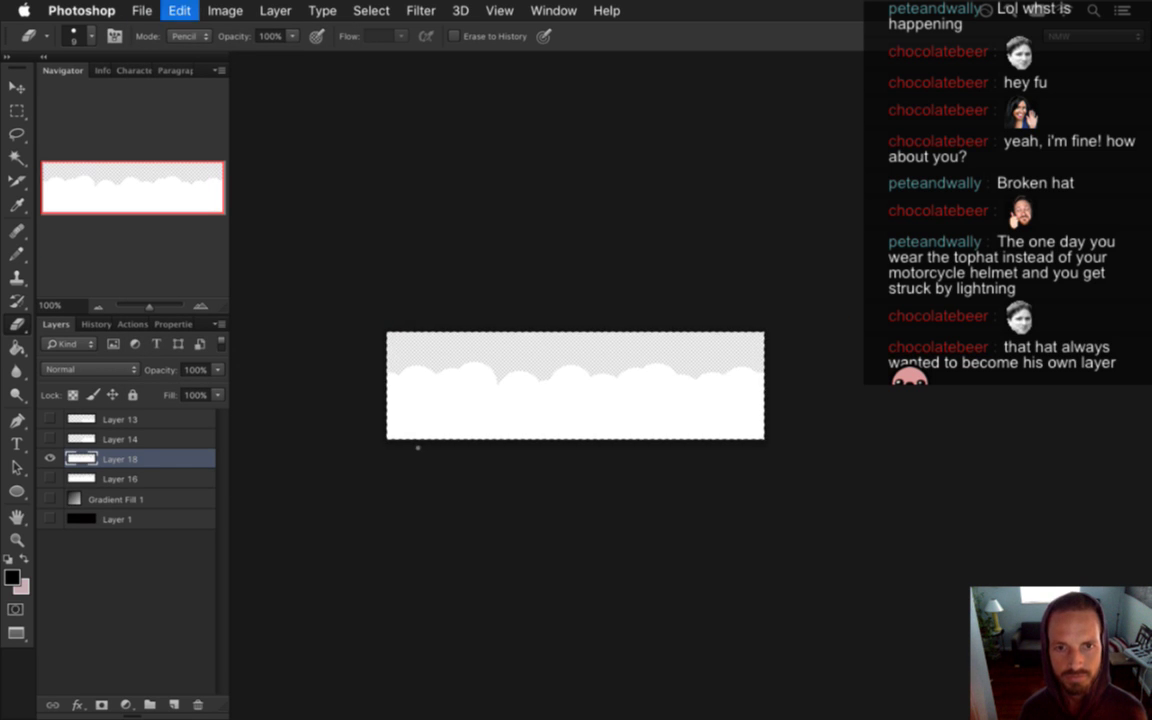
Return to LightningScene.psd, paste the clouds directly above Gradient Fill 1, and move them down behind the lower part of the scene
left_click(536, 8)
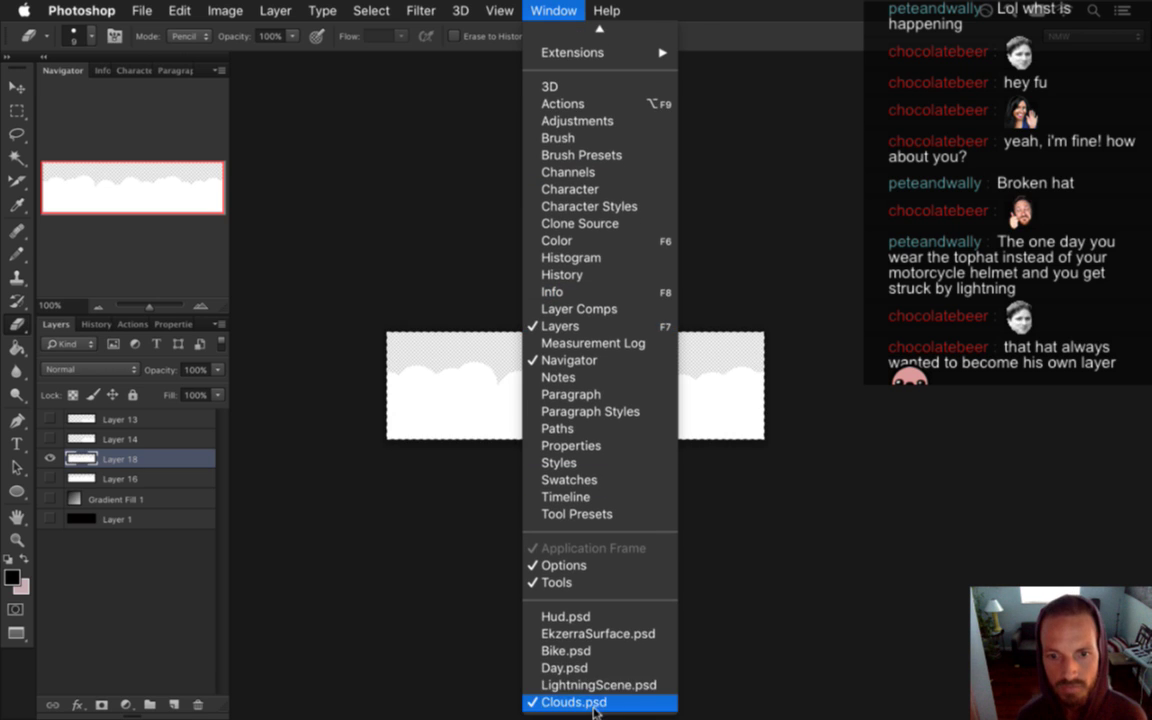
left_click(590, 685)
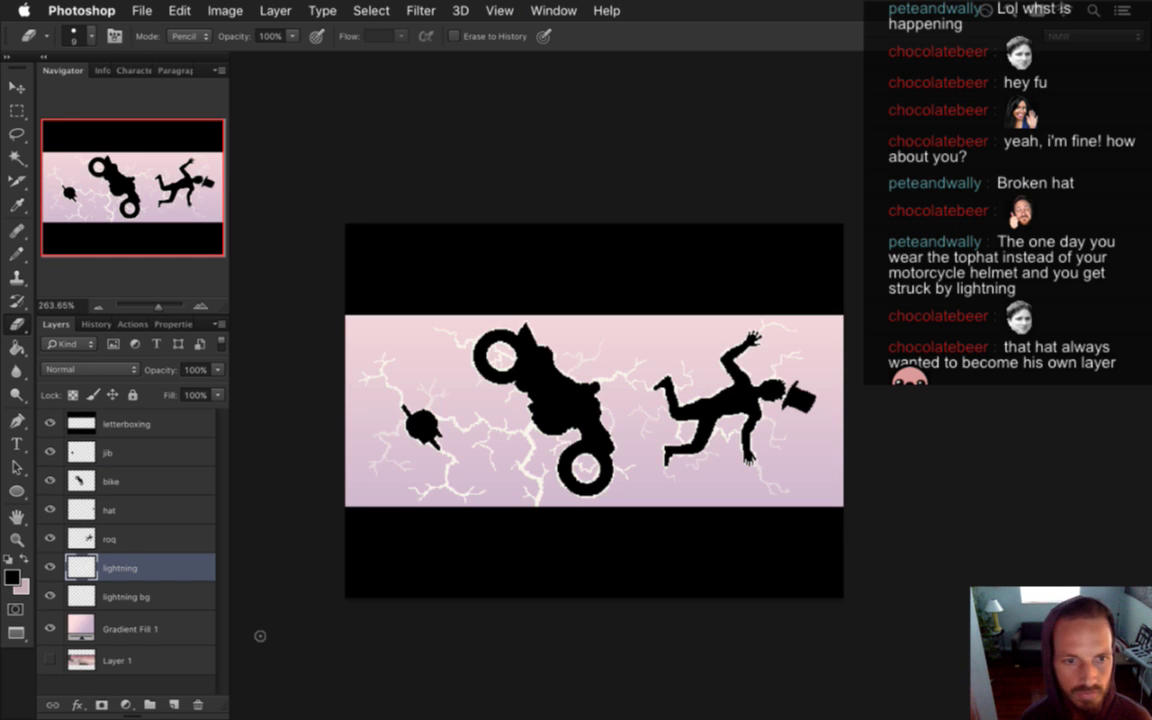
left_click(159, 626)
key("ctrl+v")
key("ctrl+t")
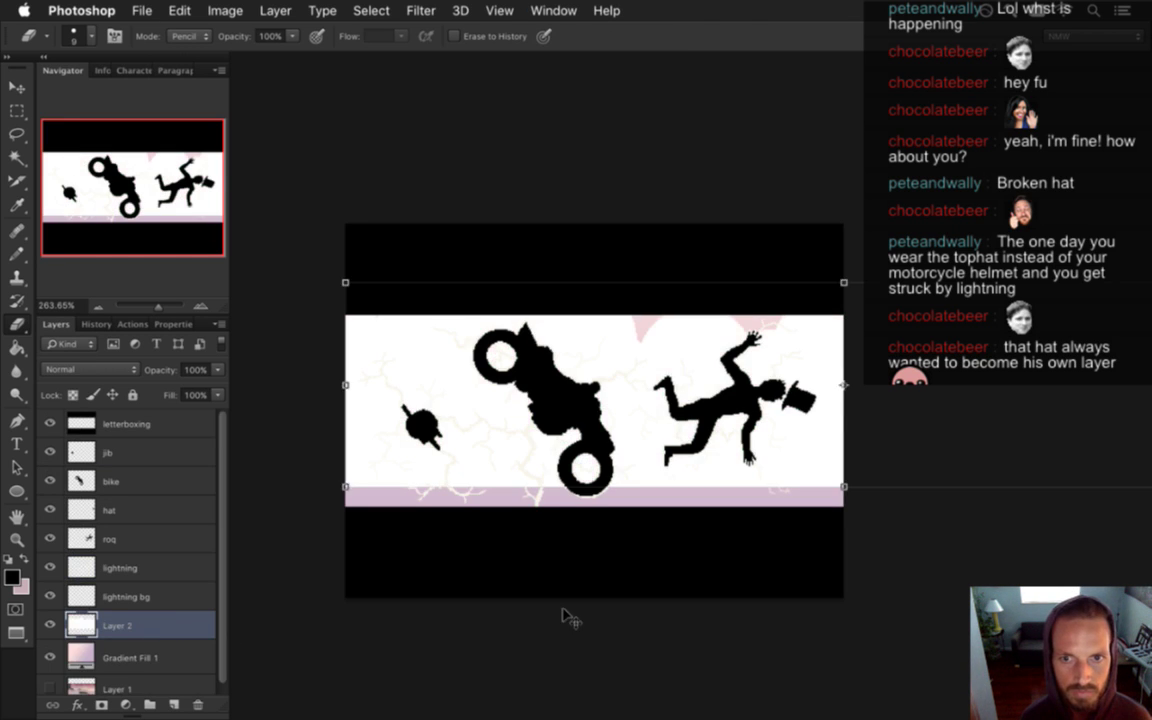
key("v")
left_click_drag(620, 385, 620, 535)
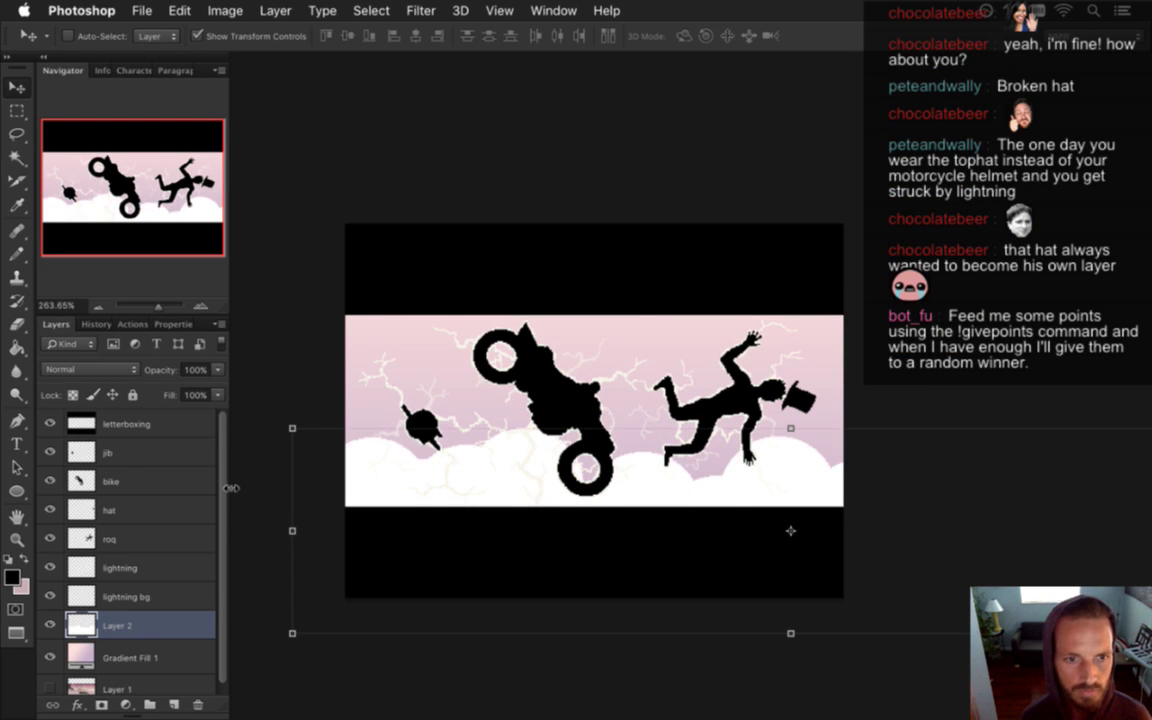
Set the pasted cloud layer's opacity to 24% and nudge it farther down toward the lower letterbox edge
left_click(217, 369)
left_click_drag(220, 385, 153, 391)
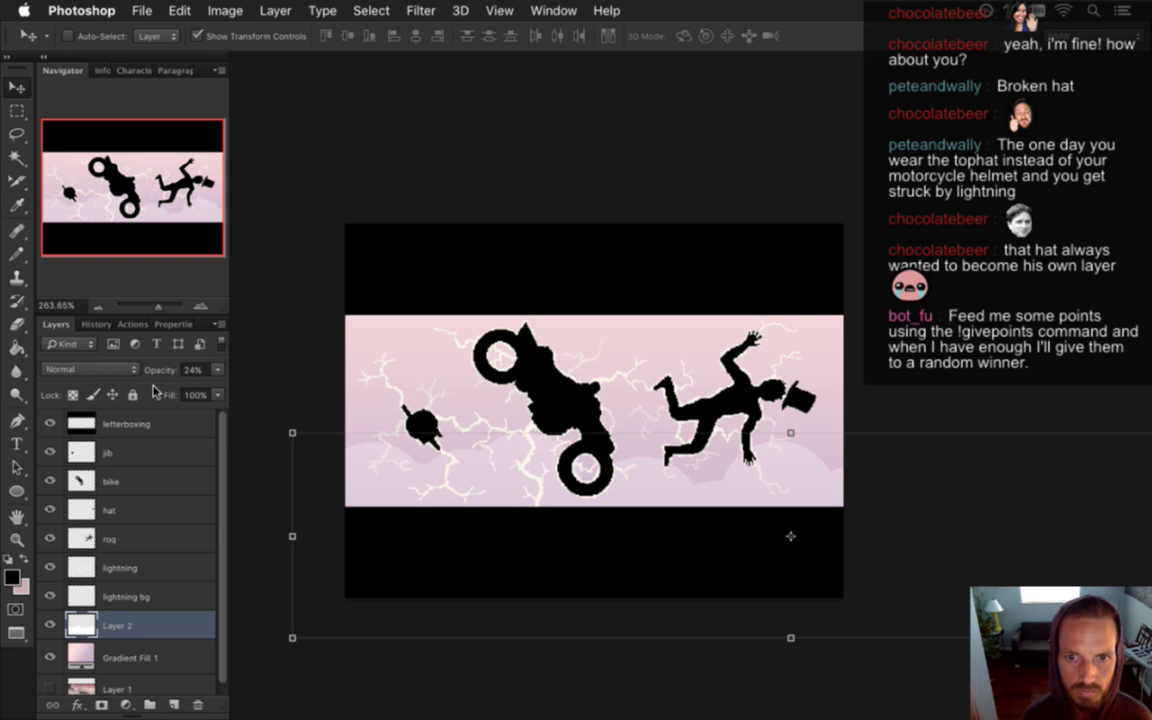
key("Down")
key("Down")
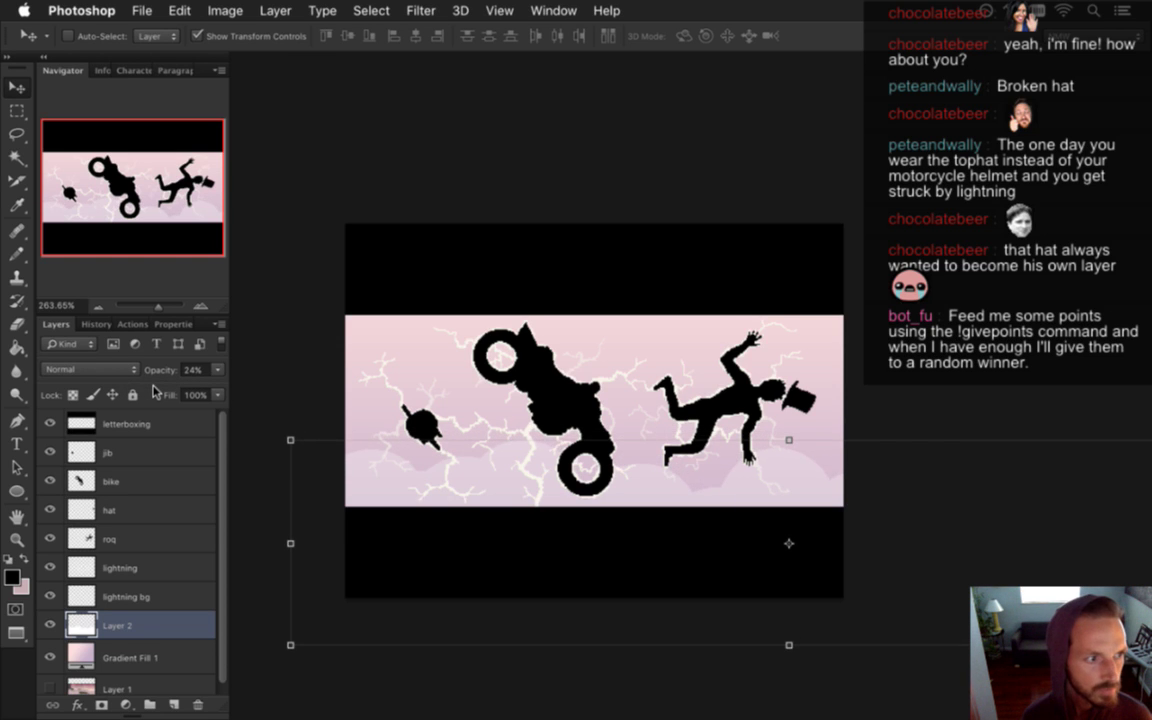
key("Down")
key("Down")
key("Down")
key("Down")
key("Down")
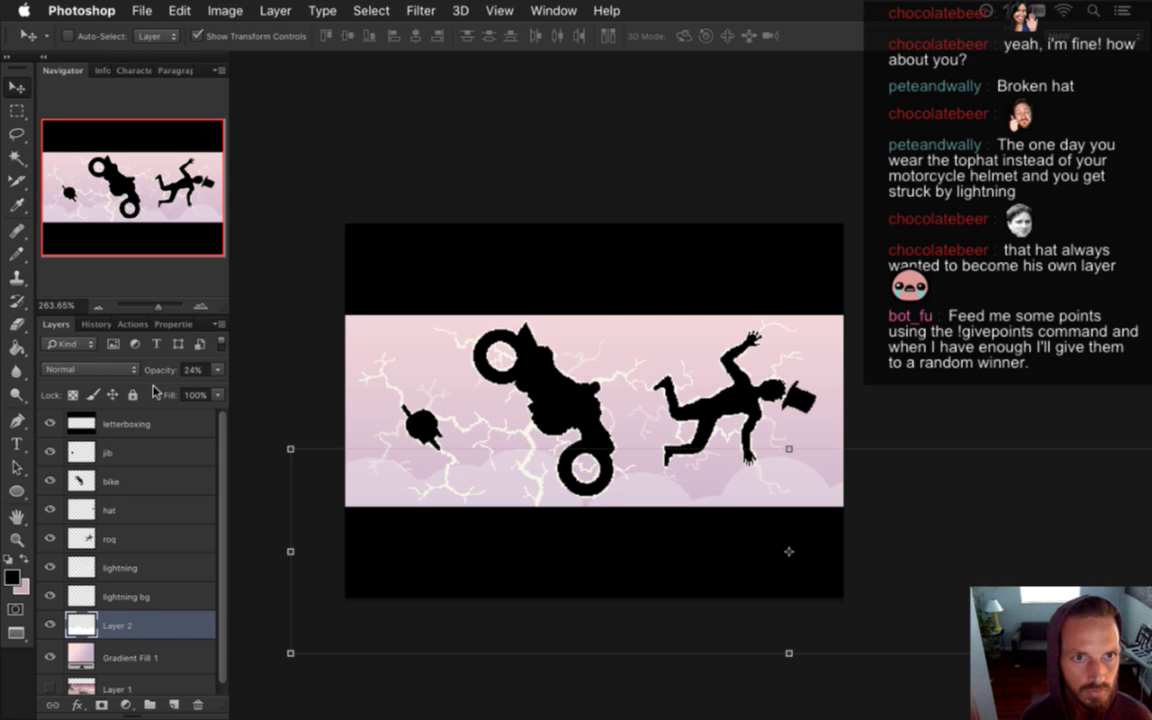
key("Down")
key("Down")
key("Down")
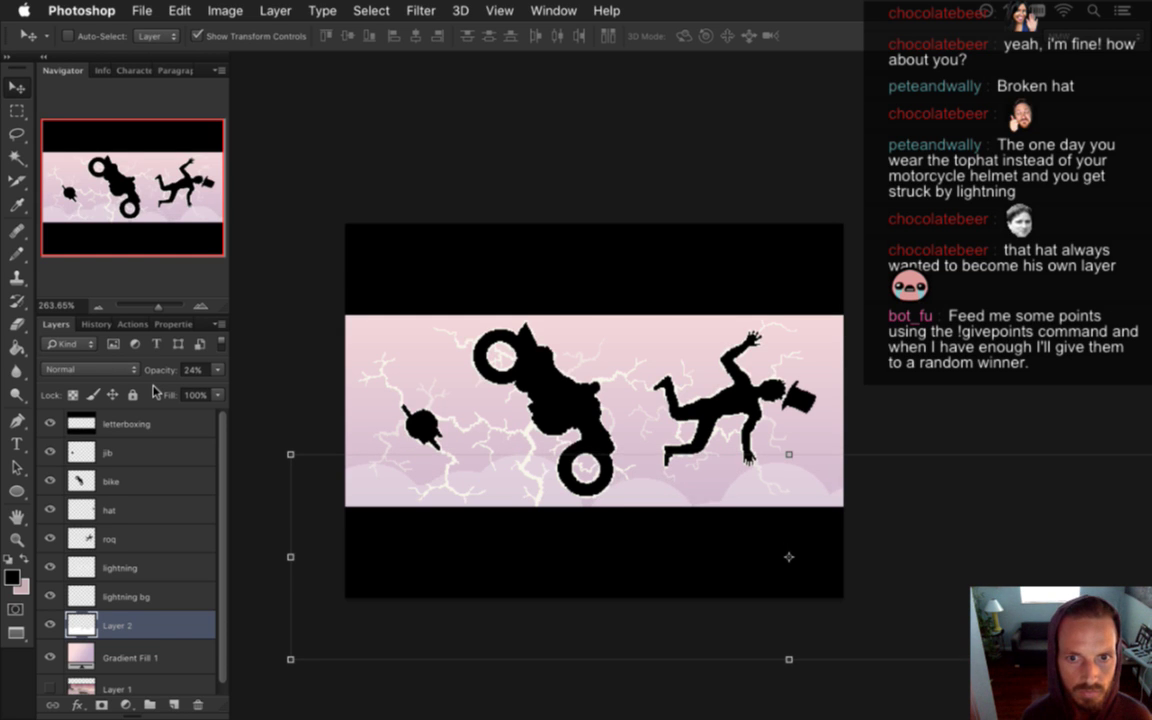
key("Down")
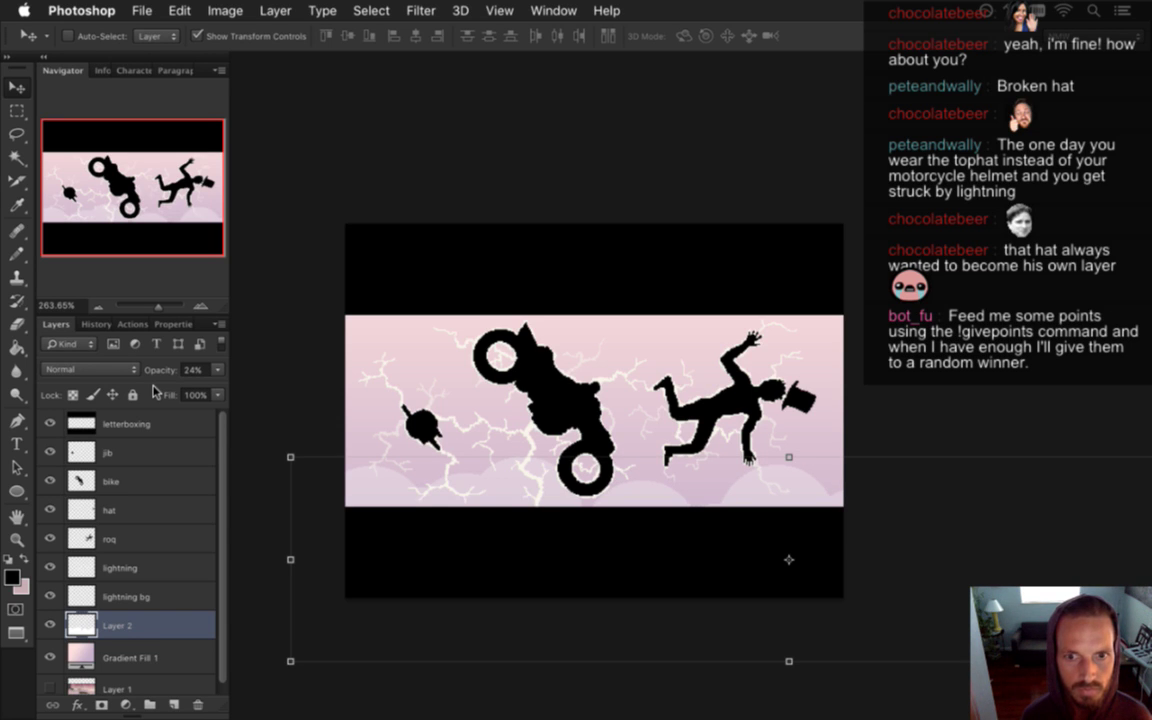
Rename the pasted cloud layer, Layer 2, as clouds
double_click(112, 626)
type("clouds")
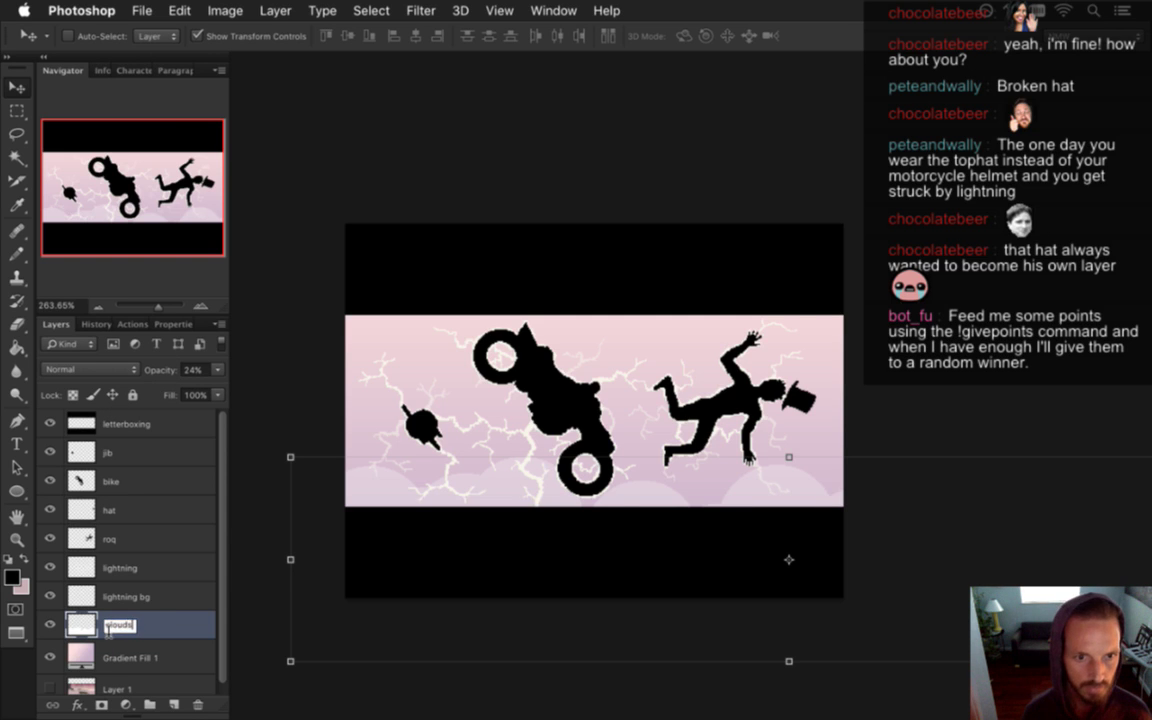
key("Return")
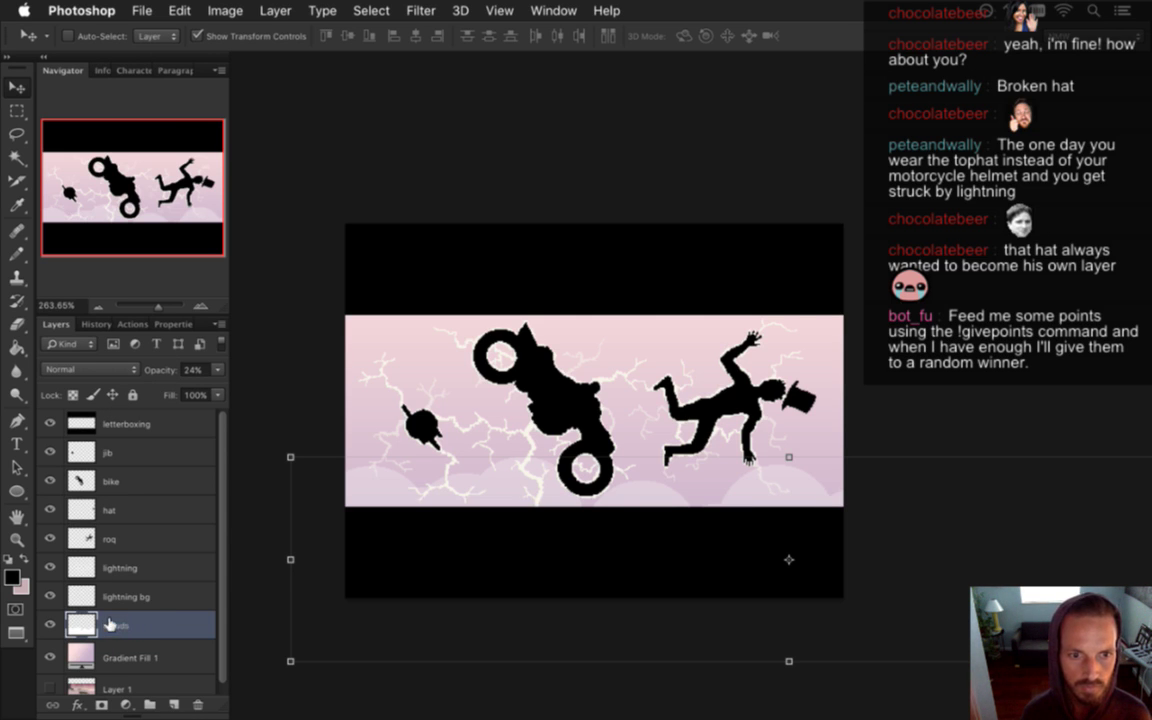
Paste a second copy of the clouds, position it higher up behind the figures, and set its opacity to 21%
key("m")
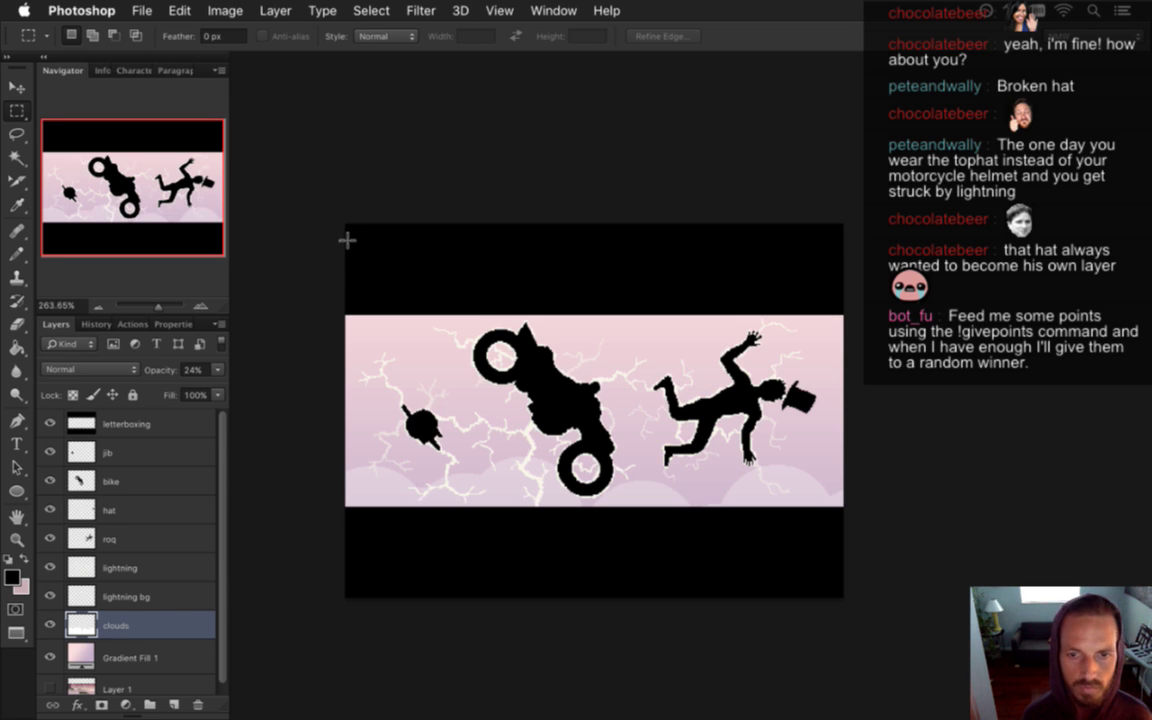
key("super+v")
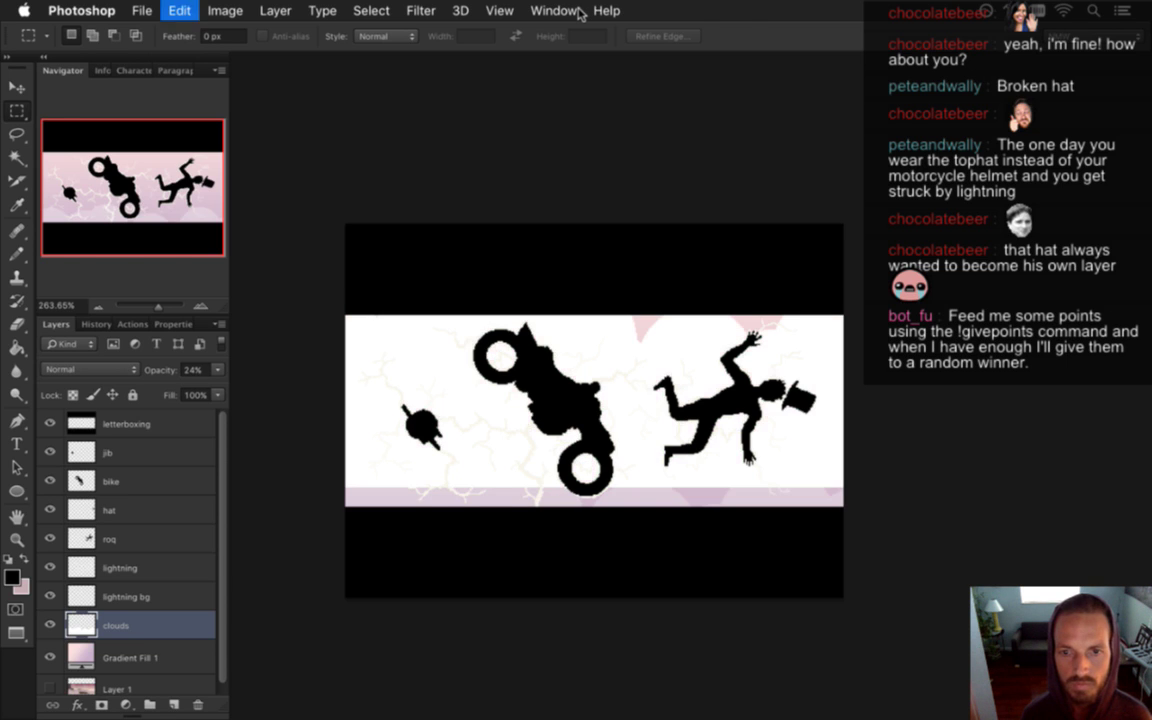
key("v")
left_click_drag(645, 437, 568, 462)
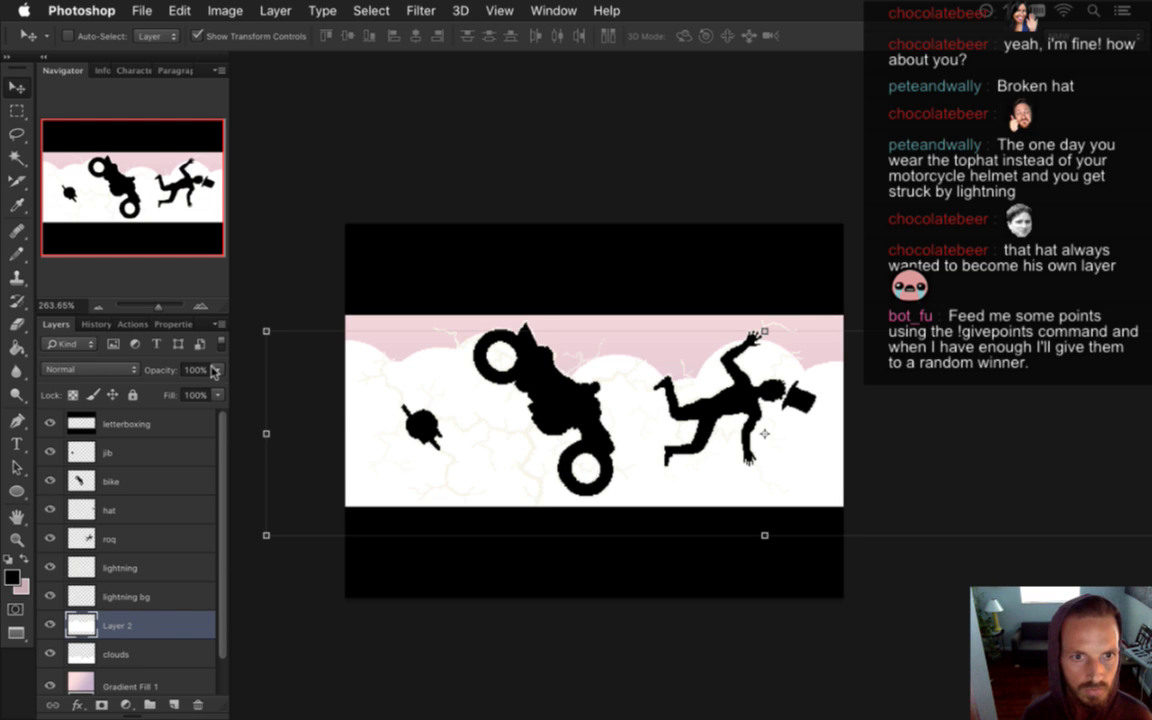
left_click(220, 373)
left_click_drag(140, 388, 152, 393)
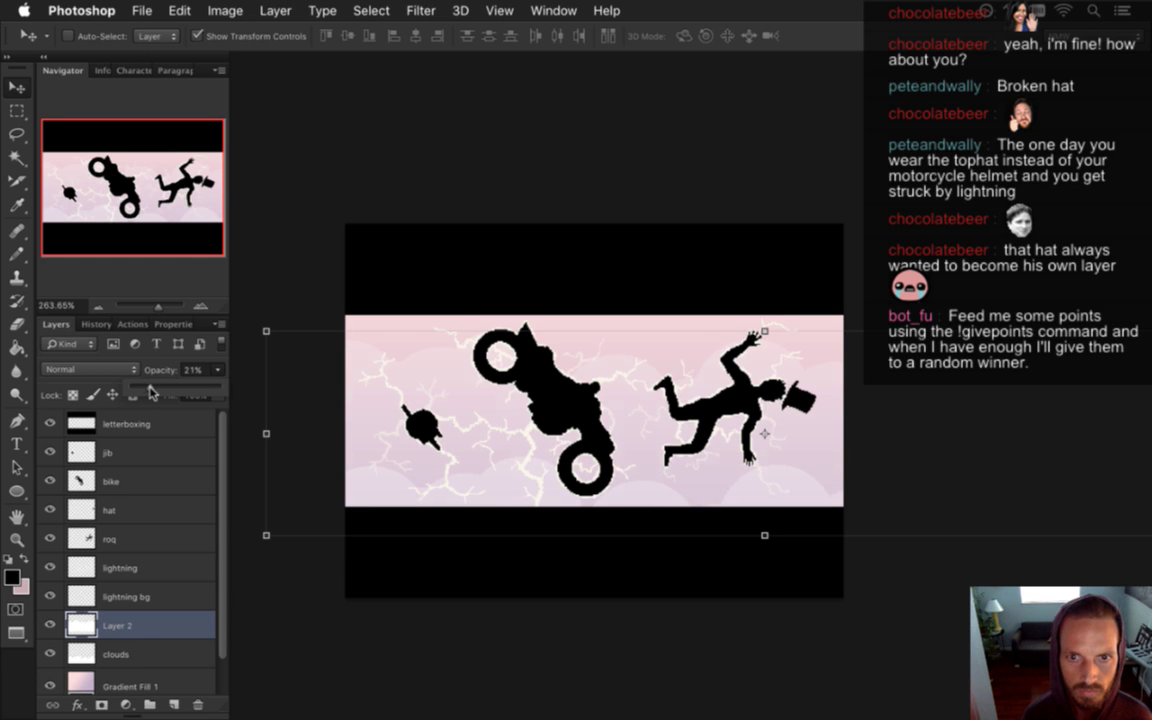
Rename the second pasted cloud layer as clouds
key("m")
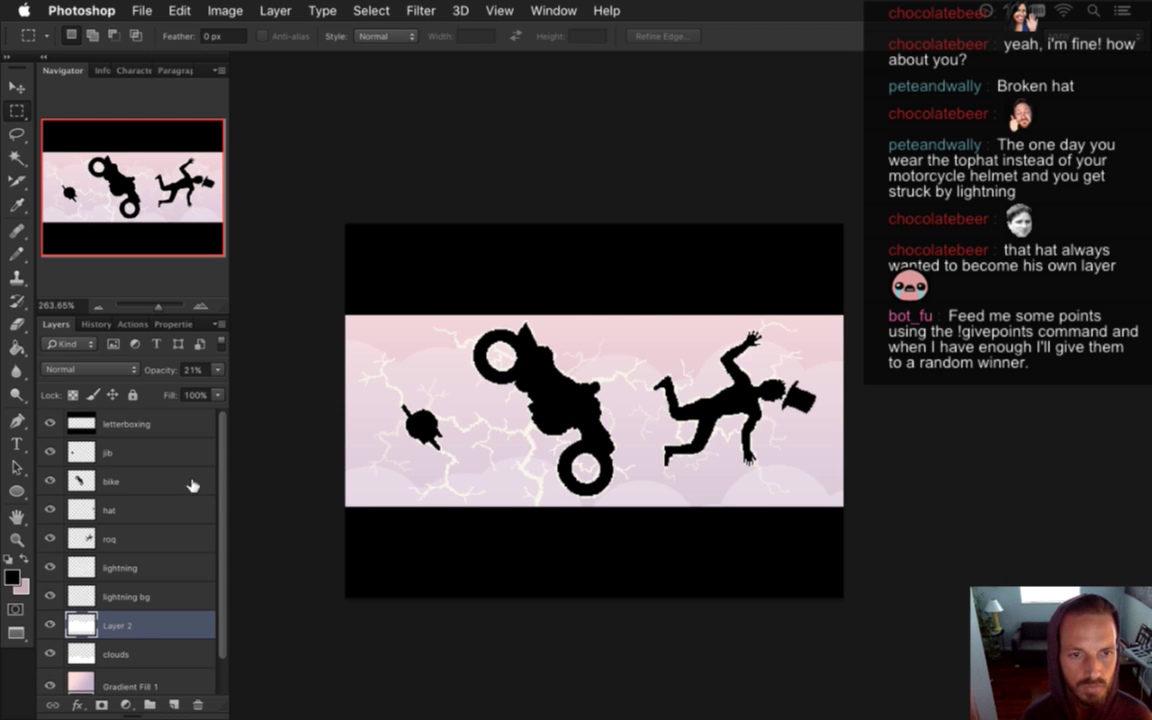
double_click(118, 626)
type("clouds")
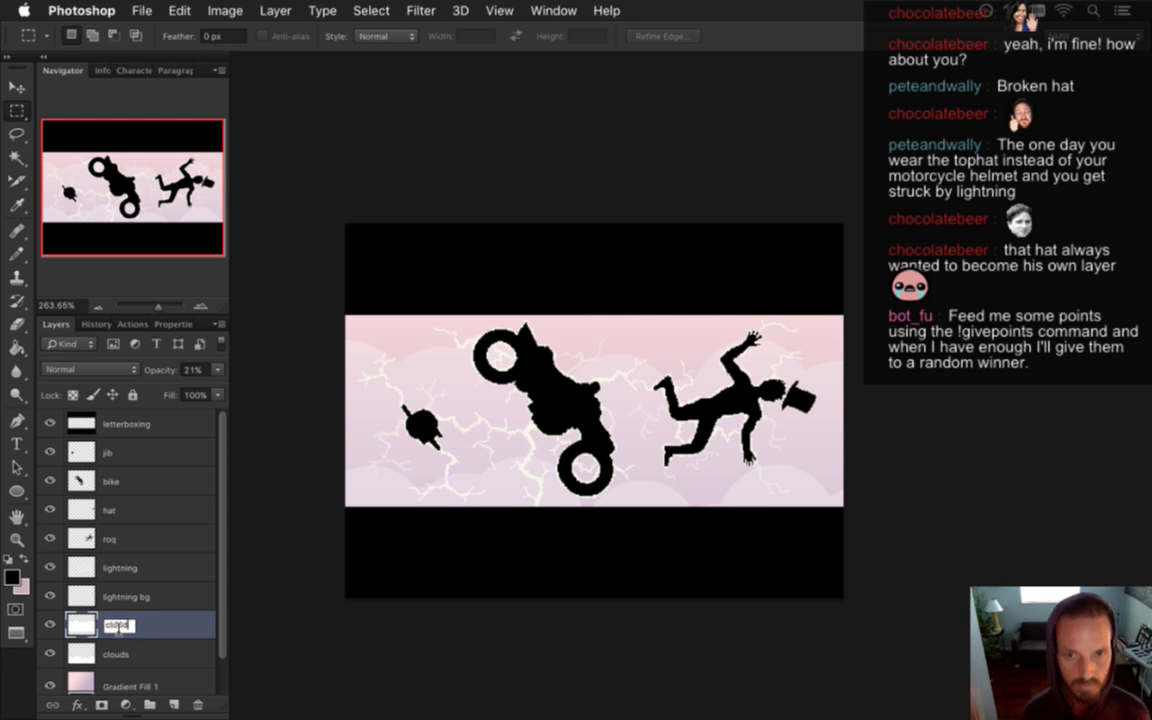
key("Return")
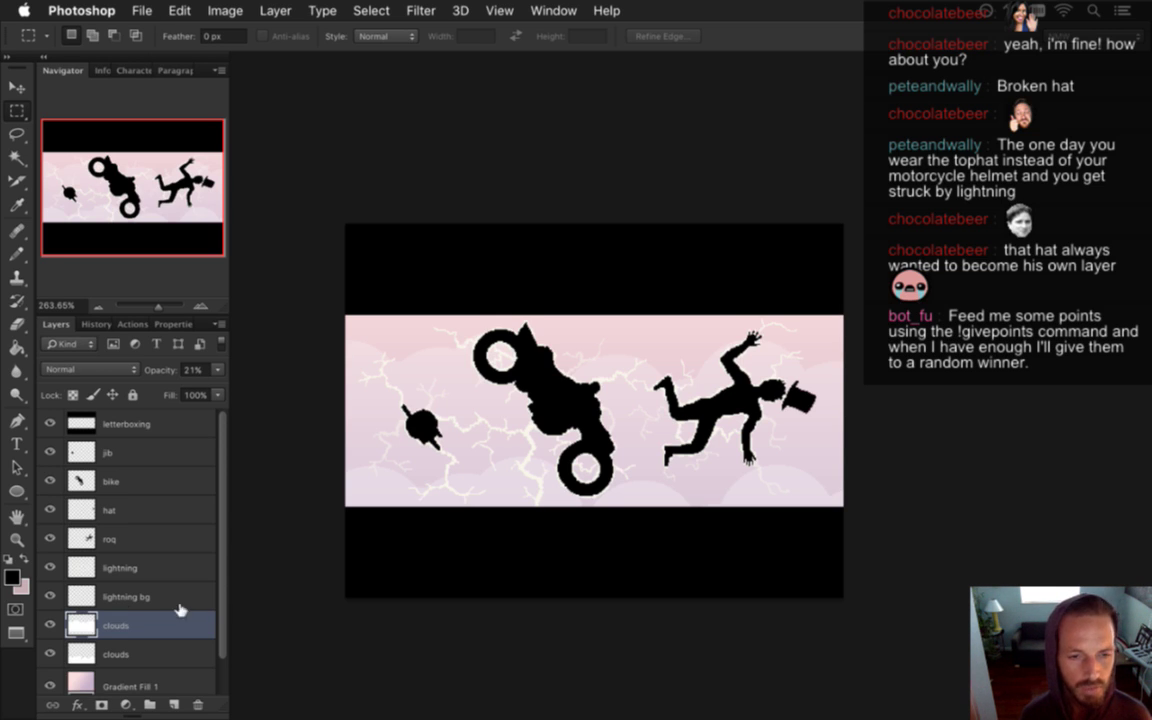
Hide the letterboxing layer and set the upper clouds layer's opacity to 100%
left_click(145, 650)
left_click(146, 622)
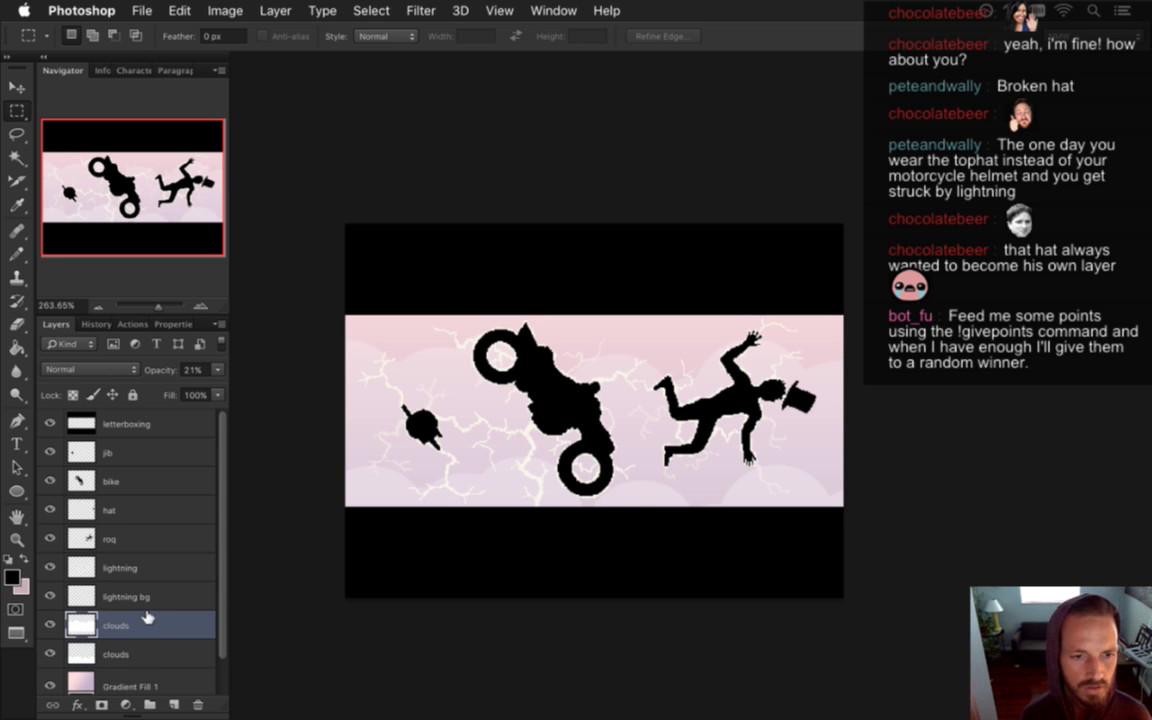
left_click(55, 421)
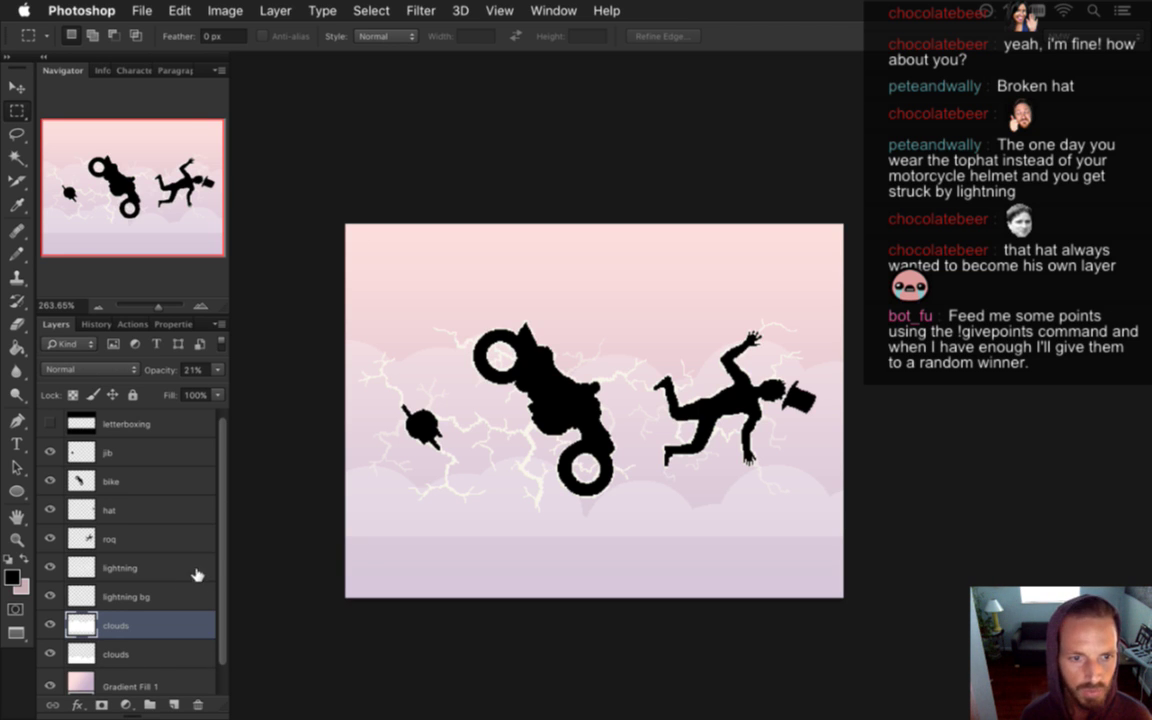
key("0")
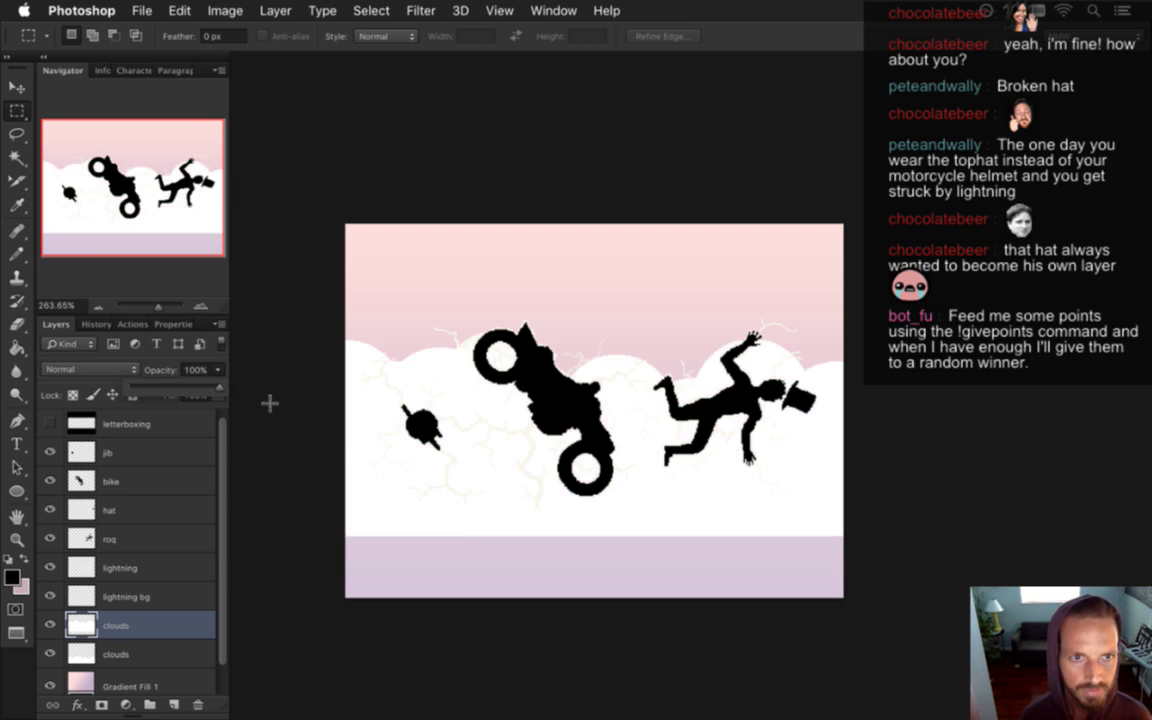
Fill the empty strip beneath the upper clouds with their sampled white, and set that layer's opacity to 21%
key("i")
left_click(455, 535)
key("g")
left_click(452, 571)
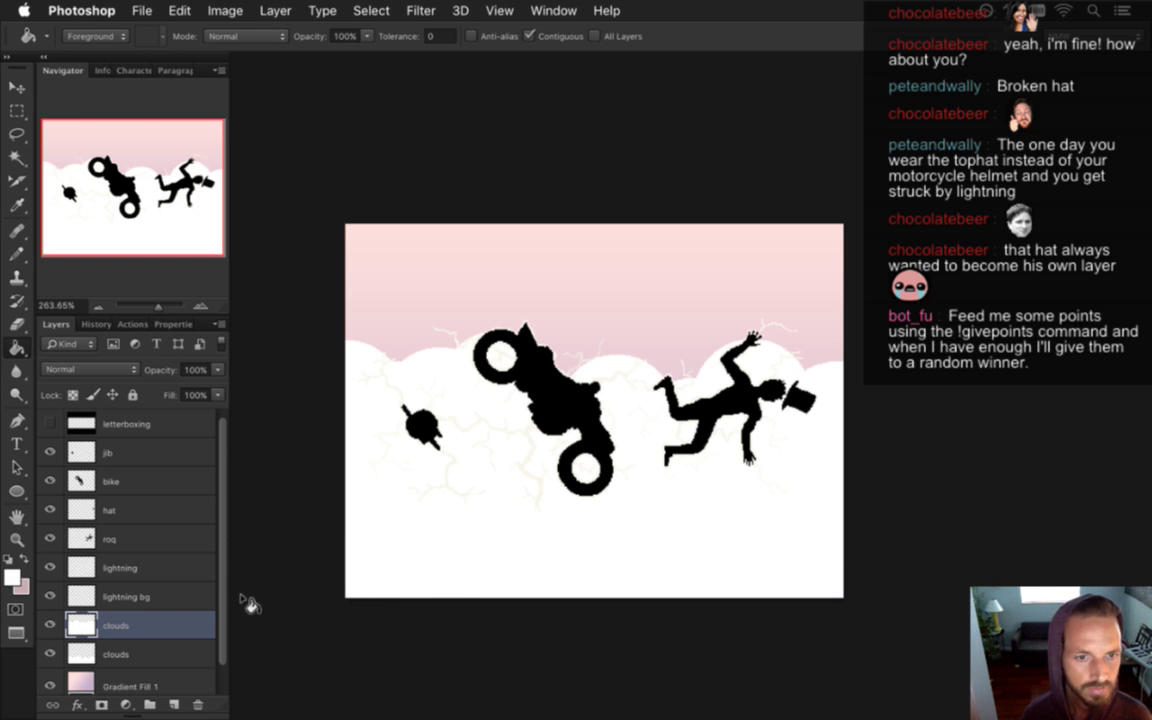
left_click(195, 369)
type("21")
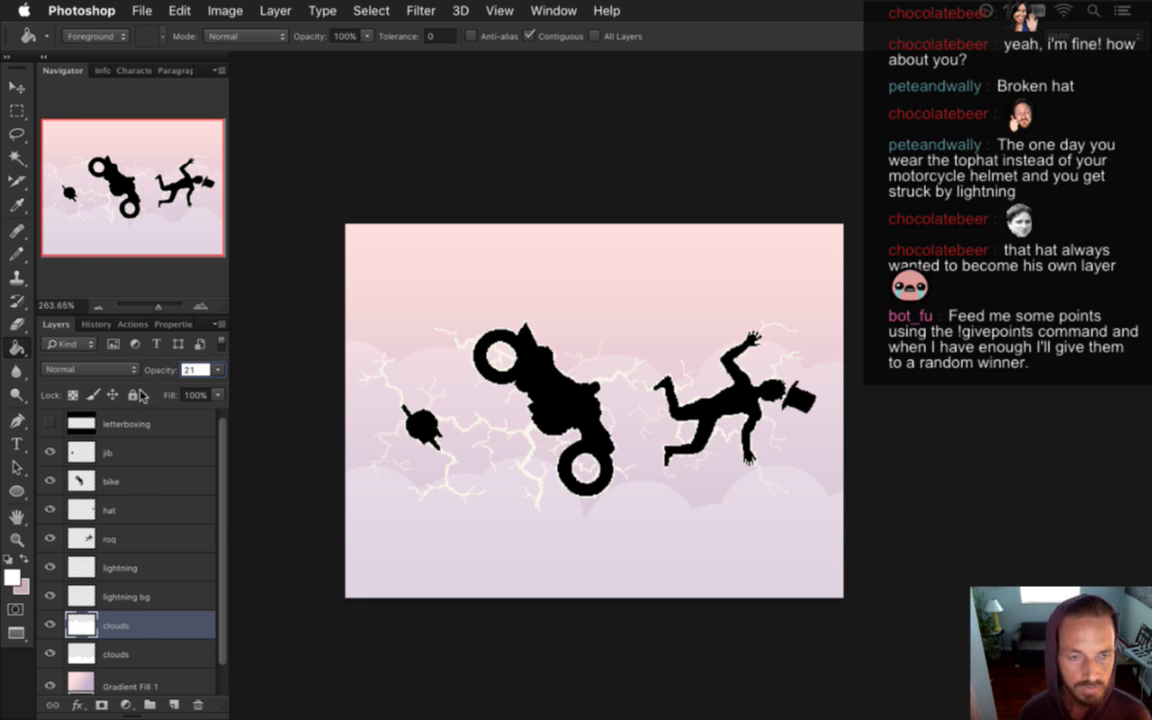
Hide the jib, bike, hat, roq, lightning and lightning bg layers, leaving only the clouds over the gradient
scroll(220, 650, "down", 1)
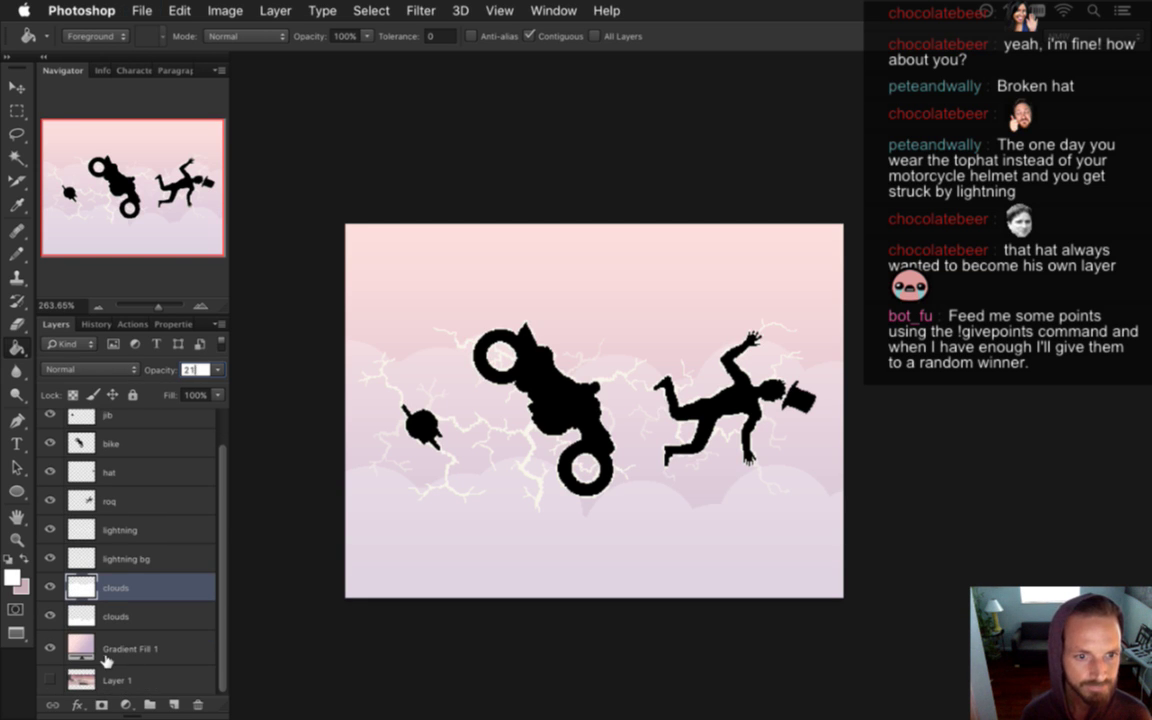
left_click(50, 558)
left_click(50, 530)
left_click(50, 501)
left_click(50, 471)
left_click(50, 443)
left_click(50, 414)
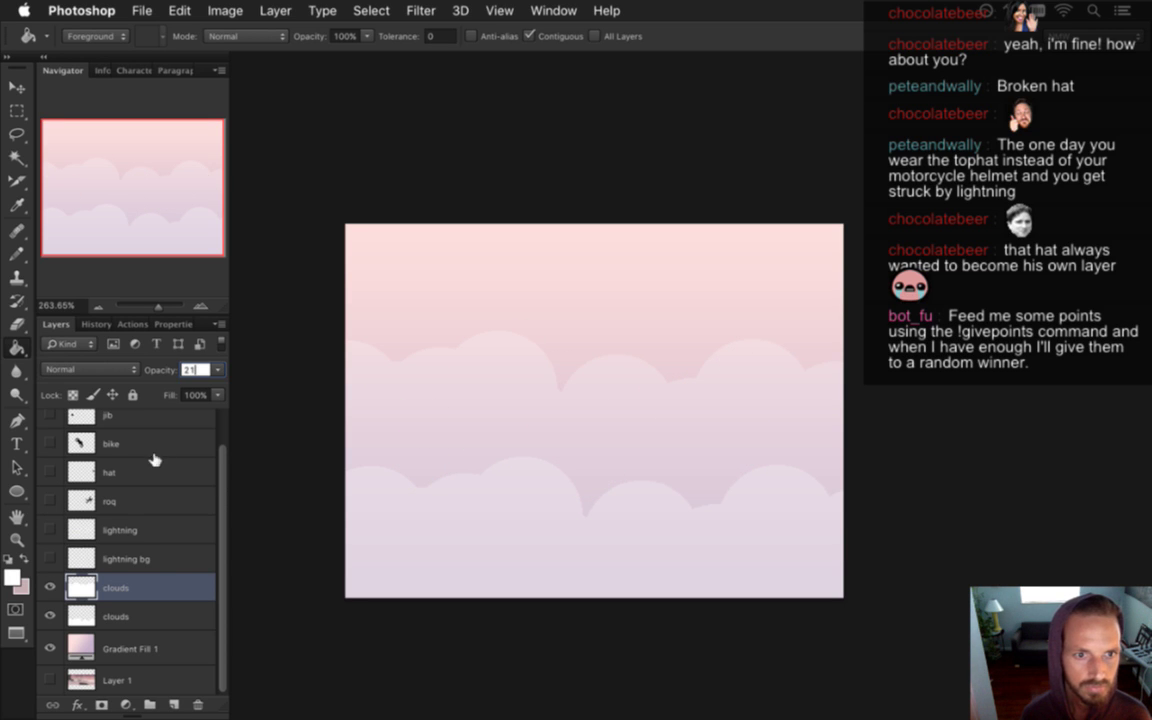
scroll(218, 433, "up", 1)
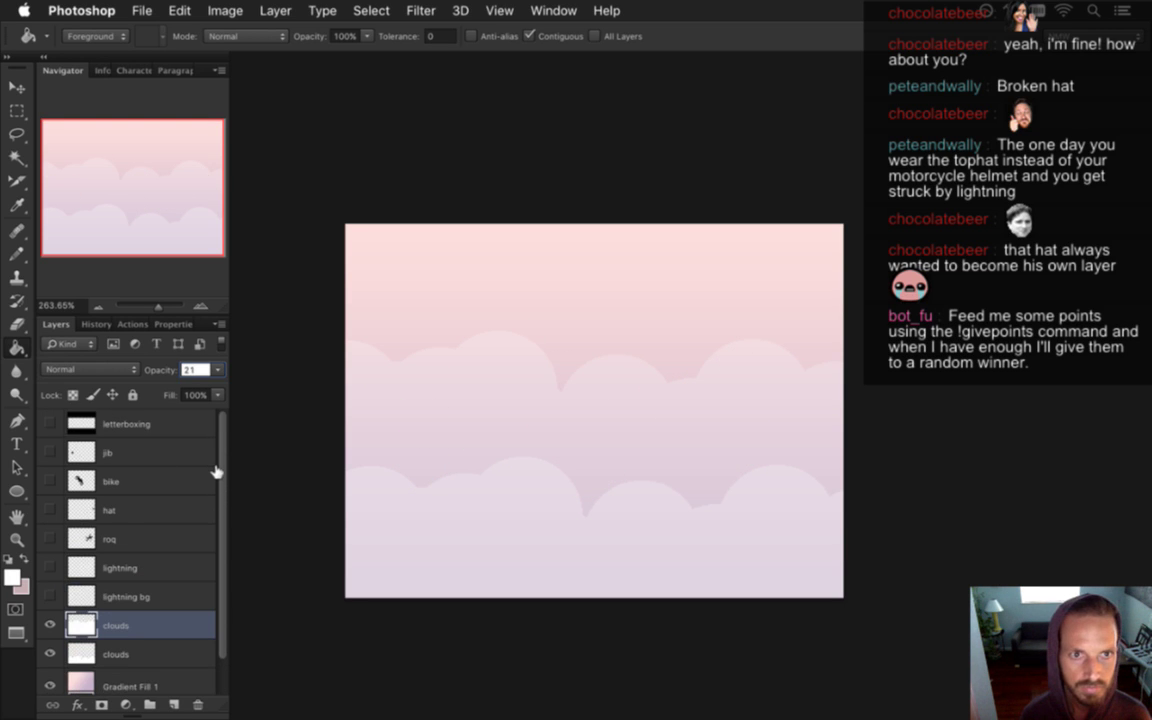
Export the clouds over the gradient as a PNG-24 named LightningScene0.png in the Intro2 folder
key("super+alt+shift+s")
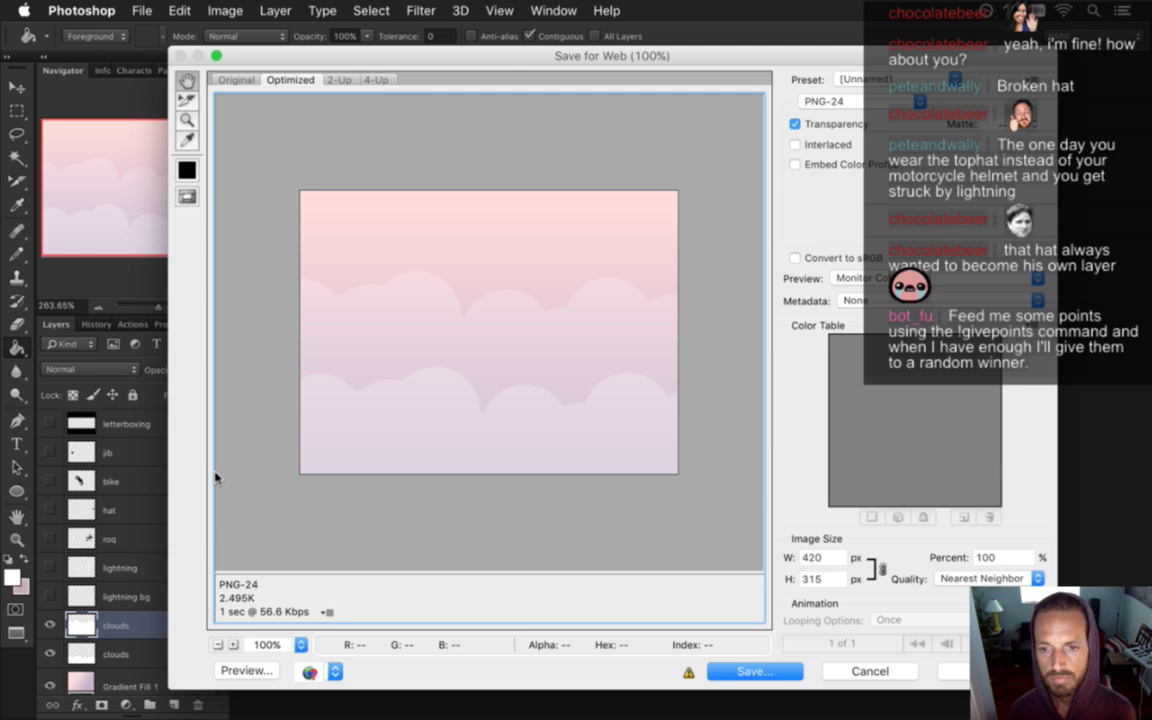
key("Return")
key("Right")
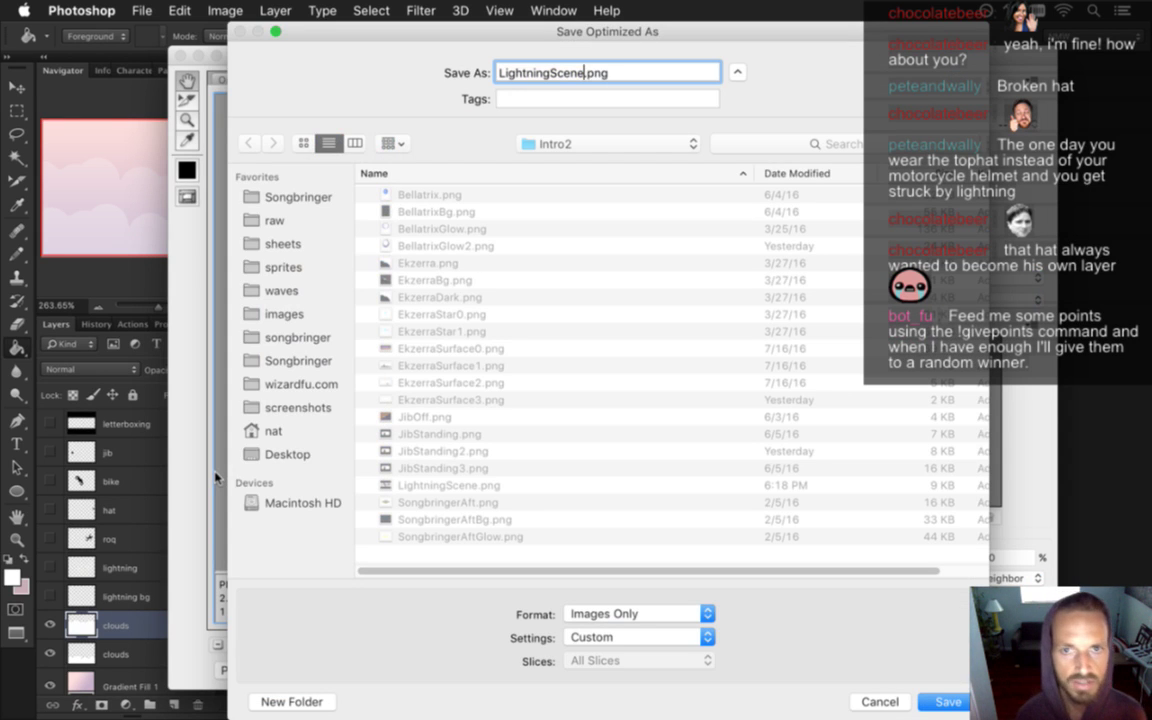
type("0")
key("Return")
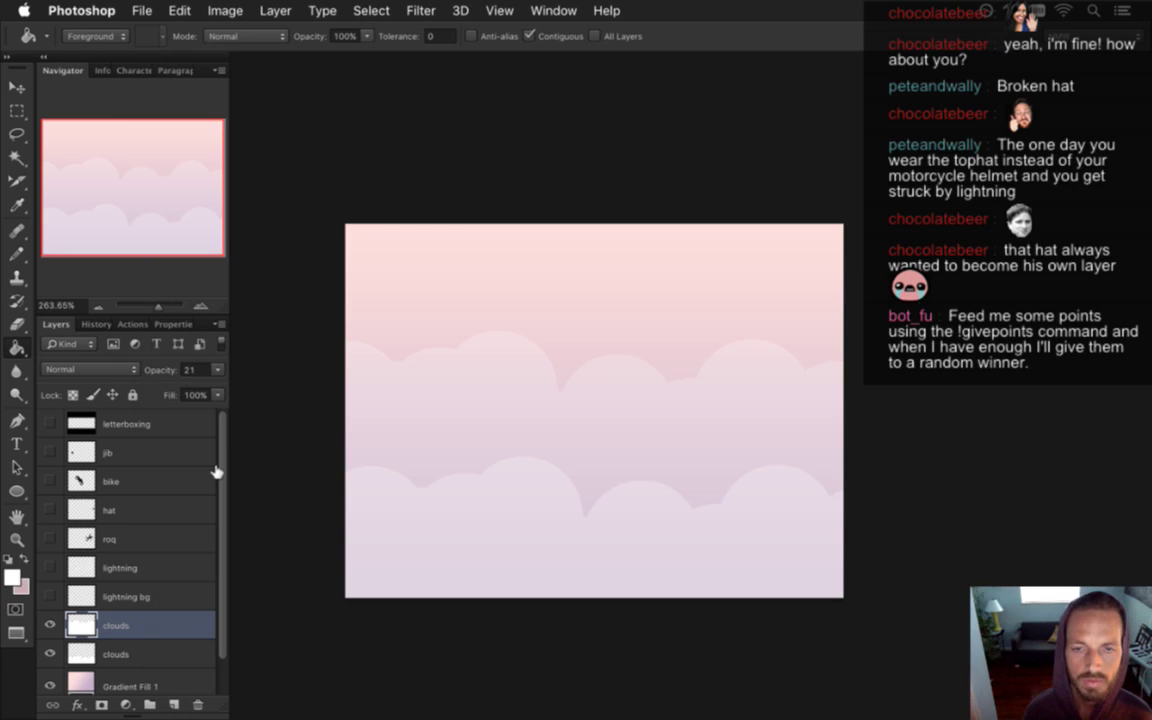
Switch to Terminal and delete every raw/sheets/Intro2/LightningScene* file
key("super+Tab")
key("super+Tab")
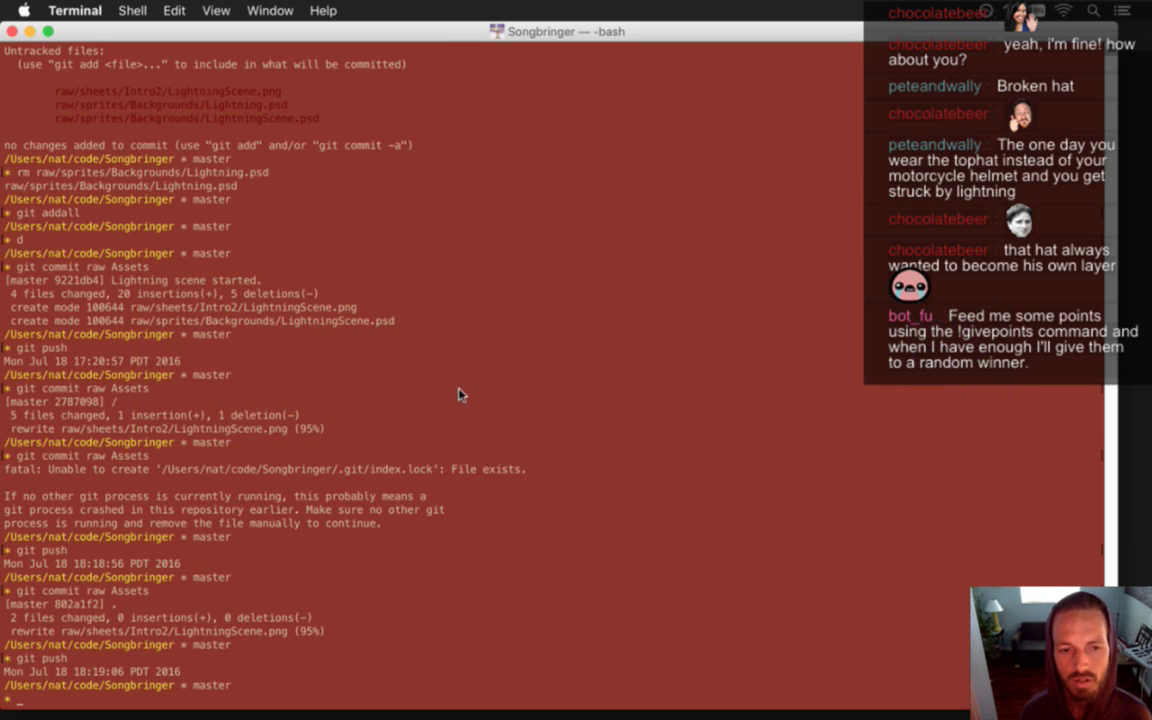
type("rm raw/")
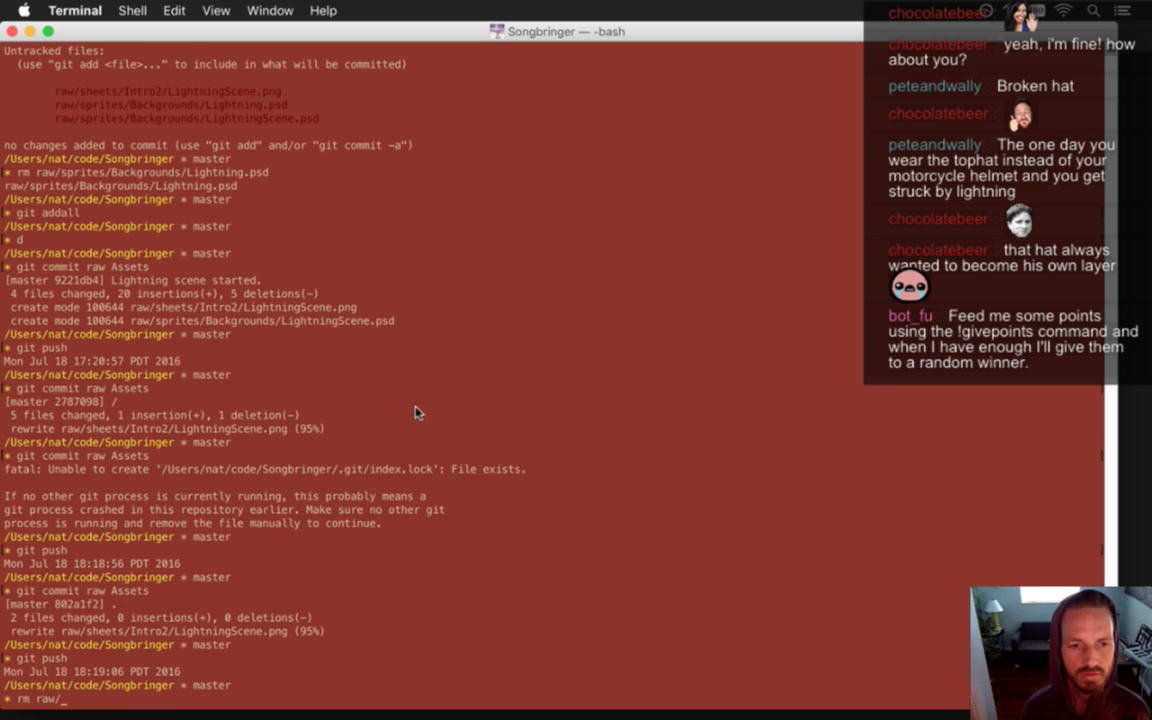
type("sheets/Intro2/")
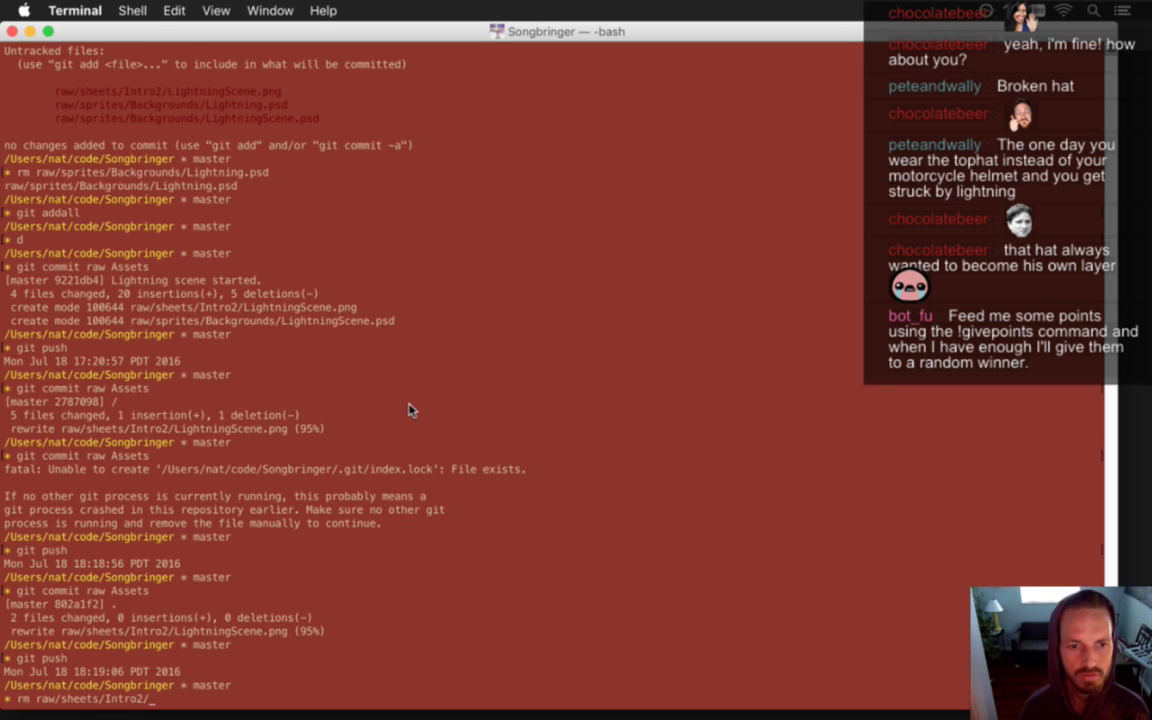
type("LightningScene")
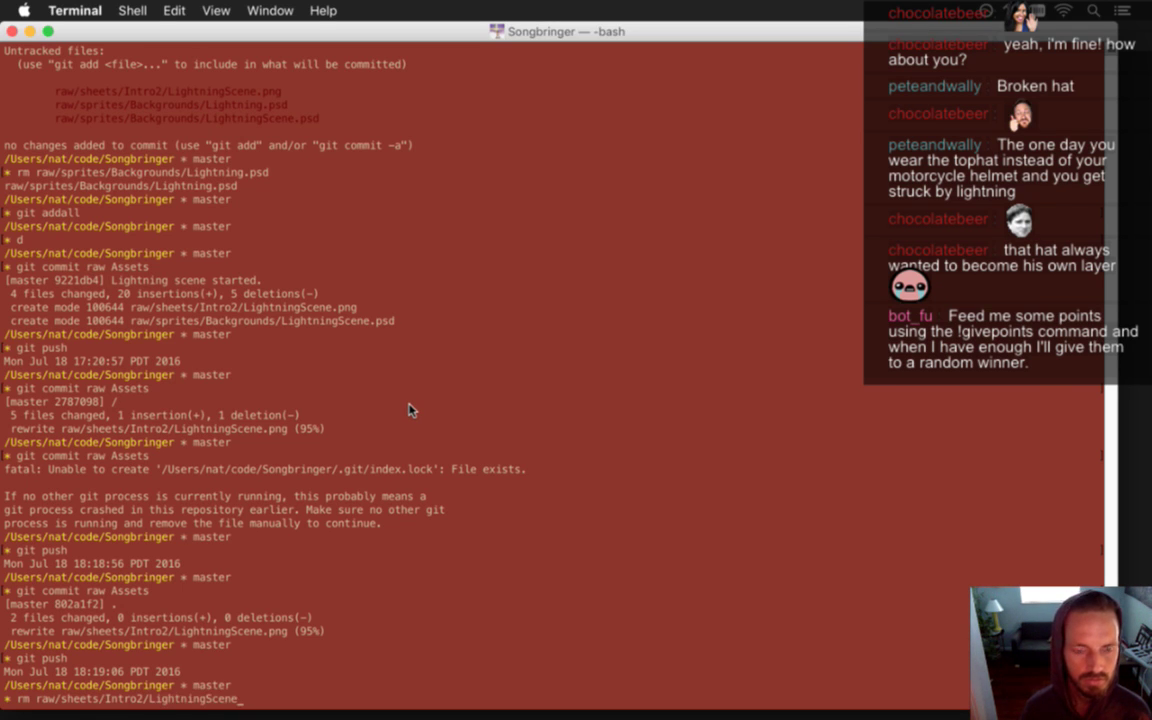
key("Tab")
key("Tab")
type("*")
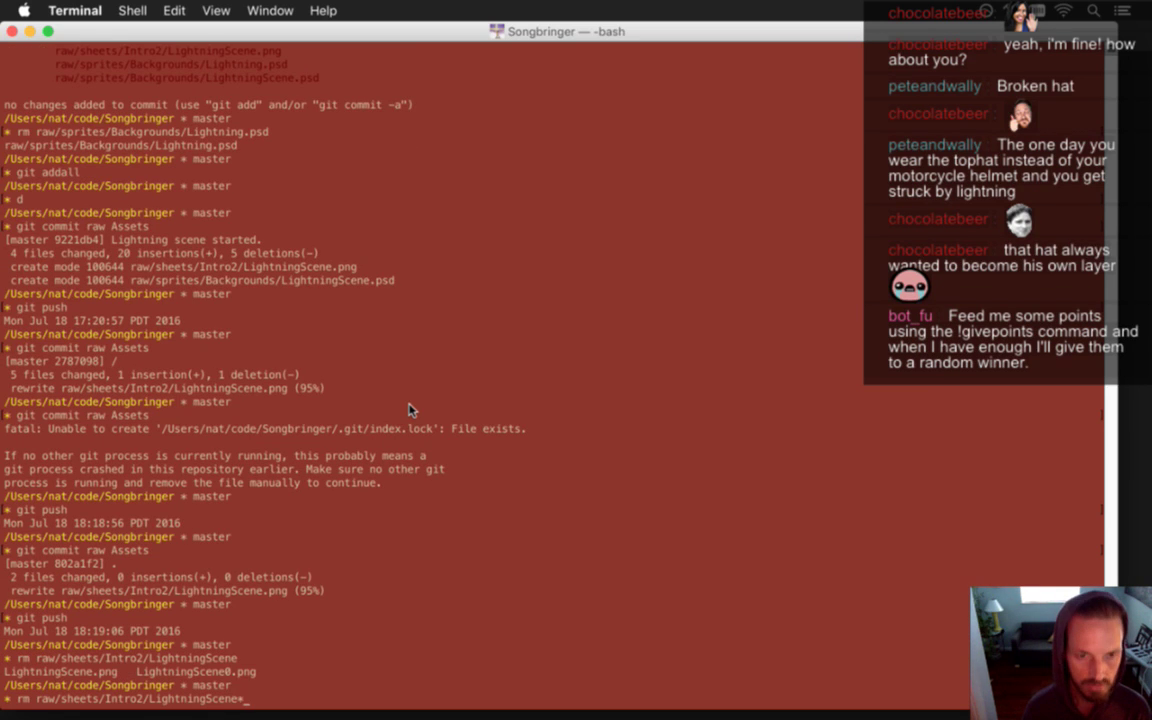
key("Return")
Switch to Photoshop, leave only the lightning and lightning bg layers visible, and export them as LightningScene1.png
key("super+Tab")
key("super+Tab")
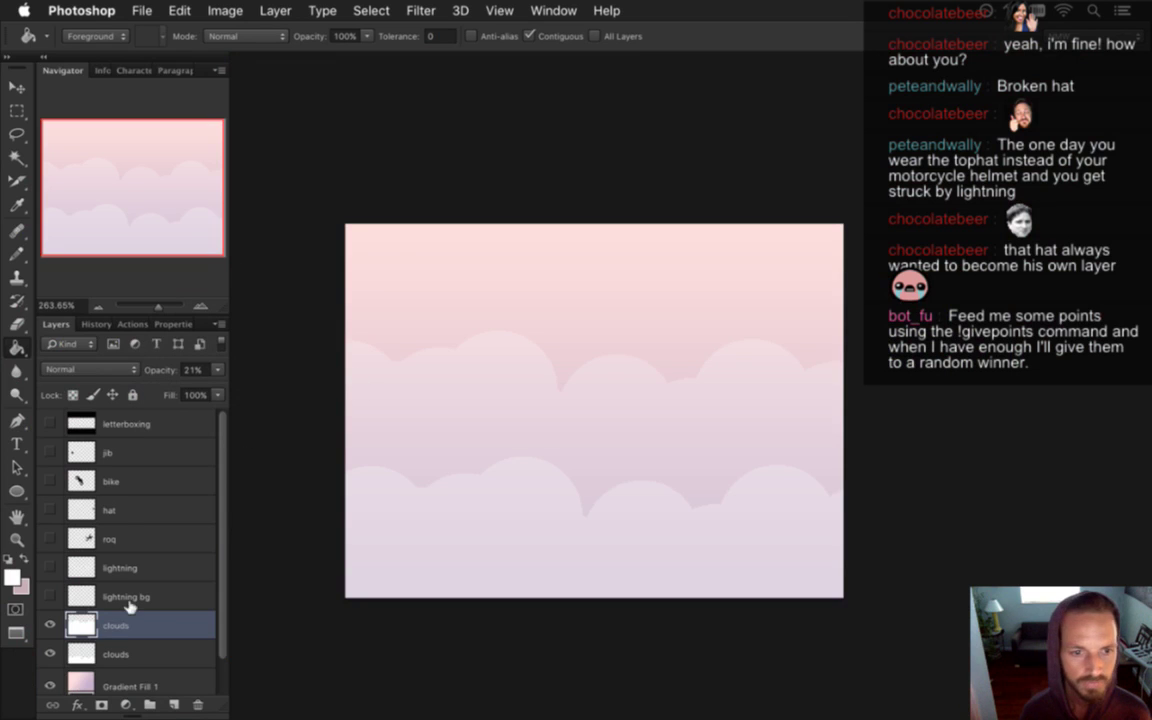
scroll(140, 610, "down", 2)
left_click_drag(55, 647, 48, 558)
left_click(51, 530)
left_click(52, 558)
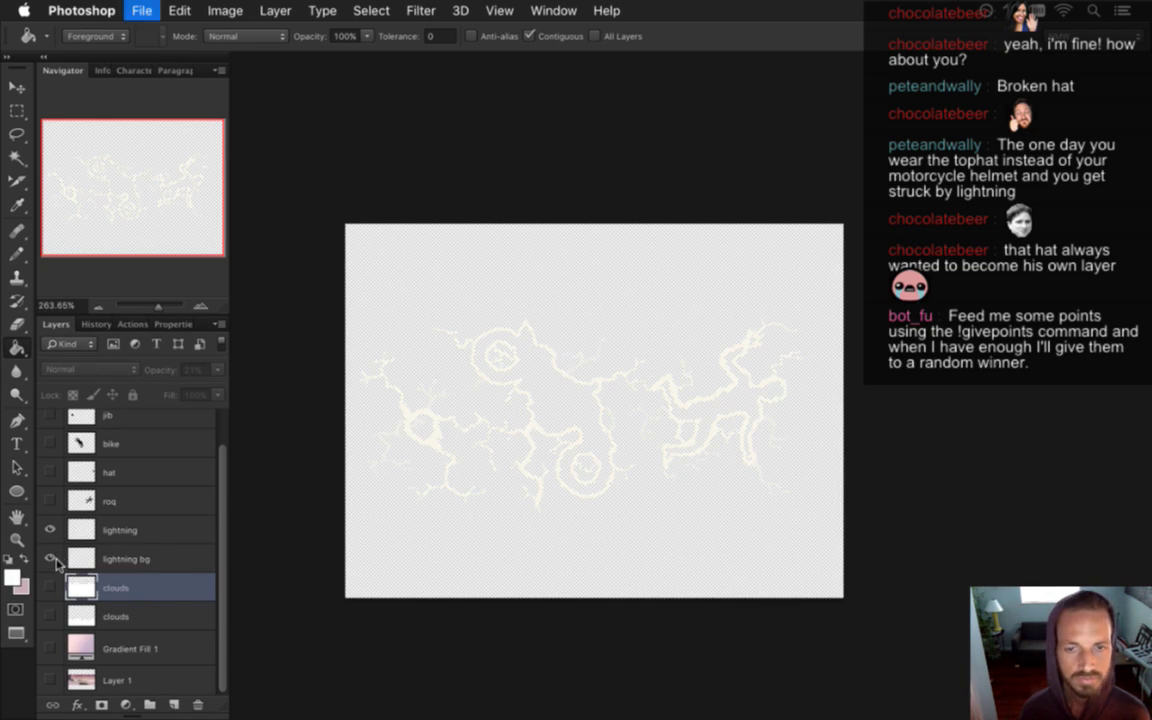
key("super+alt+shift+s")
key("Return")
key("Right")
type("1")
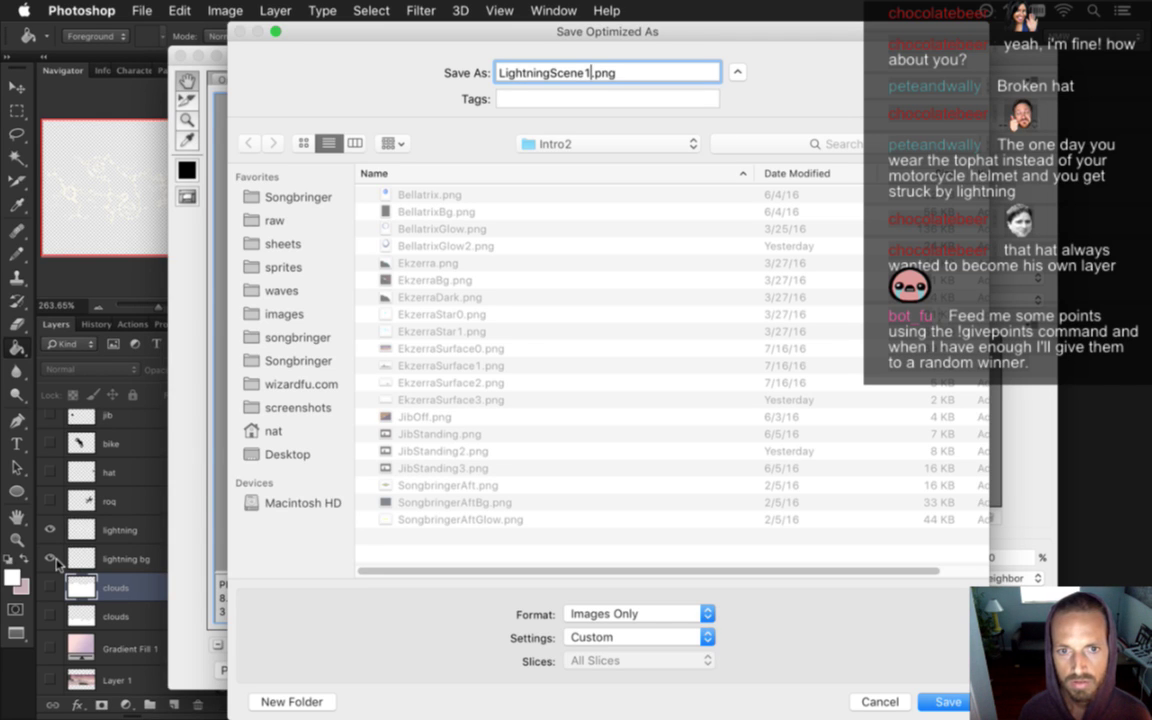
key("Return")
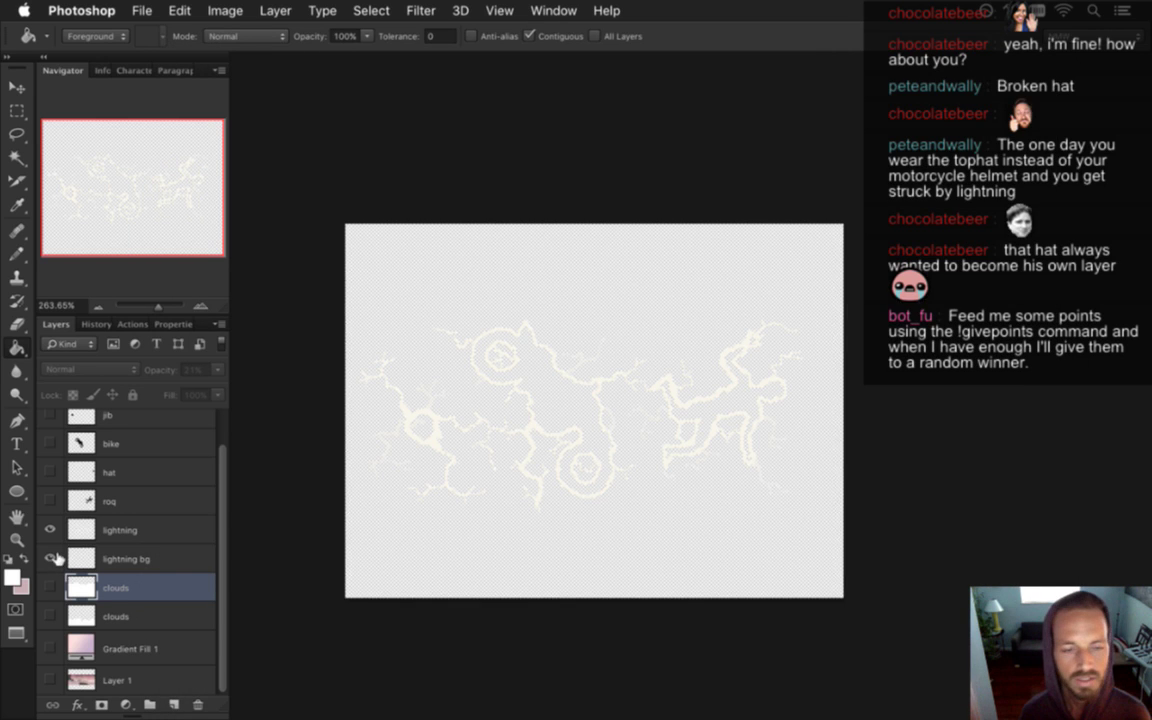
Hide the lightning layers, show Gradient Fill 1 and both clouds layers, and export them as LightningScene0.png
left_click(49, 529)
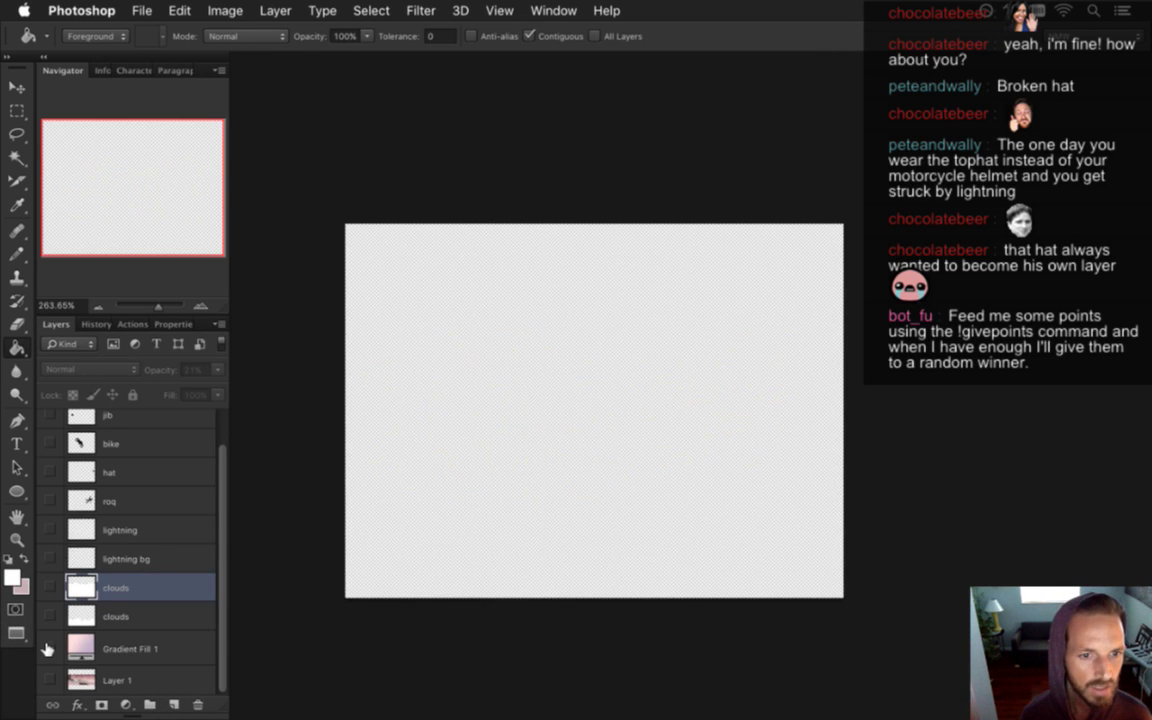
left_click(49, 648)
left_click(49, 616)
left_click(49, 587)
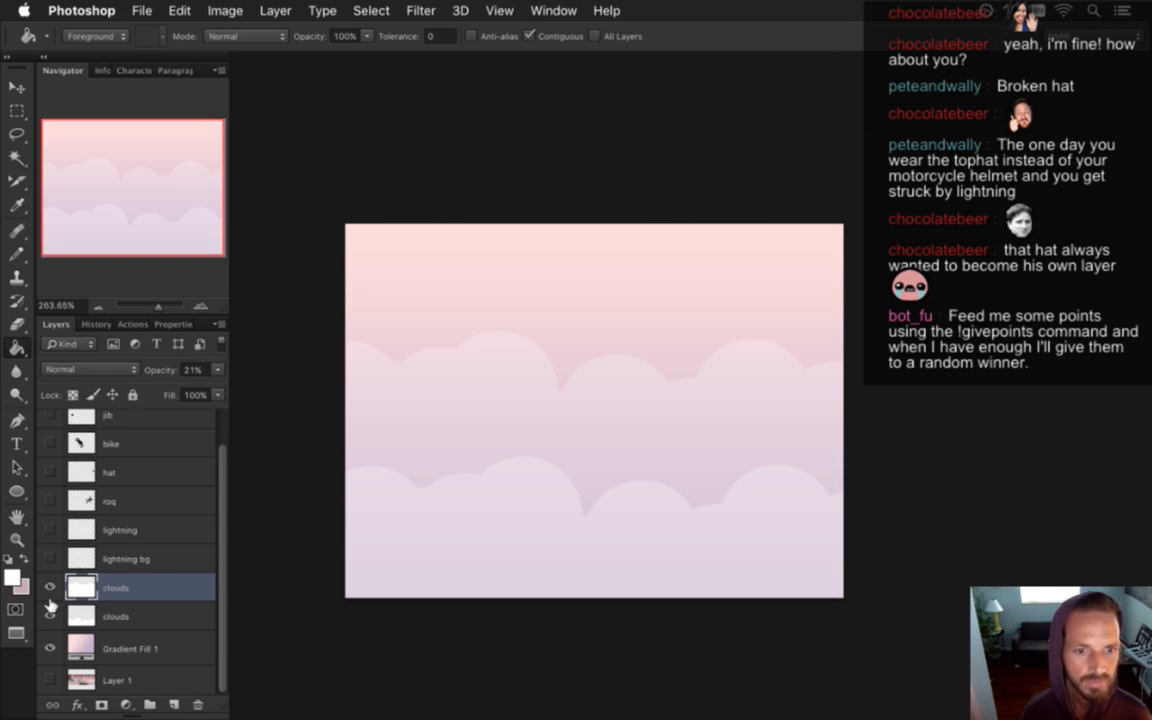
key("super+alt+shift+s")
key("Return")
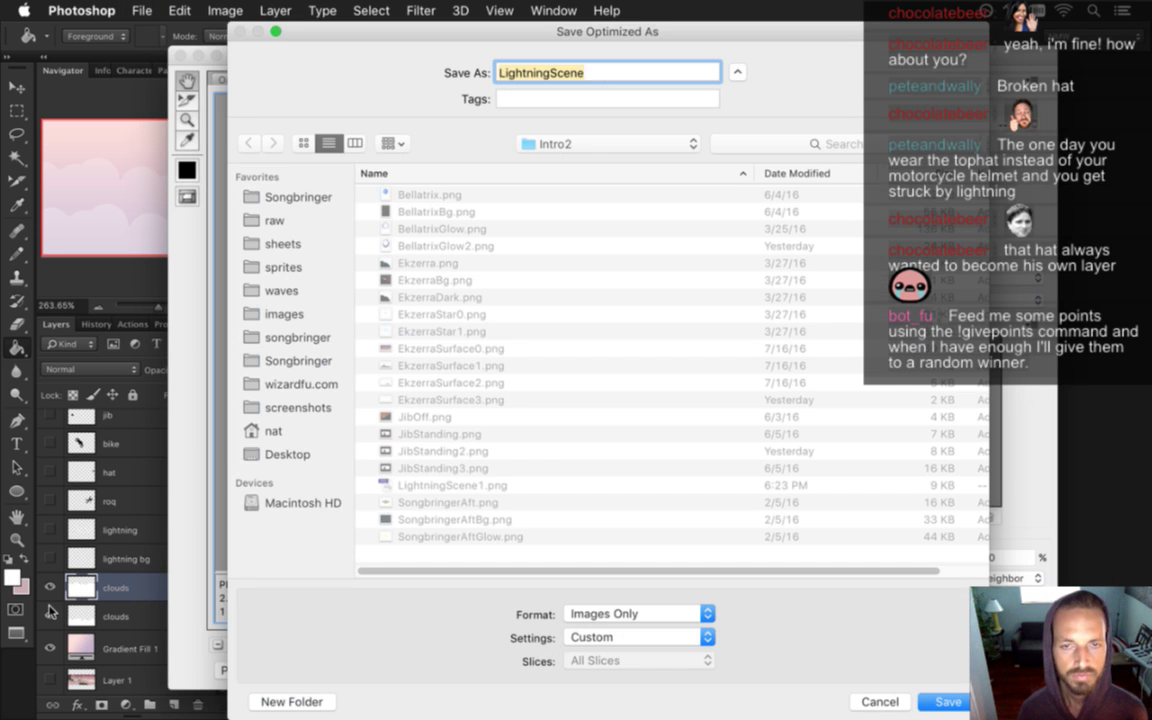
type("2")
key("Return")
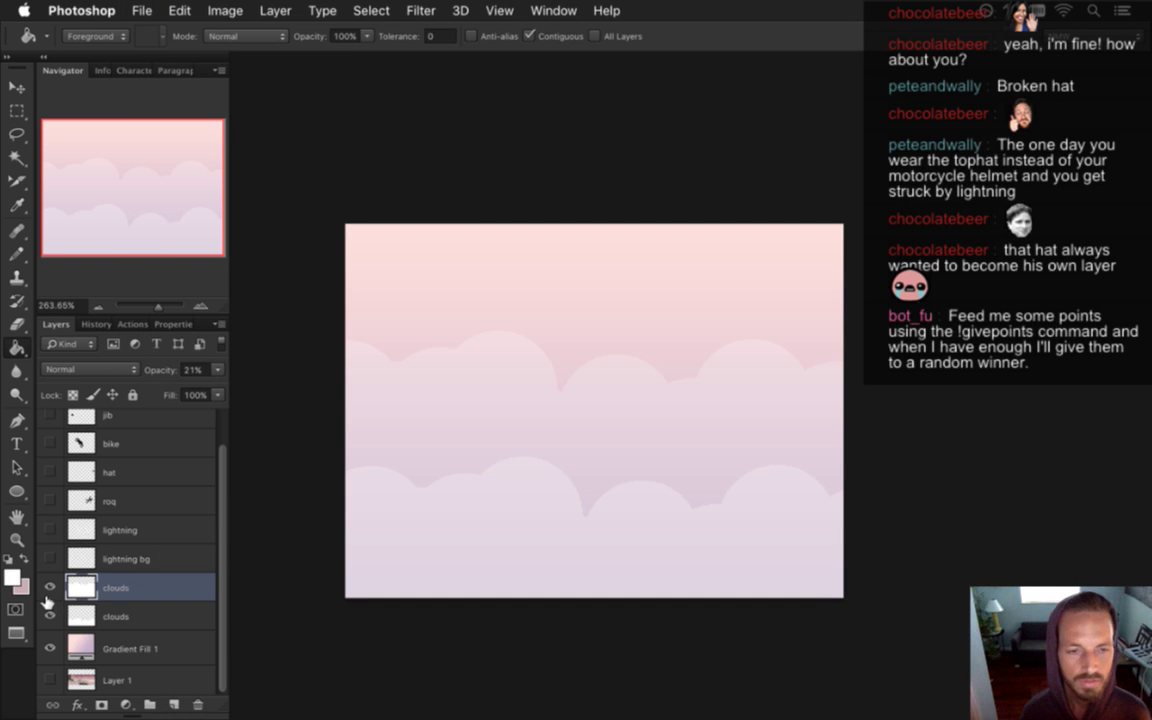
Leave only the jib layer visible and export it as LightningScene2.png
left_click_drag(50, 648, 46, 584)
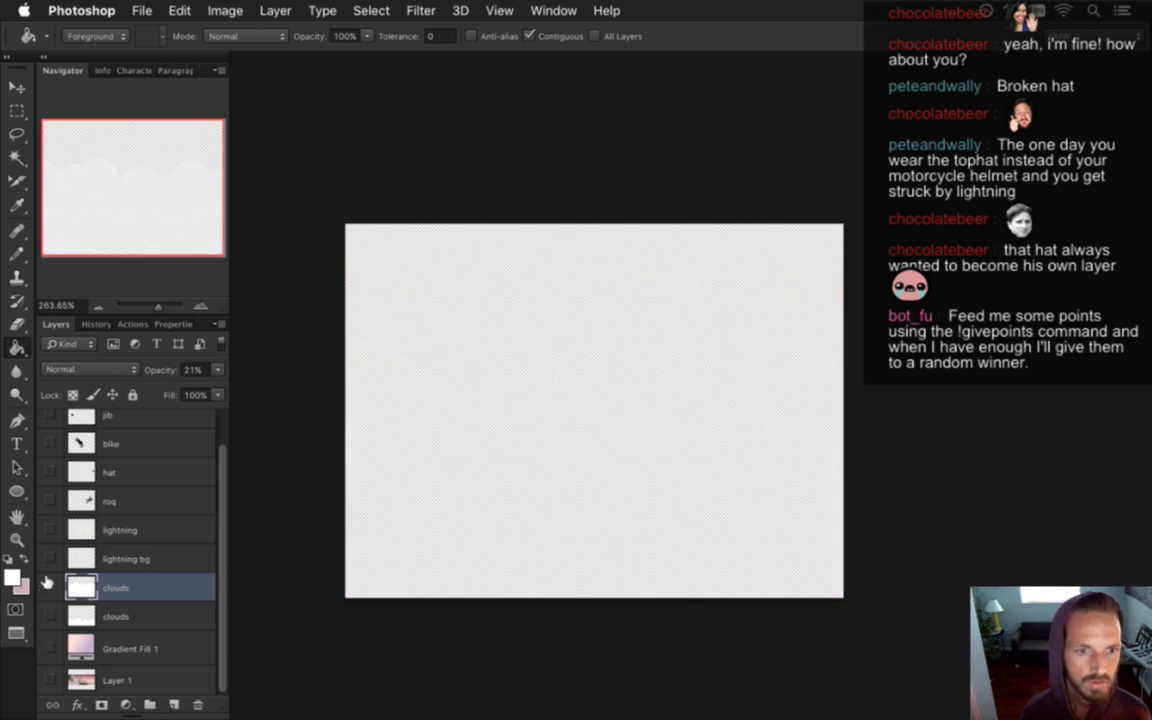
left_click(50, 501)
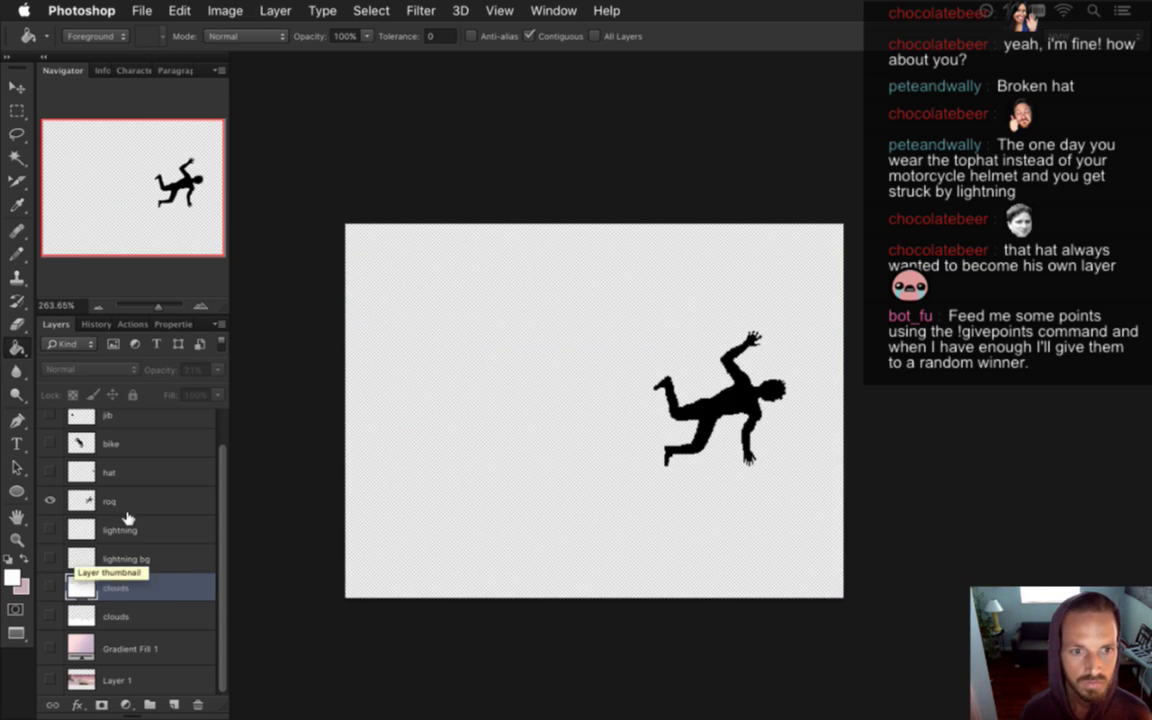
scroll(210, 449, "up", 1)
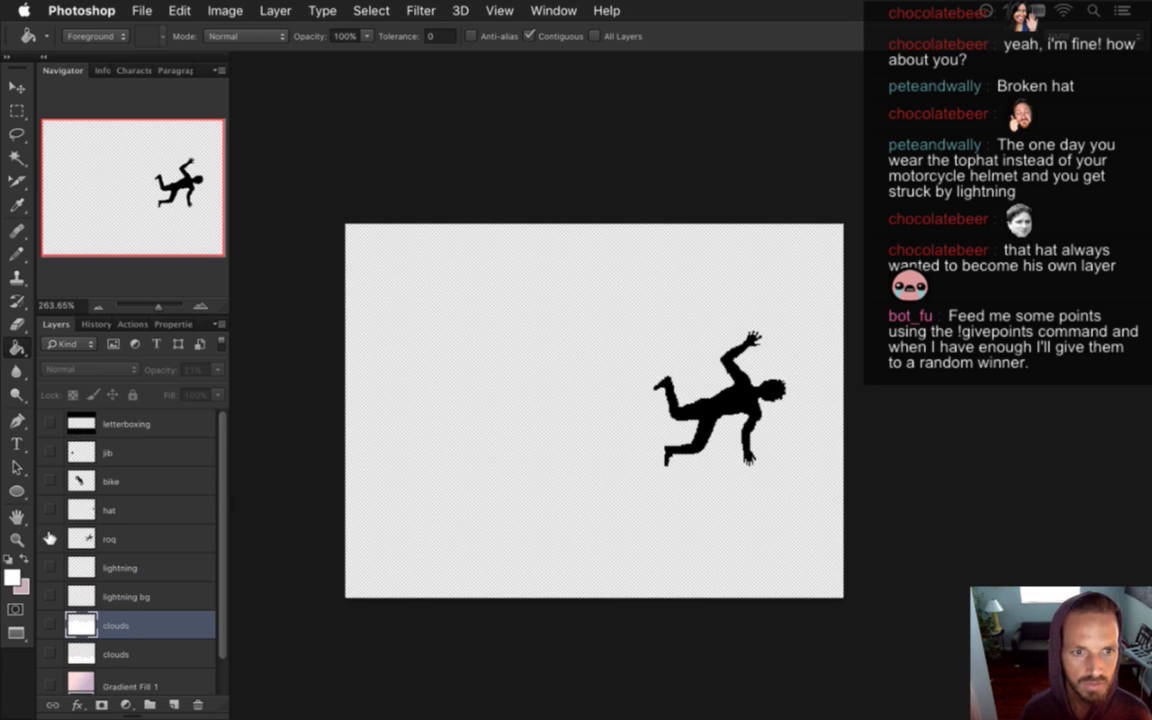
left_click(50, 452, "alt")
key("super+alt+shift+s")
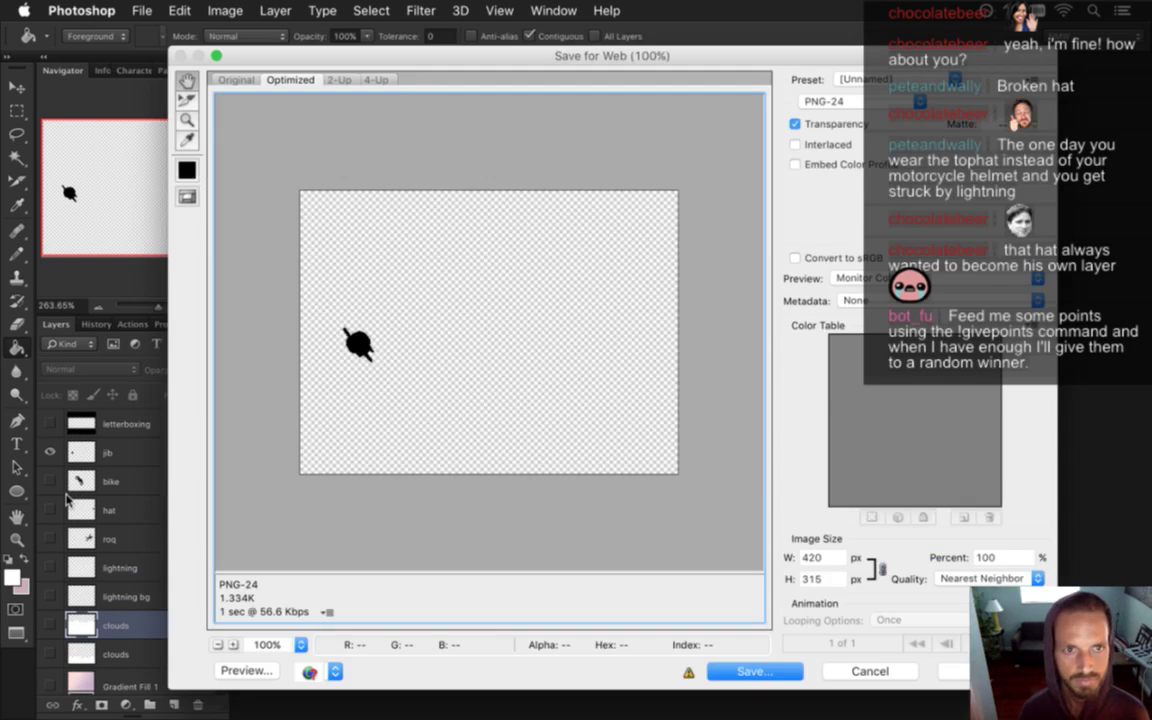
key("Return")
key("Right")
type("2")
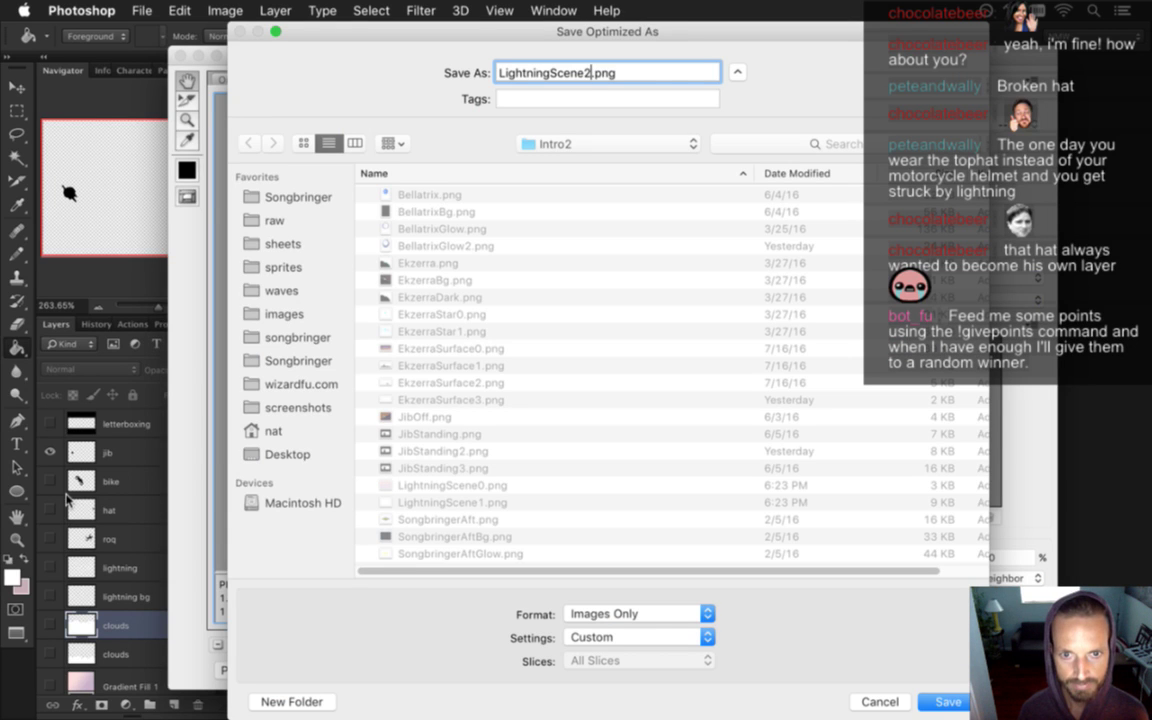
key("Return")
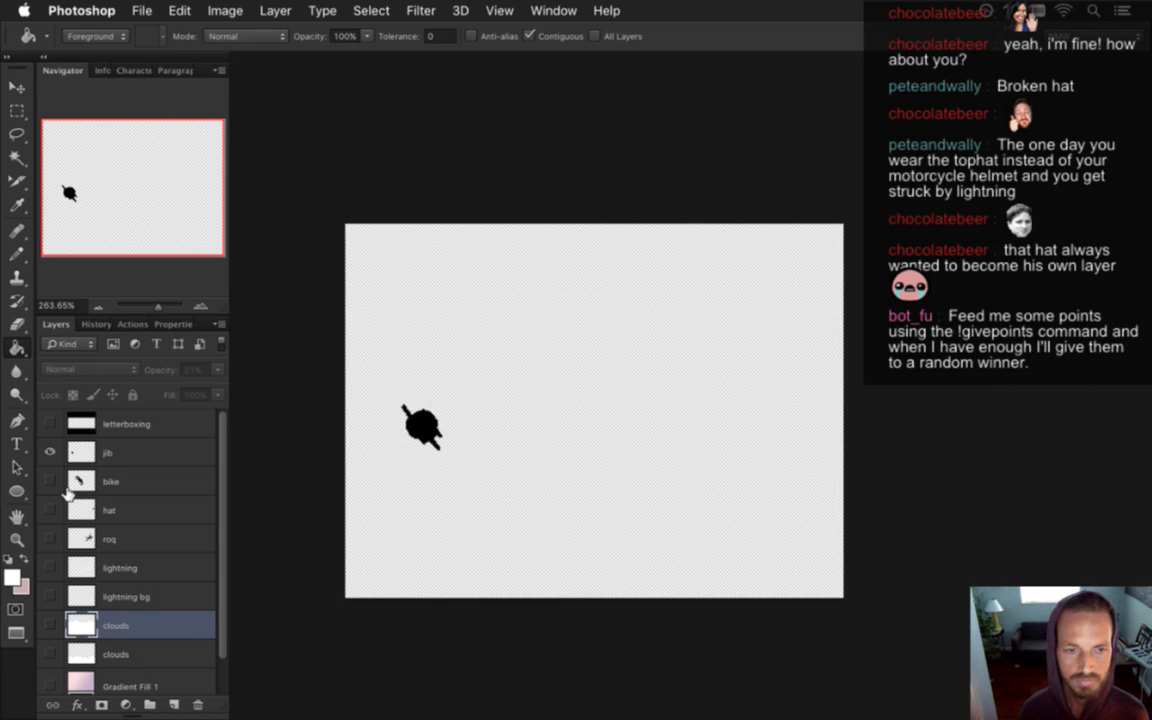
Hide the jib layer, show the bike layer, and export it as LightningScene3.png
left_click(47, 453)
left_click(46, 481)
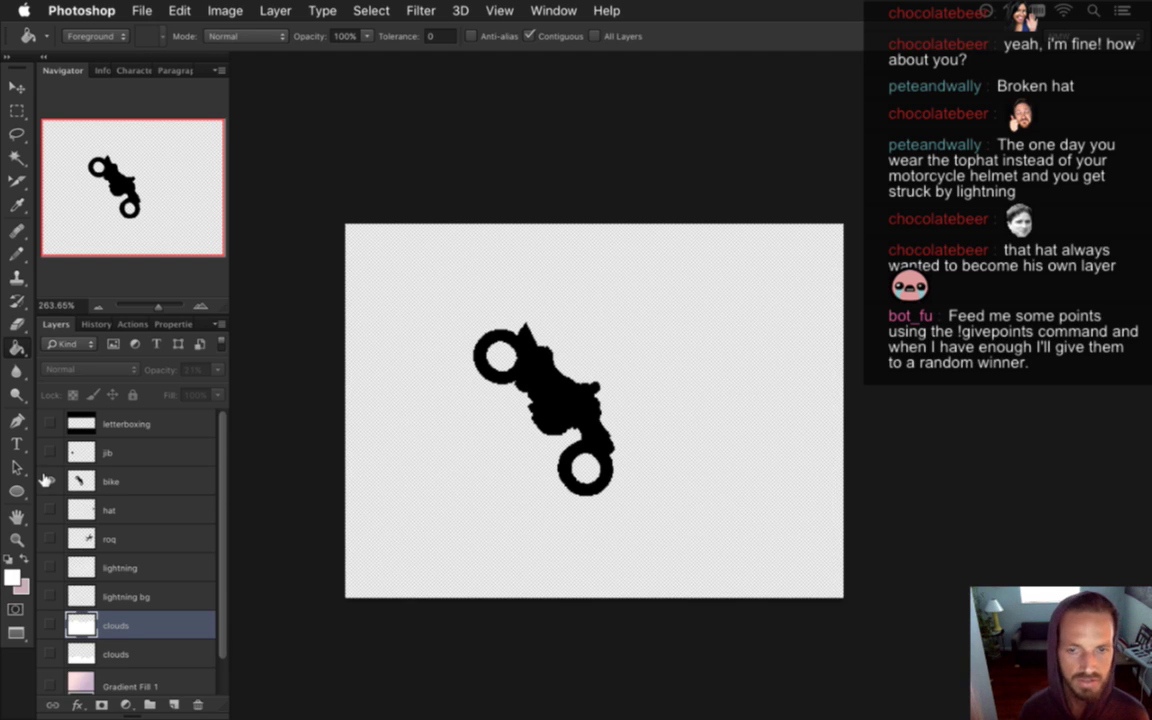
key("super+alt+shift+s")
key("Return")
key("Right")
type("3")
key("Return")
Show the roq layer in place of the bike, move it above the hat layer, and export it as LightningScene4.png
left_click(46, 481)
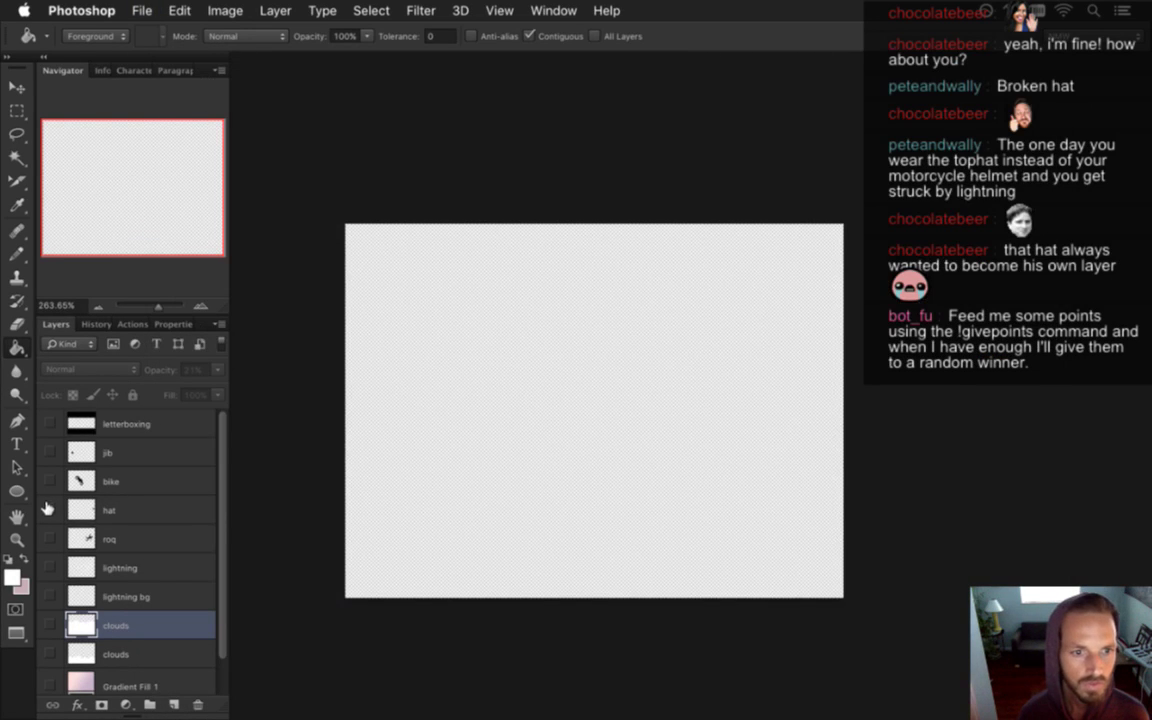
left_click(47, 539)
left_click_drag(80, 539, 90, 507)
key("super+alt+shift+s")
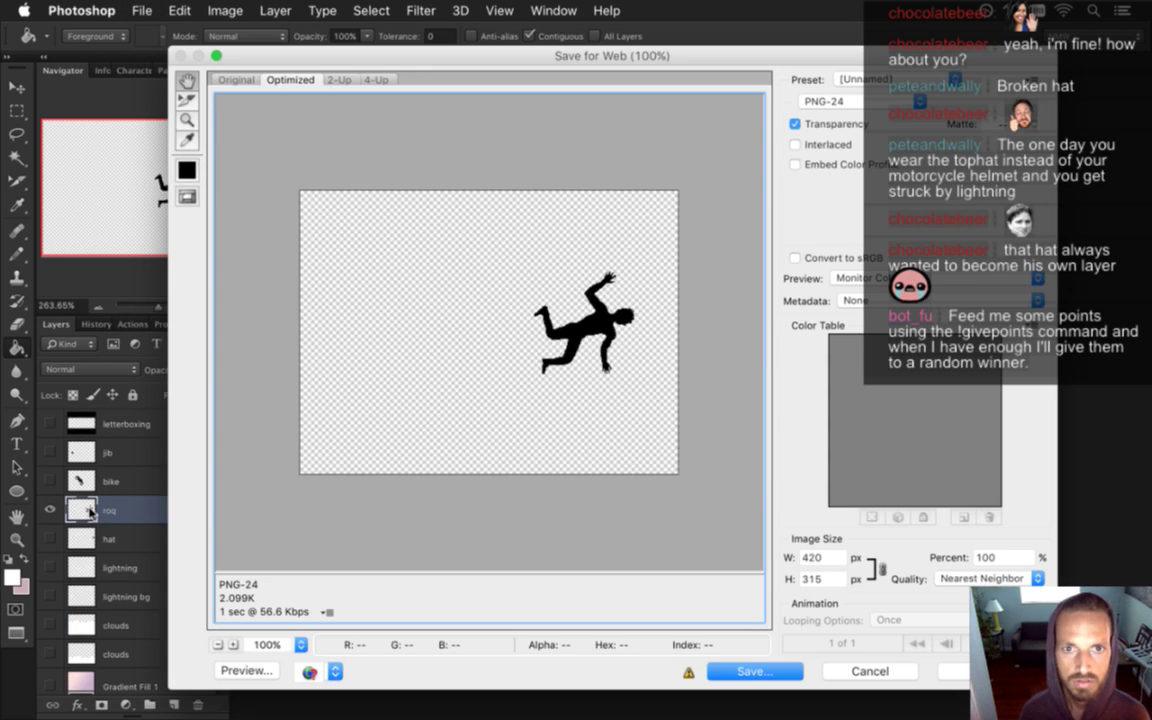
key("Return")
key("Right")
type("3")
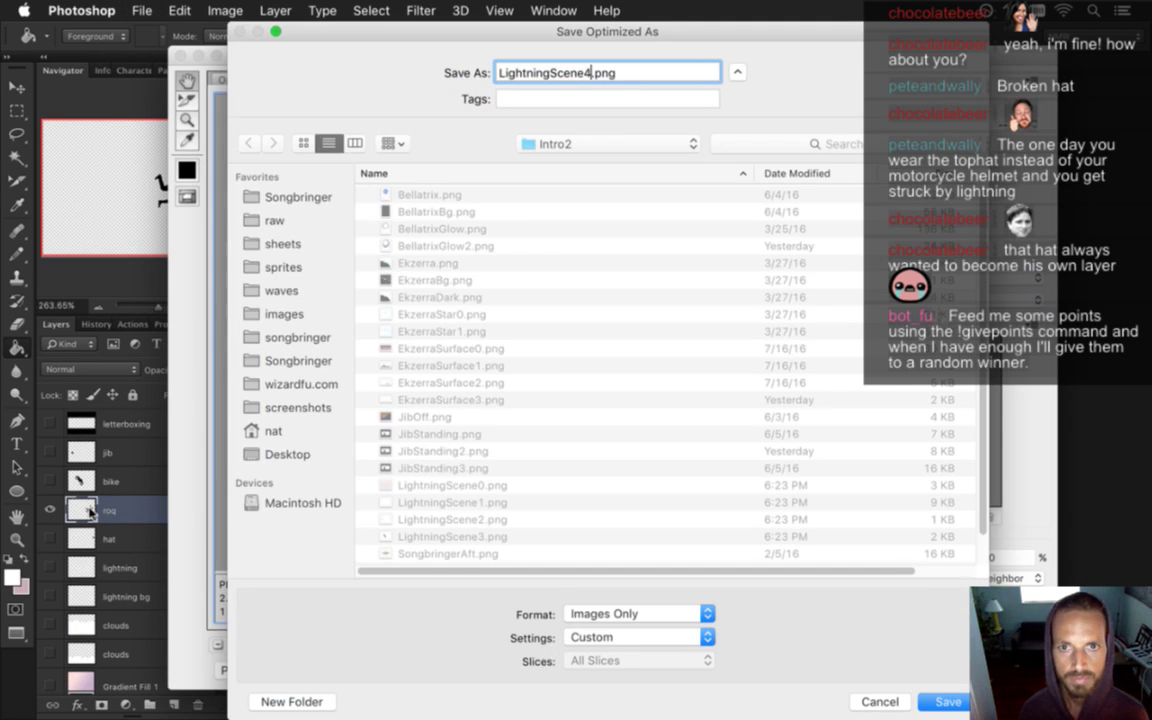
key("Return")
Hide the roq layer, show the hat layer, and export it as LightningScene5.png
left_click(50, 510)
left_click(50, 539)
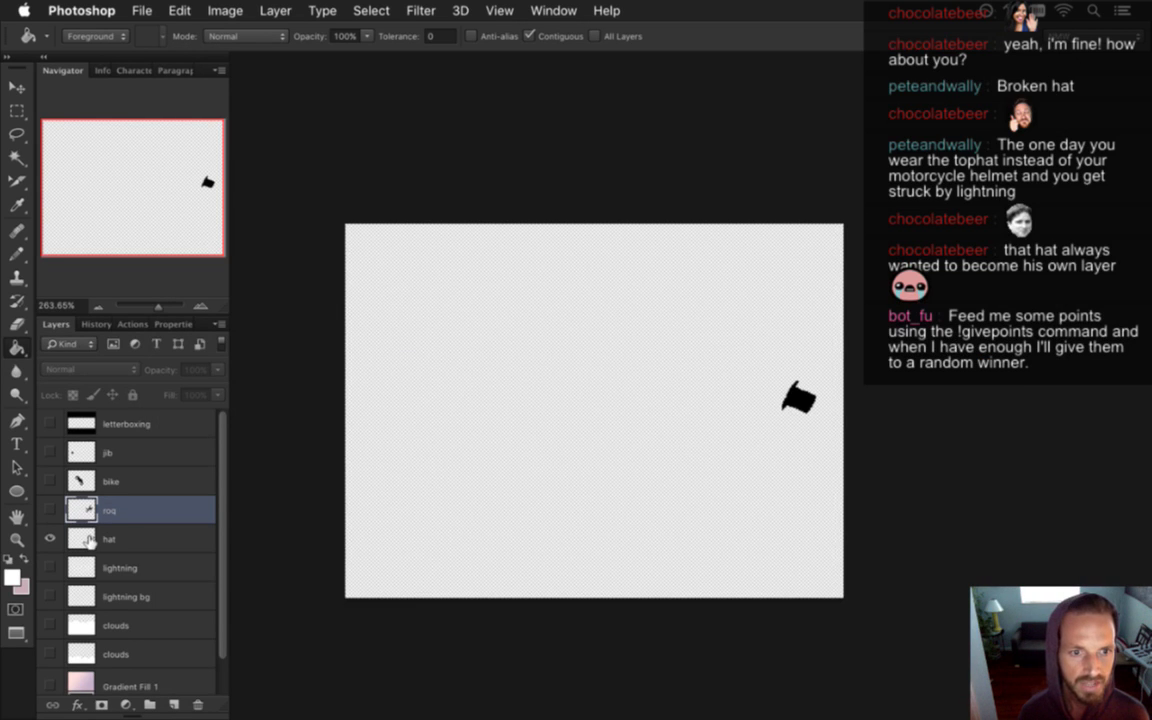
left_click(88, 540)
key("super+alt+shift+s")
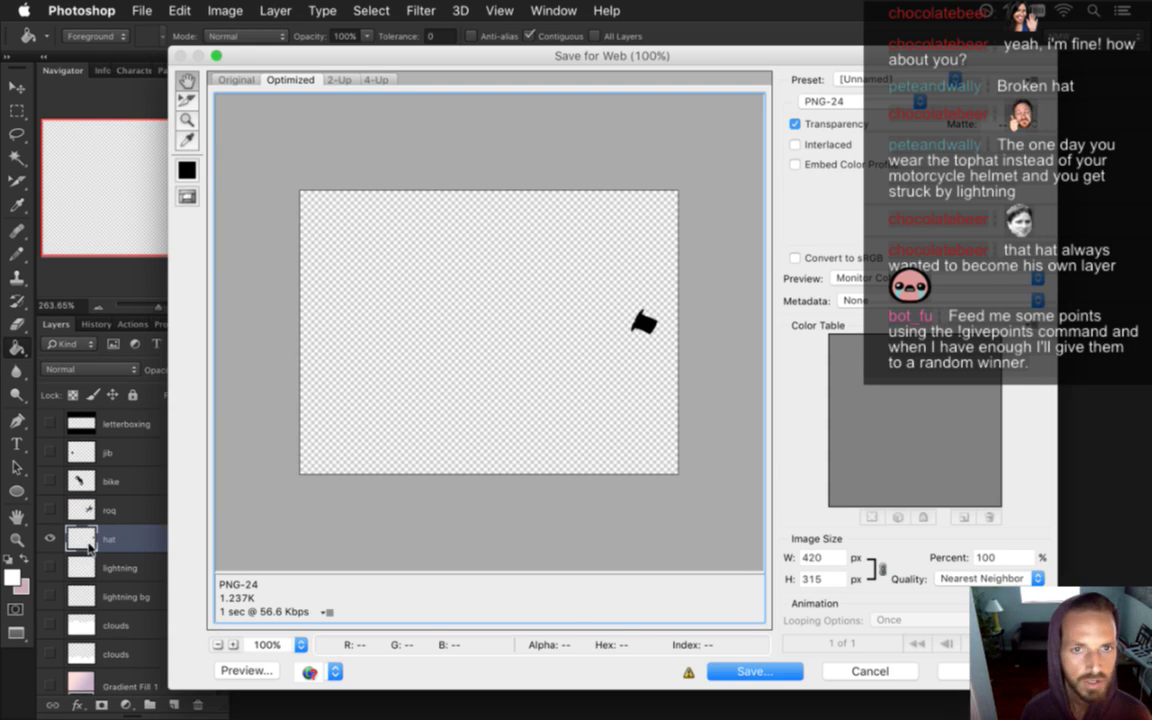
key("Return")
key("Right")
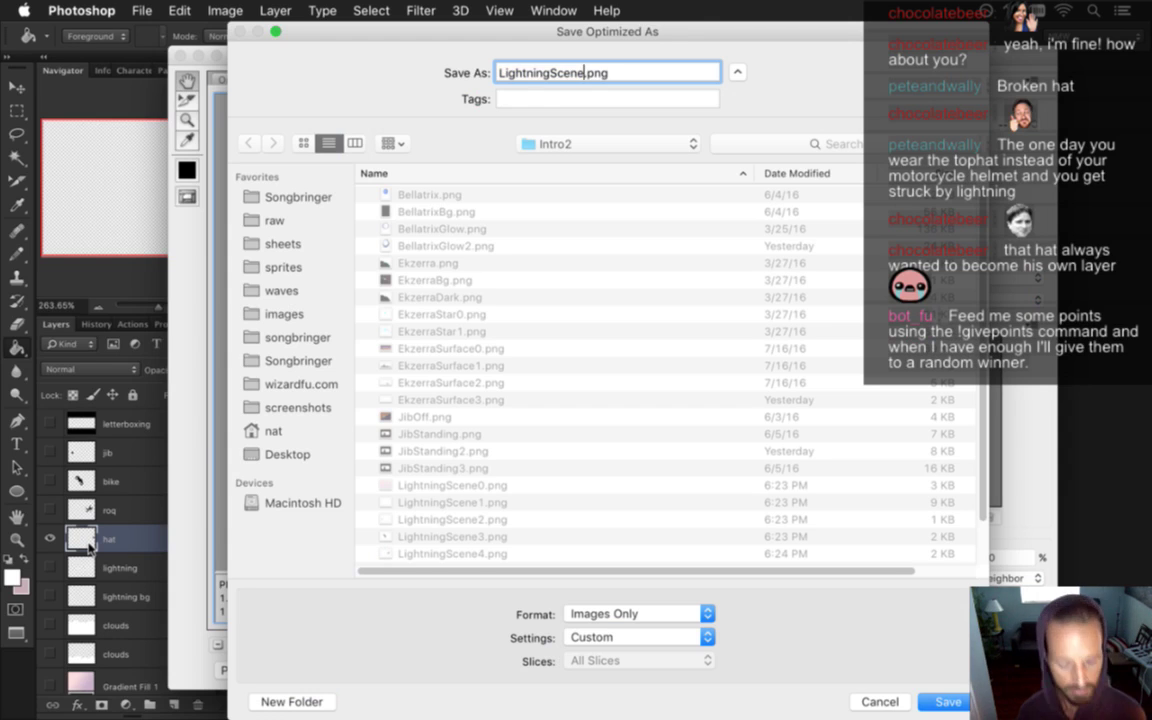
type("5")
key("Return")
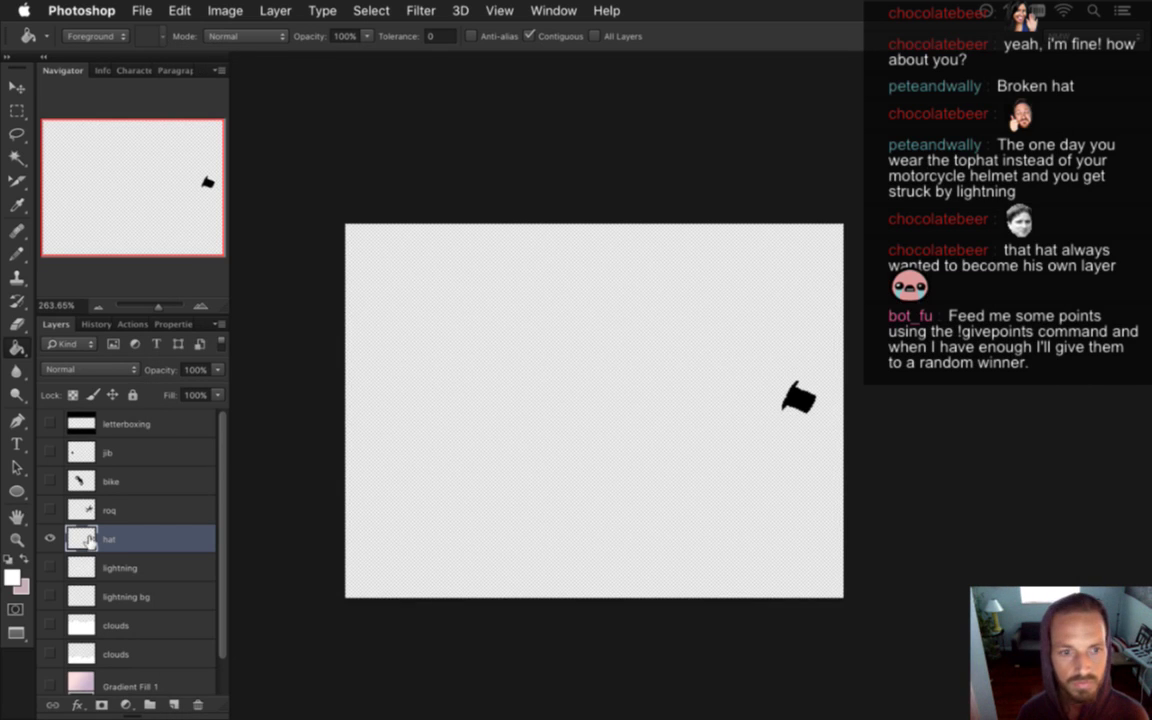
Show the figure, letterboxing, lightning, clouds and gradient layers again, leaving only Layer 1 hidden
left_click_drag(50, 510, 50, 482)
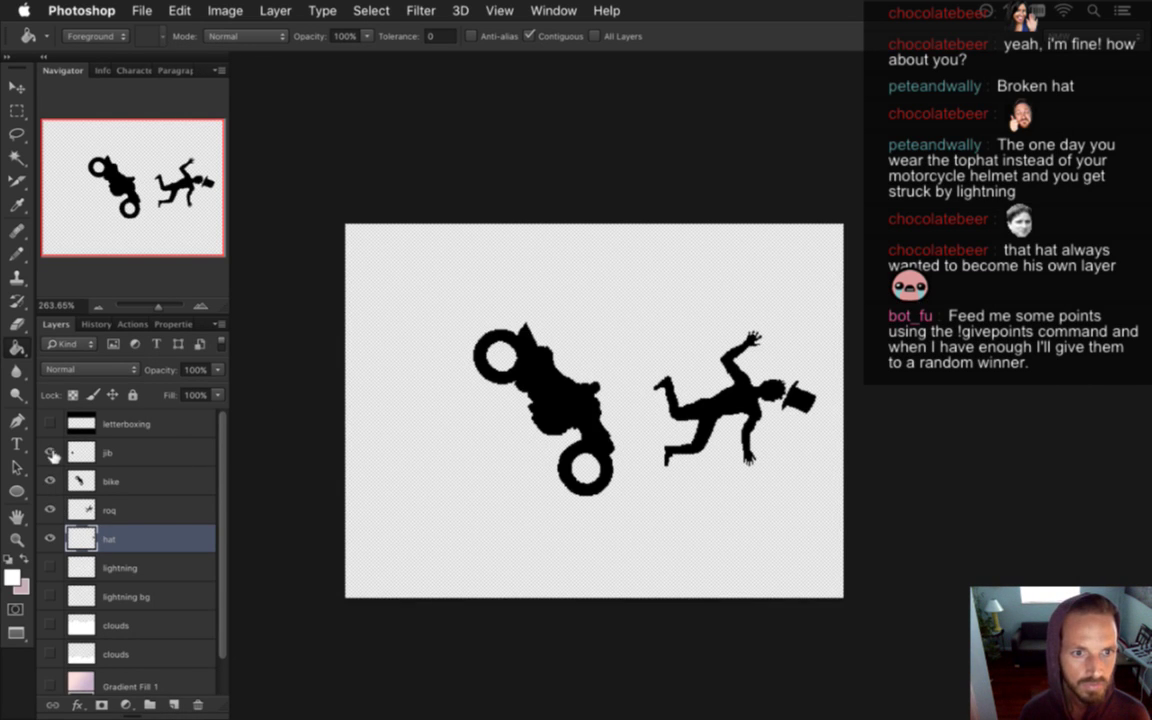
left_click(52, 455)
scroll(219, 470, "down", 1)
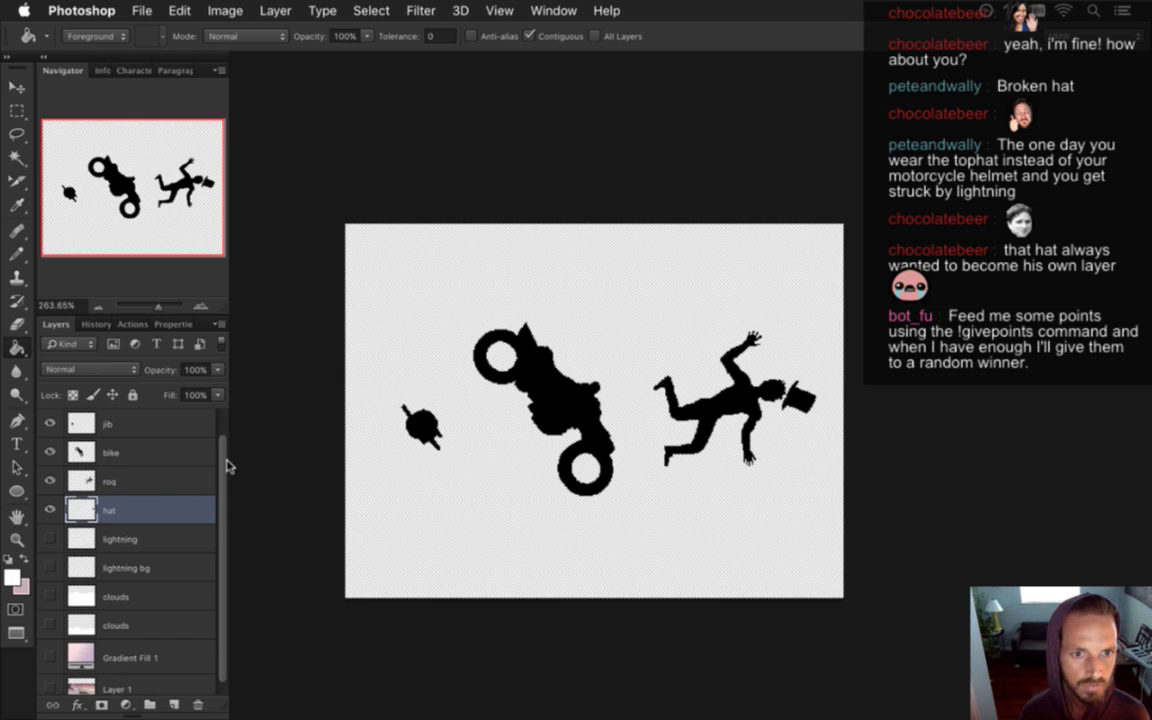
scroll(215, 420, "up", 1)
left_click(50, 424)
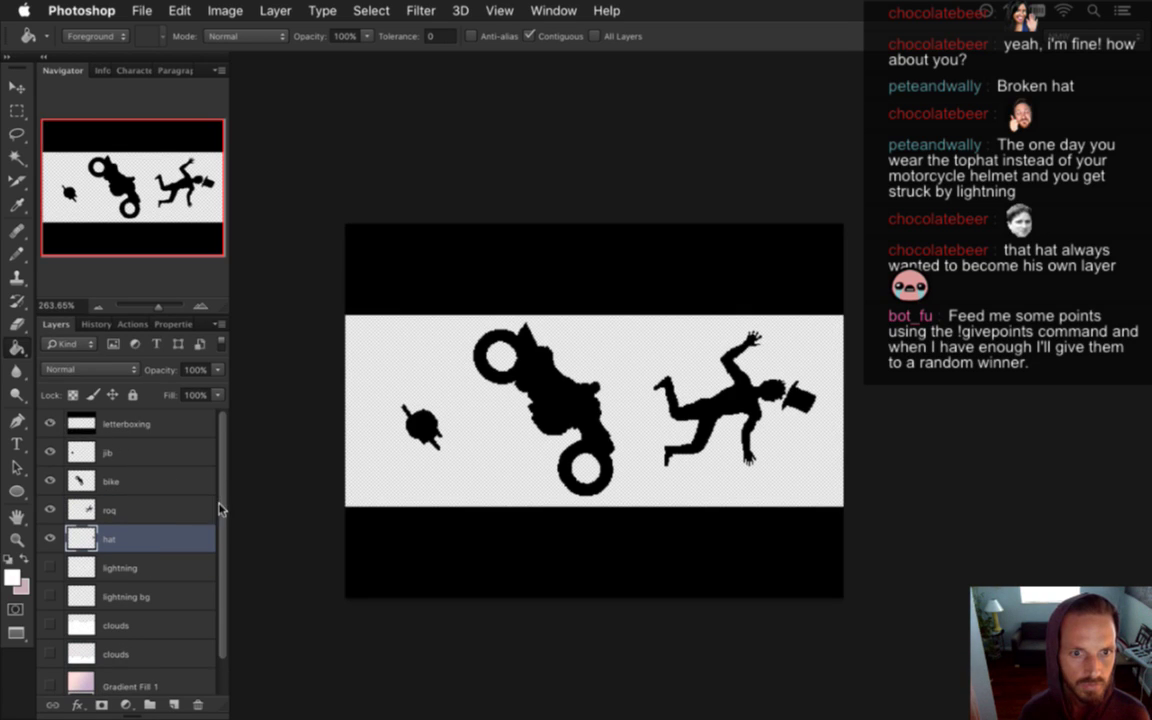
scroll(221, 510, "down", 1)
left_click_drag(50, 530, 72, 672)
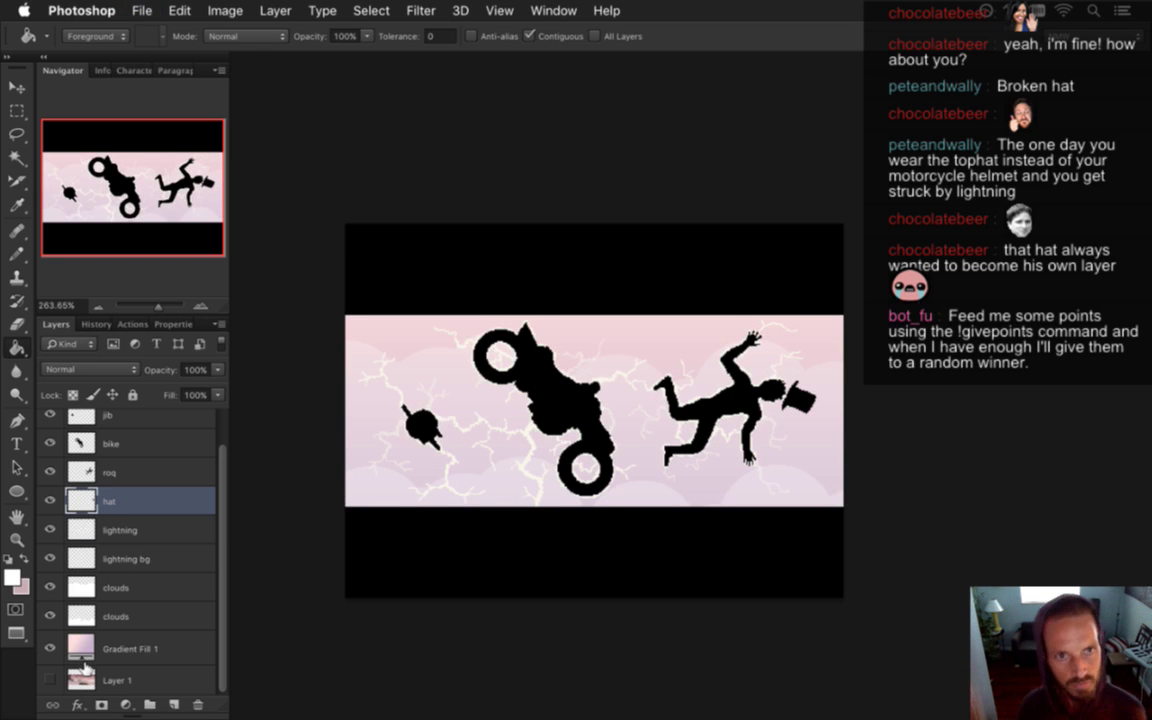
Switch to Xcode and build the MacD scheme of the Songbringer project
key("super+Tab")
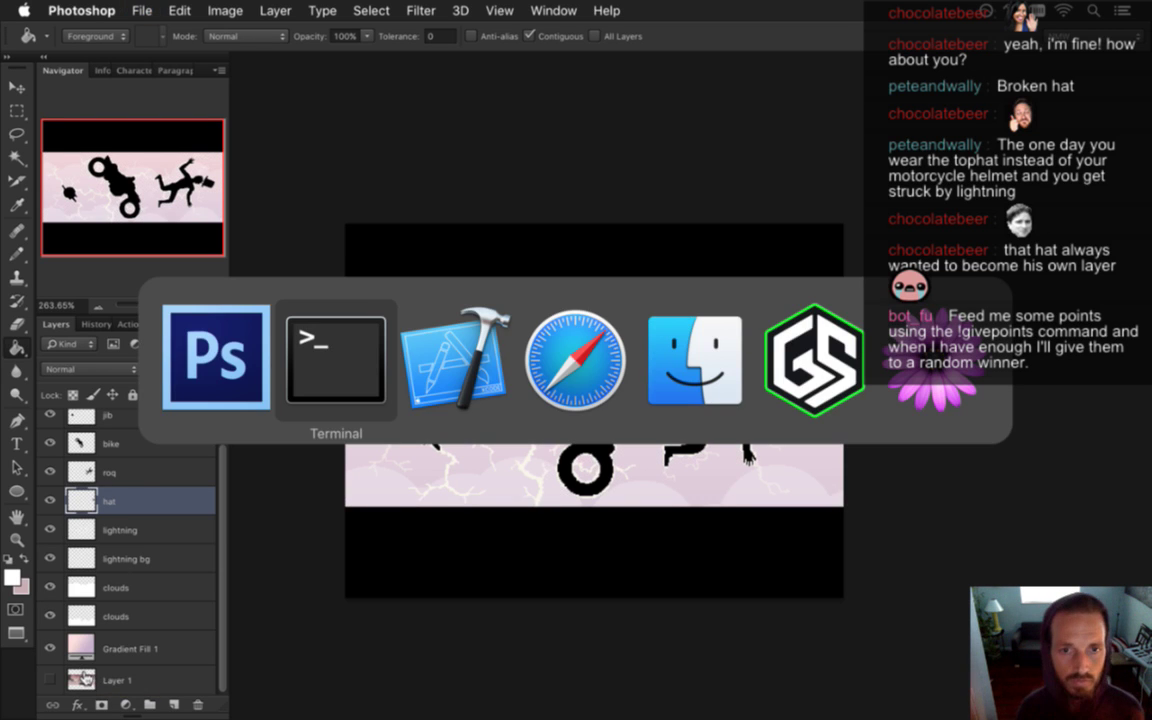
left_click(455, 375)
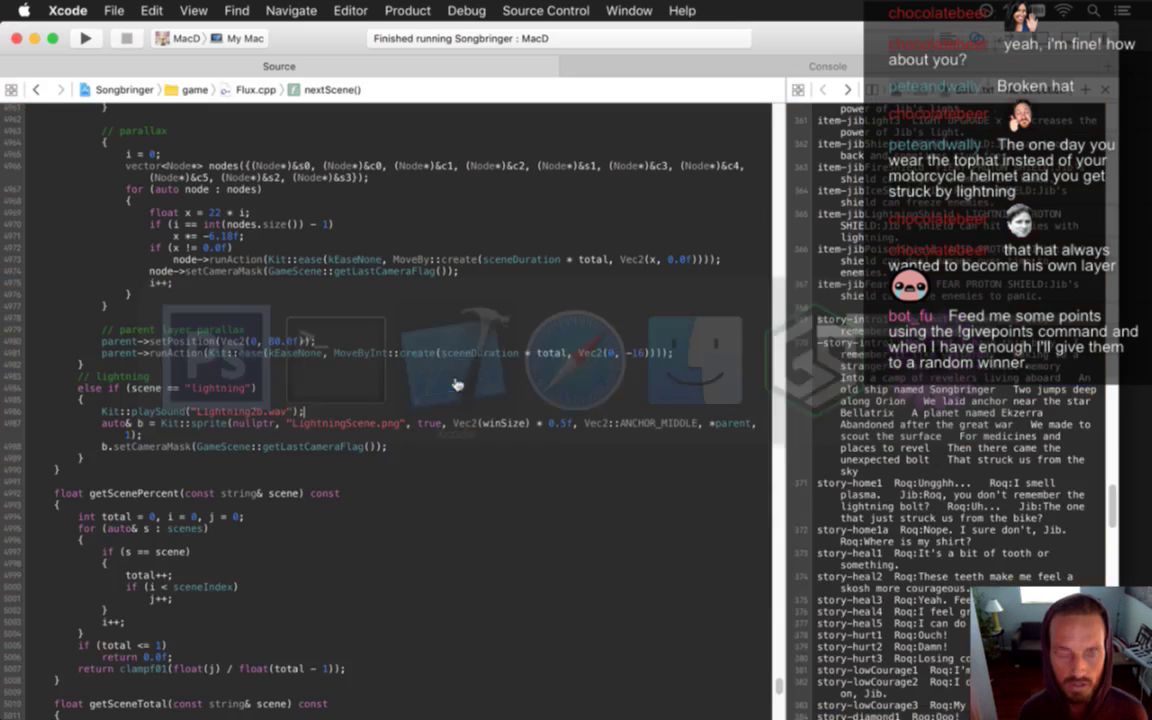
key("super+r")
Open SceneIntro2.tps from the sheets folder in Finder and examine the packed LightningScene sprites in TexturePacker
key("super+Tab")
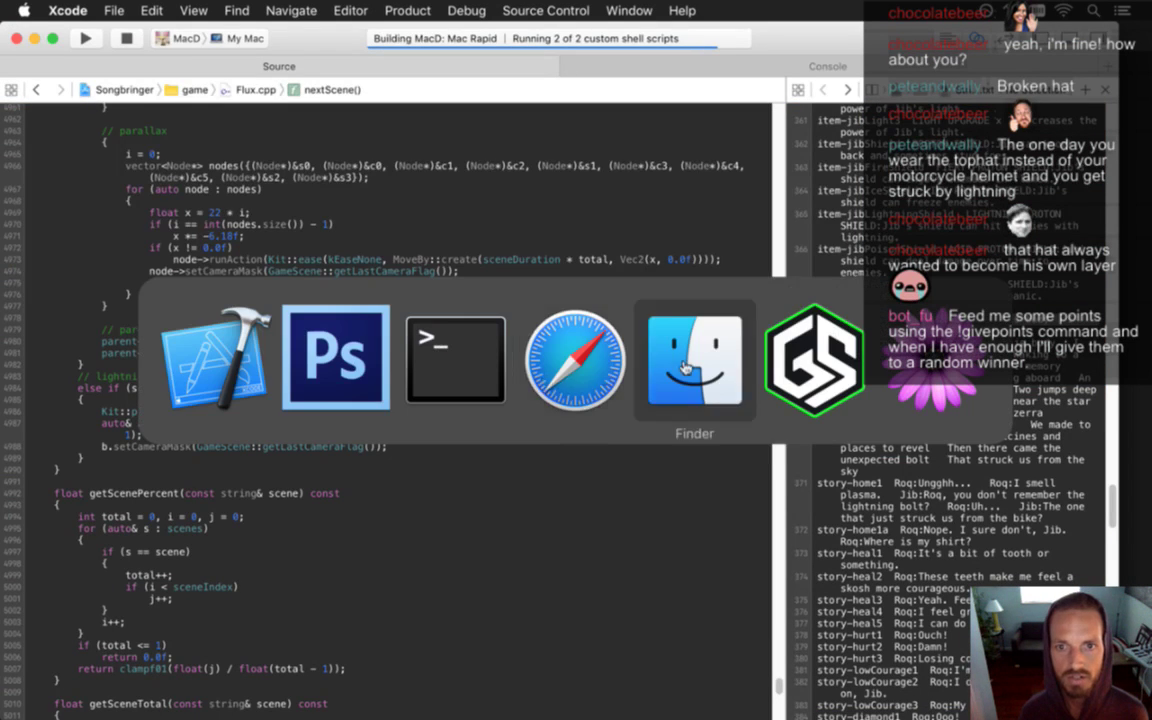
key("super+n")
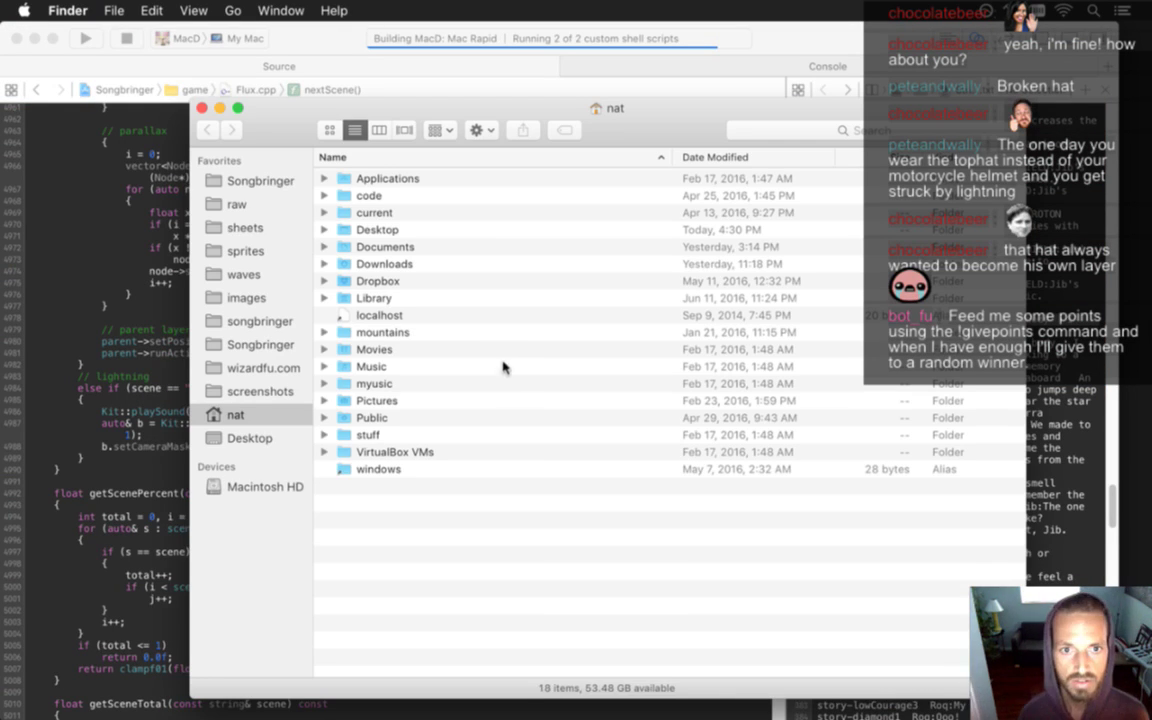
left_click(259, 231)
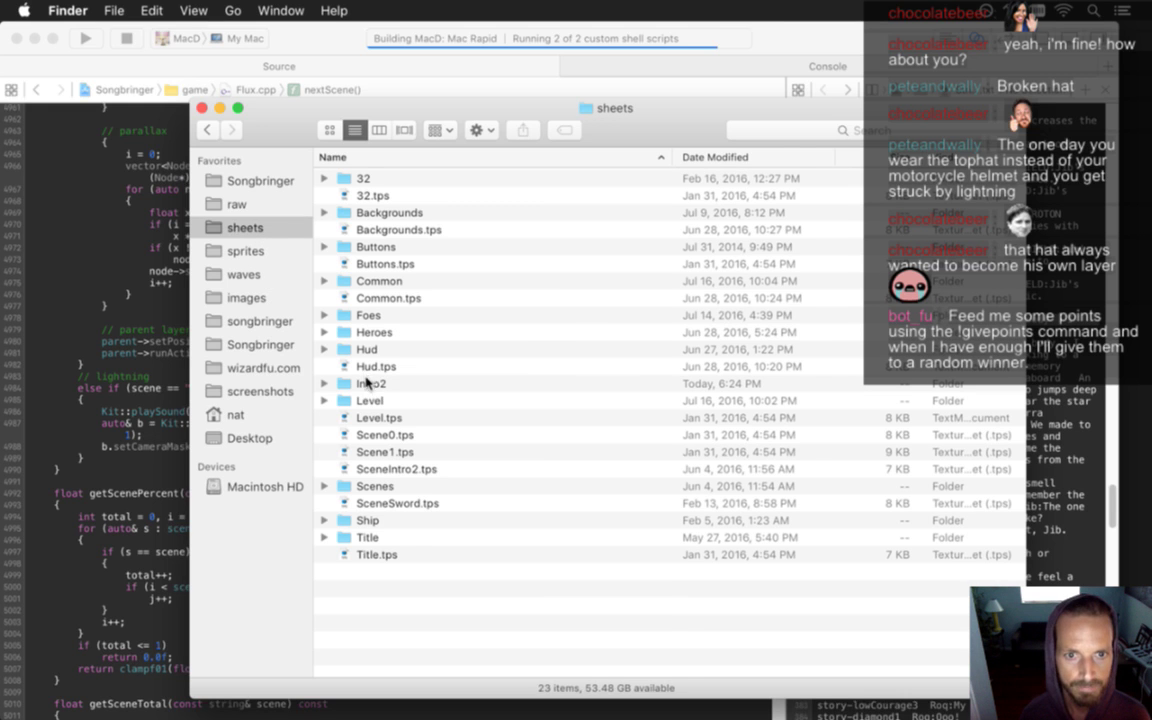
left_click(399, 469)
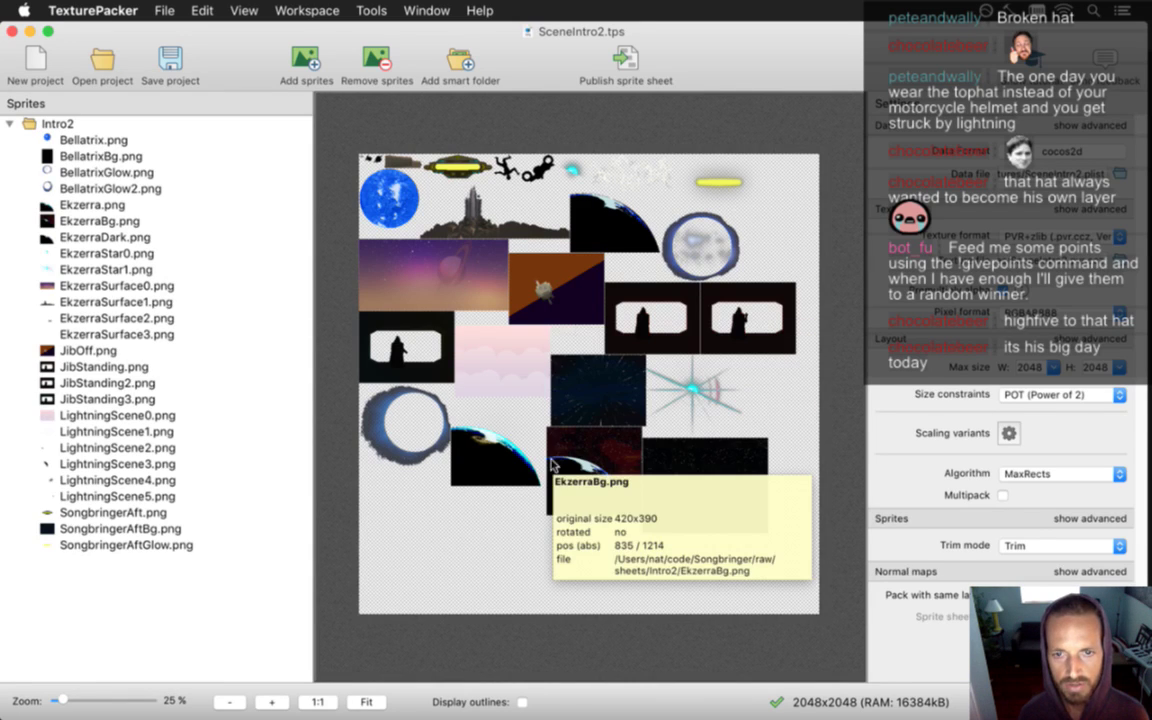
mouse_move(591, 400)
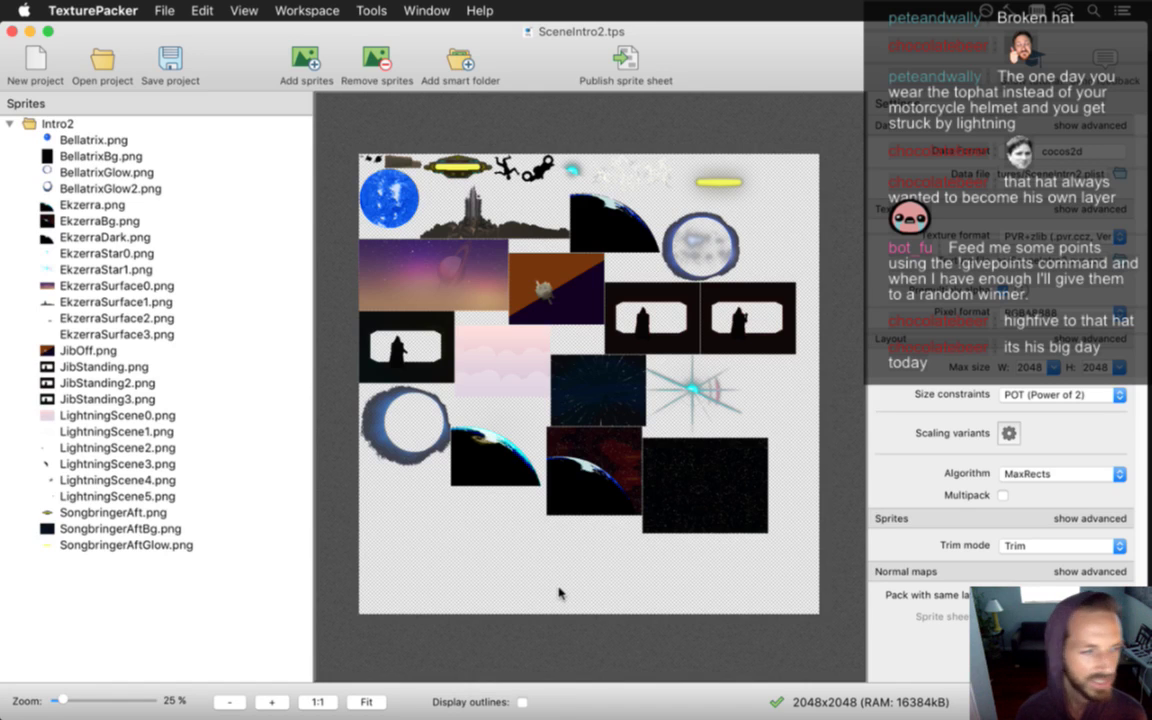
Return to Xcode and rename the sprite variable declared in the lightning scene branch to s0
key("super+Tab")
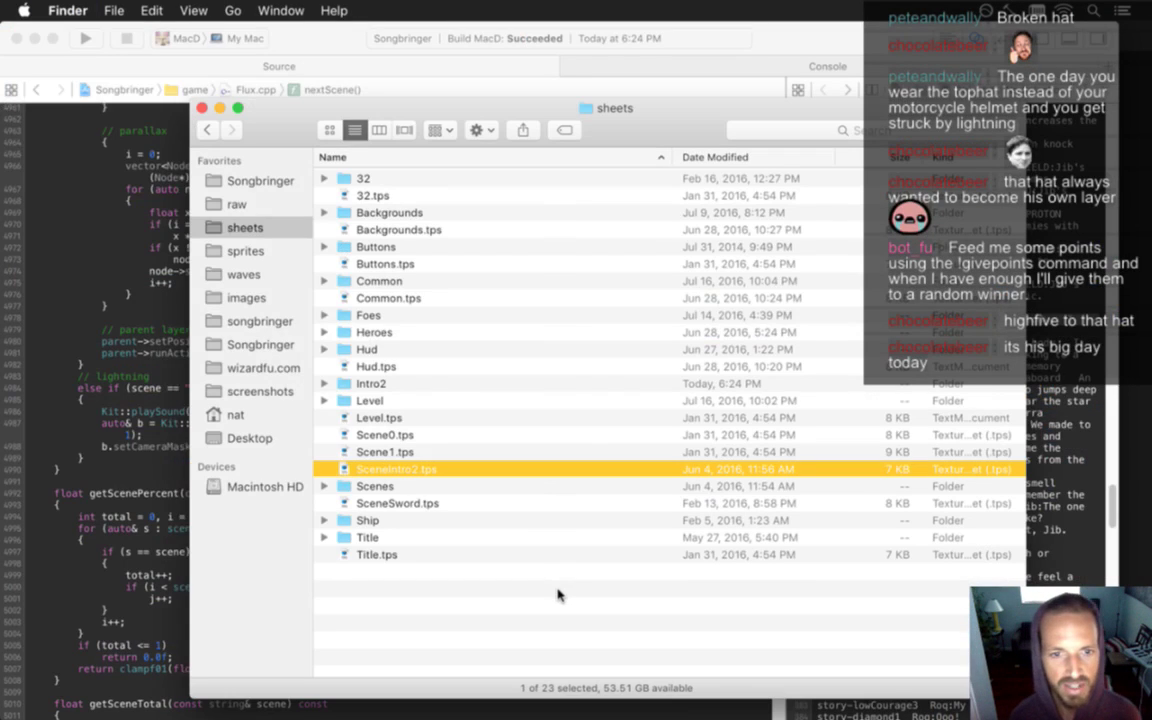
key("super+Tab")
key("super+Tab")
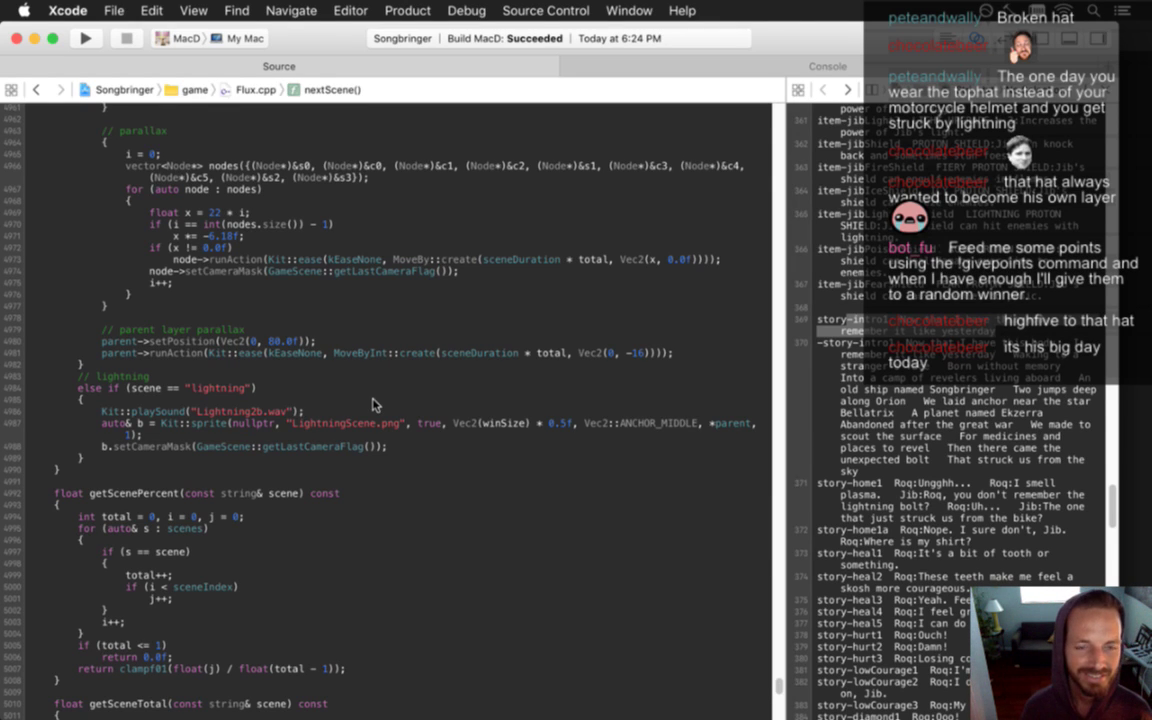
key("Down")
key("alt+Left")
key("alt+Left")
key("alt+Left")
key("alt+Left")
key("Delete")
type("s")
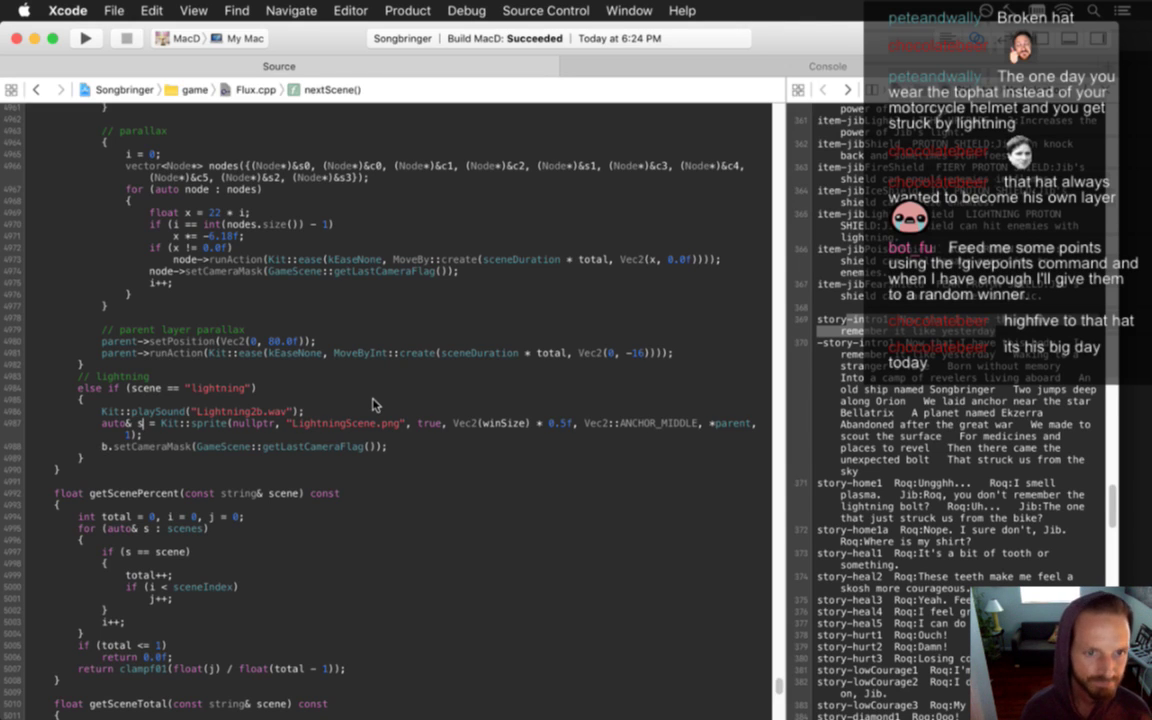
type("0")
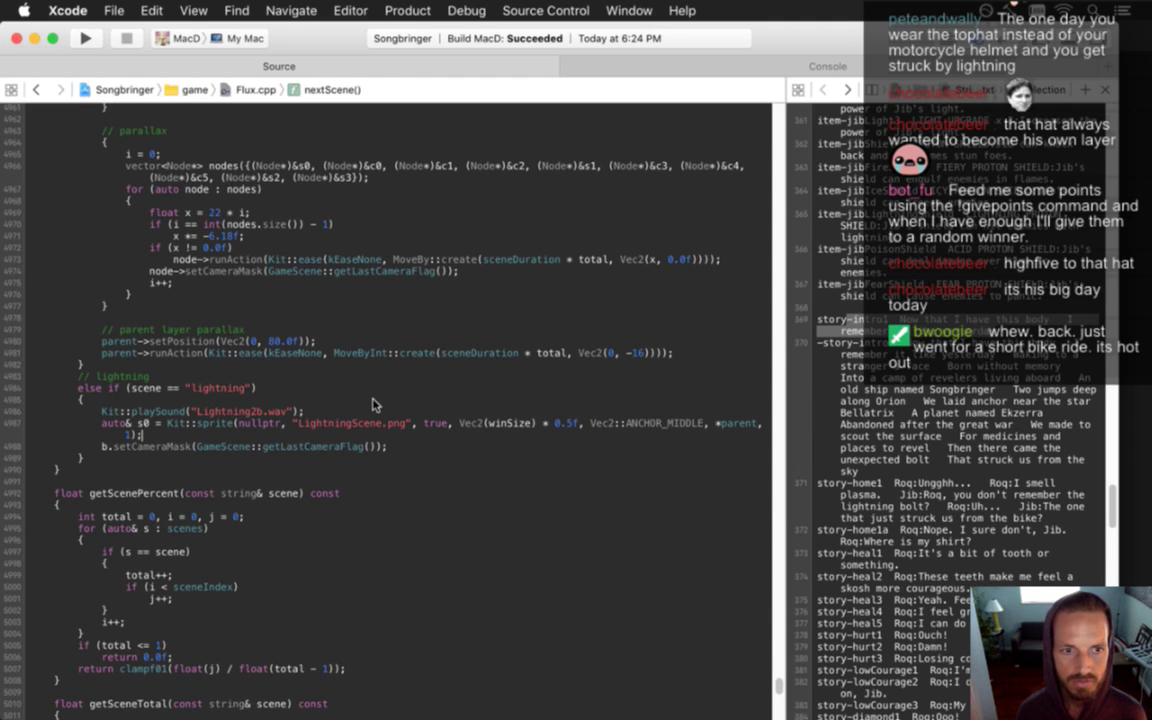
Update the setCameraMask call below the sprite declaration to use s0
key("Down")
key("Down")
key("alt+Left")
key("alt+Left")
key("alt+Left")
key("Delete")
type("s0")
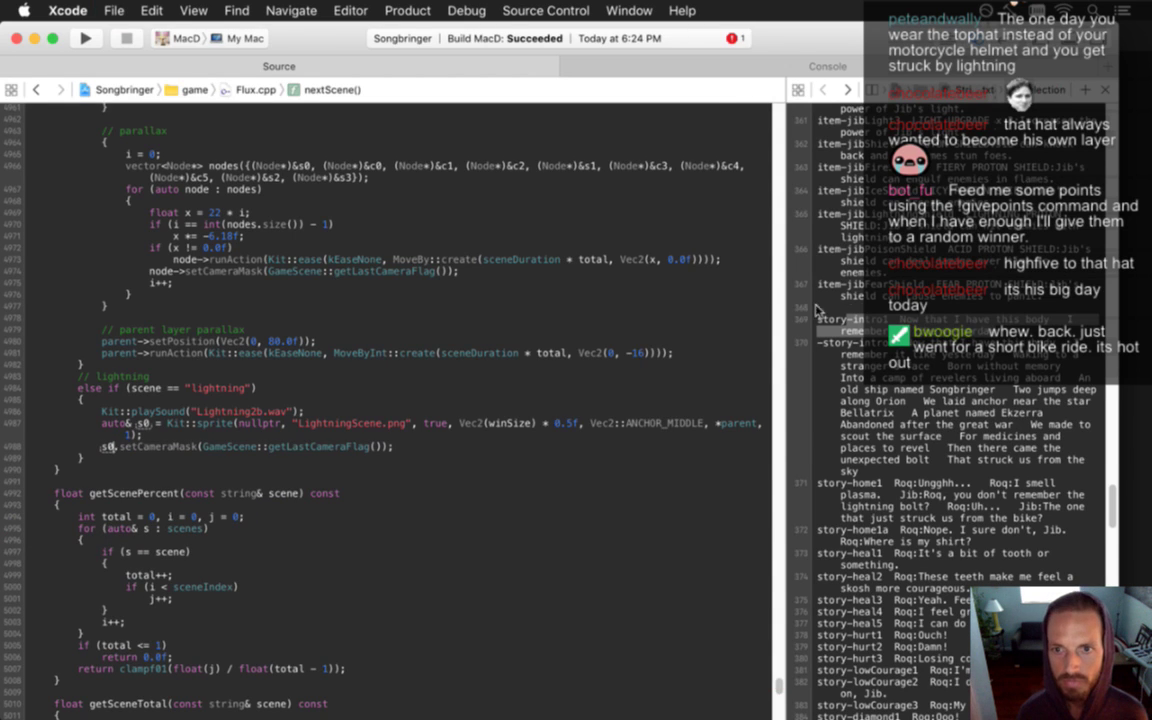
Widen the code editor, duplicate the s0 declaration and camera mask lines below, and name the copied sprite variable s1
left_click_drag(787, 325, 836, 325)
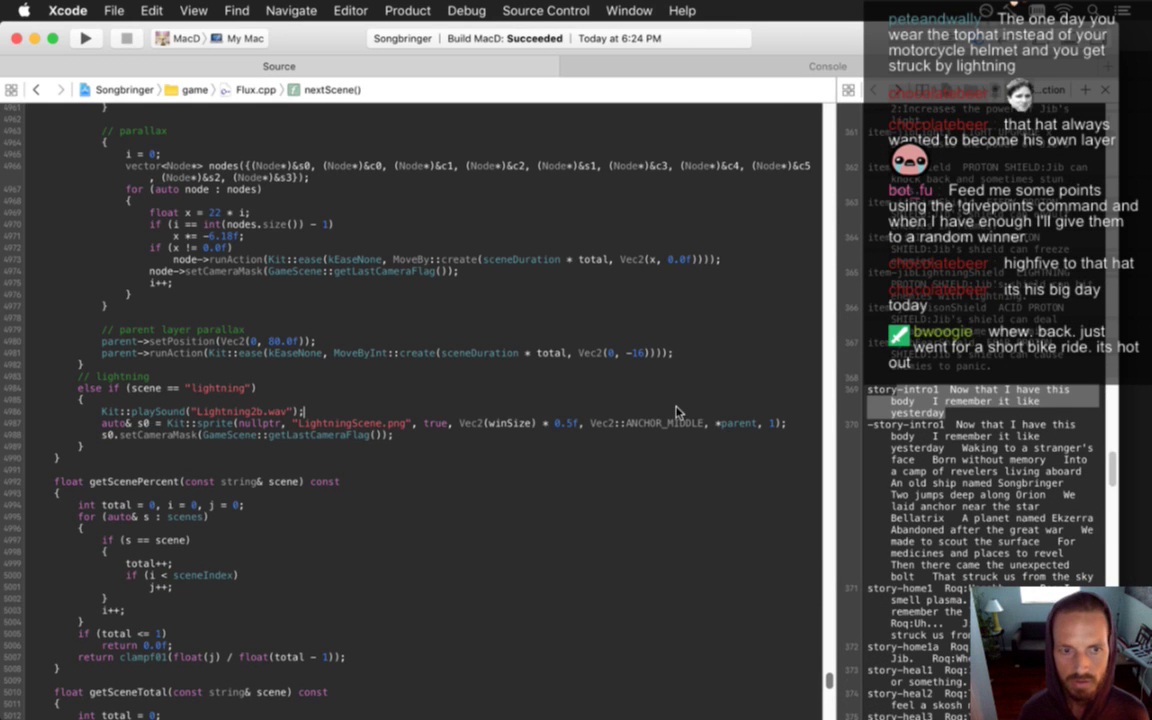
key("shift+Down")
key("shift+Down")
key("super+c")
key("Left")
key("super+v")
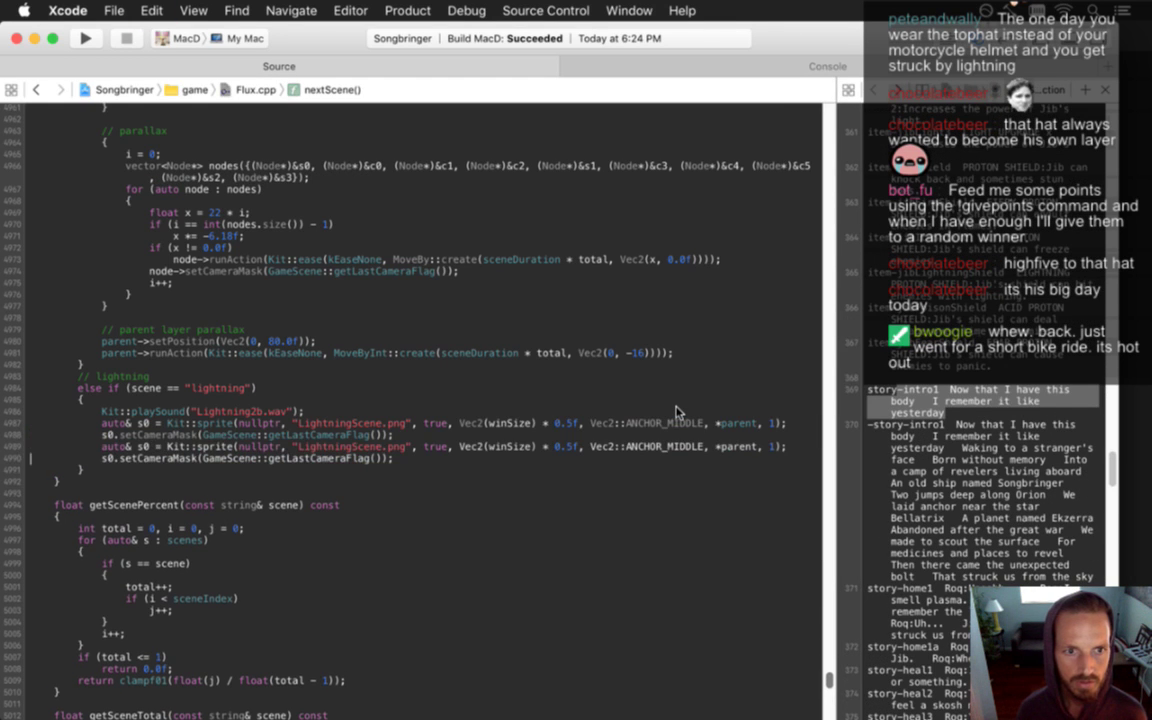
key("alt+Right")
key("alt+Right")
key("BackSpace")
type("1")
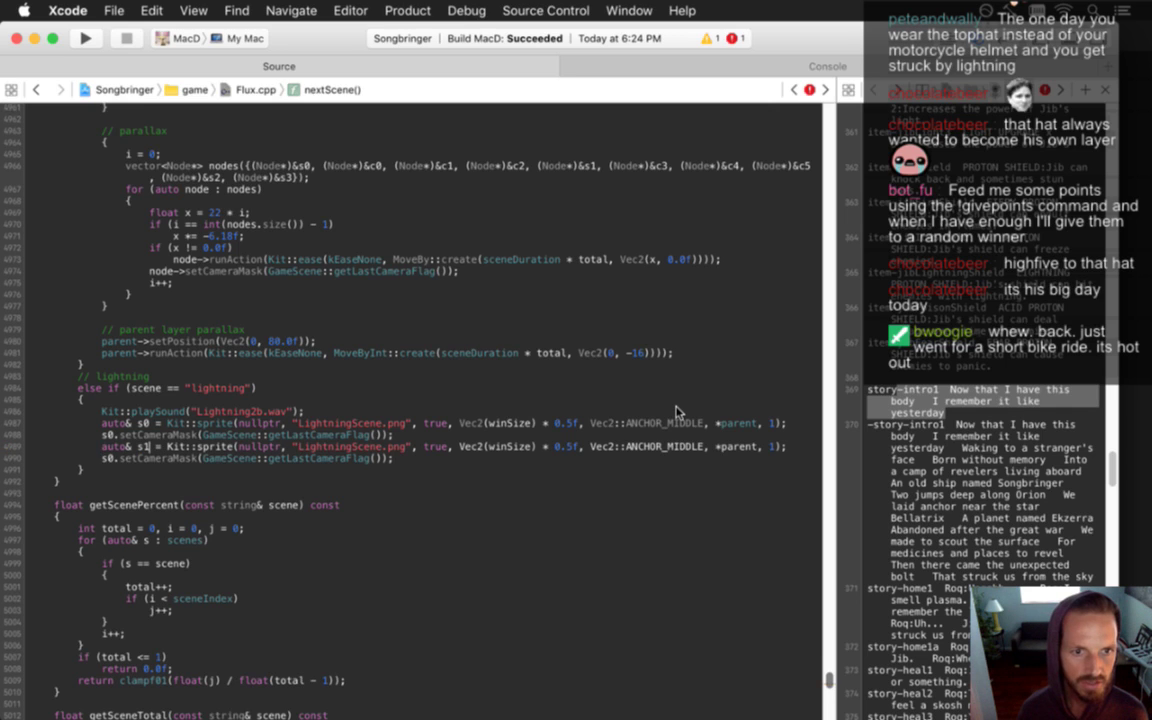
Set the image file names to LightningScene0.png for s0 and LightningScene1.png for s1
key("alt+Right")
key("alt+Right")
key("alt+Right")
key("Up")
key("Up")
key("Down")
key("super+Left")
key("Right")
key("alt+Right")
key("alt+Right")
key("alt+Right")
key("alt+Right")
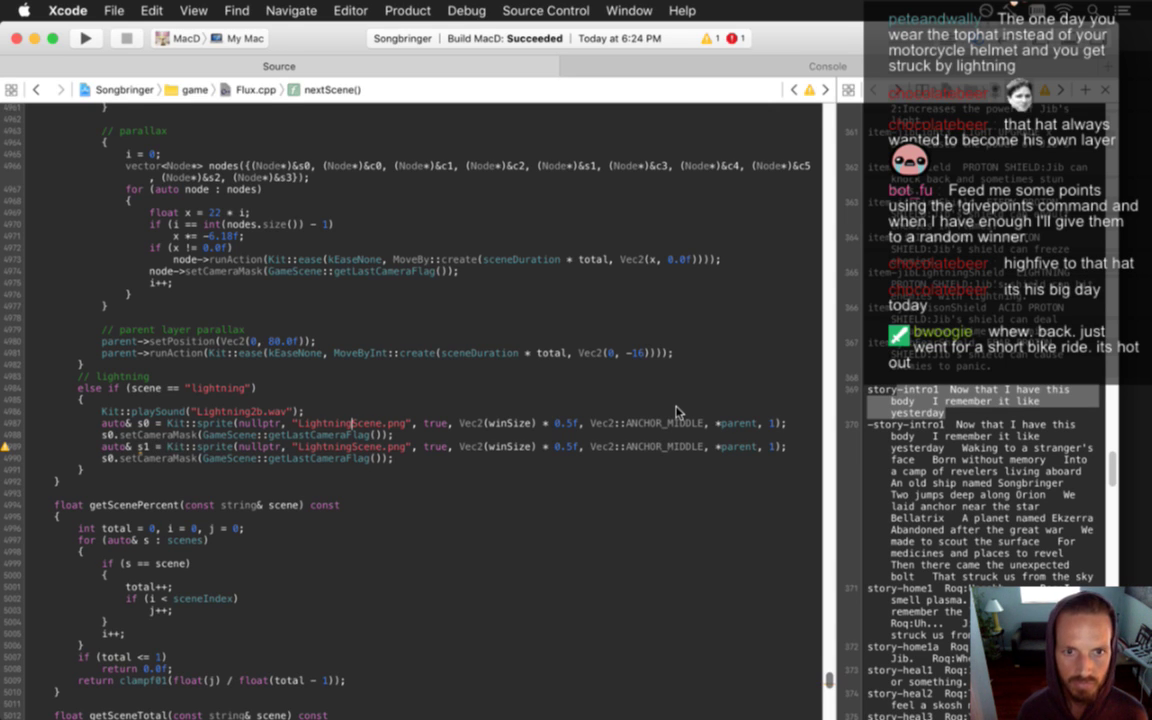
type("0")
type("1")
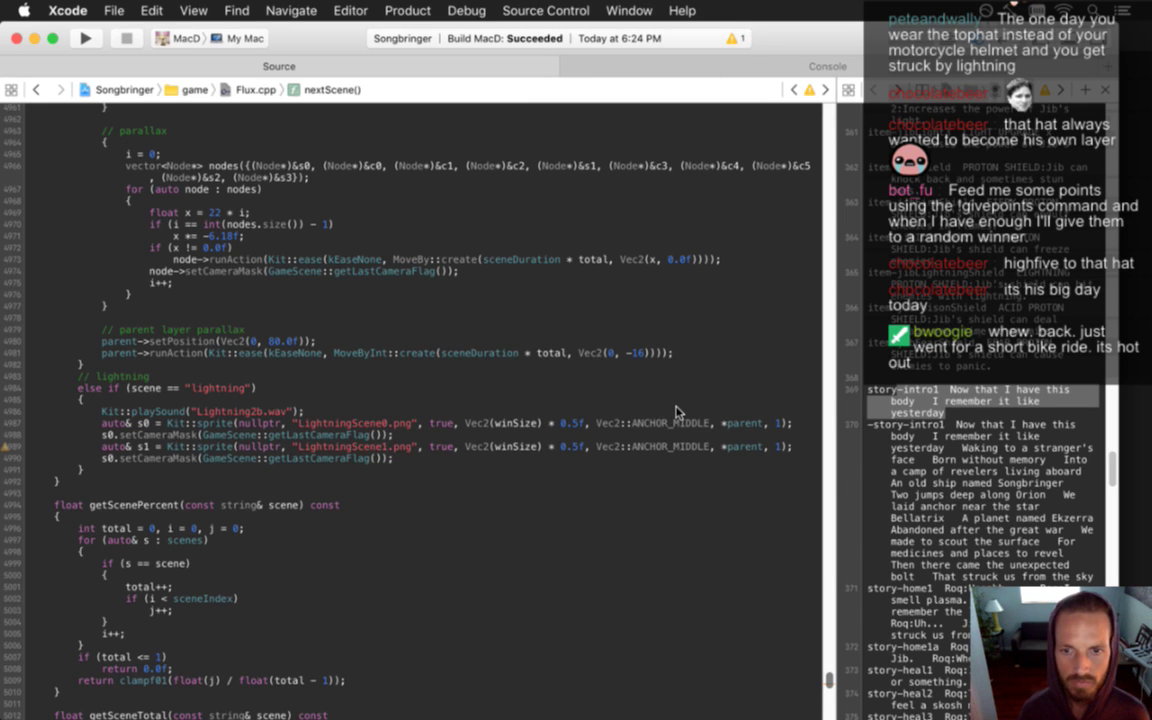
Change the duplicated setCameraMask call to s1 and add a blank line below it
type(";")
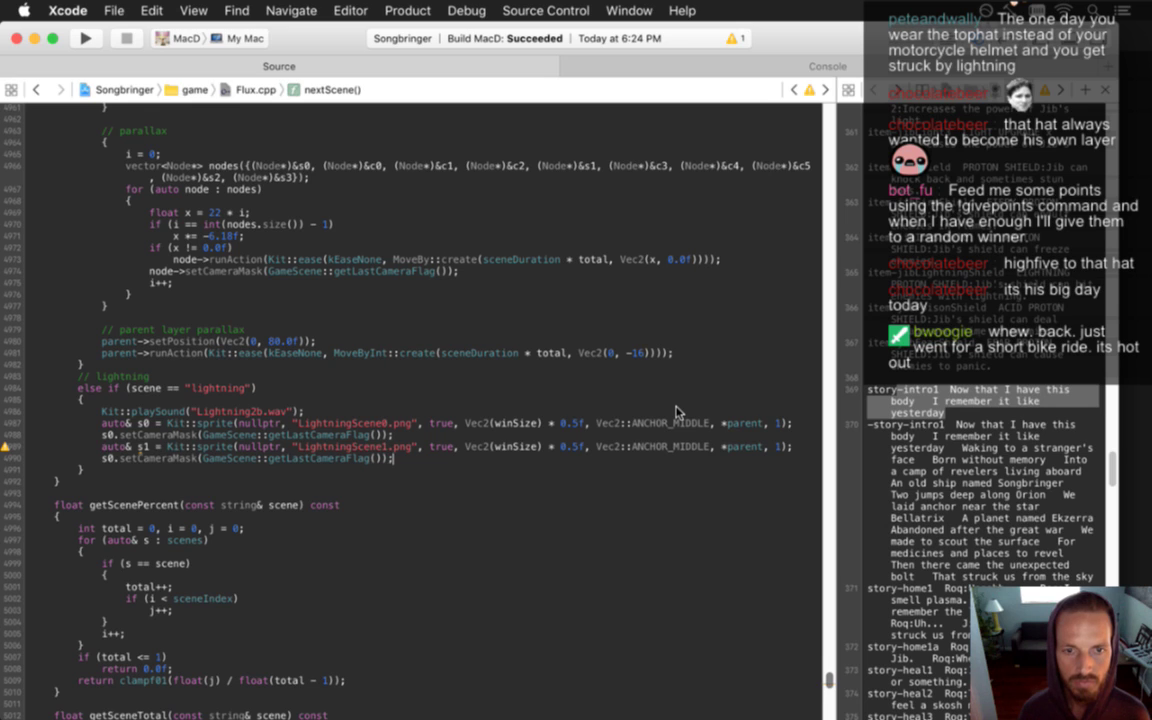
key("Return")
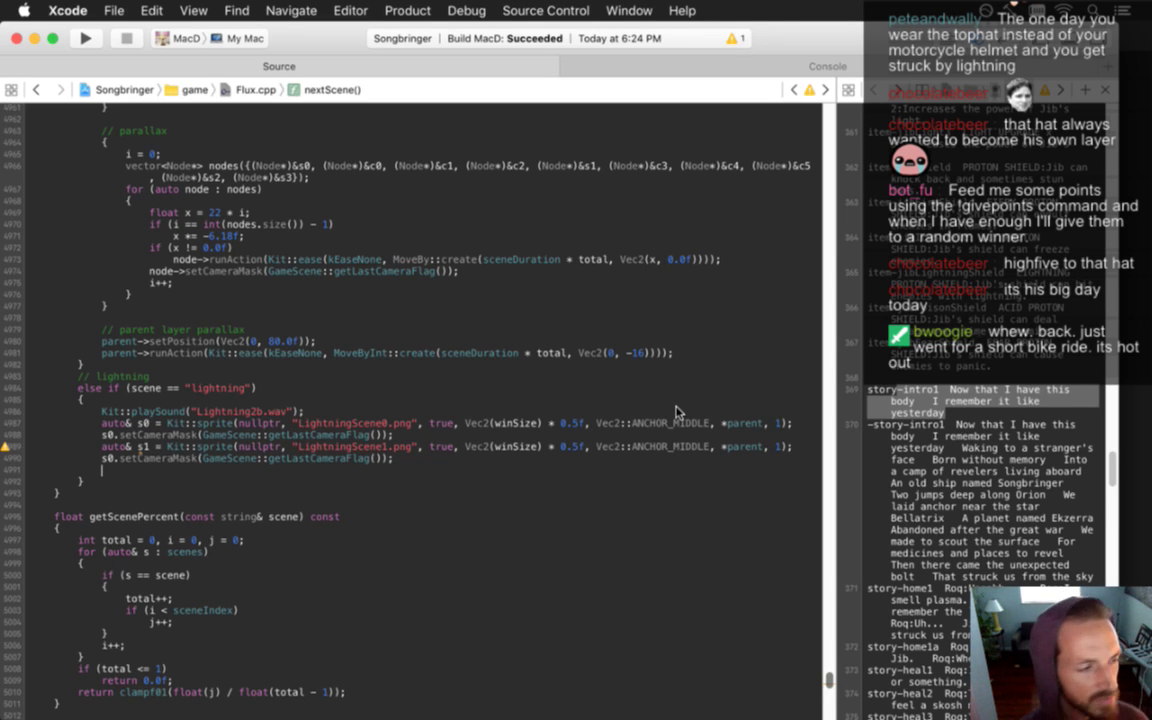
key("Up")
key("Delete")
key("Delete")
type("s1")
key("Escape")
Add an s1.runAction call containing Sequence::create below the s1 camera mask line
key("Down")
type("s1")
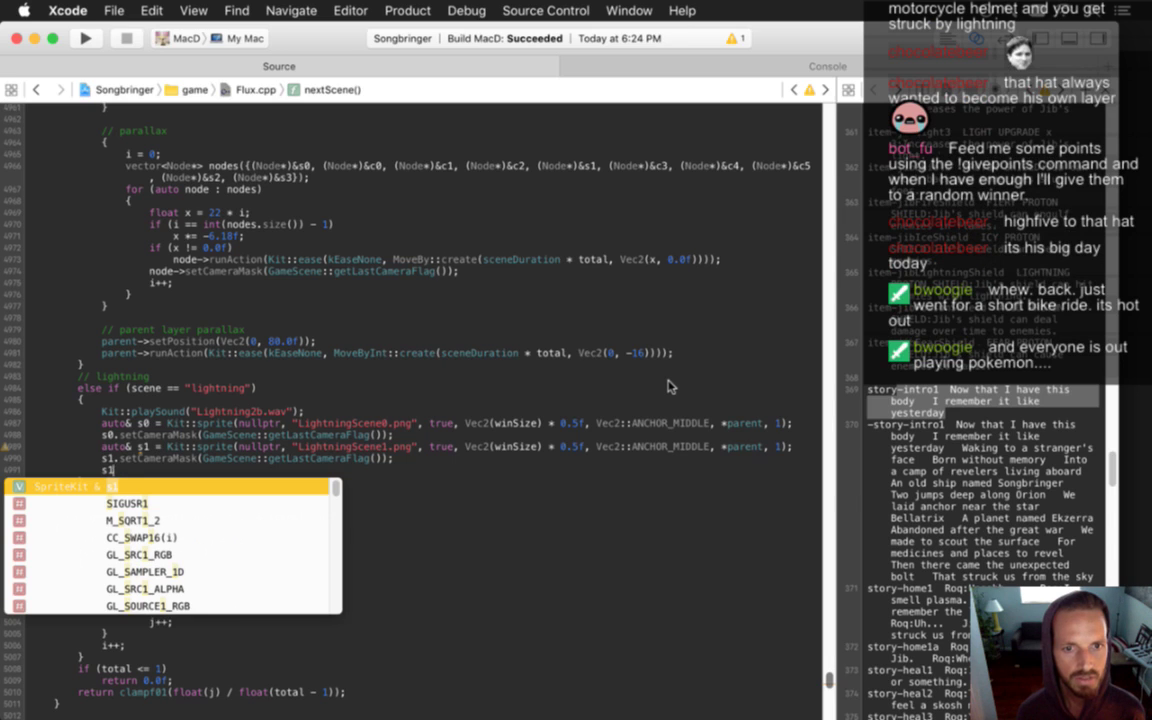
type(".")
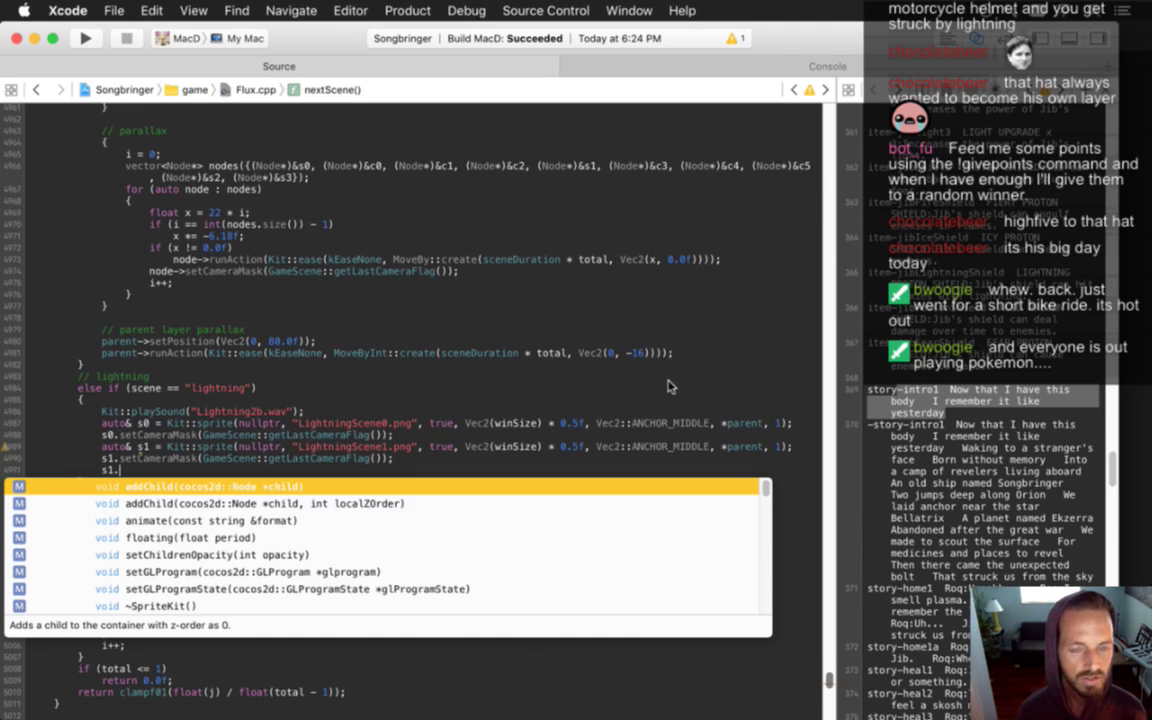
type("run")
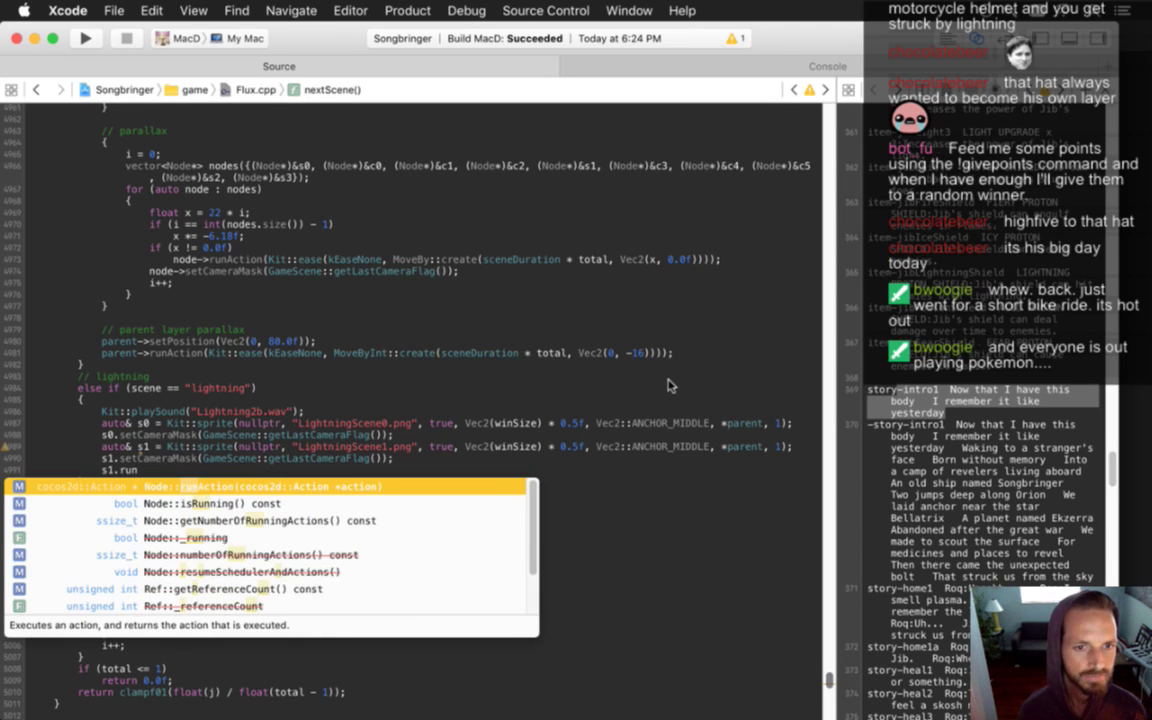
key("Return")
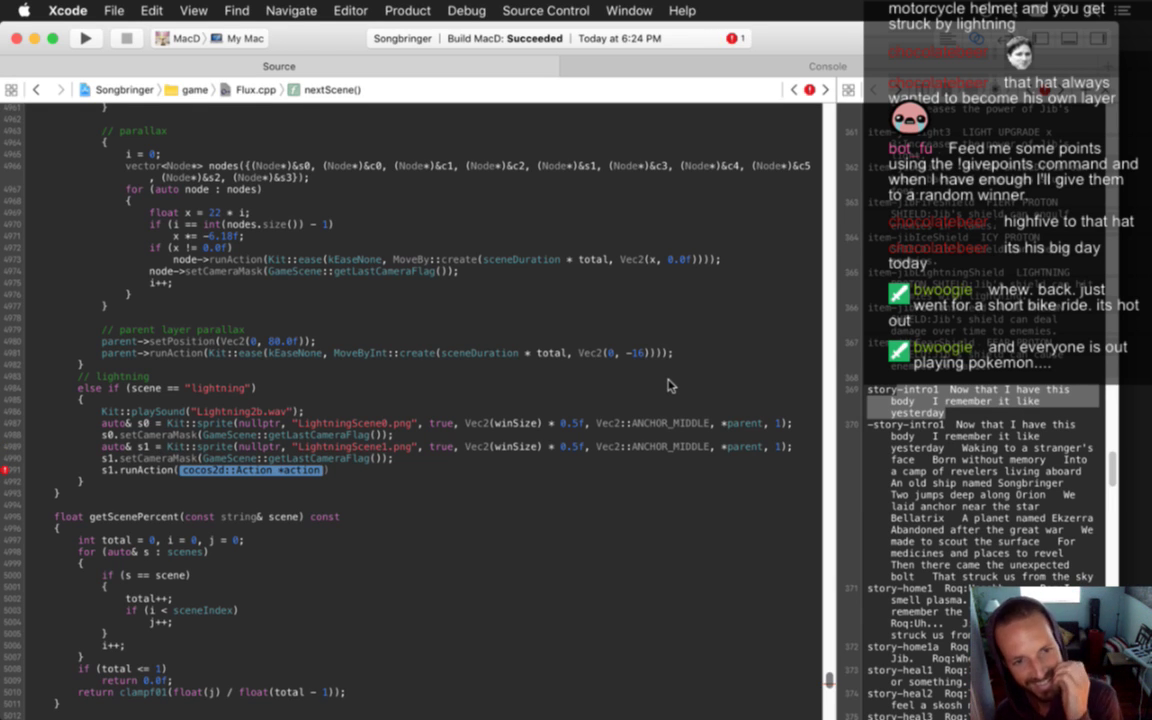
type("Seq")
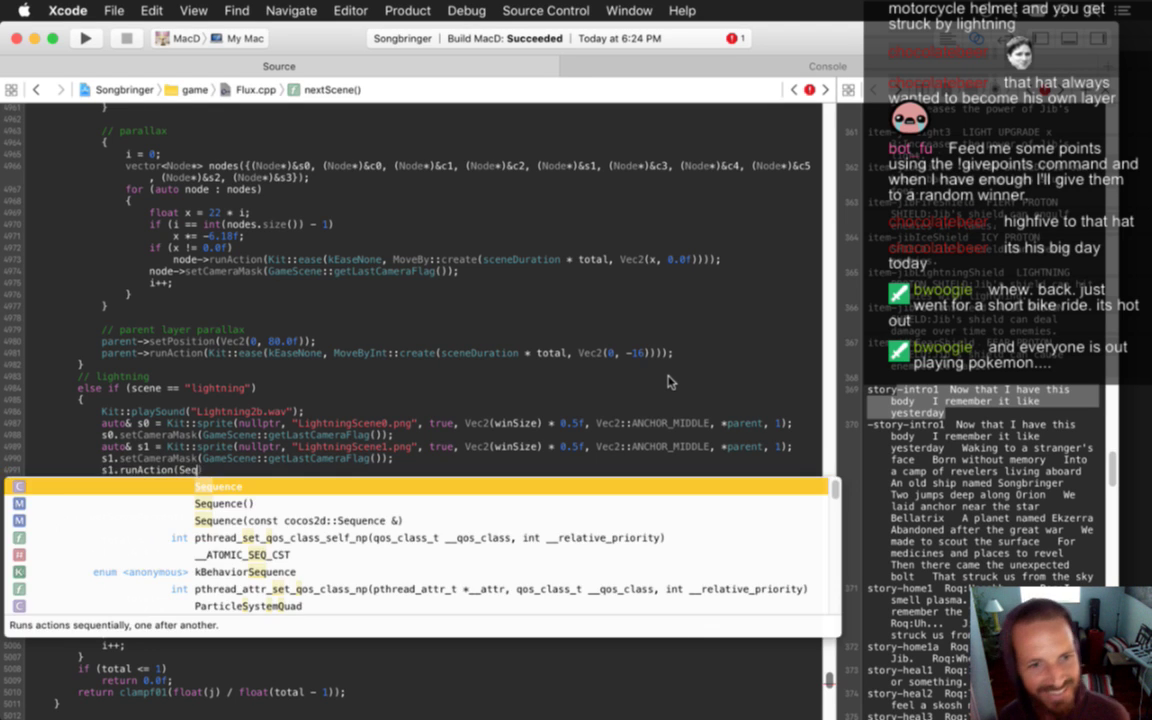
key("Return")
type("::cre")
key("Return")
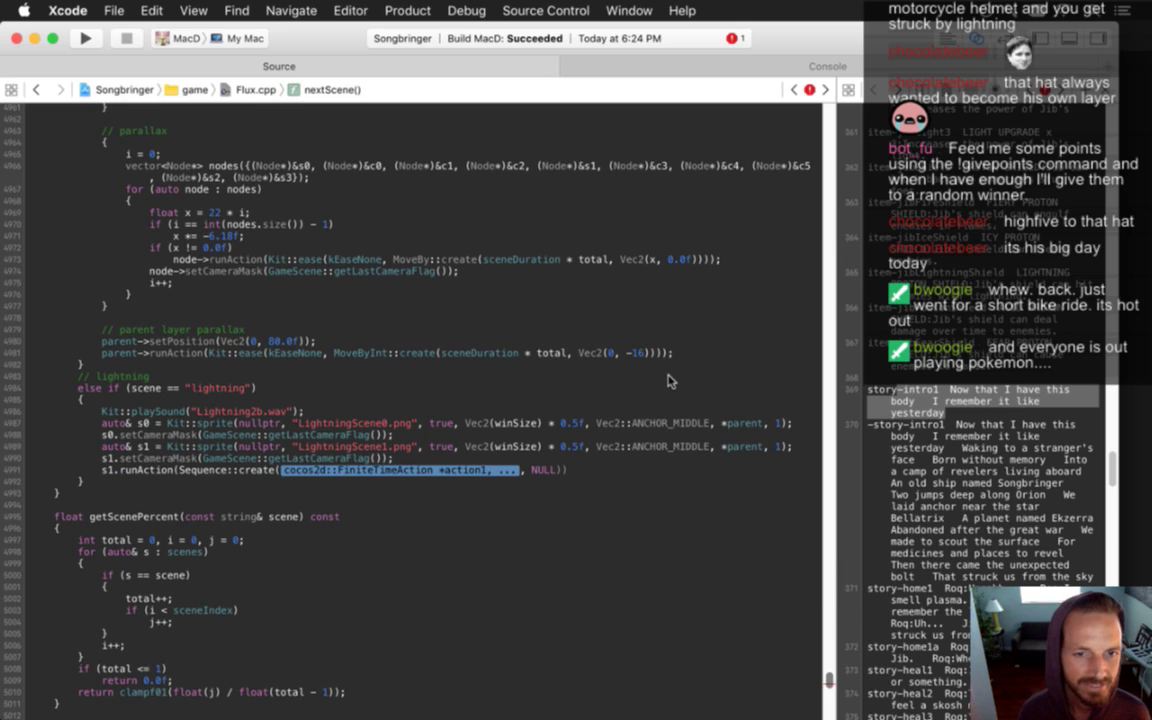
Spread the Sequence::create call over several lines, with nullptr as its last argument and a closing semicolon
key("BackSpace")
key("Delete")
key("Delete")
key("Delete")
key("Delete")
key("Delete")
key("Delete")
key("Return")
key("Right")
key("Right")
type(";")
key("super+Right")
key("Return")
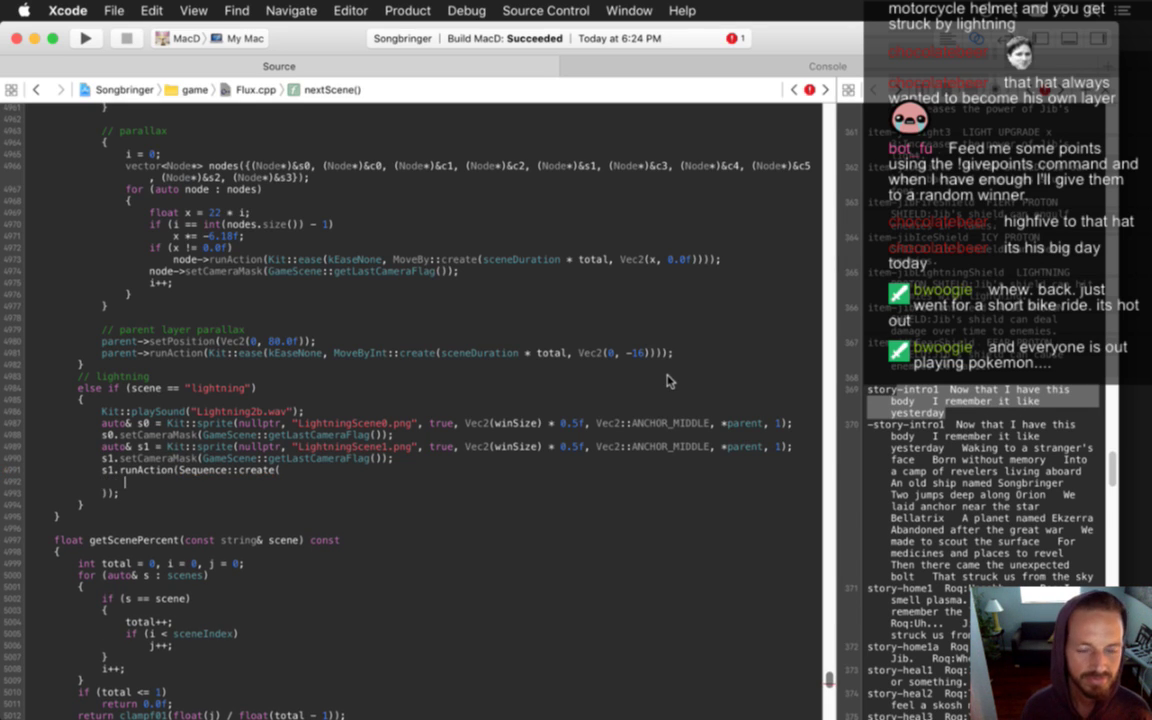
type("nullptr")
key("Return")
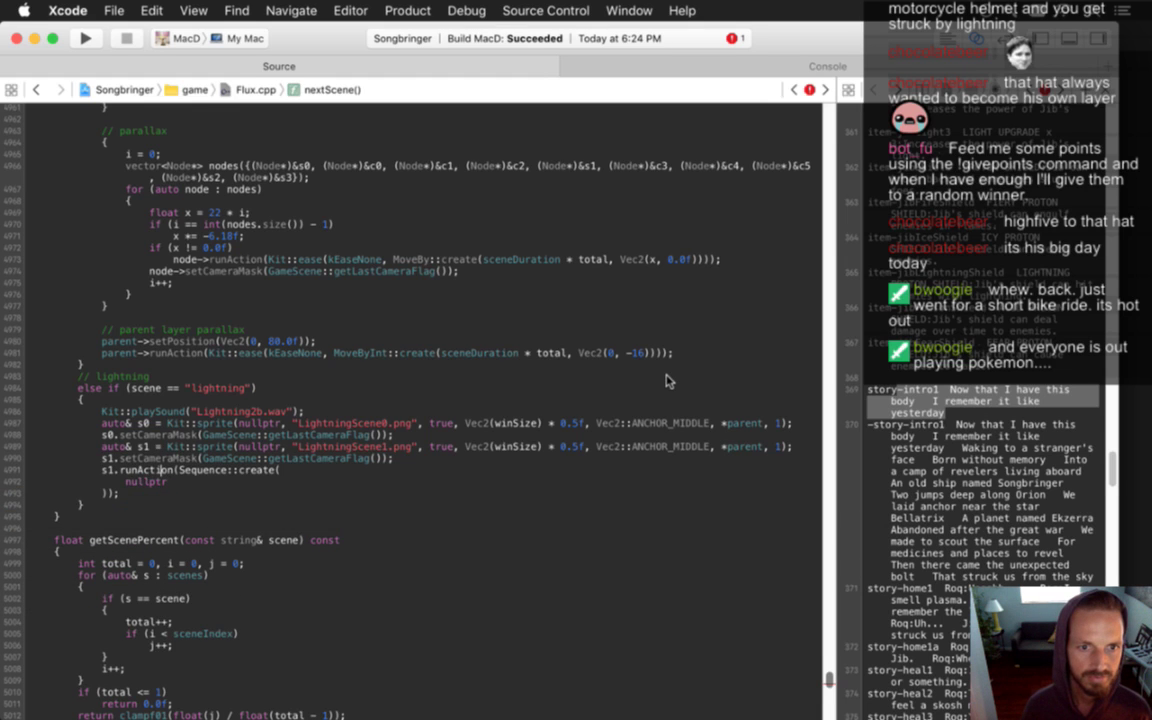
Insert DelayTime::create(0.3333f) as the first action of the s1 sequence, followed by a new line before nullptr
key("alt+BackSpace")
type("Delay")
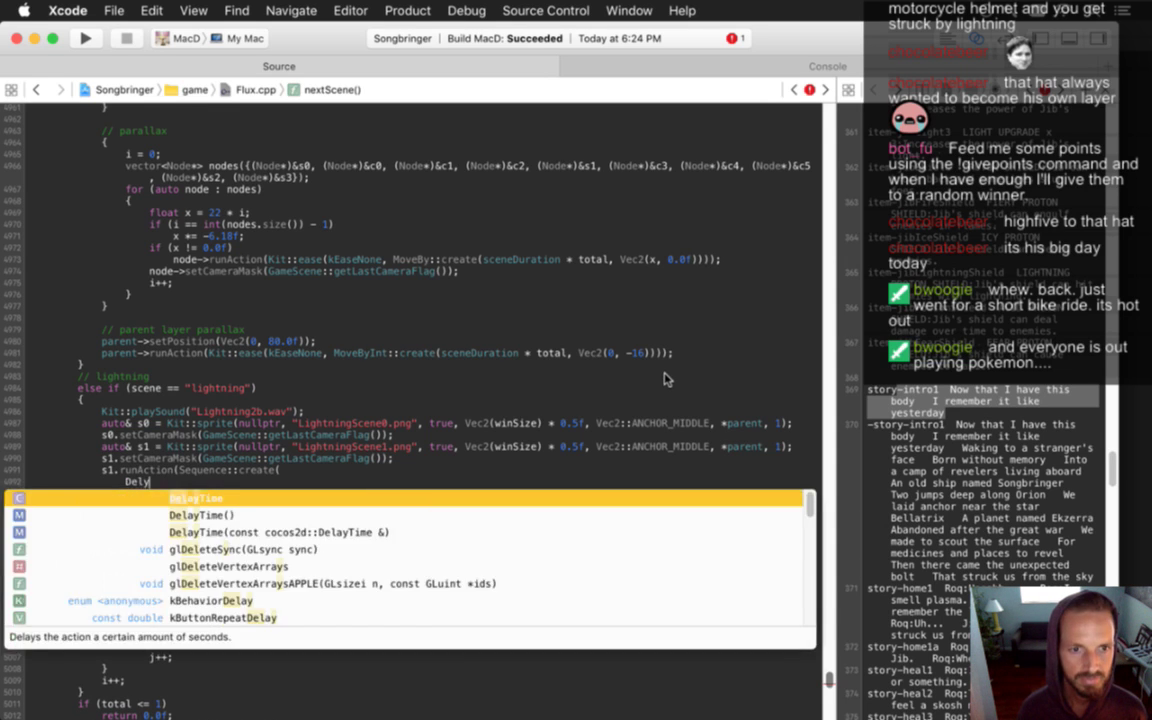
type("Time::")
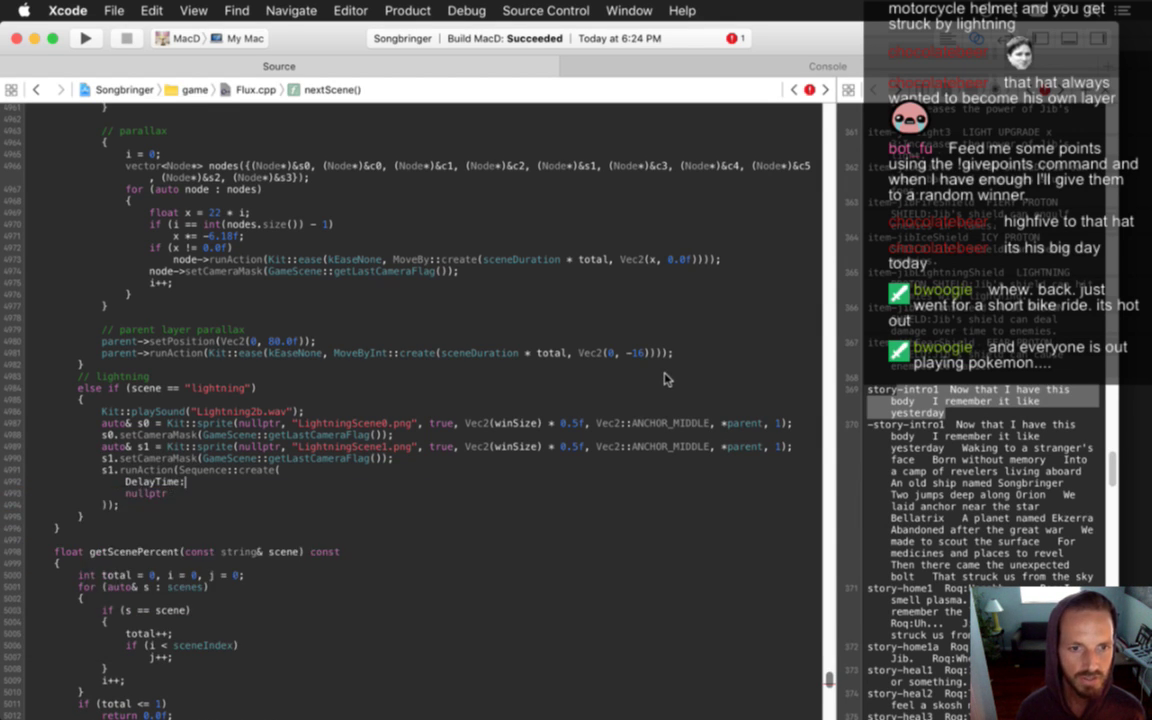
type("cr")
key("Return")
type("-")
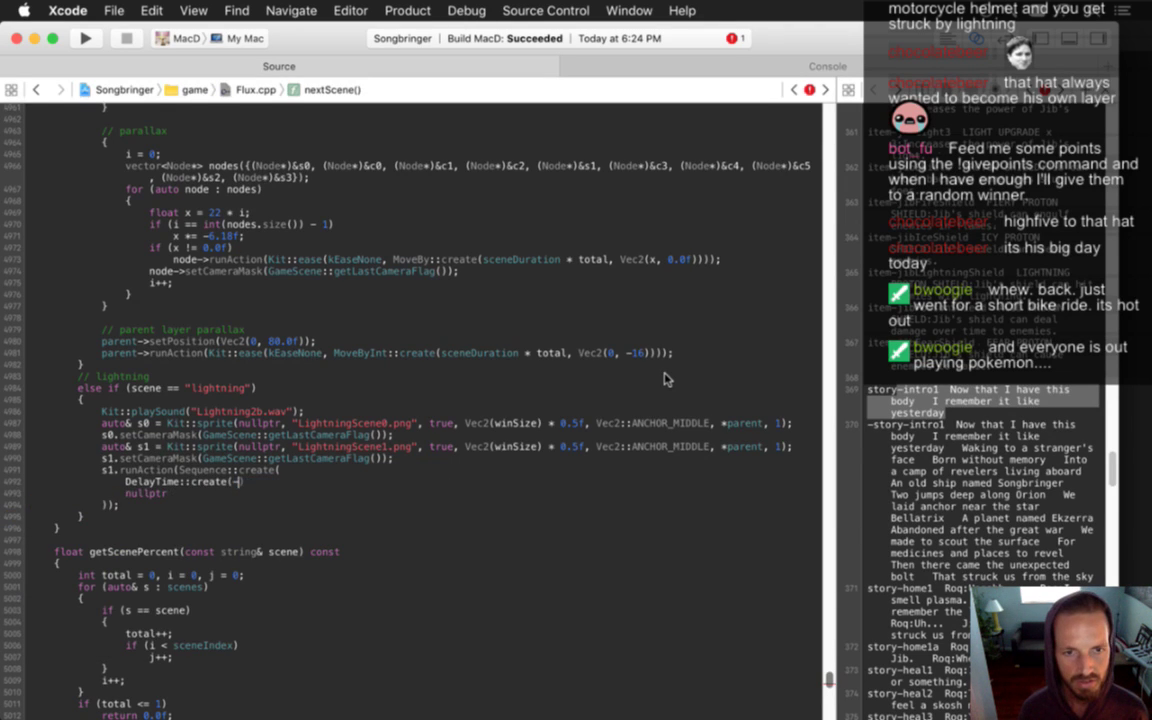
type(".")
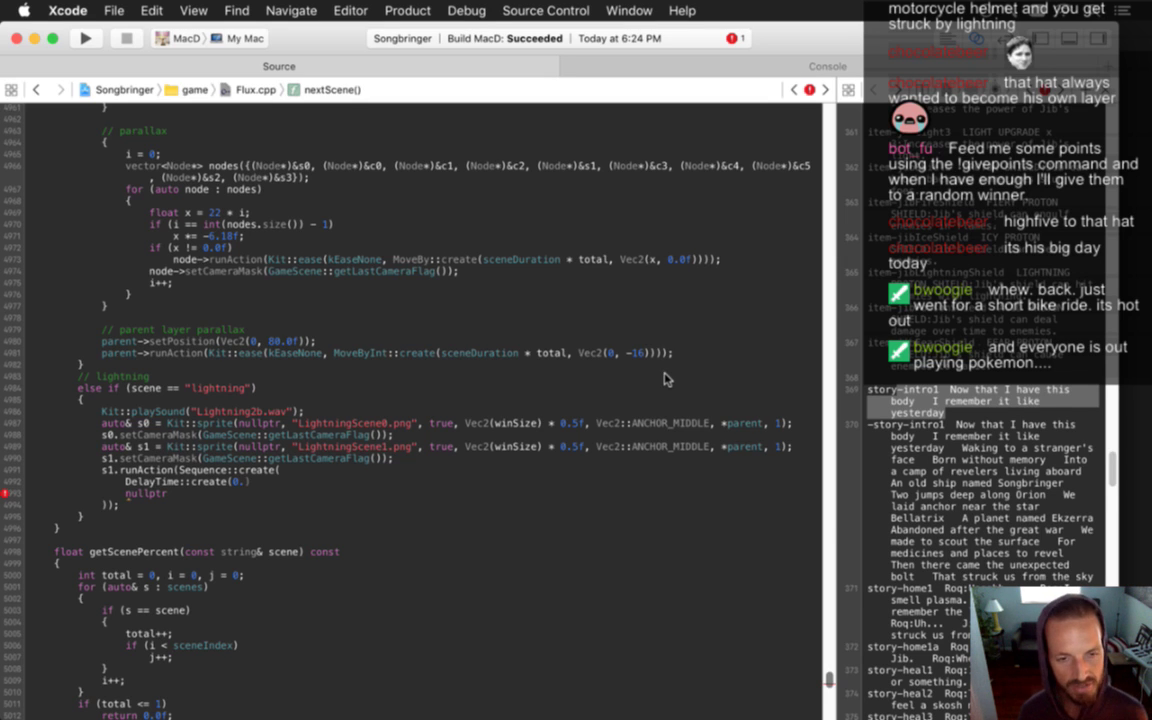
type("3333f)")
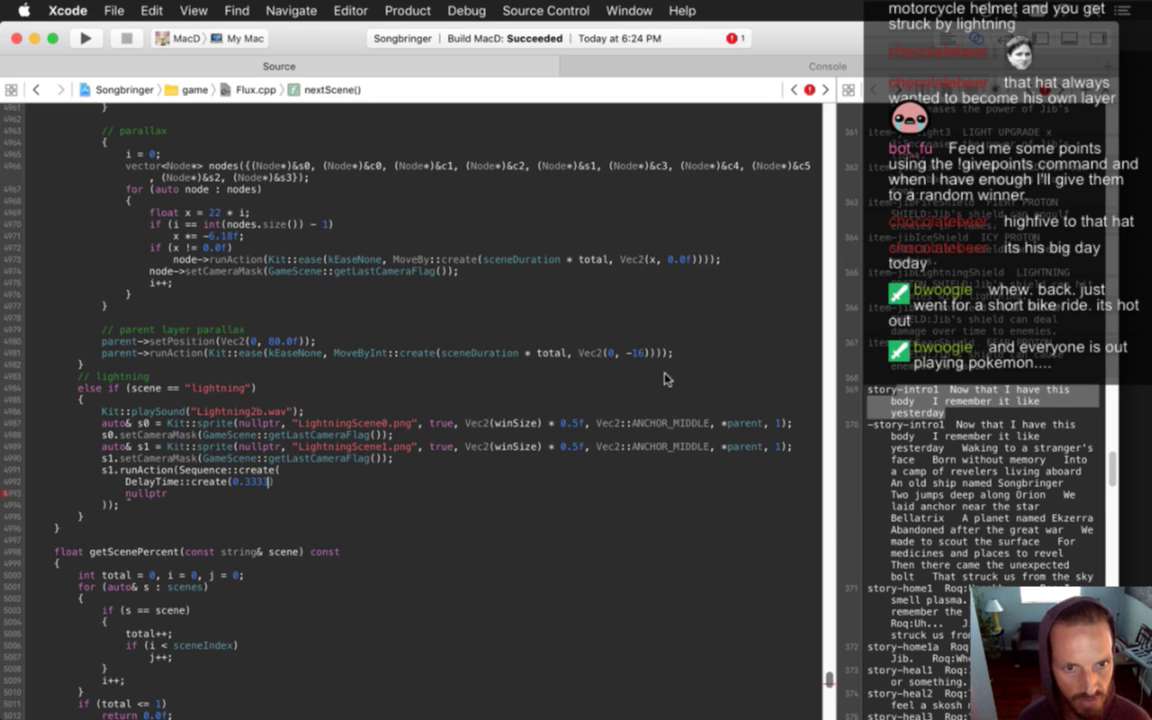
type(",")
key("Return")
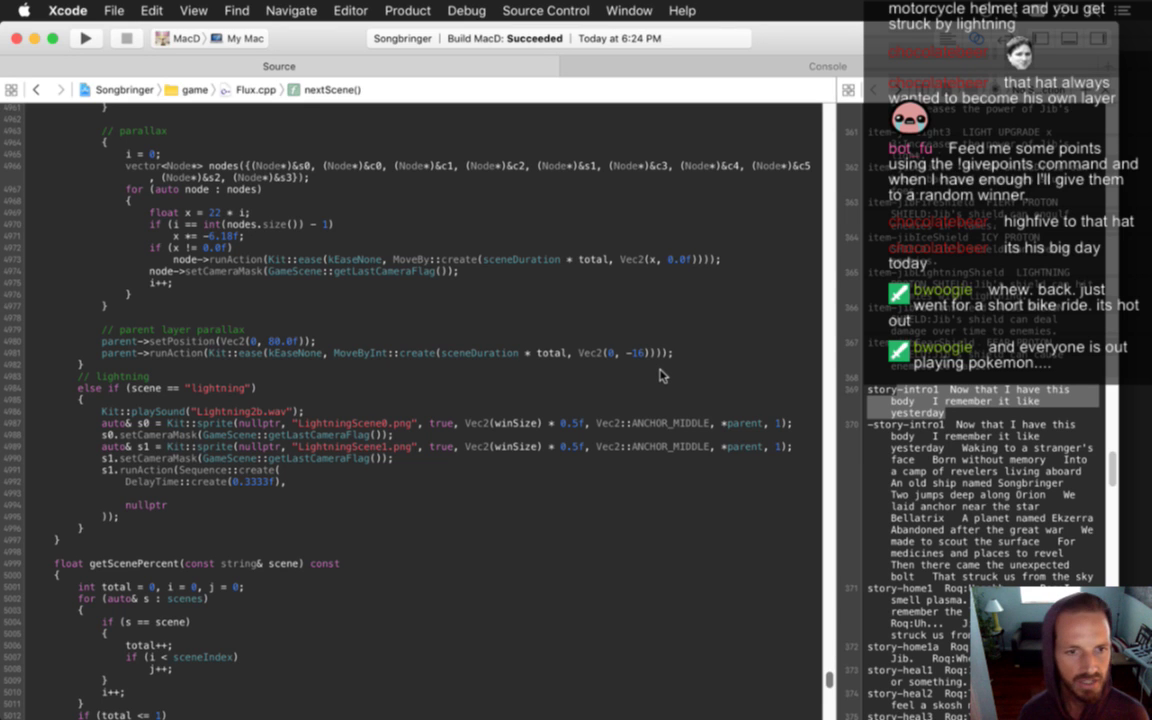
Add FadeTo::create(0.1f, 0) after the DelayTime action in the s1 sequence and save the file
type("H")
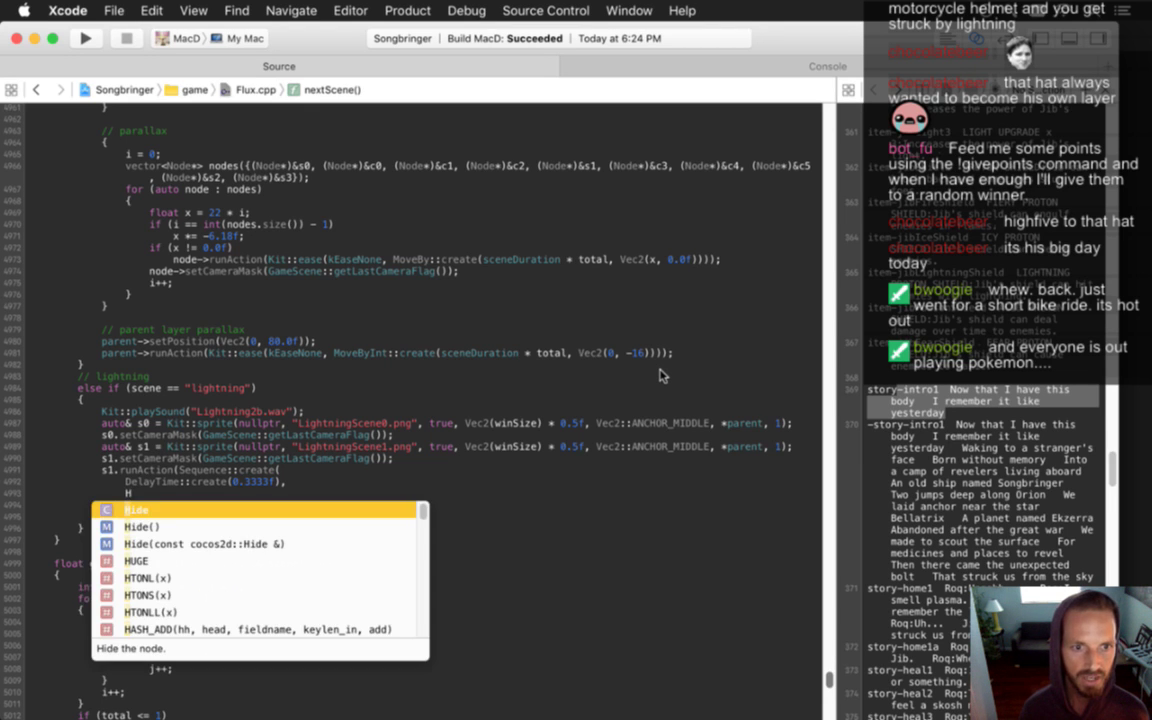
key("BackSpace")
type("Fa")
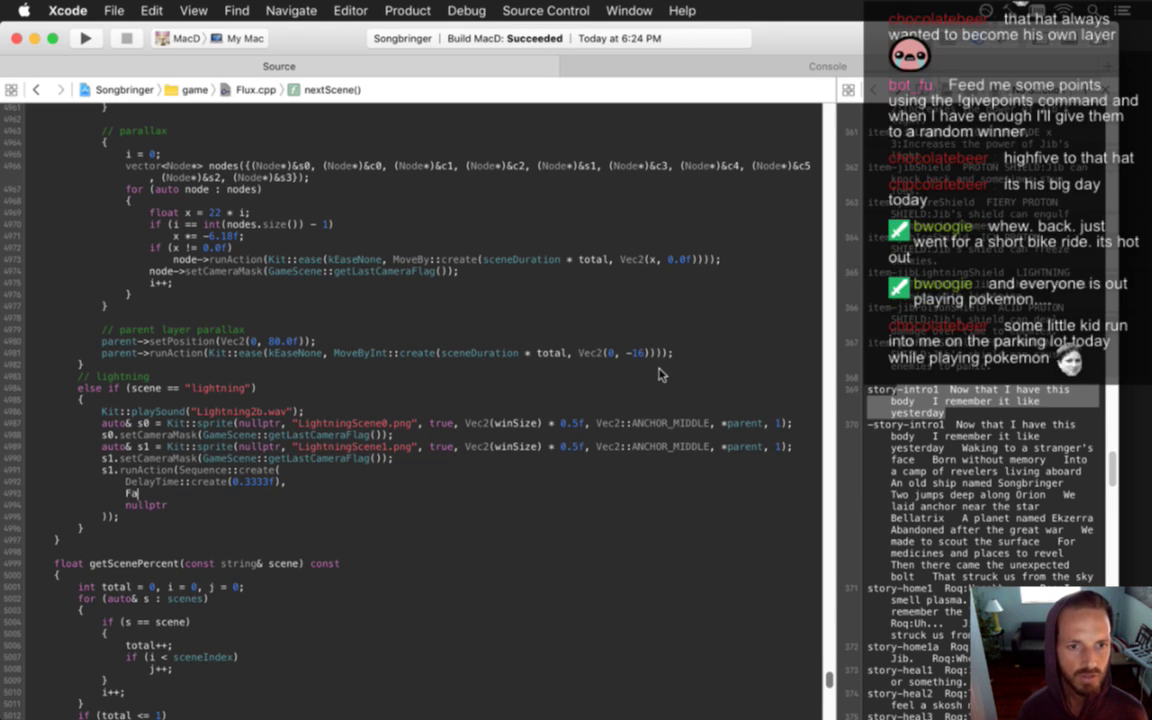
type("deTo::cr")
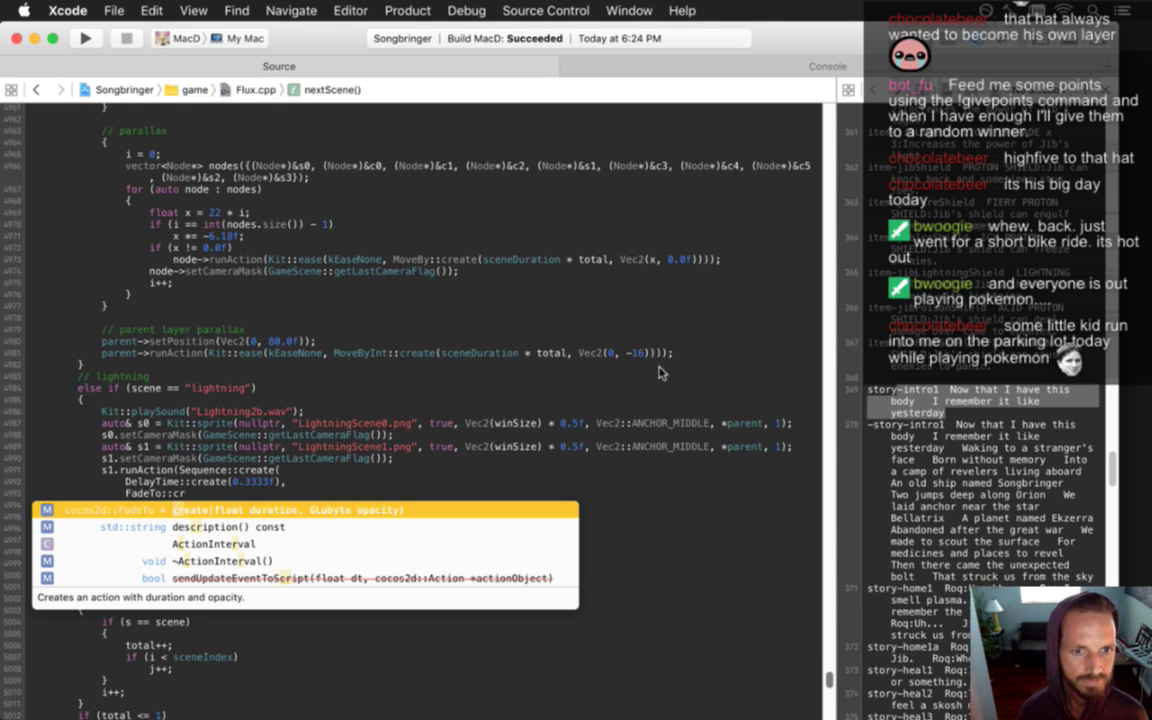
key("Return")
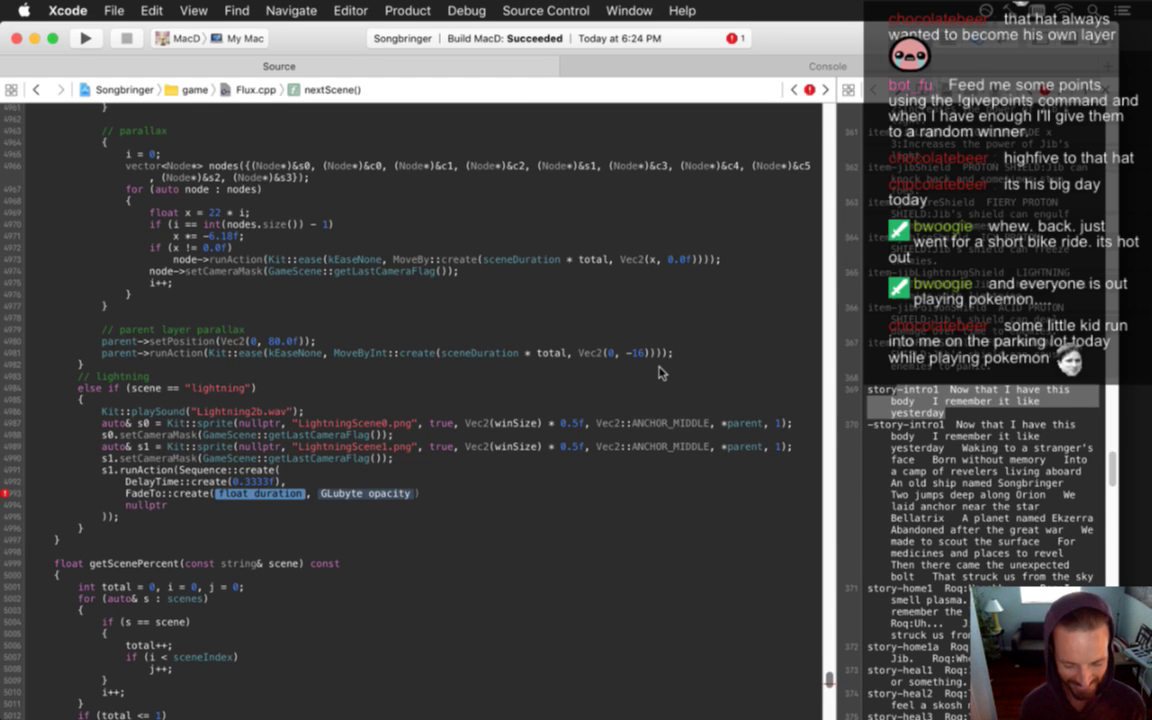
type("0.1f")
key("Tab")
type("0),")
key("super+s")
key("Down")
key("Down")
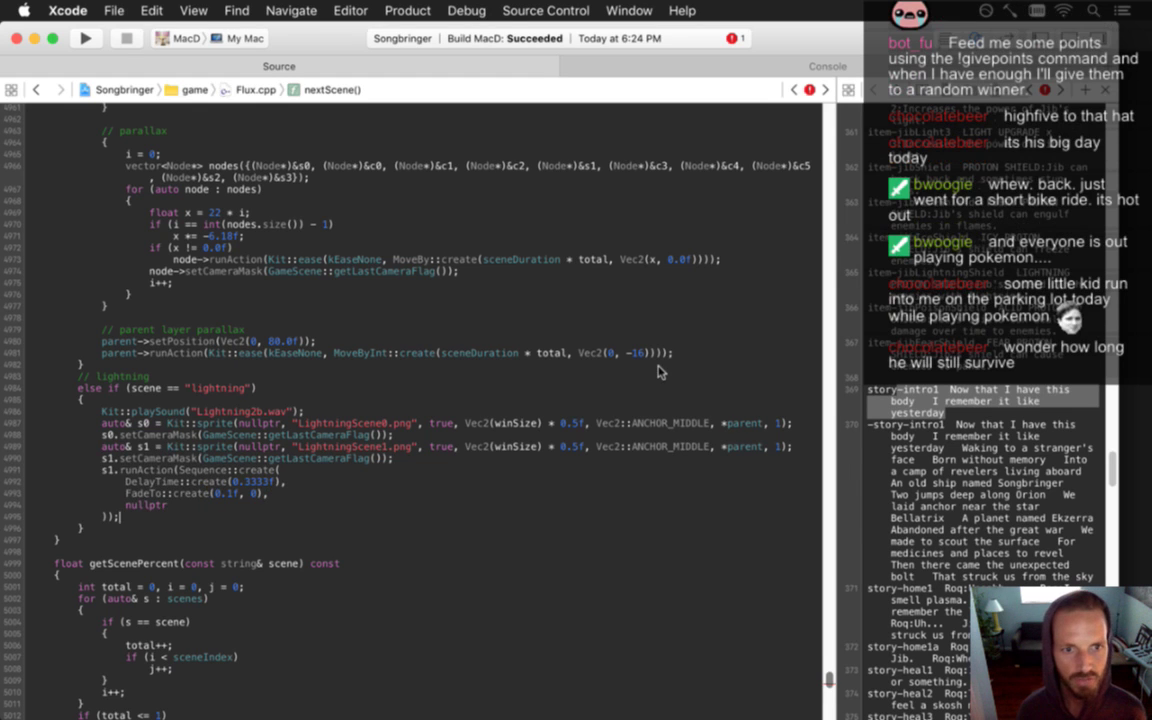
Copy the s1 sprite declaration and its setCameraMask line and paste them below the s1 runAction block
key("Up")
key("Up")
key("Up")
key("Up")
key("Up")
key("Up")
key("super+Left")
key("shift+Down")
key("shift+Down")
key("super+c")
key("Down")
key("Down")
key("Down")
key("Down")
key("Down")
key("super+v")
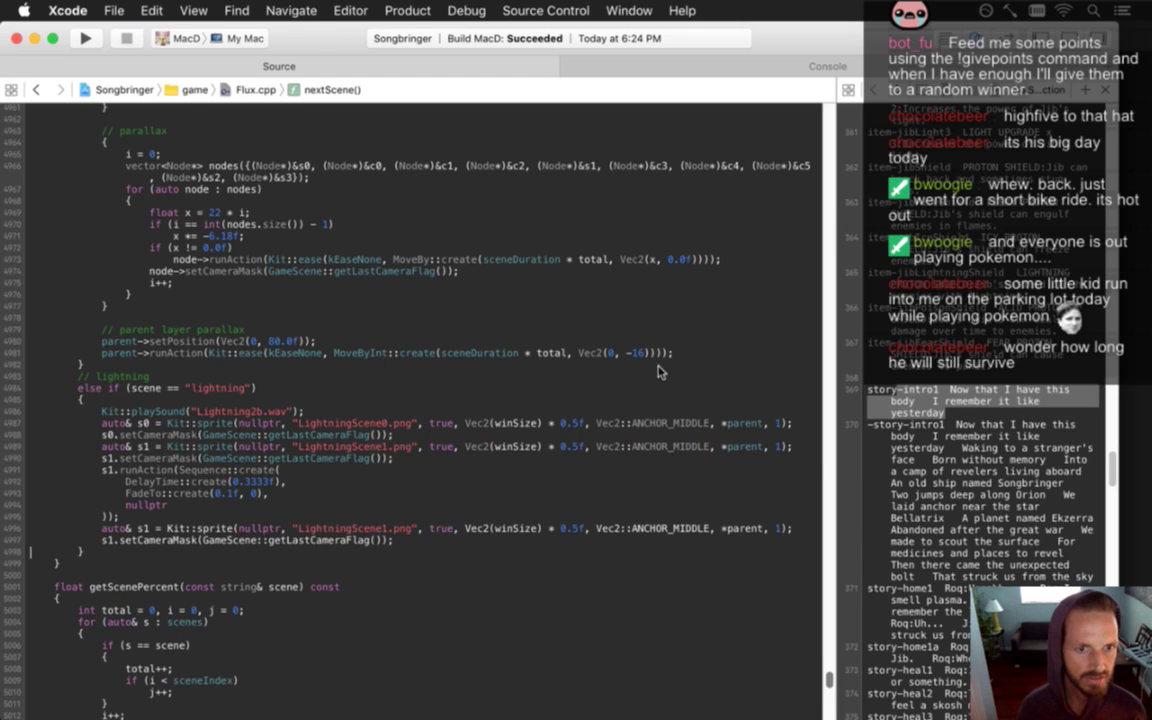
Rename the pasted sprite variable to s2 and delete the duplicated setCameraMask line below it
key("BackSpace")
type("2")
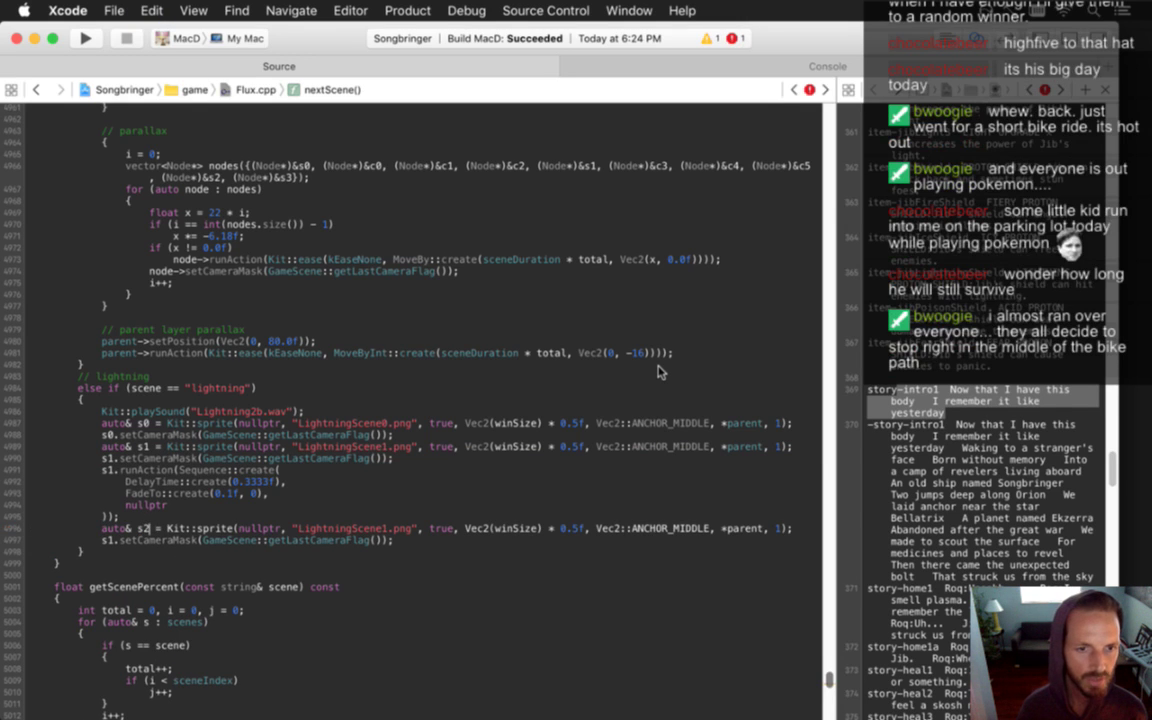
key("super+Left")
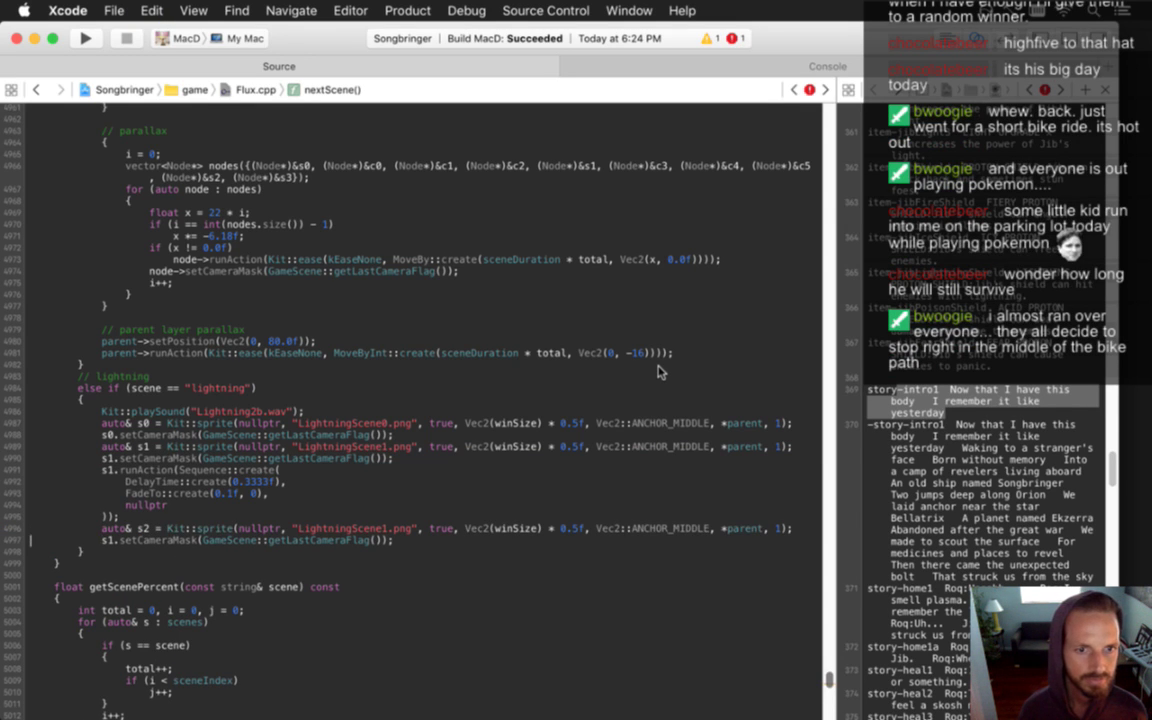
key("shift+Down")
key("BackSpace")
Change the s2 sprite's image to LightningScene2.png and add a blank line below the declaration
key("Up")
key("alt+Right")
key("alt+Right")
key("alt+Right")
key("alt+Right")
key("alt+Right")
key("alt+Right")
key("Left")
key("Delete")
type("2")
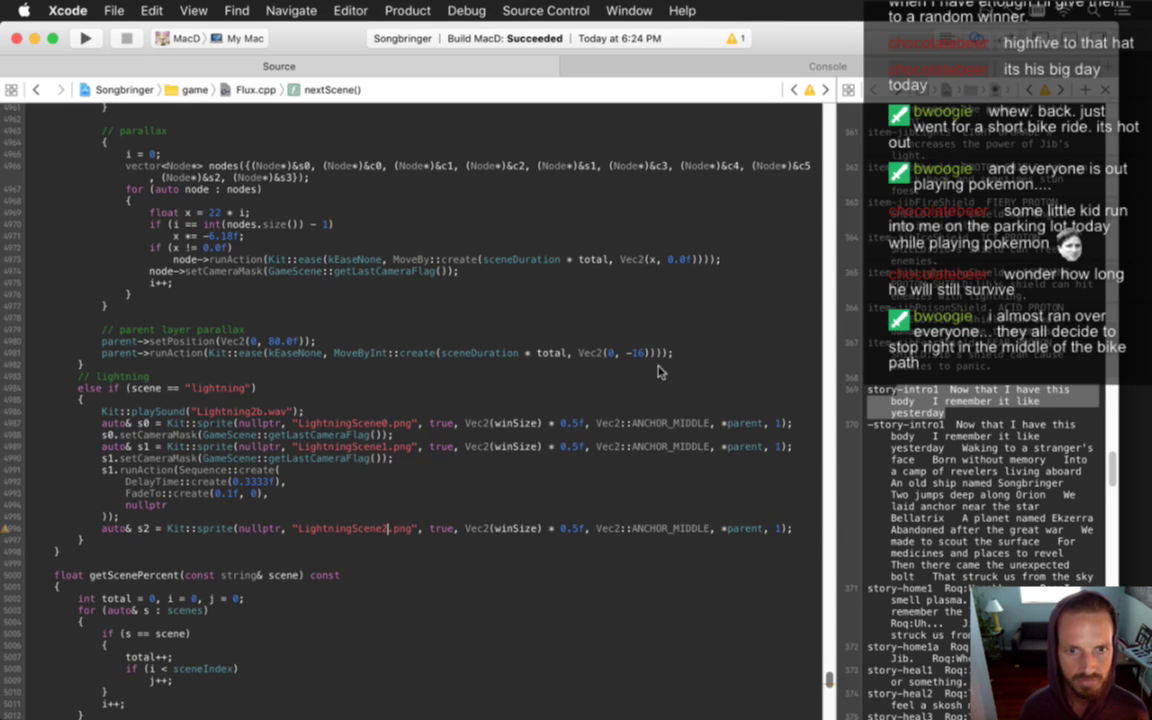
key("super+Left")
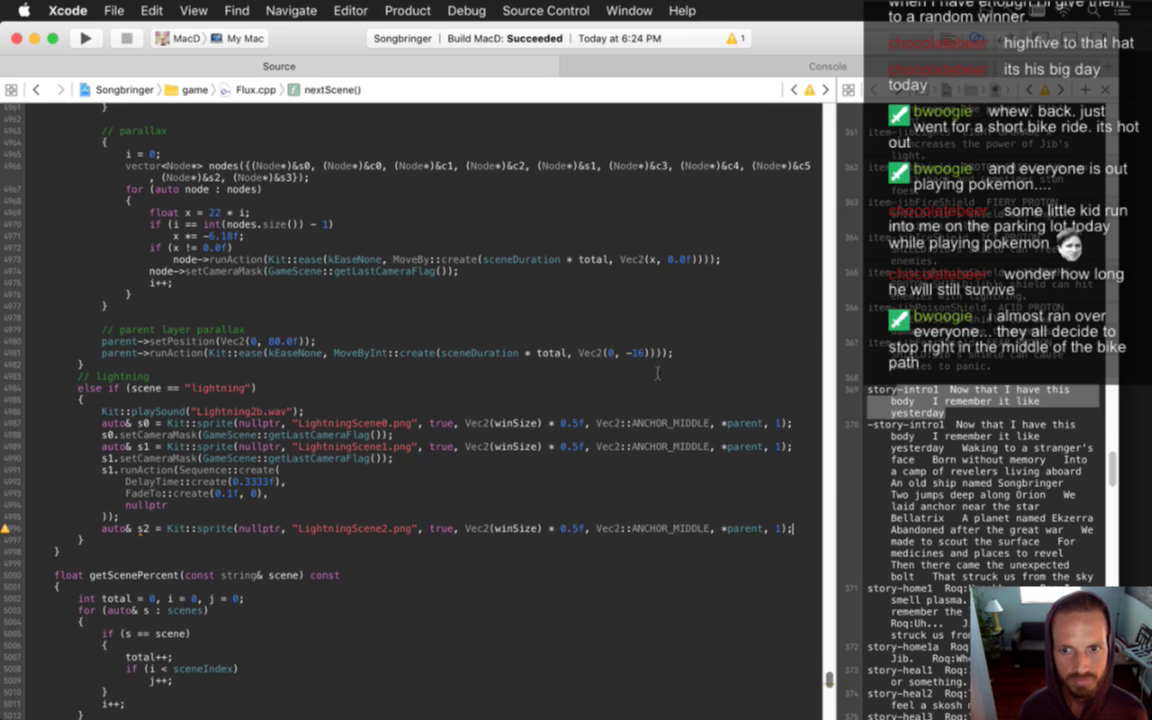
key("super+Right")
key("Return")
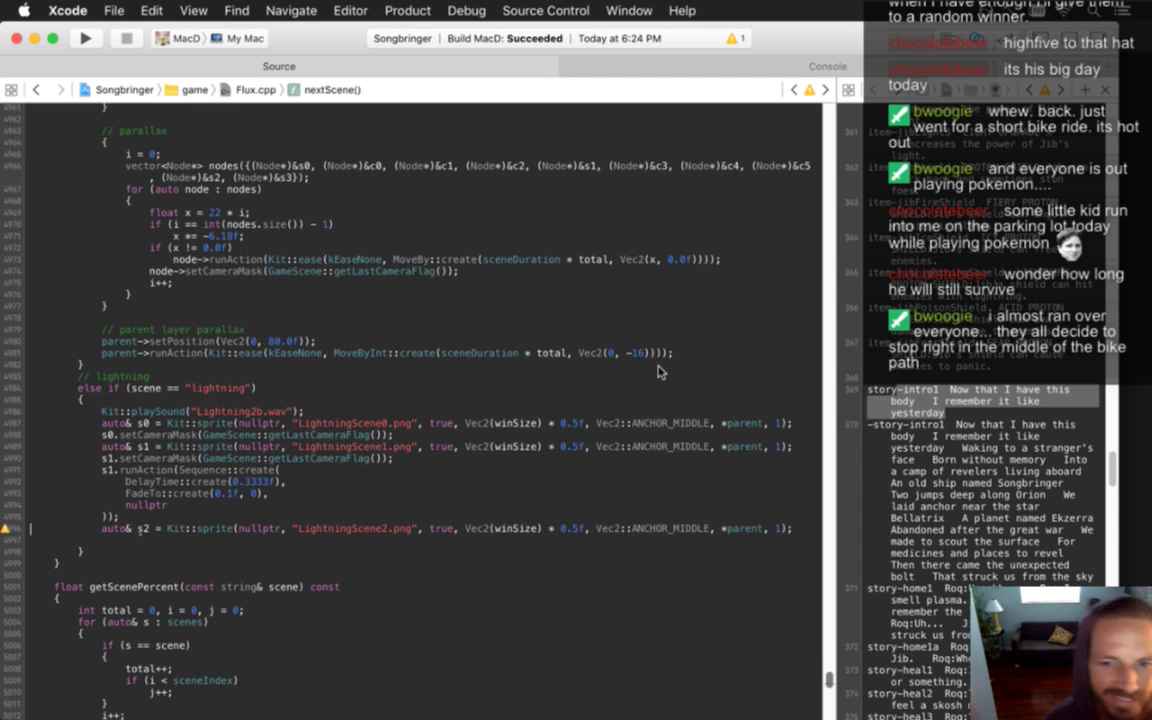
Set the last argument of the s1 sprite call to 2
key("Up")
key("Up")
key("Up")
key("Up")
key("Up")
key("Up")
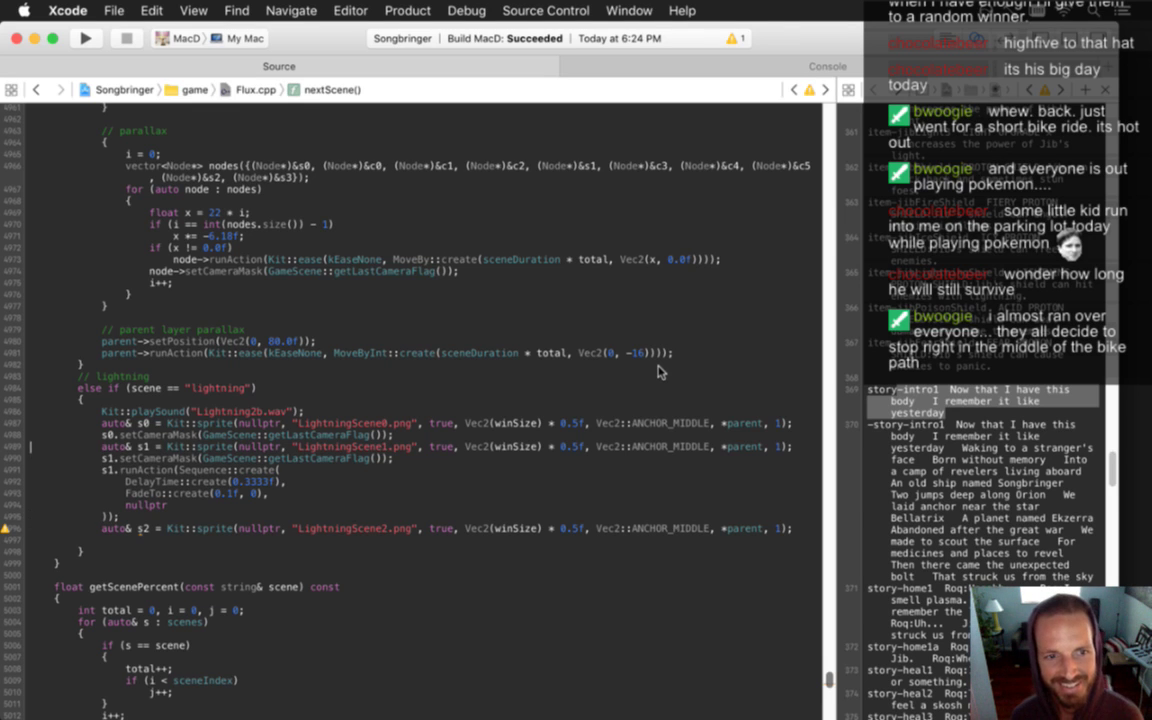
key("Left")
key("Left")
key("BackSpace")
type("2")
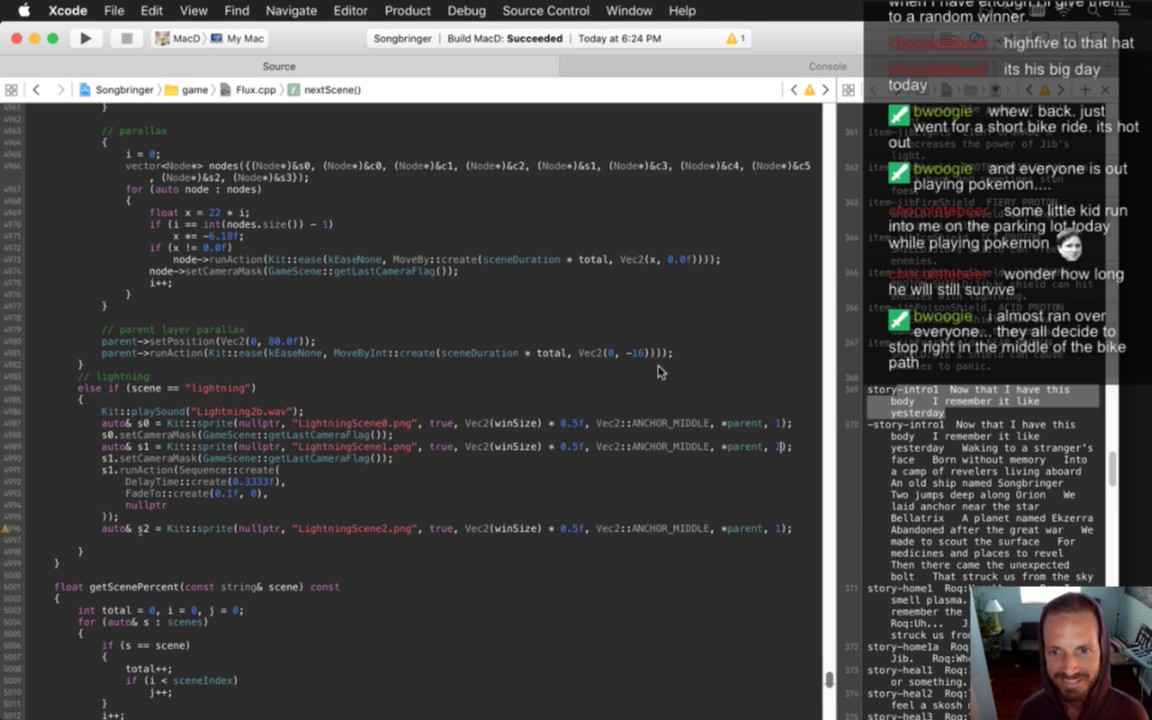
Set the last argument of the s2 sprite call to 3
key("Down")
key("Down")
key("Down")
key("Down")
key("Down")
key("Down")
key("Down")
key("Down")
key("Up")
key("super+Right")
key("Left")
key("Left")
key("BackSpace")
type("3")
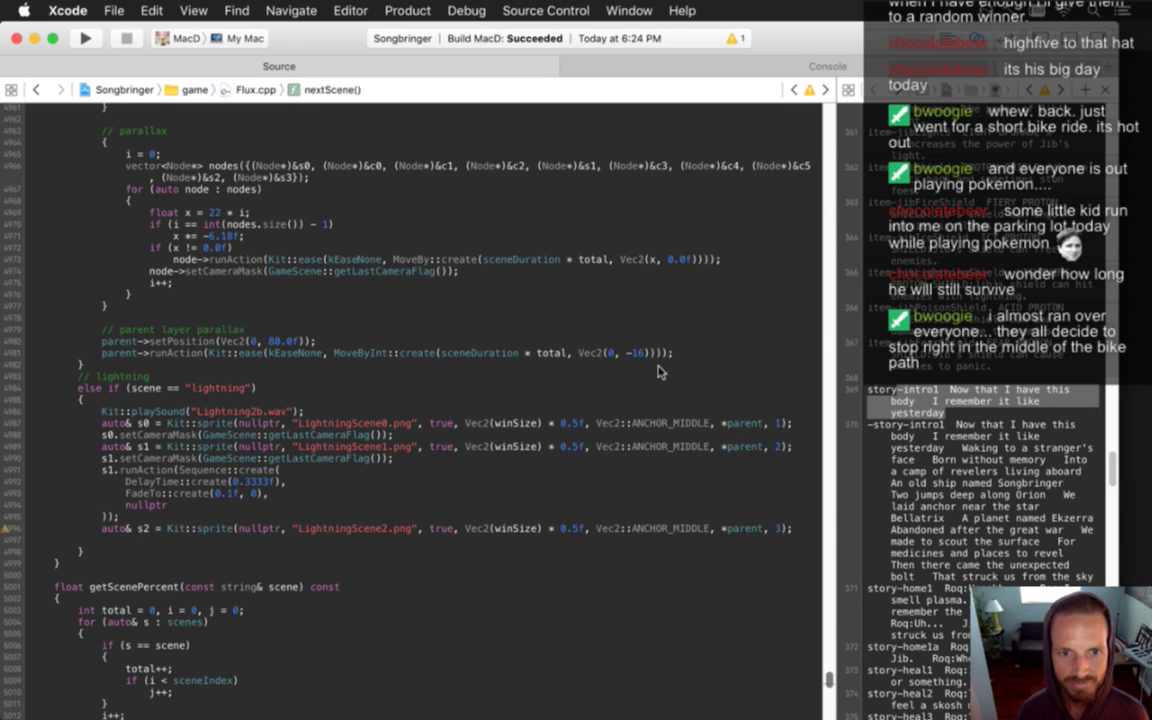
Add the comment "// bg" above the s0 sprite declaration in the lightning scene
key("Up")
key("Up")
key("Up")
key("Up")
key("Up")
key("Up")
key("Up")
key("Up")
key("Up")
key("Up")
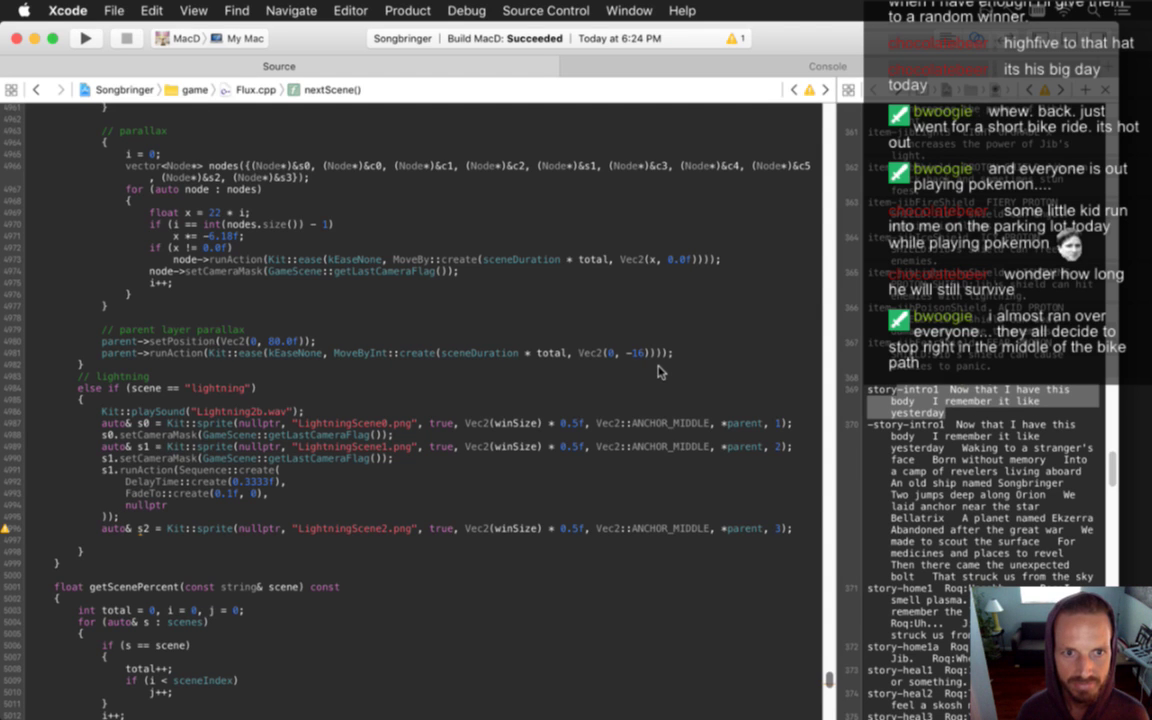
key("Return")
type("// bg")
Add the comment "// lightning" above the s1 sprite declaration
key("Down")
key("Down")
key("End")
key("Return")
type("// ")
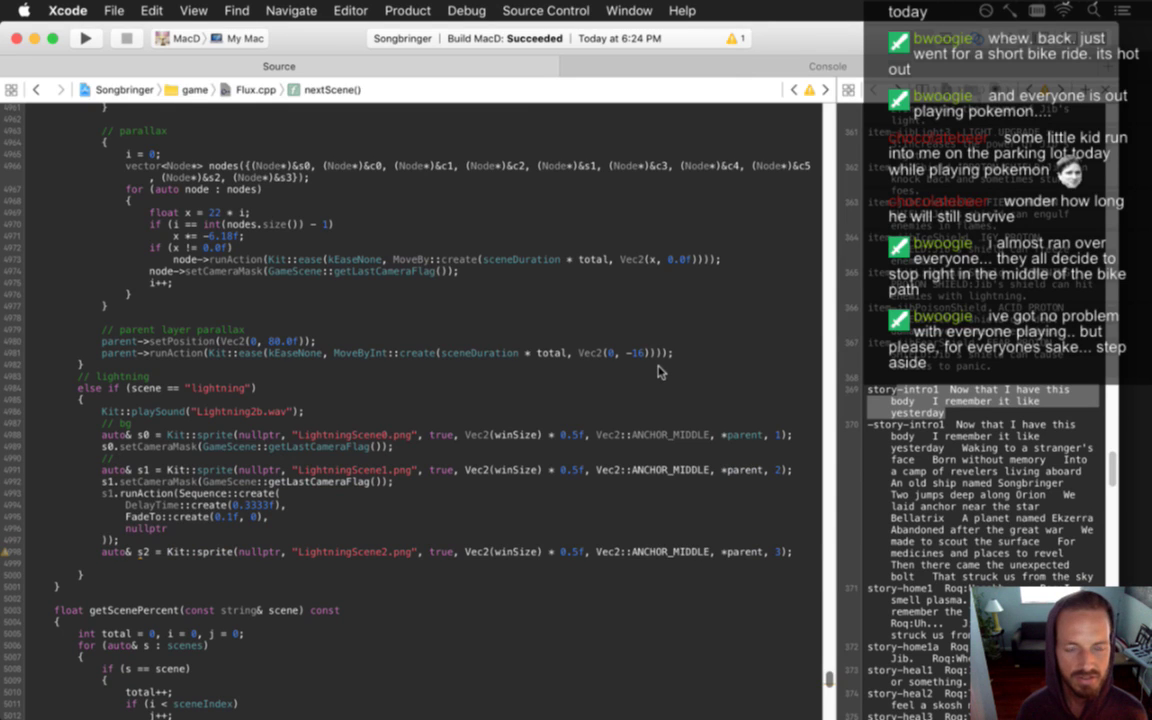
type("lightning")
Add the comment "// jib" above the s2 sprite declaration
key("Down")
key("Down")
key("Down")
key("Down")
key("Down")
key("Down")
key("Down")
key("Down")
key("End")
key("Return")
key("Up")
key("Return")
key("Up")
type("// jib")
key("Down")
key("Down")
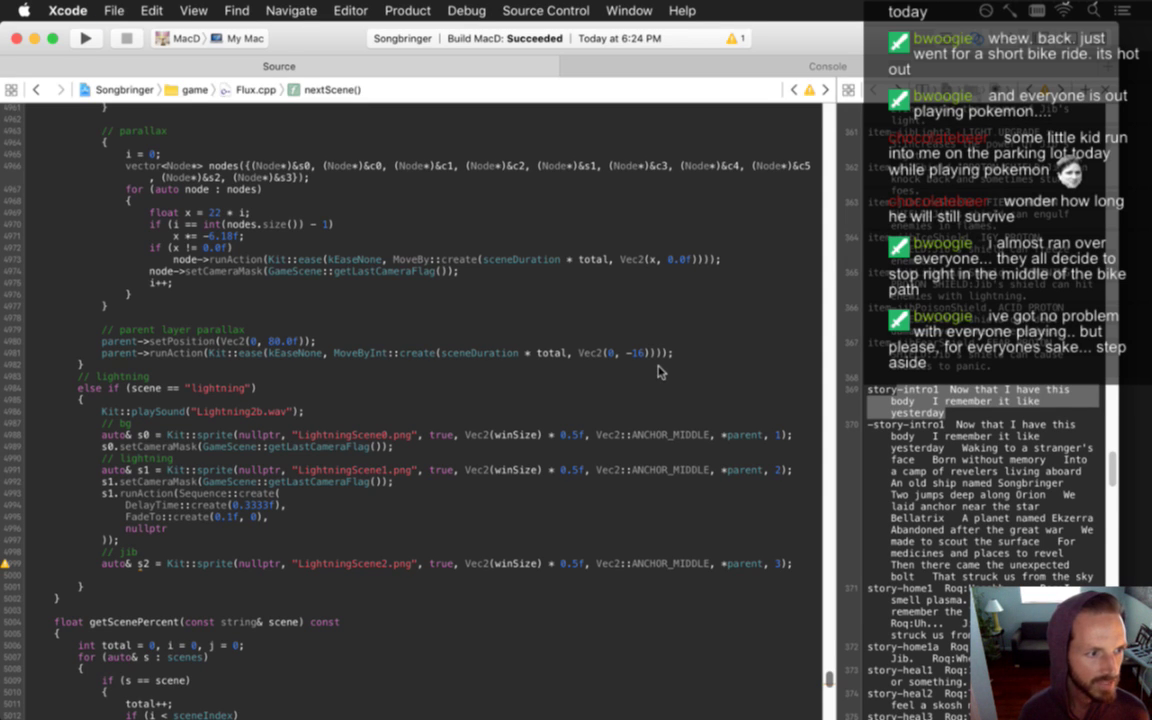
Duplicate the s2 sprite line, renaming the copy to s3 and its image to LightningScene3.png
key("super+Left")
key("super+Left")
key("shift+Down")
key("super+c")
key("Right")
key("super+v")
key("Up")
key("alt+Right")
key("alt+Right")
key("BackSpace")
type("3")
key("alt+Right")
key("alt+Right")
key("alt+Right")
key("Right")
key("BackSpace")
type("3")
key("Up")
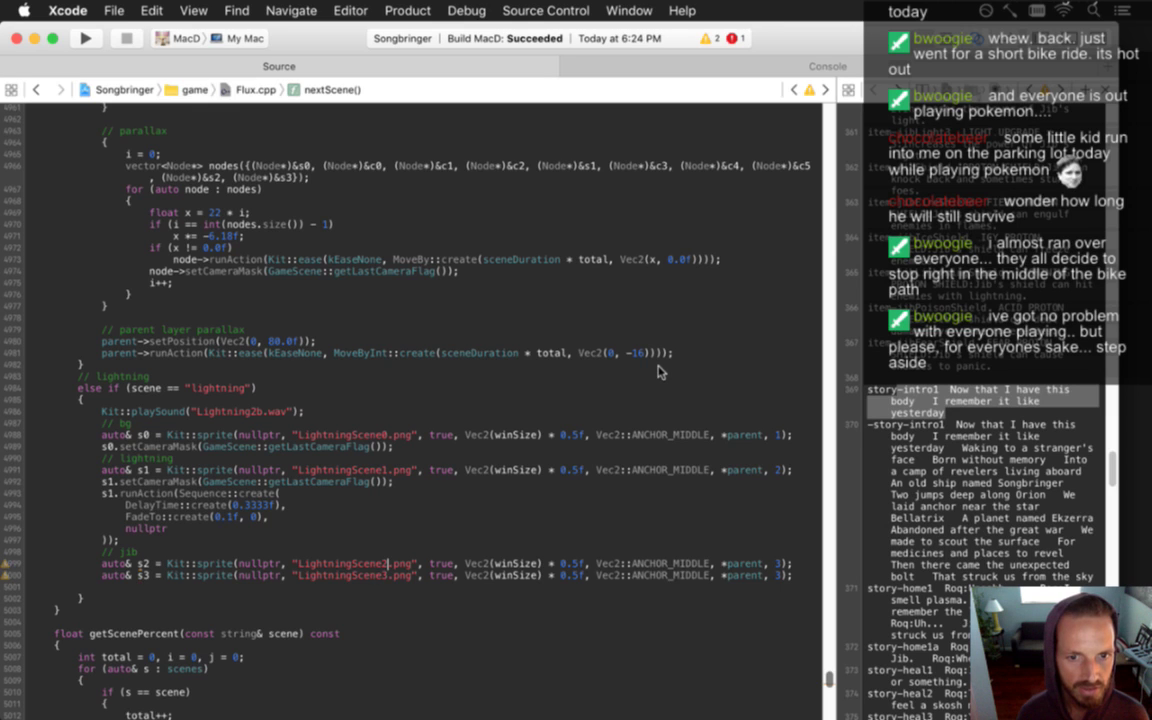
Add the comment "// bike" between the s2 and s3 sprite declarations
key("super+Right")
key("Return")
type("// bike")
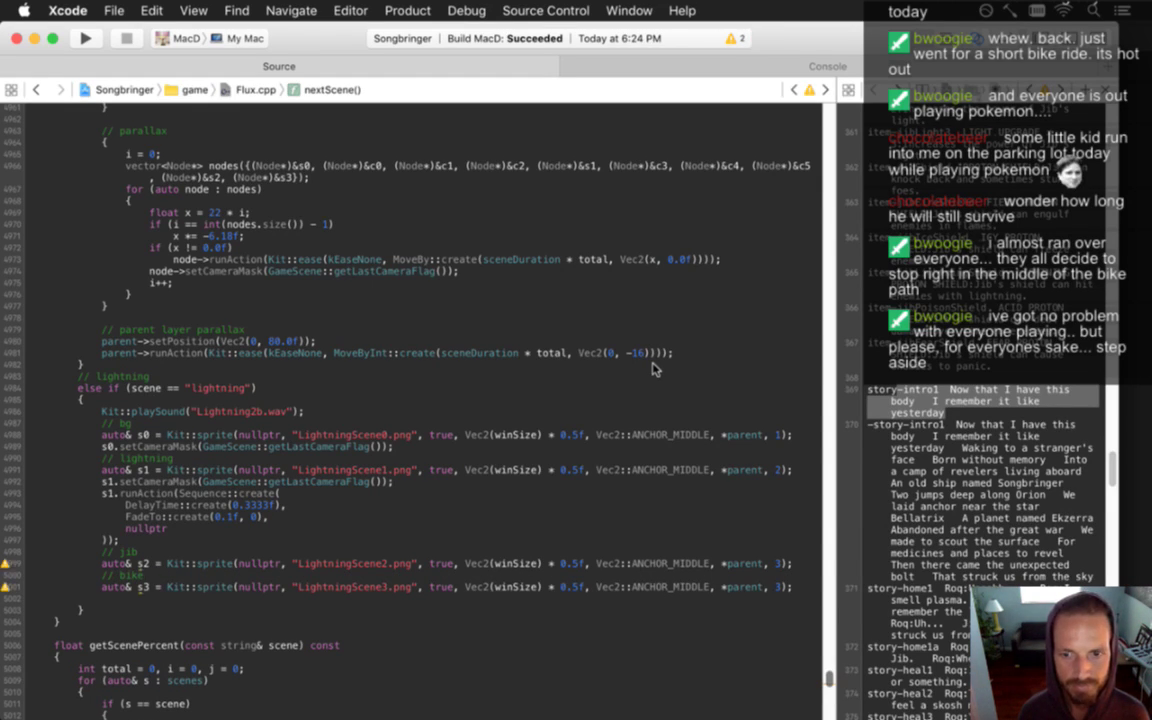
Duplicate the s3 sprite line below itself and add the comment "// roq" above the copy
key("shift+Down")
key("super+c")
key("Left")
key("super+v")
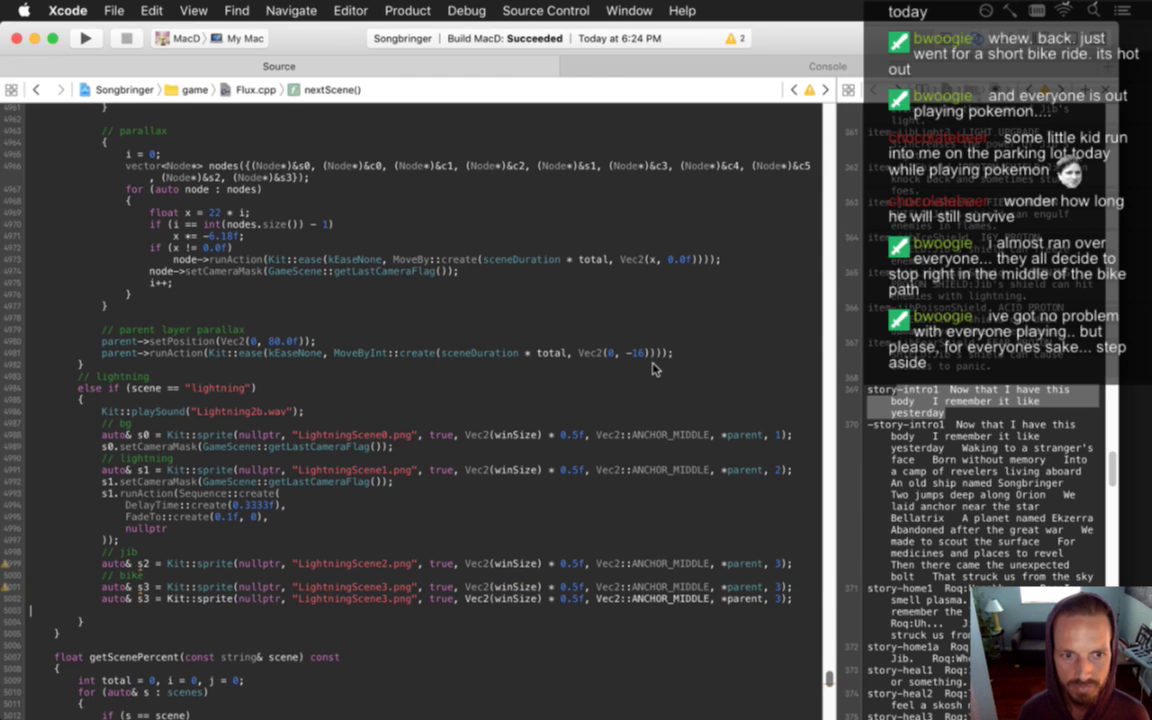
key("Return")
key("Up")
type("// roq")
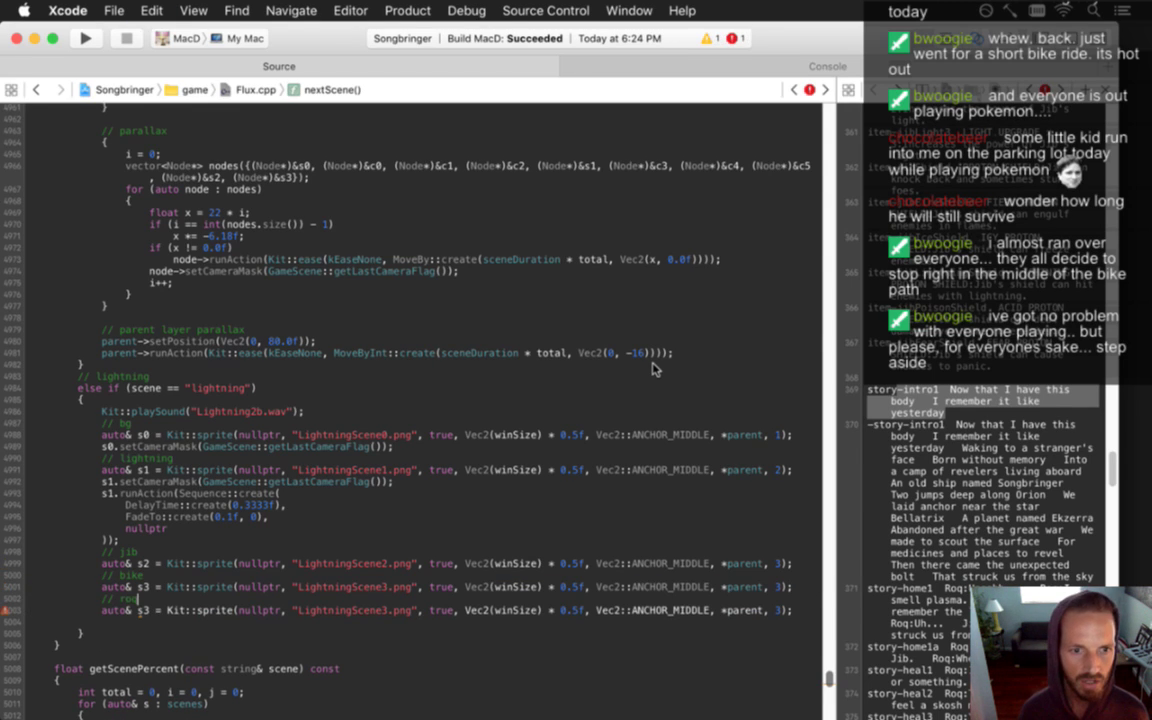
Rename the sprite variable under the roq comment to s4 and change its image to LightningScene4.png
key("Down")
key("Right")
key("Right")
key("BackSpace")
type("4")
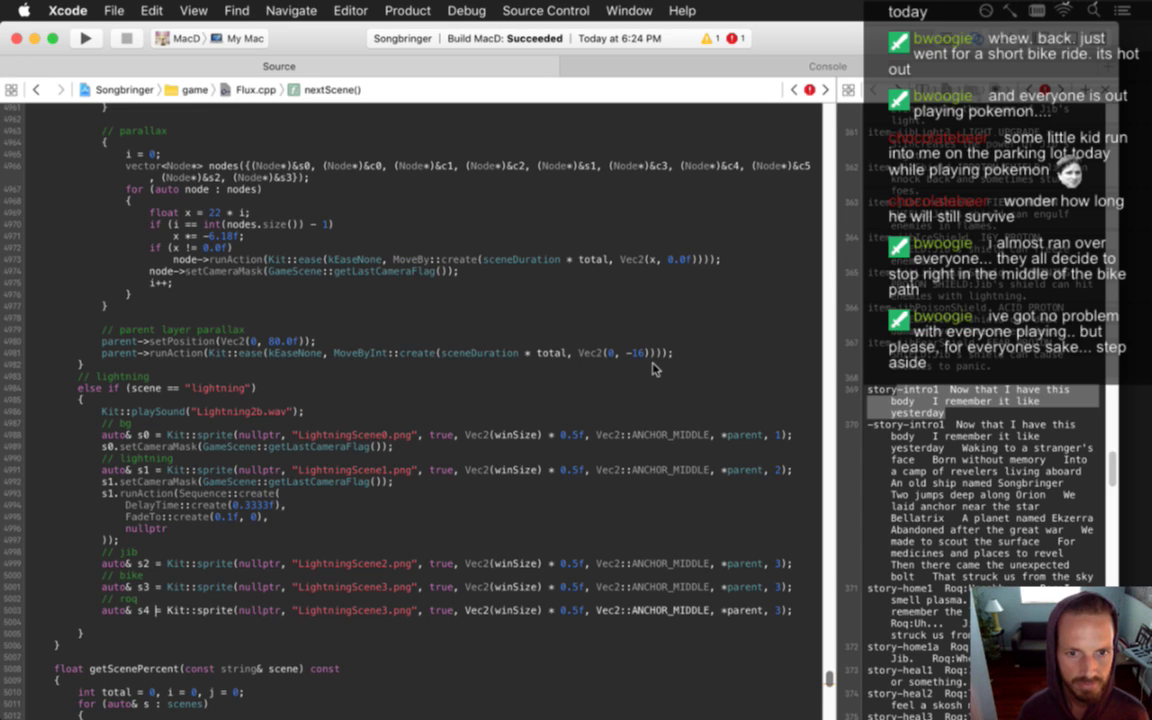
key("alt+Right")
key("alt+Right")
key("alt+Right")
key("alt+Right")
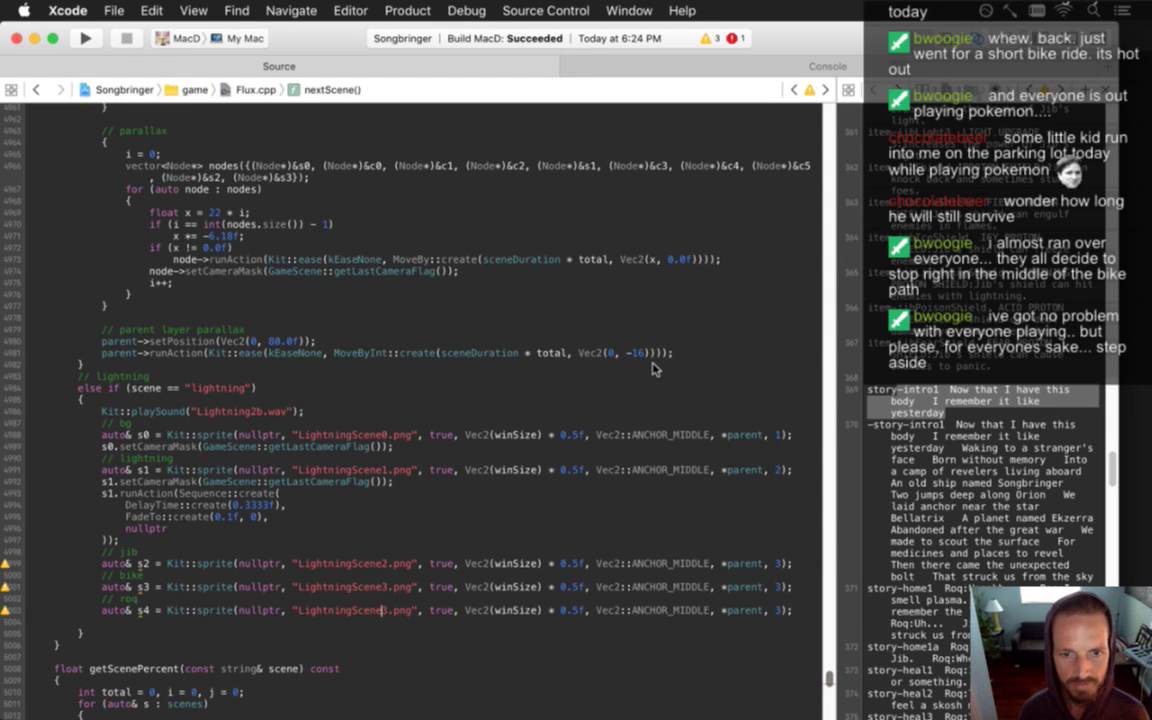
key("BackSpace")
type("4")
Duplicate the roq comment and s4 sprite line below themselves and change the copied comment to "// hat"
key("Down")
key("cmd+Left")
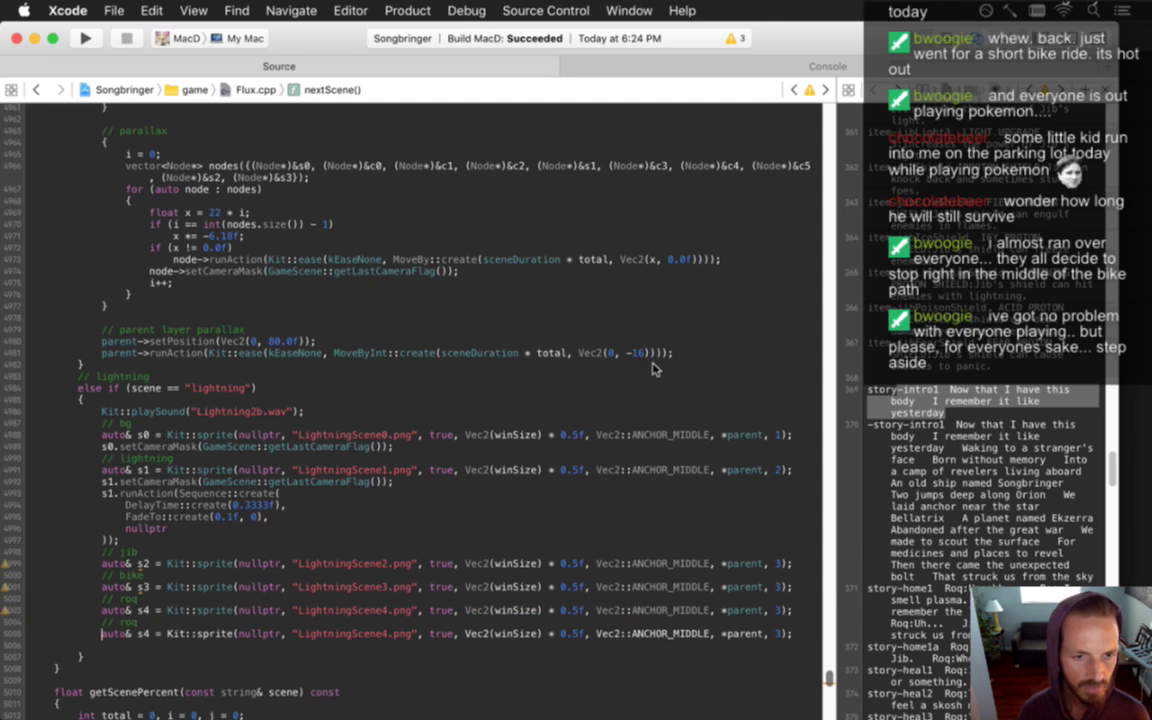
key("cmd+v")
key("Up")
key("Up")
key("cmd+Right")
key("Left")
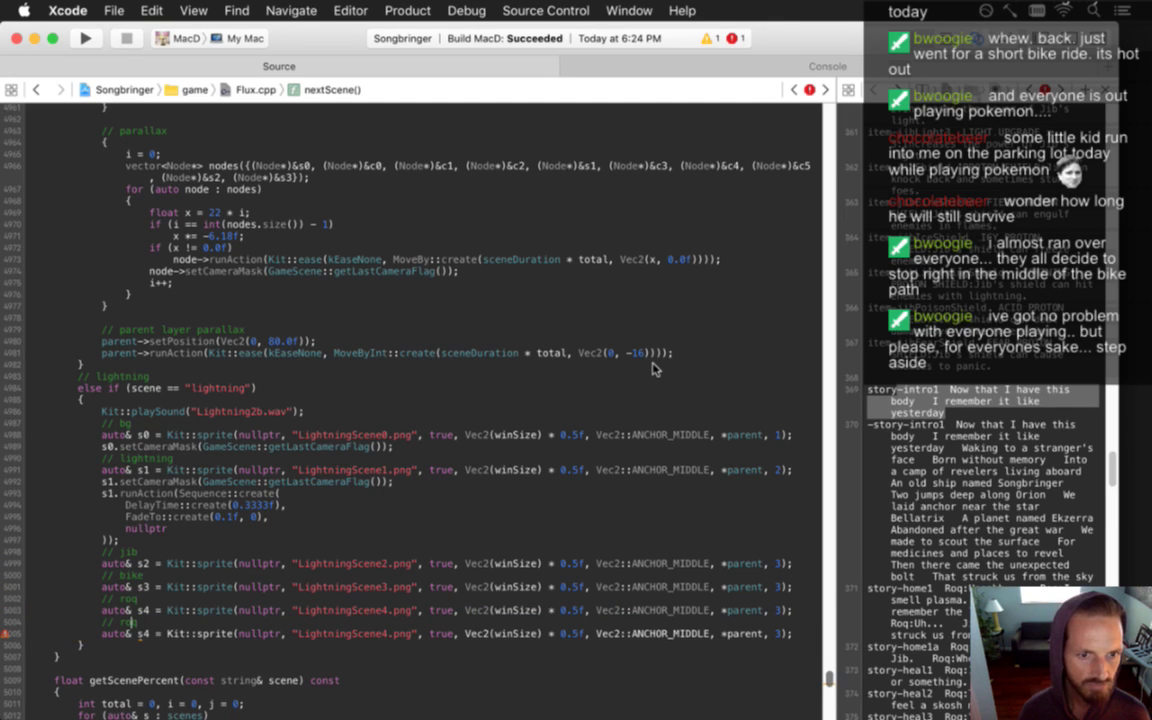
key("Delete")
key("BackSpace")
key("BackSpace")
type("hat")
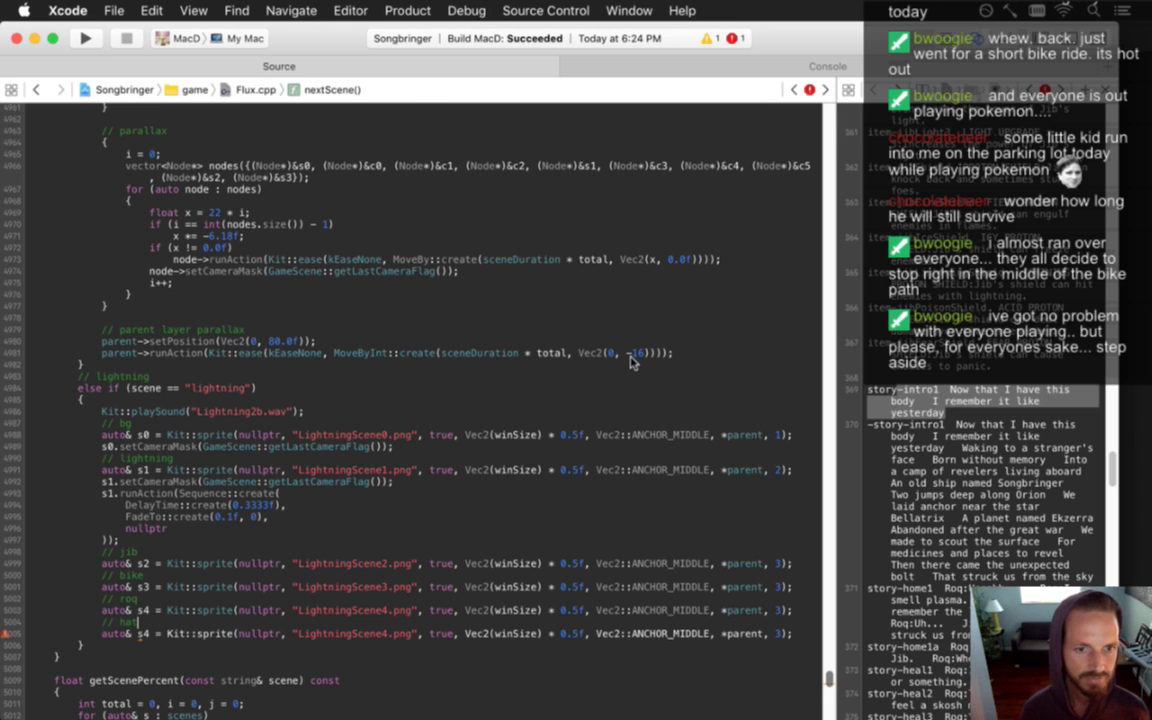
Rename the sprite variable under the hat comment to s5
key("Down")
key("Right")
key("Delete")
type("5")
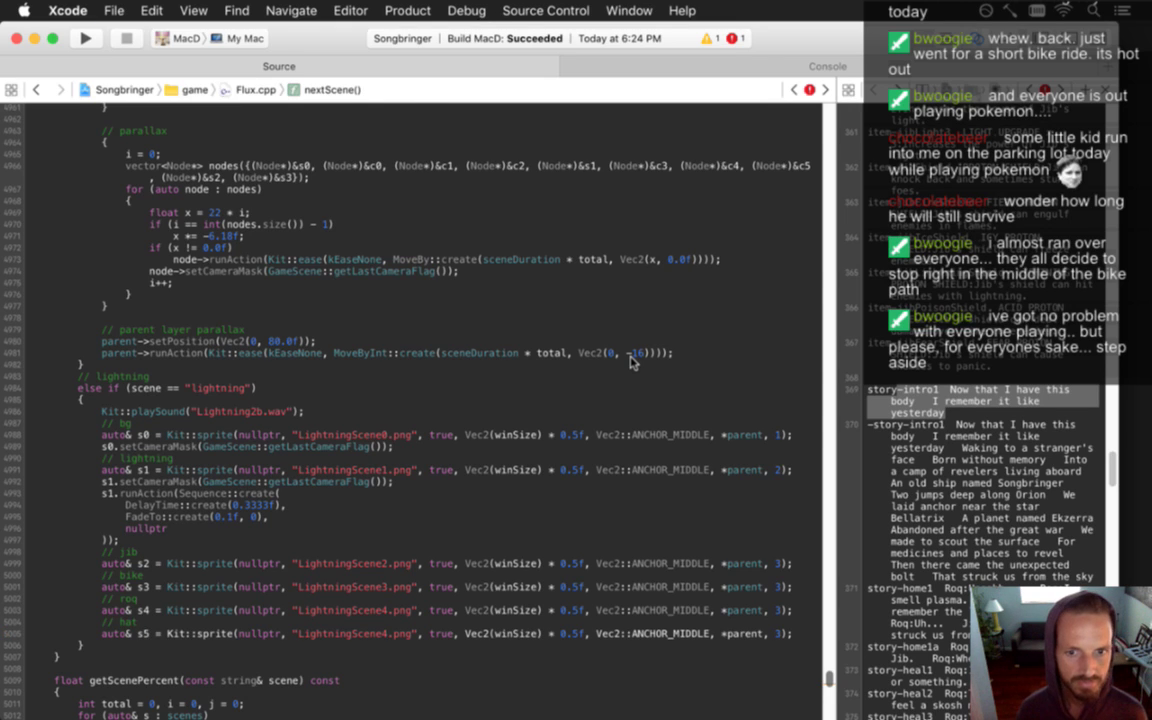
Change the image of the s5 sprite under the hat comment to LightningScene5.png
key("alt+Right")
key("alt+Right")
key("BackSpace")
type("5")
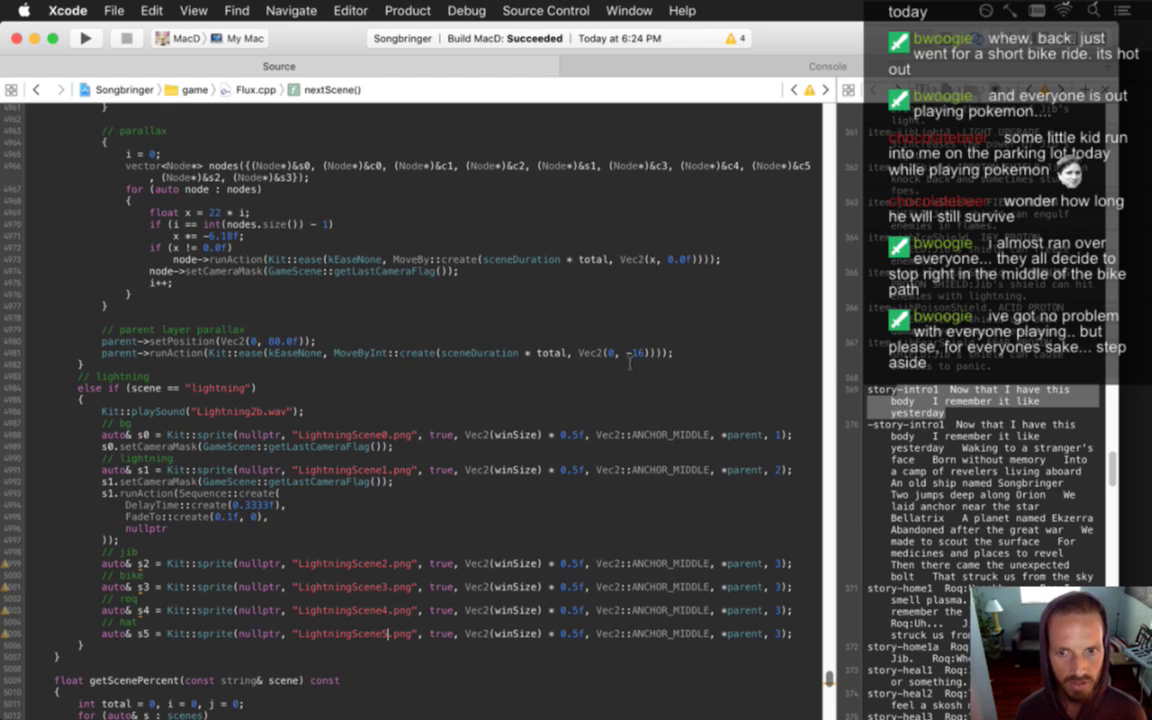
Build and run the game to check the lightning scene with the added sprites, and quit it
key("super+b")
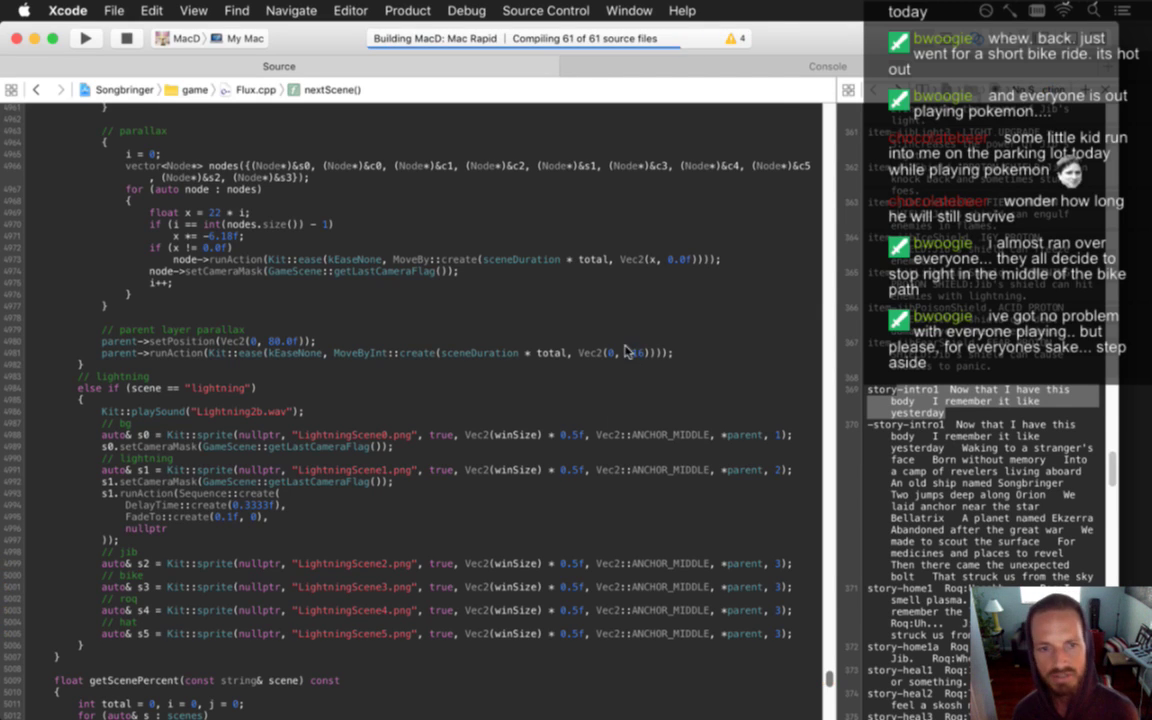
left_click_drag(335, 565, 432, 660)
left_click(456, 515)
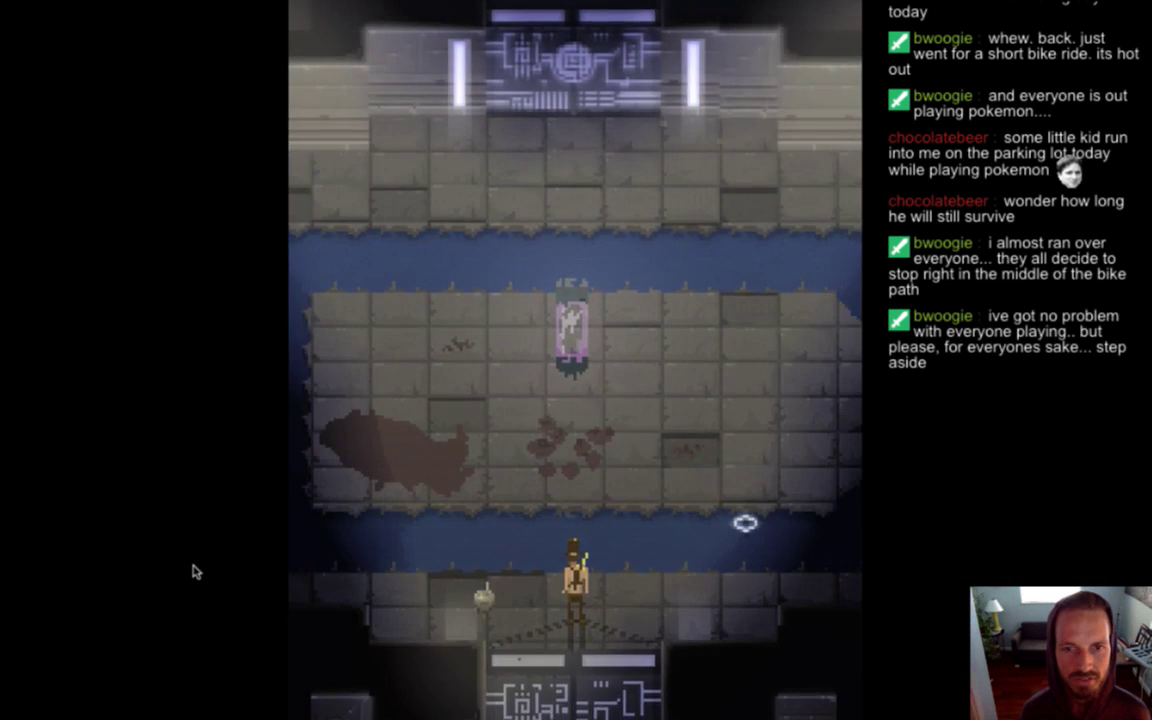
key("super+q")
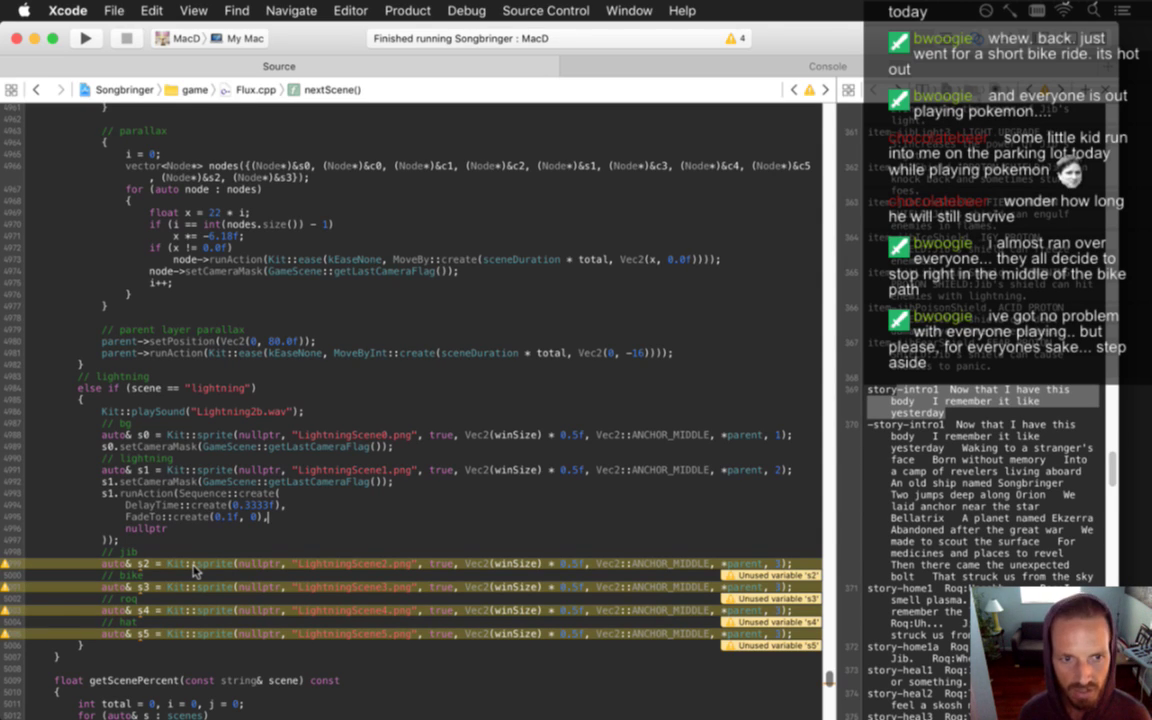
Paste the setCameraMask line below the jib sprite line and change its variable to s2
left_click(338, 485)
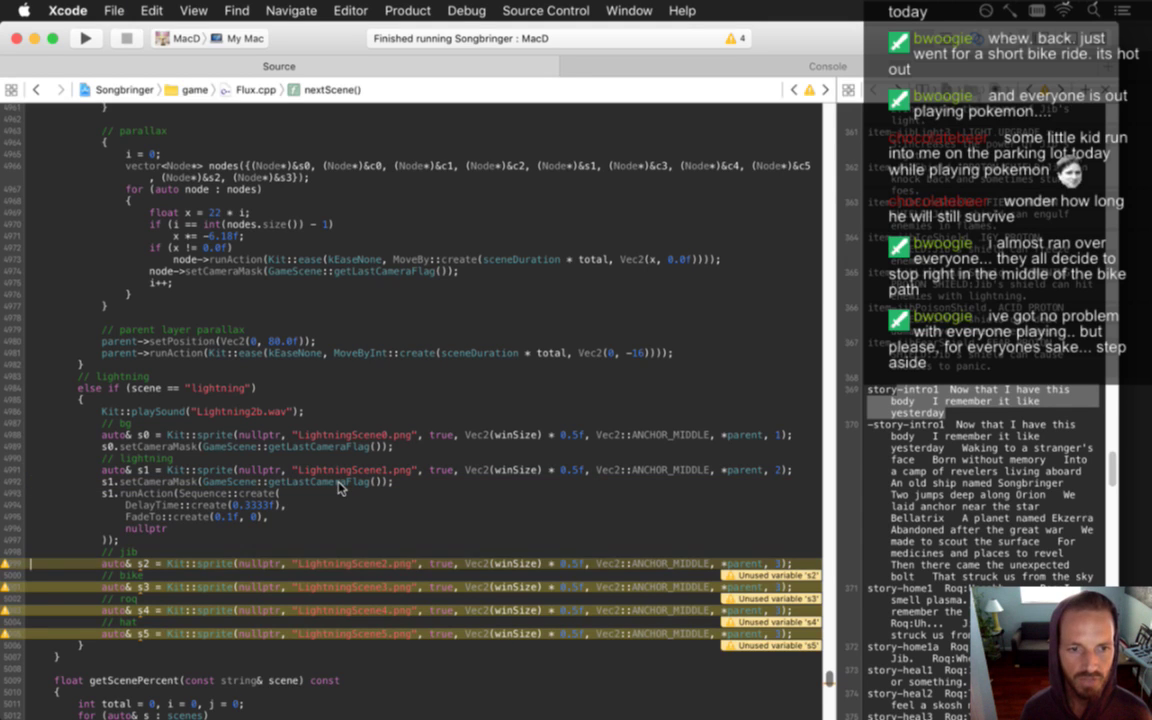
key("super+v")
key("Up")
key("Right")
key("Right")
key("BackSpace")
type("2")
Copy the s2 camera mask line below the s3 bike and s4 roq sprite lines
key("super+Left")
key("shift+Down")
key("super+c")
key("Down")
key("Down")
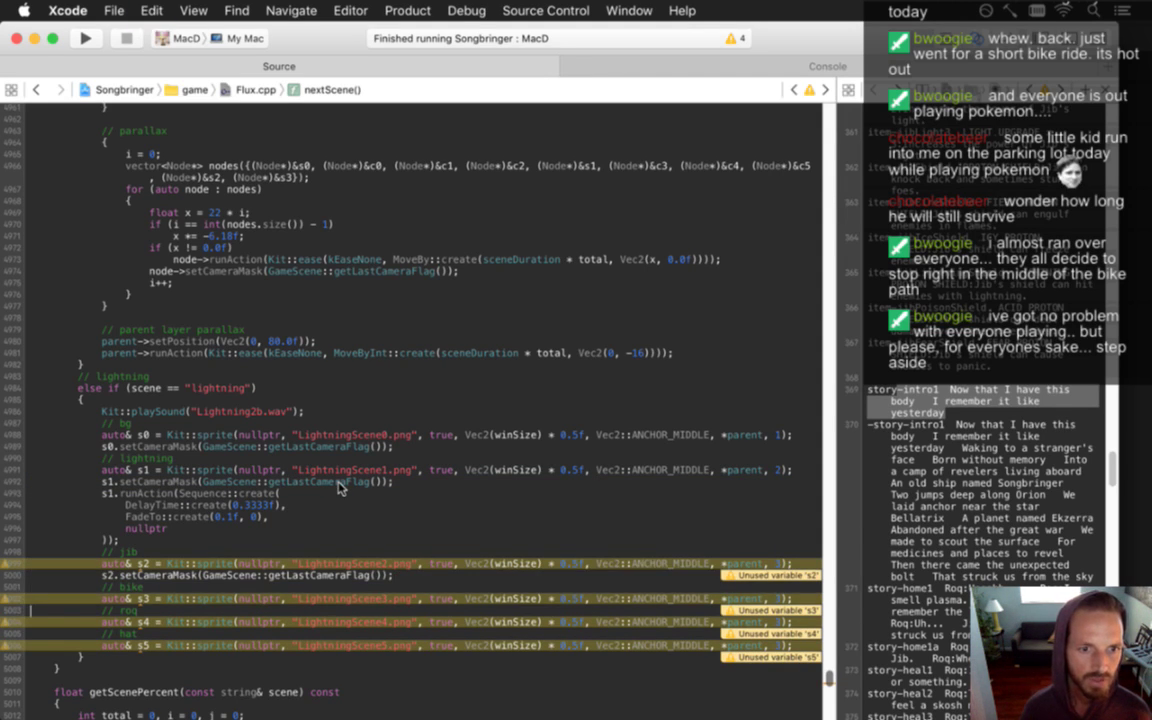
key("super+v")
key("Down")
key("super+v")
key("Down")
key("Down")
key("Down")
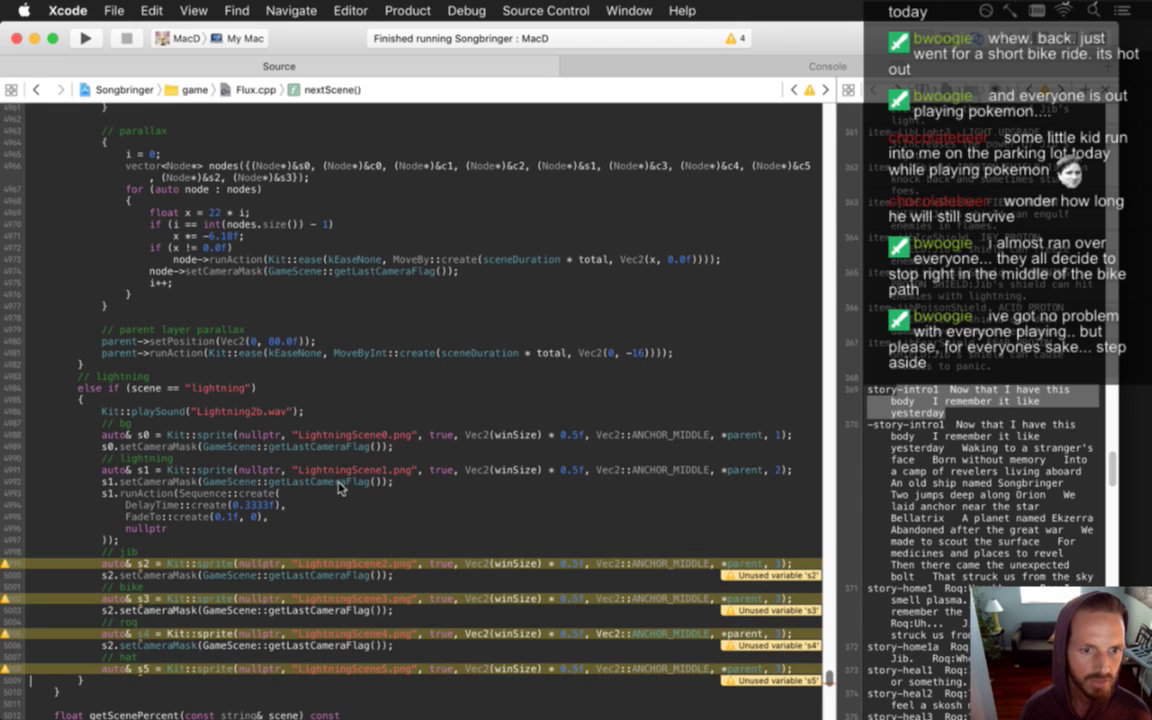
Paste the copied camera mask line directly below the s5 hat sprite line, inside the lightning block
key("super+v")
key("Up")
key("shift+Down")
key("super+x")
key("Up")
key("super+v")
Change the variable in the hat sprite's camera mask line to s5
key("Up")
key("Right")
key("Right")
key("BackSpace")
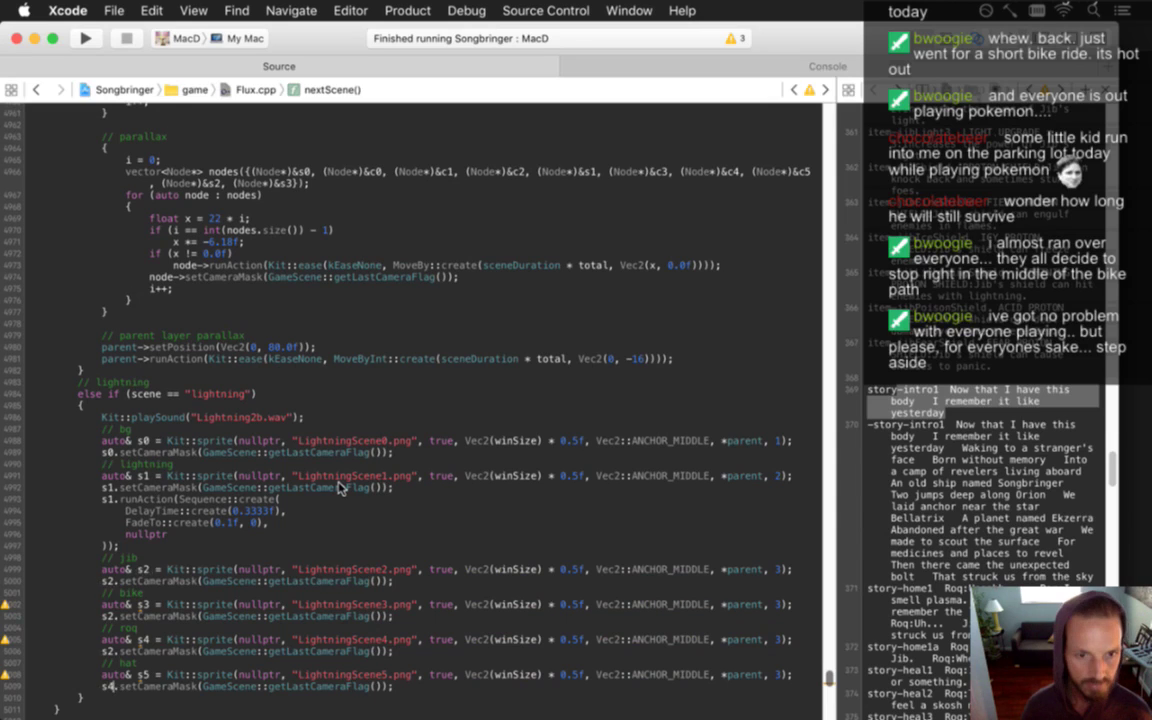
type("5")
Change the variables in the roq and bike camera mask lines to s4 and s3
key("Up")
key("Escape")
key("Up")
key("Up")
key("Up")
key("BackSpace")
type("4")
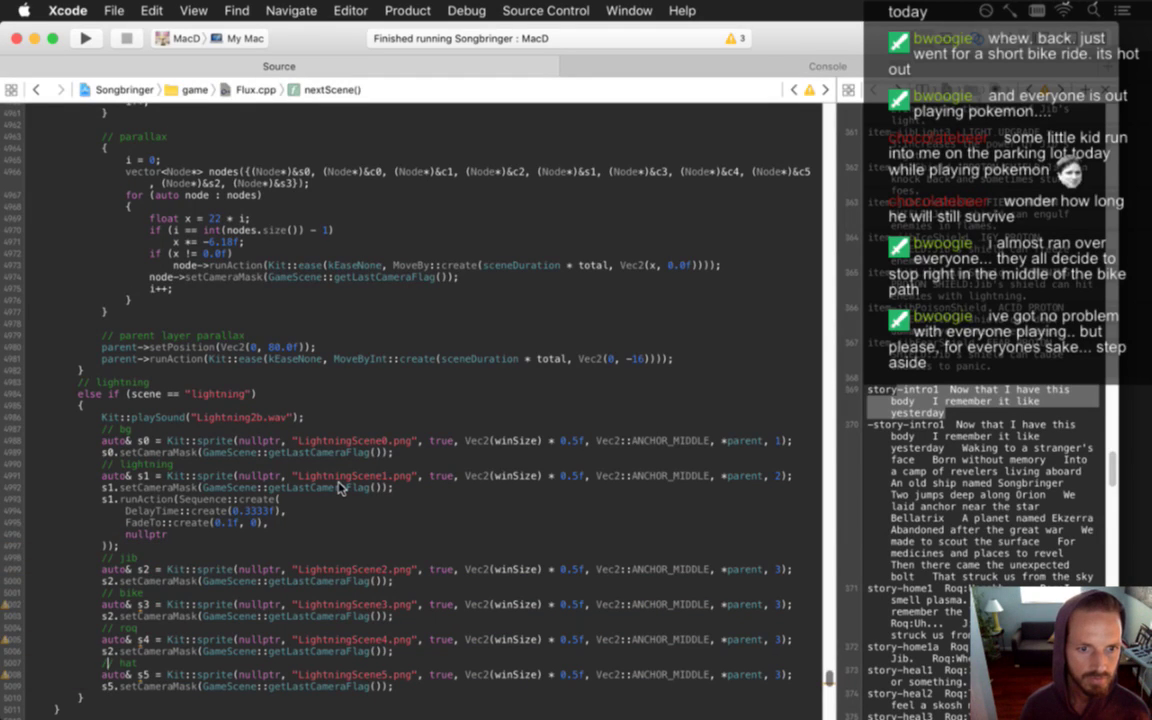
key("Escape")
key("Up")
key("Up")
key("Up")
key("BackSpace")
type("3")
key("Escape")
Save the file, run the game to check the lightning scene, and return to the code
key("super+s")
key("super+r")
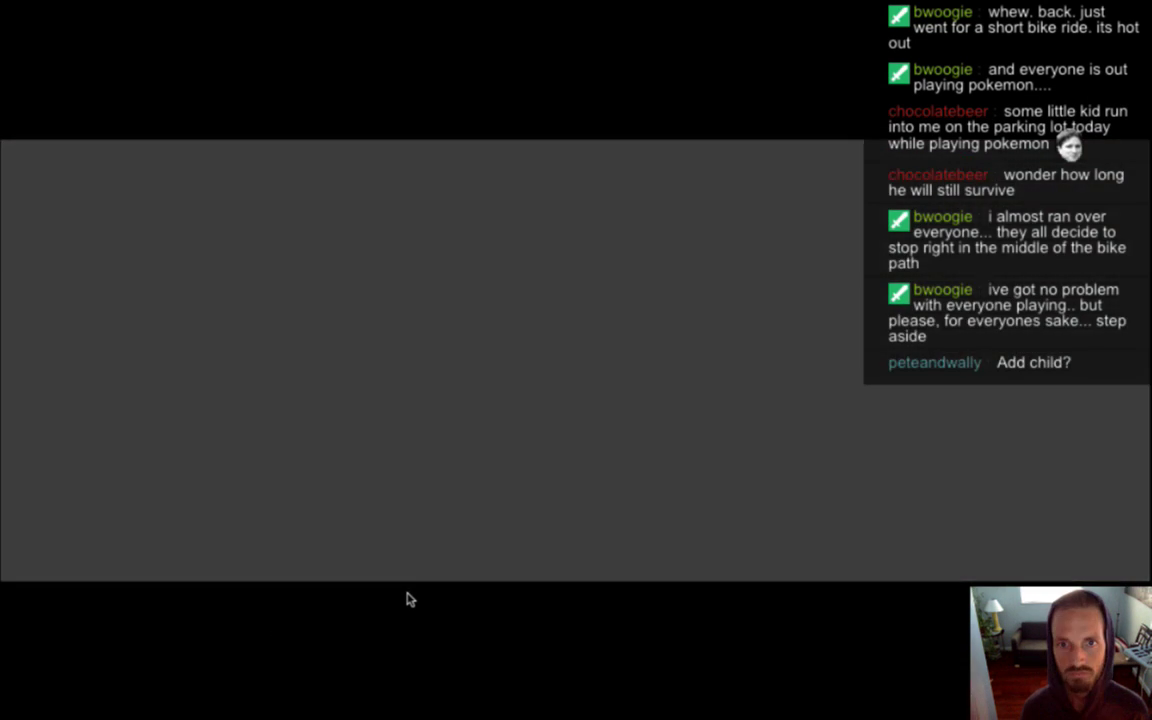
key("super+Tab")
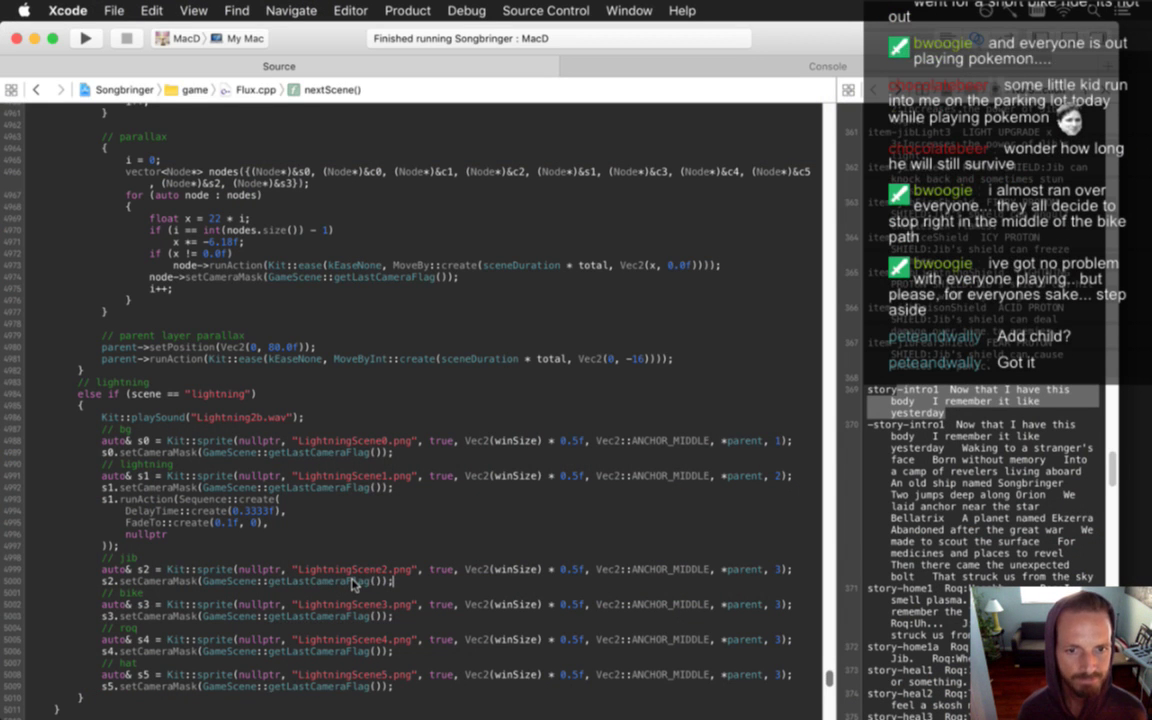
Add a runAction call on s2 in a new line below the jib sprite's camera mask line
key("Return")
type("s2.r")
key("Escape")
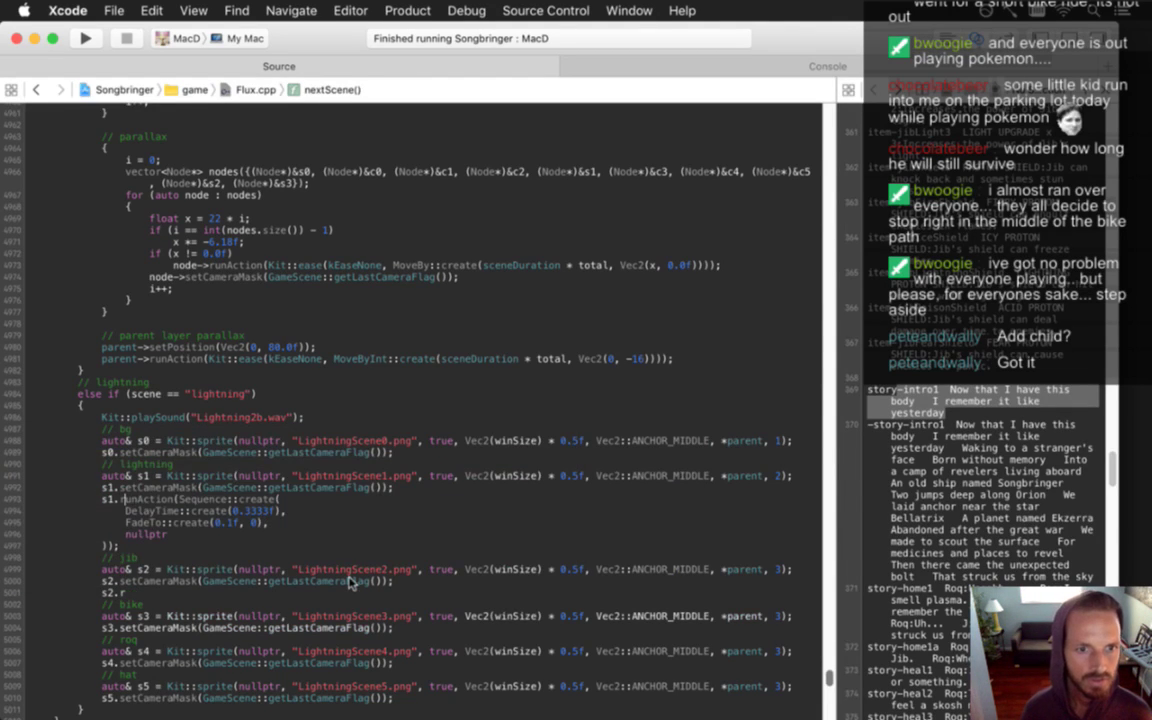
key("shift+Down")
key("shift+Down")
key("shift+Down")
key("shift+Down")
key("super+c")
key("Down")
key("Down")
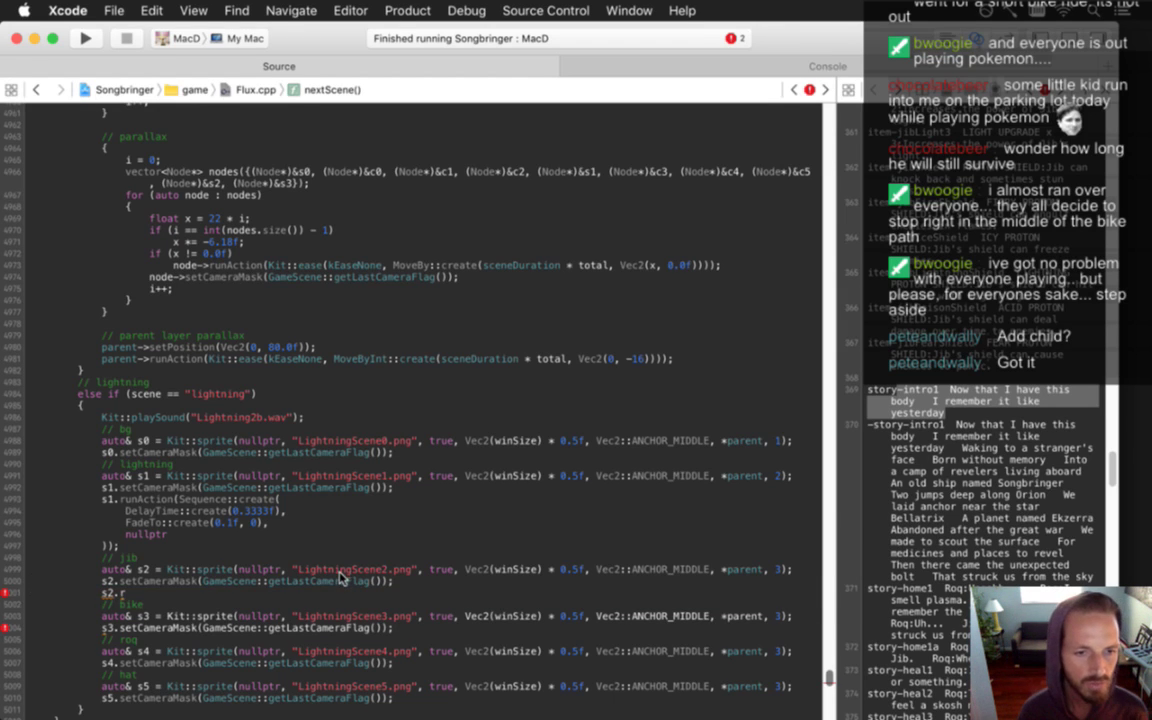
type("unAc")
key("Return")
type("Rot")
key("BackSpace")
key("BackSpace")
key("BackSpace")
key("BackSpace")
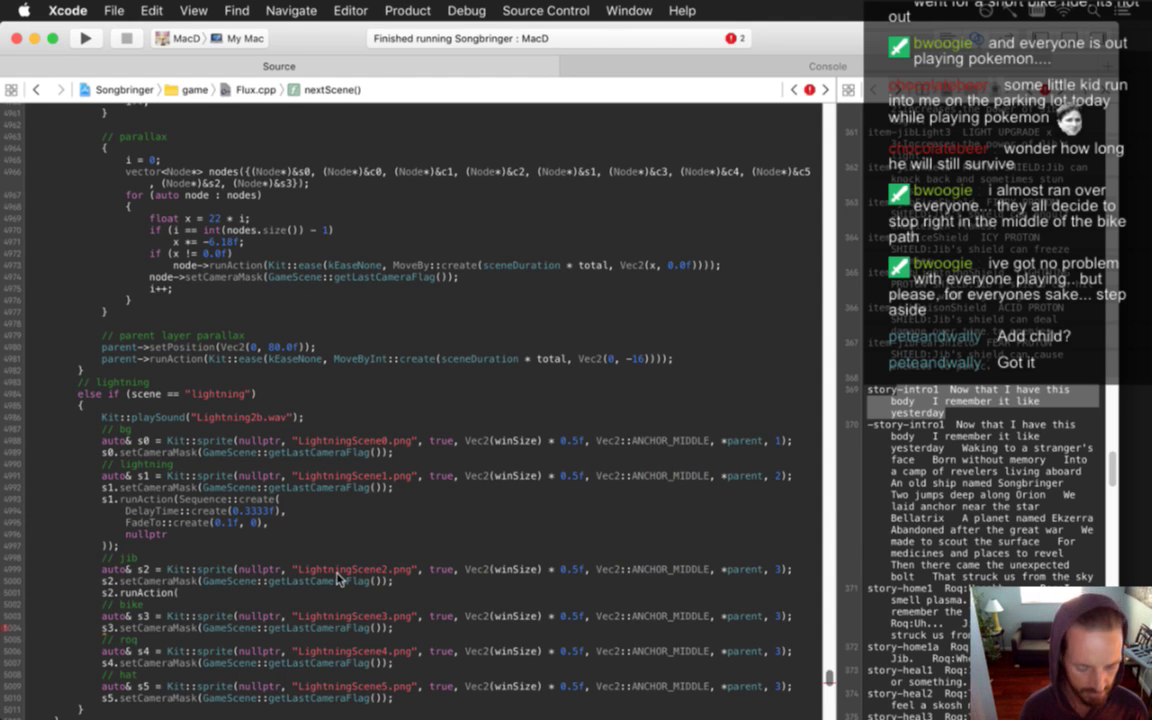
Insert Kit::ease with the kEaseNone type as the argument of s2's runAction call
type("Kit::e")
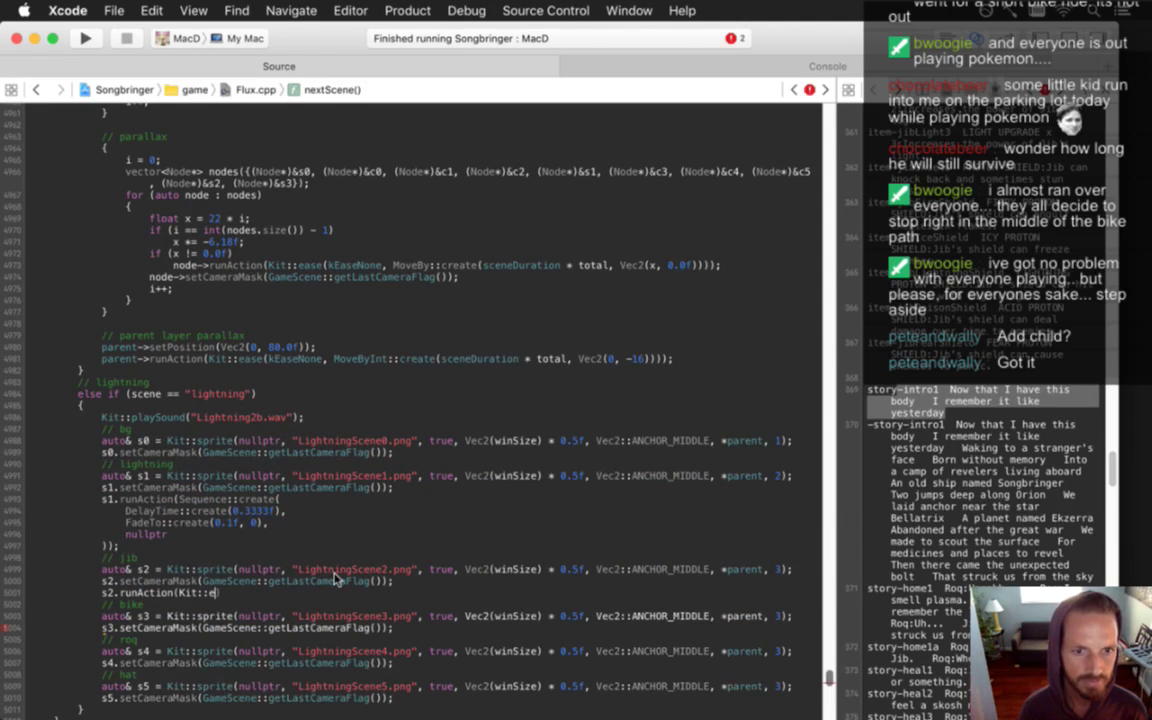
type("a")
key("Return")
type("kEaseN, ))")
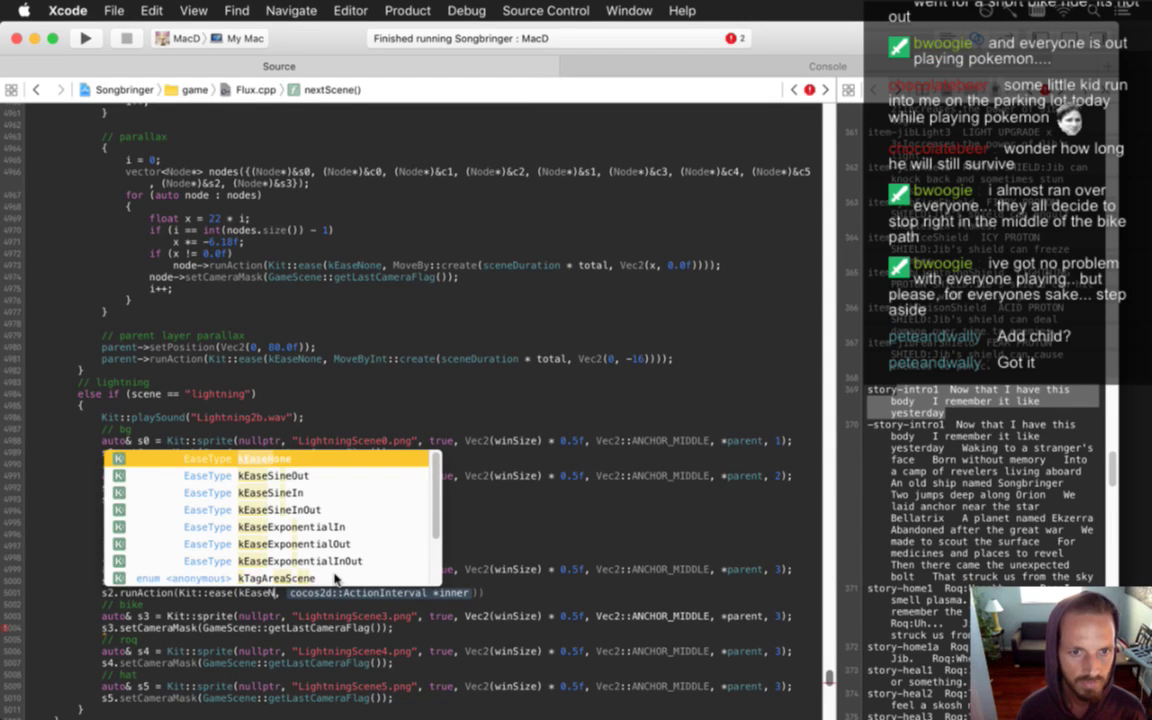
key("Return")
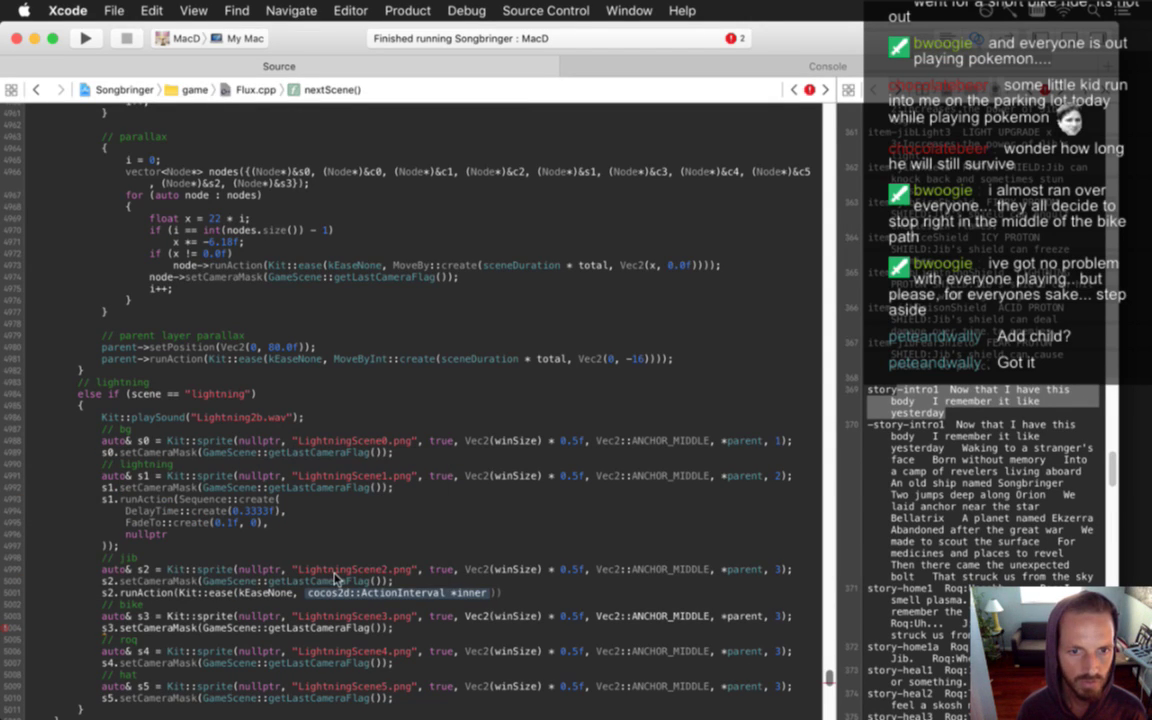
key("Tab")
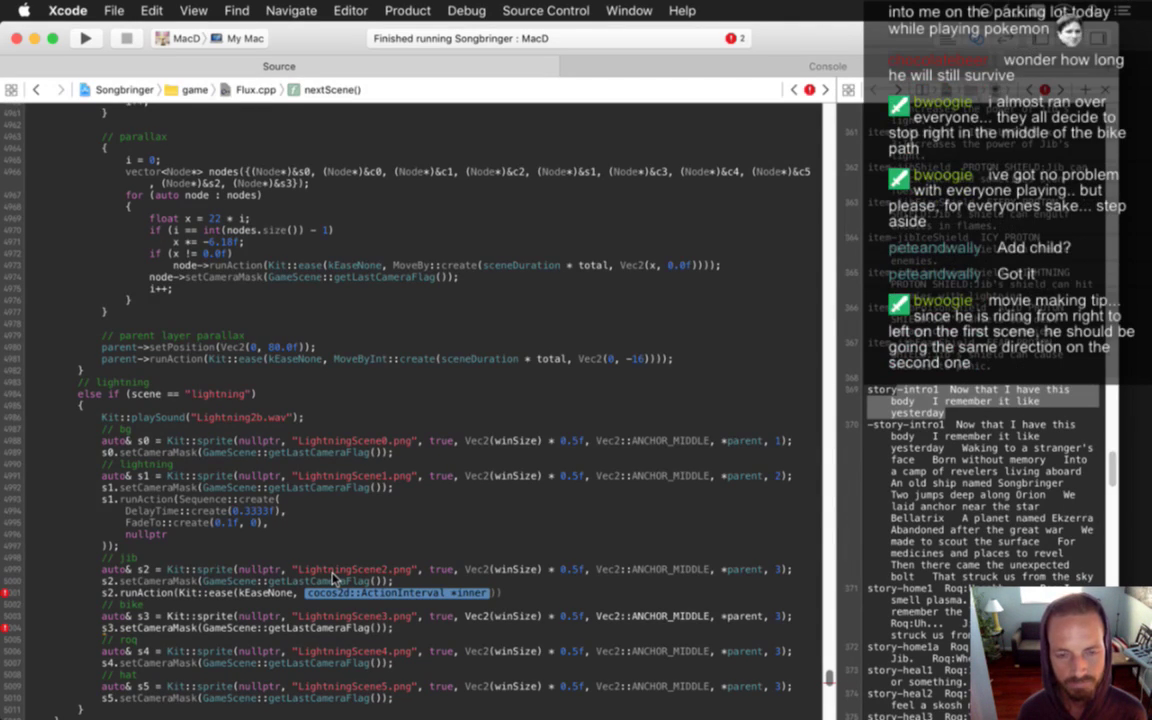
Use RotateBy::create as the eased action of s2, with sceneDuration as its duration
type("Rota")
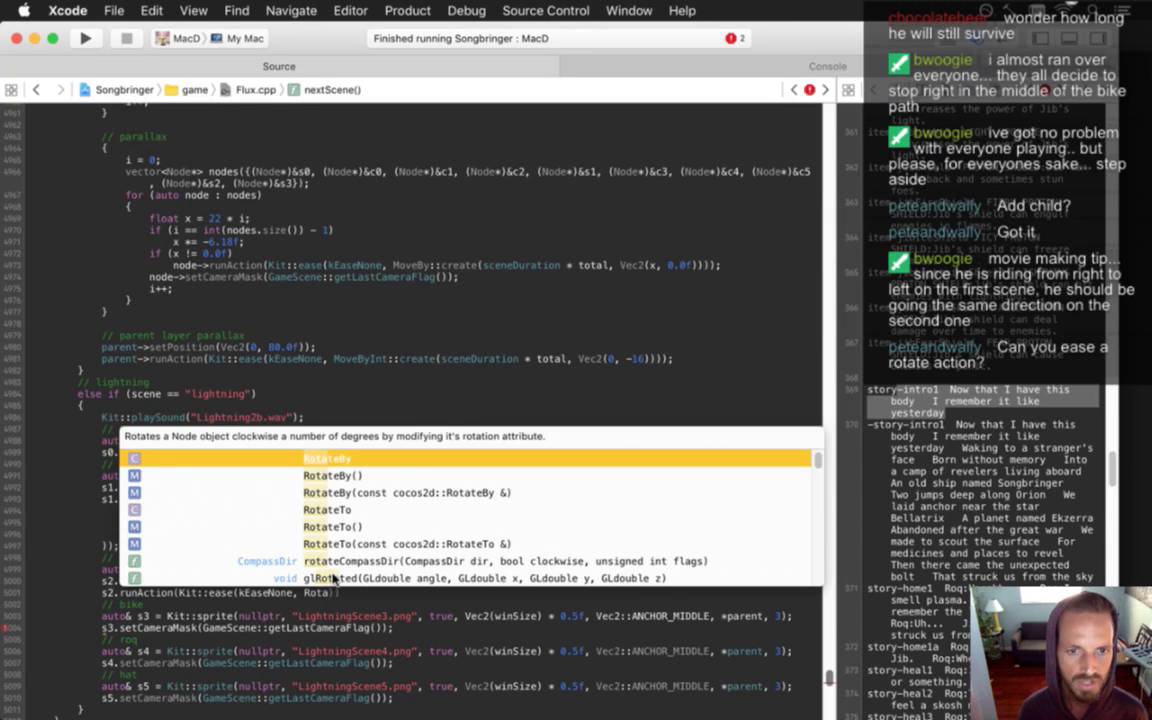
key("Return")
type("::create(float duration, float deltaAngle")
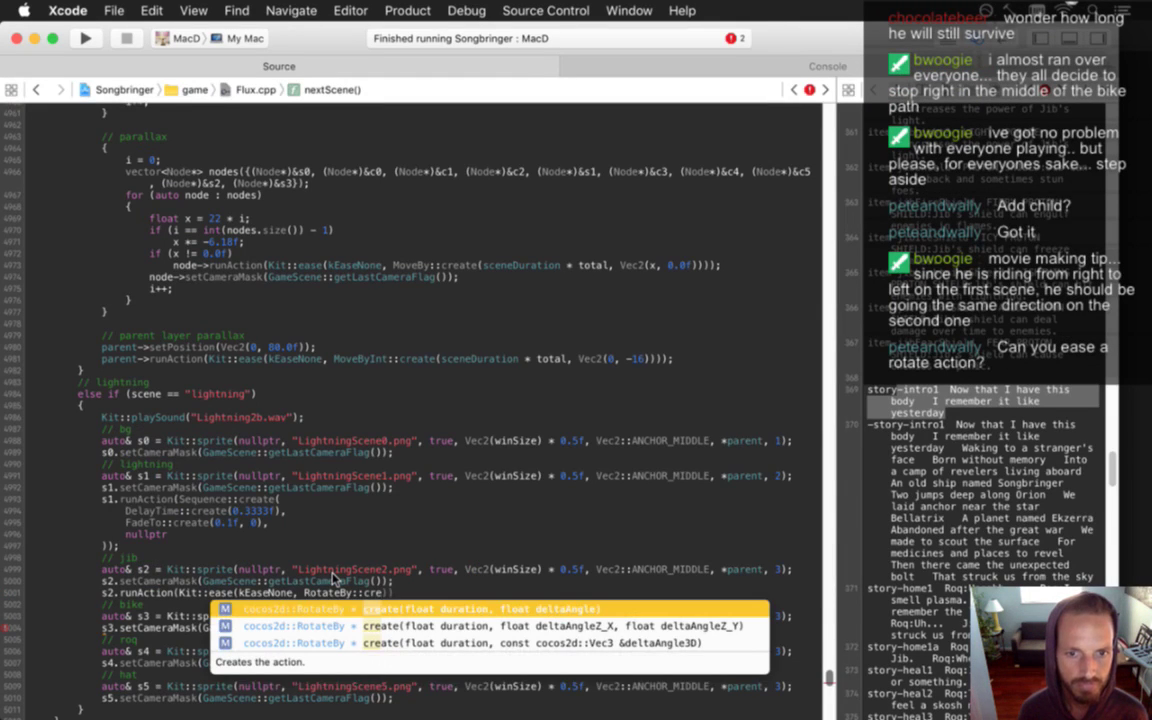
key("Return")
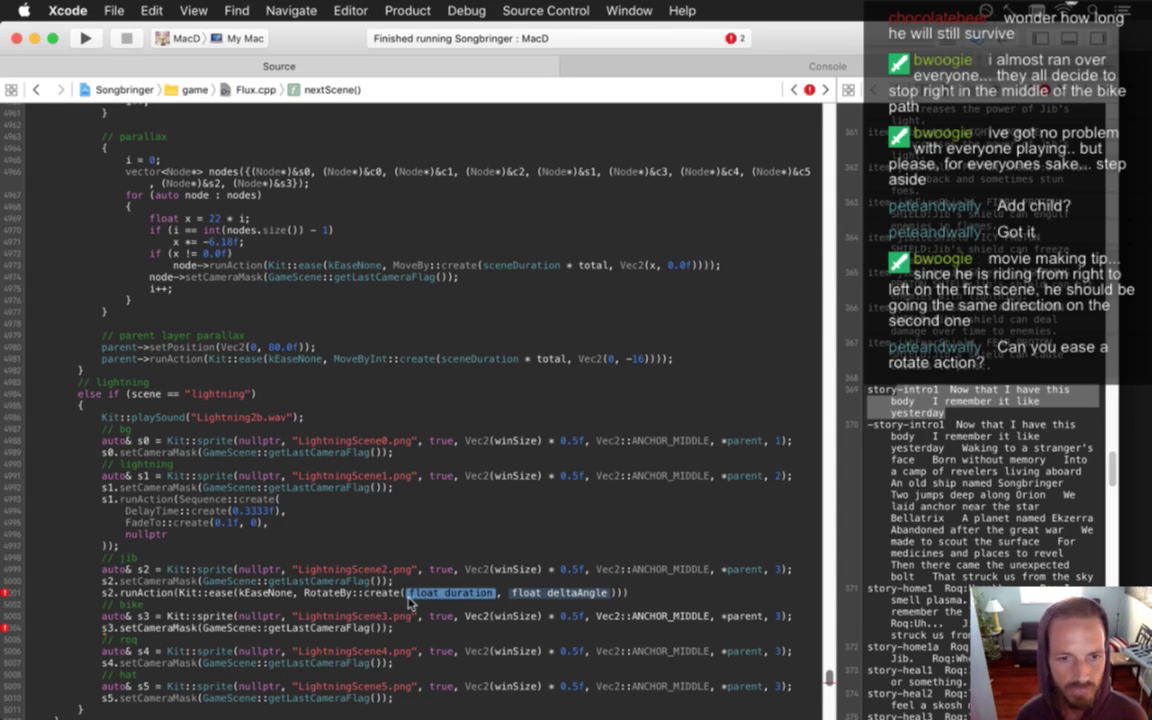
key("BackSpace")
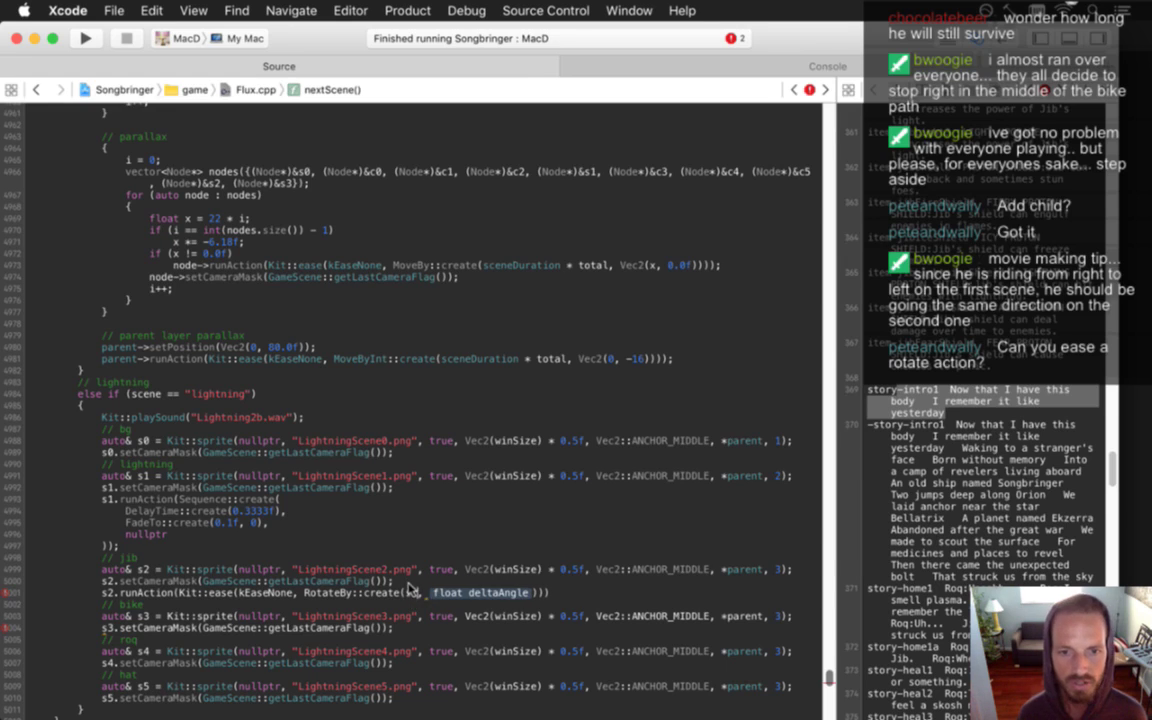
type("sceneD")
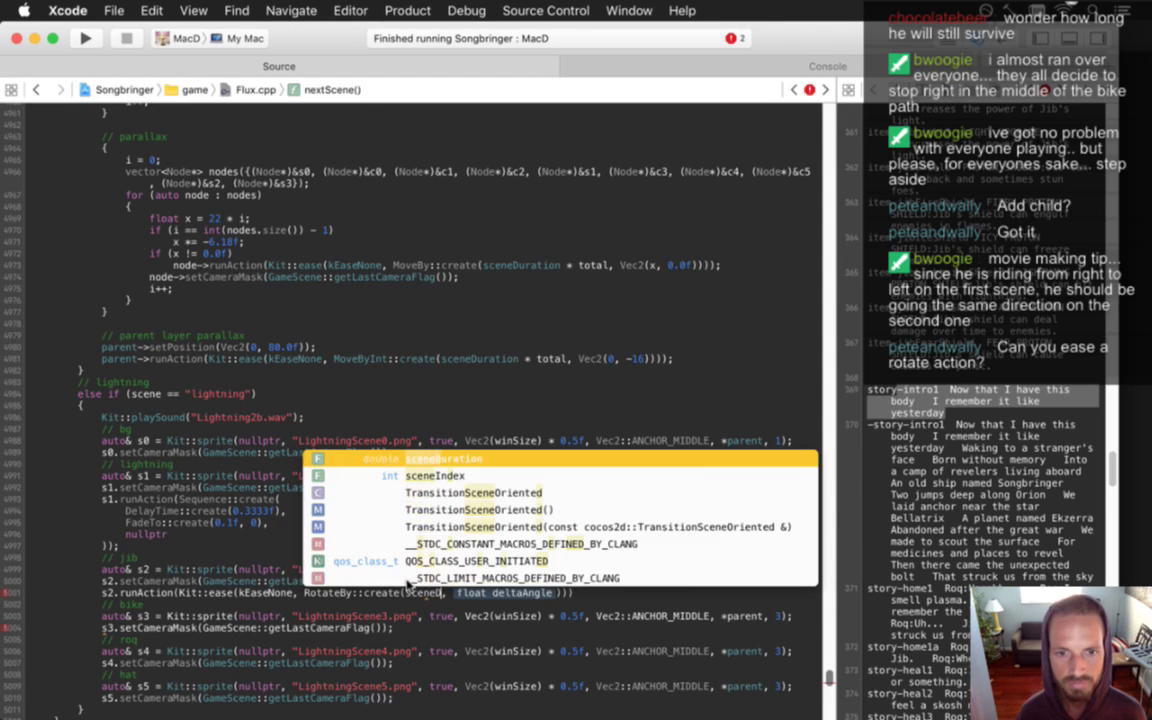
key("Return")
key("Tab")
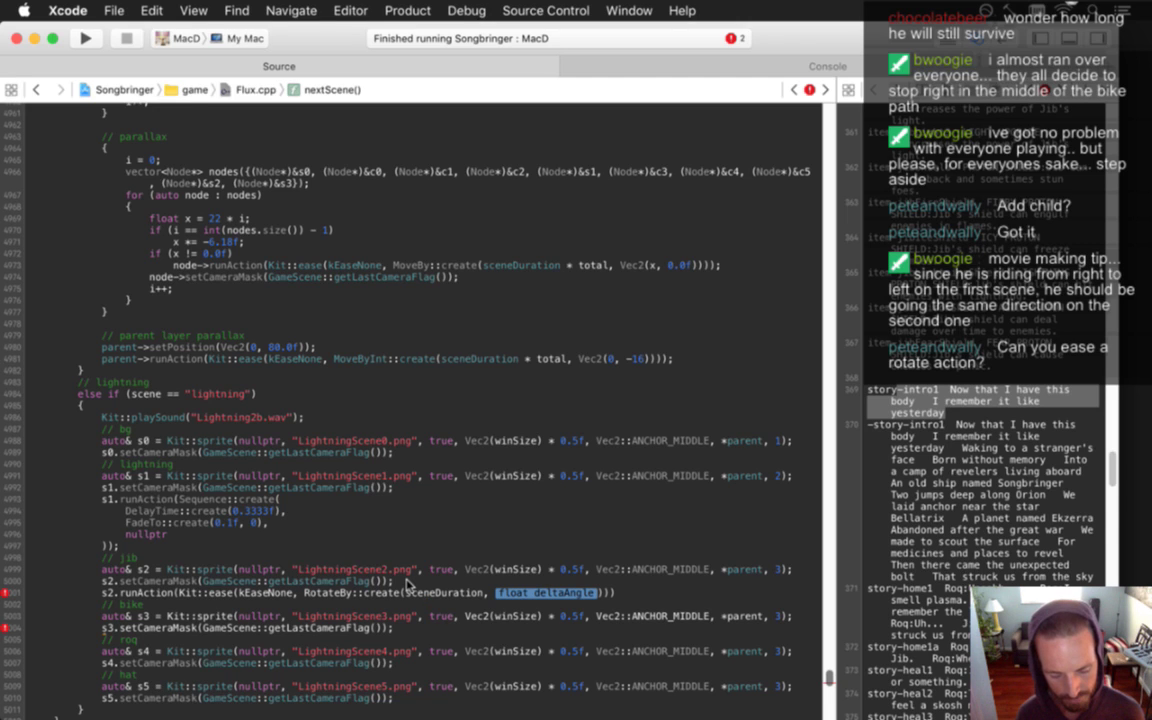
Check the silhouette artwork in Photoshop, set s2's rotation angle to -20 in Xcode and complete the statement
type("-")
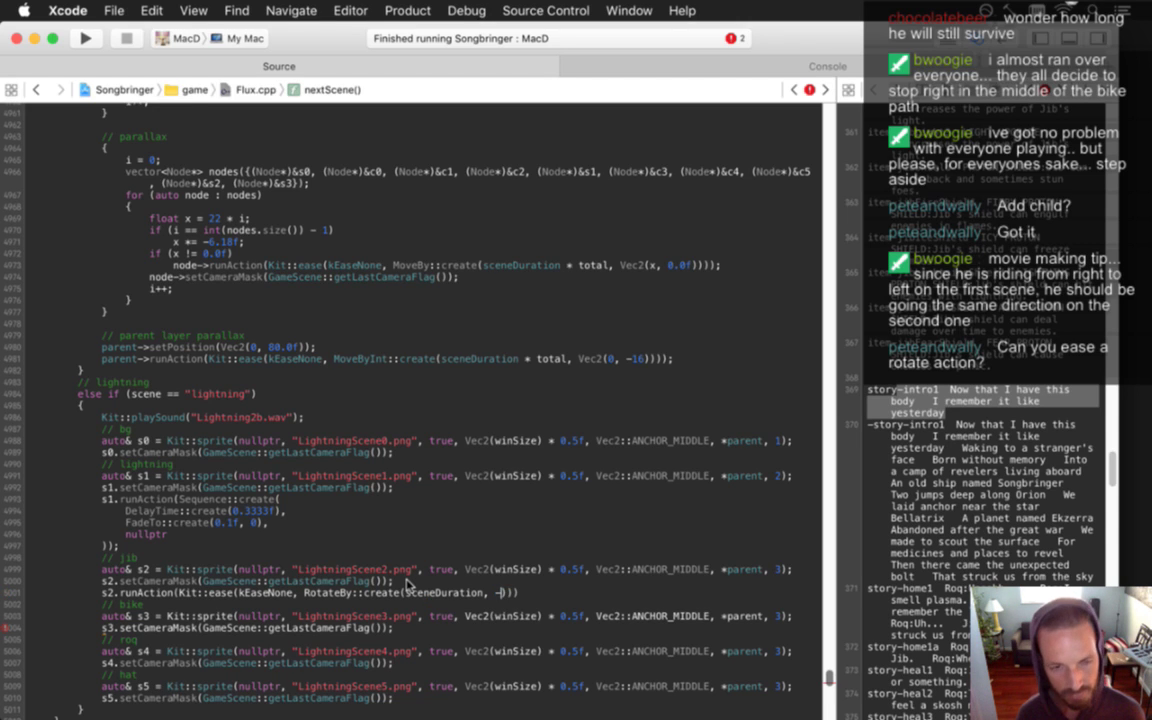
key("super+Tab")
key("super+Tab")
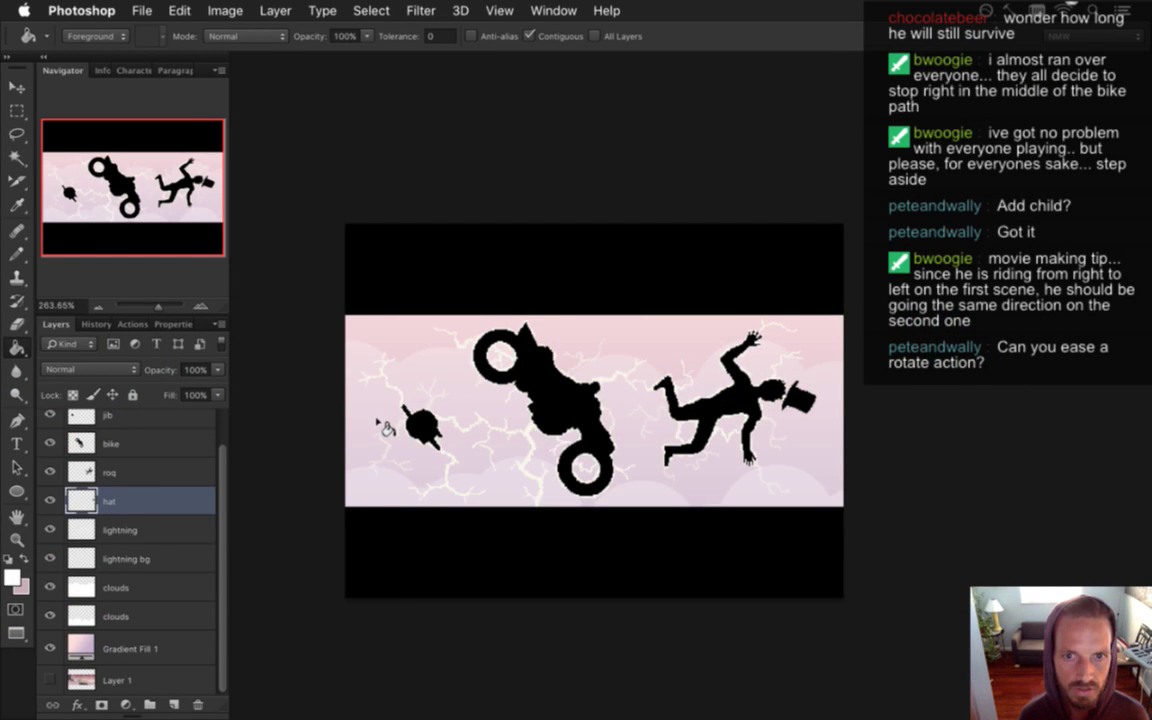
key("super+Tab")
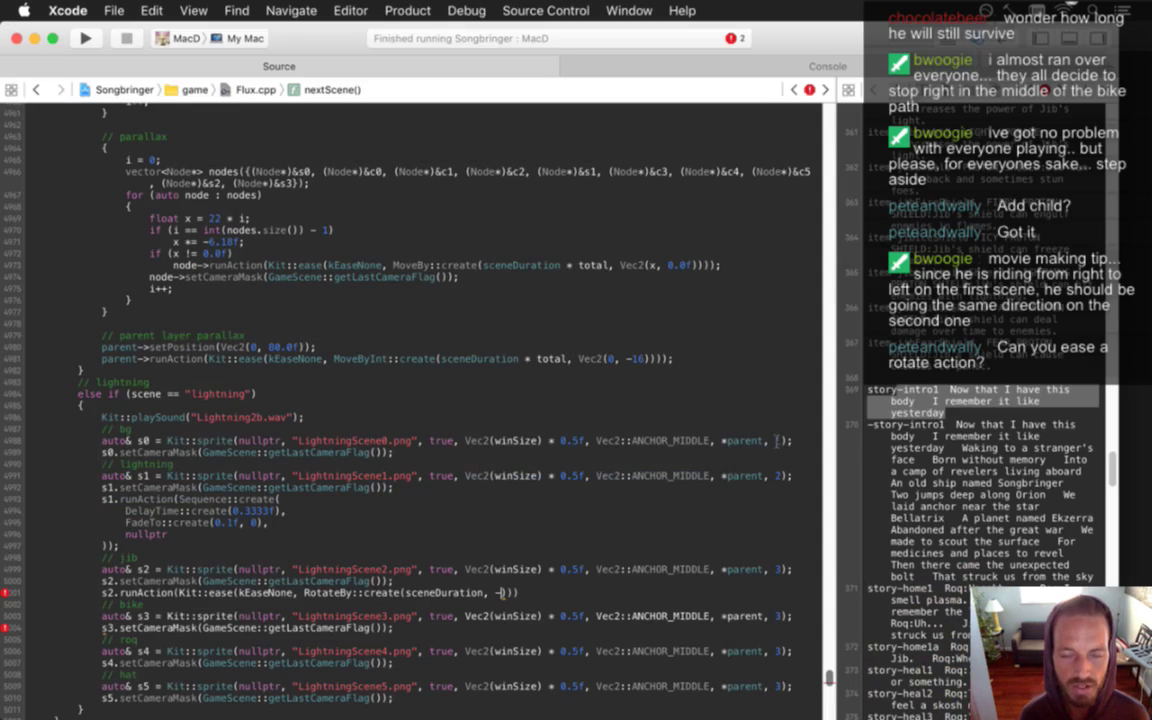
type("20)));")
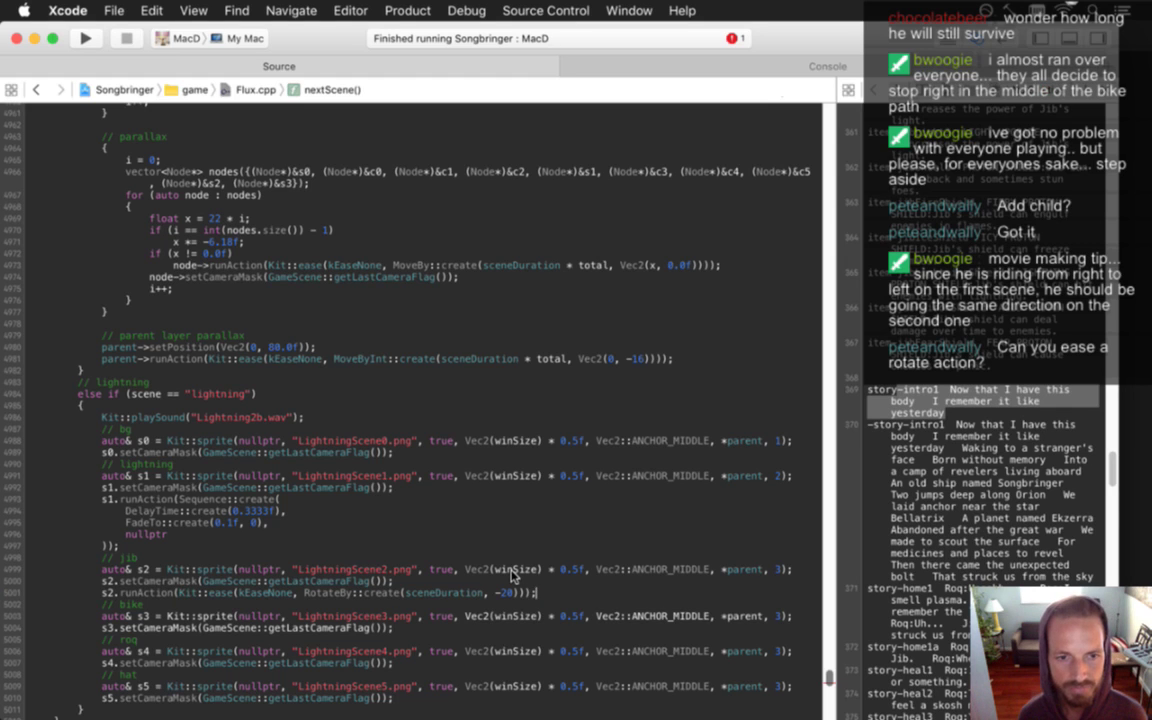
Duplicate the s2 RotateBy action line directly below itself
key("shift+Up")
key("super+c")
key("Right")
key("super+v")
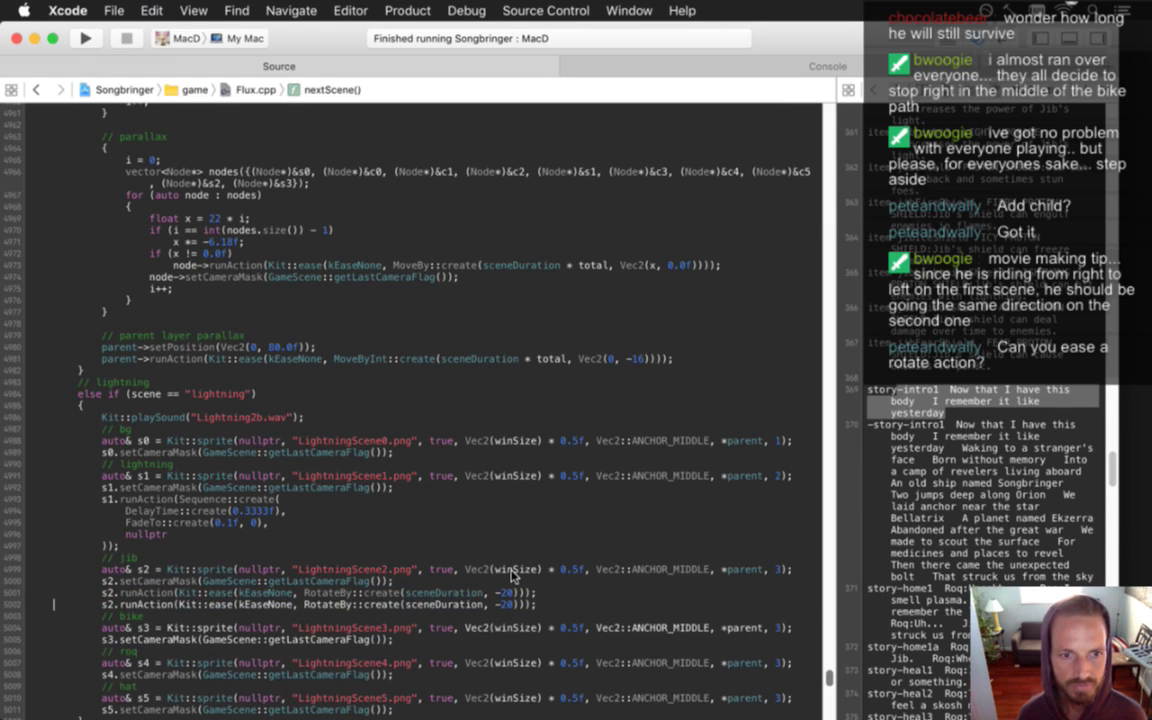
Replace RotateBy with MoveByInt in the duplicated s2 action line
key("alt+Right")
key("alt+Right")
key("Right")
key("Right")
key("alt+Right")
key("Right")
key("Right")
key("Delete")
key("Delete")
key("Delete")
key("Delete")
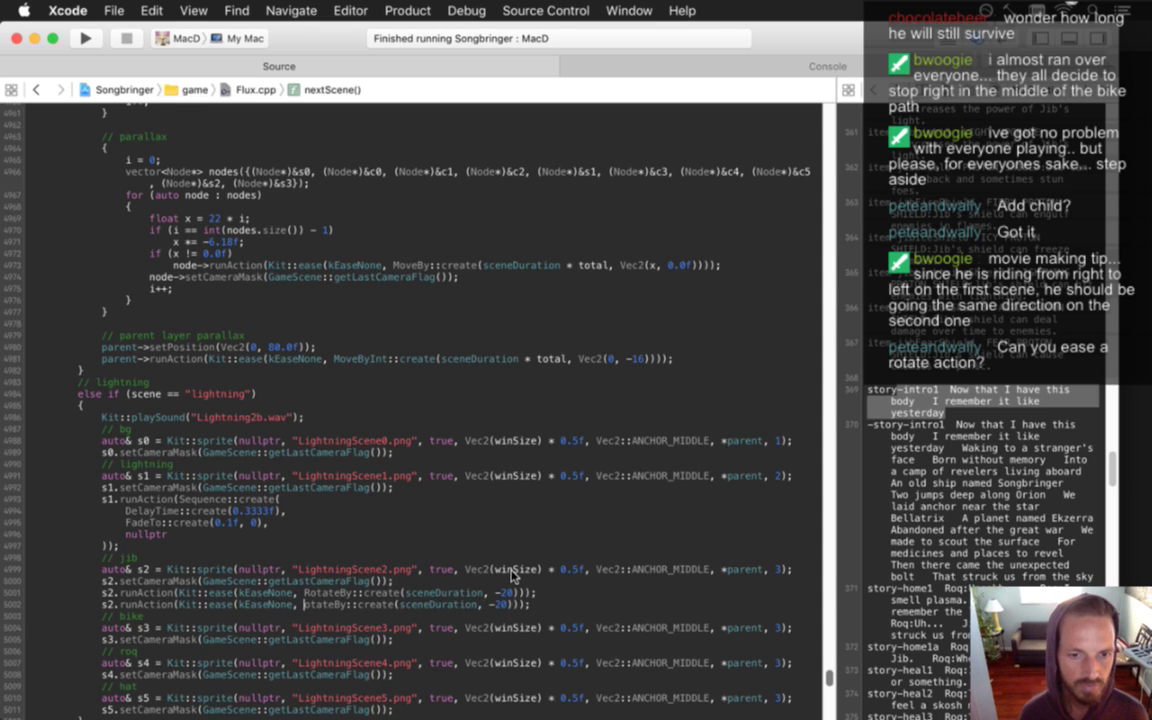
key("Delete")
key("Delete")
type("Move")
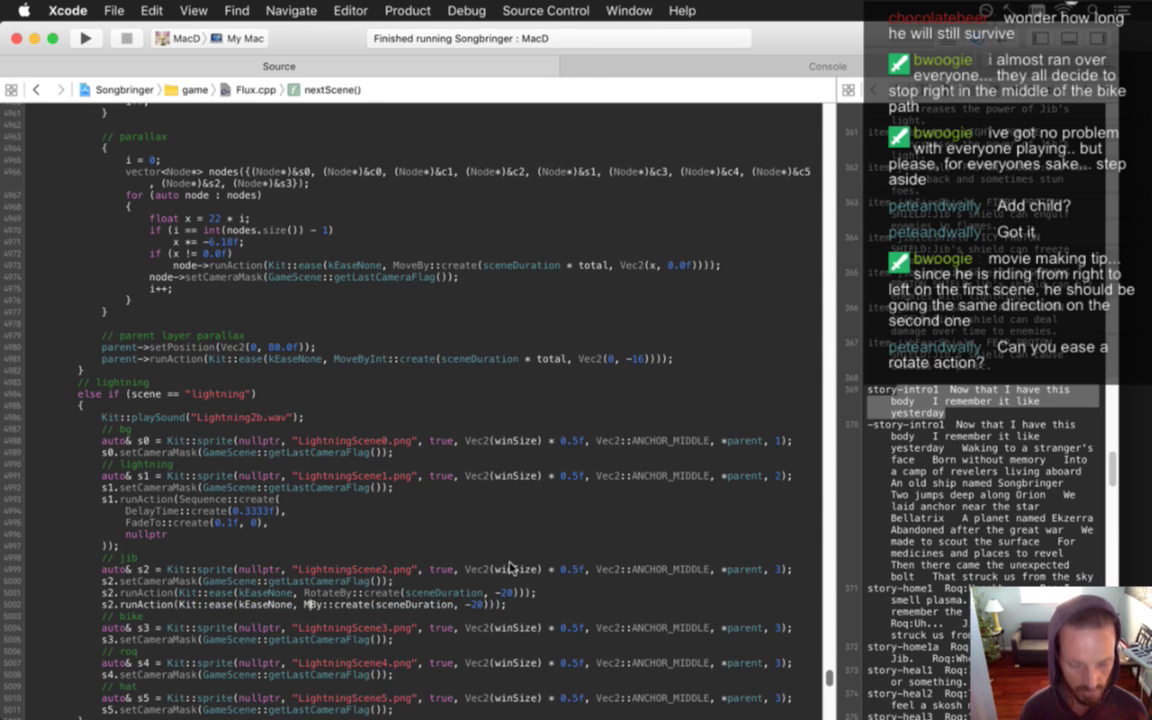
key("Right")
key("Right")
type("Int")
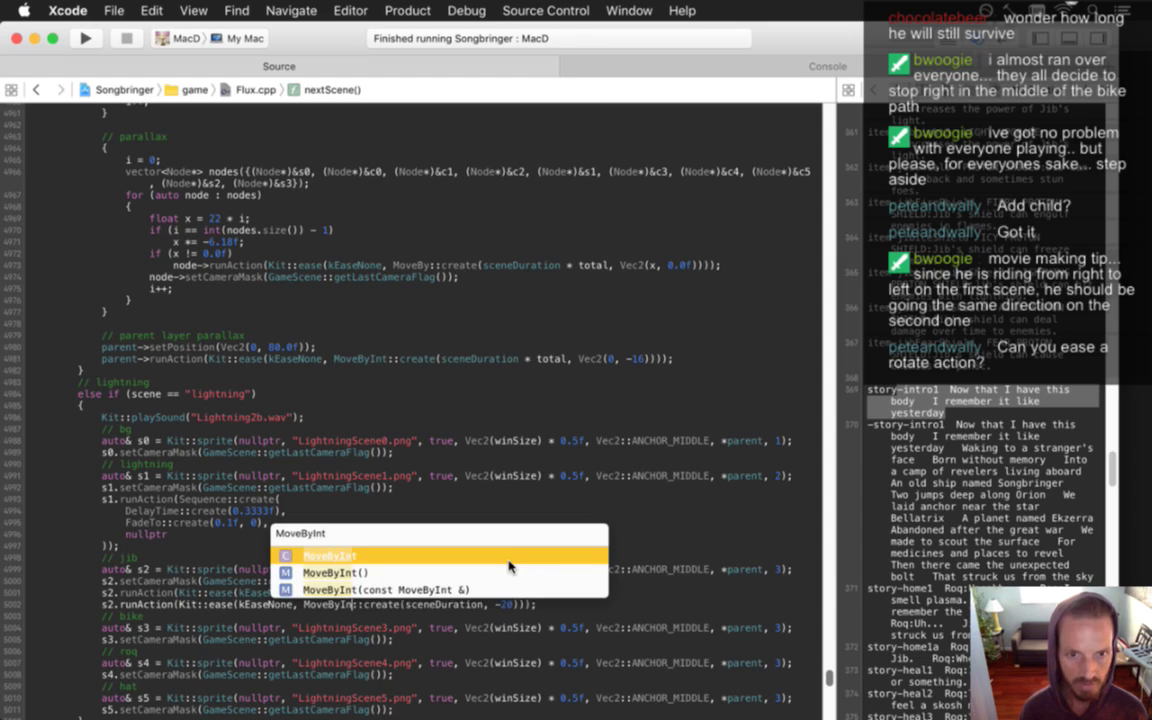
Replace the -20 argument of s2's MoveByInt action with Vec2(0, -20)
key("Right")
key("Right")
key("Right")
key("Right")
key("Right")
key("Right")
key("Right")
key("Right")
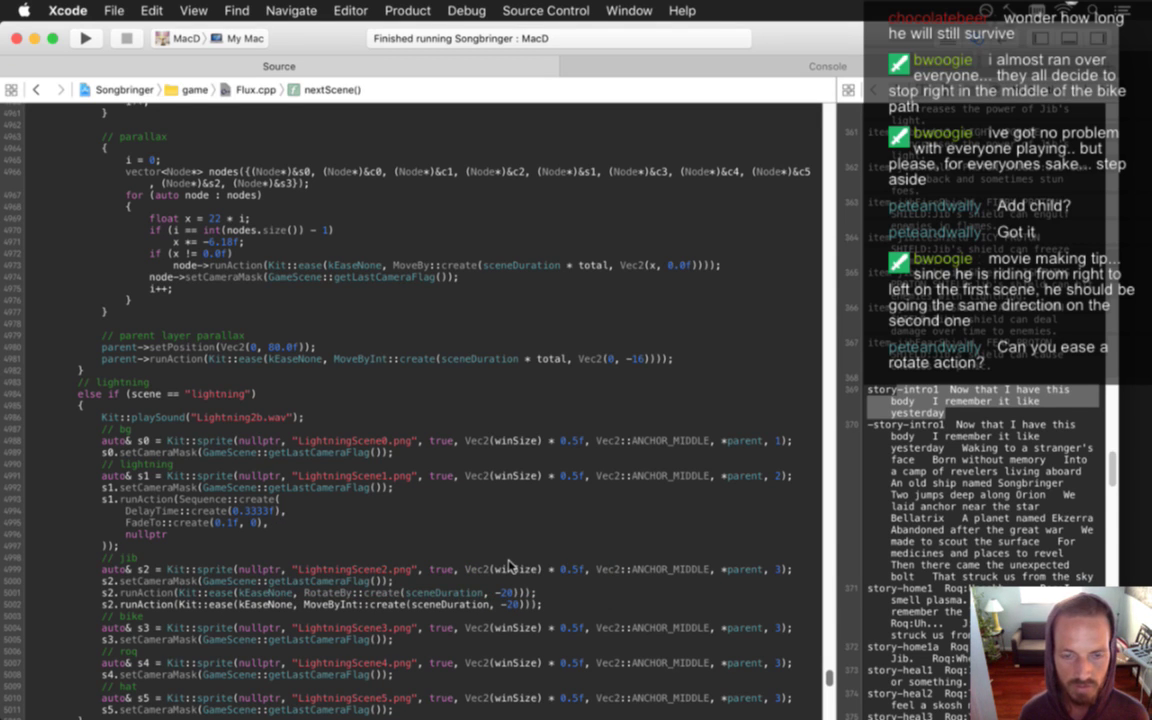
key("Right")
key("Right")
key("Right")
key("Right")
key("Right")
key("Right")
key("Right")
key("Right")
key("Right")
key("Right")
key("Right")
key("Right")
key("Right")
key("Right")
key("Right")
key("Right")
key("Delete")
key("Delete")
key("Delete")
type("Vec2(")
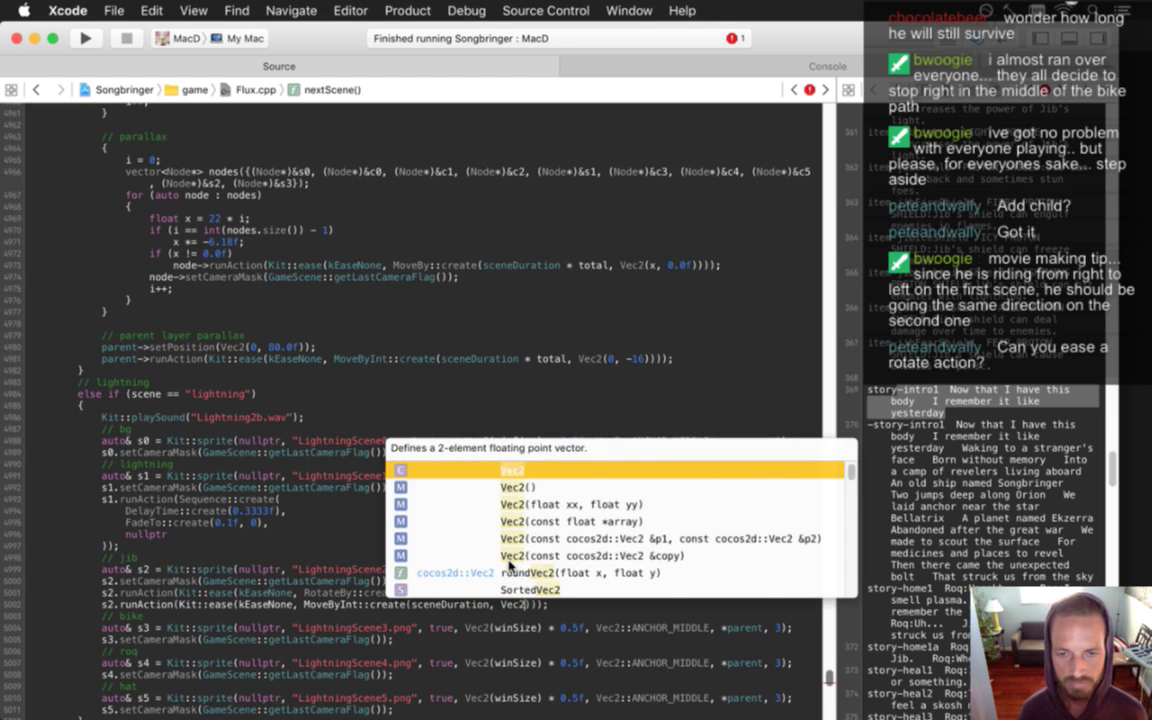
type("0,")
type("-")
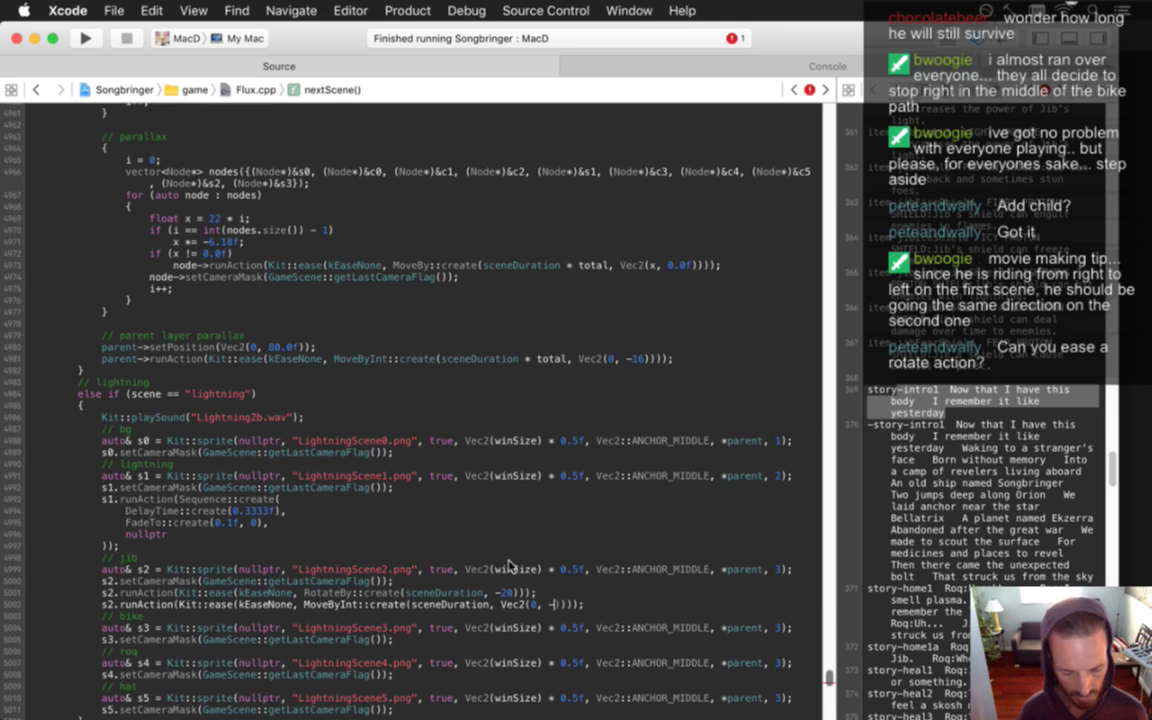
type("20")
key("Right")
key("Right")
key("Right")
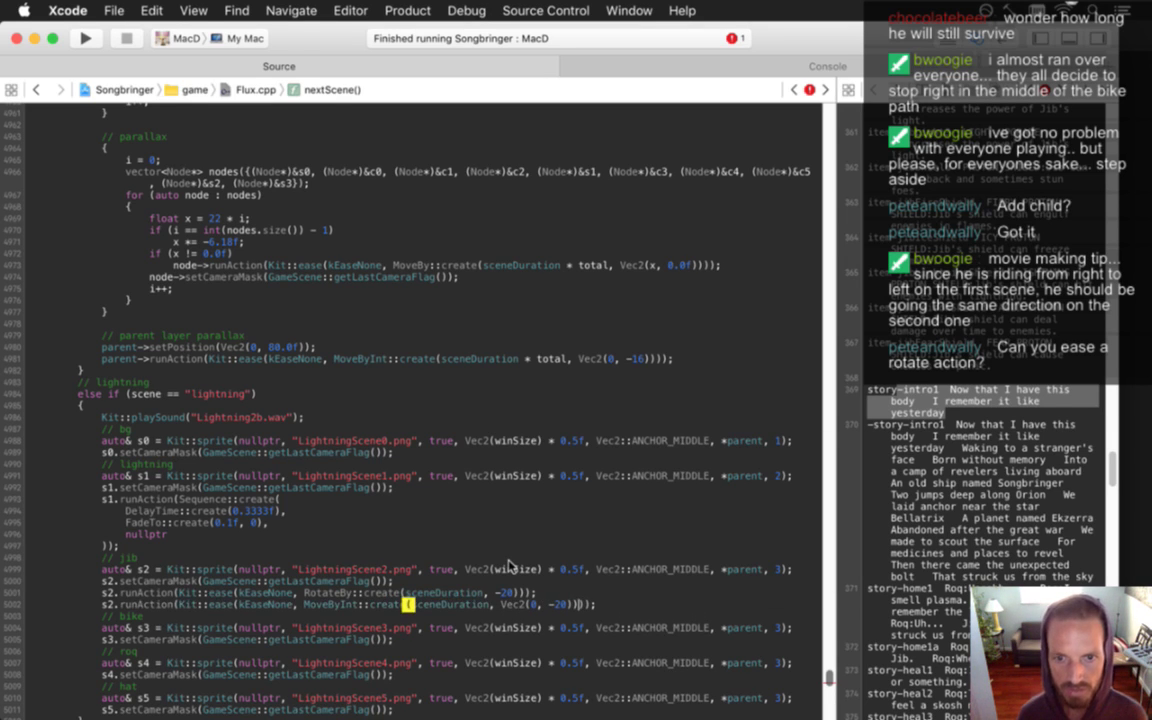
Run the game to preview the jib sprite's rotate and move animation in the lightning scene, and quit it
left_click_drag(200, 580, 279, 625)
left_click(335, 628)
key("Down")
key("Down")
key("Down")
key("Down")
key("Down")
key("Down")
key("Down")
key("Down")
key("Down")
key("Down")
key("Down")
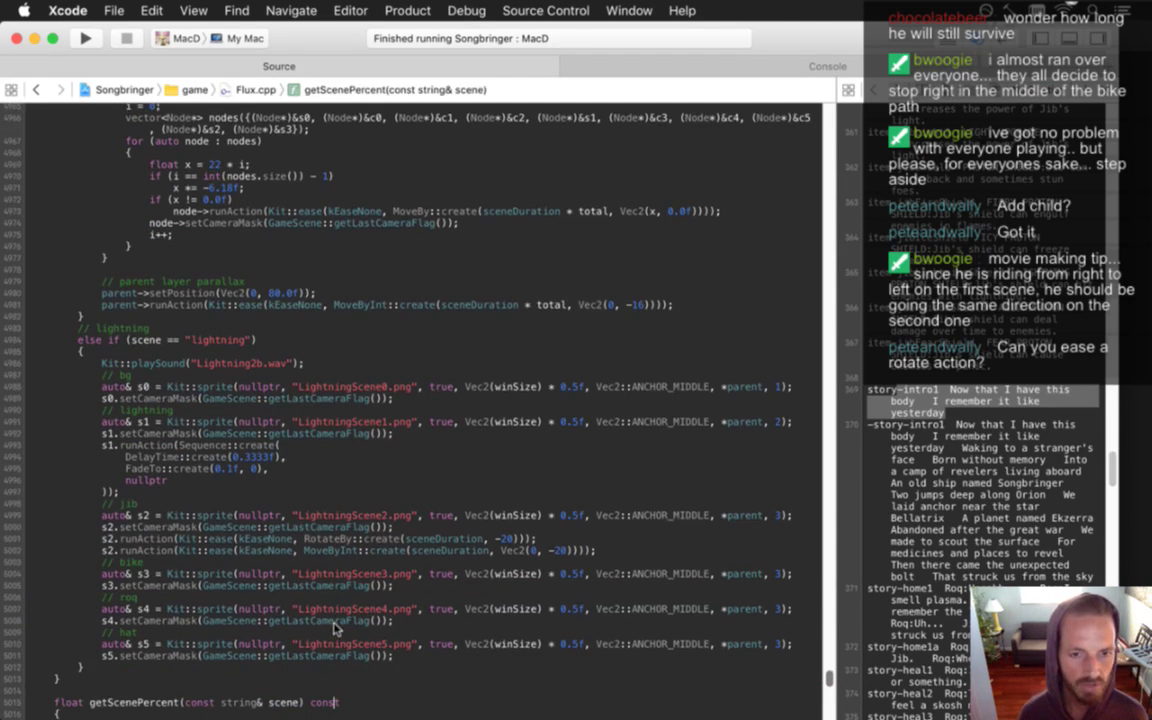
key("super+r")
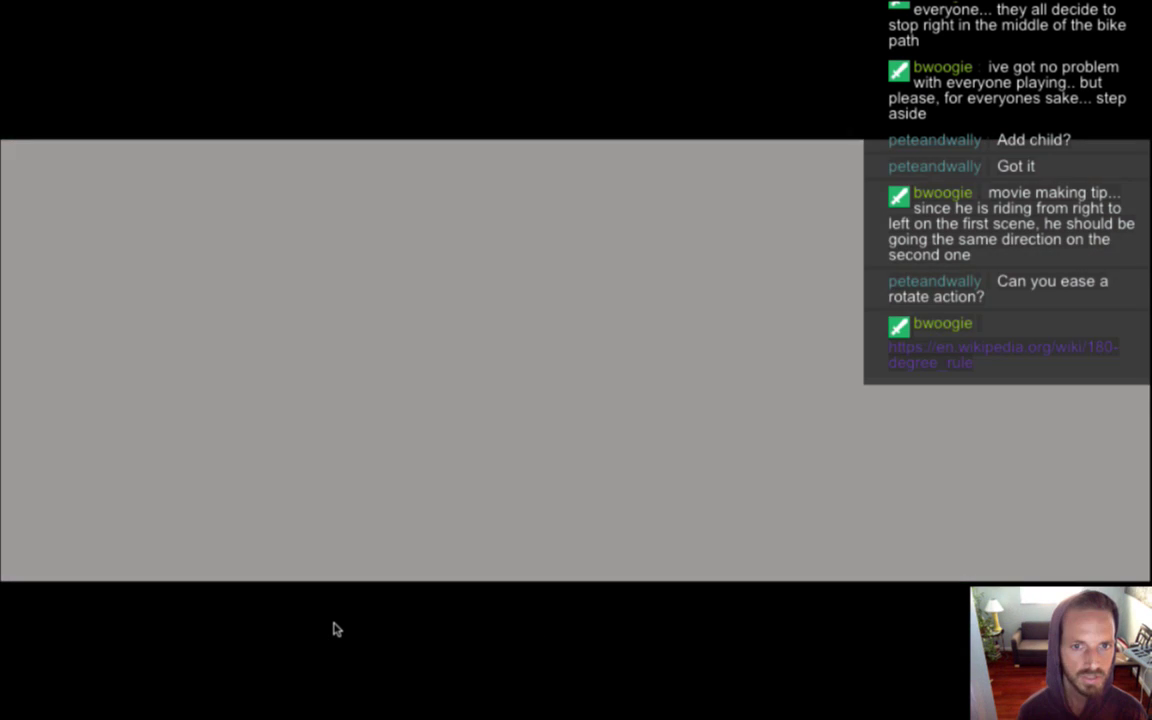
key("super+q")
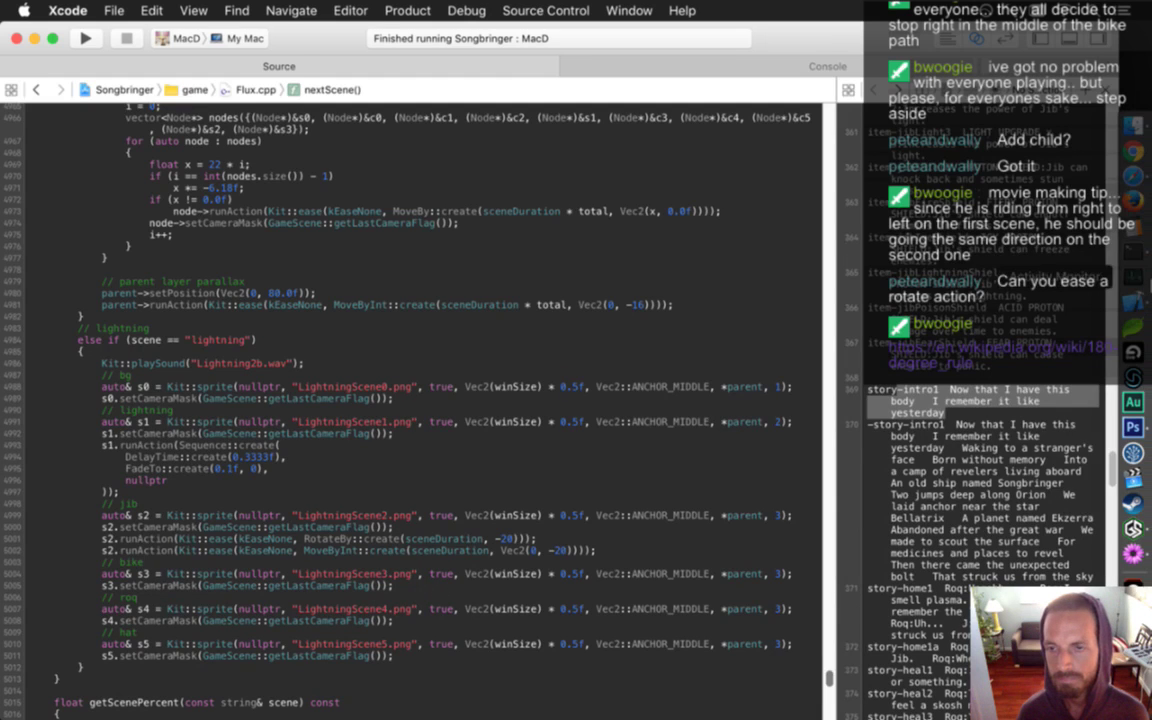
Search the web for "180 degree rule" in a new Safari tab and read the introduction of its Wikipedia article
left_click(1142, 176)
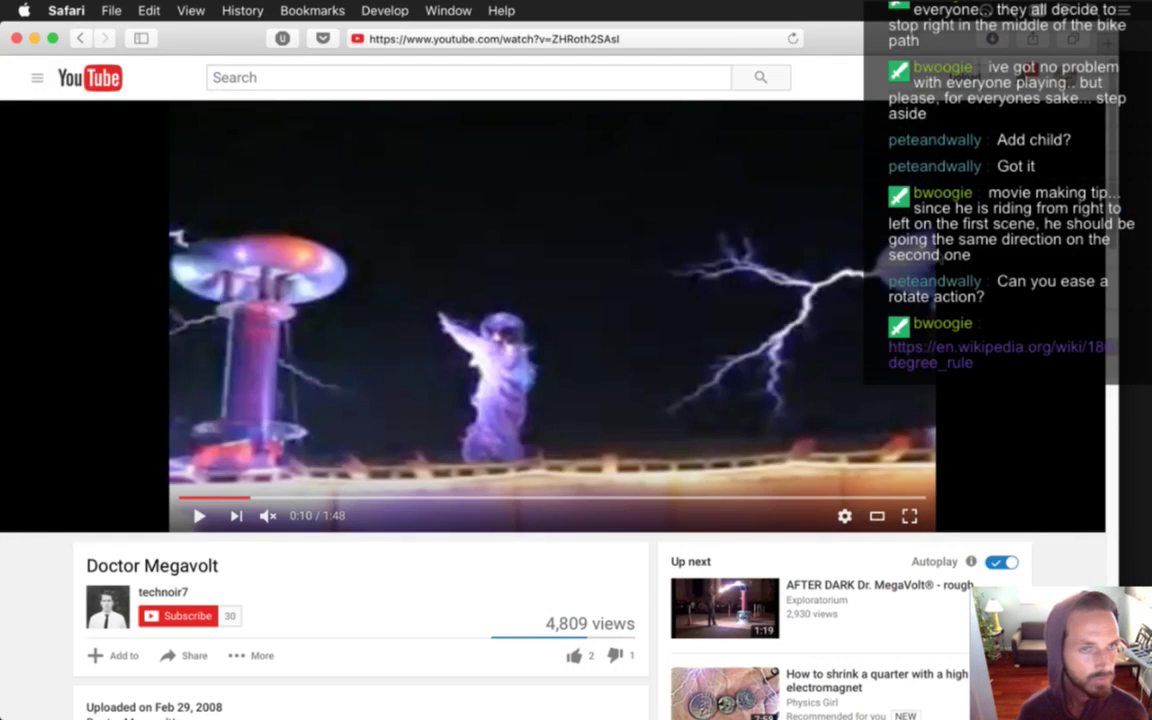
key("super+t")
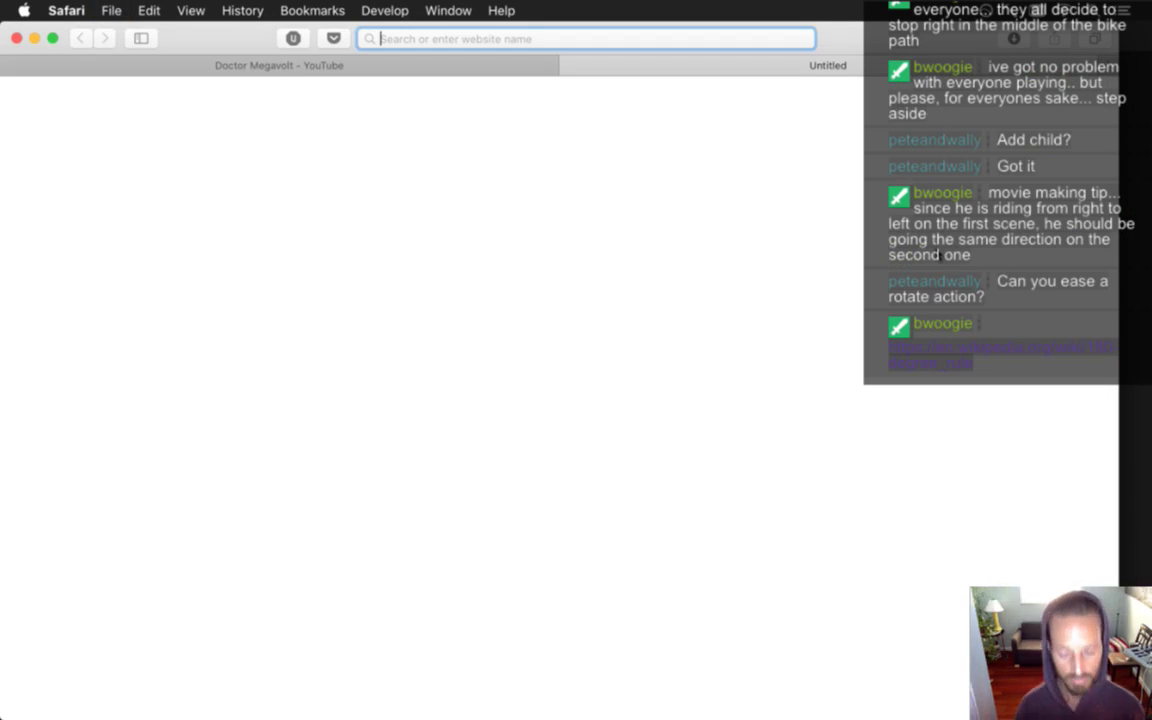
type("180 degree rule")
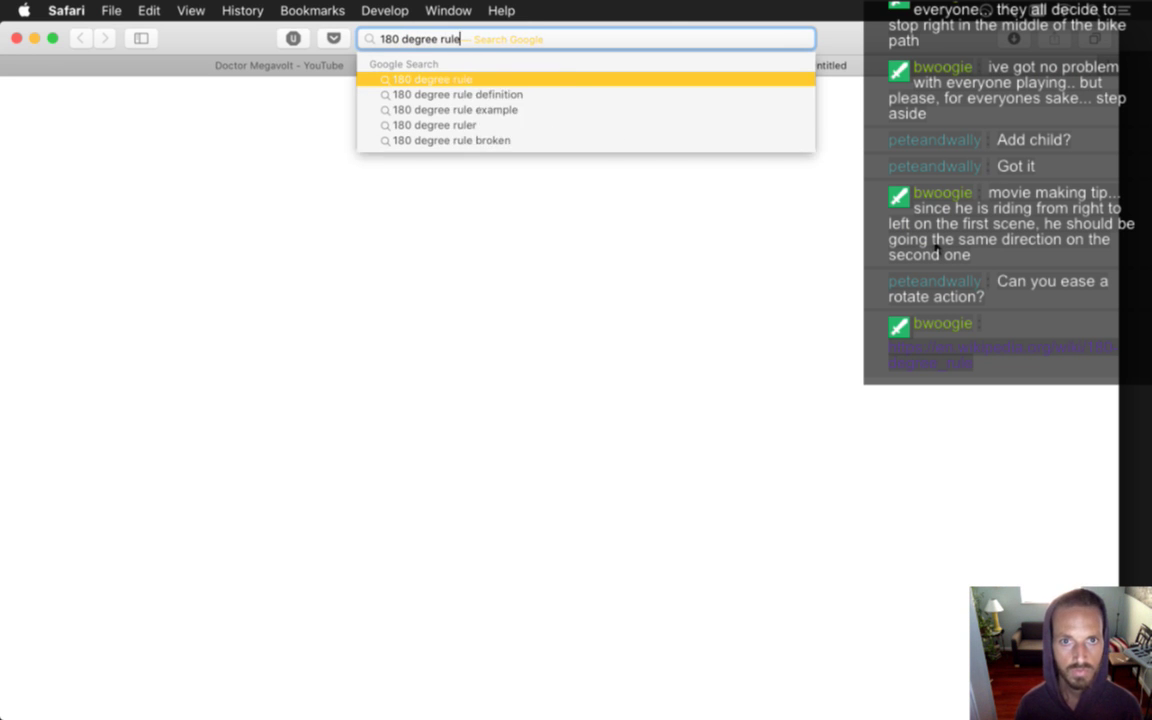
key("Return")
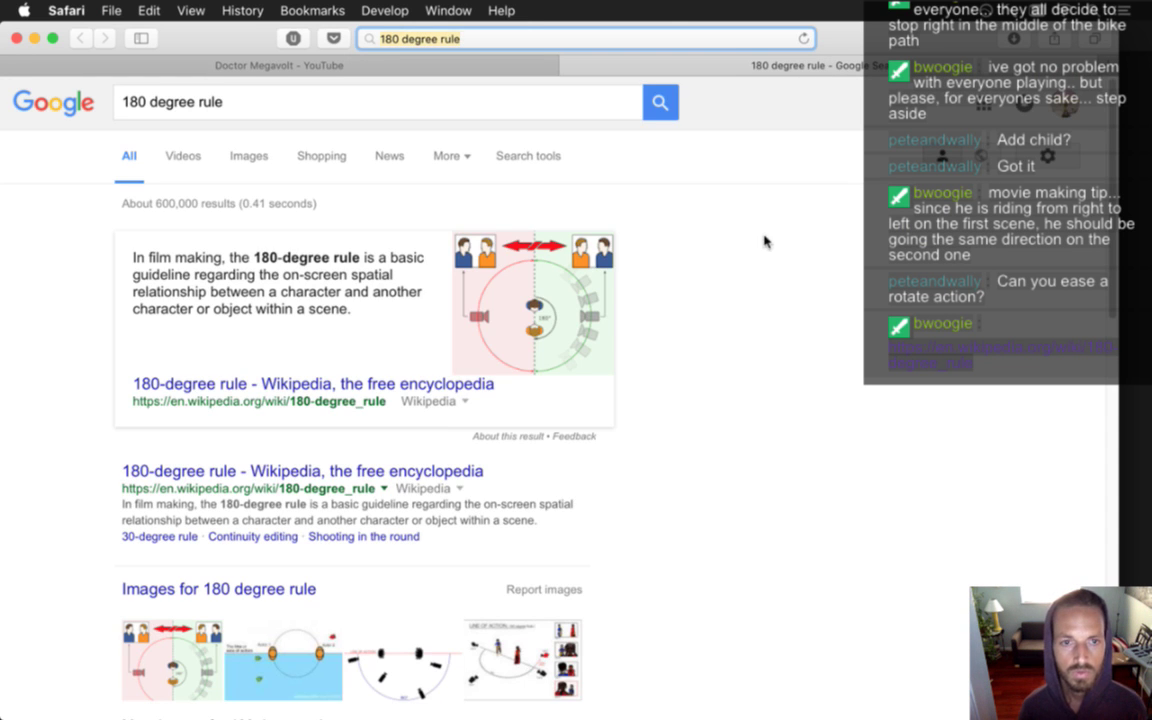
left_click(341, 469)
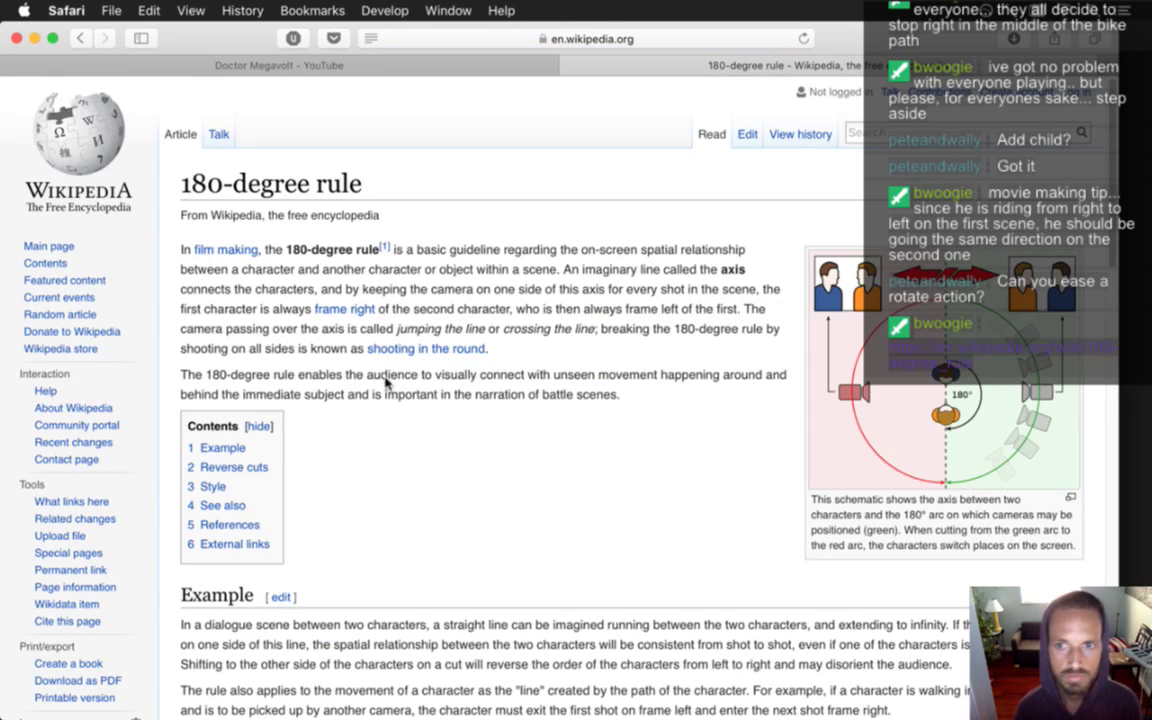
left_click_drag(286, 250, 451, 262)
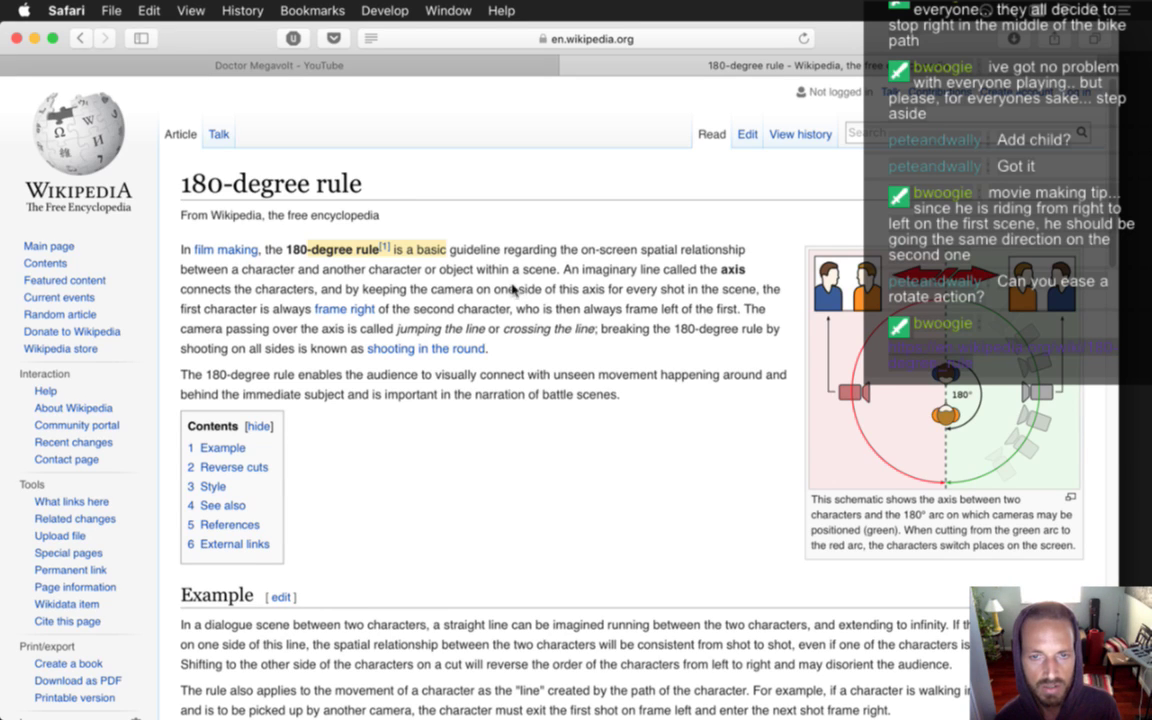
left_click_drag(583, 270, 654, 281)
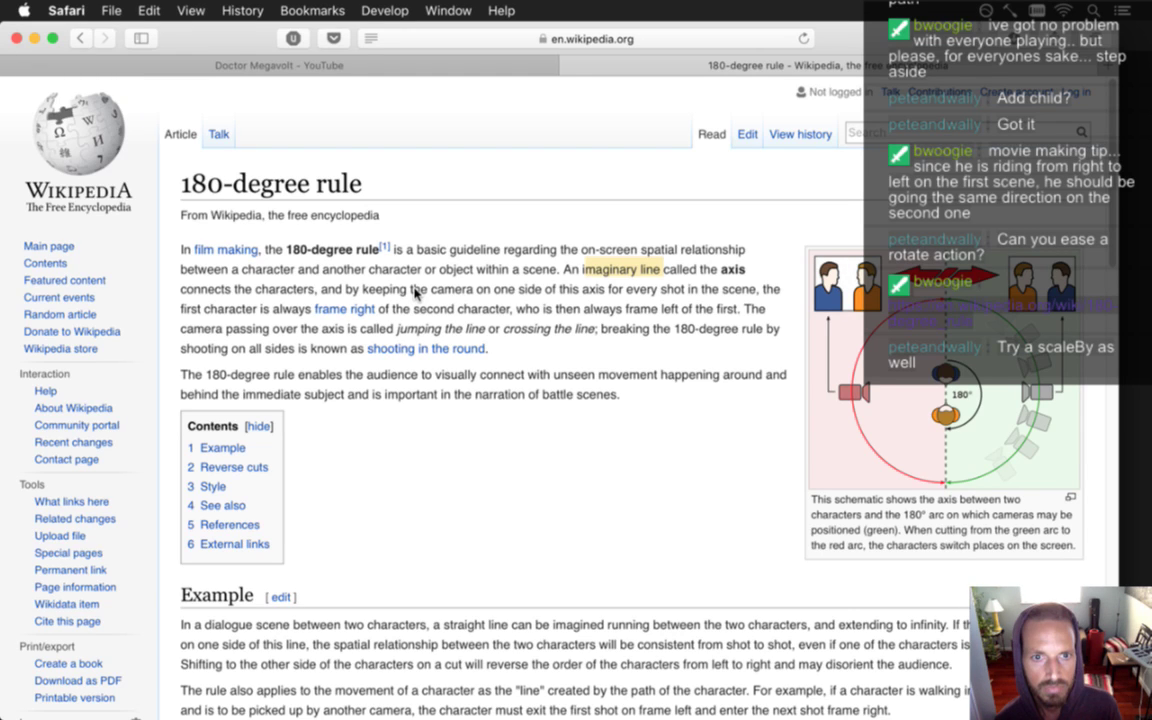
left_click_drag(341, 329, 470, 349)
left_click(521, 380)
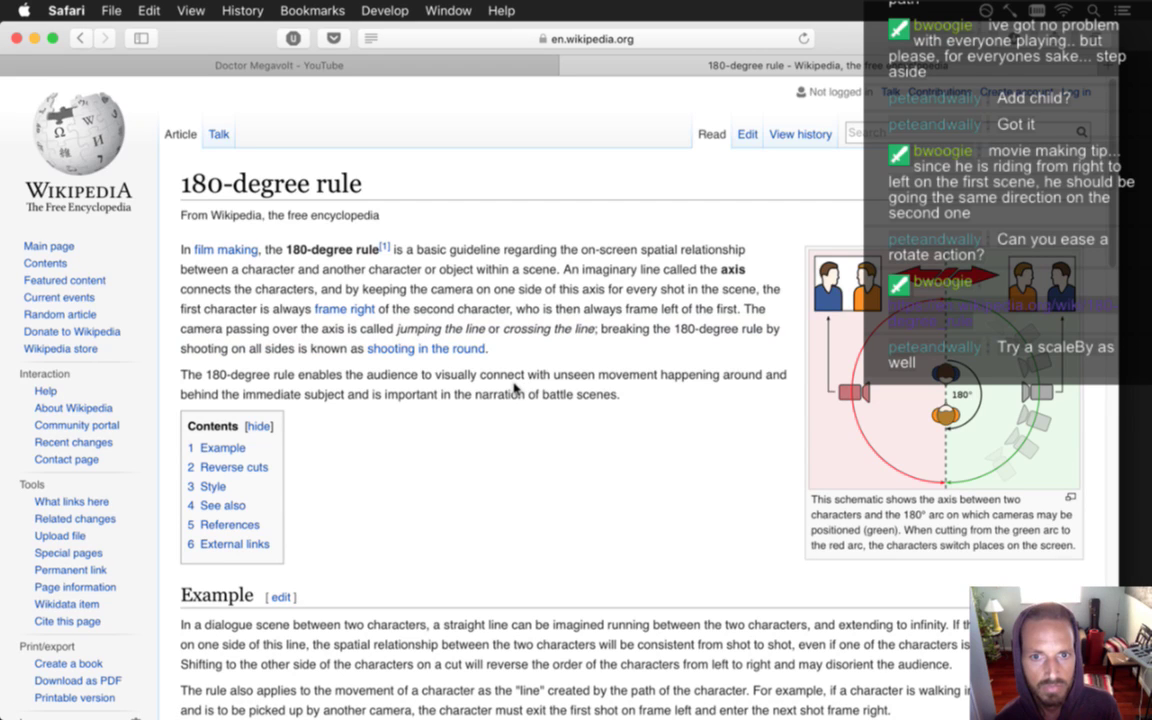
left_click_drag(298, 376, 463, 400)
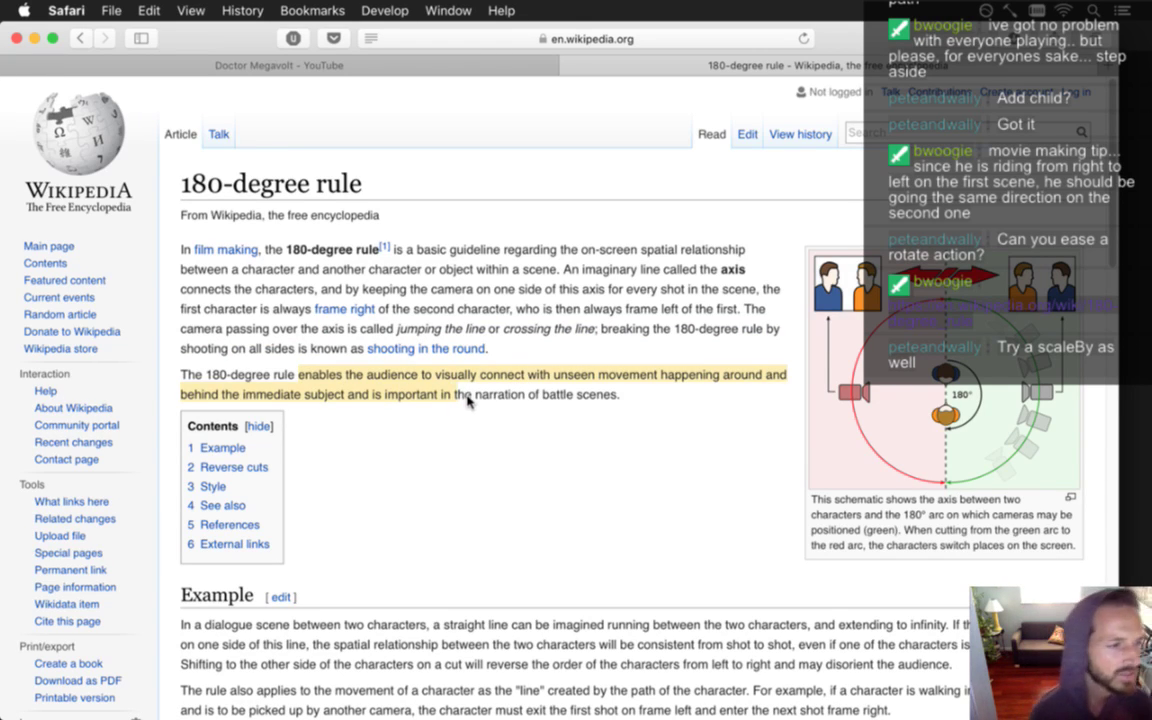
left_click(463, 400)
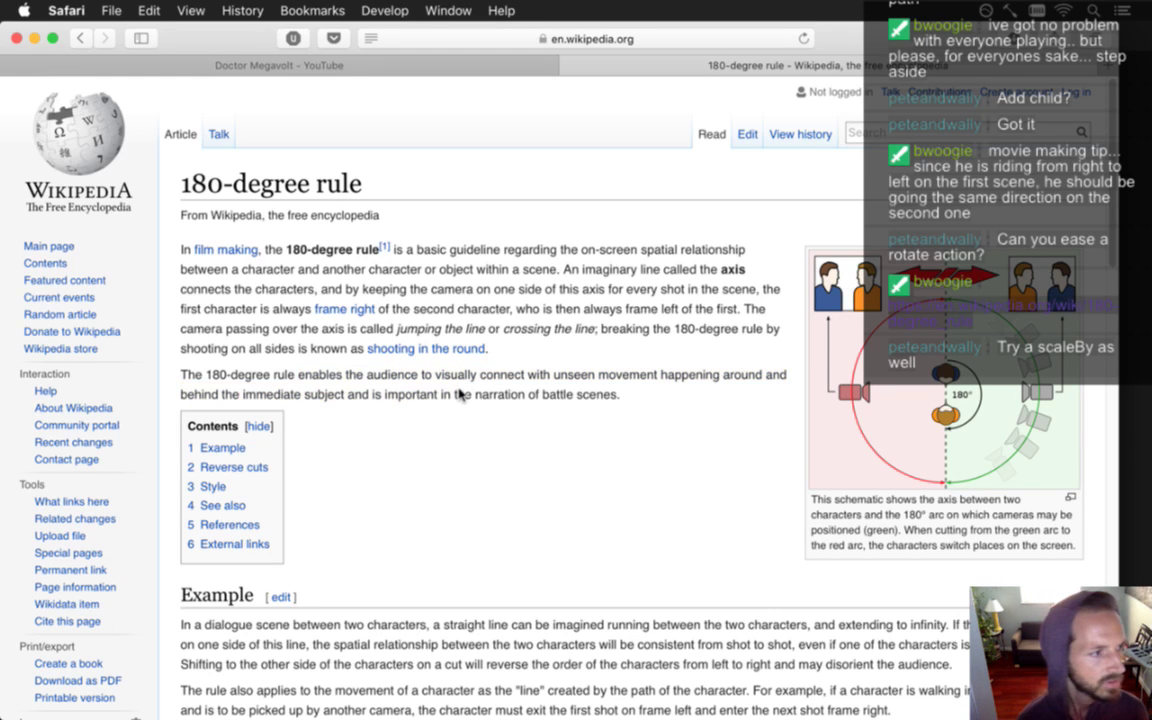
Switch to Photoshop and flip the whole lightning scene canvas horizontally
key("super+Tab")
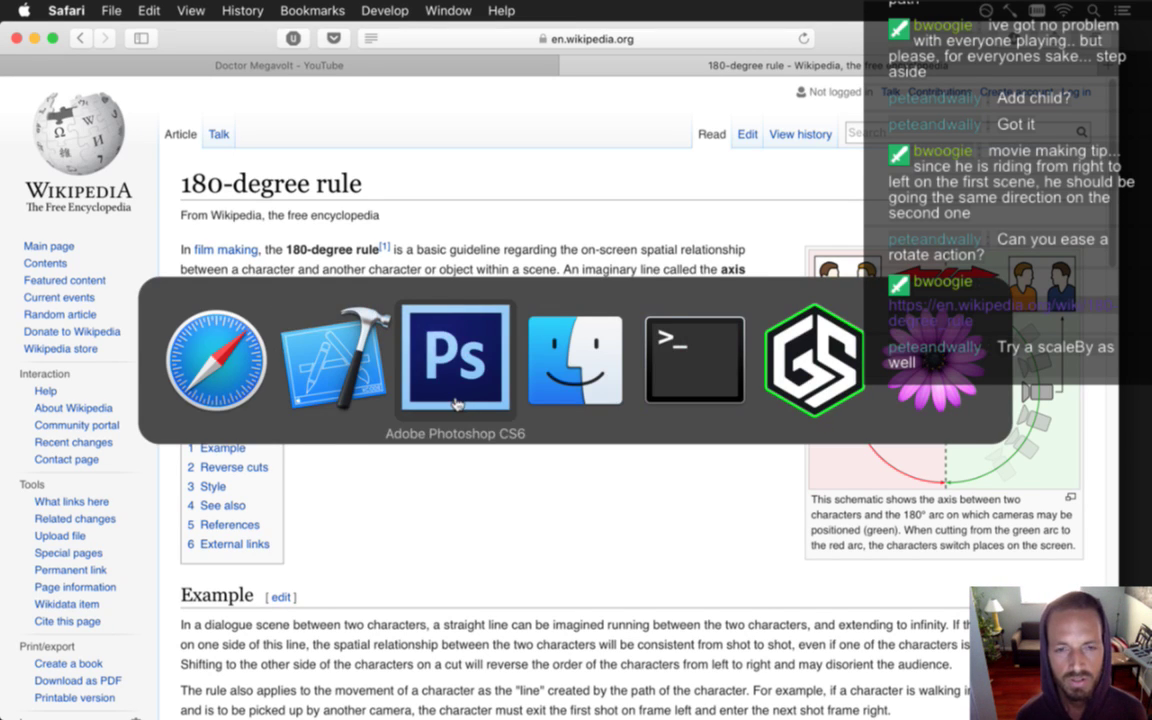
left_click(427, 402)
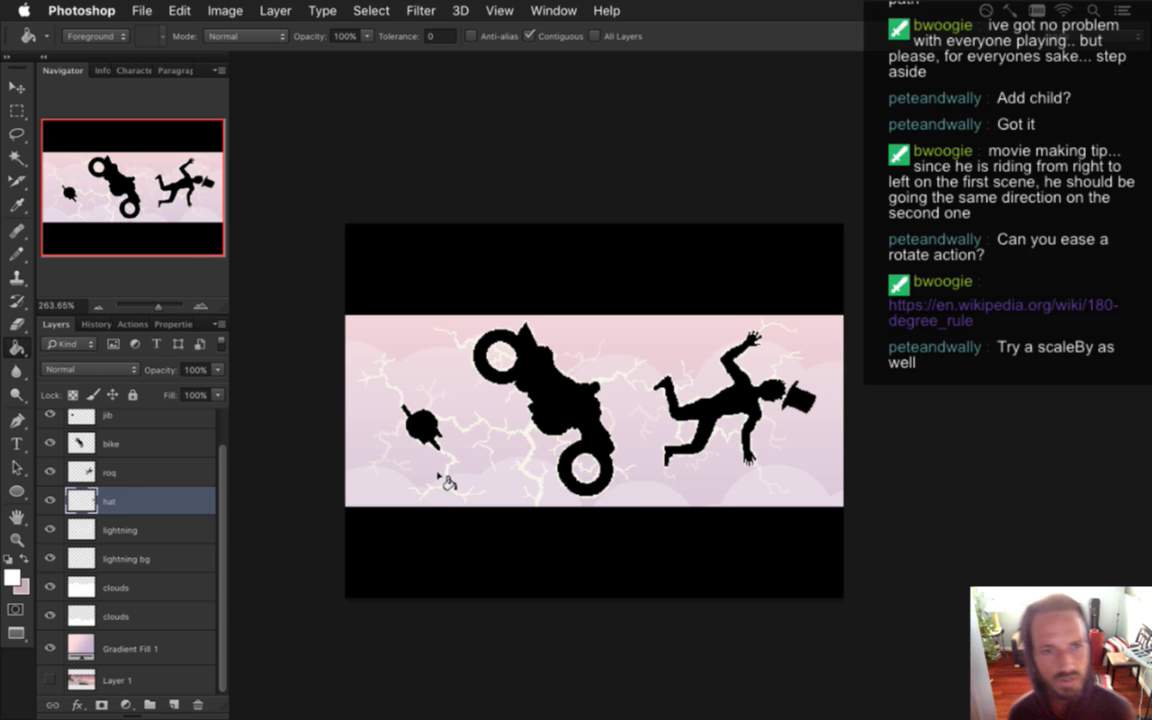
left_click(206, 9)
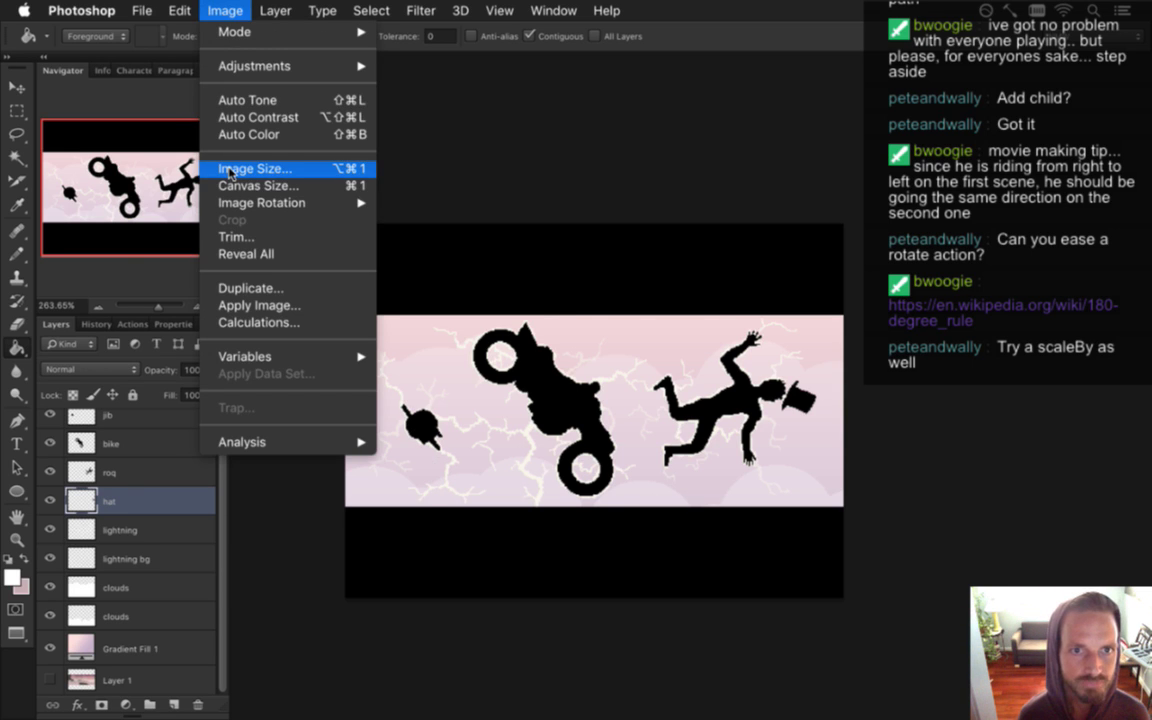
mouse_move(240, 204)
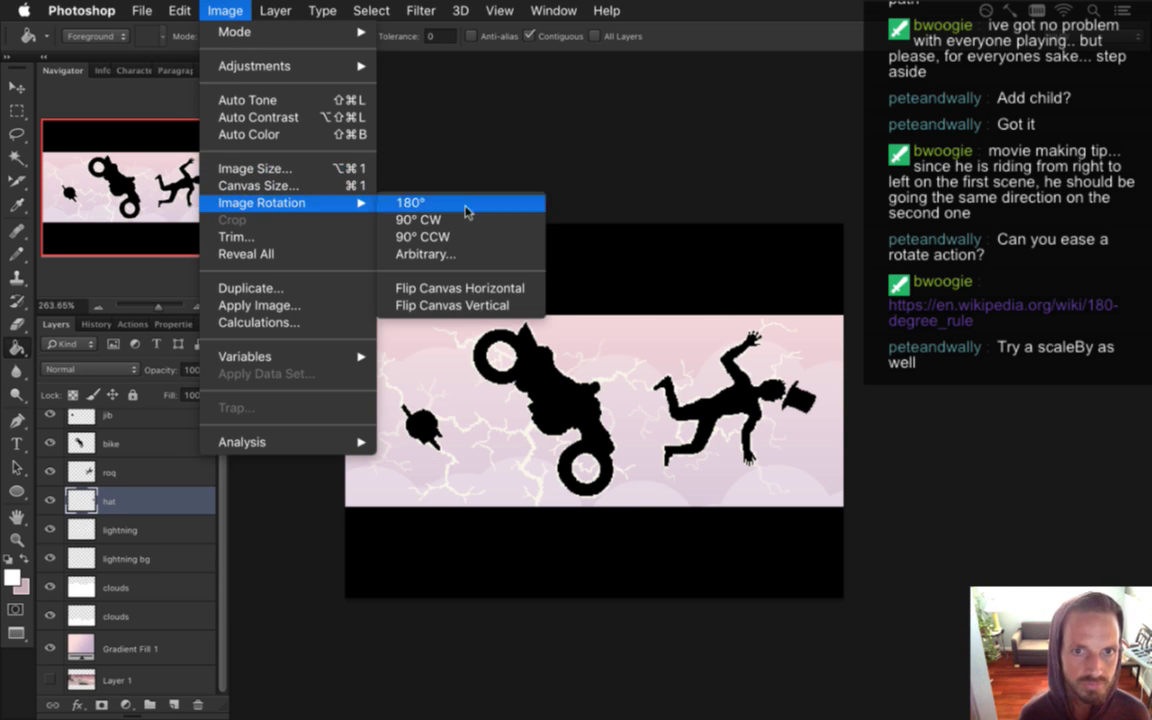
left_click(462, 290)
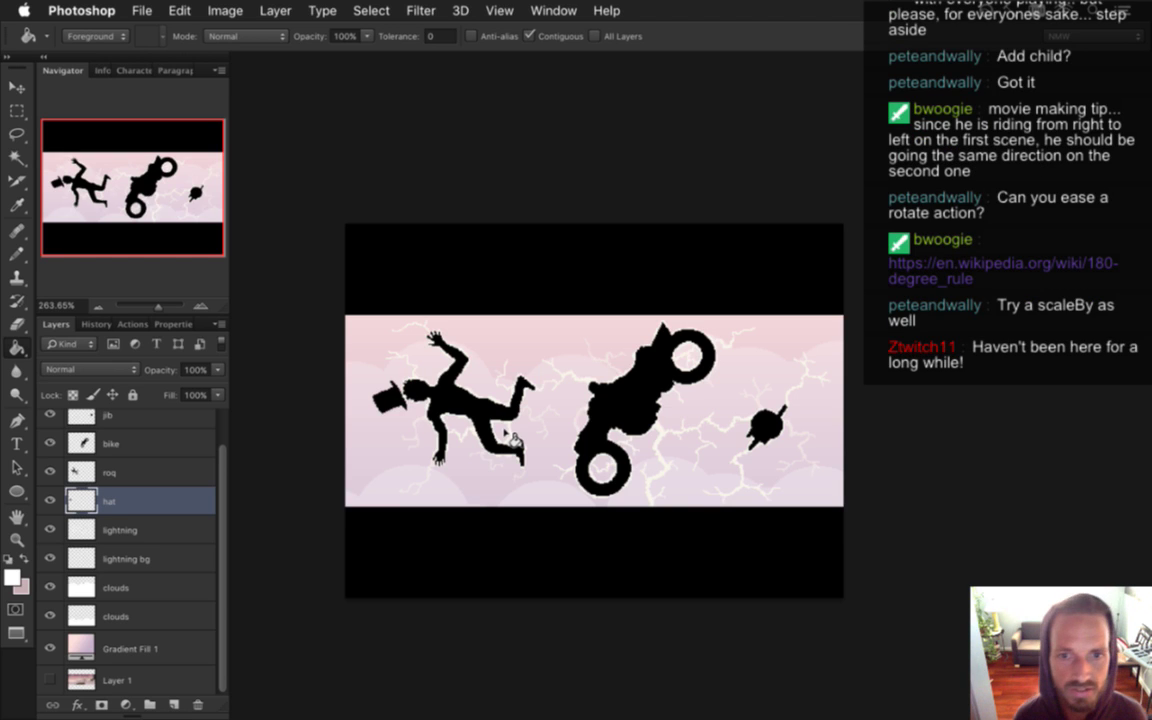
right_click(505, 433)
key("Escape")
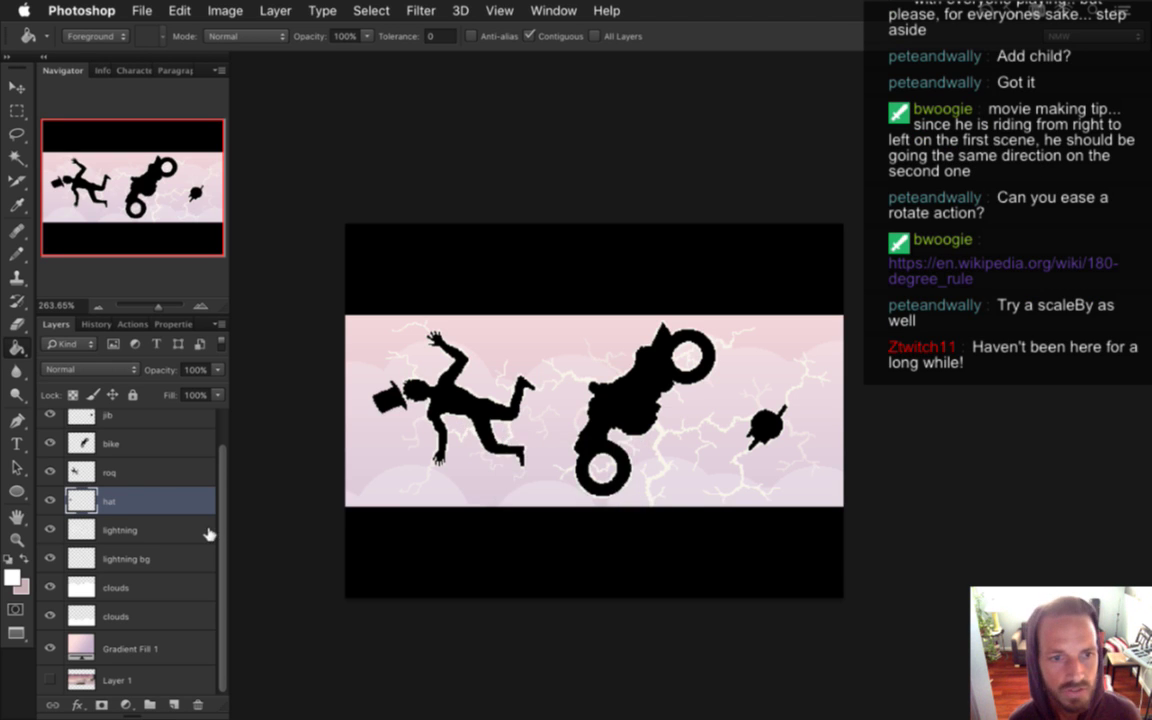
Hide the clouds, lightning, character, bike, hat and letterboxing layers, leaving only Gradient Fill 1 visible
left_click(50, 616)
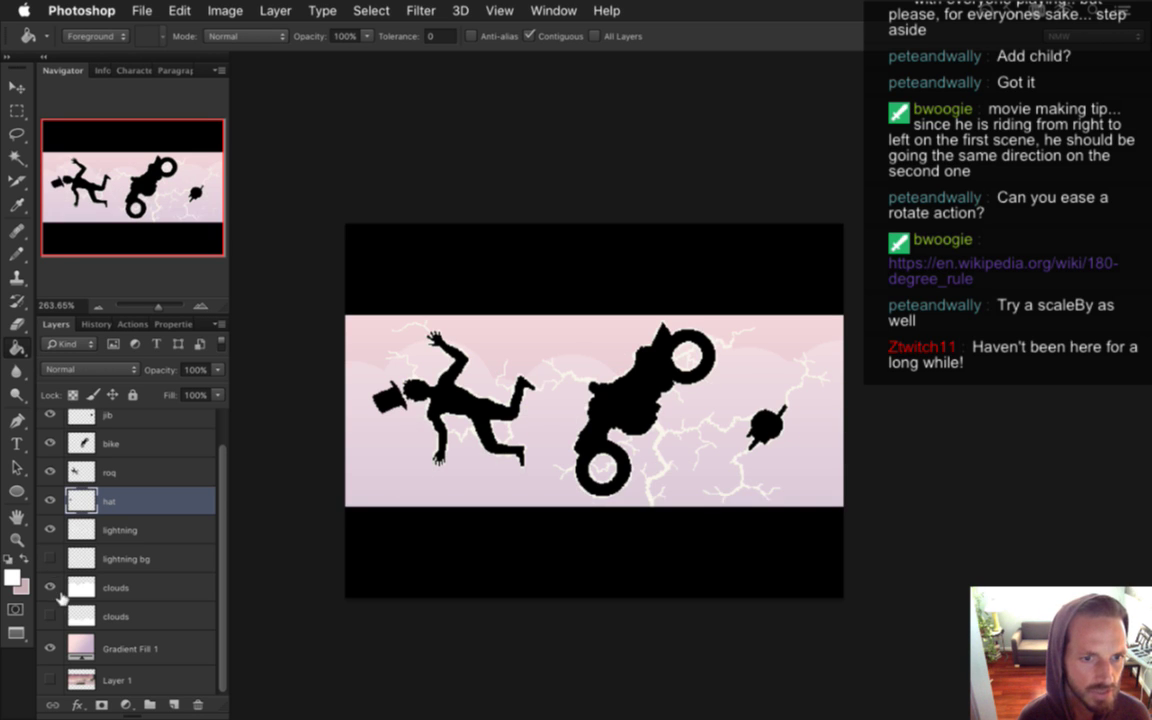
left_click_drag(50, 559, 50, 587)
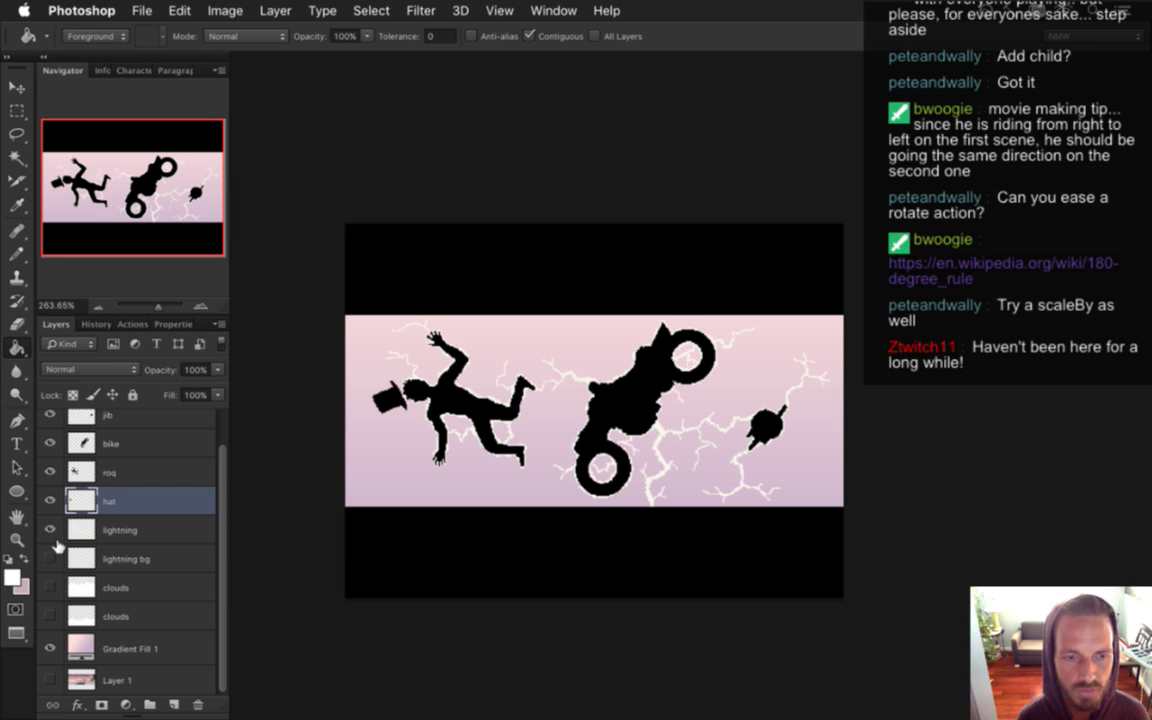
left_click_drag(50, 530, 50, 415)
scroll(216, 428, "up", 1)
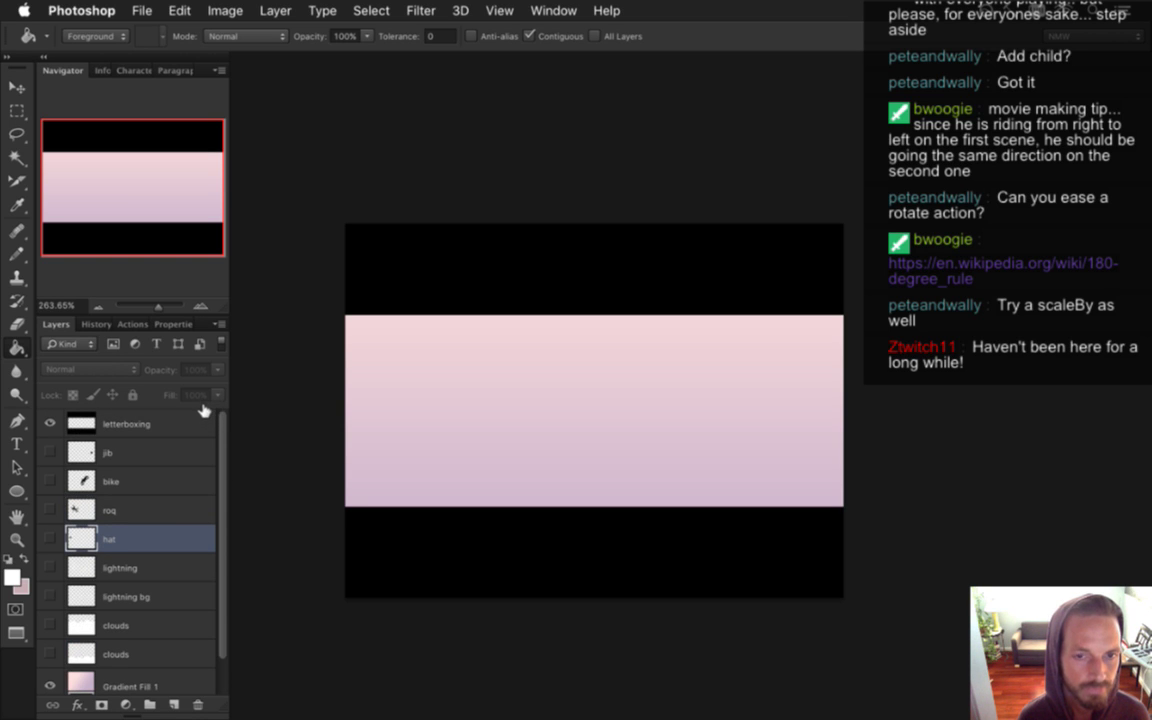
scroll(219, 453, "down", 1)
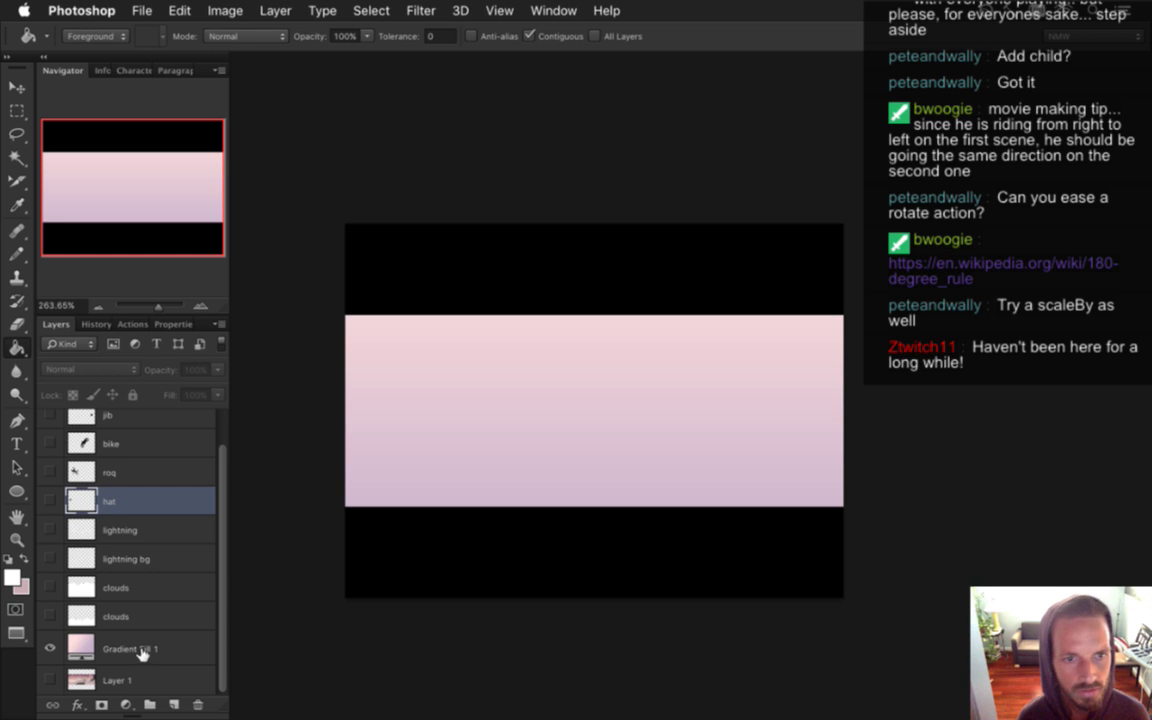
scroll(222, 522, "up", 1)
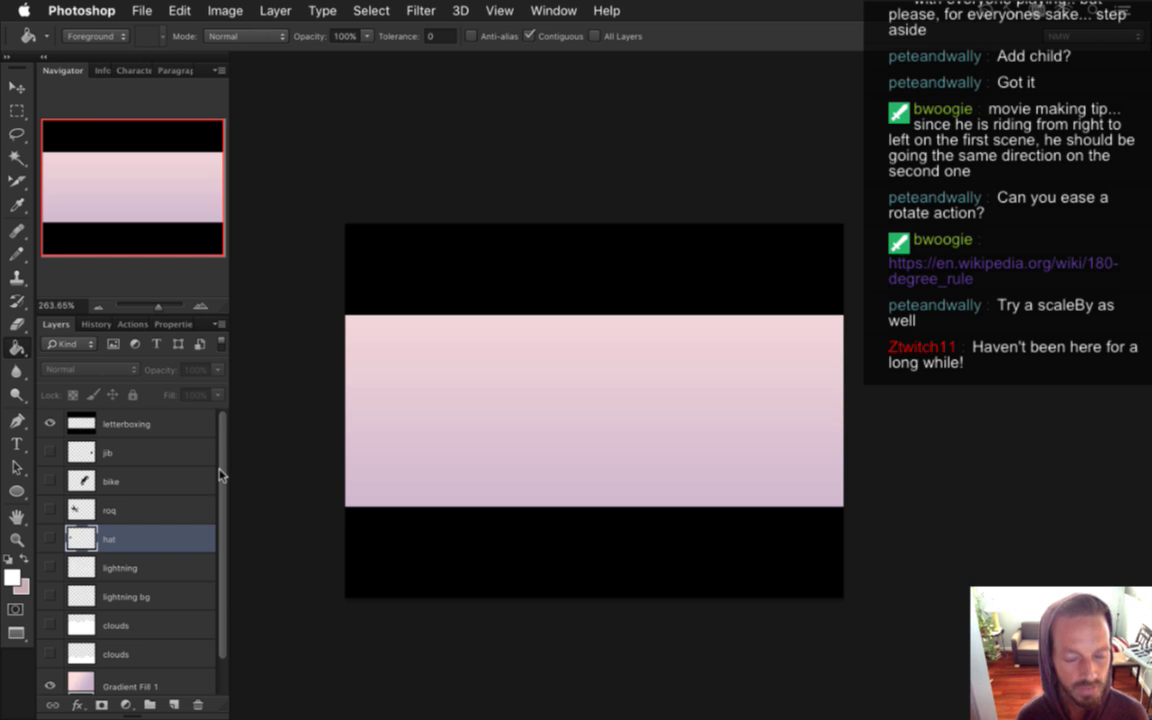
scroll(220, 478, "down", 1)
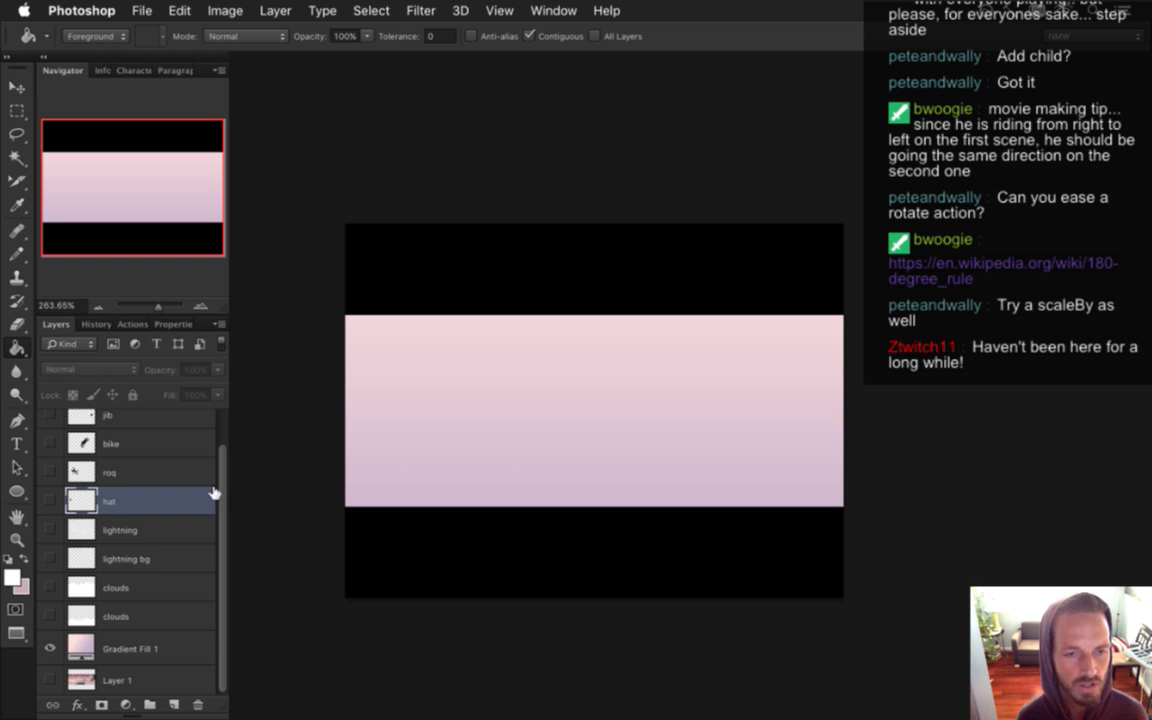
scroll(212, 414, "up", 1)
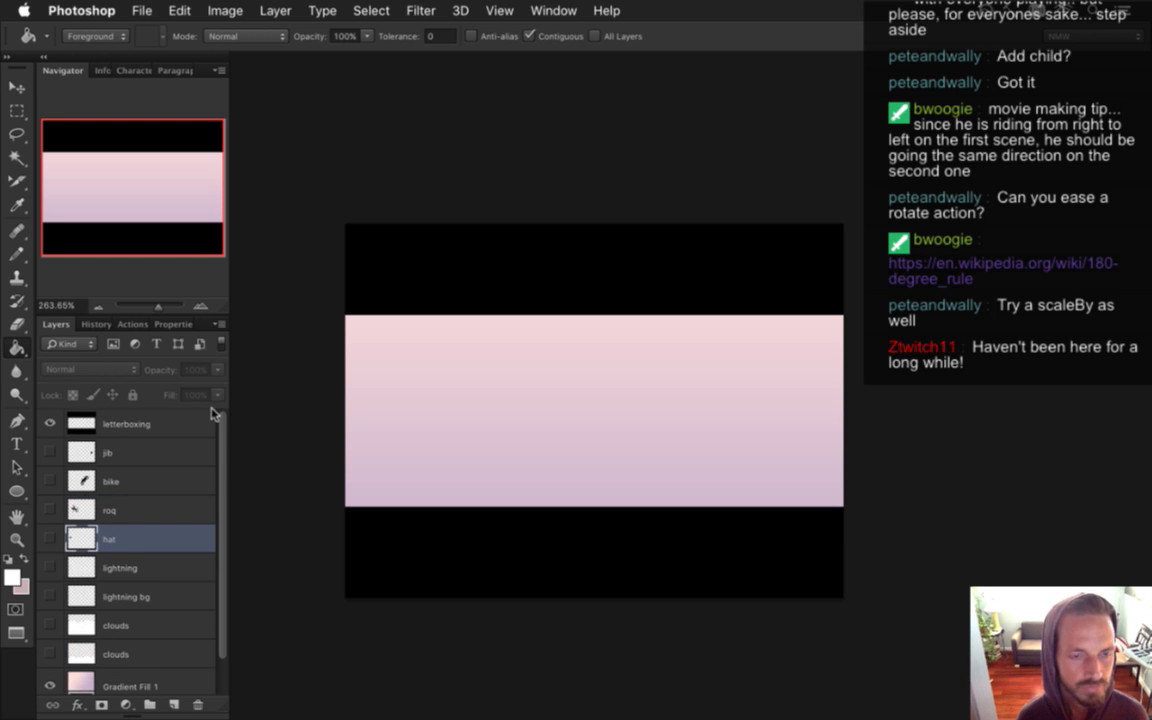
left_click(50, 423)
Export the gradient background for web as a transparent PNG-24, replacing LightningScene0.png
key("super+alt+shift+s")
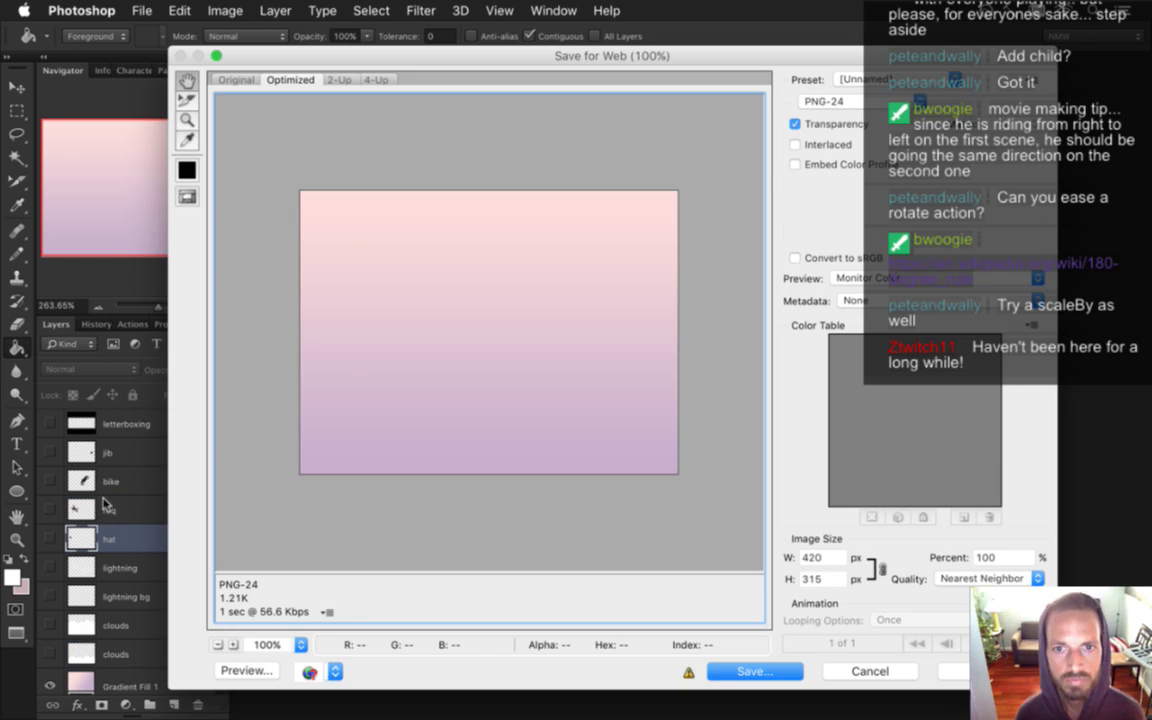
key("Return")
key("Right")
type("0")
key("Return")
key("Return")
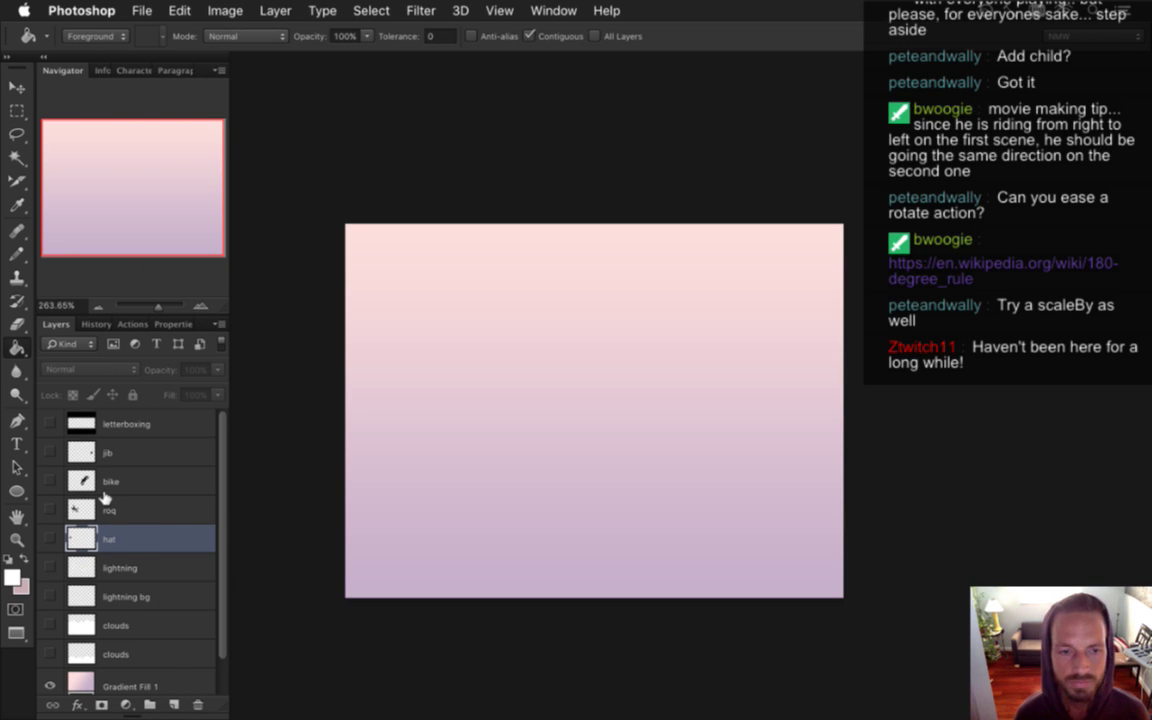
Show only the lightning and lightning bg layers and export them for web as LightningScene1.png in the Intro2 folder
left_click(50, 686)
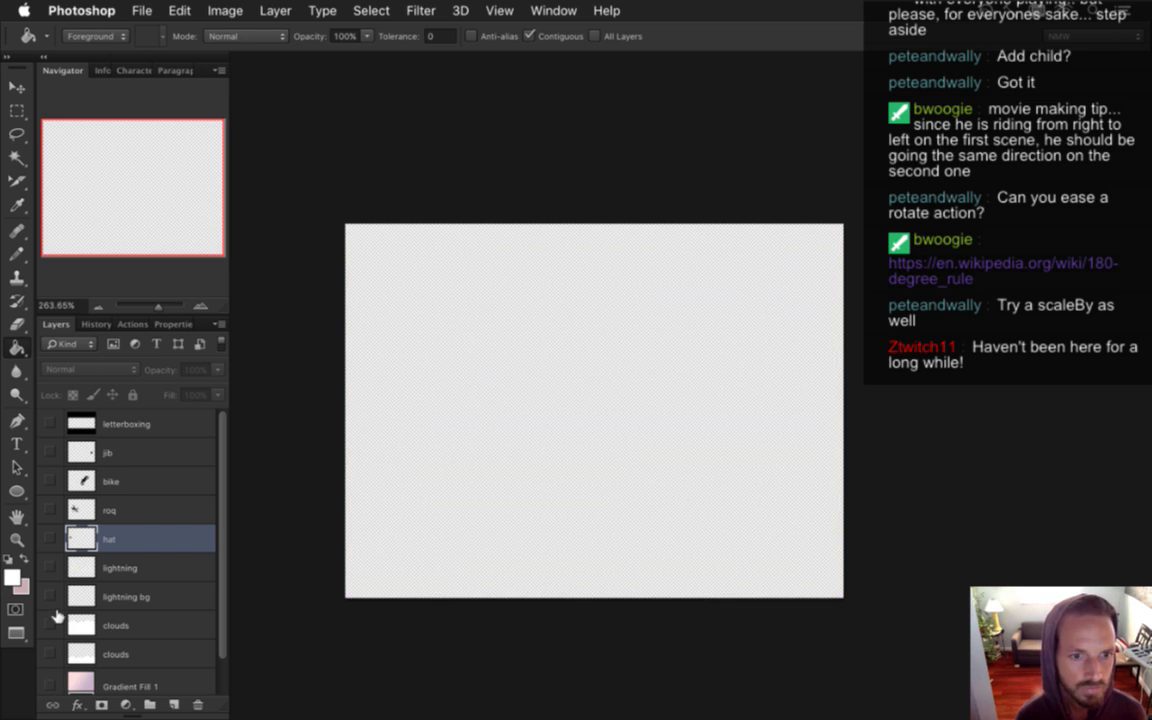
left_click(50, 596)
key("super+alt+shift+s")
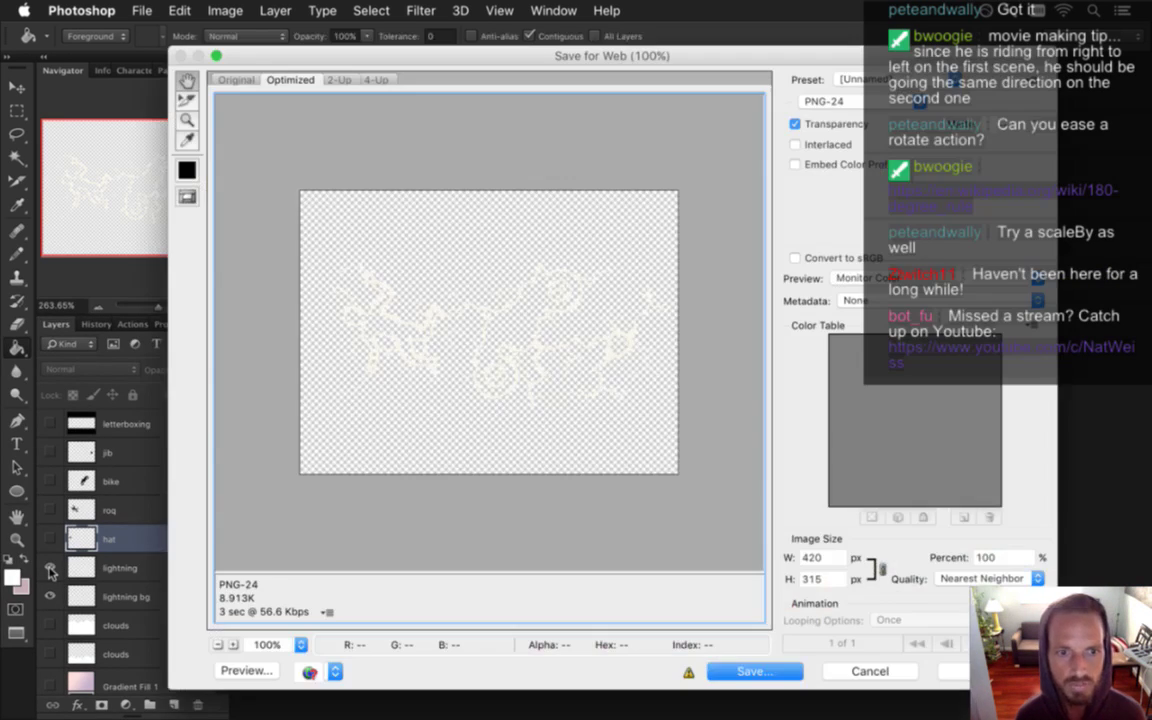
key("Return")
key("Right")
type("1")
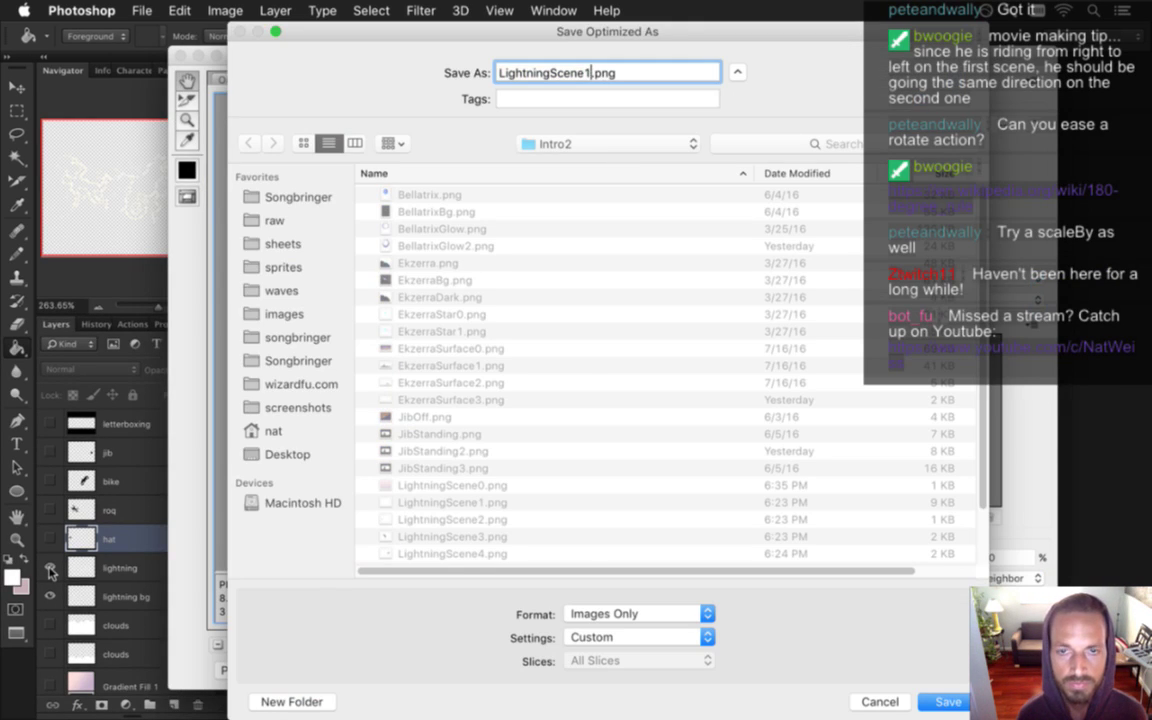
Save the optimized lightning image as LightningScene1.png, then hide both lightning layers
key("Return")
key("Return")
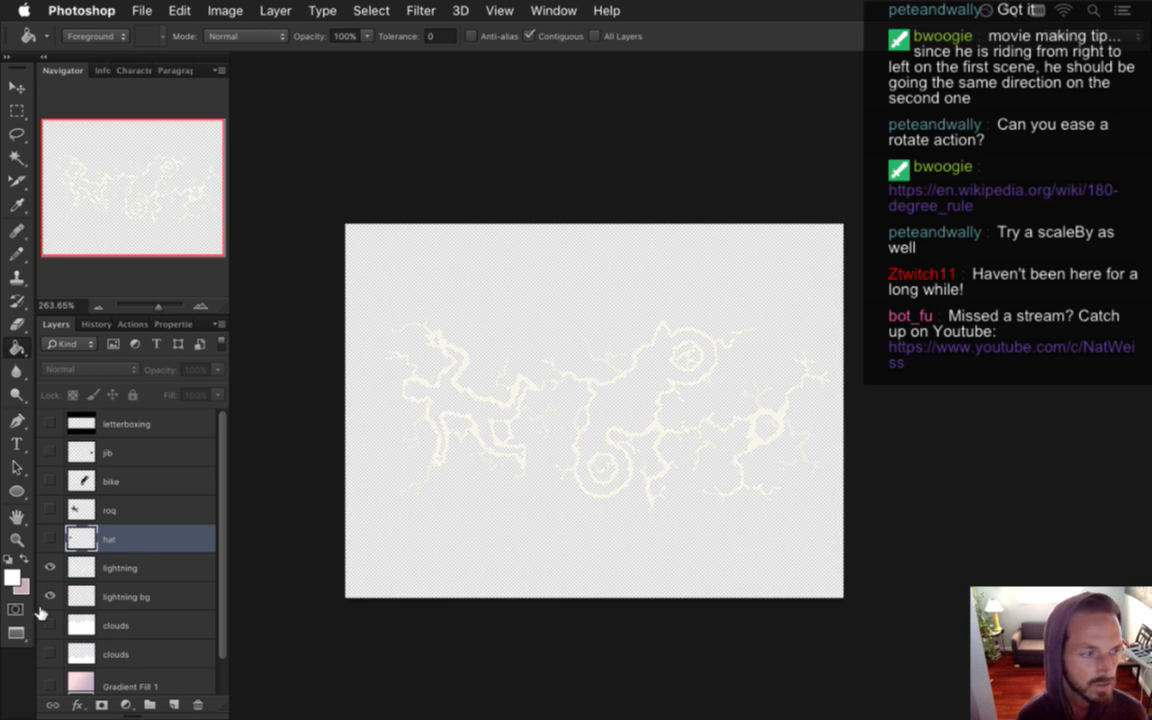
left_click(50, 567)
left_click(50, 539)
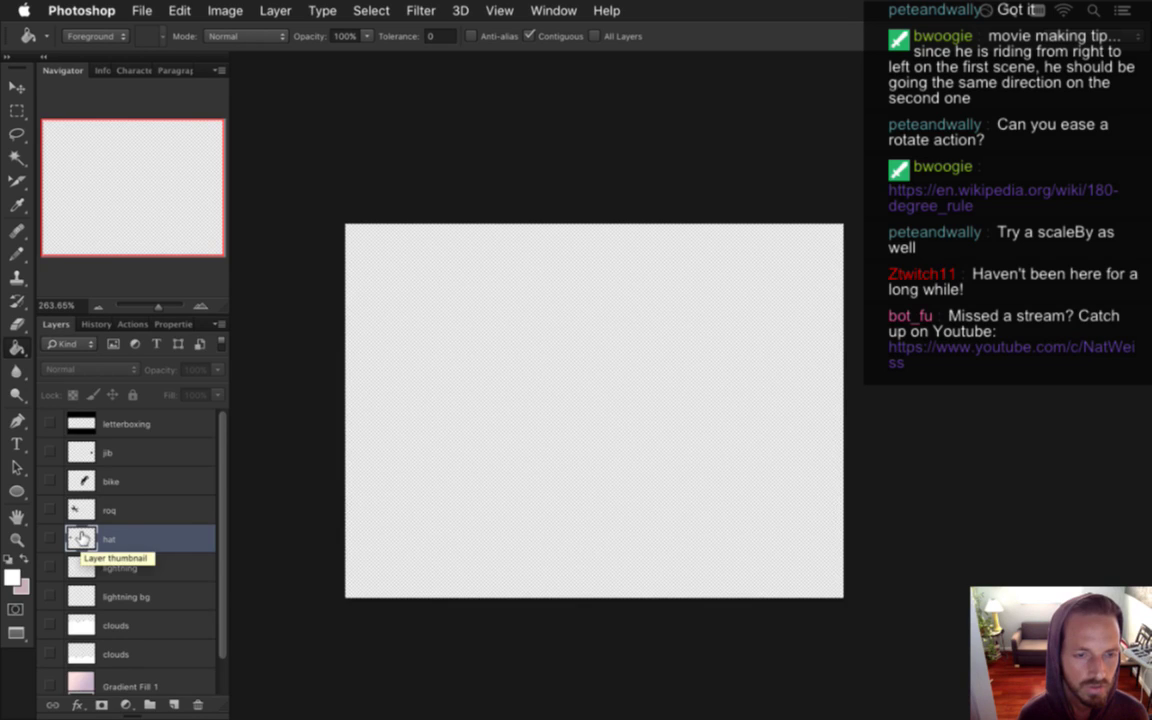
Reorder the layers beneath letterboxing to hat, roq, bike and jib, and make only the jib layer visible
left_click_drag(80, 537, 93, 474)
left_click(110, 539)
left_click(51, 539)
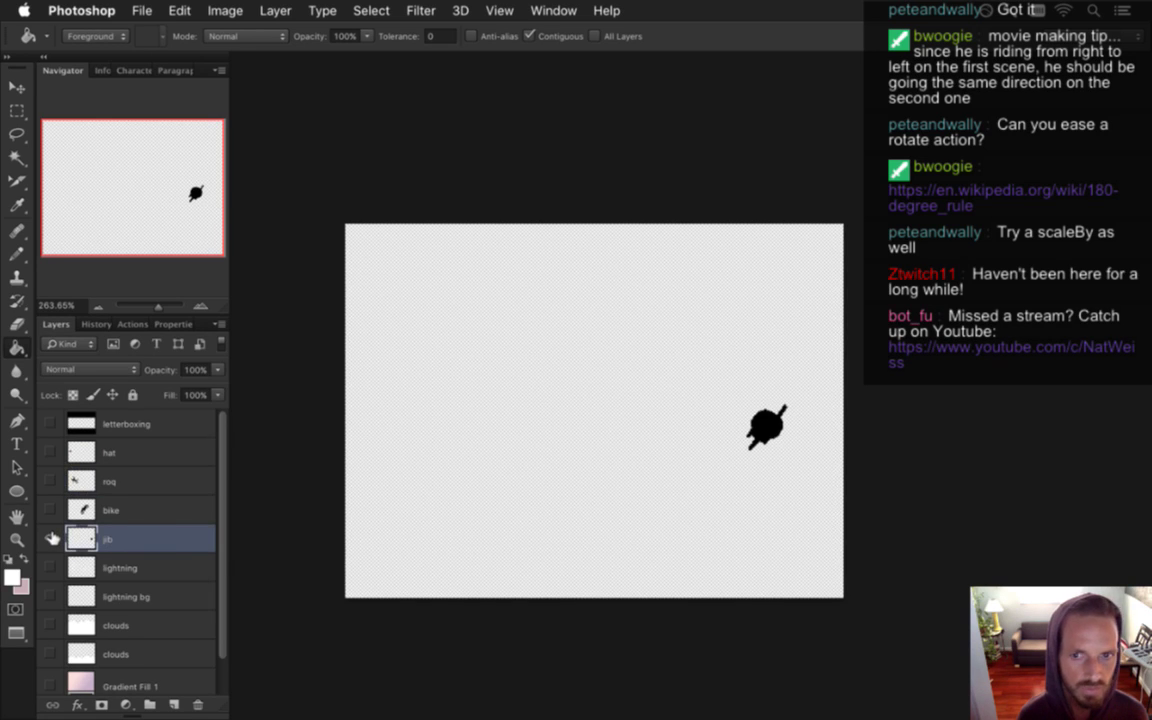
Export the jib layer for web as a PNG-24 named LightningScene2.png, replacing the existing file
key("super+alt+shift+s")
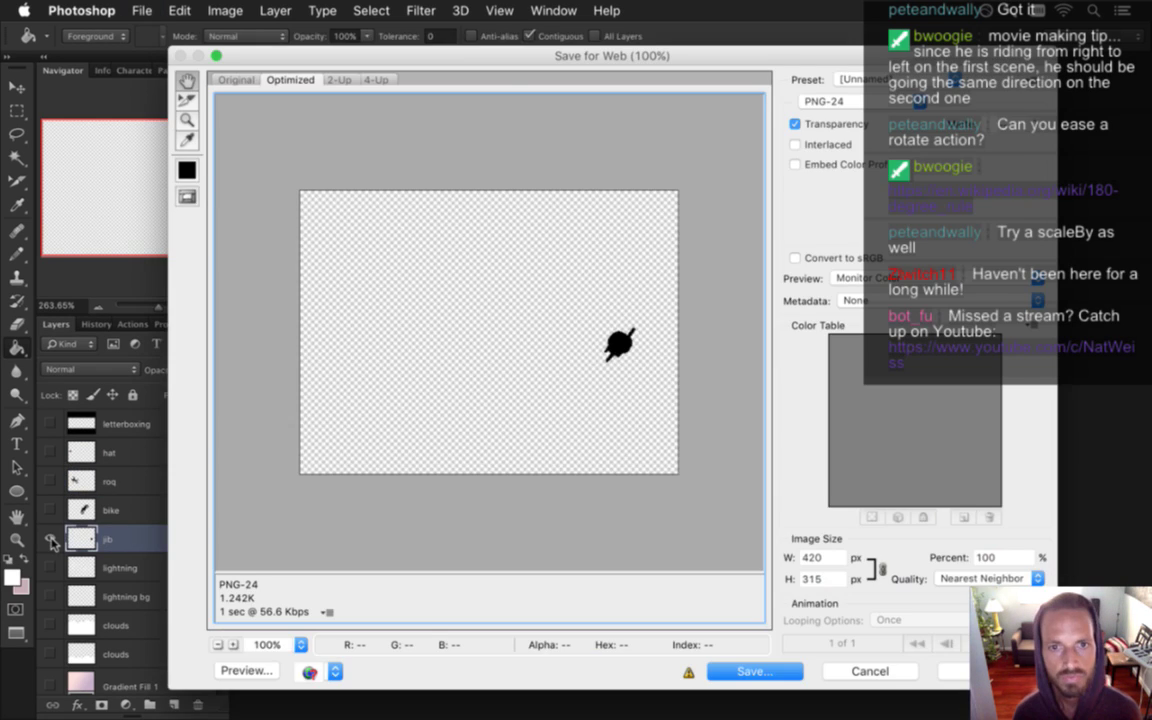
key("Return")
key("Right")
type("1")
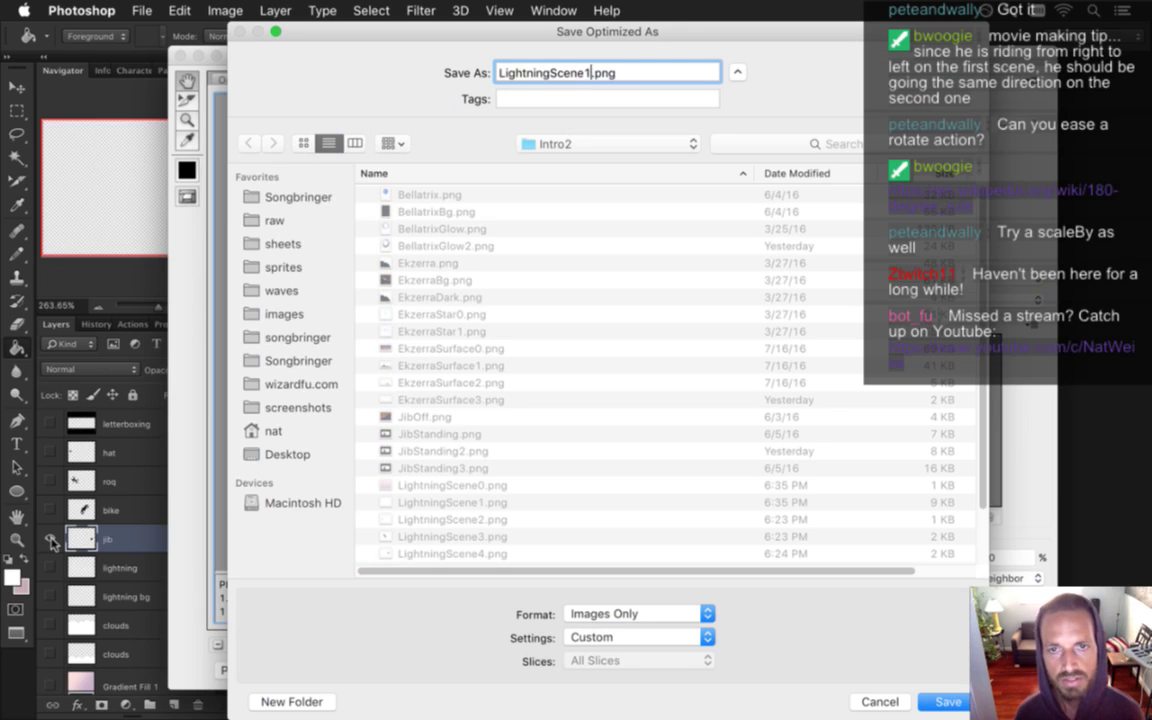
key("Return")
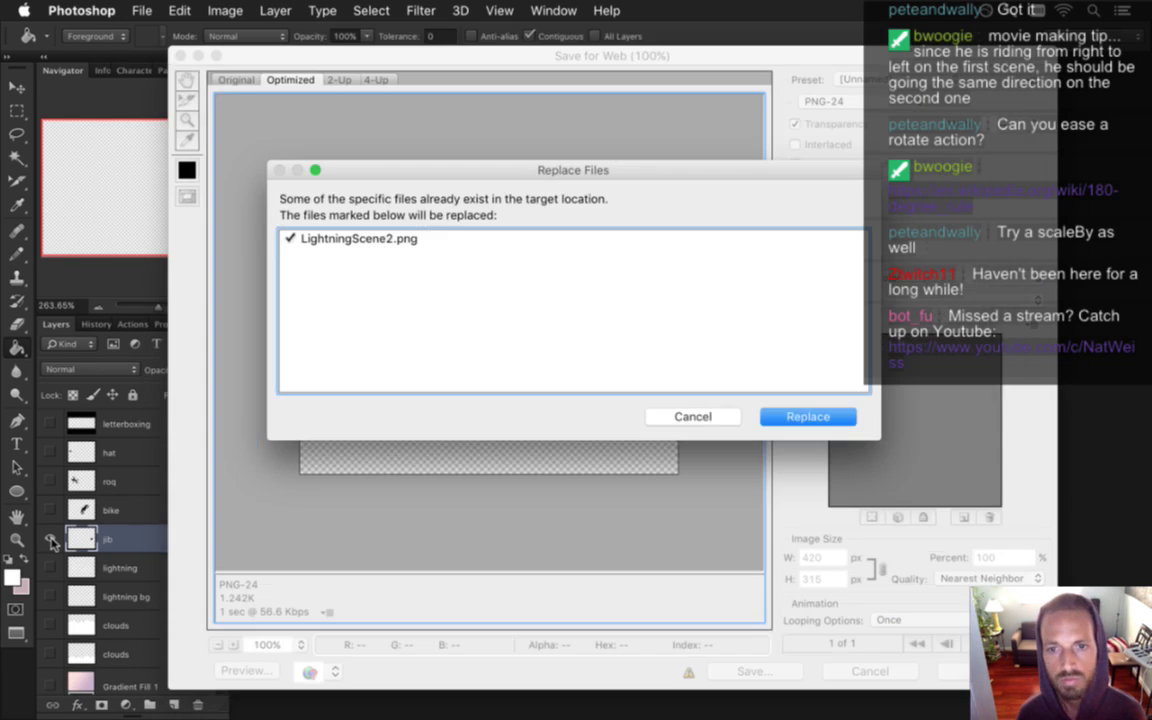
key("Return")
Show only the bike layer and export it for web as LightningScene3.png, replacing the existing file
left_click(48, 538)
left_click(50, 510)
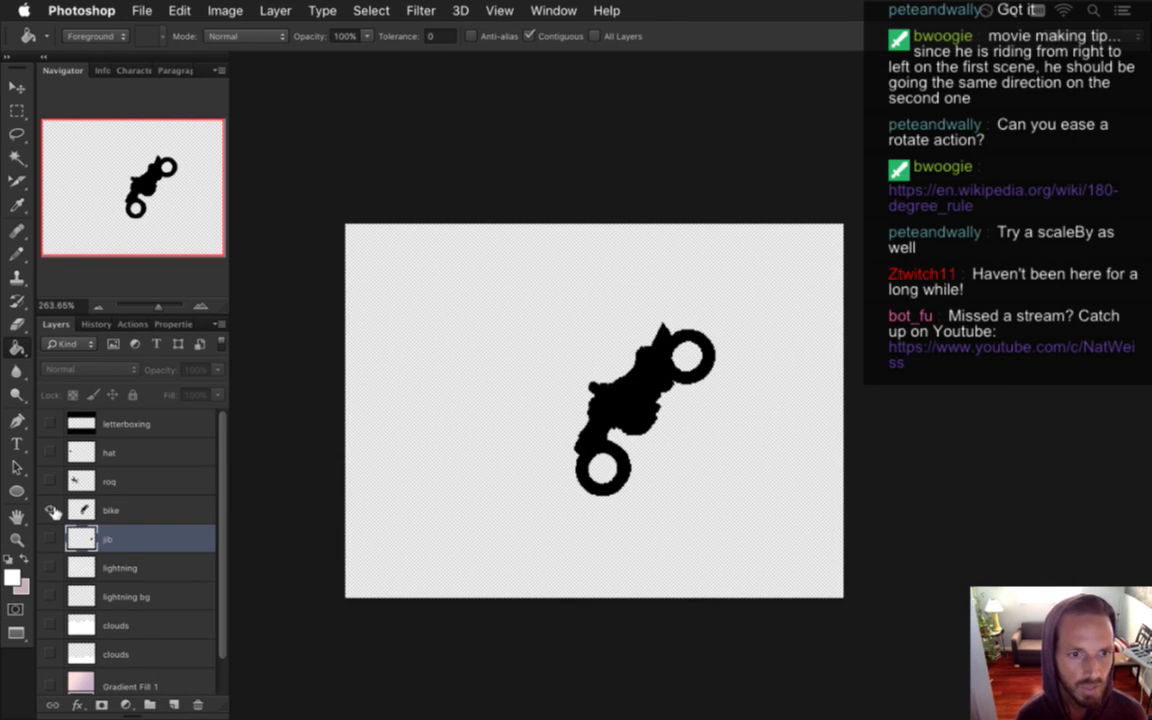
key("super+alt+shift+s")
key("Return")
key("Right")
type("3")
key("Return")
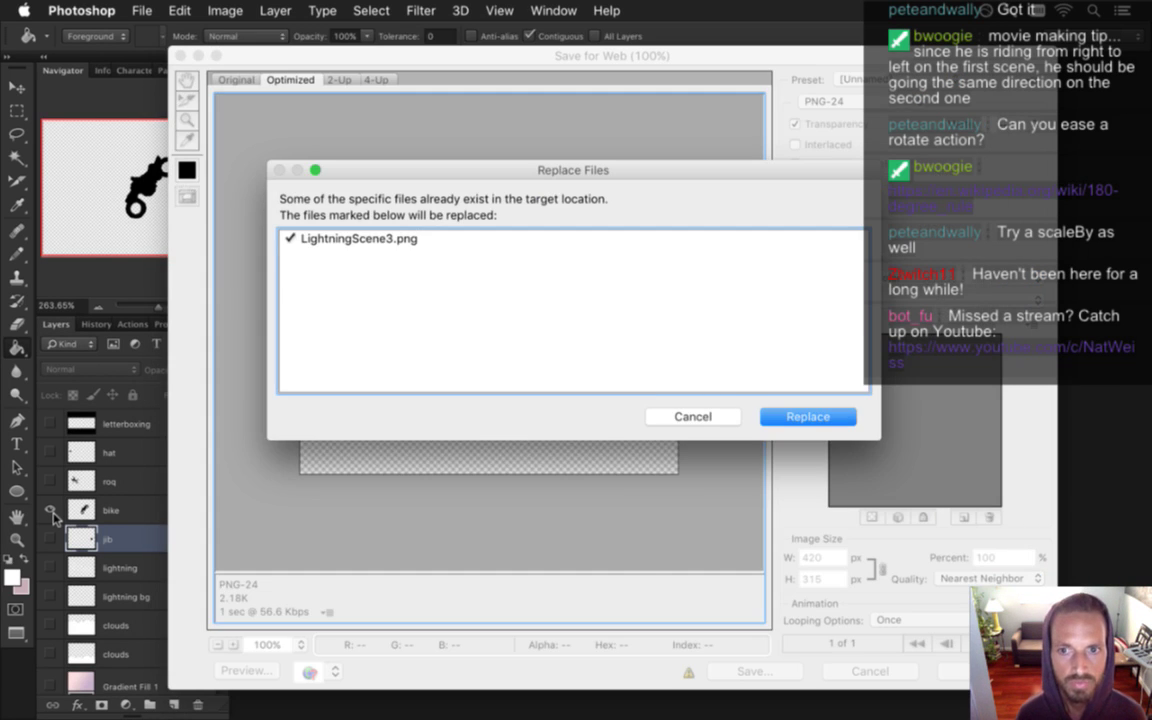
key("Return")
Show only the roq layer and export it for web as LightningScene4.png, replacing the existing file
left_click(50, 510)
left_click(50, 480)
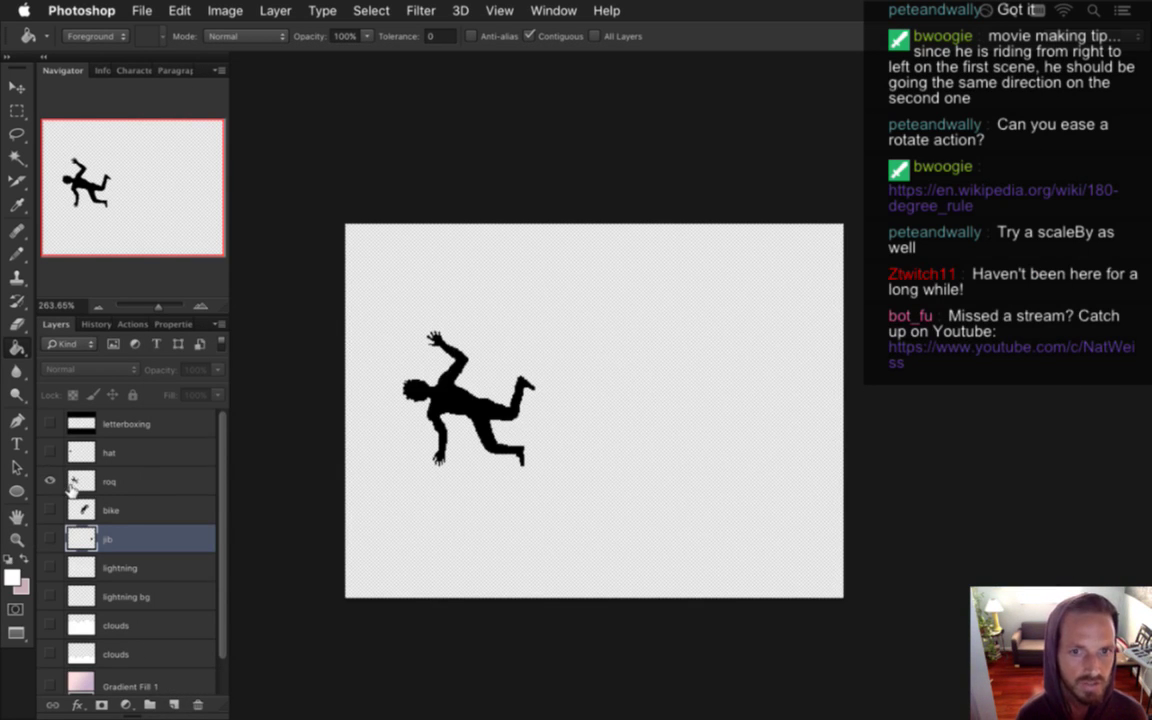
left_click(82, 478)
key("super+alt+shift+s")
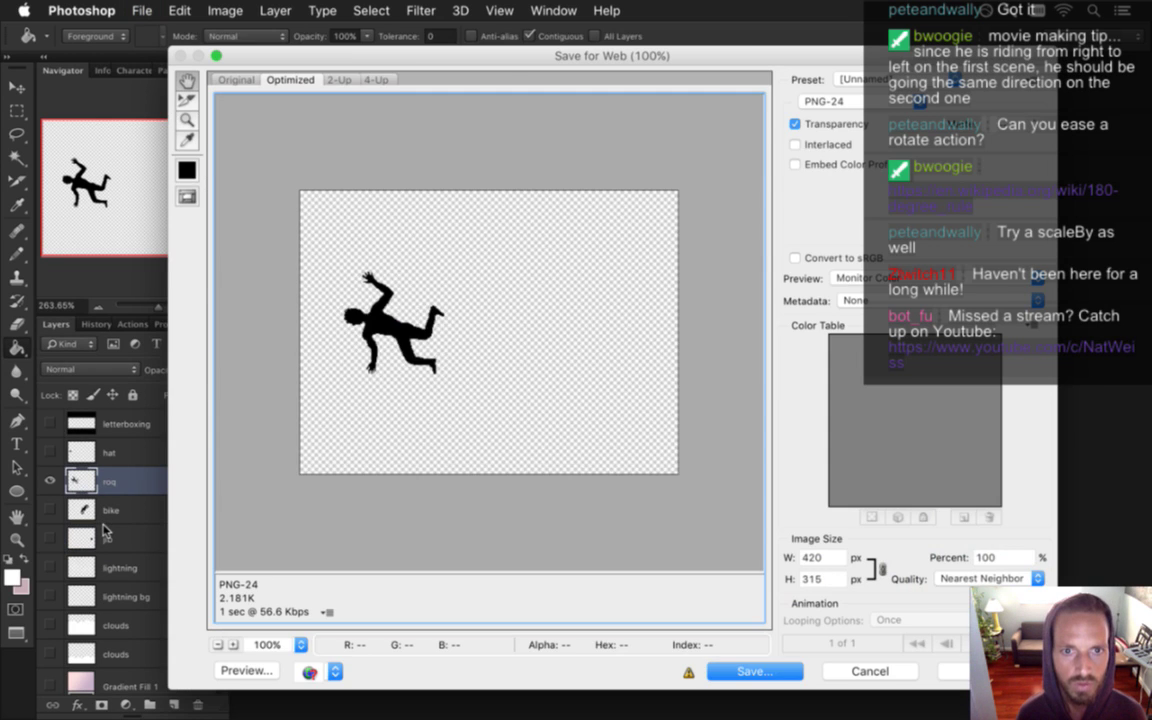
key("Return")
key("Right")
type("4")
key("Return")
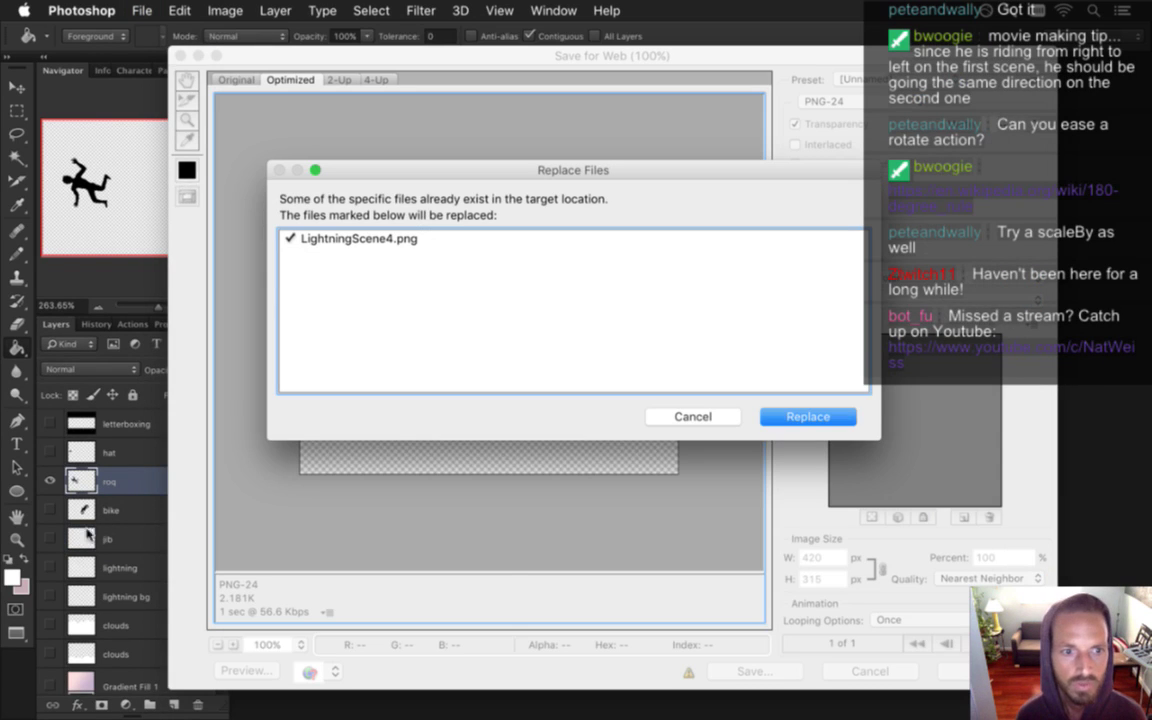
key("Return")
Show only the hat layer and export it for web as LightningScene5.png
left_click(50, 481)
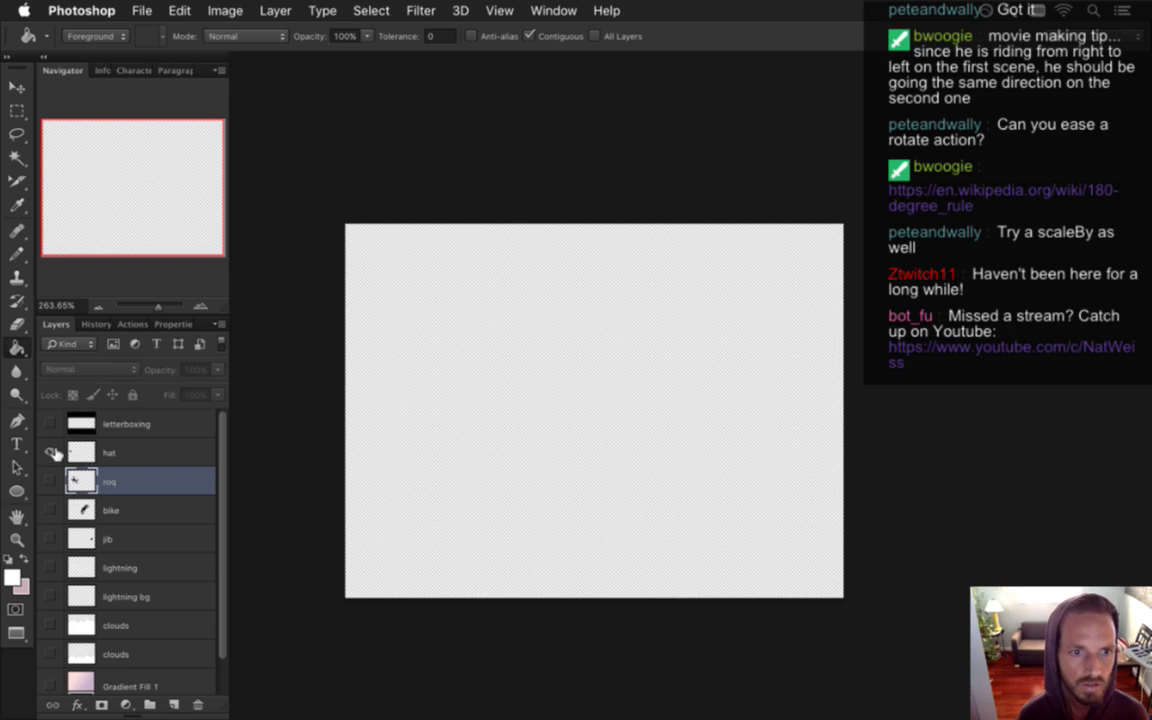
left_click(50, 452)
left_click(82, 453)
key("super+alt+shift+s")
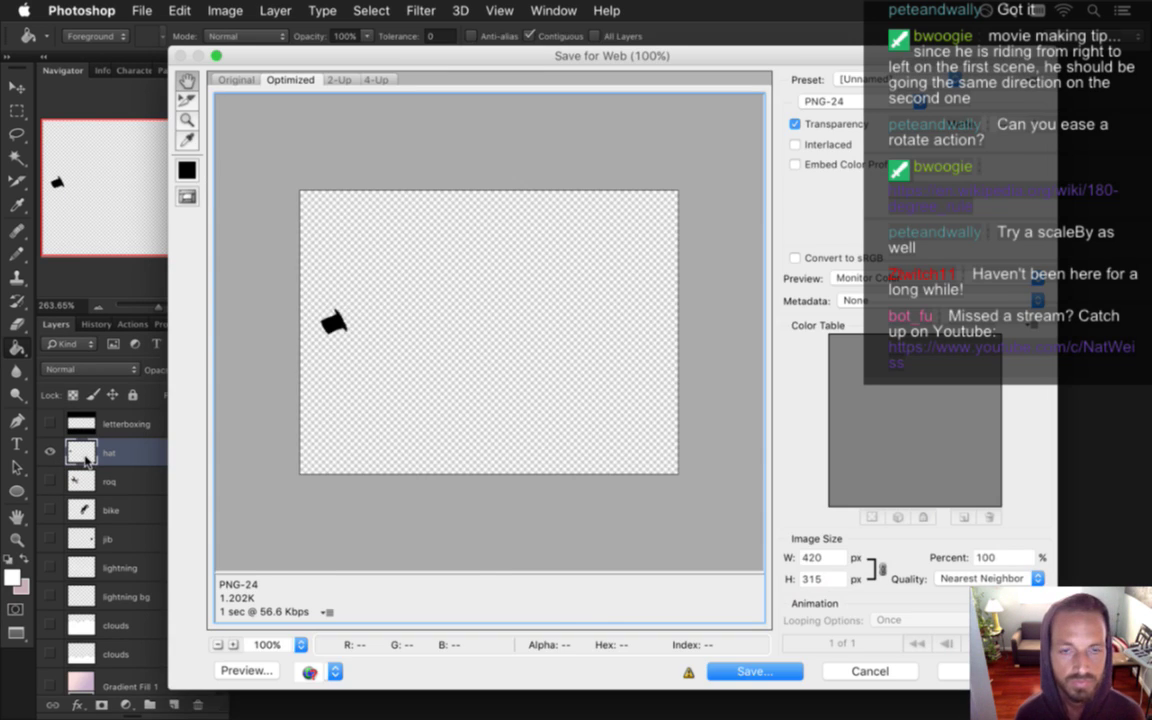
key("Return")
key("Right")
type("5")
key("Return")
key("Return")
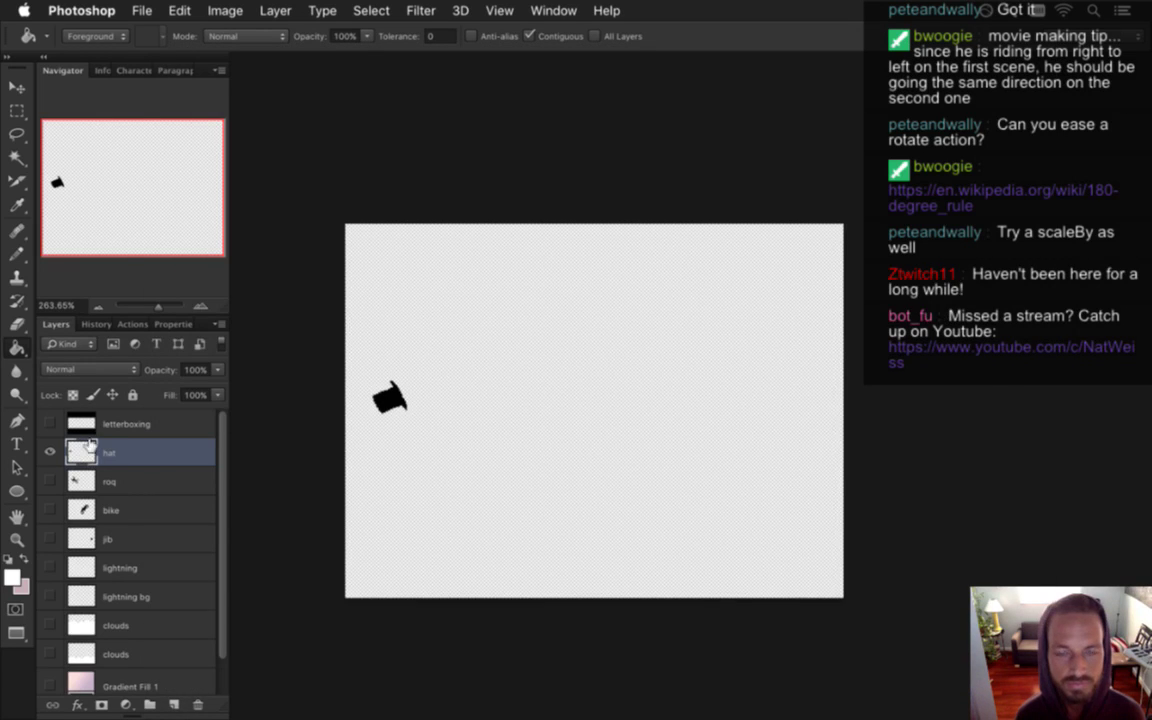
Make the letterboxing, roq, bike, jib, lightning, clouds and Gradient Fill 1 layers visible again alongside the hat
key("super+Tab")
left_click_drag(50, 481, 50, 654)
left_click(50, 423)
scroll(180, 637, "down", 2)
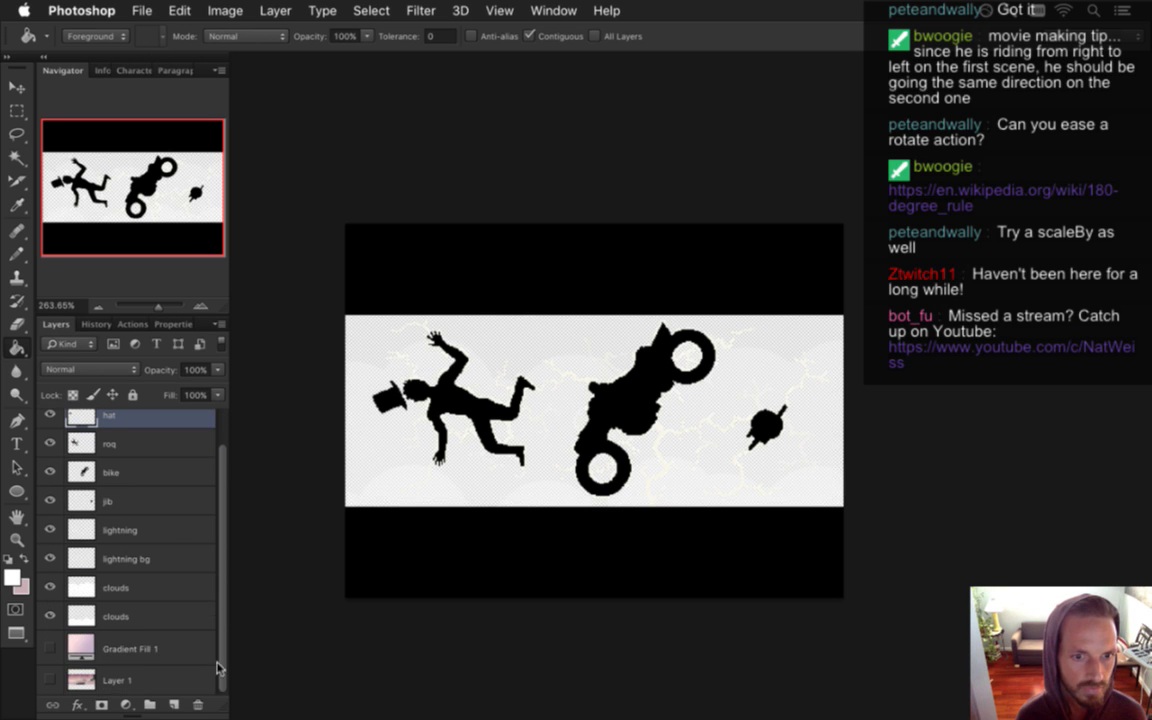
left_click(50, 648)
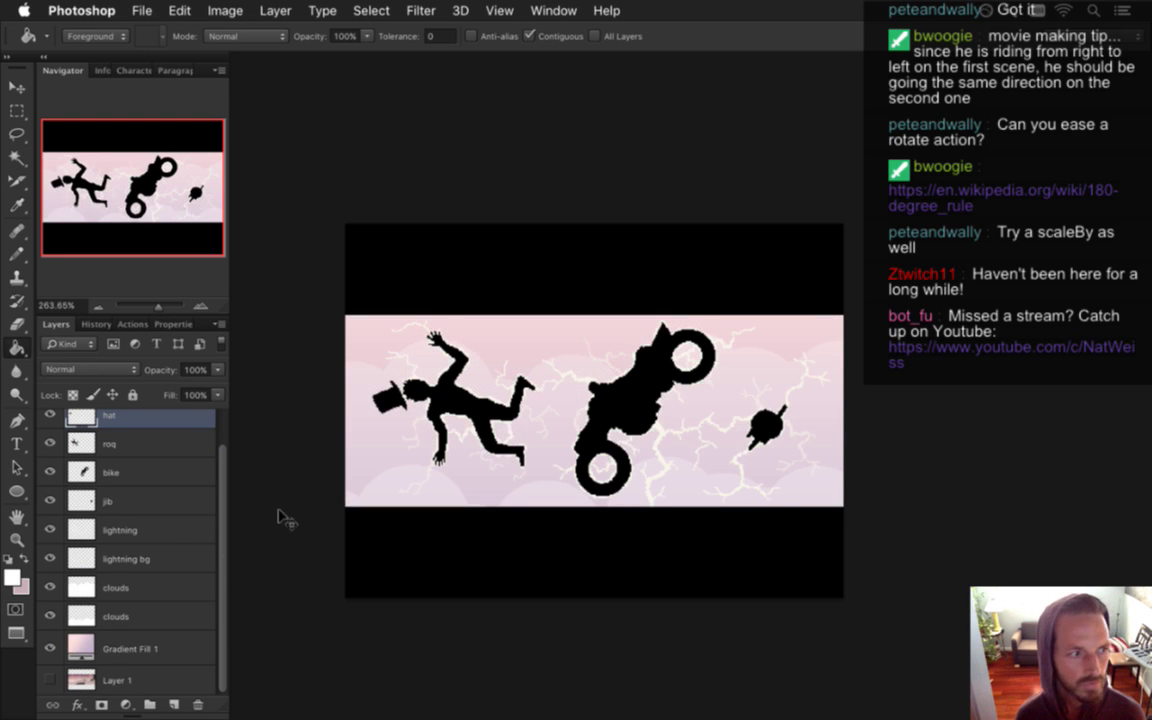
Switch to Xcode and build and run the MacD target
key("super+Tab")
left_click(418, 373)
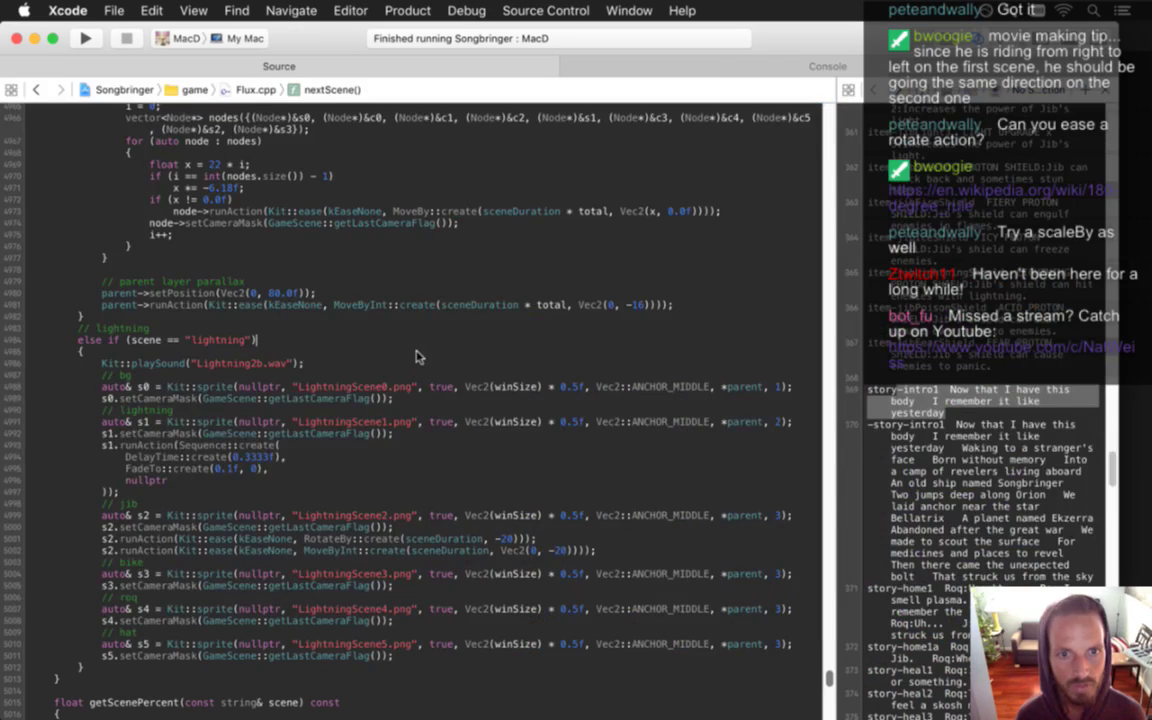
key("super+r")
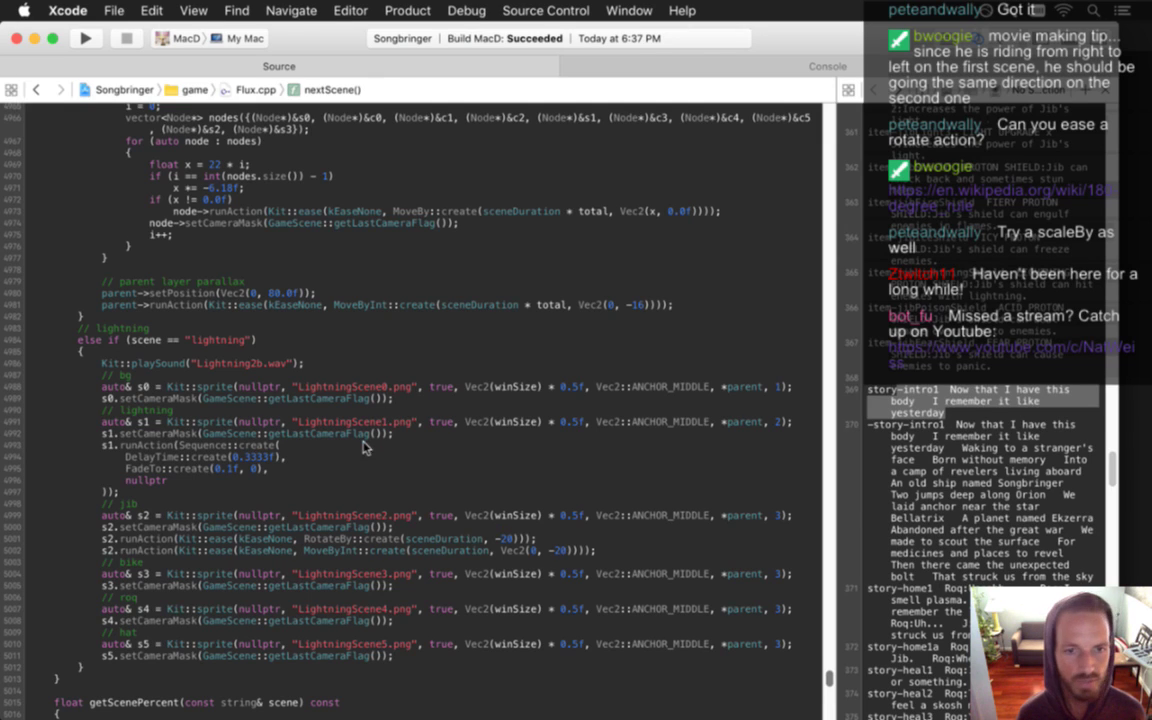
Set the vertical offset in the jib sprite's MoveByInt action to -60 in the lightning scene code
left_click(200, 458)
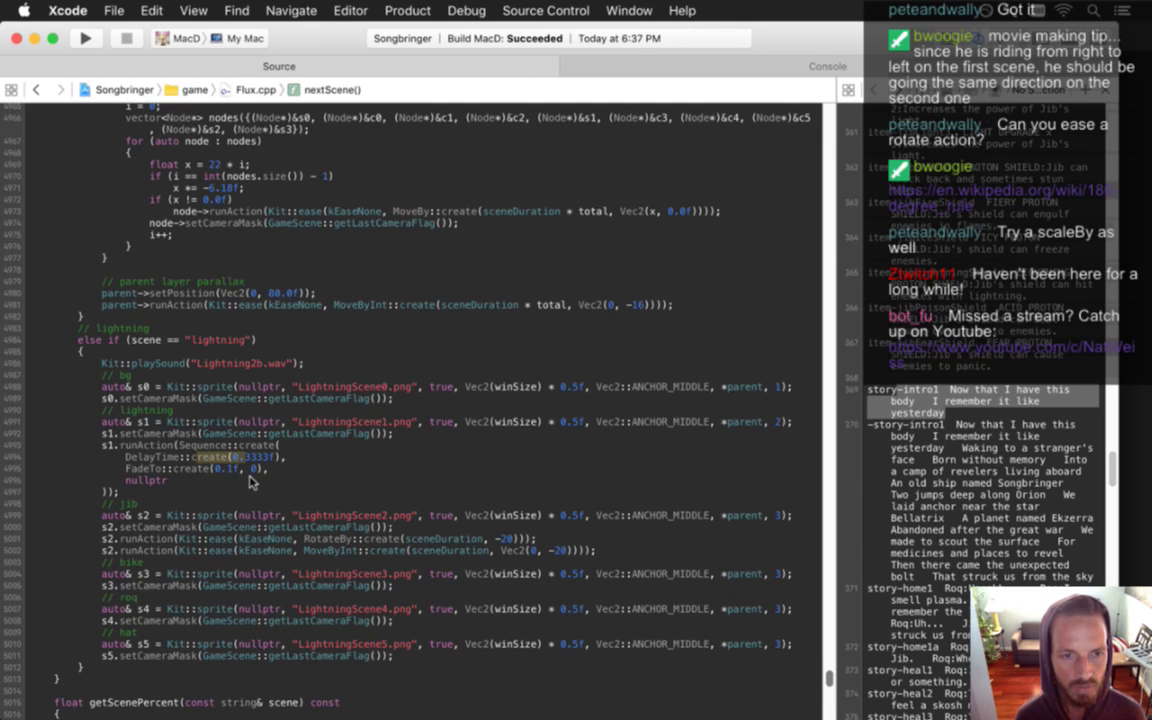
left_click(192, 551)
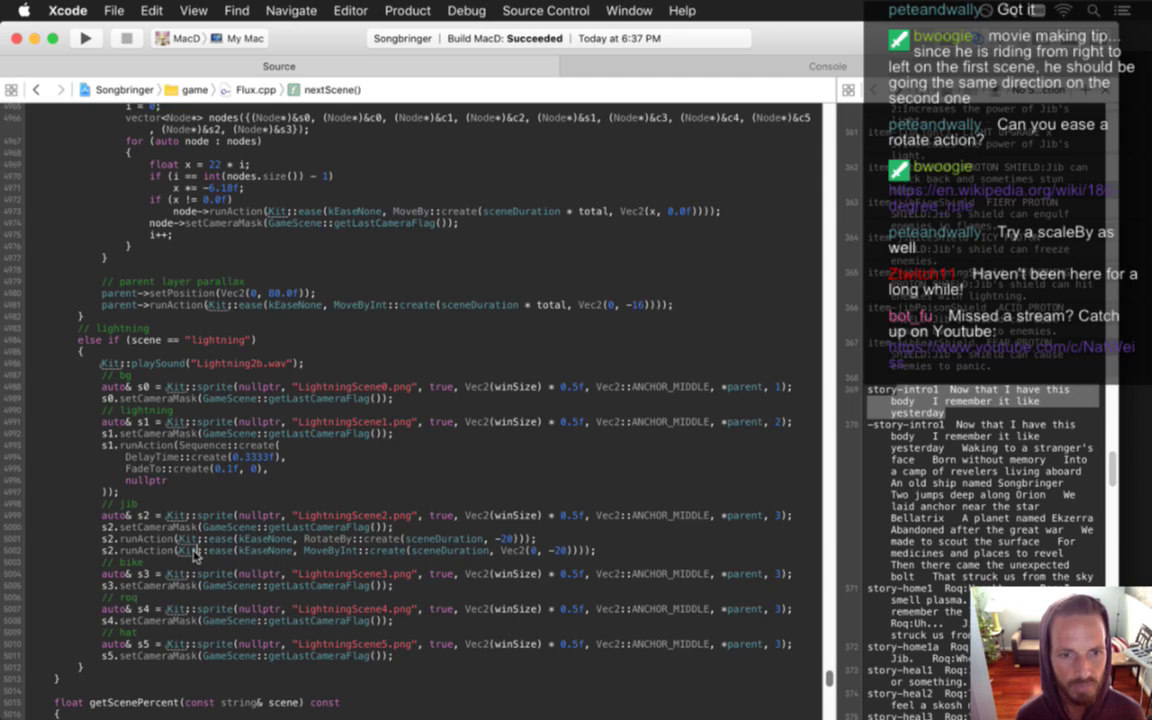
double_click(560, 551)
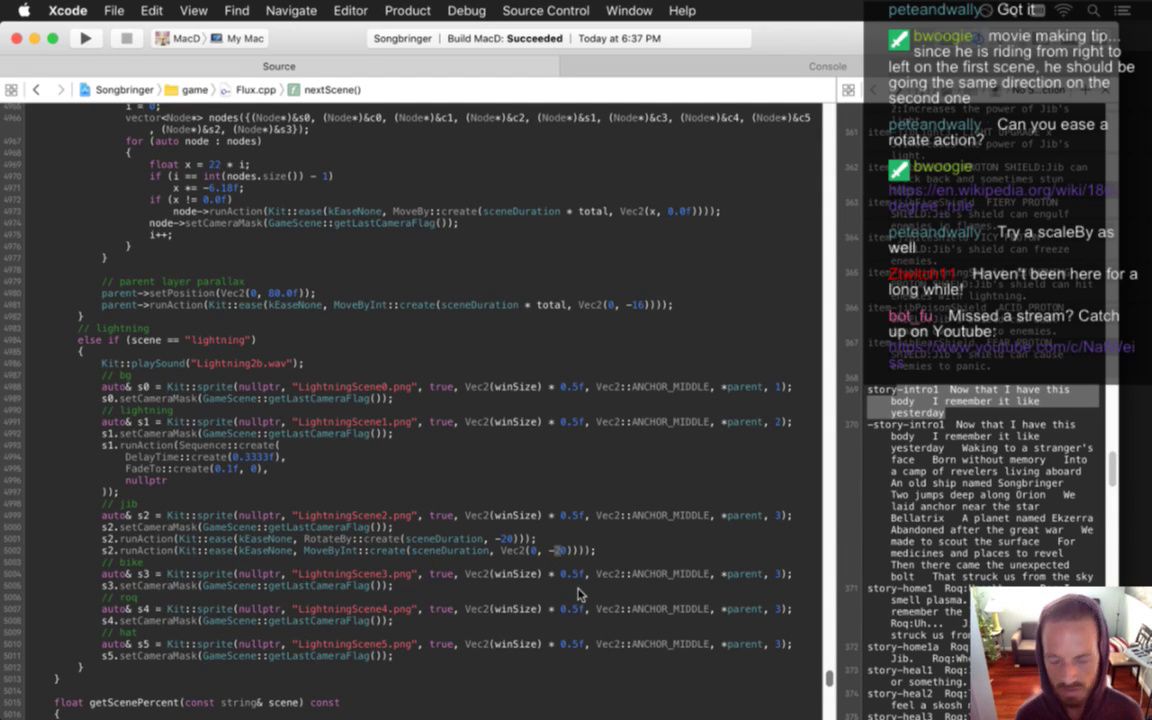
type("40")
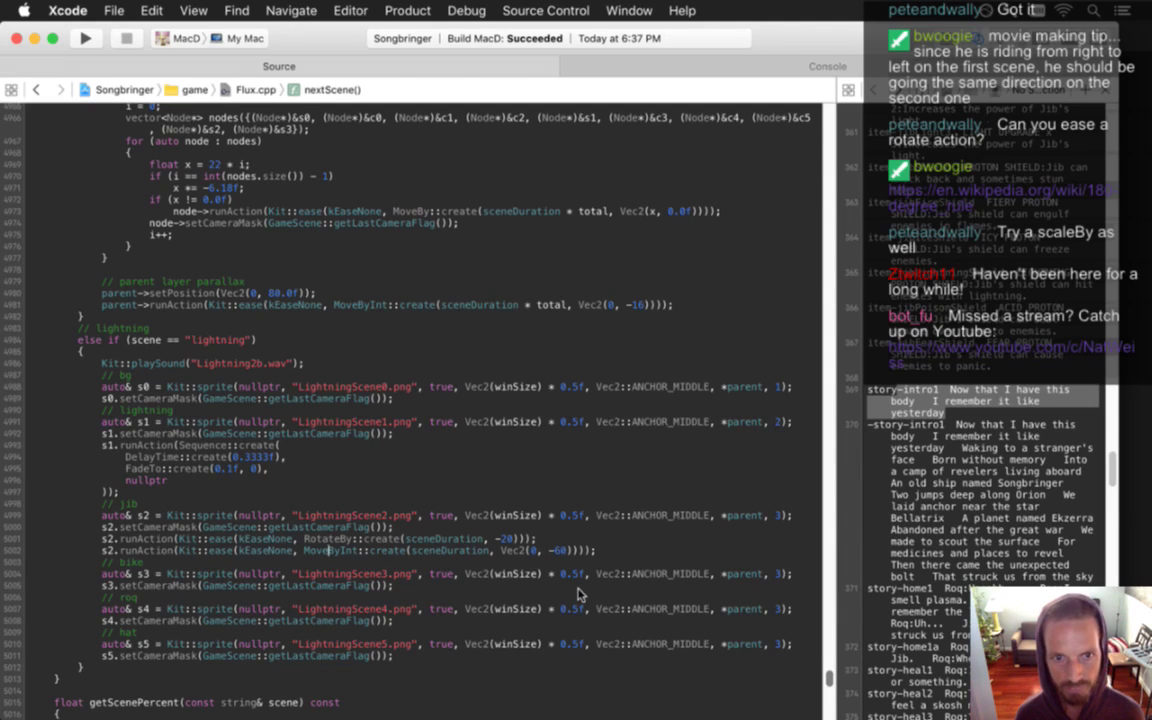
Change the easing type of the jib sprite's MoveByInt action to kEaseSineIn
key("BackSpace")
key("BackSpace")
key("BackSpace")
key("BackSpace")
type("Sine")
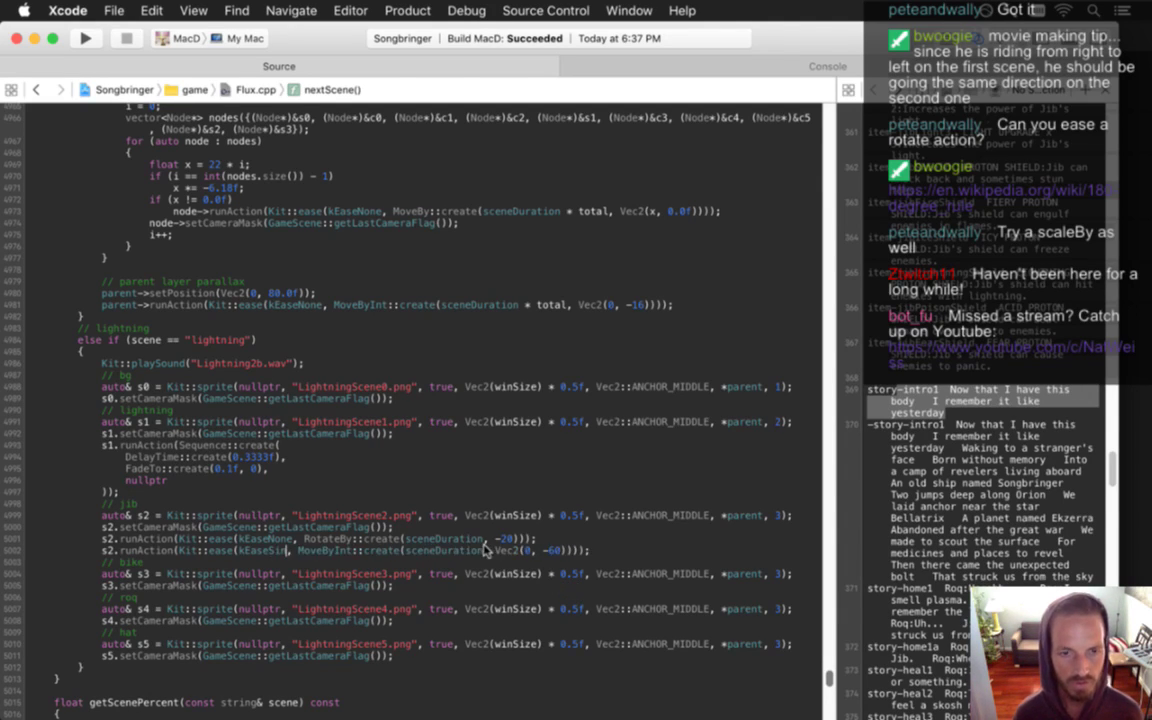
key("BackSpace")
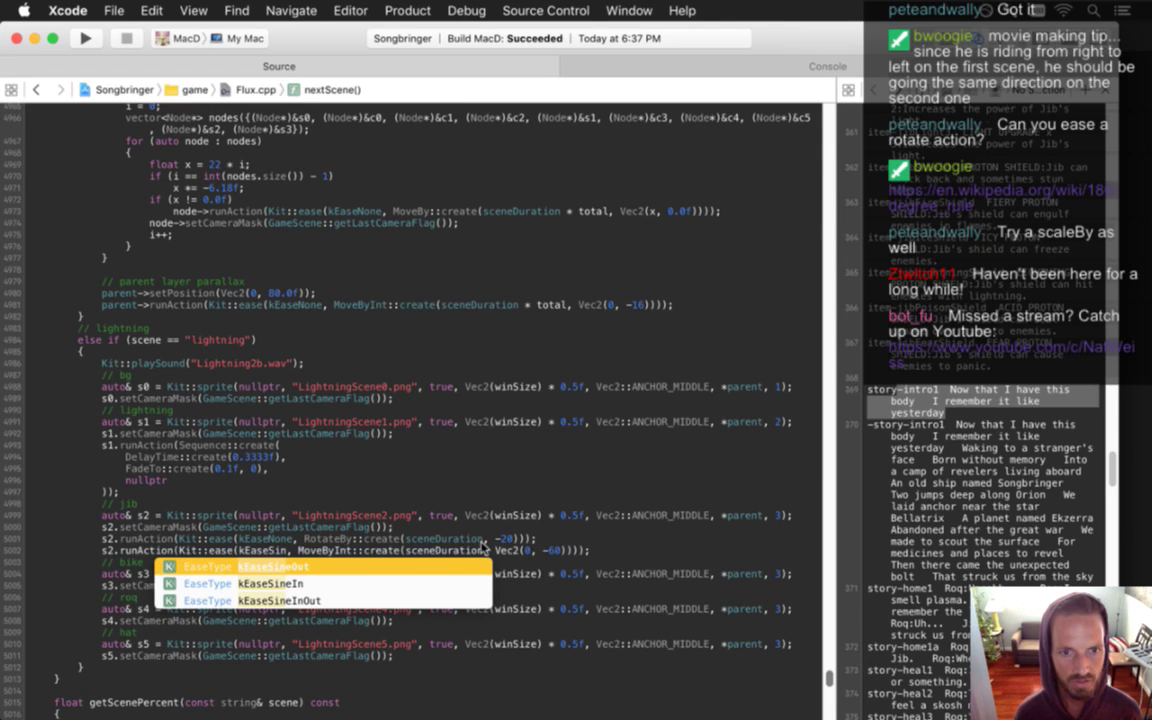
key("Return")
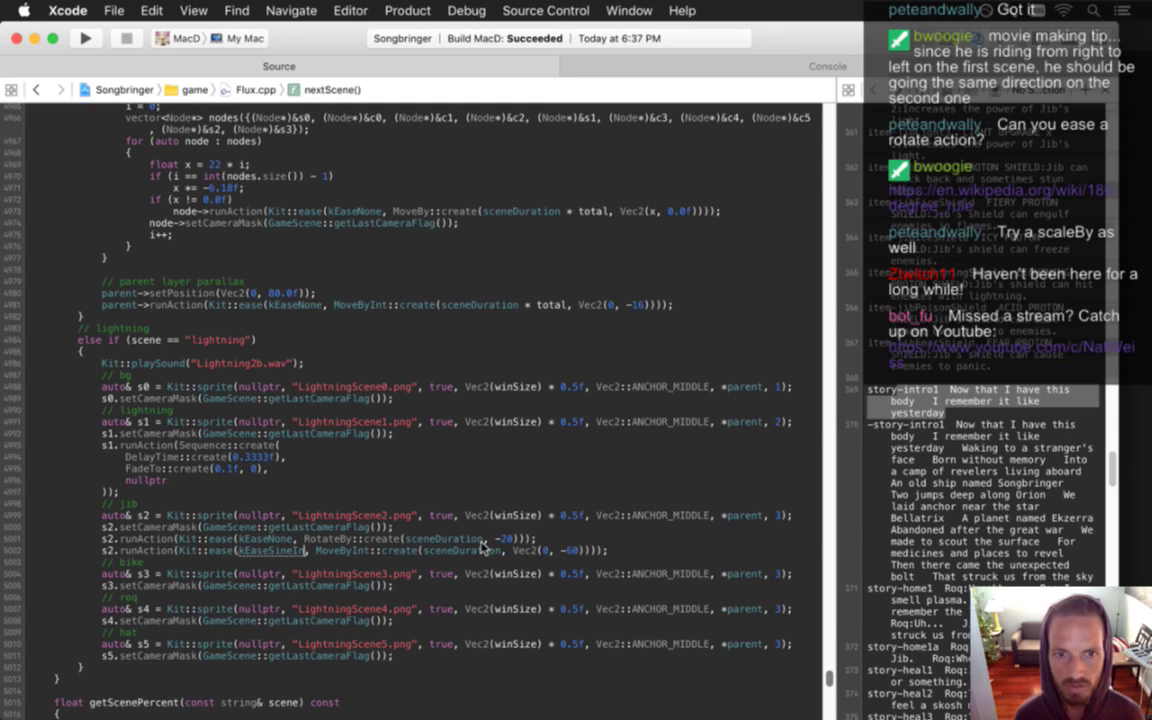
key("super+r")
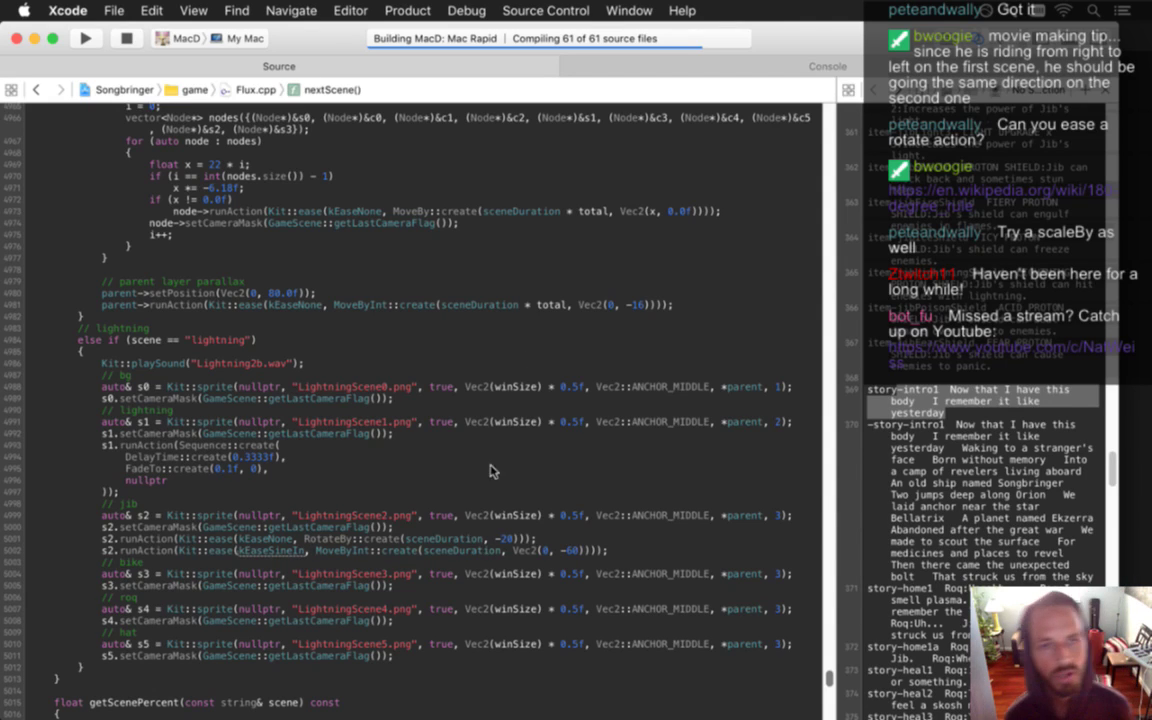
left_click(126, 38)
Copy the parent layer parallax block from the previous scene to the end of the lightning scene's code, after the hat sprite
left_click(198, 270)
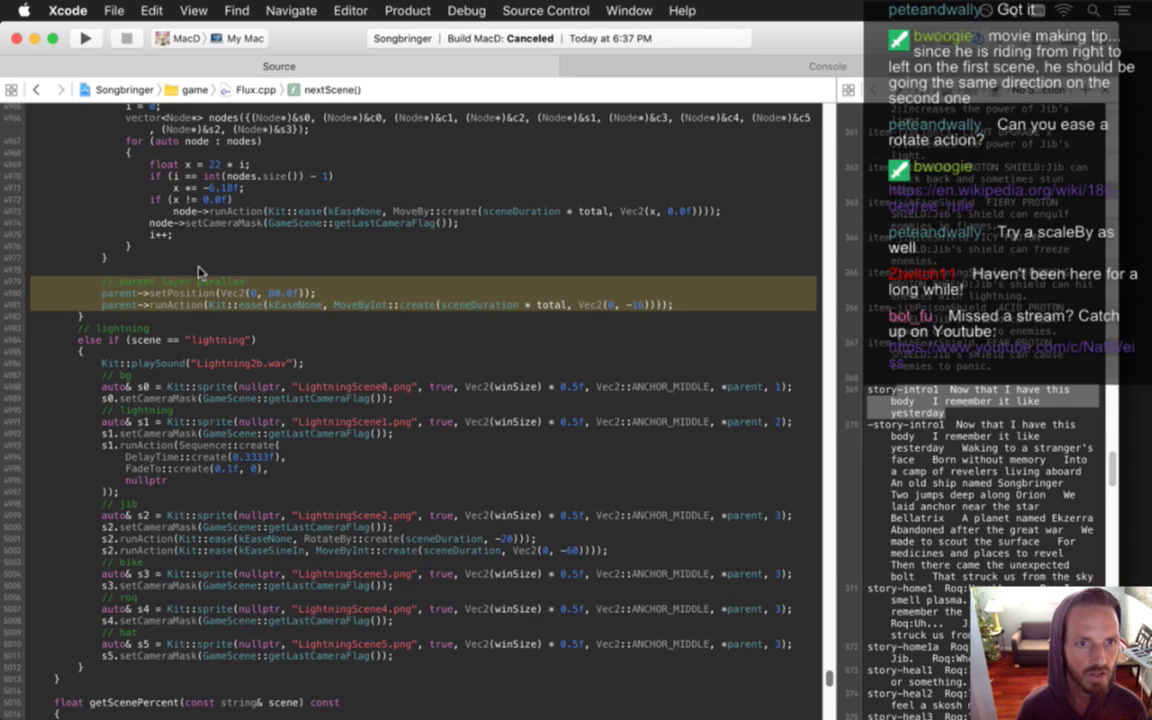
key("Down")
key("Down")
key("Down")
key("Down")
key("Down")
key("Down")
key("Down")
key("Down")
key("Down")
type("// parent layer parallax parent->setPosition(Vec2(0, 80.0f)); parent->runAction(Kit::ease(kEaseNone, MoveByInt::create(sceneDuration * total, Vec2(0, -16))));")
scroll(198, 270, "down", 5)
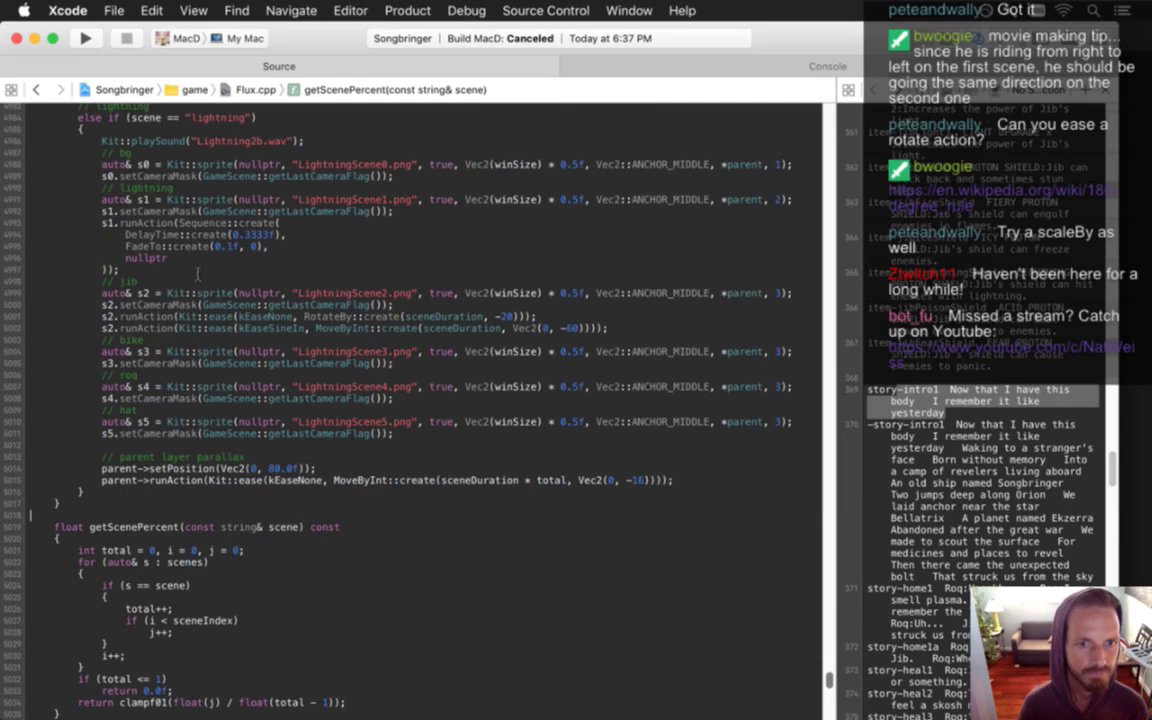
Delete the parent->setPosition line from the lightning scene's parallax block
key("Up")
key("Up")
key("Up")
key("Up")
key("shift+Down")
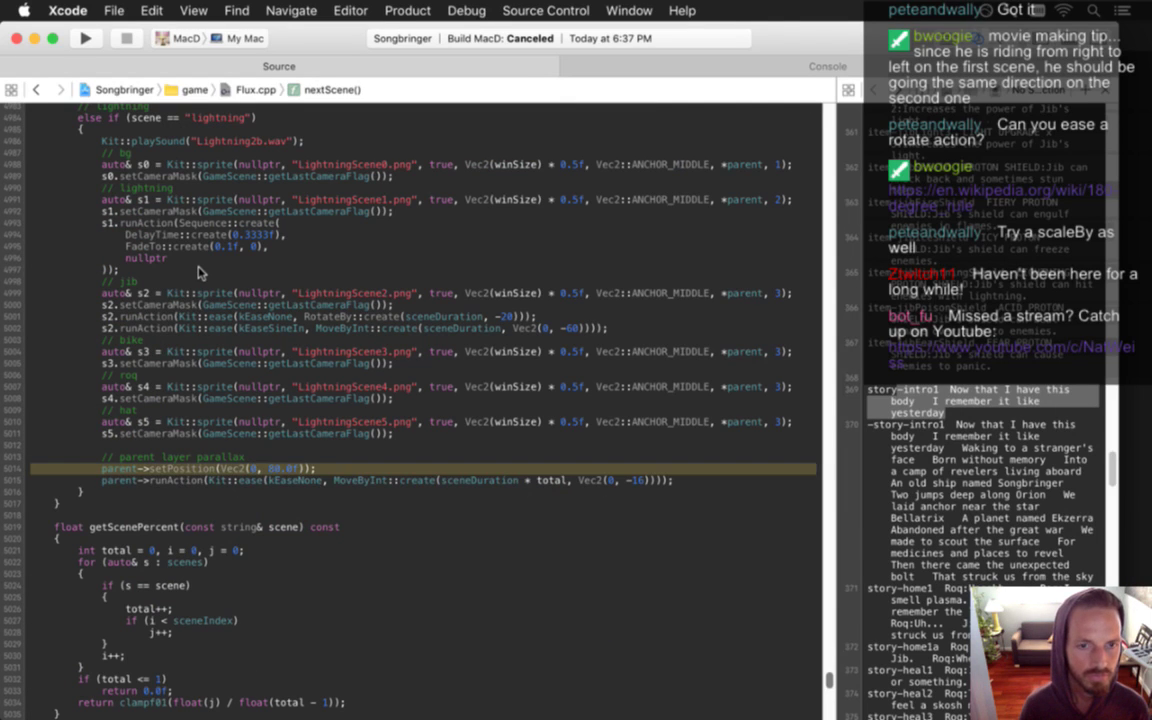
key("Delete")
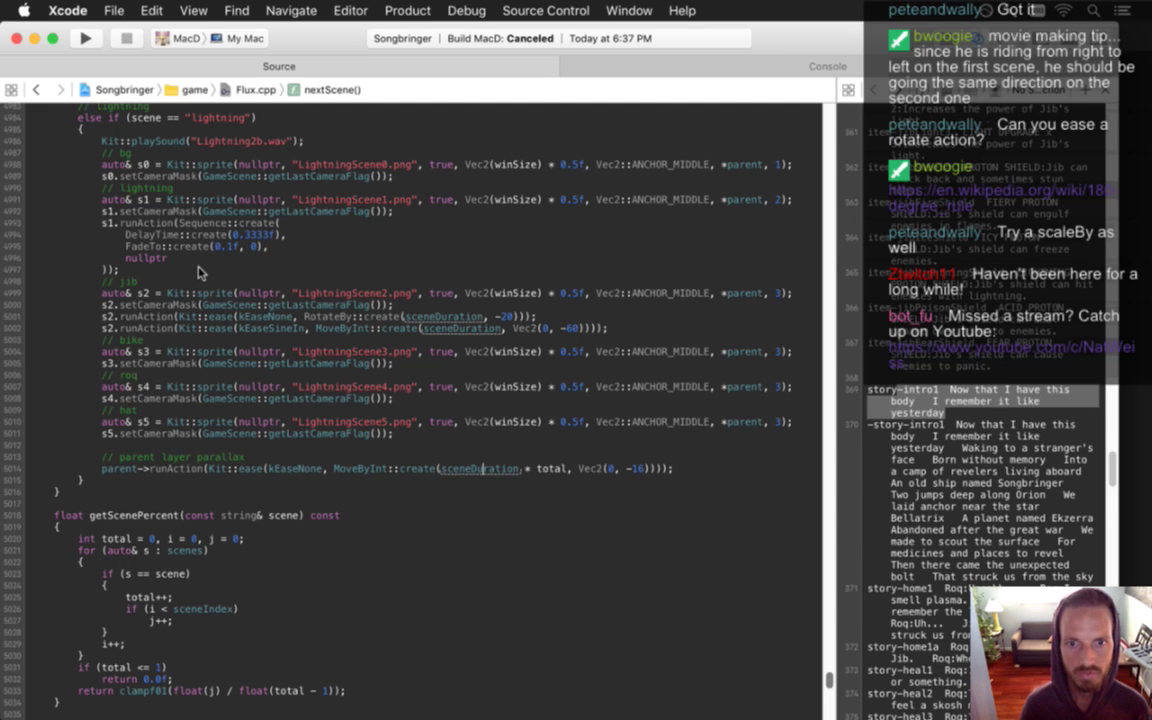
Remove the "* total" multiplier from sceneDuration in the lightning scene's parallax action
key("Delete")
key("Delete")
key("Delete")
key("Delete")
key("Delete")
key("Delete")
key("Delete")
key("Delete")
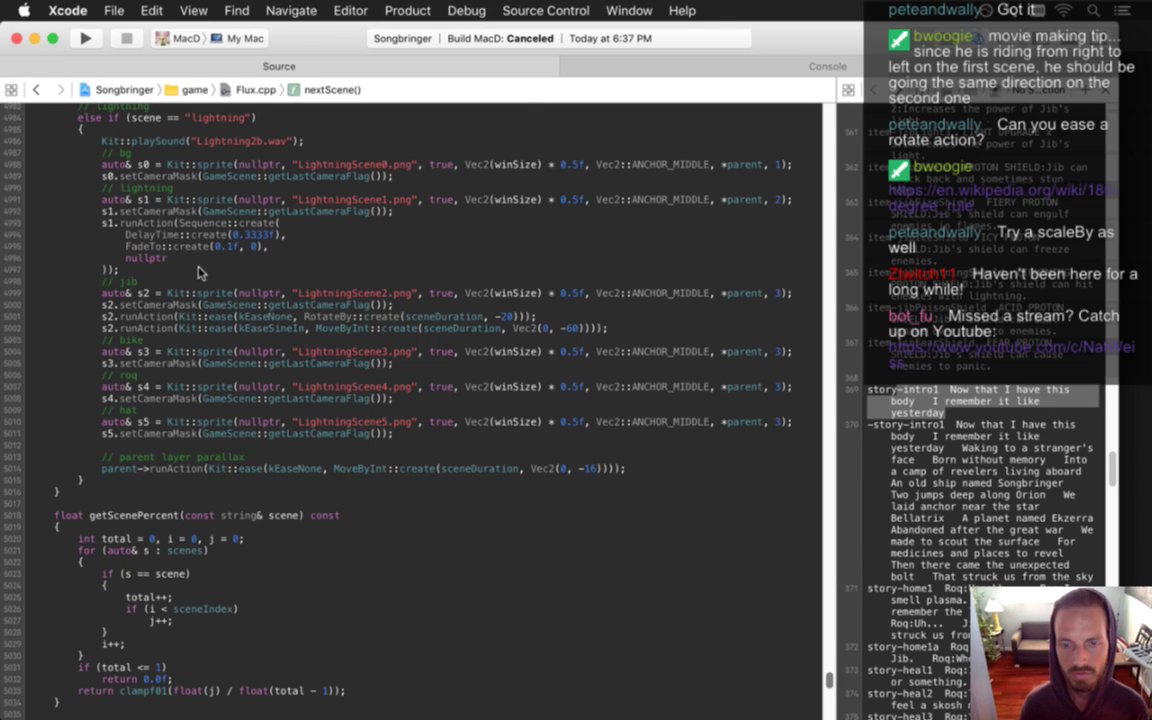
Run the game to preview the scene, quit it, and set the lightning parallax action's vertical offset to 16
key("super+r")
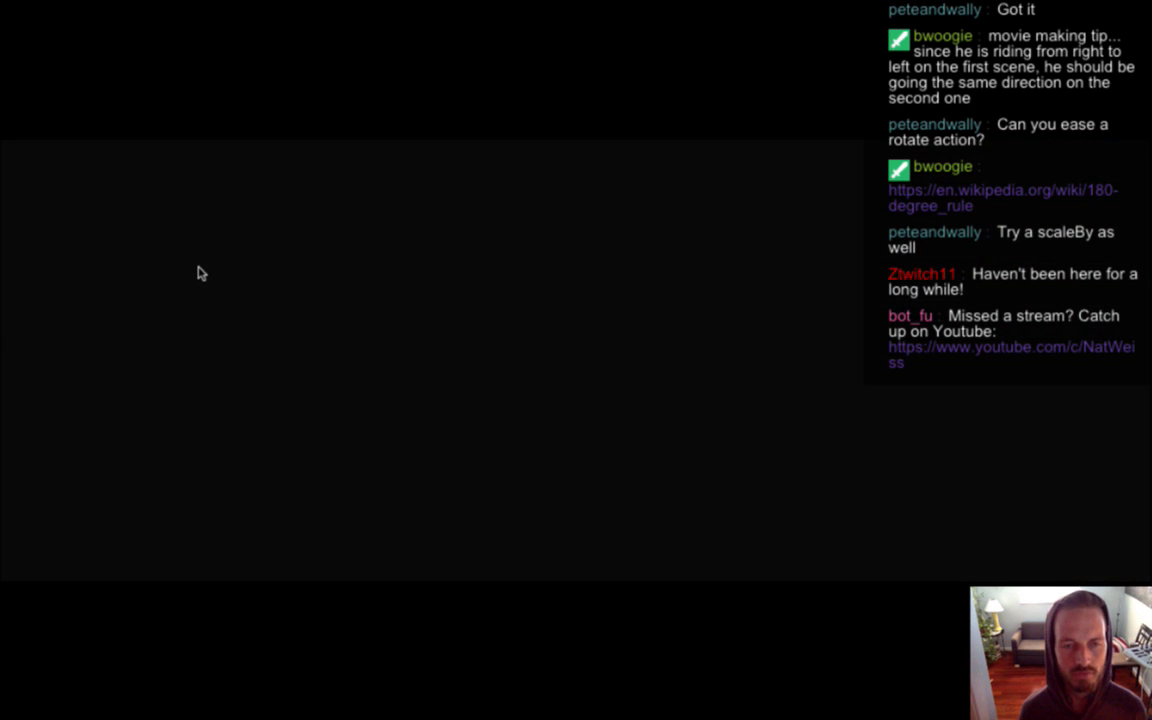
key("super+q")
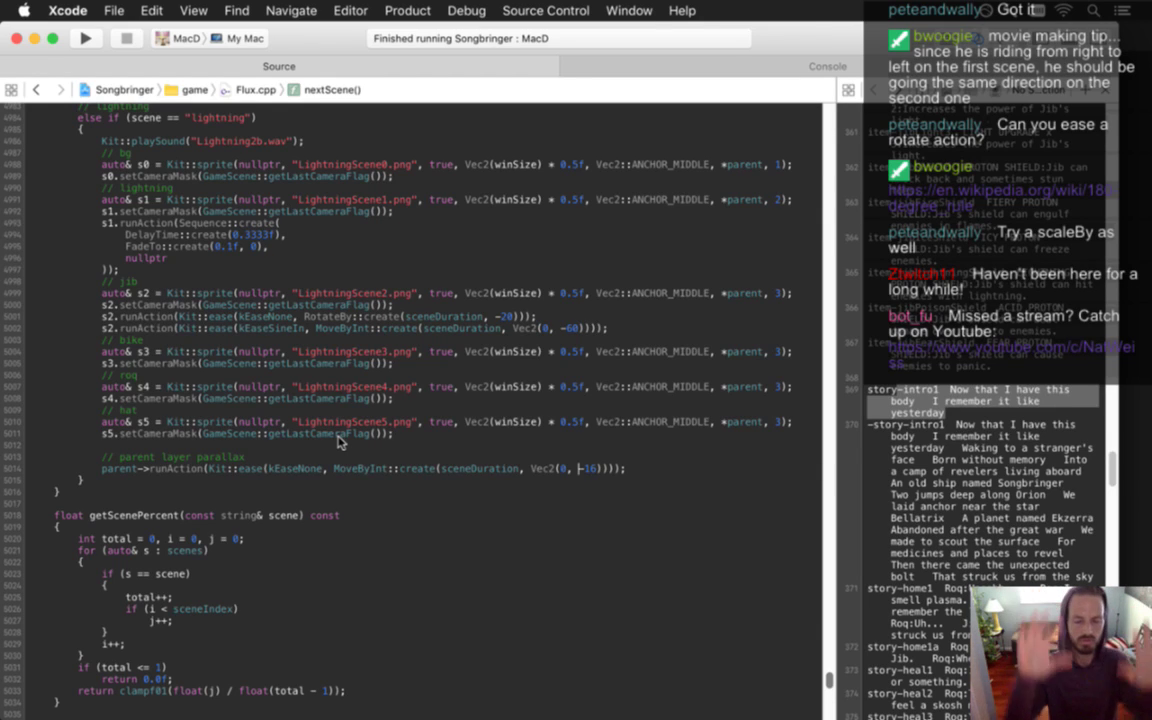
key("Delete")
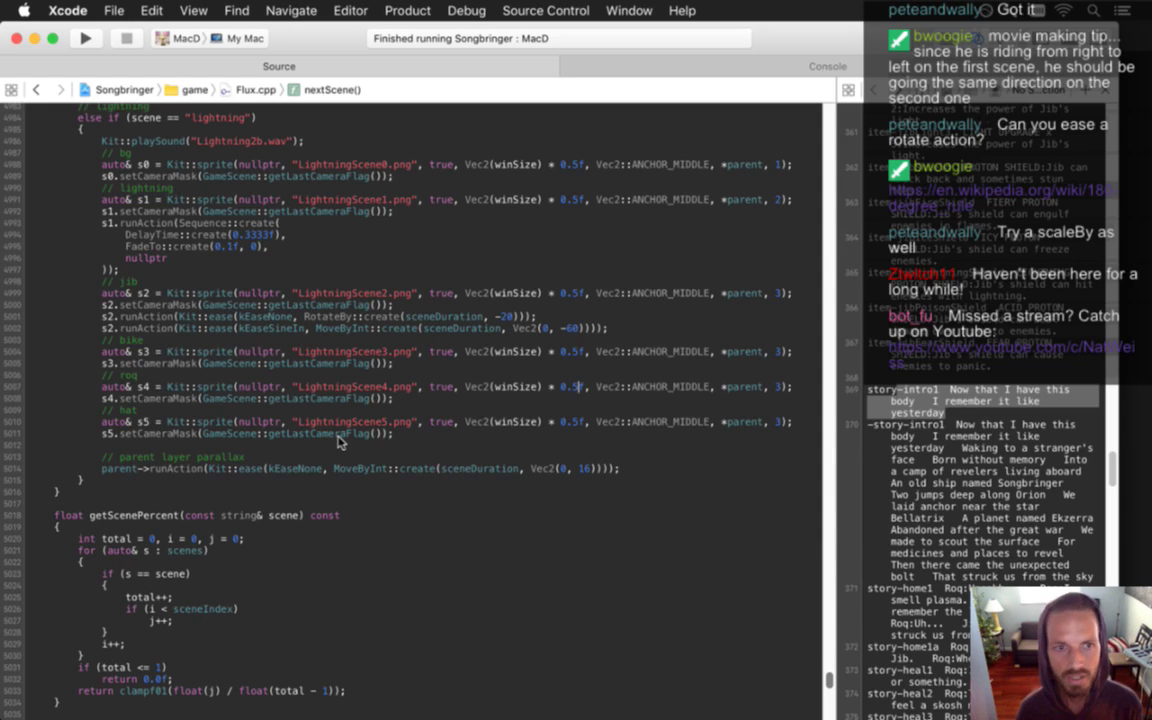
Switch to Photoshop and trial-rotate the jib layer about 74 degrees to gauge the rotation angle, discarding the transform
left_click_drag(180, 304, 285, 332)
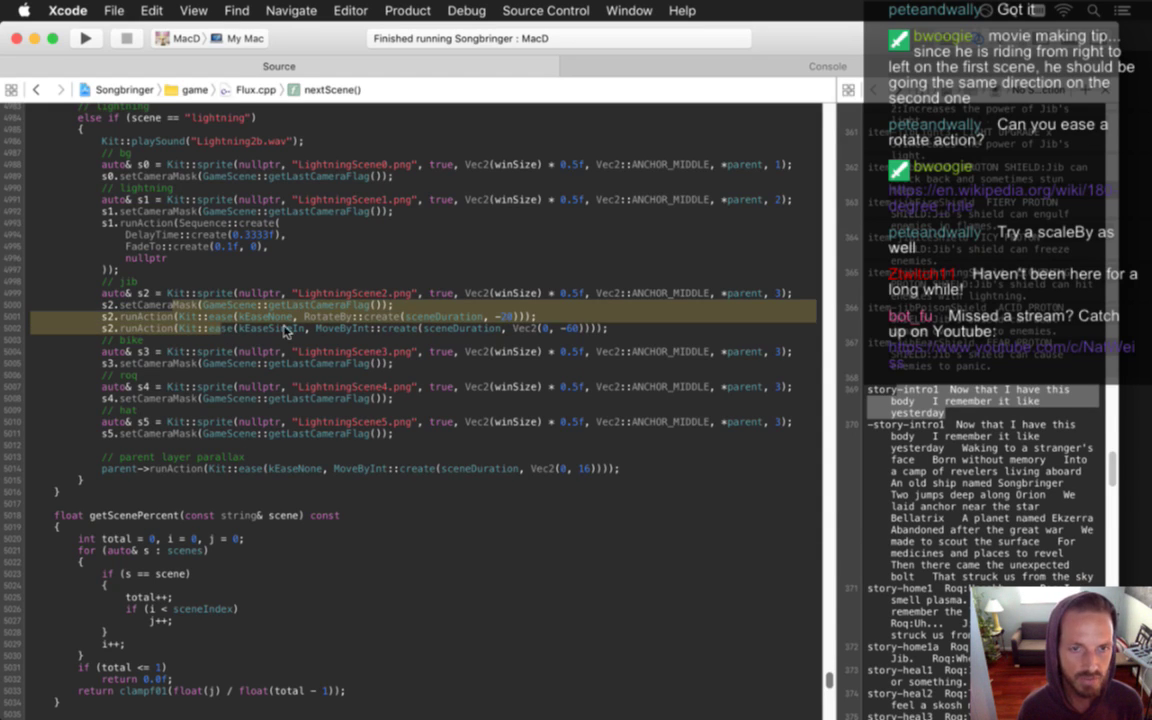
left_click(453, 316)
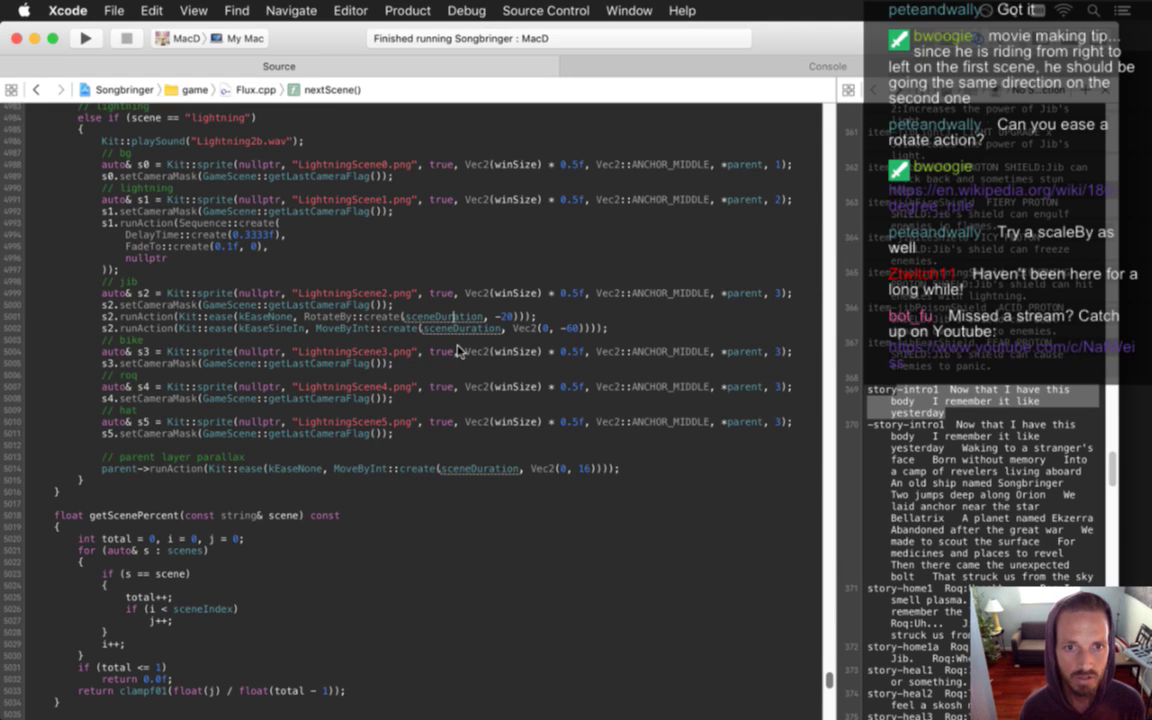
double_click(505, 316)
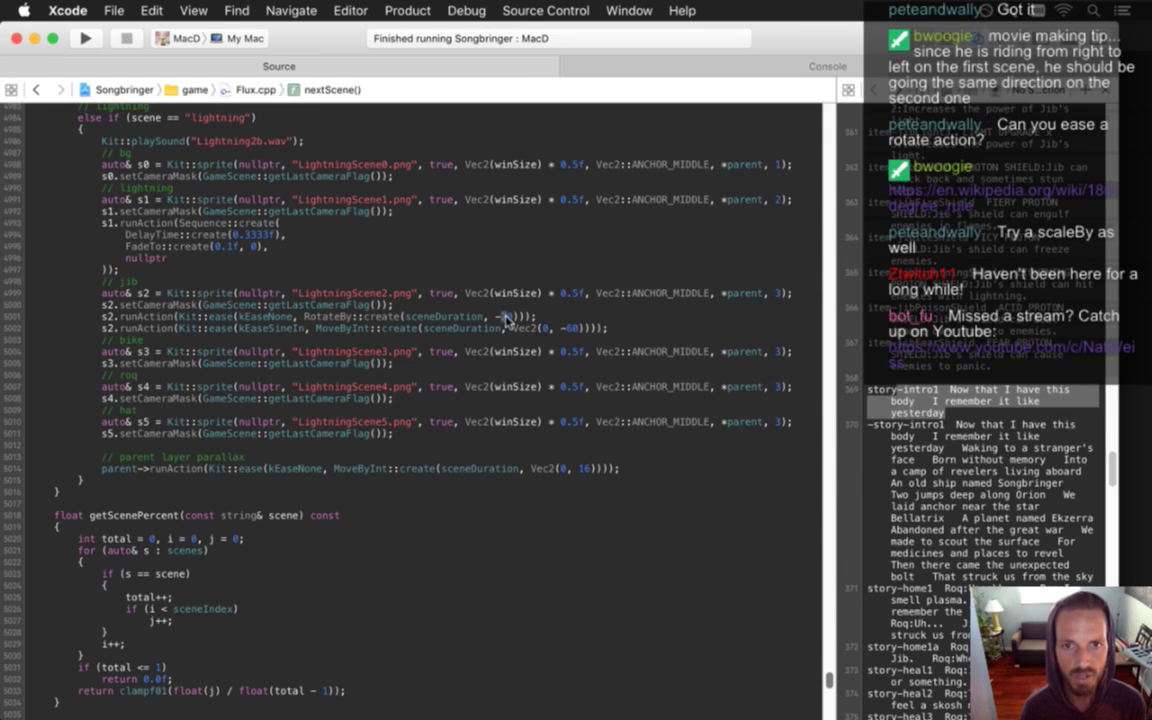
key("super+Tab")
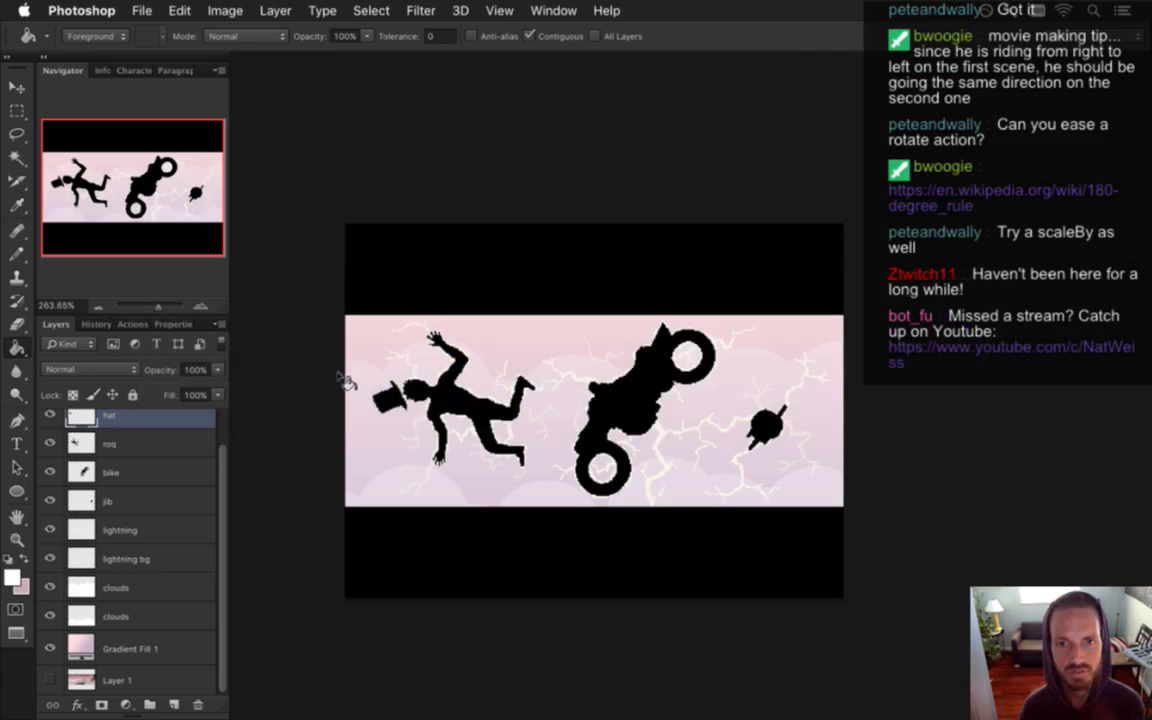
left_click(105, 501)
key("v")
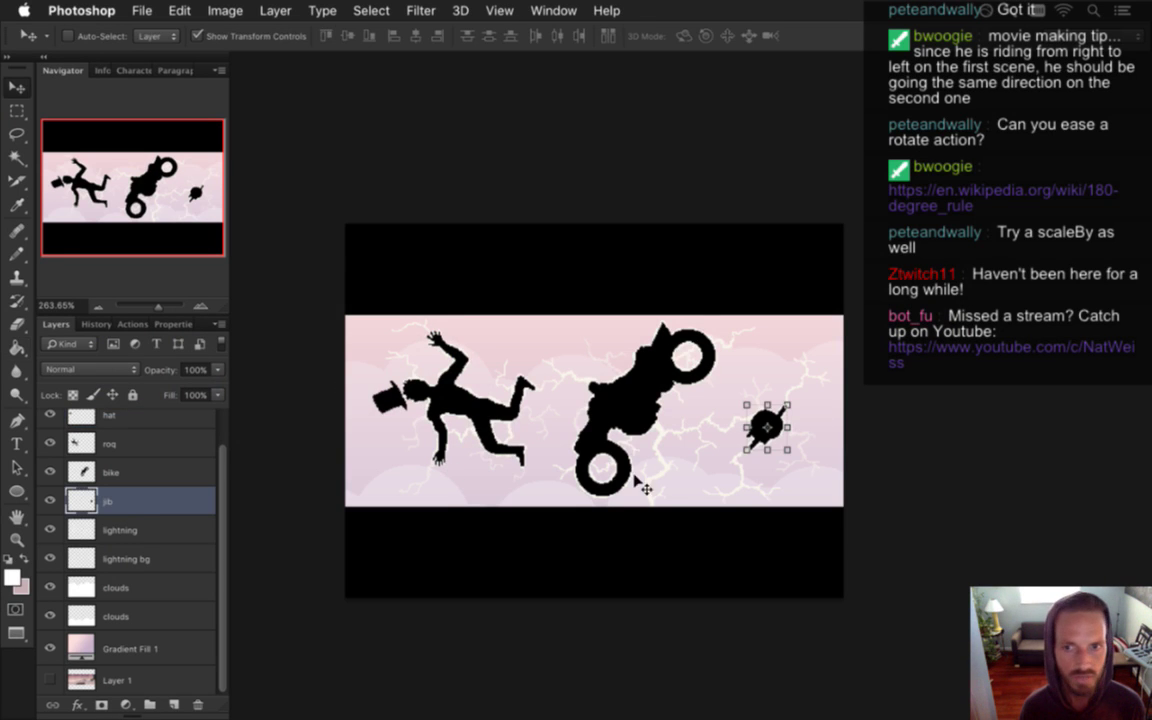
left_click_drag(797, 392, 823, 457)
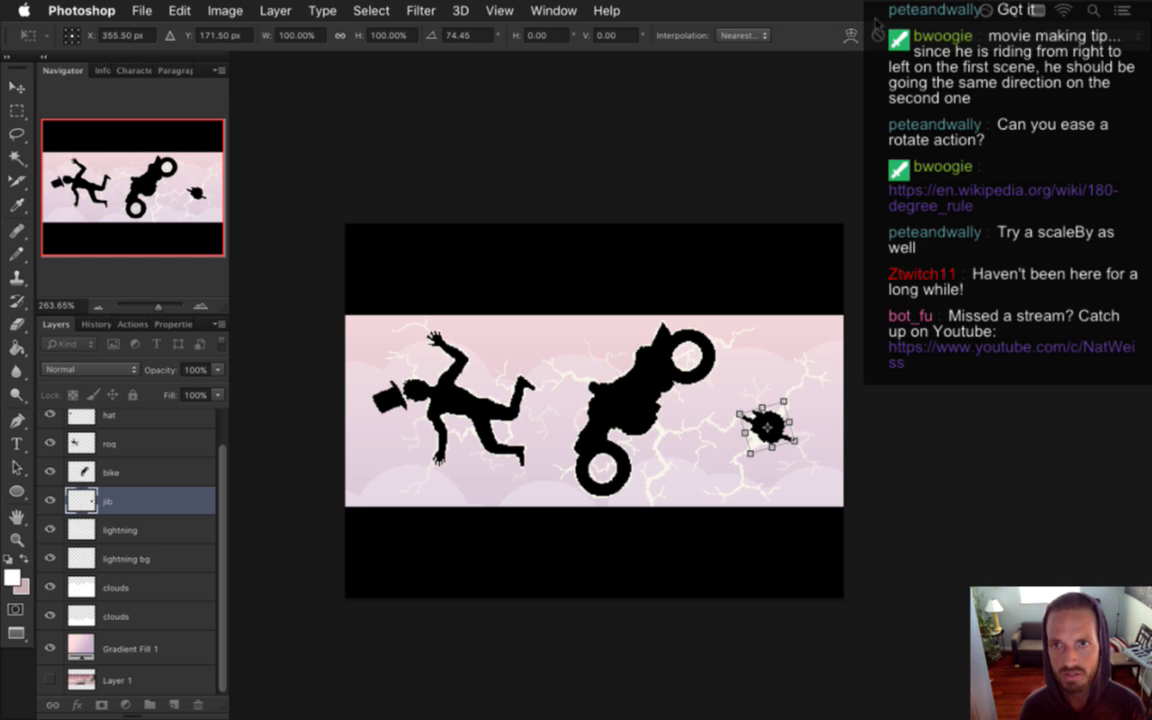
key("Return")
Switch back to Xcode and set the jib sprite's RotateBy angle to -74 in the lightning scene
key("super+Tab")
key("super+Tab")
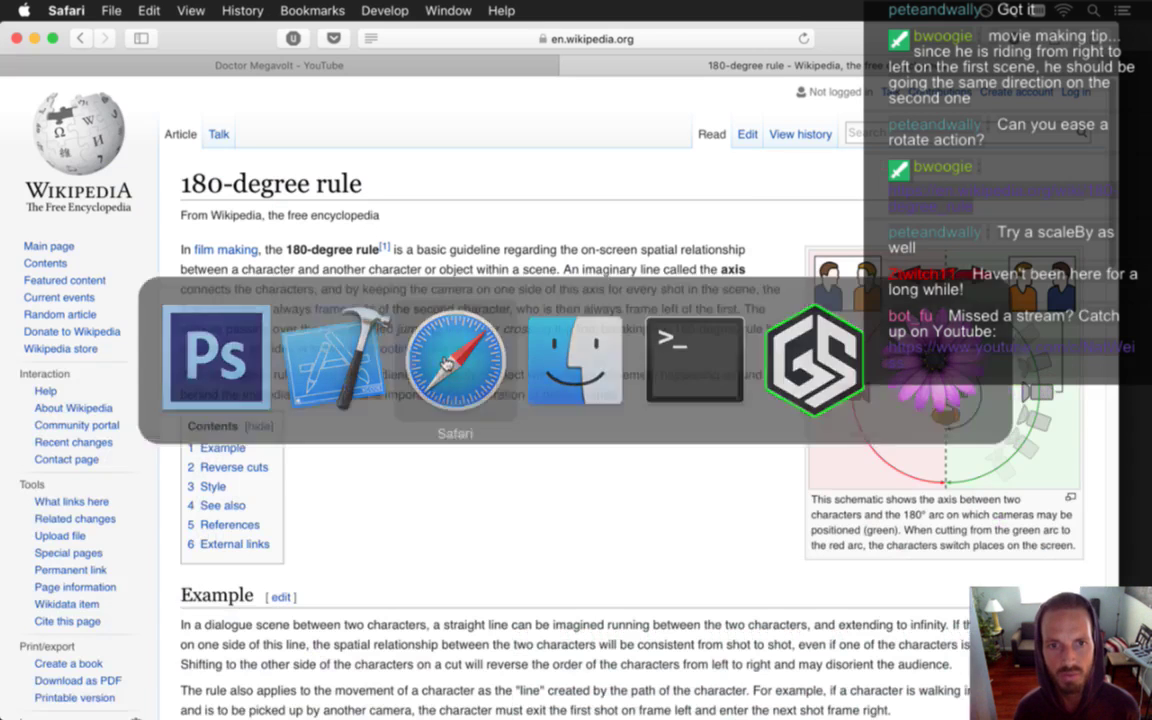
key("super+Tab")
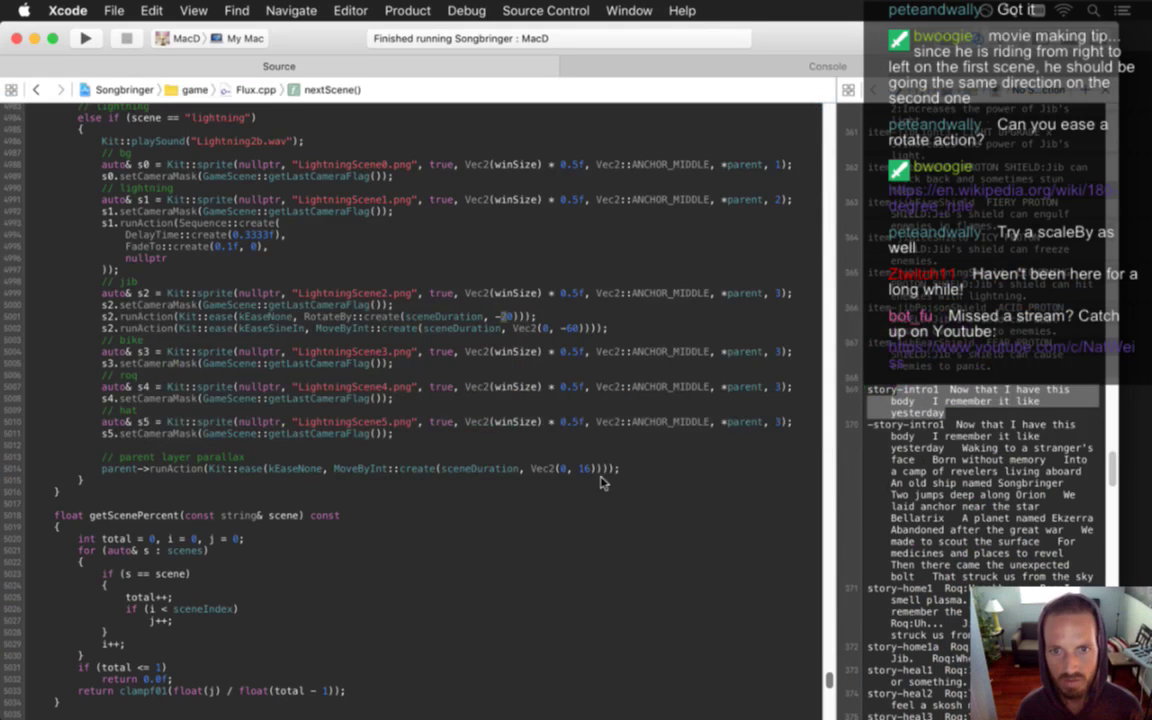
key("BackSpace")
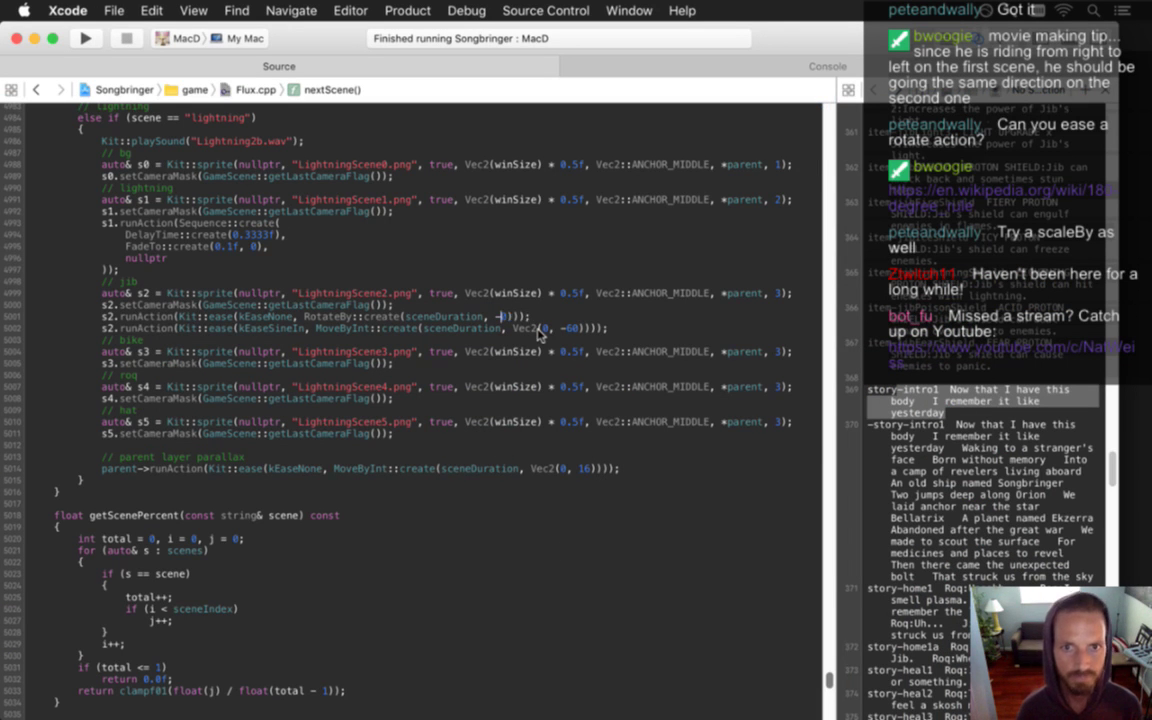
type("74")
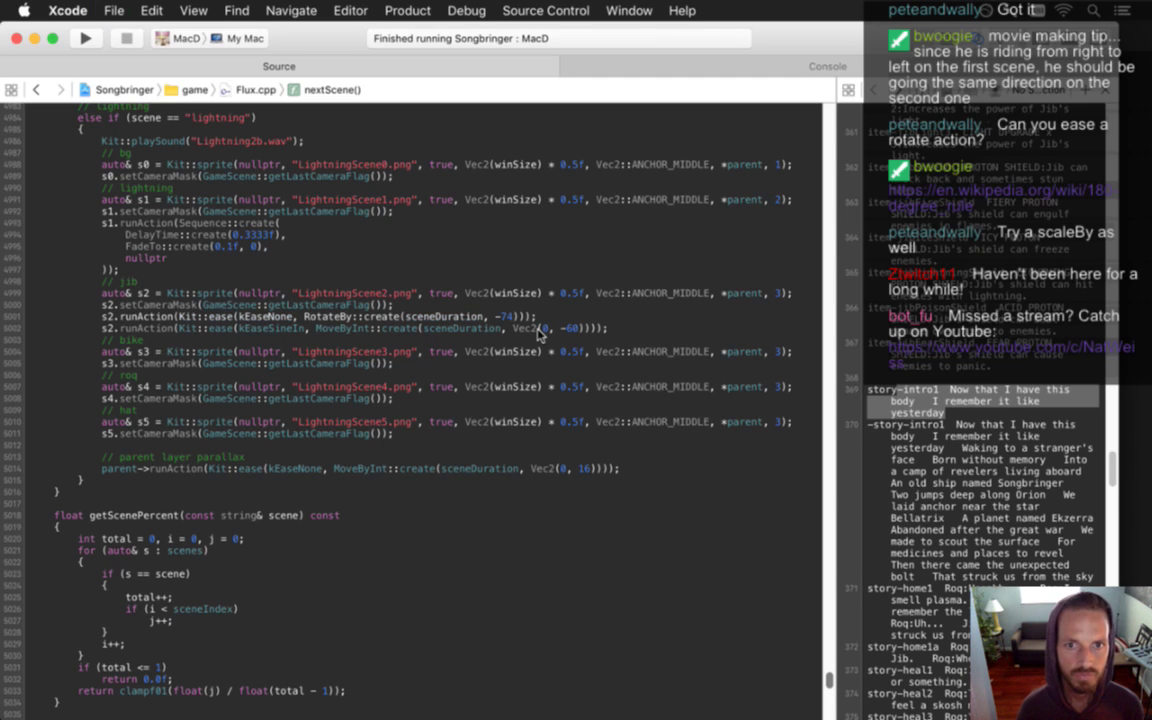
Run the game to preview the jib's rotation in the lightning scene, and quit it
key("super+r")
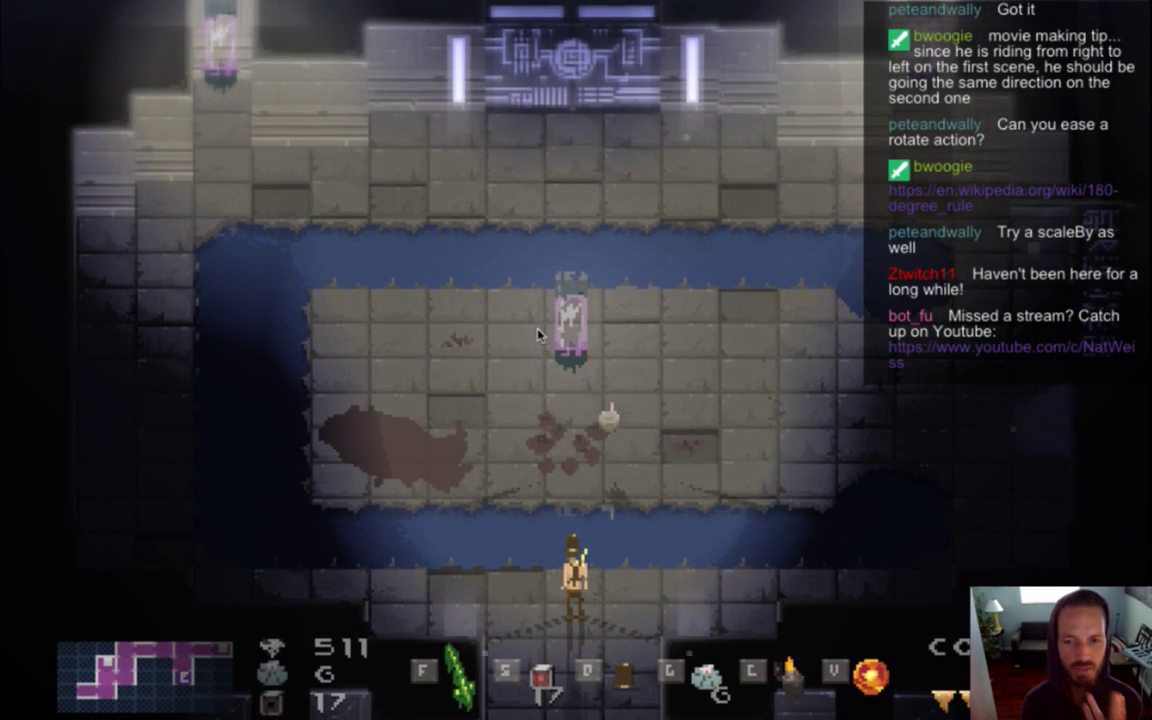
key("super+q")
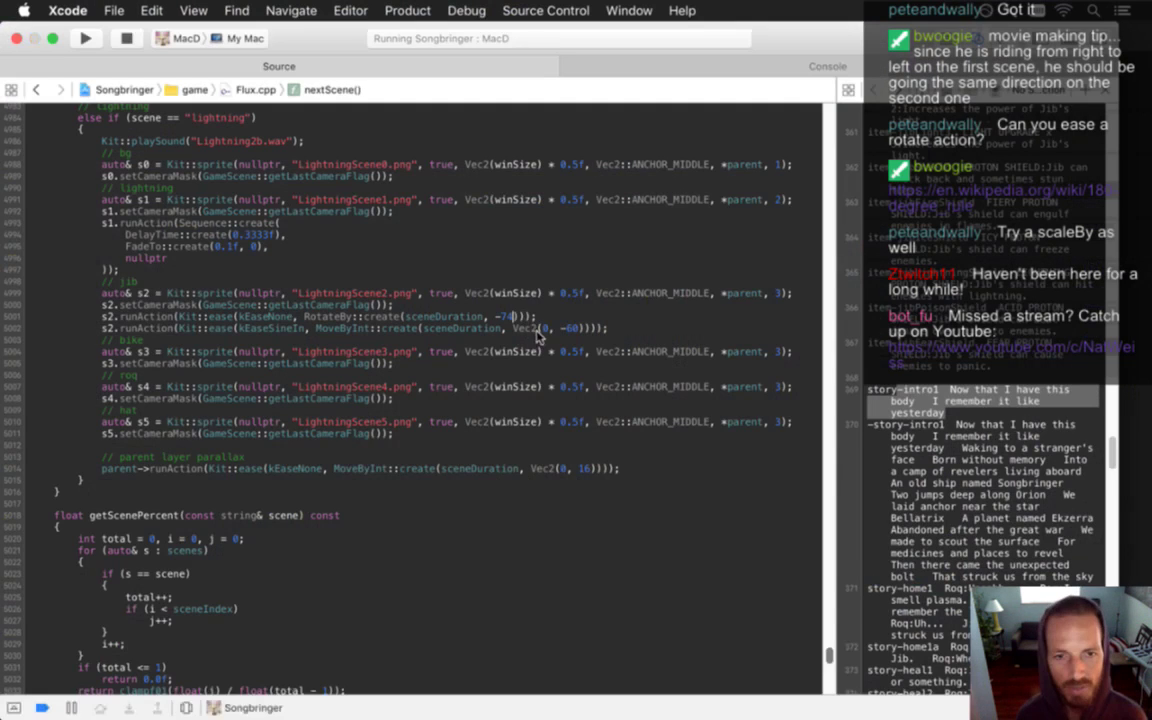
left_click(520, 448)
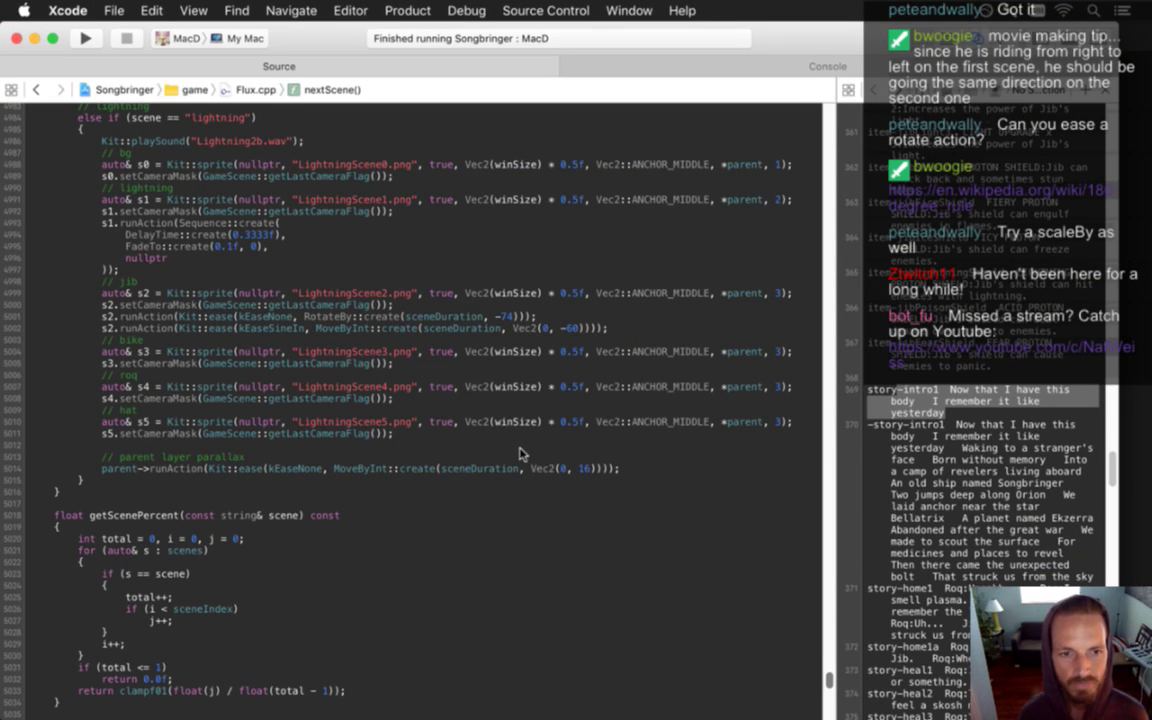
Switch to Photoshop and measure from the canvas's lower-left corner to the jib's centre with a rectangular selection
key("super+Tab")
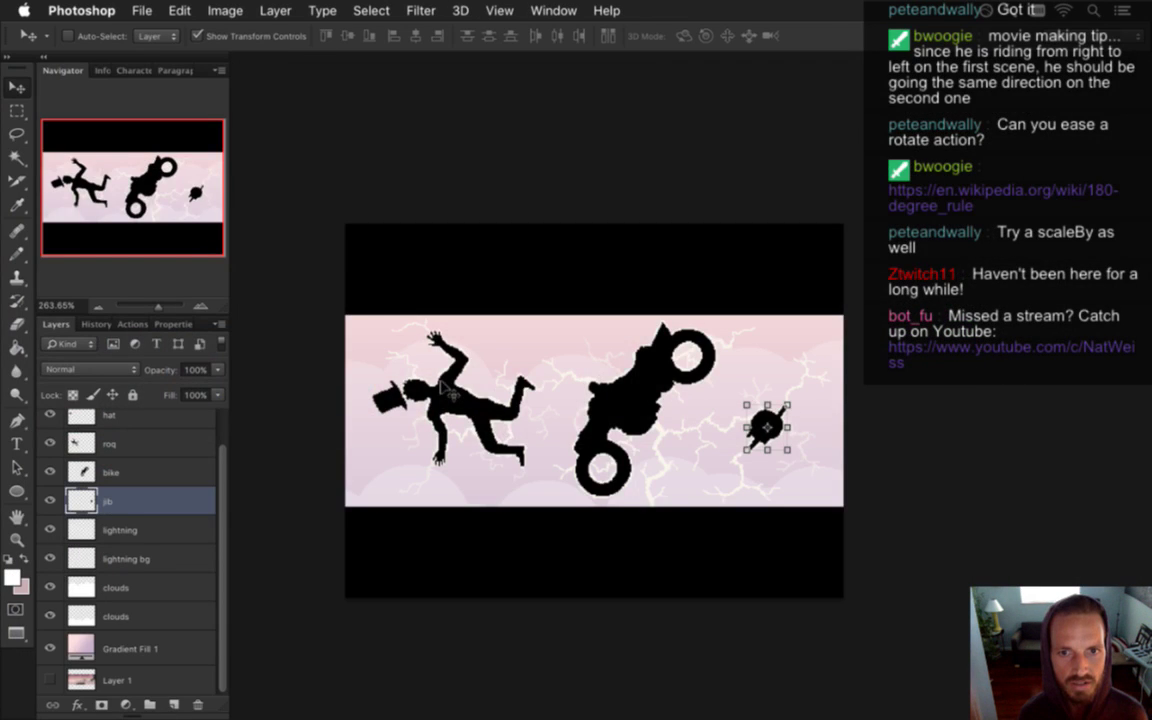
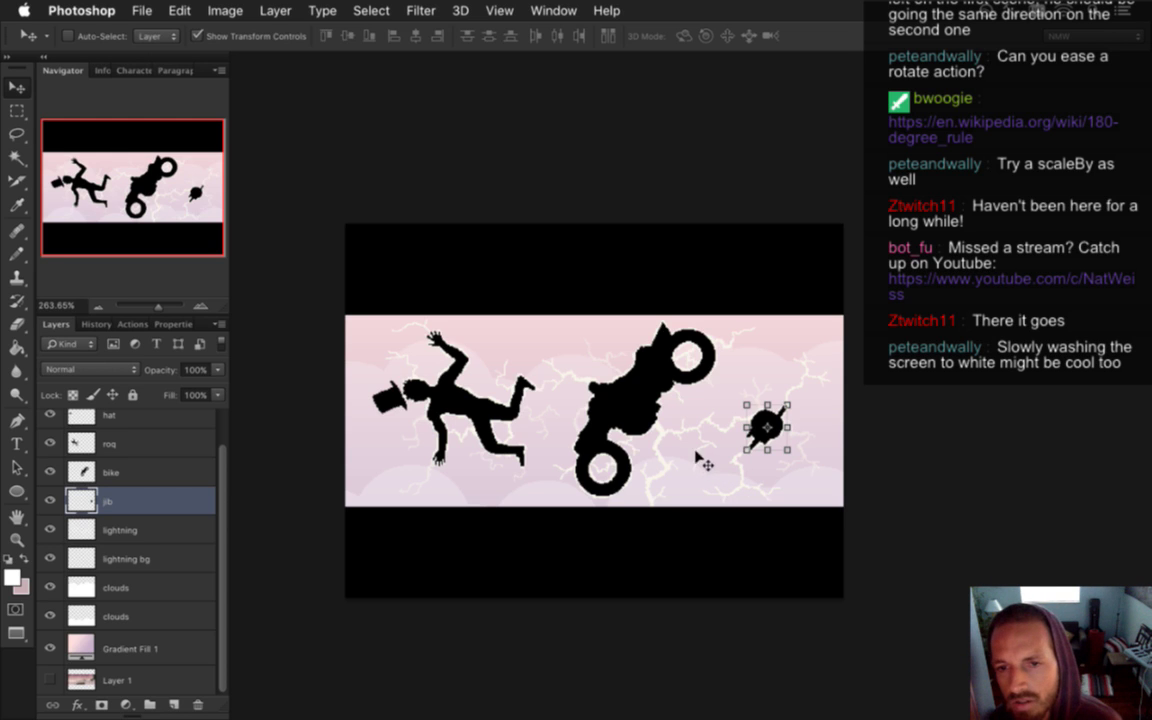
key("m")
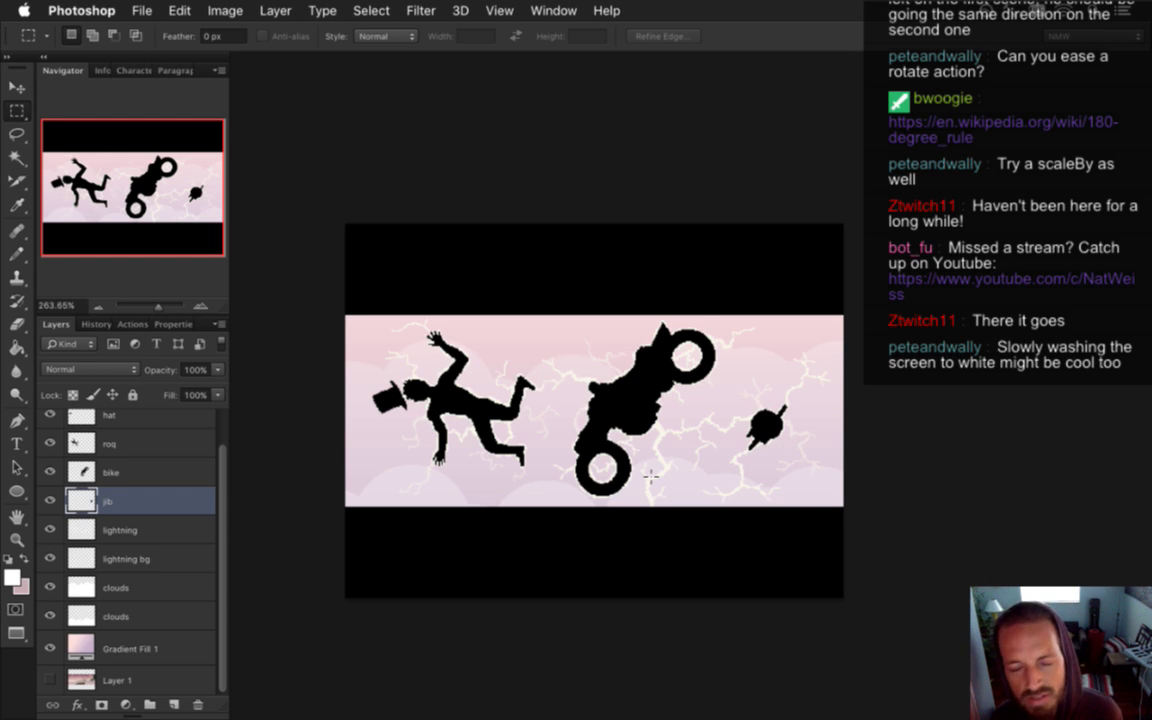
left_click_drag(311, 625, 767, 426)
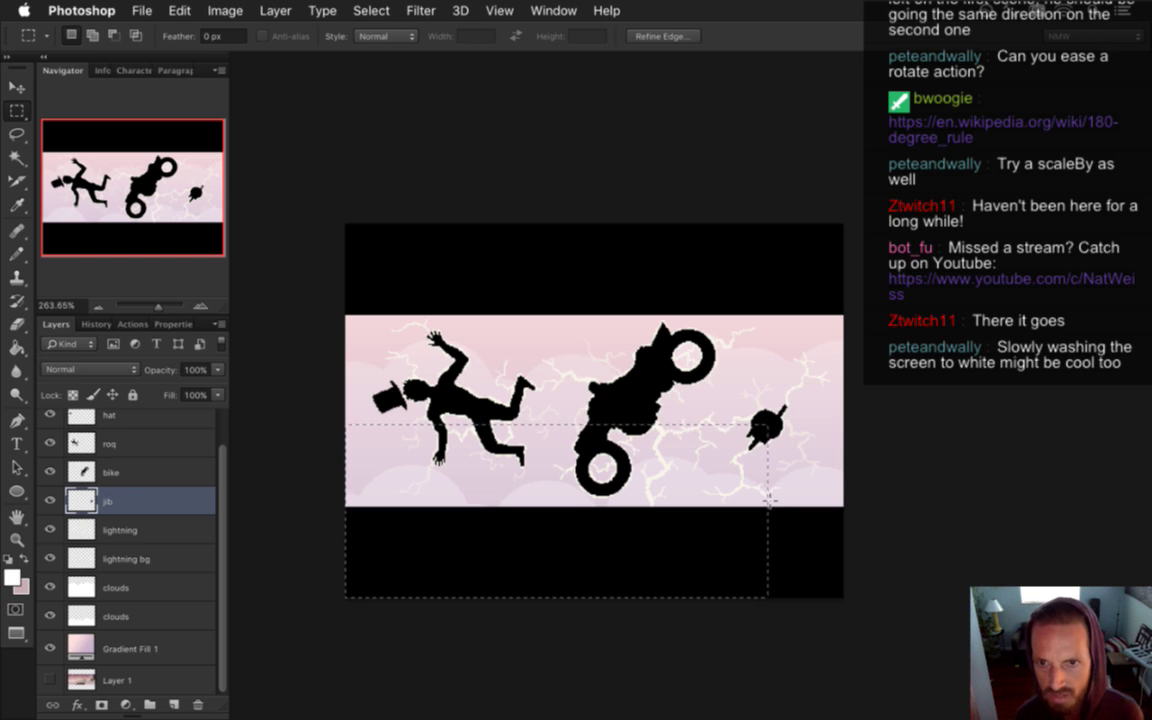
Switch to TextMate and start a new document for noting the jib's centre coordinates
key("super+Tab")
key("super+Tab")
key("super+Tab")
key("super+Tab")
key("super+Tab")
key("super+Tab")
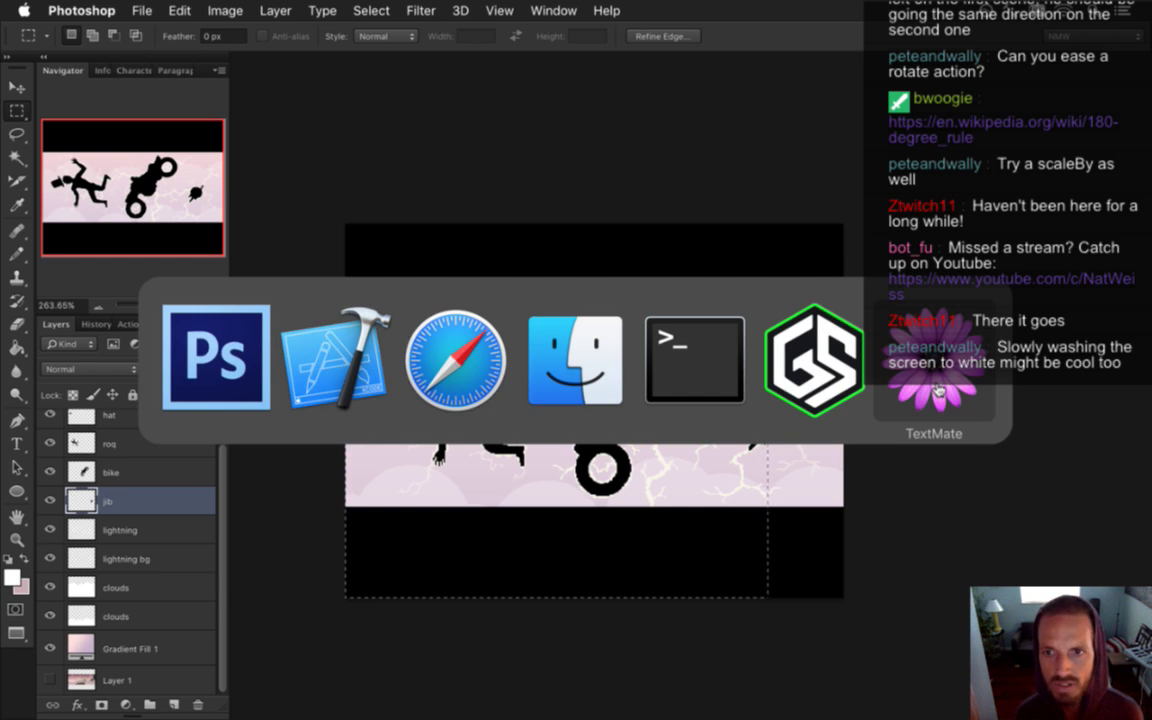
key("super+n")
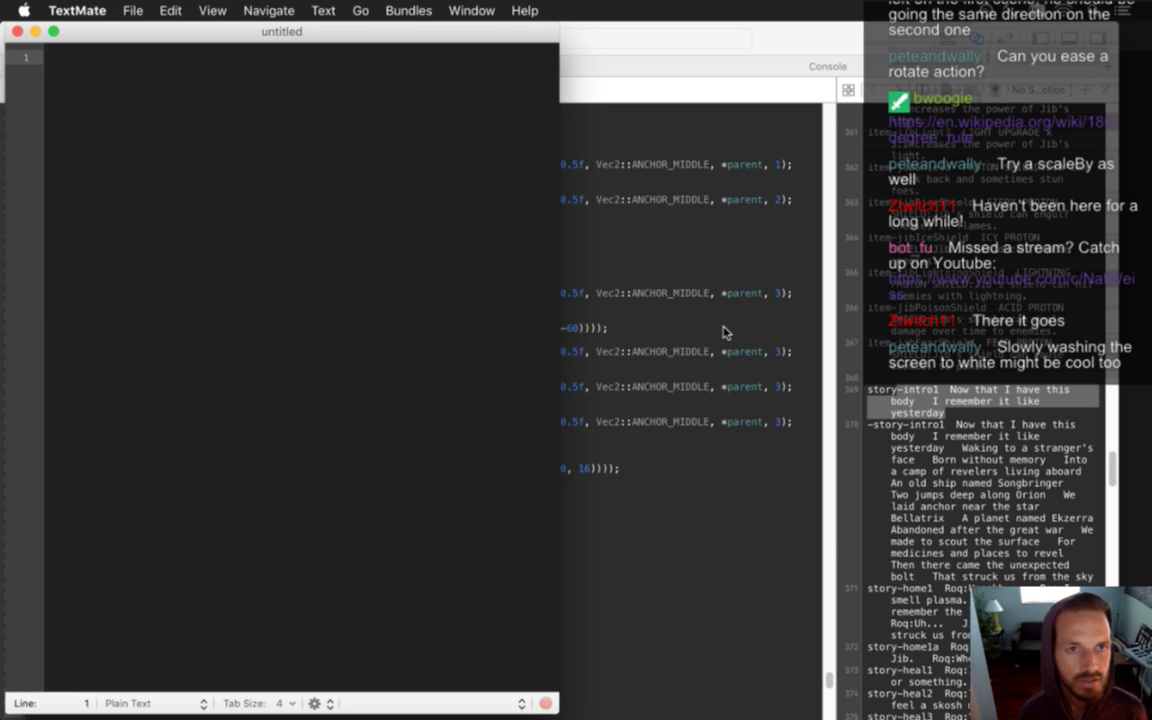
type("3")
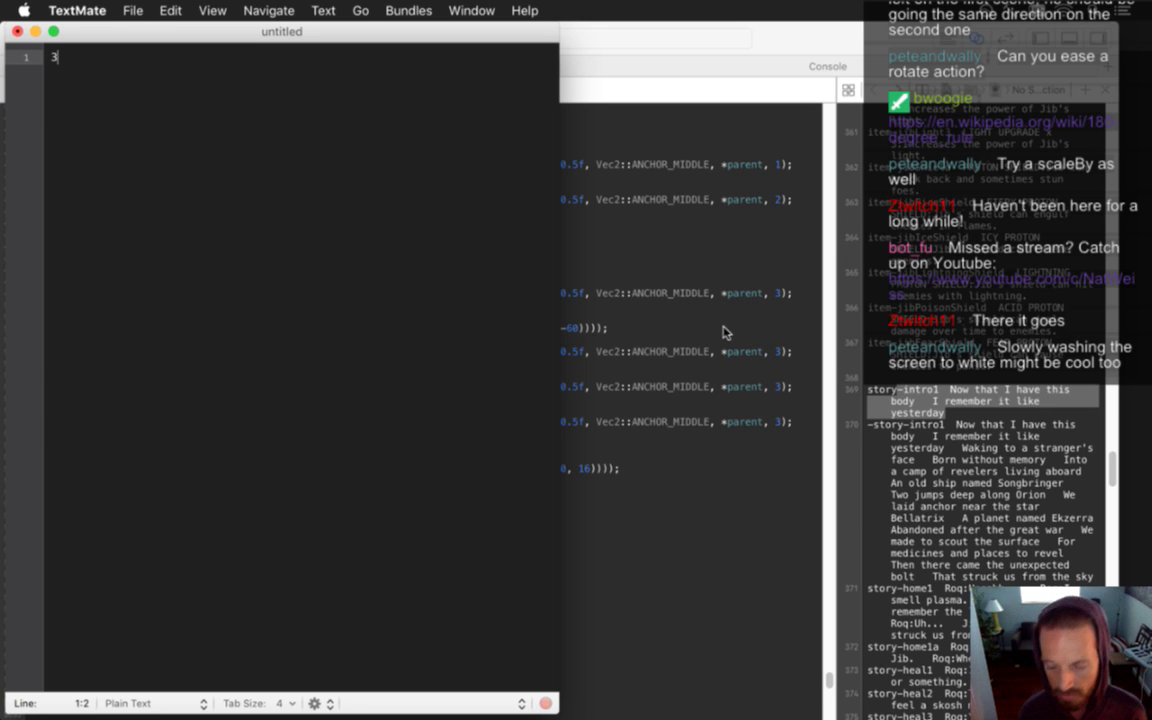
Remeasure the jib's centre from the canvas's lower-left corner in Photoshop and note 356,146 in the TextMate document
key("super+Tab")
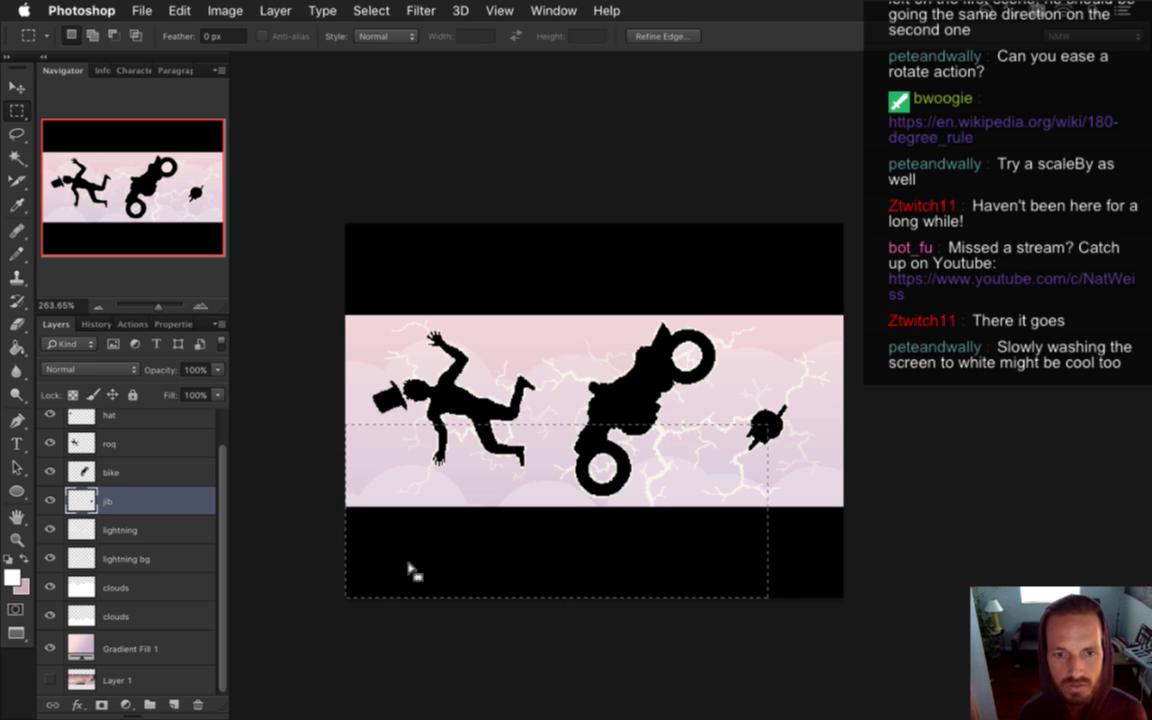
left_click_drag(334, 609, 765, 426)
key("super+Tab")
type("3")
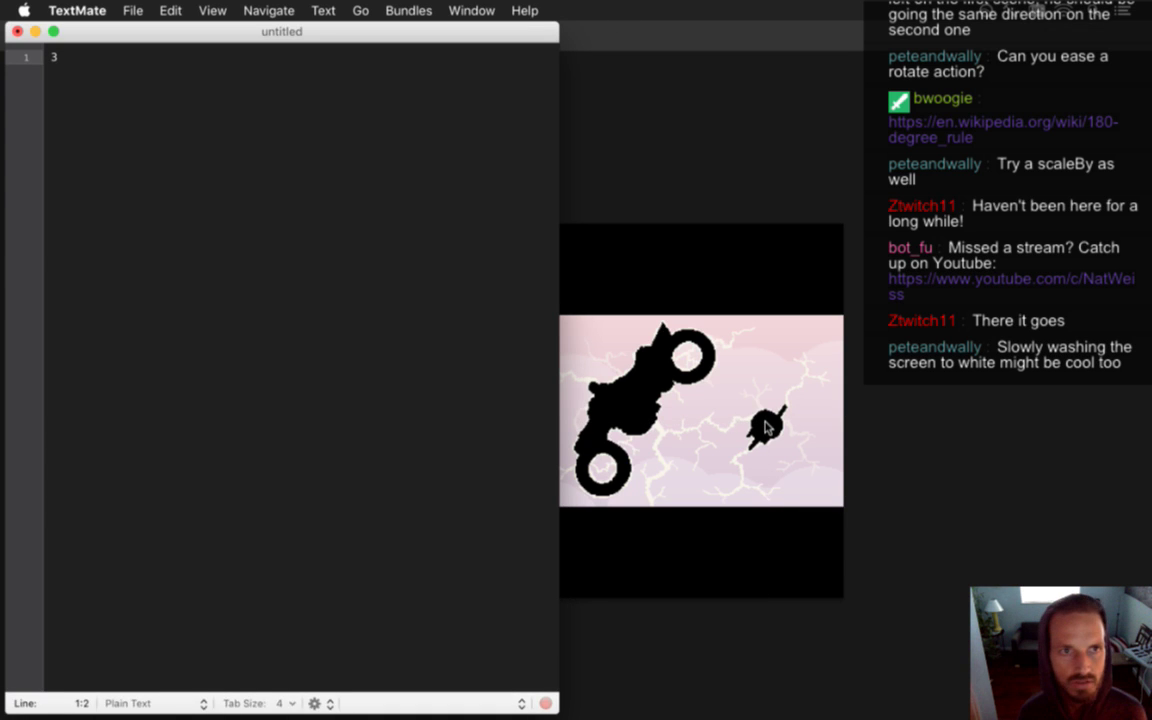
type("56,146")
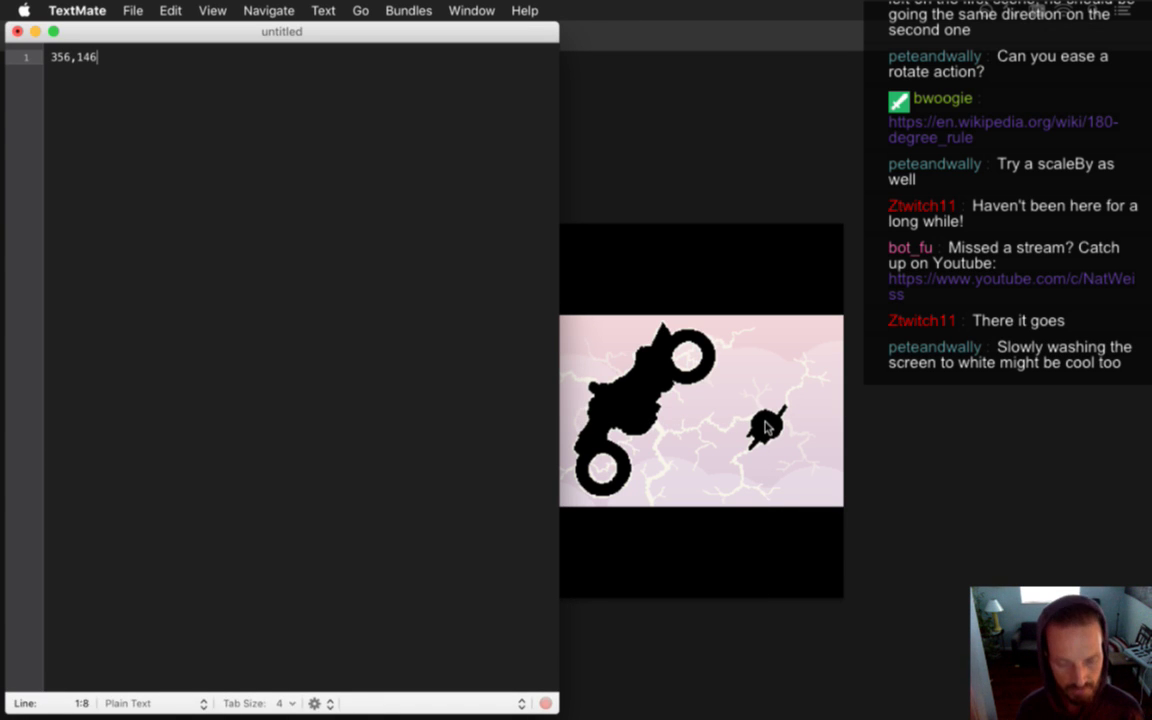
key("Return")
Open Calculator and divide the jib's x coordinate 356 by the canvas width to get its horizontal anchor fraction
key("super+Tab")
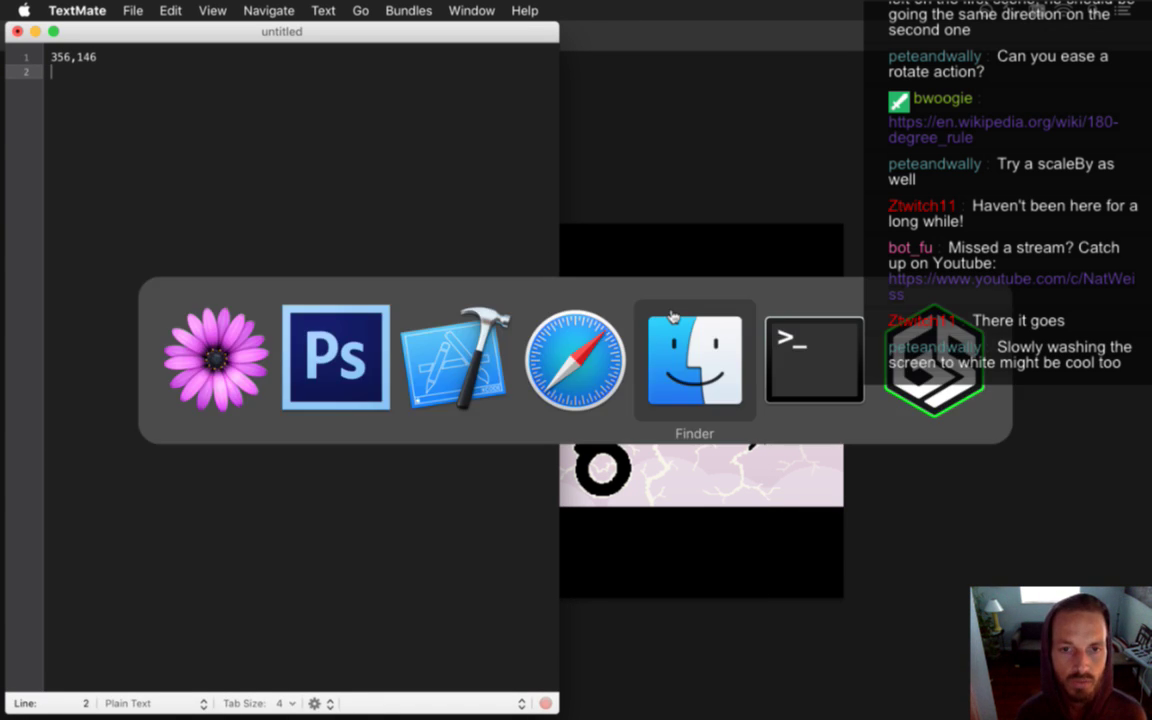
key("Escape")
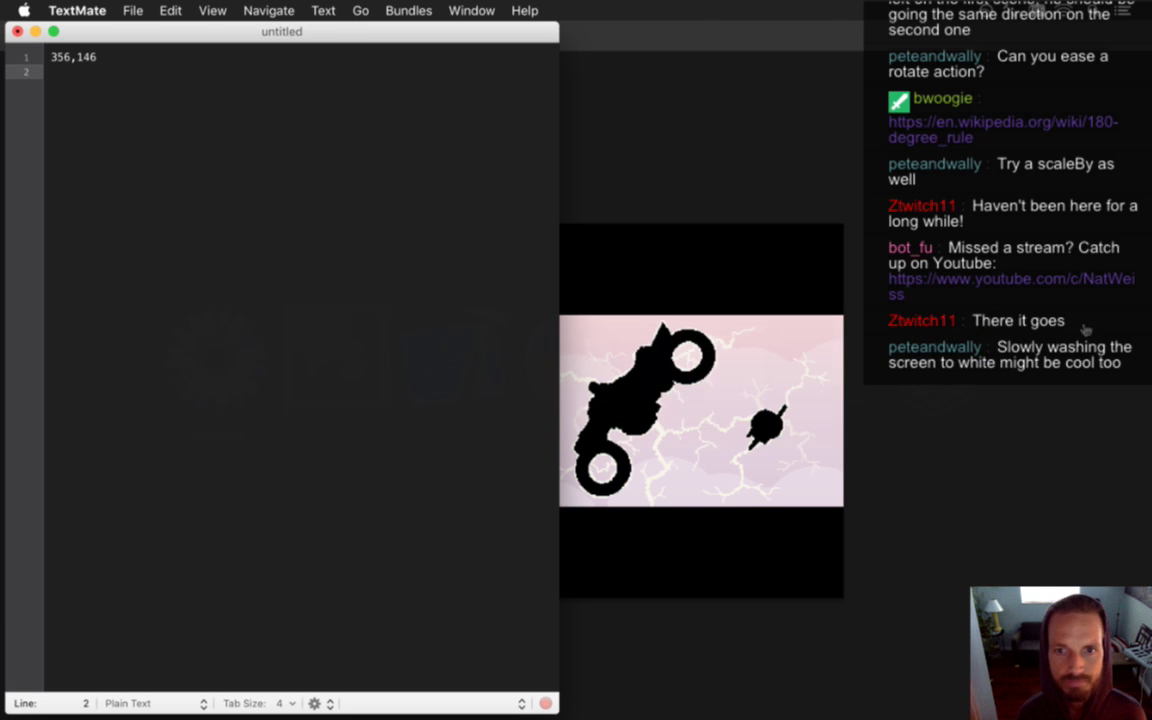
left_click(1134, 228)
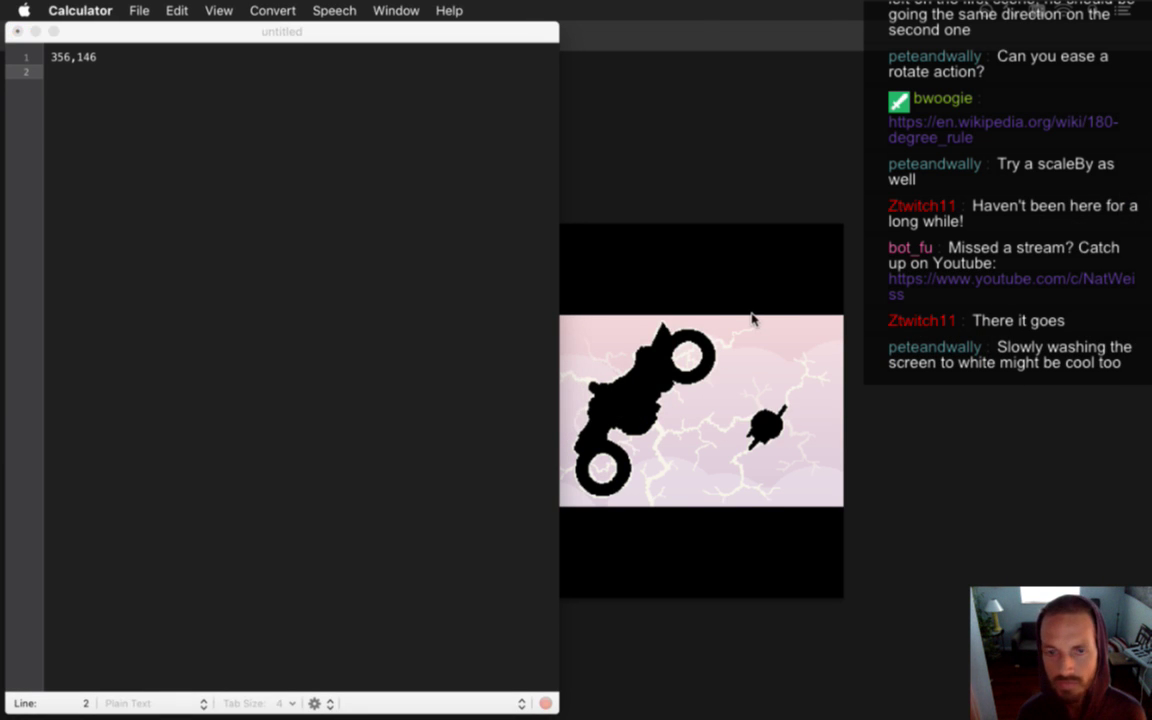
left_click_drag(373, 139, 928, 114)
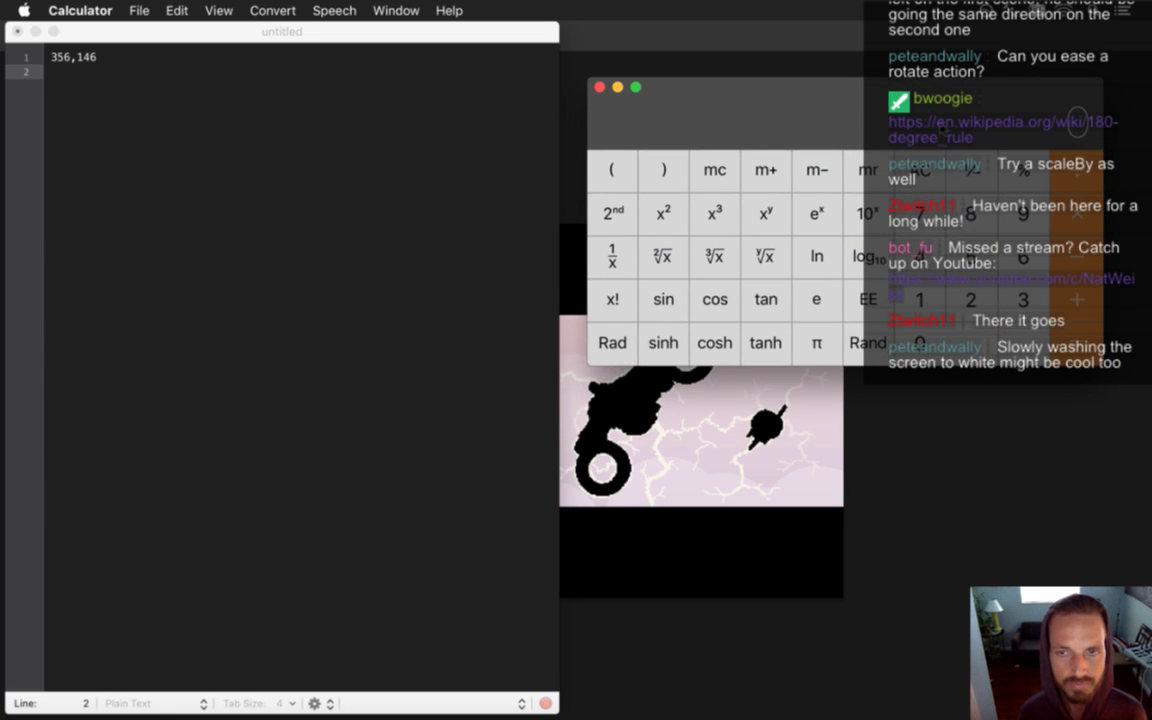
type("356,146")
key("Return")
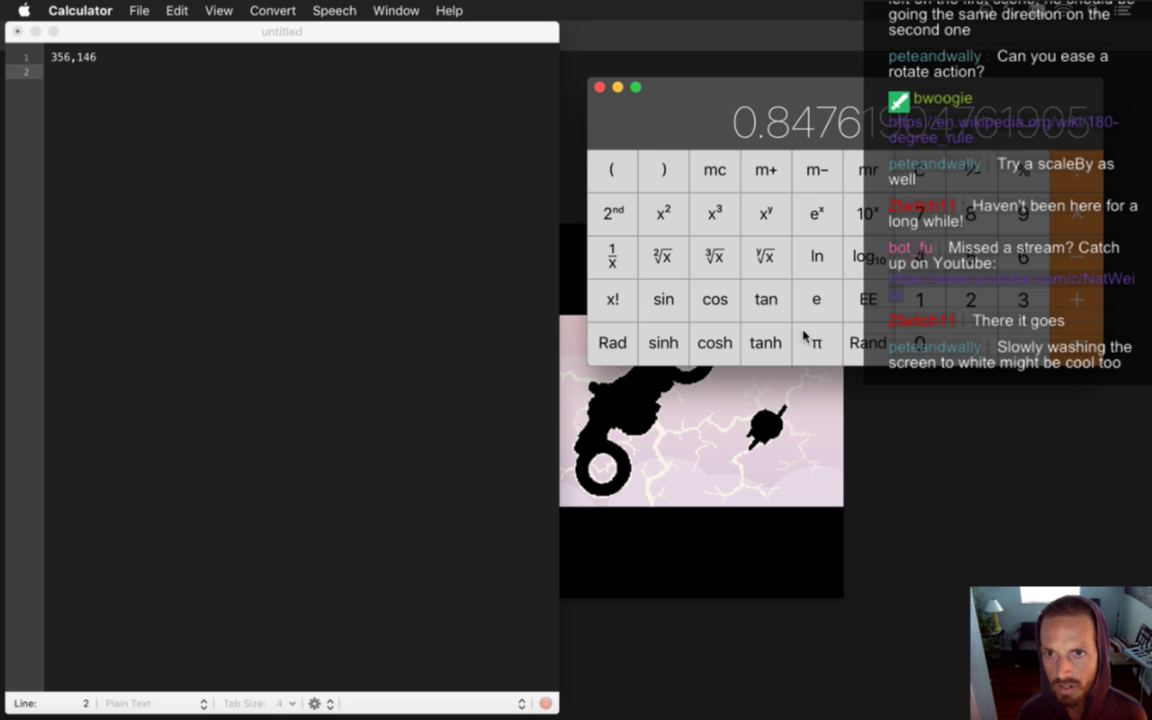
Switch back to the lightning scene's code in Xcode
key("super+Tab")
key("super+Tab")
key("super+Tab")
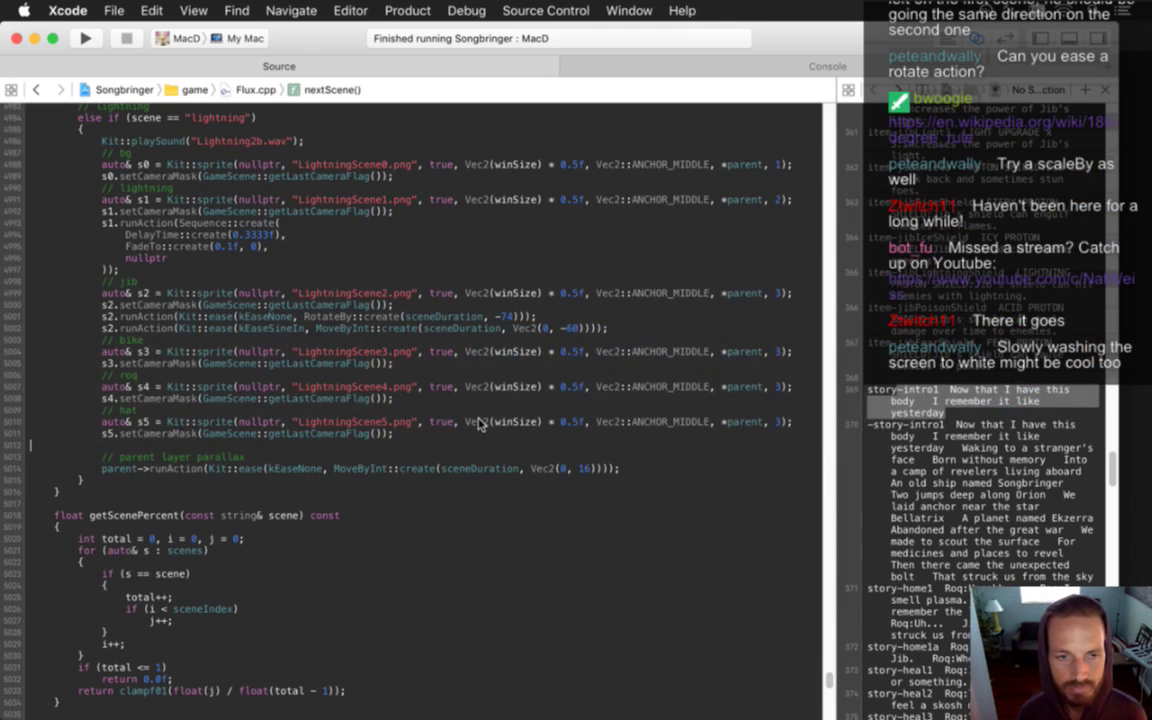
left_click(388, 308)
key("Return")
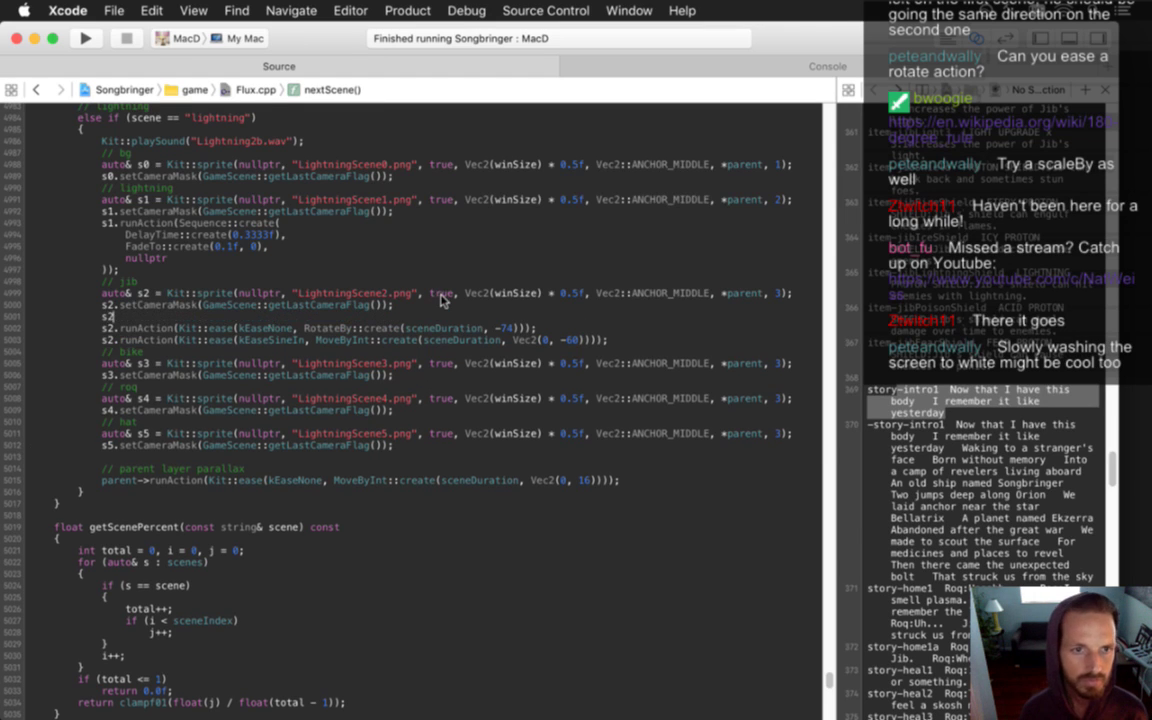
key("Escape")
key("Escape")
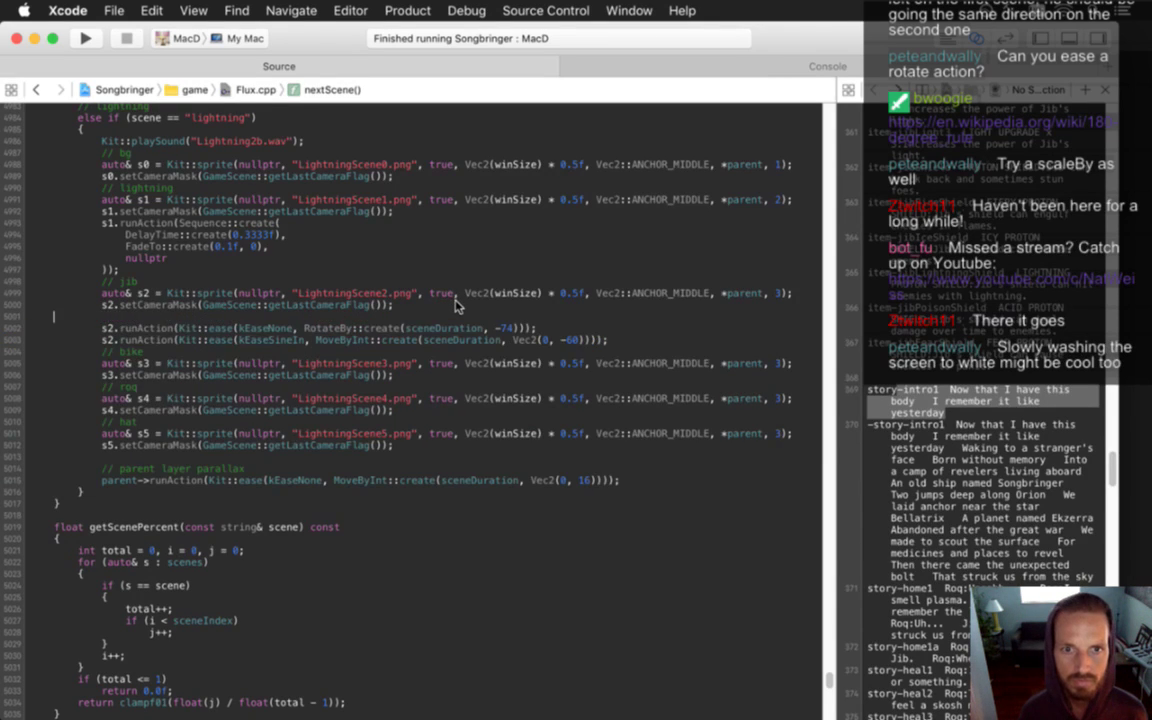
key("BackSpace")
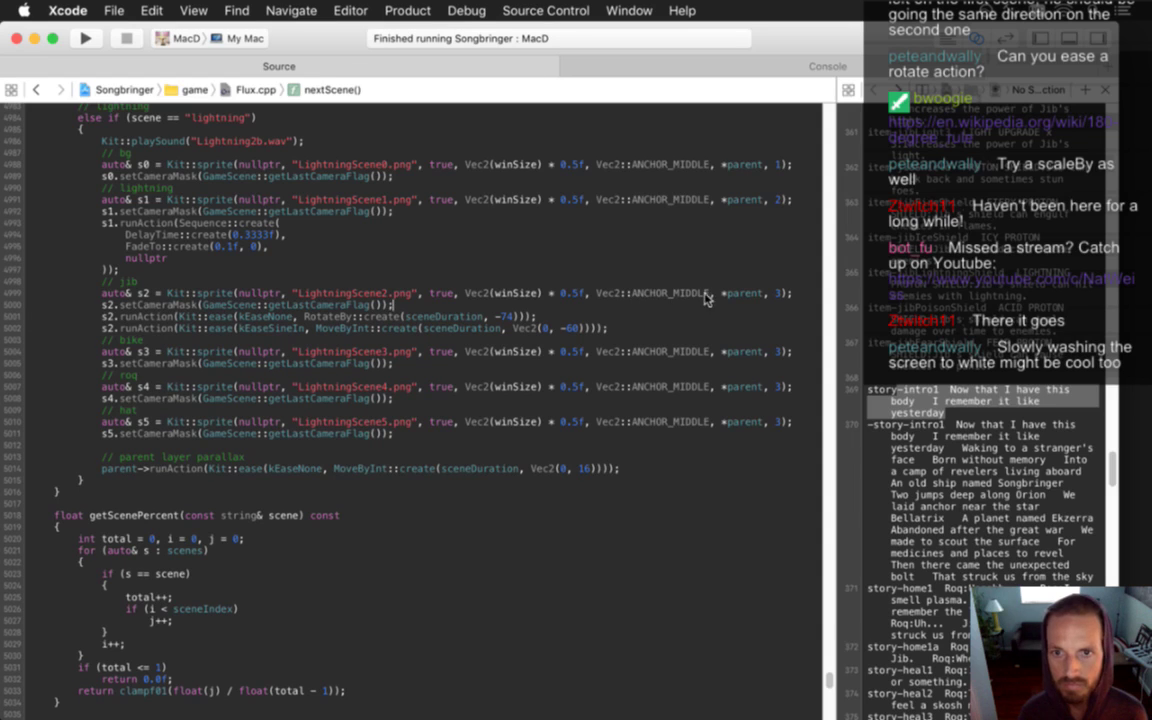
Replace the jib sprite s2's ANCHOR_MIDDLE with a Vec2 whose x anchor is 0.848f, leaving its second argument open
left_click_drag(712, 295, 622, 302)
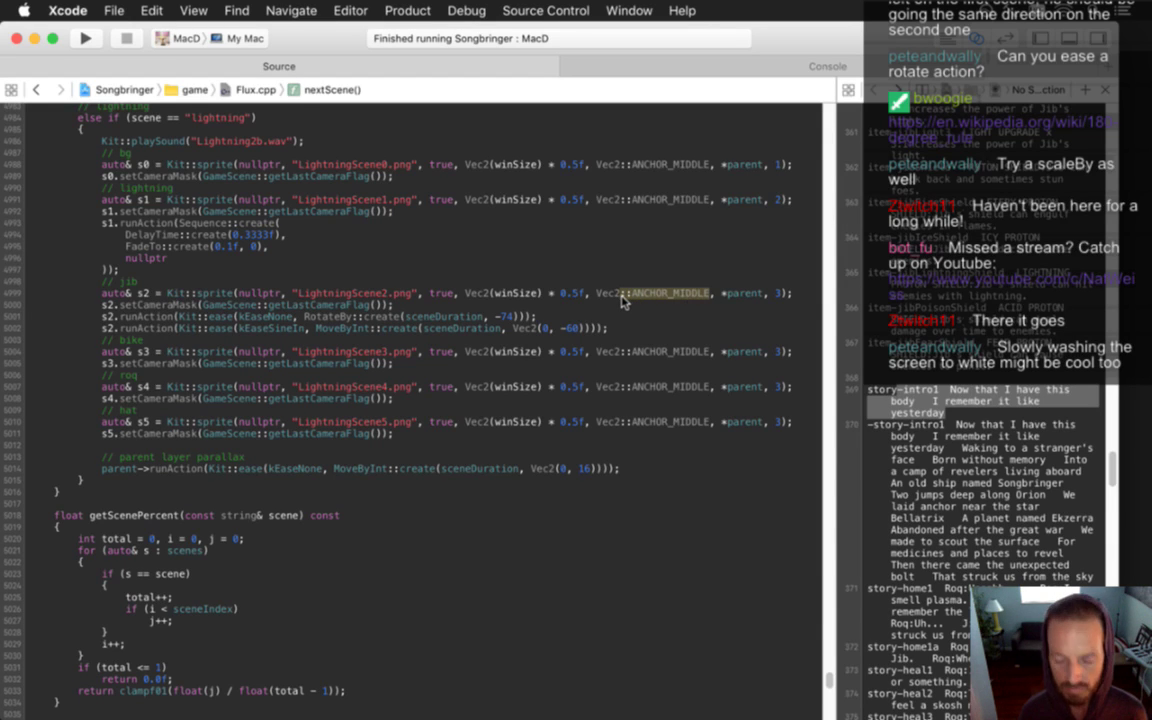
type("()")
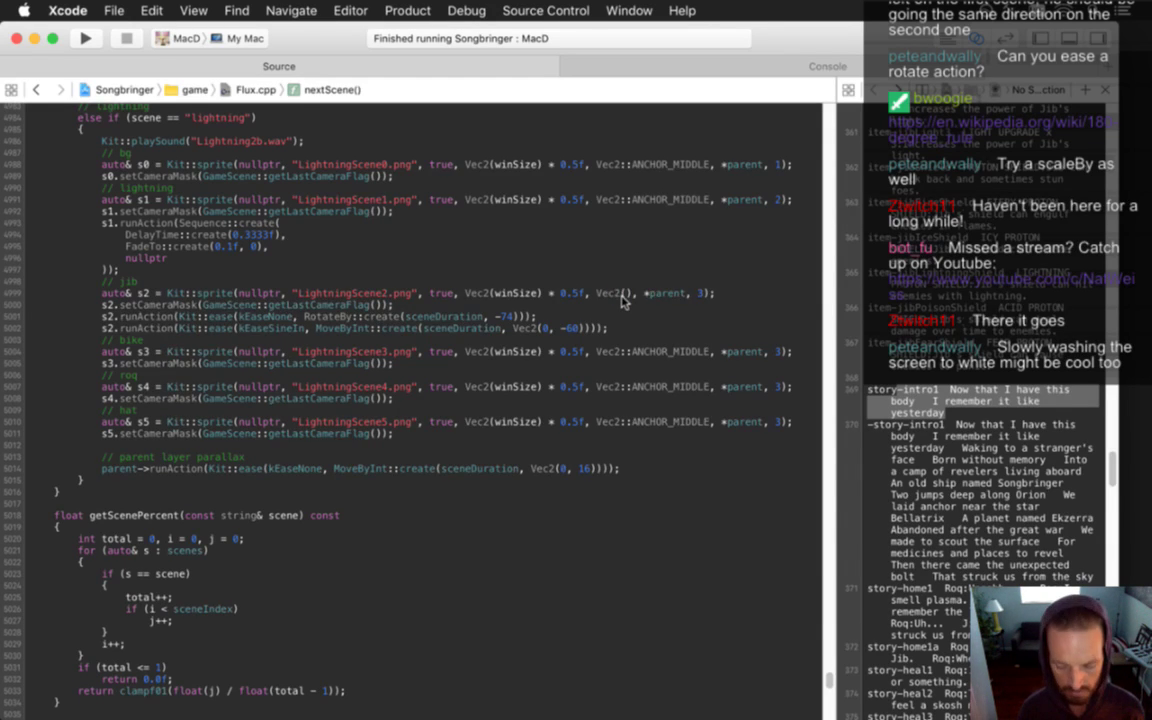
type("0.848")
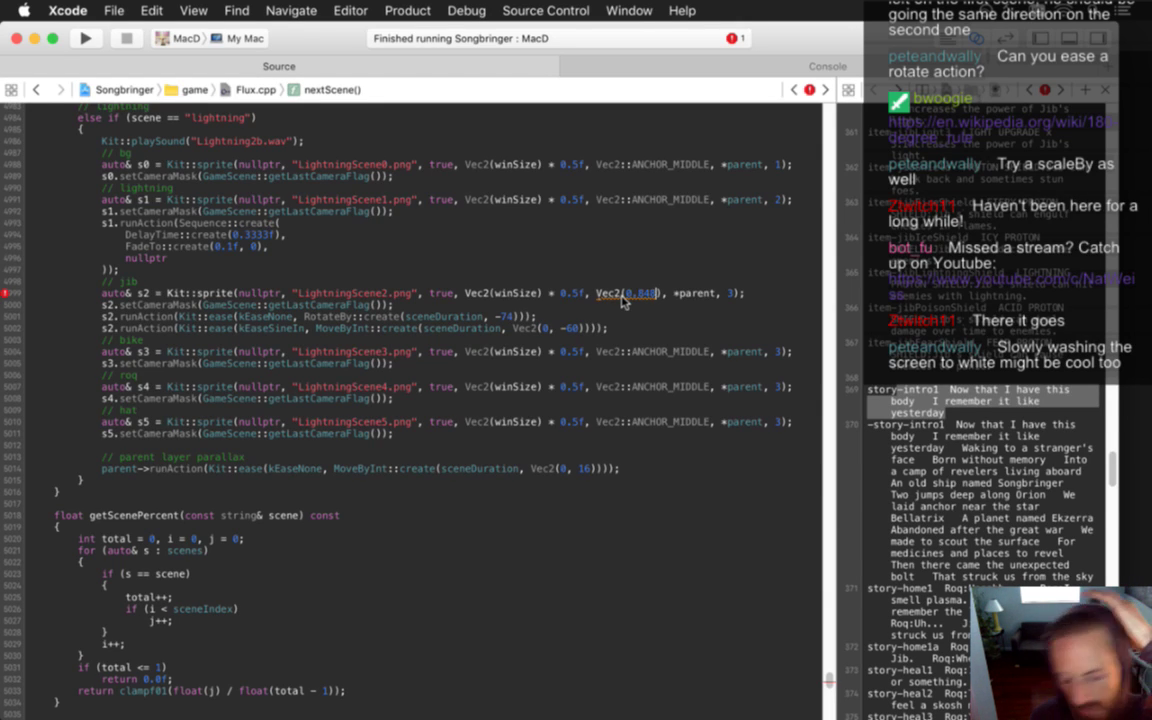
type(",")
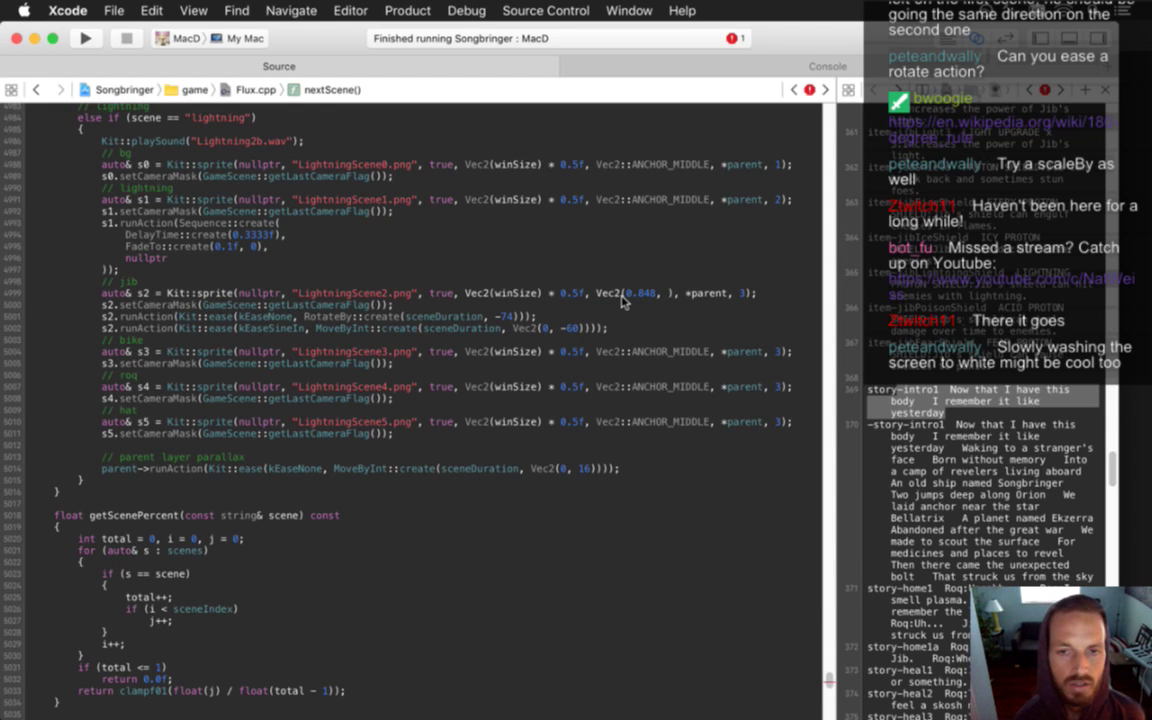
key("Left")
key("Left")
type("f")
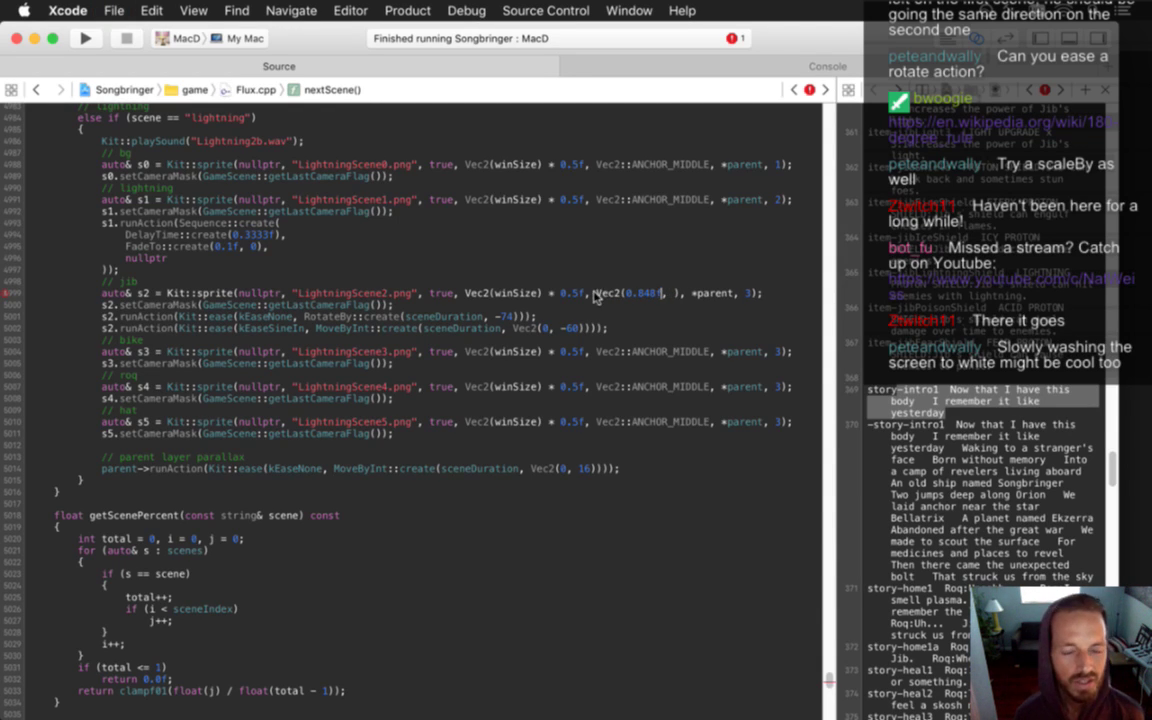
Switch to Calculator and divide the jib's y coordinate 146 by the canvas height 315 to get its vertical anchor fraction
key("super+Tab")
key("super+Tab")
key("super+Tab")
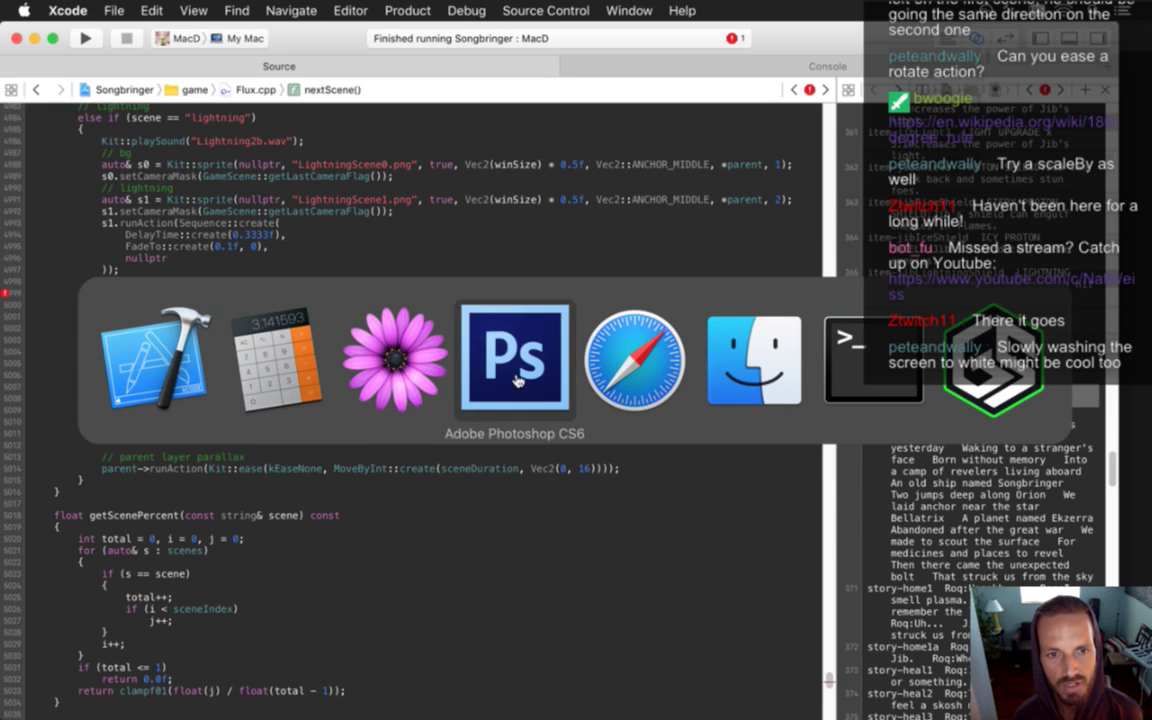
left_click(559, 397)
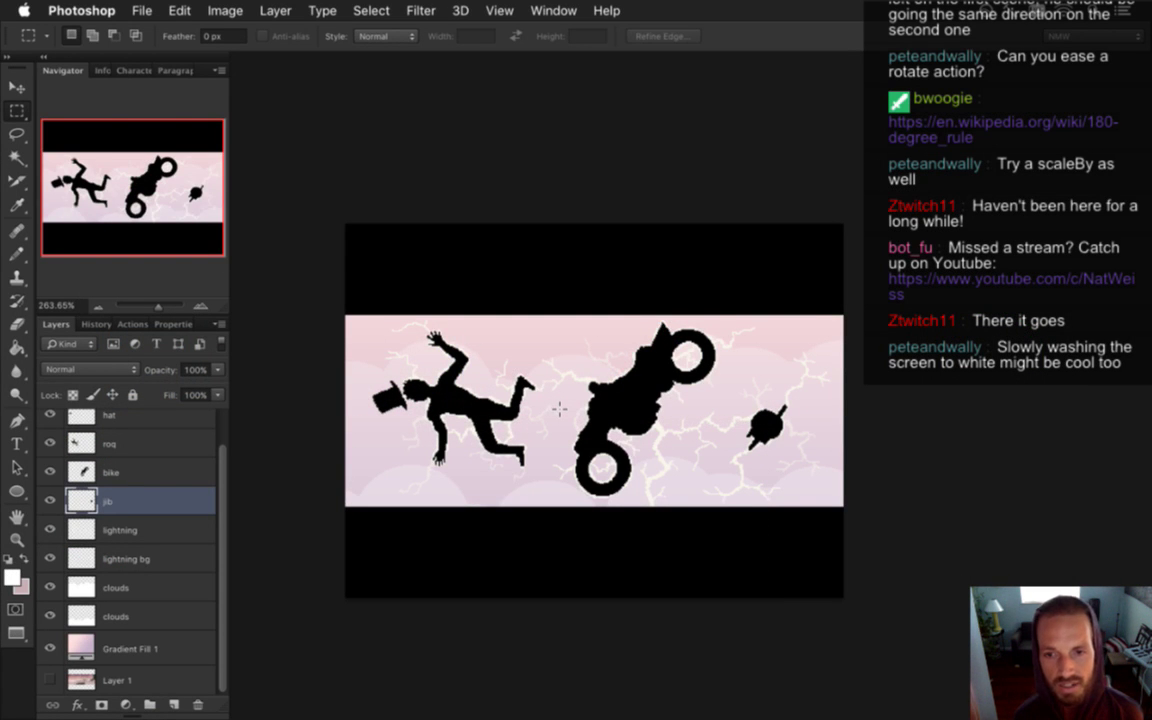
key("super+Tab")
key("super+shift+Tab")
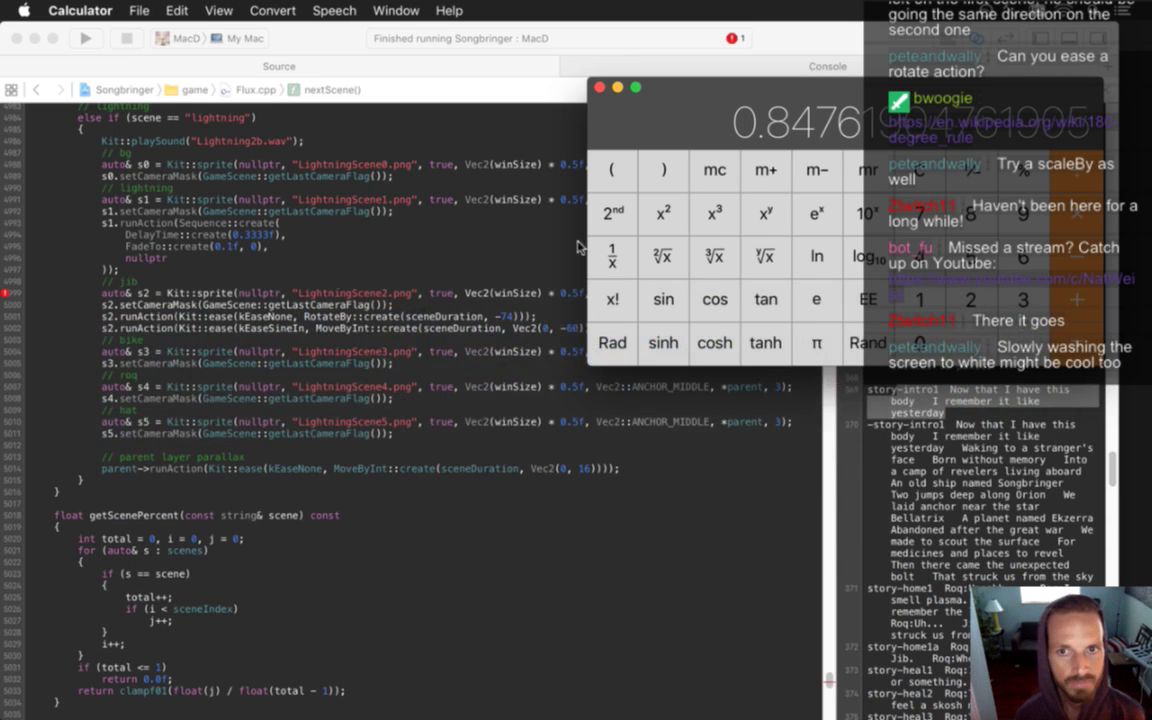
type("146")
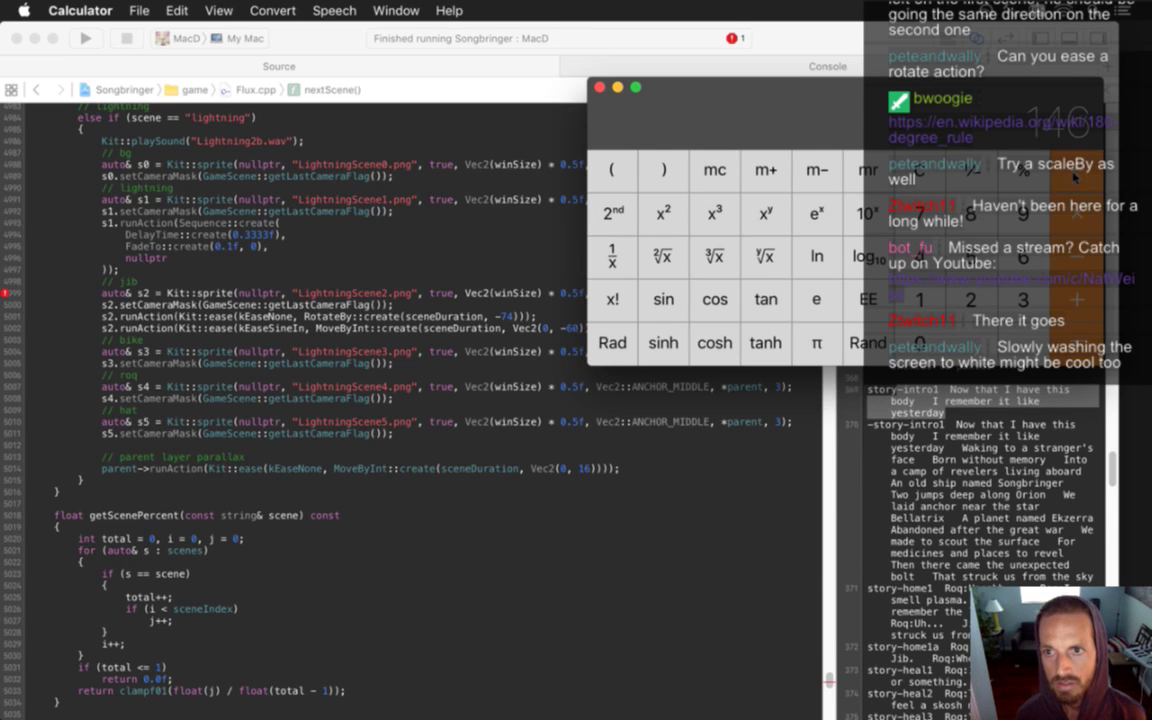
type("315")
Recheck the jib's centre in Photoshop with a marquee from the canvas's lower-left corner, and return to the Calculator result
key("super+Tab")
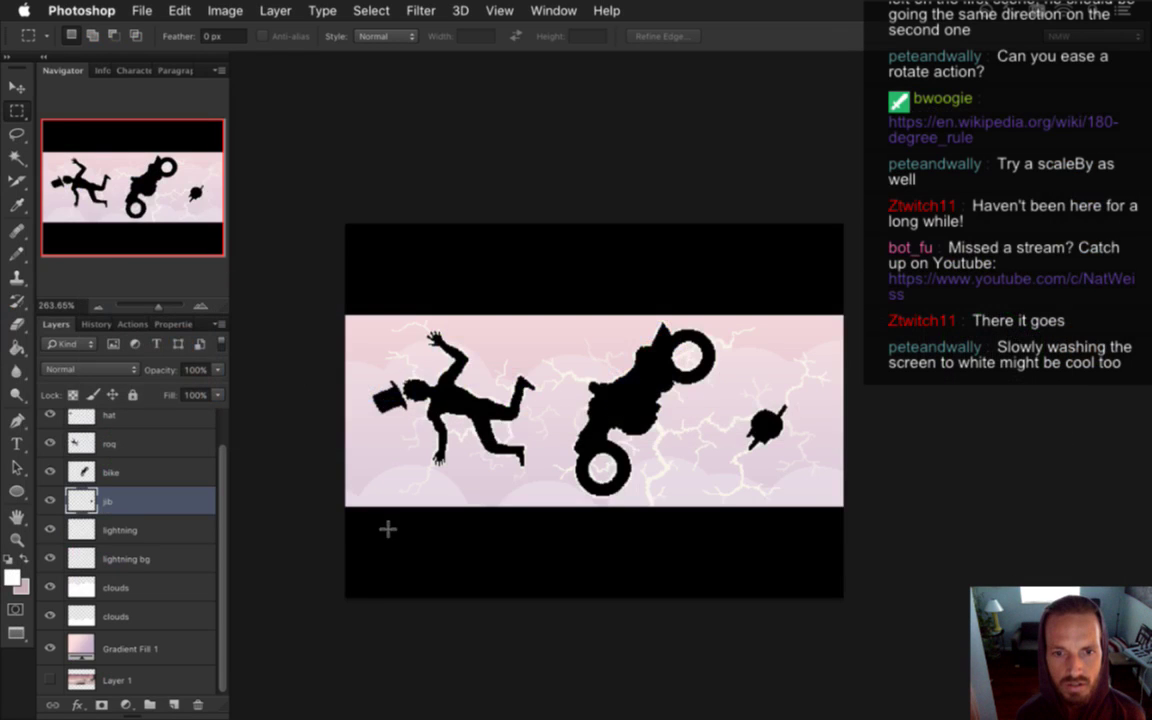
left_click_drag(345, 597, 656, 470)
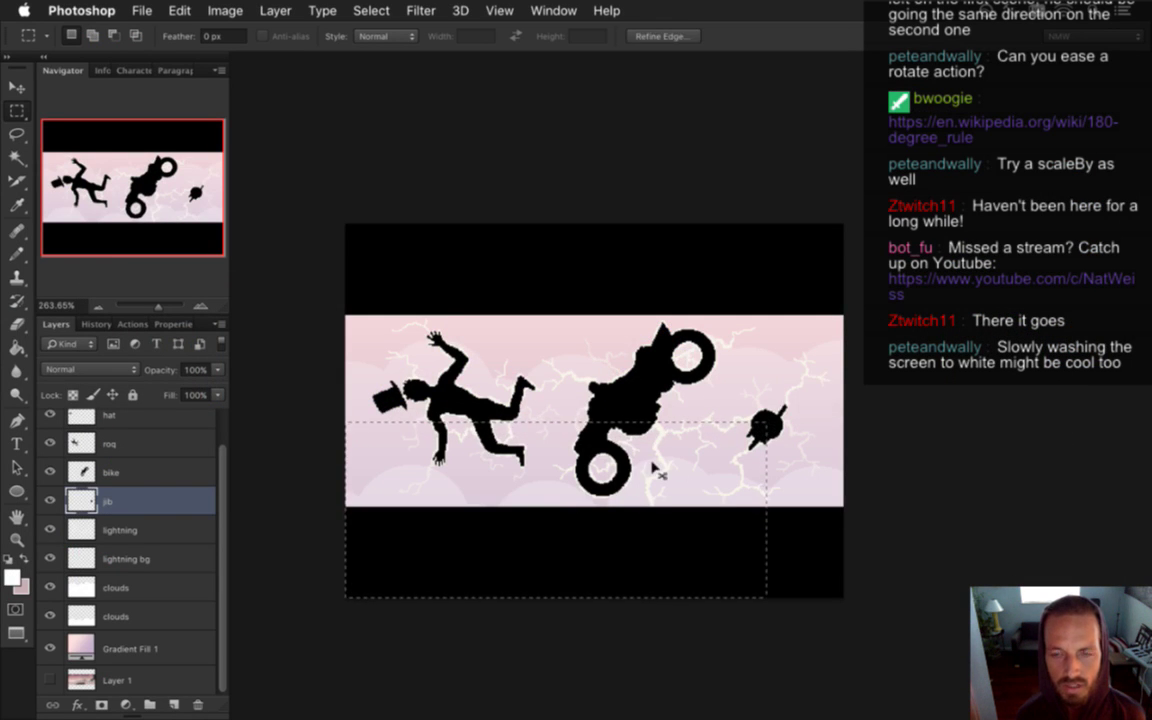
key("super+Tab")
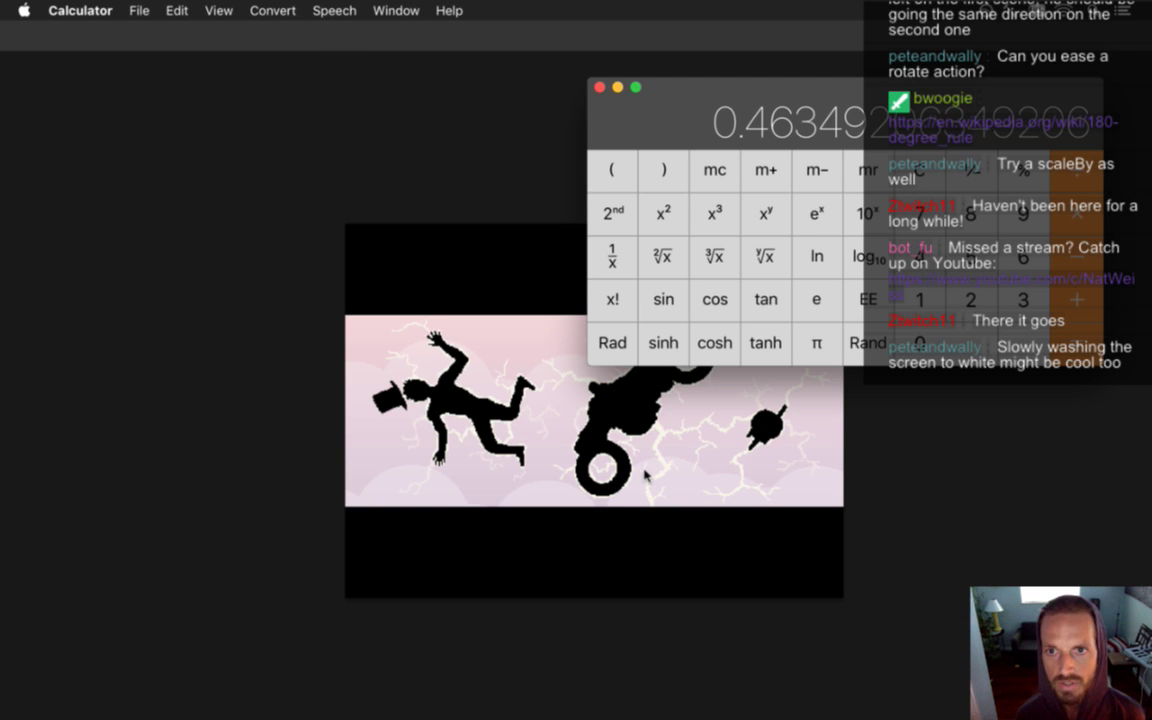
Switch back to Xcode and complete the jib's anchor vector with 0.463f as its y value
key("super+Tab")
key("super+Tab")
key("Tab")
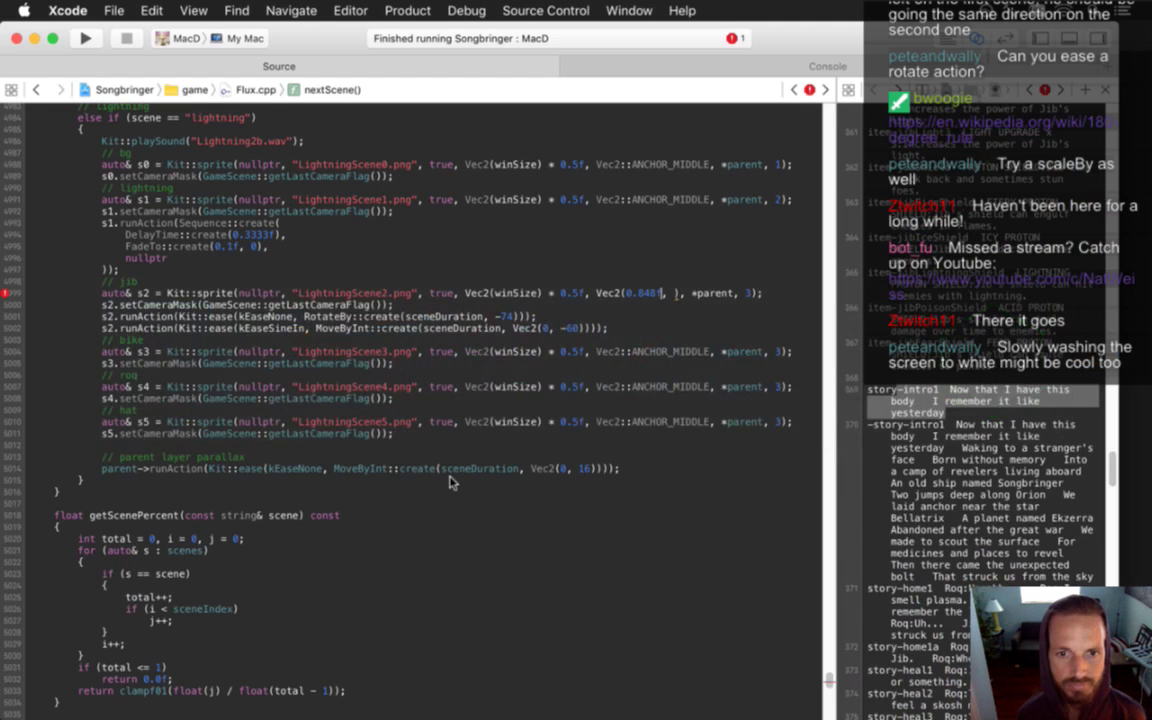
type("4")
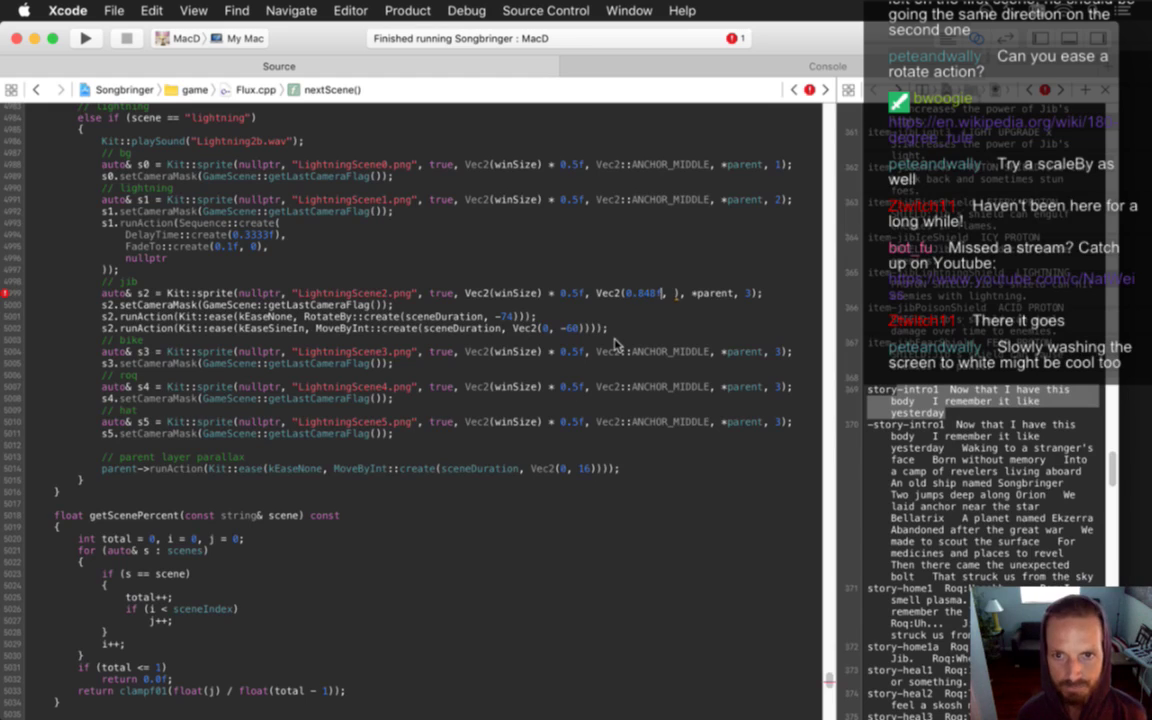
type("0.463f")
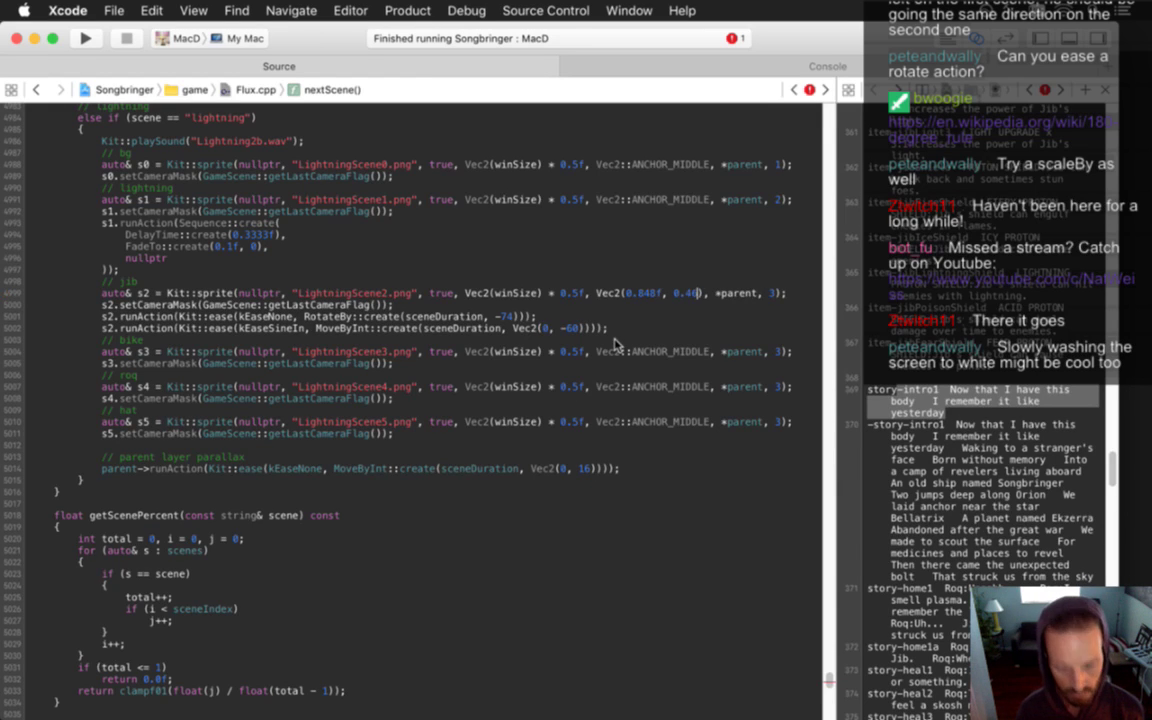
Save Flux.cpp and run the game to check the jib's new anchor, and quit the game
key("cmd+s")
key("cmd+r")
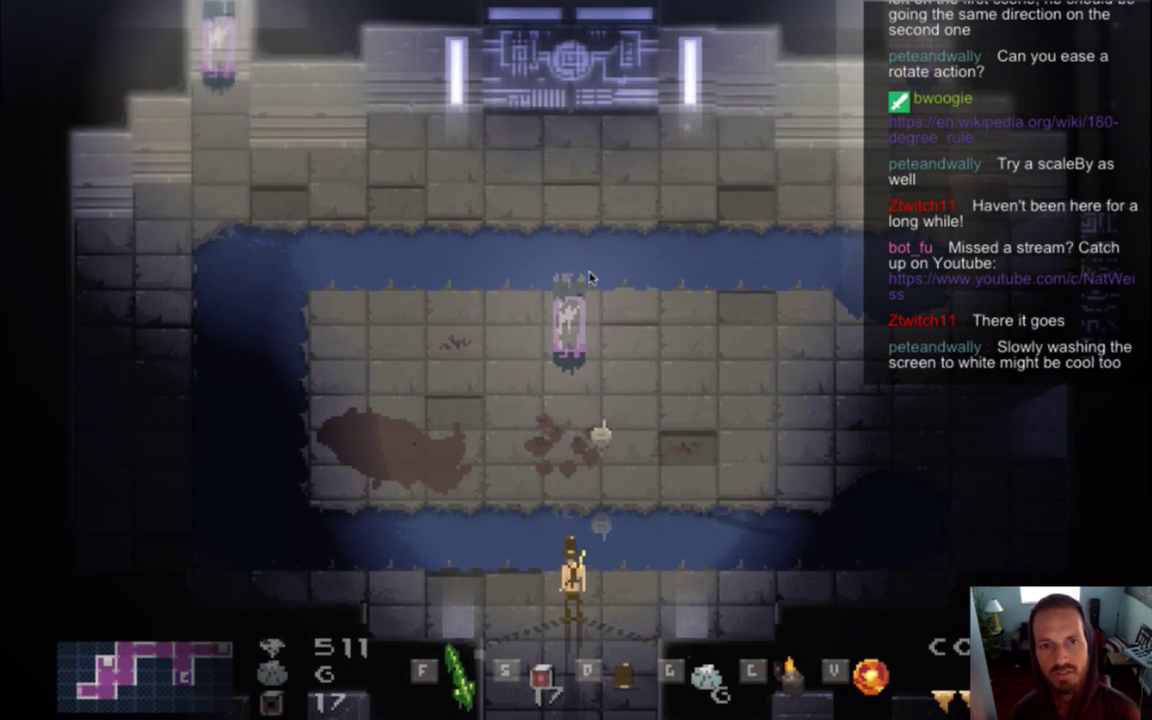
key("super+q")
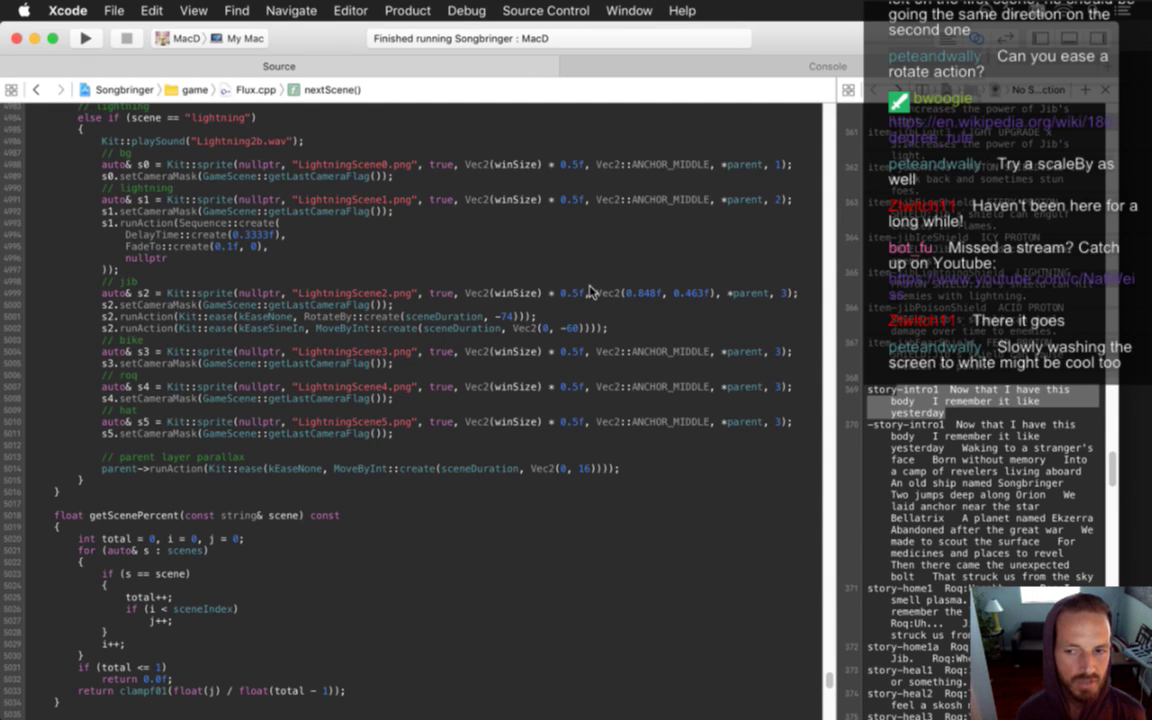
Move "lightning" from the end of the intro's active scenes list to the front, before the two "ekzerraSurface" entries
key("Down")
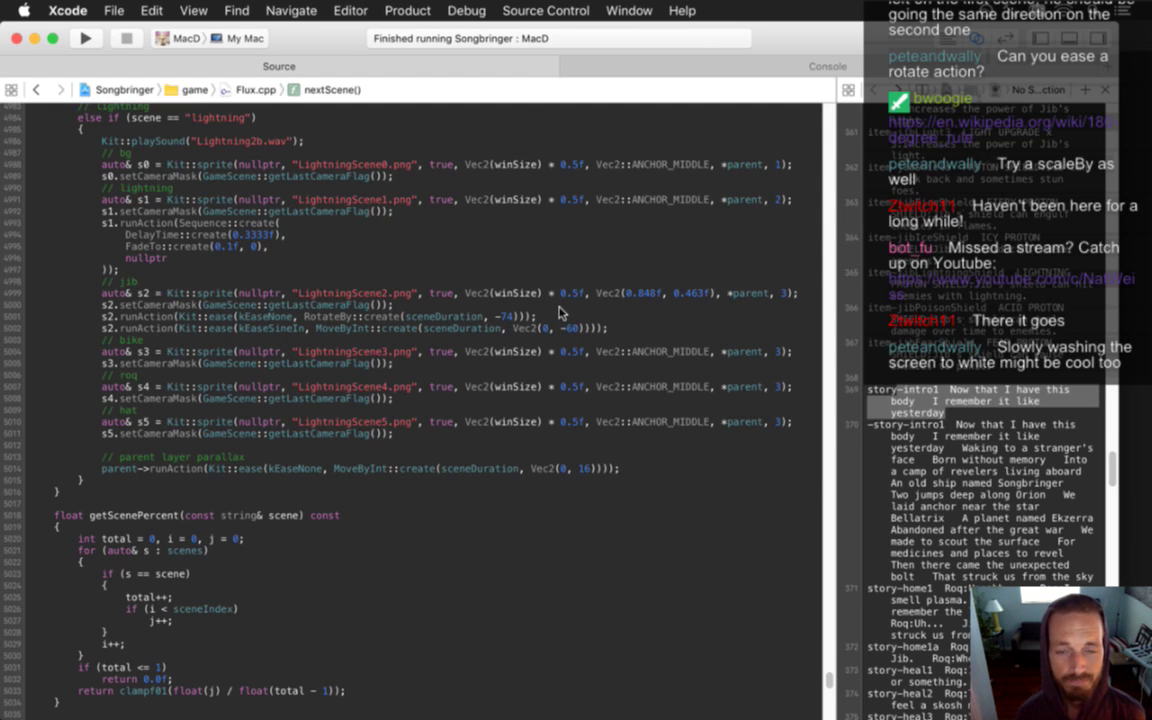
left_click(577, 249)
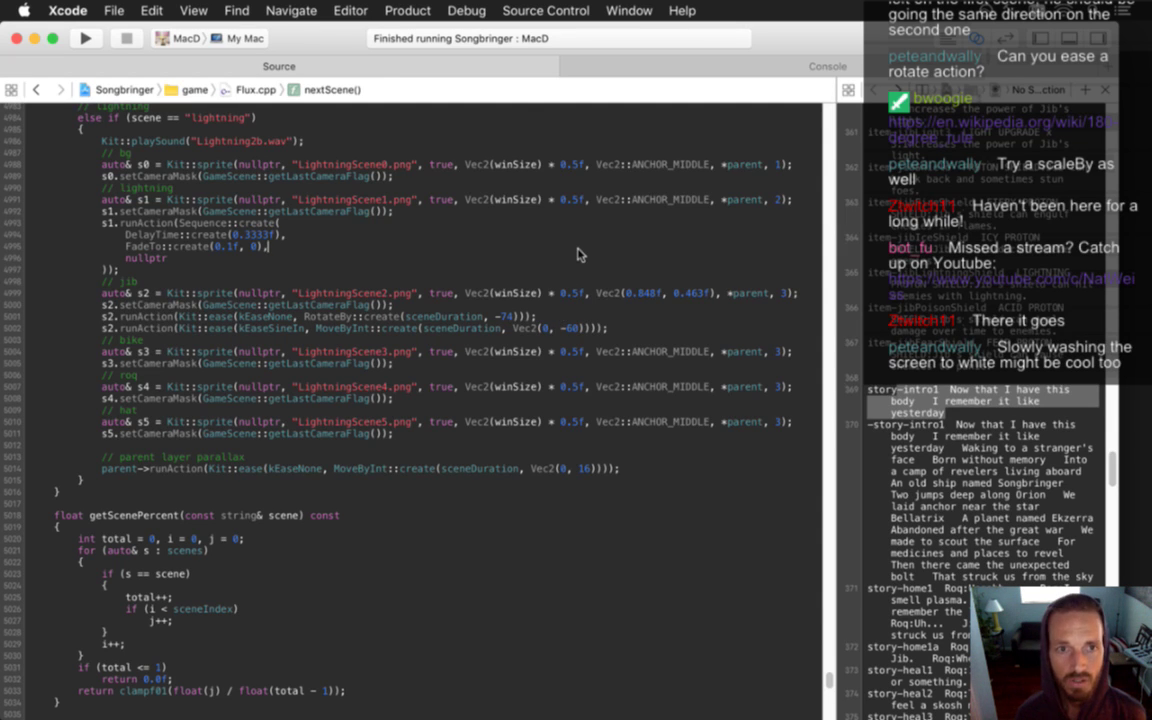
scroll(577, 254, "up", 20)
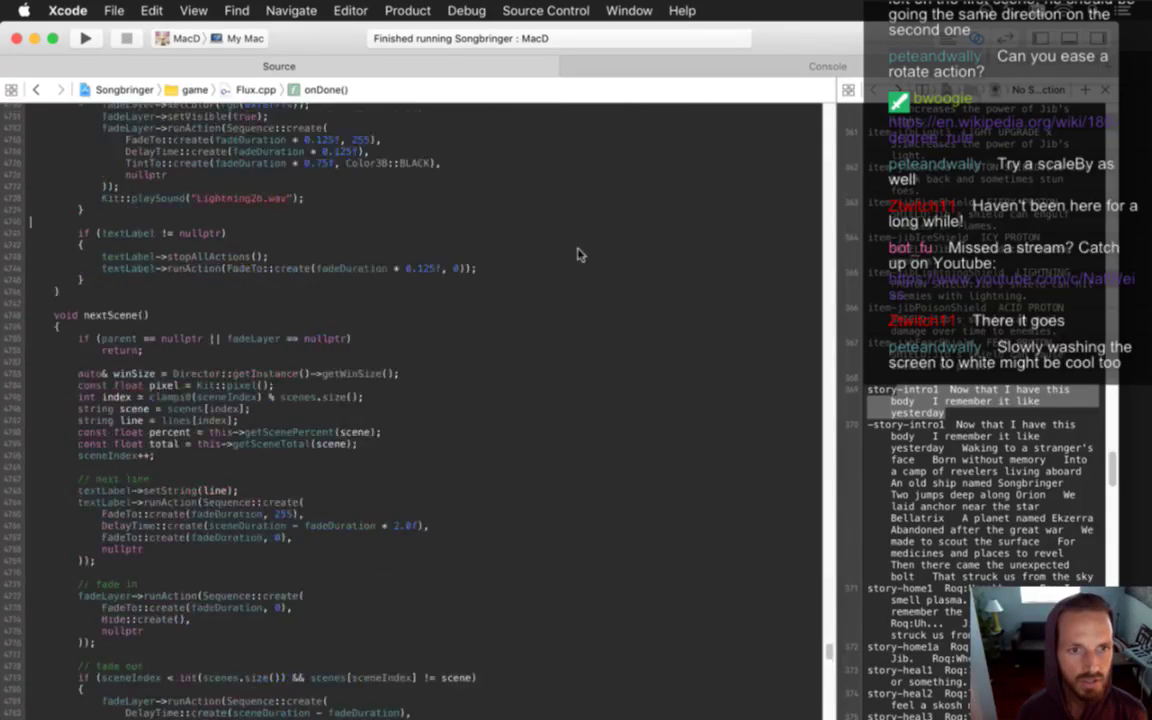
scroll(577, 254, "up", 6)
scroll(577, 254, "up", 6)
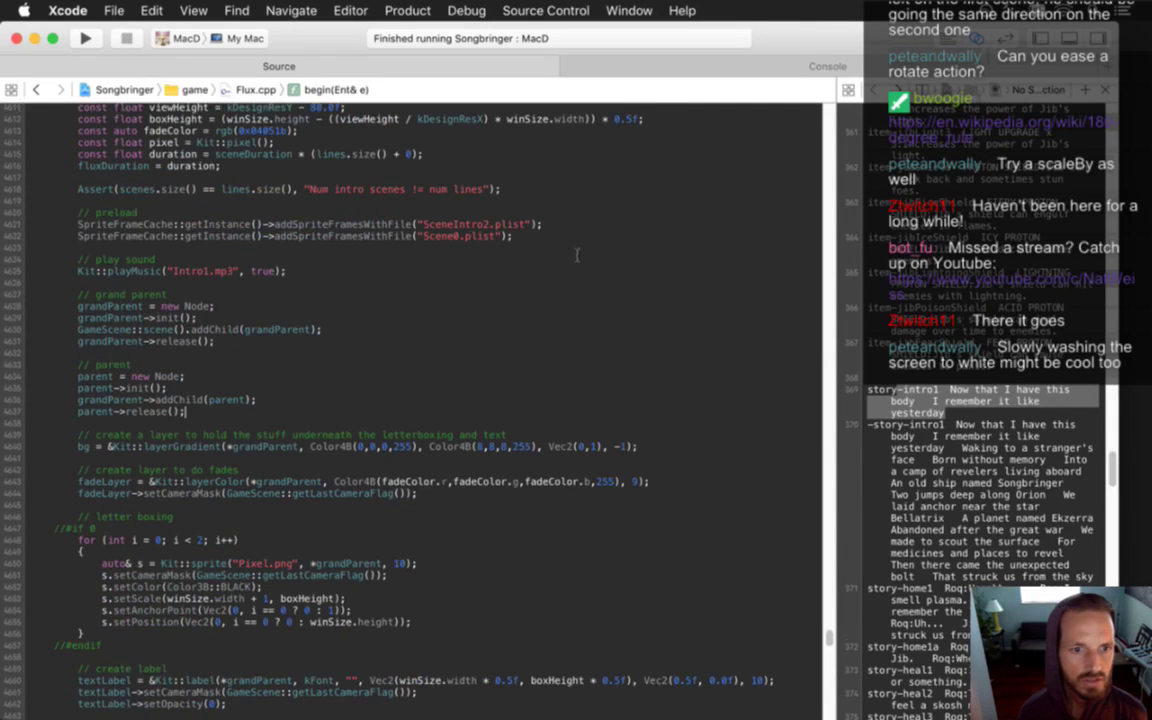
scroll(577, 254, "up", 6)
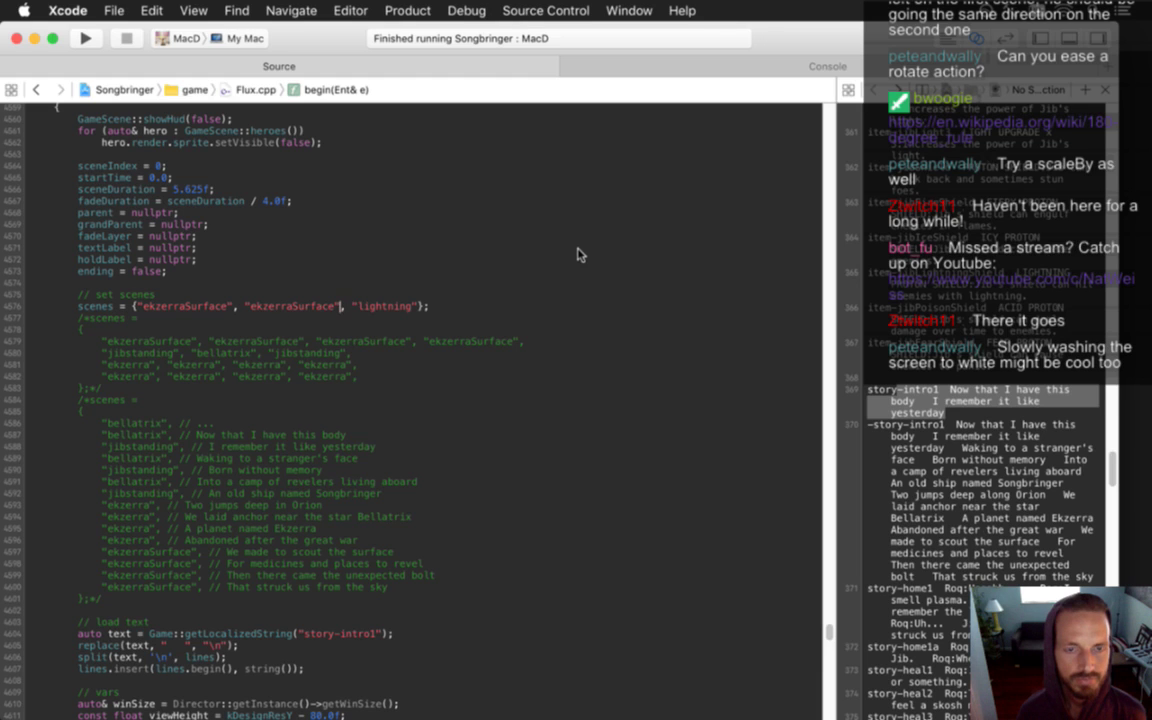
key("shift+alt+Right")
key("shift+alt+Right")
key("BackSpace")
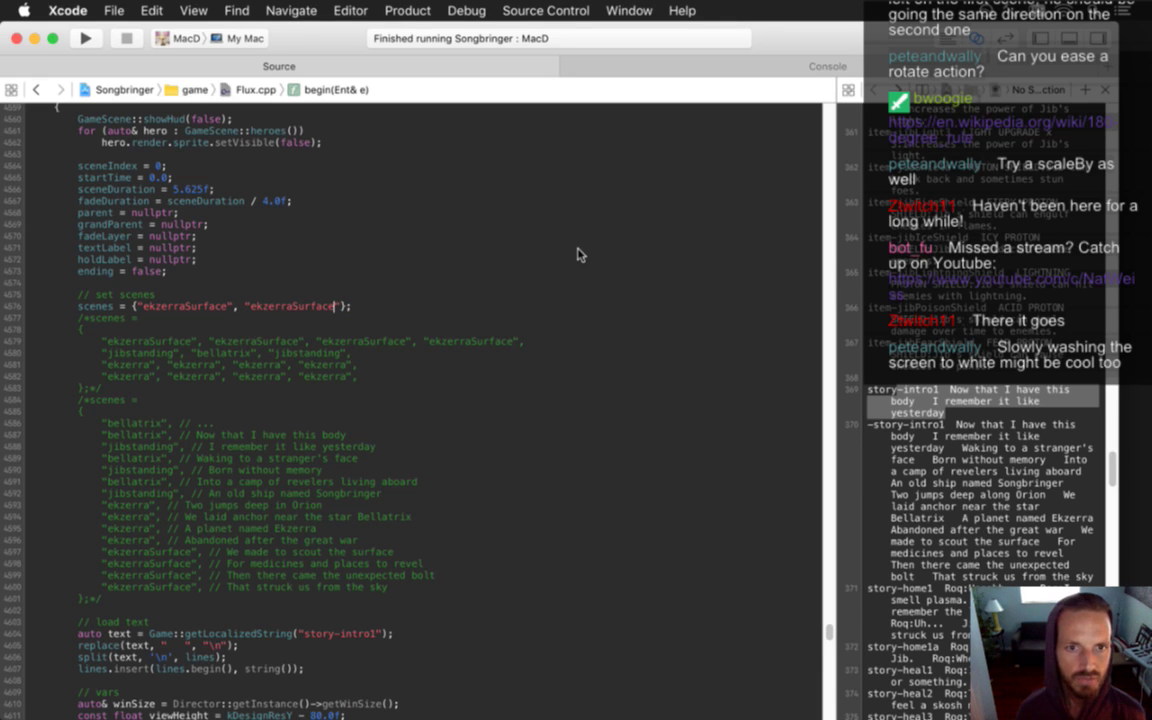
type("\"lightning\",")
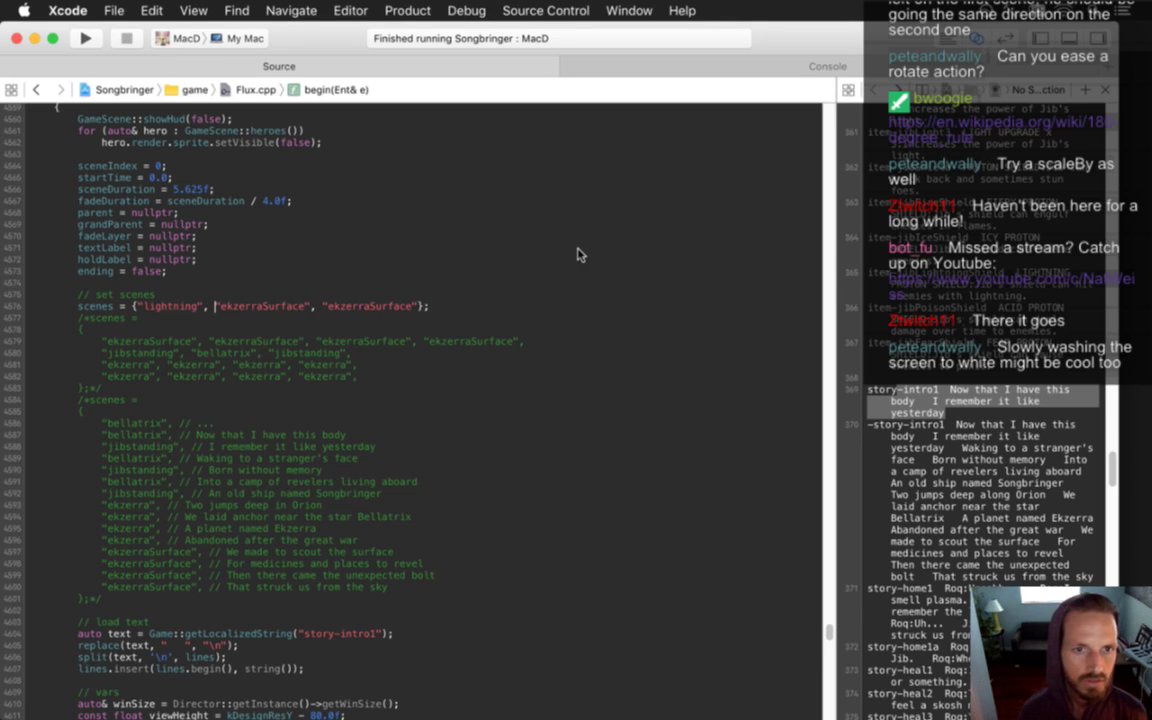
Run the game to preview the reordered intro, quit it, and review the jib's anchor vector in the lightning scene's code
key("super+r")
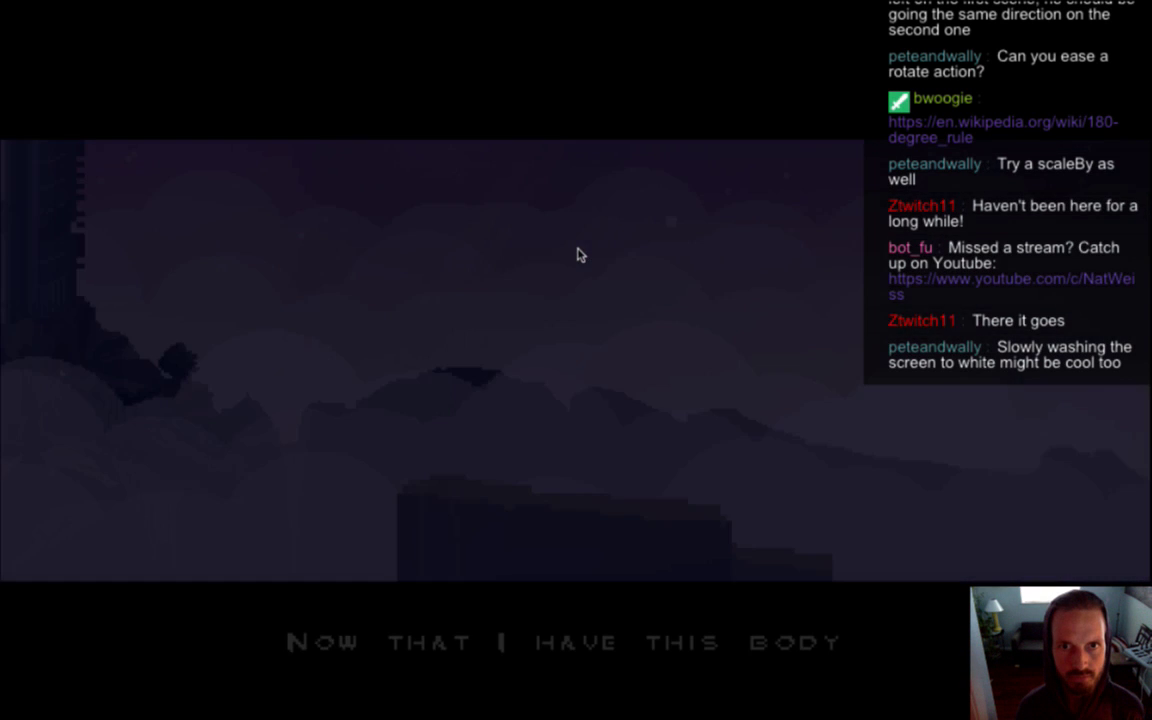
key("super+q")
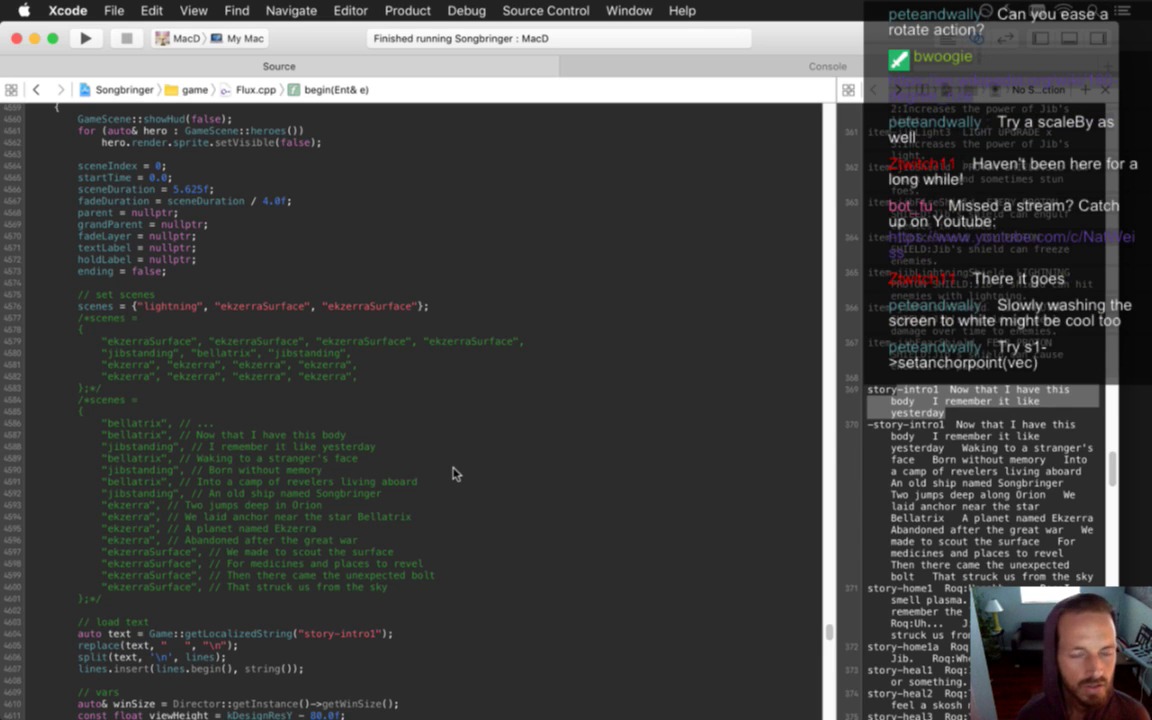
scroll(452, 473, "down", 10)
scroll(452, 473, "down", 15)
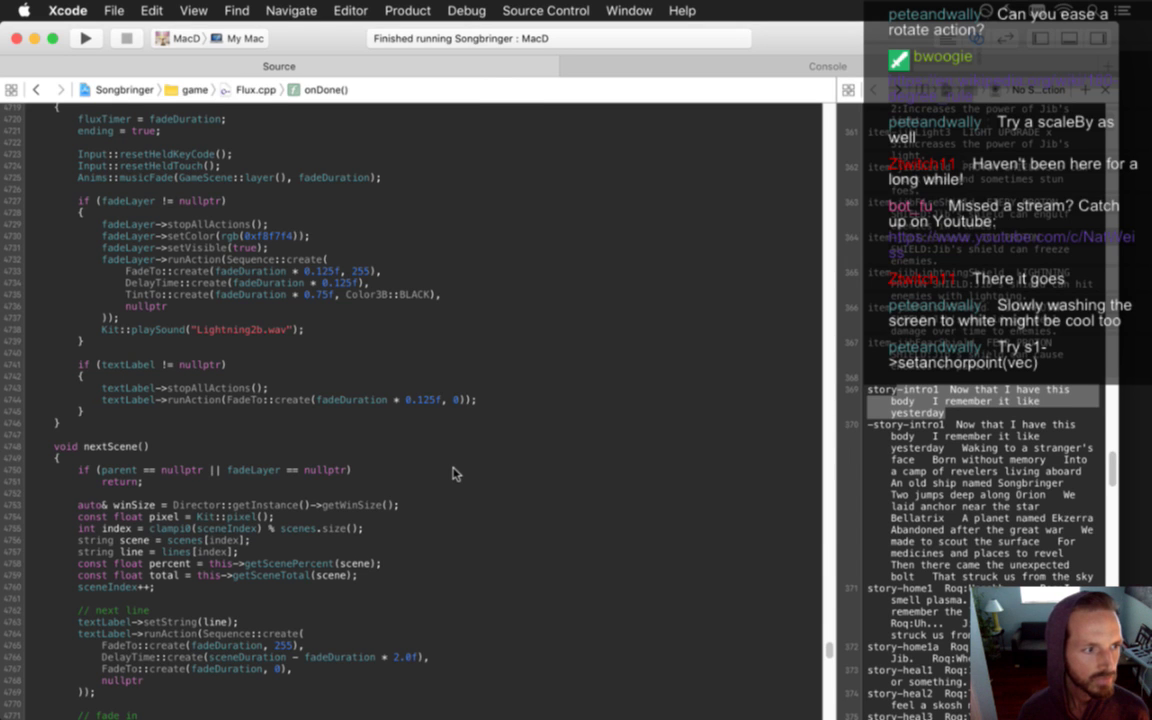
scroll(452, 473, "down", 8)
scroll(452, 472, "down", 12)
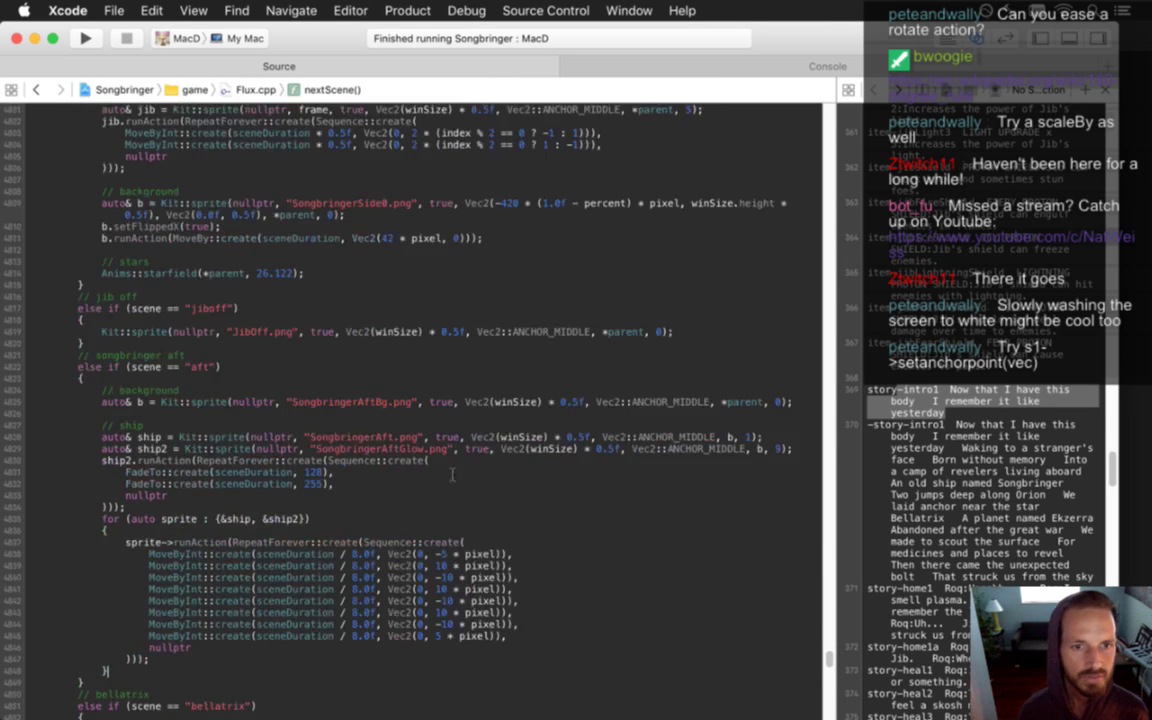
scroll(452, 473, "down", 15)
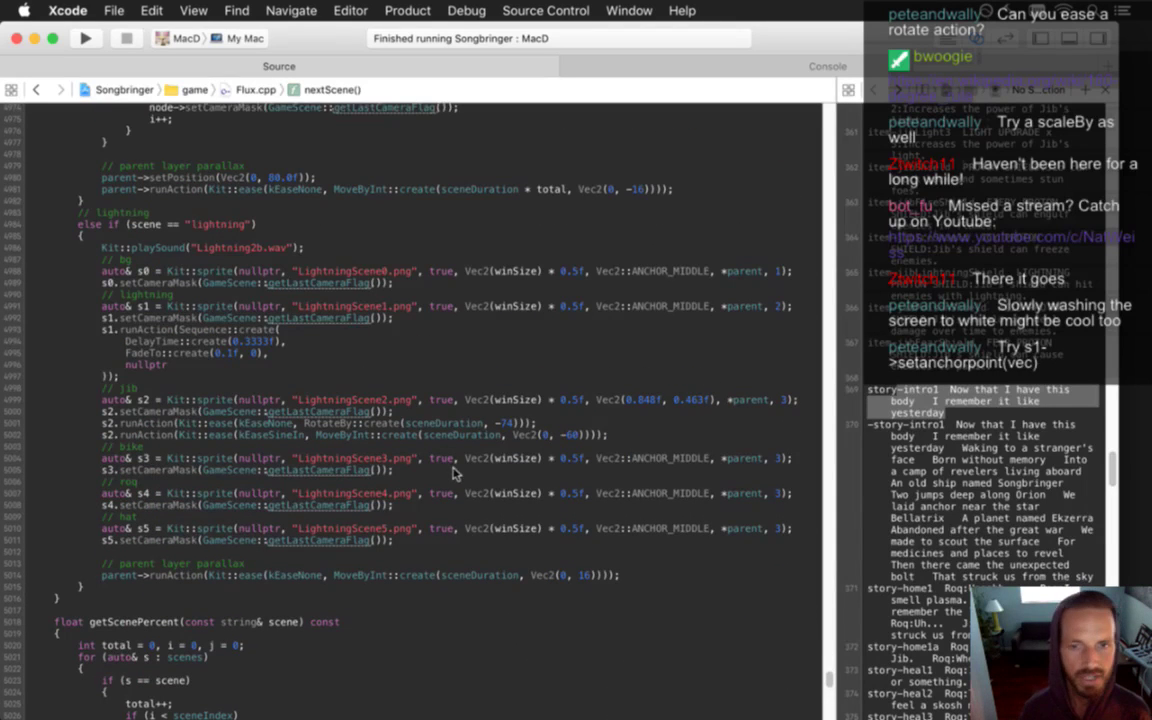
left_click_drag(596, 400, 716, 400)
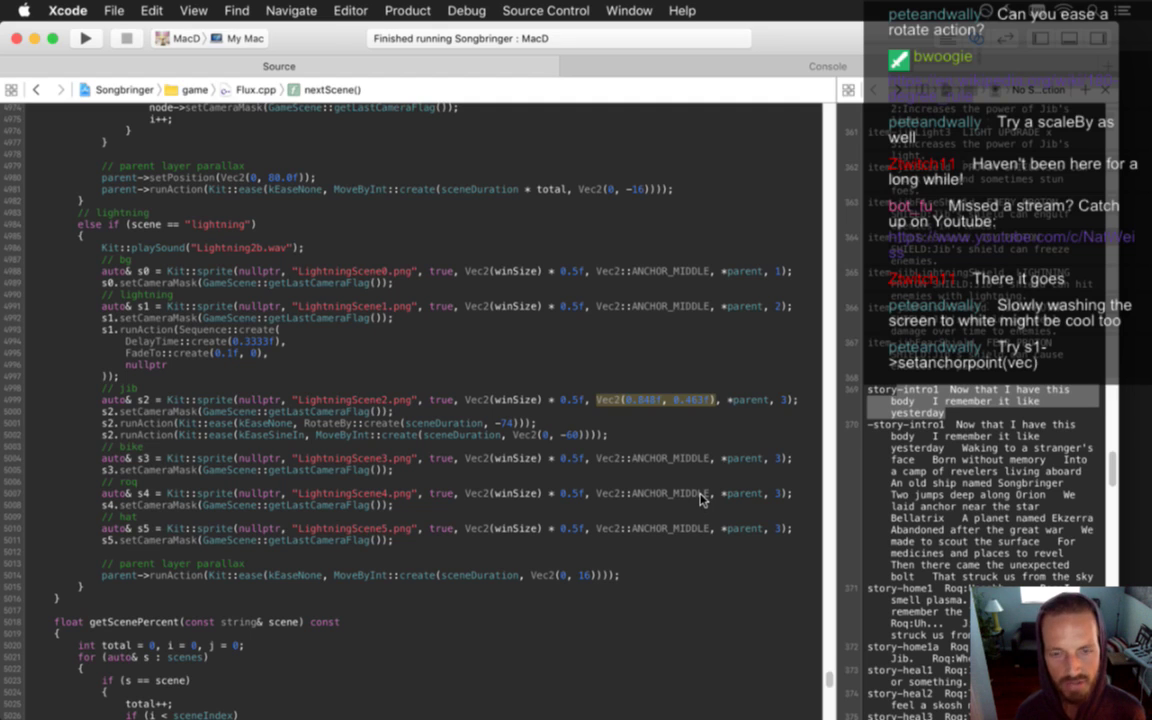
left_click(641, 436)
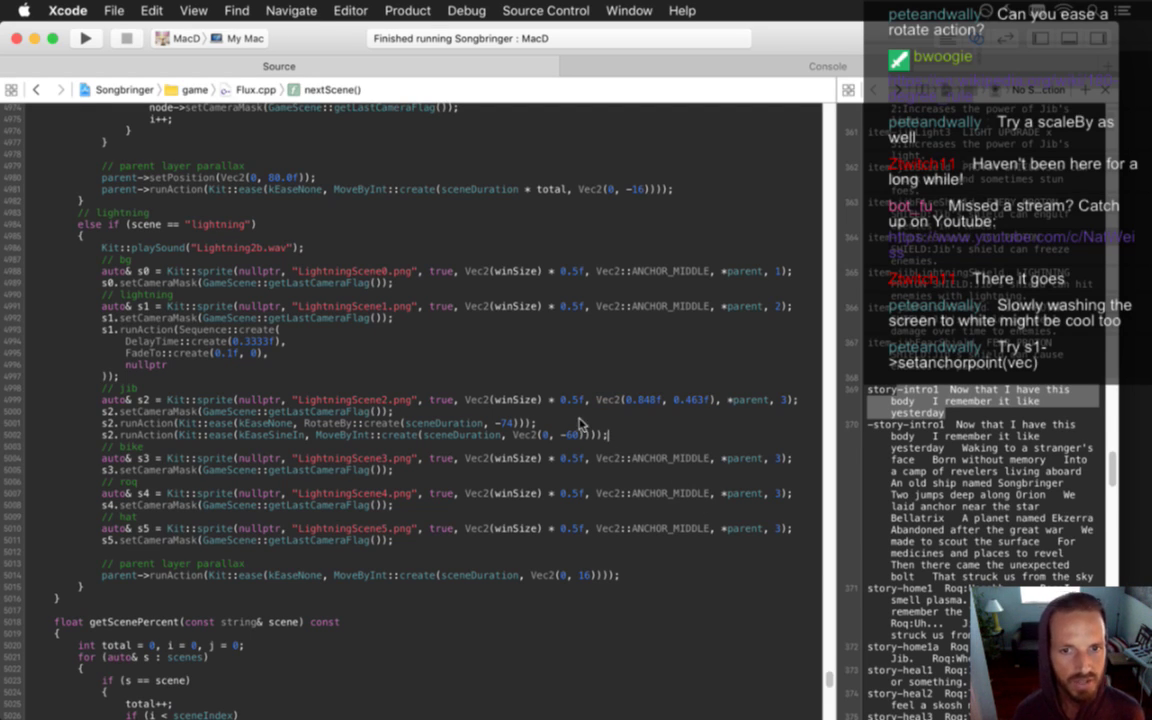
Switch to Photoshop, hide every layer except jib, and select the whole canvas
key("super+Tab")
left_click(560, 365)
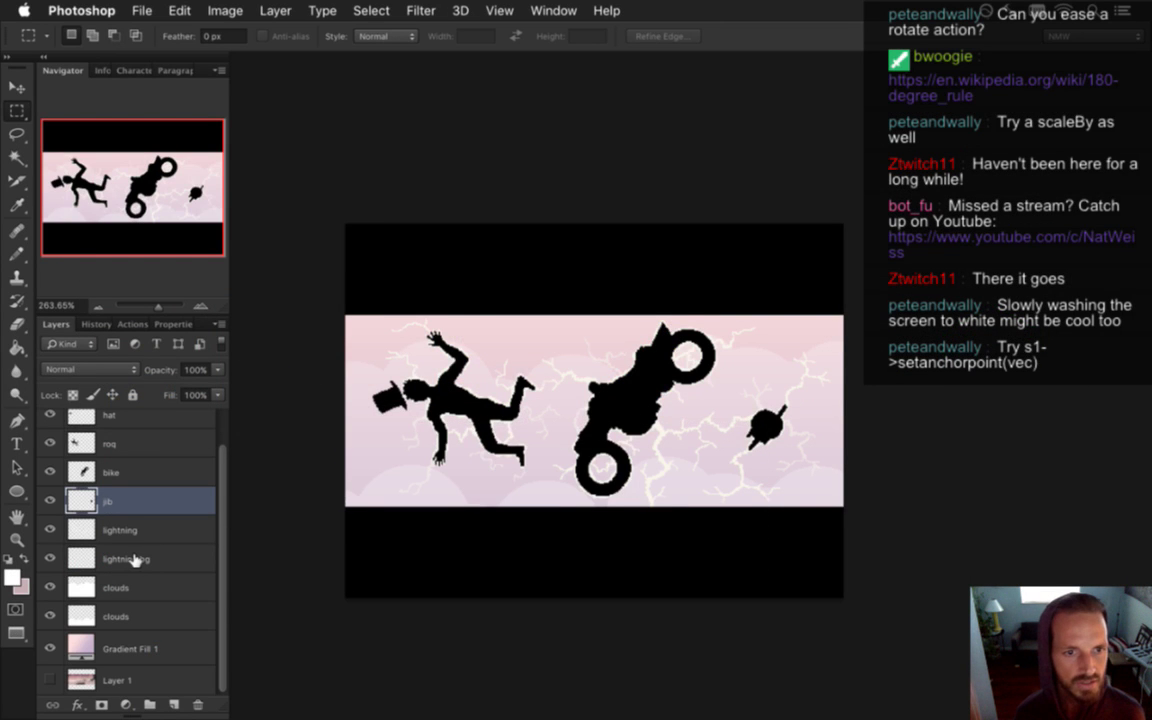
left_click_drag(50, 648, 47, 424)
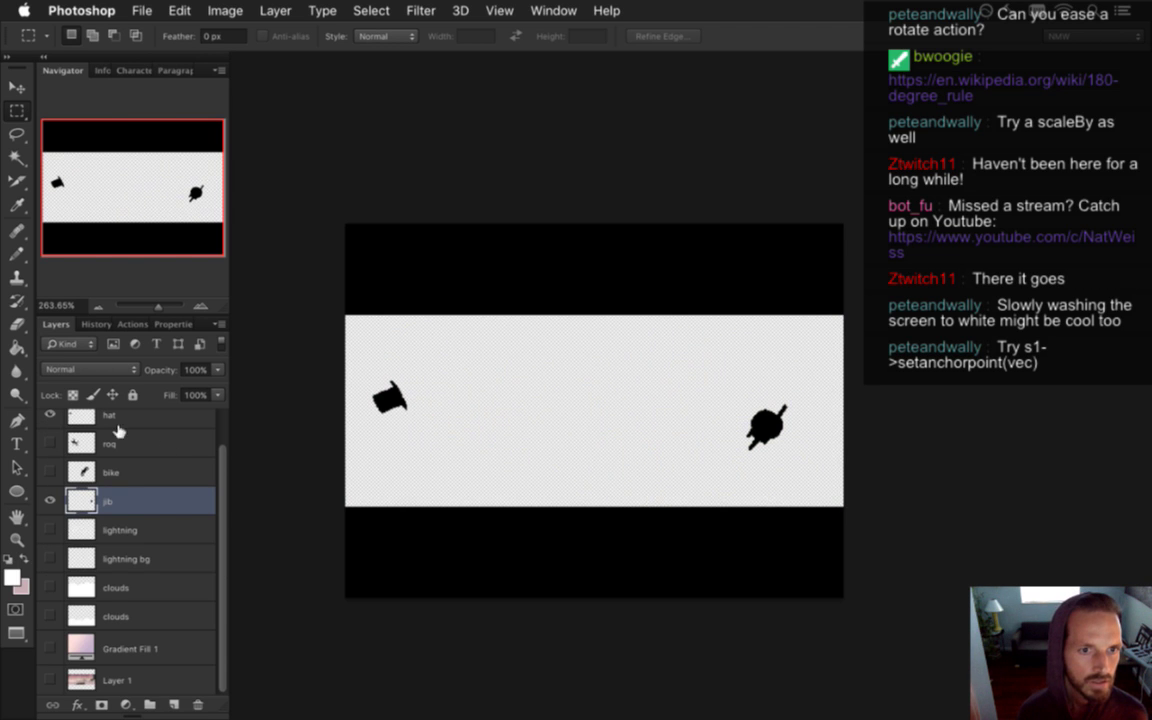
scroll(222, 456, "up", 2)
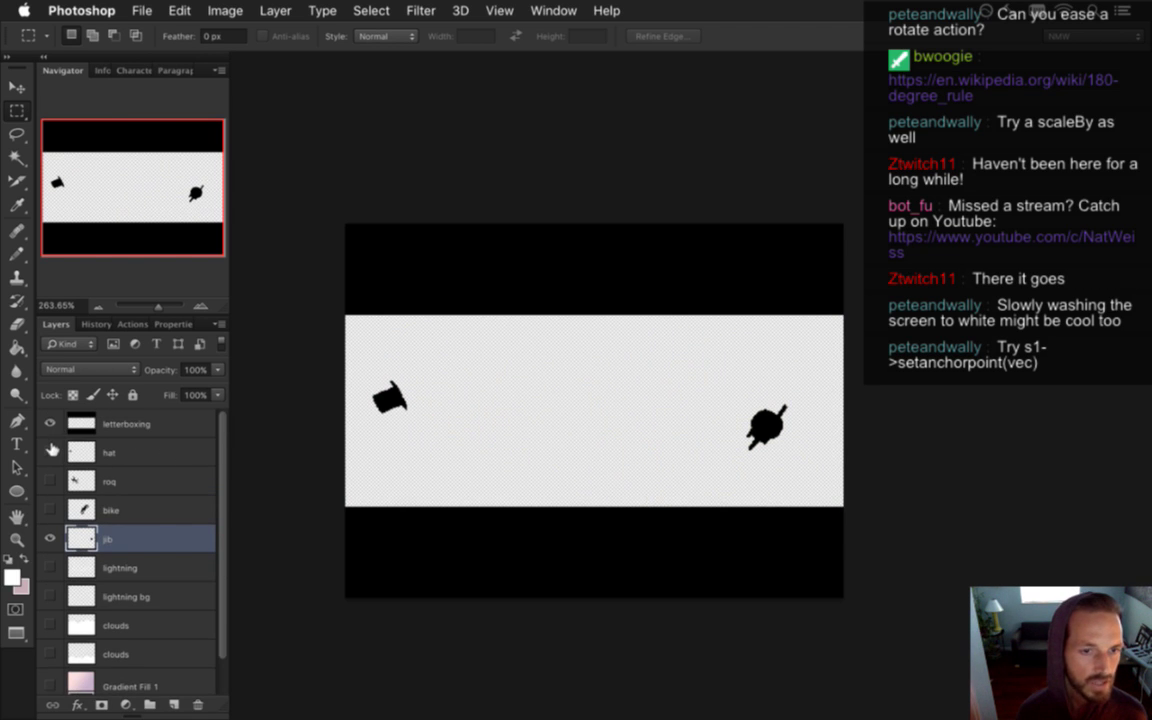
left_click(50, 451)
left_click(50, 426)
key("super+a")
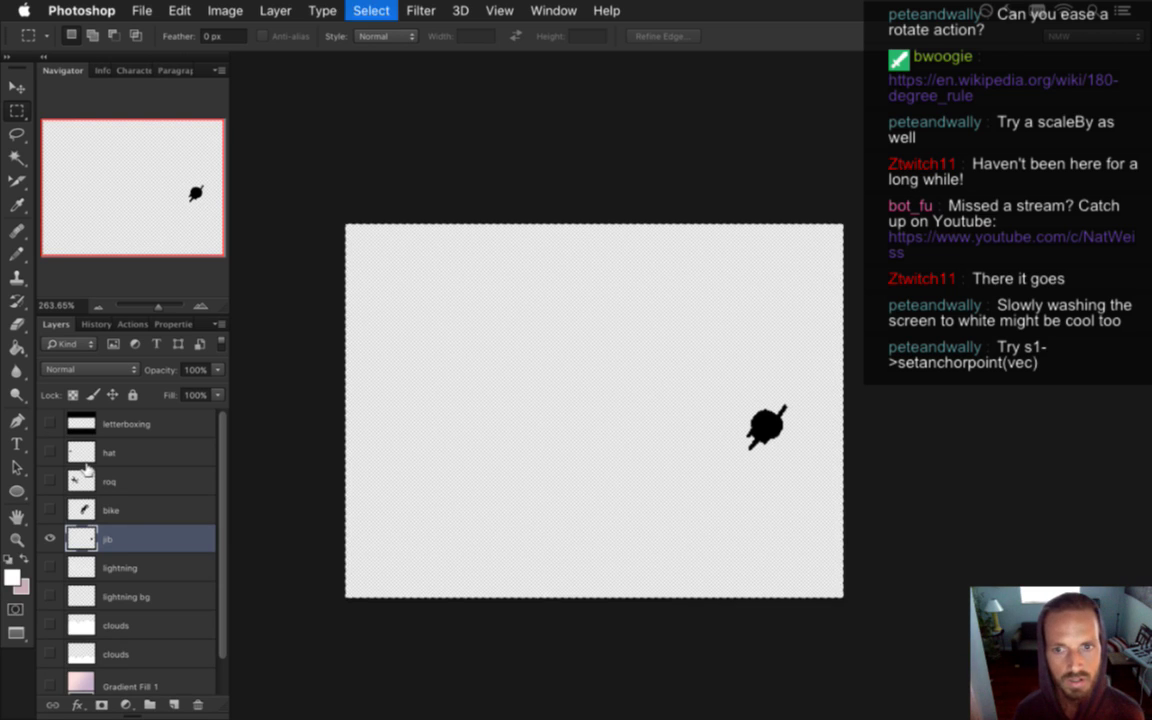
Put the jib in its own clipboard-sized document, export it over LightningScene2.png in Intro2, and close the document unsaved
key("super+n")
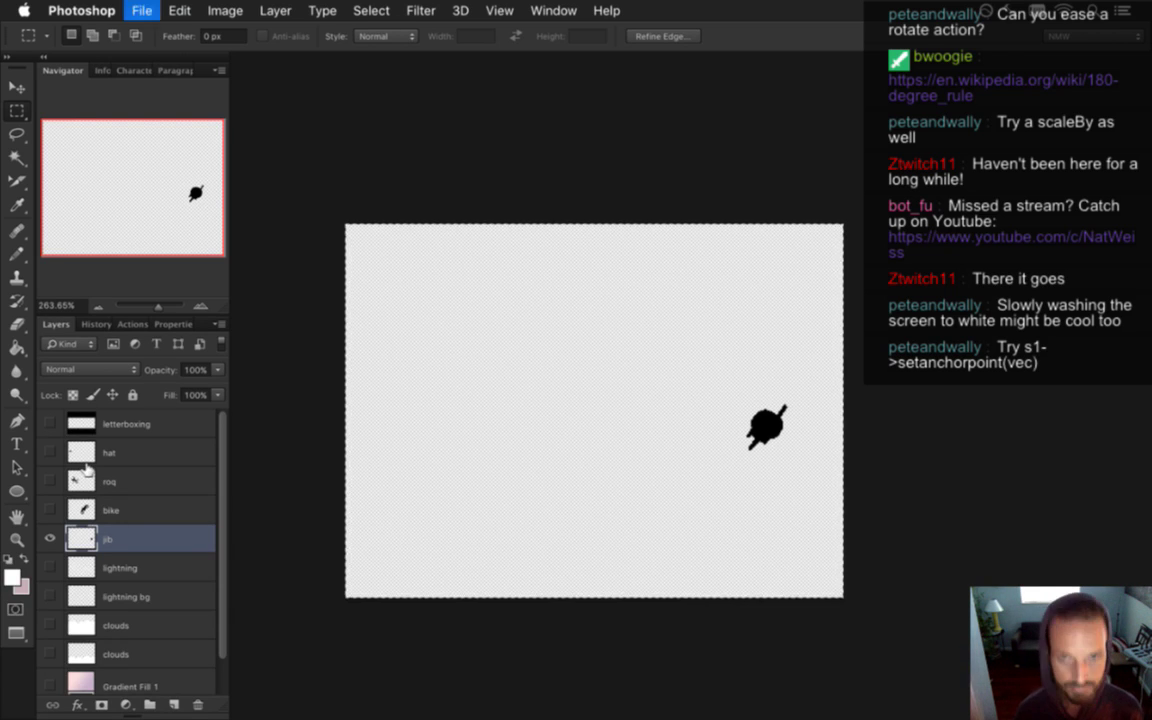
key("Return")
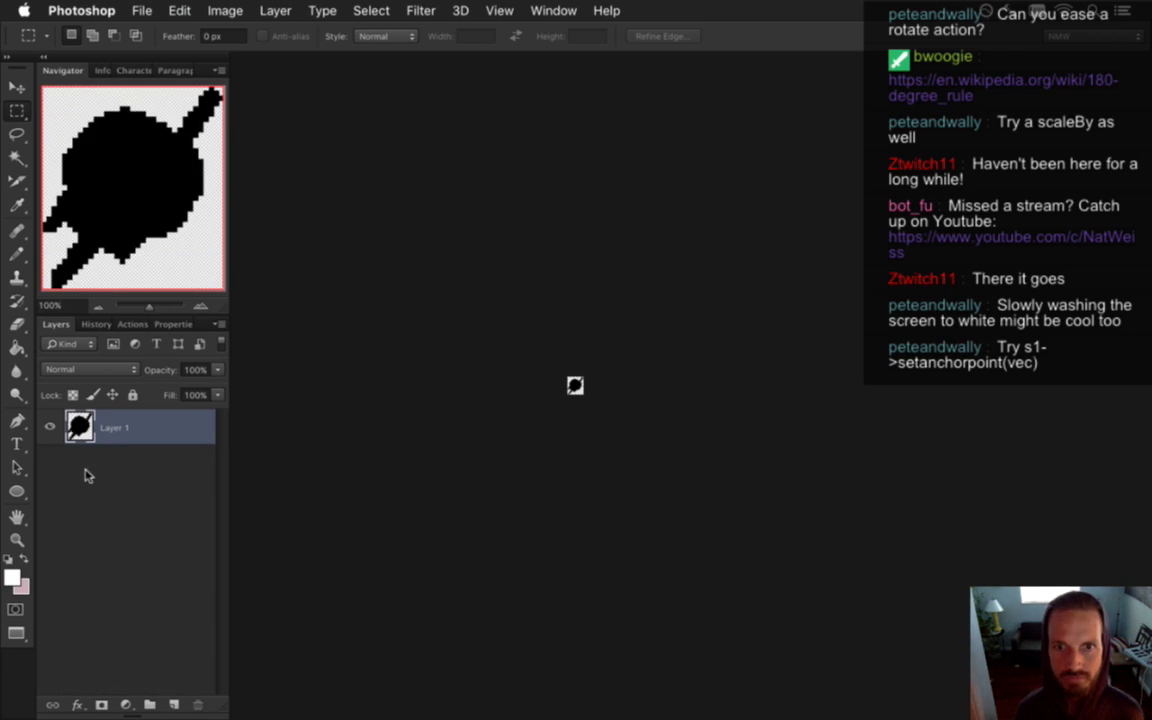
key("alt+shift+super+s")
key("Return")
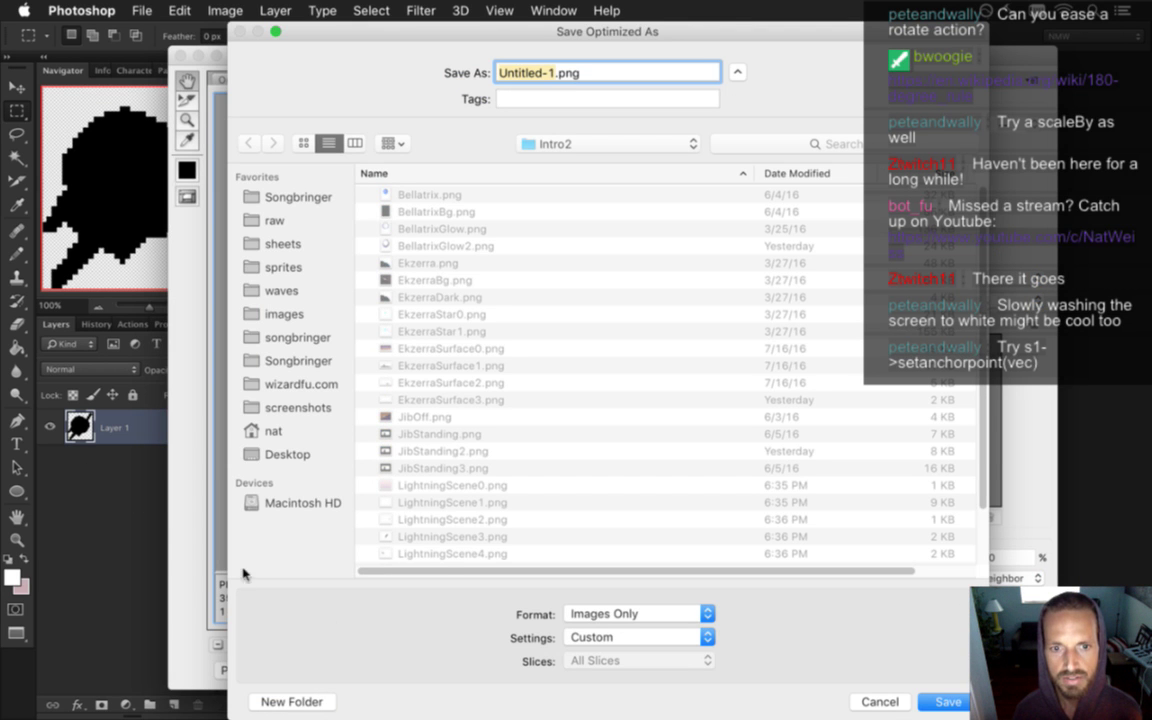
left_click(457, 522)
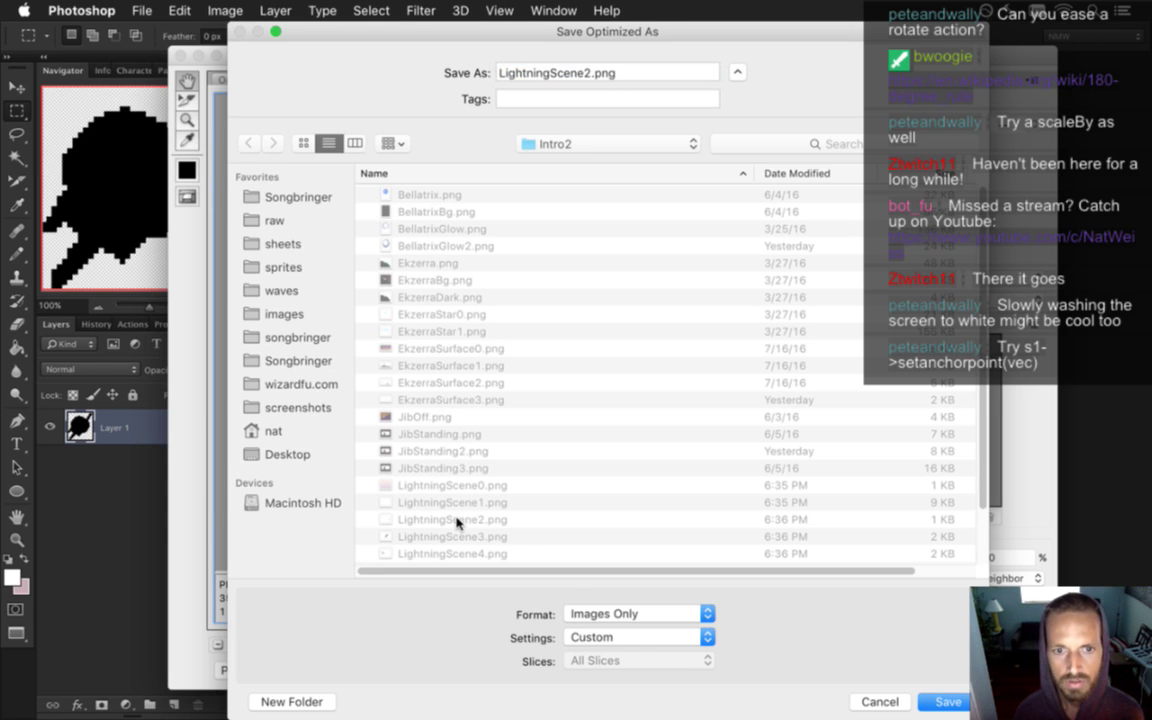
left_click(934, 706)
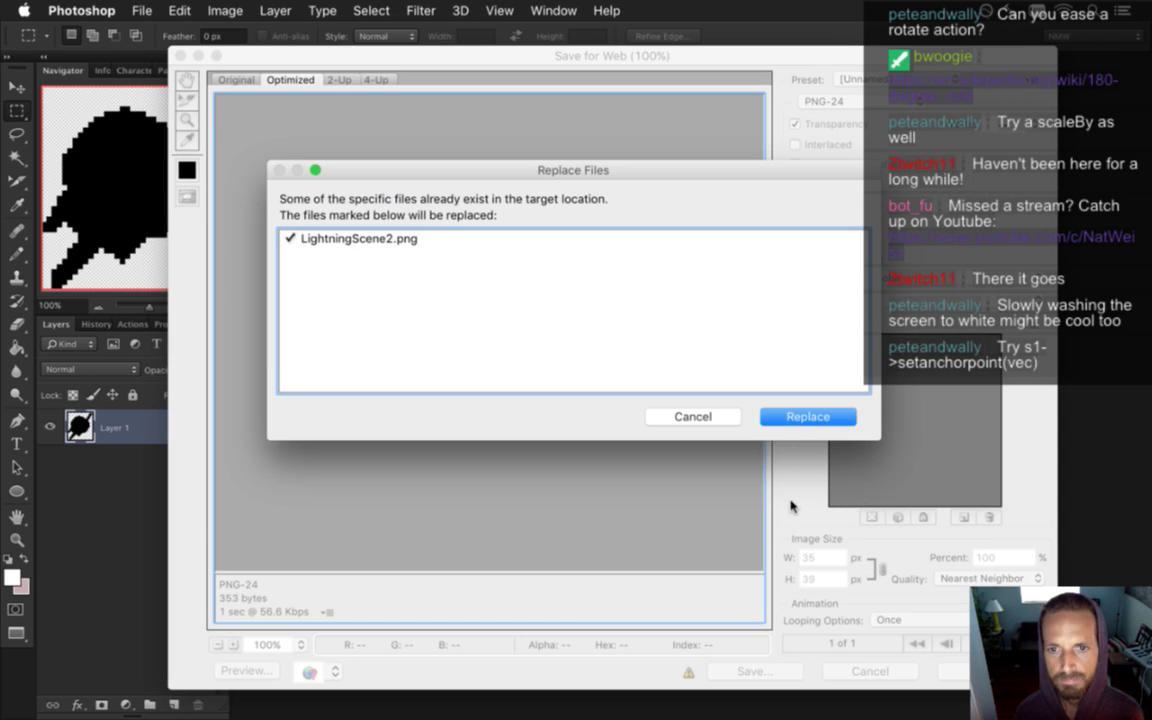
left_click(815, 415)
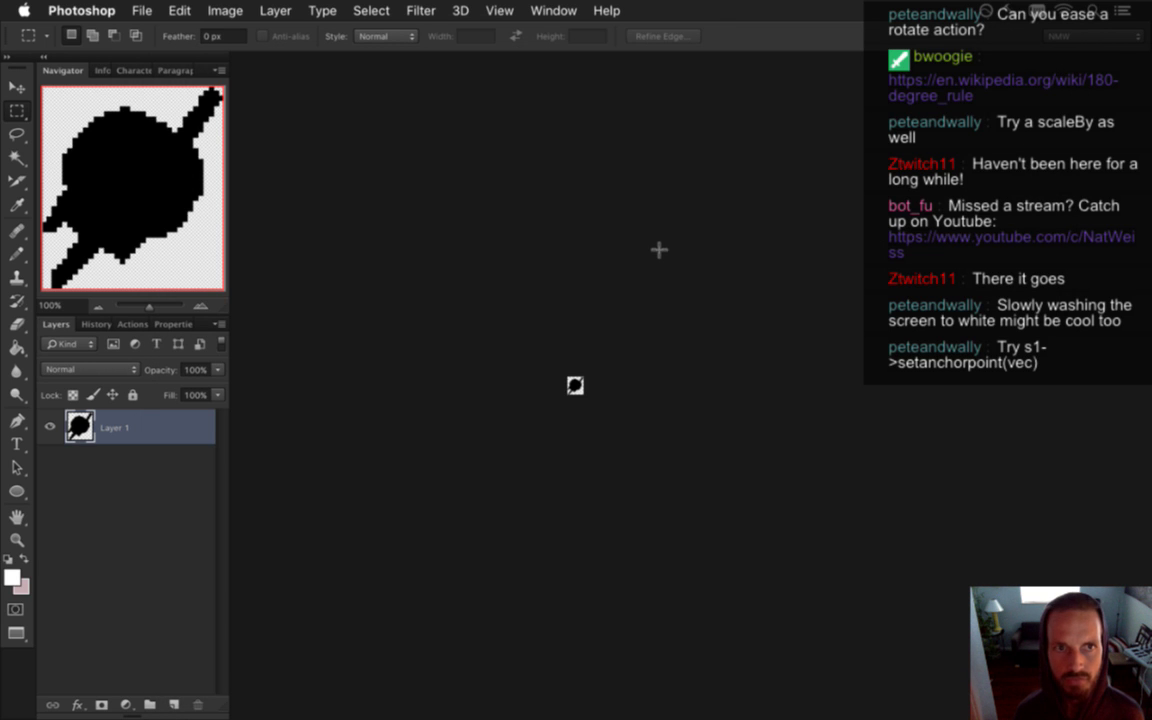
key("super+w")
left_click(511, 273)
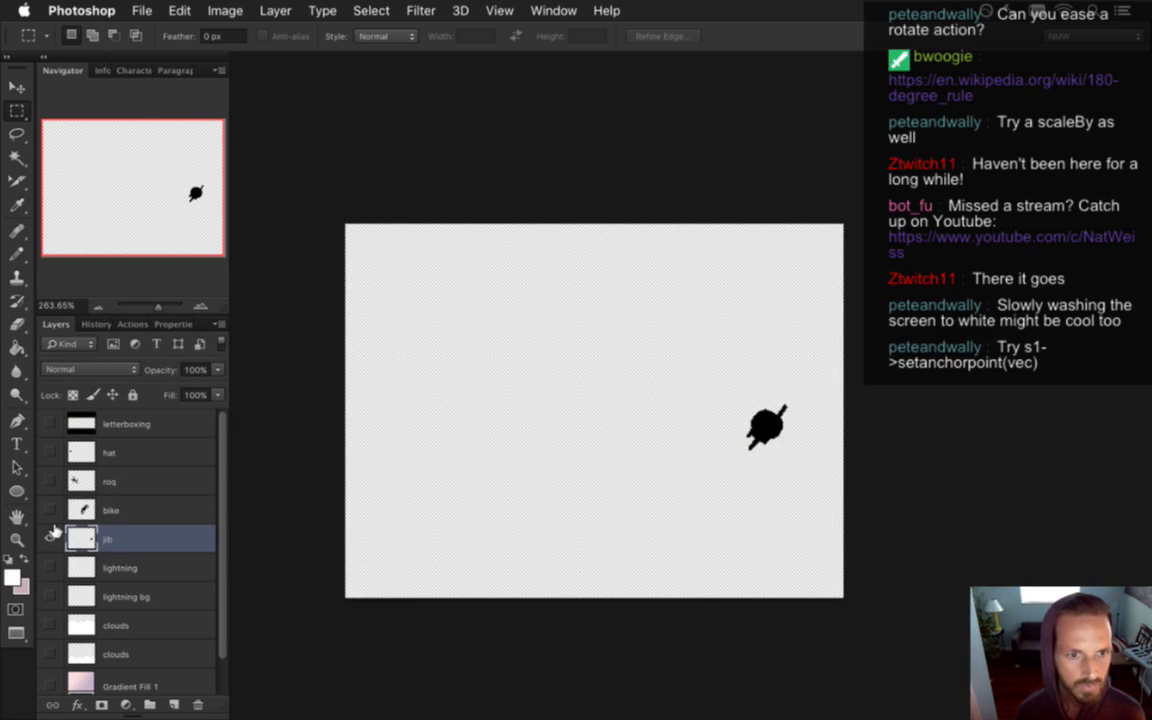
Show only the bike layer and copy its artwork into a new clipboard-sized document
left_click(50, 510, "alt")
left_click(150, 510)
key("super+a")
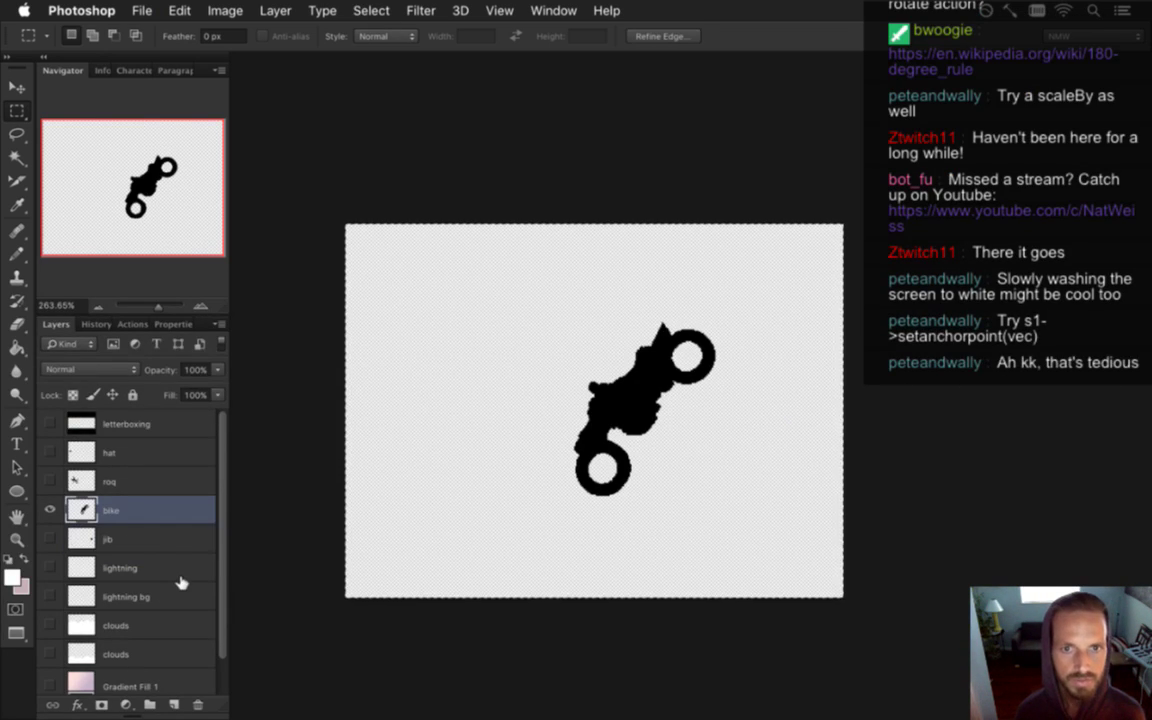
key("super+c")
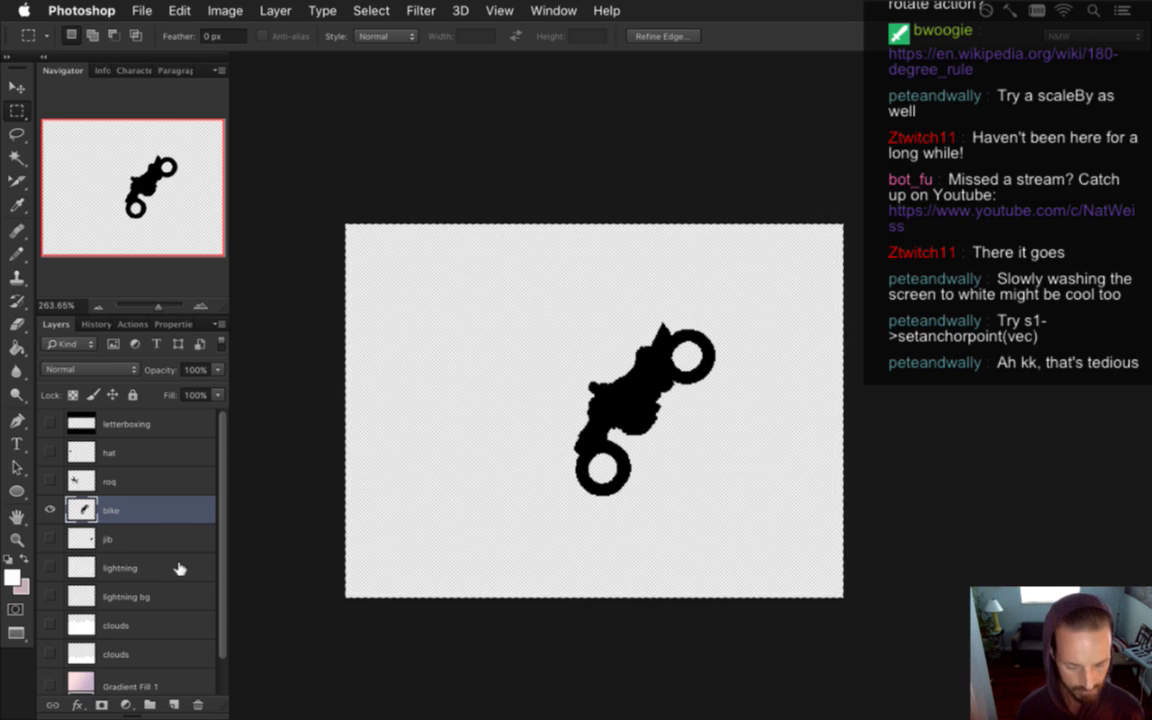
key("super+n")
key("Return")
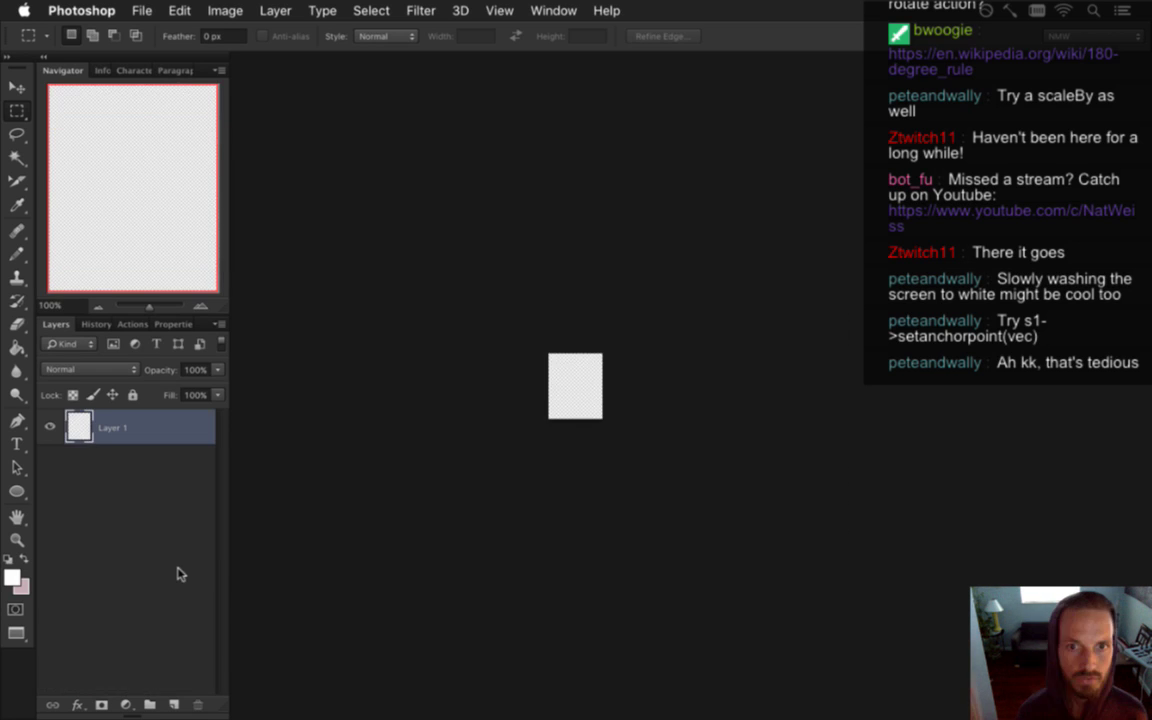
key("super+v")
left_click_drag(525, 424, 627, 358)
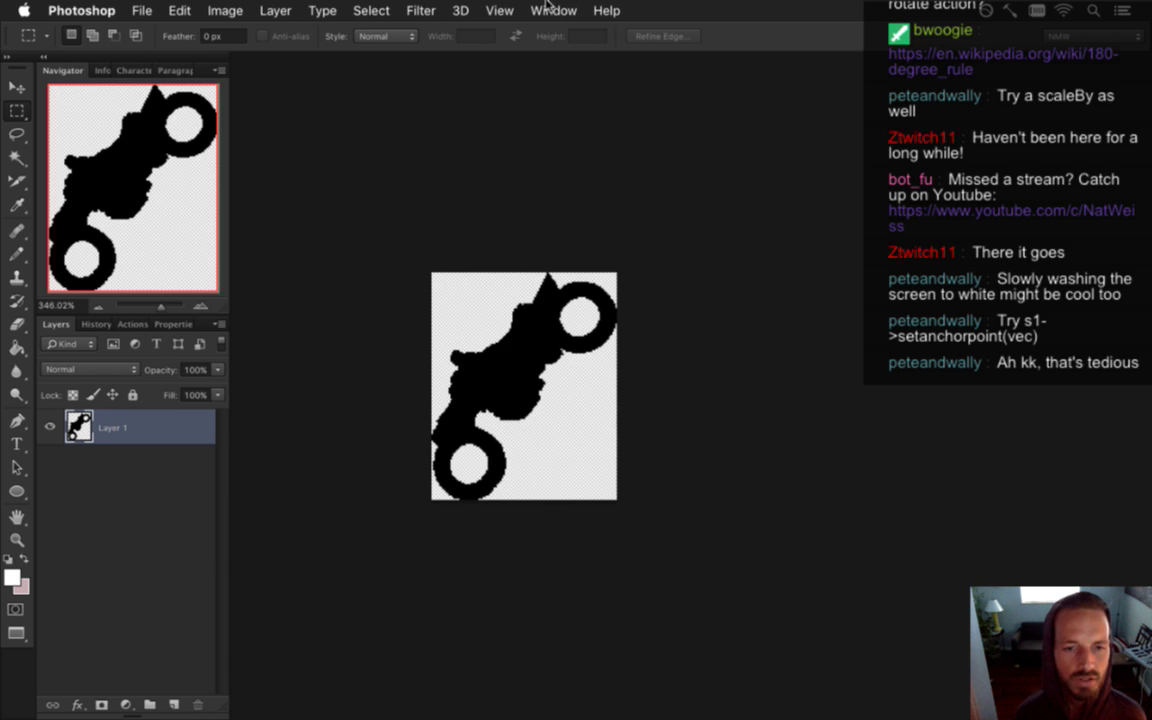
left_click(547, 9)
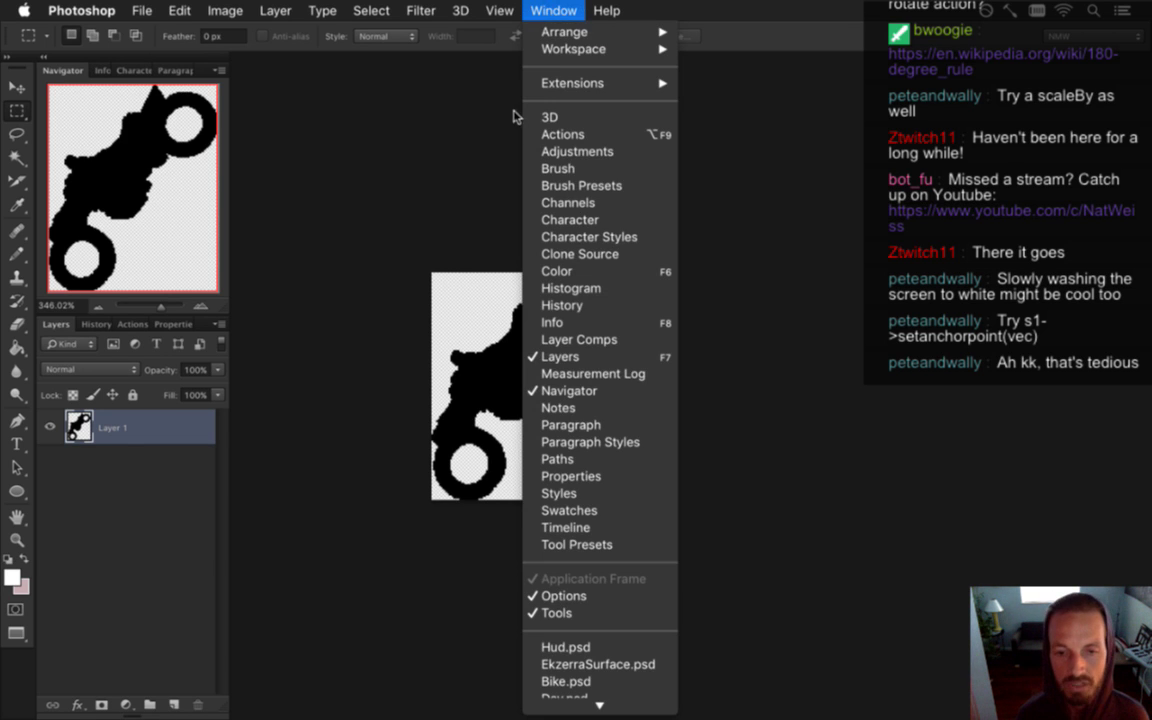
left_click(396, 173)
Export the bike as a transparent PNG-24 over LightningScene3.png in Intro2 and close its document without saving
key("super+alt+shift+s")
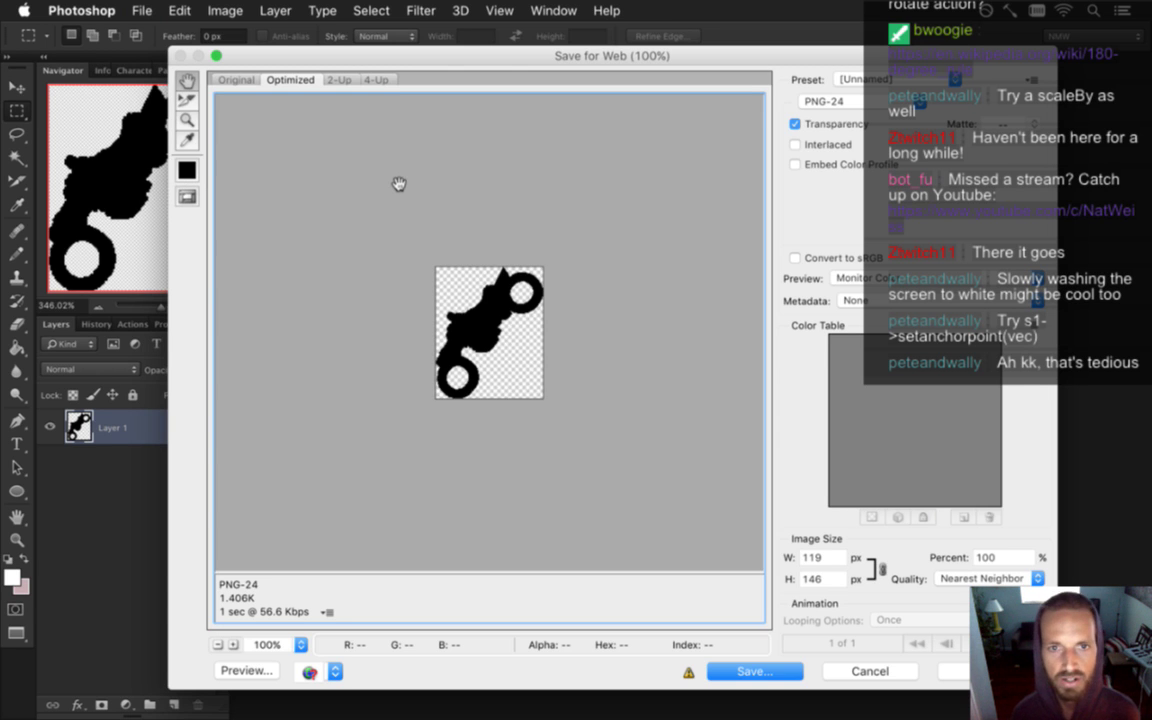
key("Return")
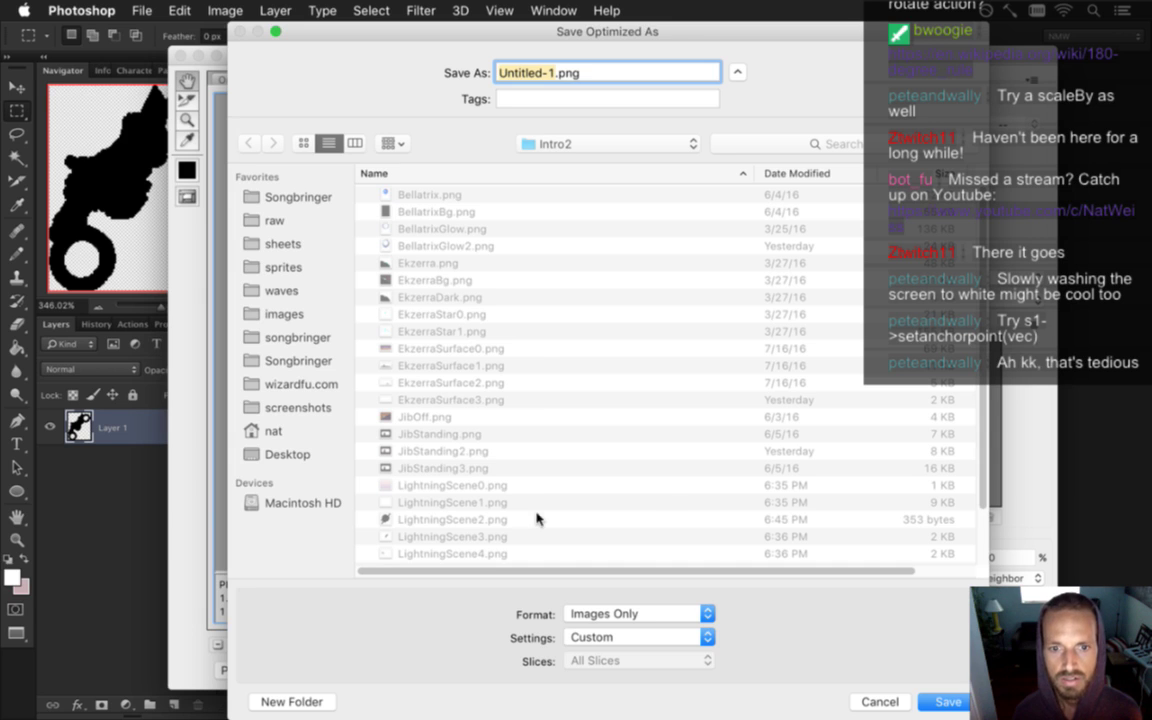
left_click(460, 539)
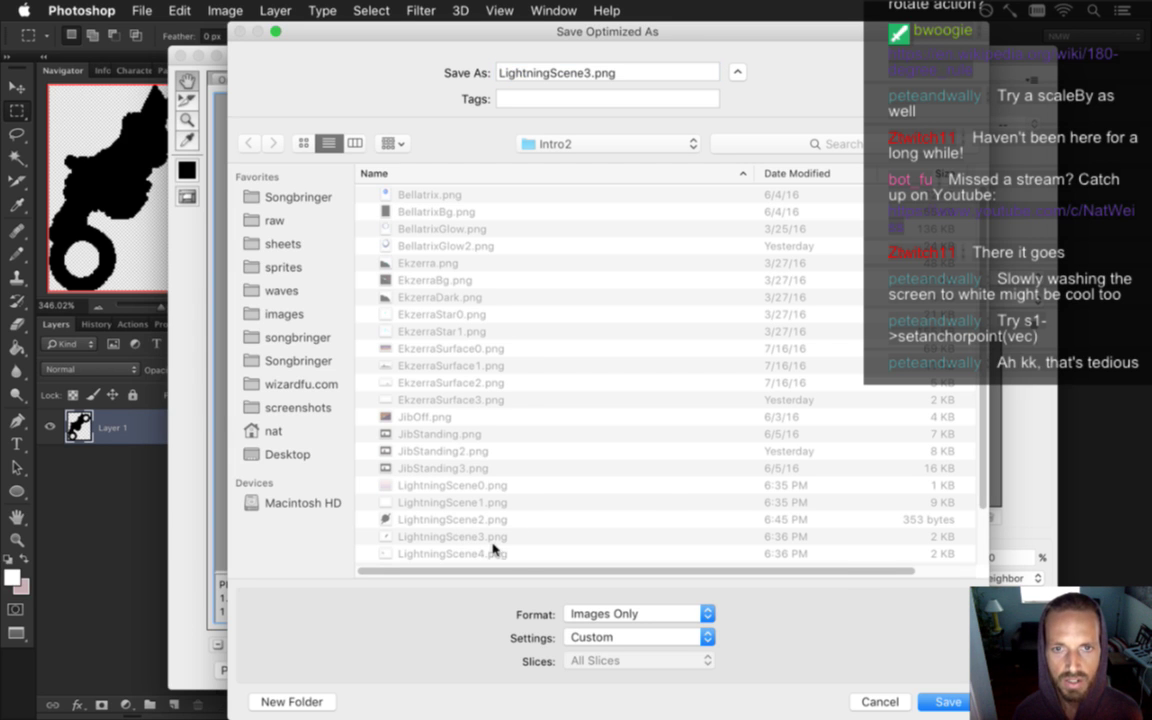
key("Return")
key("Return")
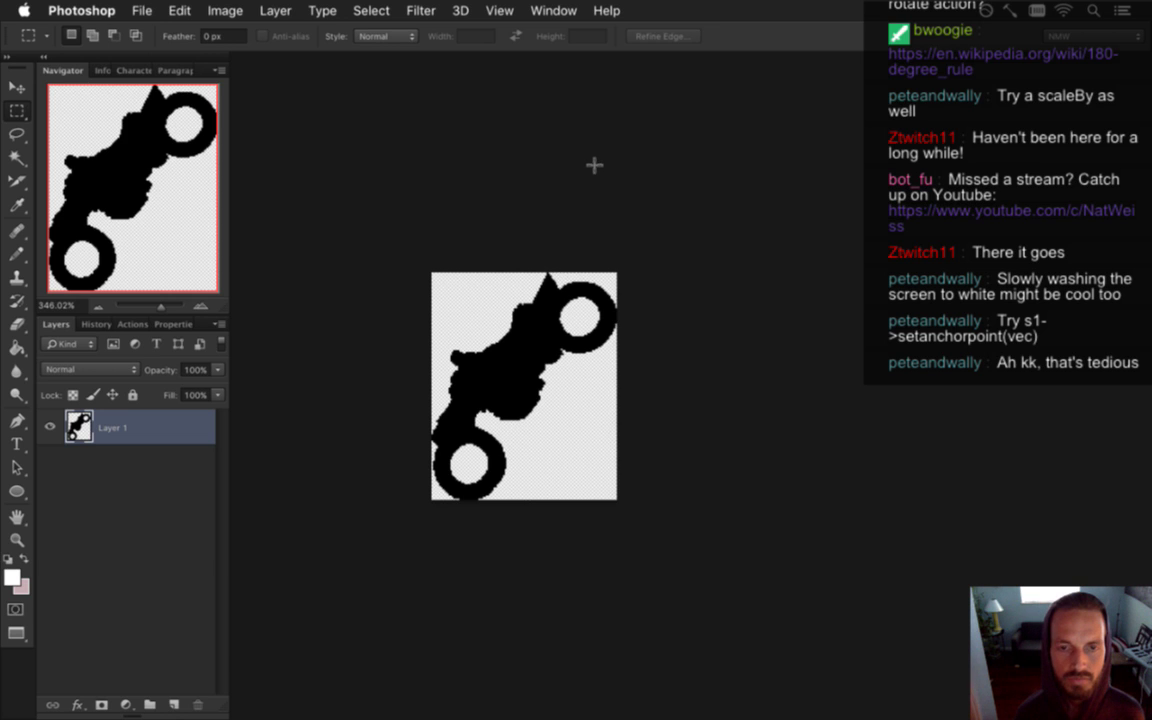
key("super+w")
left_click(500, 270)
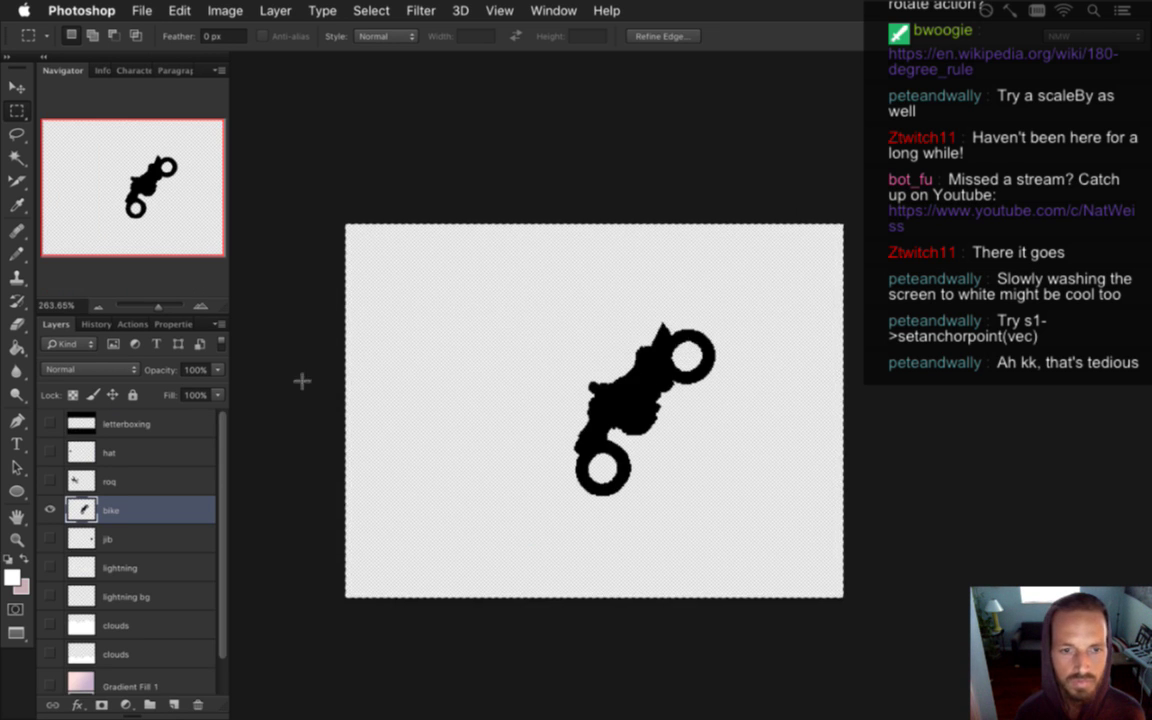
Show only the roq layer and copy its artwork into a new clipboard-sized document
left_click(49, 510)
left_click(205, 485)
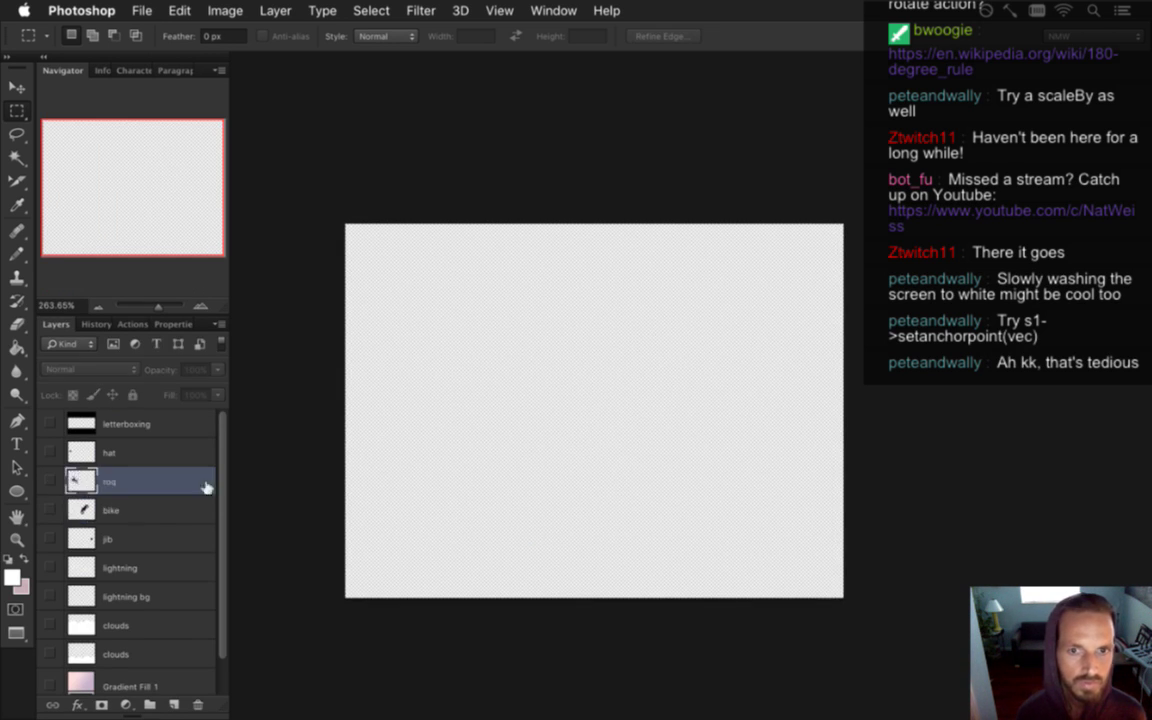
left_click(49, 481)
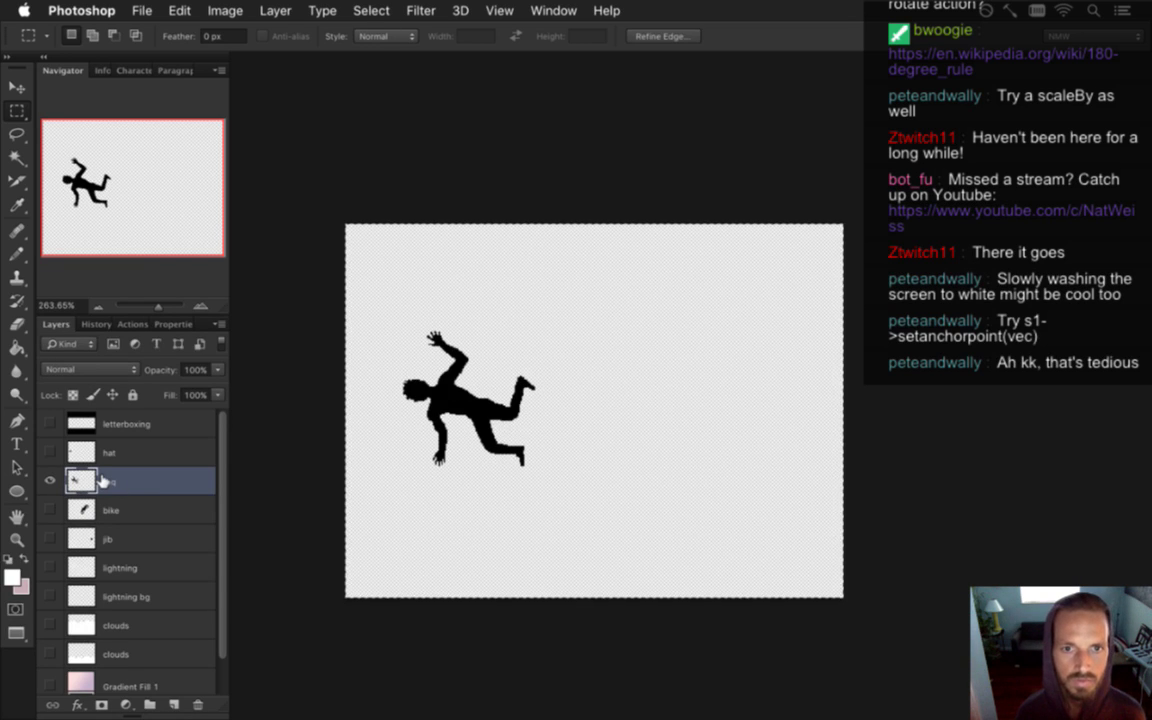
key("super+n")
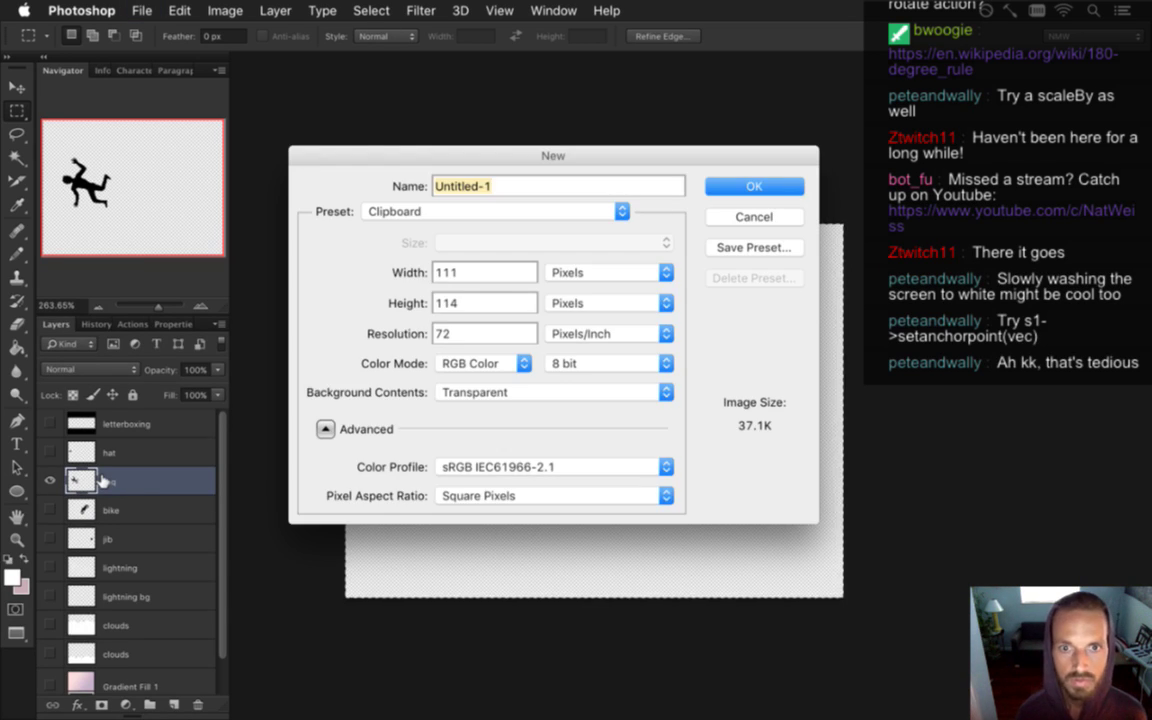
key("Return")
key("super+v")
key("super+alt+shift+s")
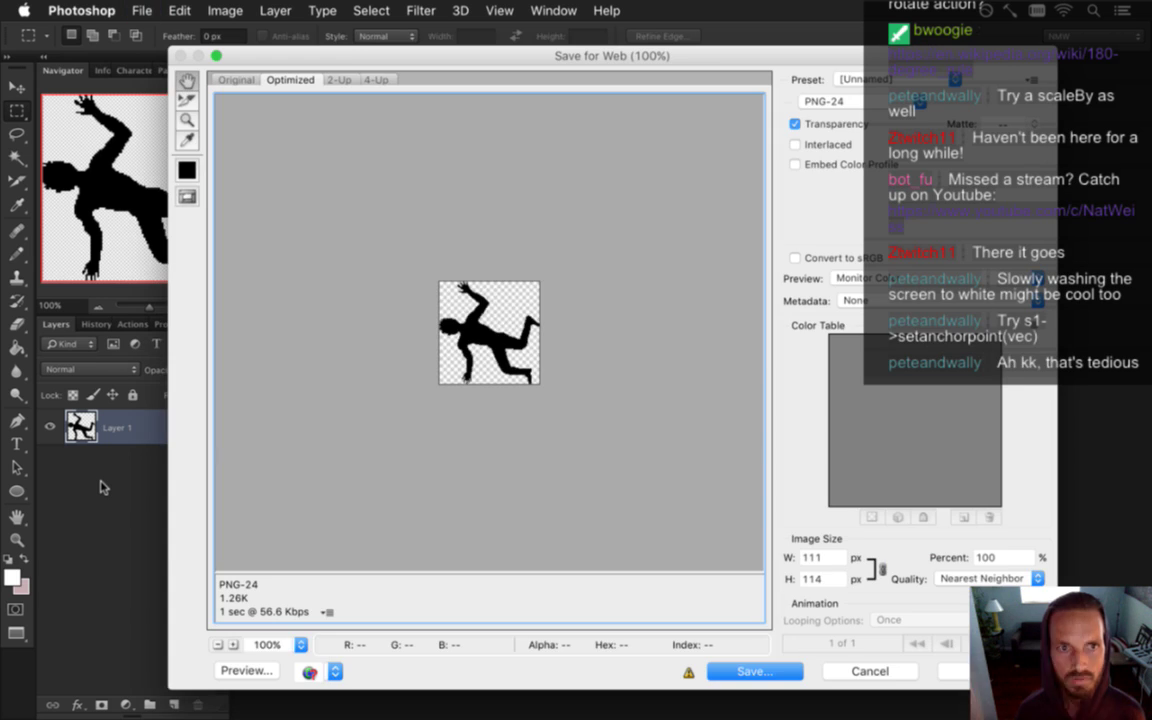
key("Return")
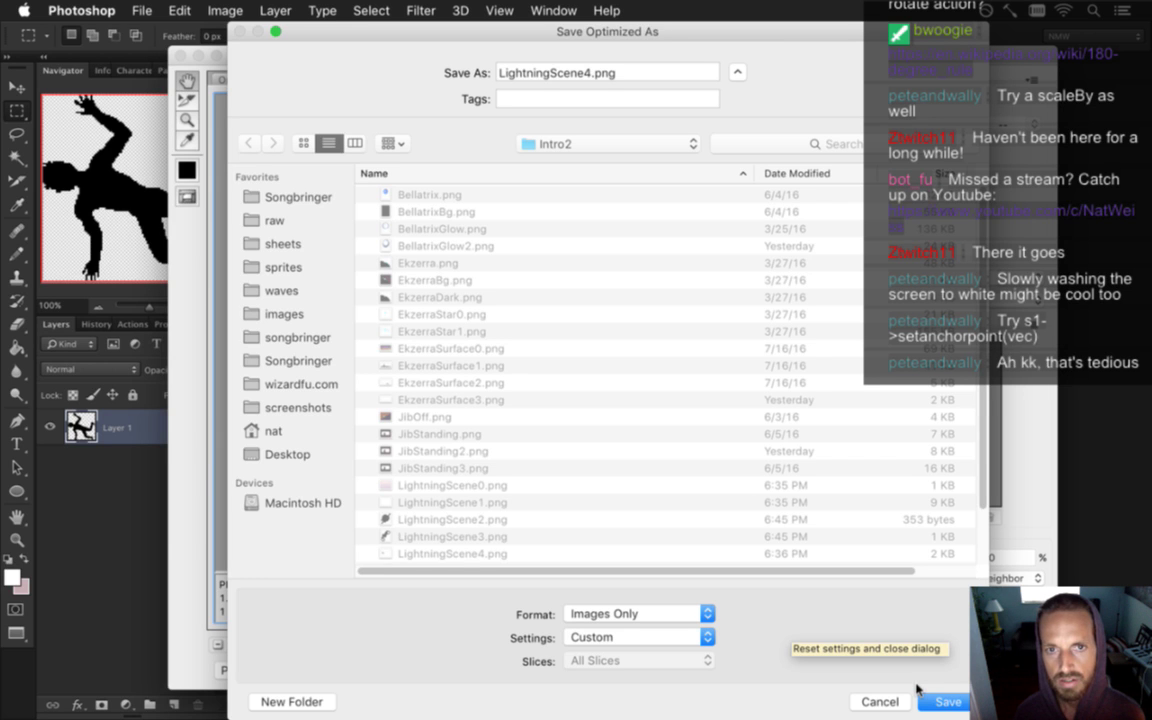
left_click(878, 701)
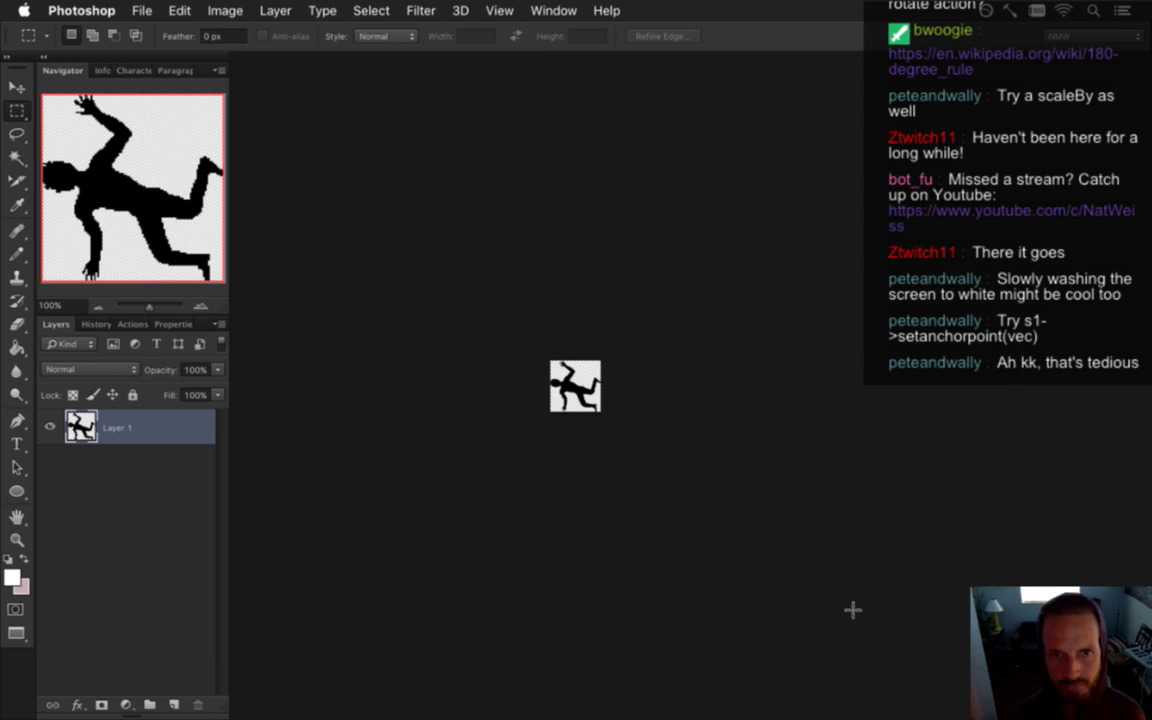
Set the roq document's canvas width to 112 pixels, keeping the centre anchor
key("super+alt+c")
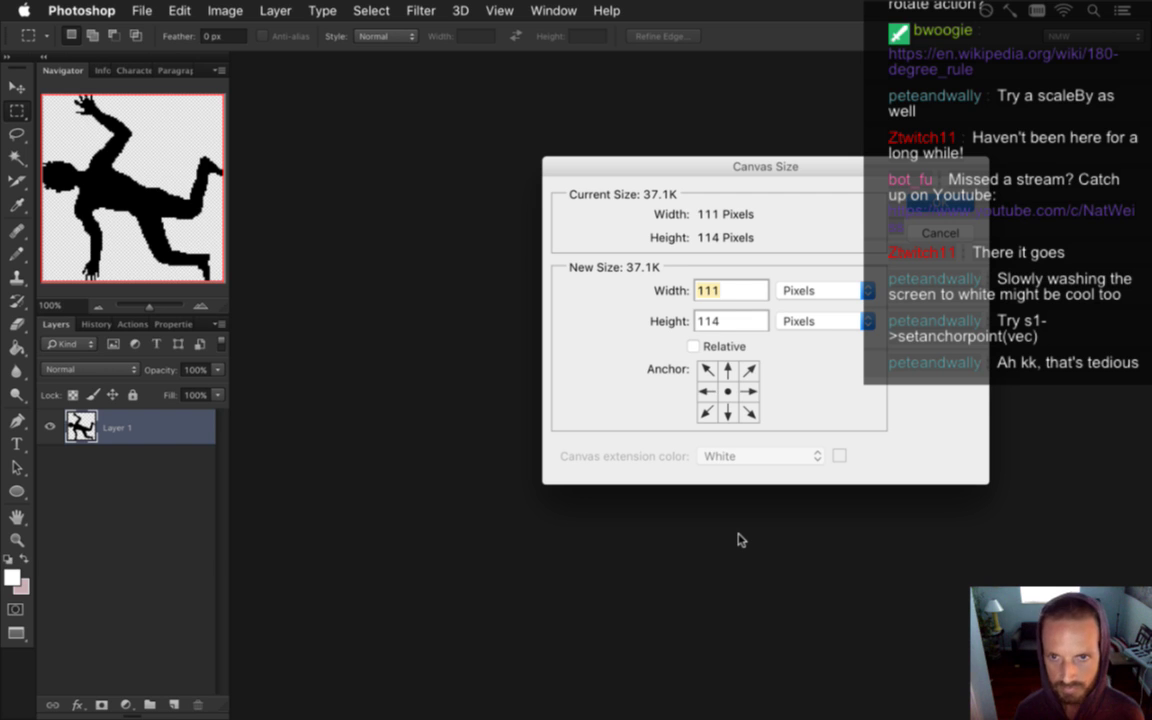
type("112")
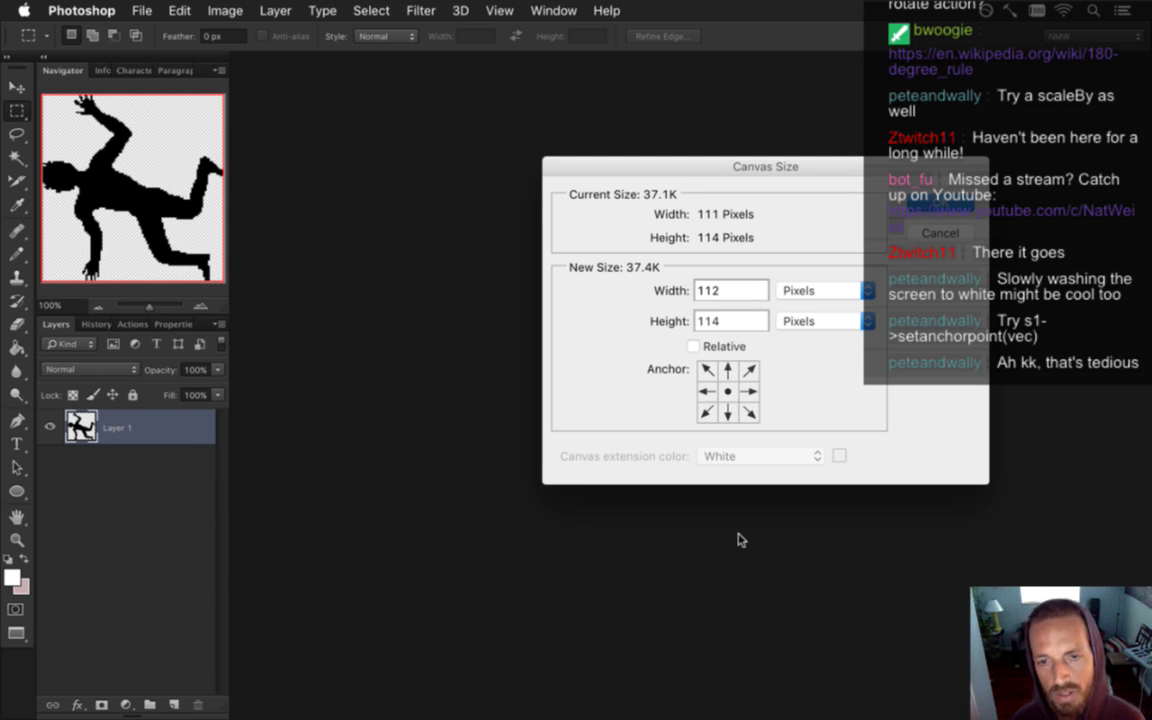
key("Return")
Export the roq image as a transparent PNG-24 over LightningScene4.png in Intro2
key("super+alt+shift+s")
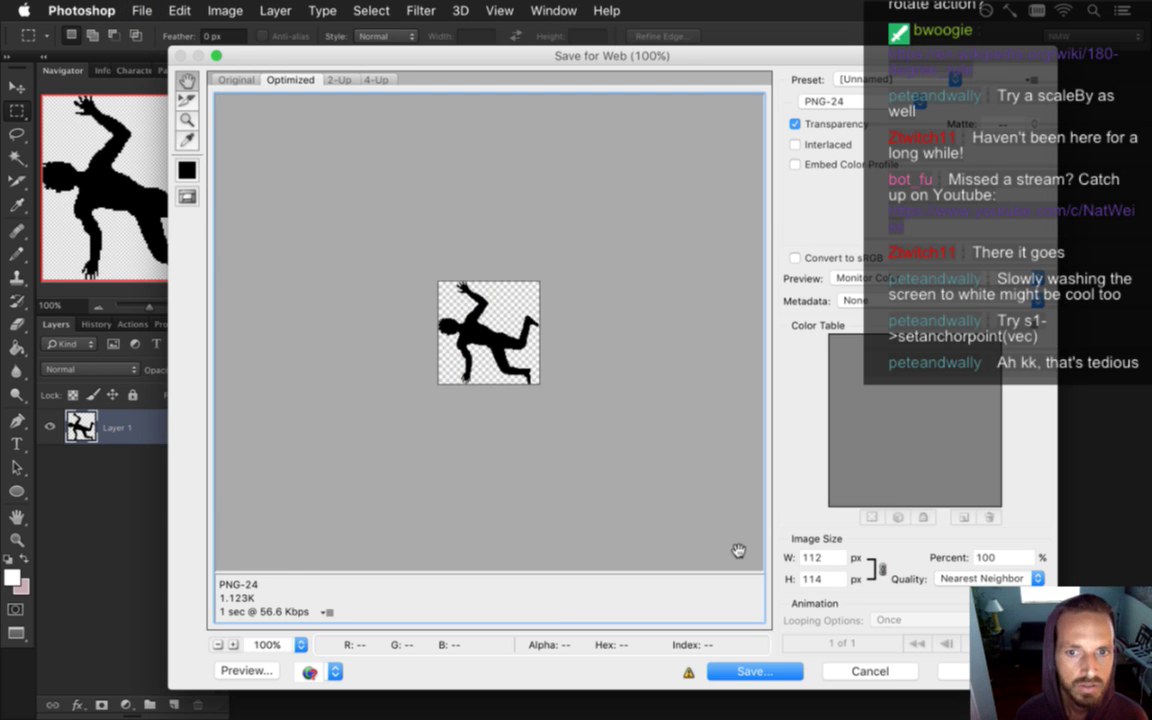
key("Return")
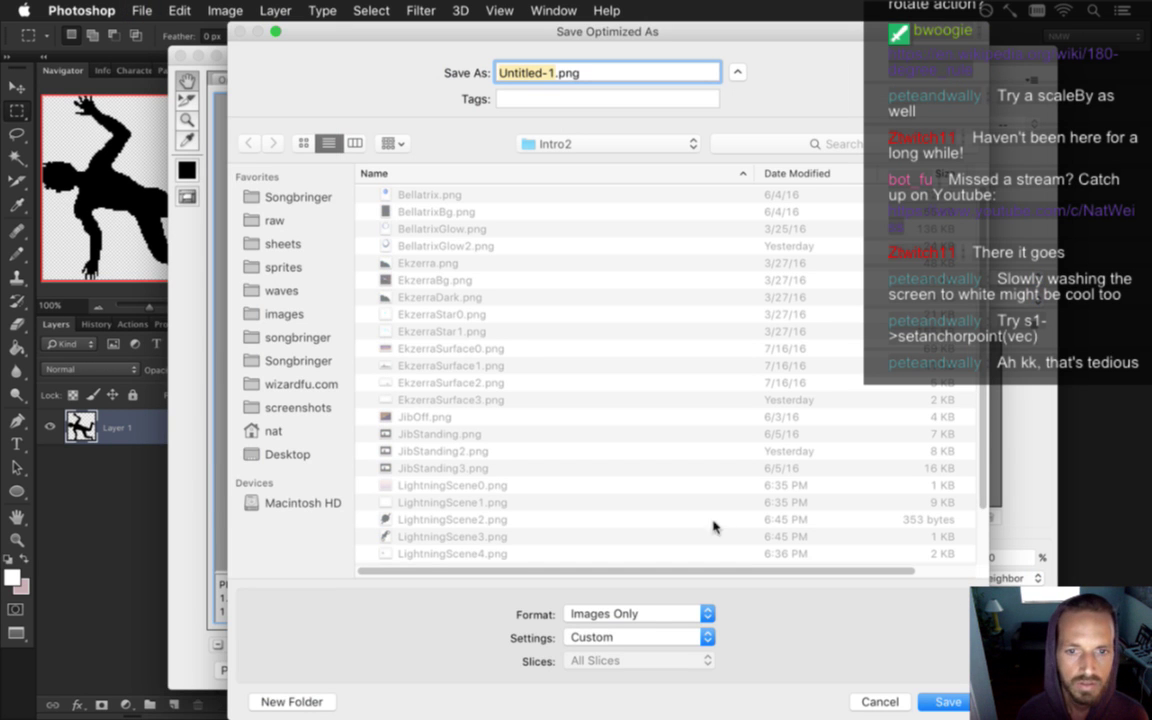
left_click(483, 555)
left_click(947, 701)
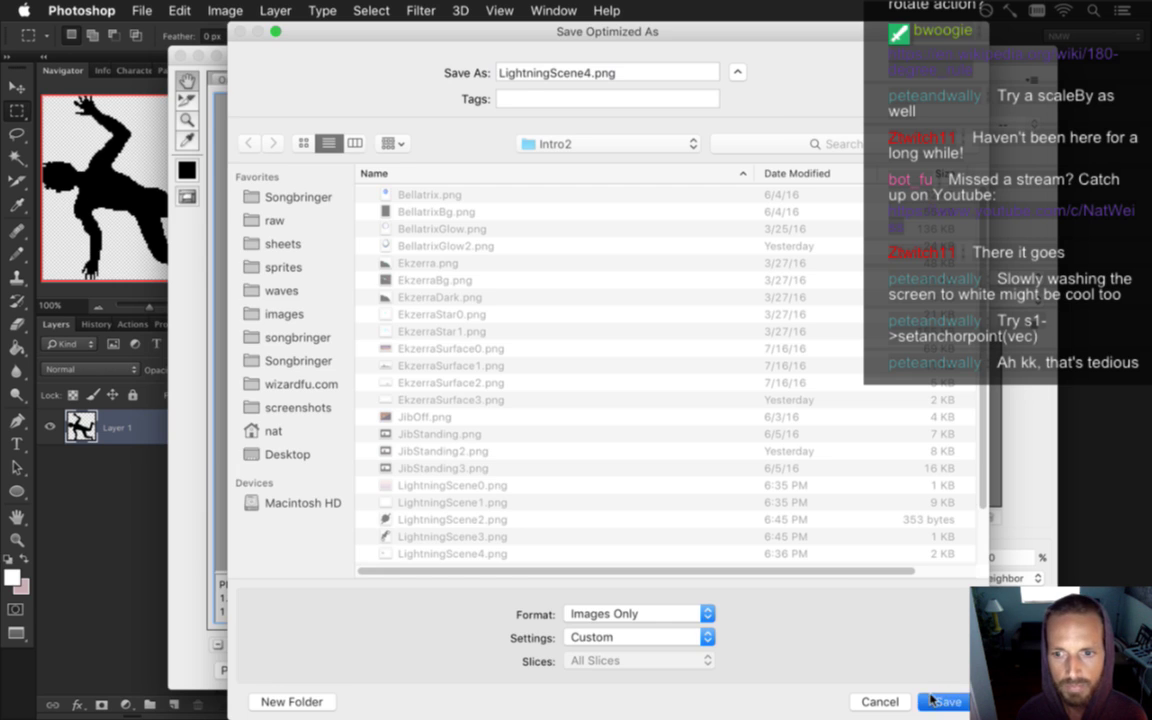
left_click(808, 414)
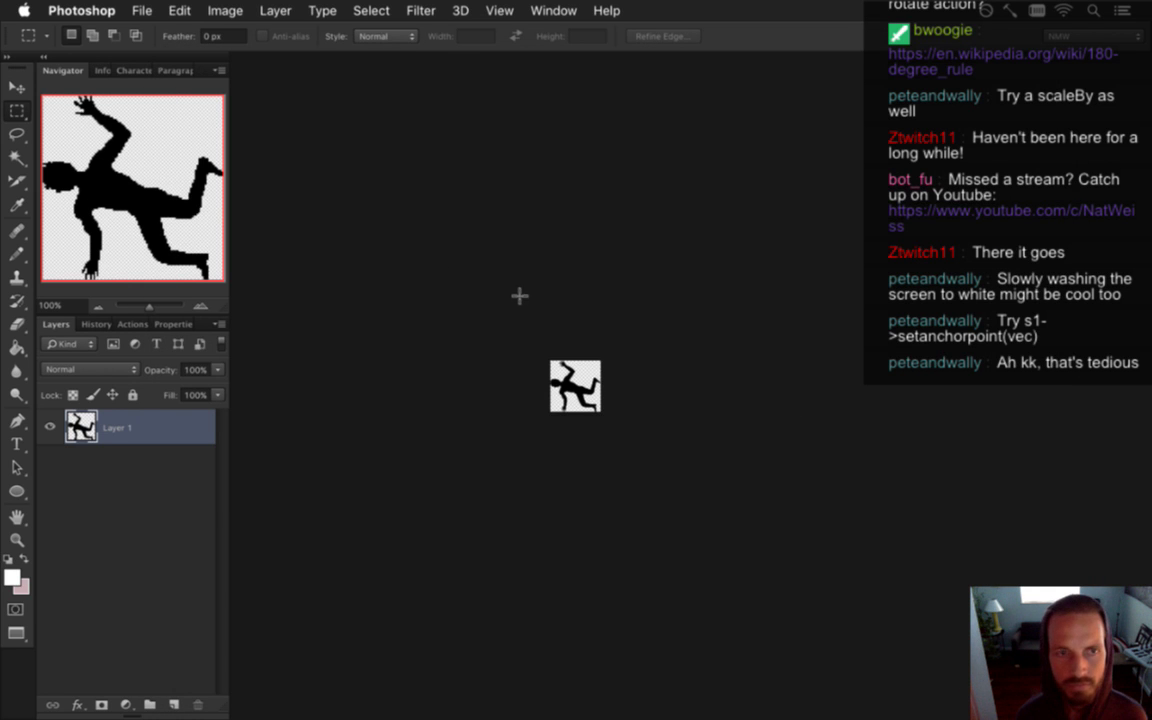
Open LightningScene2.png and LightningScene3.png together from the Intro2 folder in sheets
left_click(142, 11)
left_click(148, 48)
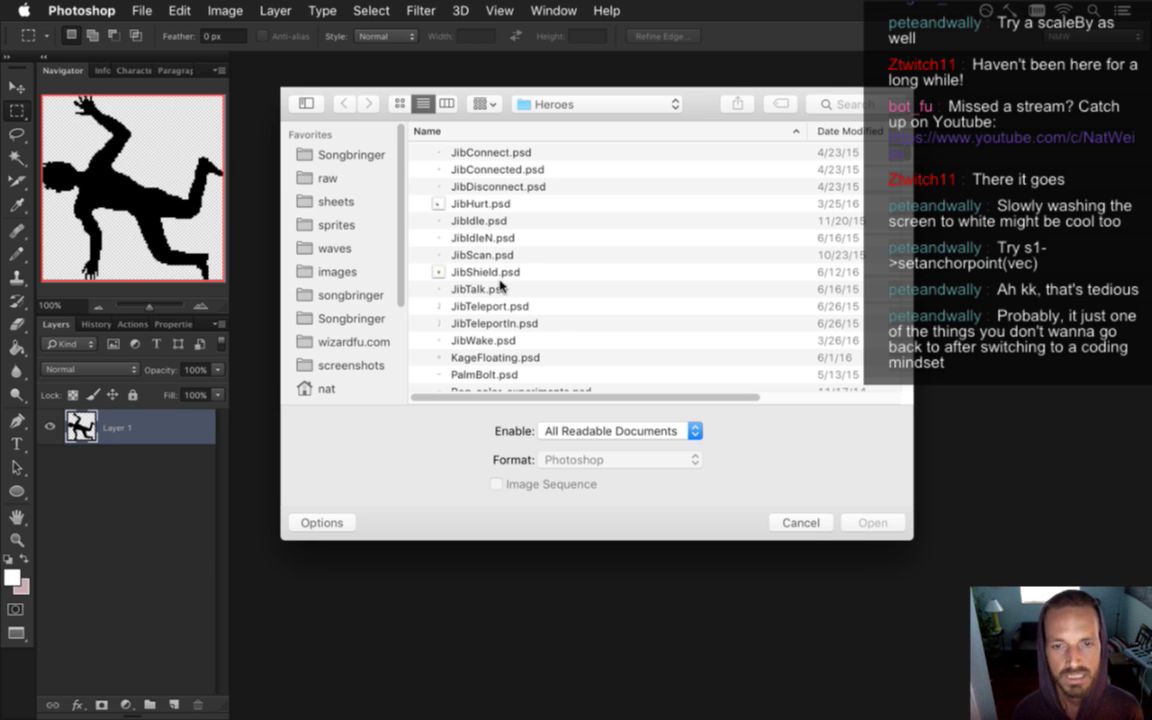
left_click(330, 201)
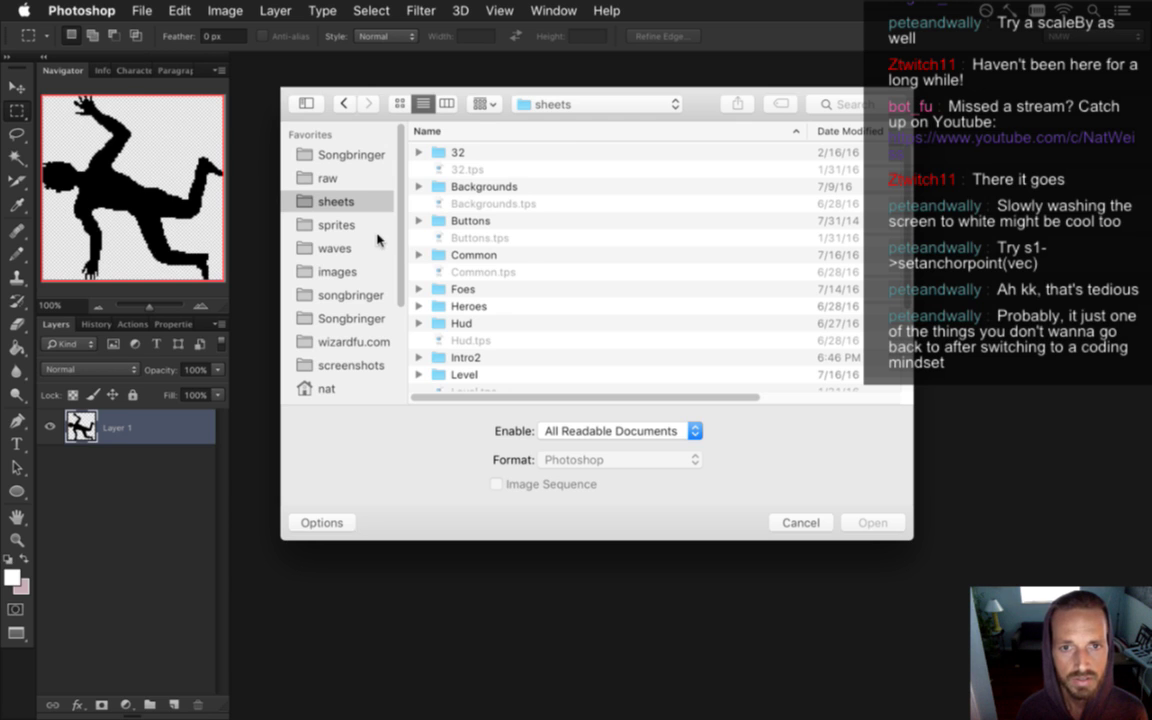
double_click(478, 358)
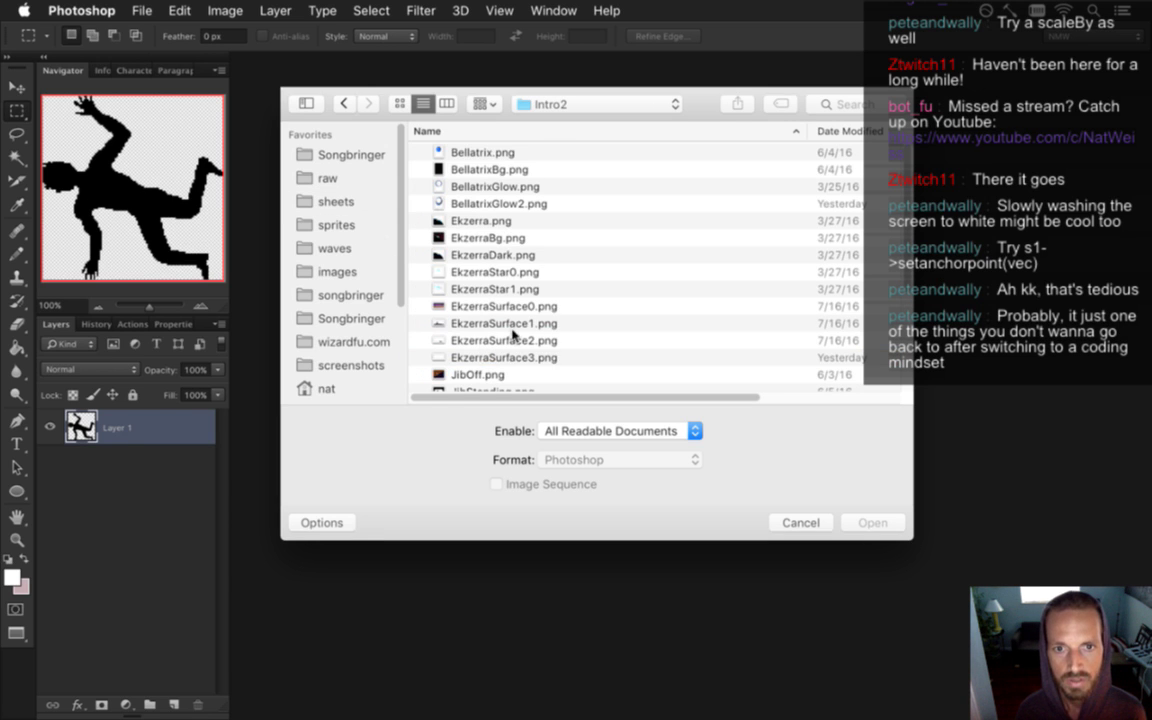
scroll(580, 330, "down", 6)
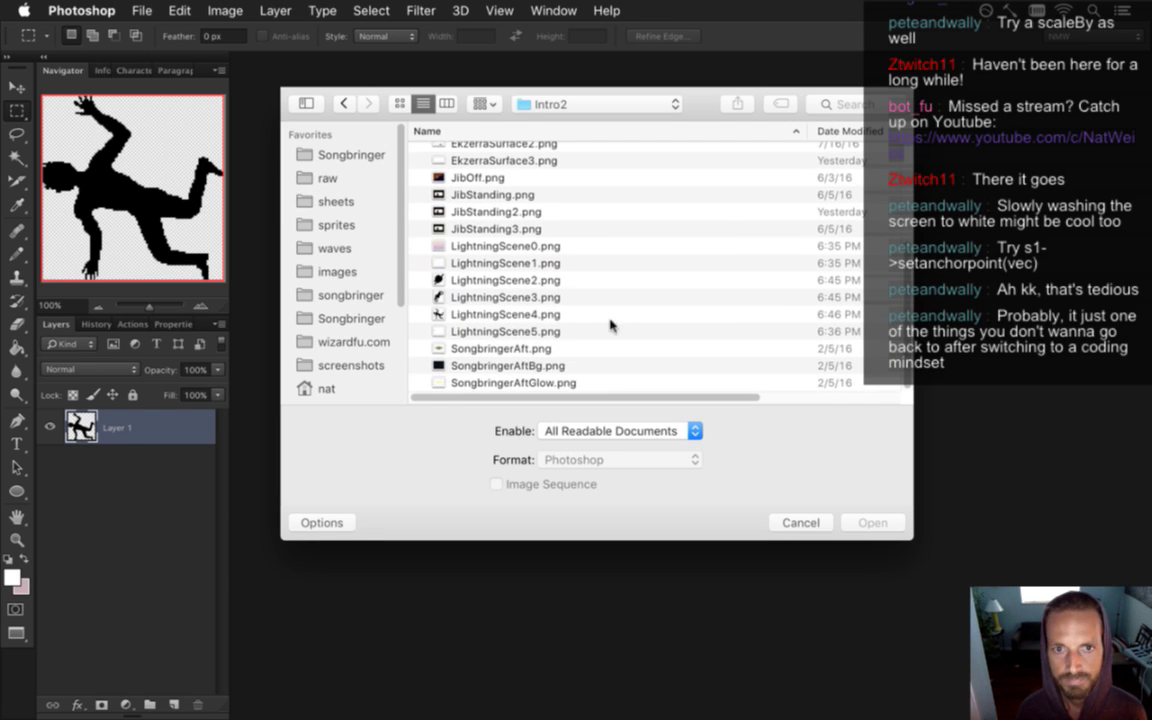
left_click(553, 281)
left_click(553, 297, "shift")
left_click(864, 522)
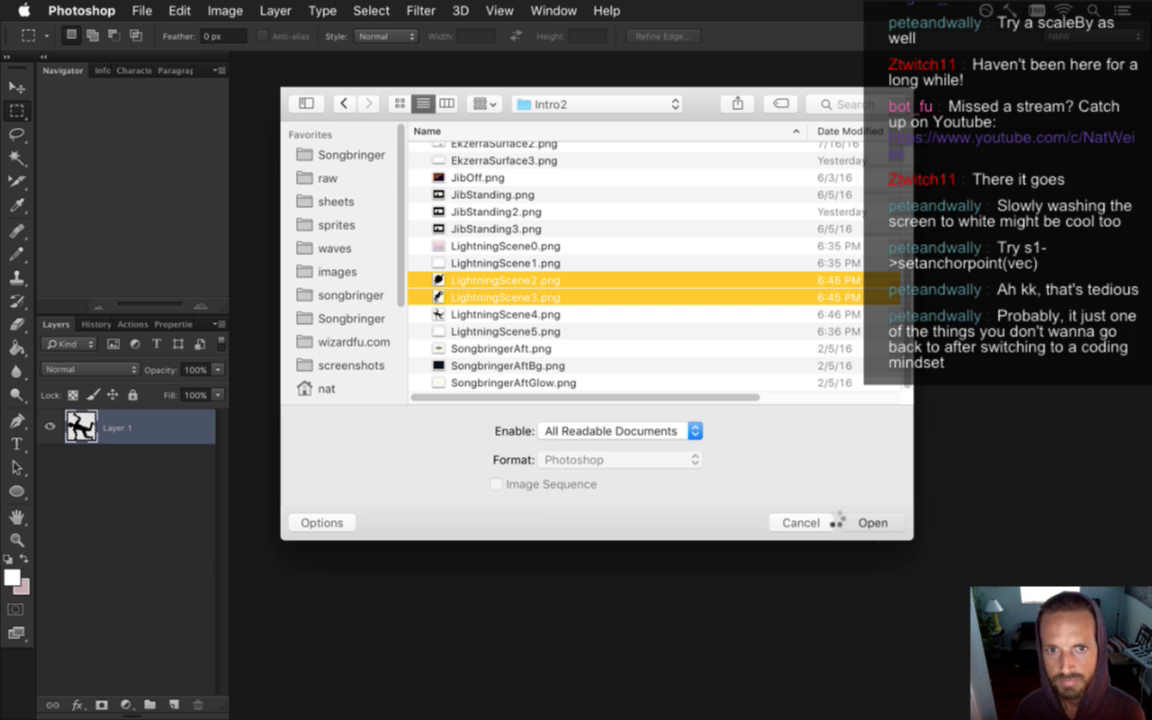
Set the bike image's canvas width to 120 pixels with the centre anchor, then save and close the file
key("super+alt+c")
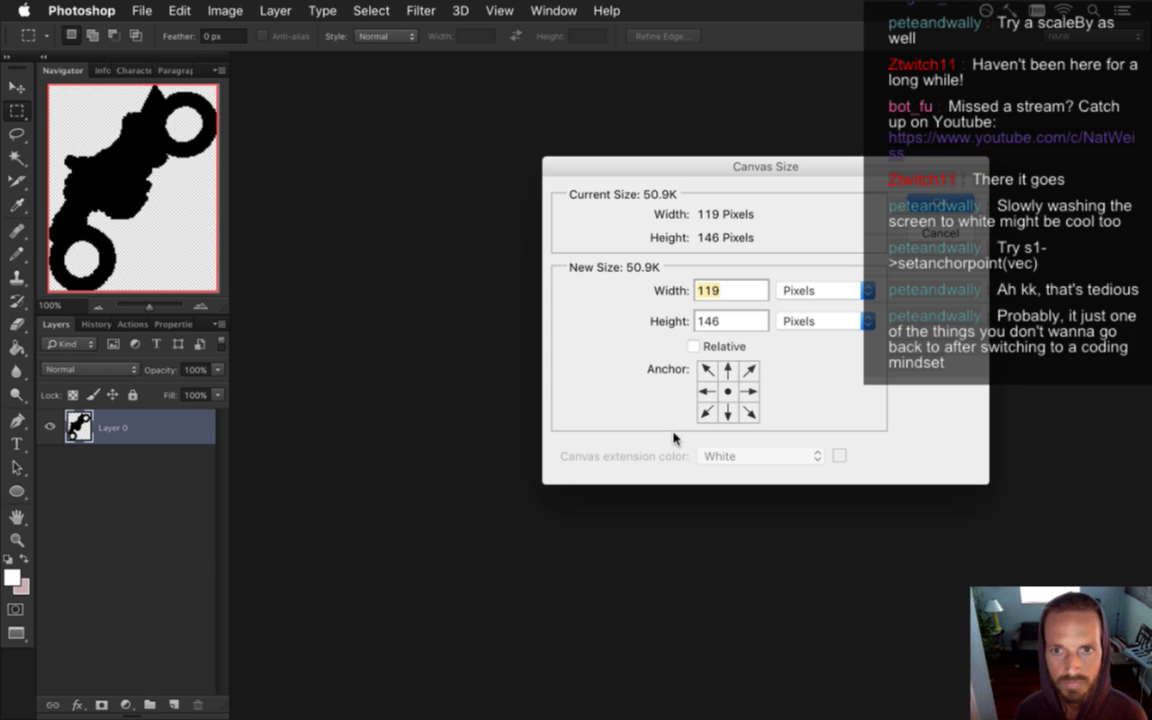
type("120")
key("Return")
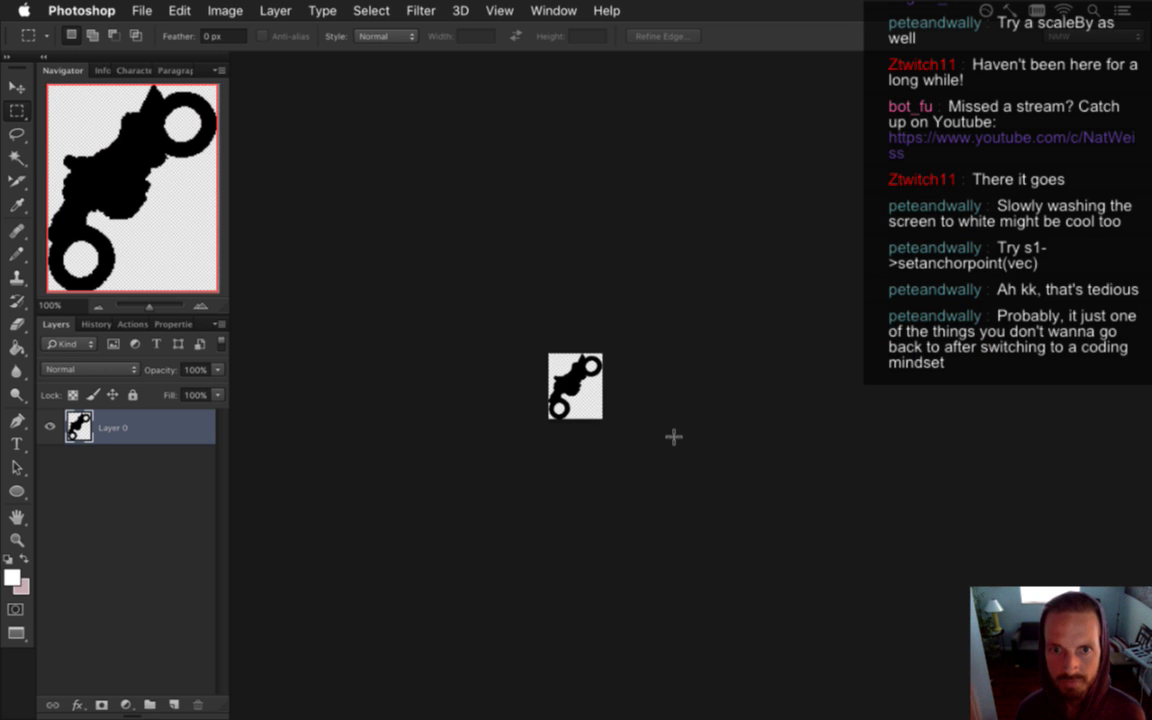
key("super+w")
Set the jib image's canvas width to 36 pixels with the centre anchor, then save and close the file
key("super+alt+c")
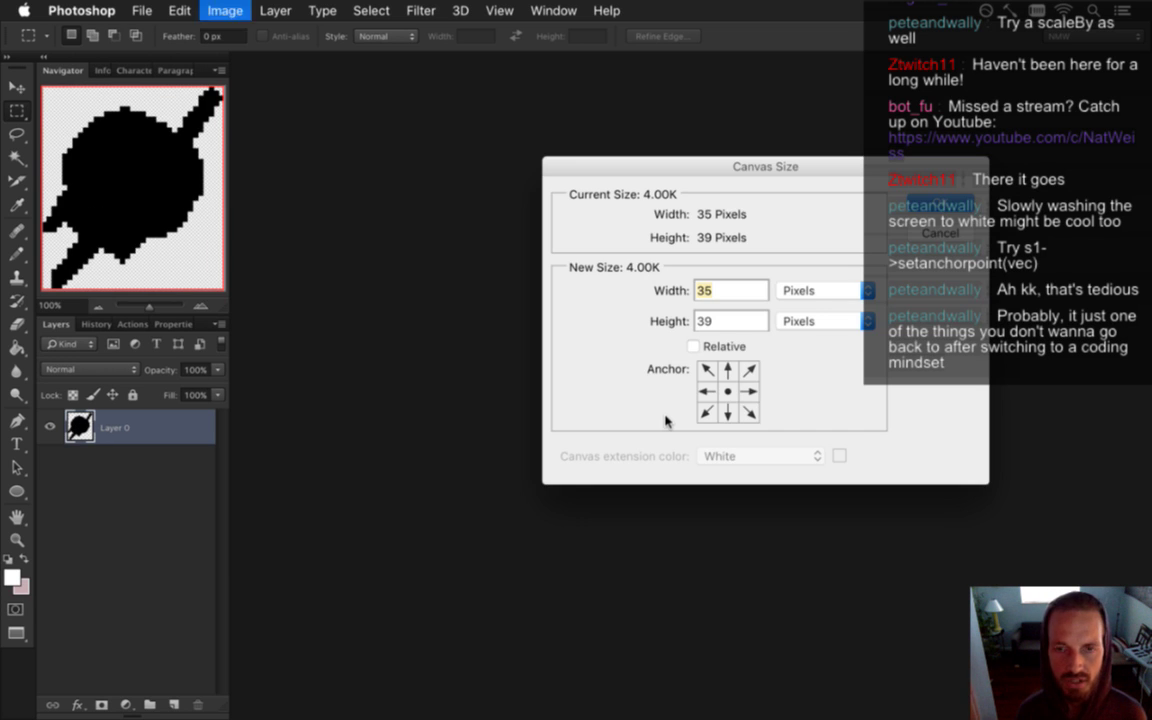
type("36")
key("Return")
key("super+s")
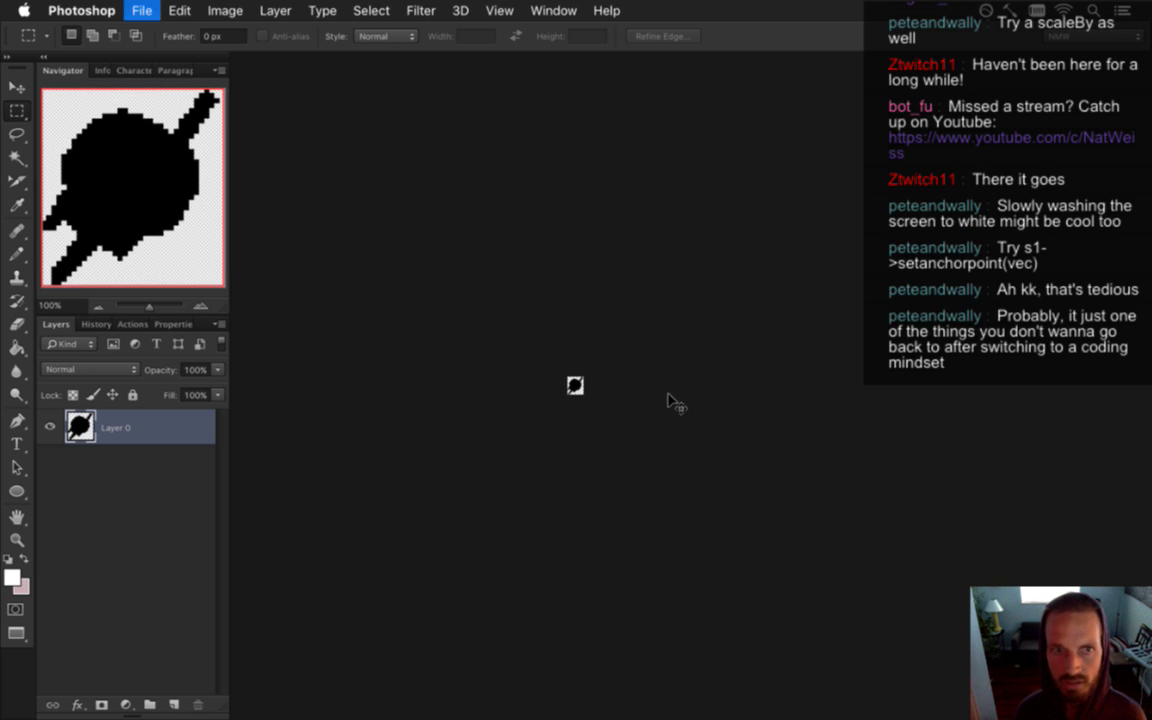
key("super+w")
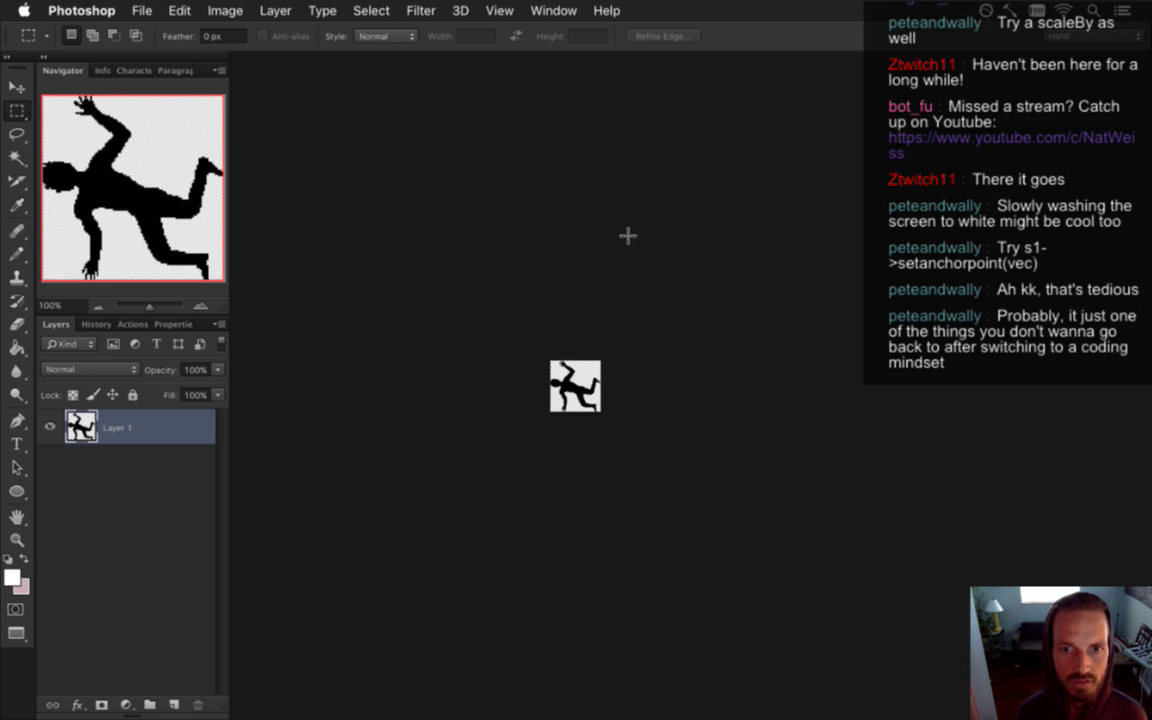
Check the untitled roq document's canvas size and close the document without saving
key("alt+super+c")
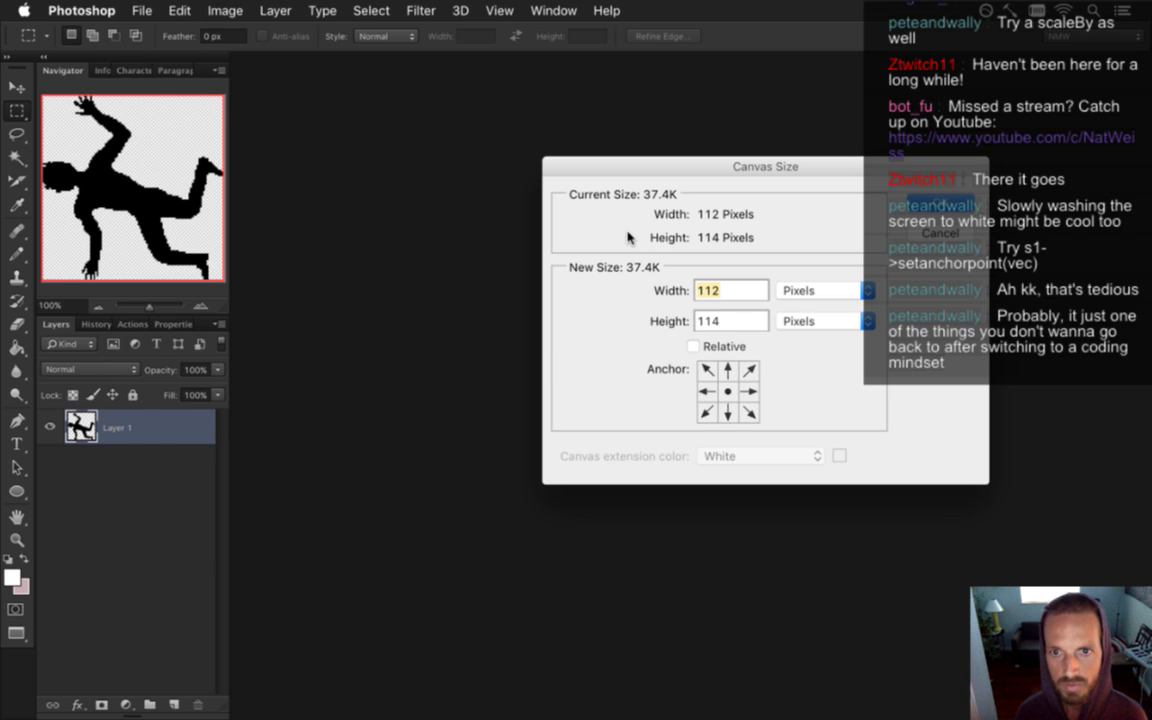
key("Escape")
key("super+w")
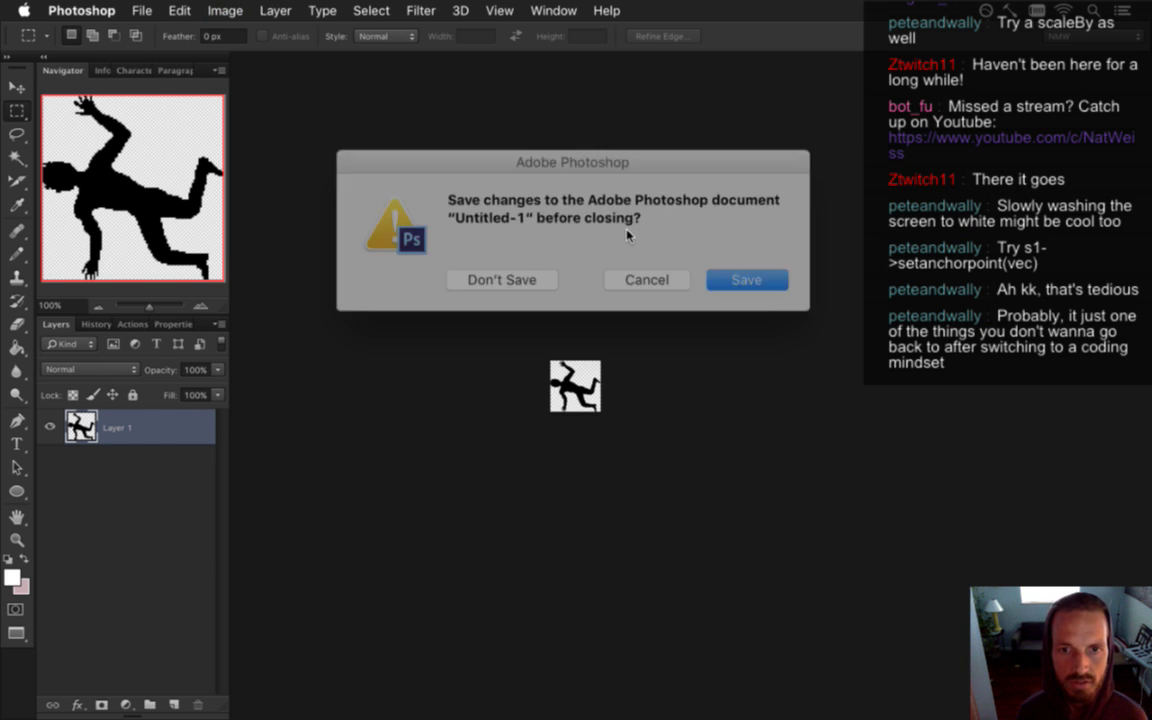
left_click(518, 271)
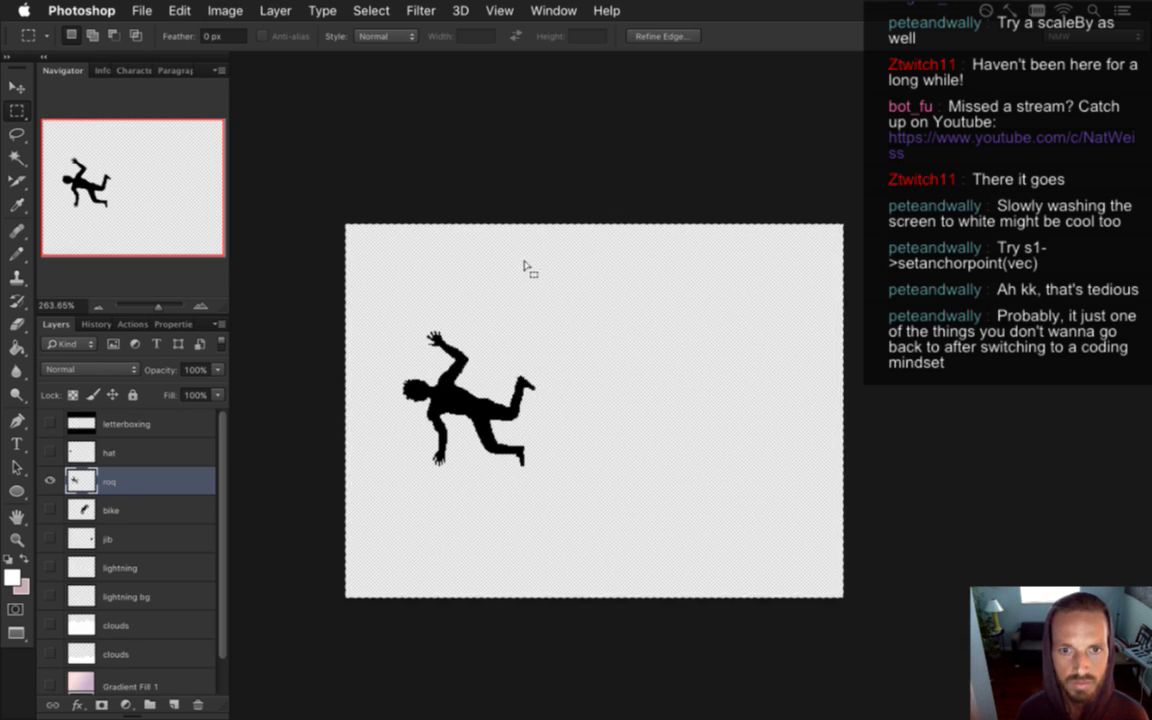
Show only the hat layer and copy its artwork into a new clipboard-sized document
left_click(49, 481)
left_click(49, 452)
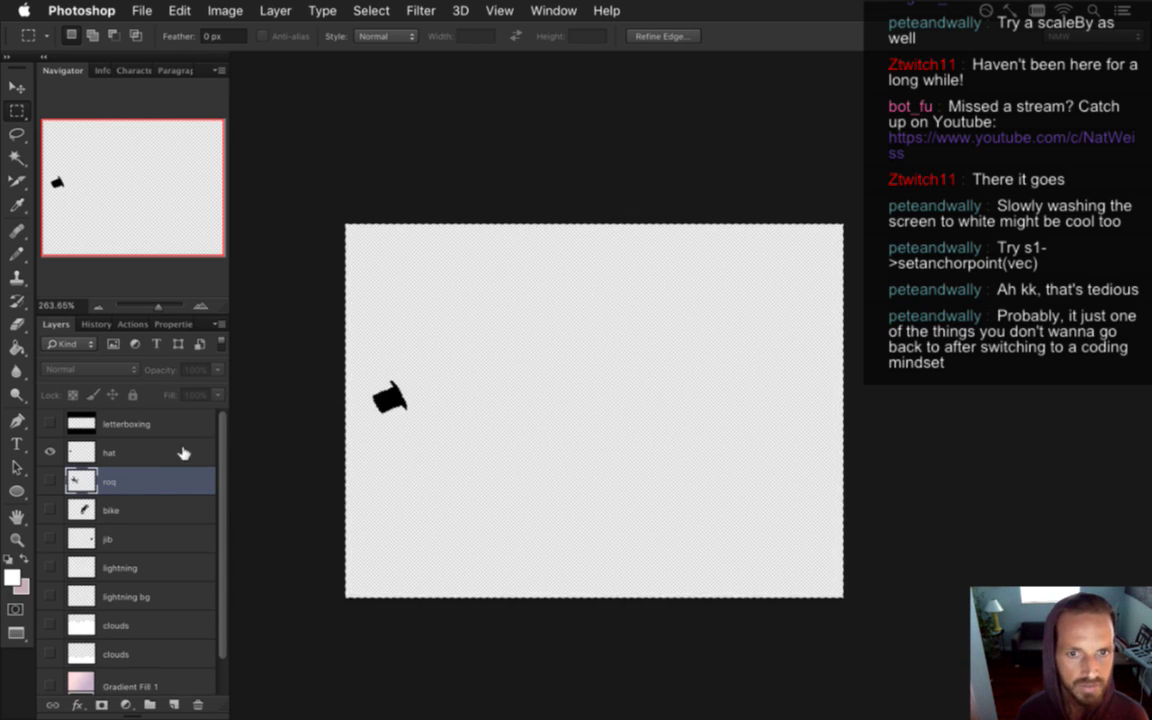
key("super+n")
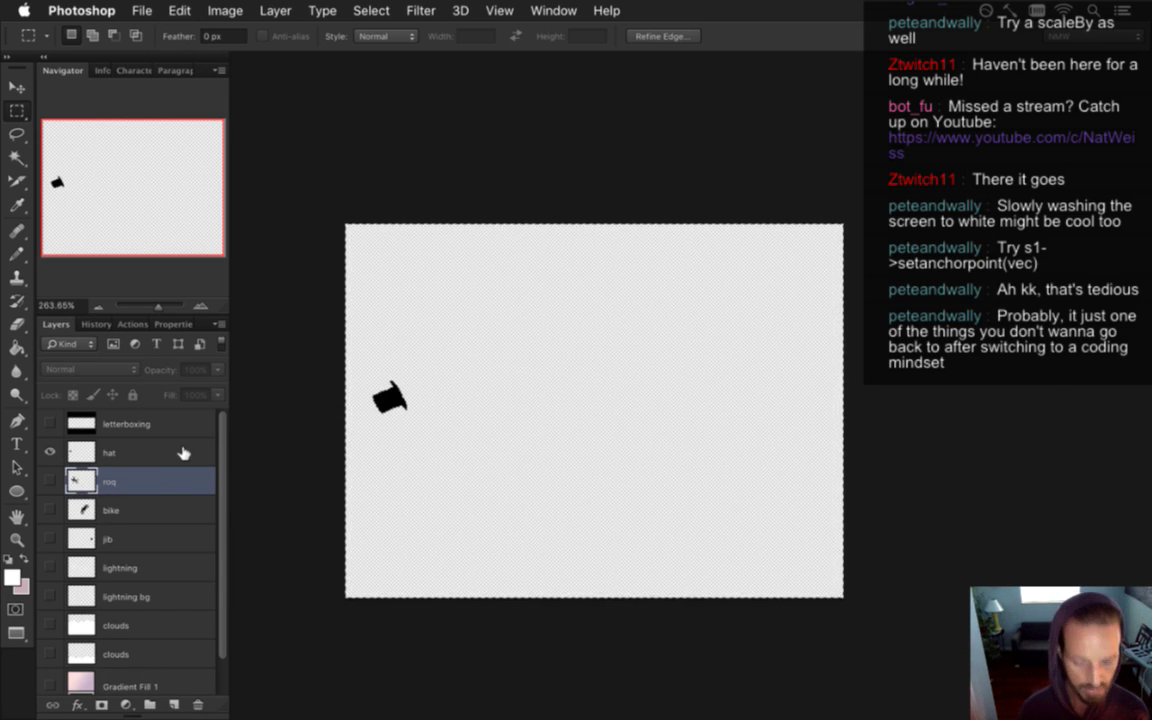
key("Return")
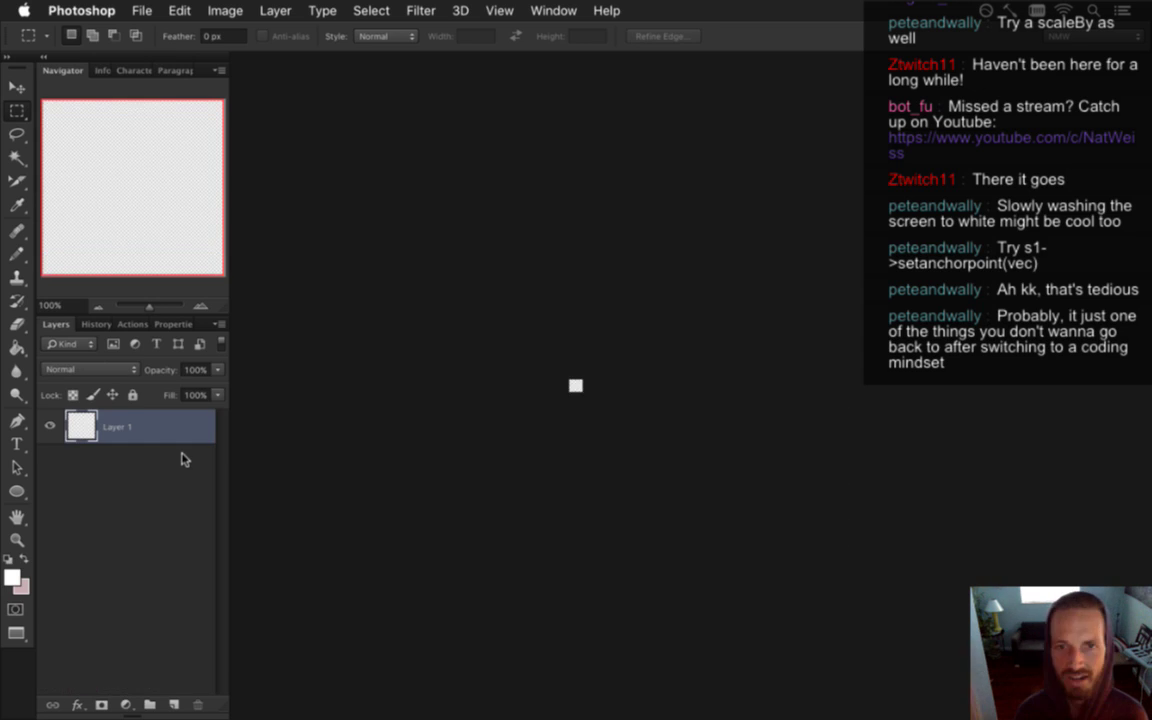
Set the hat document's canvas width to 30 pixels, keeping the centre anchor
key("super+alt+c")
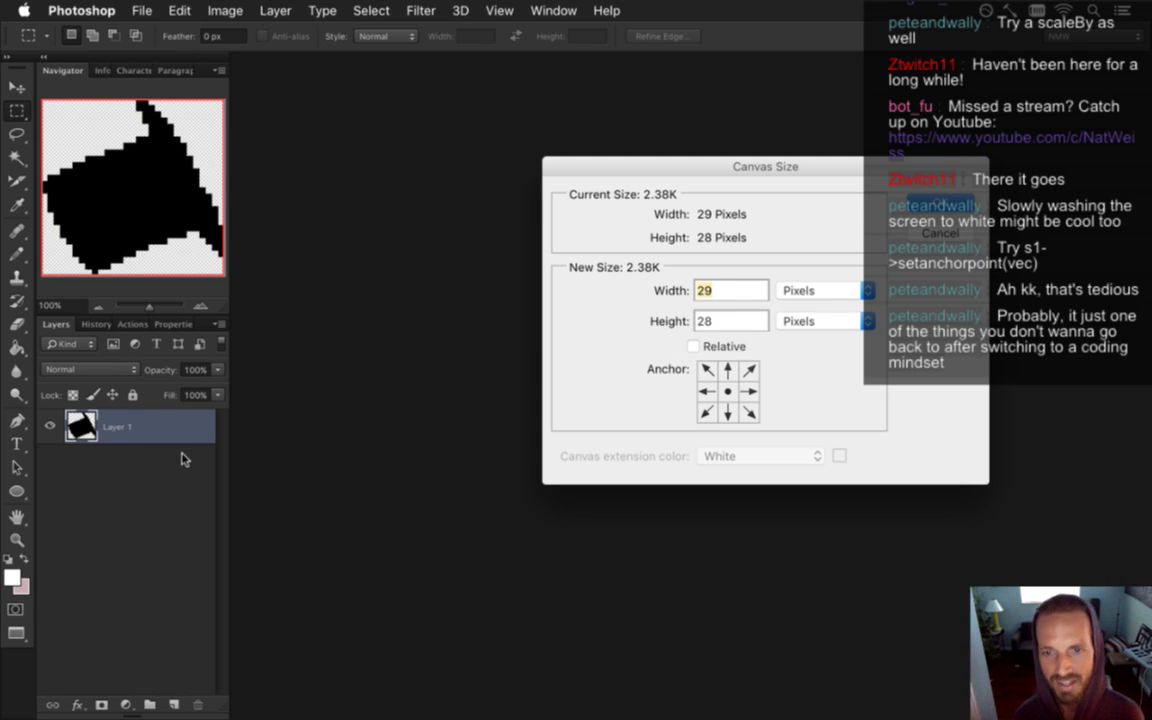
type("30")
key("Return")
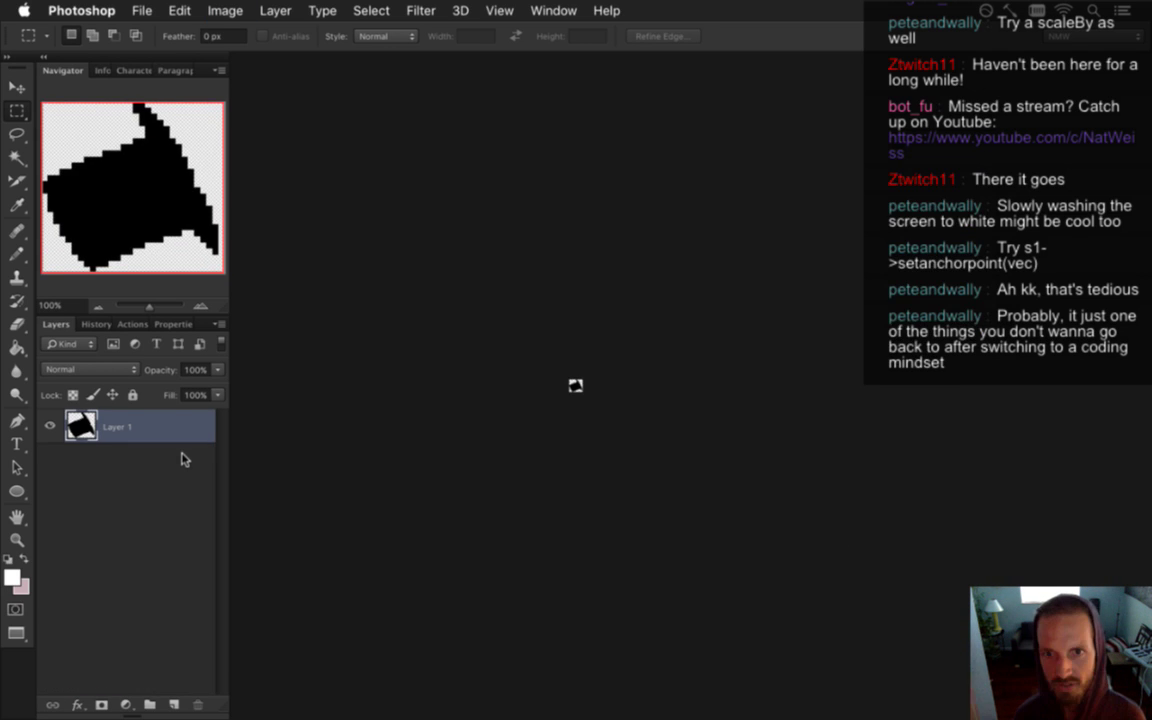
Export the hat as a transparent PNG-24 over LightningScene5.png in Intro2 and close its document without saving
key("super+s")
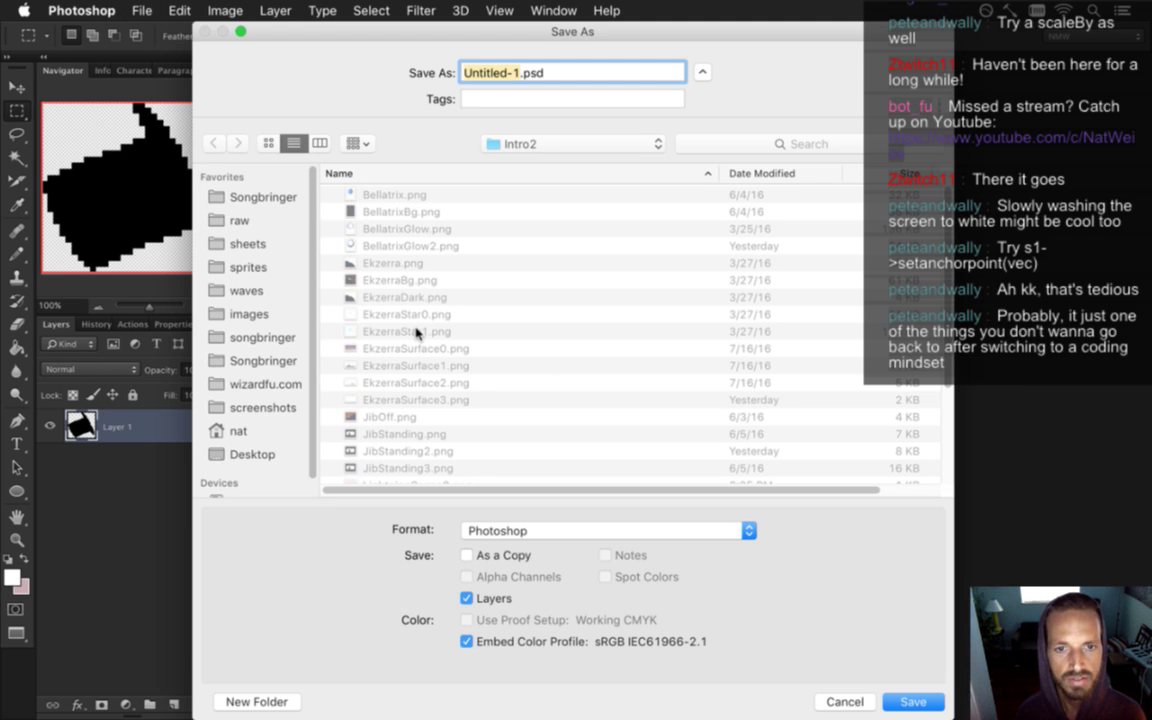
key("Escape")
key("super+alt+shift+s")
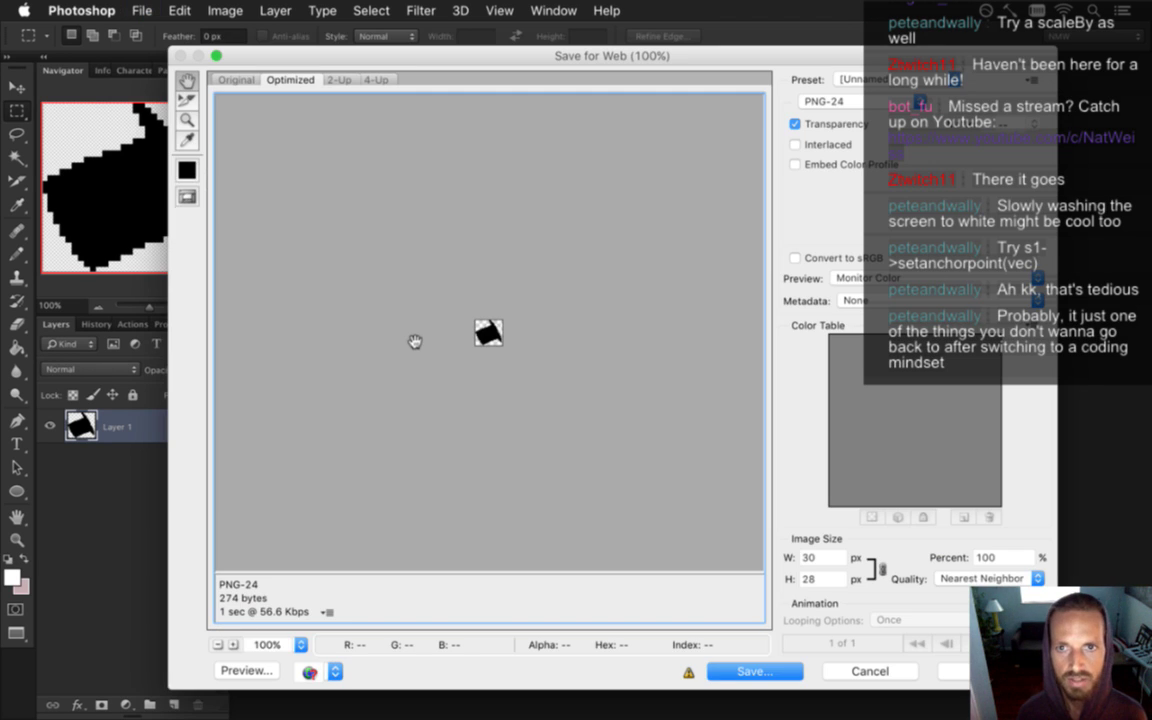
key("Return")
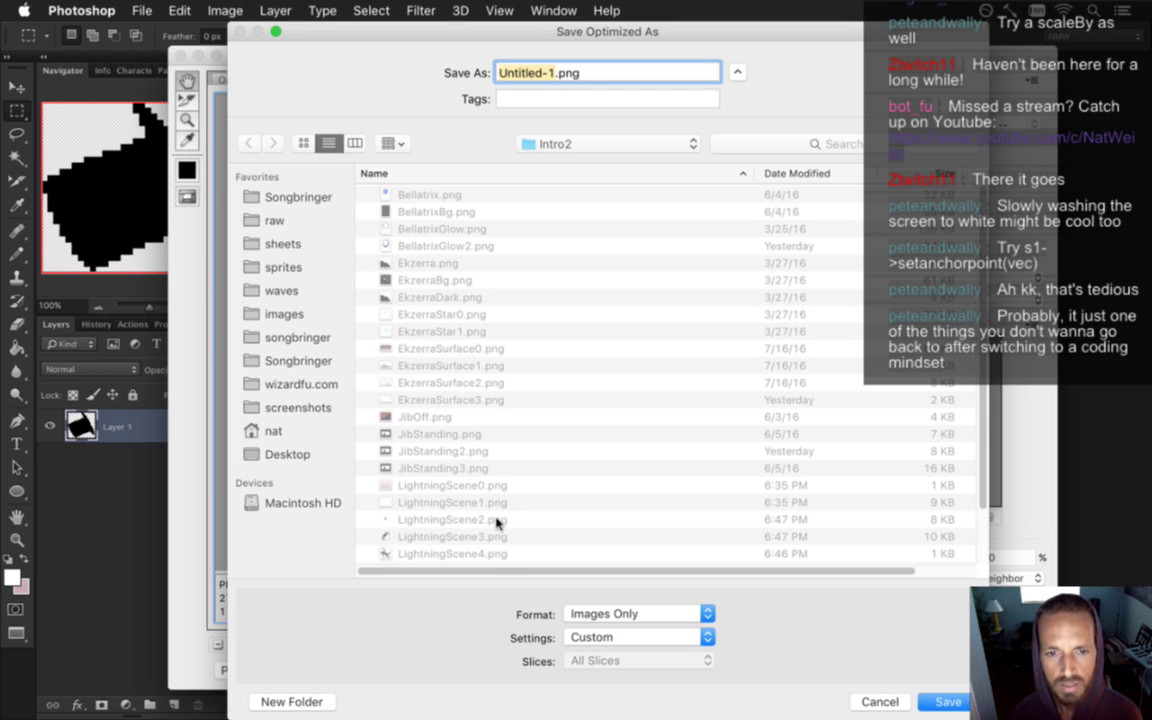
scroll(914, 533, "down", 3)
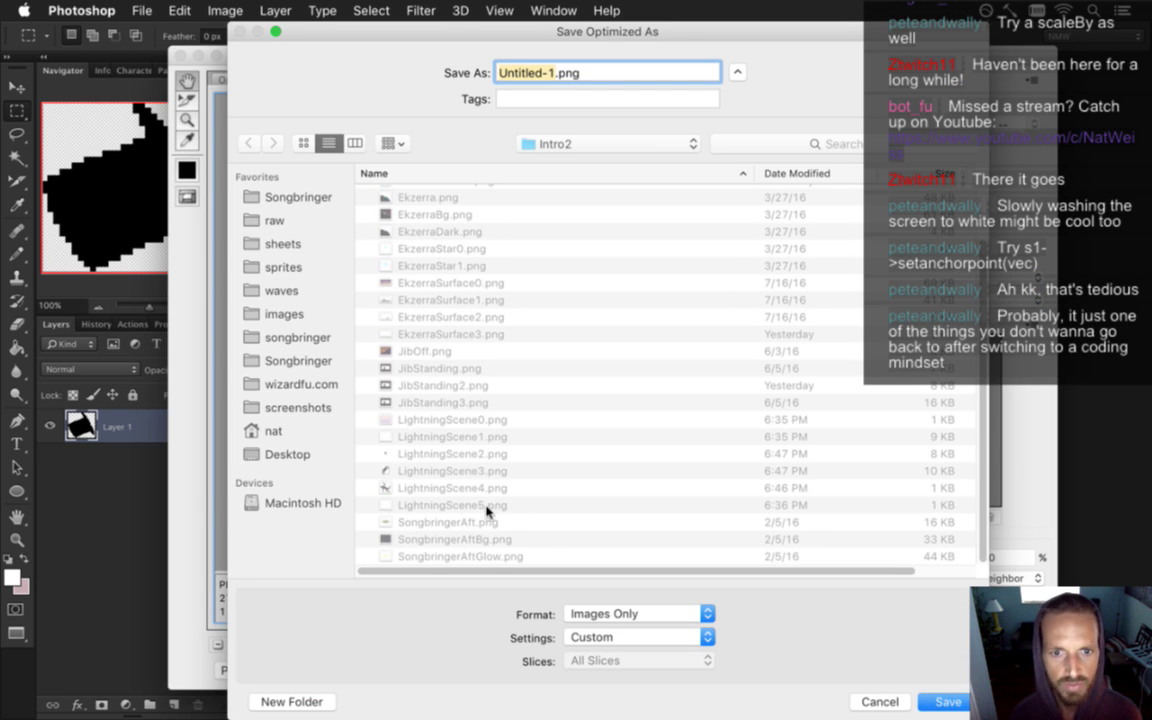
left_click(482, 506)
left_click(945, 701)
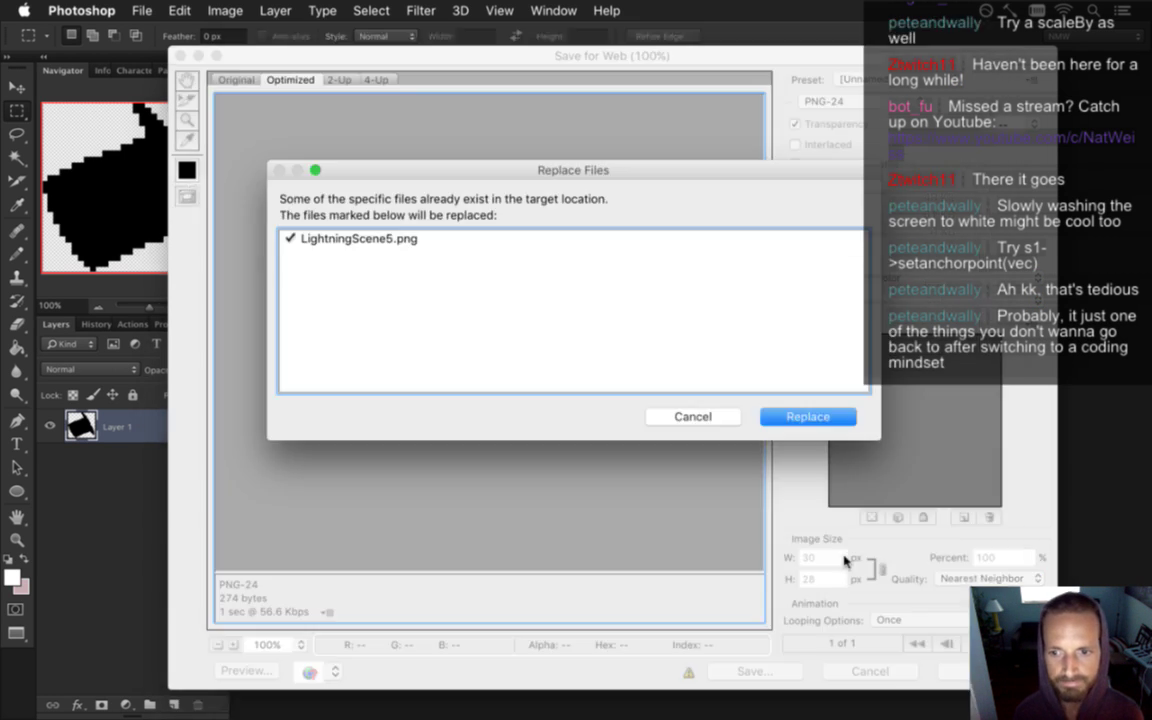
left_click(815, 415)
key("super+w")
left_click(520, 271)
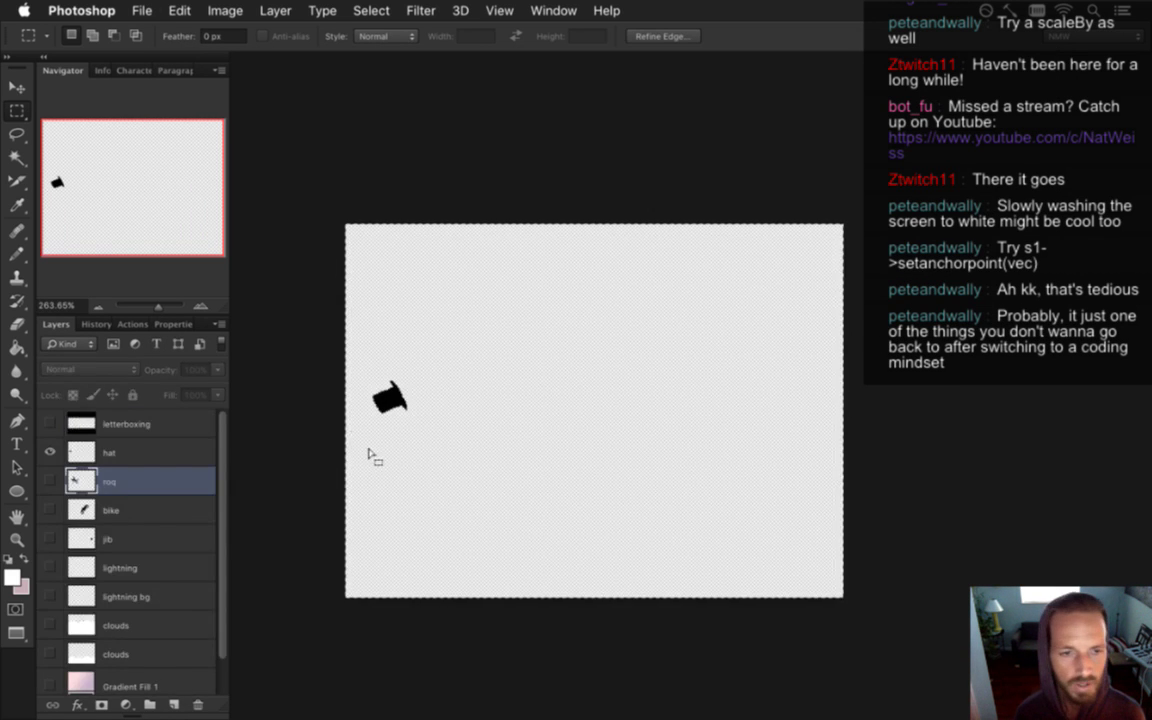
Show the roq, bike, jib, lightning, letterboxing, lightning bg, both clouds and Gradient Fill 1 layers alongside the hat
left_click(50, 484)
left_click(50, 510)
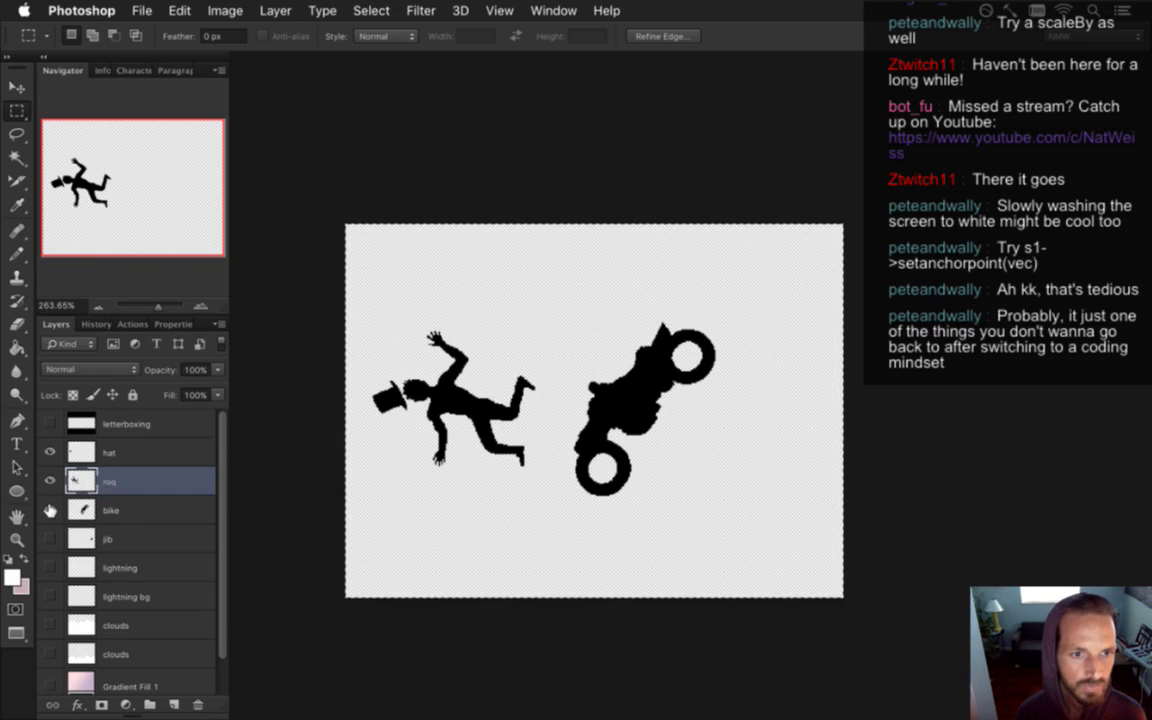
left_click(50, 539)
left_click(50, 568)
left_click(51, 425)
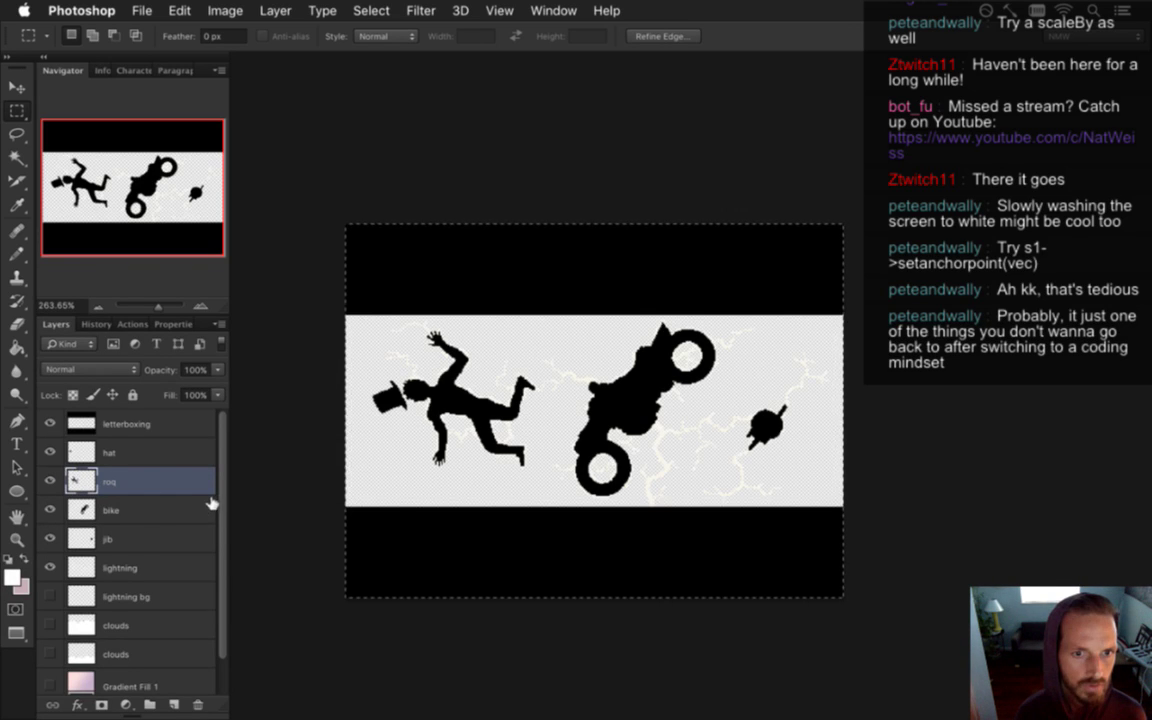
scroll(211, 501, "down", 2)
left_click(50, 559)
left_click(50, 588)
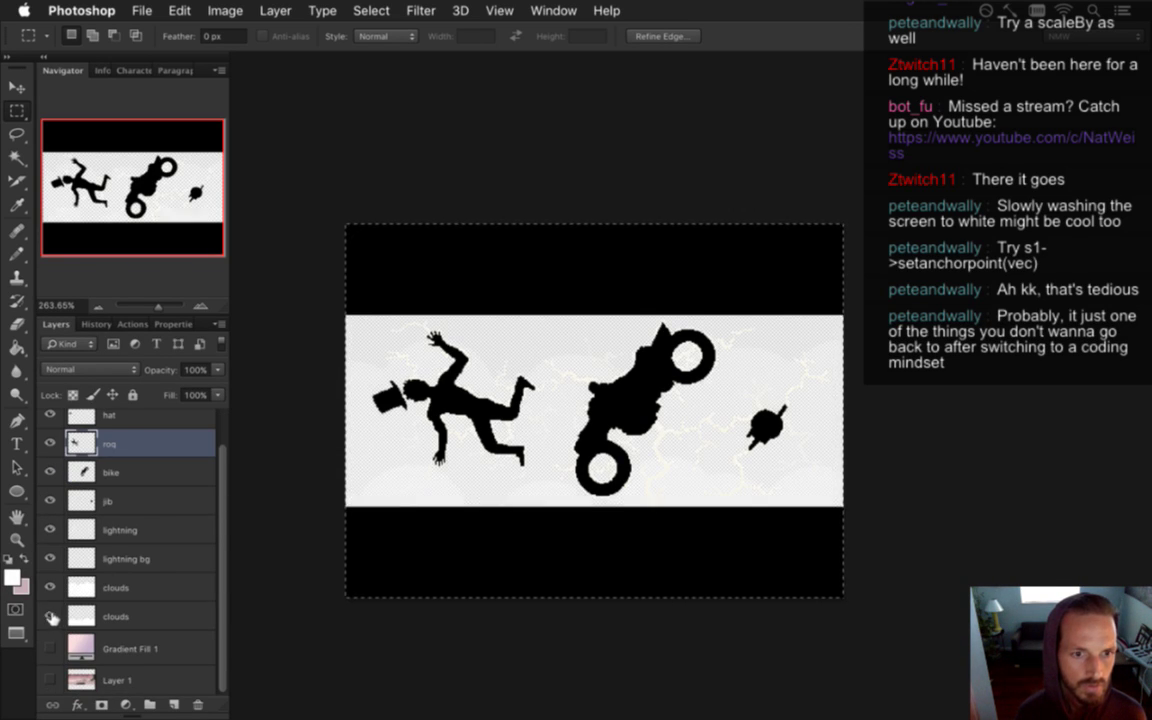
left_click(50, 617)
left_click(50, 648)
Clear the selection and measure the jib's centre from the canvas's lower-left corner with a rectangular marquee
key("super+d")
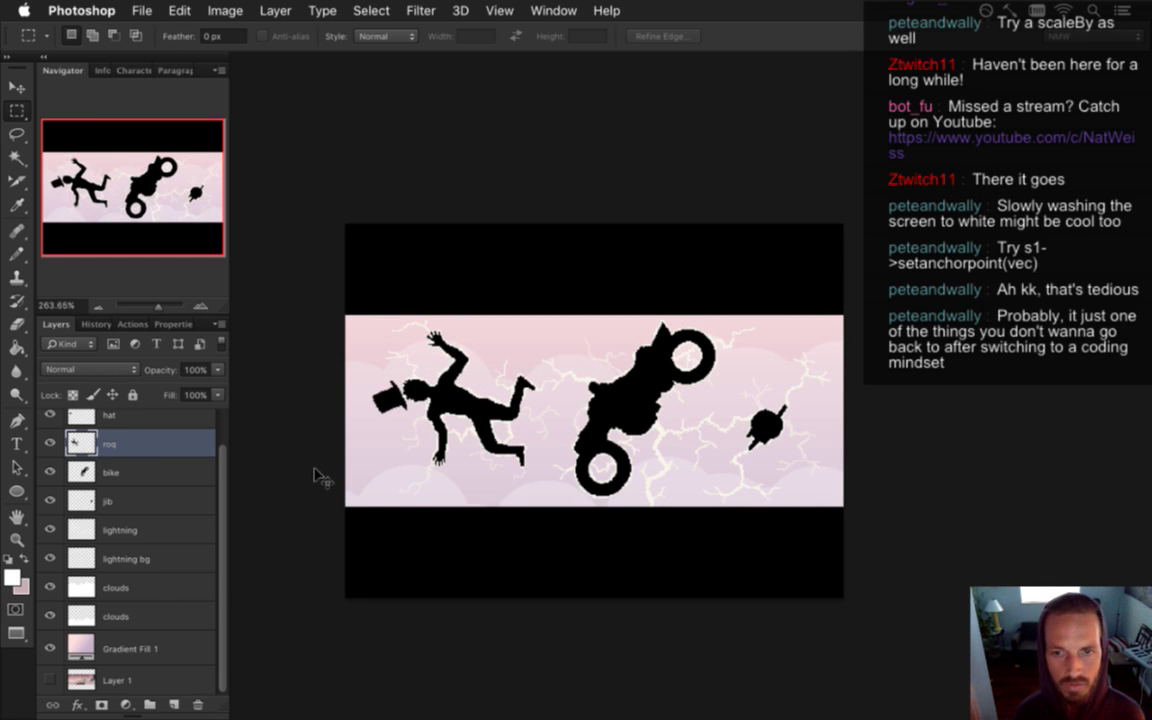
left_click_drag(326, 621, 766, 426)
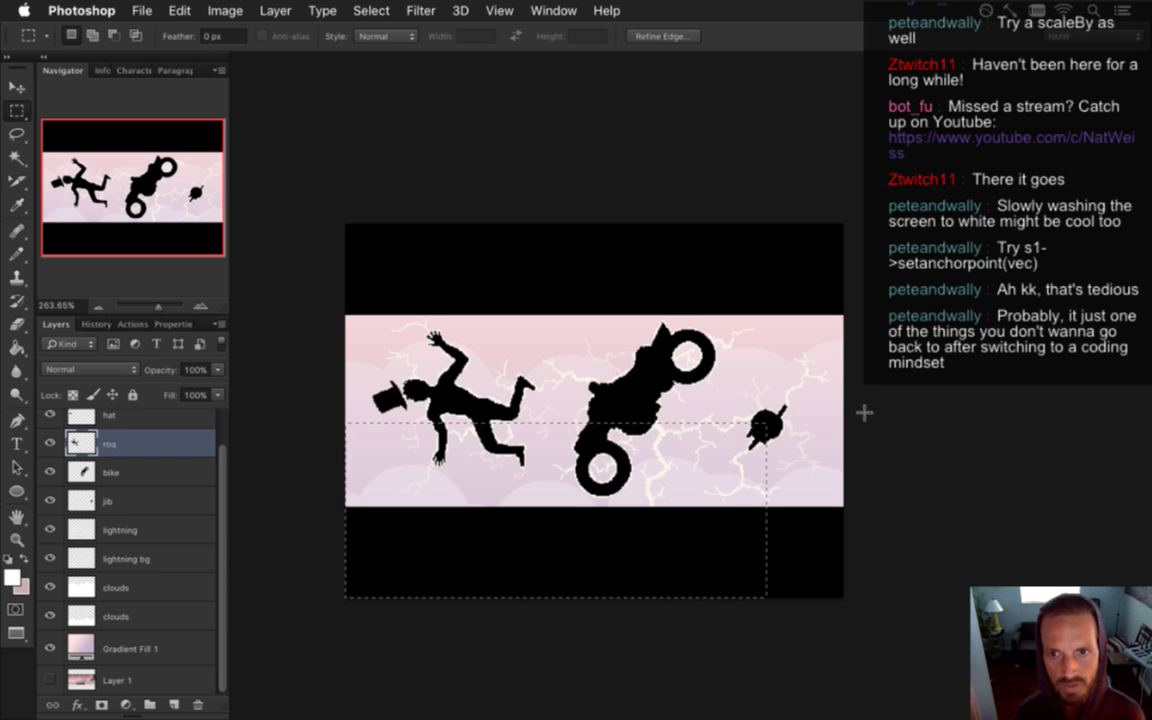
Switch to Xcode and examine the lightning scene's sprite code in Flux.cpp, especially the jib sprite's position and anchor arguments
key("super+Tab")
left_click(277, 376)
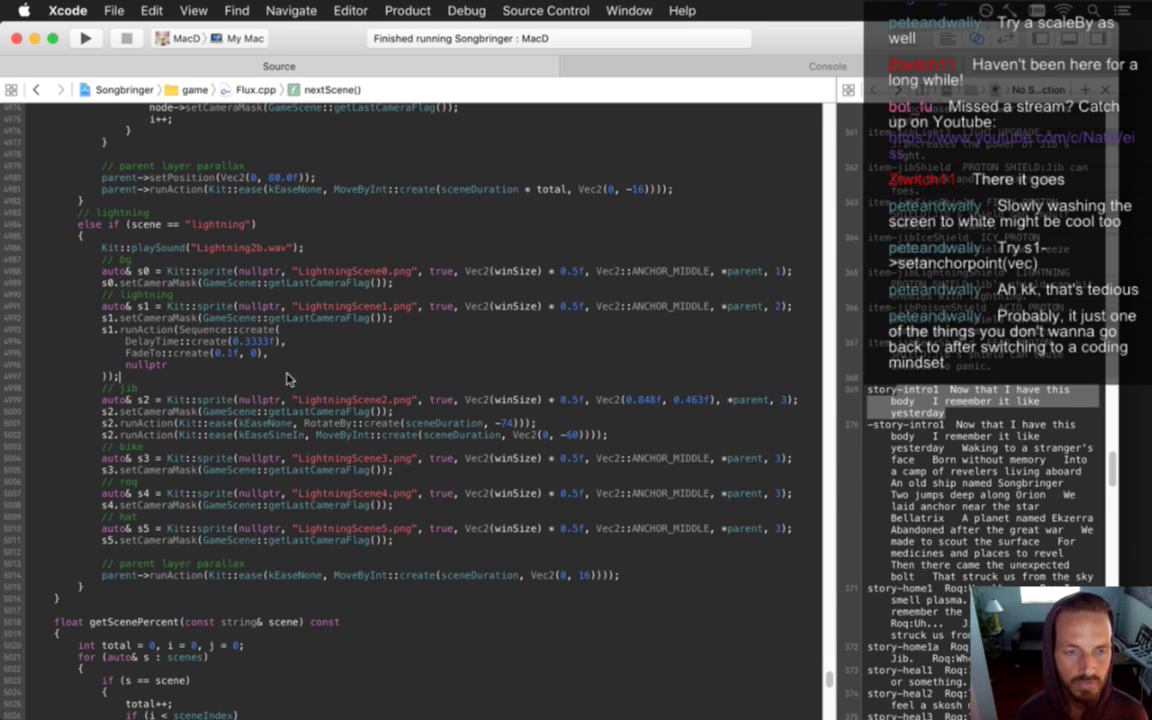
left_click_drag(98, 300, 258, 441)
left_click(382, 412)
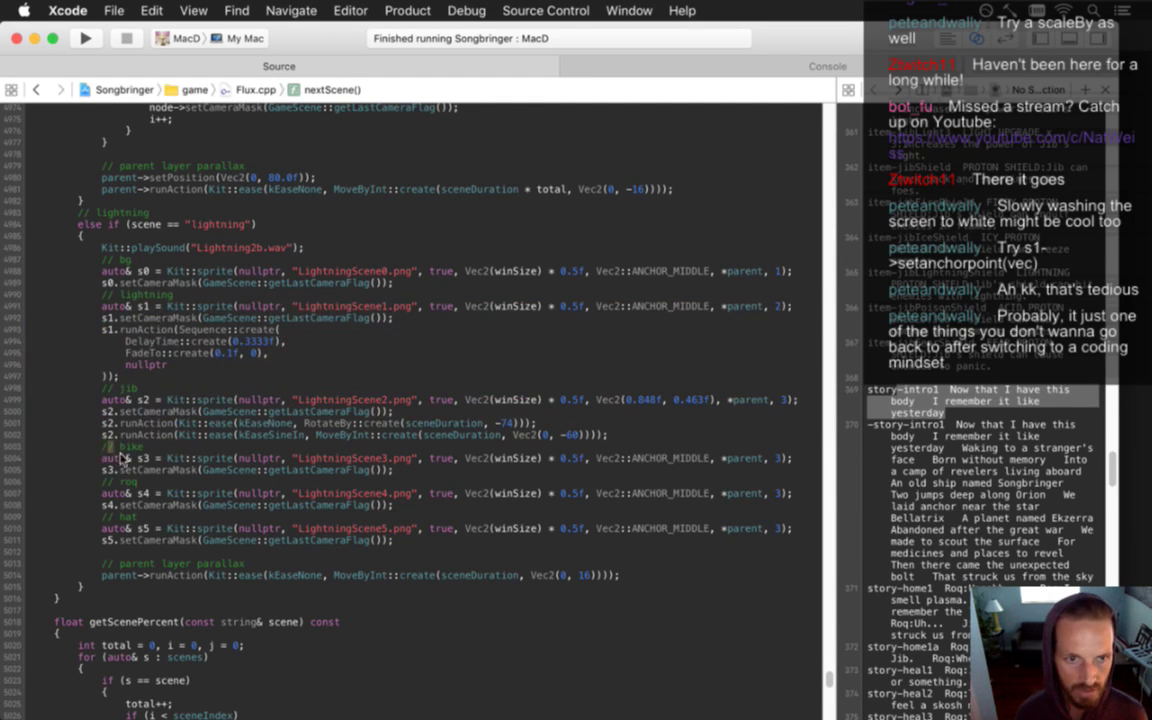
left_click_drag(105, 456, 258, 555)
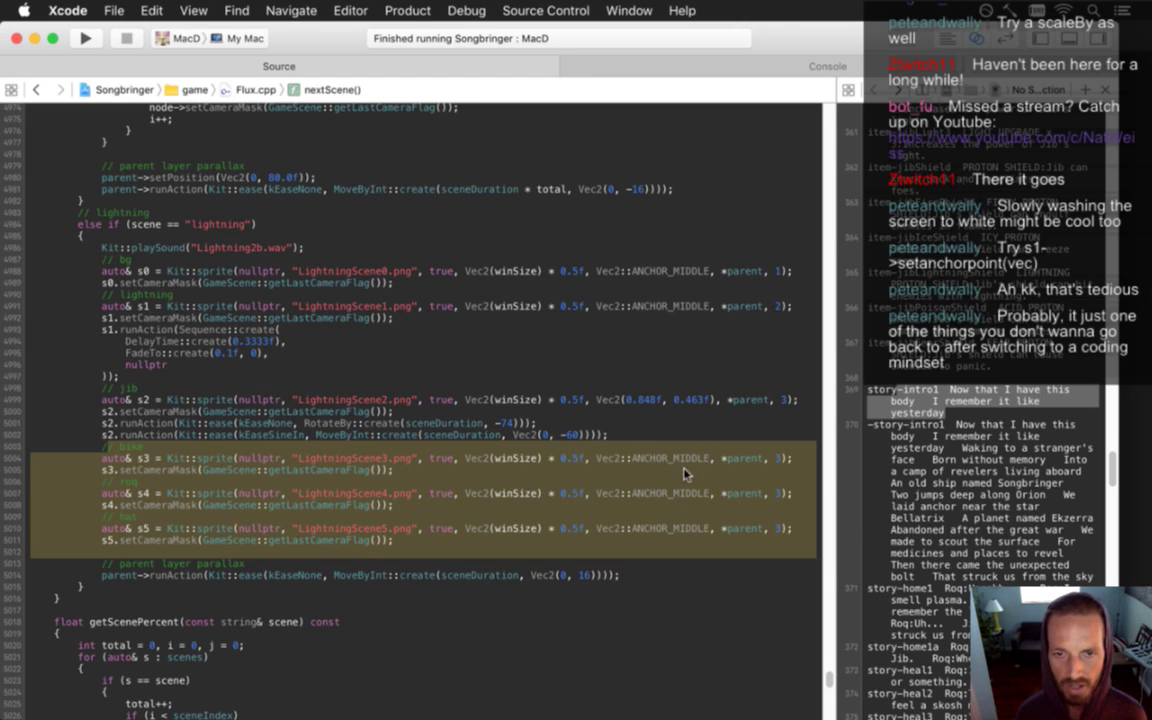
left_click(518, 414)
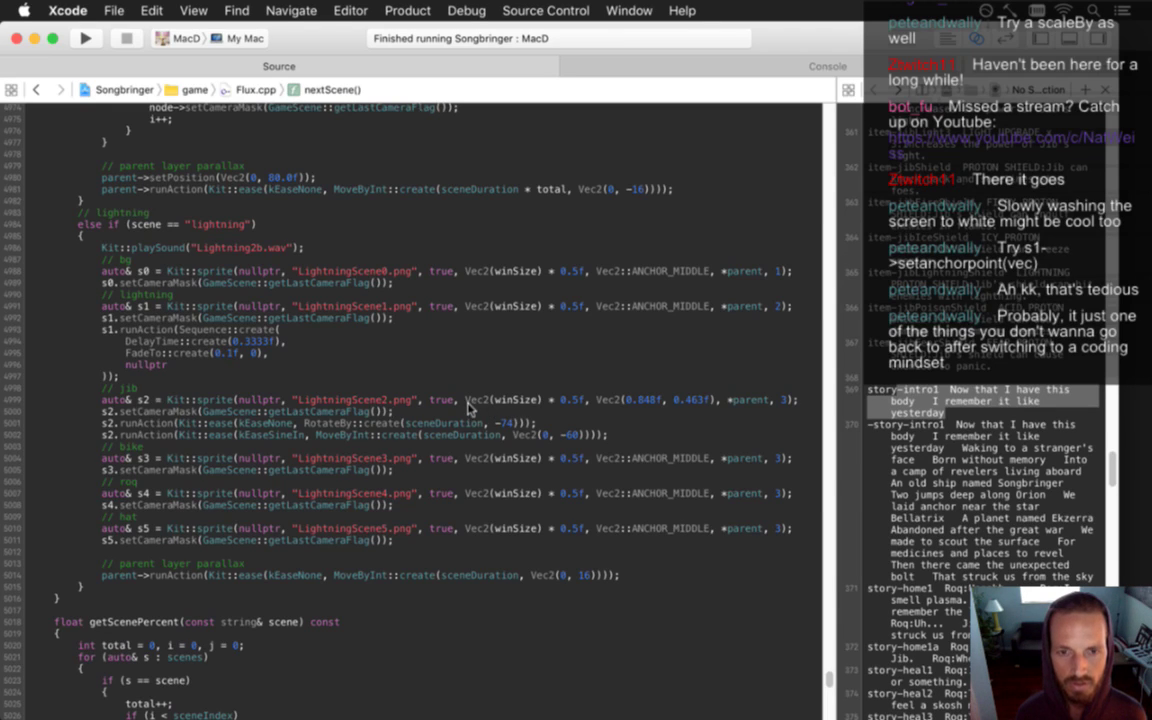
left_click_drag(465, 401, 588, 403)
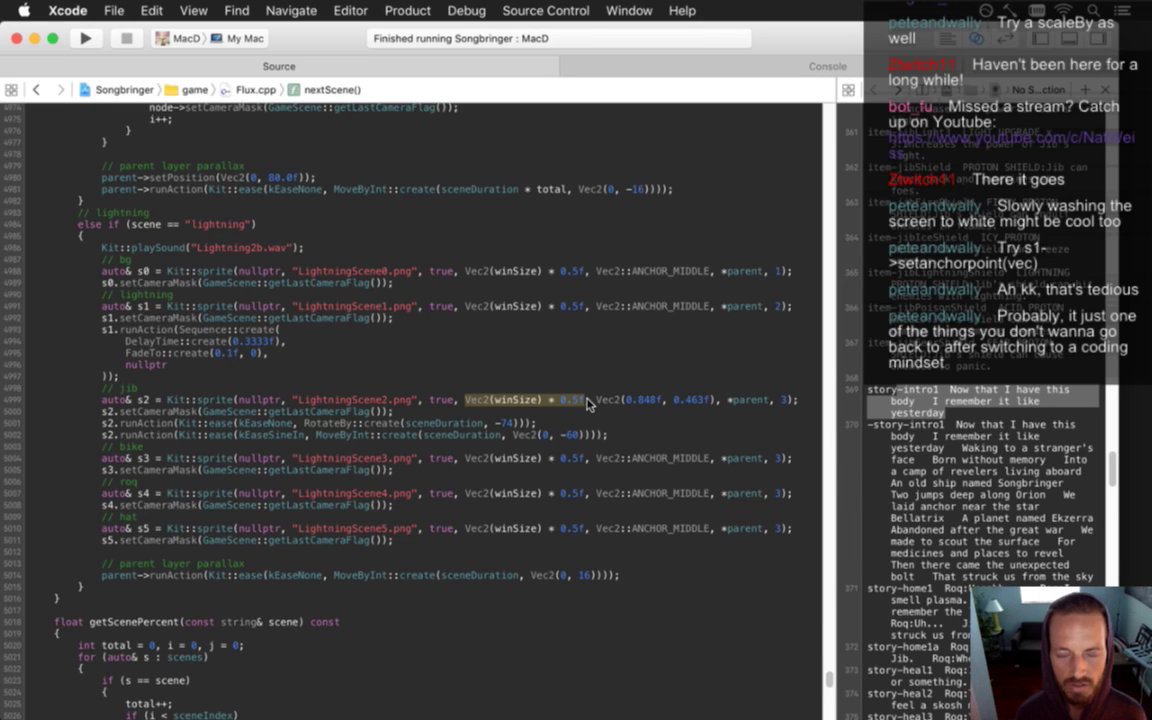
left_click(496, 401)
left_click_drag(494, 401, 578, 404)
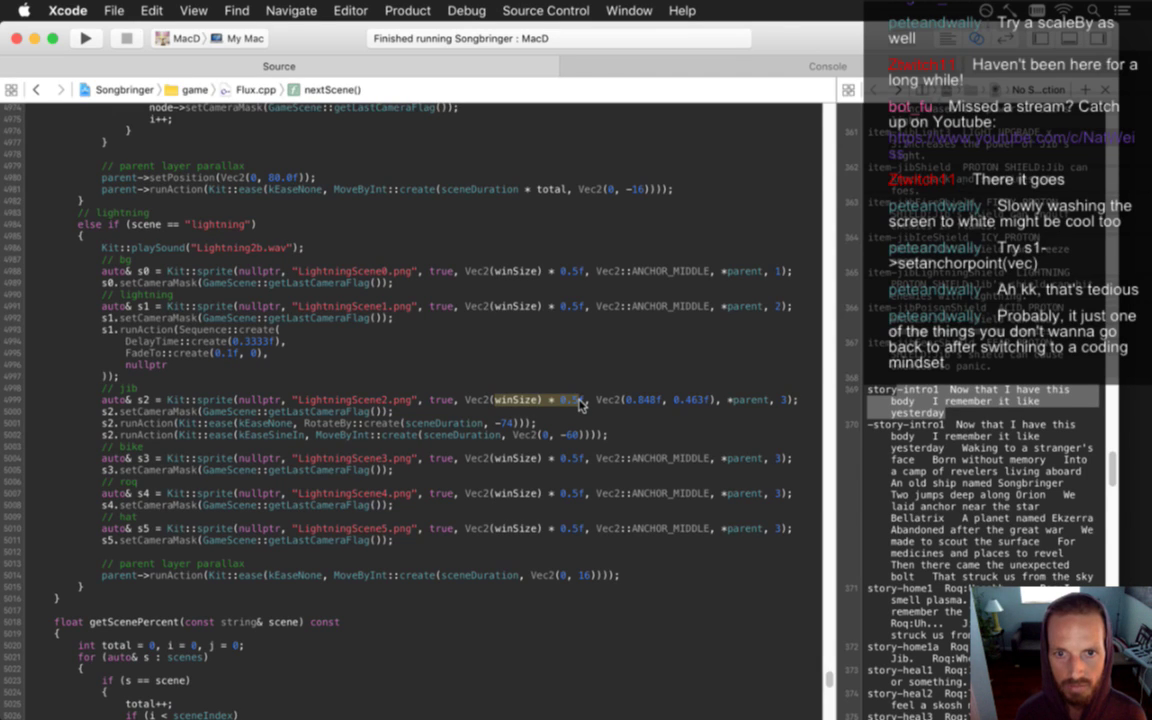
left_click(585, 401)
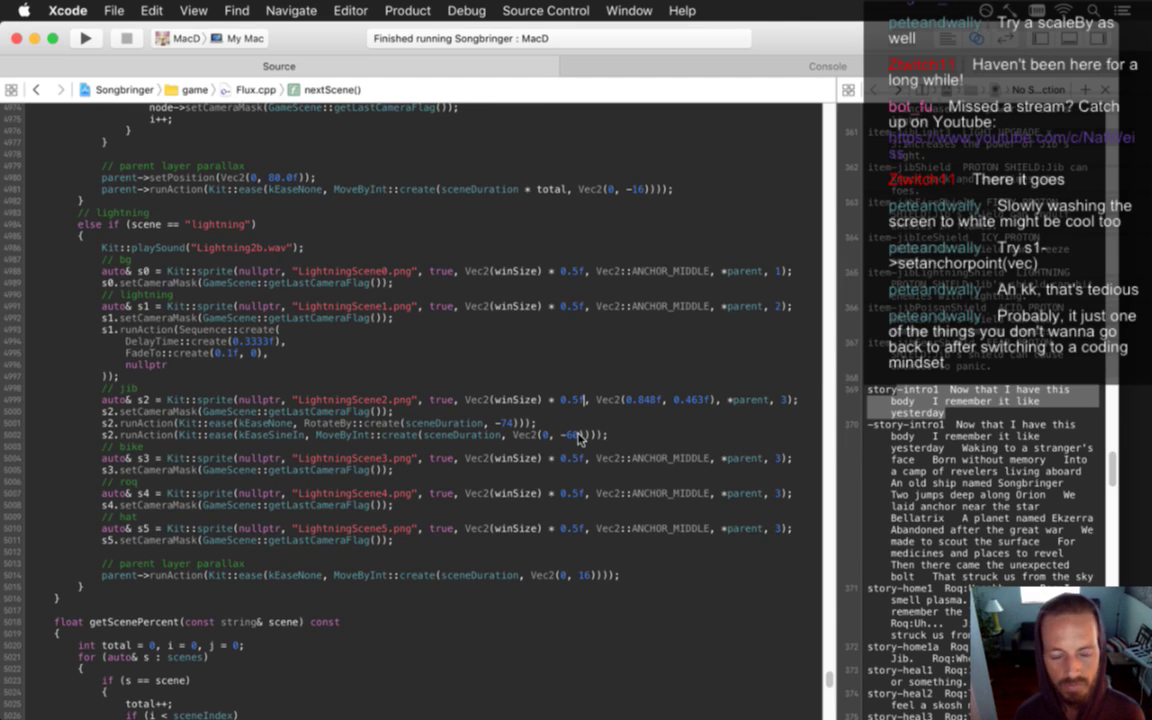
Switch to Photoshop and measure from the canvas's lower-left corner toward its centre with a rectangular marquee
key("super+Tab")
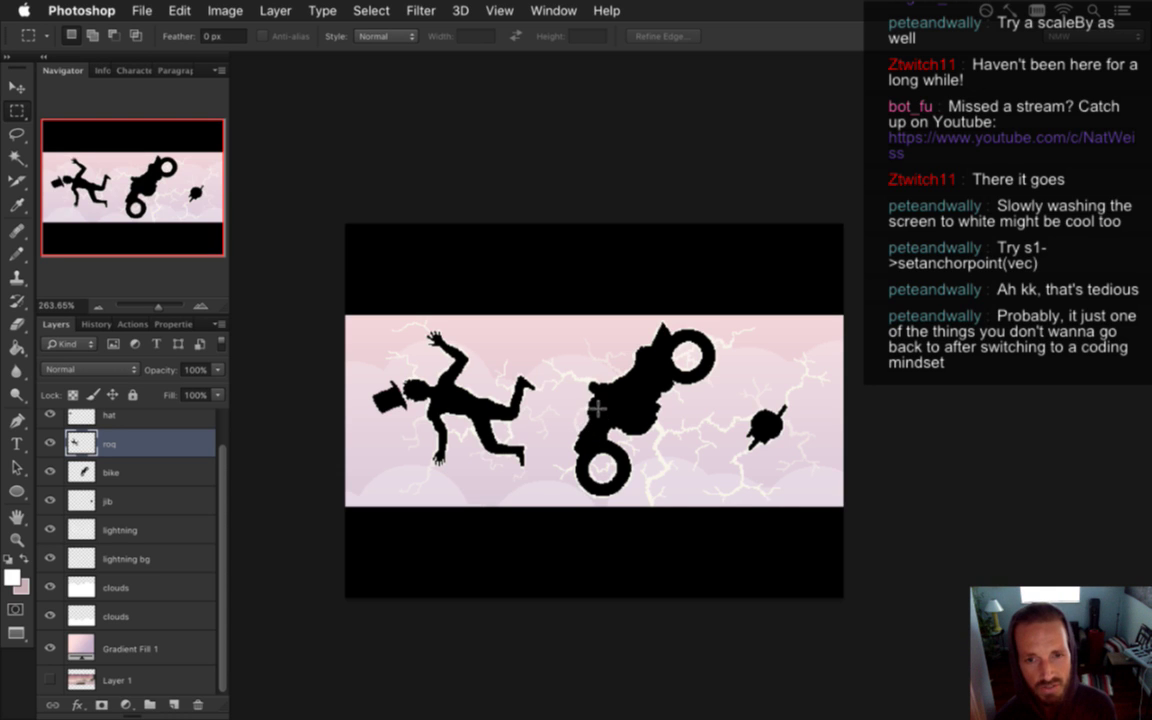
left_click_drag(592, 410, 598, 406)
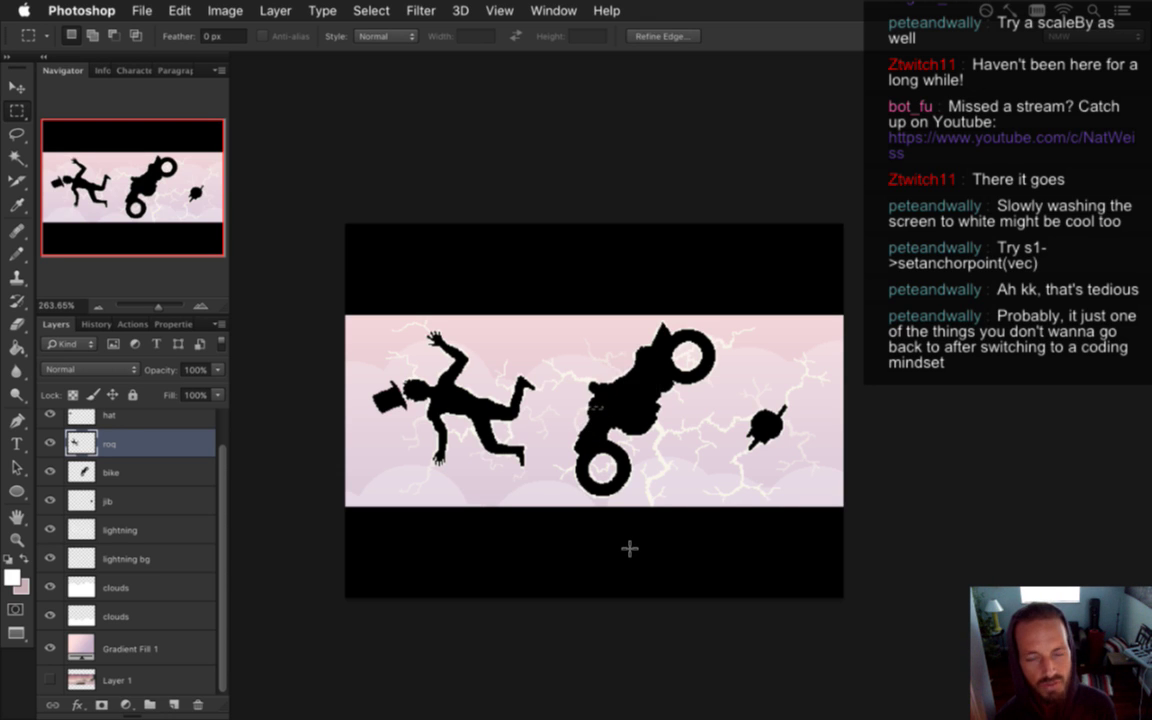
left_click(622, 440)
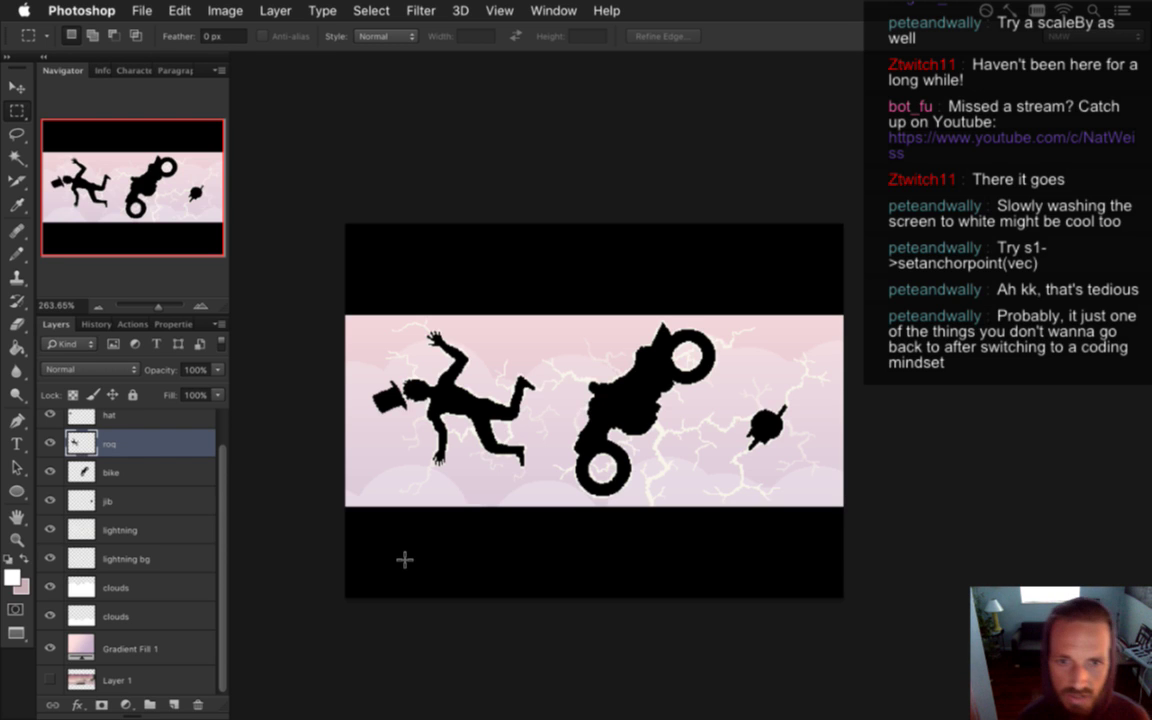
left_click_drag(321, 617, 568, 432)
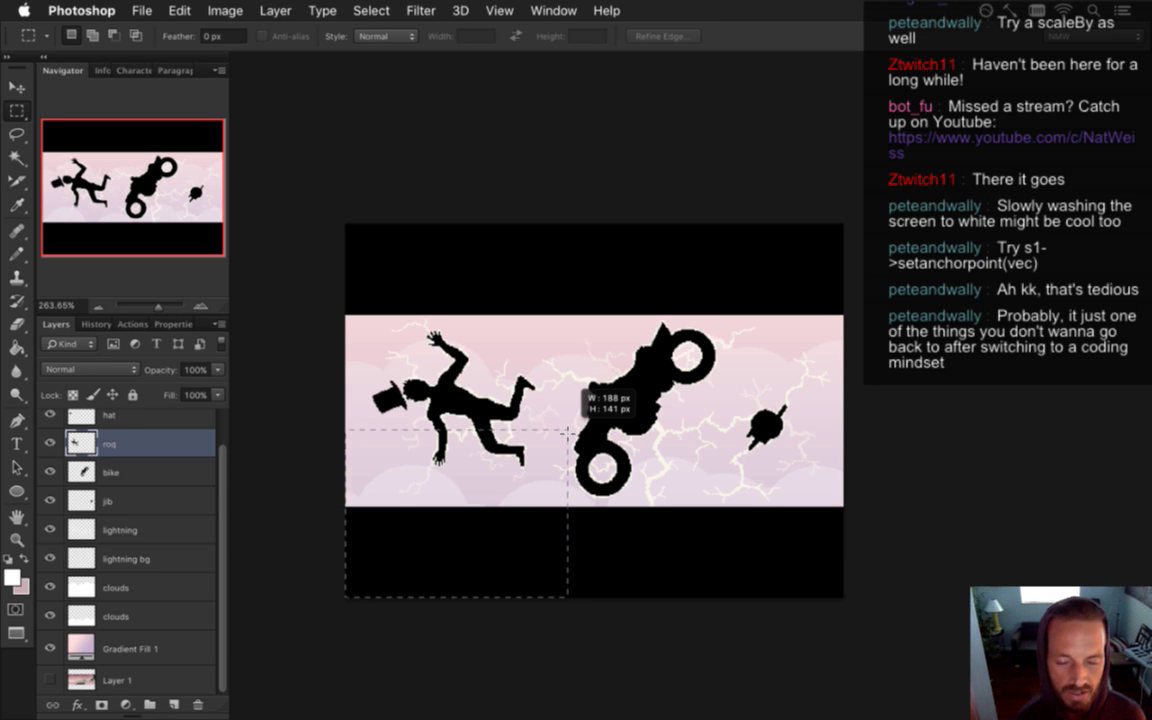
left_click_drag(568, 432, 568, 432)
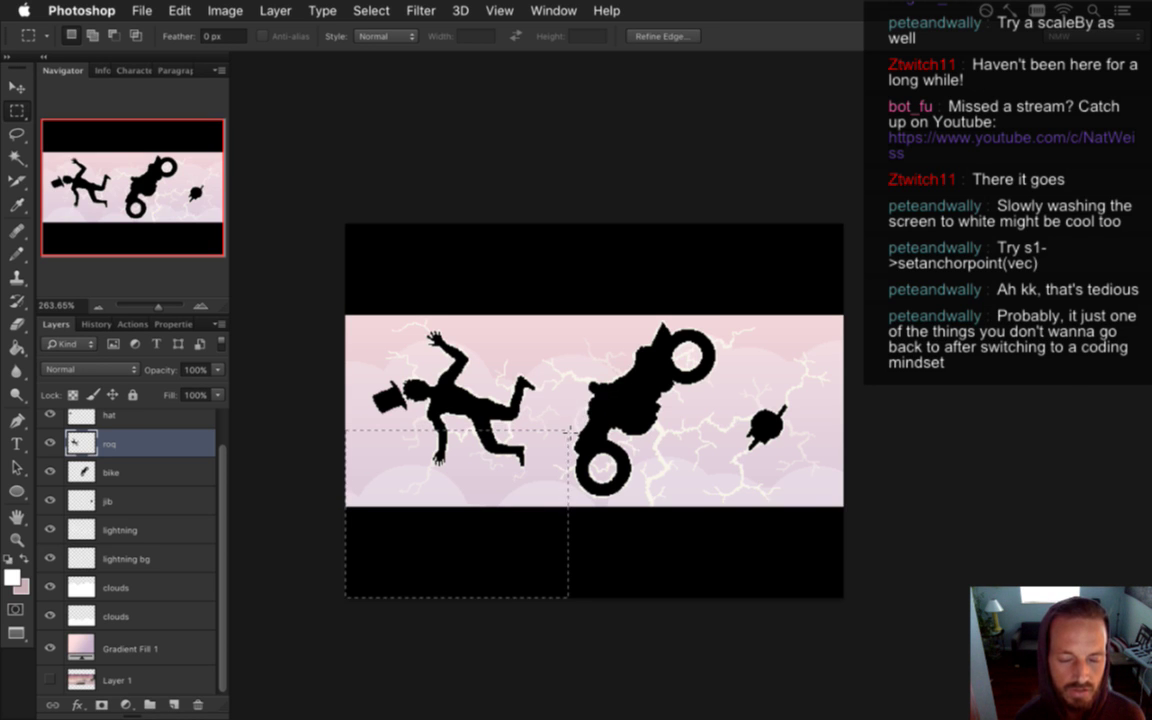
Switch to Calculator and work out half of 315 for the vertical centre of the canvas
key("super+Tab")
key("super+Tab")
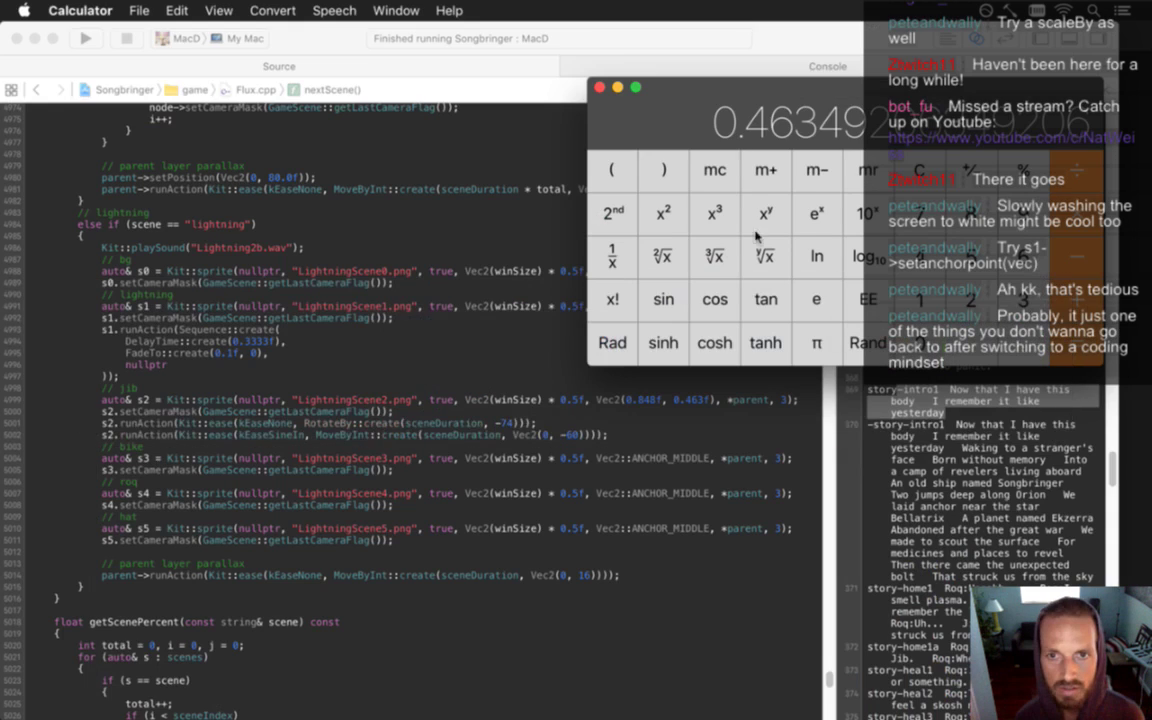
left_click(914, 188)
type("315")
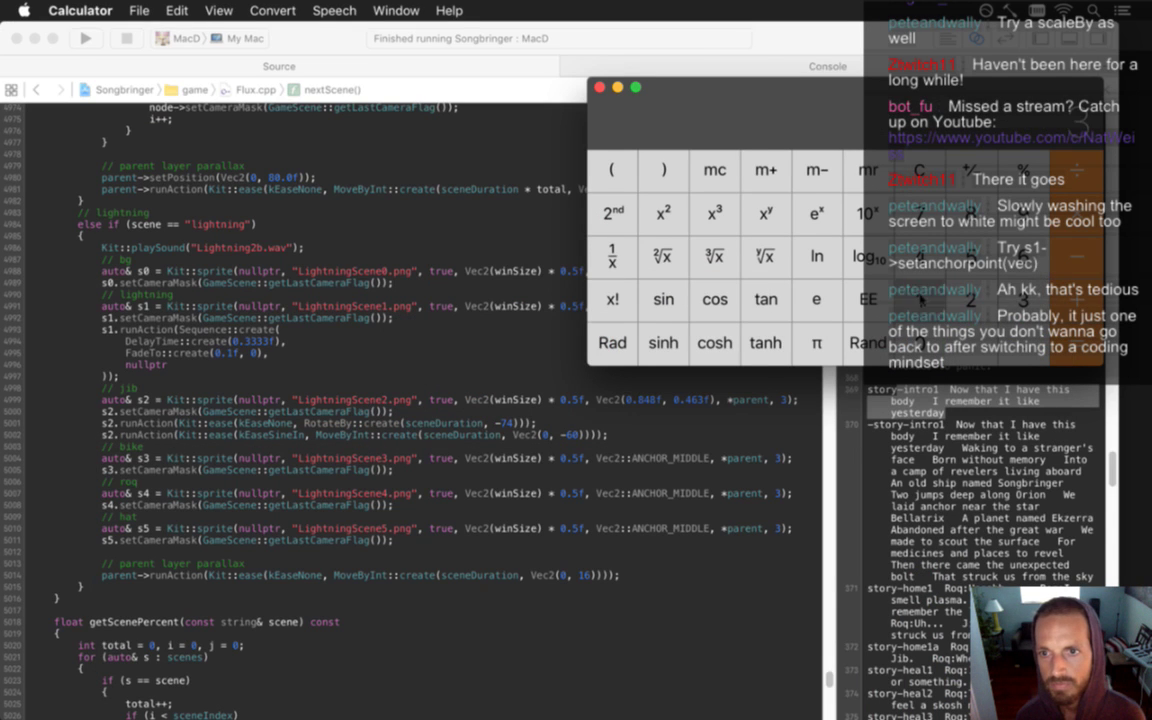
type("*5")
key("Return")
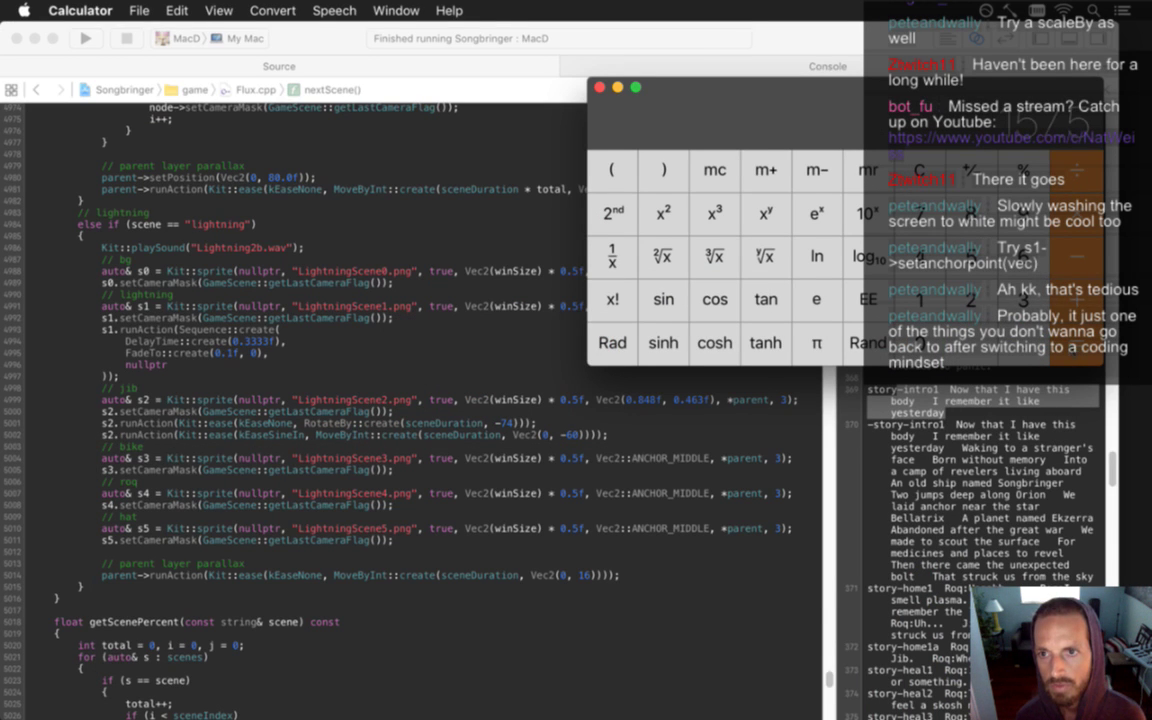
Back in Photoshop, marquee the area from the canvas's lower-left corner to its centre and make the letterboxing layer active
key("super+Tab")
left_click(481, 423)
left_click_drag(330, 607, 704, 427)
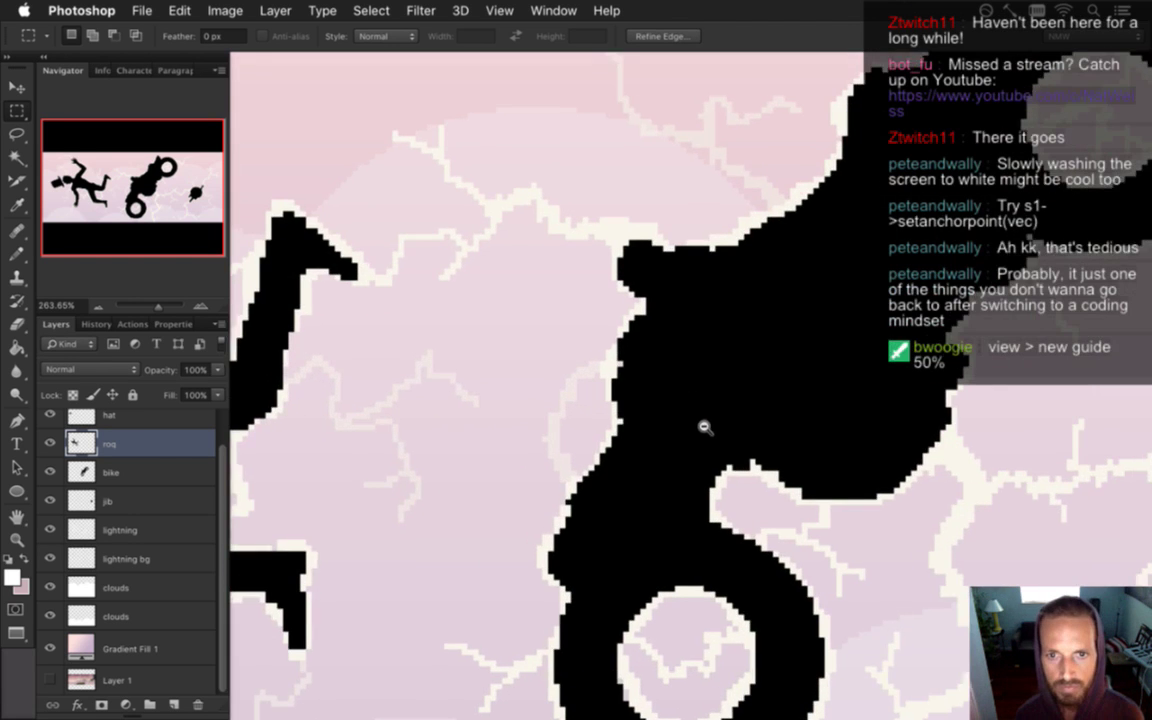
scroll(212, 405, "up", 1)
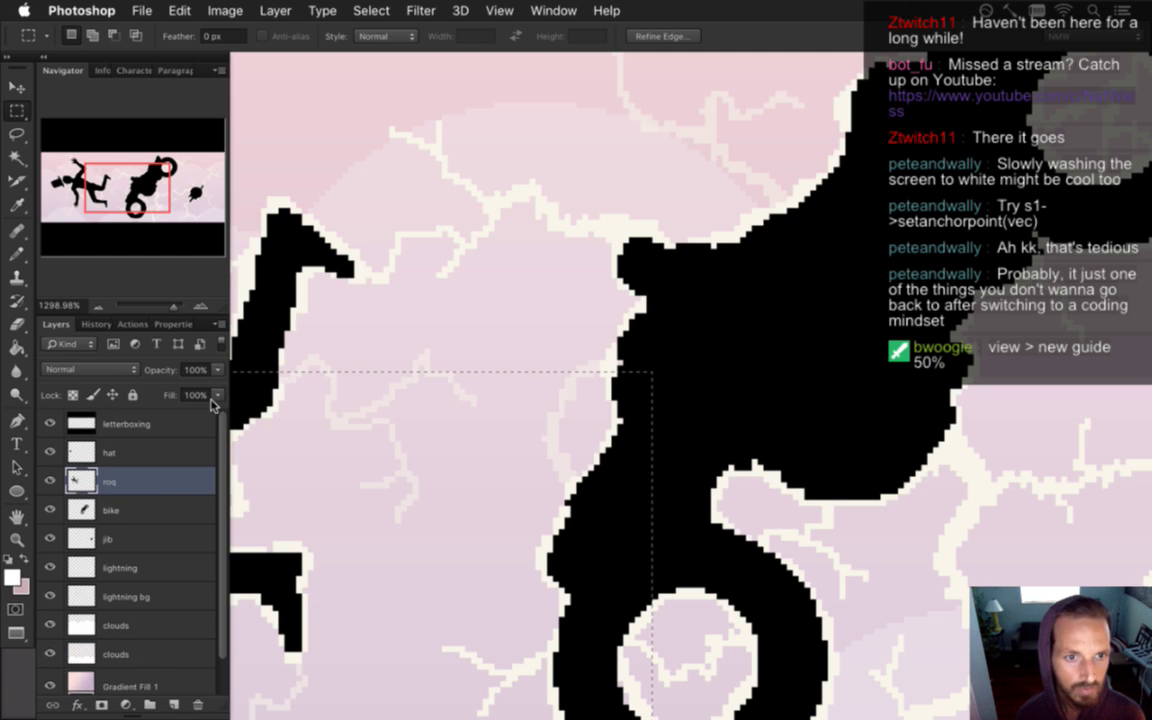
left_click(136, 424)
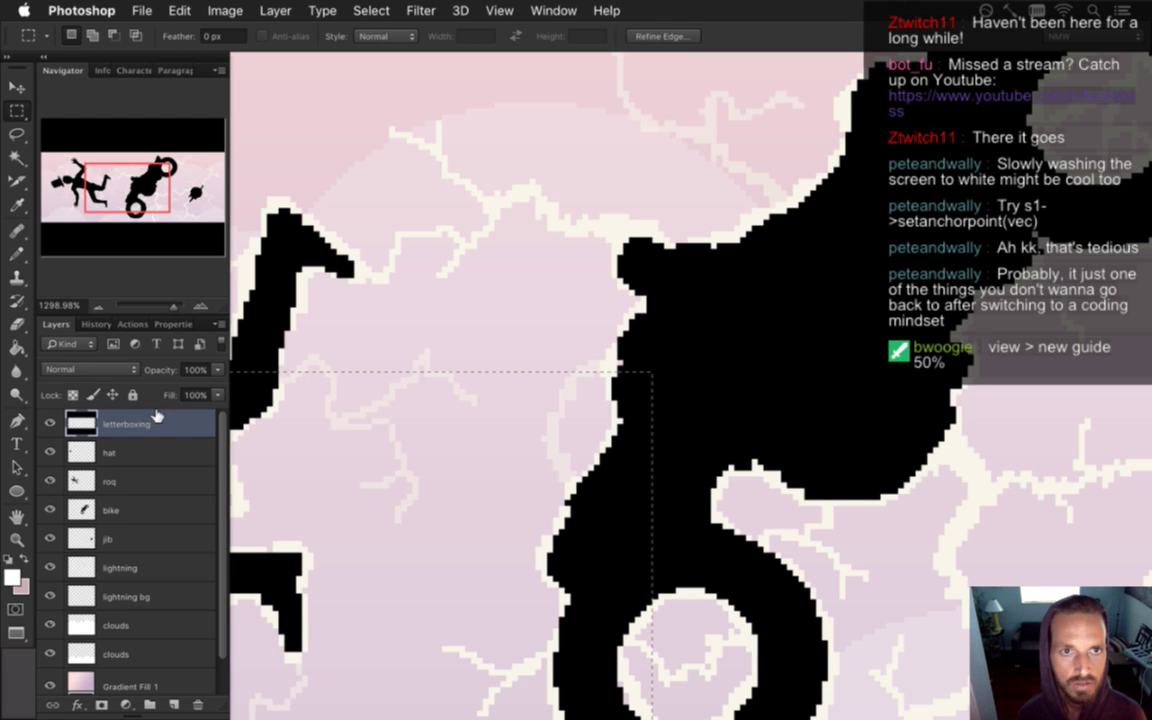
left_click(507, 8)
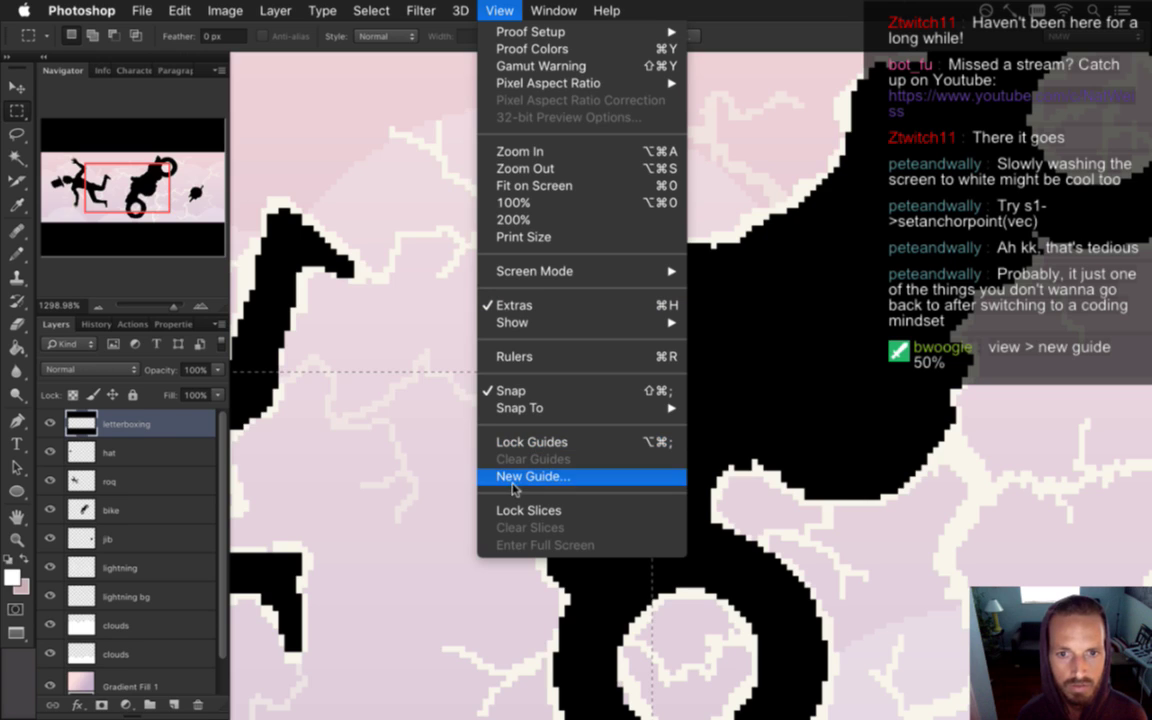
left_click(765, 6)
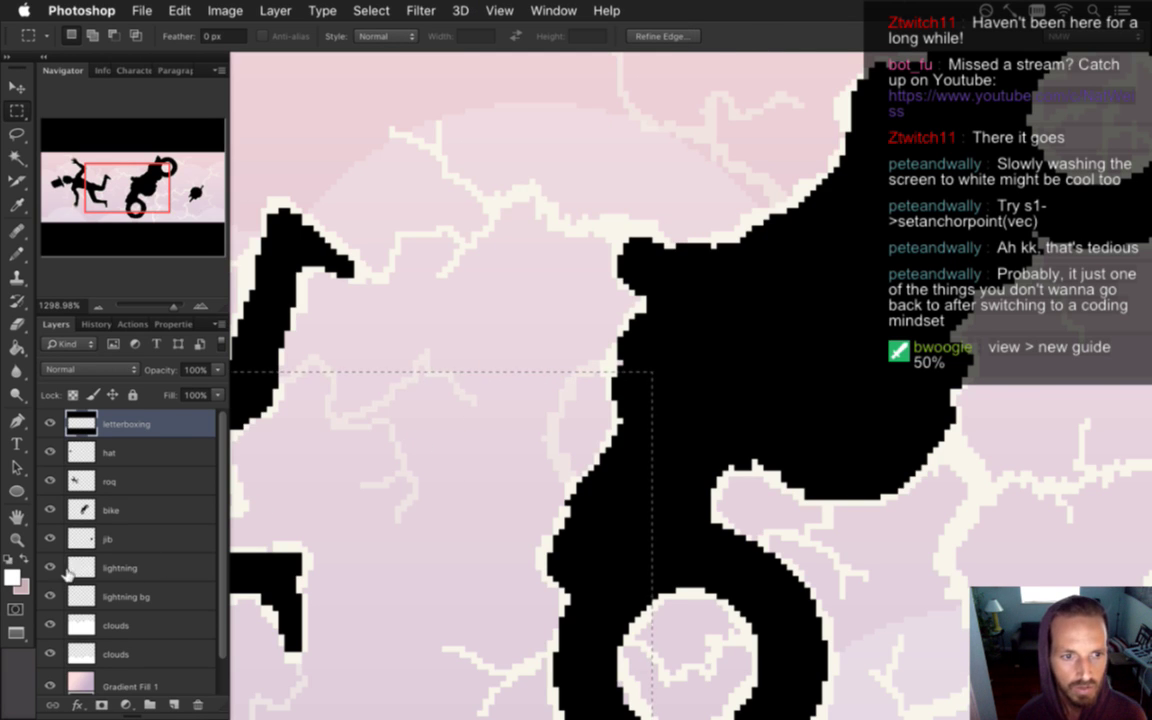
Set the foreground colour to a bright saturated blue
left_click(12, 576)
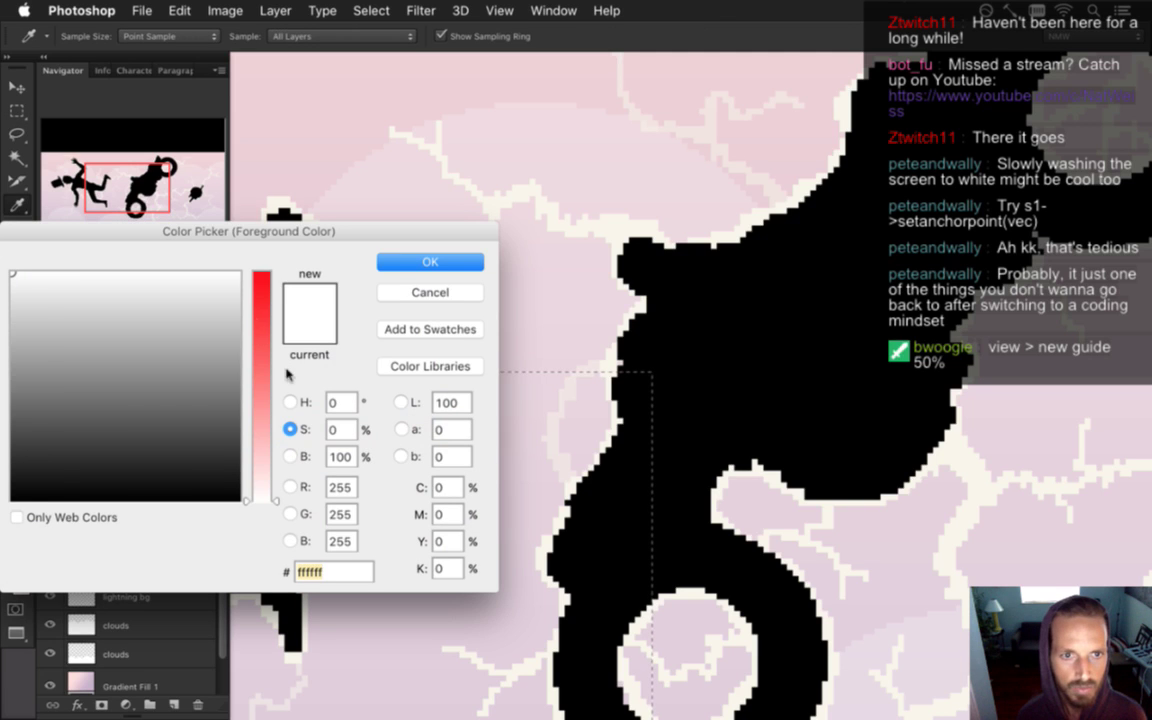
left_click(266, 291)
left_click_drag(266, 291, 266, 270)
left_click_drag(140, 262, 157, 268)
left_click(425, 261)
key("m")
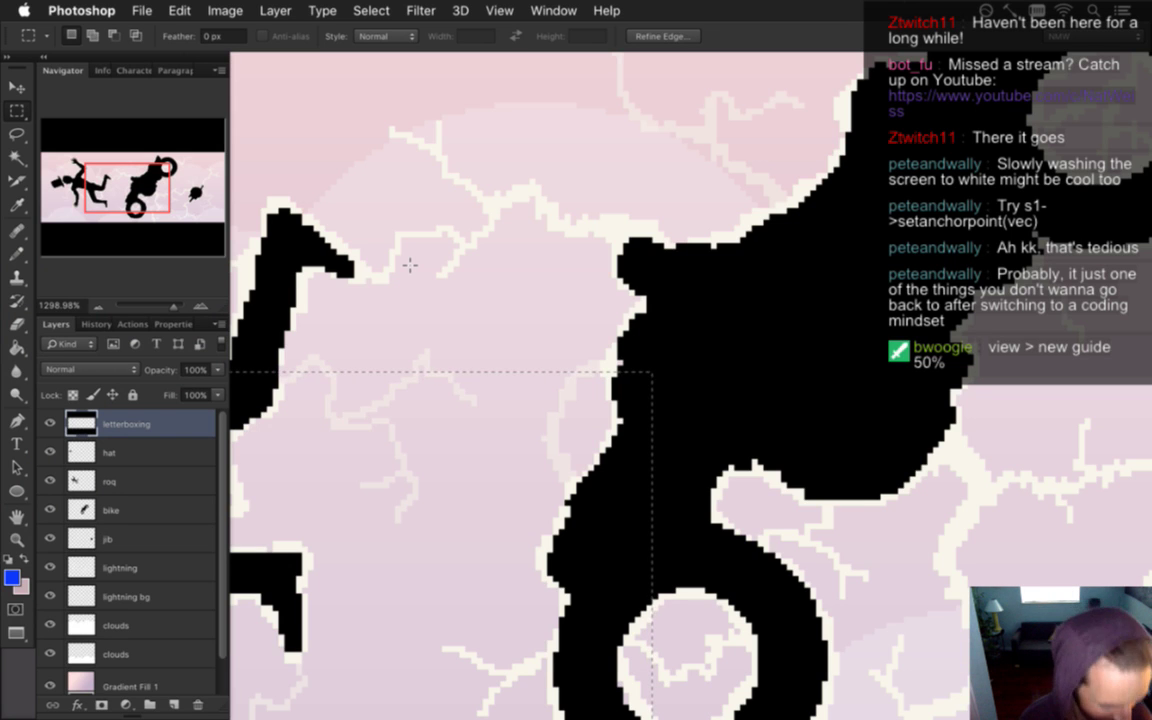
Mark the canvas centre with a blue 1 px pencil dot at the marquee's upper-right corner and clear the selection
key("b")
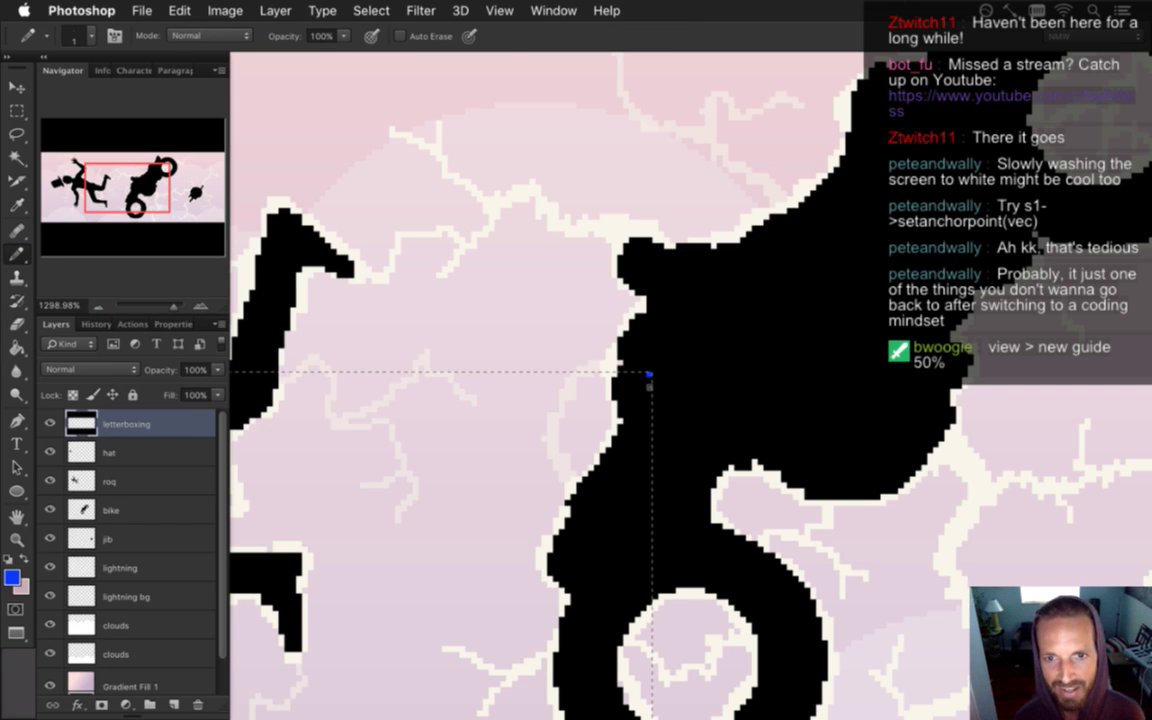
key("m")
left_click(649, 370)
key("b")
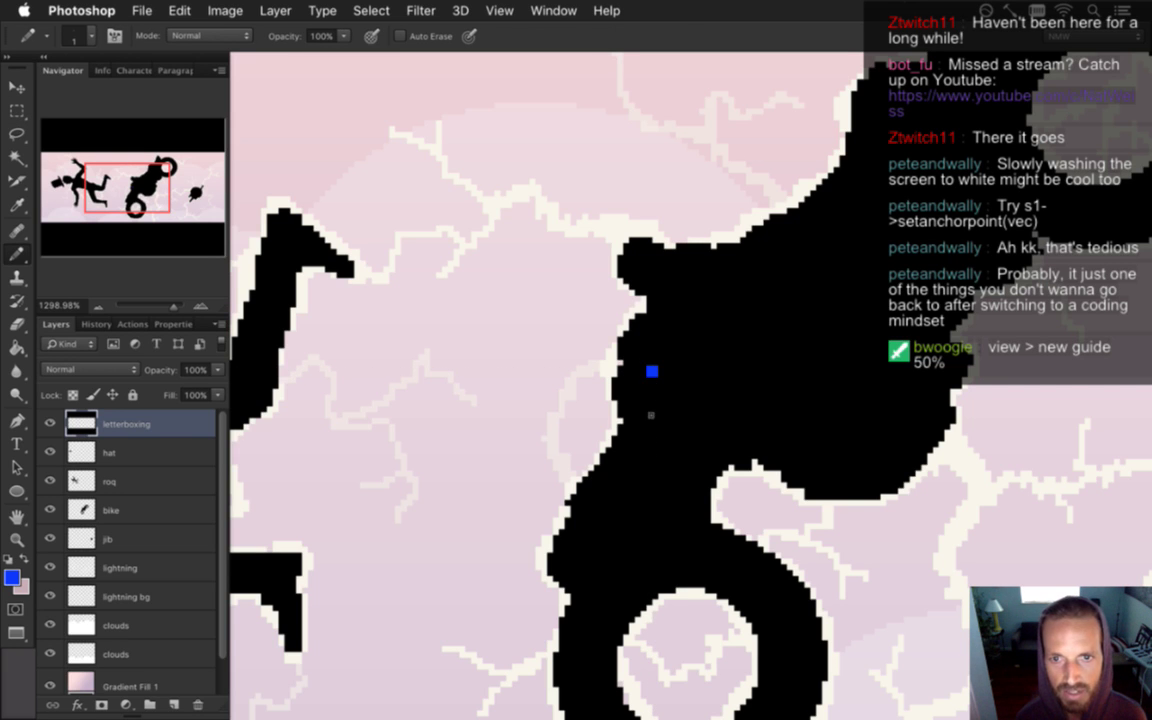
Measure the offset from the blue centre dot to the jib's centre with a rectangular marquee, and switch to Xcode
left_click_drag(648, 398, 566, 430)
key("m")
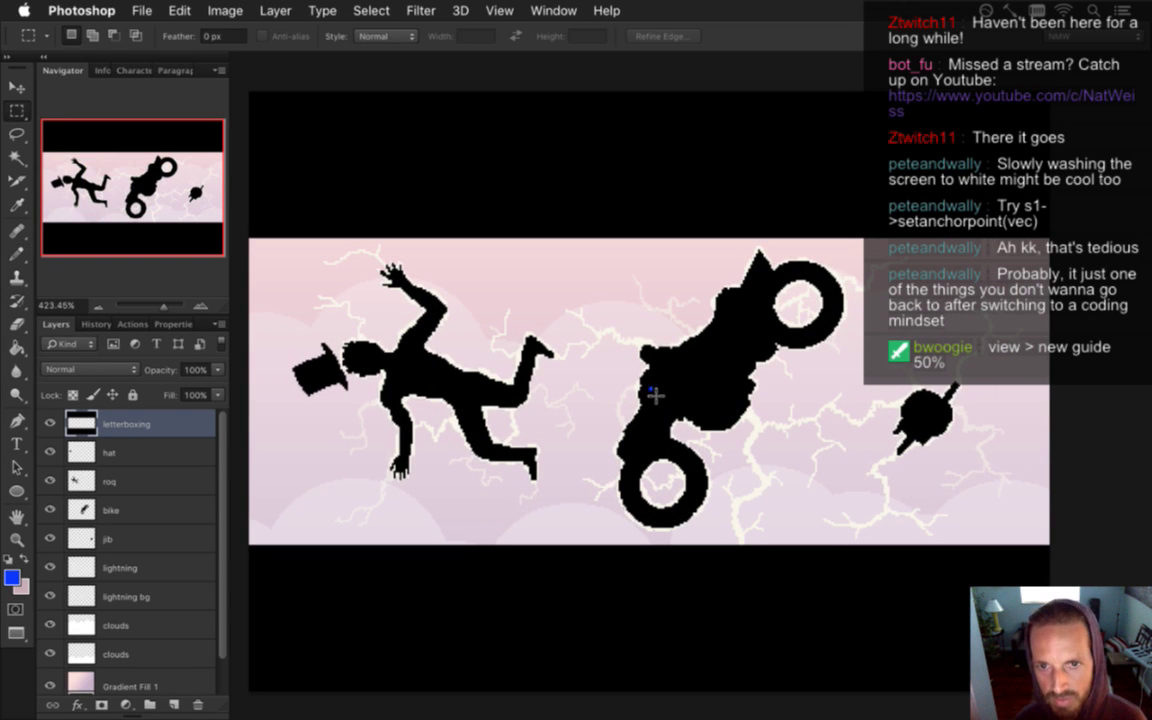
left_click_drag(650, 392, 927, 416)
key("super+Tab")
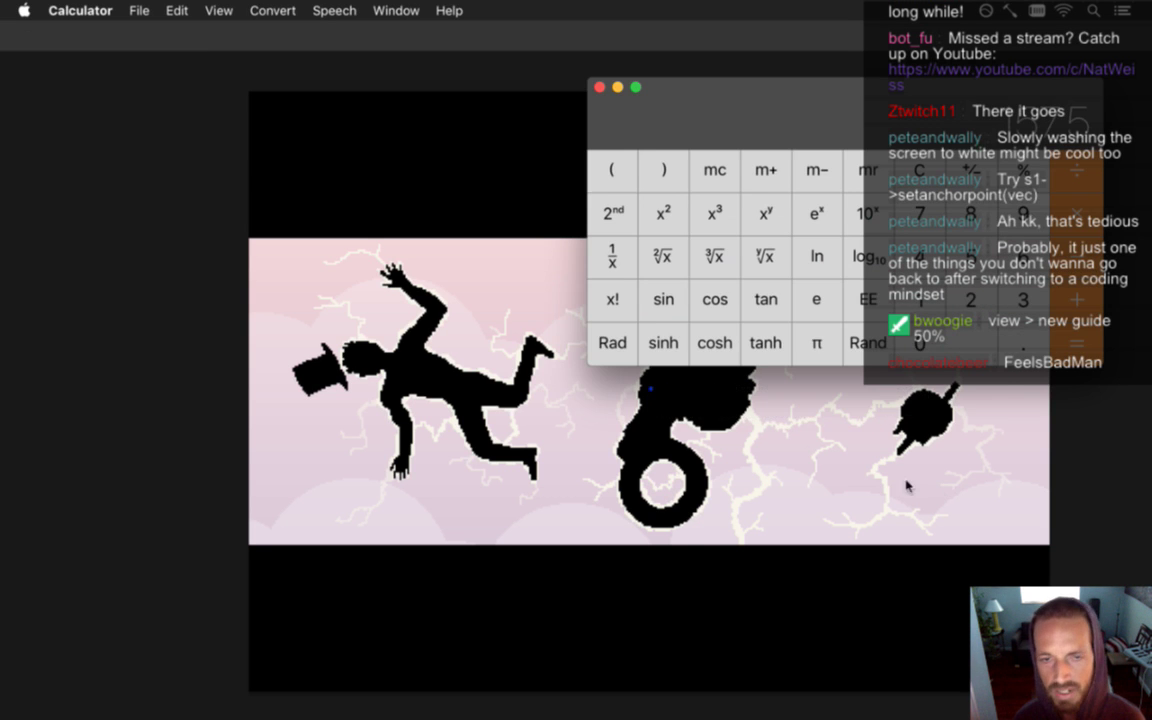
key("super+Tab")
key("super+Tab")
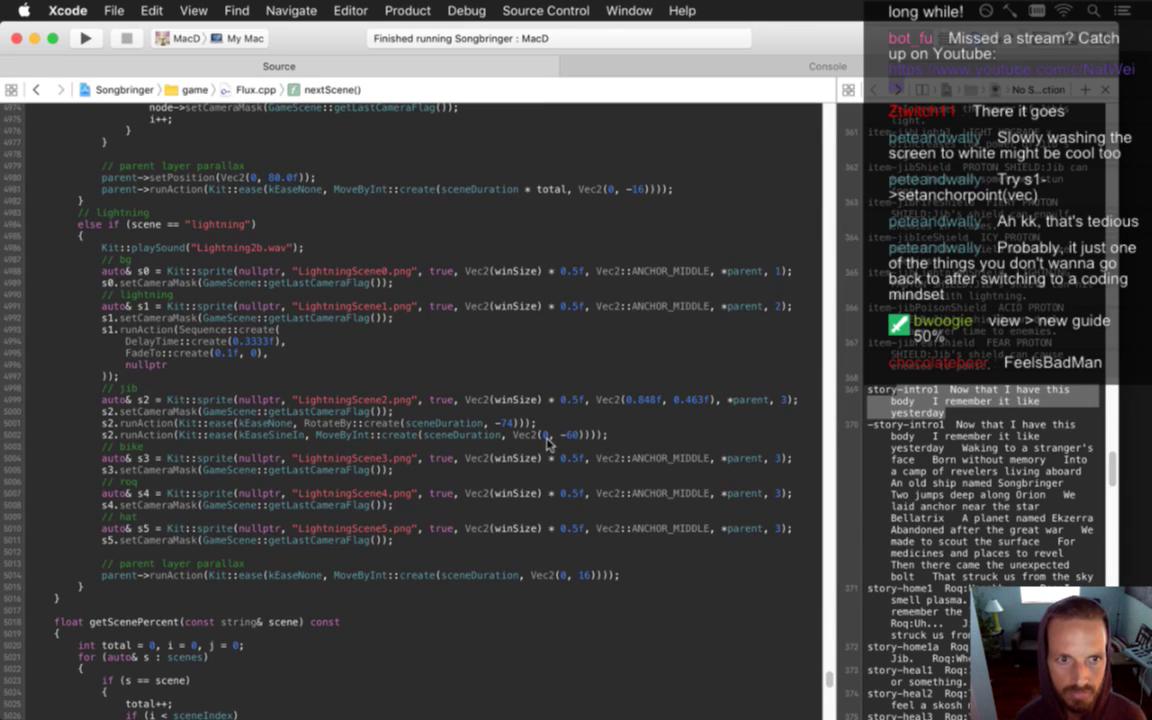
left_click(548, 436)
key("BackSpace")
type("145")
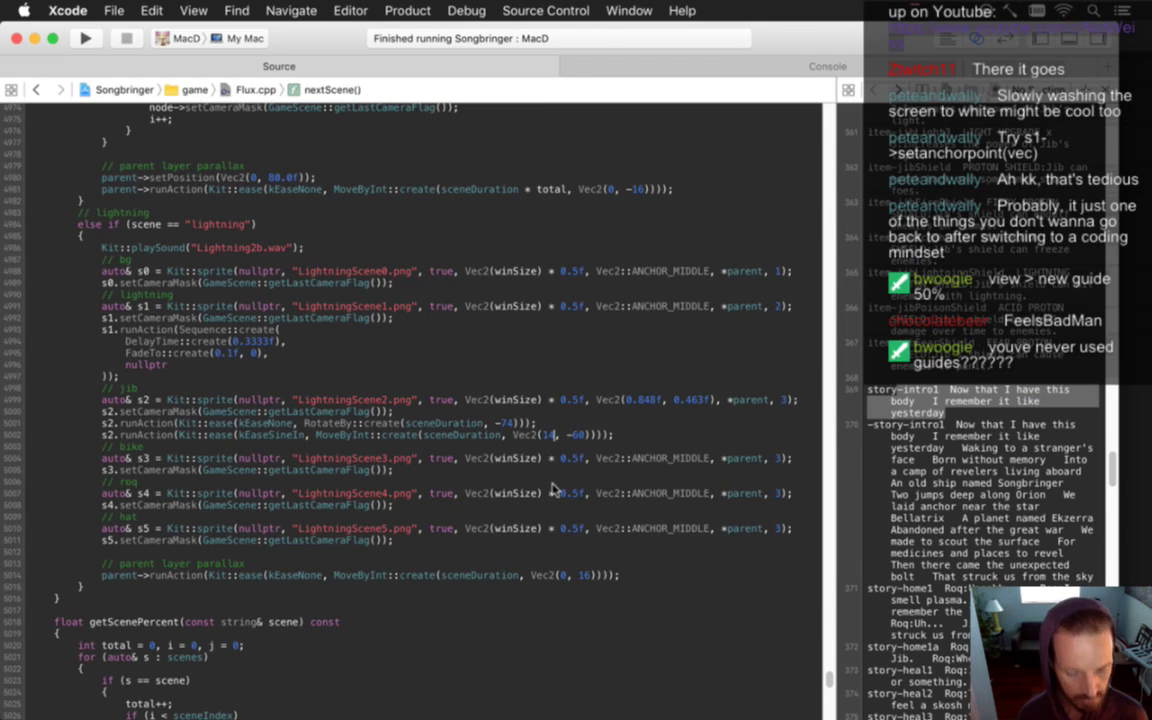
key("super+z")
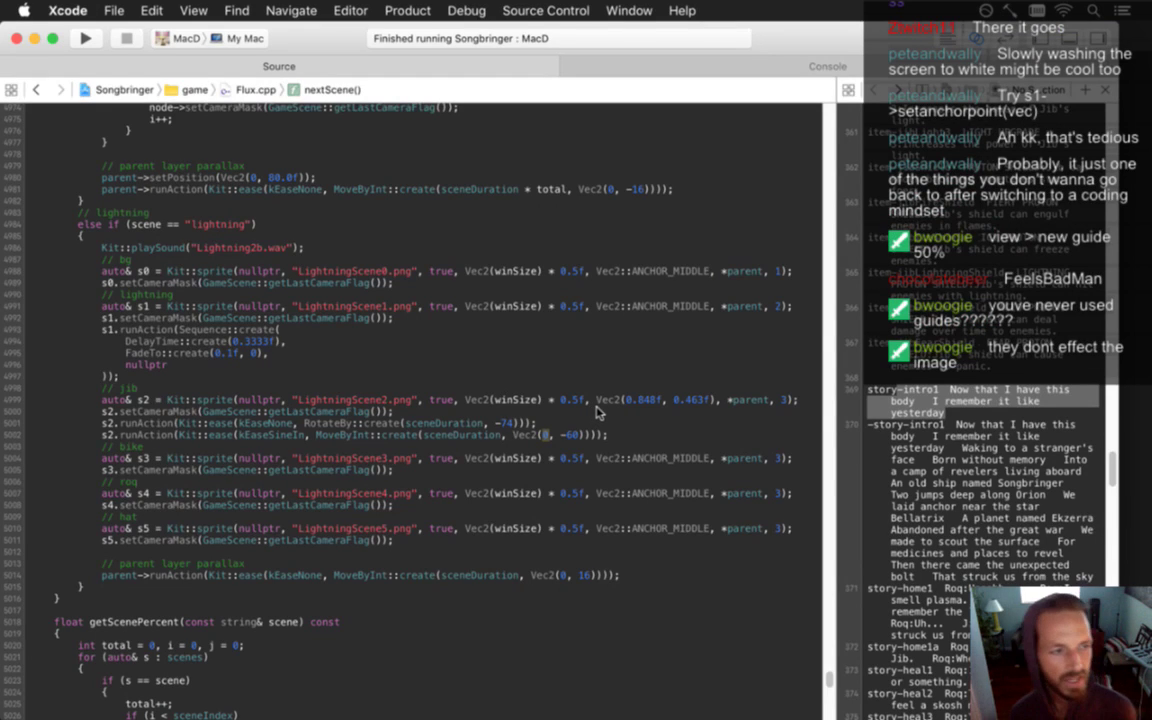
Offset the jib sprite's position in the lightning scene by appending "- Vec2(146, -15)" to its half-window-size vector
left_click(586, 400)
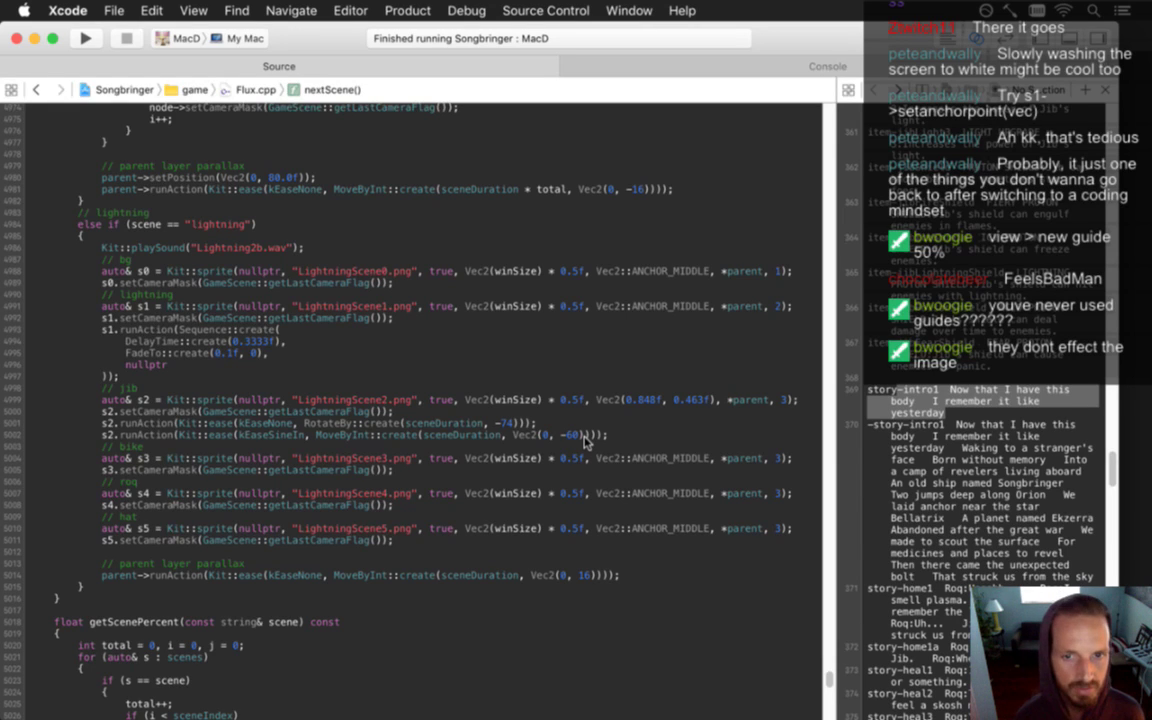
type("- Vec2")
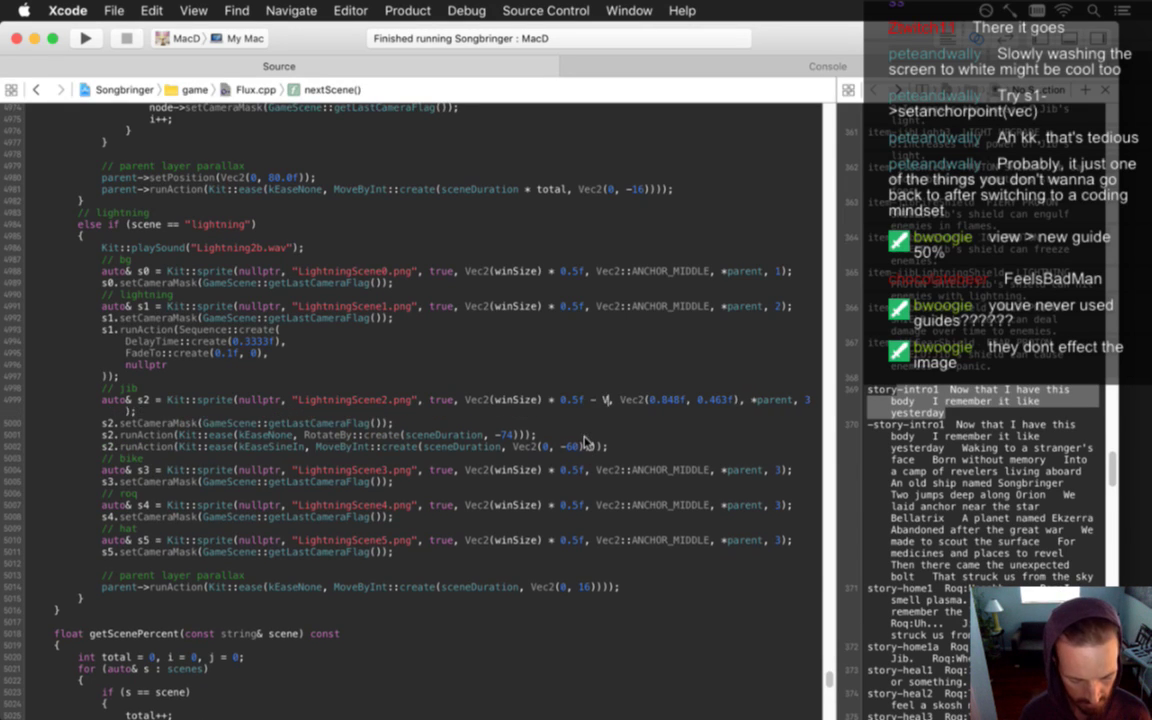
type("()")
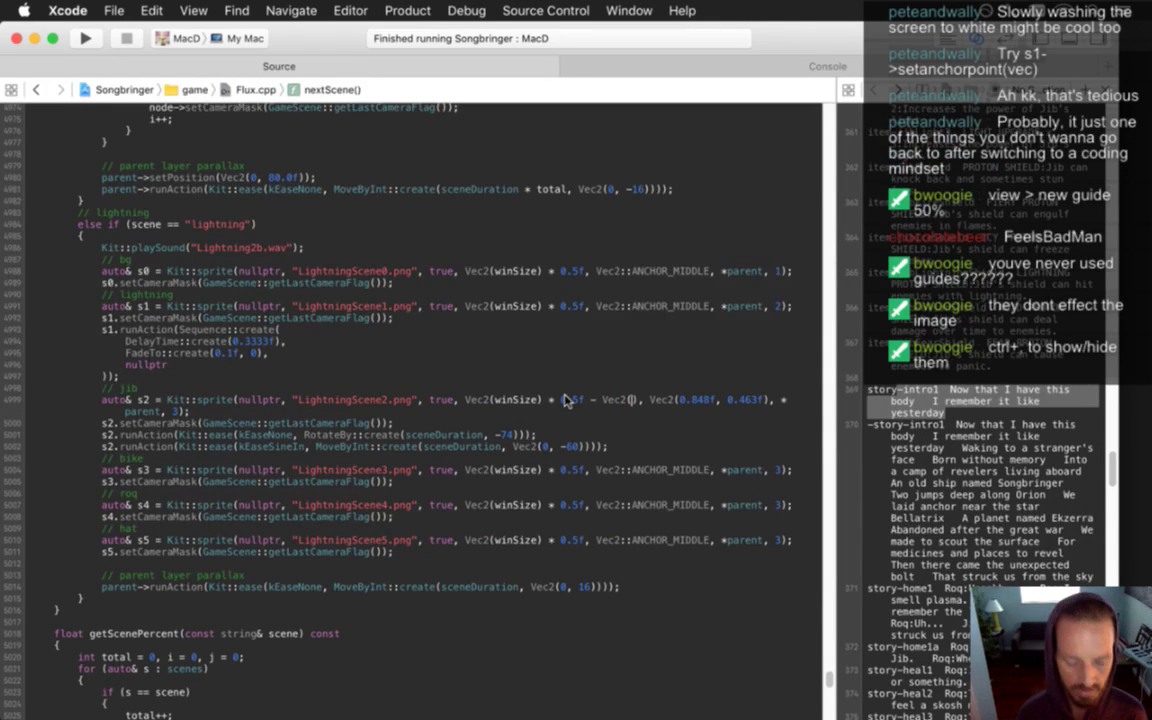
type("146, -15")
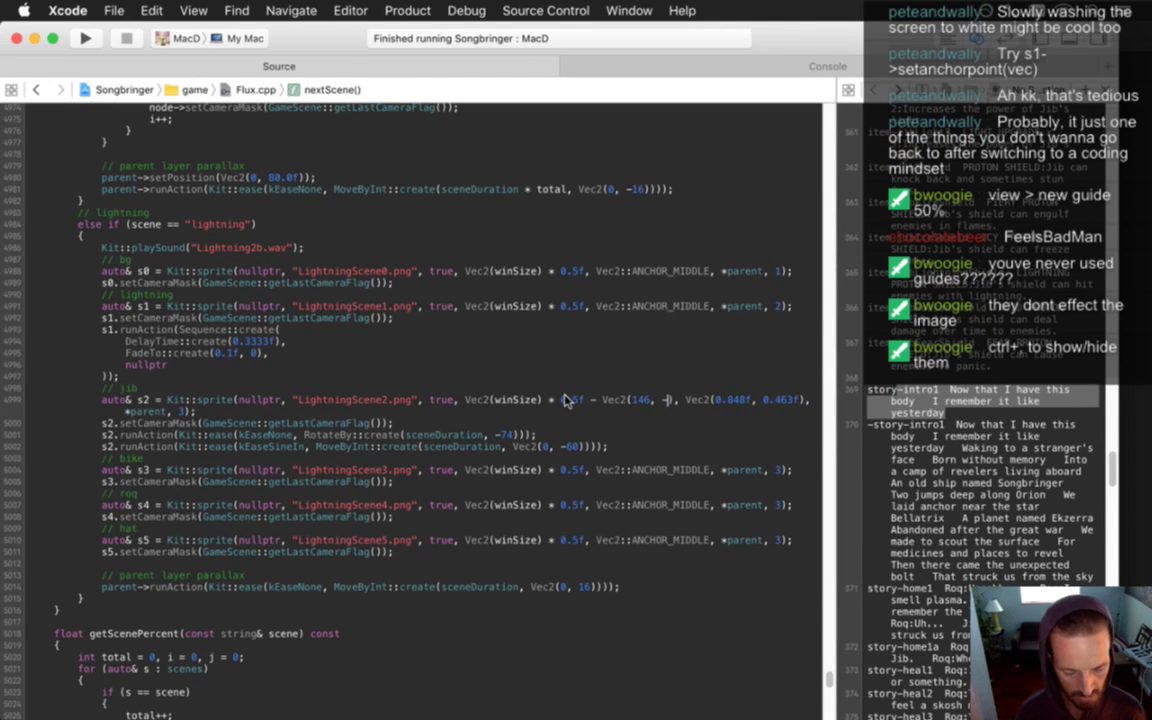
key("super+r")
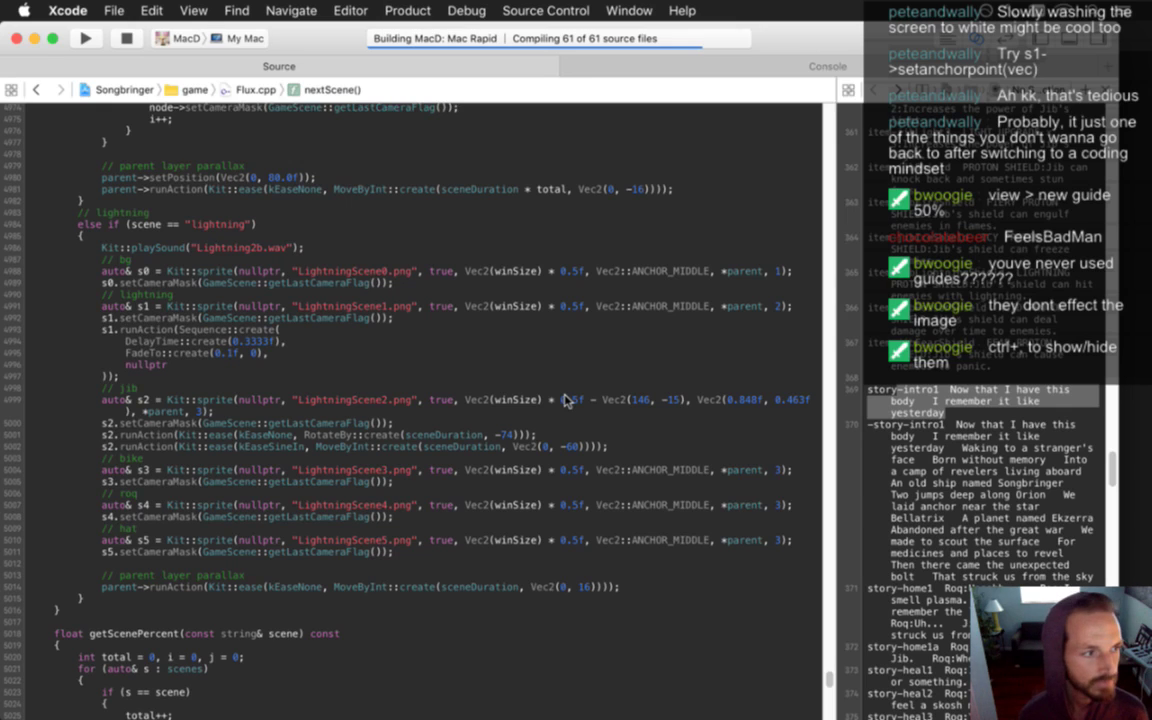
left_click(127, 42)
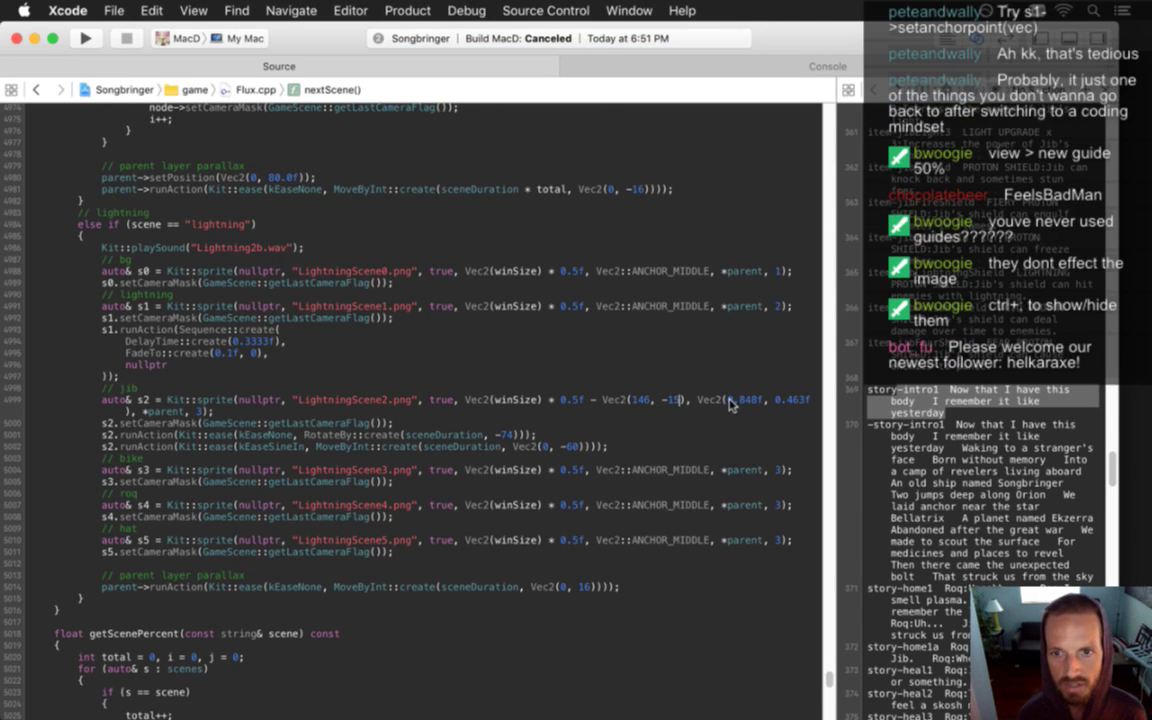
Replace the jib sprite's custom anchor vector with Vec2::ANCHOR_MIDDLE, copied from the bike sprite's line
left_click_drag(598, 470, 705, 475)
key("super+c")
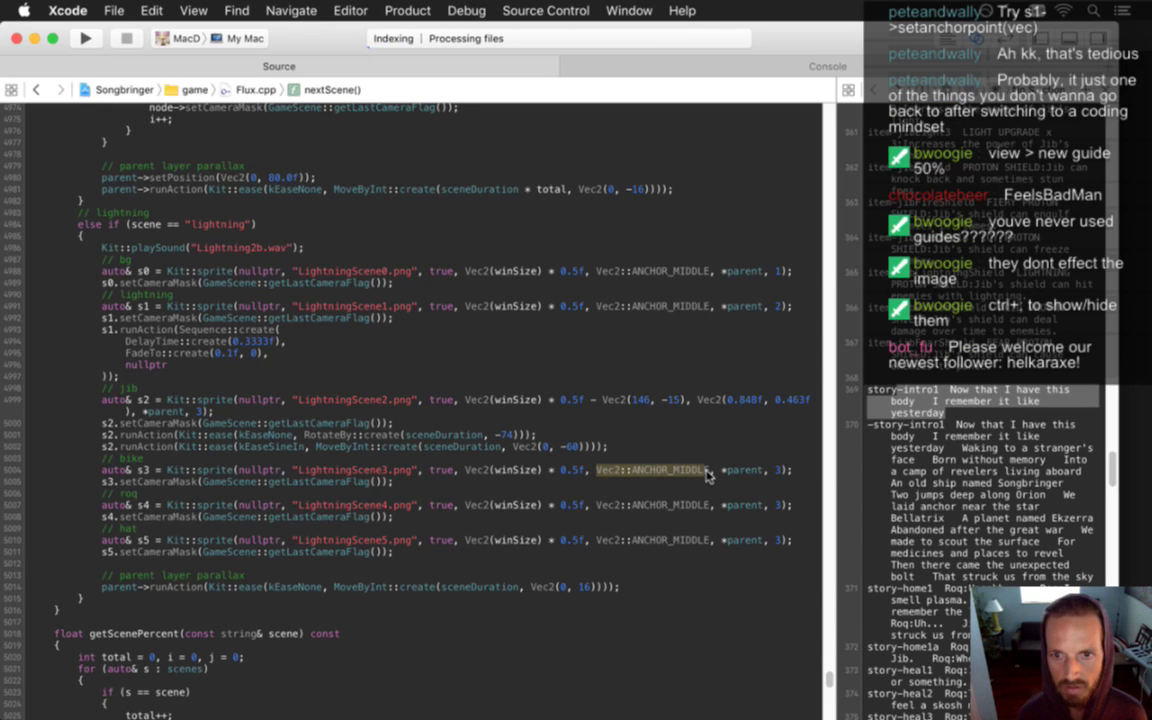
left_click_drag(697, 400, 810, 408)
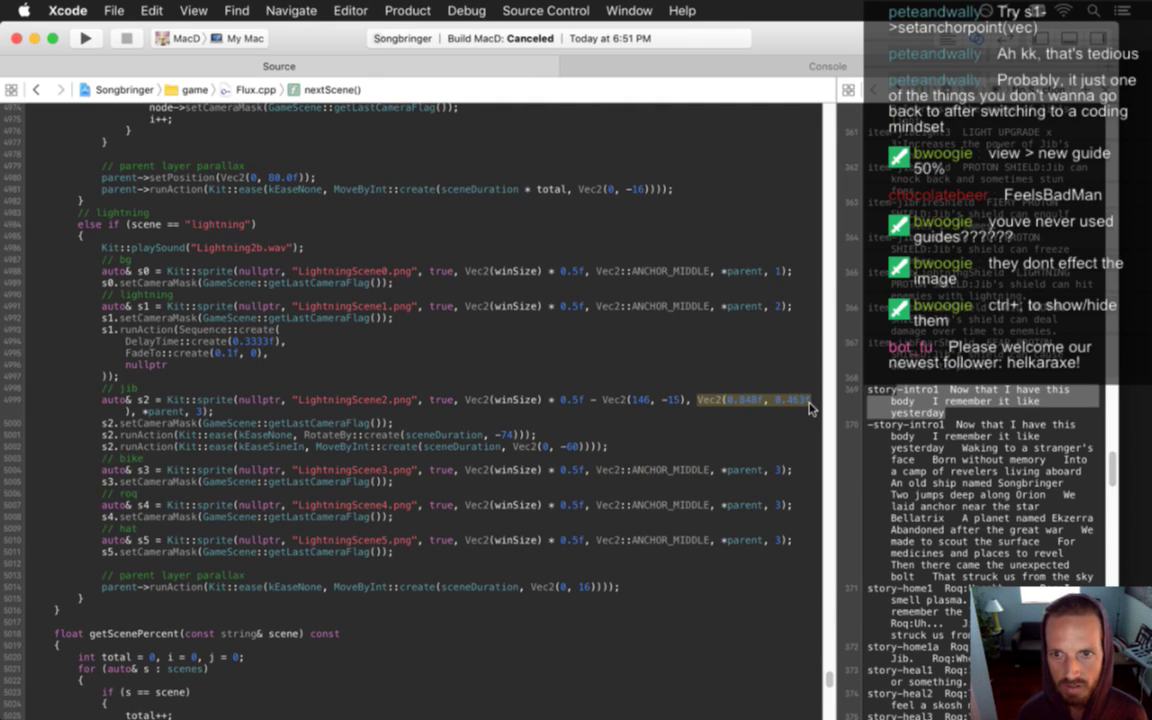
key("super+v")
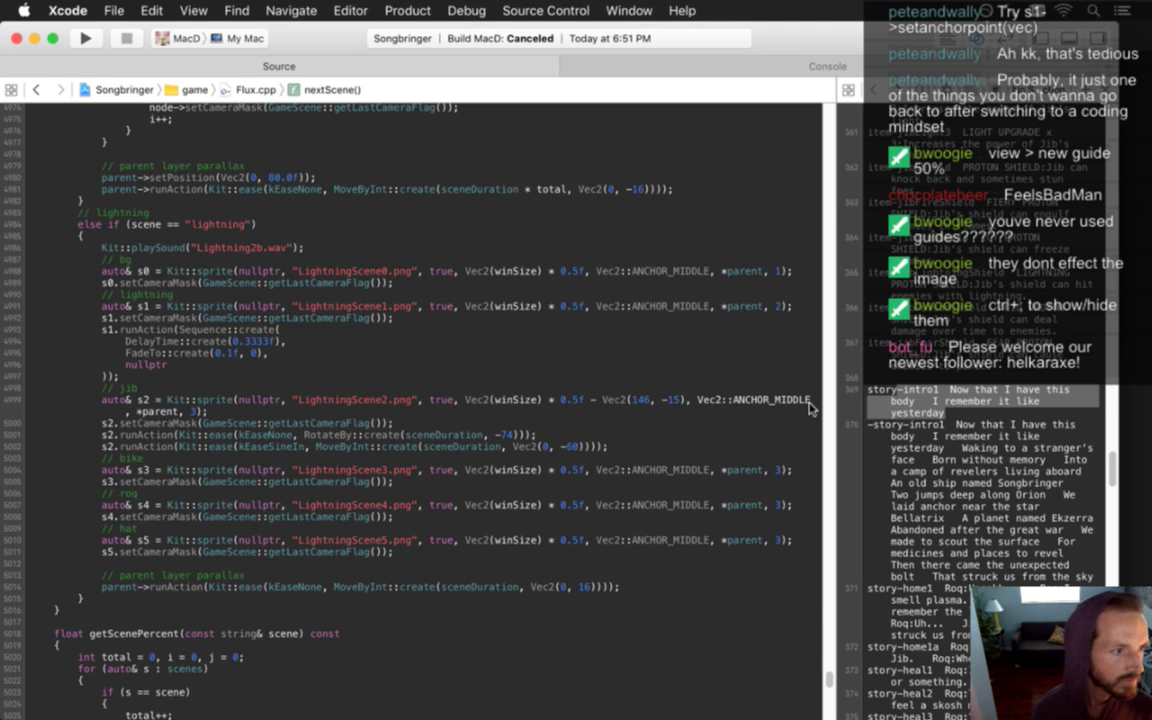
Build and run Songbringer to preview the intro, quit it, and examine the jib sprite's s2 code in the lightning scene
key("super+b")
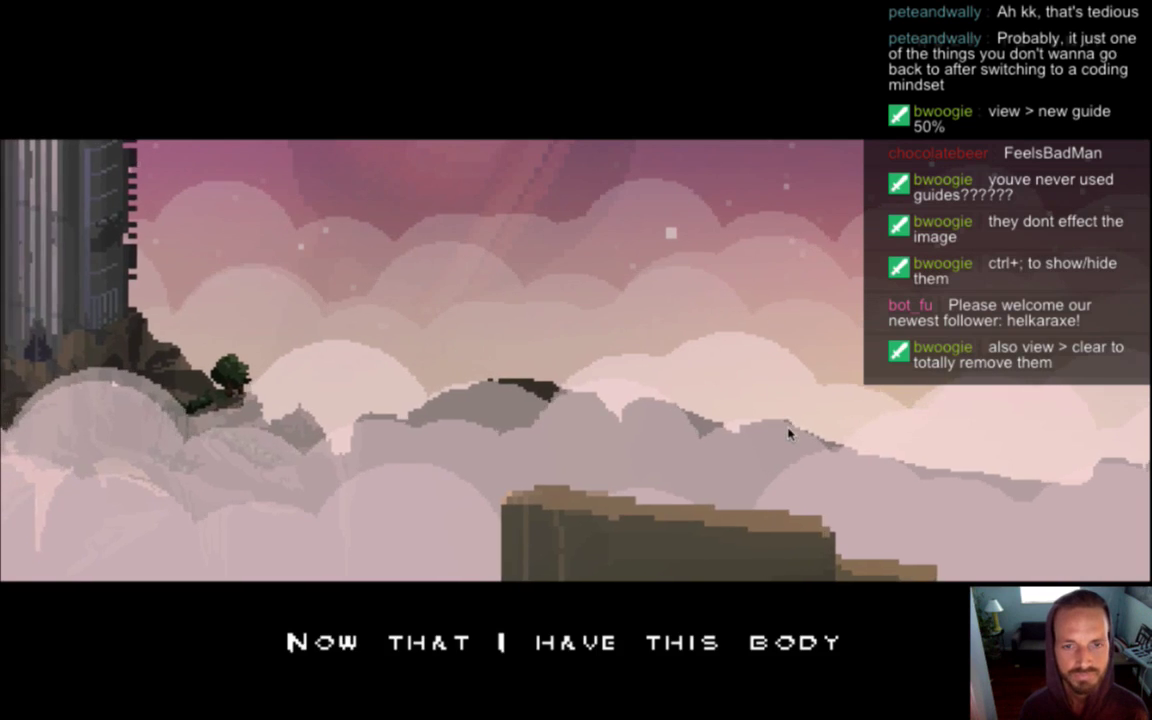
key("super+q")
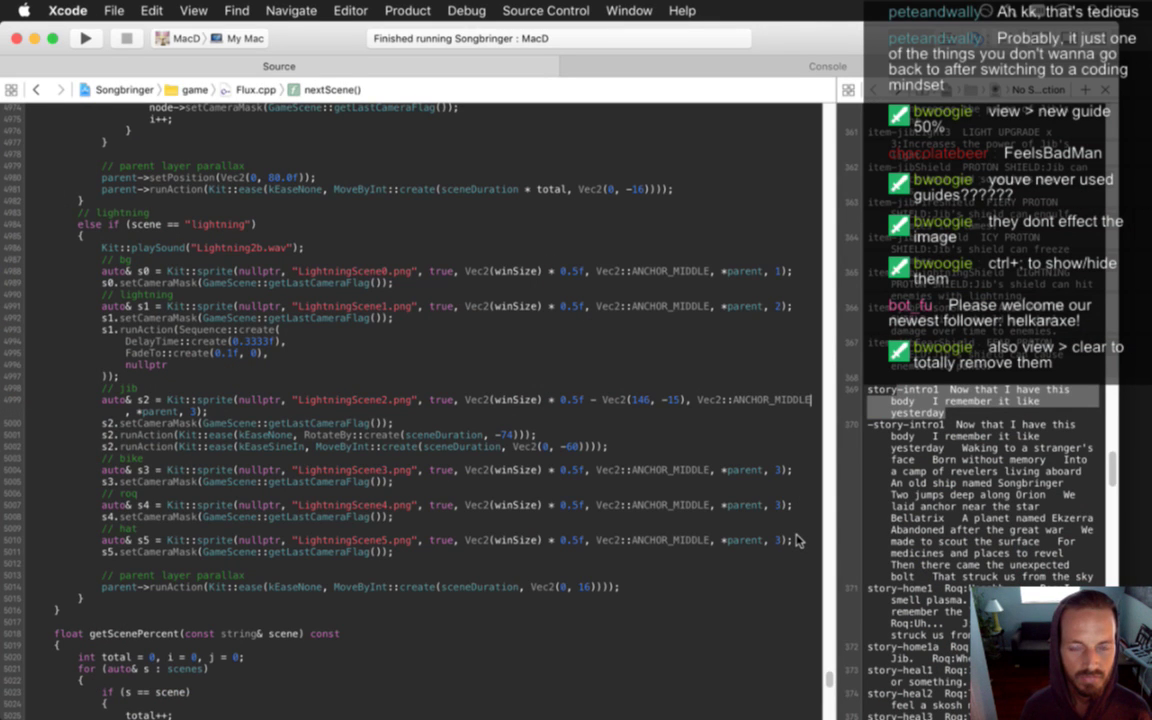
left_click(303, 357)
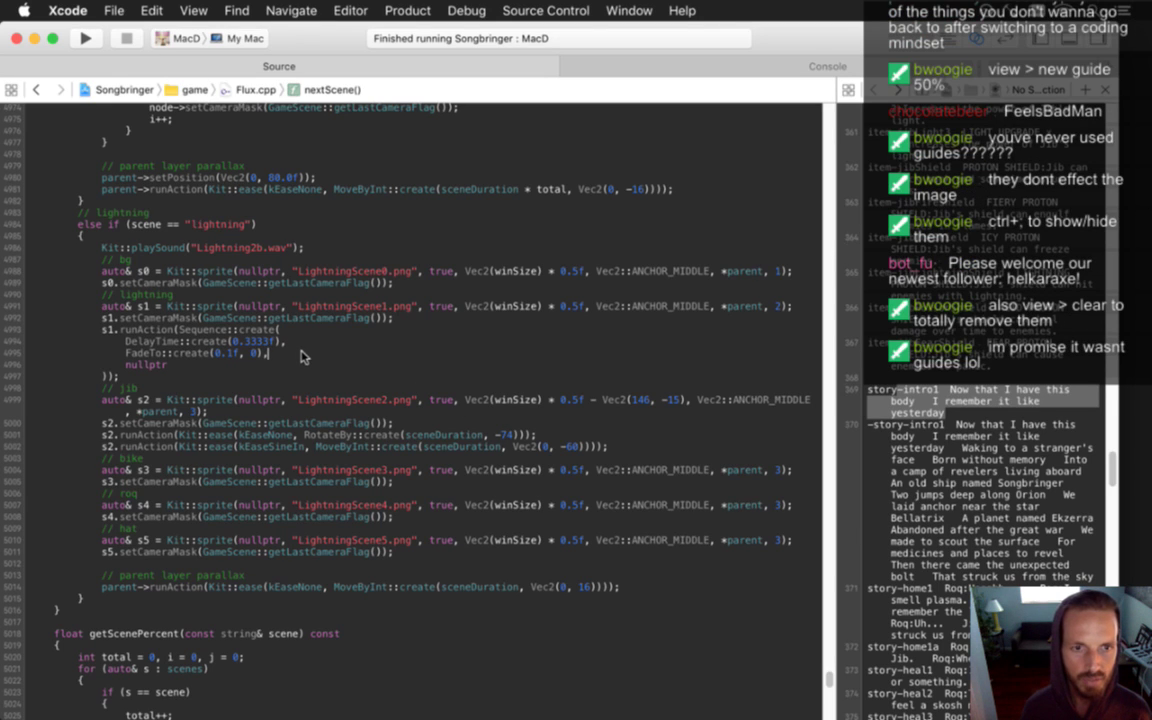
left_click(143, 399)
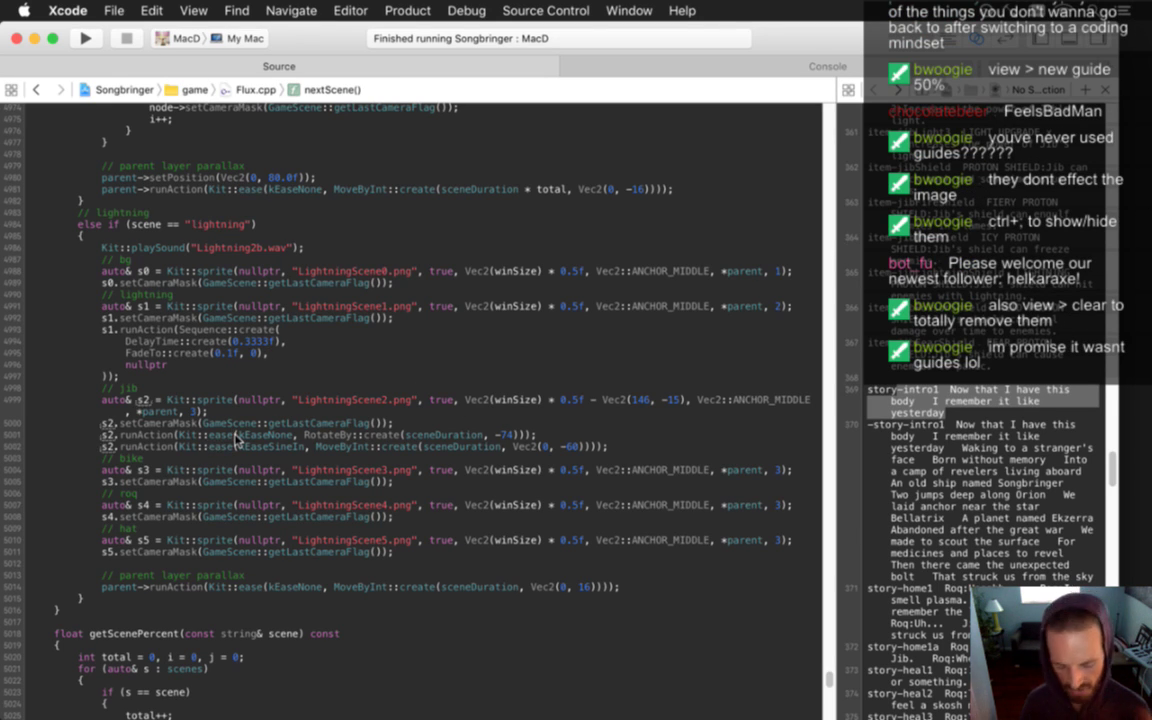
Comment out the jib sprite's two runAction lines and the lightning sprite's DelayTime/FadeTo sequence in the lightning scene
key("super+slash")
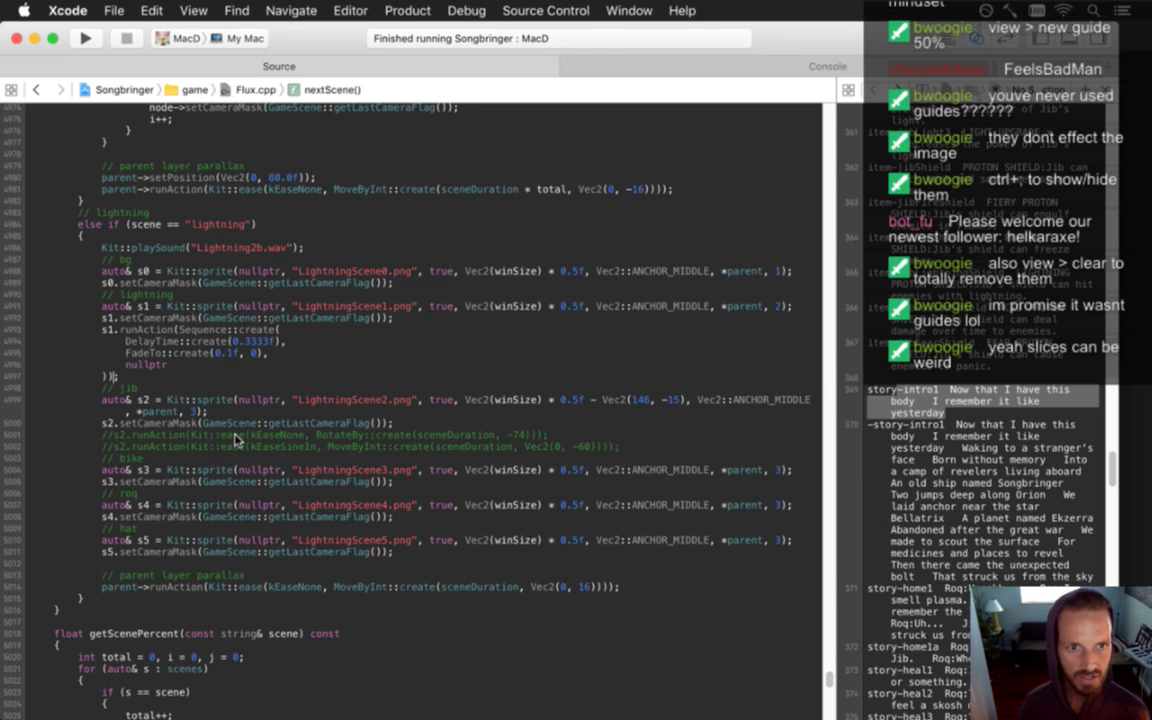
key("Down")
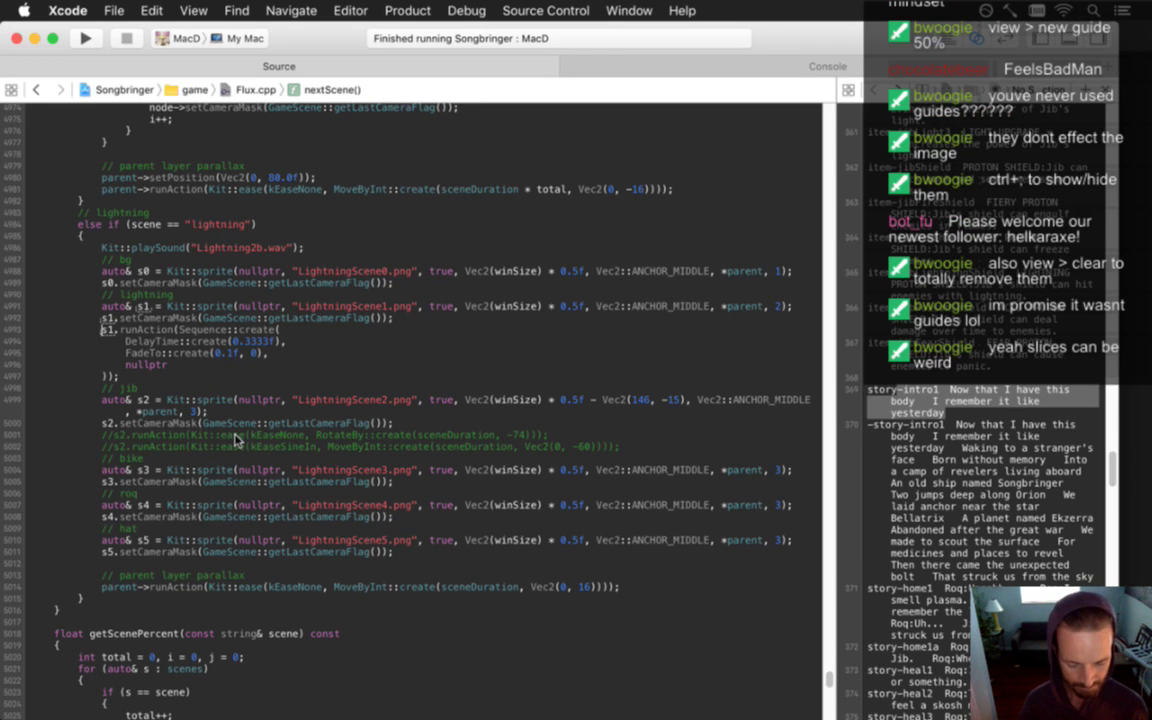
key("super+slash")
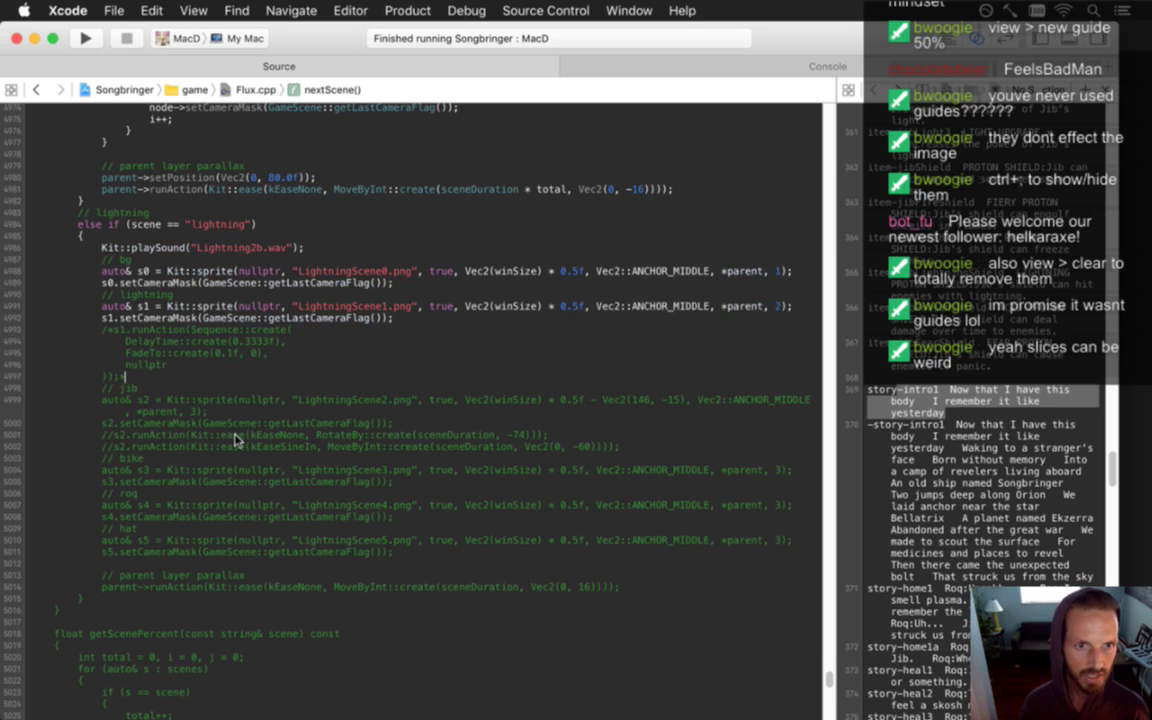
type("*/")
Preview the intro in a Songbringer build, quit it, and change the jib sprite's Vec2(146, -15) offset from subtraction to addition
key("super+r")
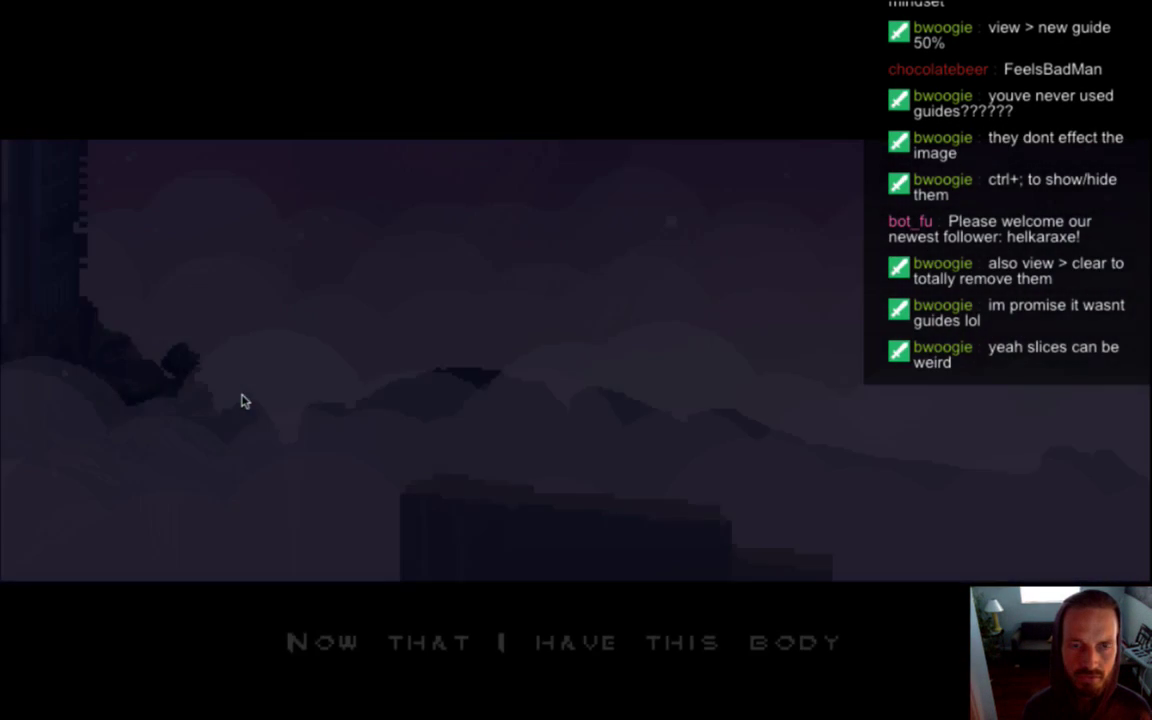
key("super+q")
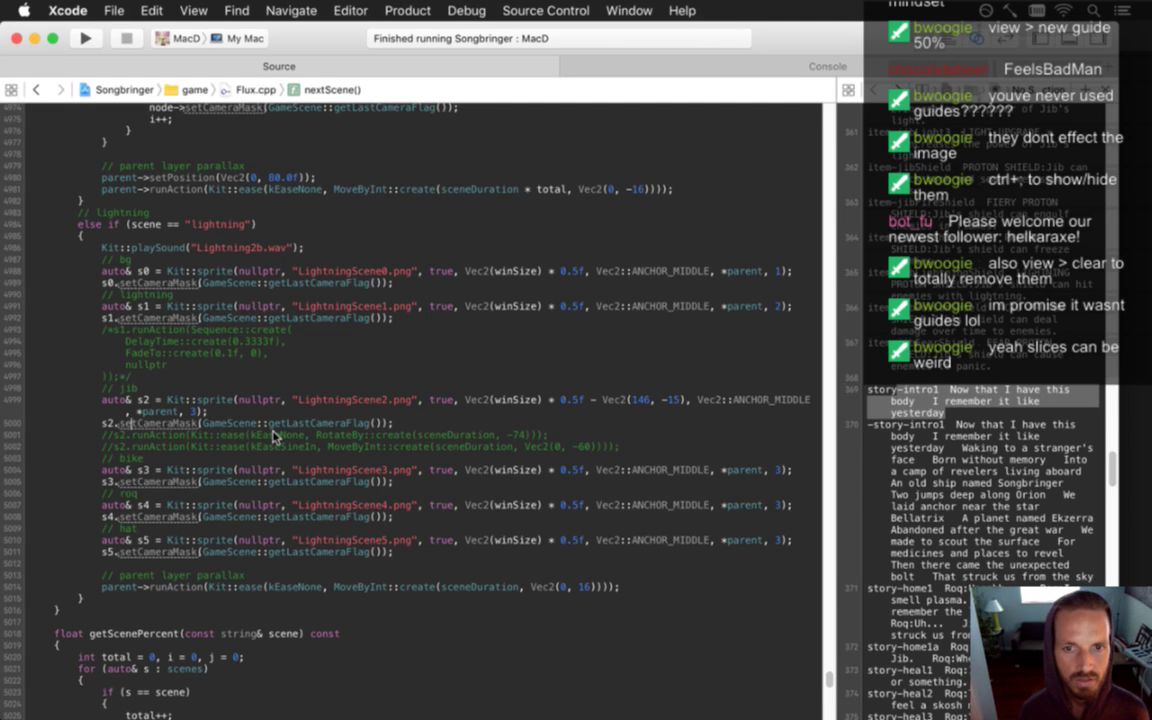
left_click(593, 400)
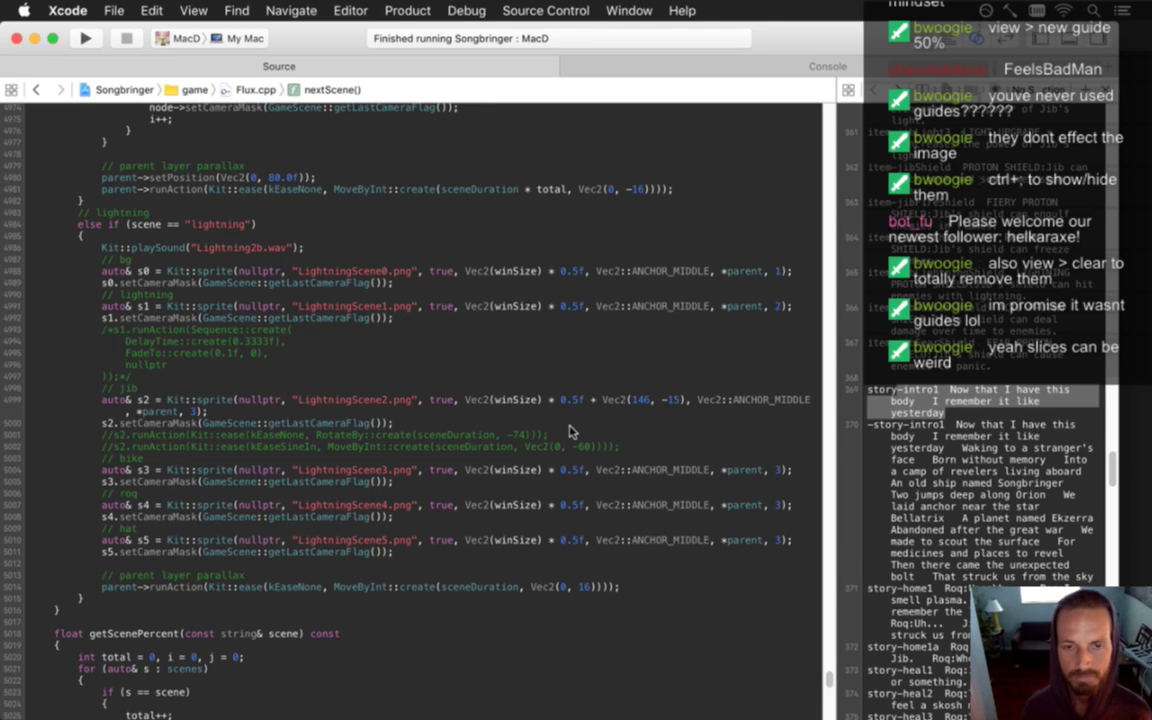
Switch to Photoshop and add a horizontal guide at 50% of the canvas
key("super+Tab")
key("super+Tab")
left_click(558, 373)
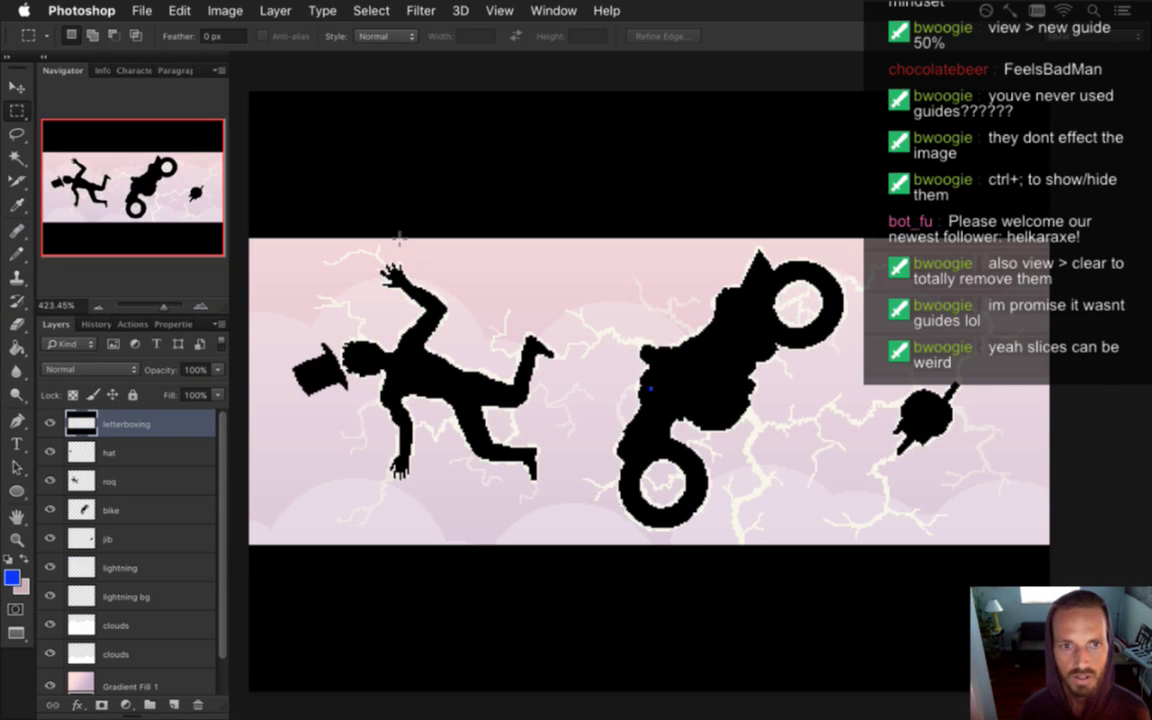
left_click(497, 10)
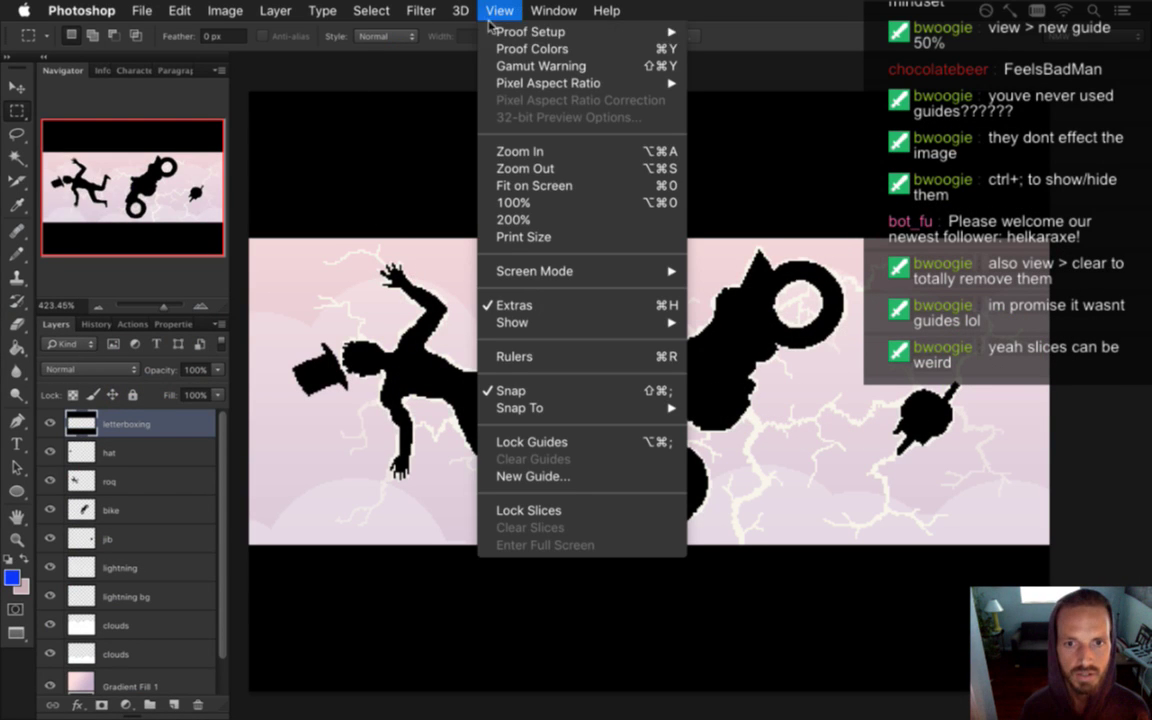
left_click(528, 478)
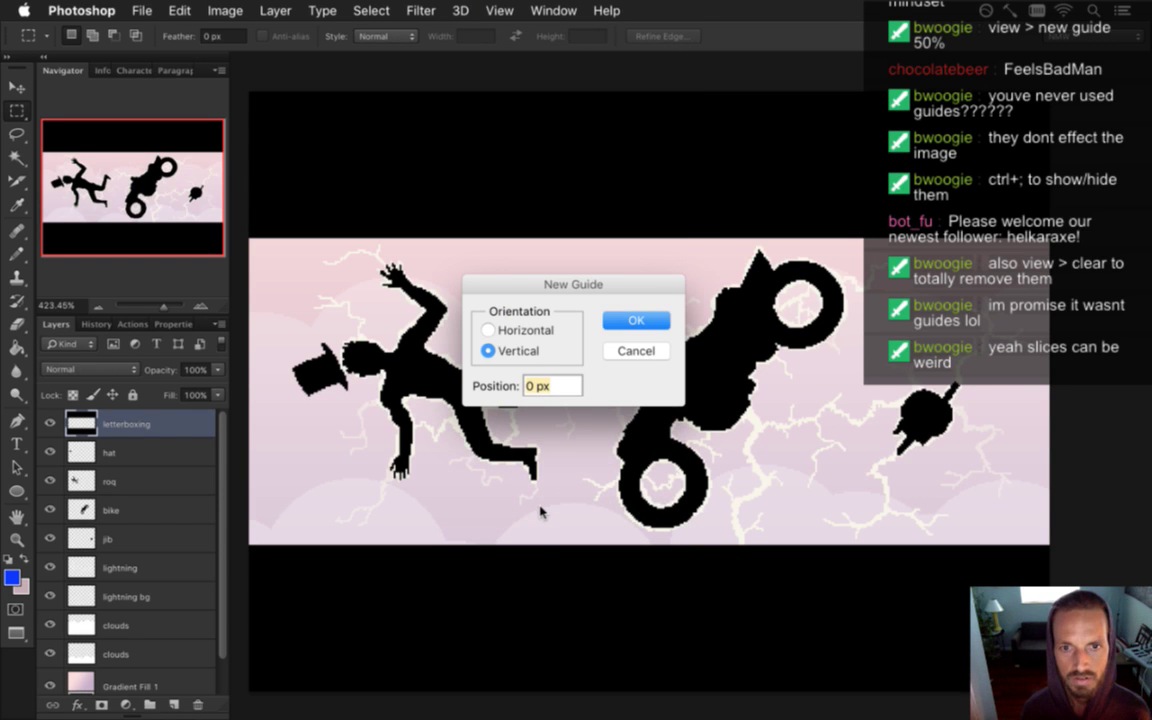
left_click(515, 330)
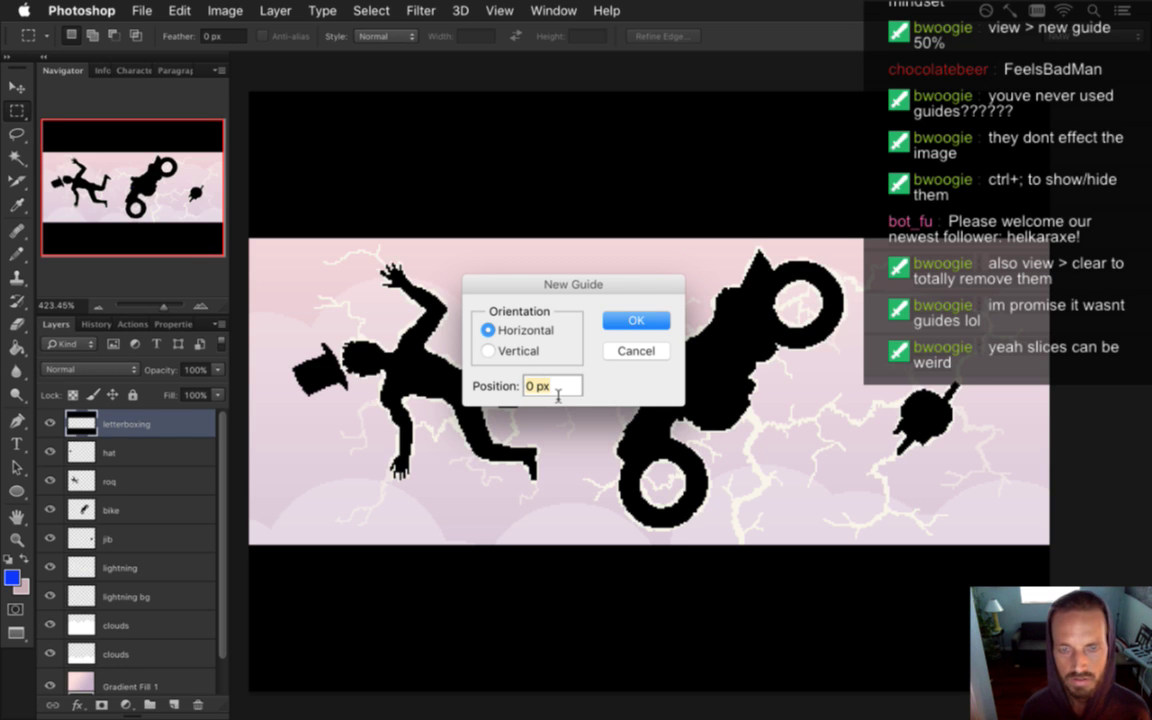
type("50")
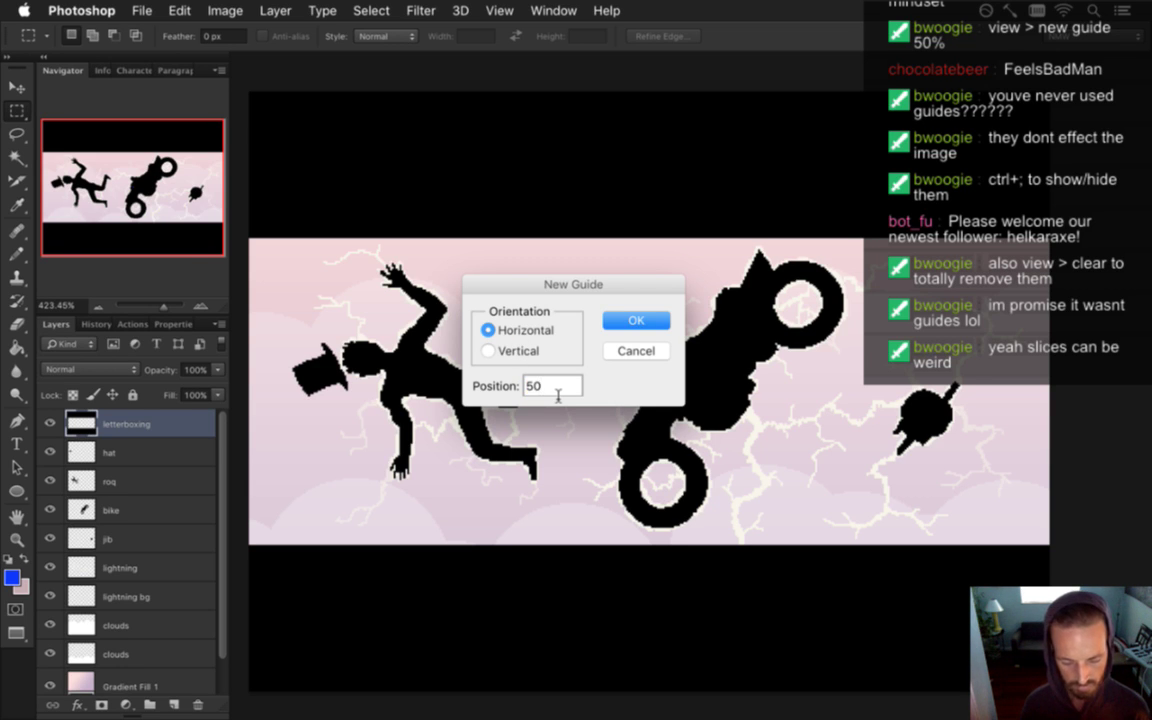
type("%")
key("Return")
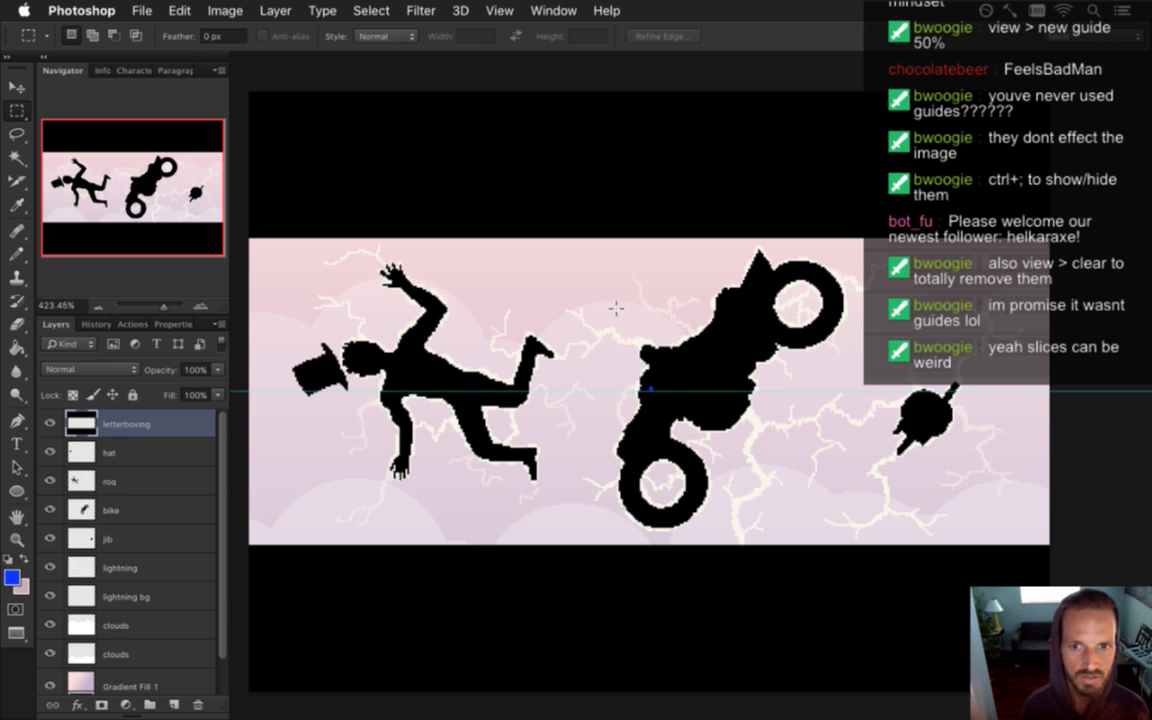
Add a vertical guide at 50% of the canvas
left_click_drag(612, 468, 654, 455)
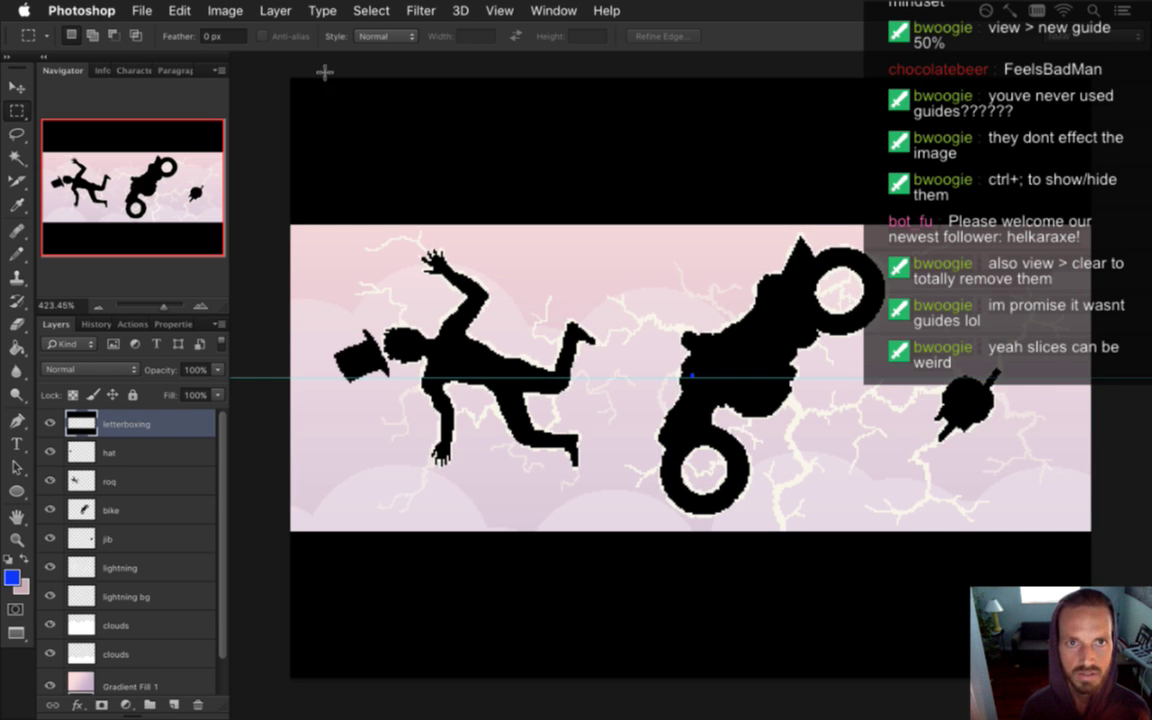
left_click(505, 9)
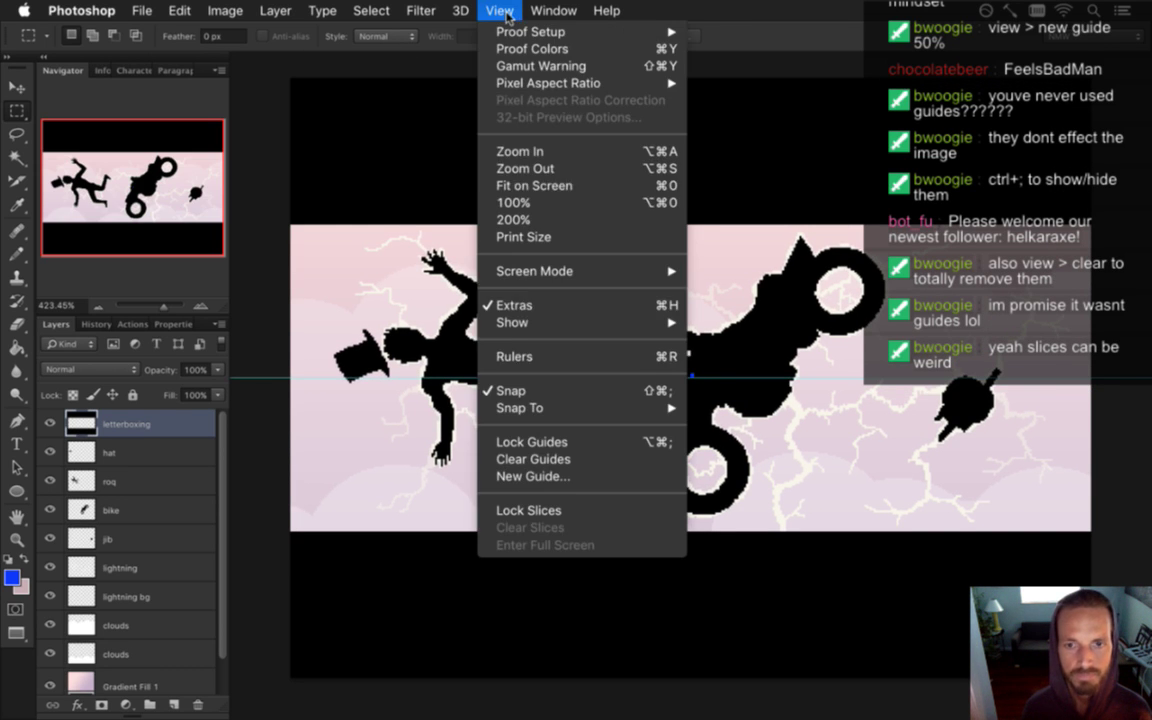
left_click(550, 477)
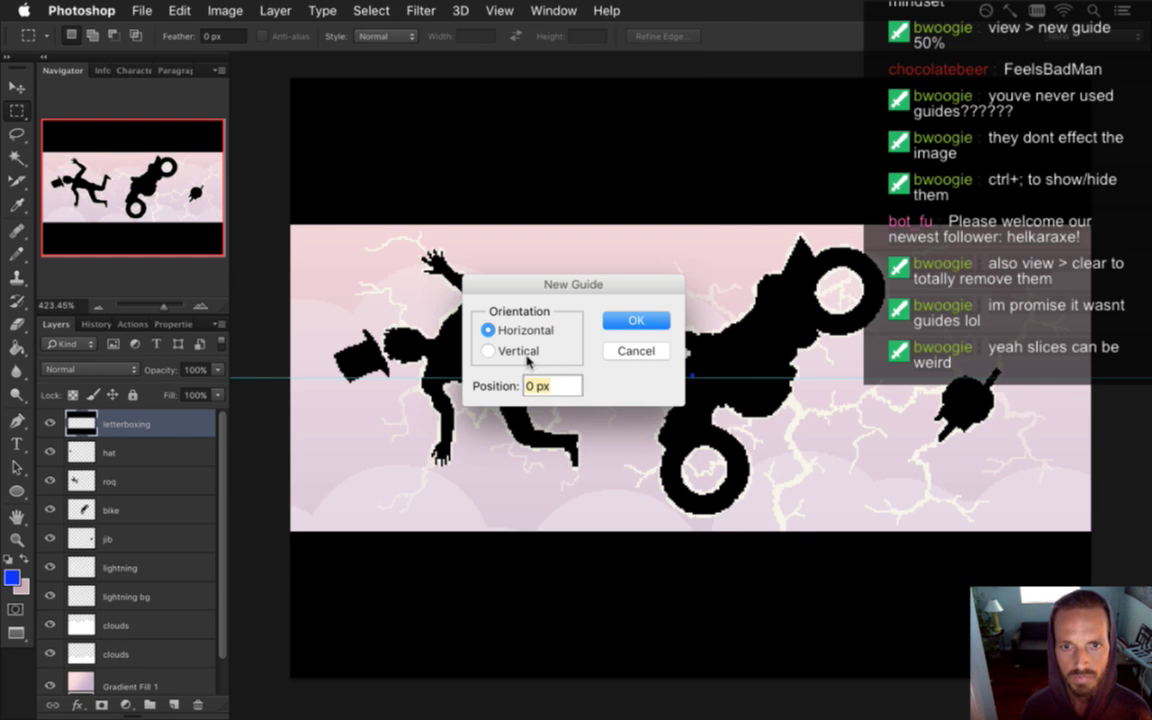
left_click(526, 352)
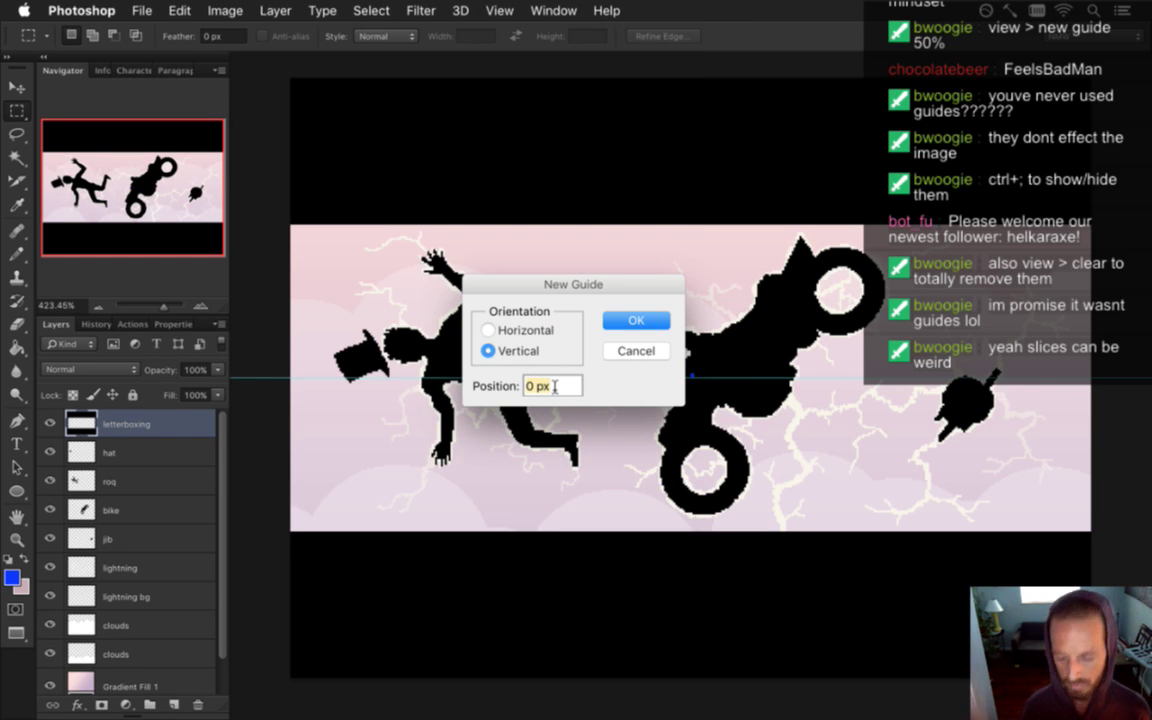
type("50%")
key("Return")
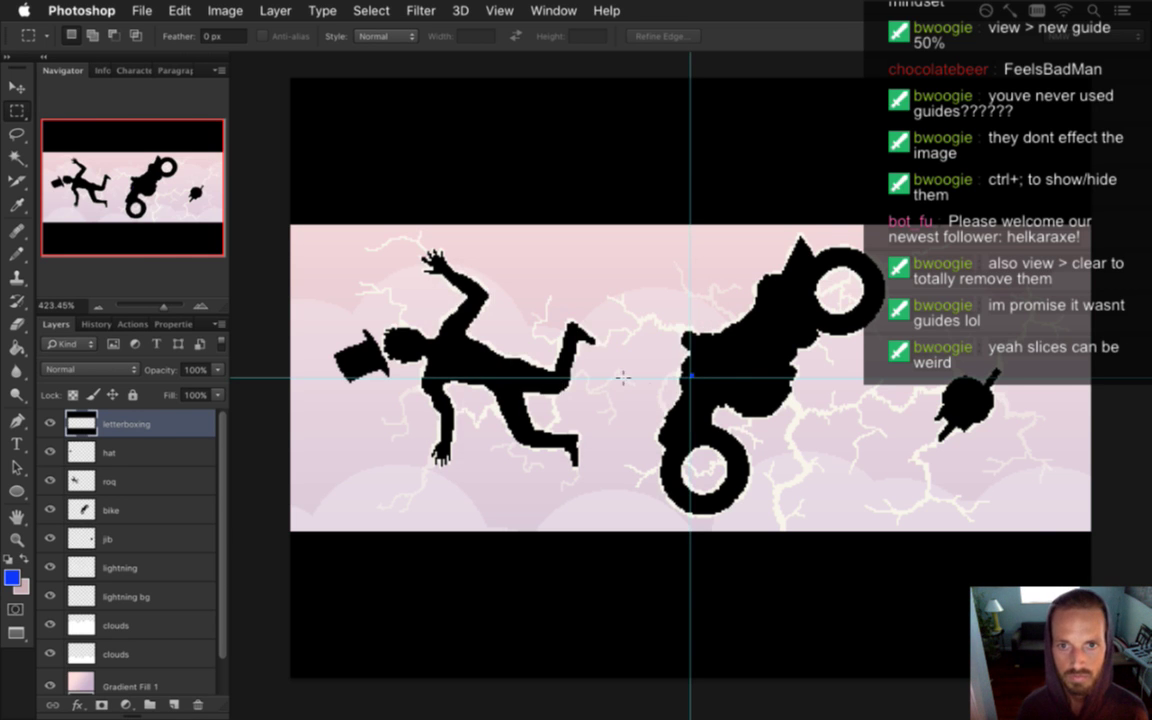
Show the rulers, try to move the vertical guide away from the canvas centre with the Move tool, and undo it
scroll(640, 380, "down", 1)
key("super+r")
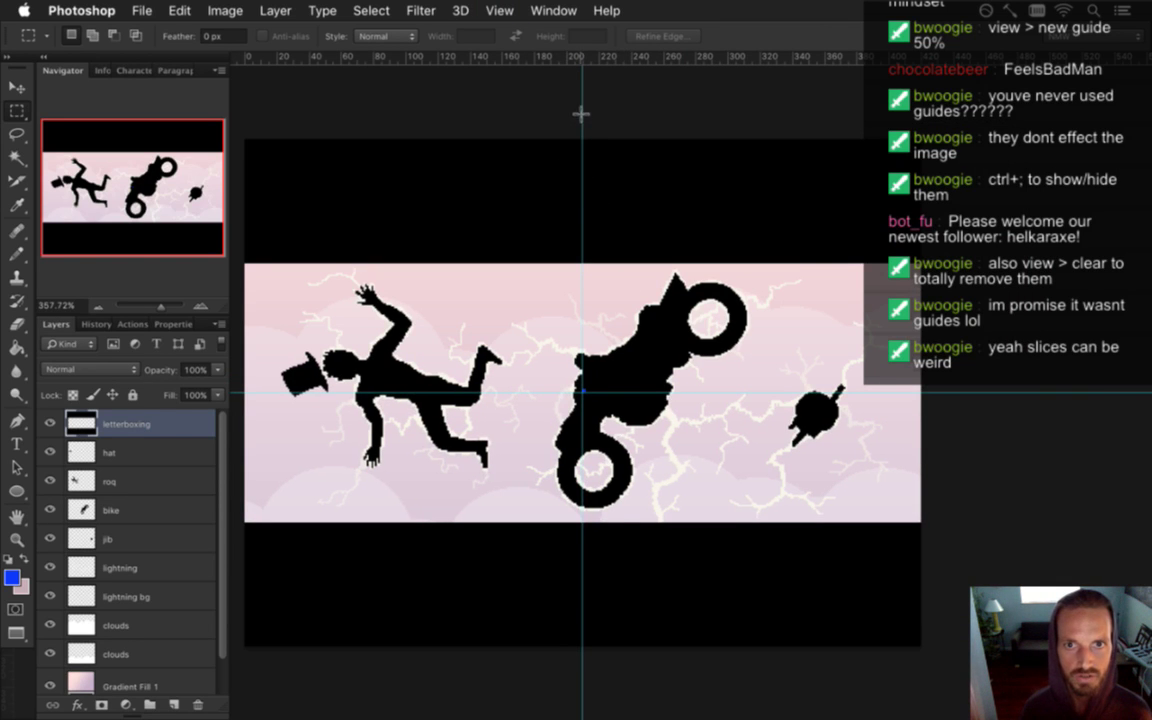
left_click_drag(530, 134, 643, 170)
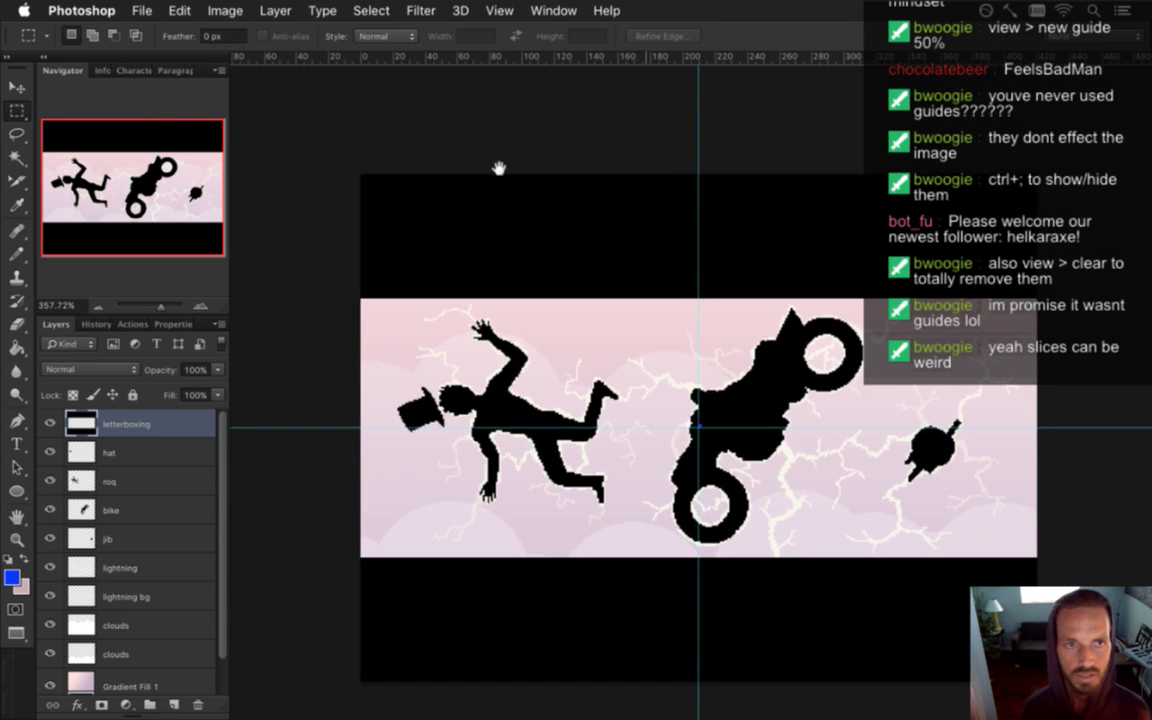
key("v")
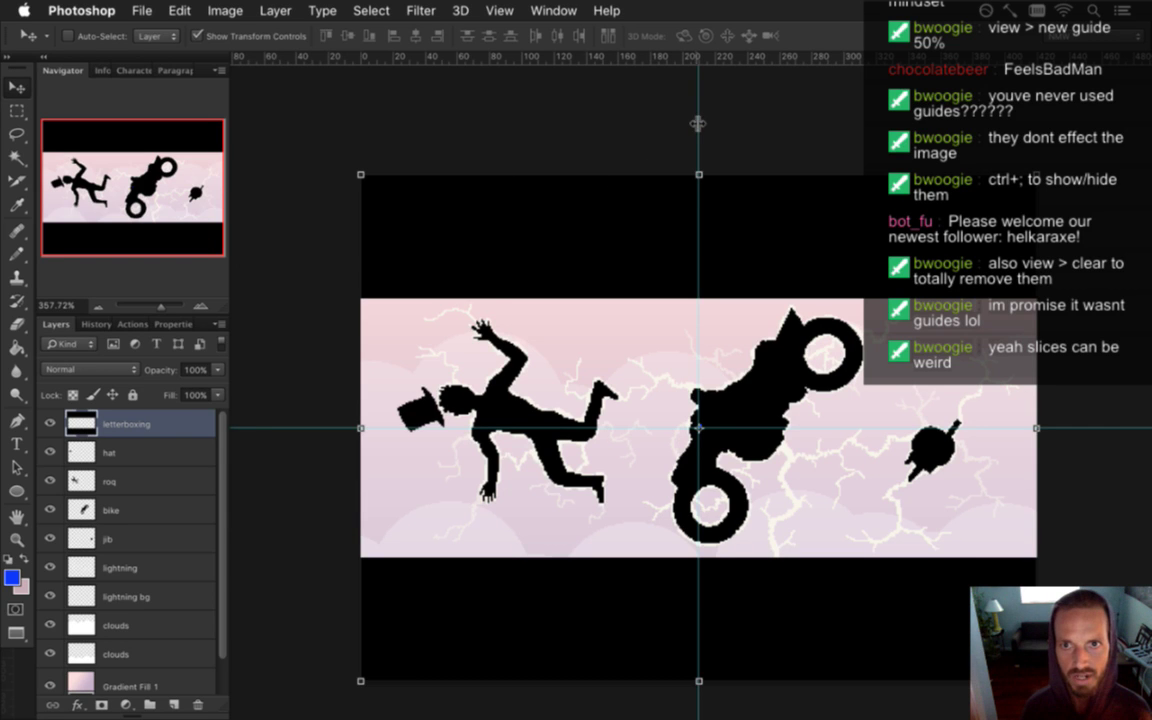
left_click_drag(698, 123, 418, 145)
key("ctrl+z")
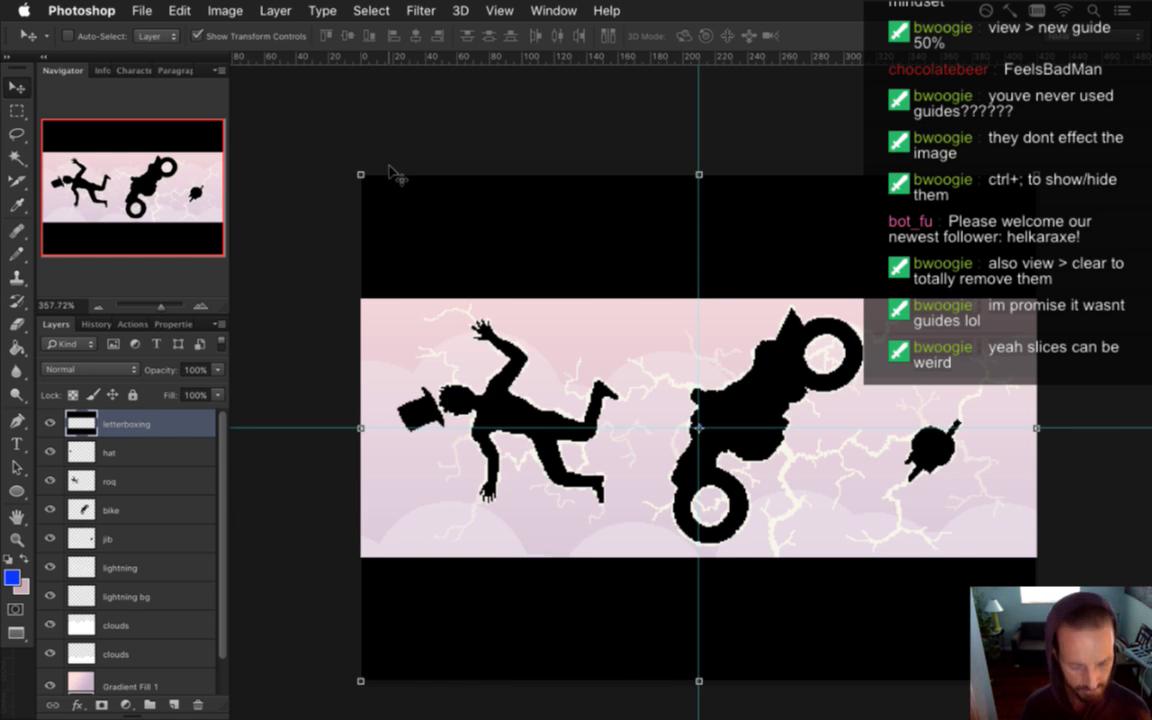
scroll(395, 173, "right", 5)
scroll(597, 340, "down", 3)
left_click(535, 368, "super")
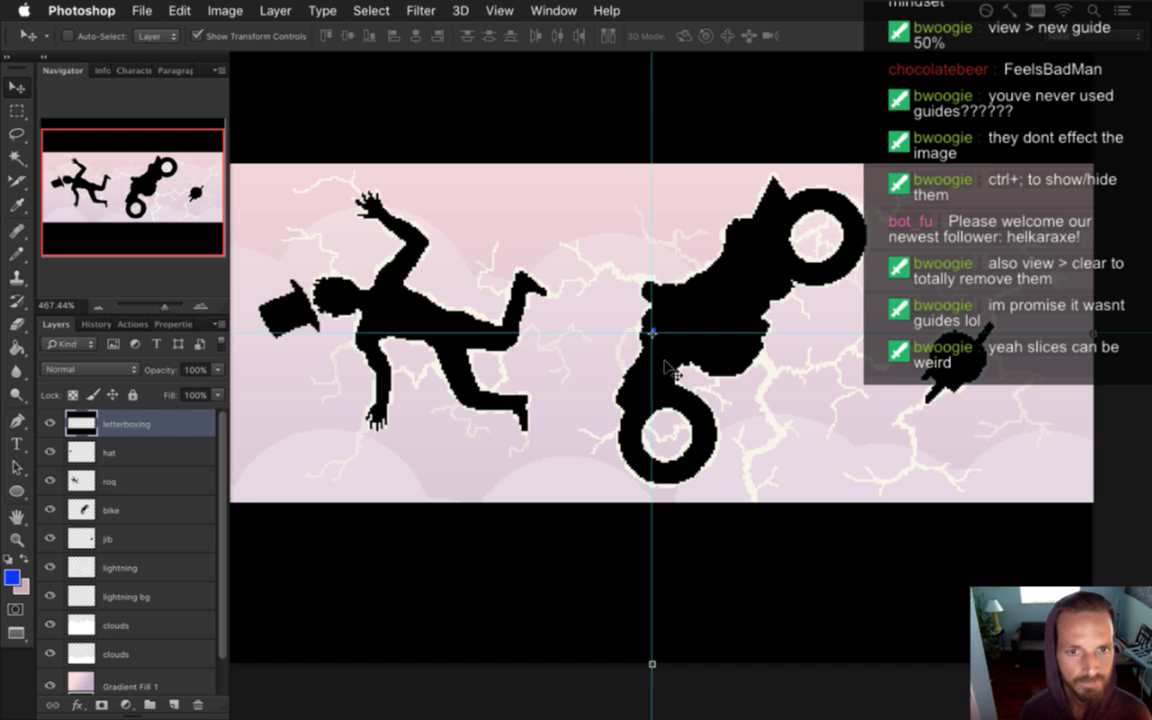
Switch to Xcode, build and run Songbringer to check the jib sprite's position in the lightning scene, and quit the game
key("super+Tab")
key("super+r")
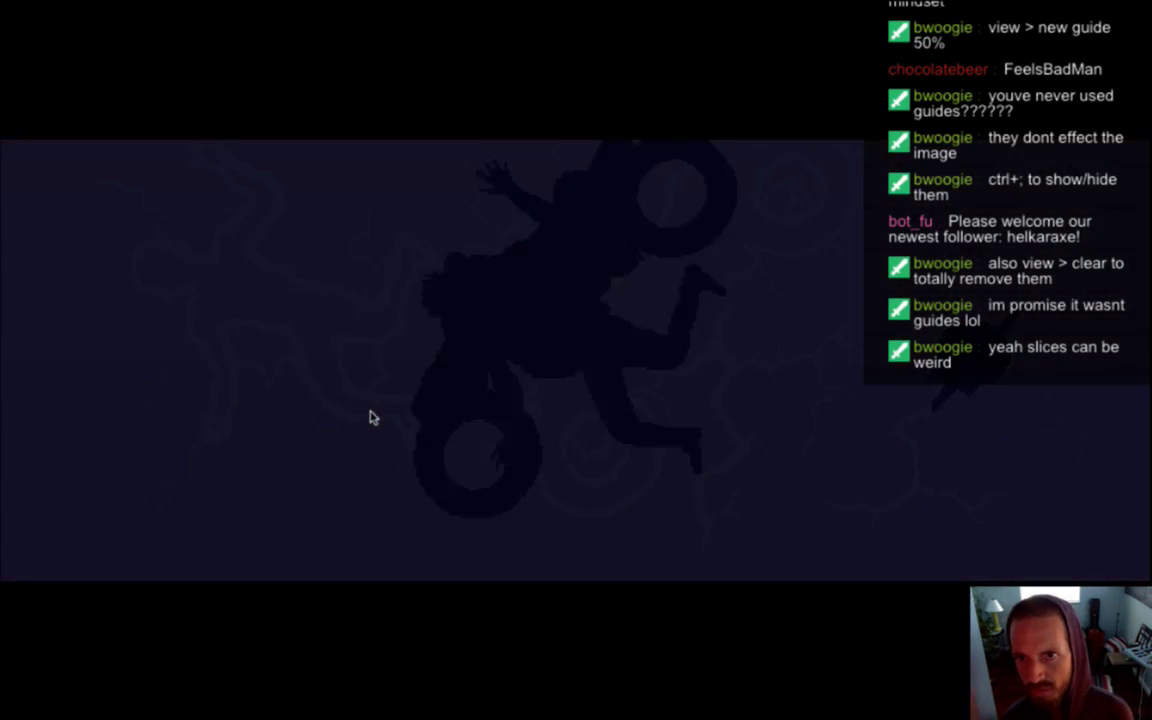
key("super+q")
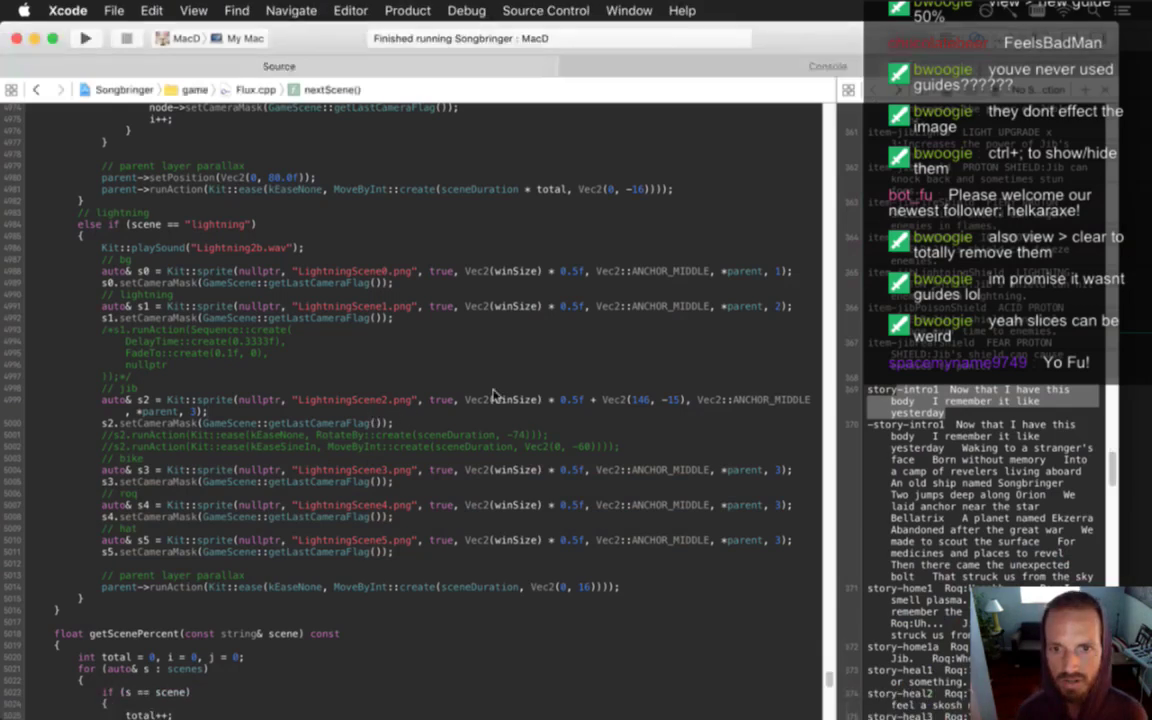
Set the vertical offset in the jib sprite's position vector to -14
left_click(679, 399)
key("BackSpace")
type("3")
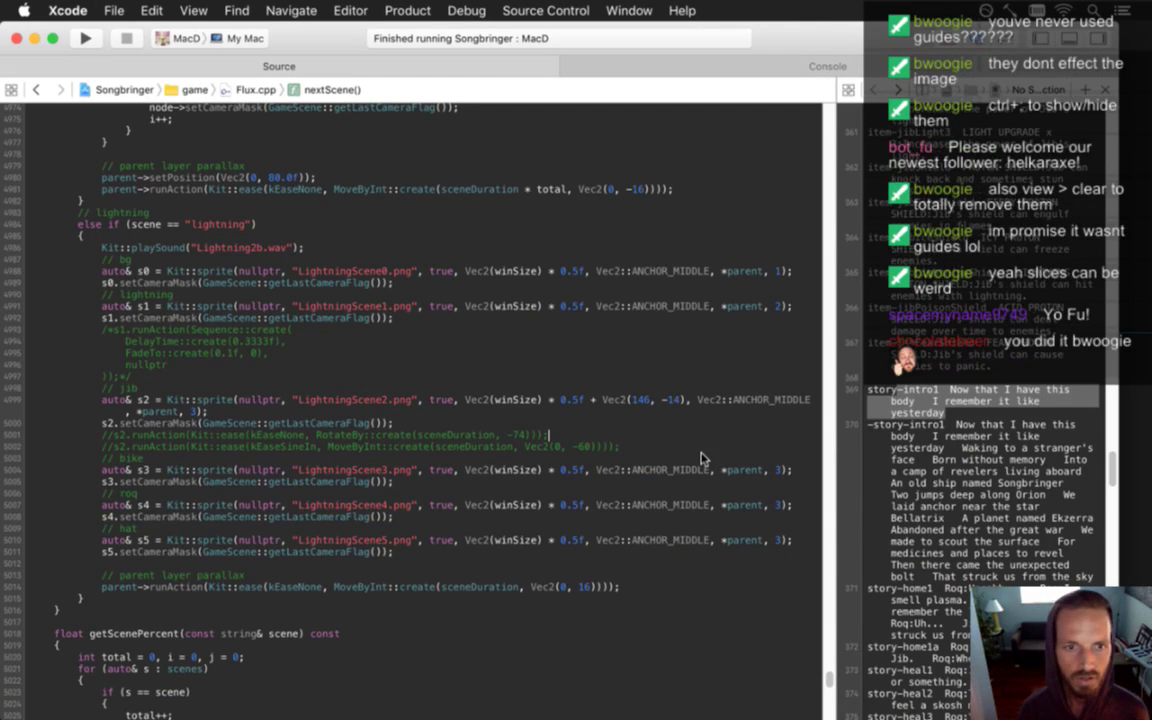
left_click_drag(347, 470, 400, 495)
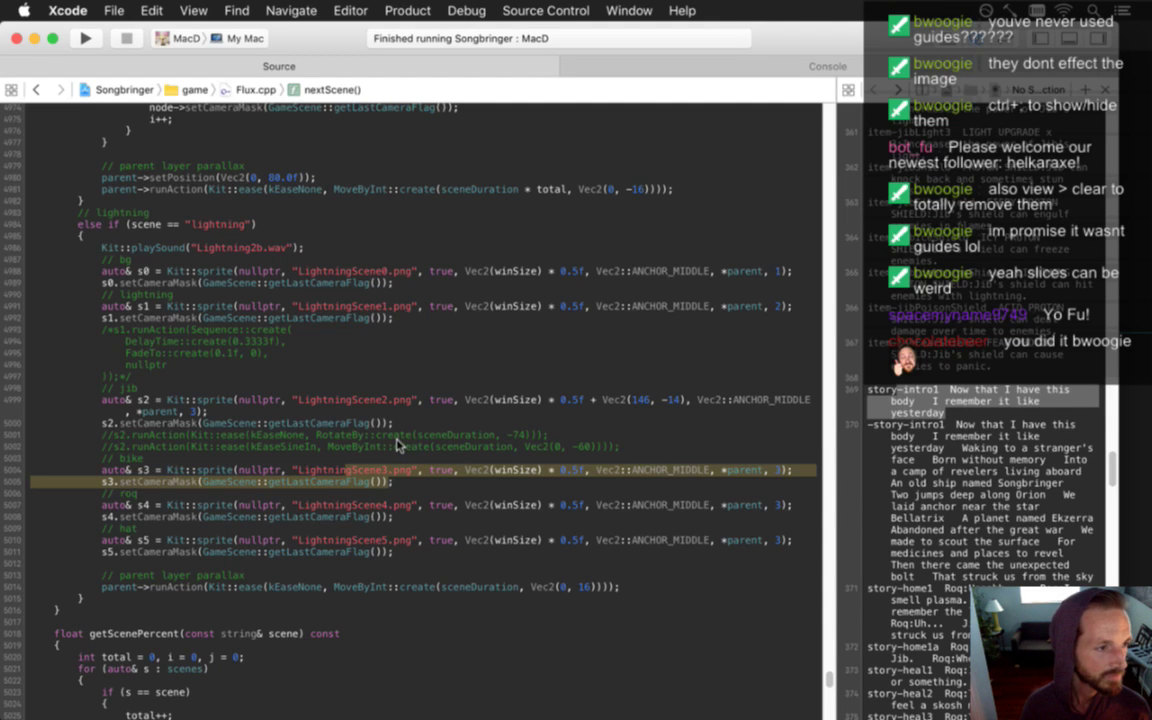
Measure the offset from the guides' intersection to the hat's centre with a rectangular marquee in Photoshop, and return to Xcode
key("super+Tab")
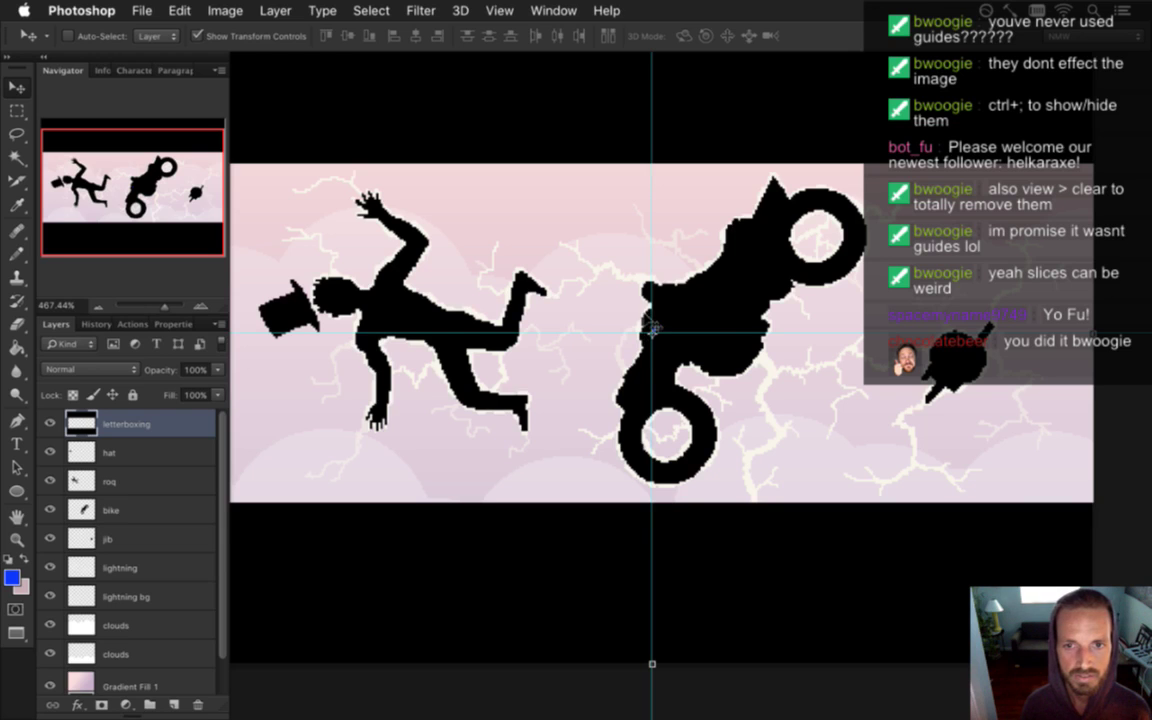
key("m")
left_click_drag(597, 368, 680, 359)
left_click_drag(748, 324, 381, 305)
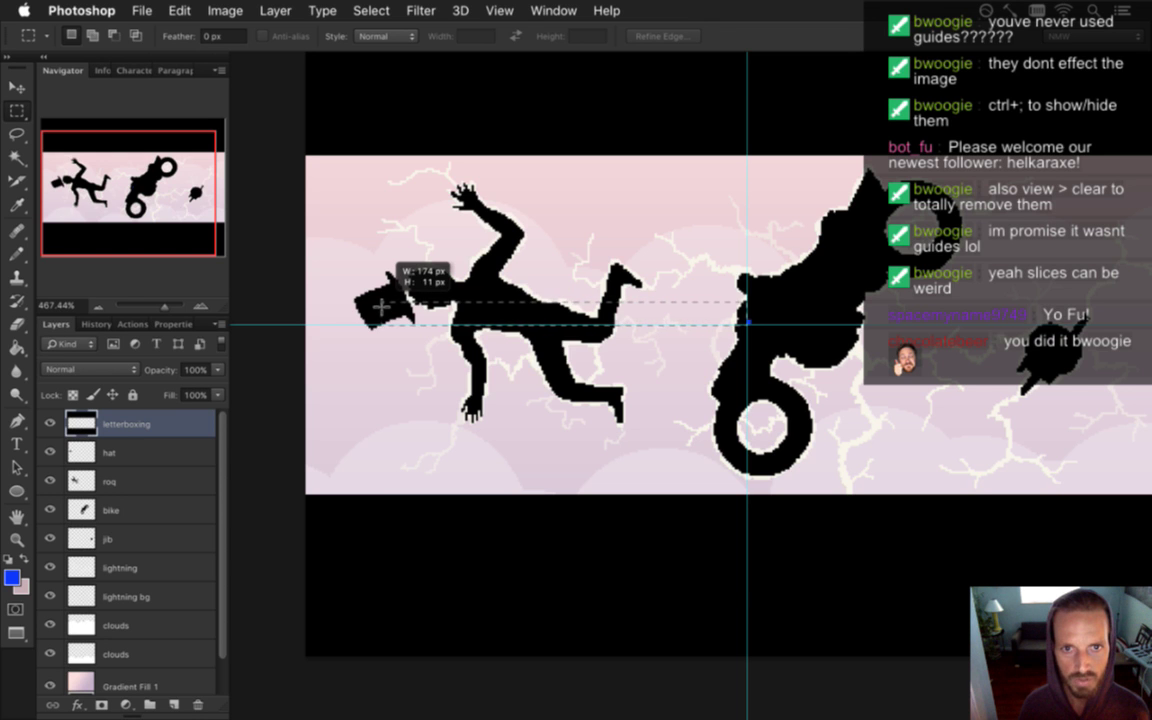
key("super+Tab")
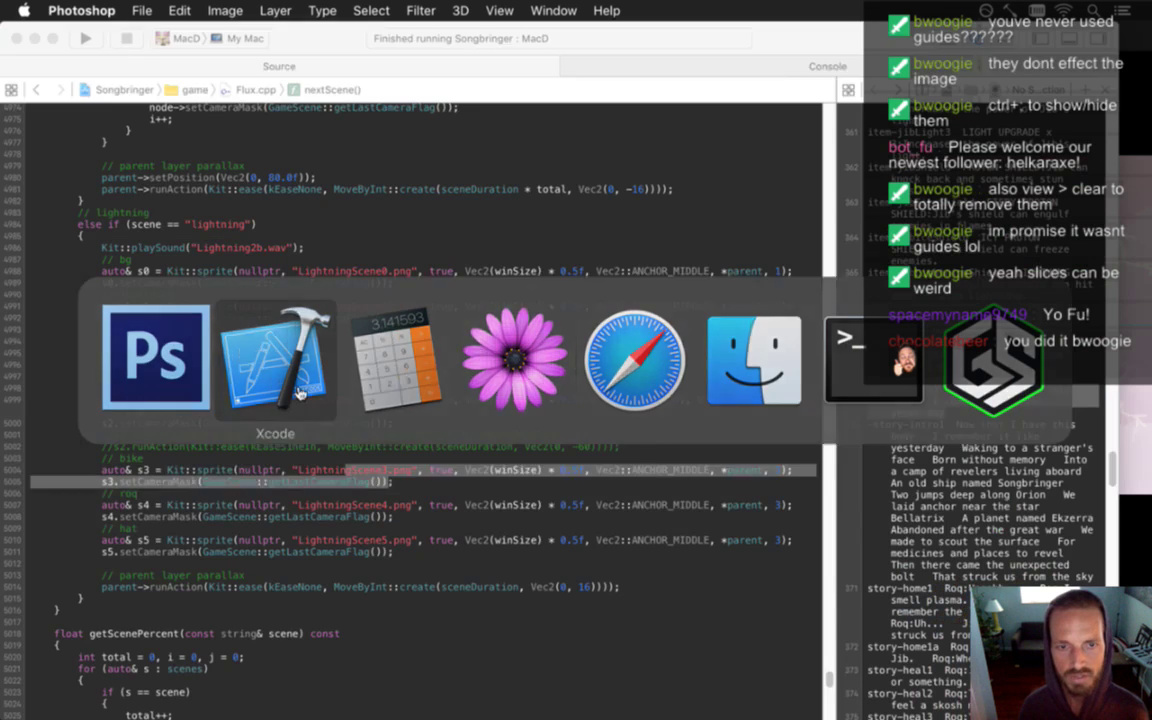
Append "- Vec2(-174, 11)" to the hat sprite's half-window-size position, and build and run Songbringer to preview the intro
left_click(498, 505)
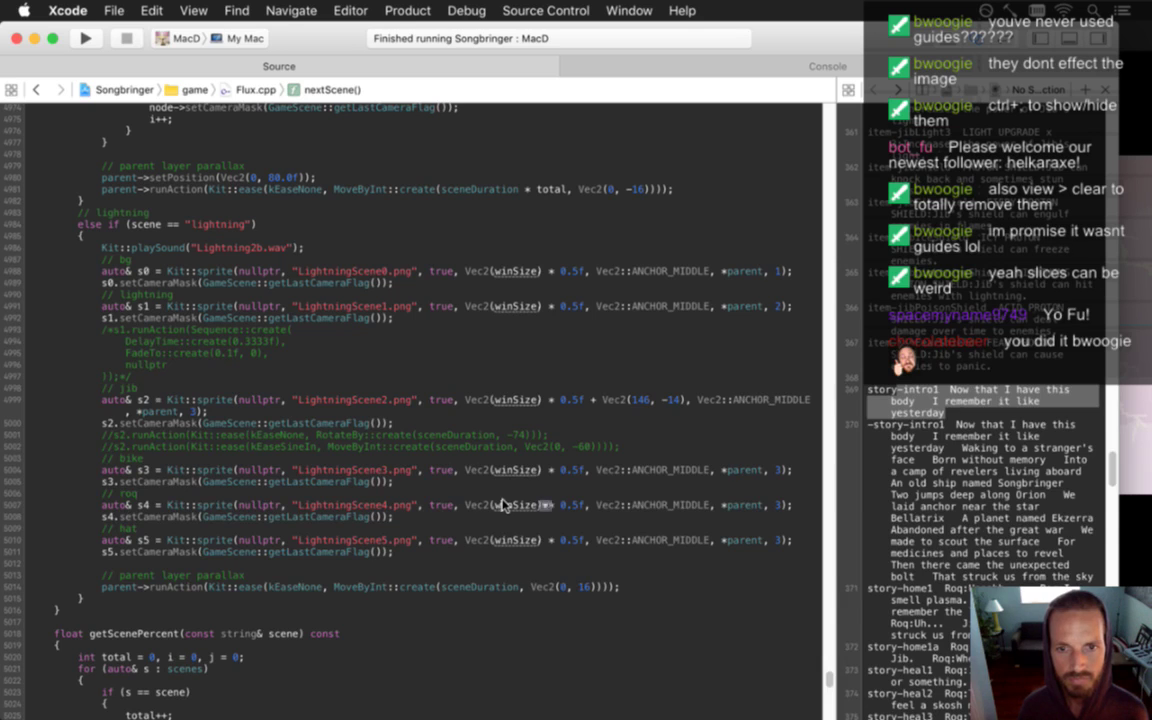
left_click(589, 541)
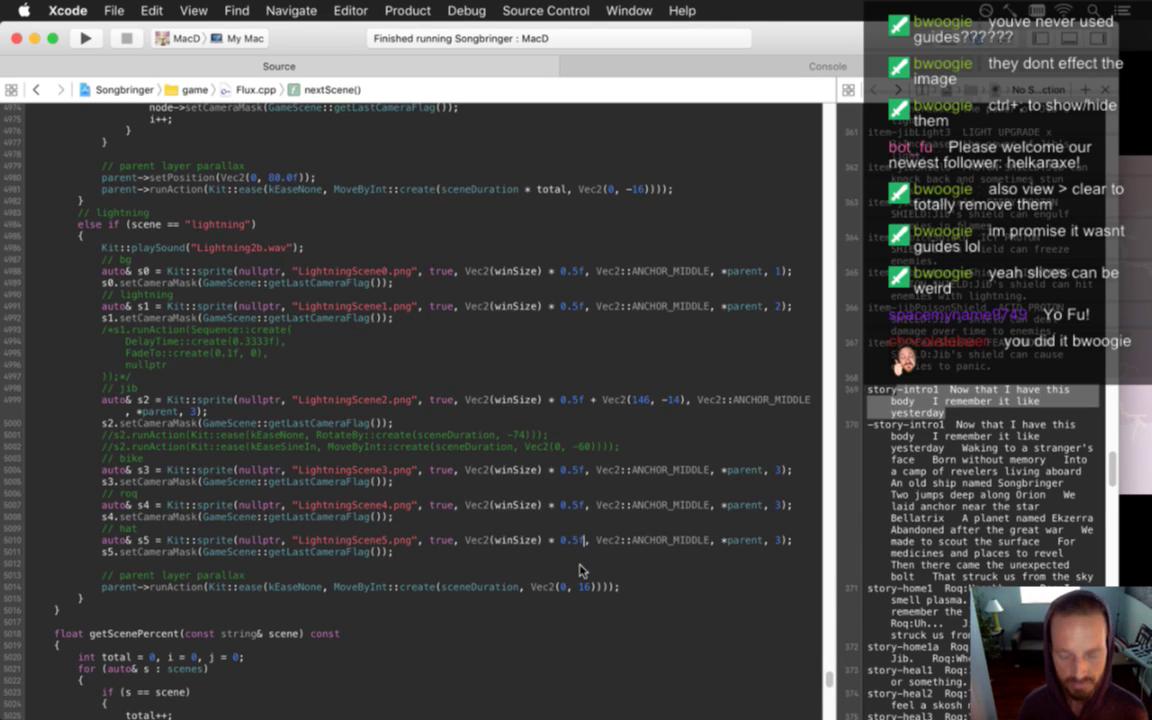
type("+ Vec")
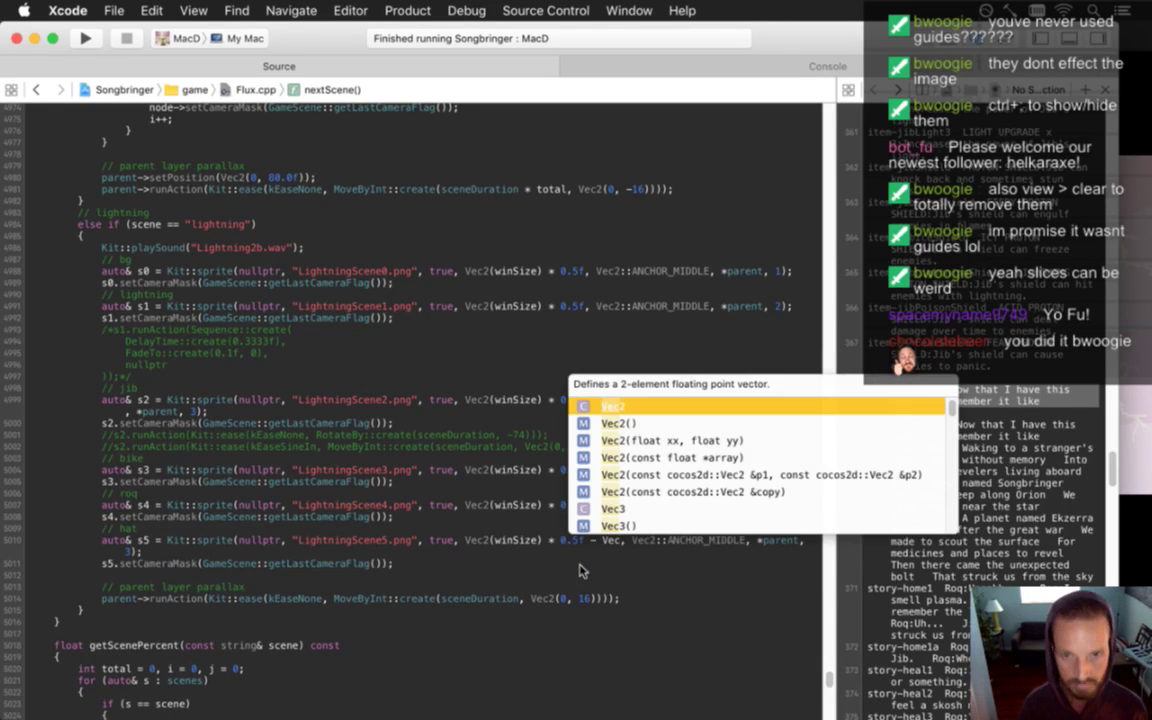
type("2(-")
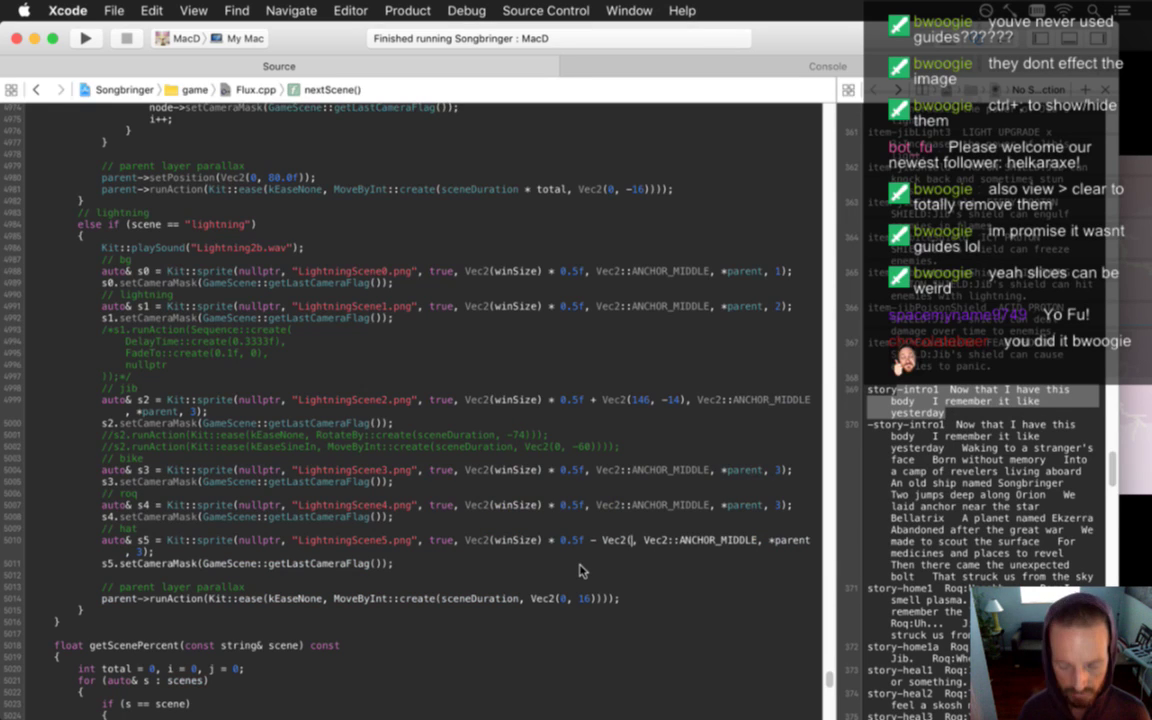
type("174, 11)")
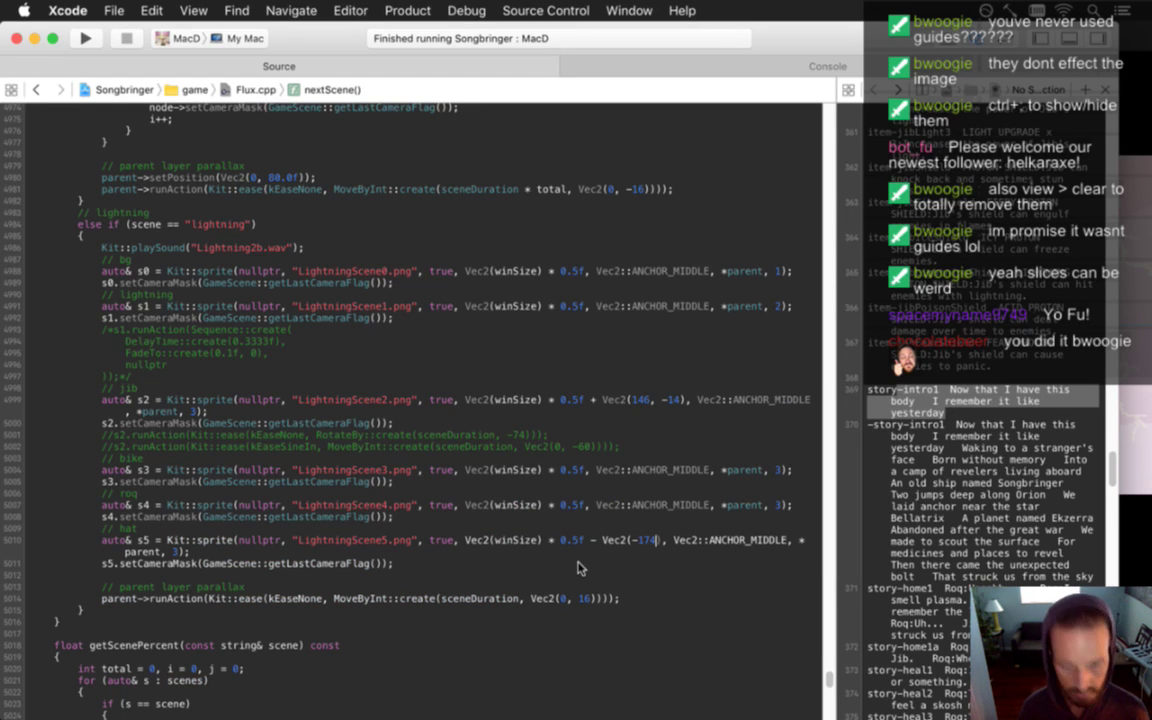
key("super+r")
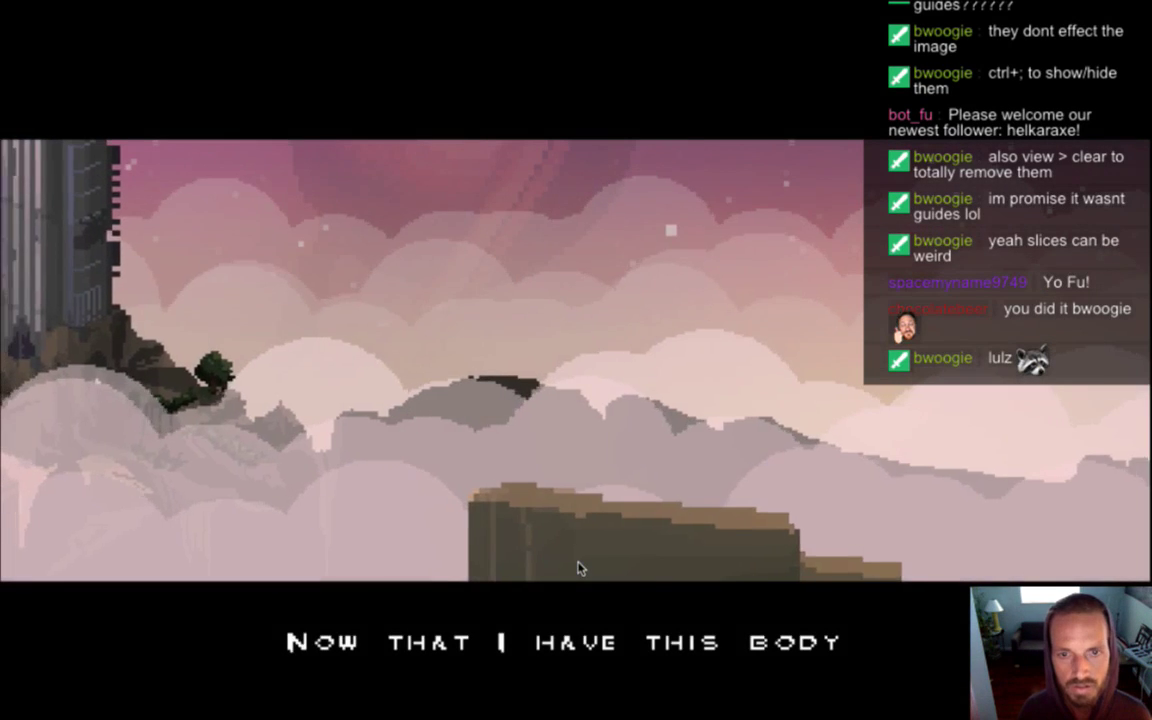
Change the operator before the hat sprite's offset vector to "+", and build and run Songbringer to check its position
key("super+q")
left_click(596, 543)
type("+")
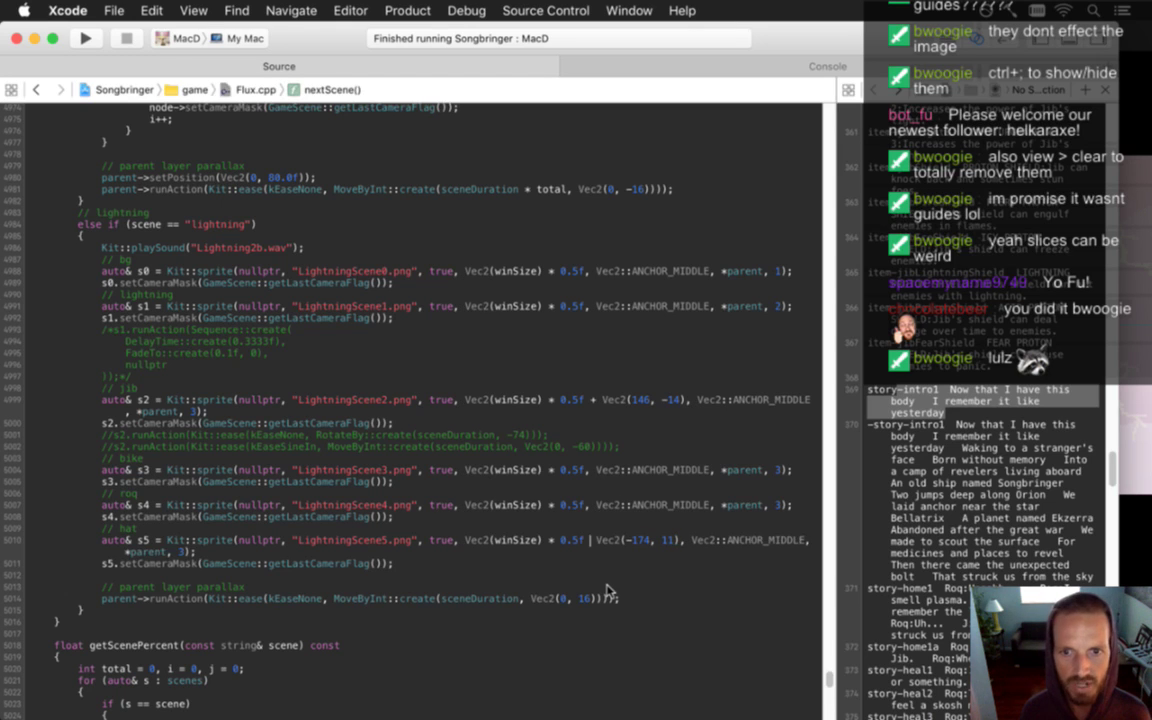
key("super+r")
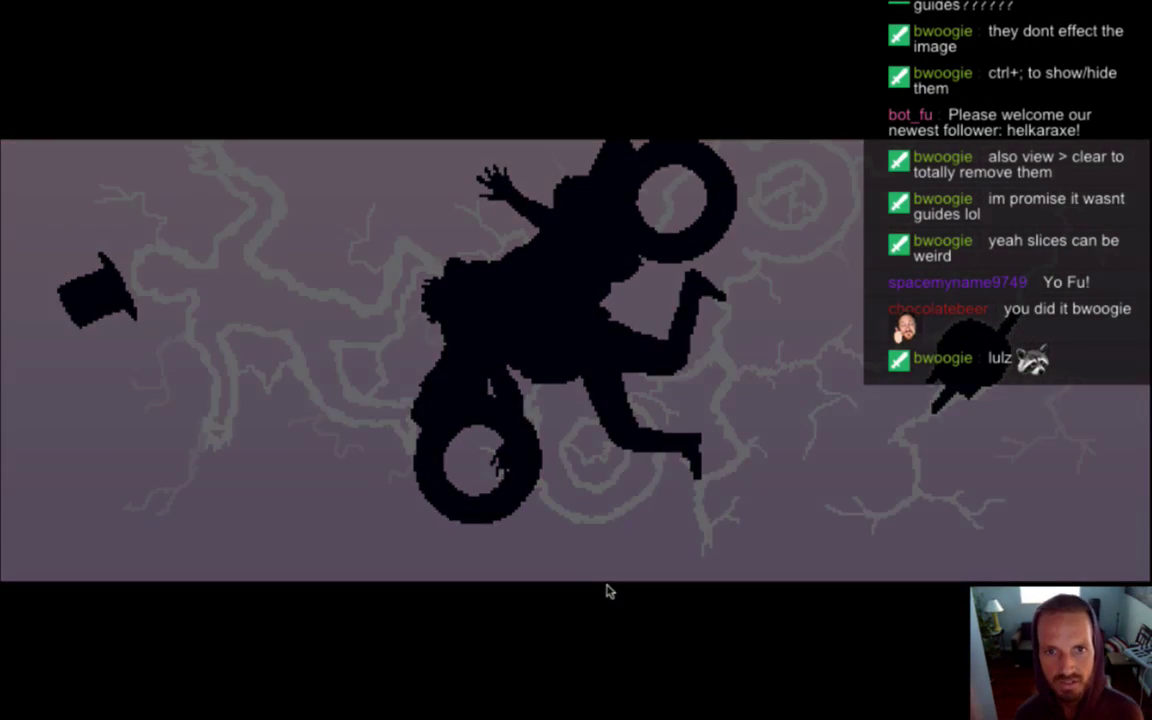
Measure the offset from the guides' intersection to roq's centre with a rectangular marquee in Photoshop, and return to Xcode
key("super+Tab")
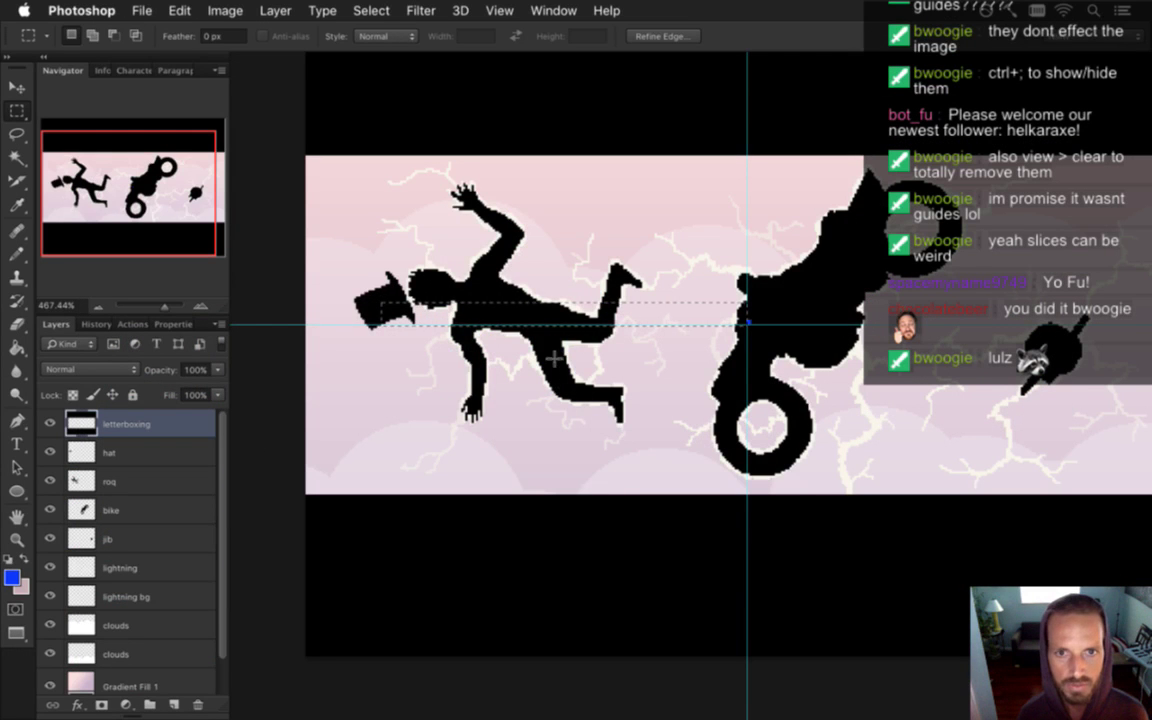
left_click(571, 295)
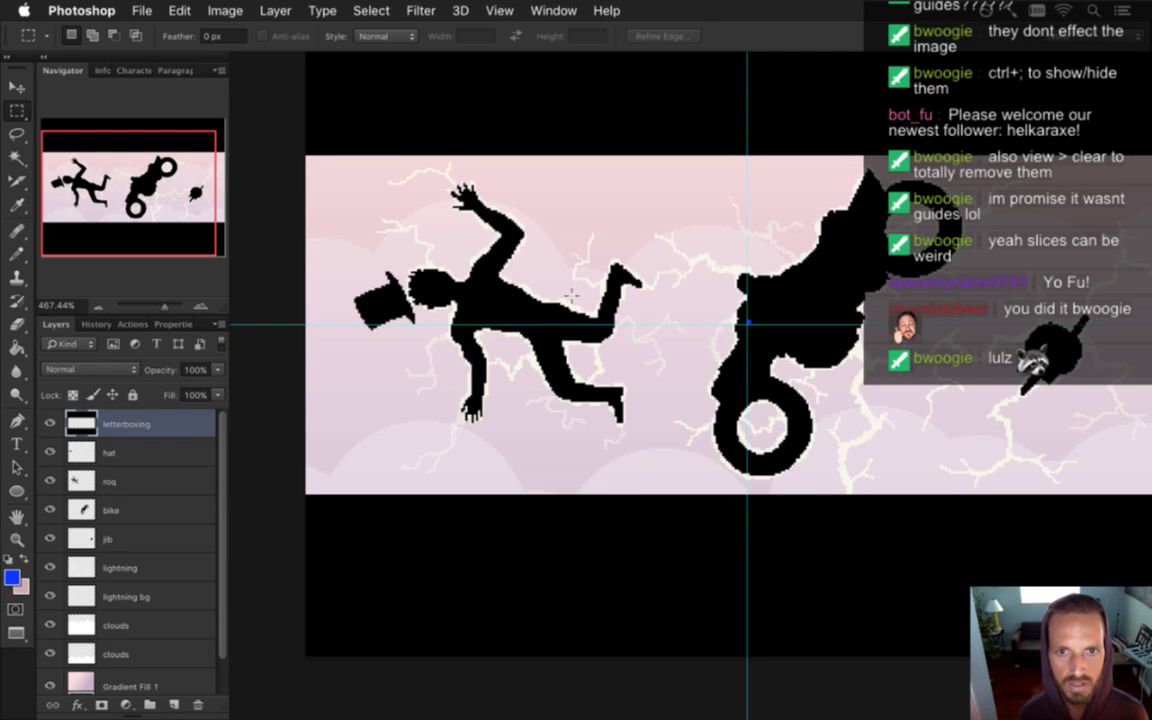
left_click_drag(747, 323, 506, 312)
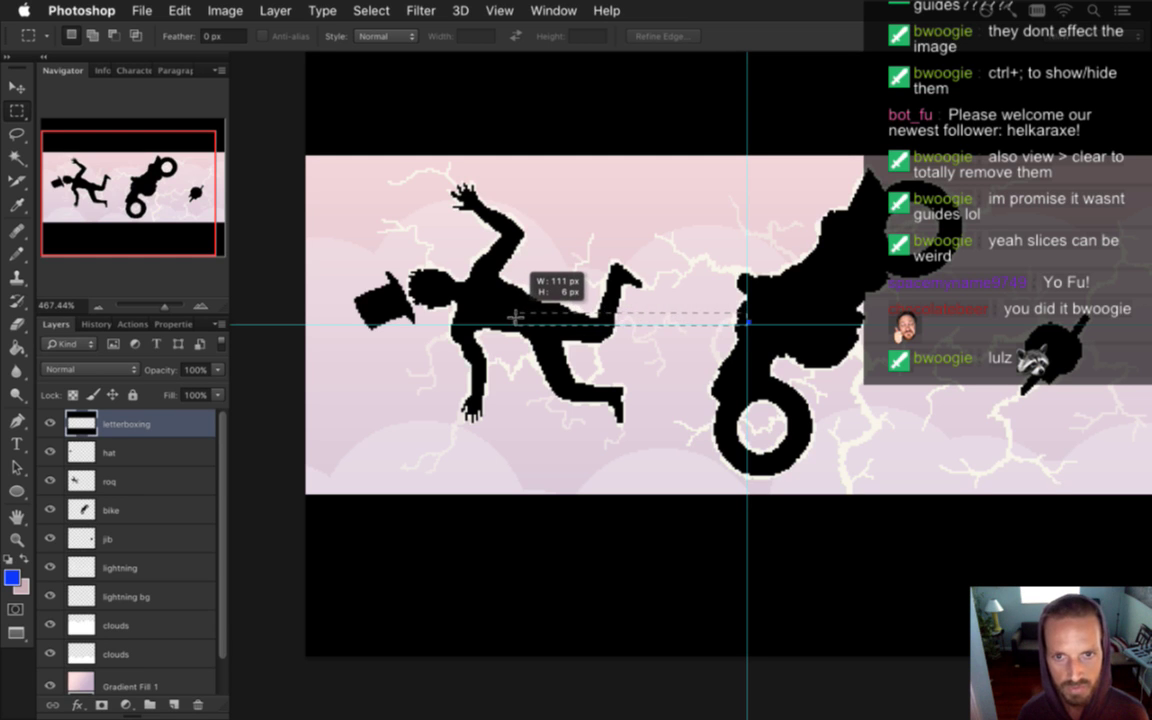
left_click_drag(516, 317, 516, 317)
key("super+Tab")
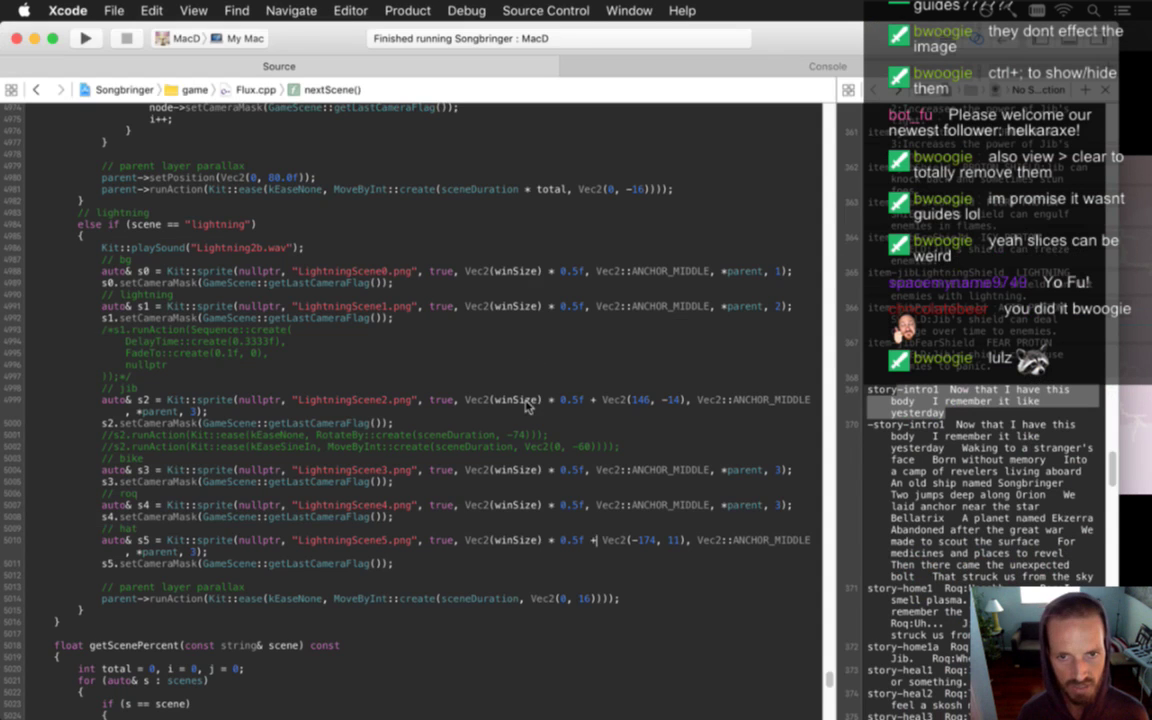
Append "+ Vec2(-110, 6)" to the roq sprite's half-window-size position, and build and run Songbringer to preview it
left_click(585, 507)
type("+ v")
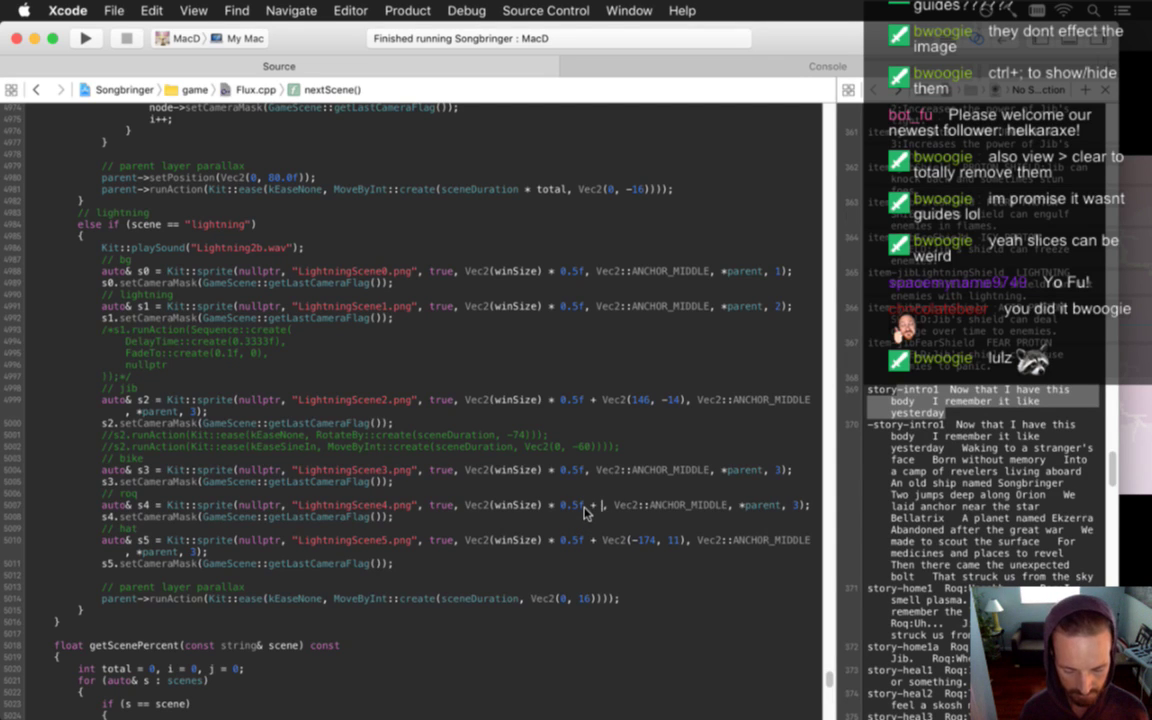
type("ec2(")
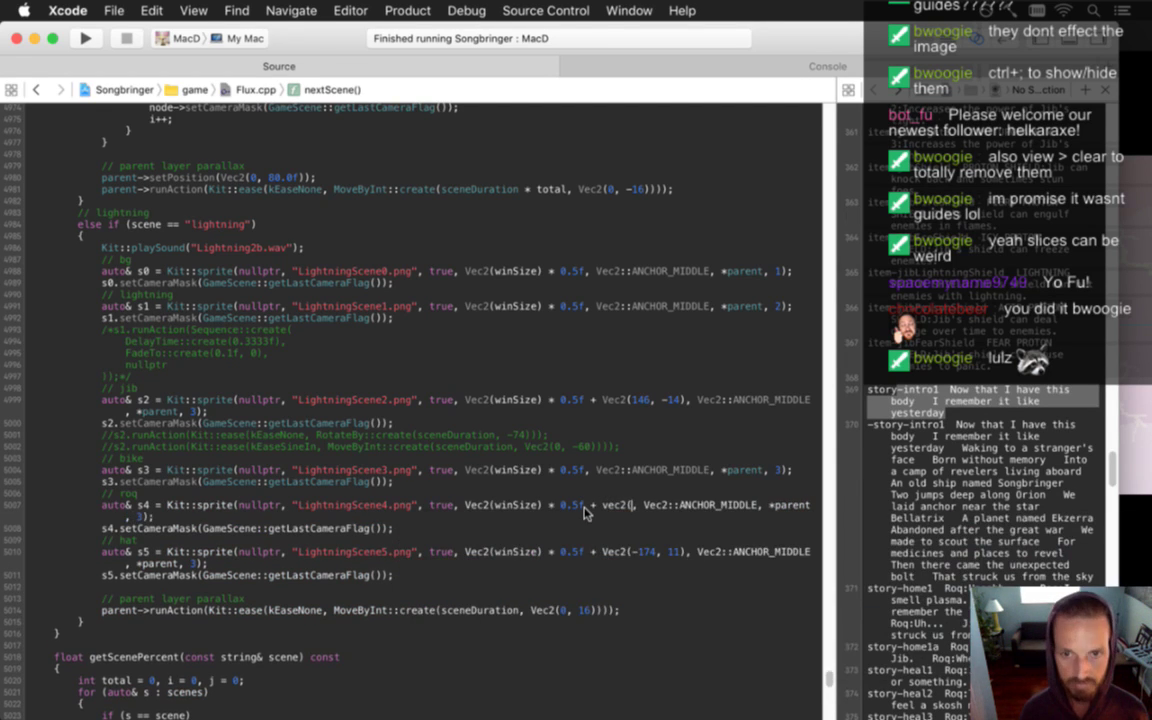
type("-118, 0")
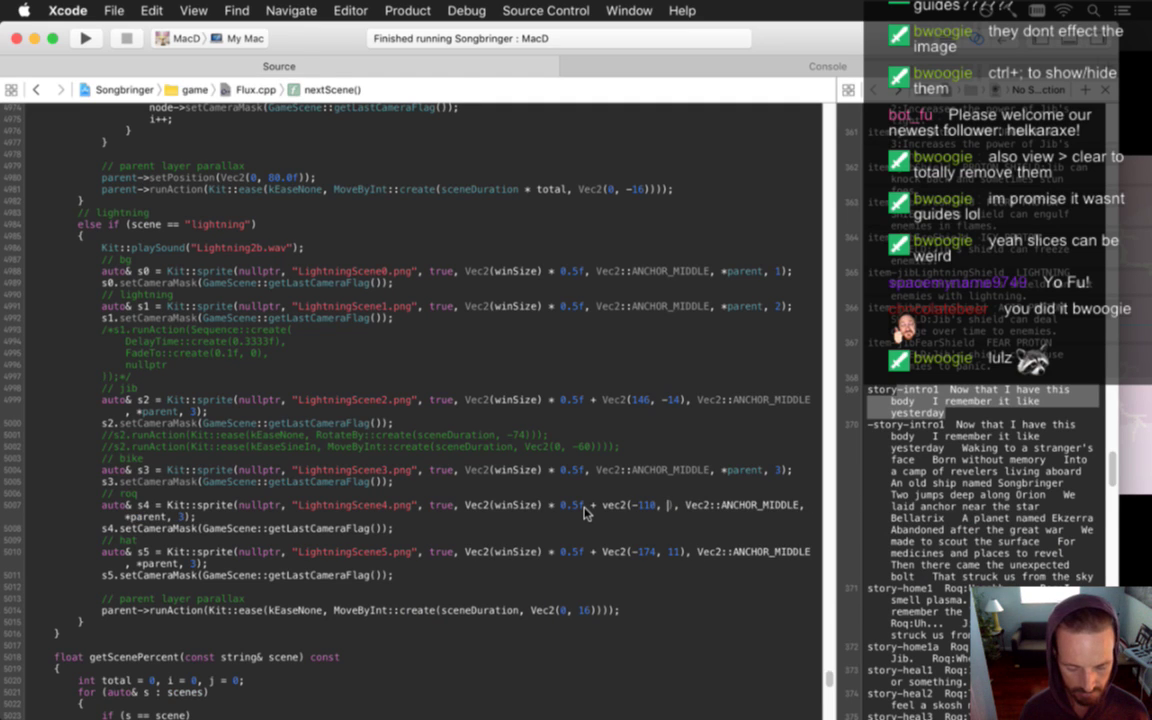
type(")")
key("Left")
key("Left")
key("Left")
key("Left")
key("Left")
key("Left")
key("Left")
key("Left")
key("Left")
key("Left")
key("Left")
key("Left")
key("Left")
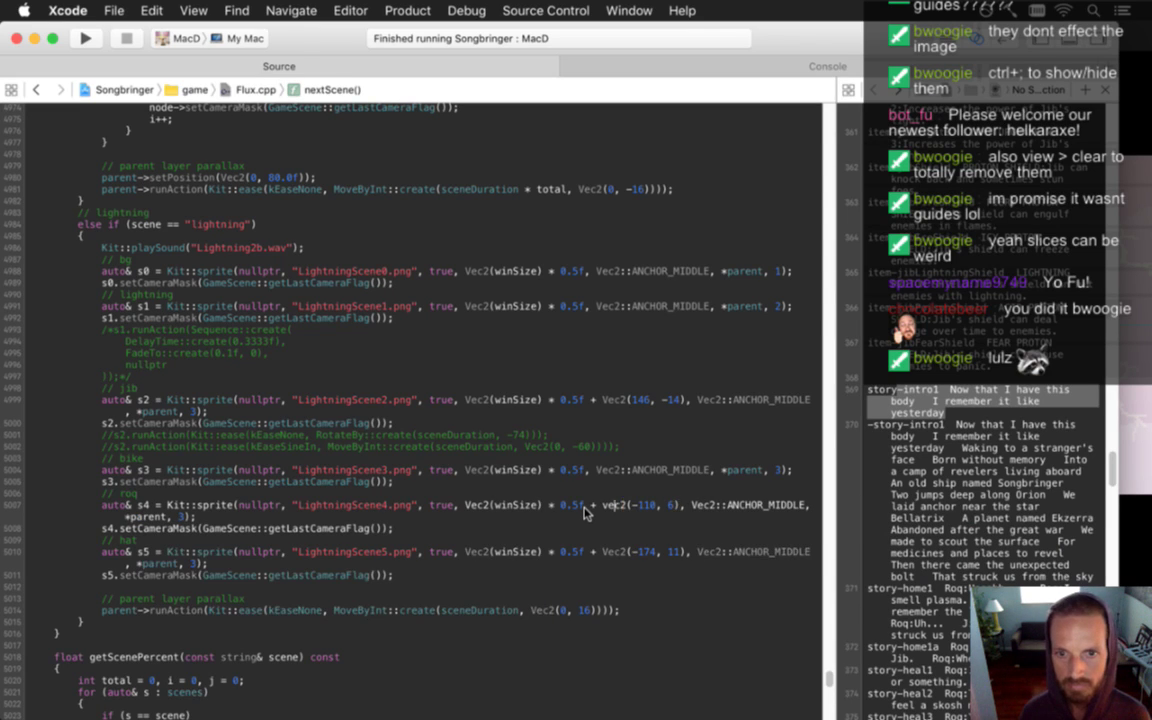
key("Delete")
type("V")
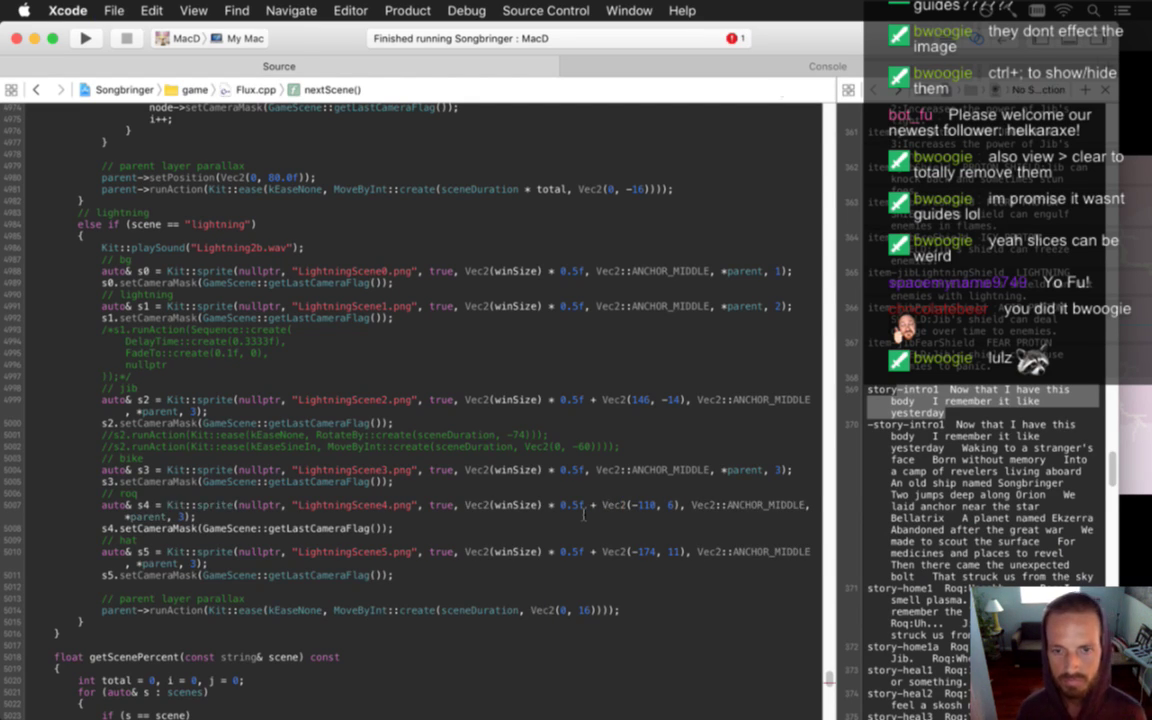
key("super+r")
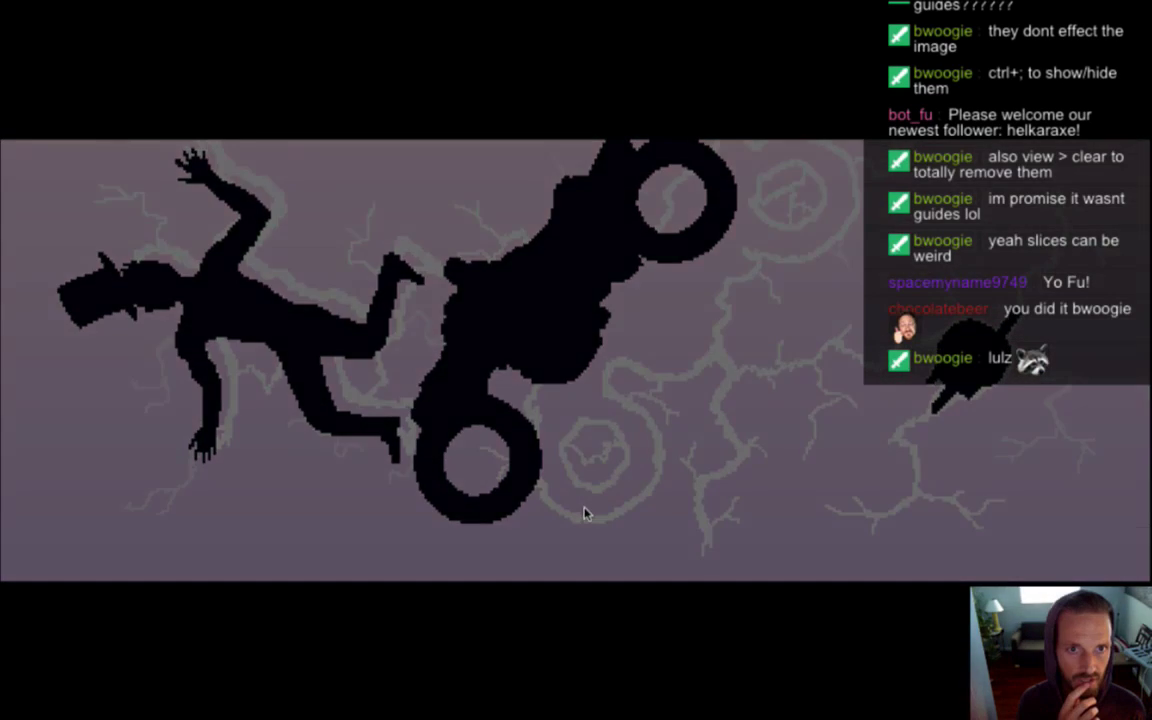
Quit the game, set the roq sprite's offset vector to (-105, 9), and run Songbringer again
key("super+q")
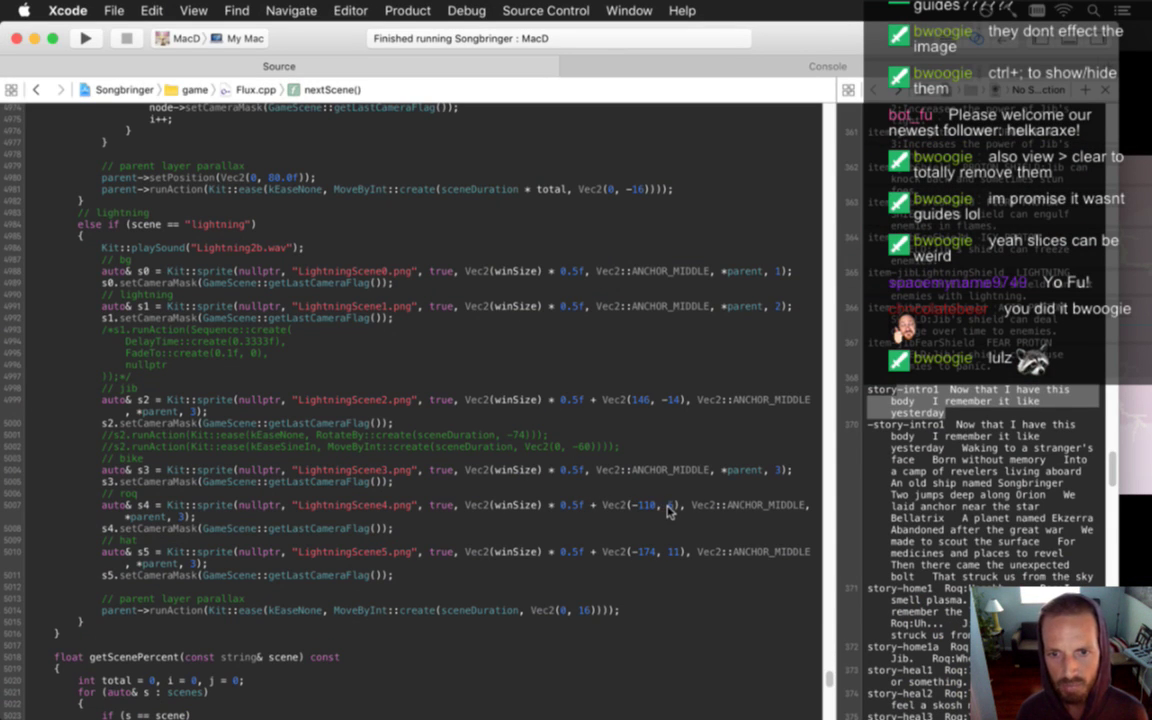
double_click(671, 505)
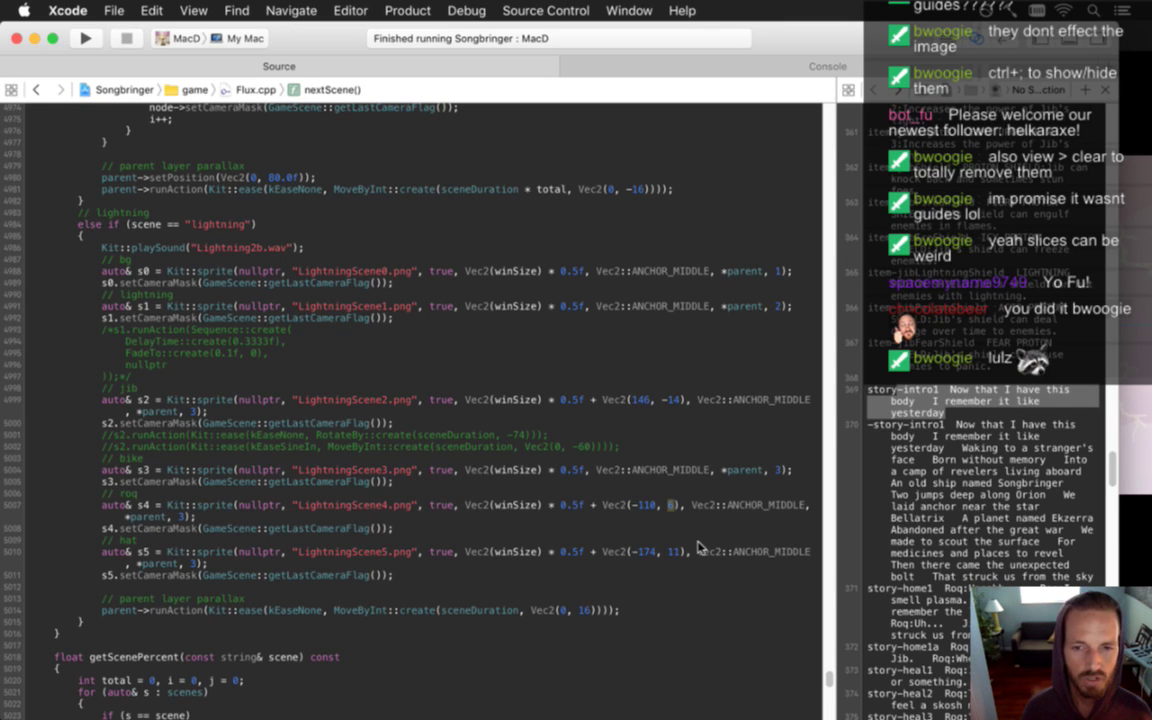
type("9")
key("Left")
key("Left")
key("Left")
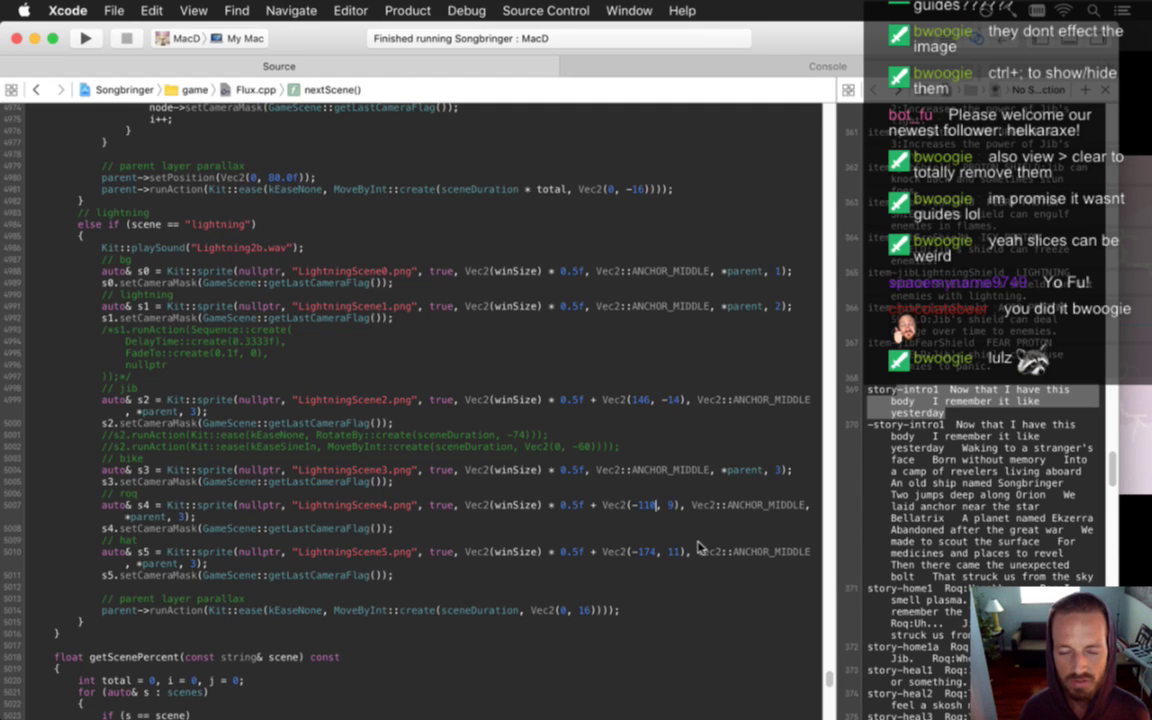
key("BackSpace")
key("BackSpace")
type("05")
key("super+r")
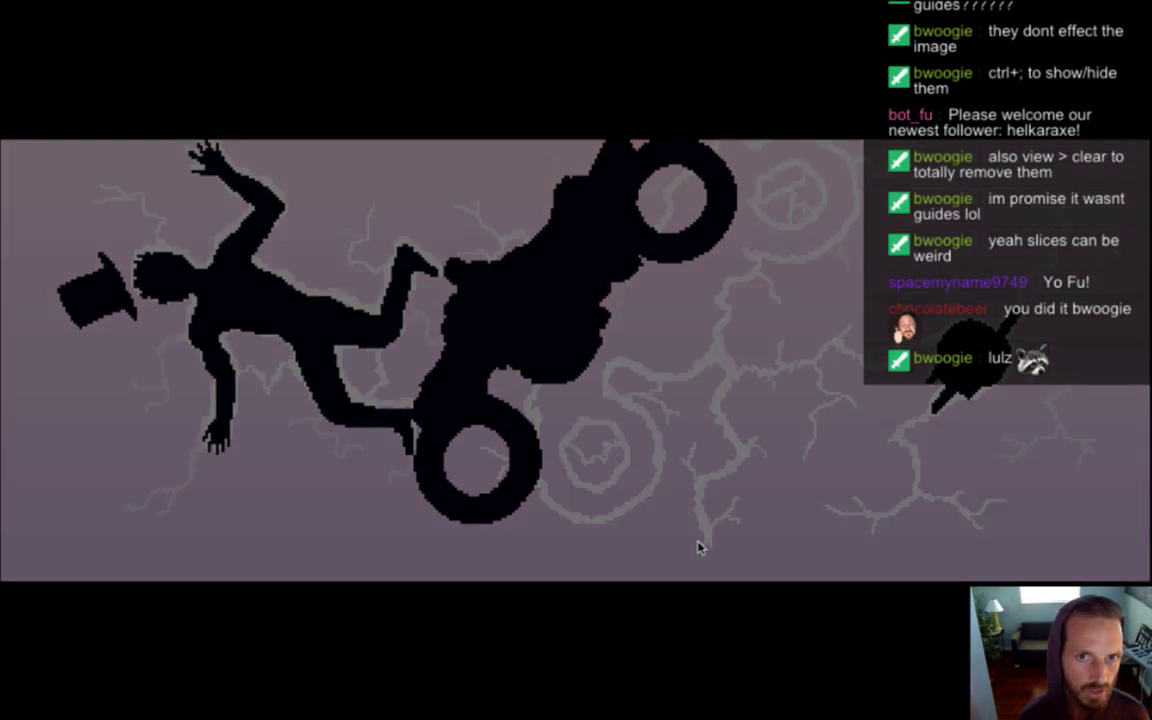
Quit the game, set the roq sprite's offset vector to (-104, 11), and run Songbringer again
key("super+q")
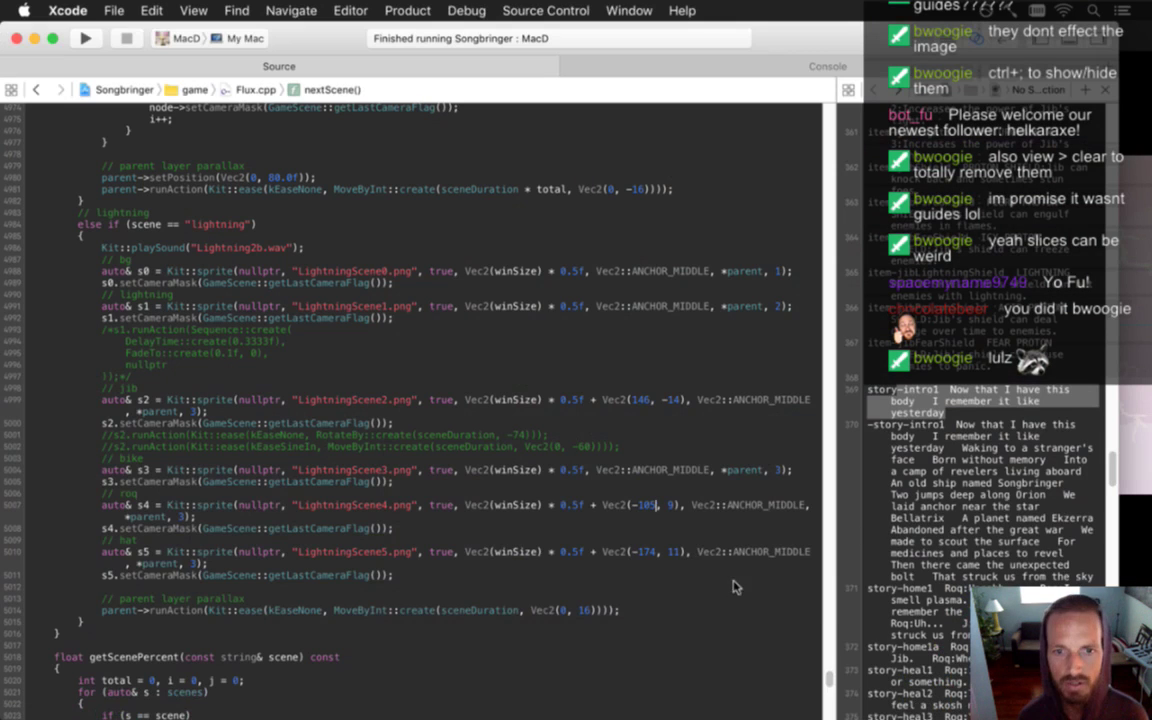
double_click(672, 506)
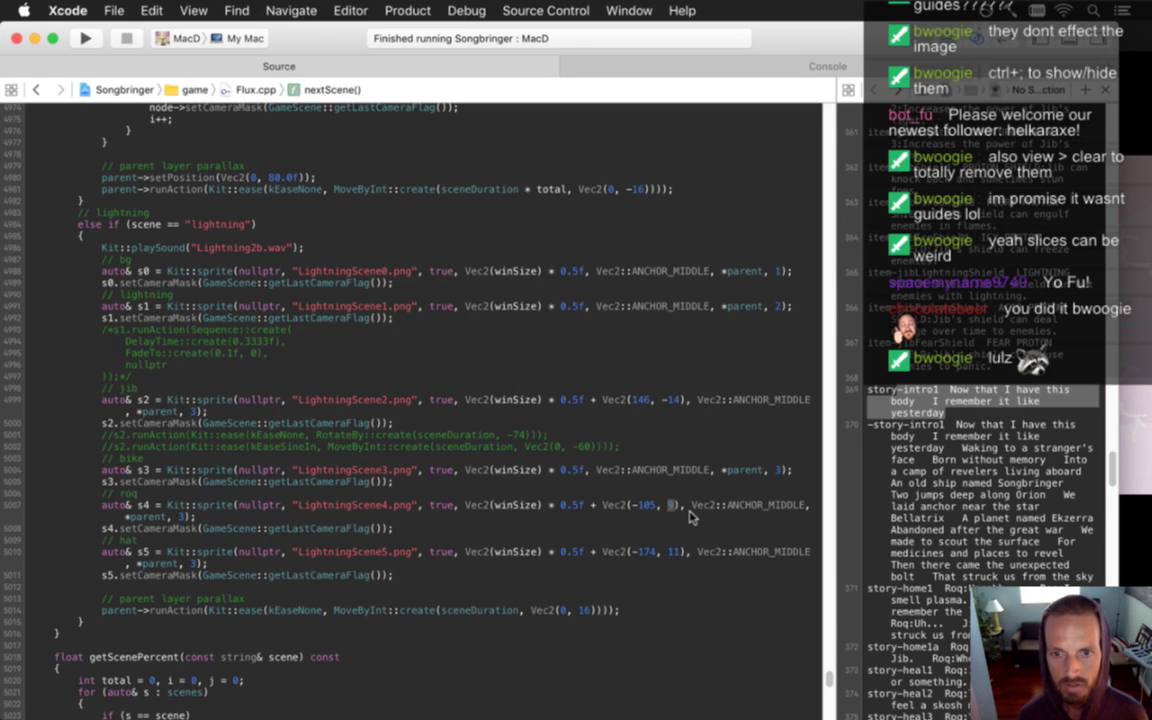
type("11")
key("Left")
key("Left")
key("Left")
key("Left")
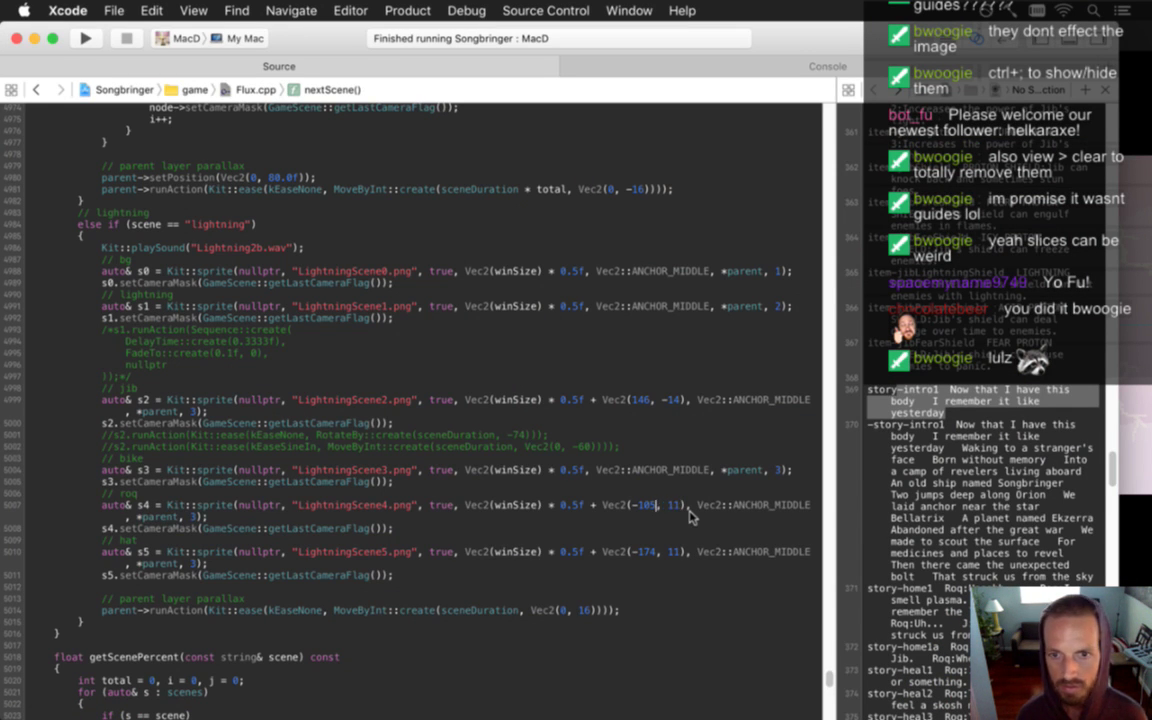
key("super+r")
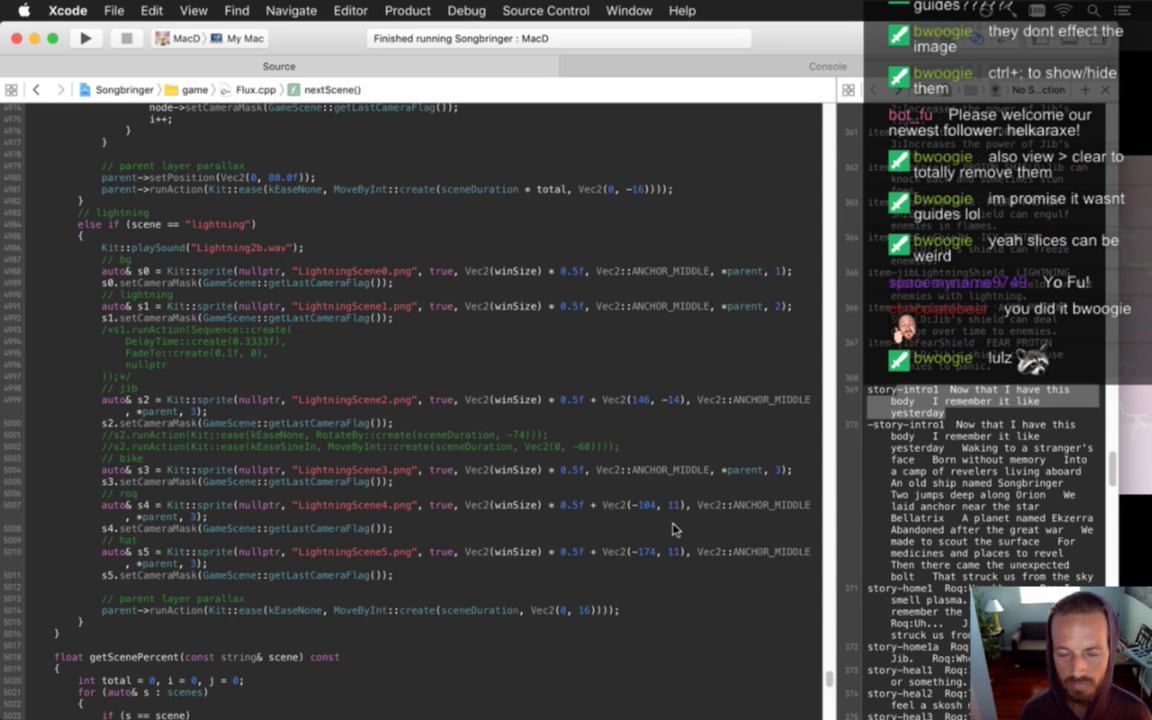
Set the roq sprite's offset vector to (-105, 10)
key("BackSpace")
type("5")
key("Right")
key("Right")
key("Right")
key("Delete")
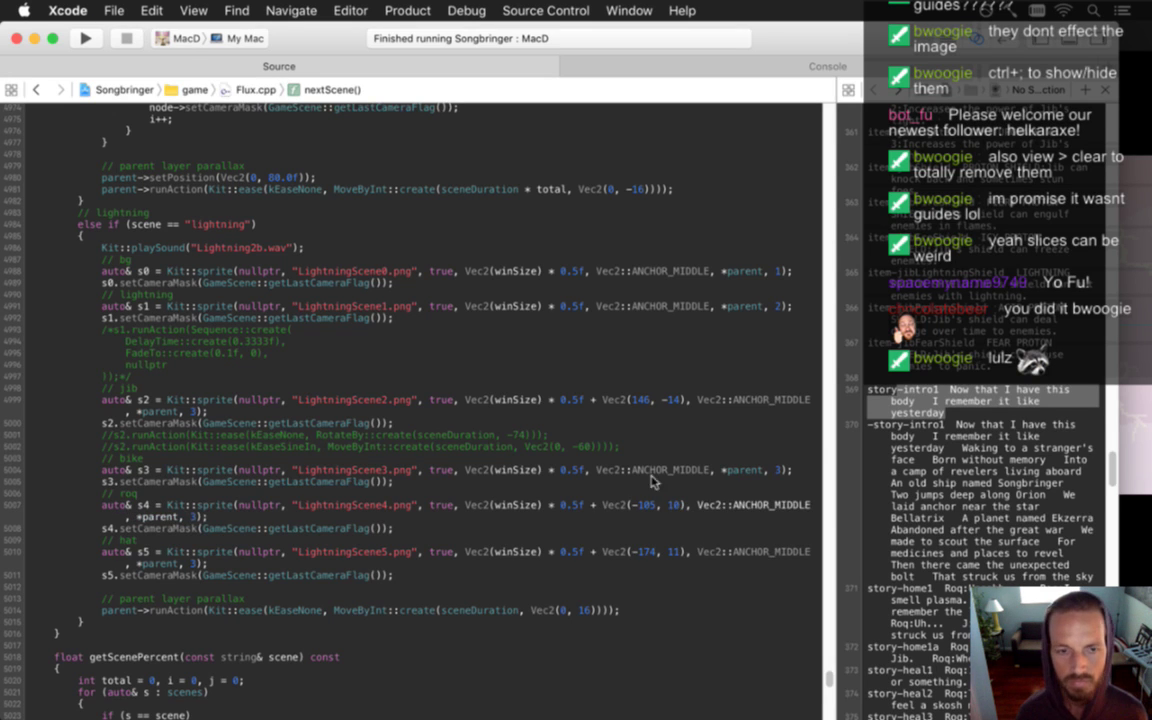
Measure the offset from the guides' intersection to the bike's centre with a rectangular marquee in Photoshop, and return to Xcode
key("super+Tab")
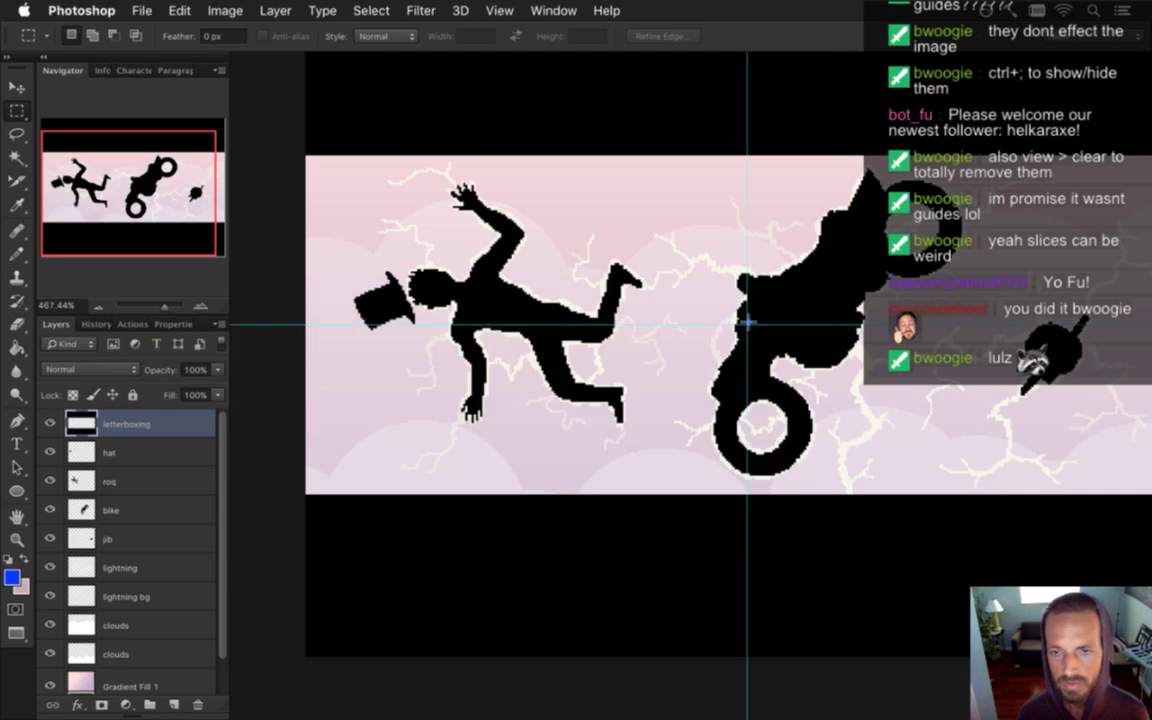
left_click_drag(748, 322, 818, 301)
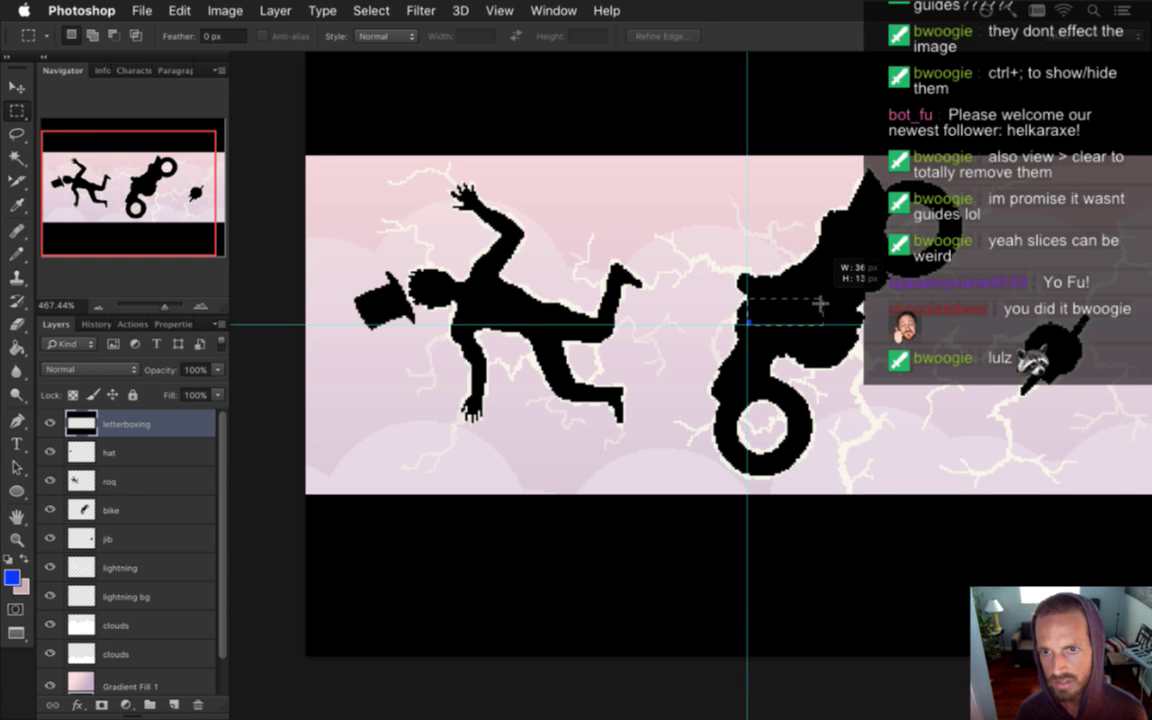
key("super+Tab")
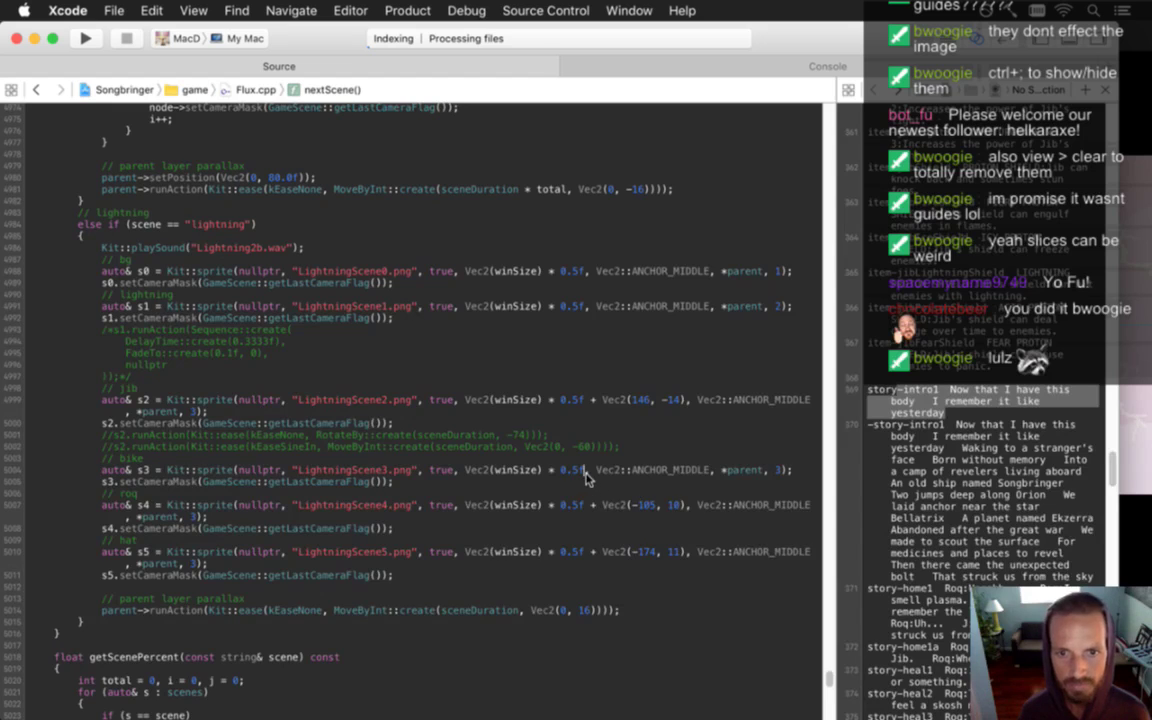
Append "+ Vec2(36, 13)" to the bike sprite's half-window-size position, and build and run Songbringer to preview it
type("+ Vec")
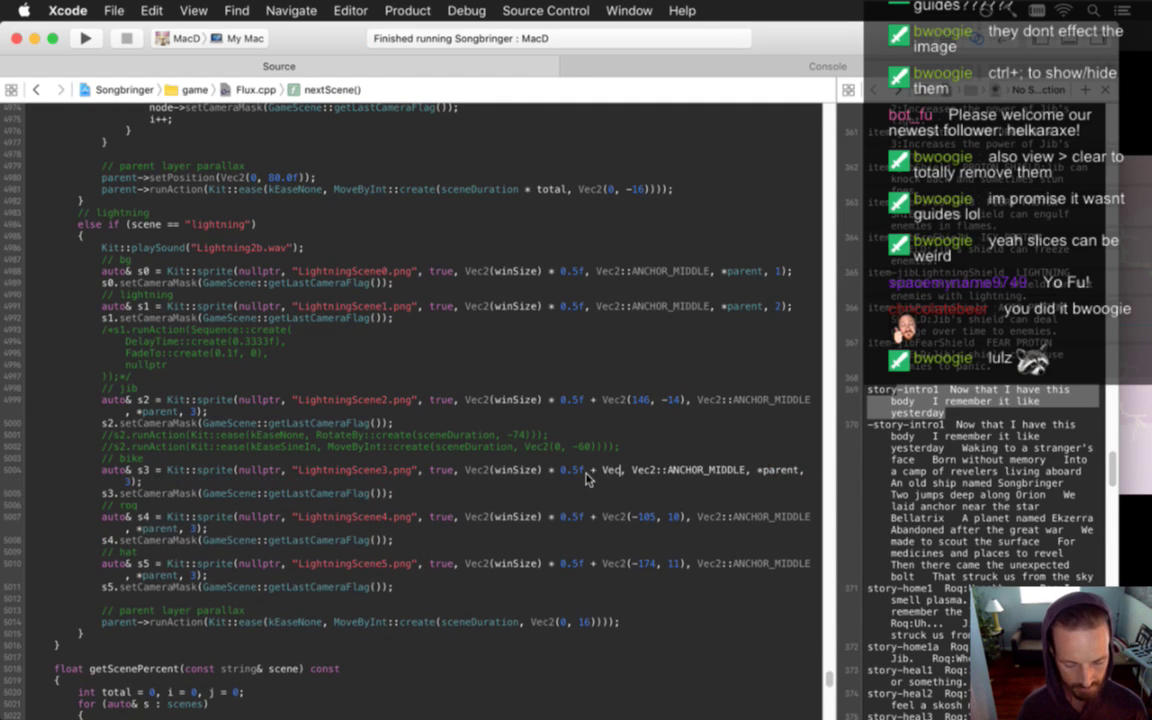
type("2(36,")
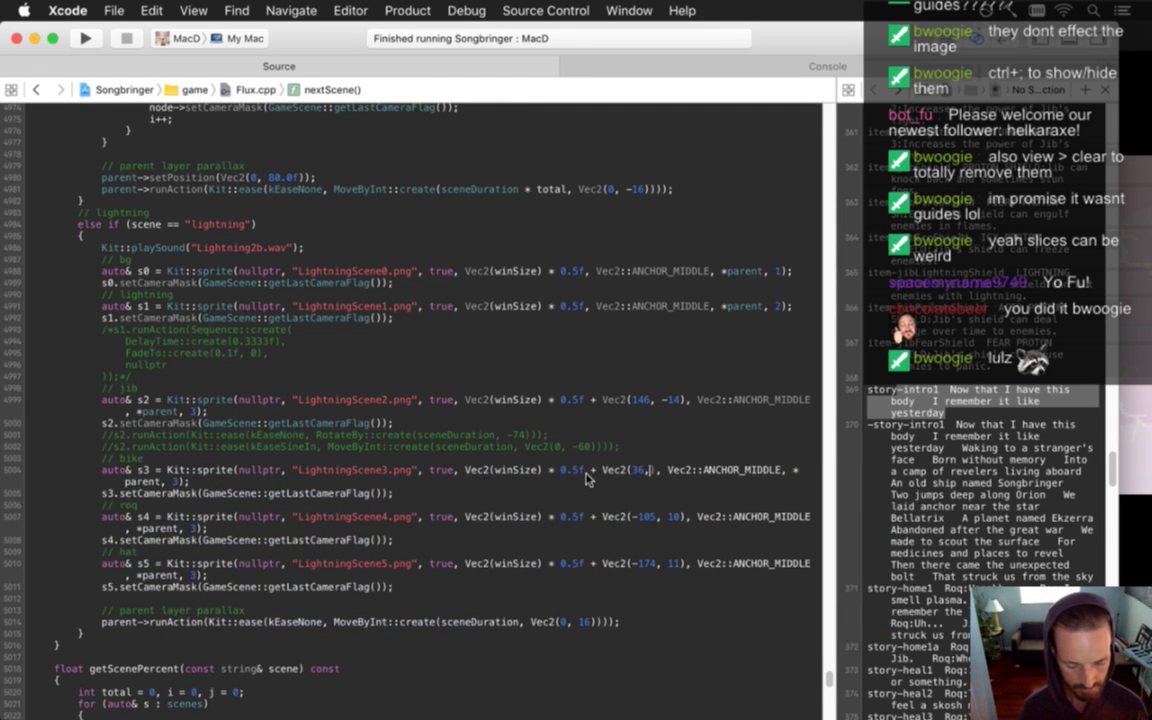
type(" 13")
key("super+r")
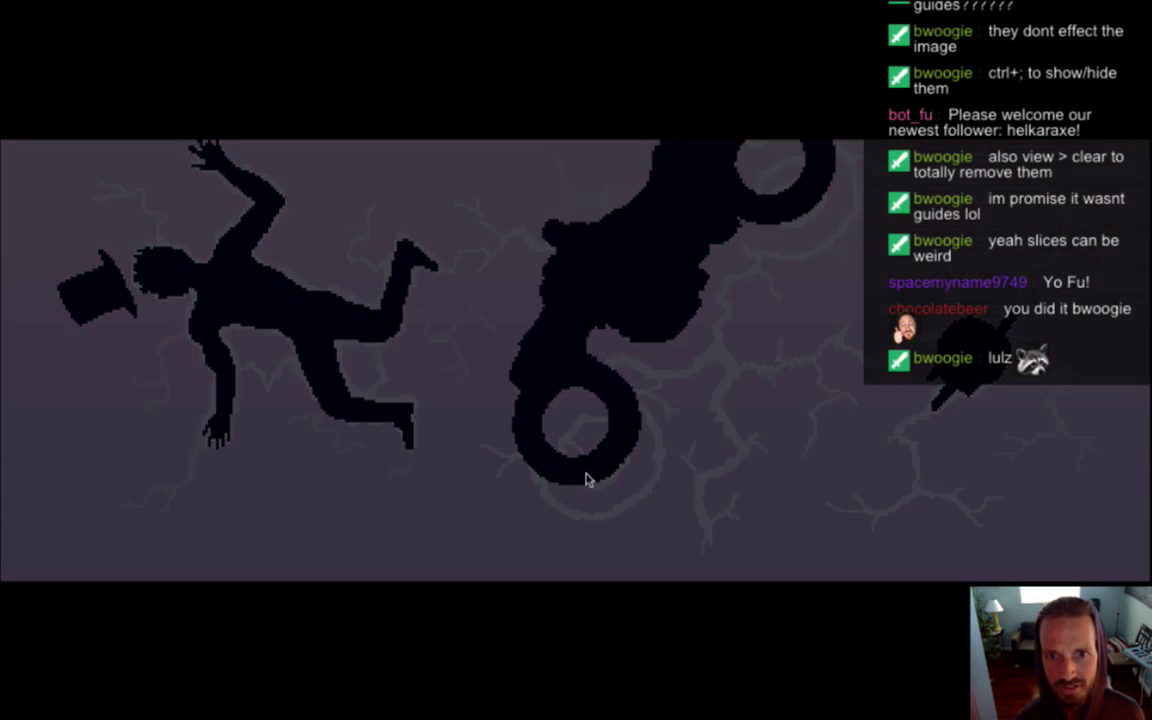
Quit the game, set the bike sprite's offset vector to (40, 0), and run Songbringer again
key("super+q")
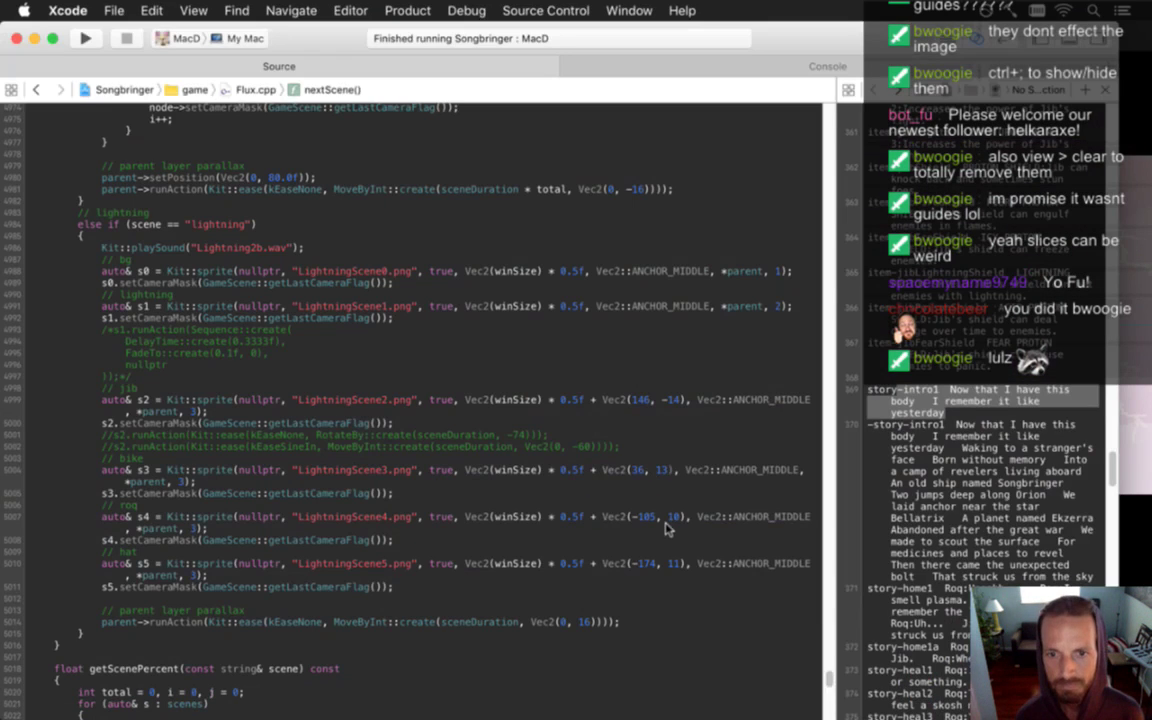
double_click(636, 471)
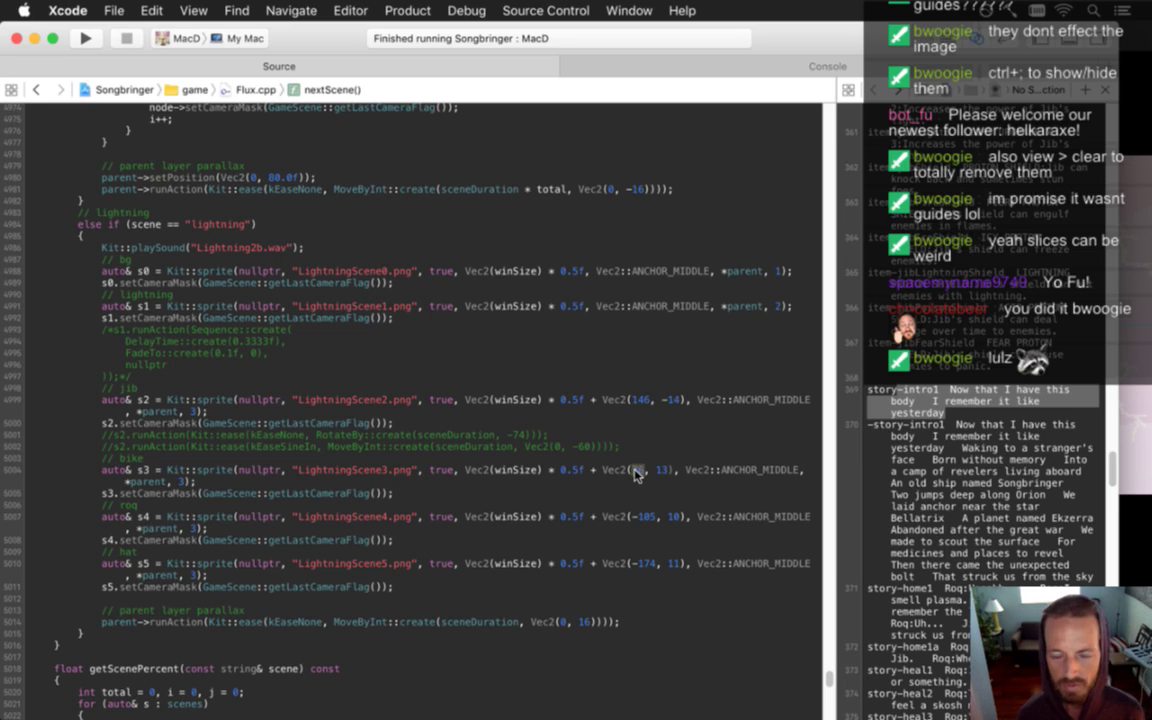
type("40")
key("Delete")
key("Delete")
type("0")
key("super+r")
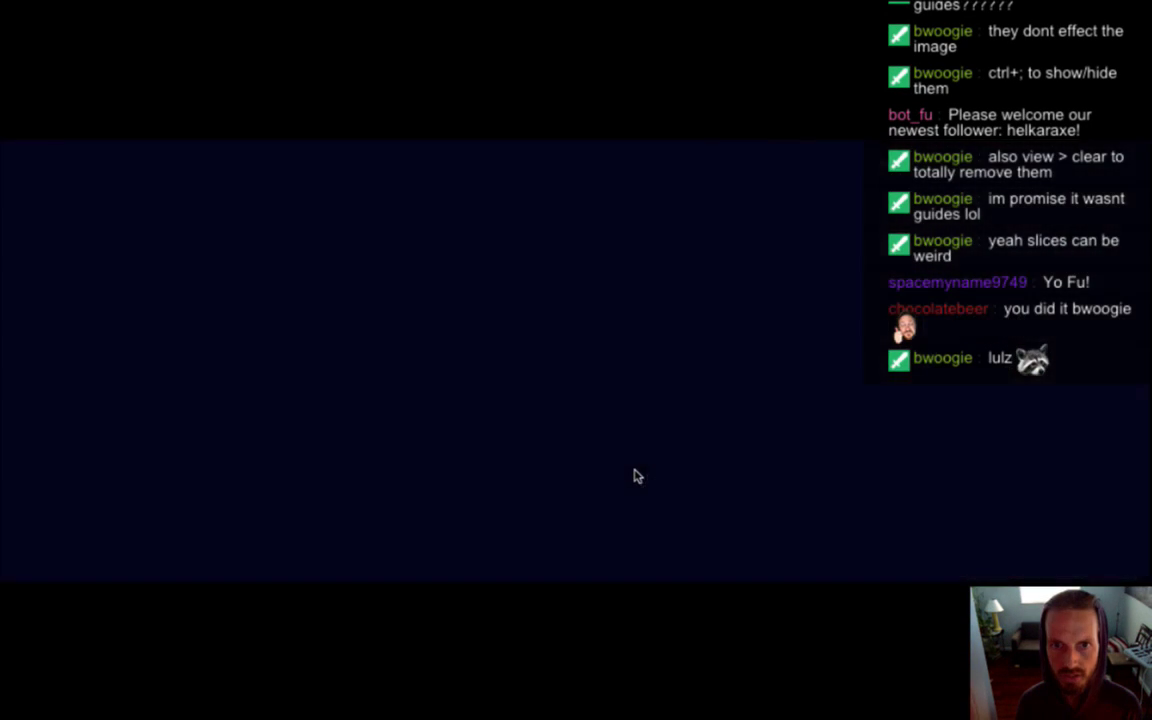
Quit the game, set the bike sprite's offset vector to (43, 1), save, and run Songbringer again
key("super+q")
double_click(659, 470)
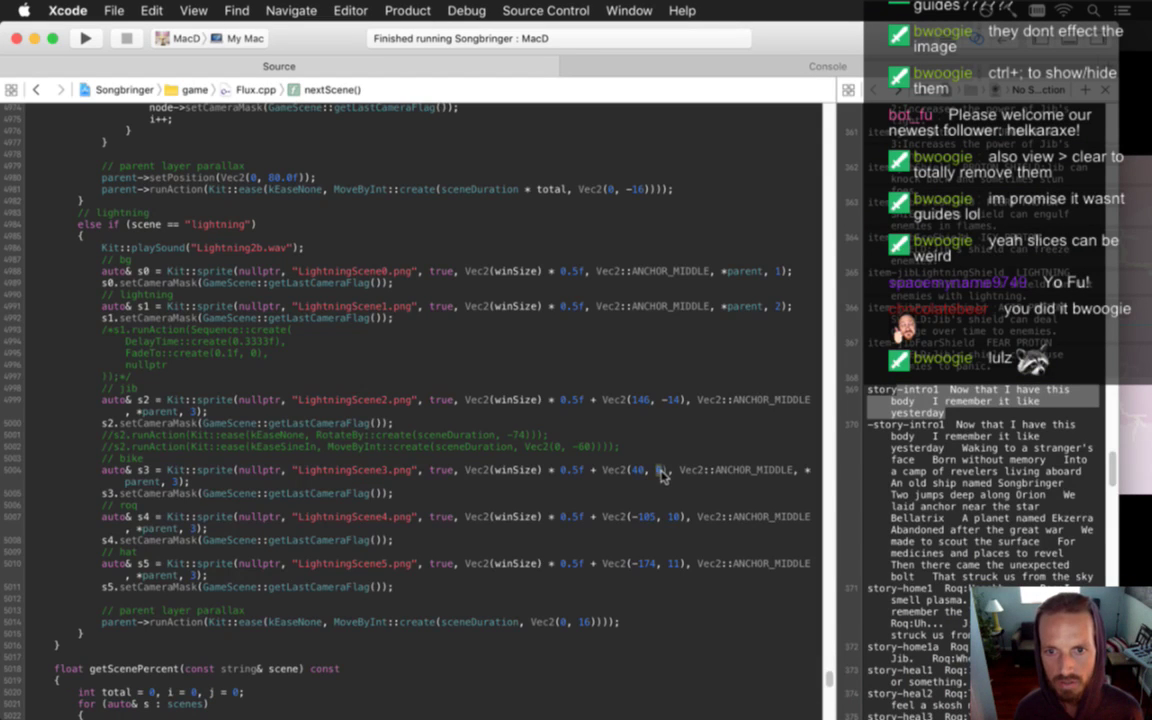
type("3")
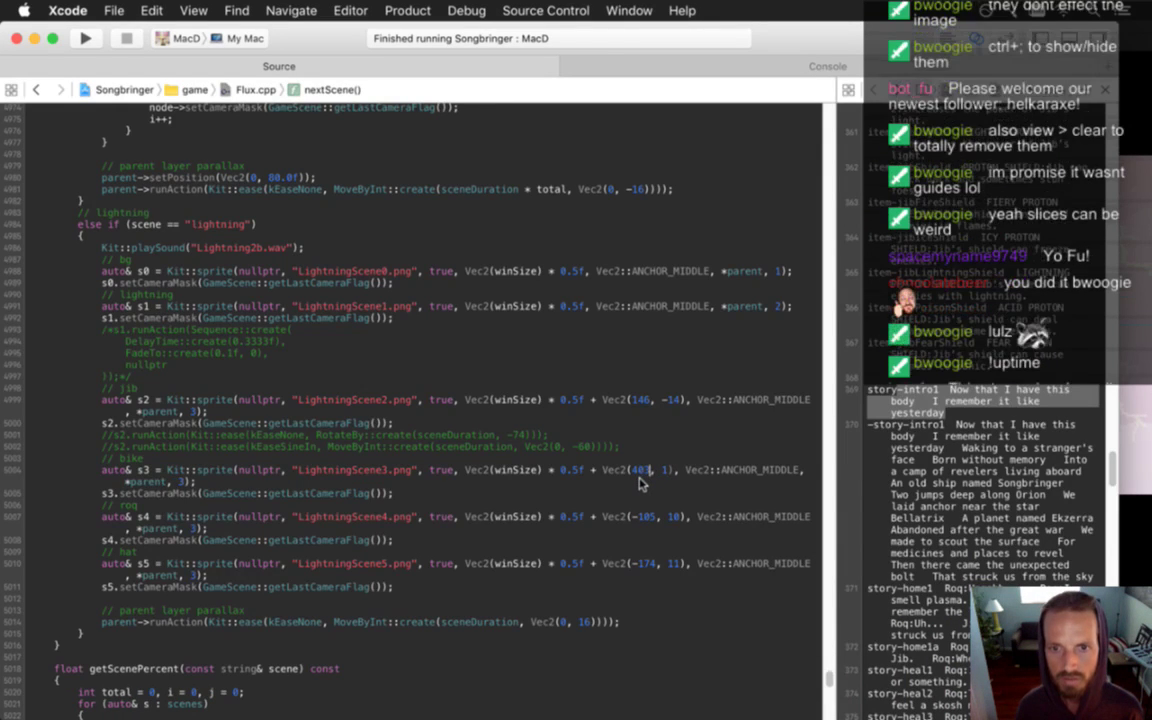
key("super+s")
key("super+r")
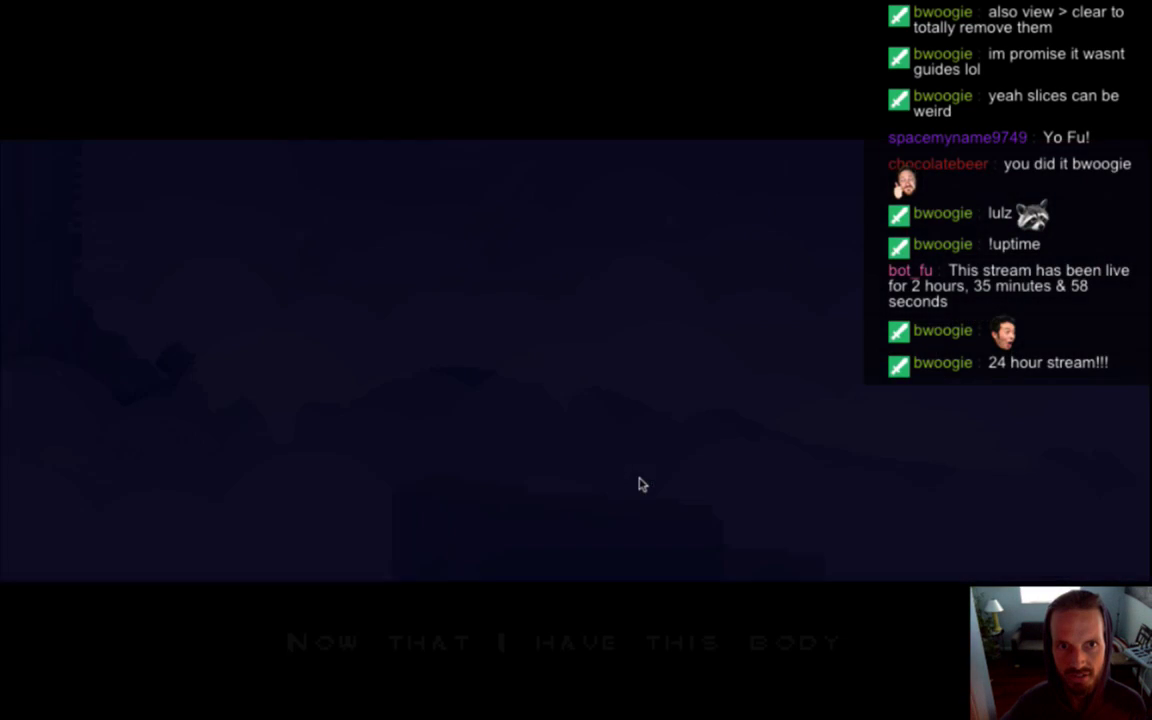
Quit the game and insert "parent->setPosition(Vec2(0, 80.0f));" under the lightning scene's parent layer parallax comment
key("super+q")
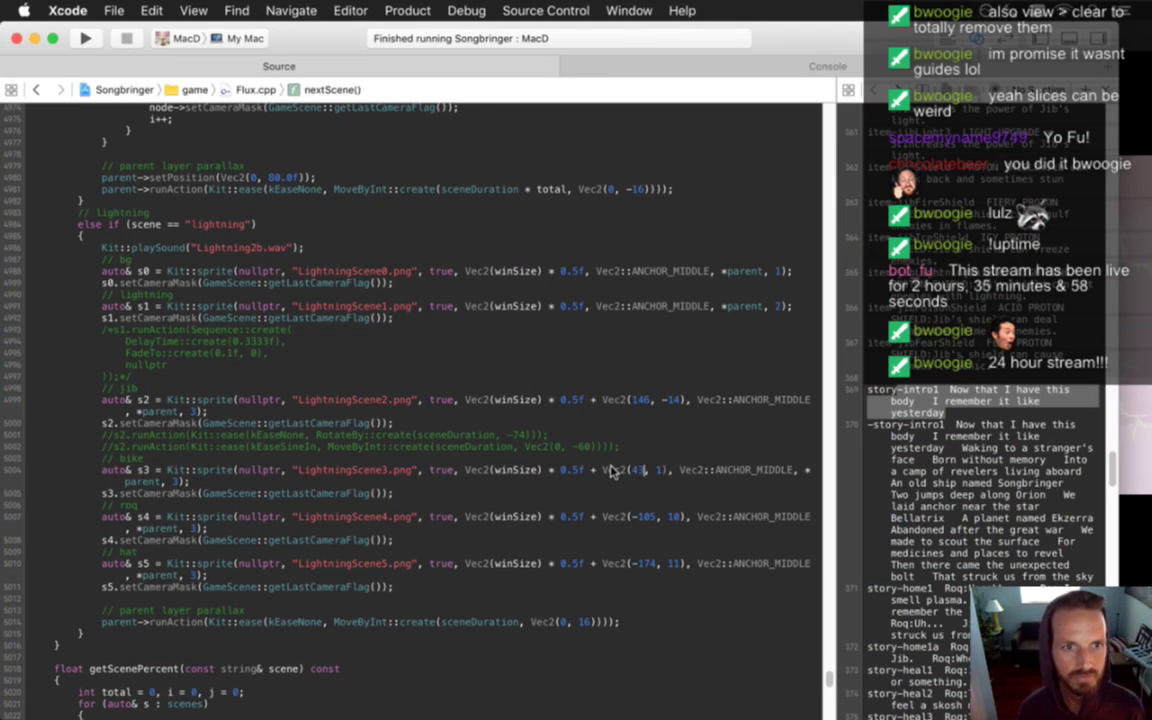
key("Up")
key("Up")
key("Up")
key("Up")
key("Up")
key("Up")
key("Up")
key("Up")
key("Up")
key("Up")
key("Up")
key("Up")
key("Up")
key("Up")
key("Up")
key("Up")
key("Up")
key("Up")
key("Up")
key("Up")
key("Up")
key("super+Left")
key("Down")
key("Down")
key("Down")
key("Down")
key("Down")
key("Down")
key("Down")
key("Down")
key("Down")
key("Down")
key("Down")
key("Down")
key("Down")
key("Down")
key("Down")
key("Down")
key("Down")
key("Down")
key("Down")
key("Down")
key("Down")
key("Down")
key("Down")
key("Down")
key("Down")
key("Down")
key("Down")
key("Down")
key("Down")
type("parent->setPosition(Vec2(0, 80.0f));")
Set the vertical value in the lightning scene's parent position vector to 10
key("Left")
key("Left")
key("Left")
key("Left")
key("Left")
key("Left")
key("Left")
key("BackSpace")
type("1")
key("Right")
key("Delete")
key("Delete")
key("Delete")
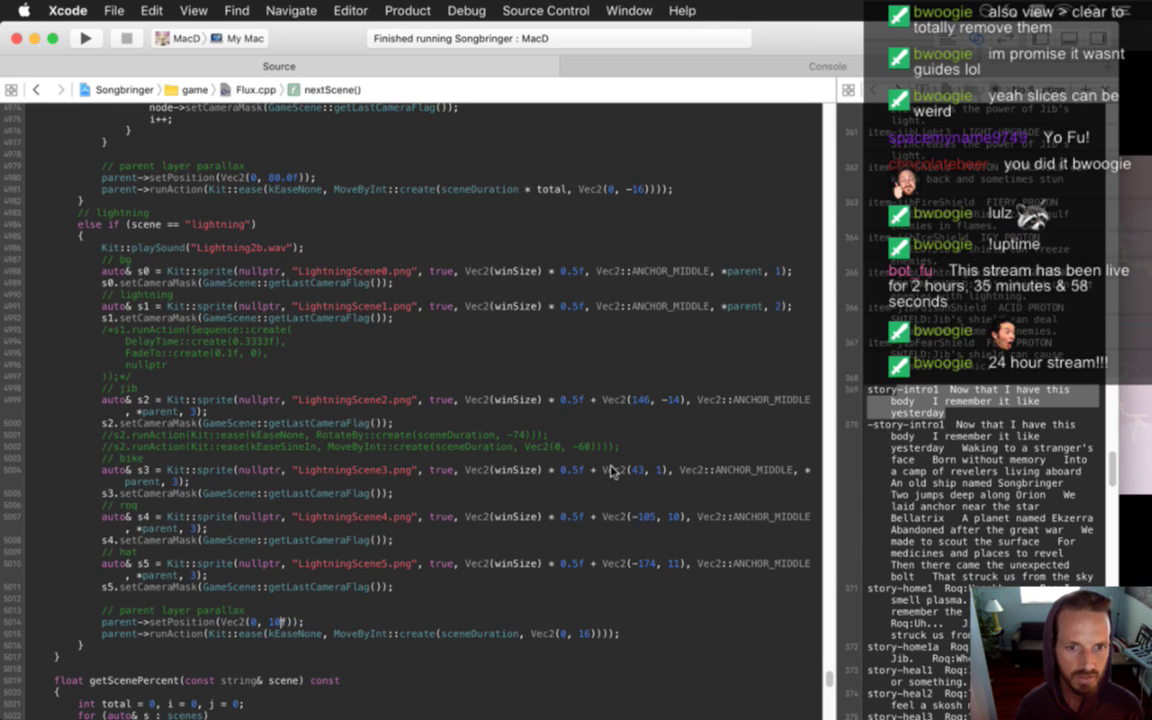
Test the lightning scene, quit, make the parent position's vertical value negative, save, and run Songbringer again
key("super+b")
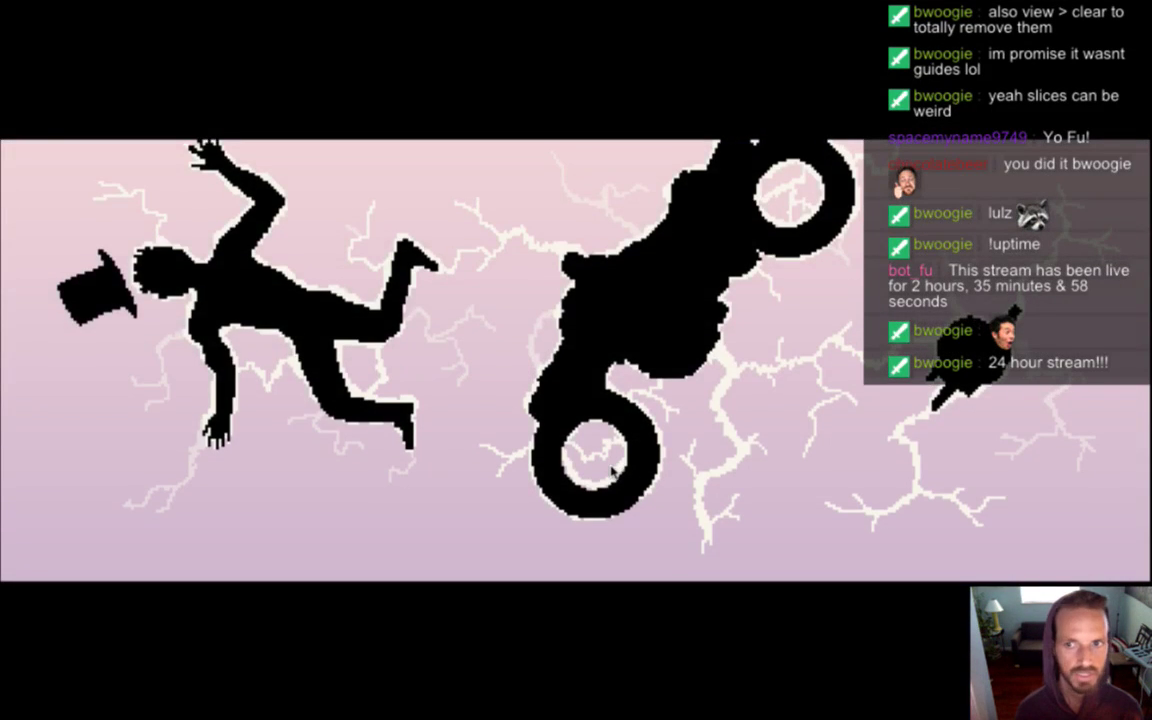
key("super+q")
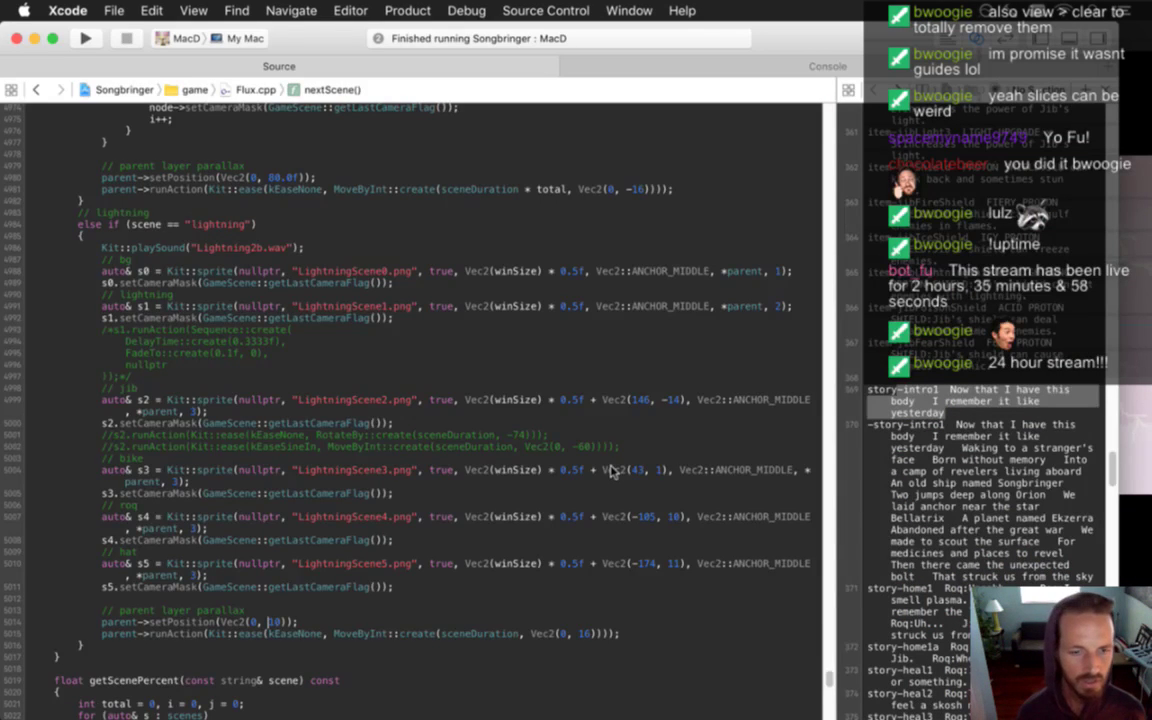
type("-")
key("super+s")
key("super+r")
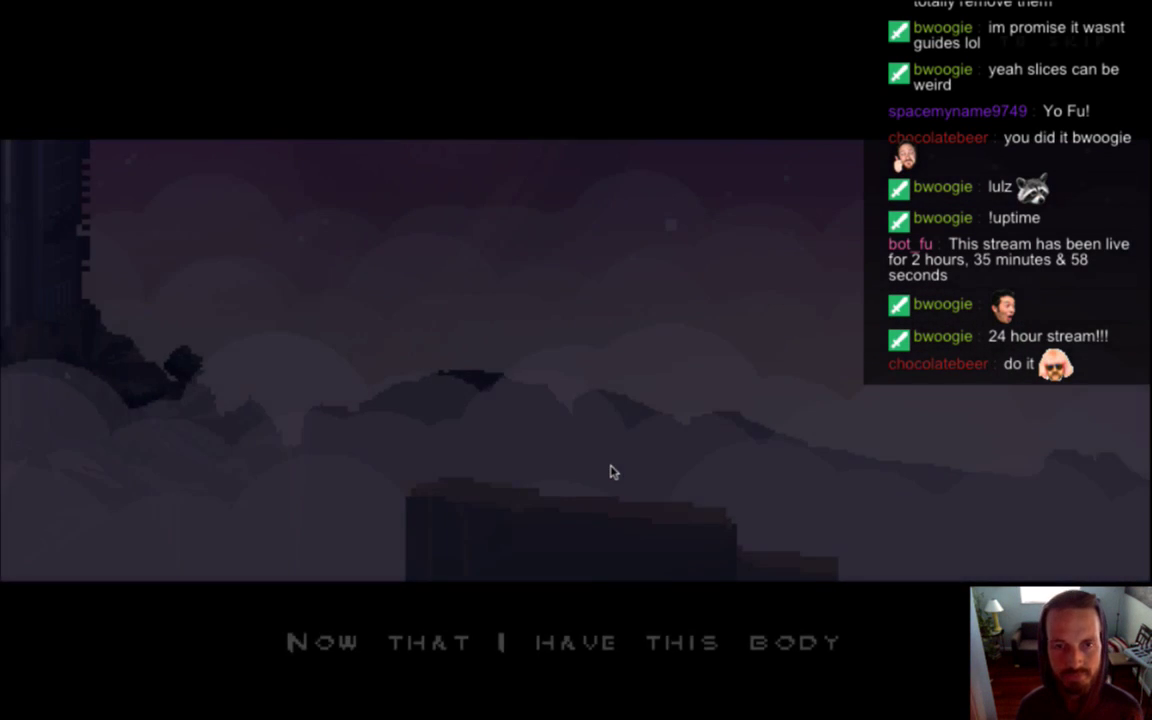
Quit the game and set the vertical value in the lightning scene's parent position vector to -8
key("super+q")
key("Delete")
key("Delete")
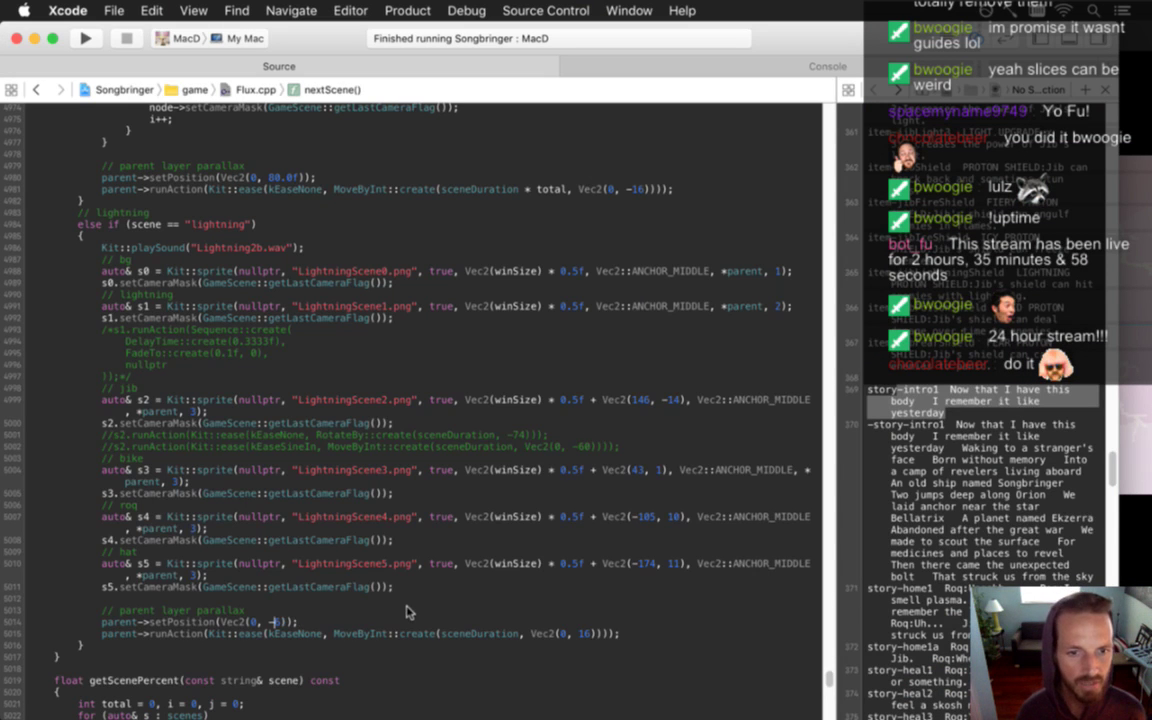
type("8")
Uncomment the s1 lightning sprite's runAction sequence block by removing its opening and closing comment markers
key("Up")
key("Up")
key("Up")
key("Up")
key("Up")
key("Up")
key("Up")
key("Up")
key("Up")
key("Up")
key("Up")
key("Up")
key("Up")
key("Up")
key("Up")
key("Up")
key("Up")
key("Up")
key("Up")
key("Up")
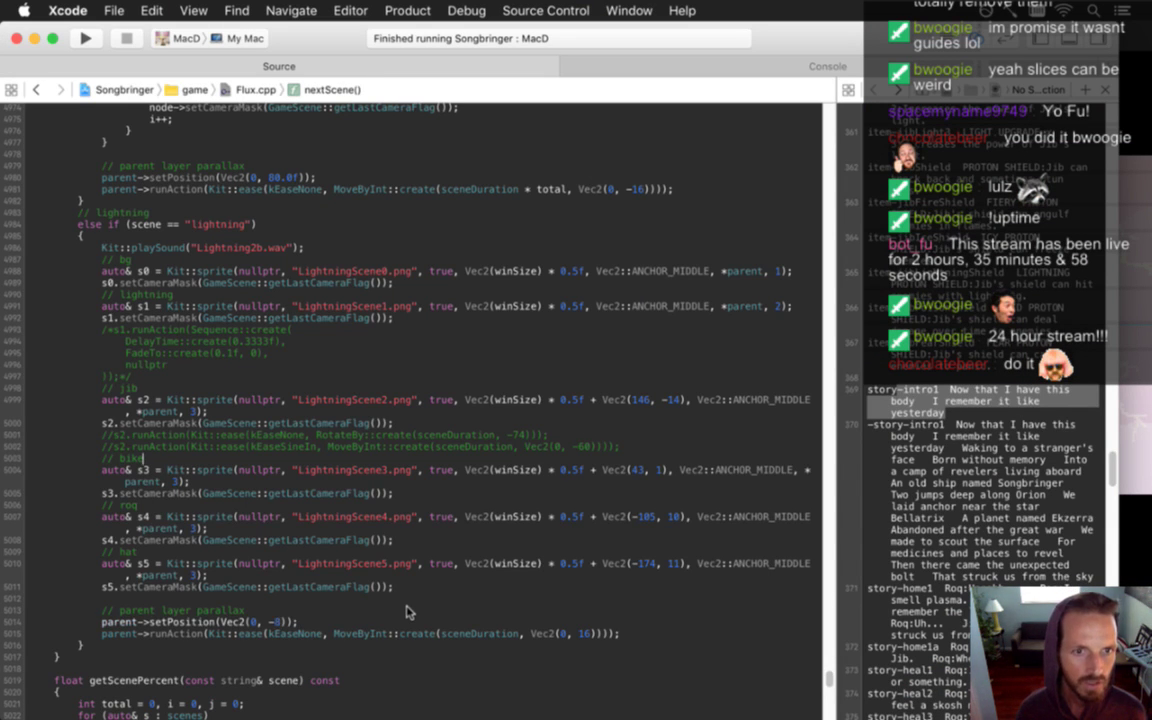
key("Down")
key("super+Left")
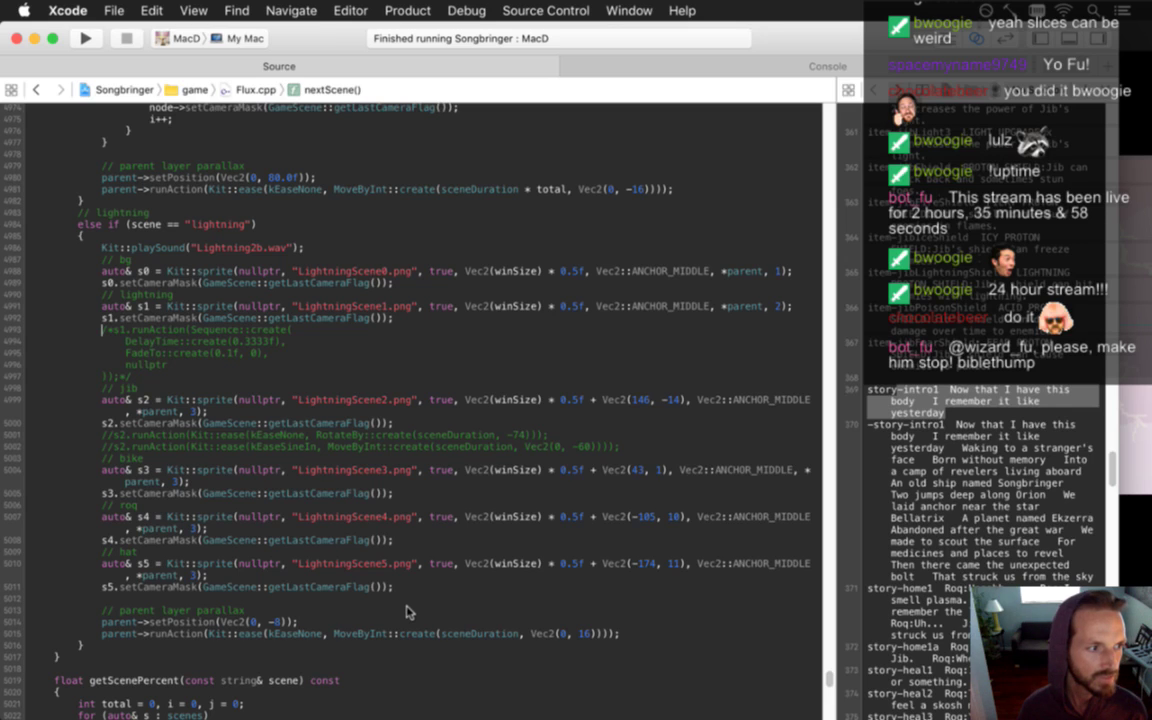
key("Delete")
key("Delete")
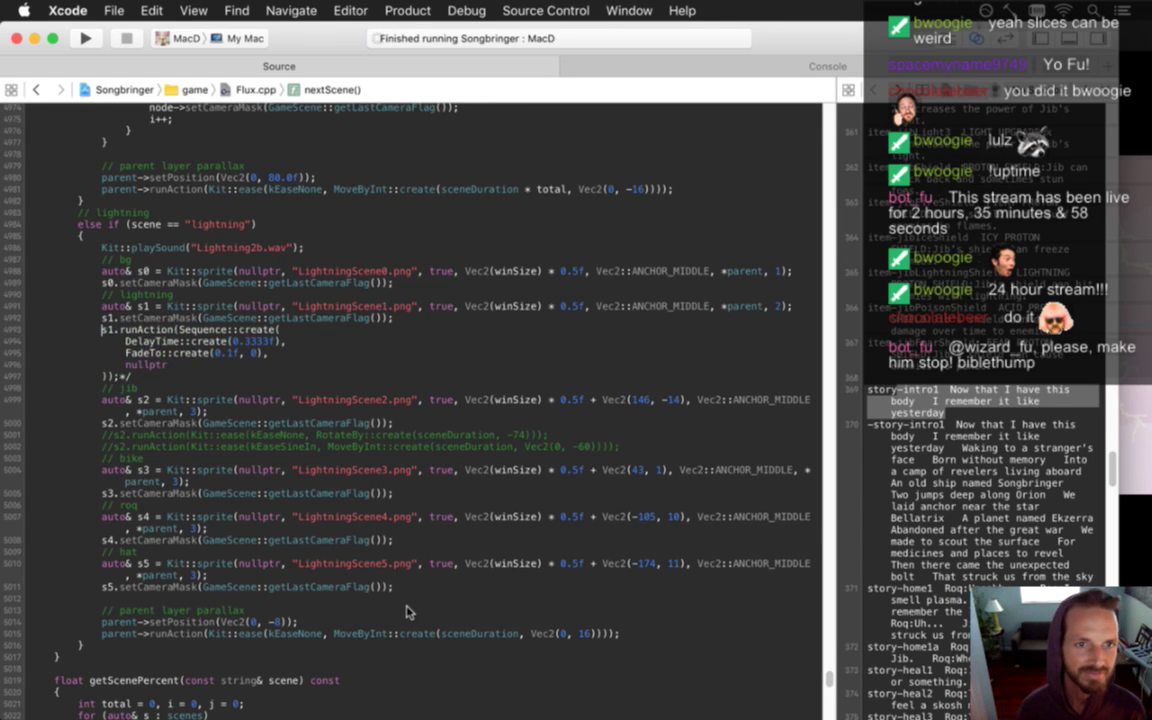
key("Down")
key("Down")
key("Down")
key("Down")
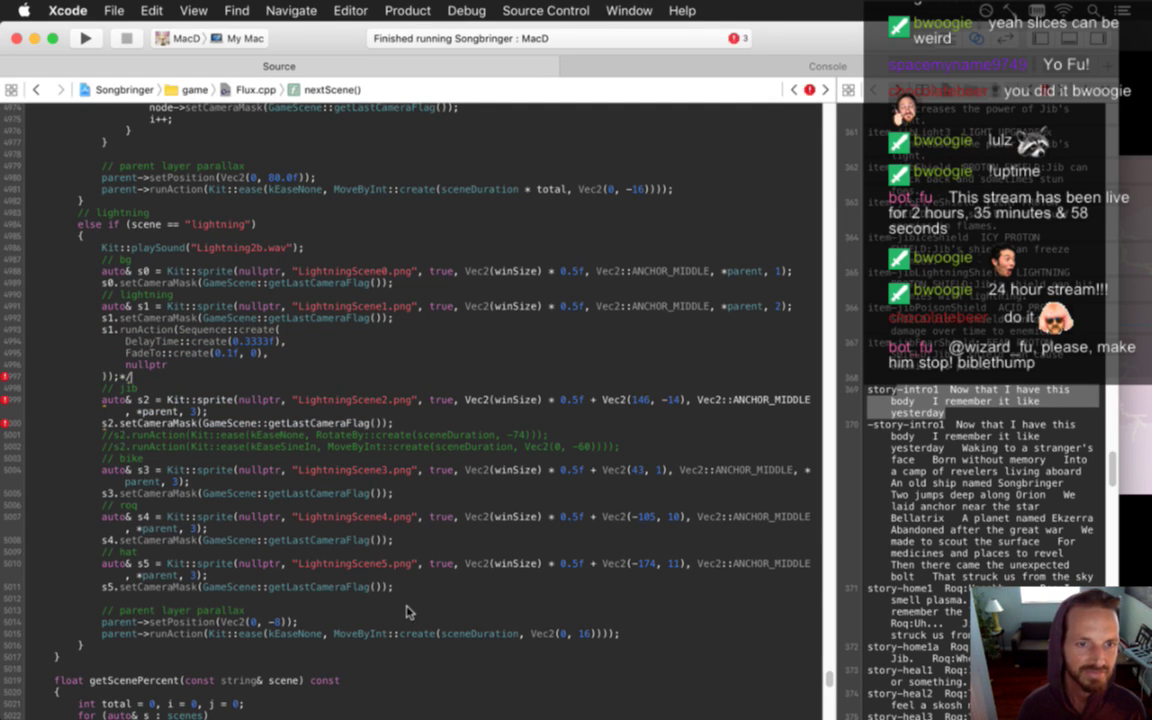
key("super+Right")
key("BackSpace")
key("BackSpace")
Insert "s1.setOpacity(0);" above the lightning sprite's runAction sequence
key("Up")
key("Up")
key("Up")
key("Up")
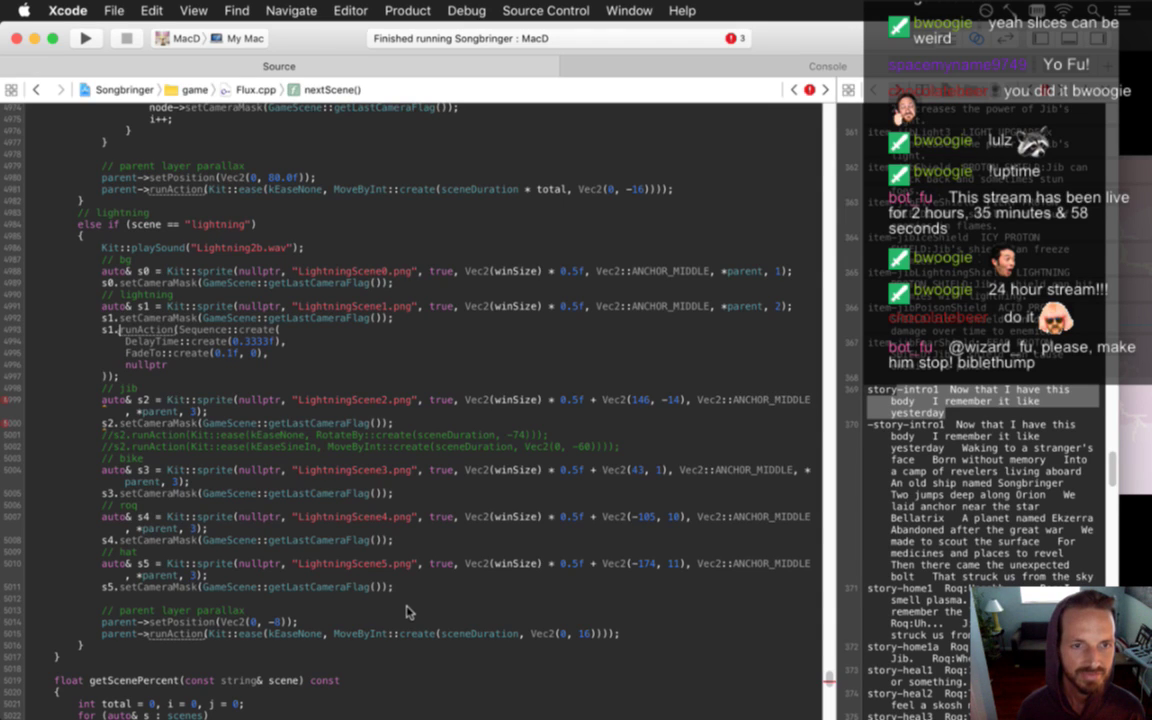
key("Down")
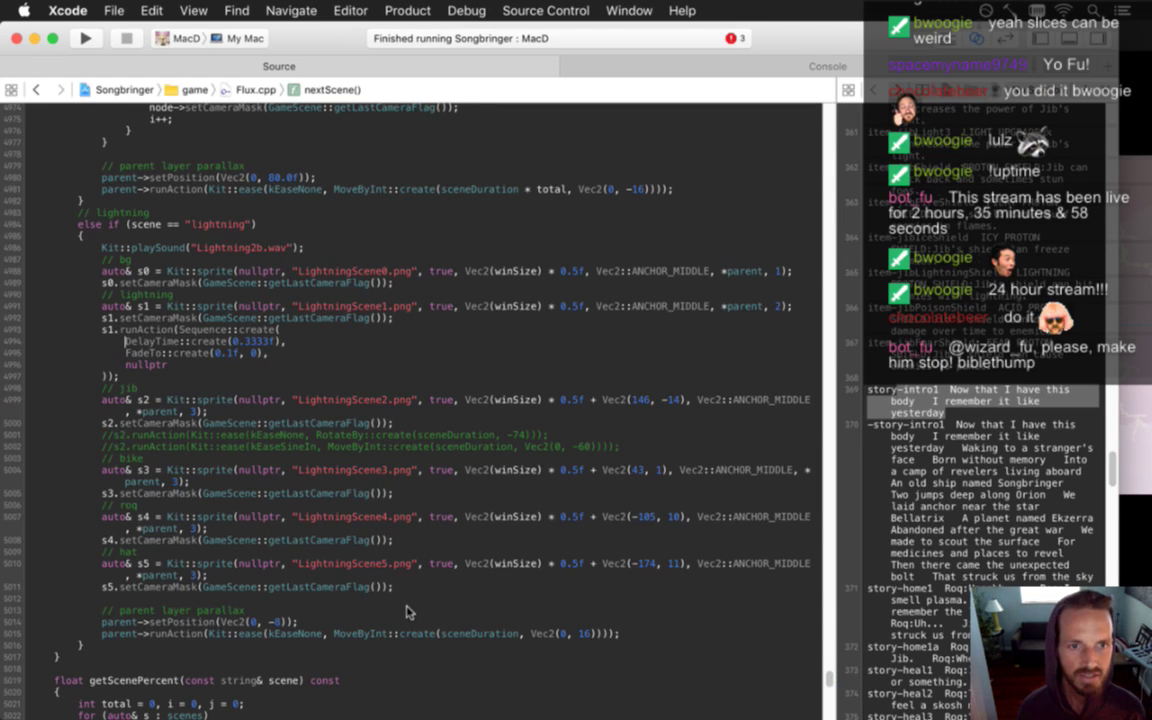
key("Up")
key("super+Left")
key("Return")
type("s1.")
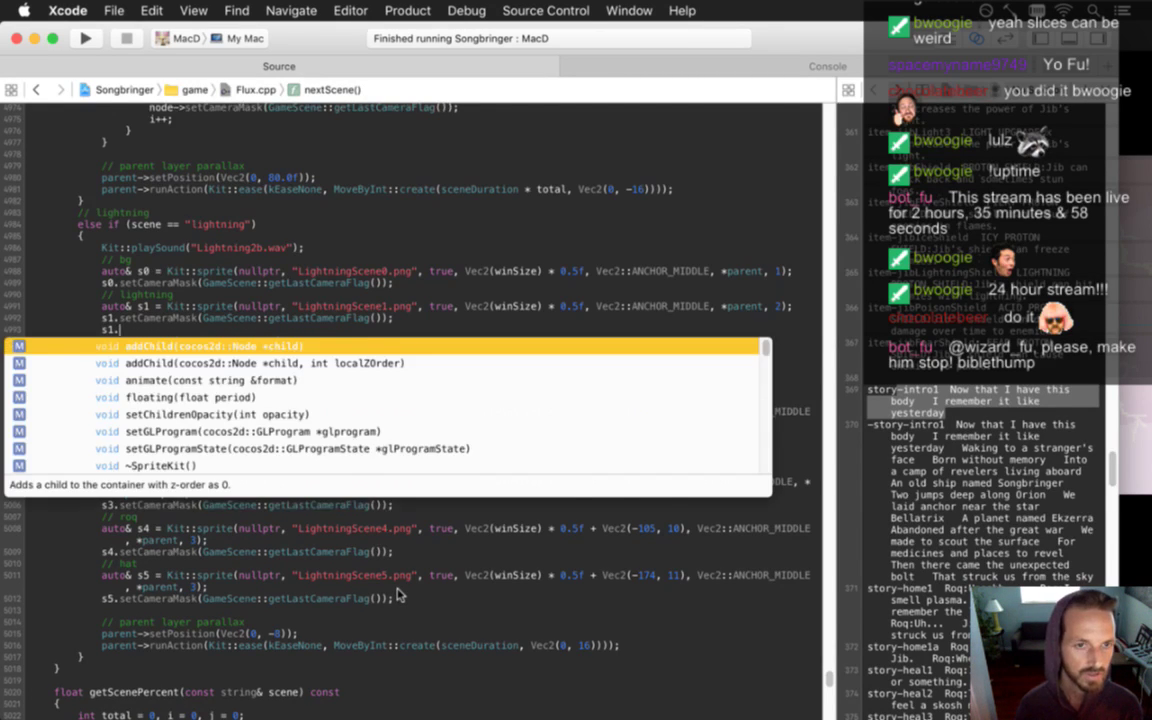
type("setOp")
key("Return")
type("0")
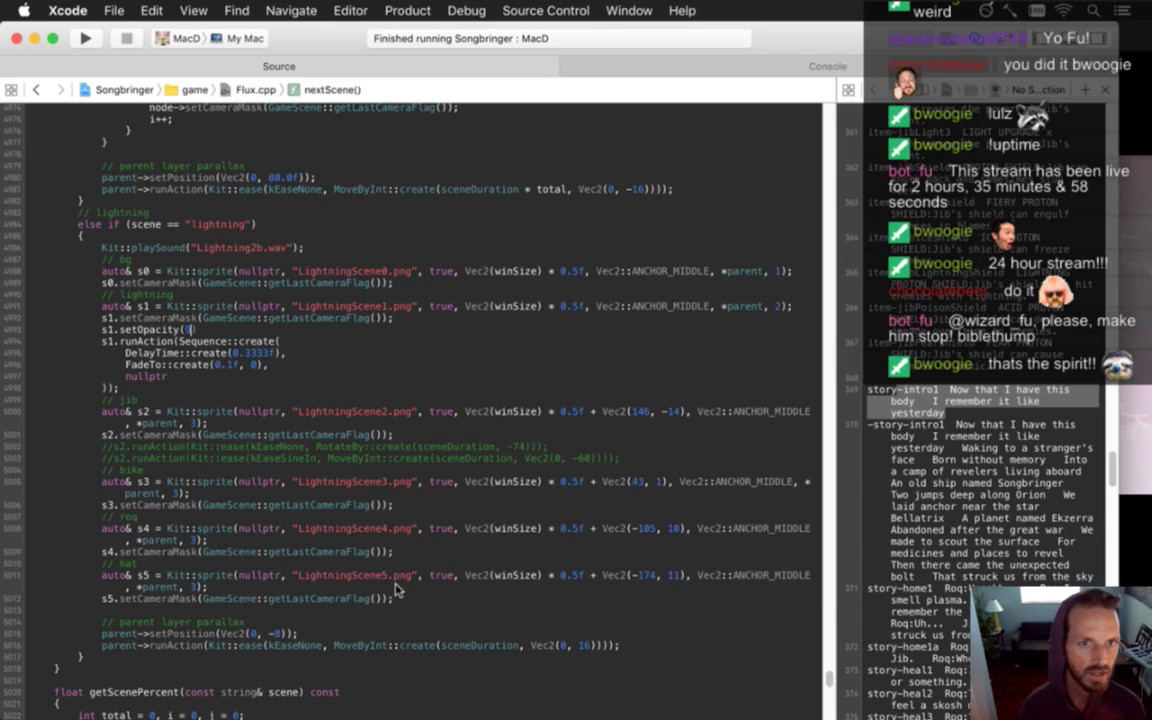
type(");")
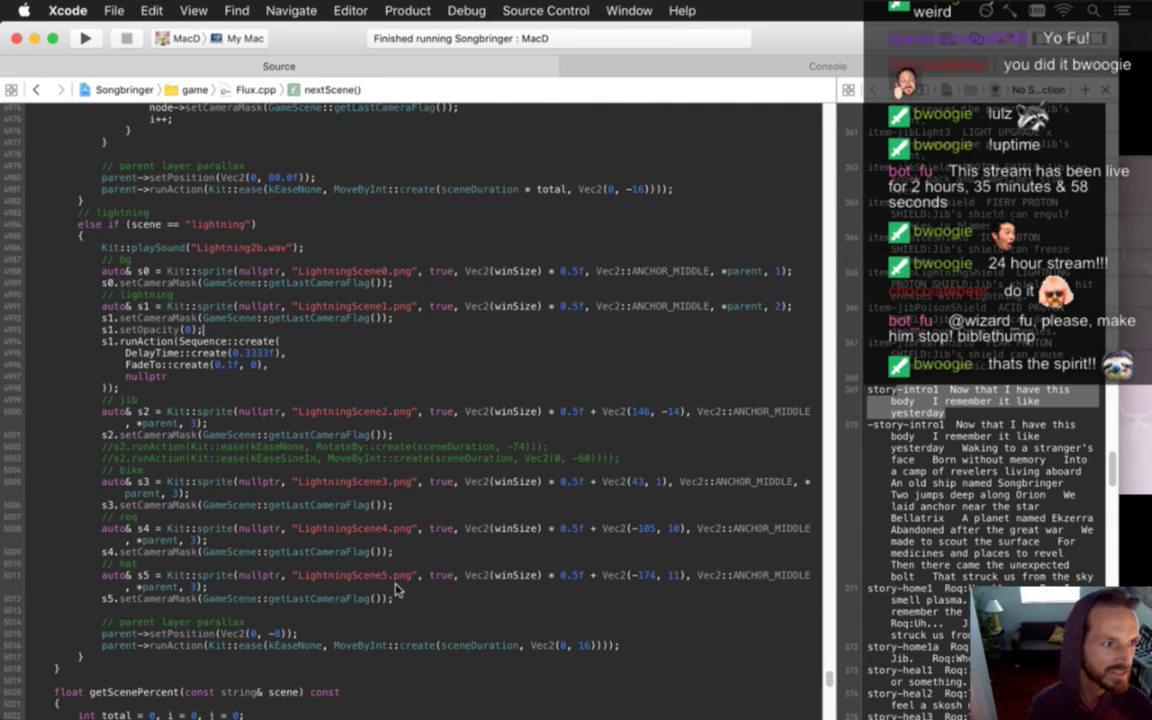
Duplicate the FadeTo line above the DelayTime line in the s1 sequence and set the copy's opacity to 255
key("Down")
key("Down")
key("super+Left")
key("shift+Down")
key("super+c")
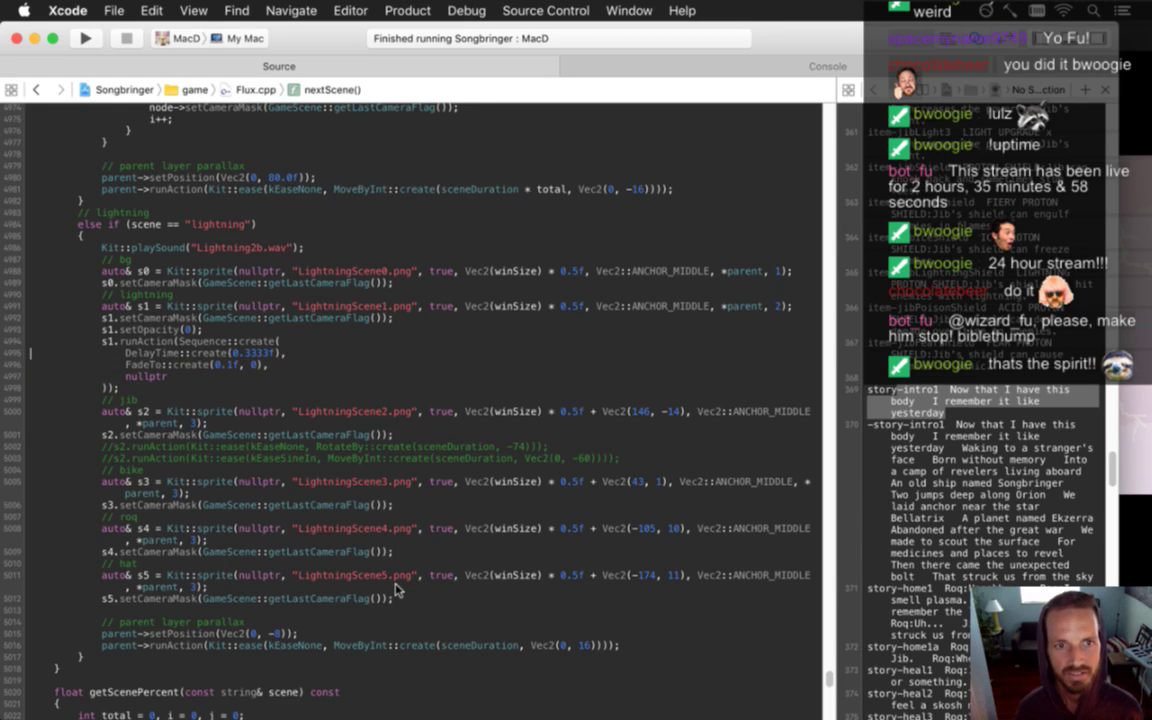
key("Up")
key("super+v")
key("Up")
key("super+Right")
key("Left")
key("Left")
key("BackSpace")
type("255")
key("Left")
key("Left")
key("Left")
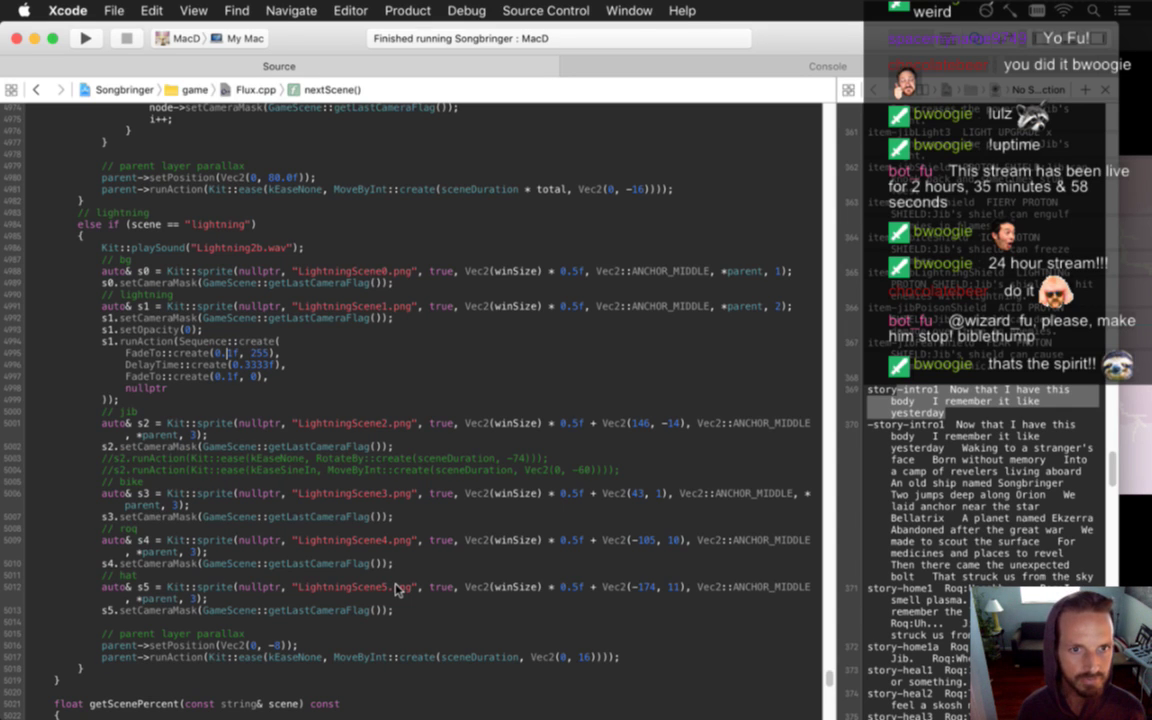
Add "DelayTime::create(0.5f)," as the first action of the s1 sequence and run Songbringer
key("super+Left")
key("shift+Down")
key("super+c")
key("Down")
key("Up")
key("super+v")
key("Up")
key("super+Right")
key("Left")
key("Left")
key("Left")
key("Left")
key("Left")
key("Left")
key("BackSpace")
key("Delete")
key("Delete")
key("Delete")
type("5")
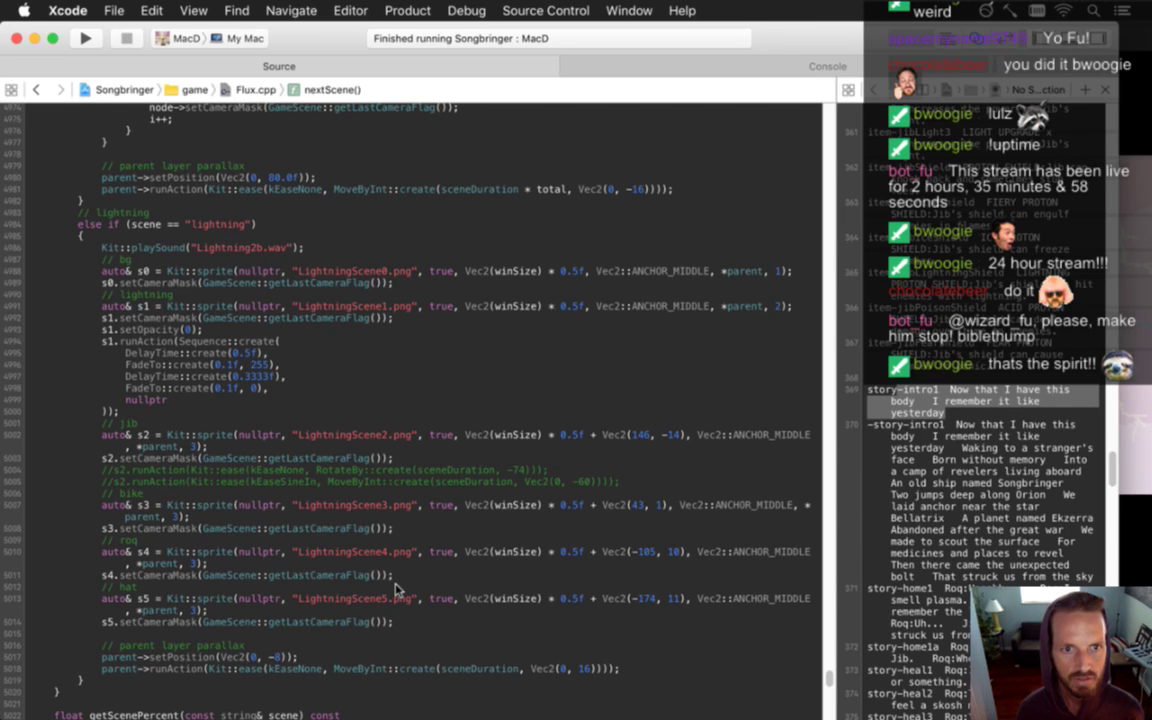
key("super+r")
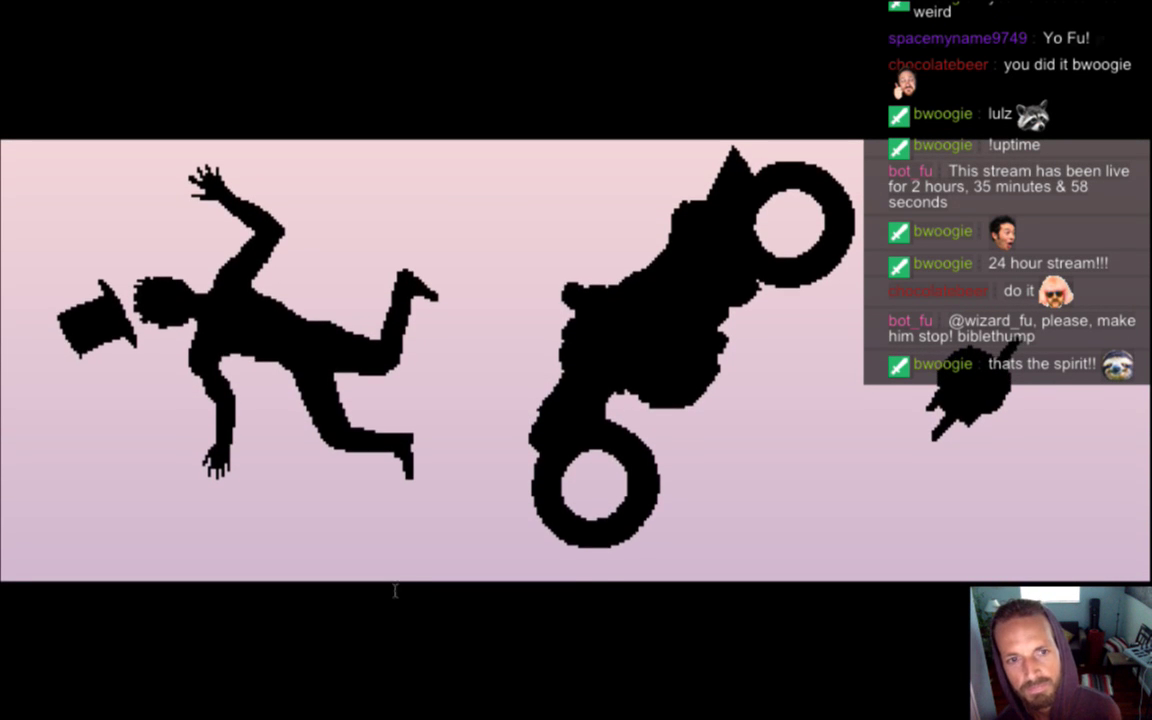
Quit the game, set the s1 fade-in duration to 0.05f, and remove the delay line that precedes it
key("super+q")
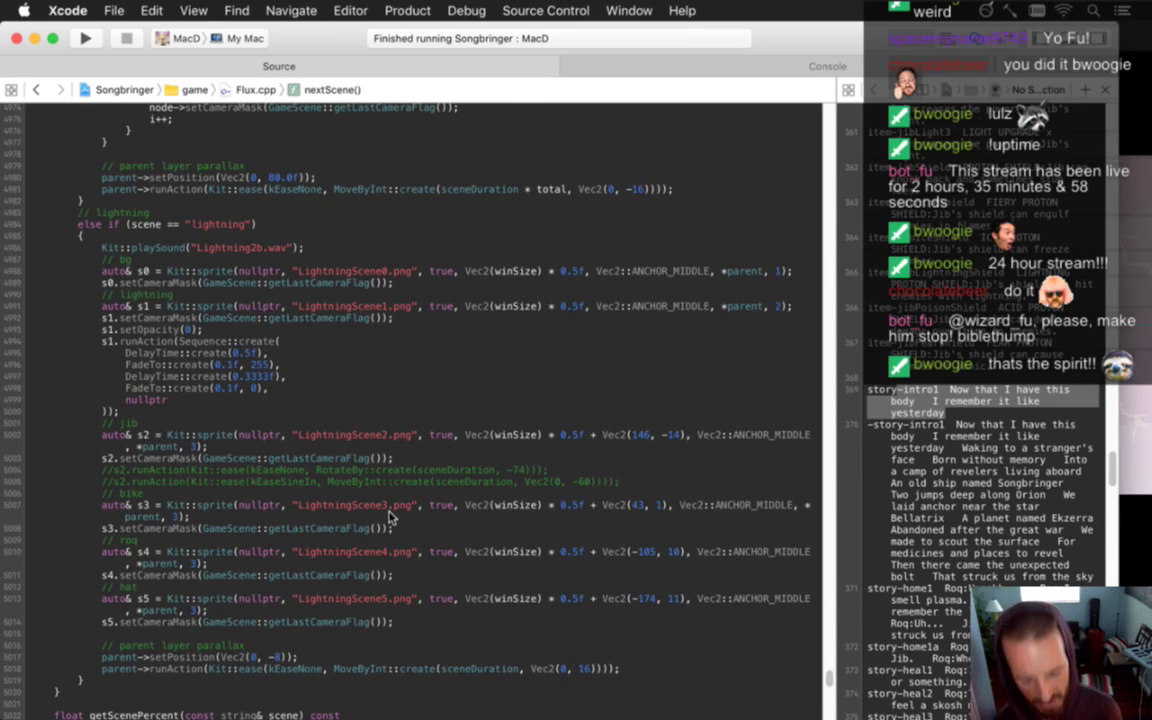
key("BackSpace")
type("05")
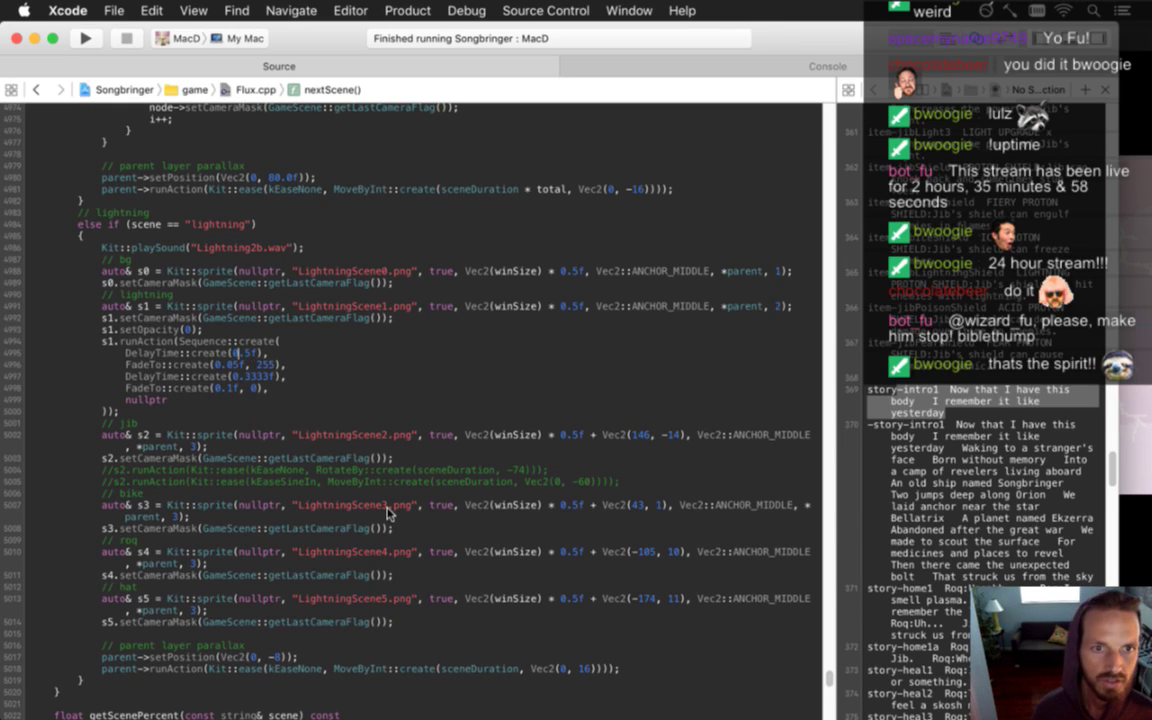
key("shift+Up")
key("BackSpace")
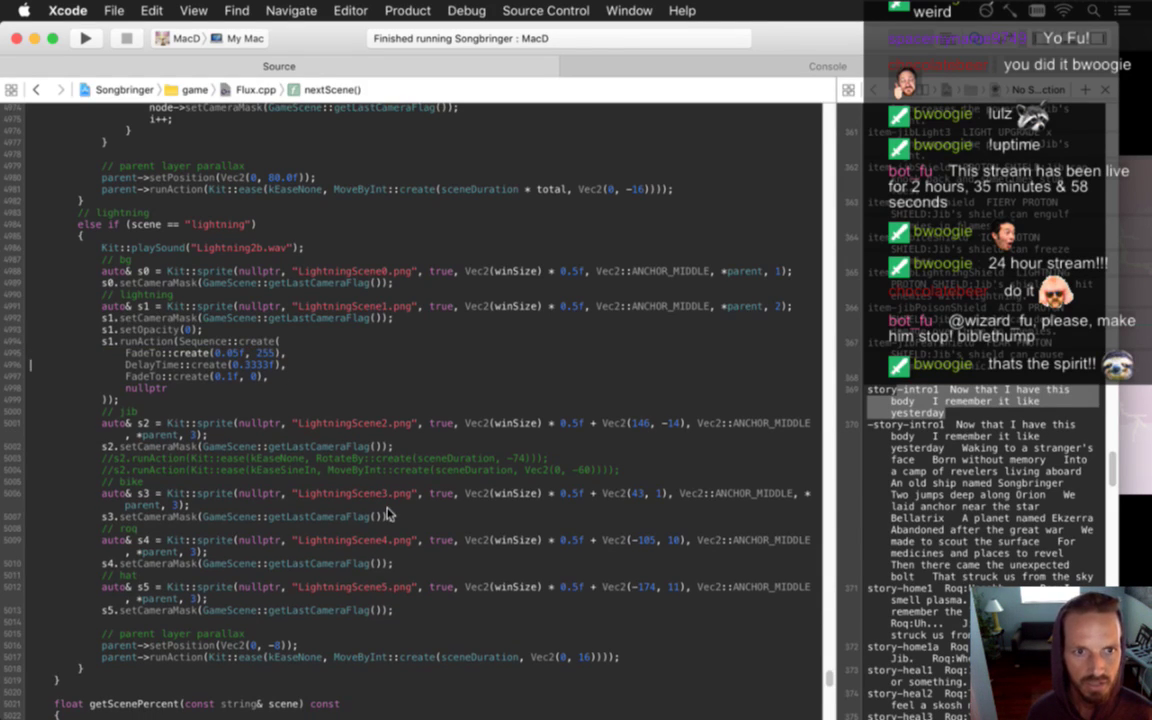
Set the delay between the lightning sprite's two fades to 0.5f and run Songbringer
key("Left")
key("Left")
key("BackSpace")
key("BackSpace")
key("BackSpace")
key("BackSpace")
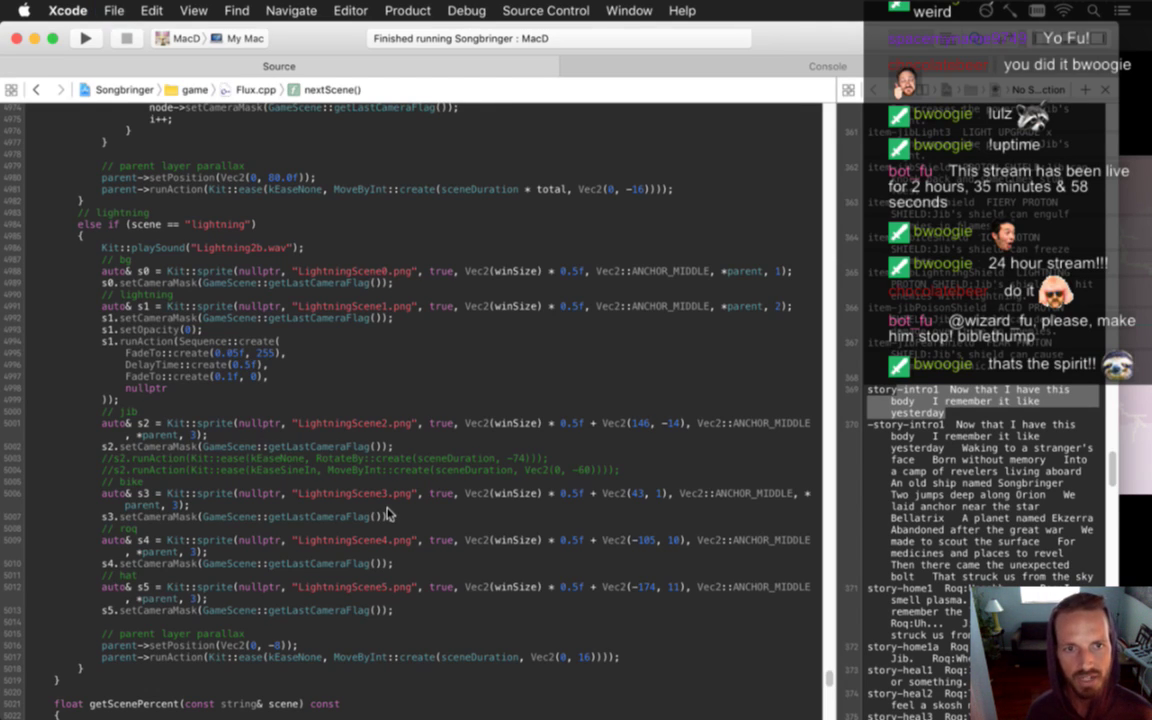
key("super+r")
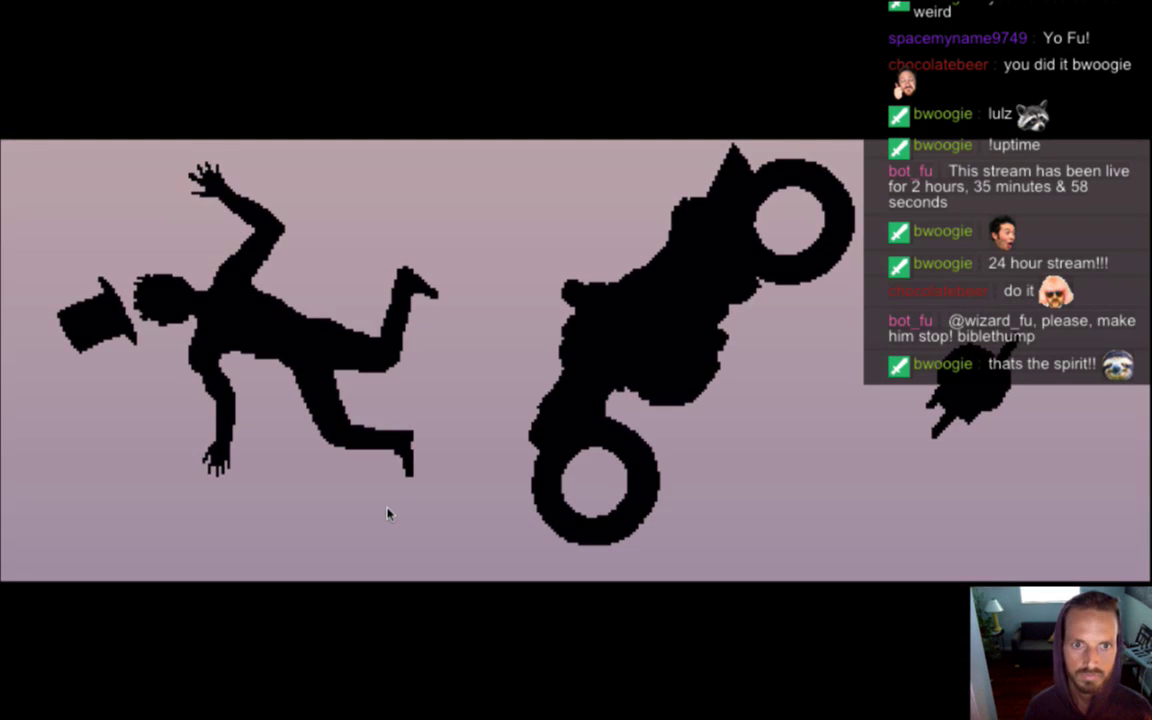
Quit the game, set the delay between the lightning sprite's fades to 1.0f, save, and run Songbringer again
key("Left")
key("Left")
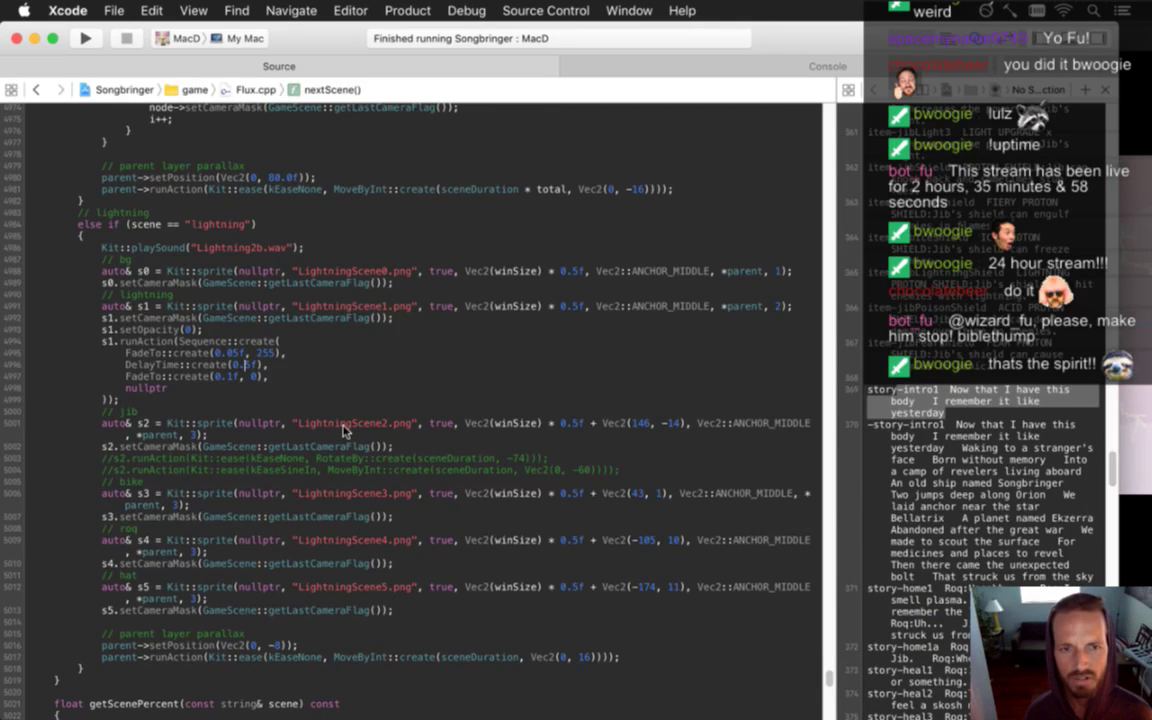
key("BackSpace")
key("BackSpace")
key("BackSpace")
type("1.0")
key("super+s")
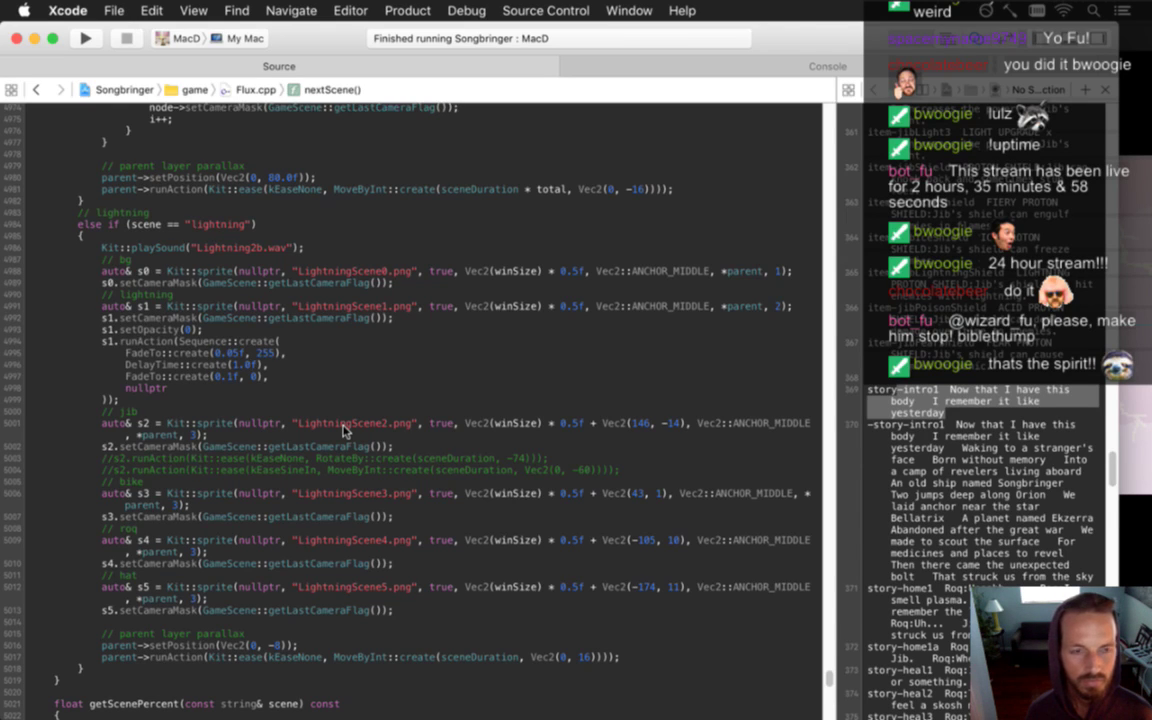
key("super+r")
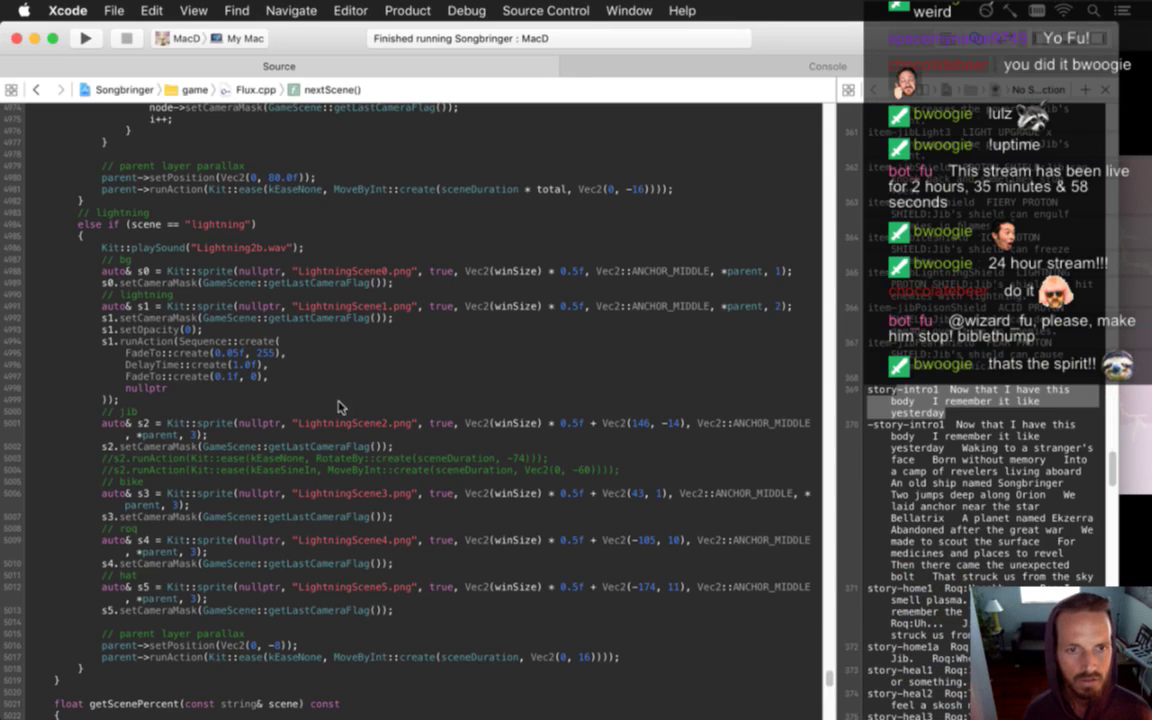
Uncomment the jib sprite's RotateBy and MoveByInt runAction lines, save, and run Songbringer
left_click_drag(118, 341, 195, 397)
left_click(187, 362)
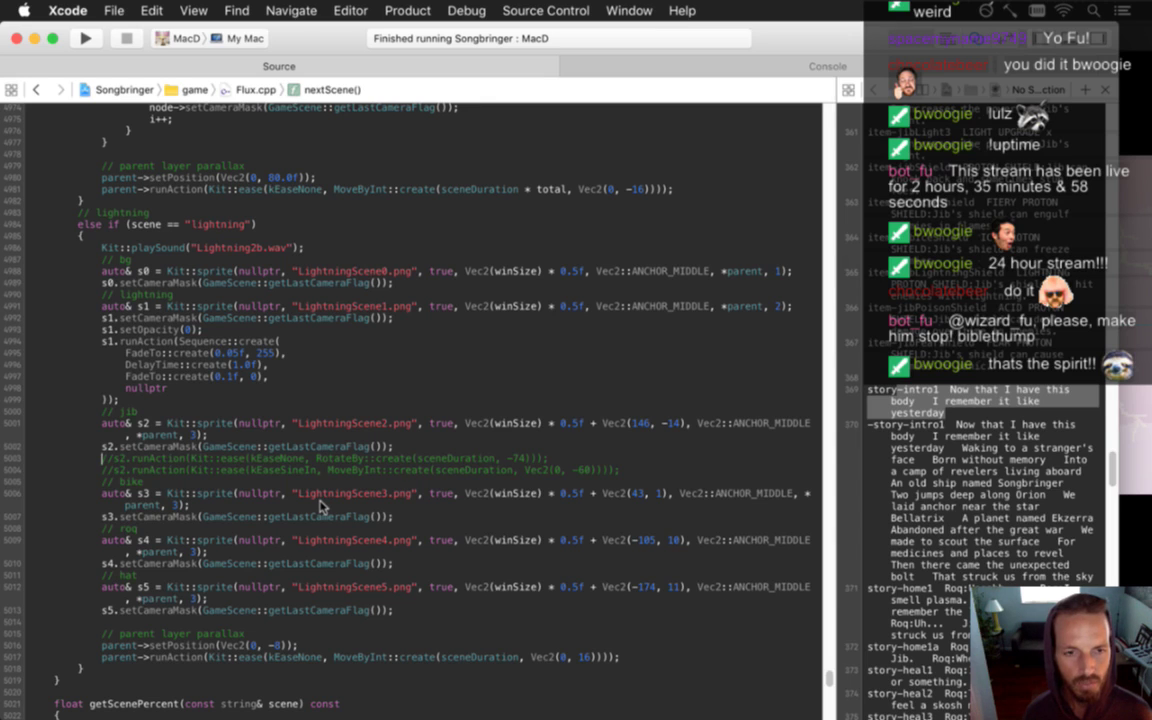
key("super+slash")
key("Down")
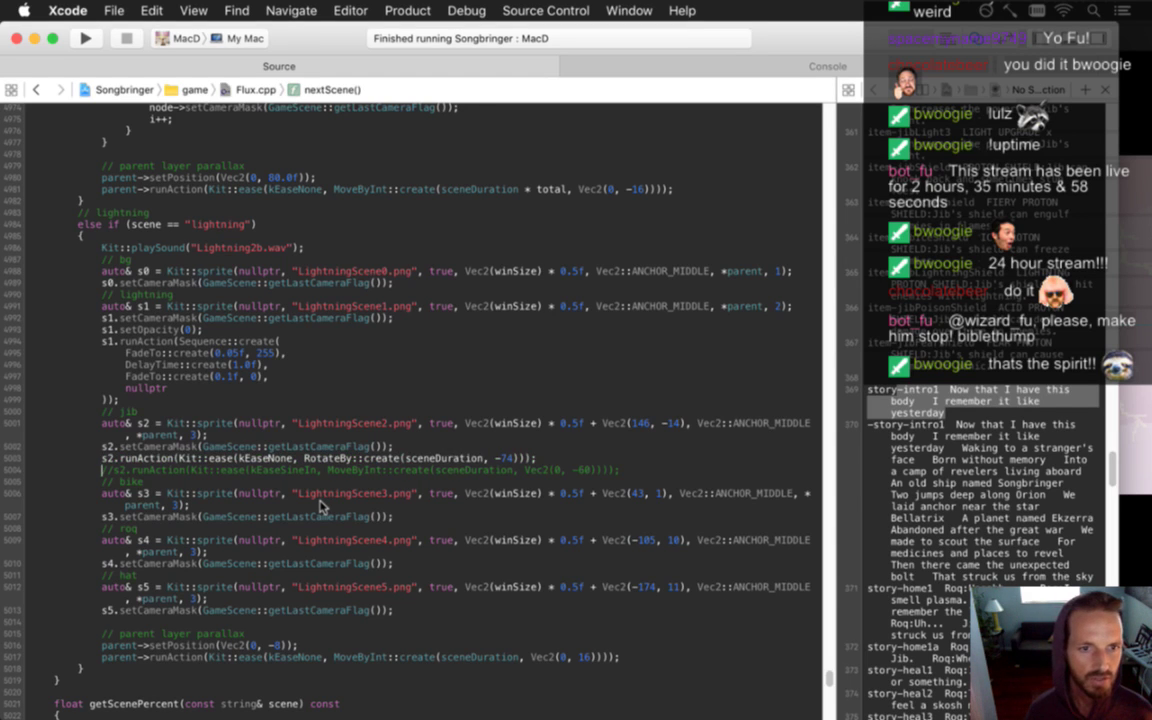
key("super+slash")
key("Up")
key("super+s")
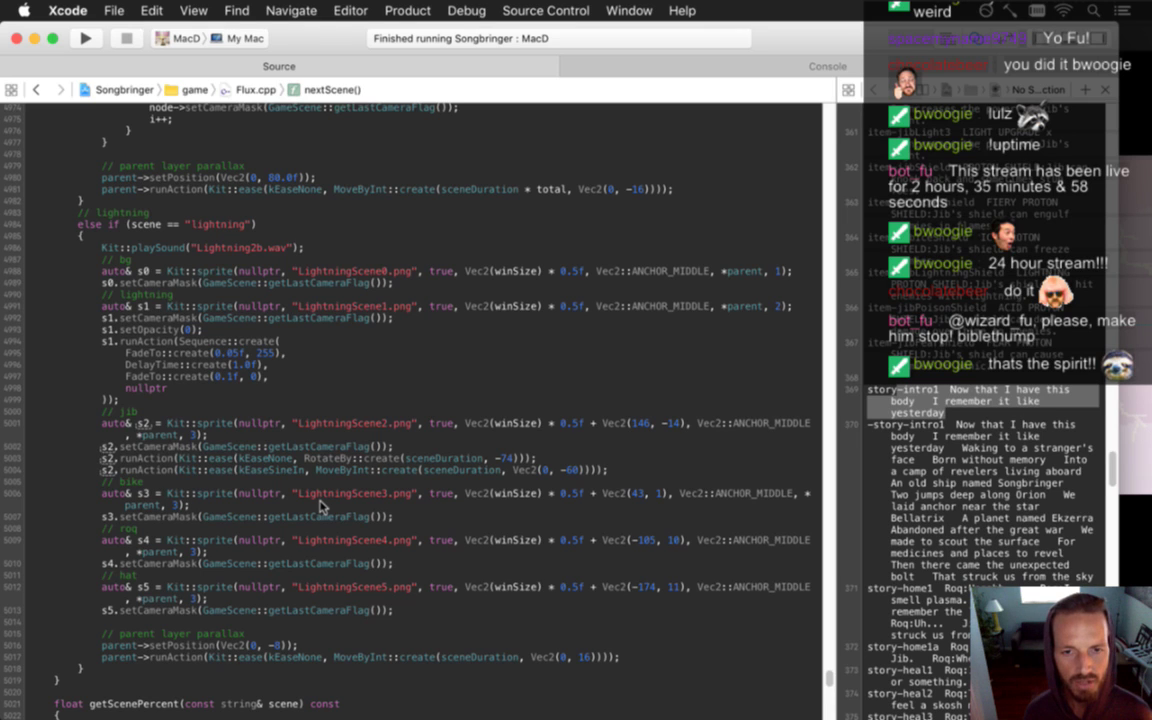
key("super+r")
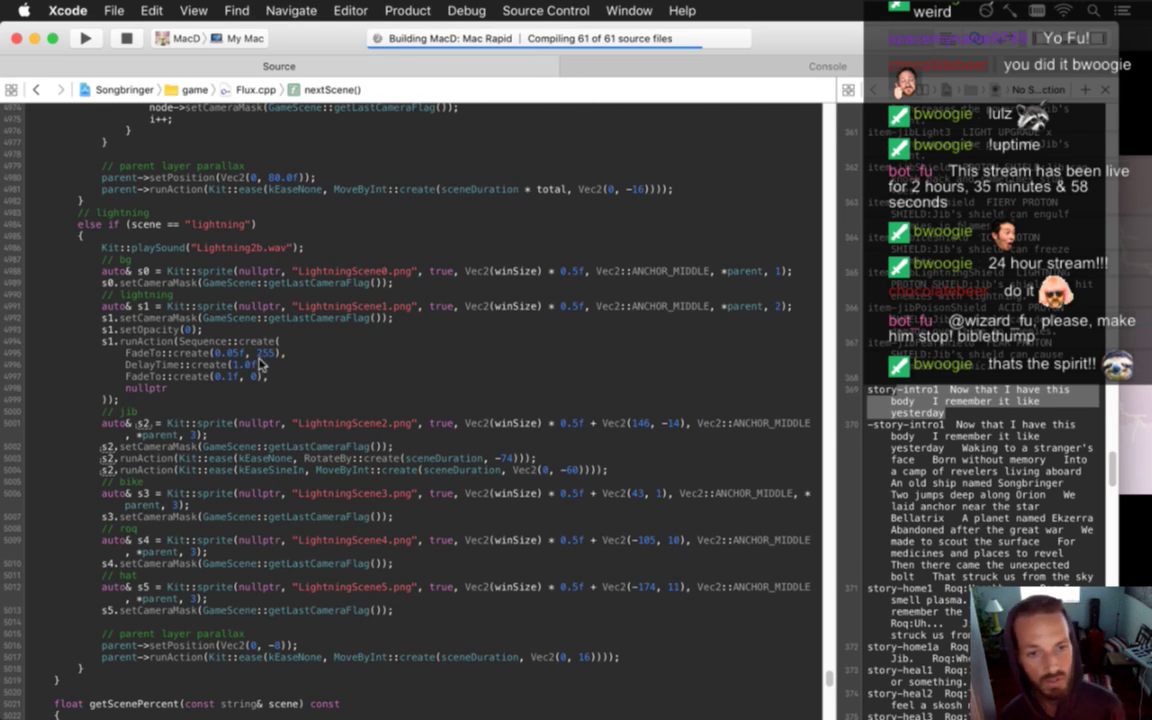
Quit the game and set the jib sprite's RotateBy angle to 74
left_click_drag(237, 458, 403, 461)
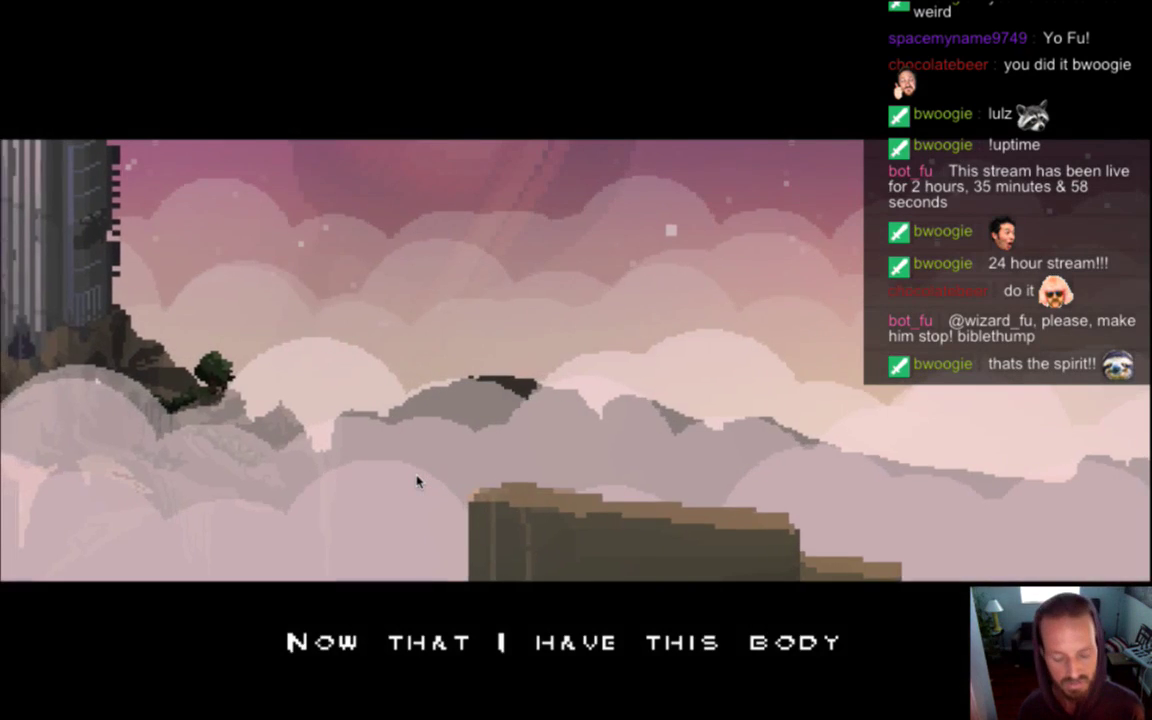
key("cmd+q")
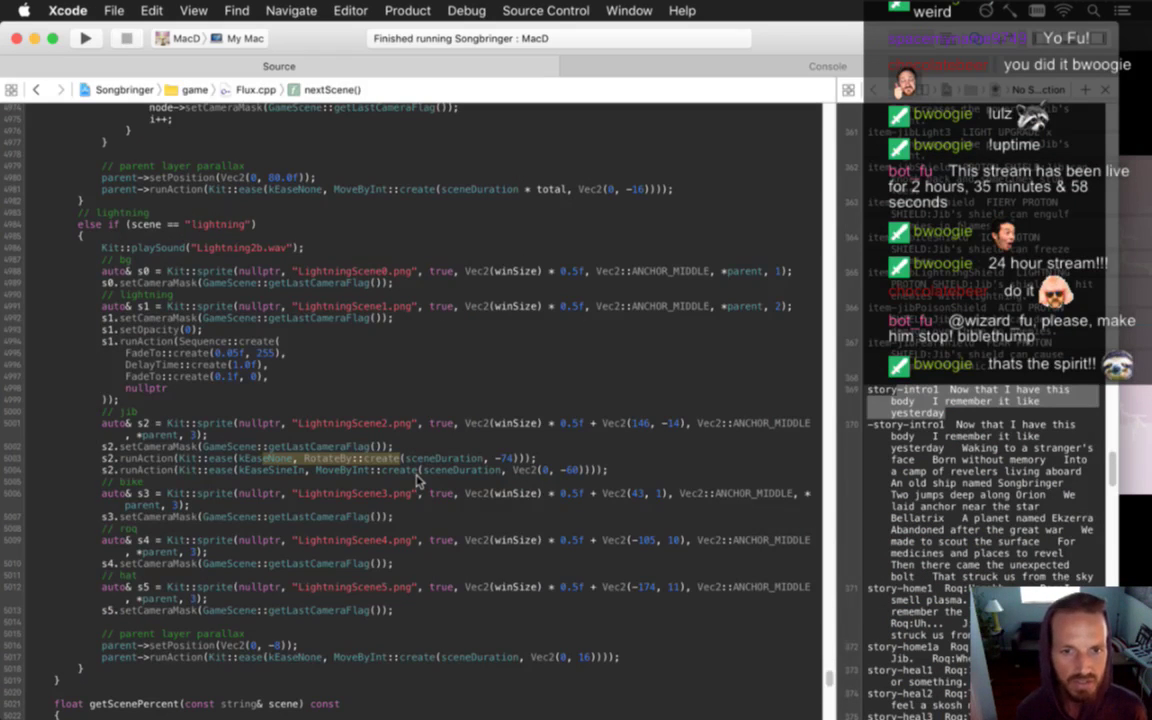
key("Left")
key("Left")
key("Left")
key("Left")
key("Left")
key("Left")
key("BackSpace")
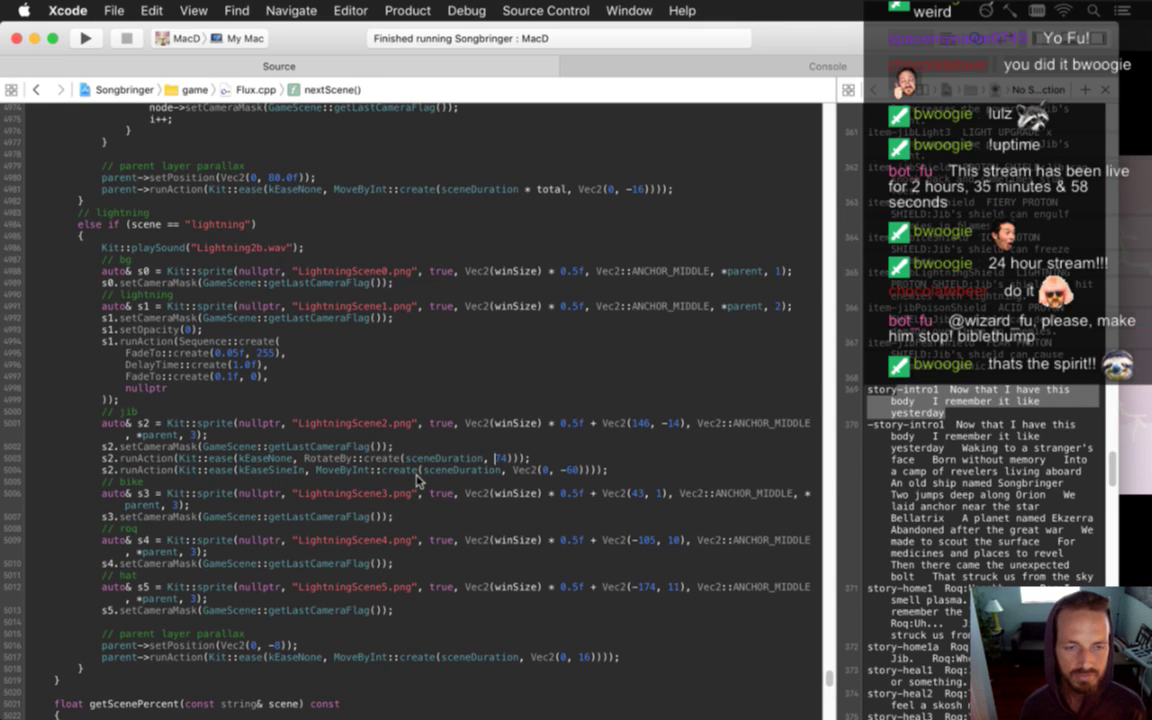
key("shift+Down")
key("shift+Down")
key("cmd+c")
key("Down")
key("Down")
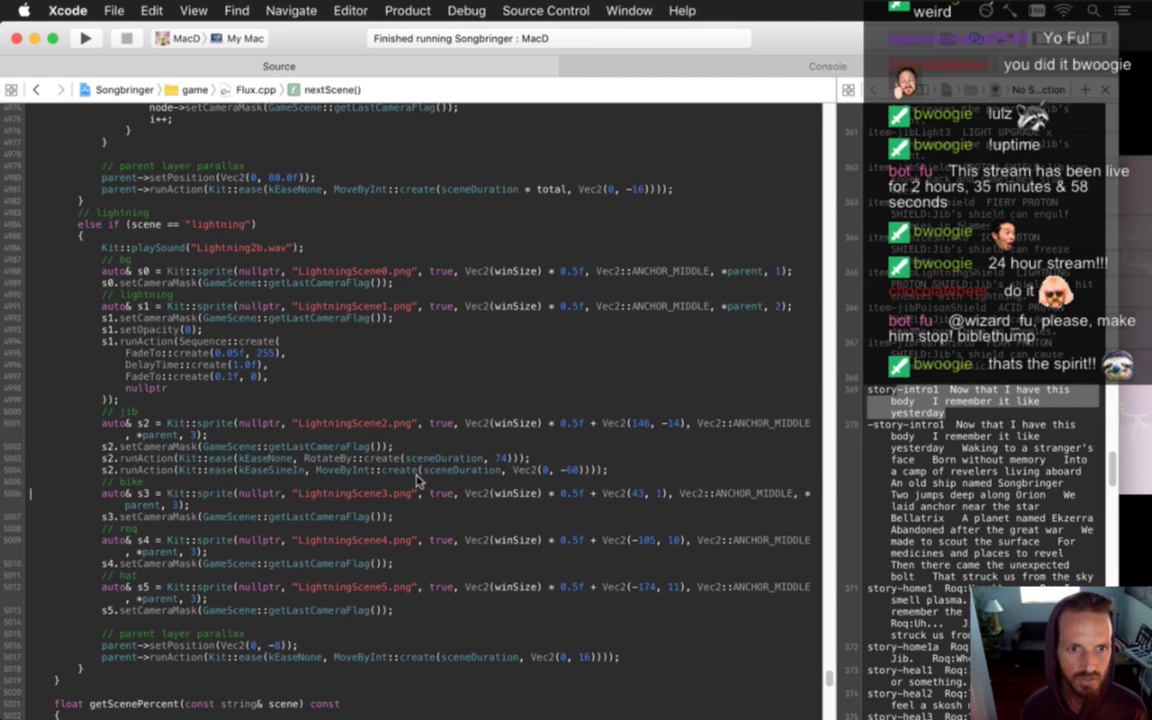
Declare const Vec2 fall(0, -60) at the start of the lightning block and use fall as the jib sprite's MoveByInt vector
key("Up")
key("Up")
key("super+Left")
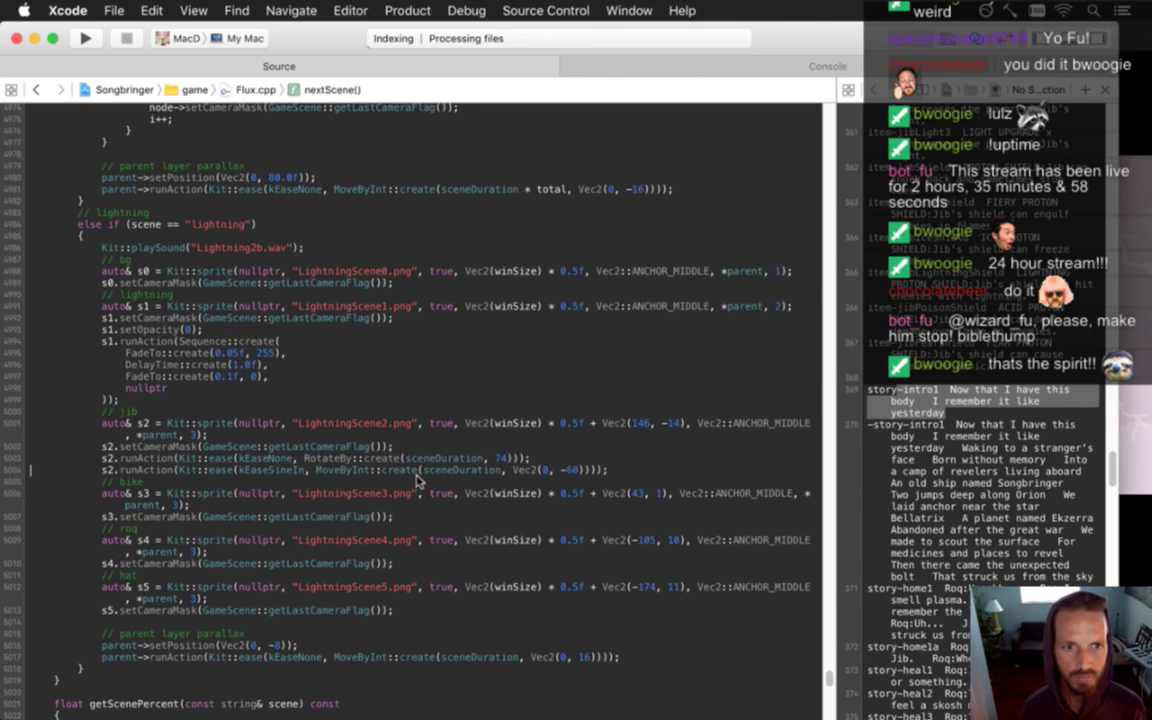
key("Up")
key("Up")
key("Up")
key("Up")
key("Up")
key("Up")
key("super+Right")
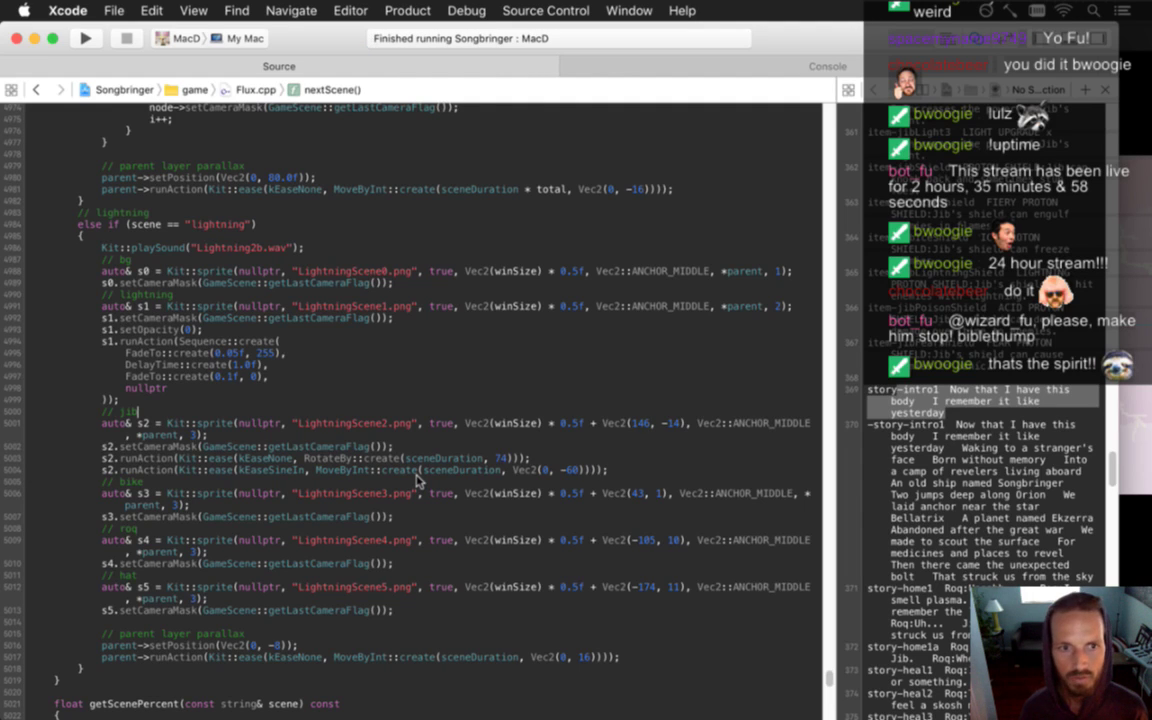
key("Up")
key("Up")
key("Up")
key("Up")
key("Up")
key("Up")
key("Up")
key("Up")
key("Up")
key("Up")
key("Up")
key("Up")
key("Up")
key("super+Right")
key("Return")
type("const float")
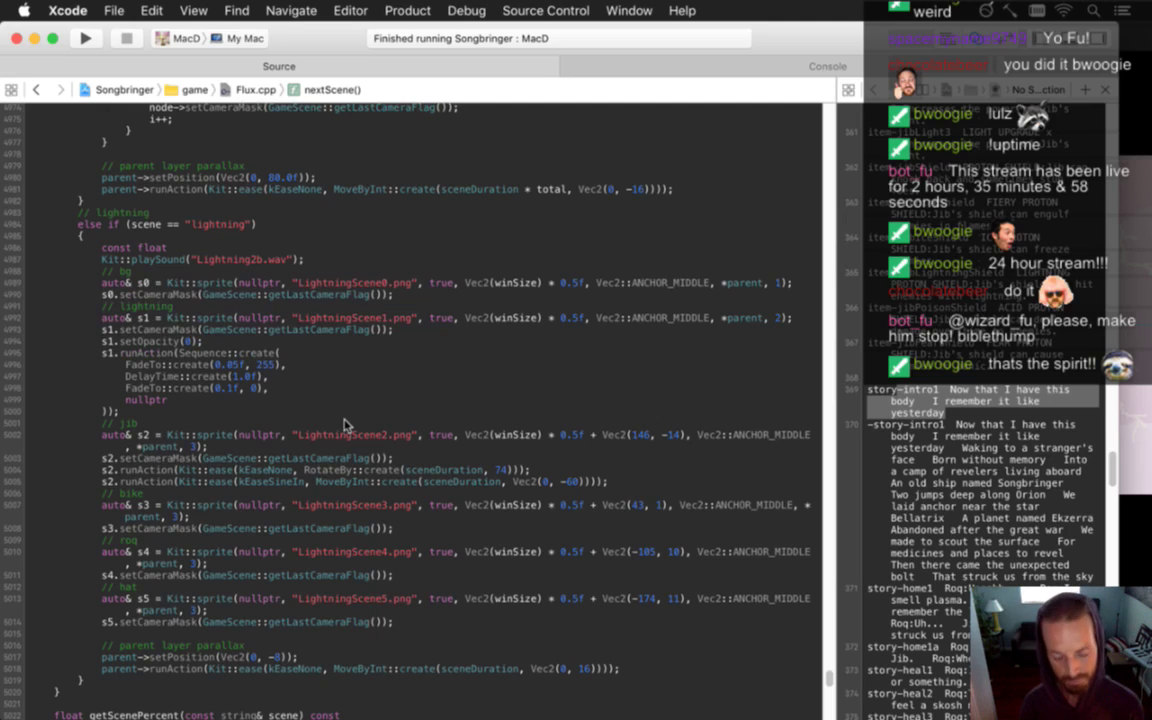
key("BackSpace")
key("BackSpace")
key("BackSpace")
key("BackSpace")
key("BackSpace")
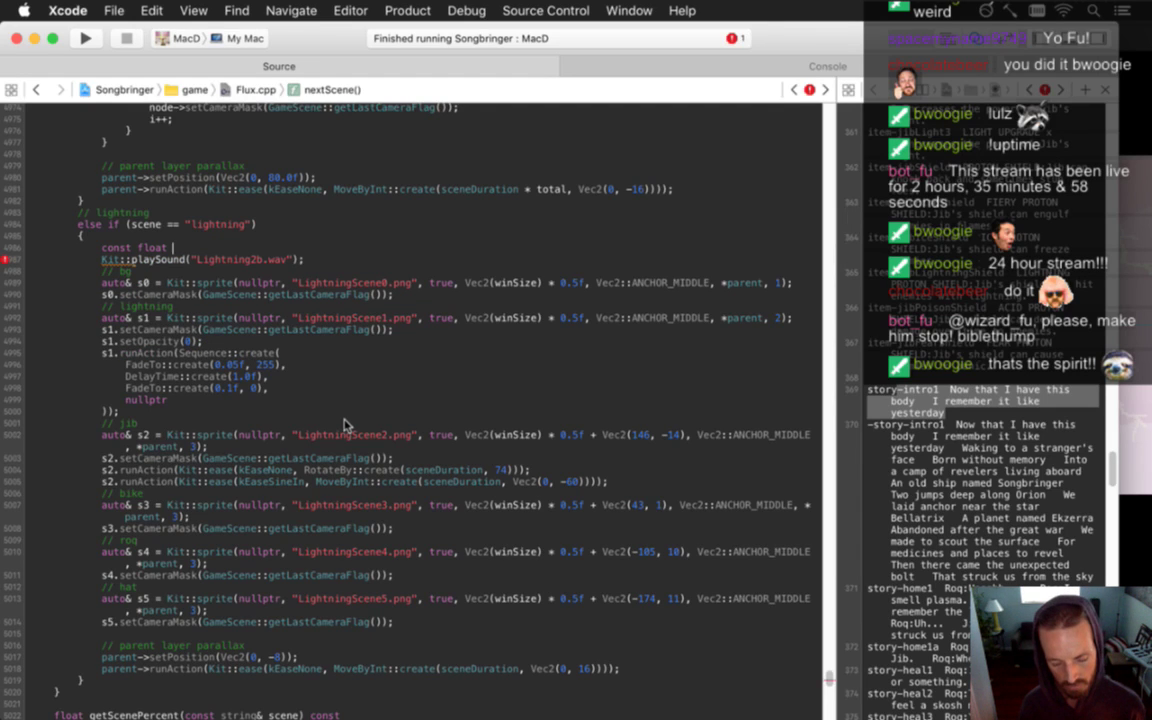
key("BackSpace")
type("Vec2(")
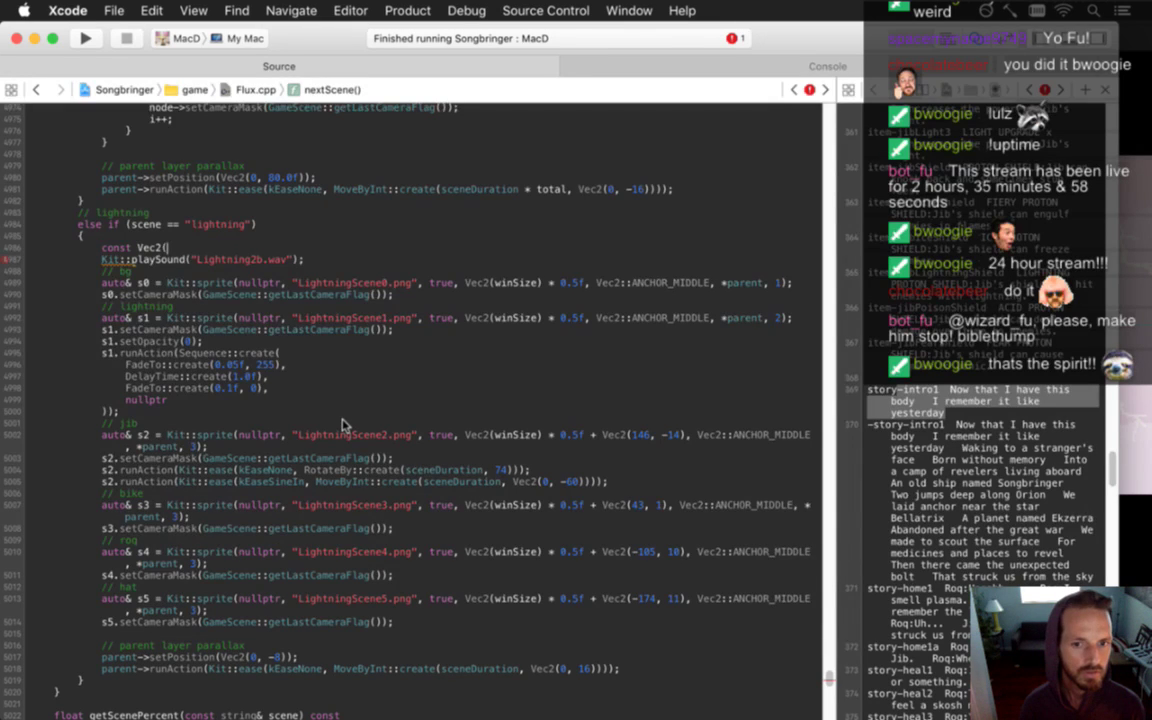
key("BackSpace")
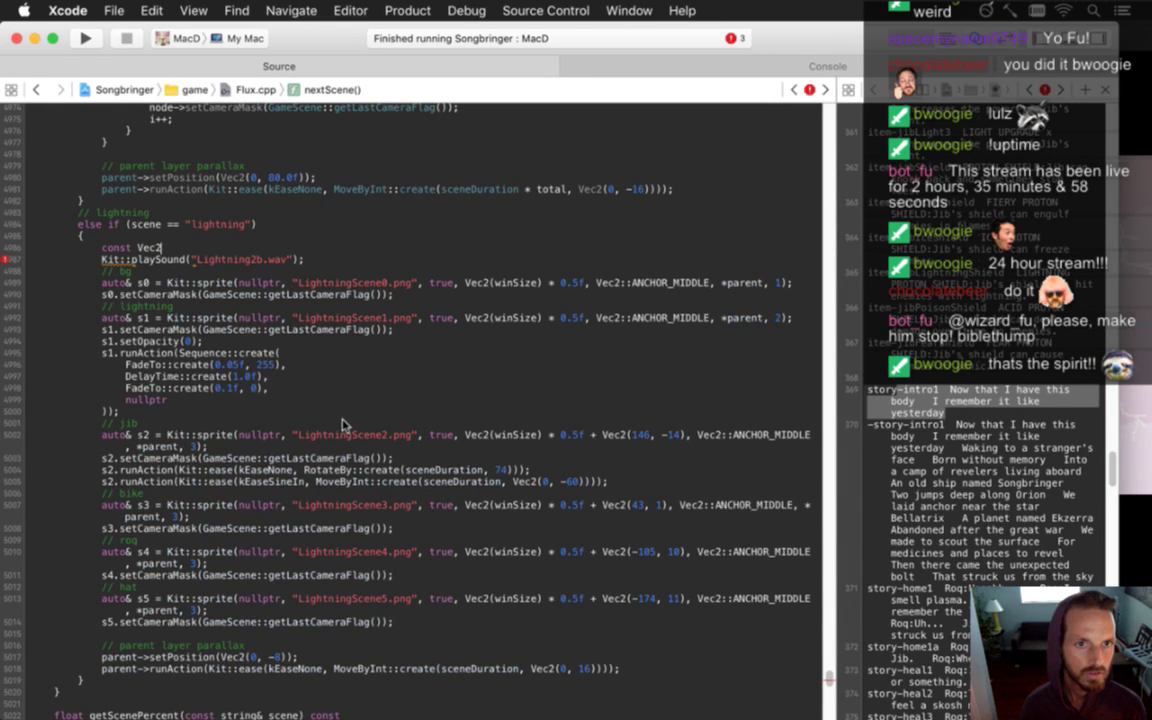
key("BackSpace")
key("BackSpace")
type("c2 fall(")
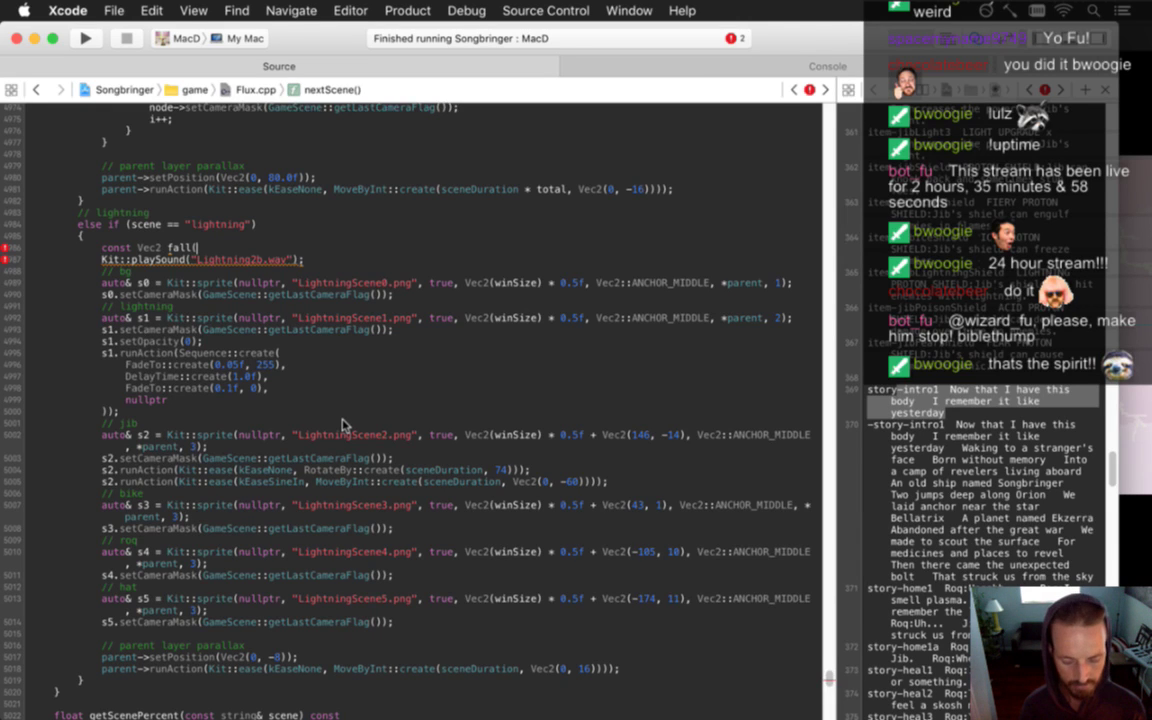
type("0, -60);")
left_click_drag(512, 482, 597, 482)
type("fall")
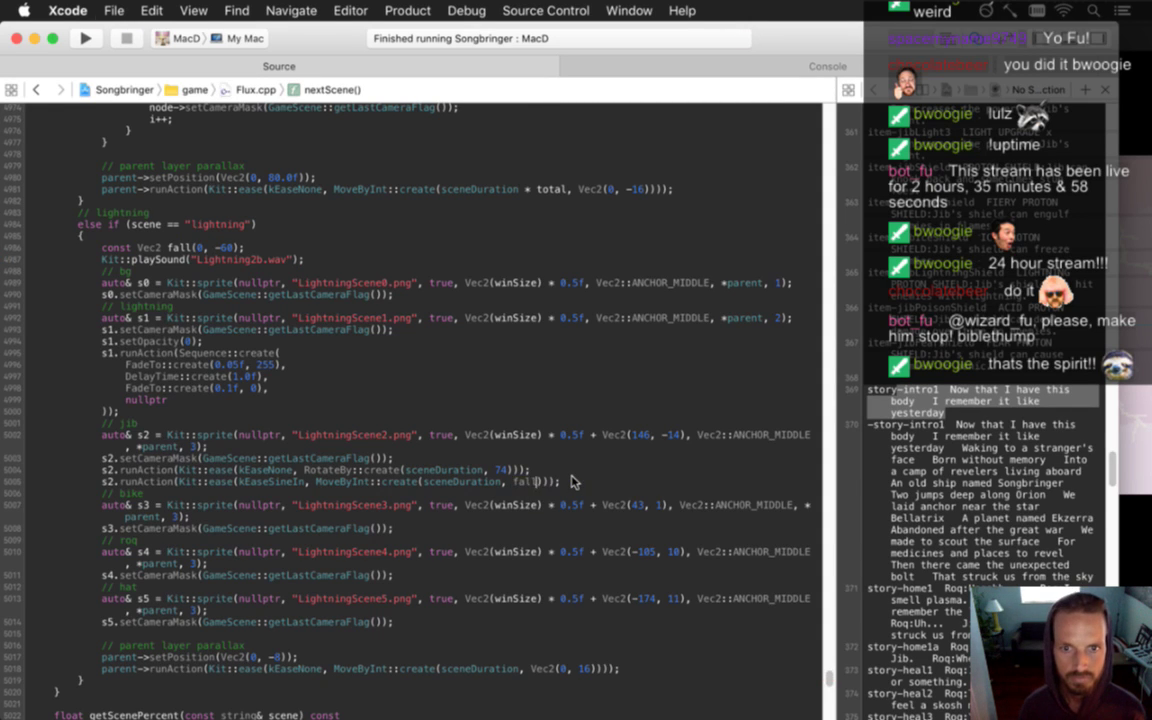
Duplicate the jib's RotateBy and MoveByInt runAction lines under the bike's camera mask line, changing the sprite variable to s3
key("Down")
key("Down")
key("Down")
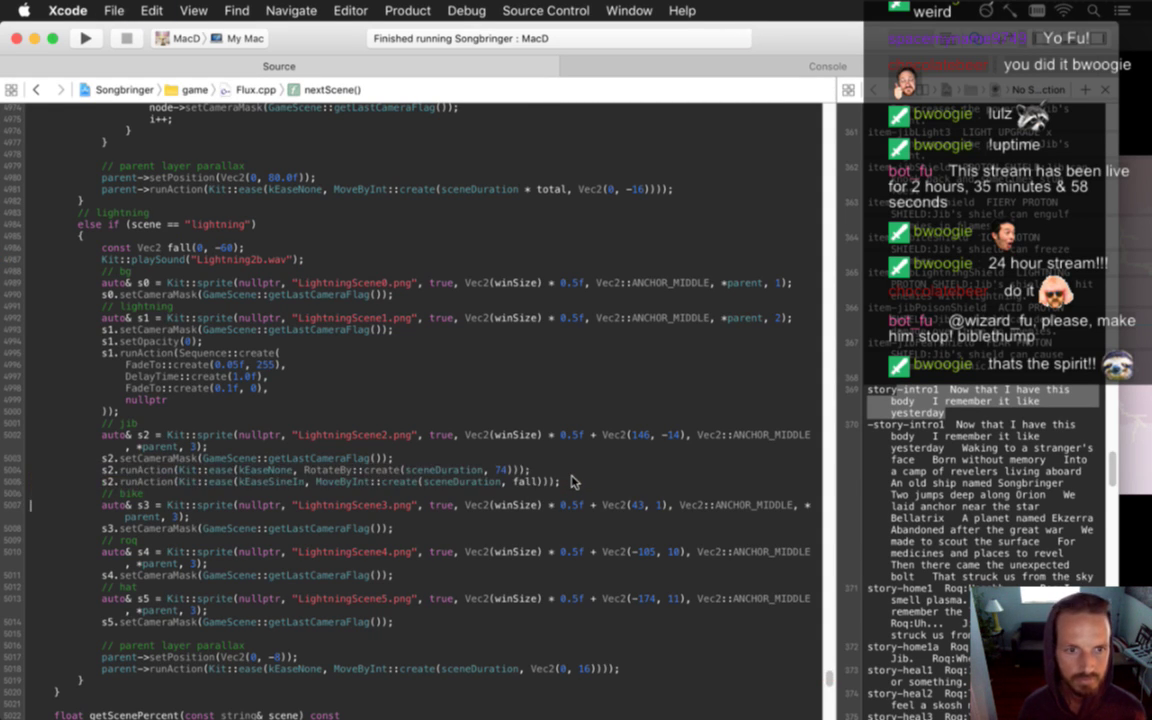
key("super+v")
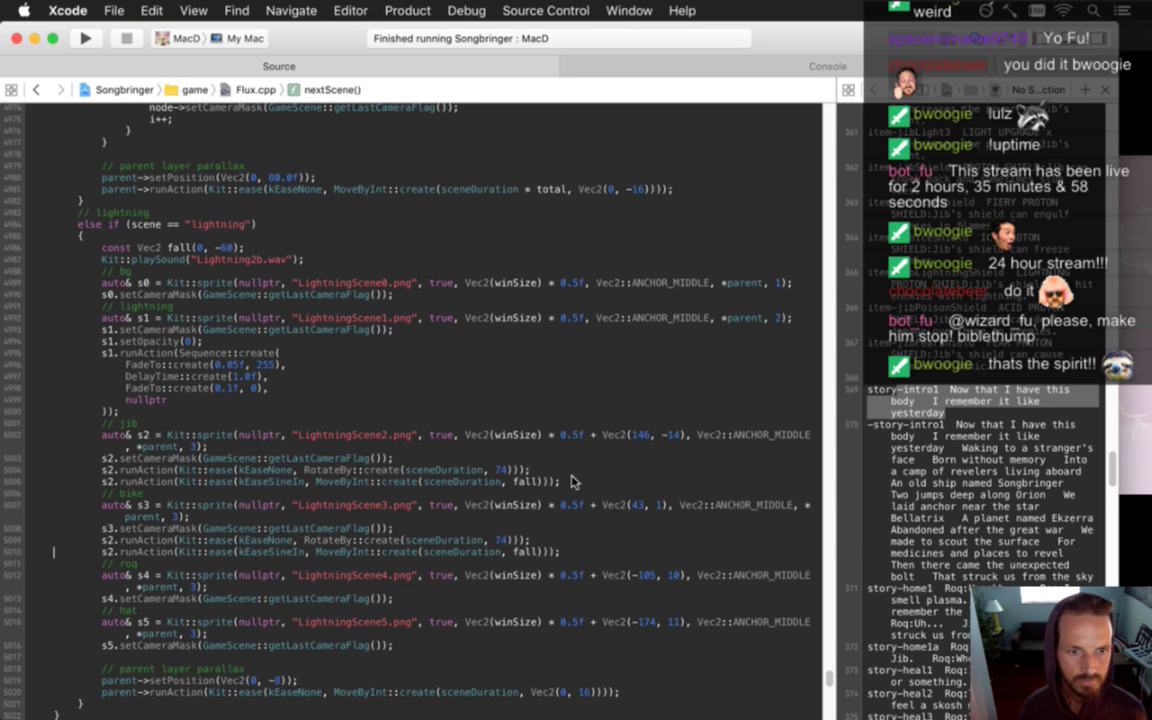
key("Delete")
type("3")
key("Down")
key("BackSpace")
type("3")
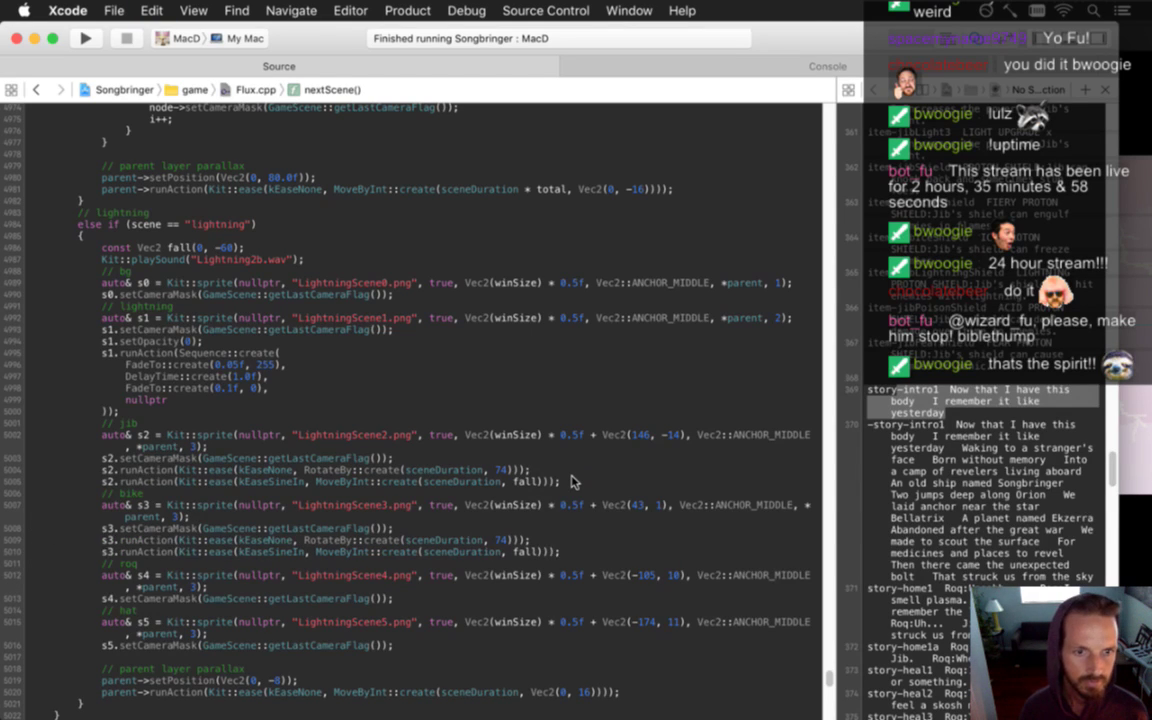
key("Escape")
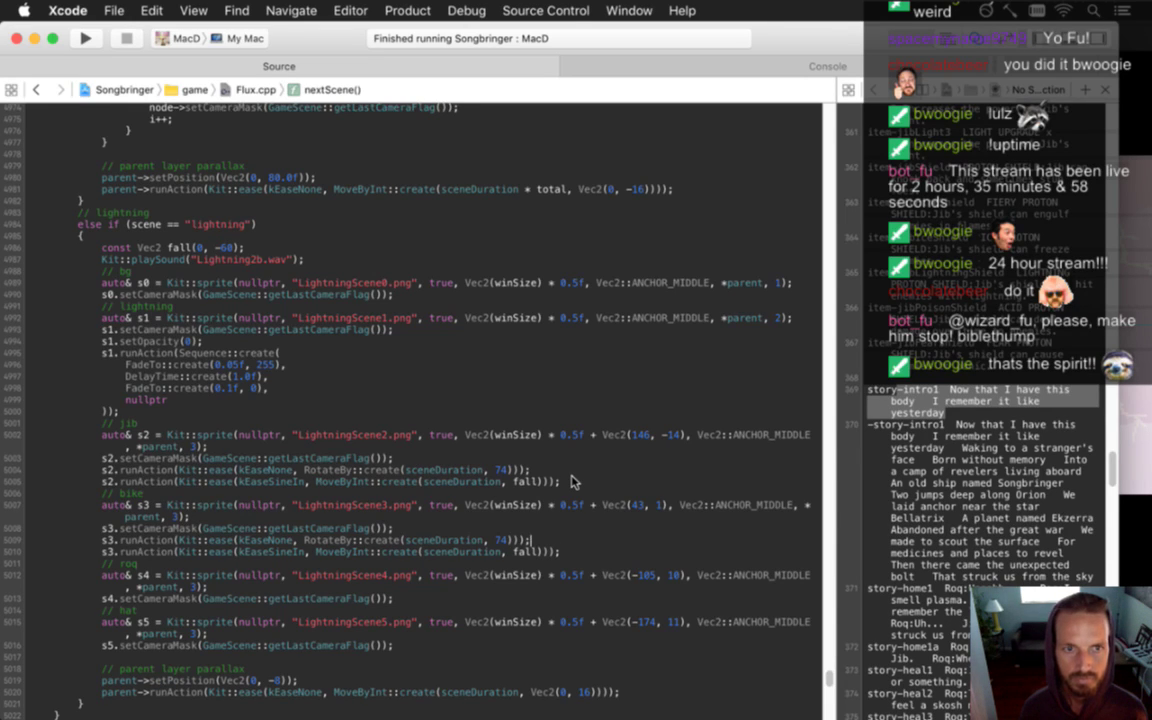
Move the jib's two s2.runAction lines down so they sit directly above the bike's s3.runAction lines
key("Up")
key("Up")
key("Up")
key("Up")
key("Up")
key("super+Left")
key("super+Left")
key("shift+Down")
key("shift+Down")
key("BackSpace")
key("Down")
key("Down")
key("Down")
key("super+v")
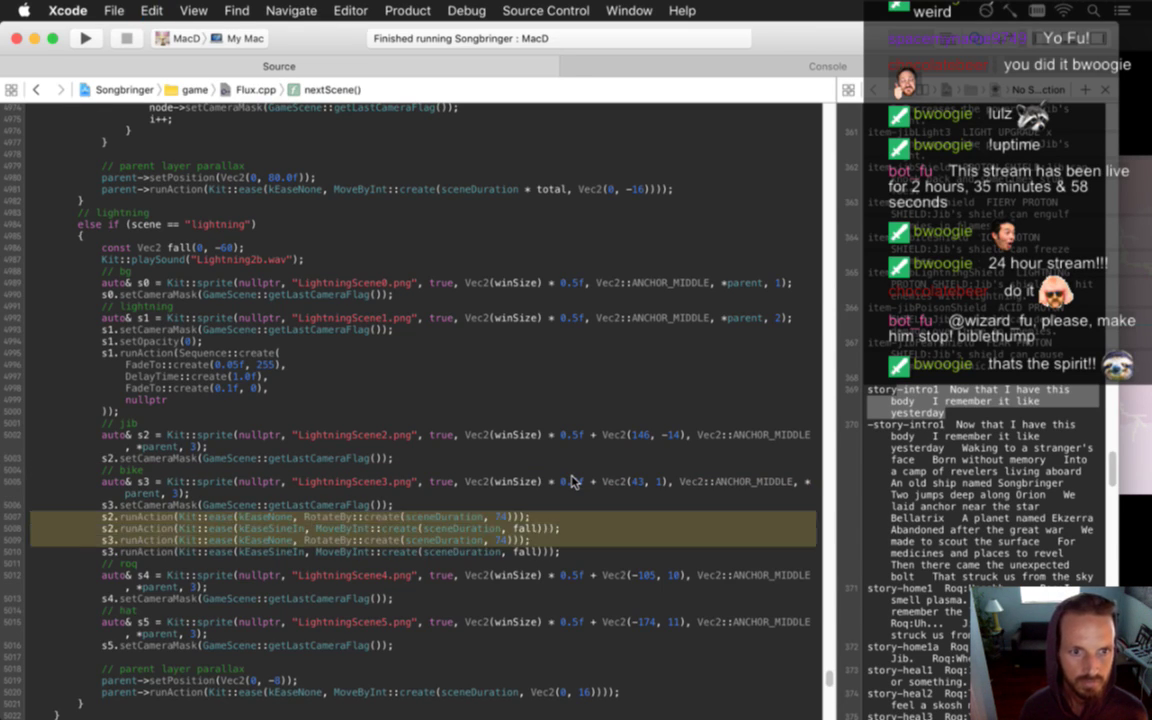
Move all four s2 and s3 runAction lines into their own block after the hat sprite's camera mask line
key("shift+Down")
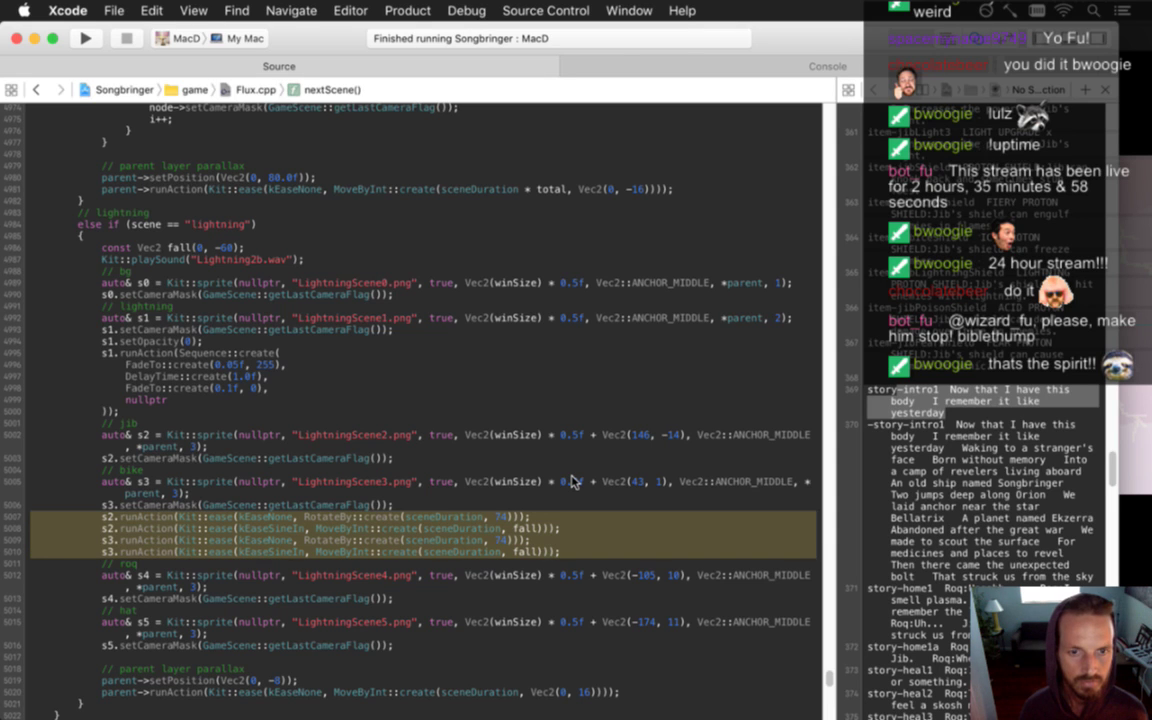
key("super+x")
key("Down")
key("Down")
key("Down")
key("Down")
key("Down")
key("Down")
key("Down")
key("Down")
key("Return")
key("super+v")
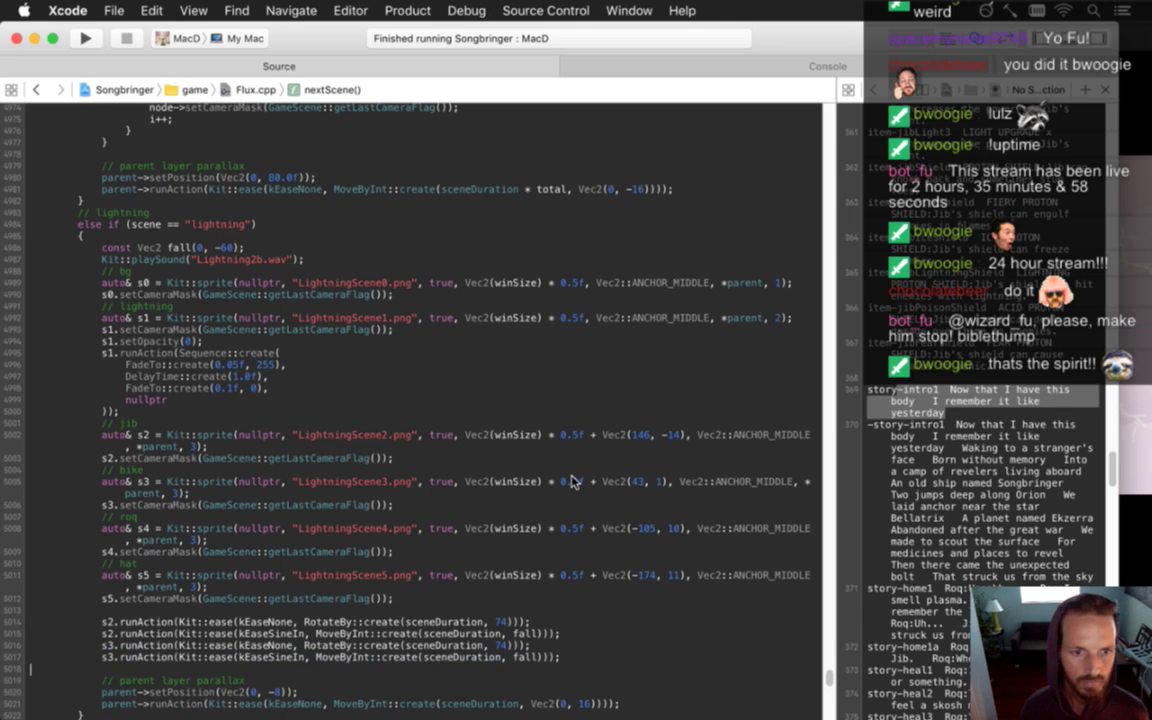
scroll(573, 481, "down", 3)
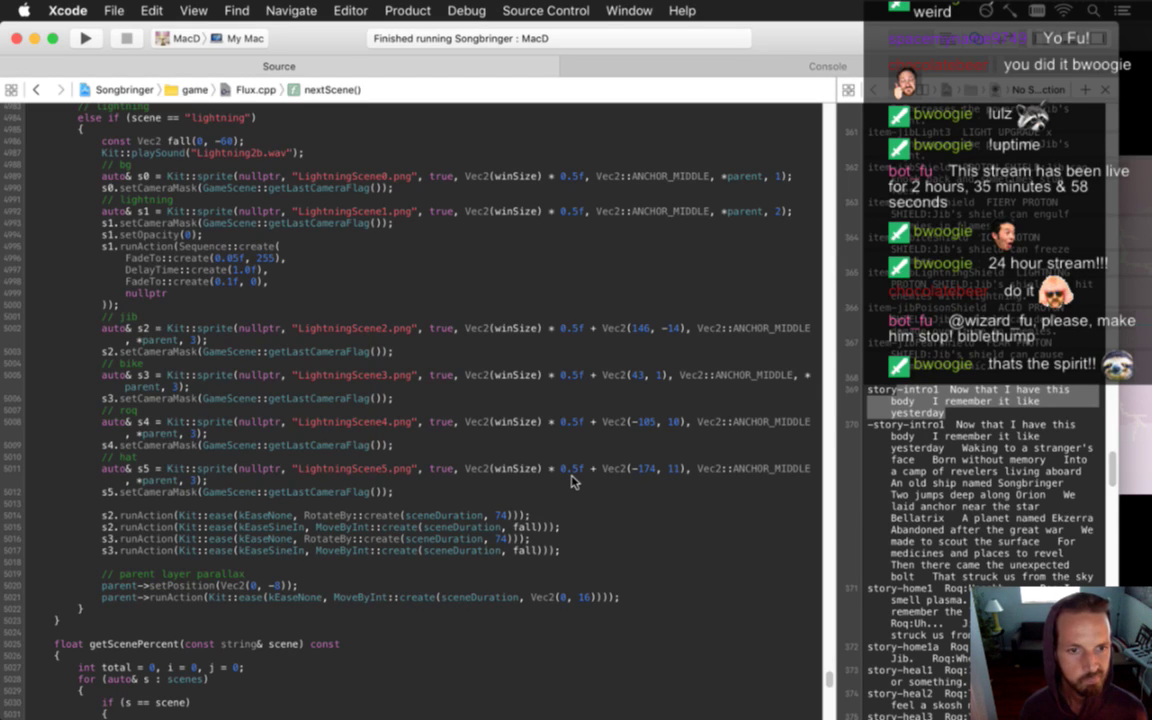
Duplicate the two s3.runAction lines below themselves and change the sprite variable to s4 for roq
key("shift+Down")
key("shift+Down")
key("super+c")
key("Right")
key("super+v")
key("Up")
key("alt+Right")
key("BackSpace")
type("4")
key("Escape")
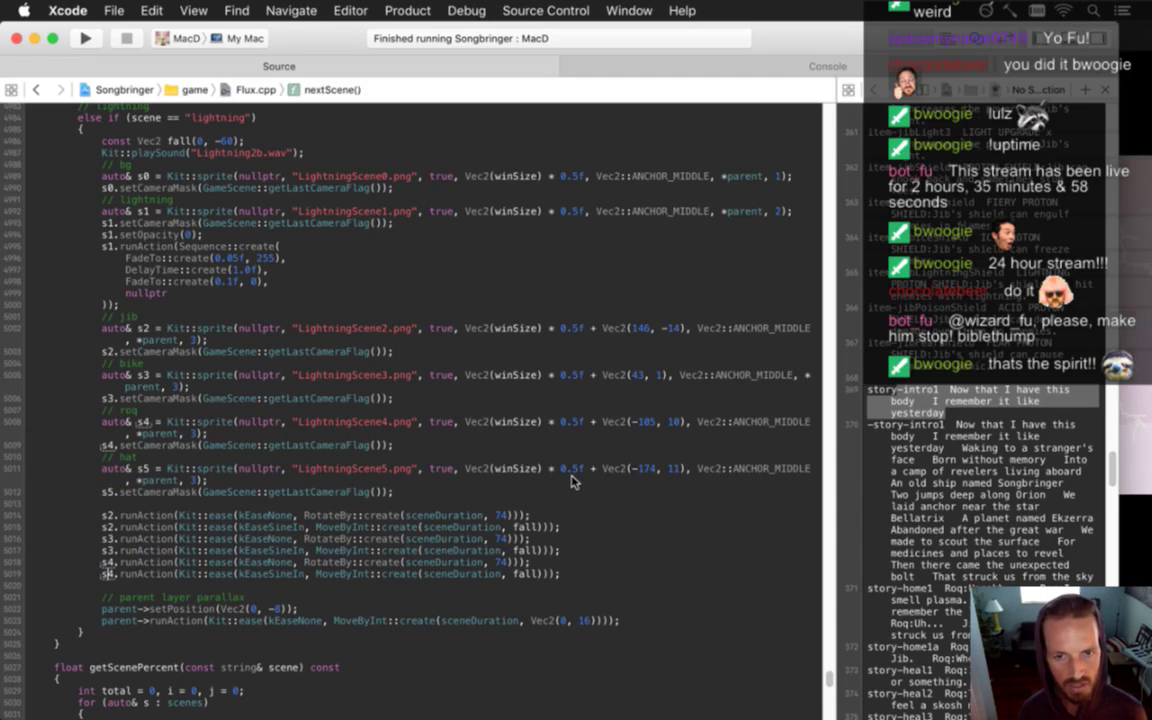
Trial-rotate the bike layer in Photoshop to gauge its turn, and set the s3 RotateBy angle to -30 in Xcode
key("Up")
key("Up")
key("Up")
key("super+Right")
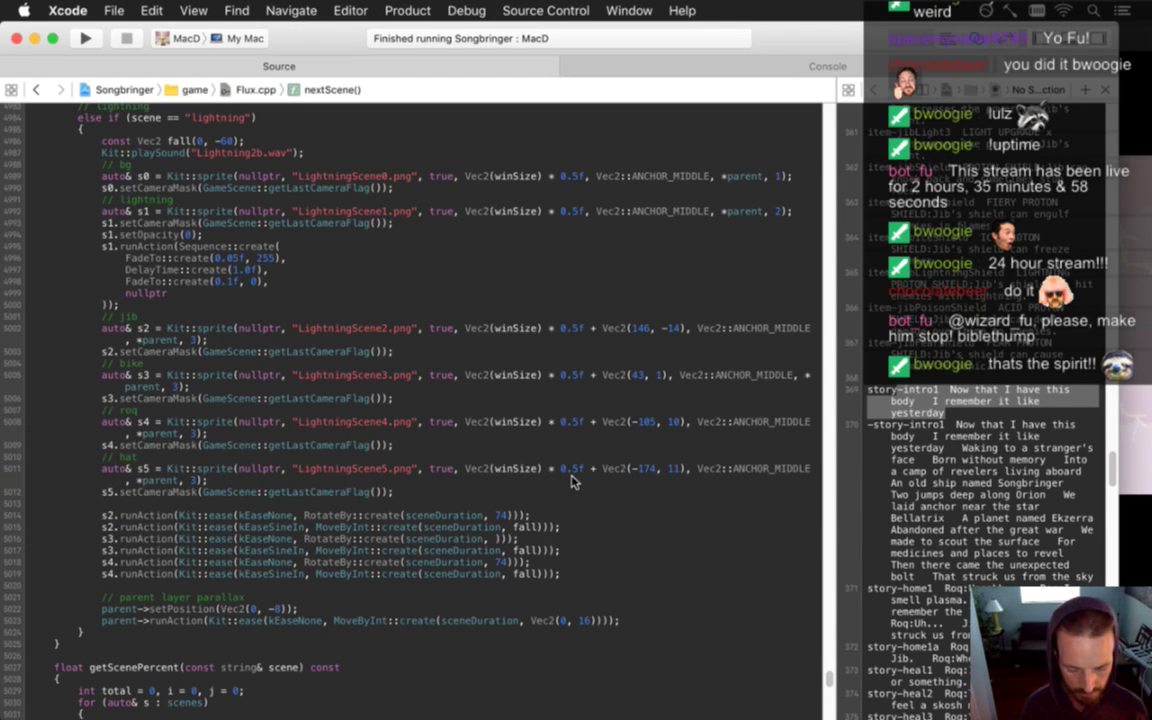
type("-")
key("super+Tab")
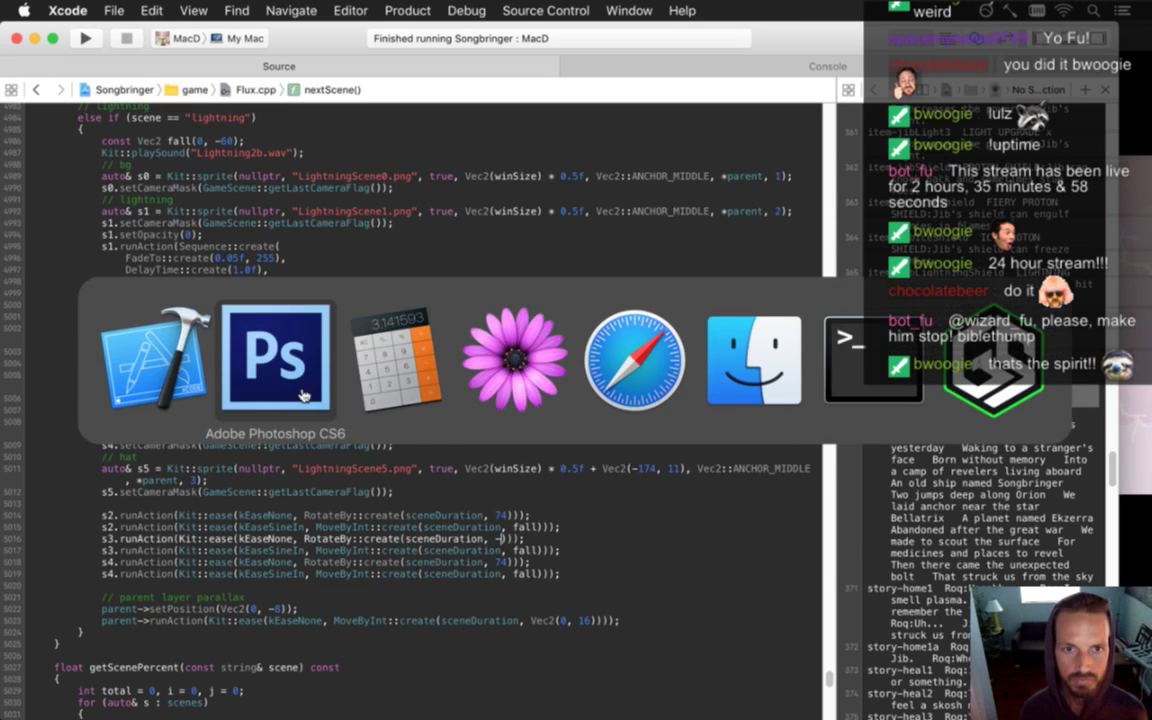
left_click(290, 390)
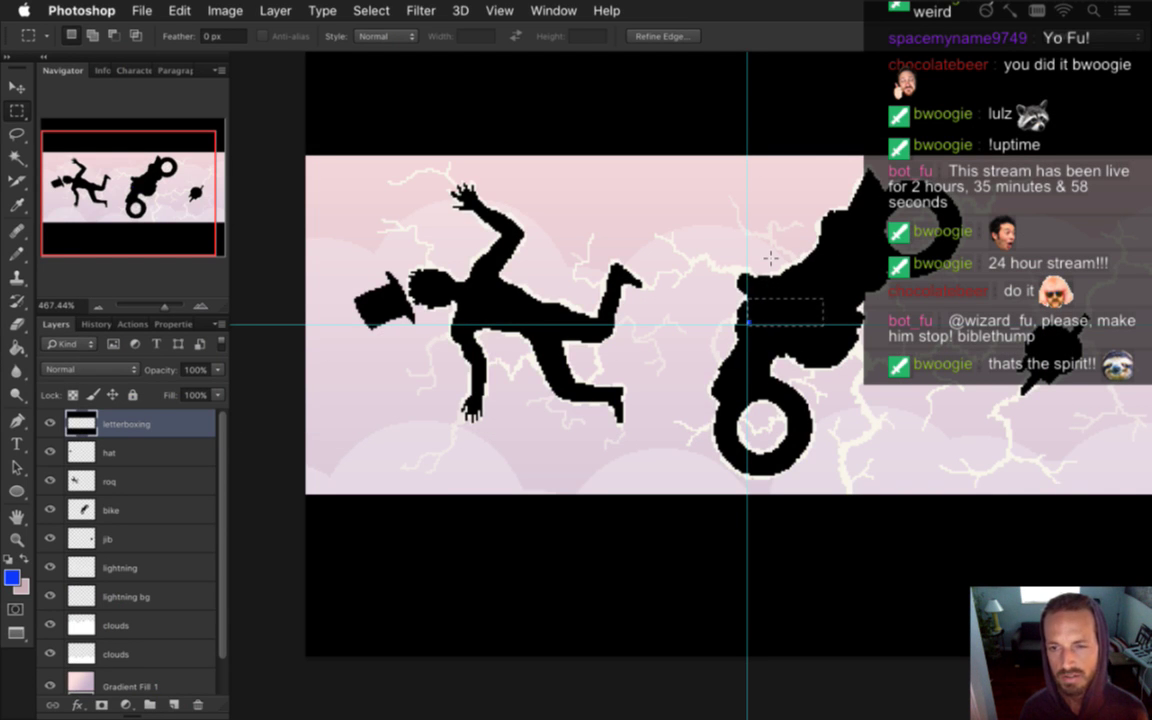
key("super+d")
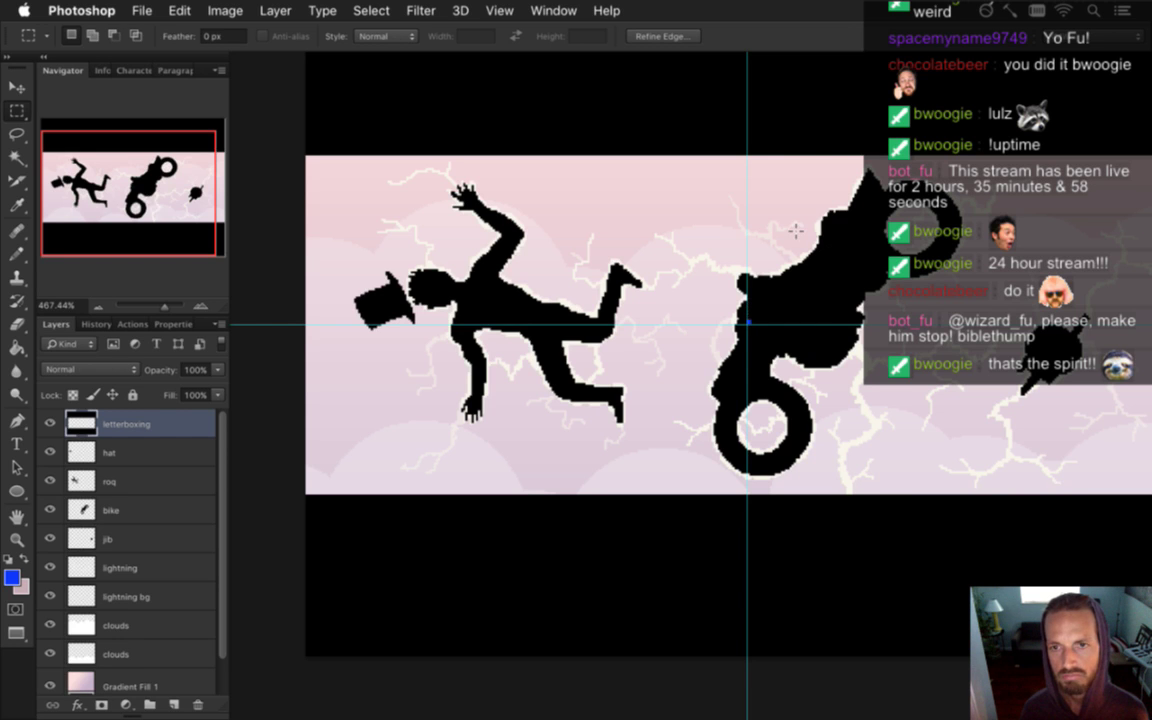
left_click(128, 510)
key("v")
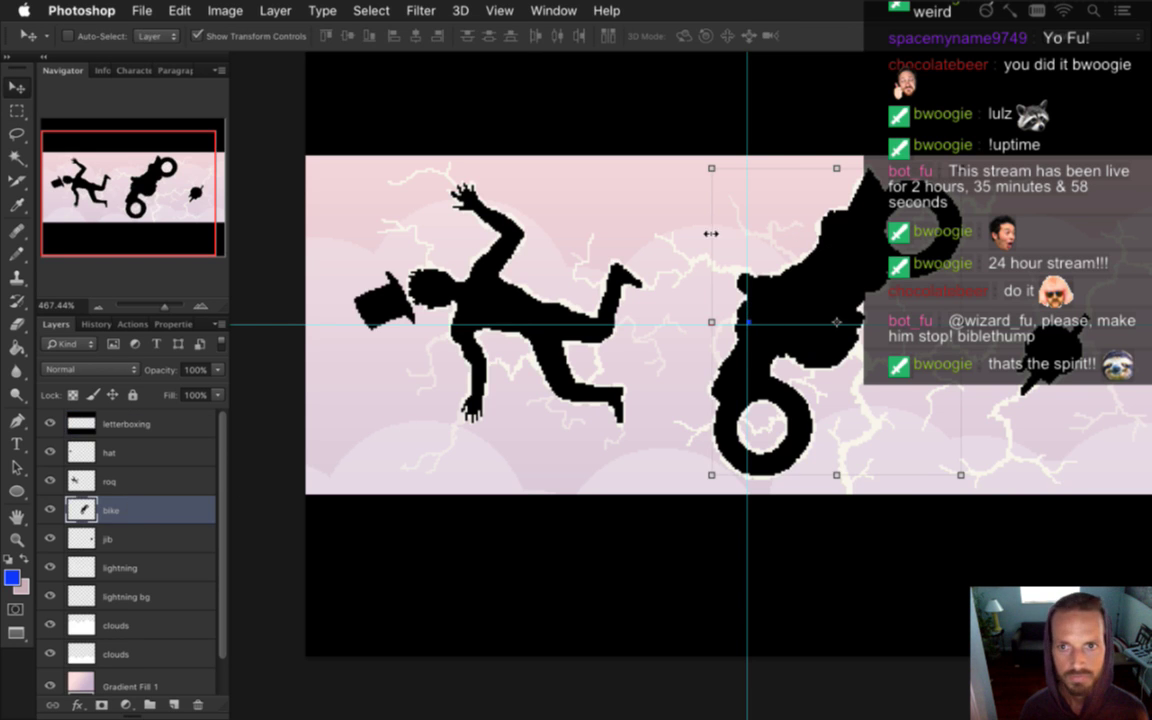
left_click_drag(975, 152, 952, 143)
key("Return")
key("super+Tab")
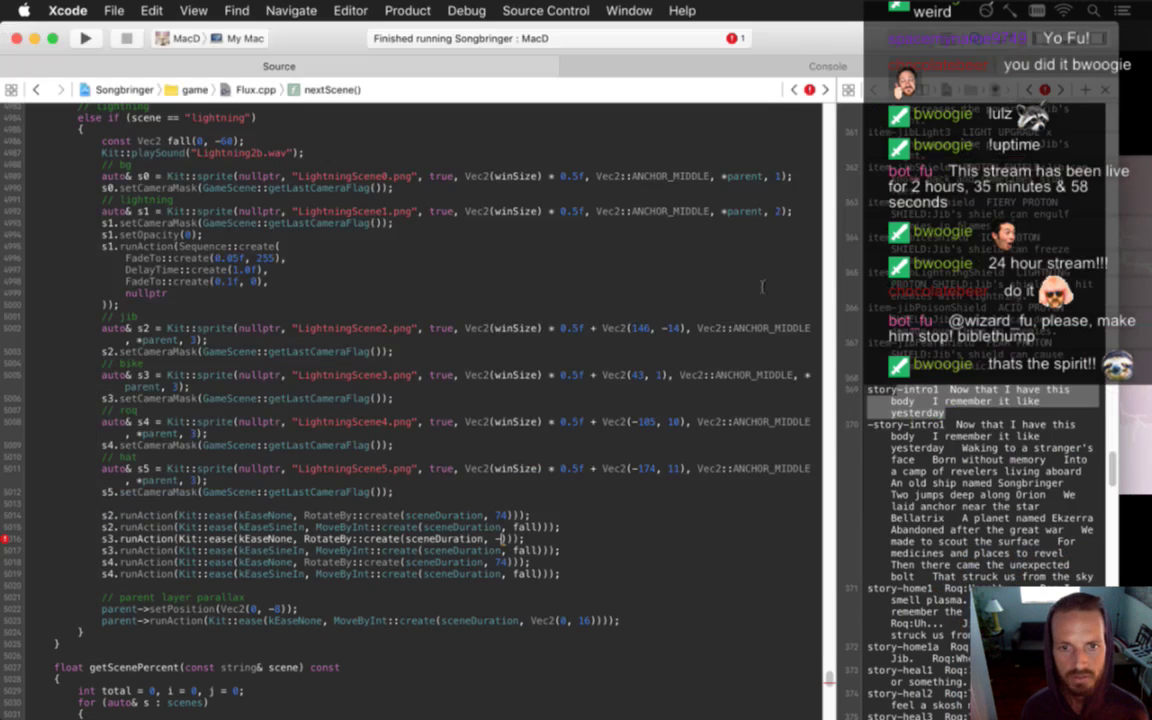
type("38")
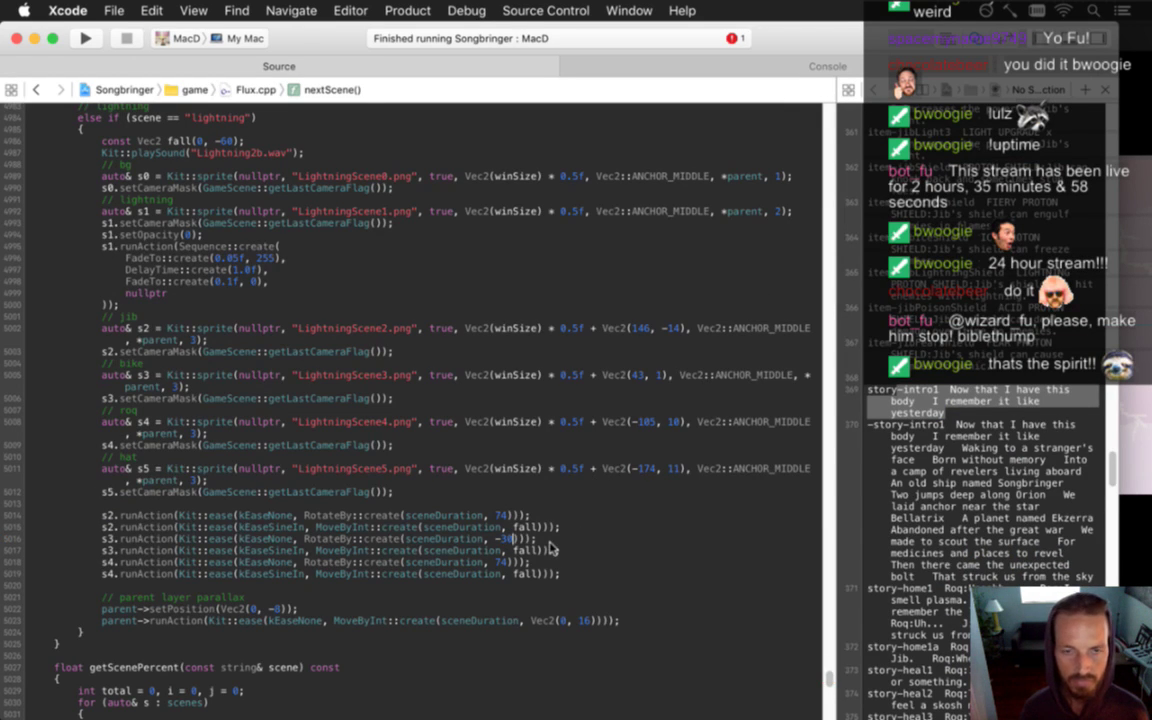
Switch to Photoshop and trial-rotate the roq layer by about -90.5°, discarding the transform
key("super+Tab")
key("m")
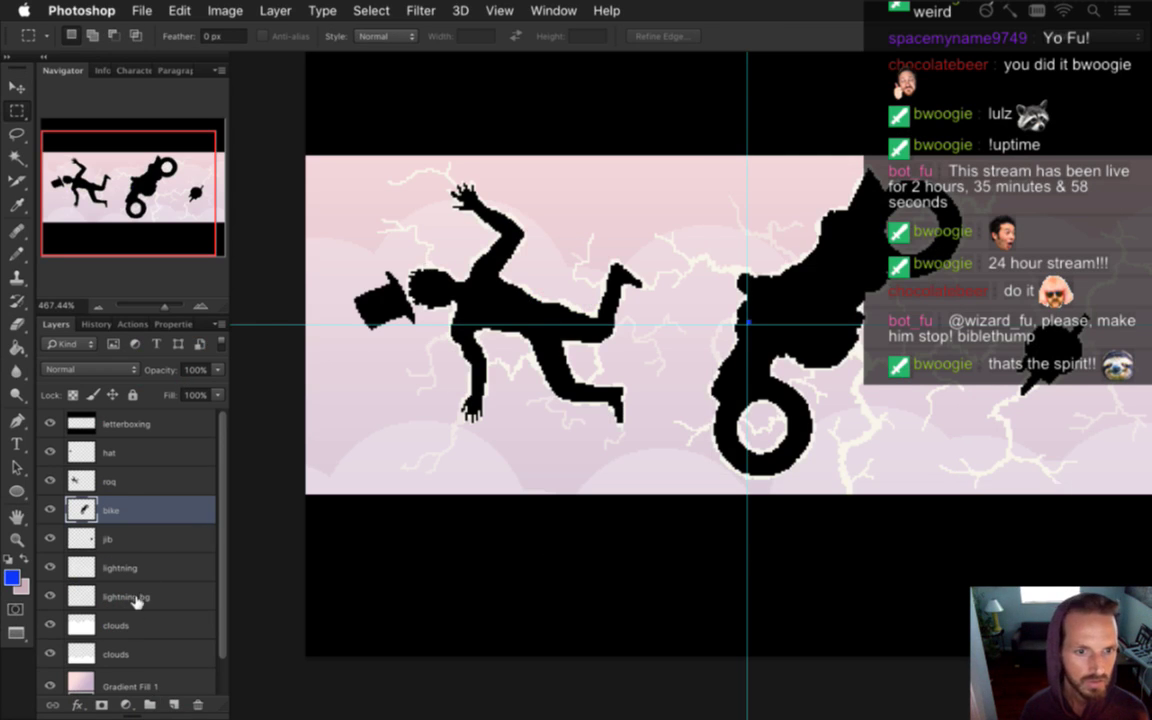
left_click(110, 482)
key("v")
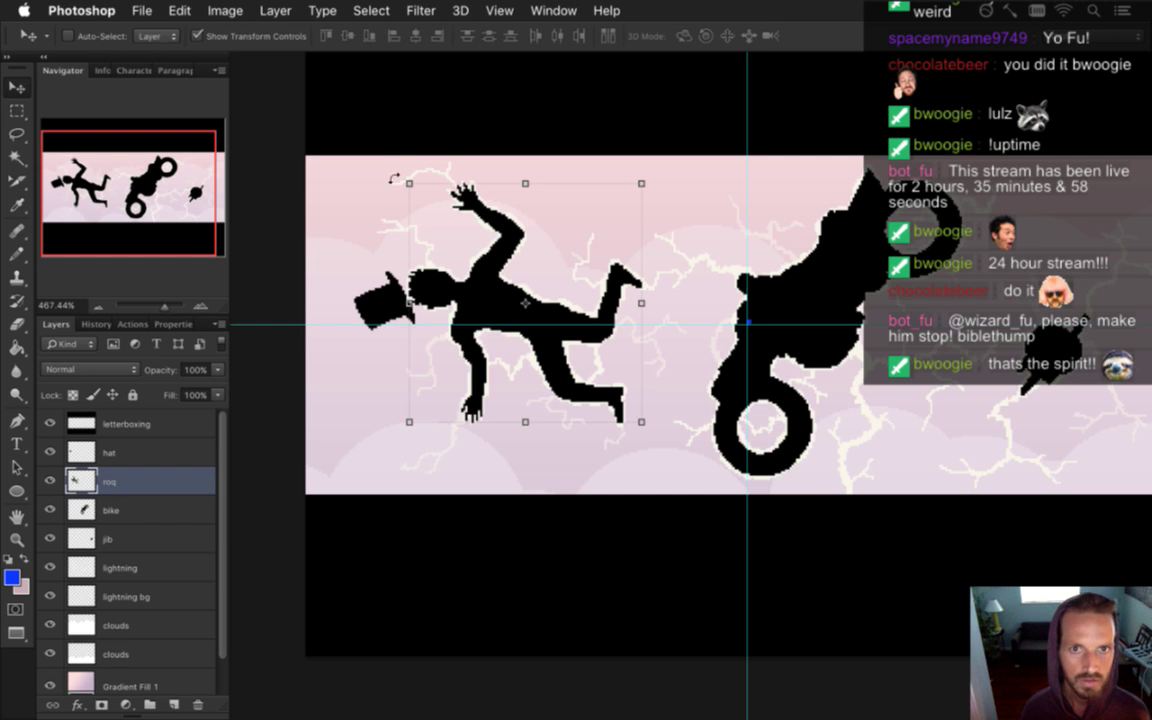
left_click_drag(354, 148, 416, 415)
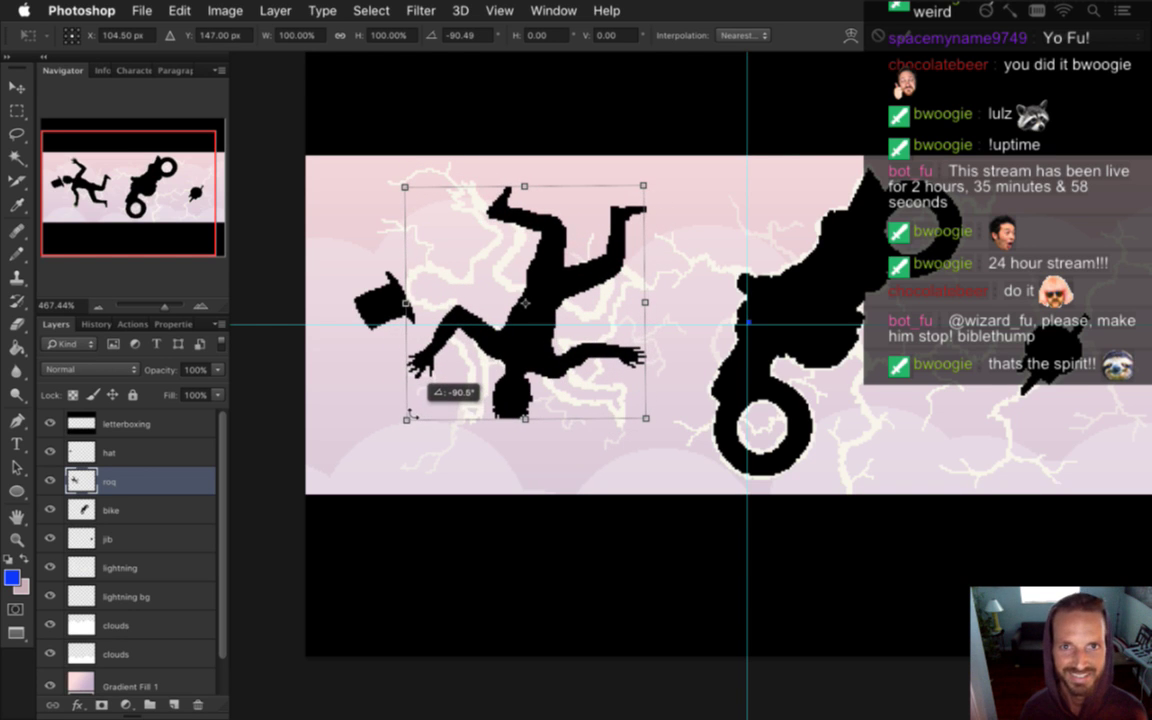
left_click(877, 36)
Return to Xcode and set the roq sprite's (s4) RotateBy angle to -90
key("super+Tab")
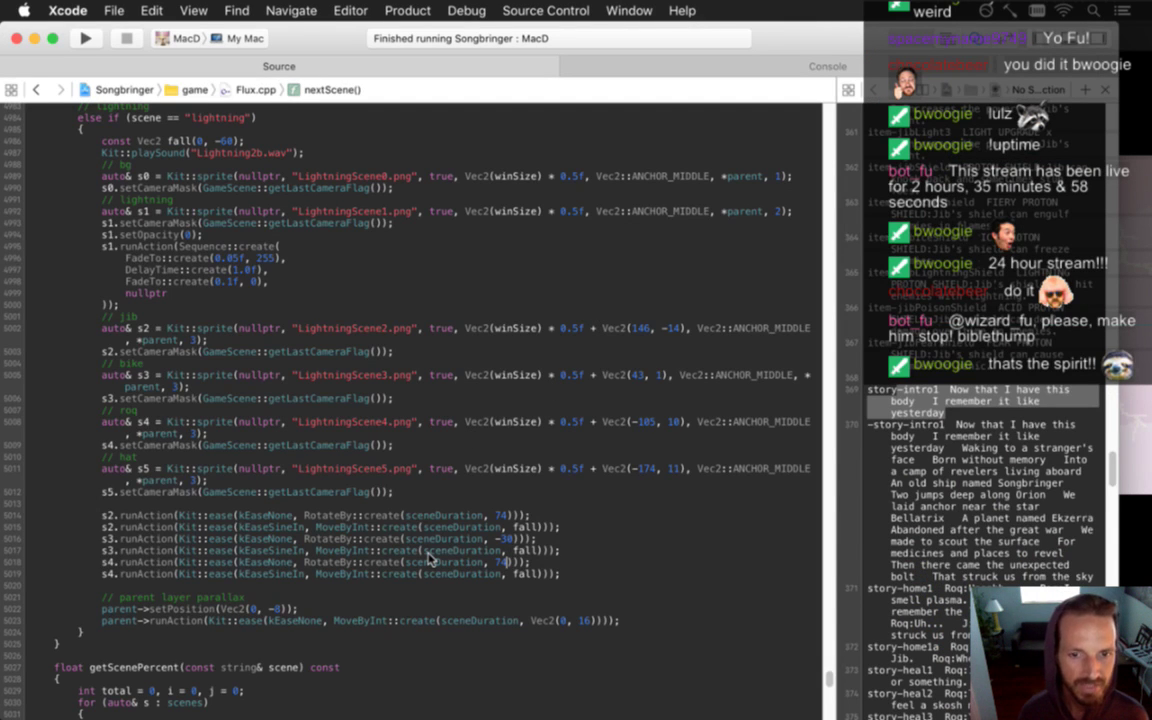
key("BackSpace")
key("BackSpace")
type("-90")
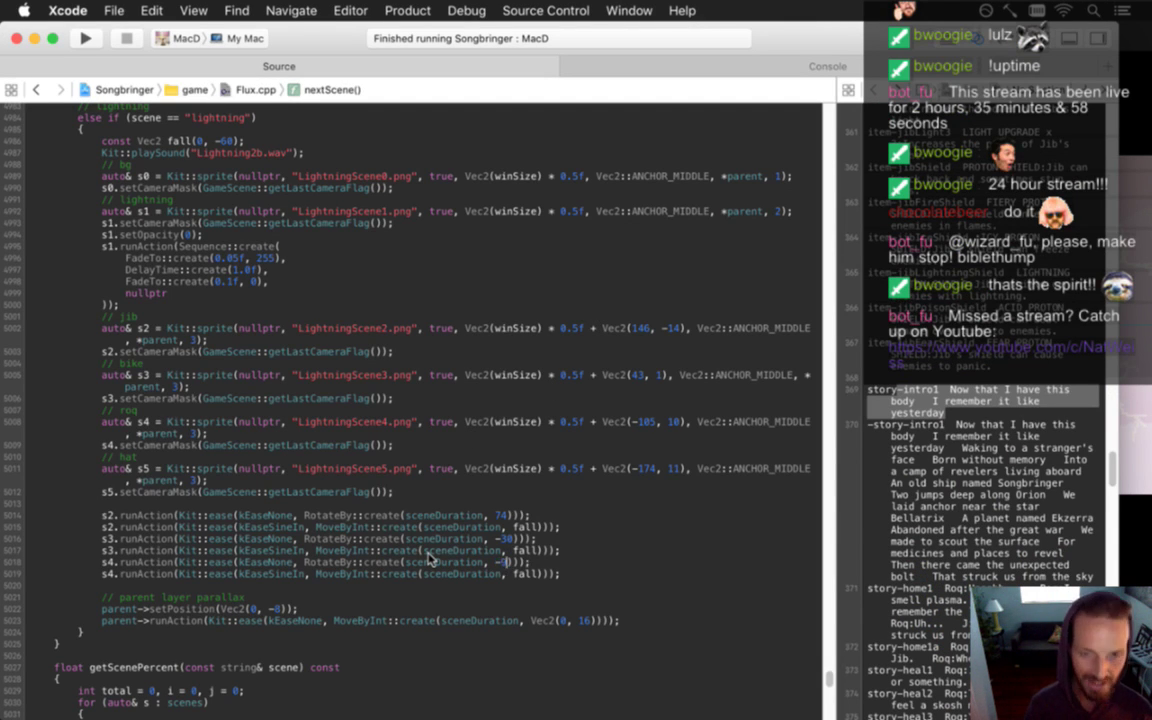
Switch to Photoshop to examine the hat silhouette with a marquee around it, and return to Xcode
key("super+Tab")
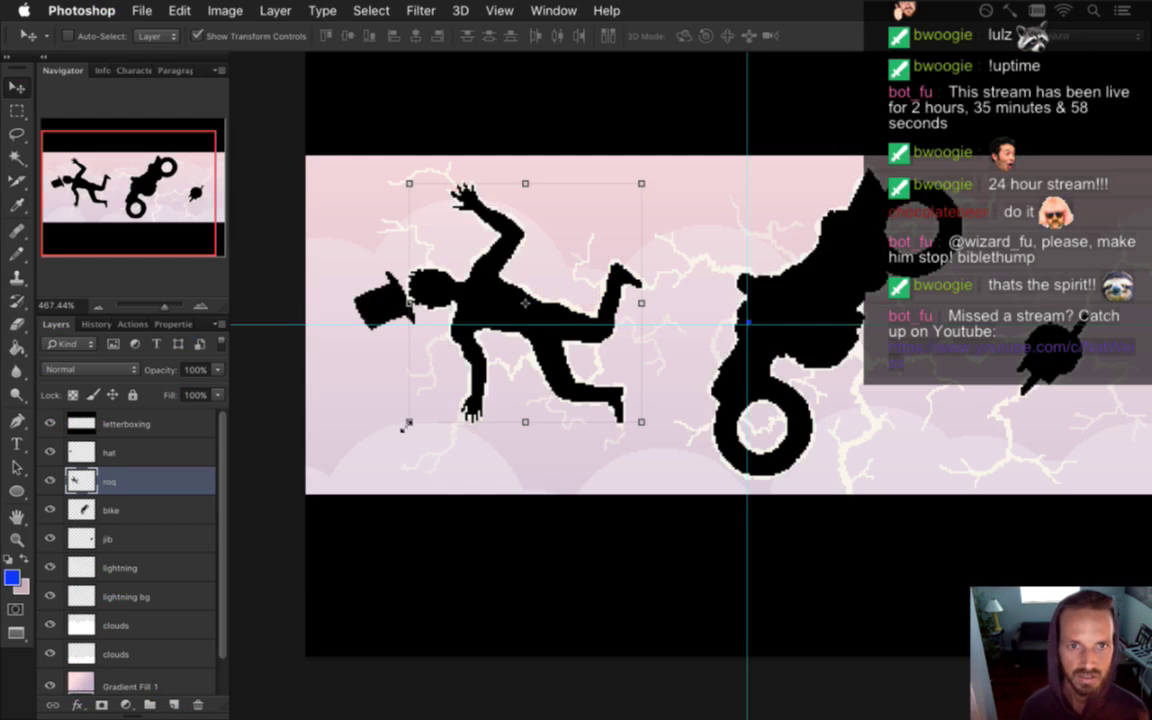
key("m")
left_click_drag(326, 265, 423, 363)
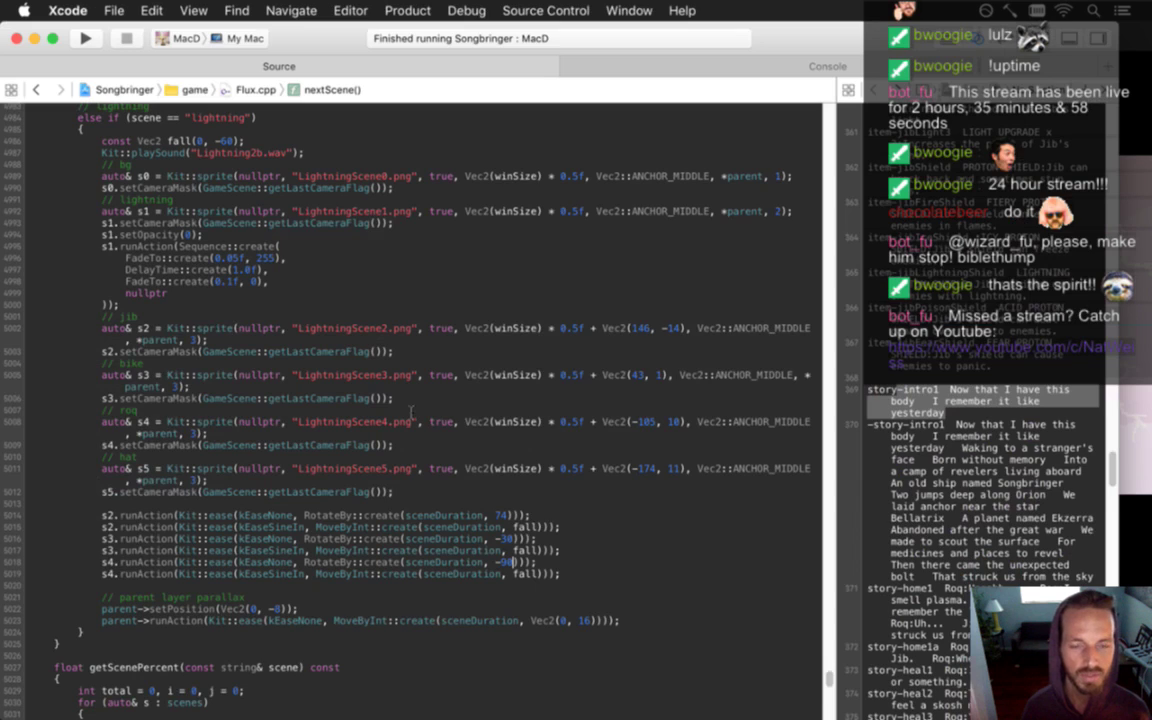
key("super+Tab")
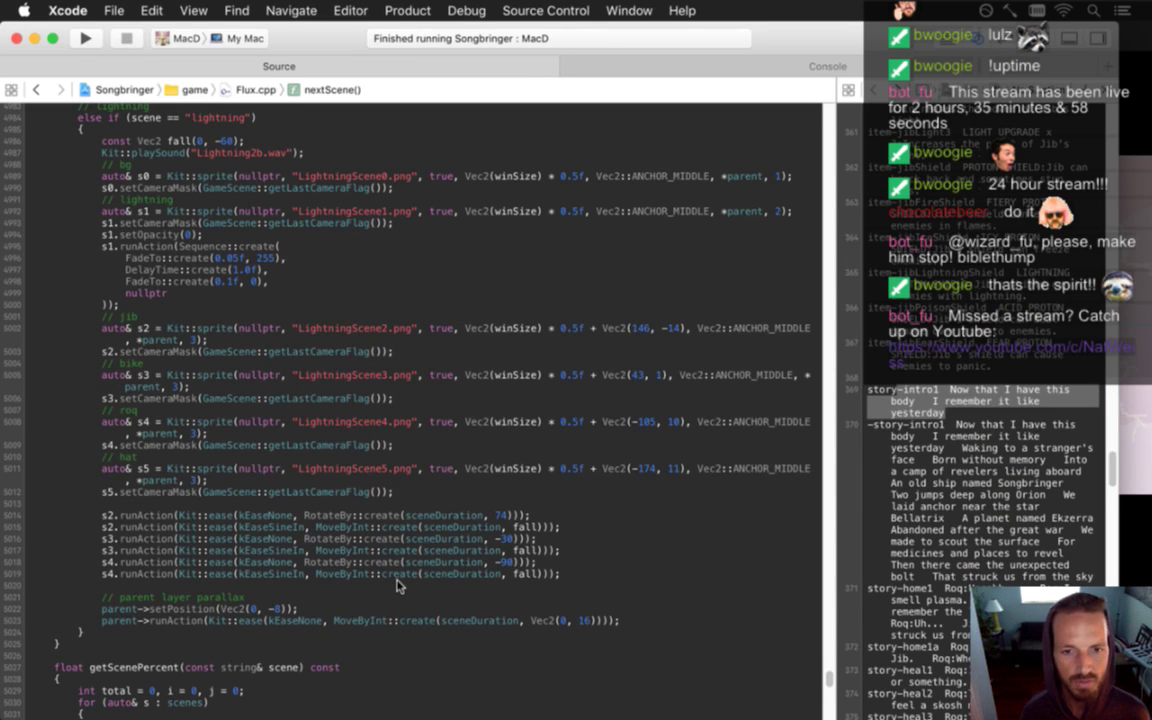
Duplicate the two s4.runAction lines below themselves and change the sprite variable to s5 for the hat
key("shift+Down")
key("shift+Down")
key("super+c")
key("Right")
key("super+v")
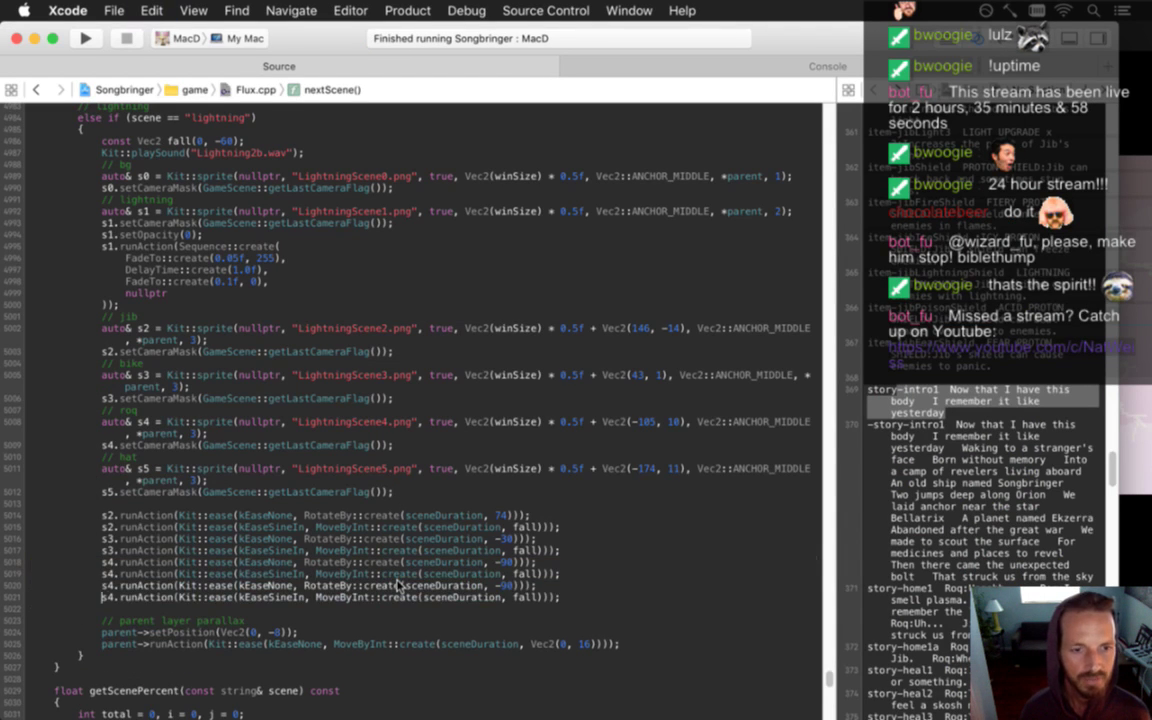
key("BackSpace")
type("5")
key("Down")
key("BackSpace")
type("5")
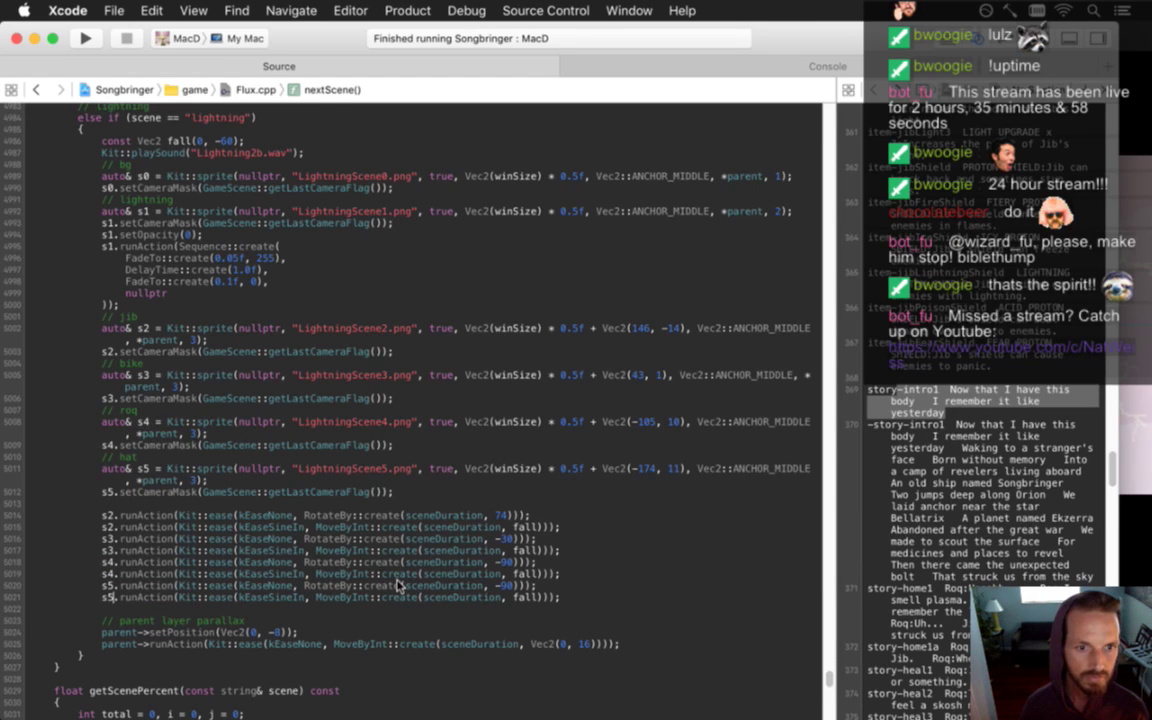
Set the hat sprite's (s5) RotateBy angle to -360, save the code and run the game
key("Up")
key("alt+Right")
key("alt+Right")
key("alt+Right")
key("alt+Right")
key("alt+Right")
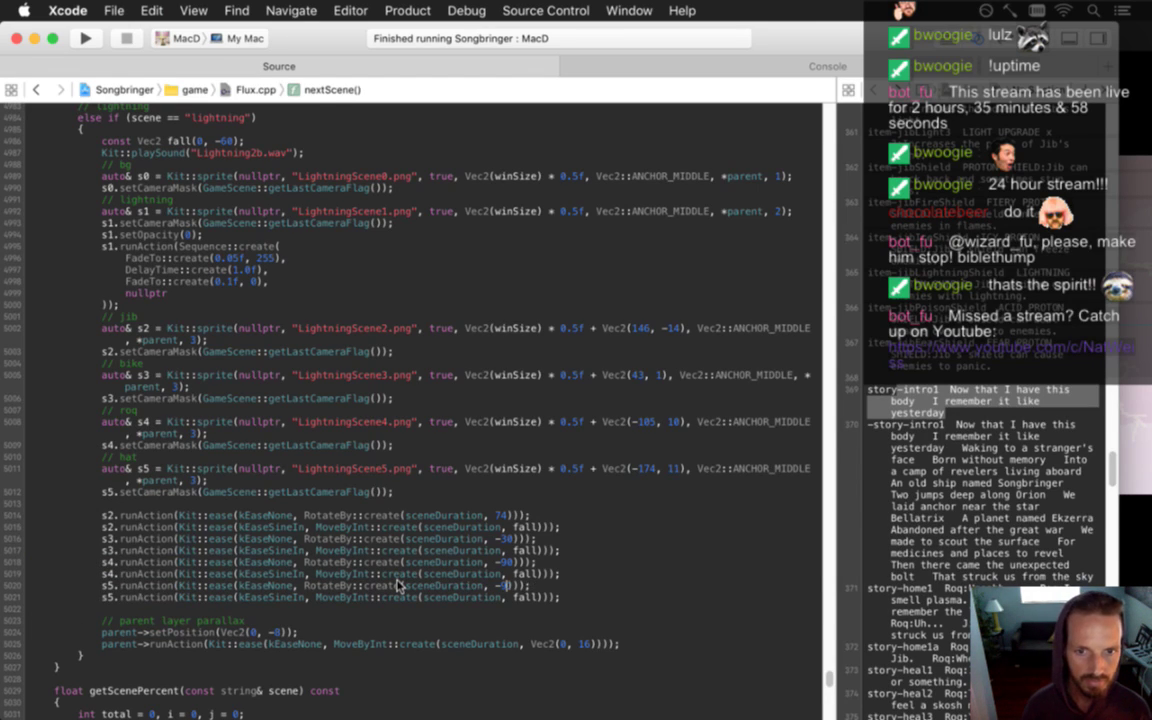
type("360")
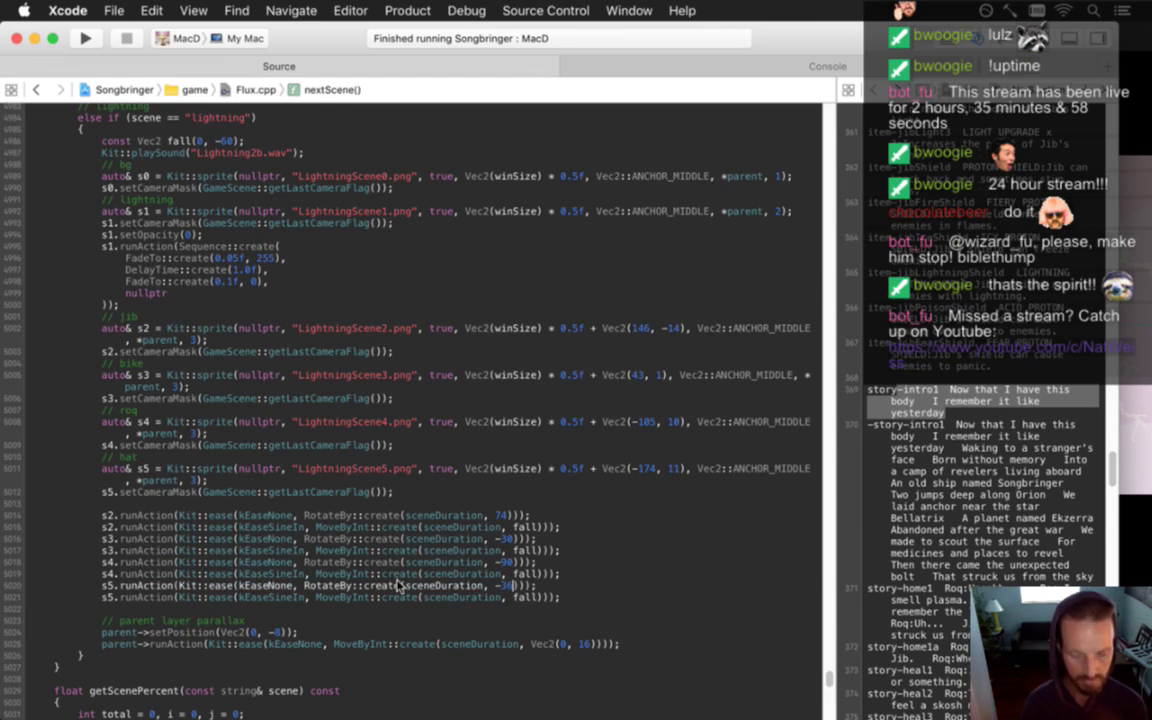
key("super+s")
key("super+r")
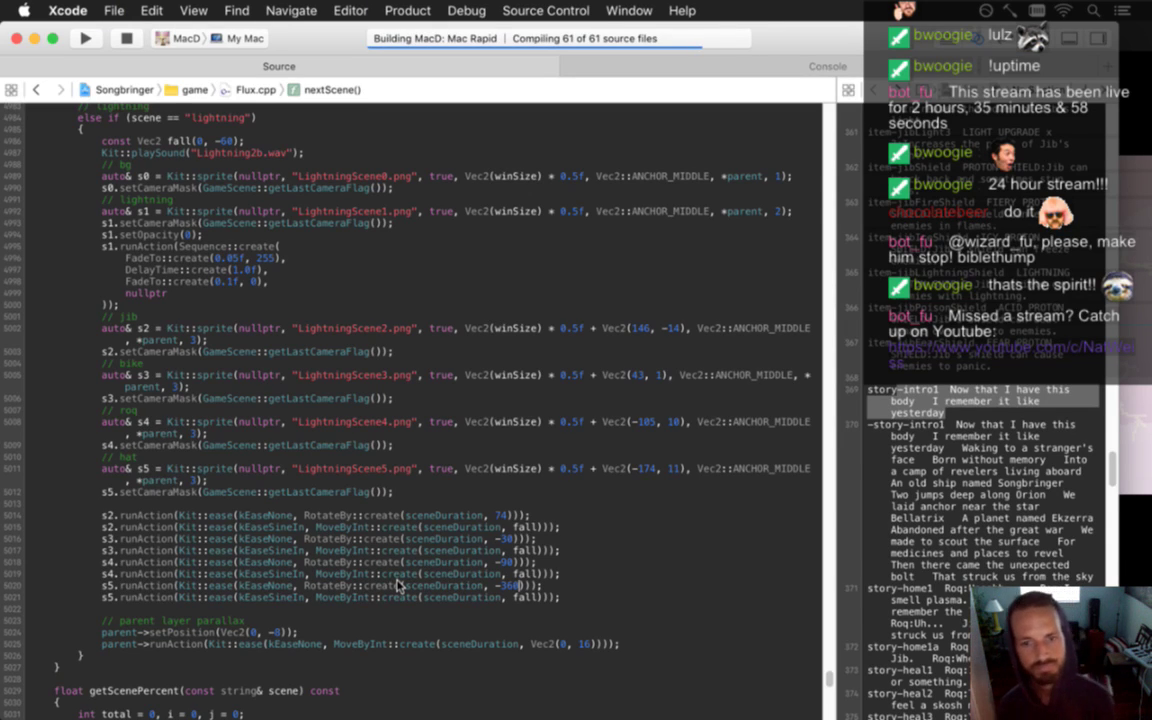
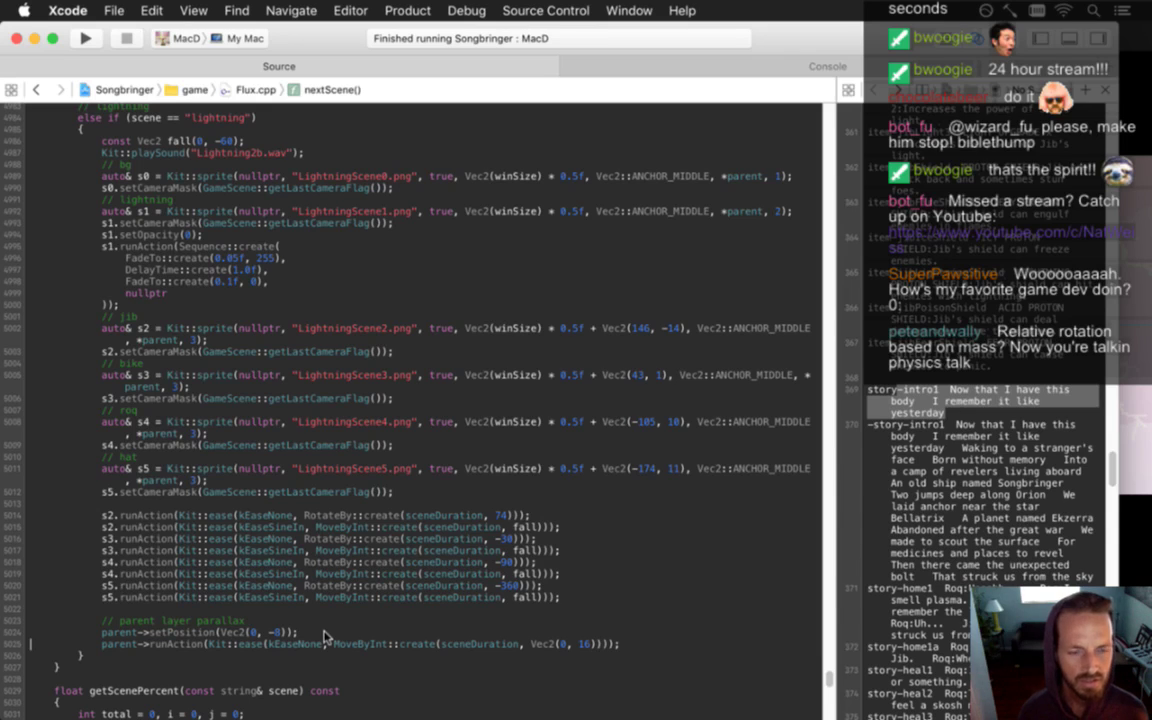
Comment out the two parent layer parallax lines, run the game to check the lightning scene, and quit it
type("//")
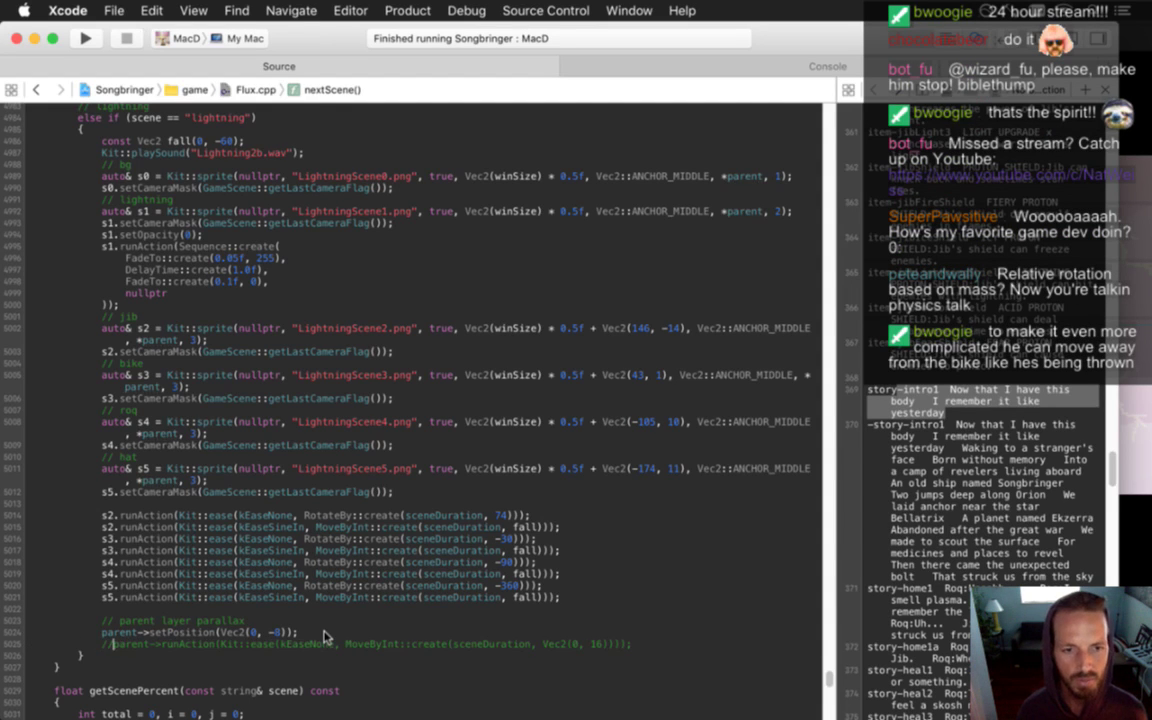
type("//")
key("cmd+r")
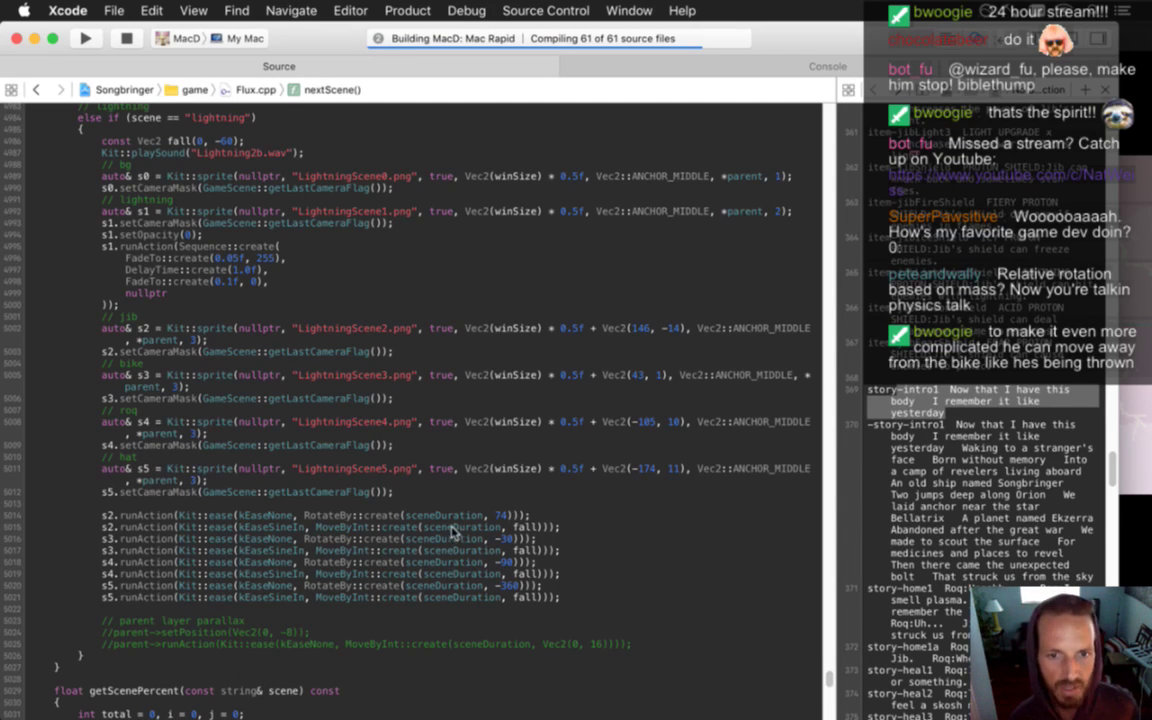
left_click_drag(453, 527, 548, 541)
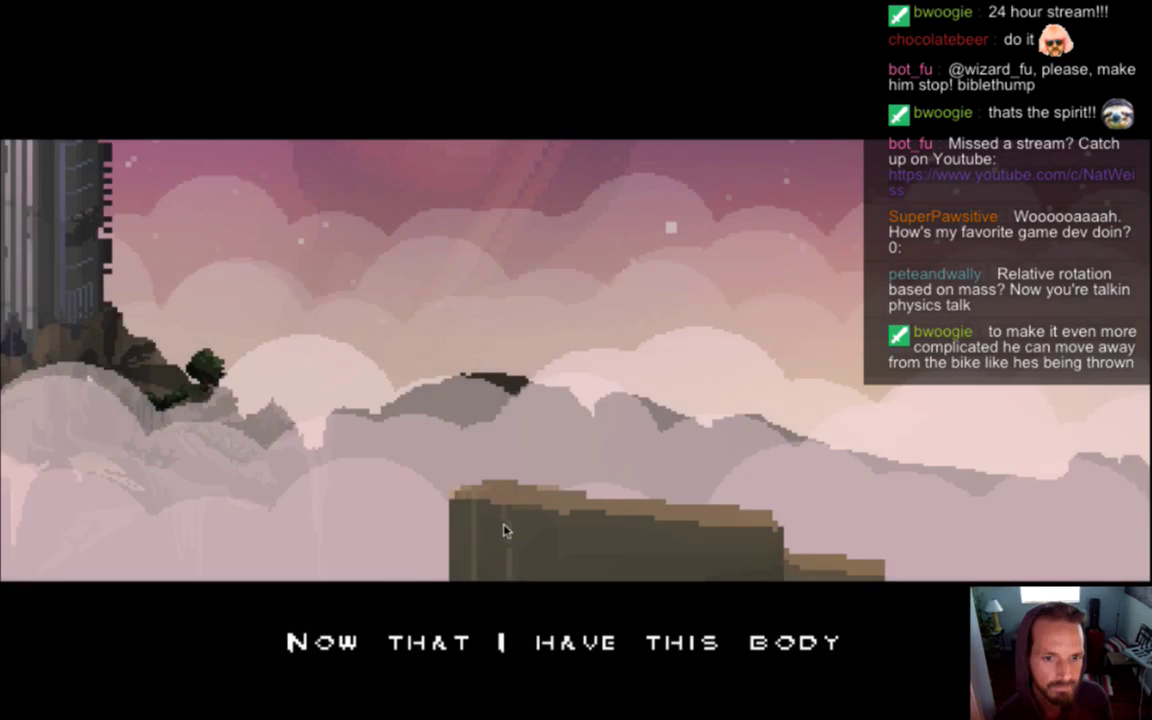
key("super+q")
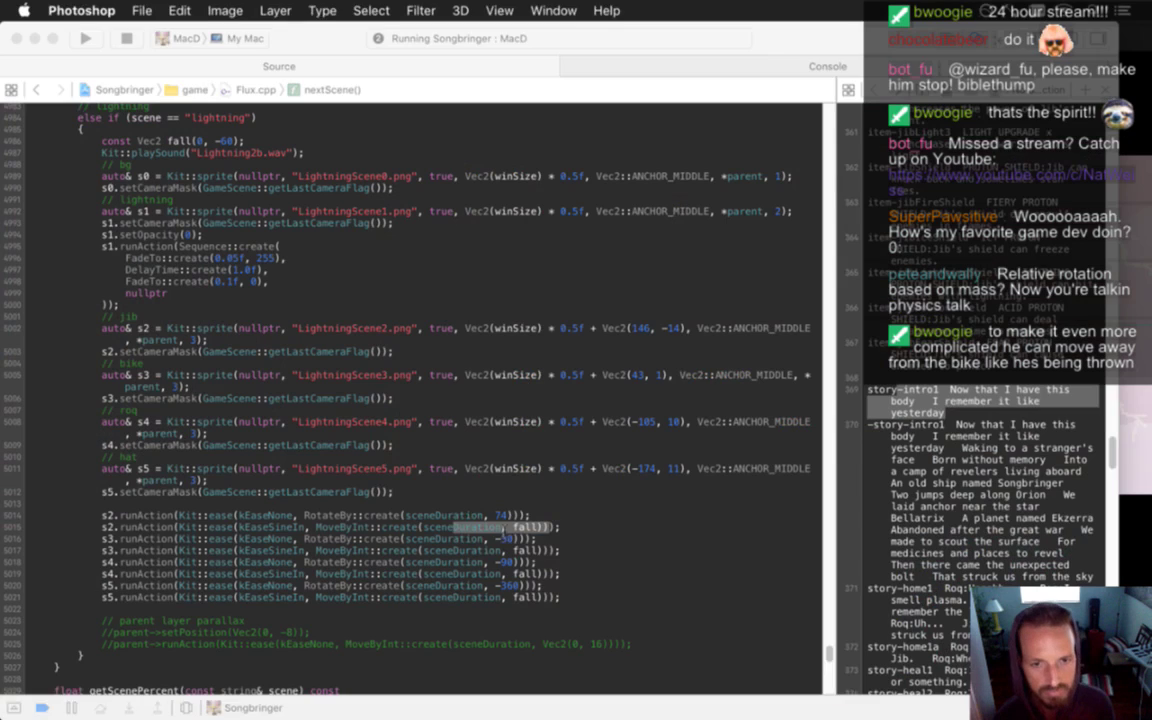
key("Down")
key("Down")
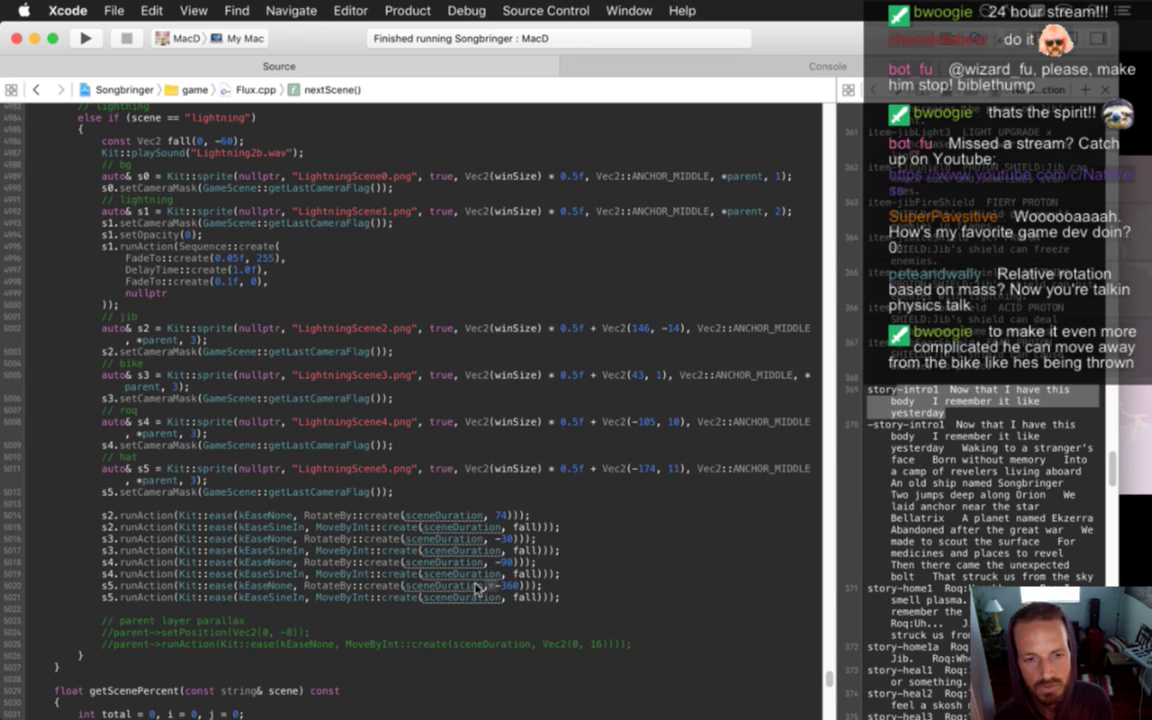
Switch to Photoshop, show the rulers and remove the vertical and horizontal guides from the lightning scene canvas
key("super+Tab")
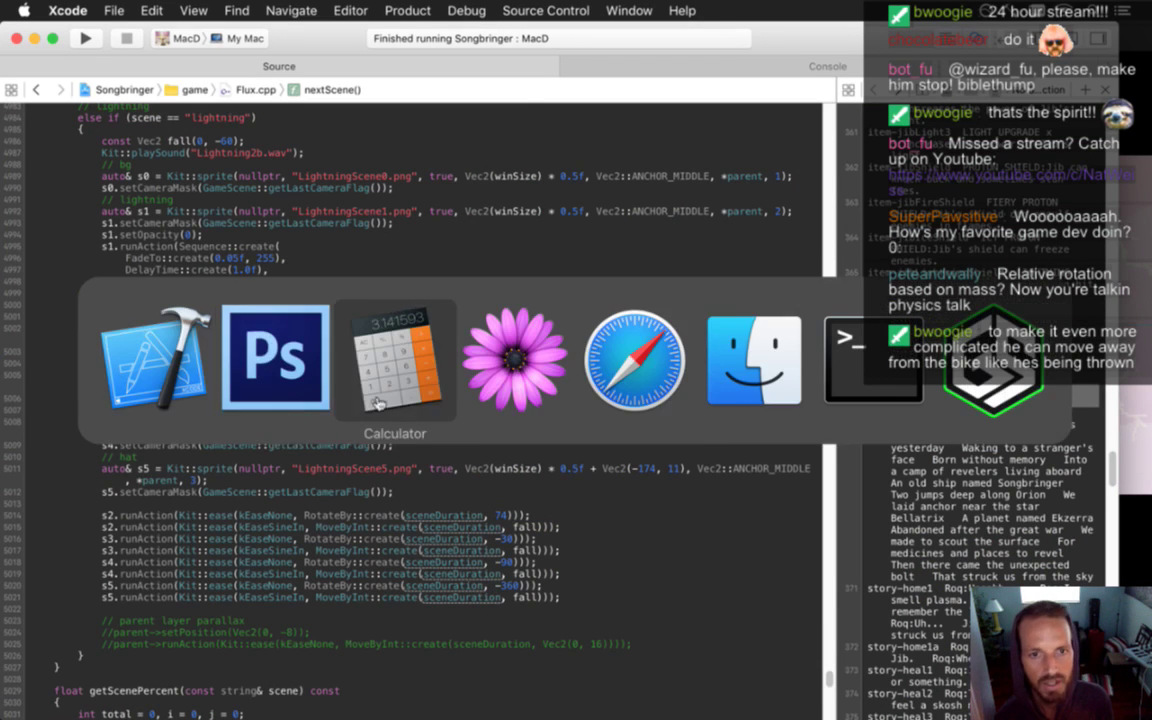
key("super+d")
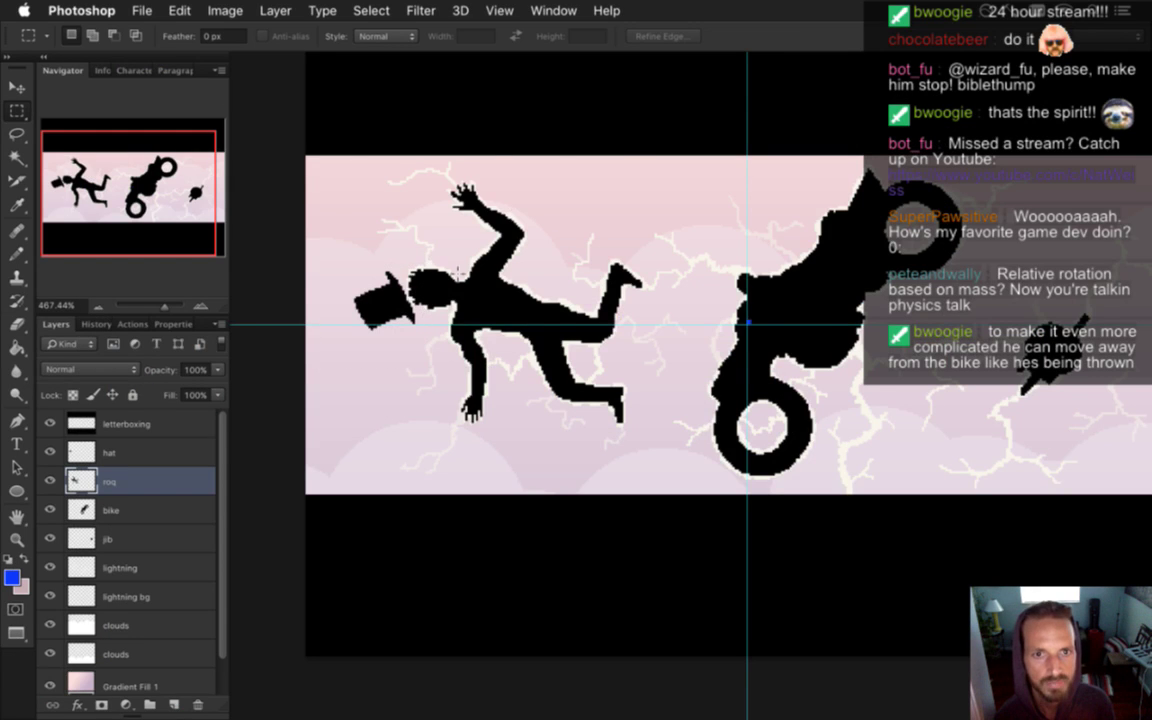
scroll(555, 285, "down", 2)
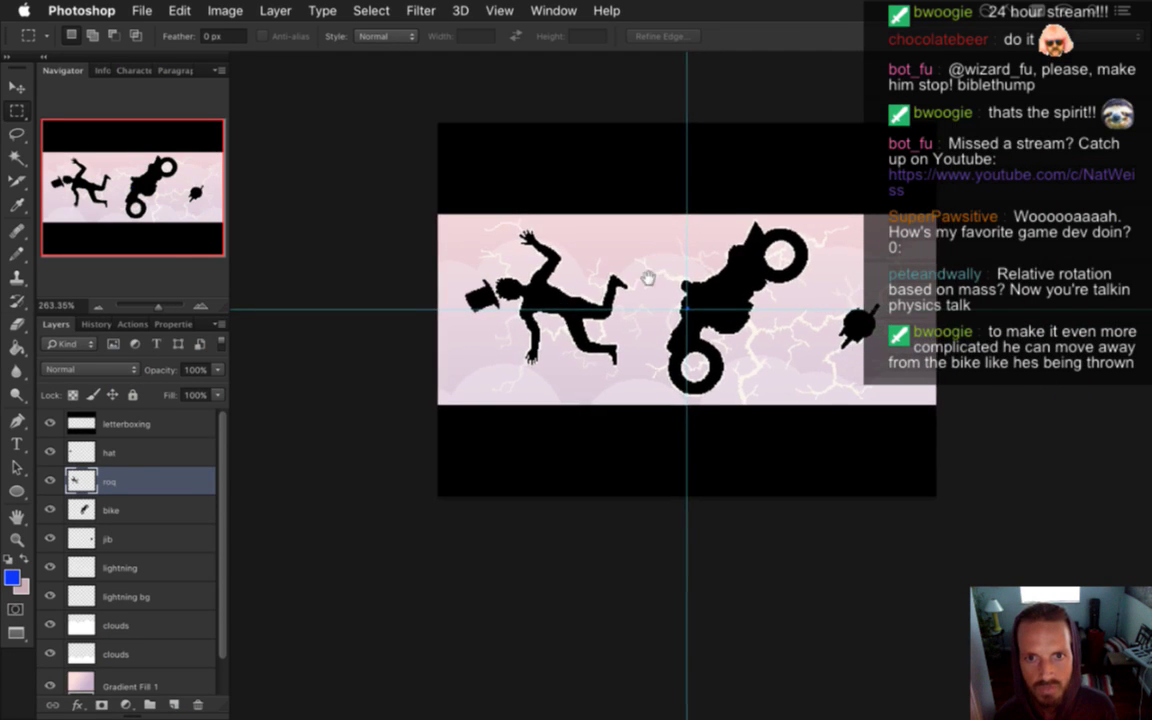
scroll(630, 290, "down", 2)
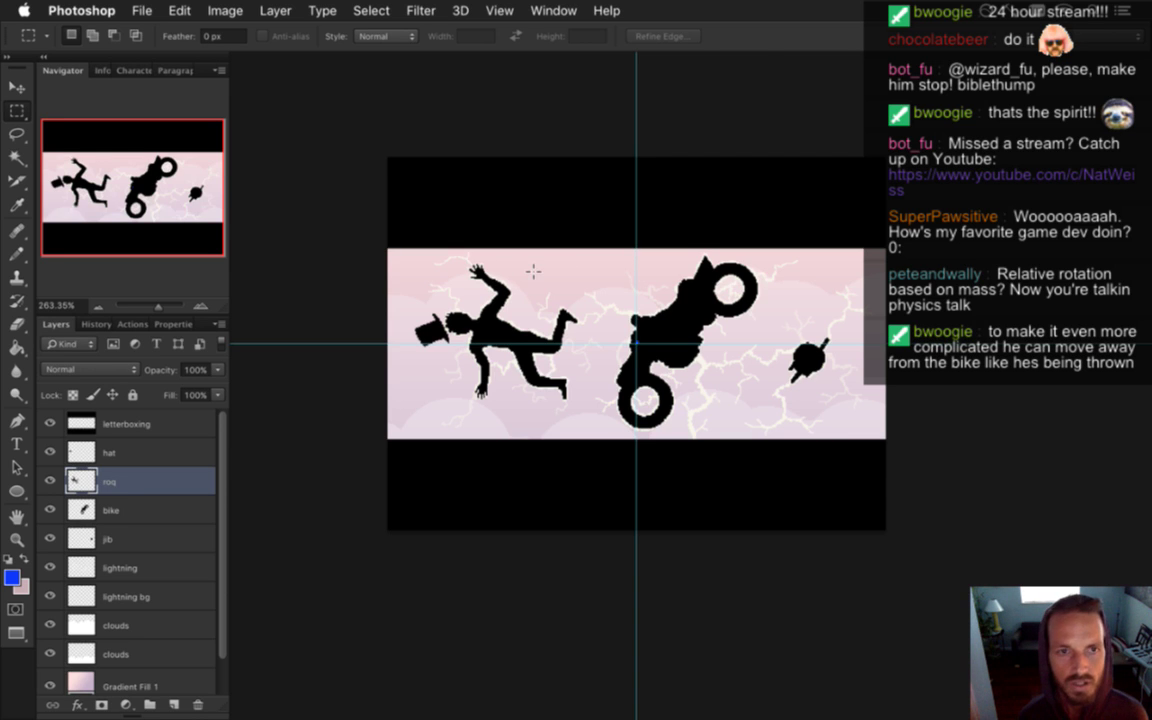
key("super+r")
key("v")
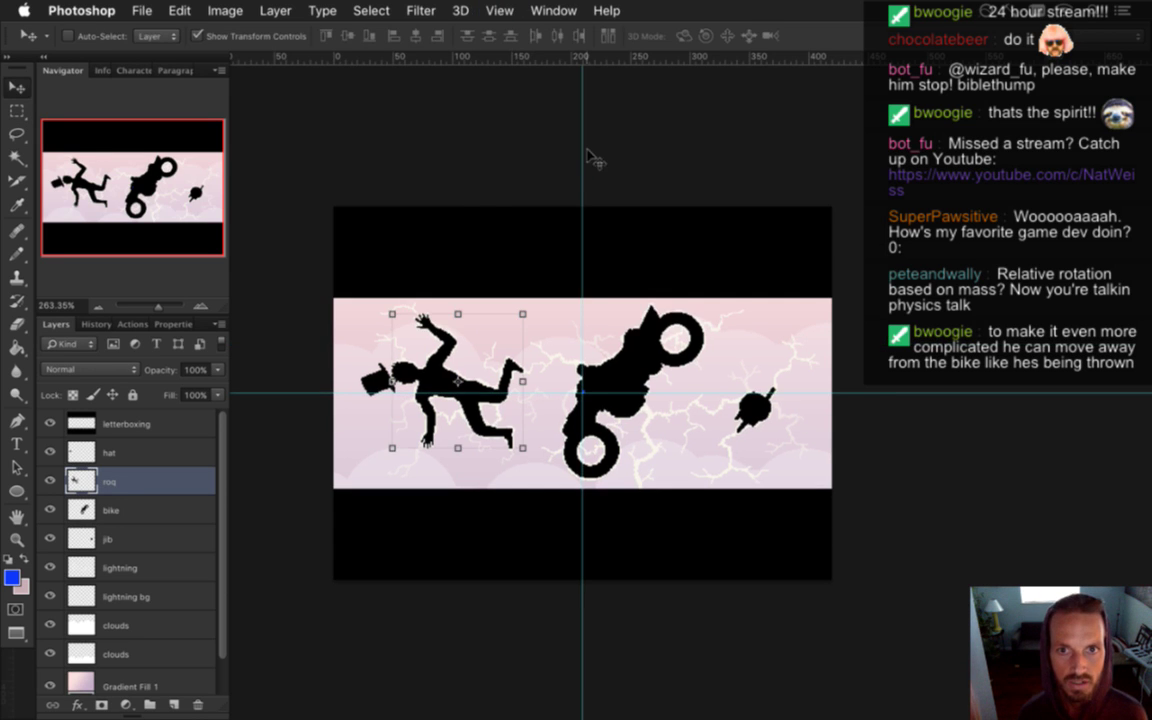
left_click_drag(583, 161, 225, 225)
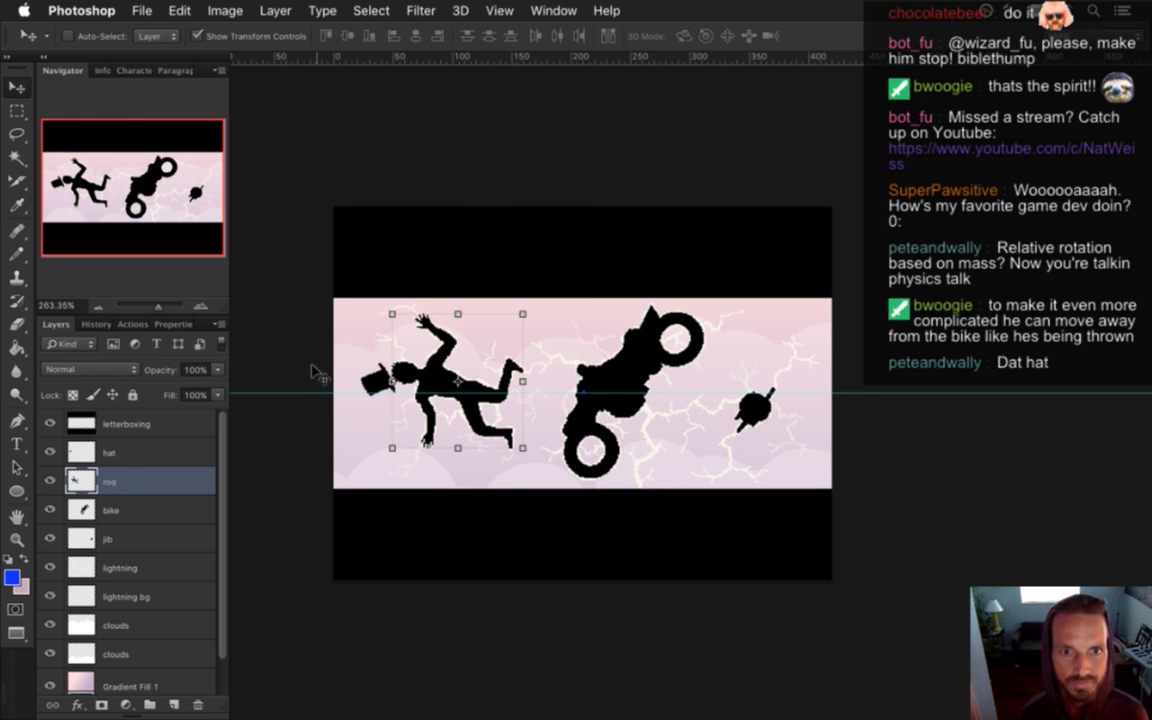
left_click_drag(304, 392, 330, 32)
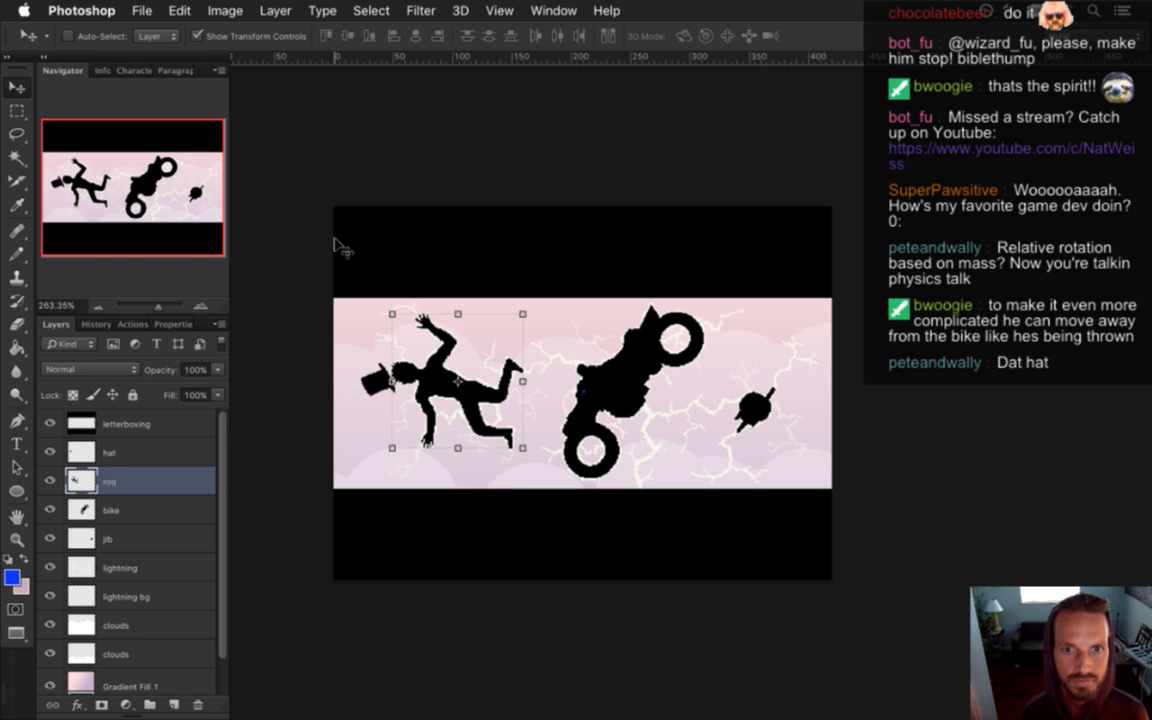
Examine the layer stack and what the hat and letterboxing layers contribute, leaving no selection active
key("m")
left_click_drag(386, 400, 440, 370)
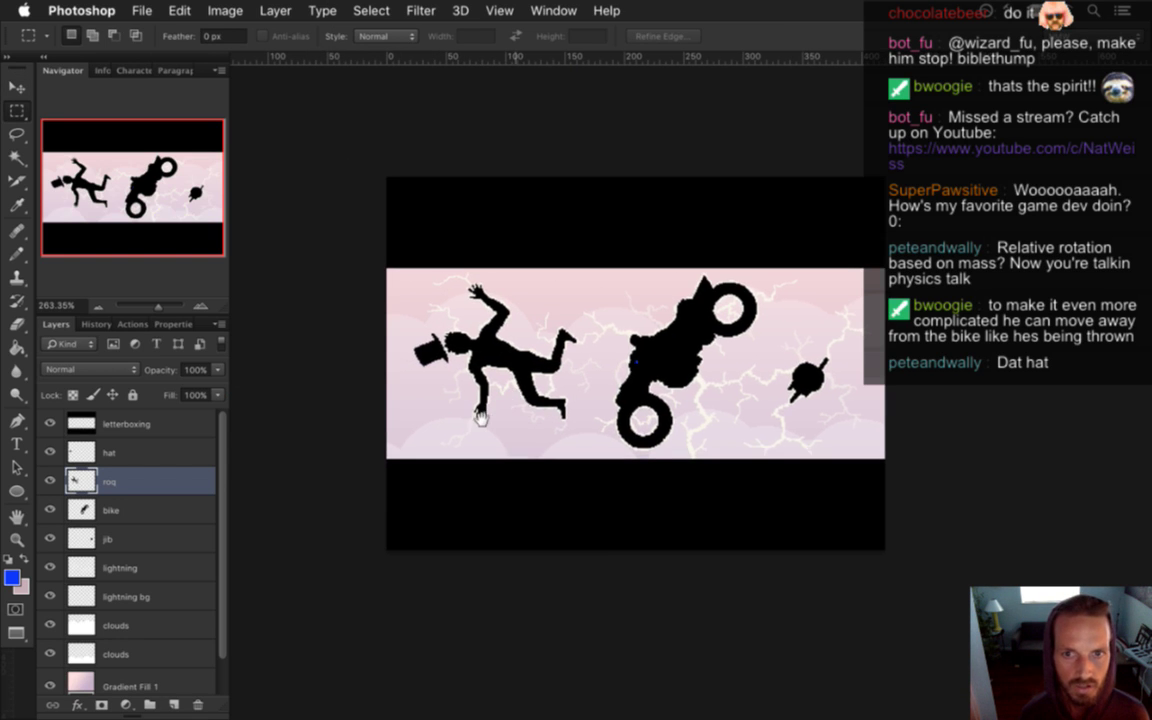
scroll(541, 416, "up", 2)
left_click(150, 443)
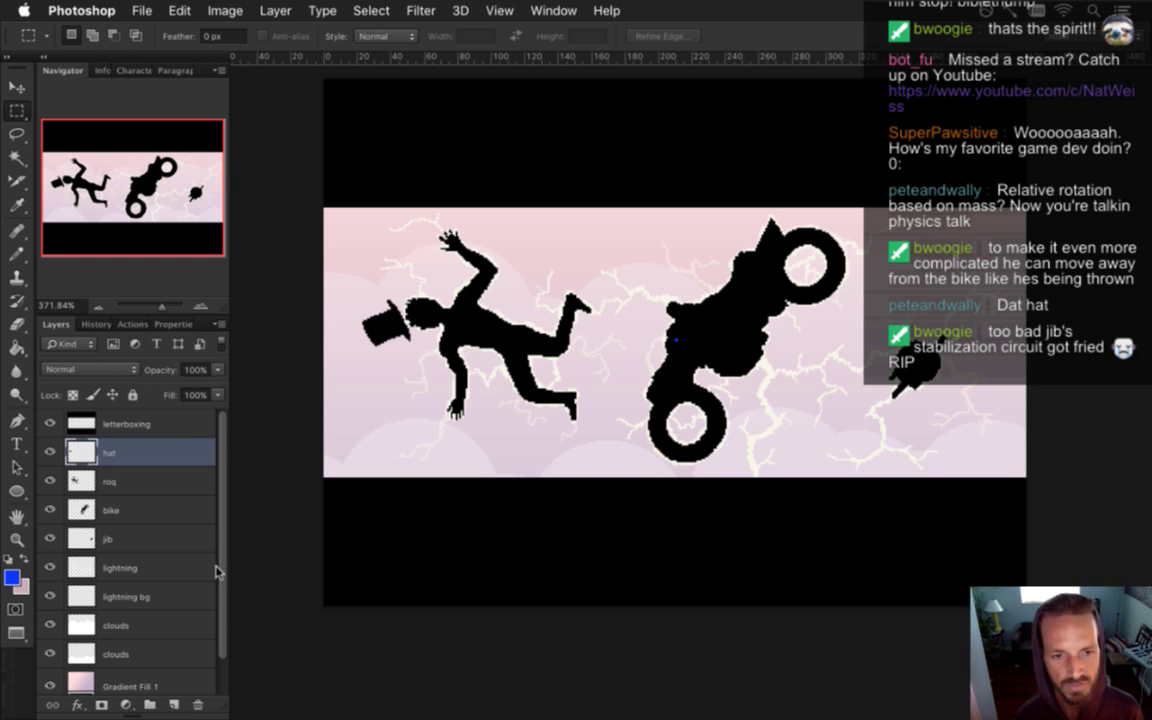
scroll(221, 585, "down", 1)
scroll(221, 585, "down", 1)
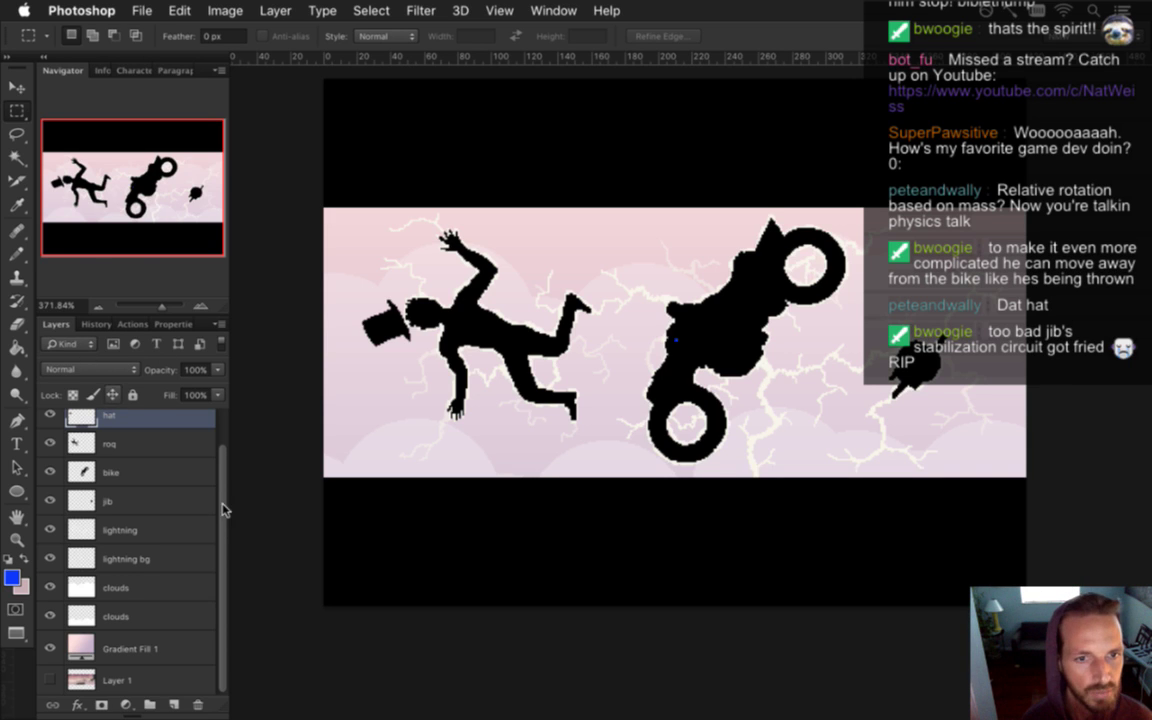
scroll(206, 459, "up", 1)
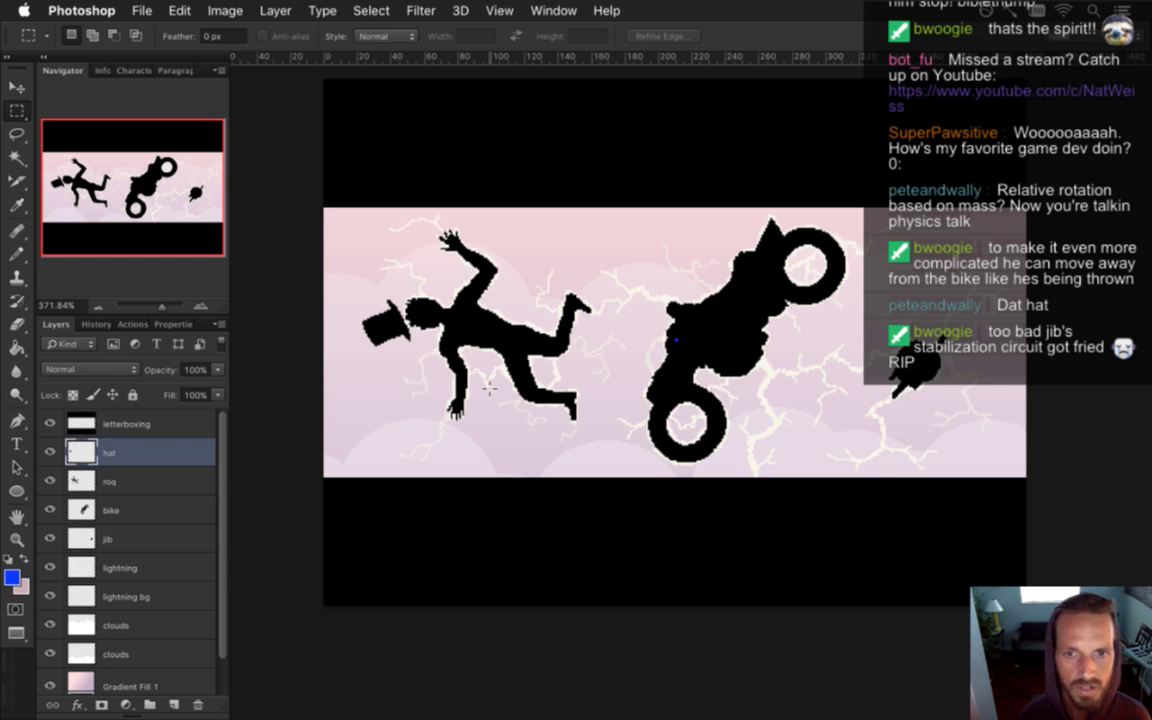
left_click(50, 450)
left_click(50, 450)
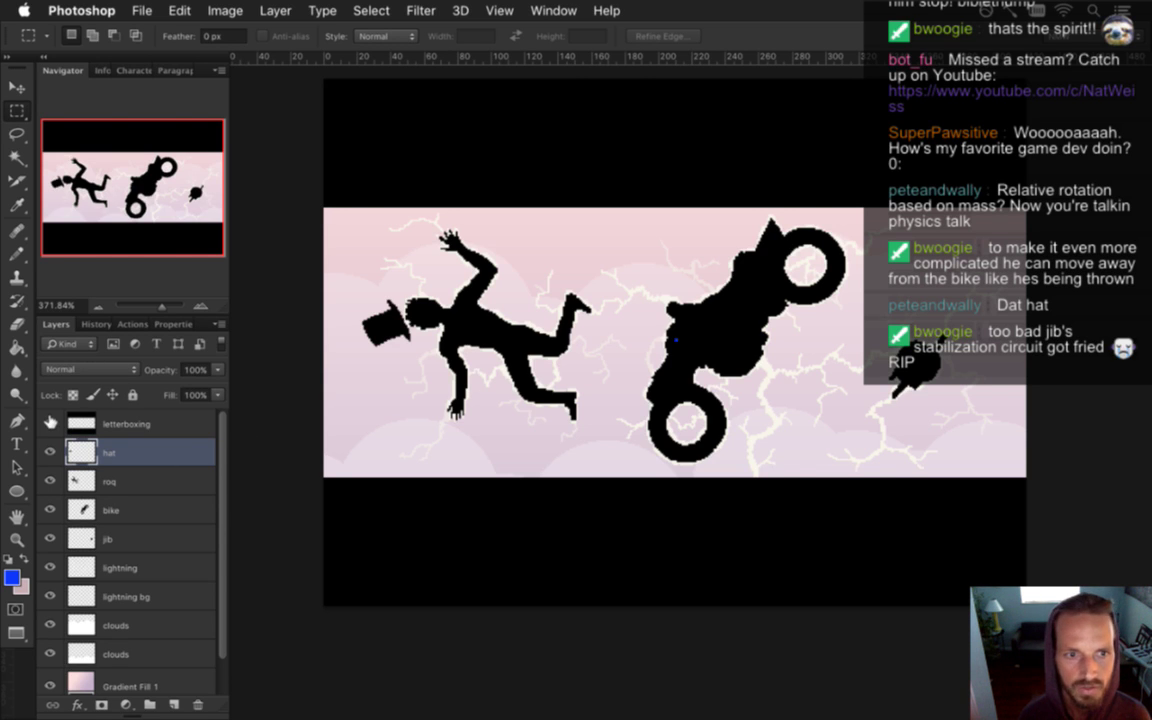
left_click(50, 422)
left_click(50, 422)
left_click_drag(631, 318, 695, 351)
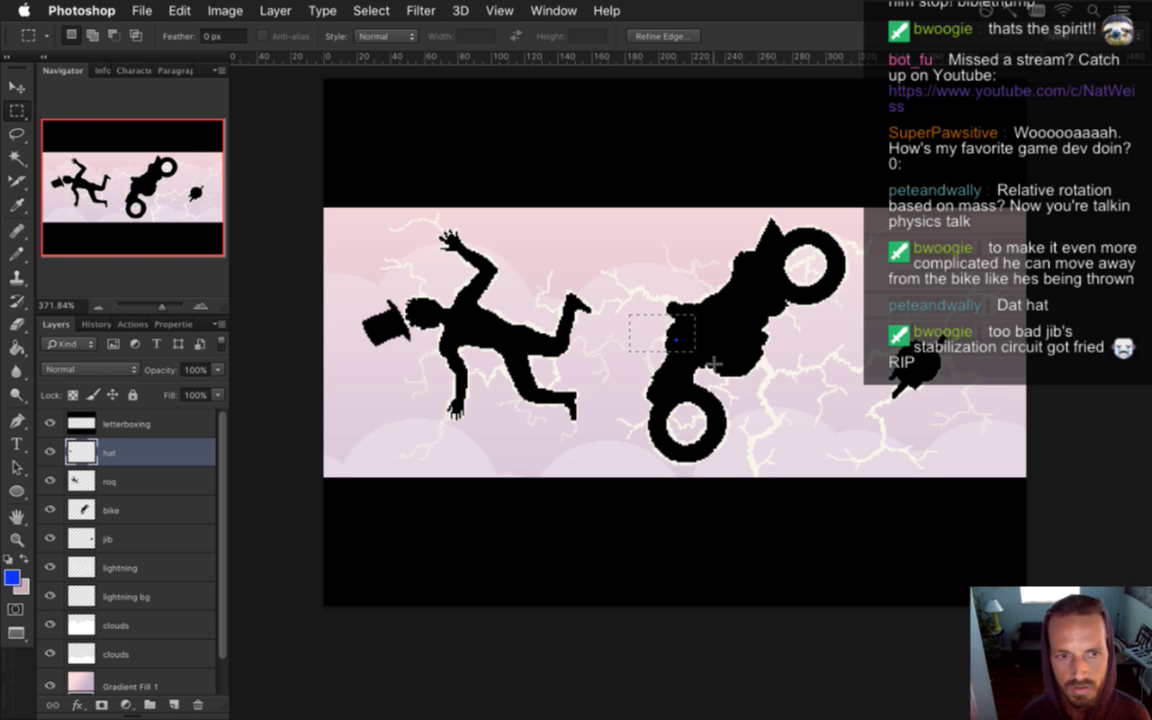
left_click(188, 420)
key("super+d")
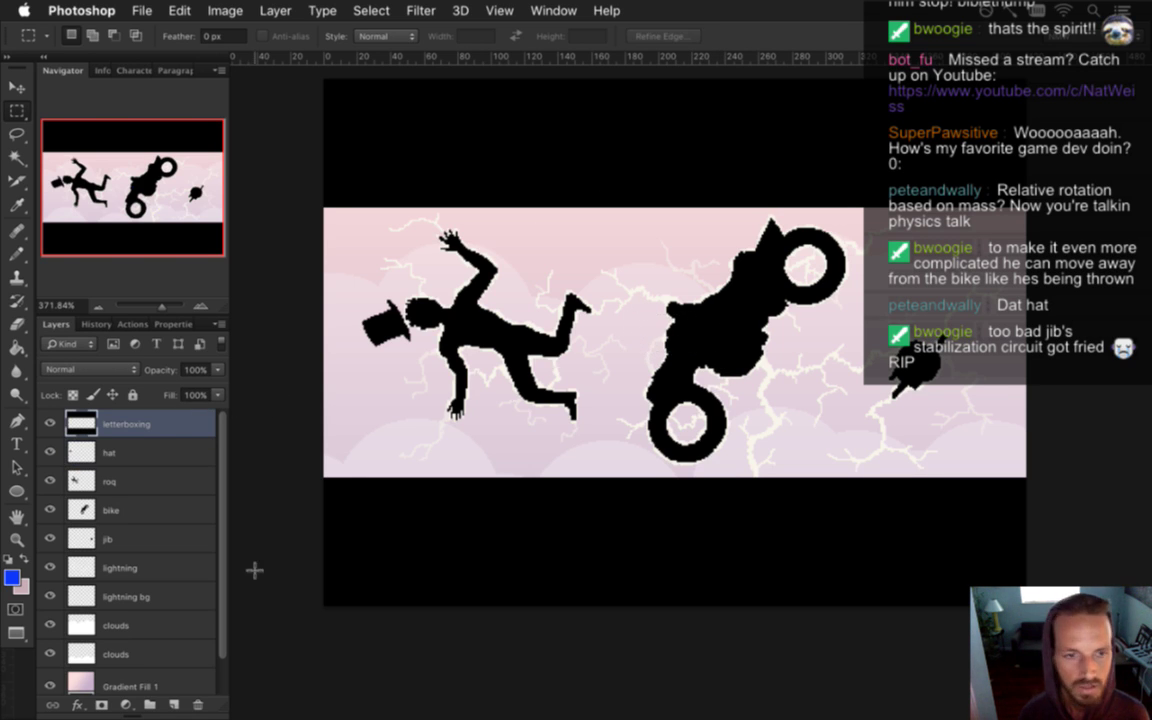
Hide the letterboxing, hat, roq, bike, jib and both clouds layers
left_click_drag(48, 422, 57, 547)
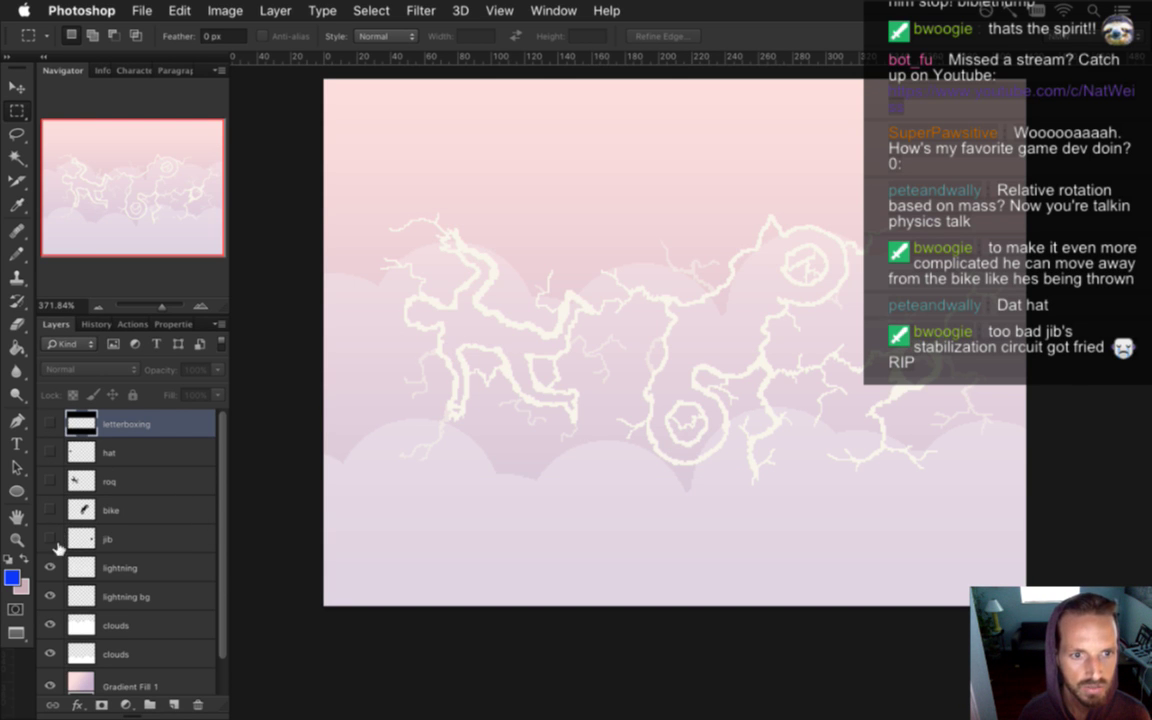
left_click(50, 625)
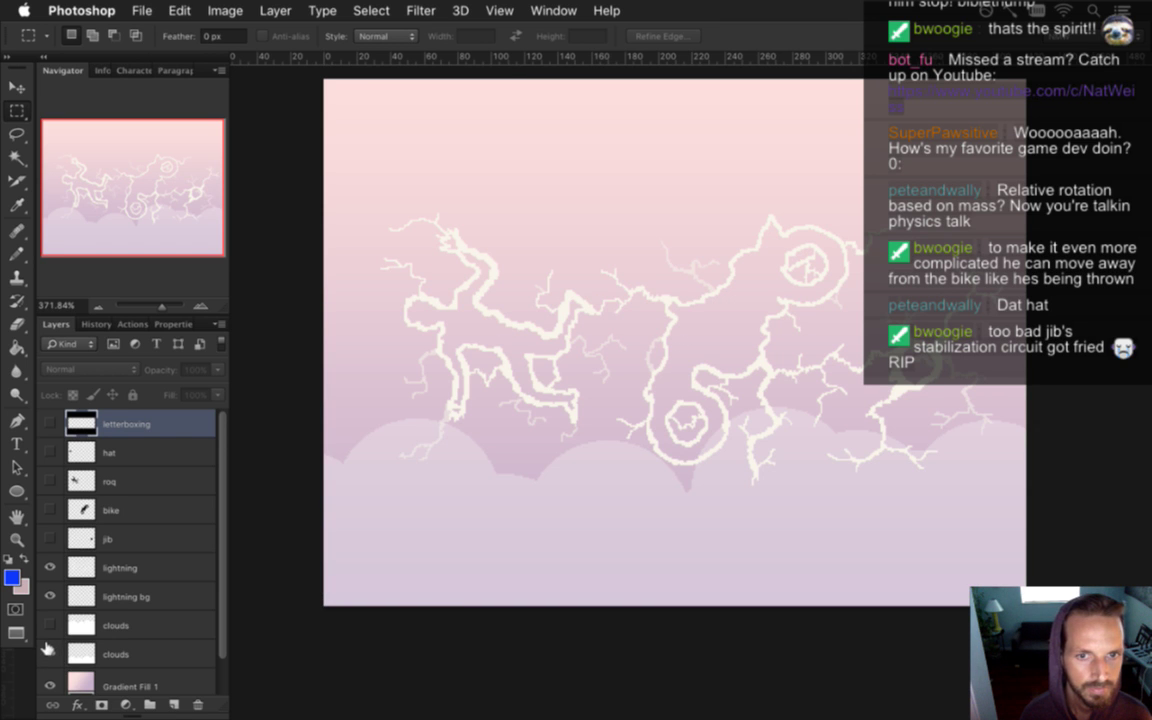
left_click(50, 652)
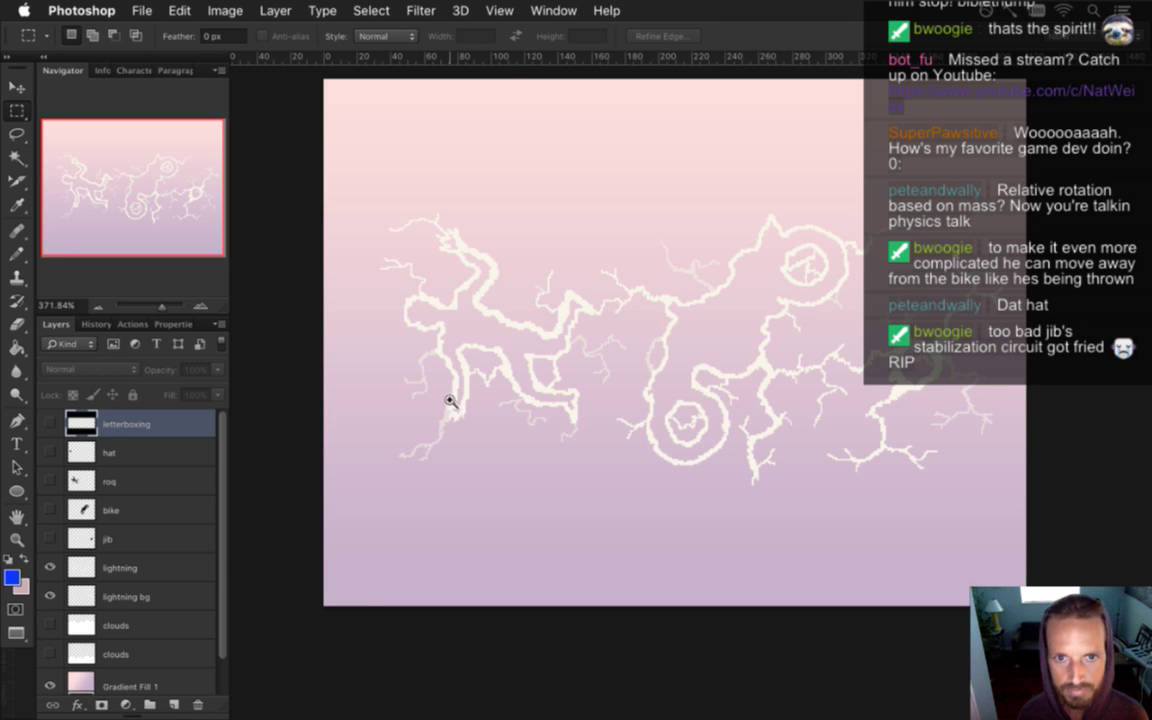
On the lightning layer, sample the off-white bolt colour and fill the inside of roq's lightning outline, including his hands
scroll(450, 399, "up", 3)
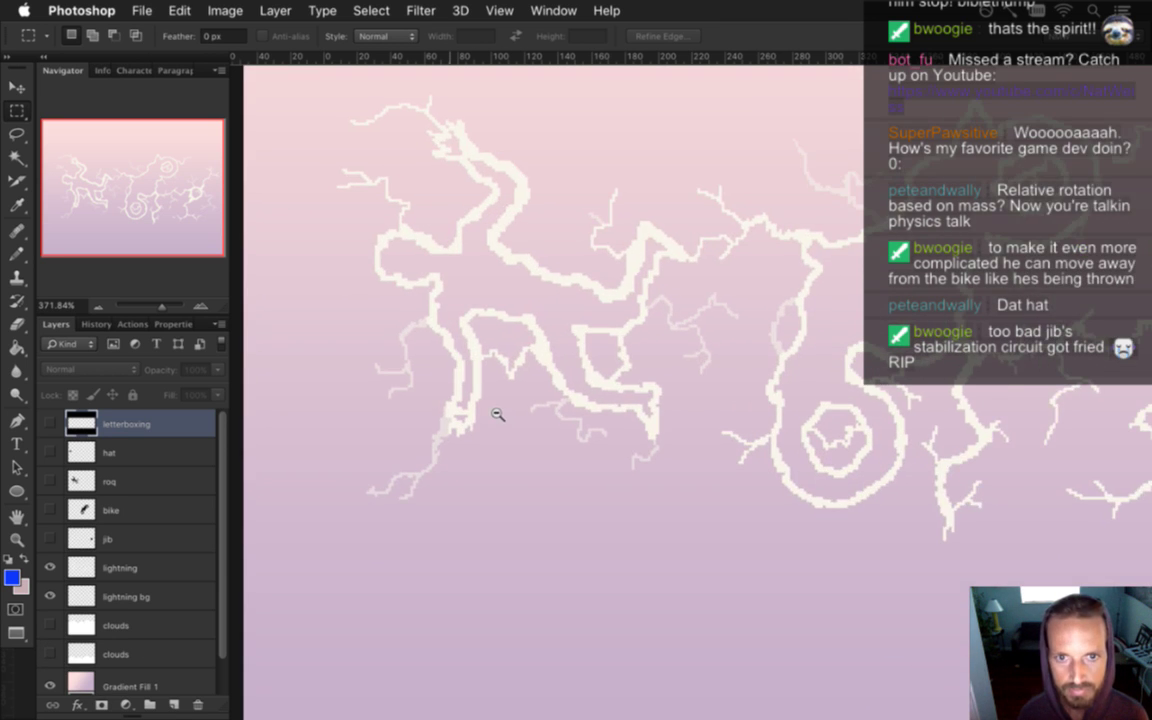
left_click(160, 567)
key("i")
left_click(473, 330)
key("g")
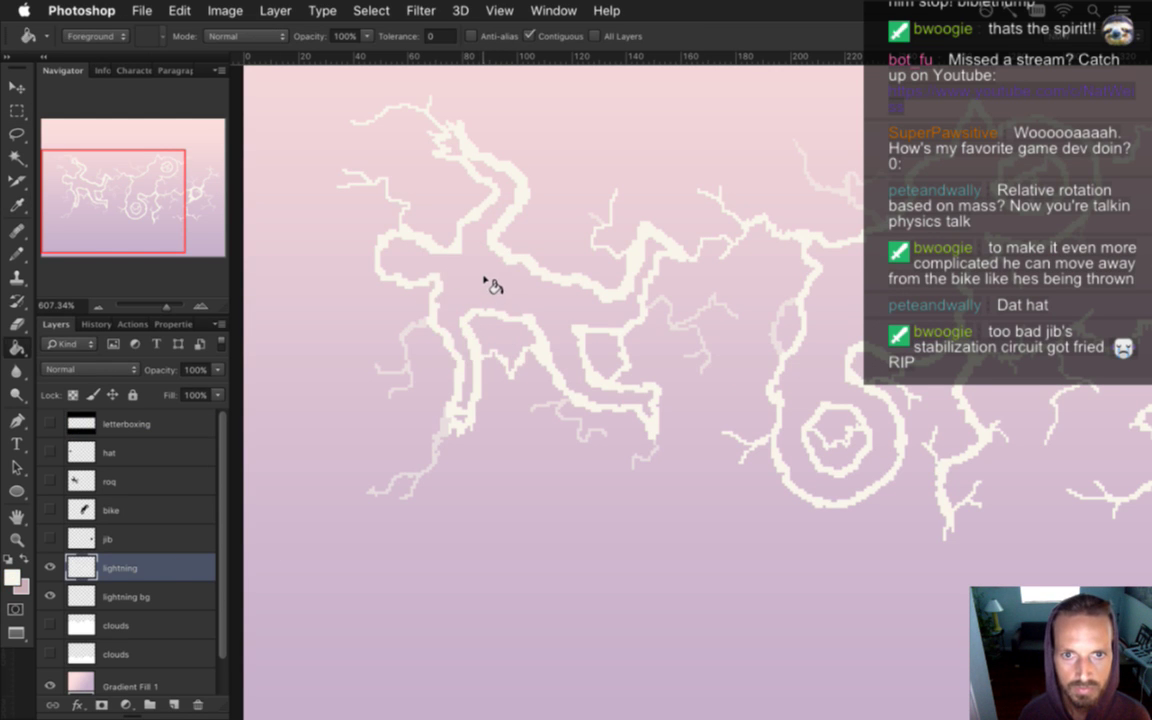
left_click(487, 282)
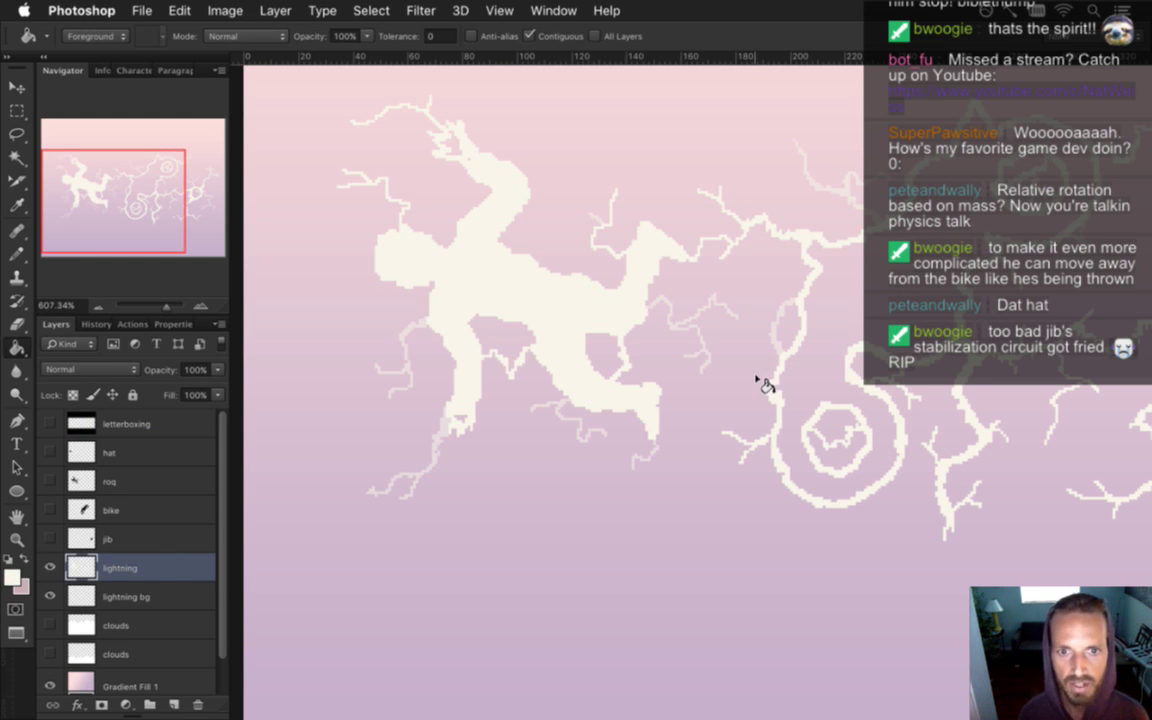
left_click(470, 430)
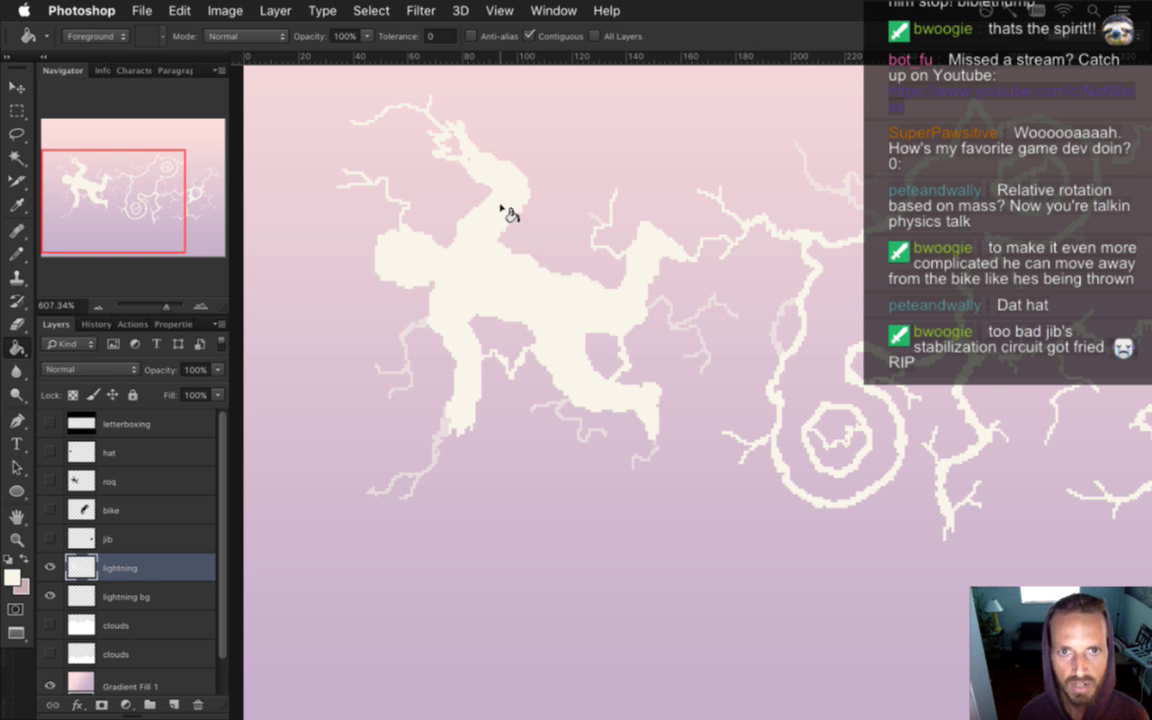
key("b")
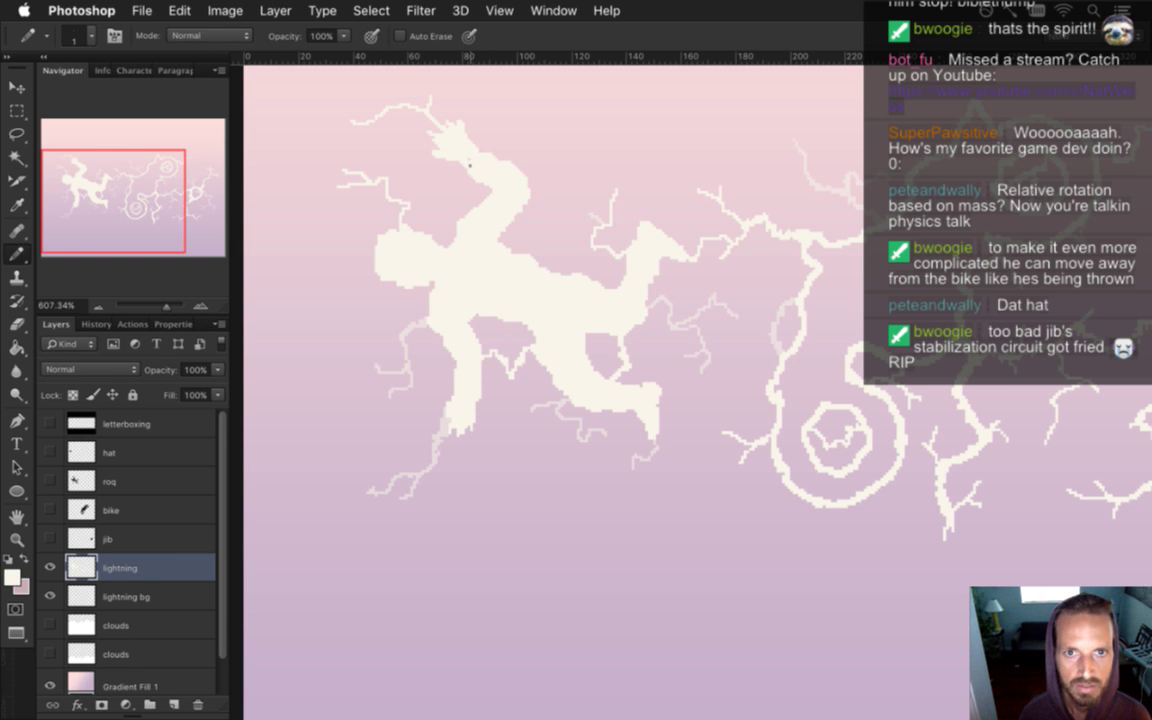
Fill the bike and jib outlines on the lightning layer solid with the same off-white colour
left_click_drag(730, 306, 545, 298)
key("g")
left_click(705, 275)
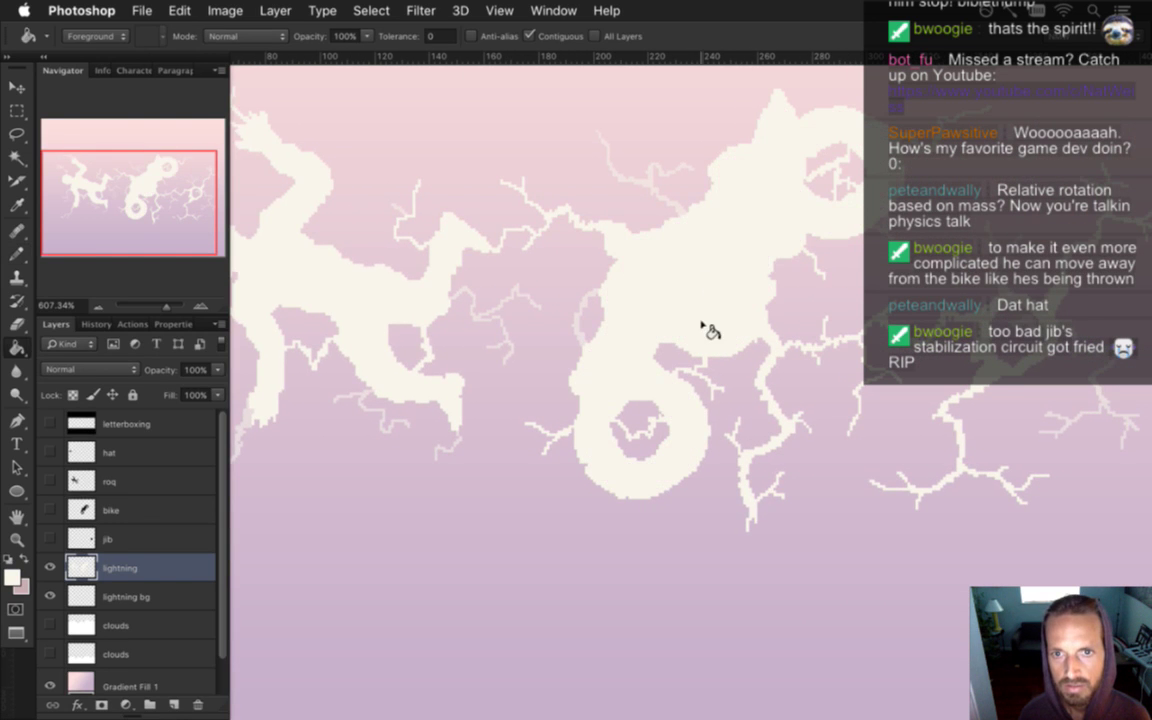
left_click_drag(942, 365, 712, 342)
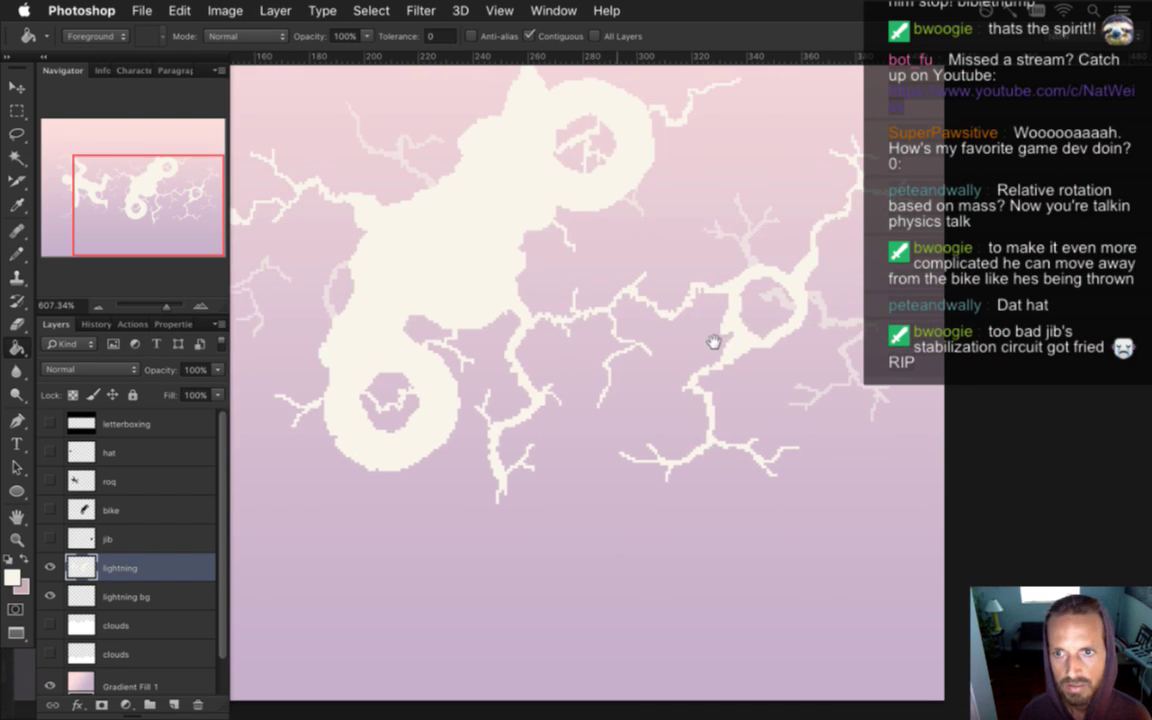
left_click(778, 313)
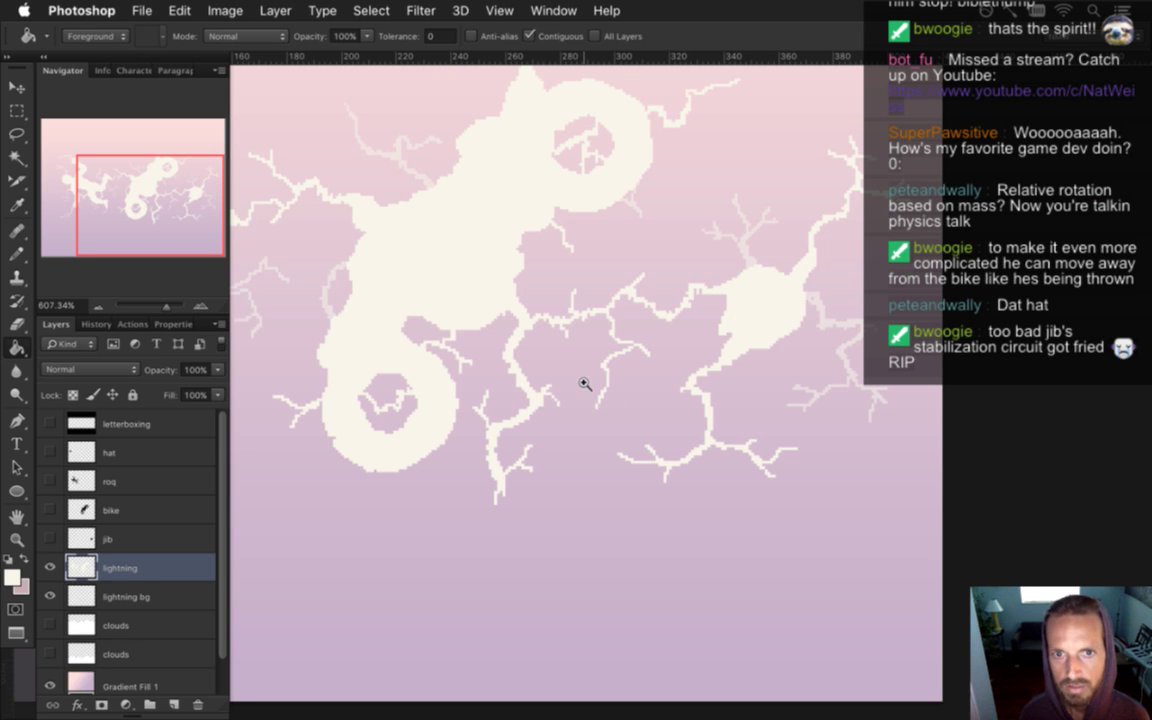
scroll(440, 378, "down", 5)
left_click_drag(433, 388, 532, 378)
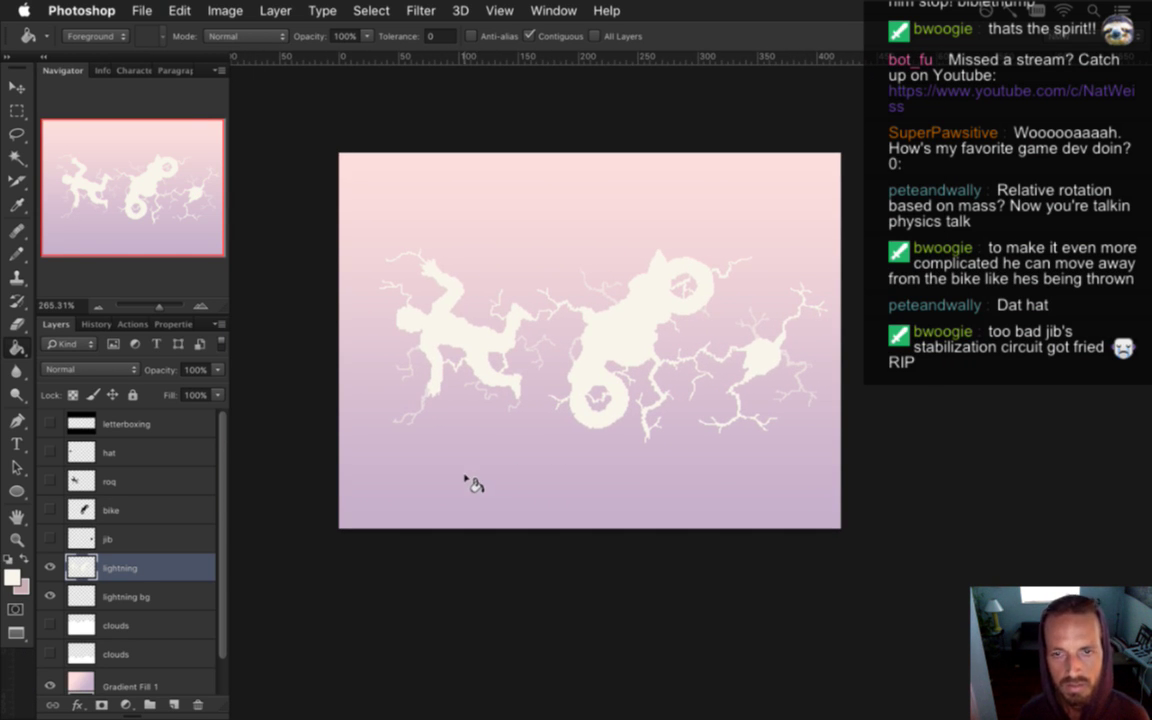
Hide the Gradient Fill 1 layer and export the lightning artwork for web as LightningScene1.png in Intro2, replacing the existing file
left_click(50, 684)
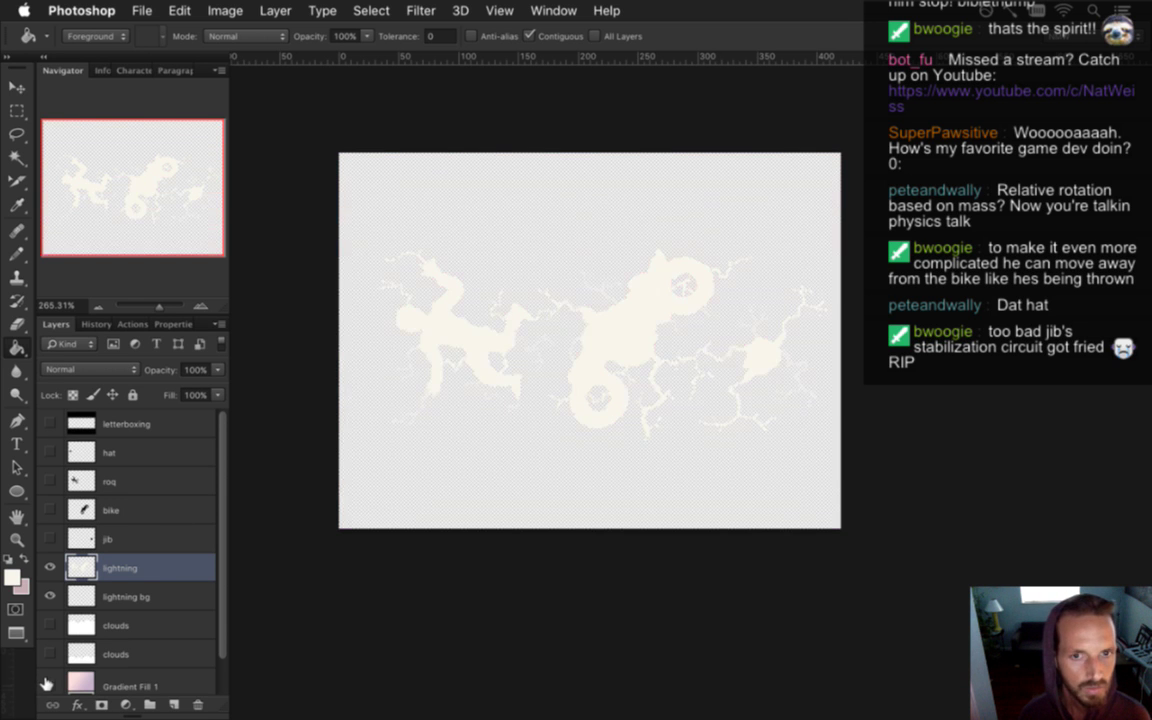
key("super+alt+shift+s")
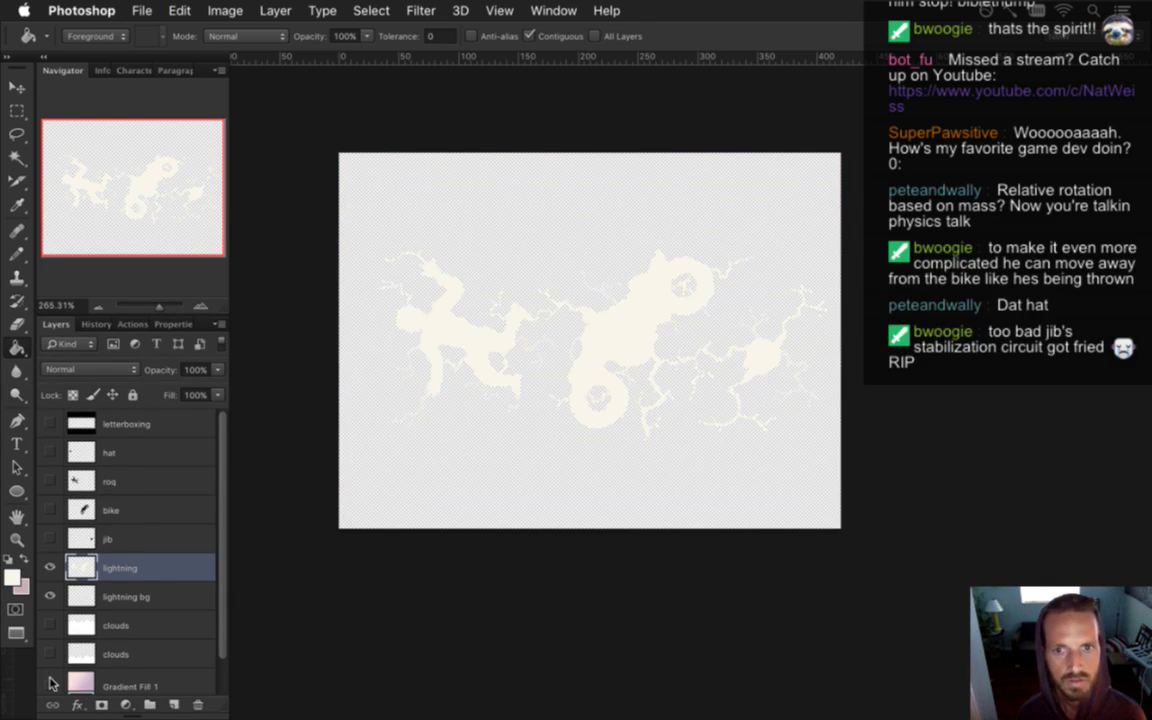
key("Return")
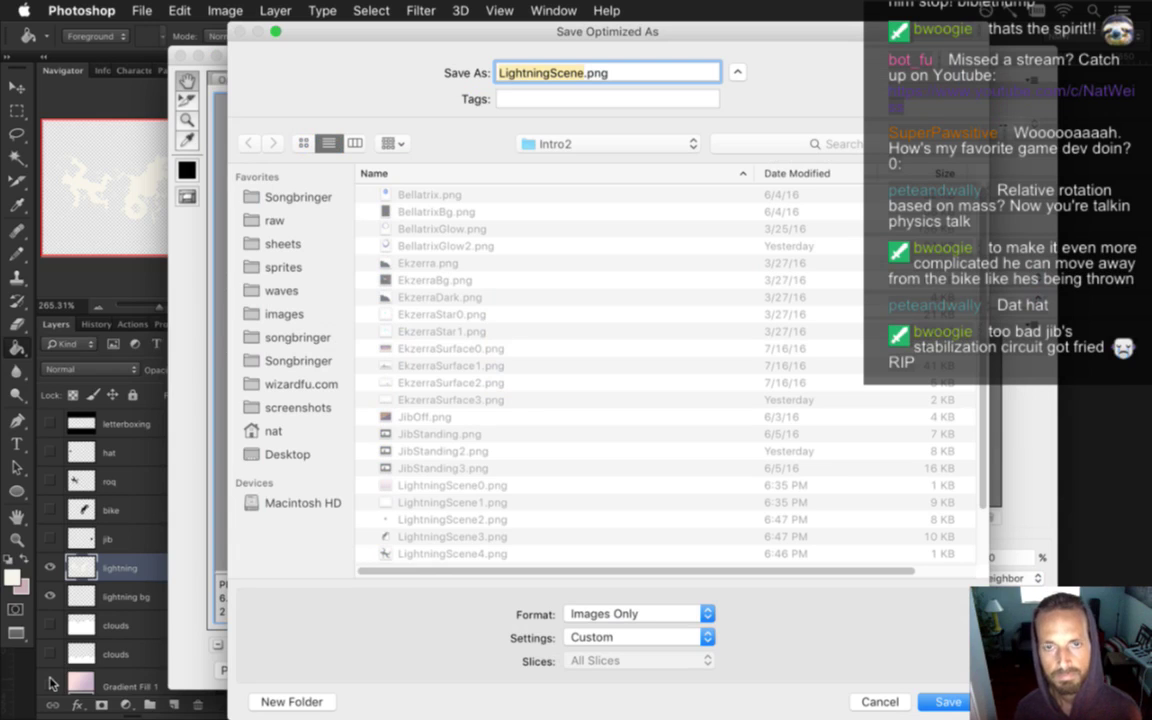
key("Right")
type("1")
key("Return")
key("Return")
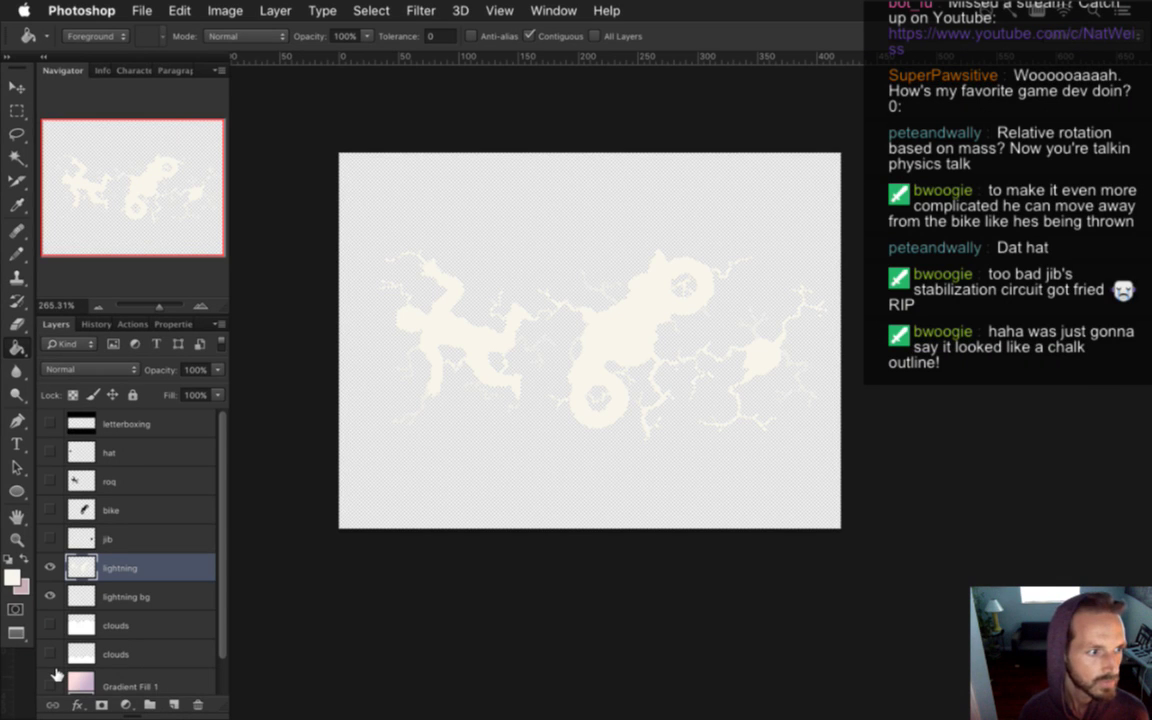
Switch to Xcode and insert a parent->scheduleOnce call with callback, delay and key arguments above the s2 to s5 runAction lines
key("super+Tab")
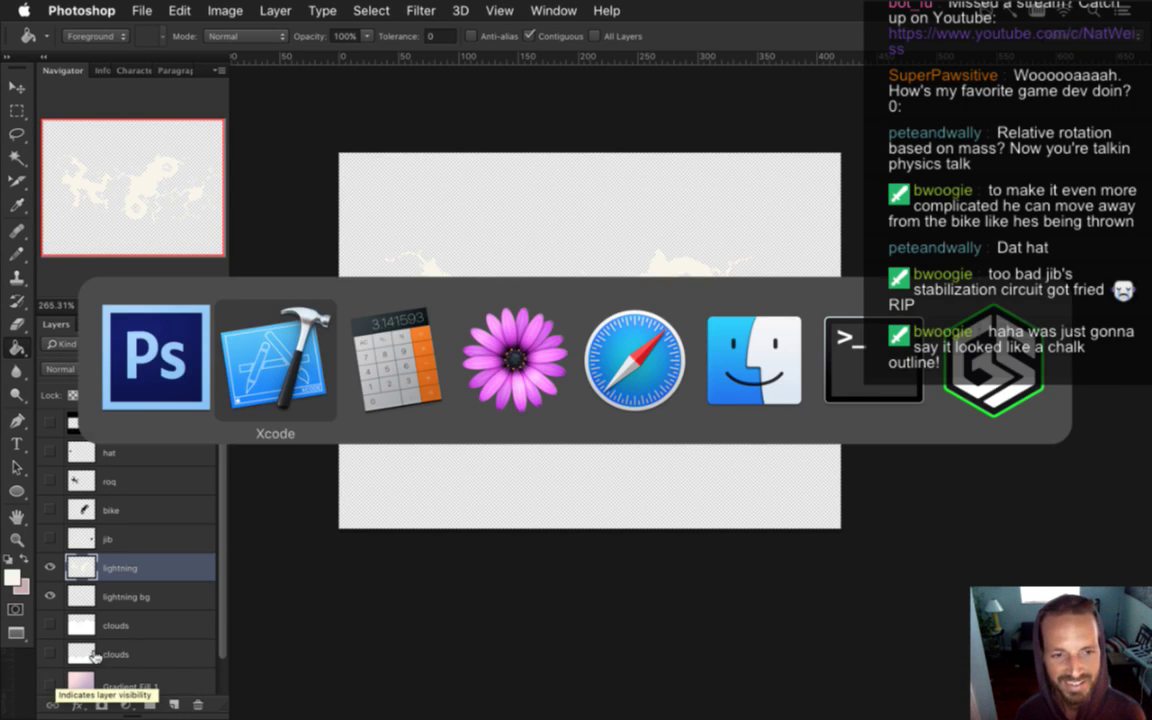
left_click(279, 412)
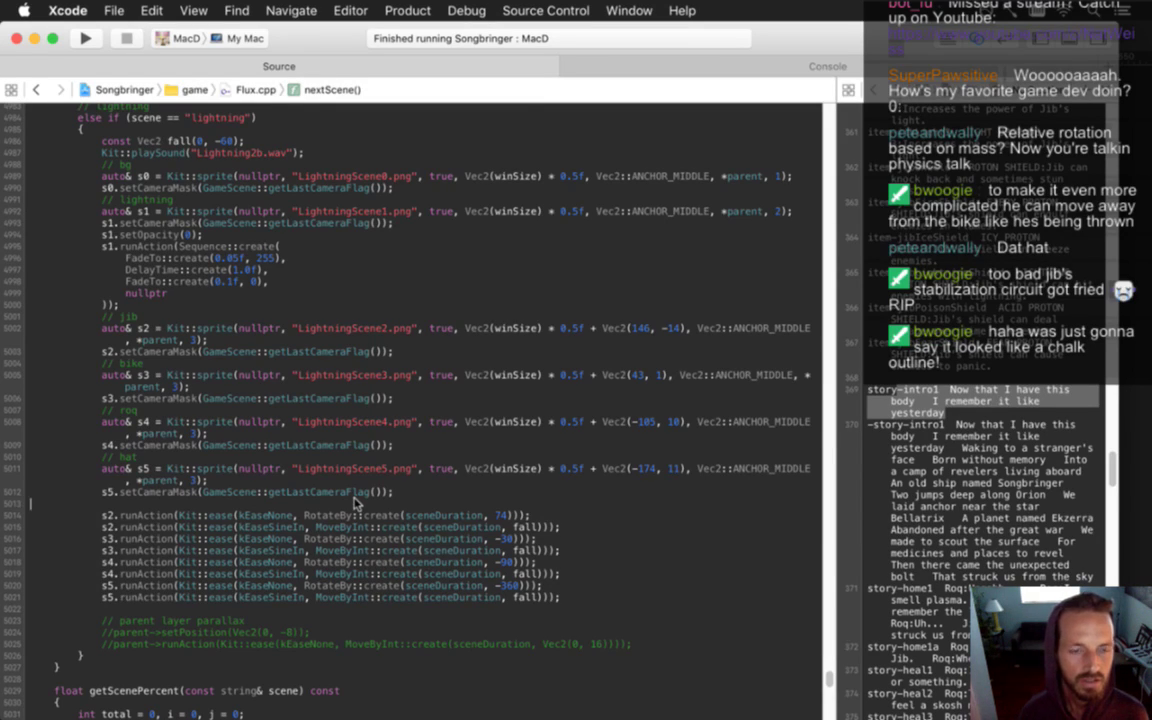
key("Return")
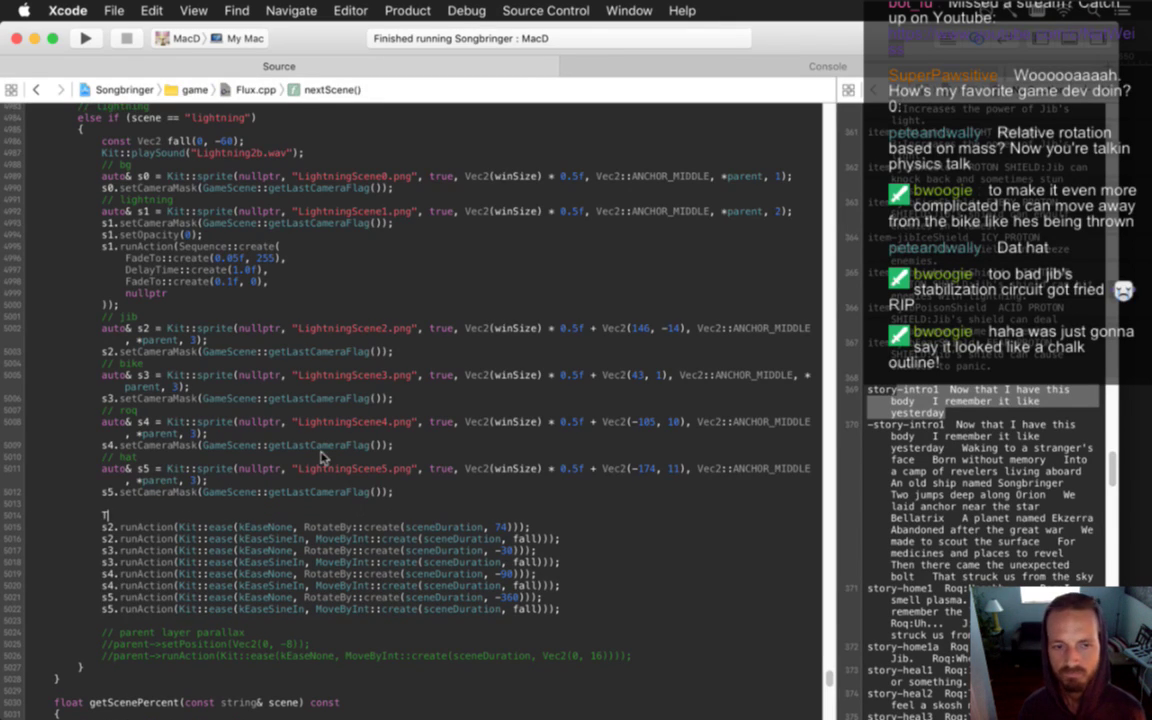
type("T")
key("BackSpace")
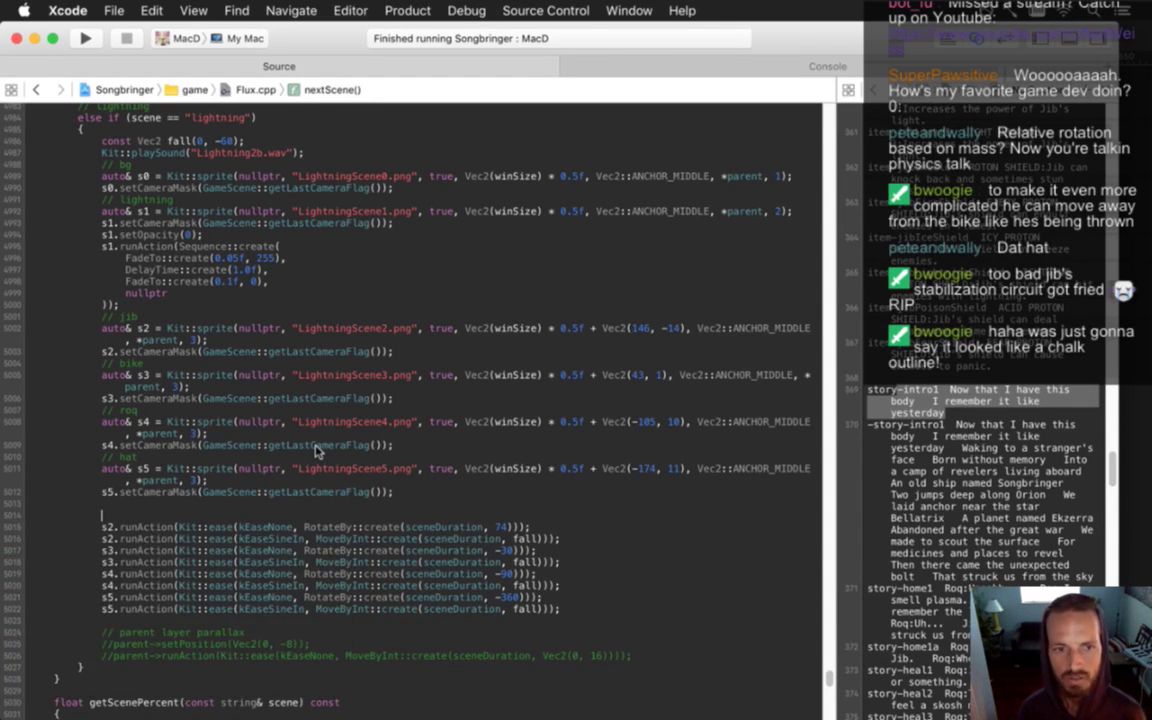
type("paren")
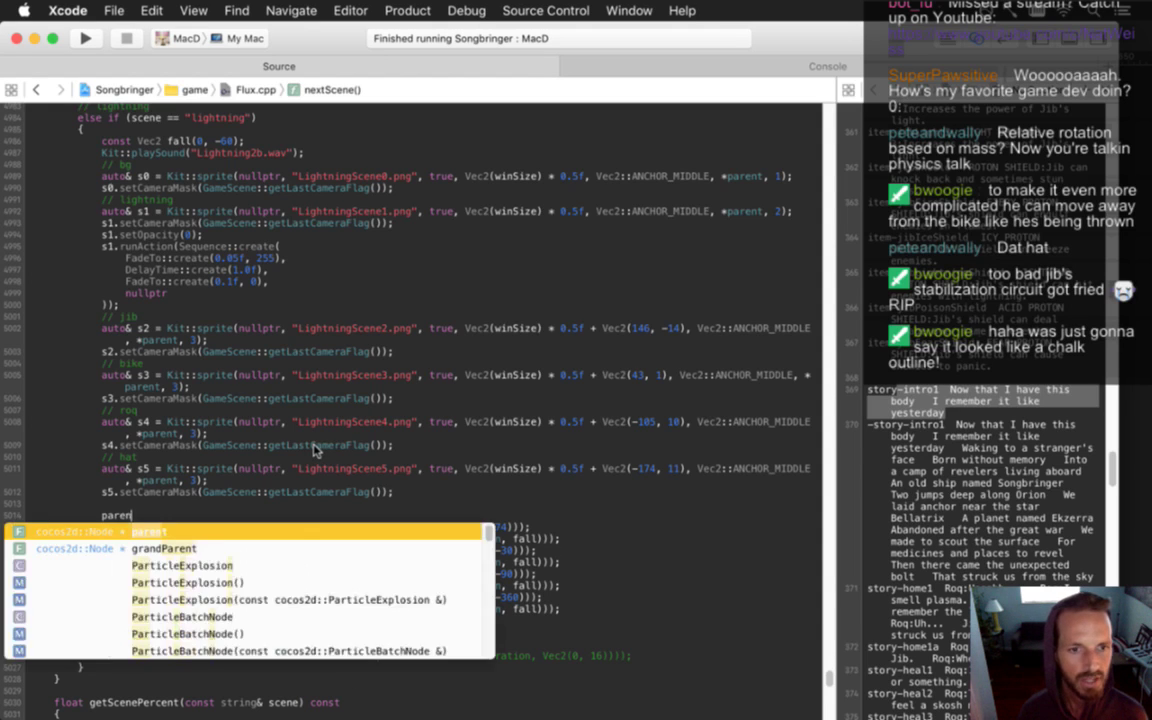
type("t->sch")
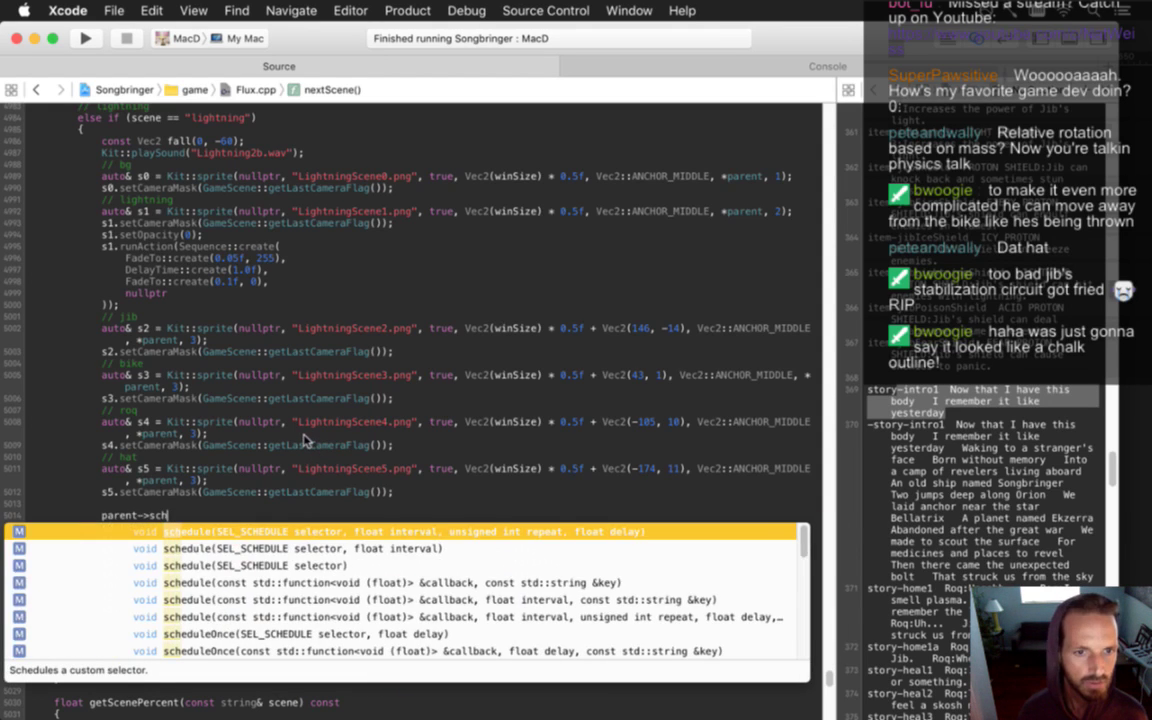
key("Down")
key("Down")
key("Down")
key("Down")
key("Down")
key("Down")
key("Down")
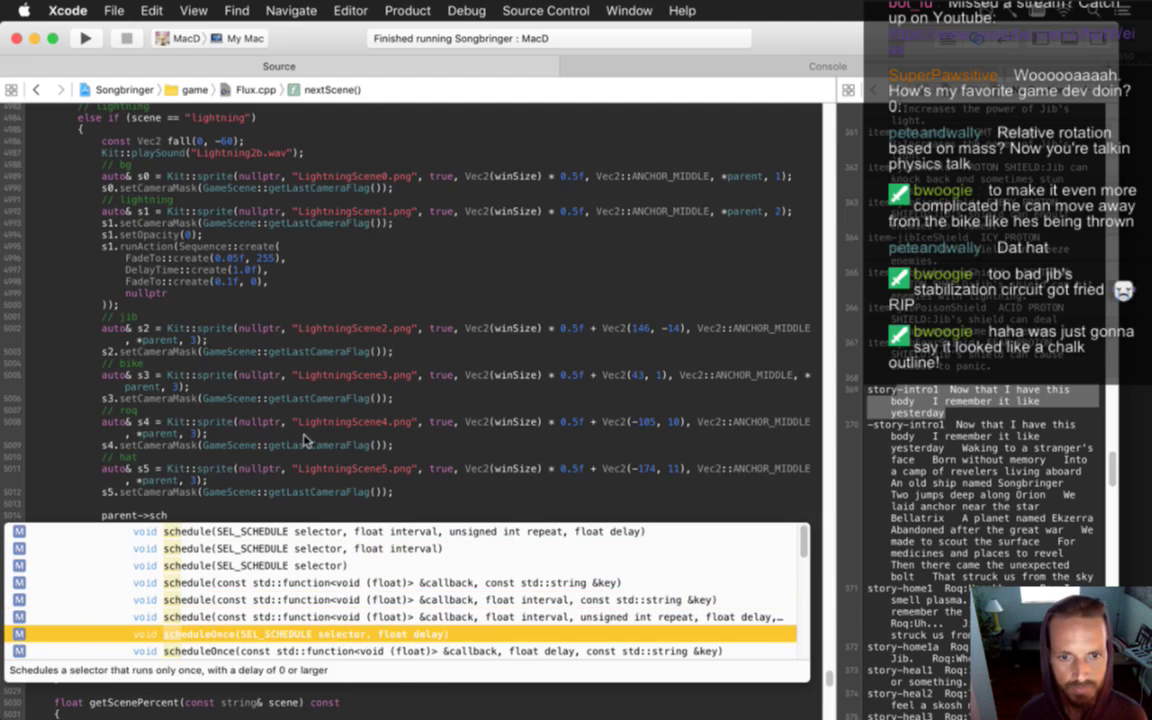
key("Return")
Fill the scheduleOnce callback argument with an empty lambda, [] (float) { }, with its braces on separate lines
type("[]")
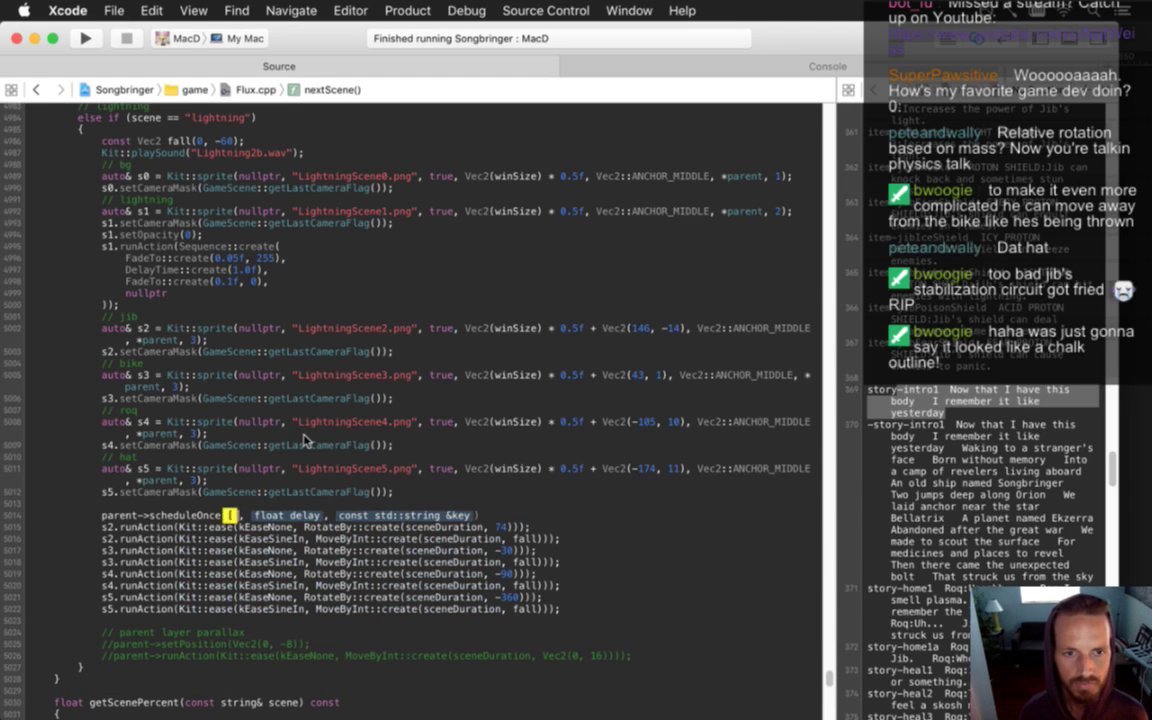
type(" (float")
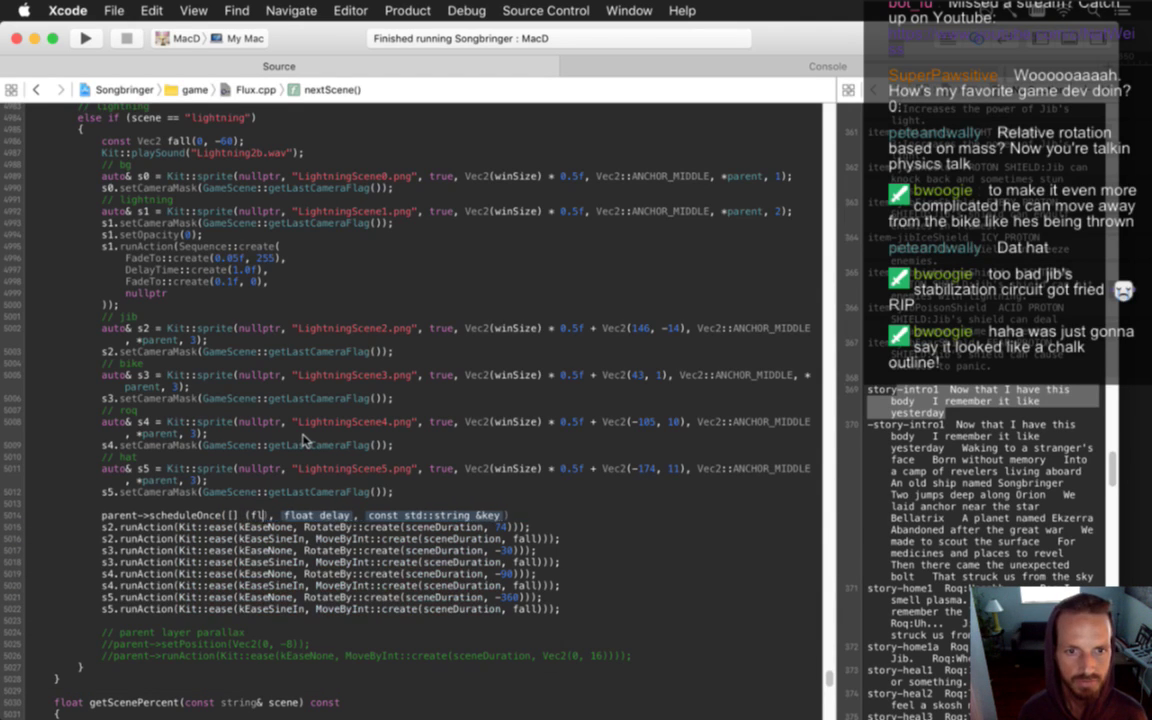
type(")")
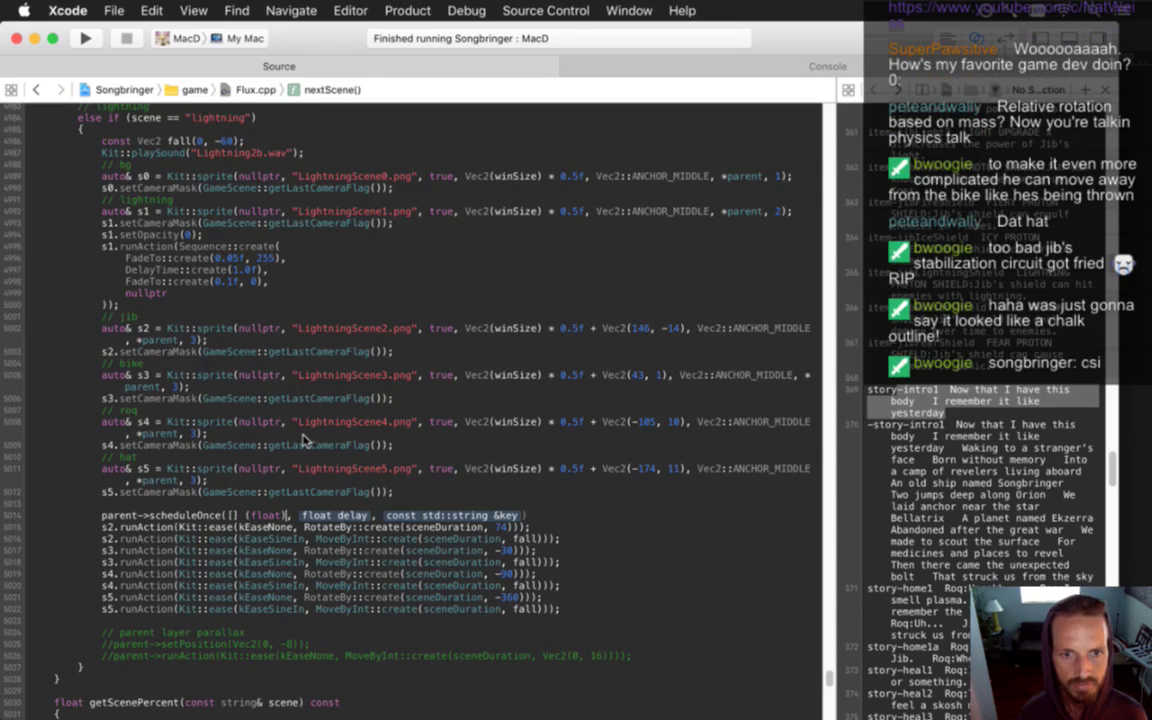
key("Return")
type("{")
key("Return")
type("}")
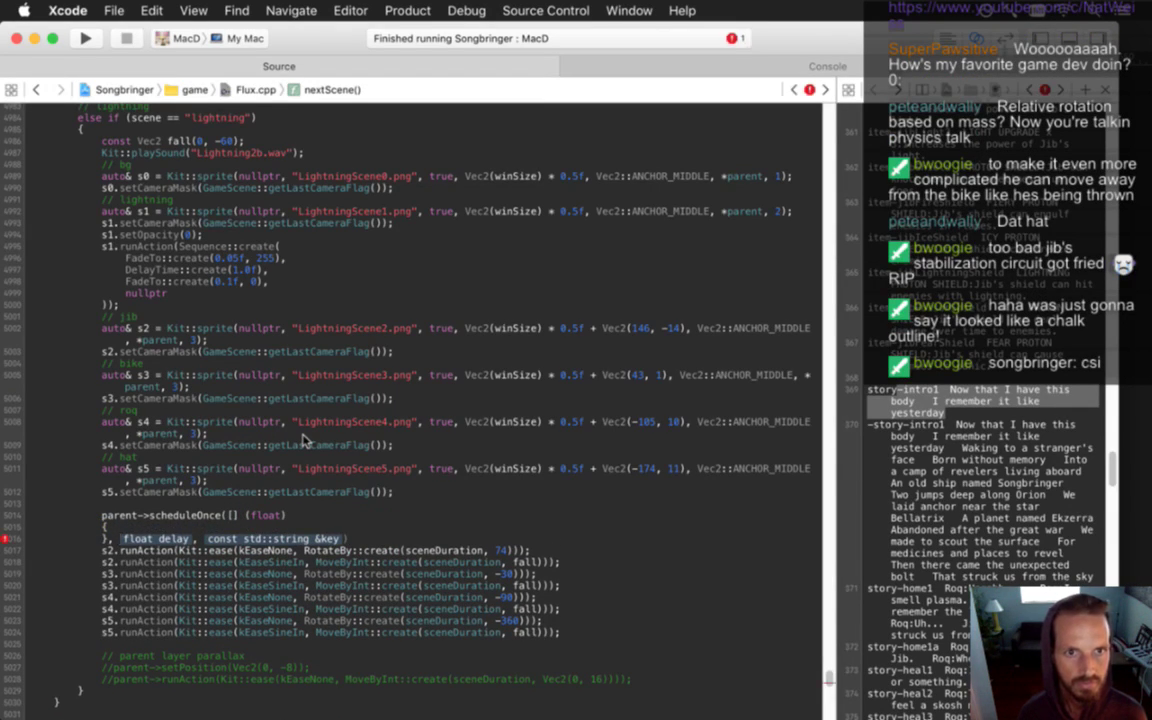
Declare const float lightningDuration = 1.05f; at the start of the lightning scene block, above the fall vector
key("Up")
key("Up")
key("Up")
key("Up")
key("Up")
key("Up")
key("Up")
key("Up")
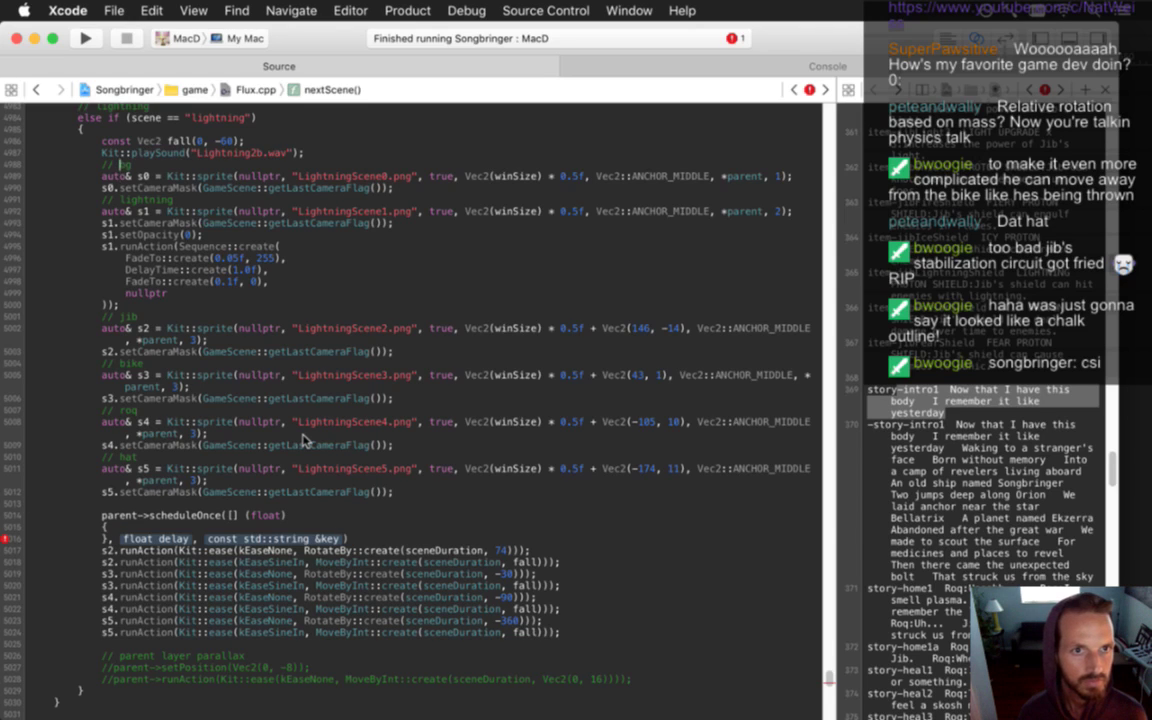
key("Return")
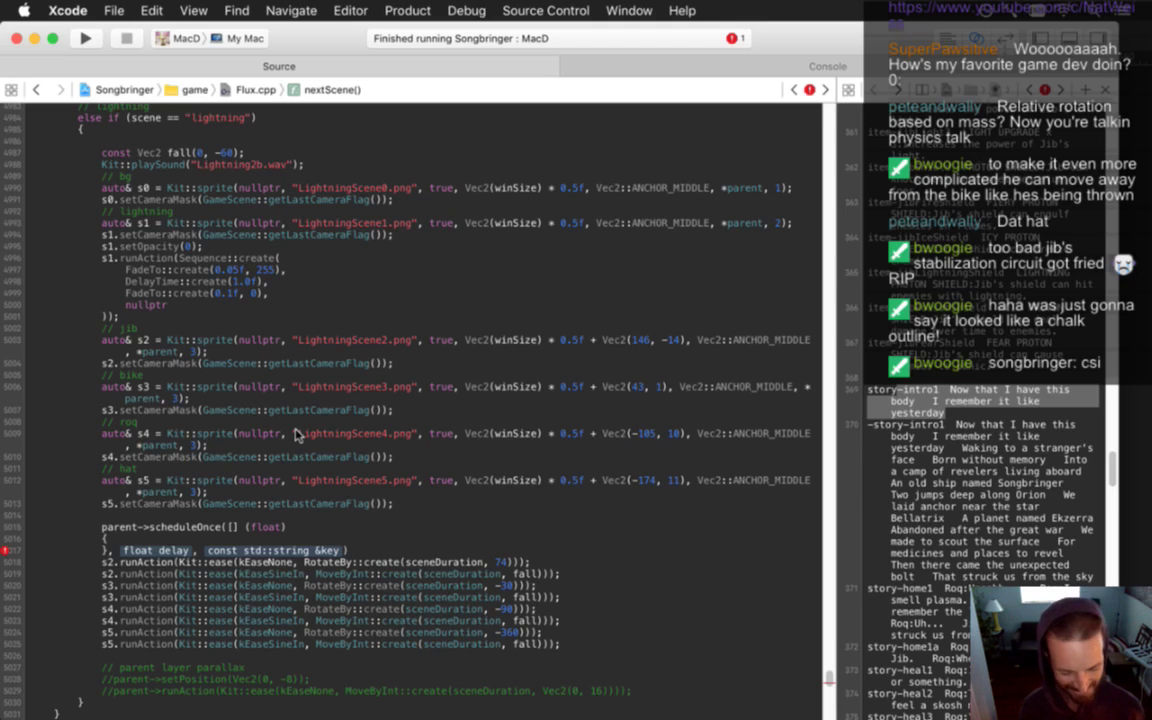
type("const flot")
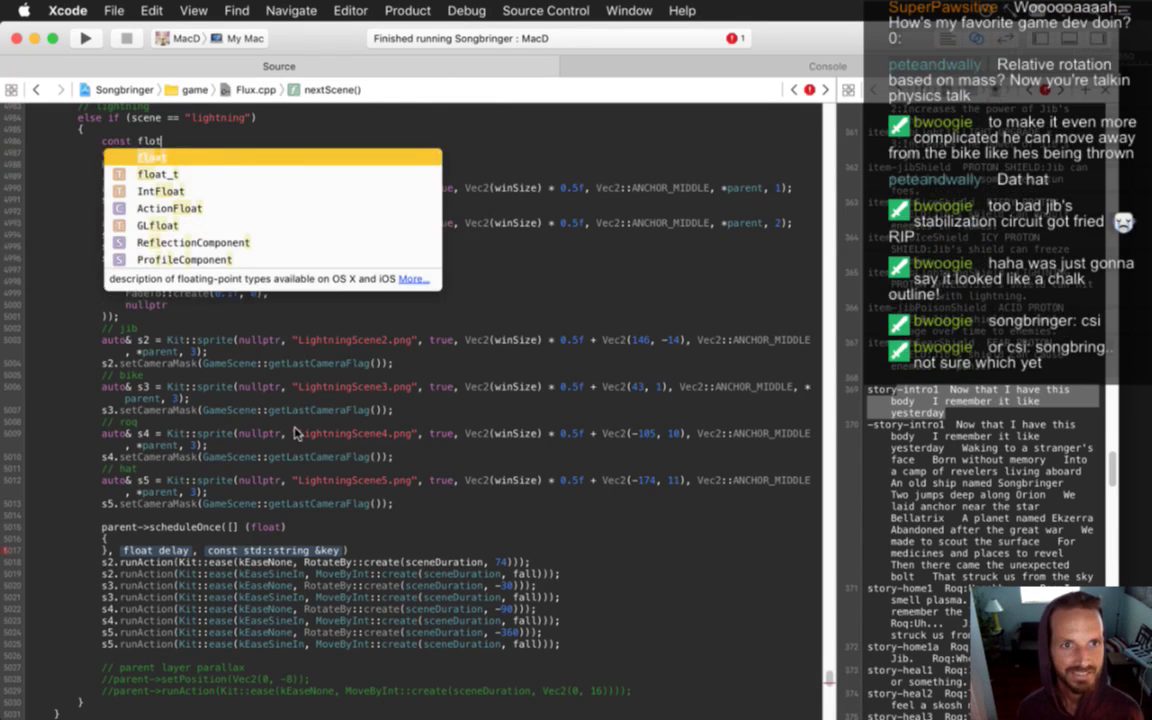
key("Return")
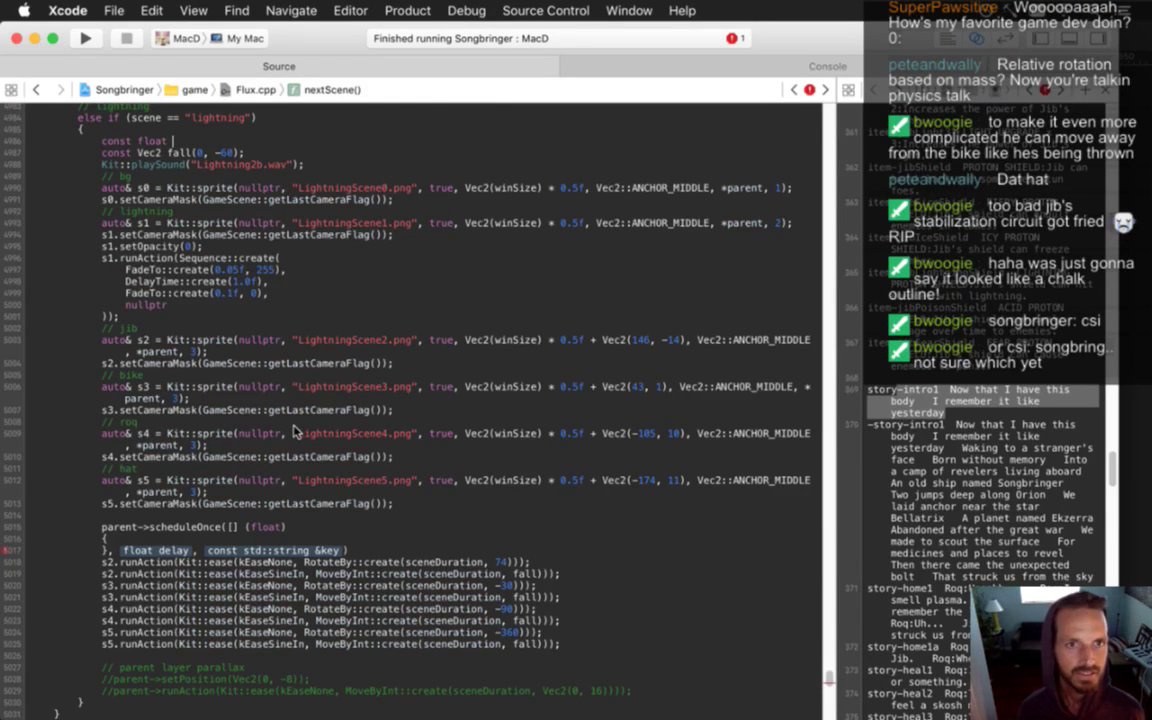
type("lightningD")
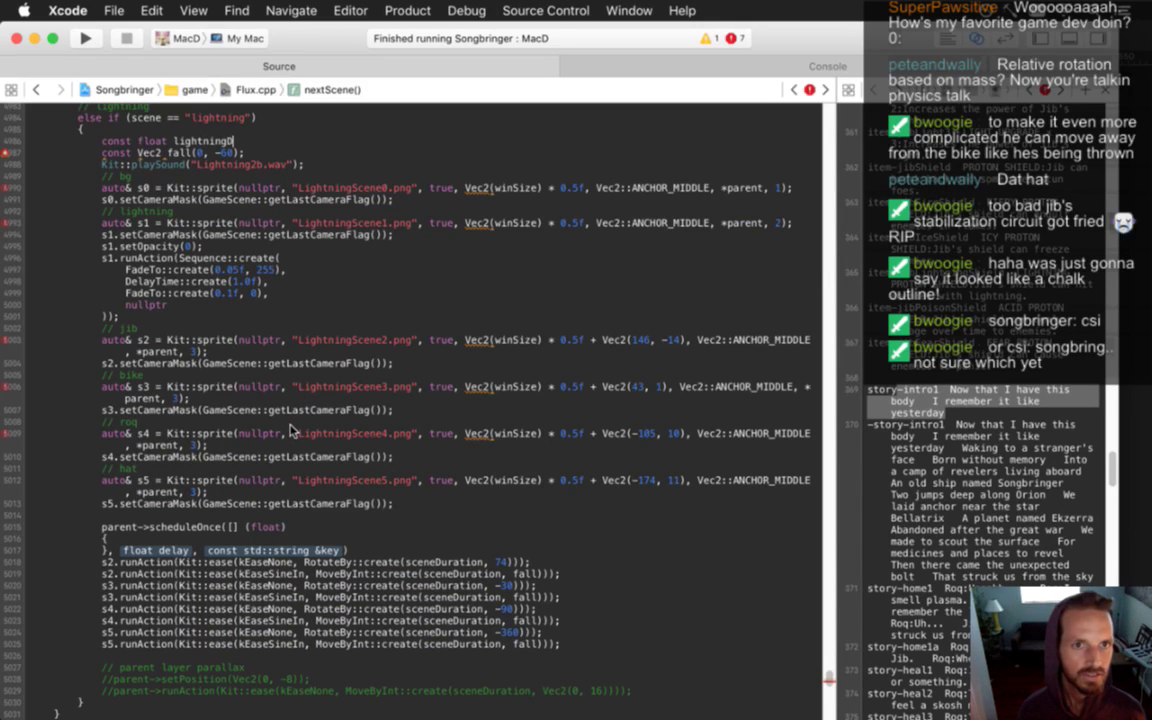
type("uration = 1")
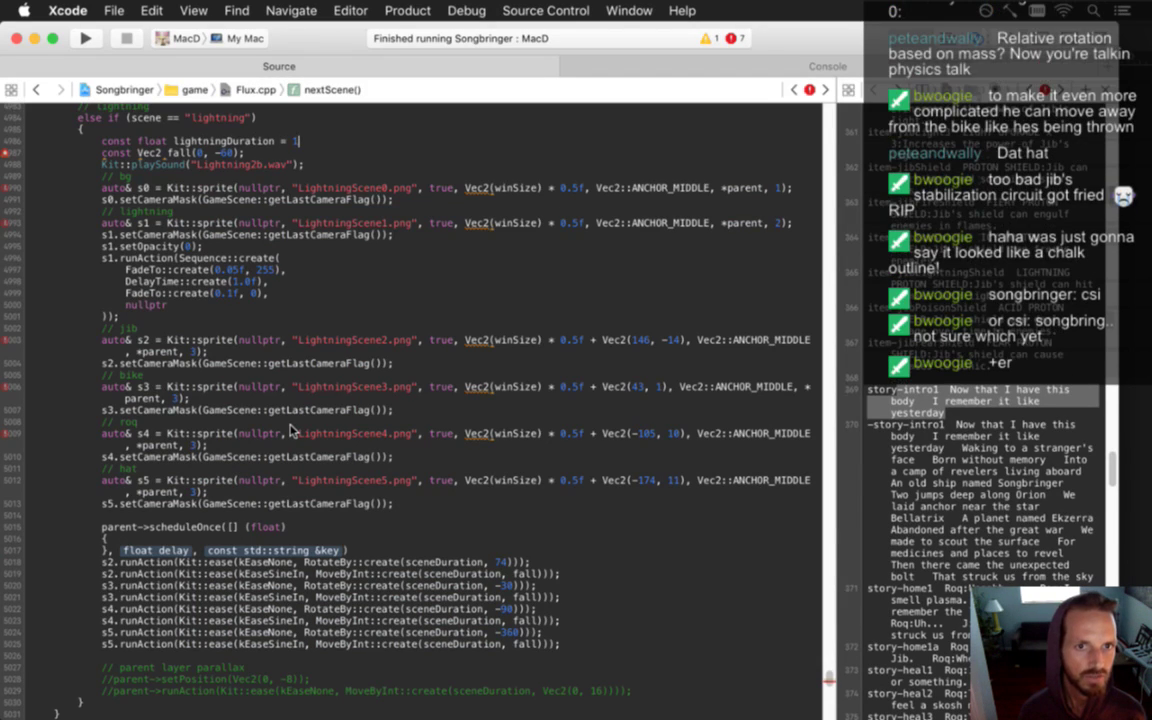
type(".05f;")
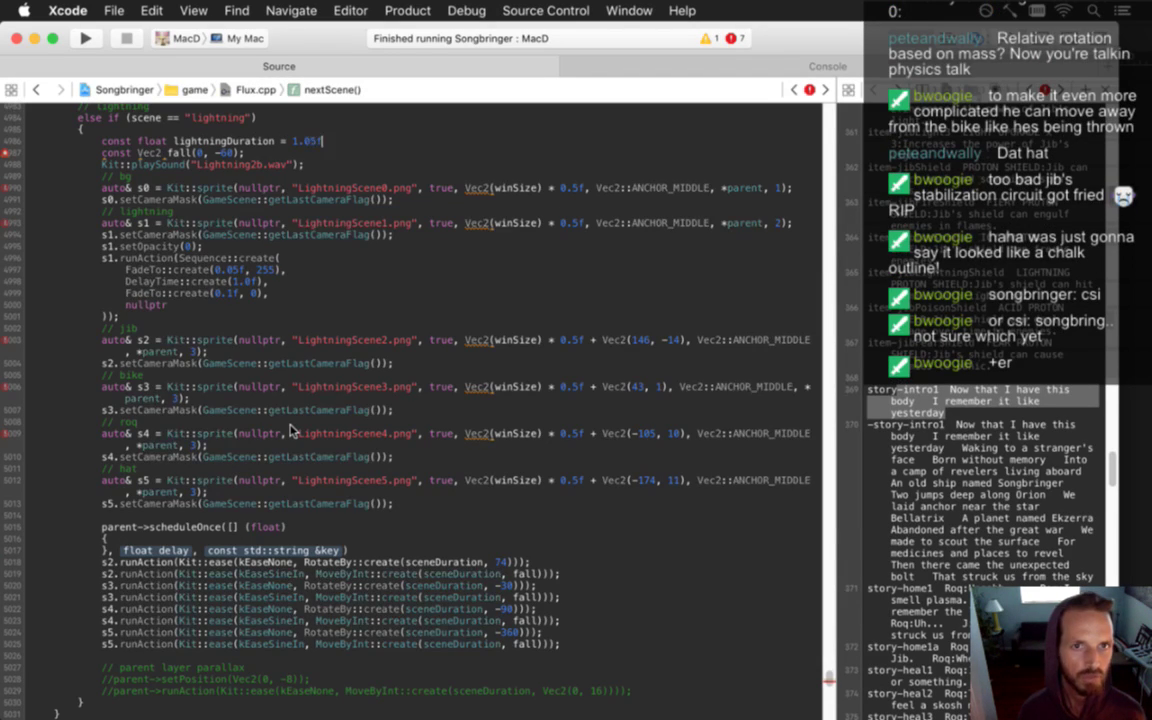
Set the DelayTime in the lightning sprite's fade sequence to lightningDuration - 0.05f
key("Down")
key("Down")
key("Up")
key("Left")
key("Left")
key("BackSpace")
key("BackSpace")
key("BackSpace")
key("BackSpace")
type("lightningD")
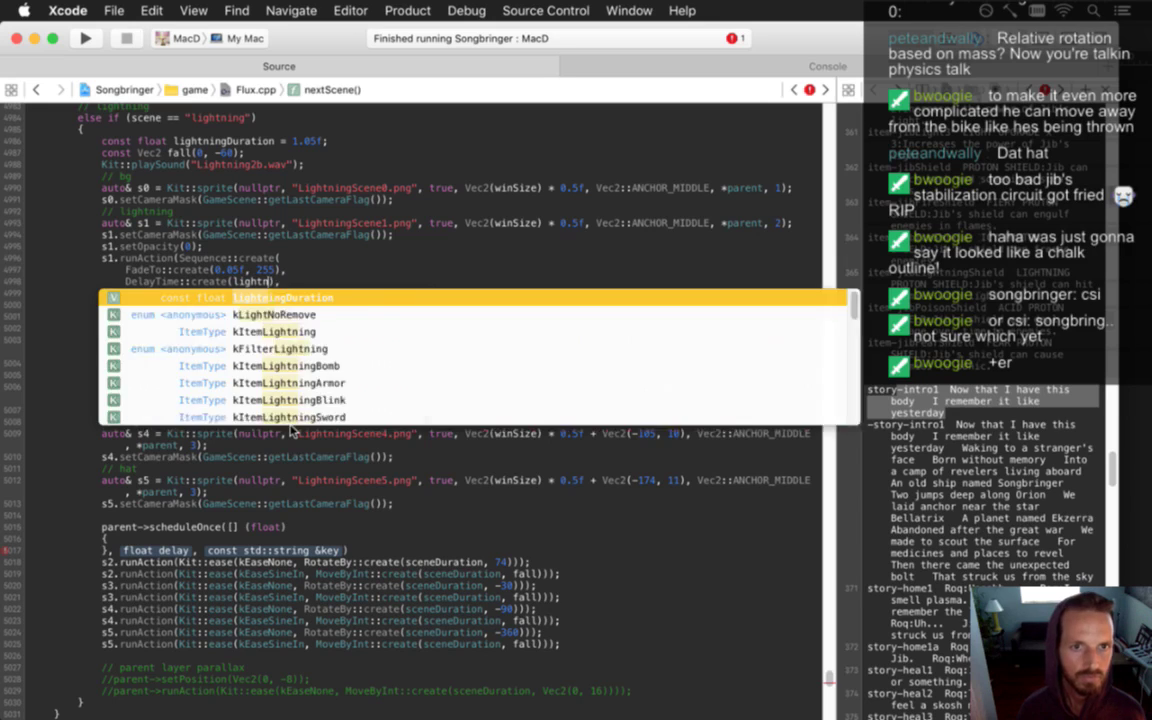
key("Return")
type("- 0.05")
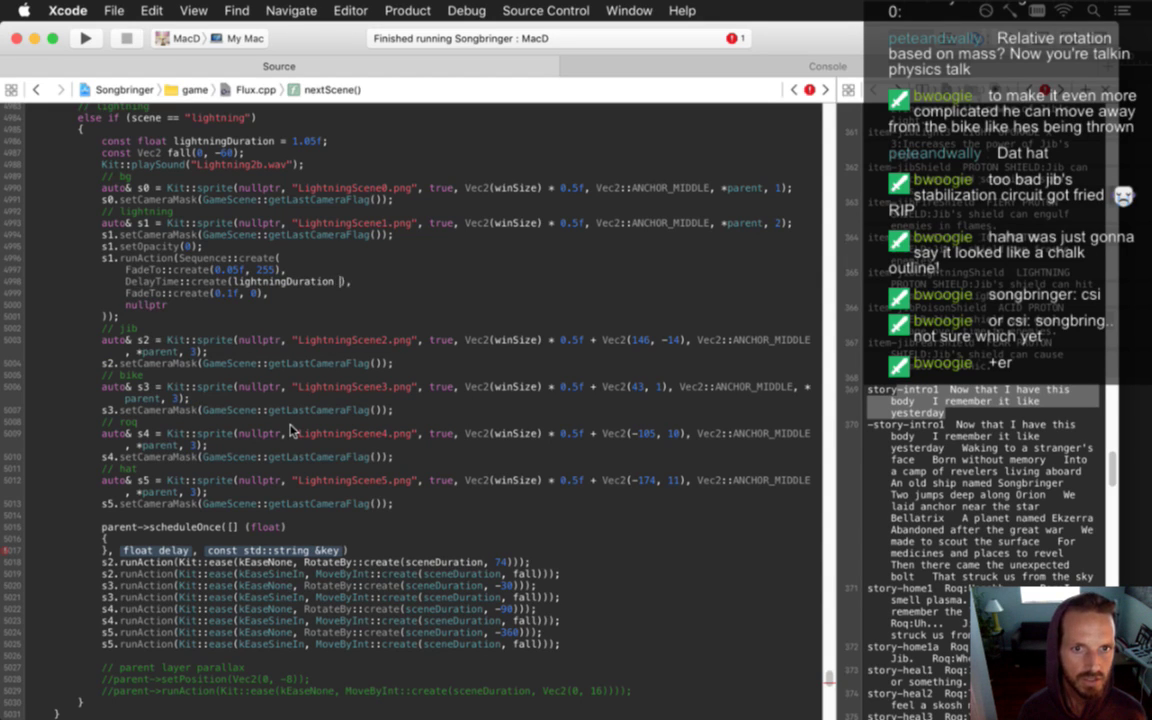
type("f")
Return to the incomplete scheduleOnce call below the hat sprite's code
key("Down")
key("Down")
key("Down")
key("Down")
key("Down")
key("Down")
key("Down")
key("Down")
key("Down")
key("Down")
key("Down")
key("Down")
key("Down")
key("Down")
key("Down")
key("Down")
key("Down")
key("Down")
key("Down")
key("Down")
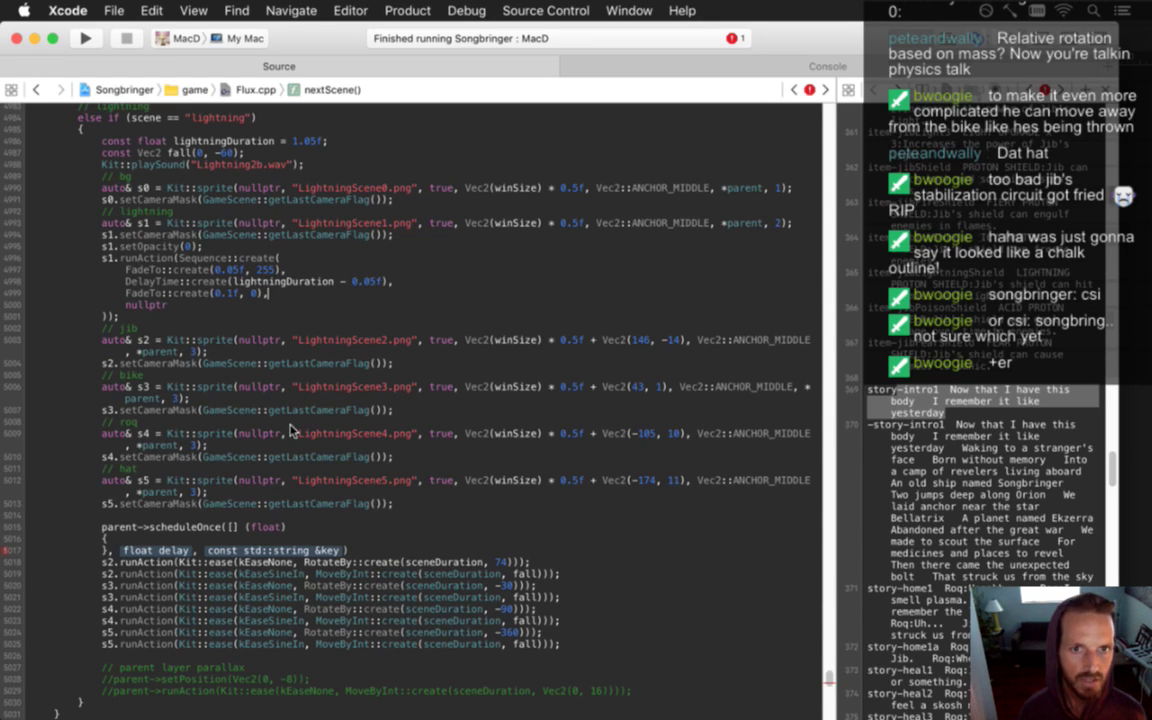